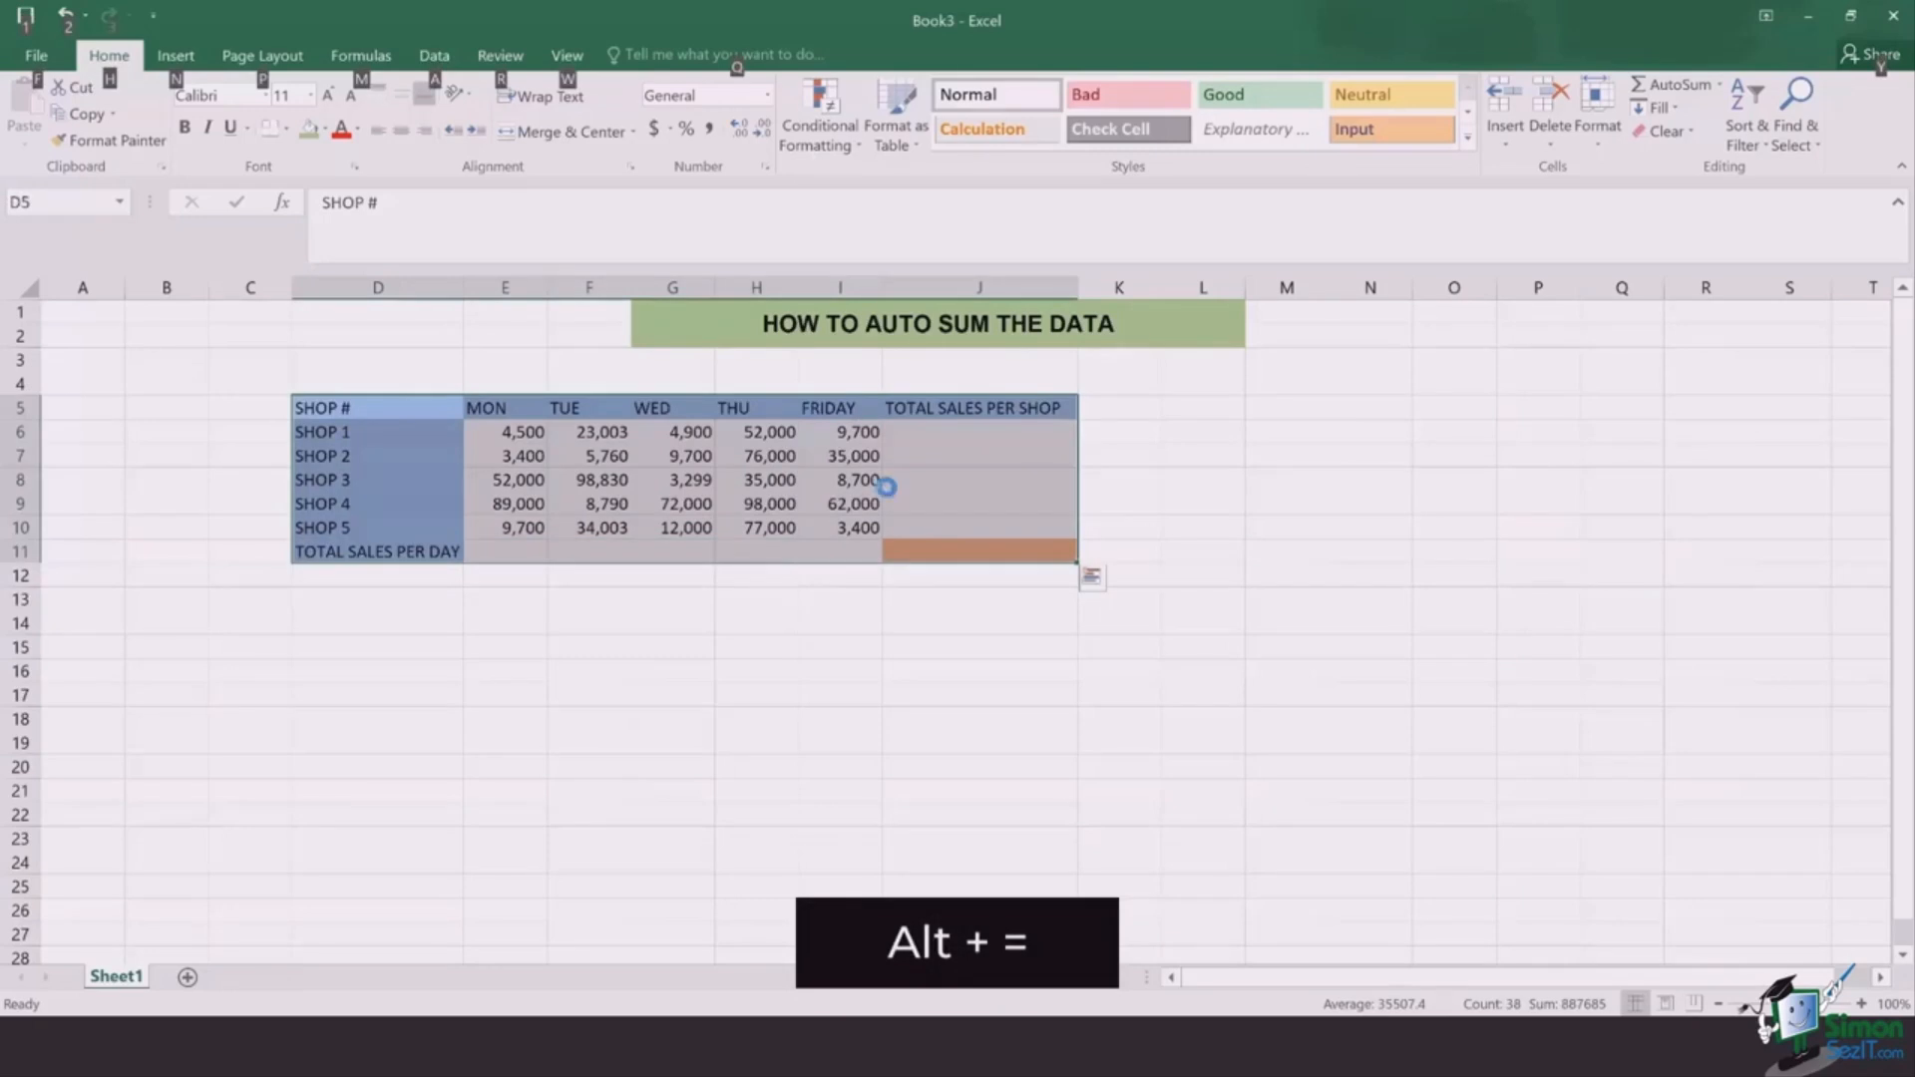
# Step: AutoSum the shop totals in column J and day totals in row 11, then check J11's formula
pyautogui.hotkey('alt', '=')
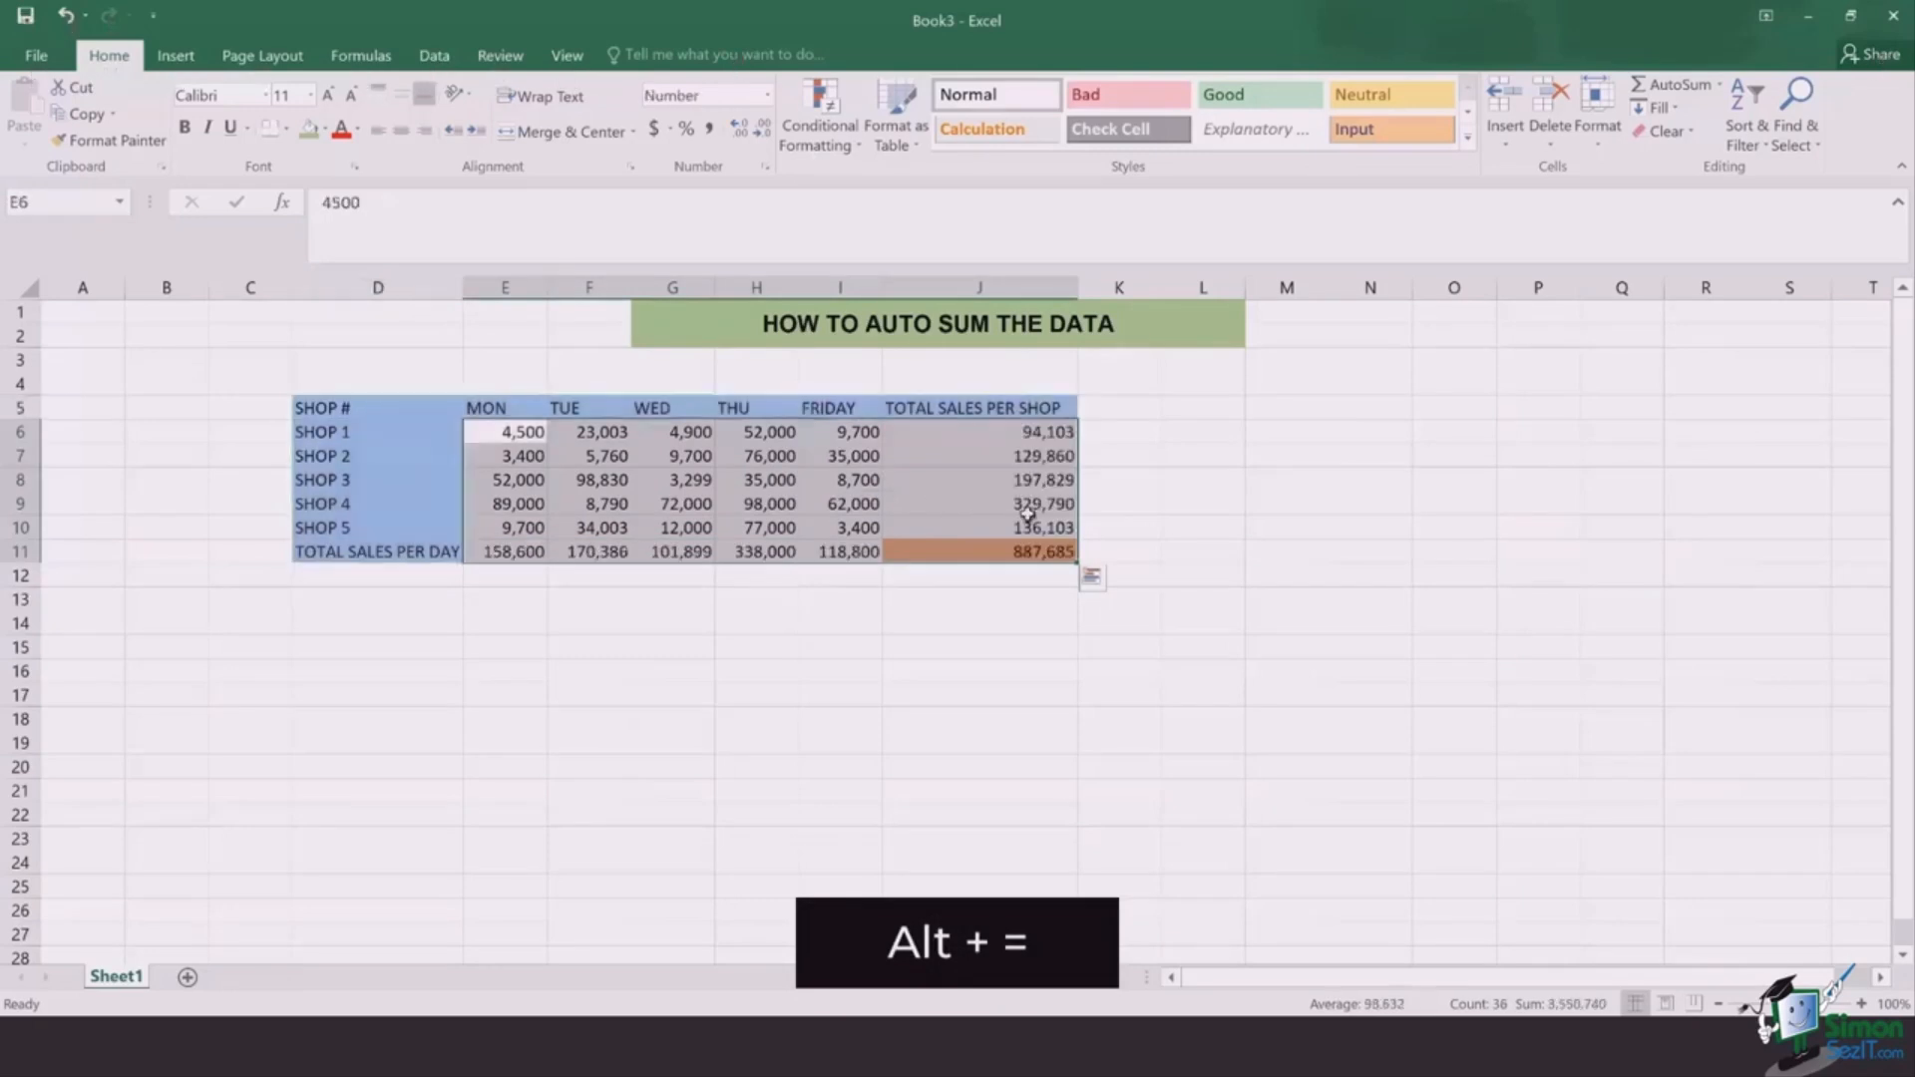
pyautogui.click(1125, 550)
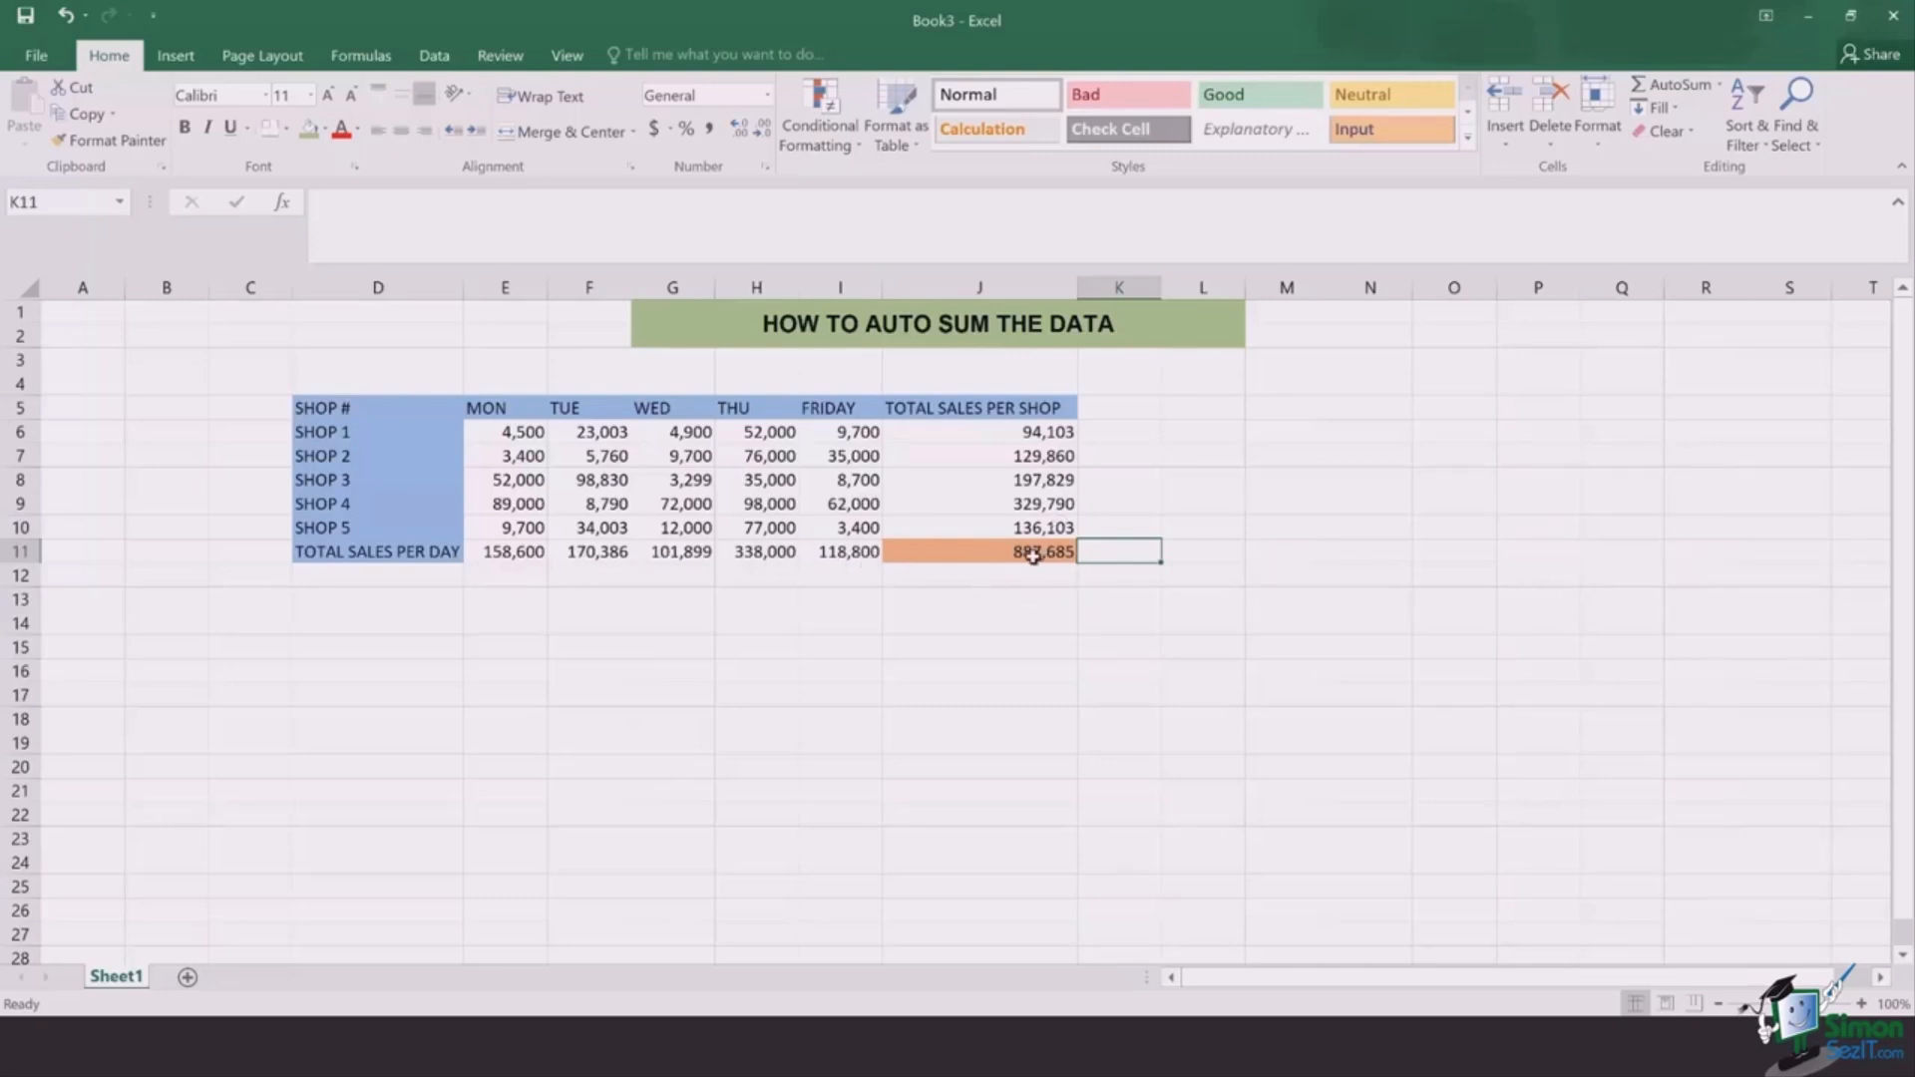
pyautogui.click(981, 555)
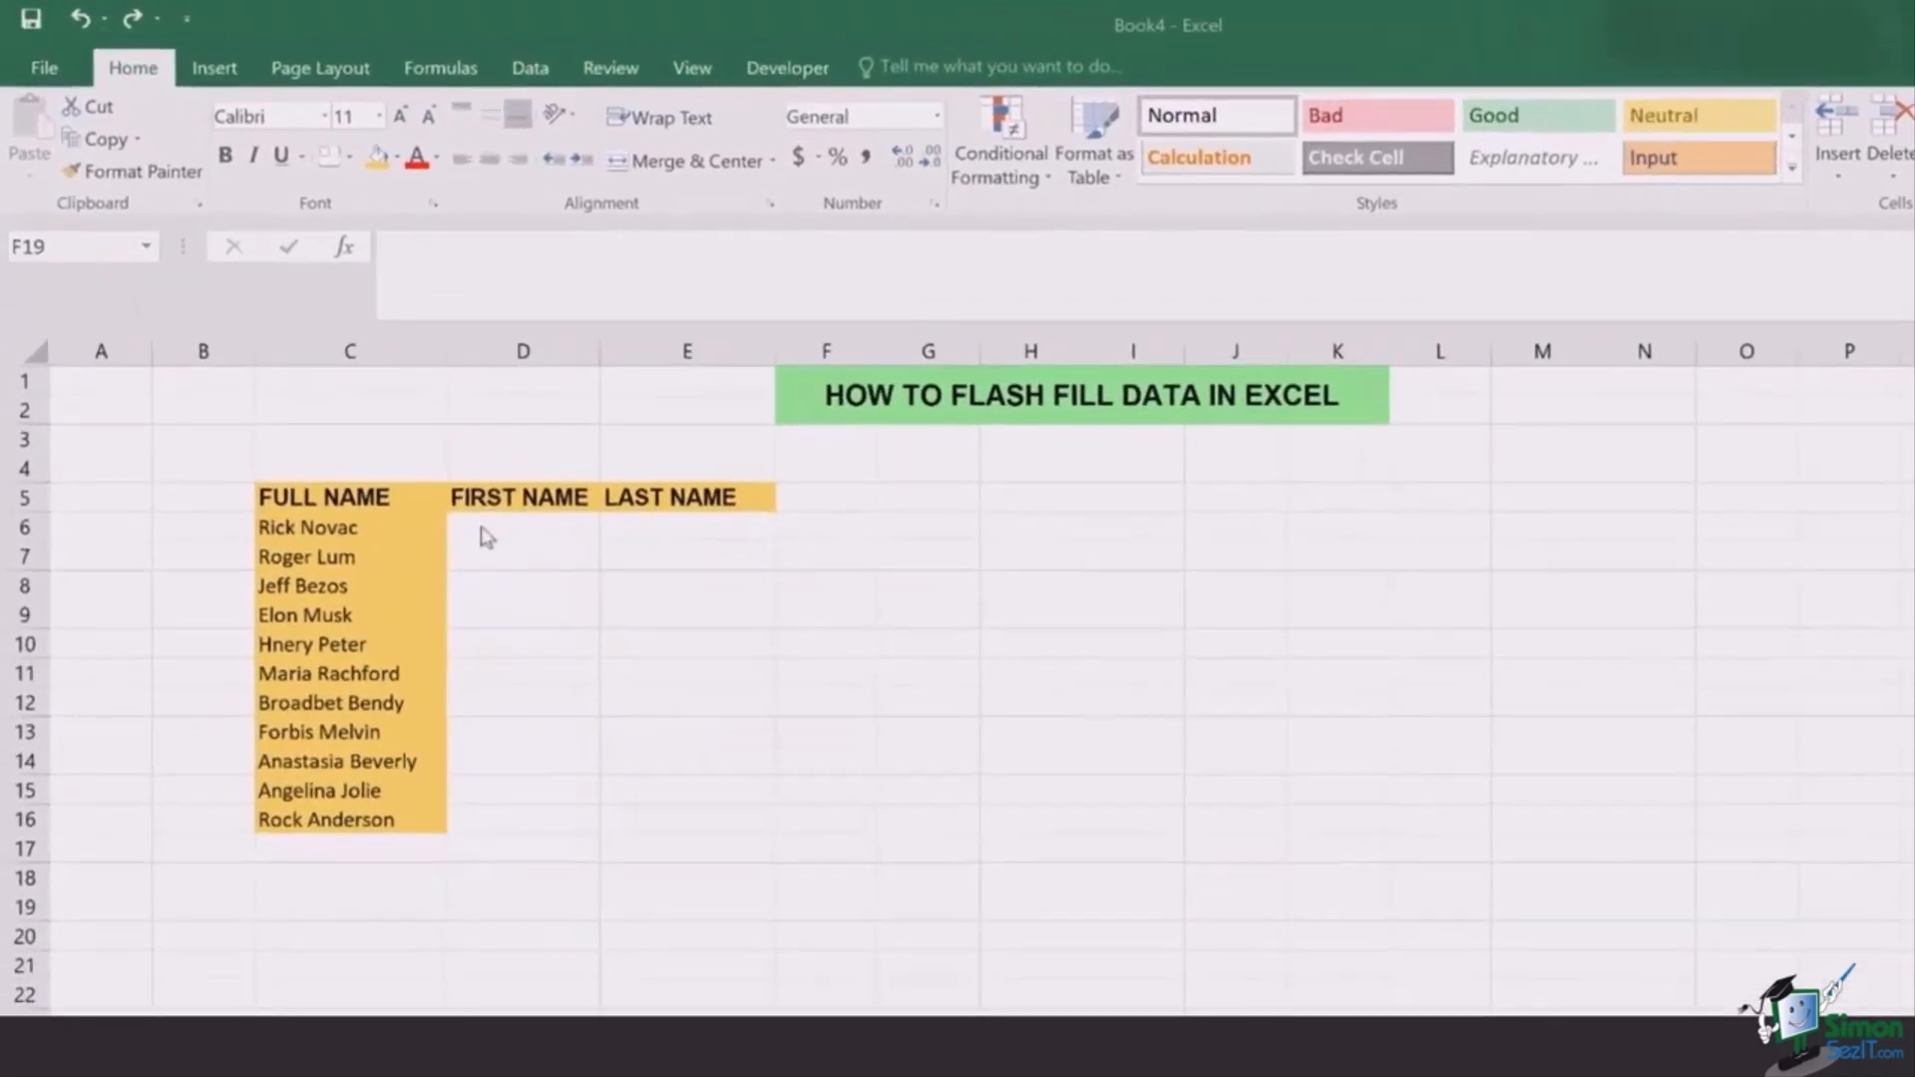
# Step: Enter the first person's first name in D6 and Flash Fill the rest down column D
pyautogui.click(494, 533)
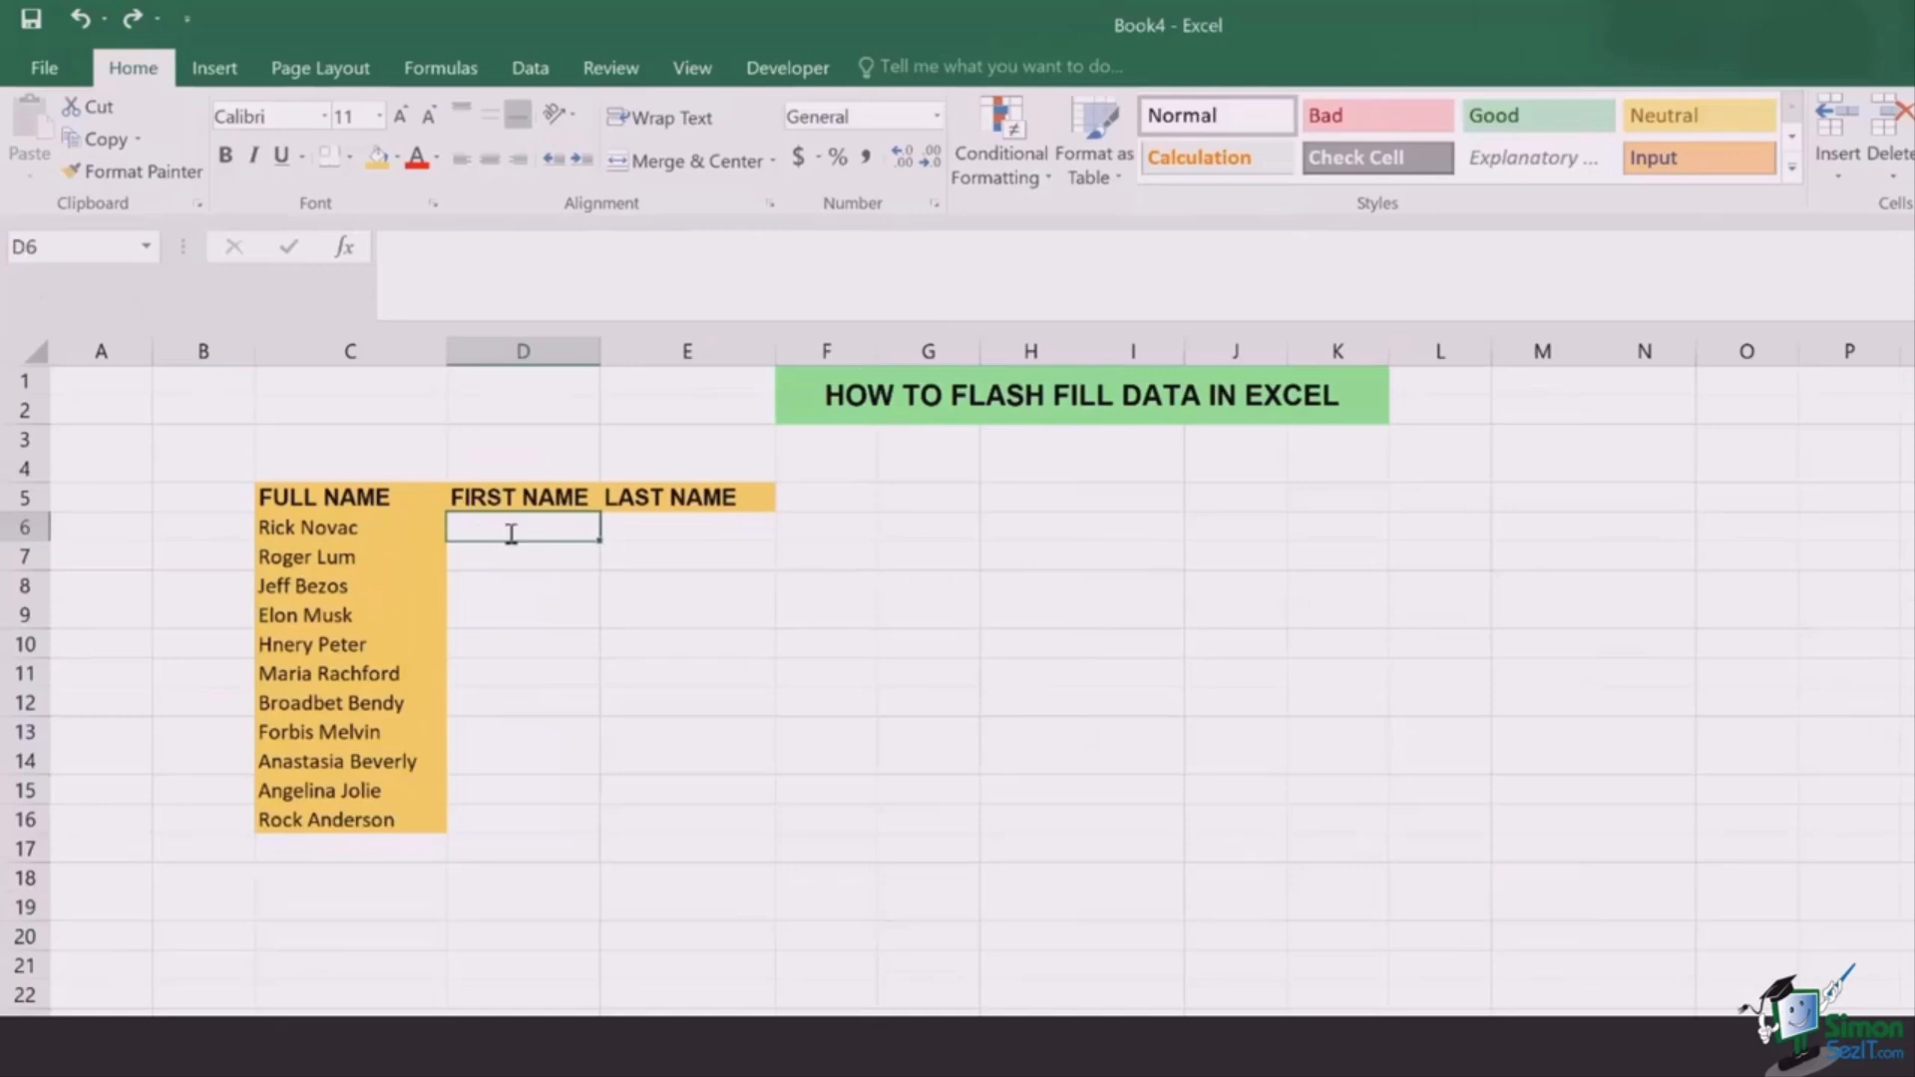
pyautogui.write('Rick')
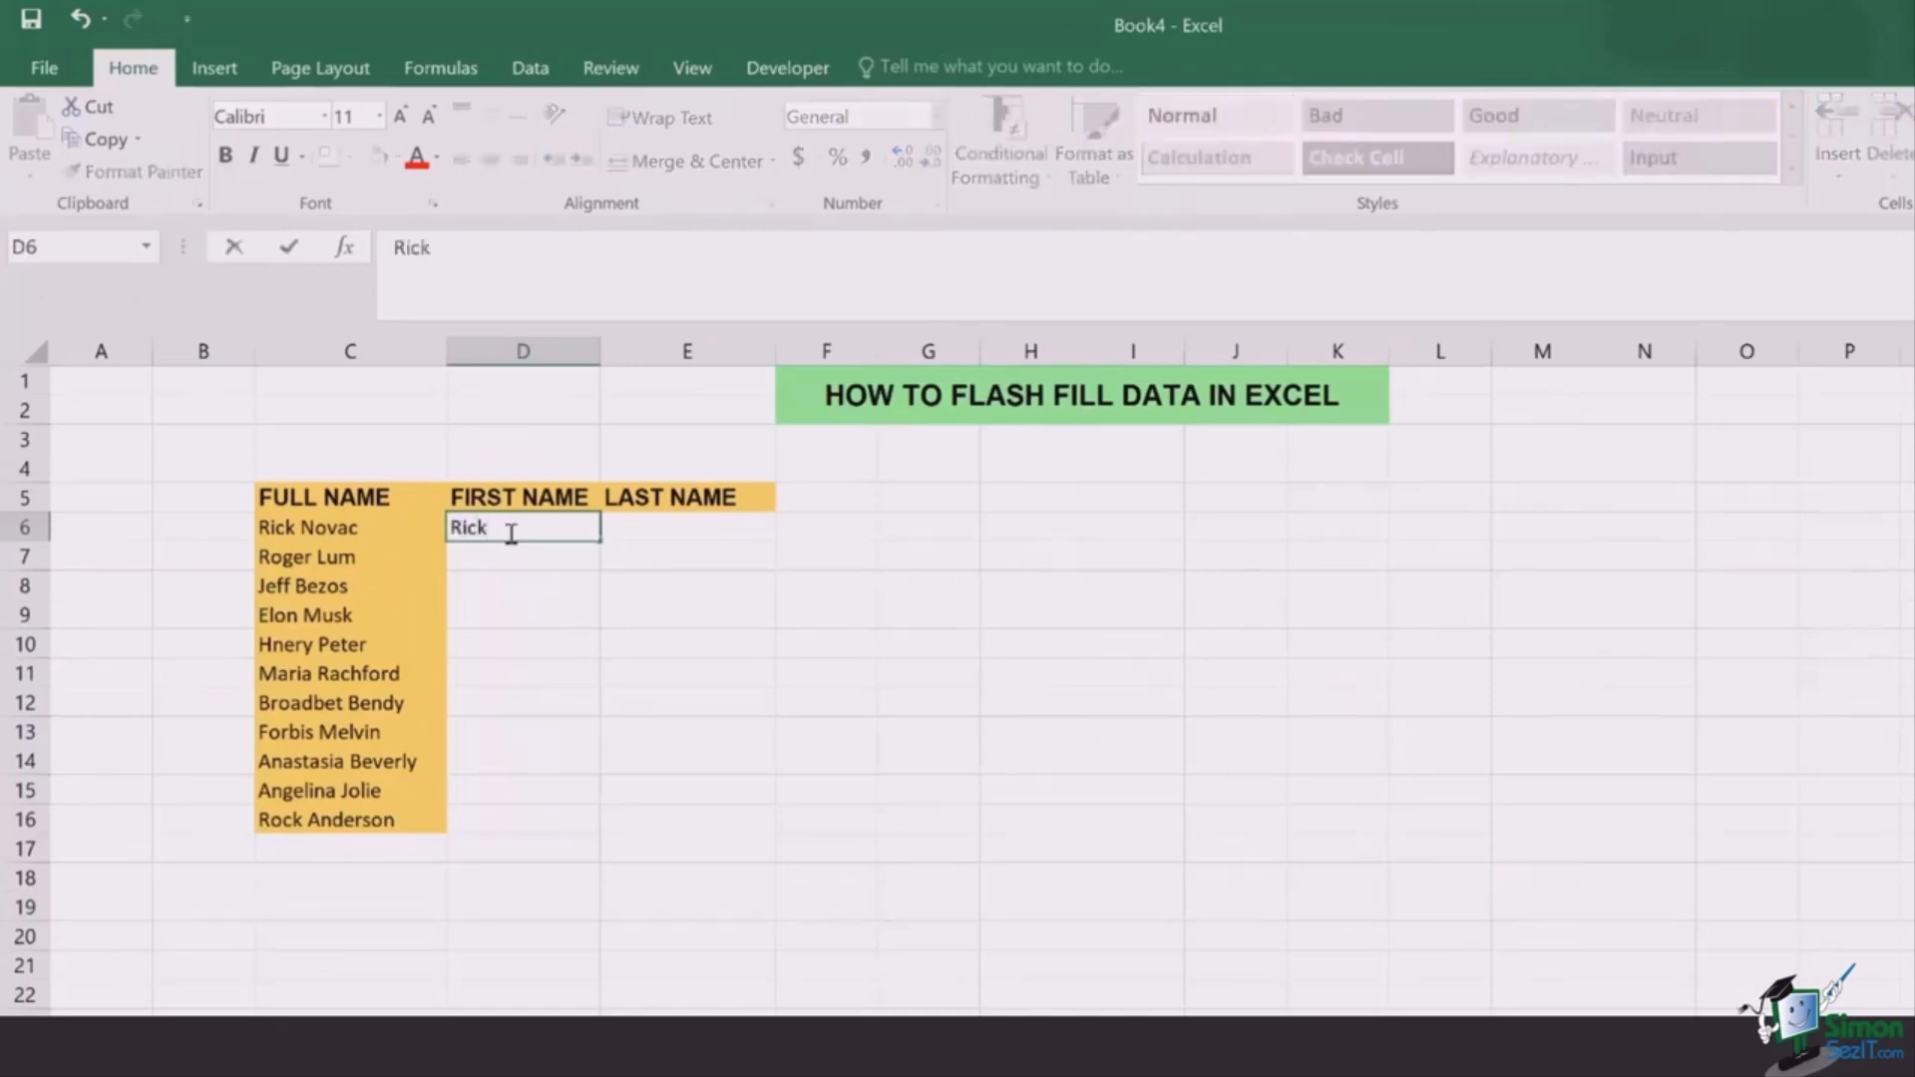
pyautogui.press('Return')
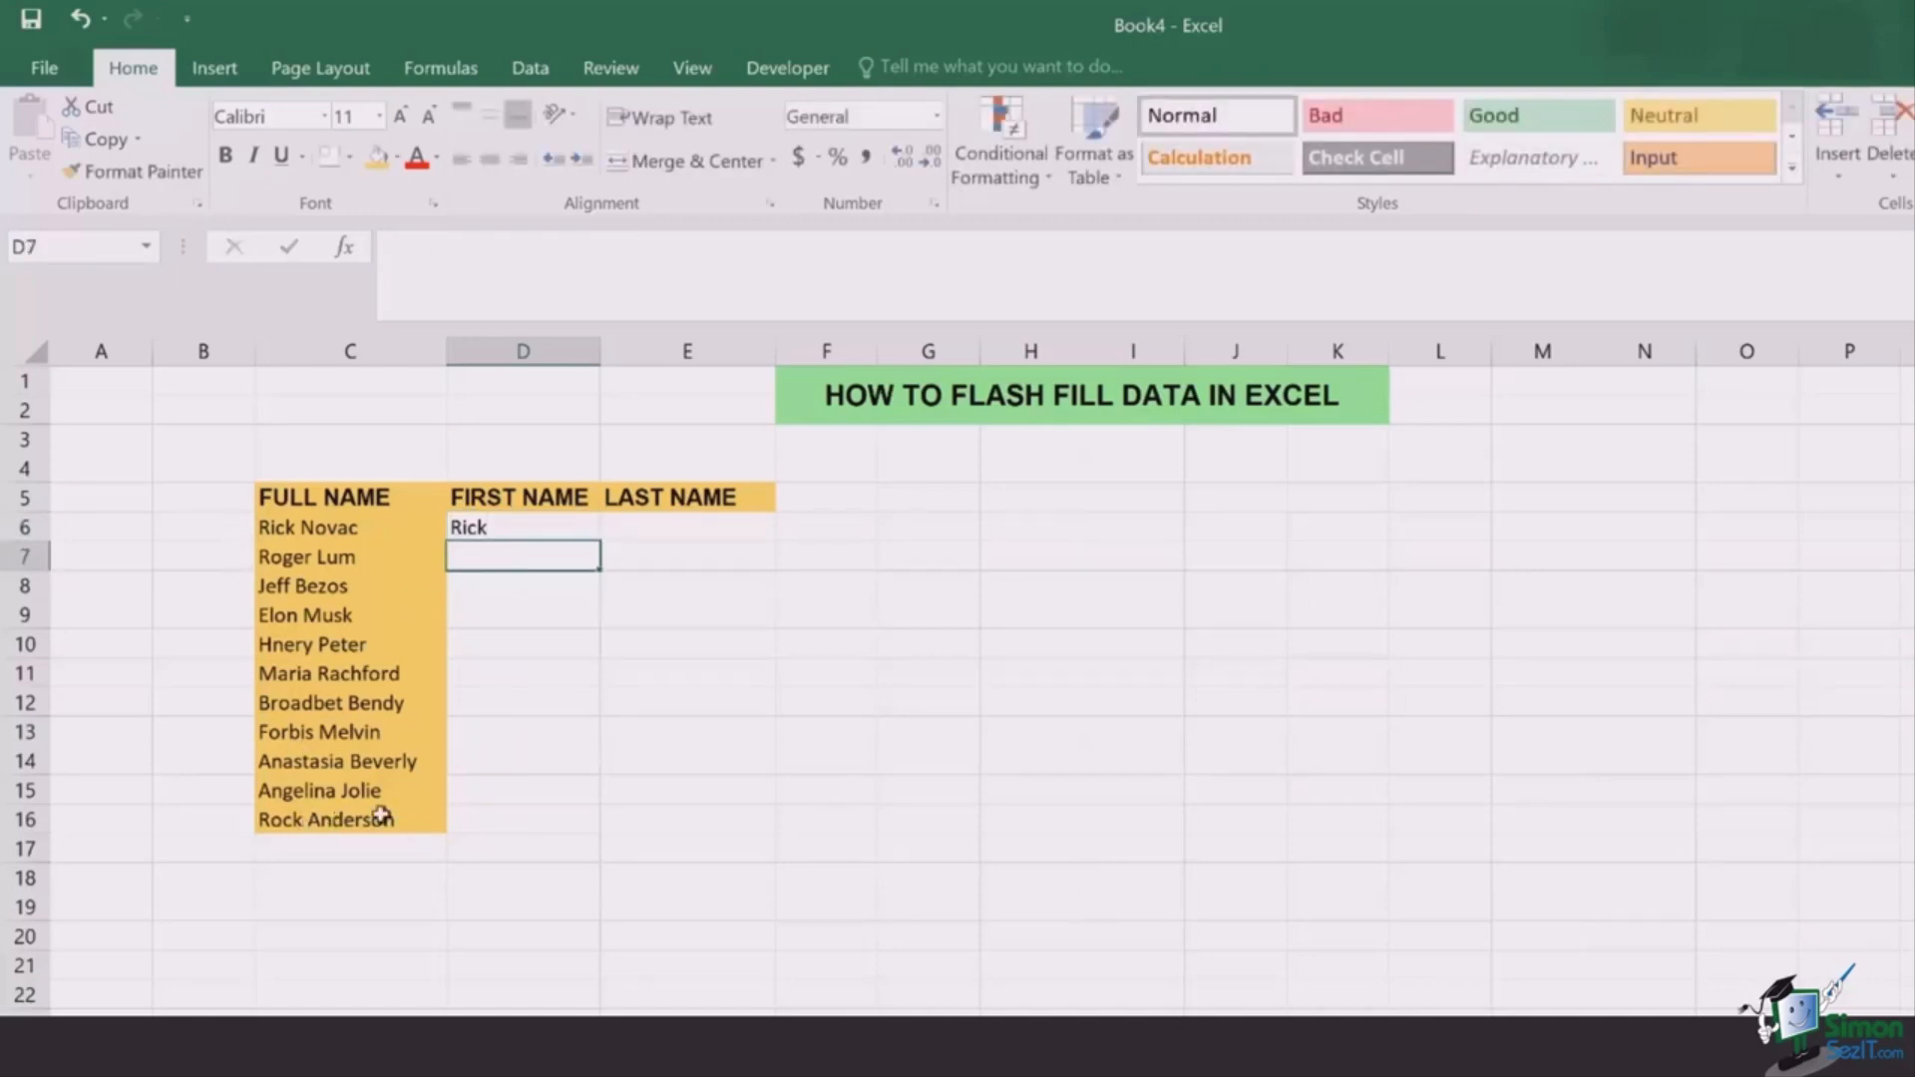
pyautogui.click(552, 532)
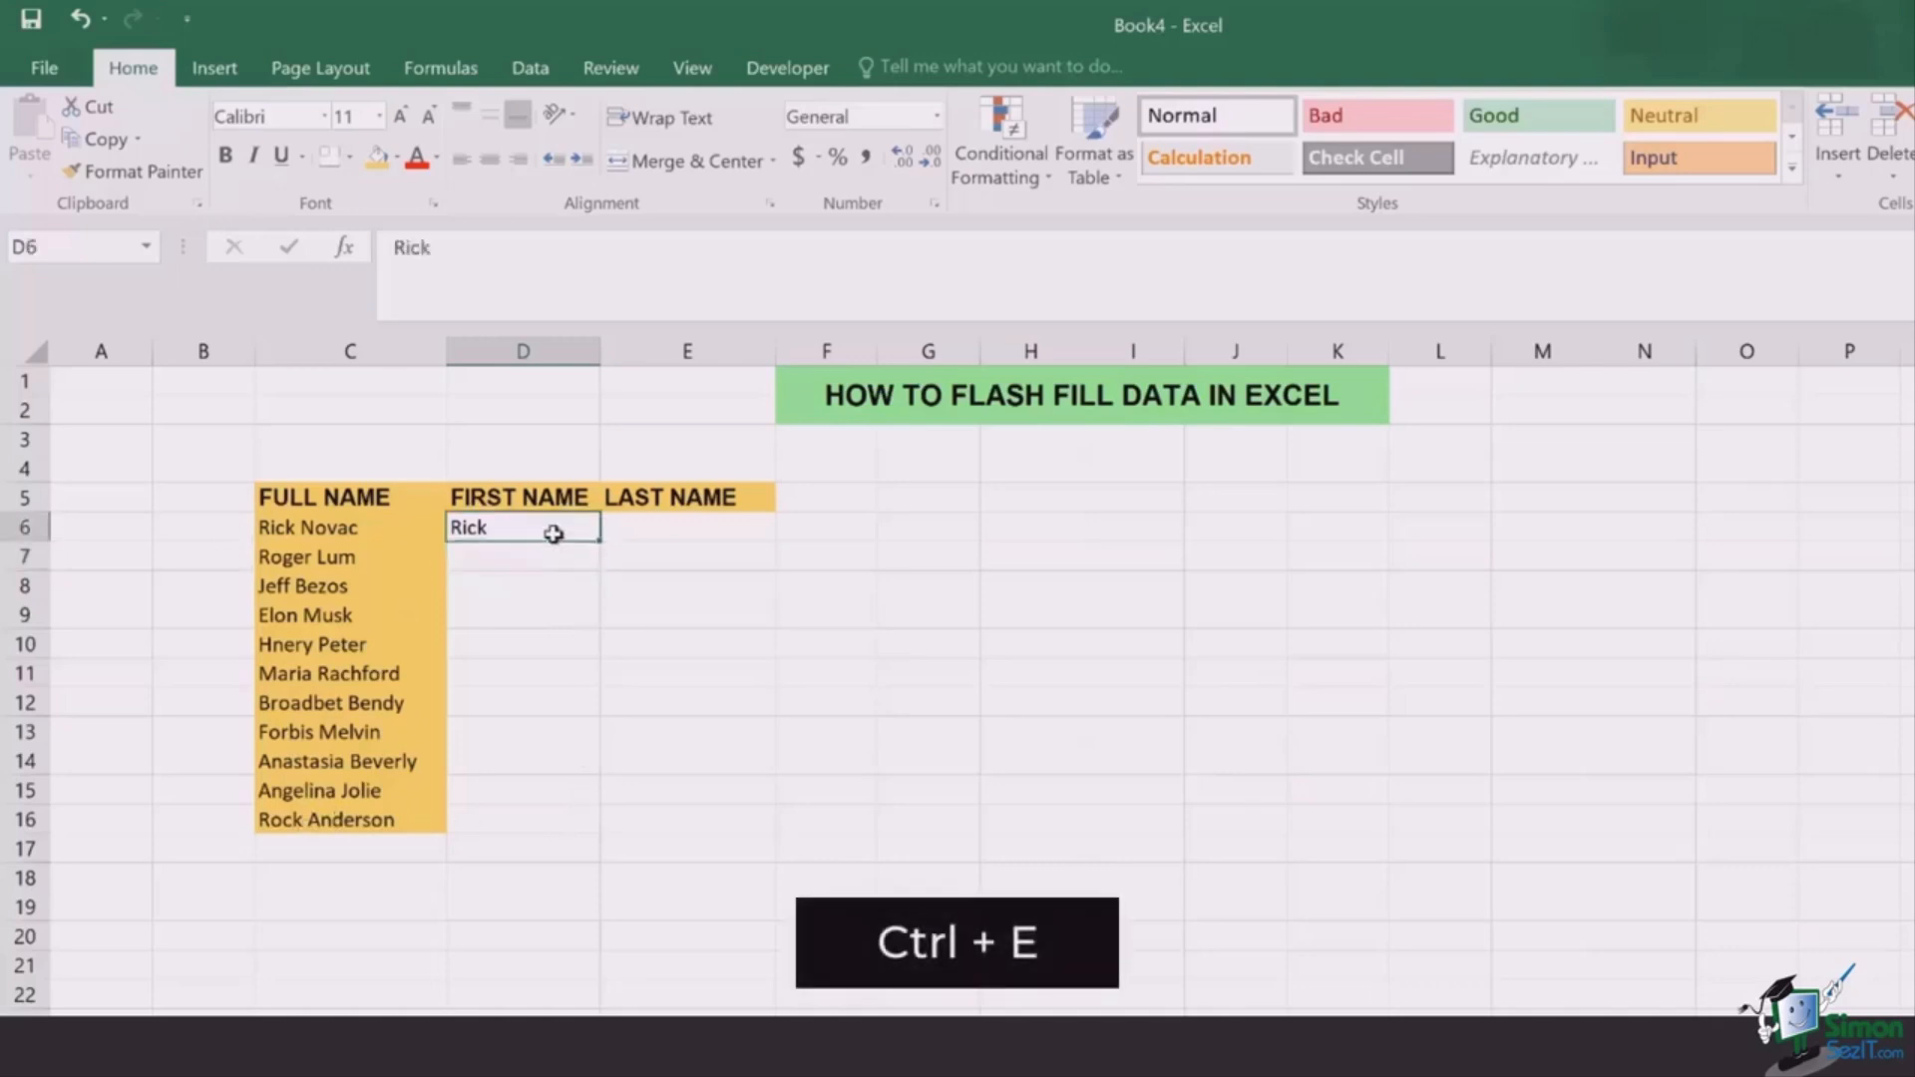
pyautogui.hotkey('ctrl', 'e')
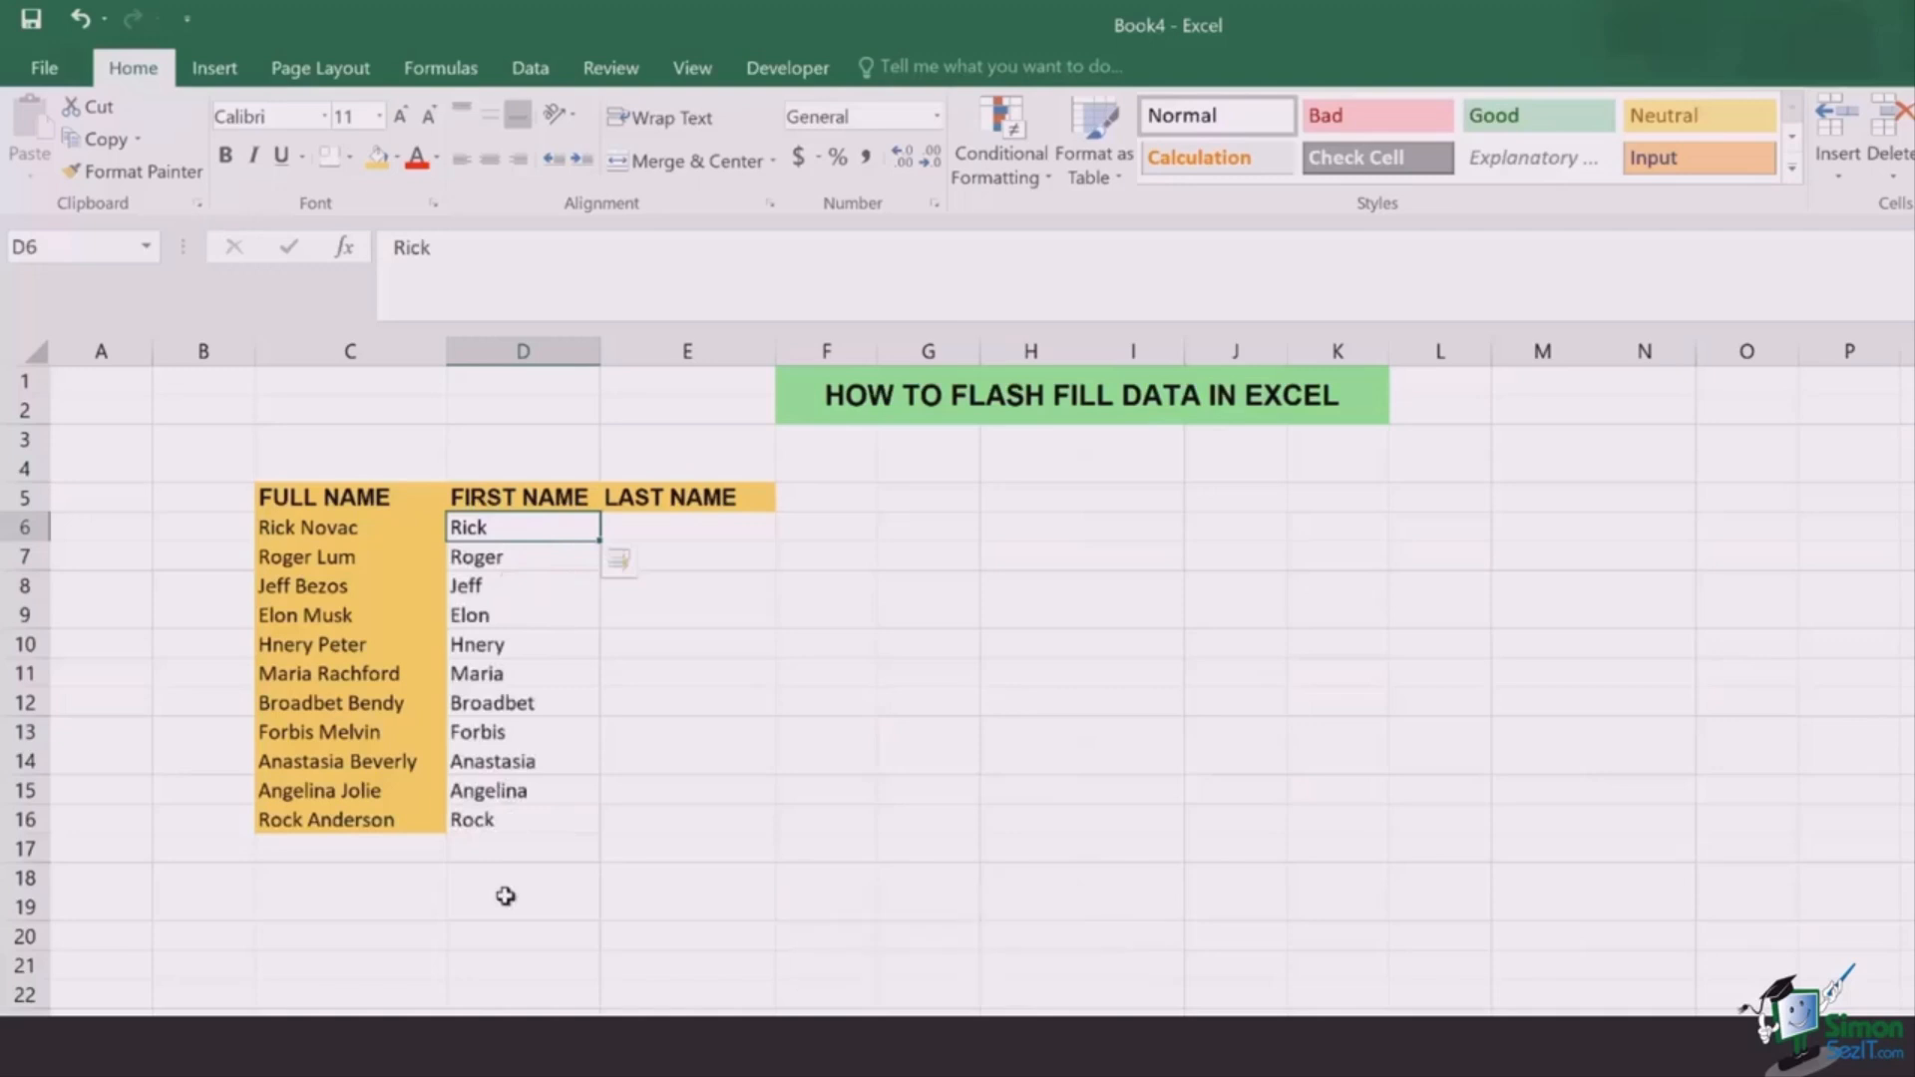
pyautogui.click(660, 534)
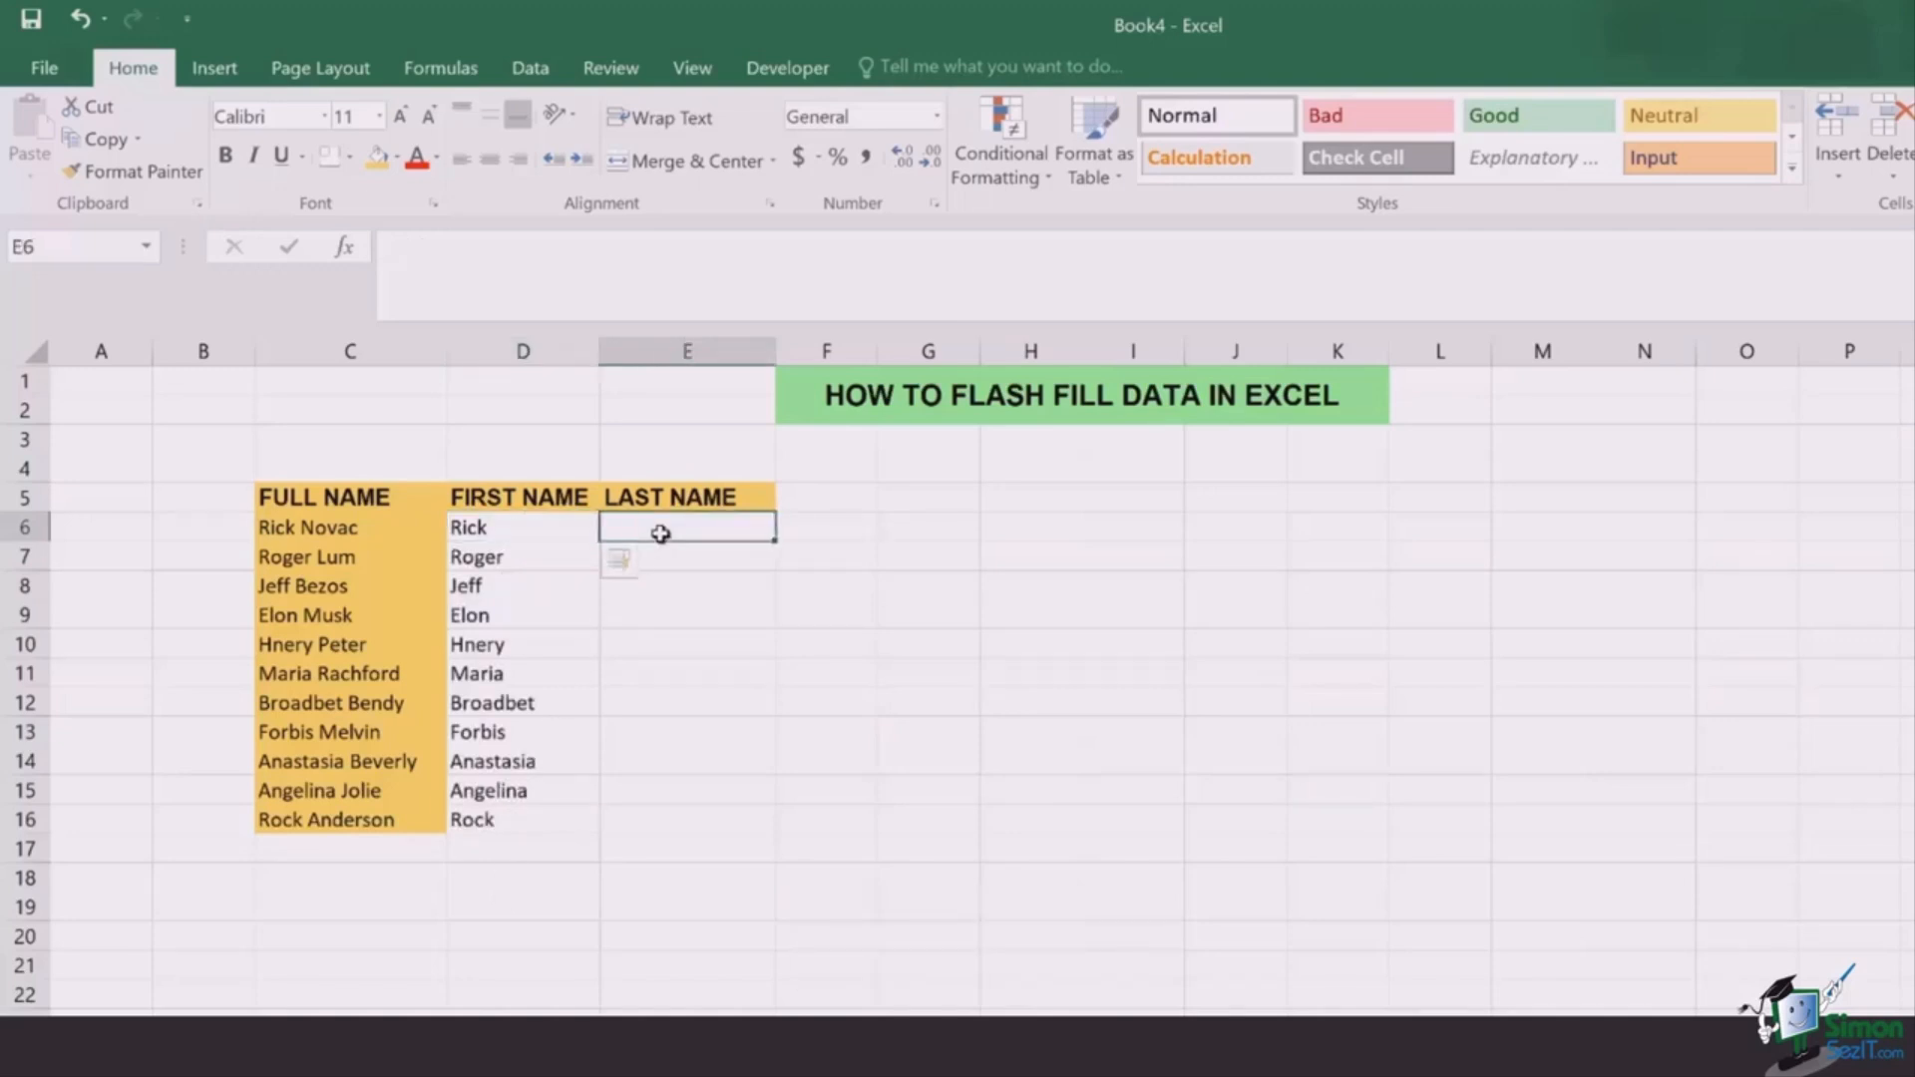
# Step: Enter the first person's surname in E6 and Flash Fill the remaining surnames down column E
pyautogui.write('Nov')
pyautogui.press('BackSpace')
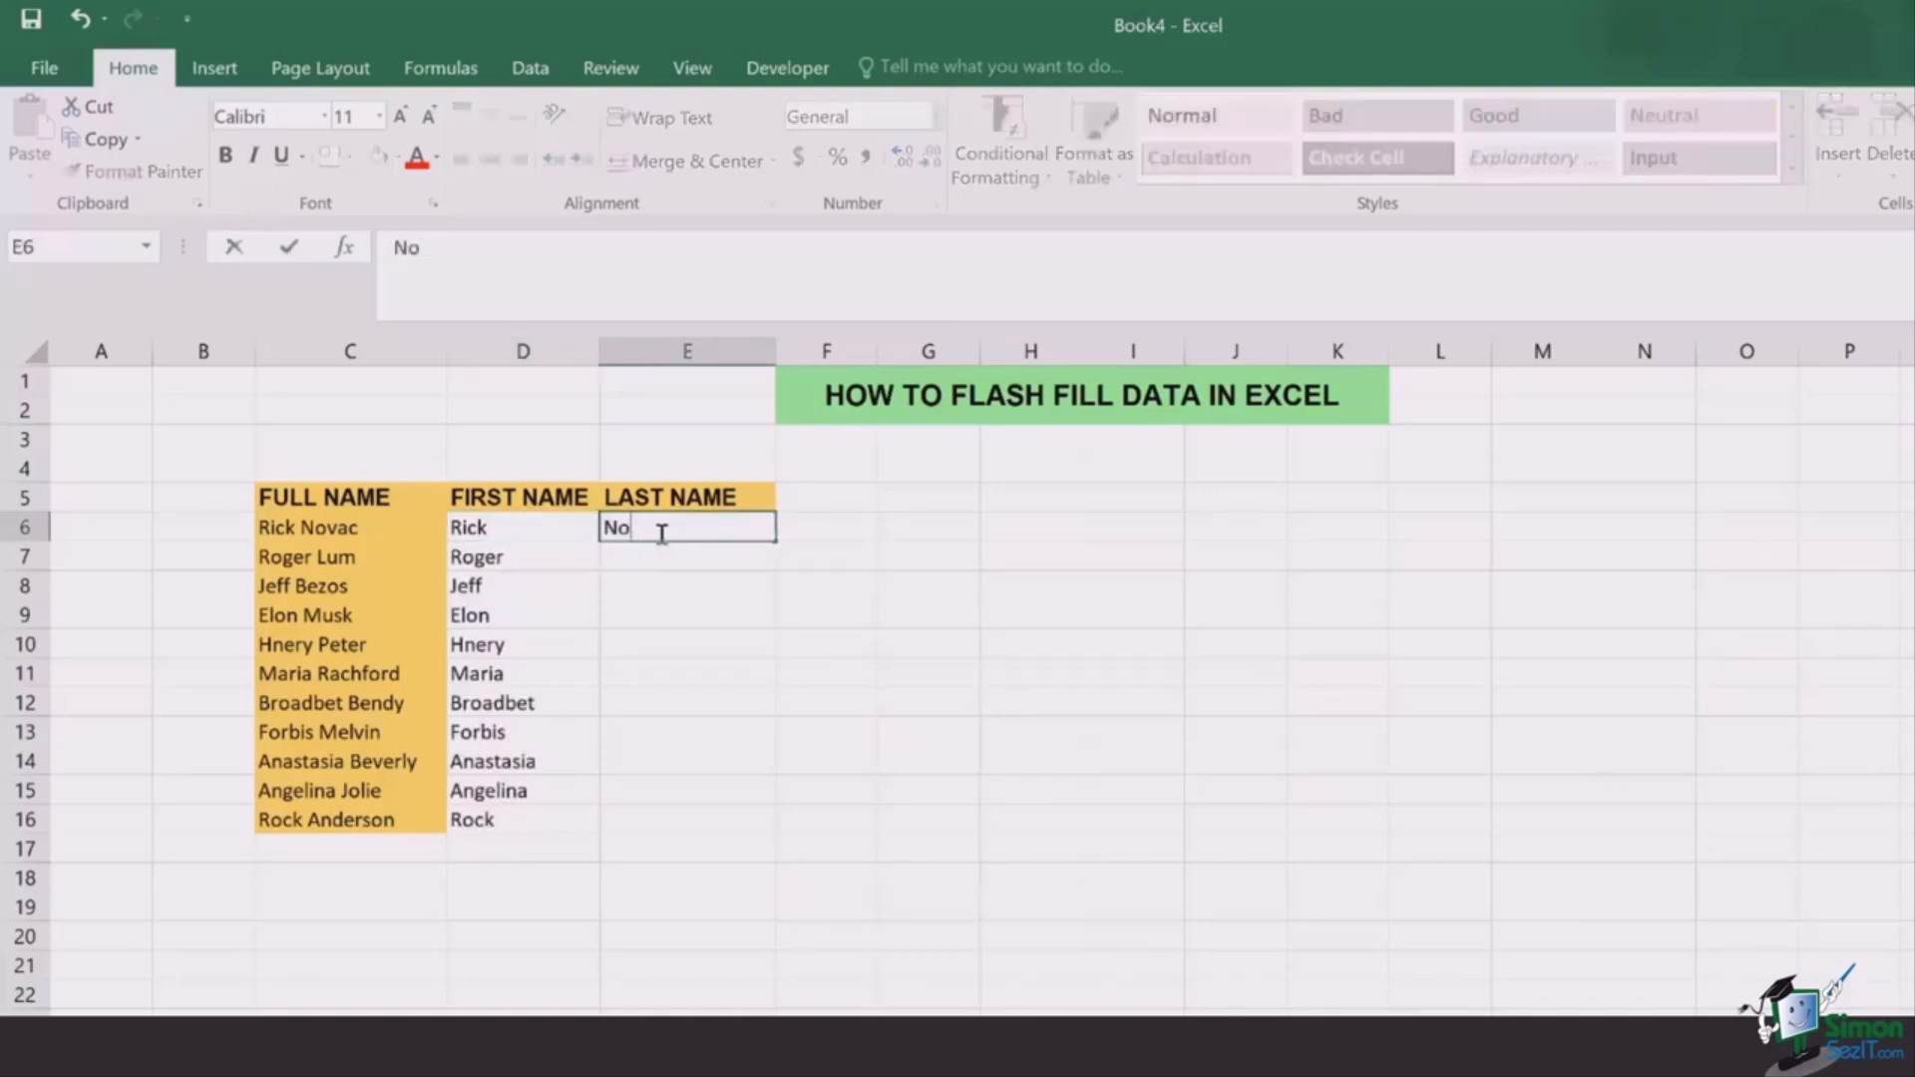
pyautogui.write('vac')
pyautogui.press('Return')
pyautogui.click(660, 531)
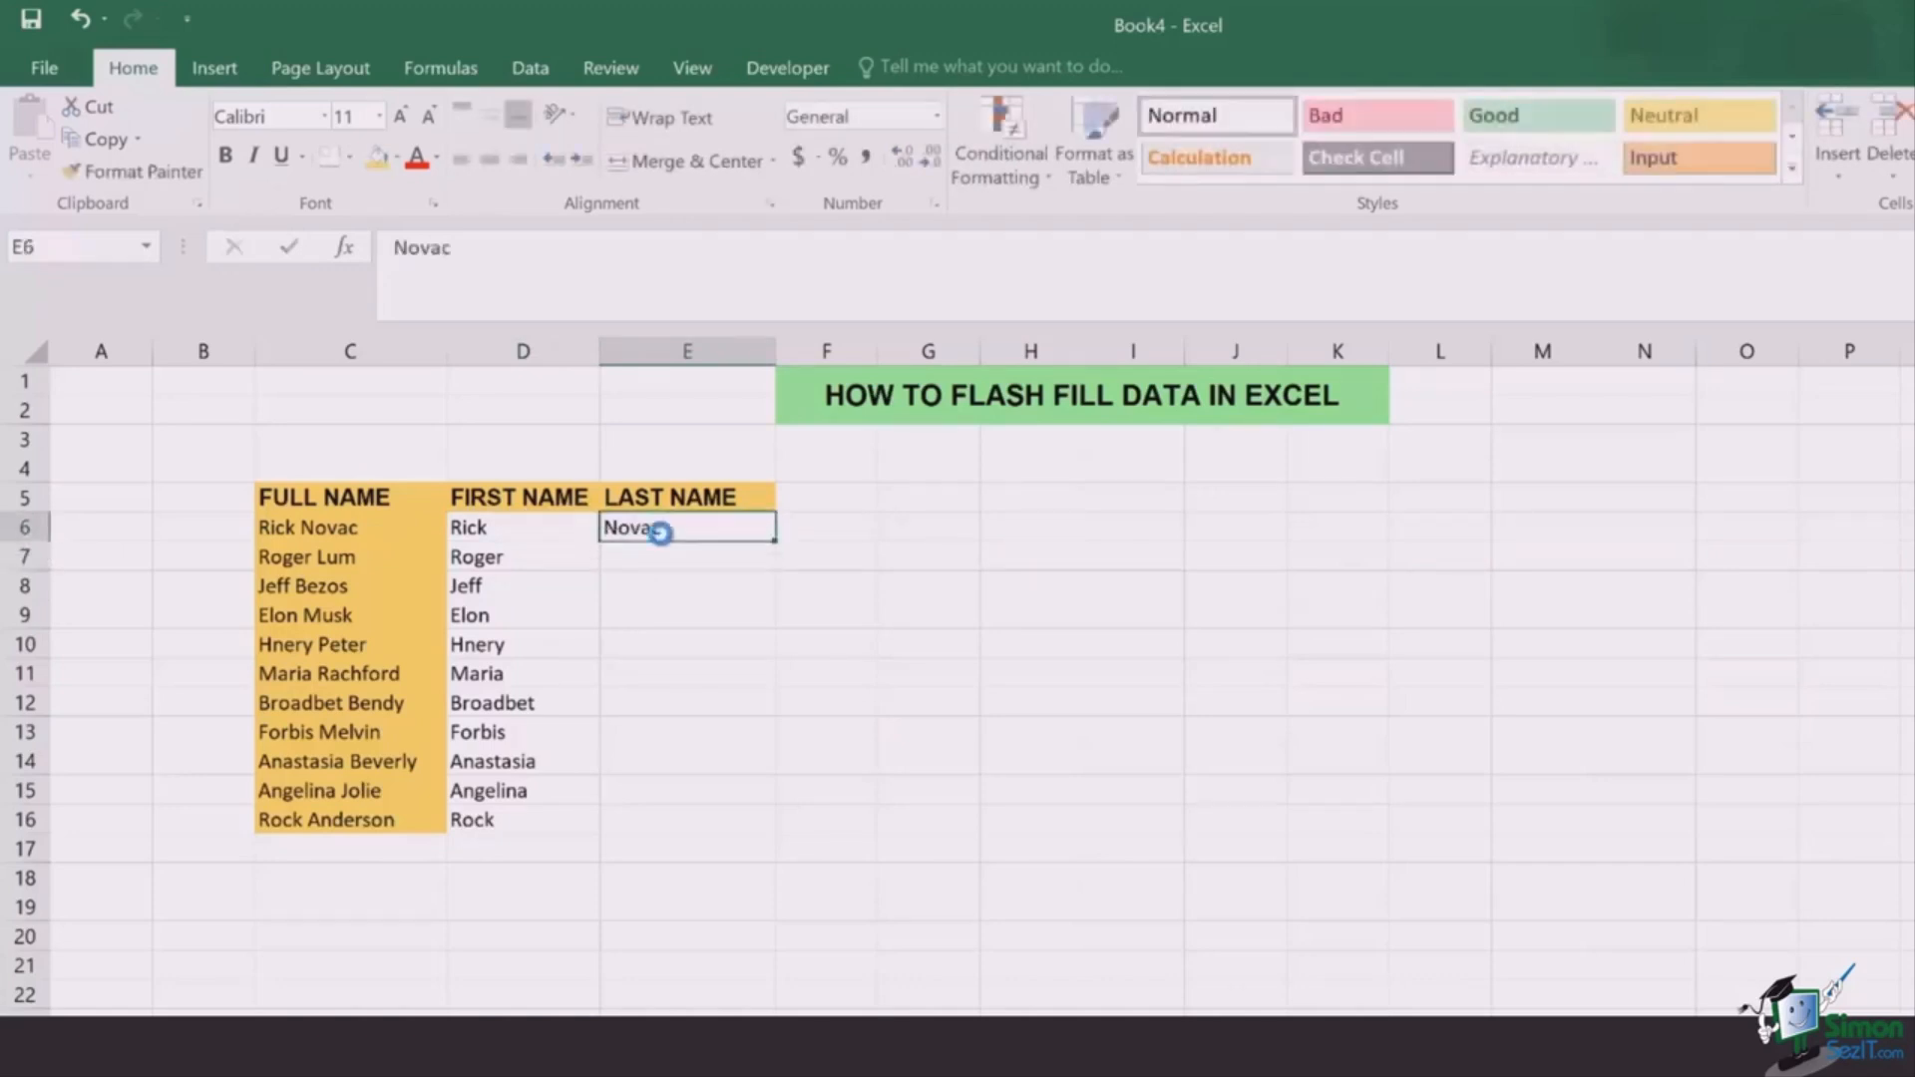
pyautogui.hotkey('ctrl', 'e')
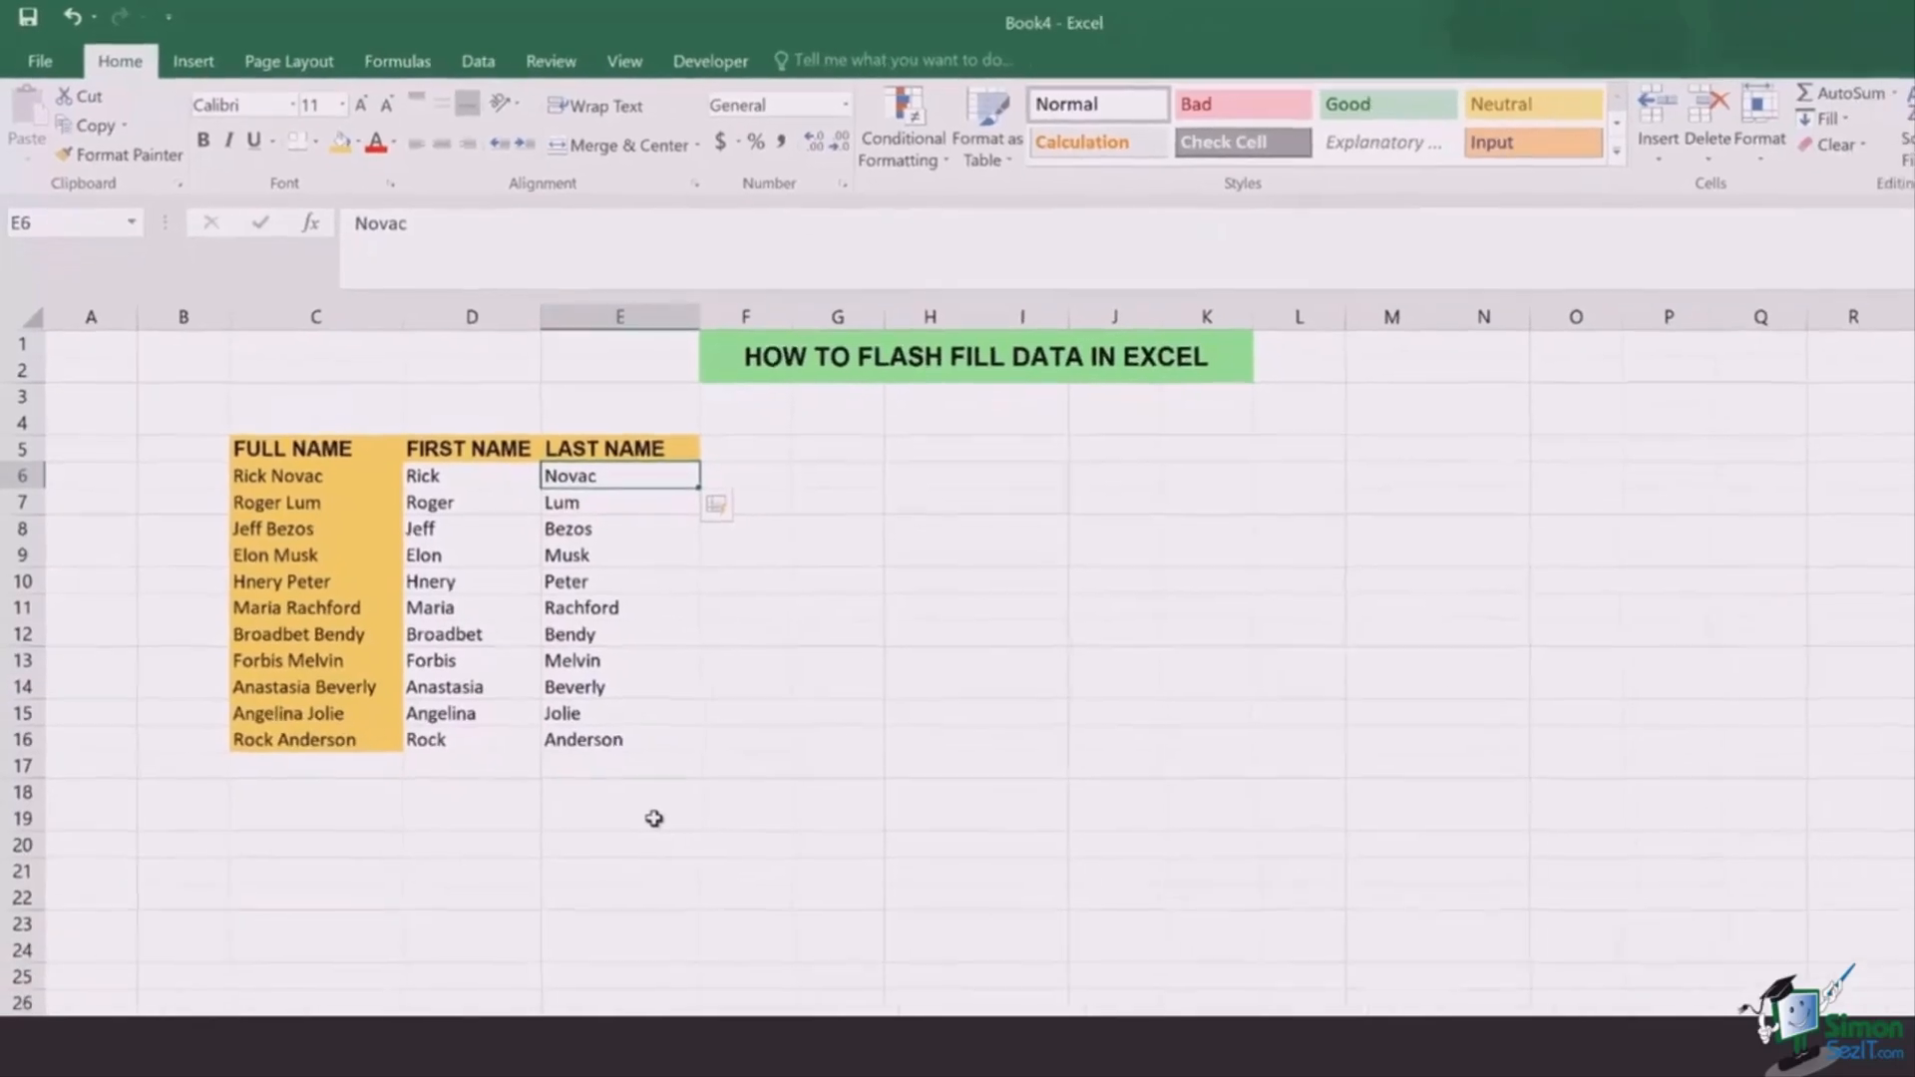
pyautogui.click(653, 817)
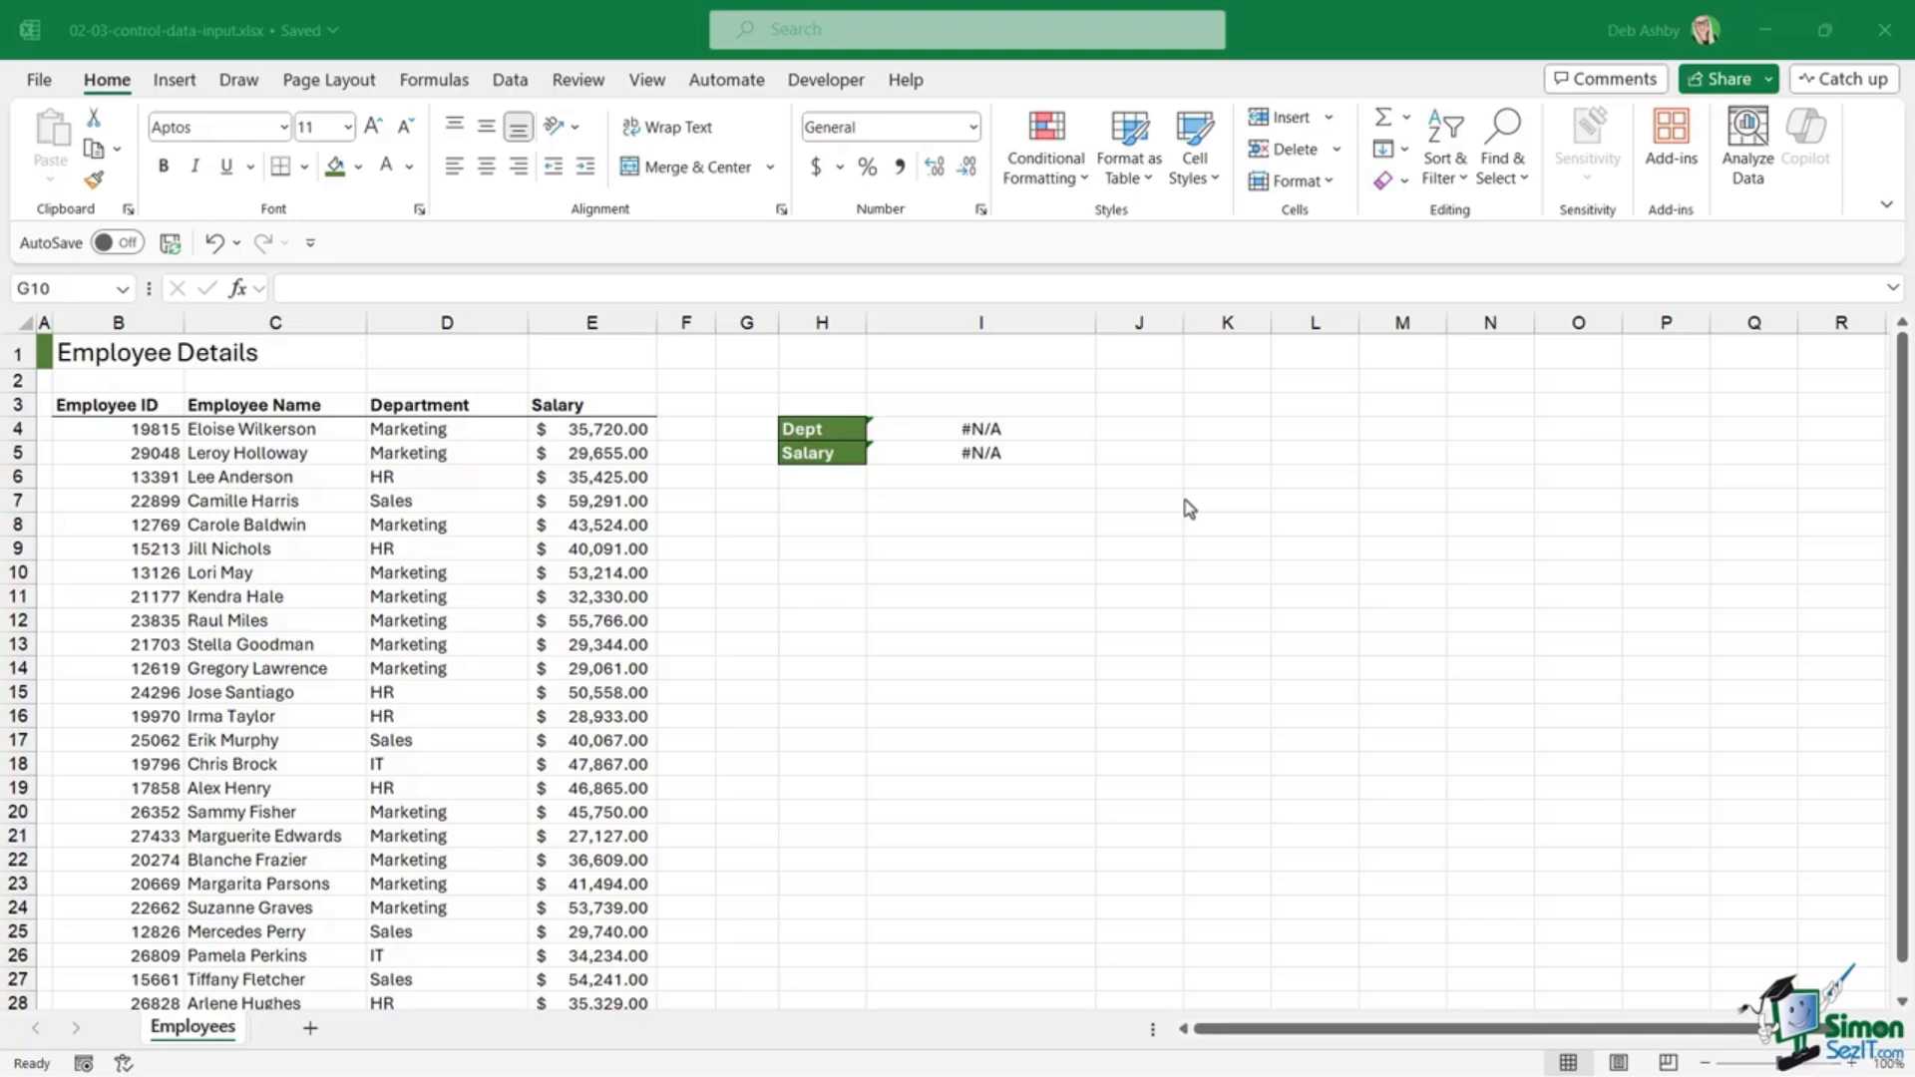
pyautogui.click(357, 570)
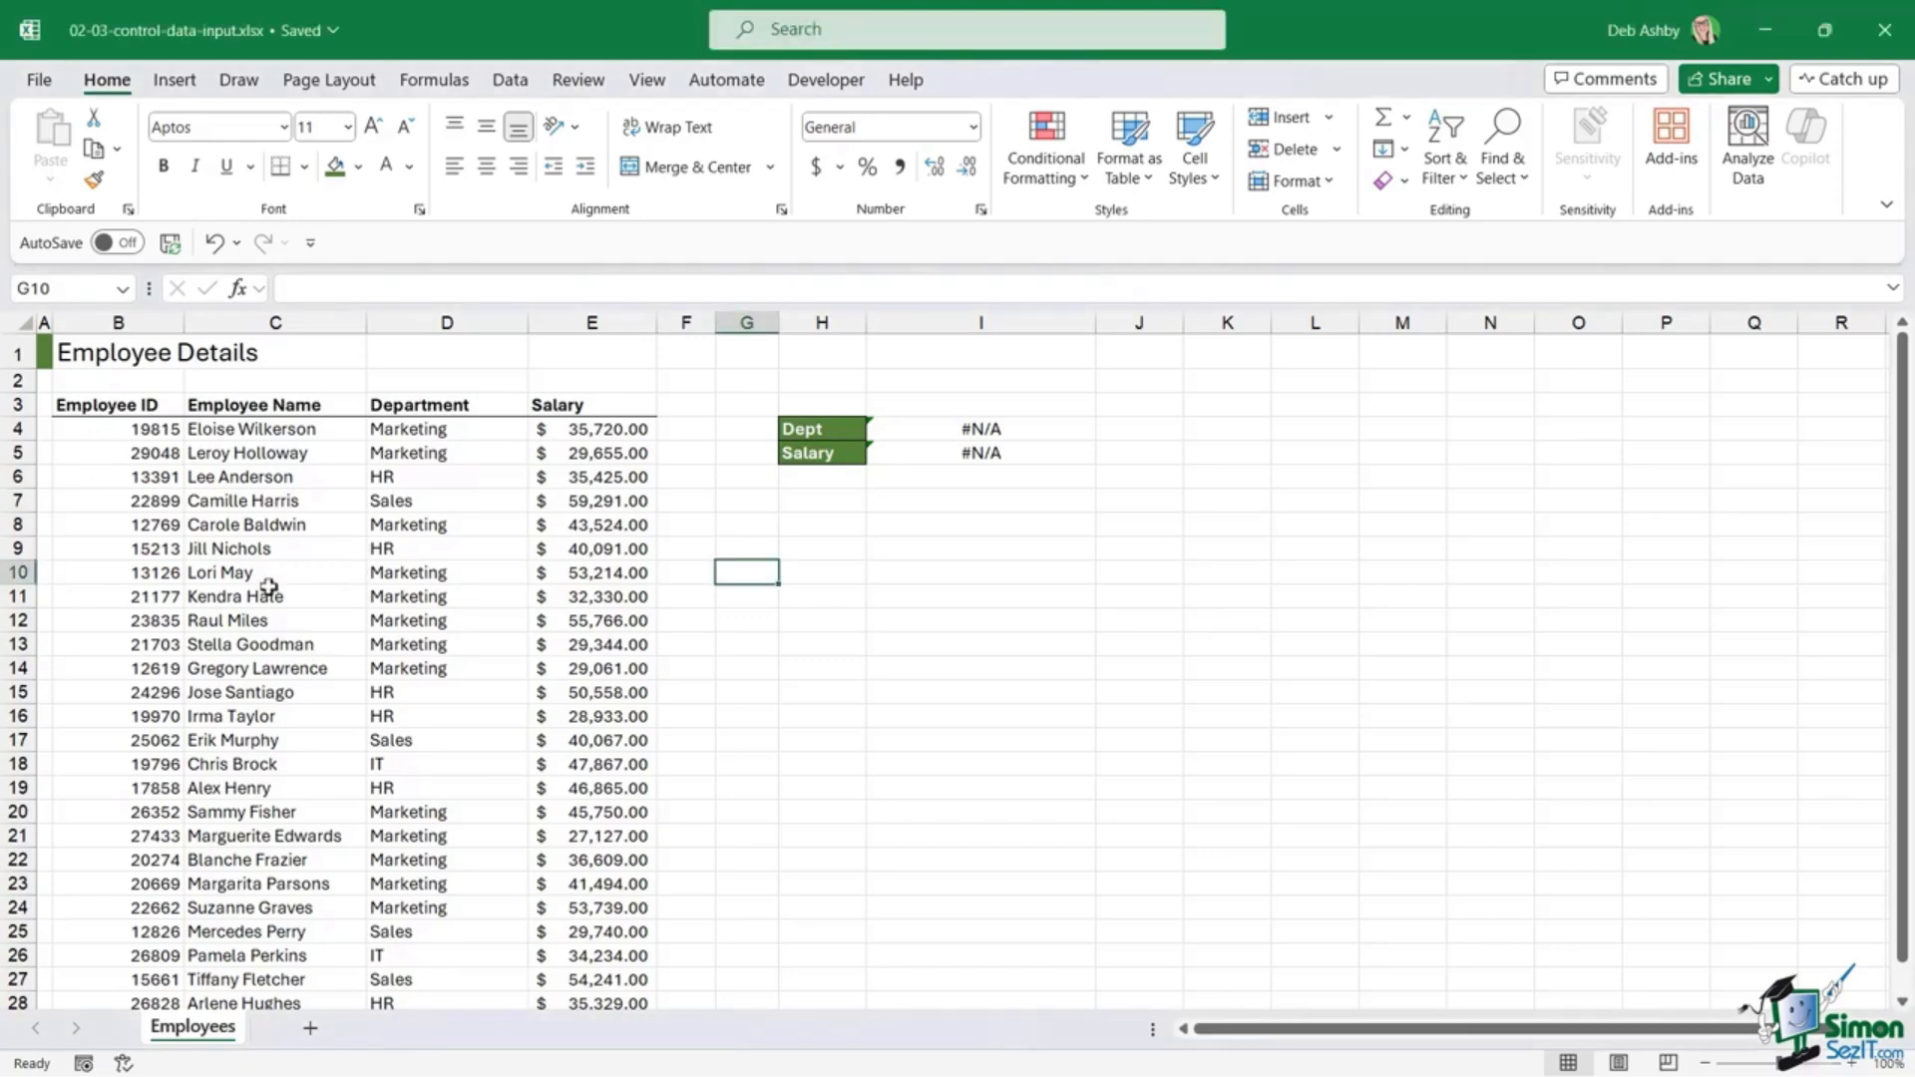
pyautogui.click(632, 461)
pyautogui.click(385, 500)
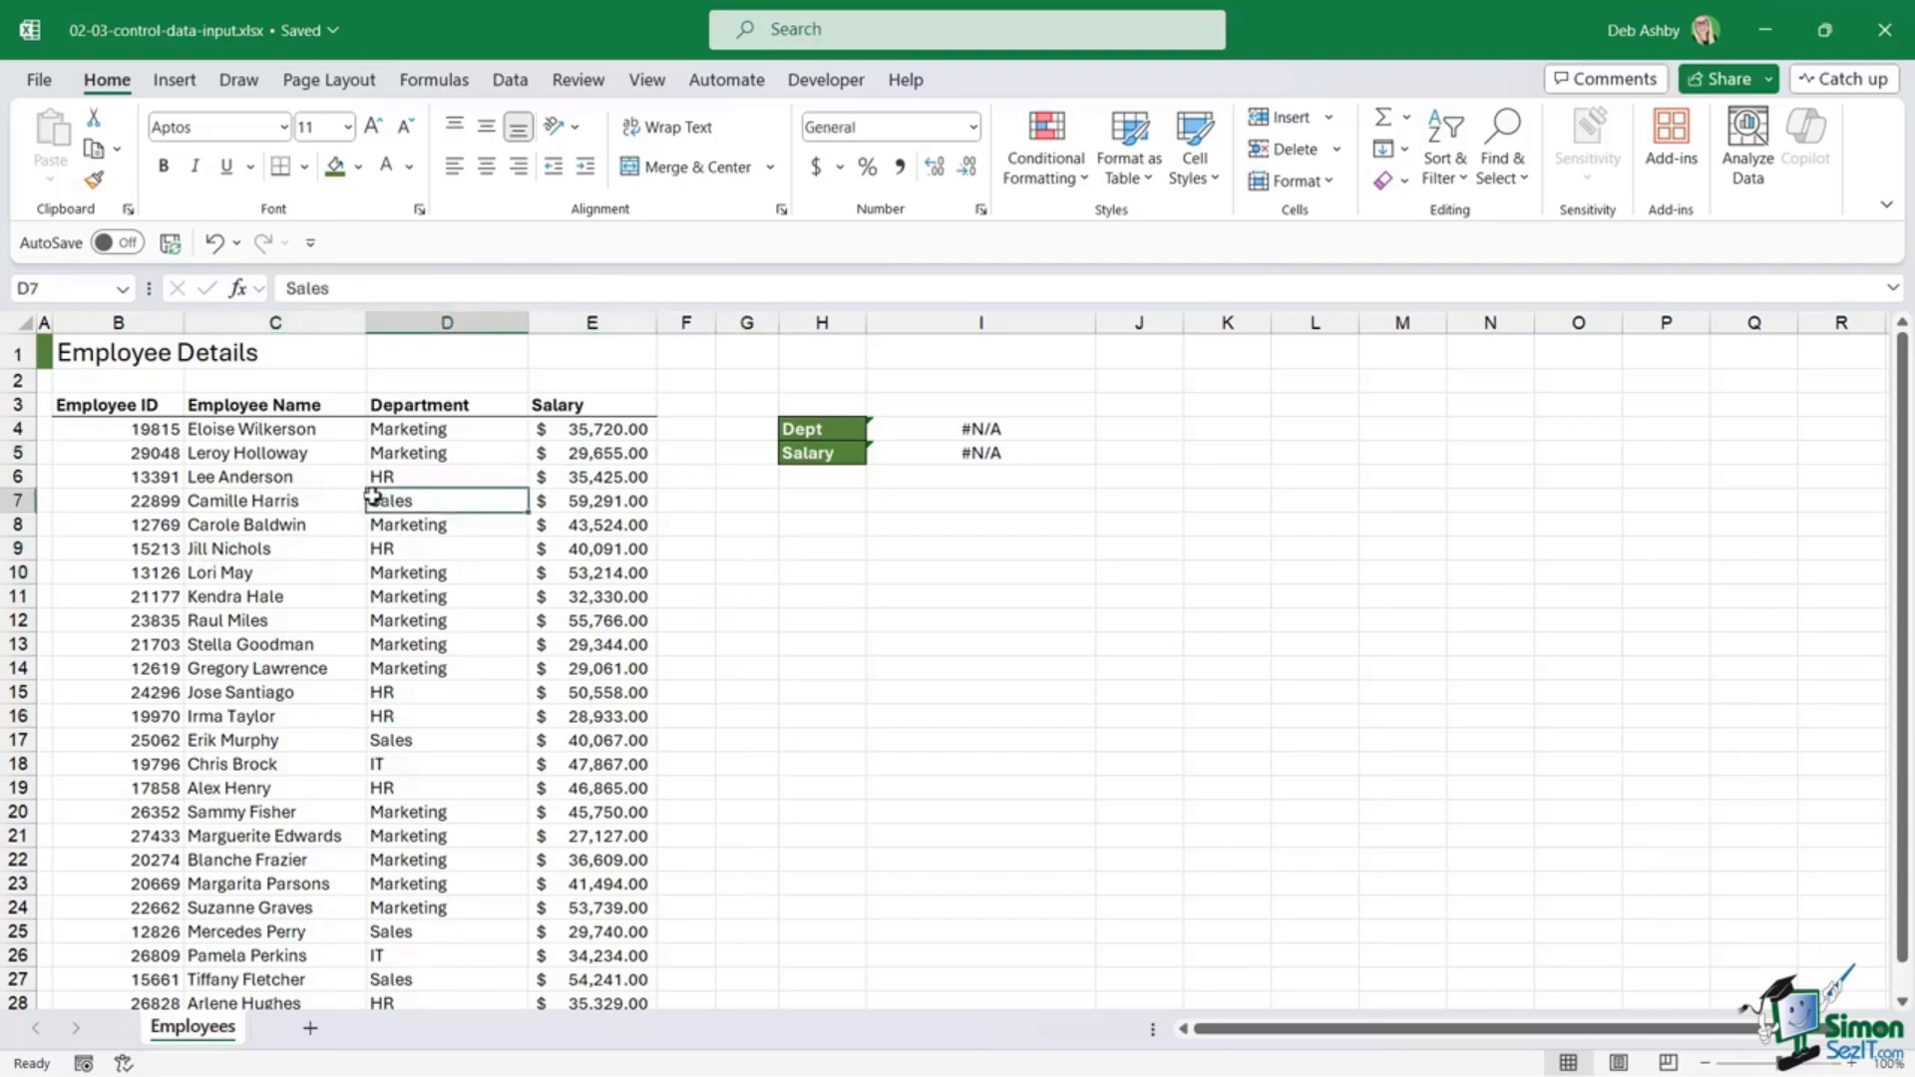
pyautogui.click(494, 666)
pyautogui.click(598, 599)
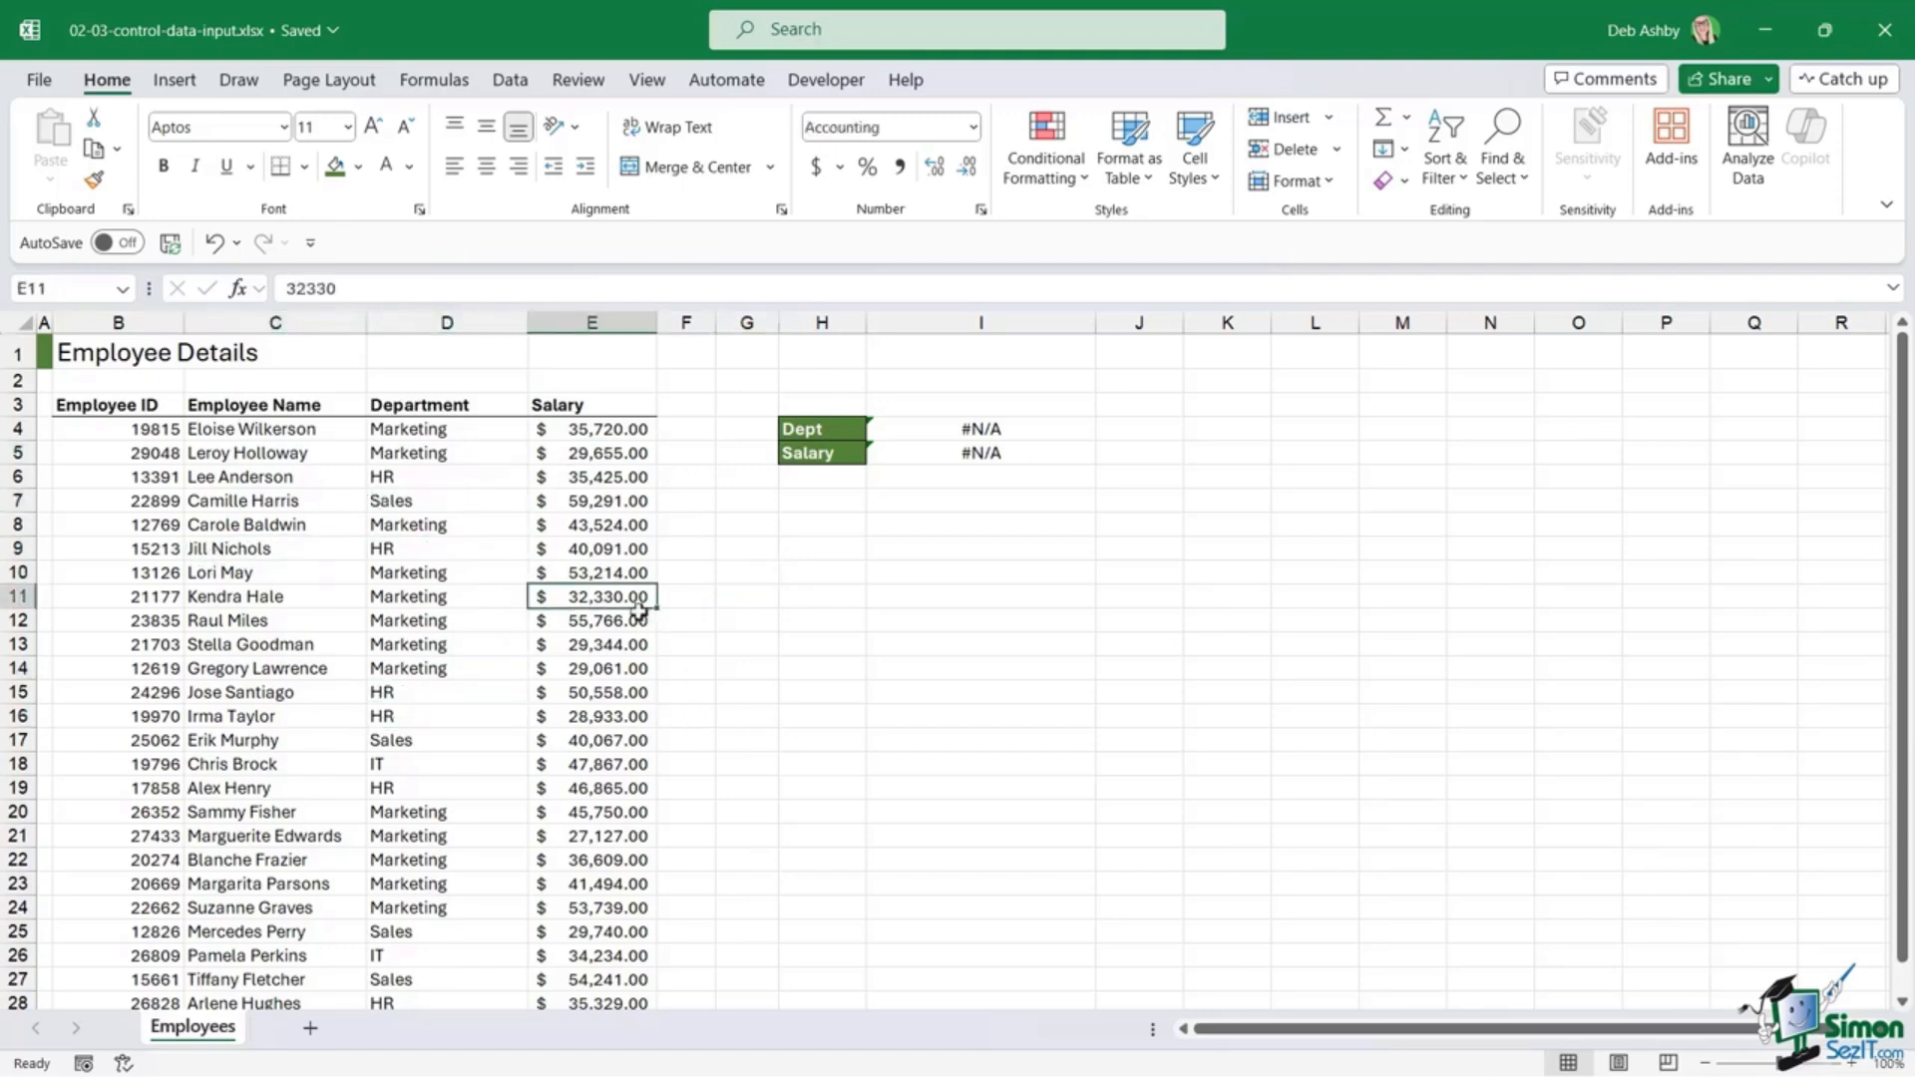
pyautogui.click(313, 572)
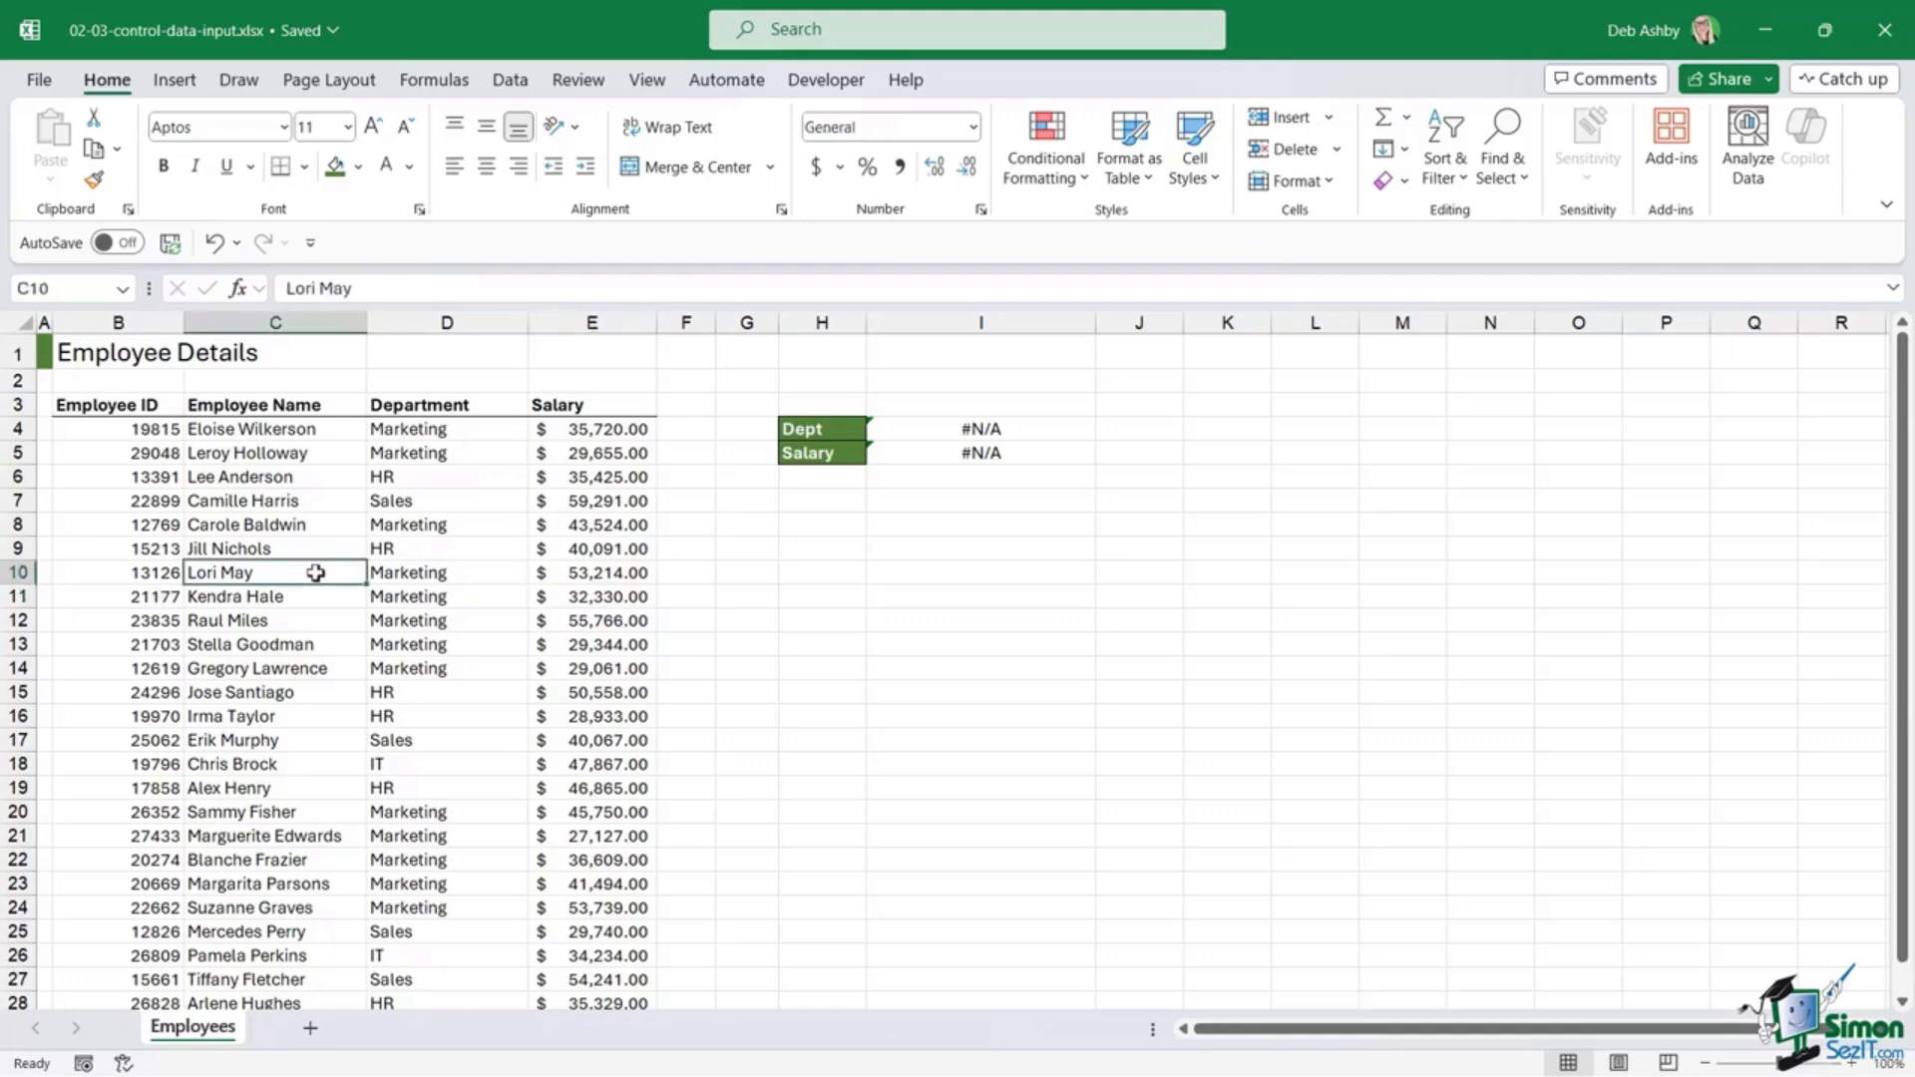
pyautogui.scroll(-3, 318, 572)
pyautogui.scroll(3, 318, 571)
pyautogui.click(917, 429)
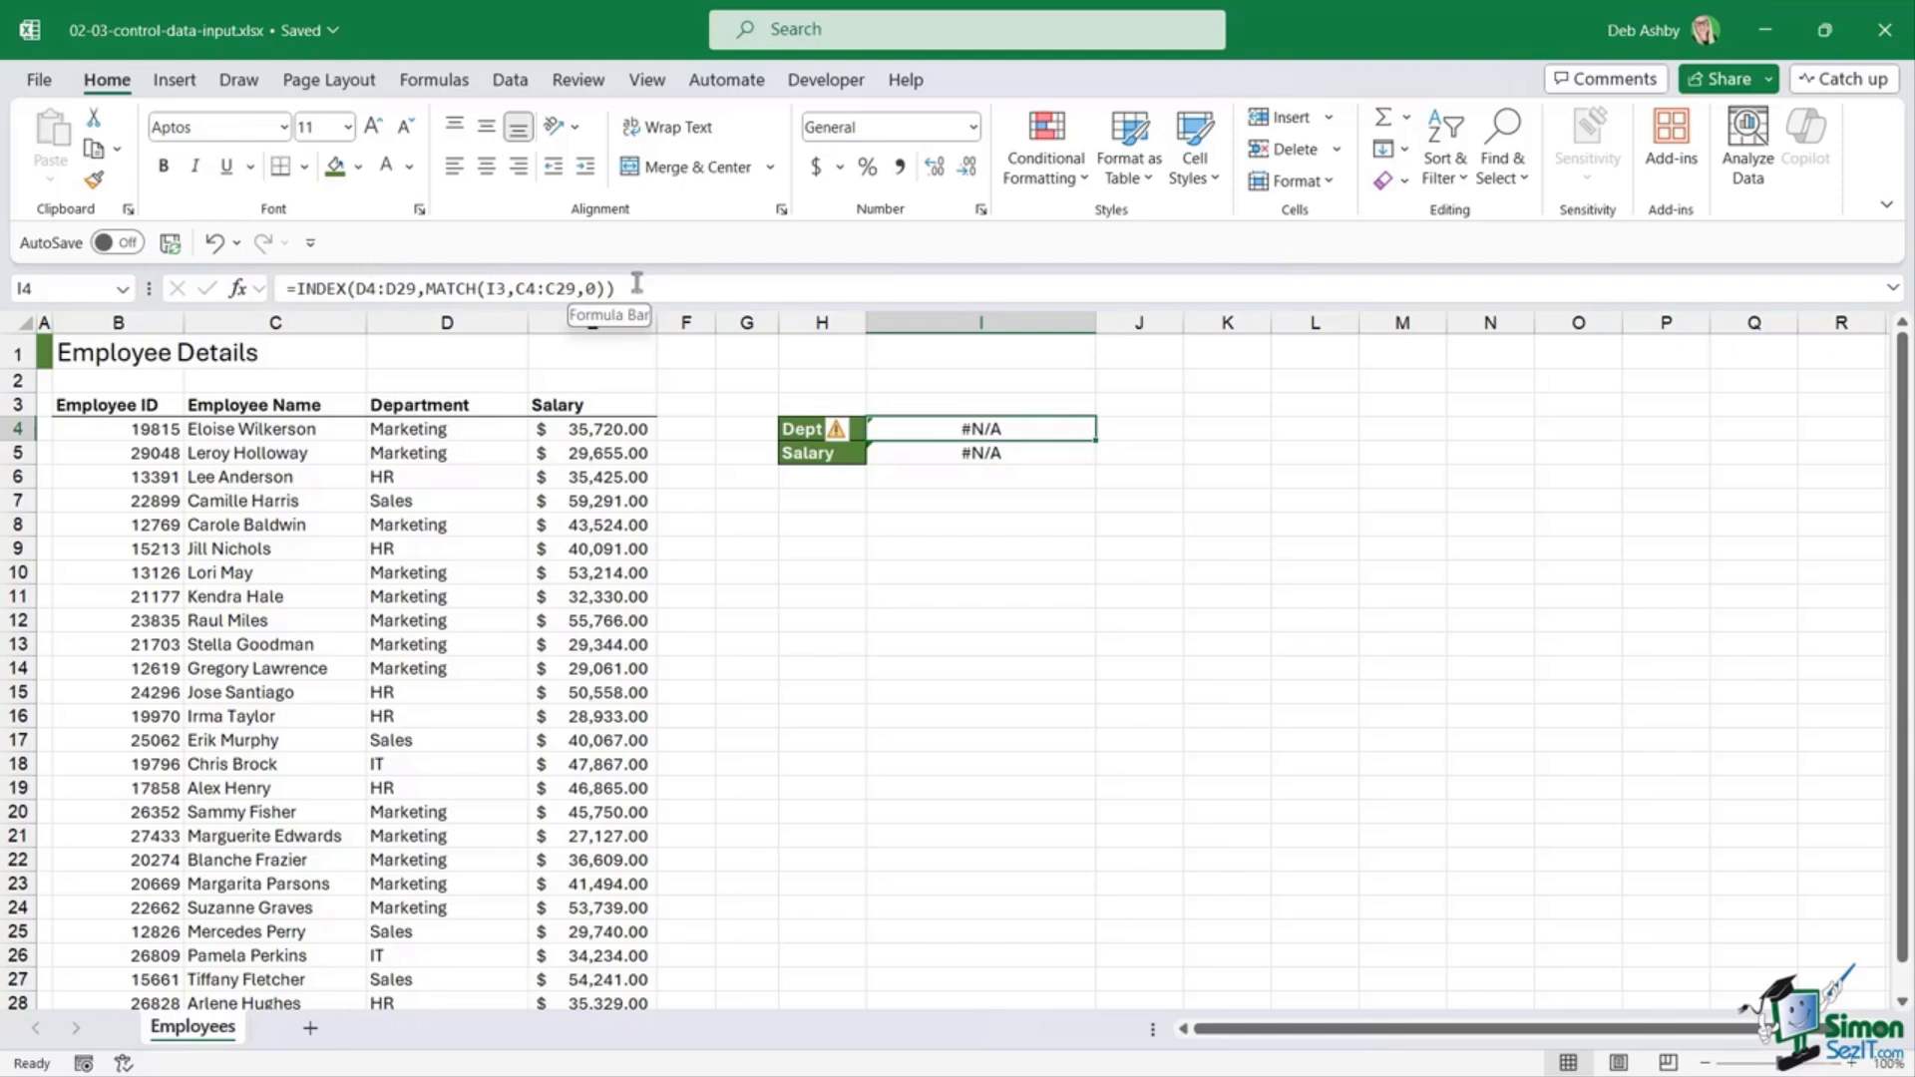
pyautogui.click(933, 458)
pyautogui.click(931, 427)
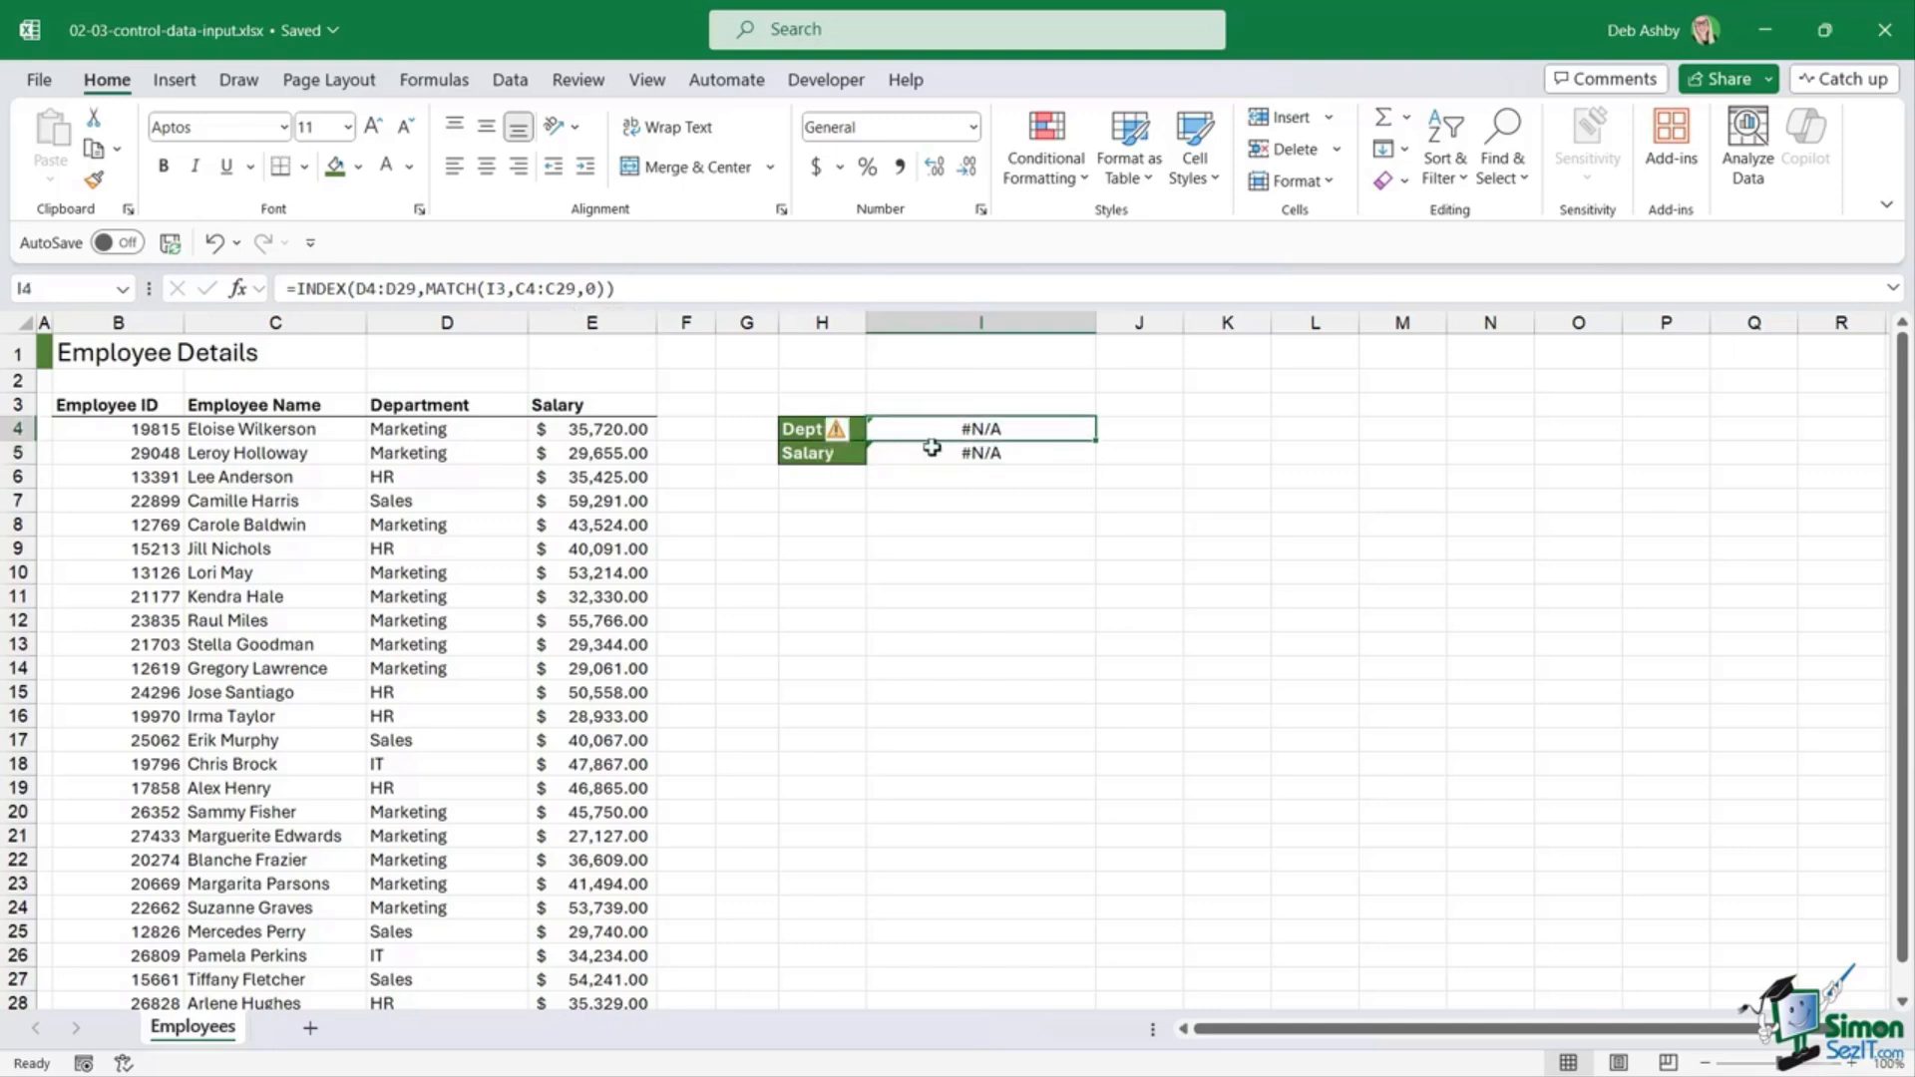
pyautogui.click(932, 454)
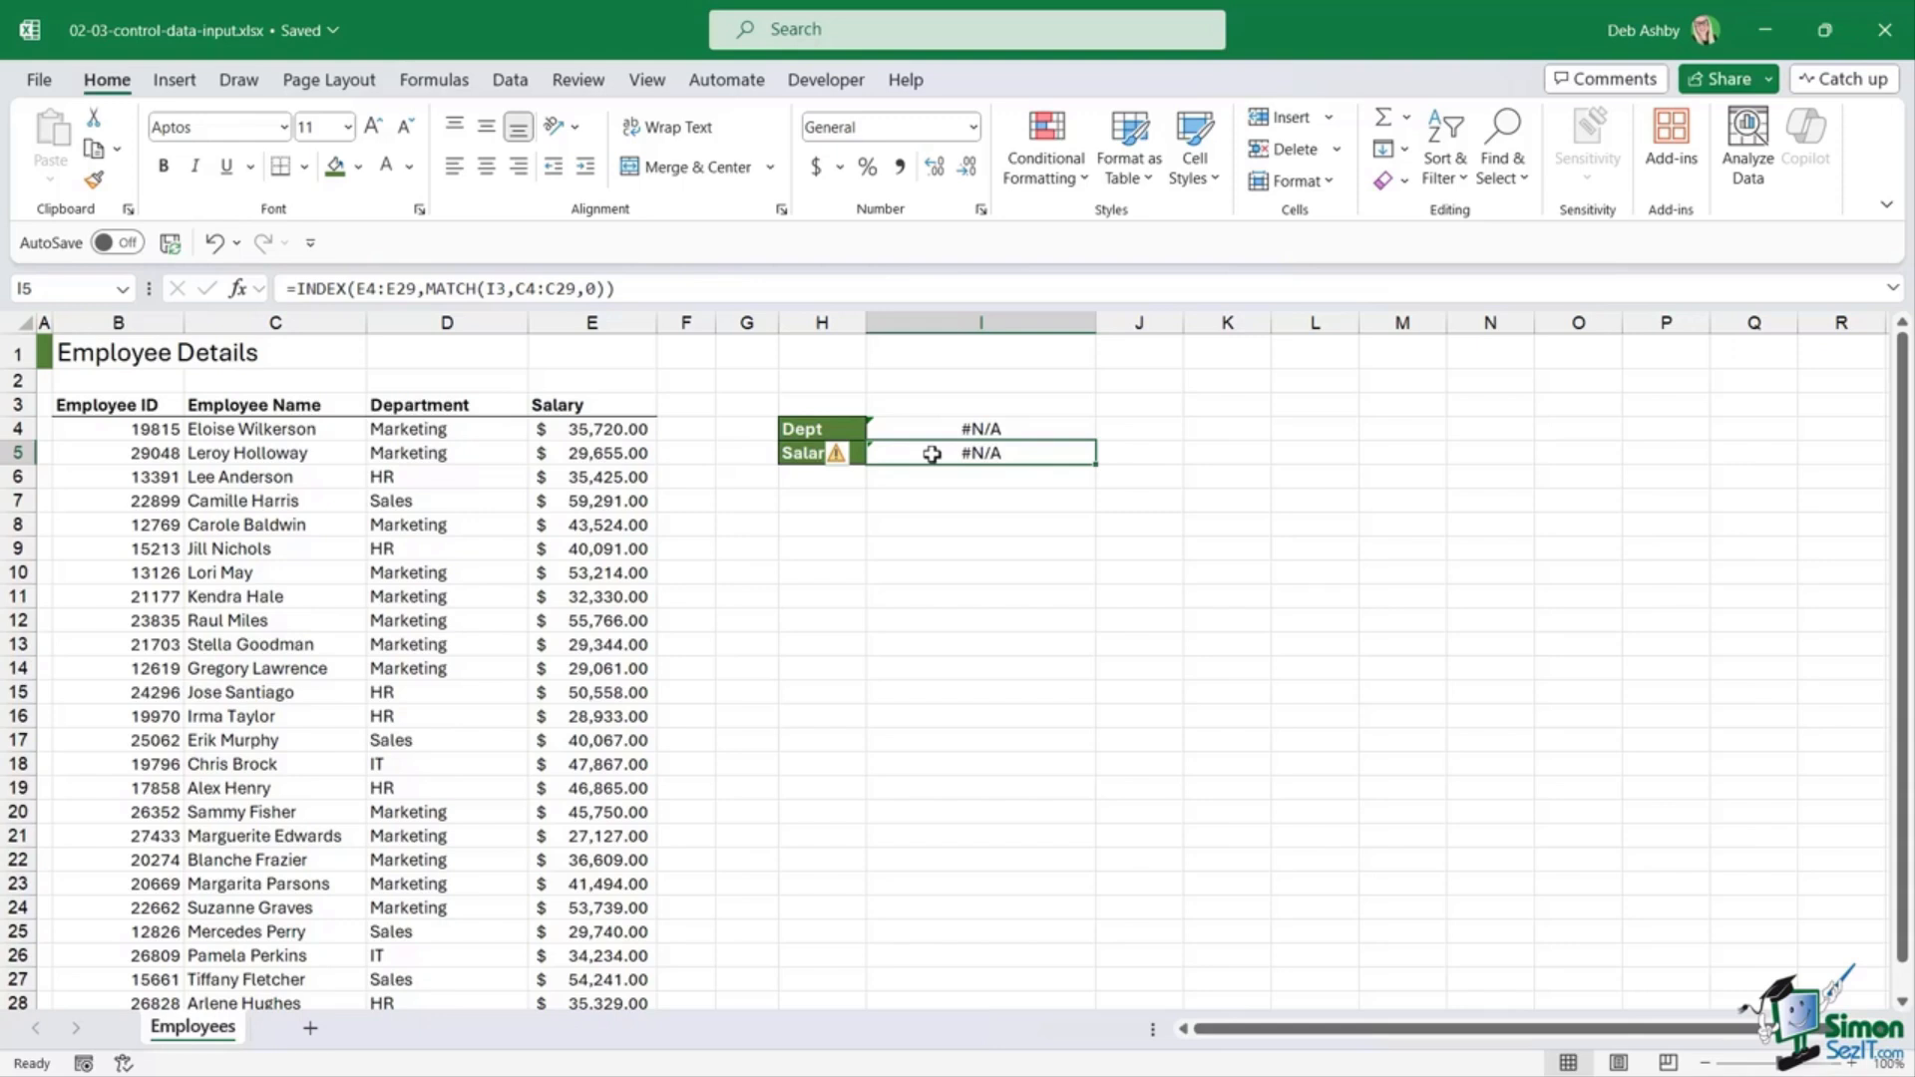
pyautogui.click(932, 427)
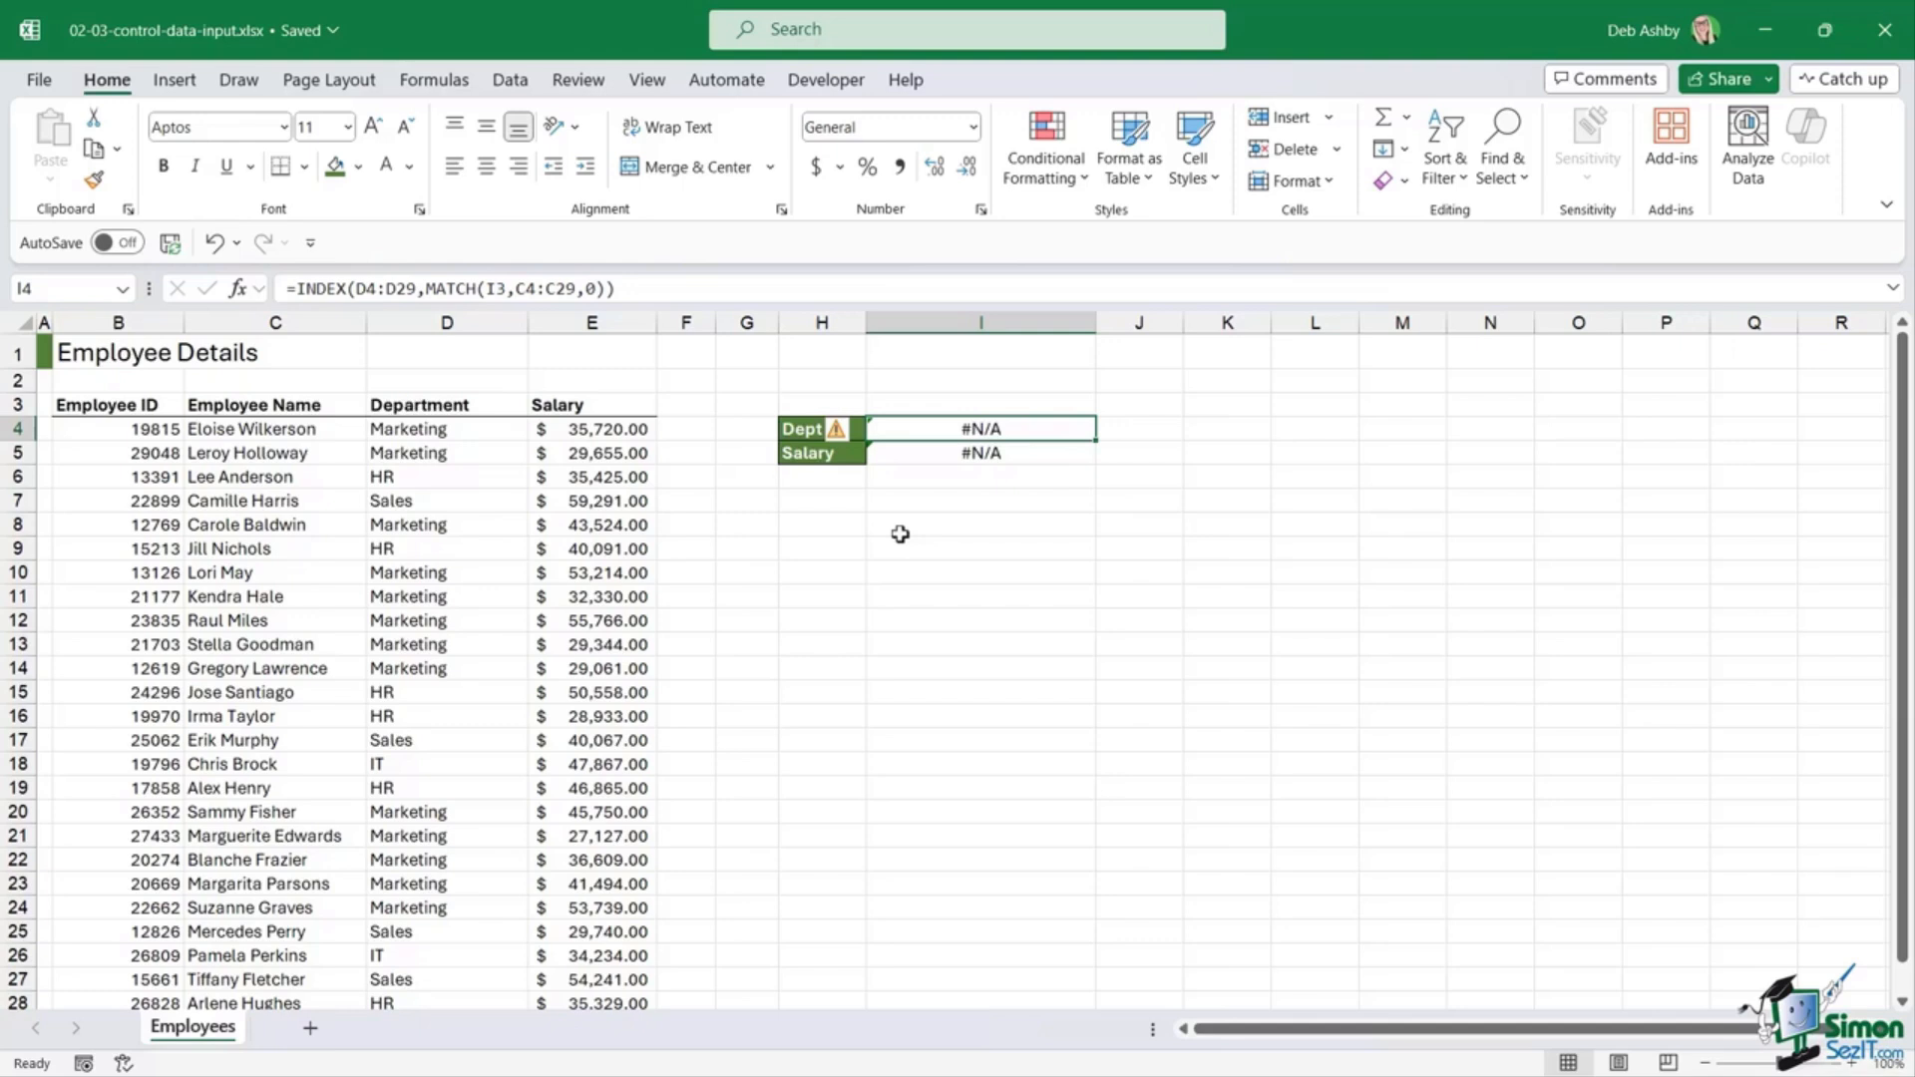
pyautogui.click(924, 617)
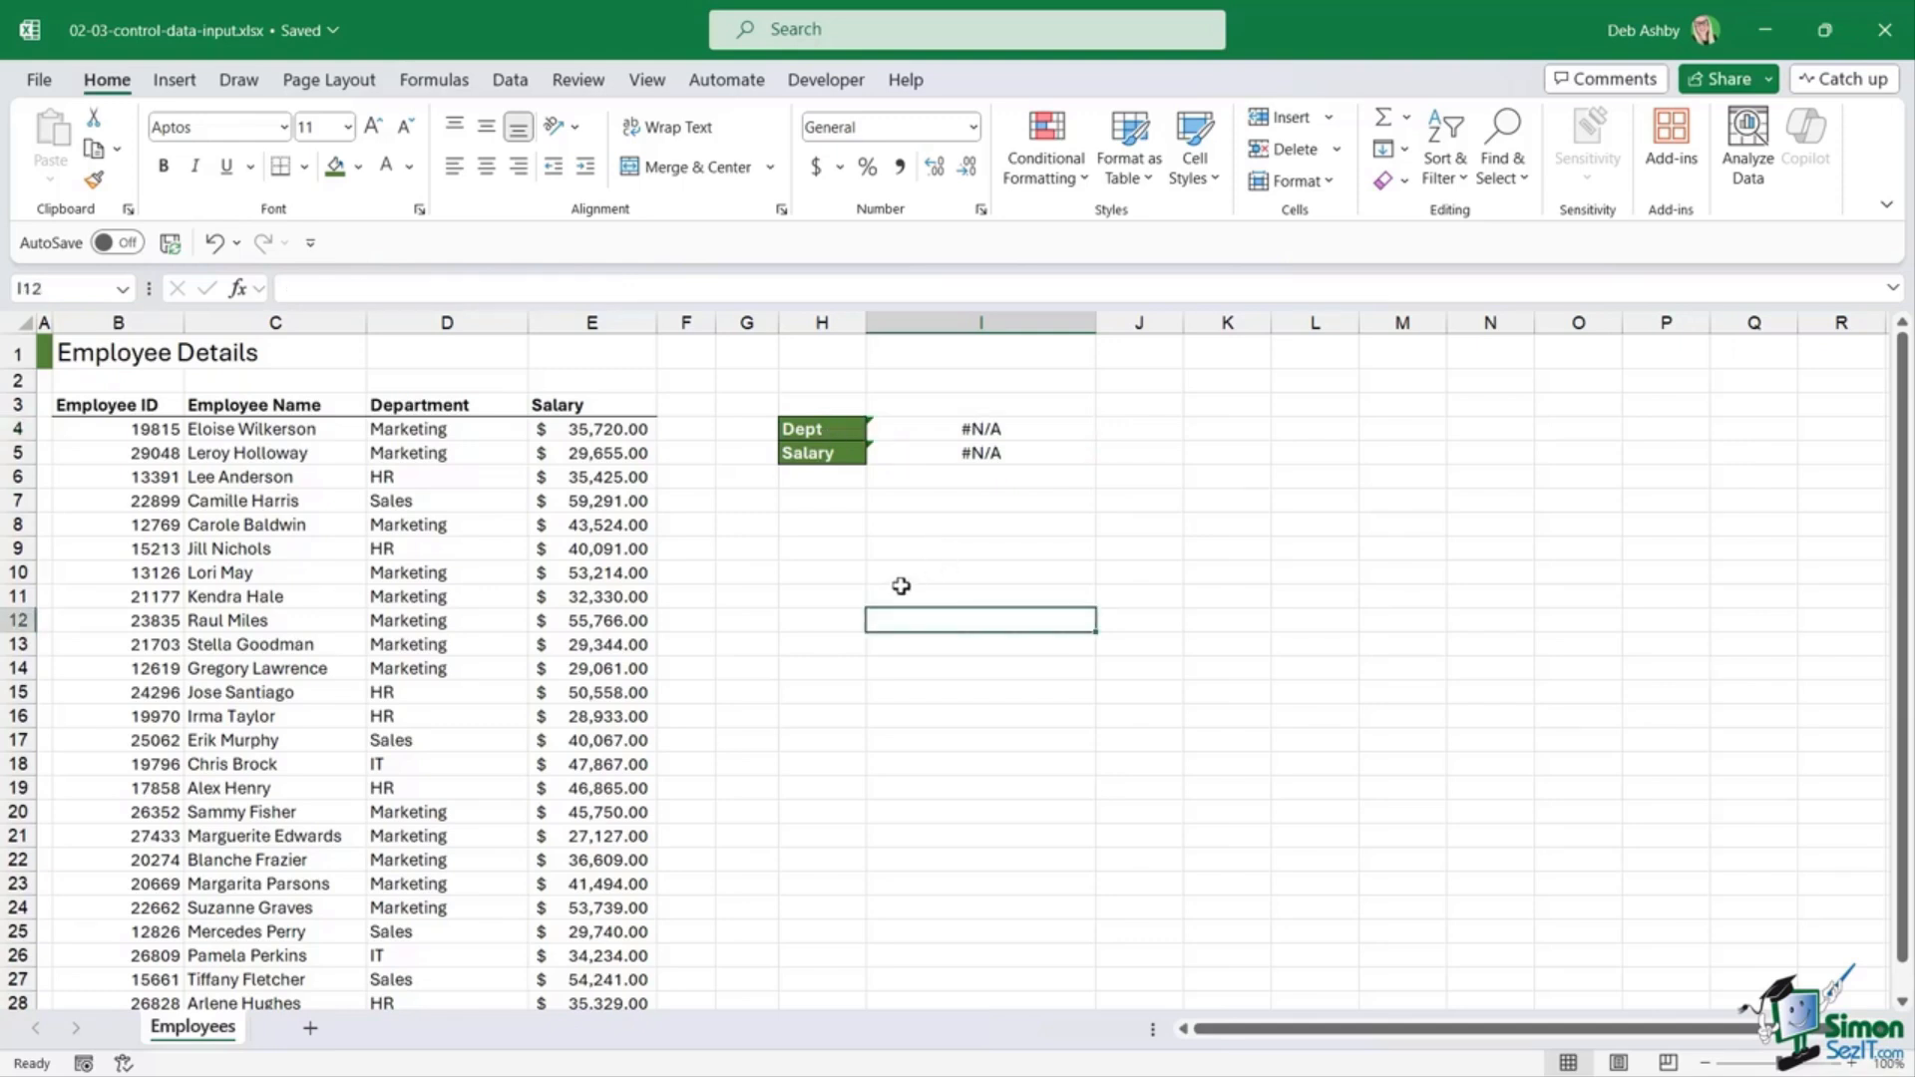
# Step: Review the I4 and I5 lookups against a table record, then enter an employee's name in I3
pyautogui.click(939, 402)
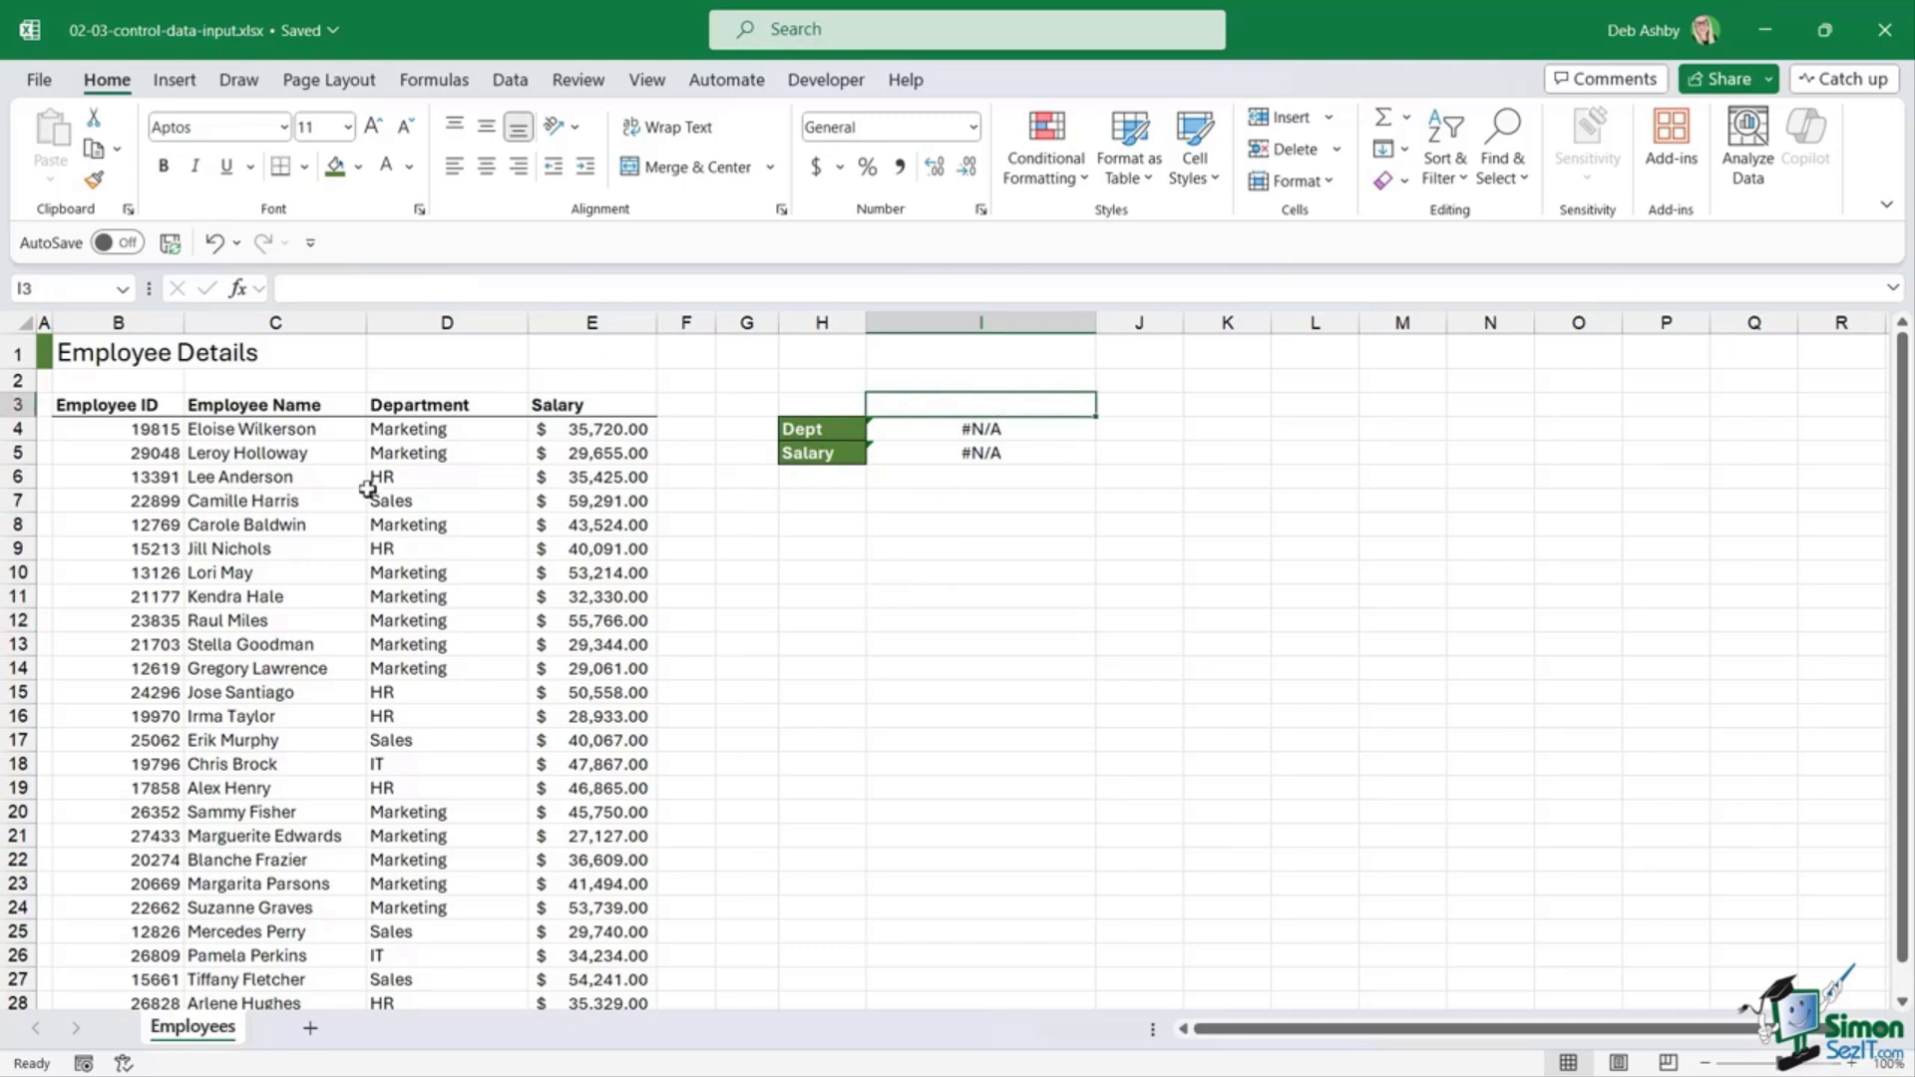
pyautogui.click(922, 433)
pyautogui.click(920, 457)
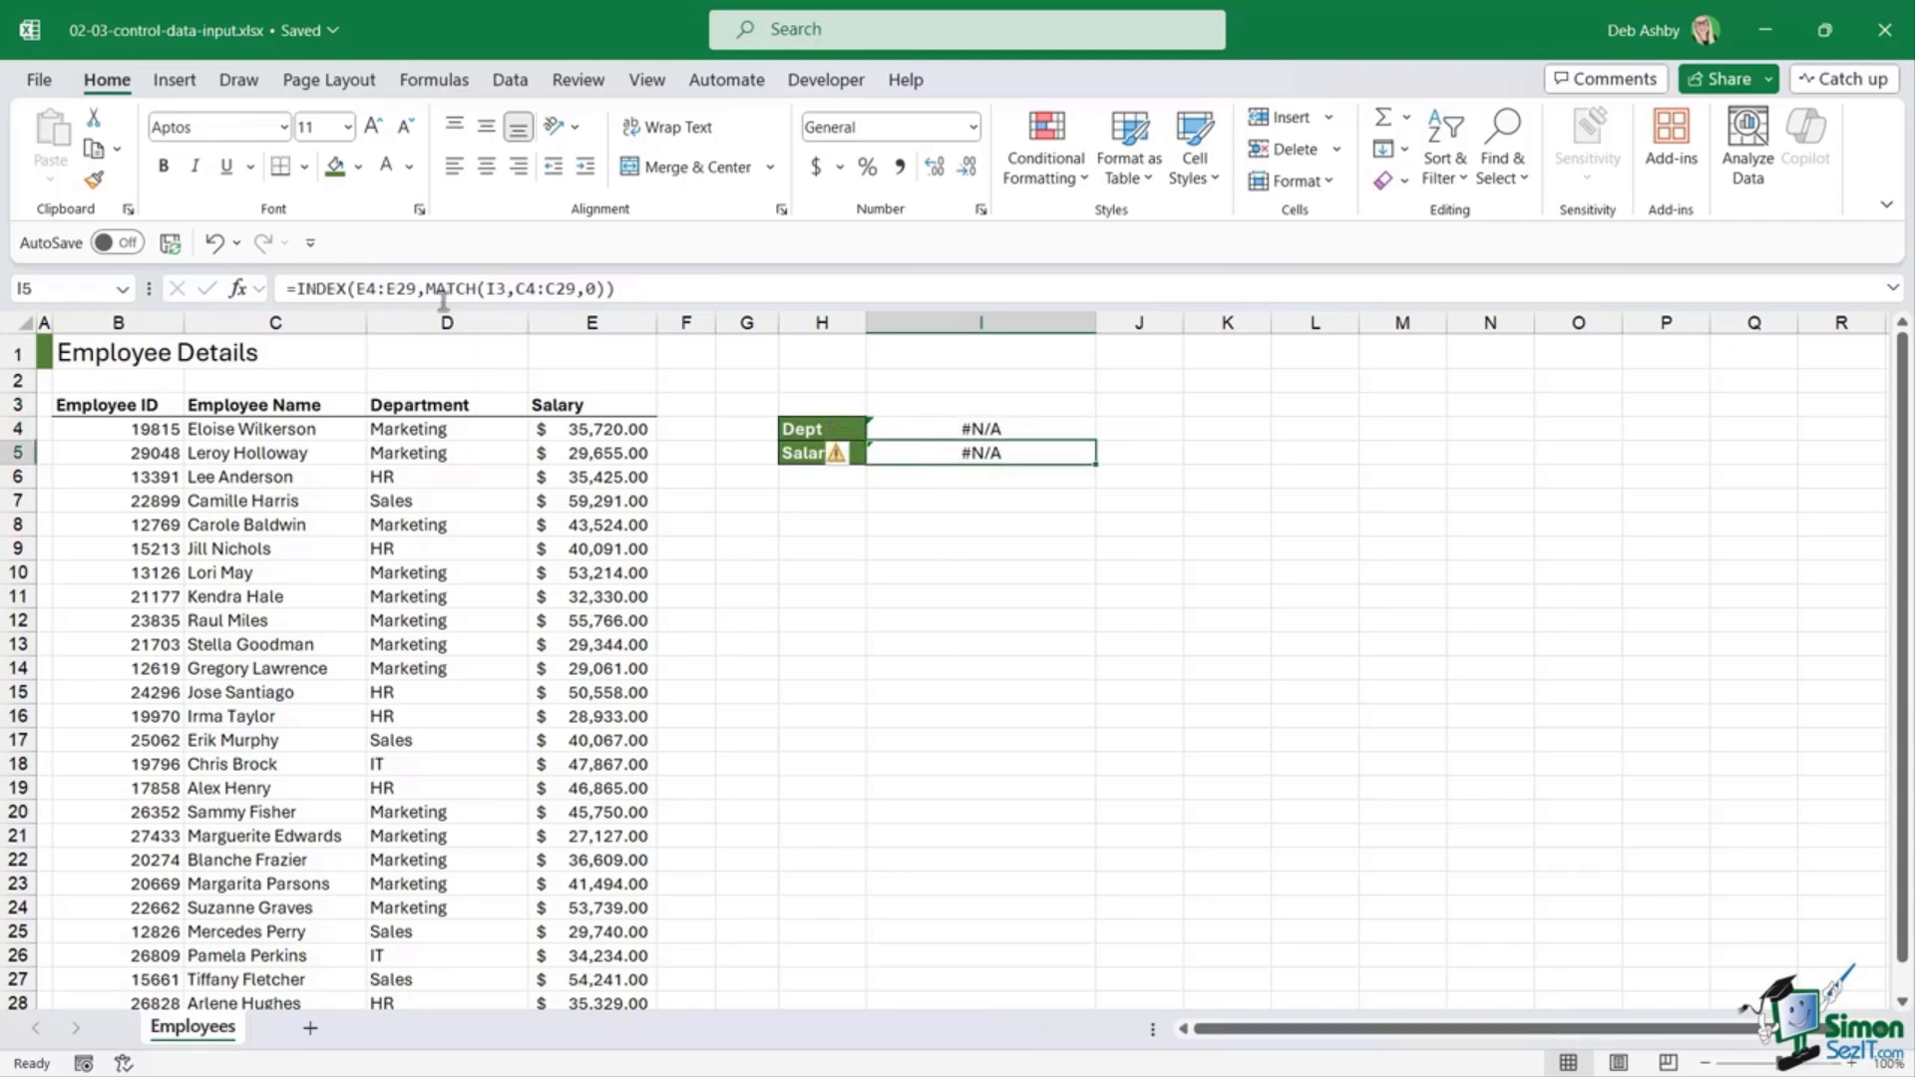
pyautogui.click(961, 403)
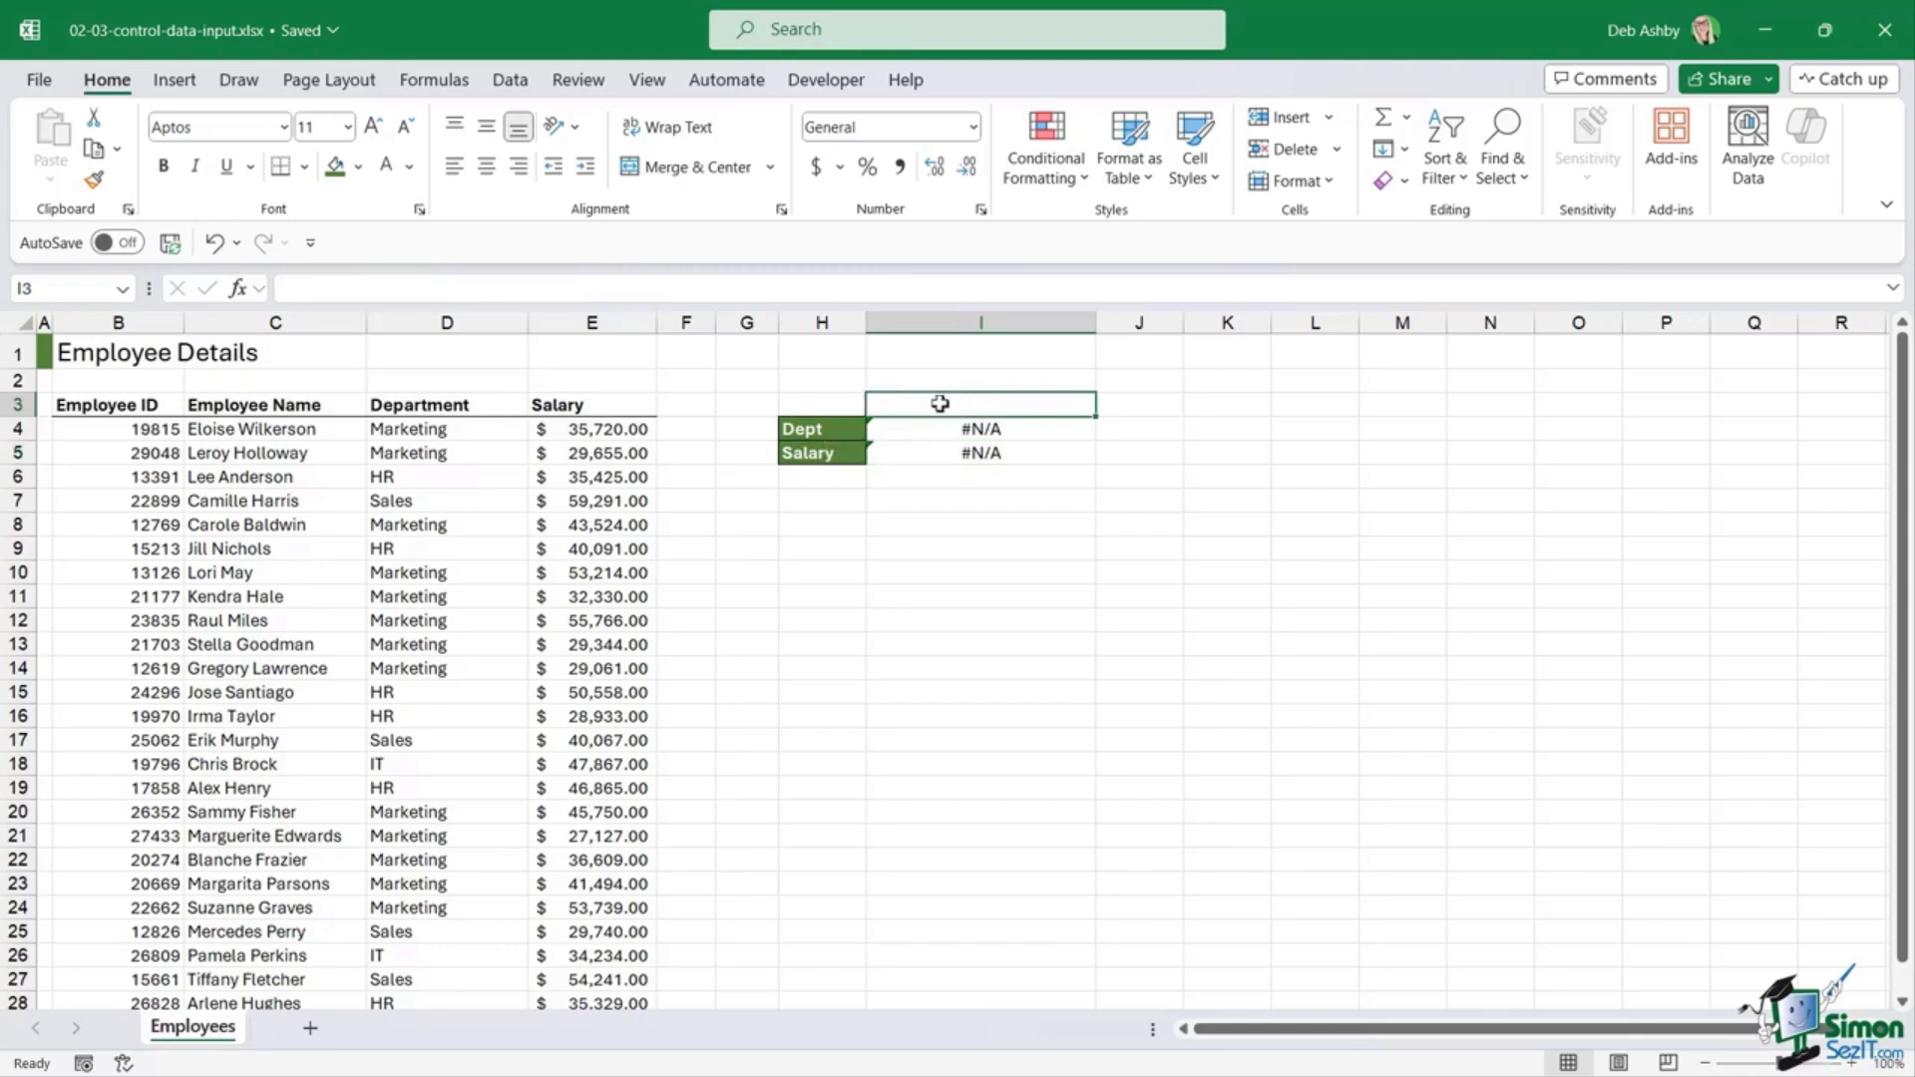
pyautogui.click(925, 435)
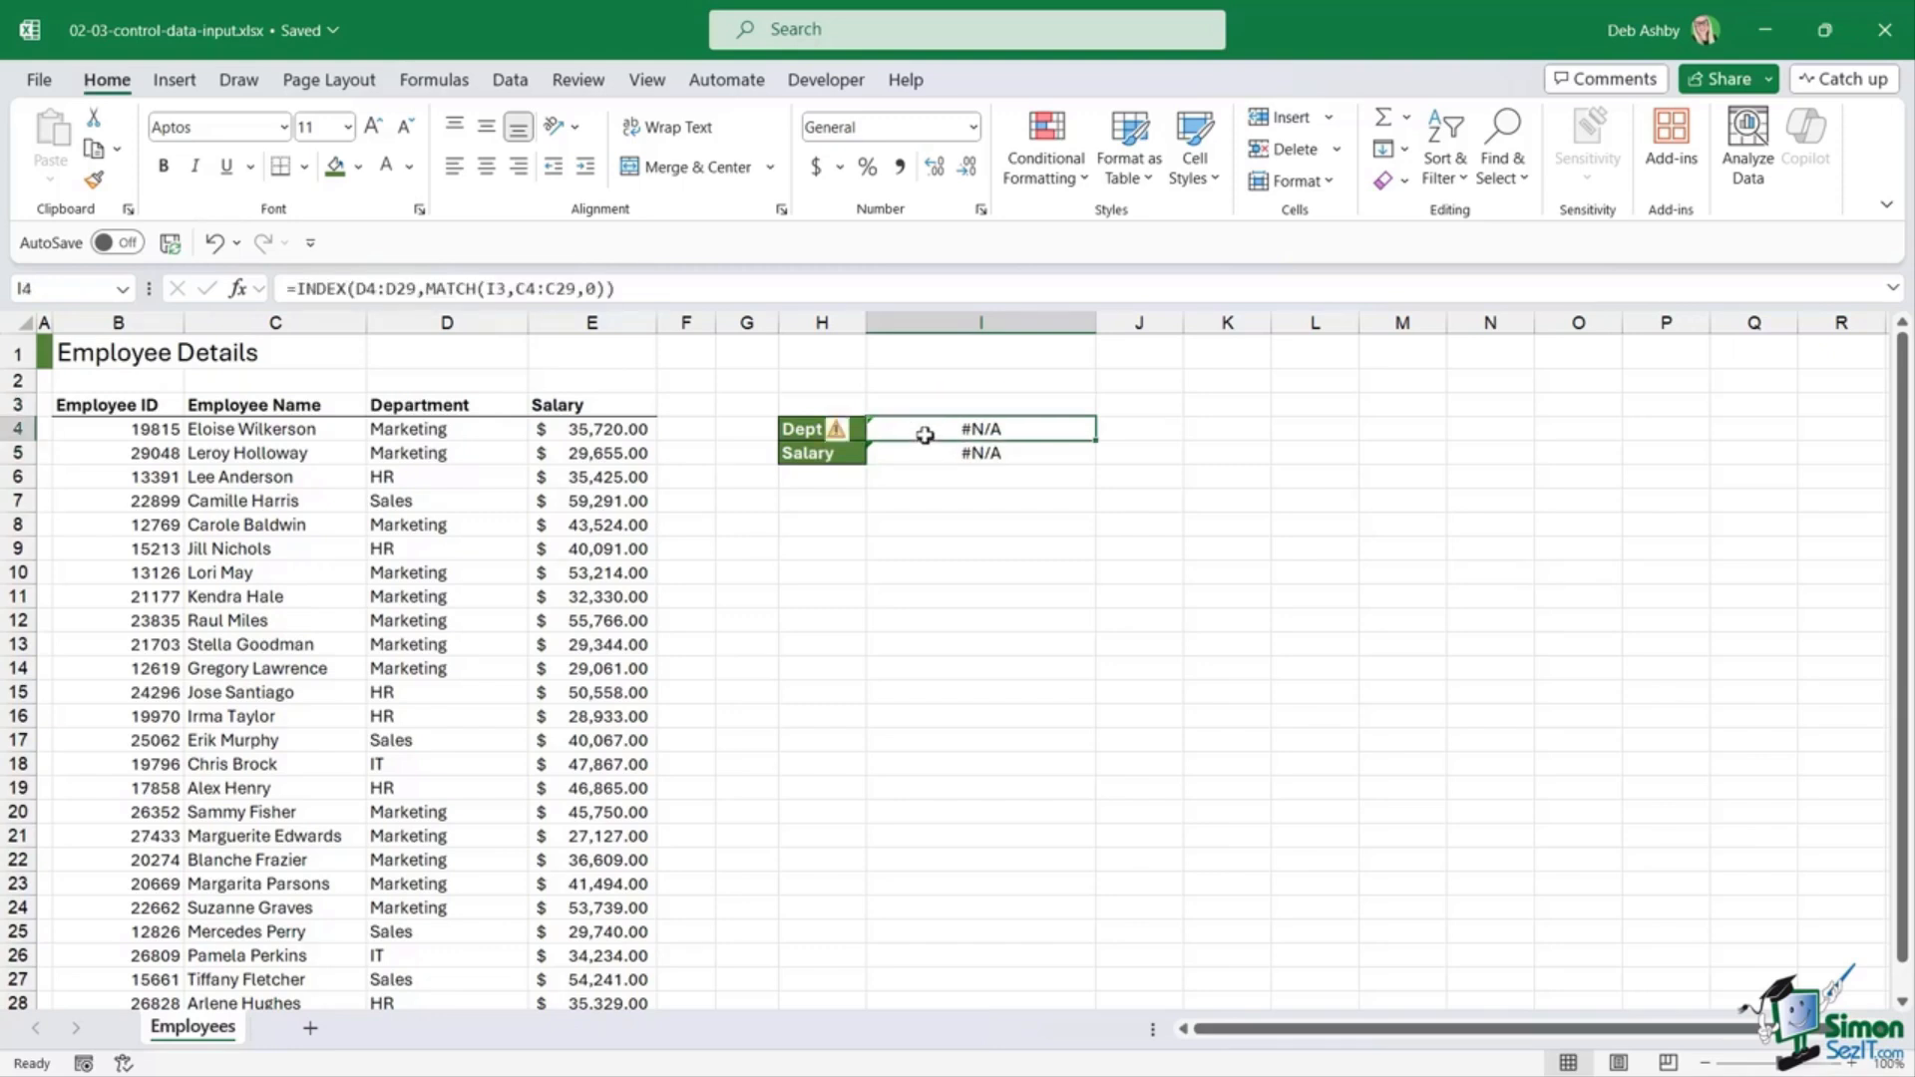
pyautogui.click(222, 478)
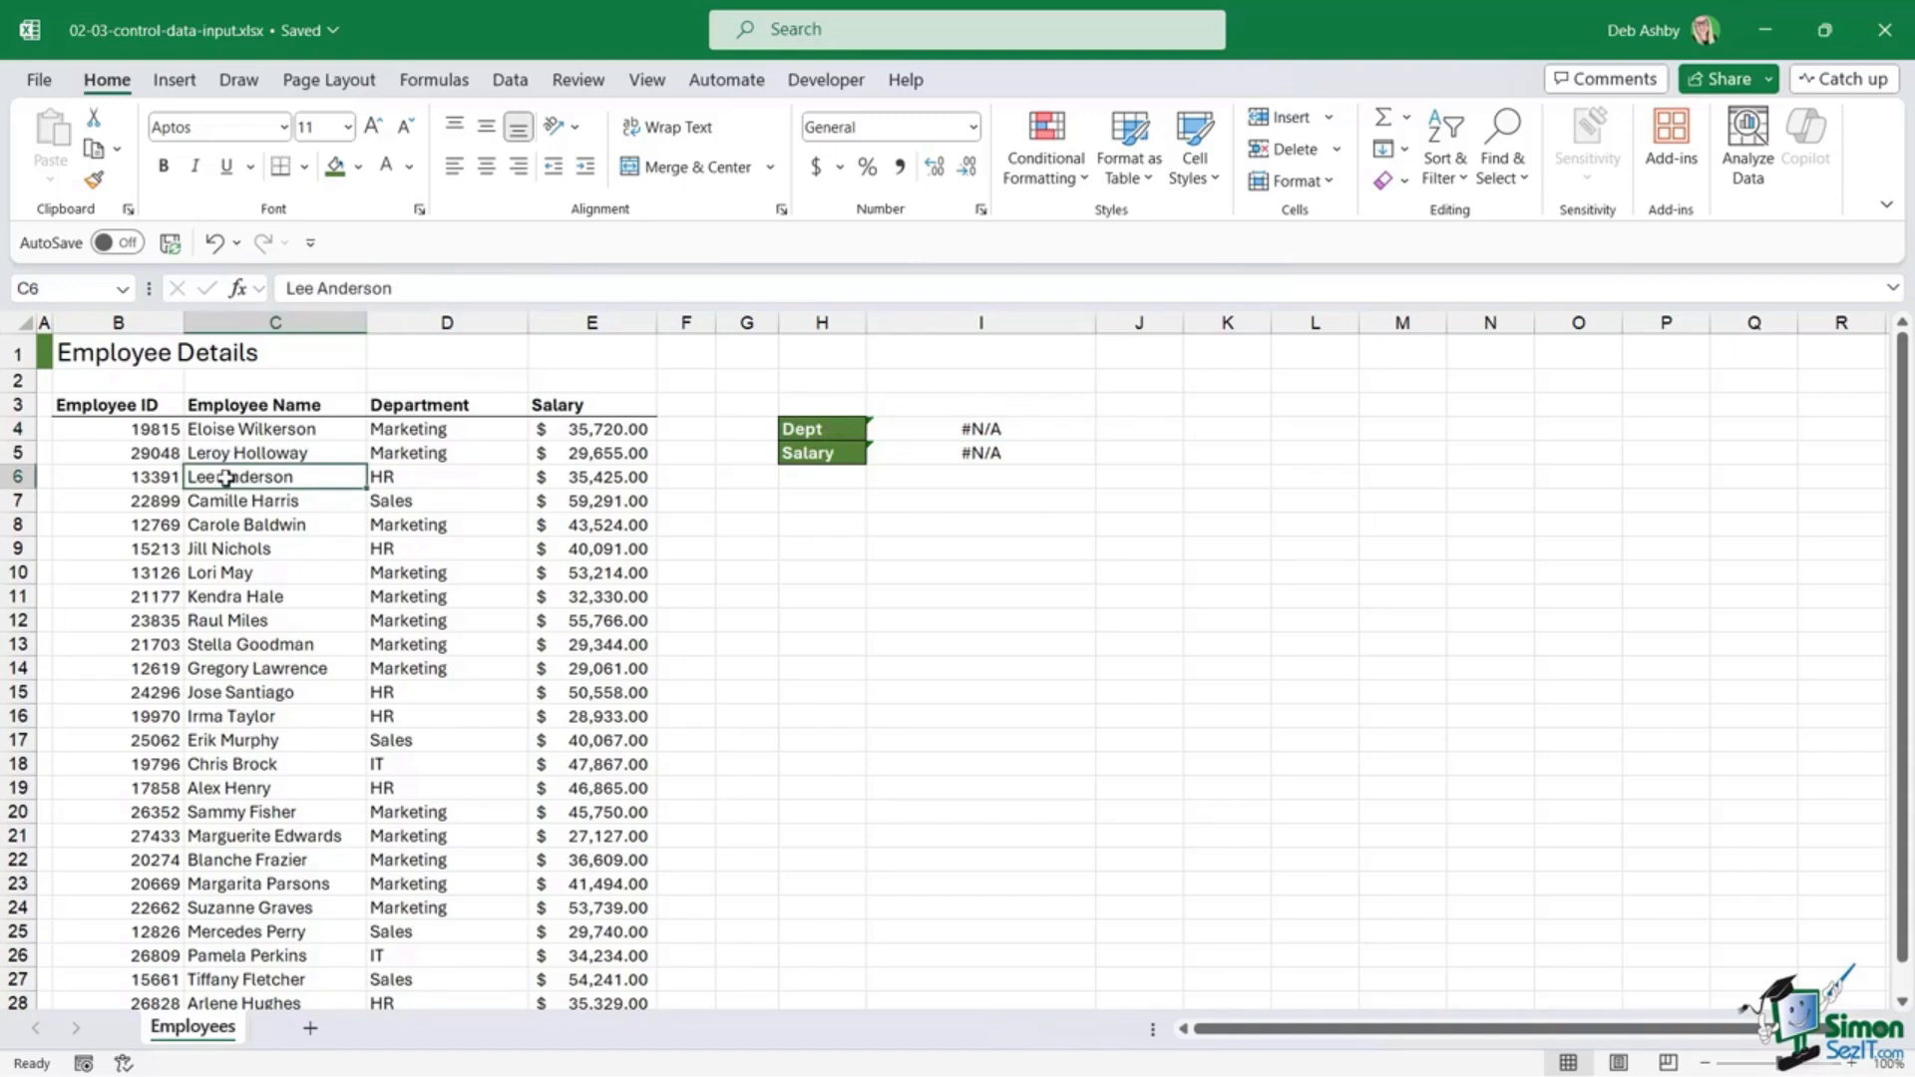
pyautogui.click(427, 476)
pyautogui.click(610, 478)
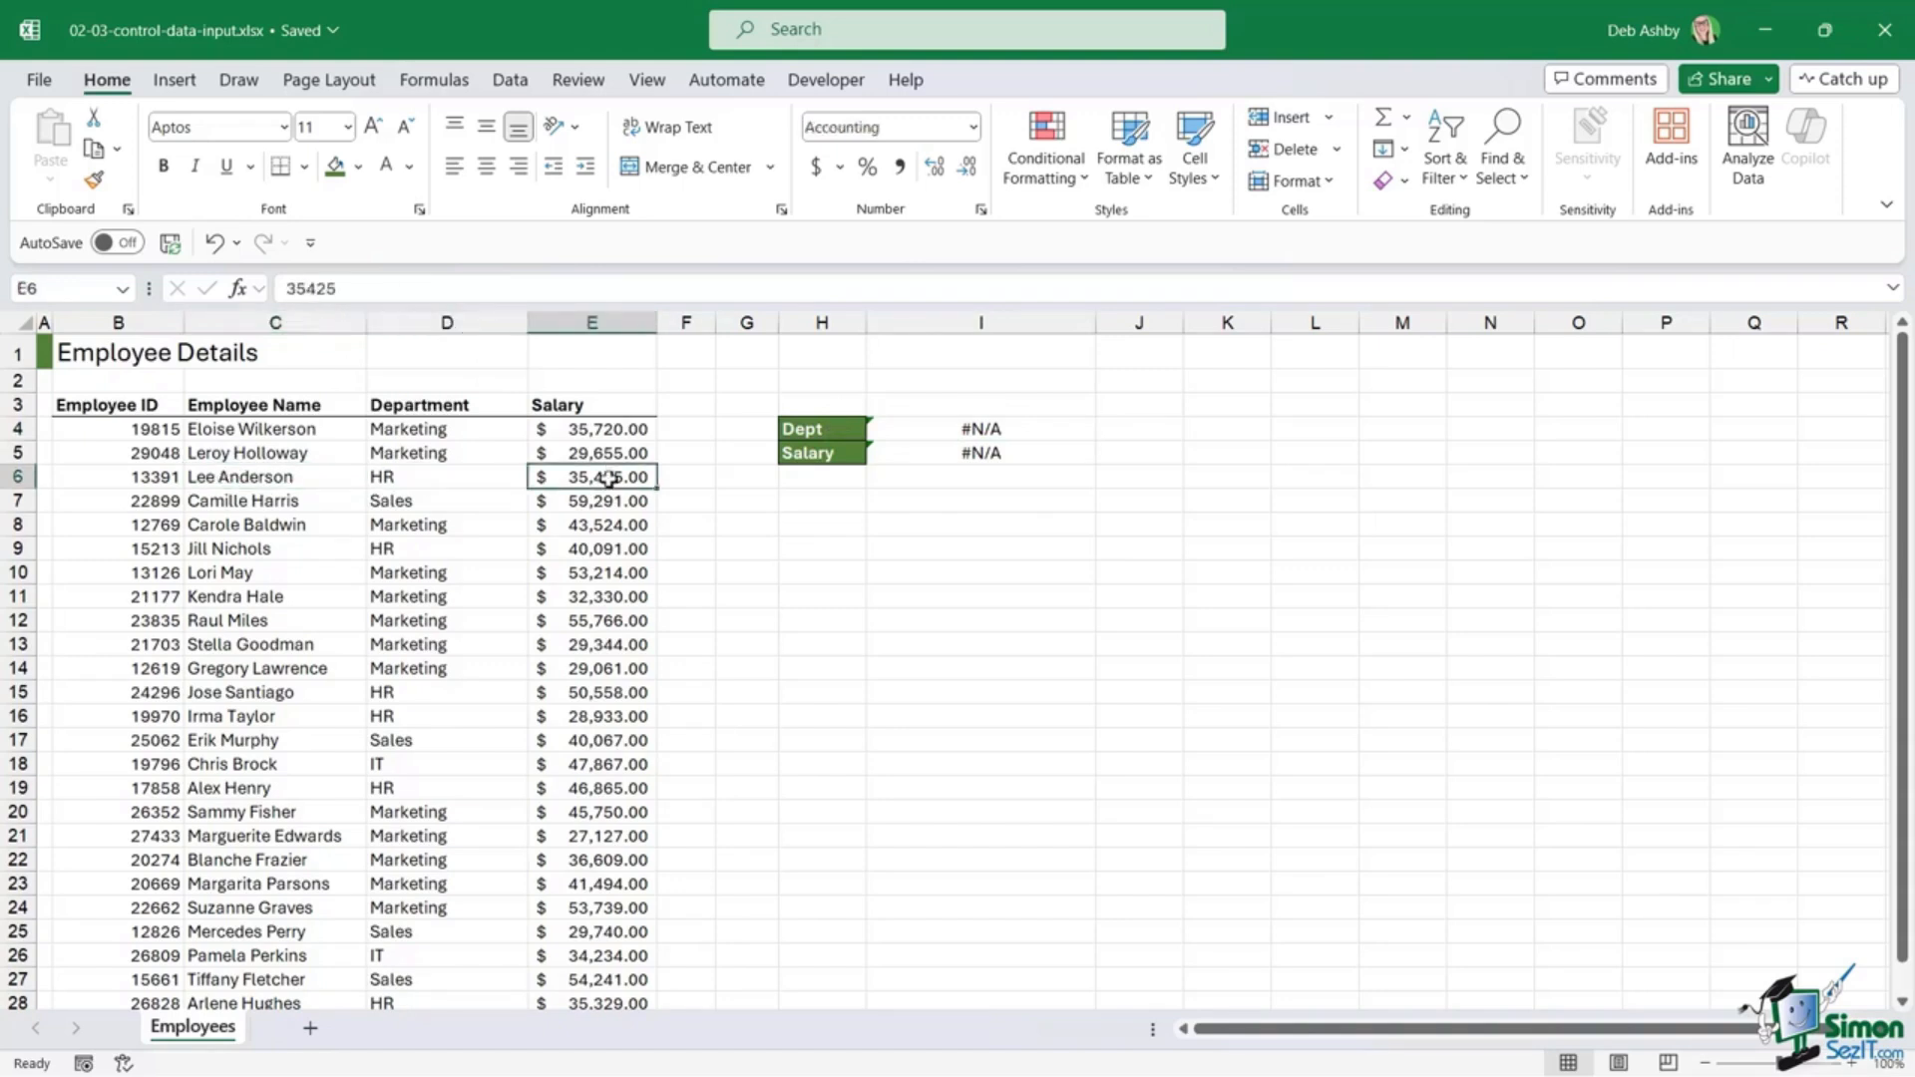
pyautogui.click(287, 479)
pyautogui.click(1038, 407)
pyautogui.write('L')
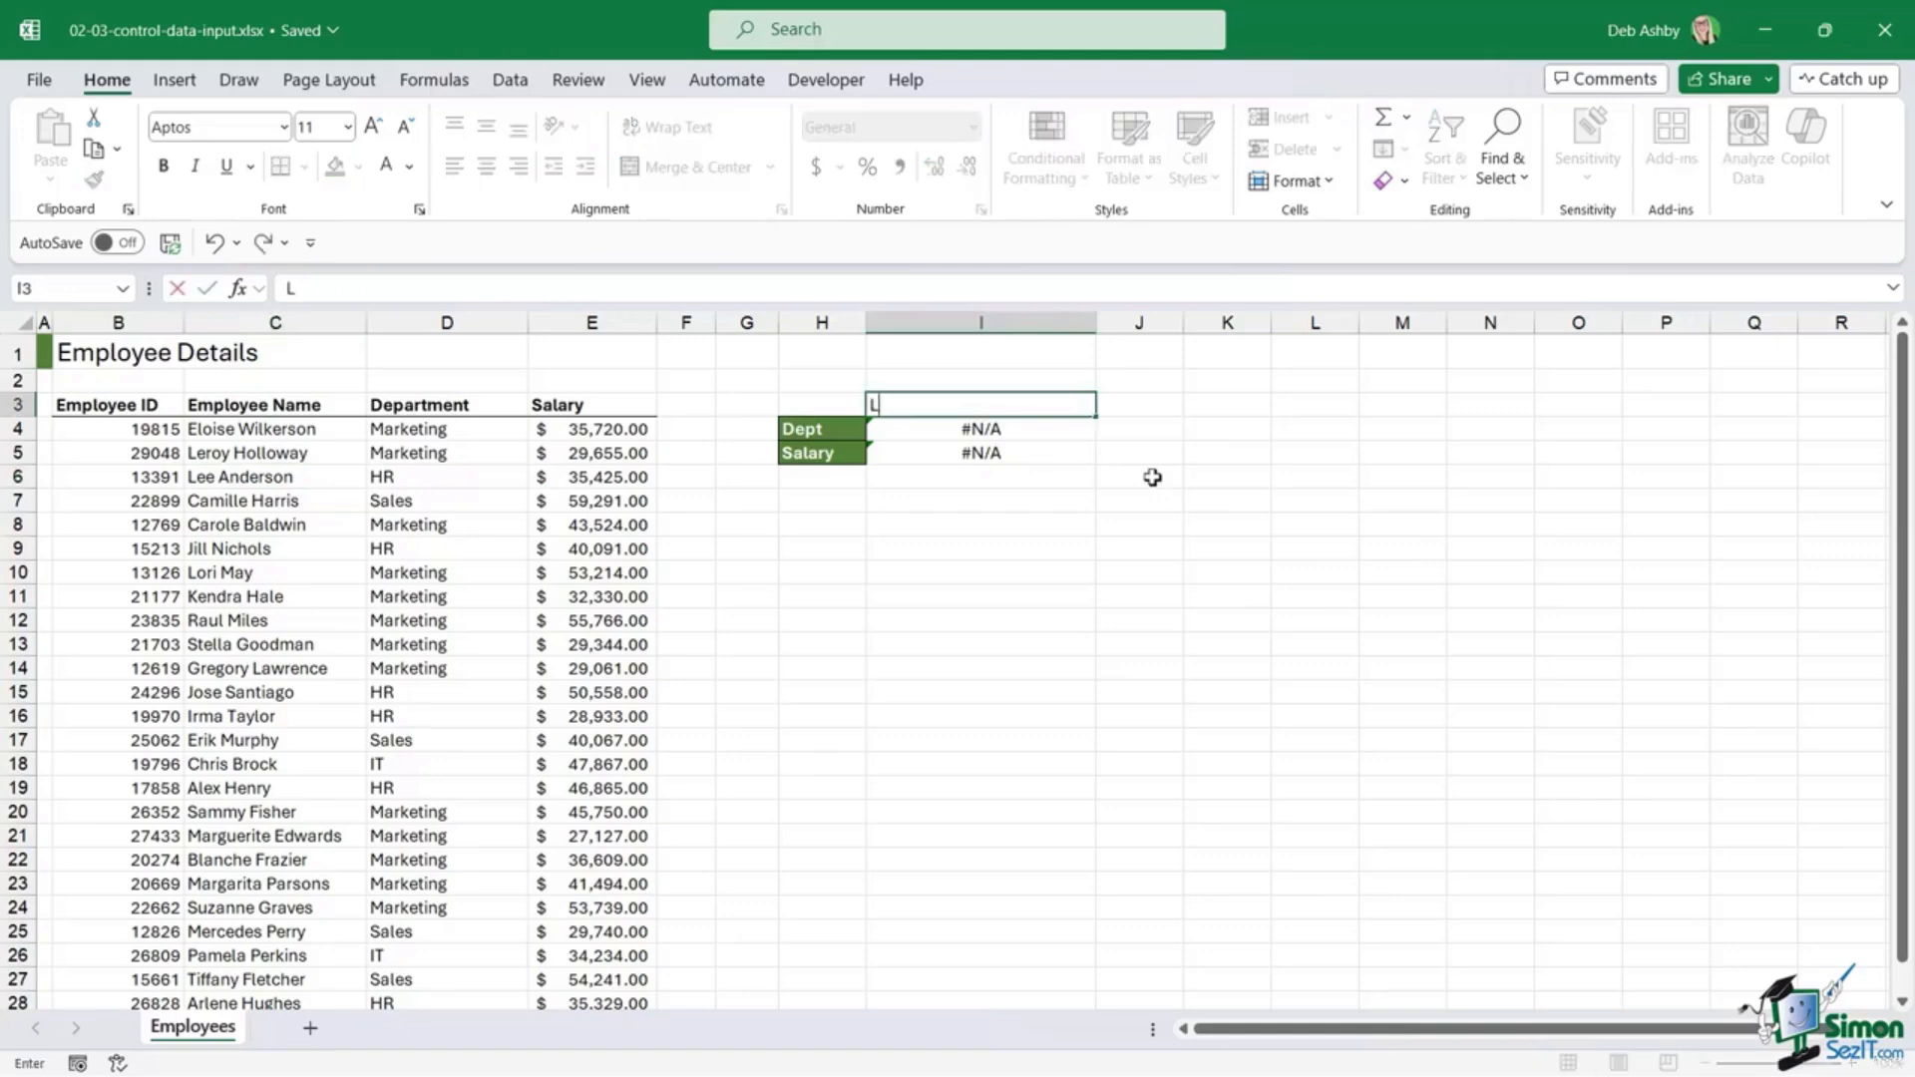
pyautogui.write('ee Anderson')
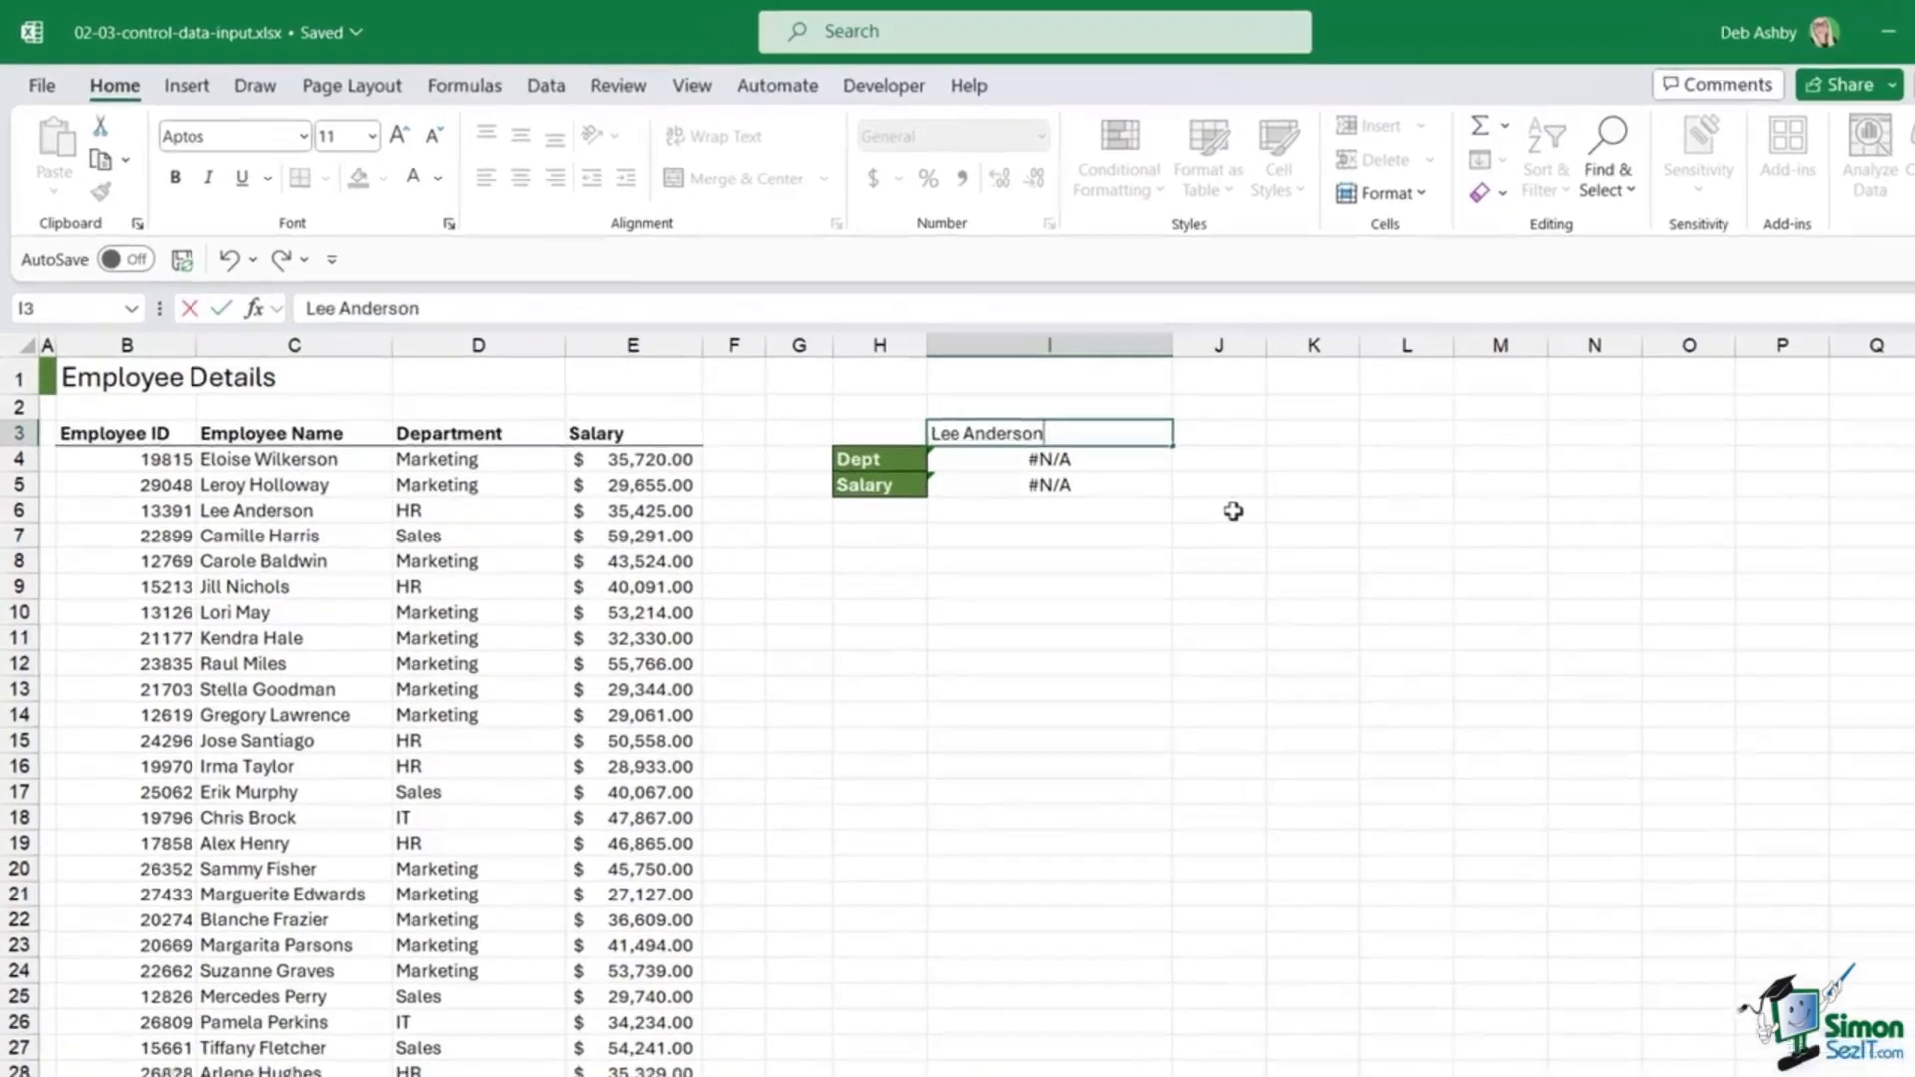
pyautogui.press('Return')
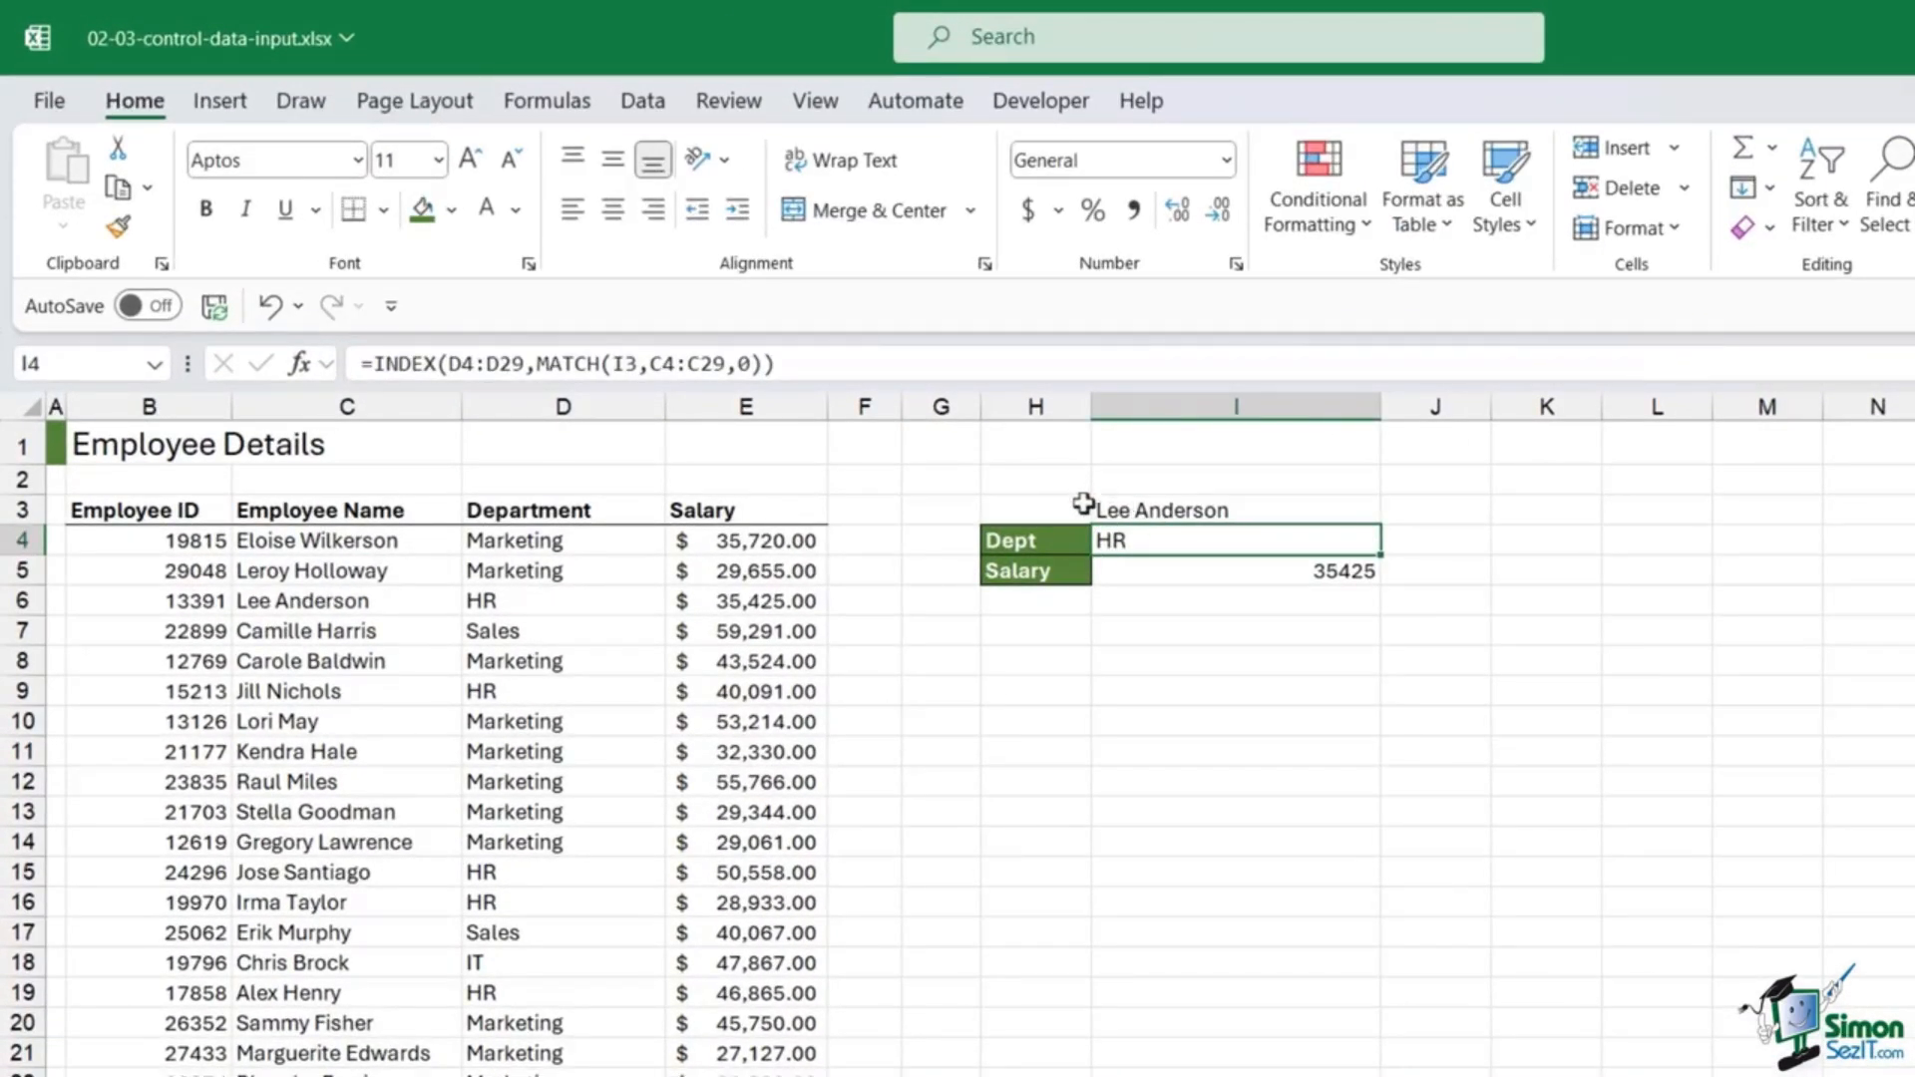
# Step: Format the I5 salary with Comma Style and Accounting format to show $ 35,425.00
pyautogui.click(1275, 570)
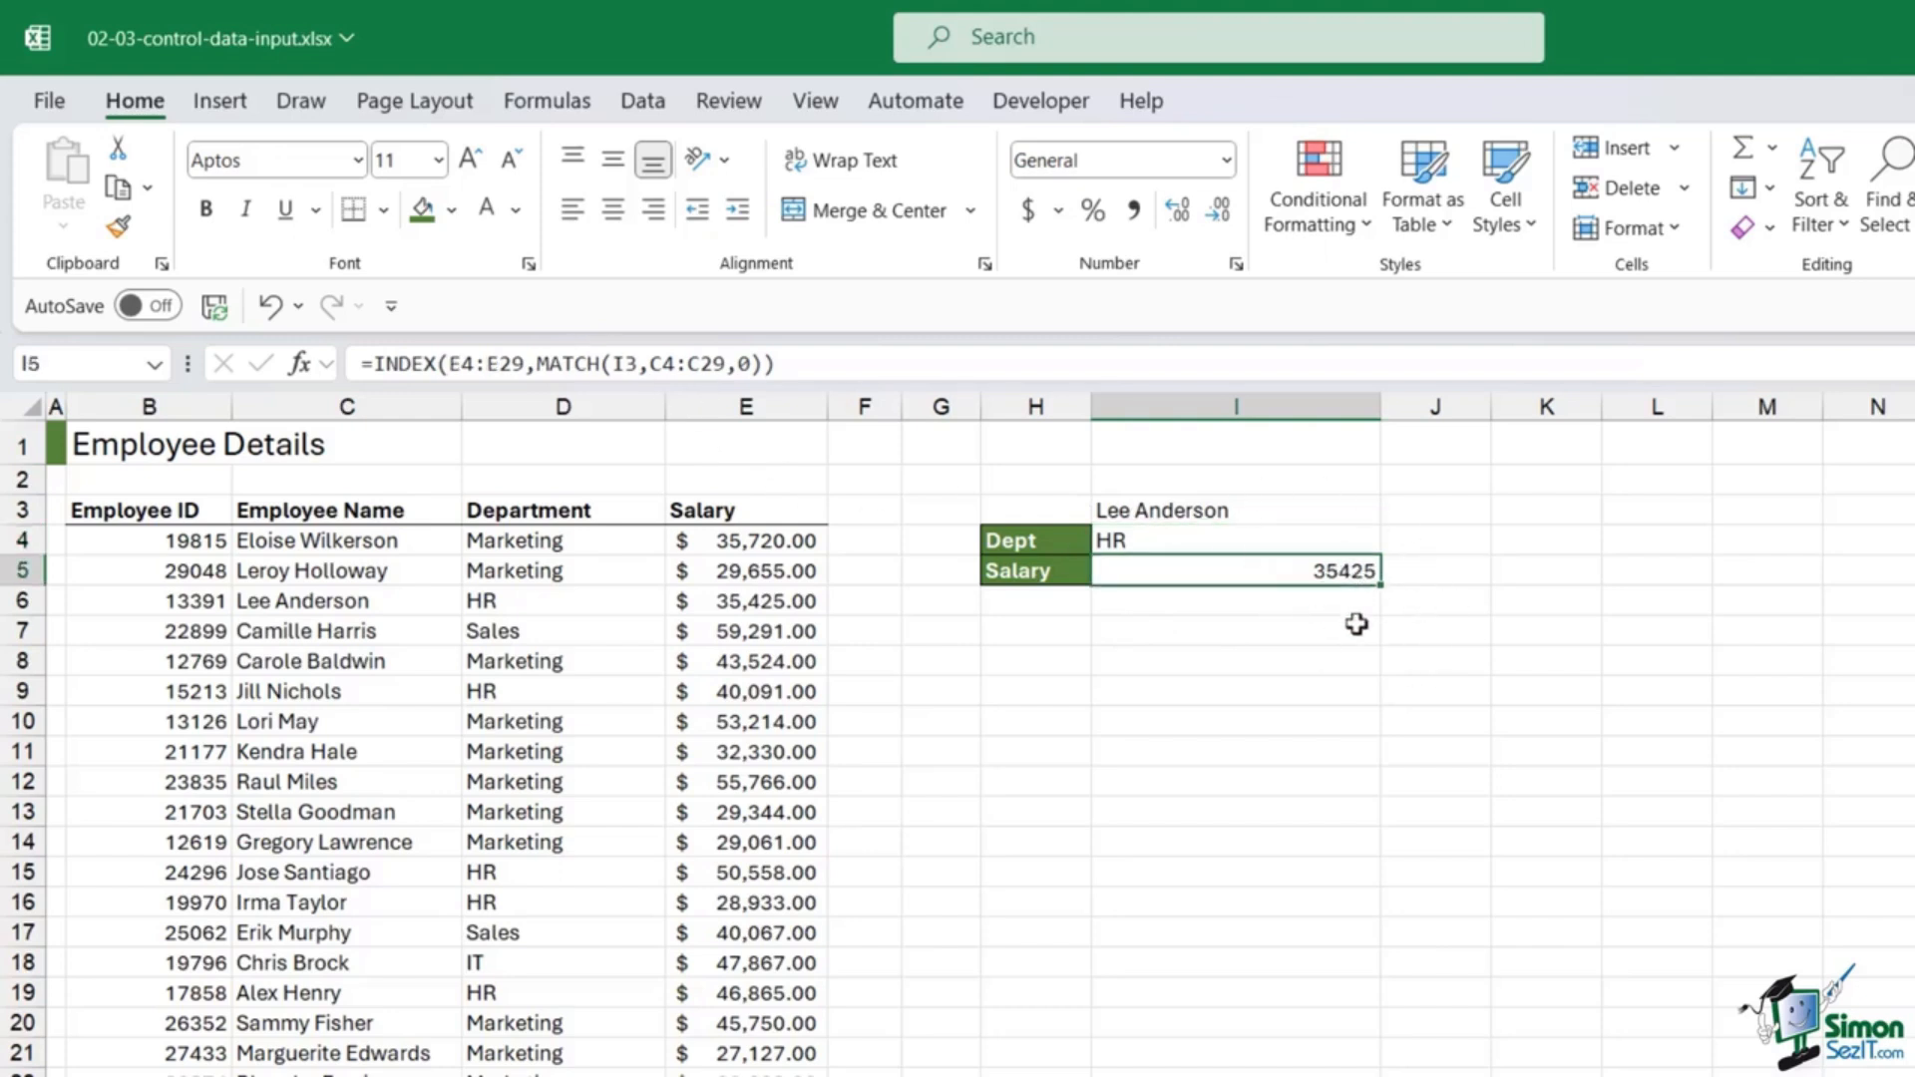
pyautogui.click(1134, 209)
pyautogui.click(1027, 210)
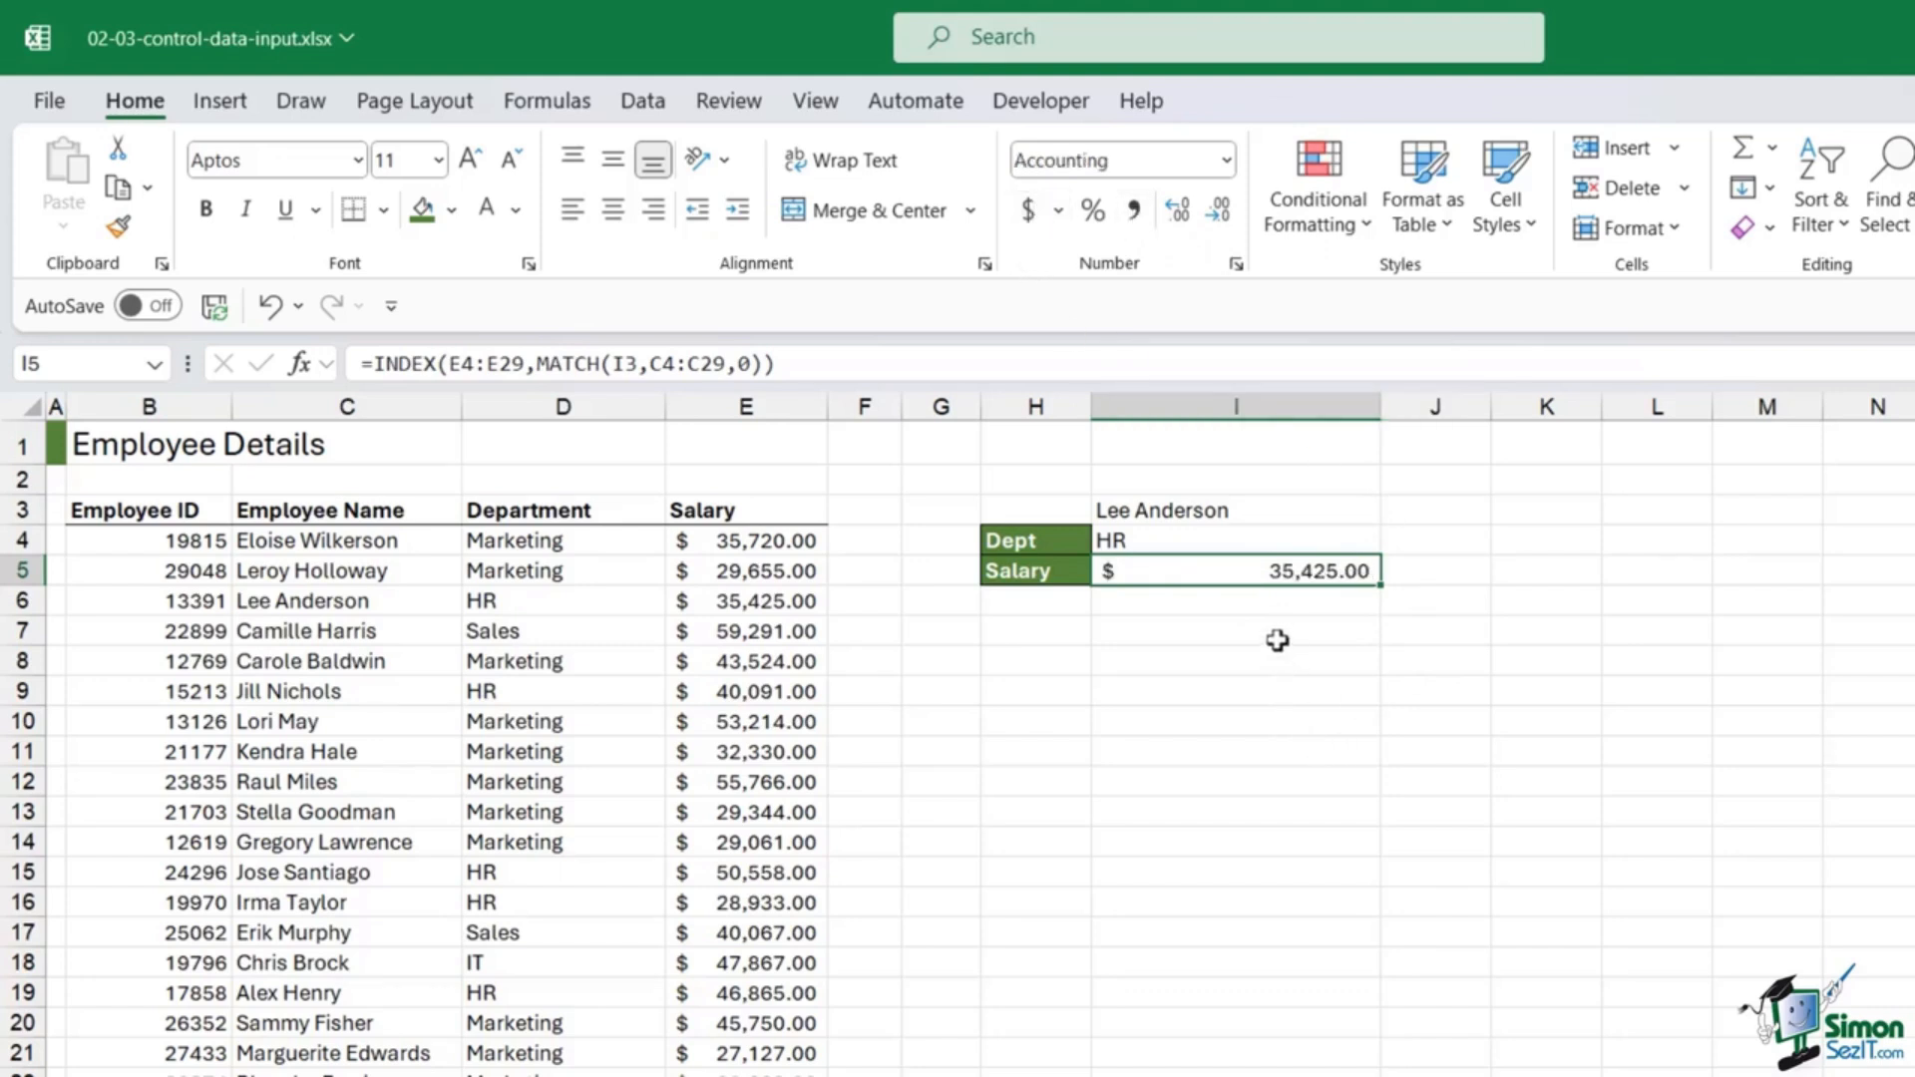
pyautogui.click(1230, 628)
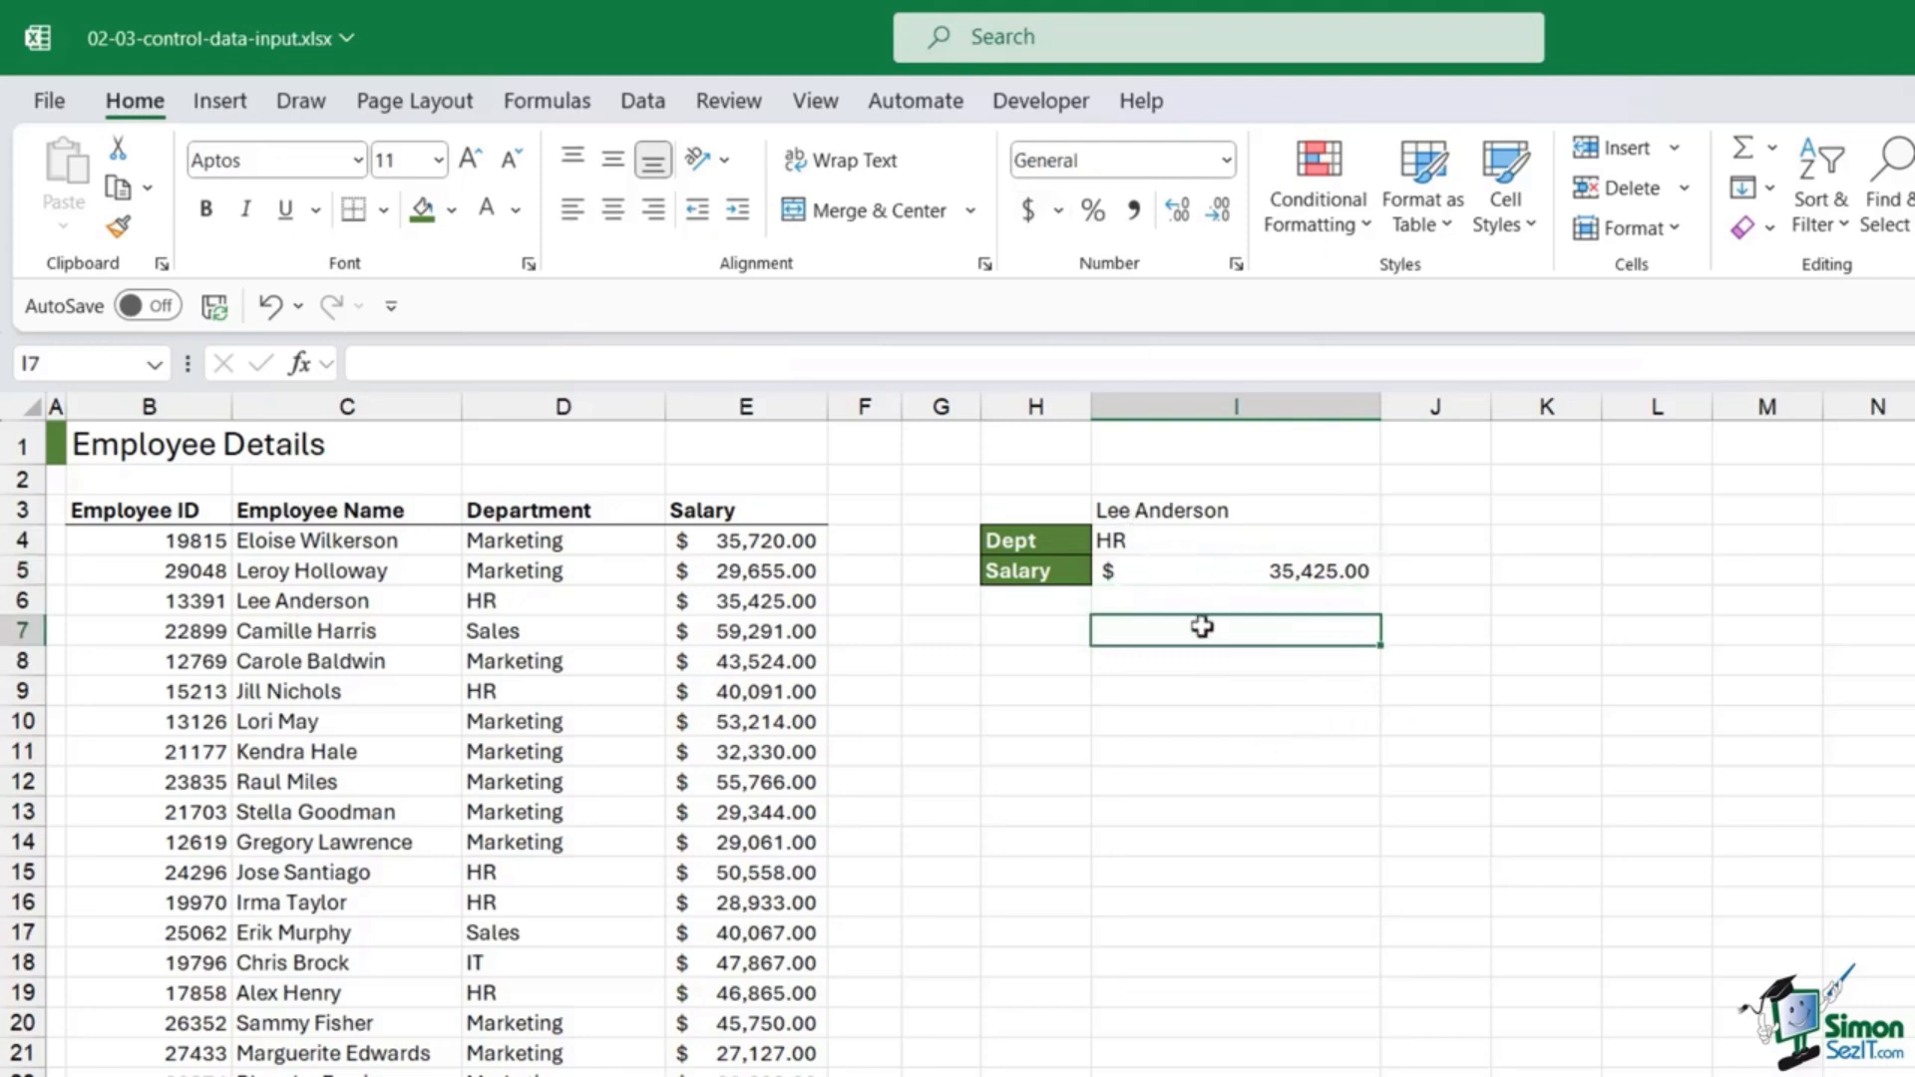
pyautogui.click(1171, 510)
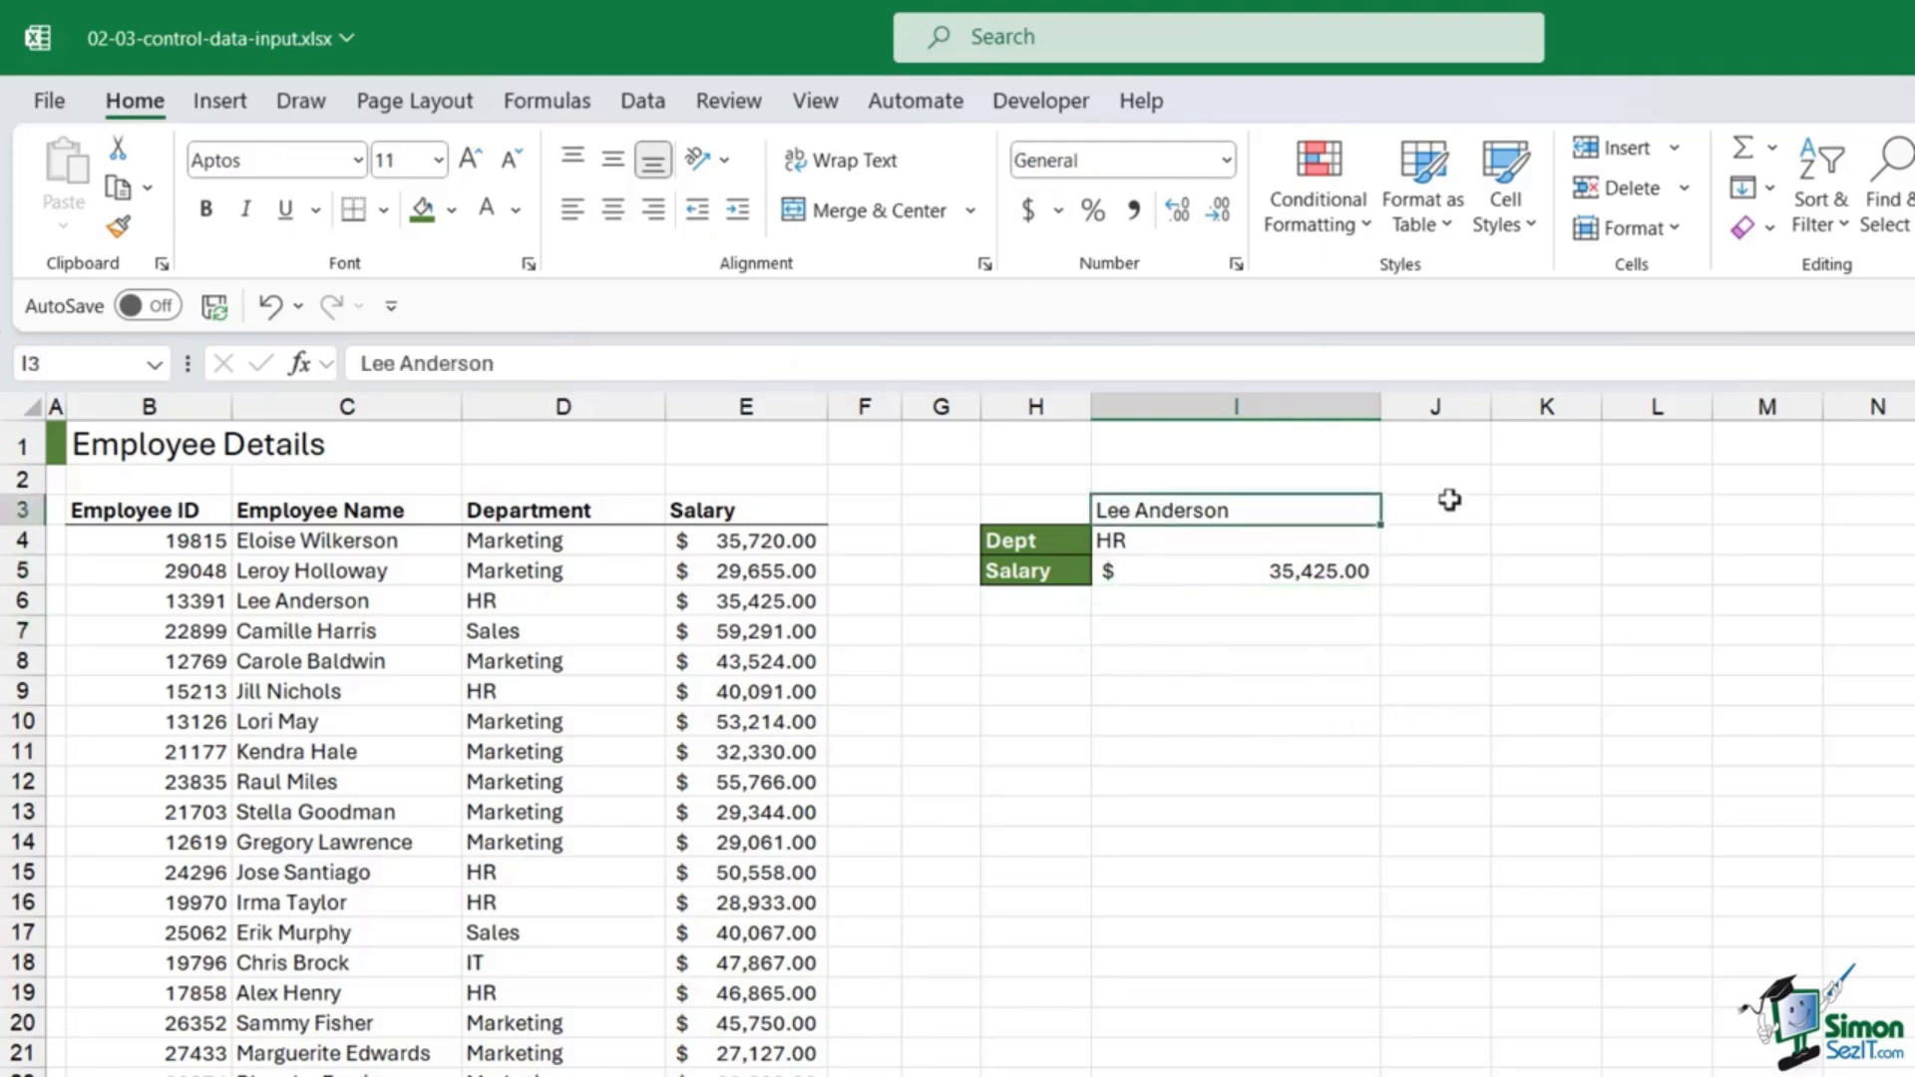
# Step: Enter a misspelled employee name in I3 so lookups show #N/A, and compare with row 10
pyautogui.press('Delete')
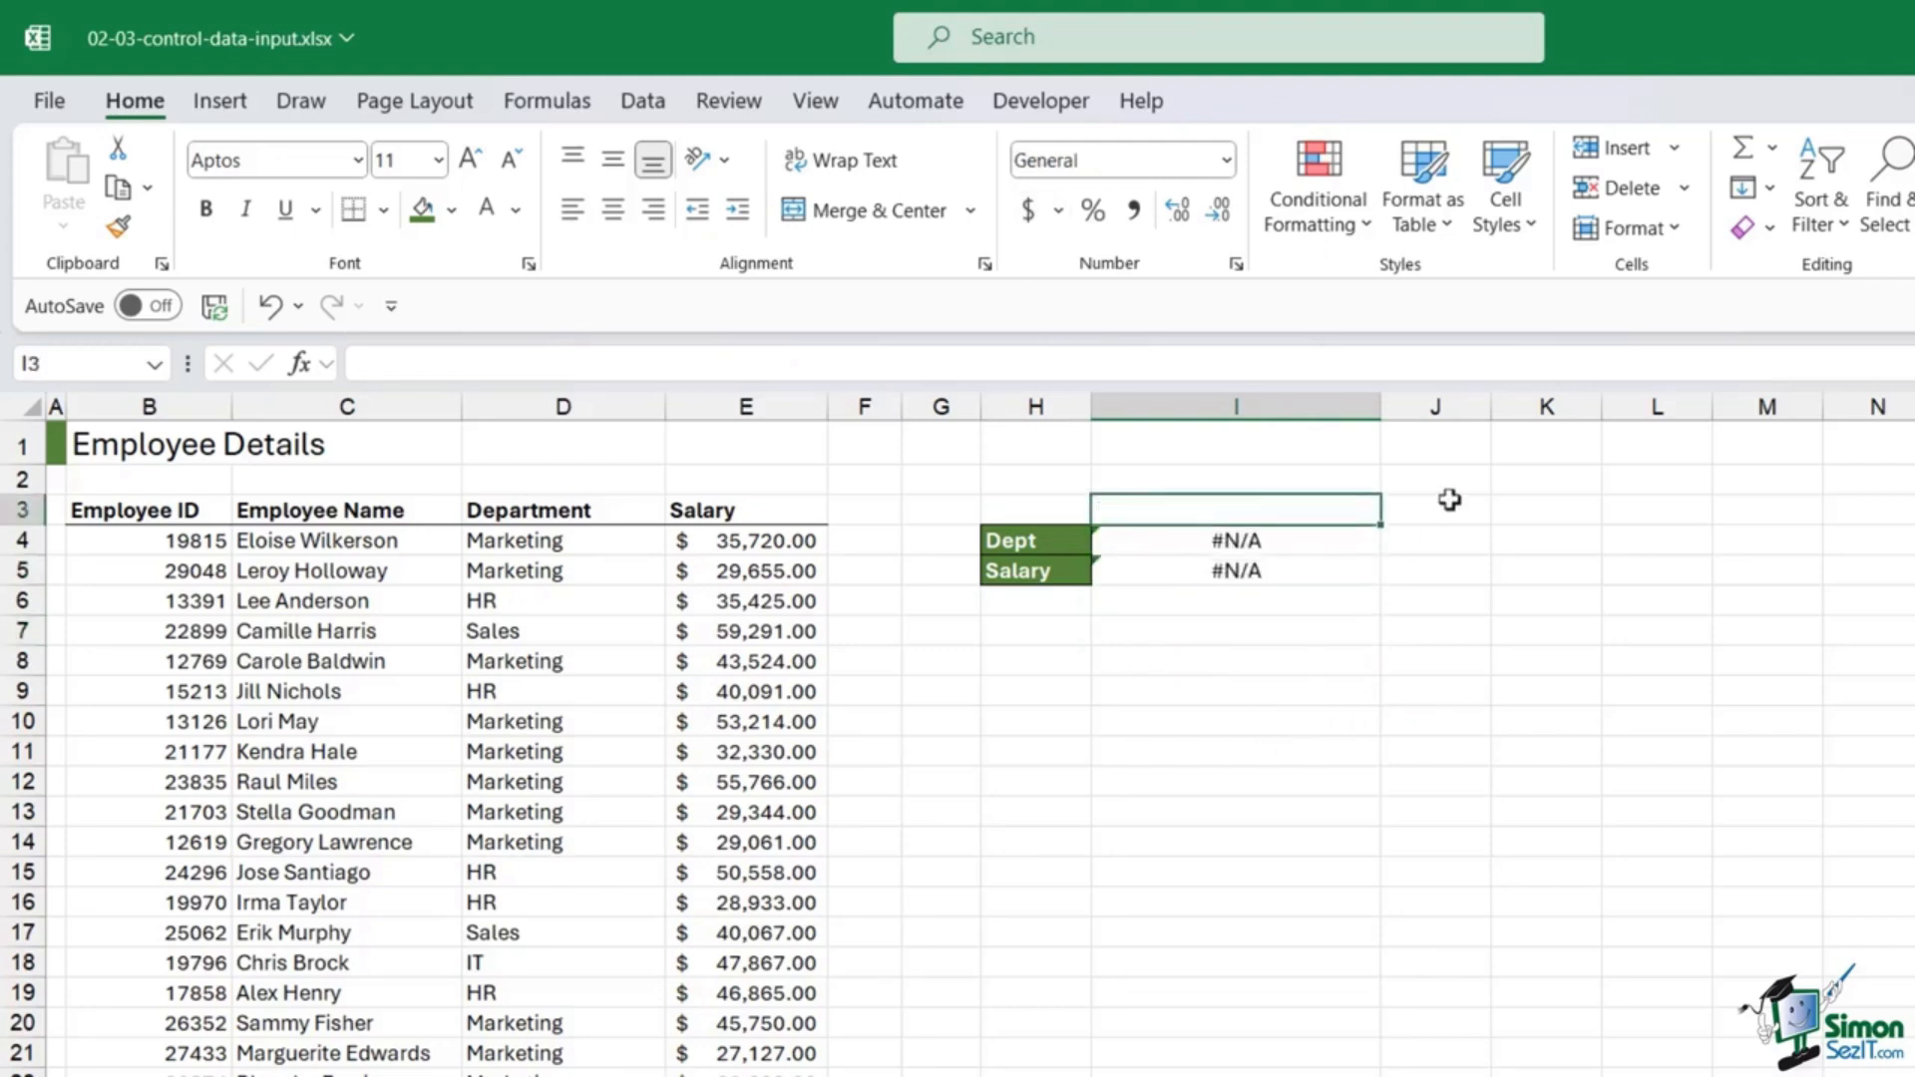
pyautogui.write('Lory Ma')
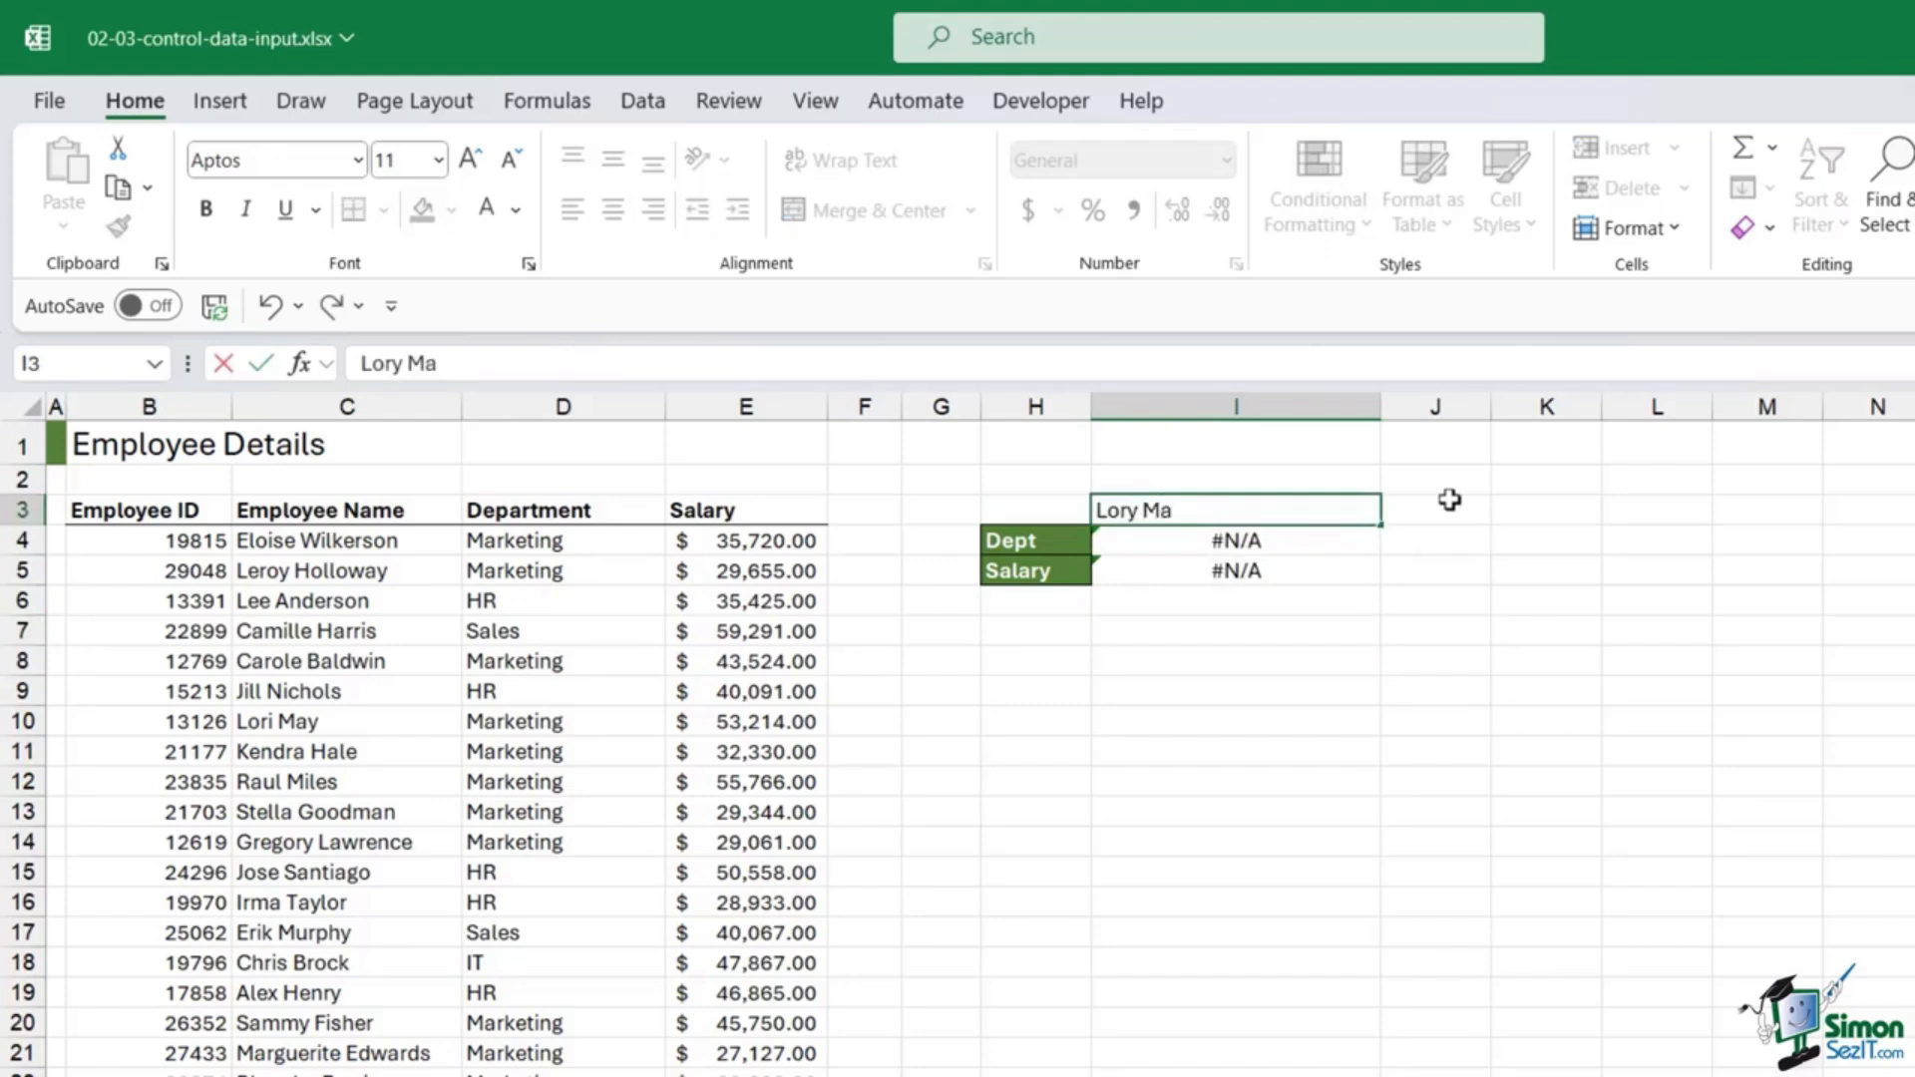
pyautogui.write('y')
pyautogui.press('Return')
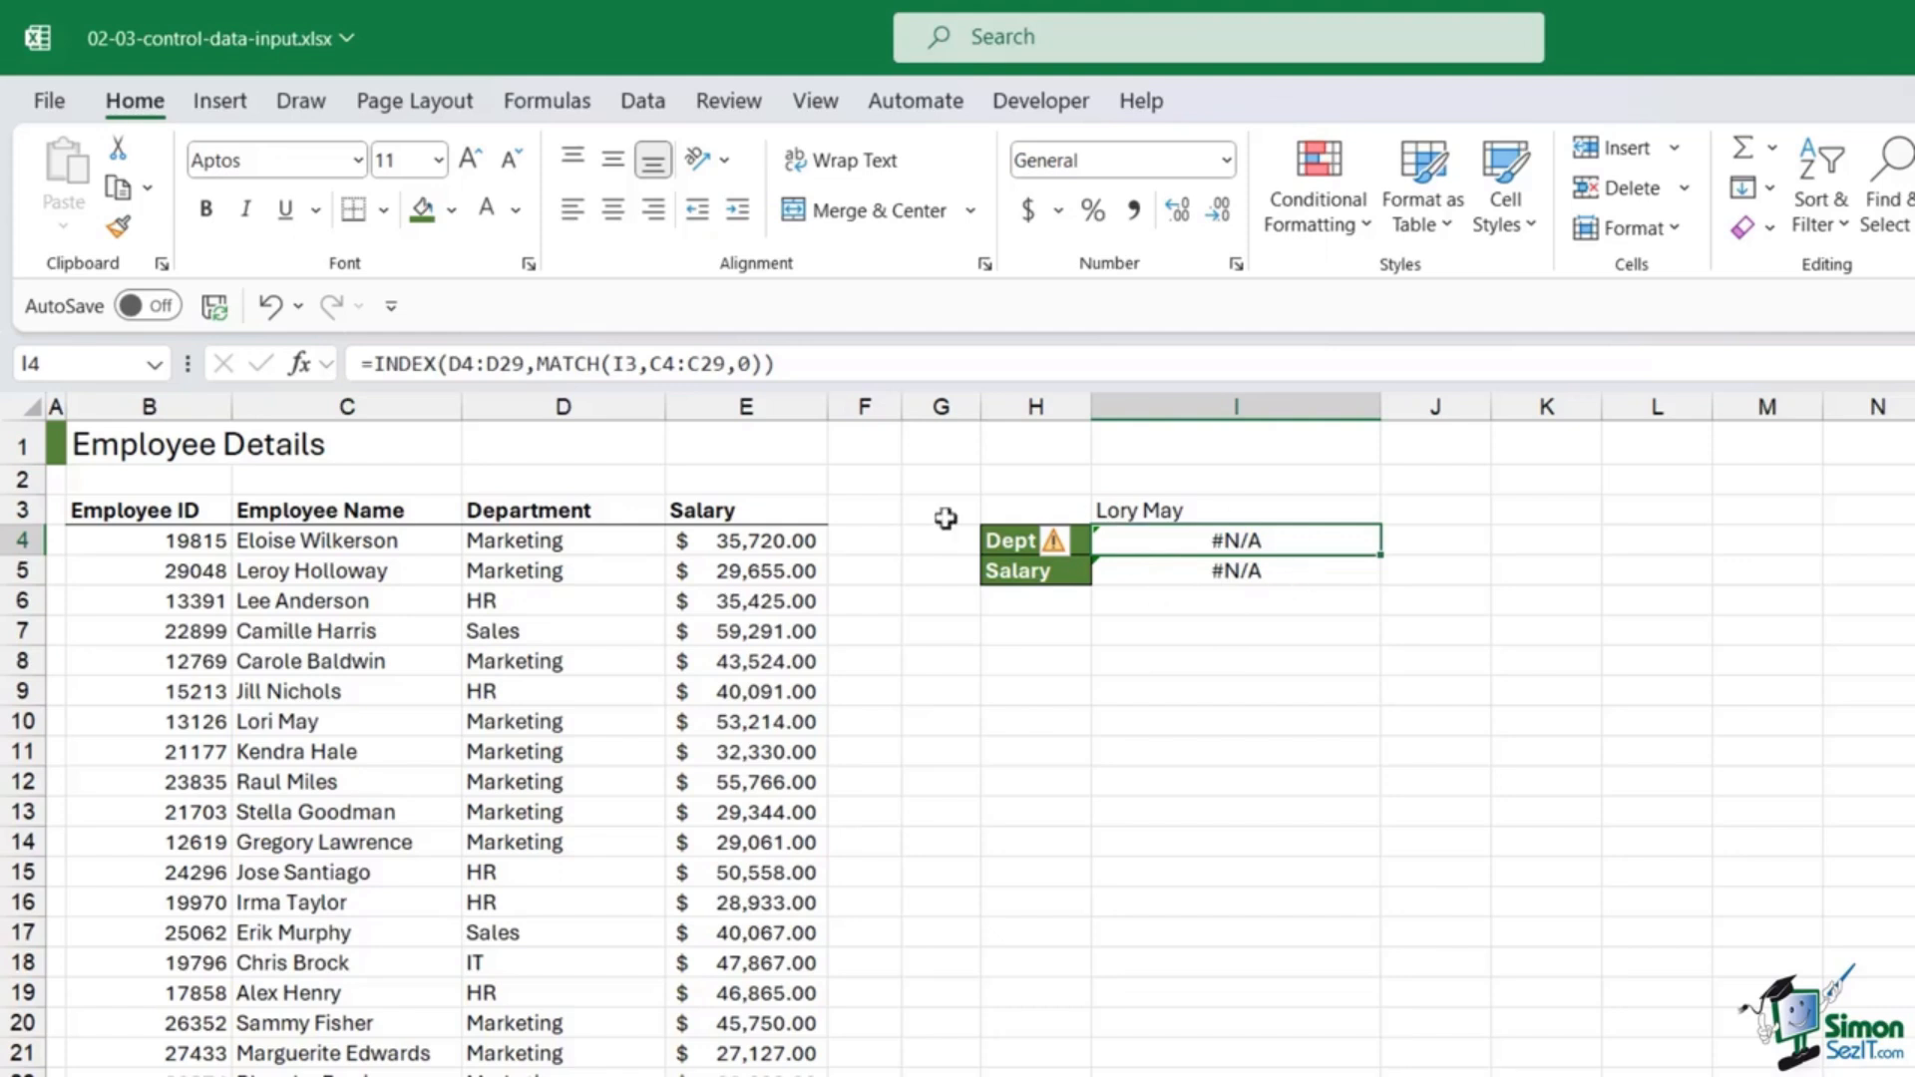
pyautogui.click(282, 722)
pyautogui.moveTo(129, 722); pyautogui.dragTo(748, 720)
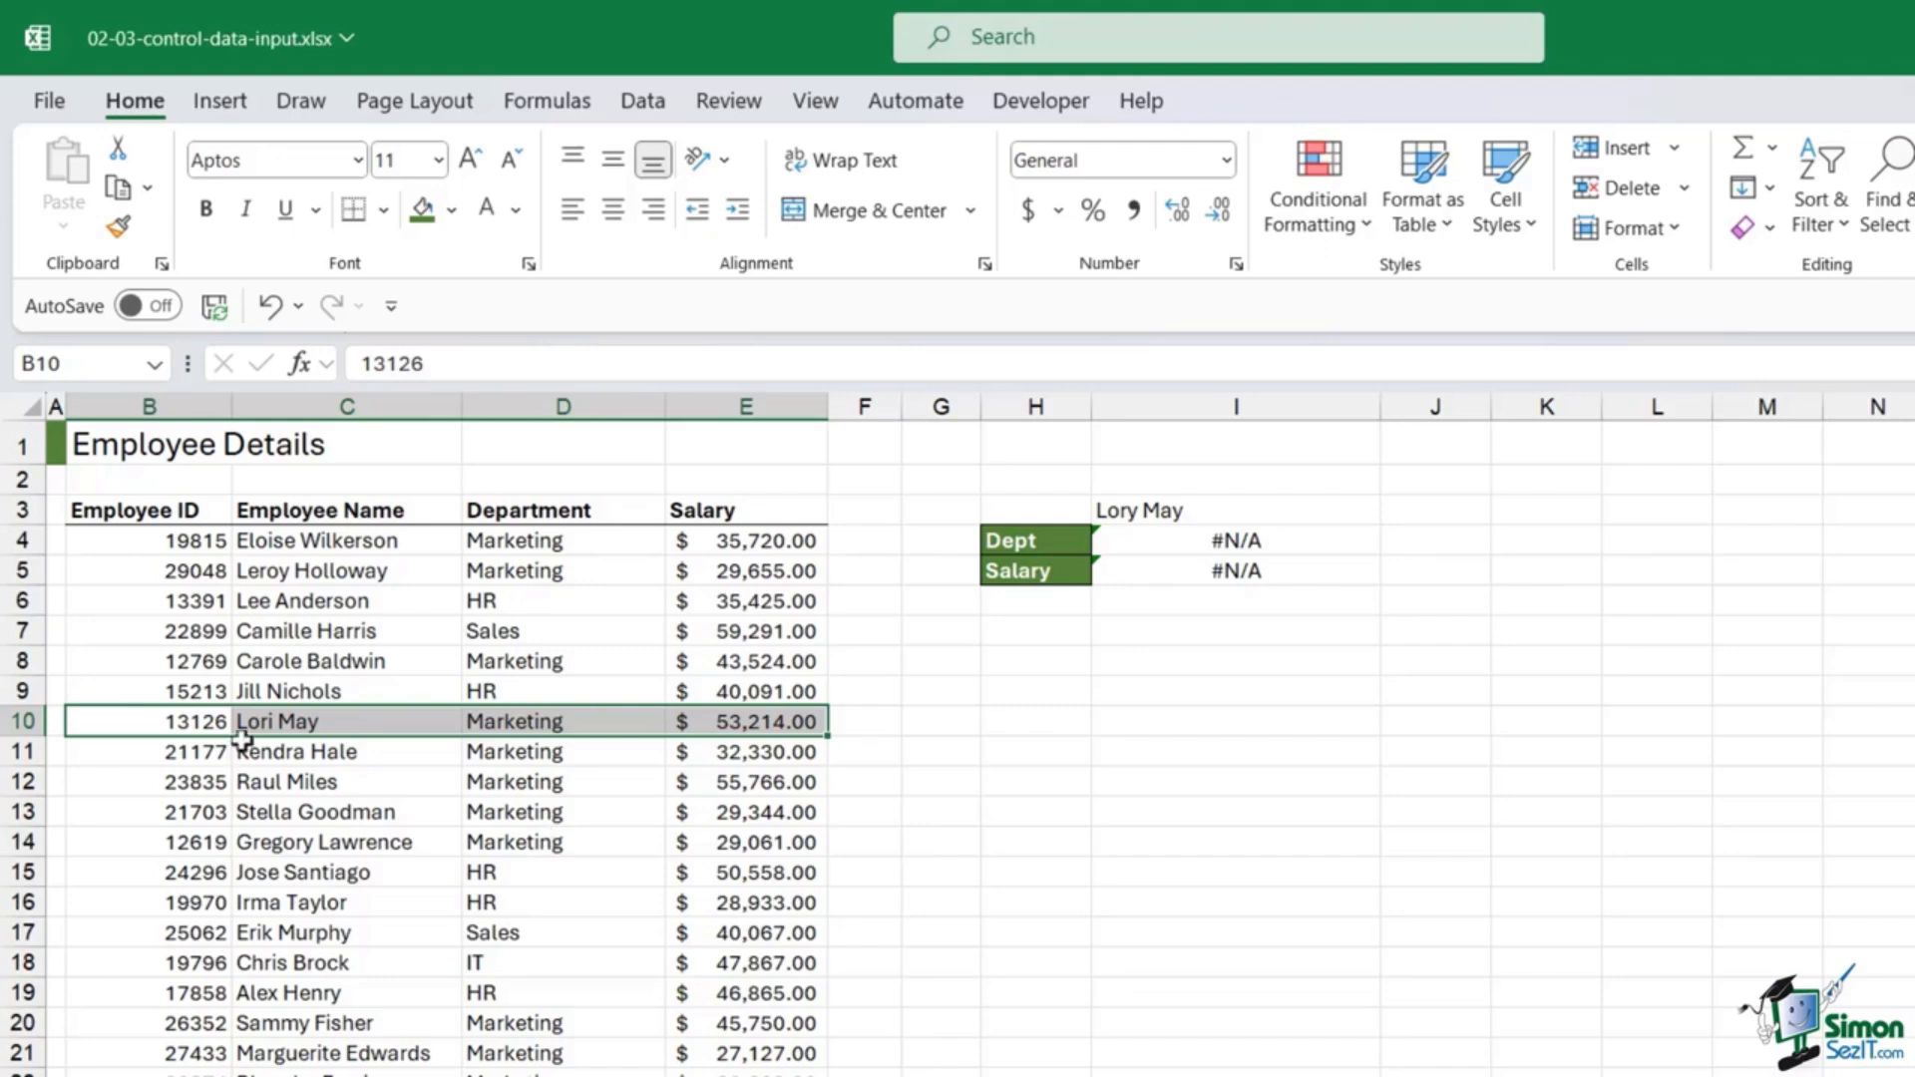
pyautogui.click(1198, 510)
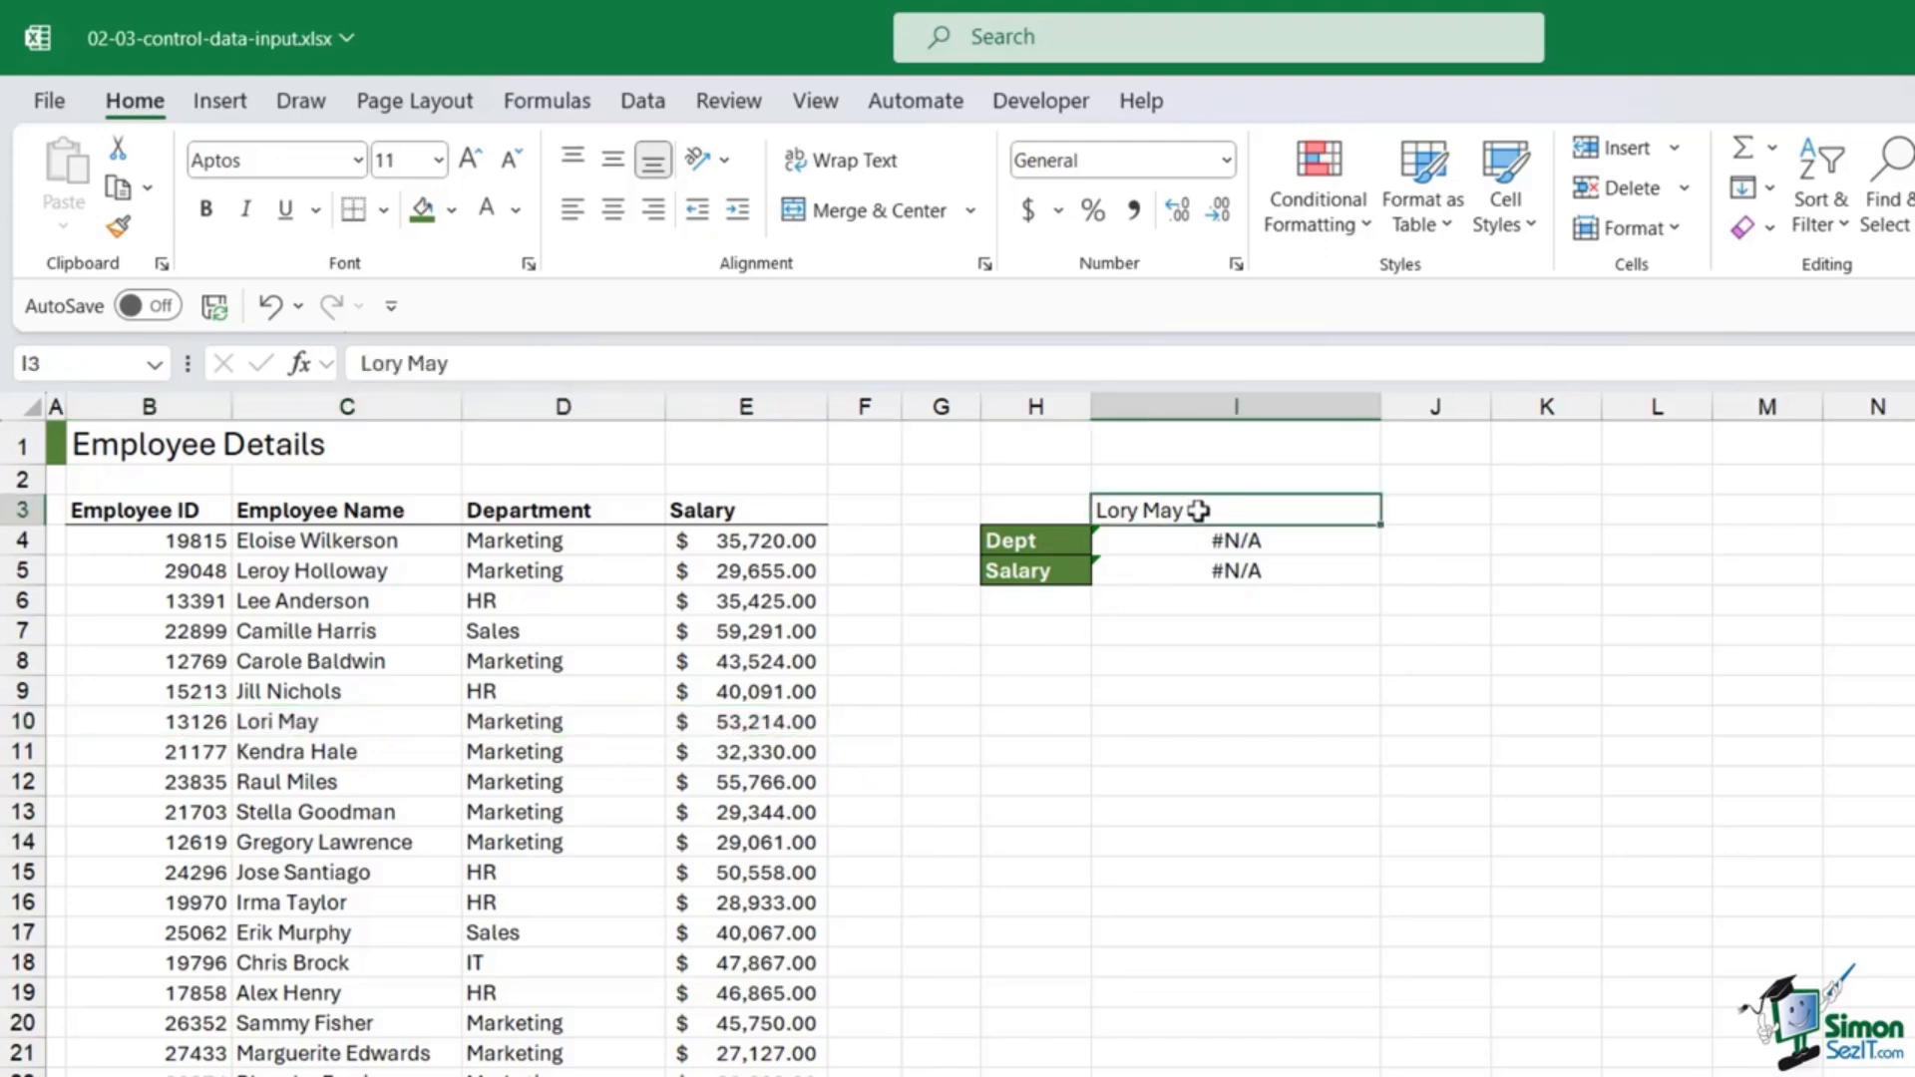
# Step: Clear I3, add an 'Employee' label in H3 and widen column H
pyautogui.press('Delete')
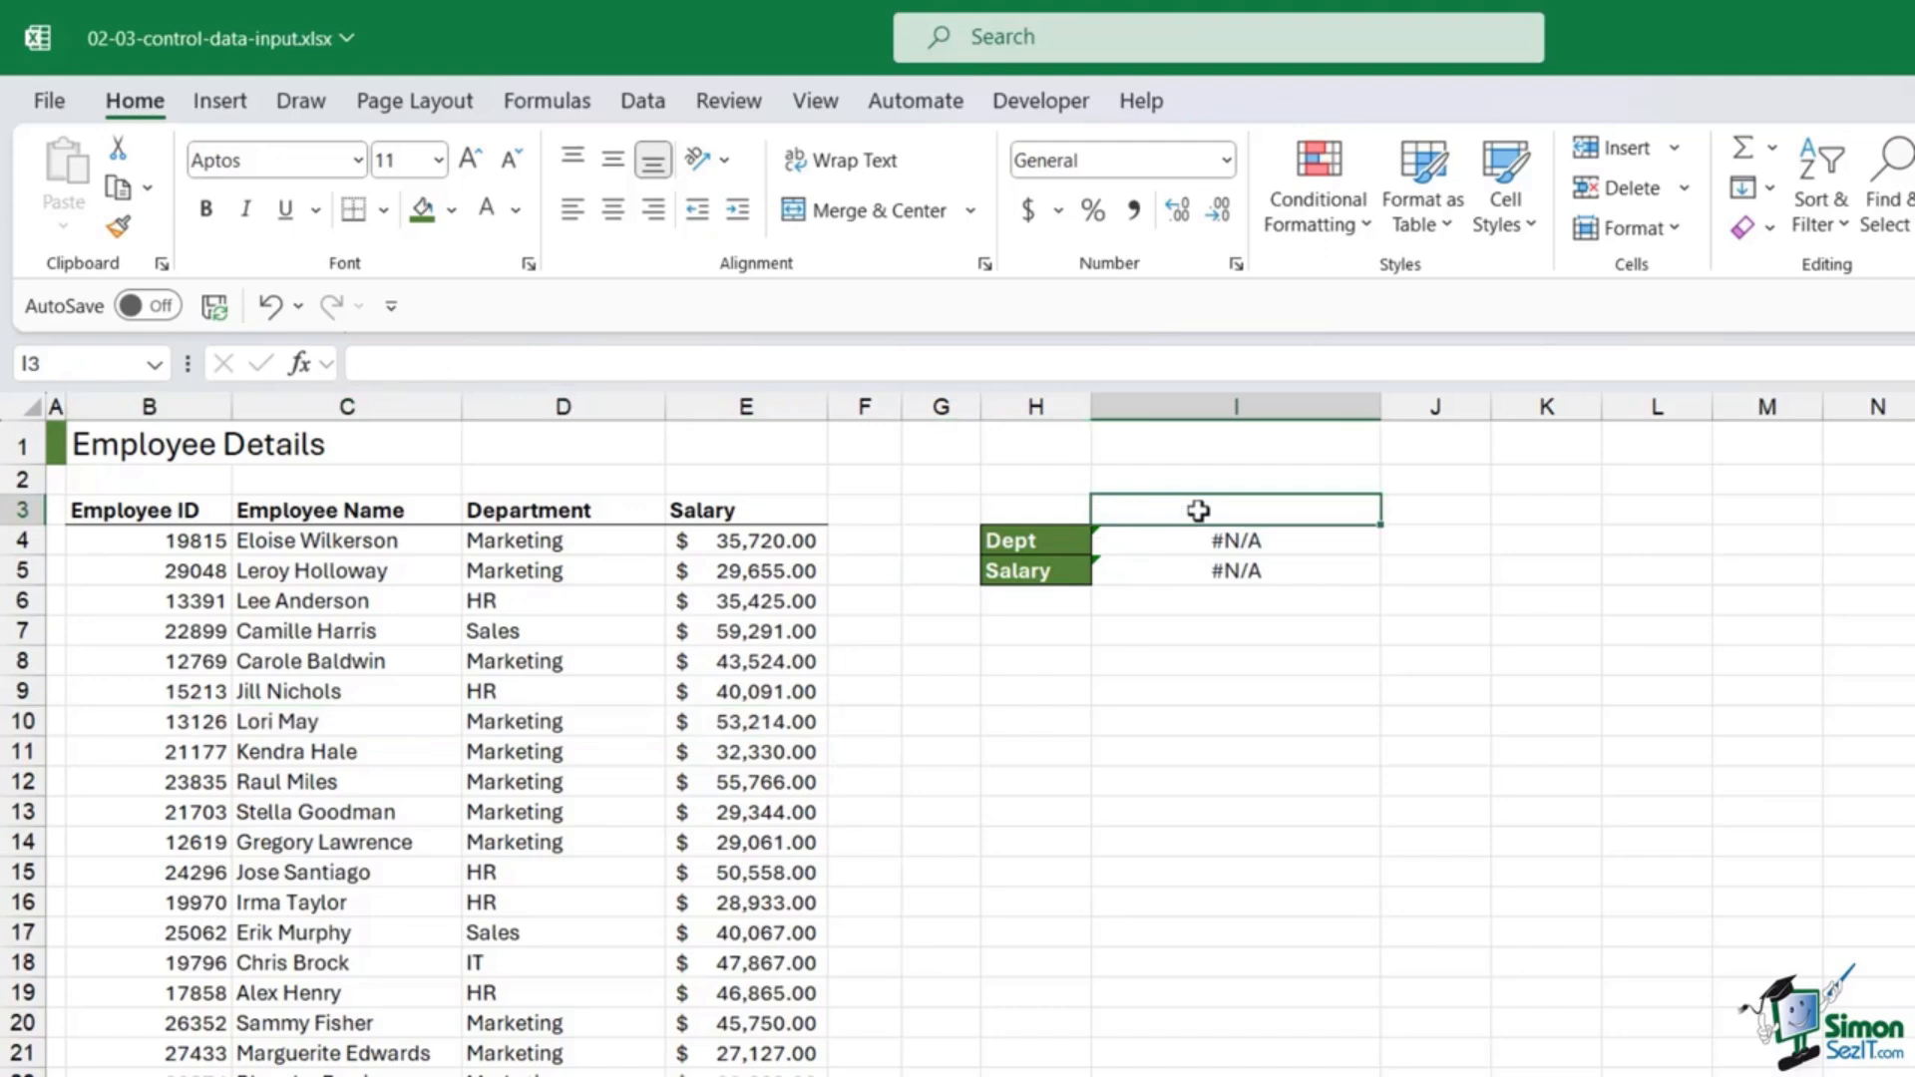
pyautogui.click(1019, 510)
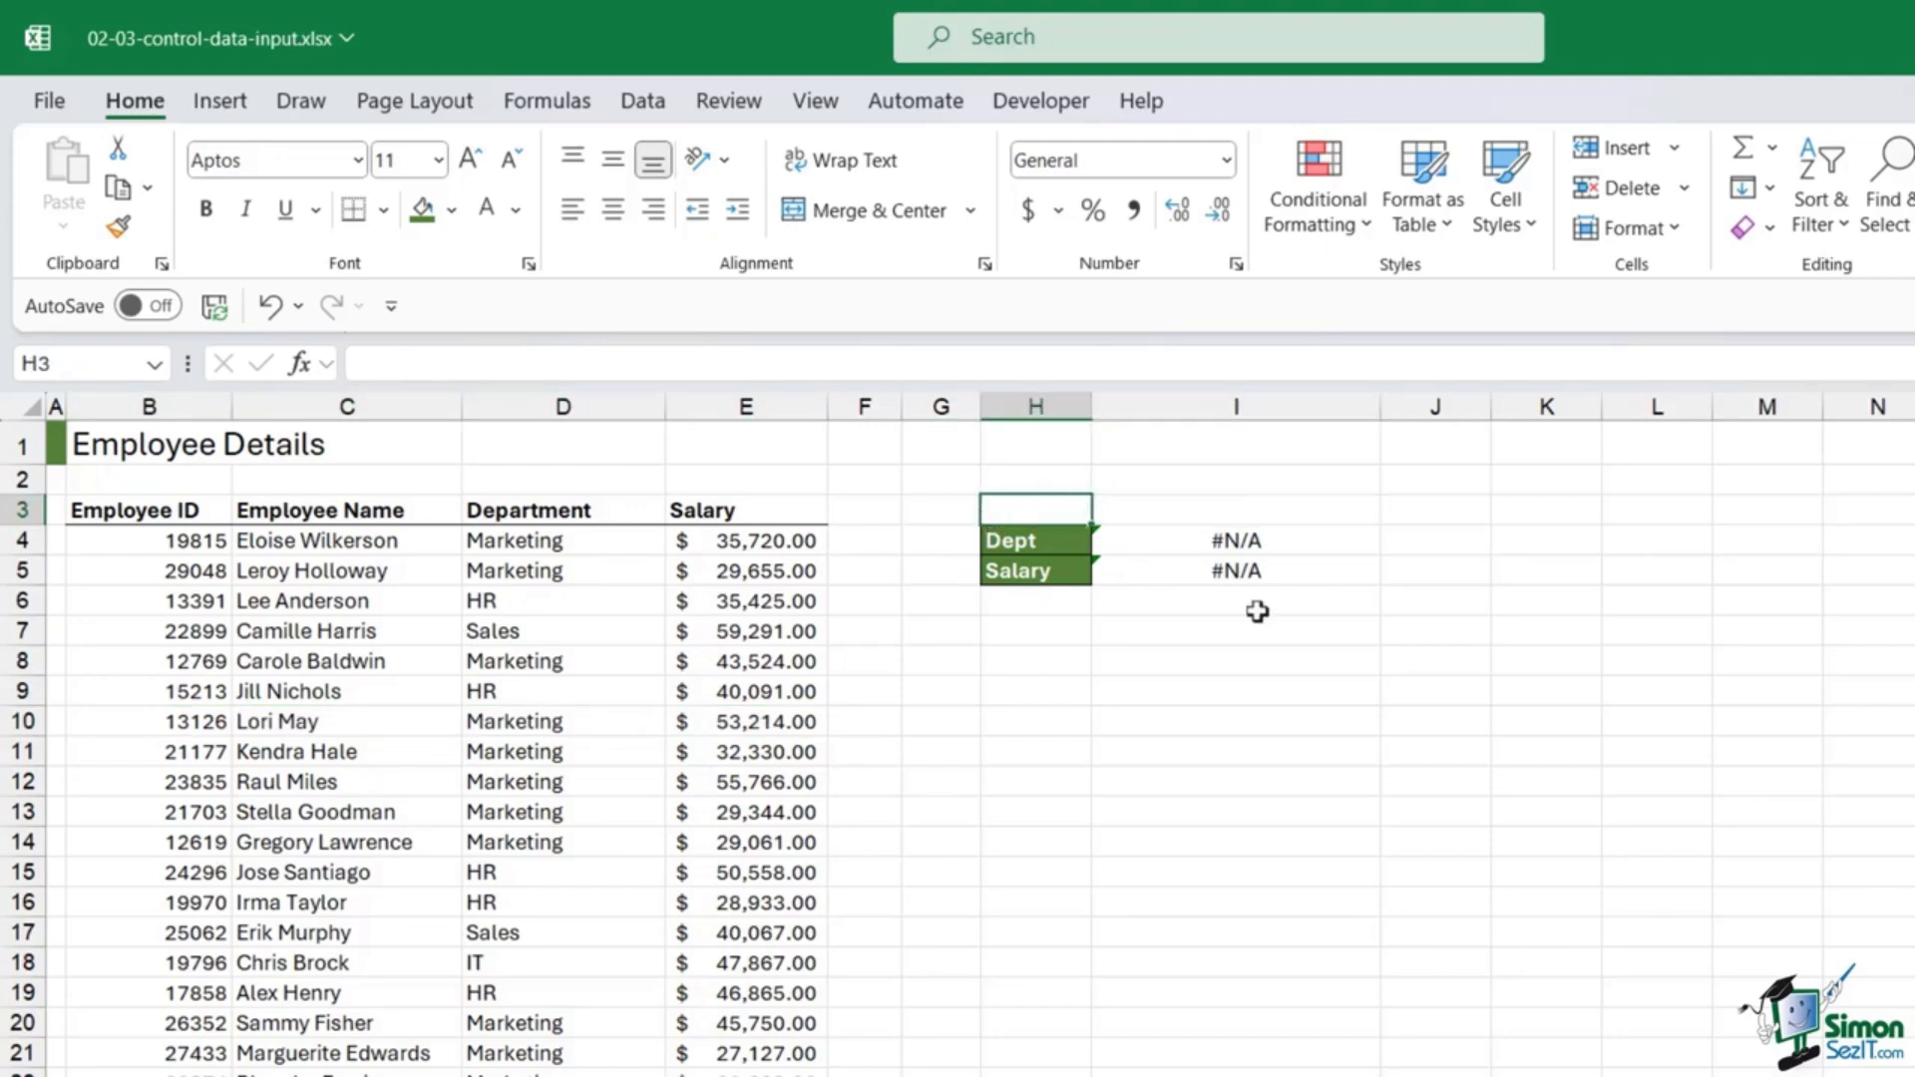
pyautogui.write('Employee')
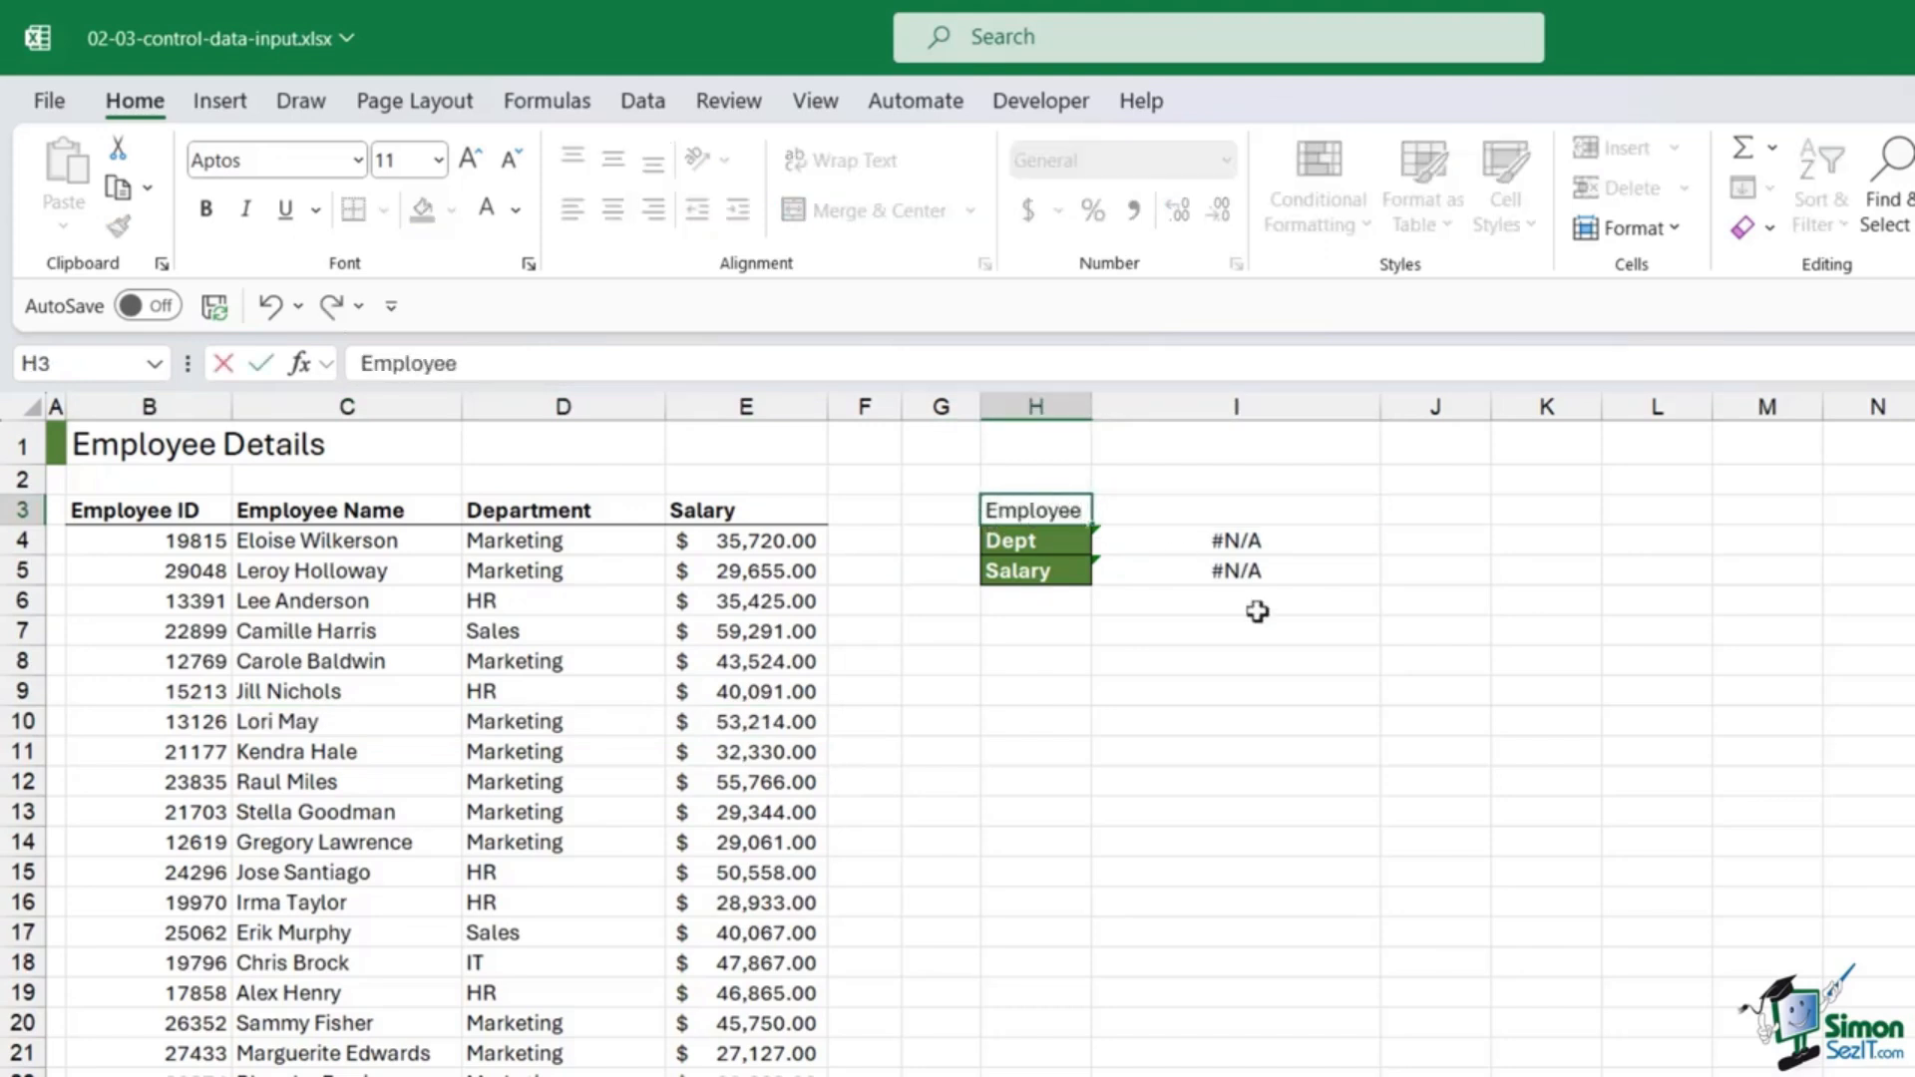
pyautogui.click(1297, 626)
pyautogui.moveTo(1092, 406); pyautogui.dragTo(1168, 408)
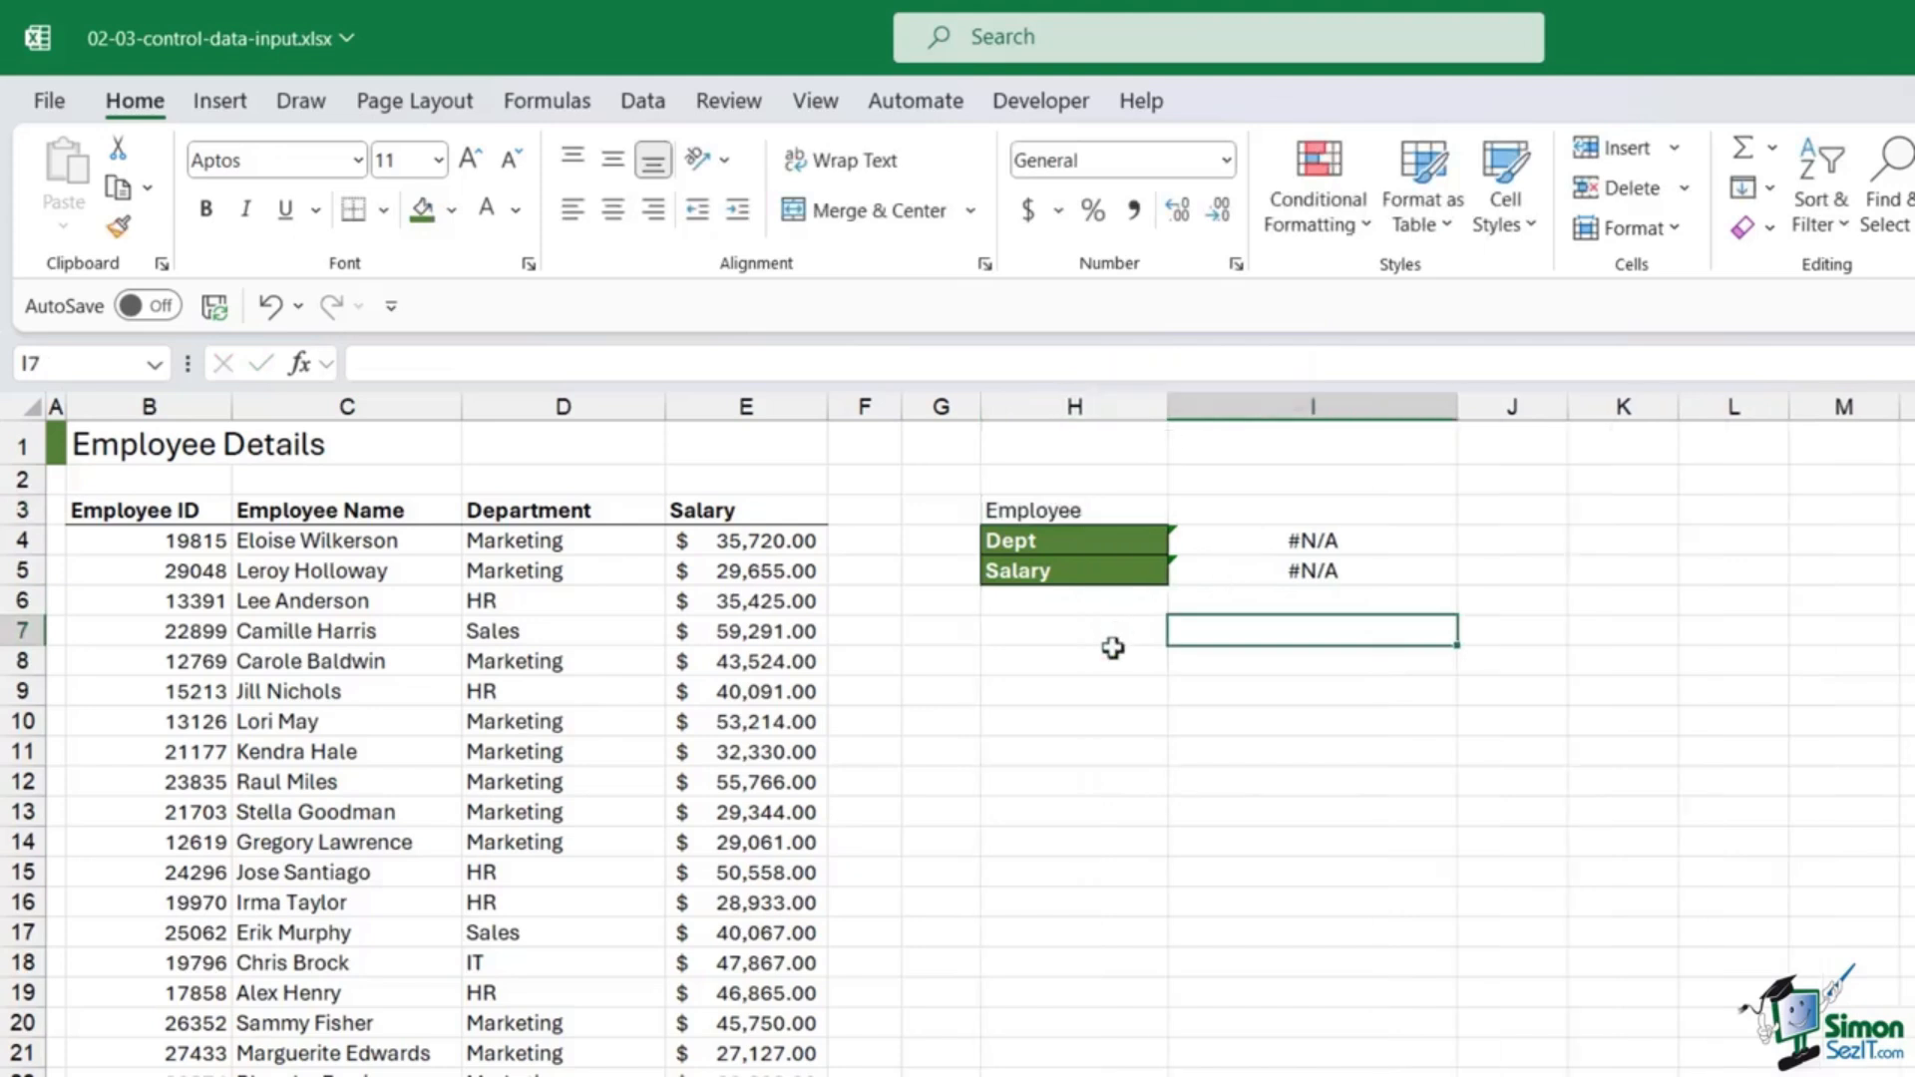
# Step: Copy the green Dept label style from H4 onto the Employee label with Format Painter
pyautogui.click(1111, 543)
pyautogui.click(118, 226)
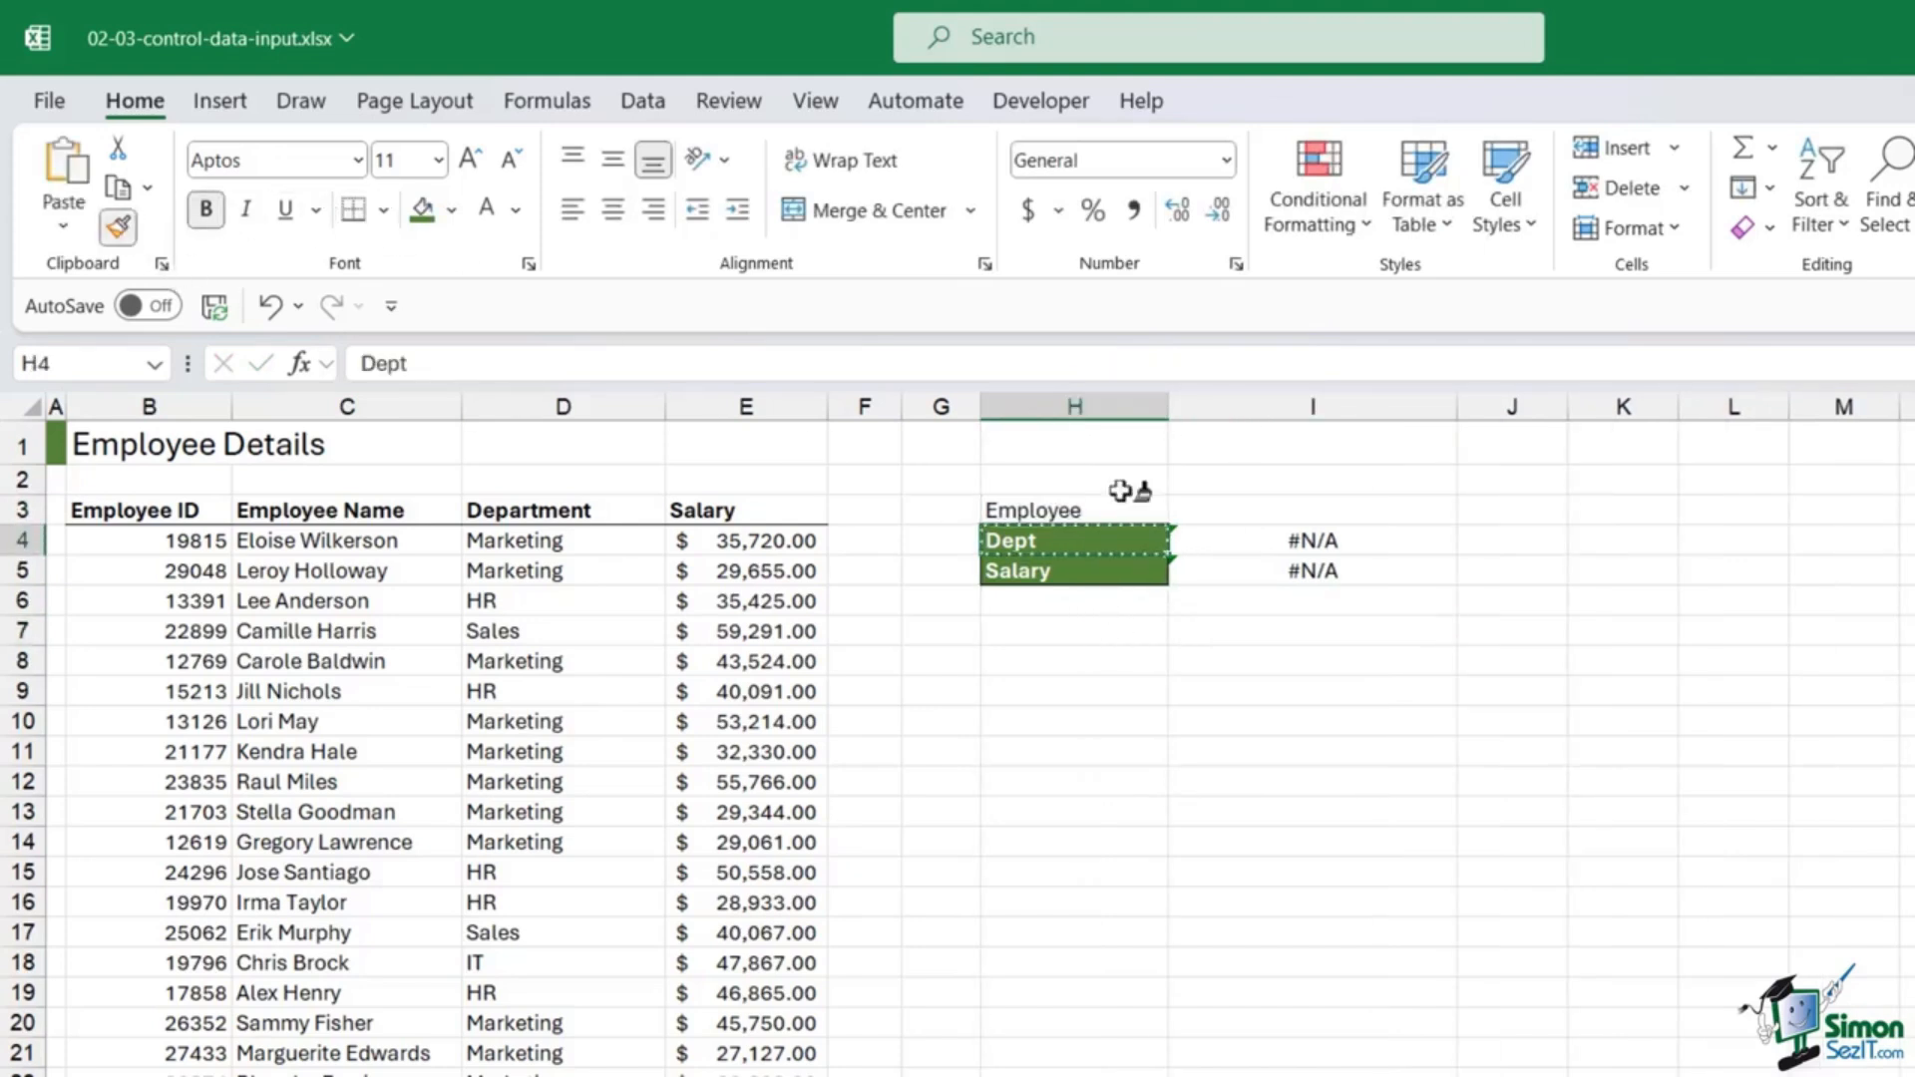
pyautogui.click(1097, 510)
pyautogui.click(1231, 855)
pyautogui.click(1286, 511)
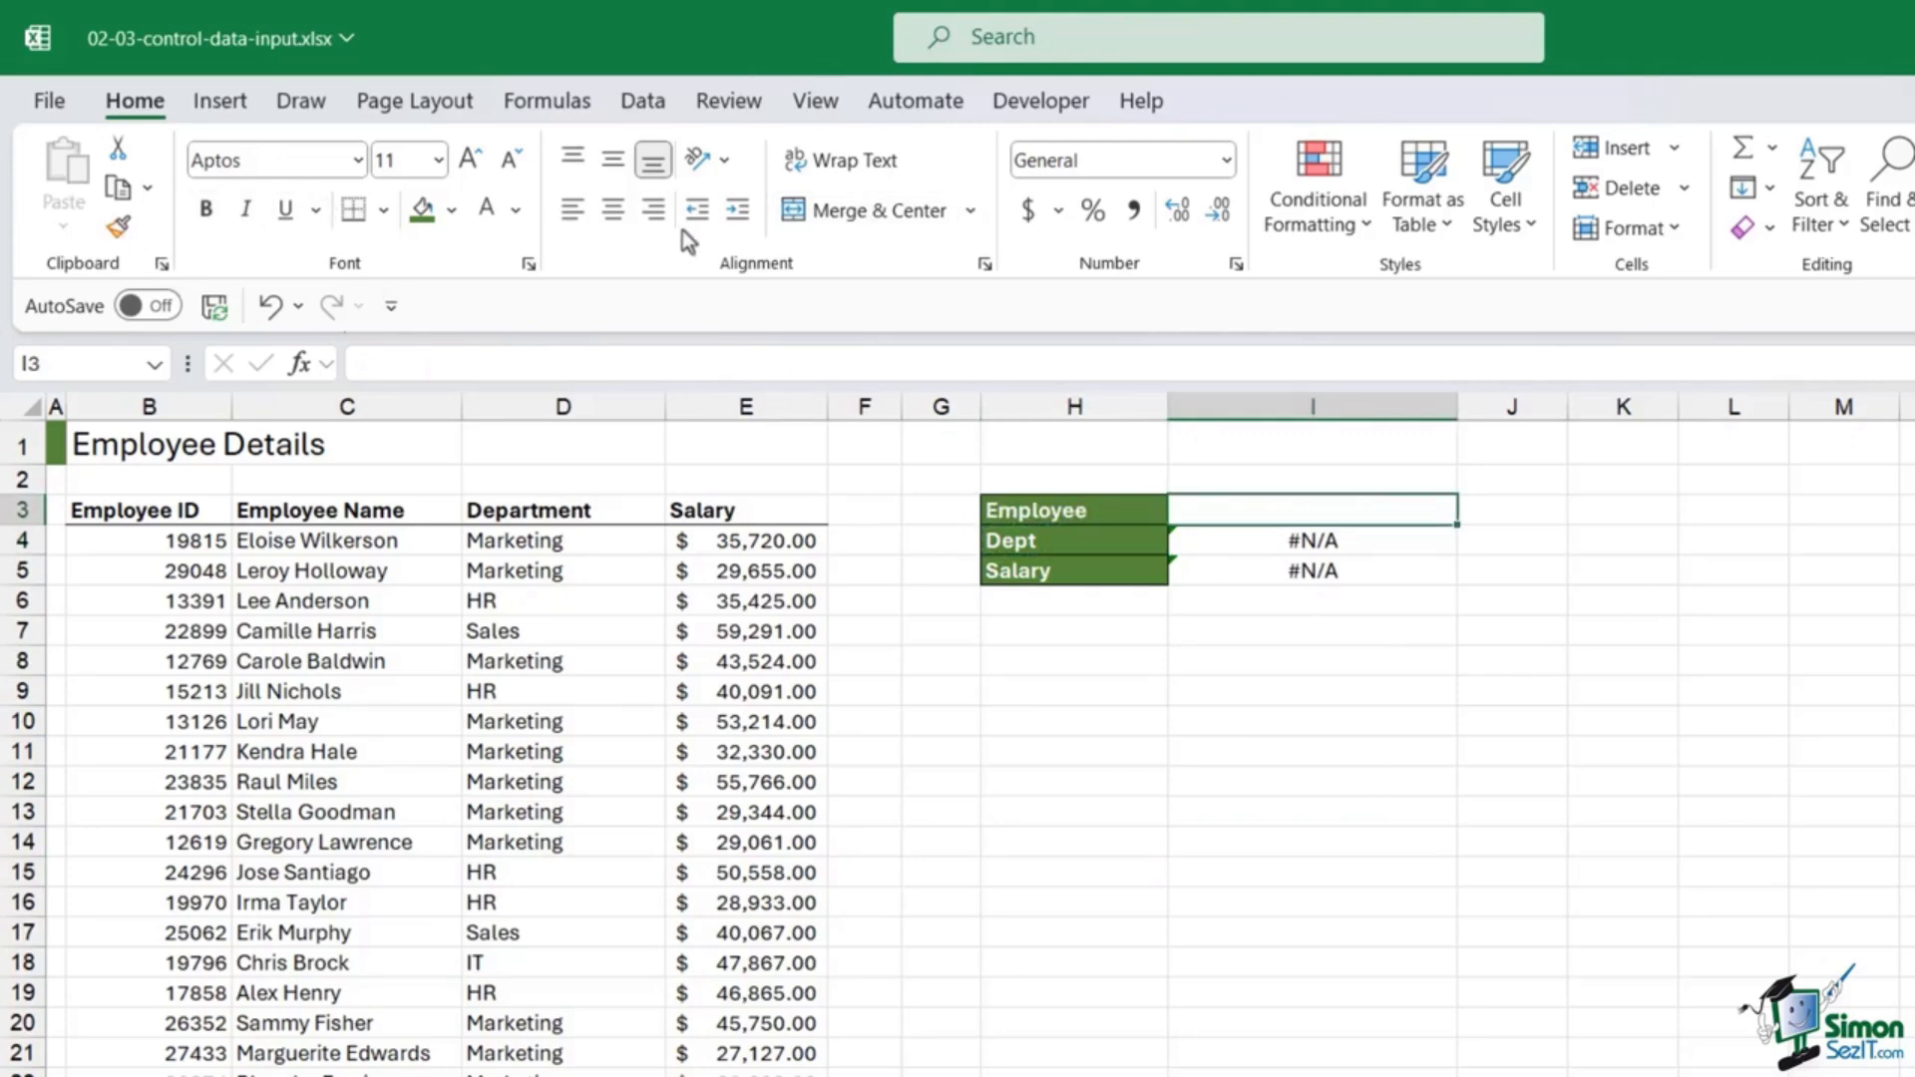
# Step: Add List data validation to I3 with source =$C$4:$C$29
pyautogui.click(657, 106)
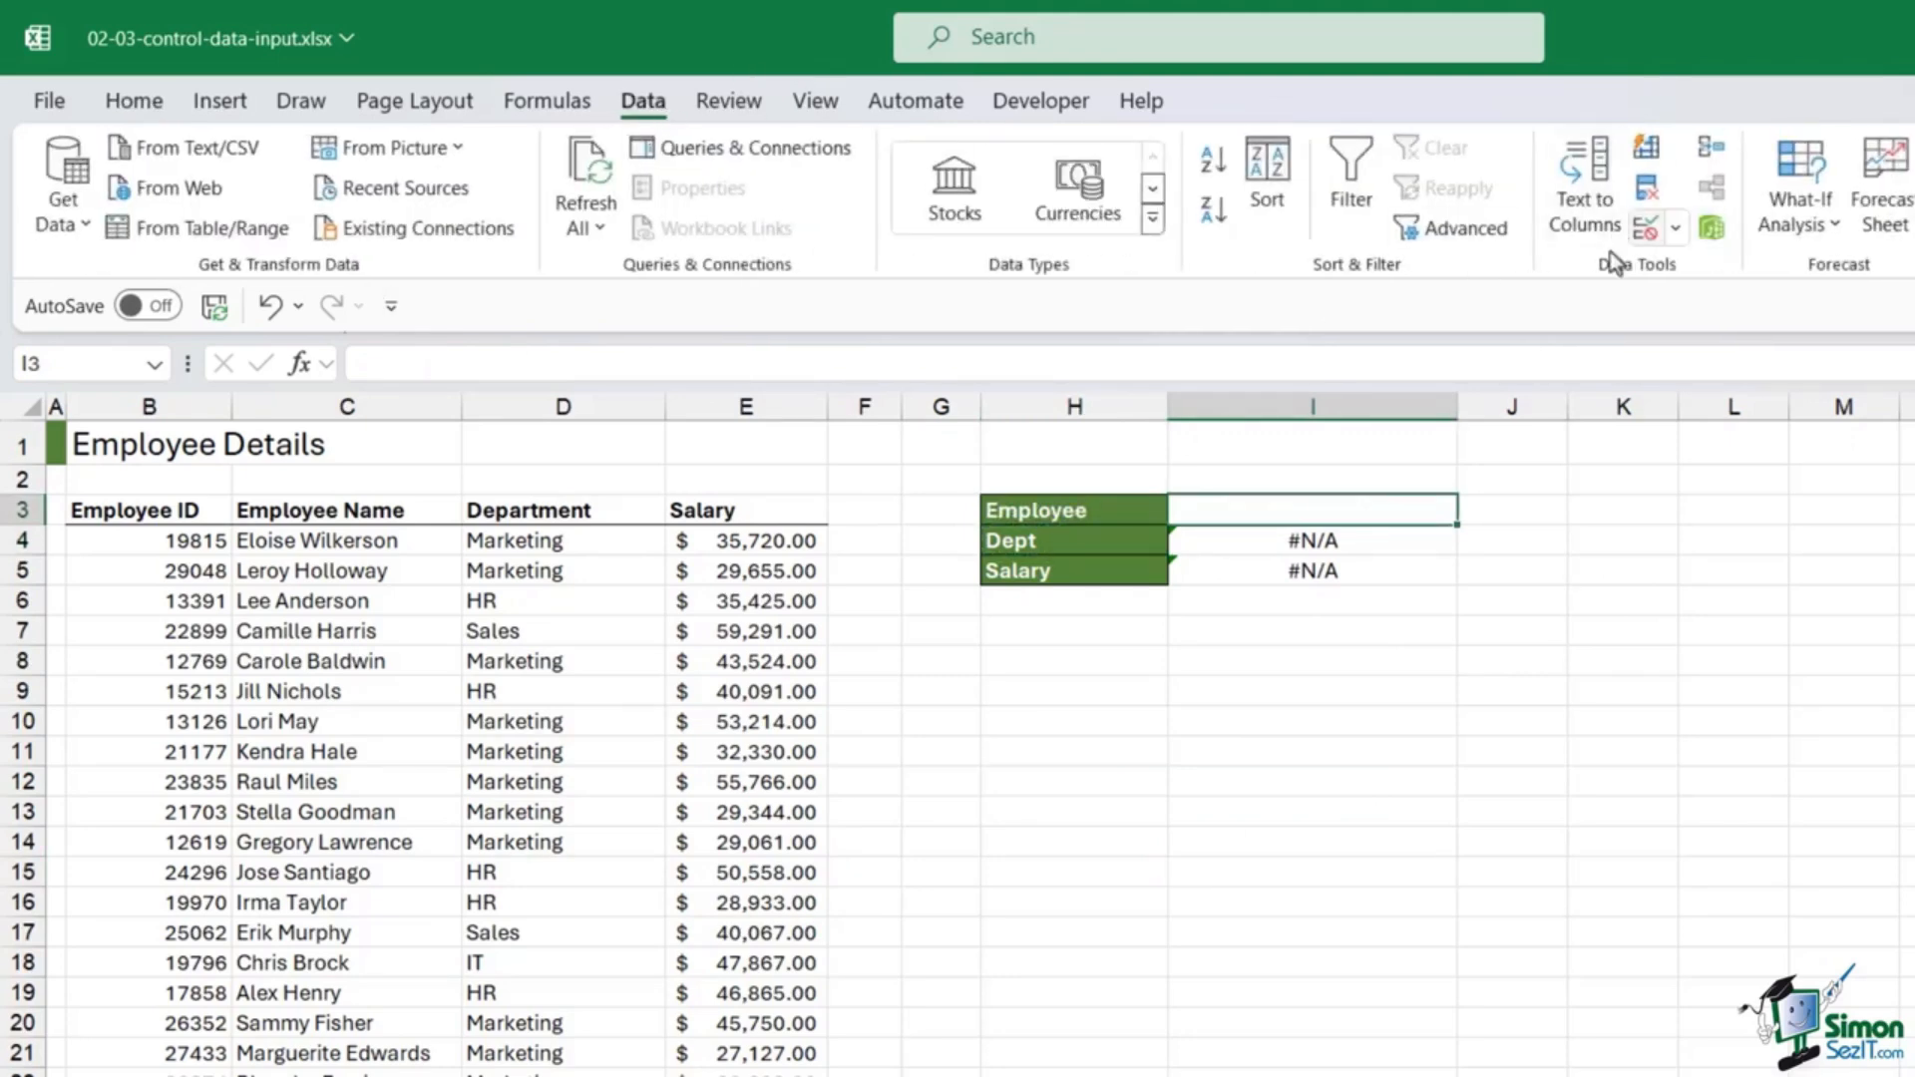
pyautogui.click(1675, 229)
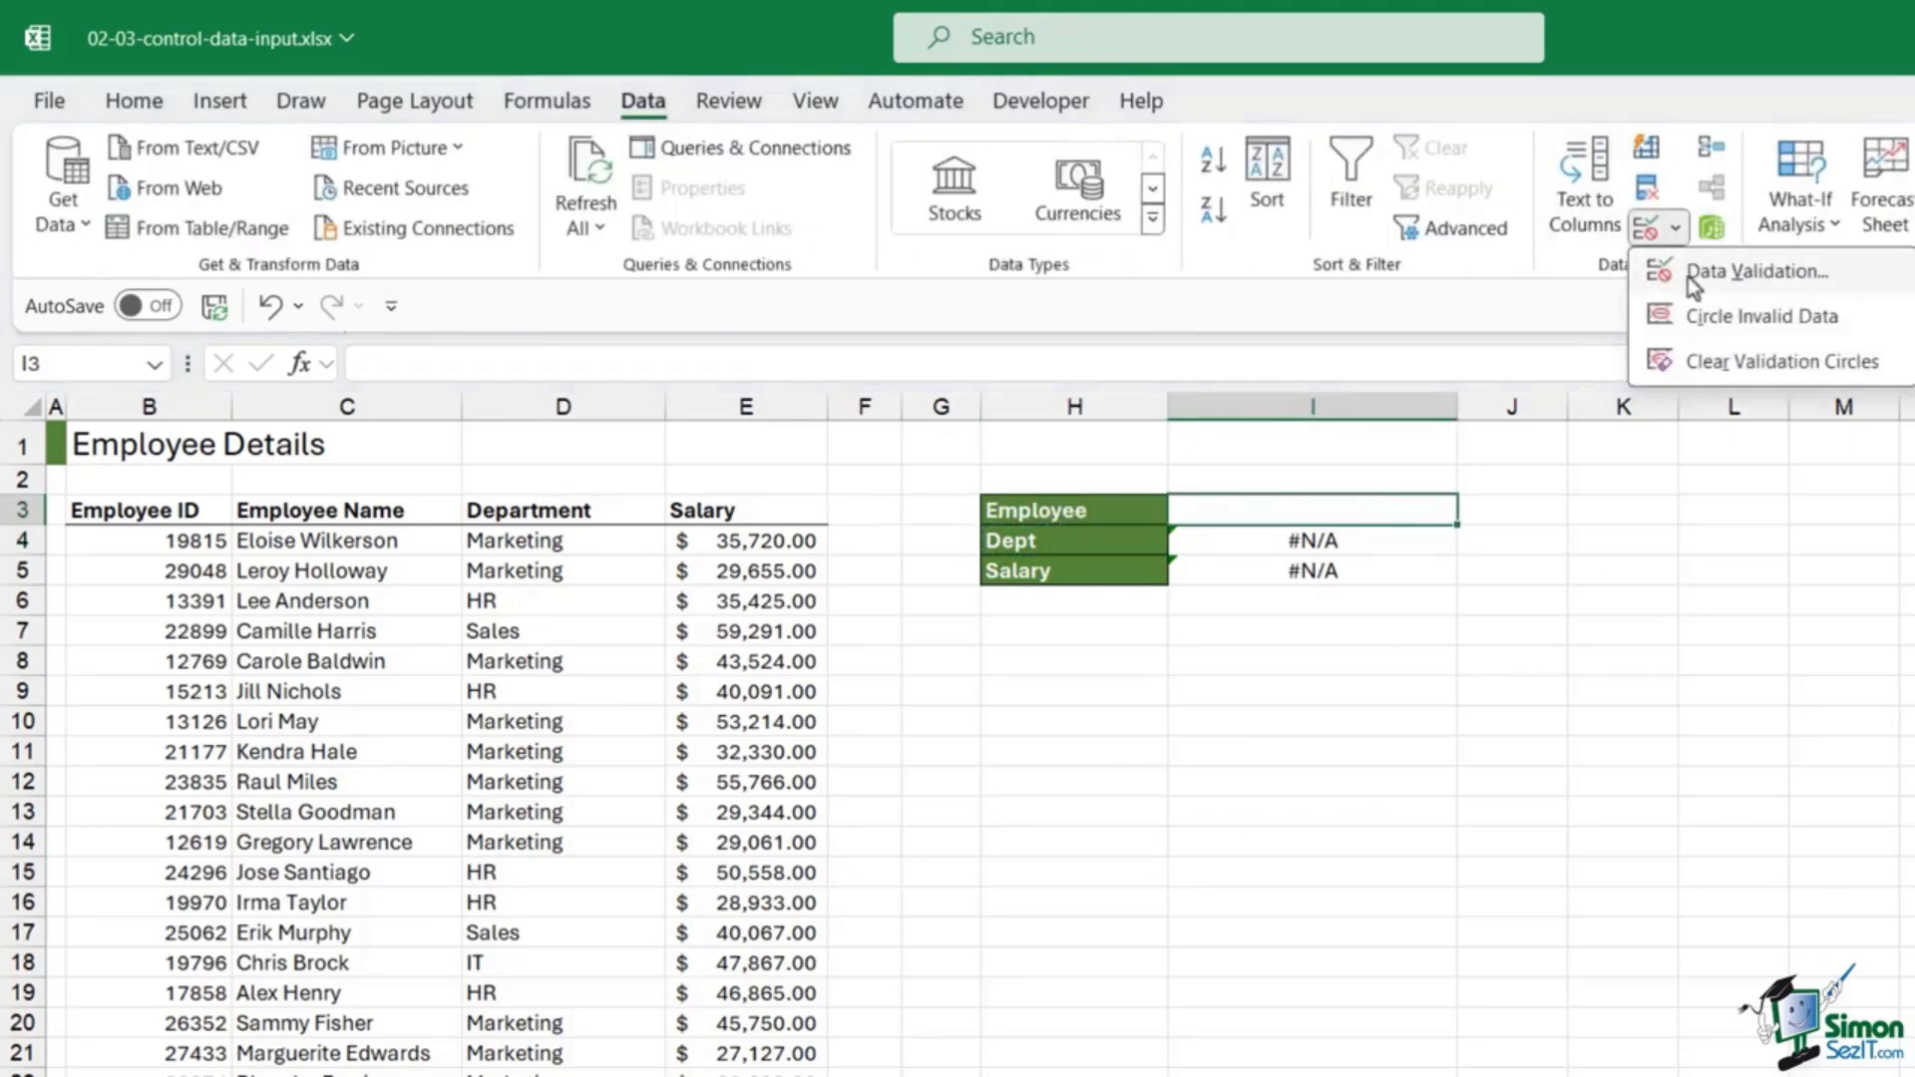
pyautogui.click(1698, 272)
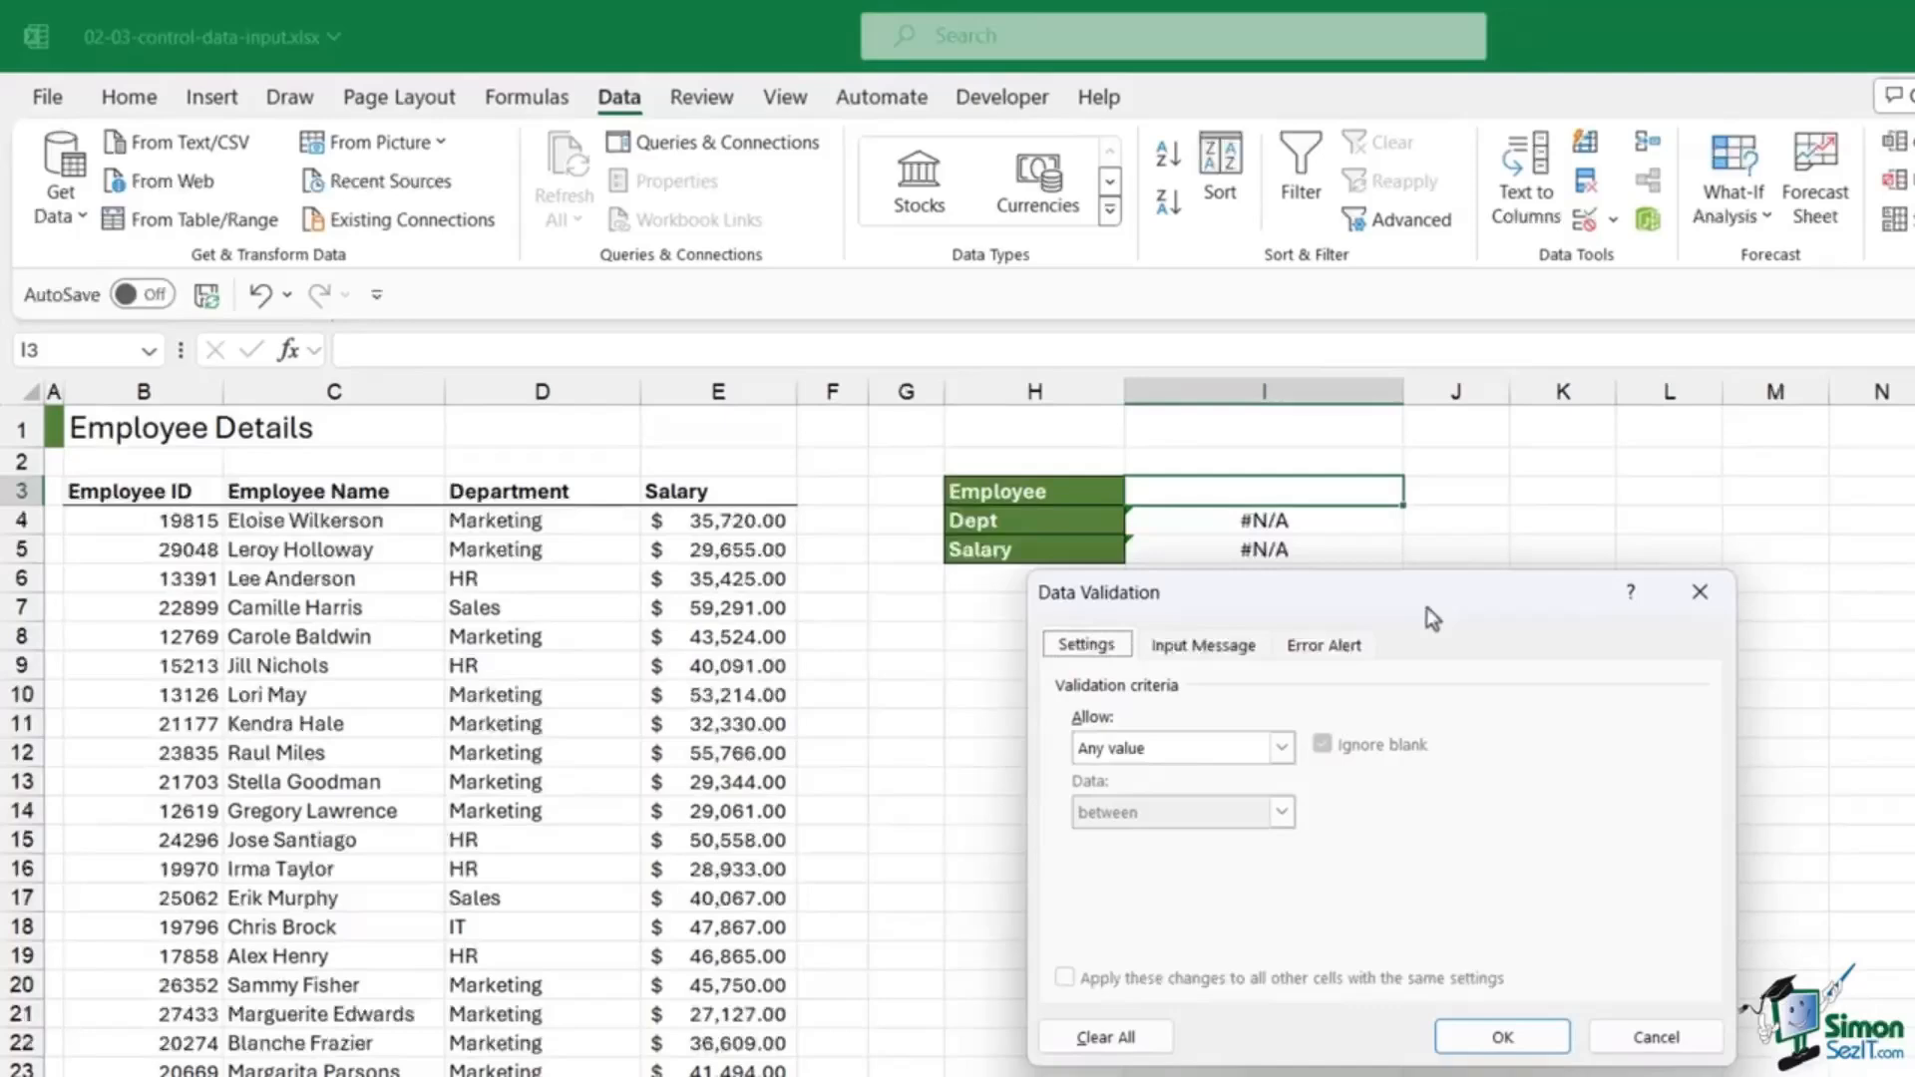
pyautogui.moveTo(1427, 607); pyautogui.dragTo(1806, 484)
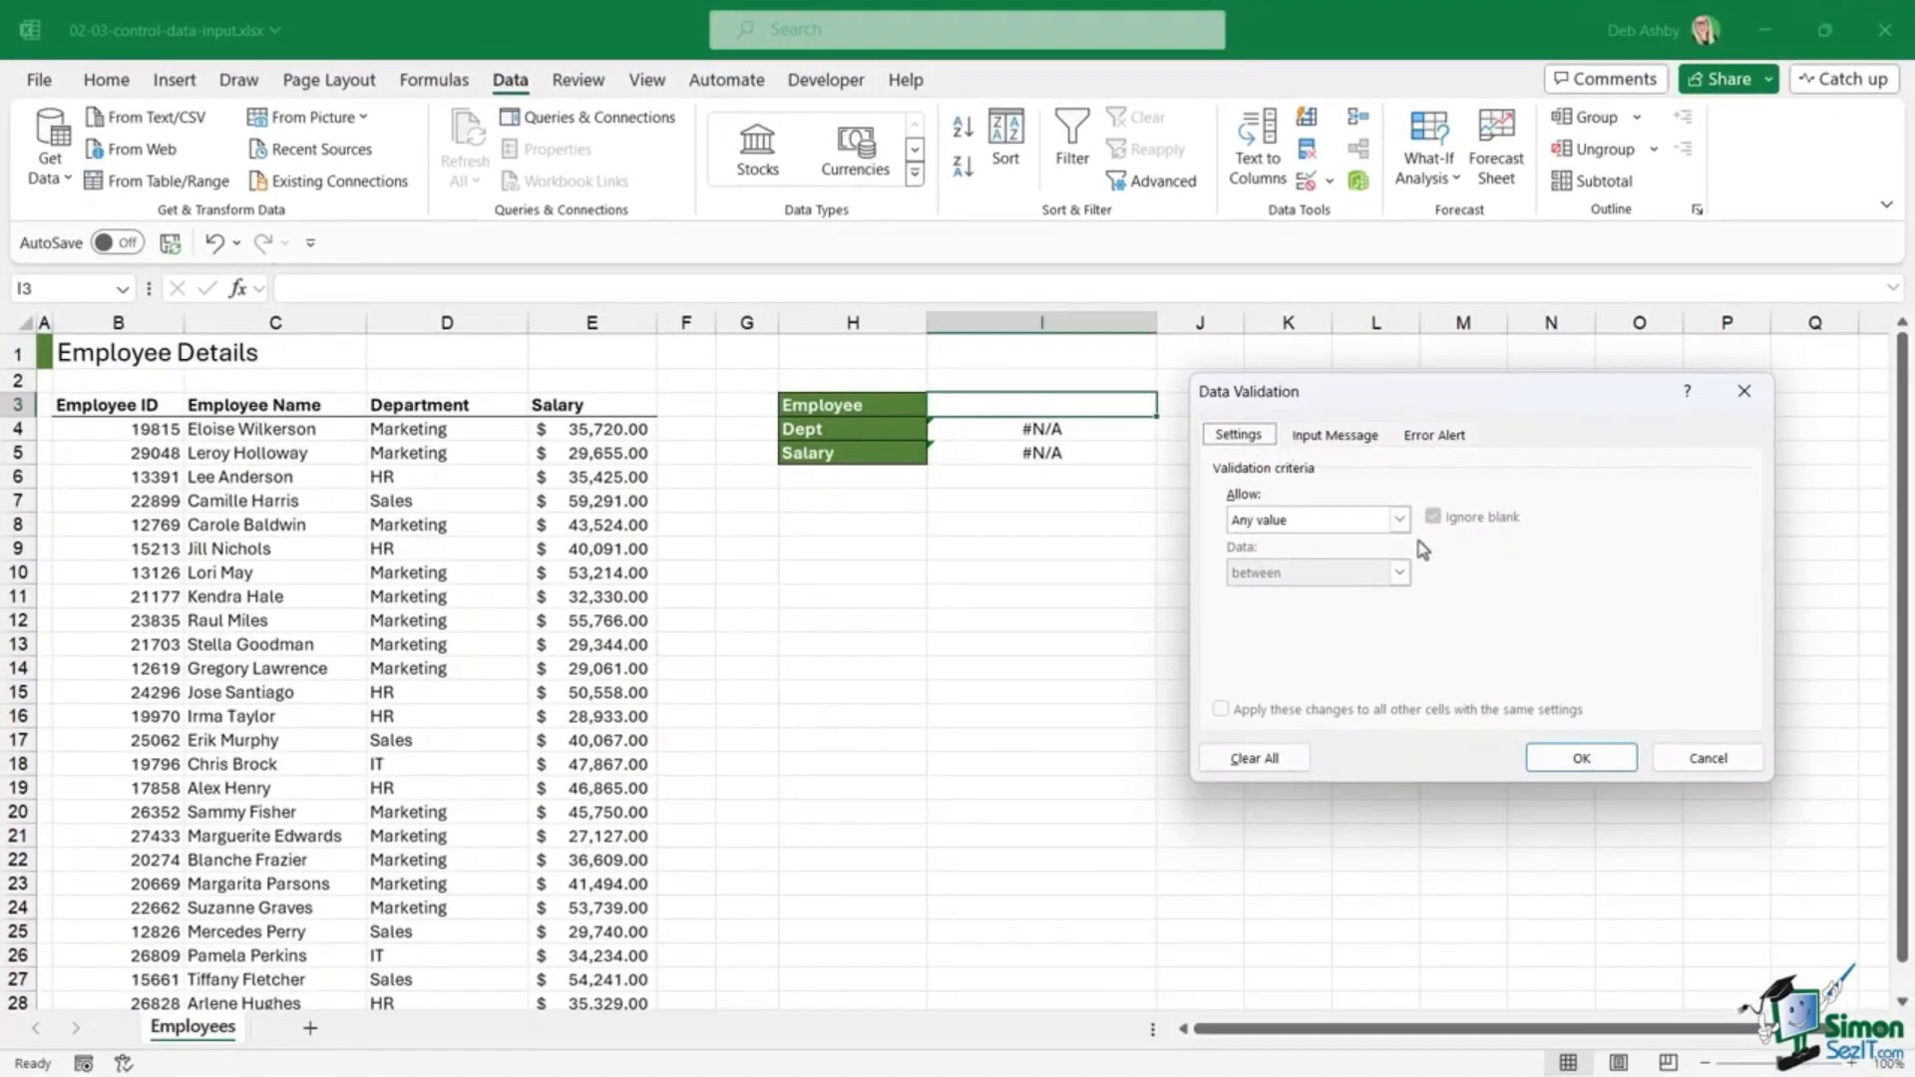
pyautogui.click(1399, 520)
pyautogui.click(1241, 594)
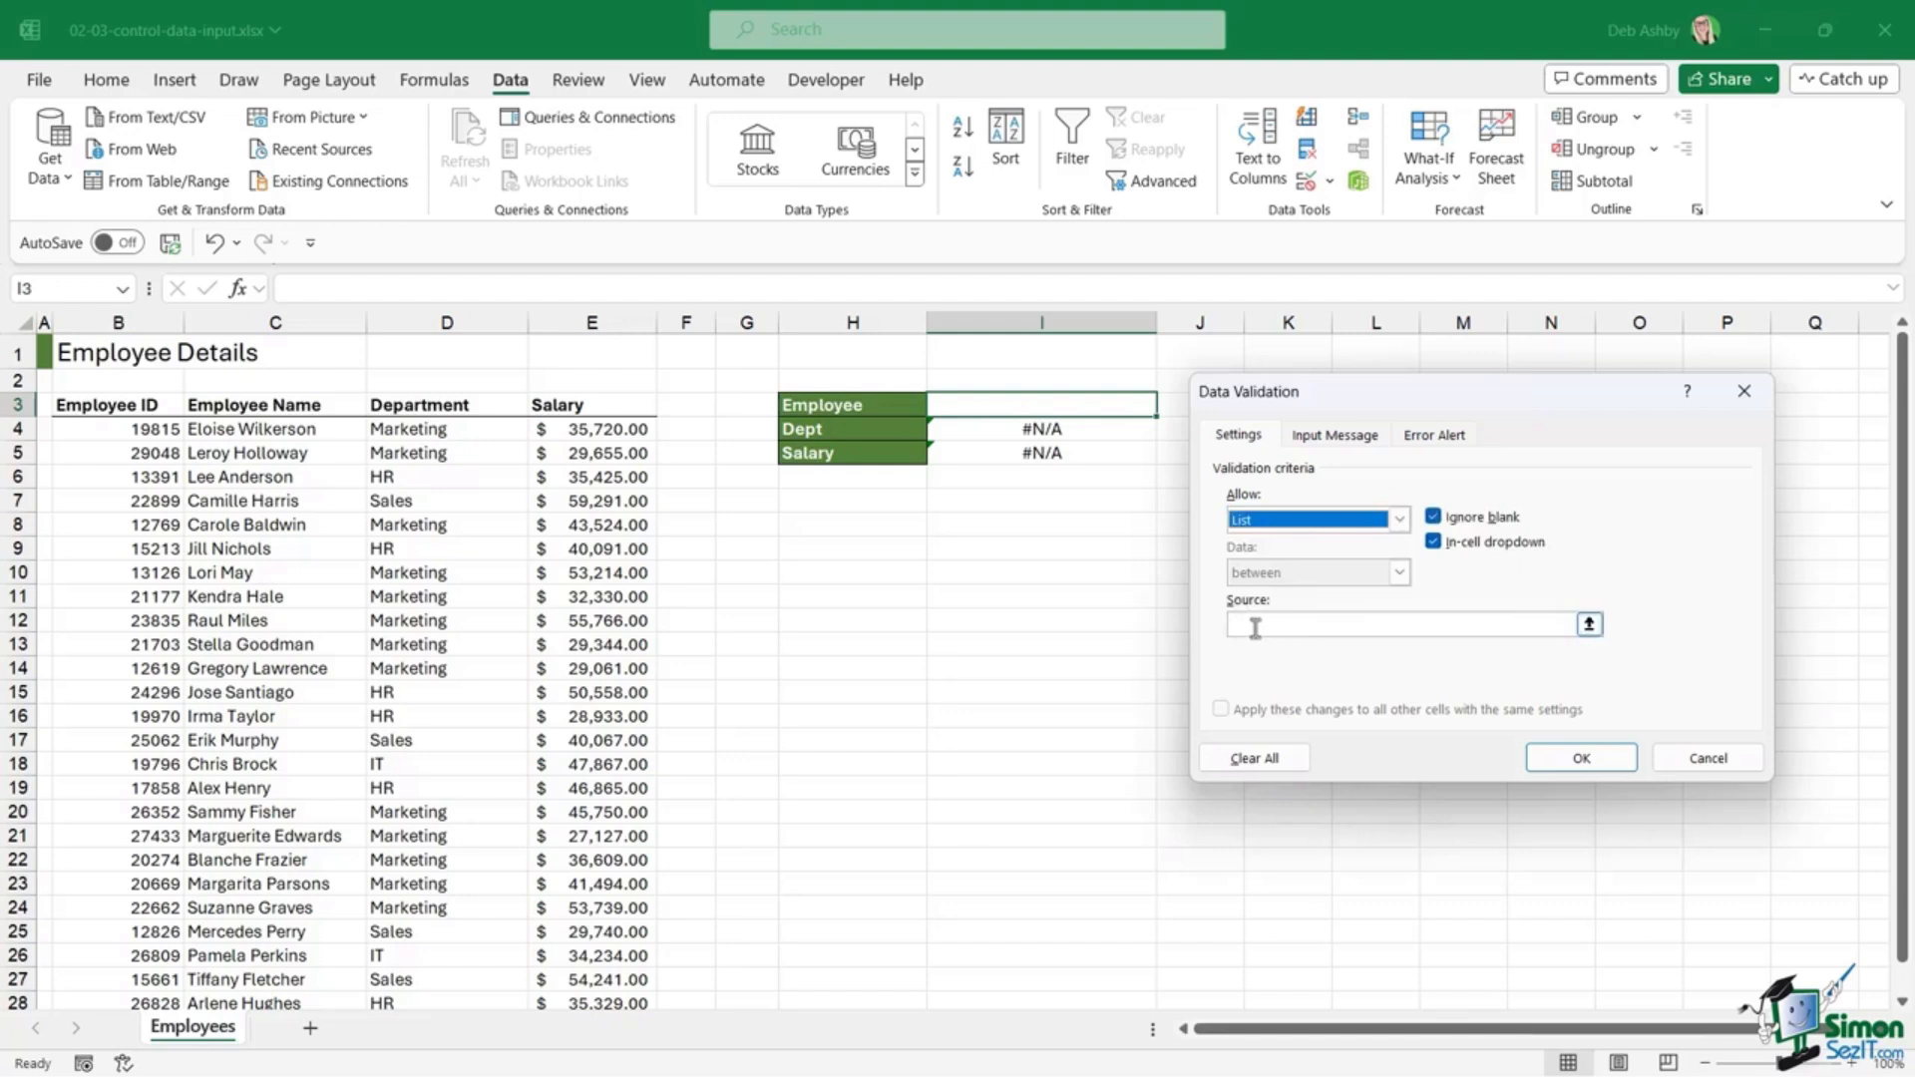
pyautogui.click(1254, 626)
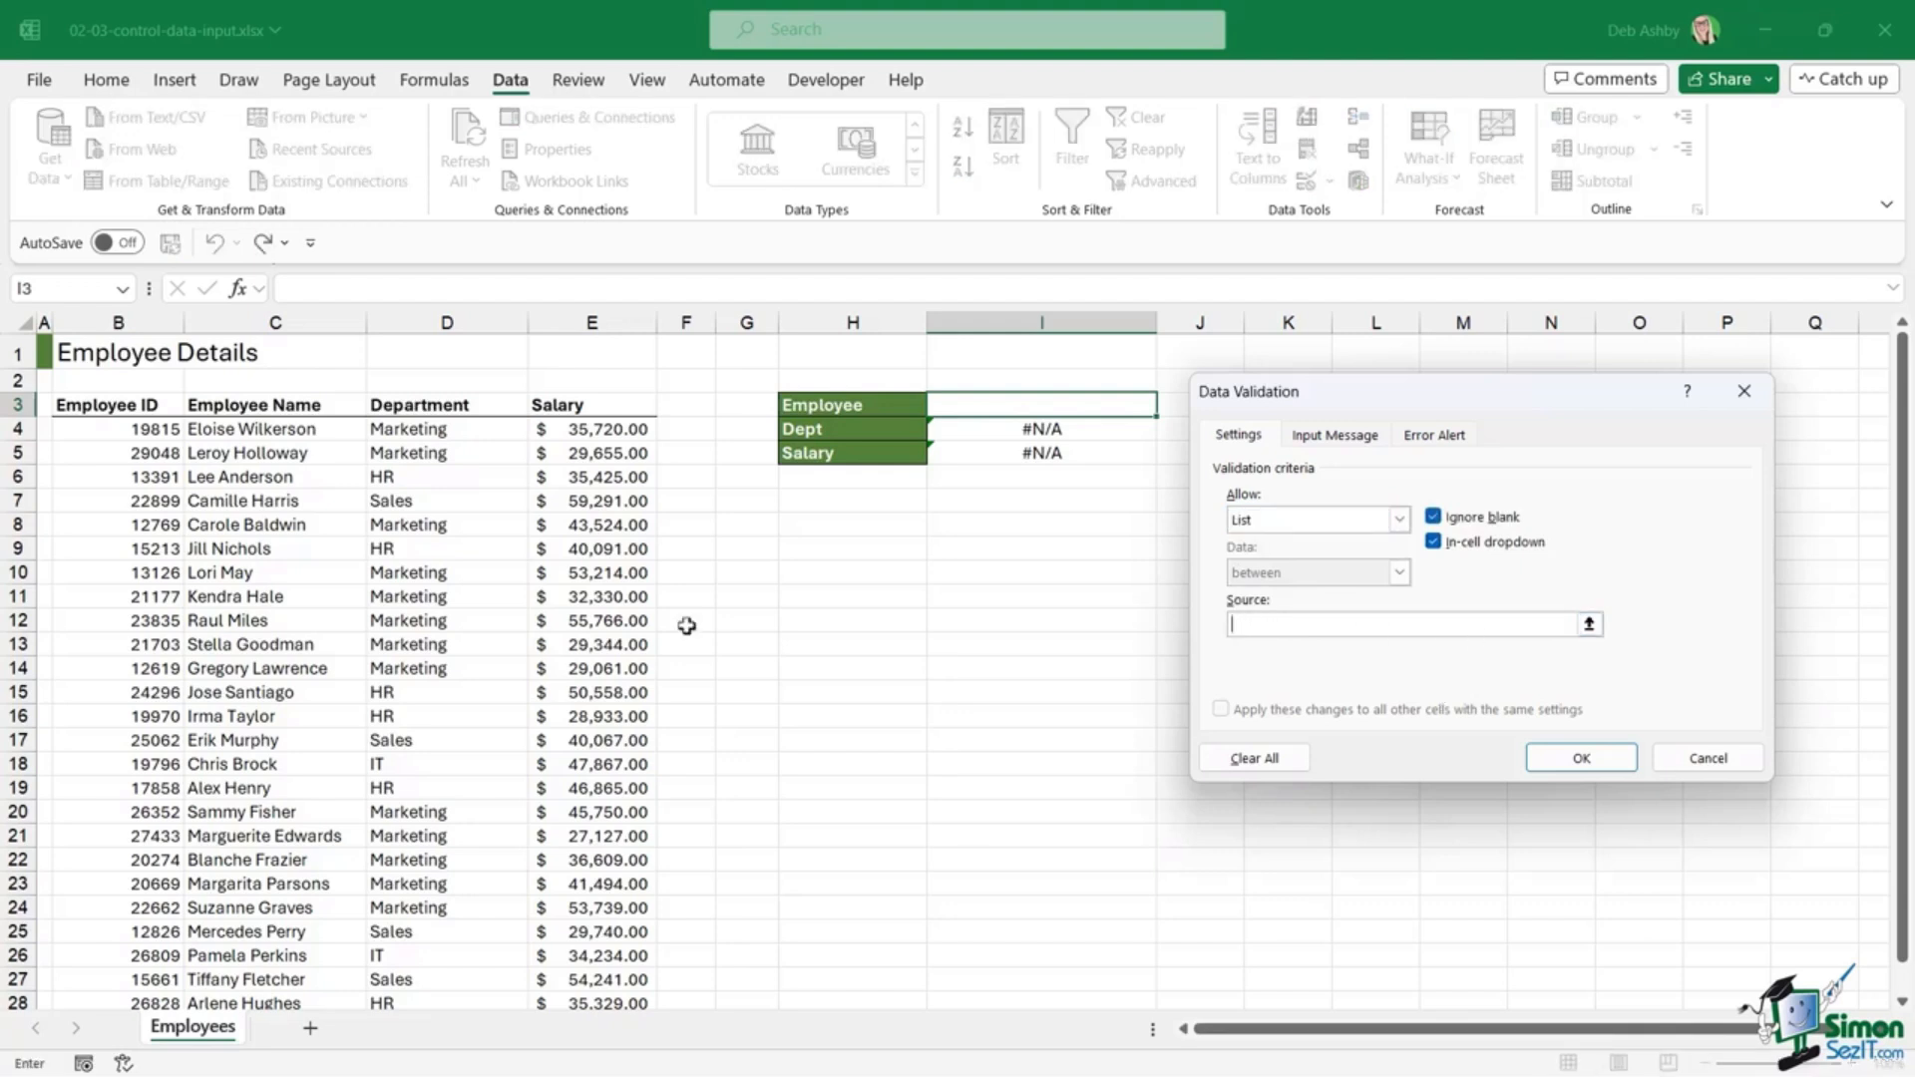
pyautogui.click(269, 428)
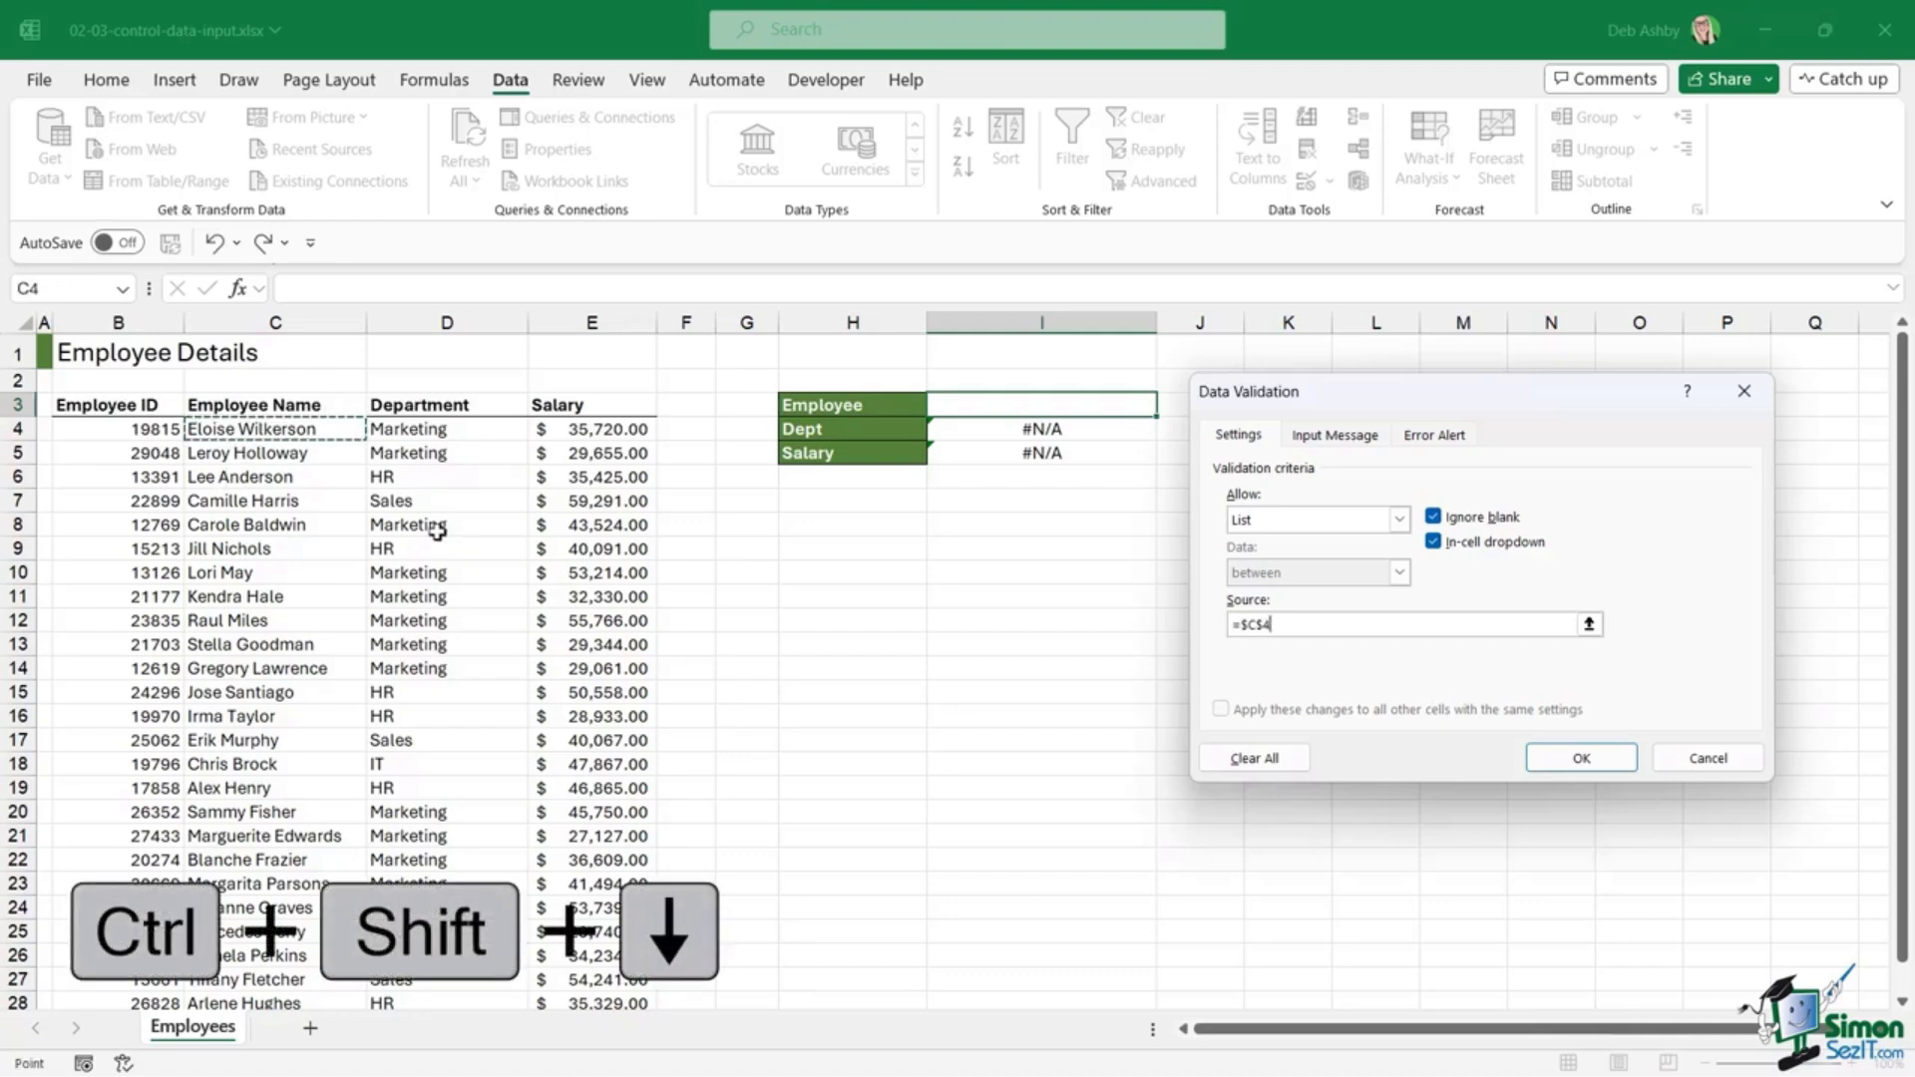
pyautogui.hotkey('ctrl', 'shift', 'Down')
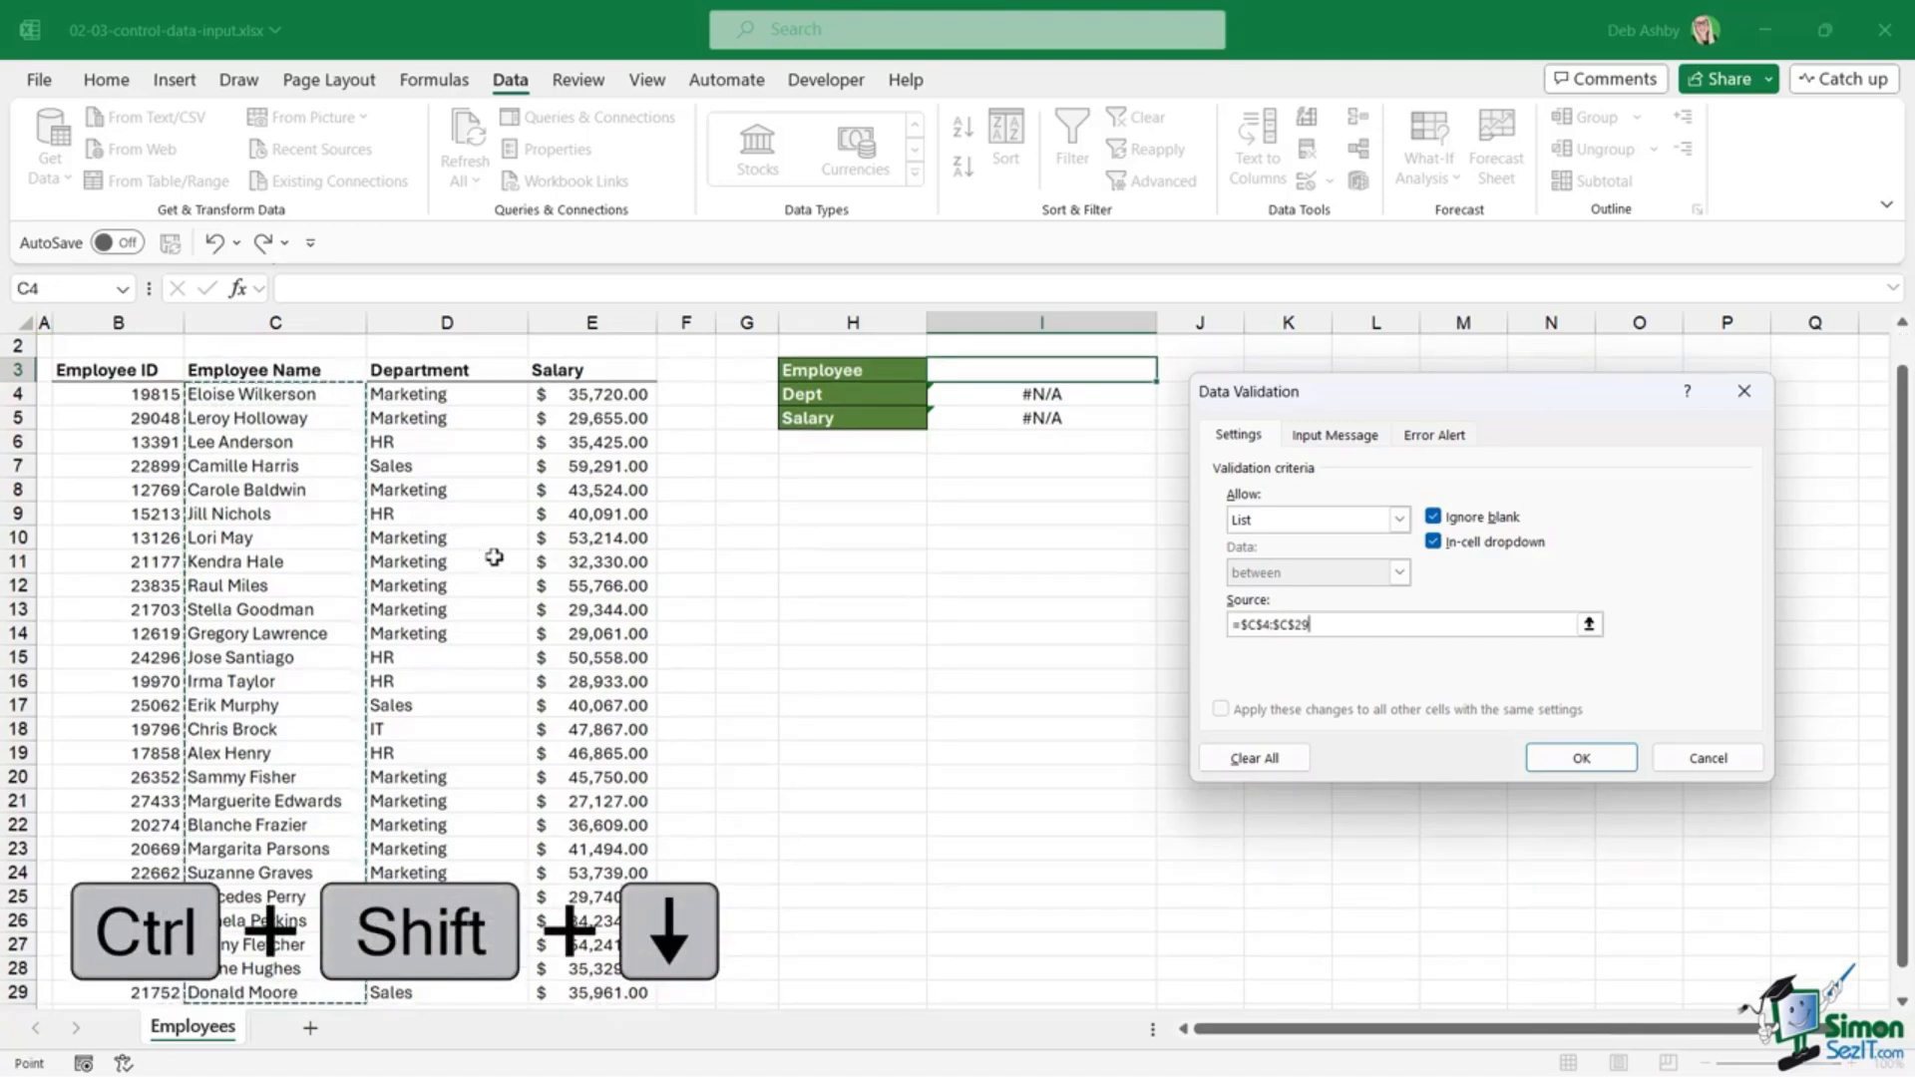
pyautogui.click(1561, 760)
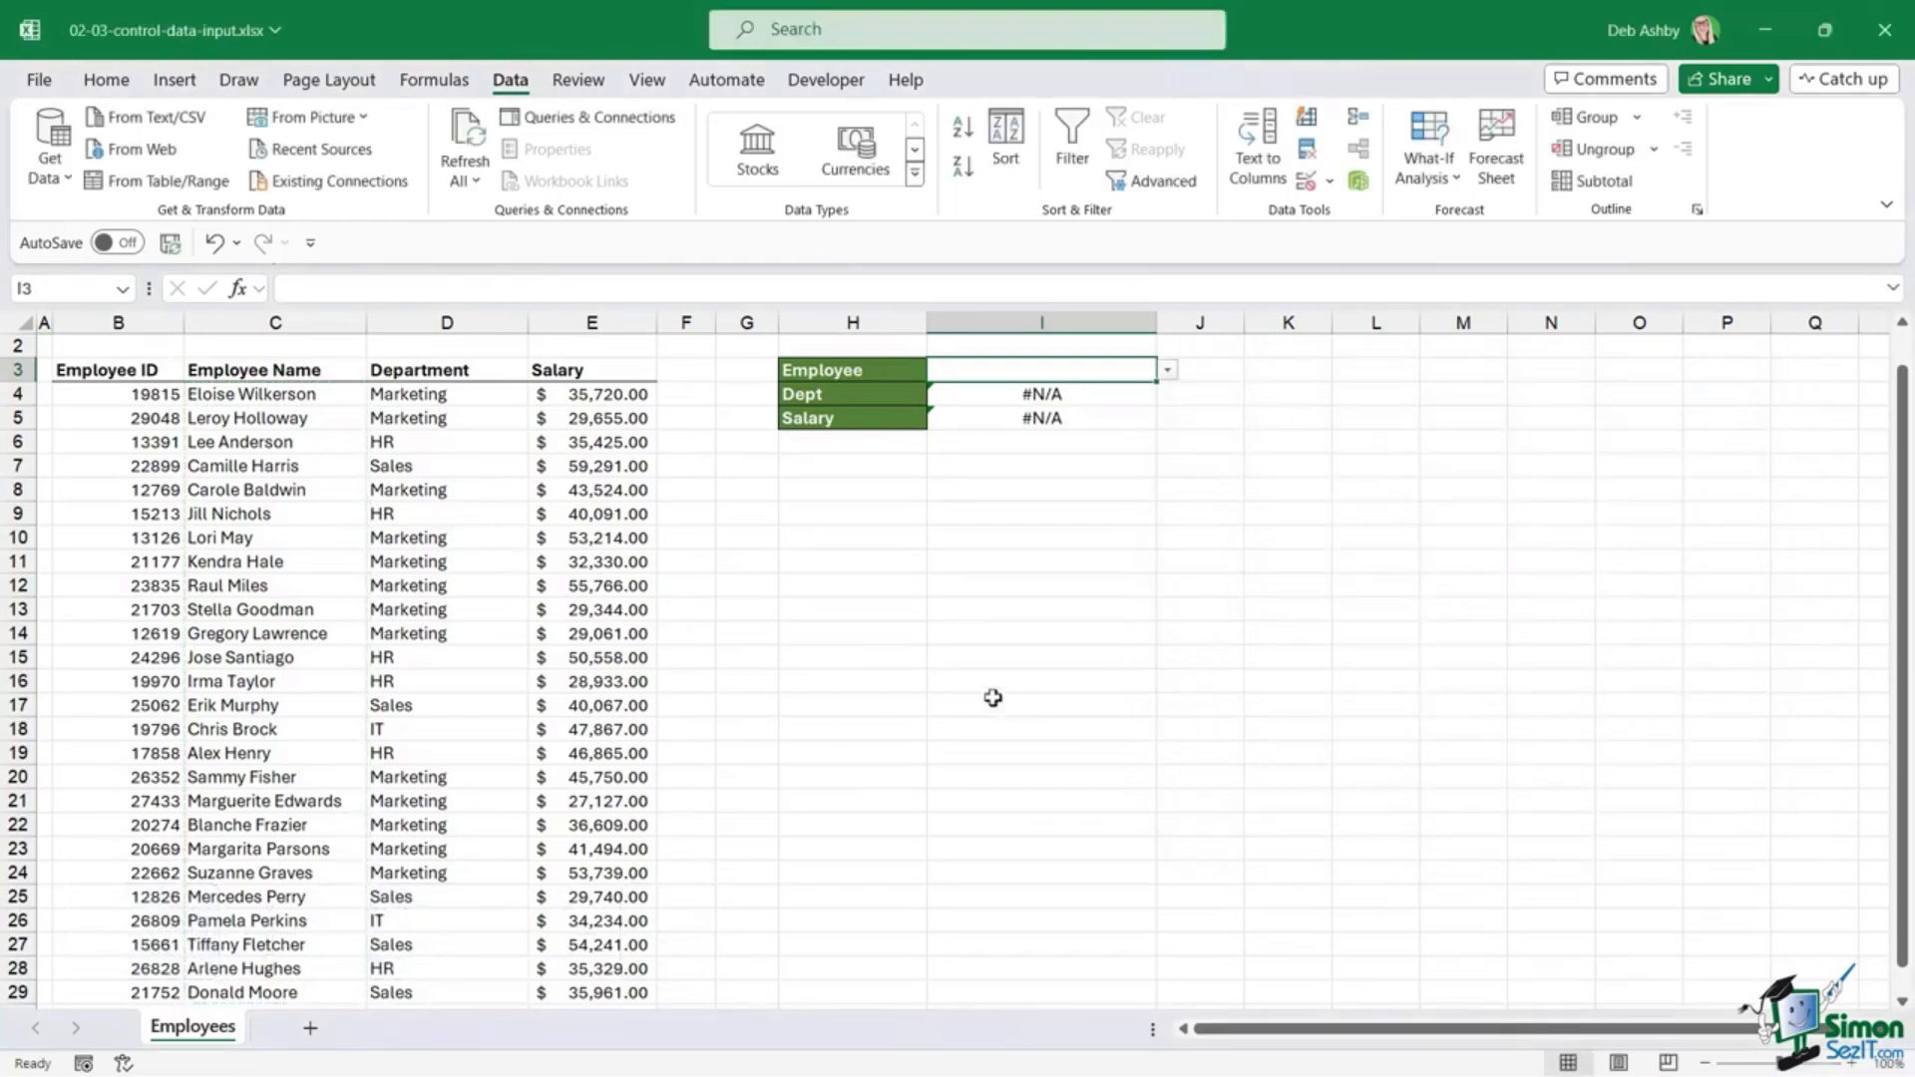
# Step: Test the I3 dropdown with several employees, ending on the first (Marketing, $35,720.00), then return to Home
pyautogui.scroll(1, 1136, 433)
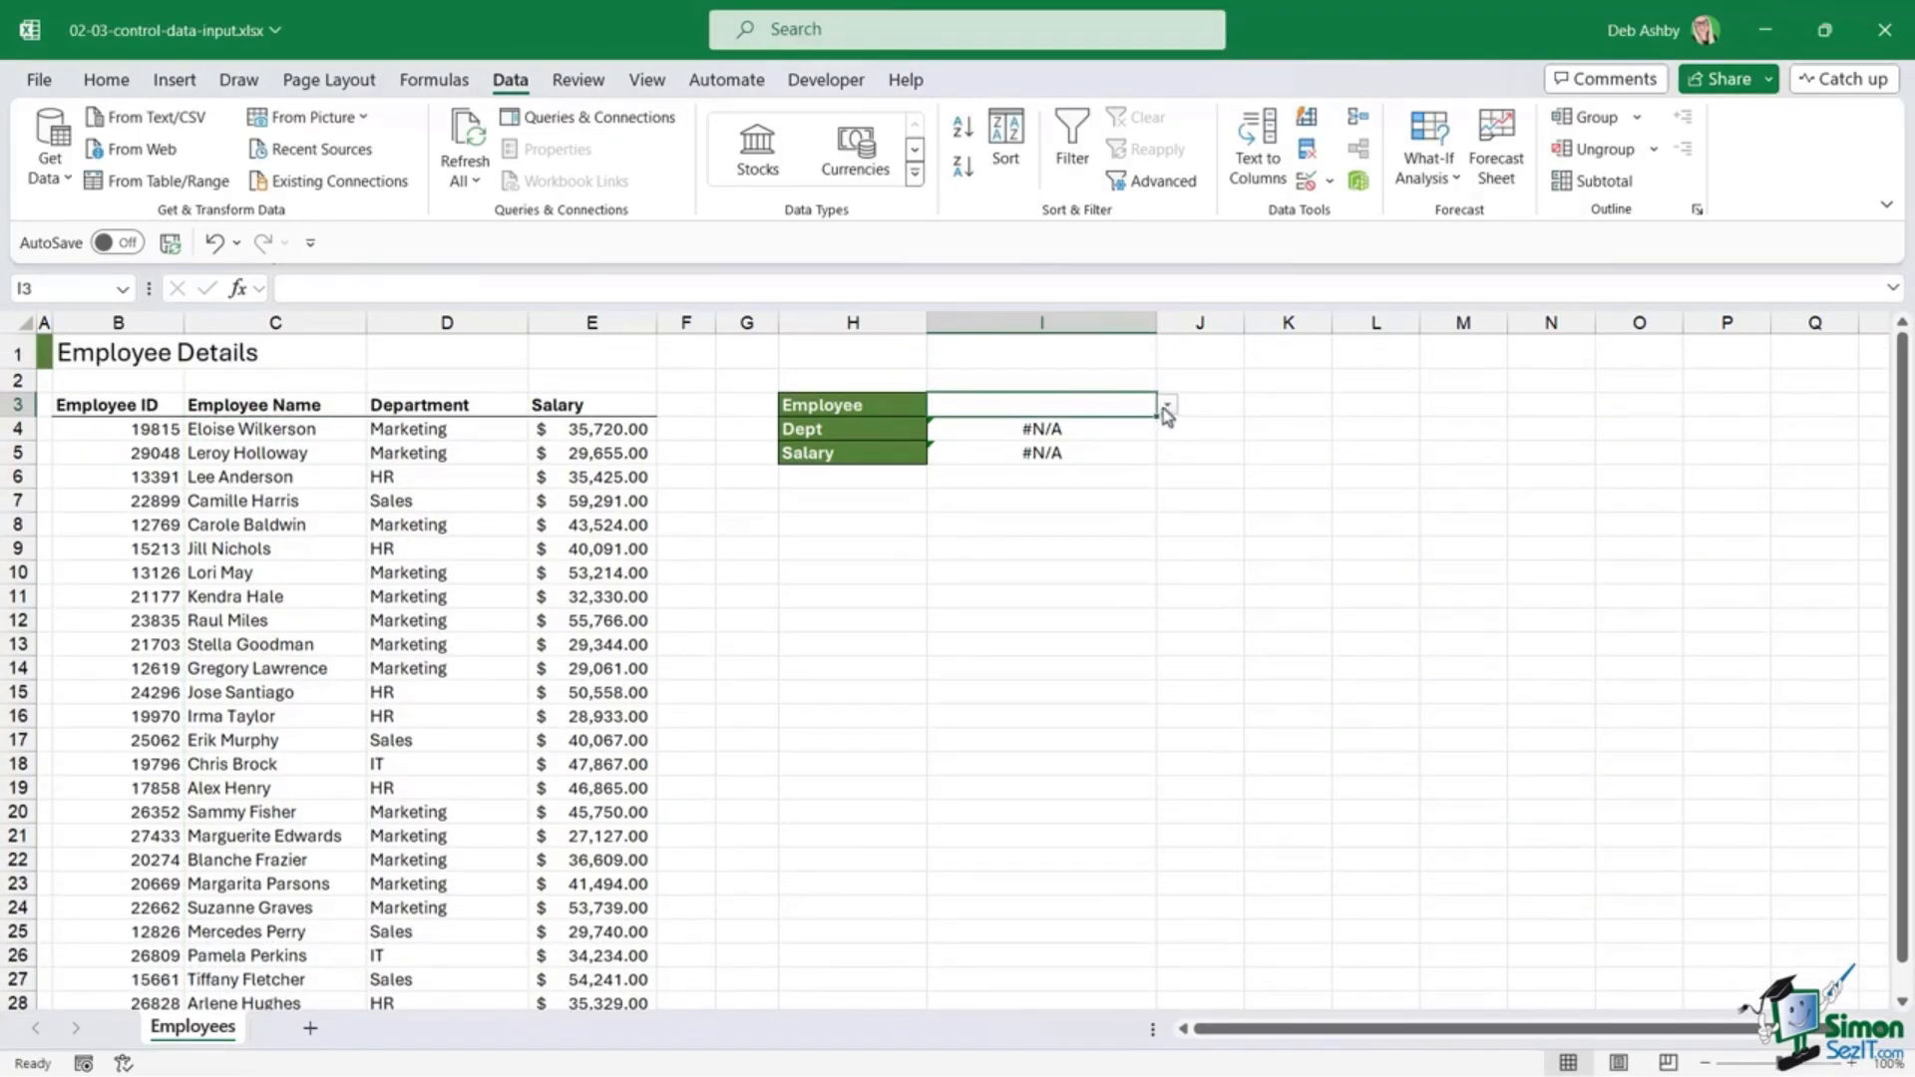
pyautogui.click(1165, 407)
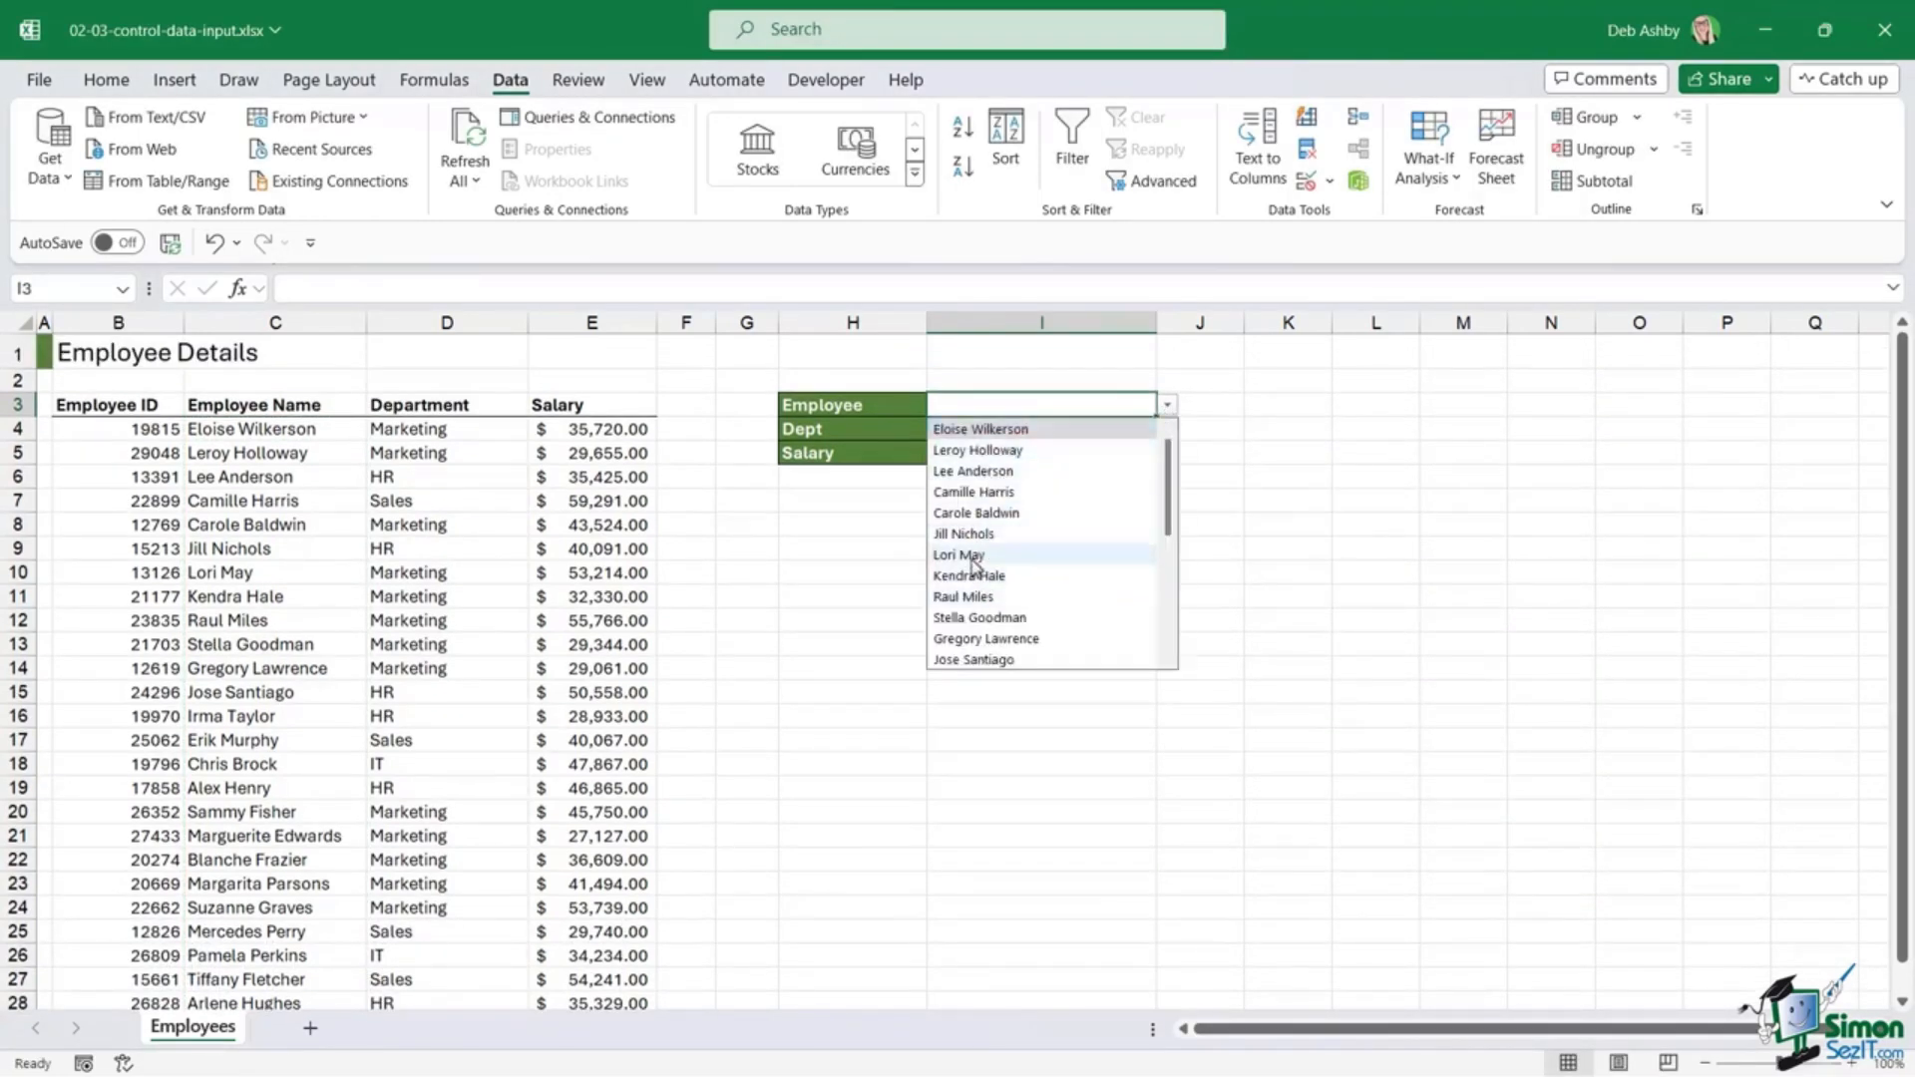
pyautogui.click(967, 555)
pyautogui.click(1168, 407)
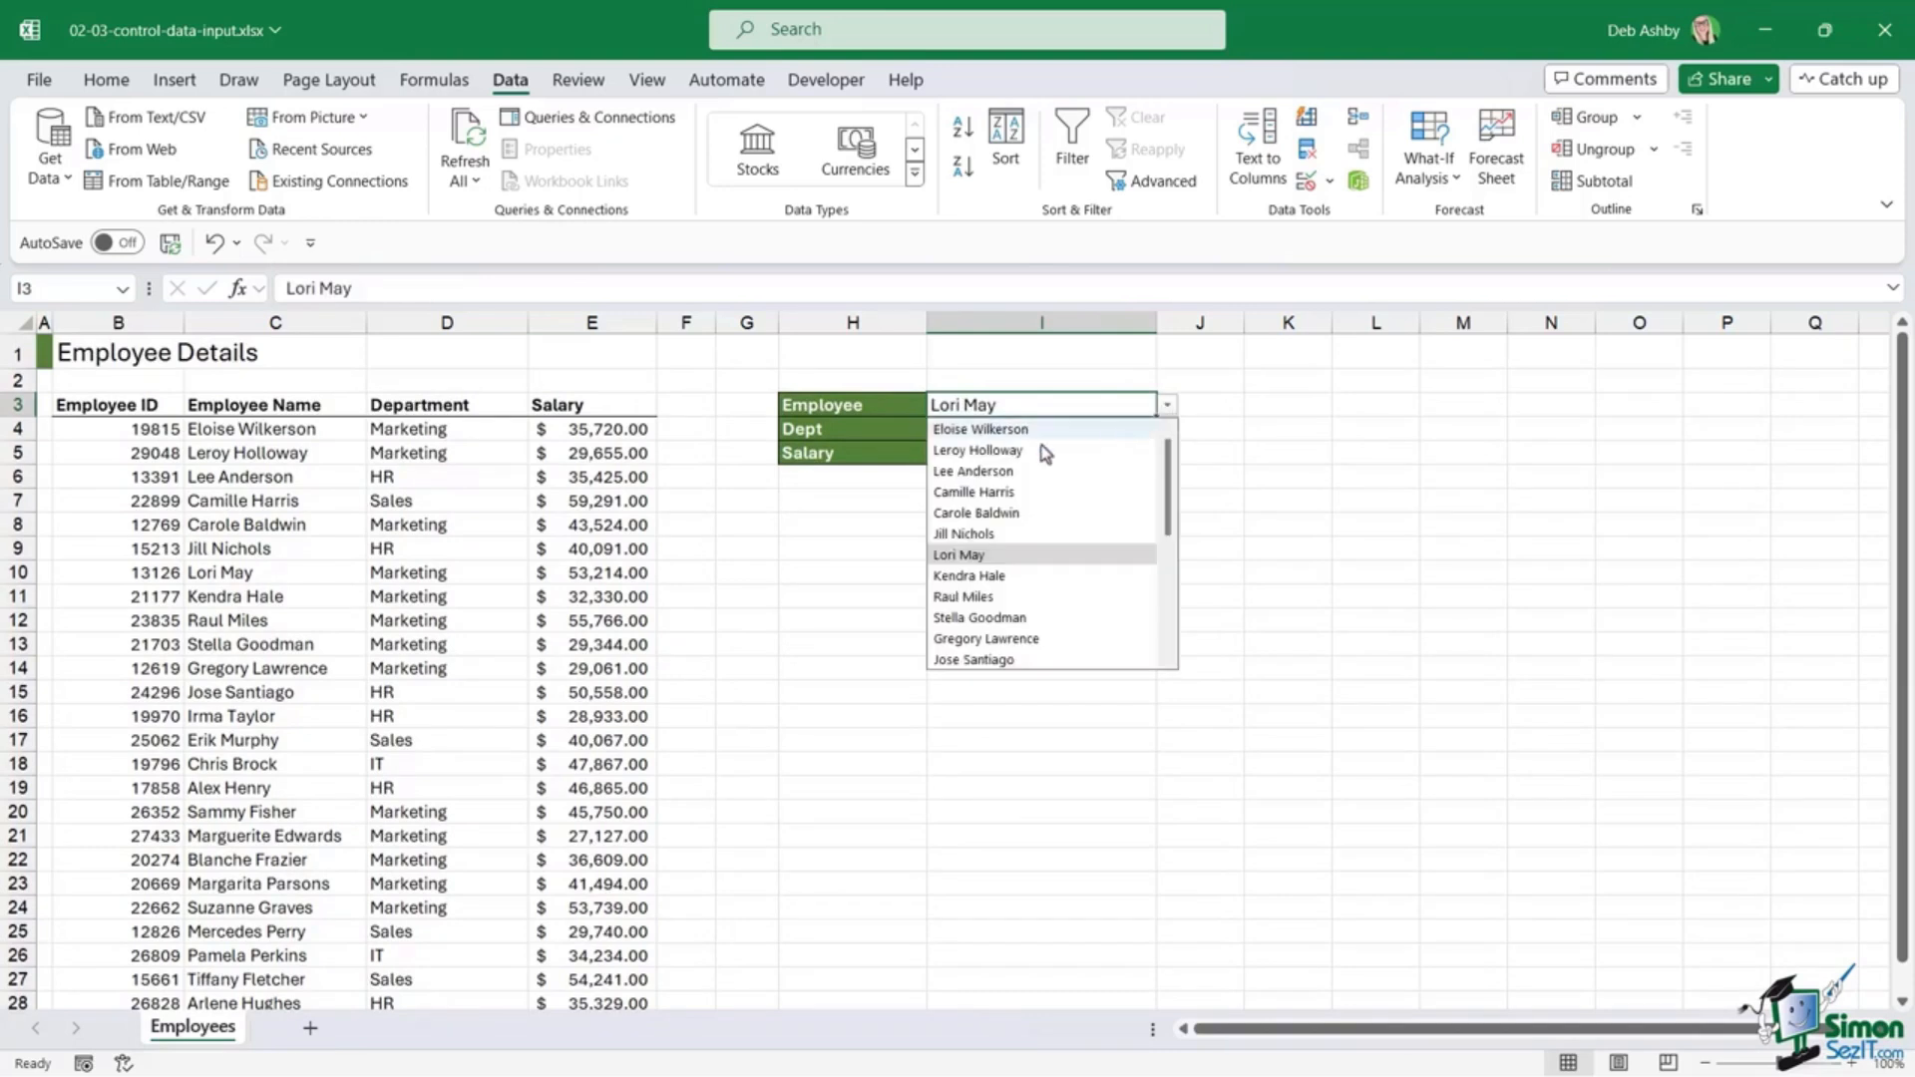
pyautogui.click(1087, 509)
pyautogui.click(1168, 407)
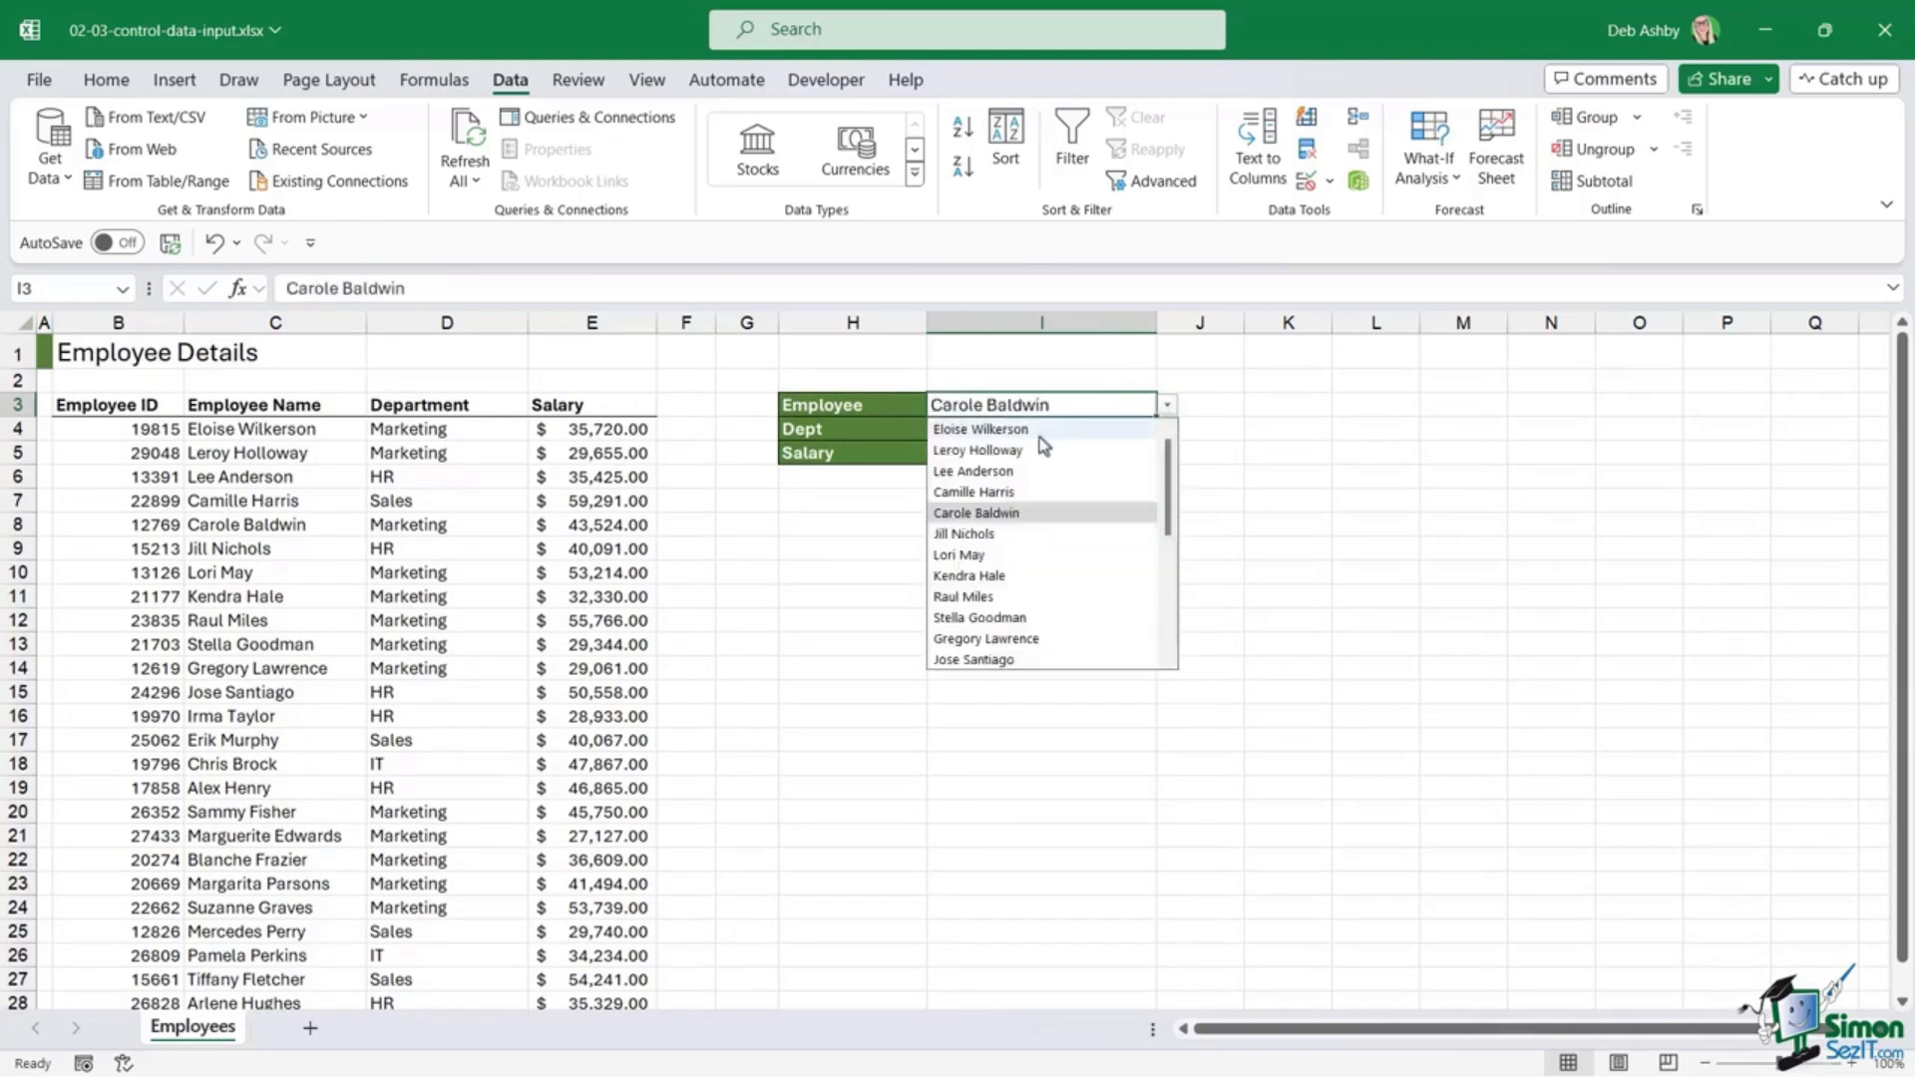
pyautogui.click(987, 450)
pyautogui.click(1168, 409)
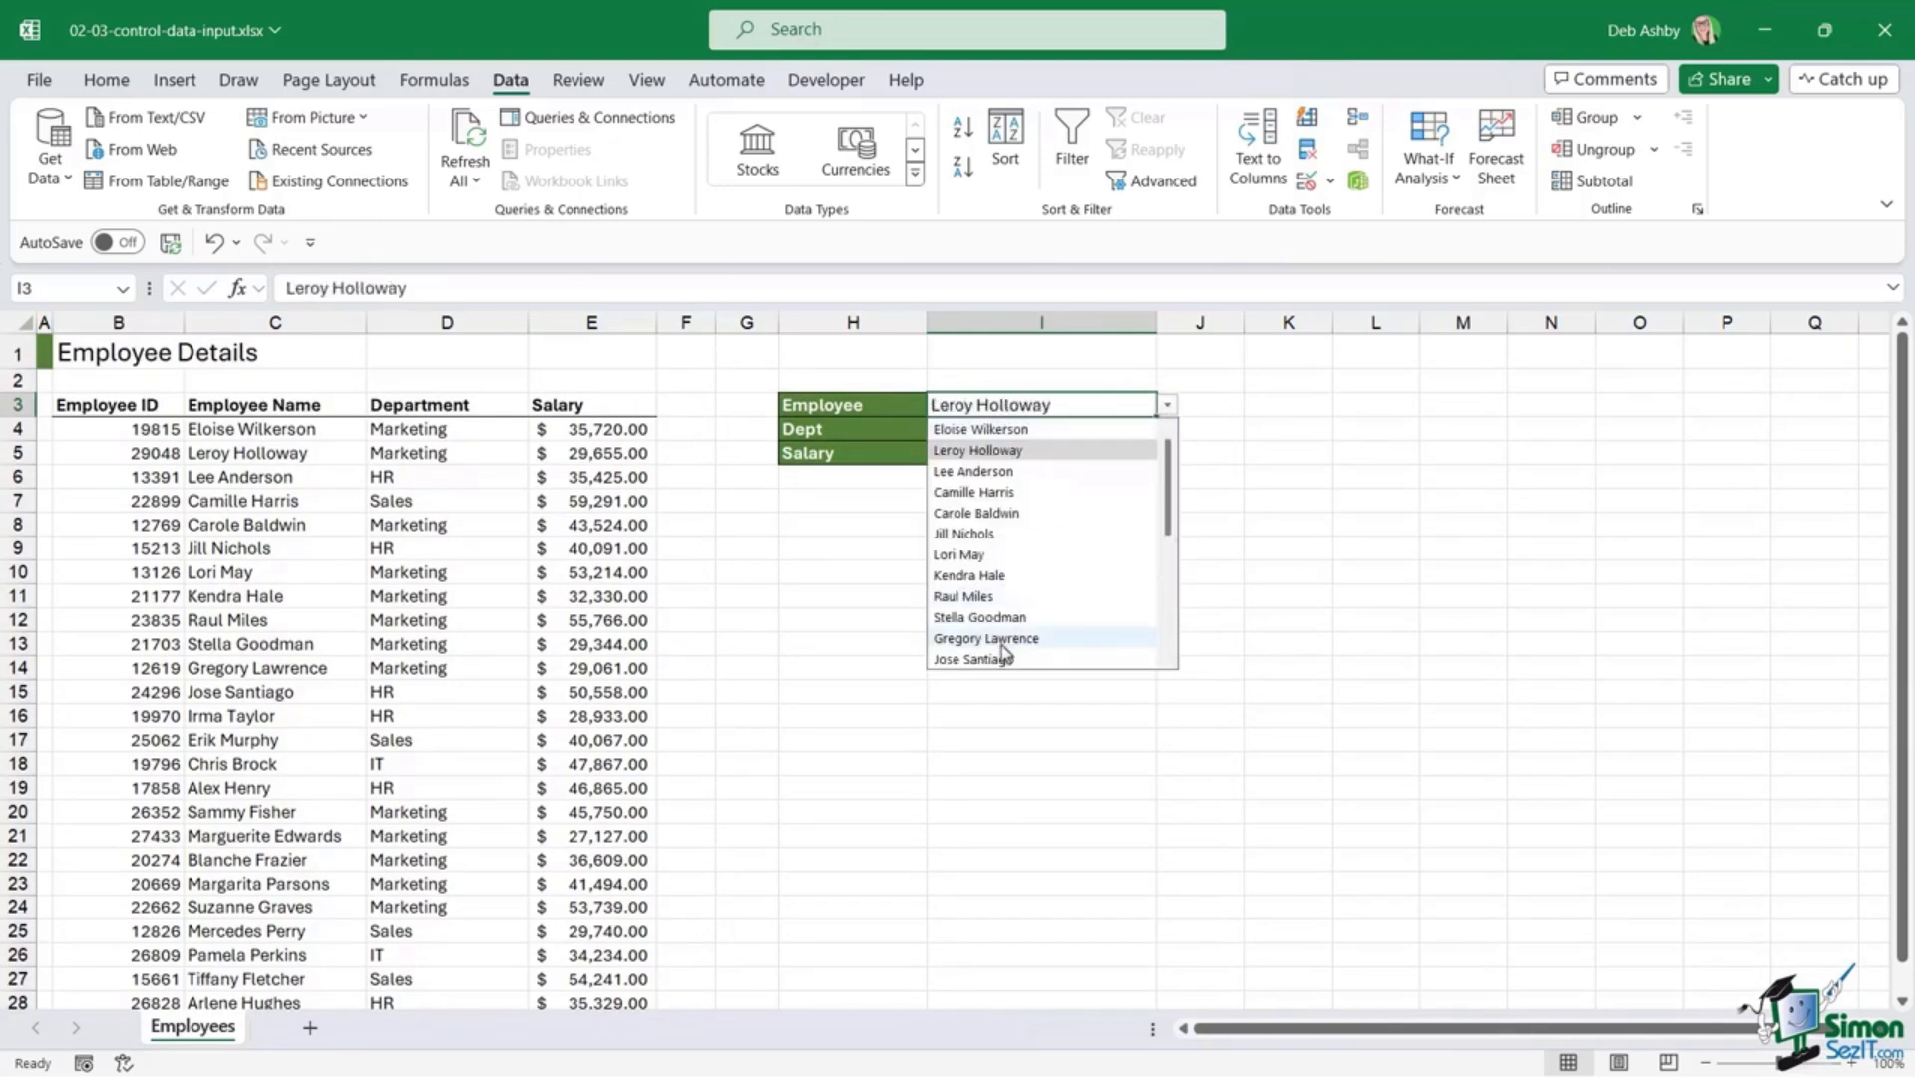
pyautogui.click(1014, 639)
pyautogui.click(1168, 409)
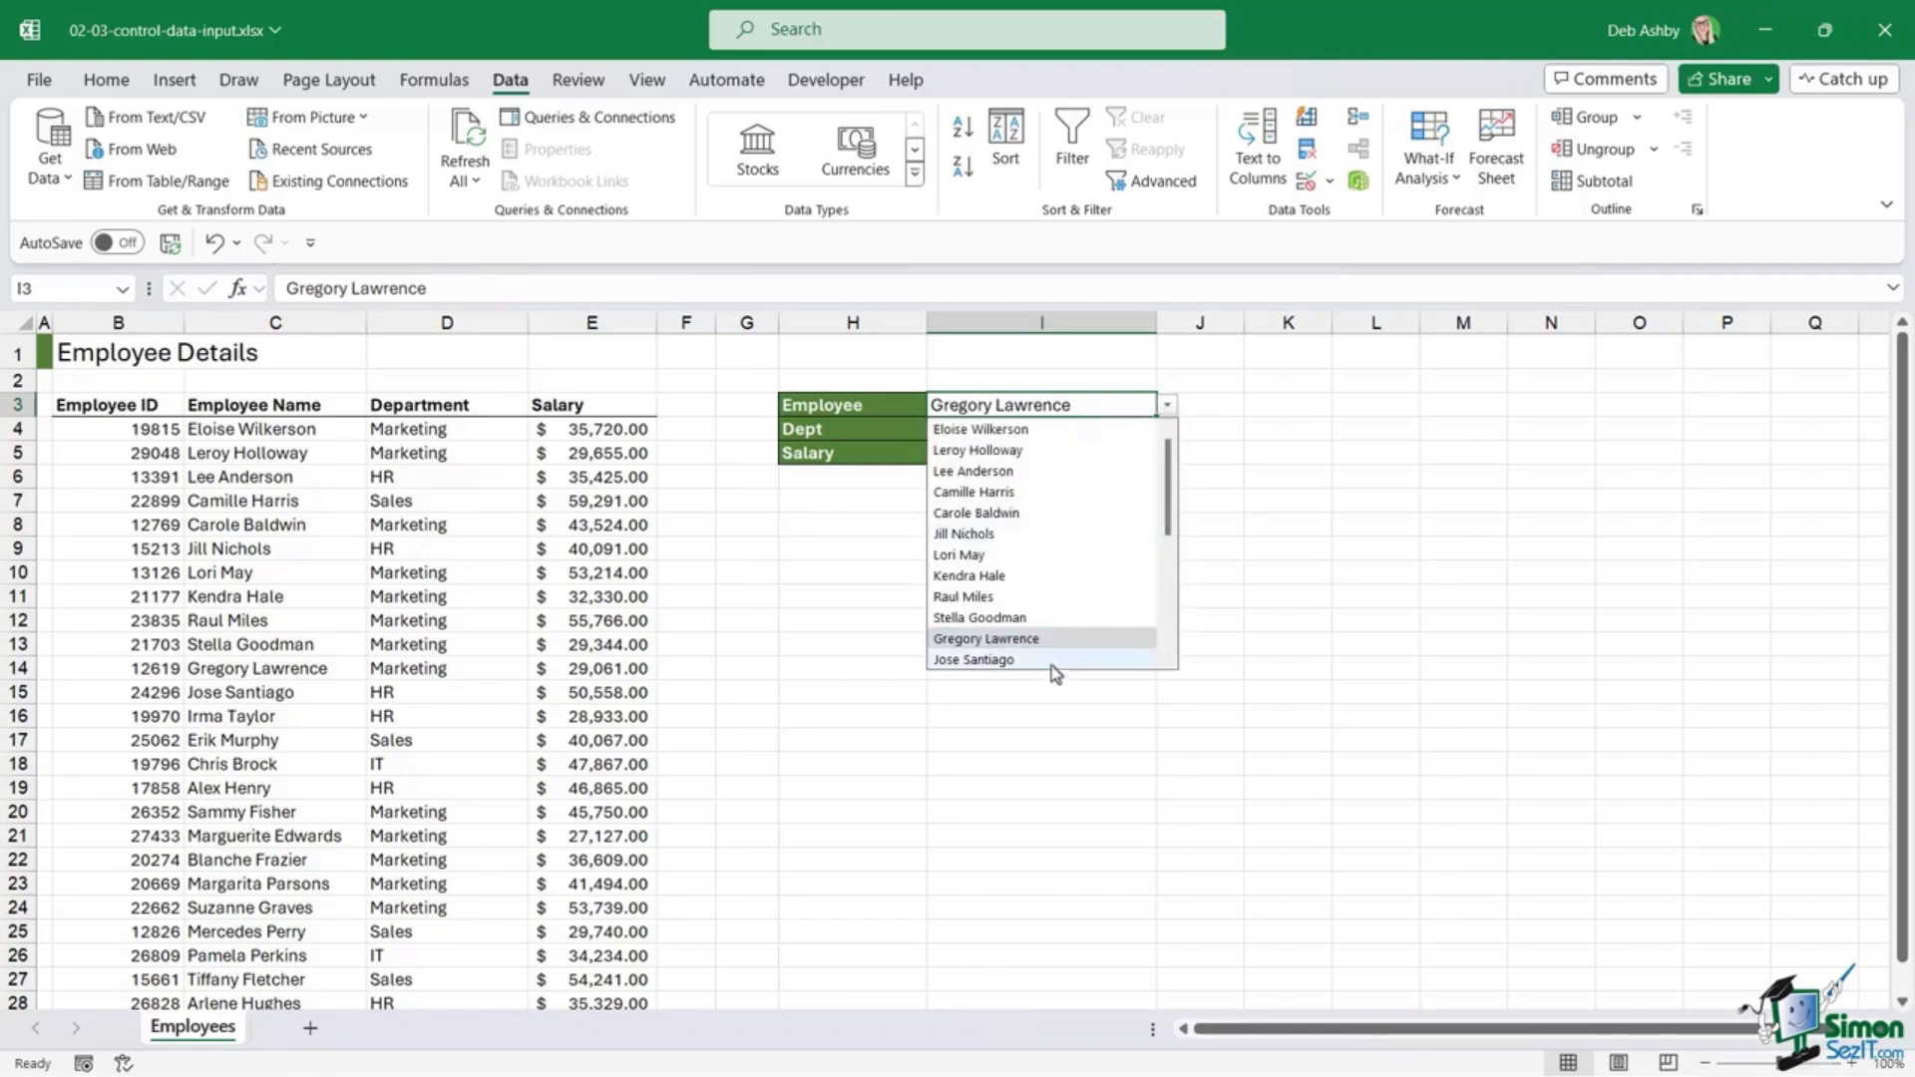
pyautogui.click(1057, 660)
pyautogui.click(1167, 408)
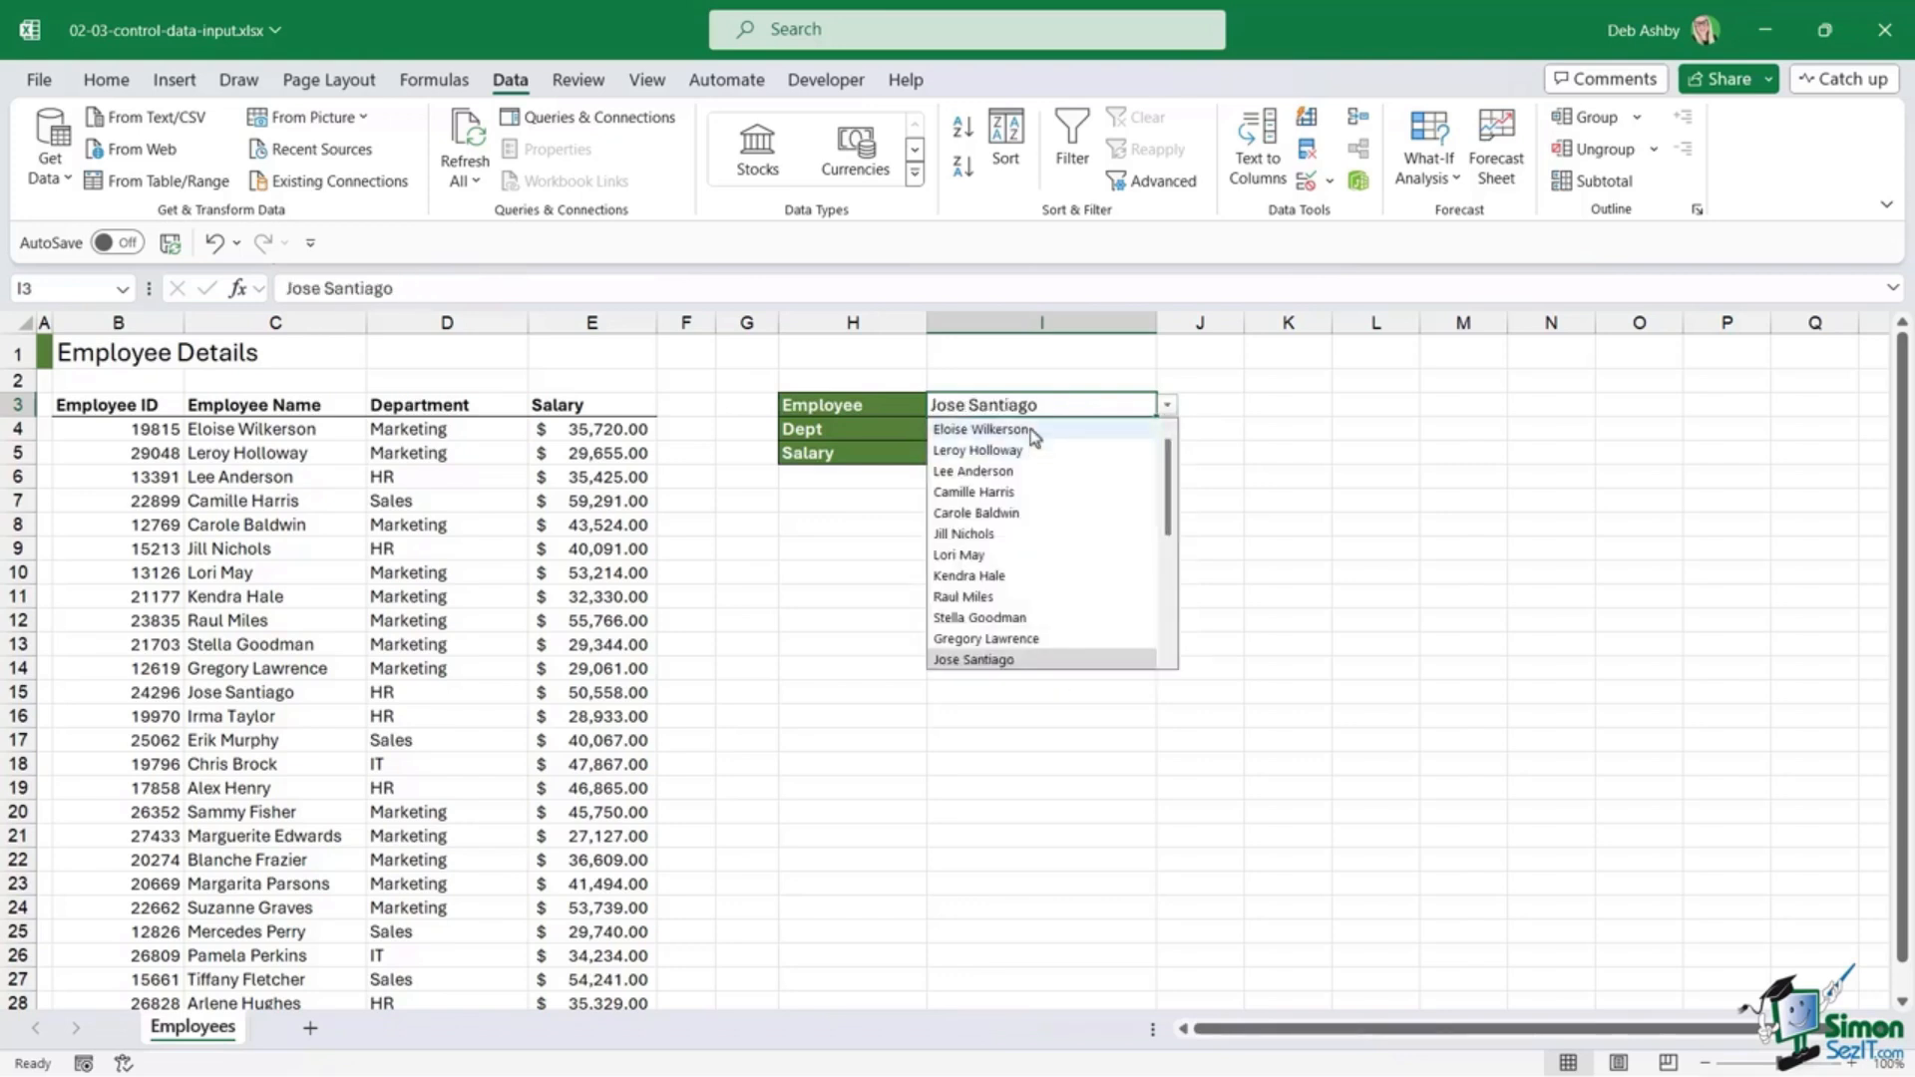
pyautogui.click(980, 430)
pyautogui.click(989, 655)
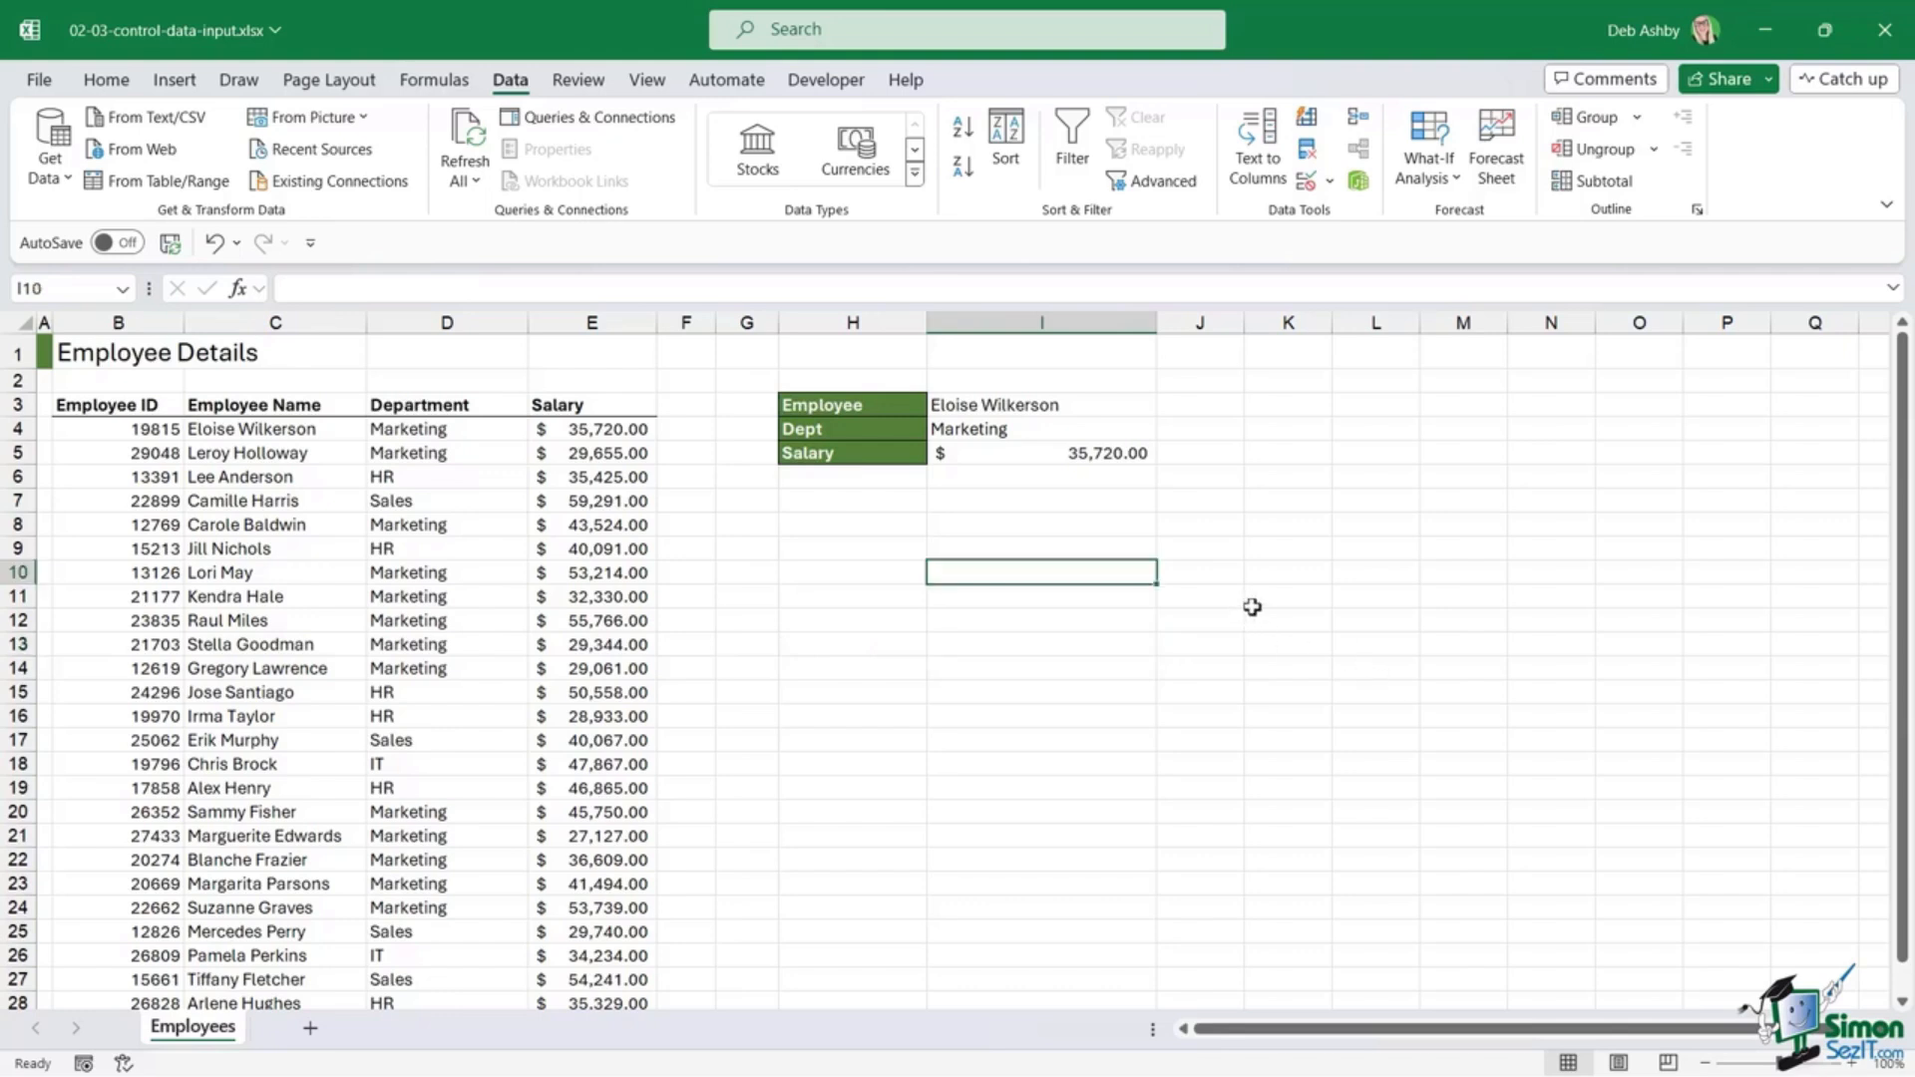
pyautogui.click(107, 82)
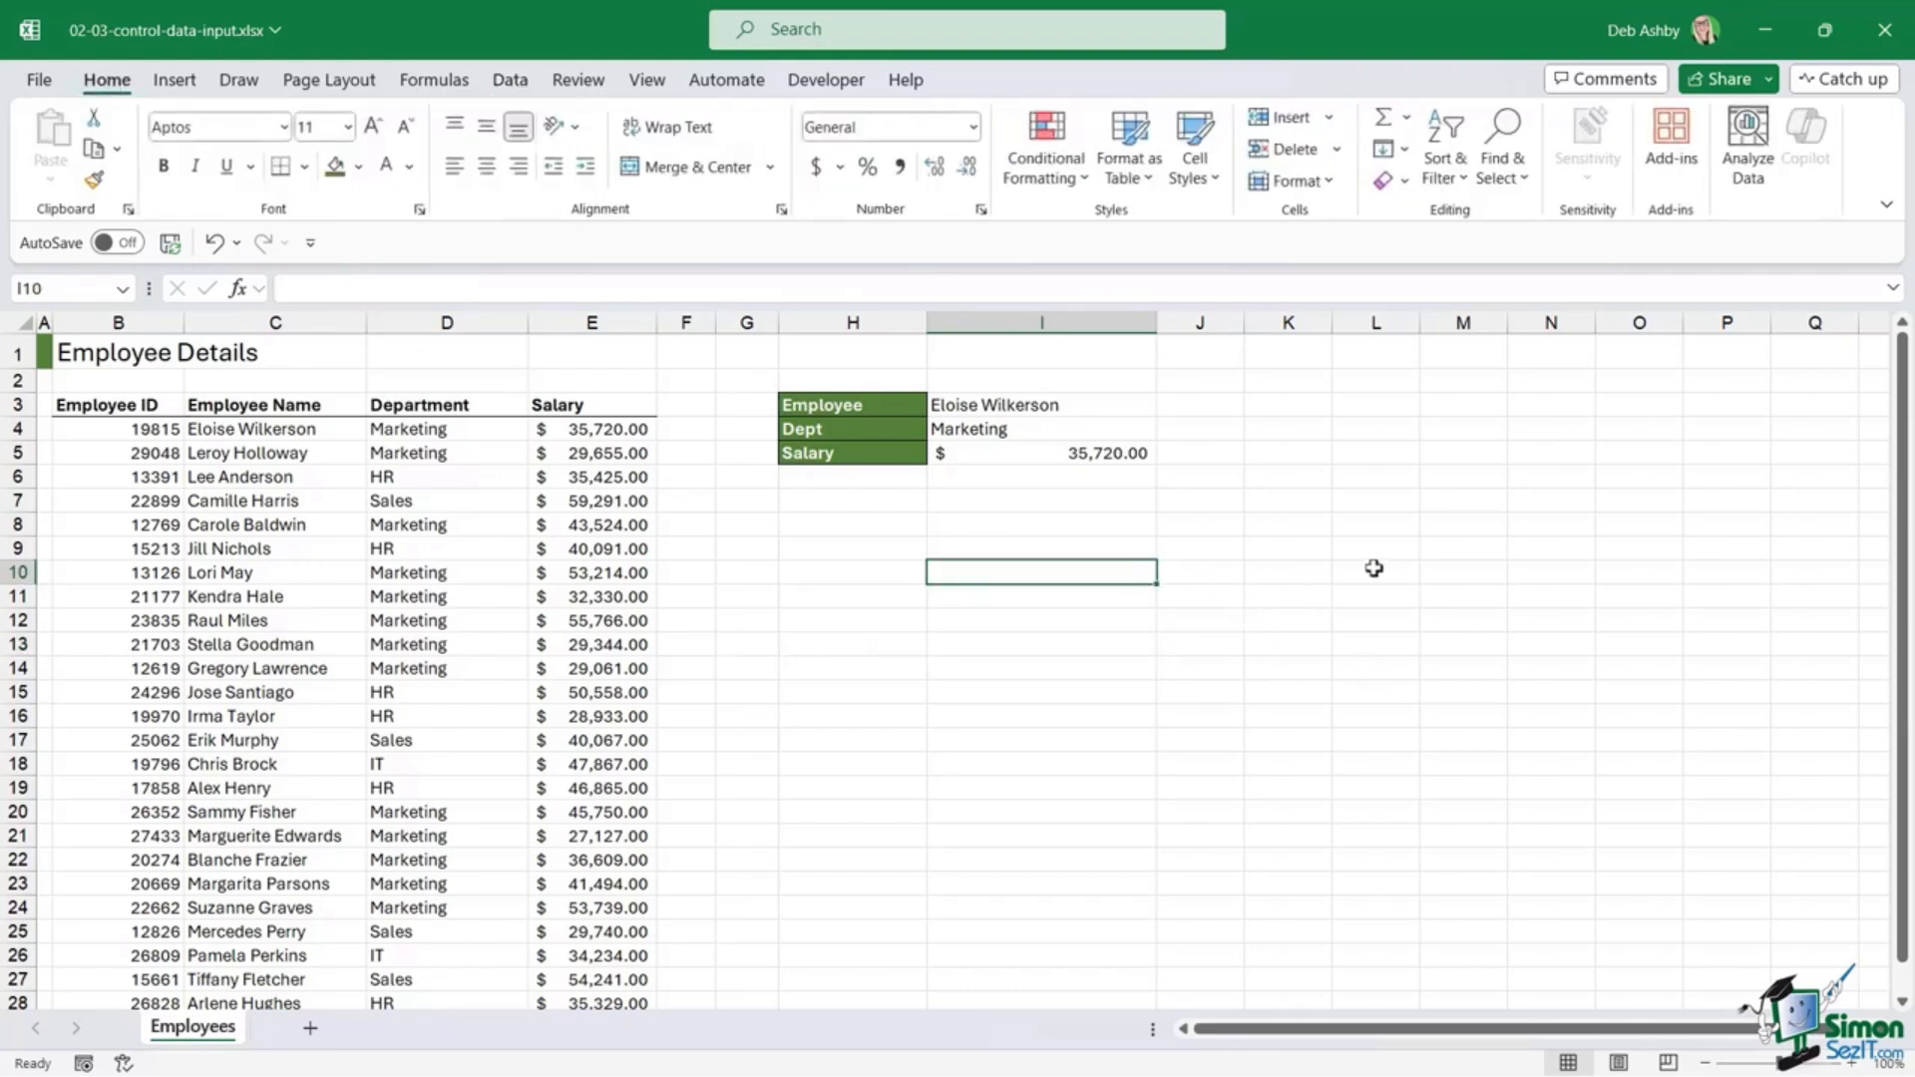
# Step: Pick an employee from the I3 dropdown so Dept shows HR and Salary 35,425.00
pyautogui.click(1292, 567)
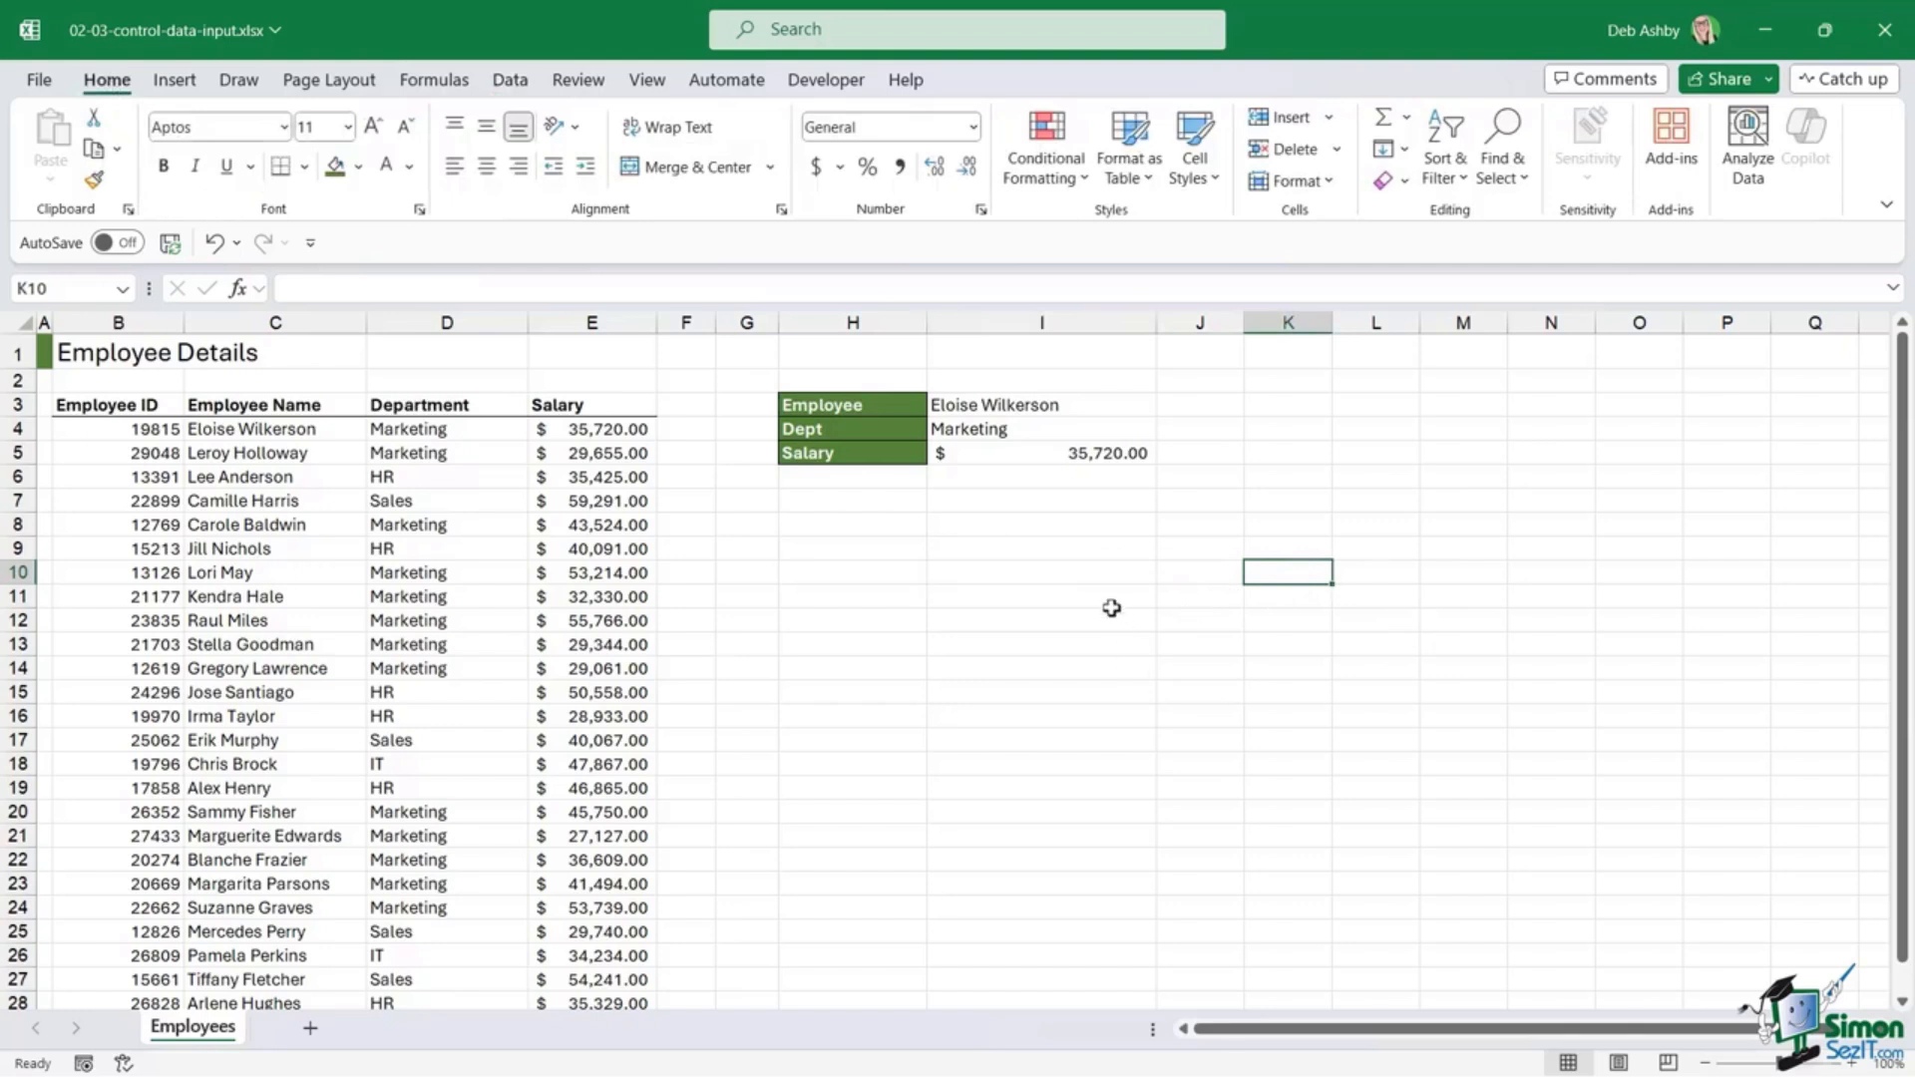
pyautogui.click(1117, 406)
pyautogui.click(1173, 403)
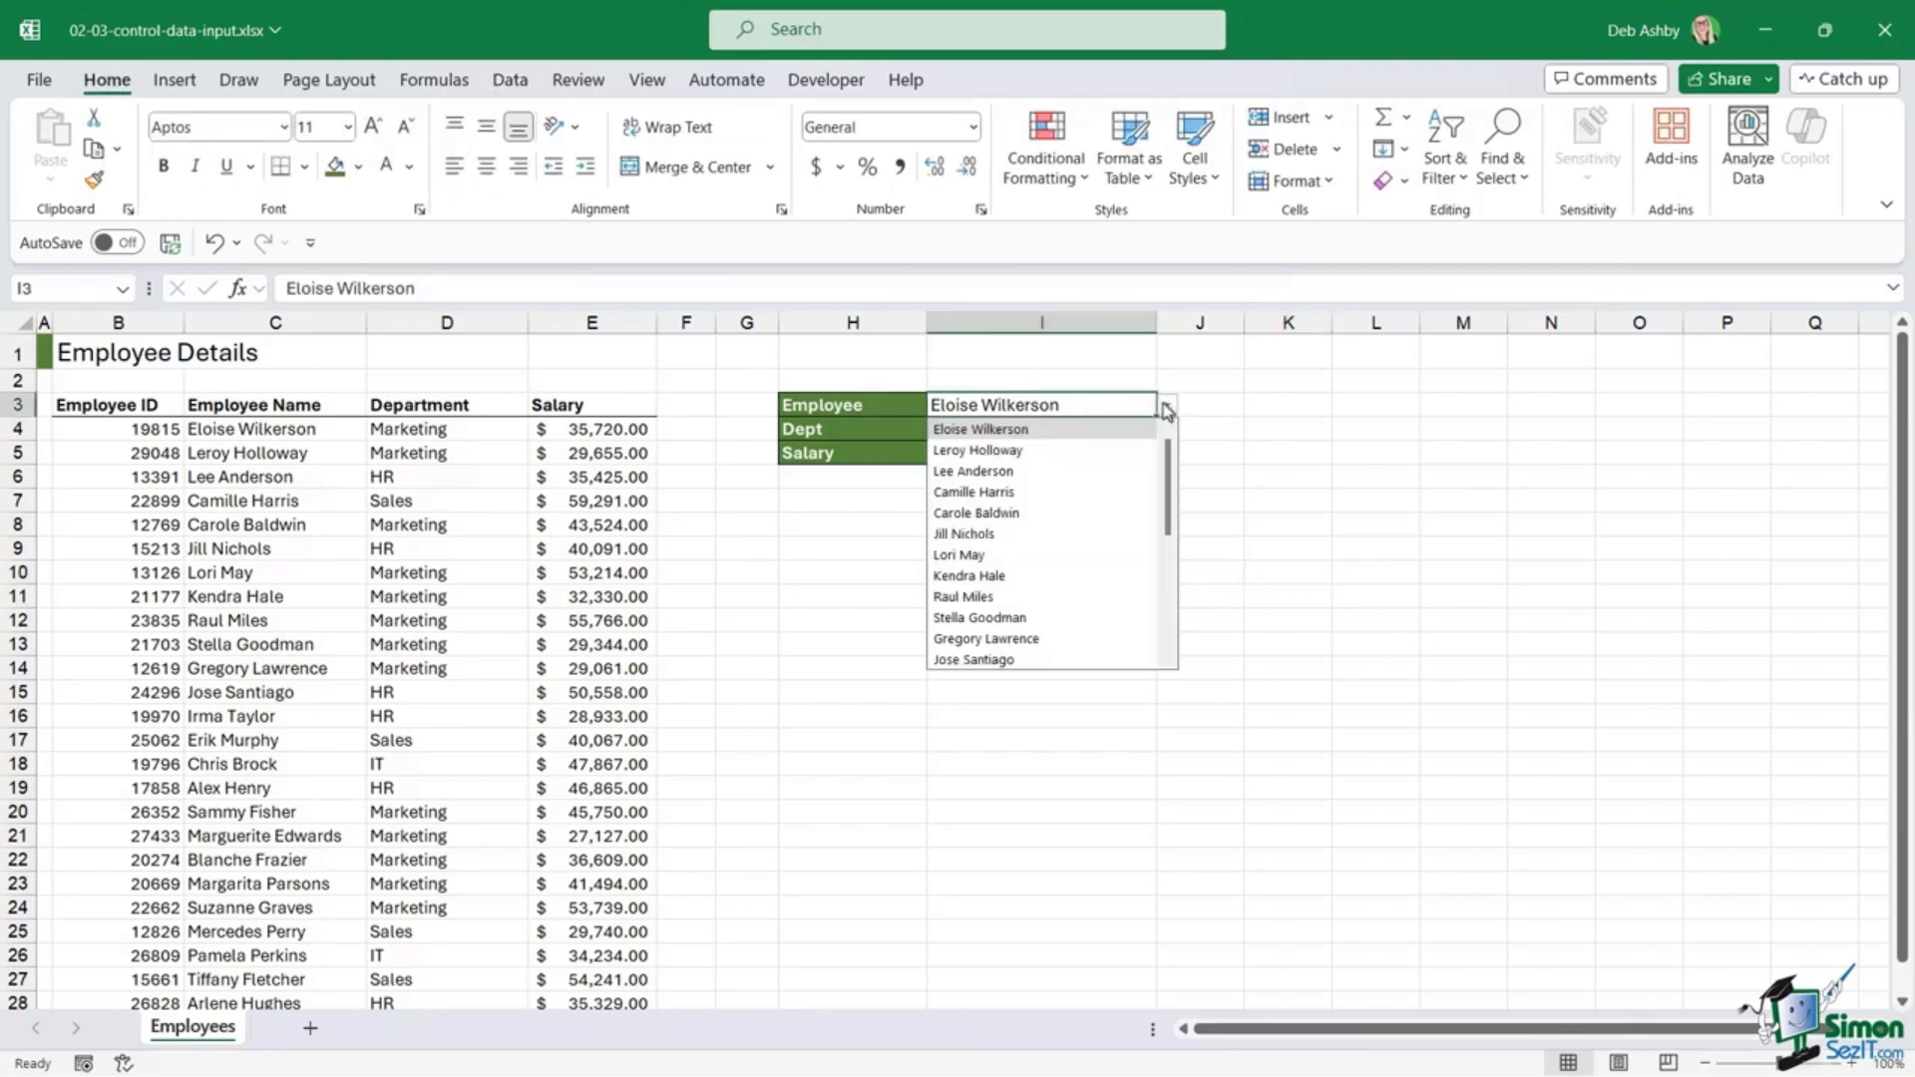
pyautogui.click(1094, 469)
pyautogui.click(1363, 475)
pyautogui.click(1071, 436)
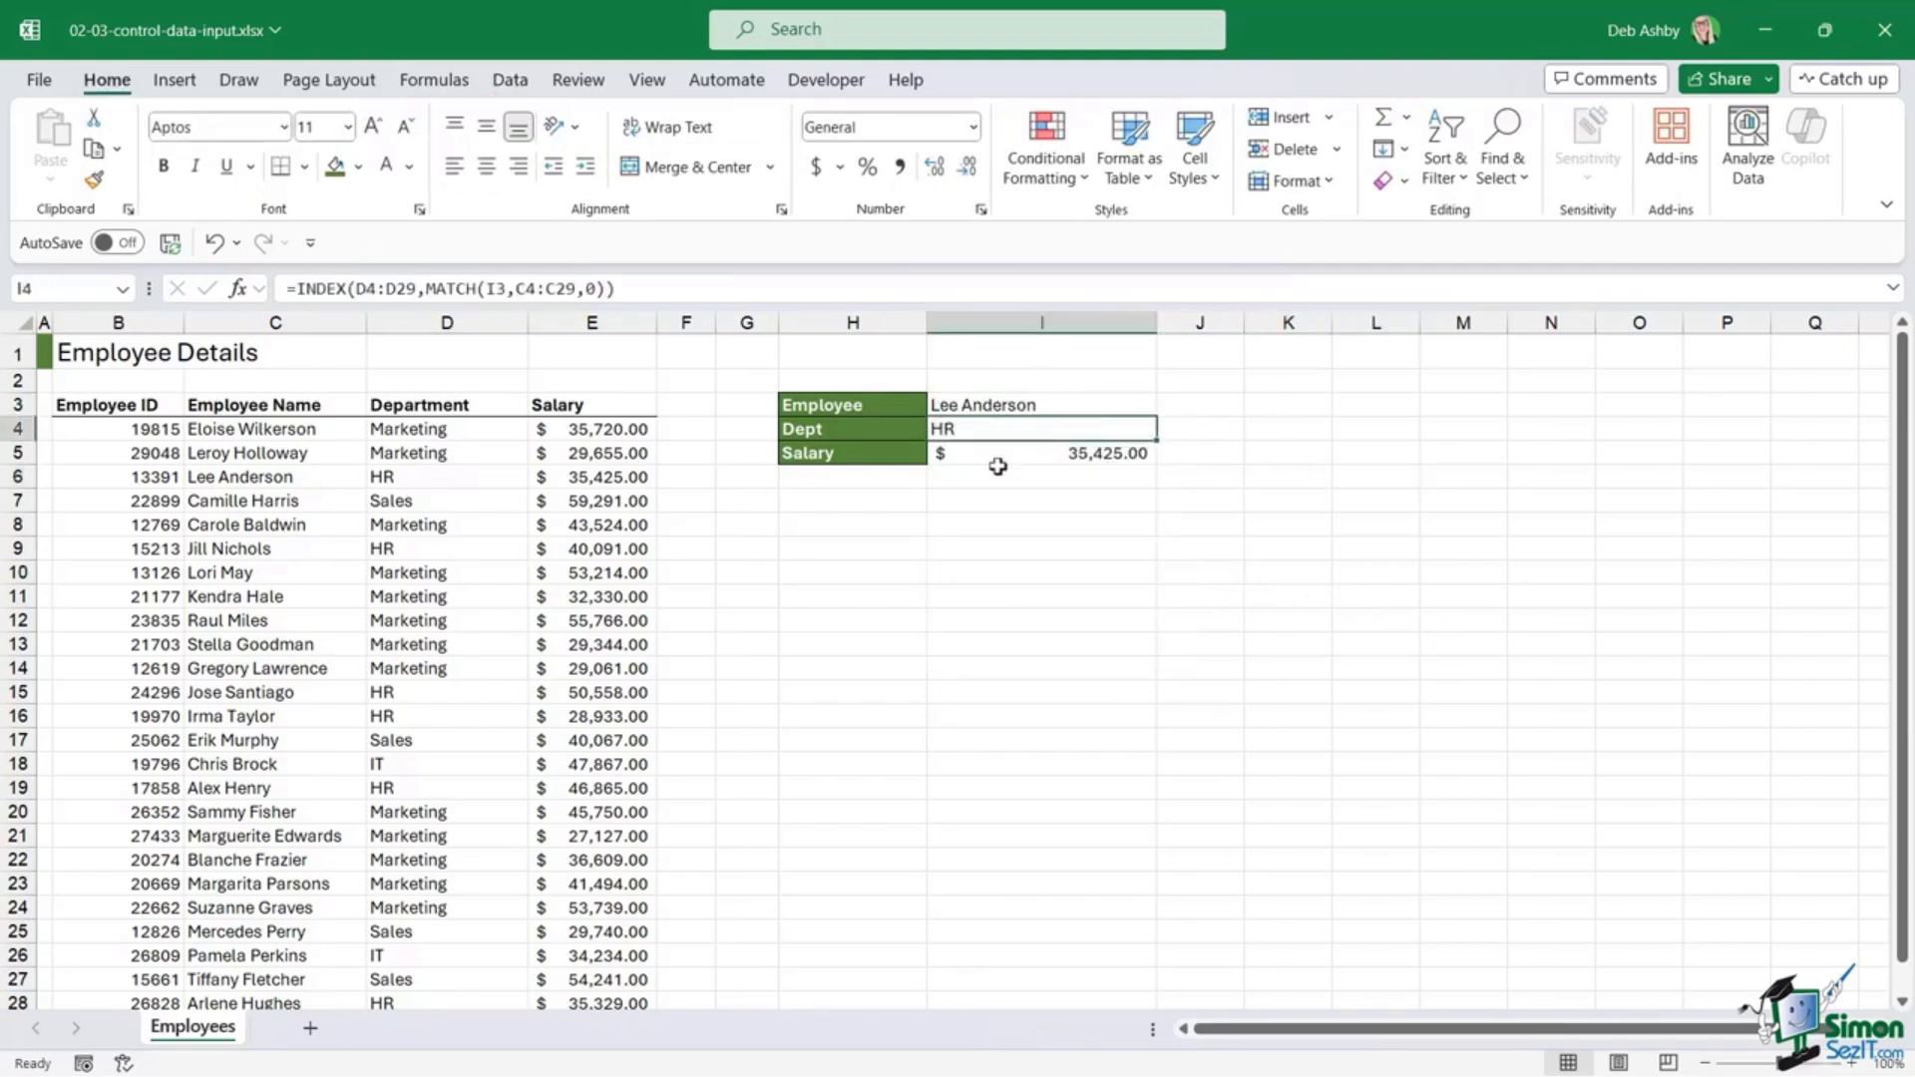
pyautogui.click(1029, 459)
pyautogui.click(1042, 435)
pyautogui.click(357, 619)
pyautogui.scroll(-4, 337, 612)
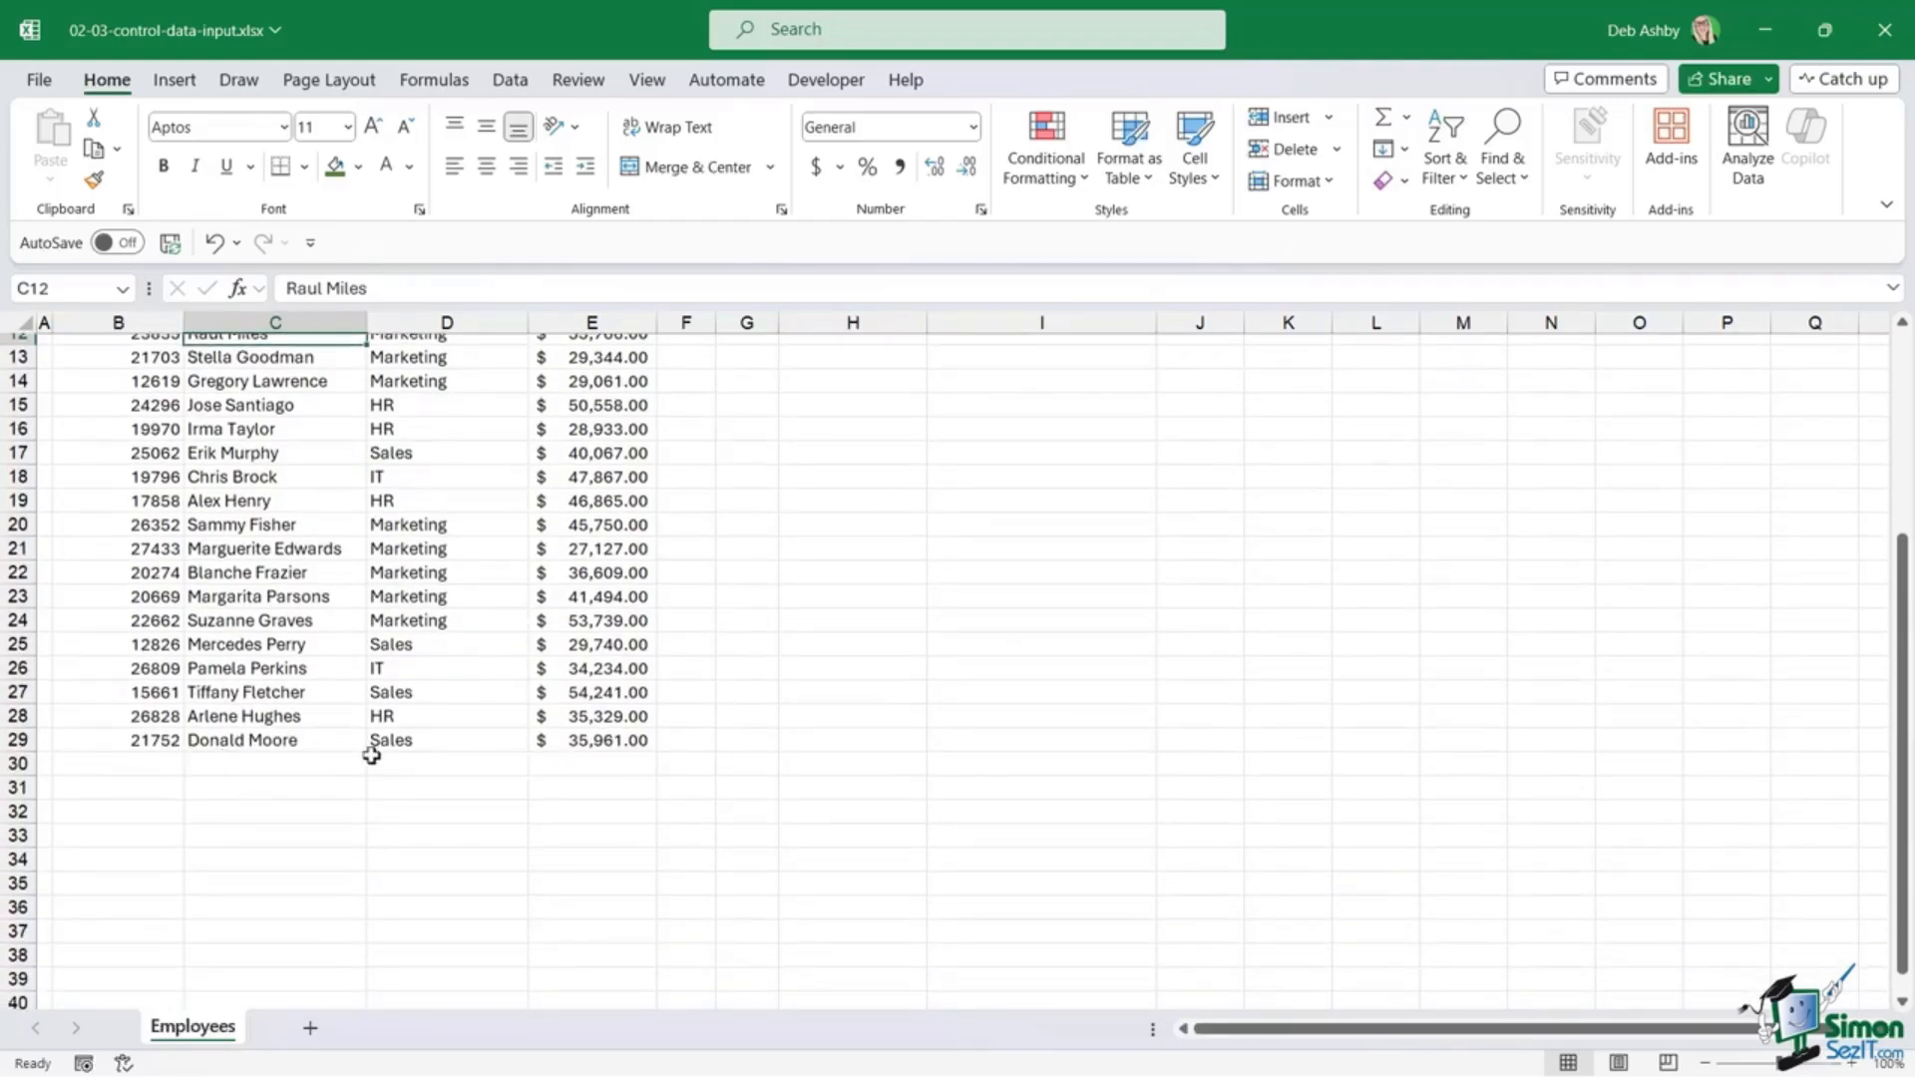
pyautogui.scroll(4, 445, 678)
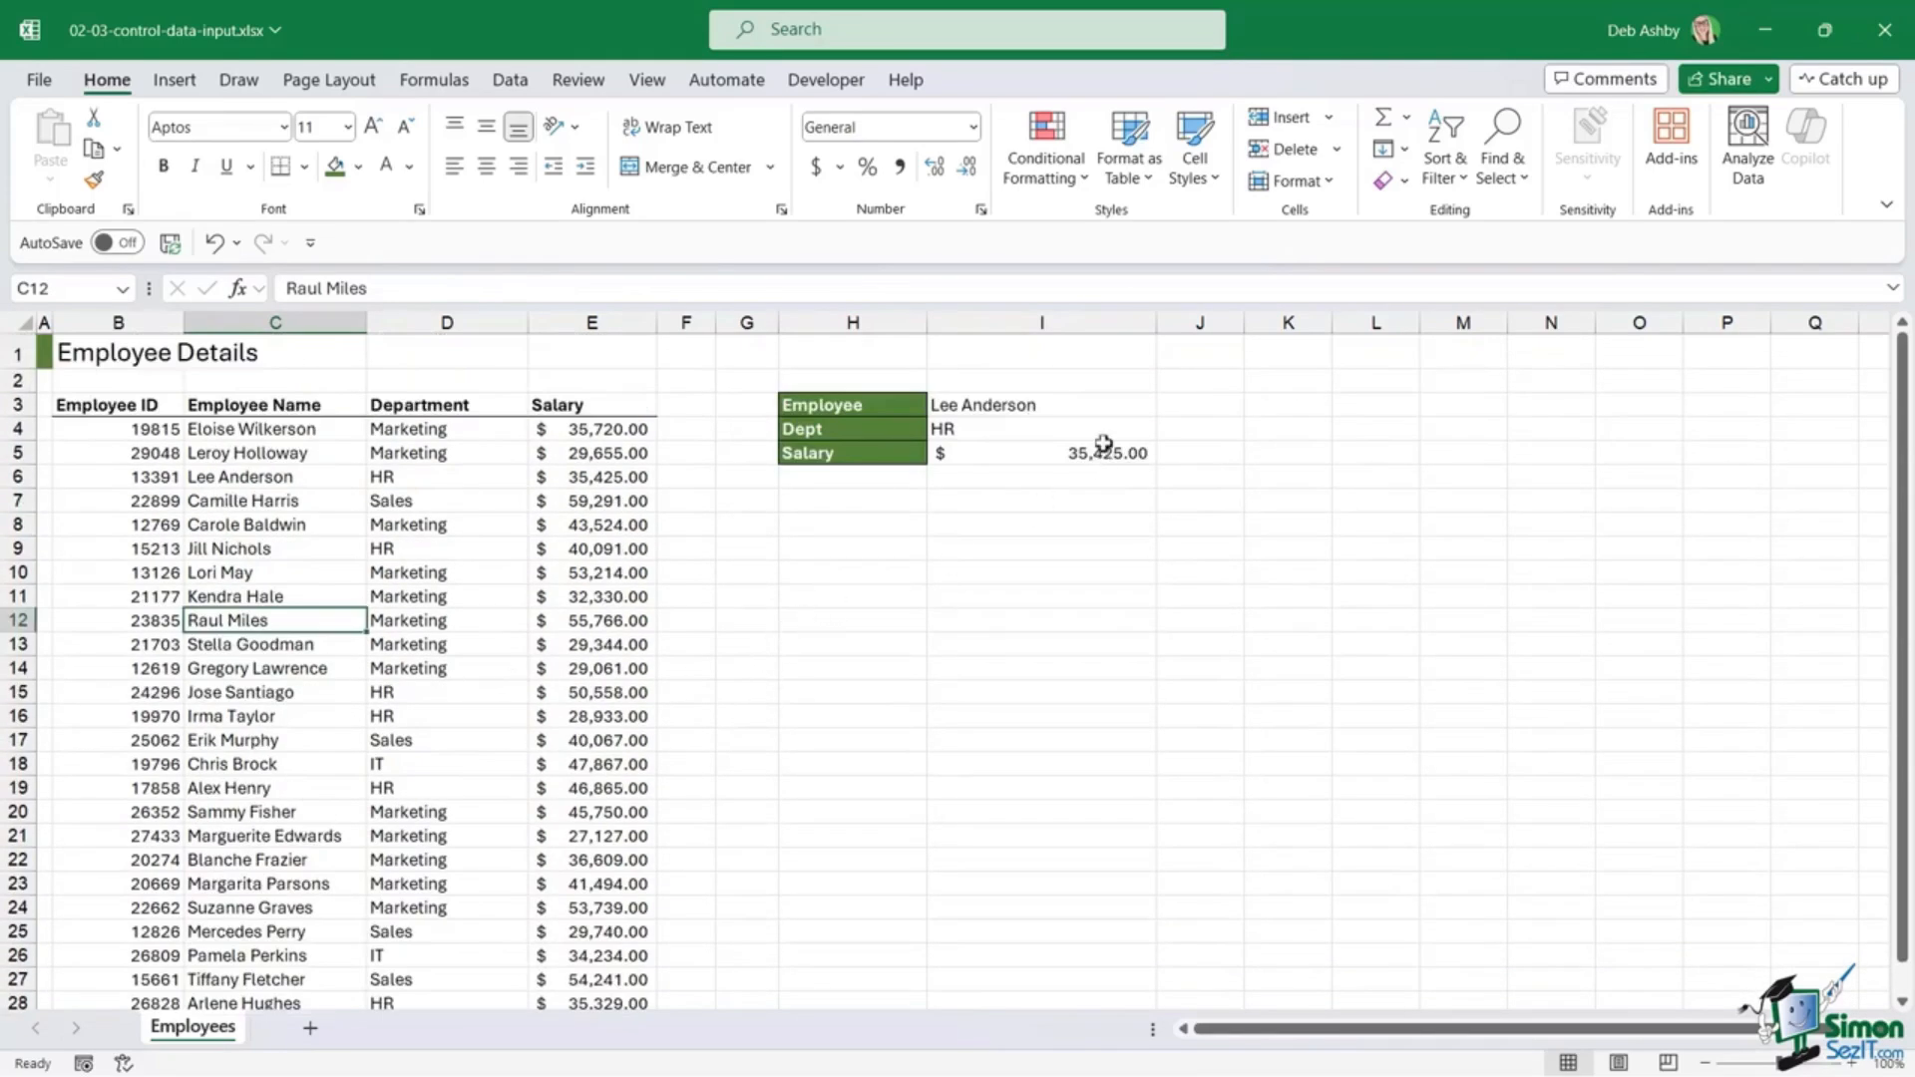
# Step: Inspect the Dept and Salary INDEX/MATCH formulas in I4 and I5 and select both results
pyautogui.click(1090, 406)
pyautogui.click(1169, 409)
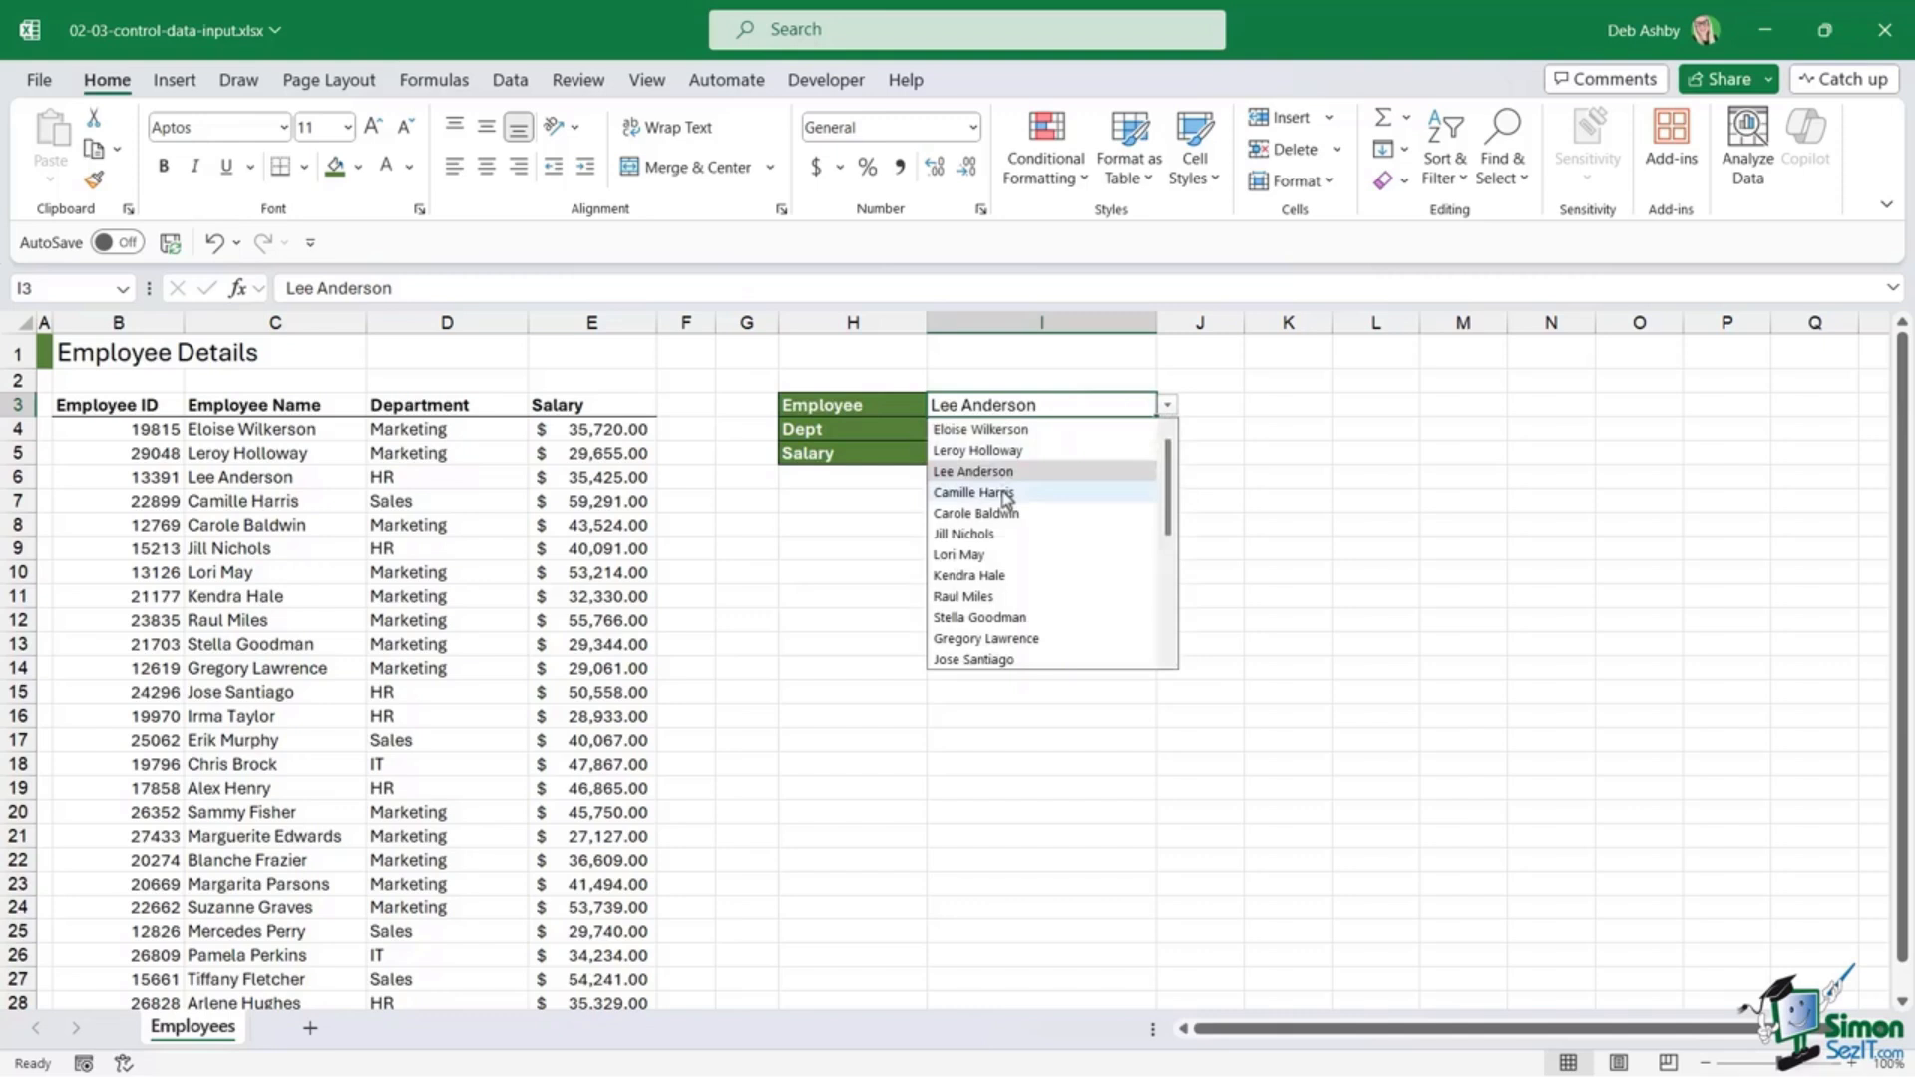
pyautogui.click(1388, 497)
pyautogui.click(944, 434)
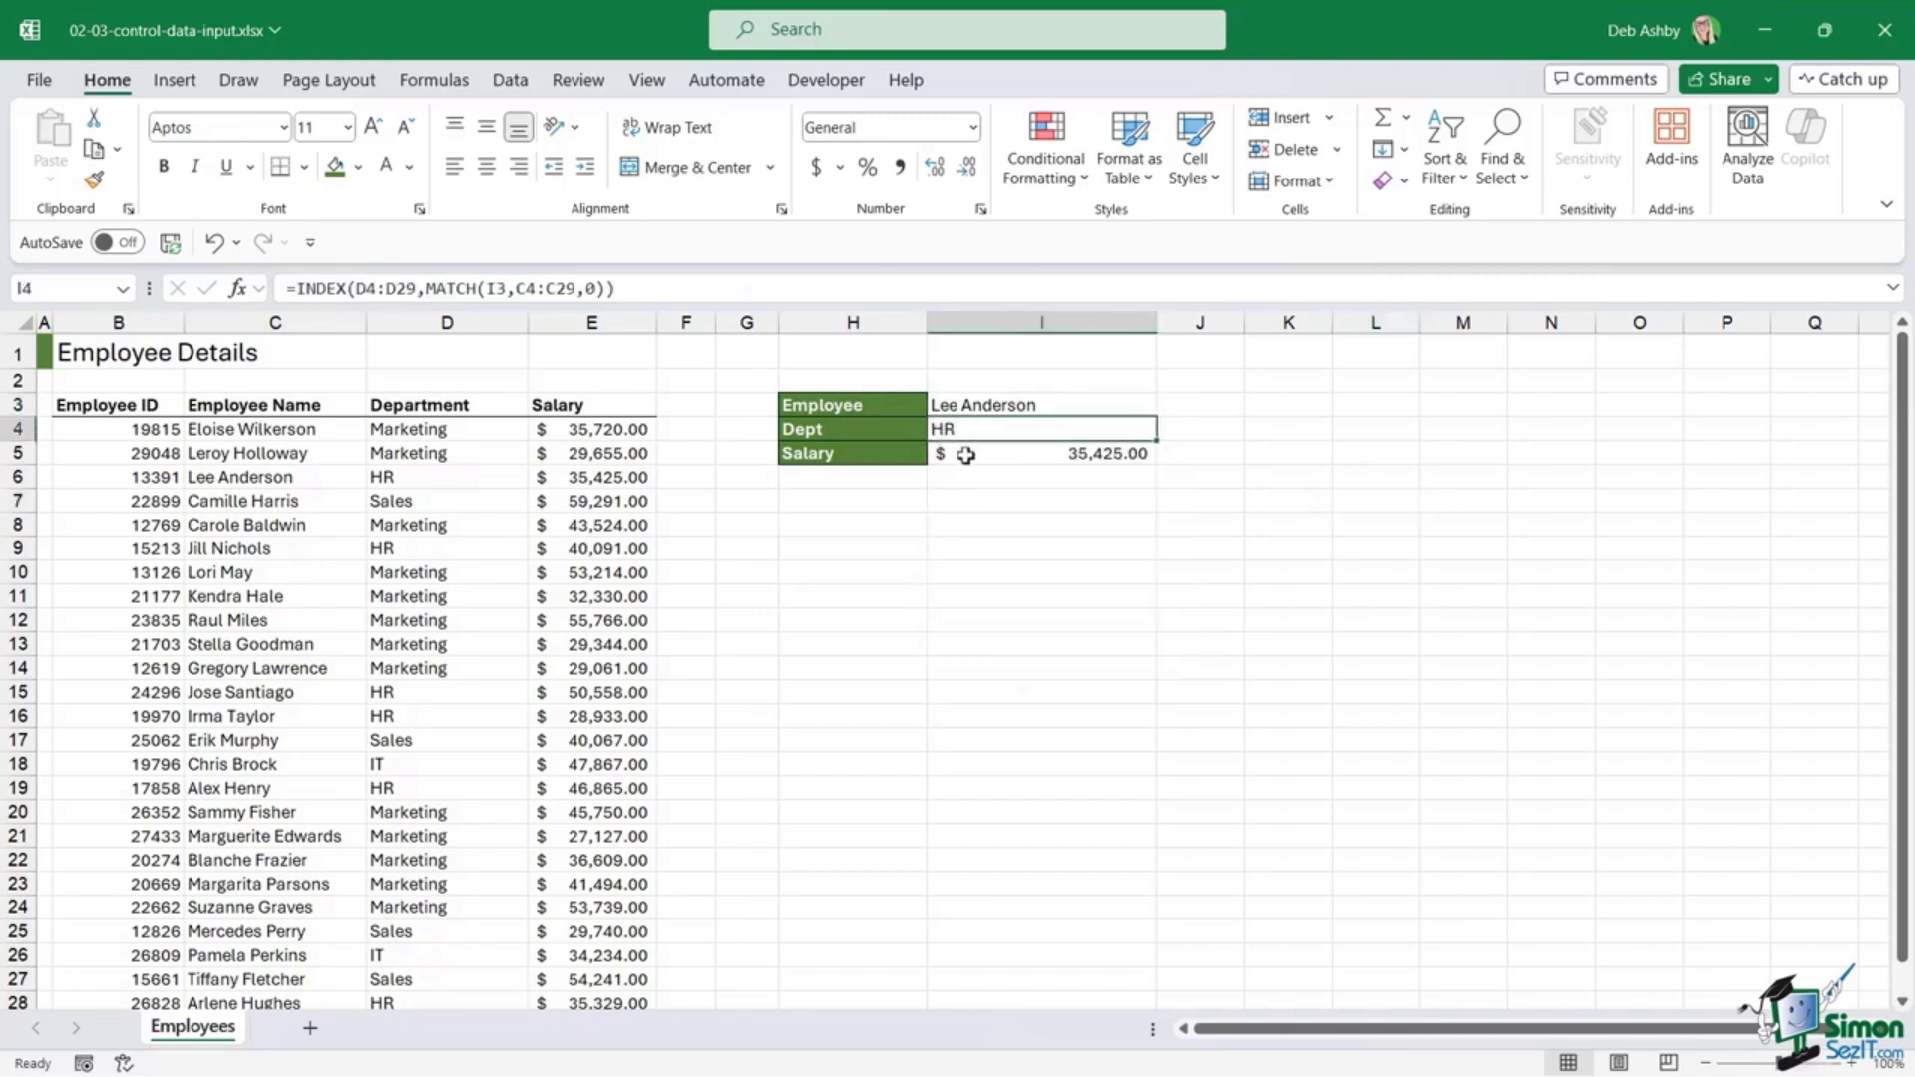
pyautogui.click(988, 454)
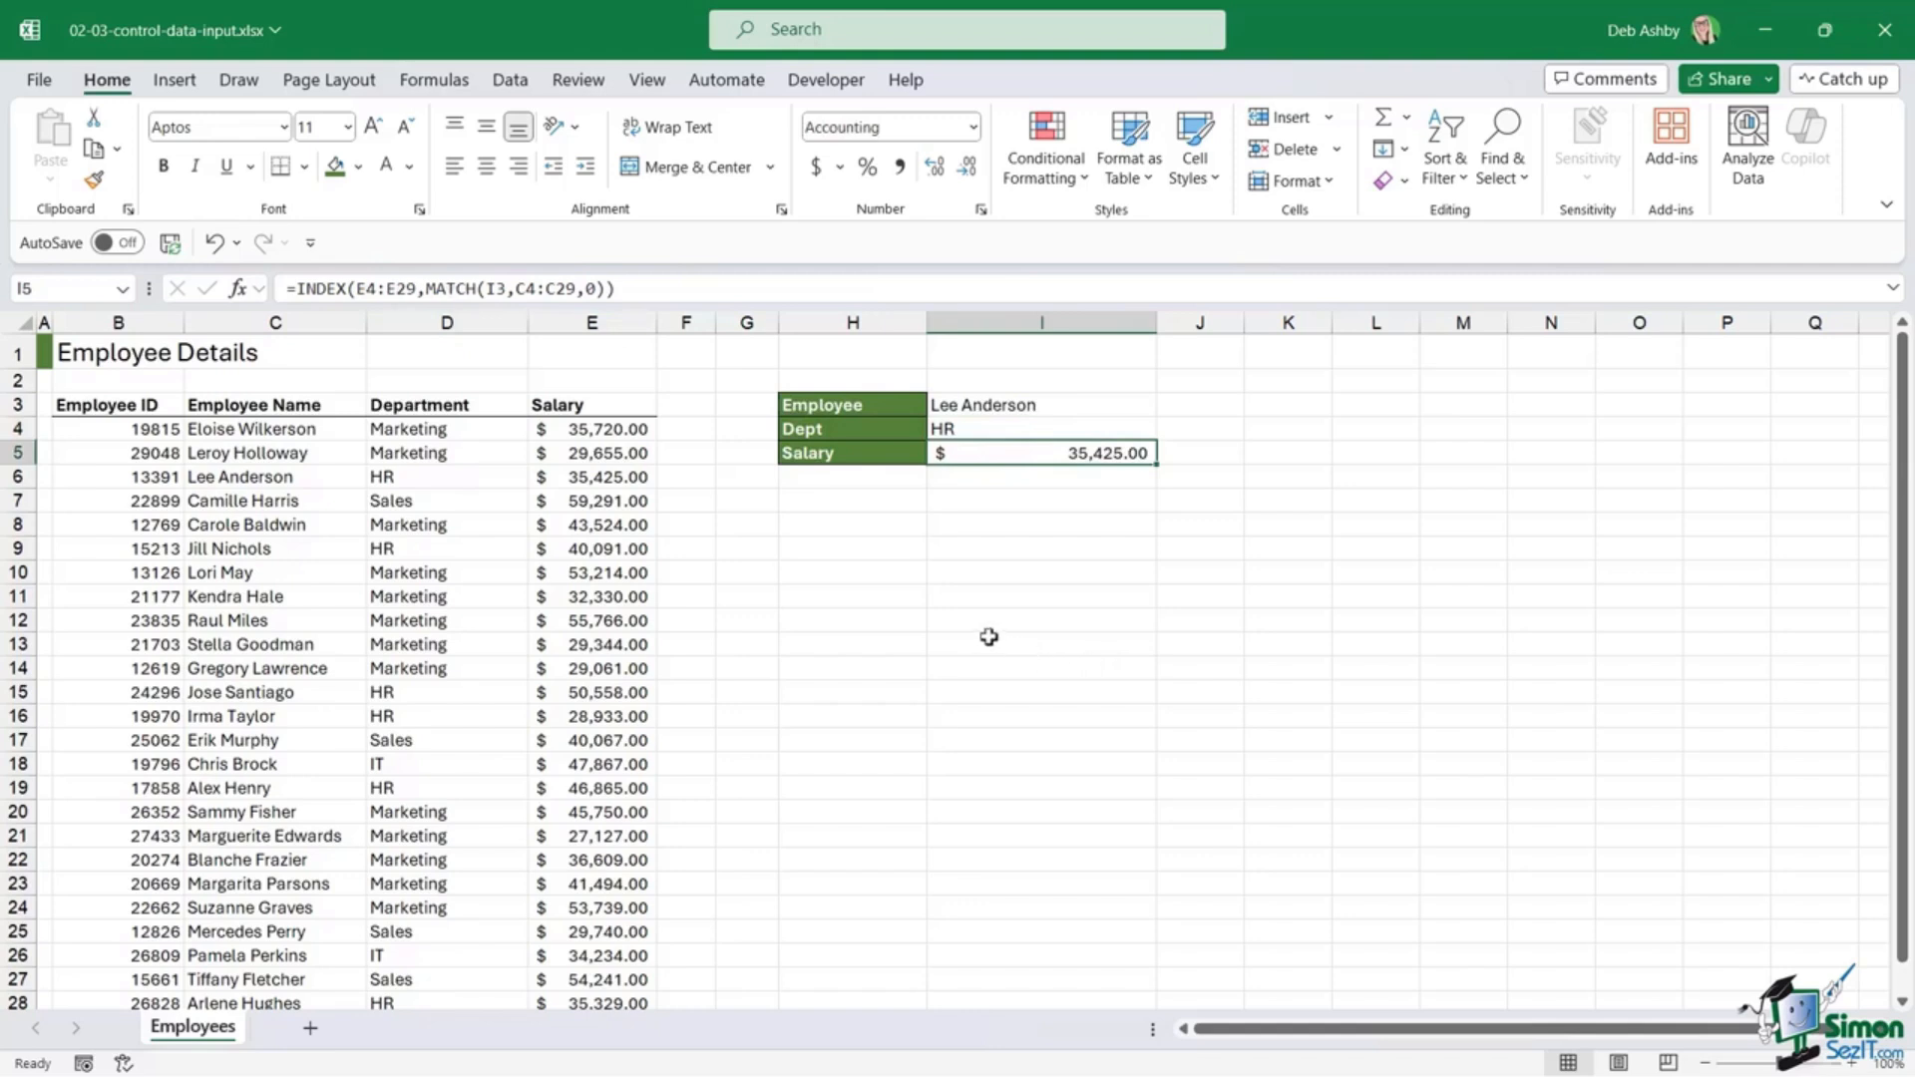
pyautogui.click(1023, 603)
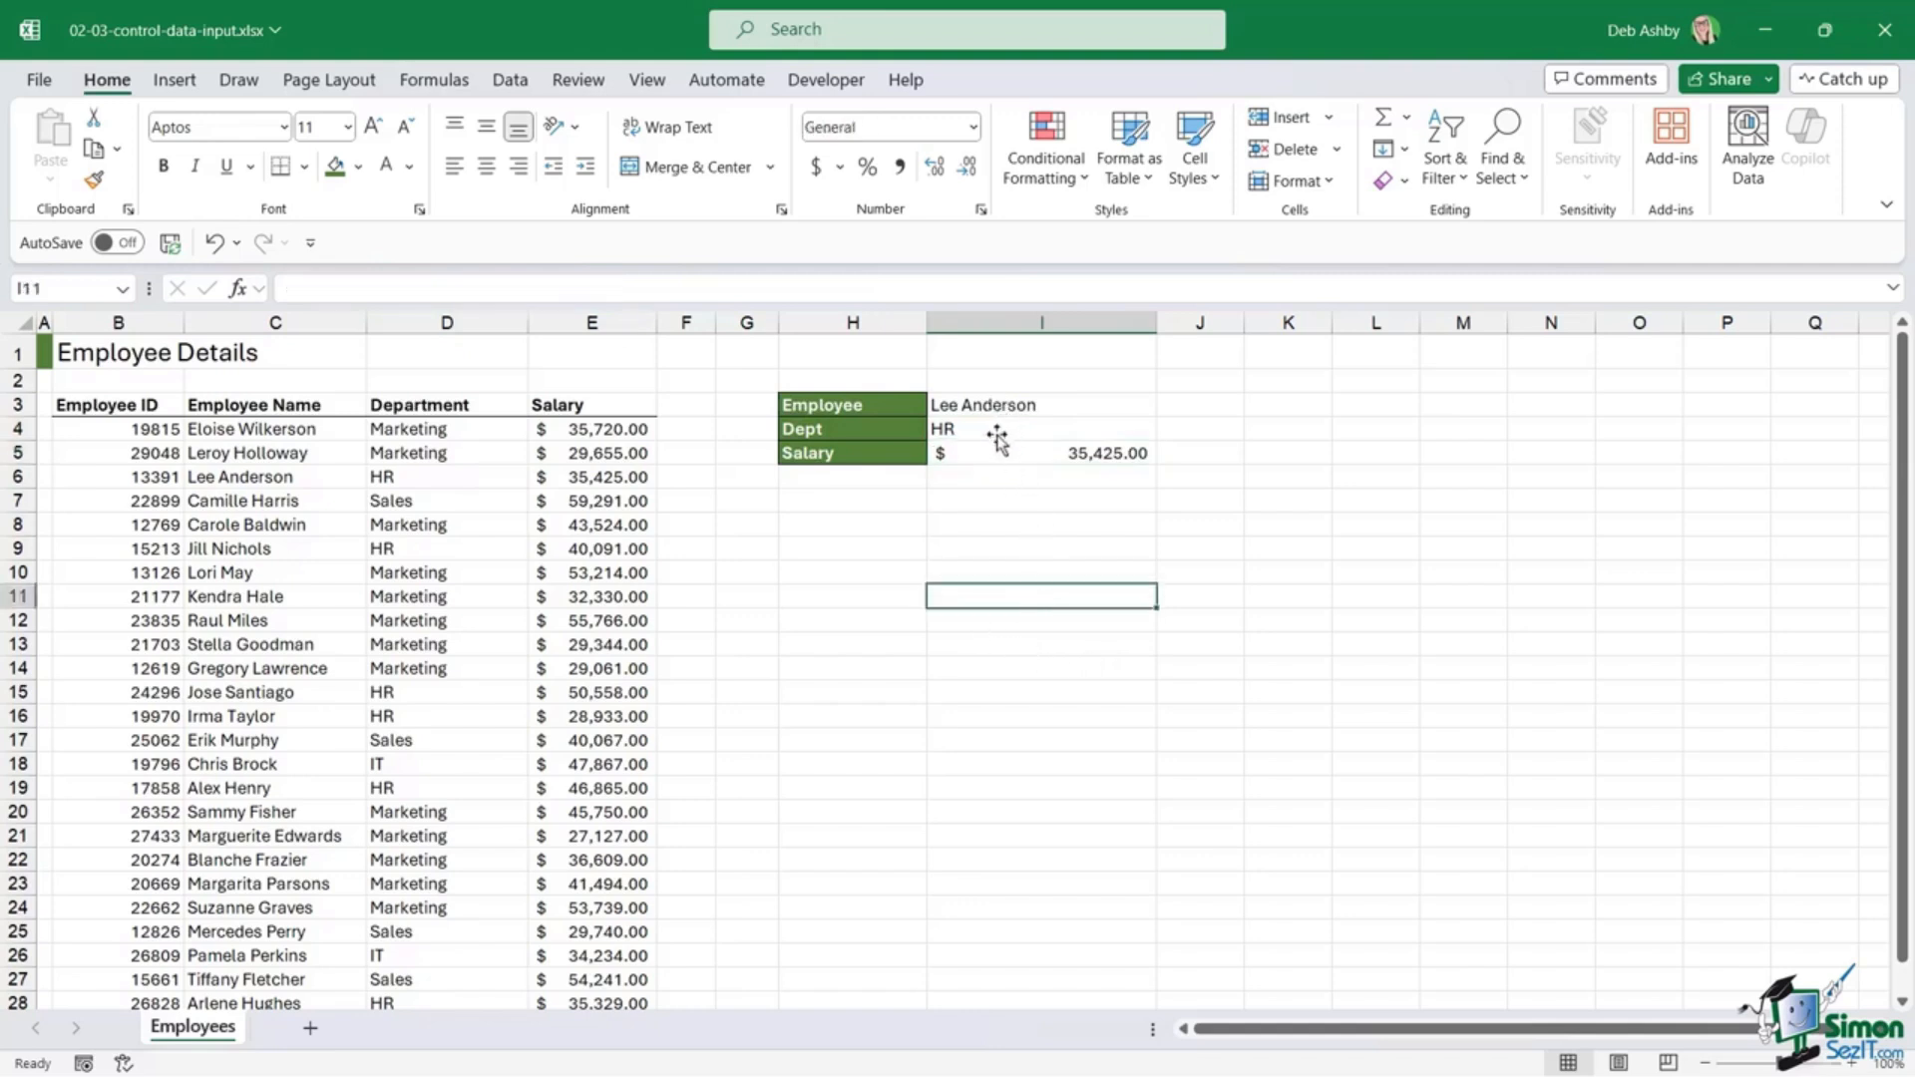
pyautogui.click(996, 434)
pyautogui.moveTo(995, 434); pyautogui.dragTo(996, 450)
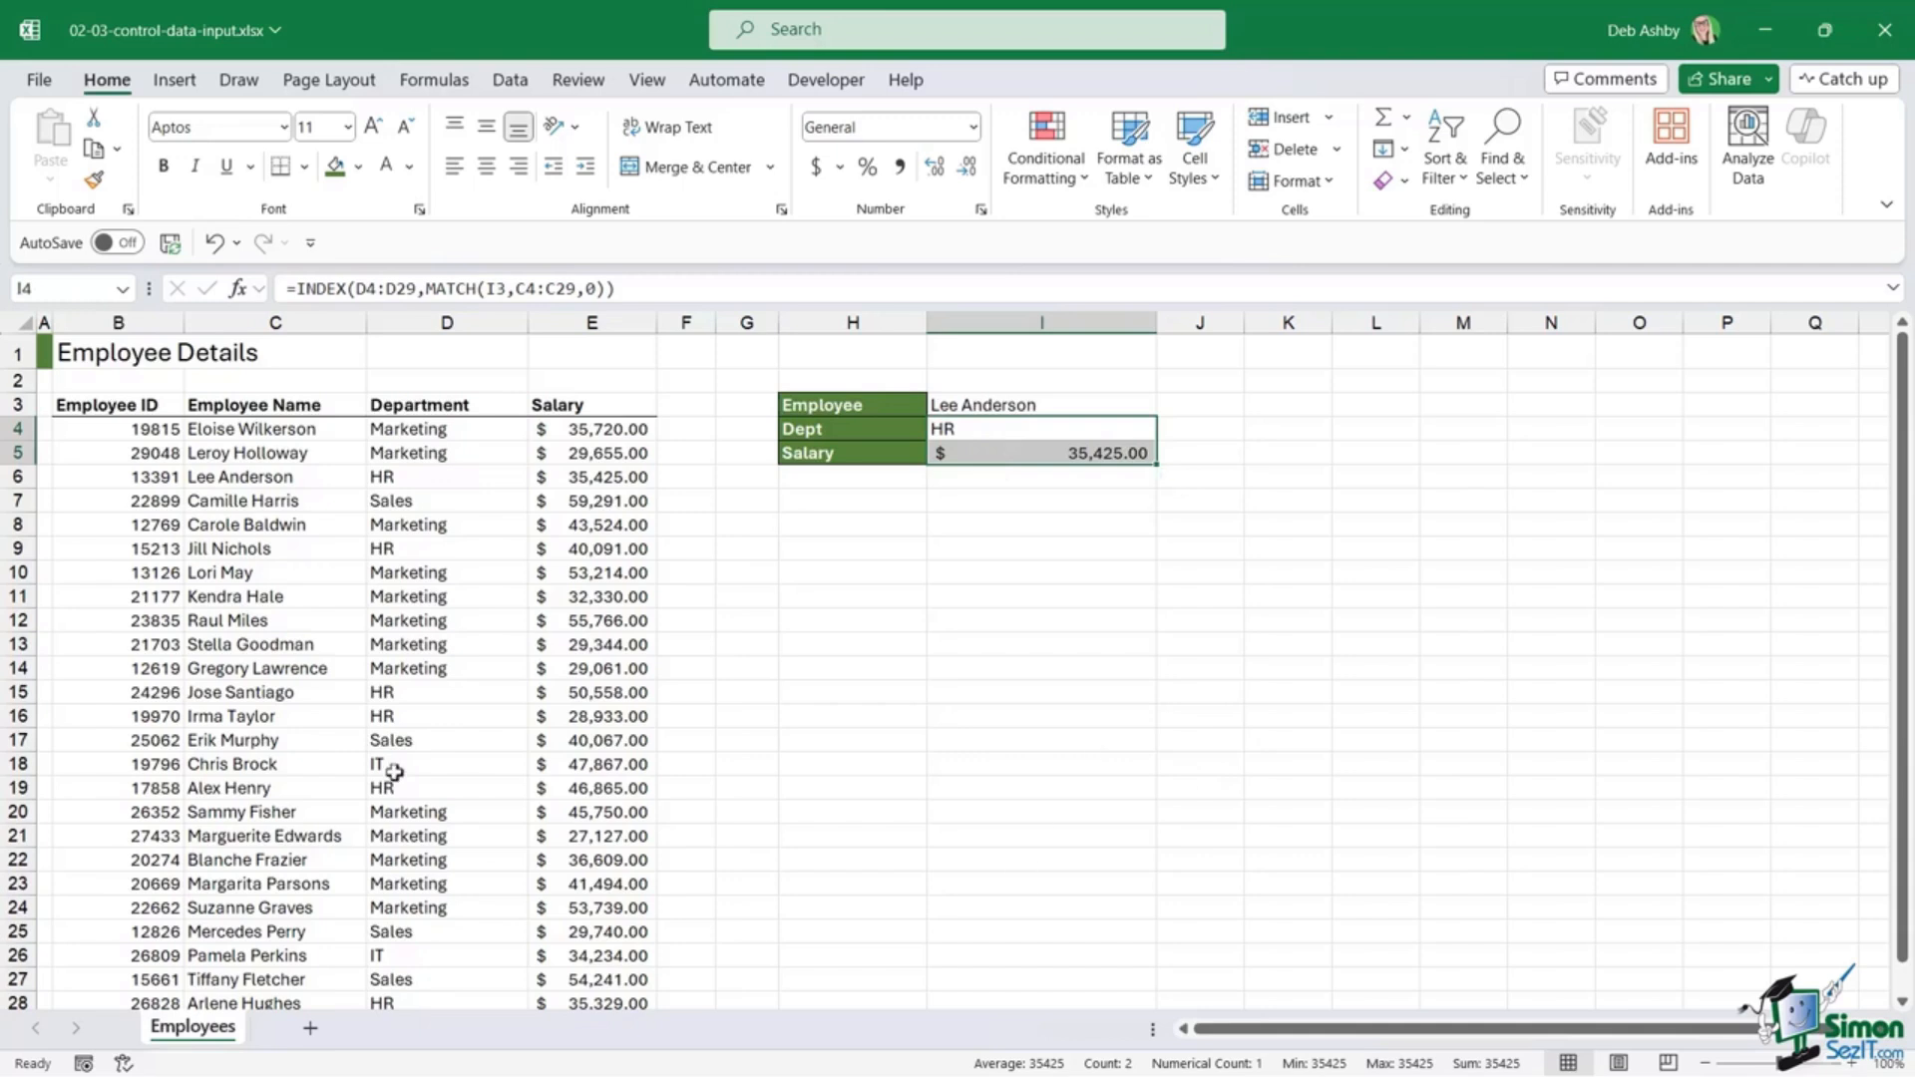
pyautogui.click(1097, 645)
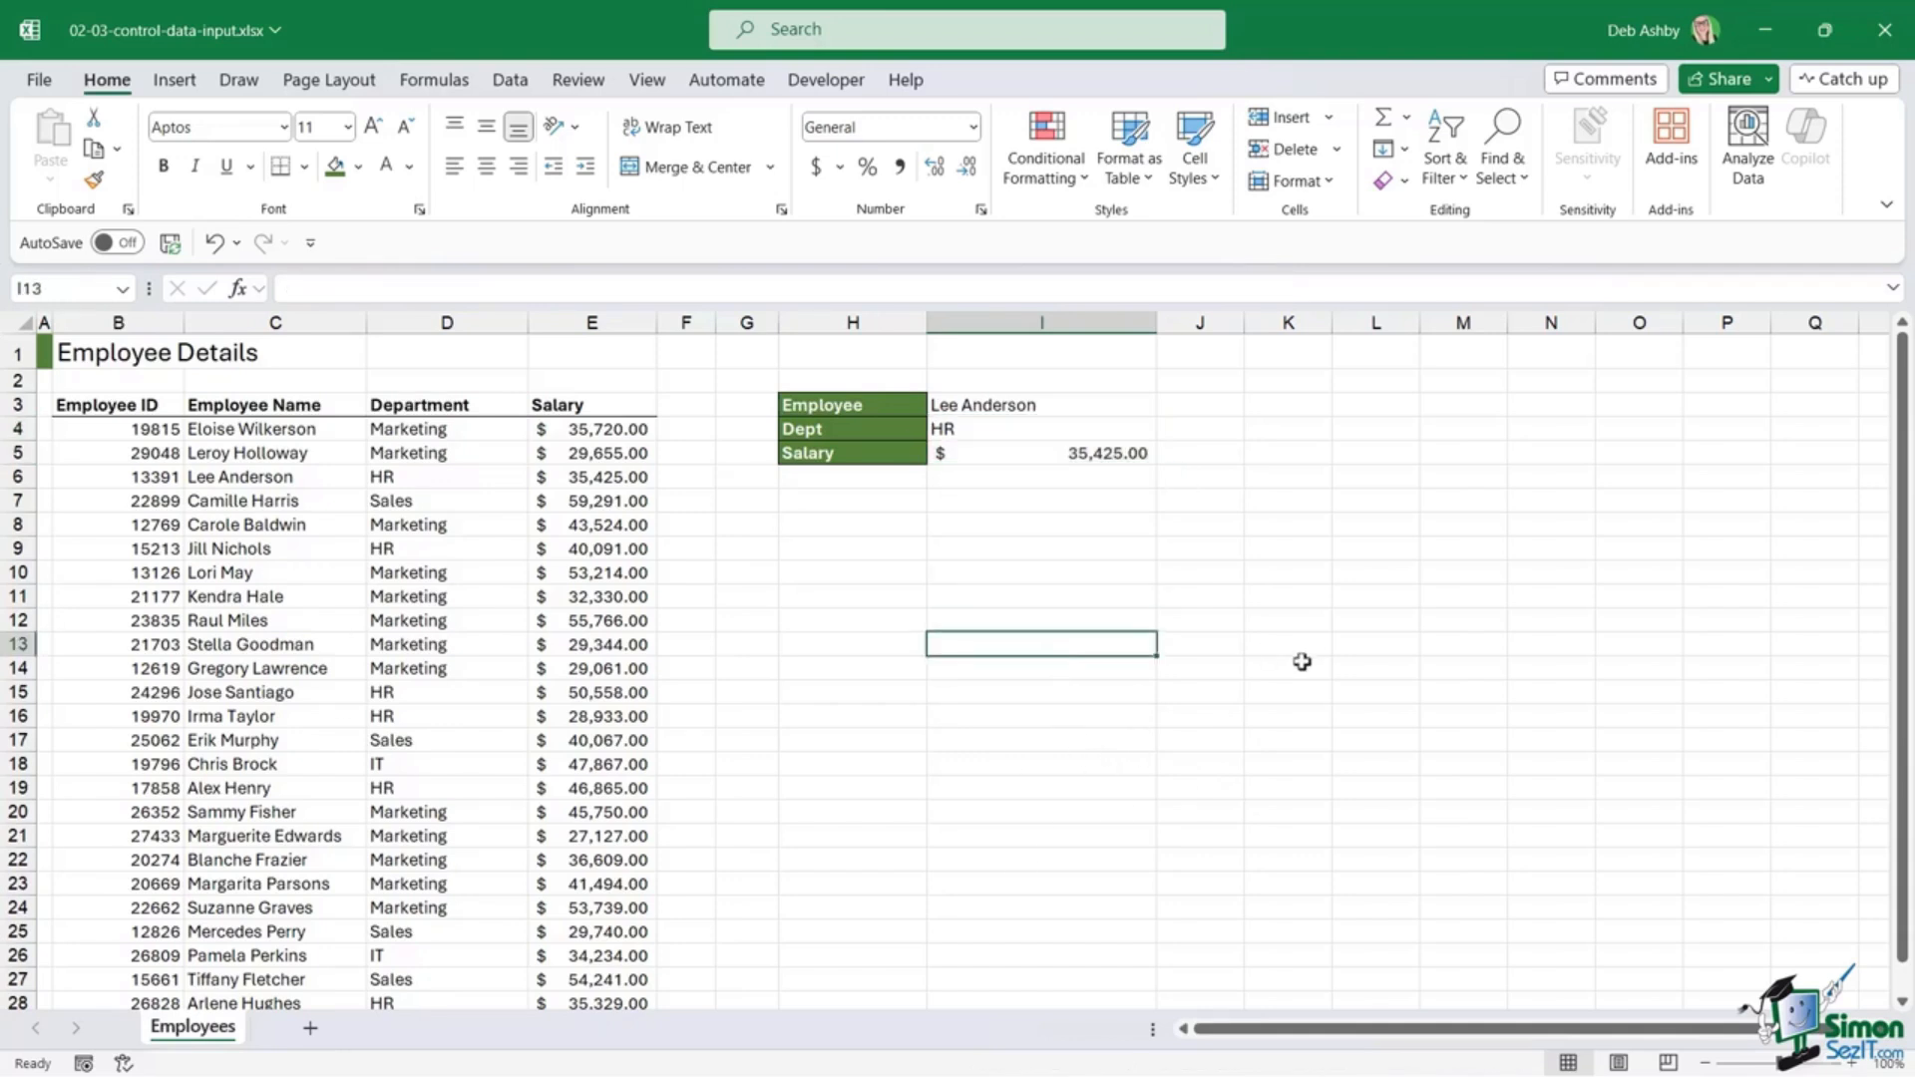
pyautogui.click(1147, 554)
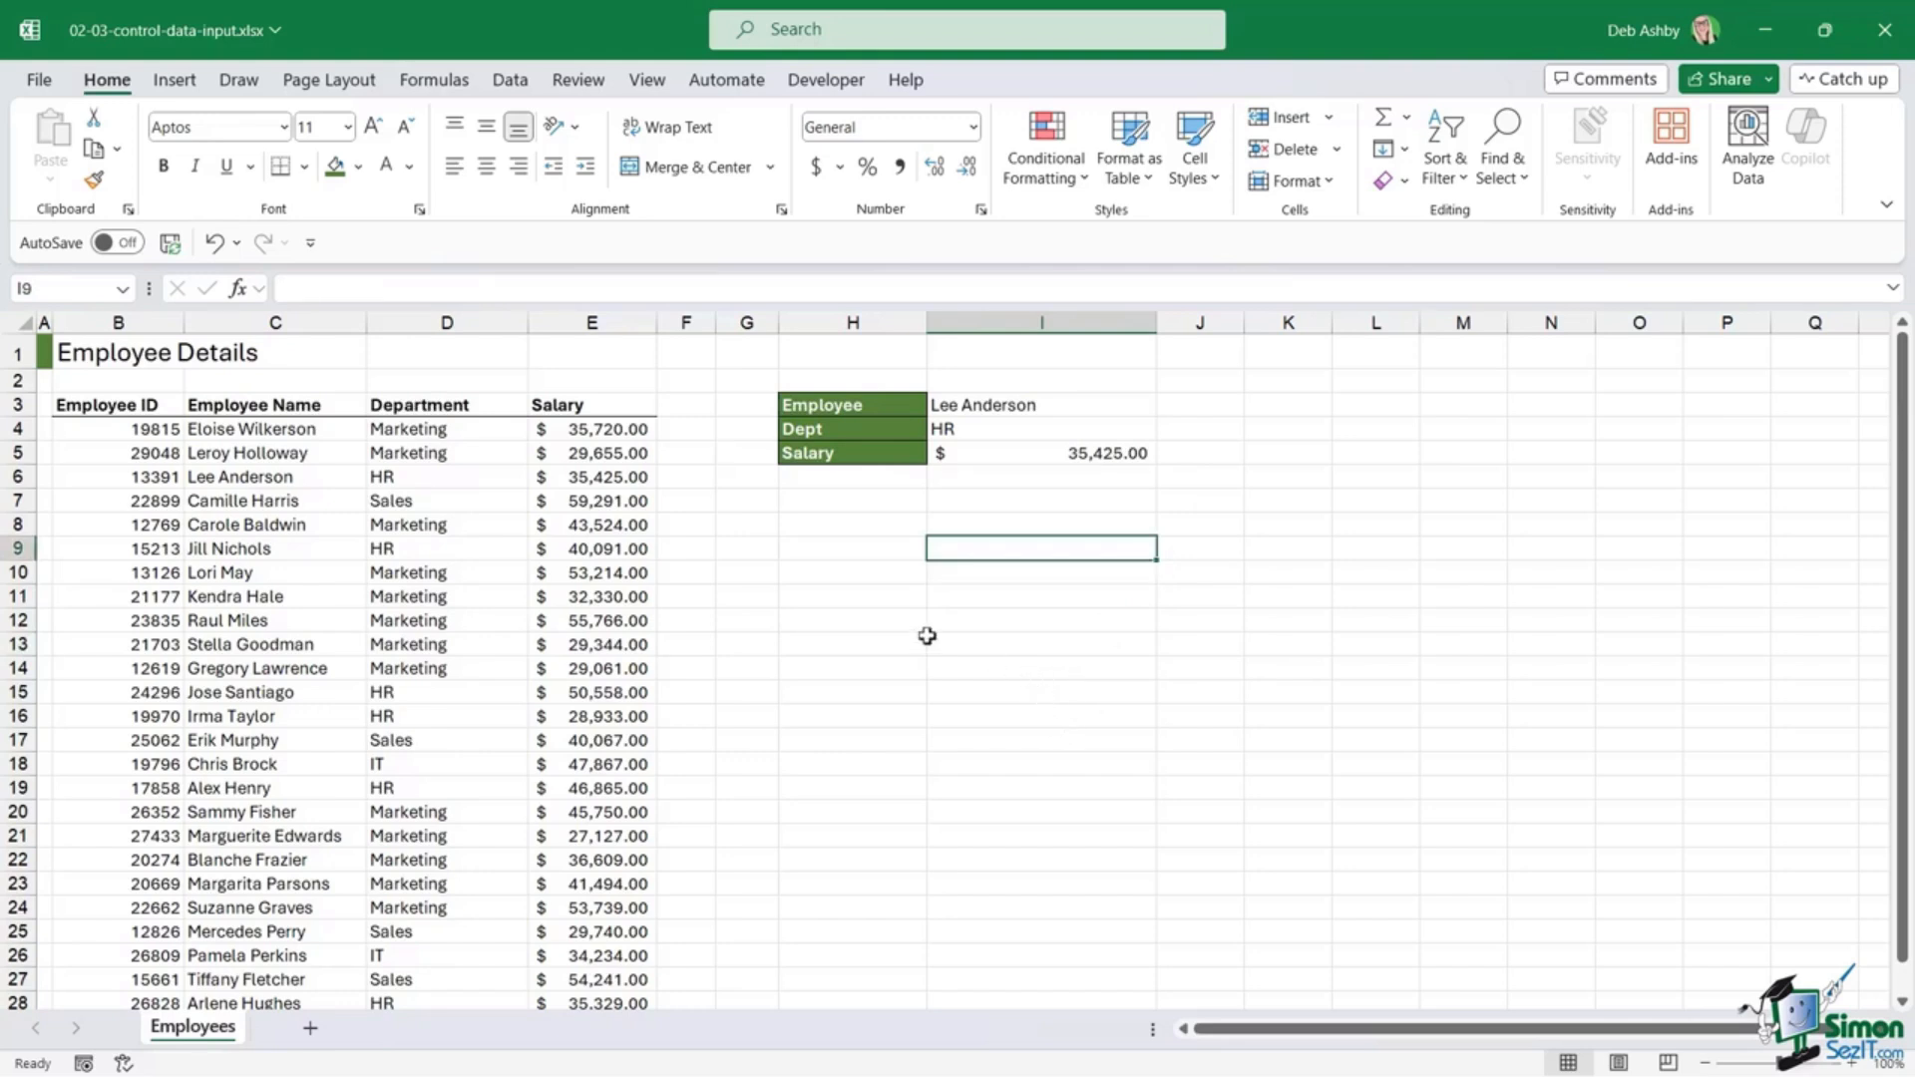
pyautogui.click(875, 549)
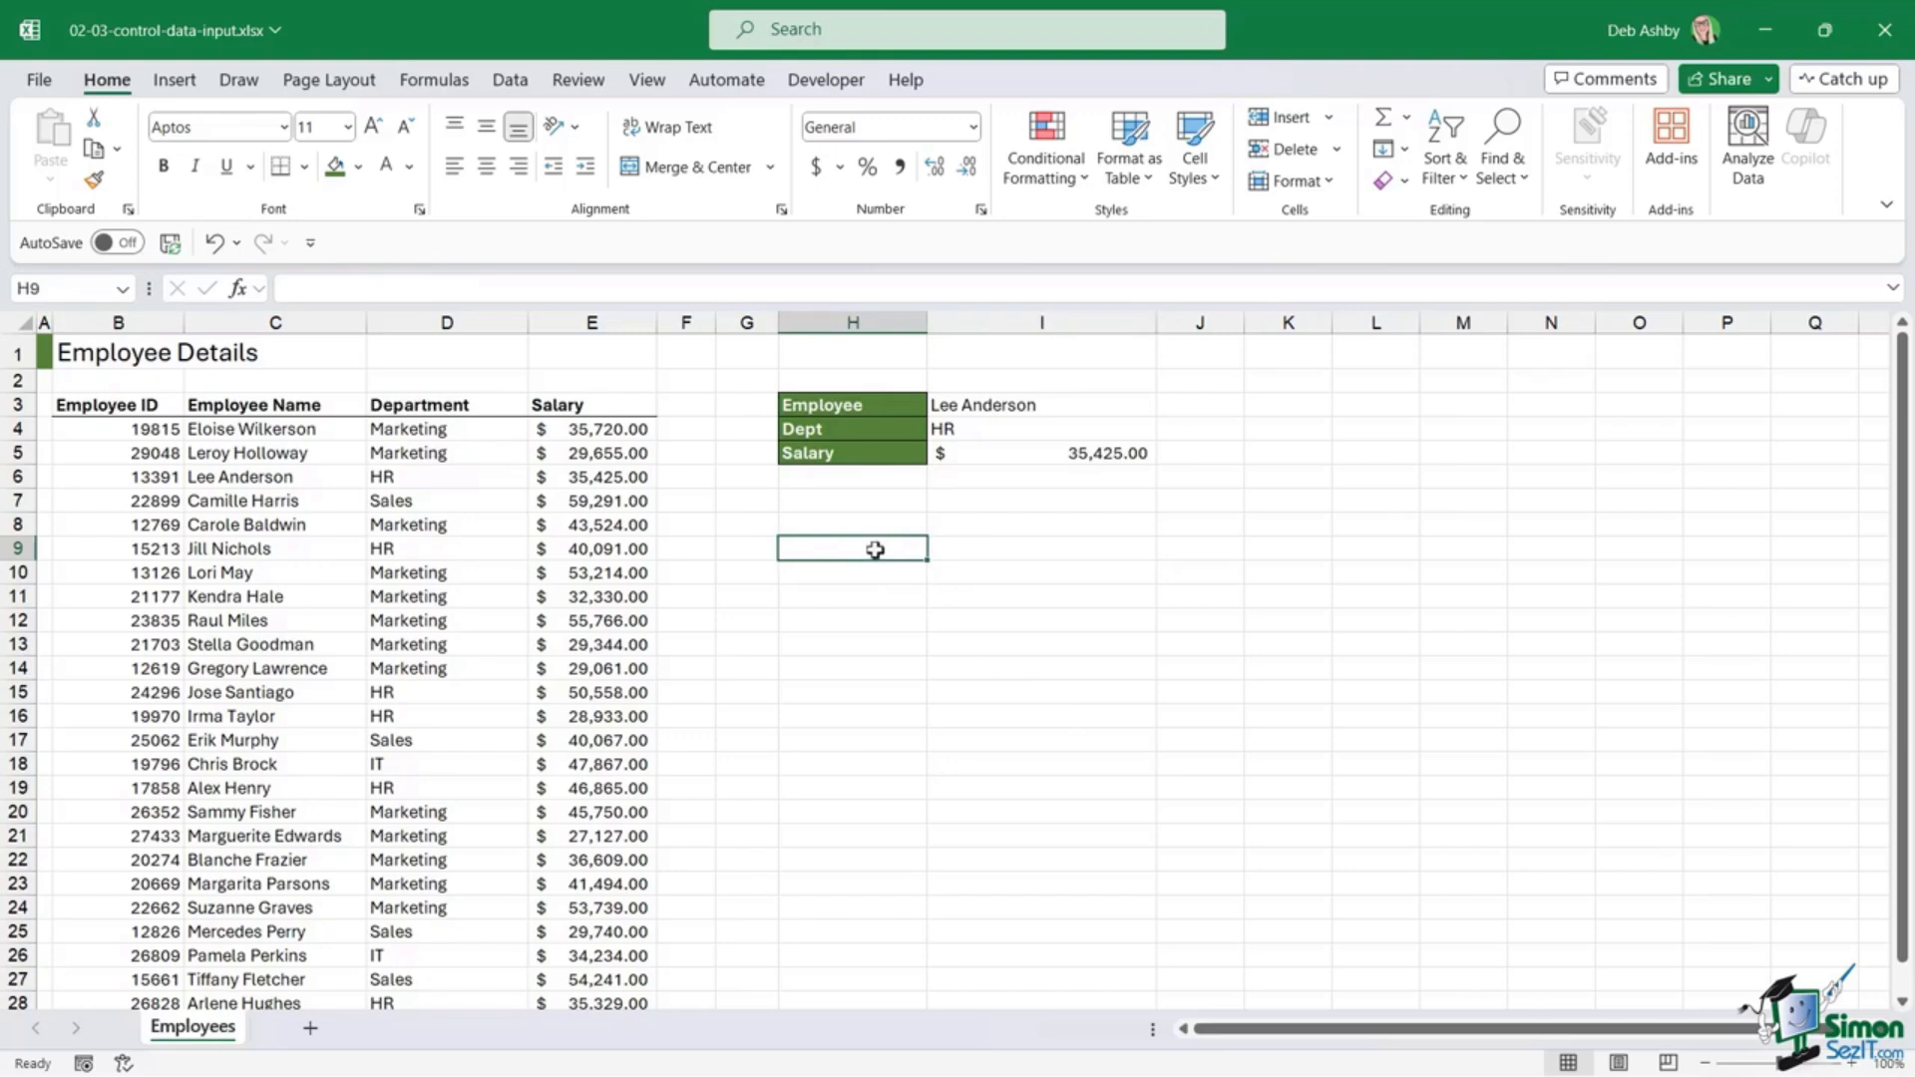
pyautogui.write('weerwe')
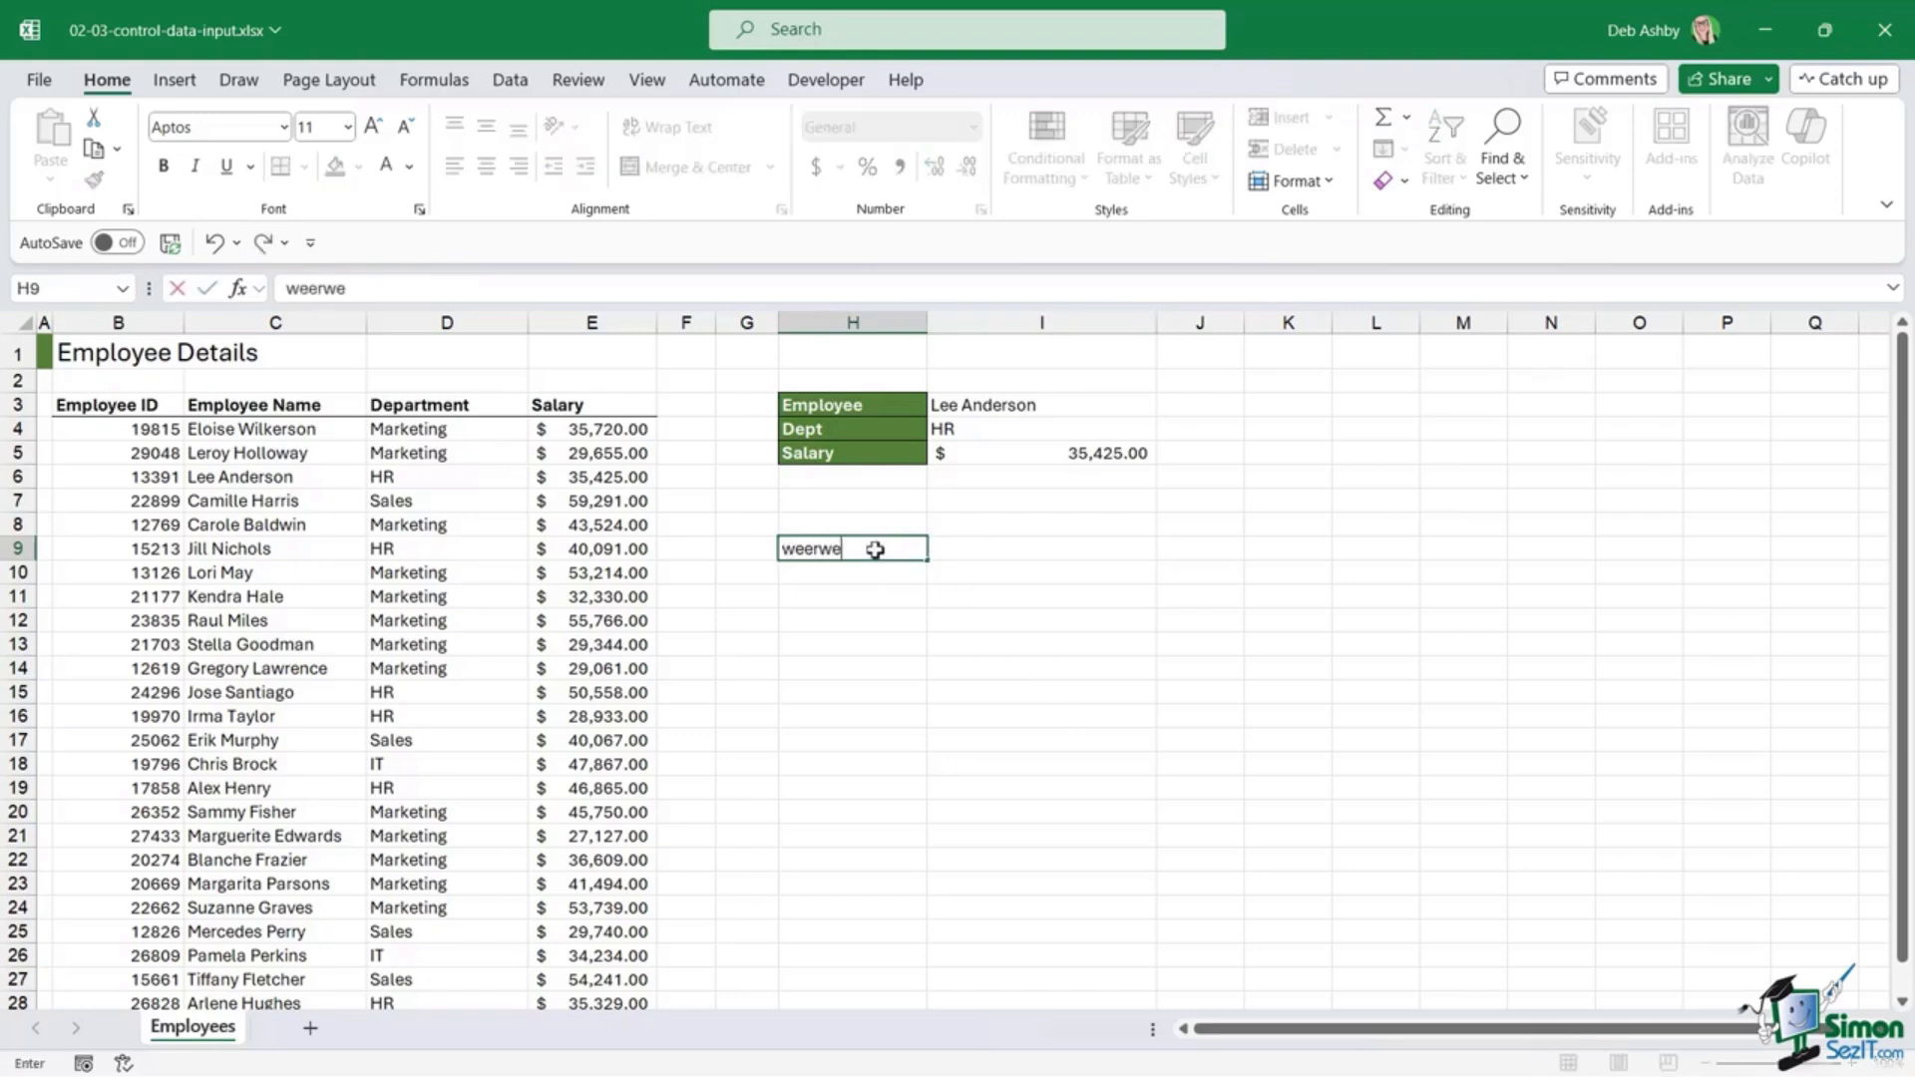
pyautogui.press('Escape')
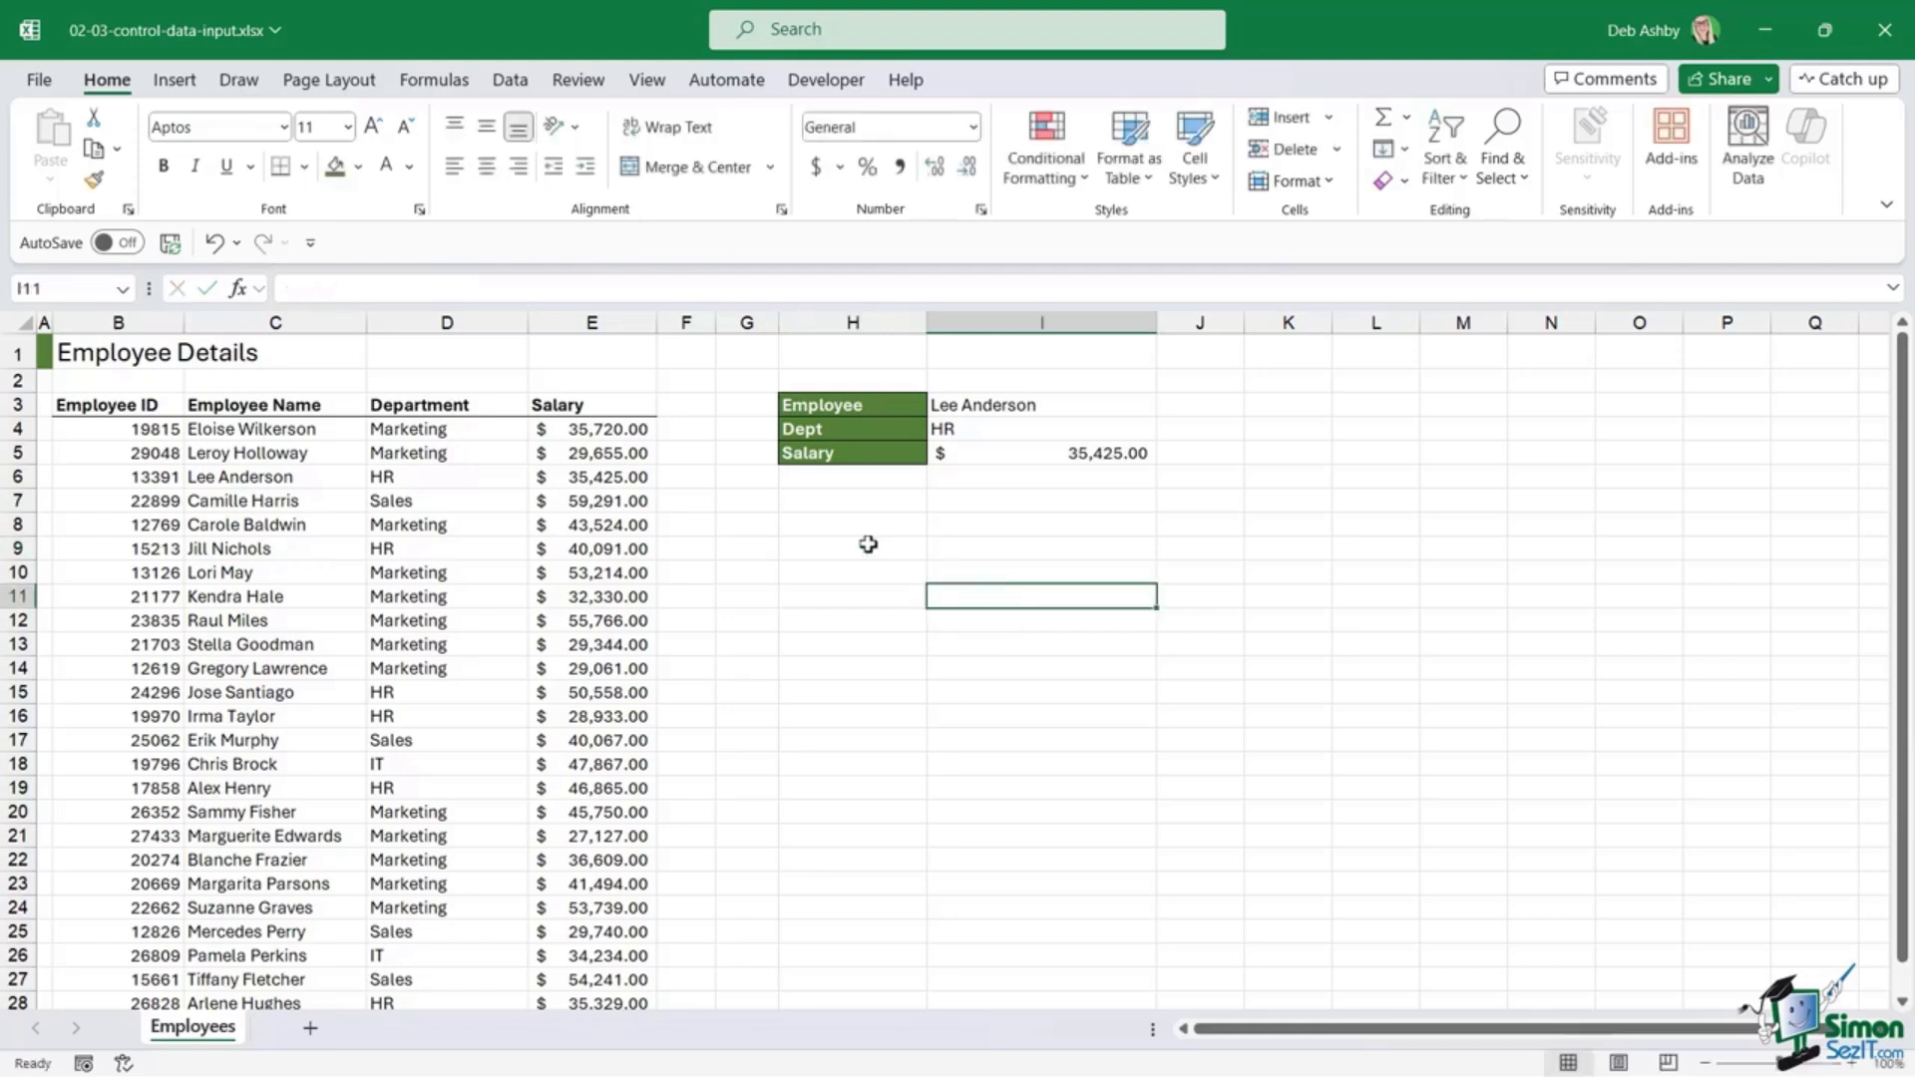
pyautogui.rightClick(867, 543)
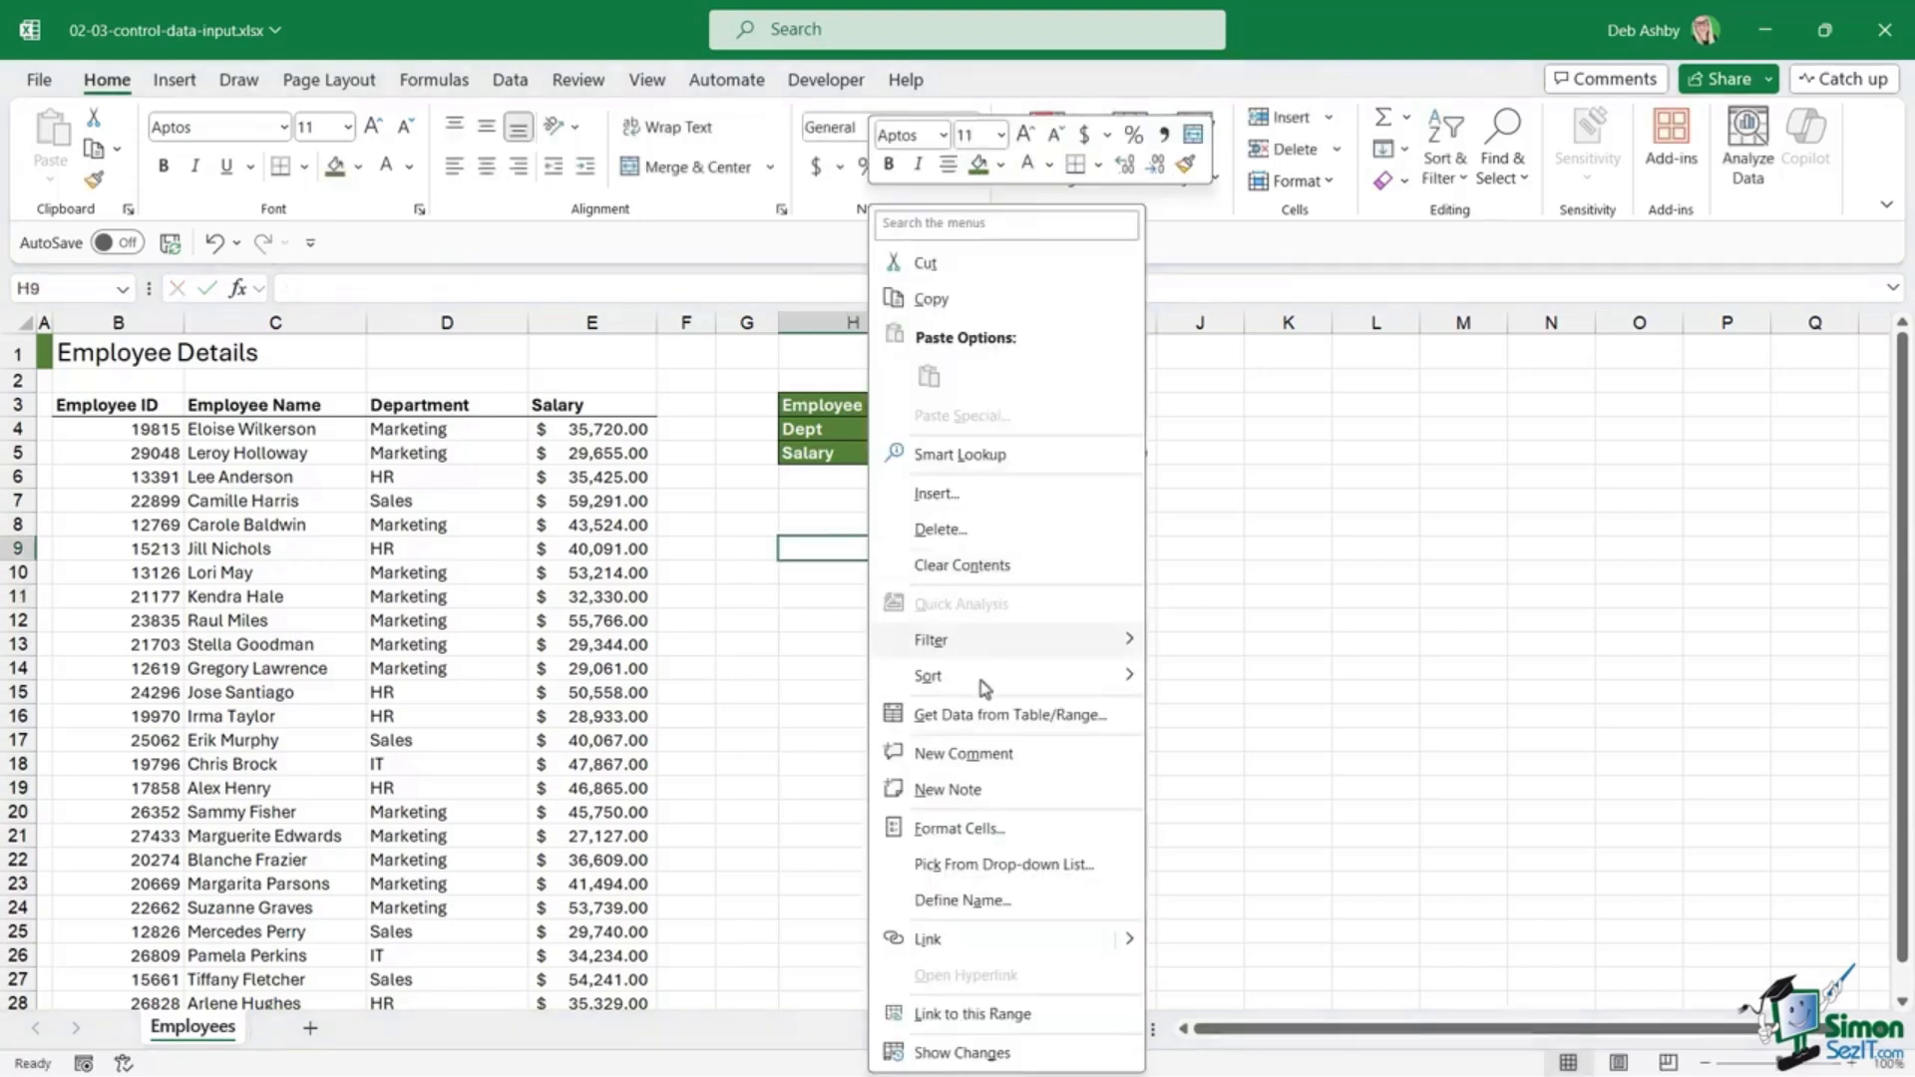
pyautogui.click(1008, 831)
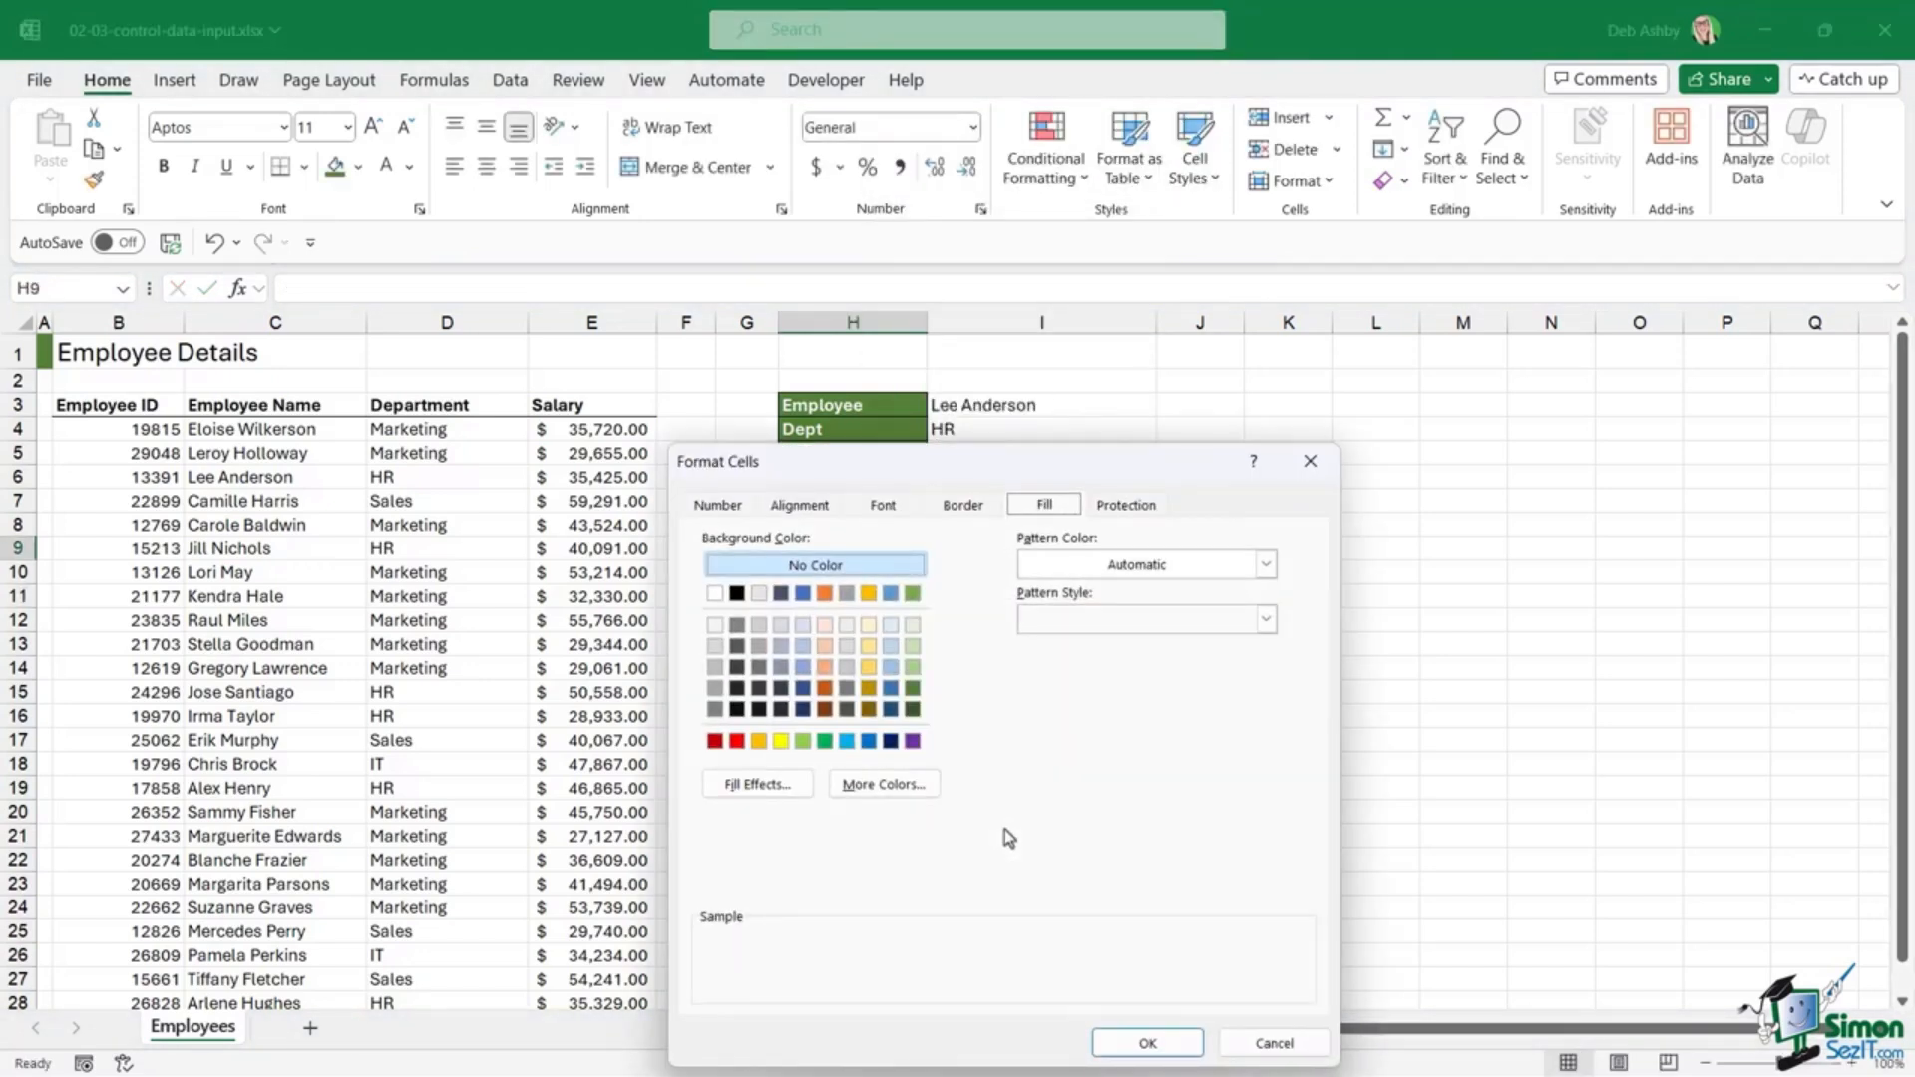
pyautogui.click(1153, 507)
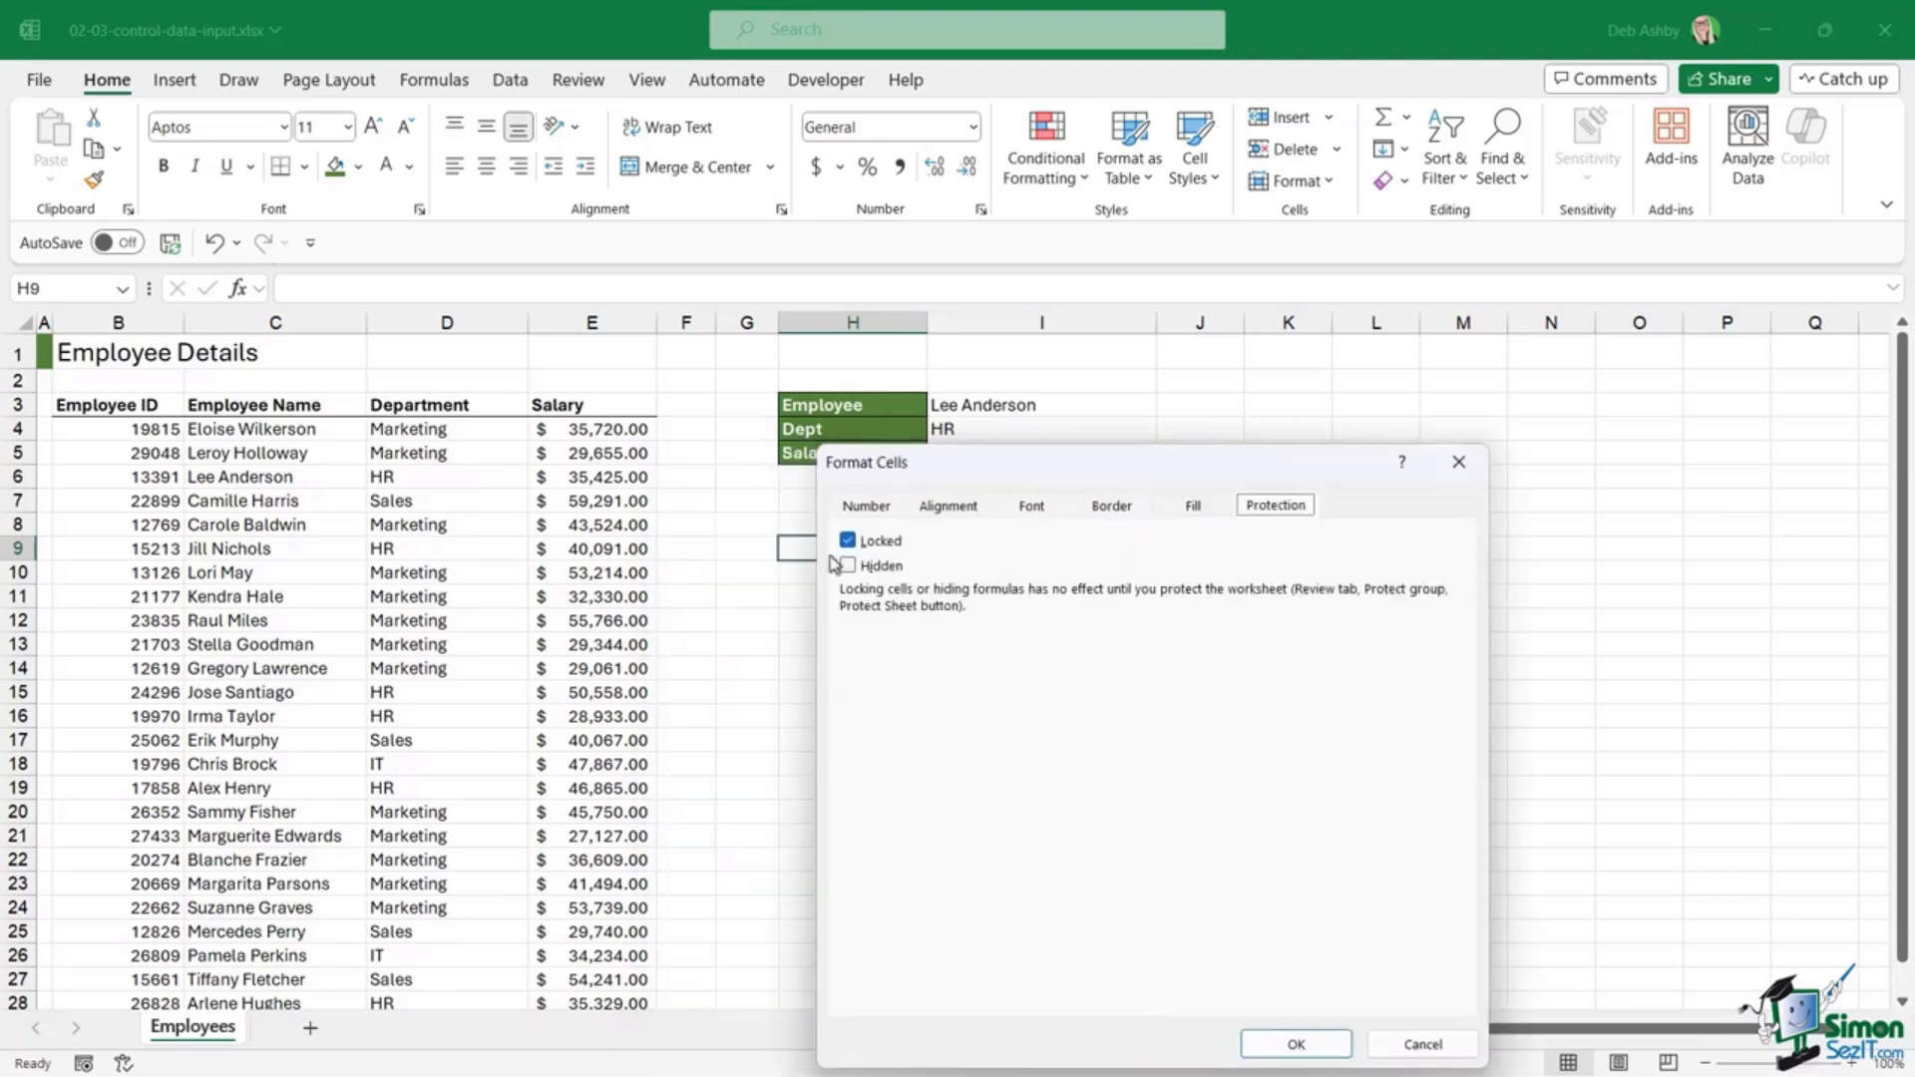
pyautogui.moveTo(1065, 461); pyautogui.dragTo(1446, 405)
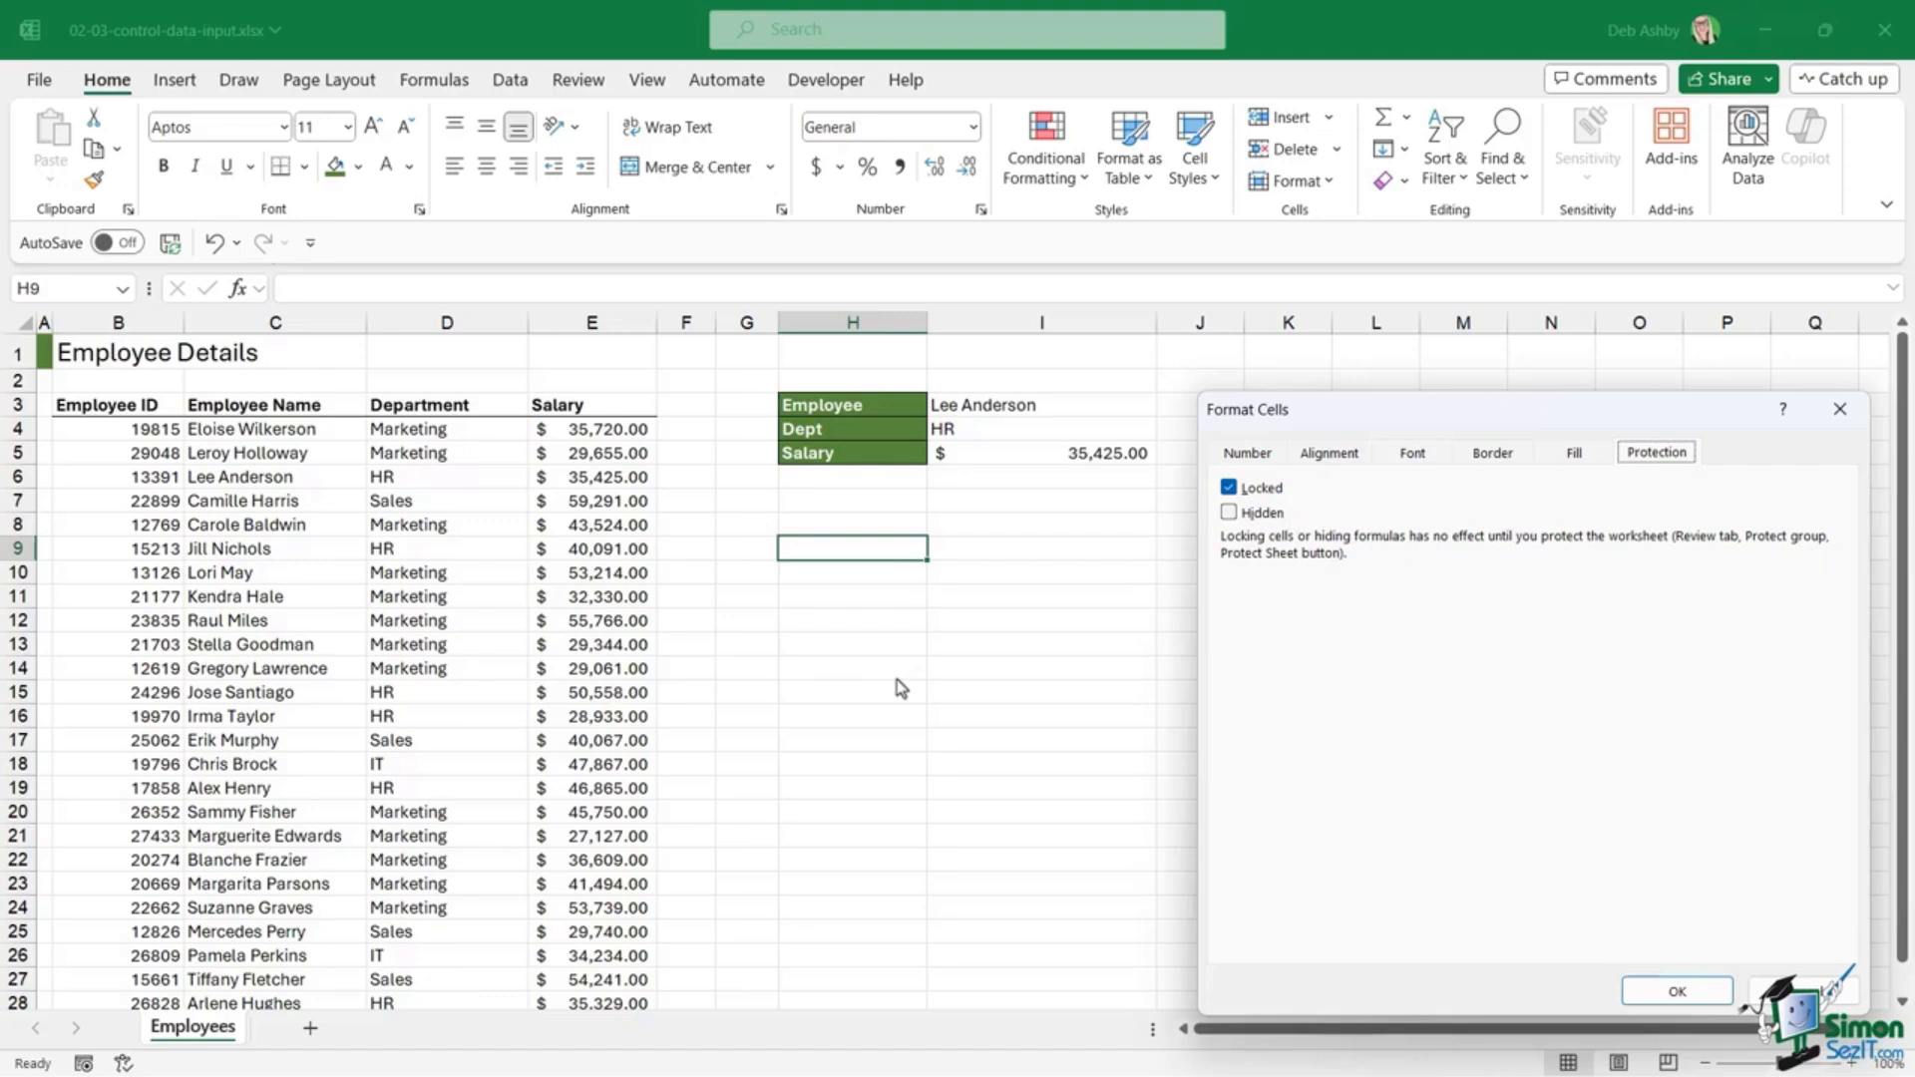
pyautogui.click(1676, 991)
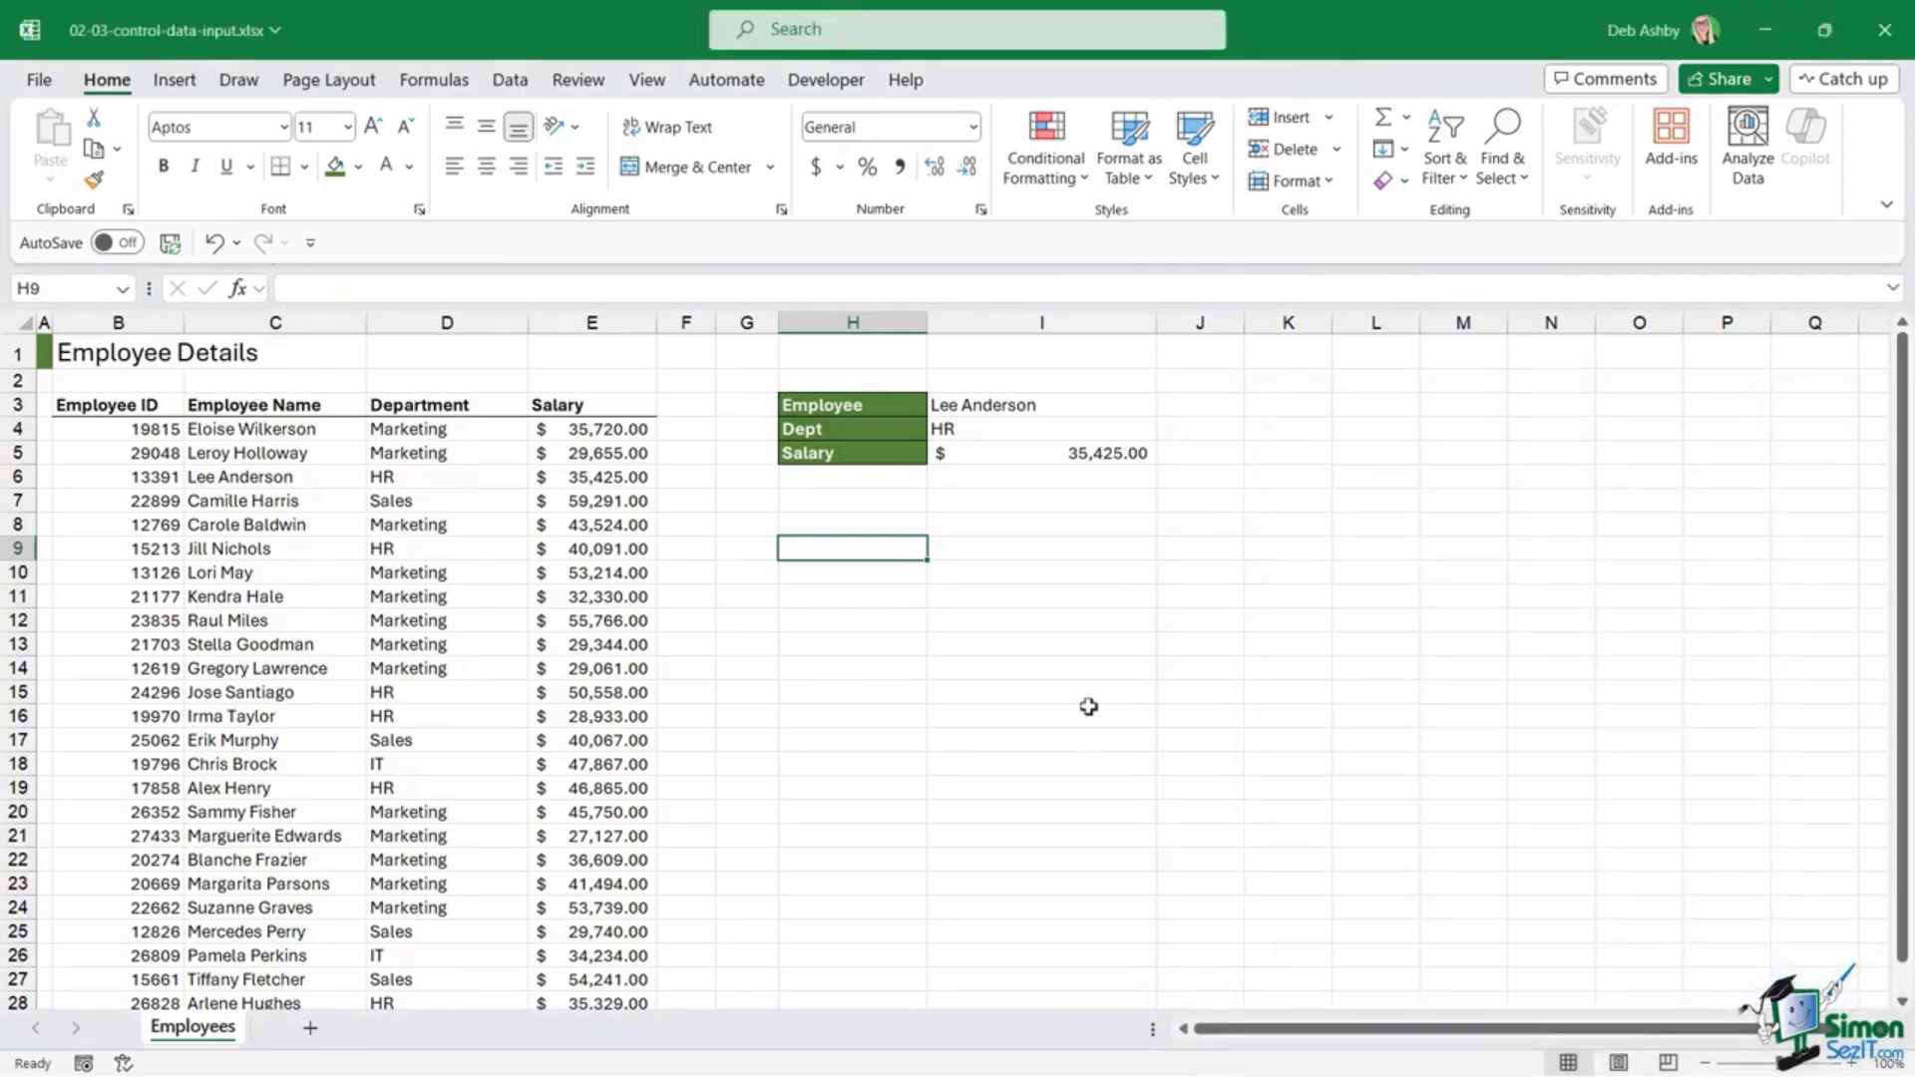
# Step: Clear the Locked protection on the employee data B4:E29 and the lookup cell I3
pyautogui.click(791, 744)
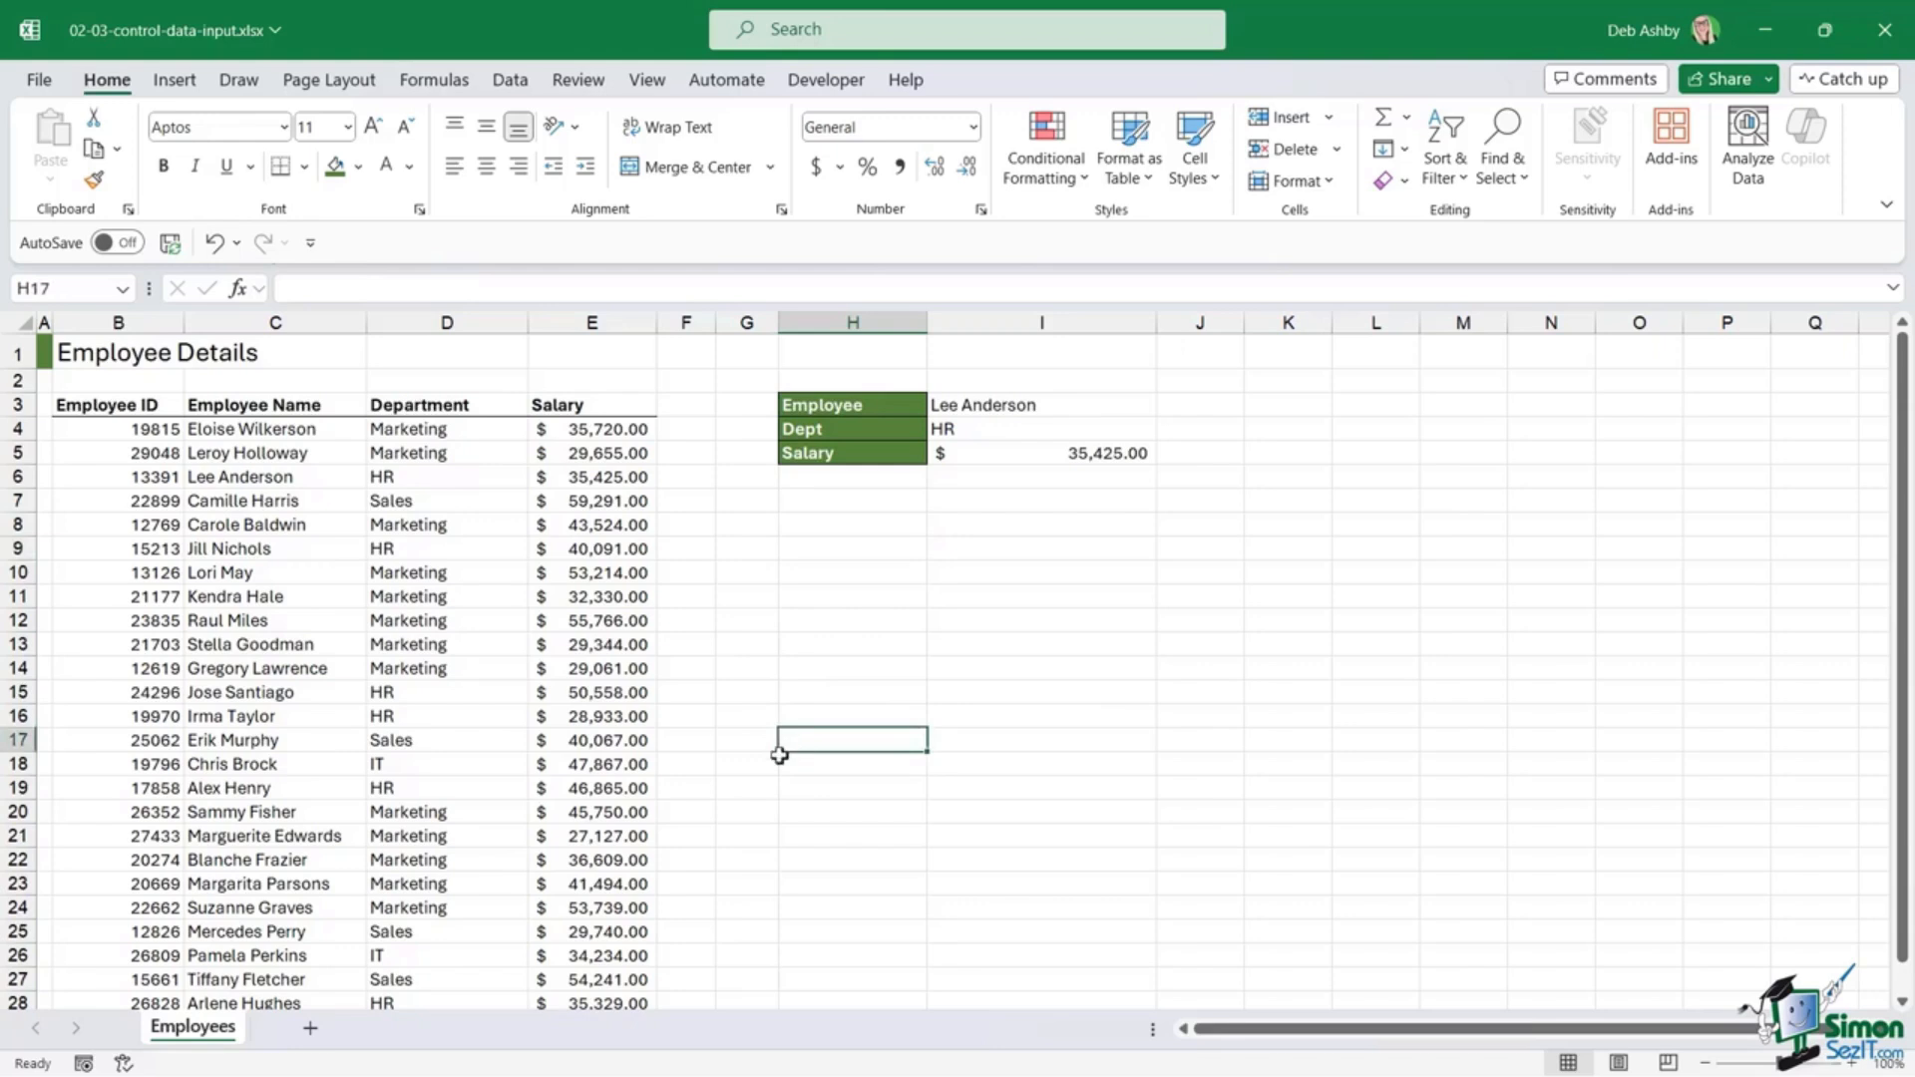
pyautogui.moveTo(88, 429); pyautogui.dragTo(594, 438)
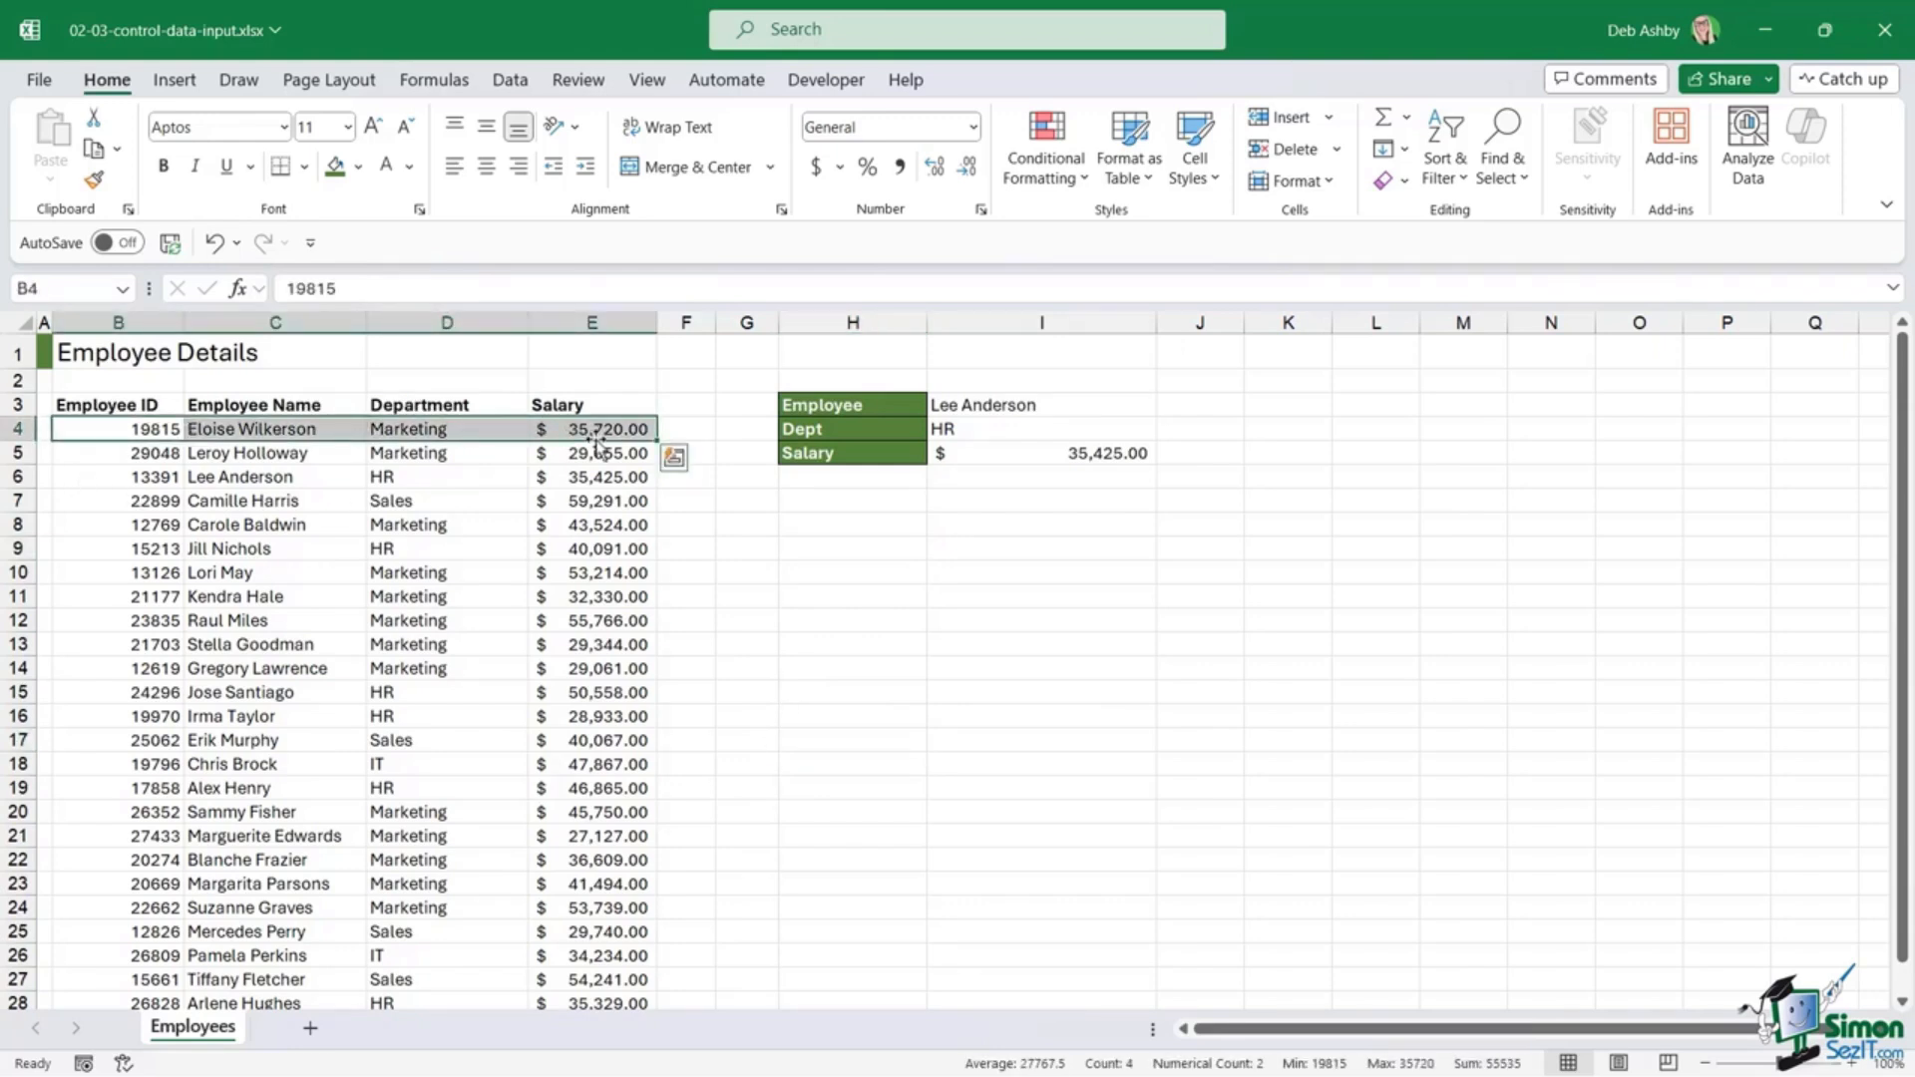
pyautogui.hotkey('ctrl', 'shift', 'Down')
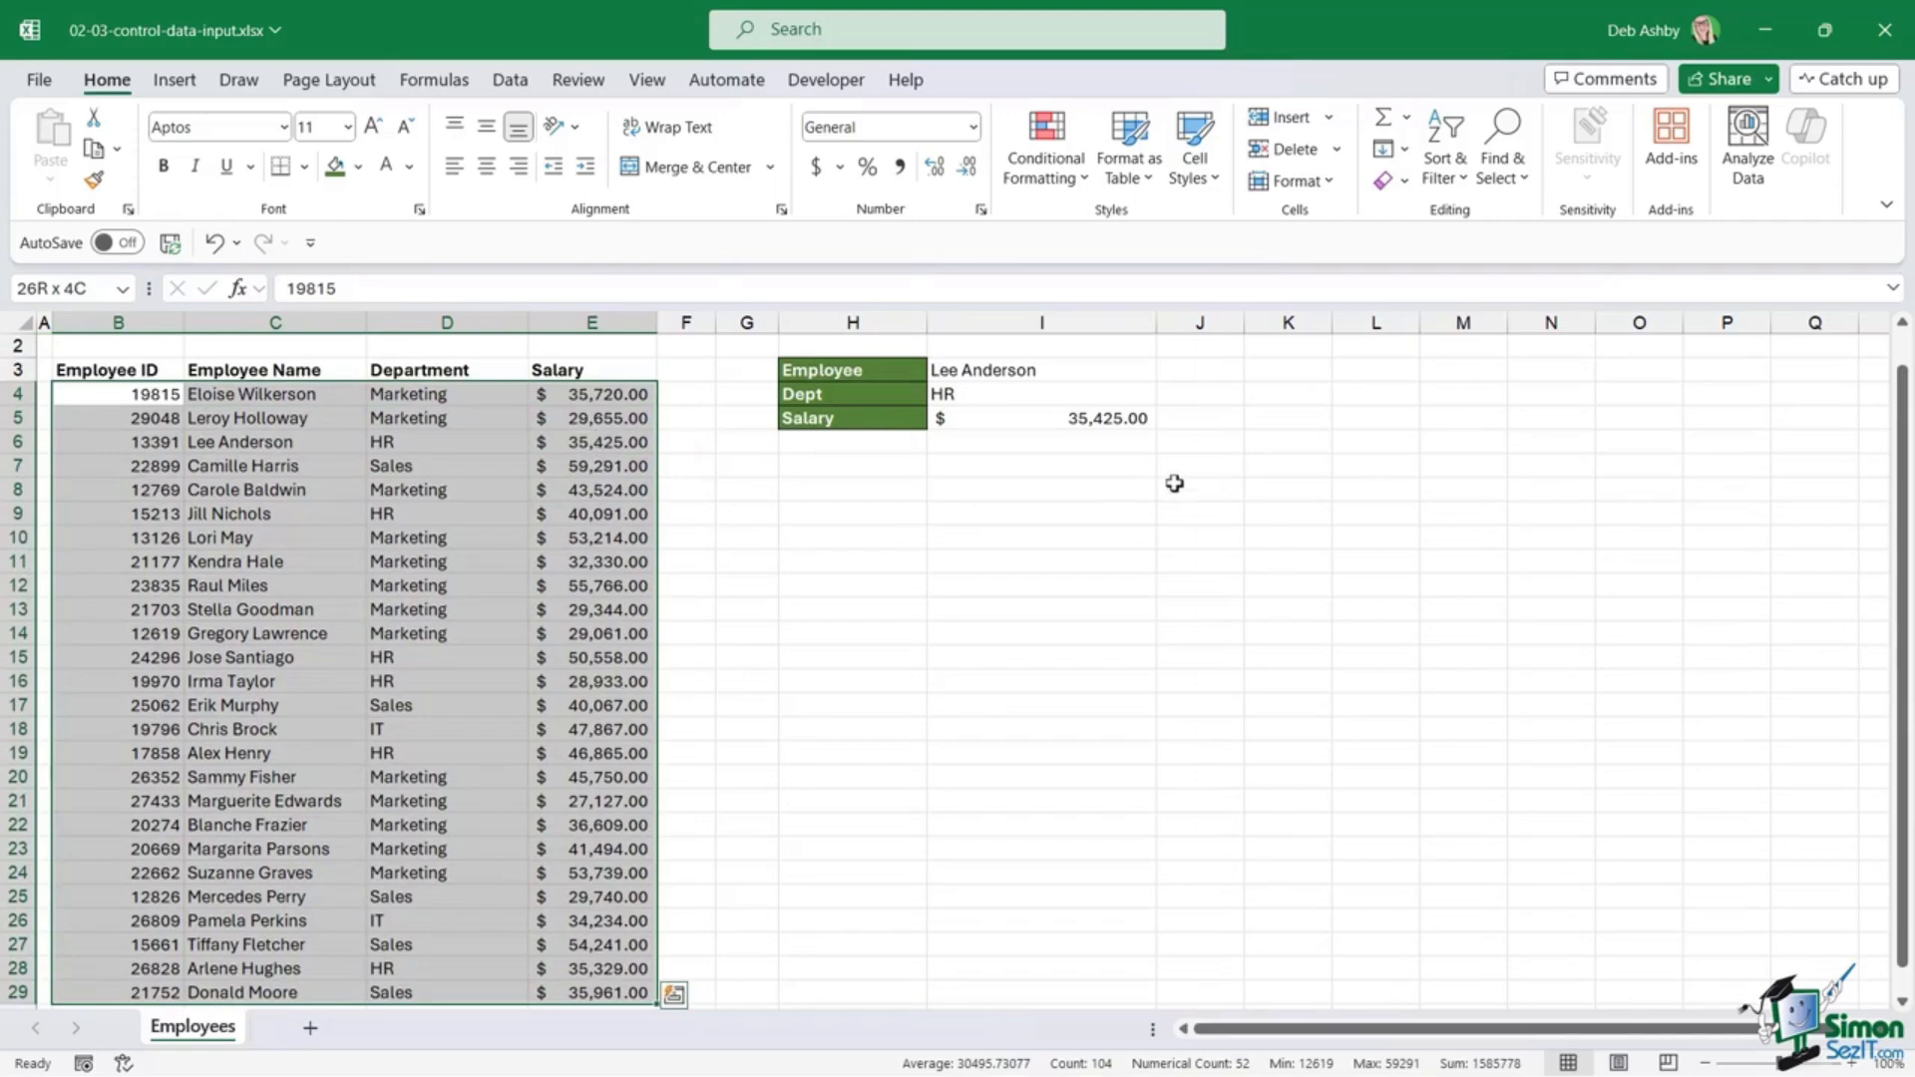
pyautogui.keyDown('ctrl'); pyautogui.click(1078, 374); pyautogui.keyUp('ctrl')
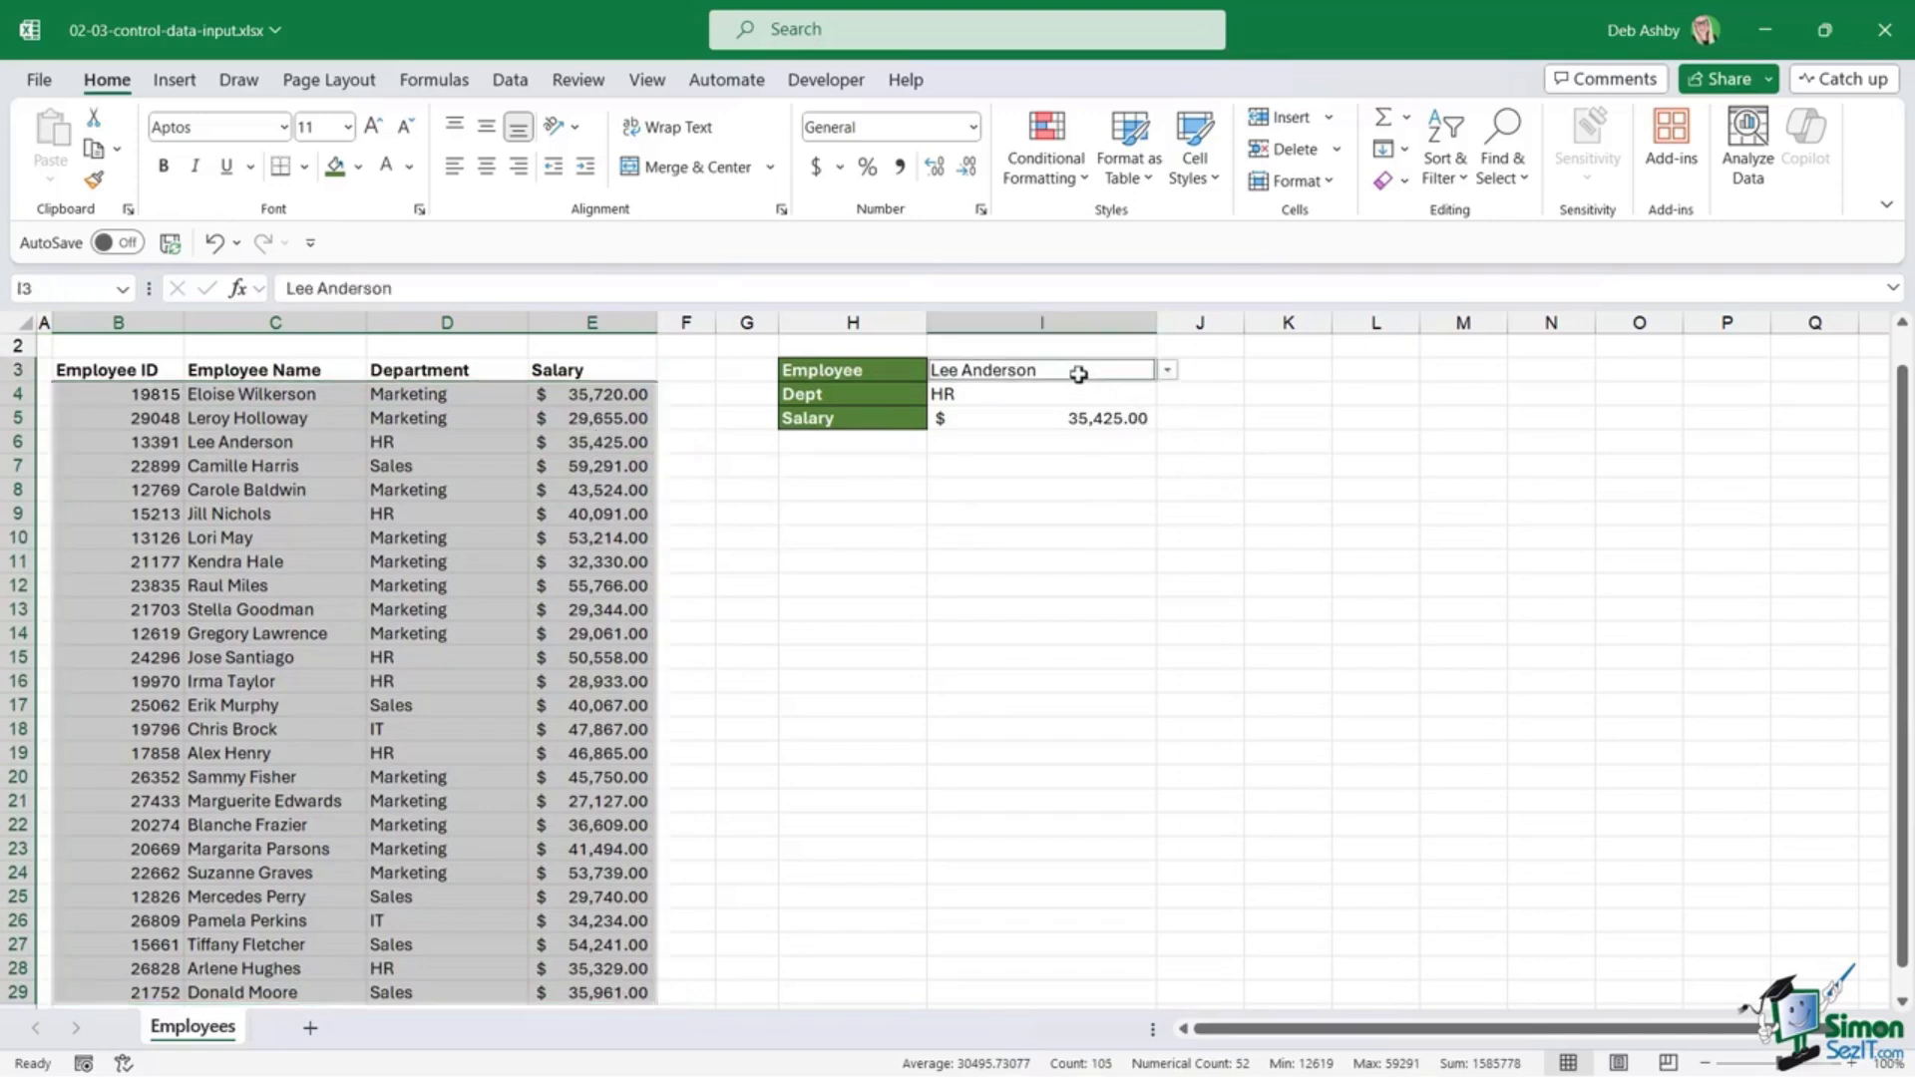
pyautogui.rightClick(631, 399)
pyautogui.click(722, 906)
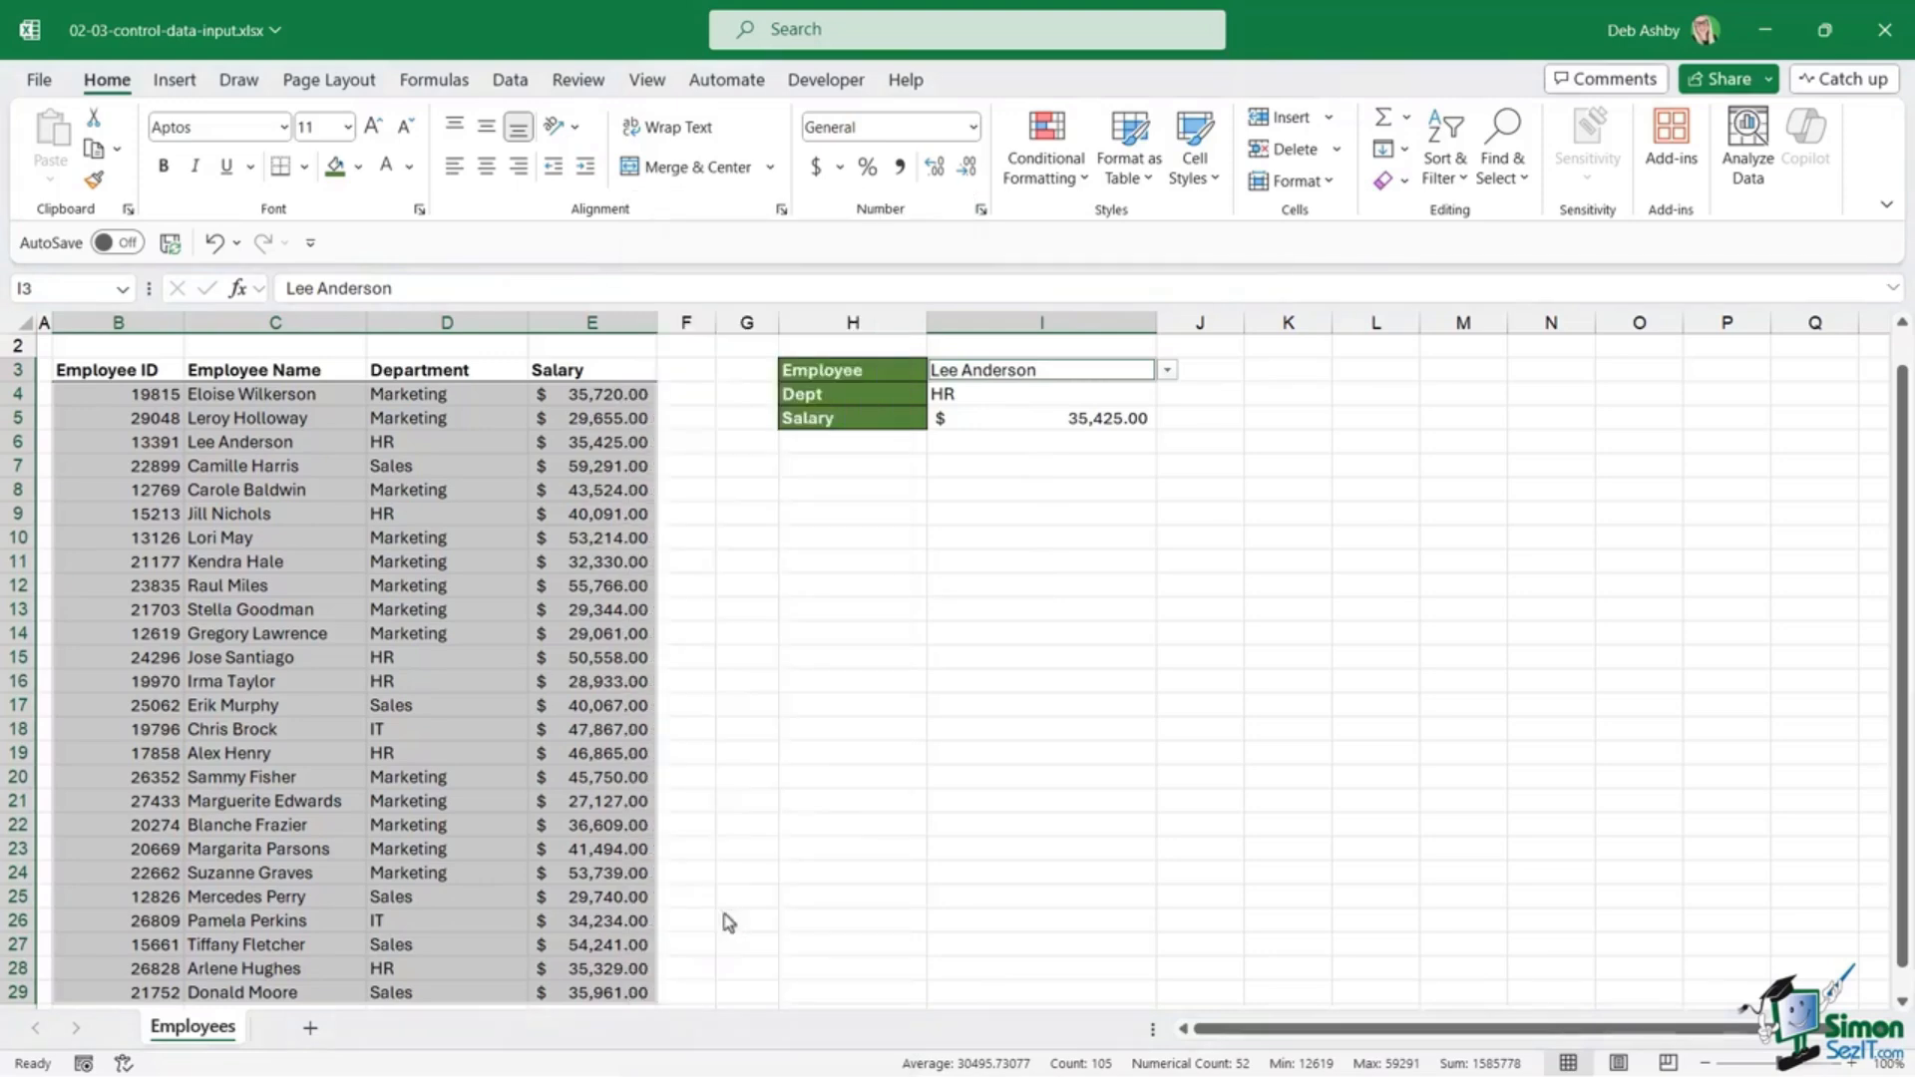
pyautogui.click(419, 540)
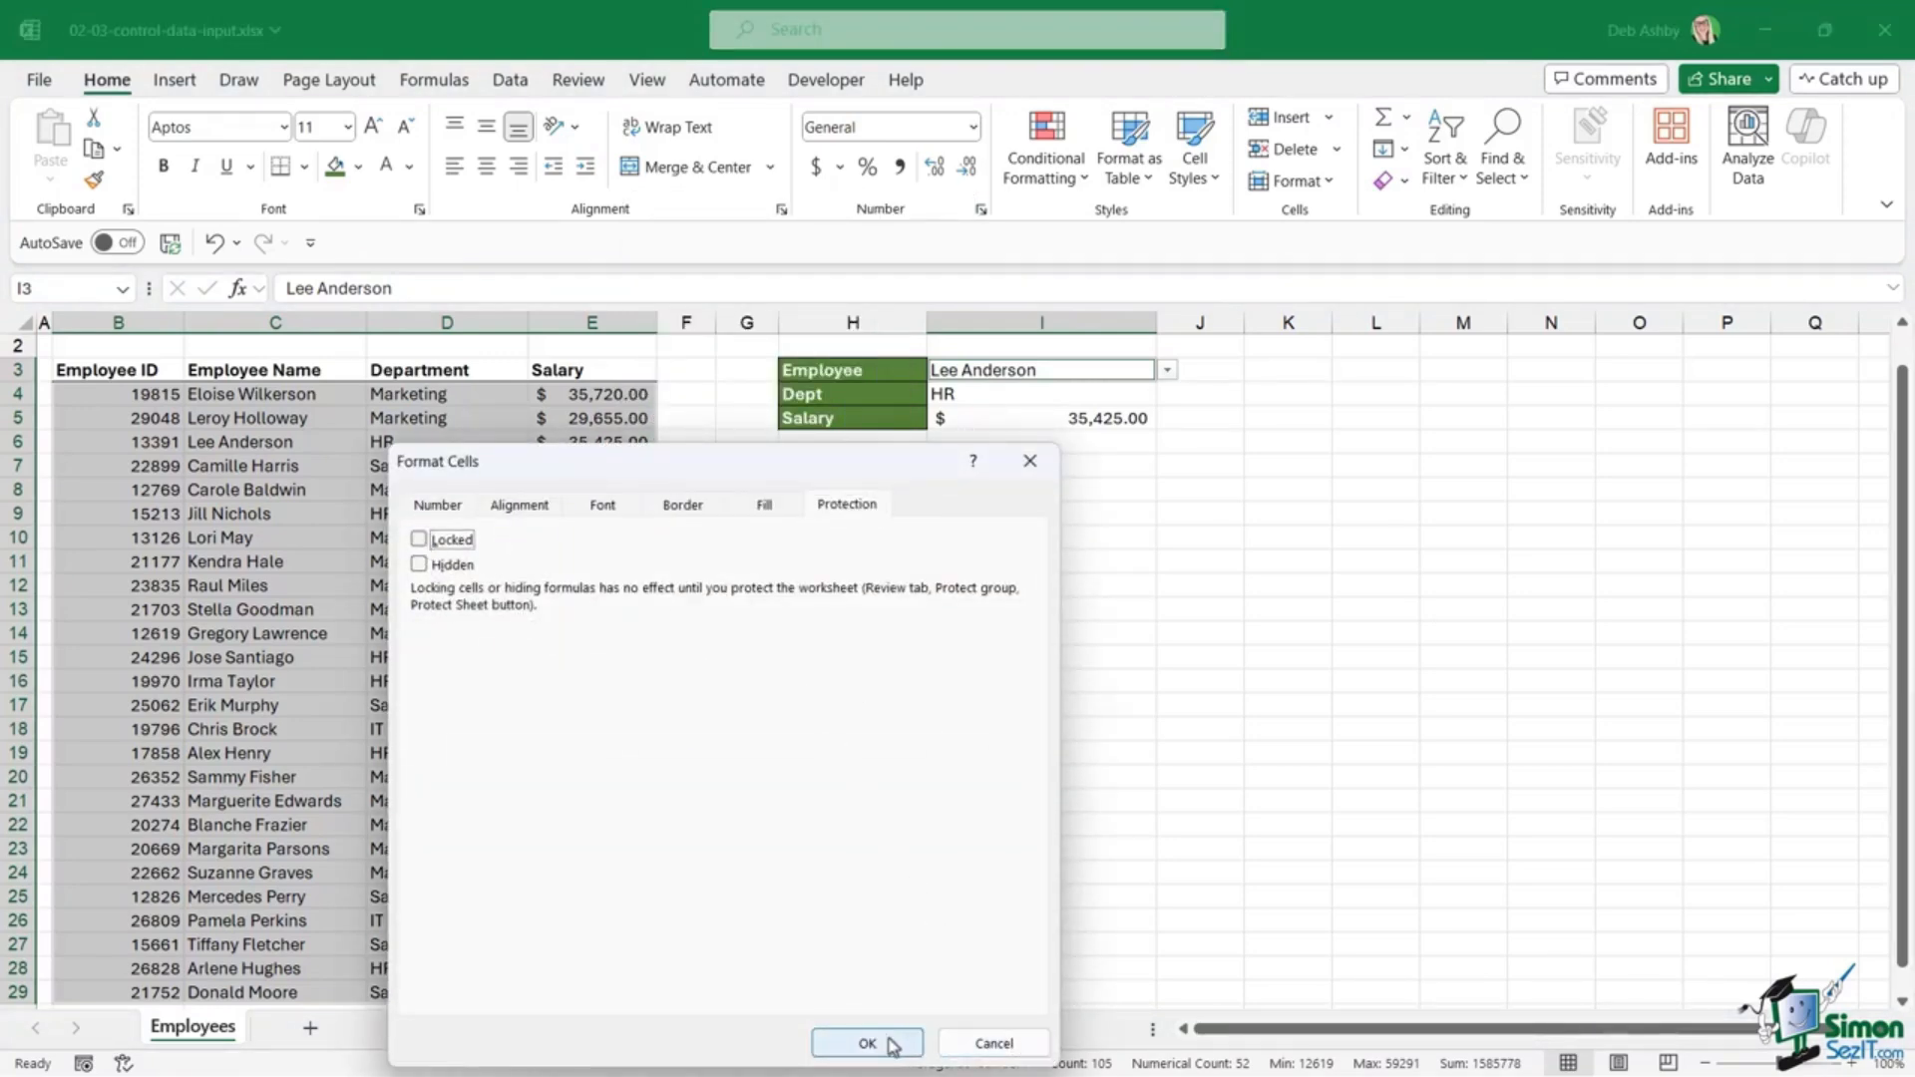
pyautogui.click(867, 1043)
pyautogui.click(1017, 756)
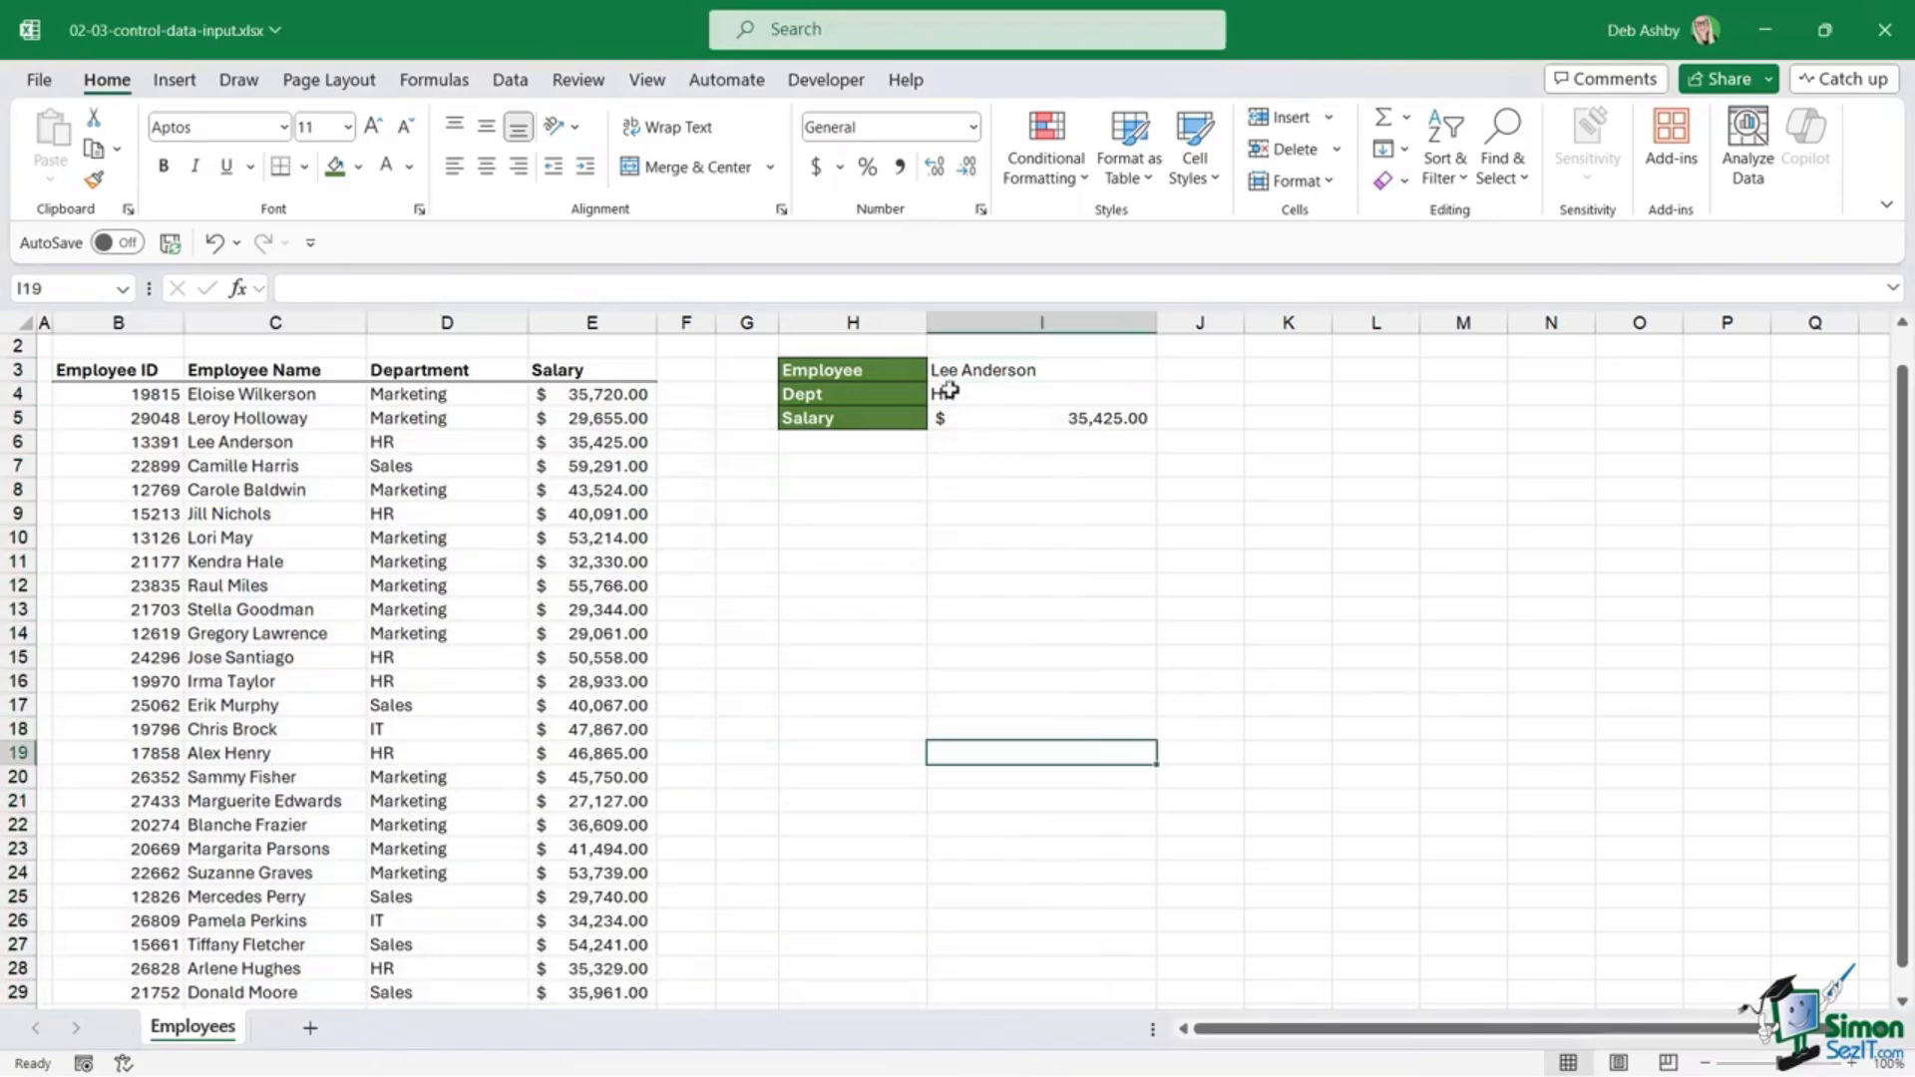
# Step: Turn on protection for the worksheet from the Review tab
pyautogui.click(578, 80)
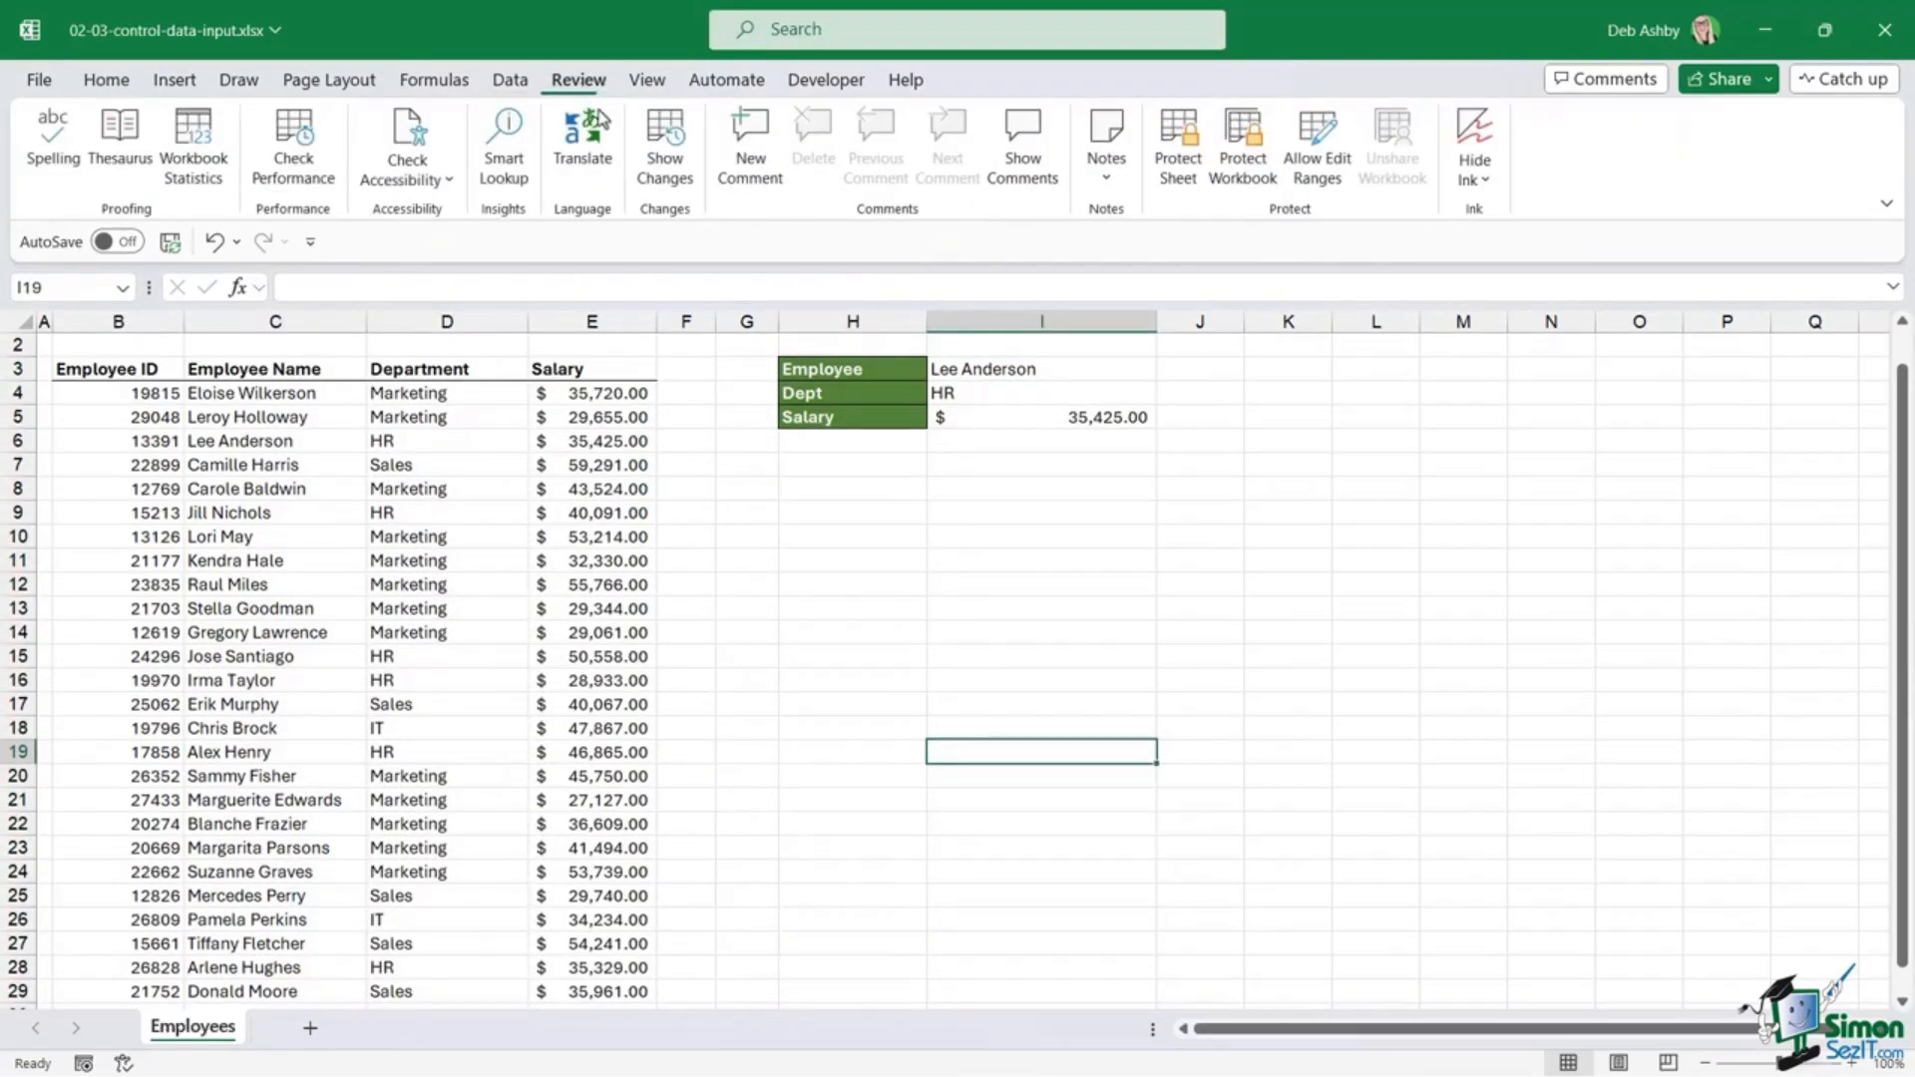
pyautogui.click(1177, 154)
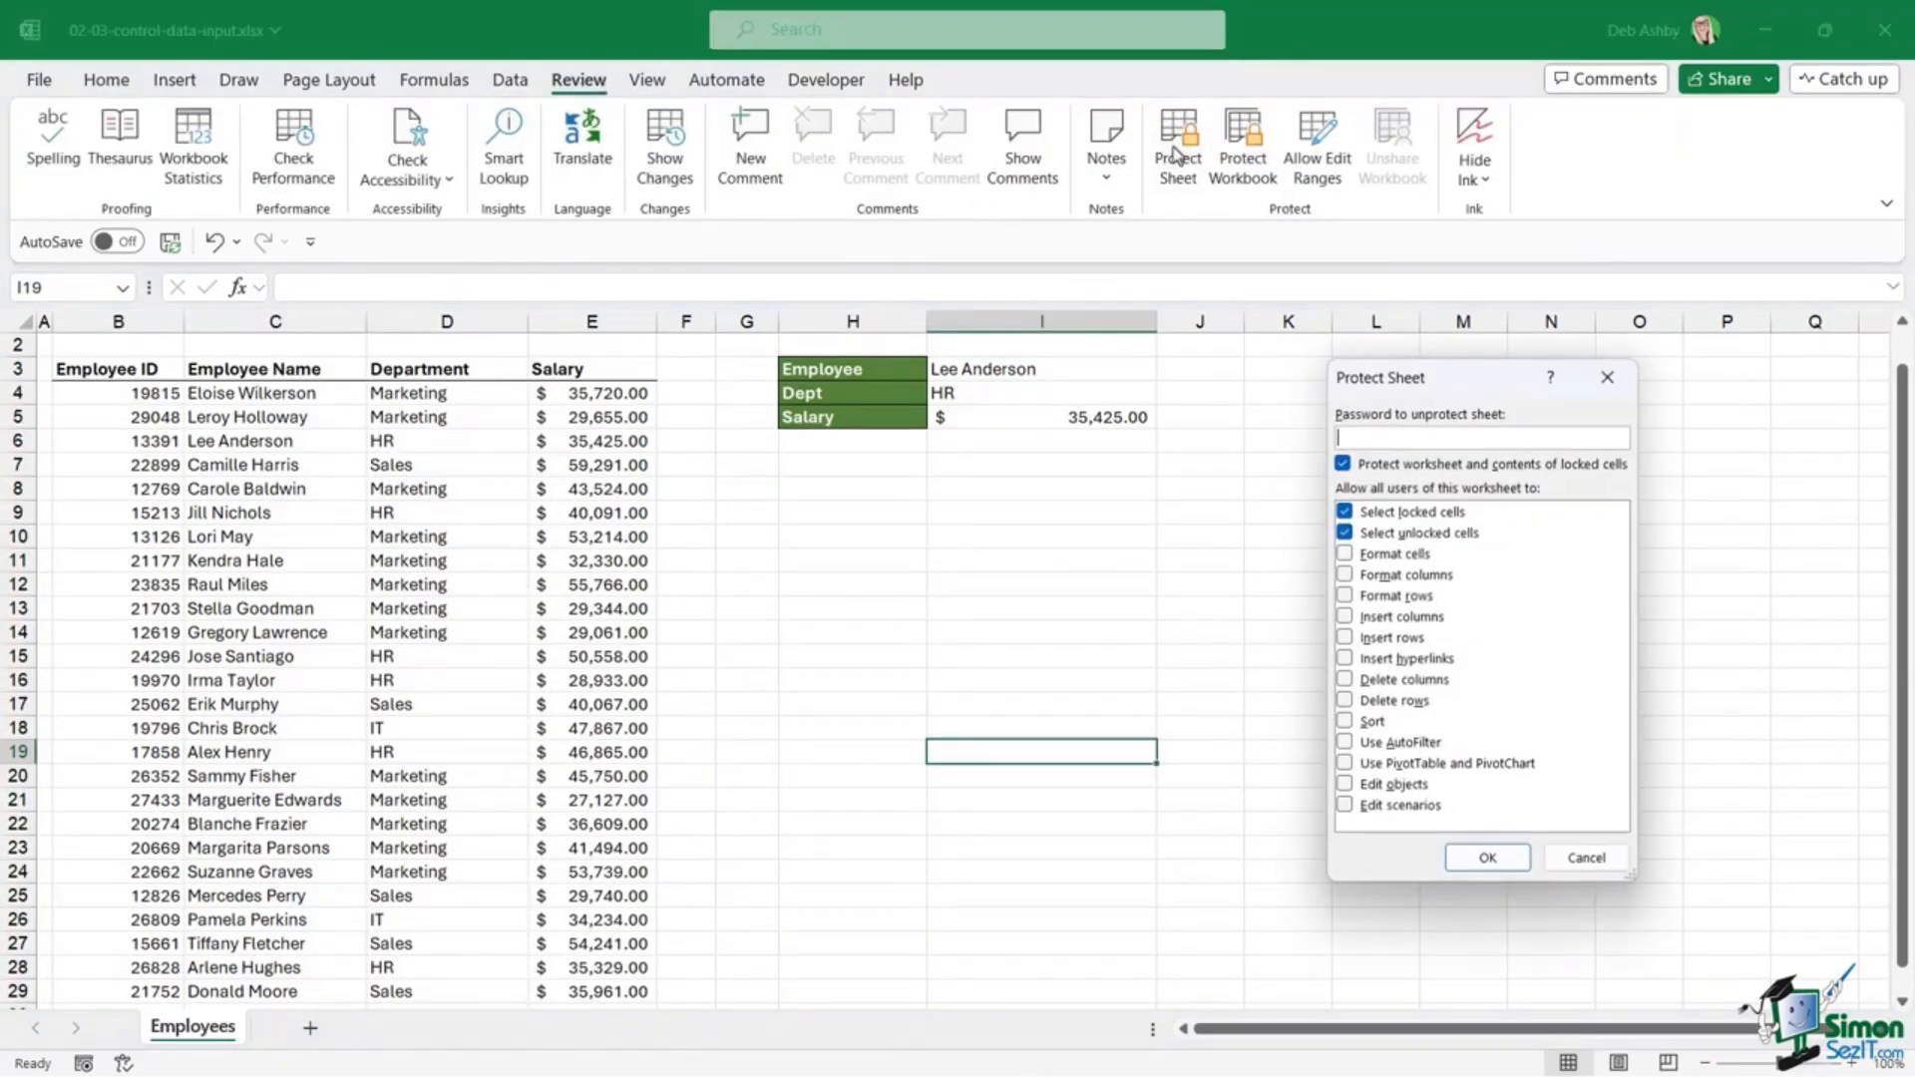
pyautogui.click(1484, 858)
pyautogui.click(1229, 611)
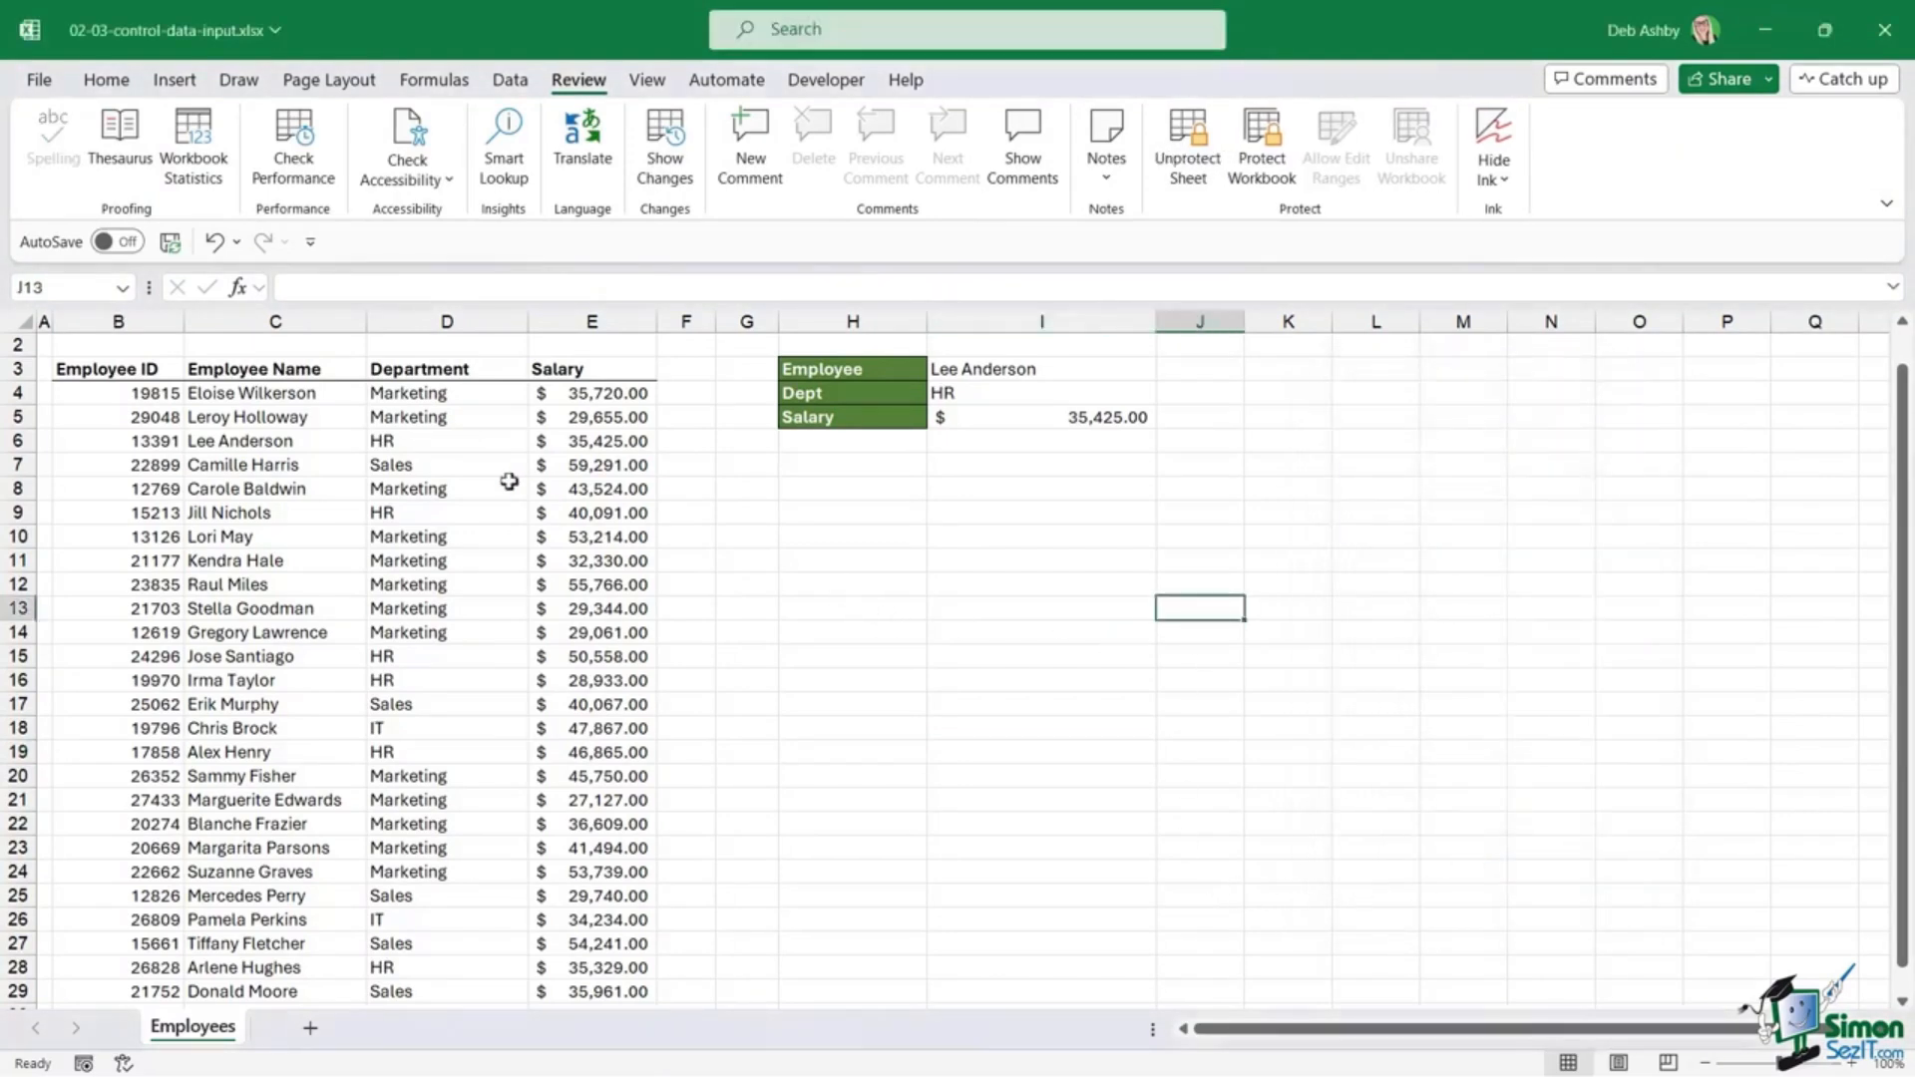
# Step: Change row 24's department in D24 from Marketing to Sales
pyautogui.click(549, 558)
pyautogui.scroll(1, 927, 559)
pyautogui.scroll(-3, 549, 562)
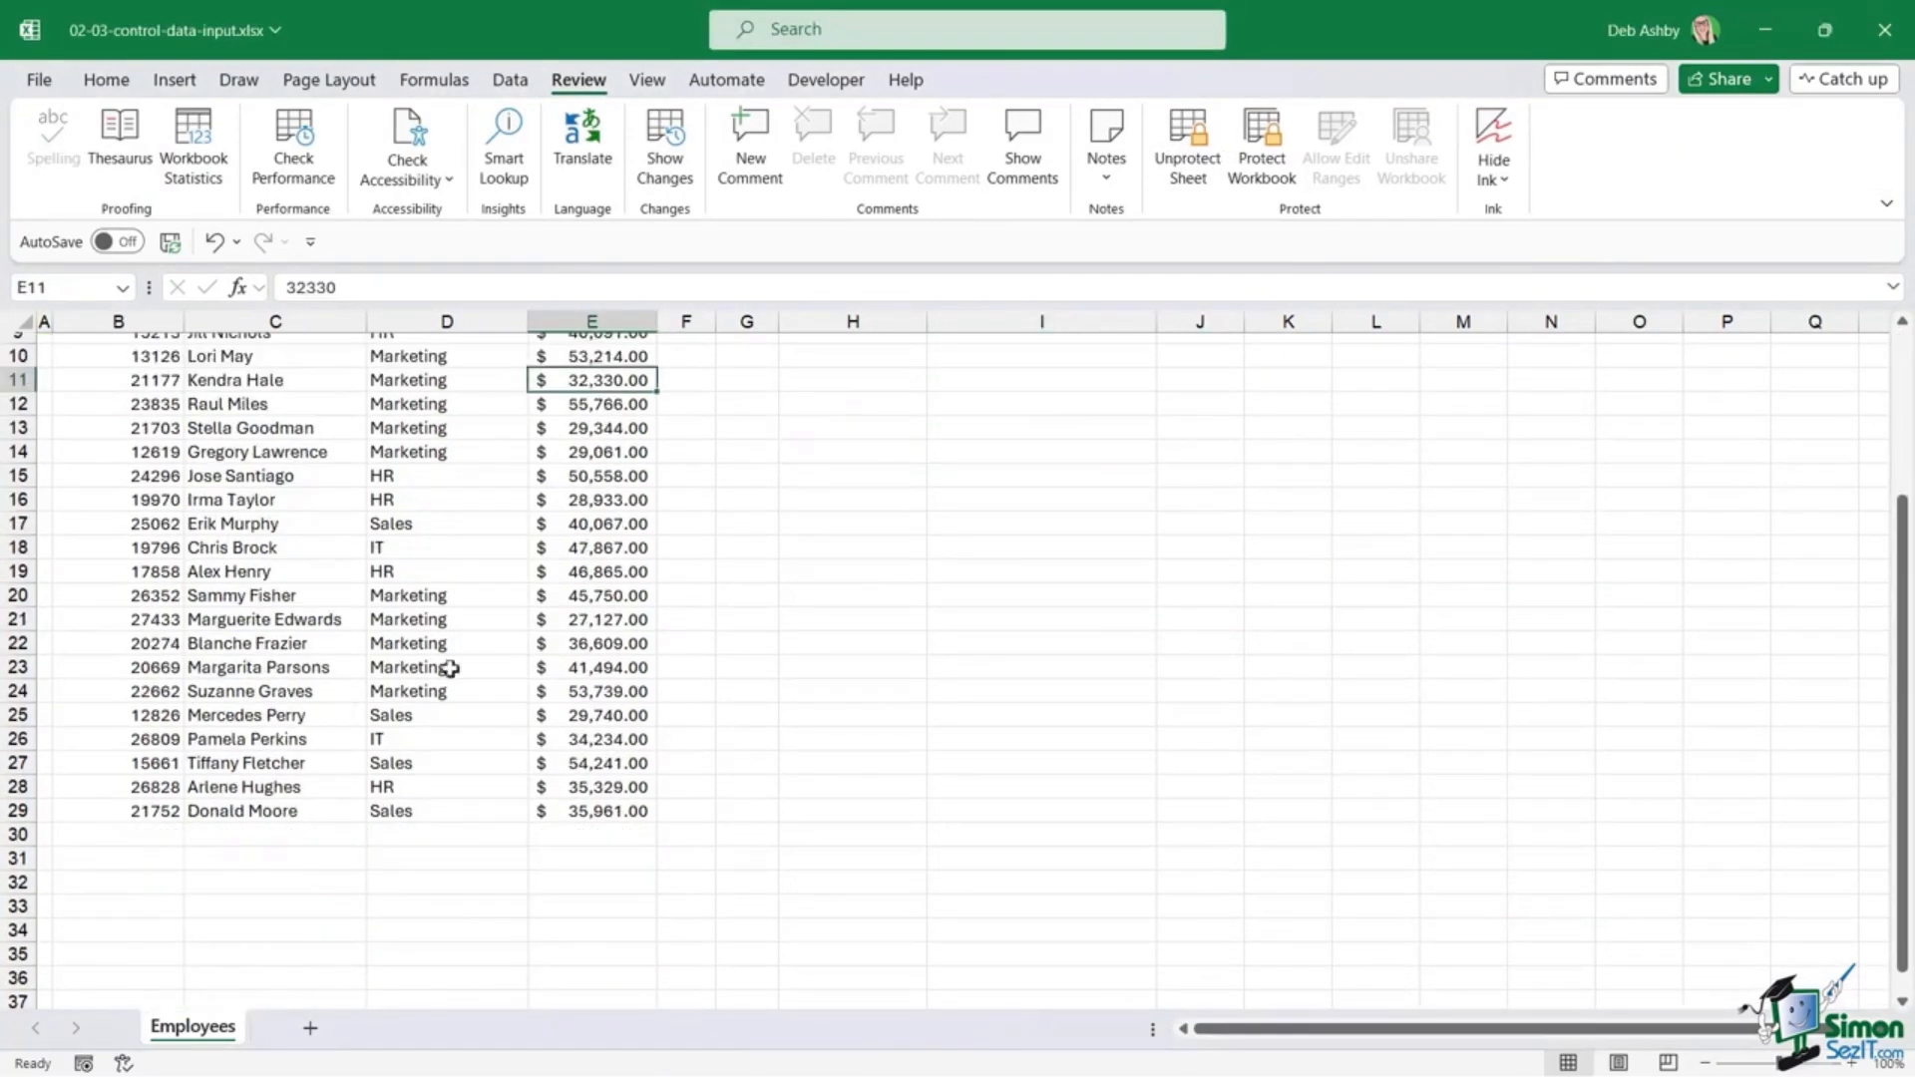
pyautogui.click(423, 693)
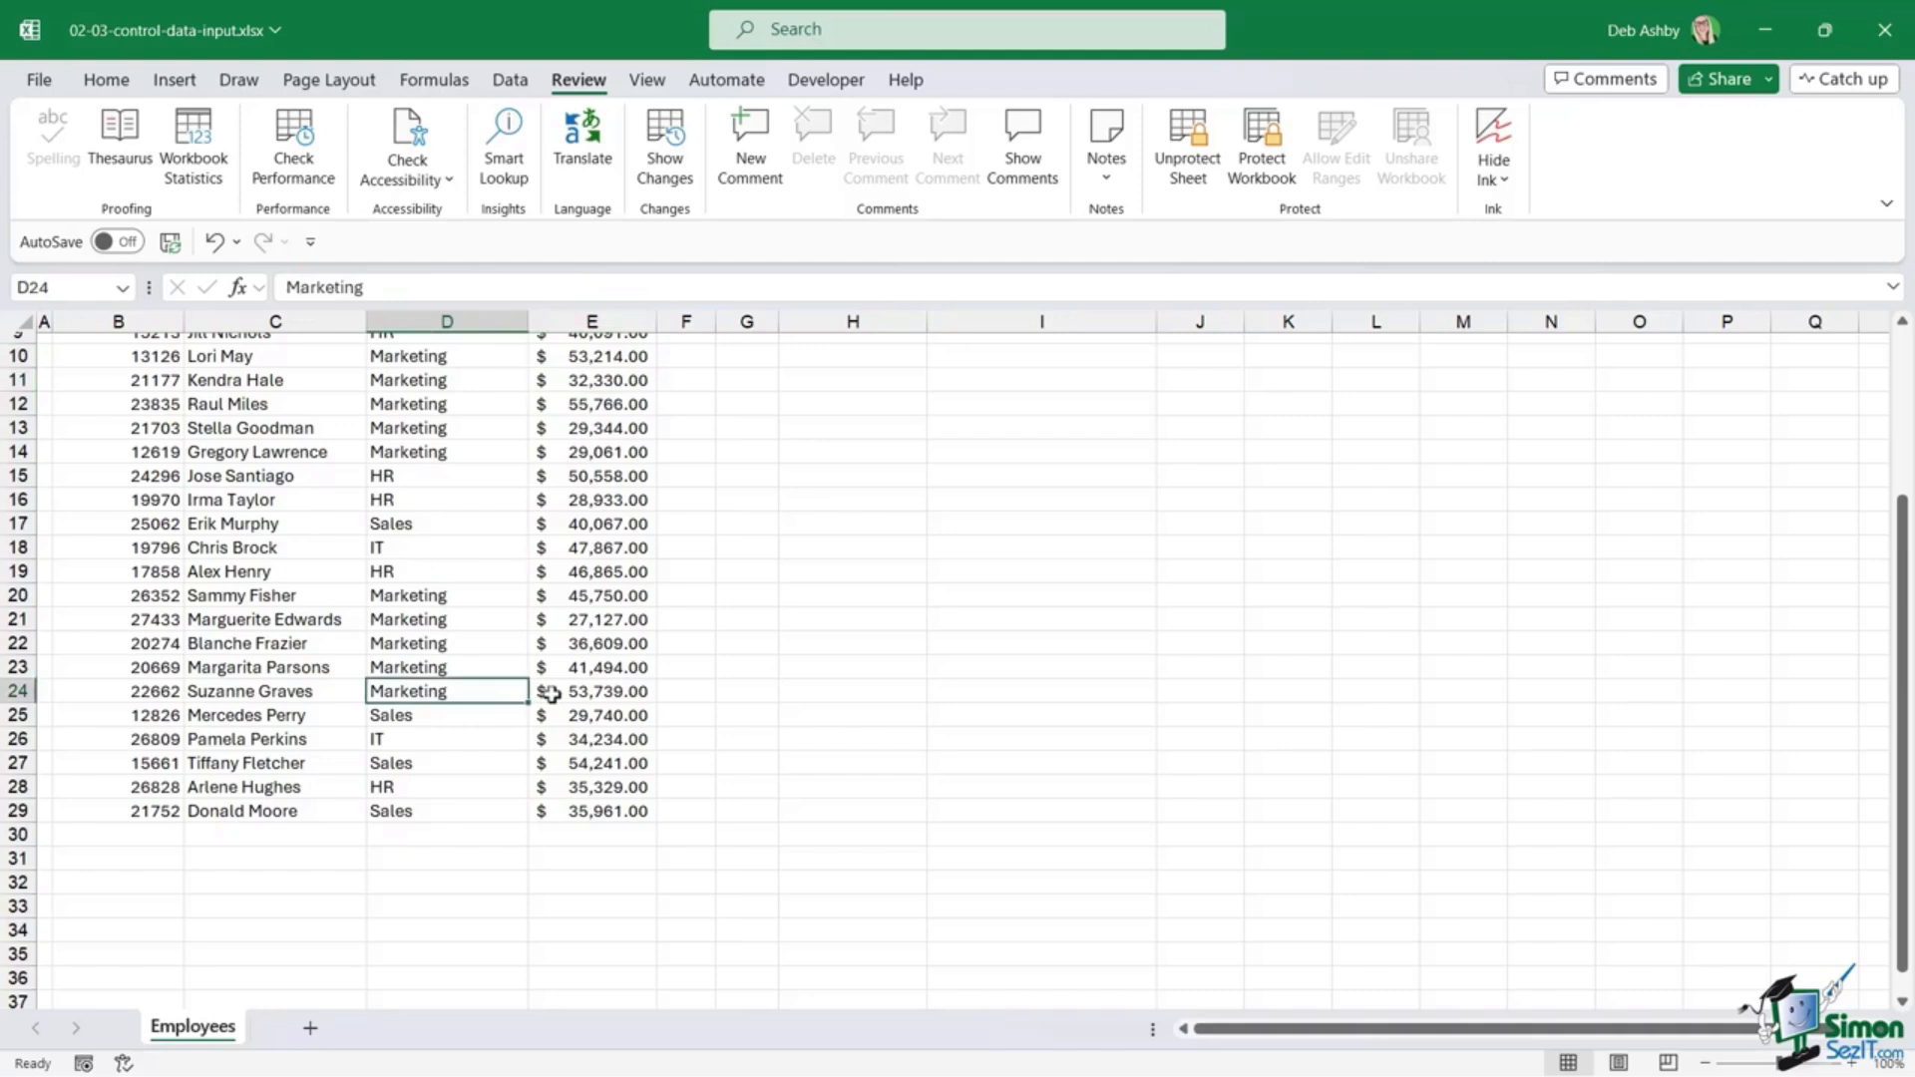
pyautogui.write('Sales')
pyautogui.press('Return')
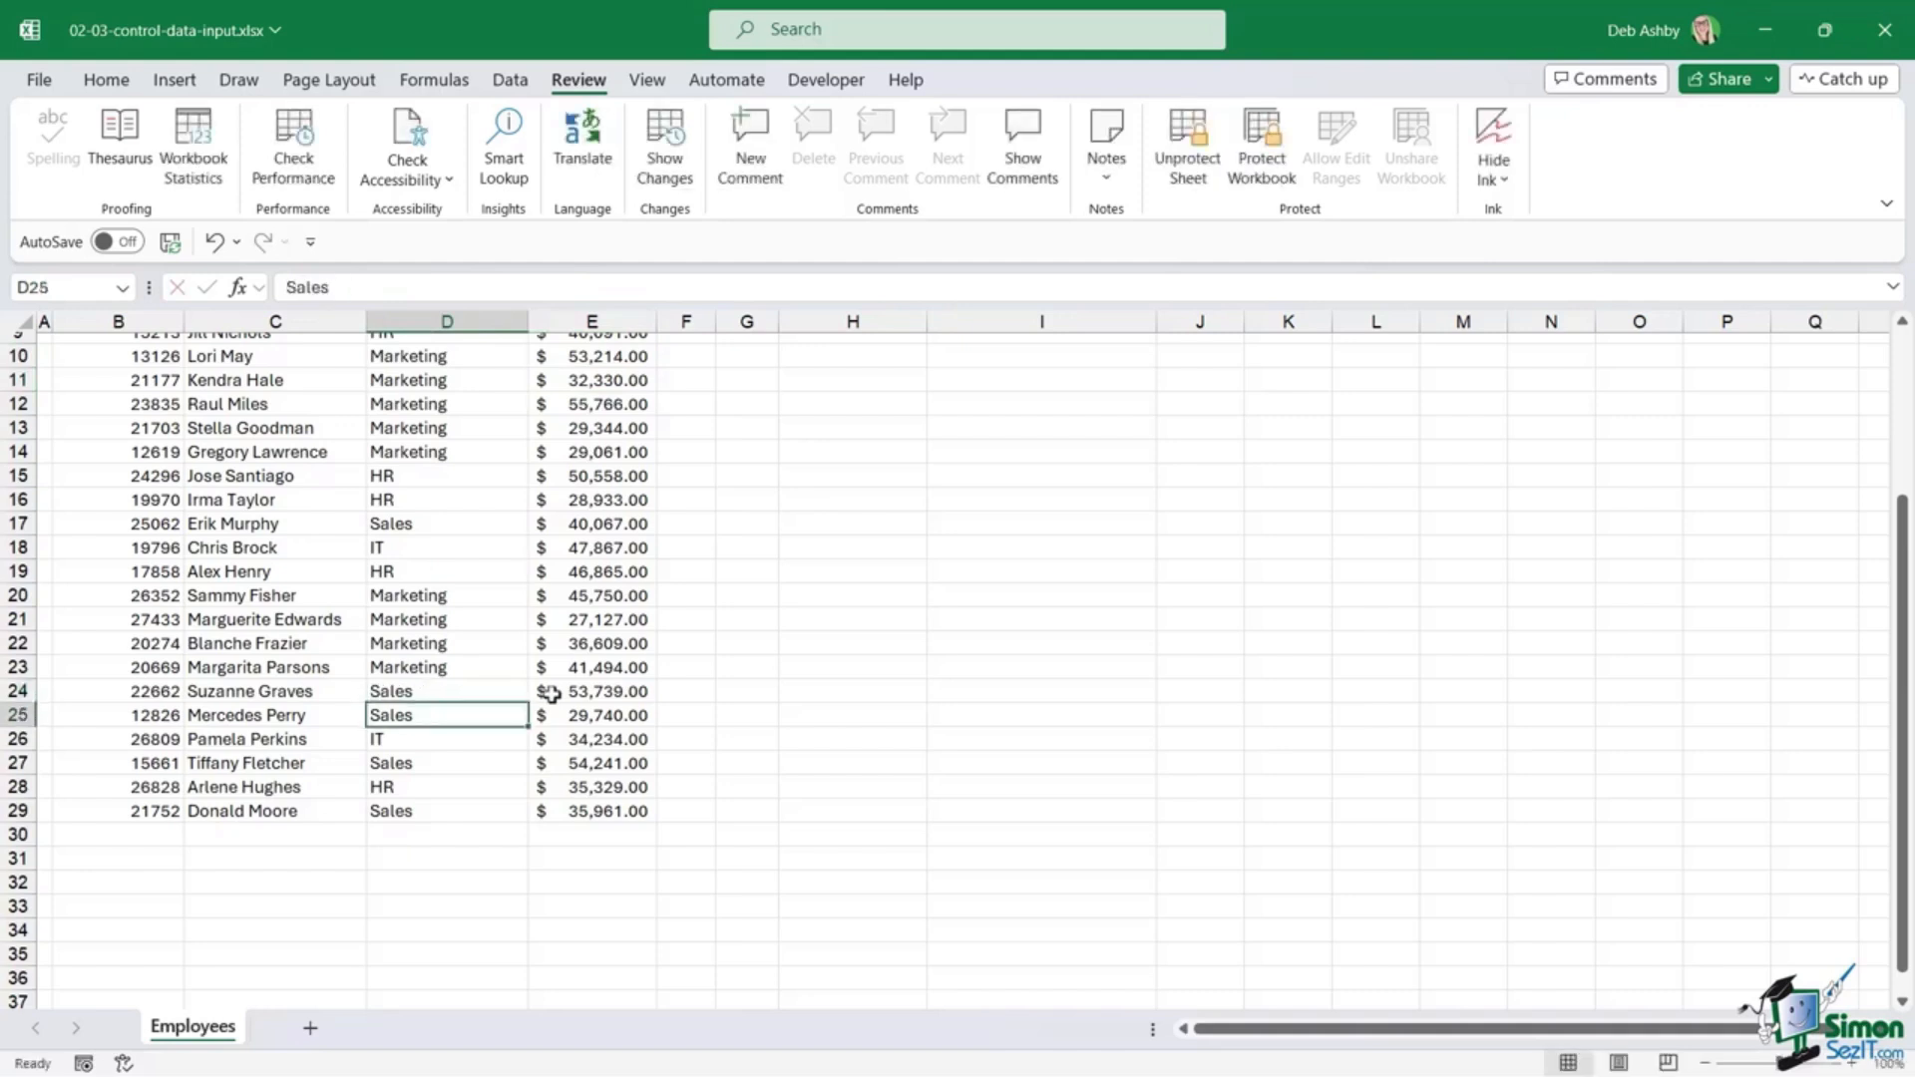
# Step: Try editing the department lookup formula in I4 to trigger the protected-sheet warning
pyautogui.scroll(3, 551, 692)
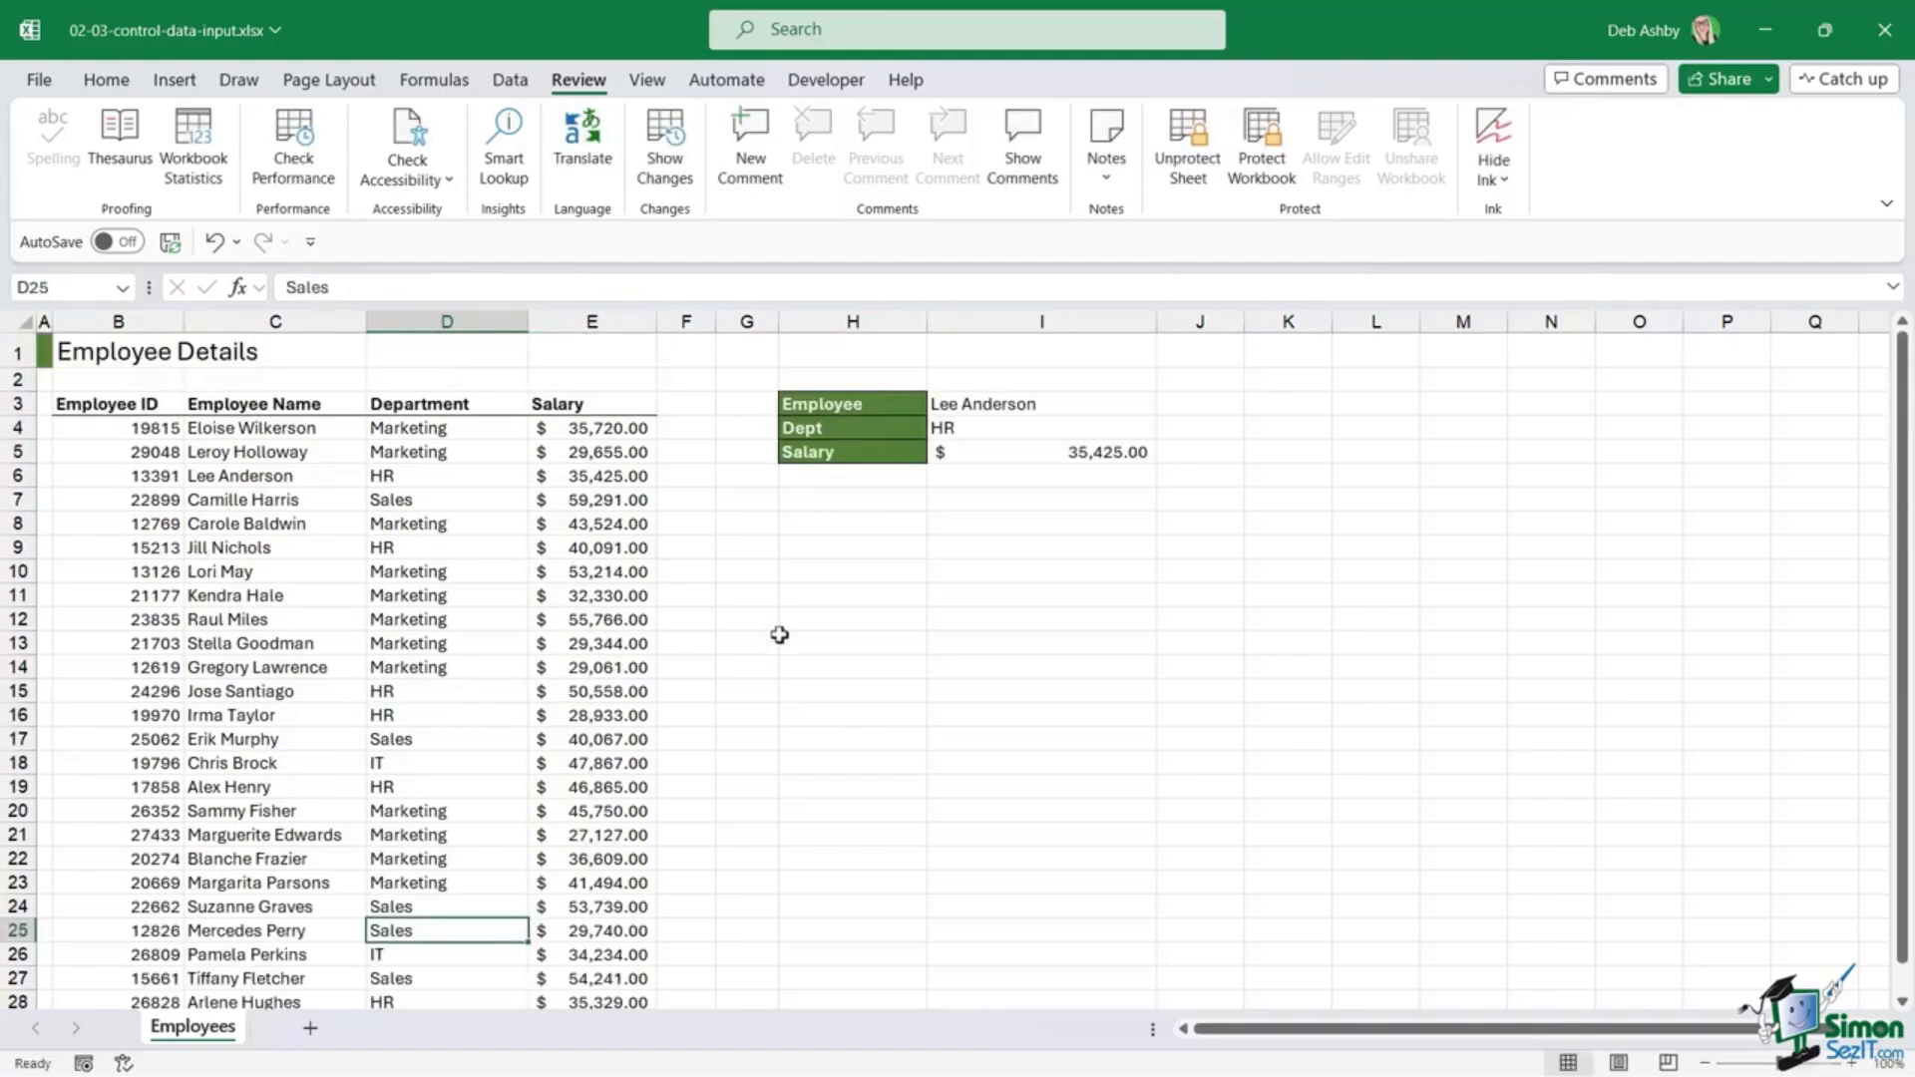
pyautogui.click(1011, 430)
pyautogui.click(1008, 447)
pyautogui.click(1011, 431)
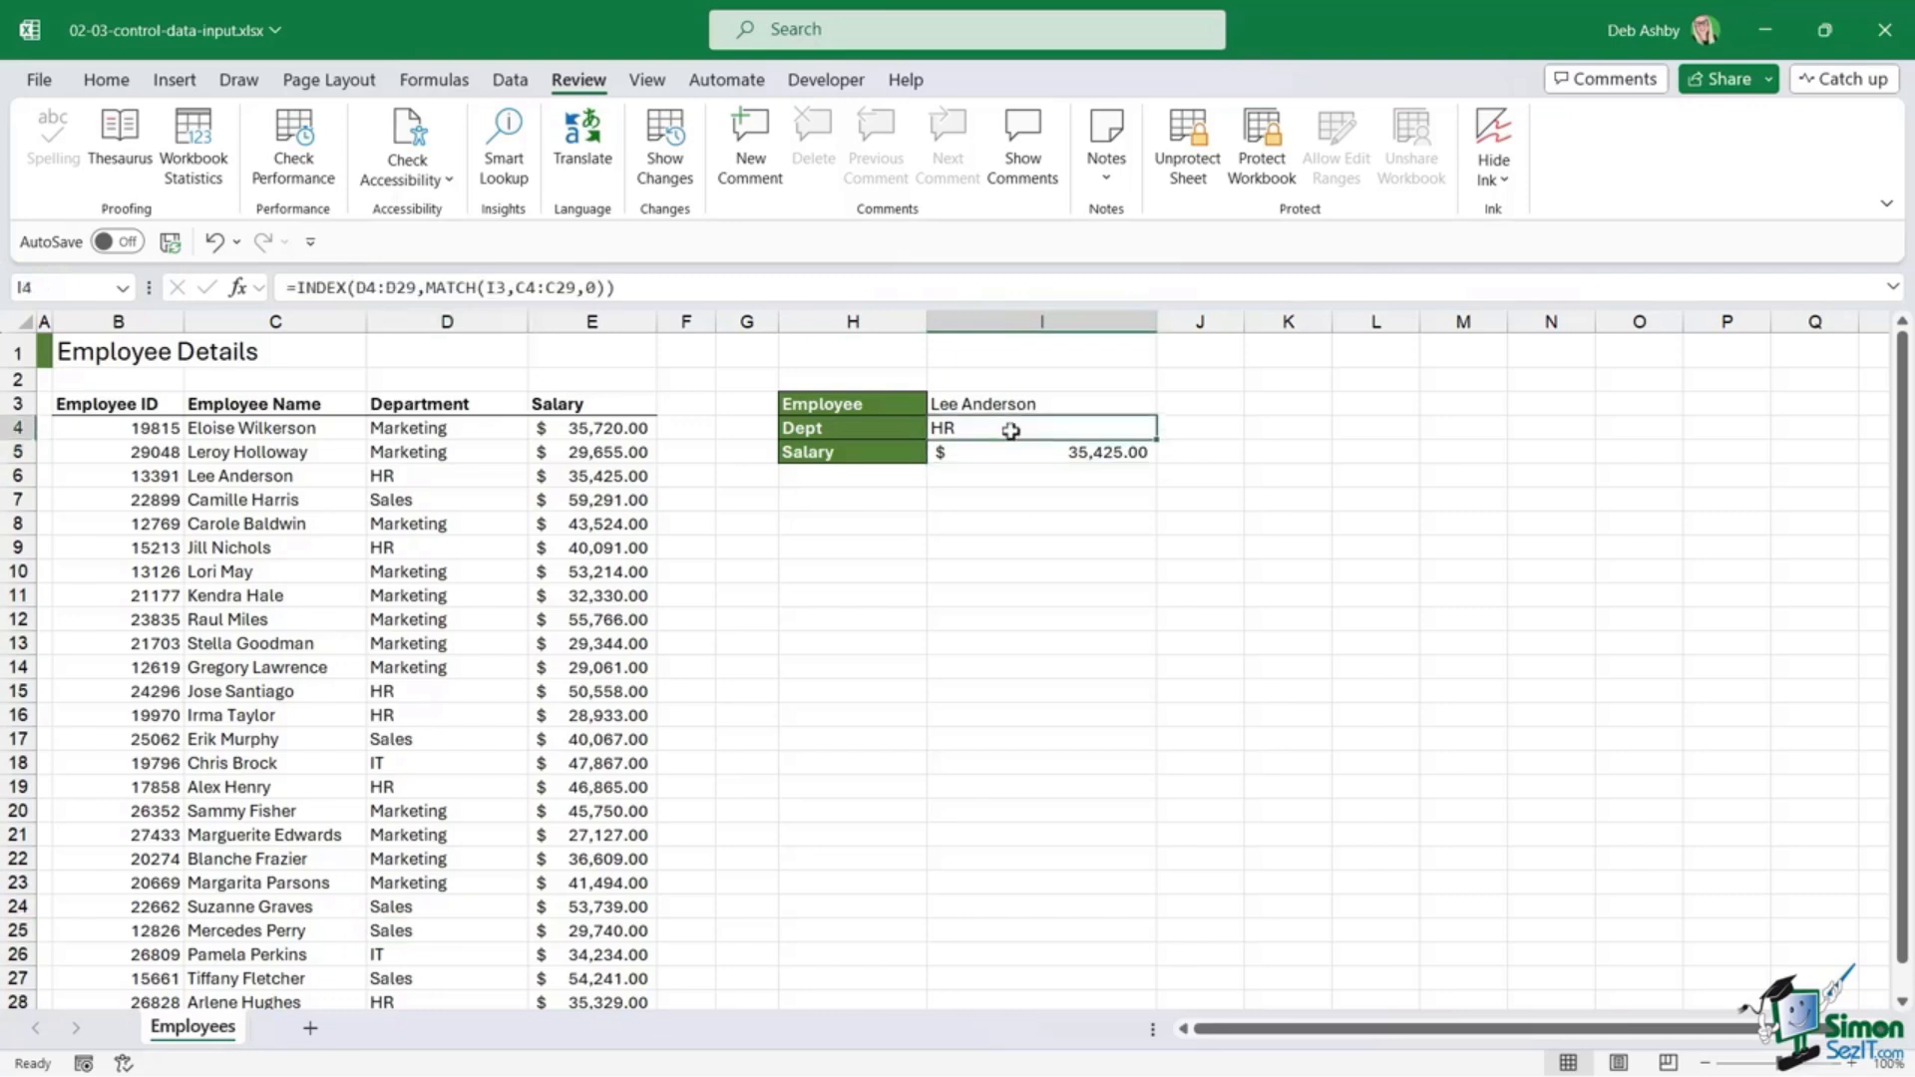
pyautogui.doubleClick(1012, 431)
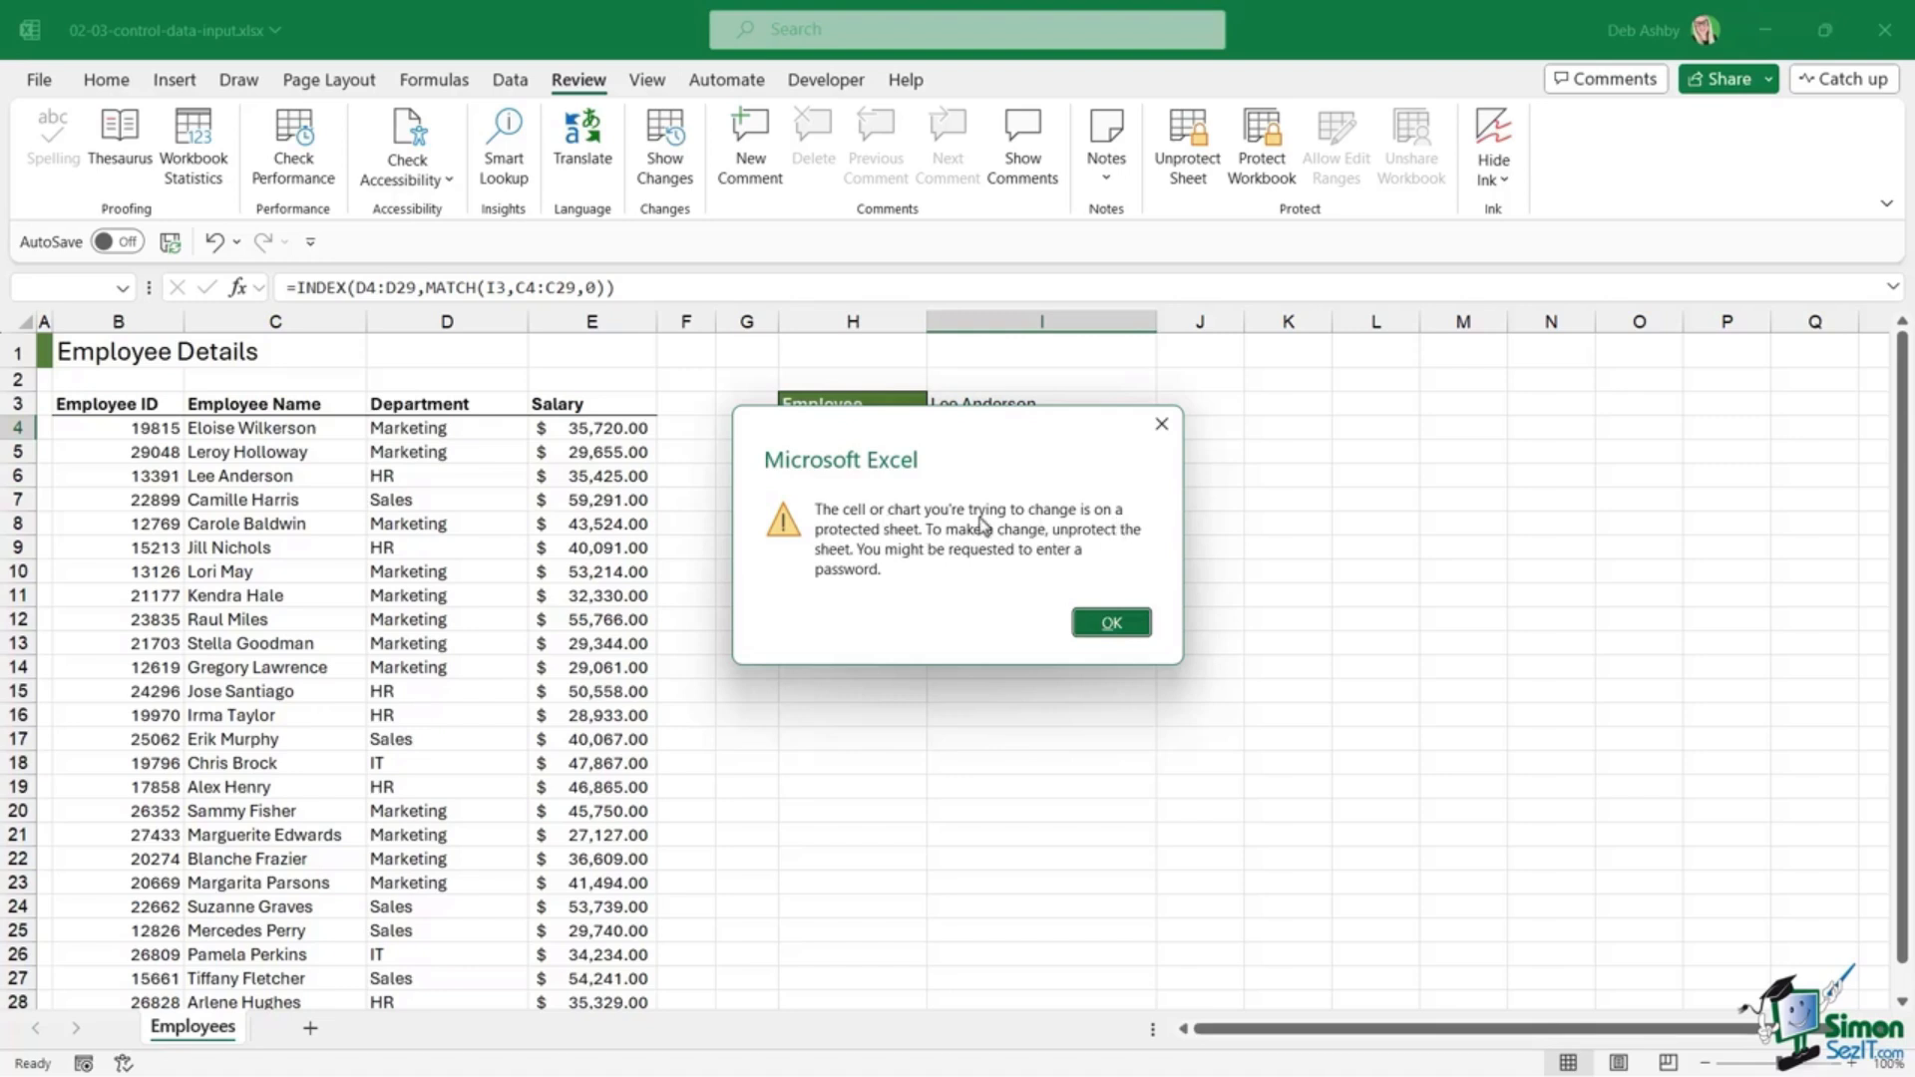
# Step: Dismiss the warning and pick two different employees from the I3 dropdown list
pyautogui.press('Escape')
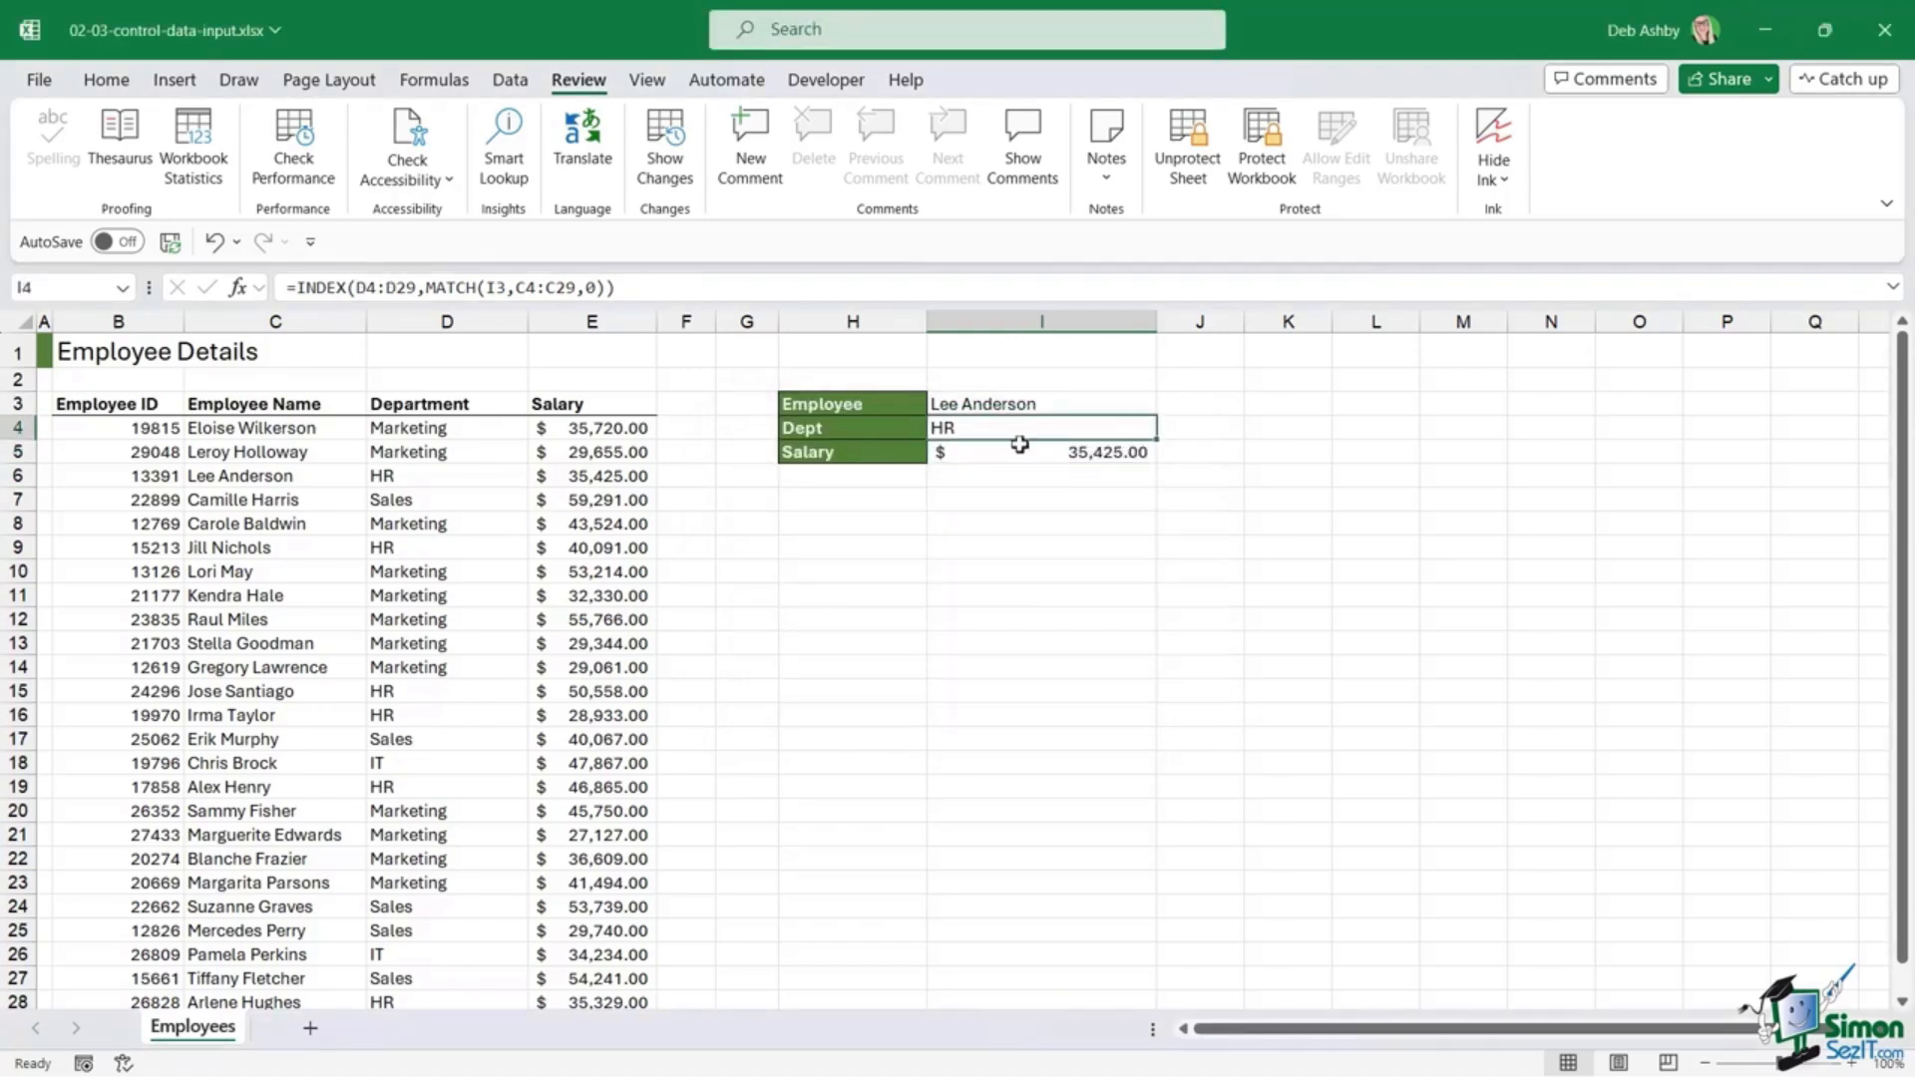
pyautogui.click(1020, 450)
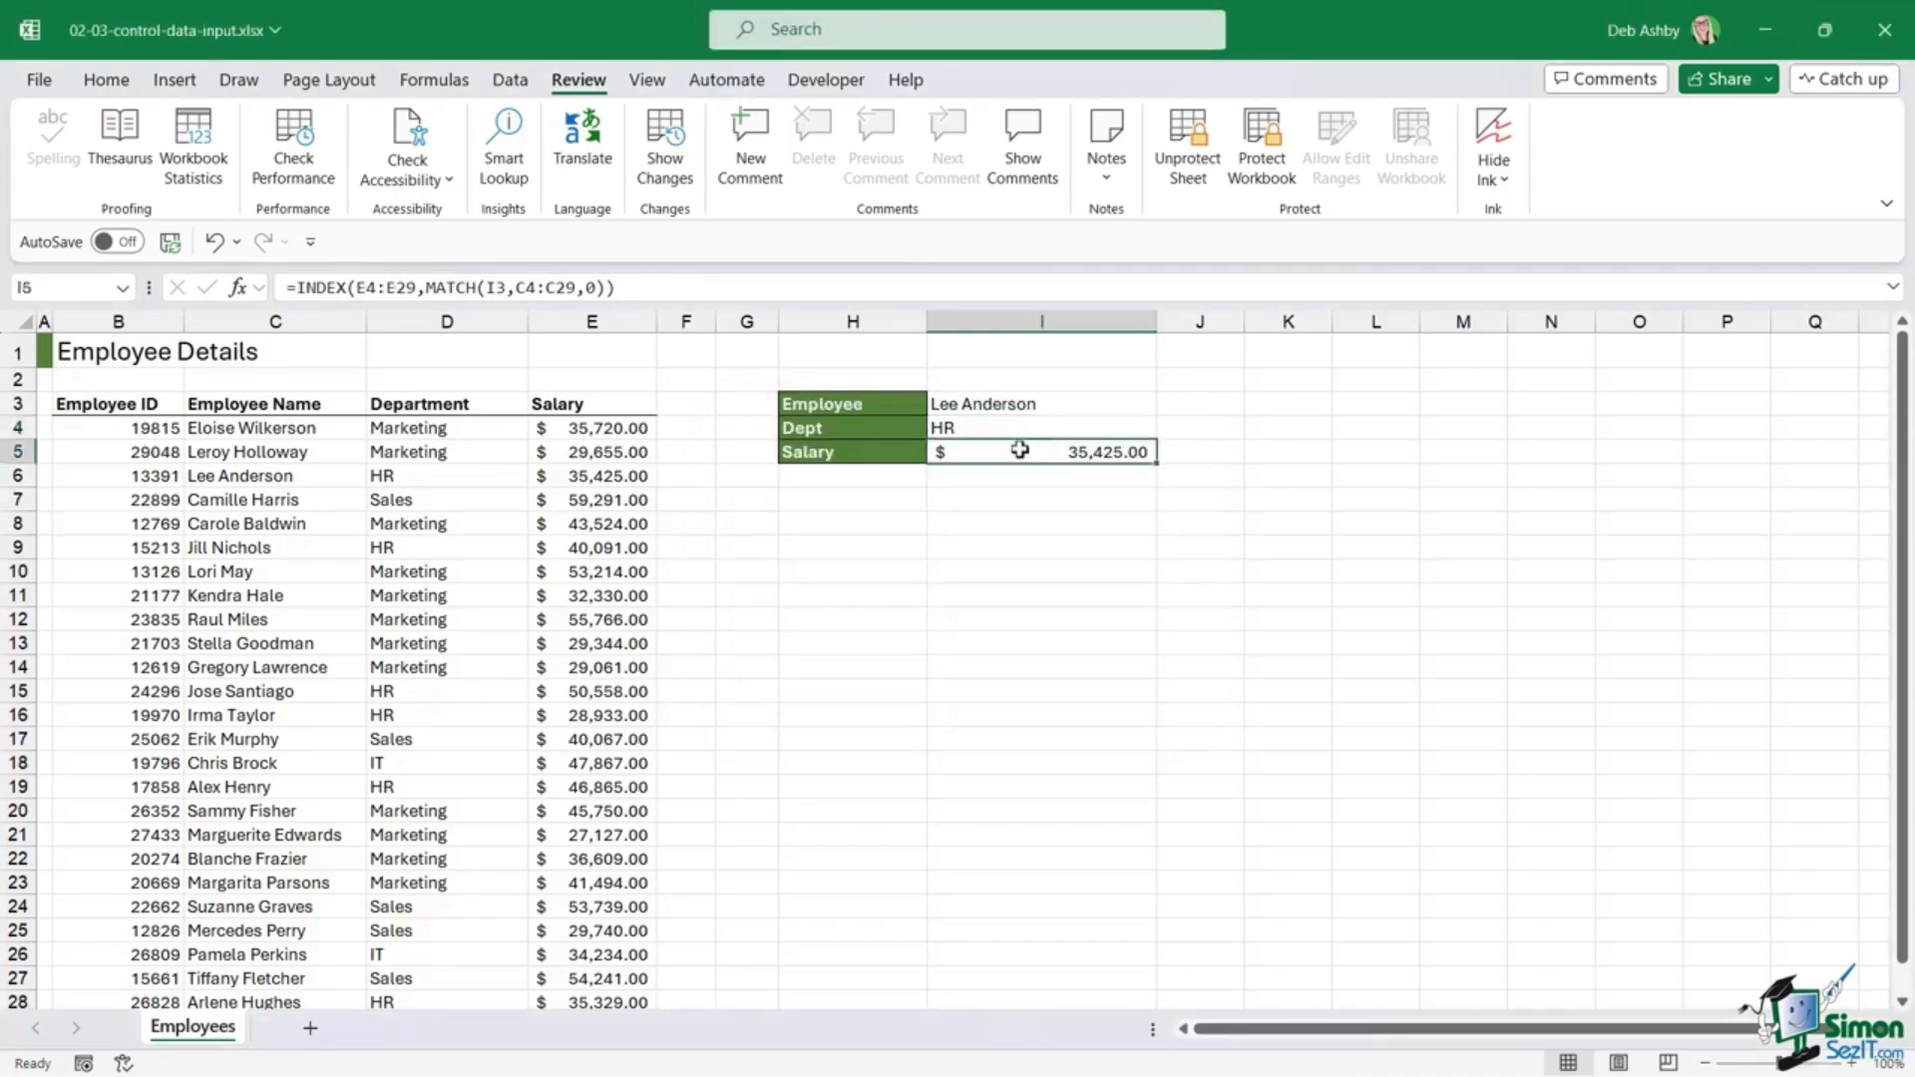
pyautogui.click(345, 504)
pyautogui.click(964, 403)
pyautogui.click(1168, 405)
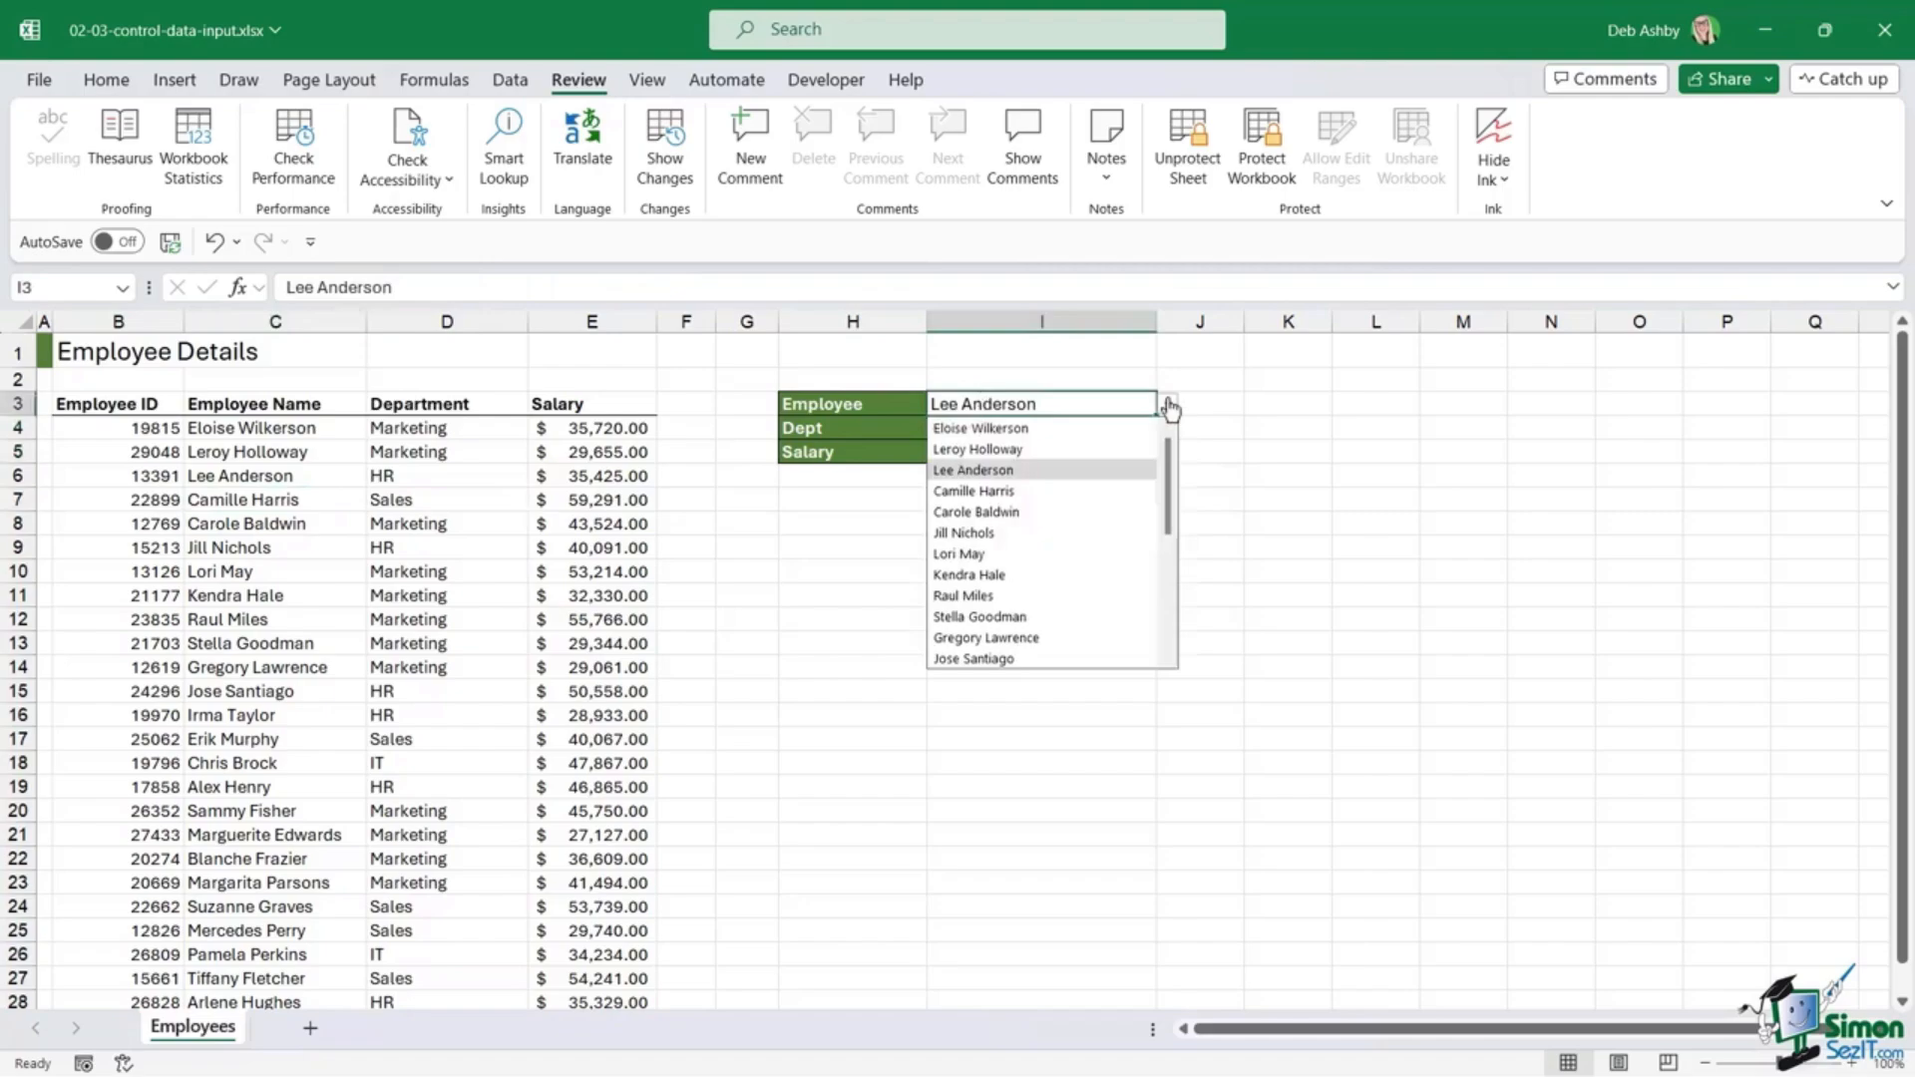
pyautogui.click(988, 533)
pyautogui.click(1166, 404)
pyautogui.click(1046, 619)
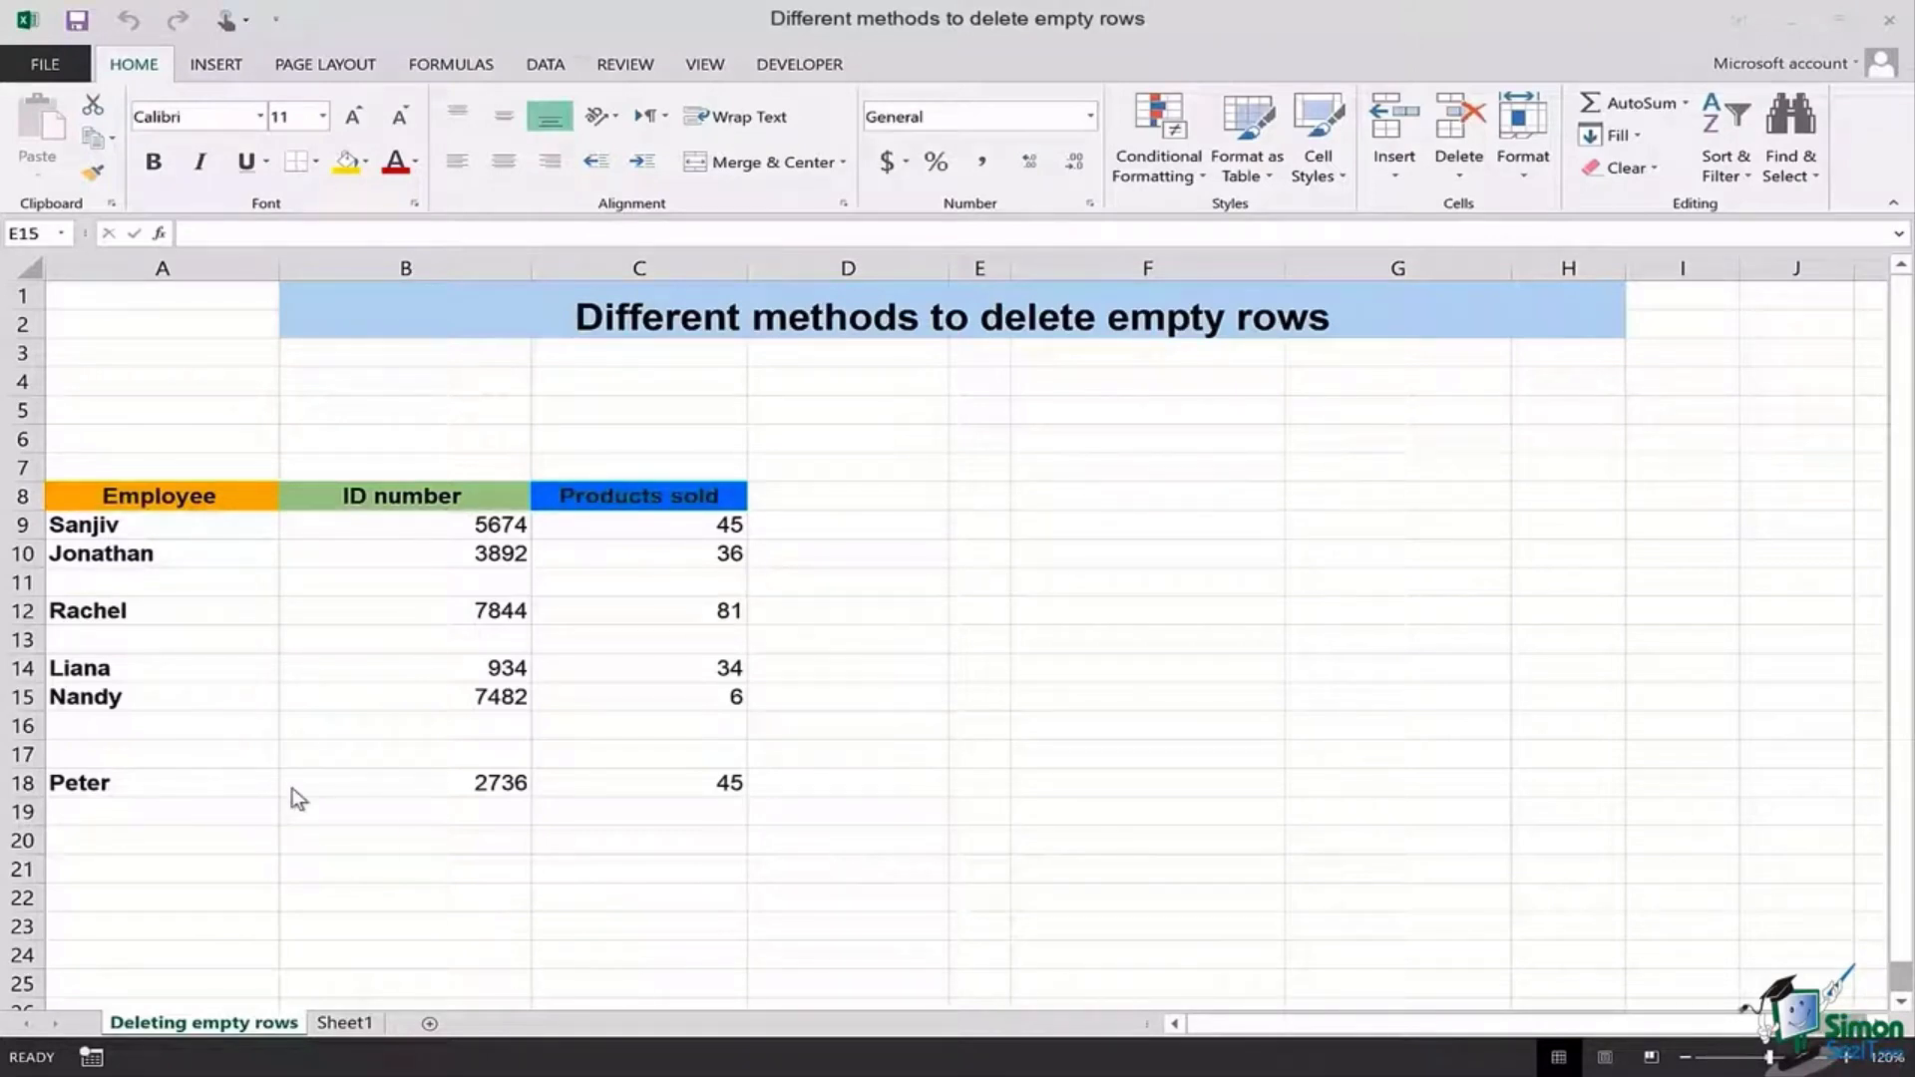
pyautogui.click(154, 583)
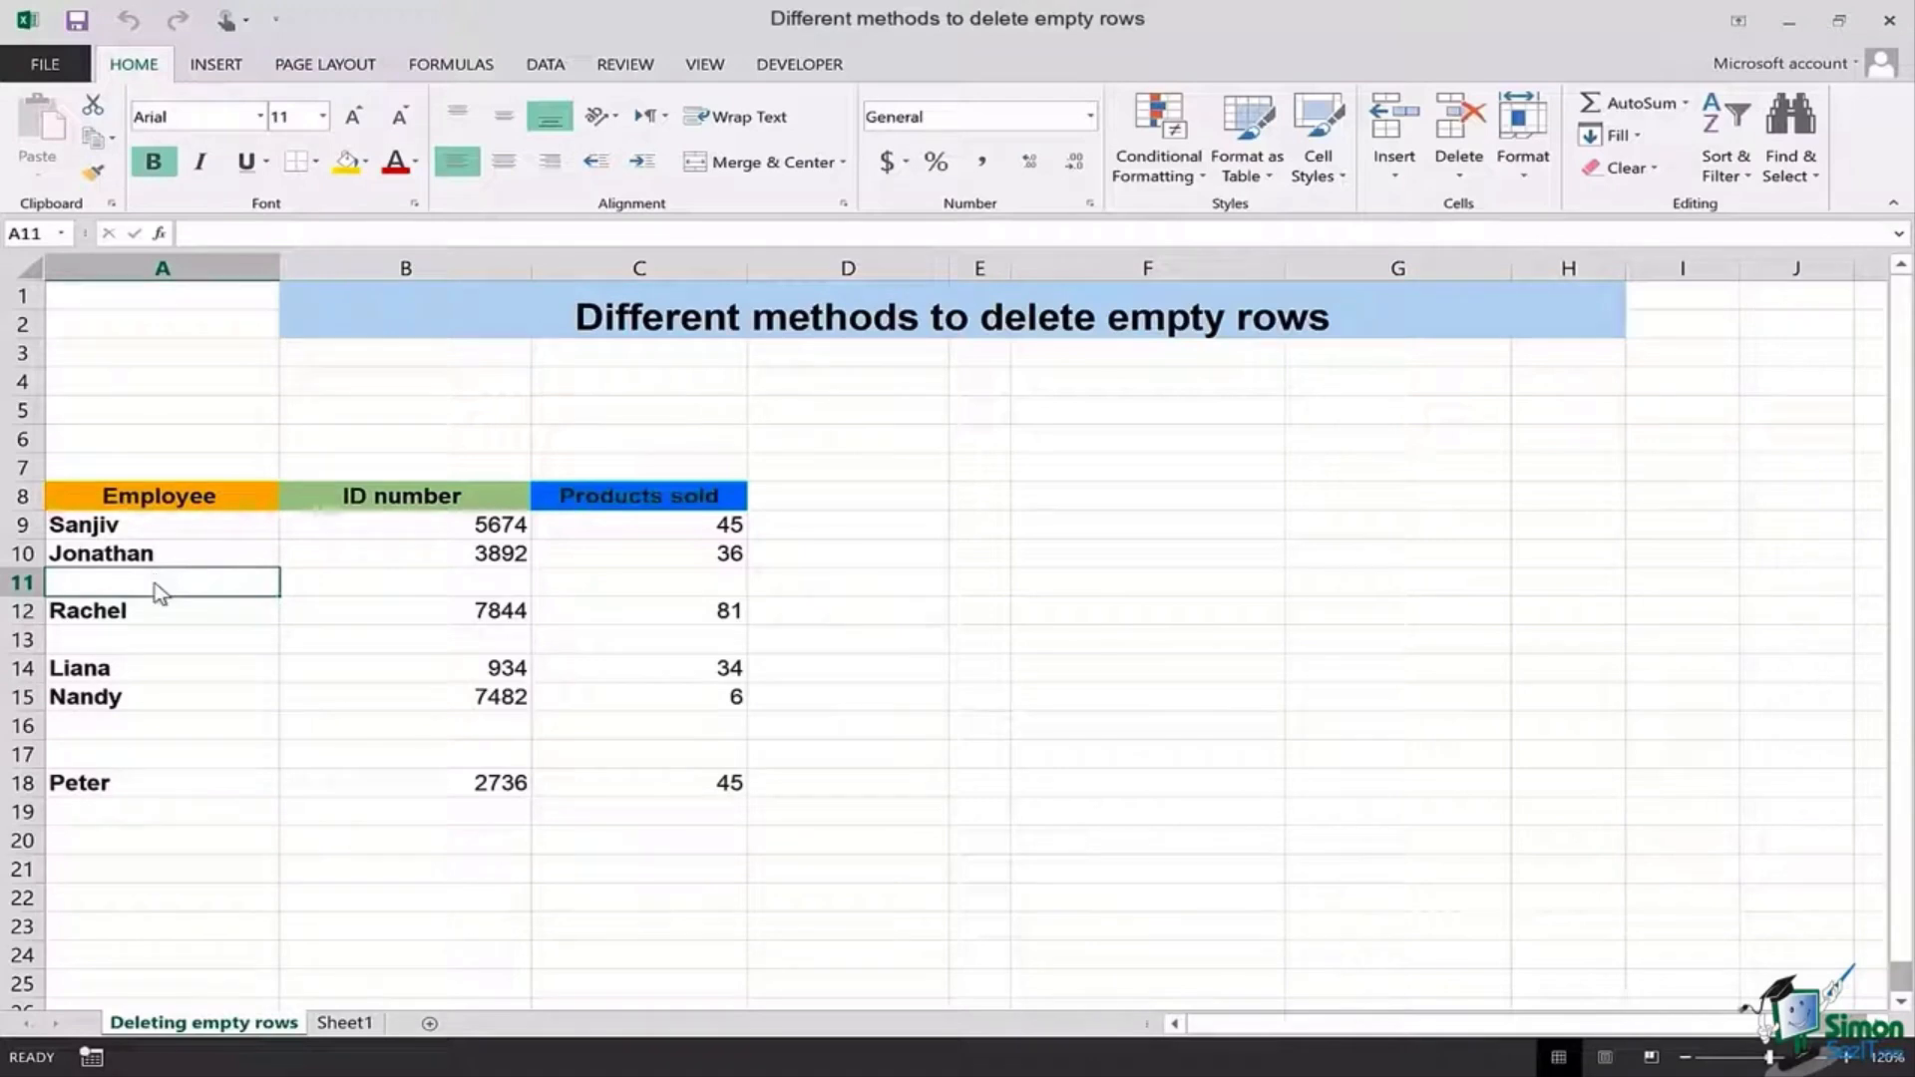
pyautogui.rightClick(154, 583)
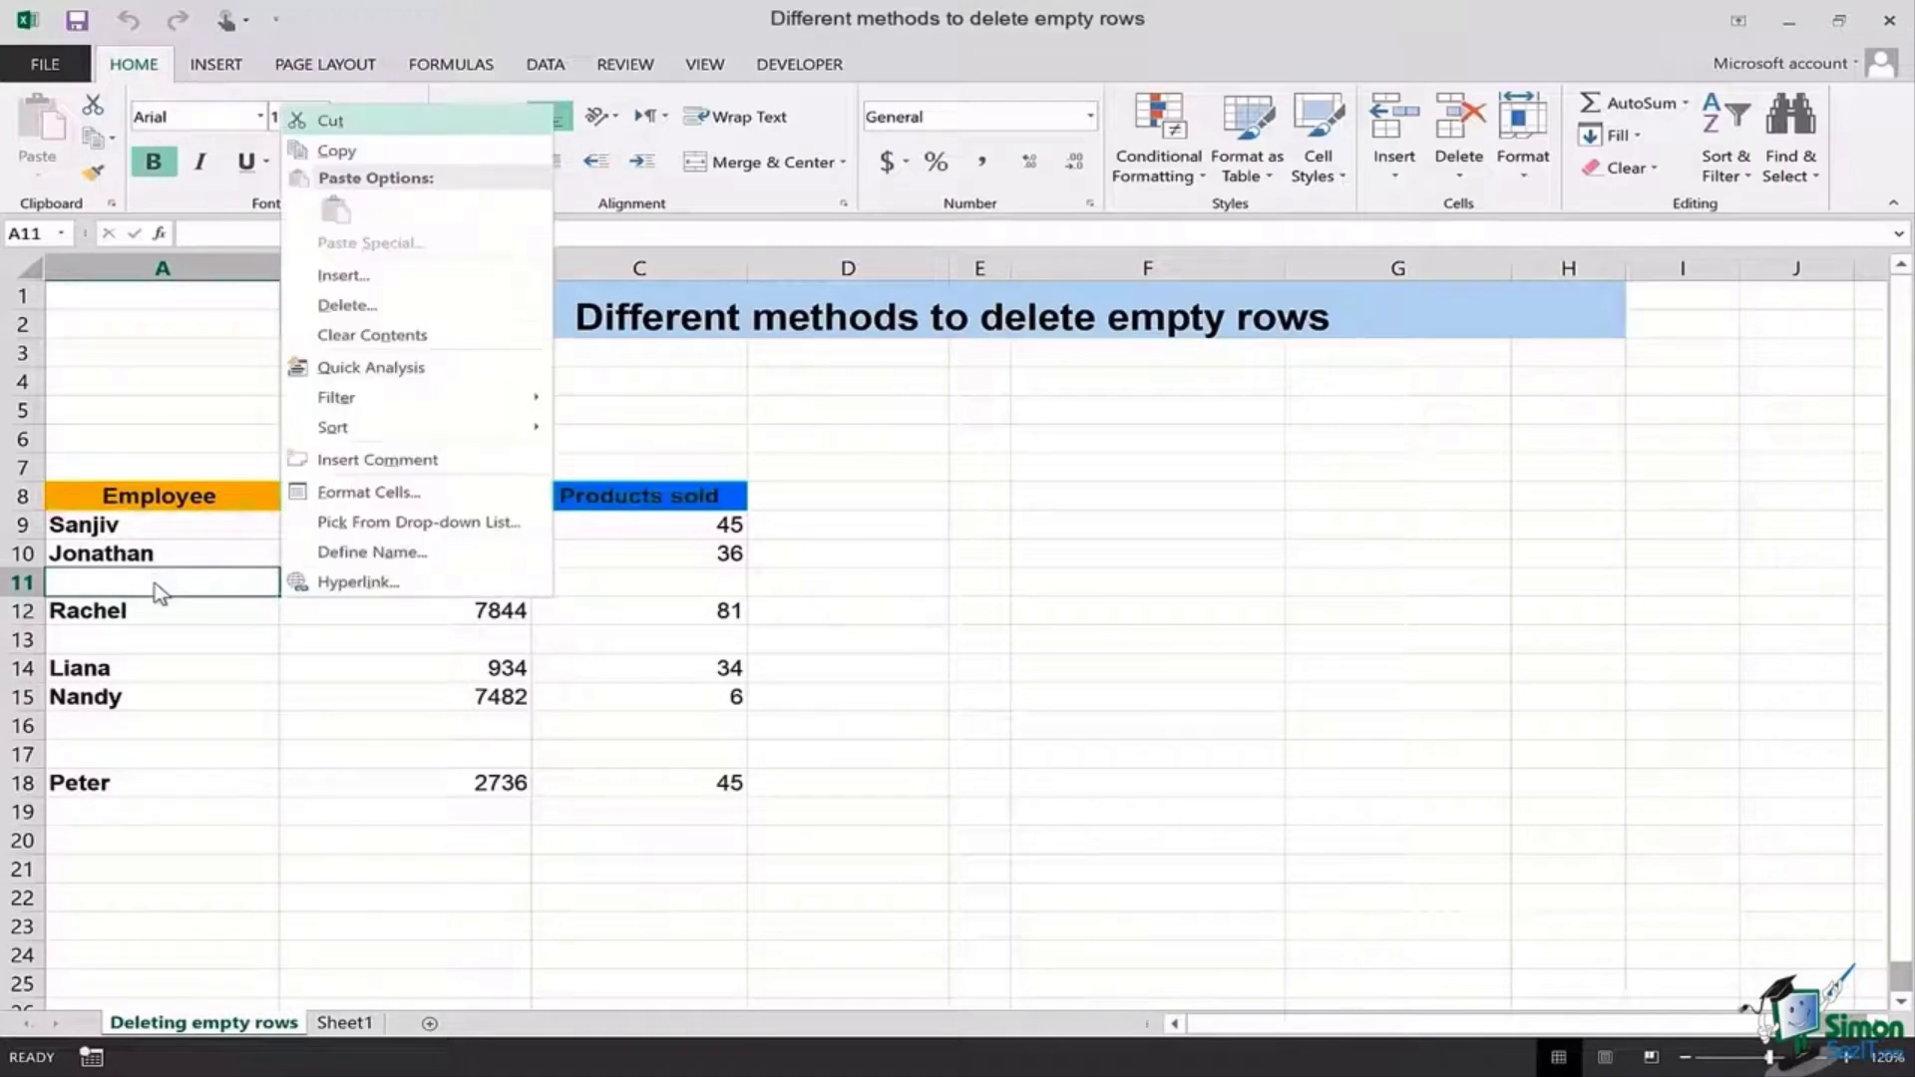
pyautogui.click(494, 303)
pyautogui.click(451, 306)
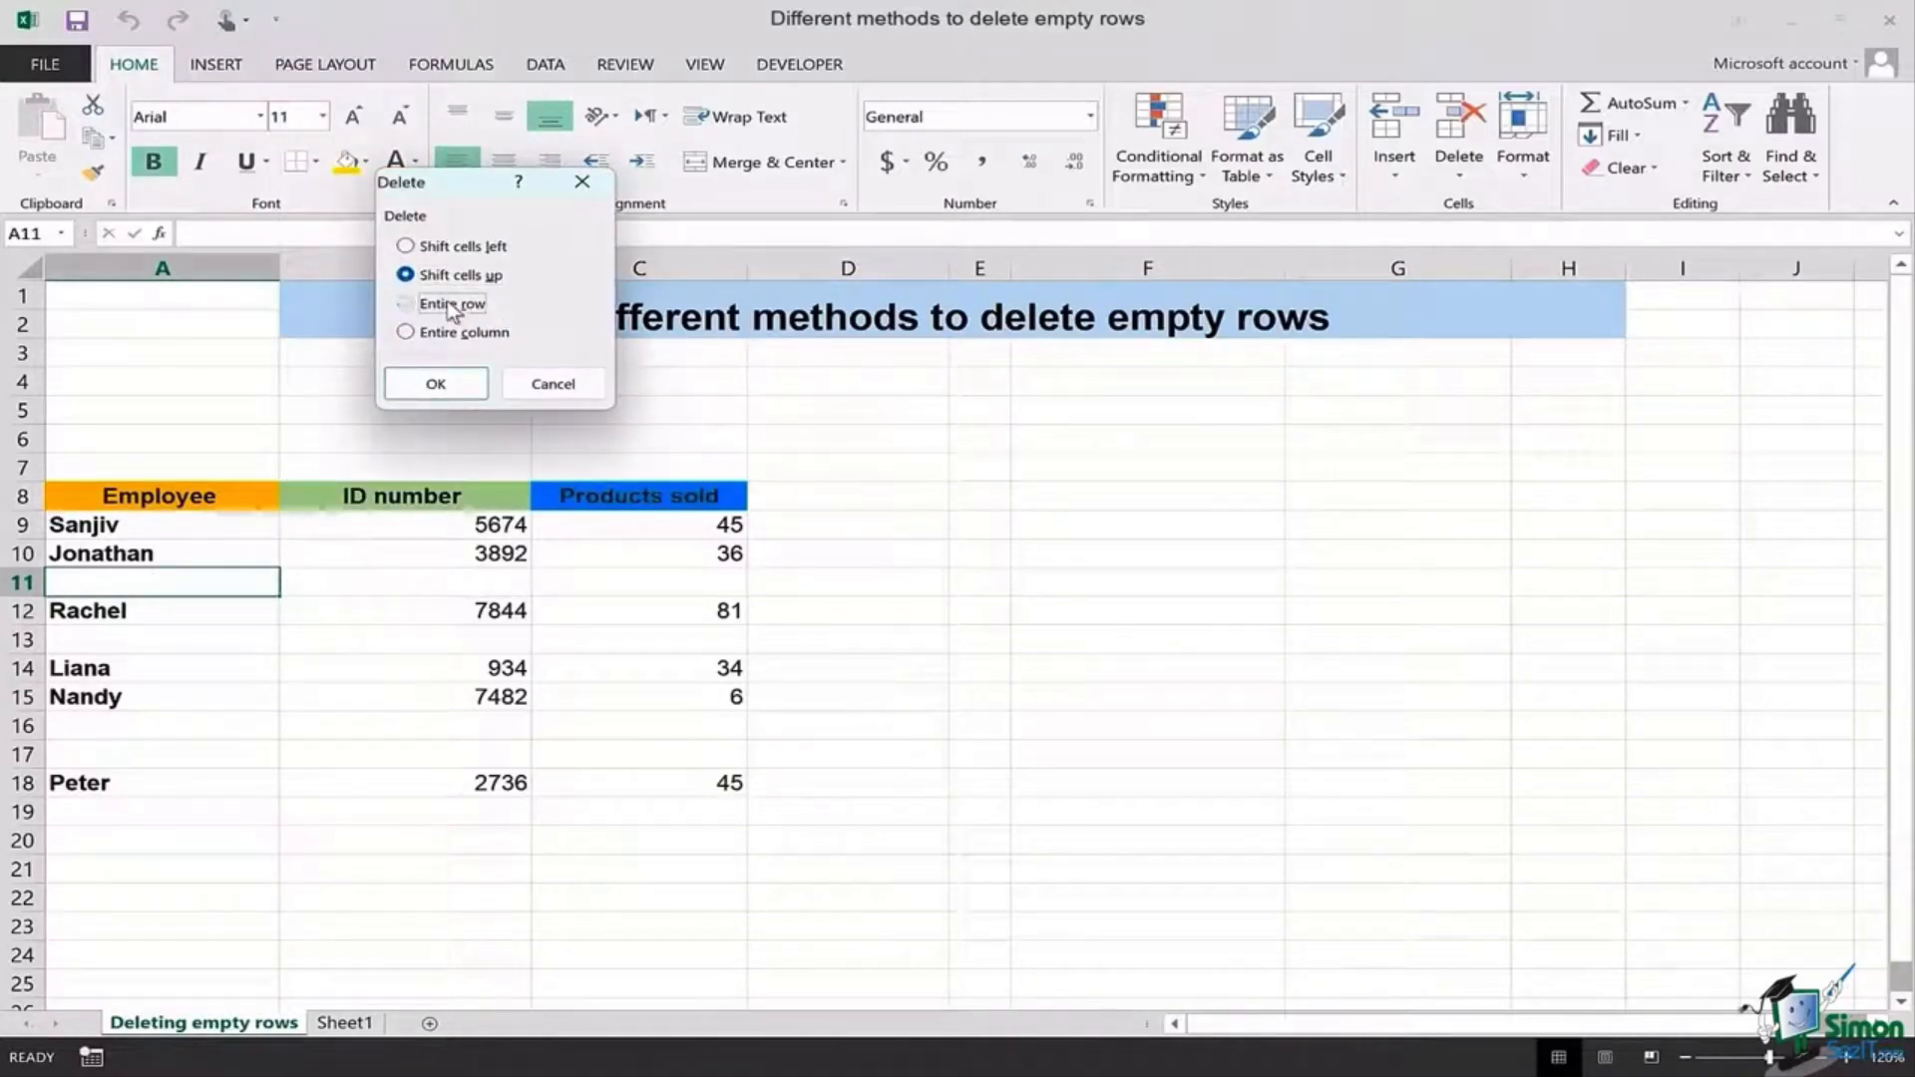
pyautogui.click(535, 384)
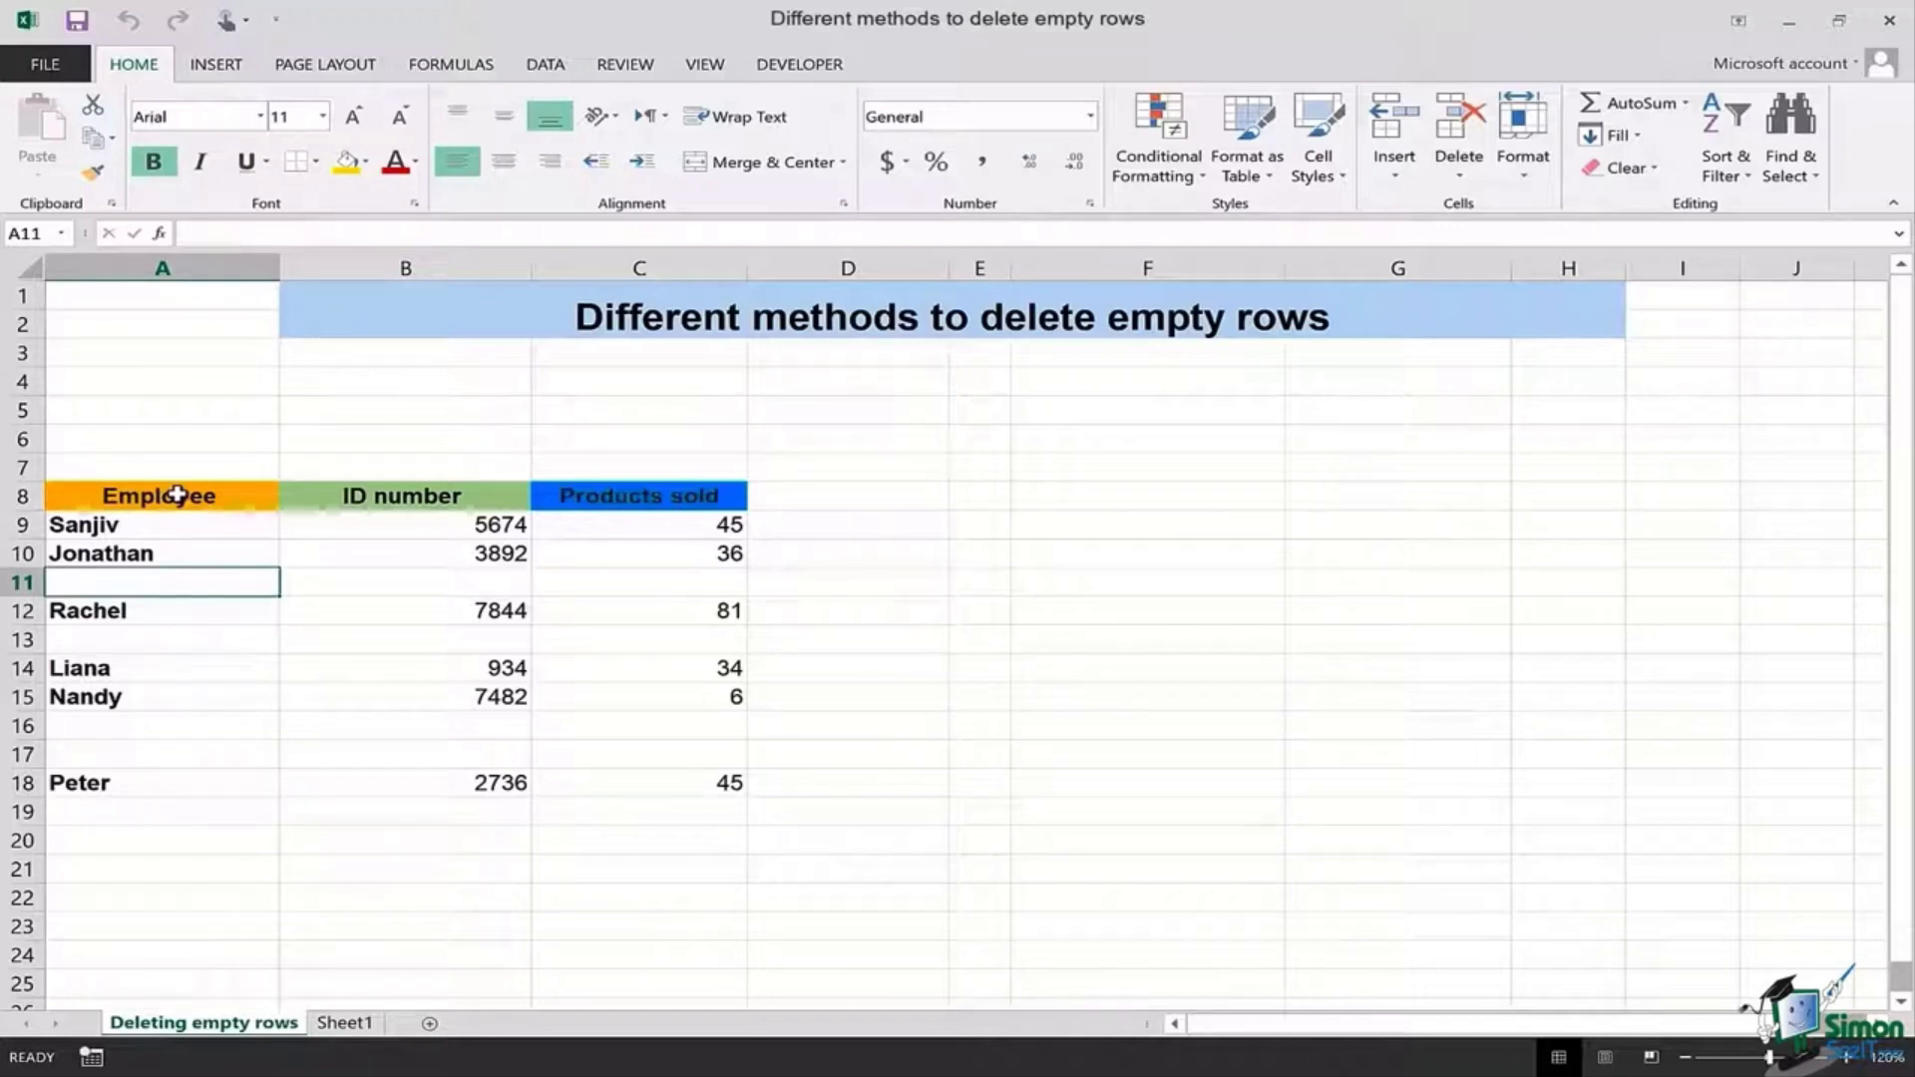
# Step: Select the employee table A8:C18 and add filter dropdowns with Ctrl+Shift+L
pyautogui.moveTo(177, 495); pyautogui.dragTo(676, 785)
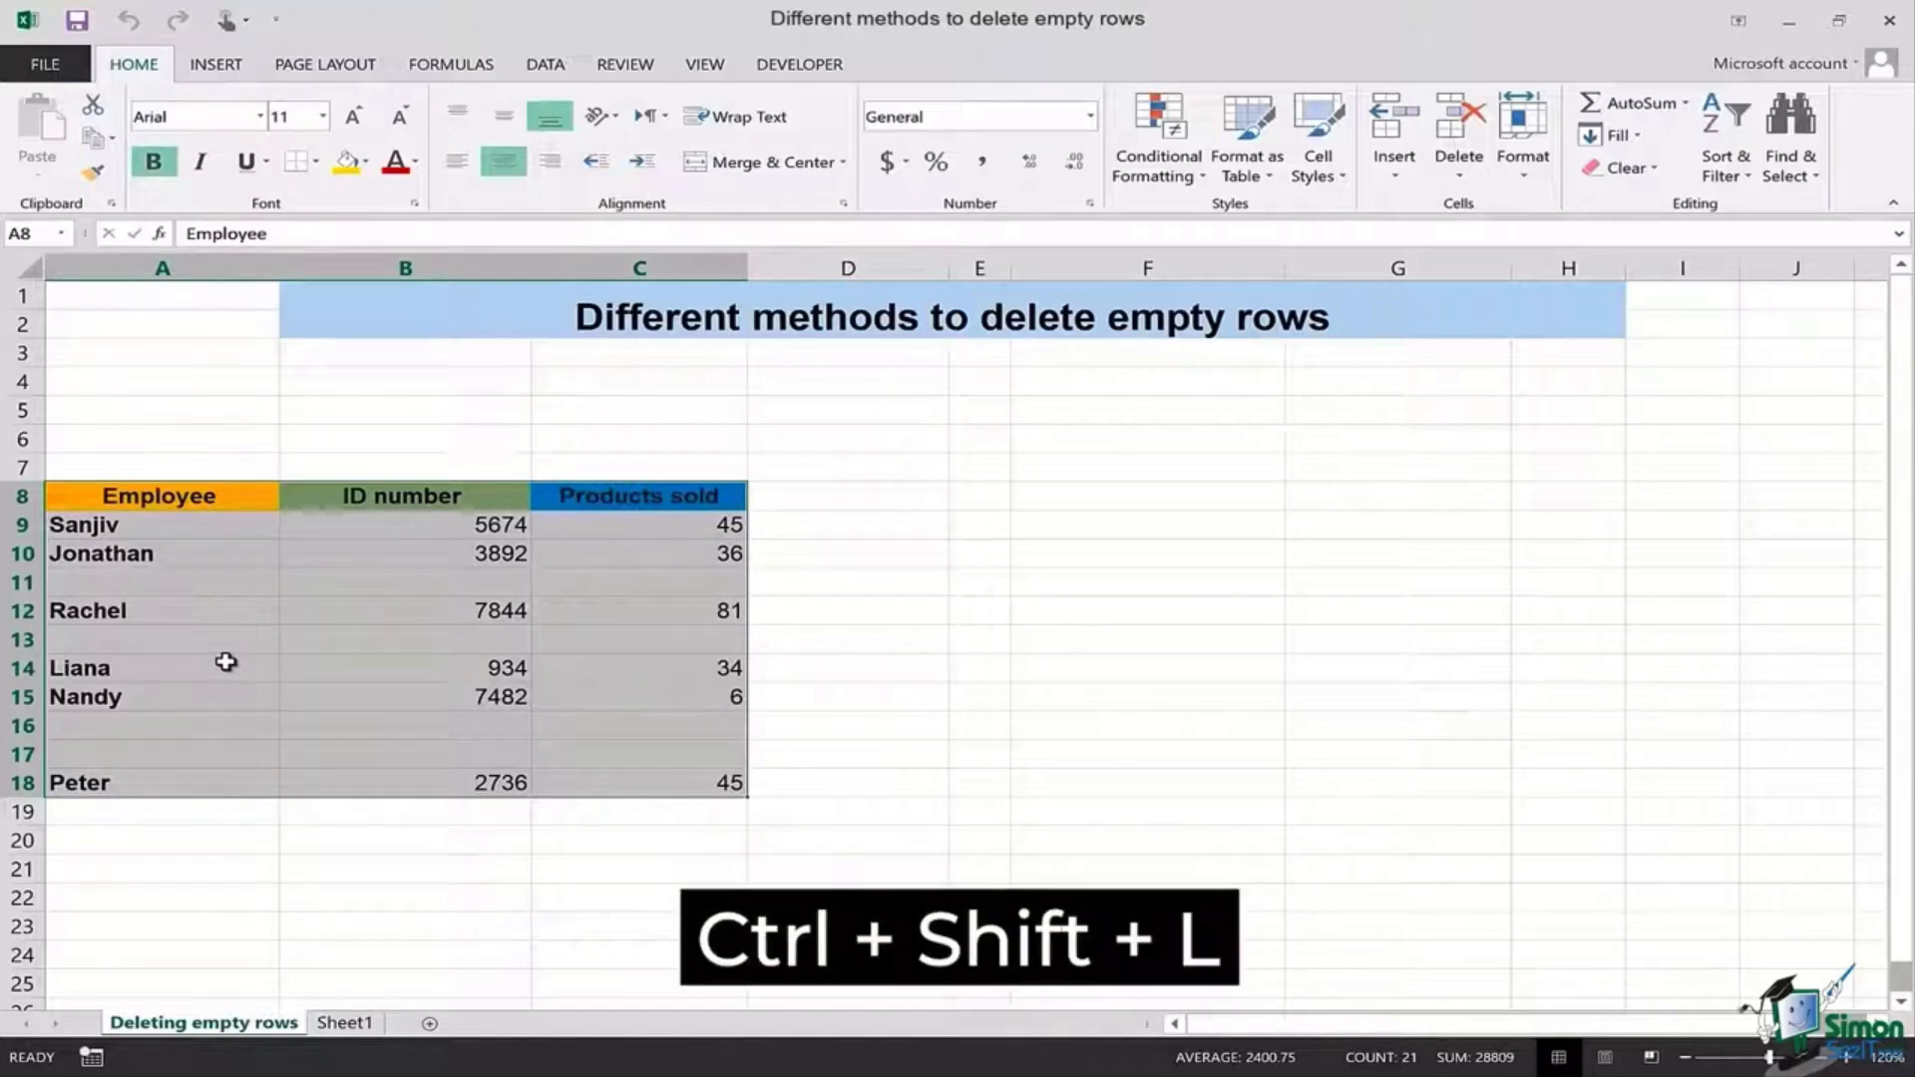
pyautogui.hotkey('ctrl', 'shift', 'l')
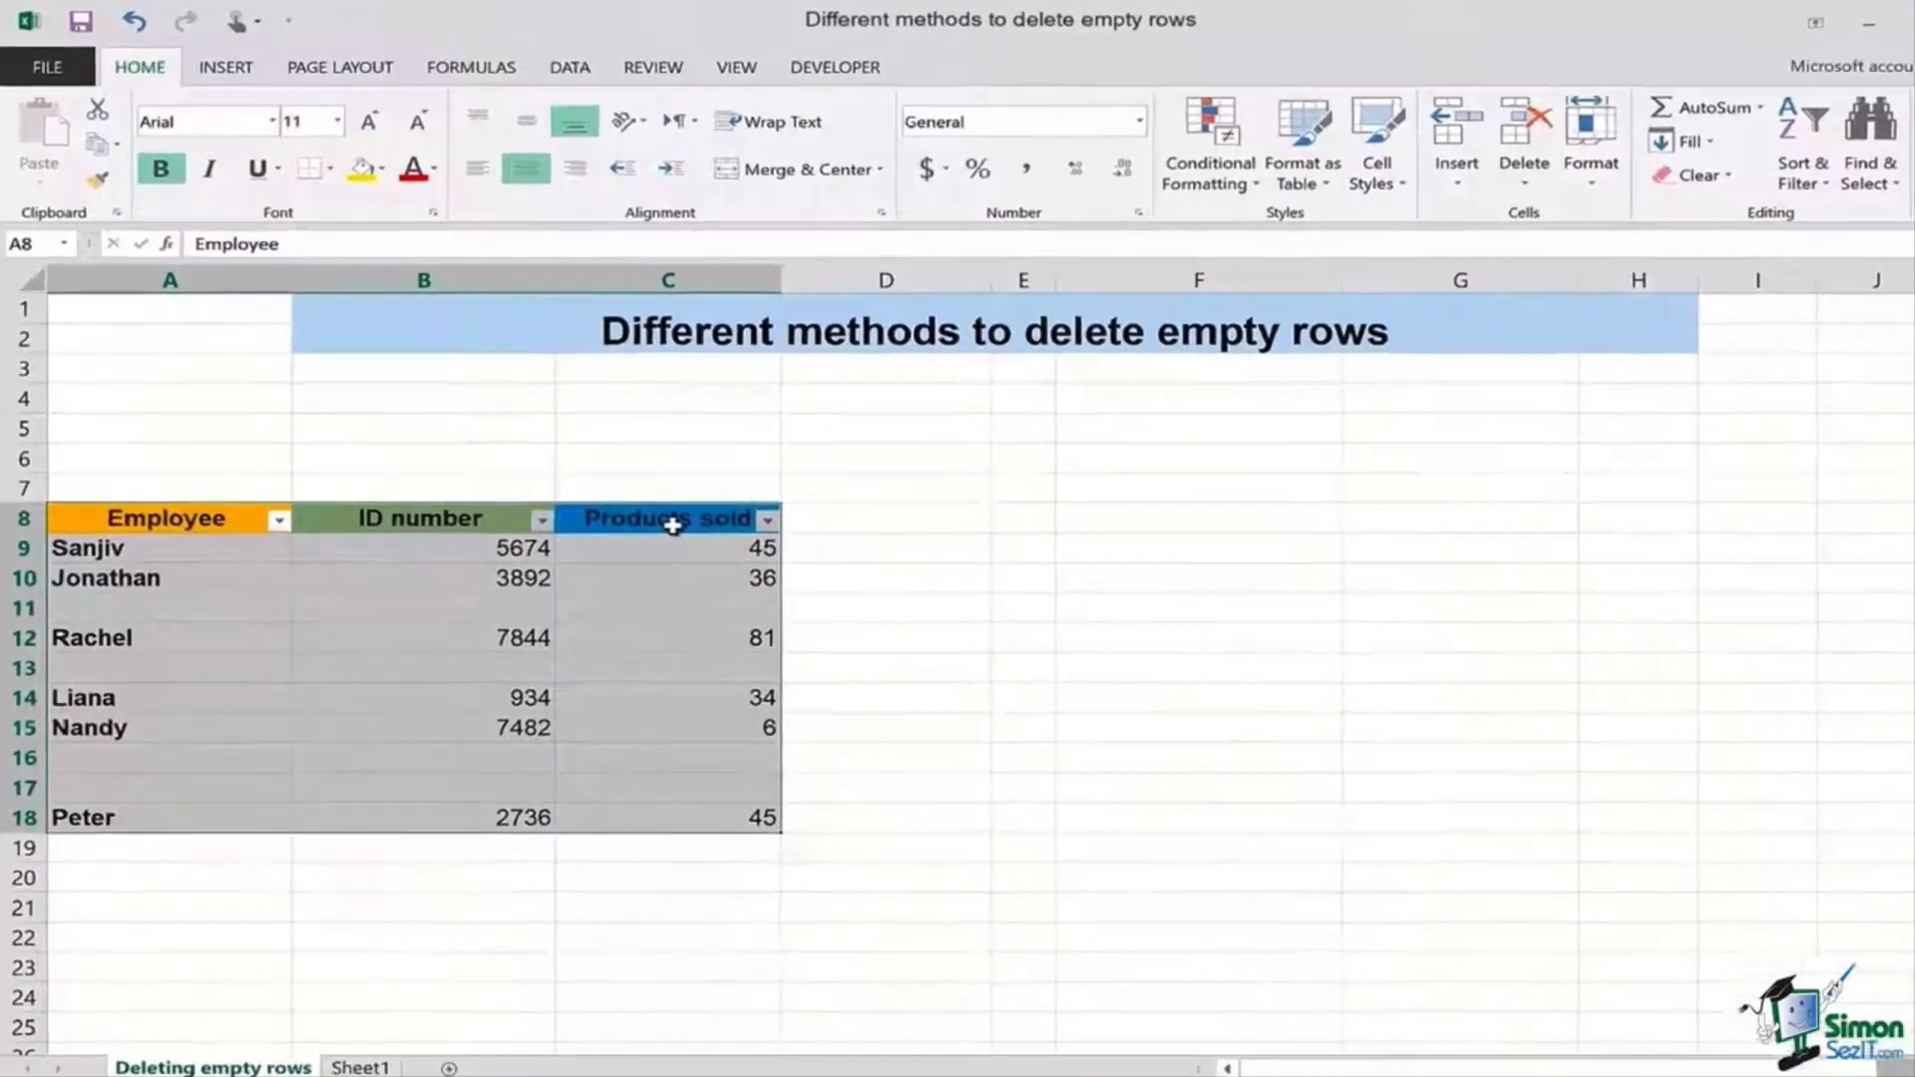
pyautogui.hotkey('ctrl', 'z')
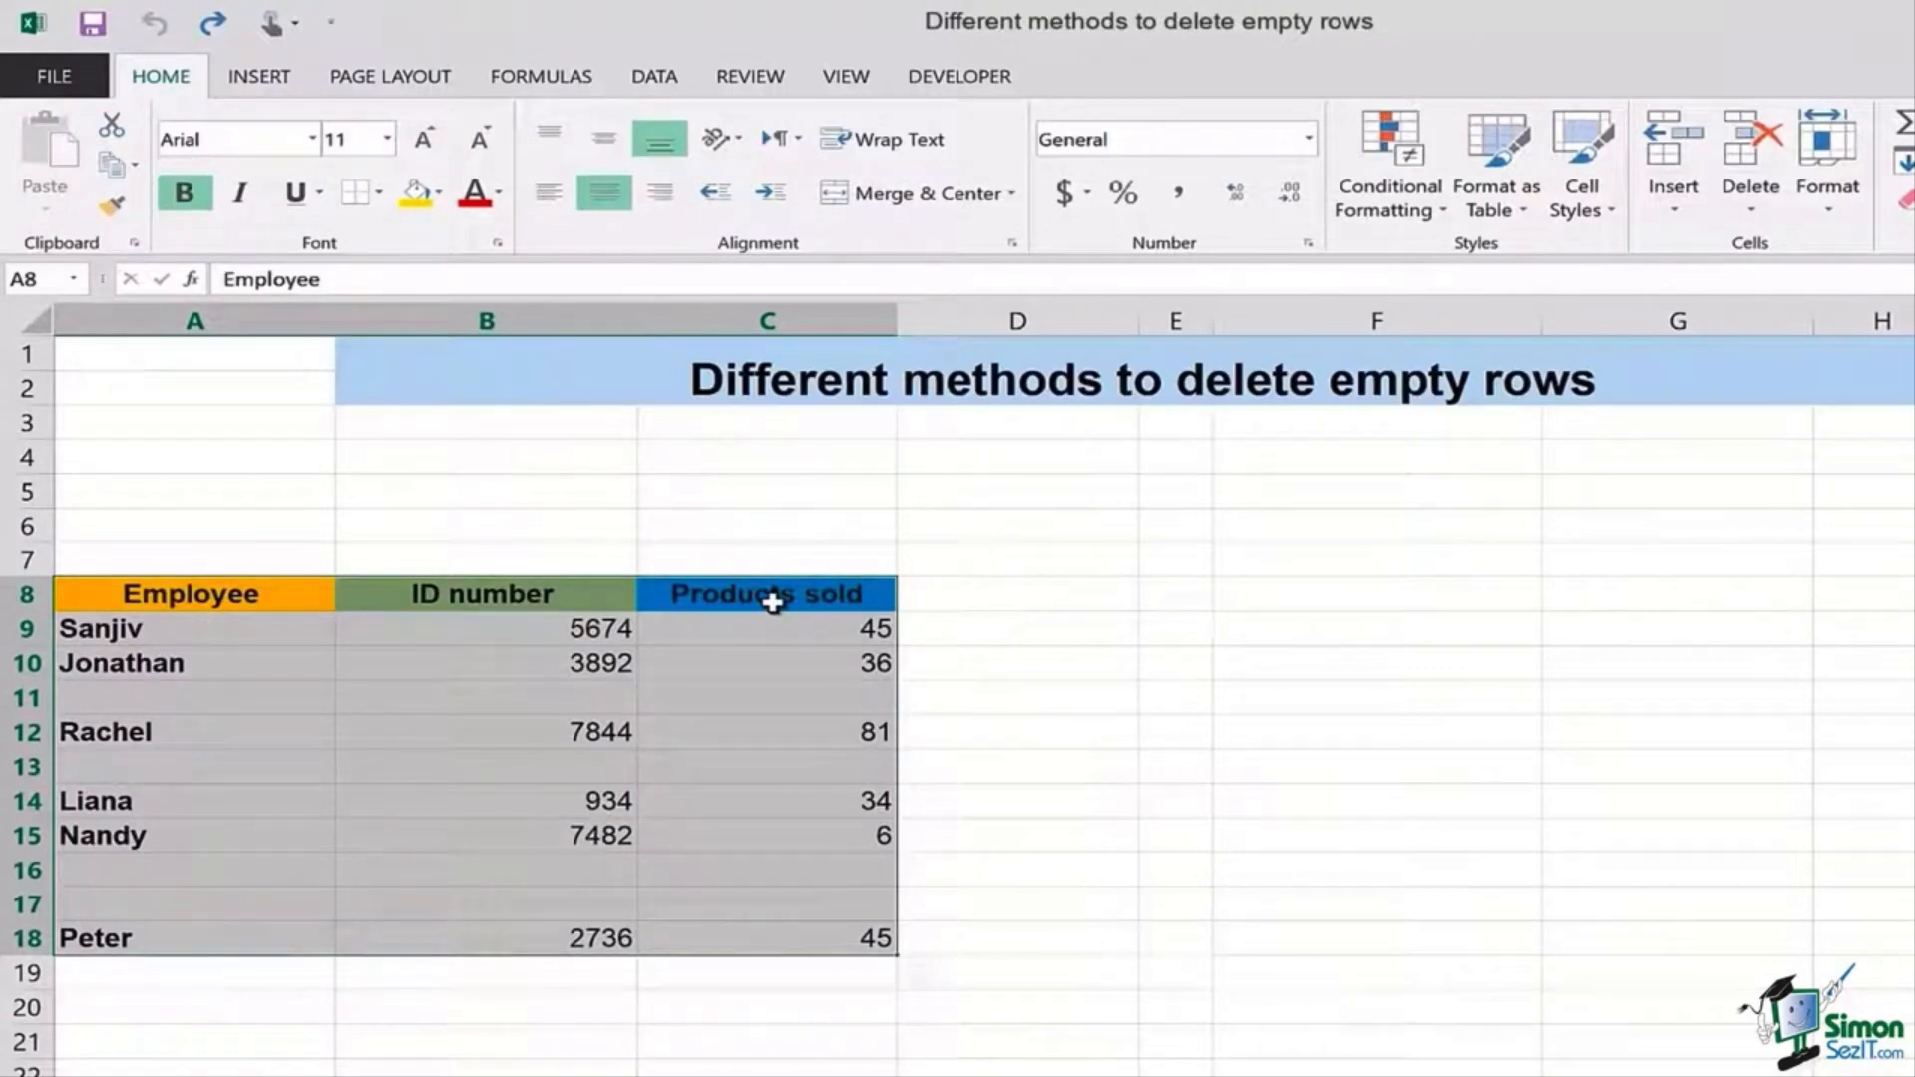
pyautogui.hotkey('ctrl', 'shift', 'l')
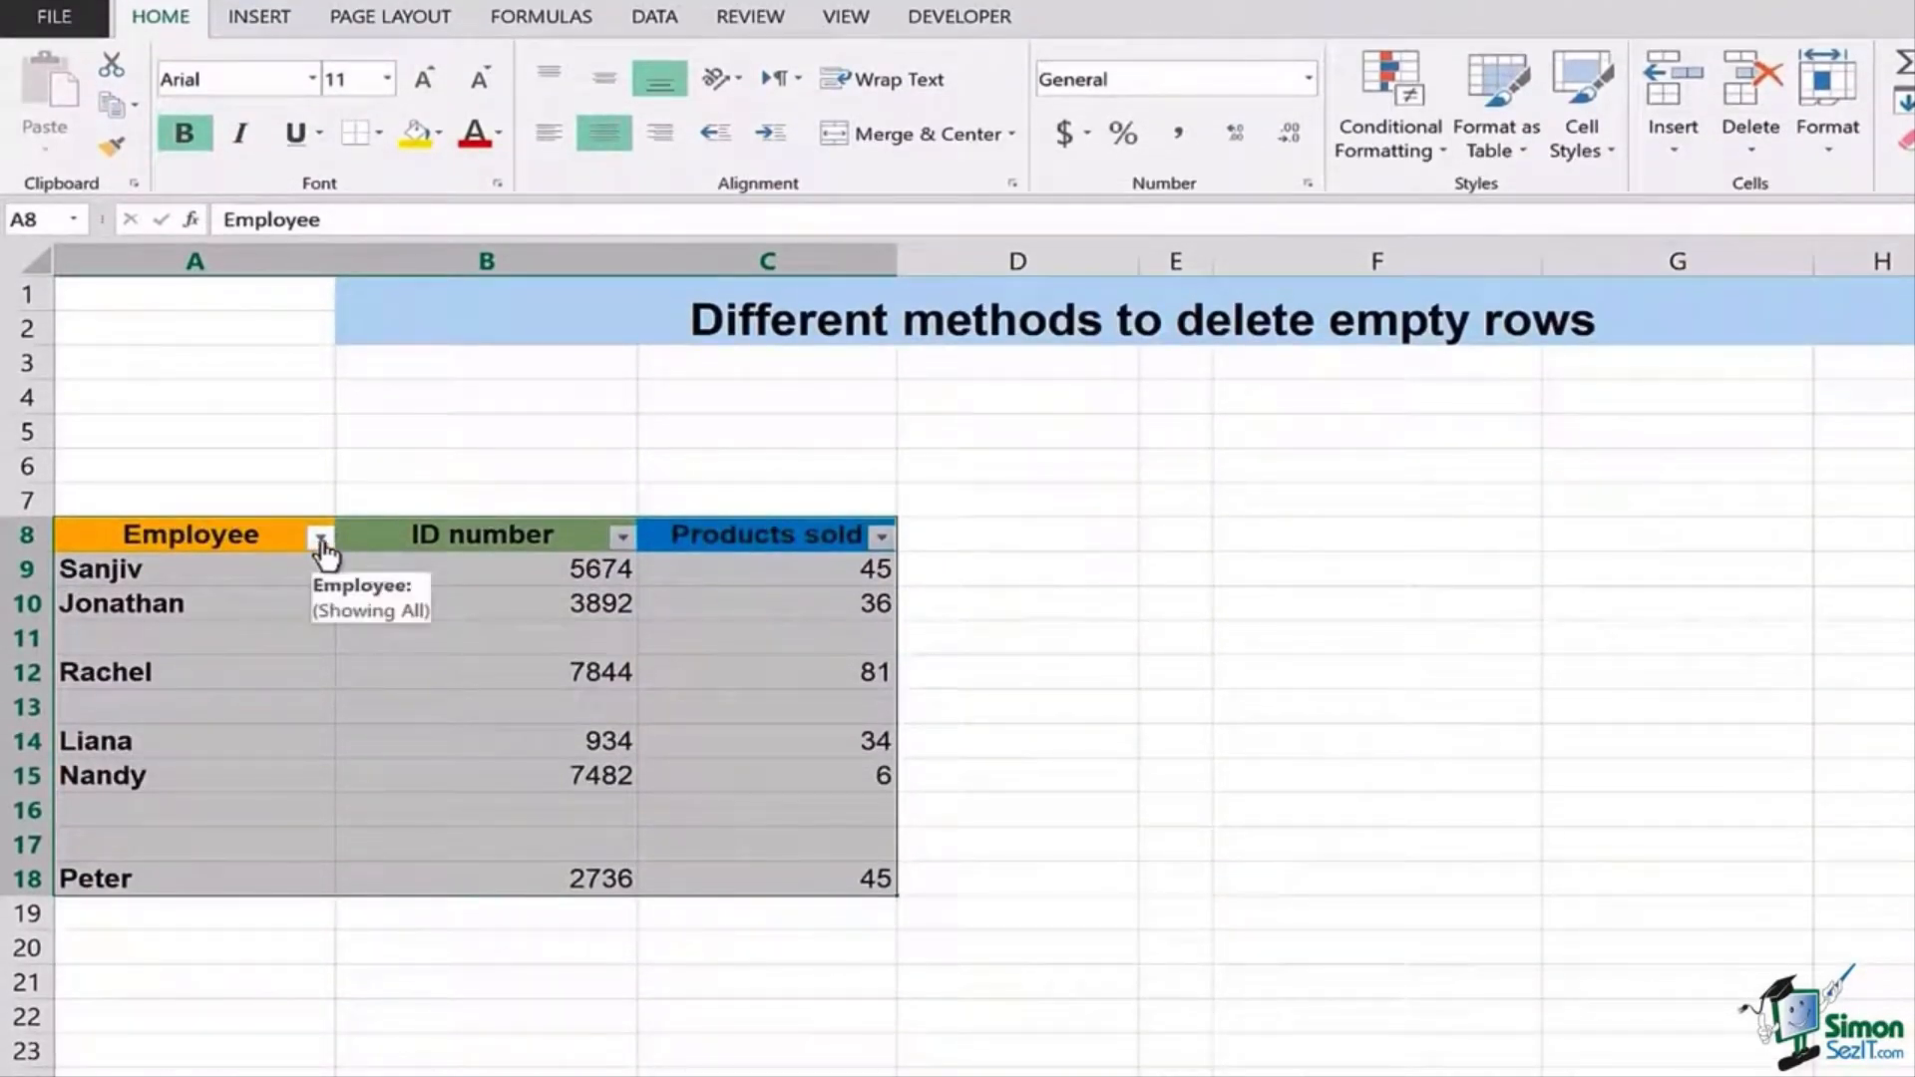
# Step: Filter the Employee column to (Blanks) only, leaving rows 11, 13, 16 and 17 visible
pyautogui.click(320, 539)
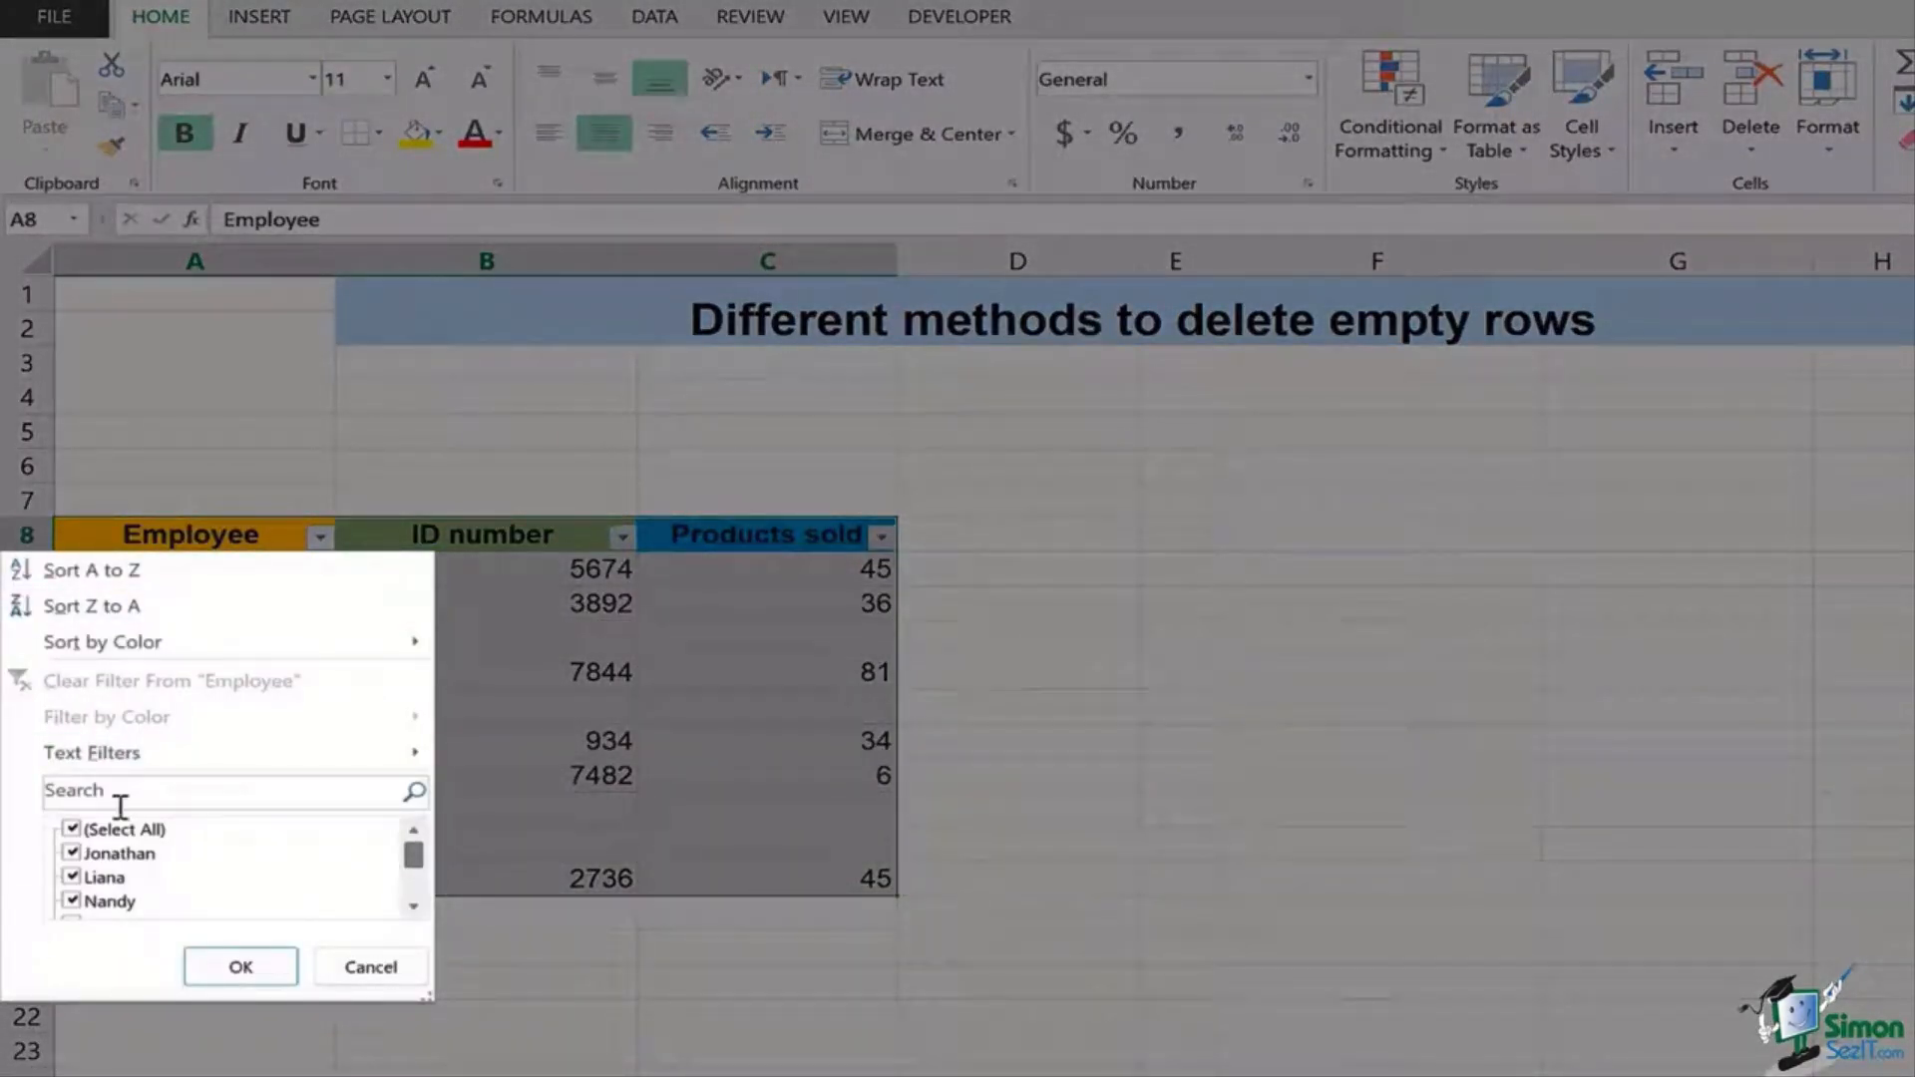
pyautogui.click(73, 830)
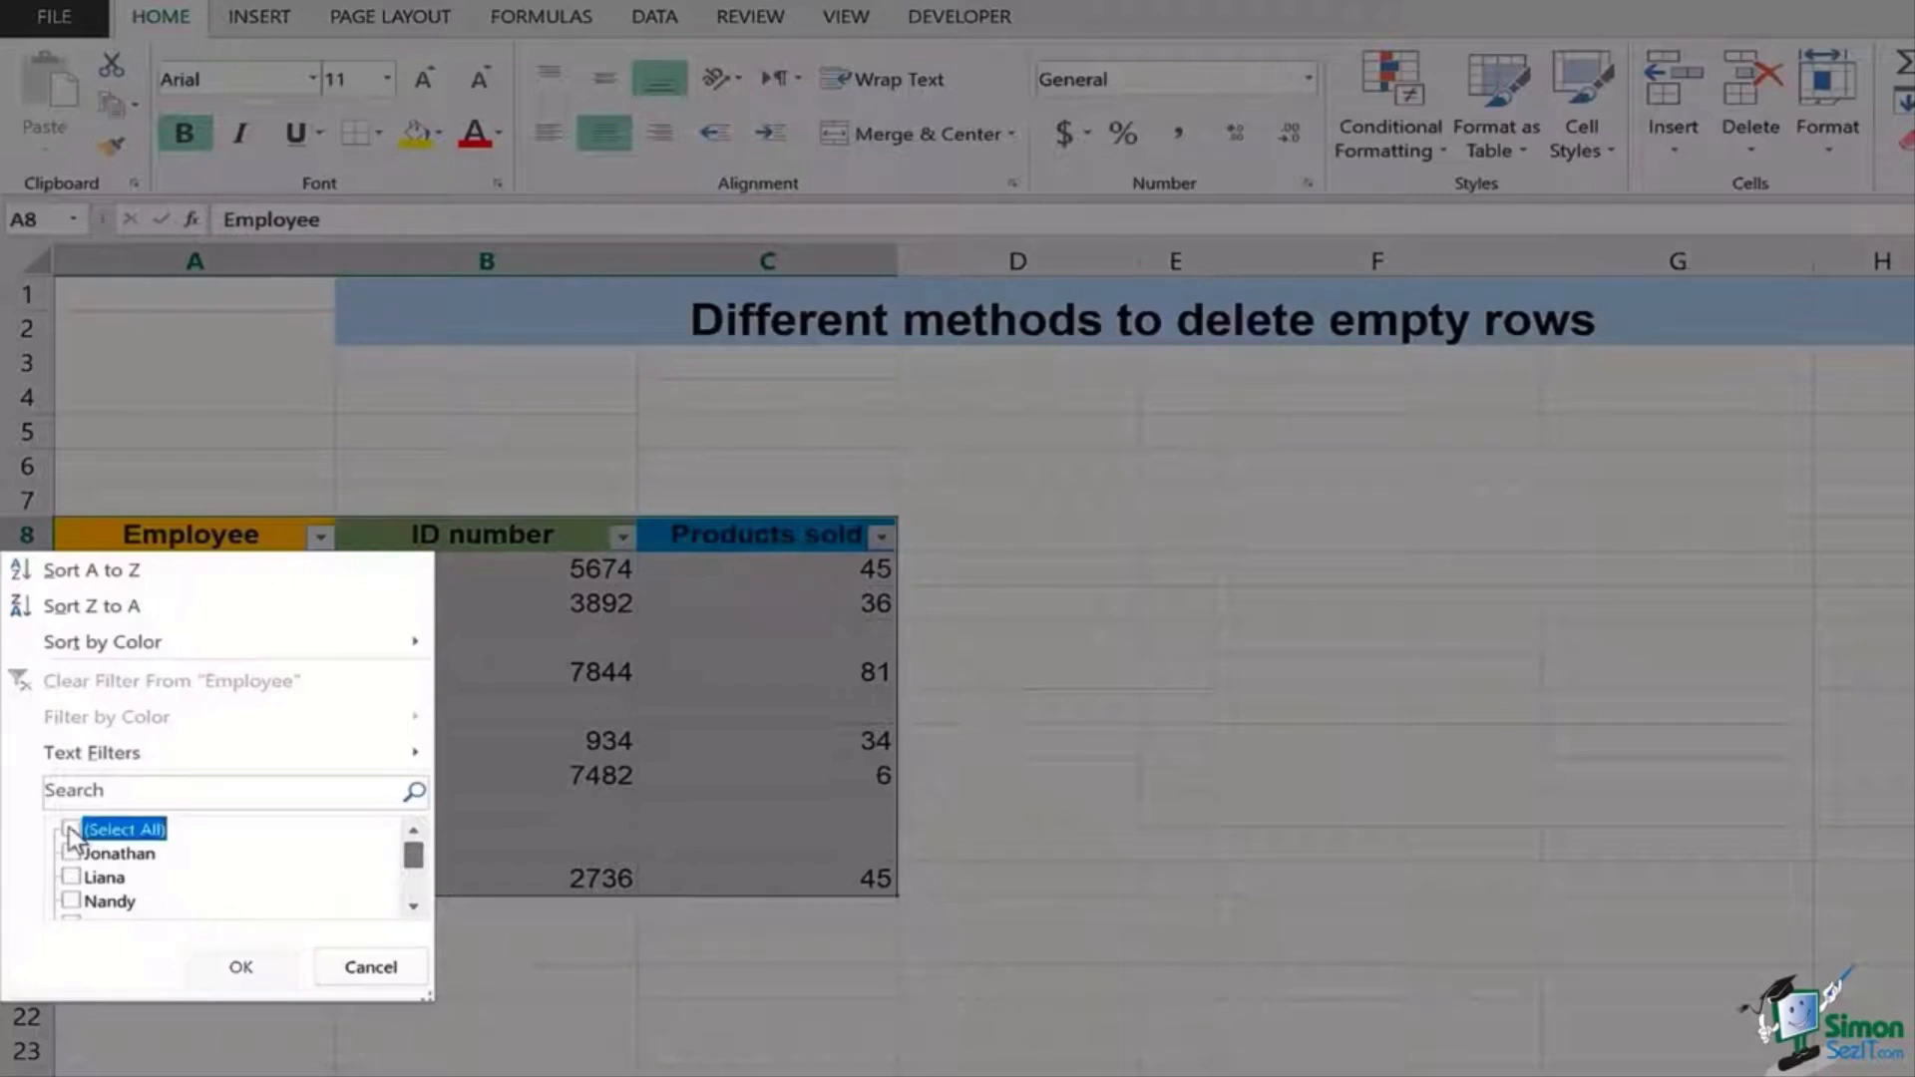
pyautogui.moveTo(411, 859); pyautogui.dragTo(421, 893)
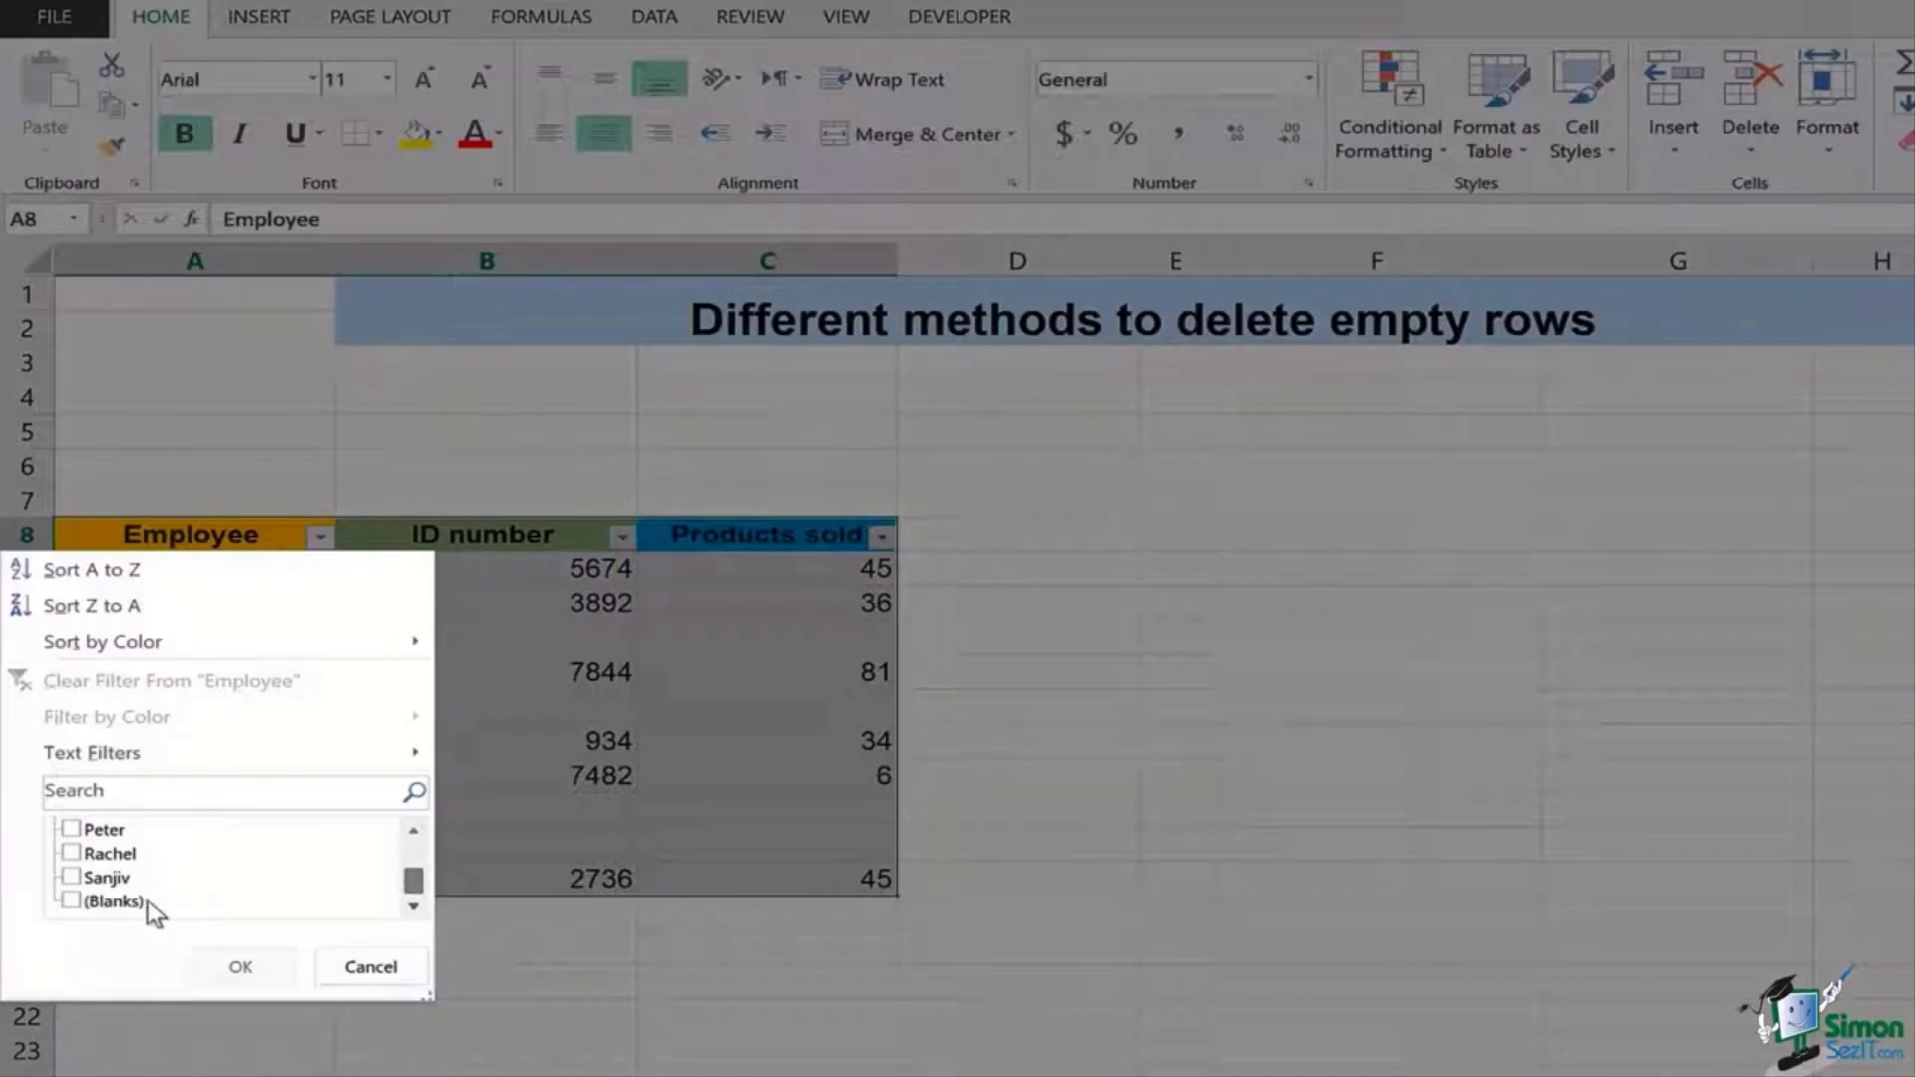
pyautogui.click(71, 903)
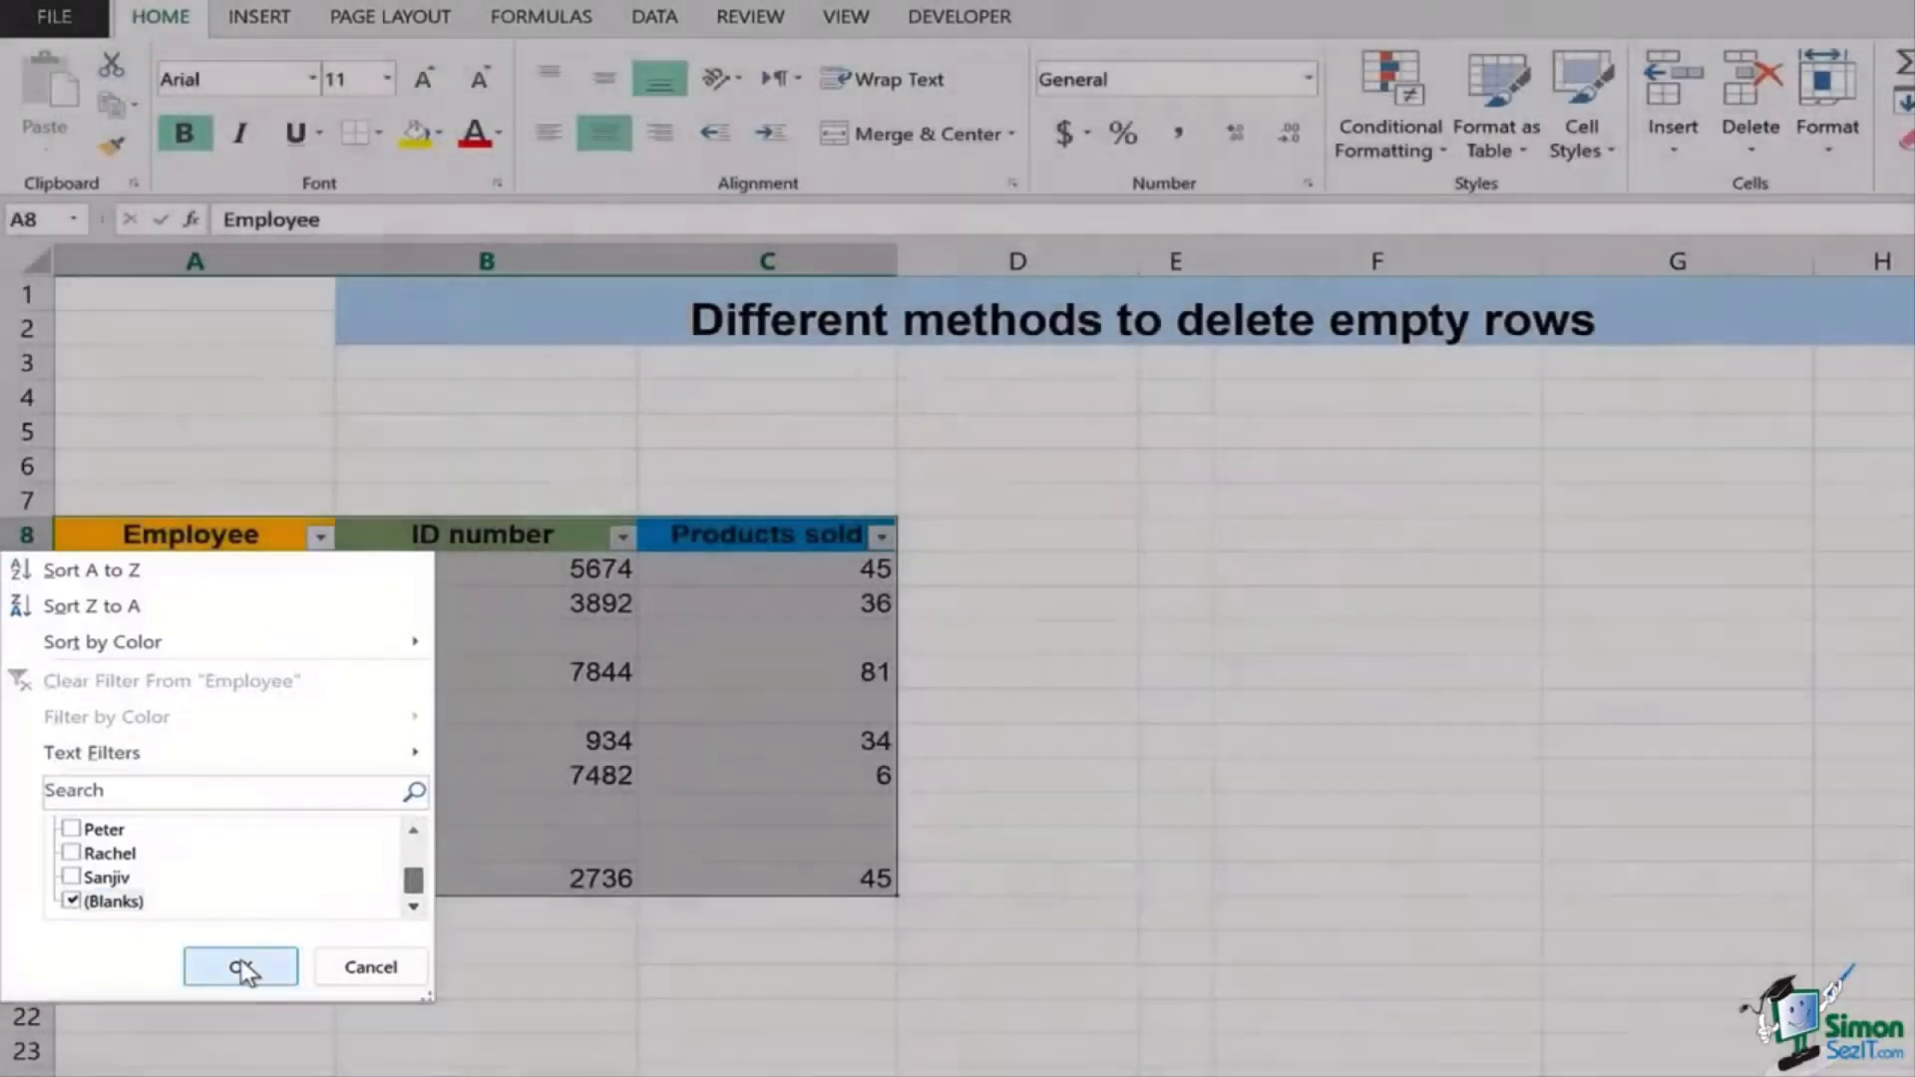
pyautogui.click(240, 967)
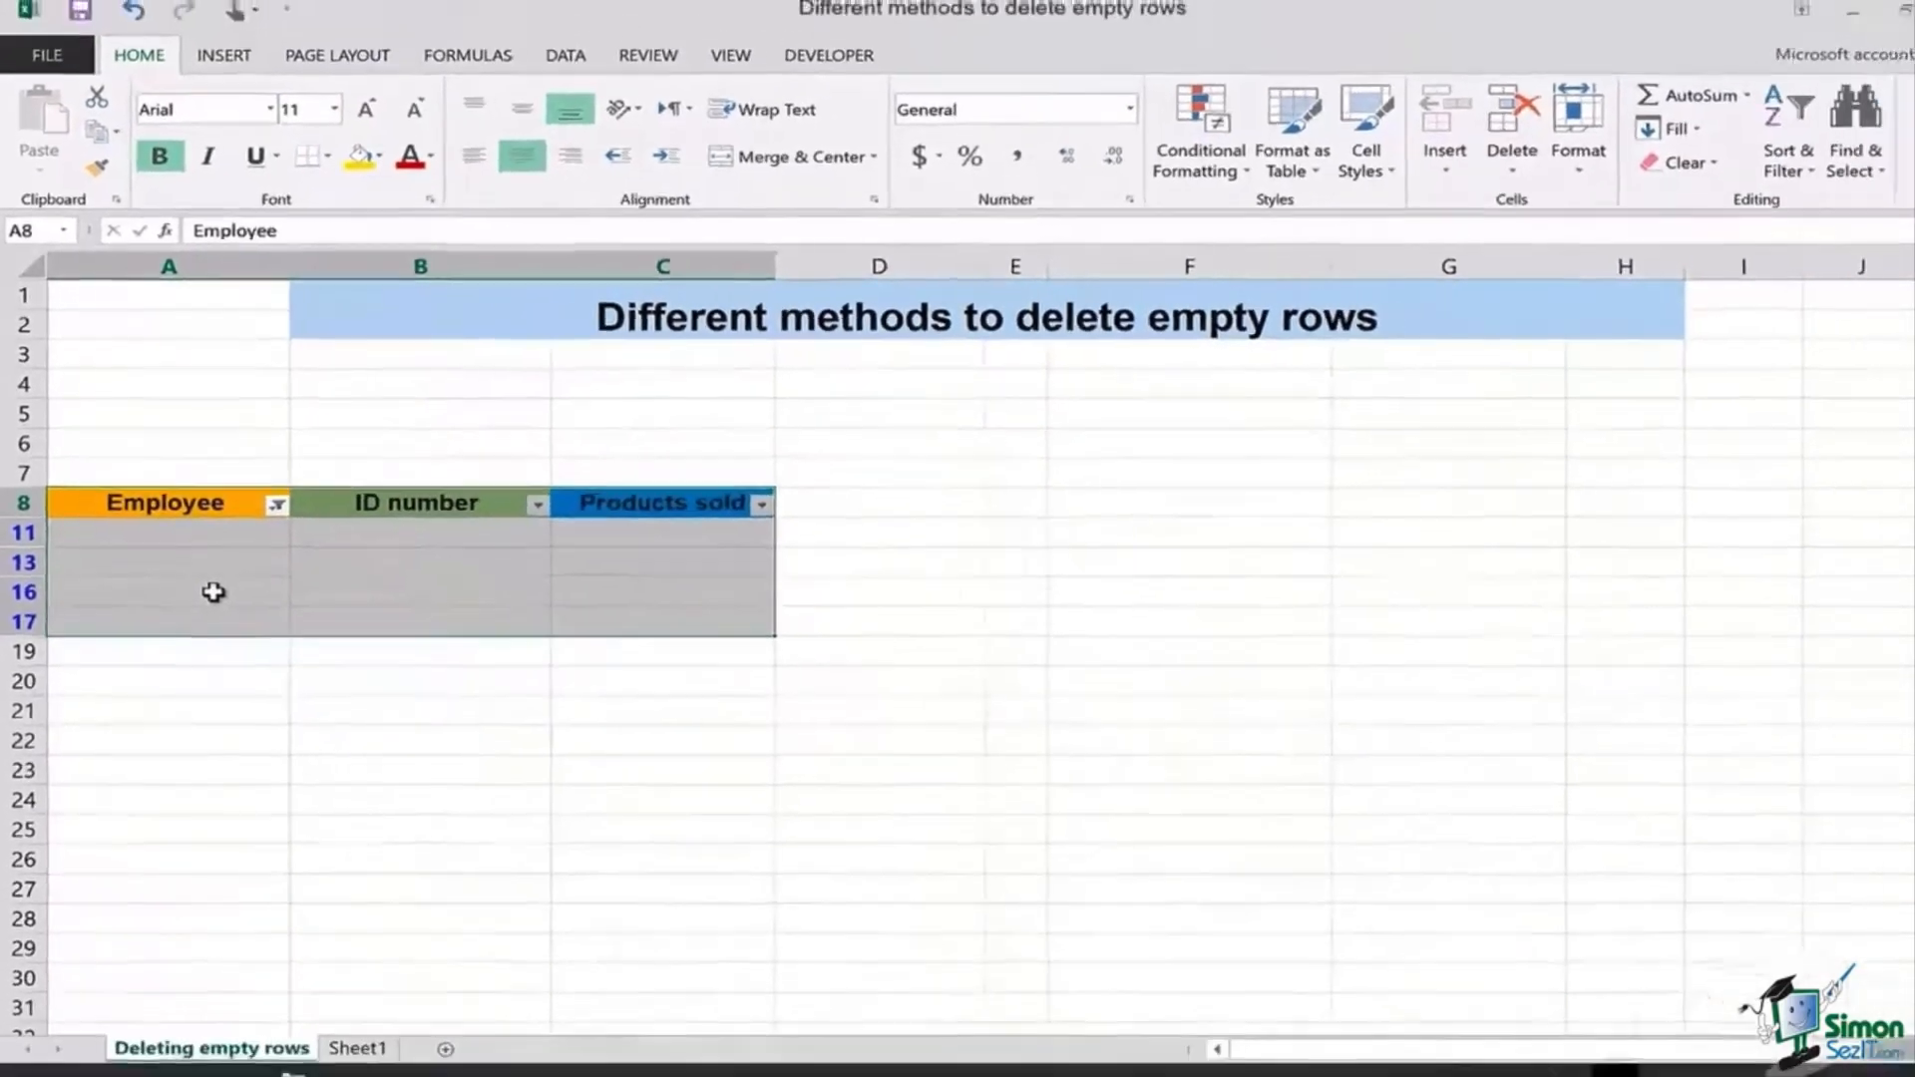
# Step: Select the visible blank rows A11:C17 and delete them as entire sheet rows
pyautogui.click(118, 526)
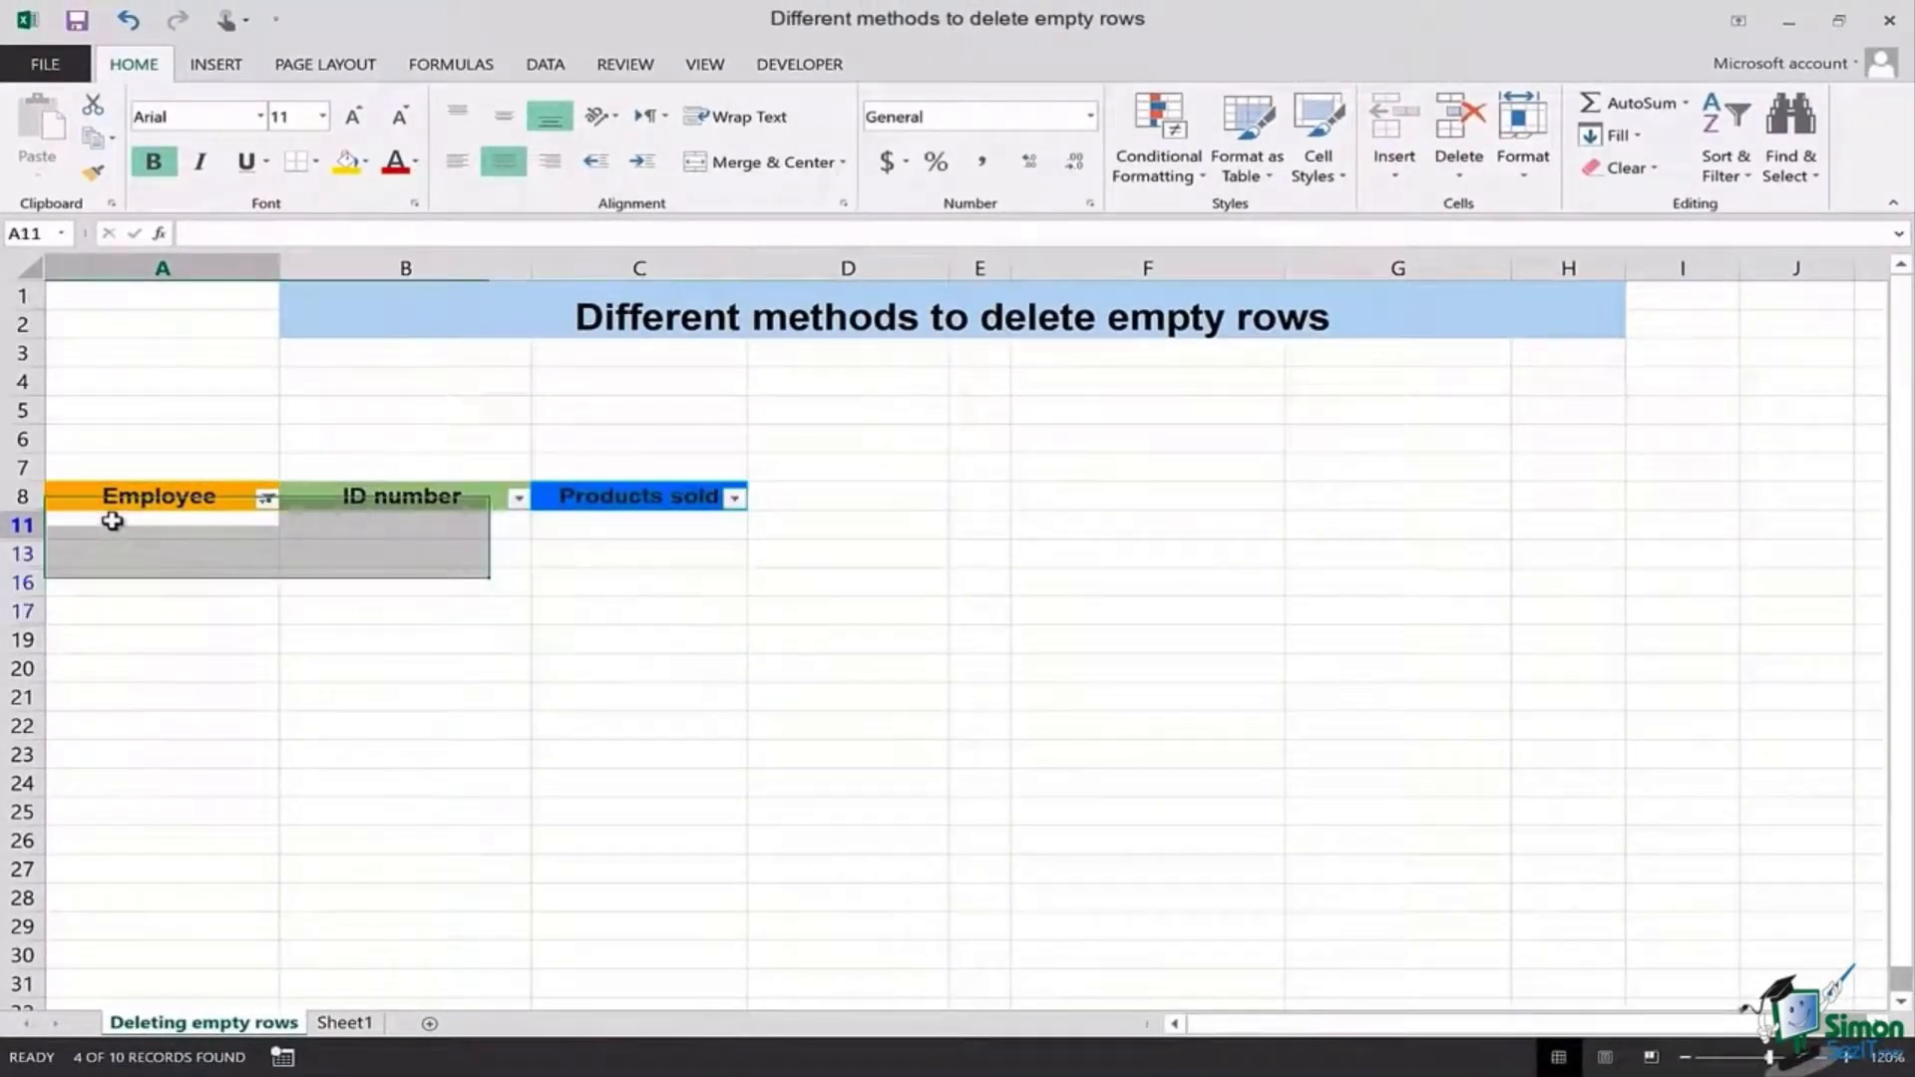
pyautogui.moveTo(163, 539); pyautogui.dragTo(595, 612)
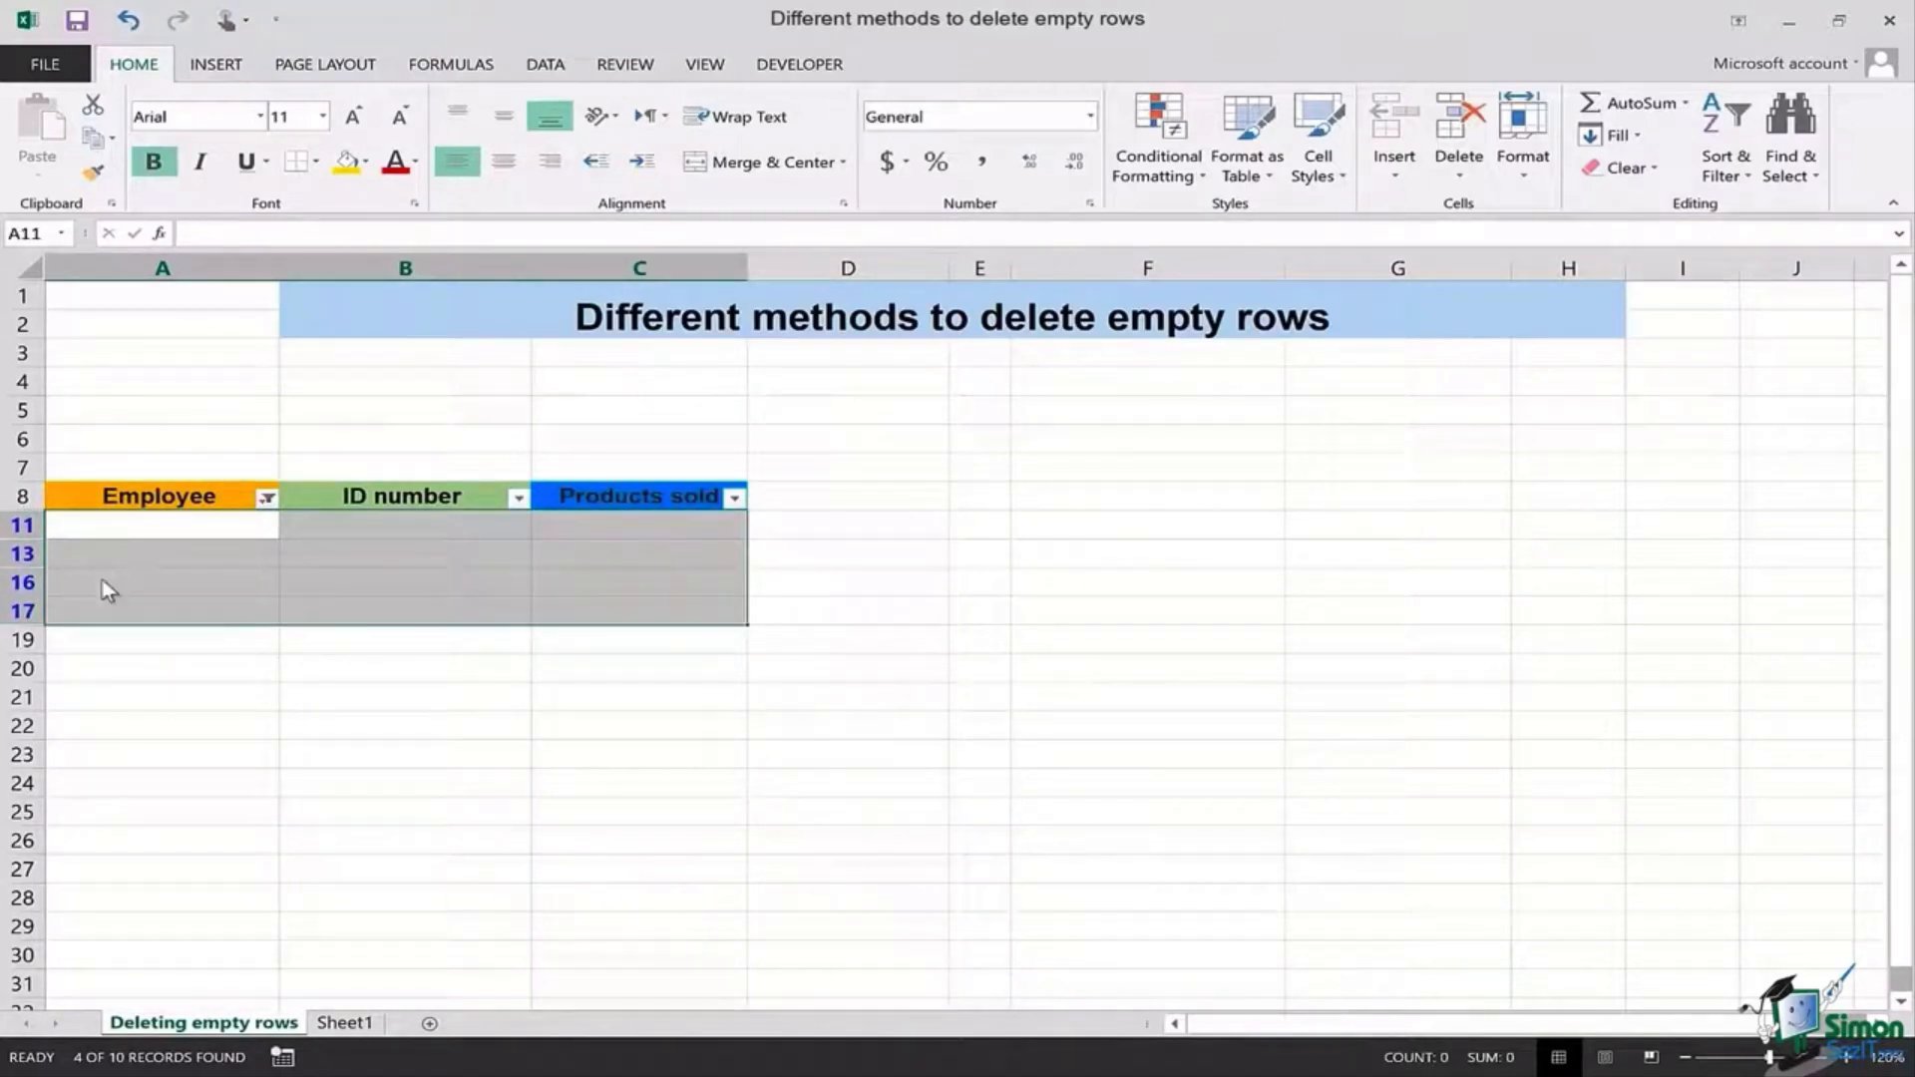
pyautogui.rightClick(282, 541)
pyautogui.click(434, 740)
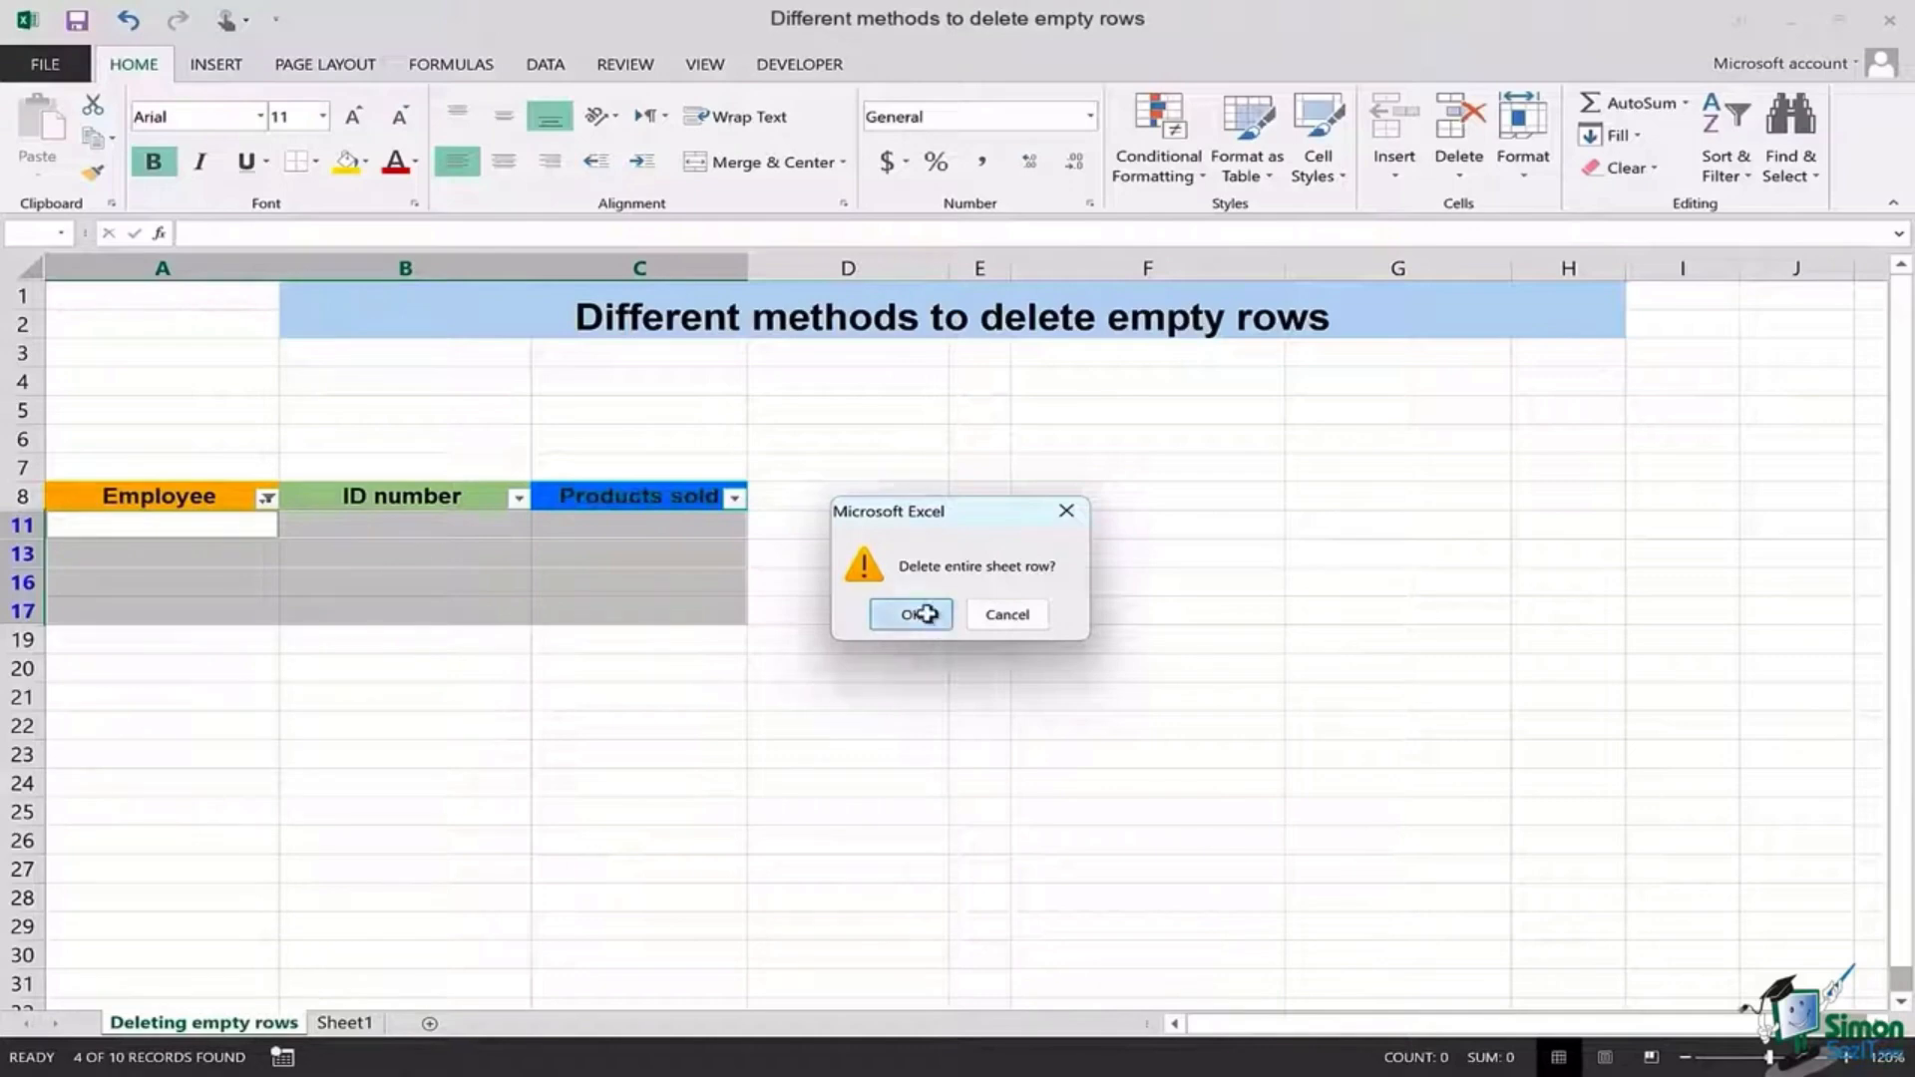
pyautogui.click(925, 615)
pyautogui.click(219, 531)
pyautogui.click(219, 531)
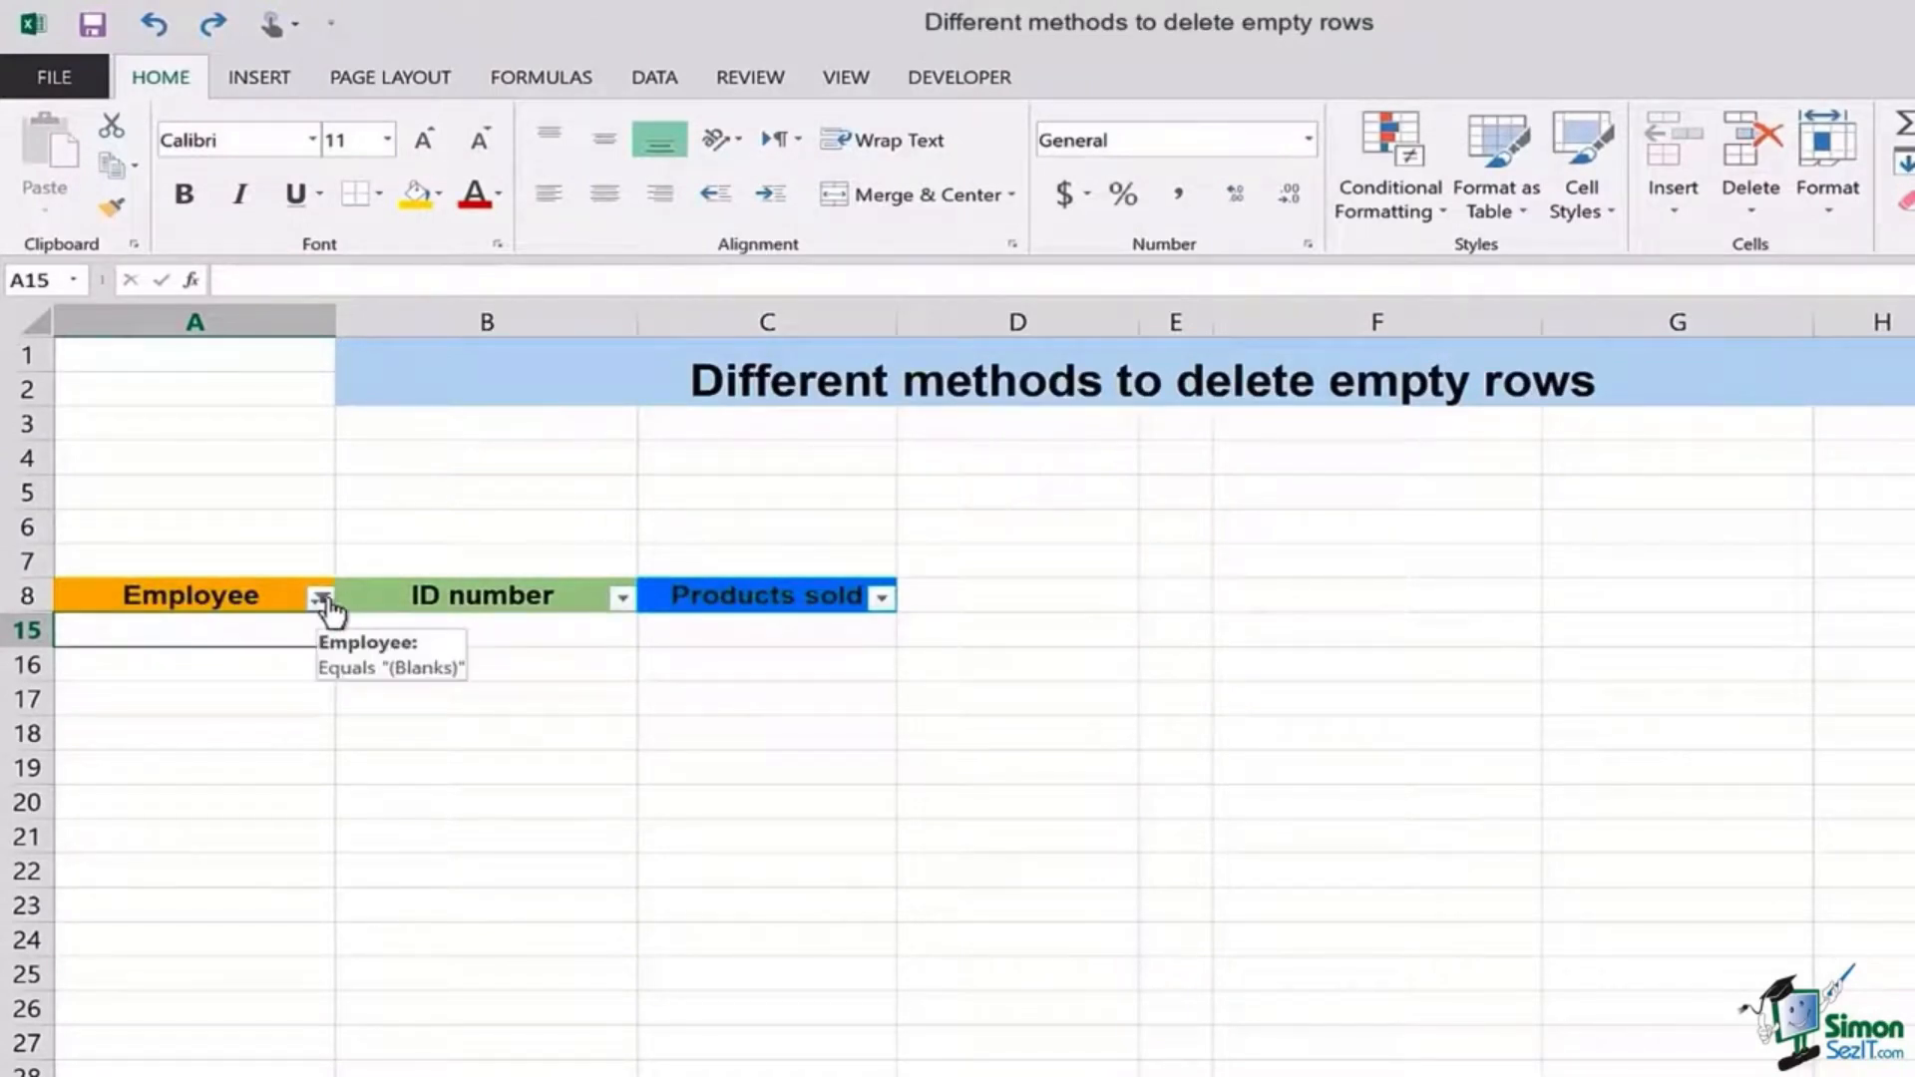
# Step: Clear the Employee filter by selecting all names, showing six records in rows 9–14
pyautogui.click(319, 598)
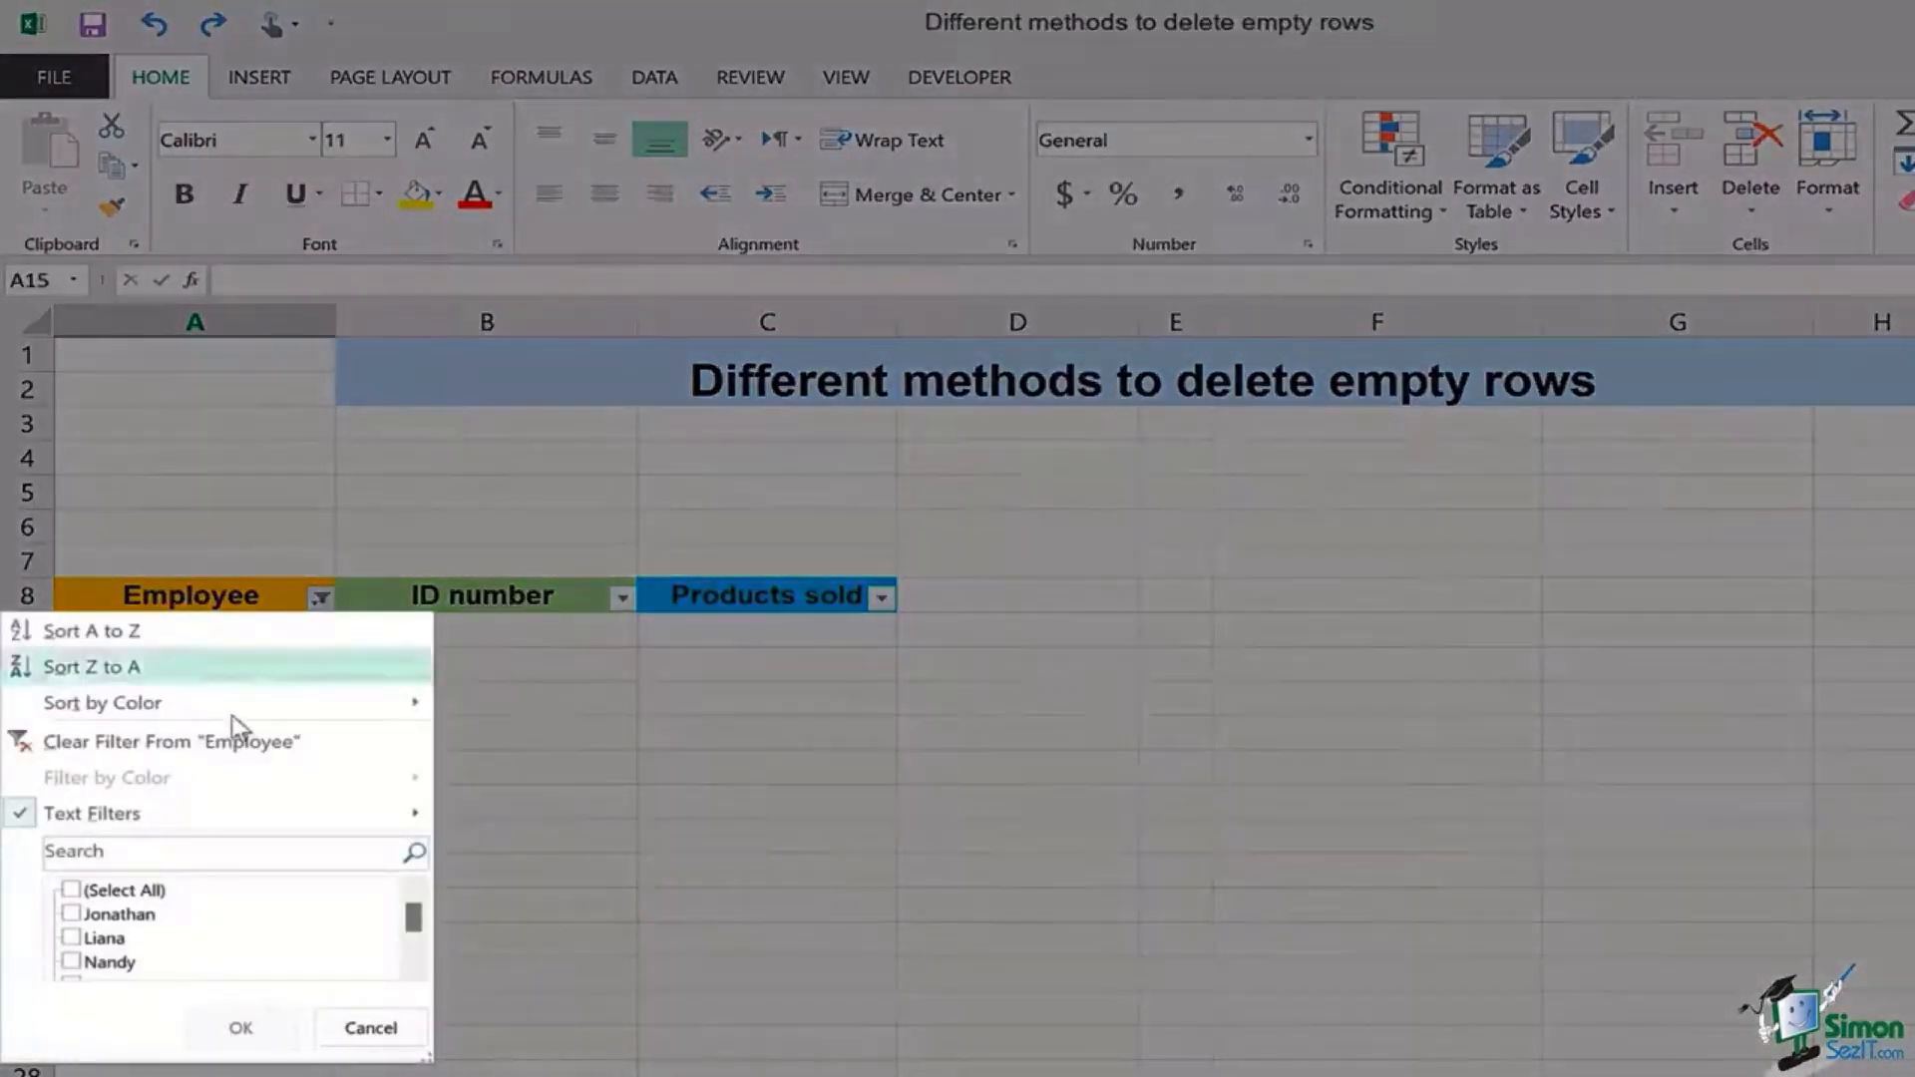
pyautogui.click(72, 889)
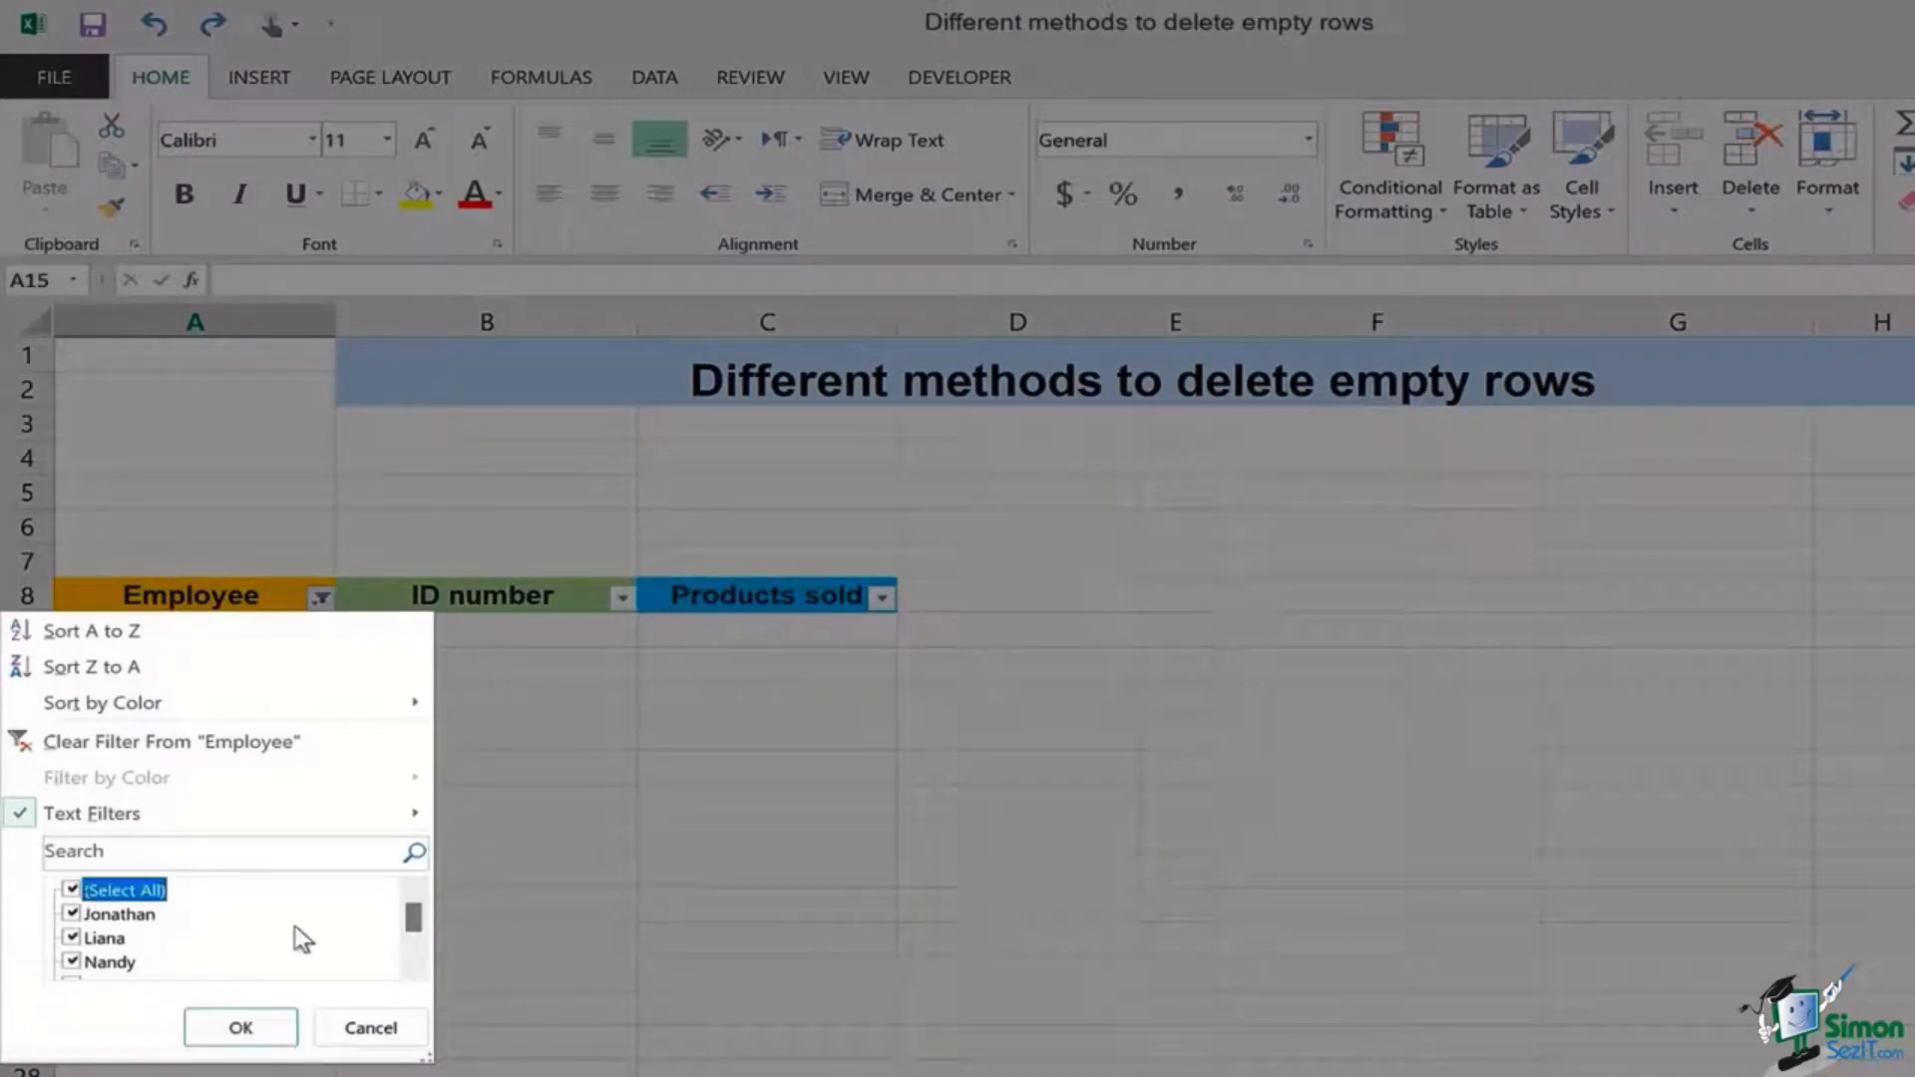
pyautogui.moveTo(411, 926); pyautogui.dragTo(419, 957)
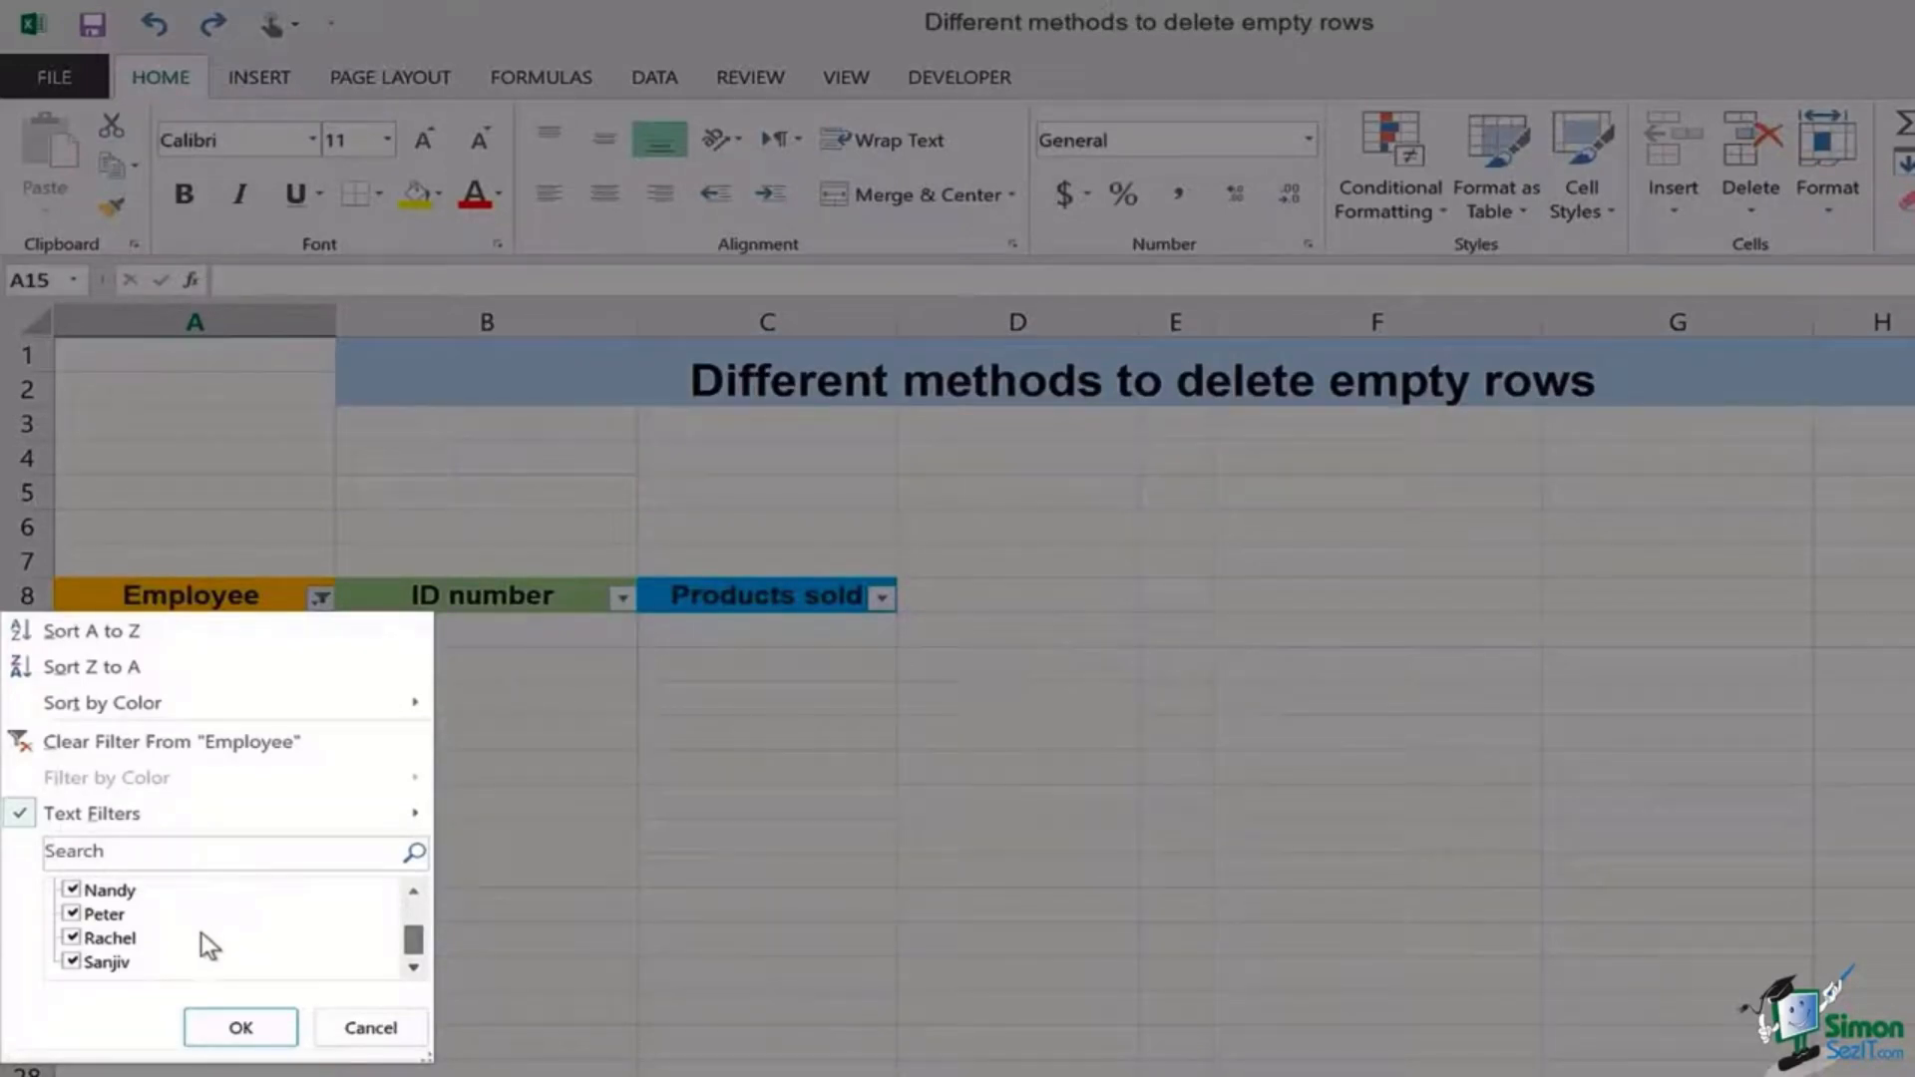
pyautogui.click(241, 1028)
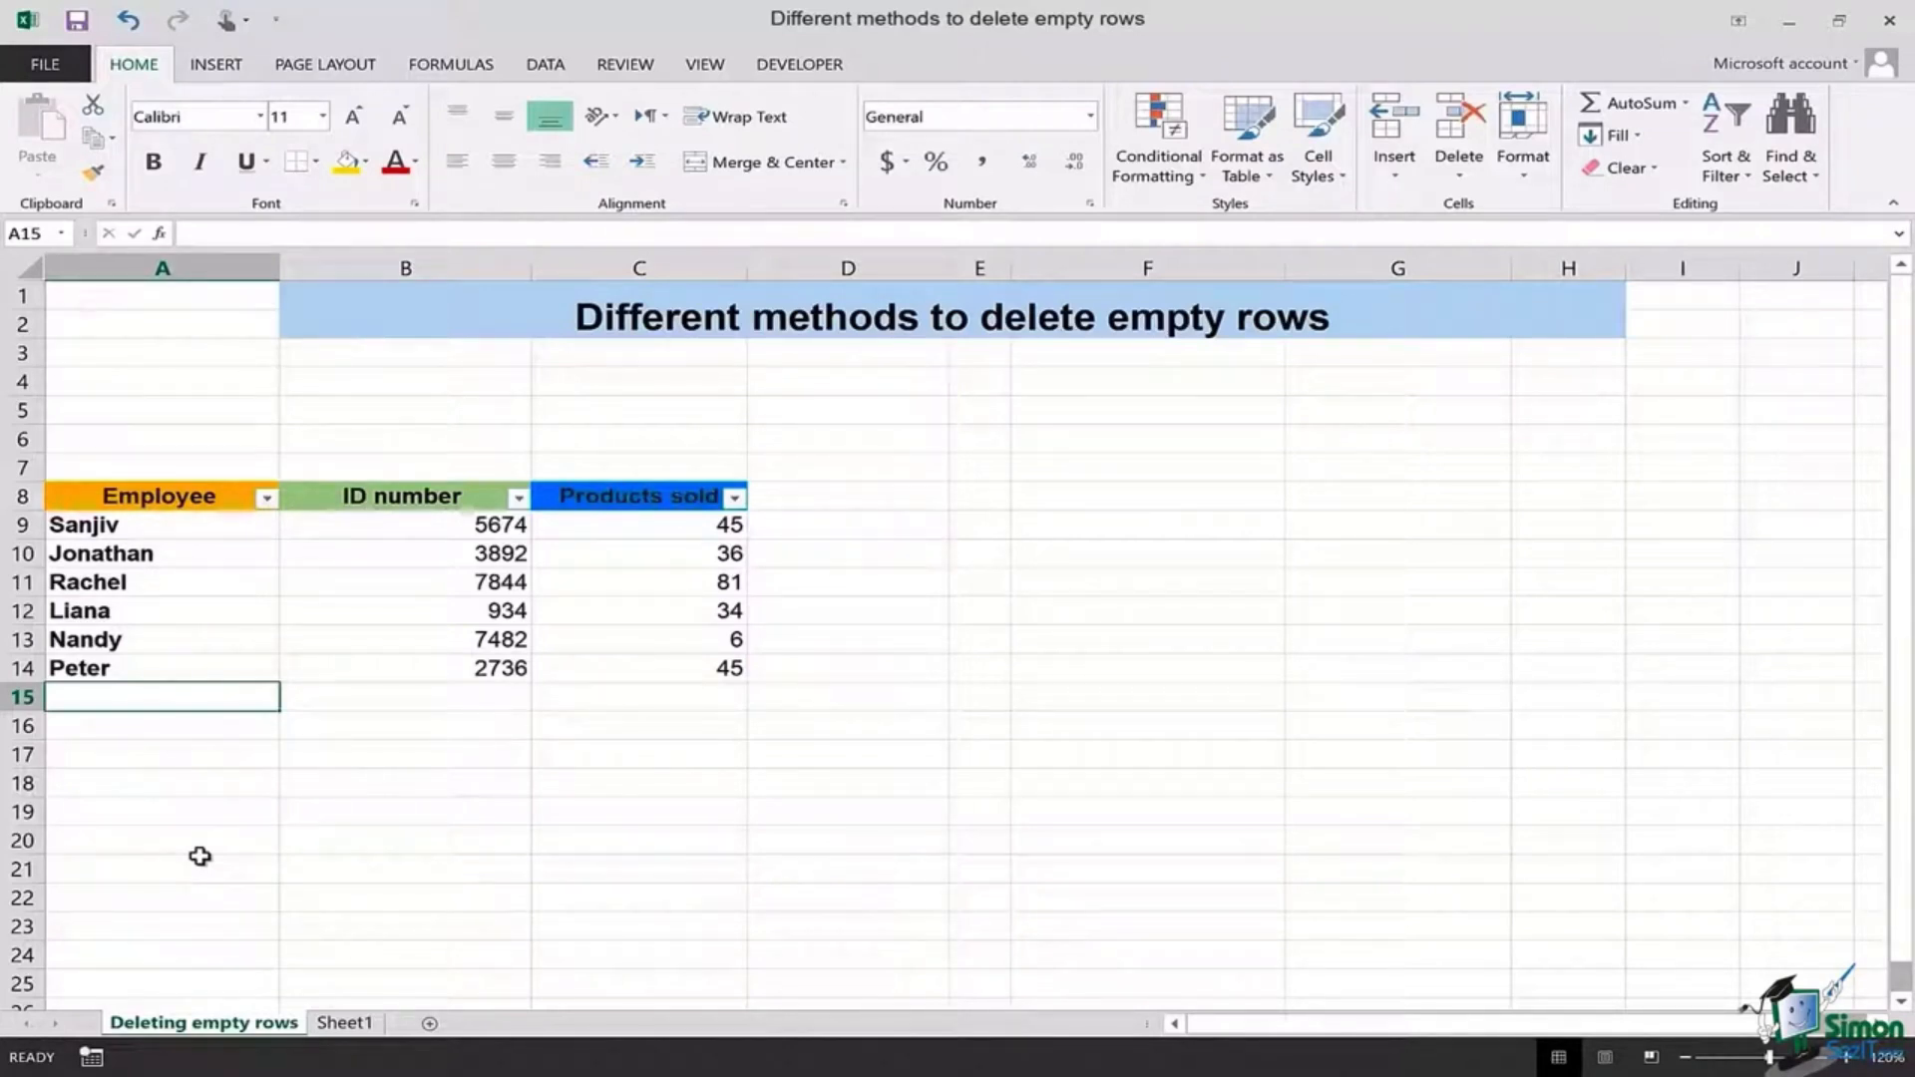
# Step: Undo the row deletion to restore the blank rows, then select A8:C18
pyautogui.hotkey('ctrl', 'z')
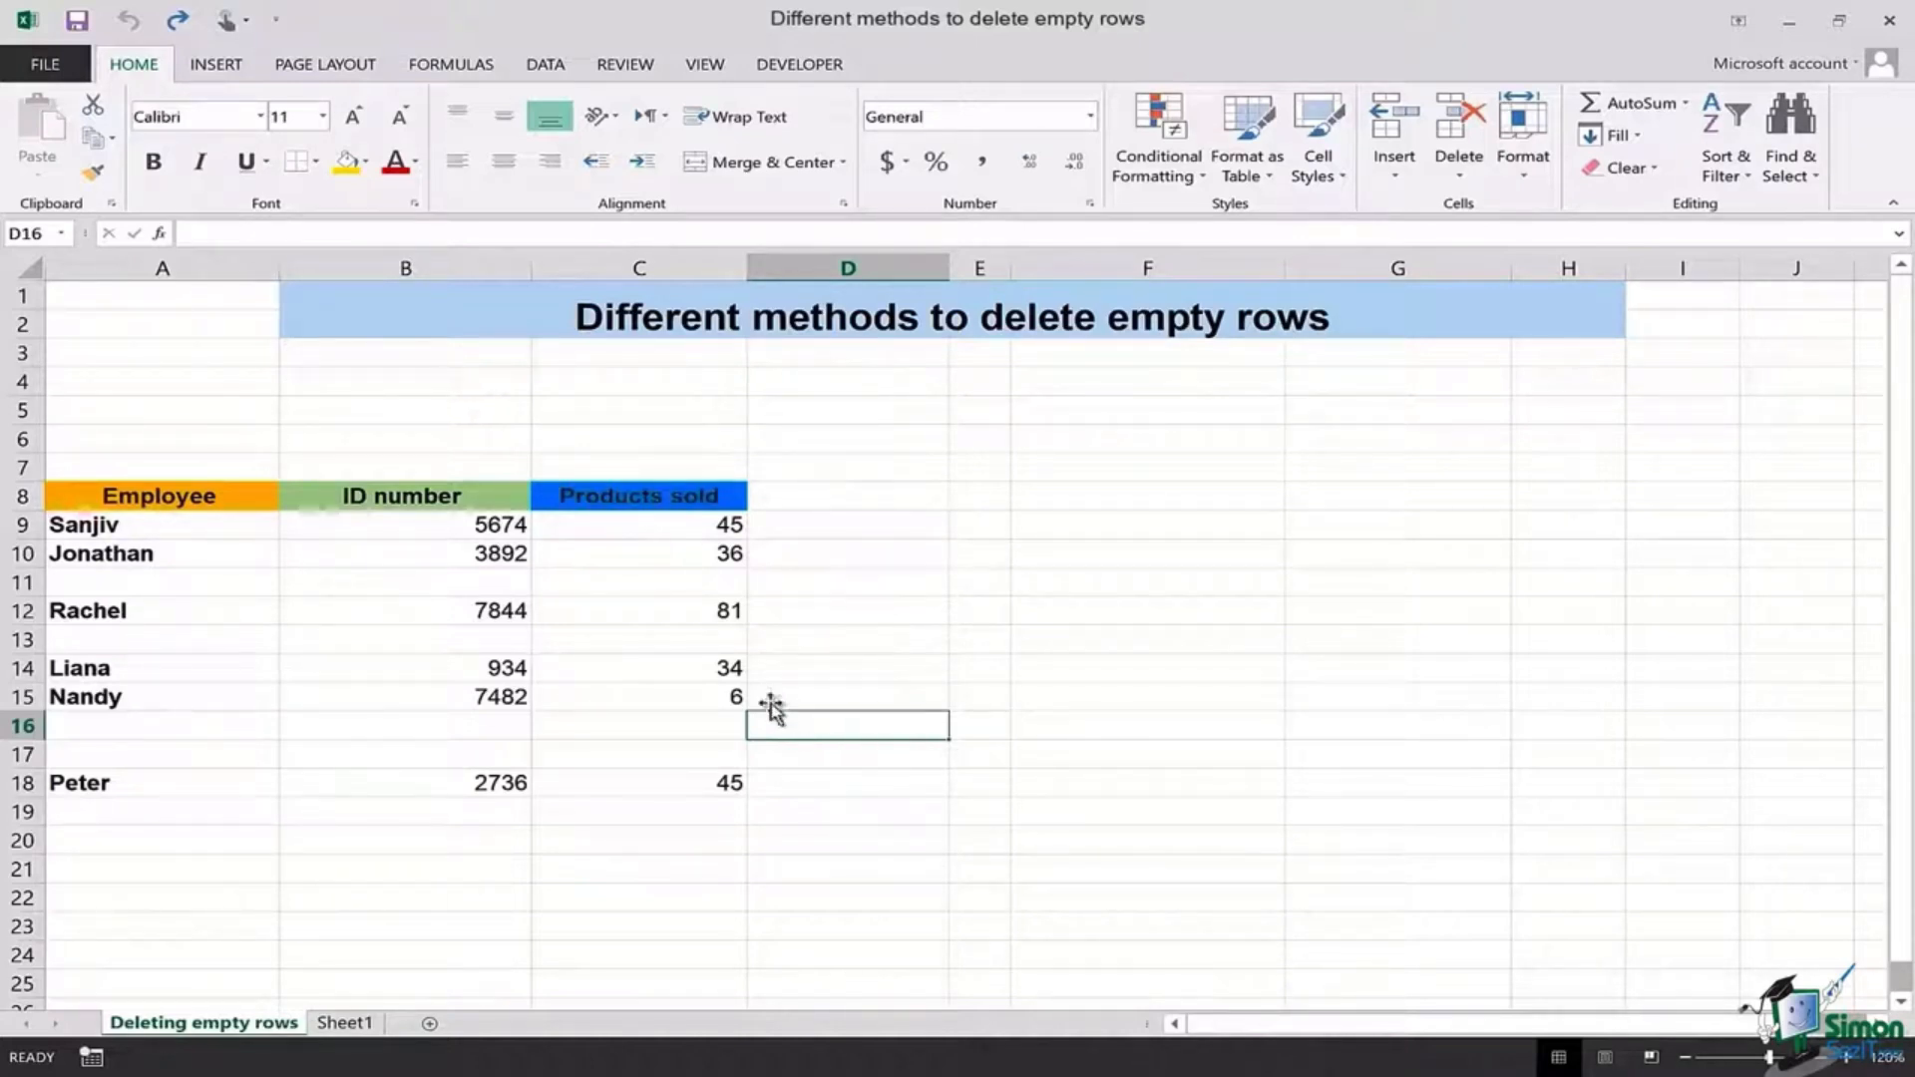
pyautogui.moveTo(86, 502); pyautogui.dragTo(677, 788)
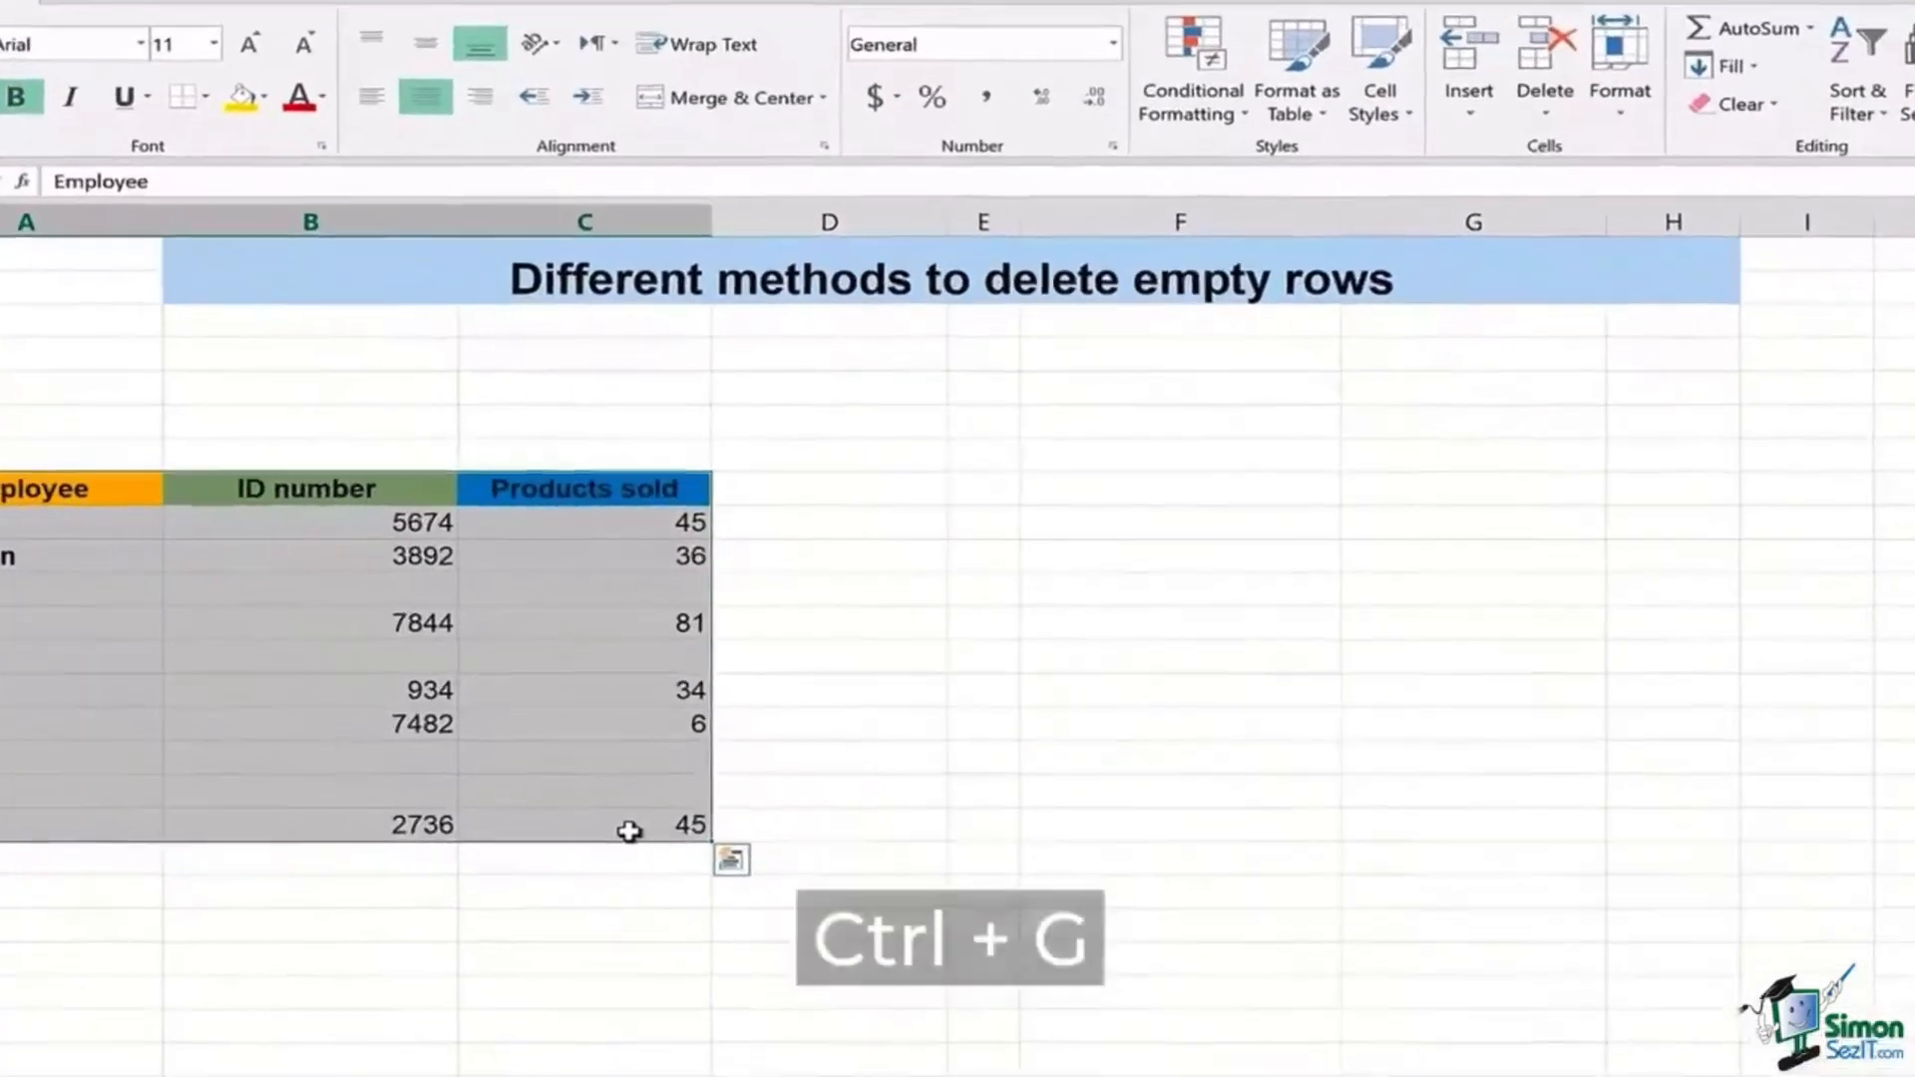
# Step: Use Go To Special with Blanks to select only the table's empty cells
pyautogui.hotkey('ctrl', 'g')
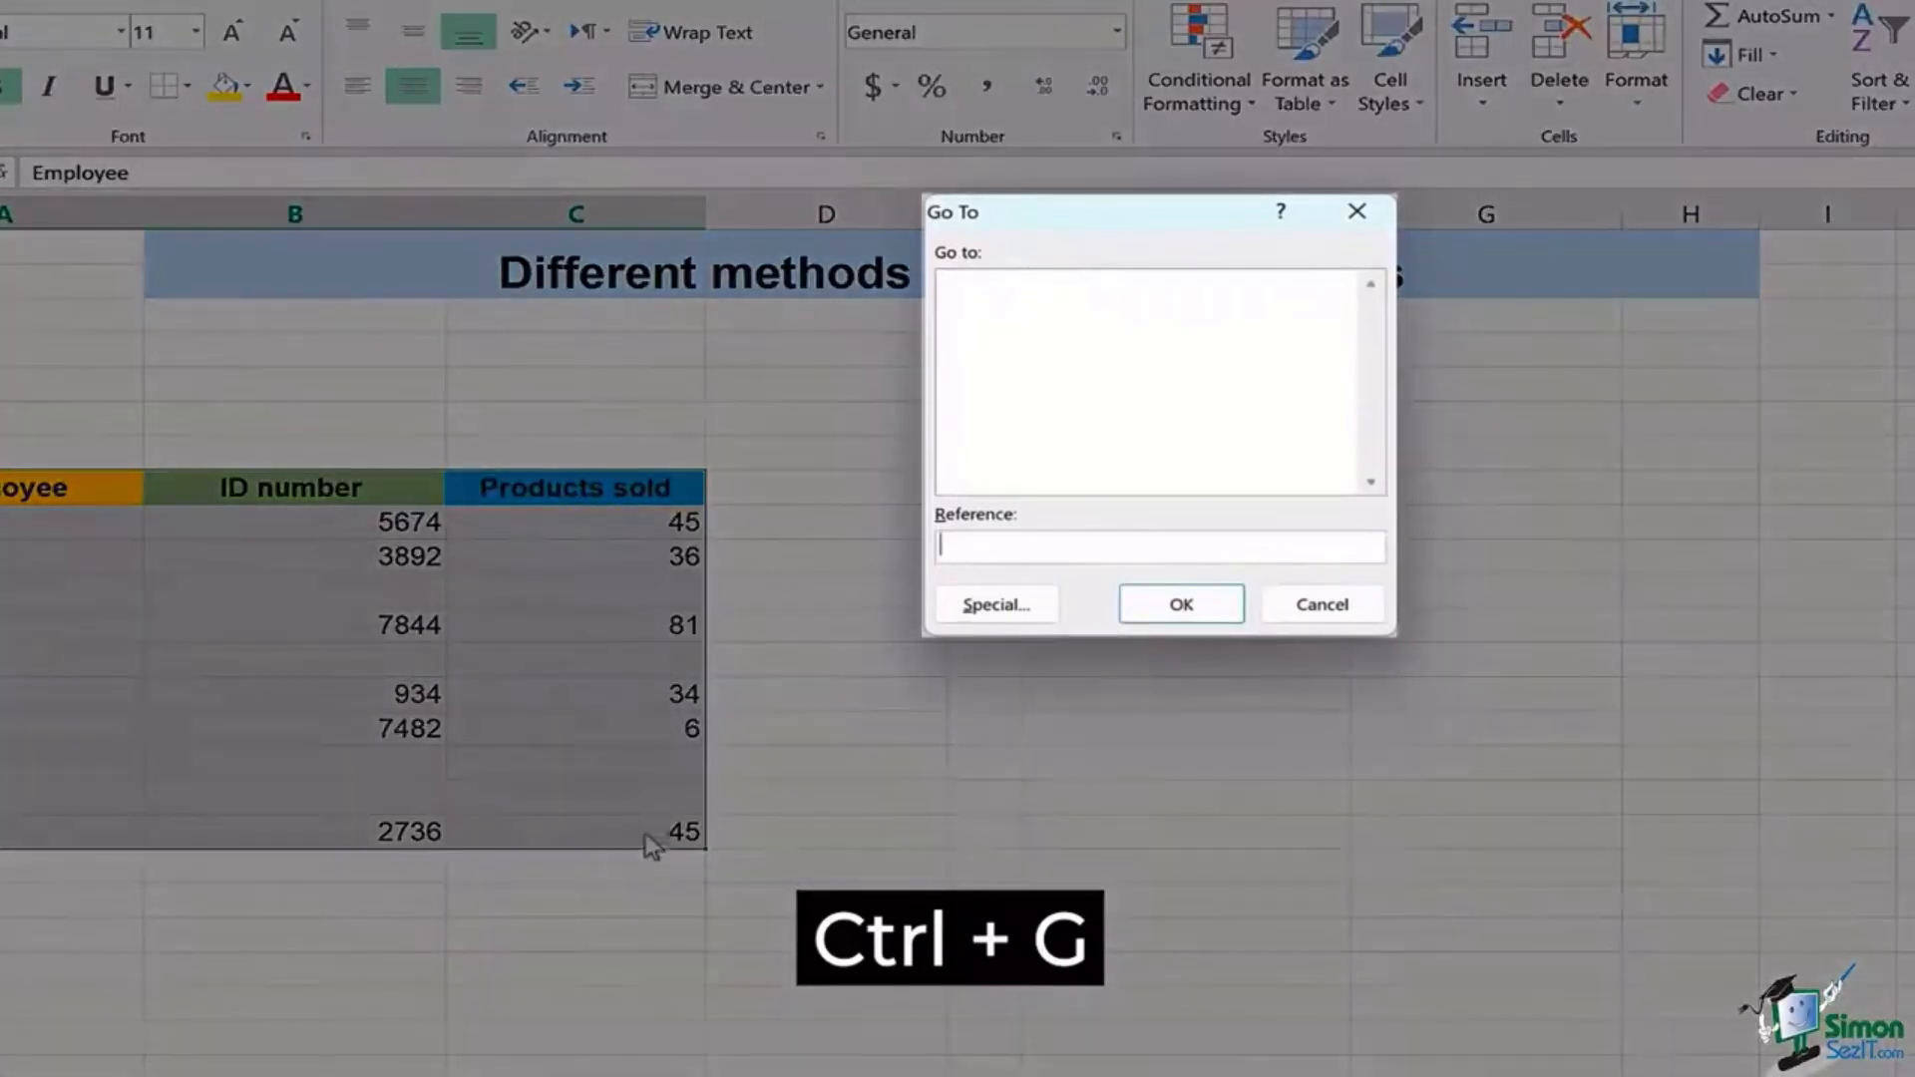
pyautogui.click(1010, 607)
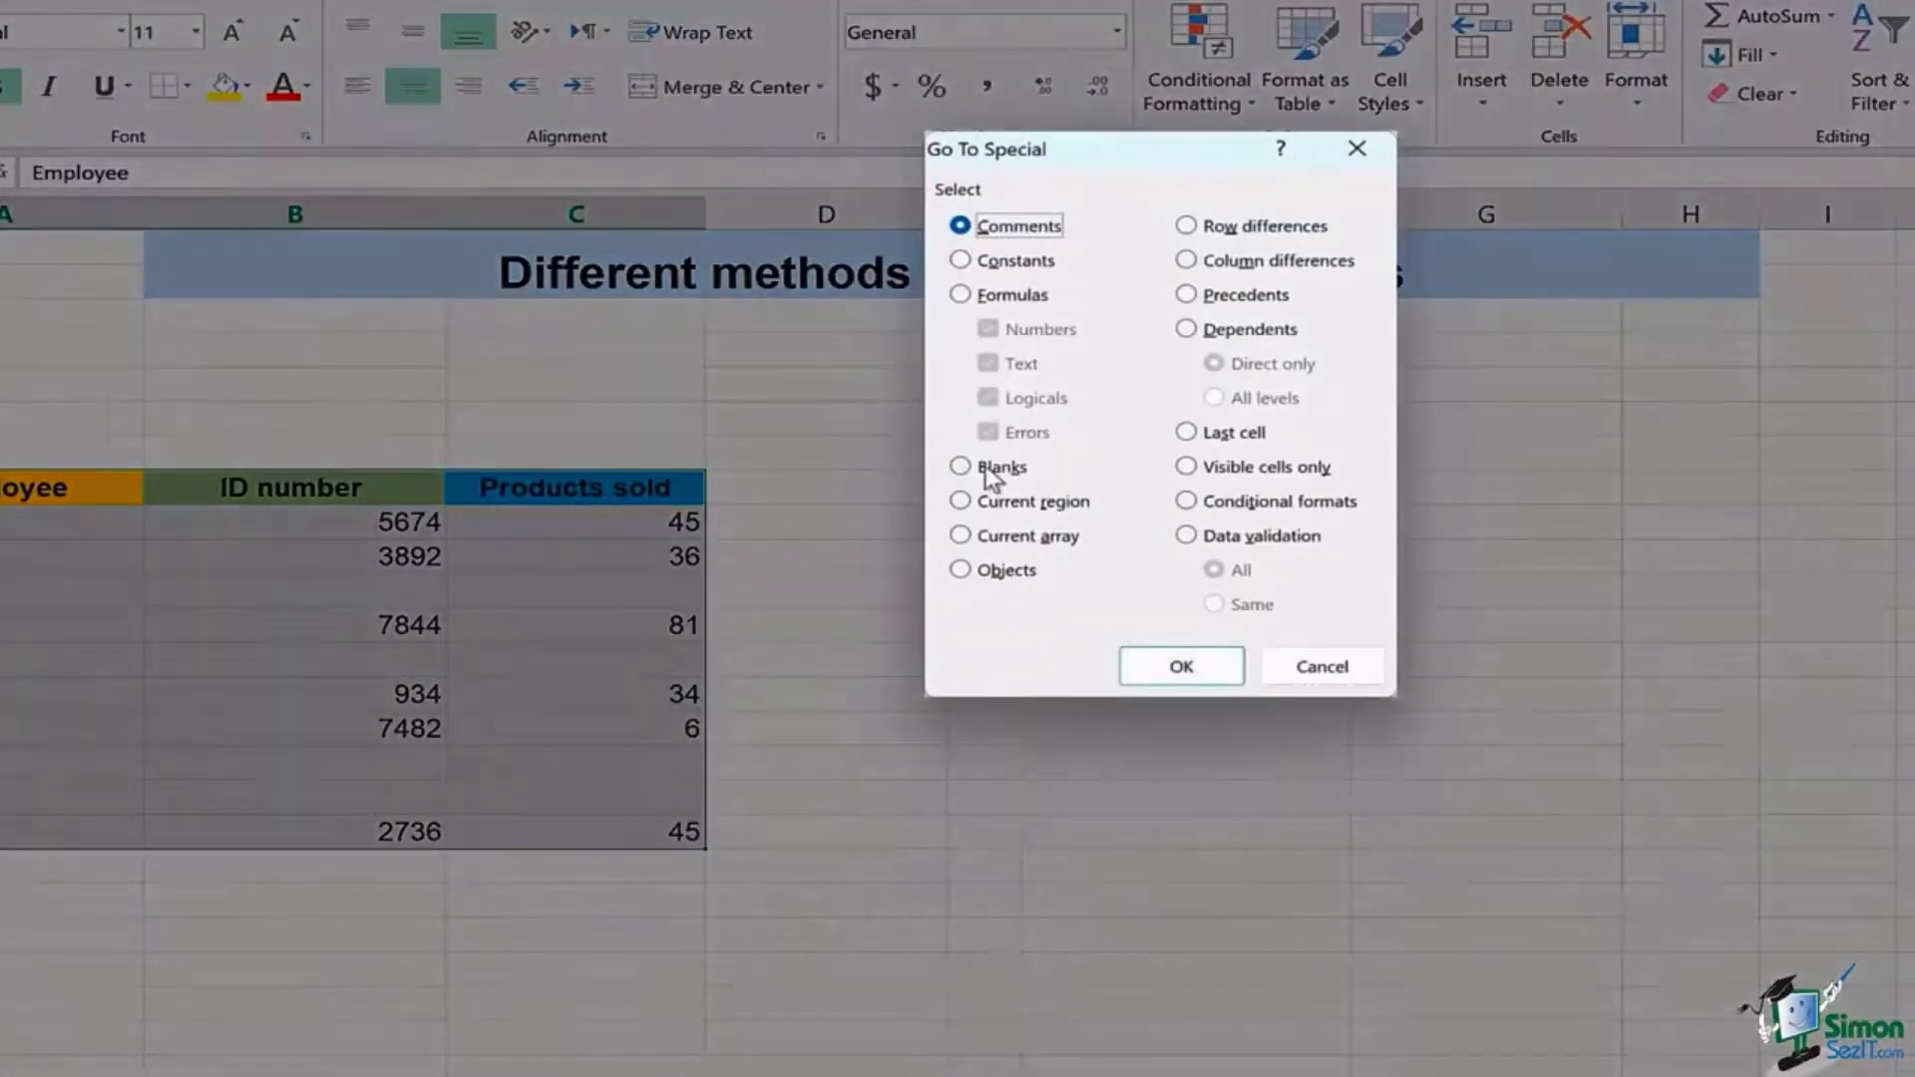
pyautogui.click(988, 469)
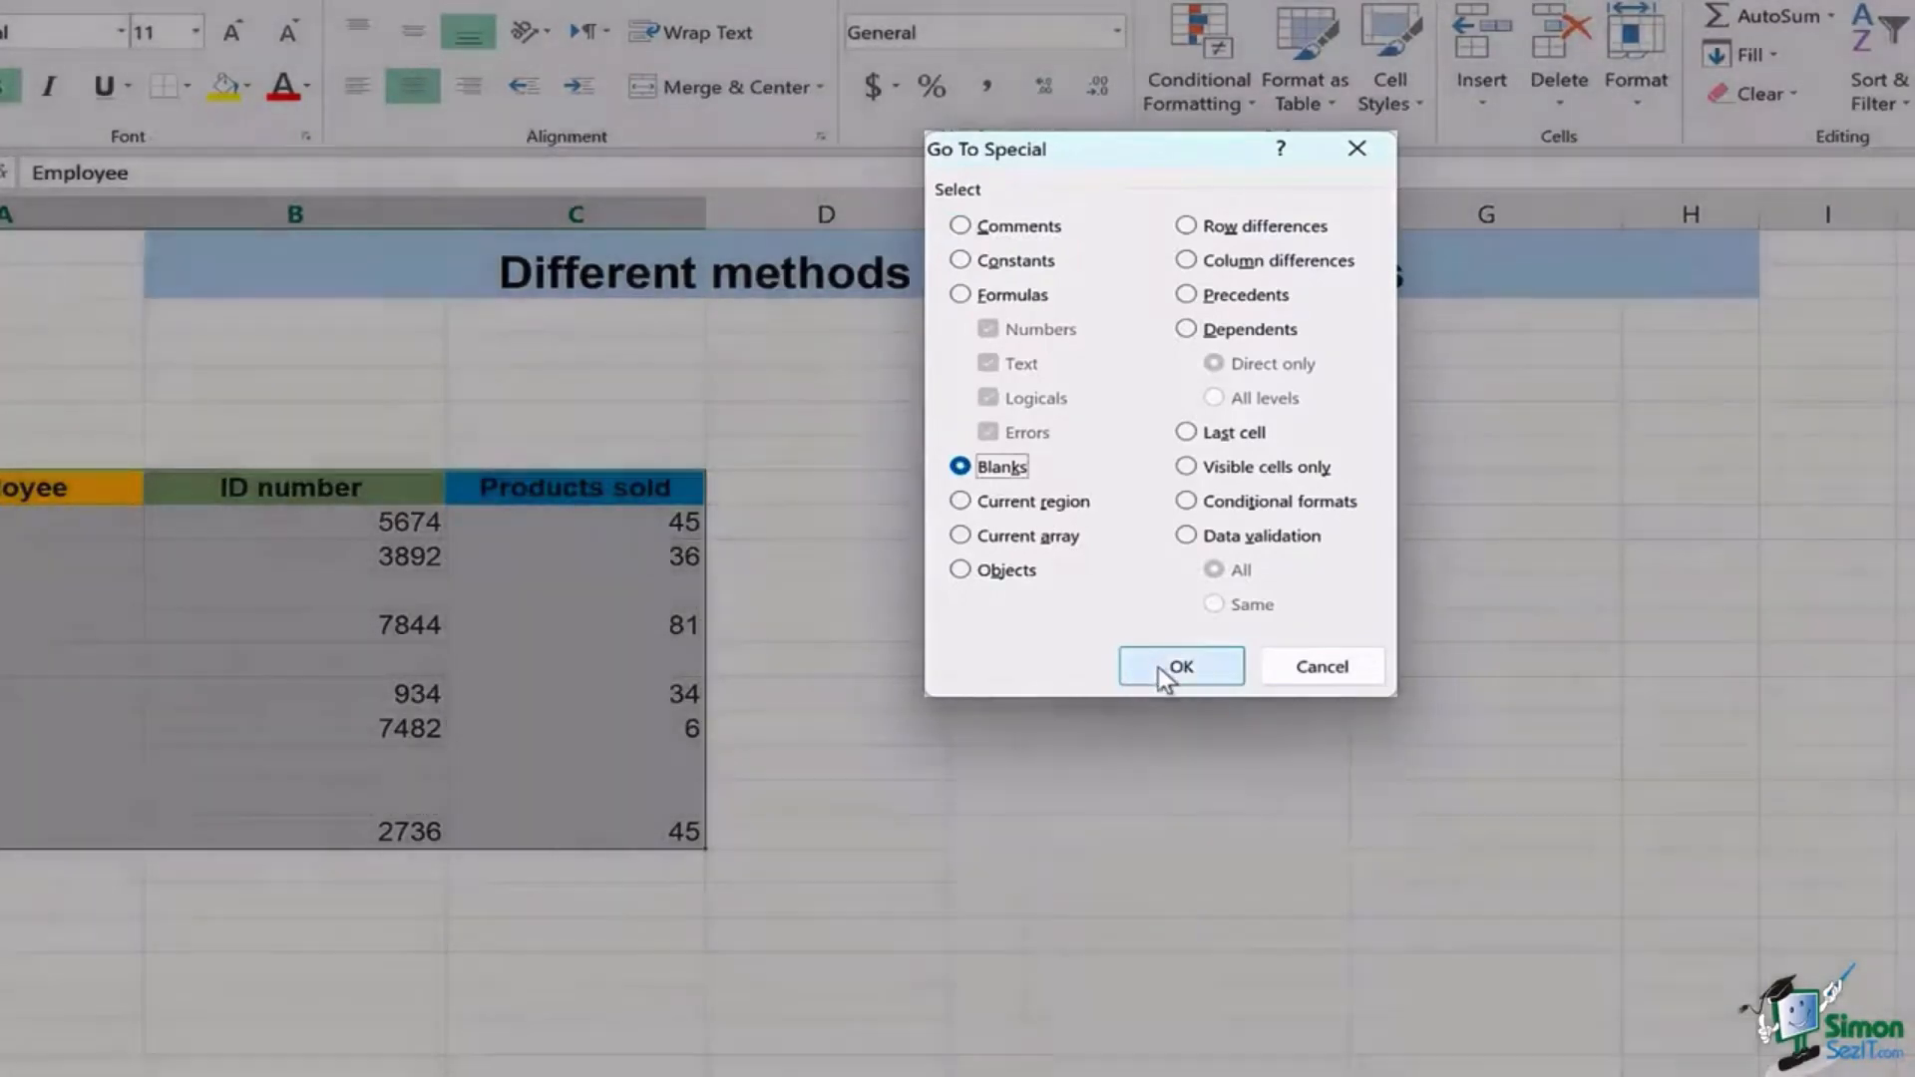
pyautogui.click(1159, 666)
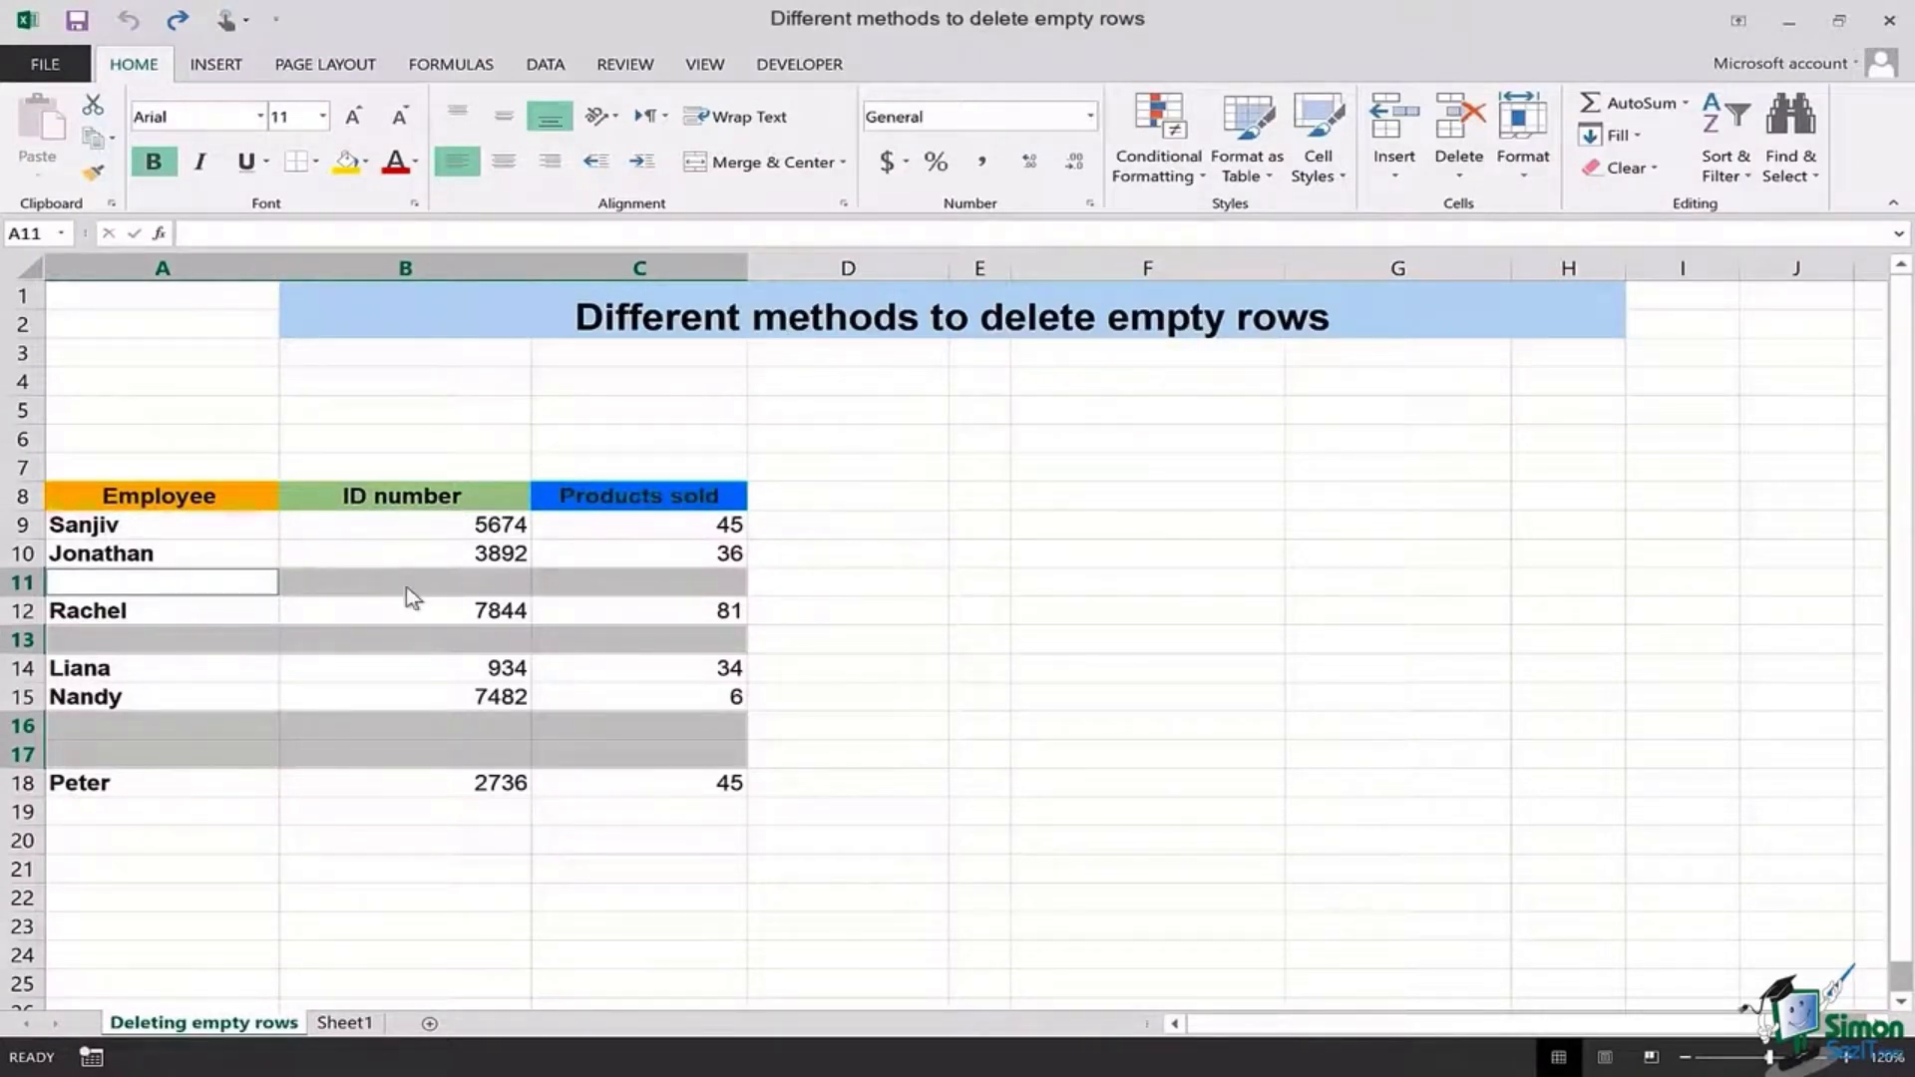
# Step: Delete the entire rows of the selected blank cells so the six employees fill rows 9–14
pyautogui.rightClick(405, 586)
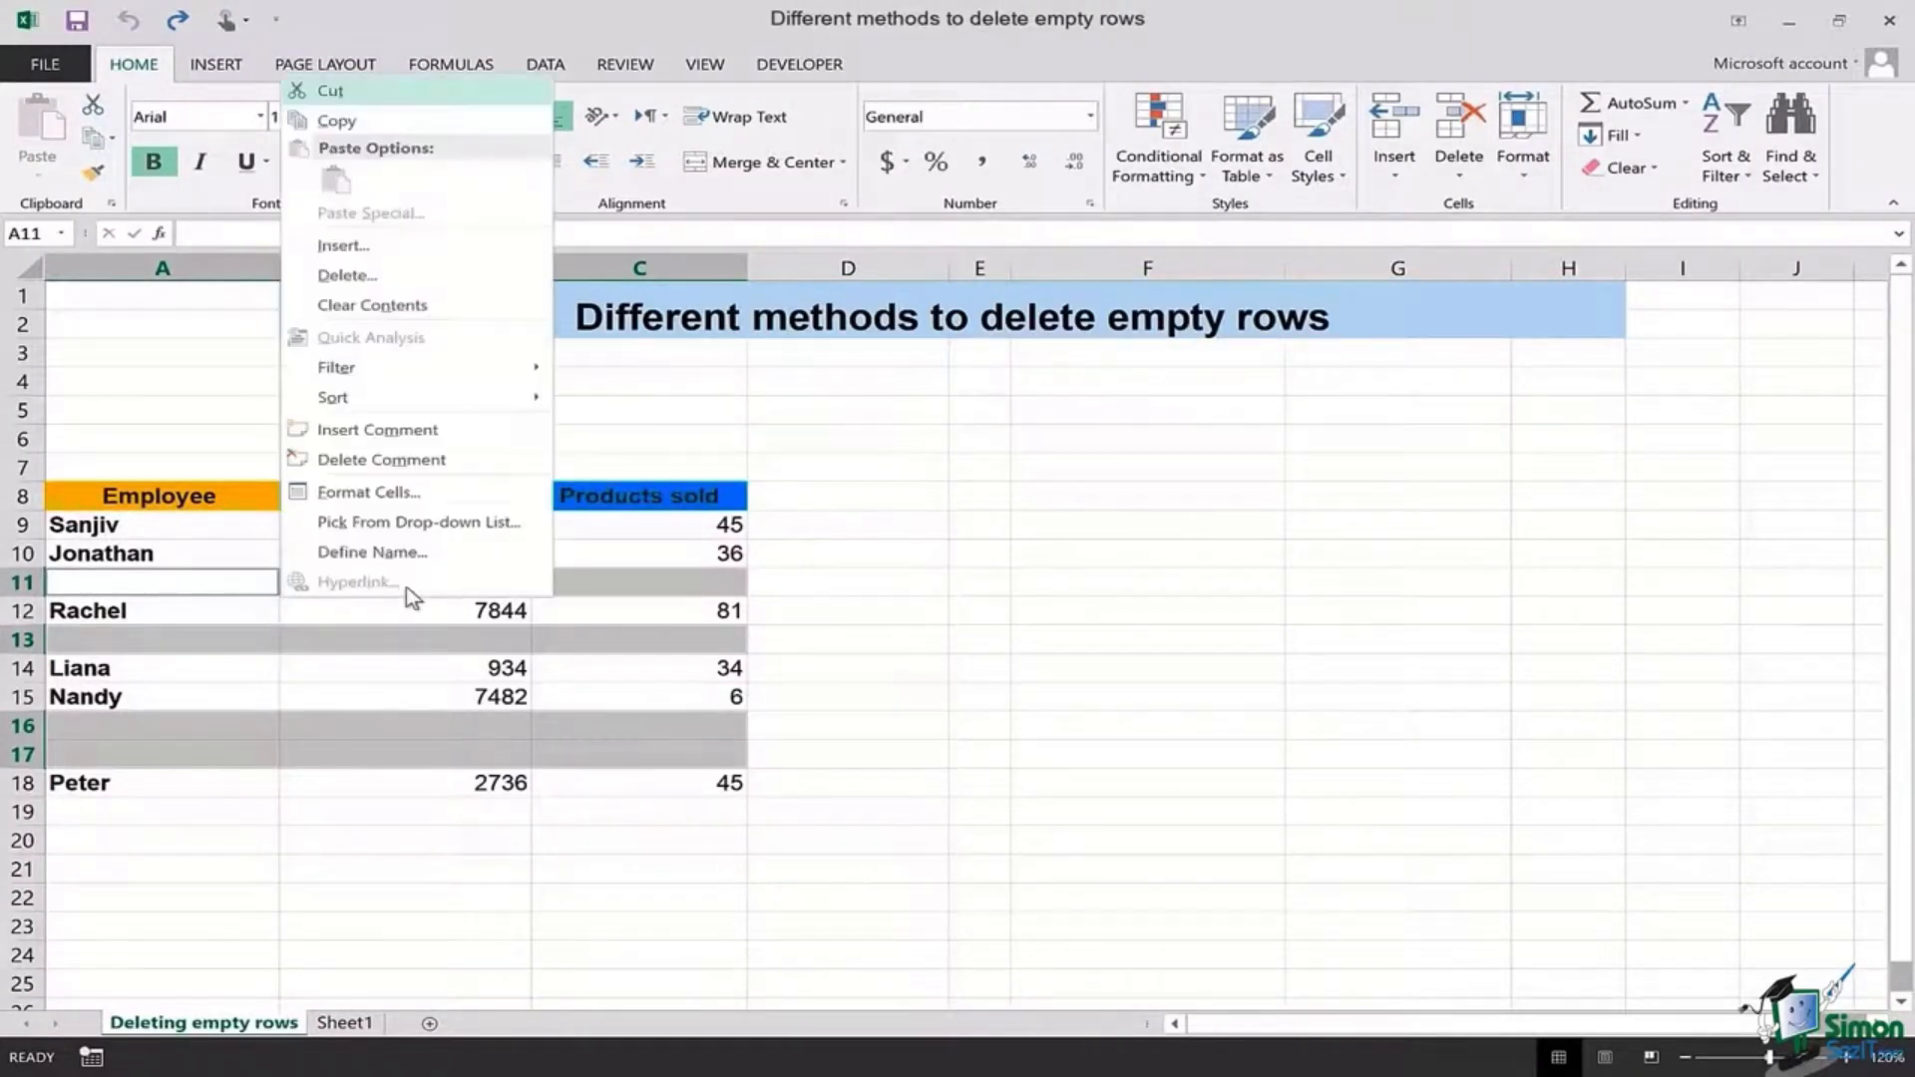
pyautogui.click(463, 285)
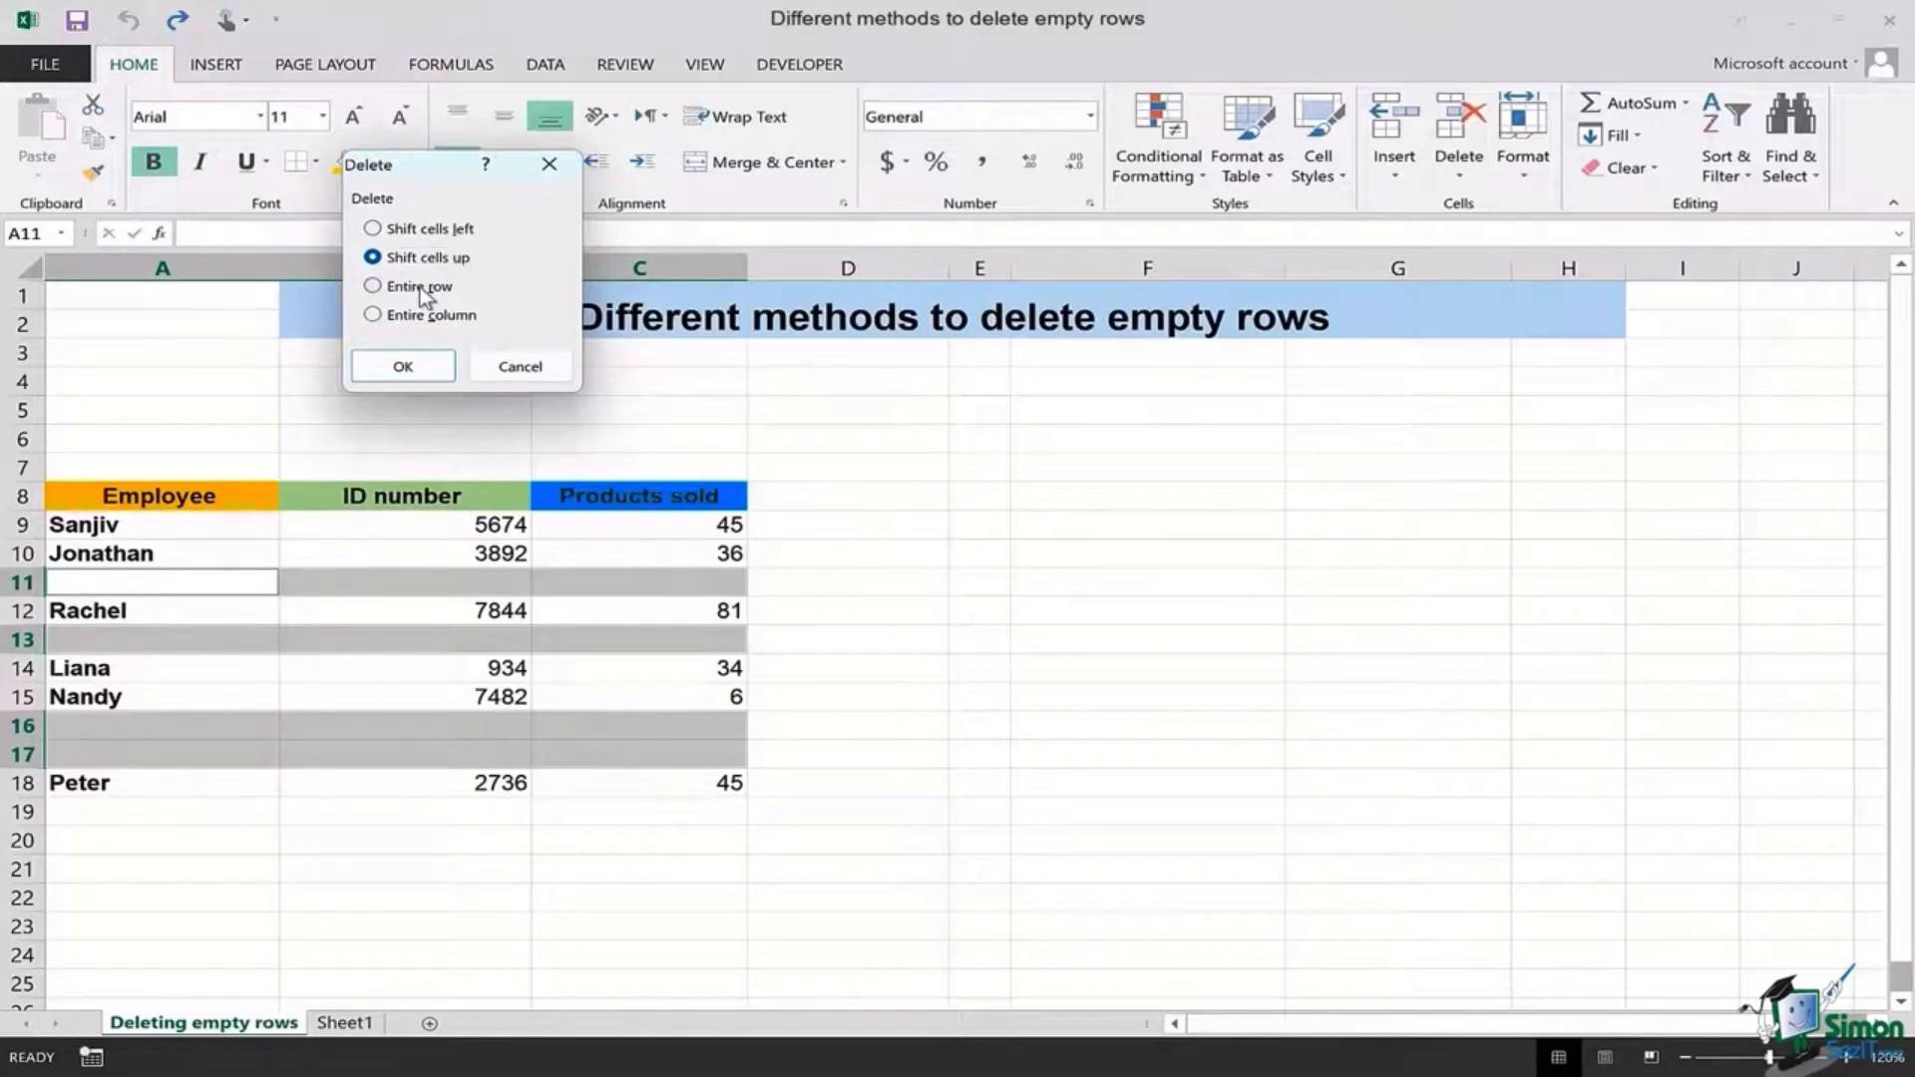
pyautogui.click(421, 287)
pyautogui.click(429, 365)
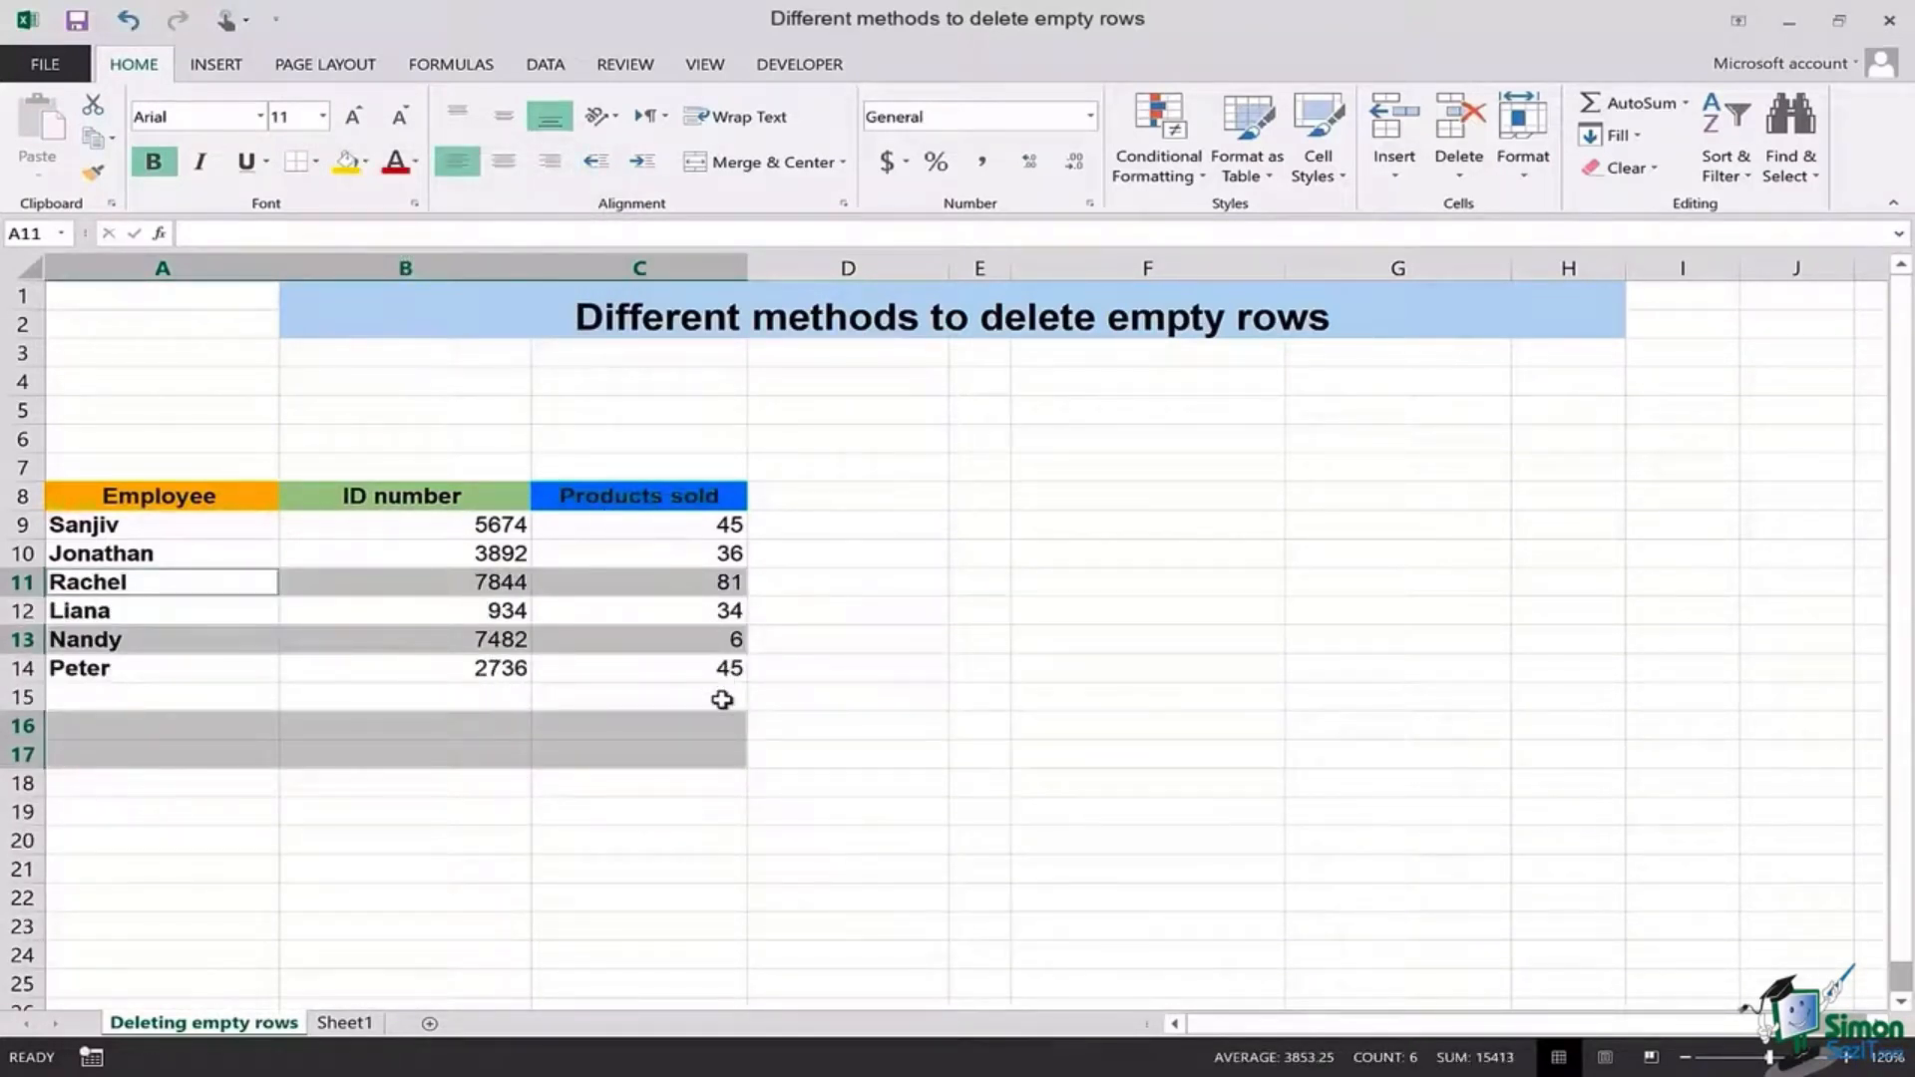
pyautogui.click(722, 699)
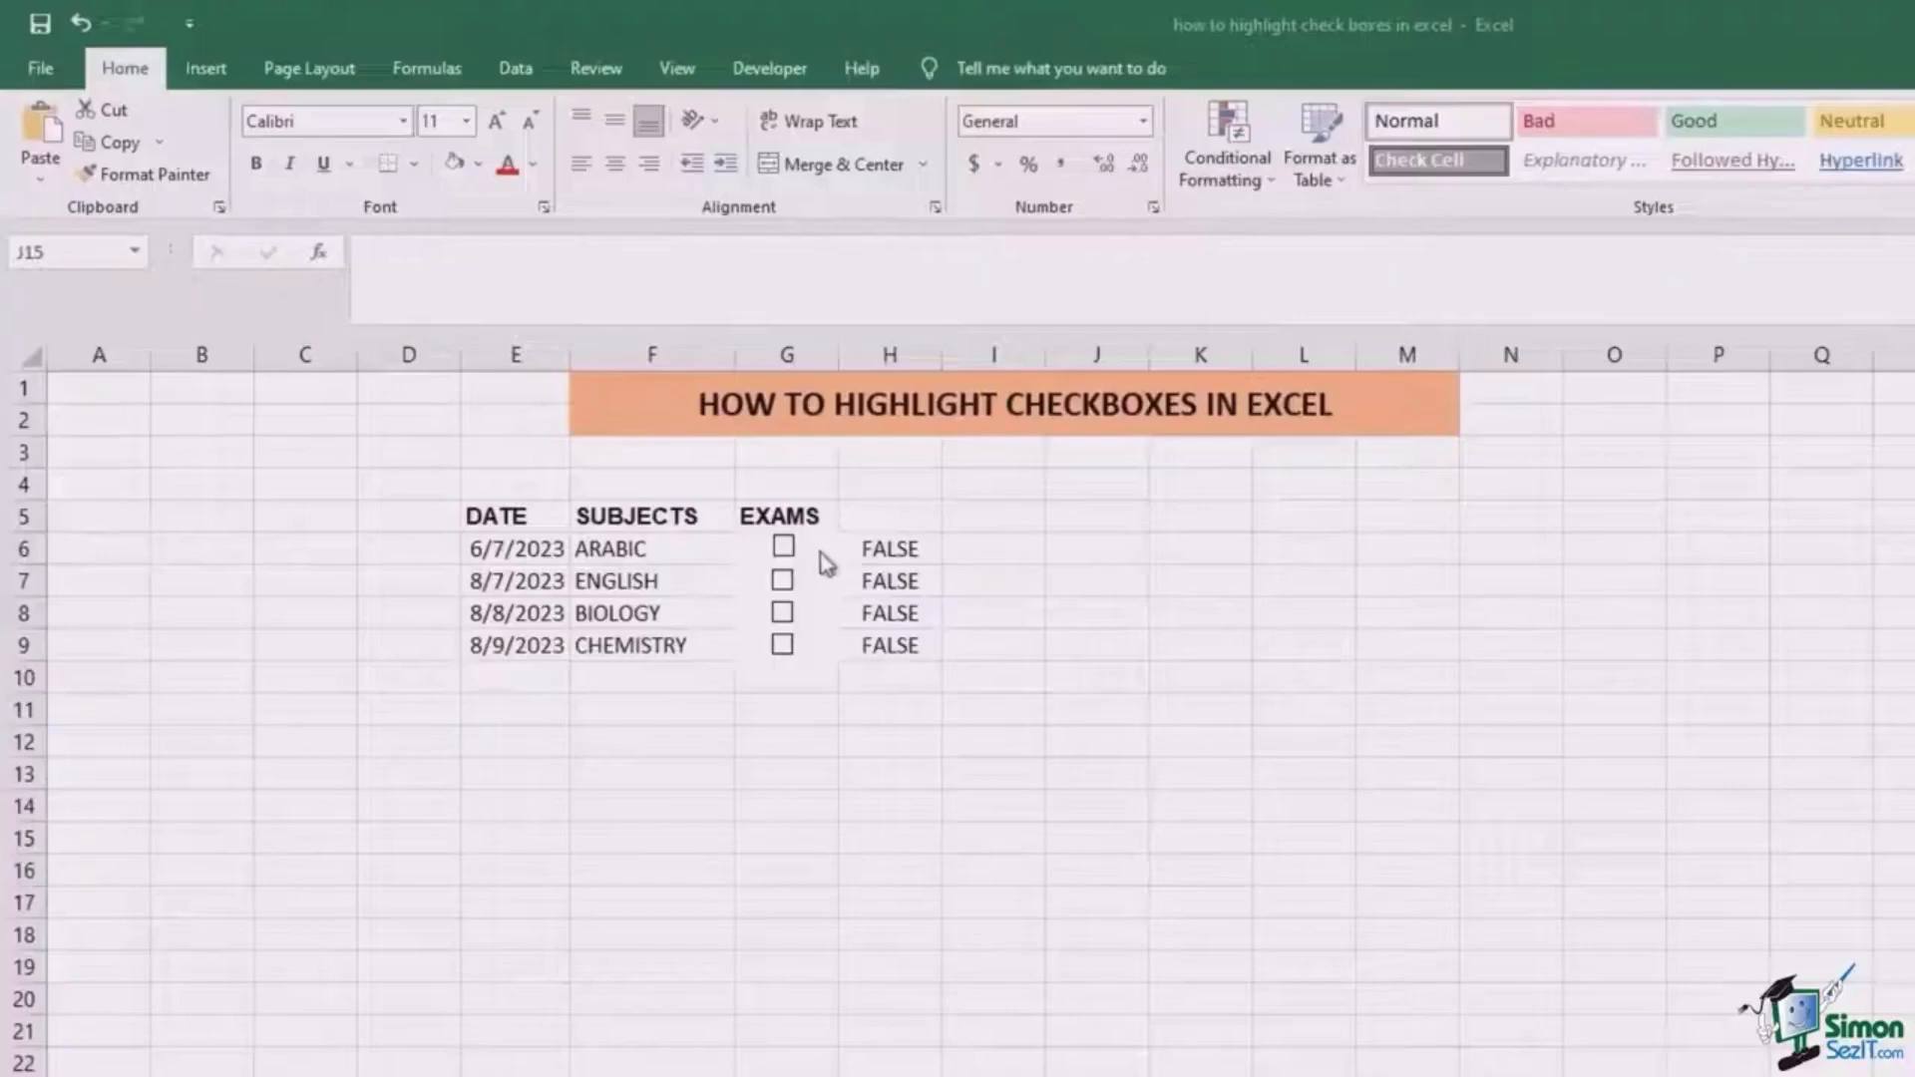
# Step: Fill checkbox cells G6:G9 with standard red, then test the CHEMISTRY checkbox
pyautogui.moveTo(826, 550); pyautogui.dragTo(831, 643)
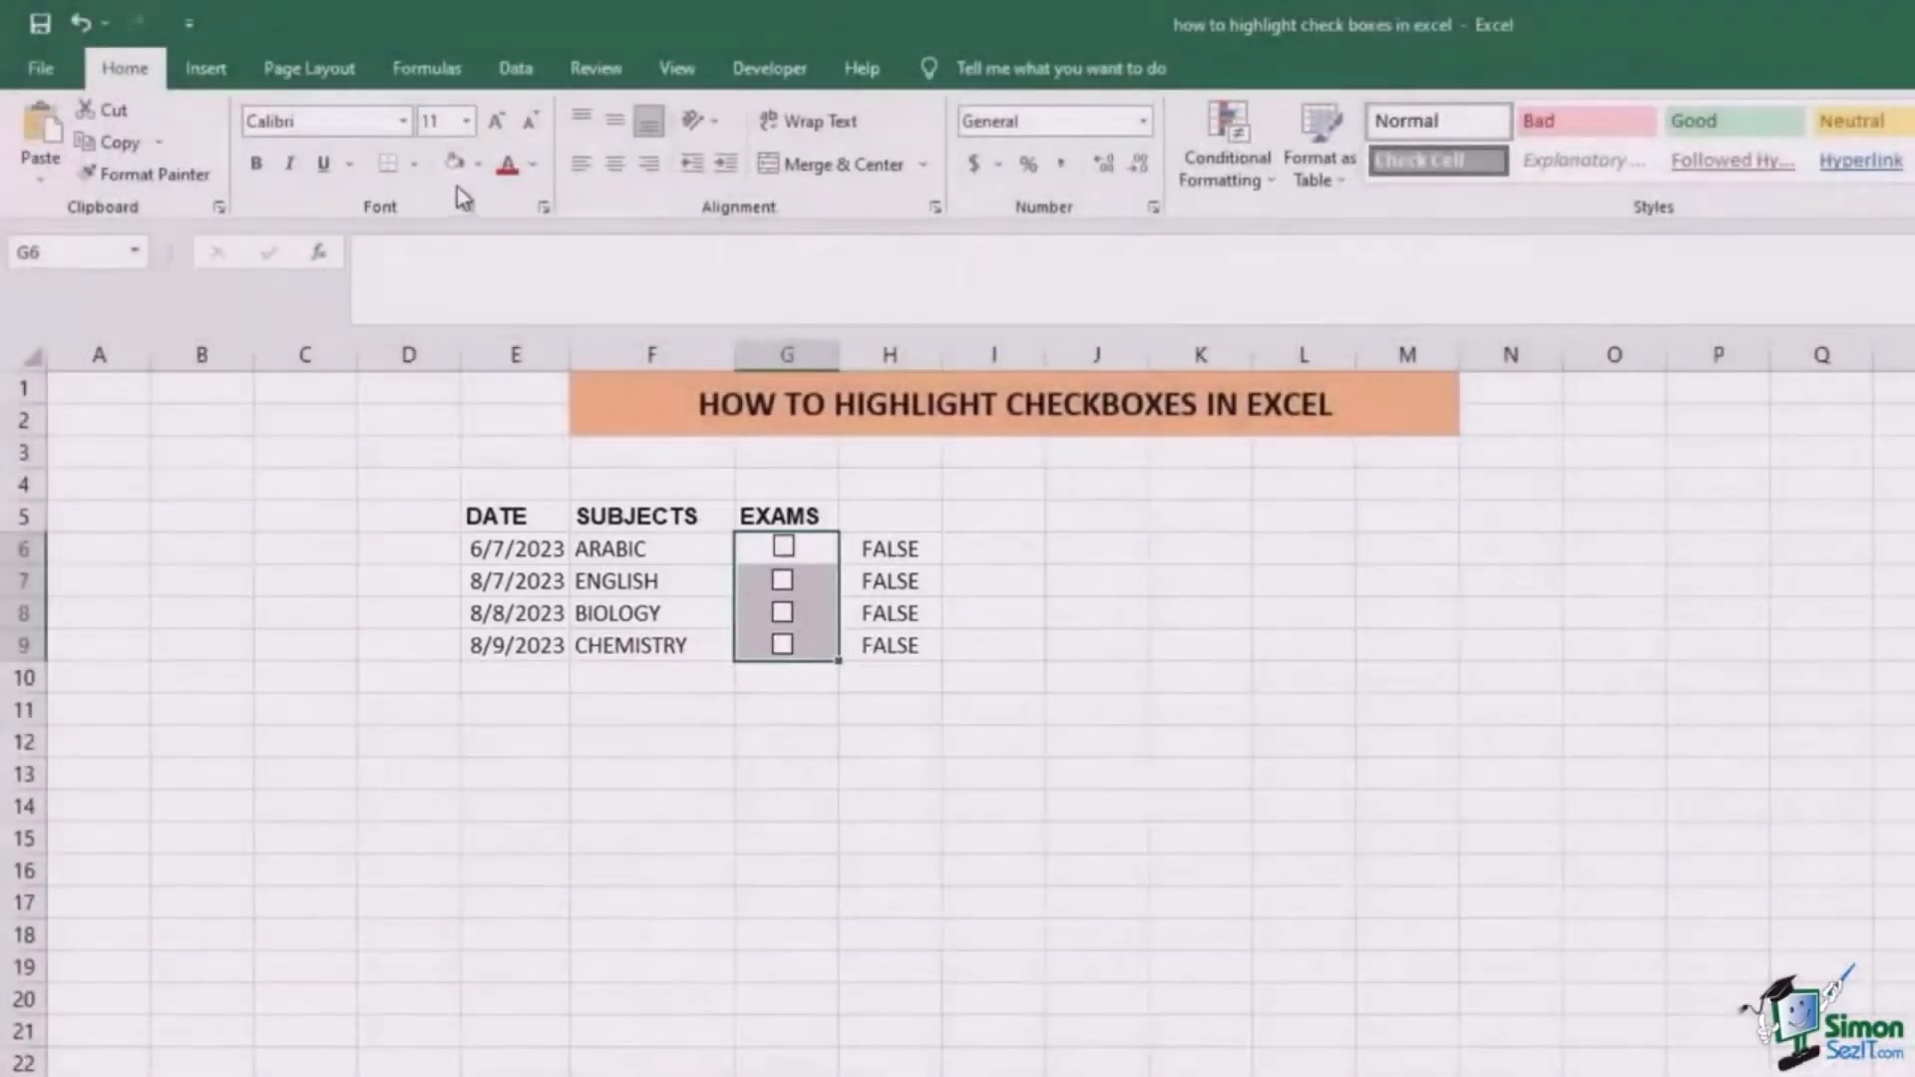
pyautogui.click(479, 169)
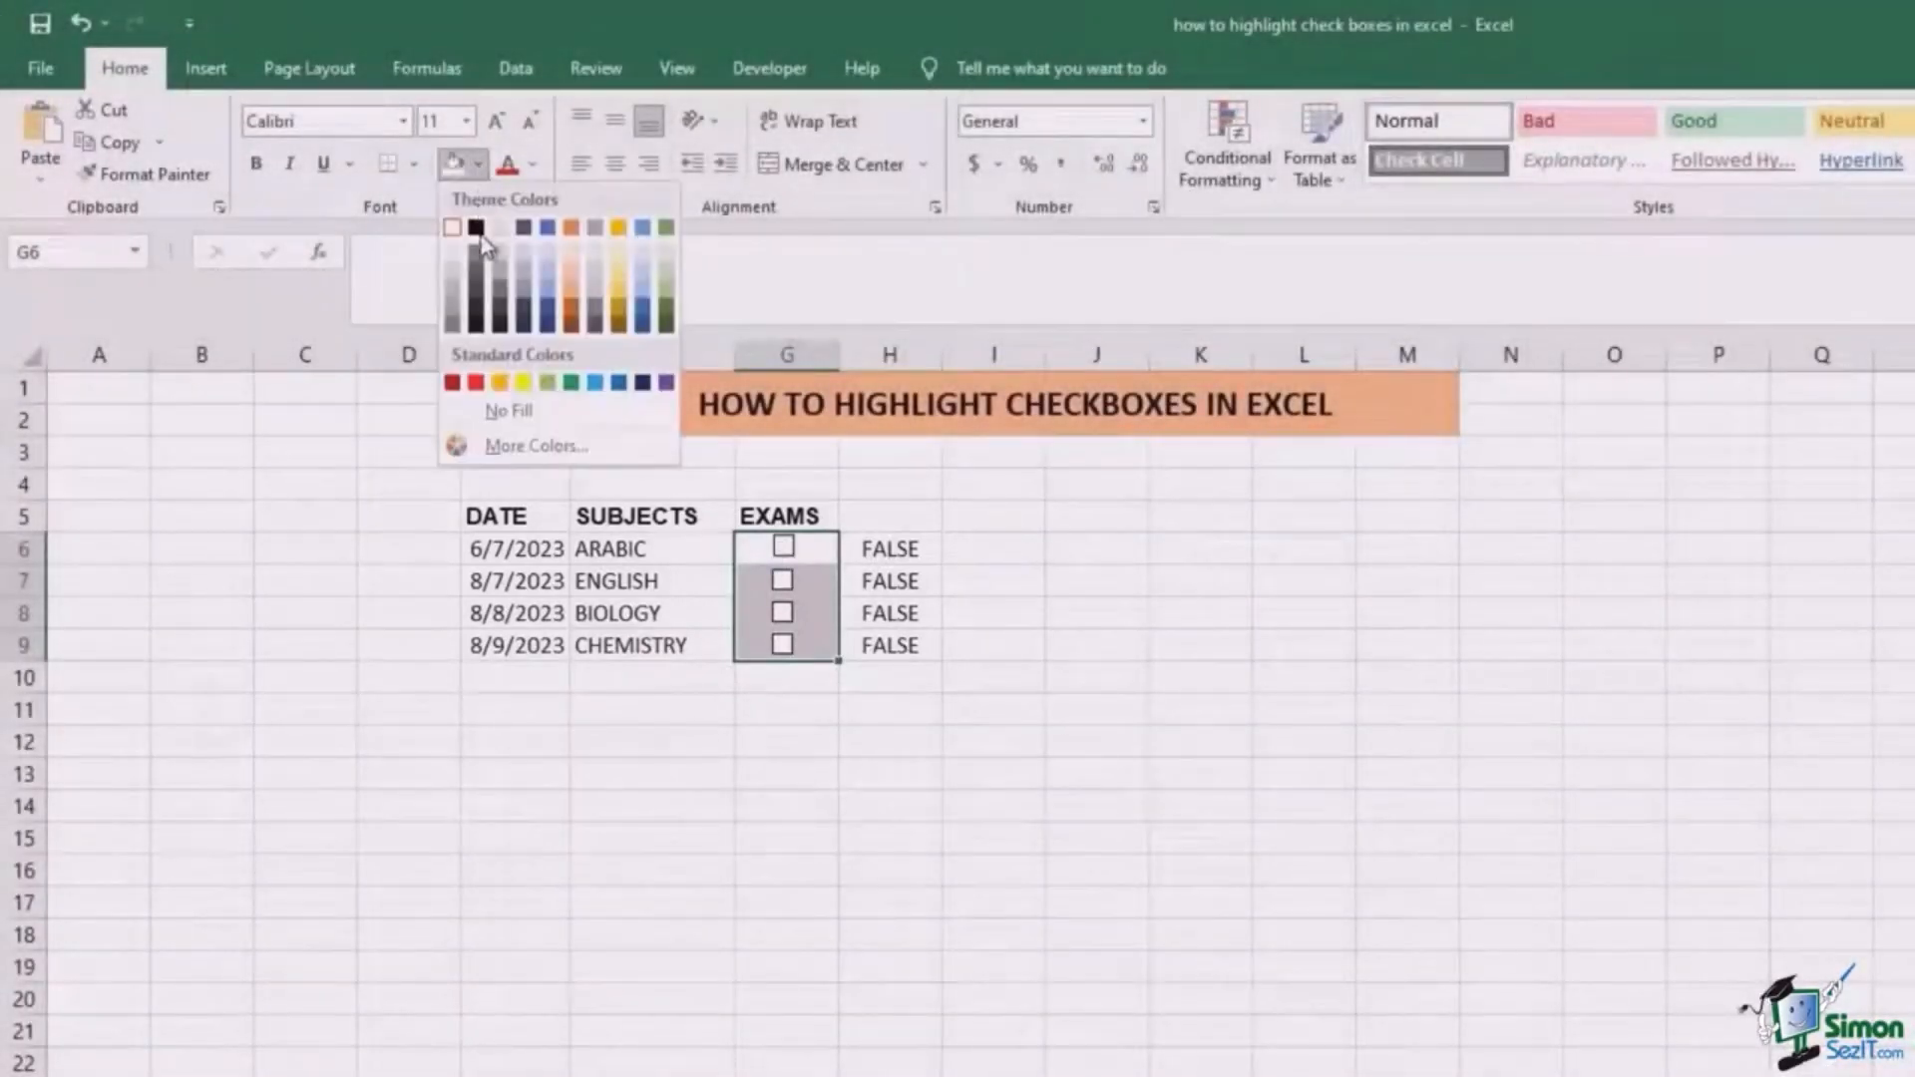
pyautogui.click(479, 381)
pyautogui.click(791, 712)
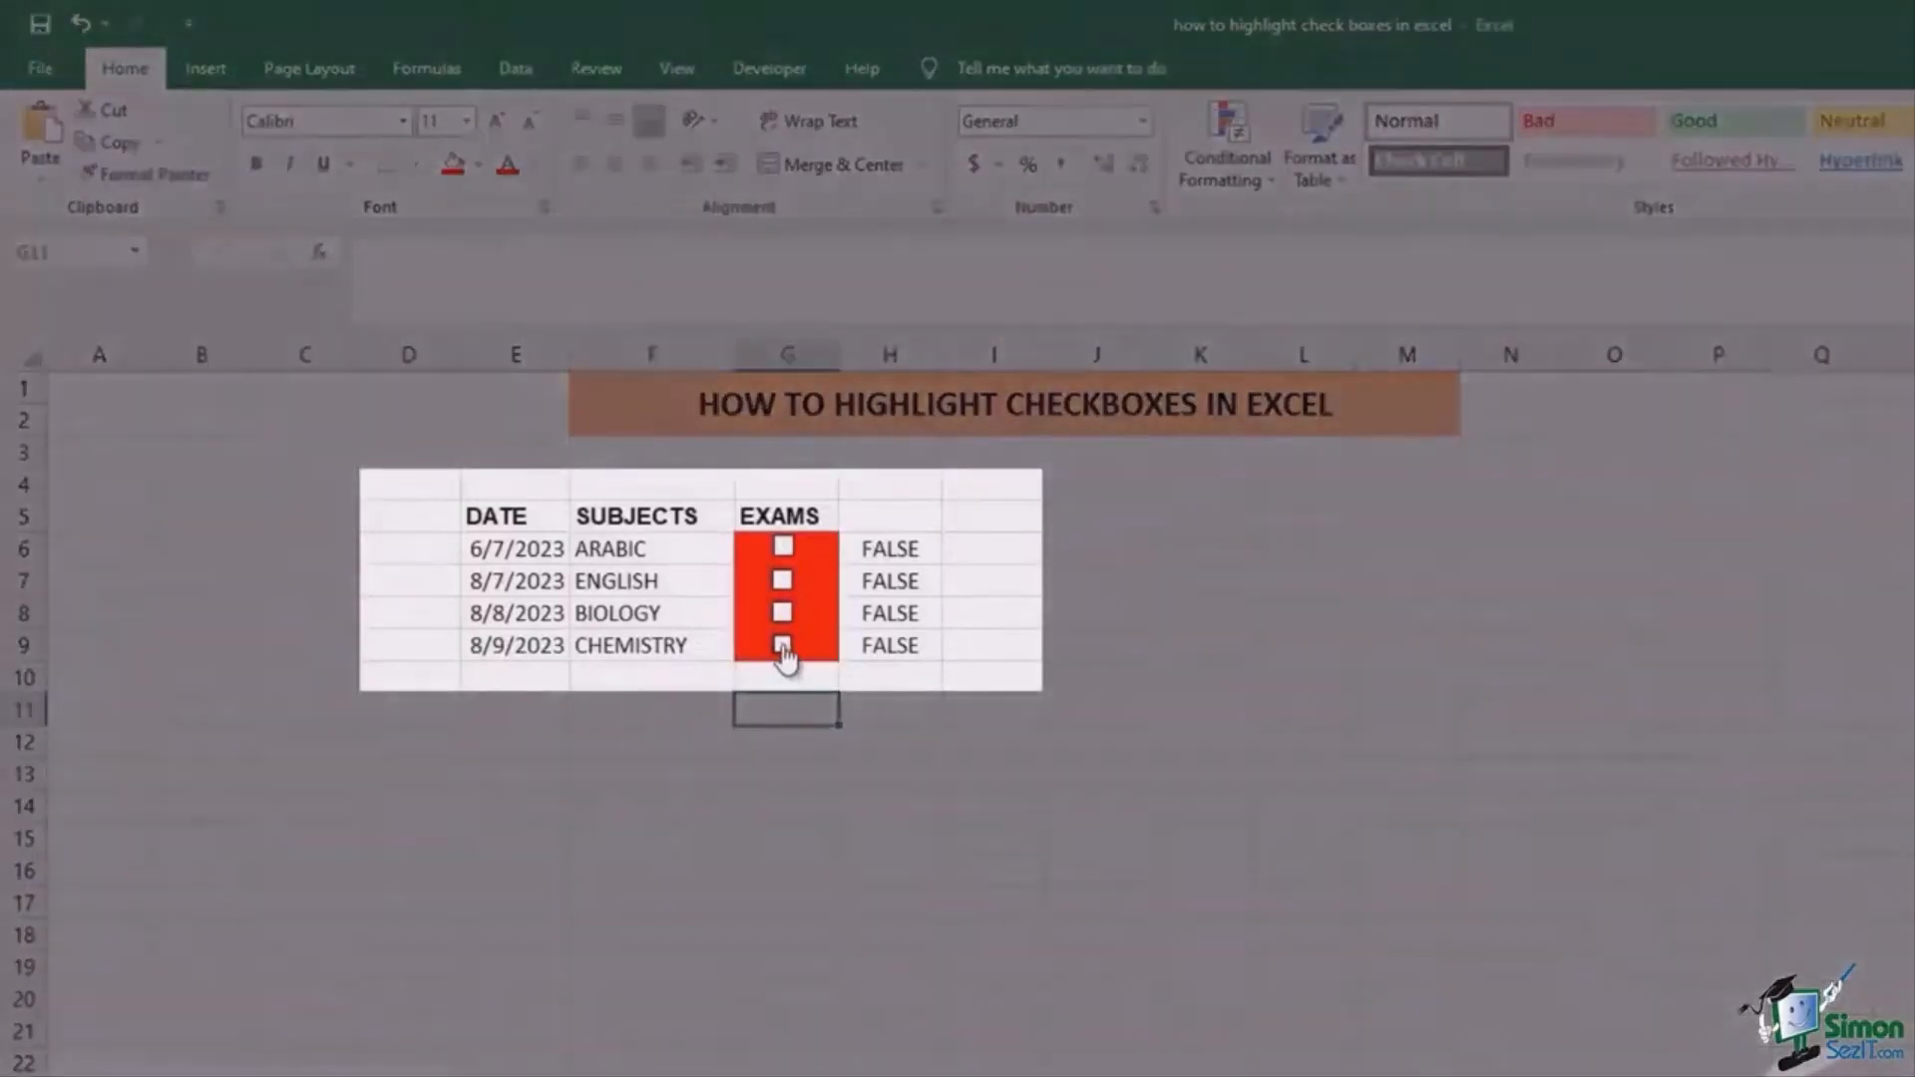
pyautogui.click(783, 646)
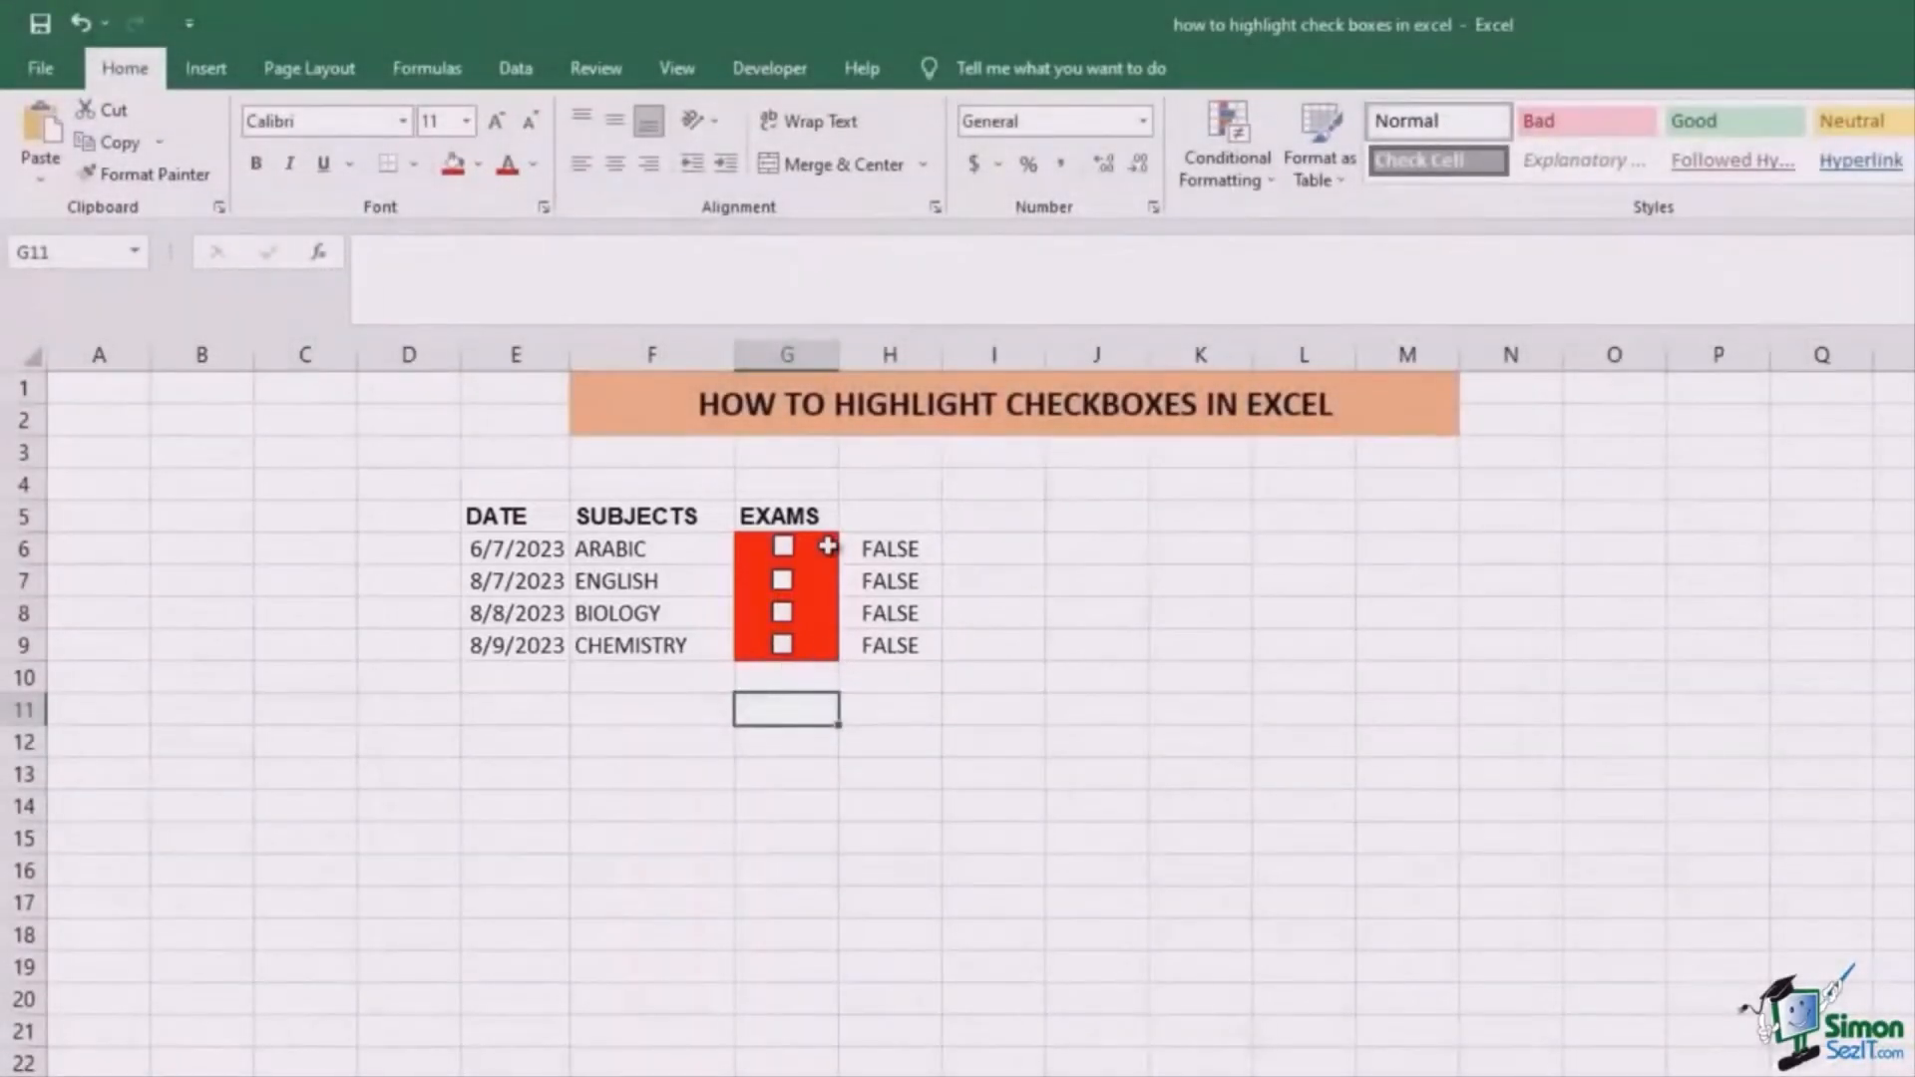
pyautogui.click(827, 545)
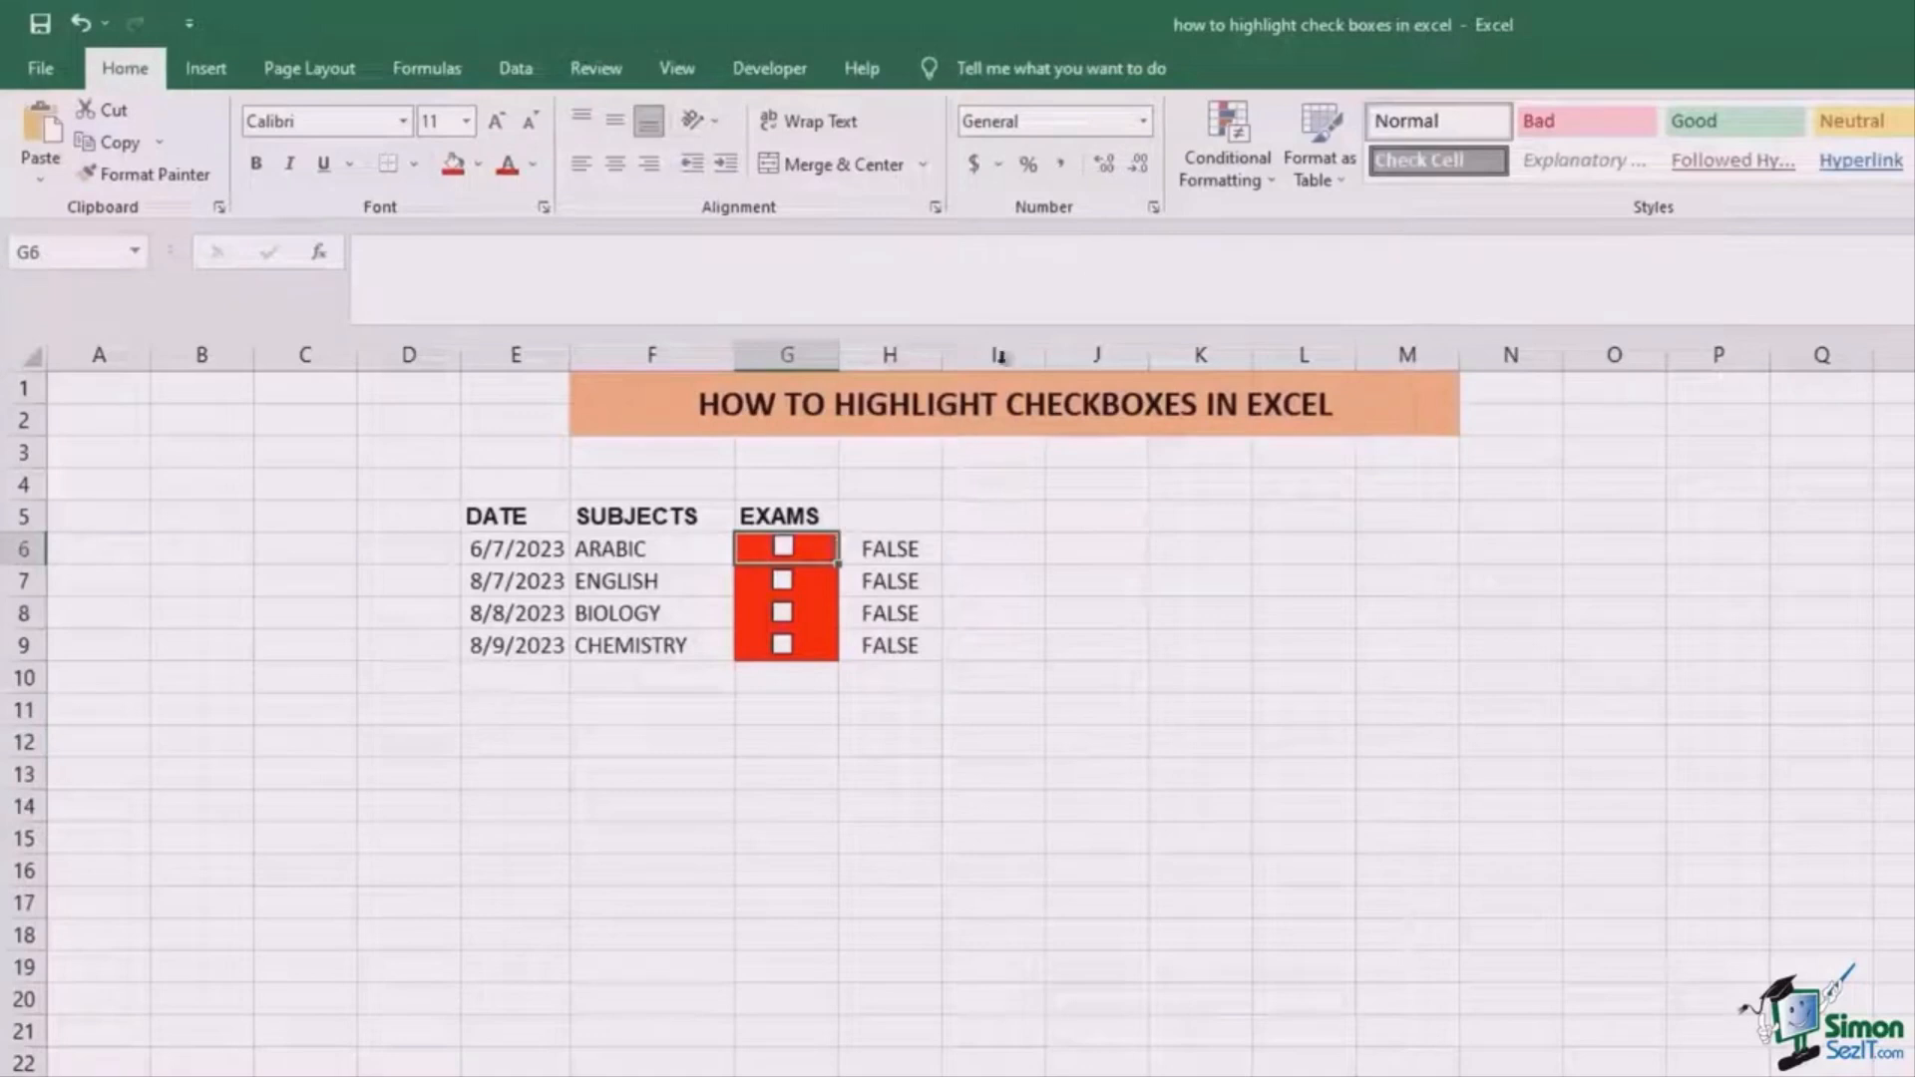
# Step: Add a formula rule =$H$6=true to G6 with a green fill
pyautogui.click(1247, 171)
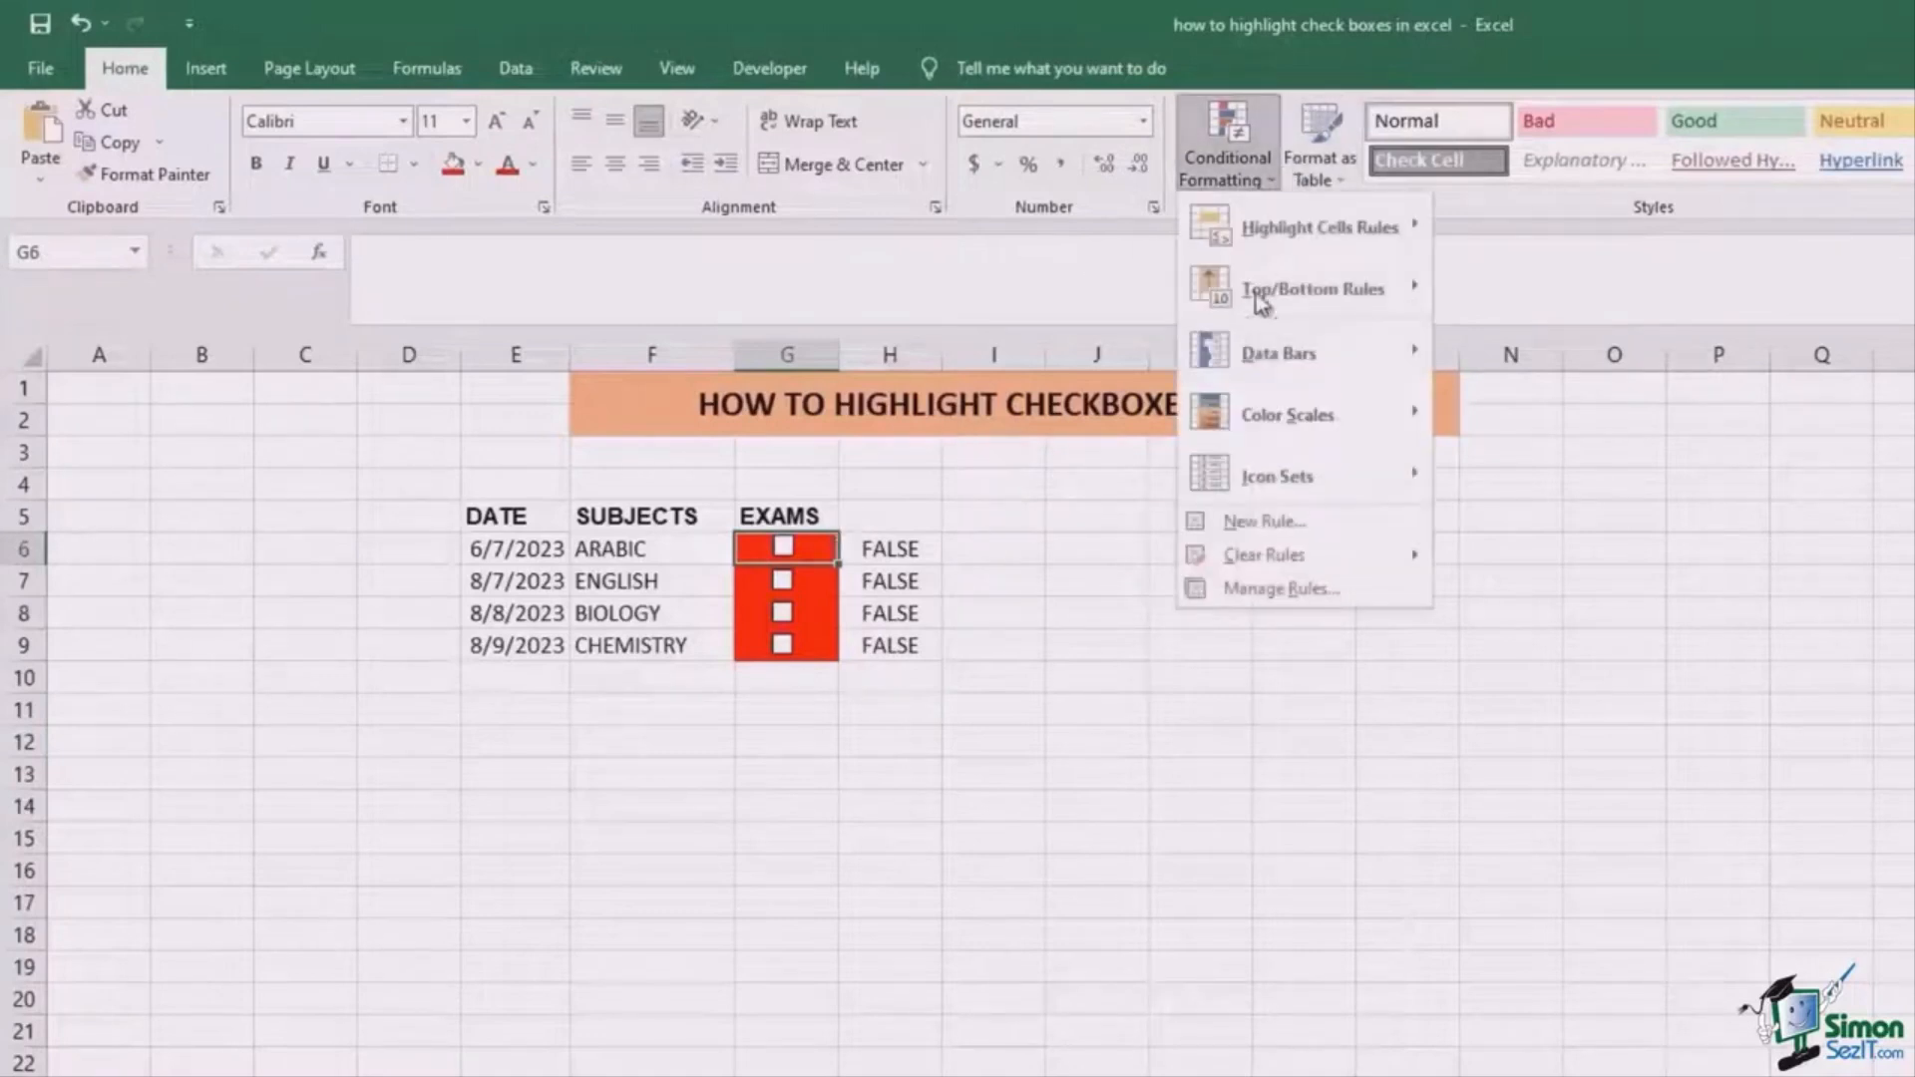
pyautogui.click(1264, 520)
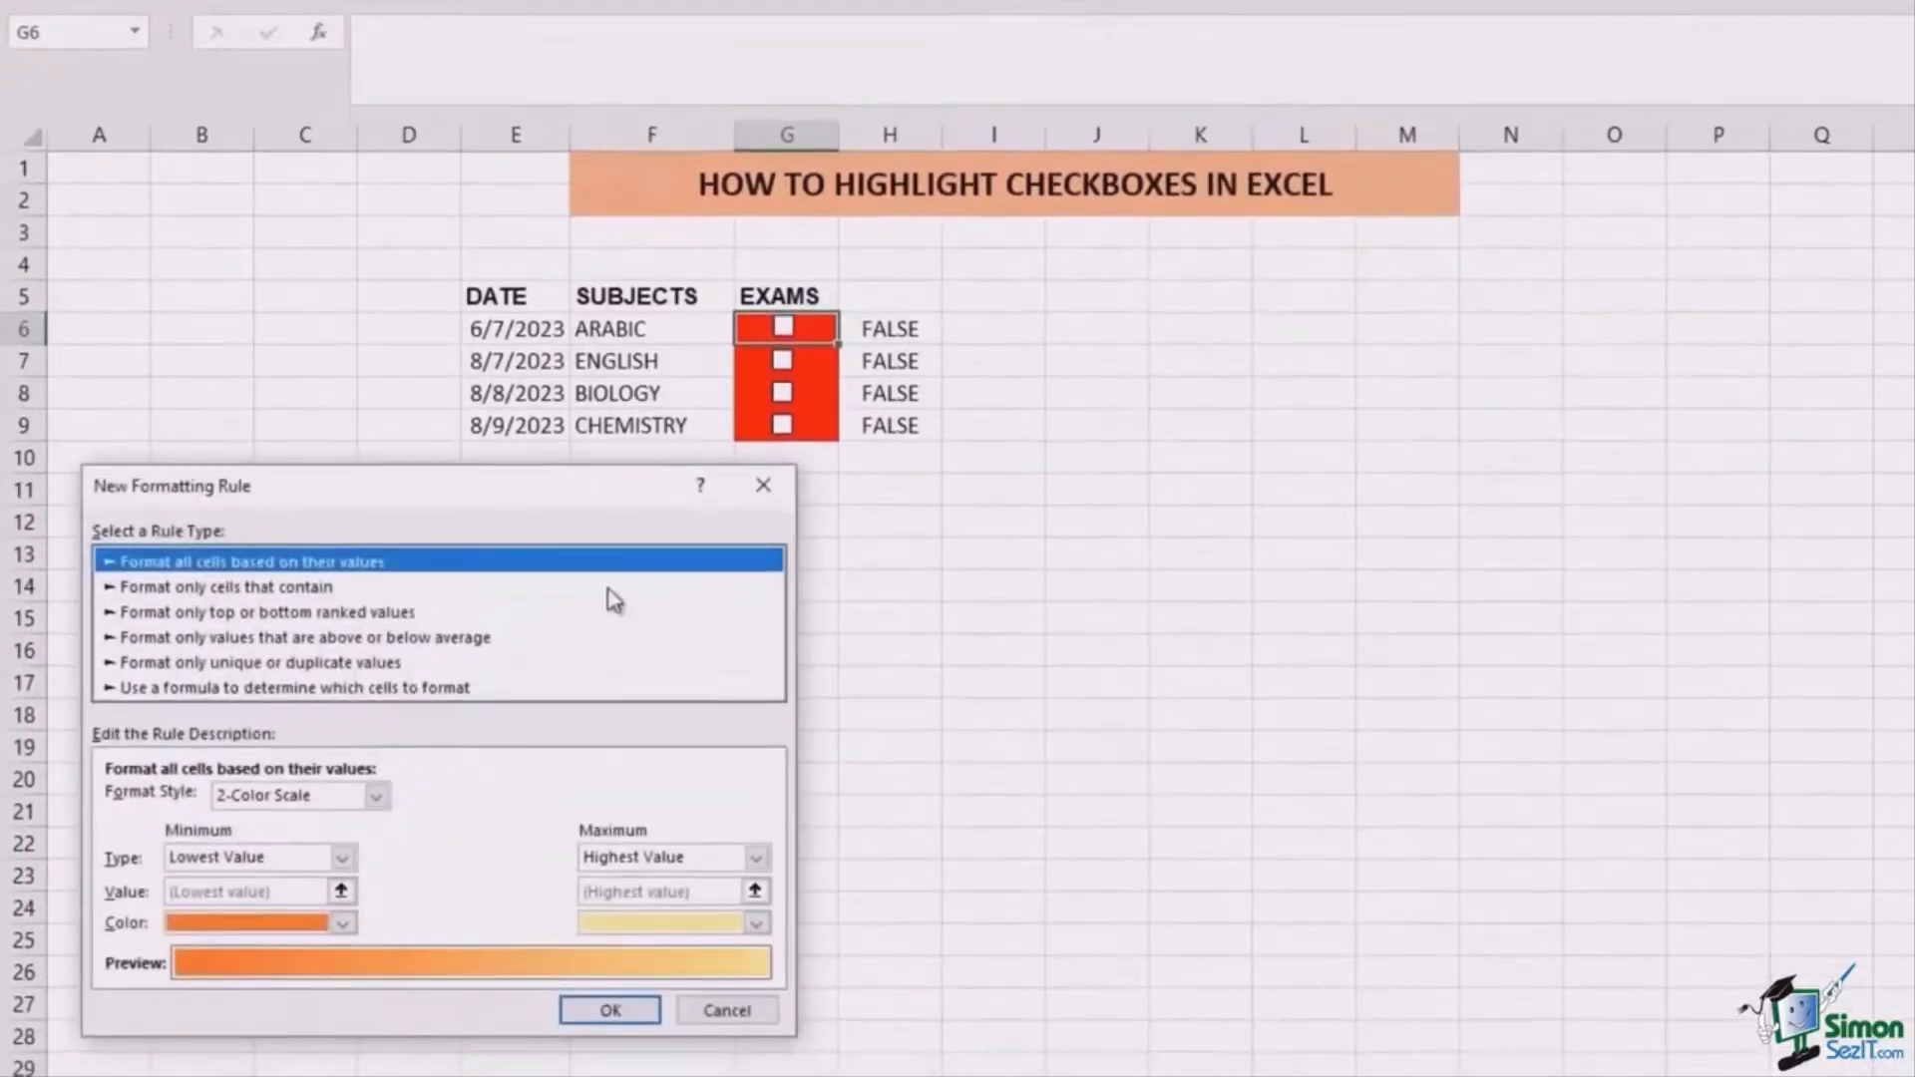
pyautogui.click(159, 690)
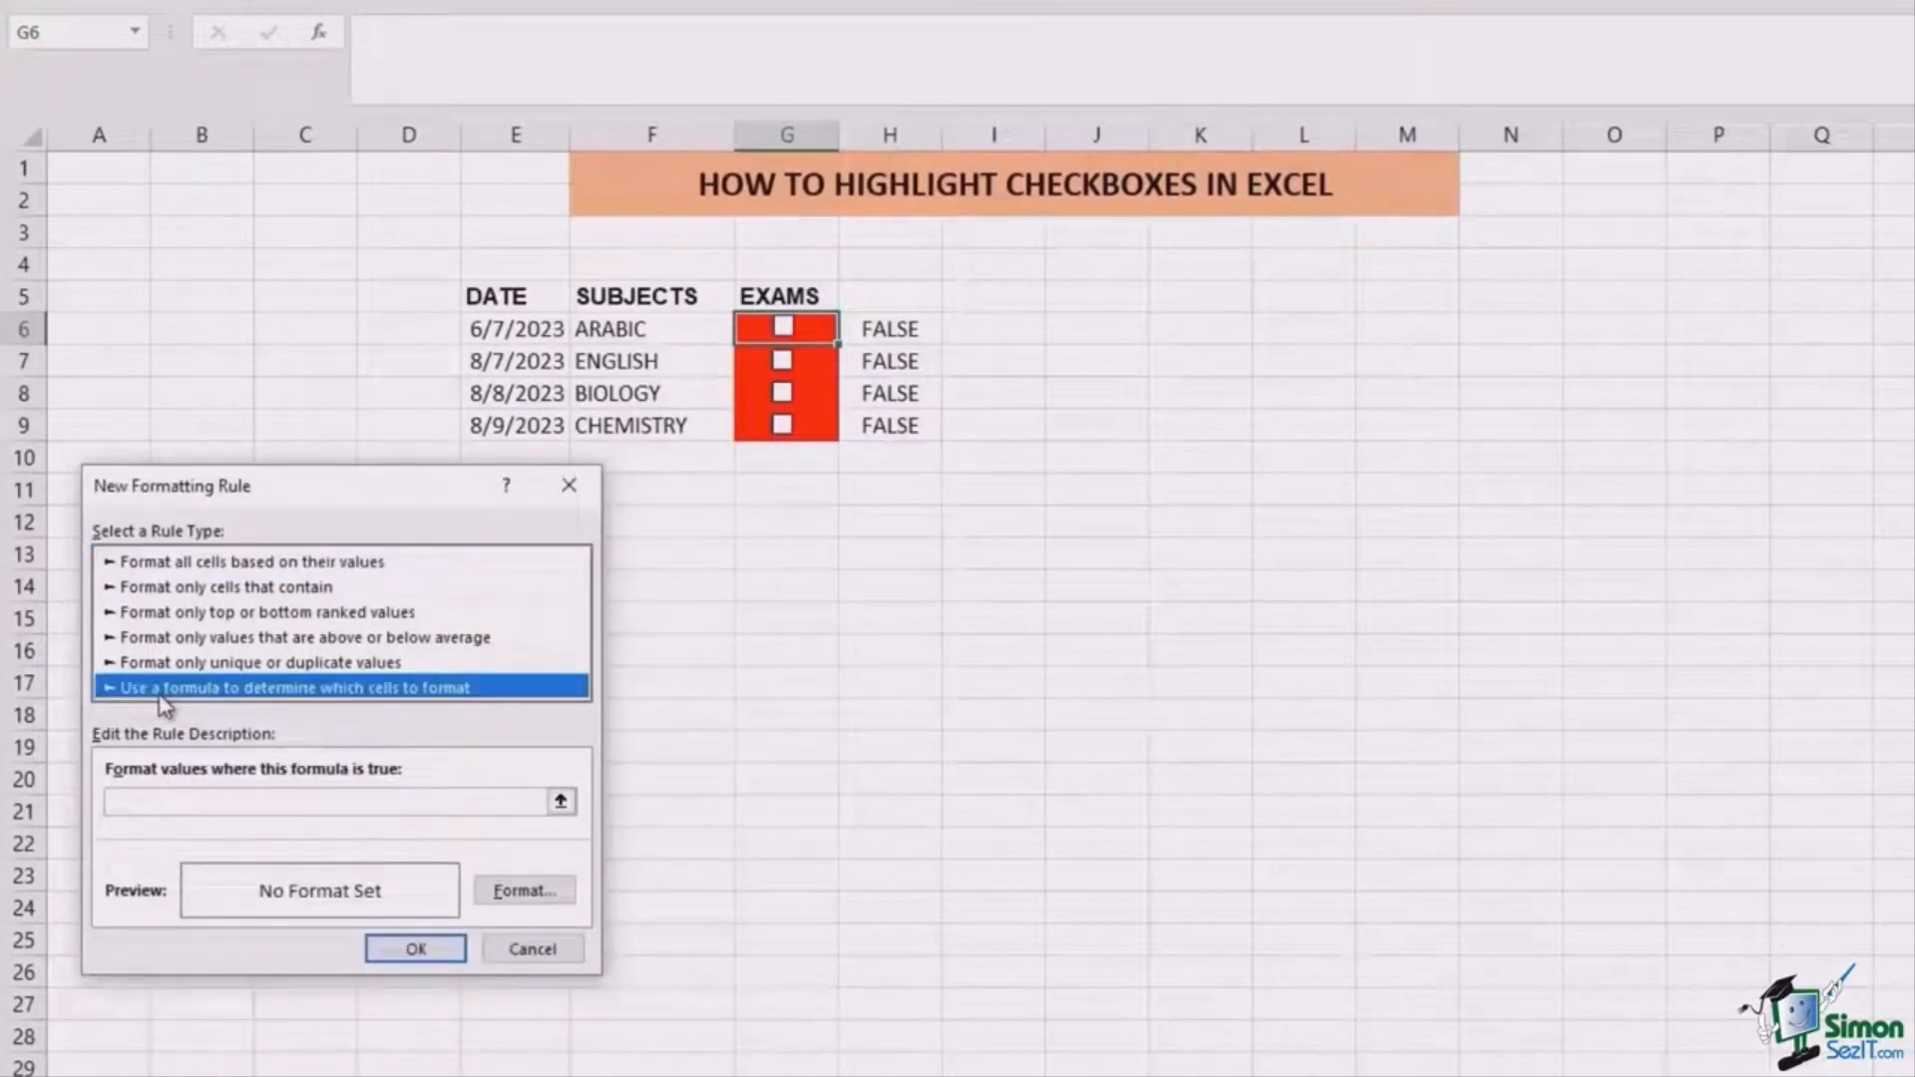
pyautogui.click(160, 804)
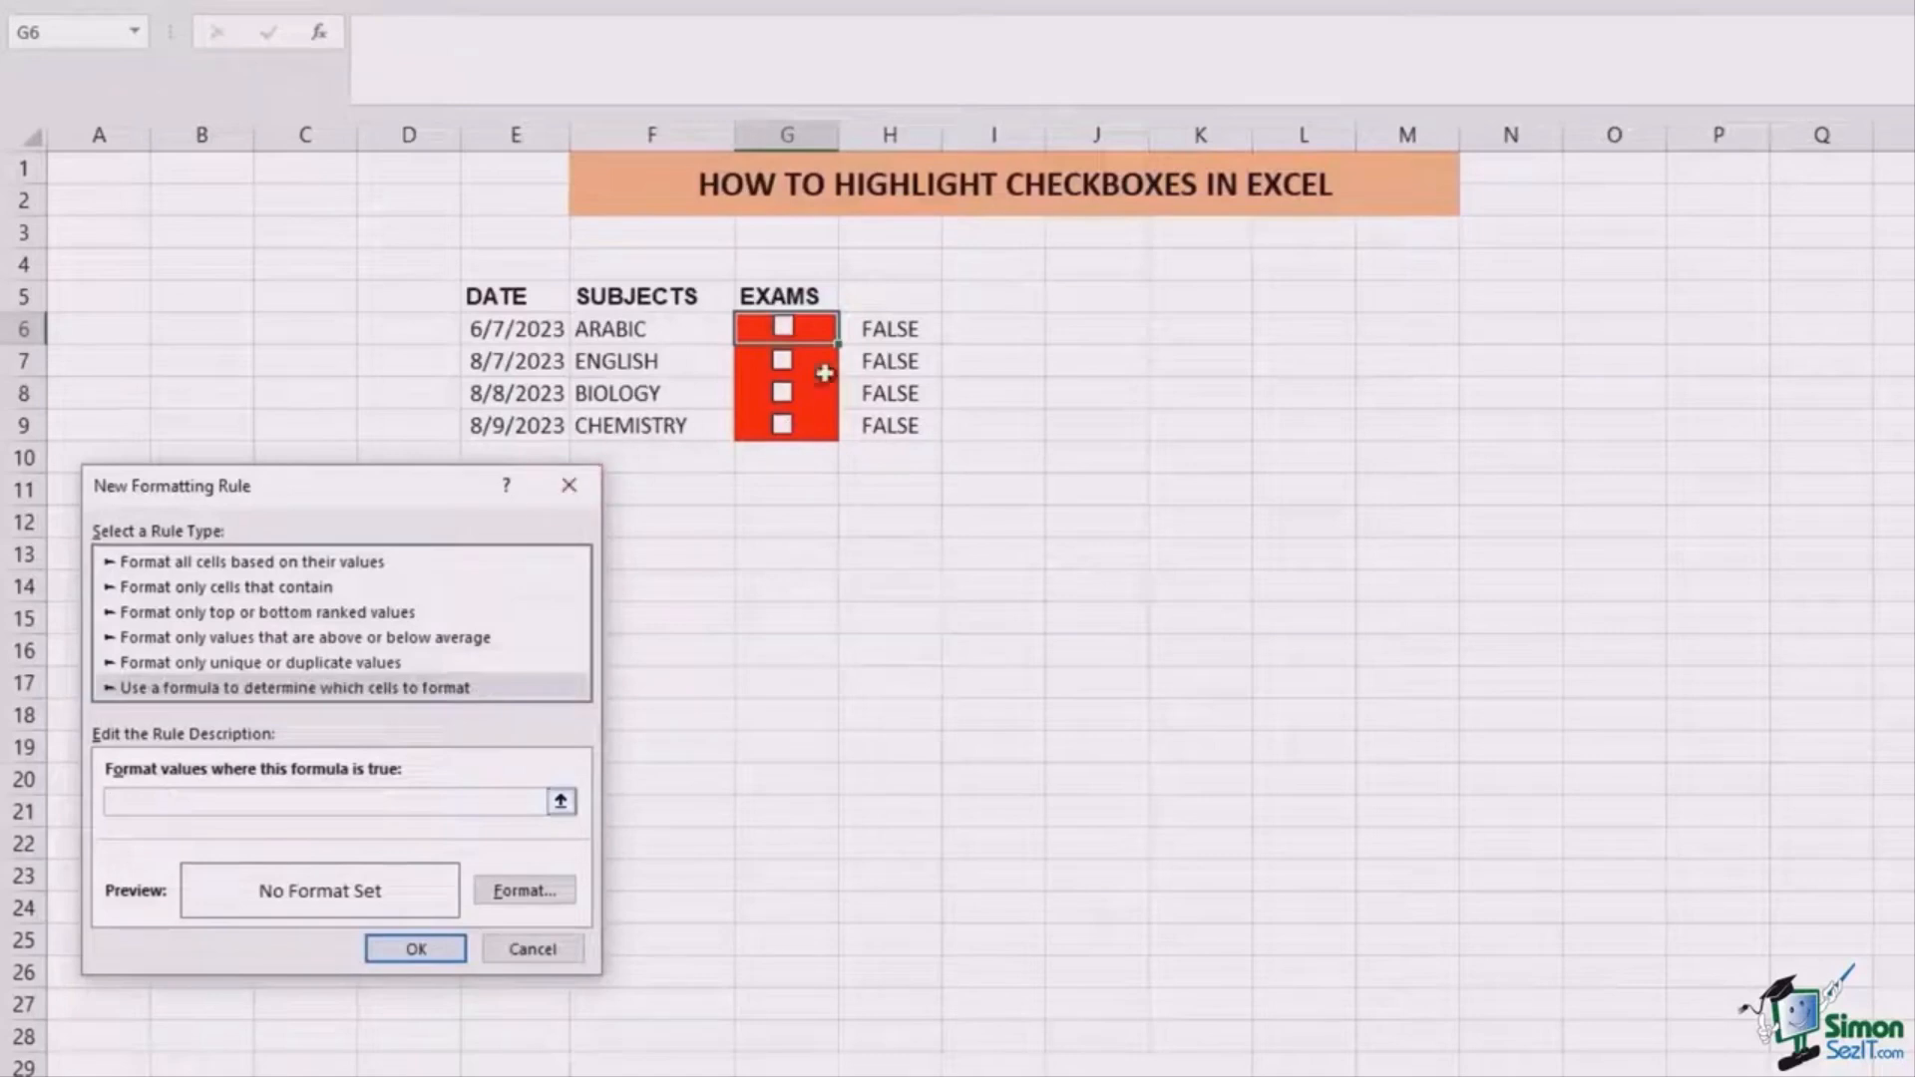
pyautogui.click(890, 328)
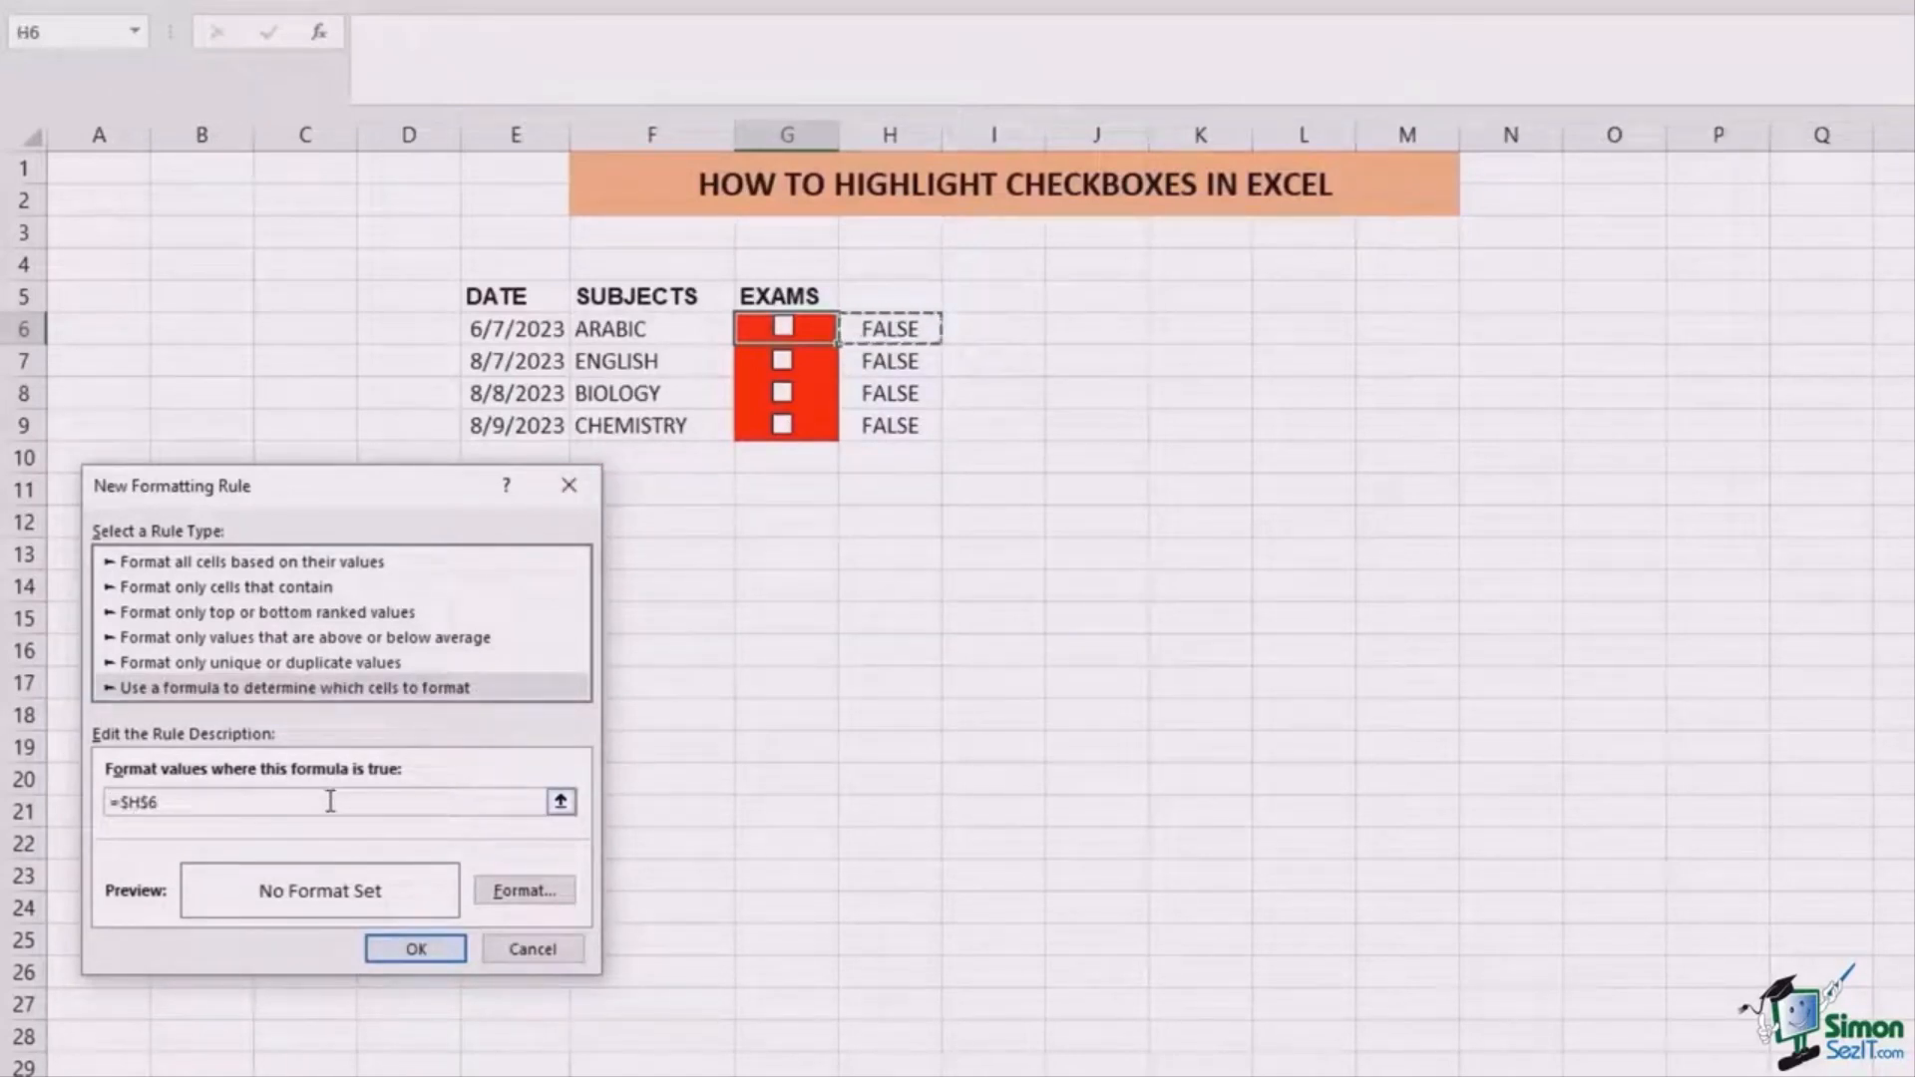
pyautogui.write('=true')
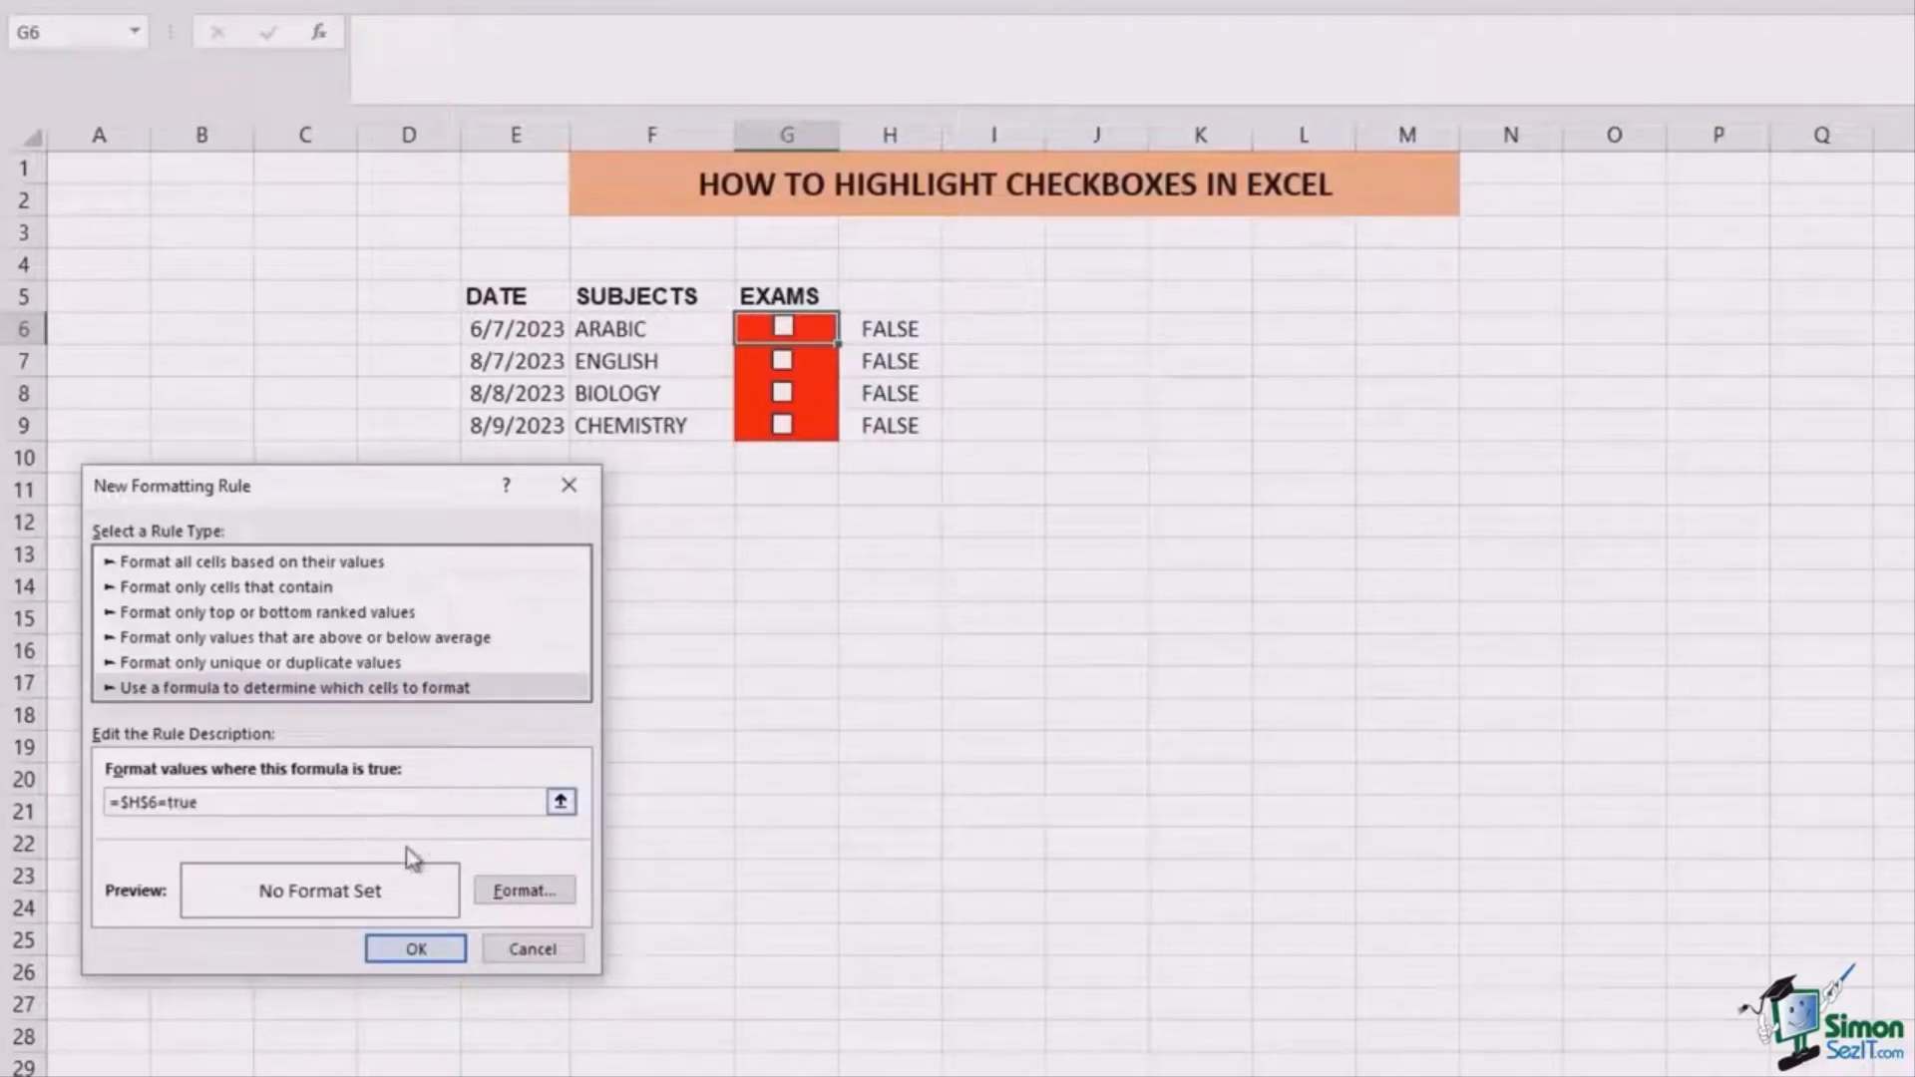
pyautogui.click(523, 890)
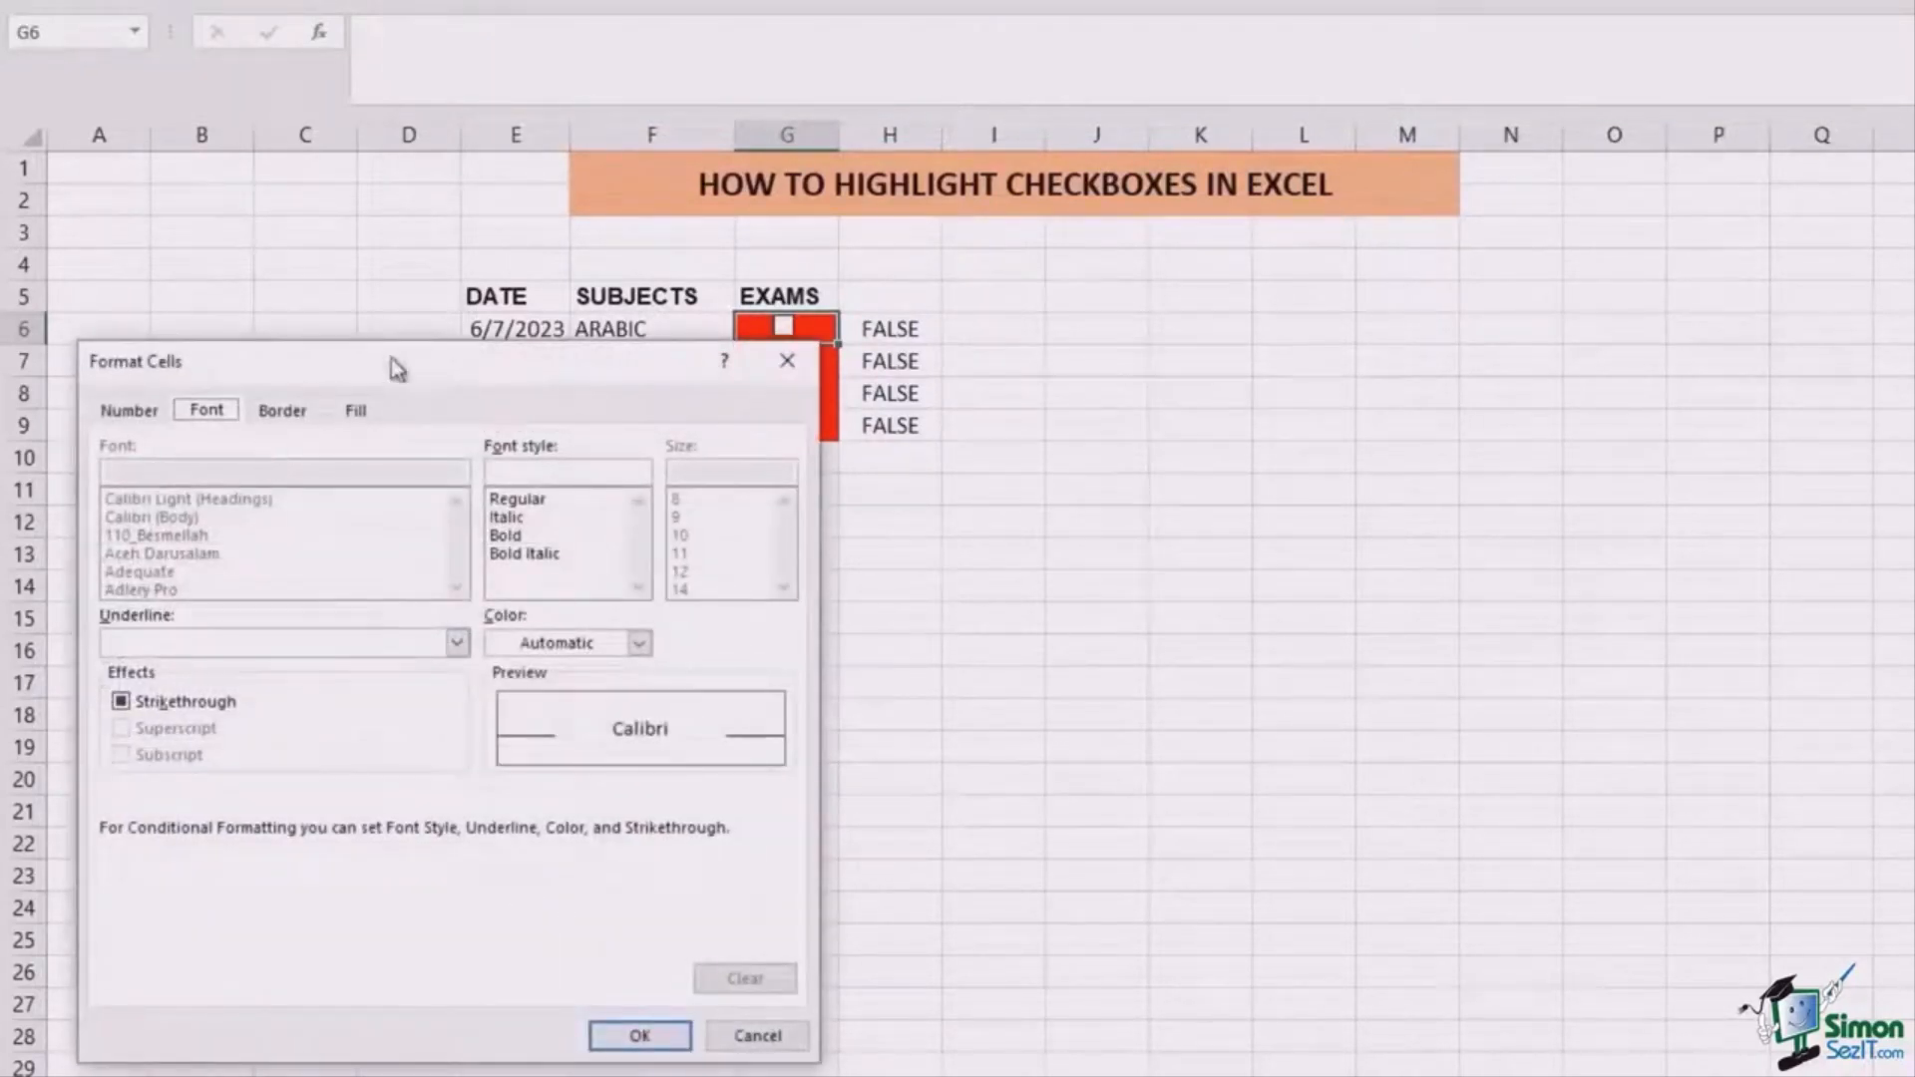
pyautogui.click(327, 406)
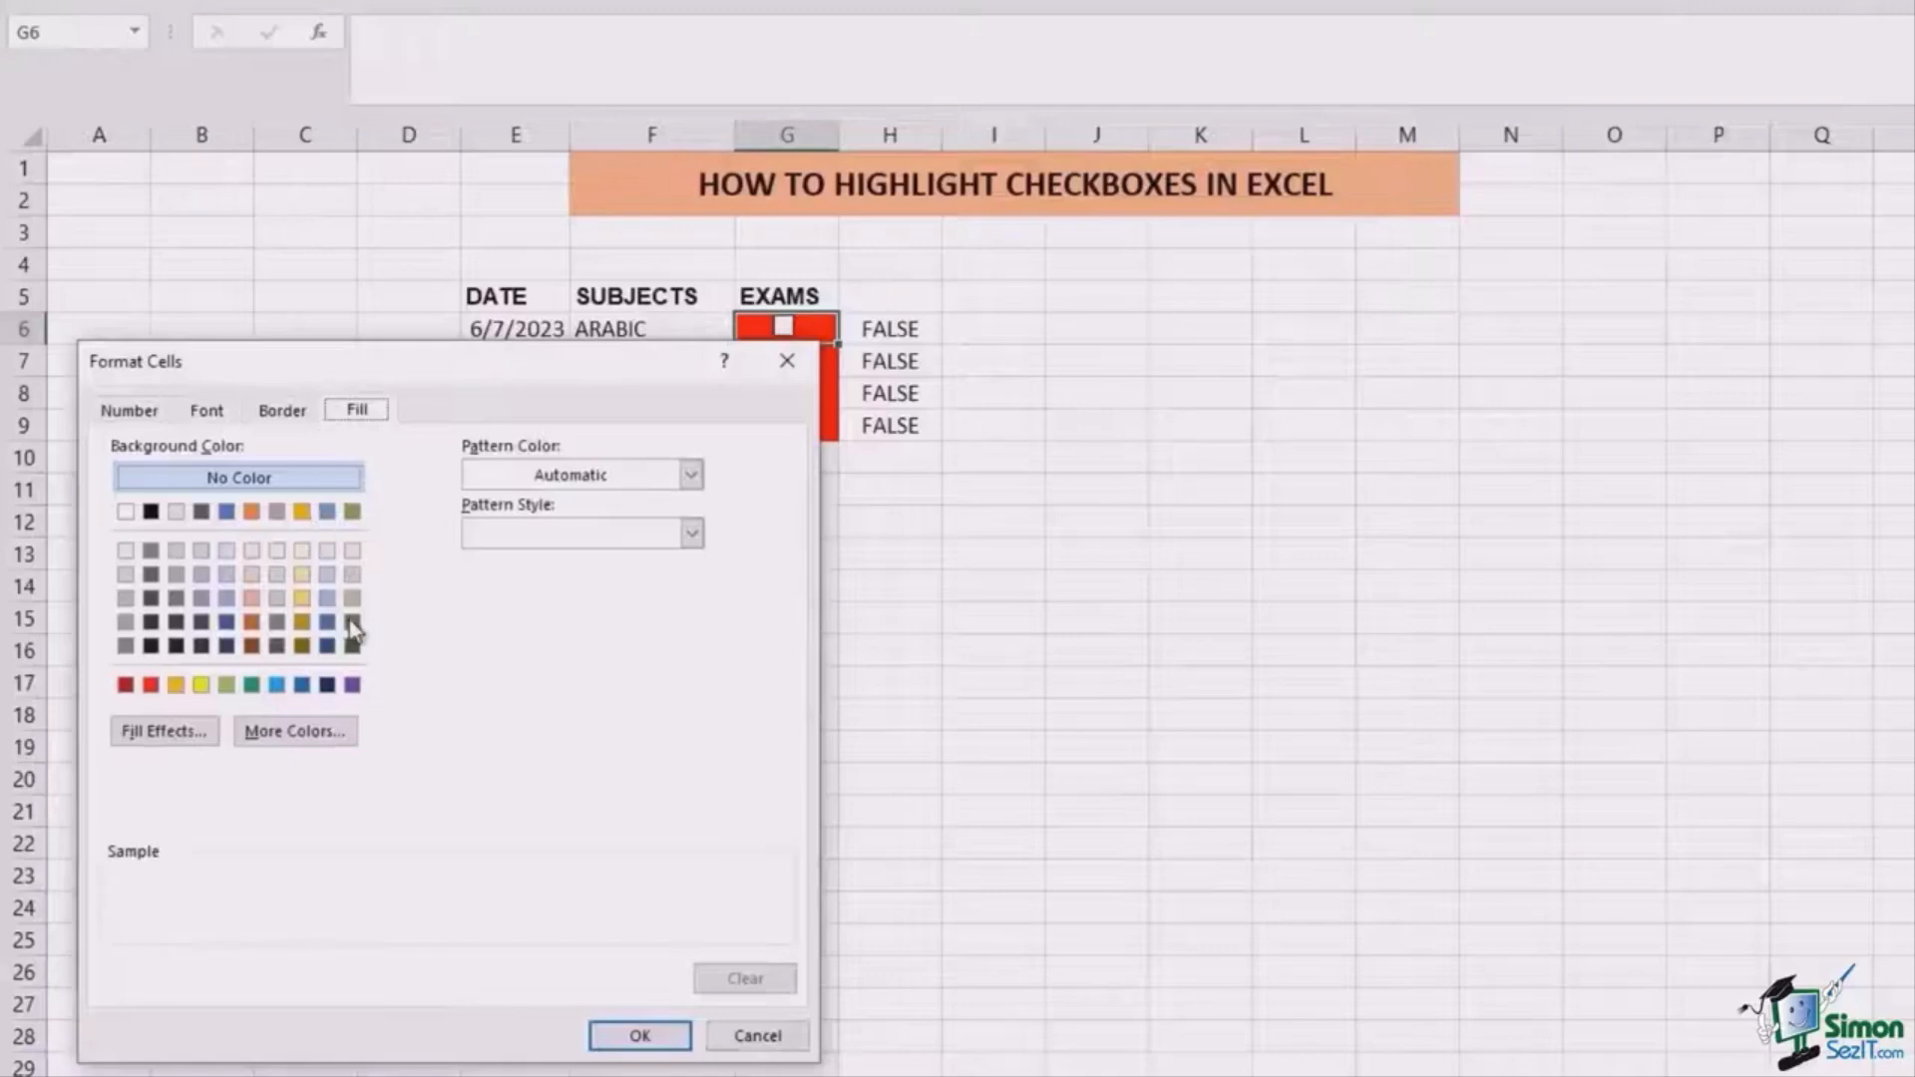
pyautogui.click(353, 622)
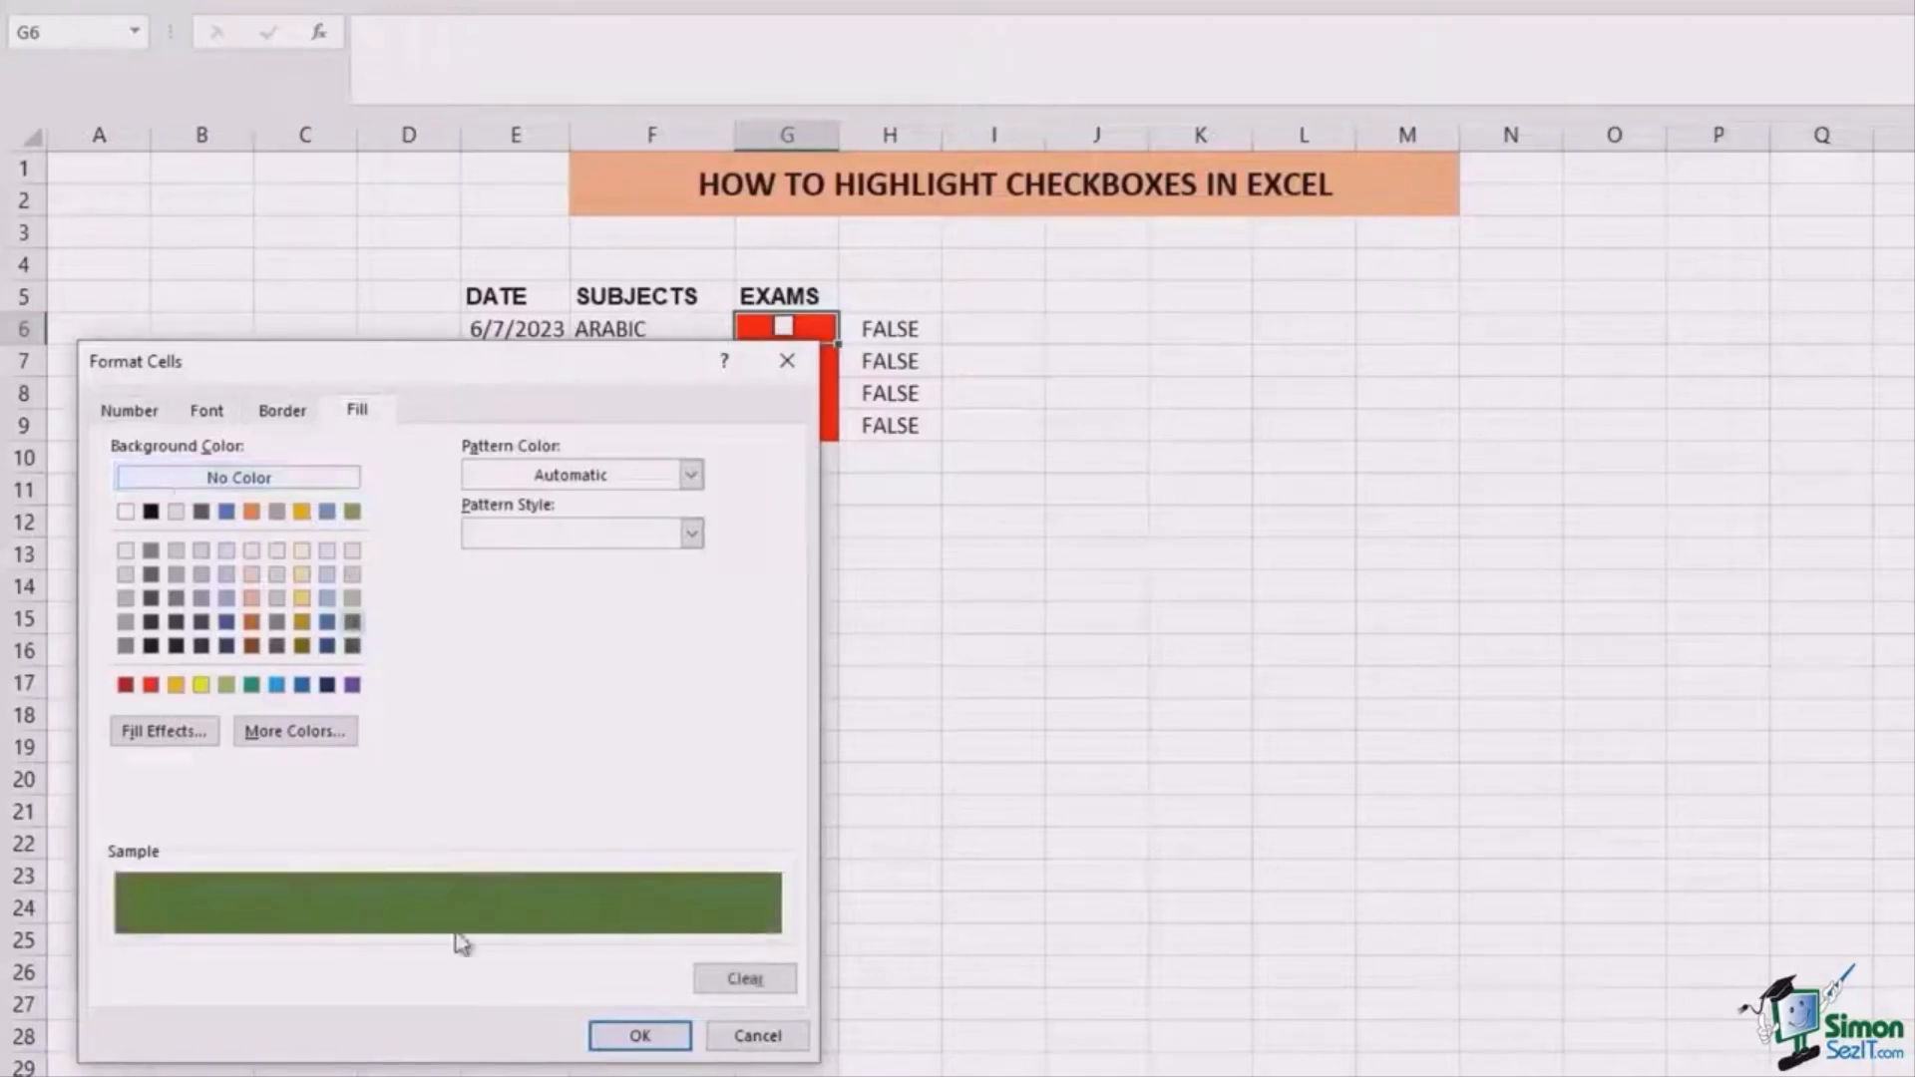
pyautogui.click(634, 1035)
pyautogui.click(444, 956)
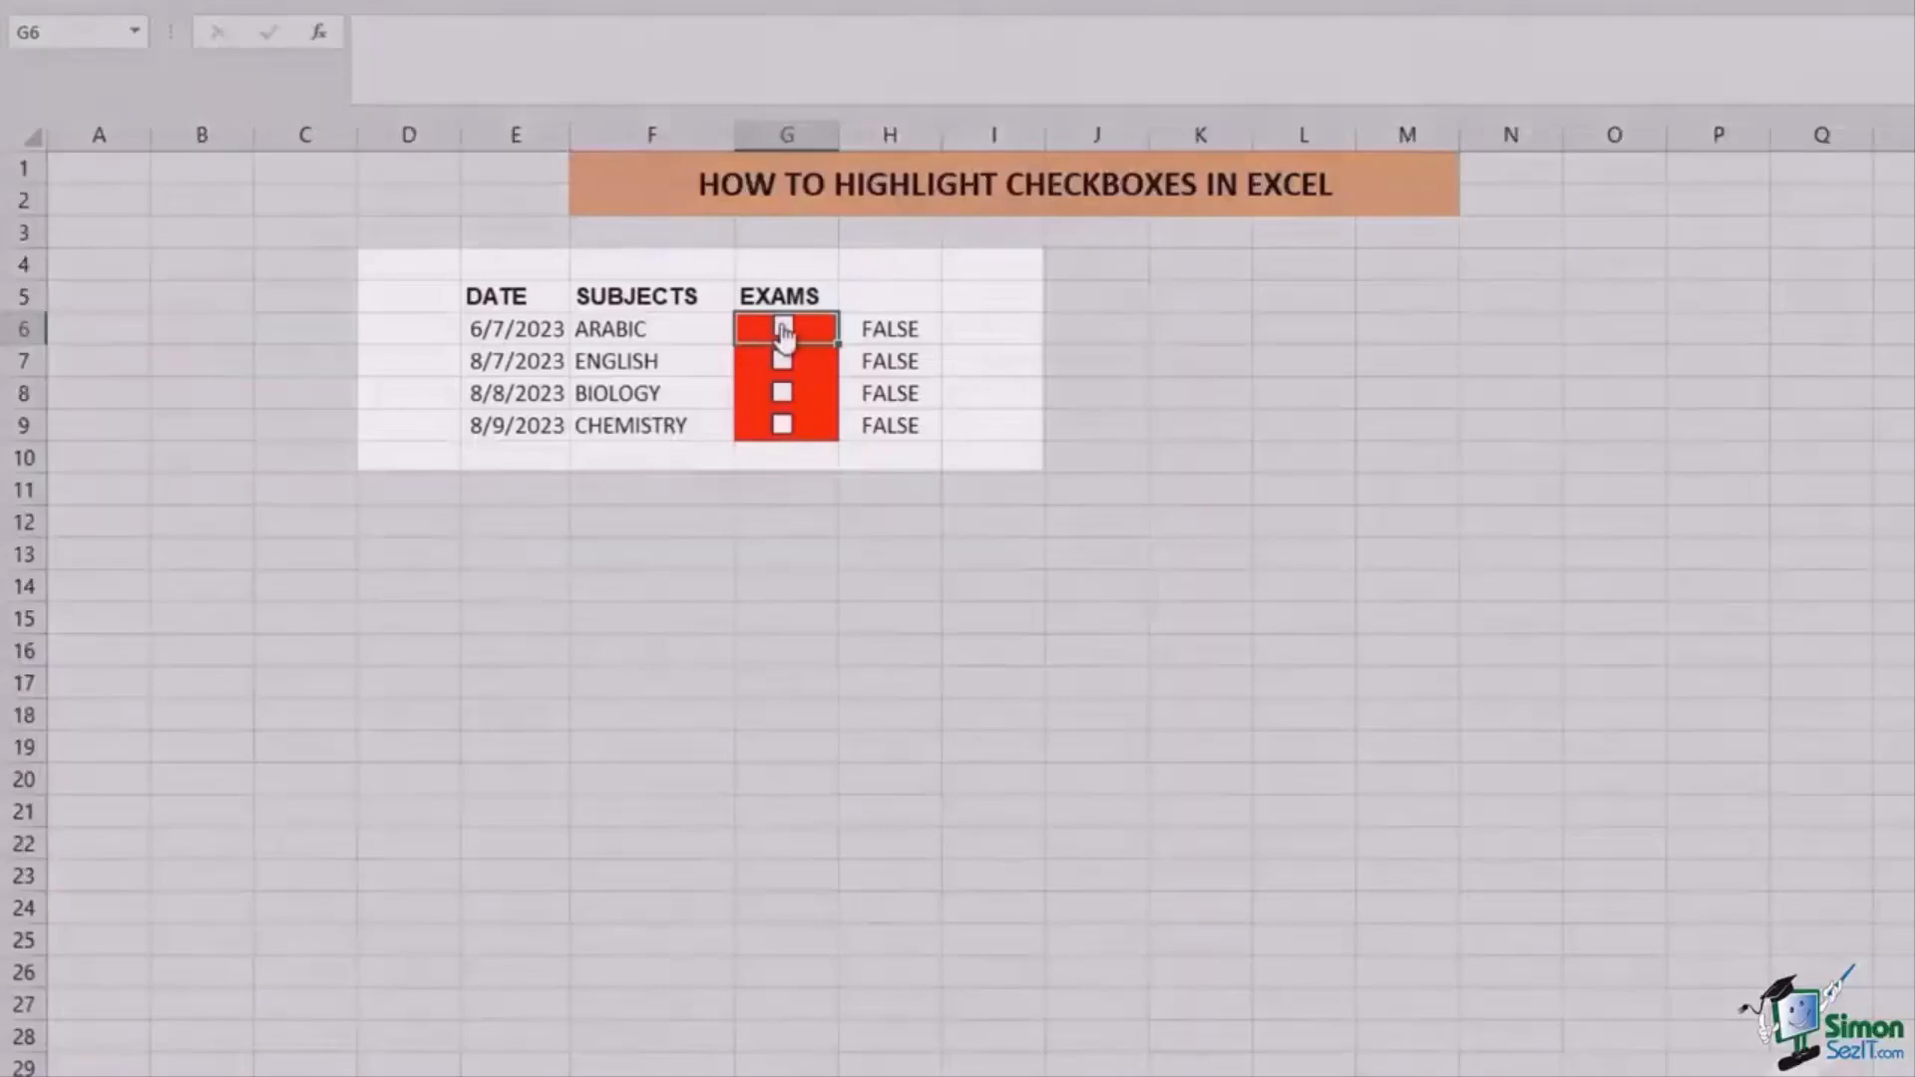
pyautogui.click(783, 329)
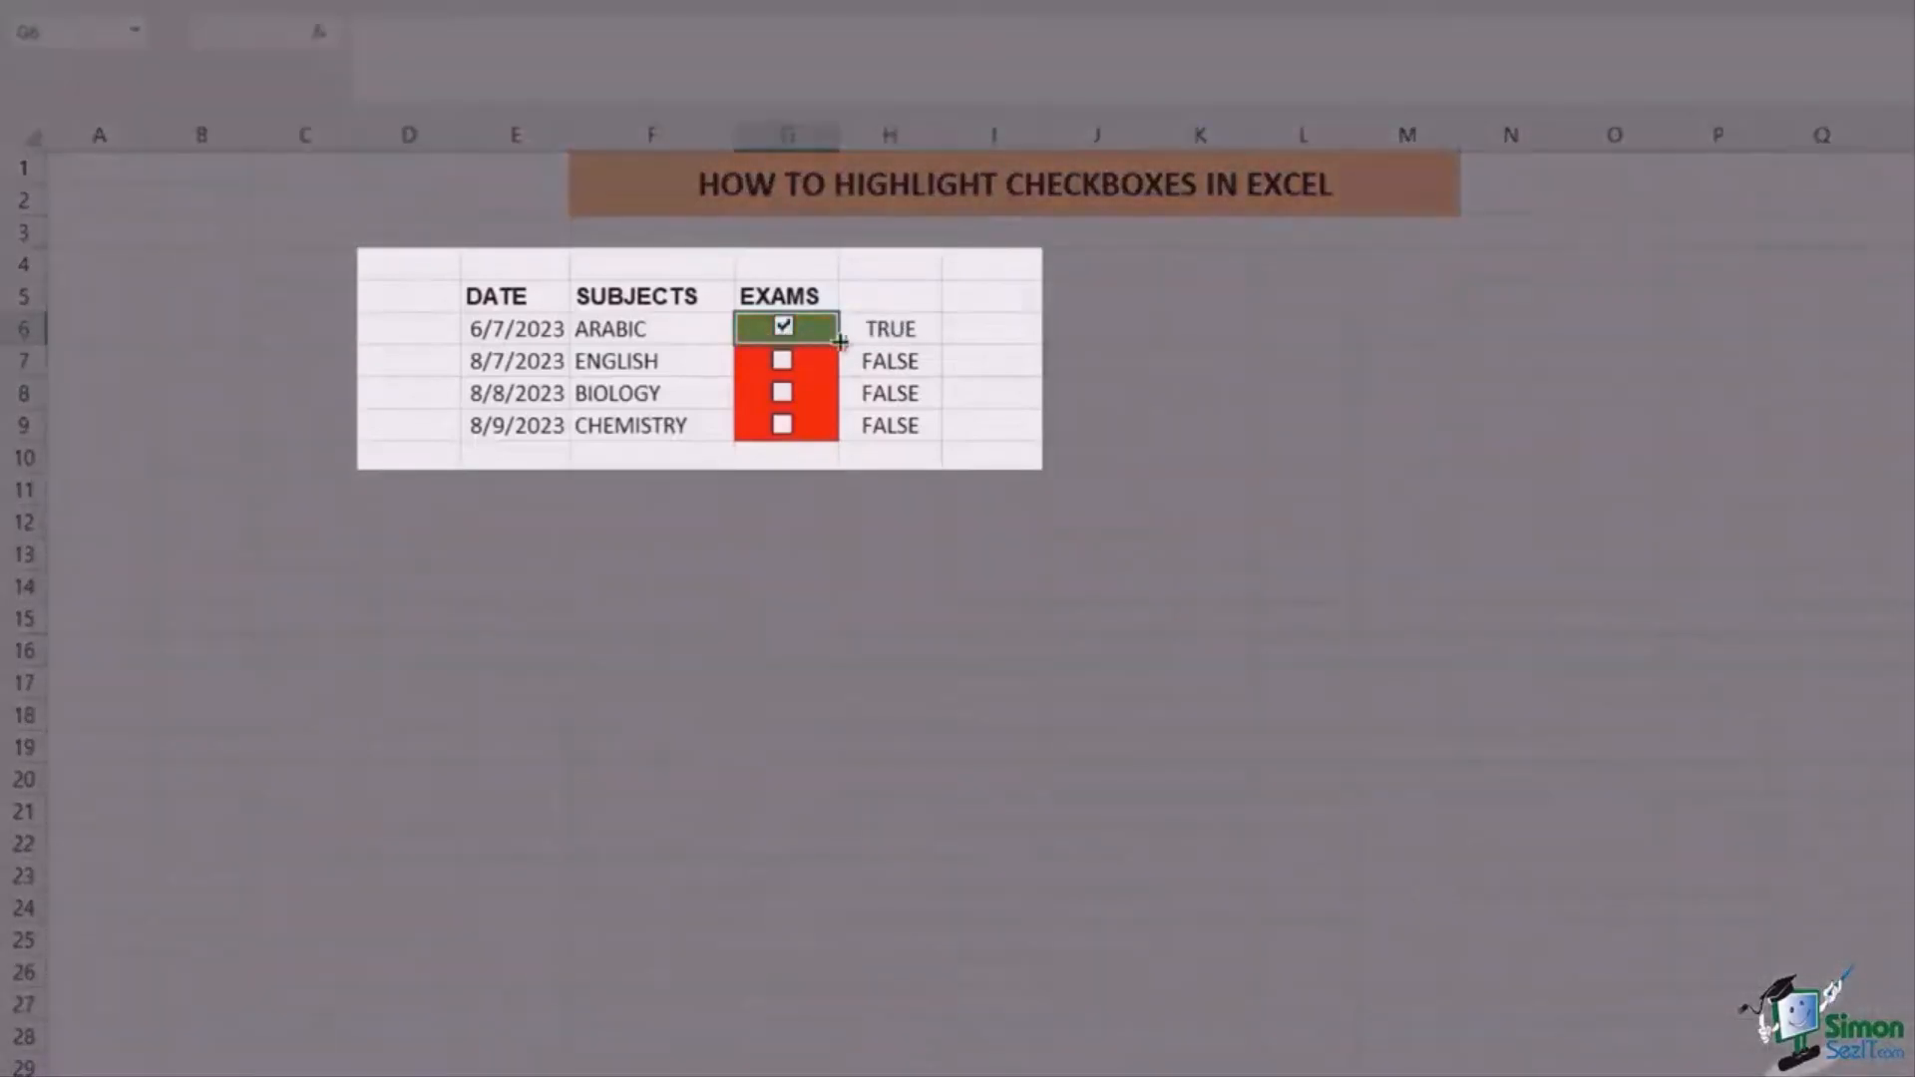
pyautogui.click(784, 329)
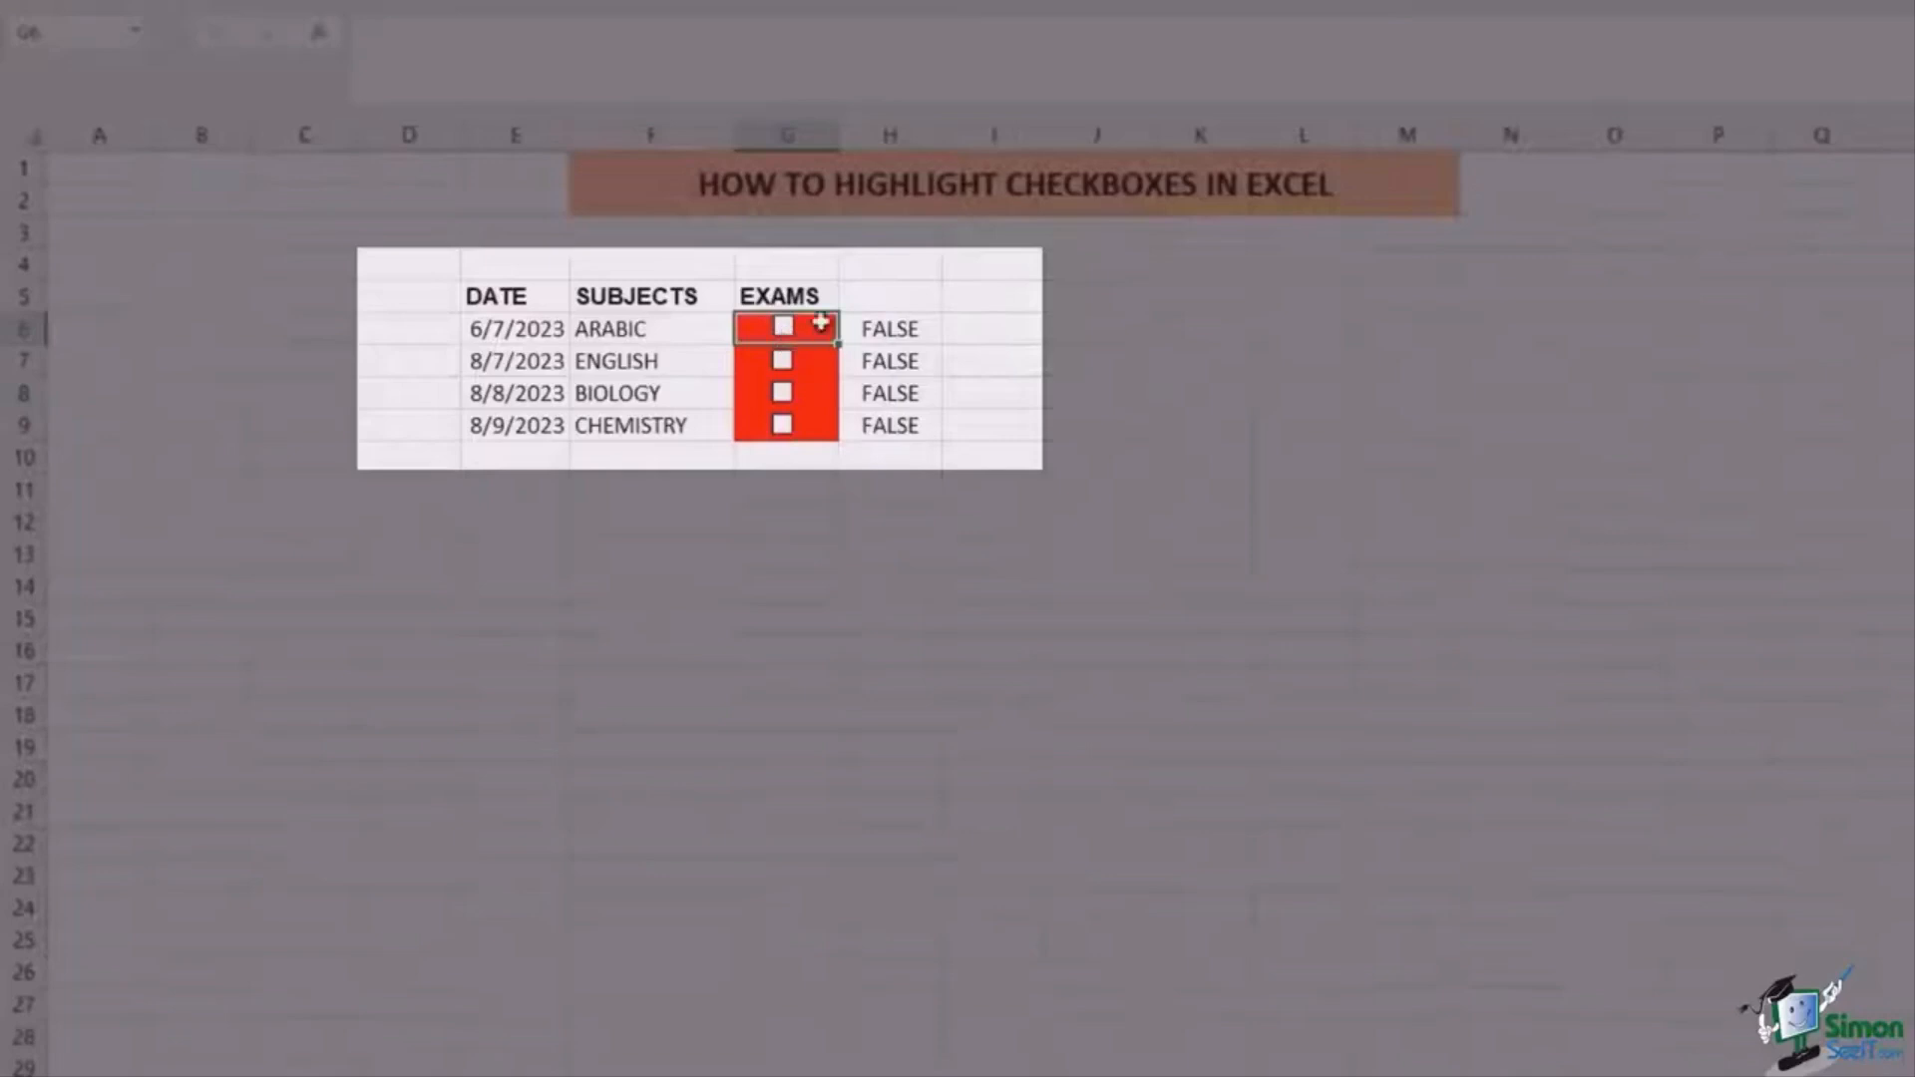
pyautogui.click(790, 369)
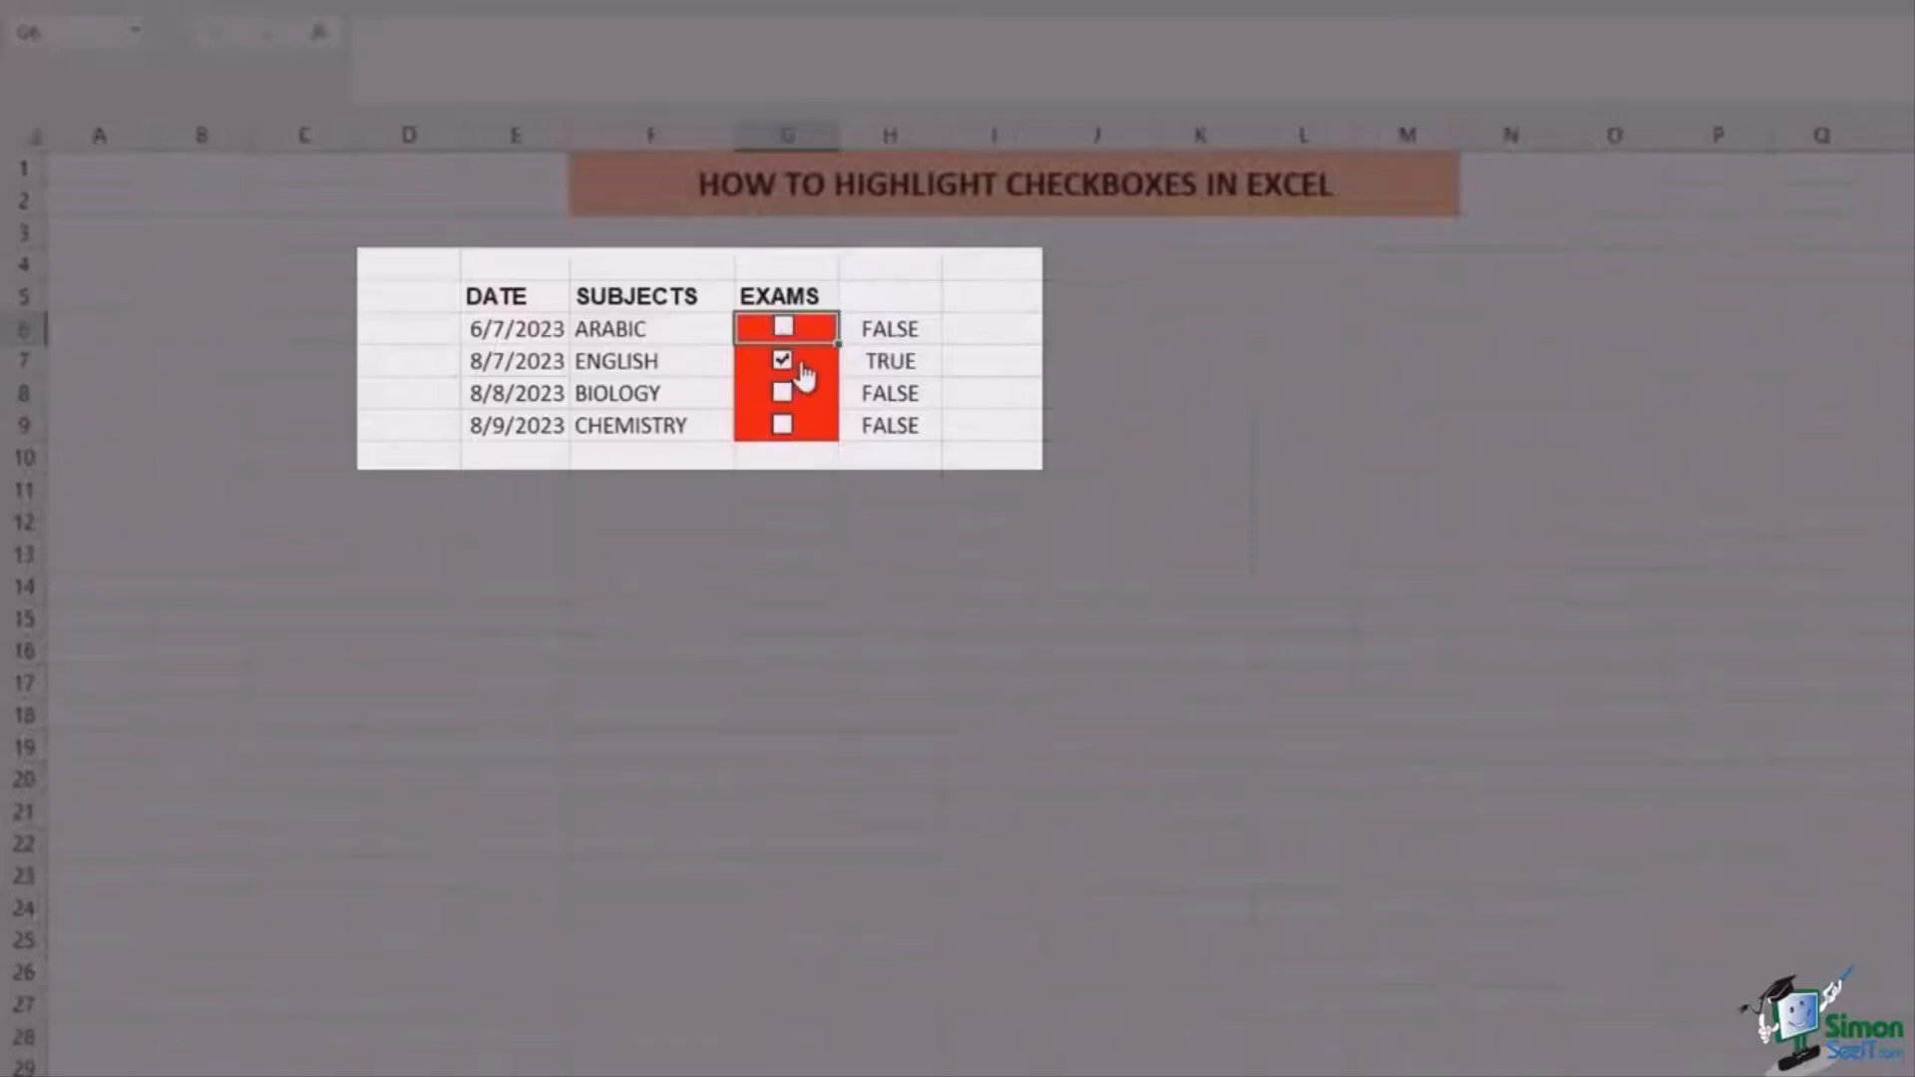
pyautogui.click(790, 367)
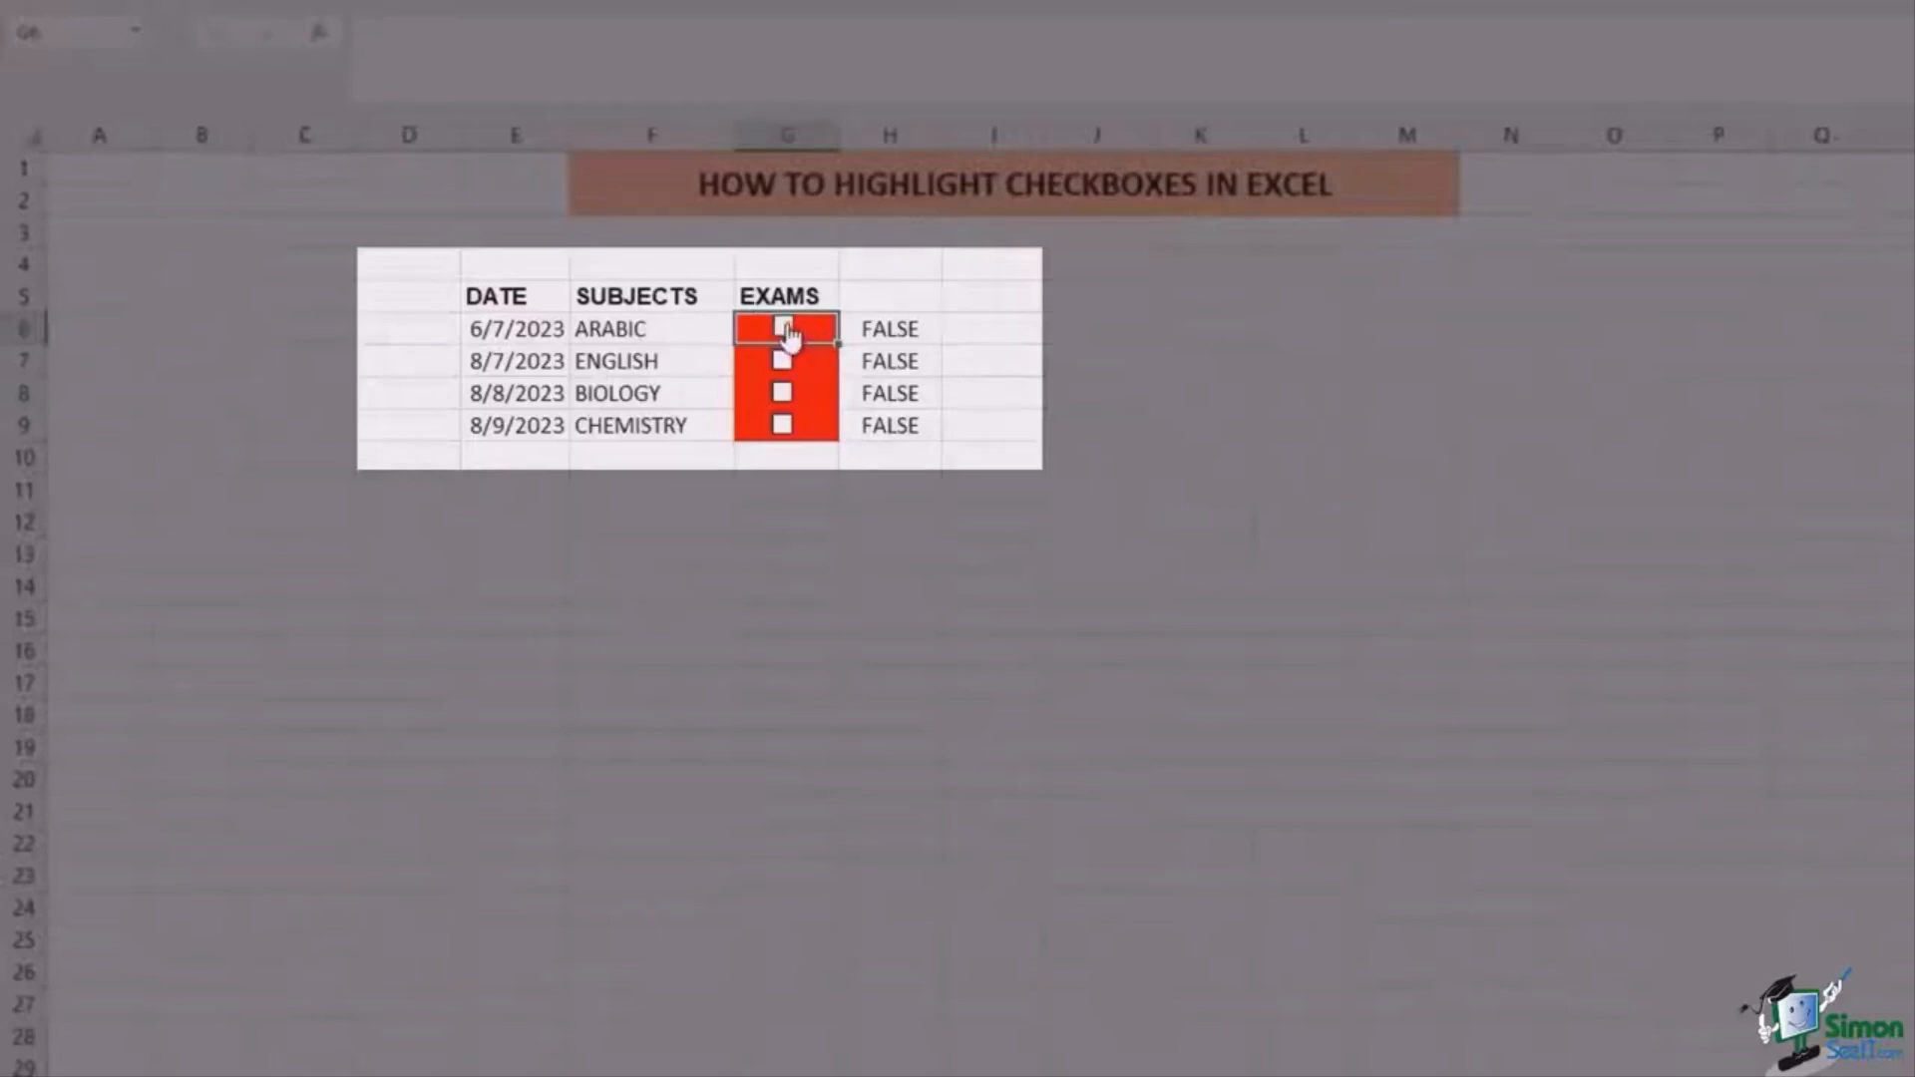
pyautogui.click(784, 327)
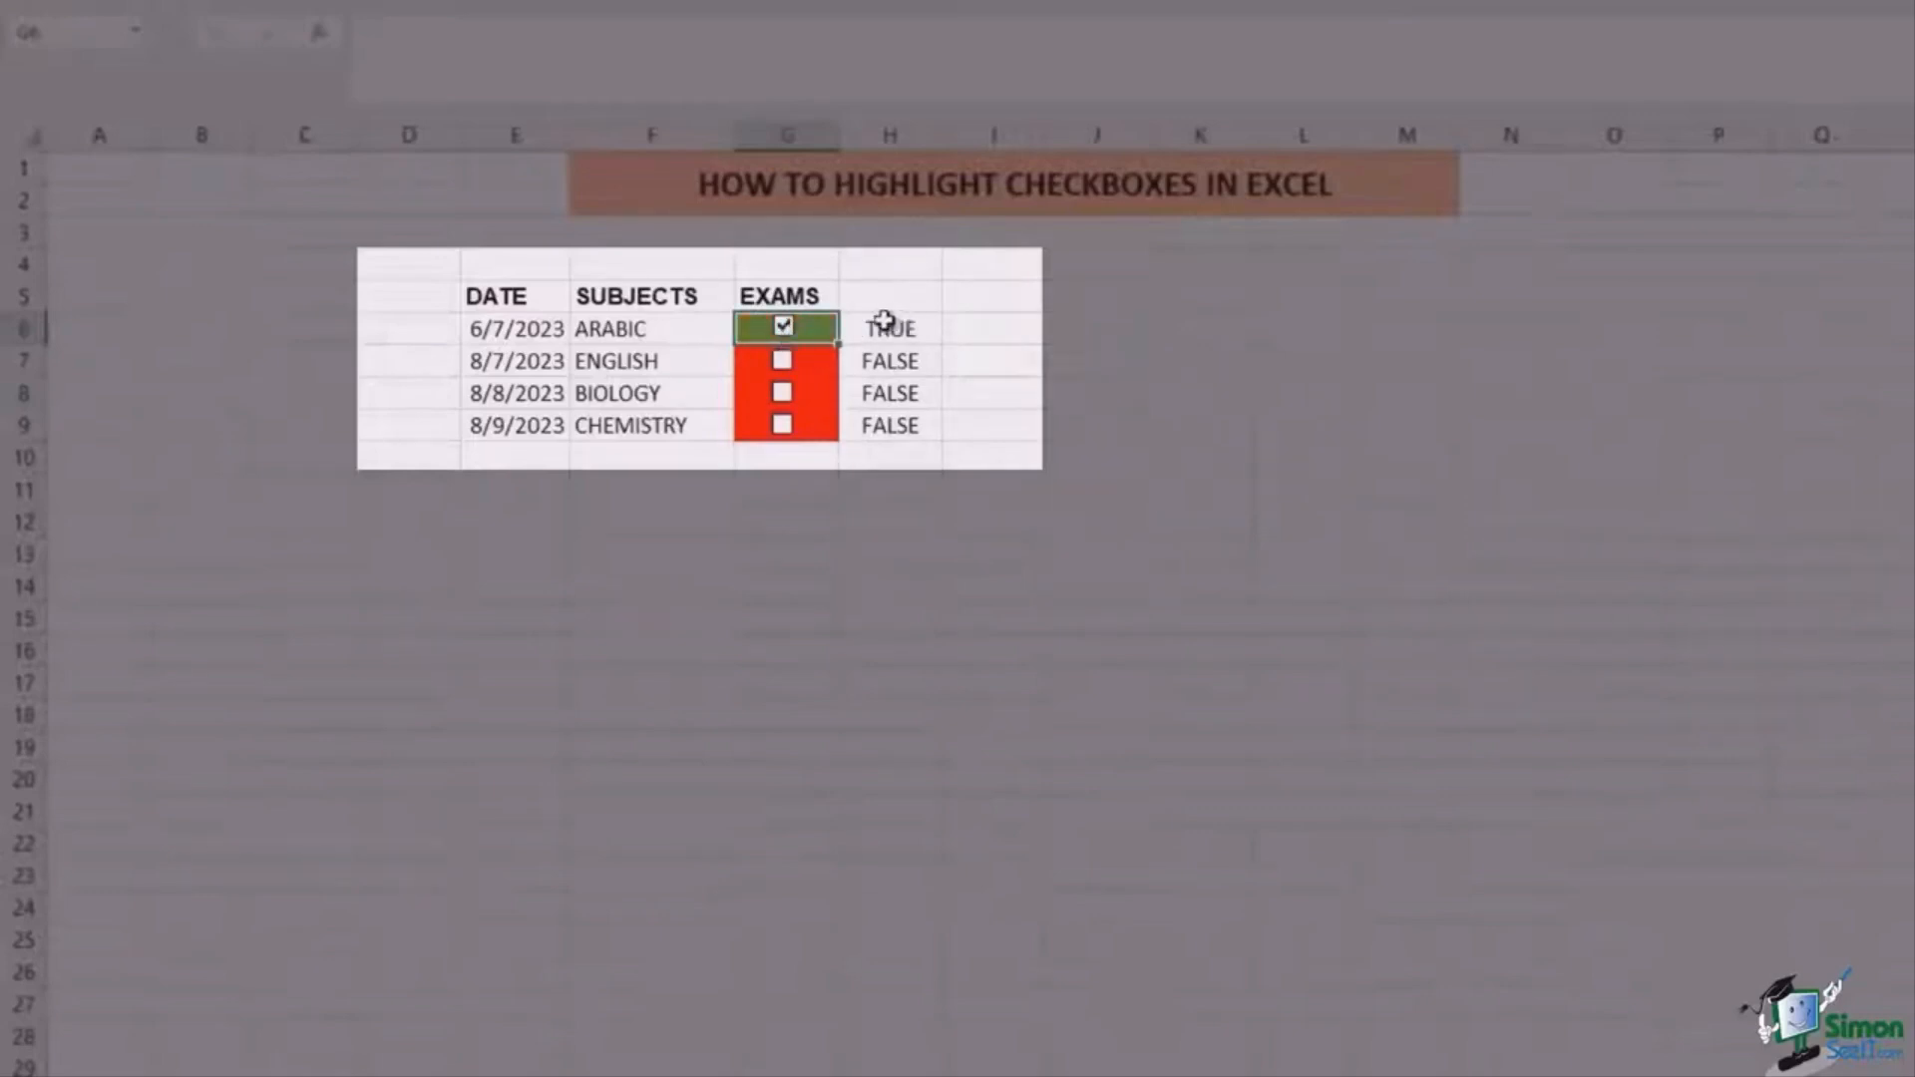
pyautogui.click(784, 327)
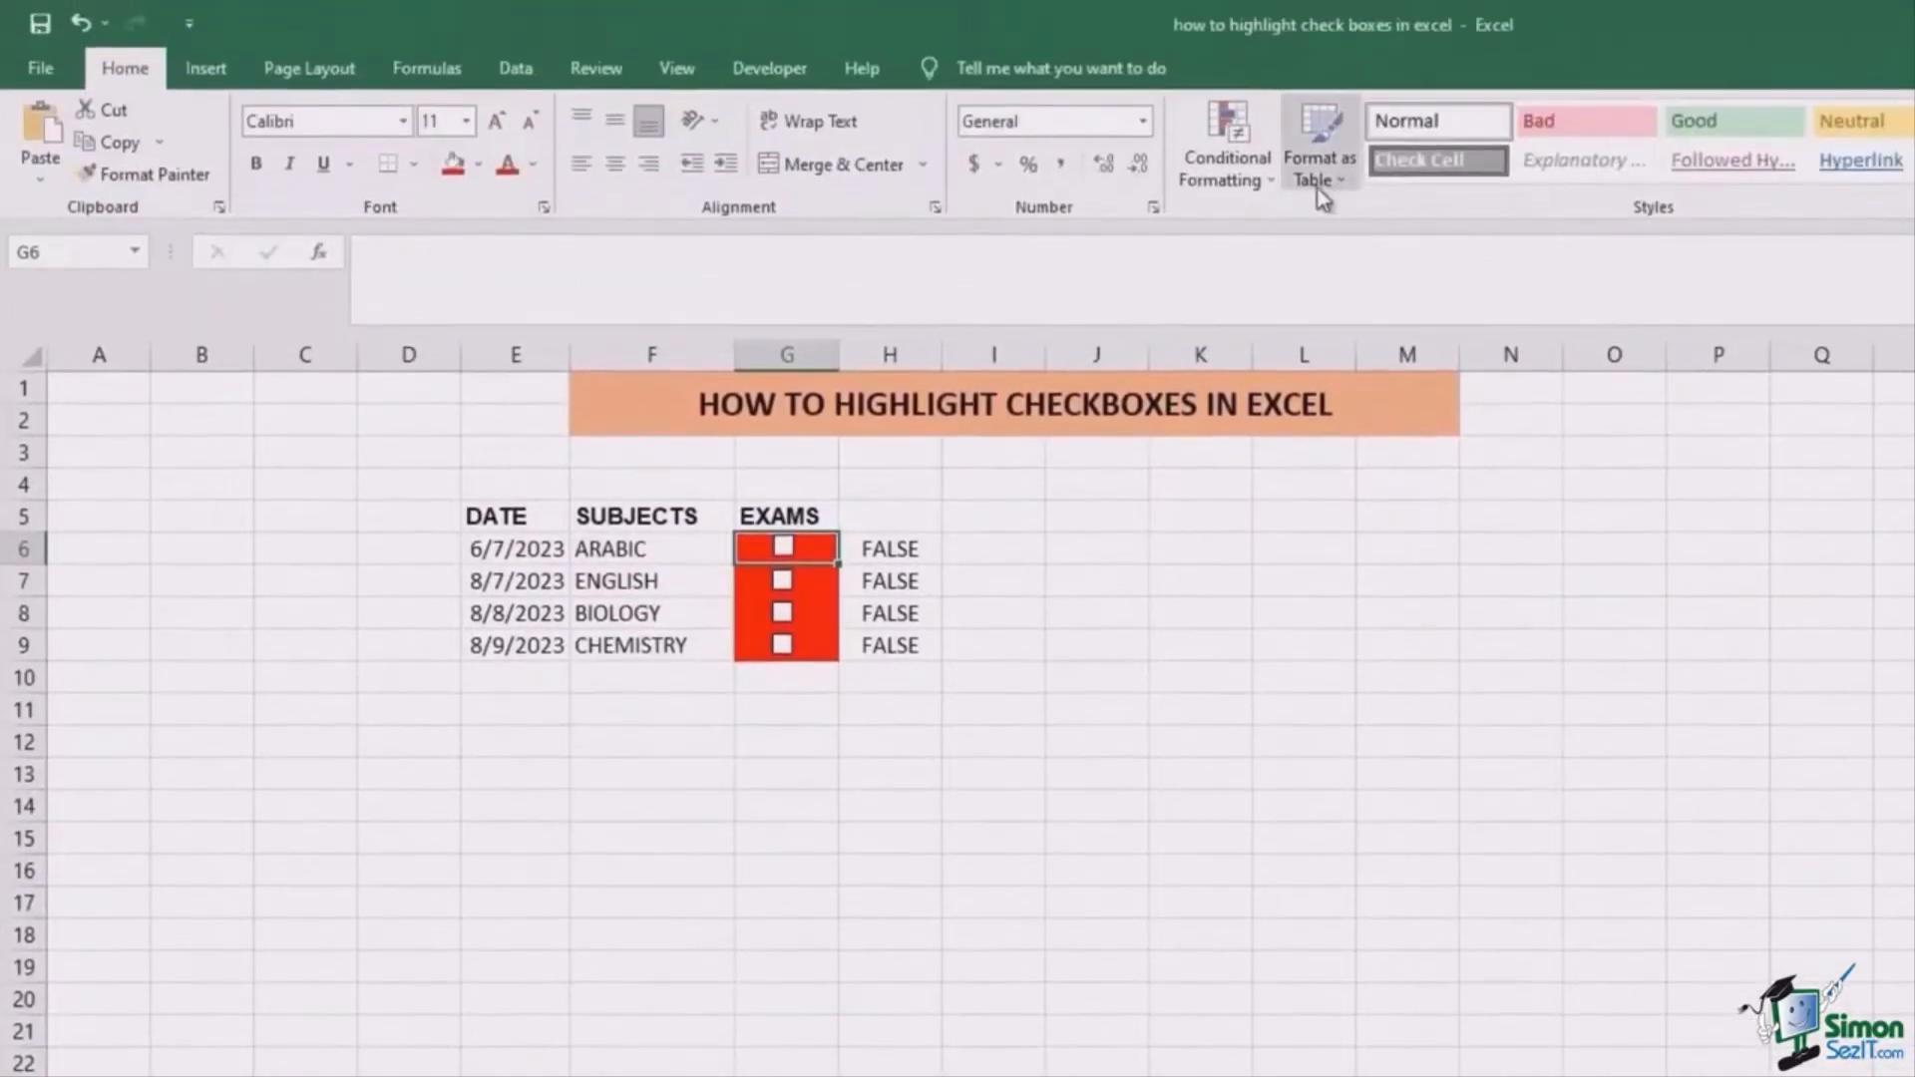
# Step: Edit the checkbox rule's formula to the row-relative =$H6=TRUE
pyautogui.click(1265, 182)
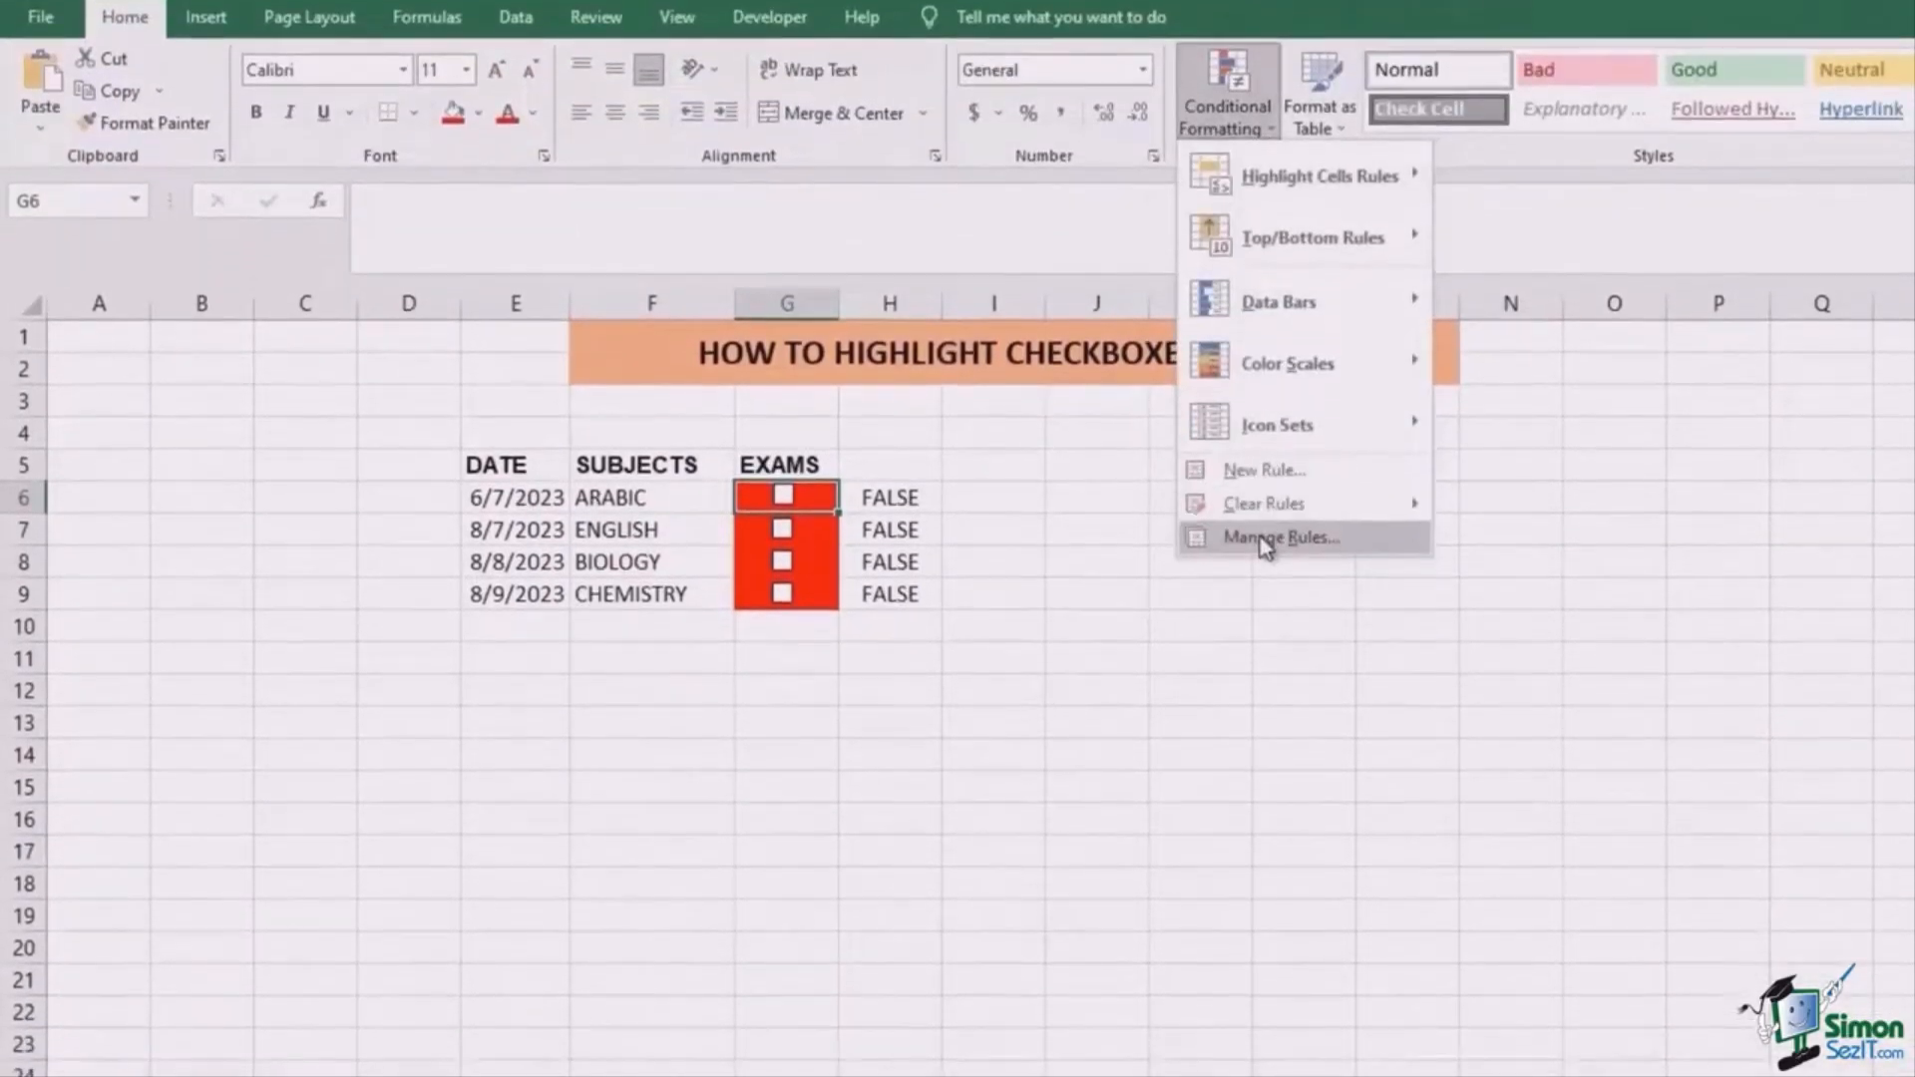
pyautogui.click(1260, 582)
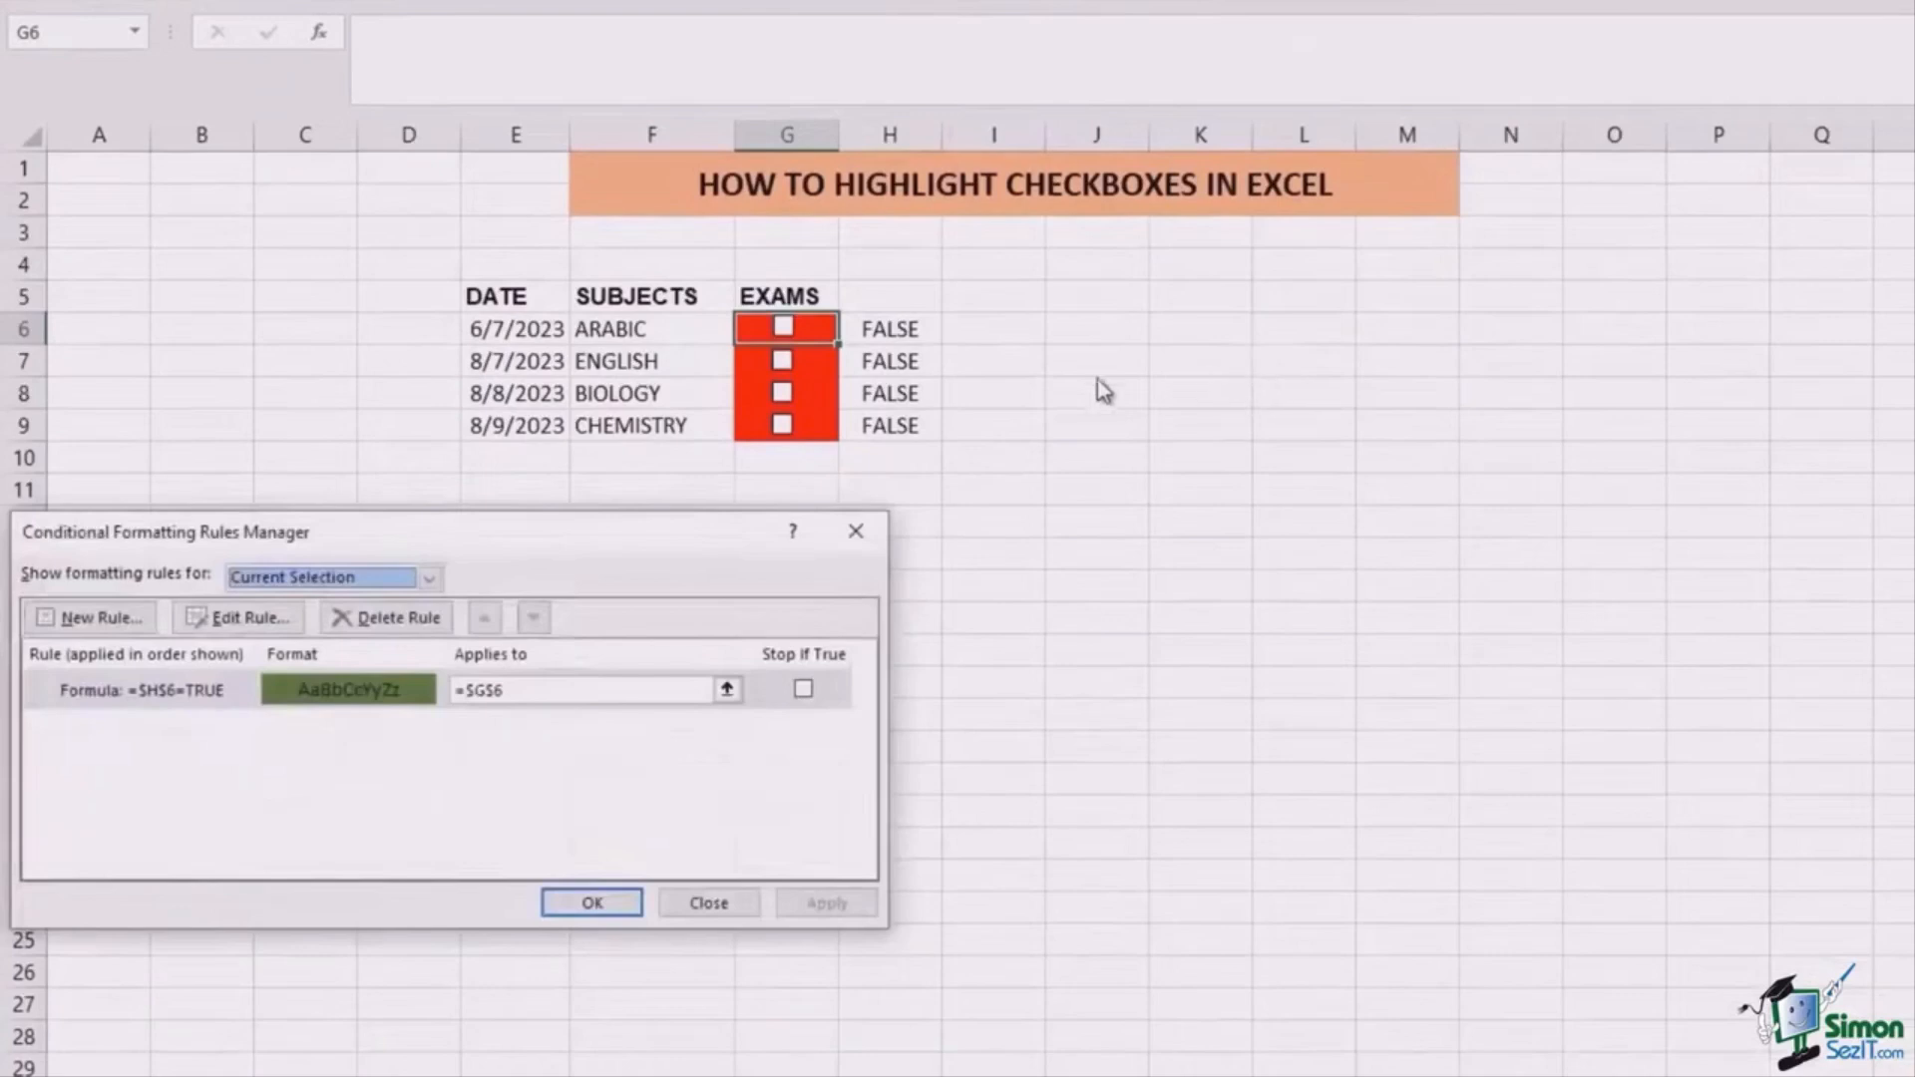
pyautogui.doubleClick(146, 698)
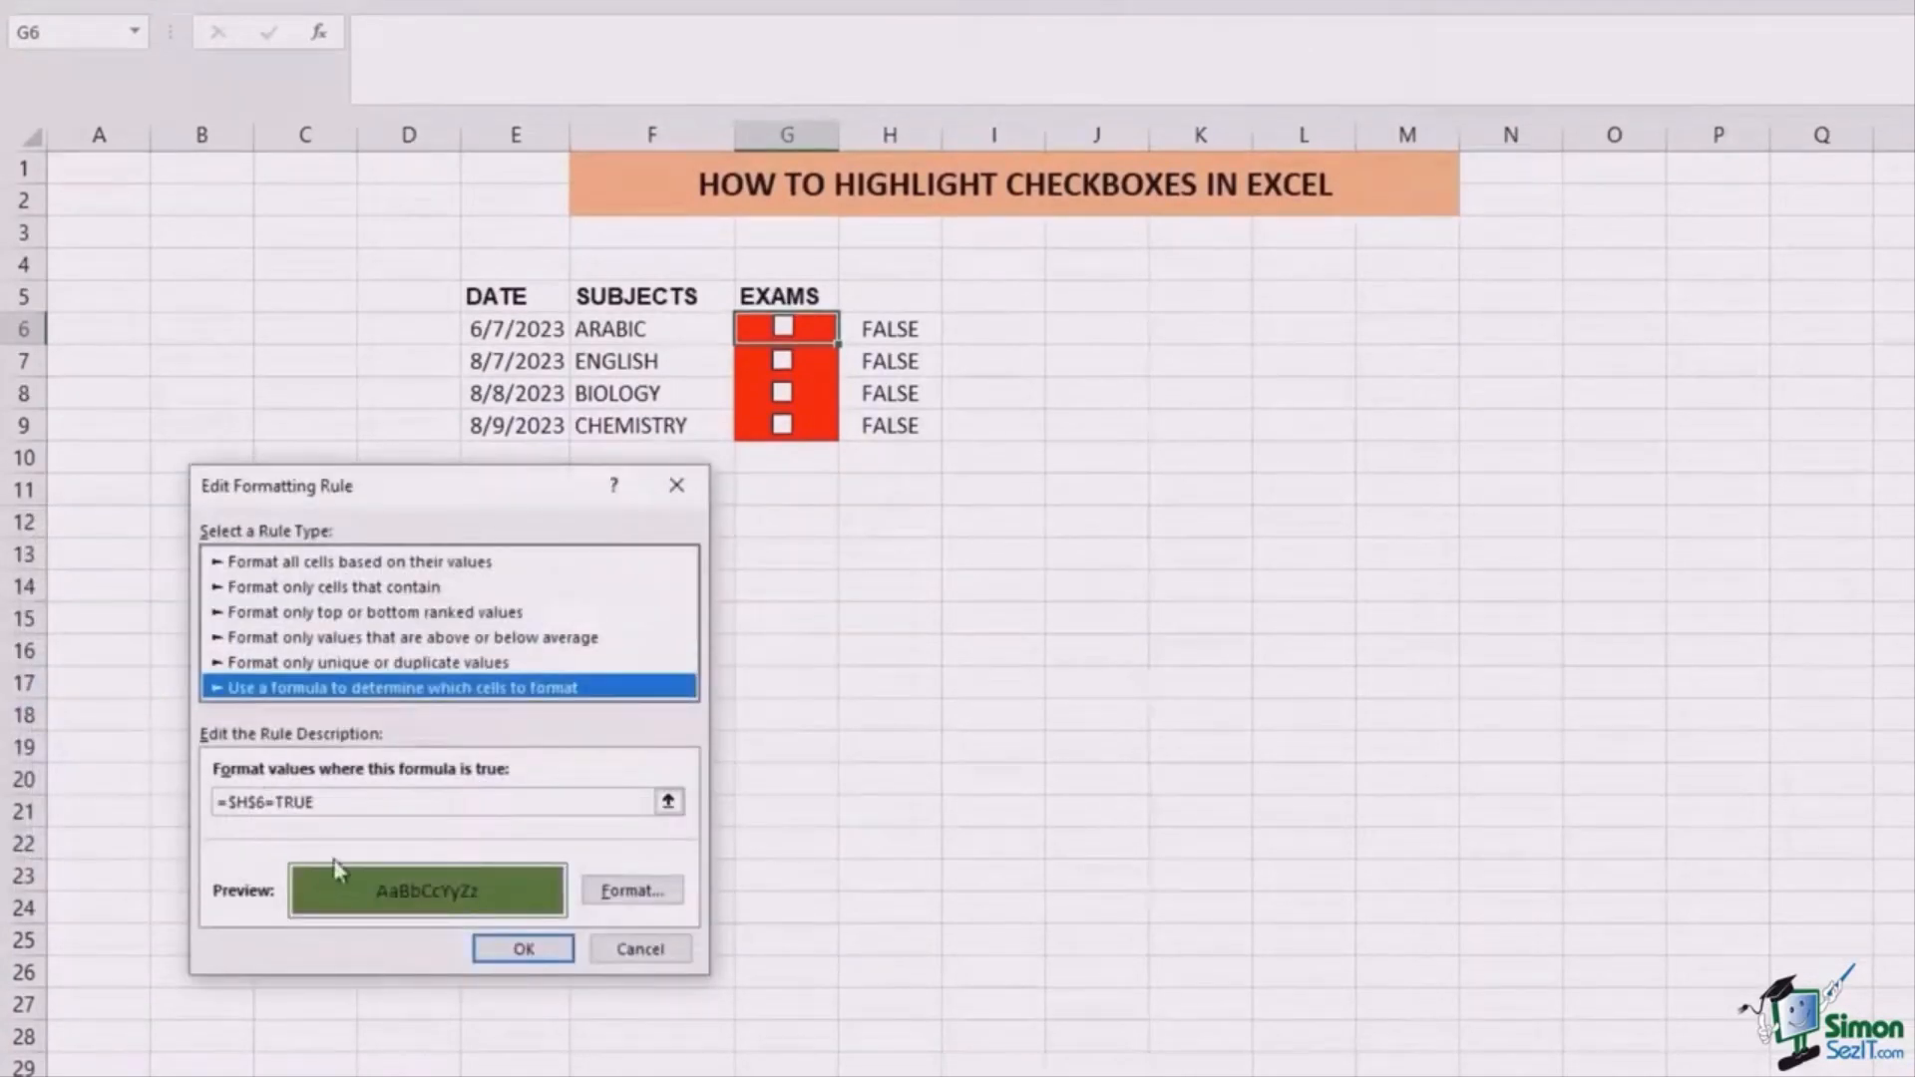
pyautogui.click(258, 803)
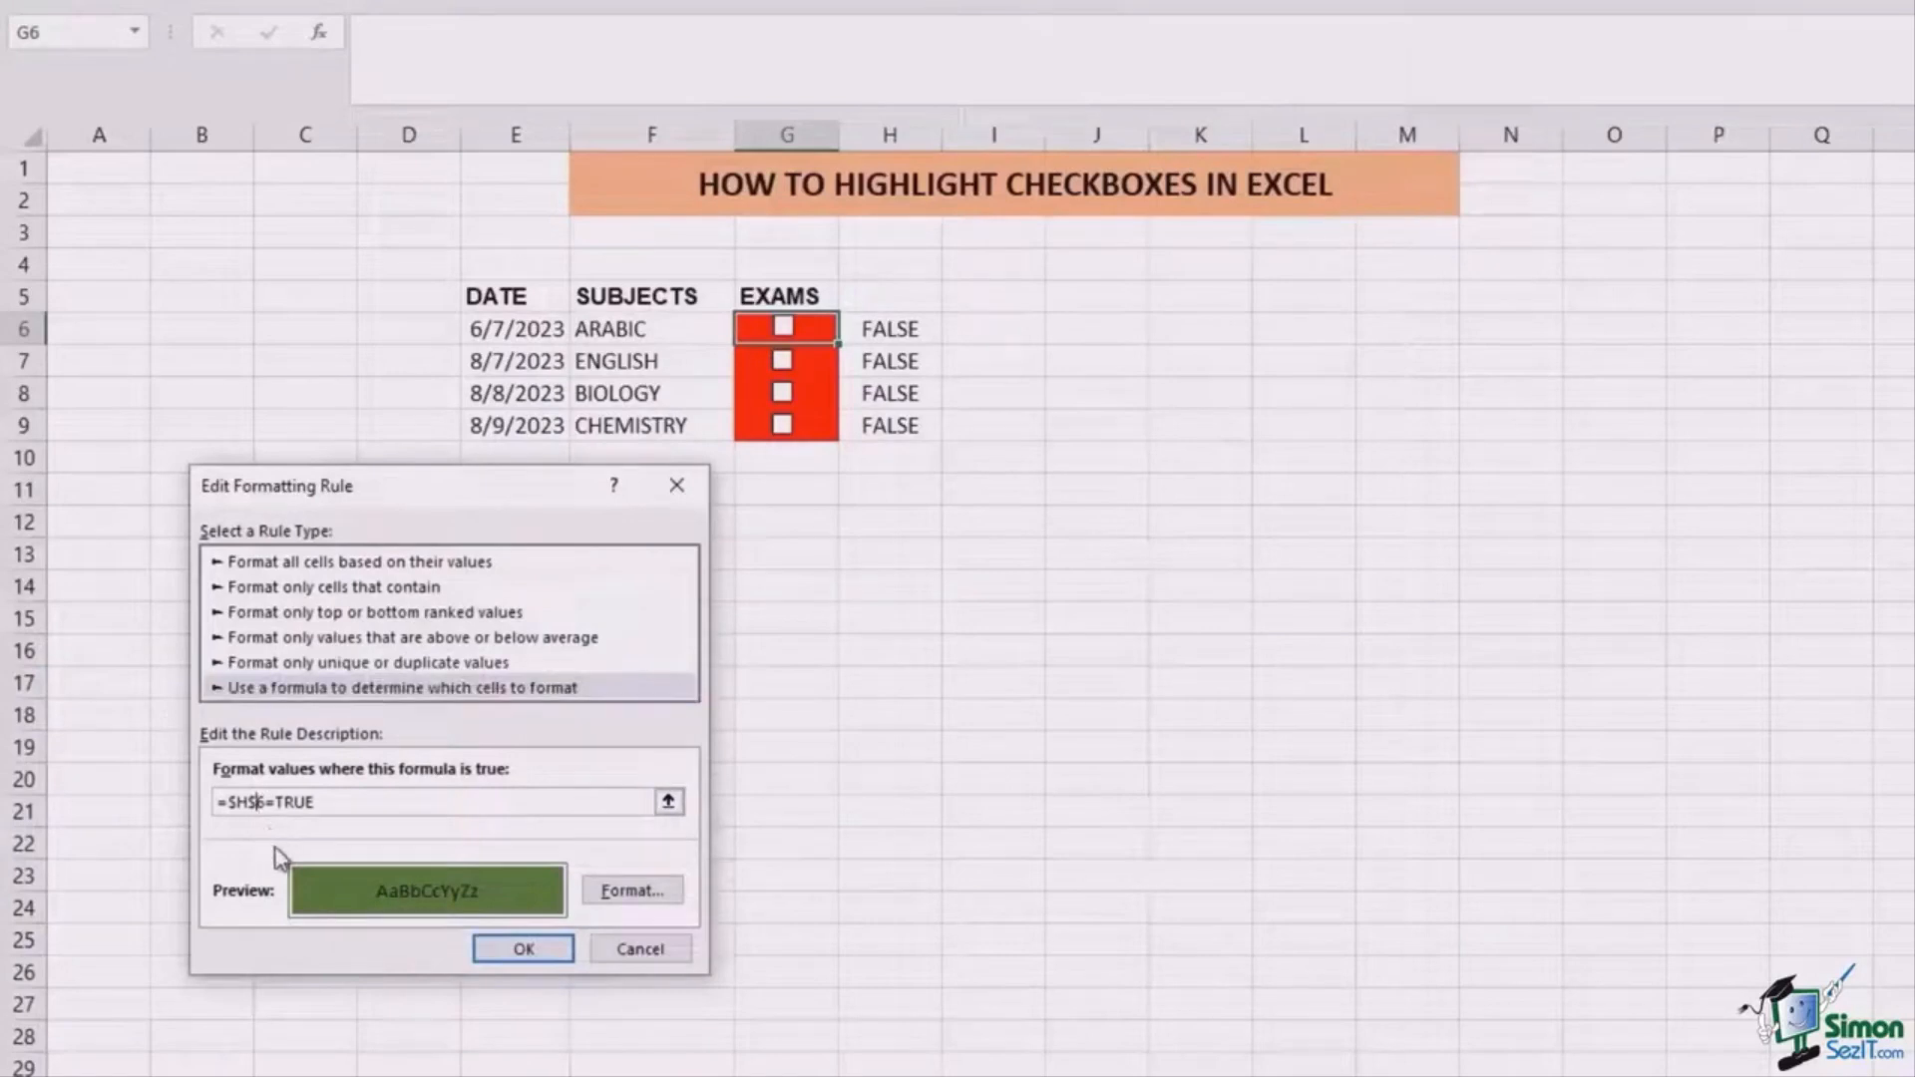
pyautogui.press('BackSpace')
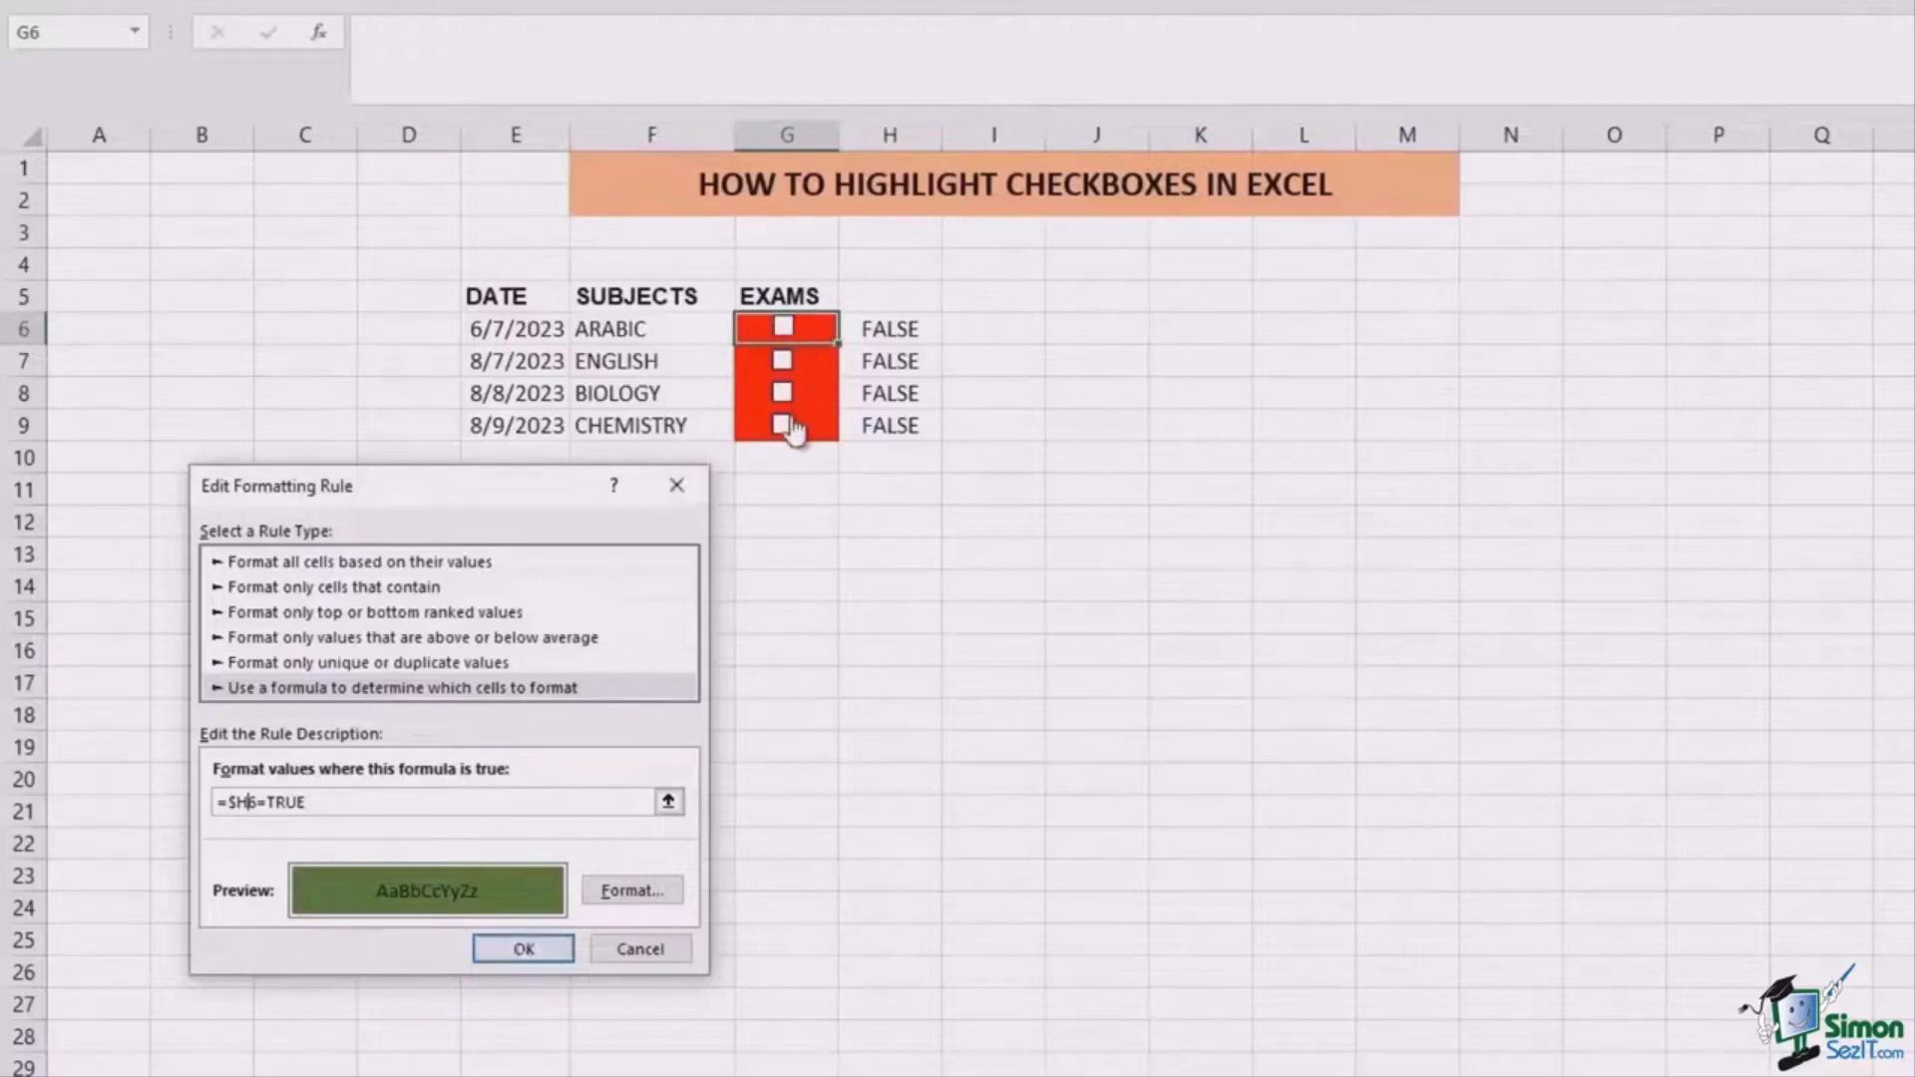
pyautogui.click(523, 951)
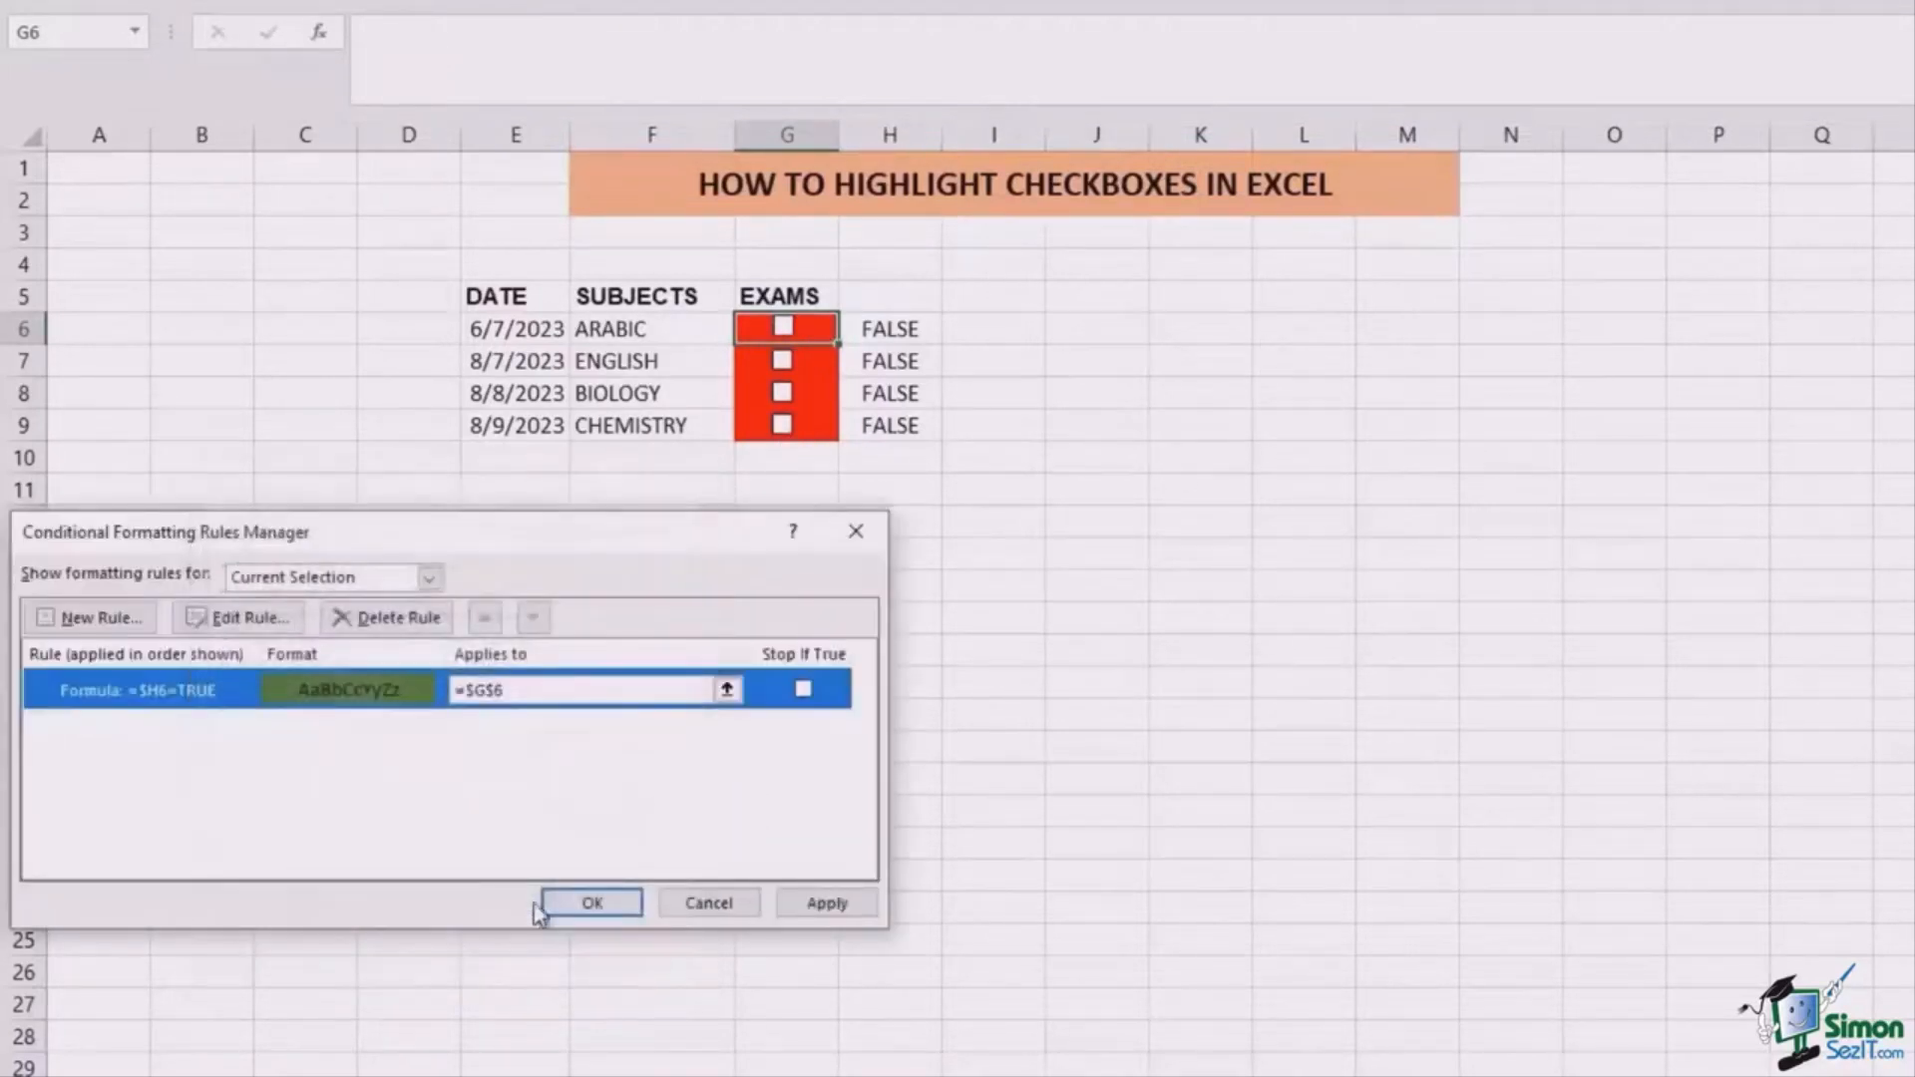
# Step: Make the rule apply to G6:G9 and save the changes
pyautogui.click(589, 689)
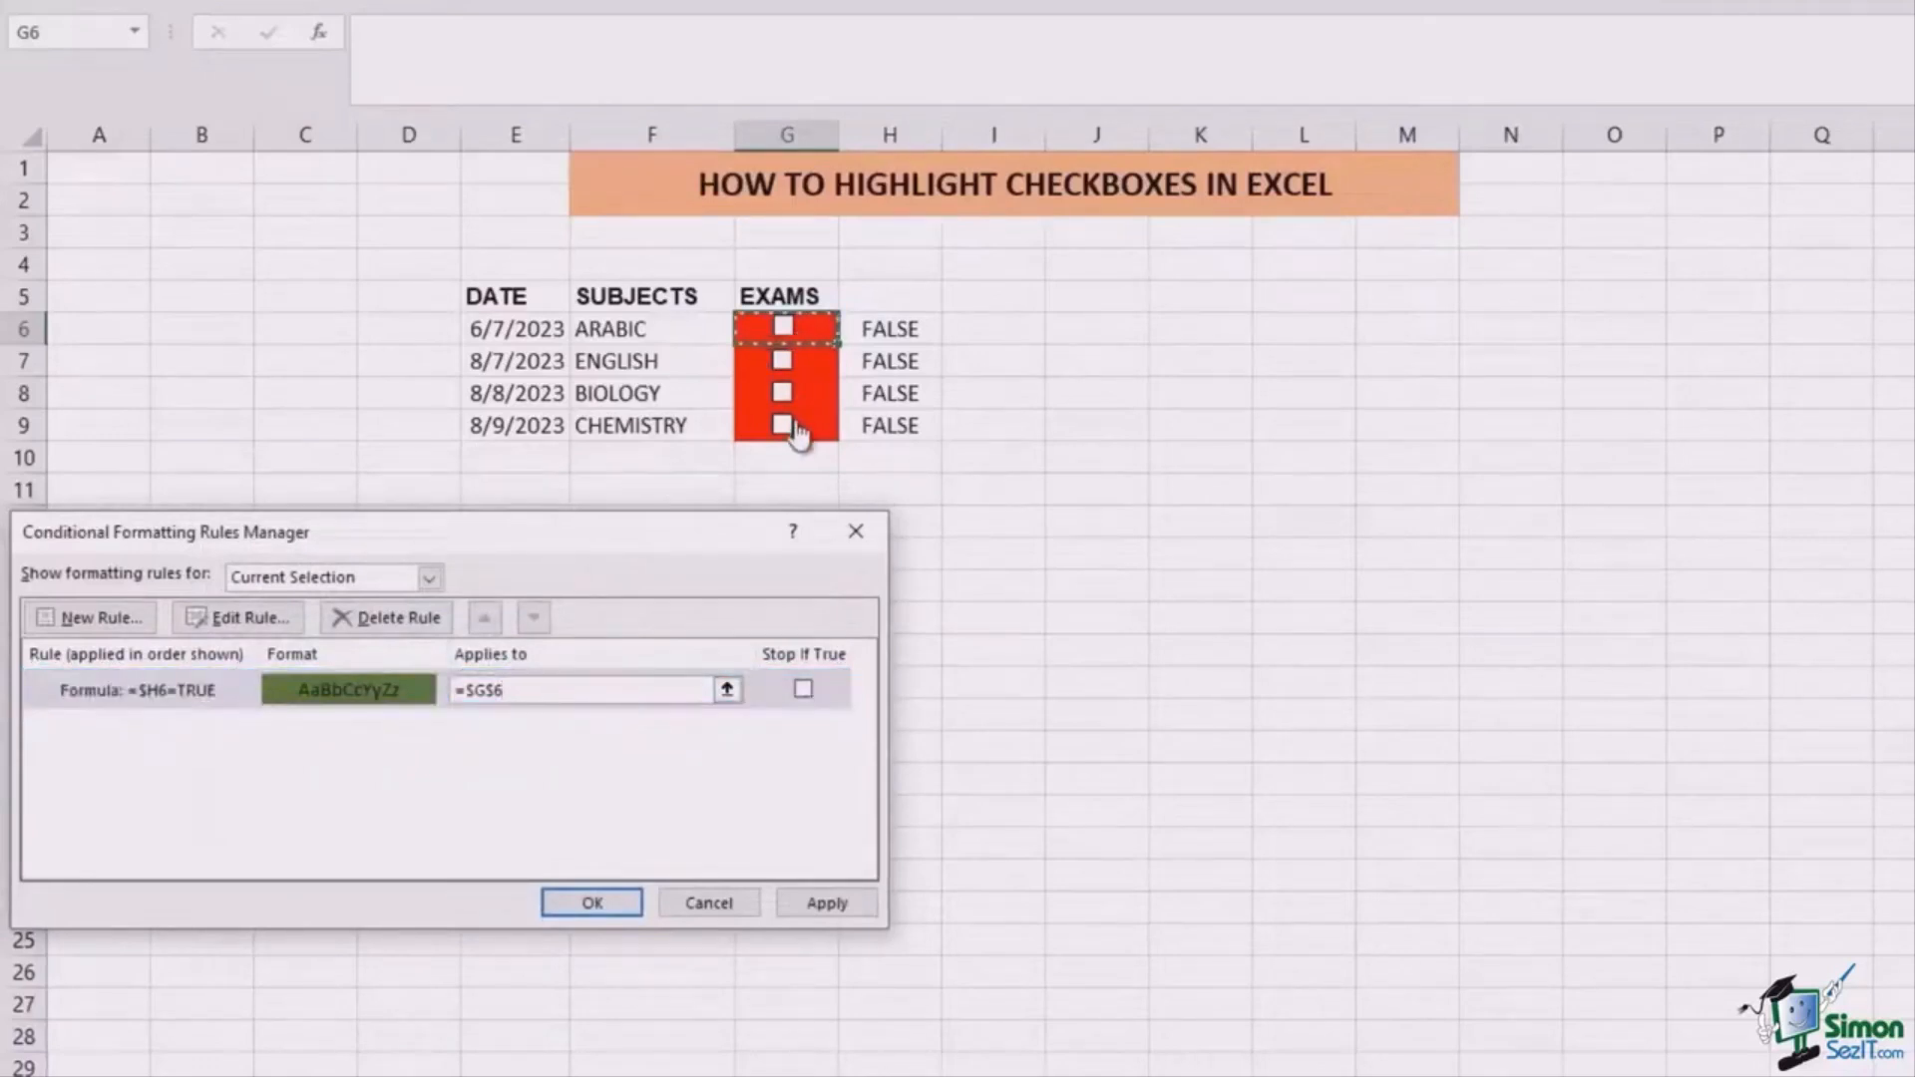
pyautogui.moveTo(812, 329); pyautogui.dragTo(813, 412)
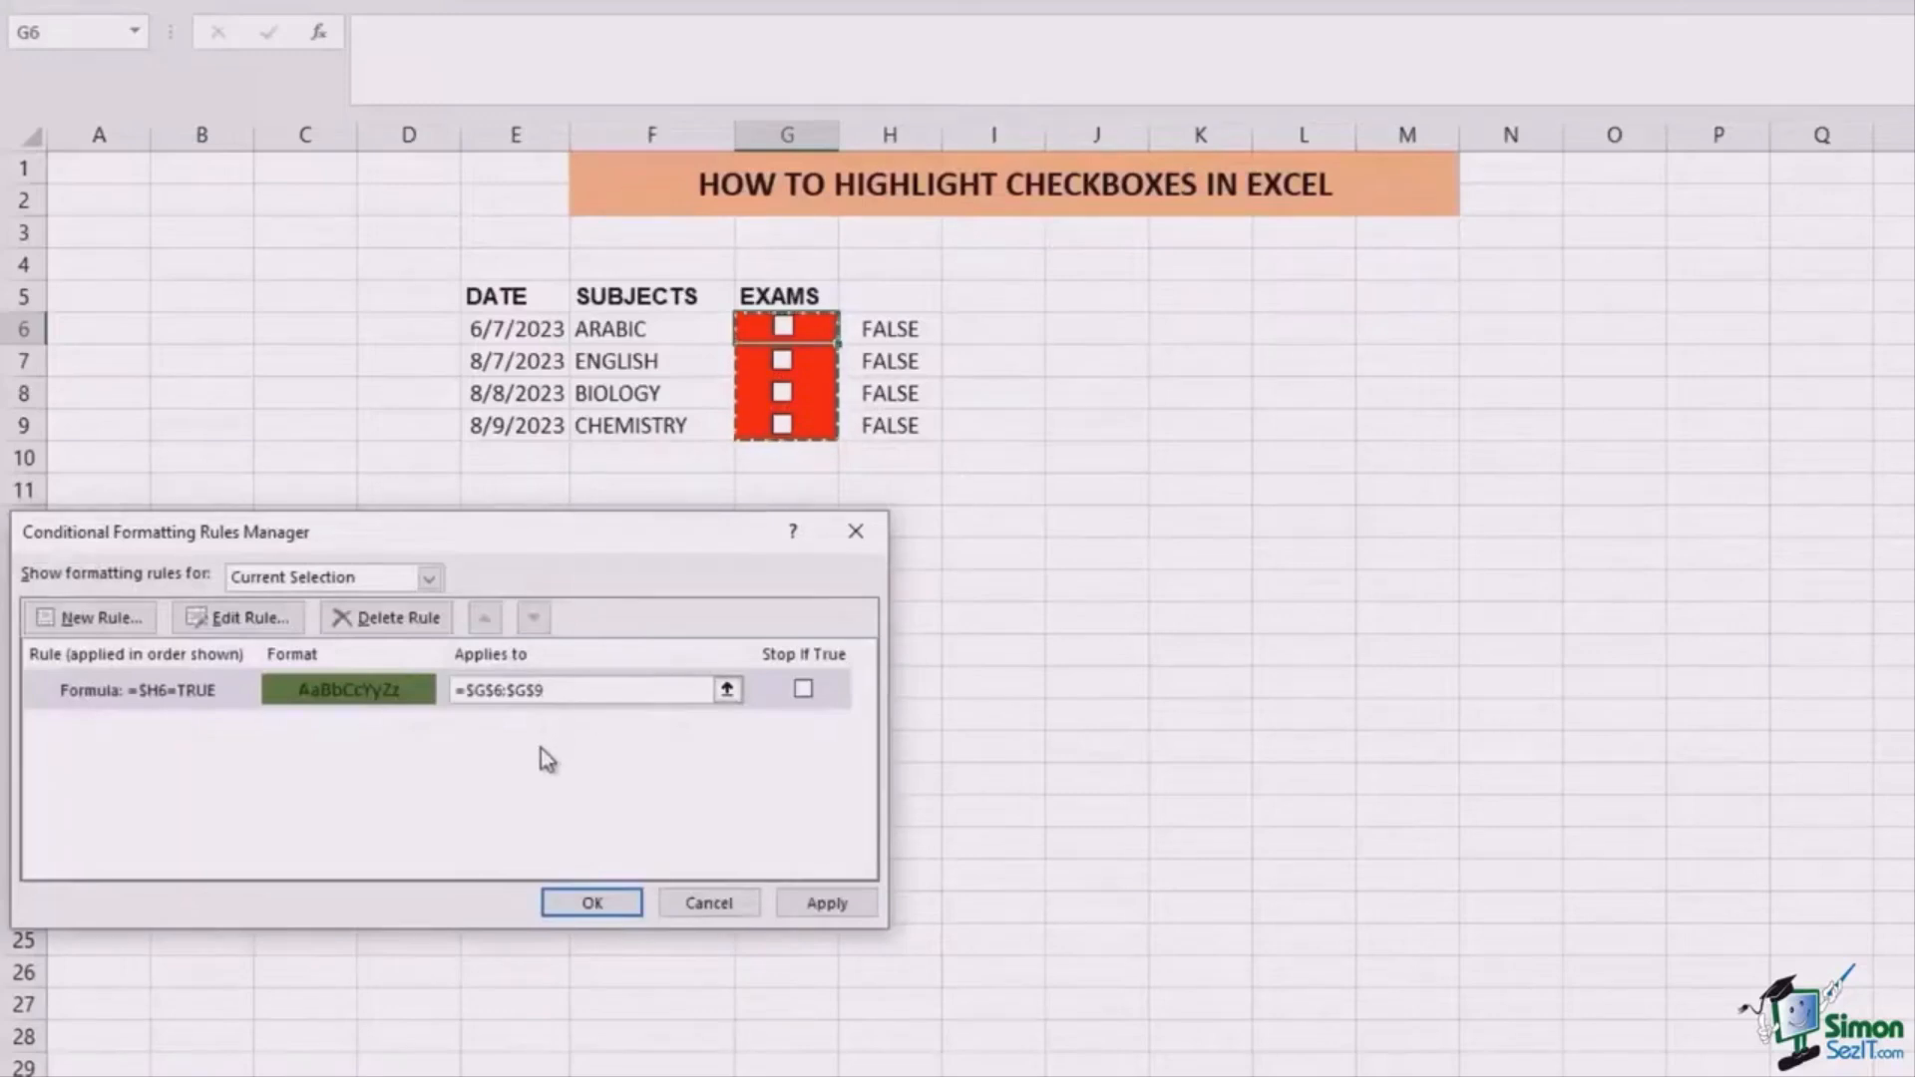
pyautogui.click(813, 908)
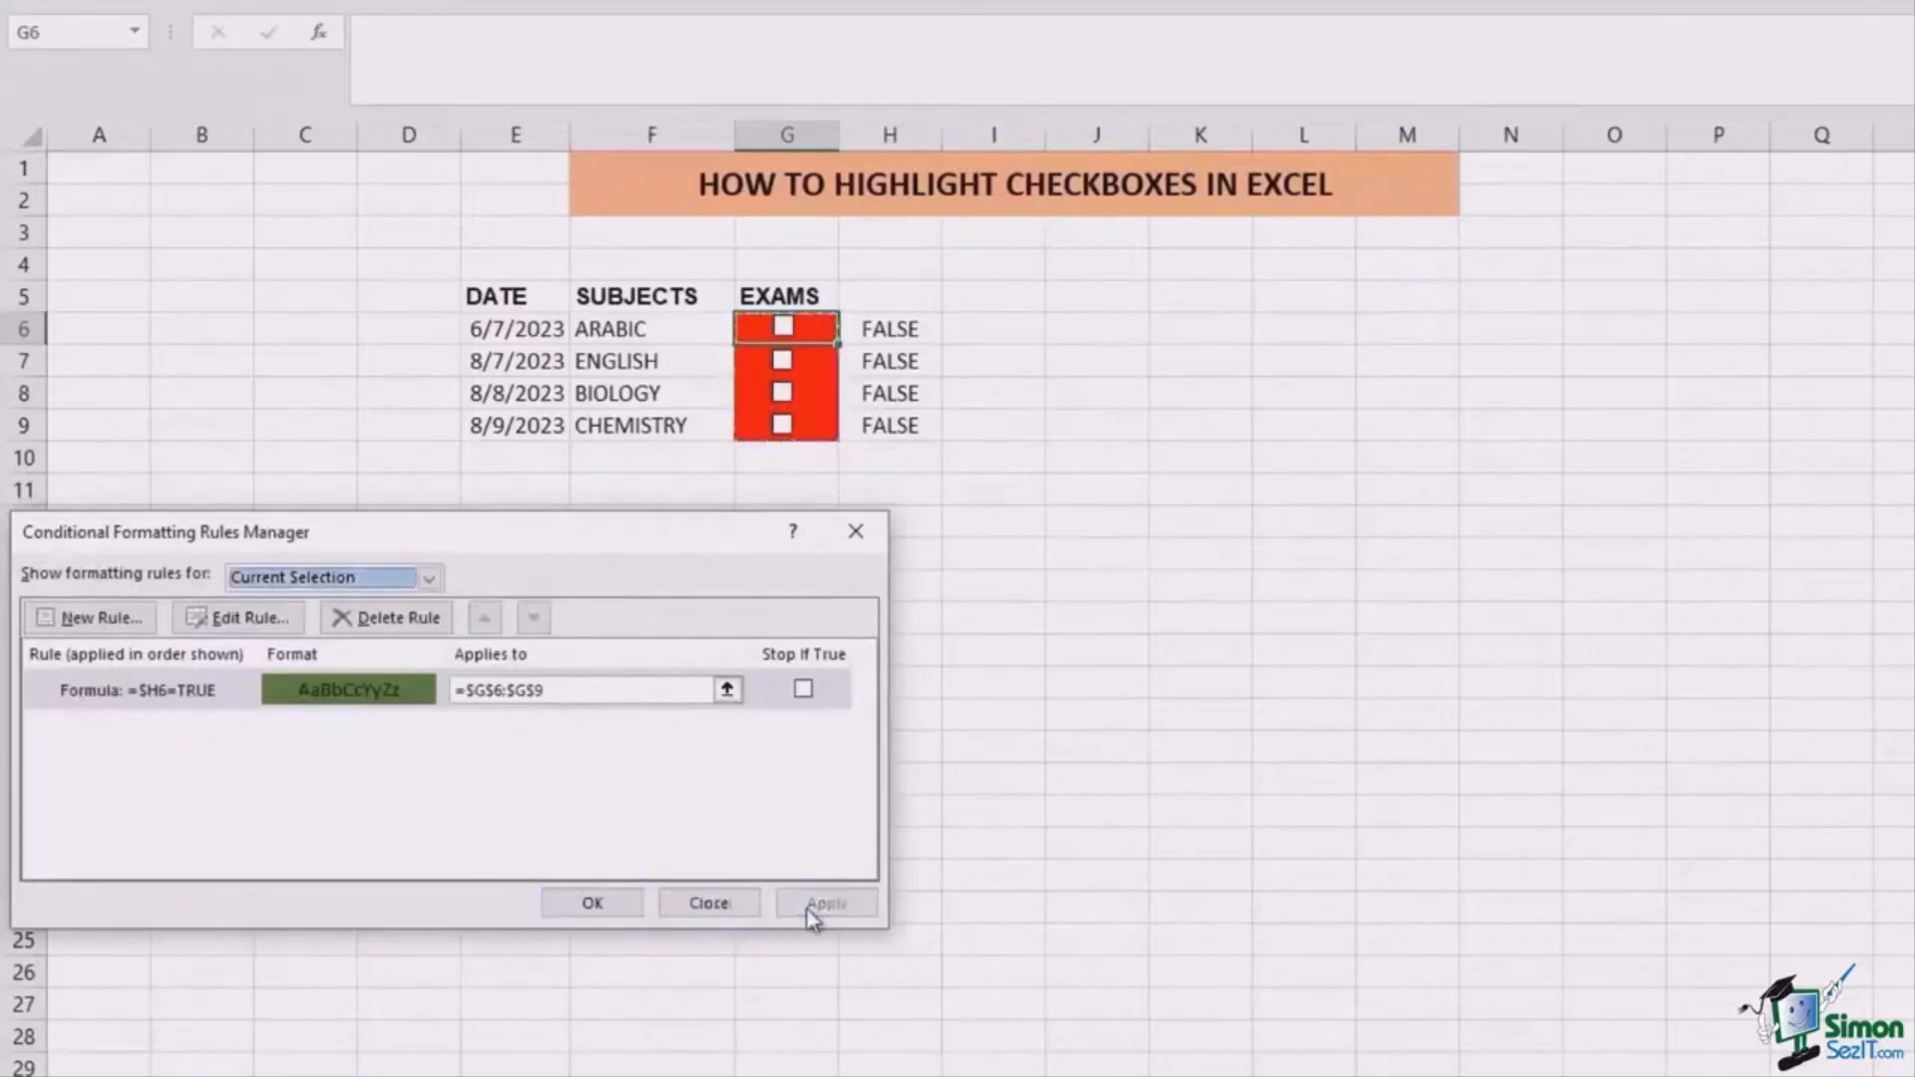
pyautogui.click(429, 579)
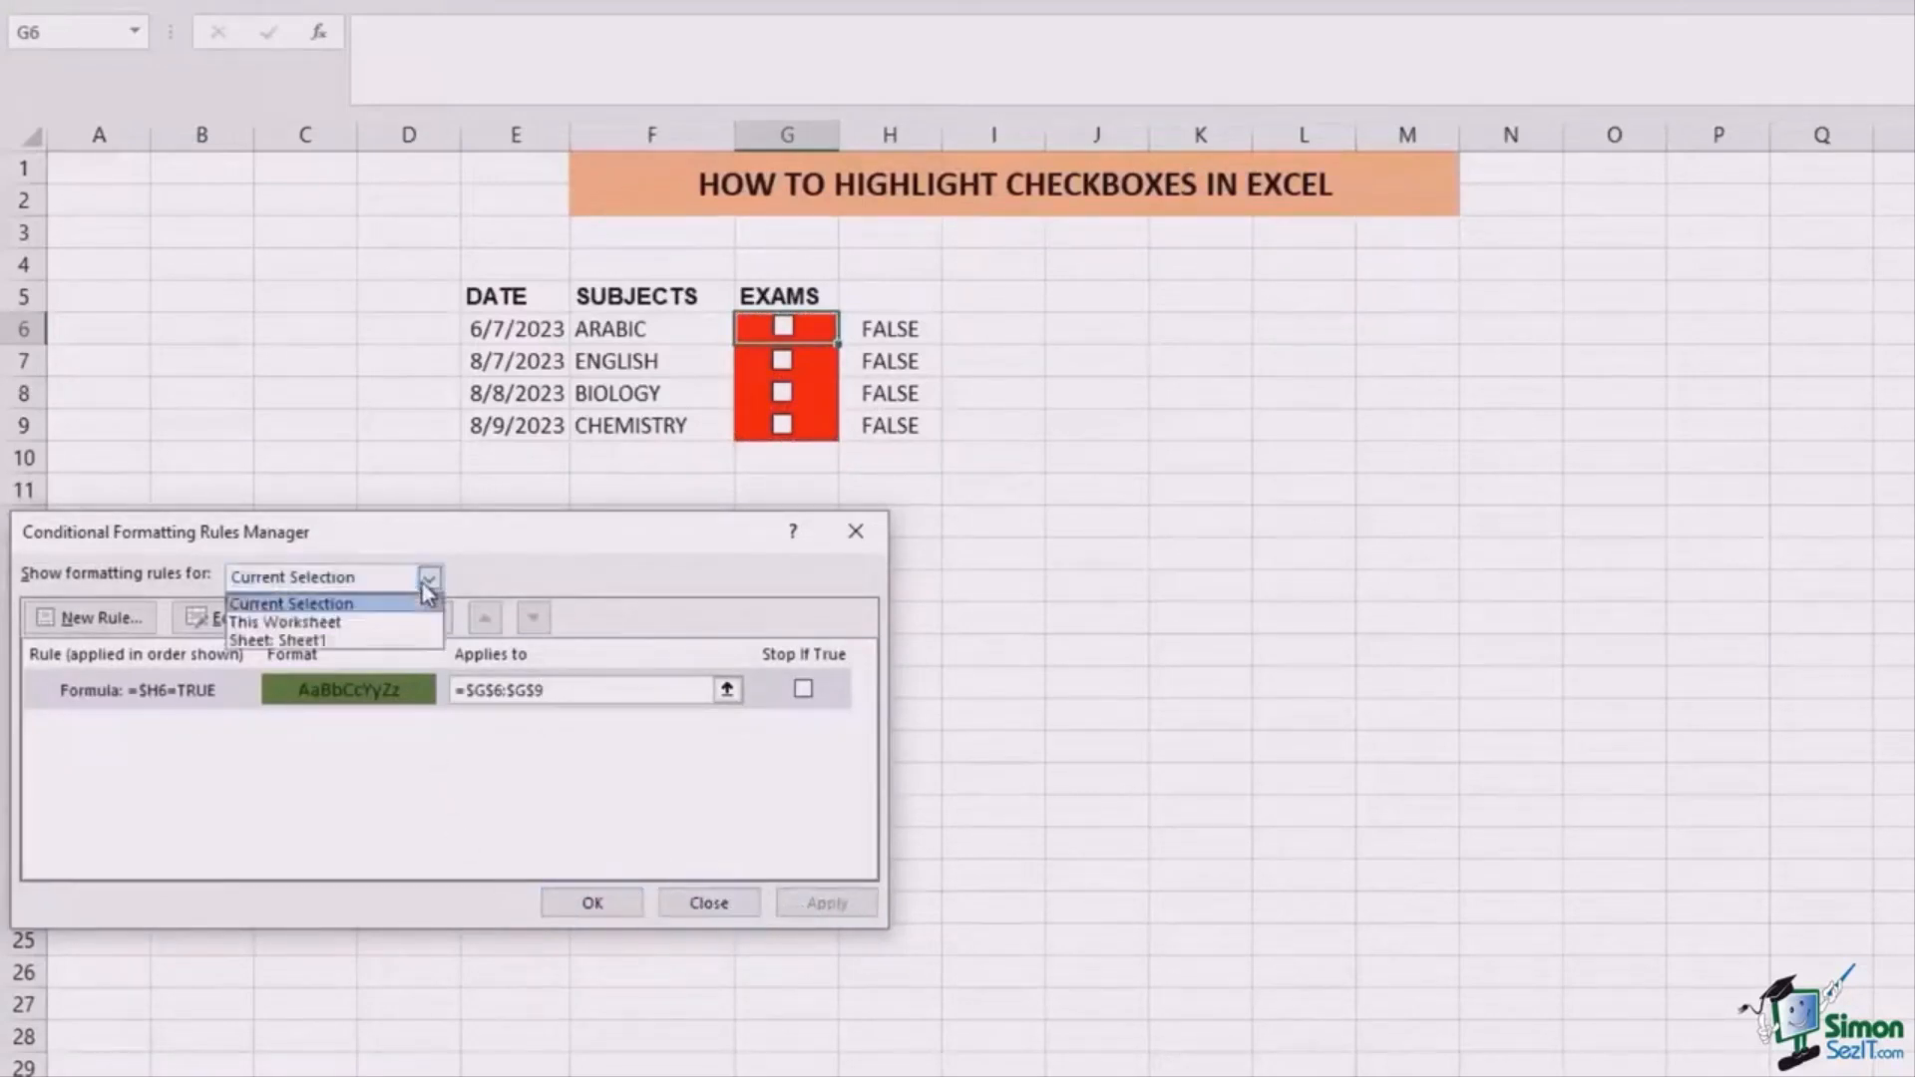
pyautogui.click(409, 628)
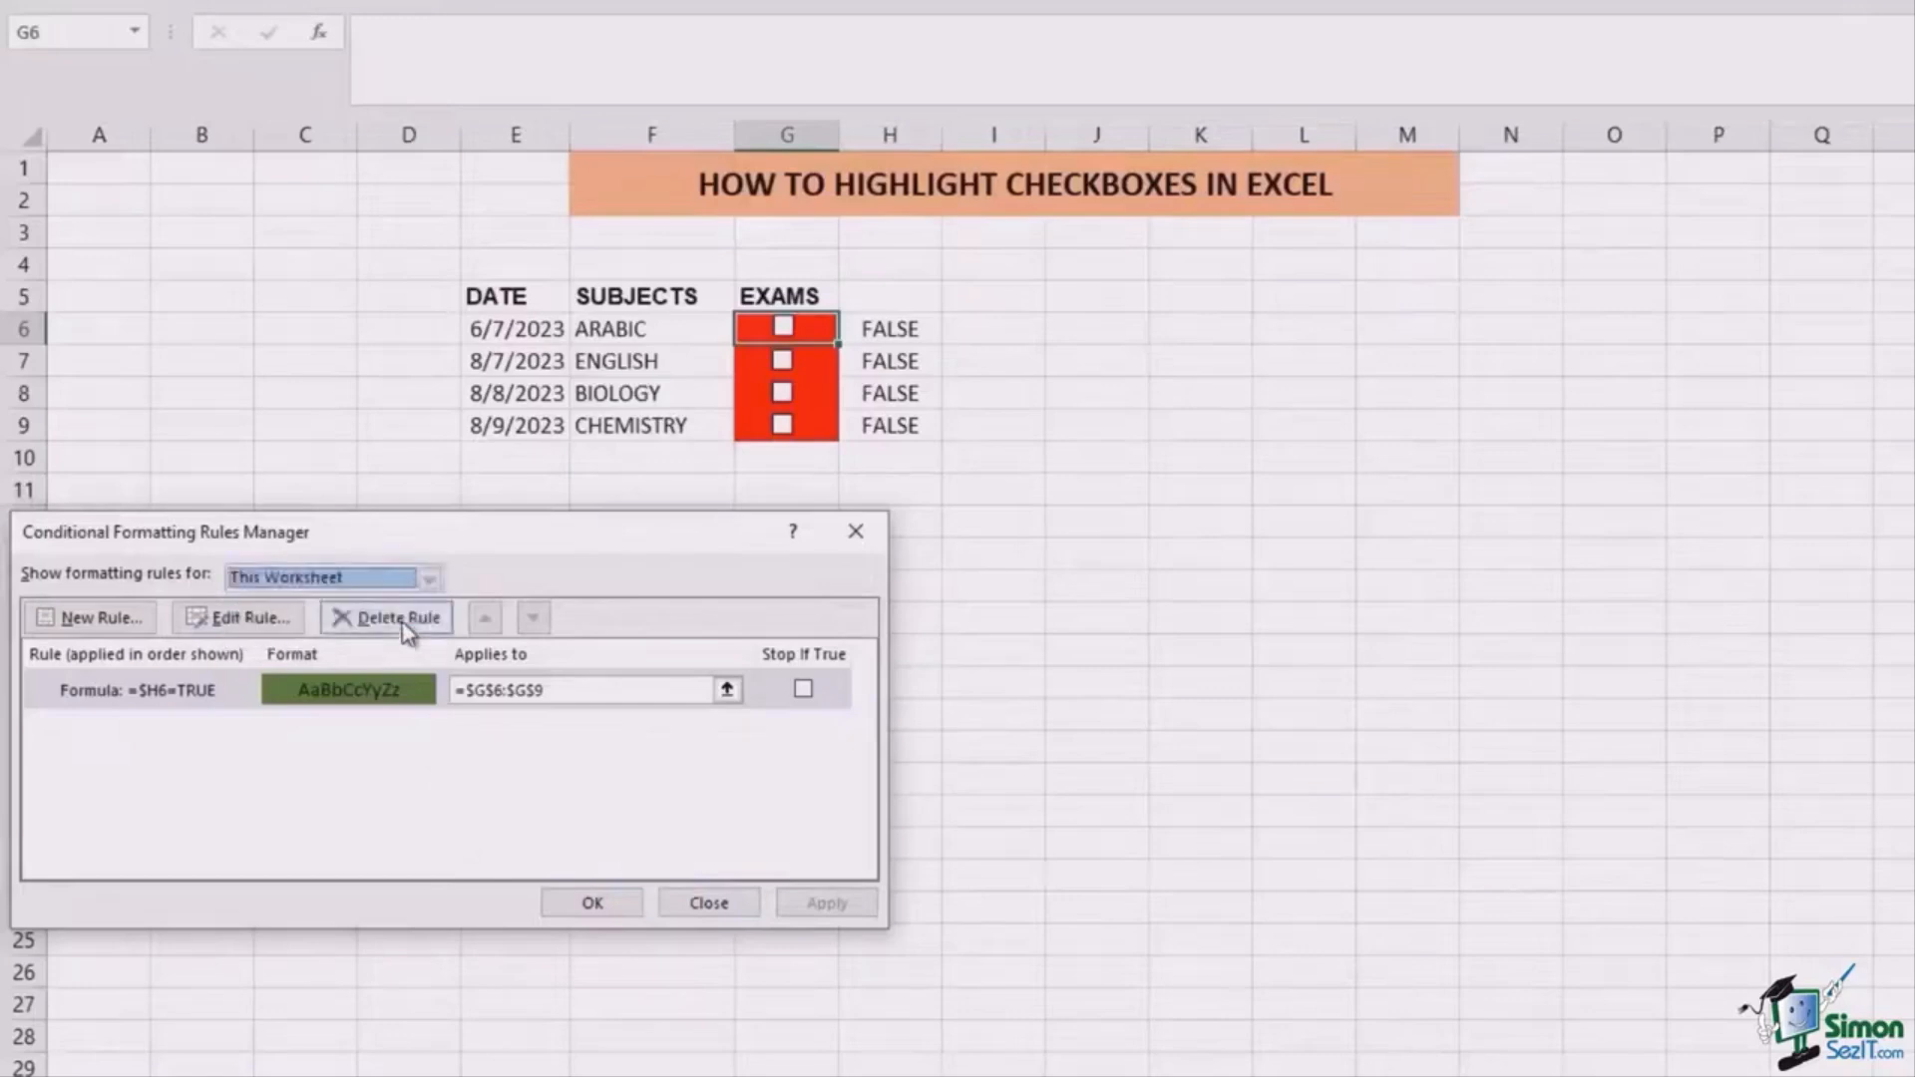
pyautogui.click(592, 902)
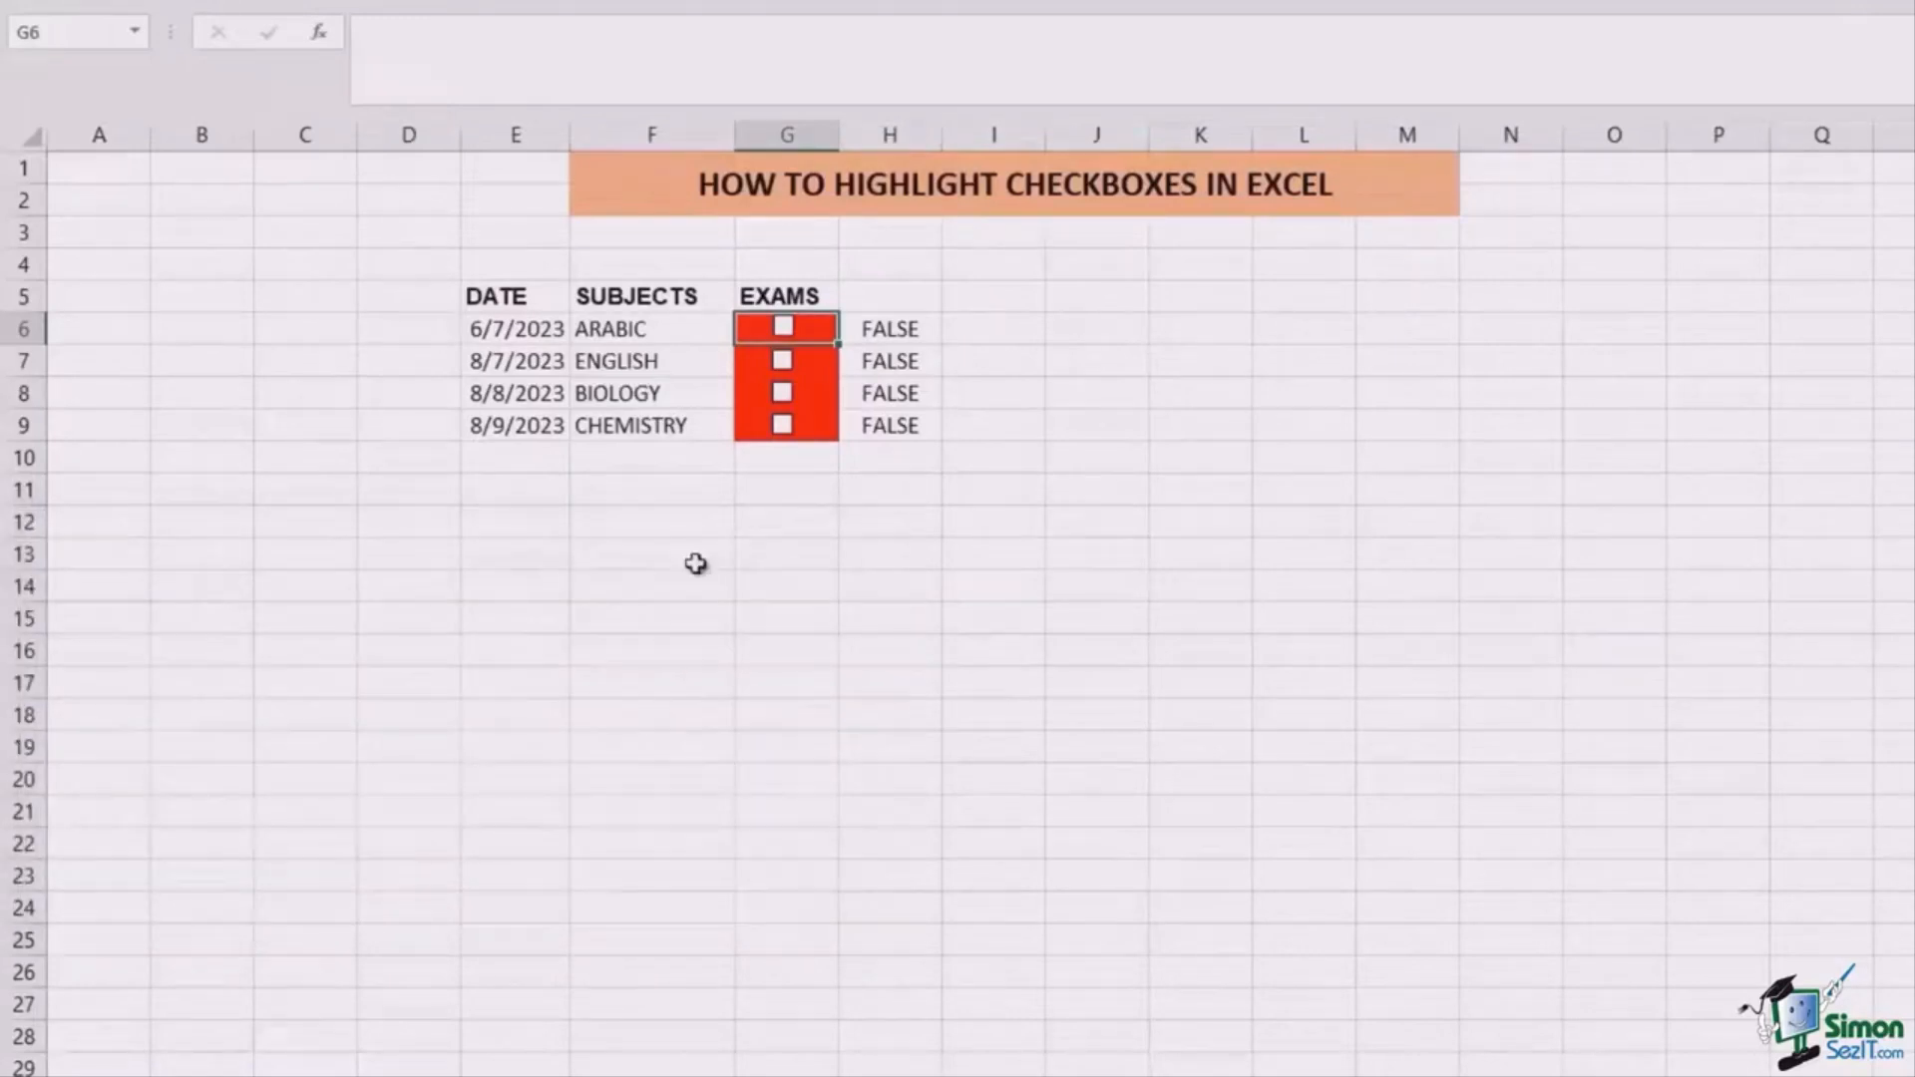
# Step: Test the highlight by ticking and unticking the ENGLISH, BIOLOGY, CHEMISTRY and ARABIC checkboxes
pyautogui.click(782, 361)
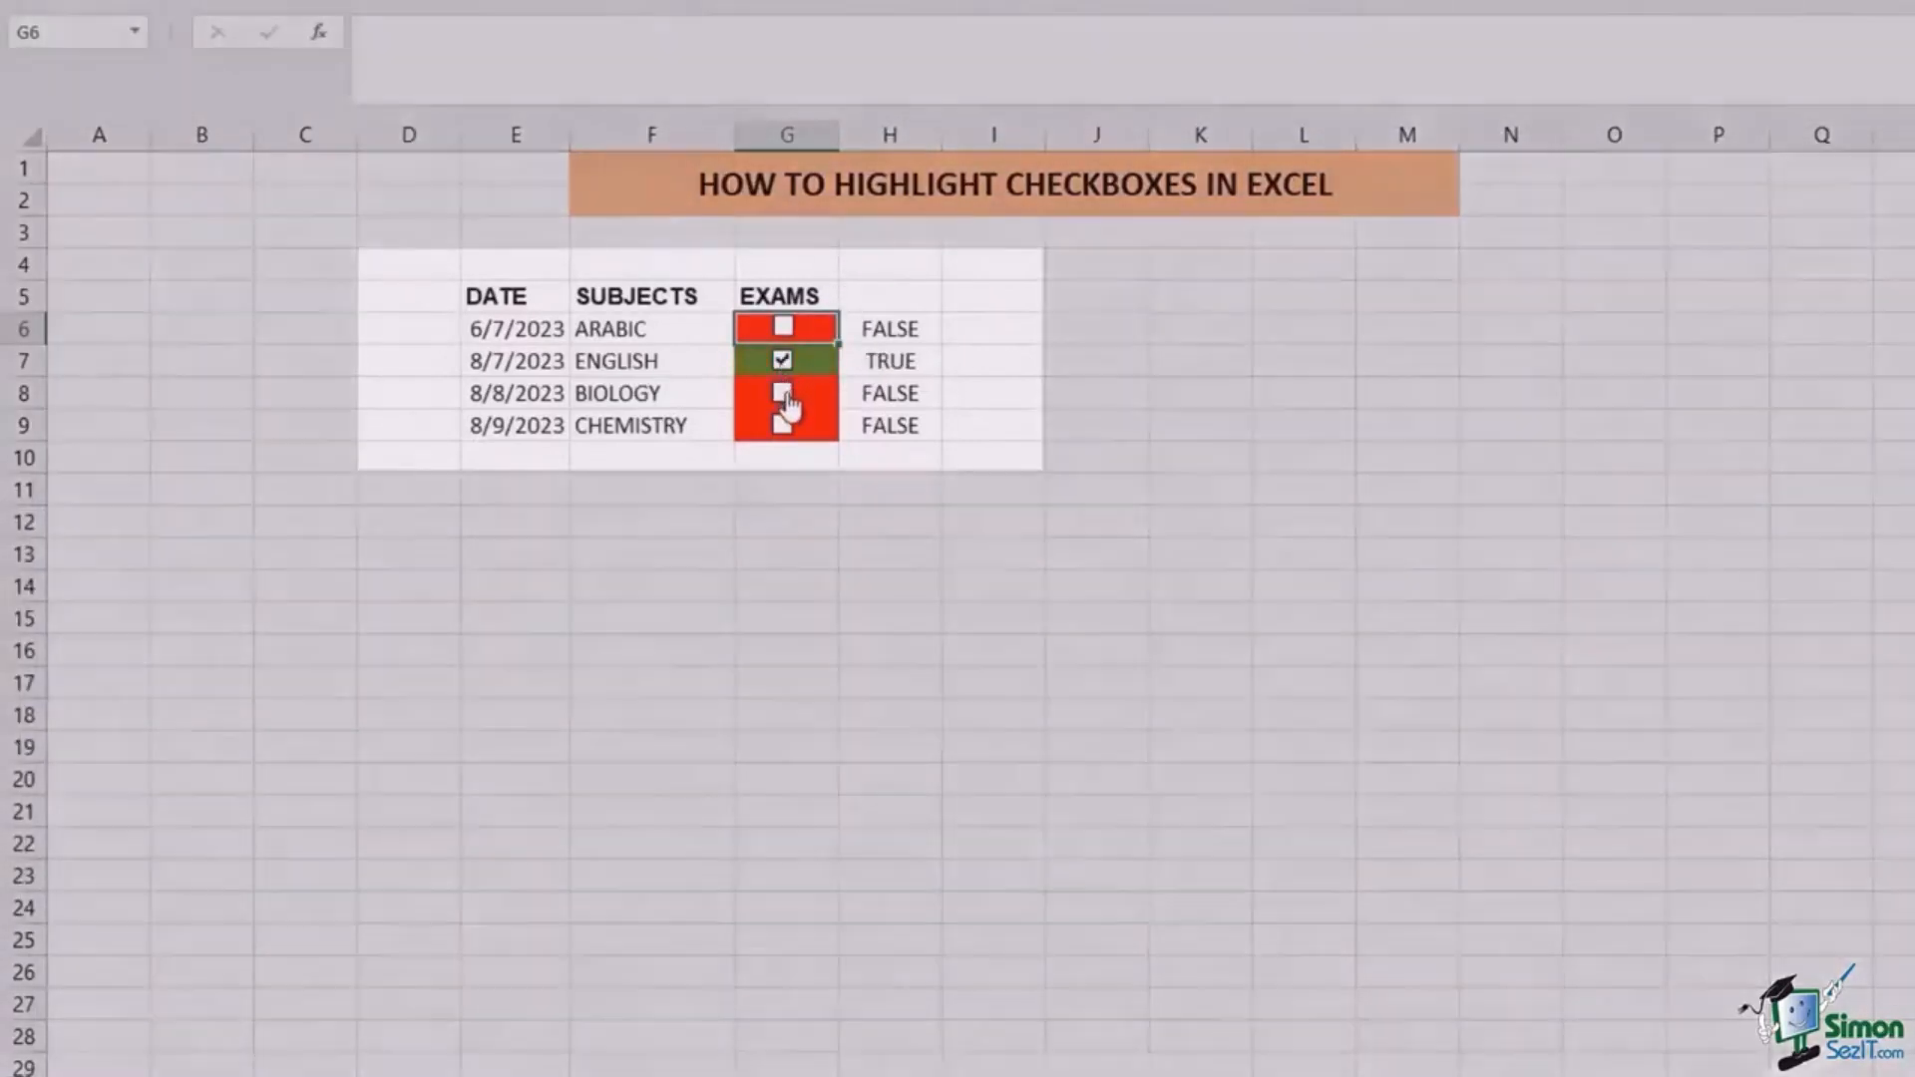
pyautogui.click(782, 393)
pyautogui.click(782, 393)
pyautogui.click(782, 425)
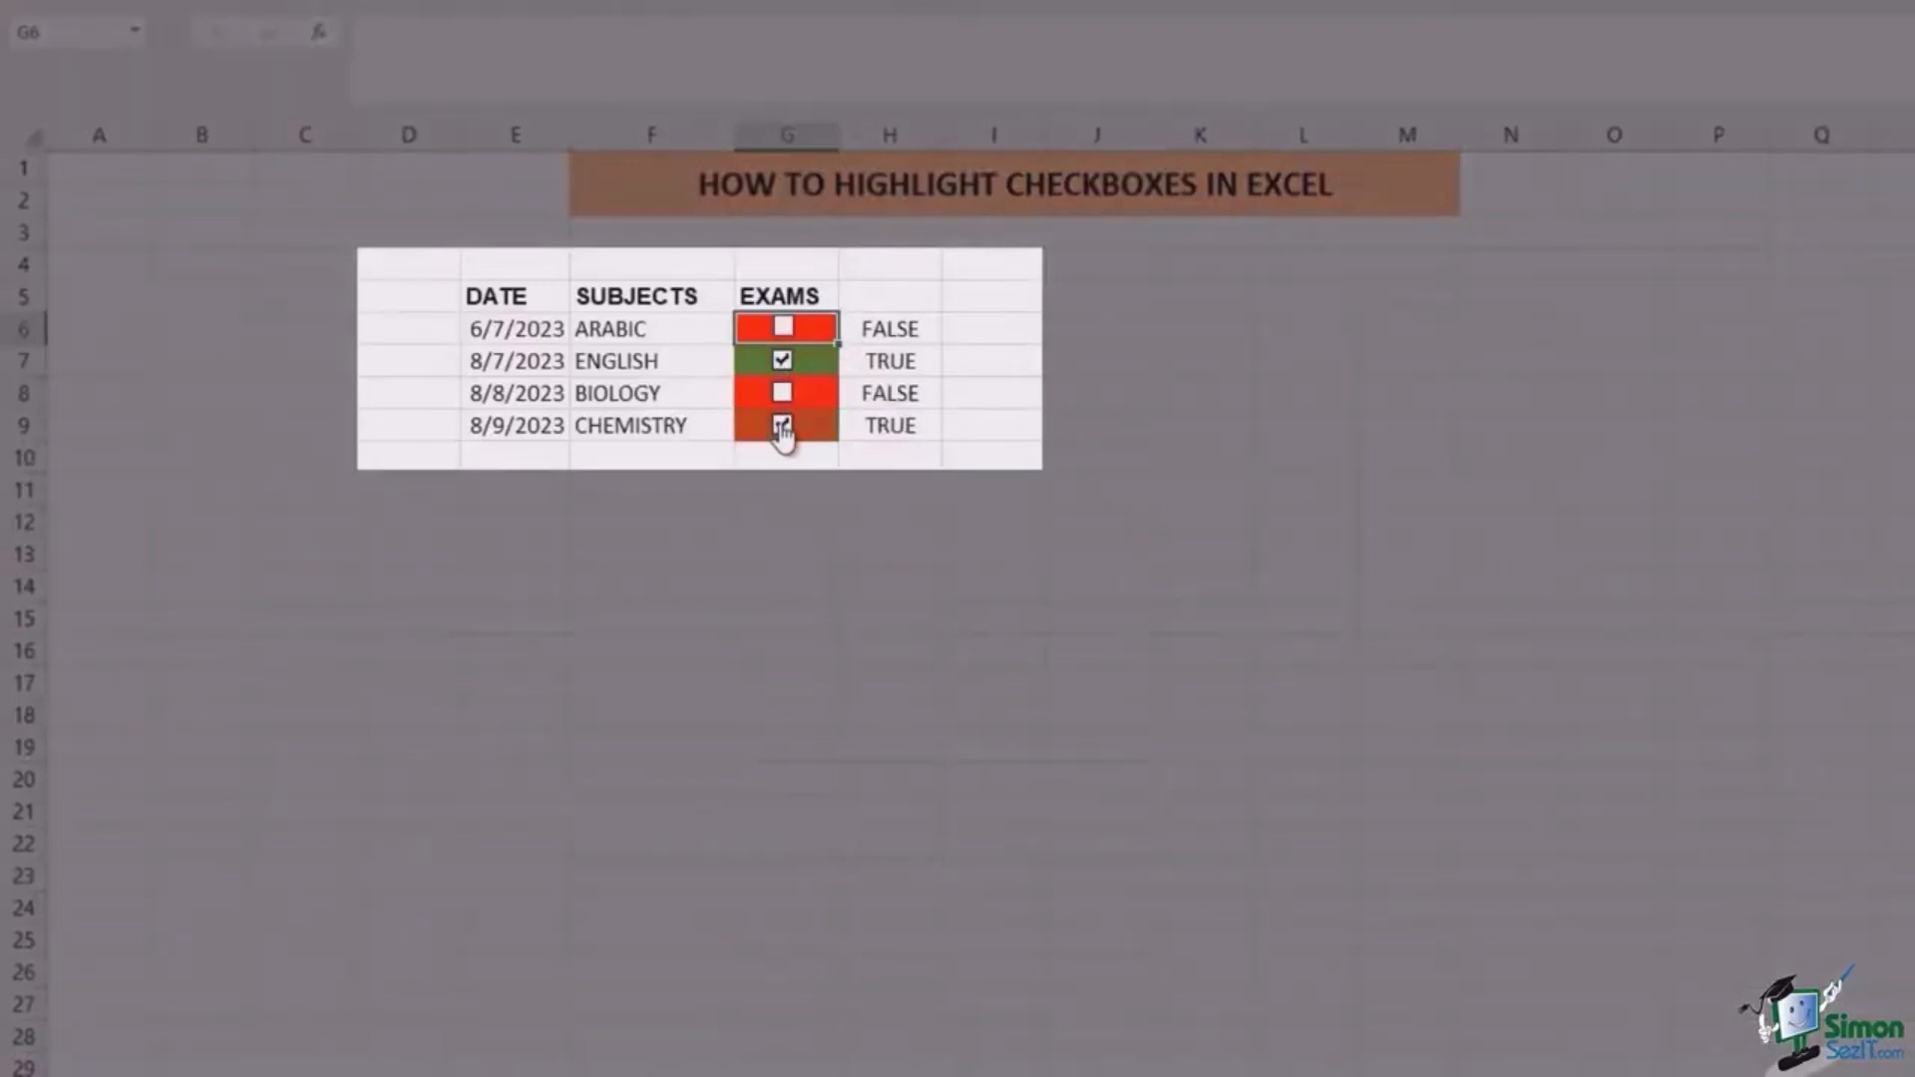
pyautogui.click(781, 425)
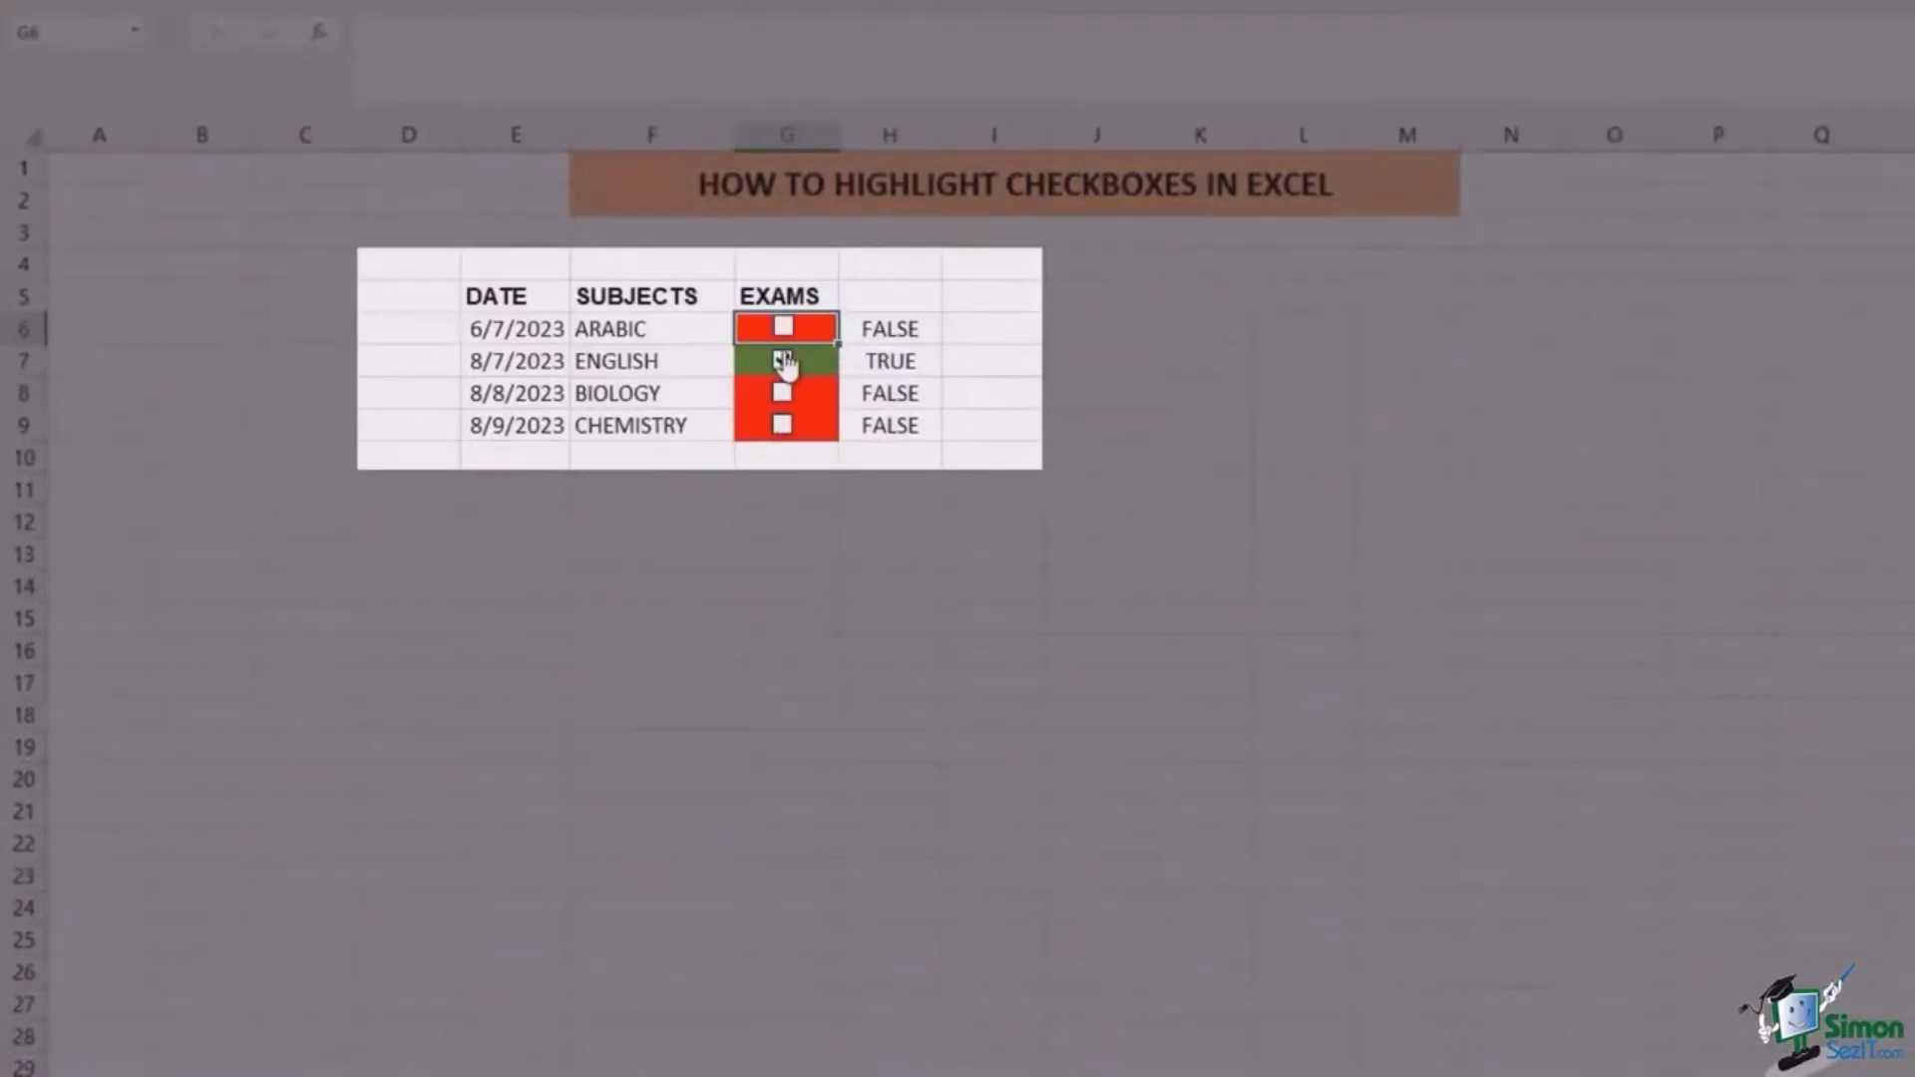
pyautogui.click(782, 361)
pyautogui.click(783, 328)
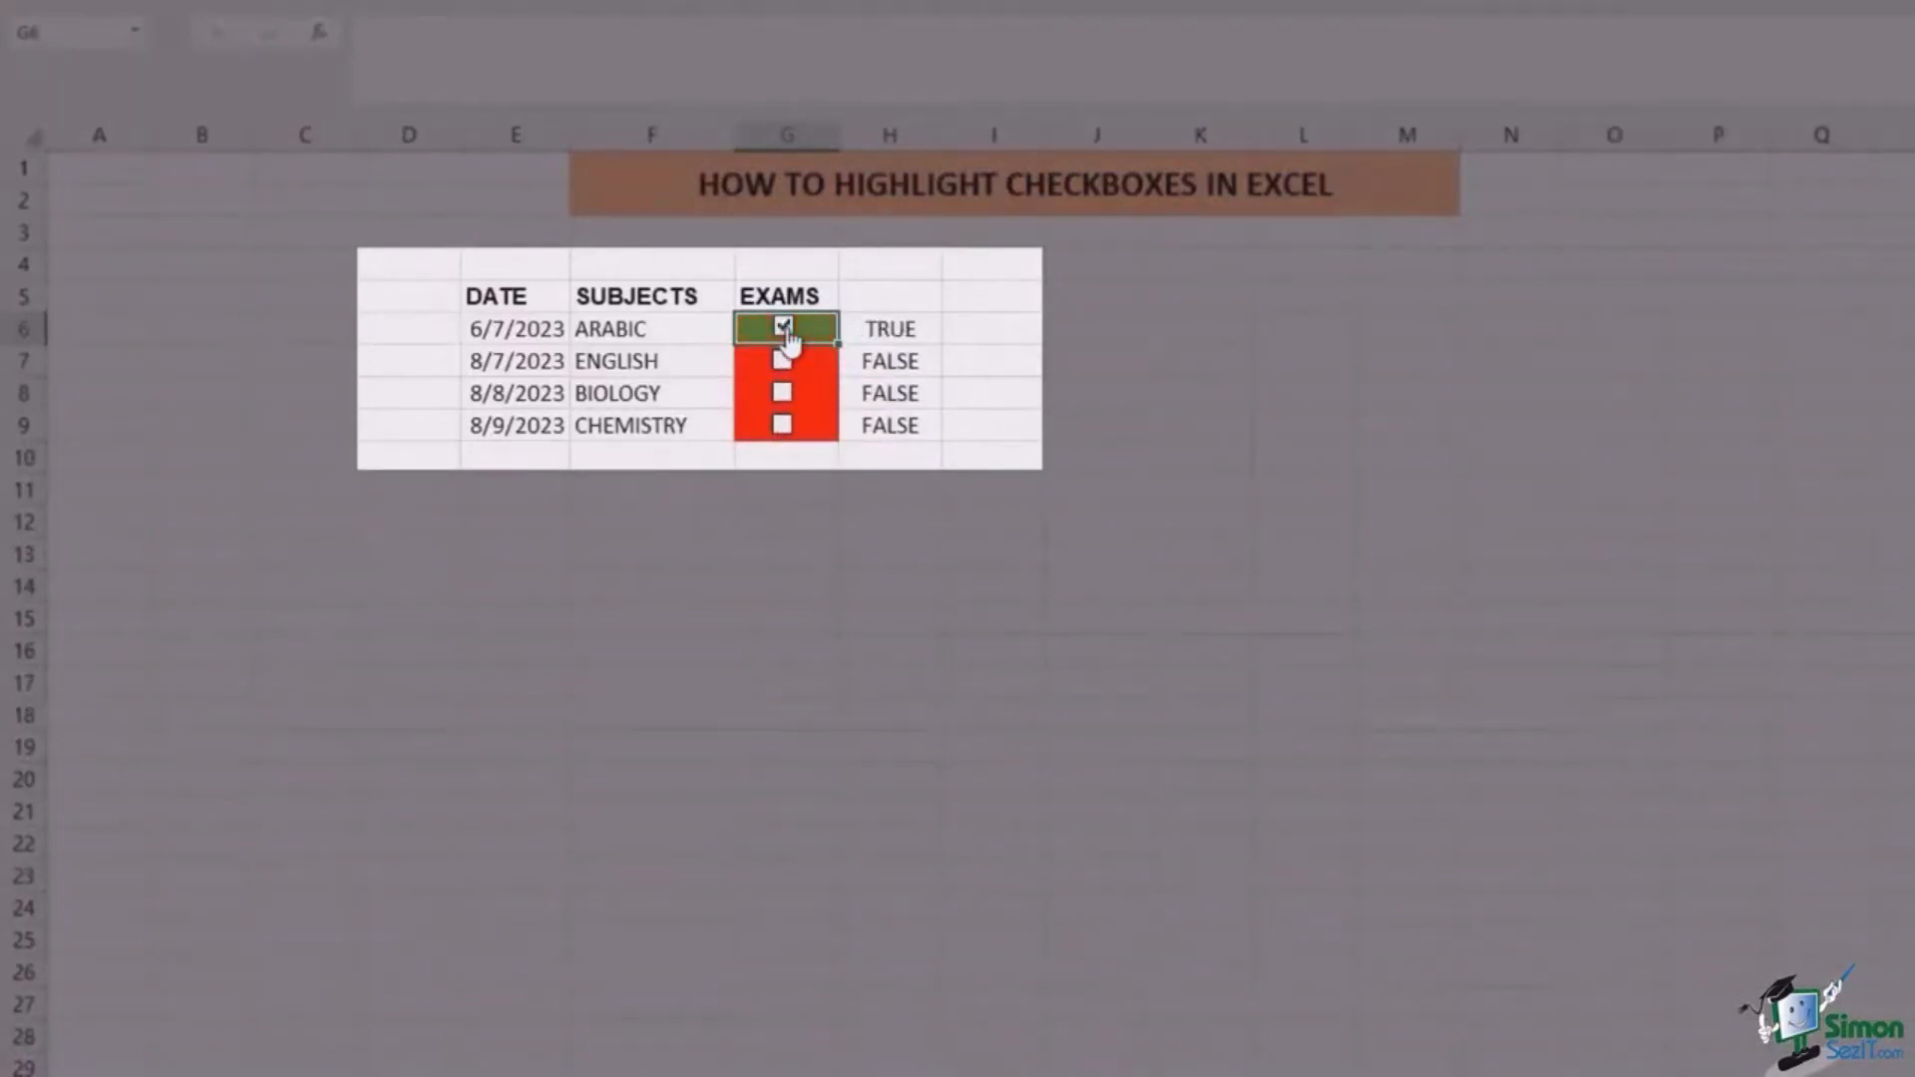
pyautogui.click(782, 327)
pyautogui.click(784, 393)
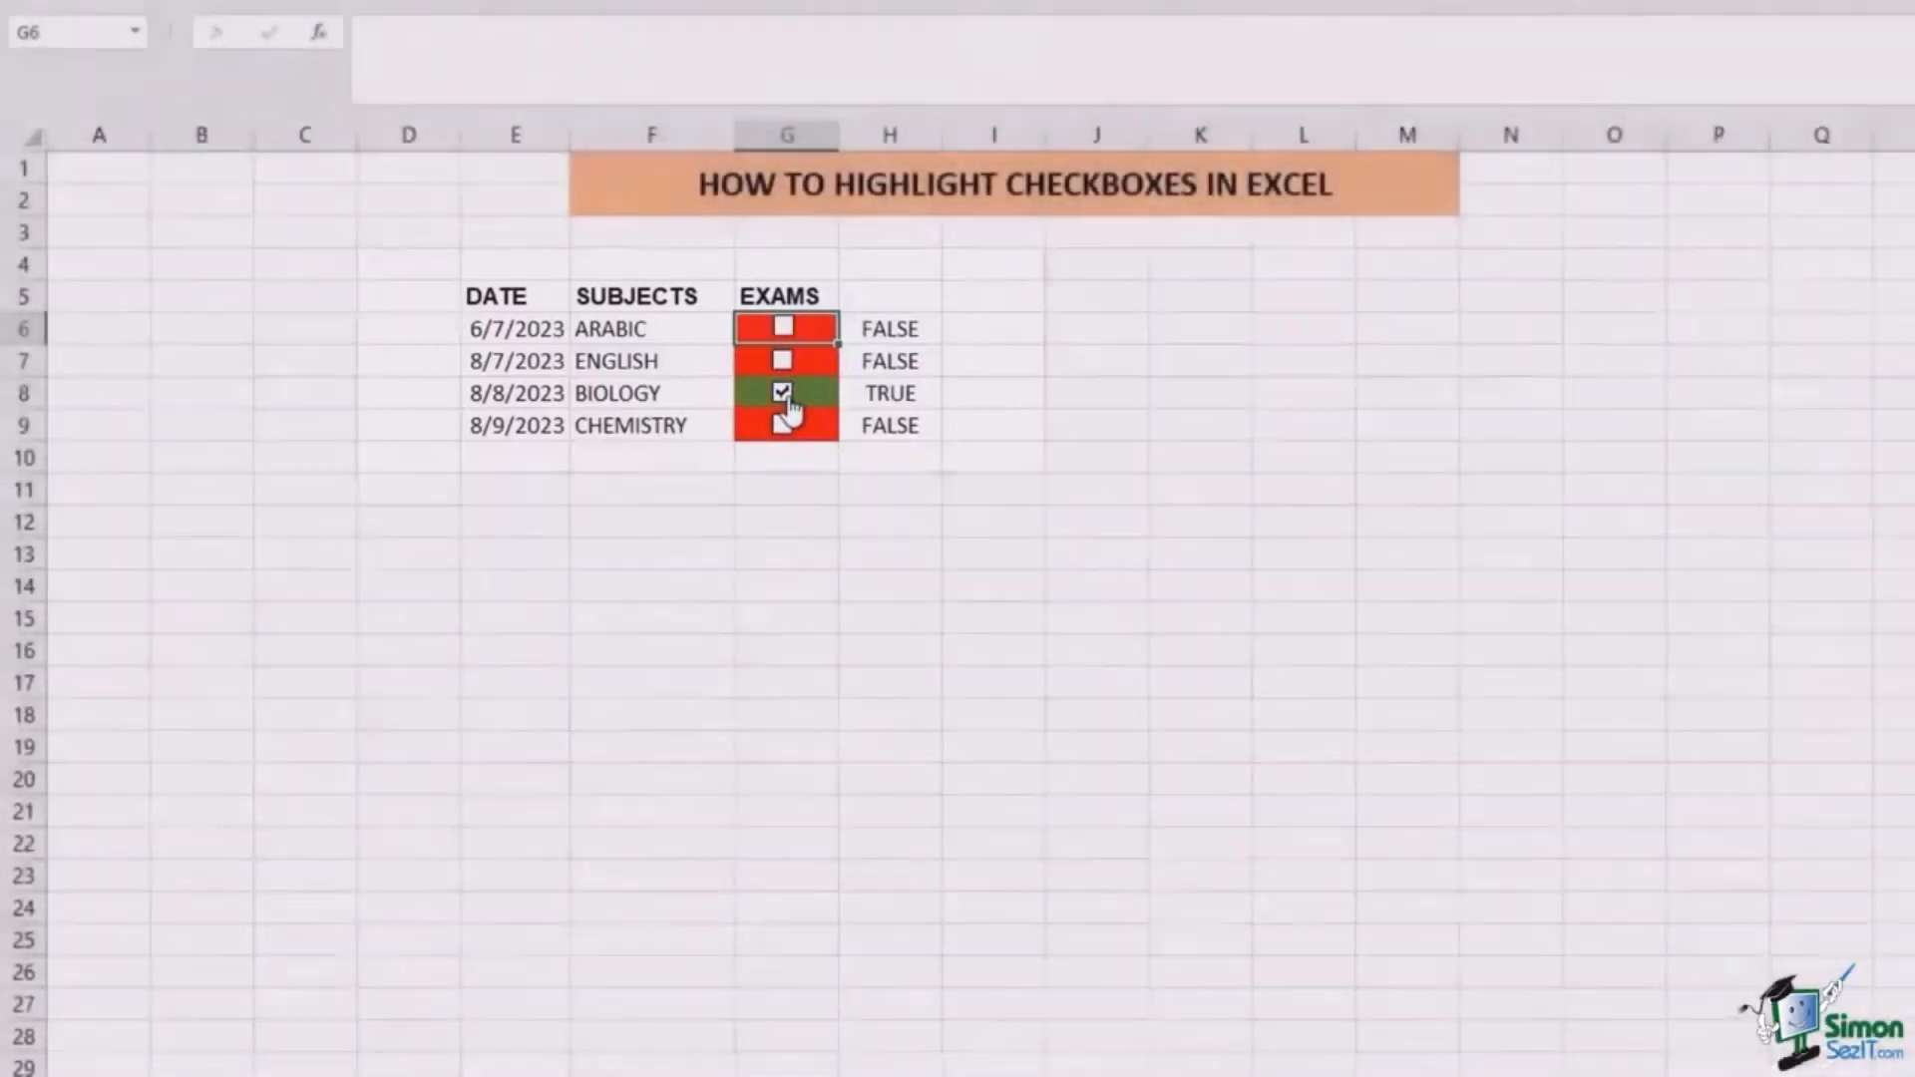
pyautogui.click(784, 393)
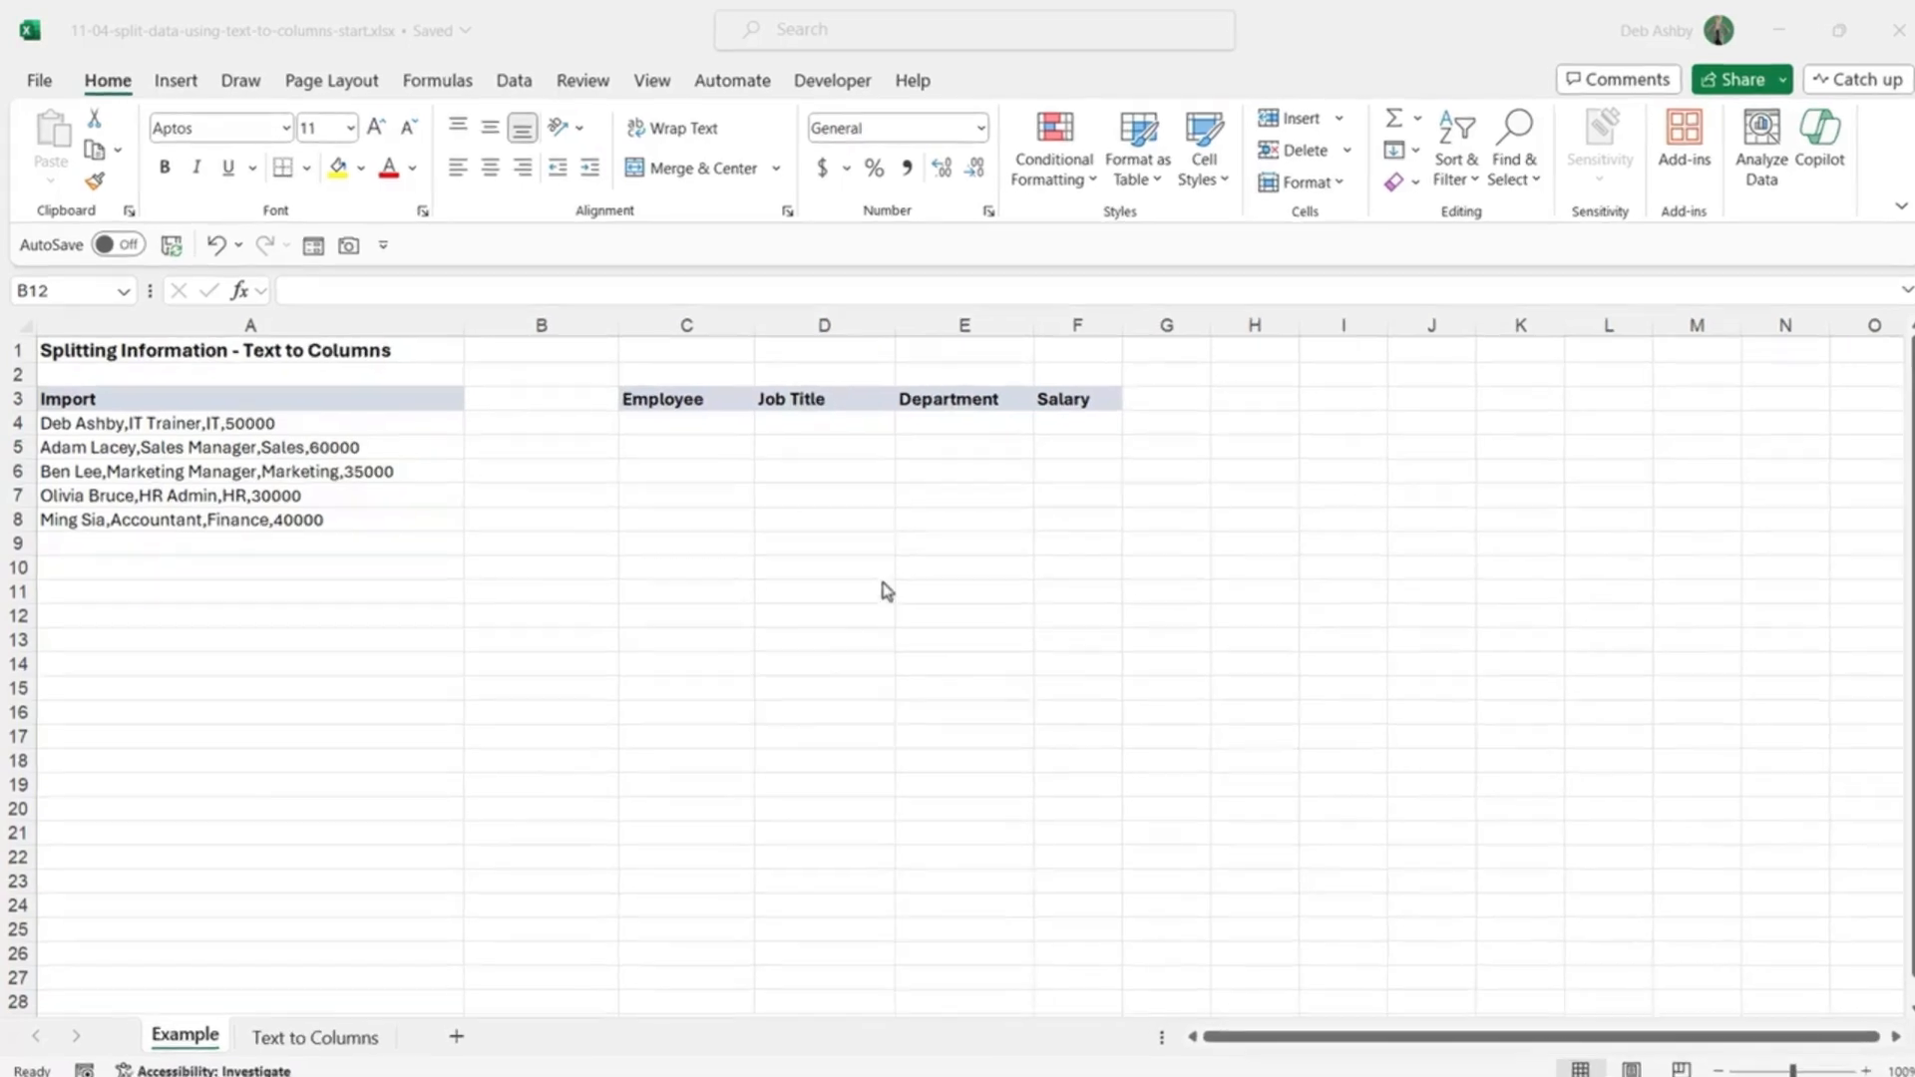
# Step: Select A4:A8 and inspect the first records in A4 to A6
pyautogui.click(681, 539)
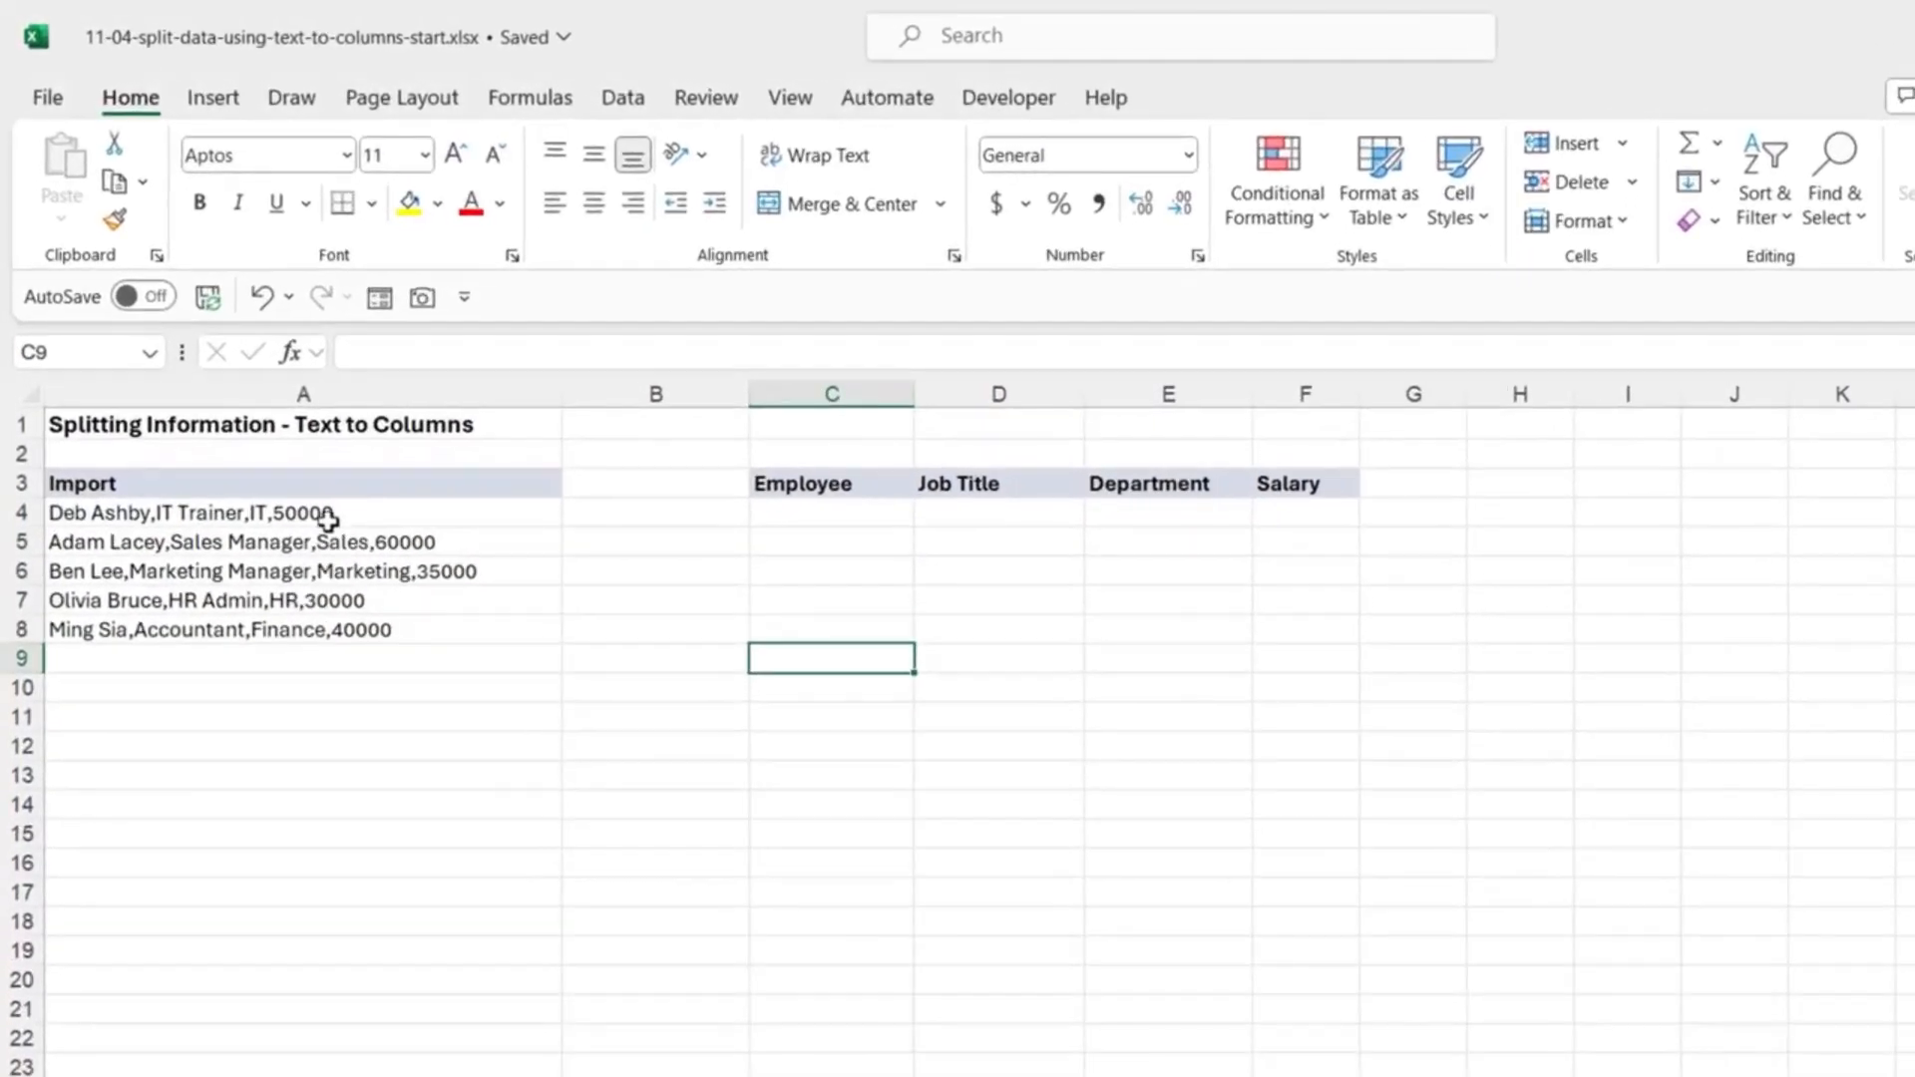
pyautogui.moveTo(367, 515); pyautogui.dragTo(357, 635)
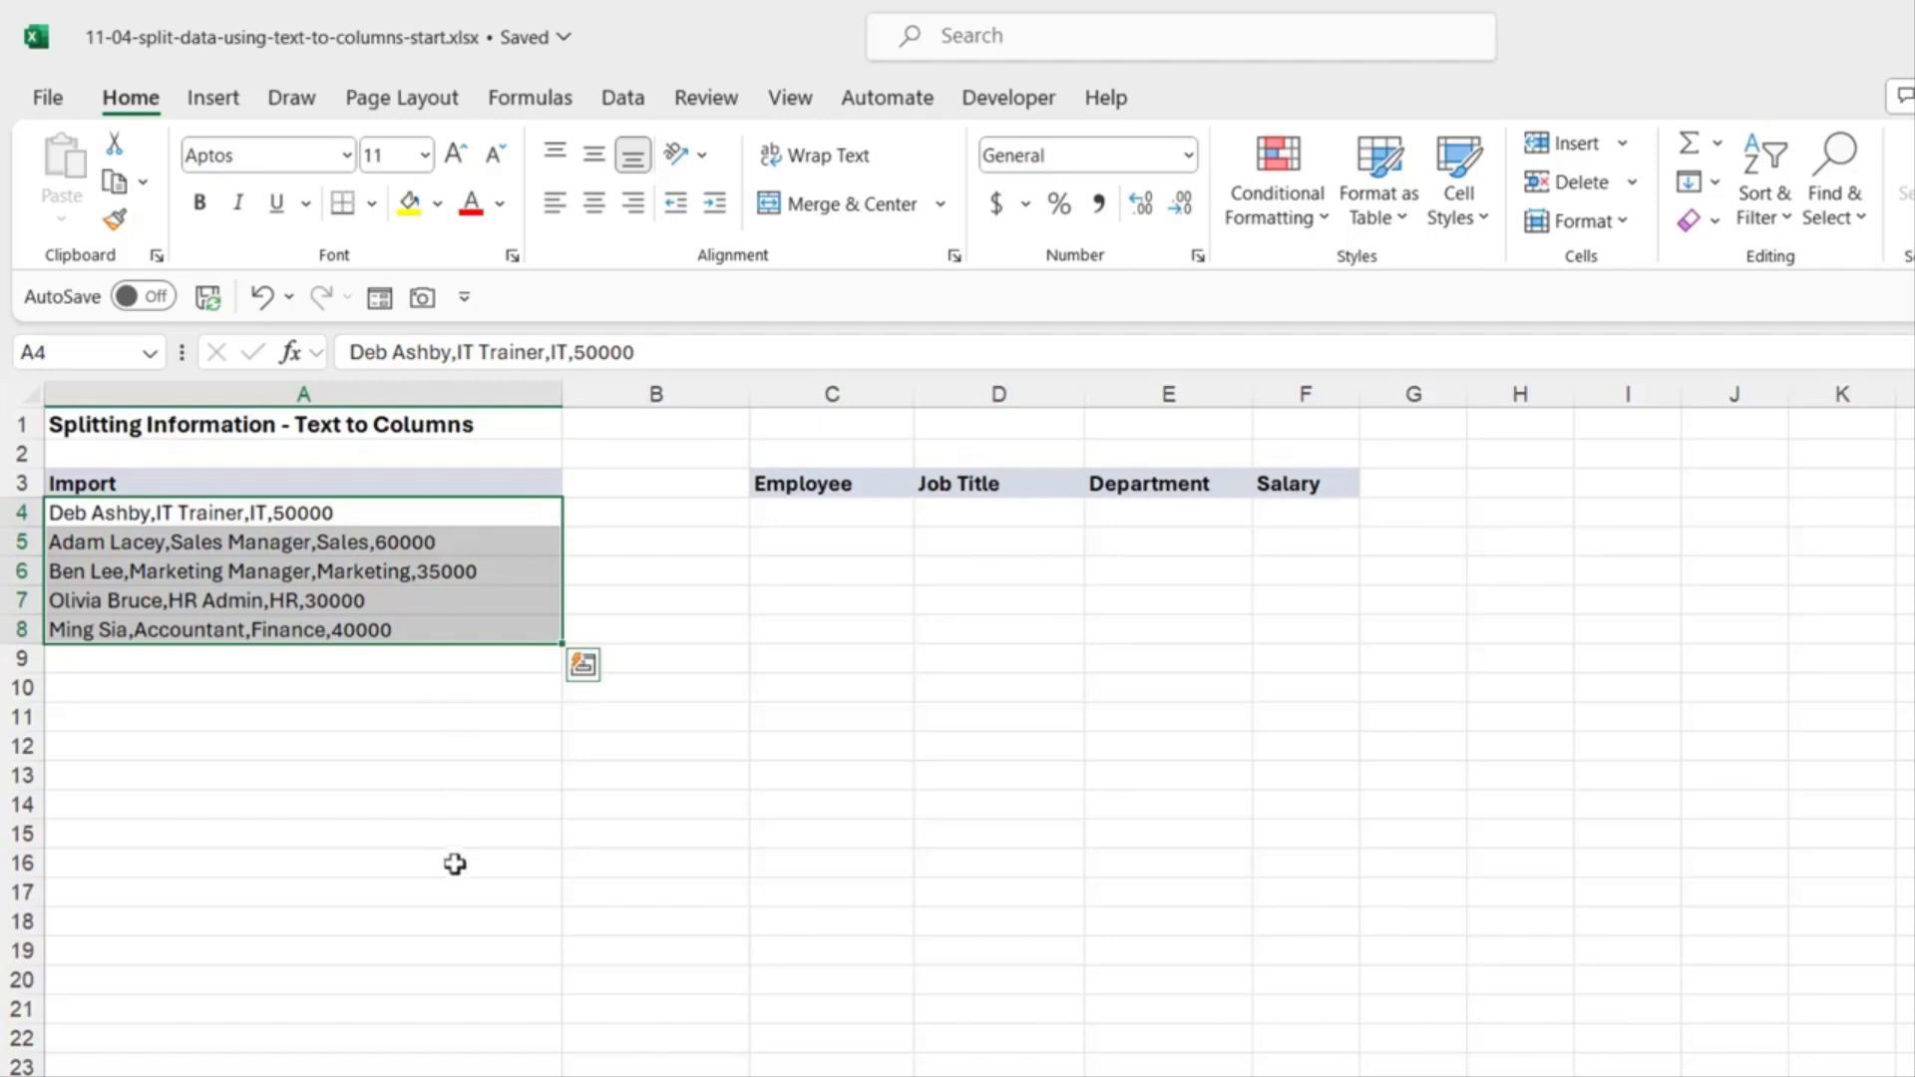
pyautogui.click(191, 514)
pyautogui.click(204, 541)
pyautogui.click(214, 571)
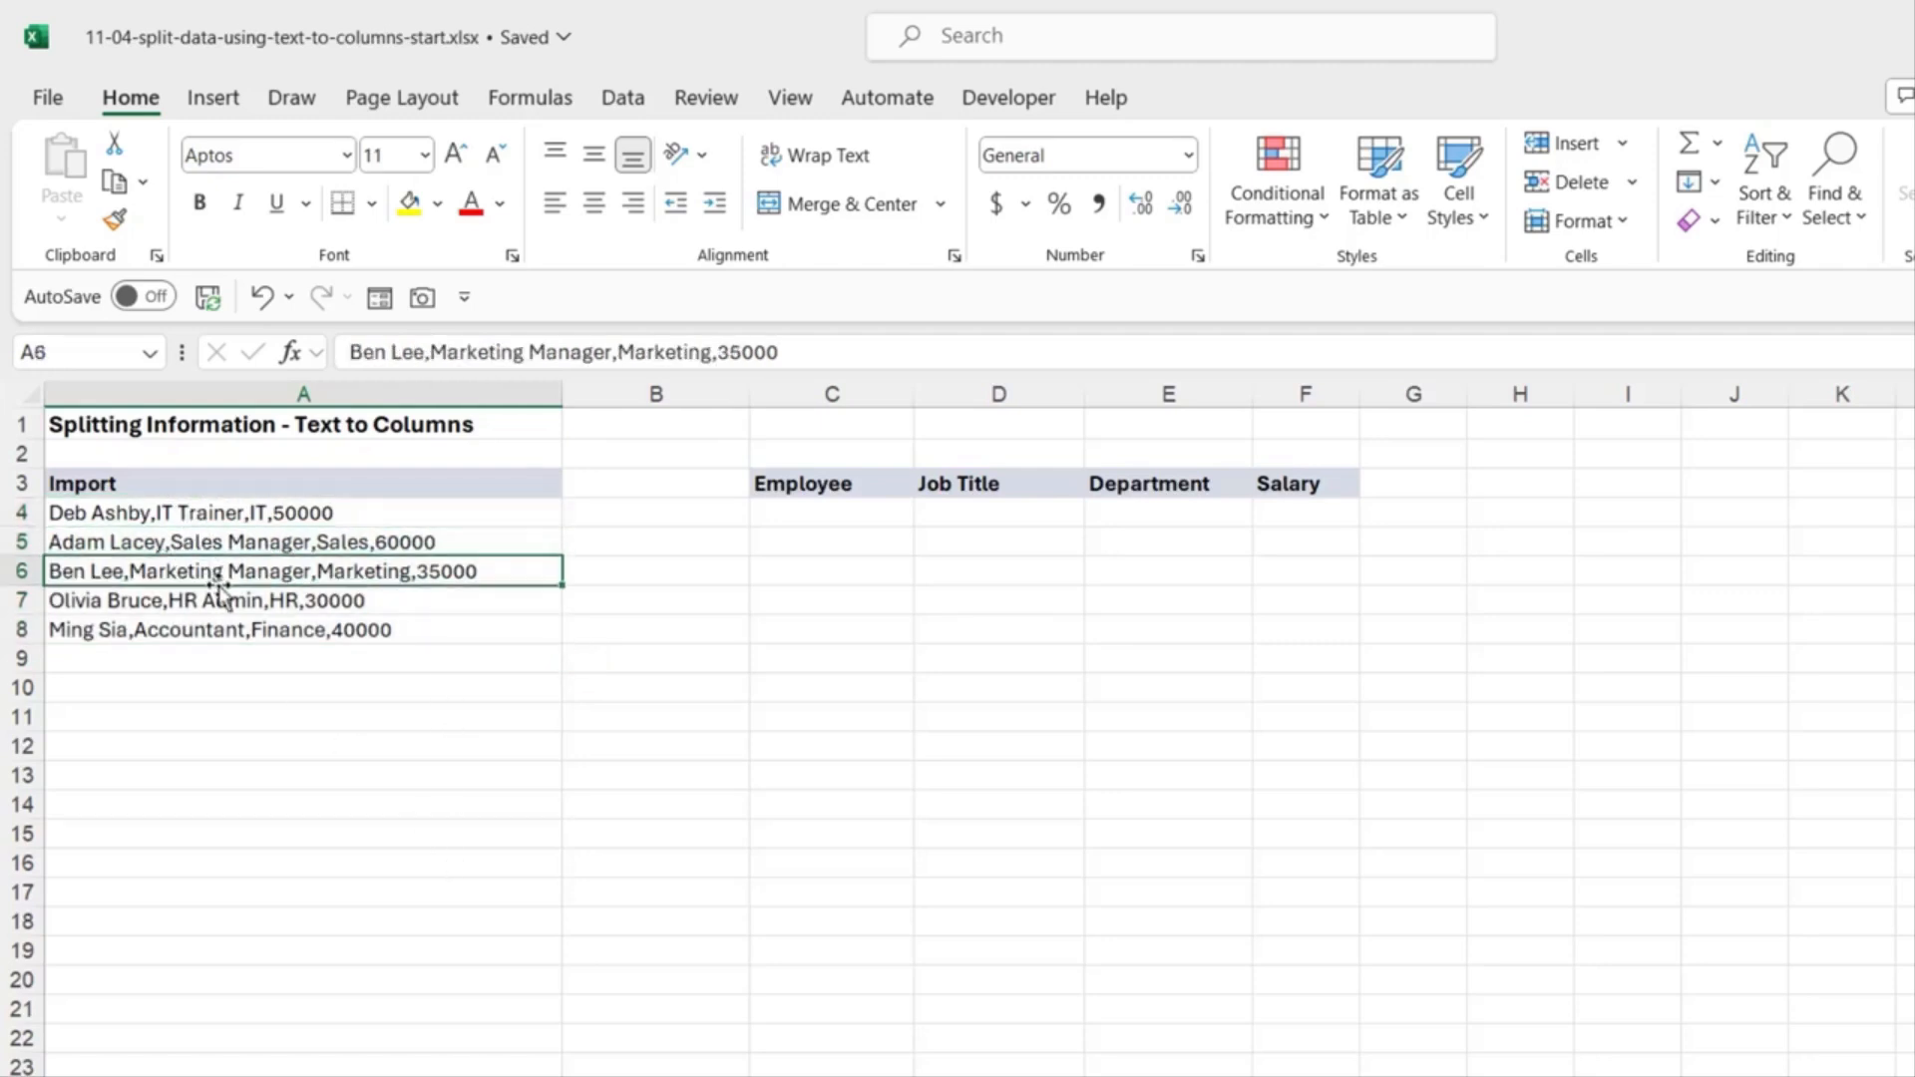
pyautogui.click(294, 517)
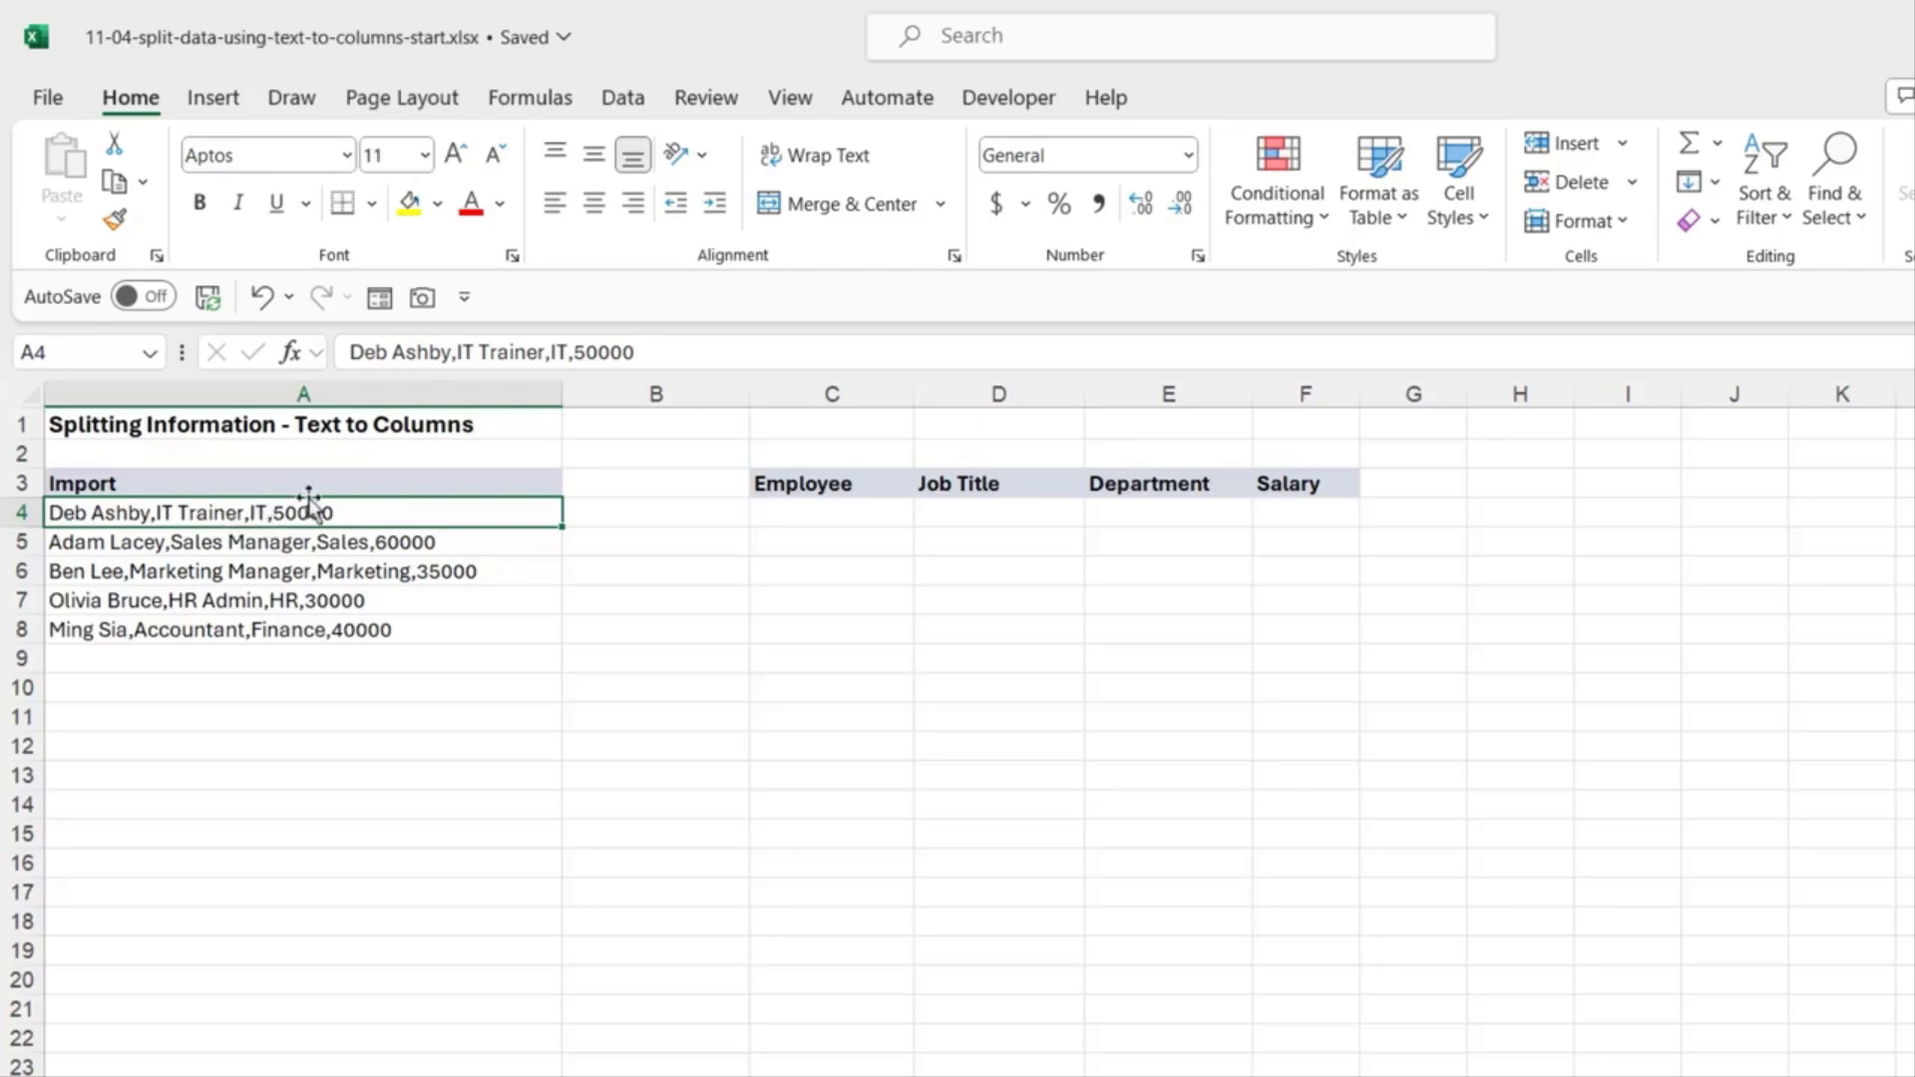
pyautogui.click(483, 543)
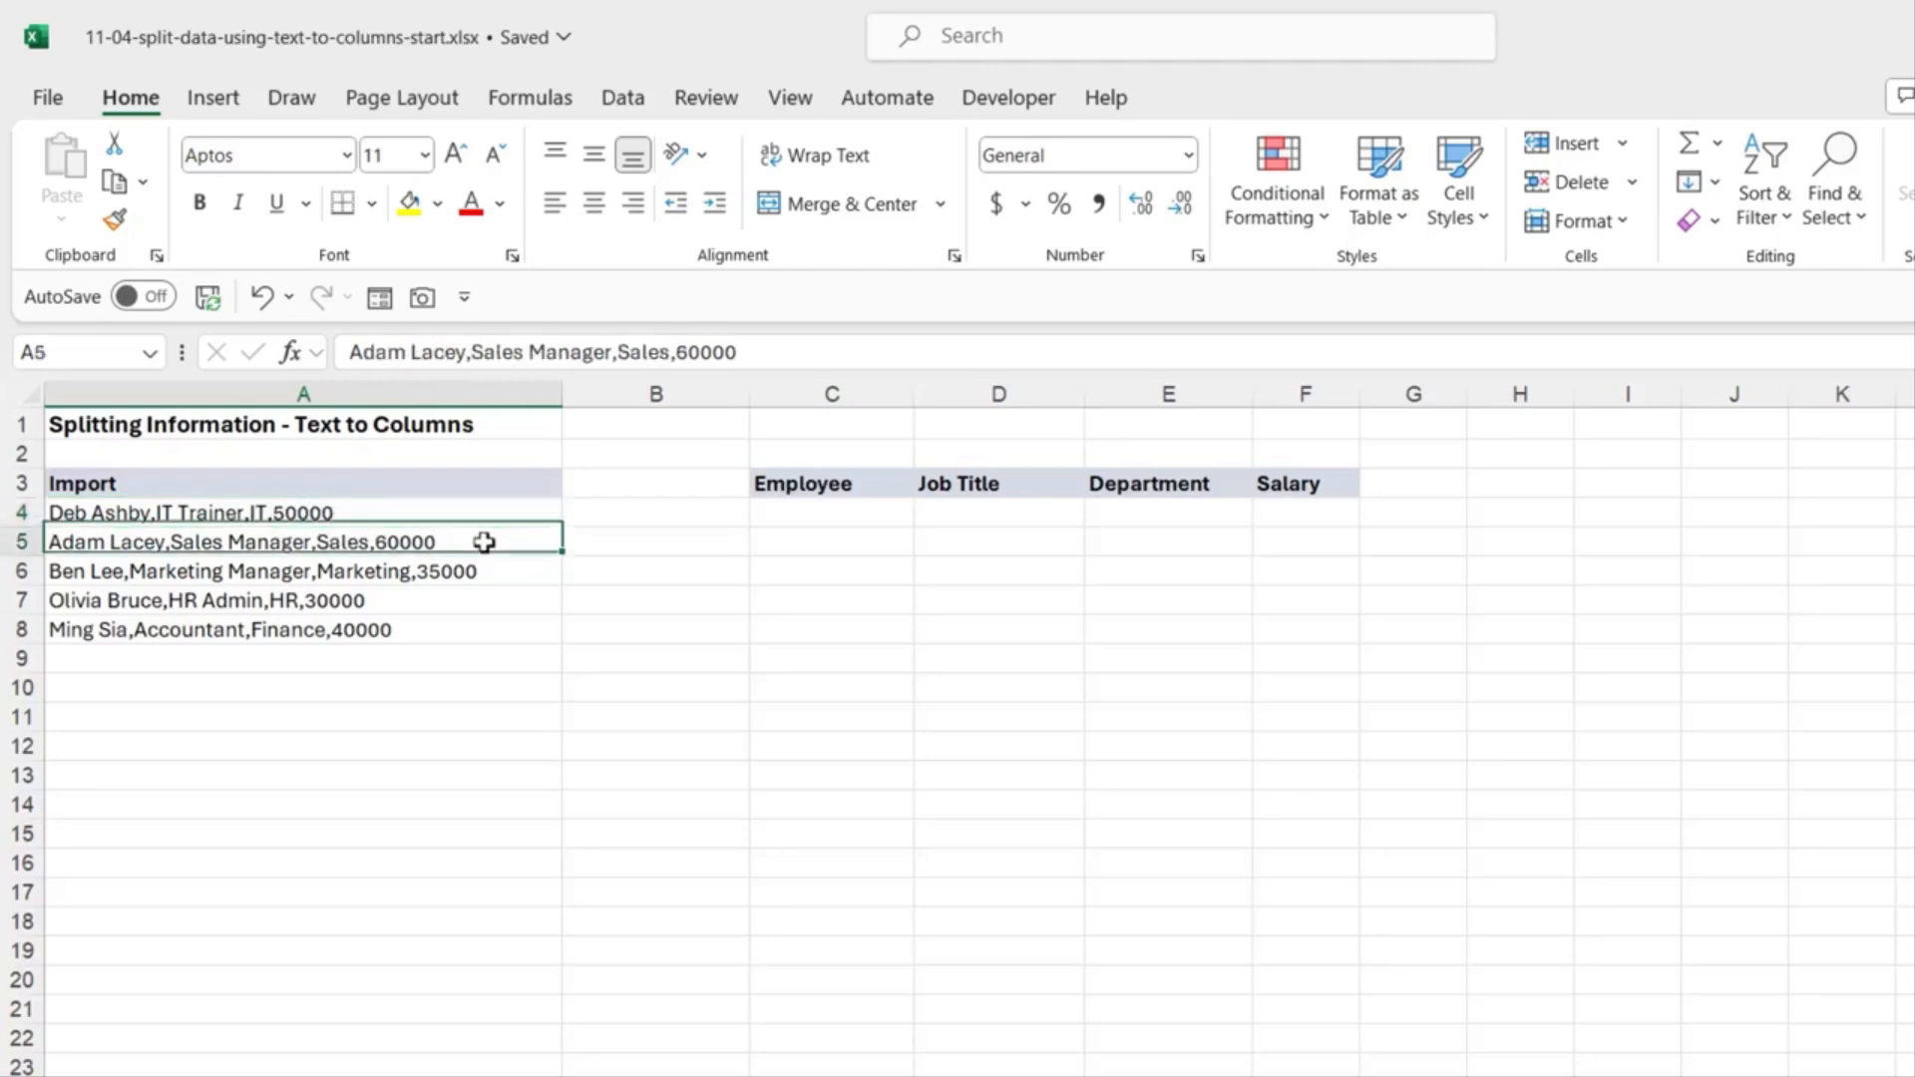
pyautogui.click(483, 511)
# Step: Check the records in A5 to A8, then reselect all five records A4:A8
pyautogui.click(488, 542)
pyautogui.click(480, 570)
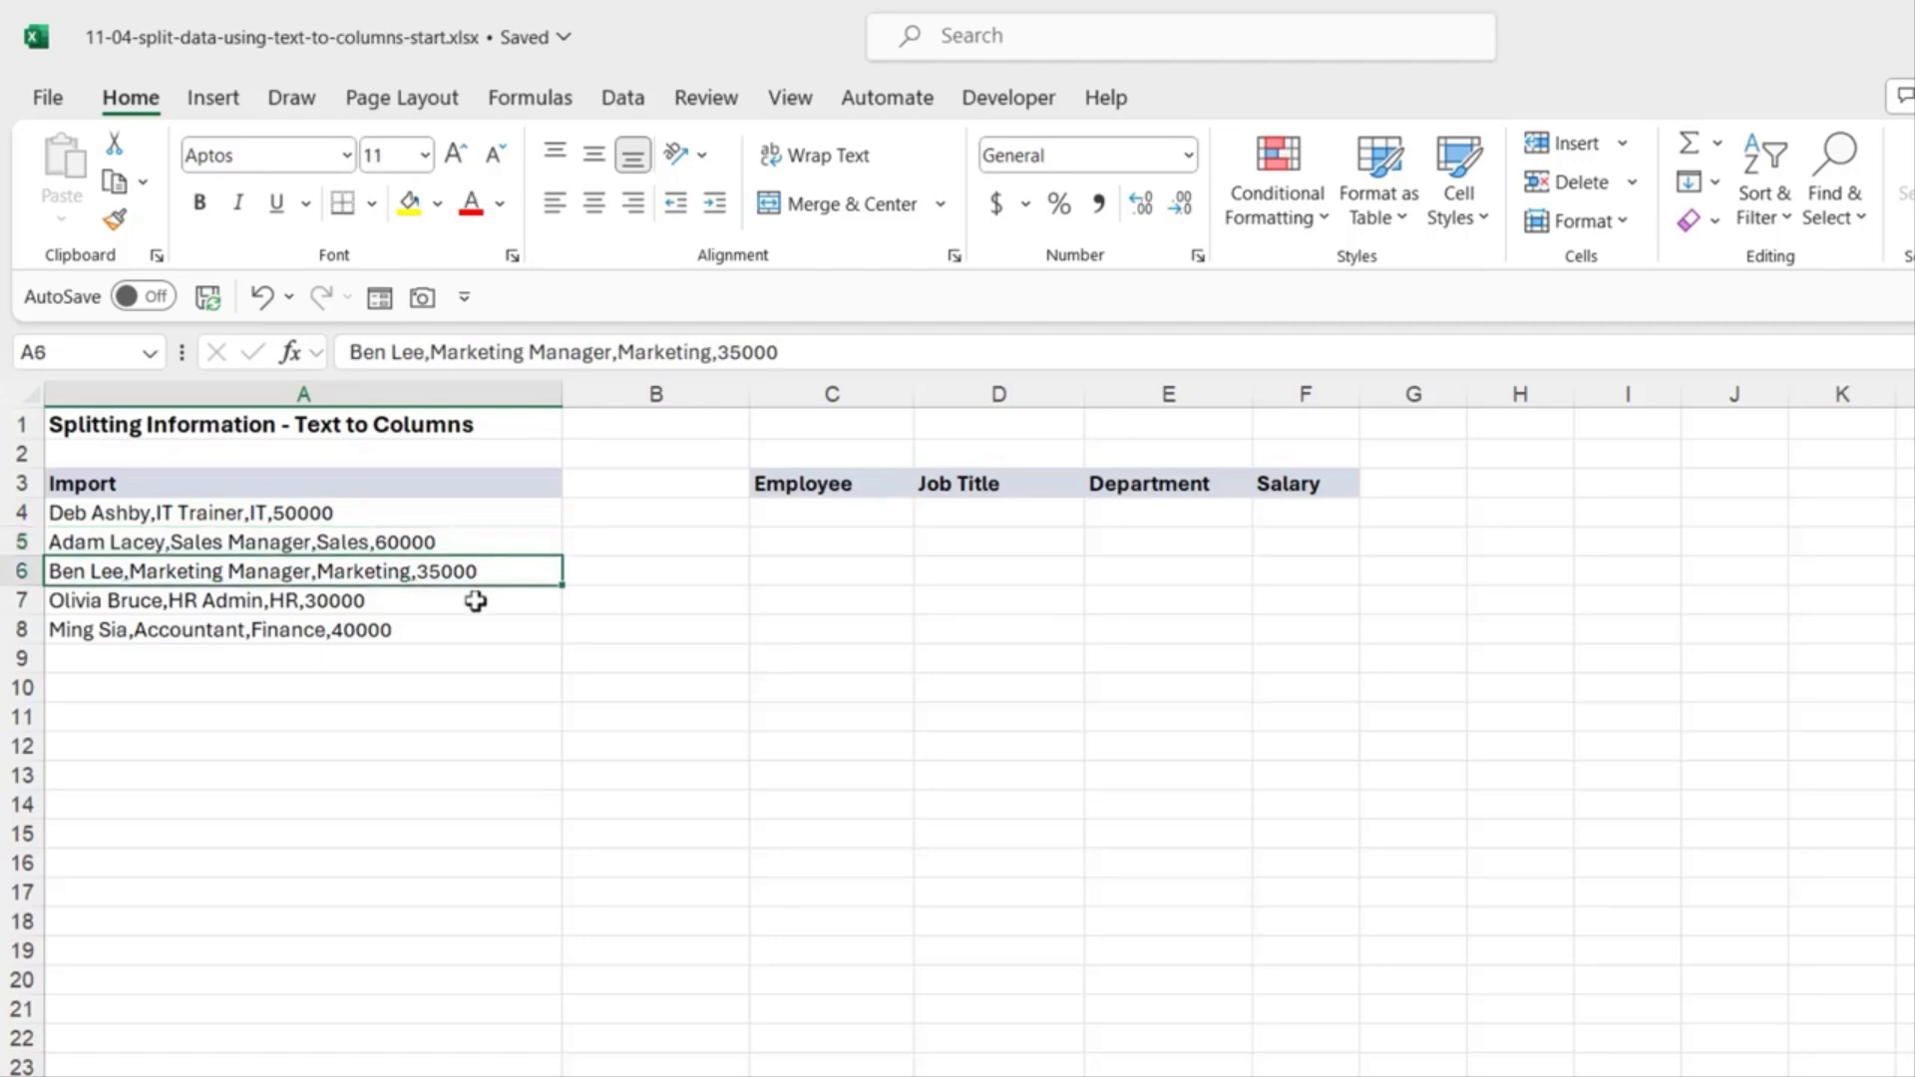
pyautogui.click(474, 600)
pyautogui.click(339, 517)
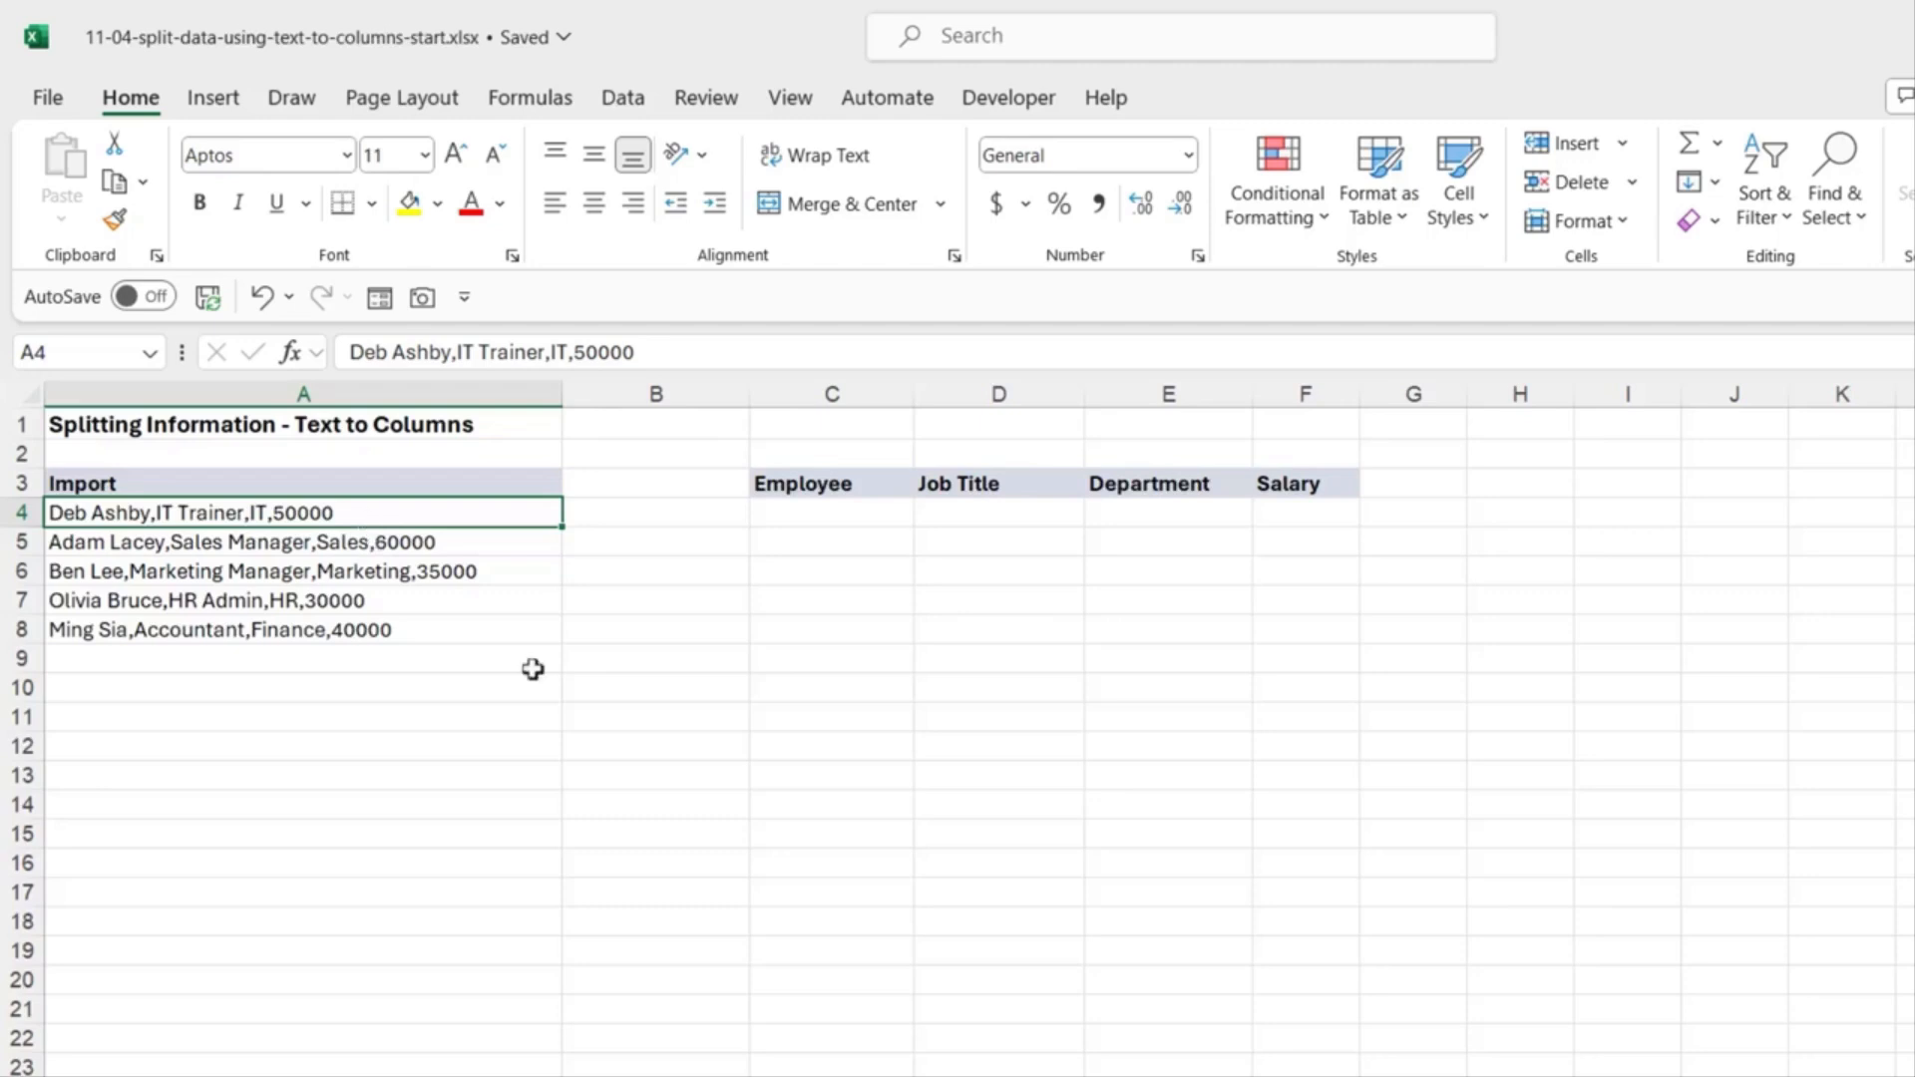
pyautogui.click(497, 624)
pyautogui.click(447, 511)
pyautogui.moveTo(443, 568); pyautogui.dragTo(451, 629)
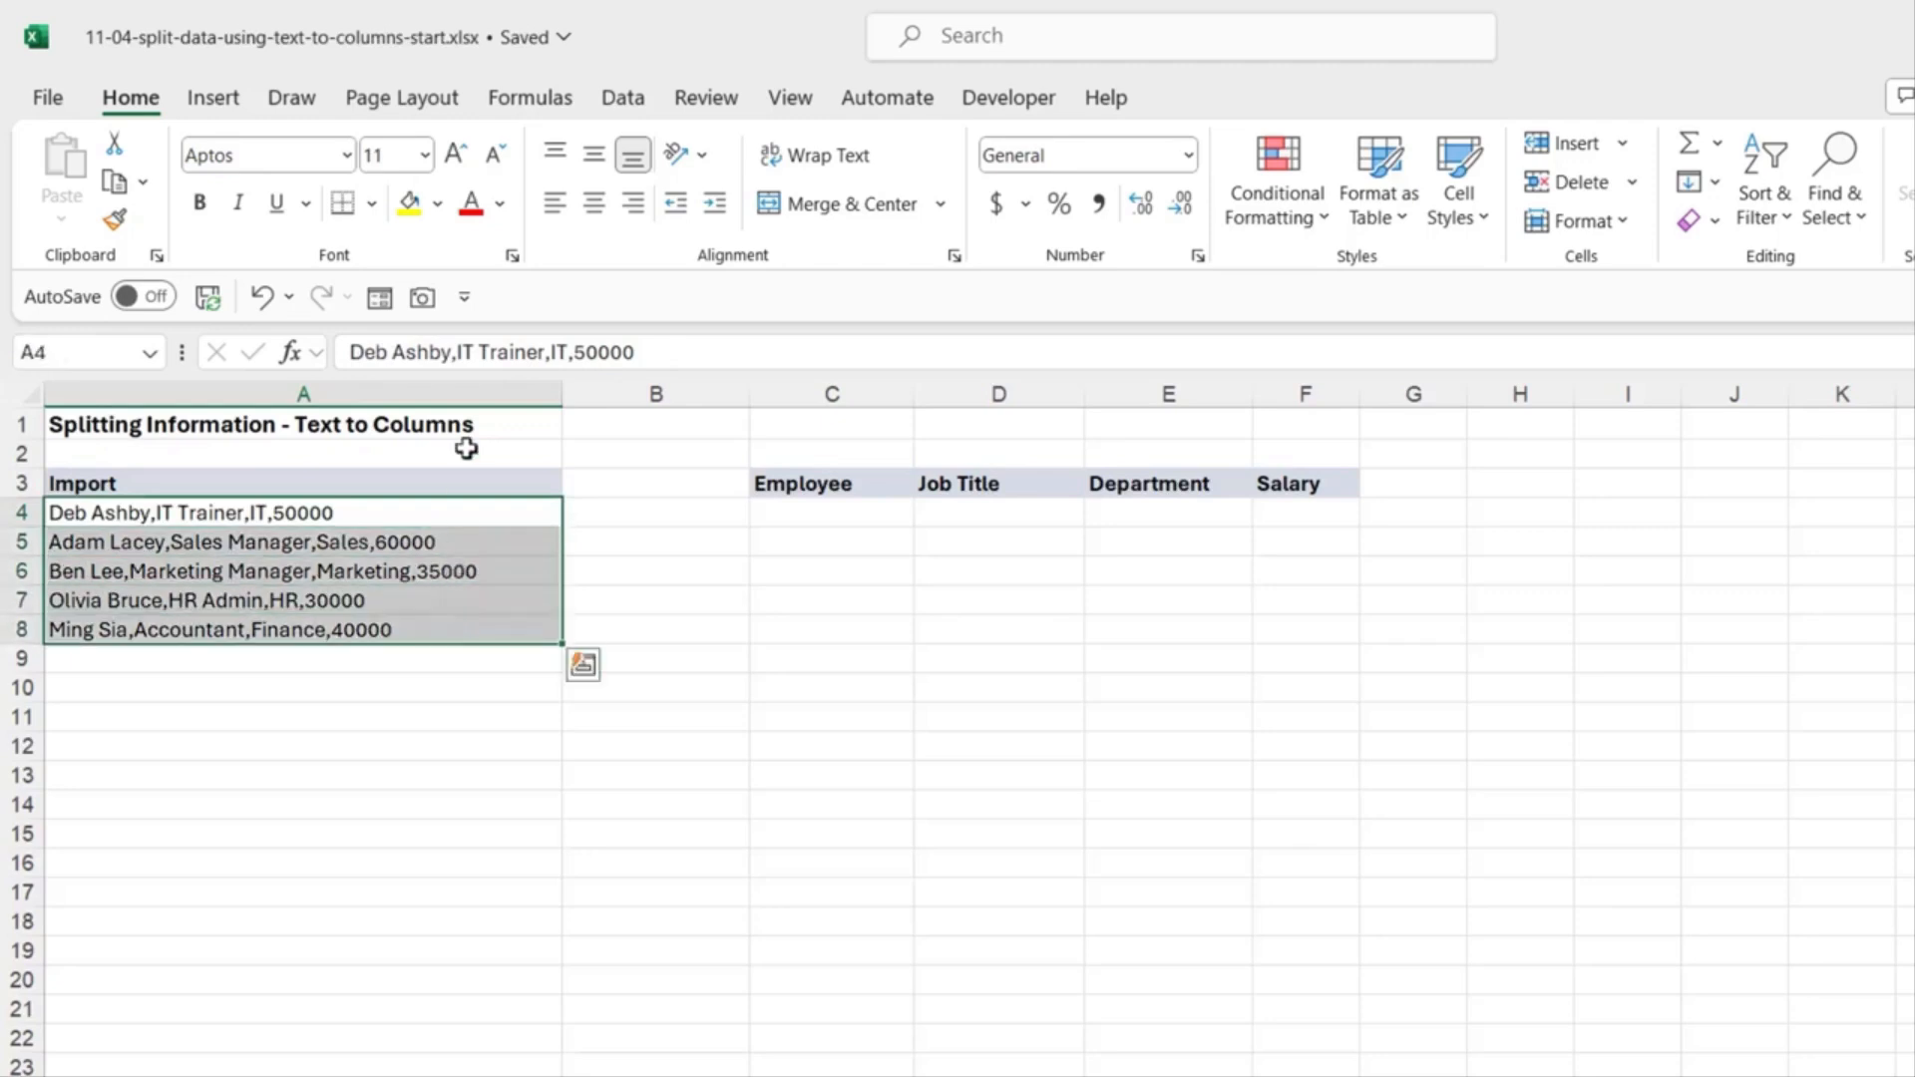
pyautogui.click(623, 100)
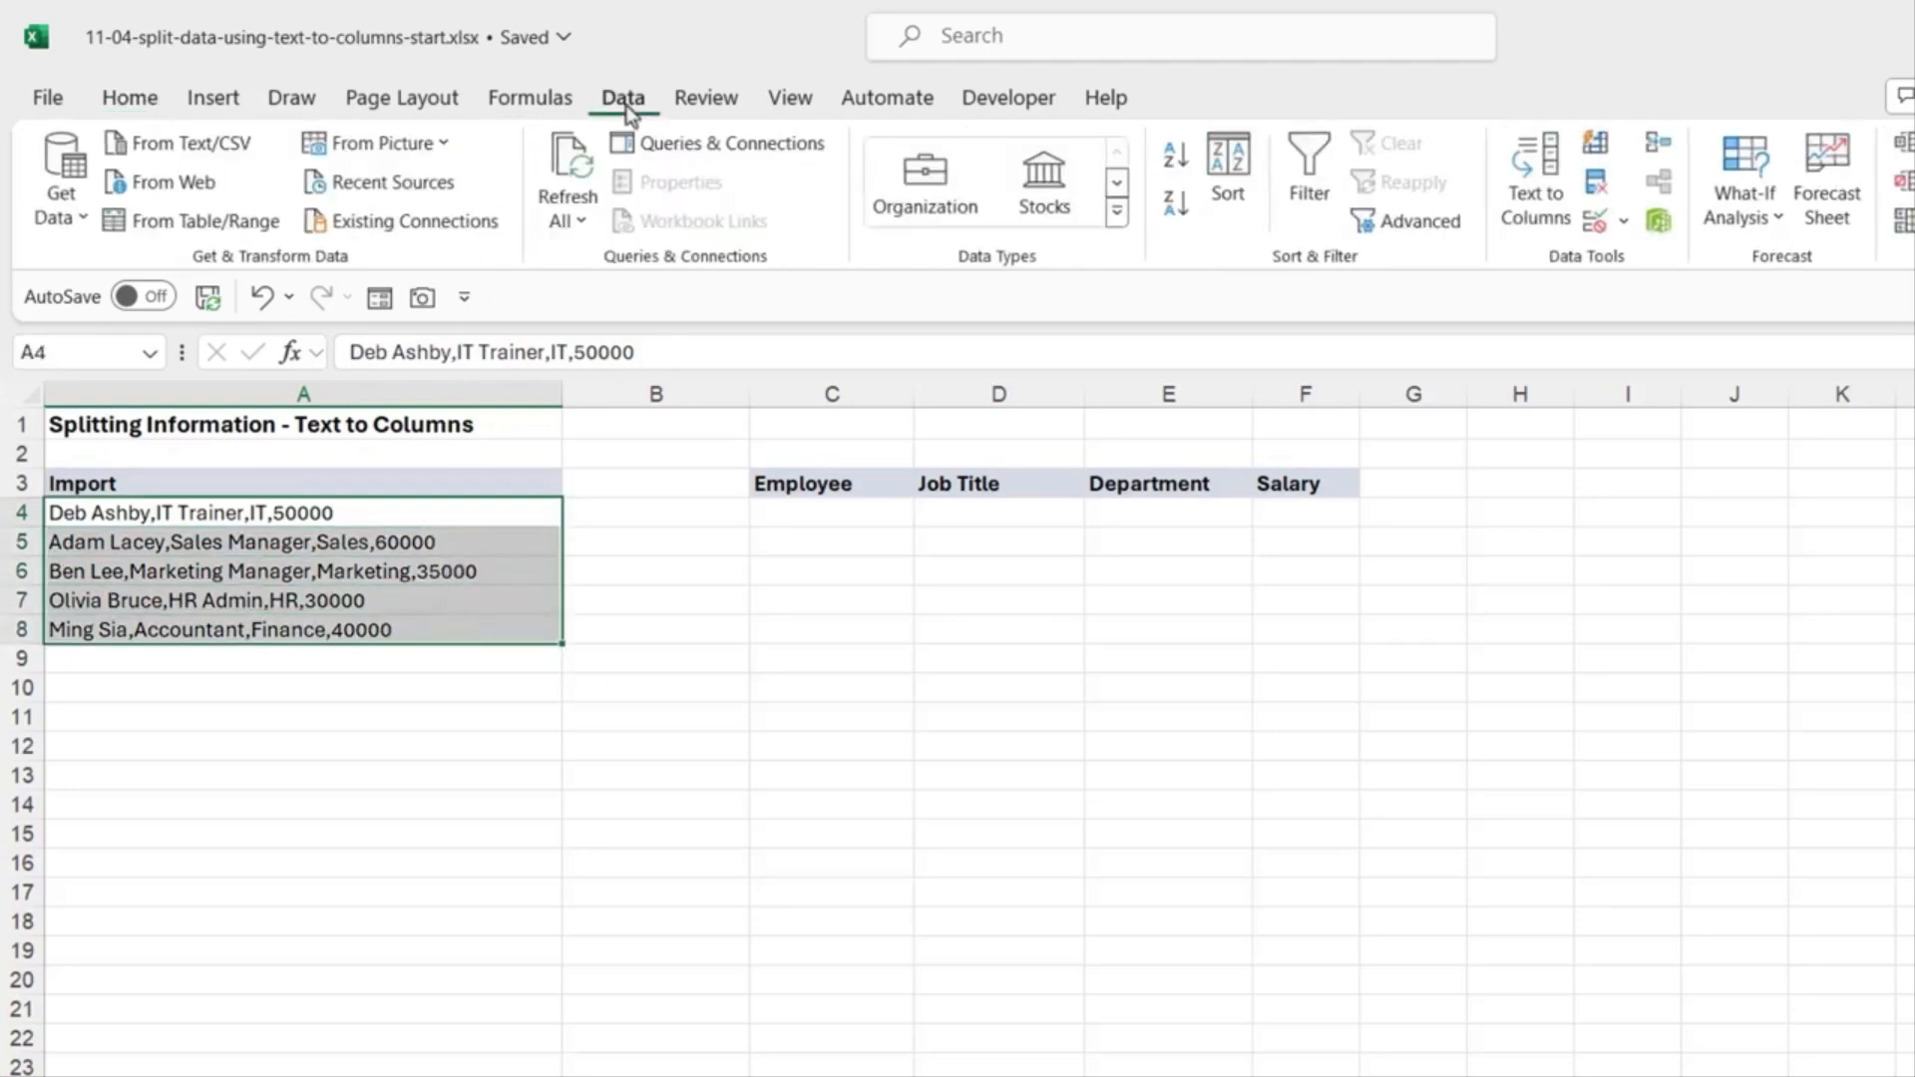
# Step: Launch Text to Columns on A4:A8 and continue with Delimited selected
pyautogui.click(1556, 211)
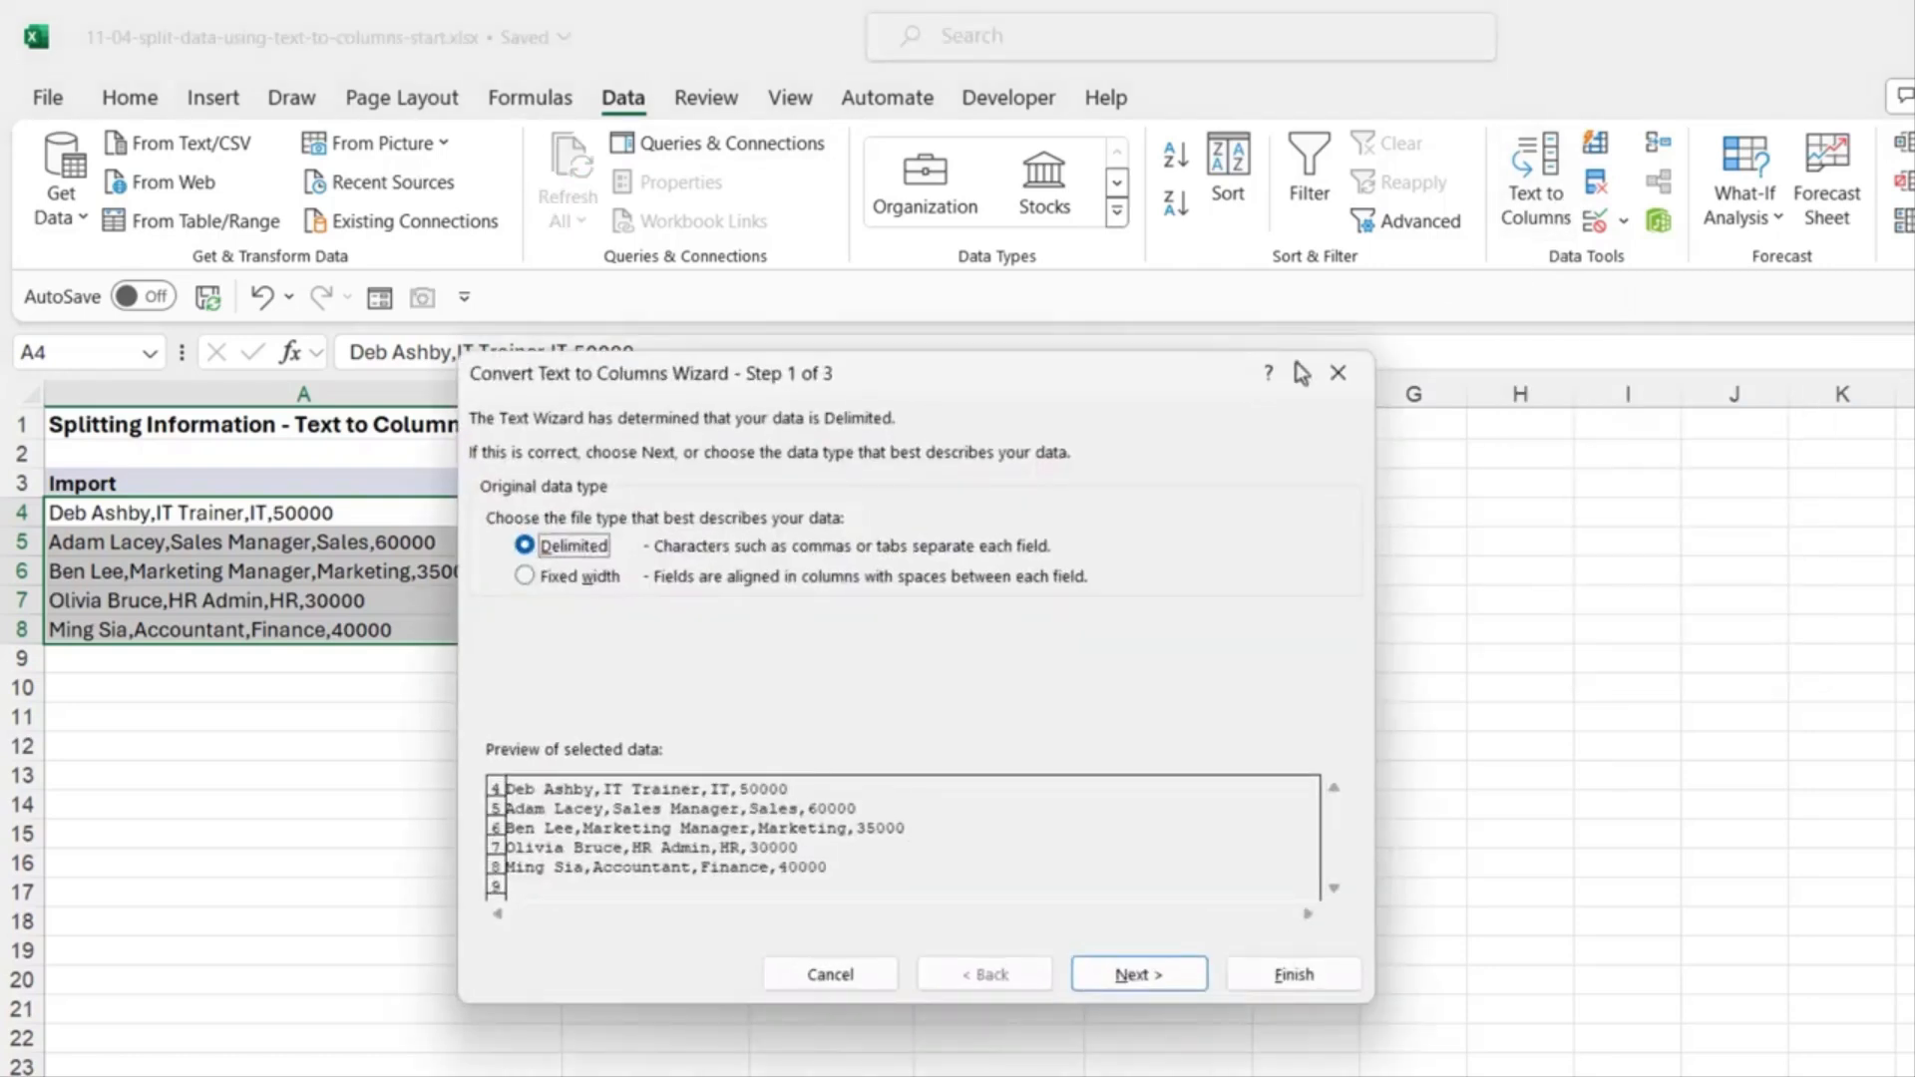
pyautogui.moveTo(1037, 377); pyautogui.dragTo(1236, 581)
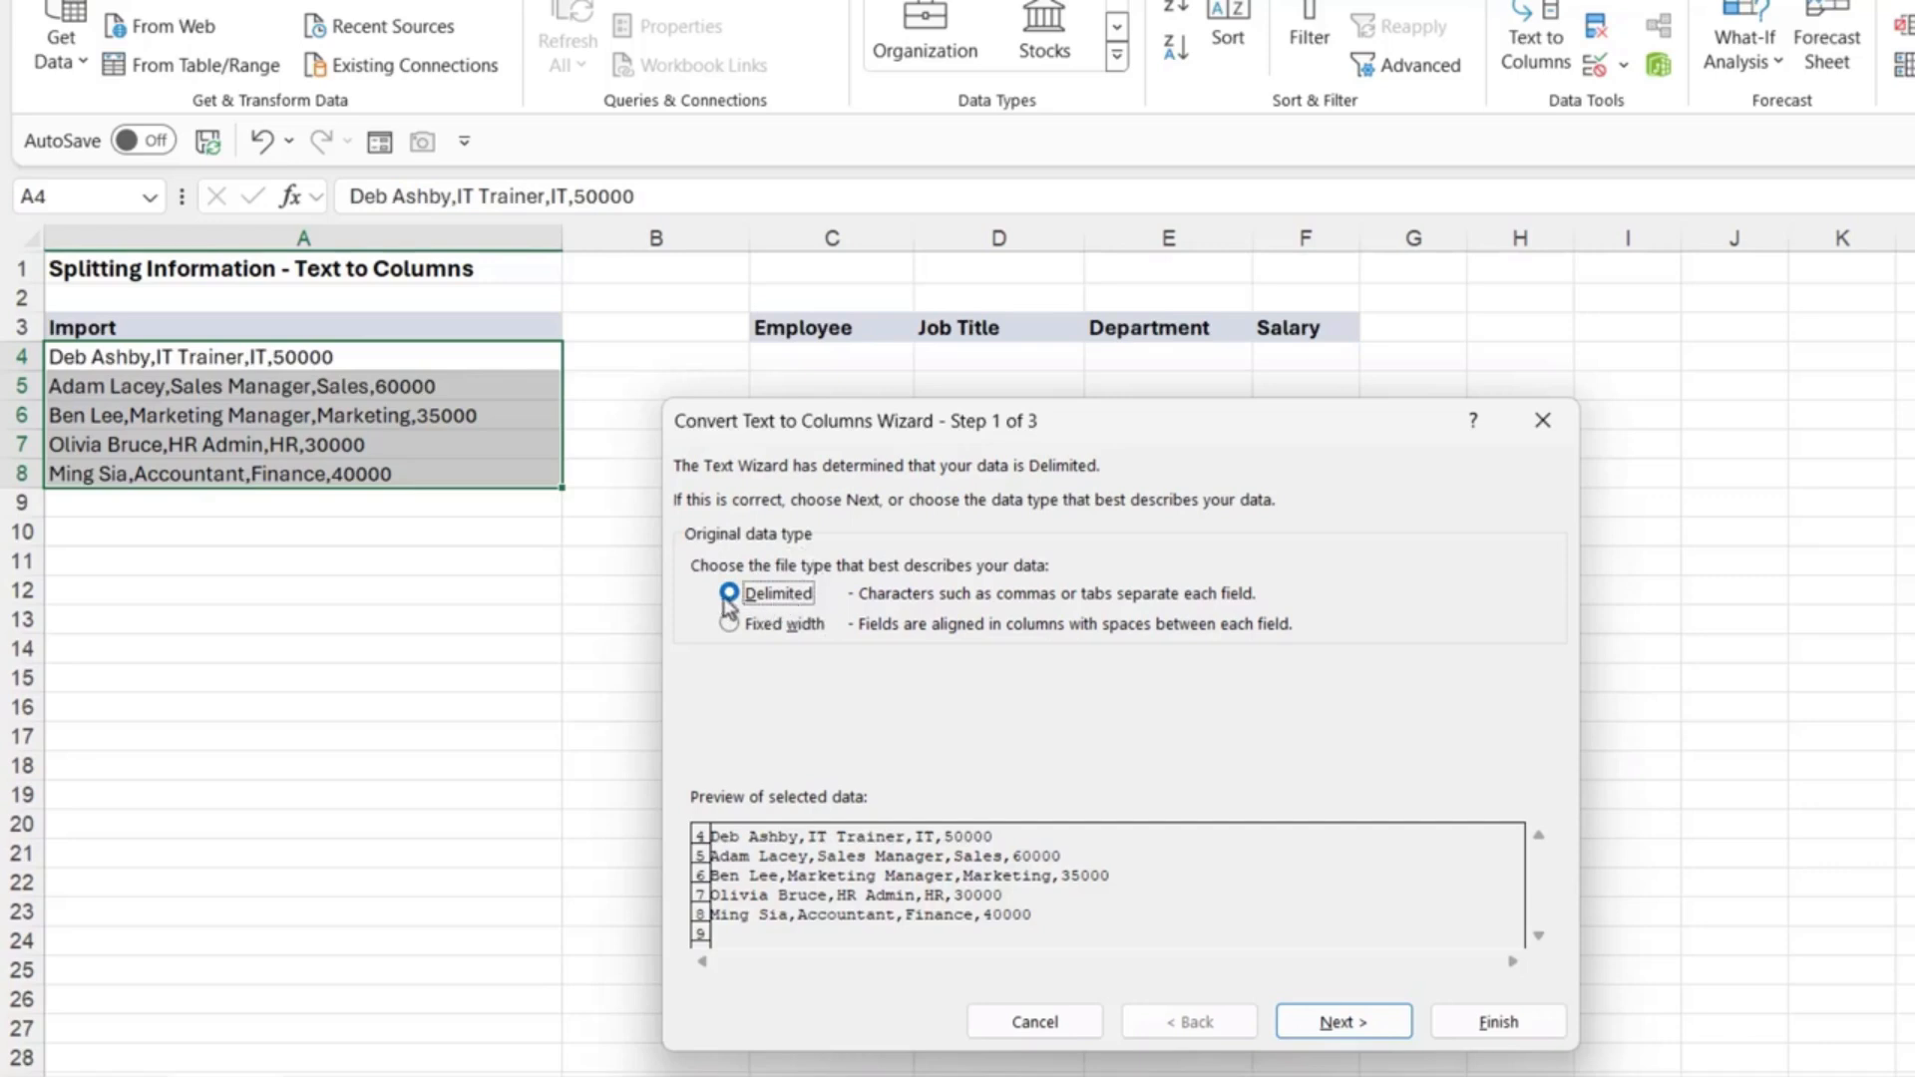
pyautogui.click(1351, 1021)
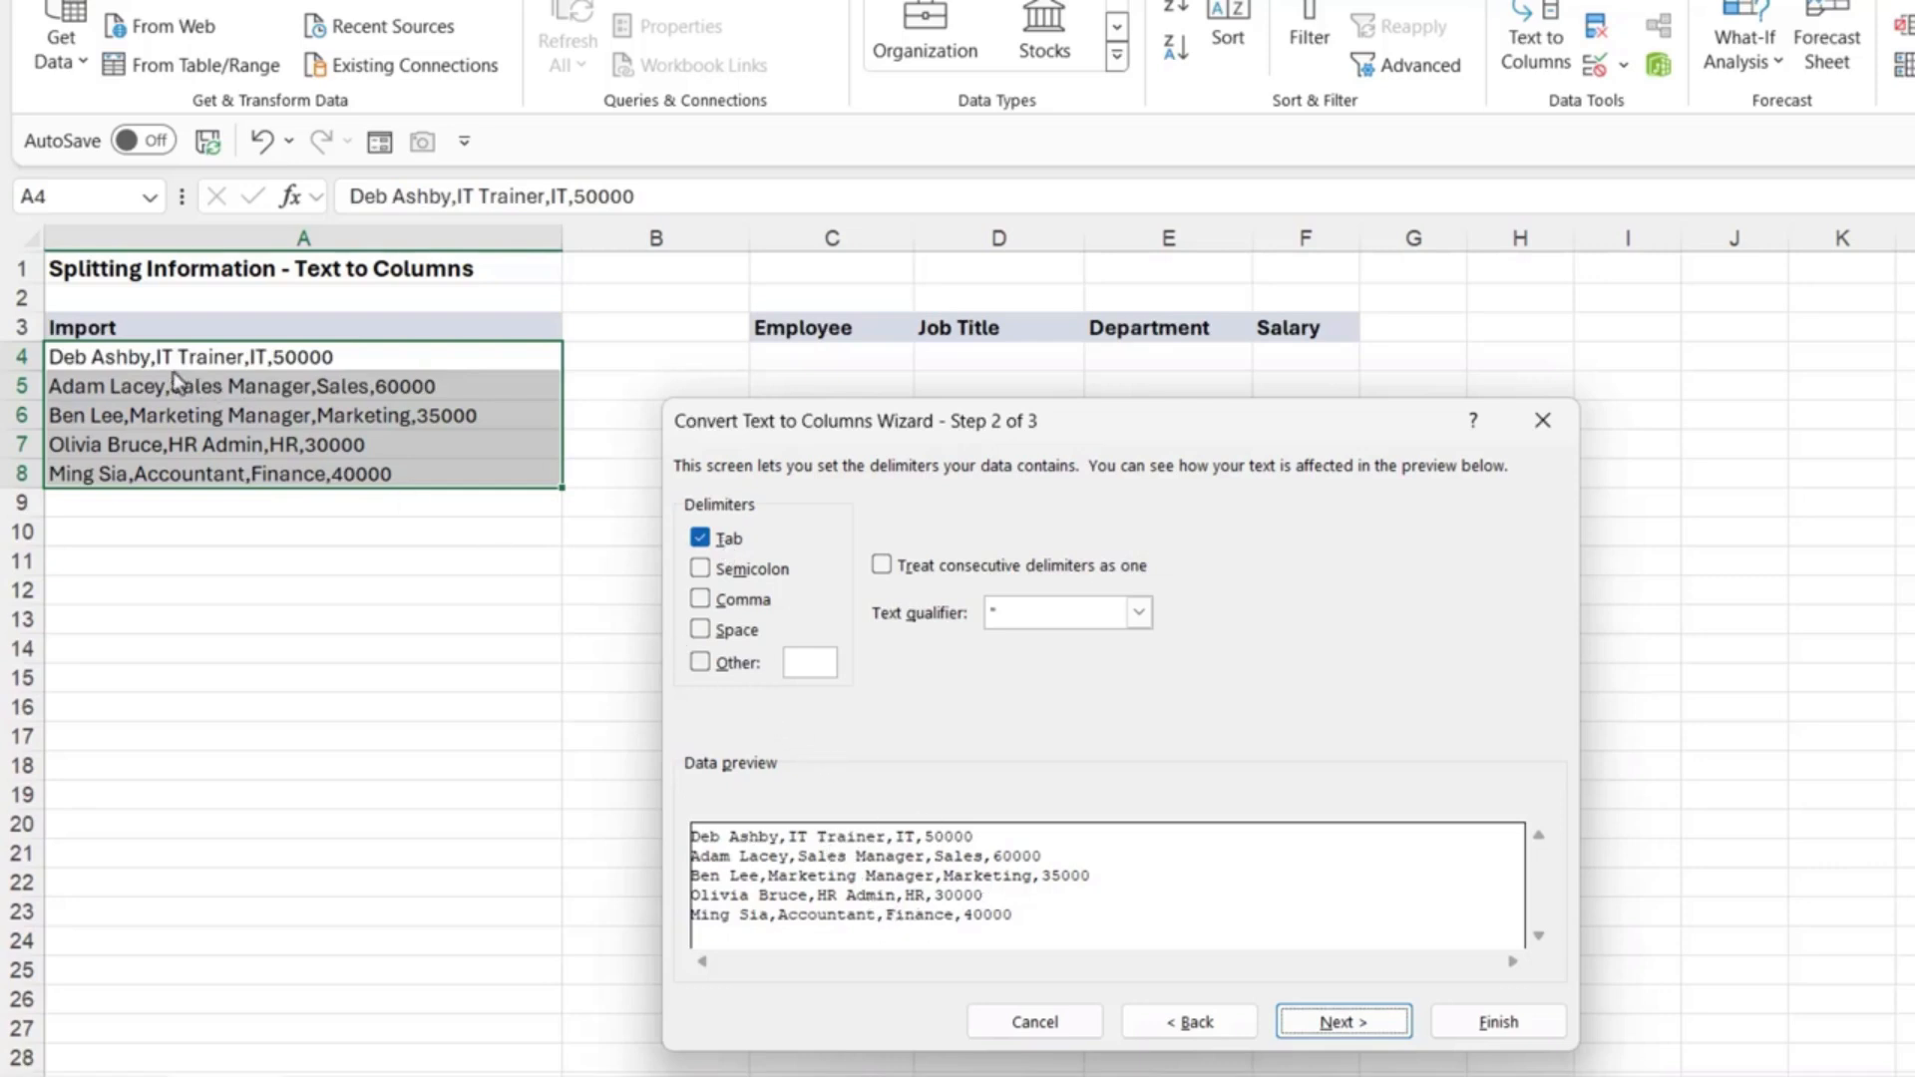
# Step: Change the delimiter from Tab to Comma and continue to column formats
pyautogui.click(699, 538)
pyautogui.click(701, 601)
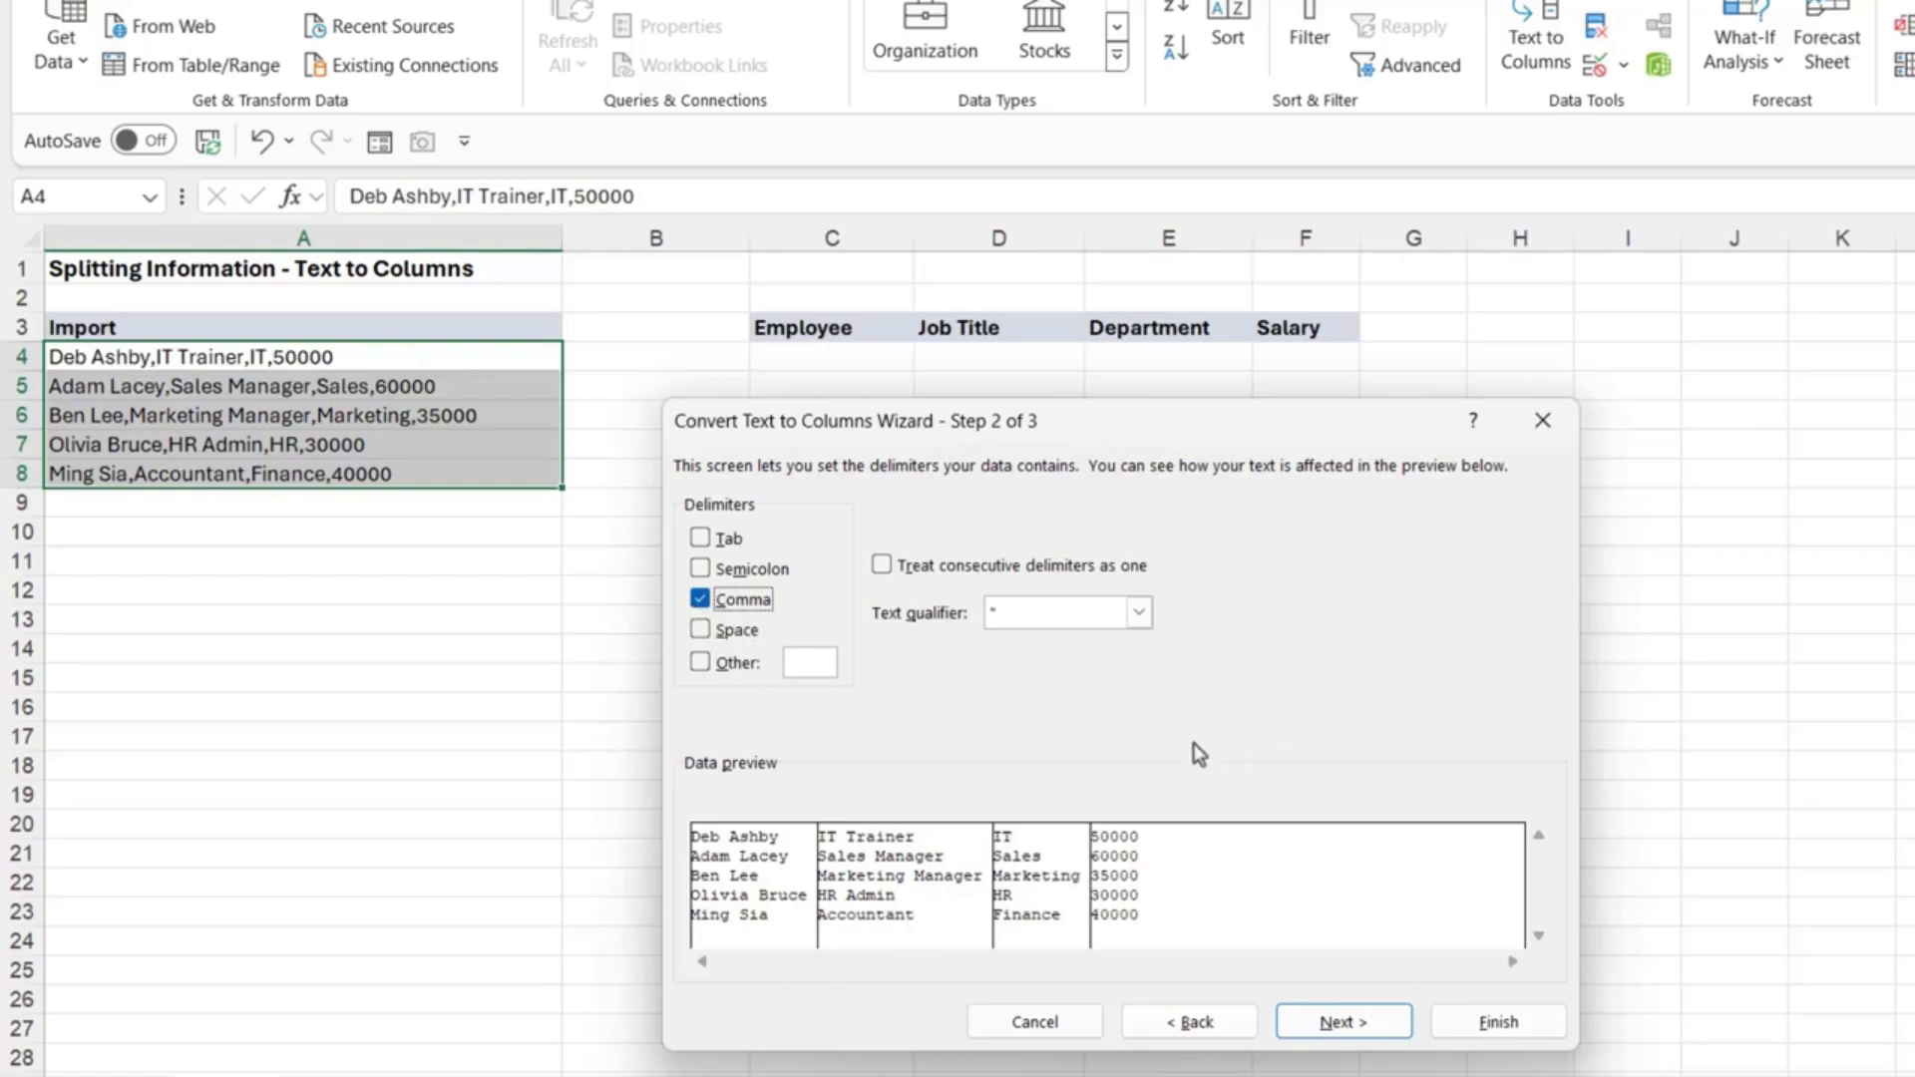
pyautogui.click(1384, 1027)
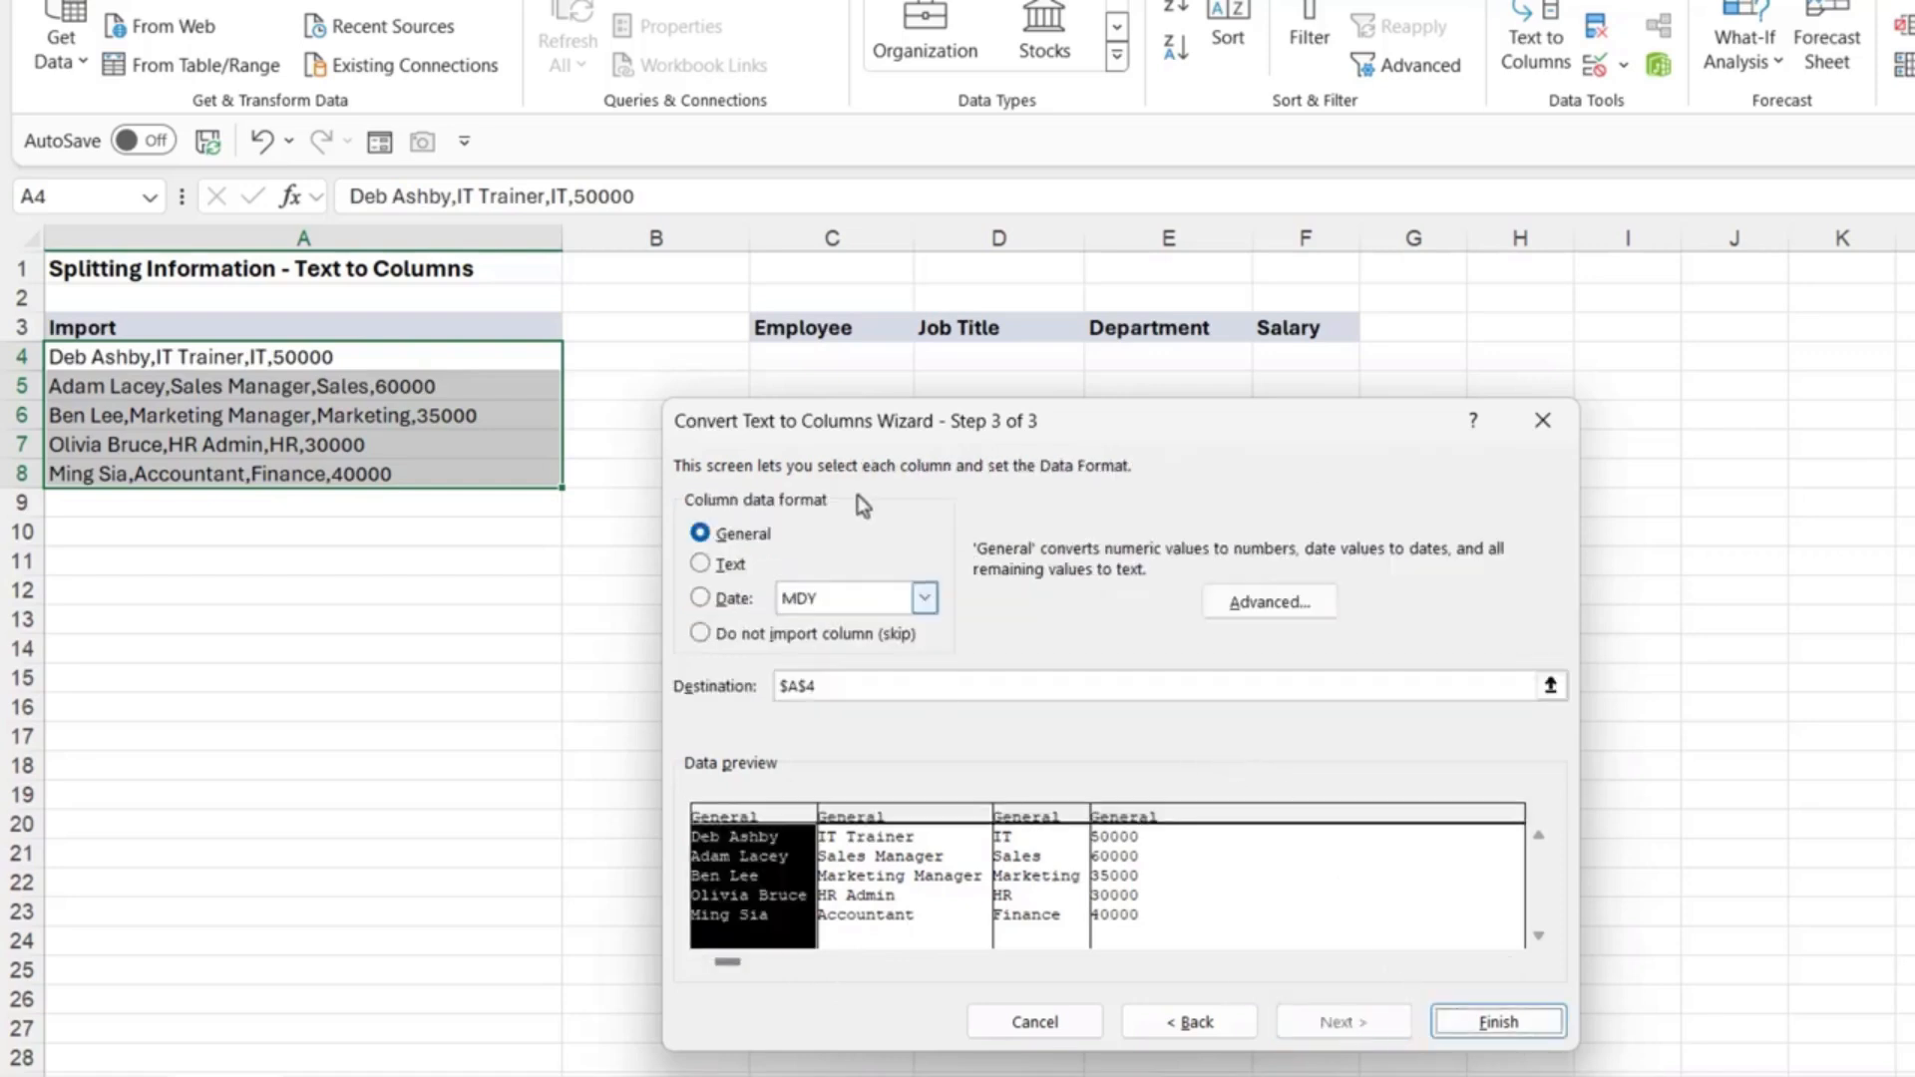
# Step: Set the employee name, job title and department columns to Text, leaving salary General
pyautogui.click(901, 869)
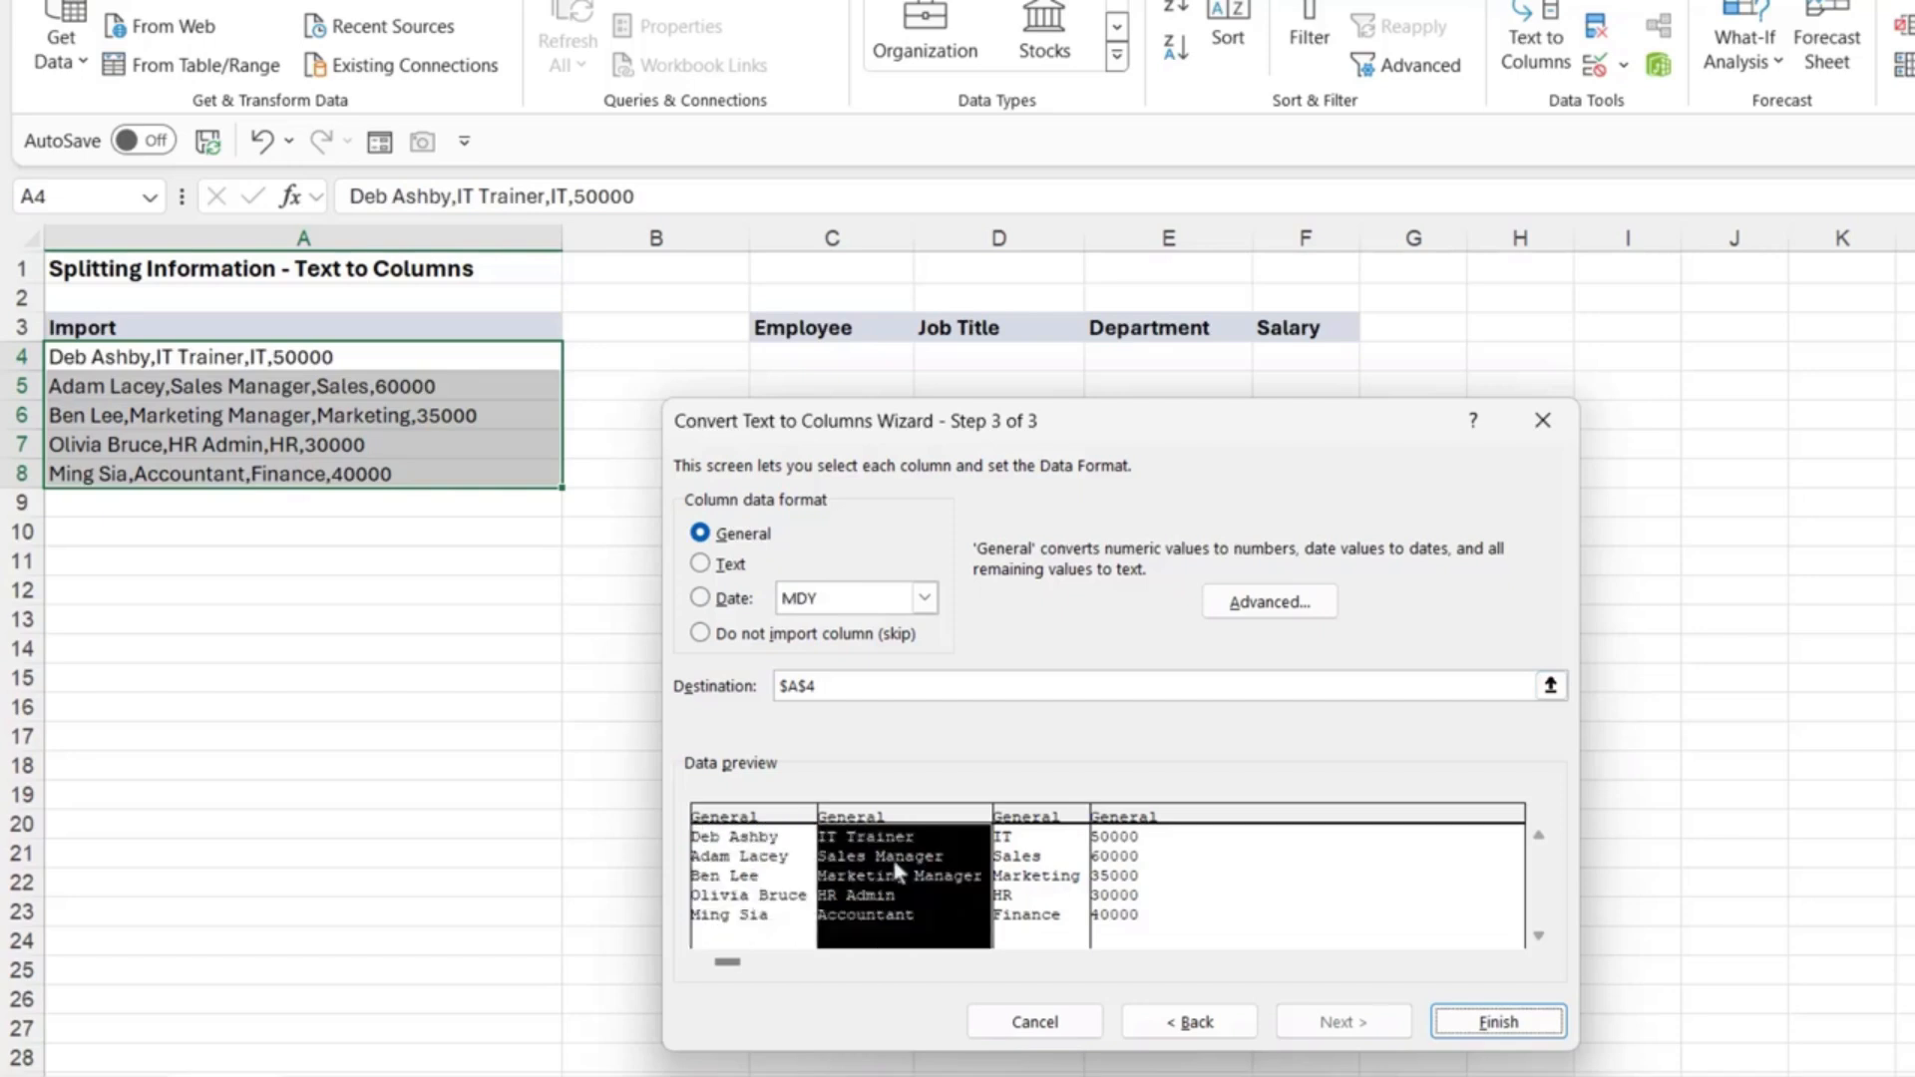
pyautogui.click(1035, 882)
pyautogui.click(1145, 872)
pyautogui.click(722, 878)
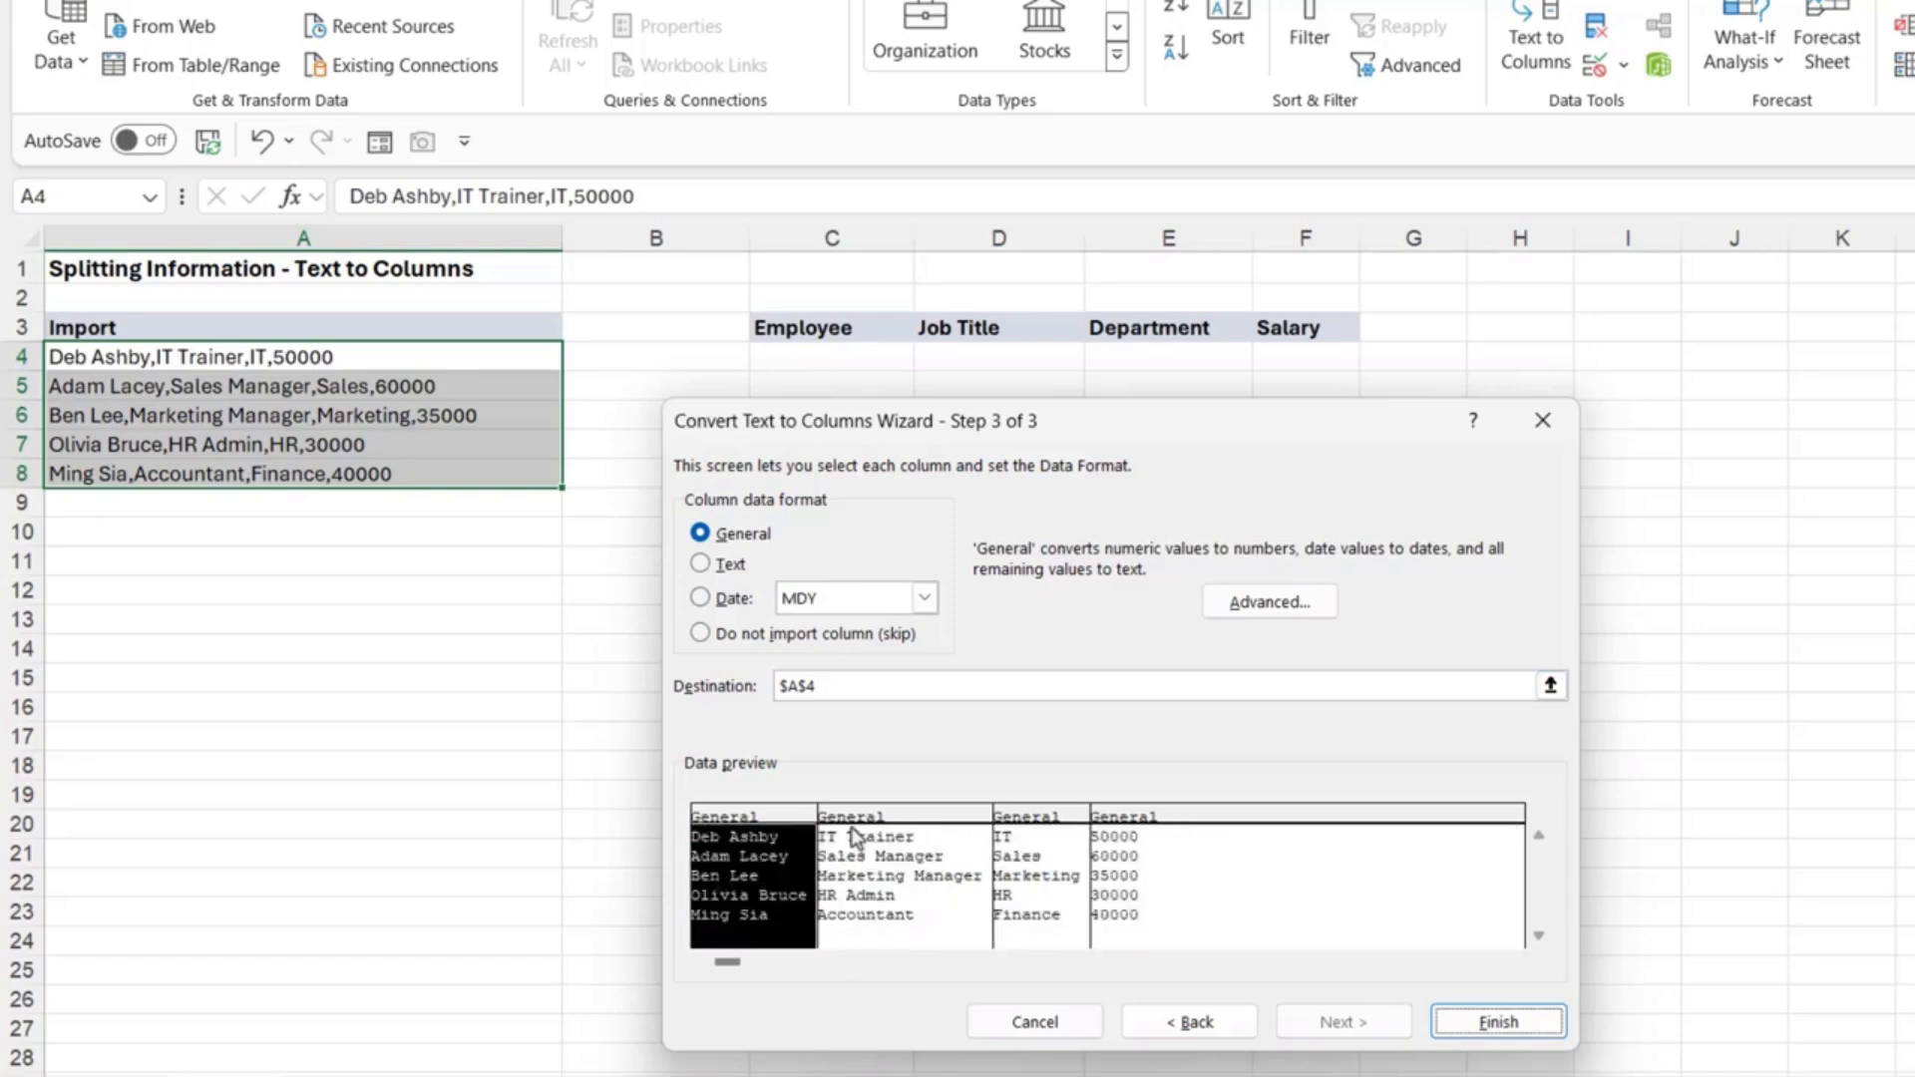
pyautogui.click(701, 565)
pyautogui.click(903, 898)
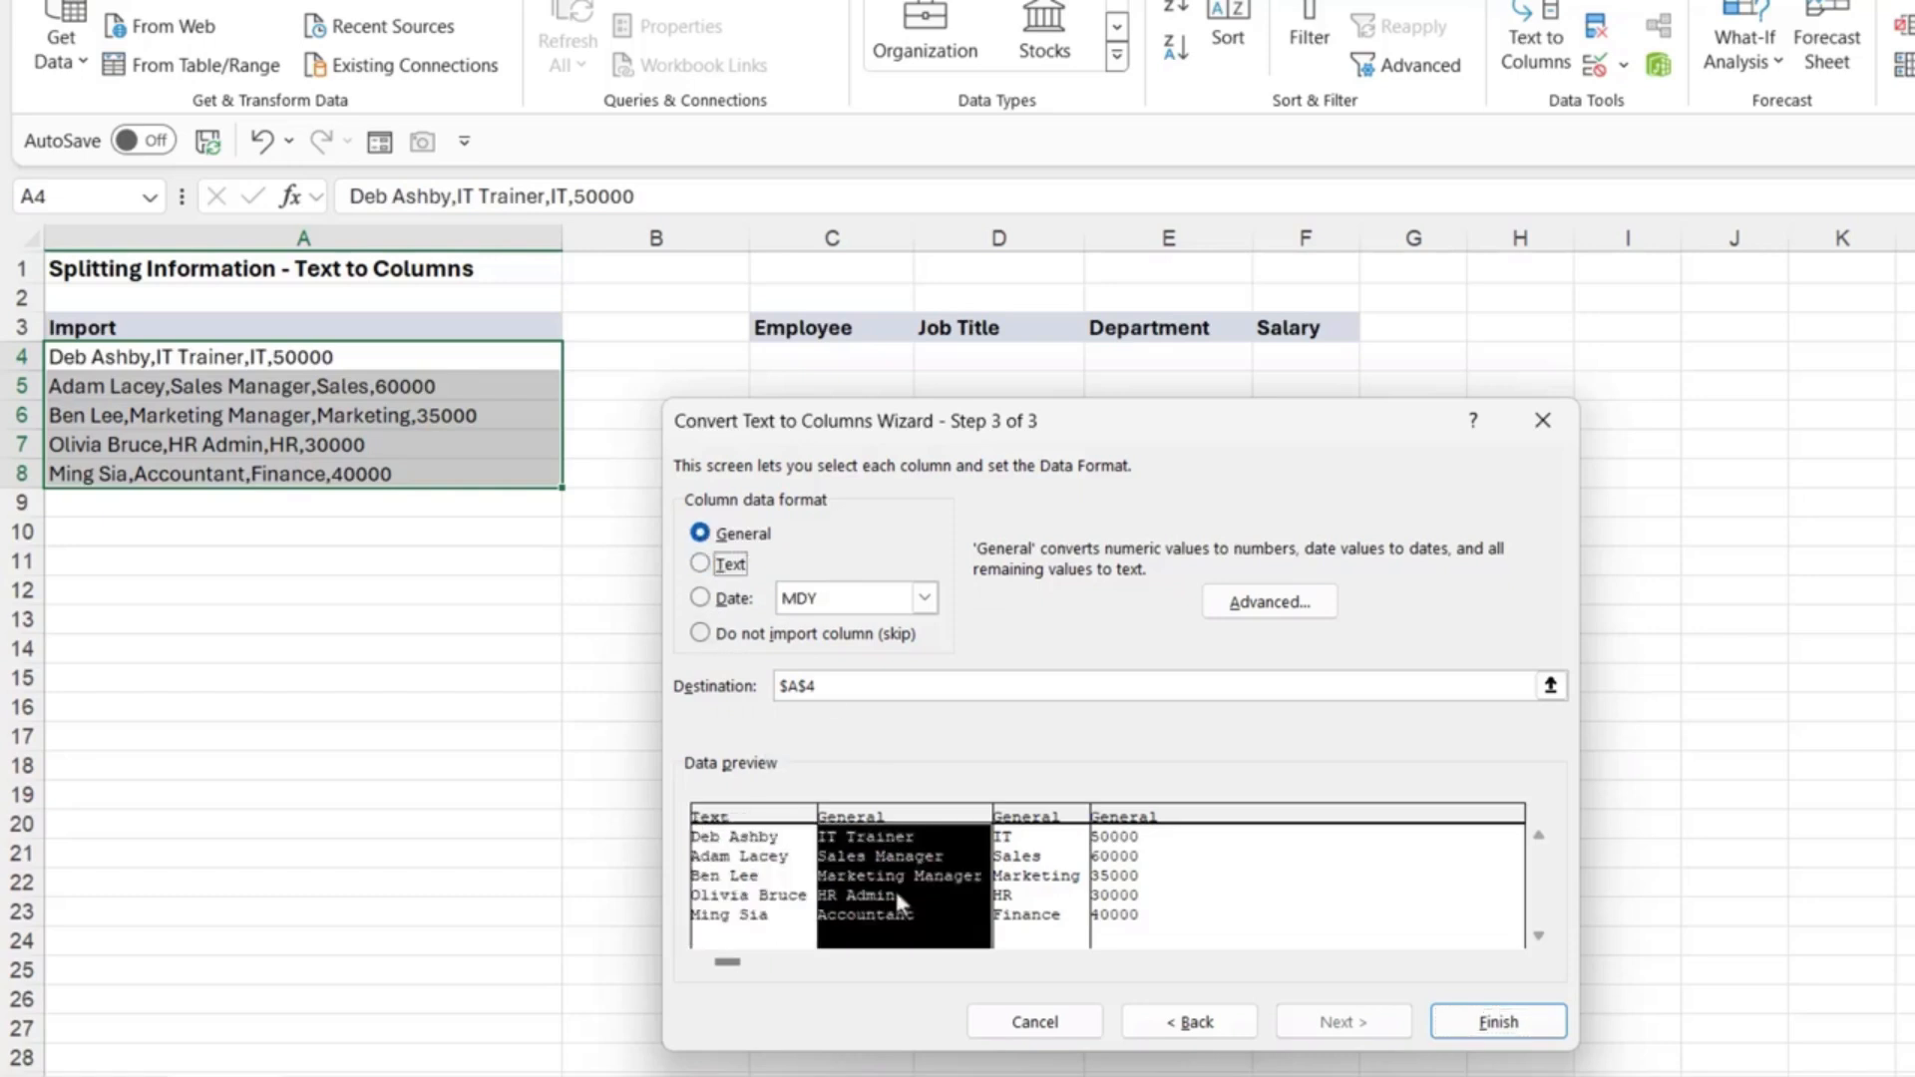
pyautogui.click(700, 564)
pyautogui.click(1055, 868)
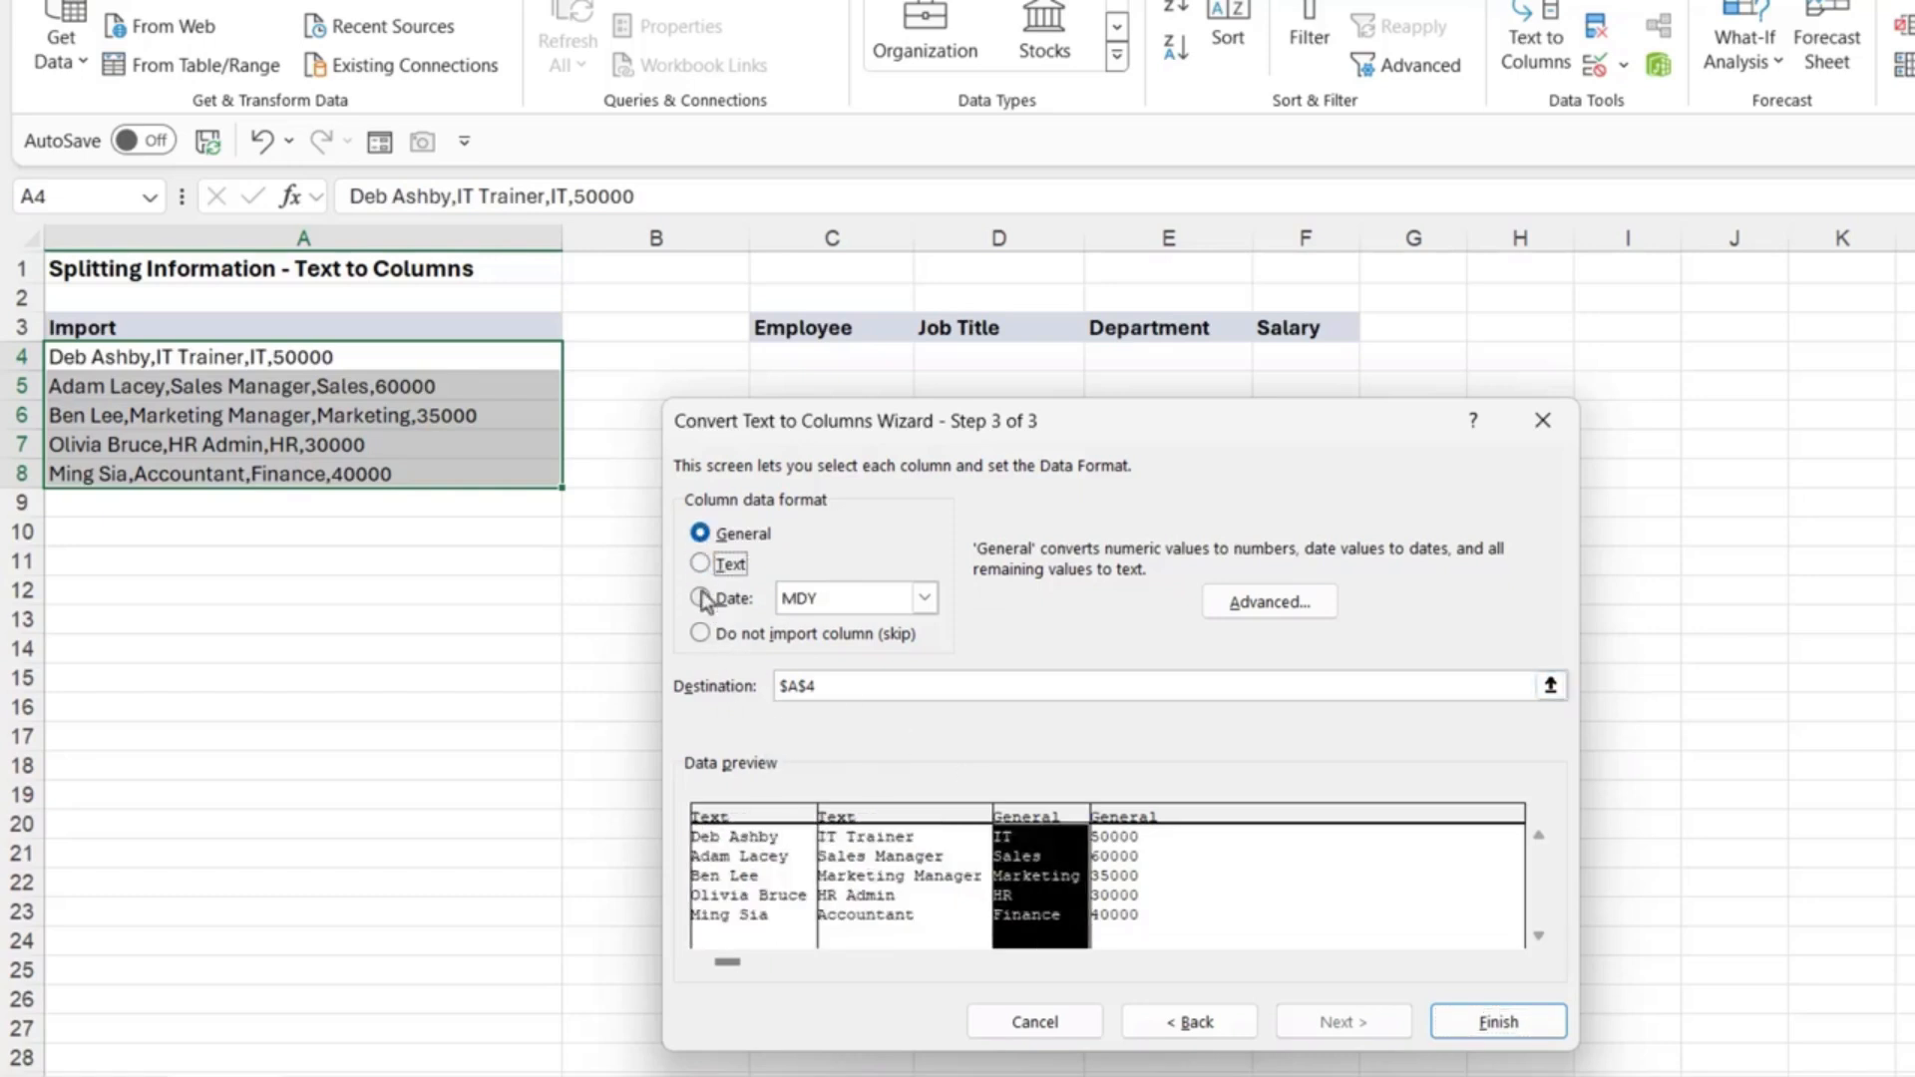
pyautogui.click(700, 565)
pyautogui.click(1127, 857)
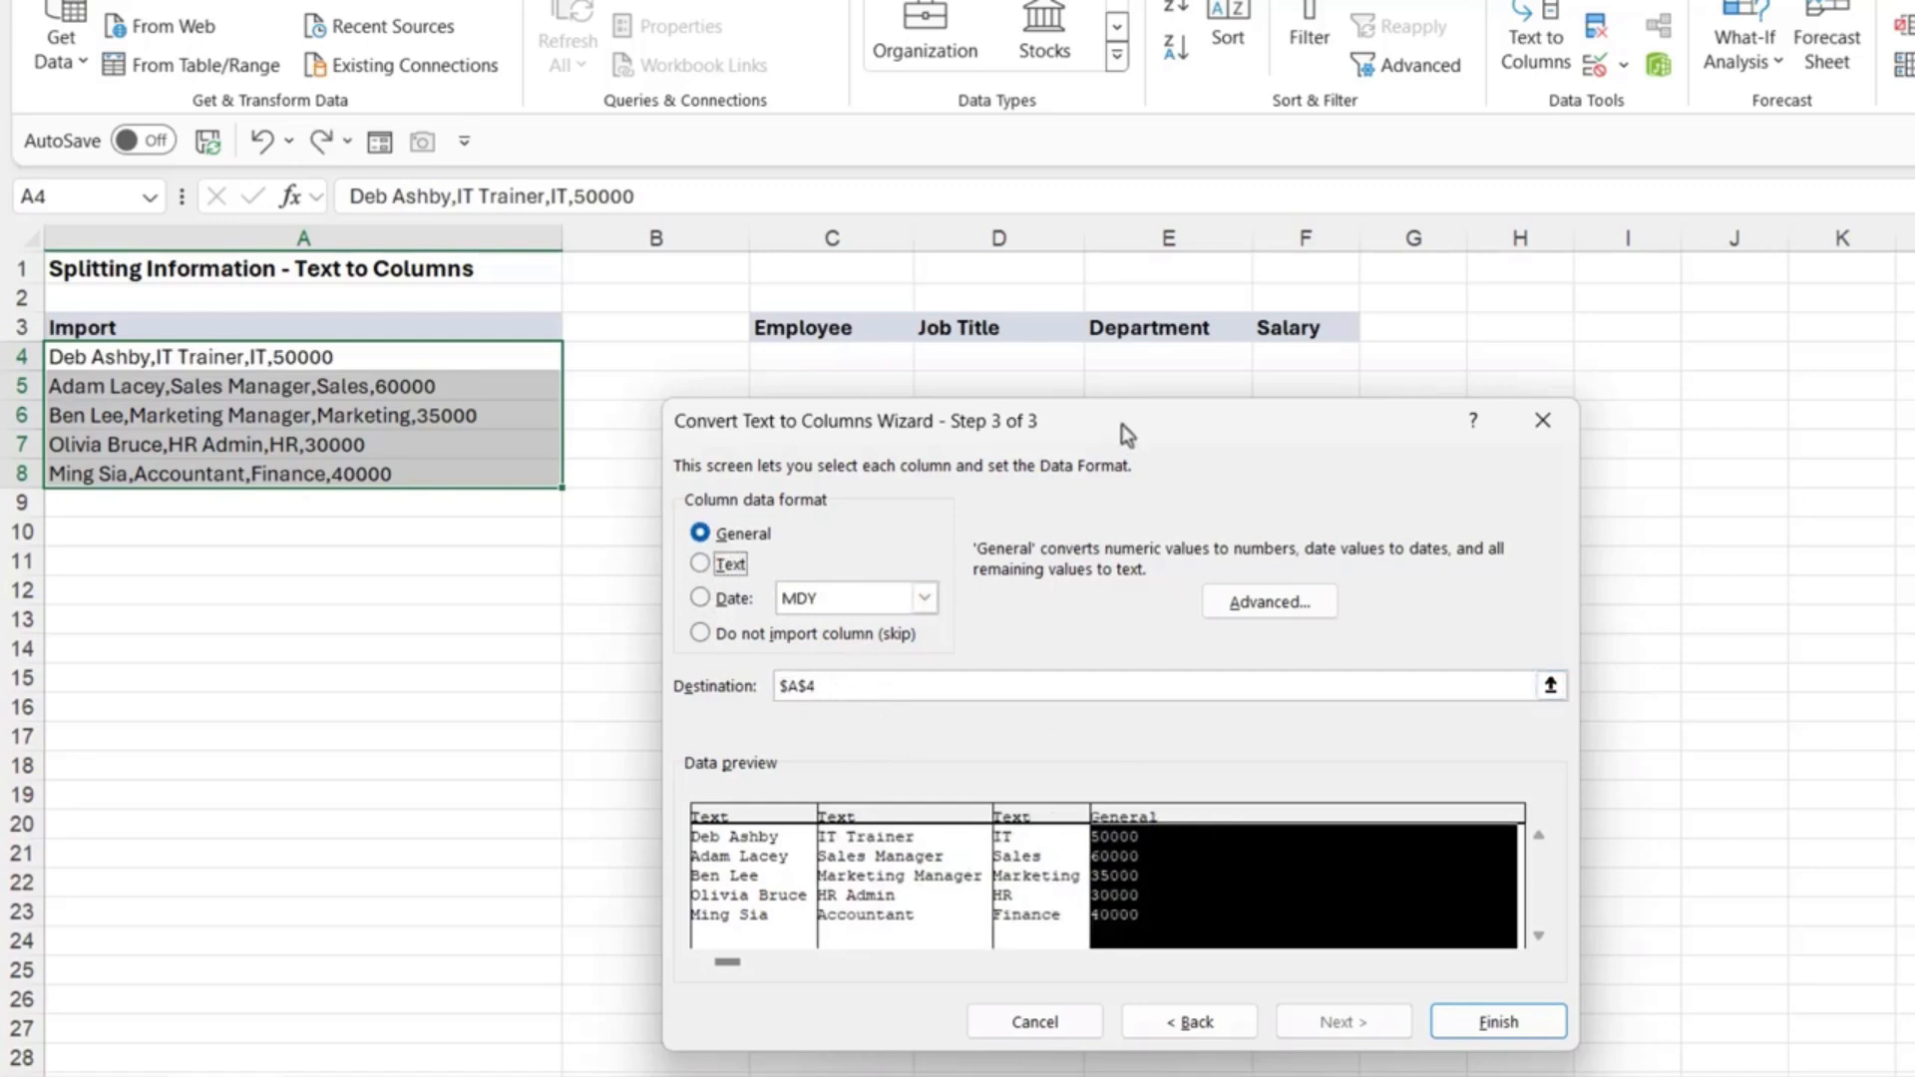
# Step: Set the split destination to cell C4
pyautogui.moveTo(1124, 431); pyautogui.dragTo(1051, 480)
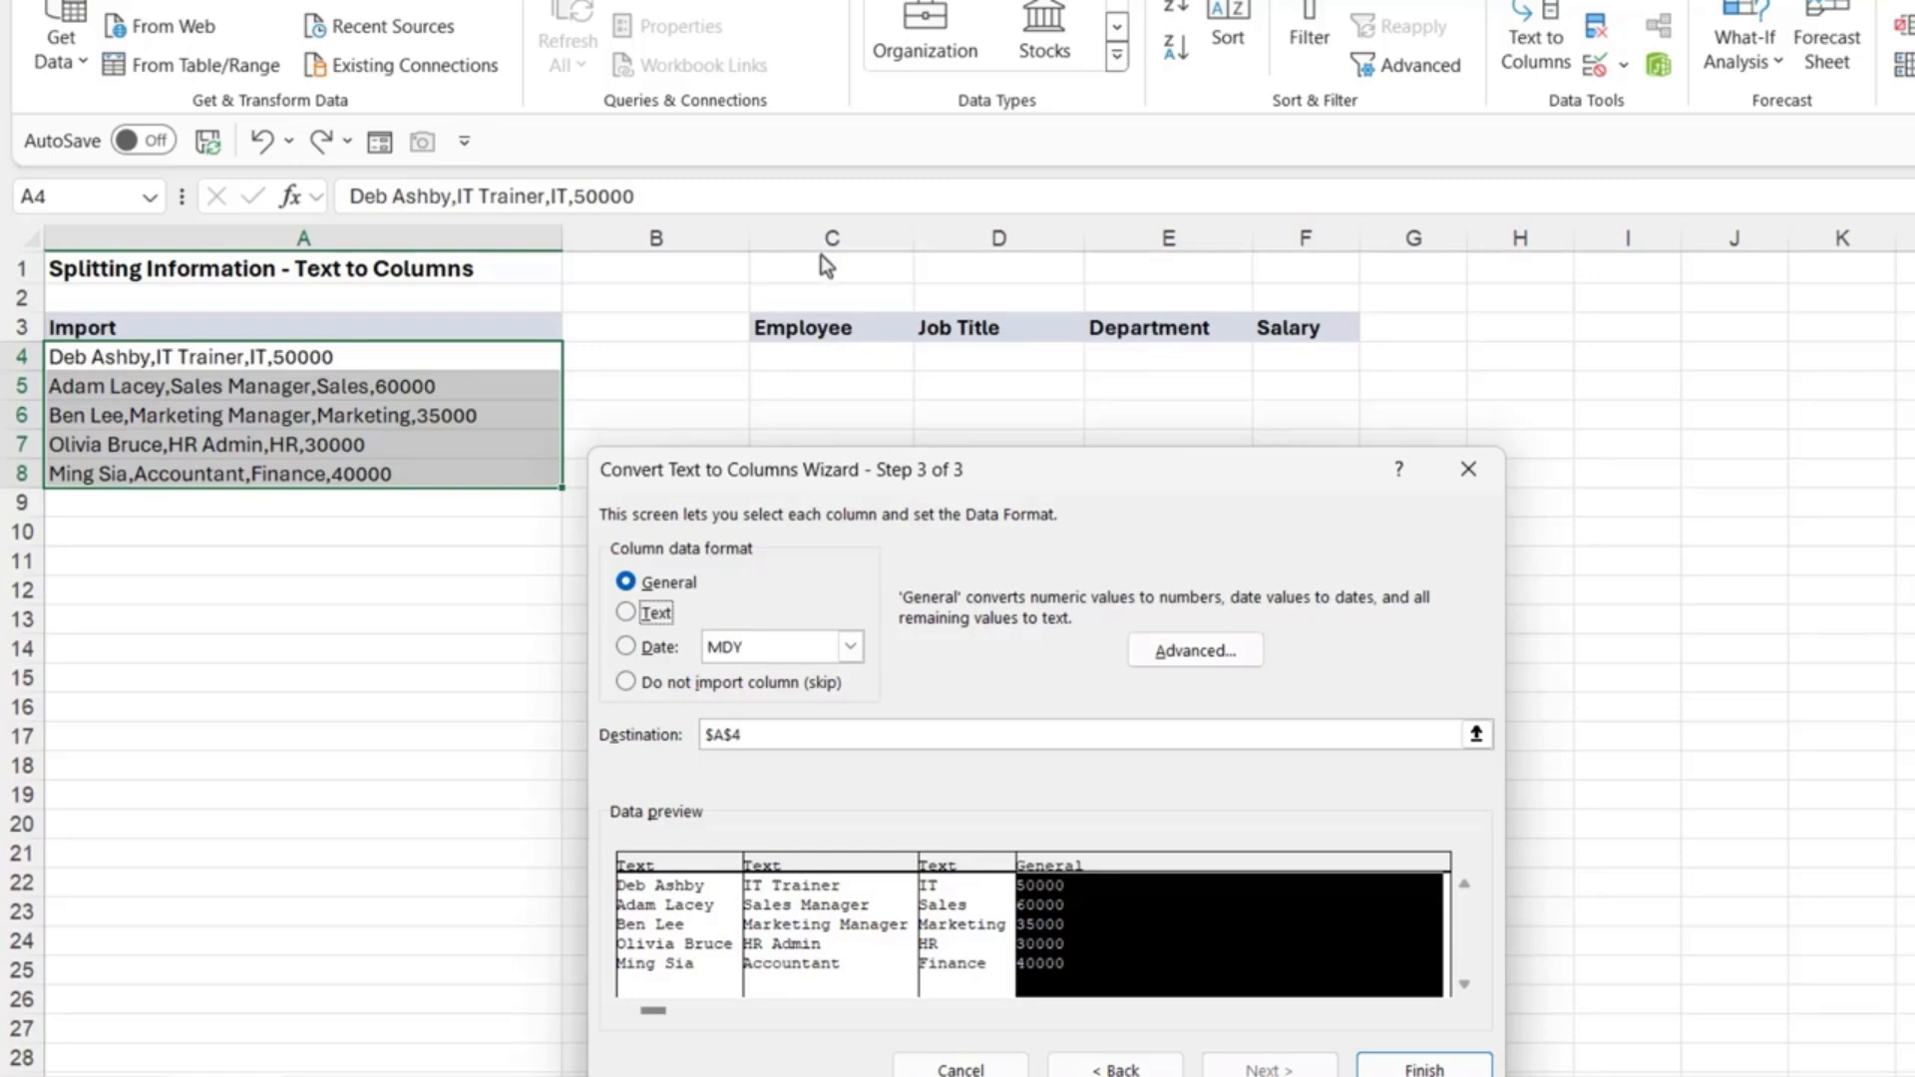
pyautogui.click(1476, 738)
pyautogui.click(830, 356)
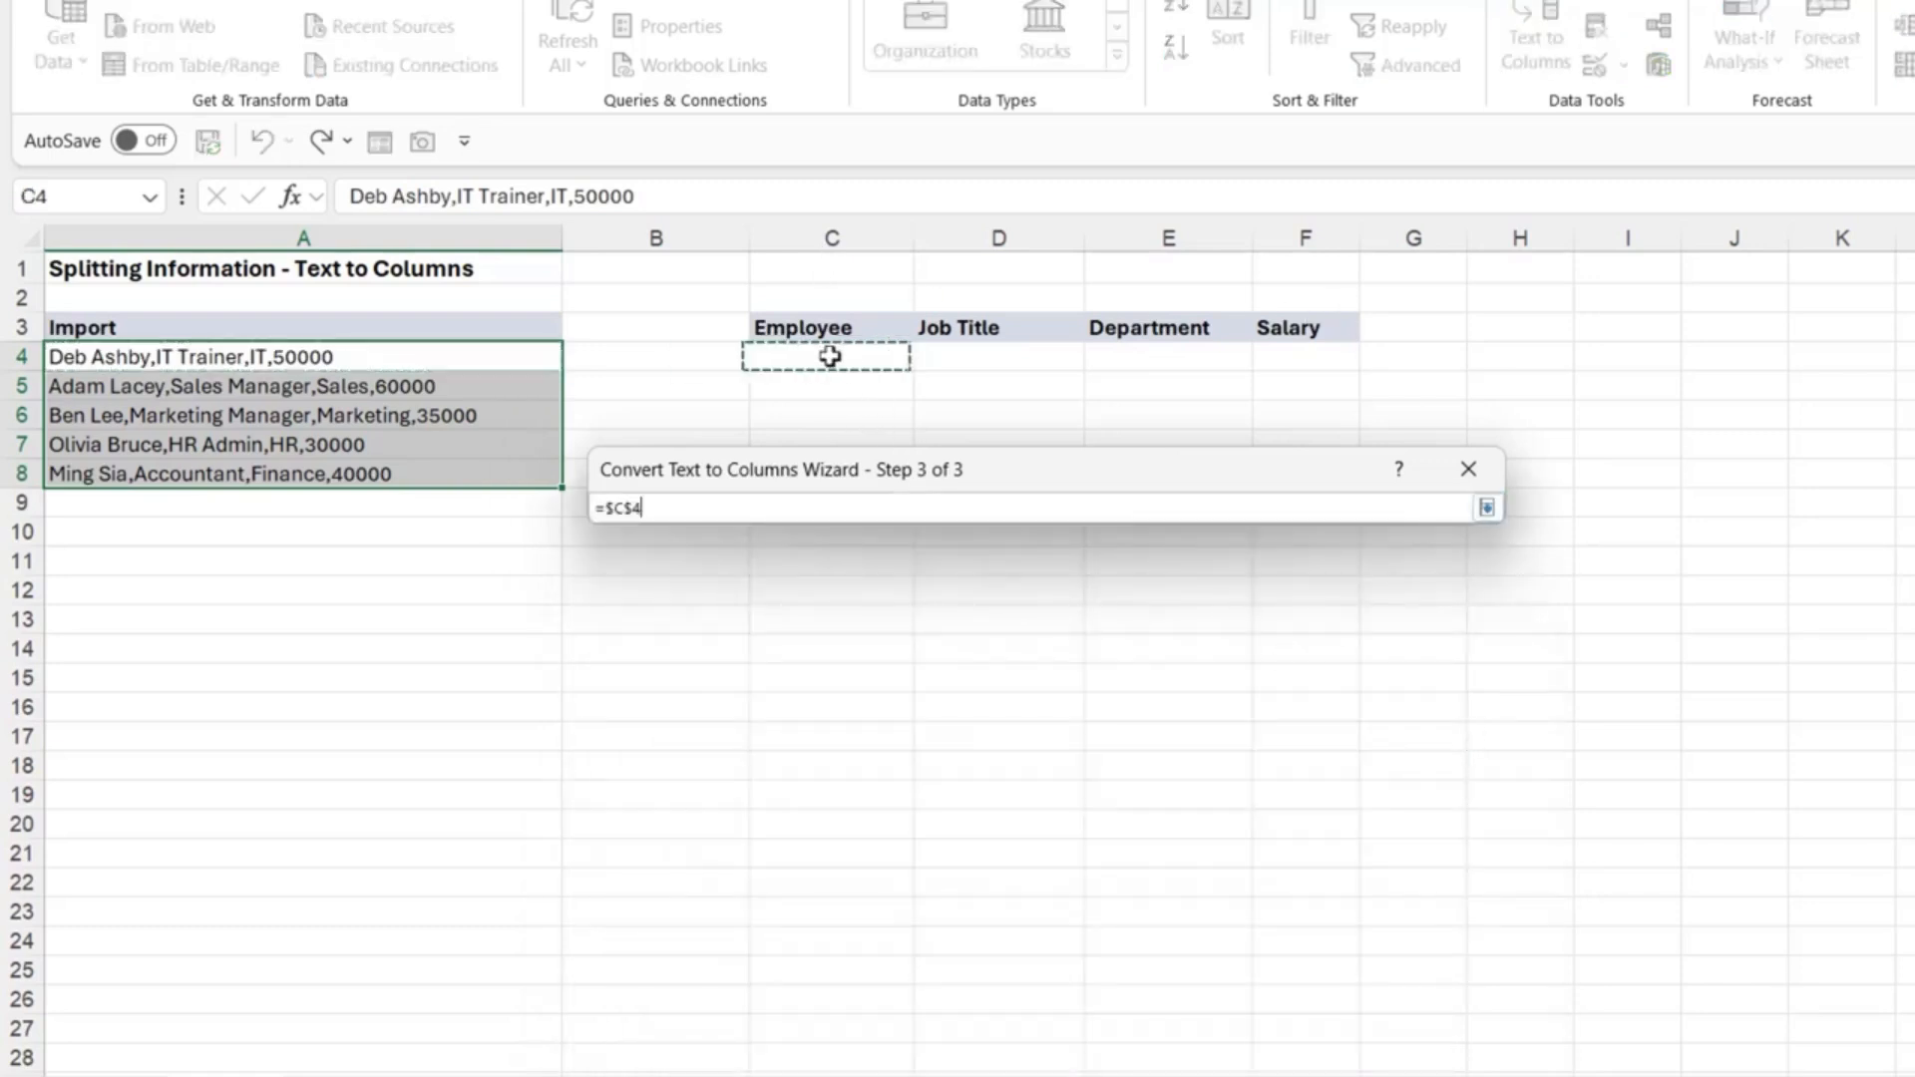
pyautogui.click(1486, 508)
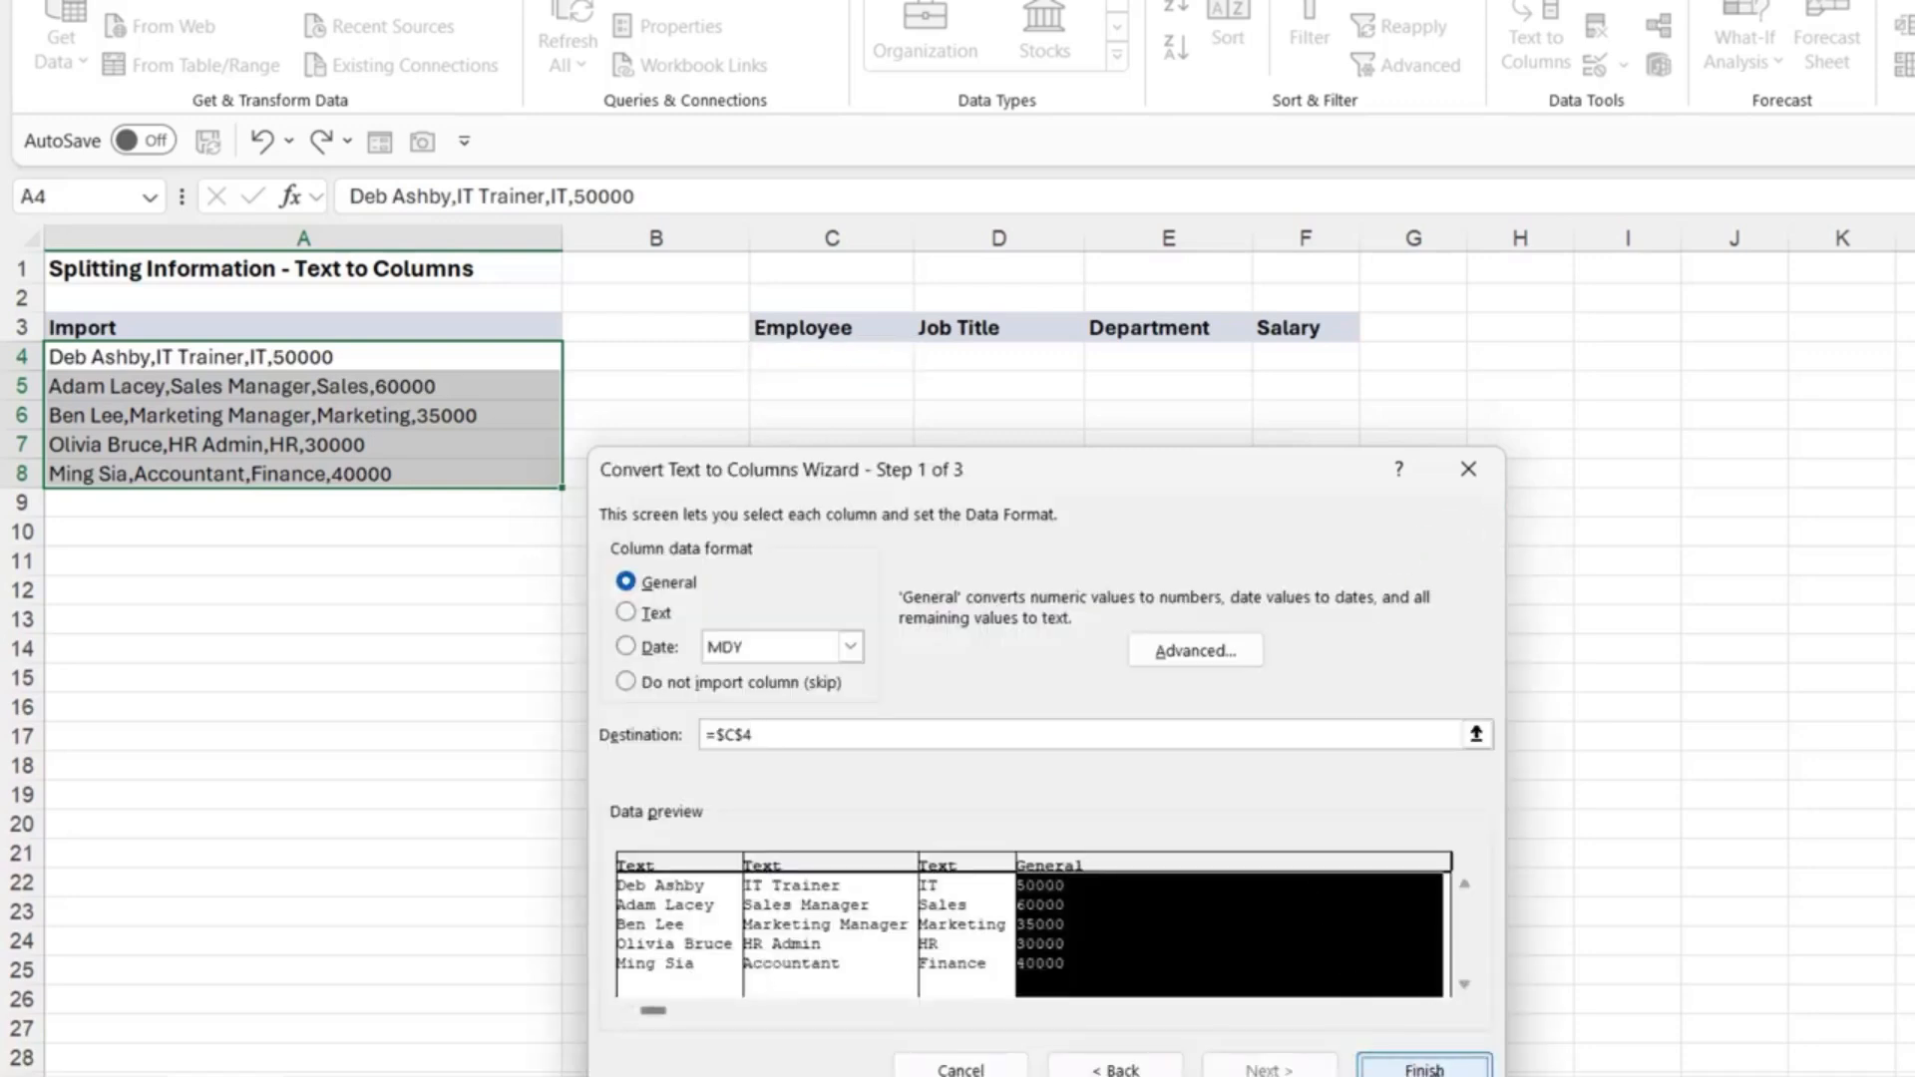
# Step: Finish the split into C4:F8 and autofit the Job Title column width
pyautogui.click(1429, 1069)
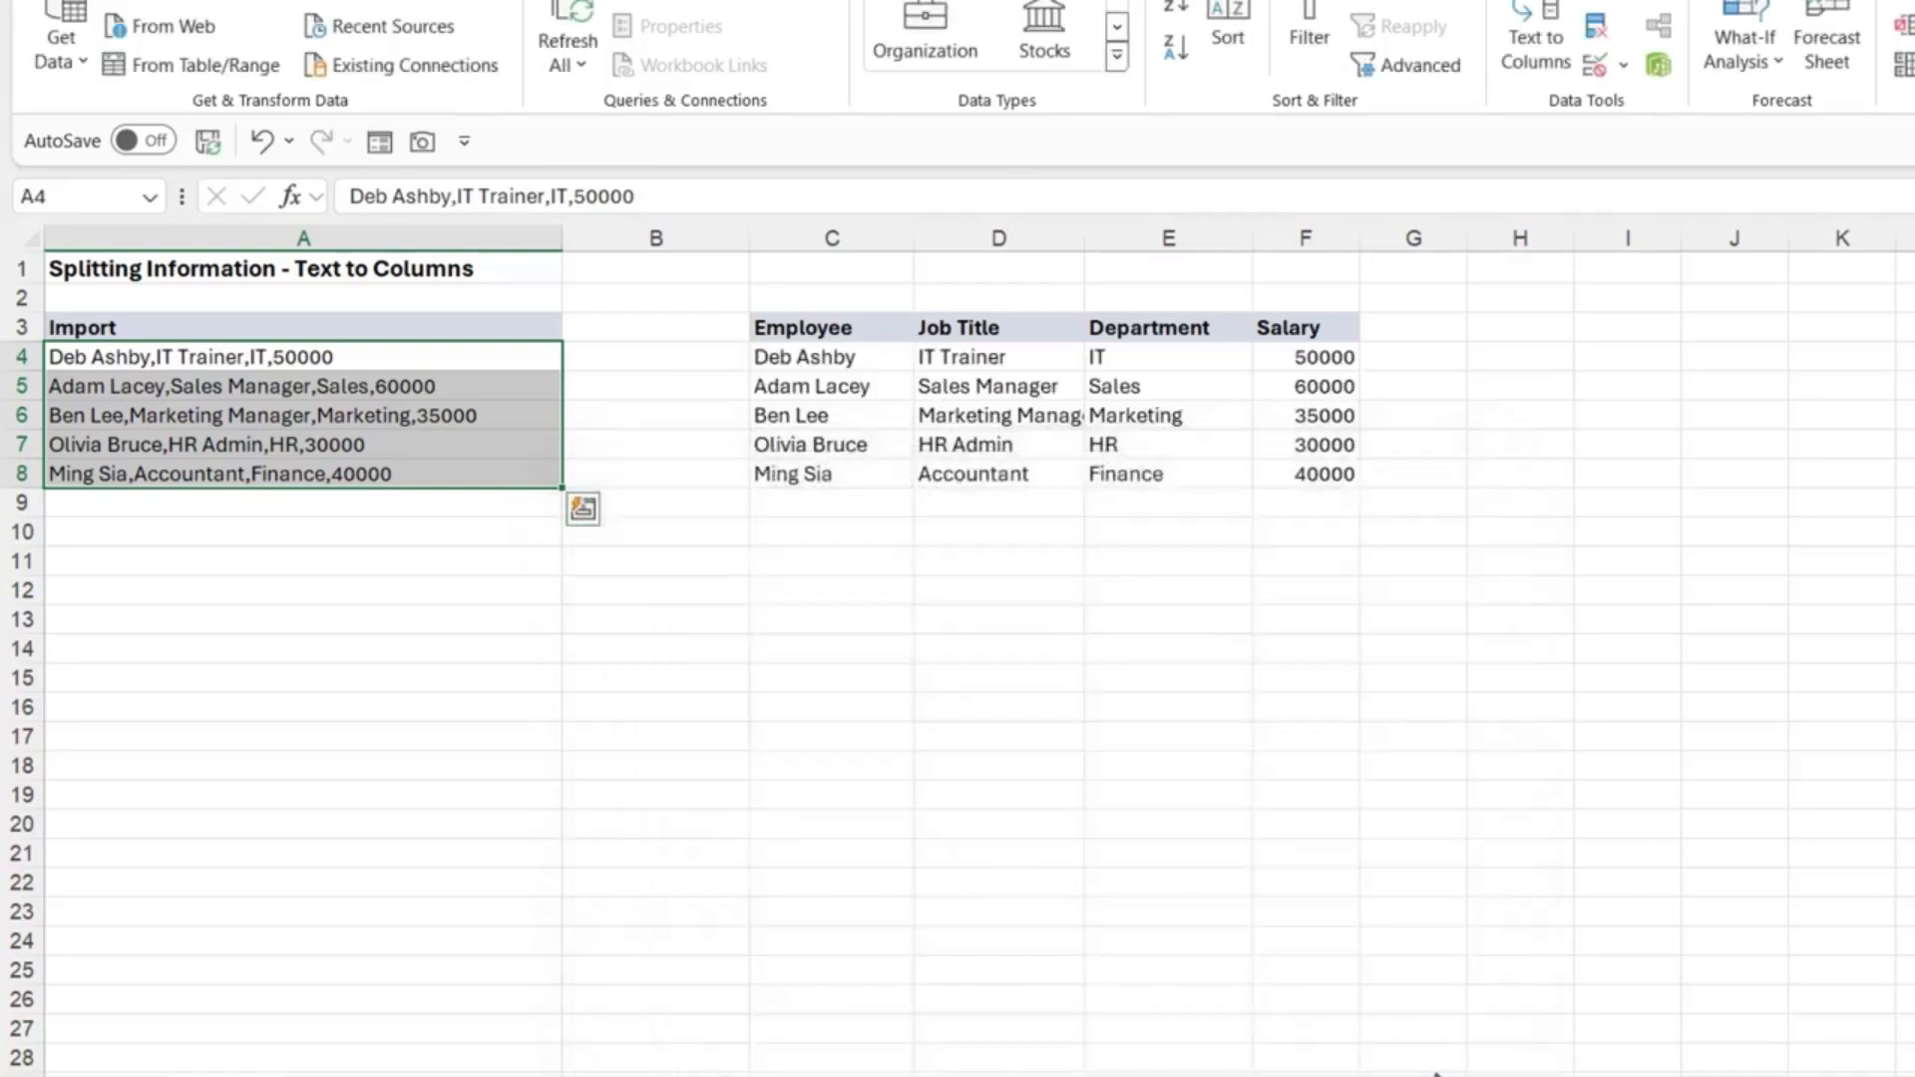
pyautogui.doubleClick(1085, 238)
pyautogui.click(1196, 738)
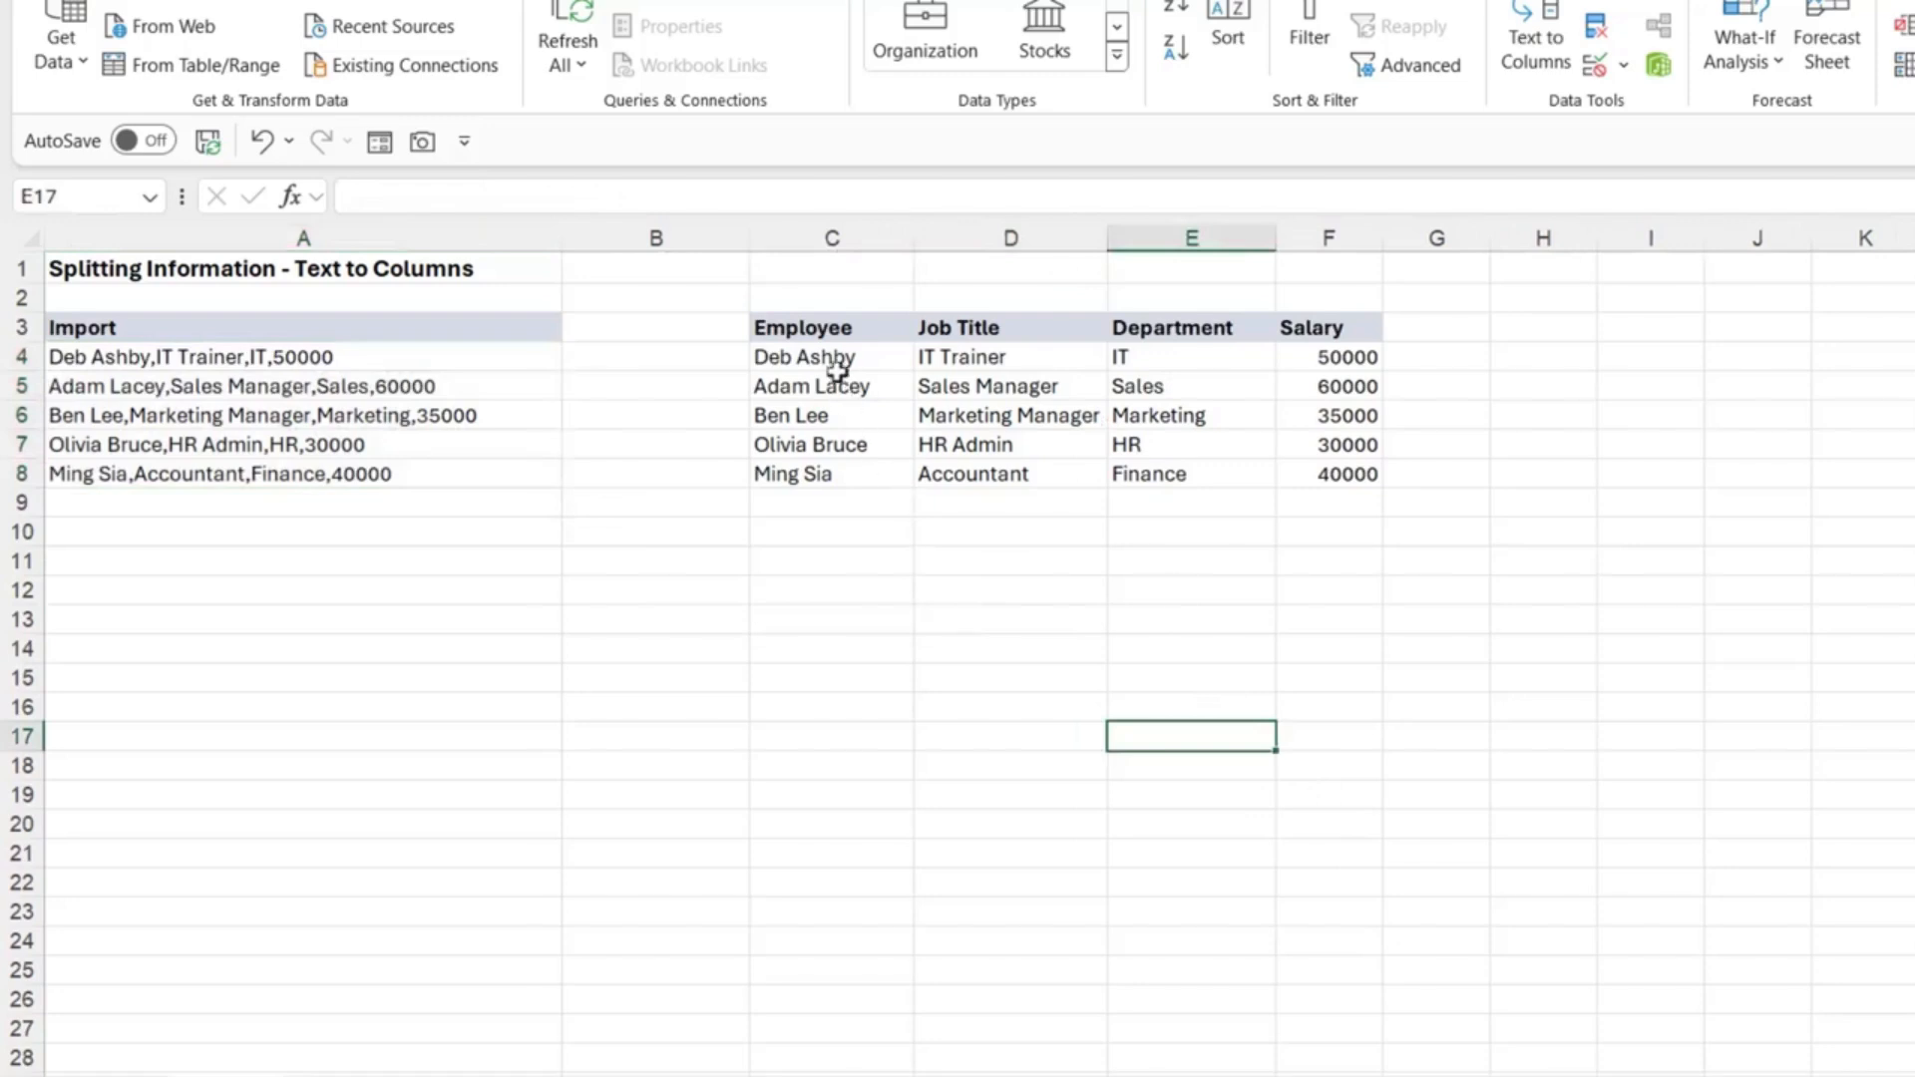
pyautogui.moveTo(839, 361); pyautogui.dragTo(1318, 480)
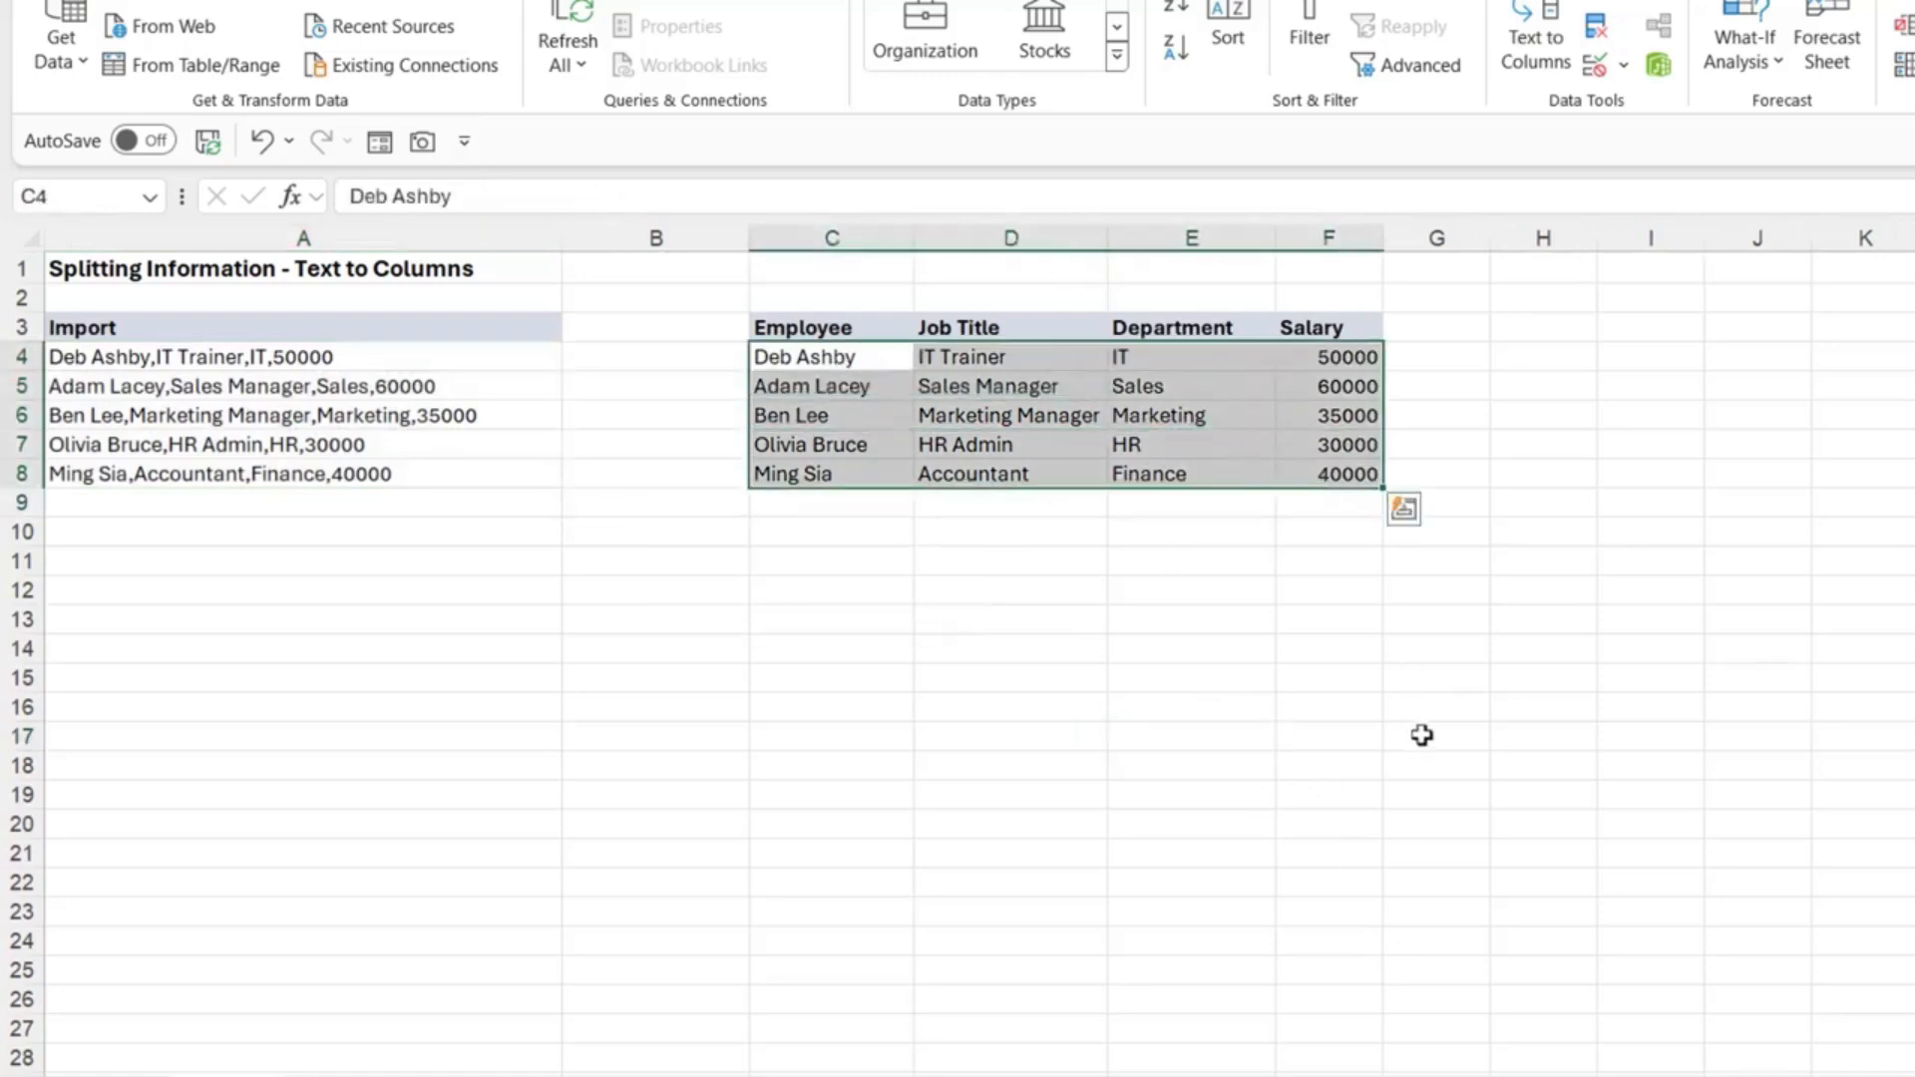
pyautogui.click(1426, 736)
# Step: Format salaries F4:F8 as Accounting currency with no decimal places
pyautogui.moveTo(1342, 357); pyautogui.dragTo(1343, 477)
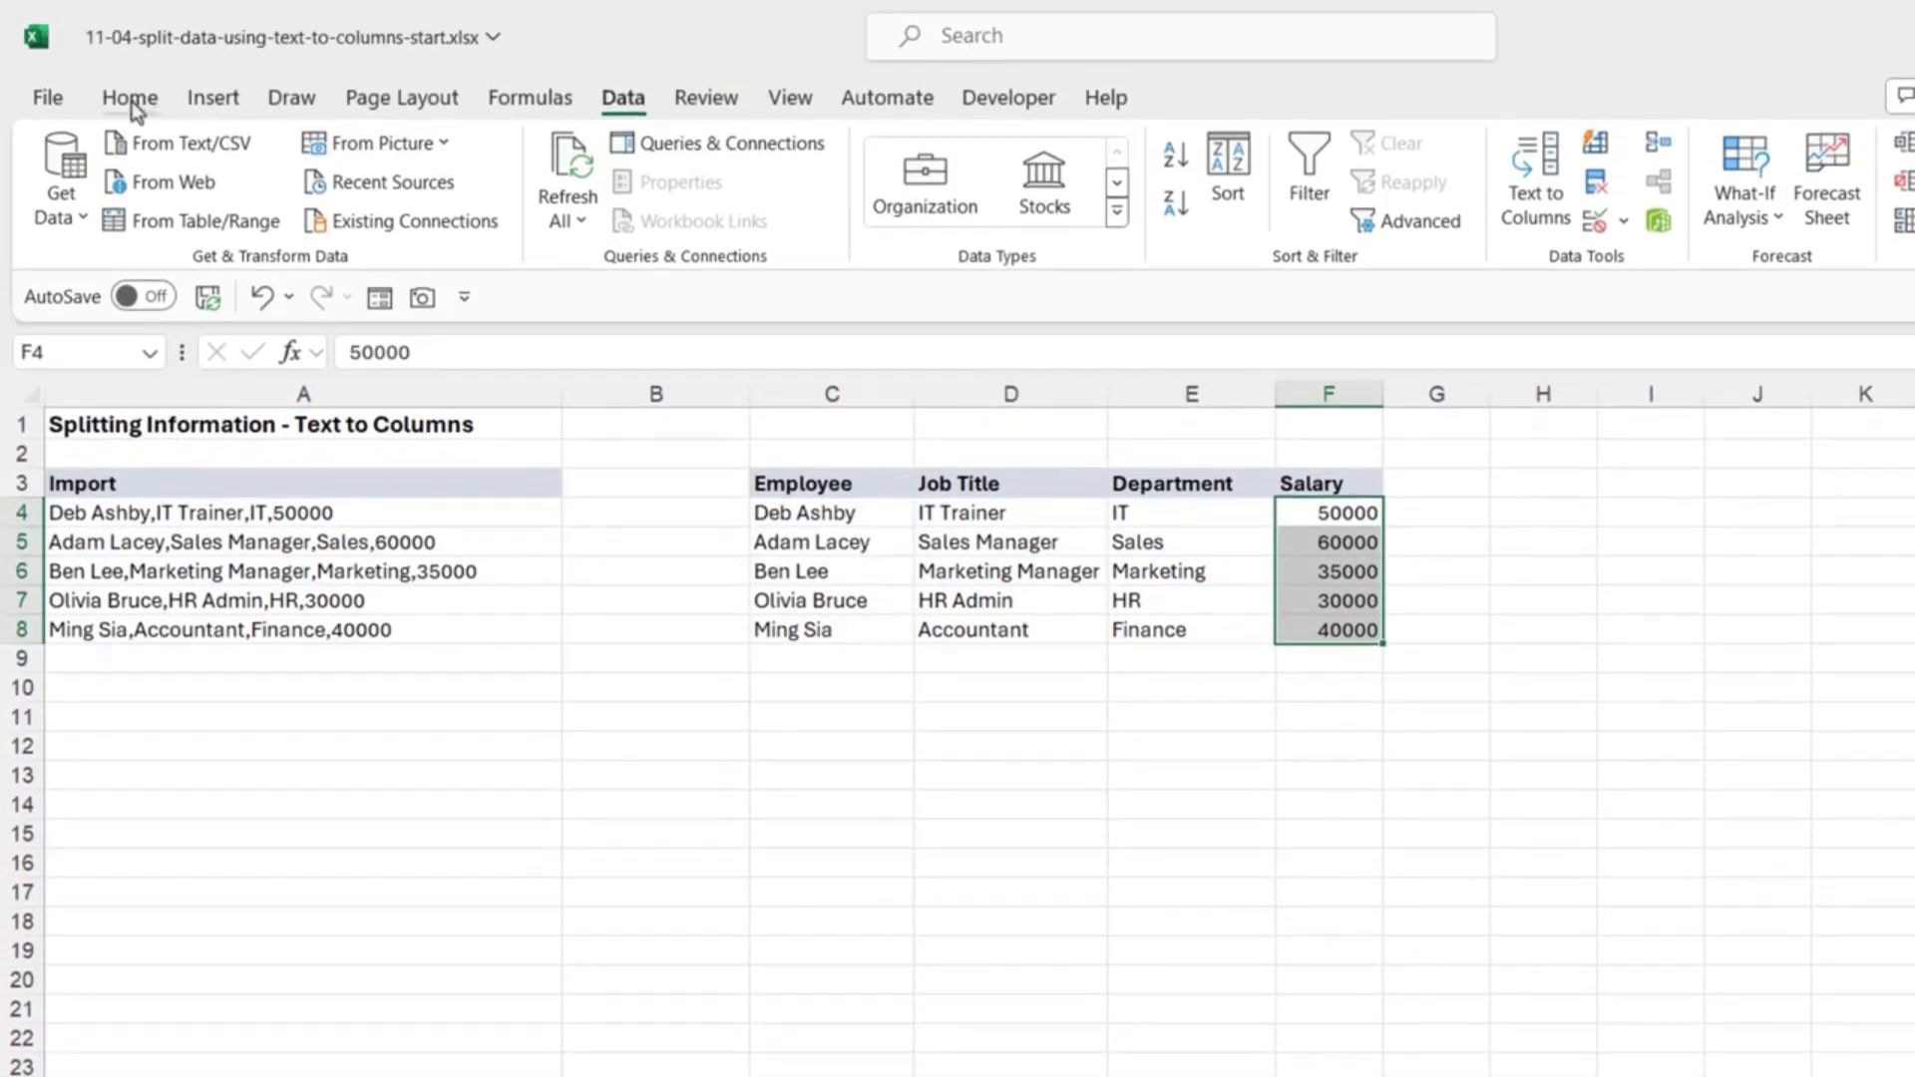
pyautogui.click(131, 99)
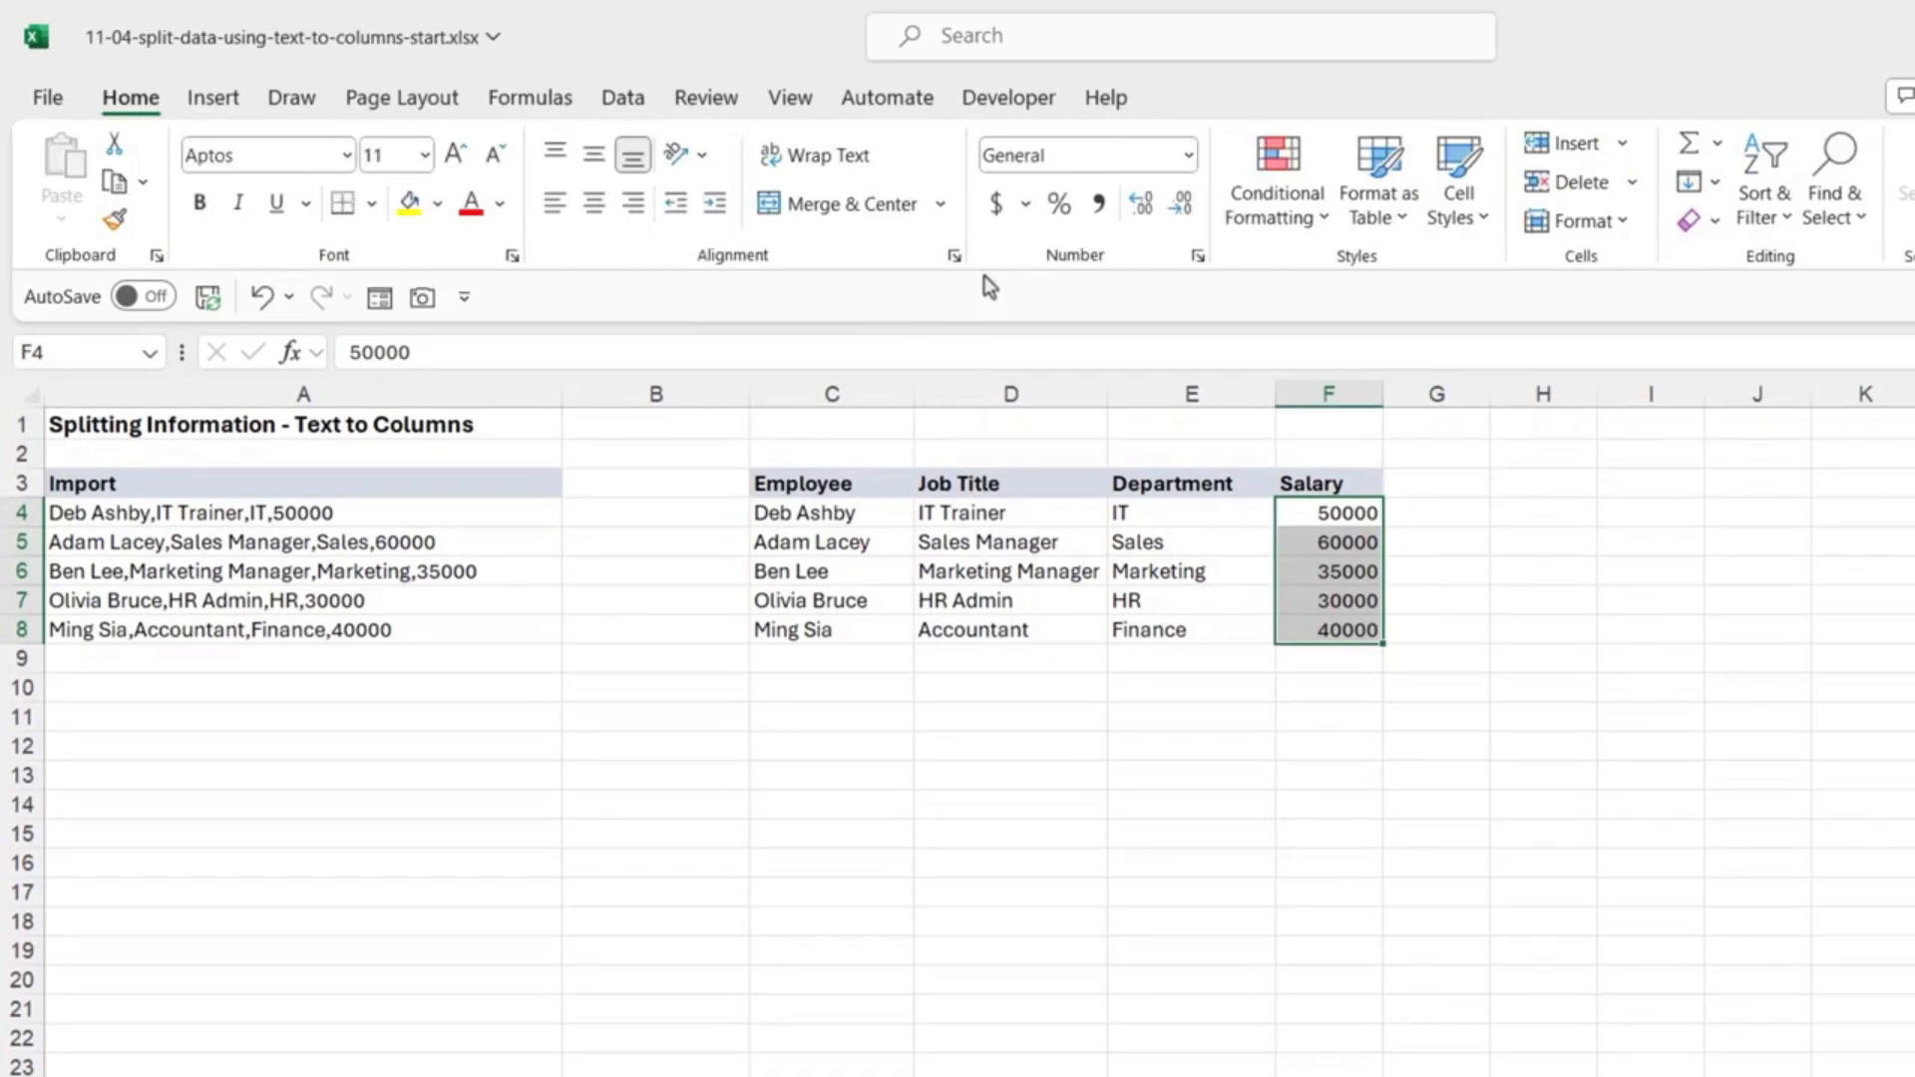
pyautogui.click(997, 204)
pyautogui.click(1184, 208)
pyautogui.click(1187, 209)
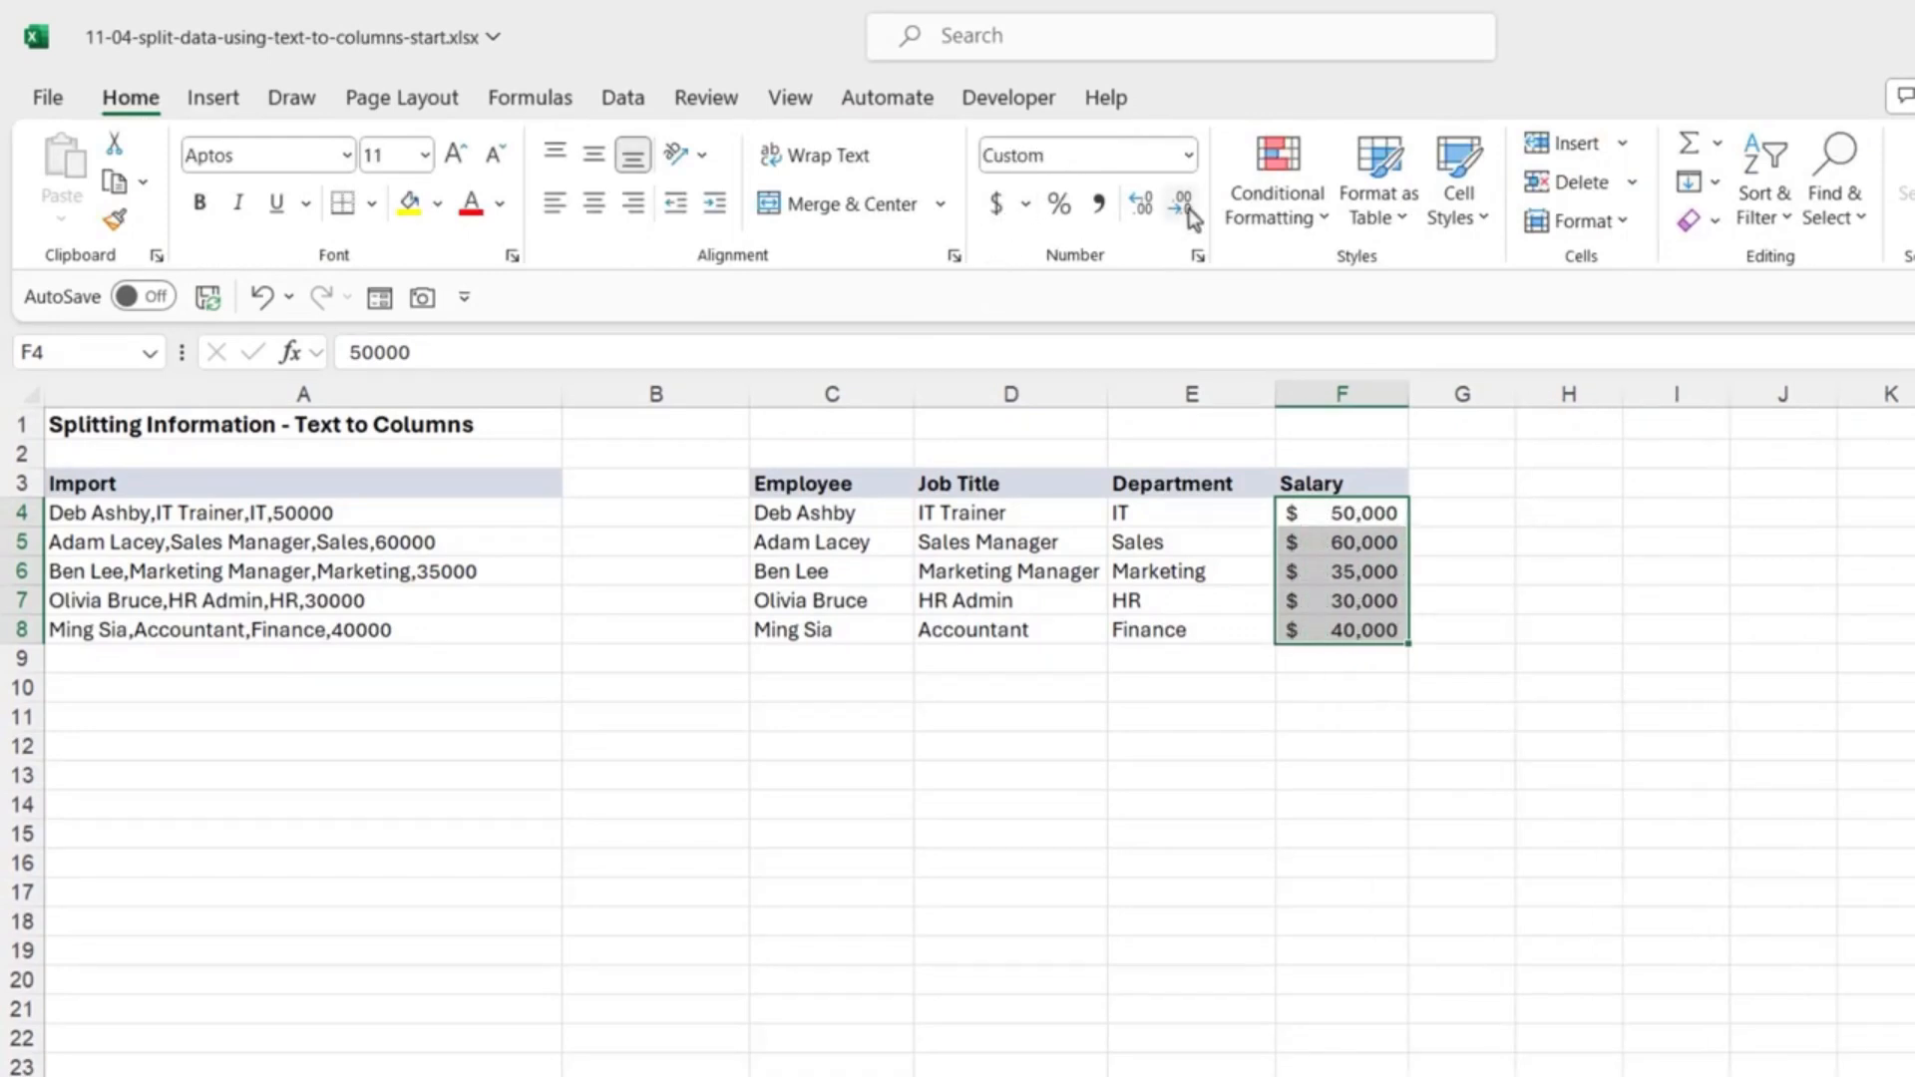
pyautogui.click(1393, 798)
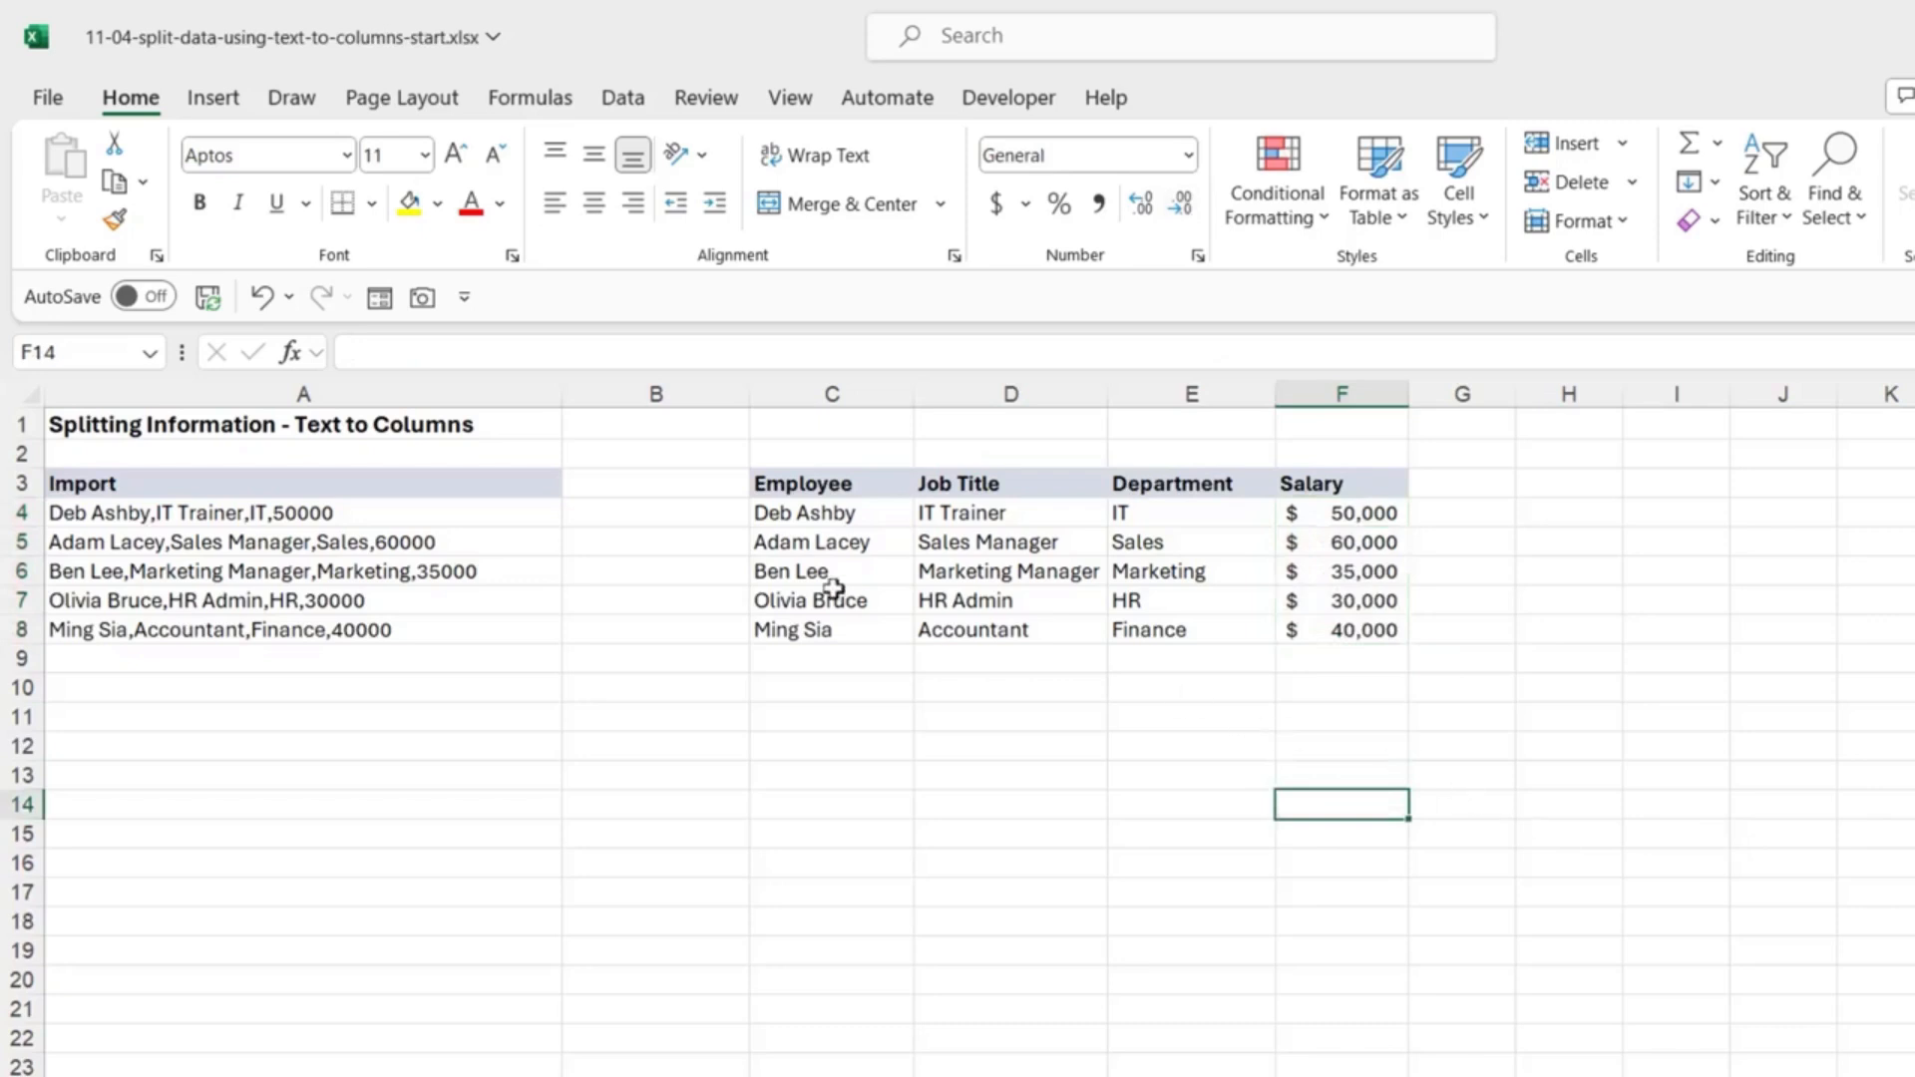
pyautogui.click(296, 512)
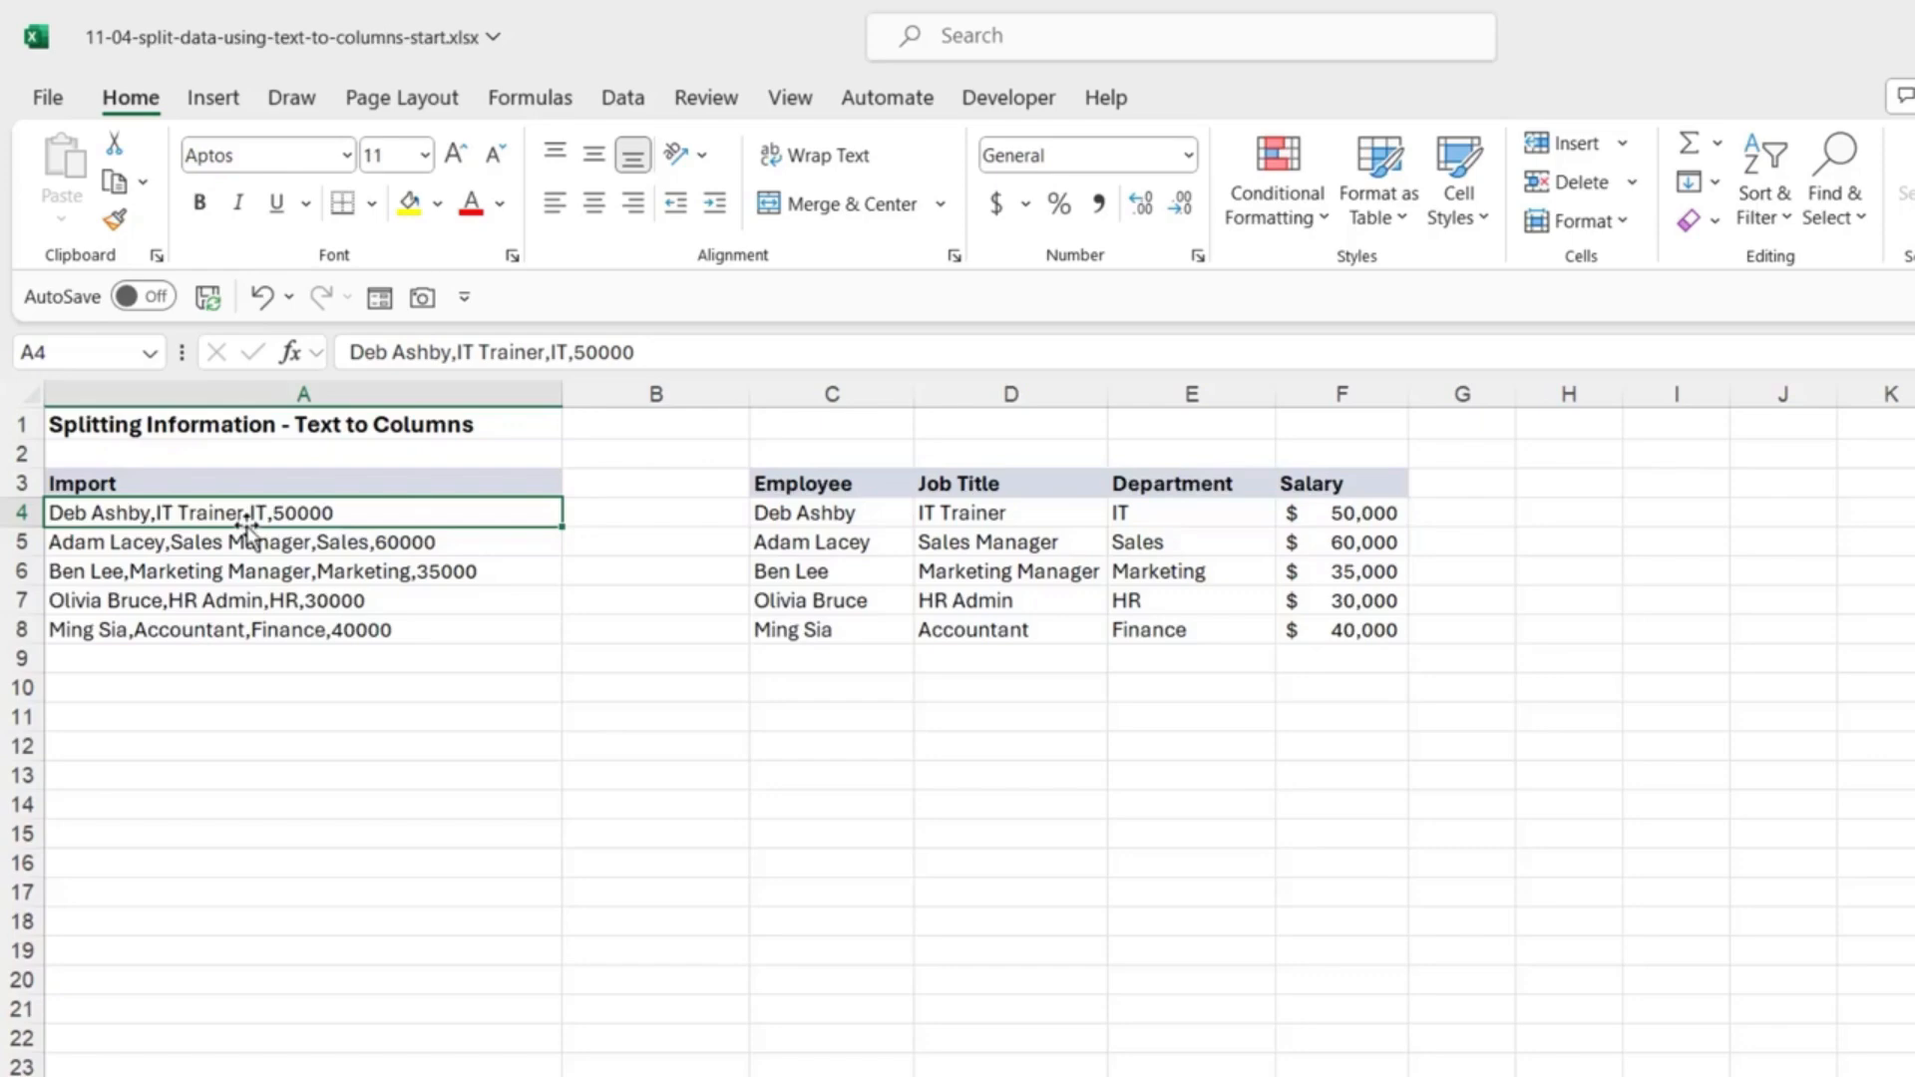
# Step: Open the Text to Columns sheet and select the Country column, then Units Sold
pyautogui.click(313, 1028)
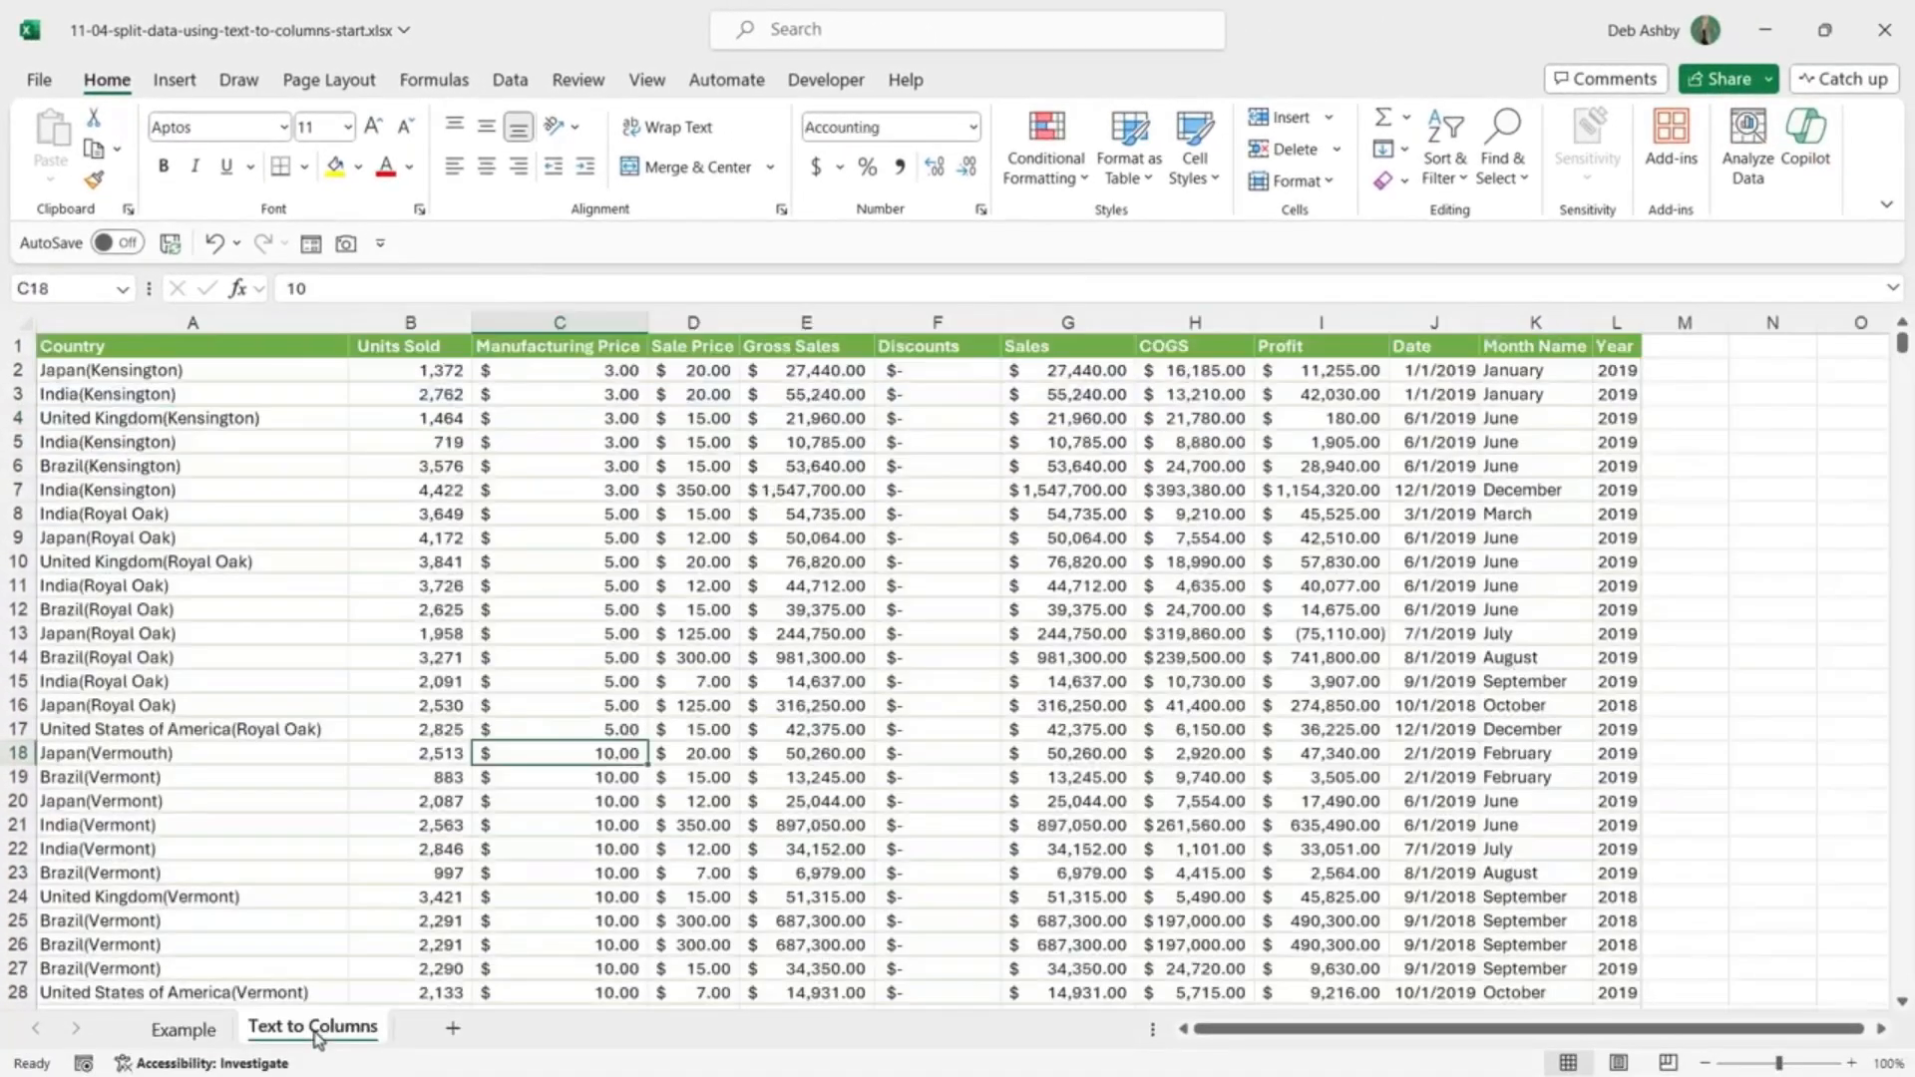
pyautogui.click(701, 564)
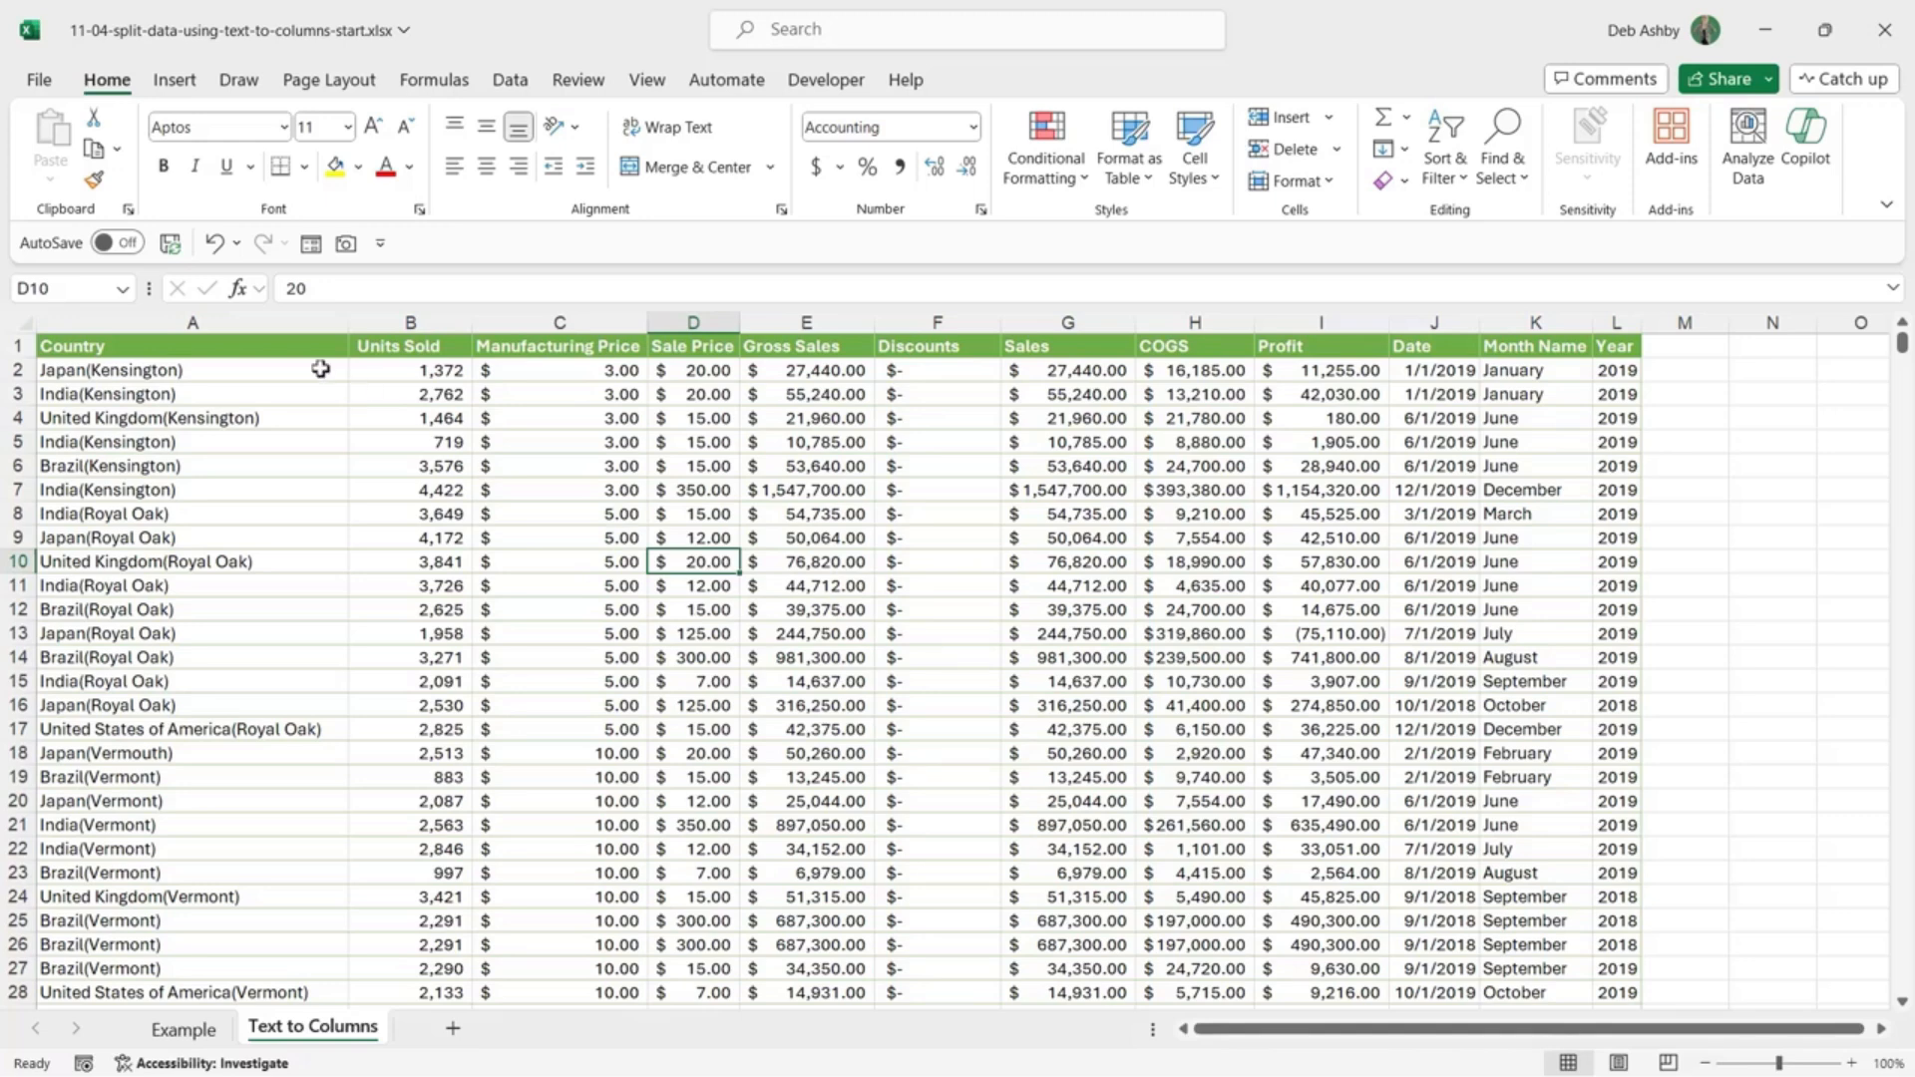
pyautogui.click(270, 316)
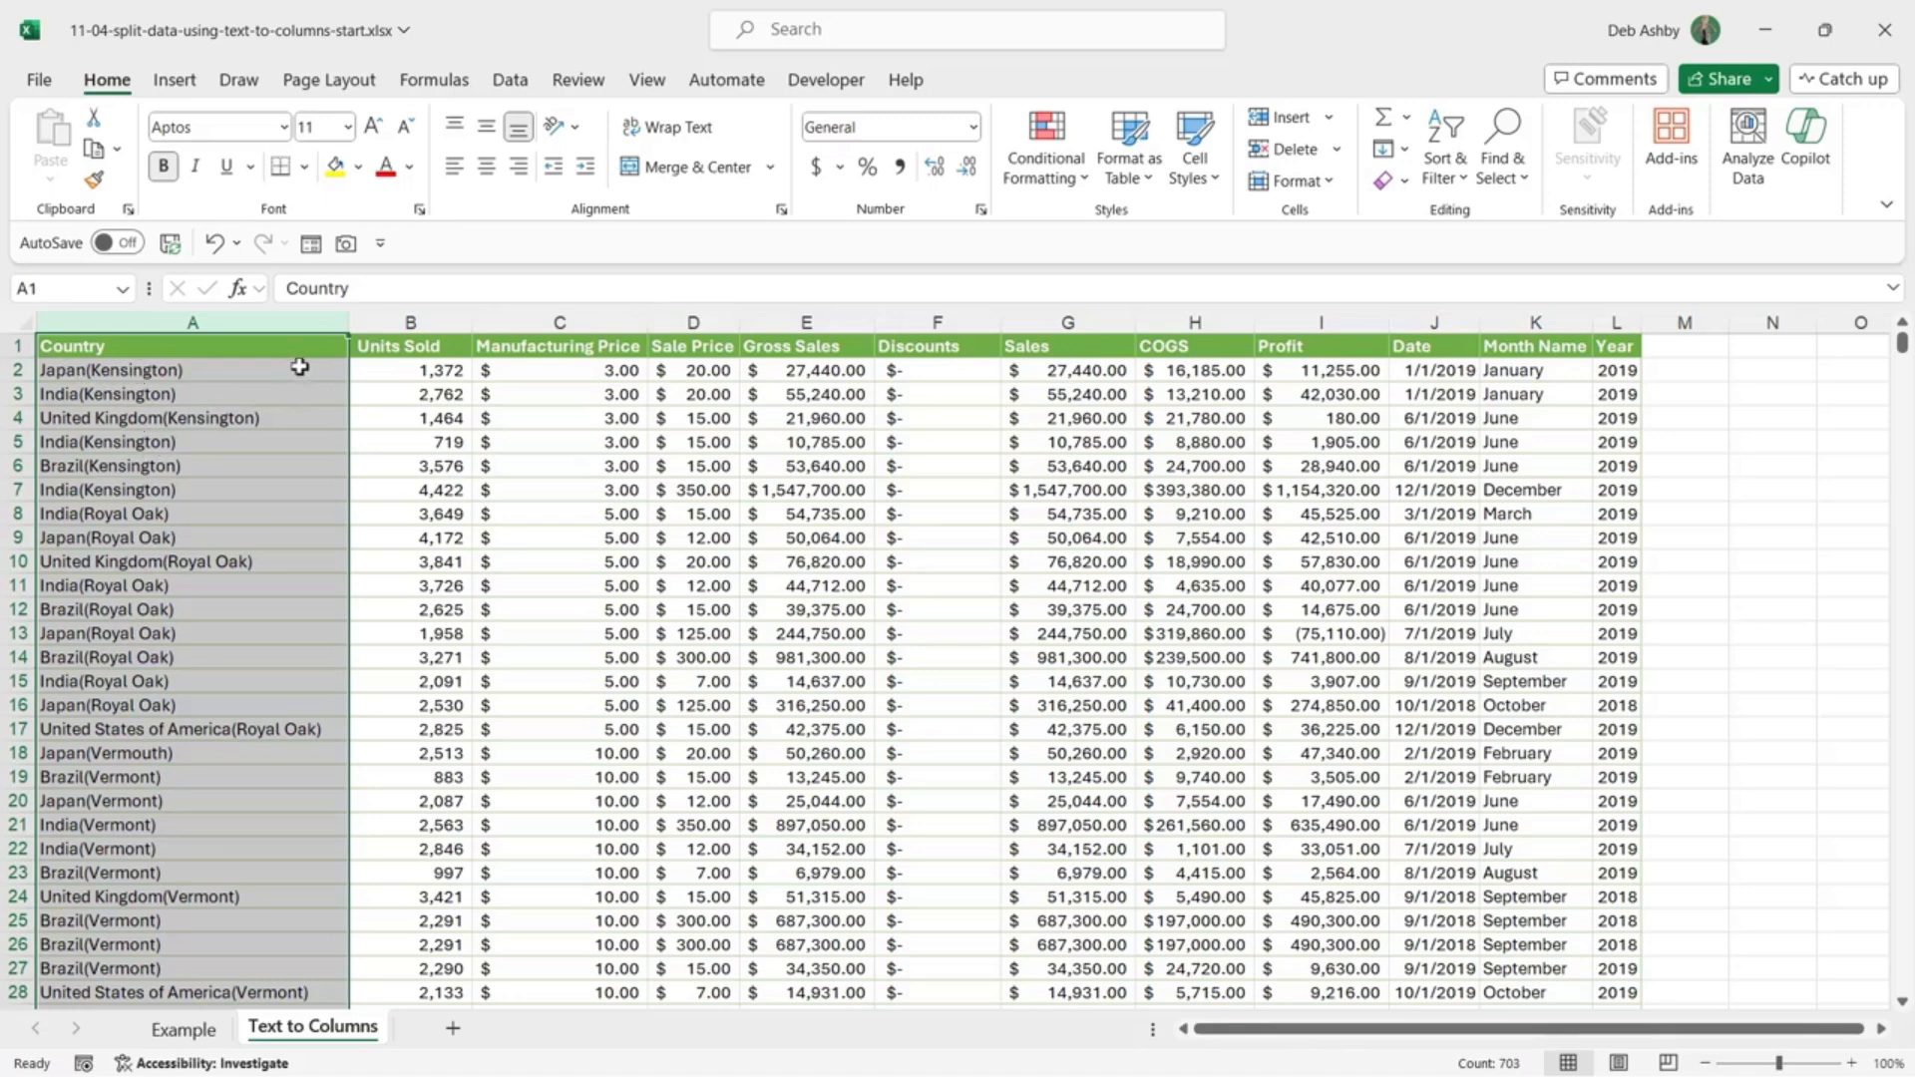
pyautogui.hotkey('alt', 'a')
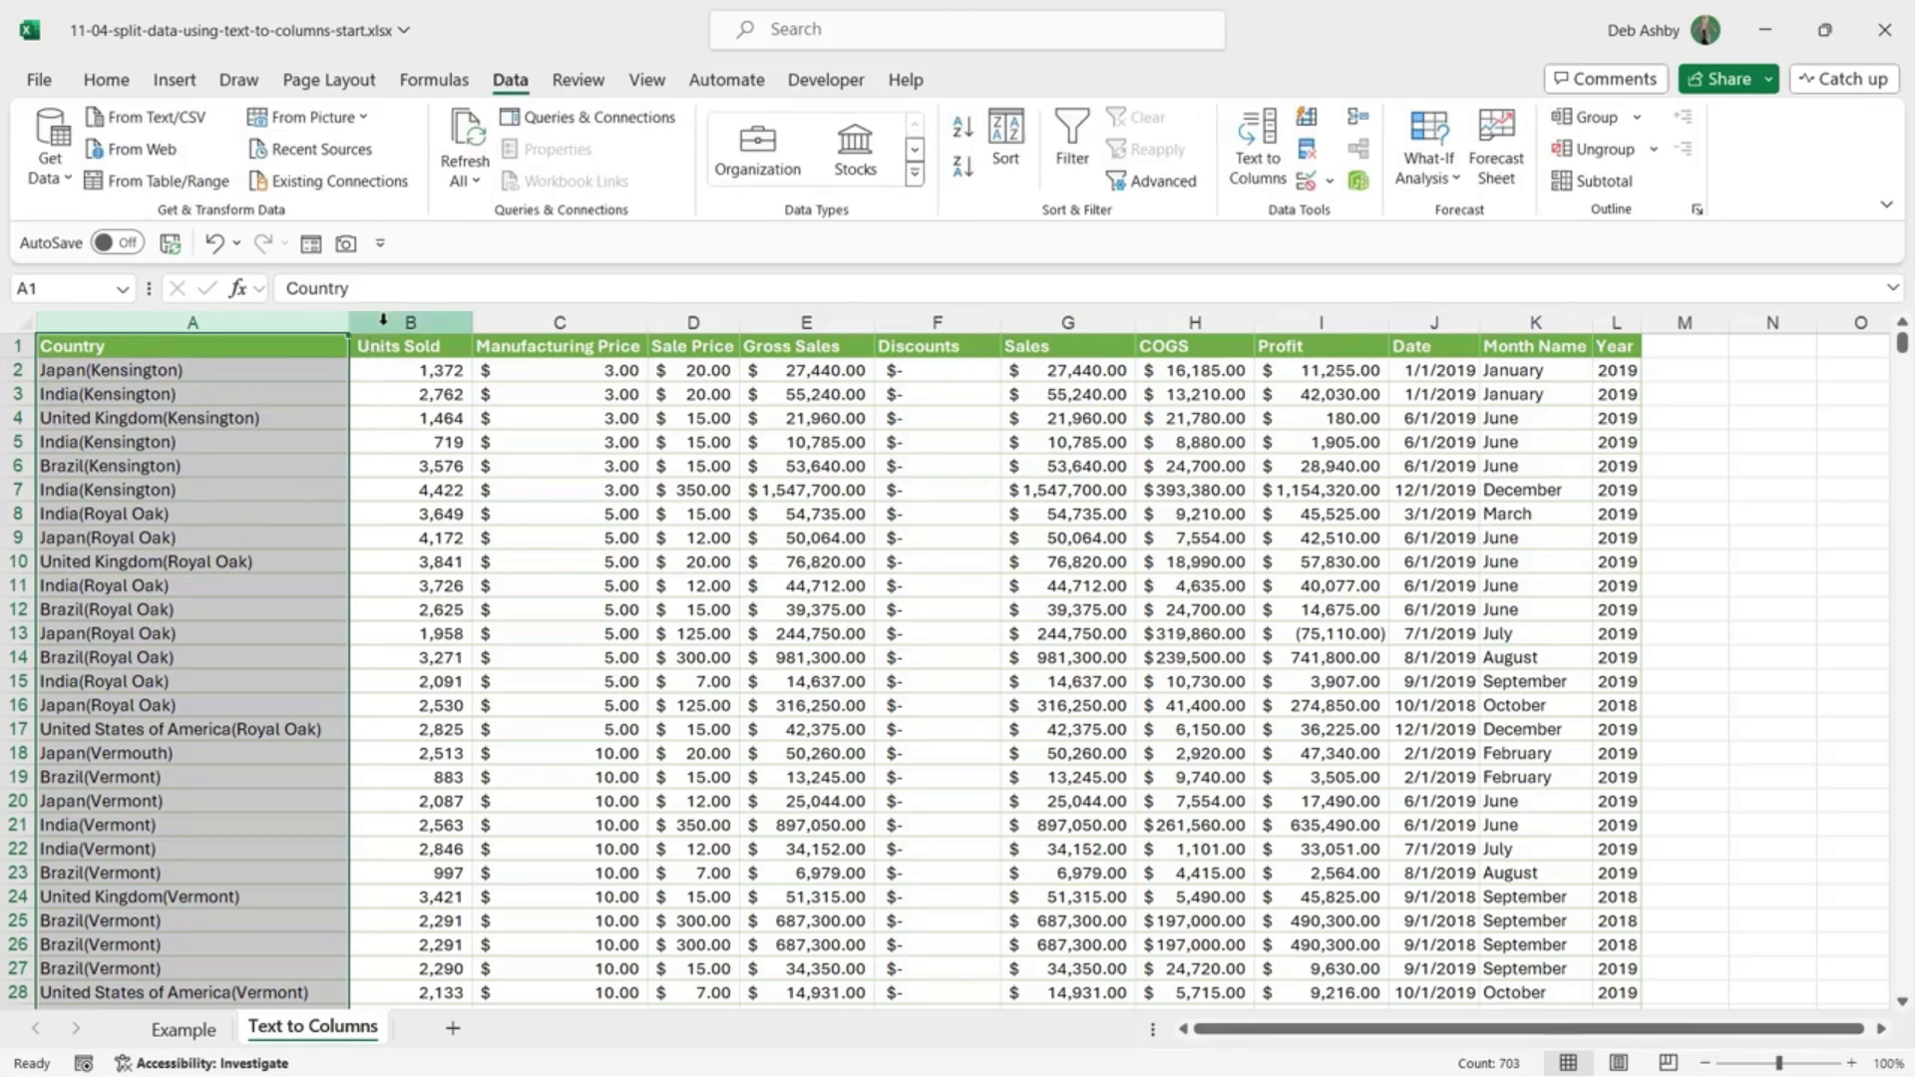
pyautogui.click(382, 320)
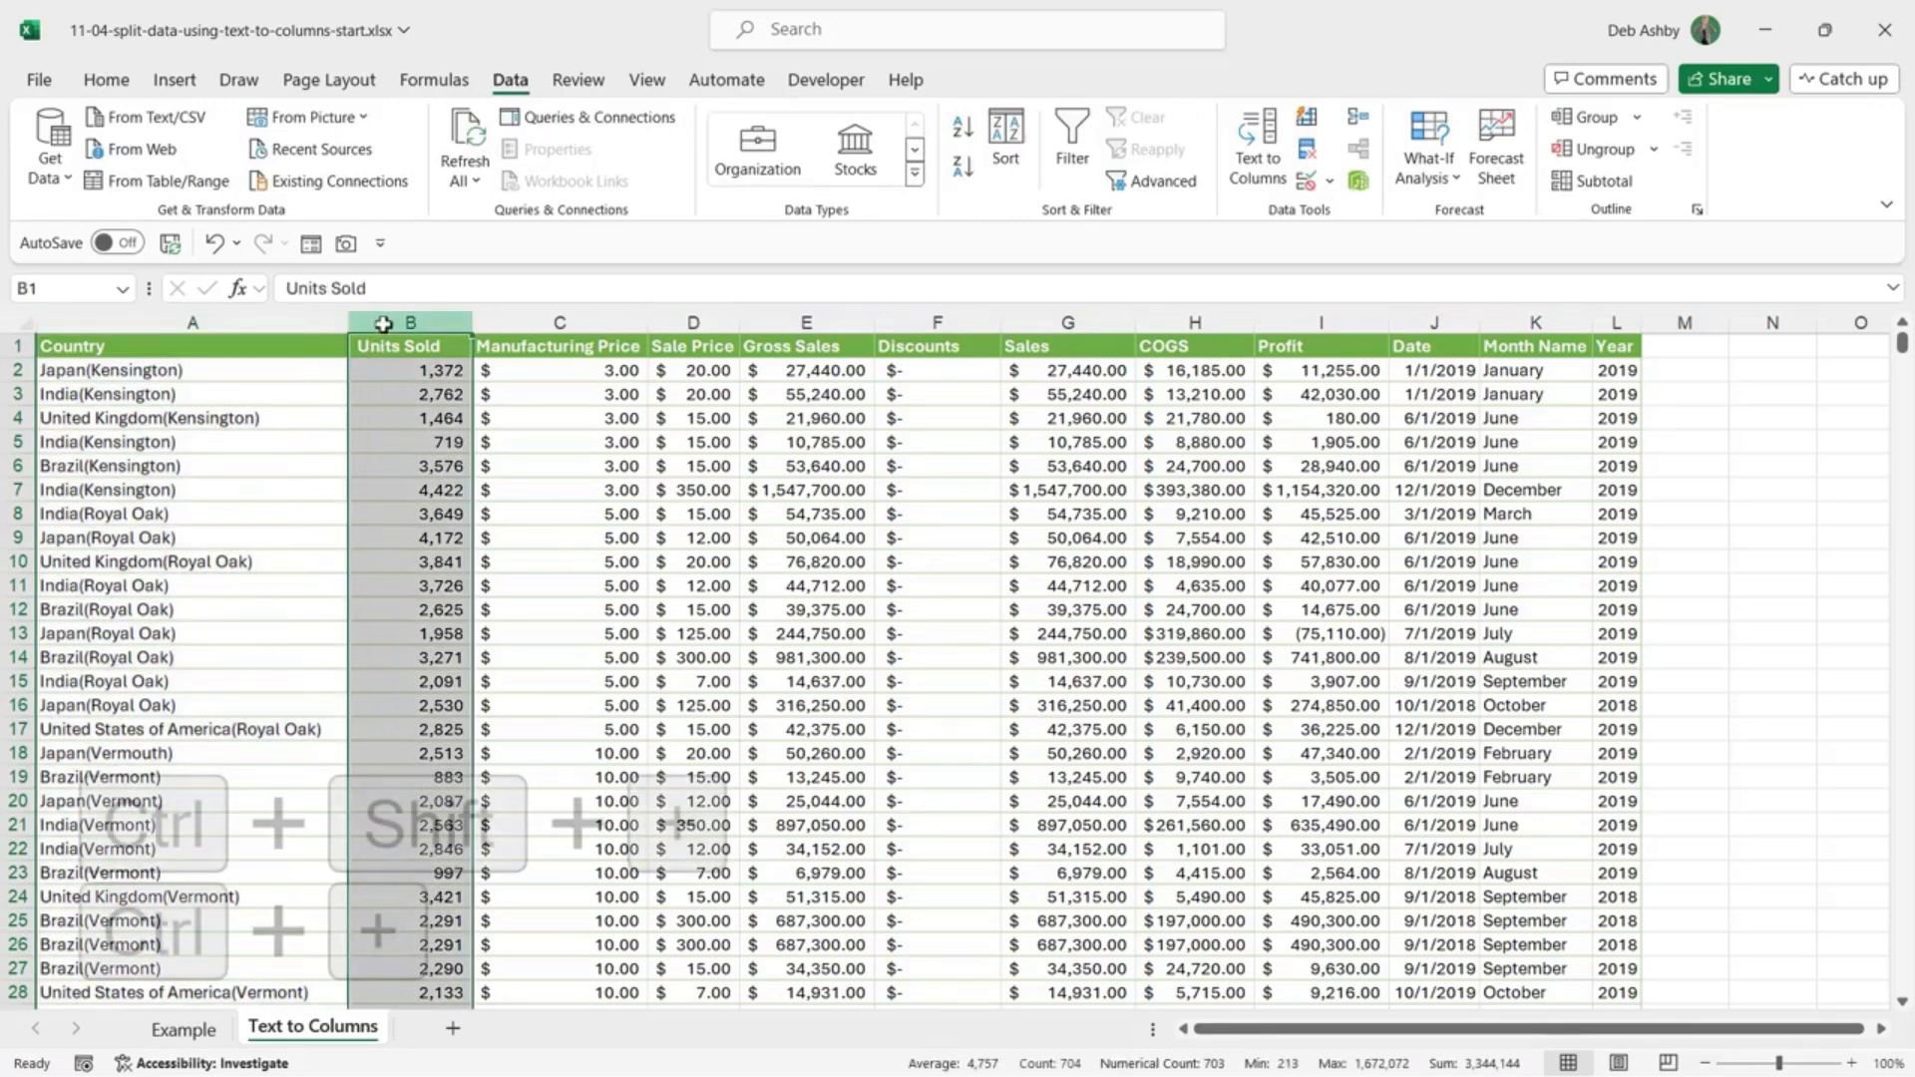
# Step: Insert a blank column B before Units Sold with Ctrl+Shift++
pyautogui.hotkey('ctrl', 'shift', '+')
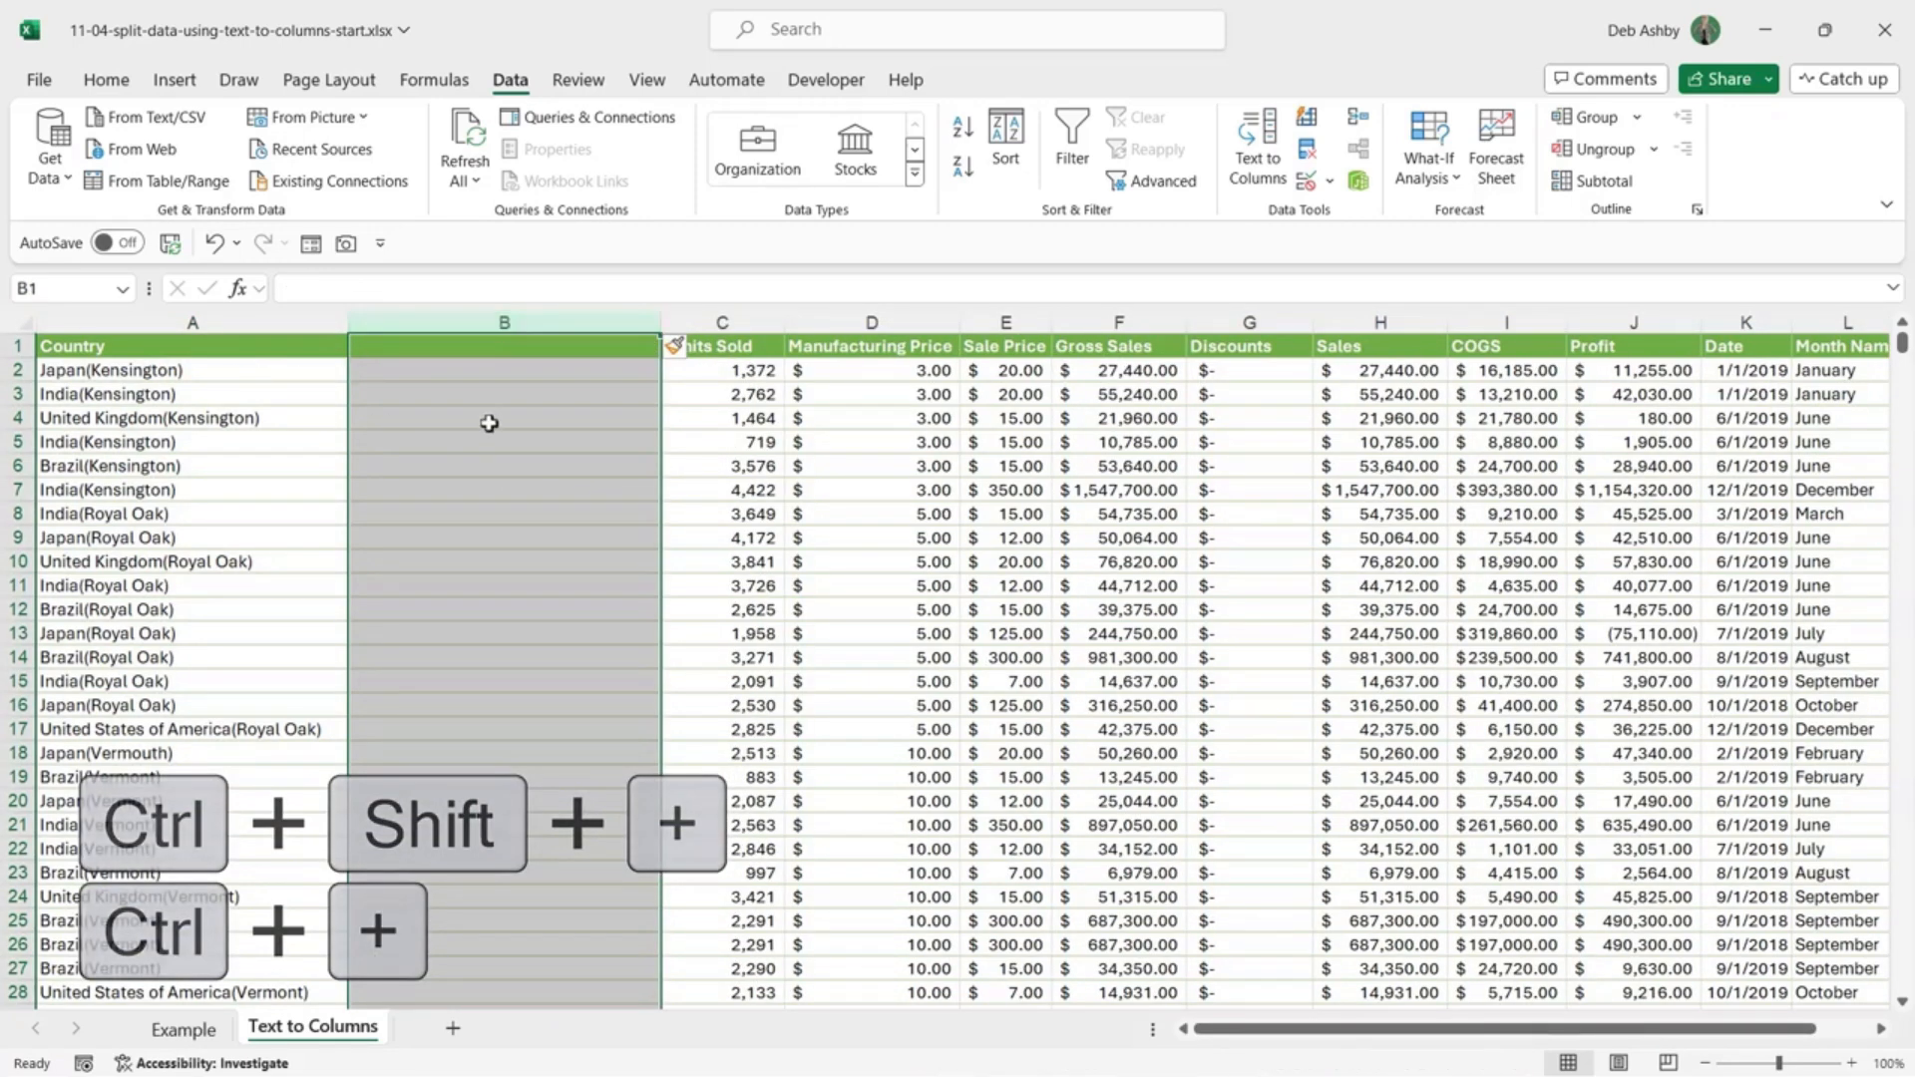
pyautogui.click(462, 369)
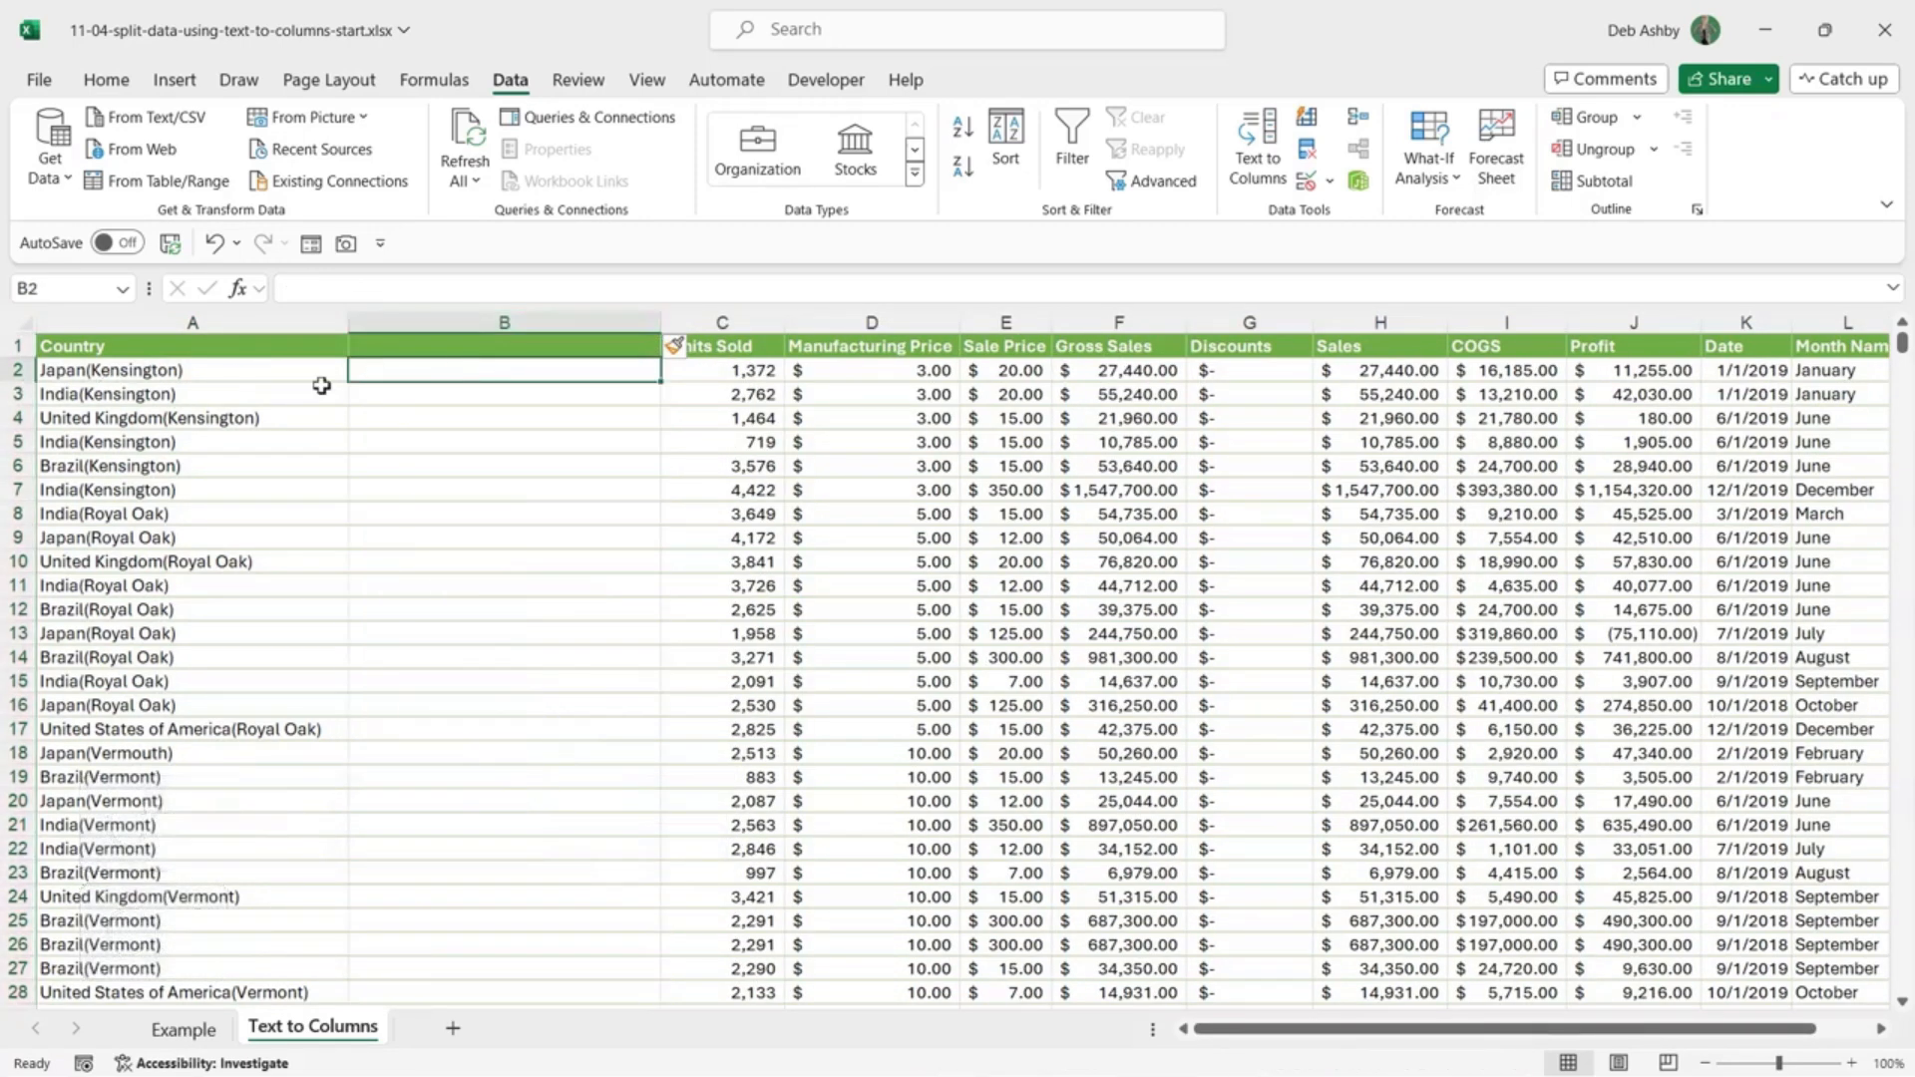
pyautogui.moveTo(432, 368); pyautogui.dragTo(437, 643)
pyautogui.click(586, 509)
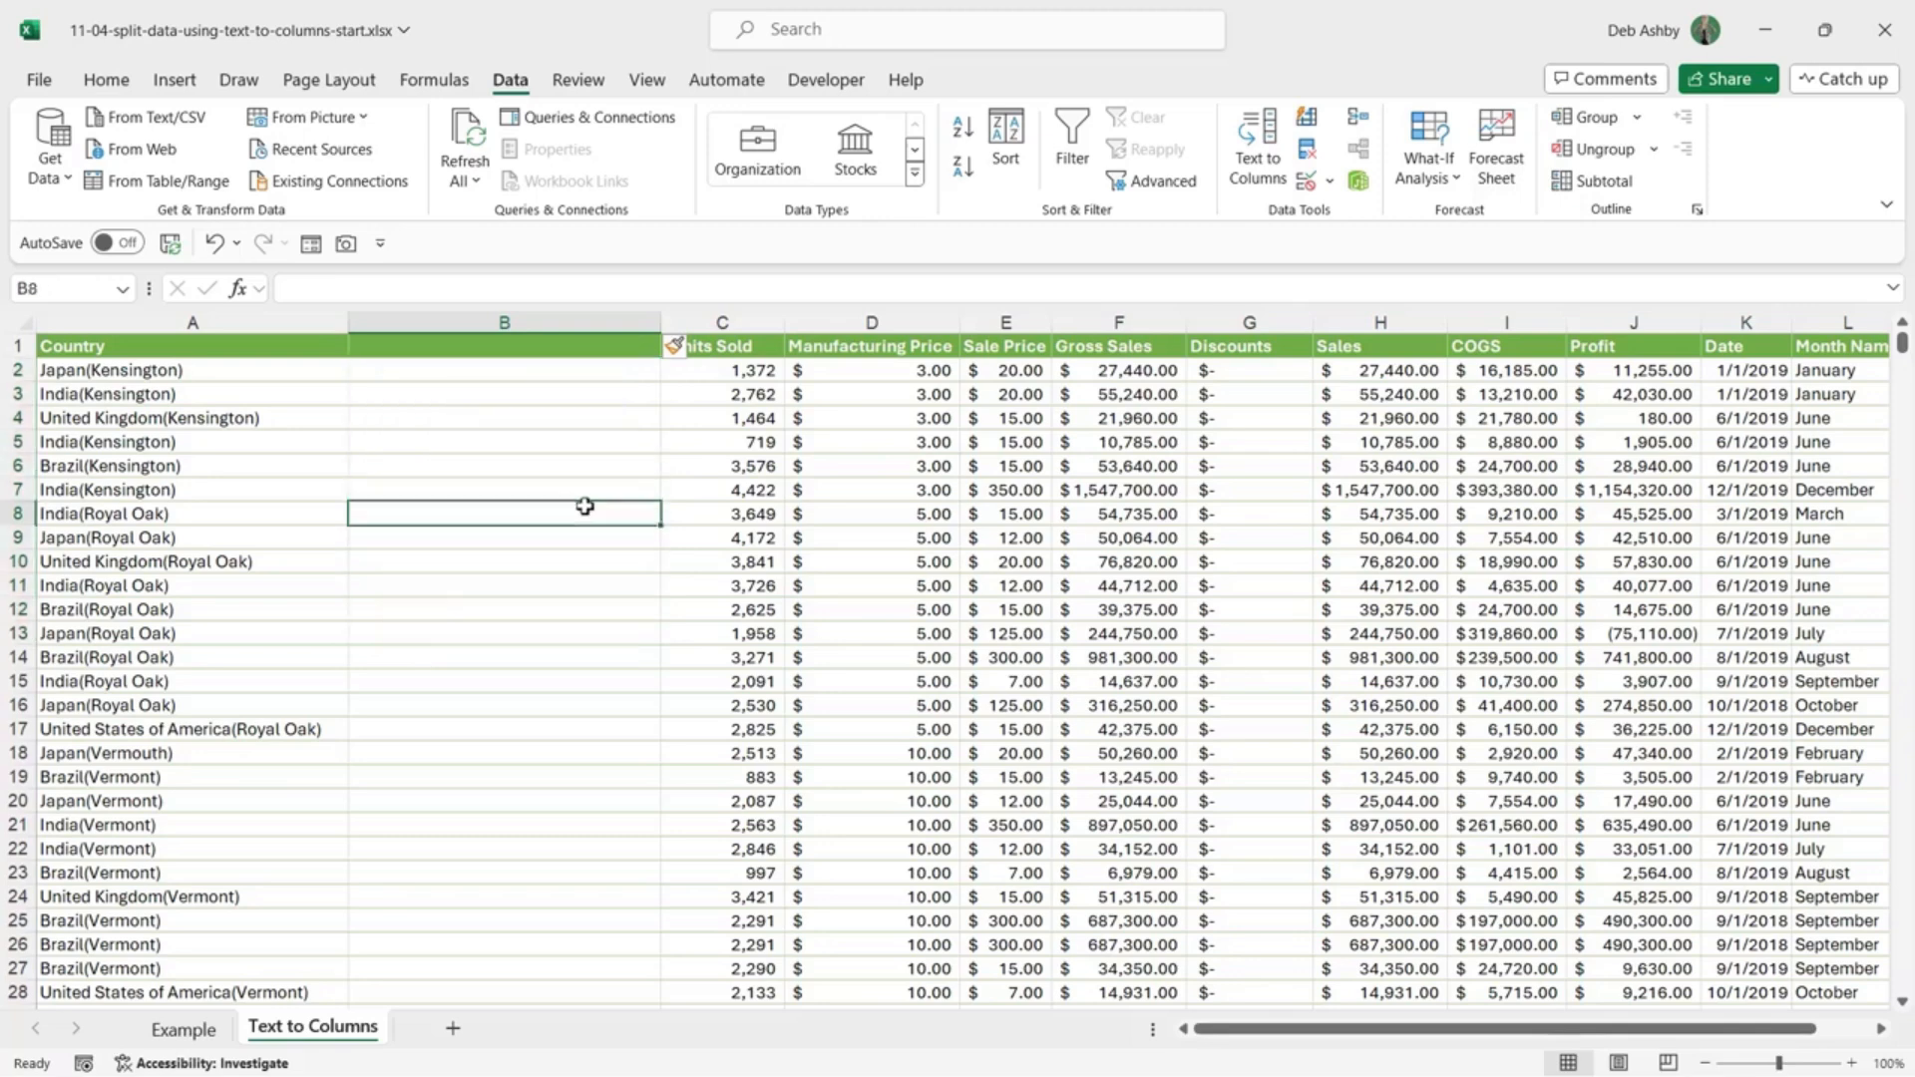
# Step: Select the Country entries from A2 down to the last row
pyautogui.click(235, 538)
pyautogui.click(242, 369)
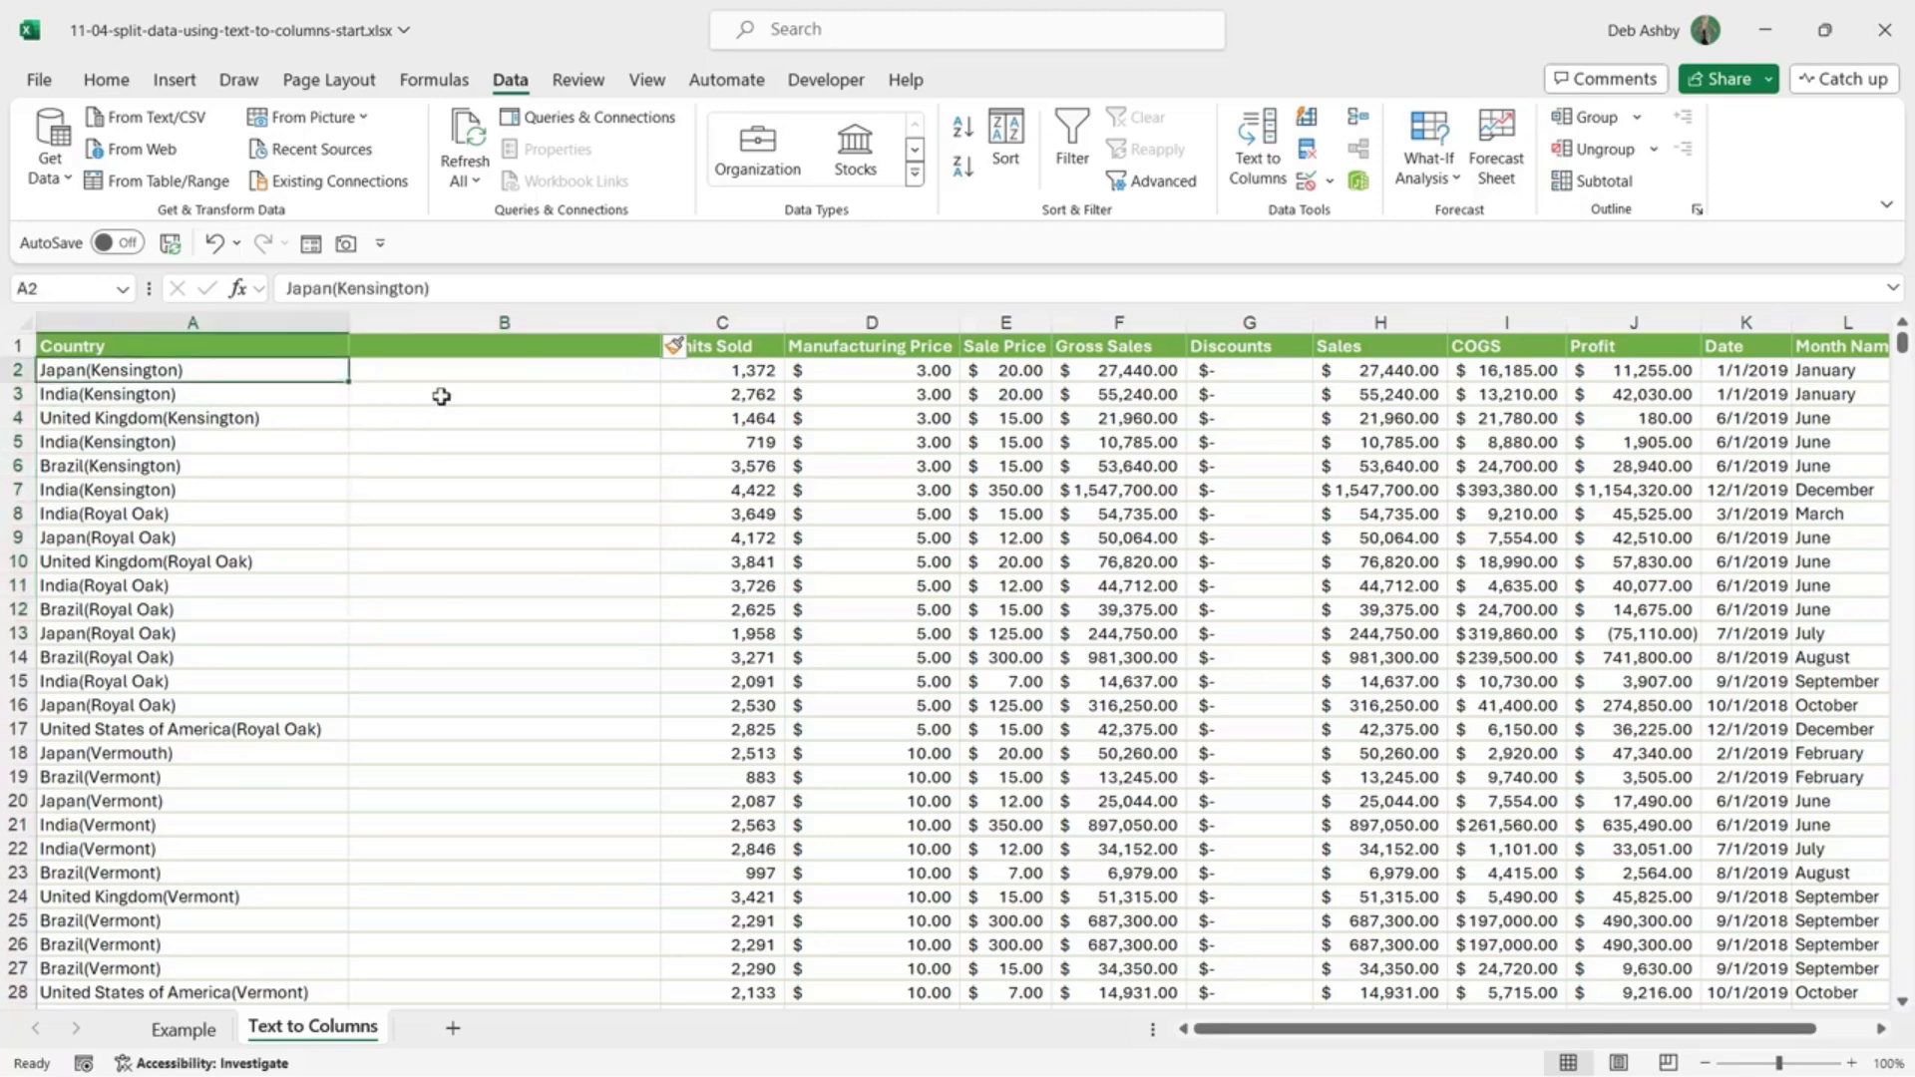
pyautogui.hotkey('ctrl', 'shift', 'Down')
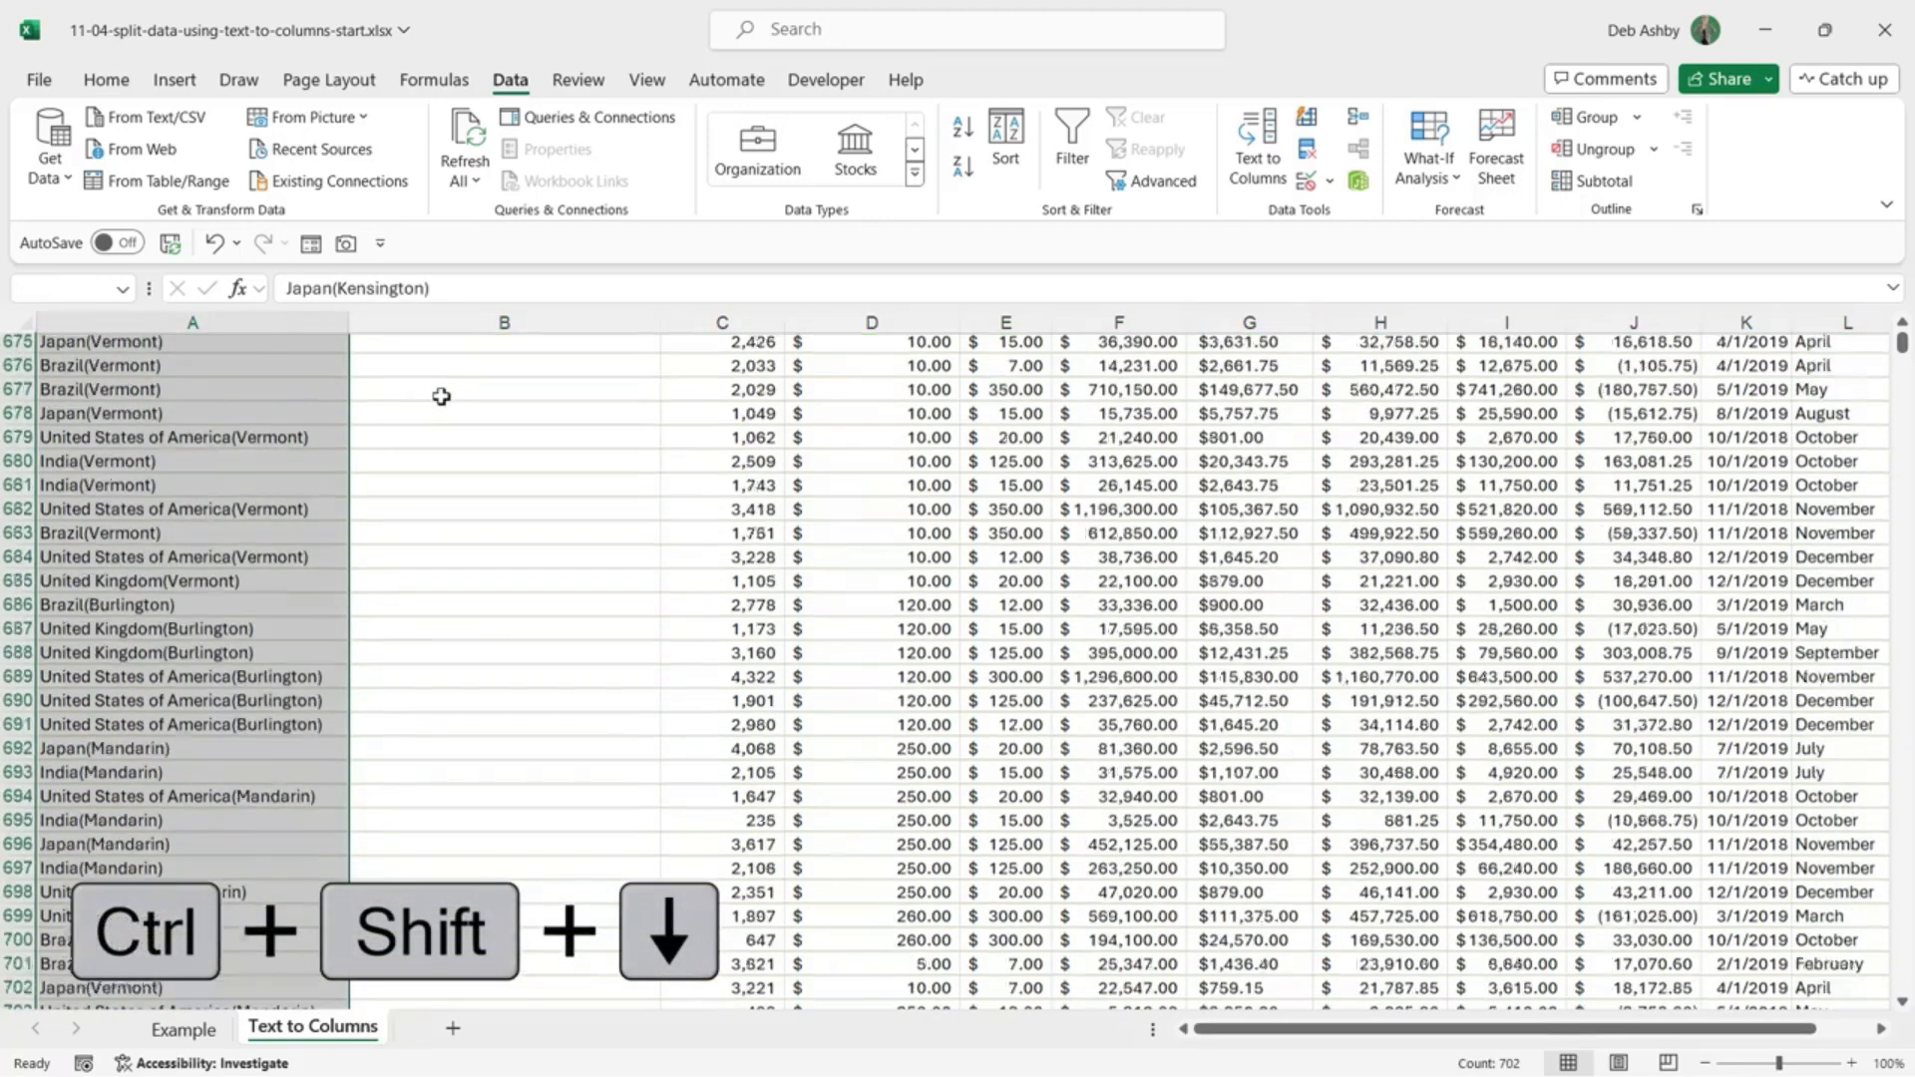
pyautogui.hotkey('ctrl', 'BackSpace')
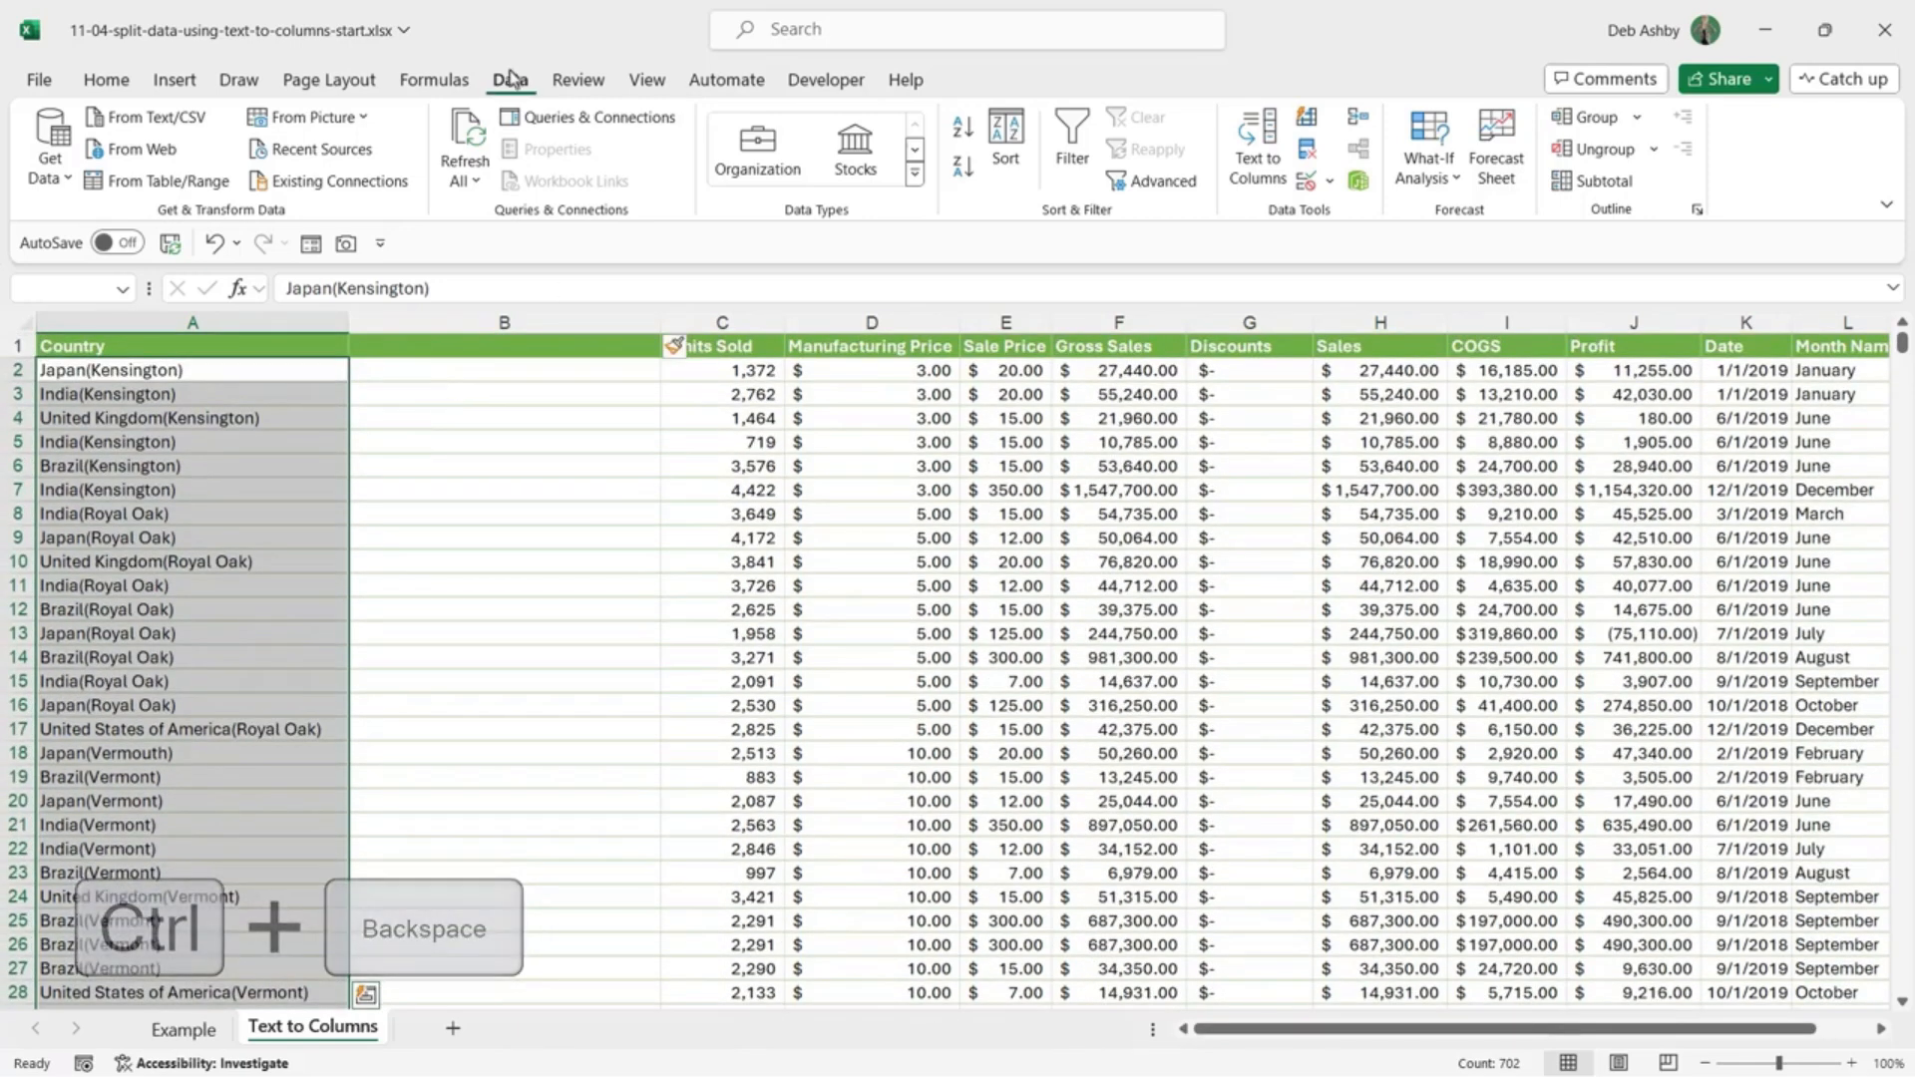
# Step: Run Text to Columns on Country, delimited by '(' instead of comma, and finish
pyautogui.click(1264, 162)
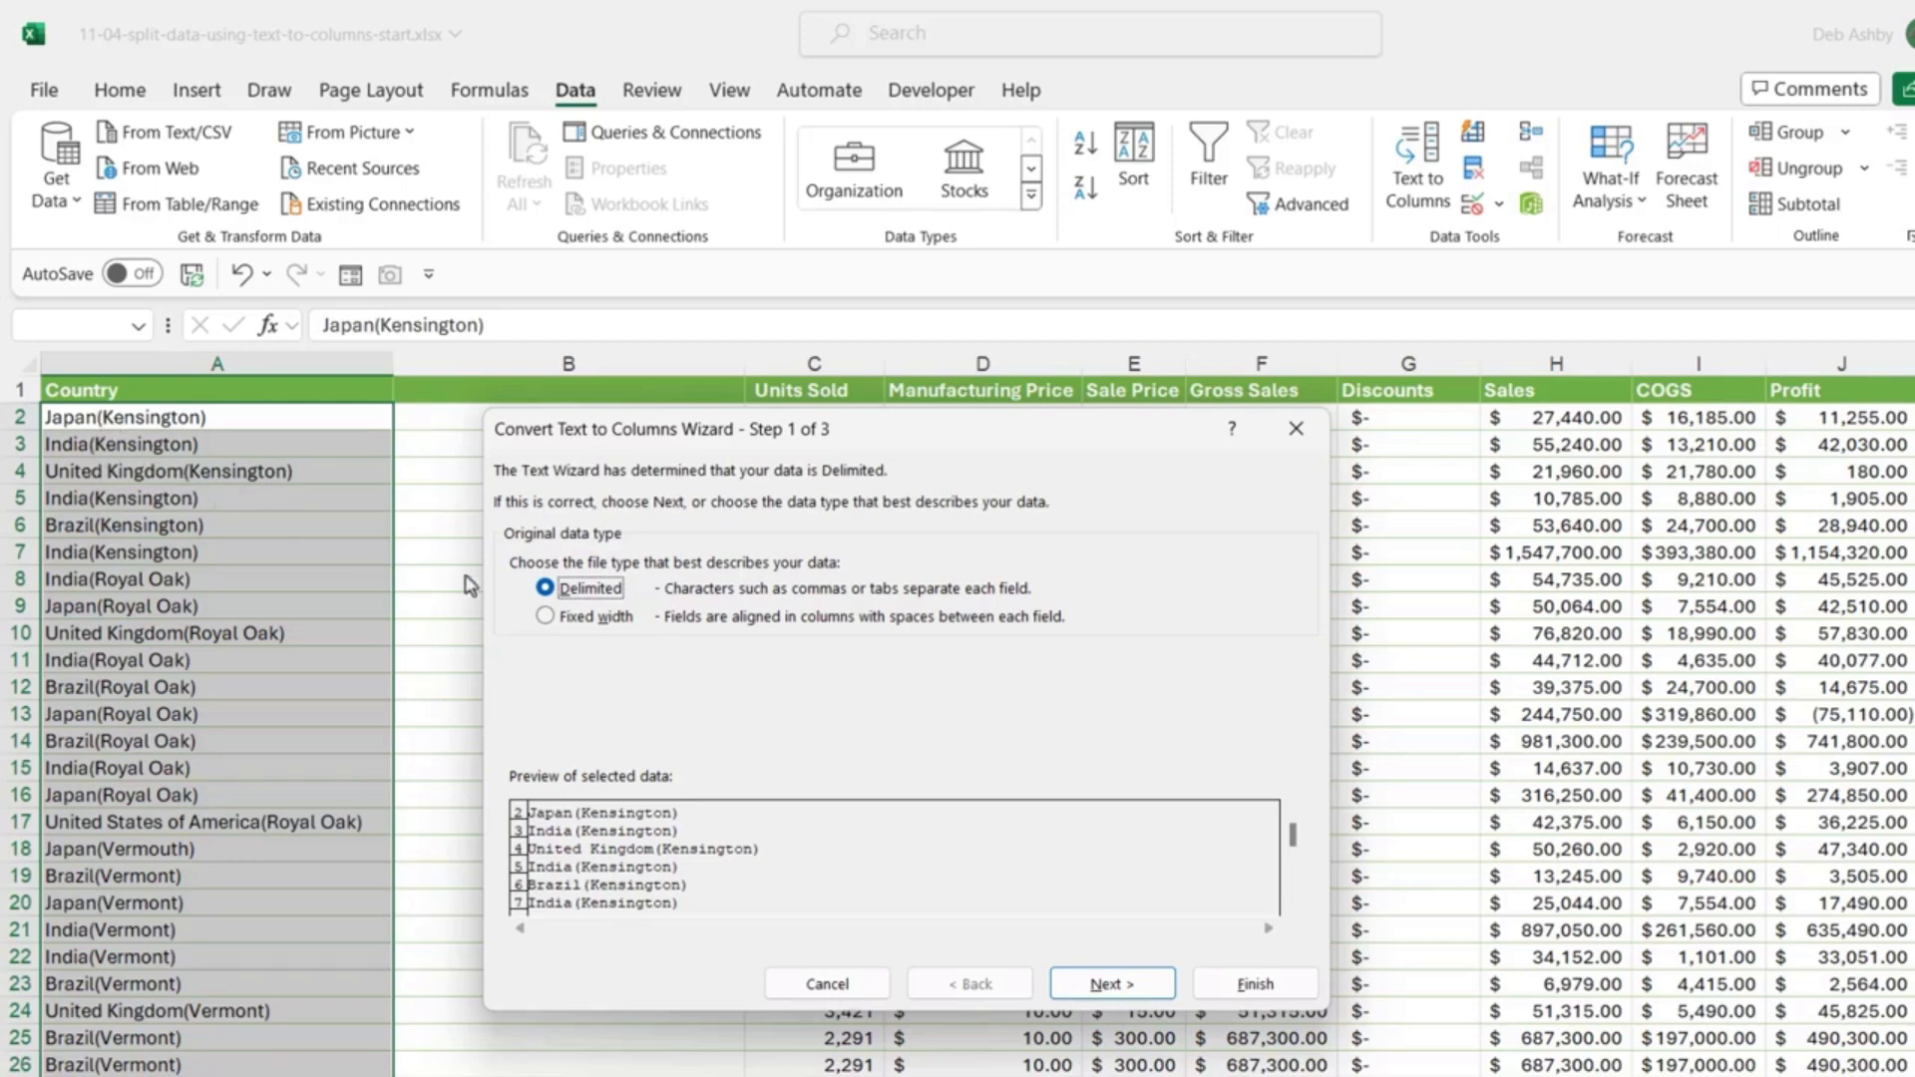
pyautogui.click(1102, 987)
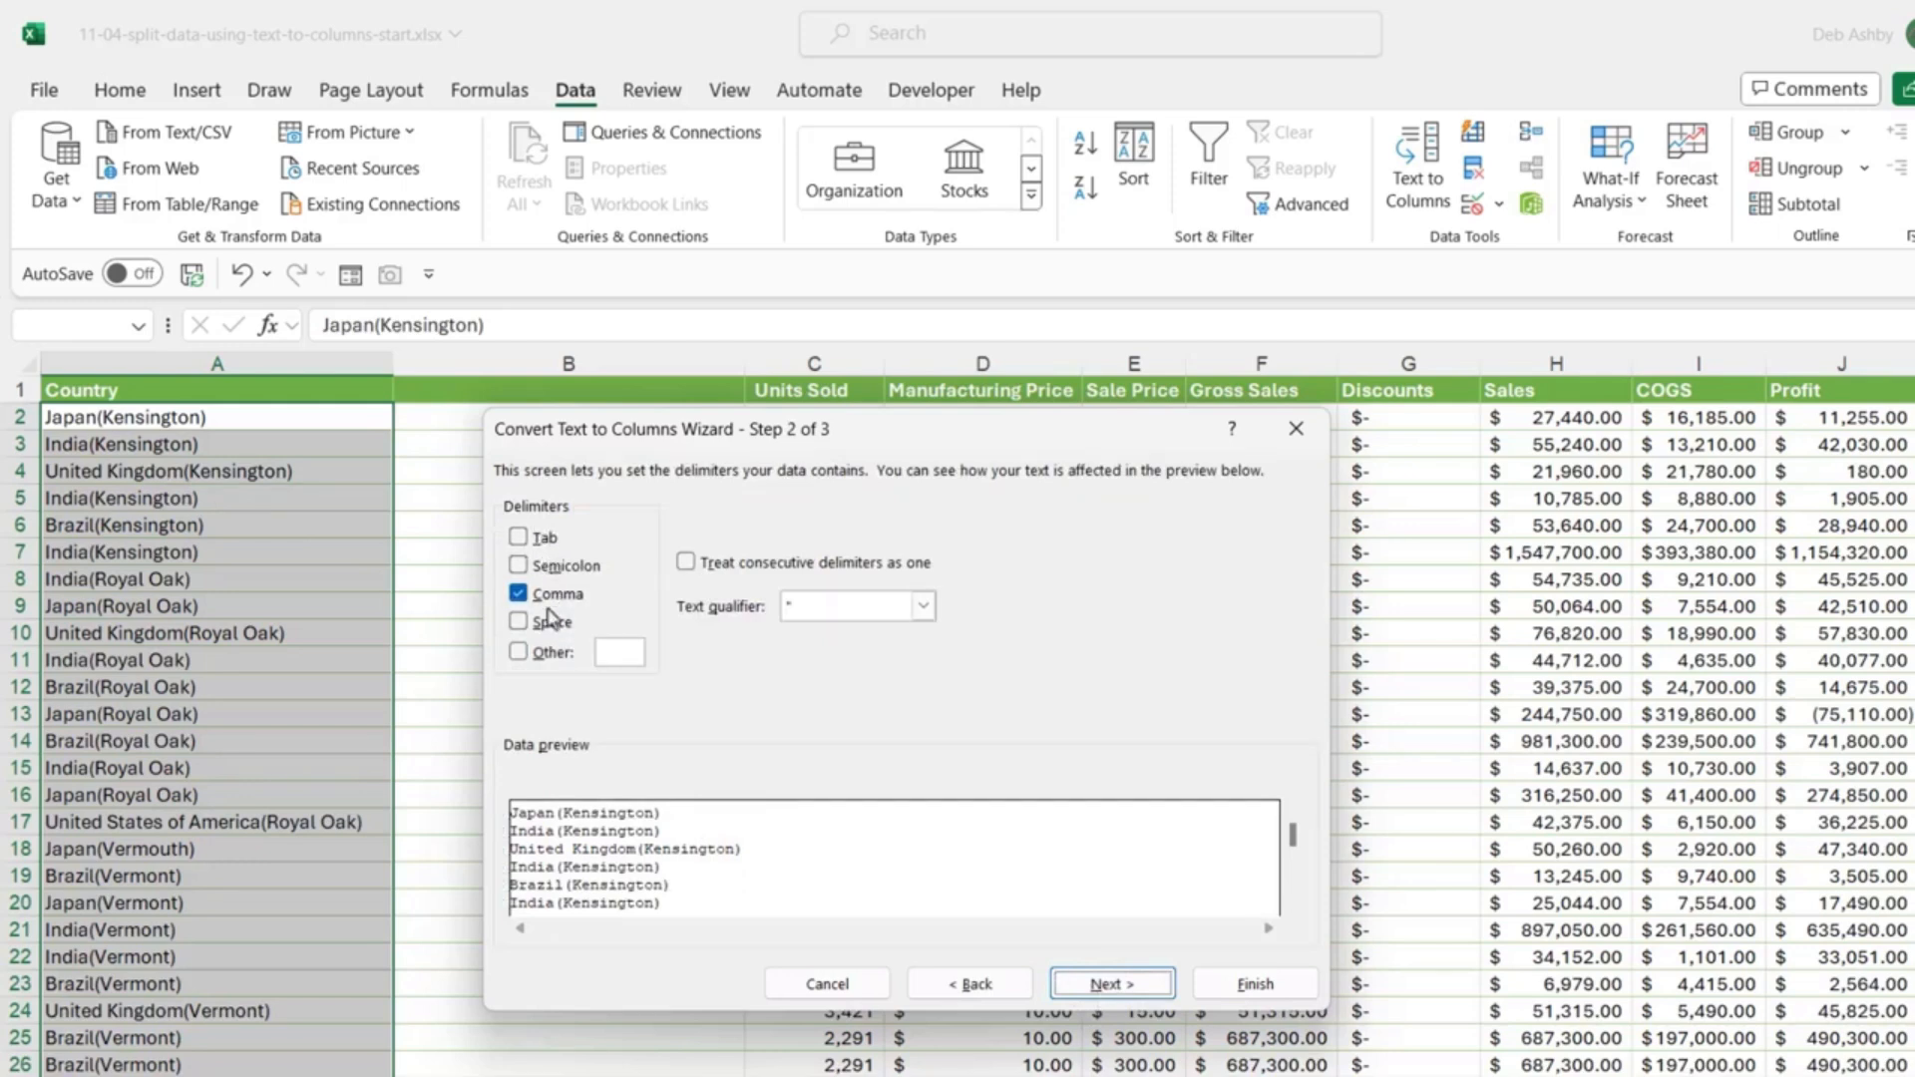
pyautogui.click(518, 595)
pyautogui.click(517, 594)
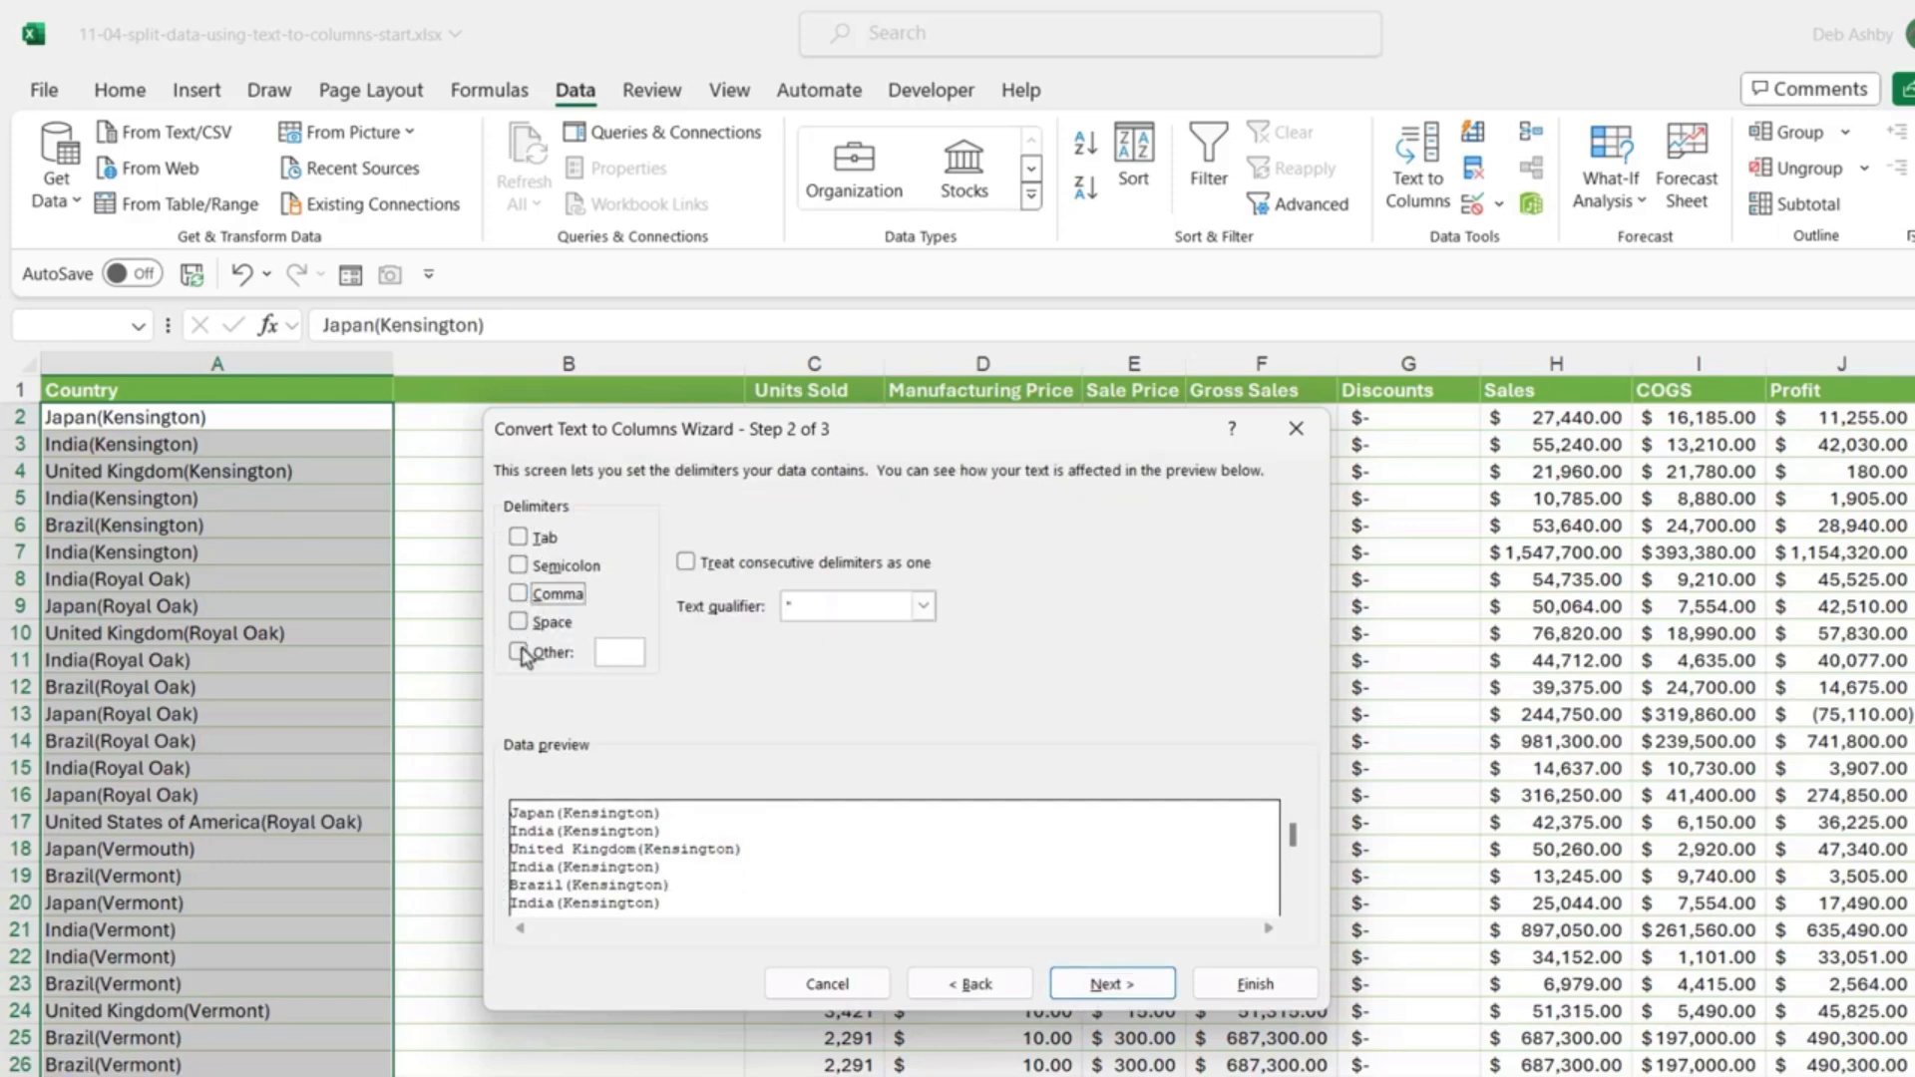
pyautogui.click(519, 653)
pyautogui.write('(')
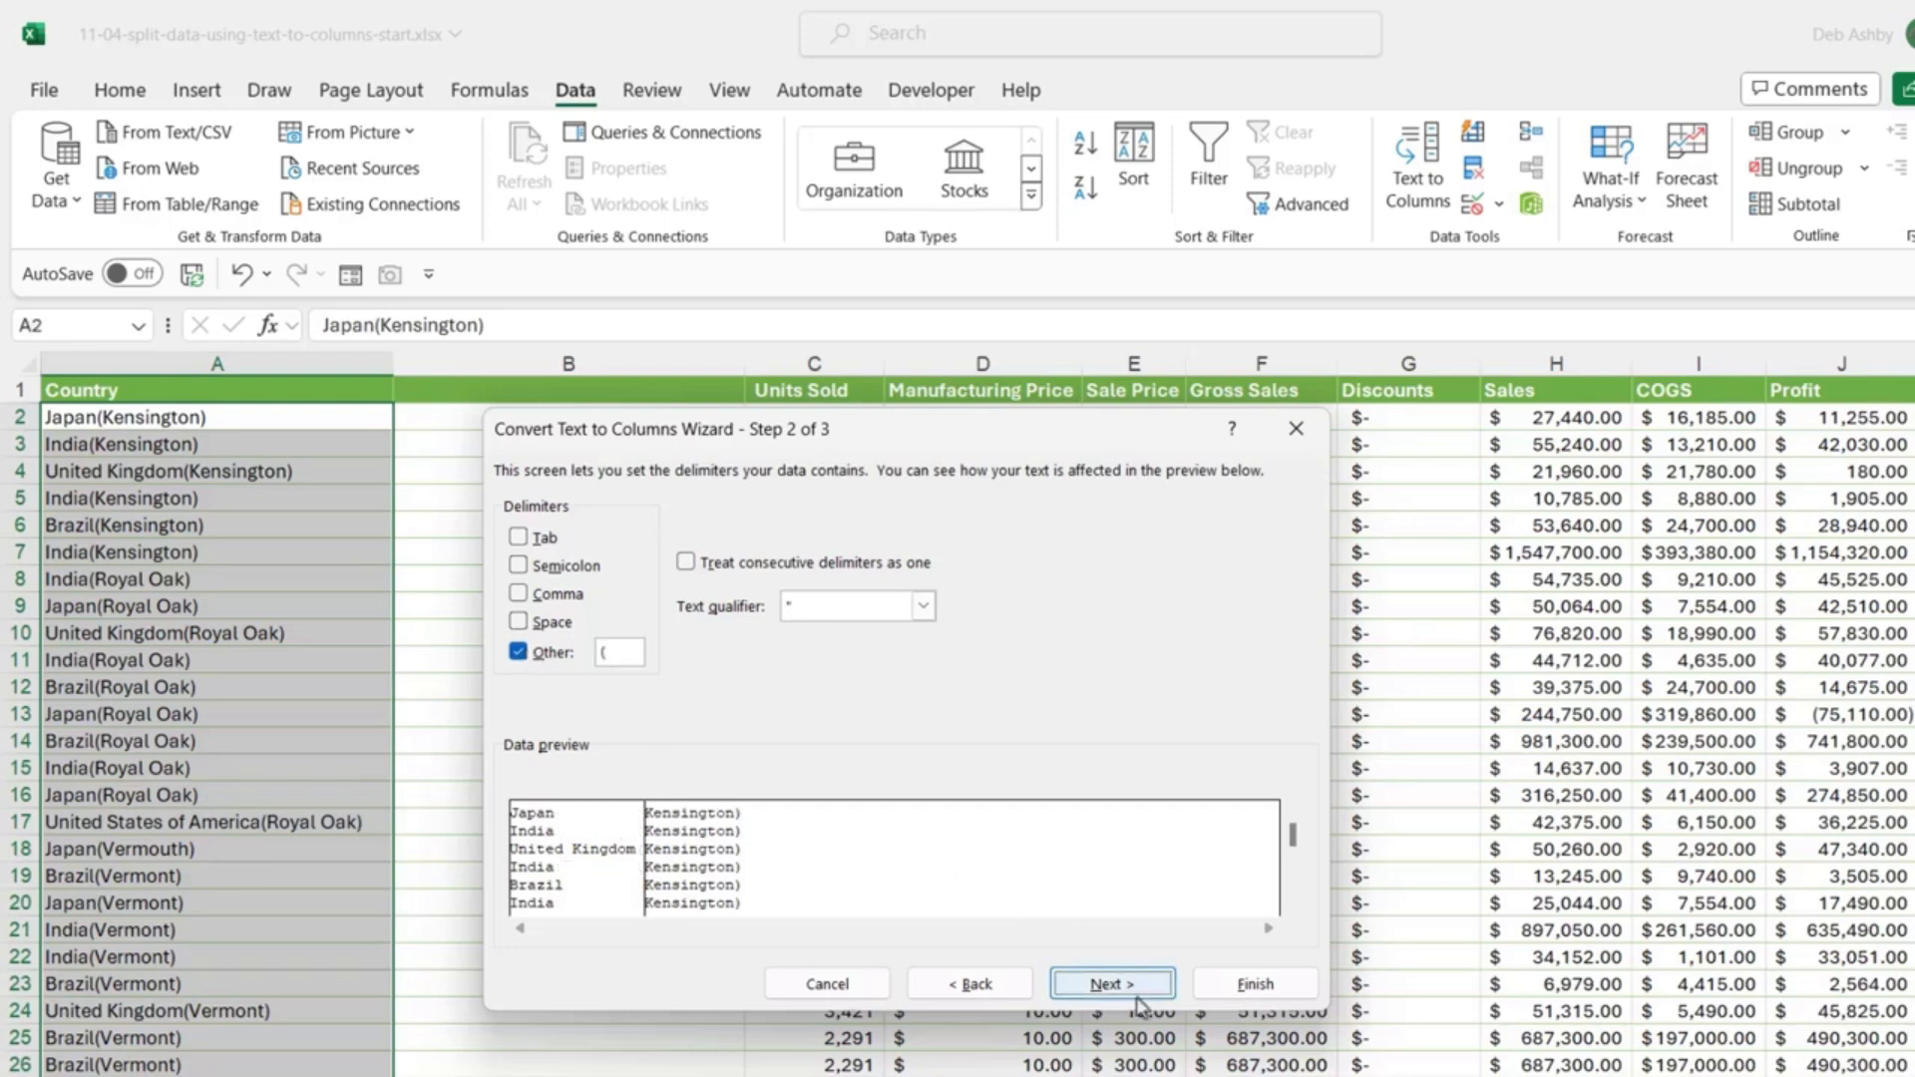
pyautogui.click(1107, 985)
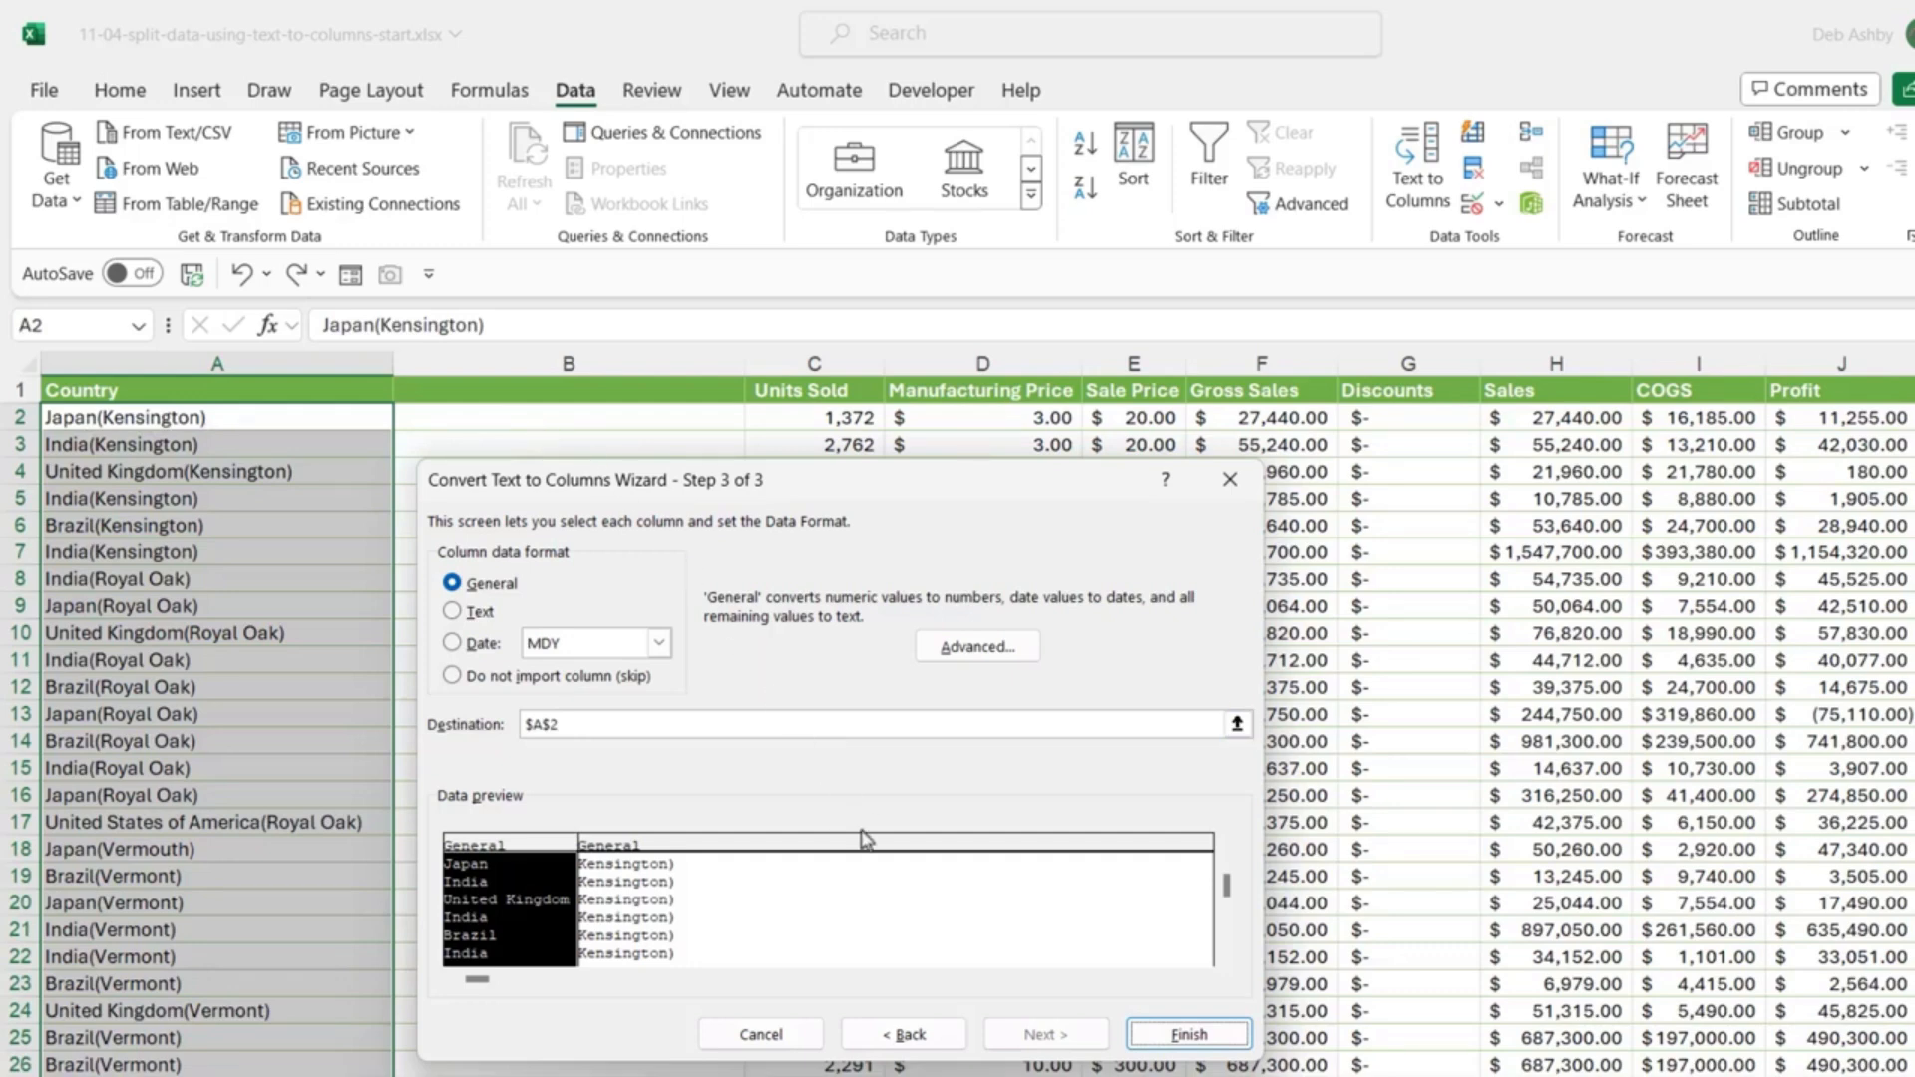
pyautogui.click(1174, 1042)
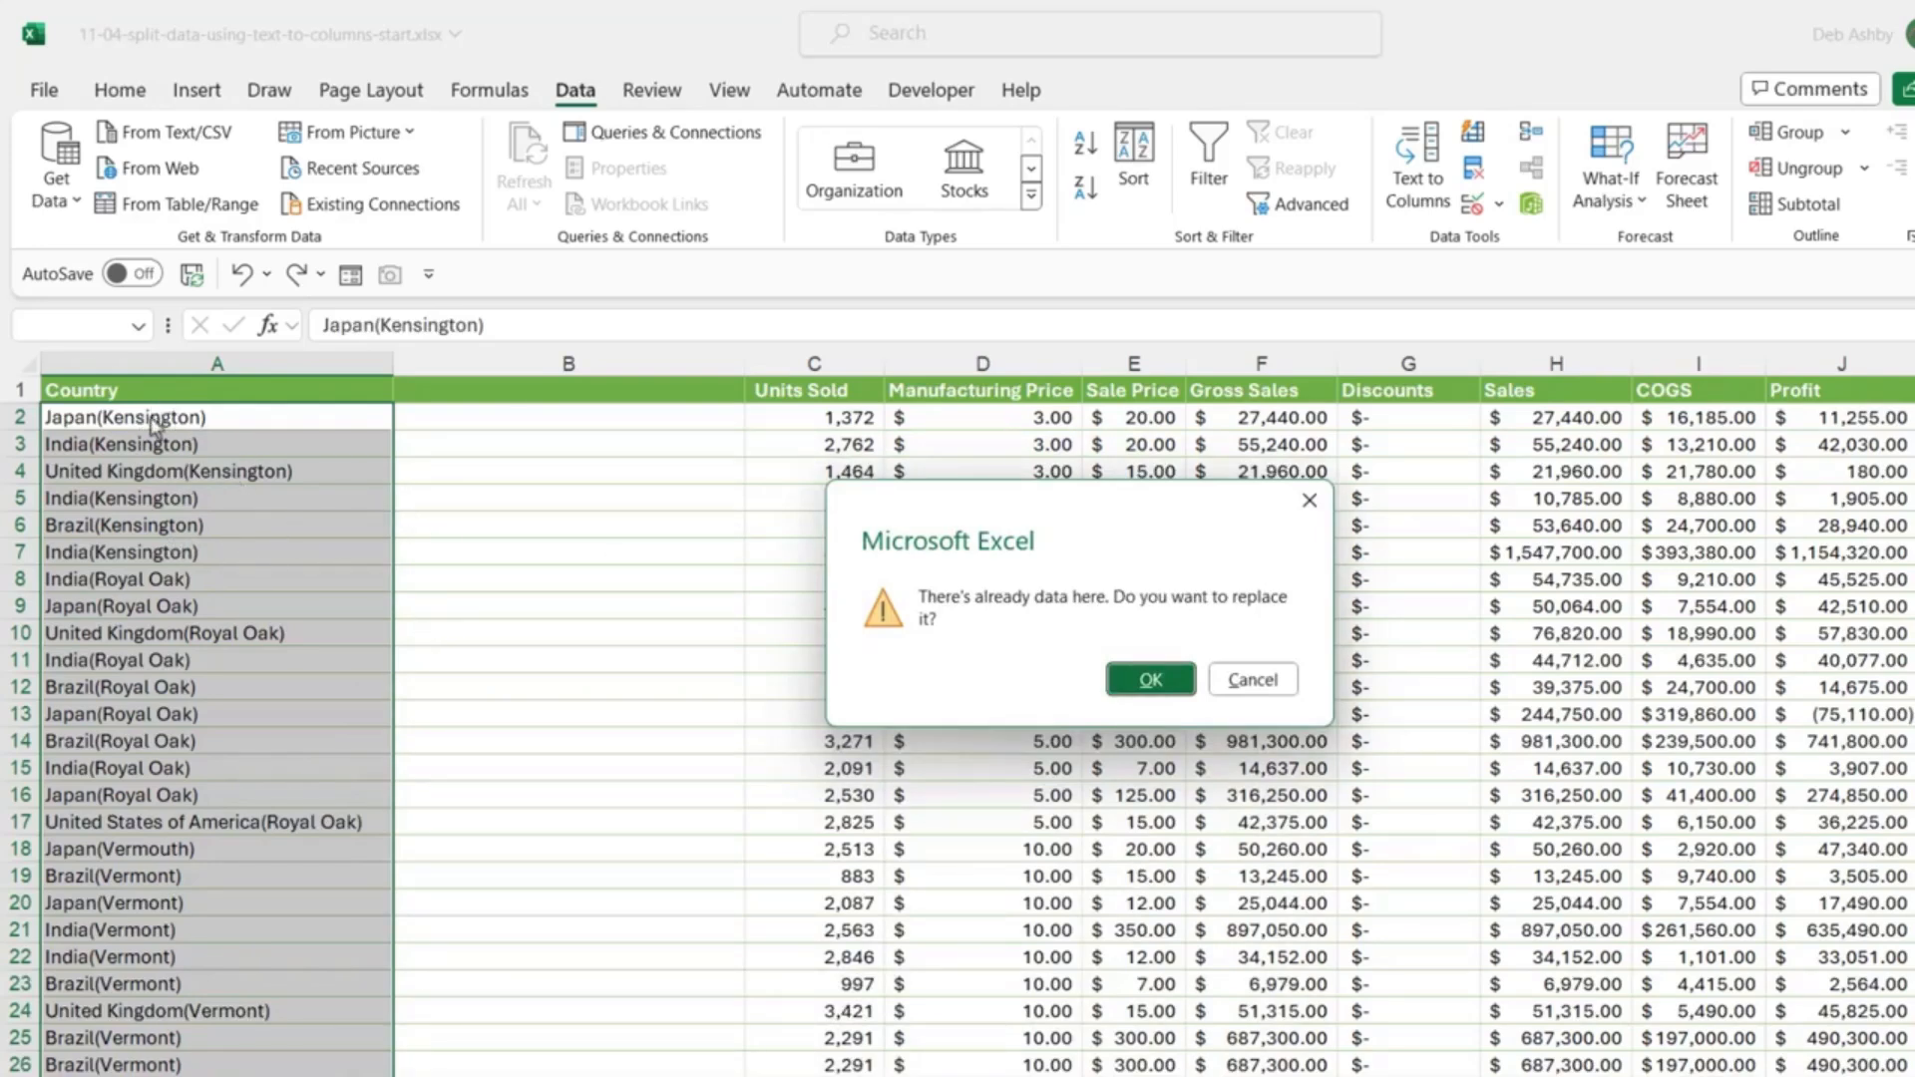
# Step: Confirm replacing column B's contents, then auto-fit column B to the location names
pyautogui.click(1150, 681)
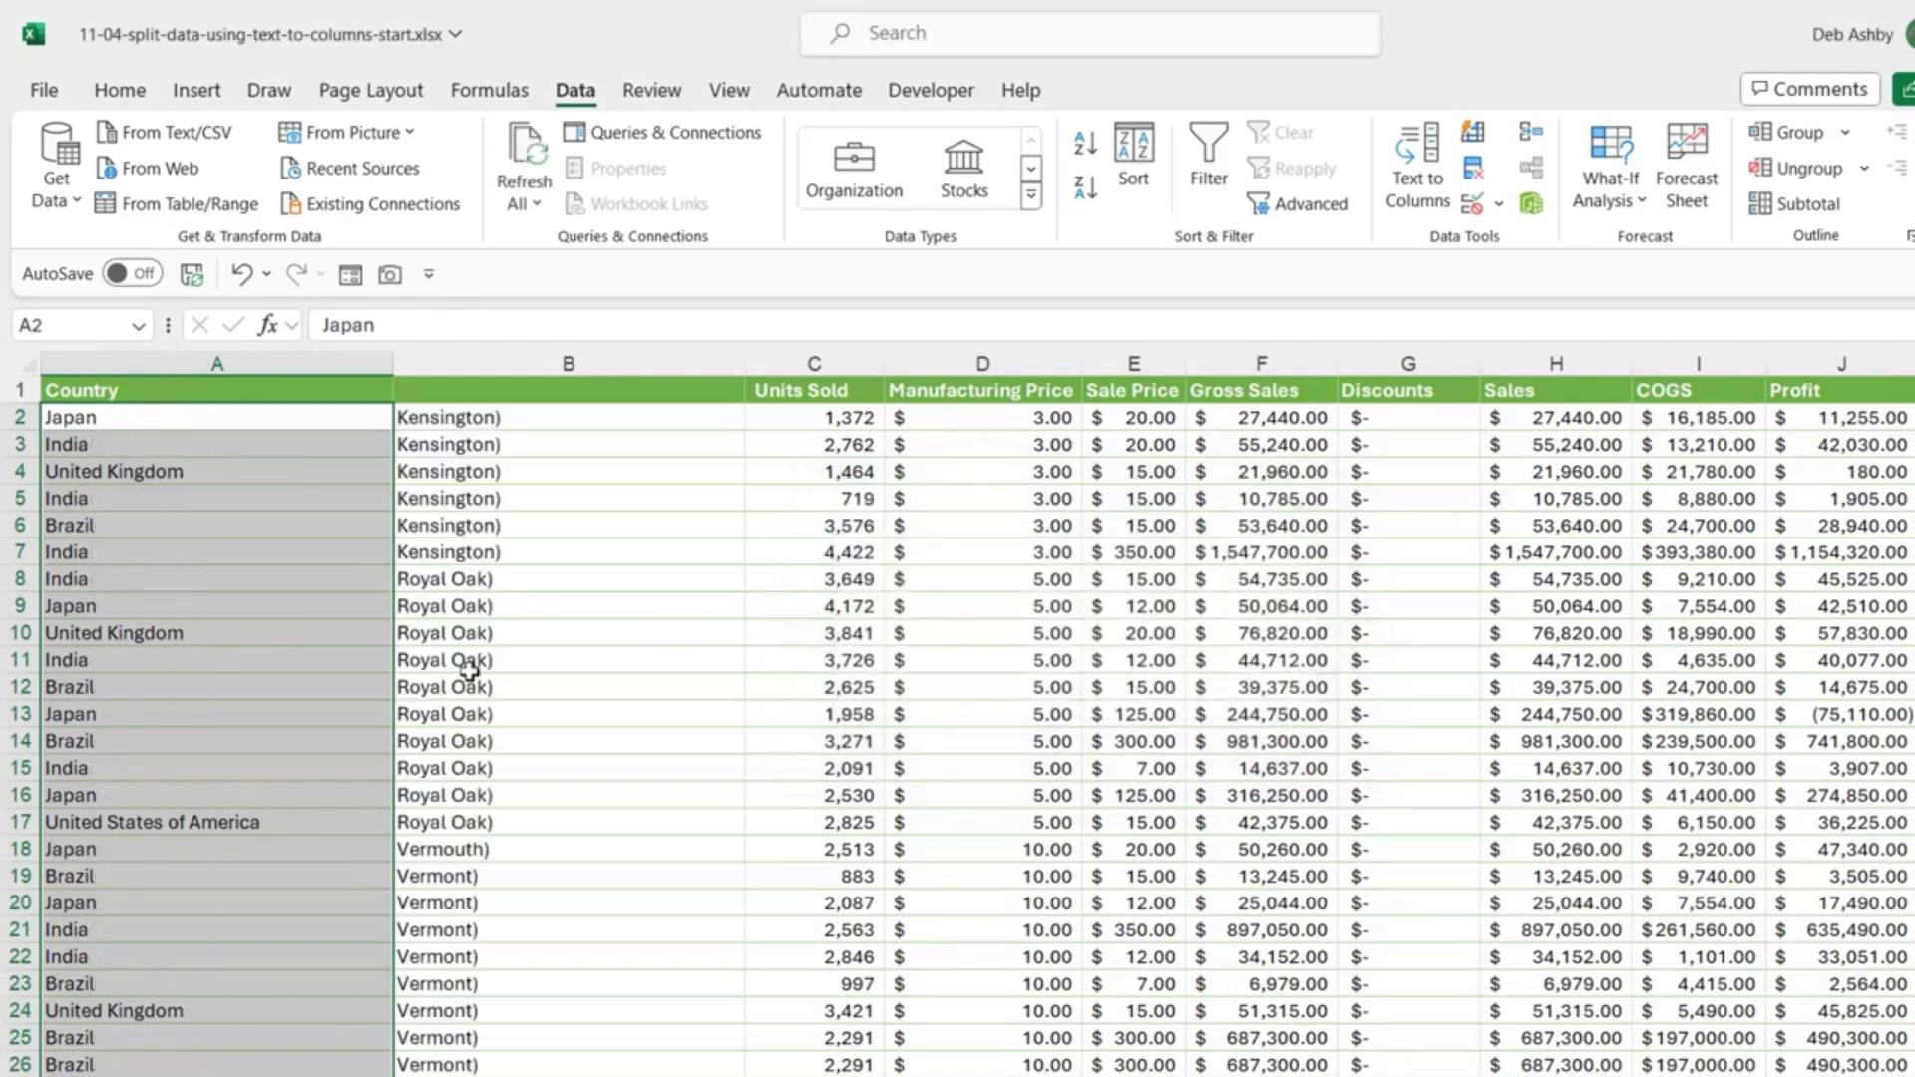
pyautogui.click(564, 662)
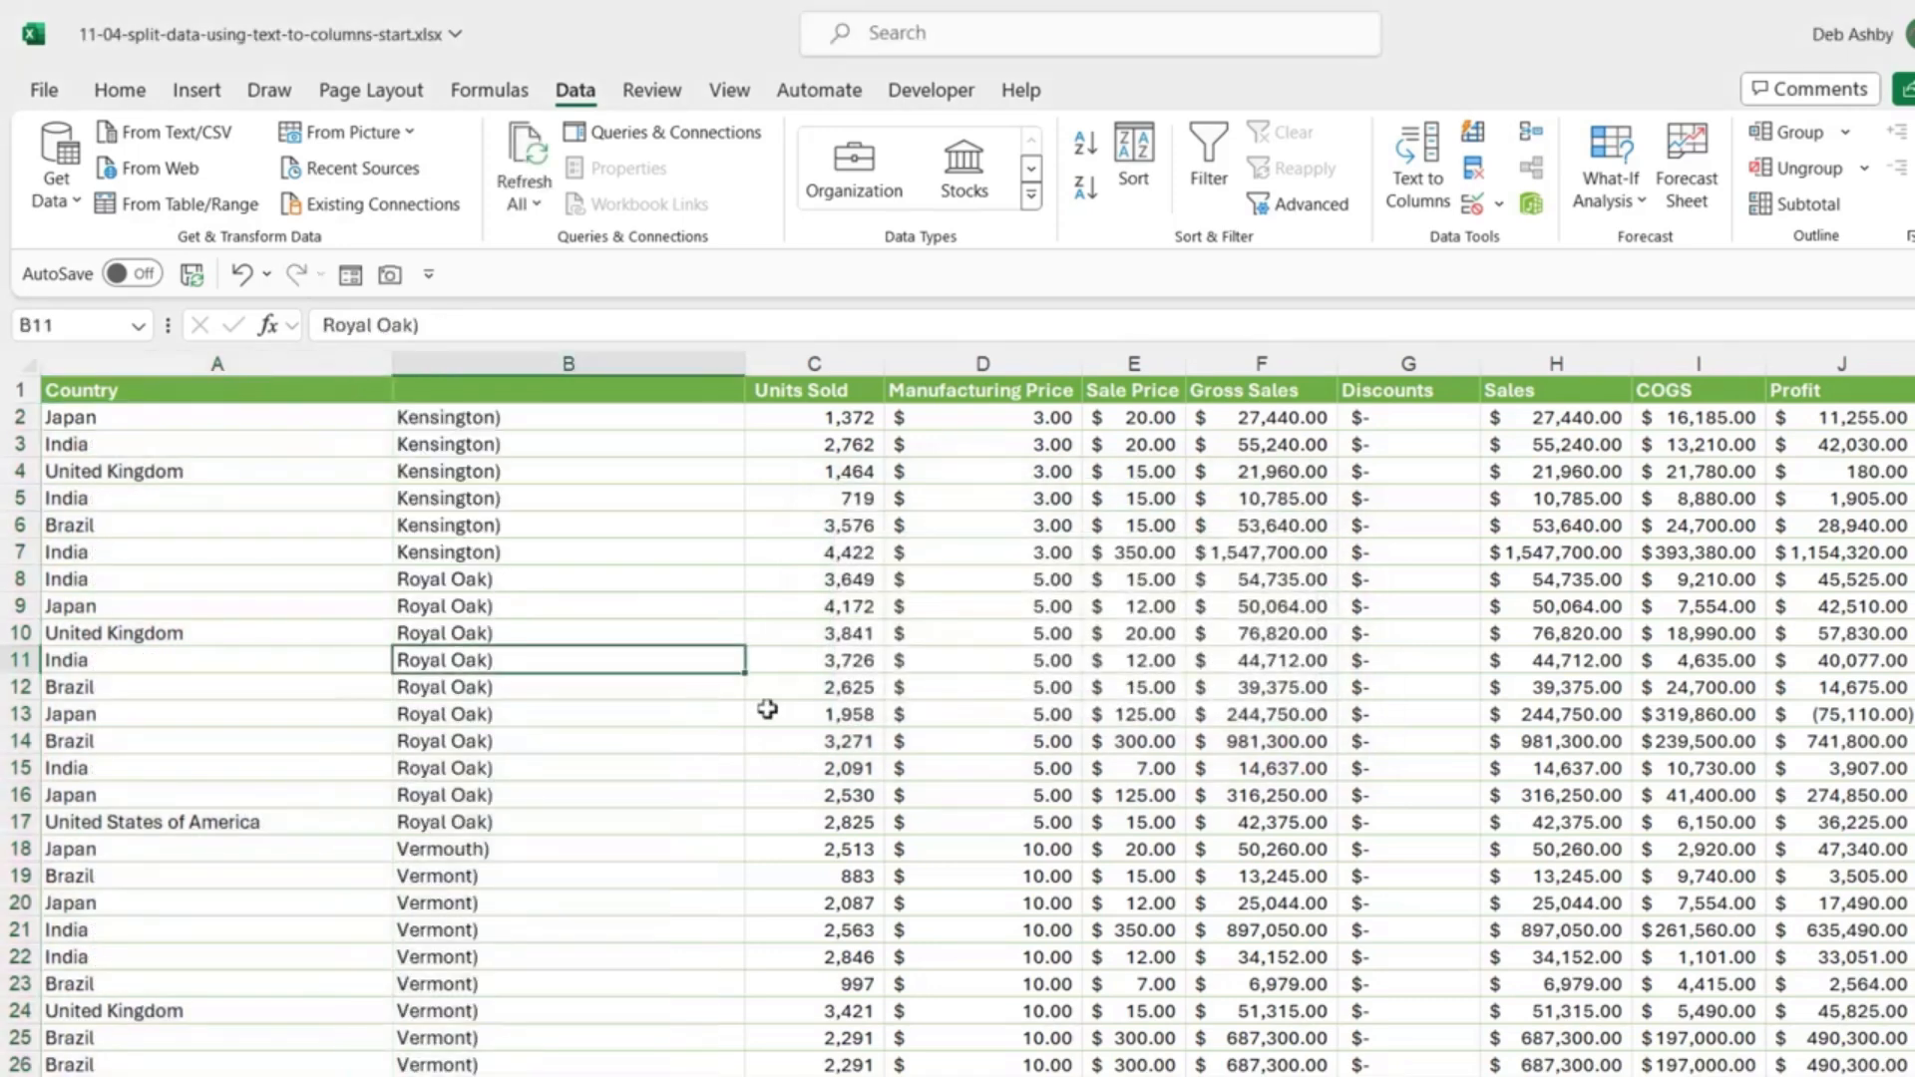
pyautogui.doubleClick(743, 361)
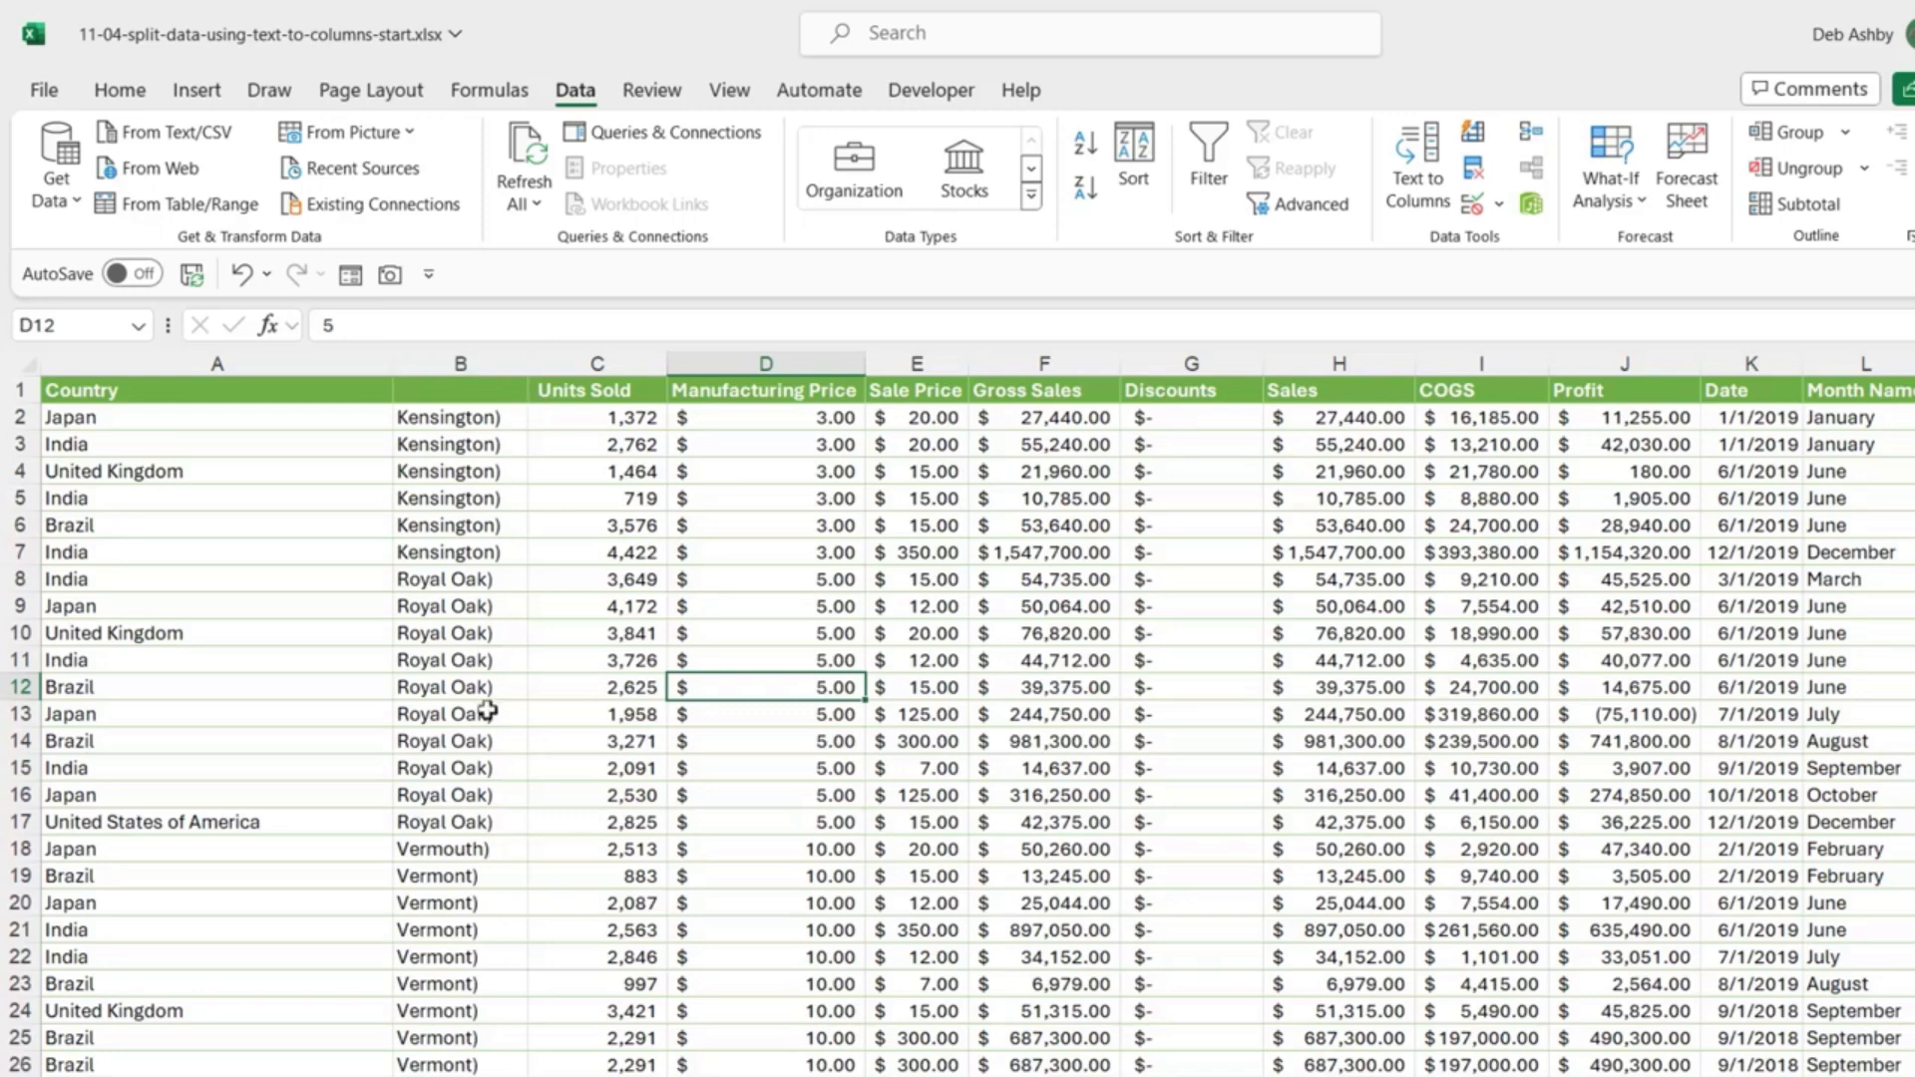
# Step: Replace every ')' in column B with nothing, removing 702 brackets
pyautogui.click(494, 356)
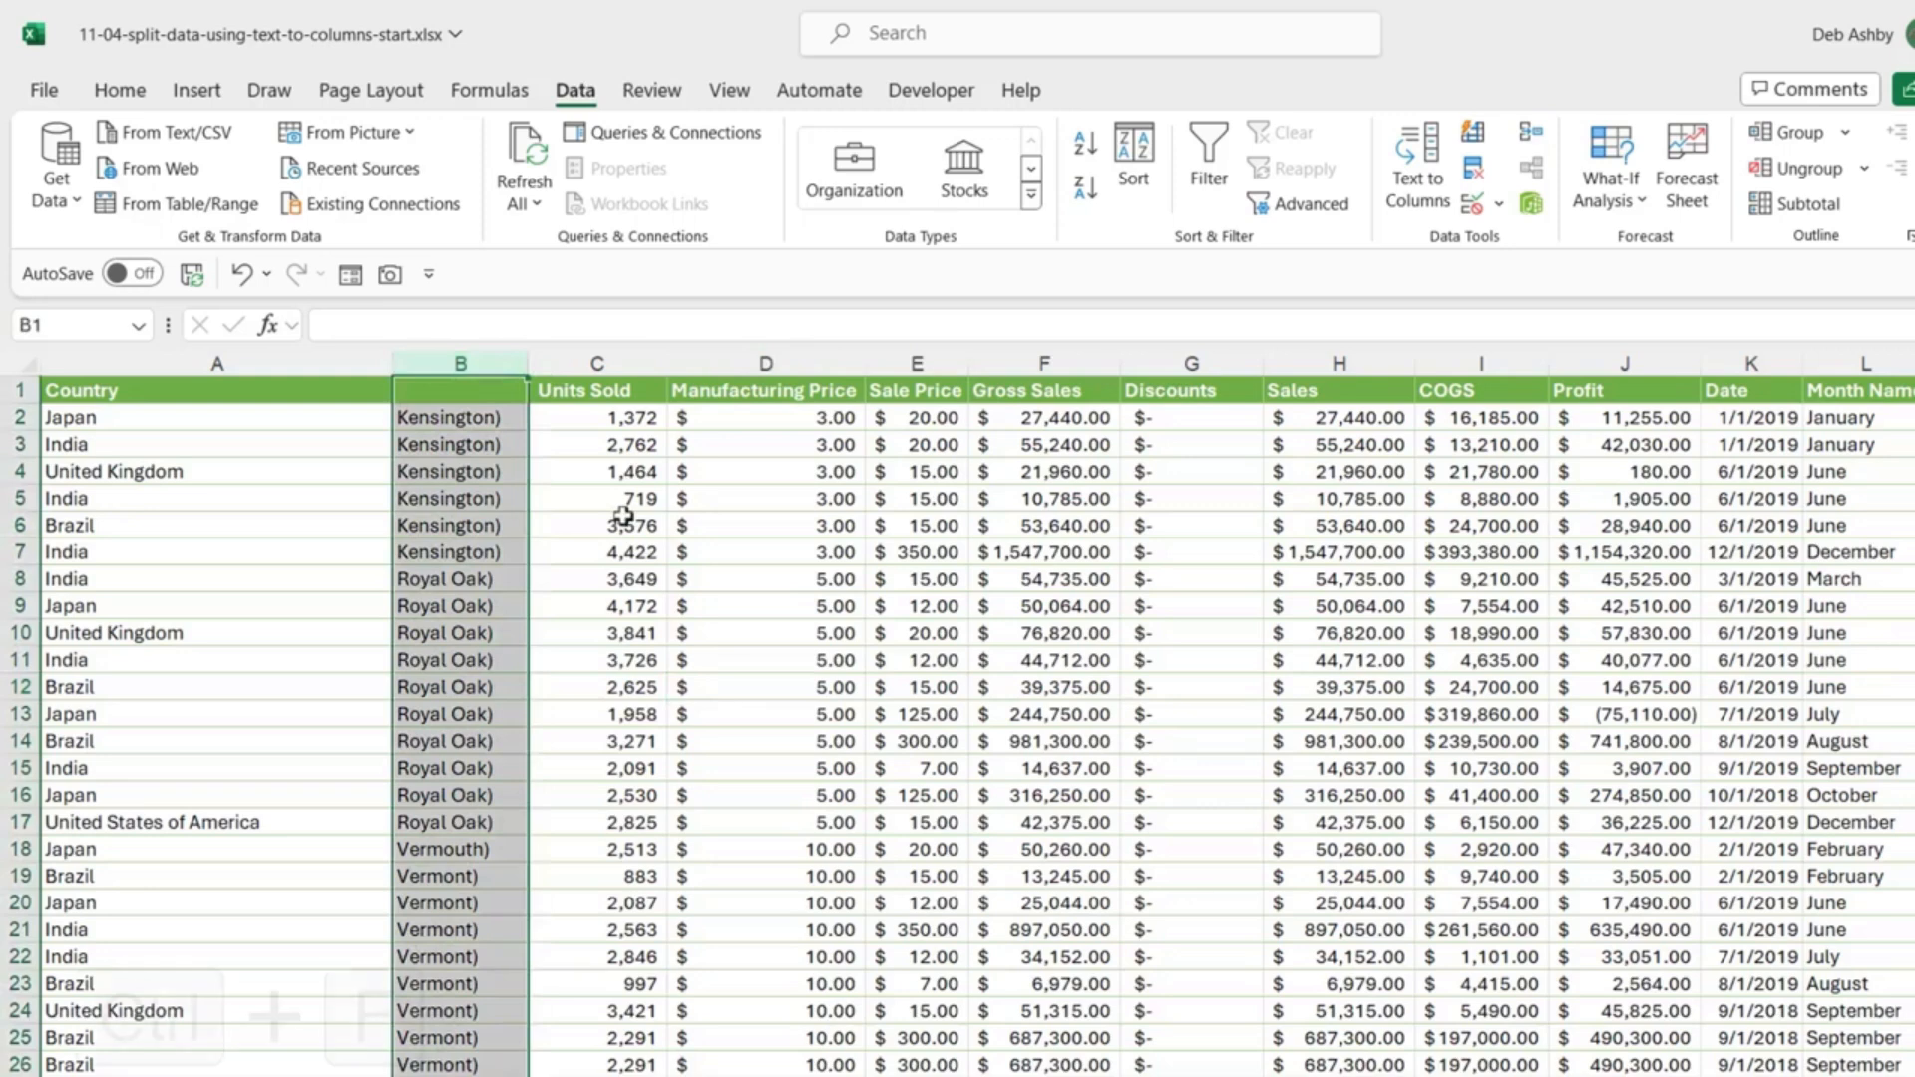
pyautogui.hotkey('ctrl', 'f')
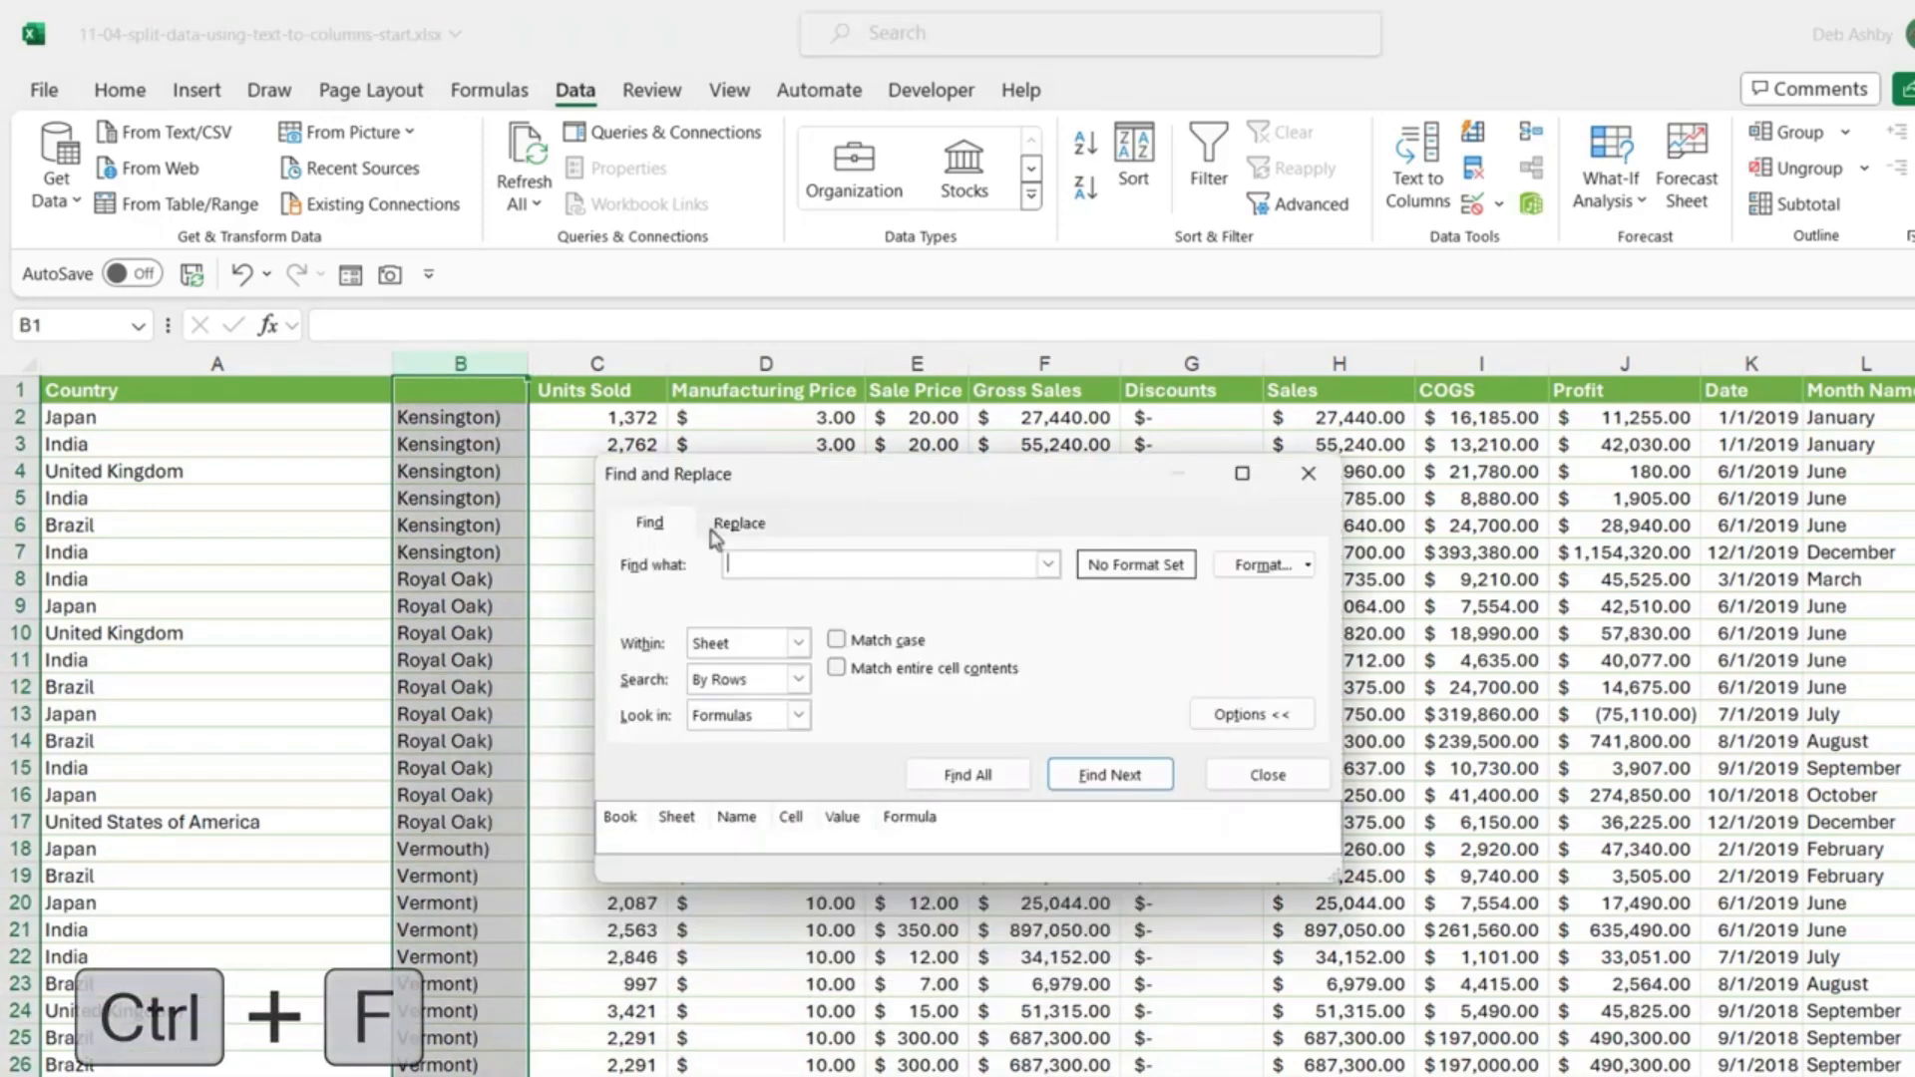
pyautogui.click(738, 523)
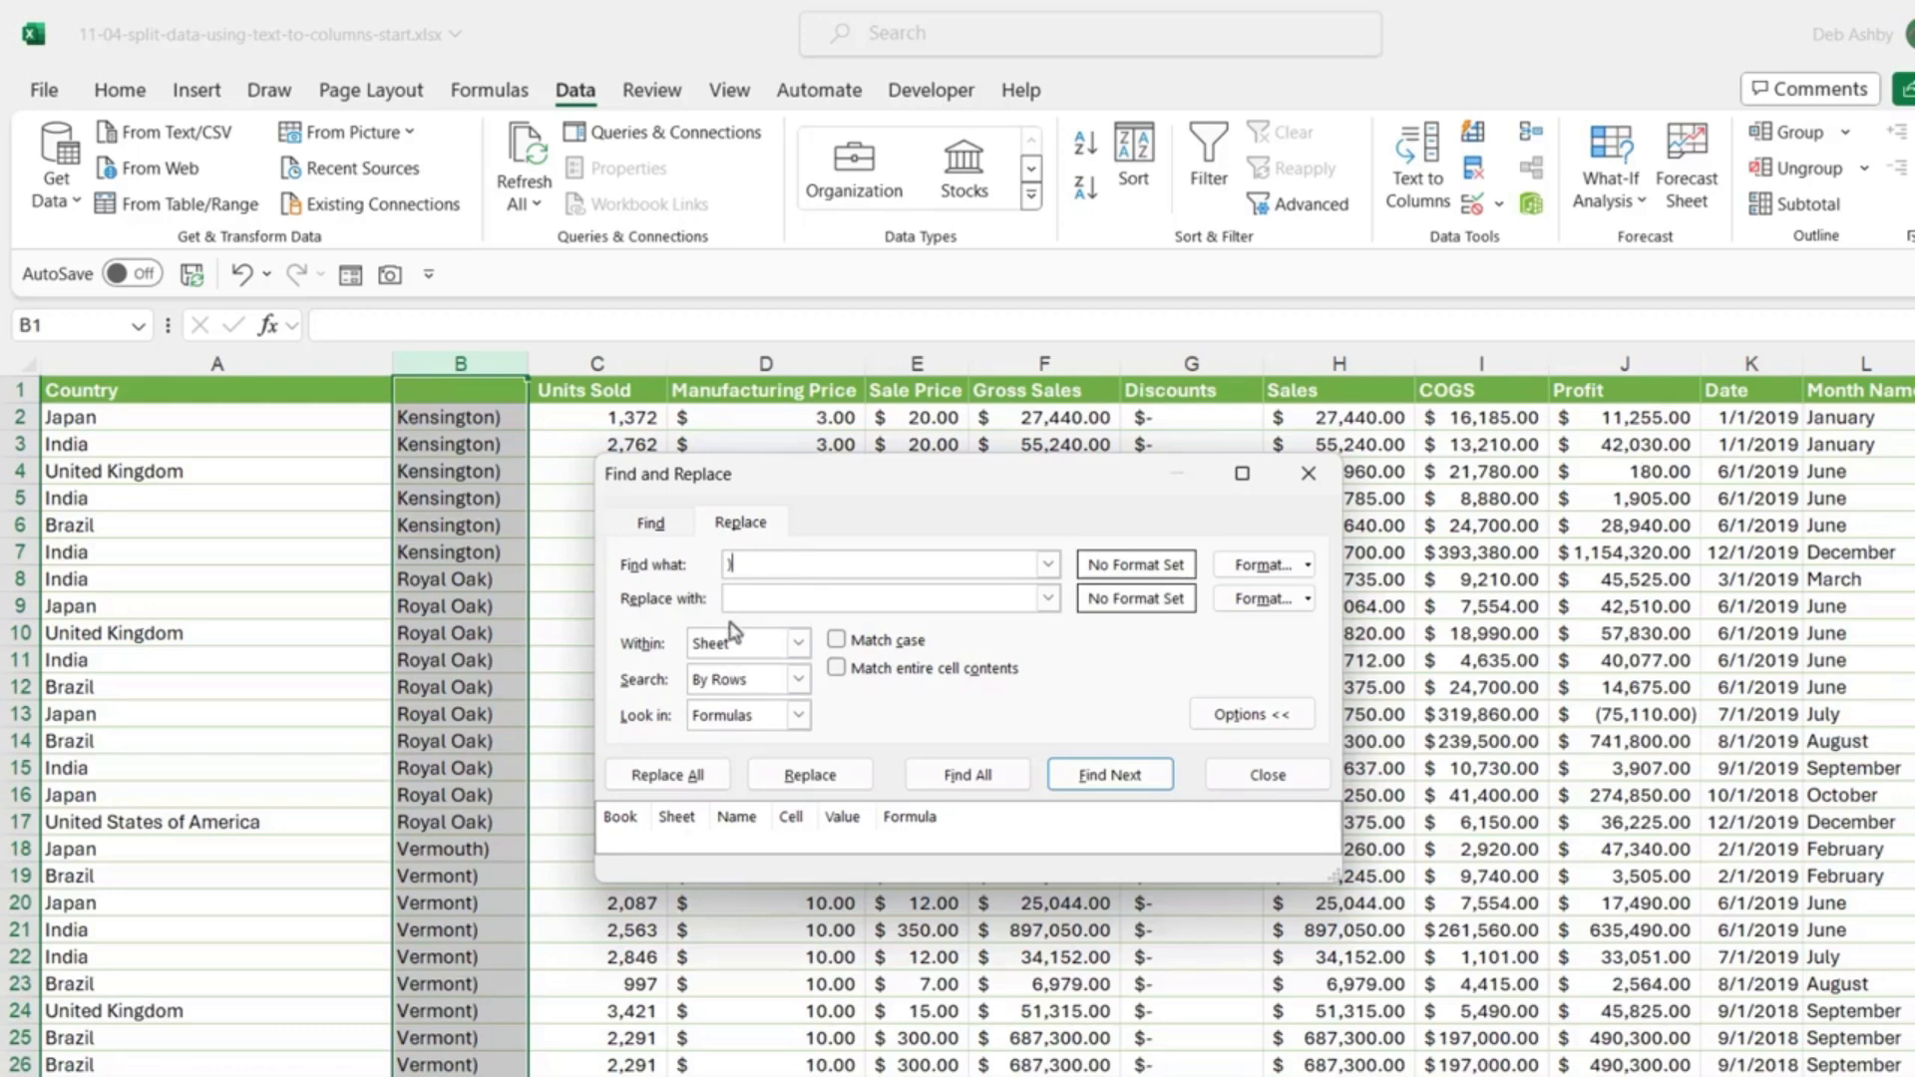
pyautogui.click(690, 778)
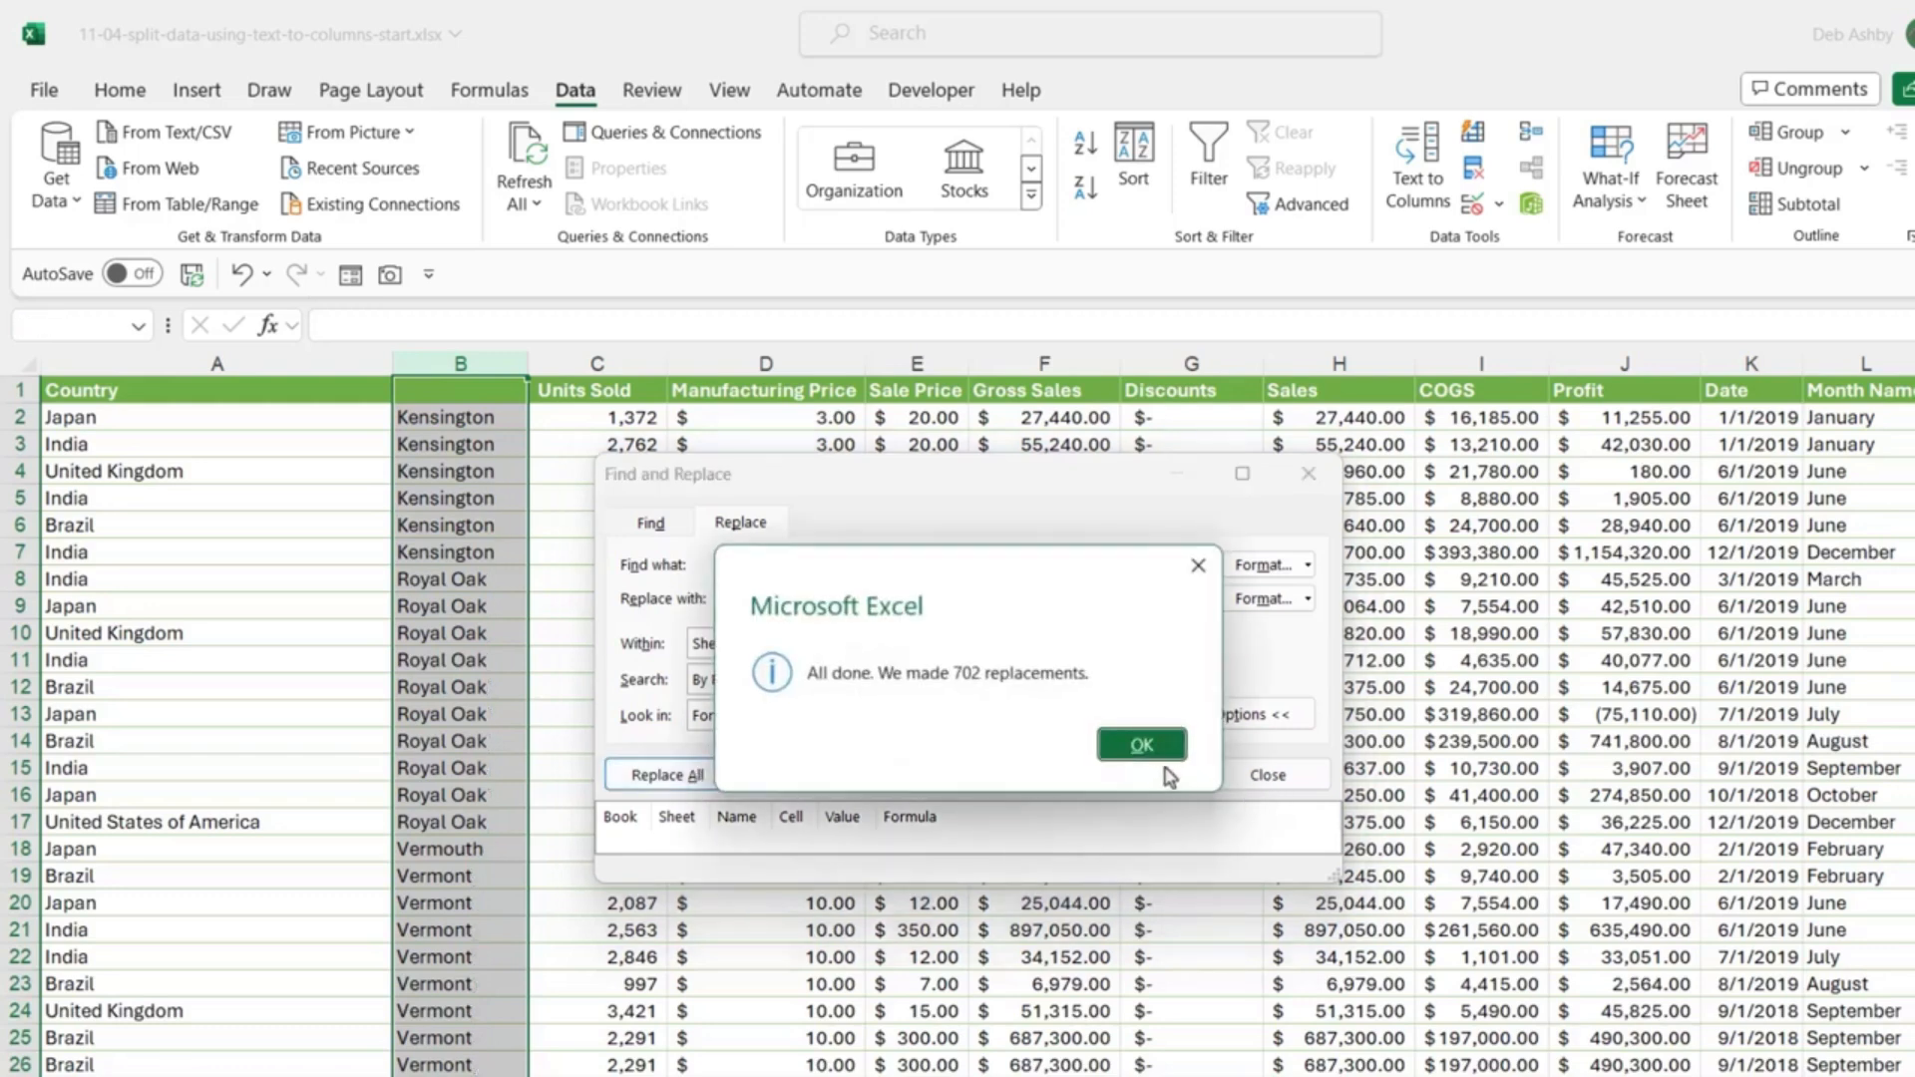
pyautogui.click(1142, 744)
pyautogui.click(1265, 768)
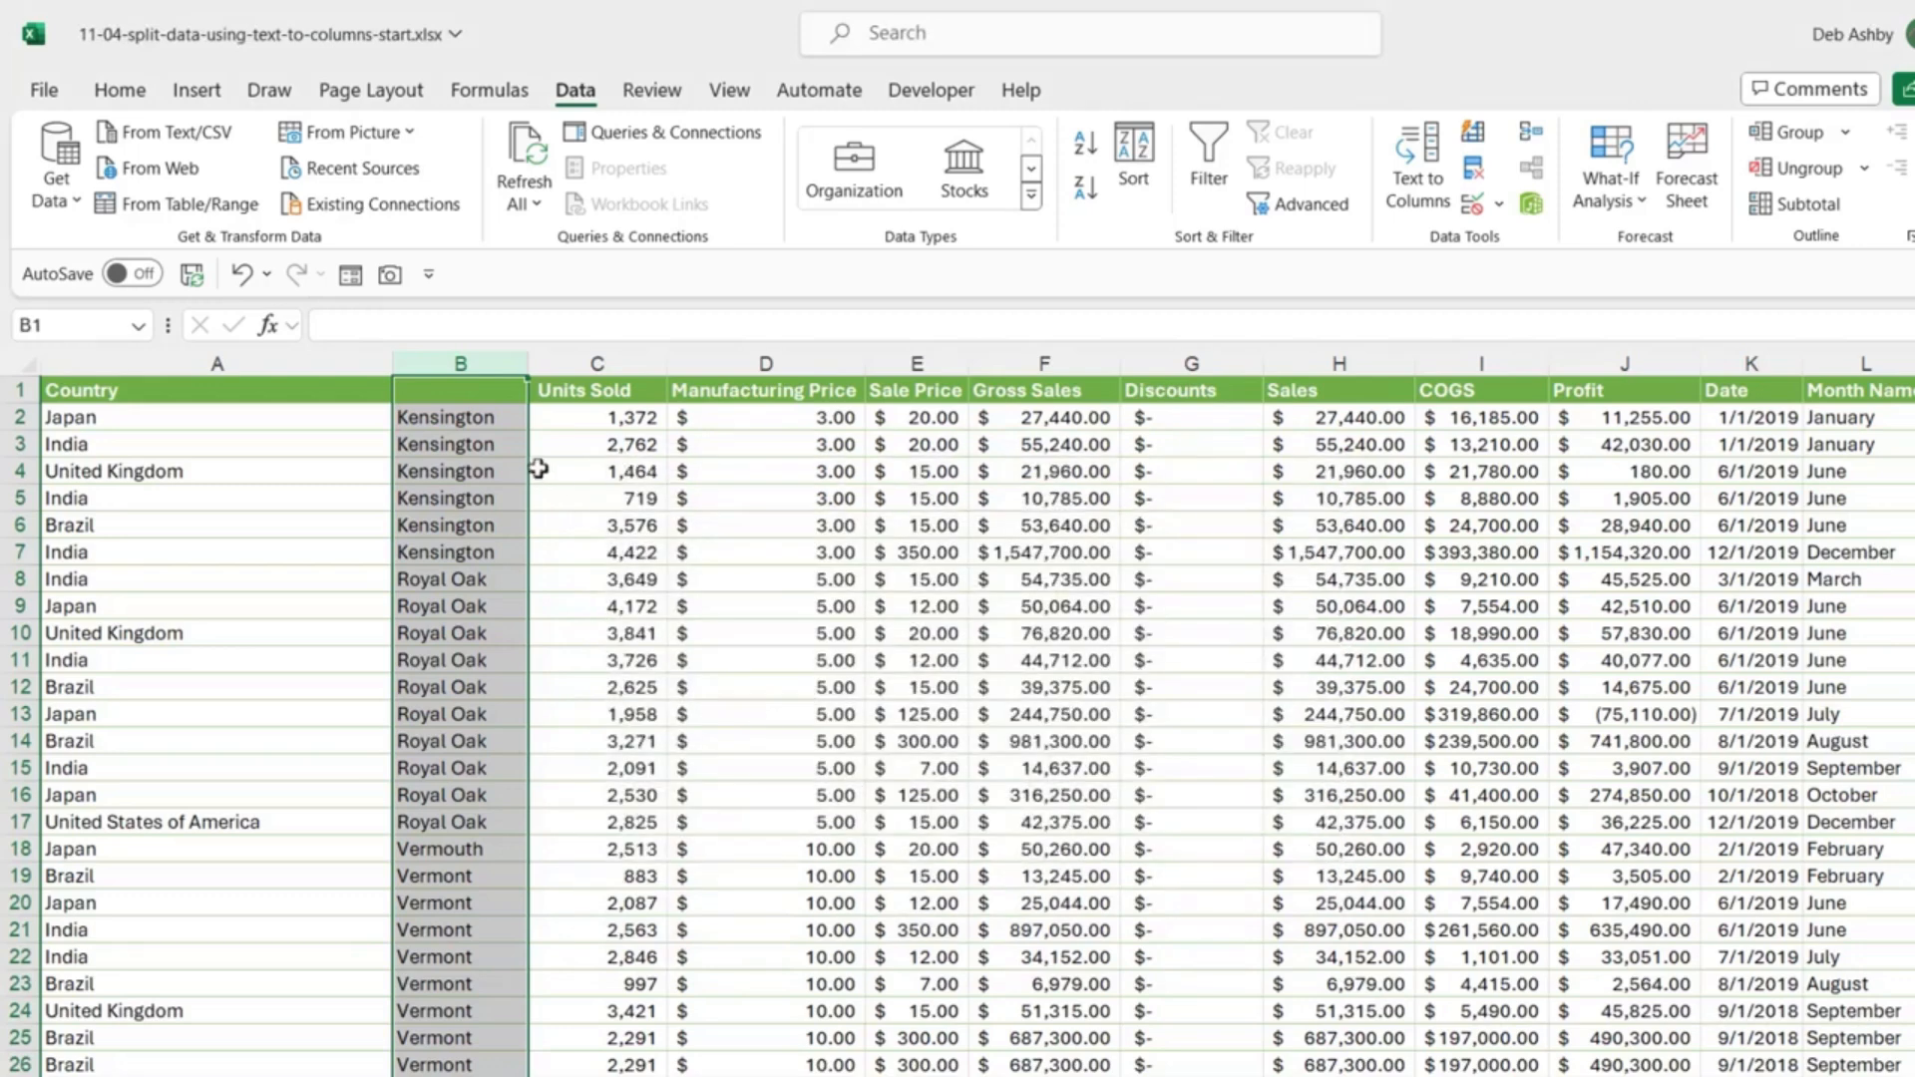
pyautogui.click(553, 474)
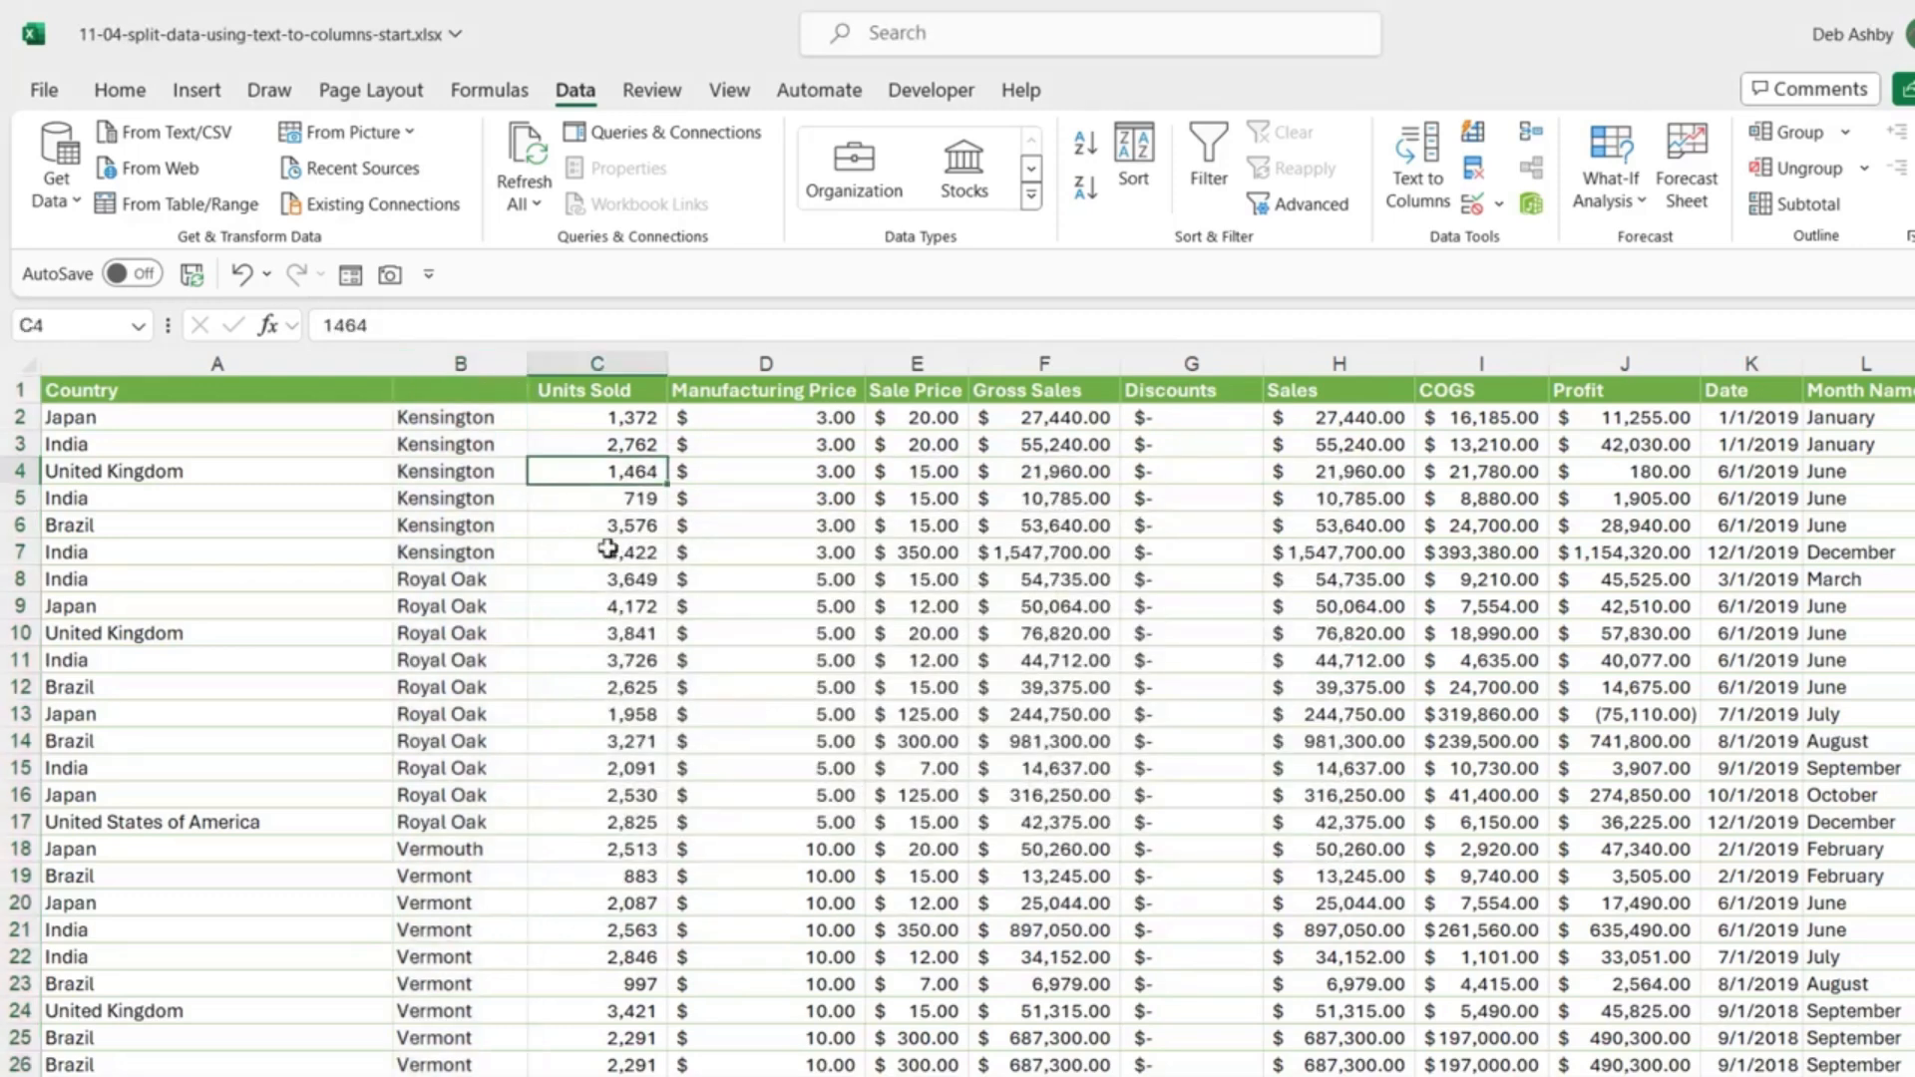
# Step: Enter the header 'Product' in B1 and auto-fit column A to the country names
pyautogui.click(443, 389)
pyautogui.write('Product')
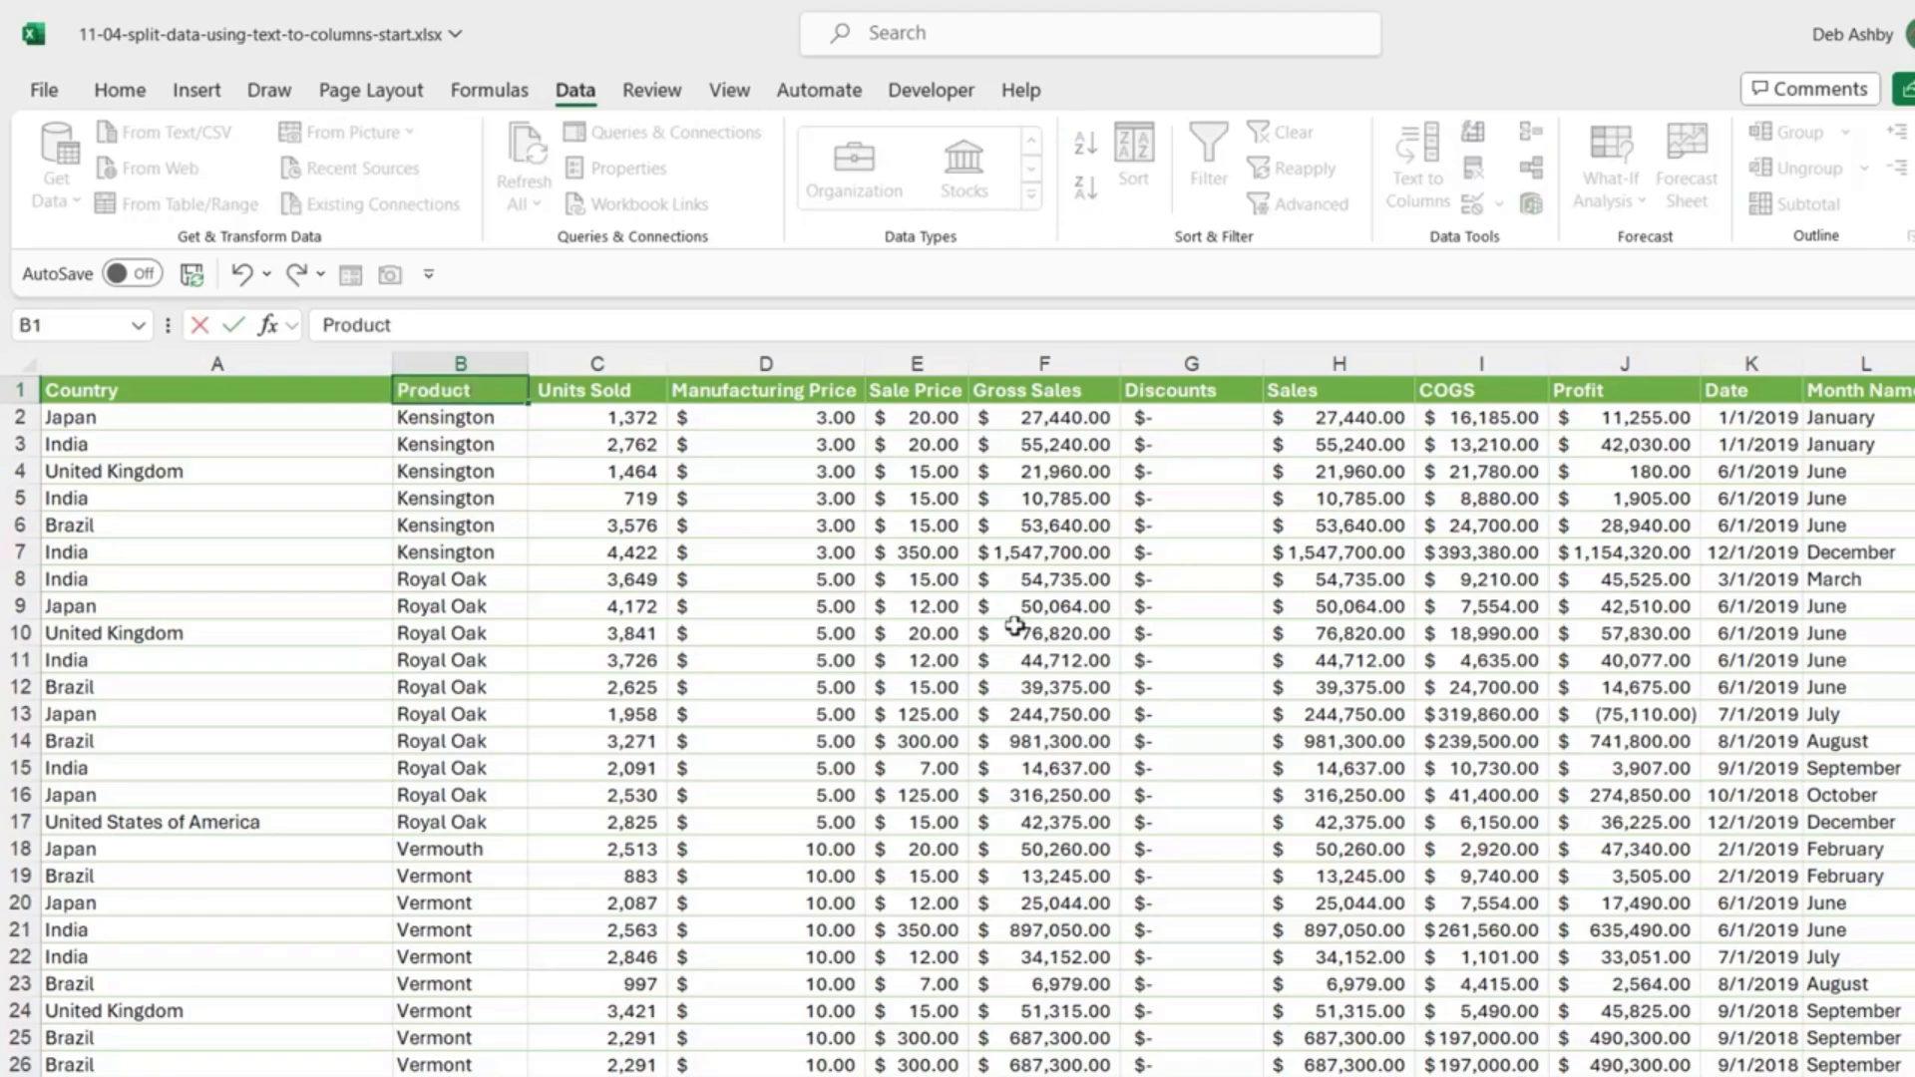
pyautogui.click(937, 599)
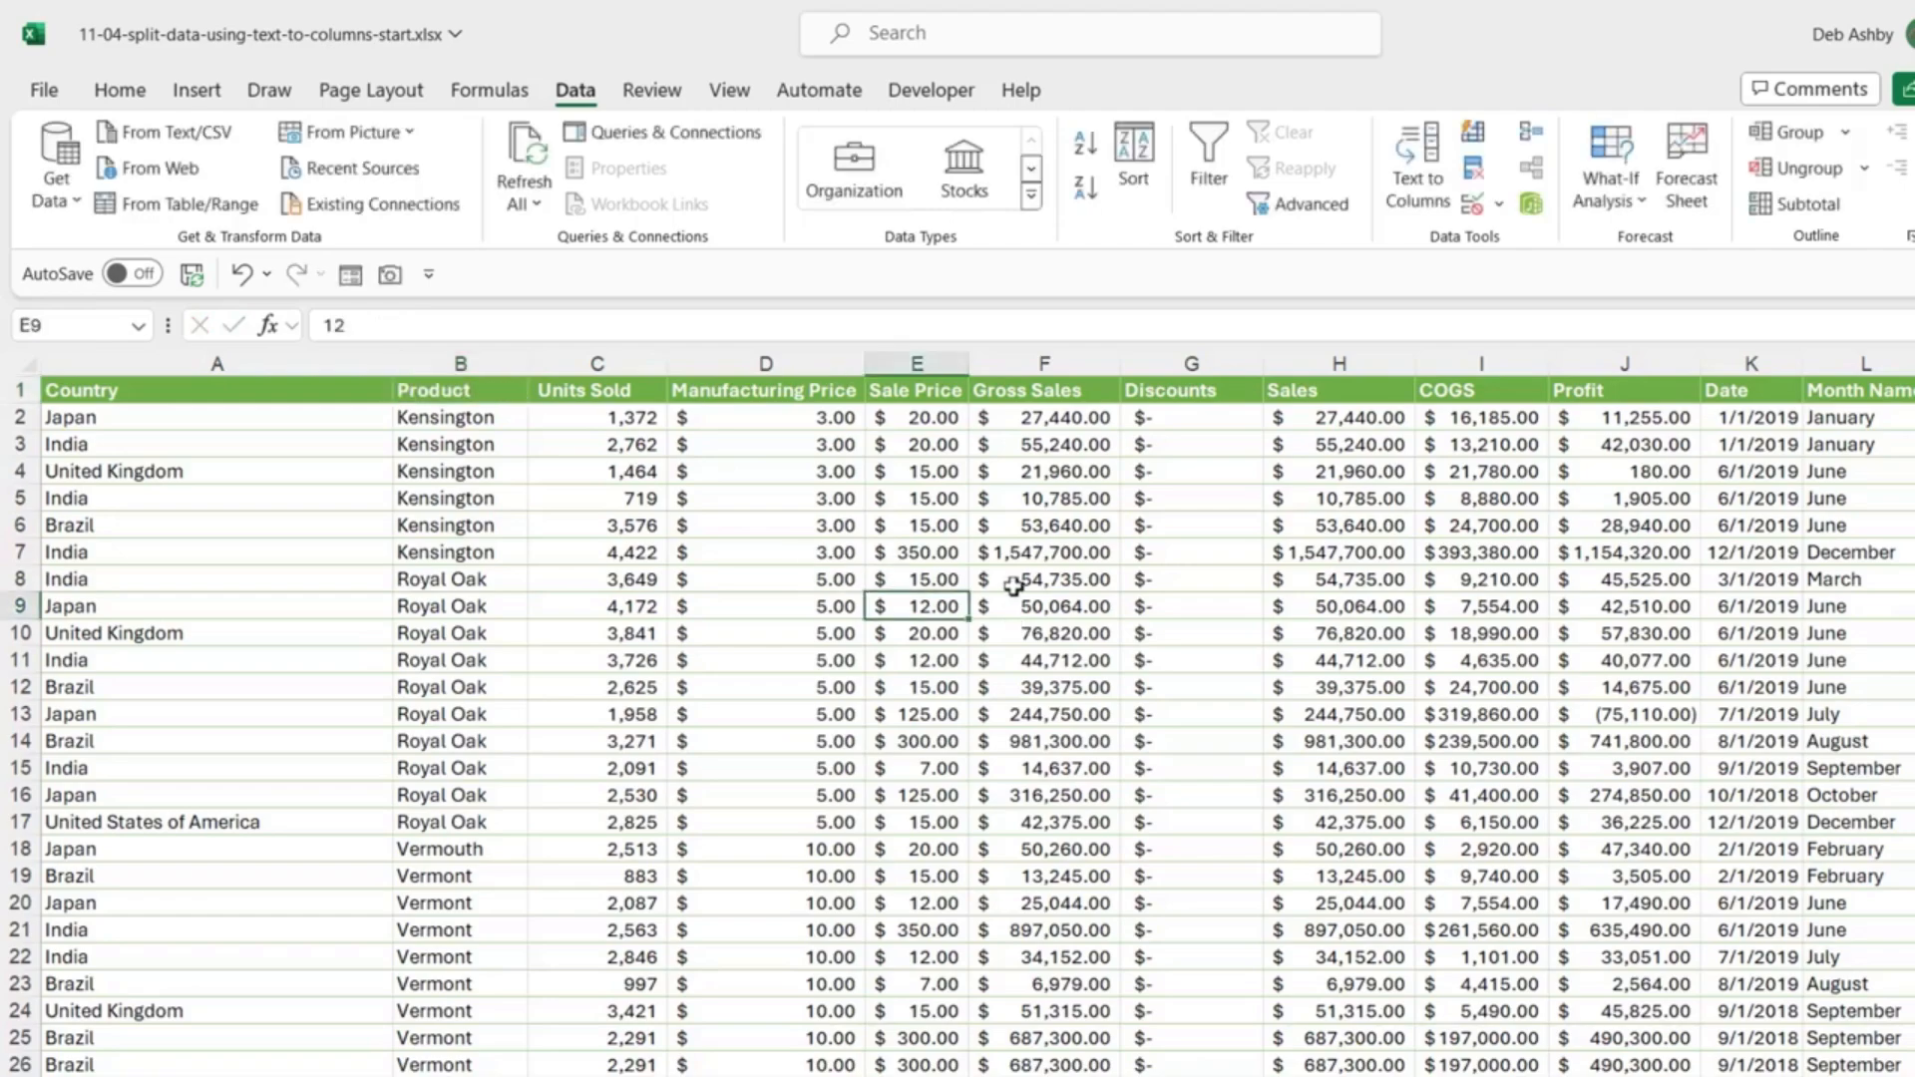
pyautogui.doubleClick(393, 364)
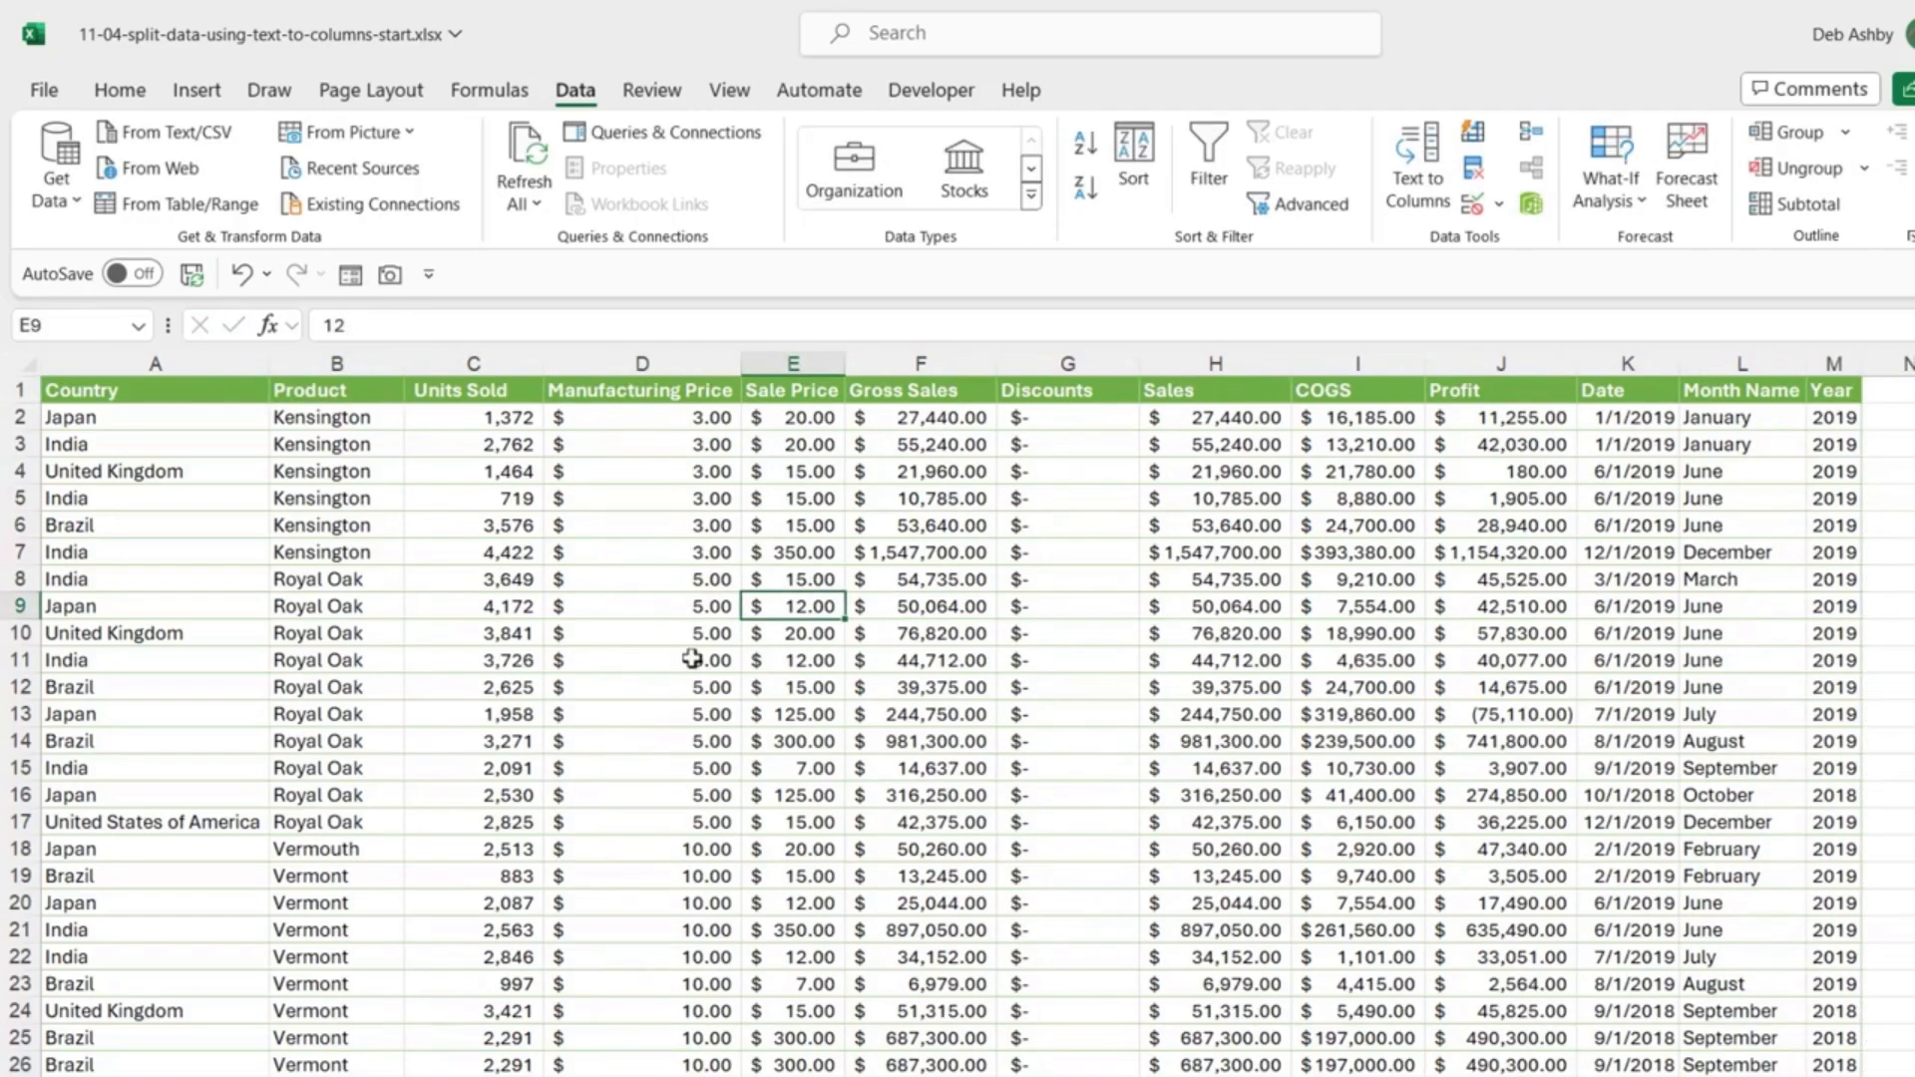
pyautogui.click(936, 660)
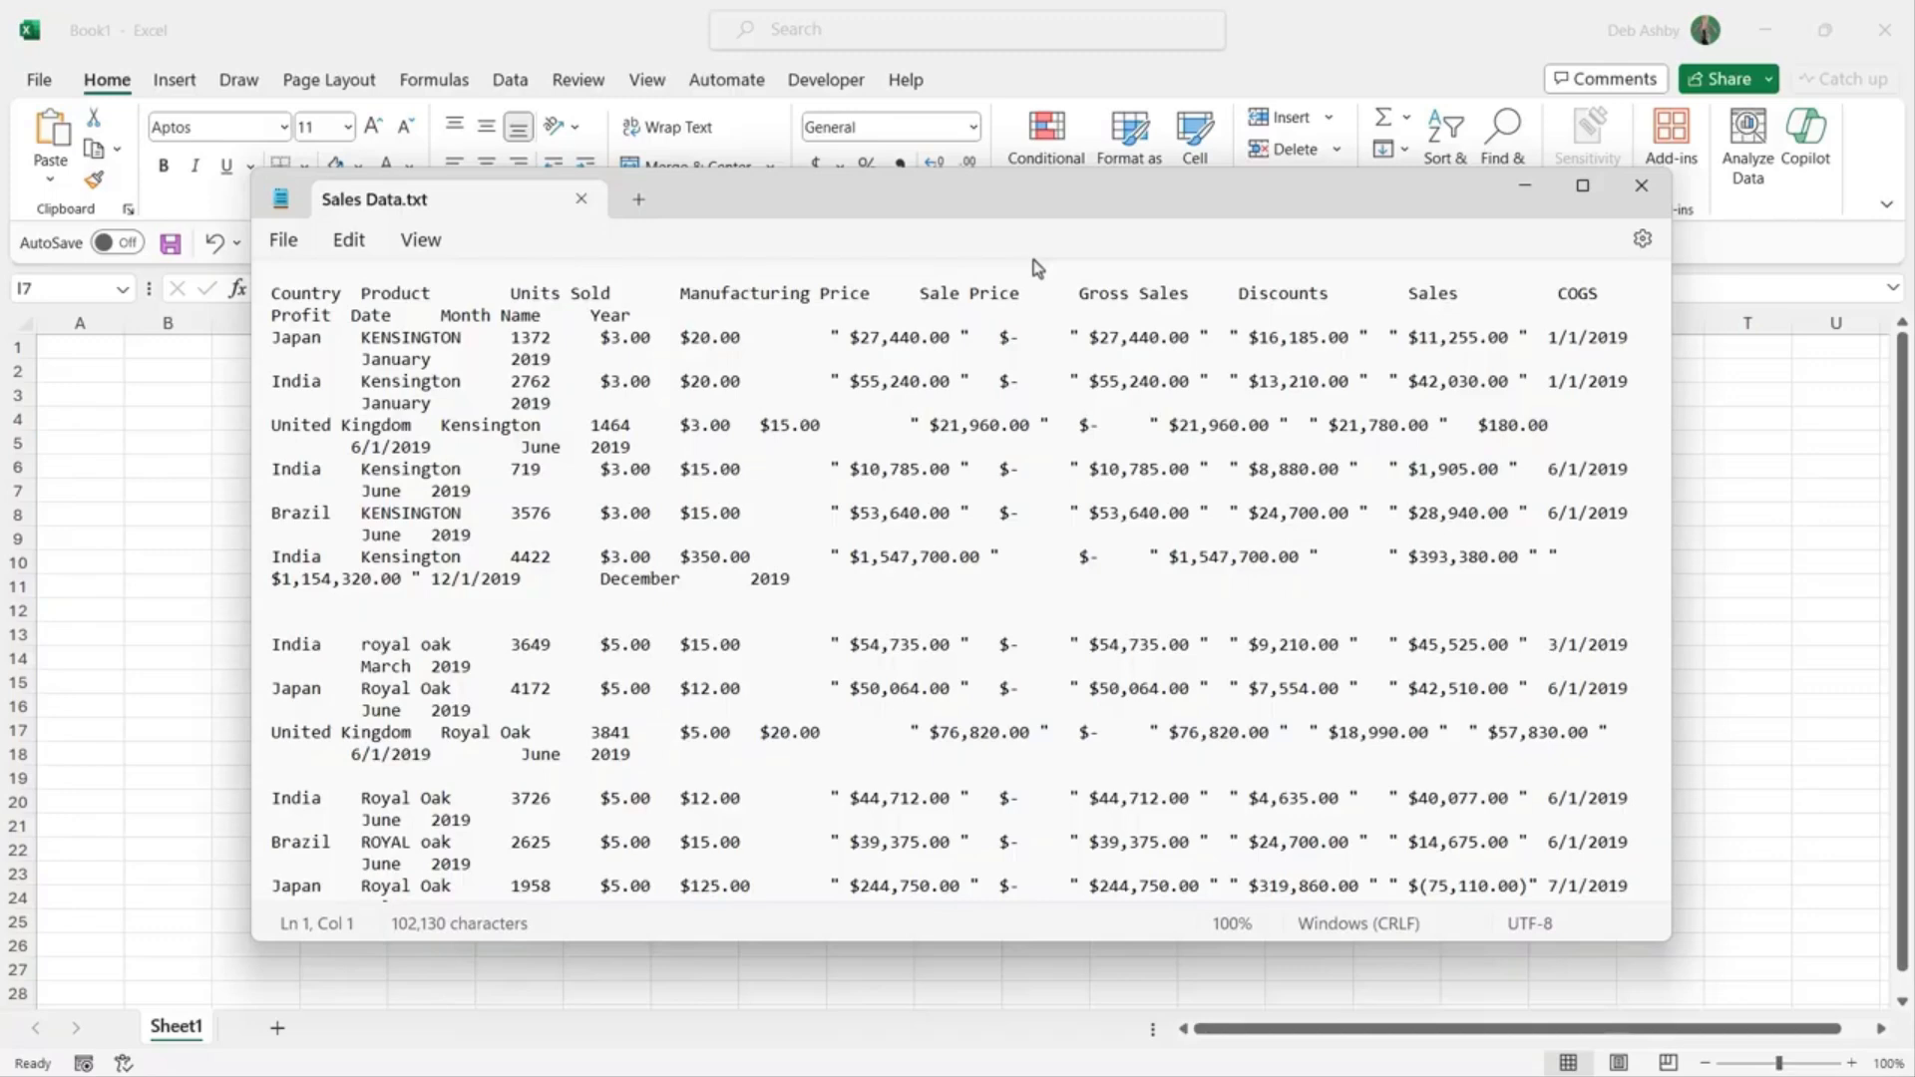
# Step: Move the Sales Data.txt Notepad window lower, scroll through its records, then close it
pyautogui.moveTo(967, 196); pyautogui.dragTo(950, 236)
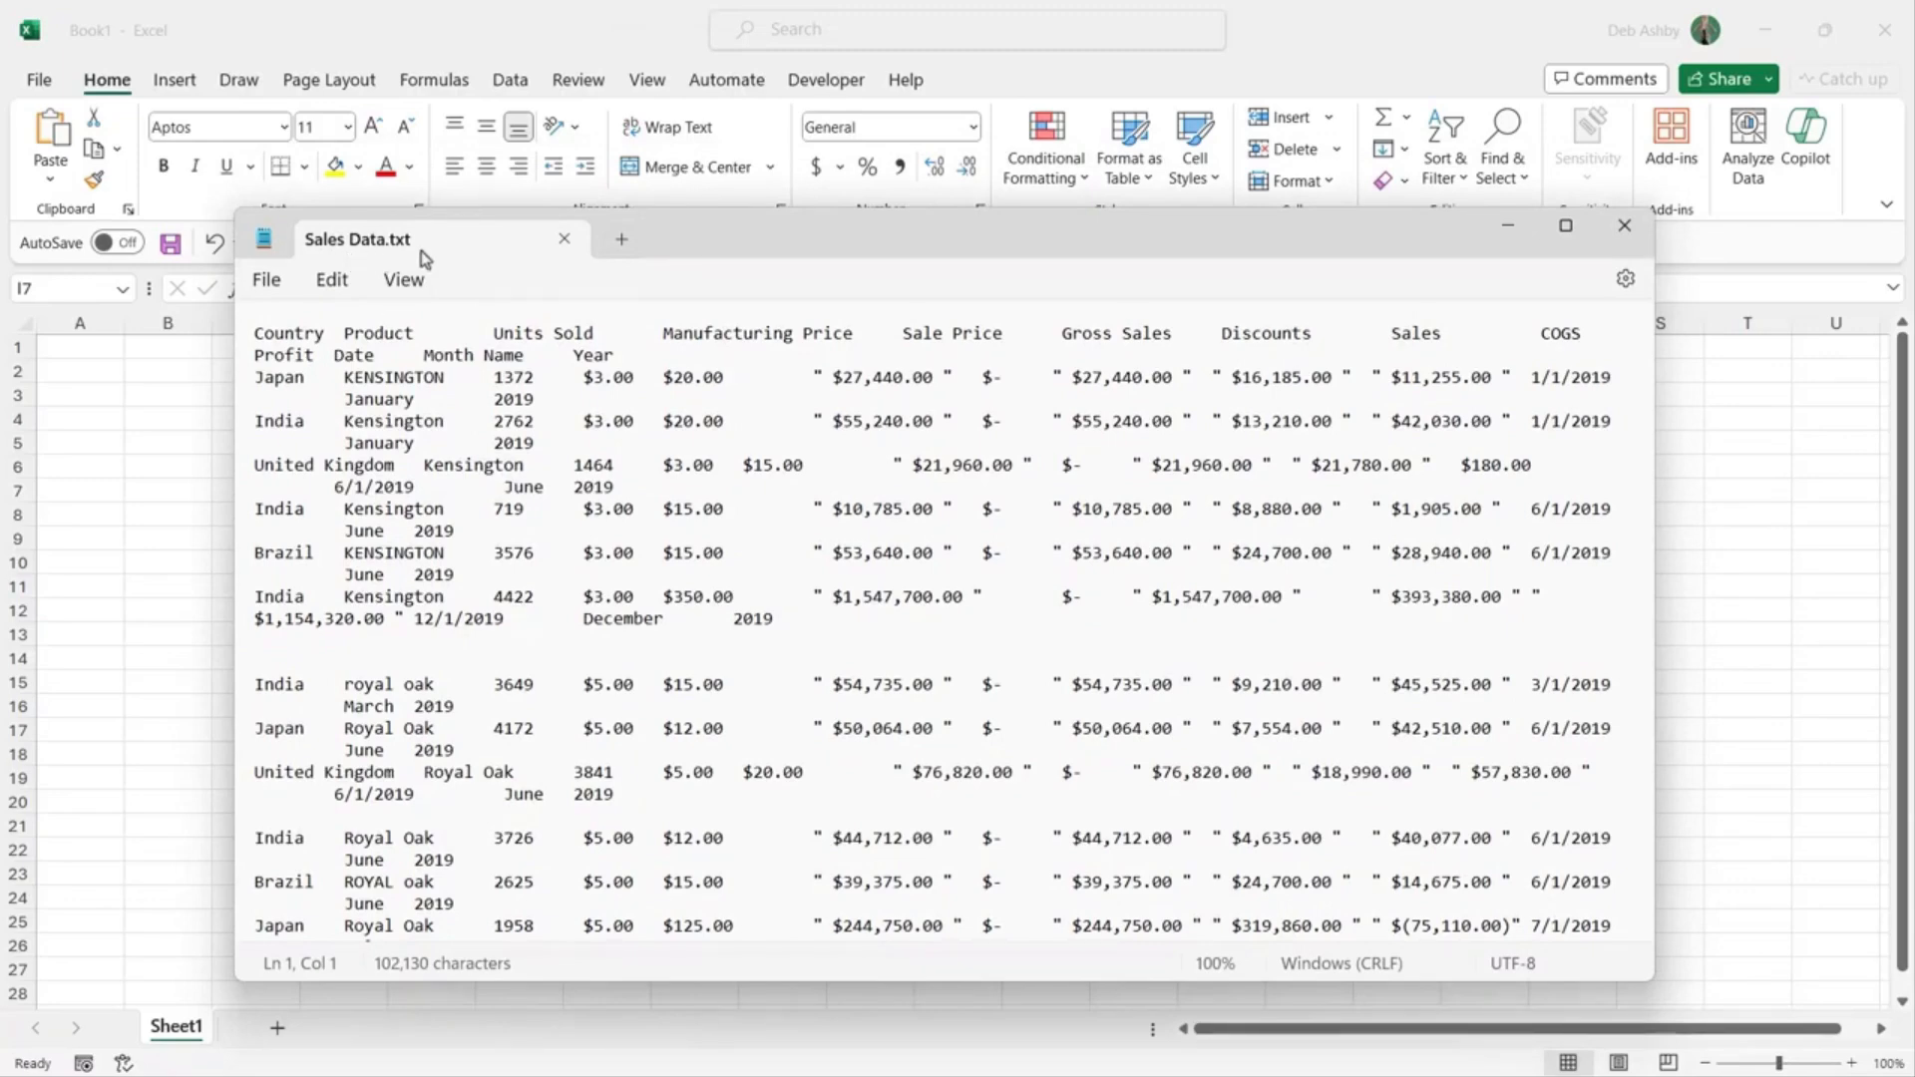
pyautogui.scroll(-7, 791, 474)
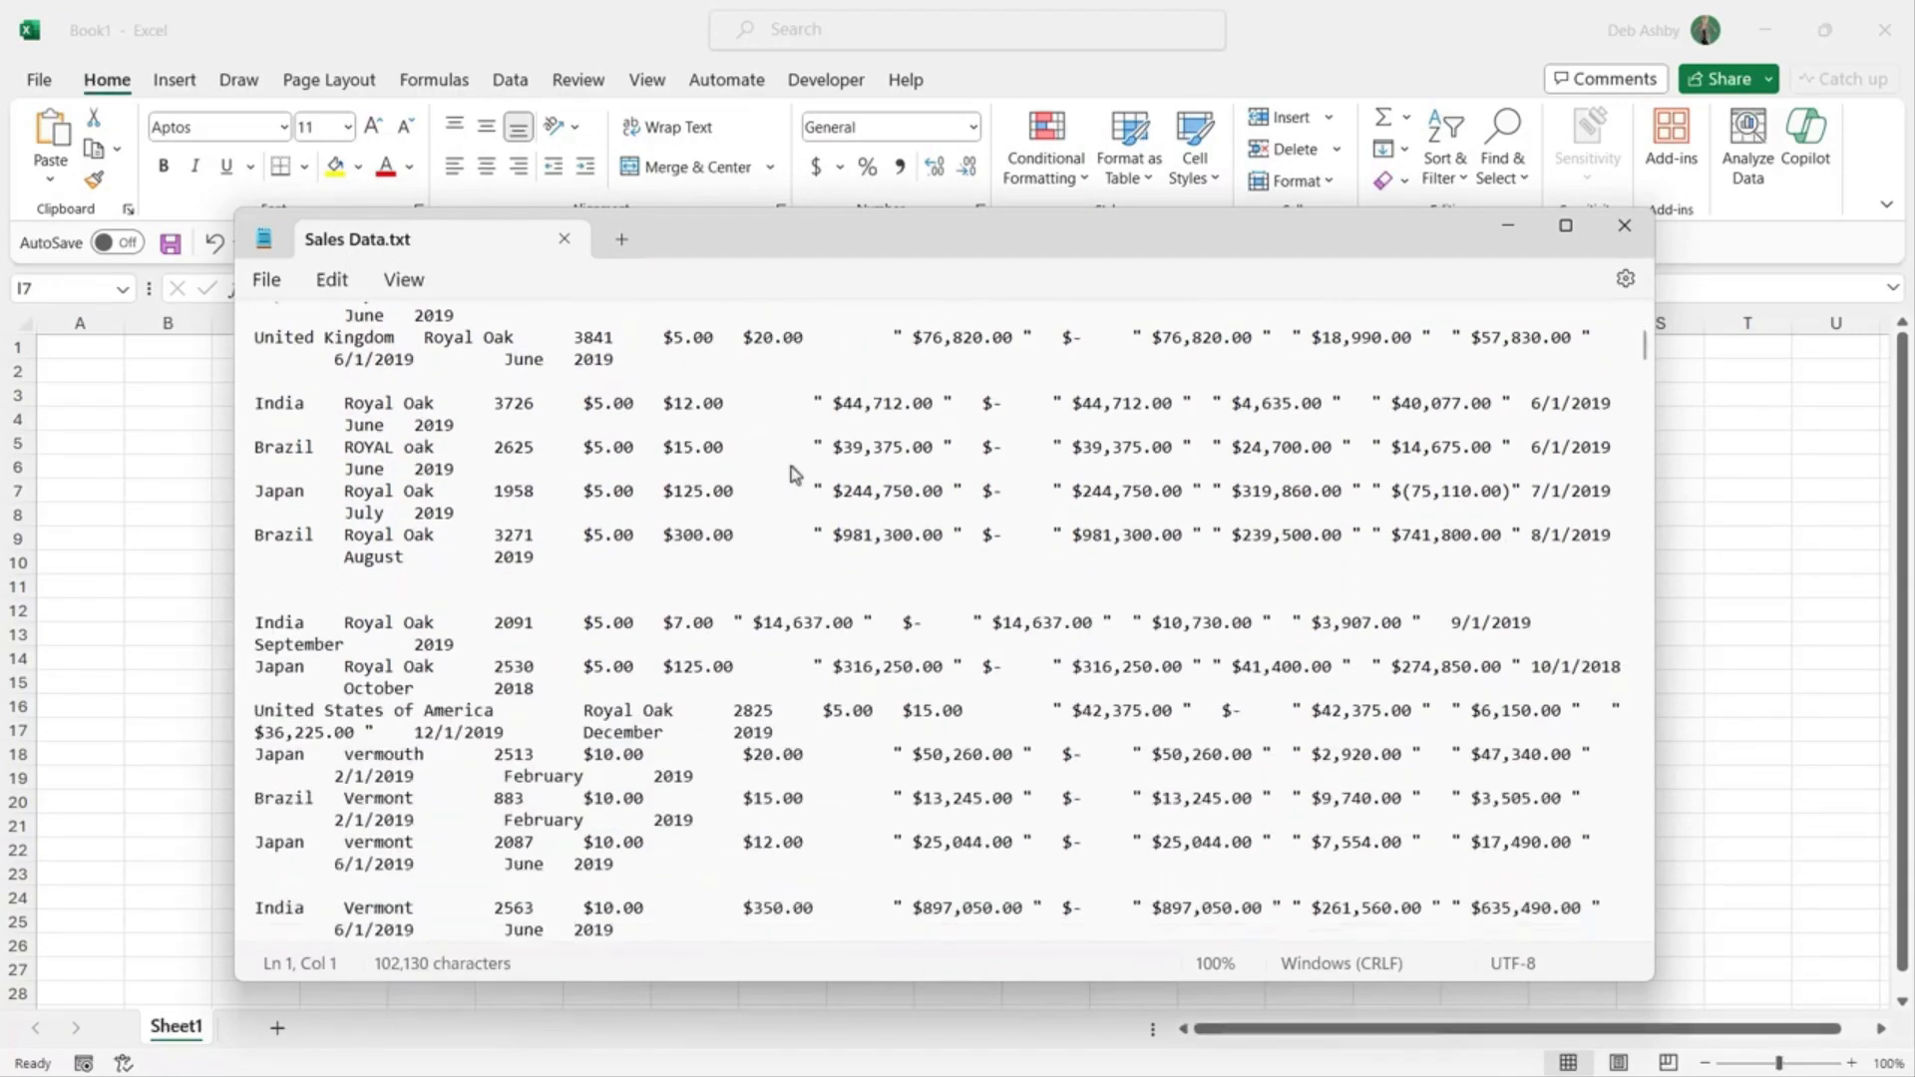
pyautogui.scroll(10, 795, 474)
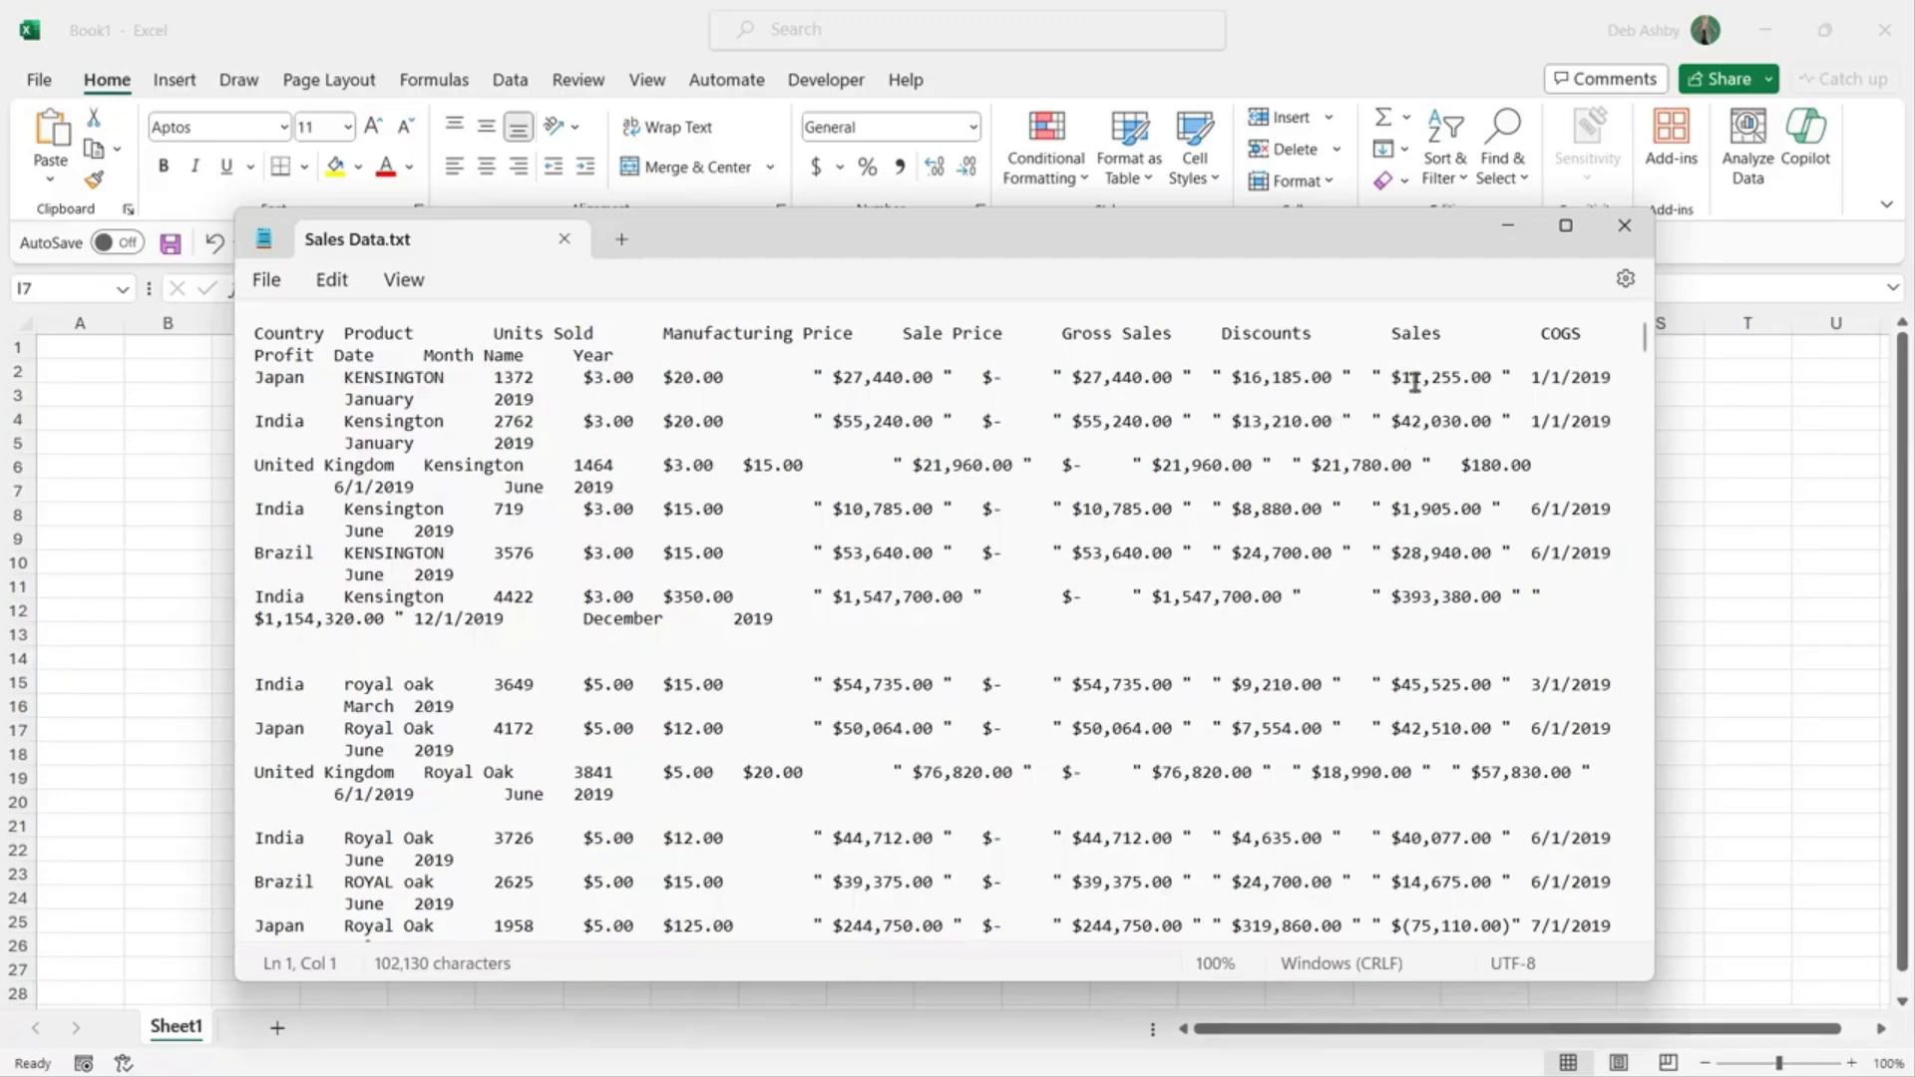
pyautogui.click(1624, 225)
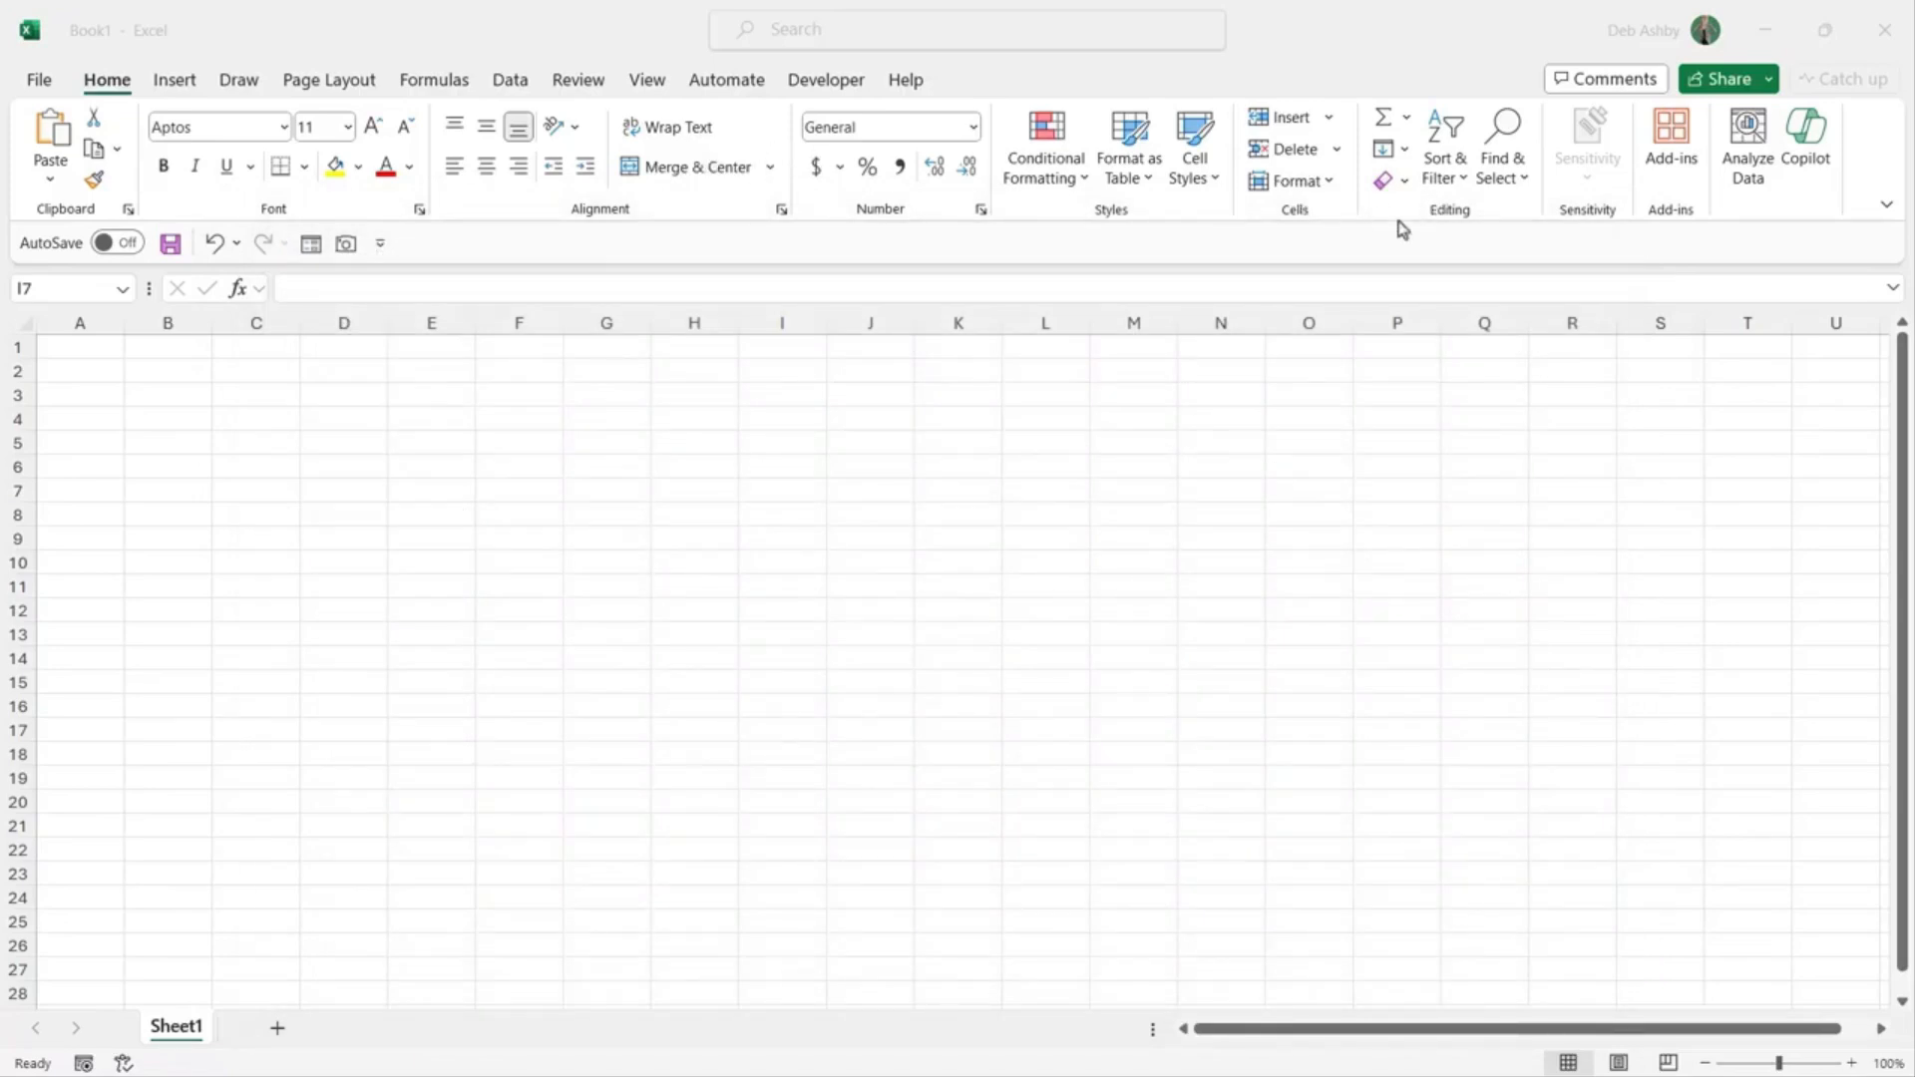
# Step: Return focus to the blank Book1 workbook and switch to the Data ribbon
pyautogui.click(668, 465)
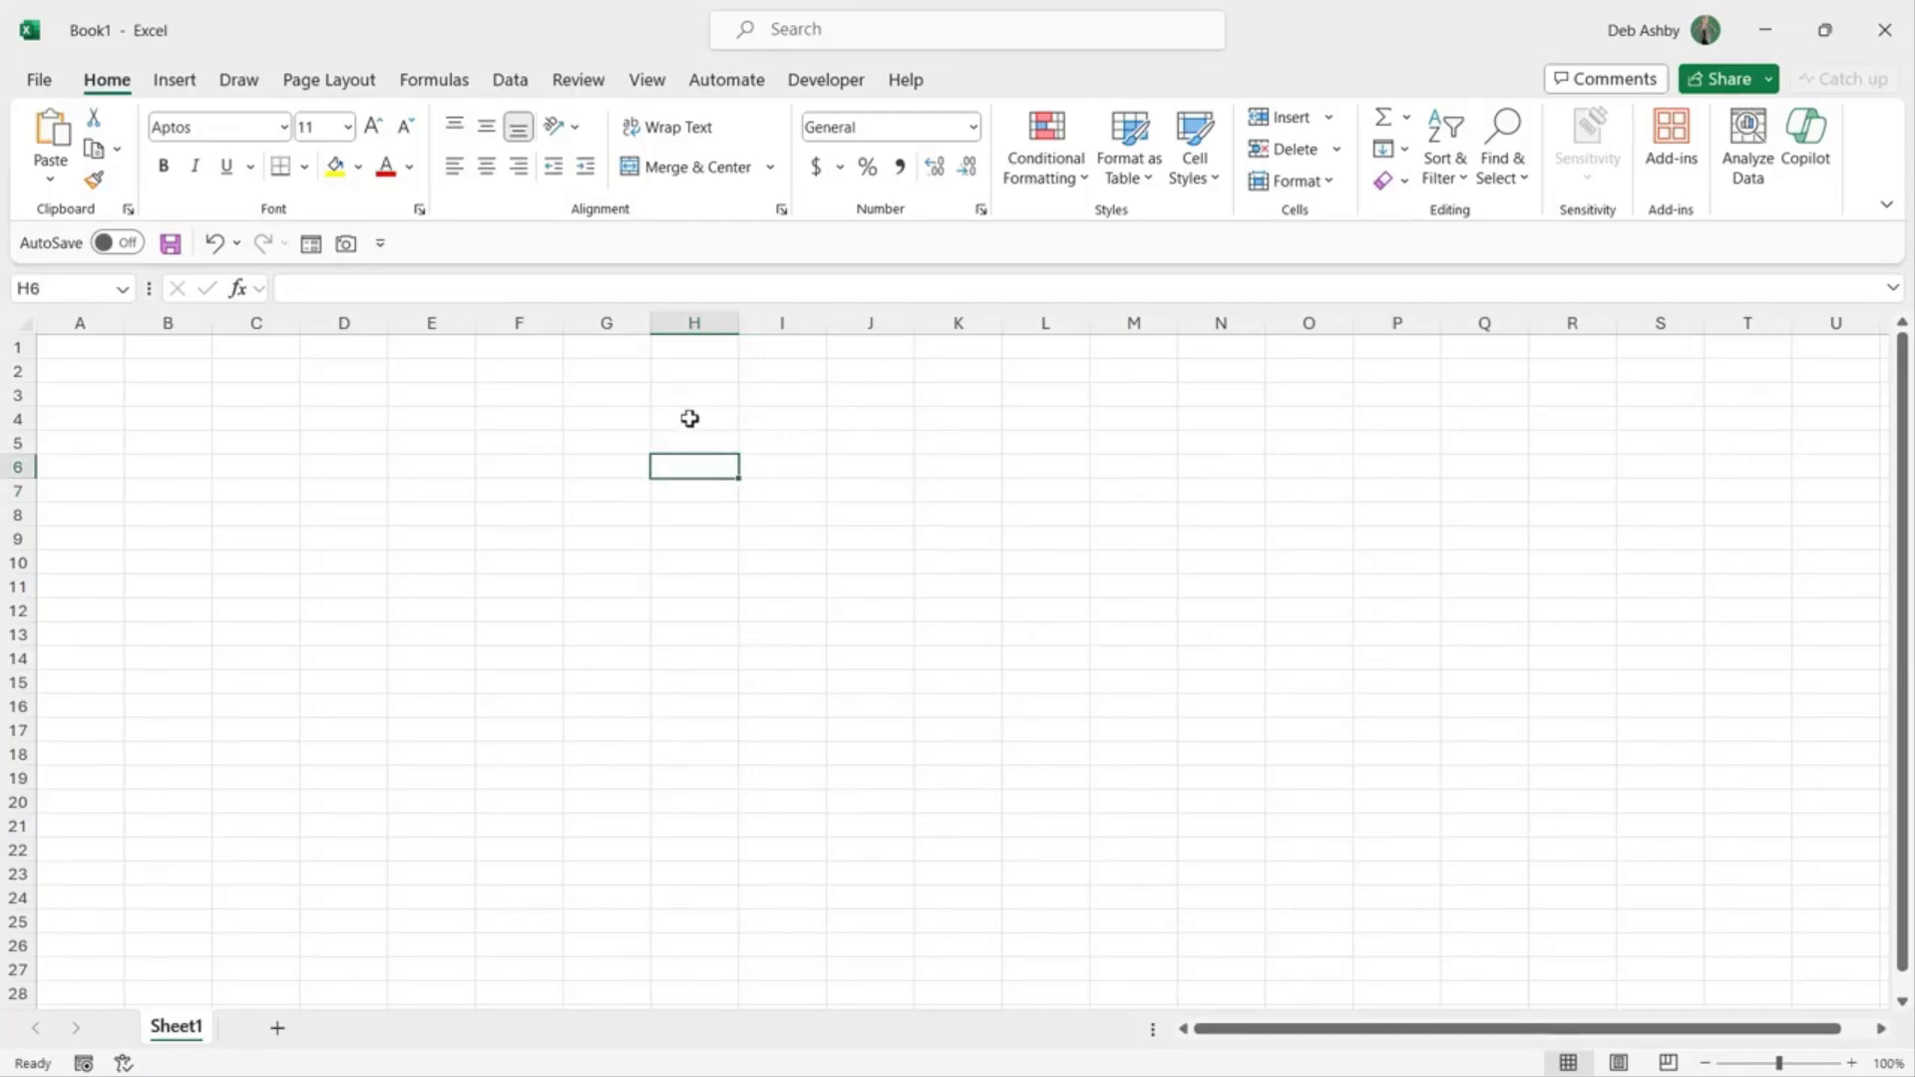
pyautogui.click(510, 85)
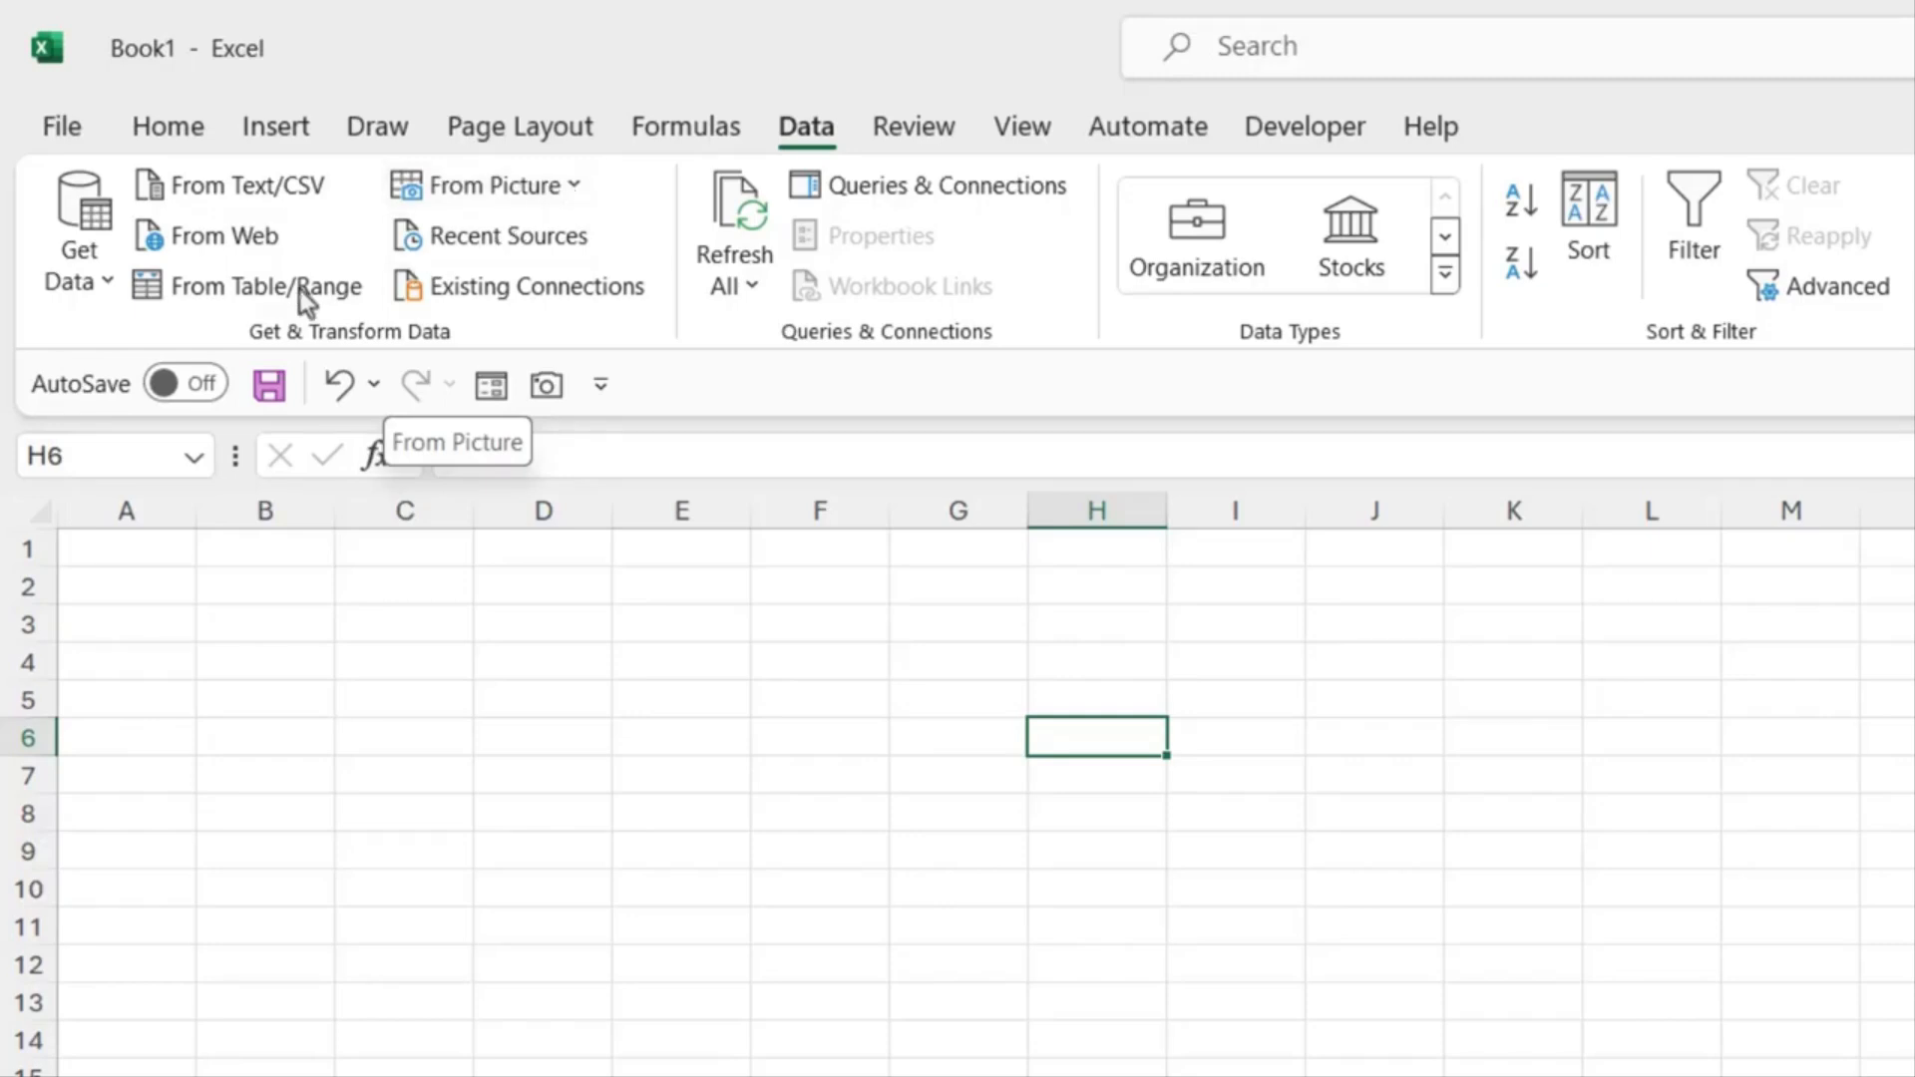
# Step: Start an import via Get Data > From File > From Text/CSV
pyautogui.click(80, 249)
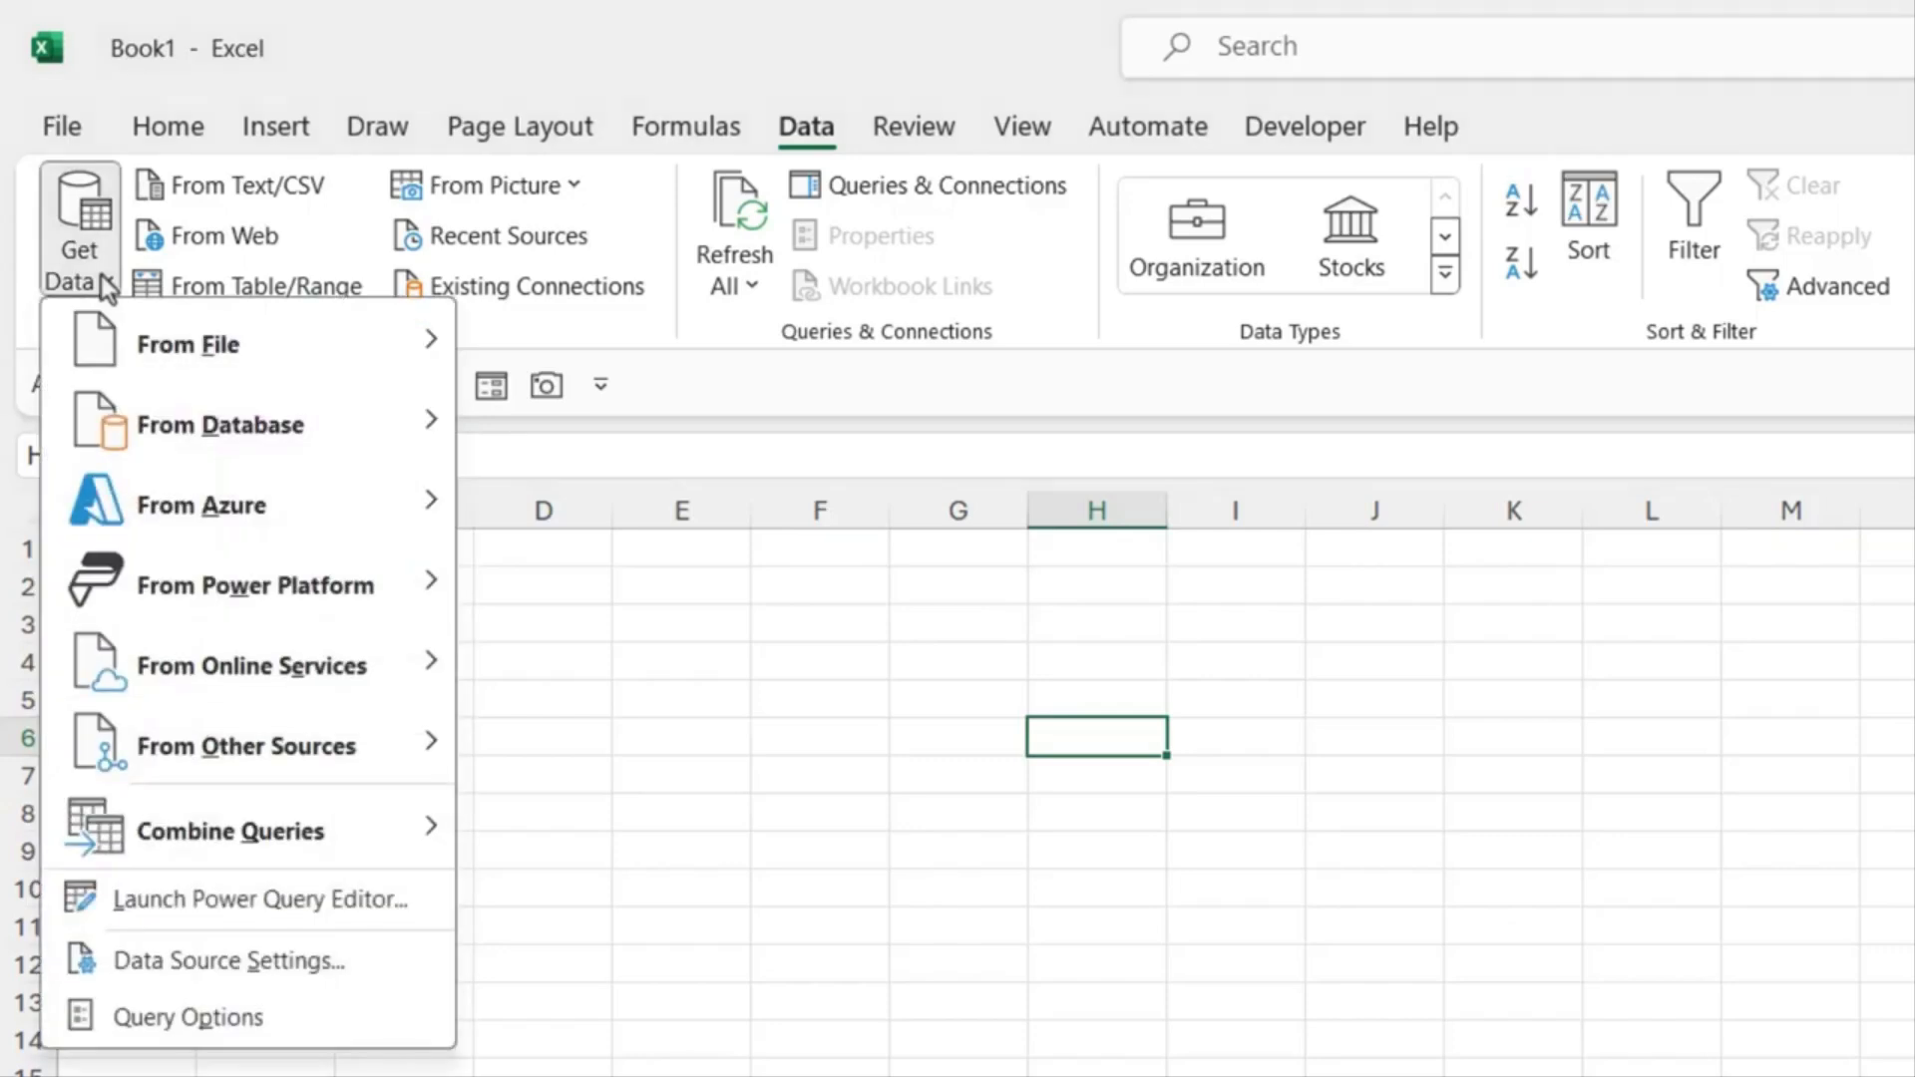
pyautogui.moveTo(123, 345)
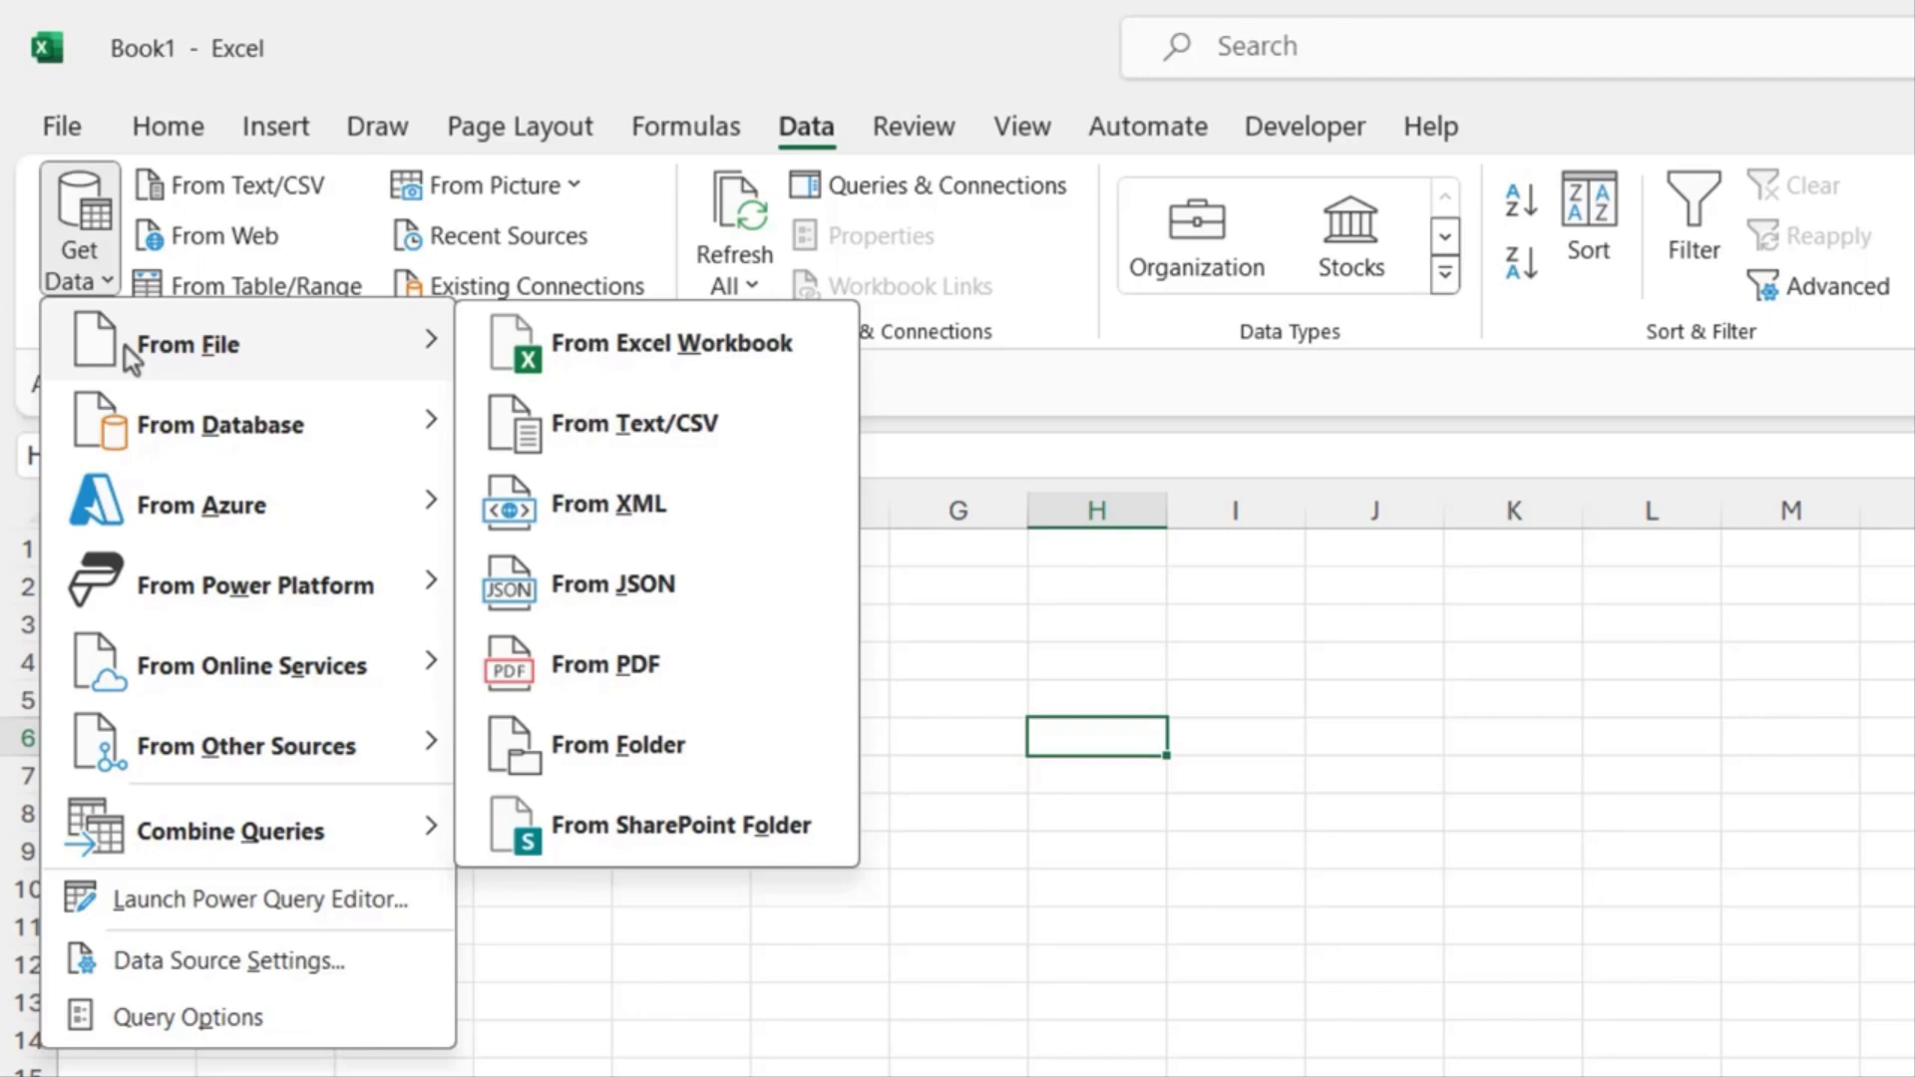
pyautogui.click(746, 438)
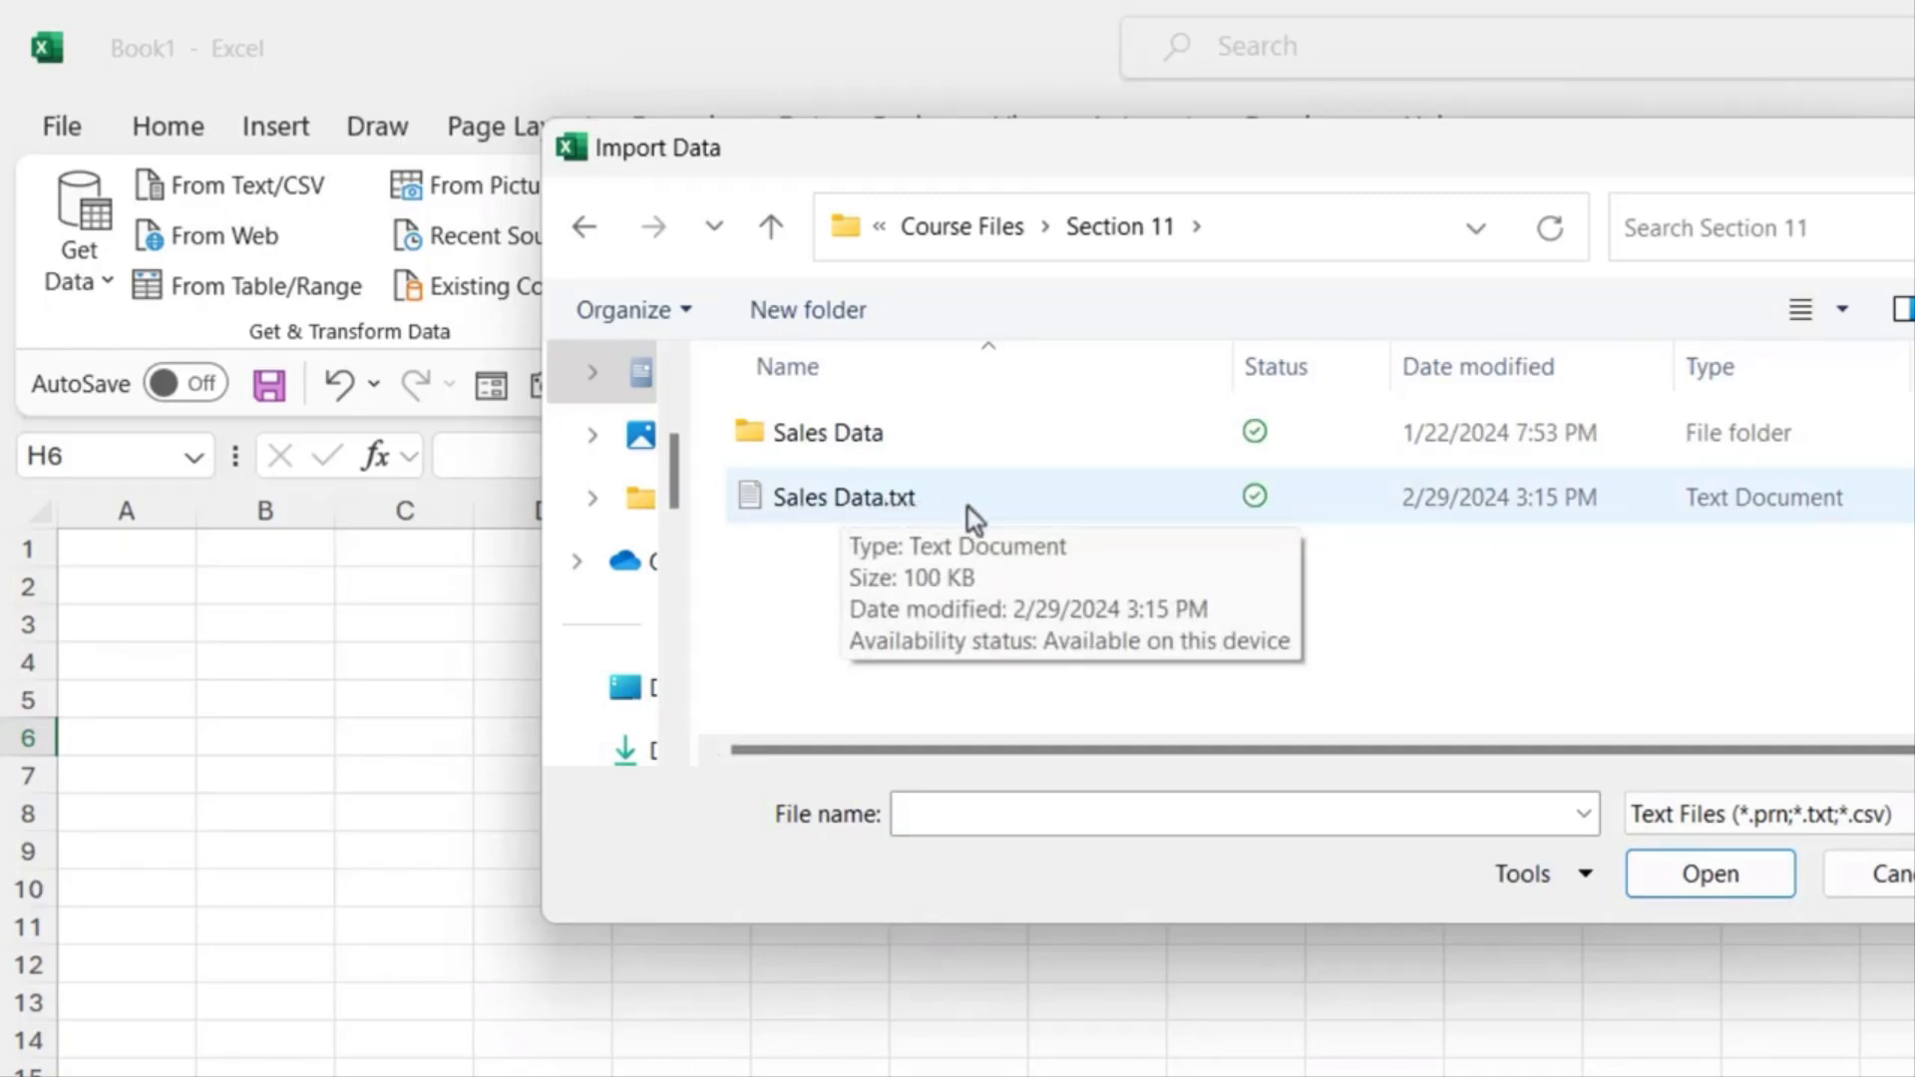
# Step: Import Sales Data.txt from the Section 11 folder to preview it
pyautogui.click(906, 499)
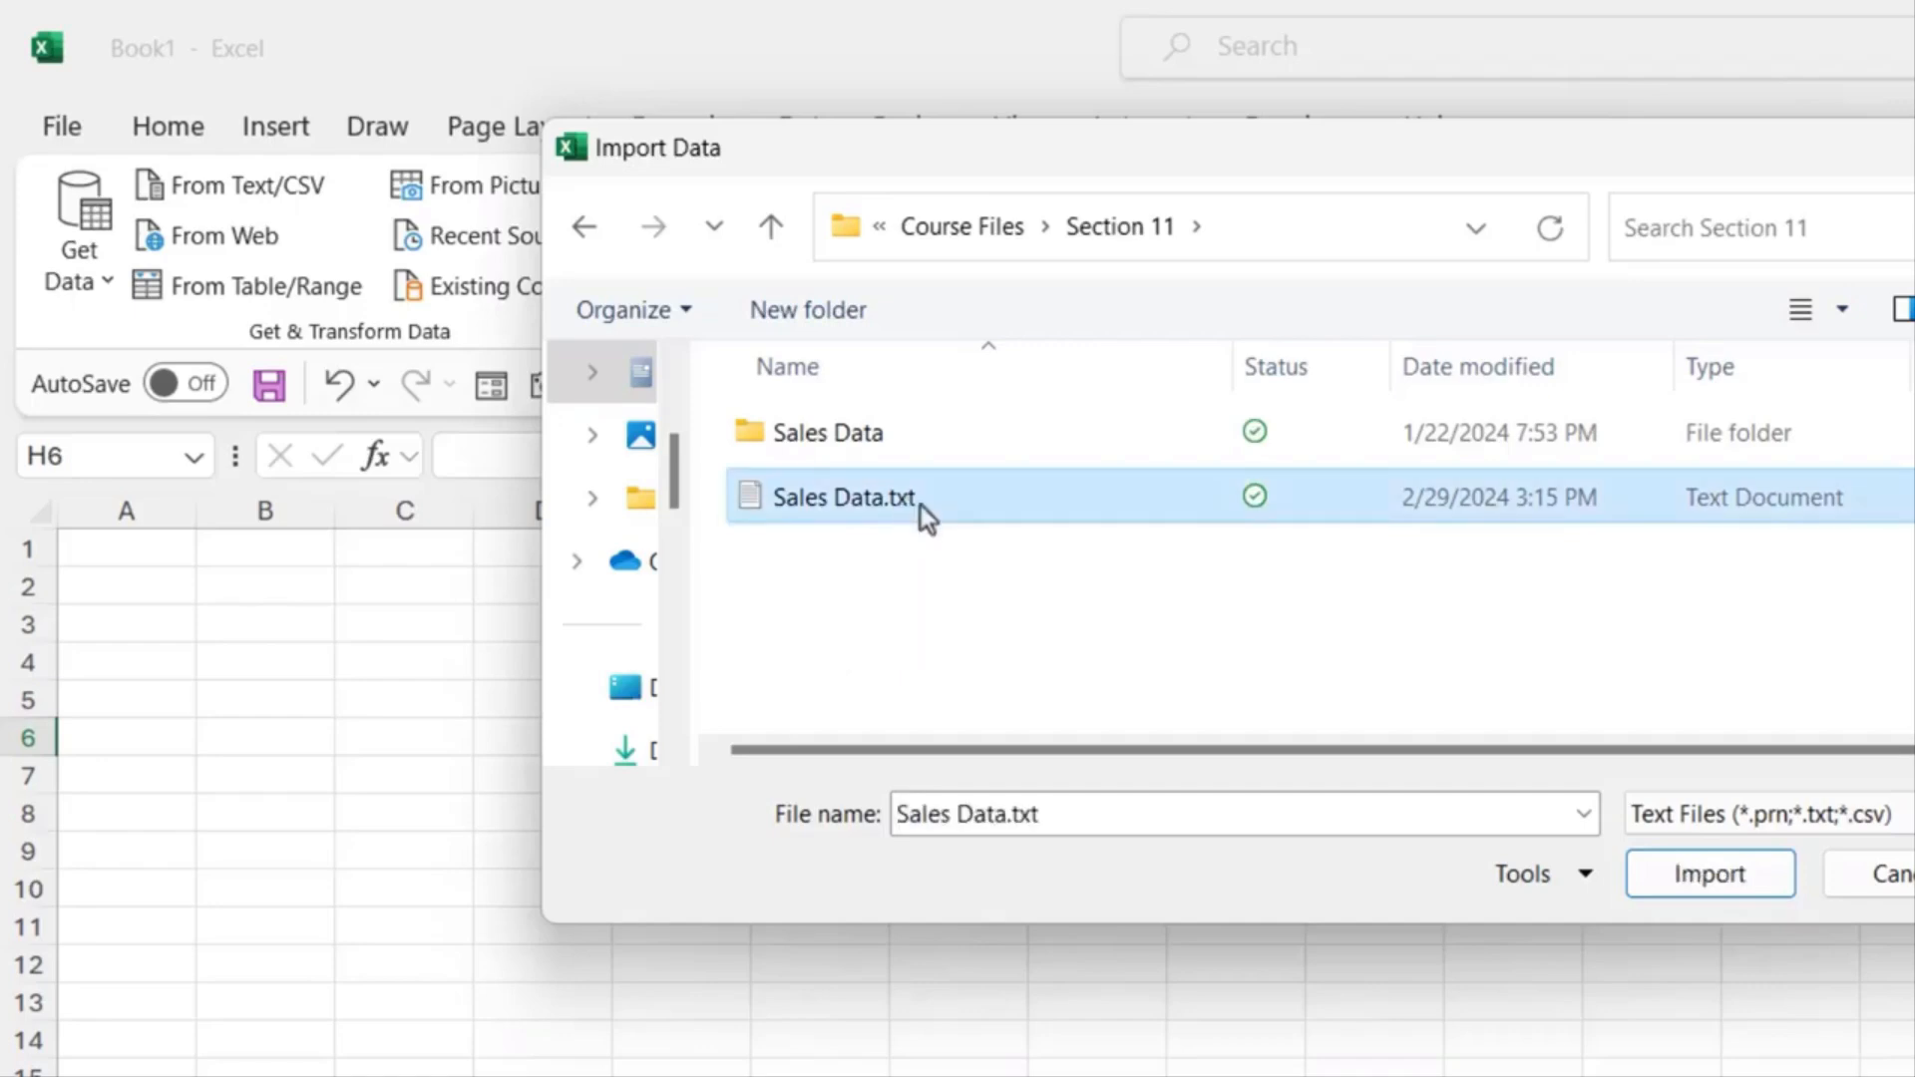
pyautogui.click(1724, 884)
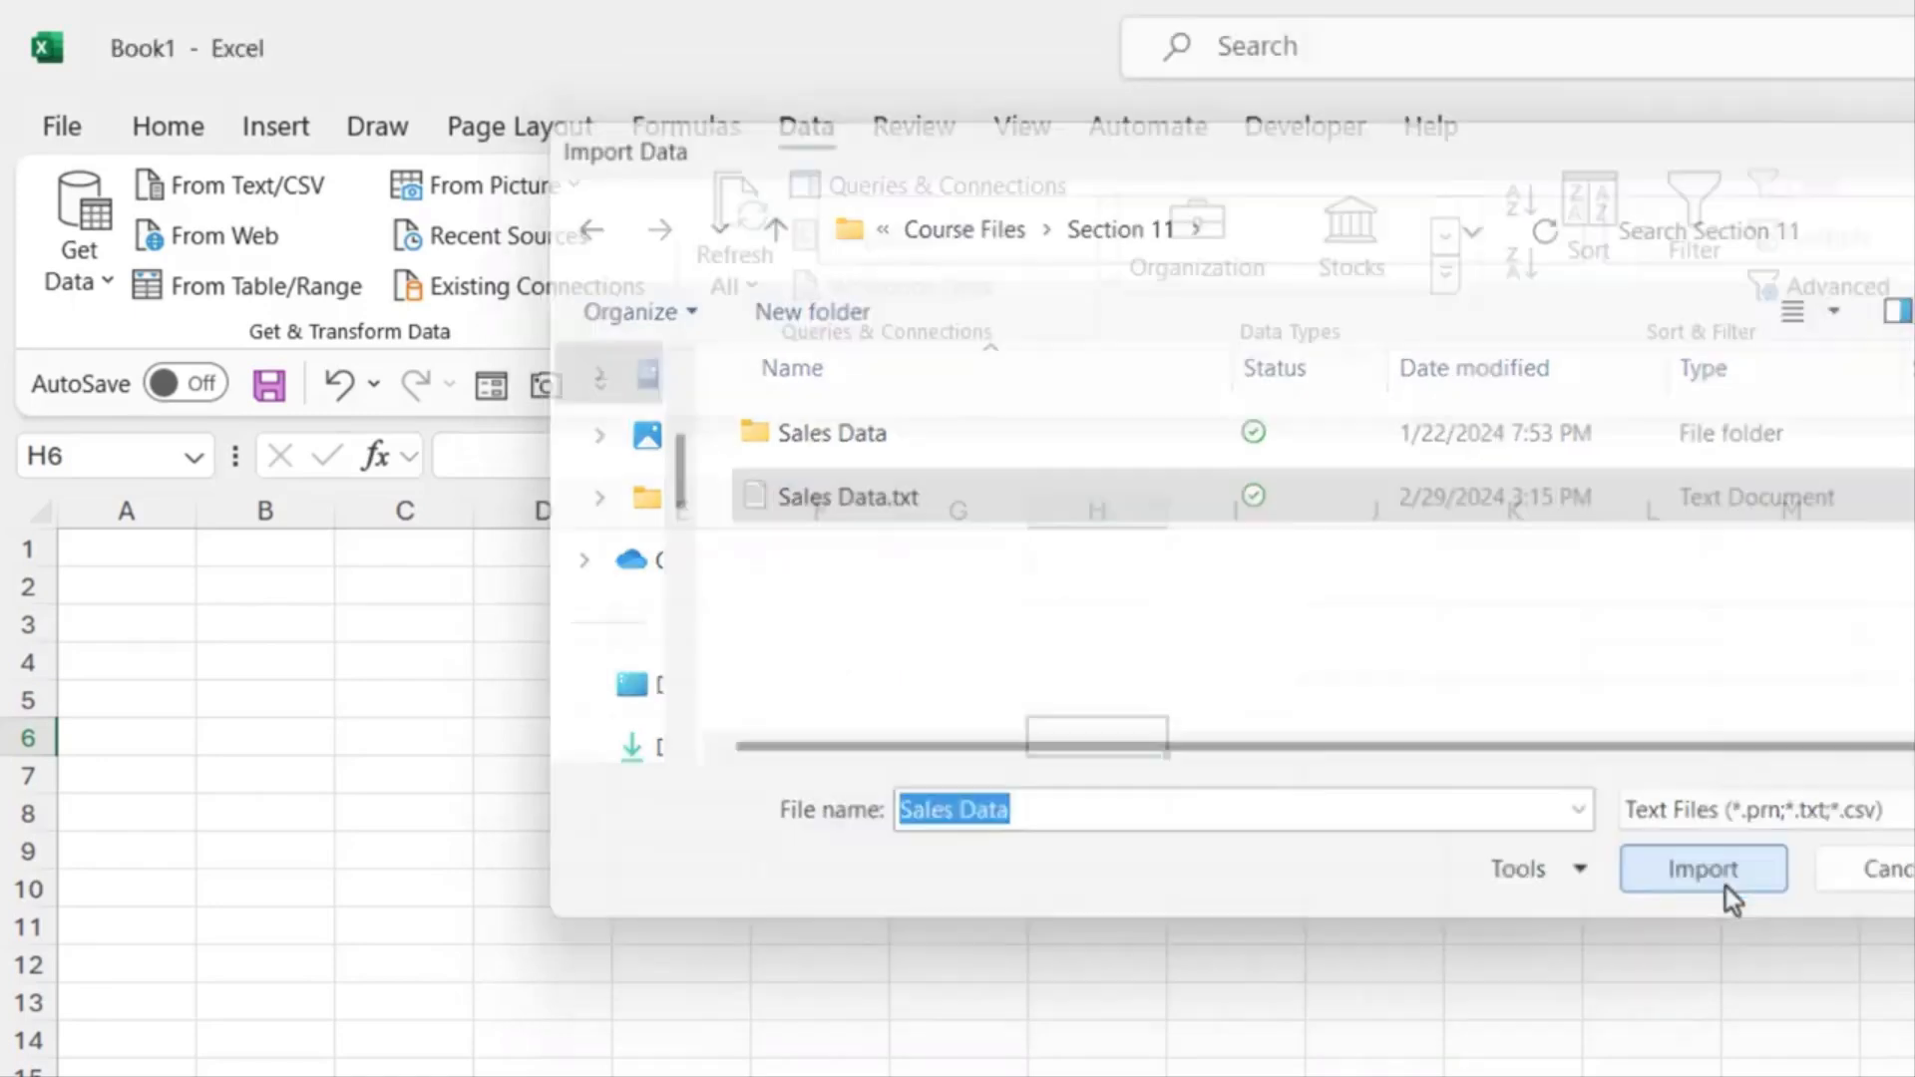
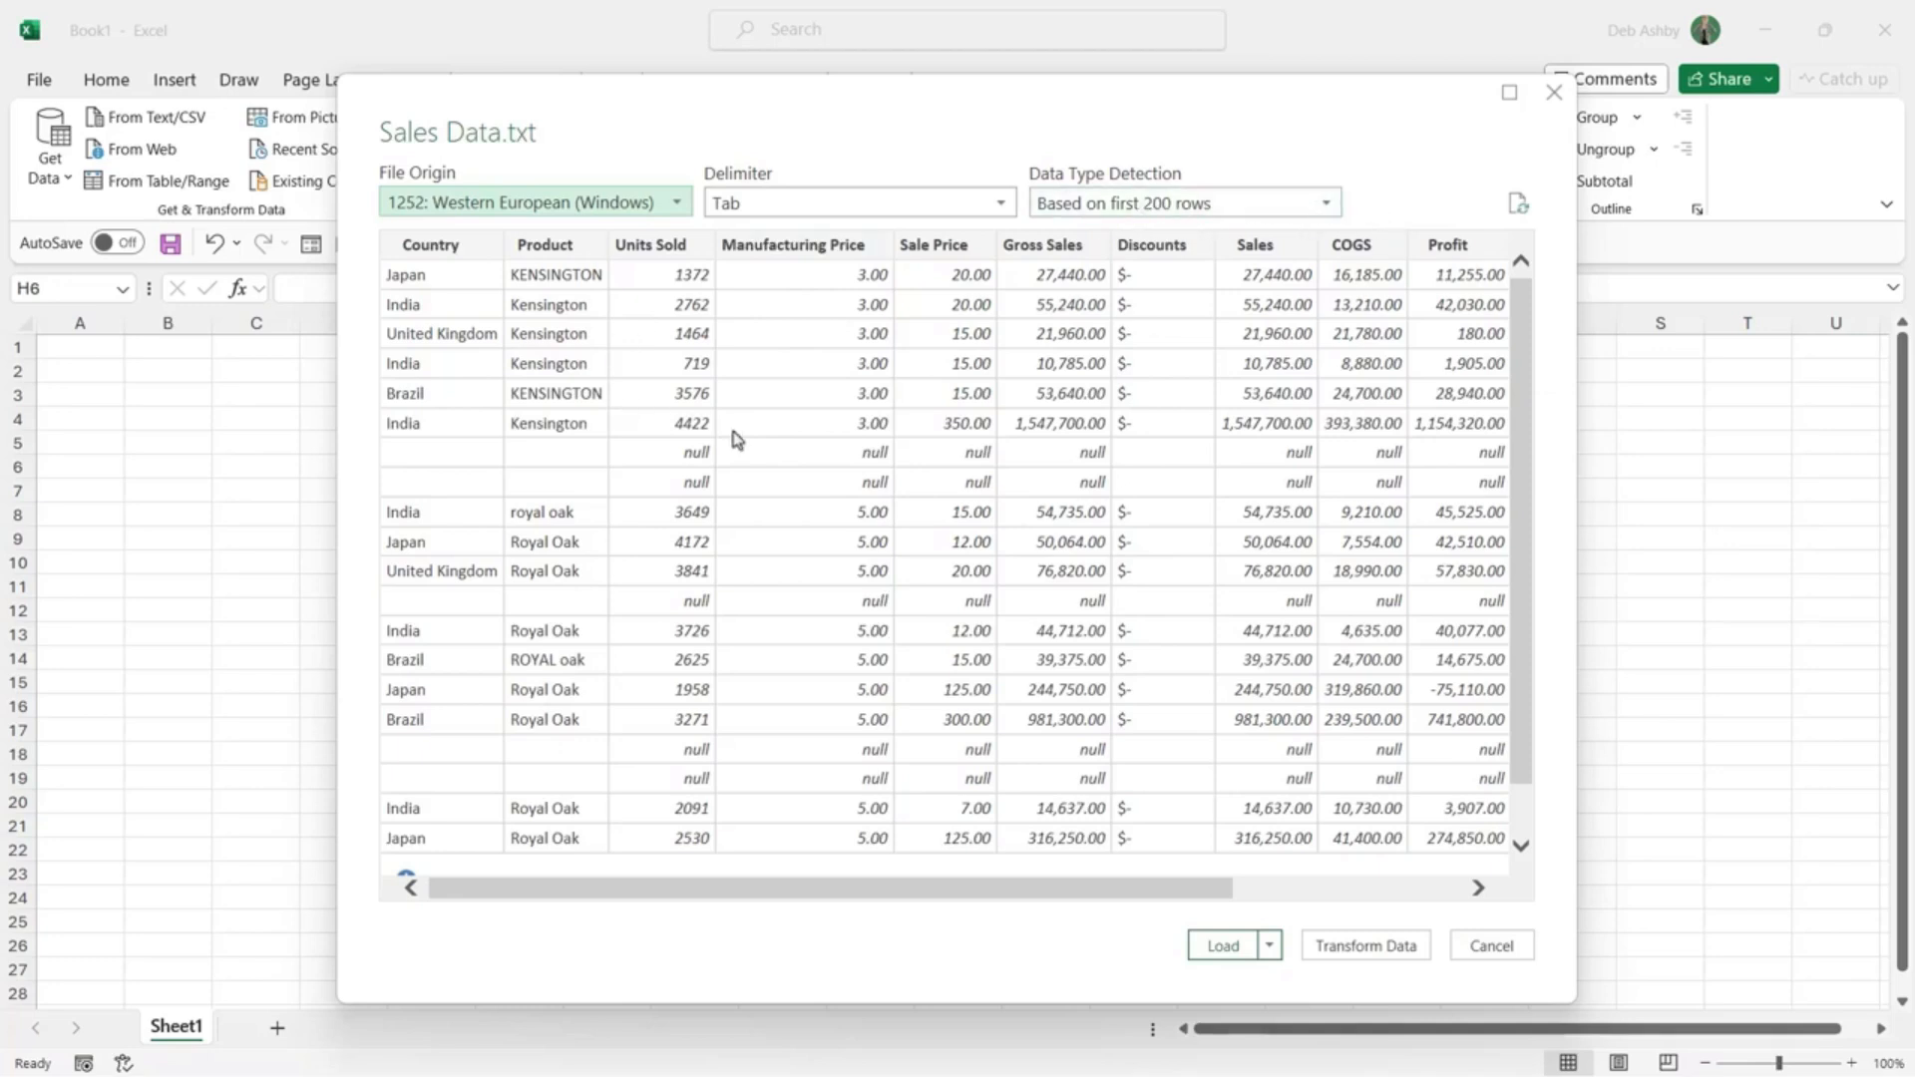
# Step: Load Sales Data.txt into the workbook as a table using Load from the Load dropdown
pyautogui.scroll(-1, 733, 436)
pyautogui.scroll(1, 733, 435)
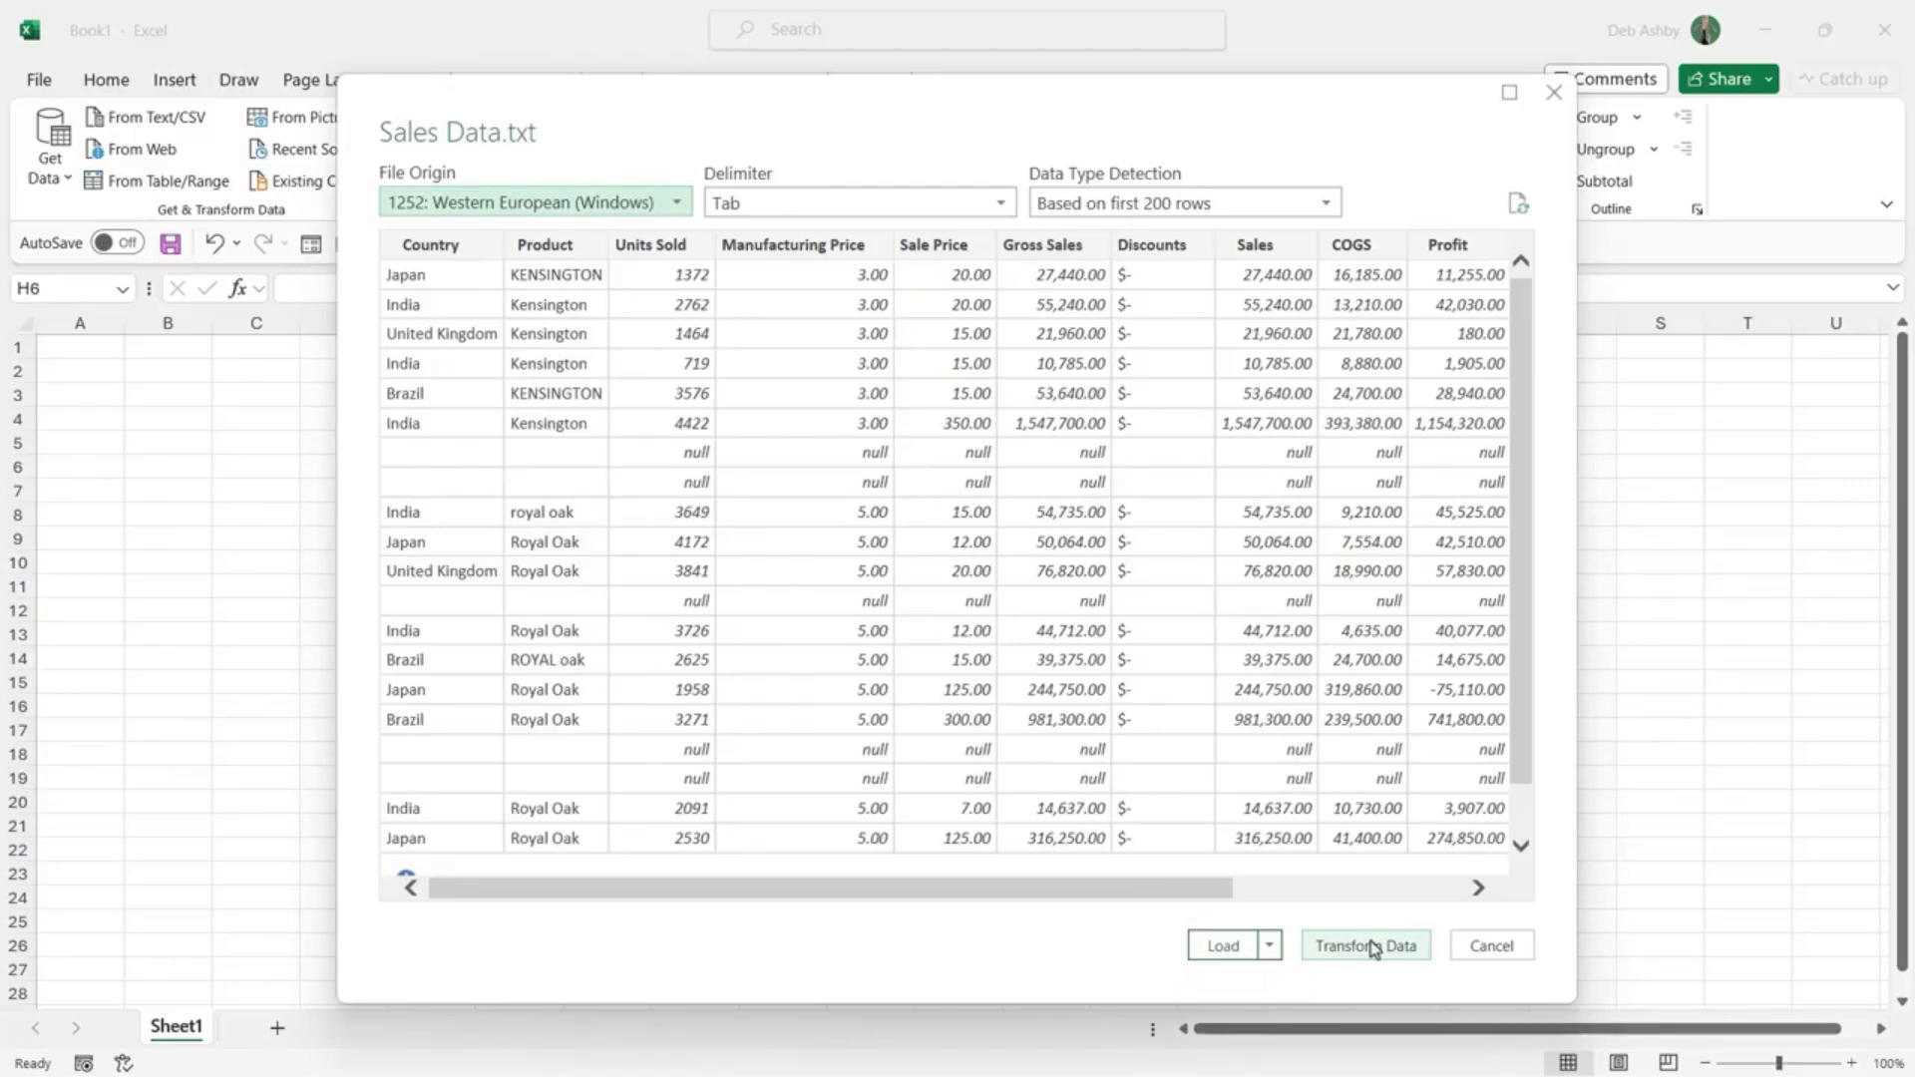
pyautogui.click(1269, 947)
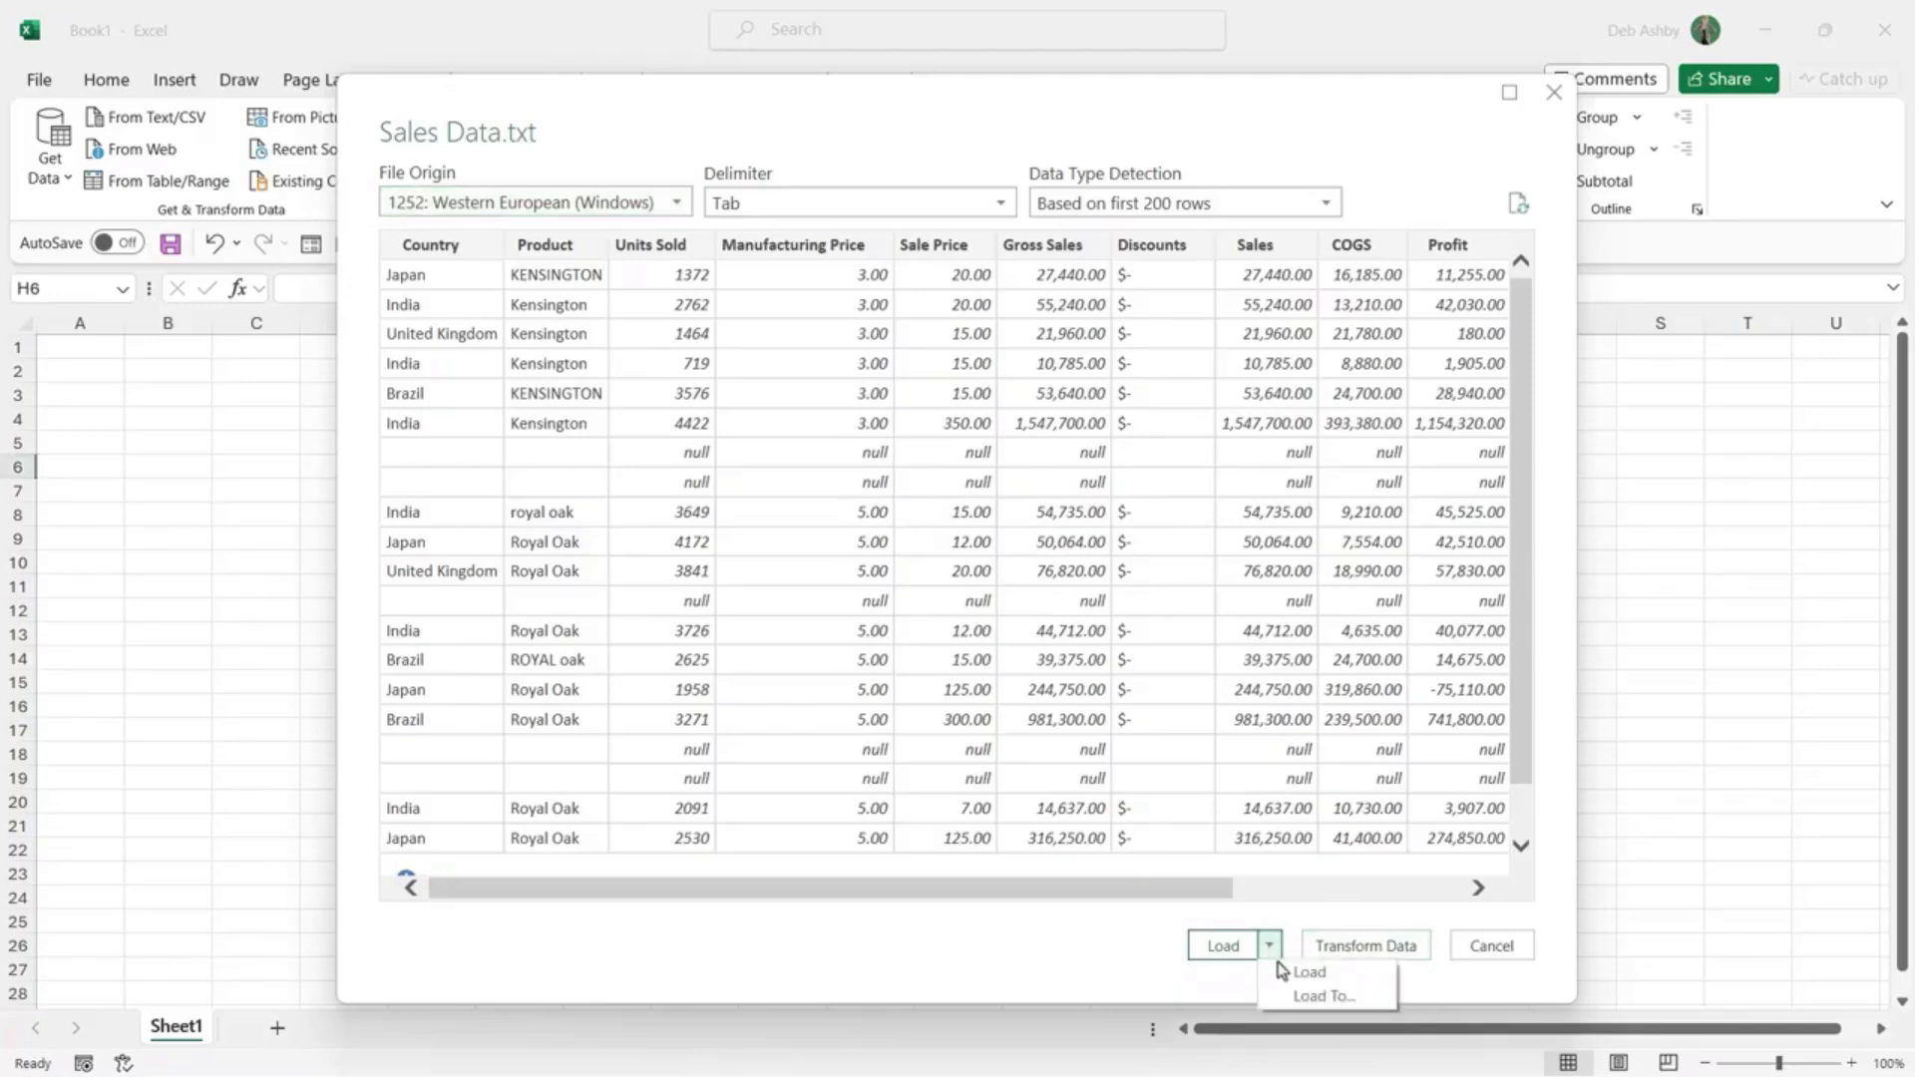
pyautogui.click(1305, 976)
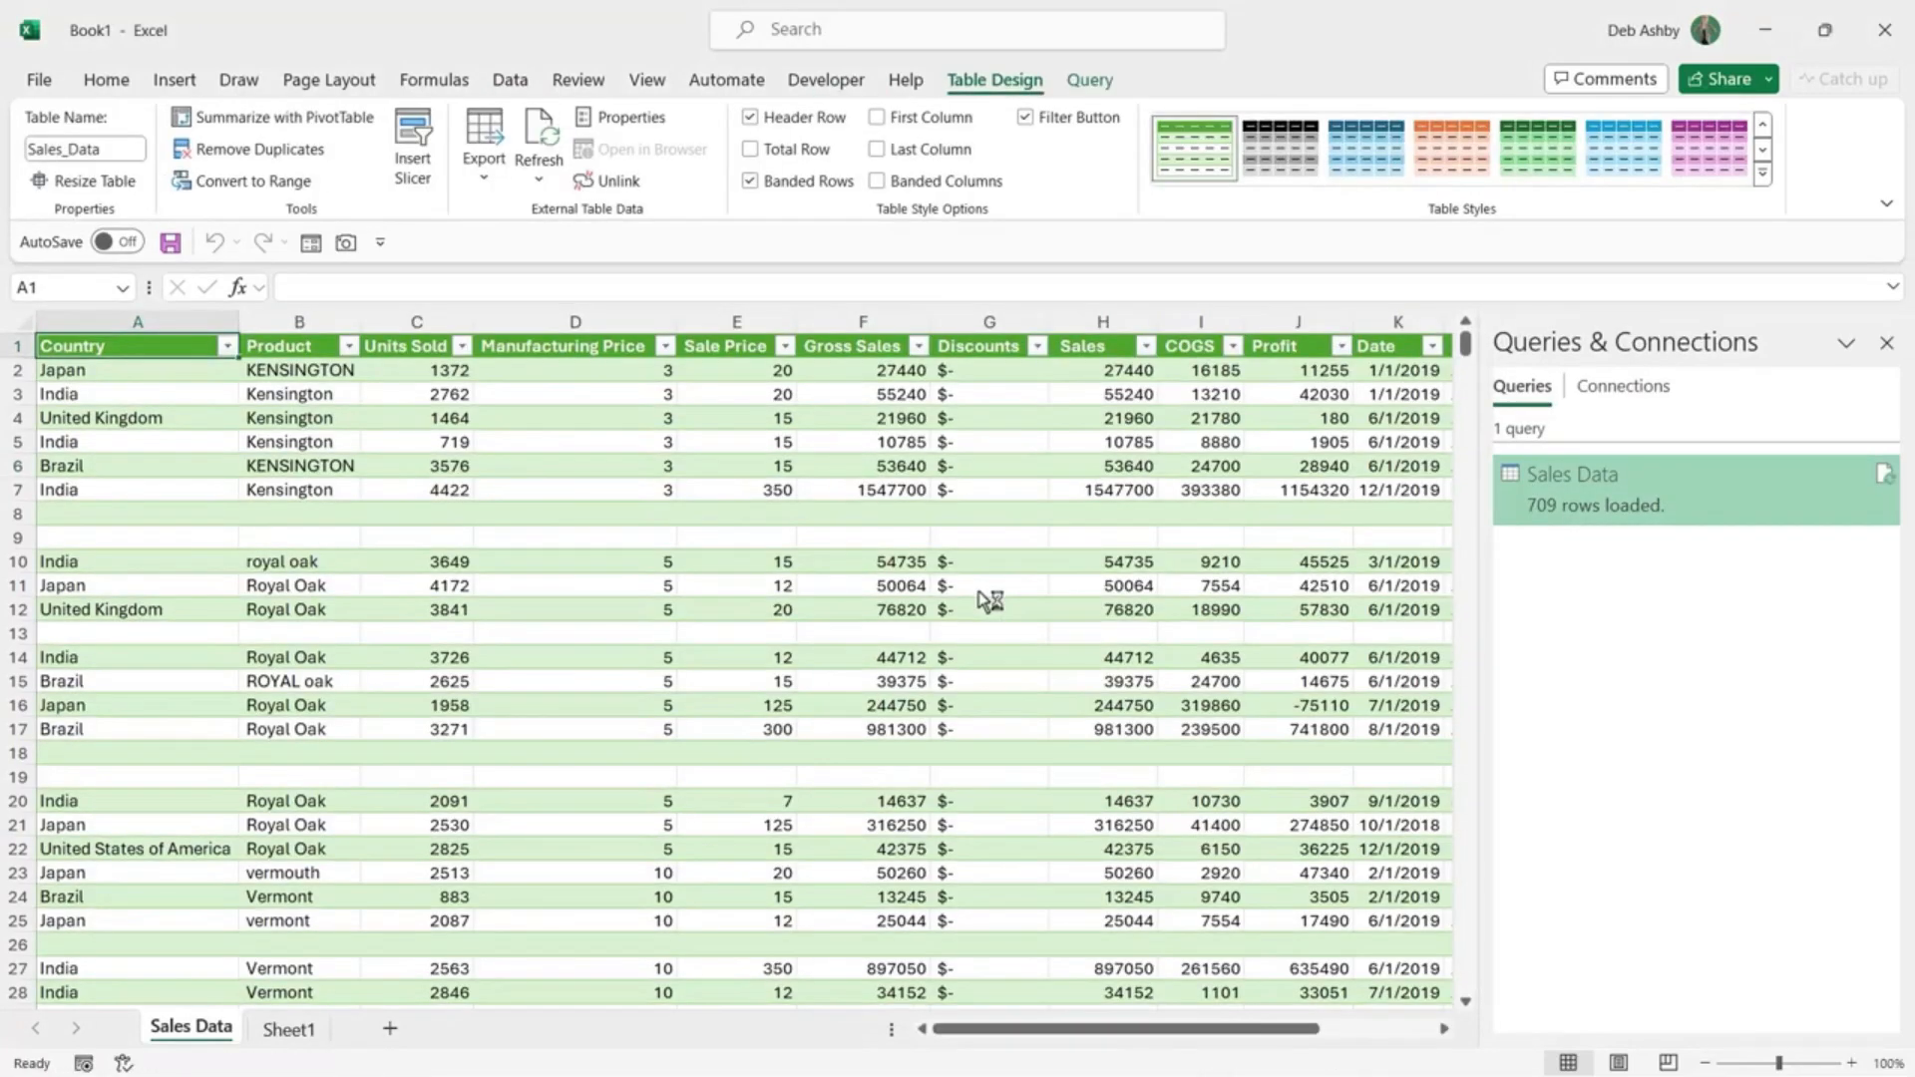
# Step: Apply the Dark Green, Table Style Light 11 style to the Sales_Data table
pyautogui.click(748, 443)
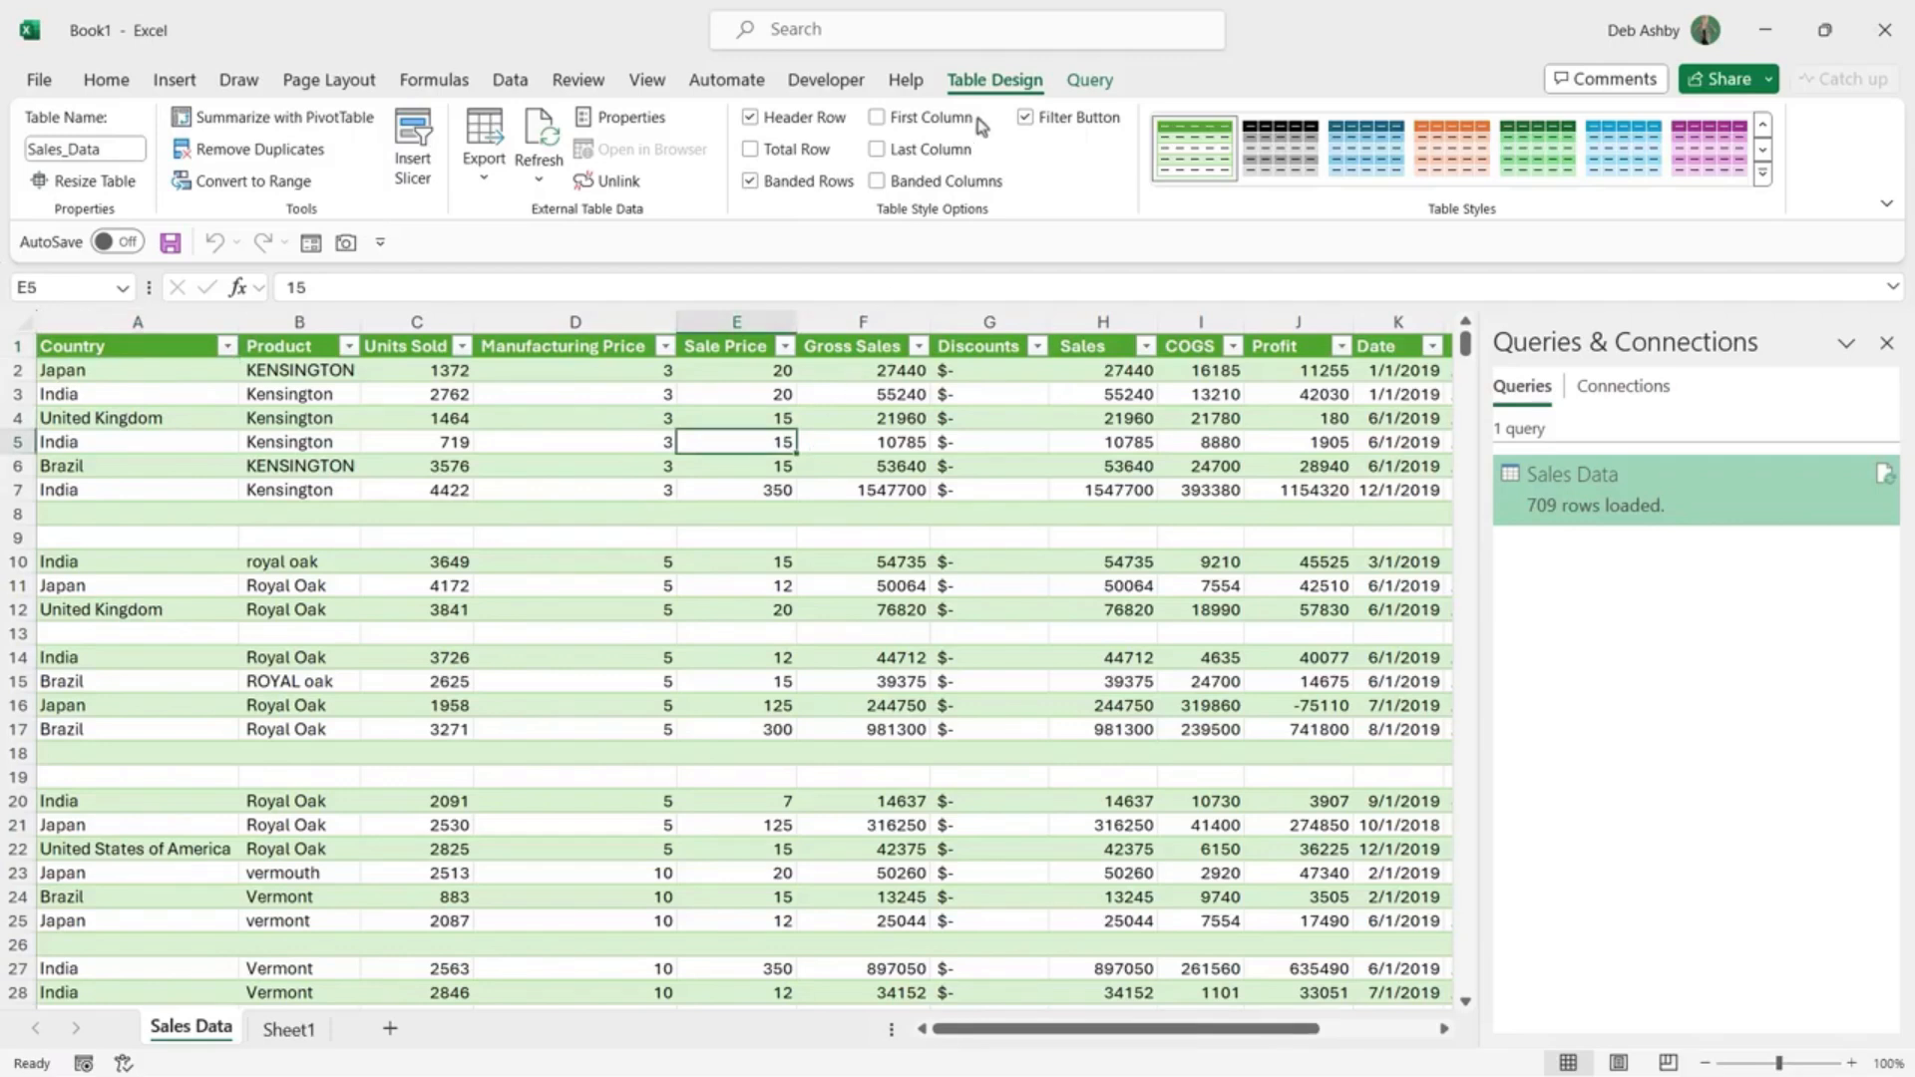
pyautogui.click(1092, 81)
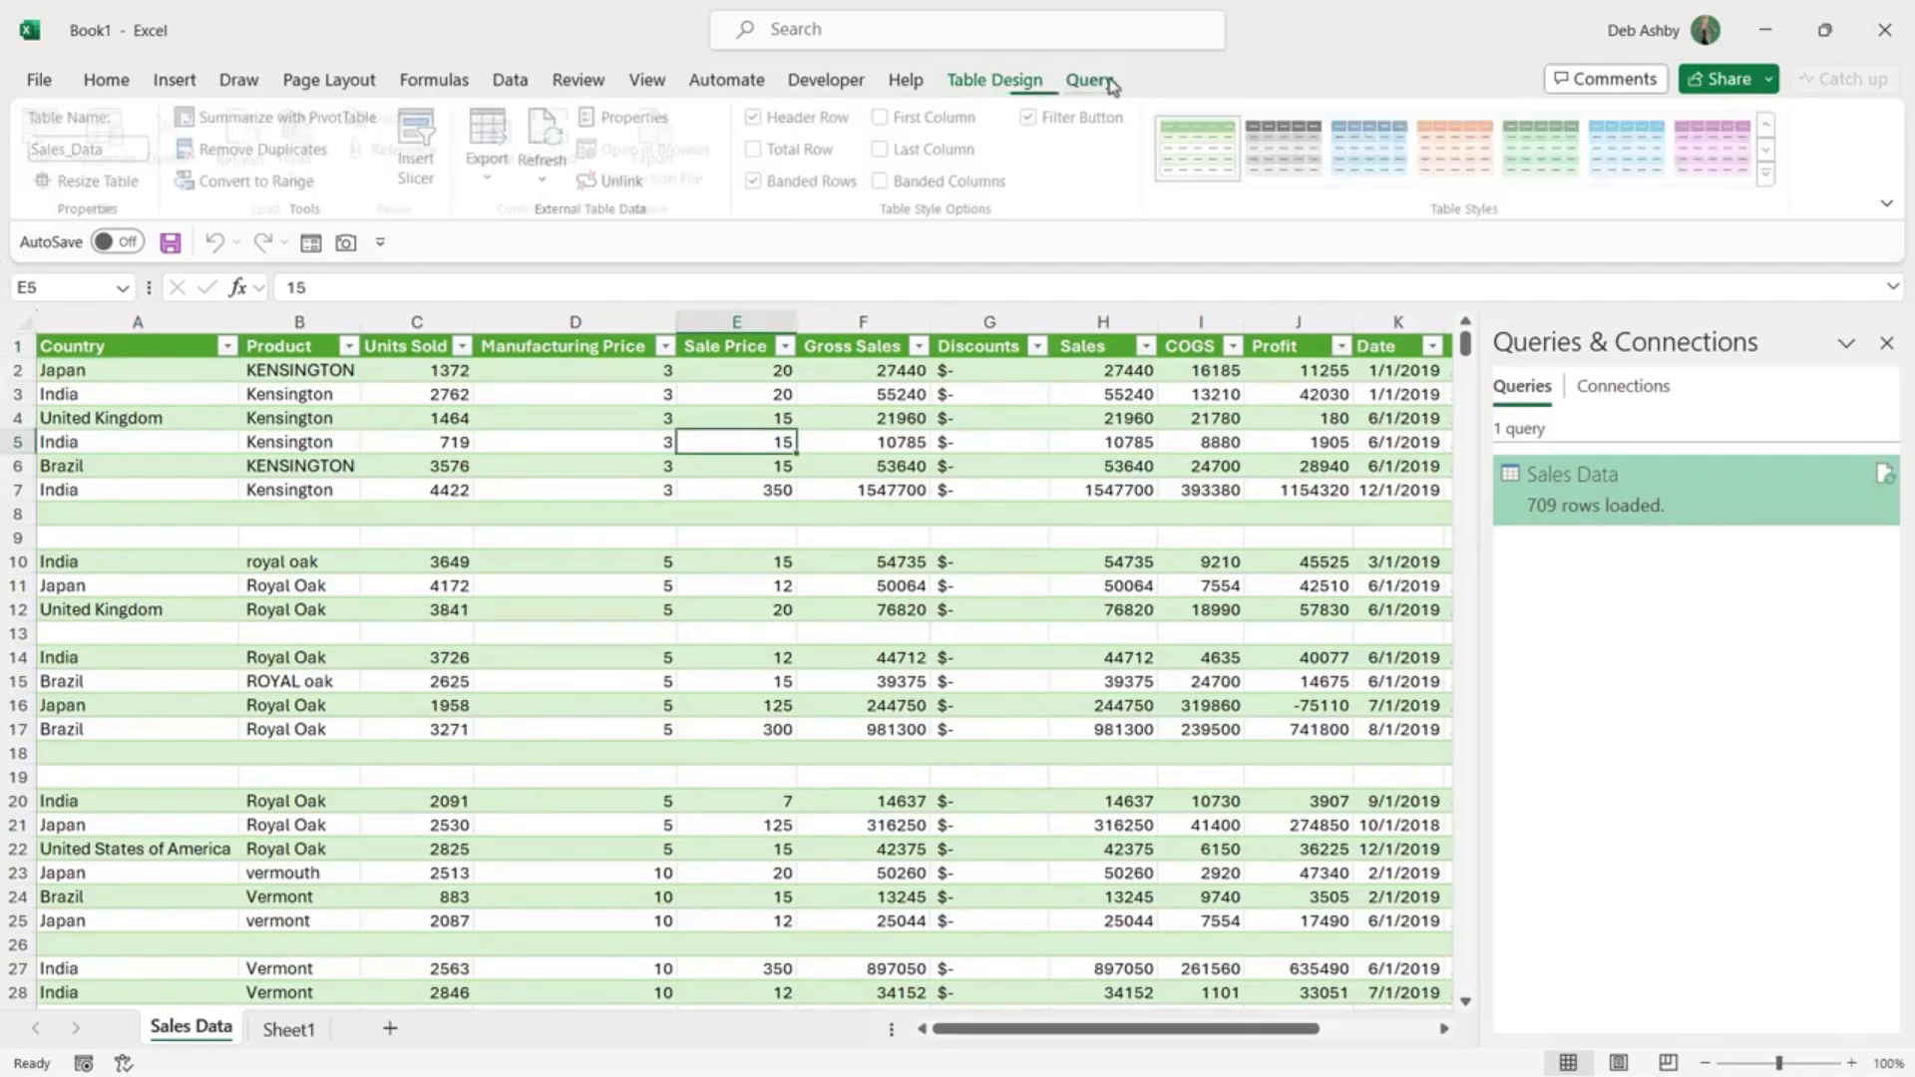
pyautogui.click(1002, 81)
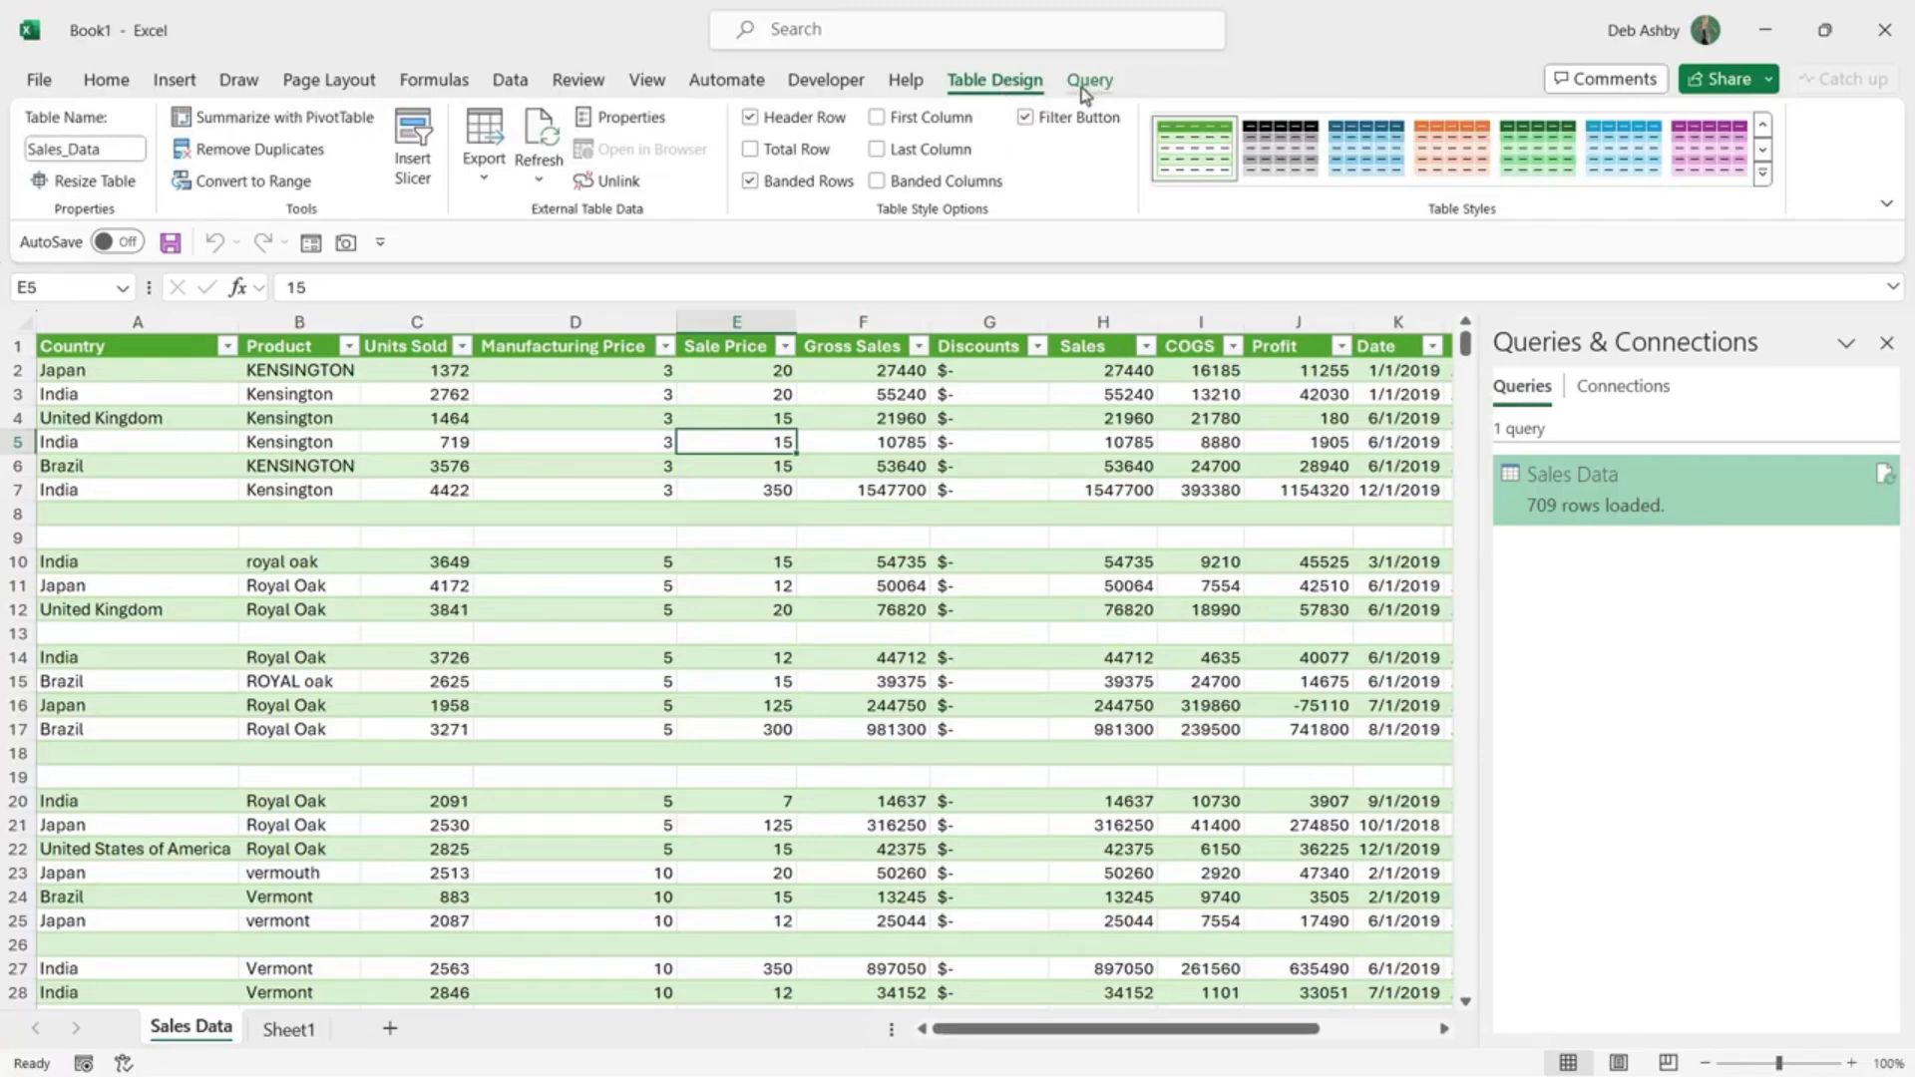
pyautogui.click(1762, 178)
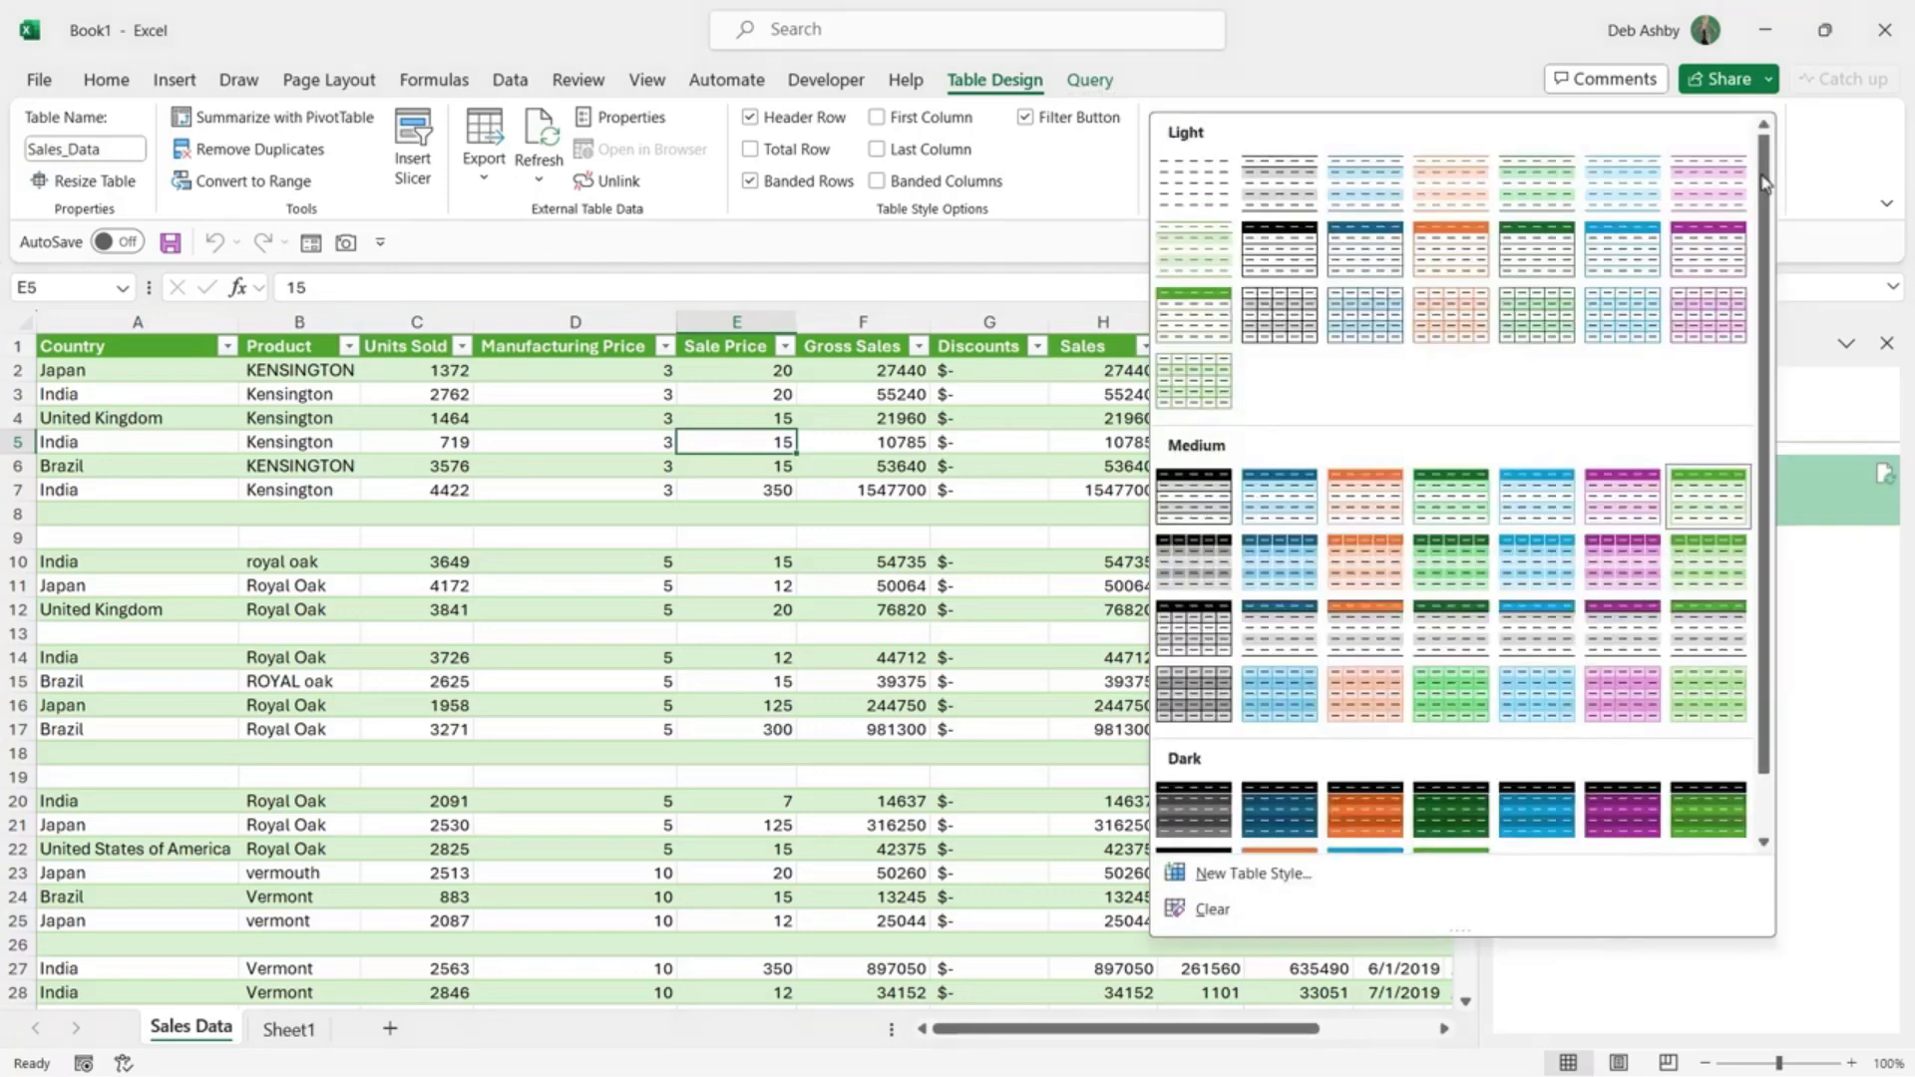
pyautogui.click(1546, 264)
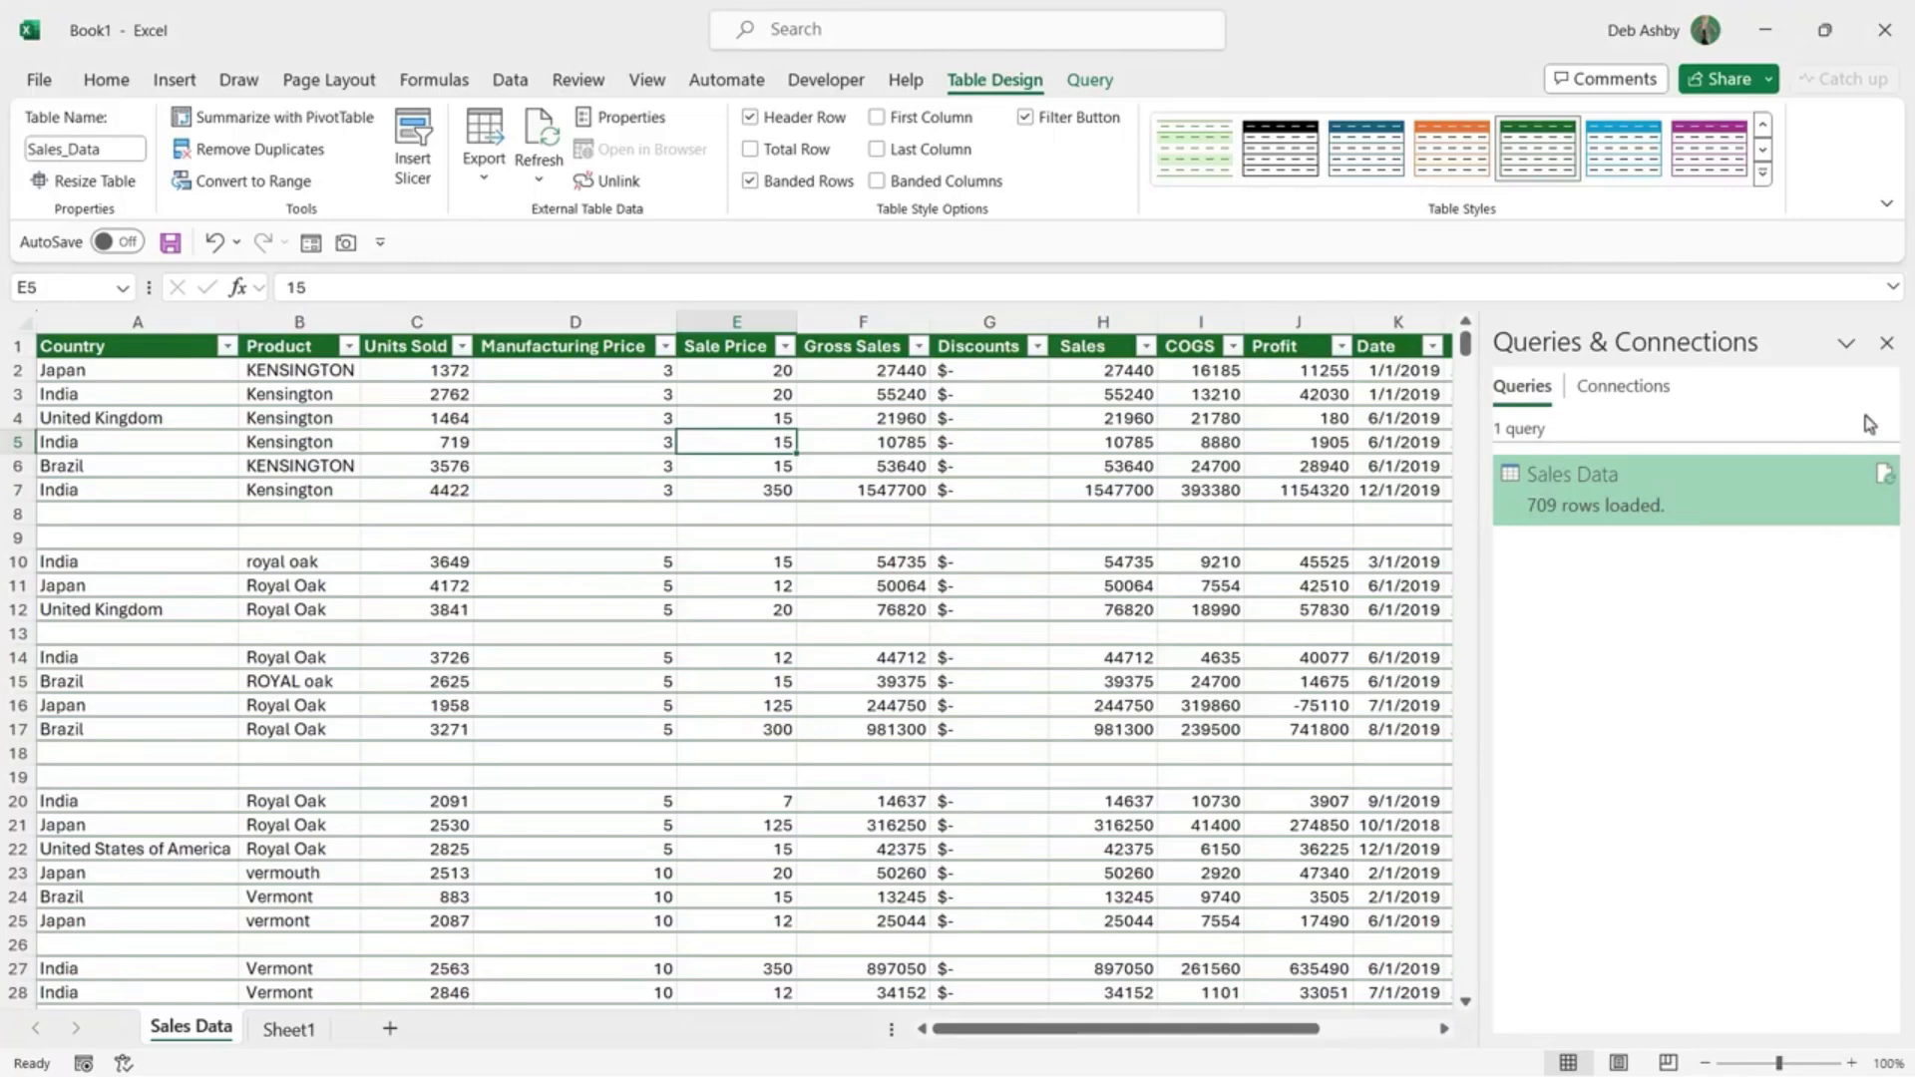
# Step: Close the Queries & Connections pane and select a Sale Price cell
pyautogui.click(1887, 344)
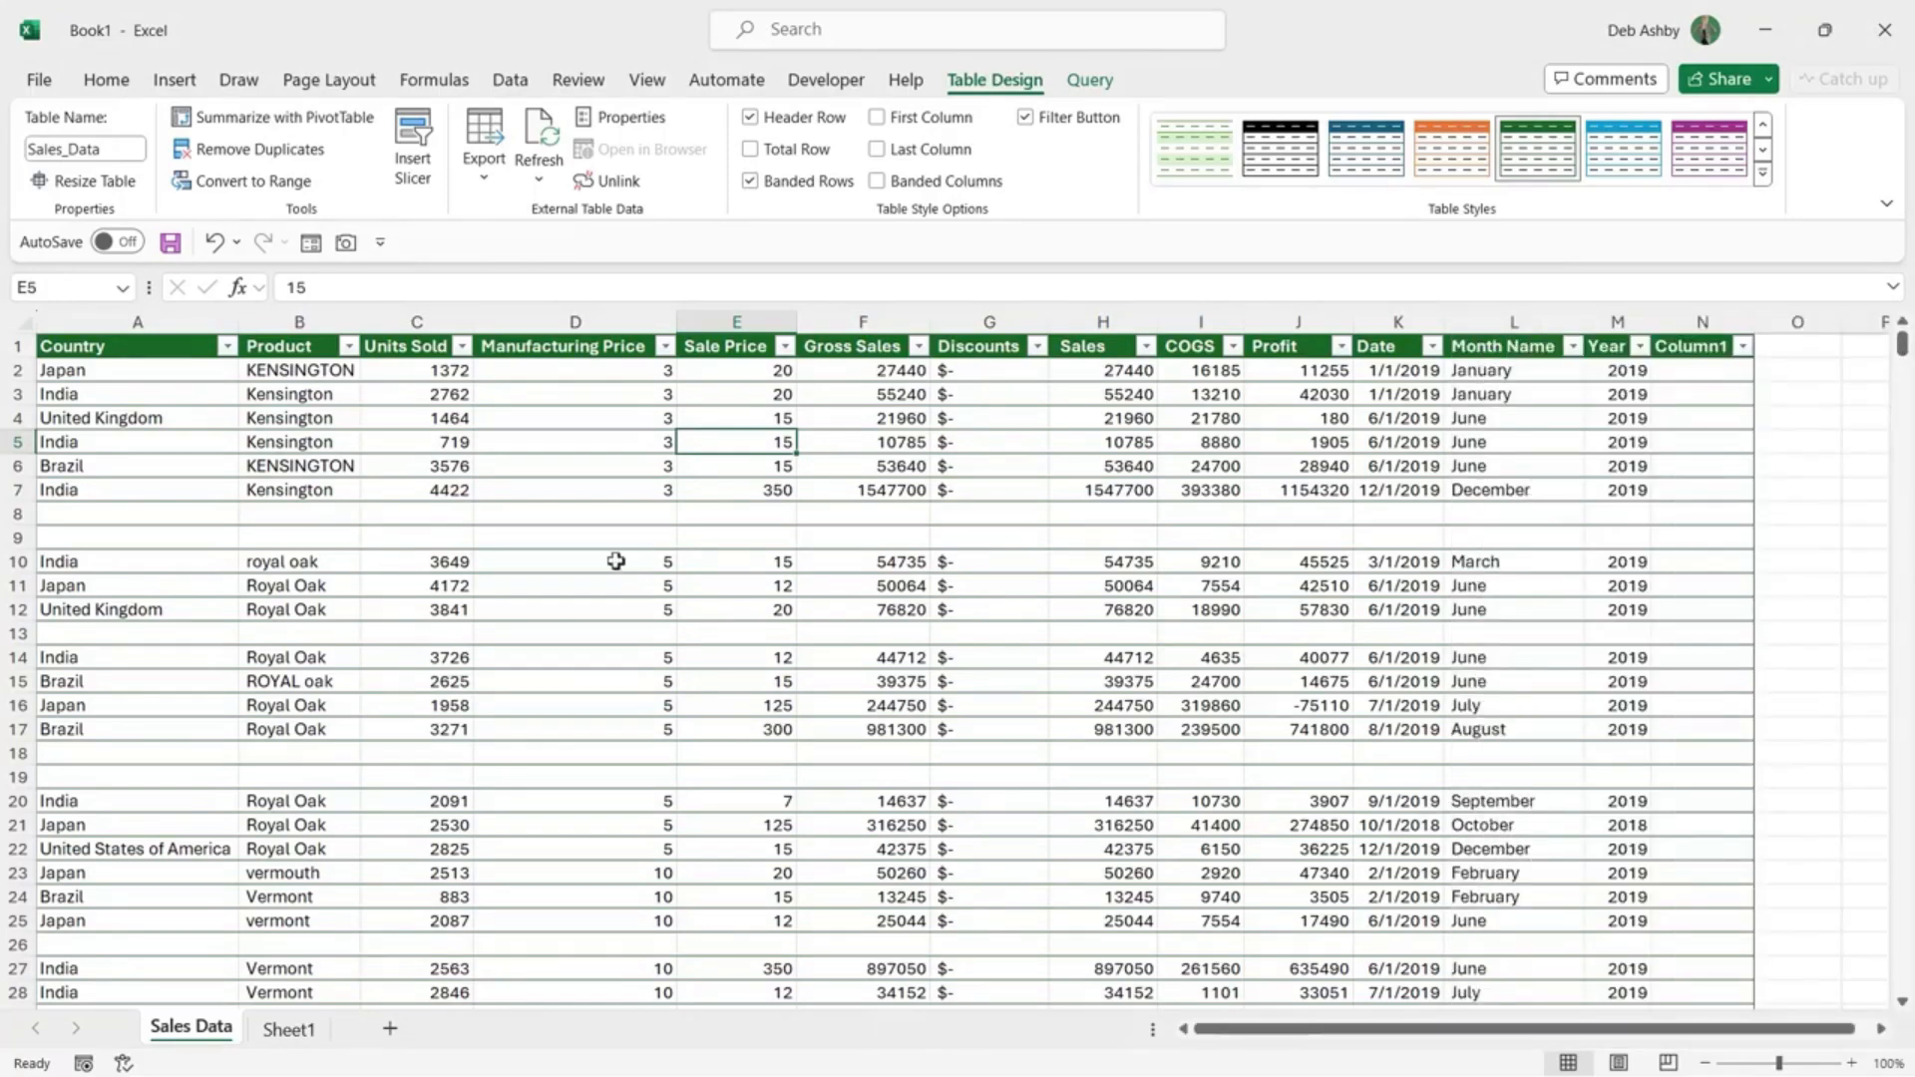
pyautogui.click(681, 489)
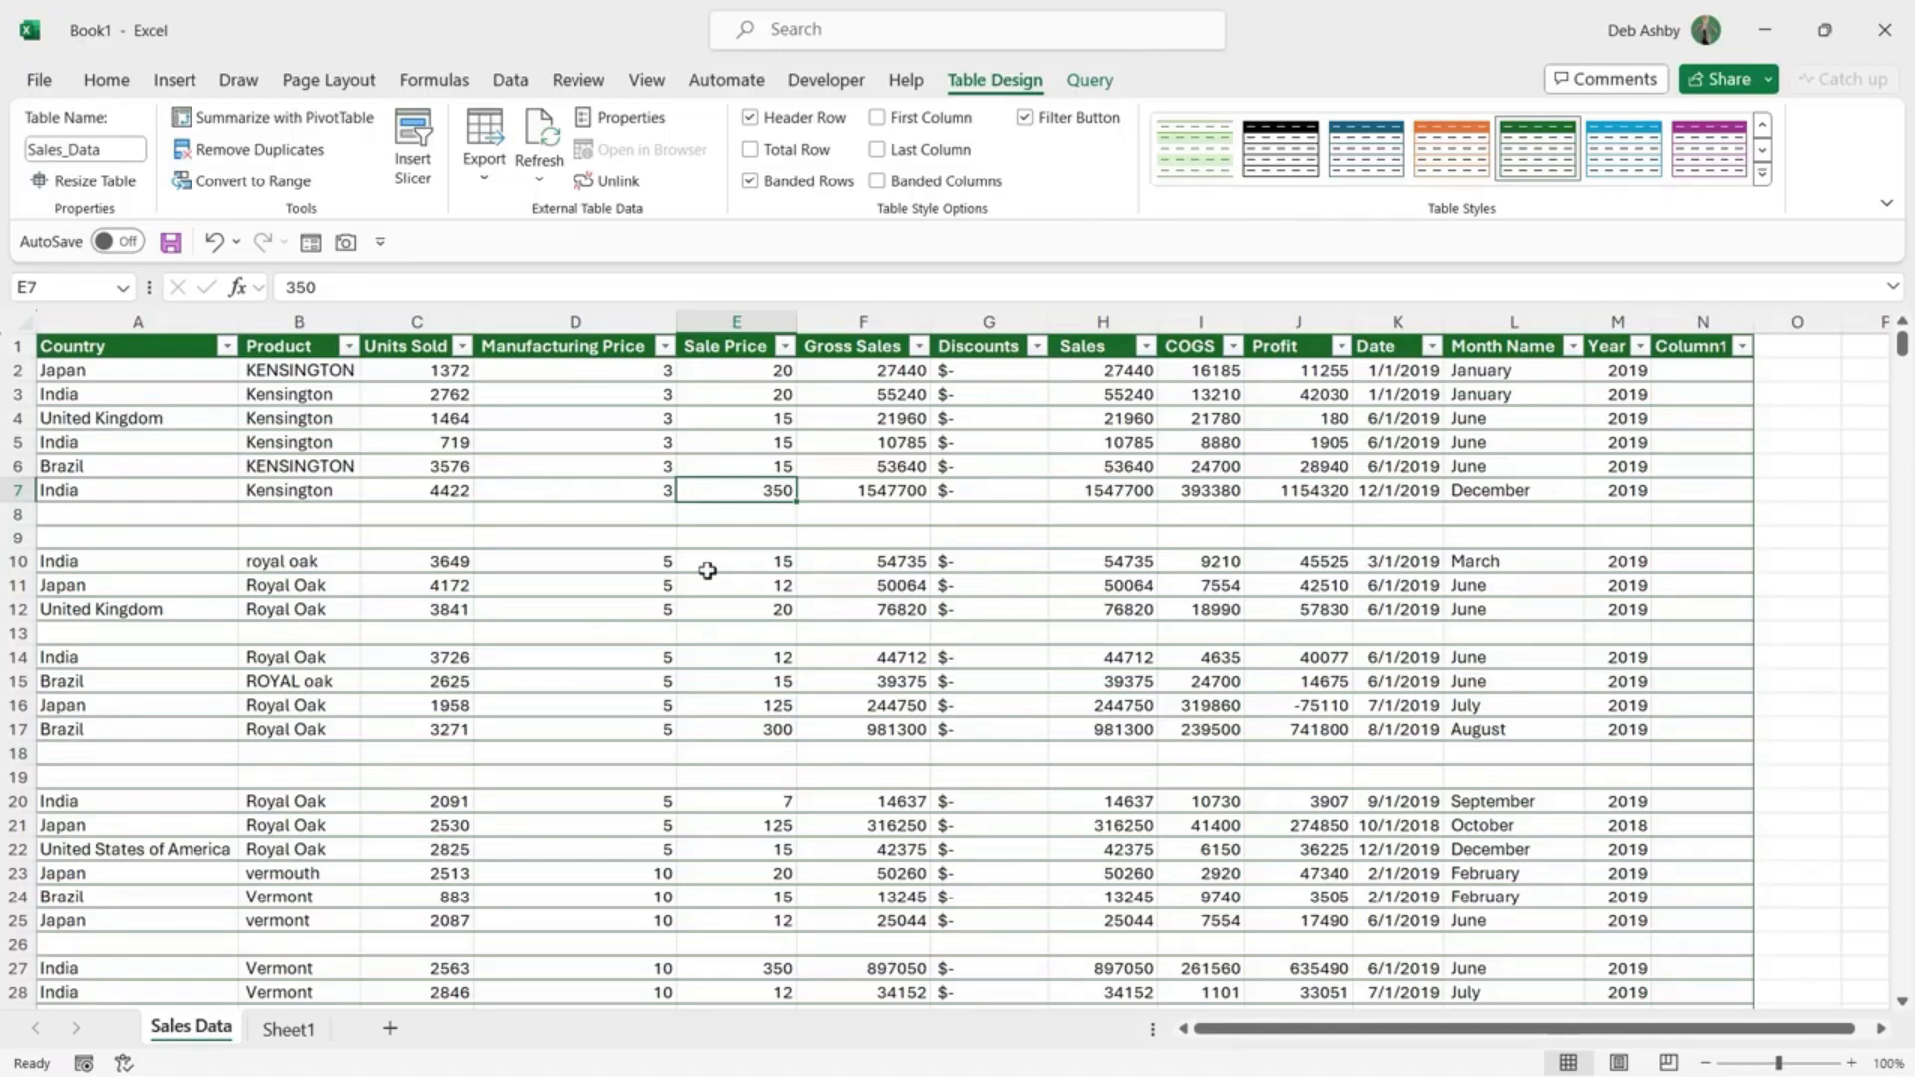
pyautogui.click(510, 81)
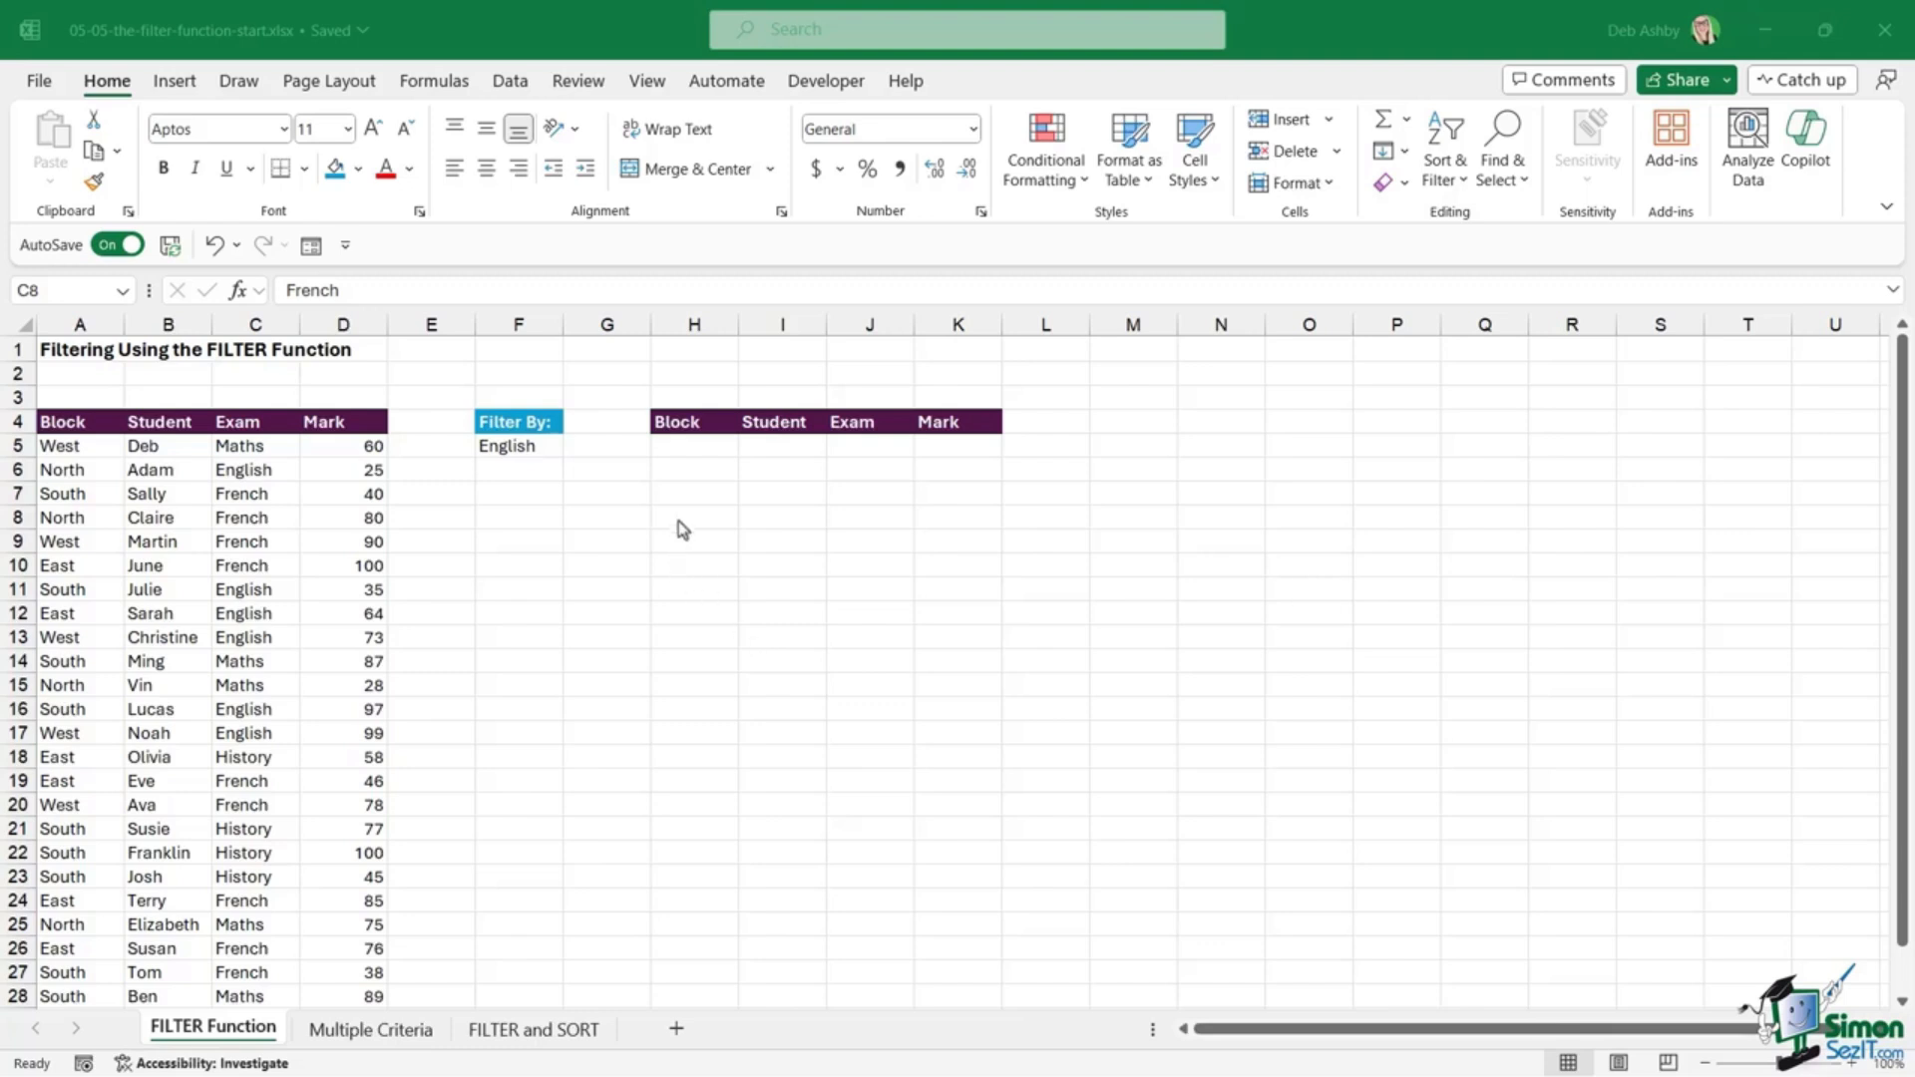
pyautogui.click(696, 447)
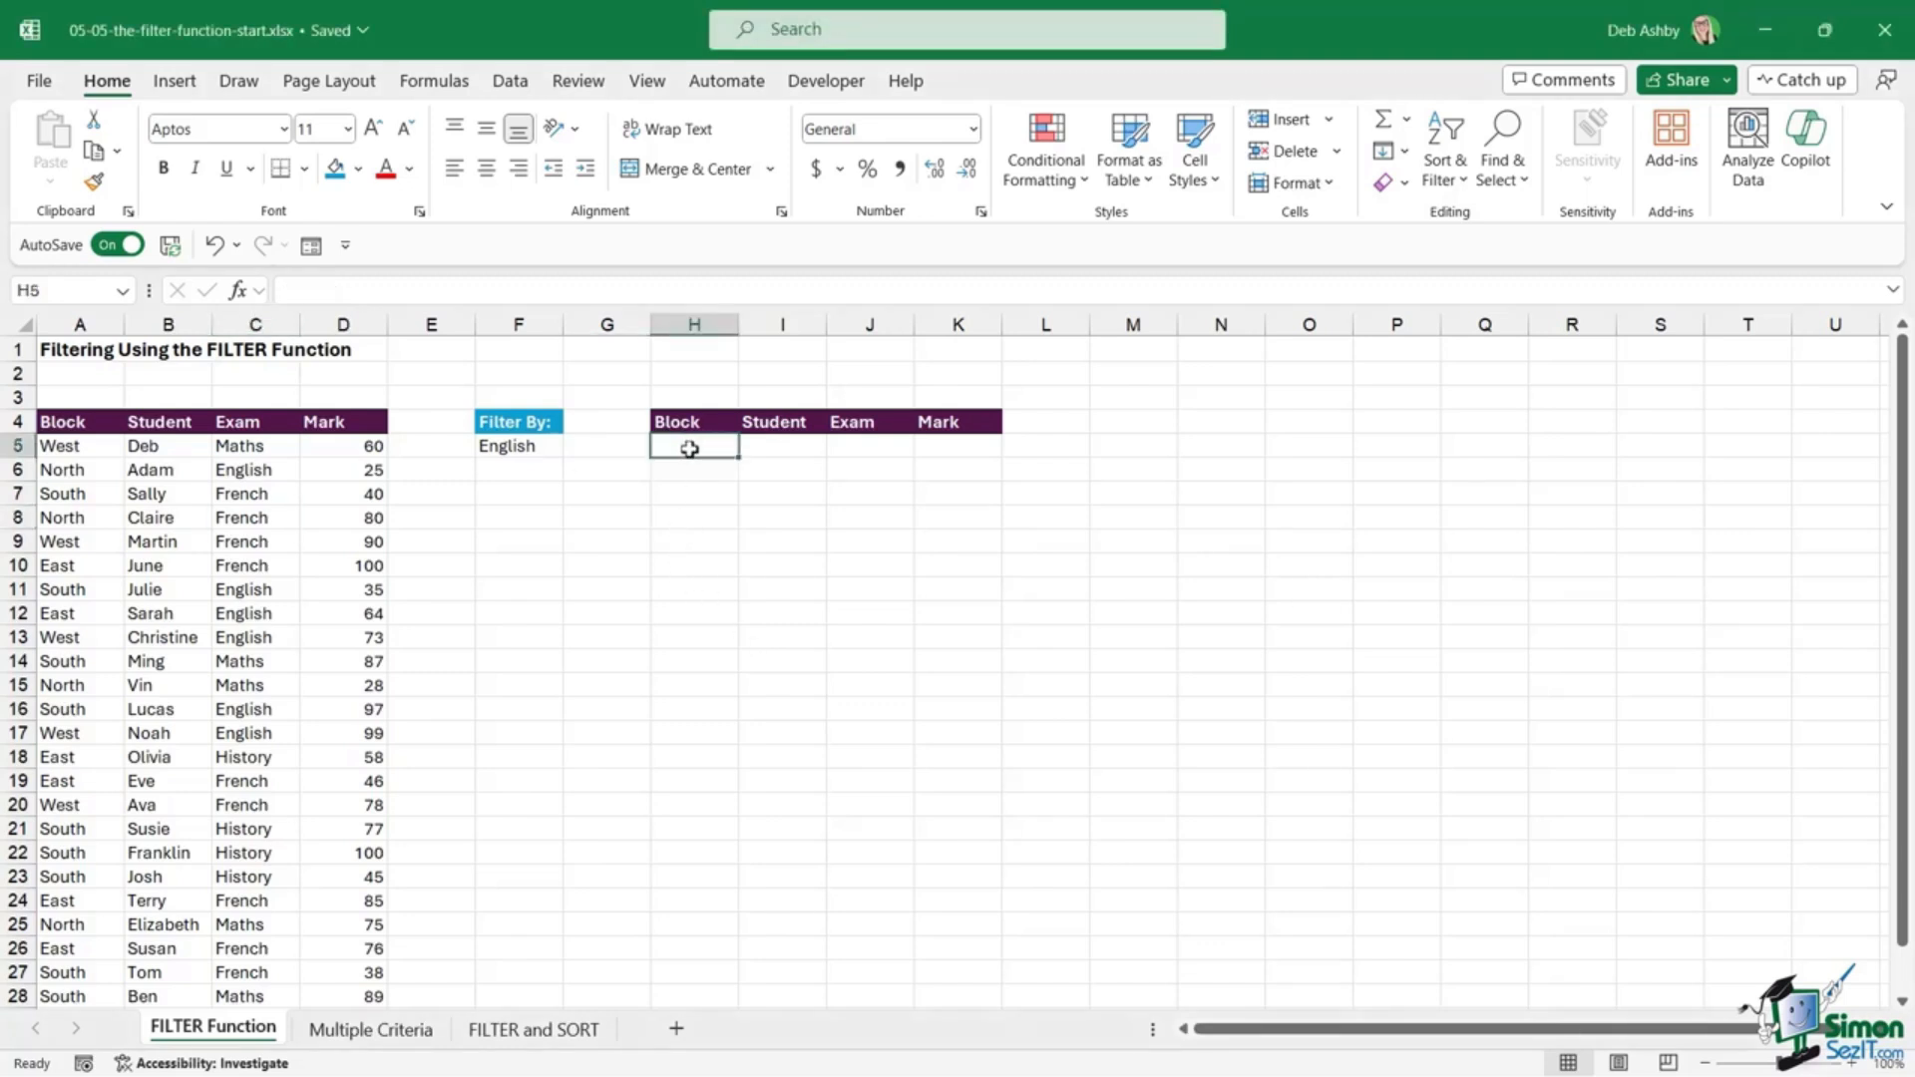
pyautogui.moveTo(689, 449); pyautogui.dragTo(957, 854)
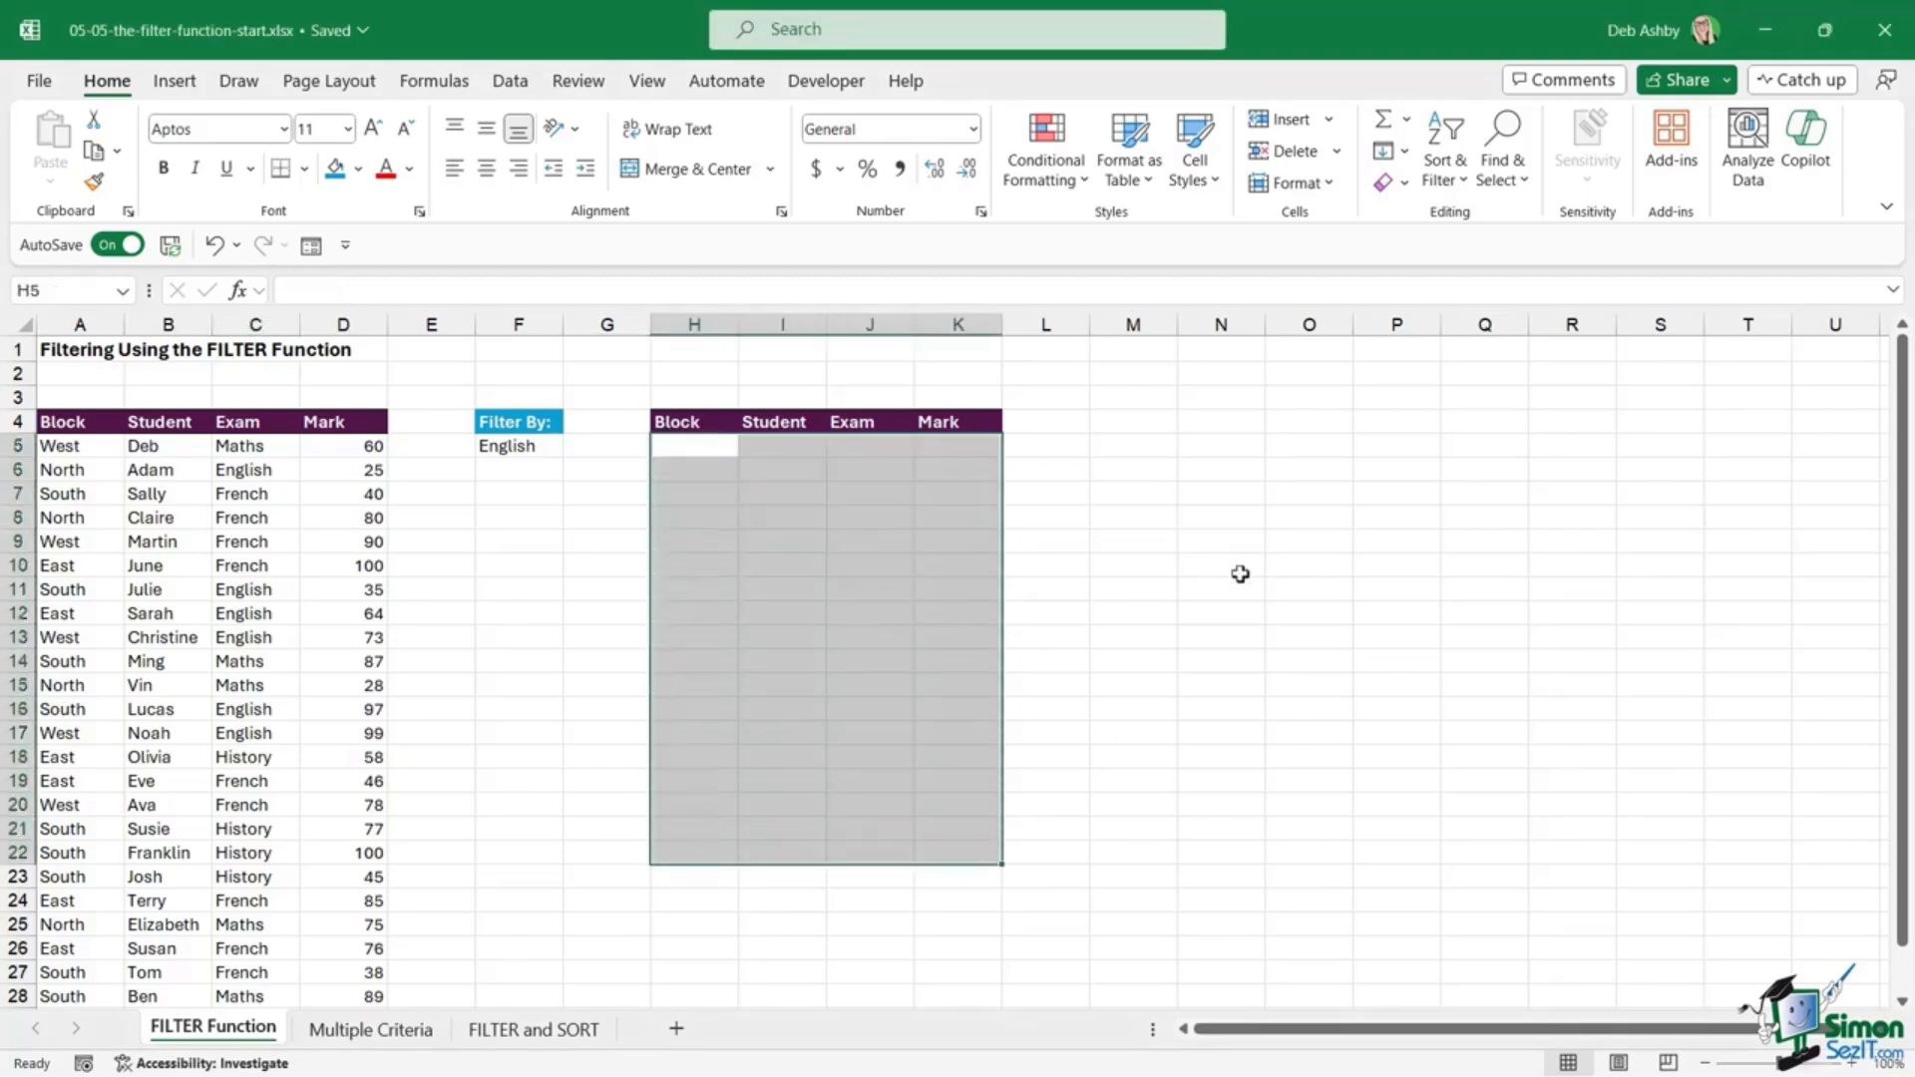
pyautogui.click(1240, 574)
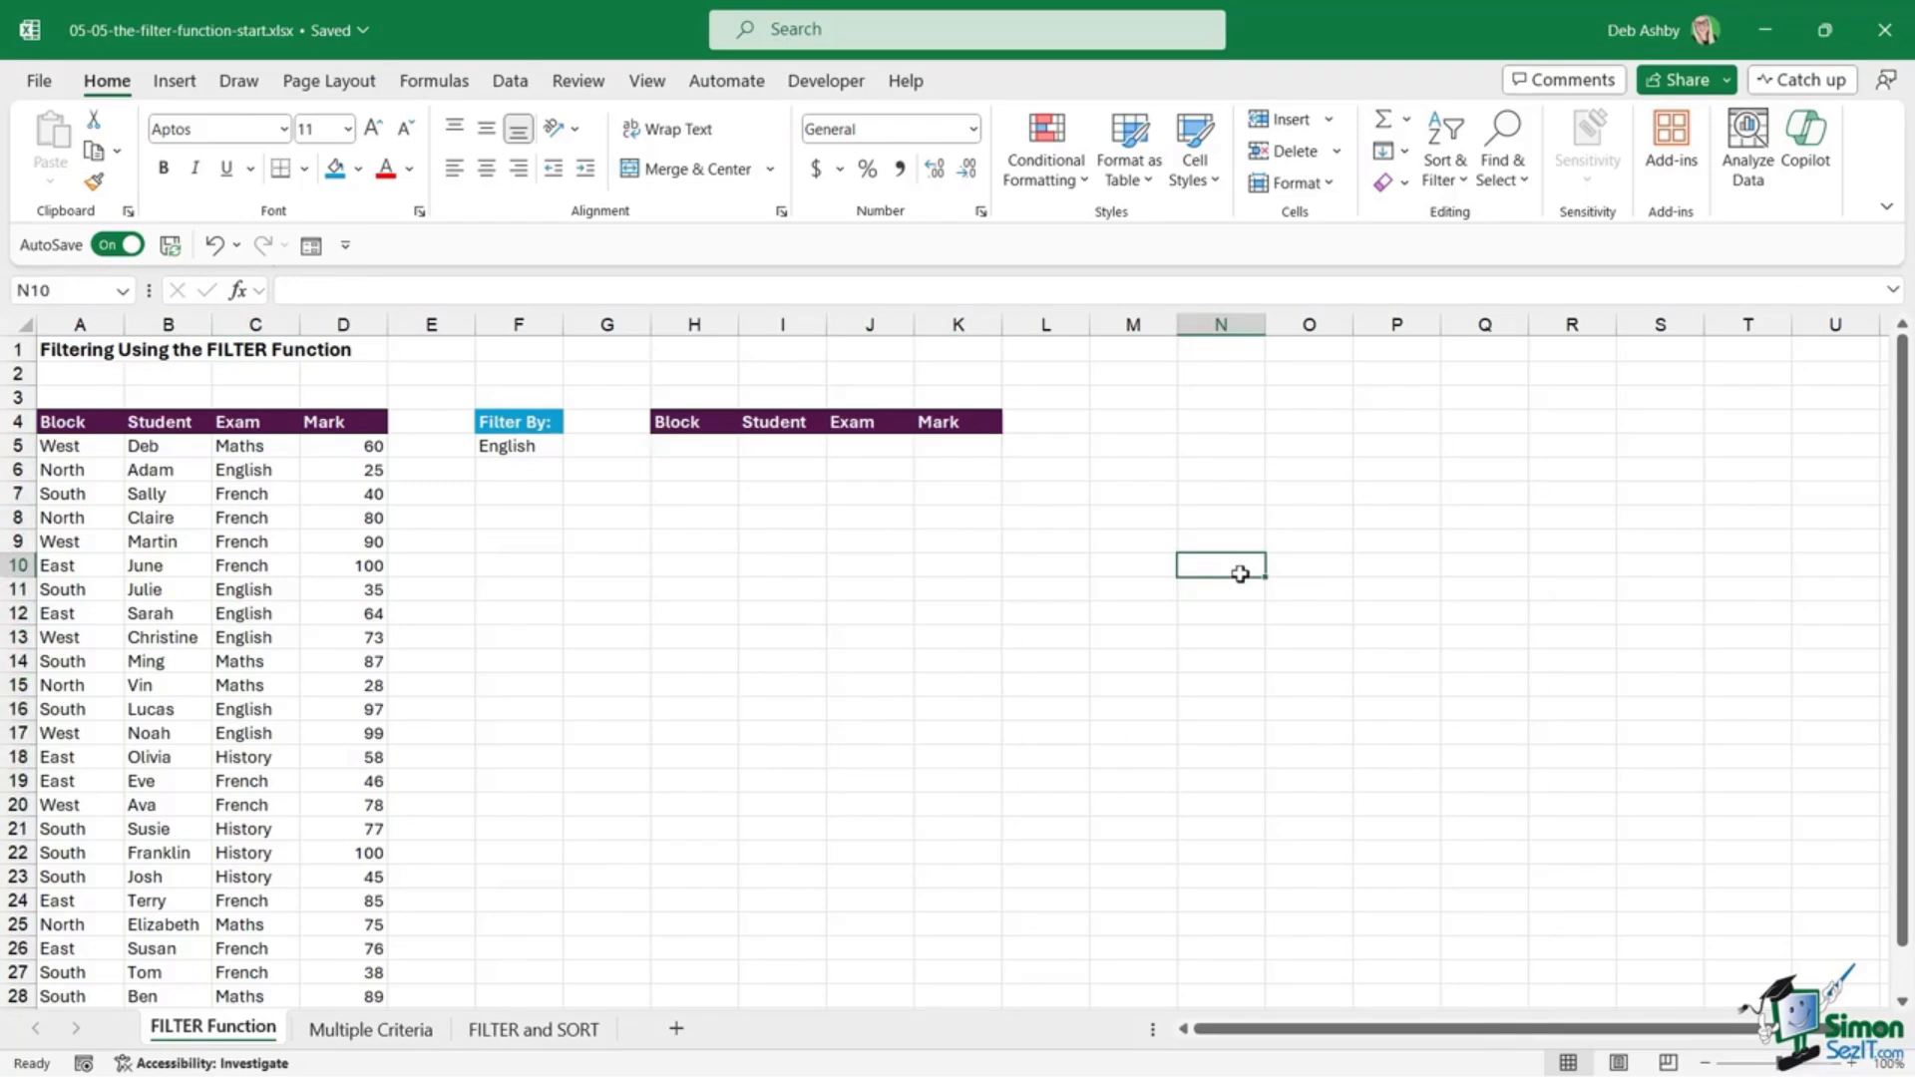
pyautogui.click(180, 596)
pyautogui.click(189, 421)
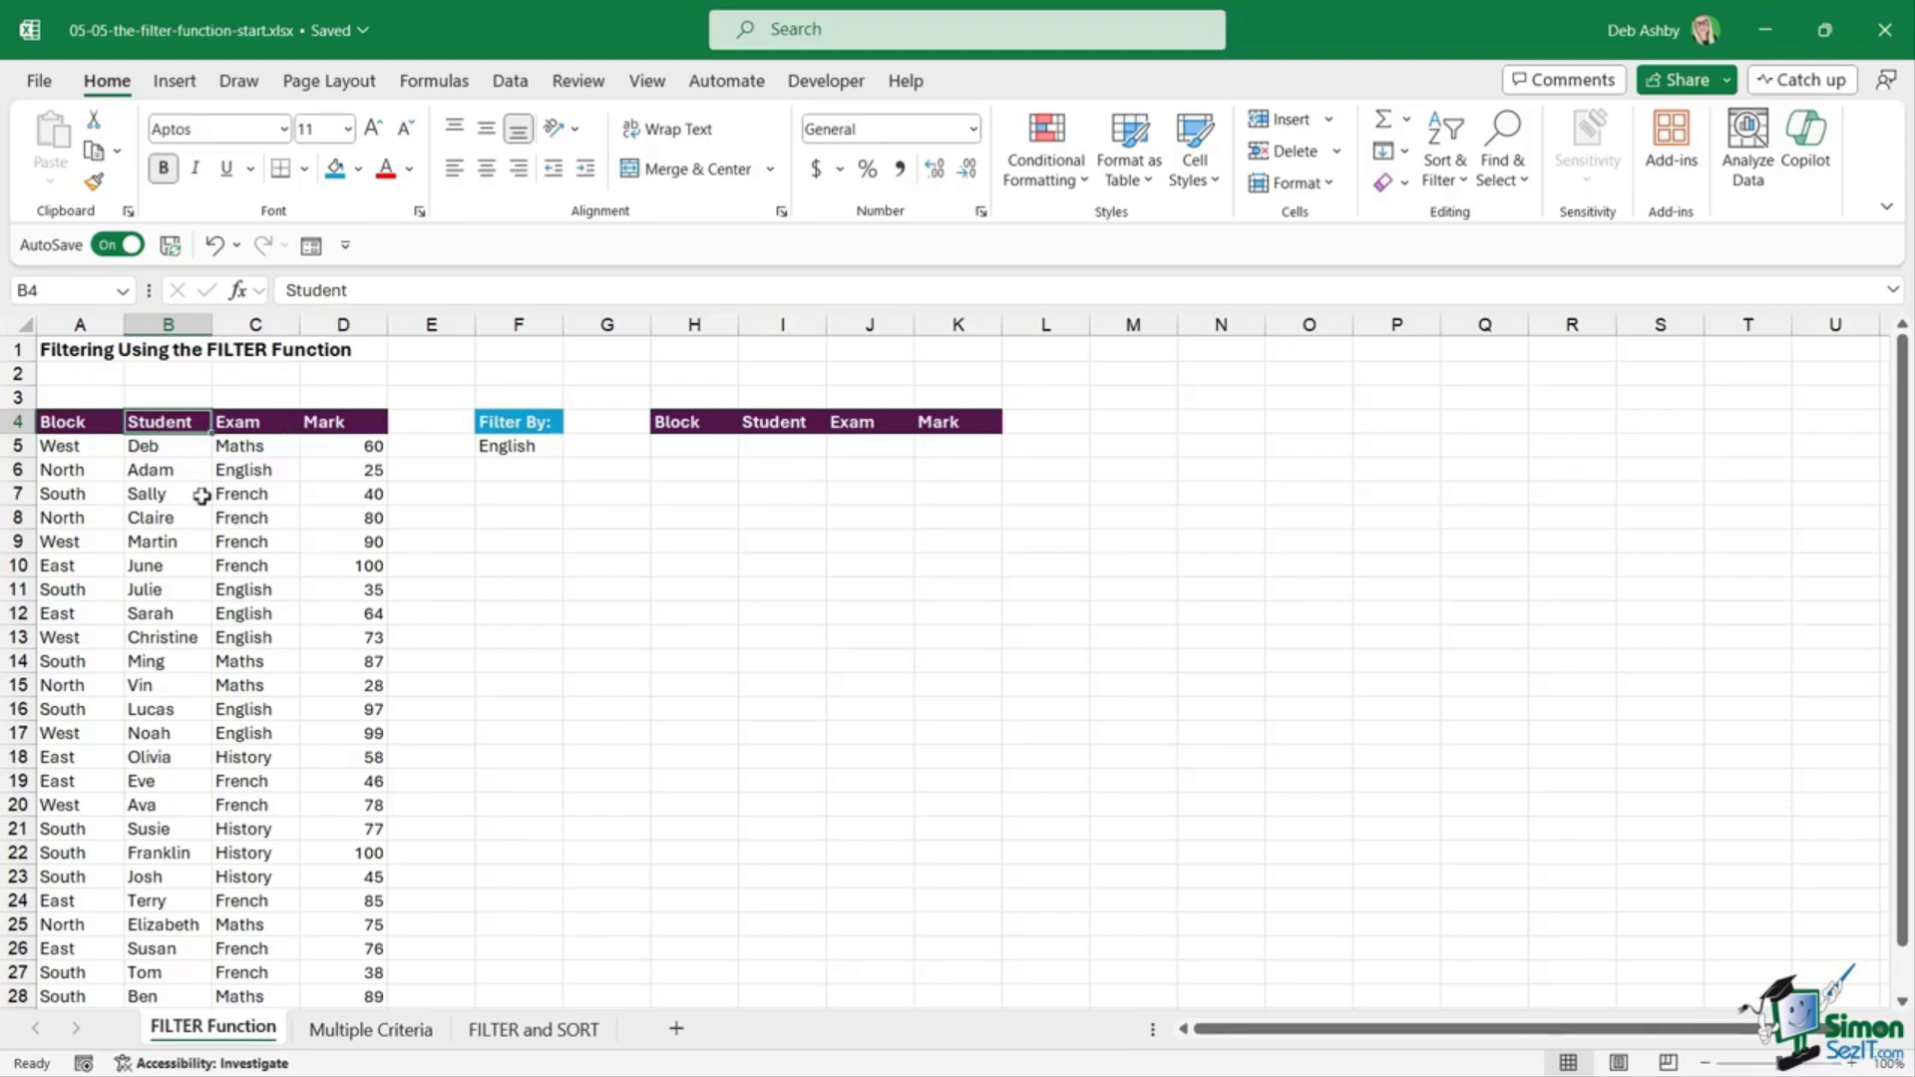
pyautogui.click(514, 86)
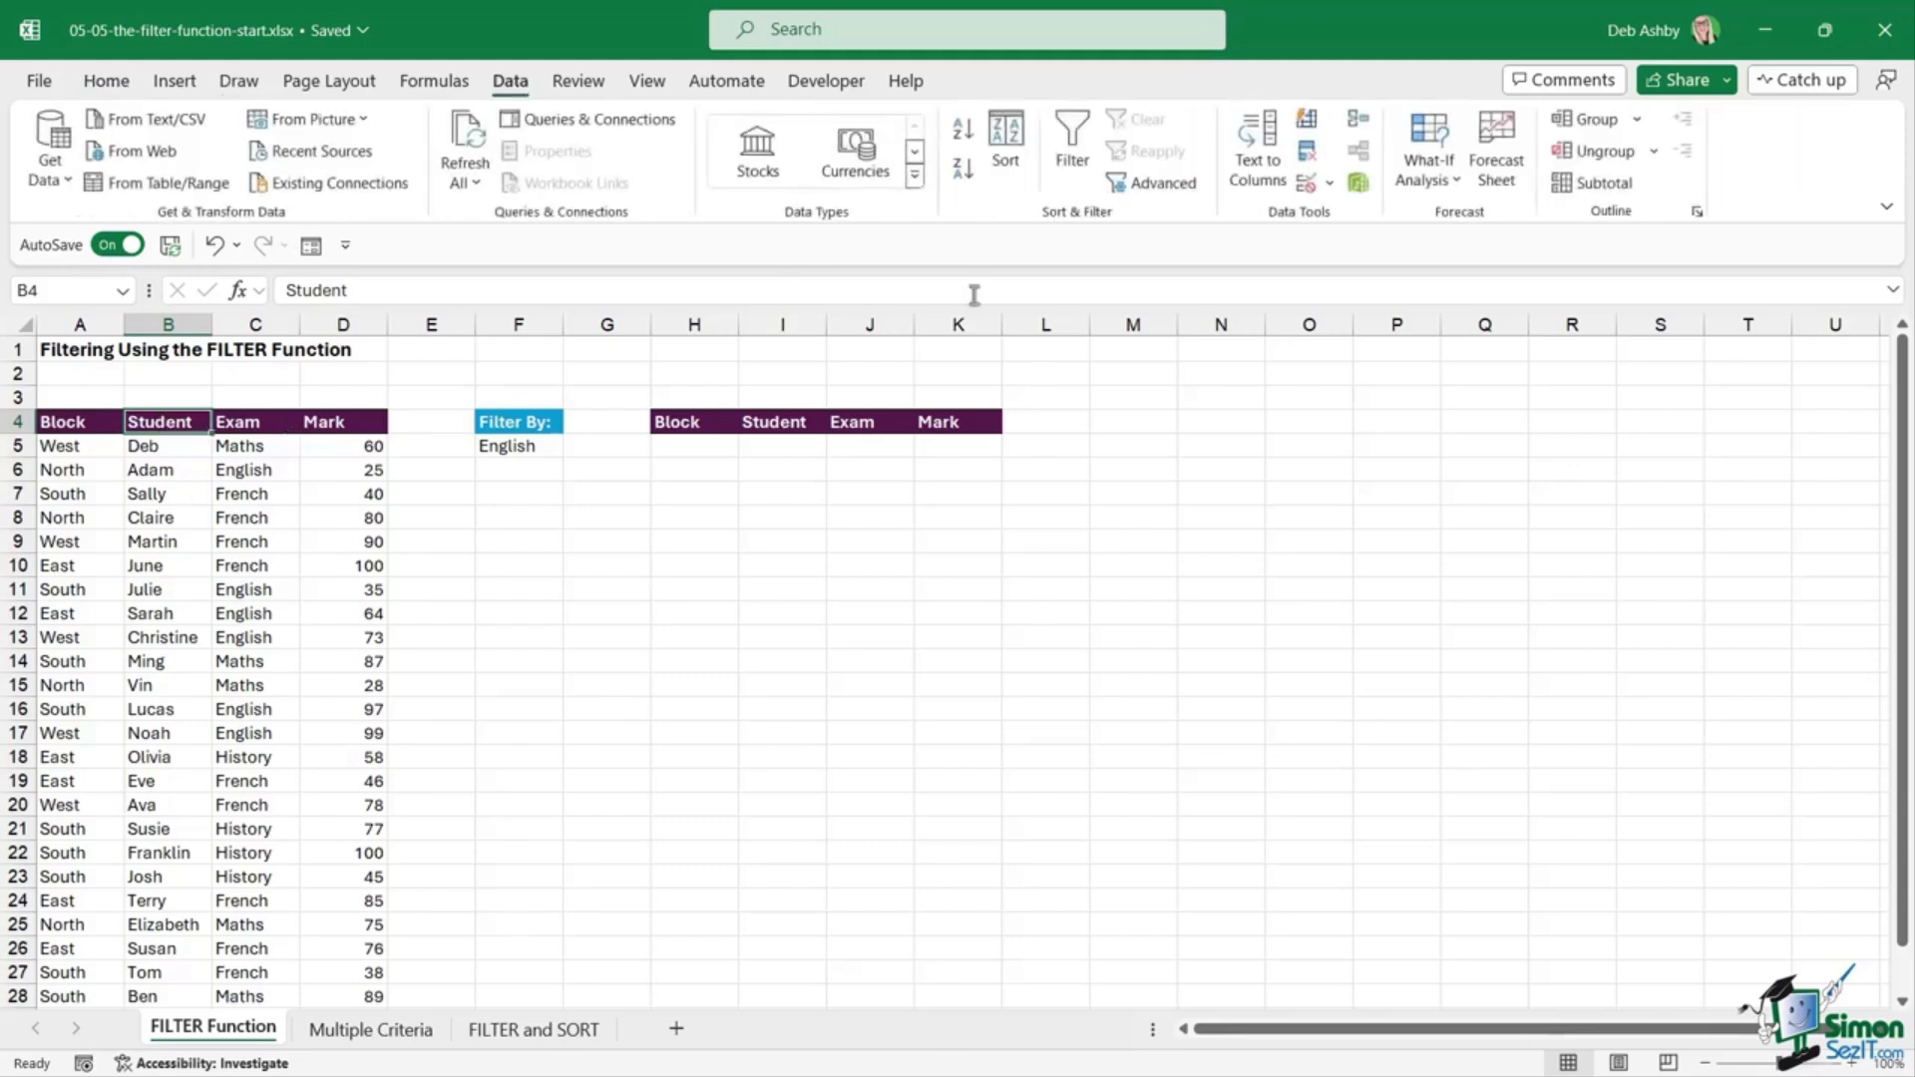
pyautogui.click(1072, 150)
pyautogui.click(203, 589)
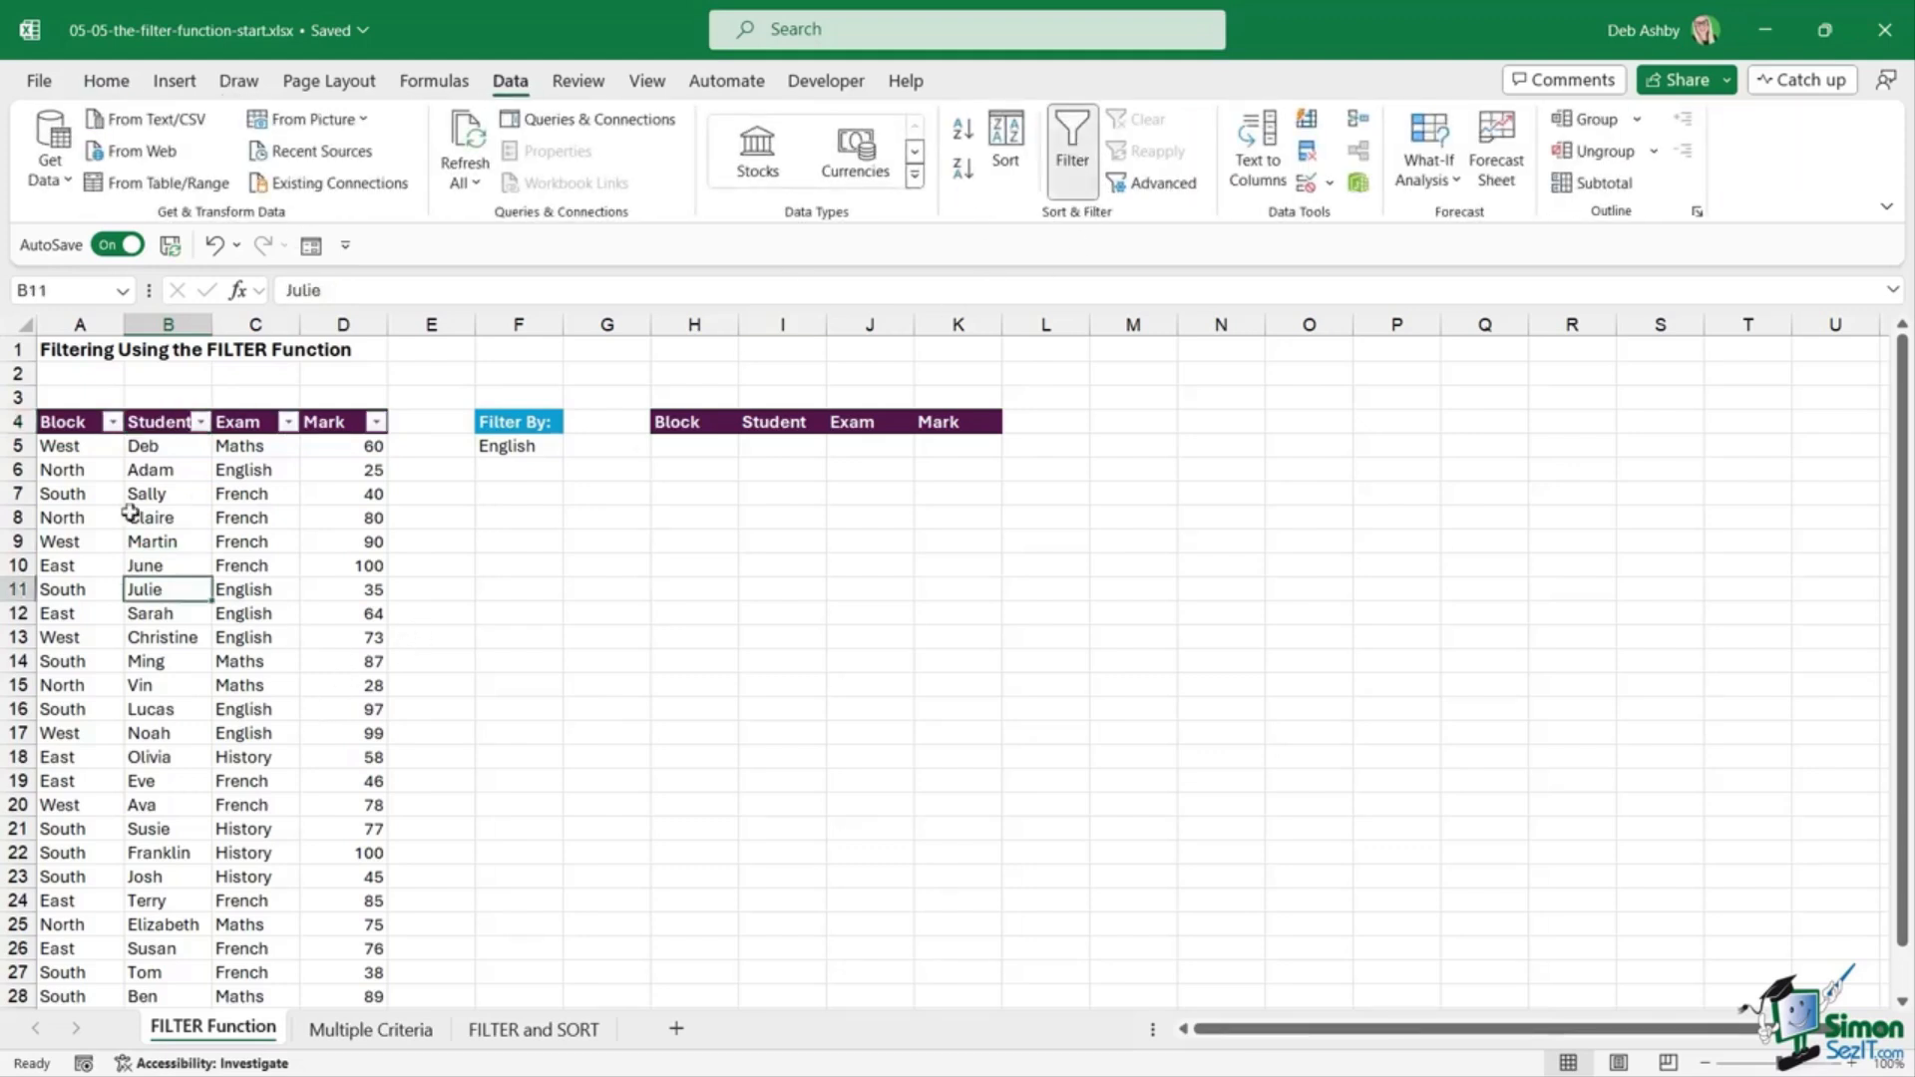
pyautogui.click(289, 420)
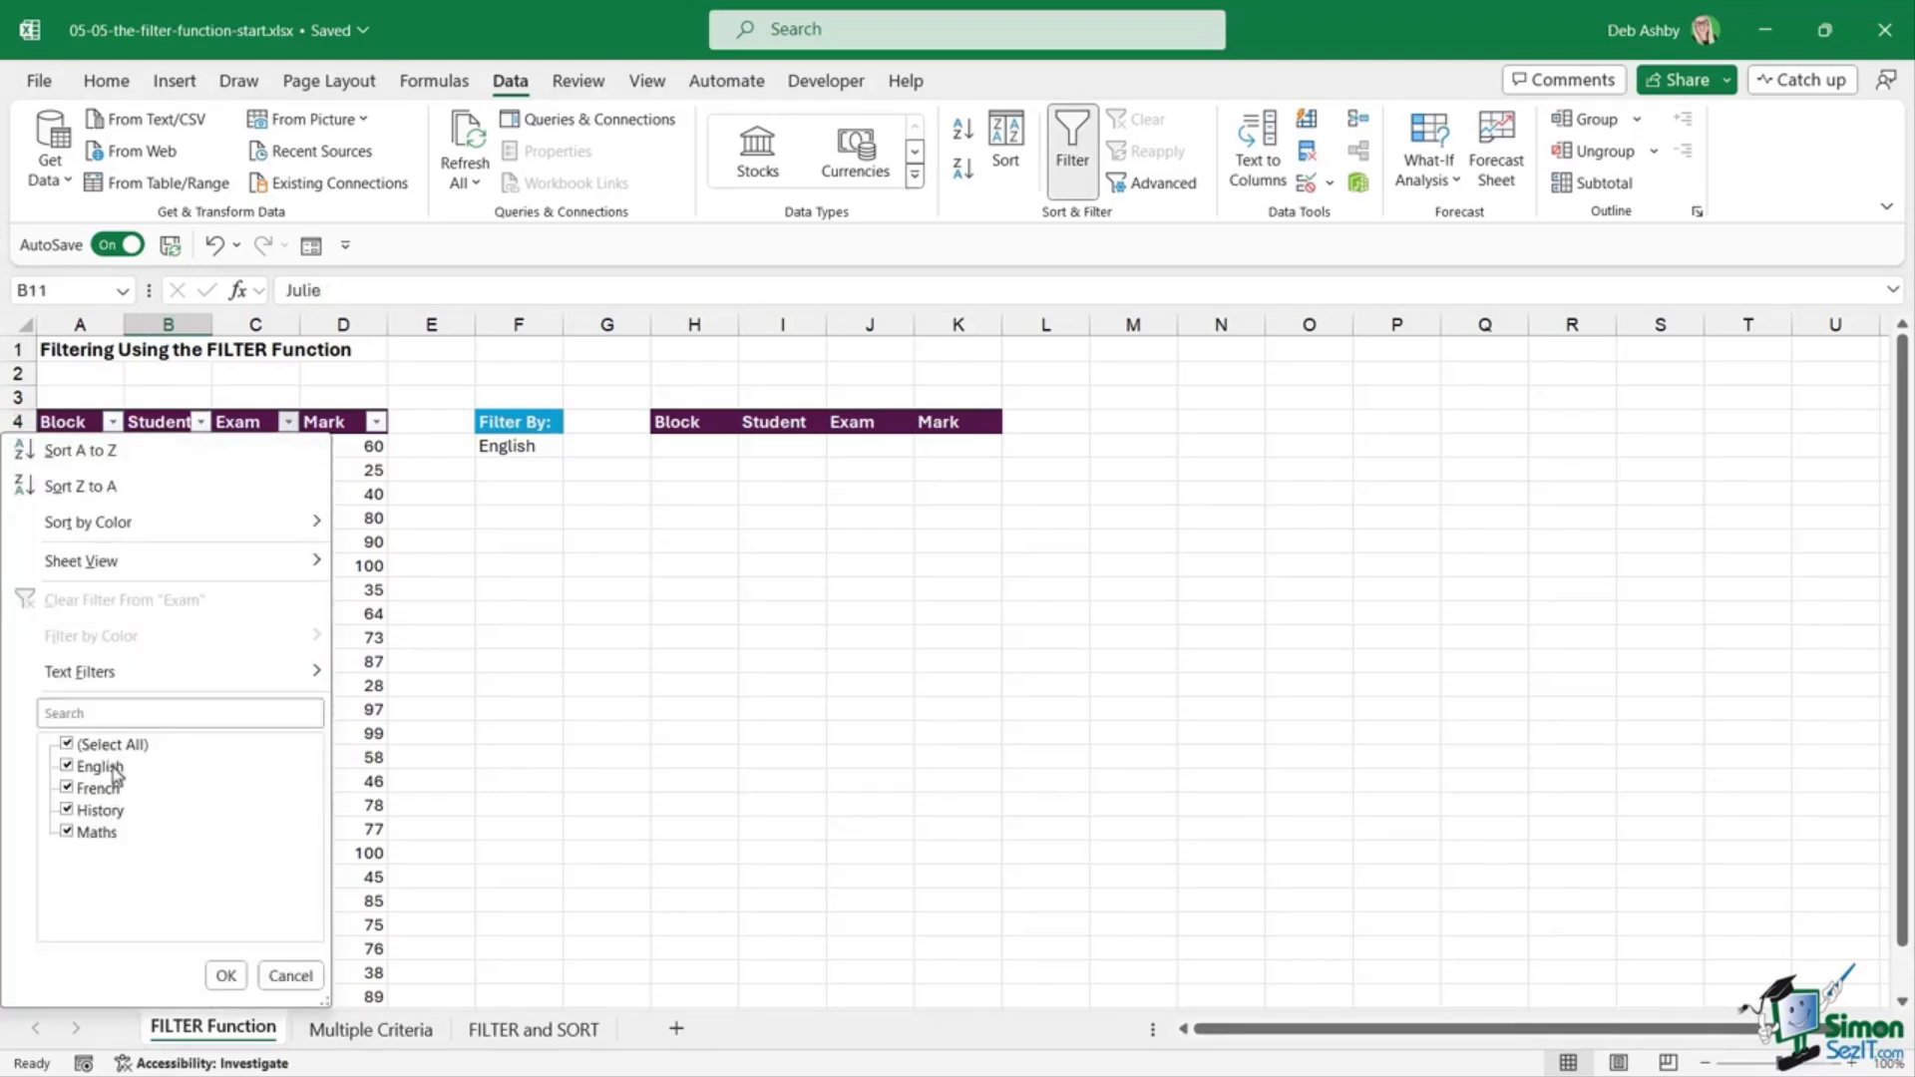
pyautogui.click(67, 745)
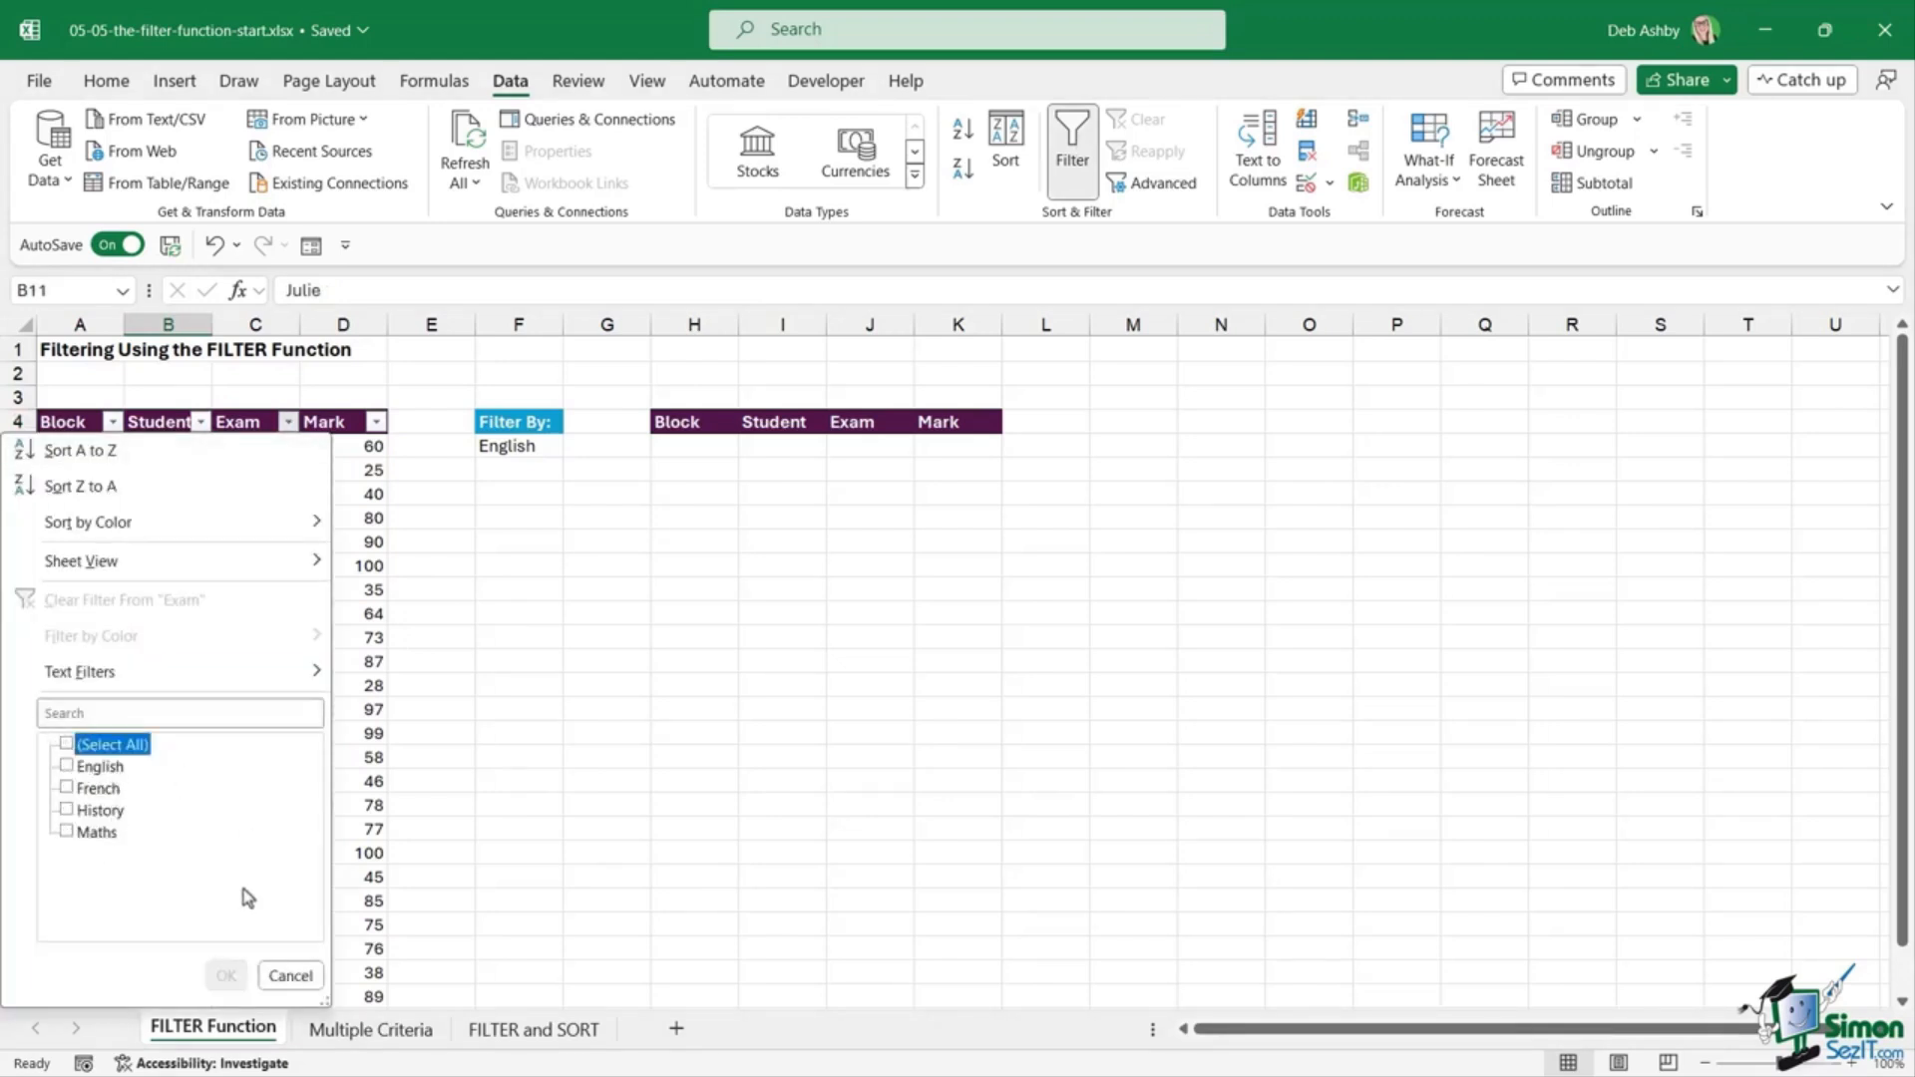
pyautogui.click(67, 787)
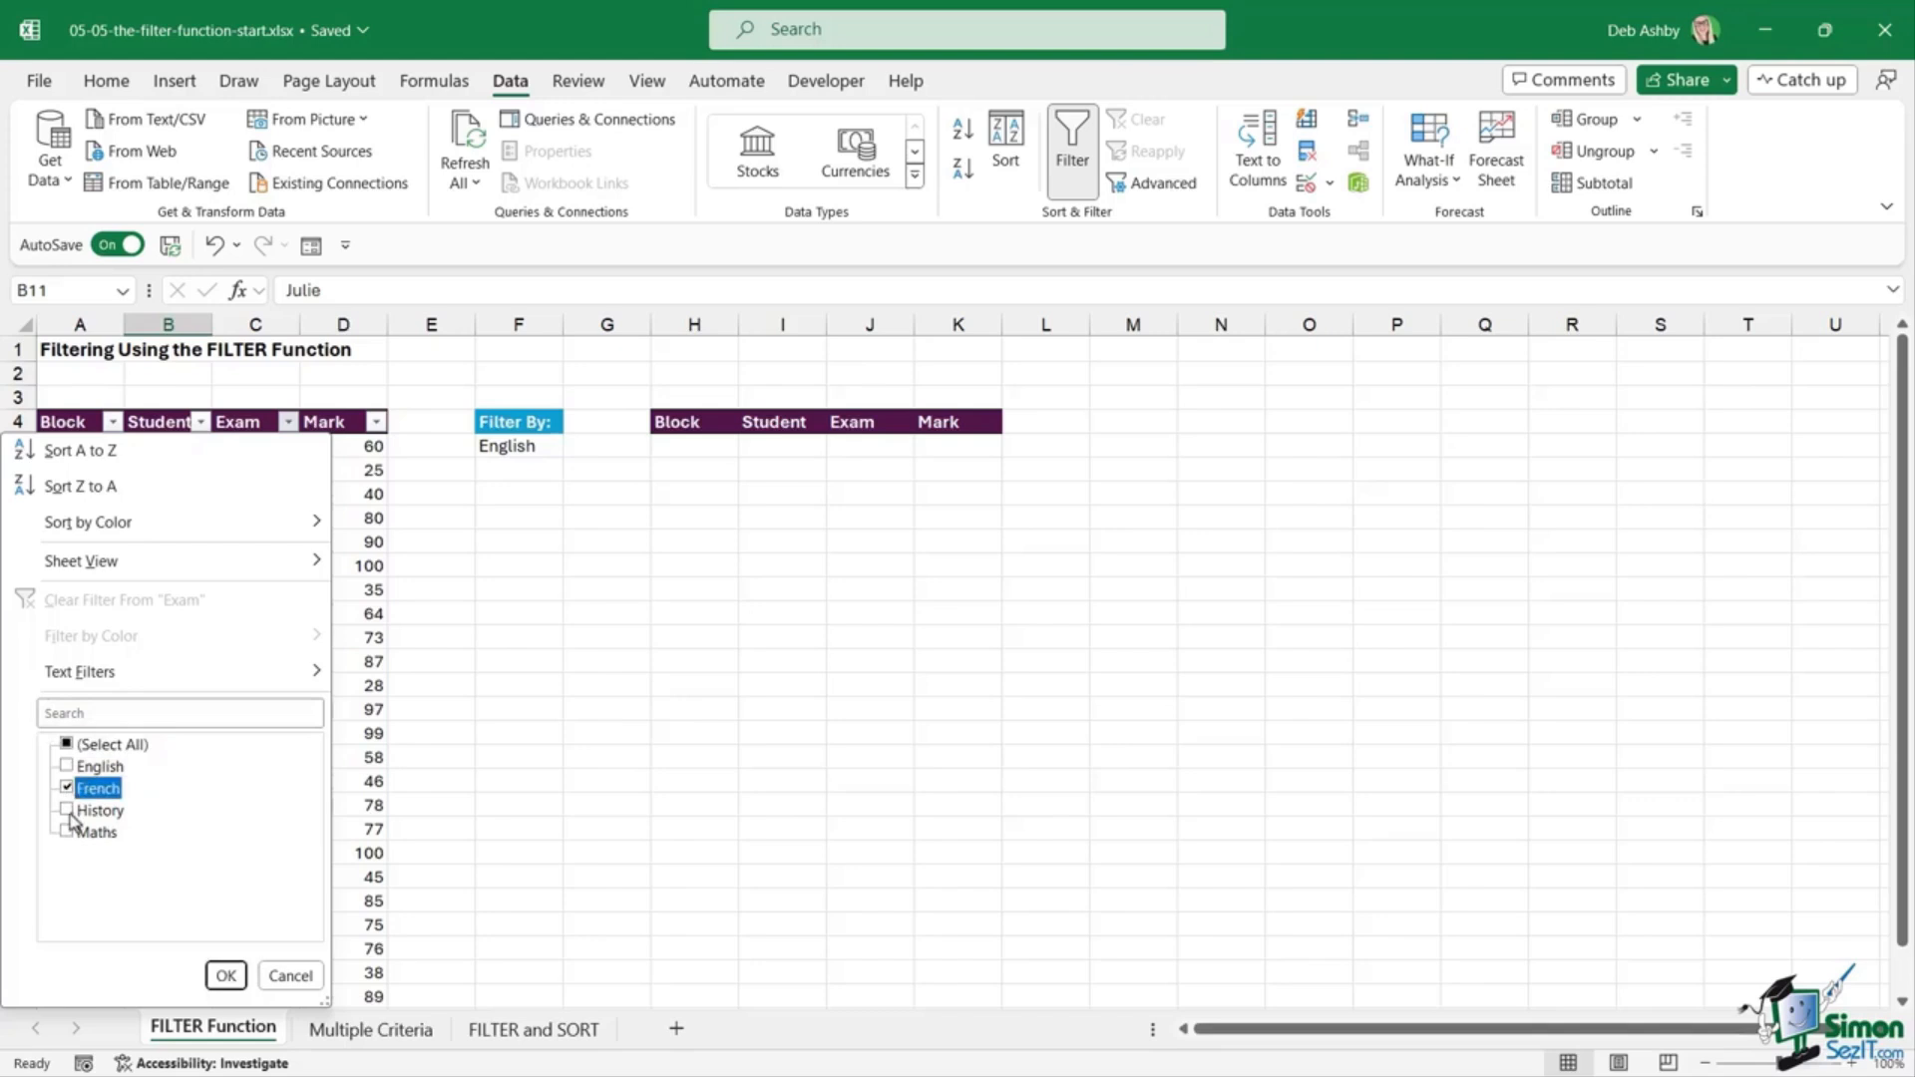
pyautogui.click(66, 808)
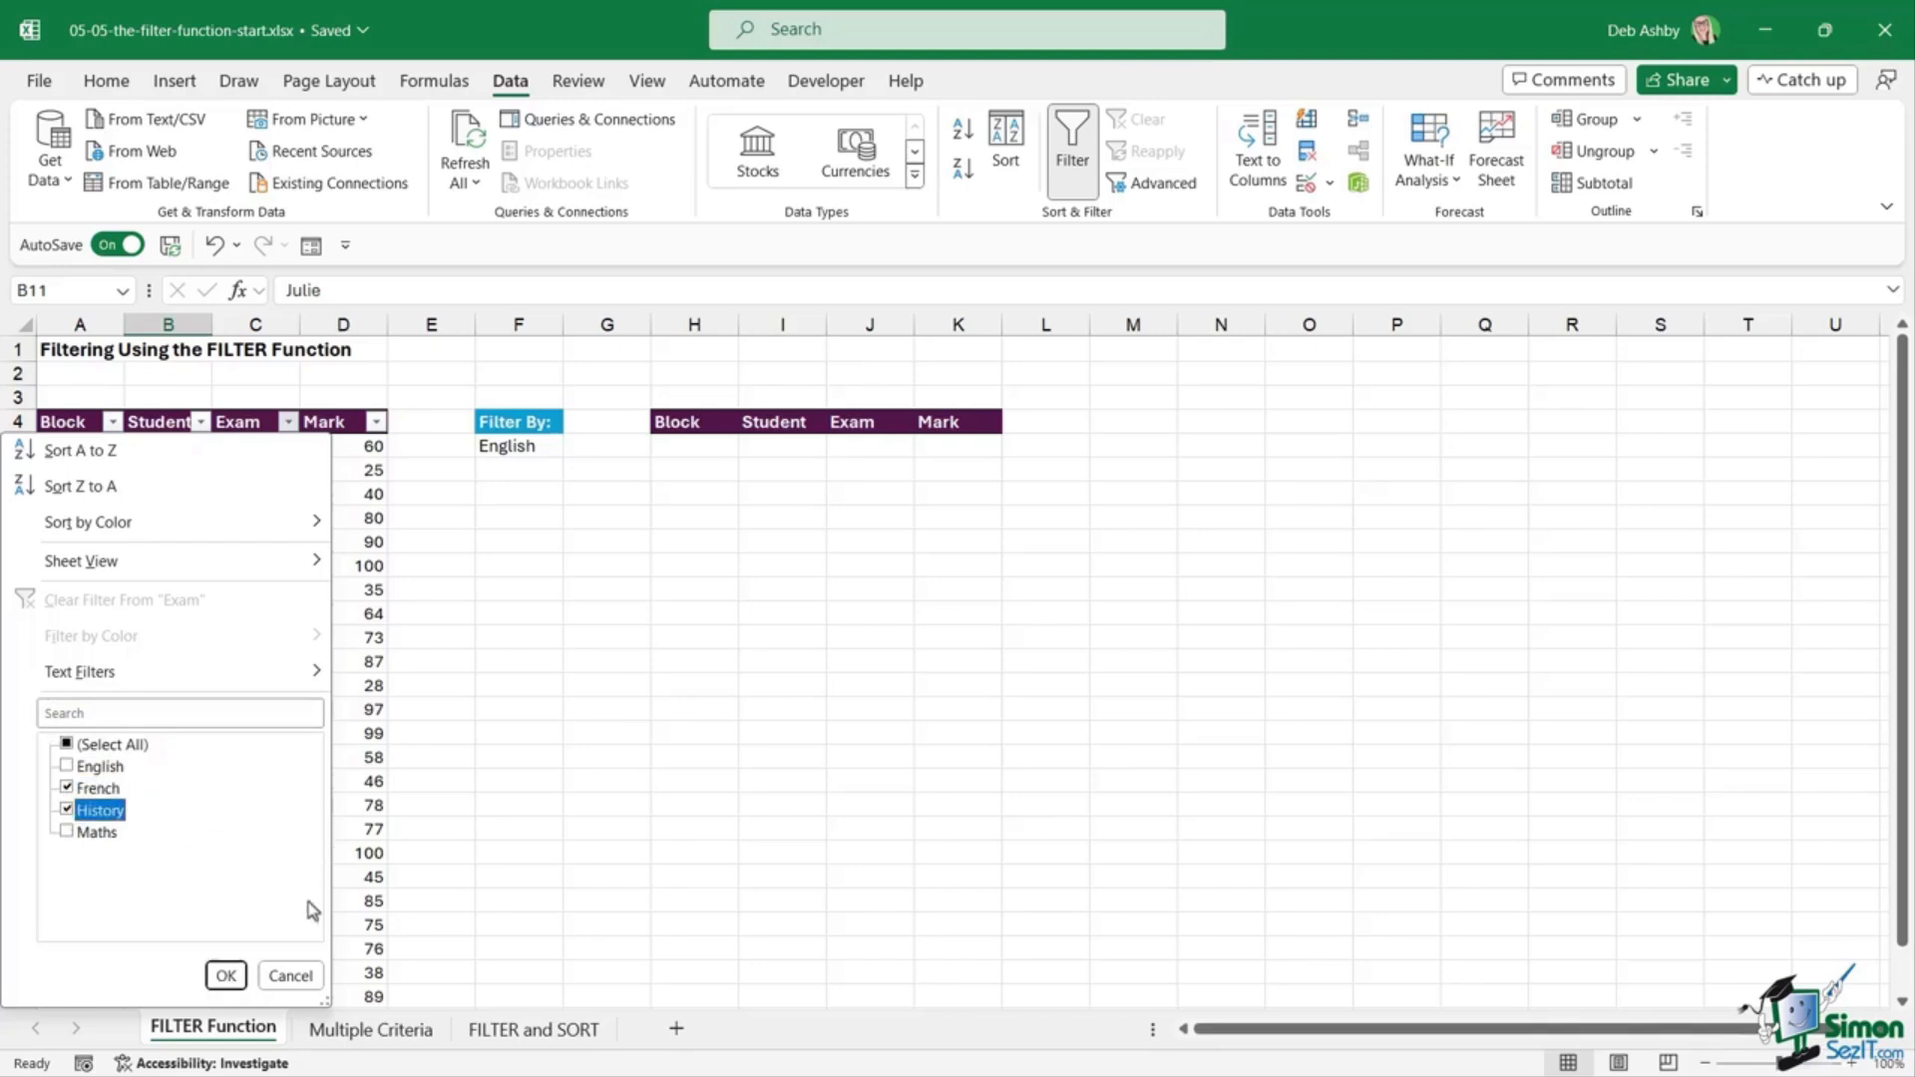
pyautogui.click(225, 975)
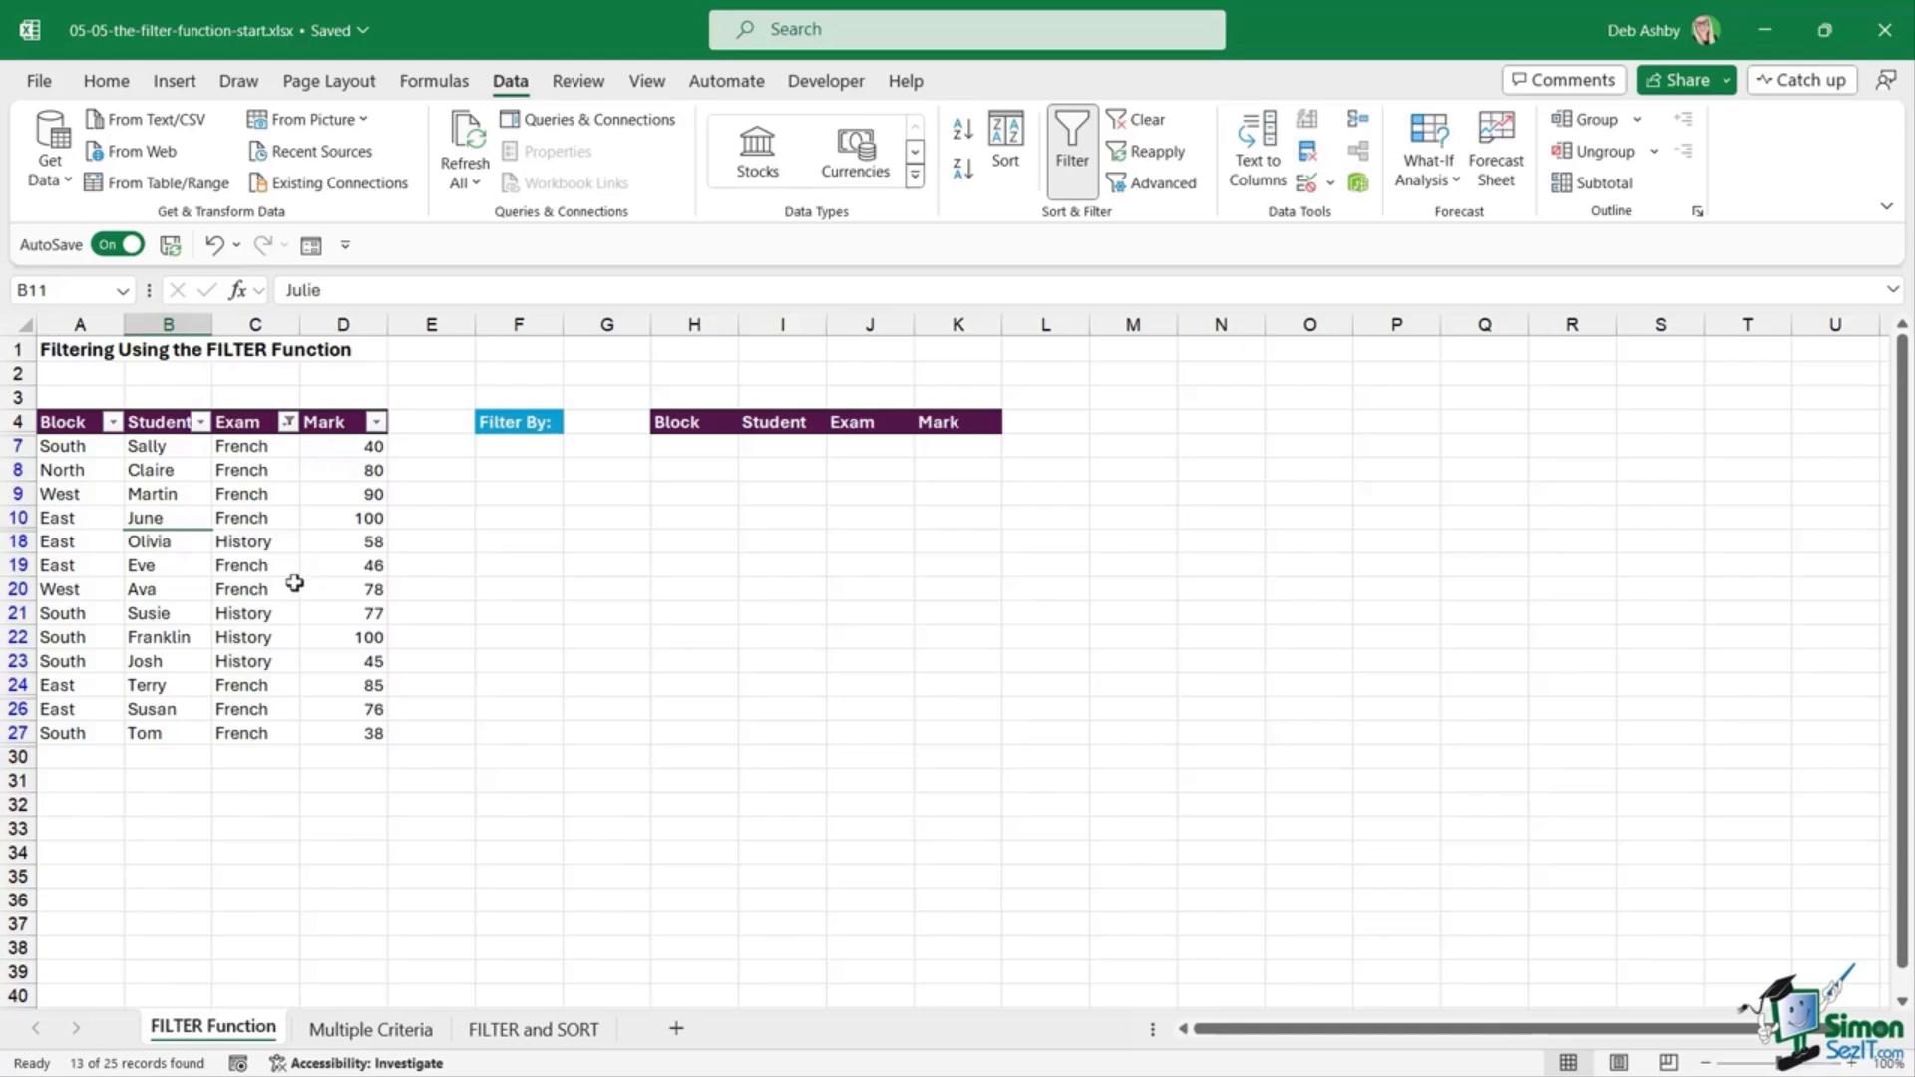
pyautogui.click(287, 422)
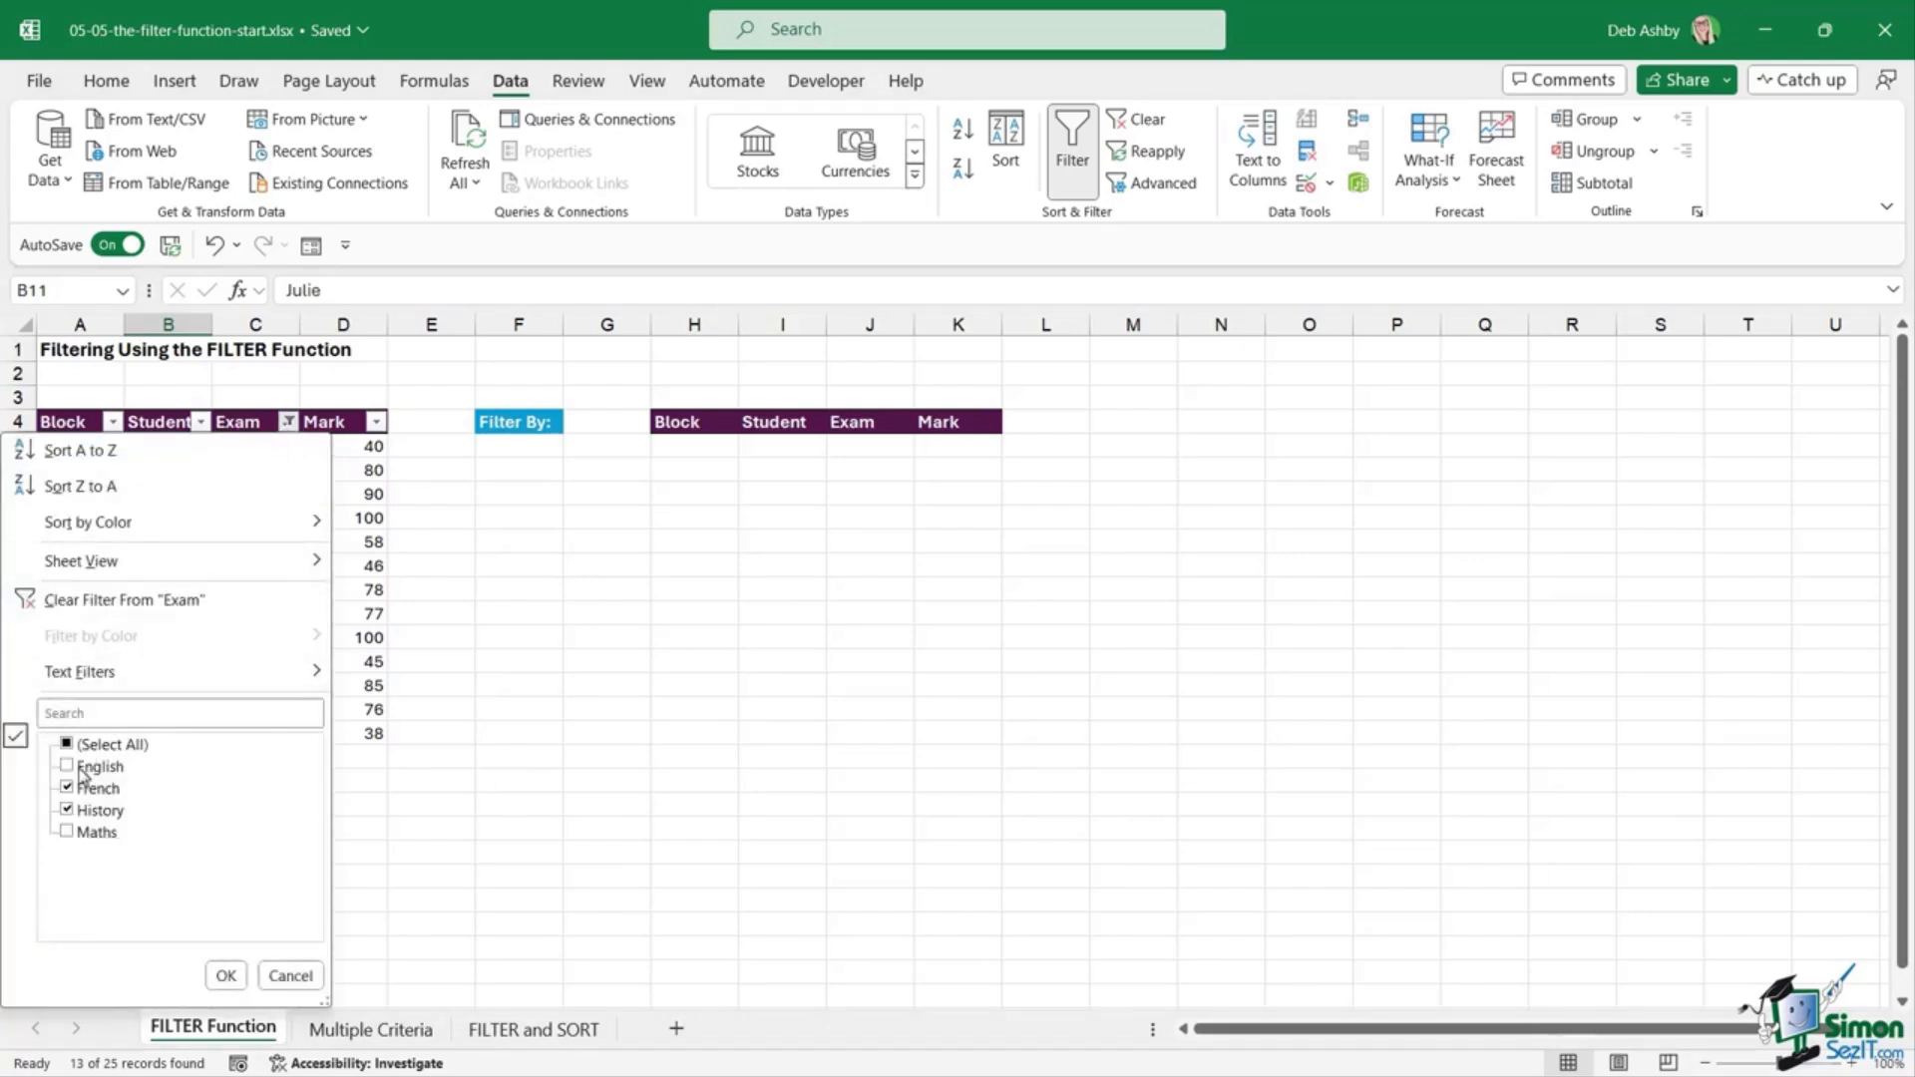
pyautogui.moveTo(104, 677)
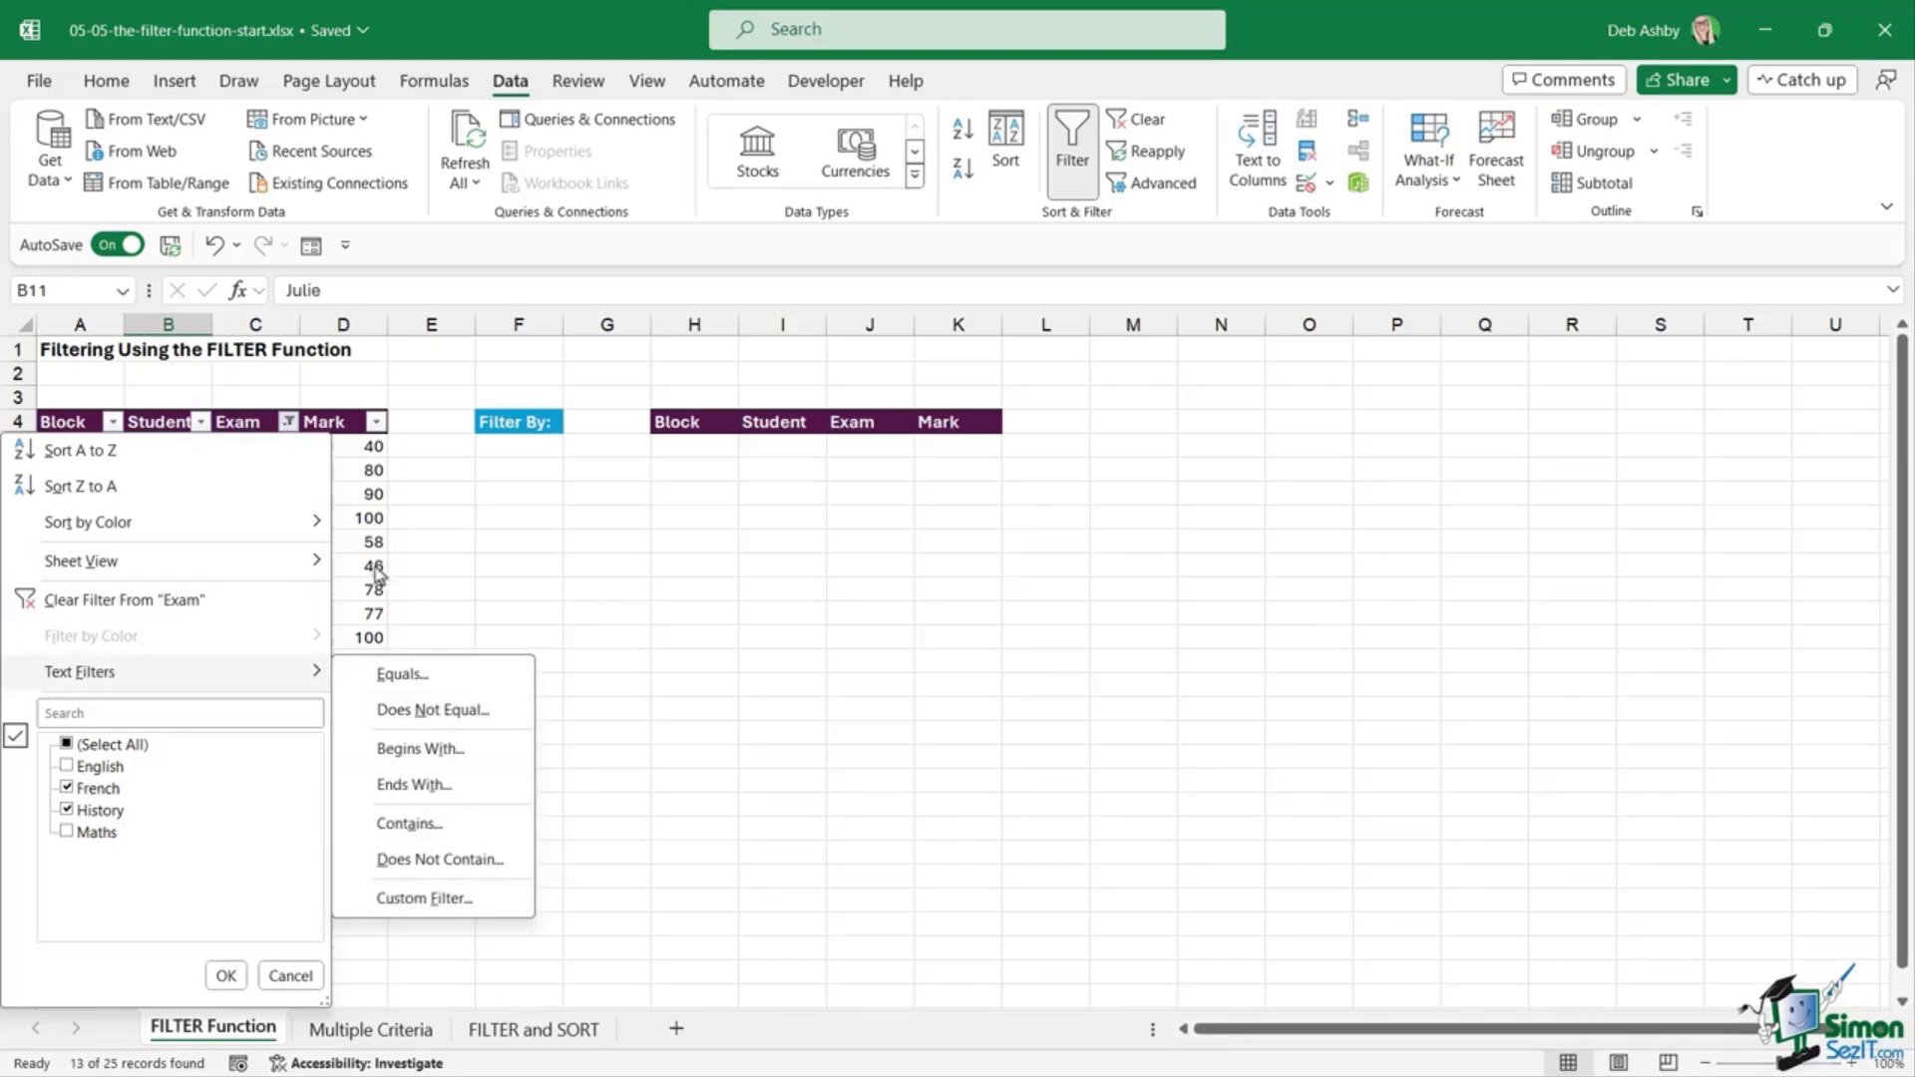
pyautogui.click(364, 519)
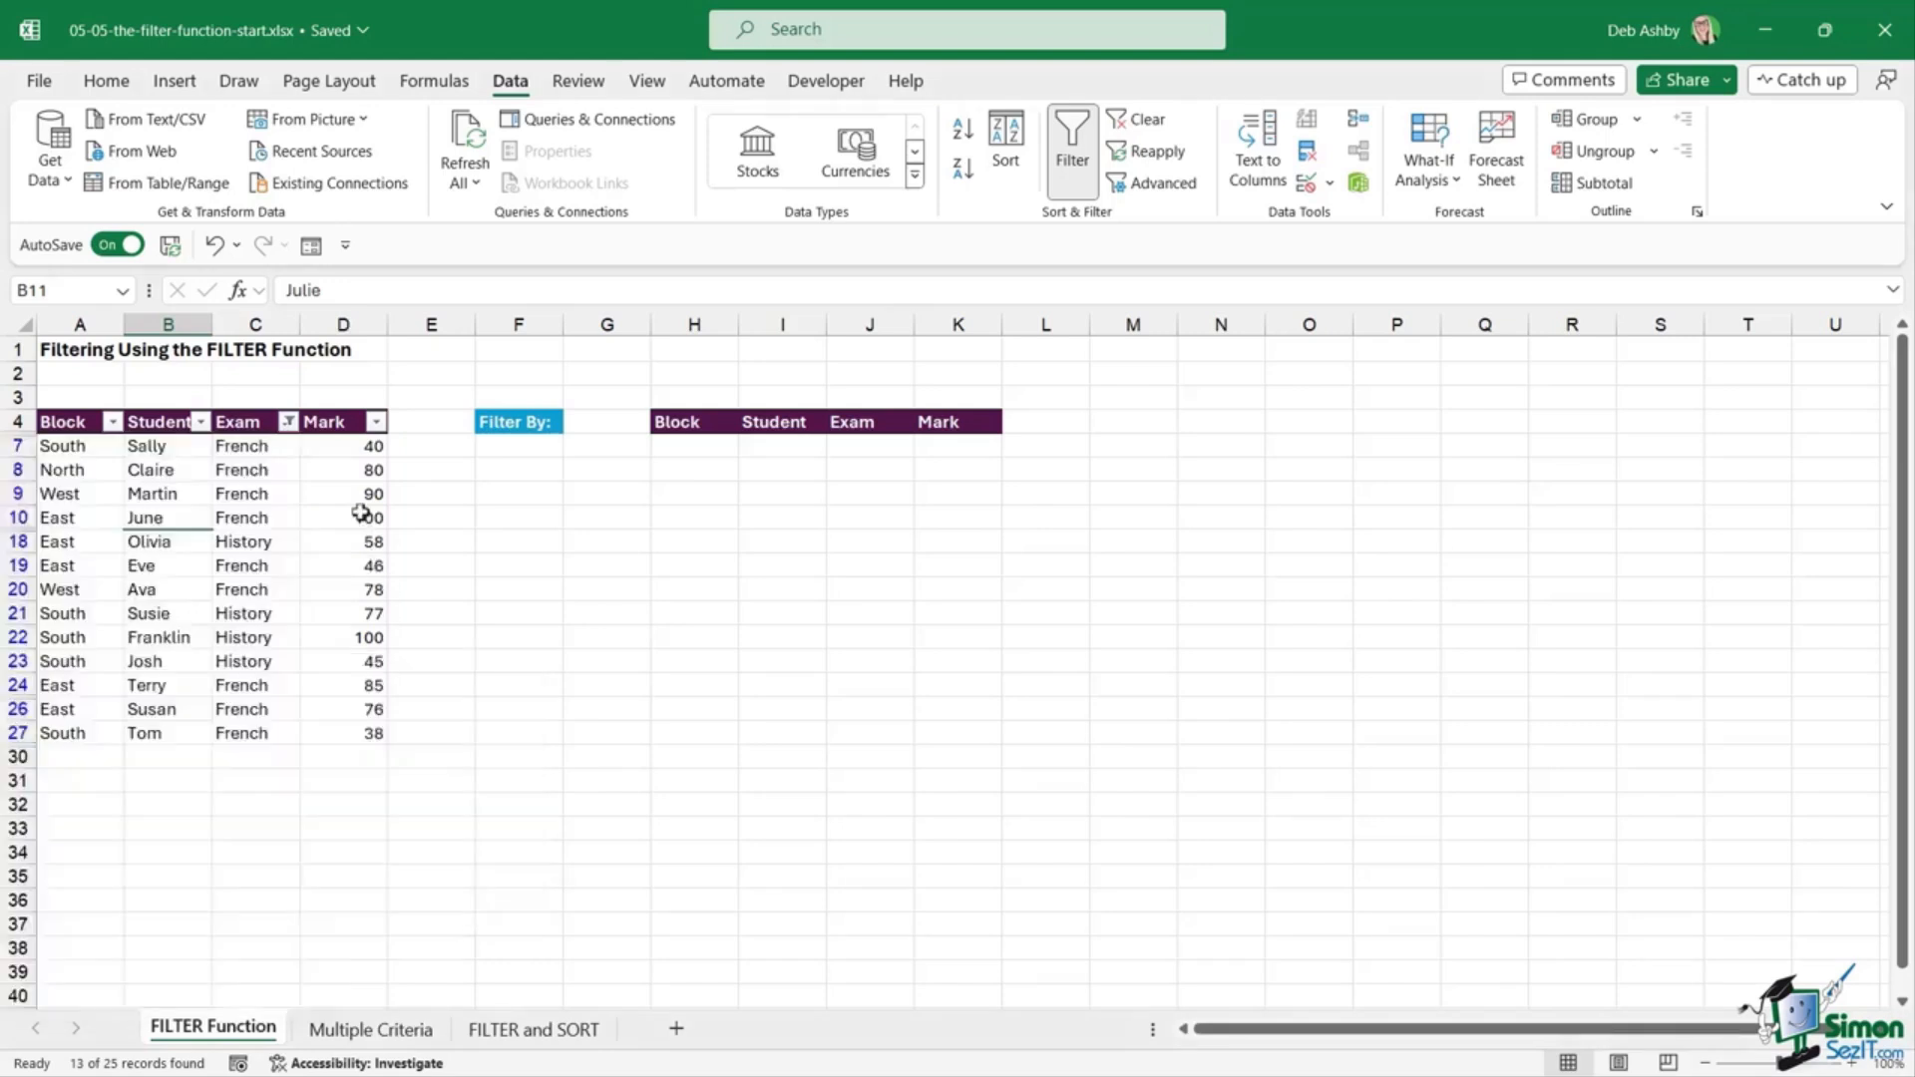
pyautogui.click(240, 427)
pyautogui.click(1072, 149)
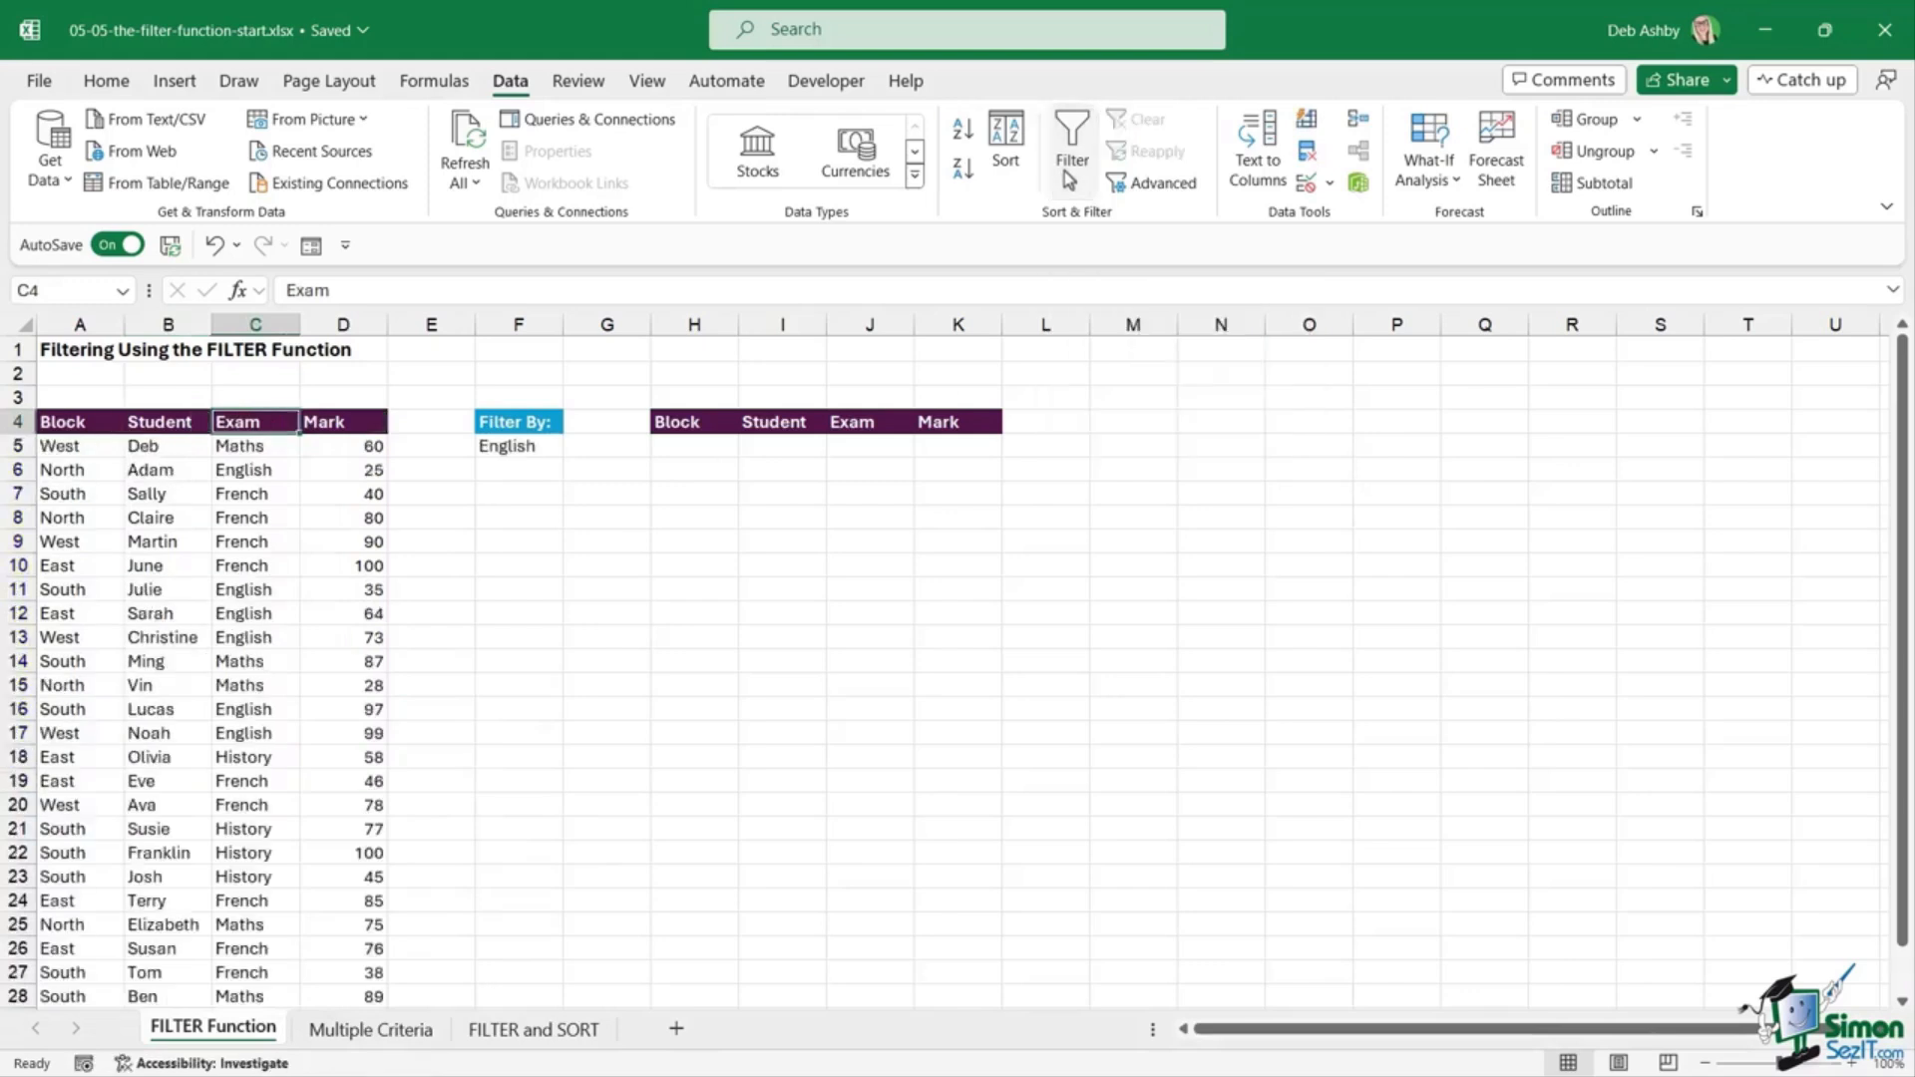
pyautogui.click(258, 685)
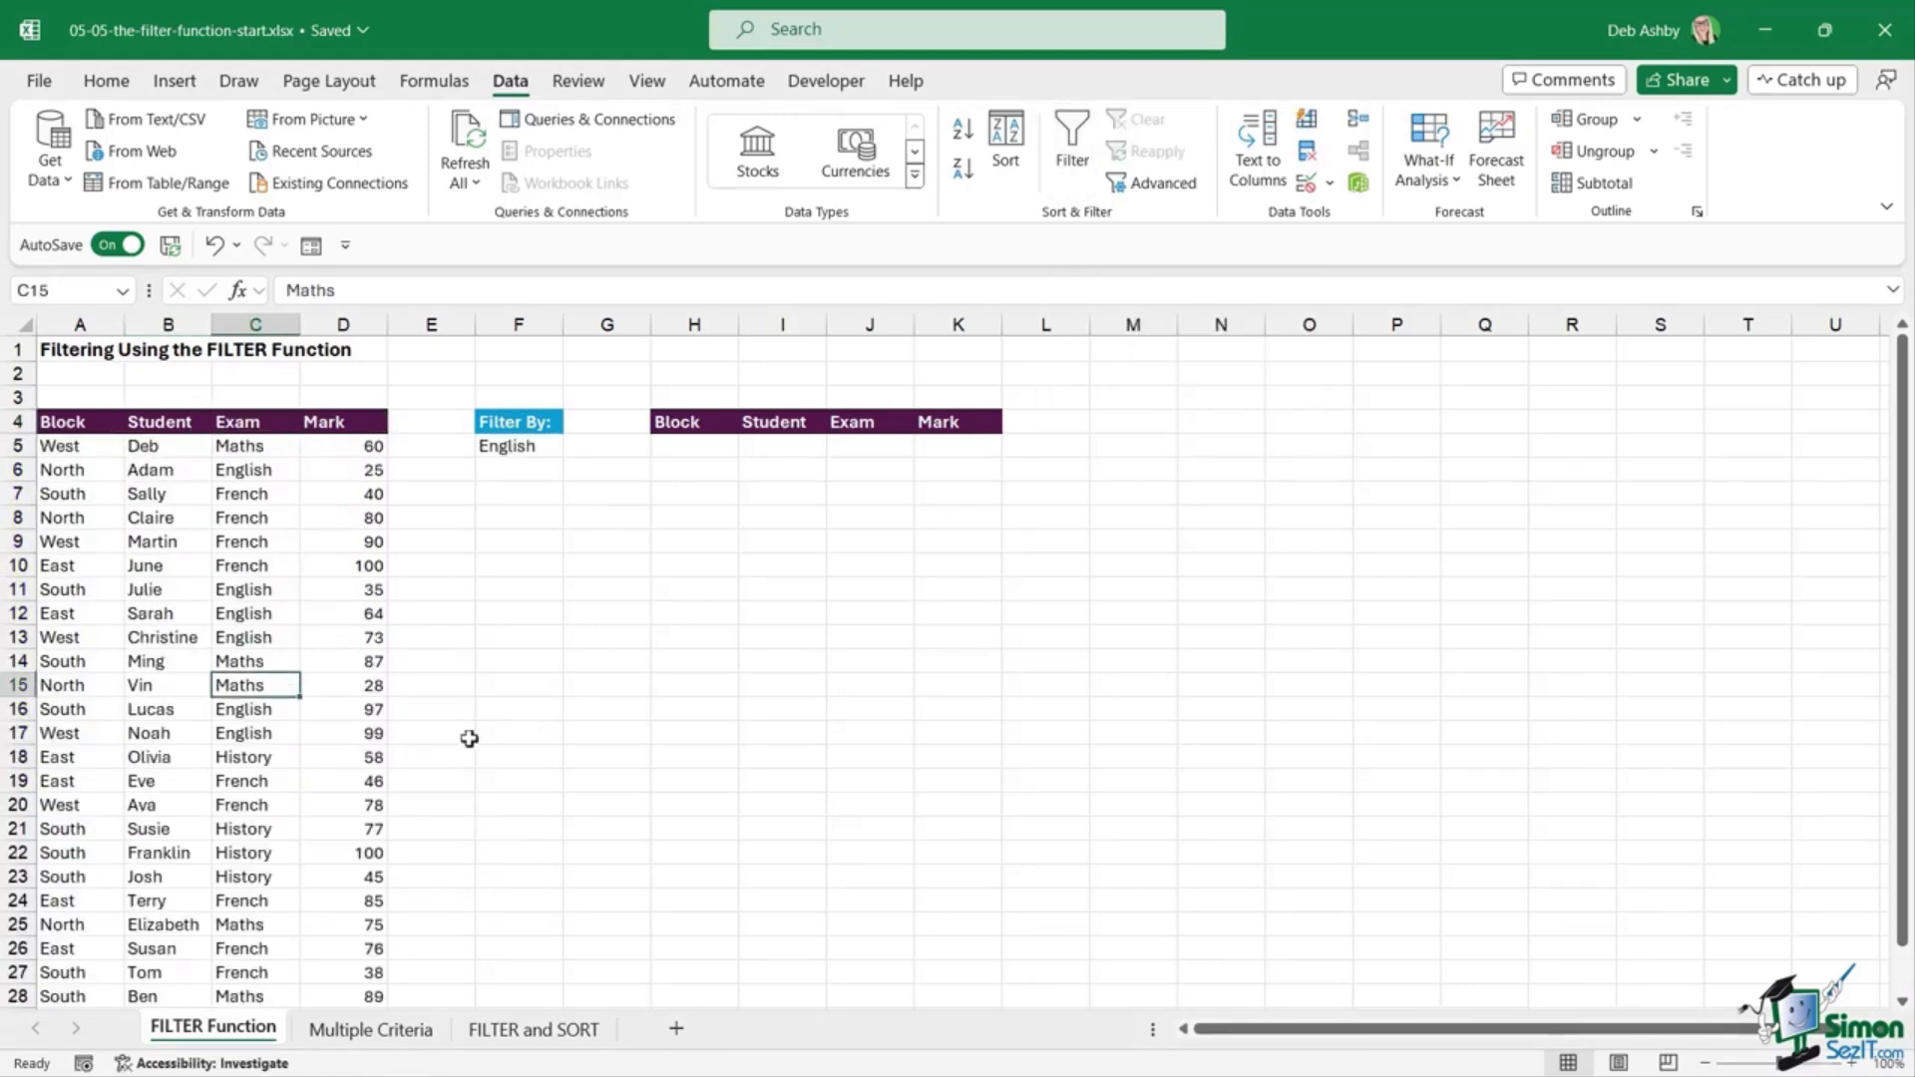
# Step: Point out H5, the French exam in C10, a Block value and the English criterion
pyautogui.click(694, 447)
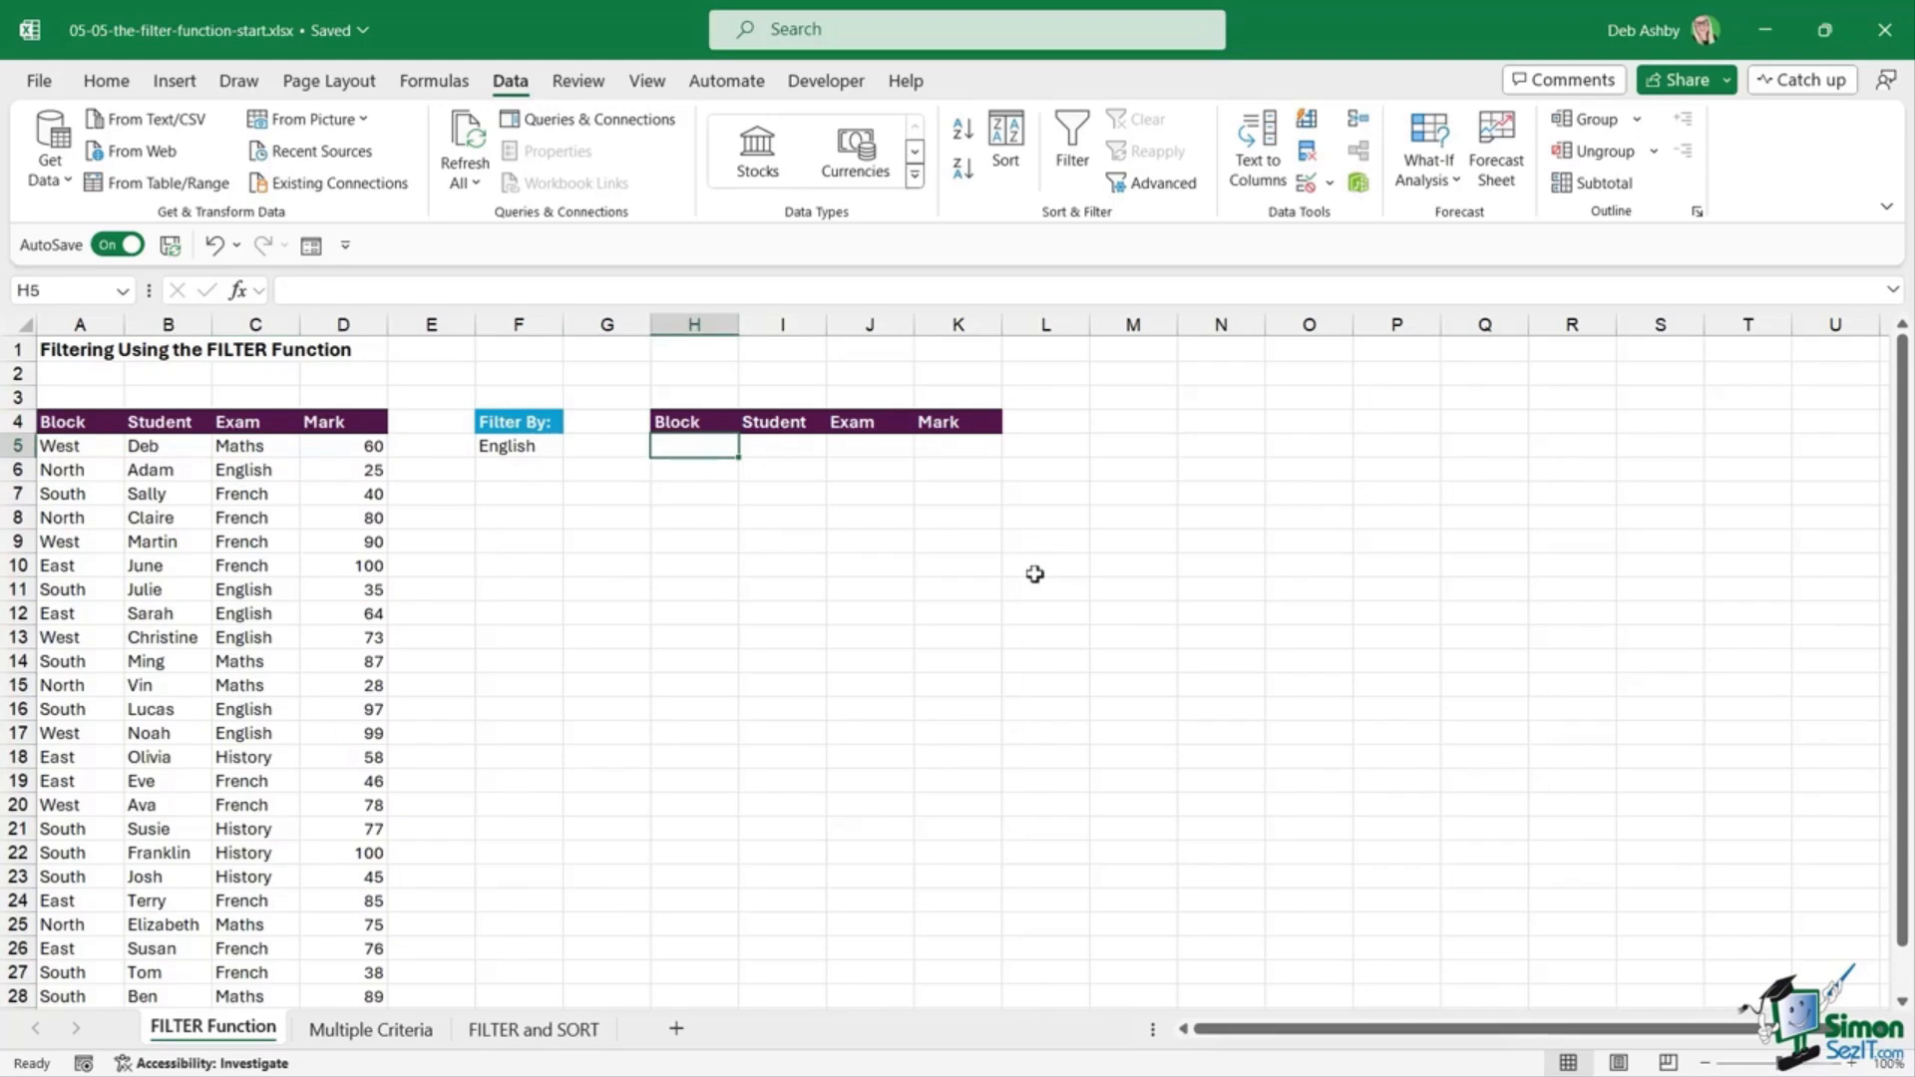
pyautogui.click(259, 563)
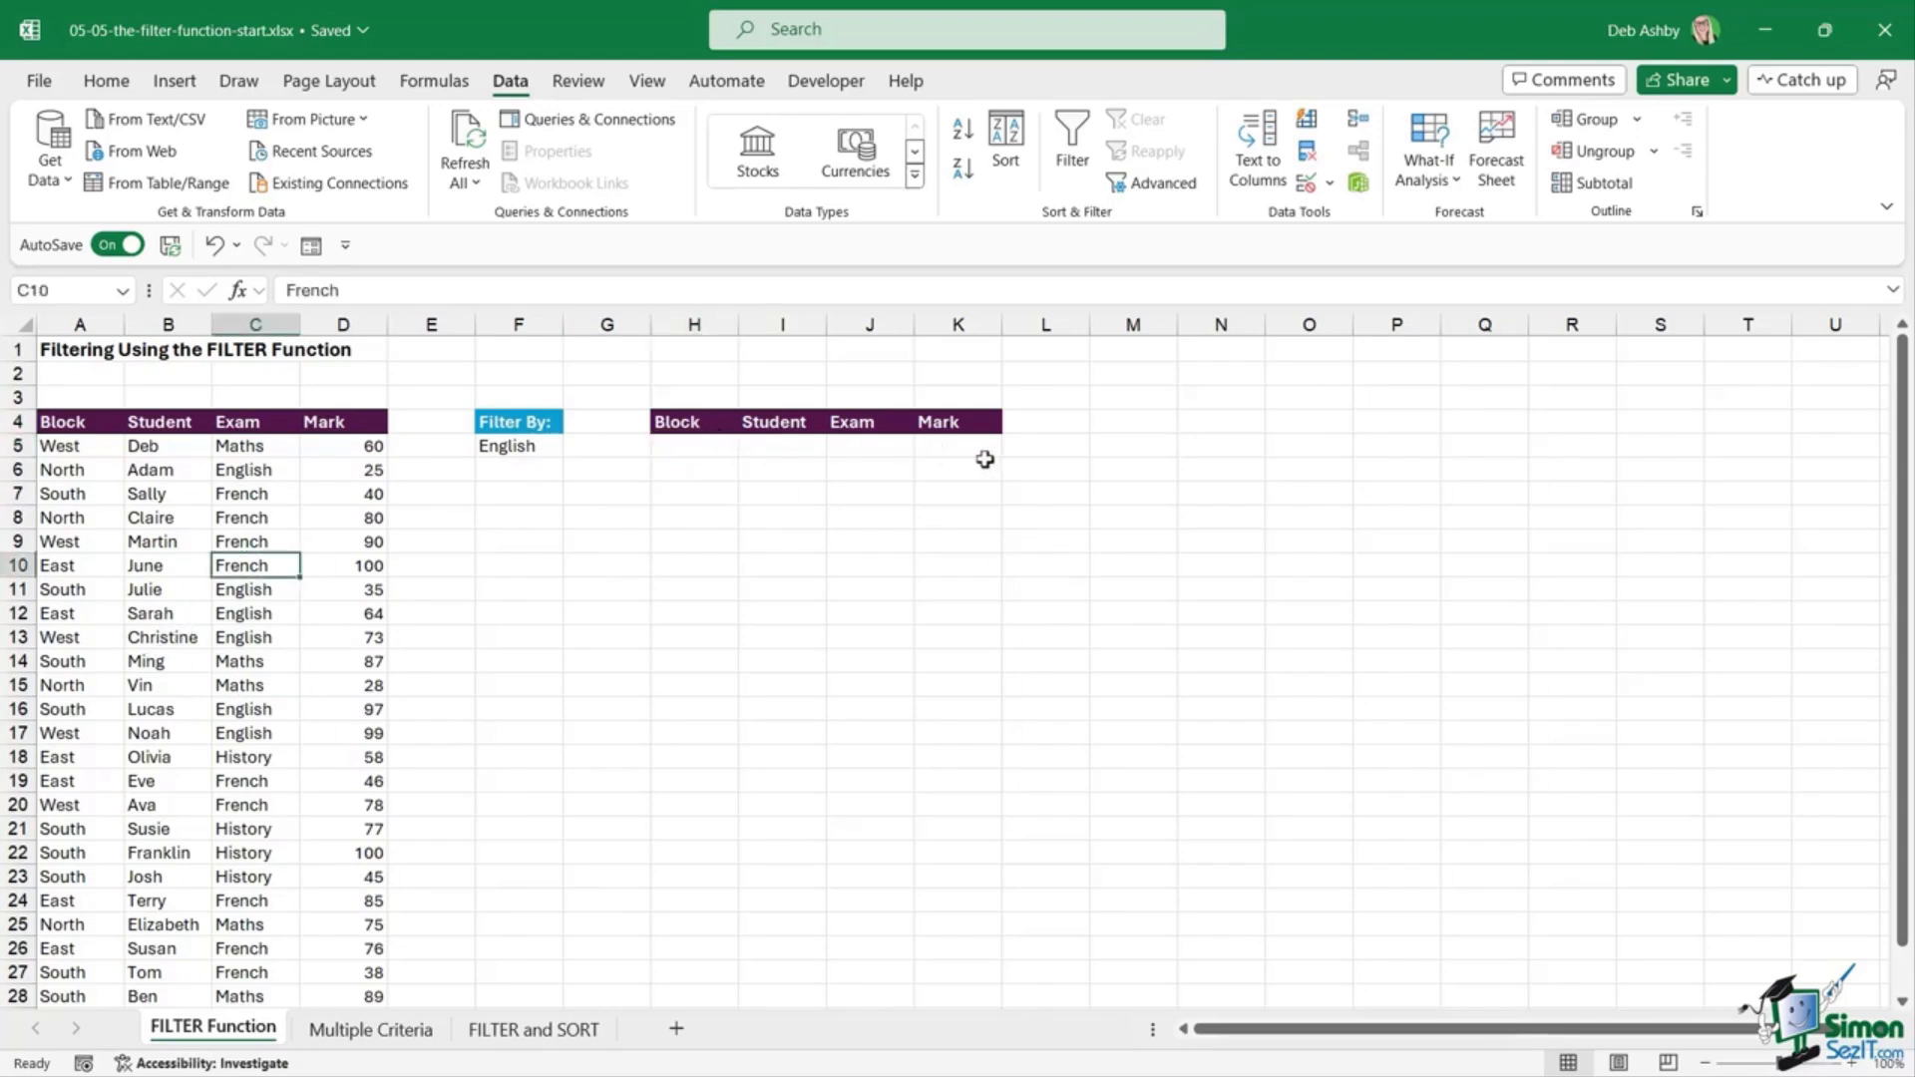
pyautogui.click(701, 451)
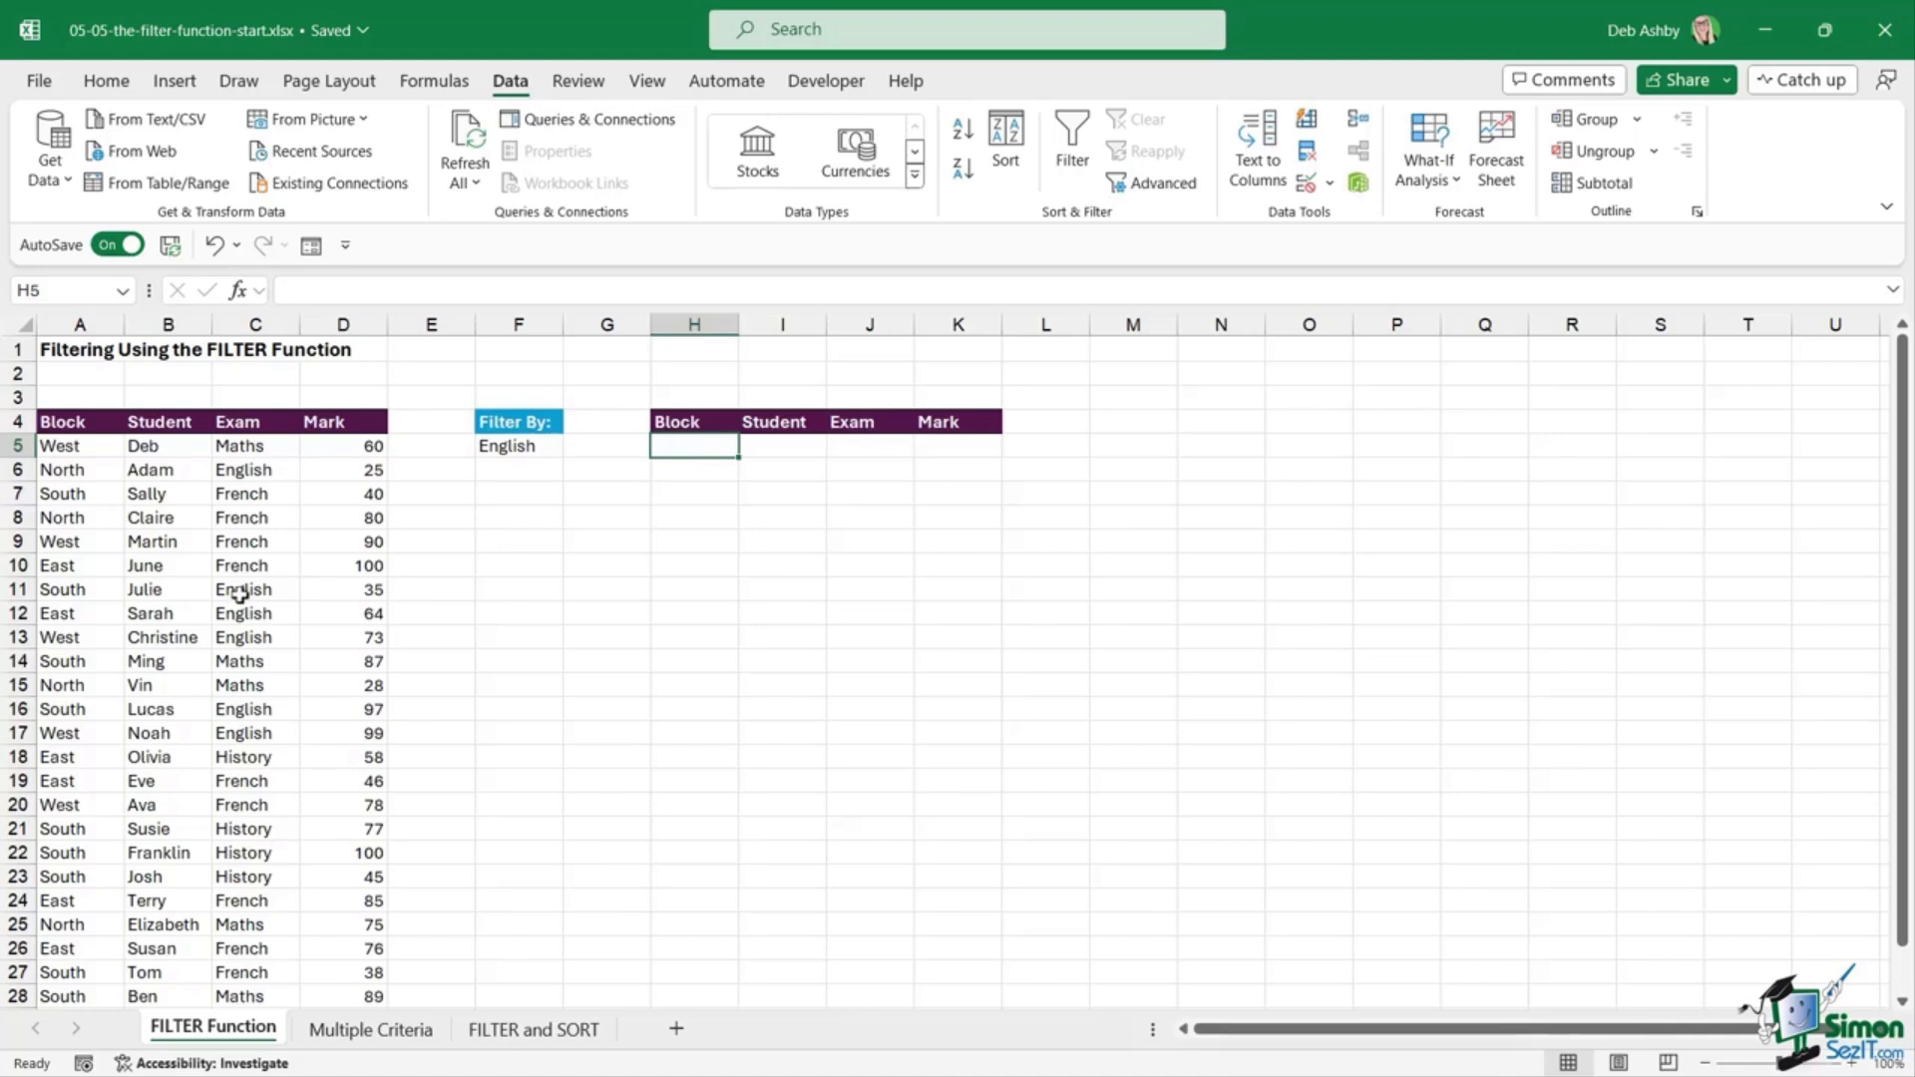
pyautogui.click(1223, 568)
pyautogui.click(1517, 685)
pyautogui.click(1232, 793)
pyautogui.click(1308, 612)
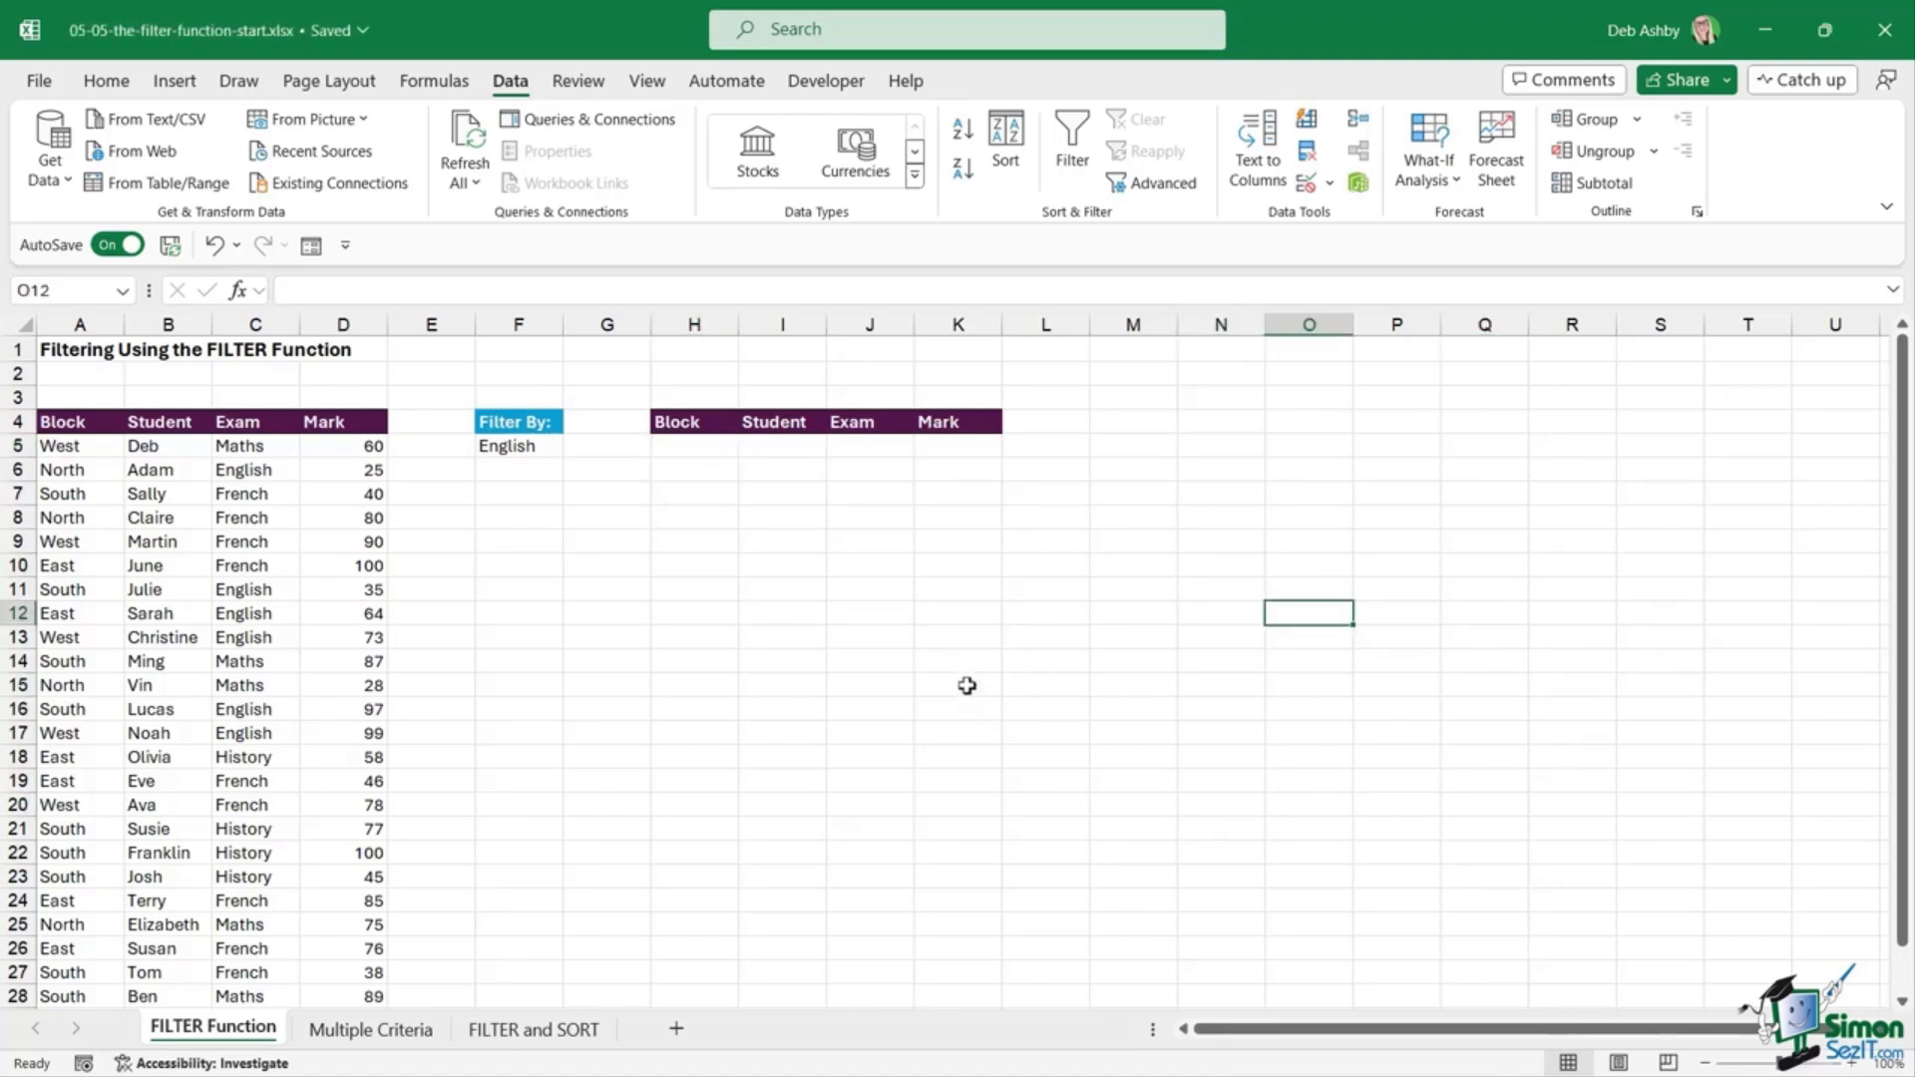
pyautogui.click(118, 568)
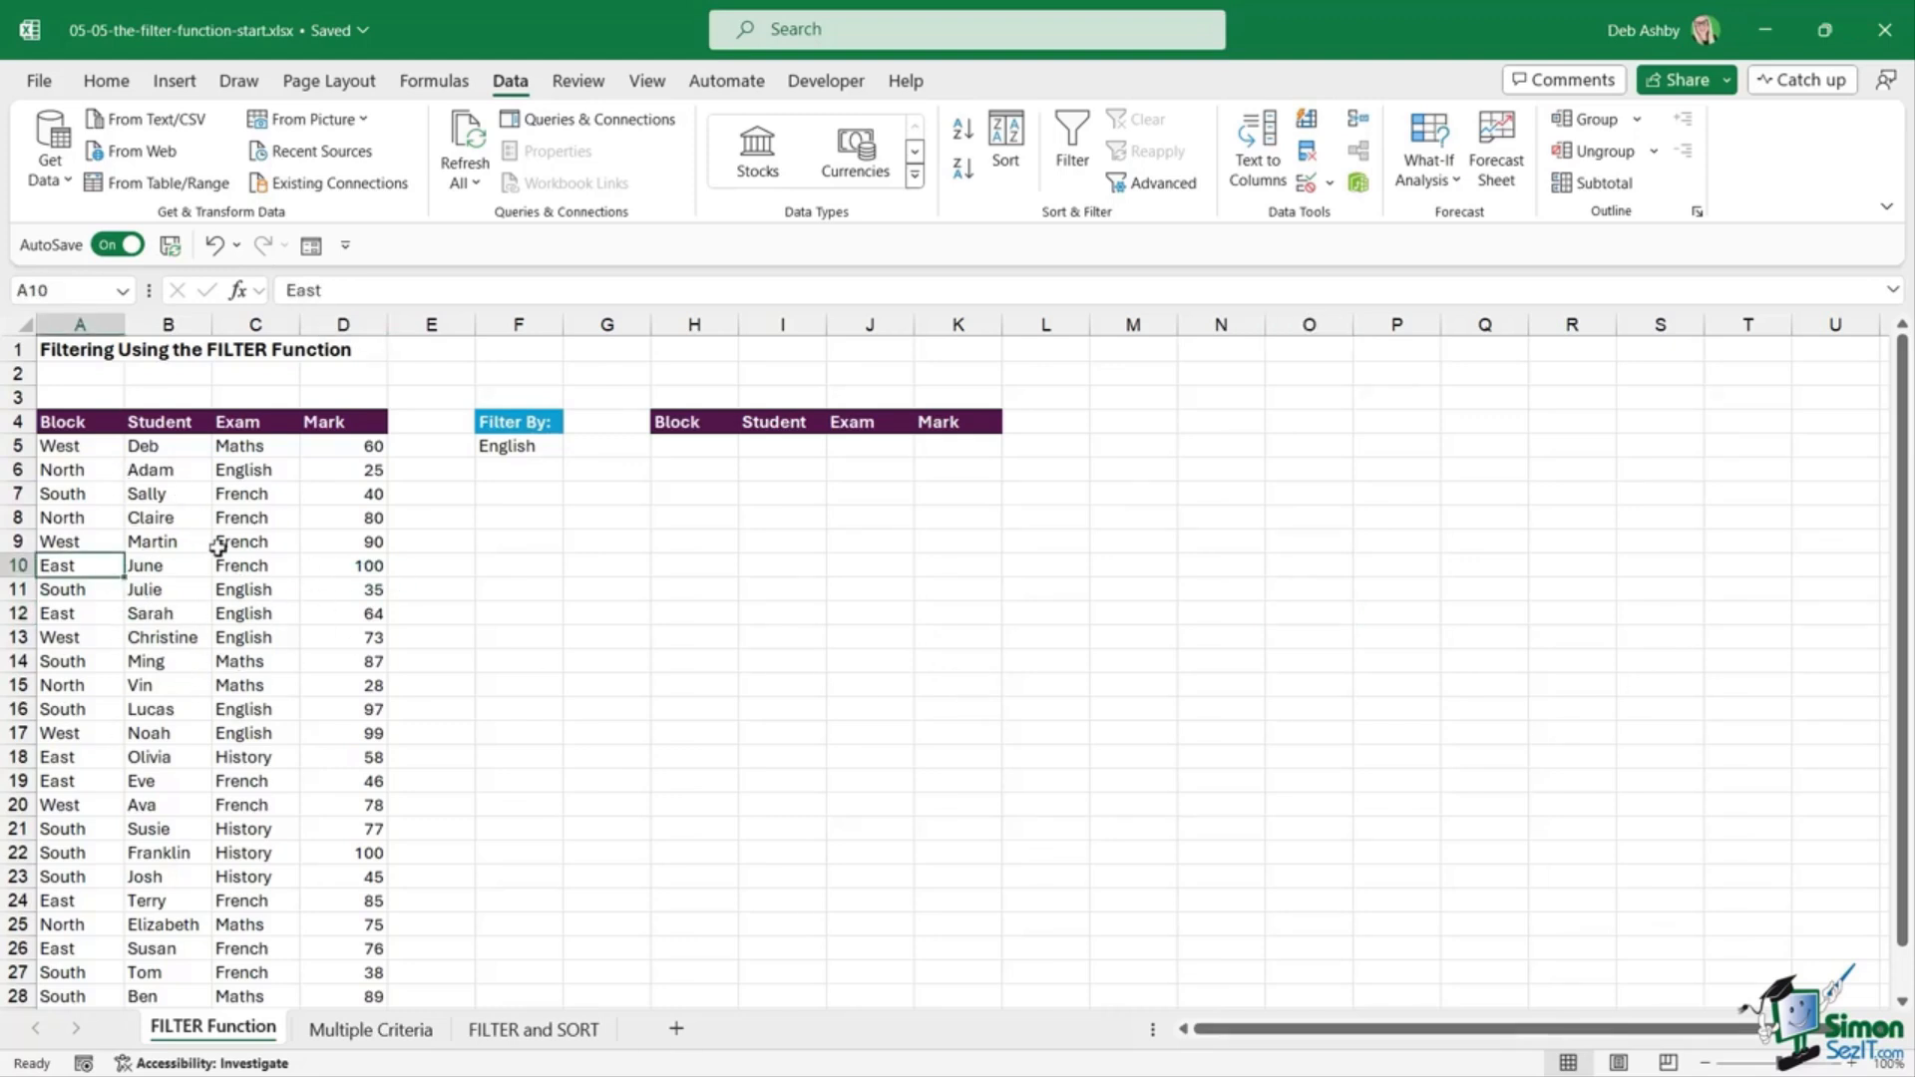
pyautogui.click(536, 446)
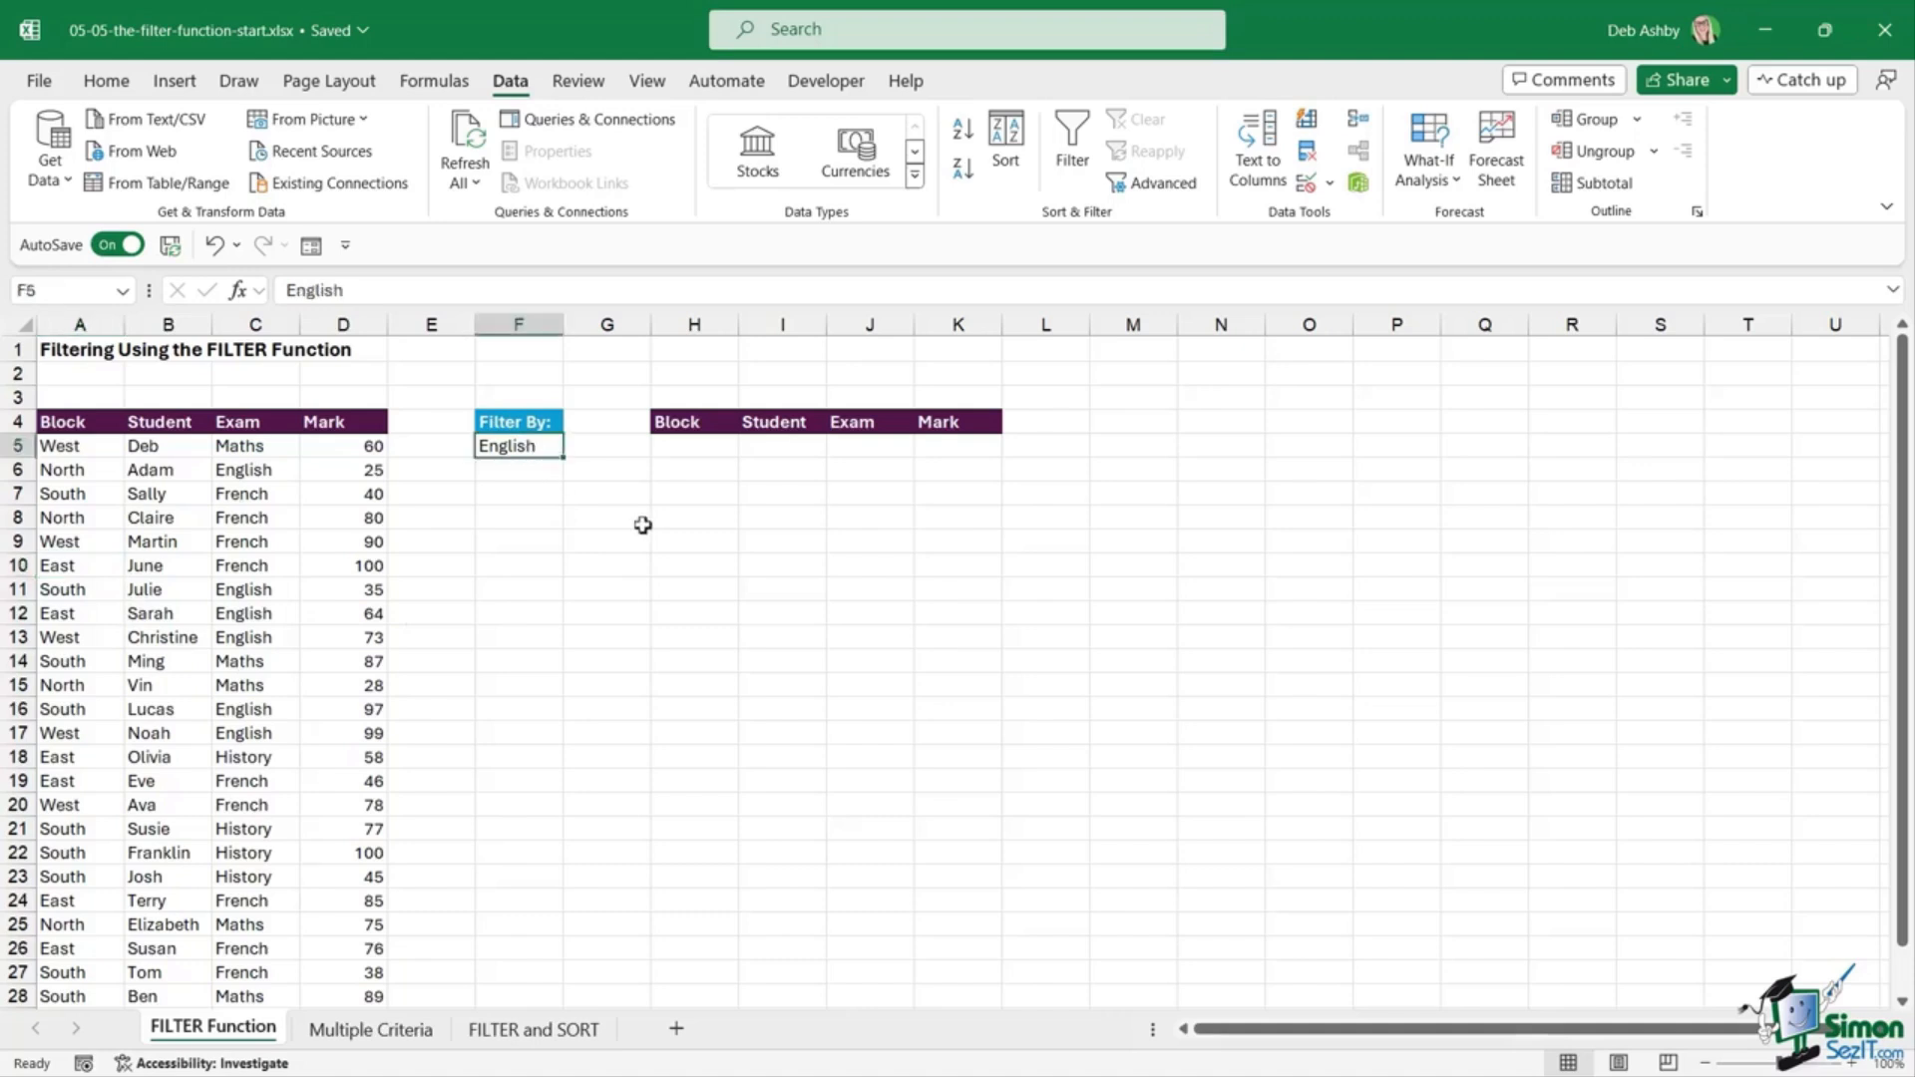
# Step: Highlight the Block, Student, Exam, Mark output headers and the spill range below them
pyautogui.moveTo(688, 424); pyautogui.dragTo(928, 423)
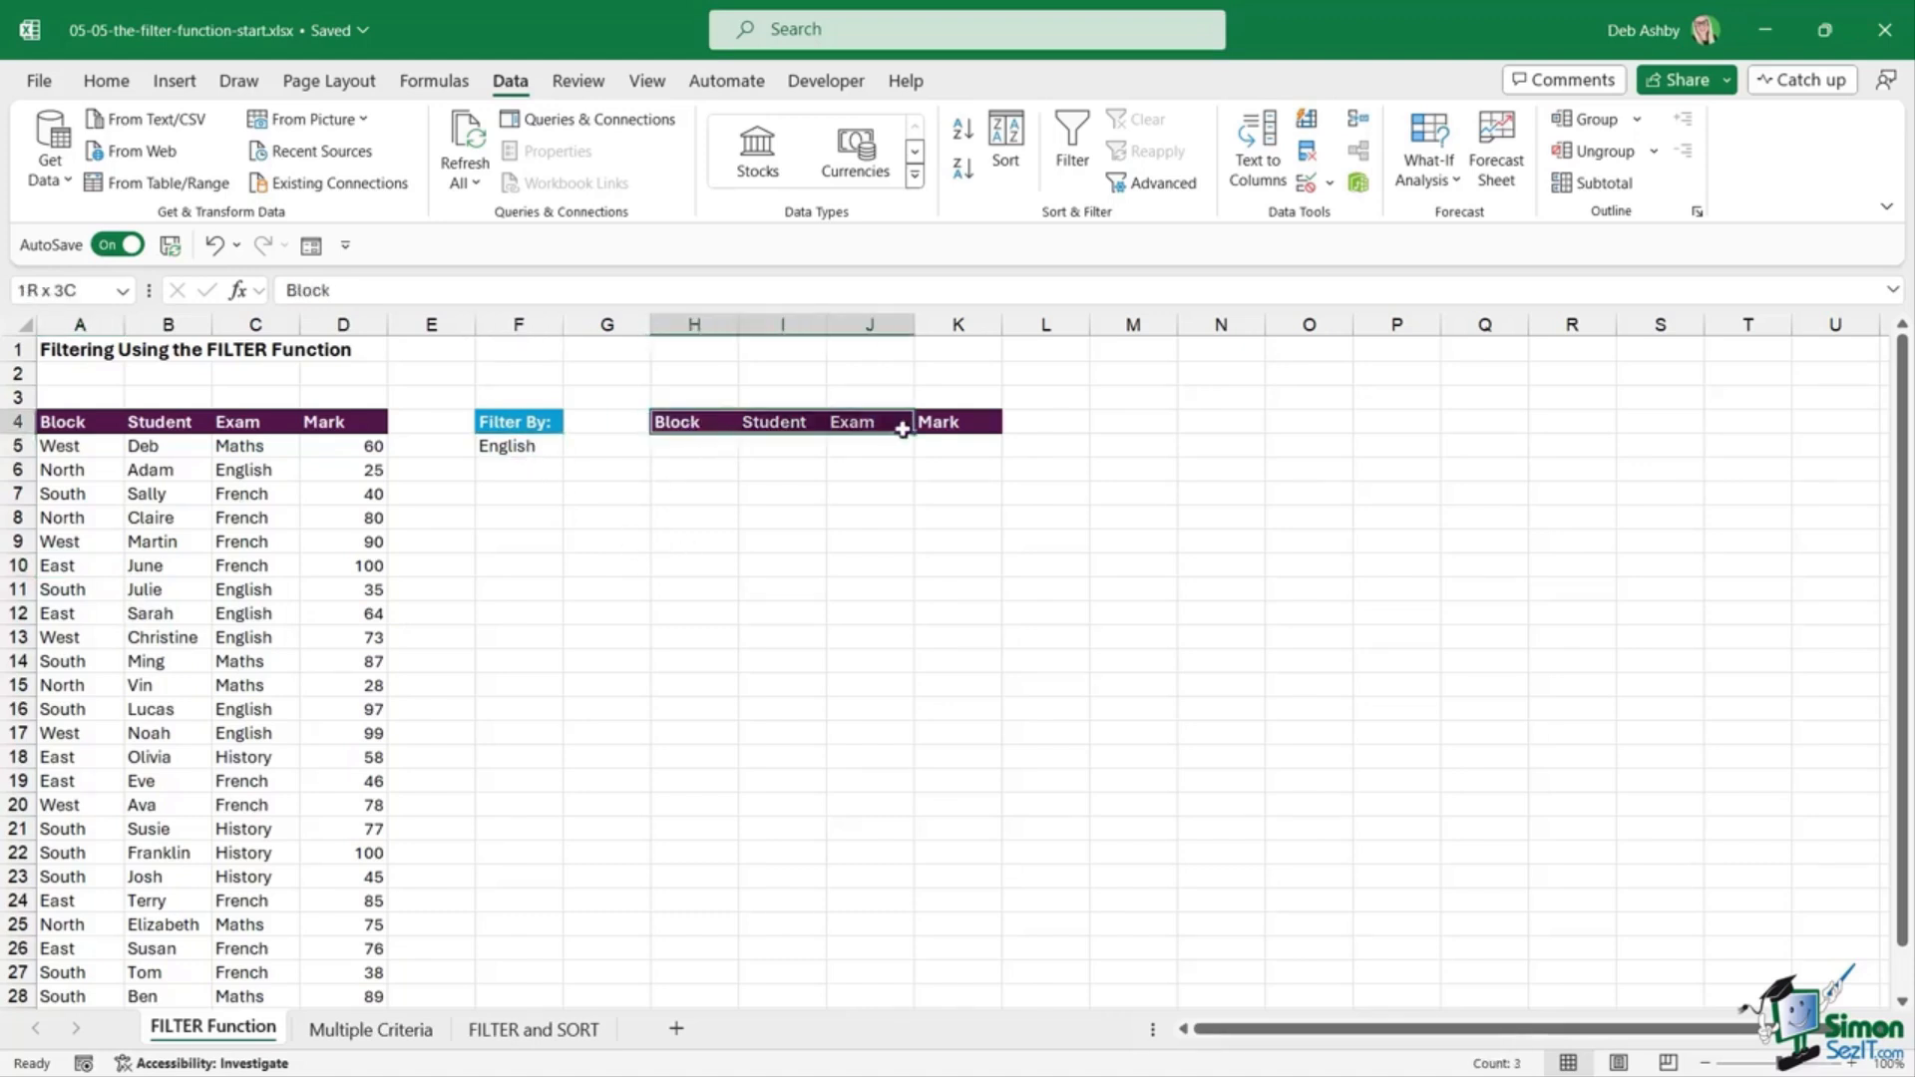
pyautogui.moveTo(688, 445); pyautogui.dragTo(963, 809)
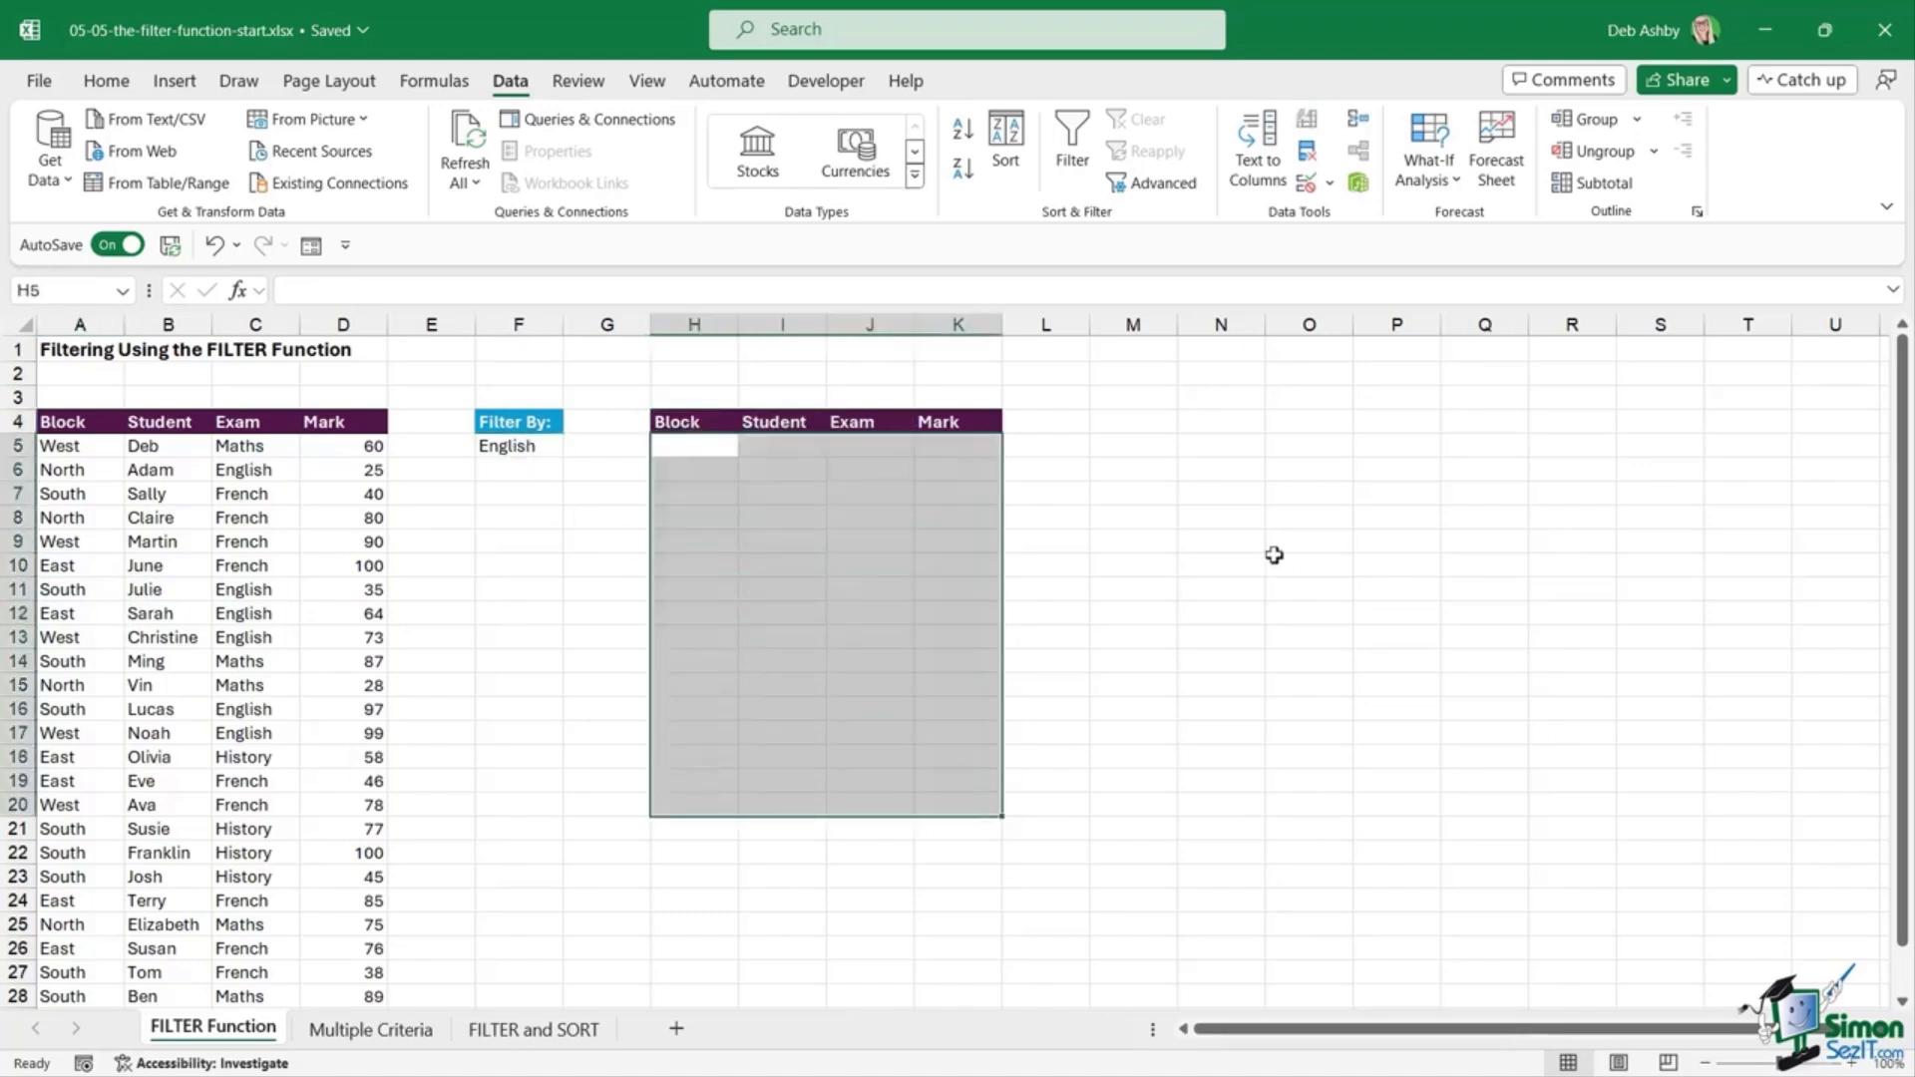
pyautogui.click(763, 559)
pyautogui.click(718, 421)
pyautogui.moveTo(753, 422); pyautogui.dragTo(974, 423)
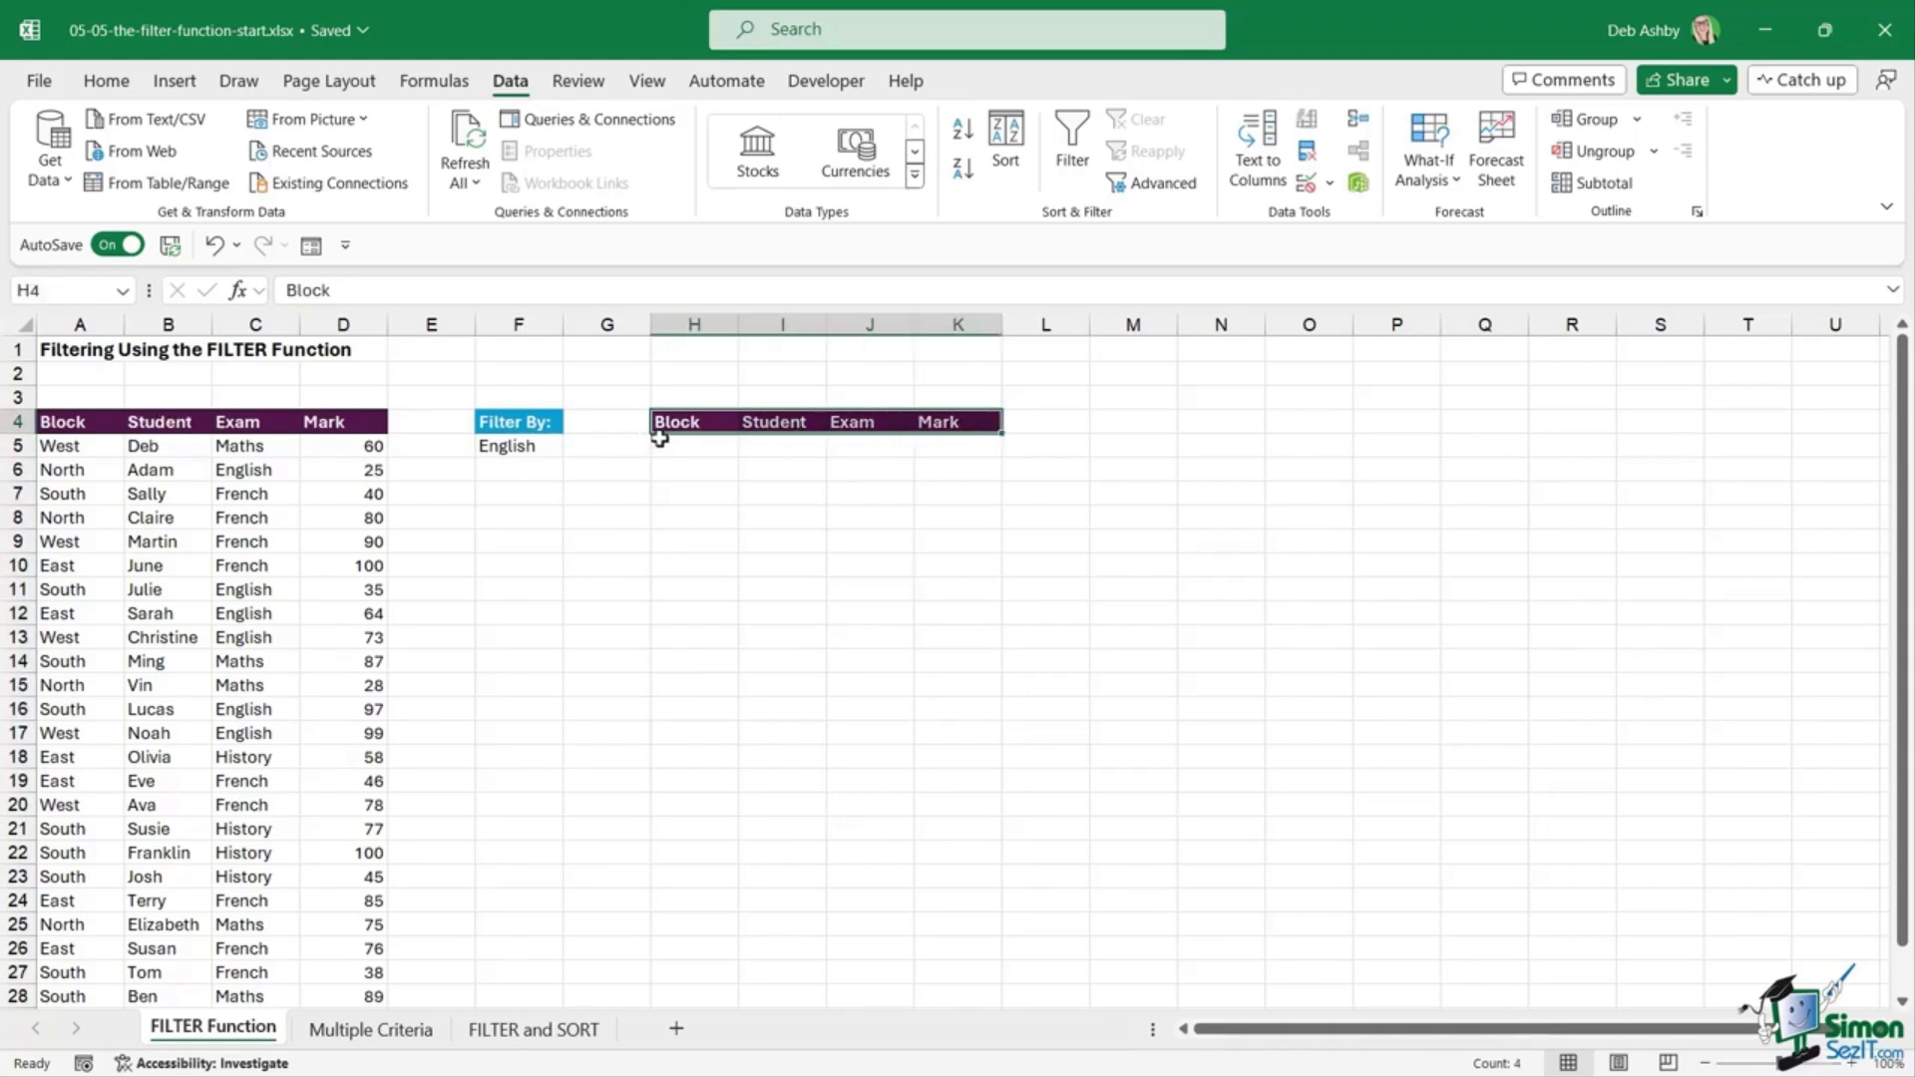
pyautogui.click(882, 497)
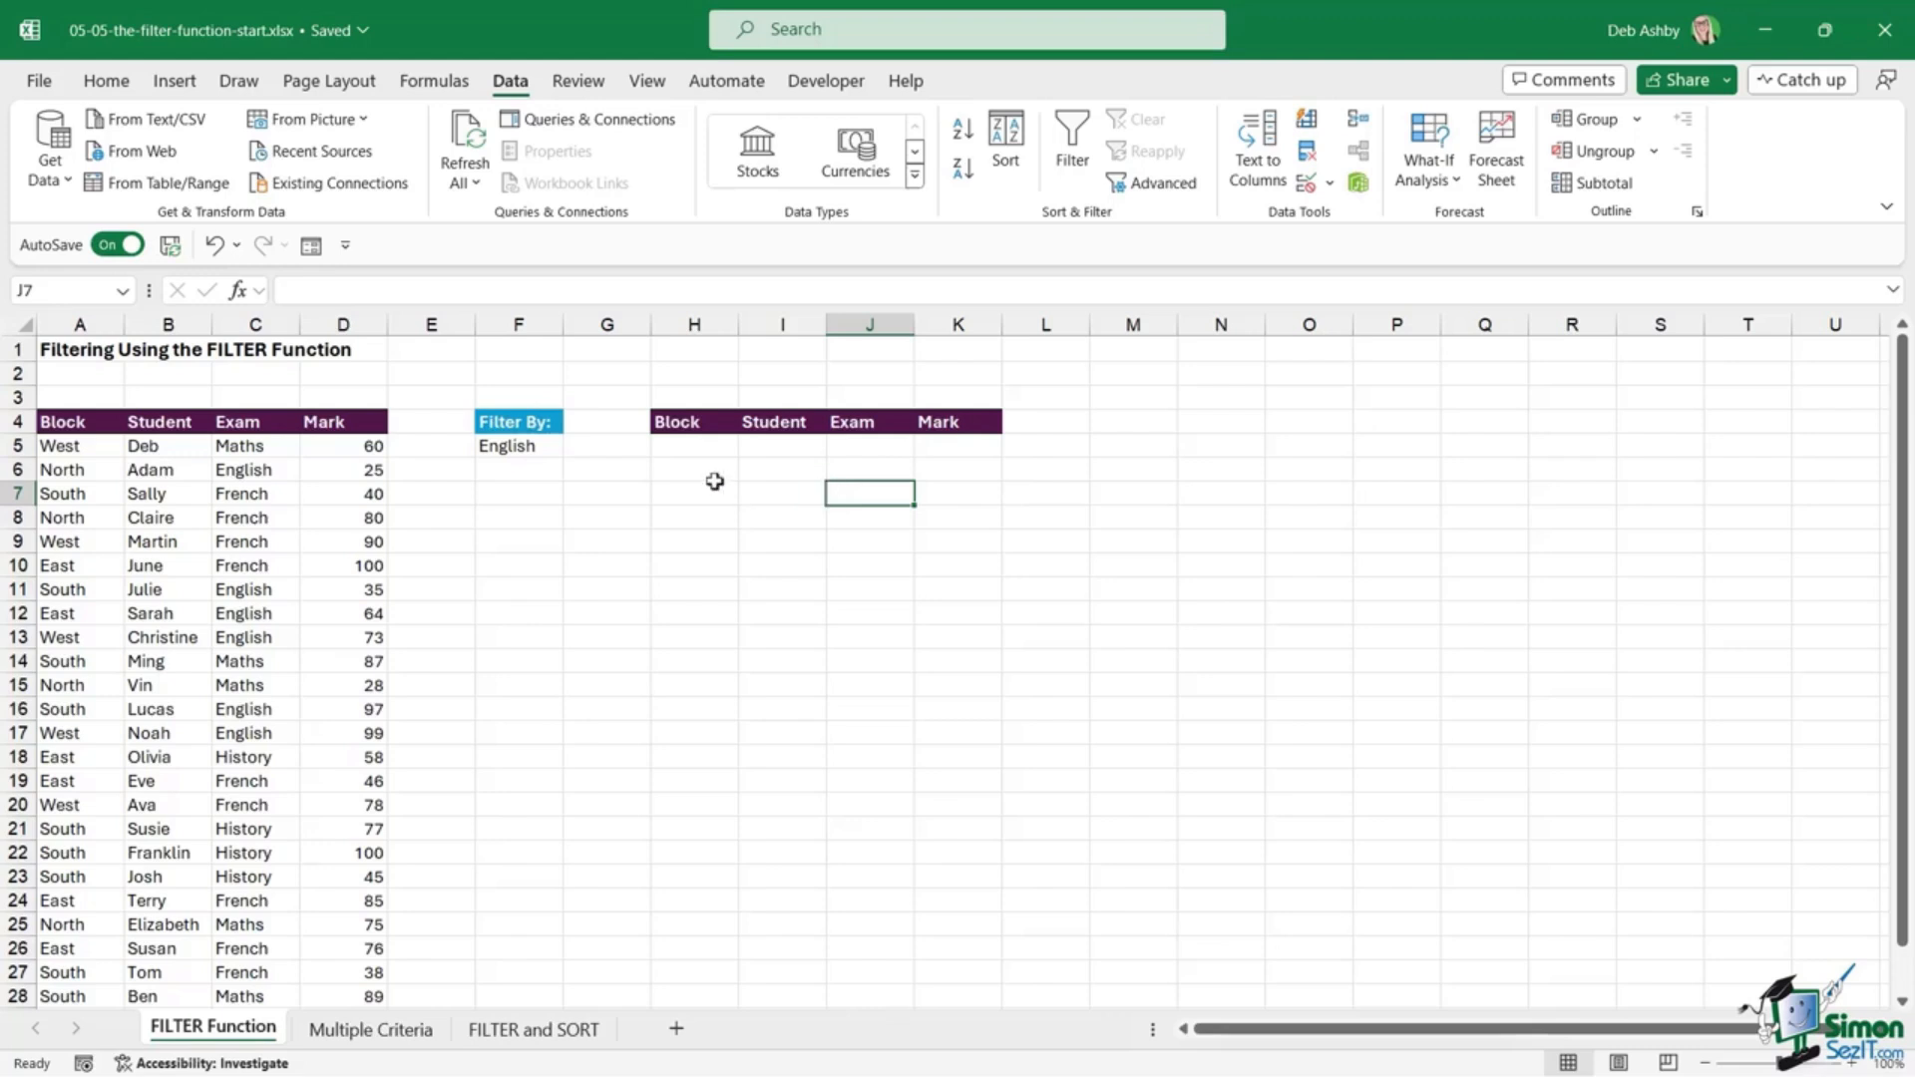
# Step: Highlight the source student table, then begin =FILTER( in H5
pyautogui.moveTo(67, 425); pyautogui.dragTo(323, 681)
pyautogui.click(242, 539)
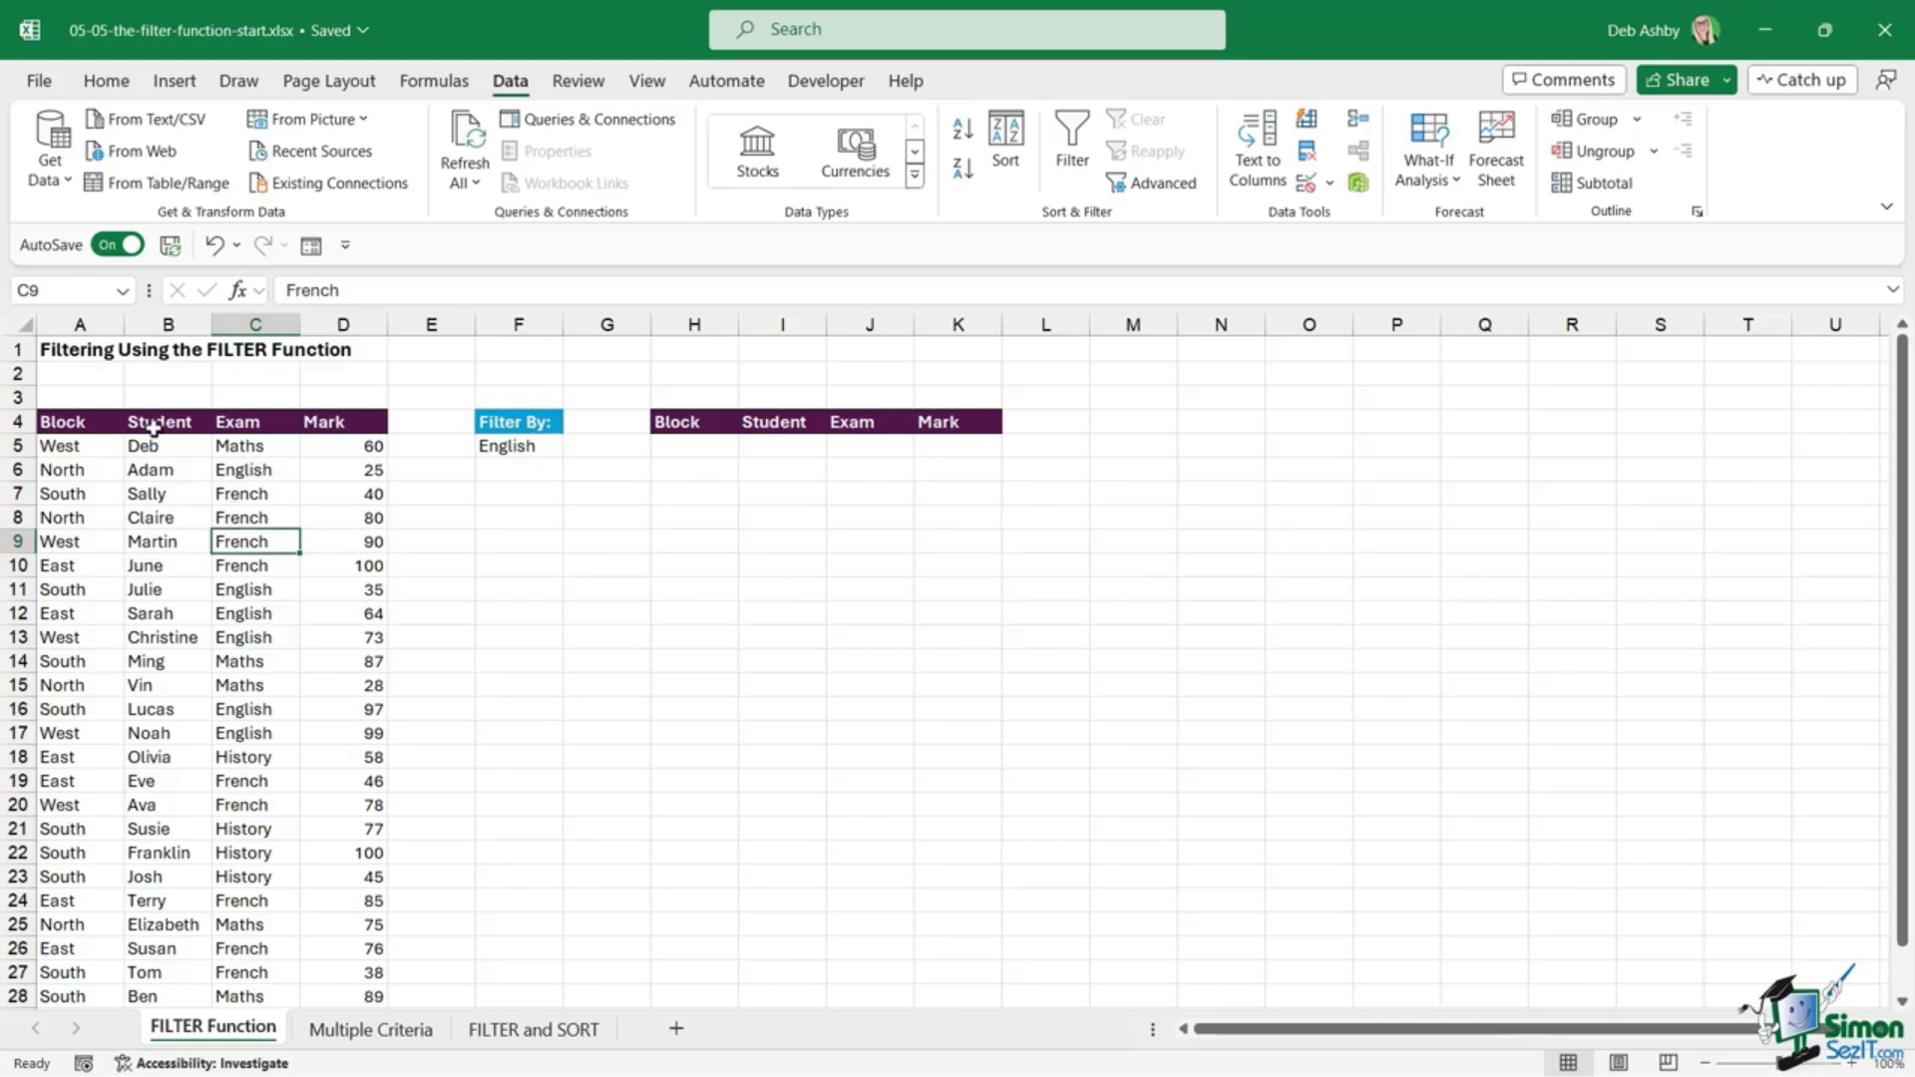
pyautogui.moveTo(154, 424); pyautogui.dragTo(312, 683)
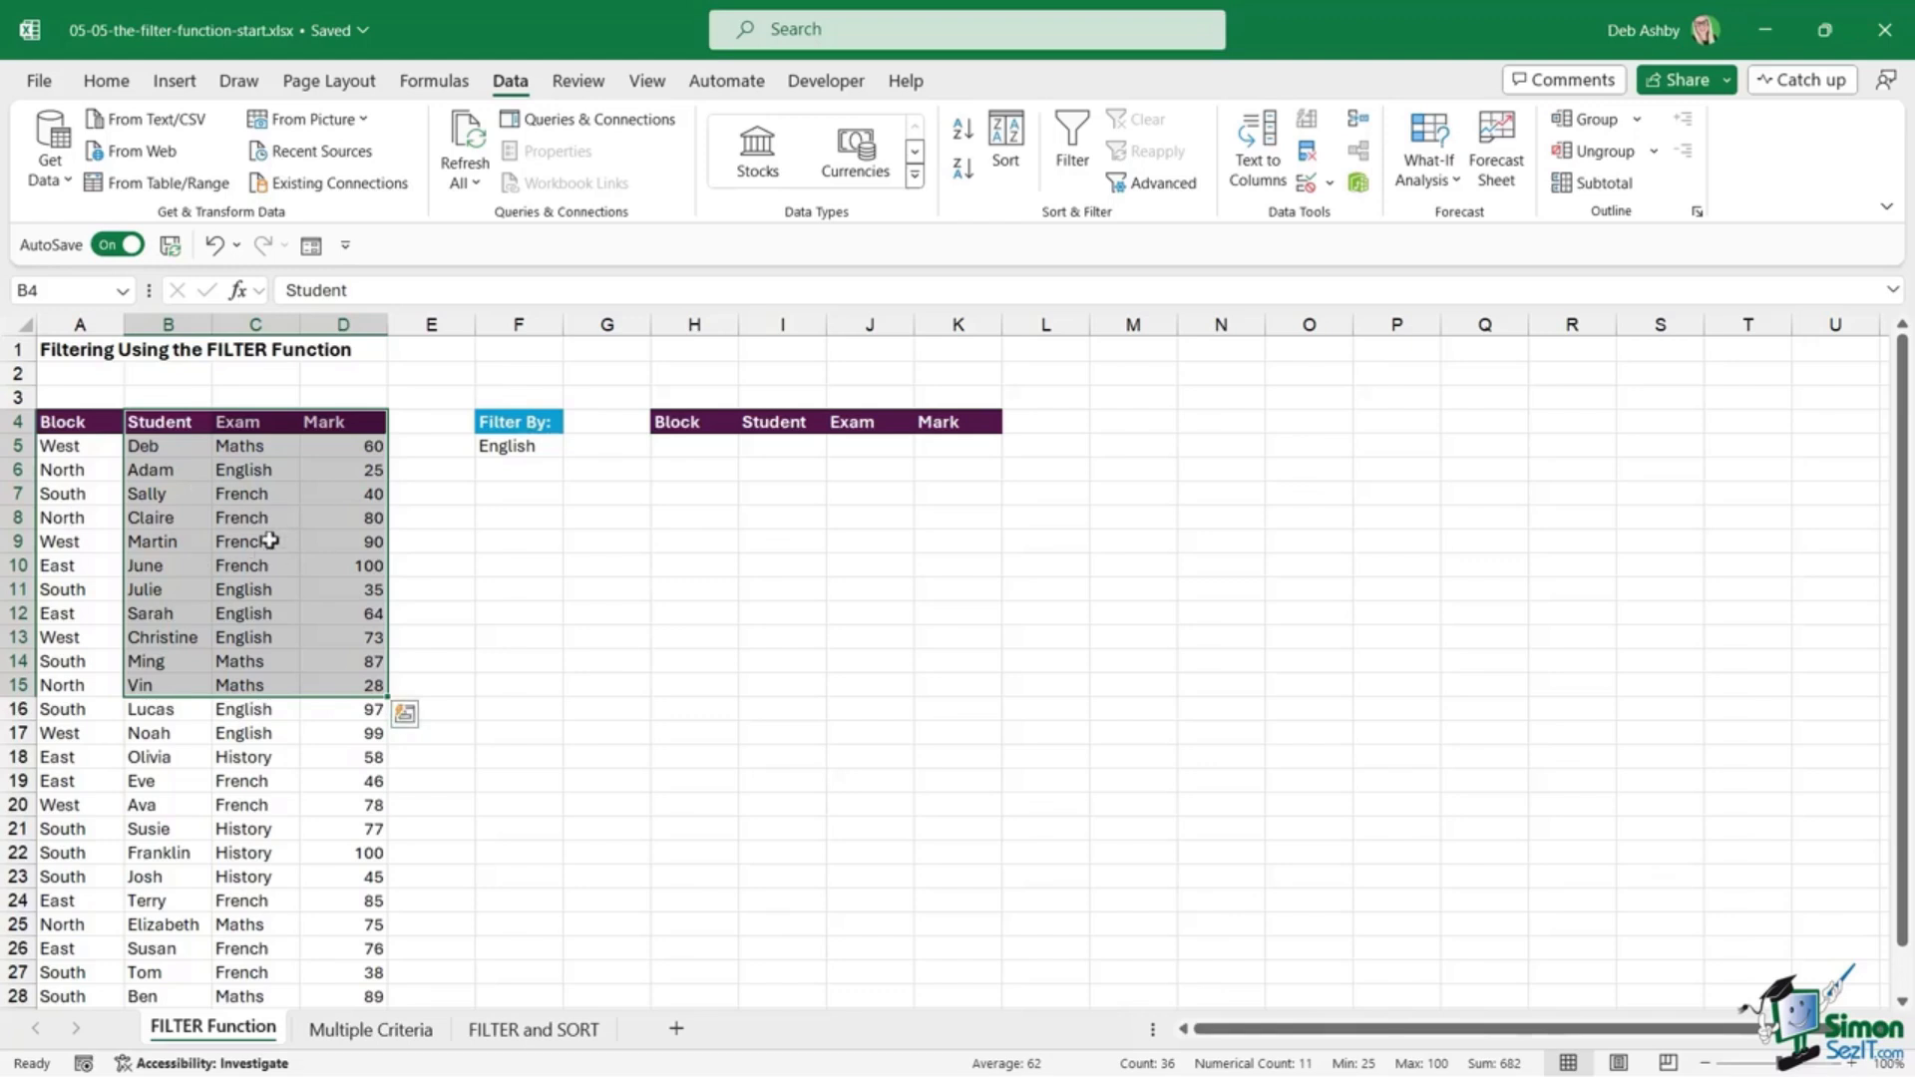
pyautogui.moveTo(60, 427); pyautogui.dragTo(329, 758)
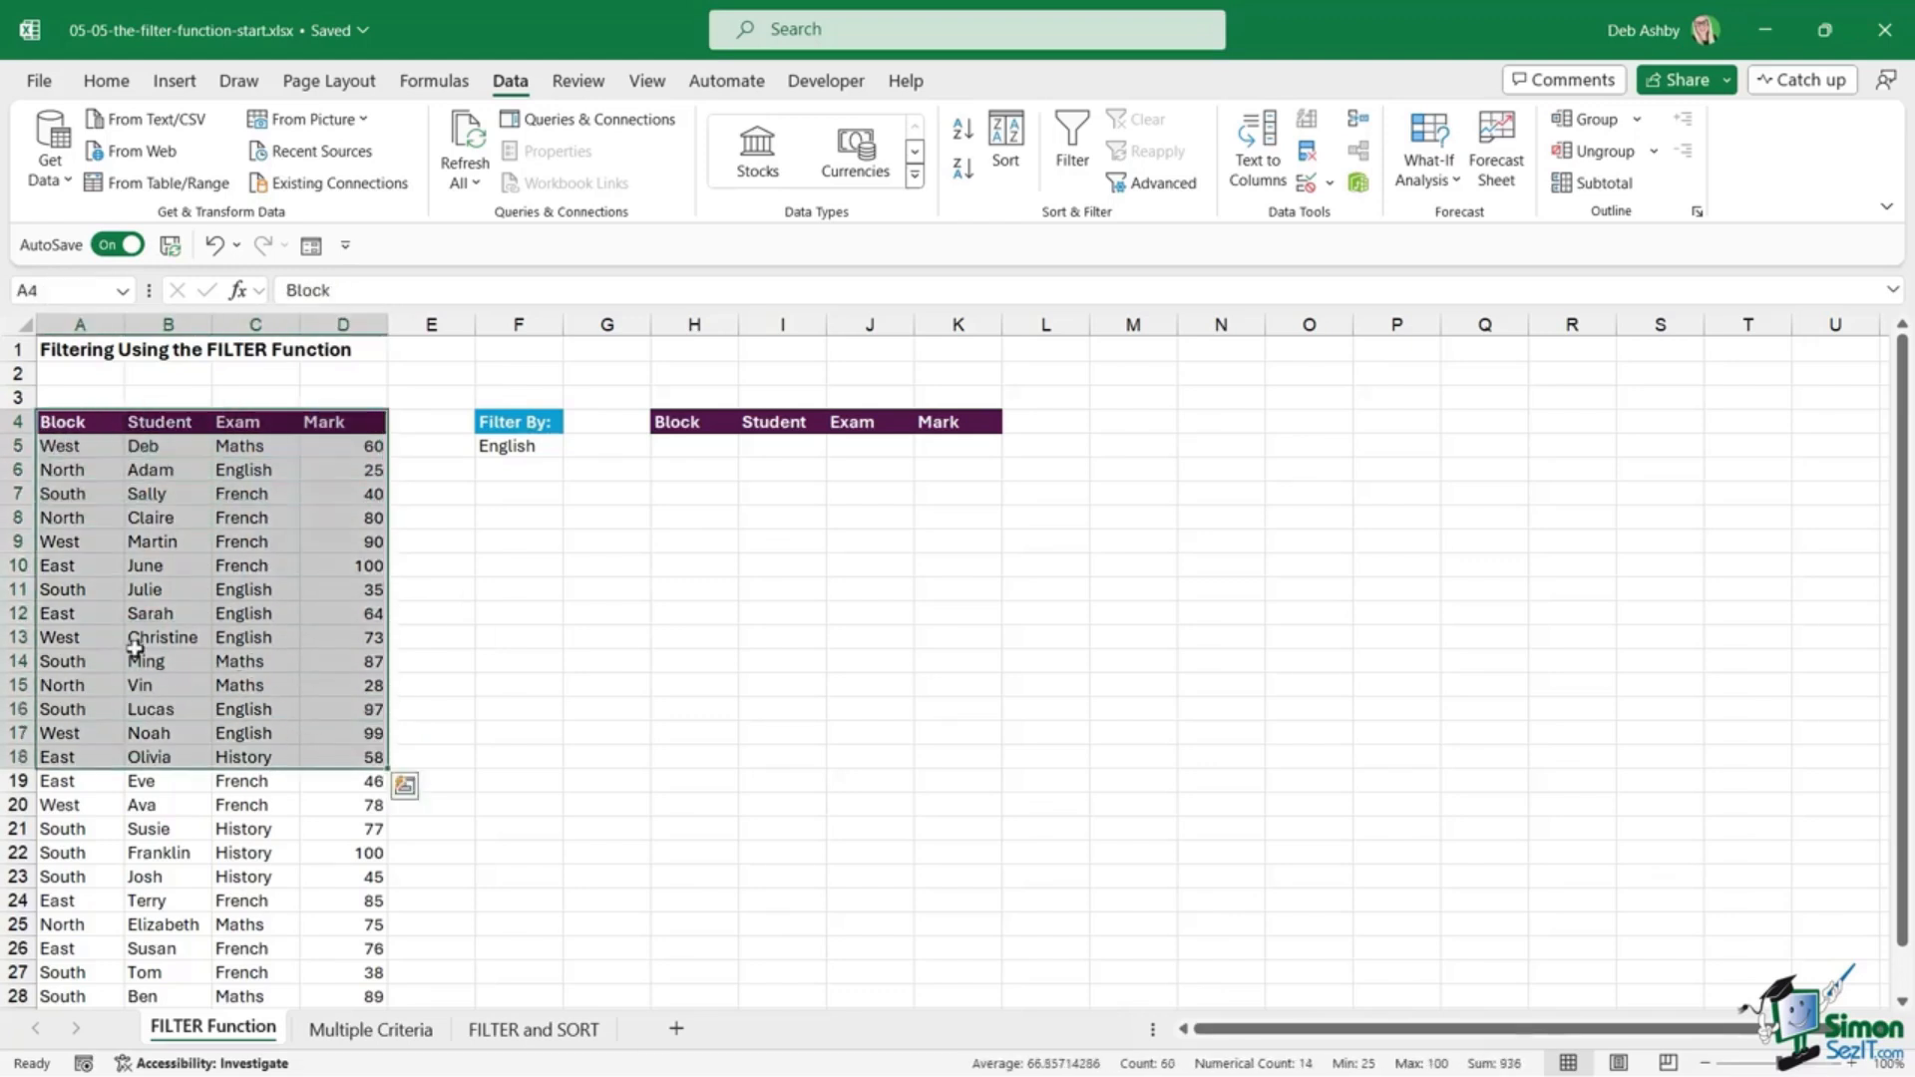
pyautogui.click(717, 446)
pyautogui.write('=FILTER(')
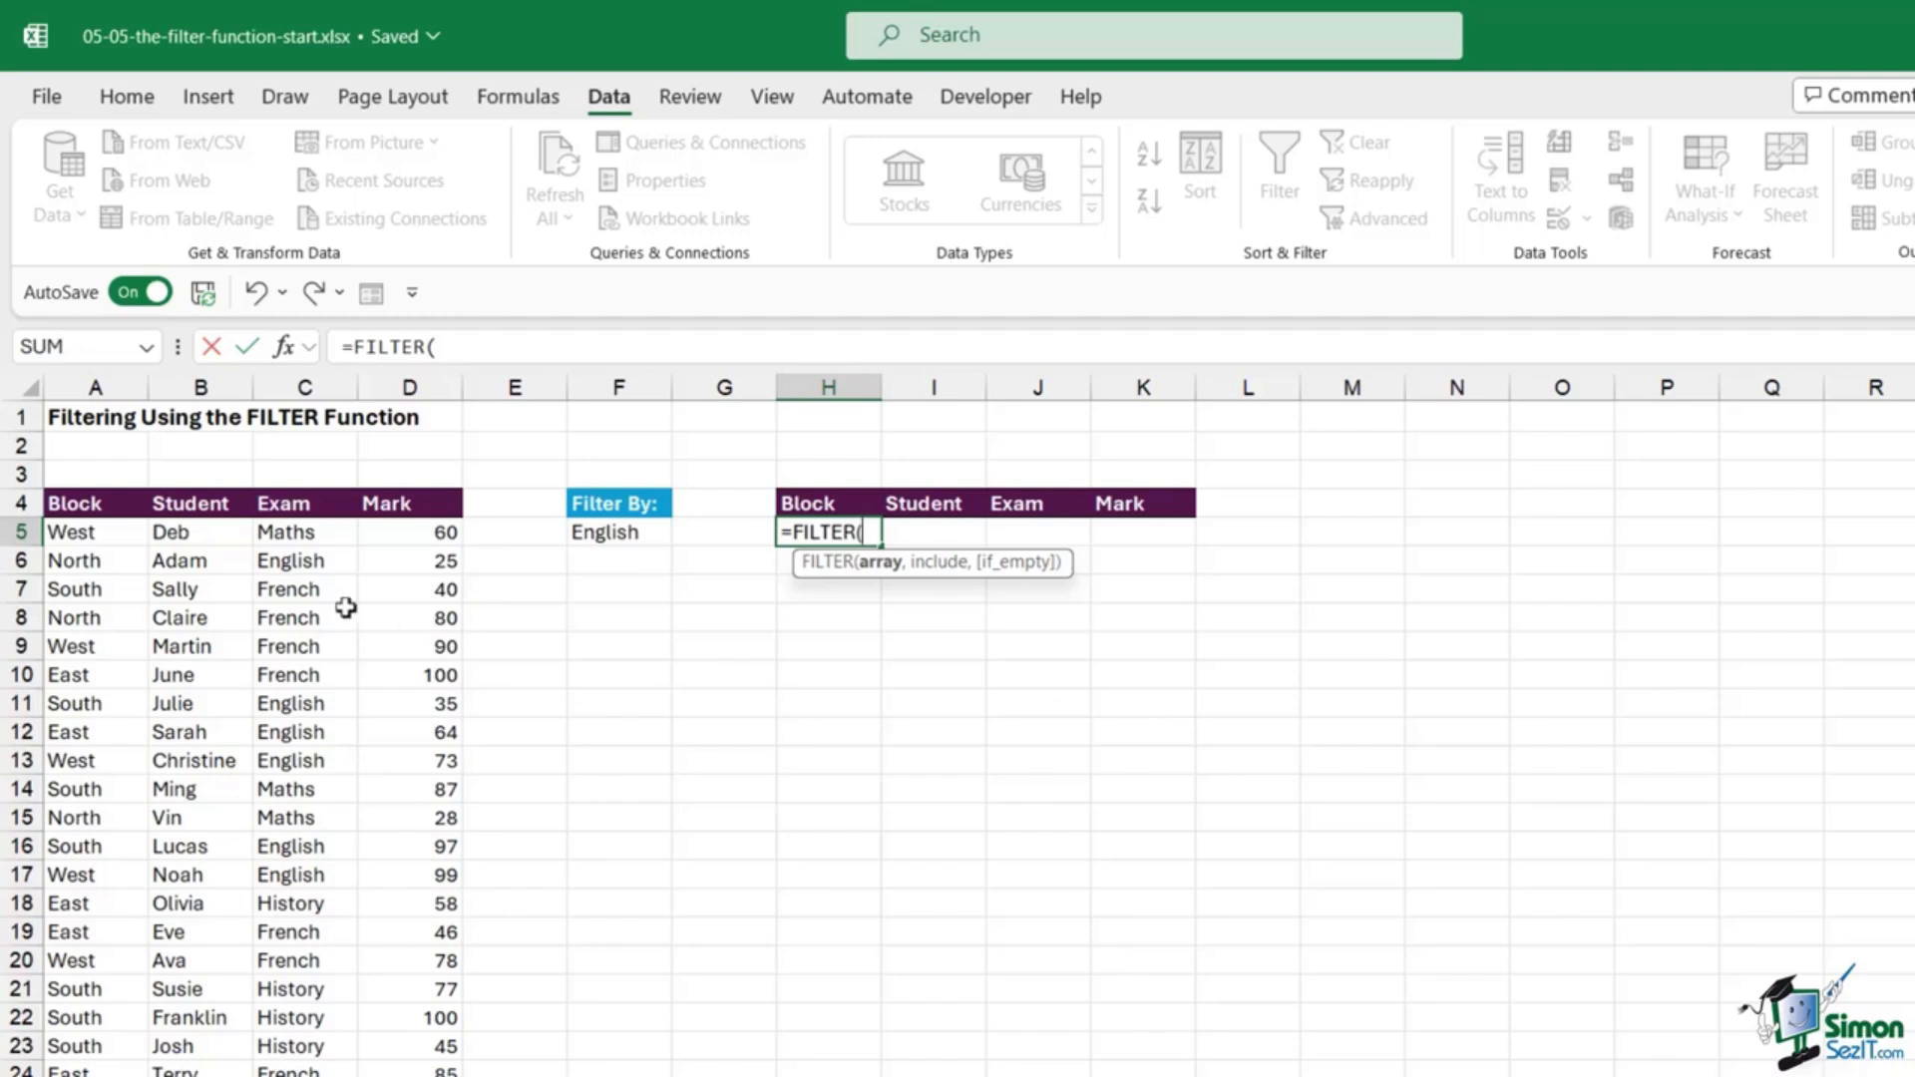
# Step: Complete H5 as =FILTER(A5:D29,C5:C29=F5) and commit it
pyautogui.moveTo(61, 533); pyautogui.dragTo(426, 536)
pyautogui.hotkey('ctrl', 'shift', 'Down')
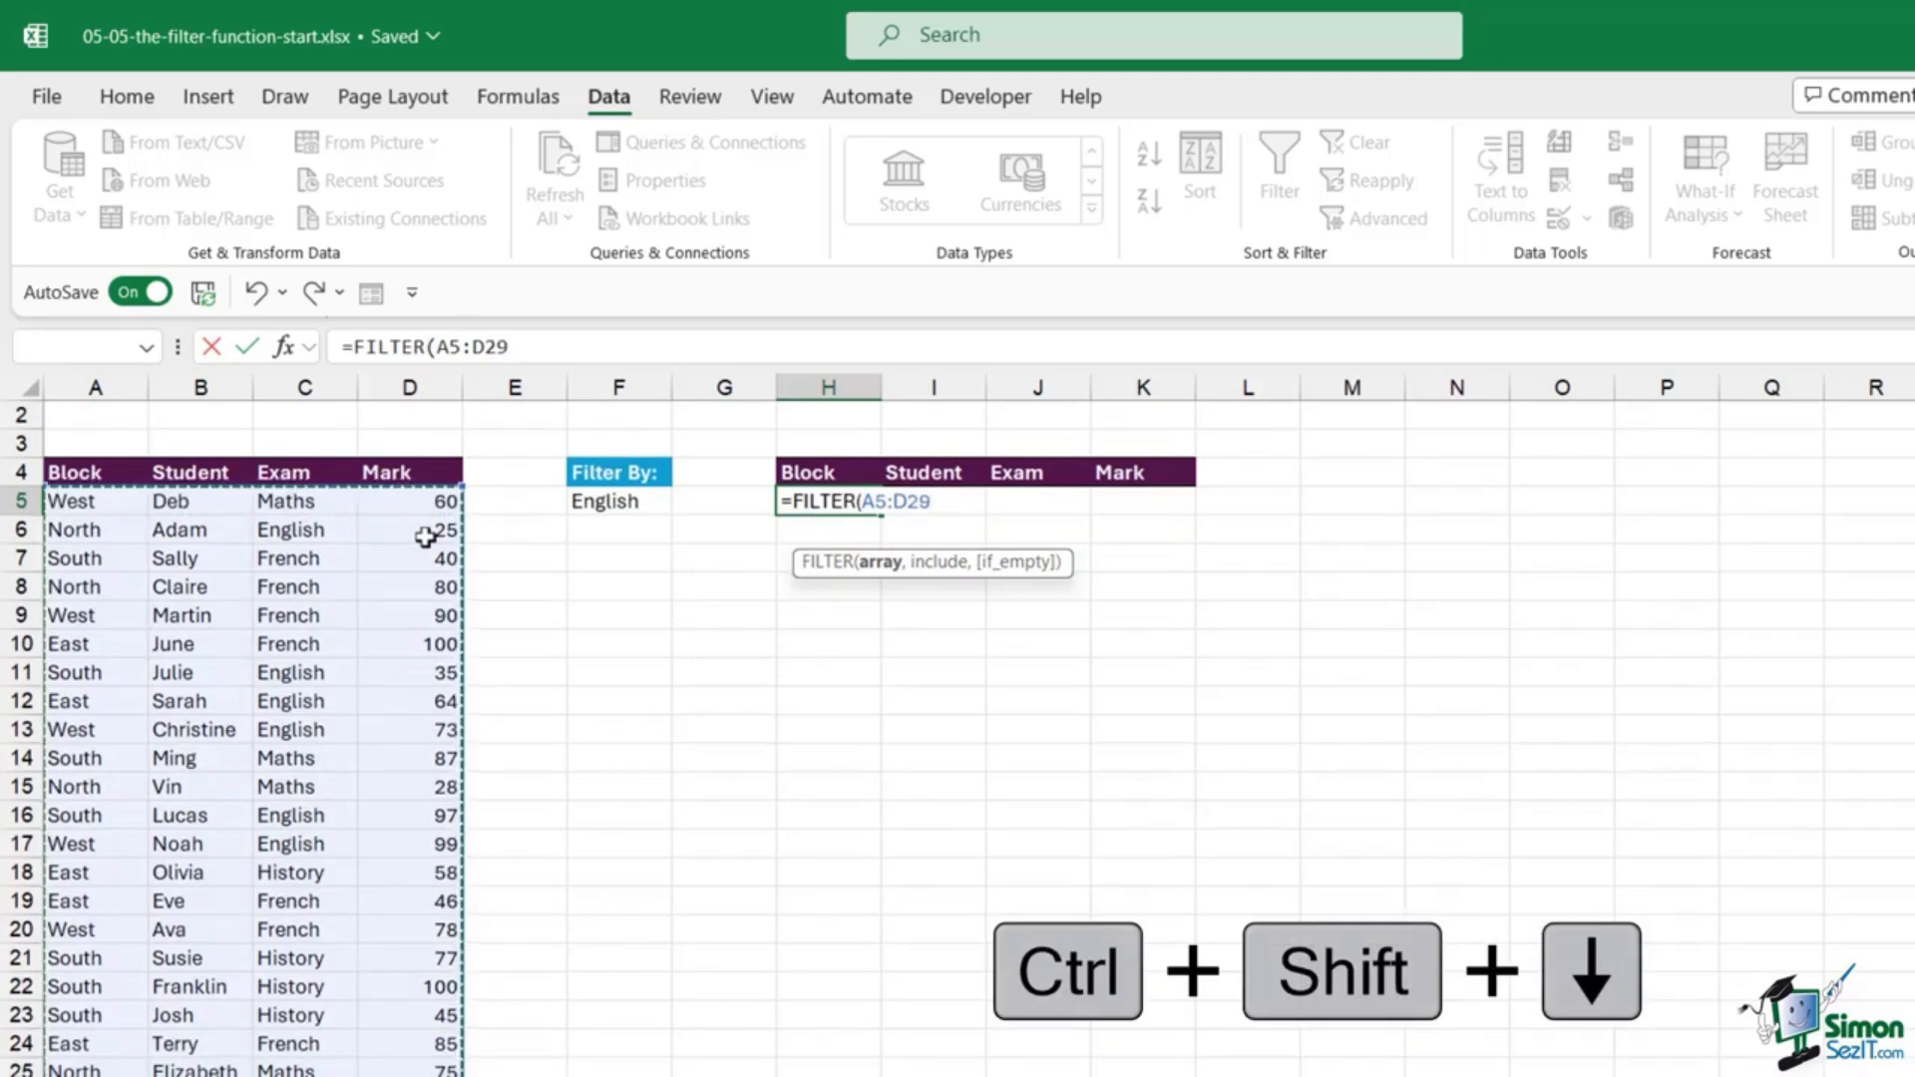
pyautogui.write(',')
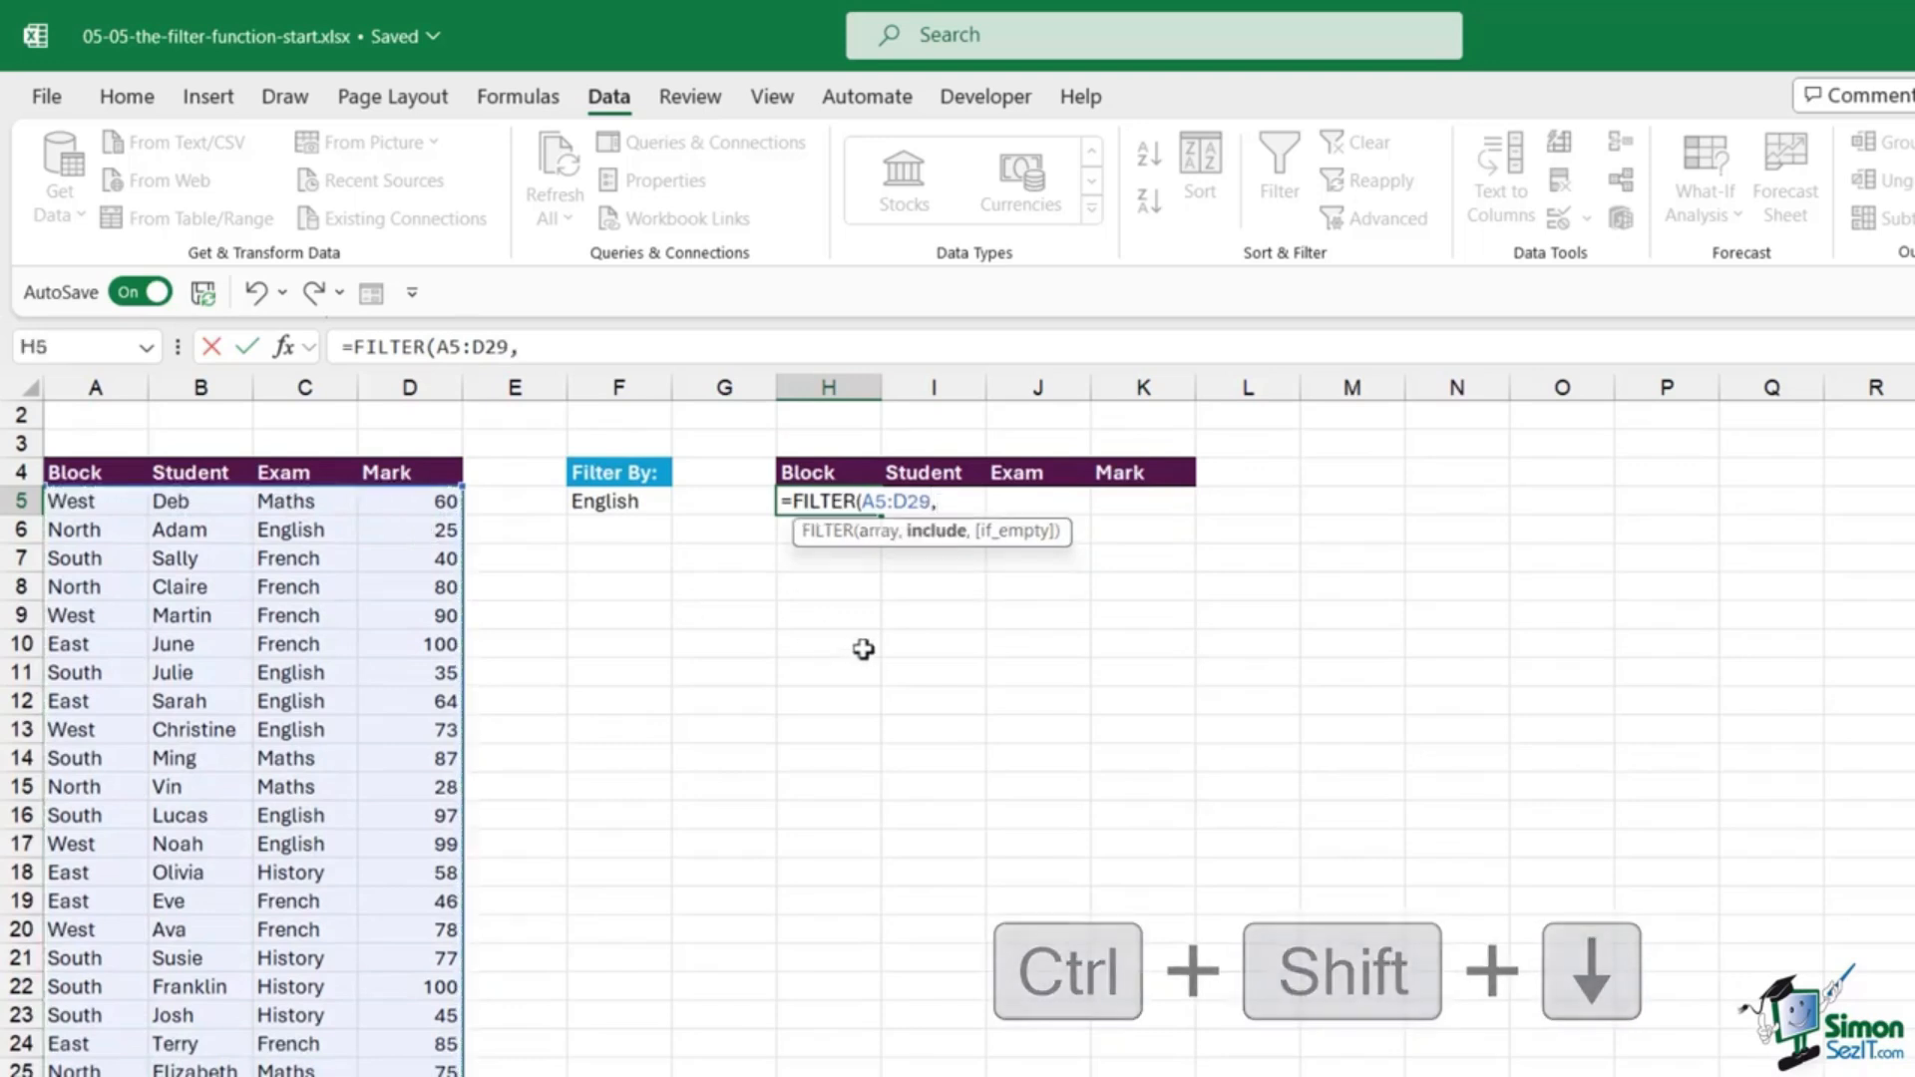
pyautogui.scroll(1, 864, 649)
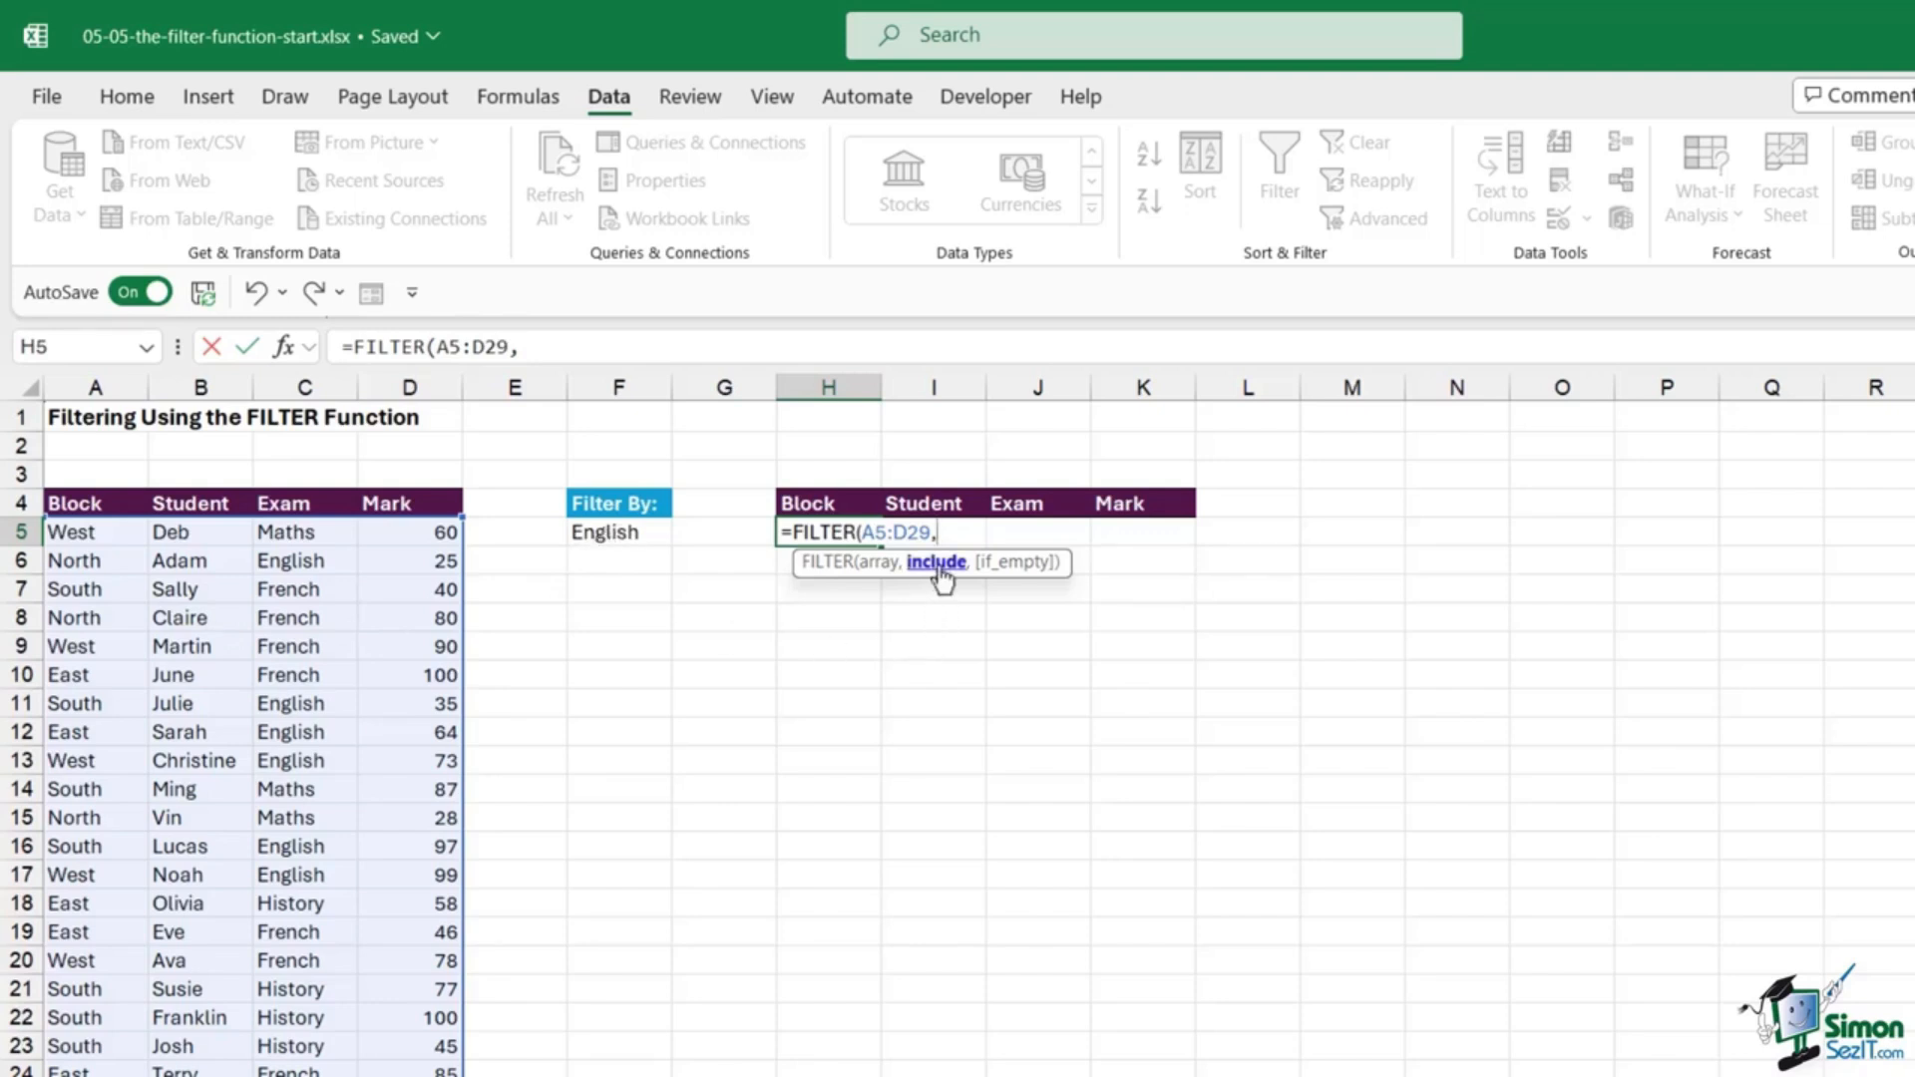
pyautogui.click(303, 529)
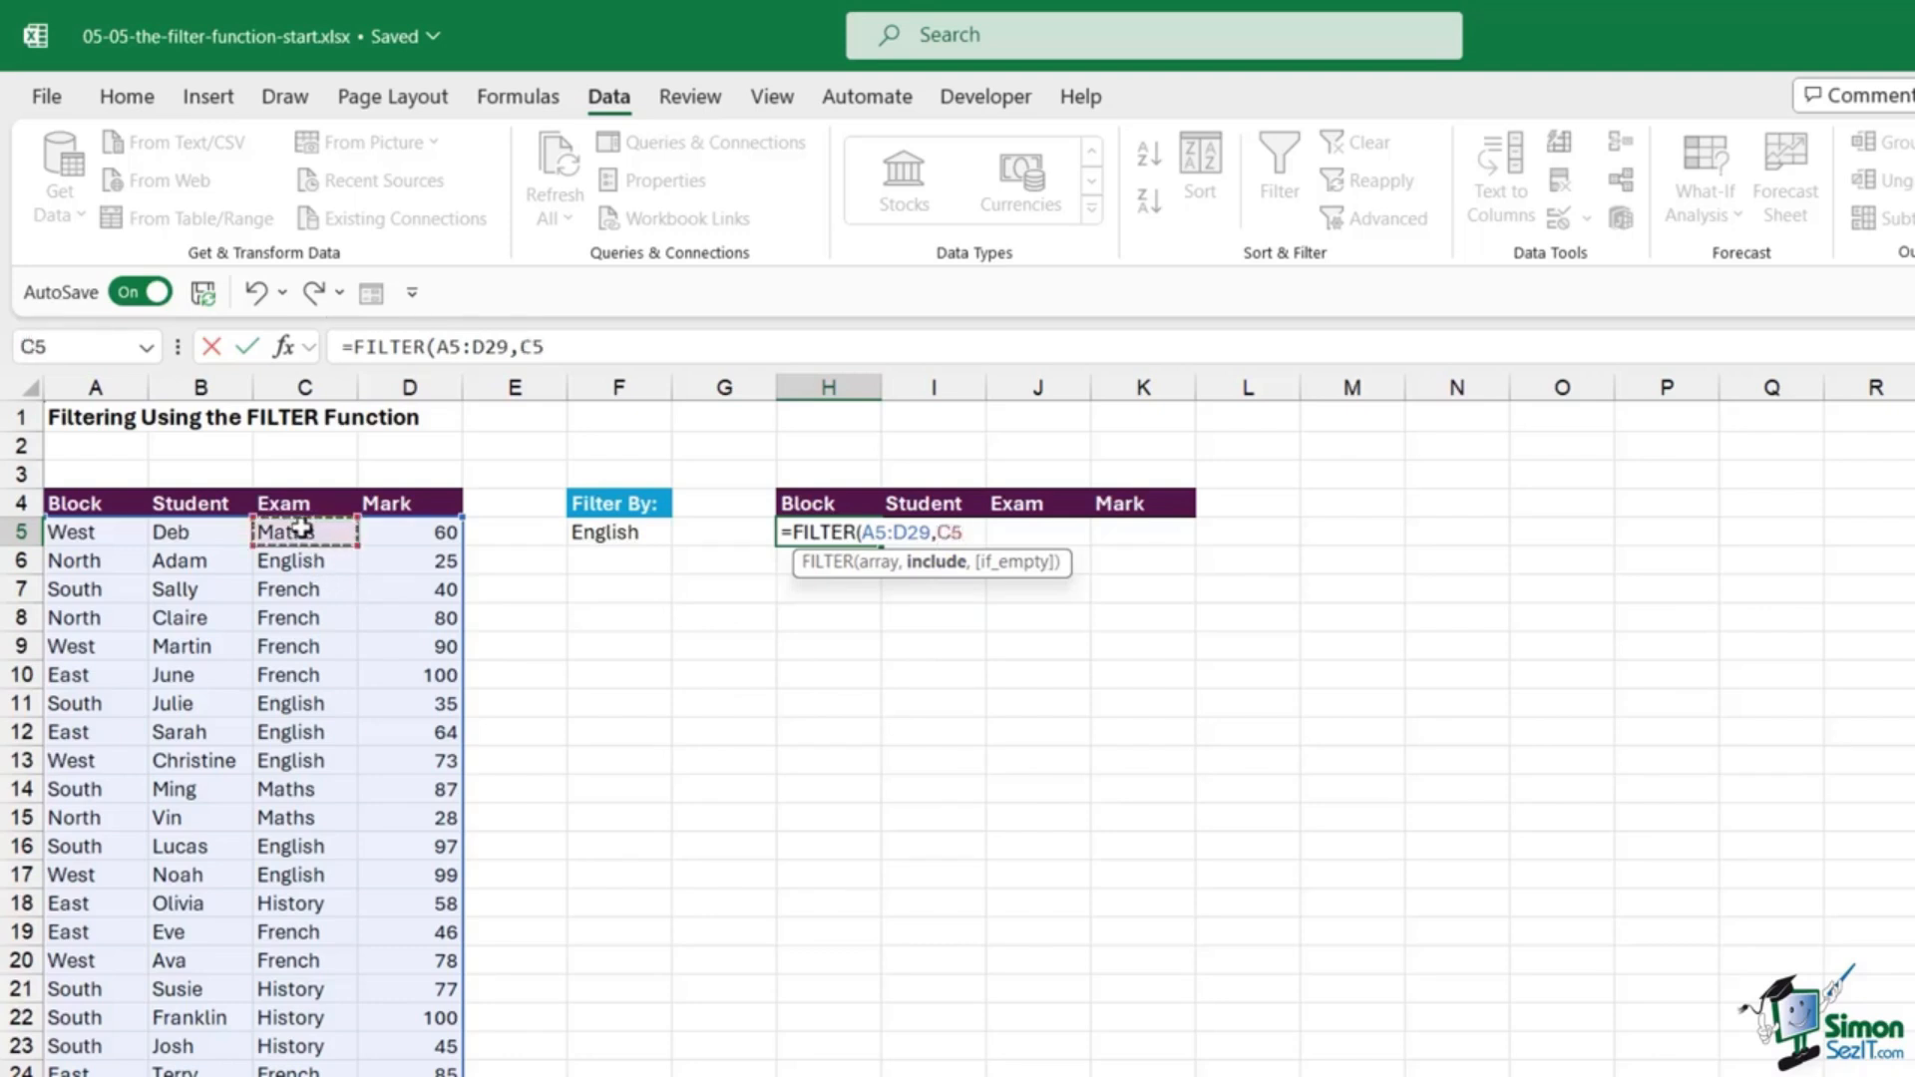
pyautogui.hotkey('ctrl', 'shift', 'Down')
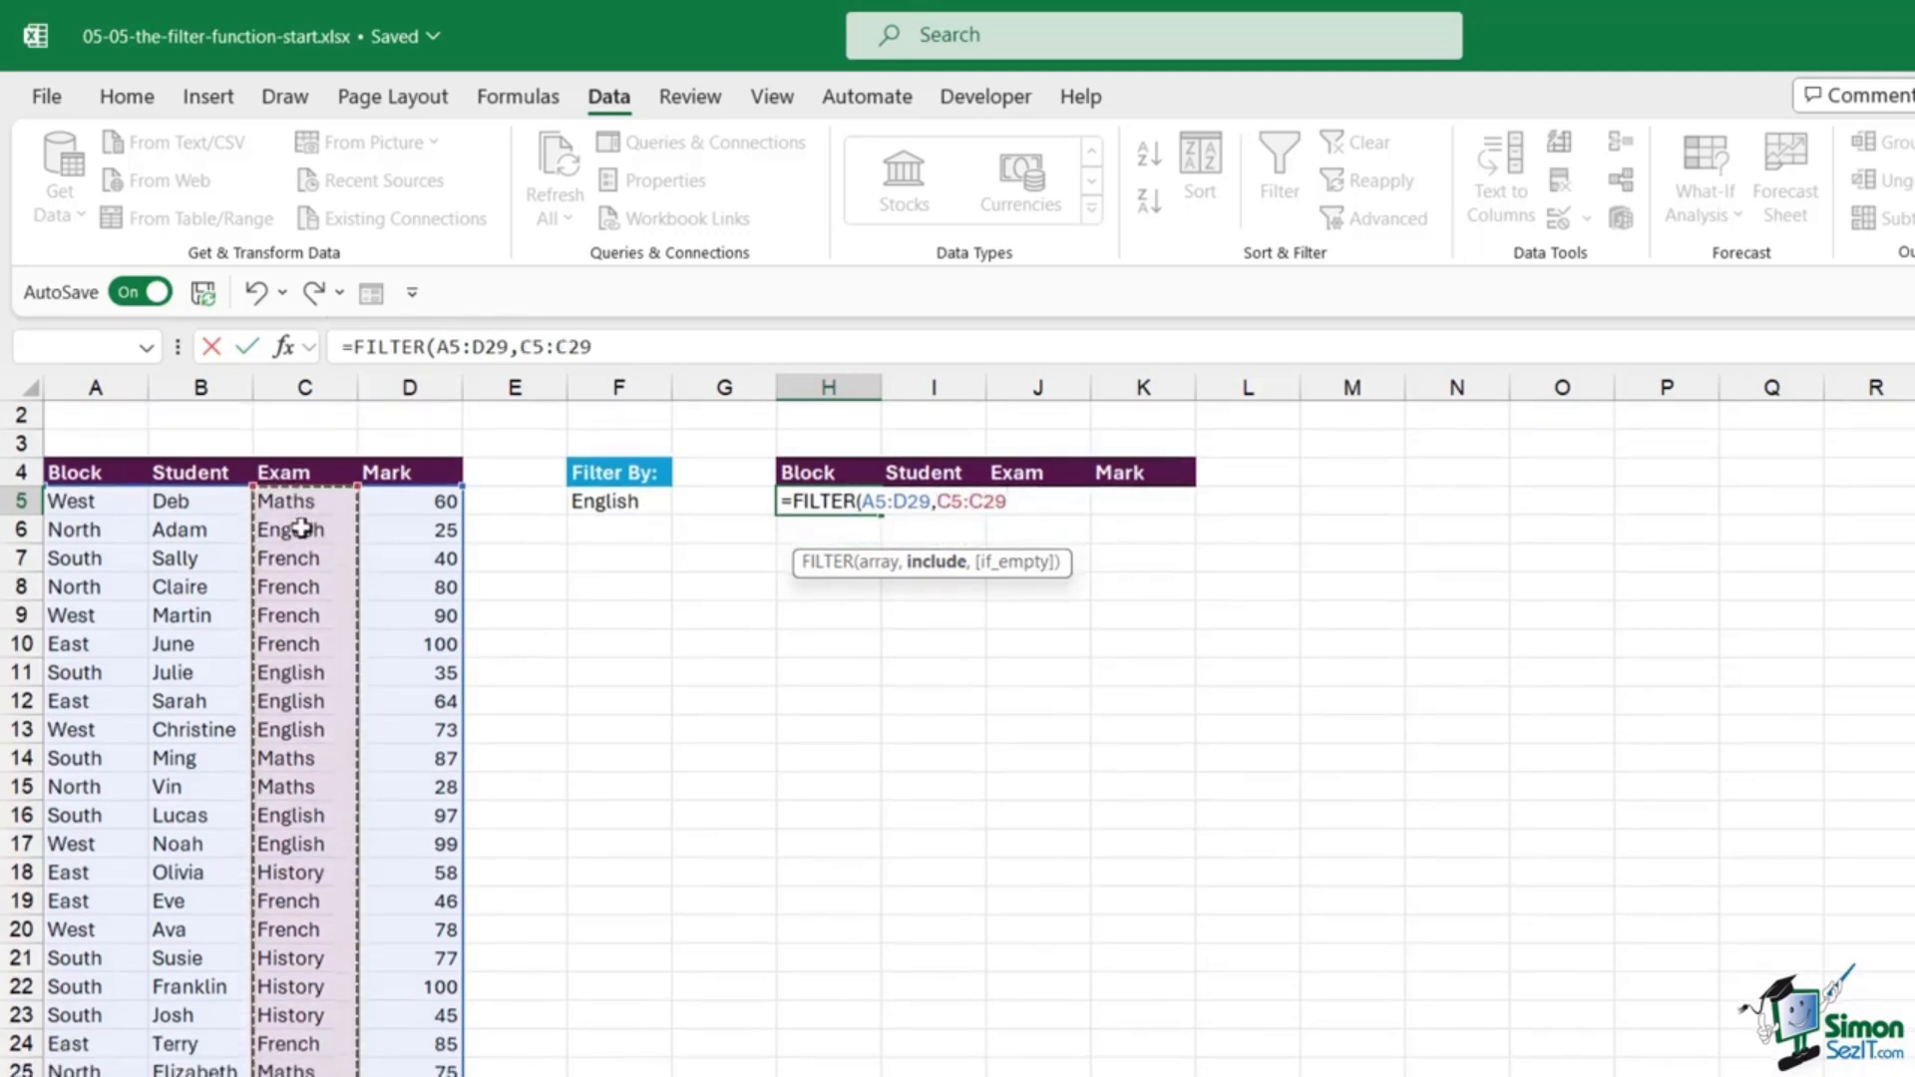
pyautogui.write('=')
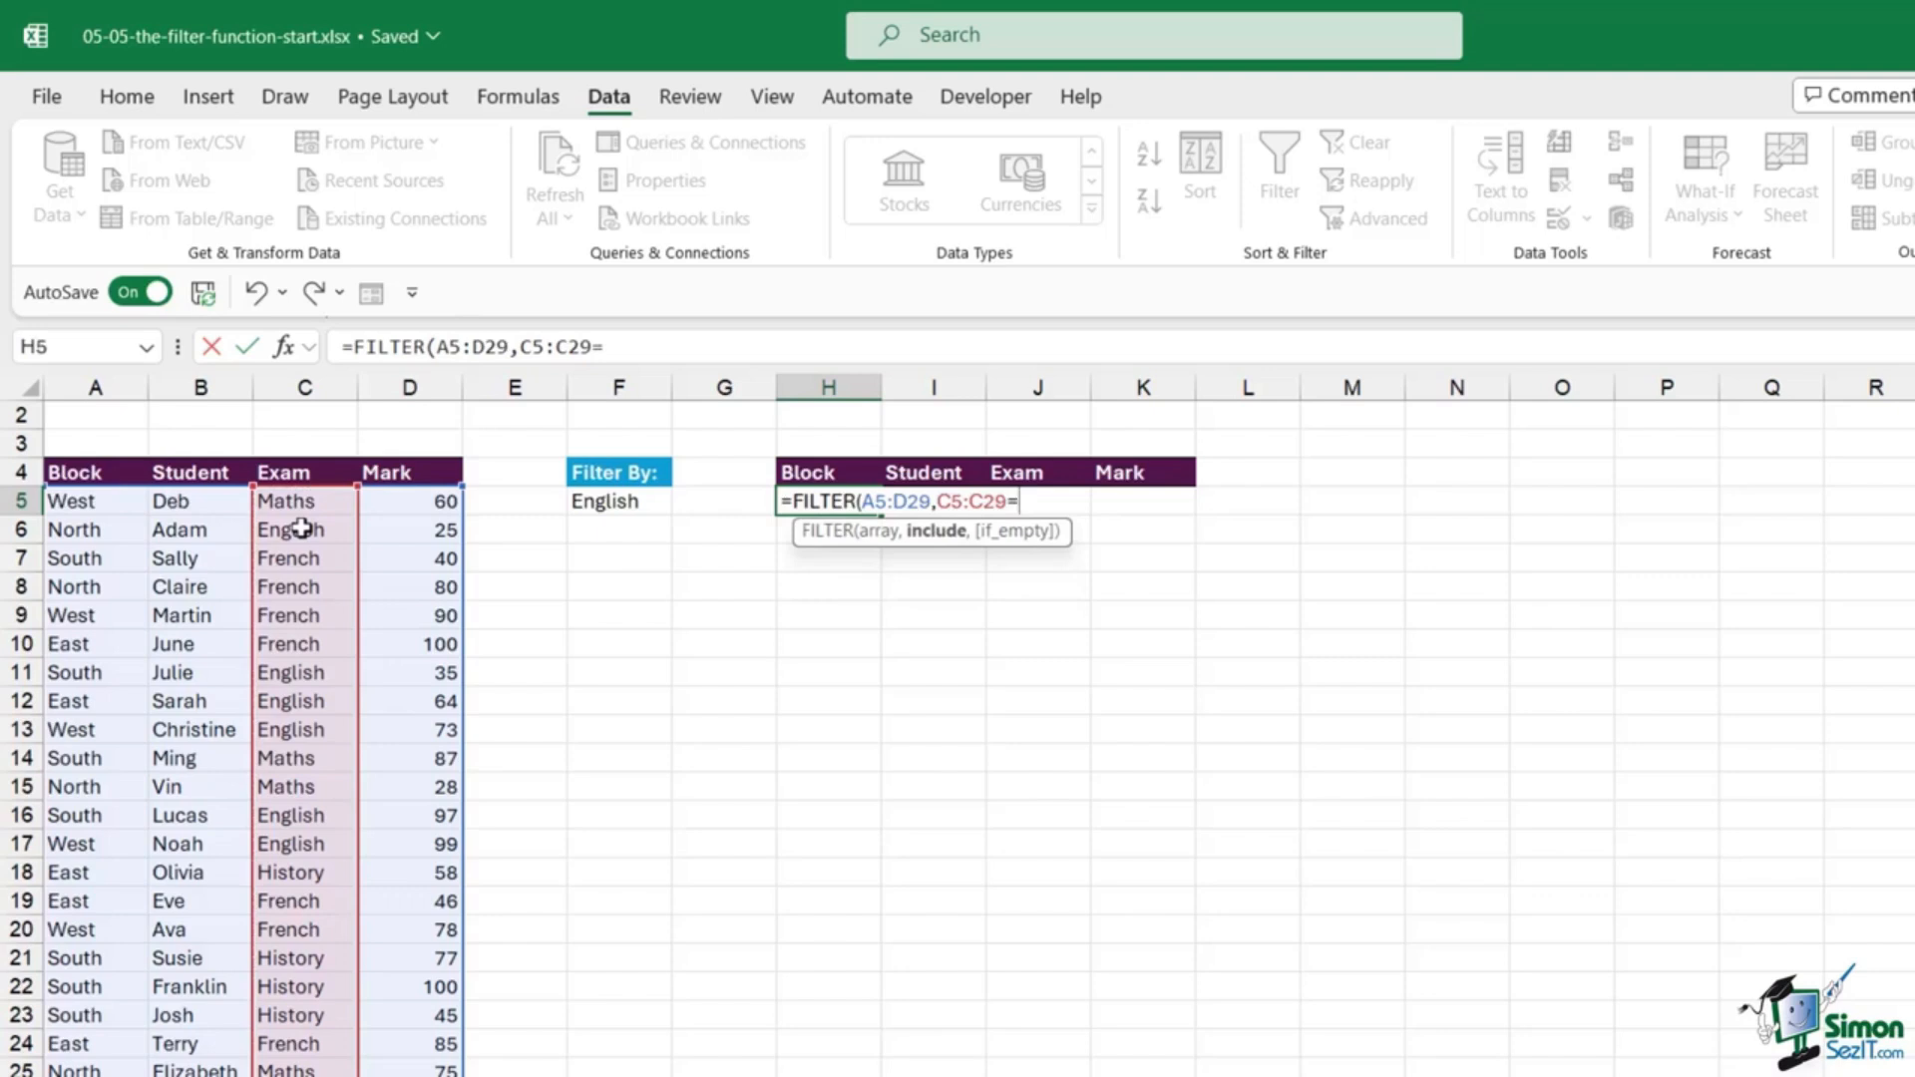
pyautogui.click(628, 505)
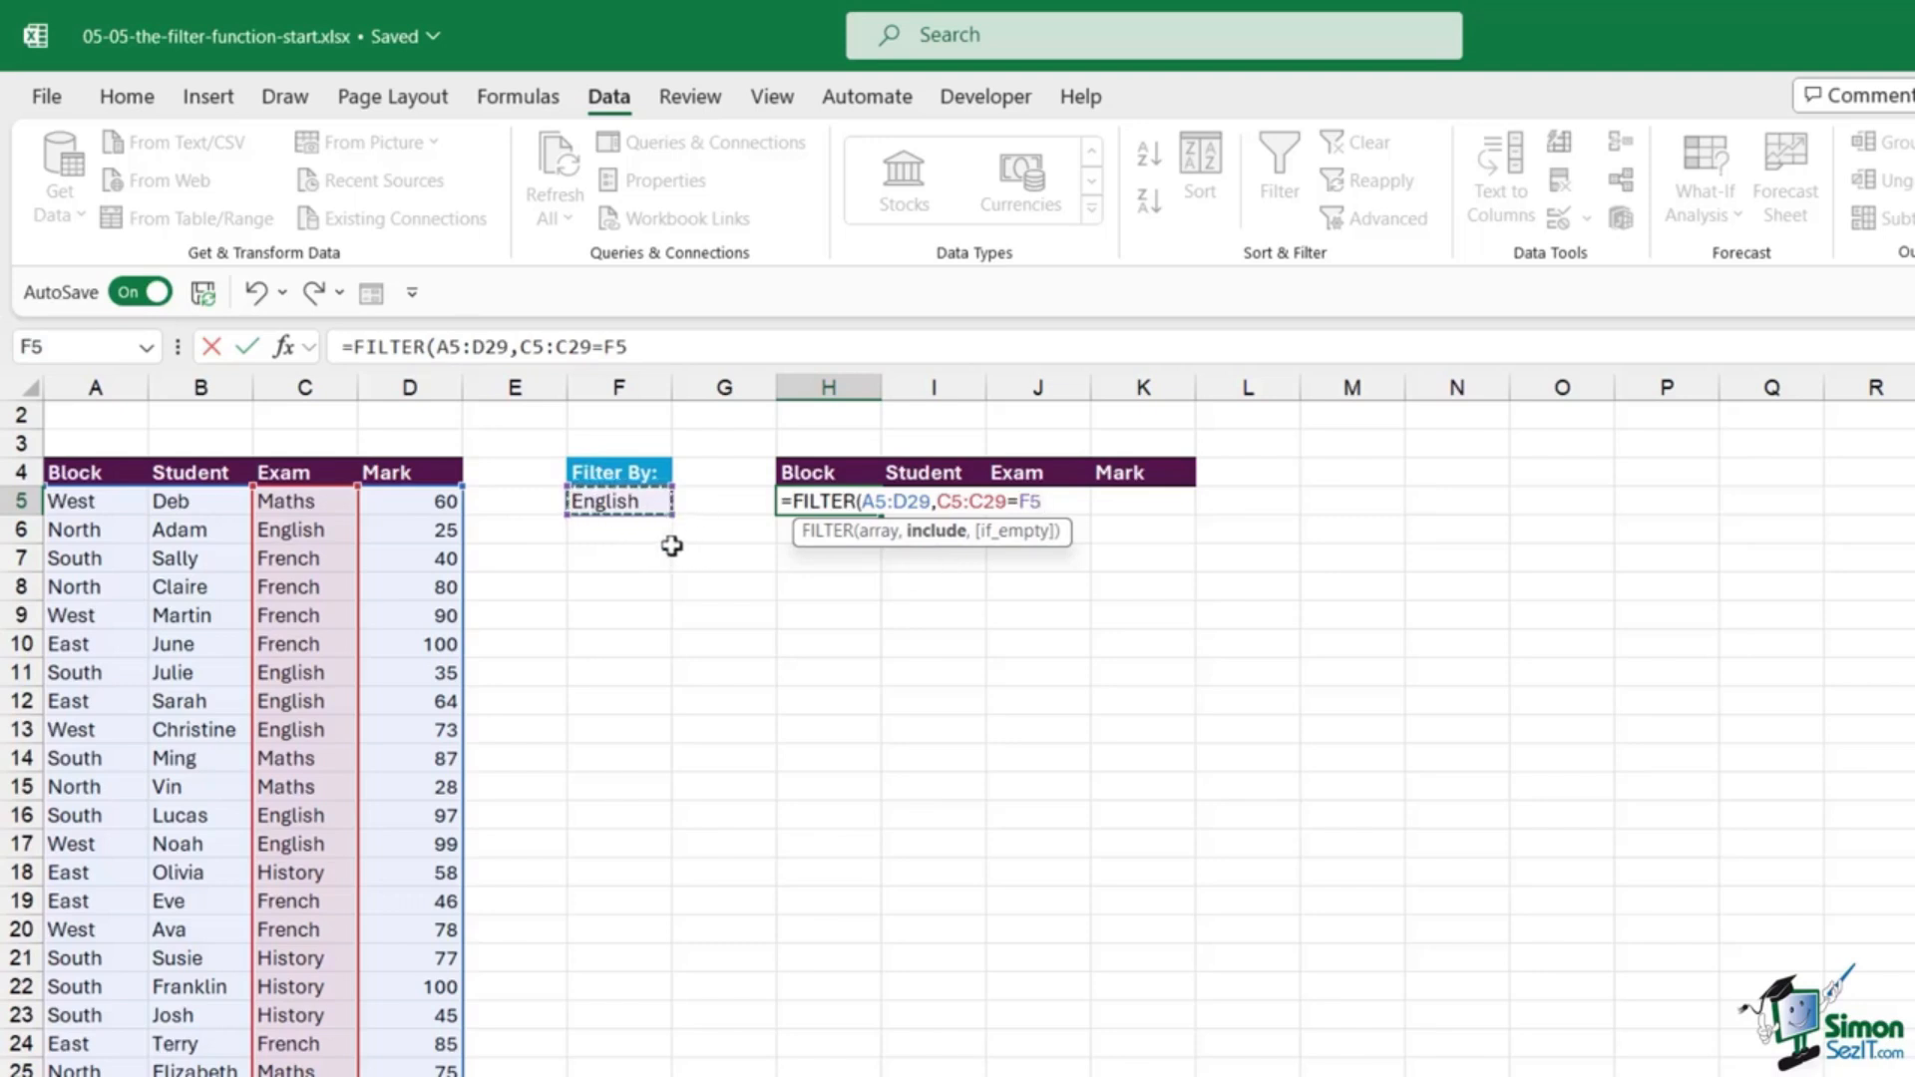
pyautogui.write(')')
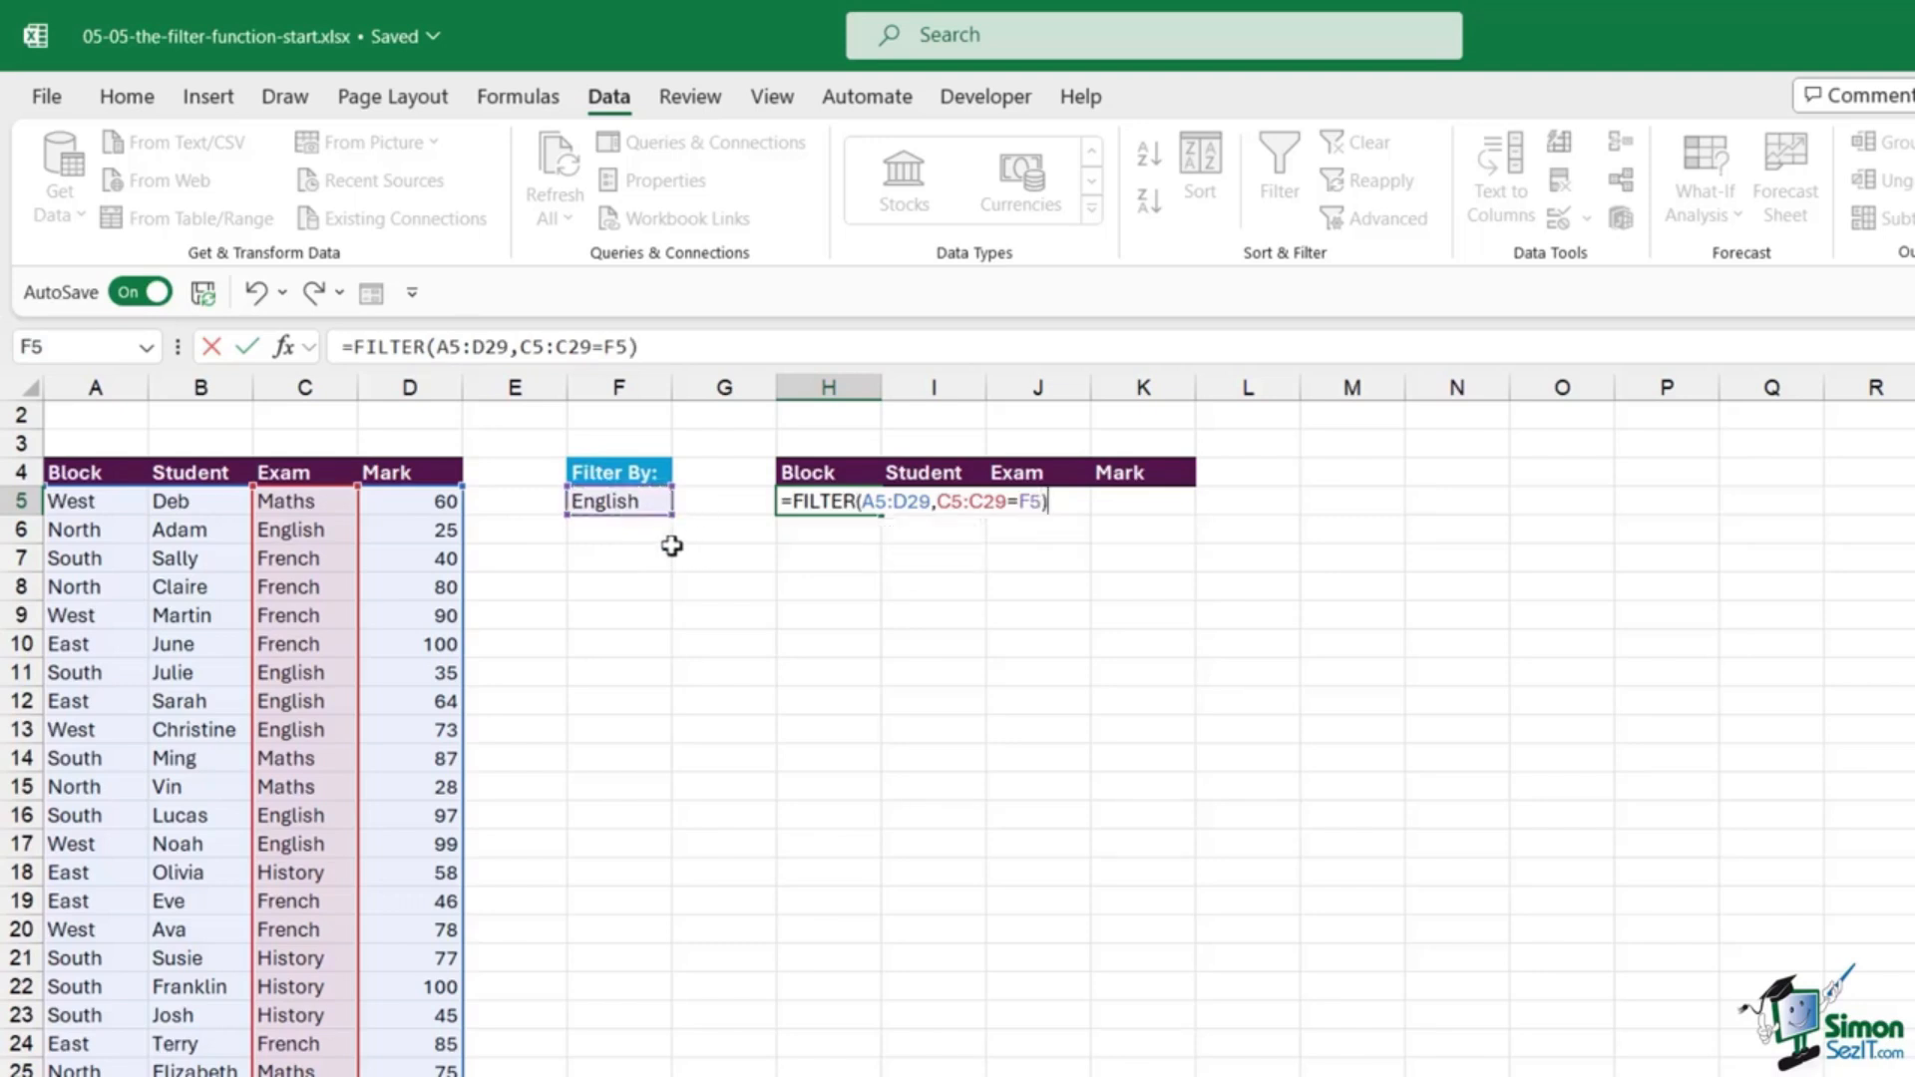
pyautogui.press('Return')
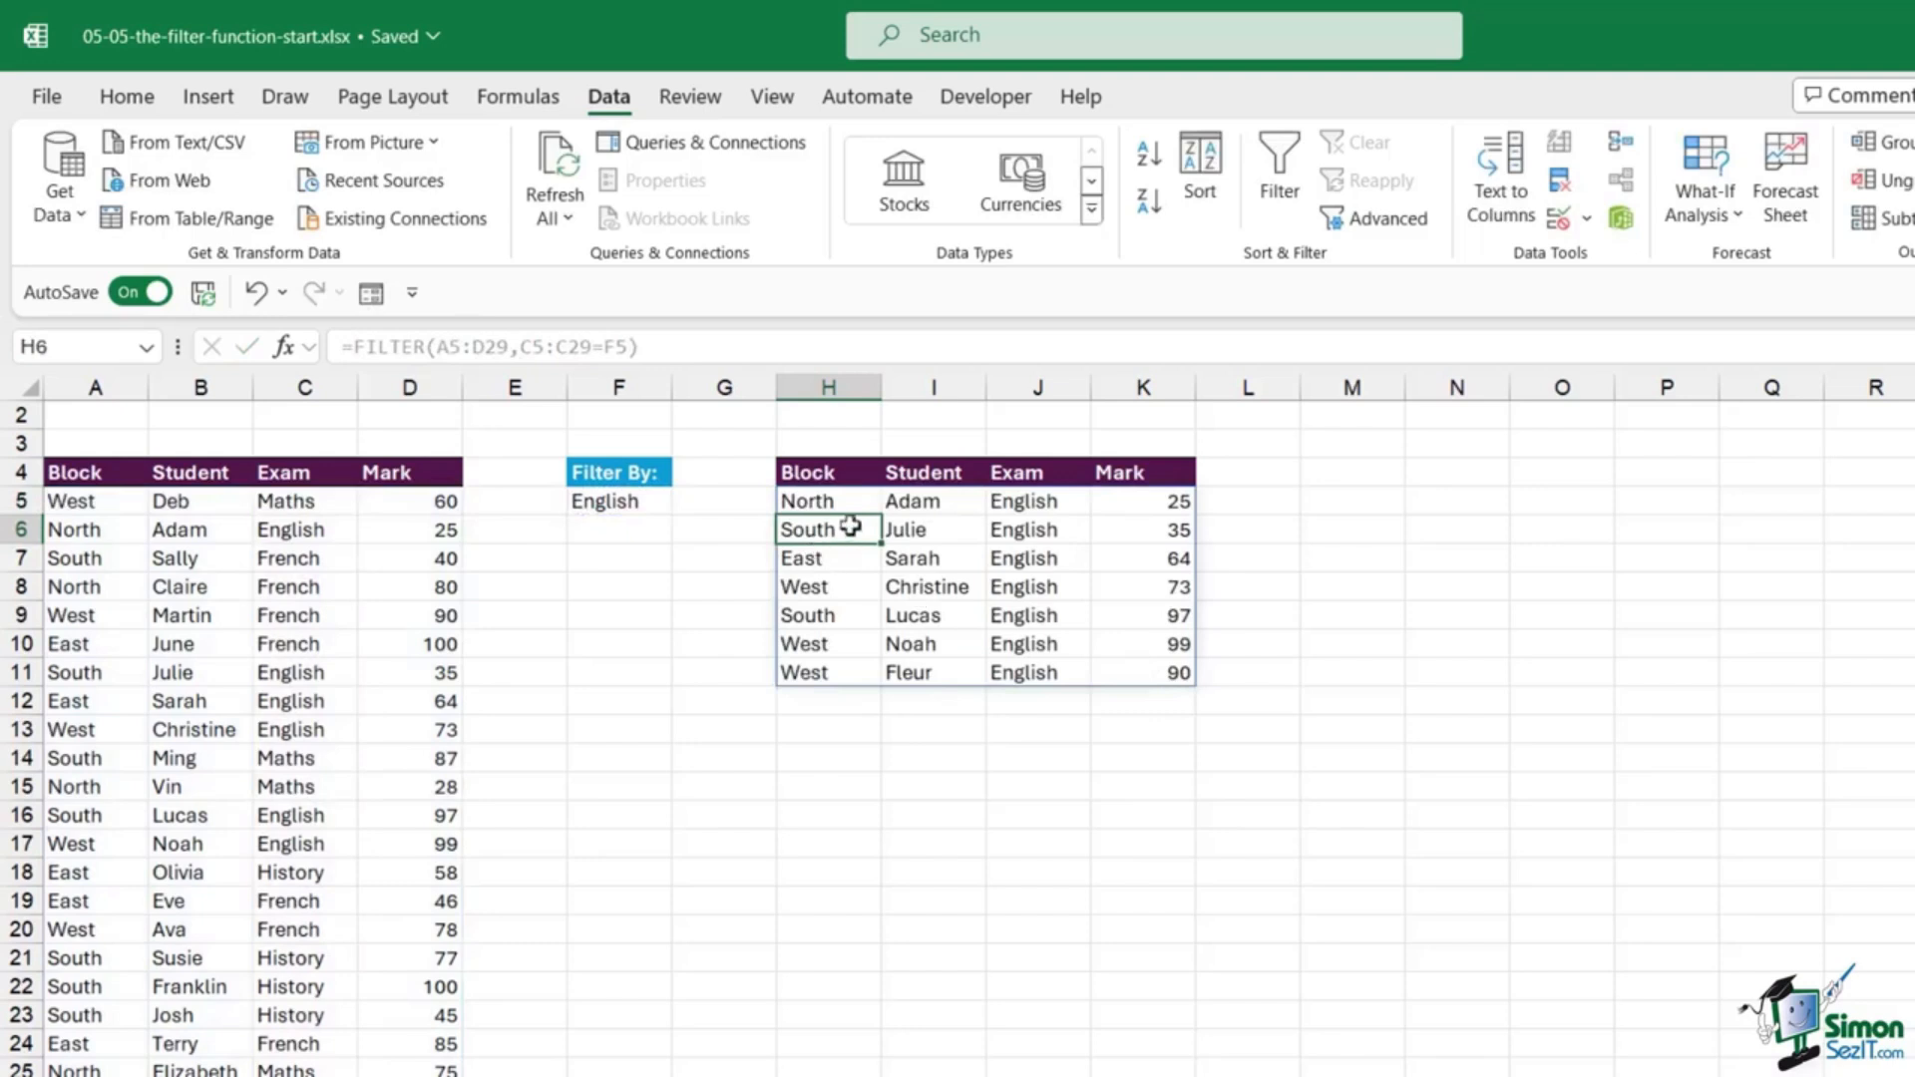
# Step: Change Adam's exam in C6 from English to French
pyautogui.click(813, 500)
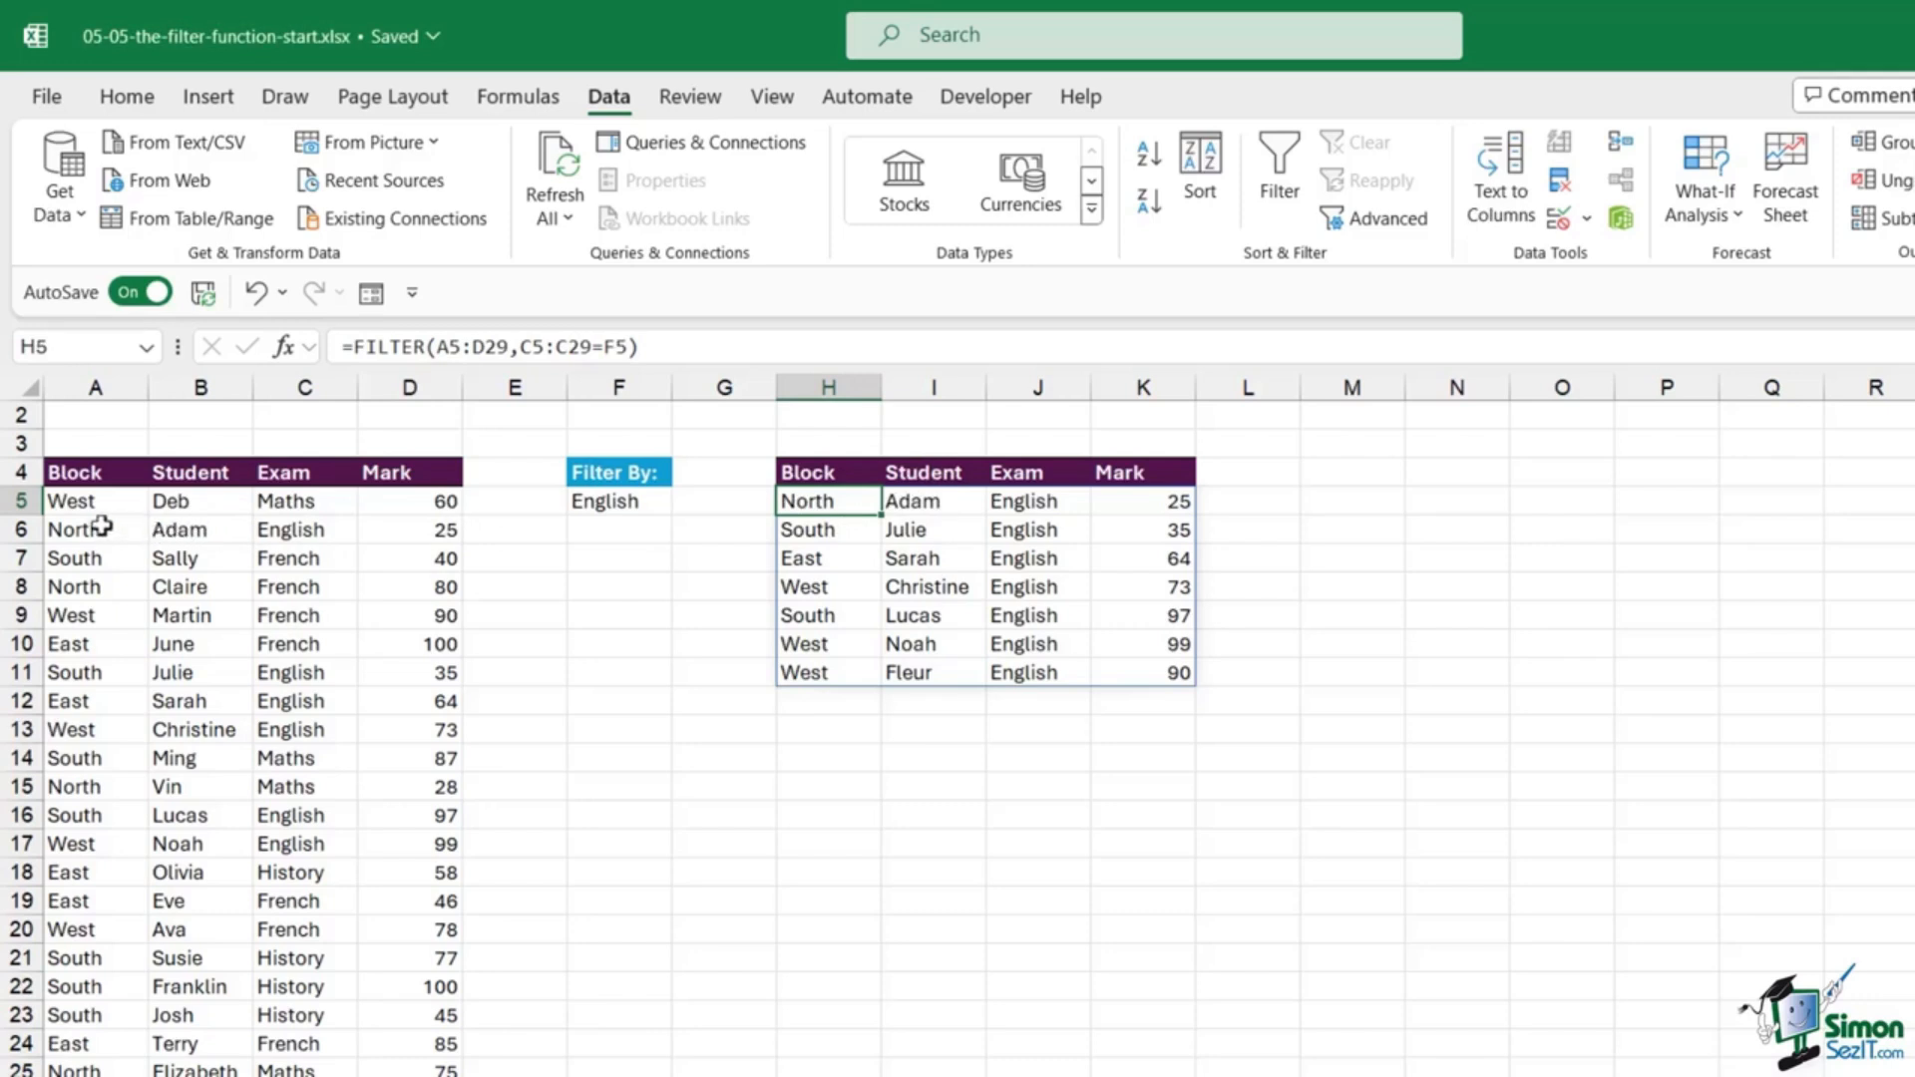
pyautogui.moveTo(102, 526); pyautogui.dragTo(419, 533)
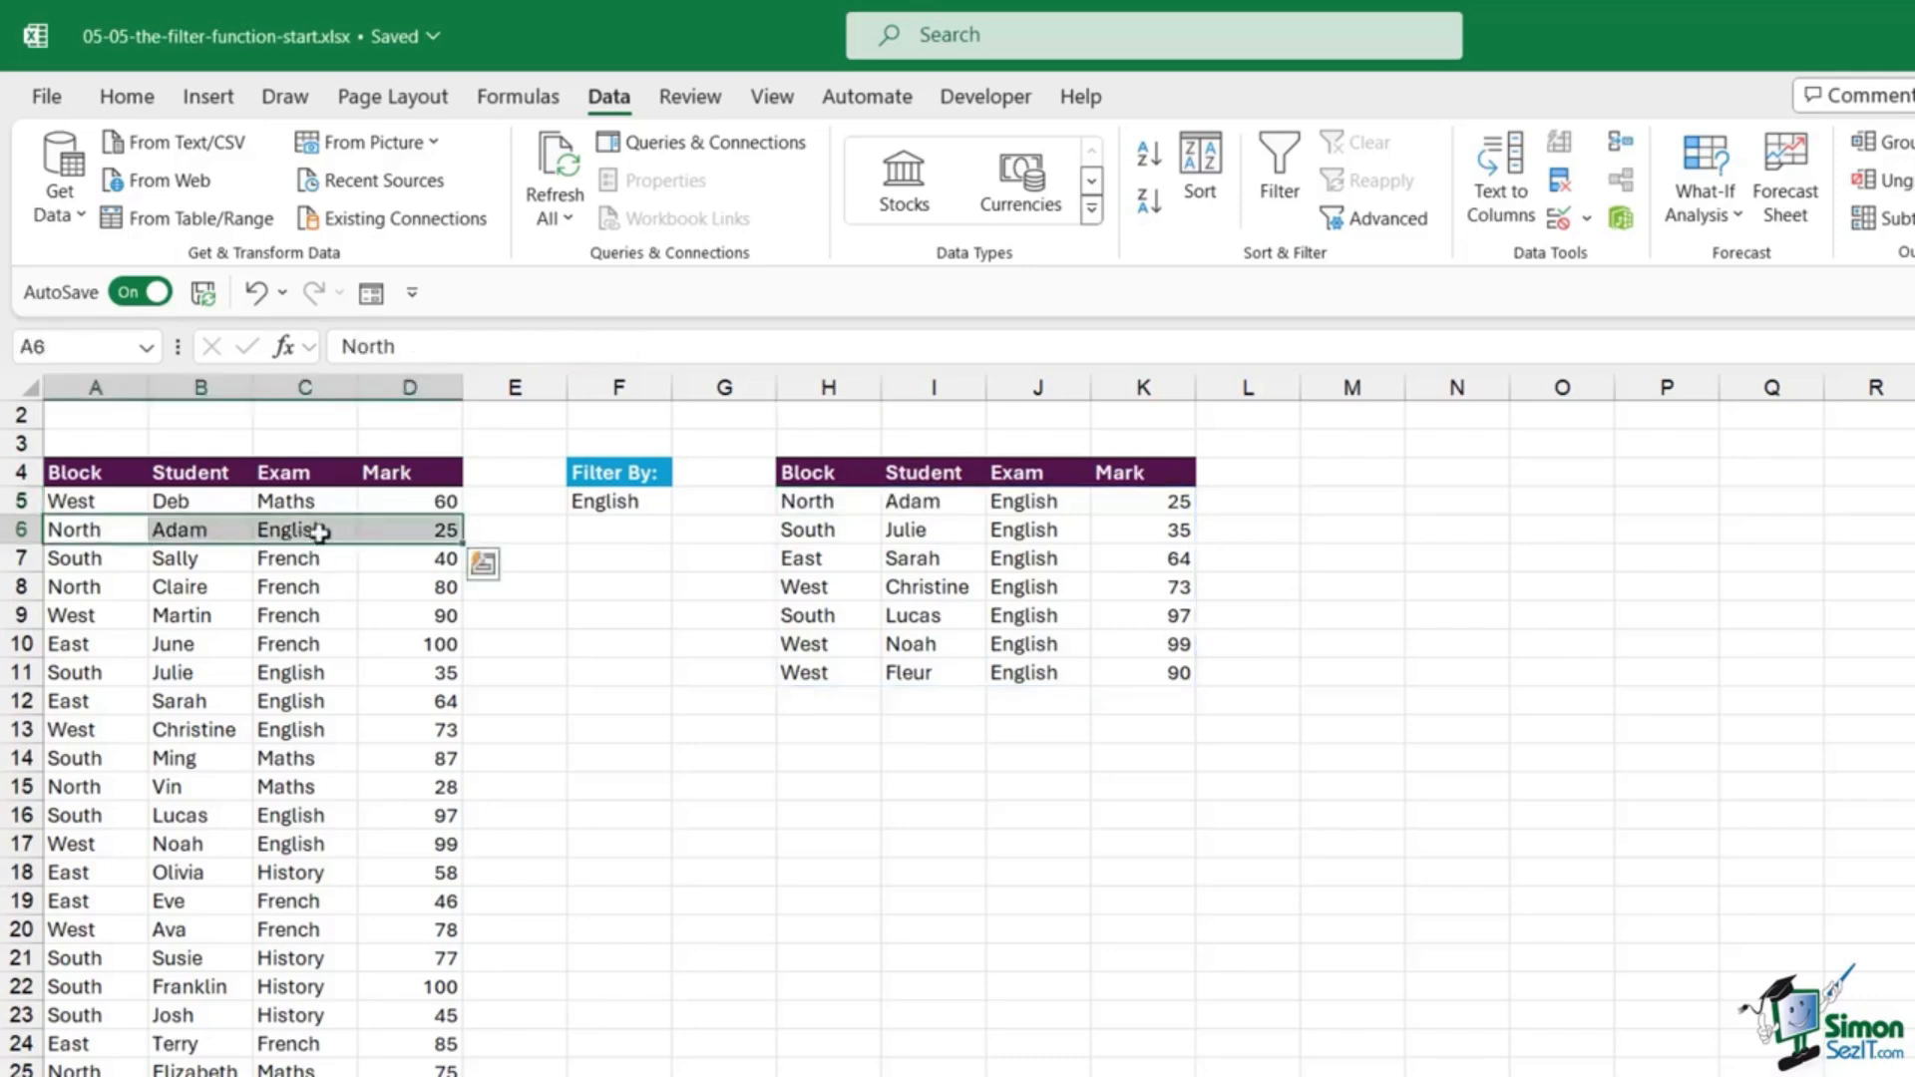
pyautogui.click(322, 531)
pyautogui.doubleClick(321, 531)
pyautogui.moveTo(321, 531); pyautogui.dragTo(251, 530)
pyautogui.write('Fre')
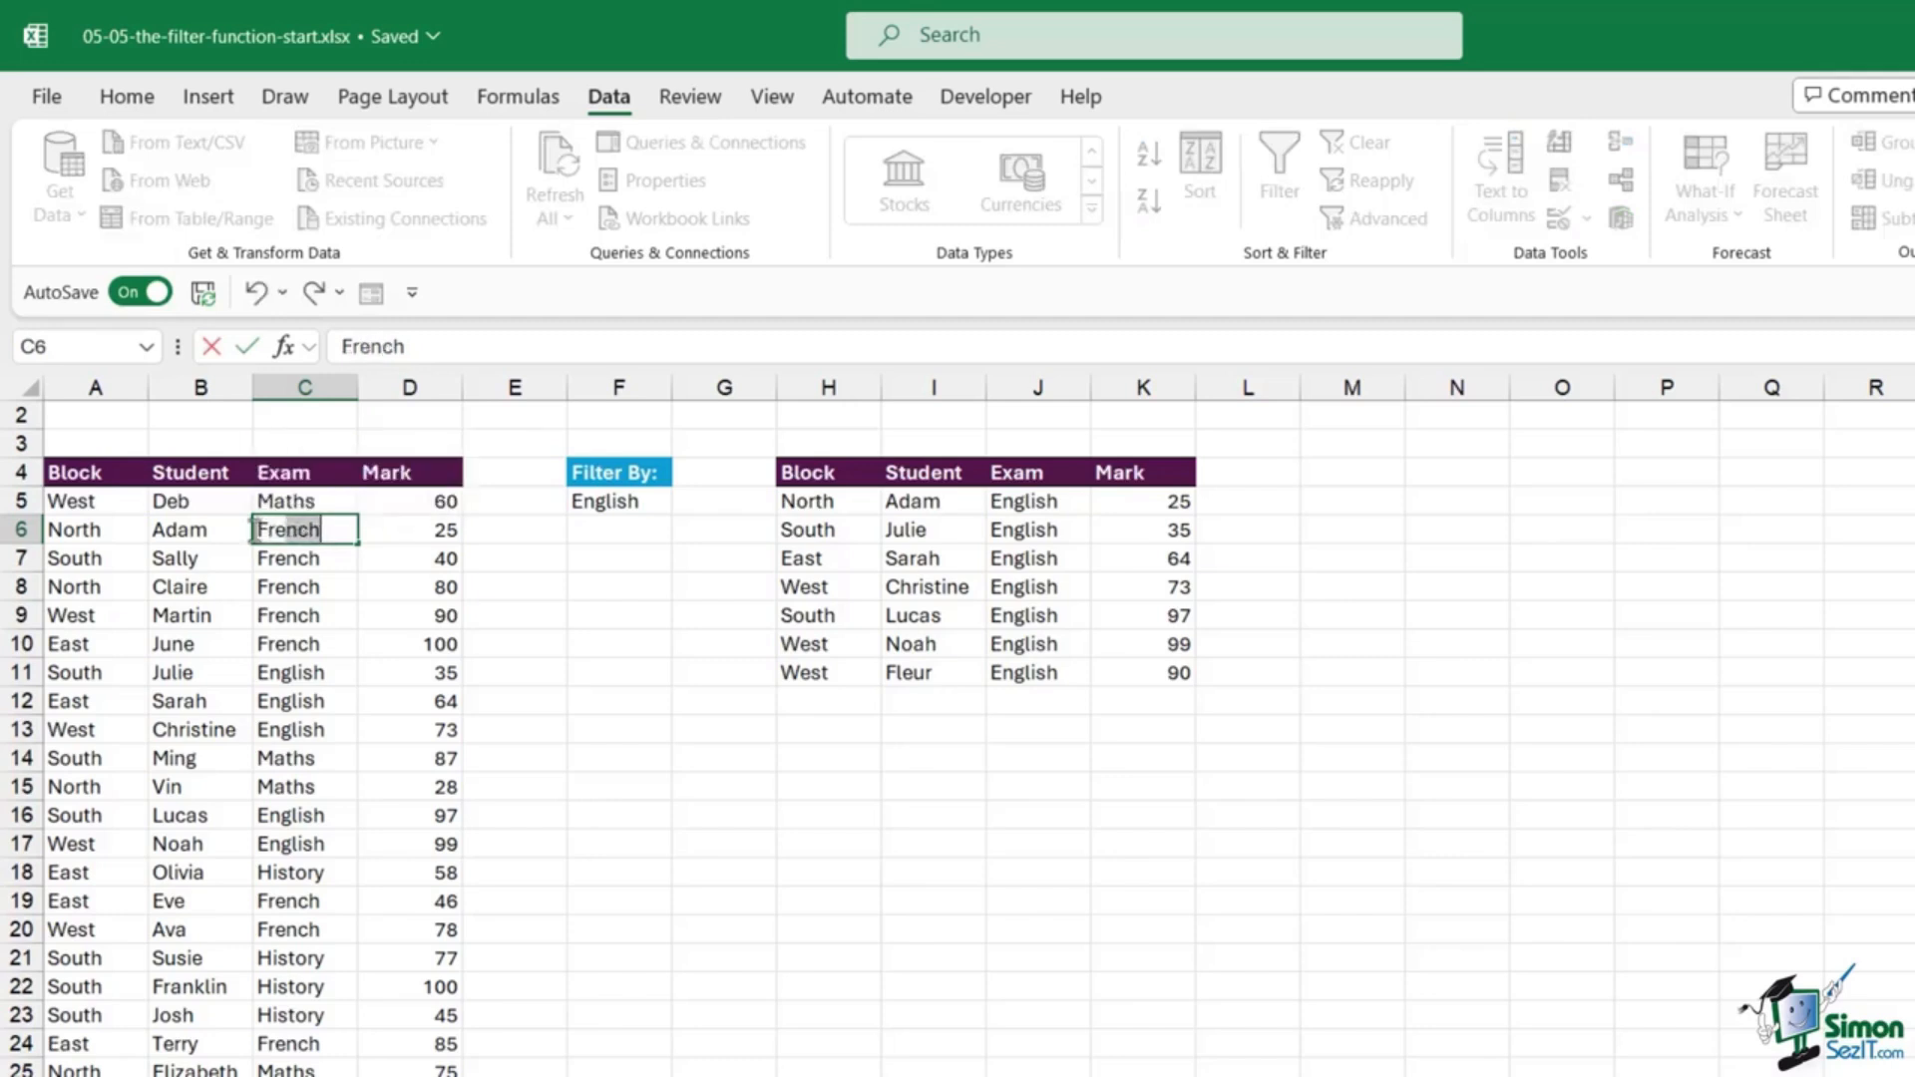
pyautogui.write('nch')
pyautogui.press('Return')
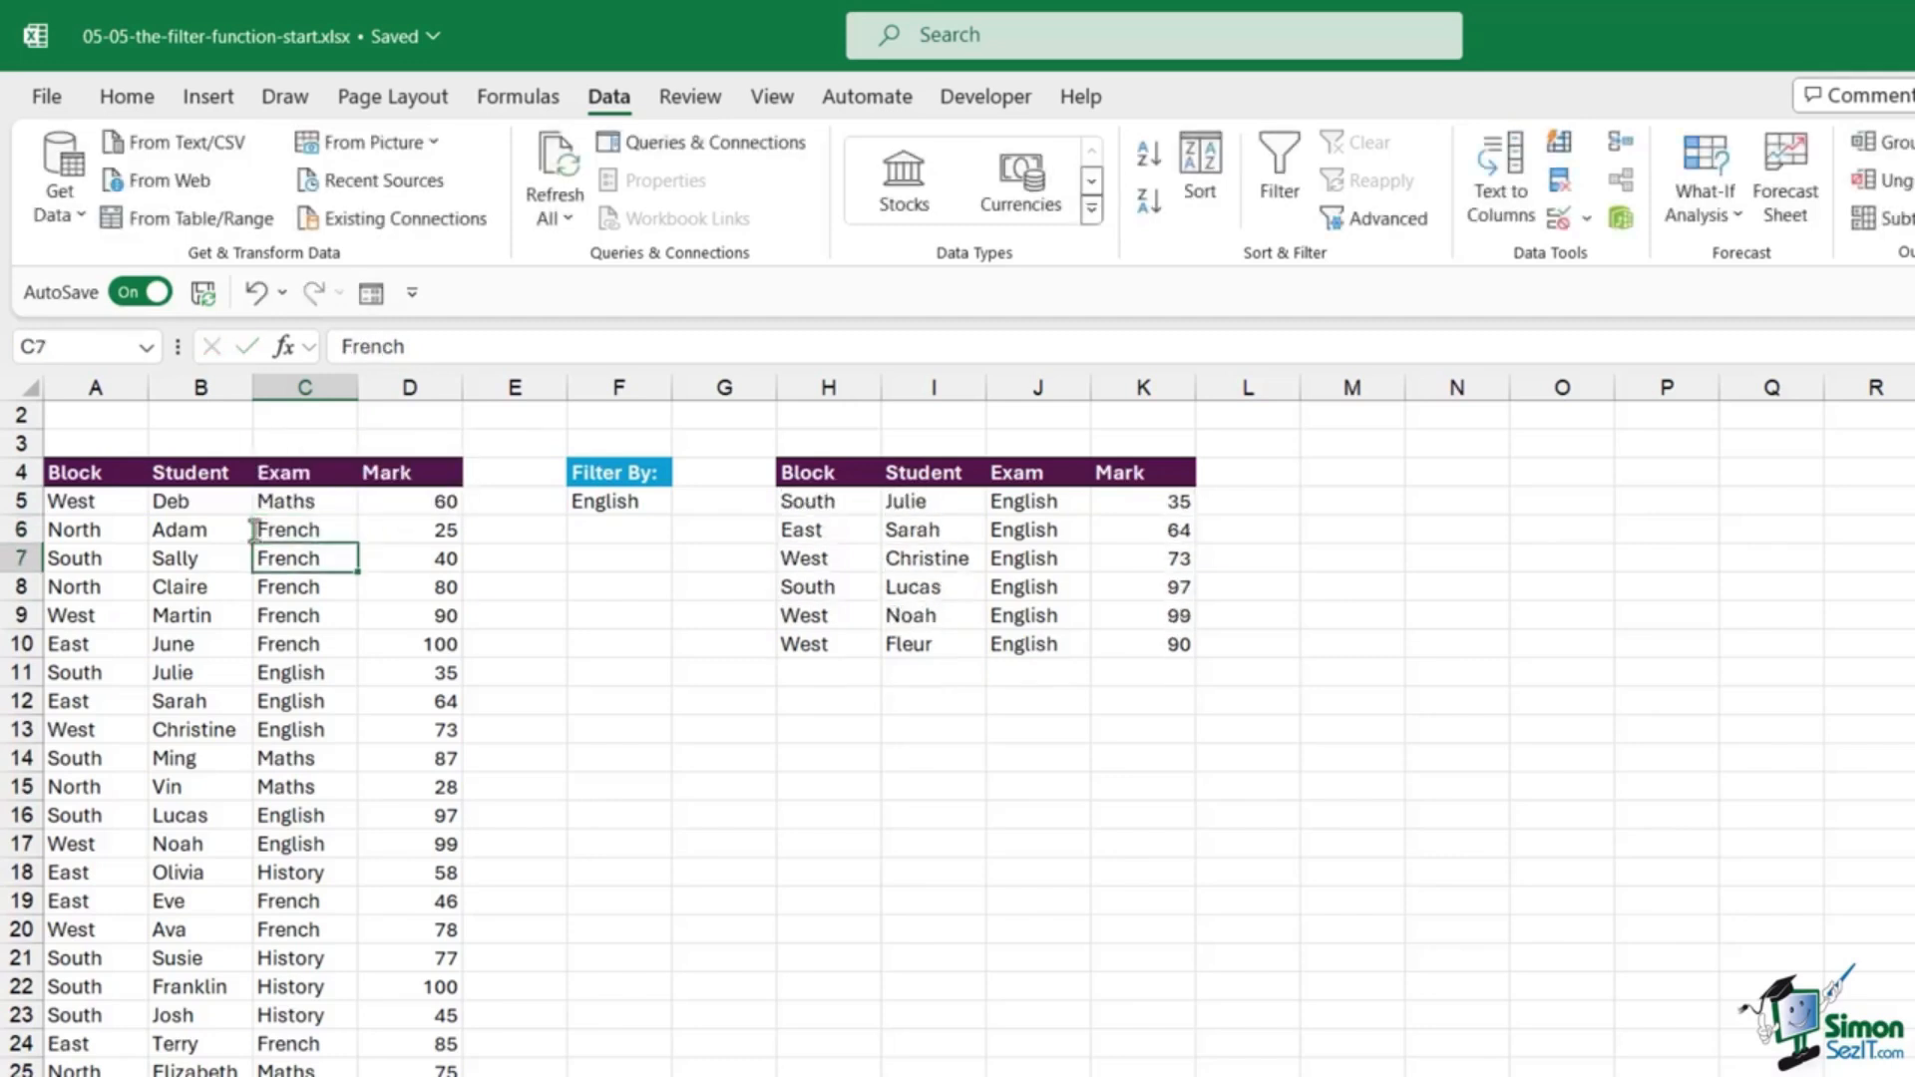
# Step: Set the F5 filter criterion to Maths and check the updated results
pyautogui.click(919, 530)
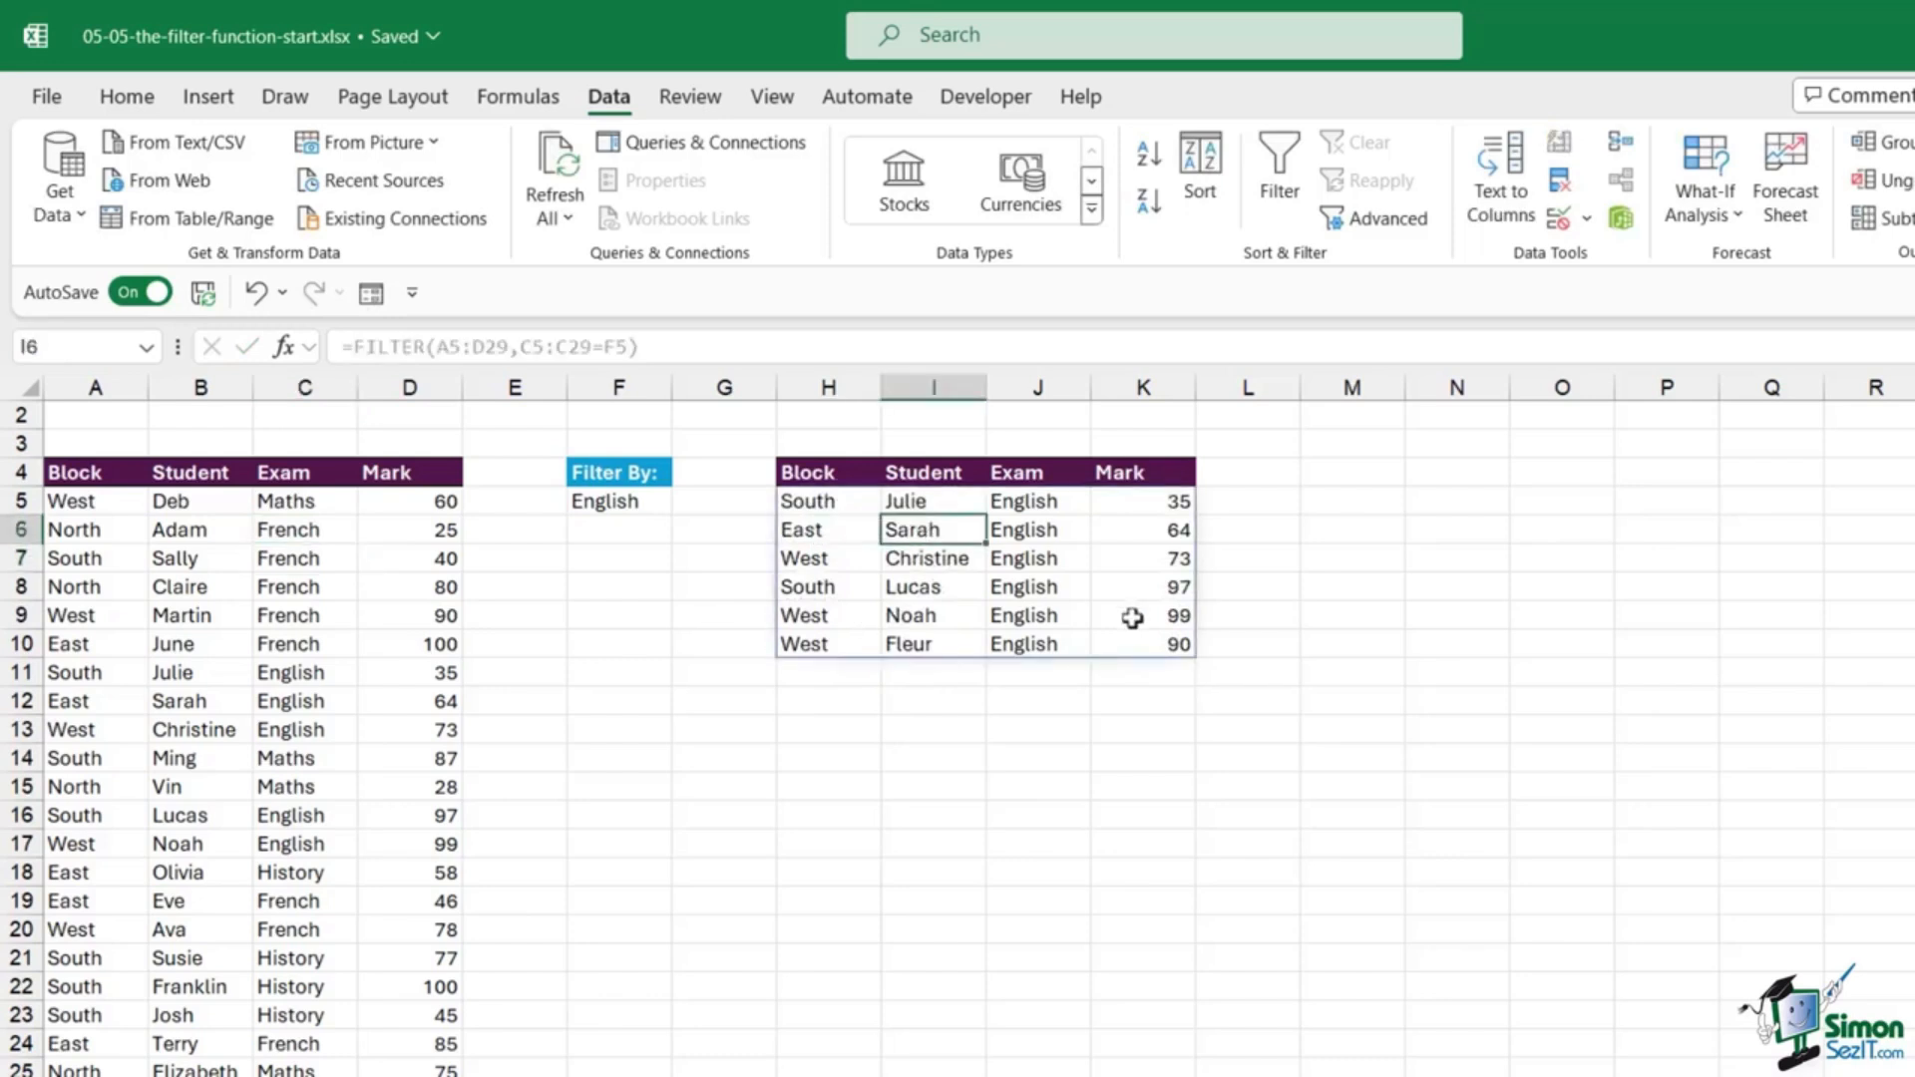
pyautogui.click(605, 503)
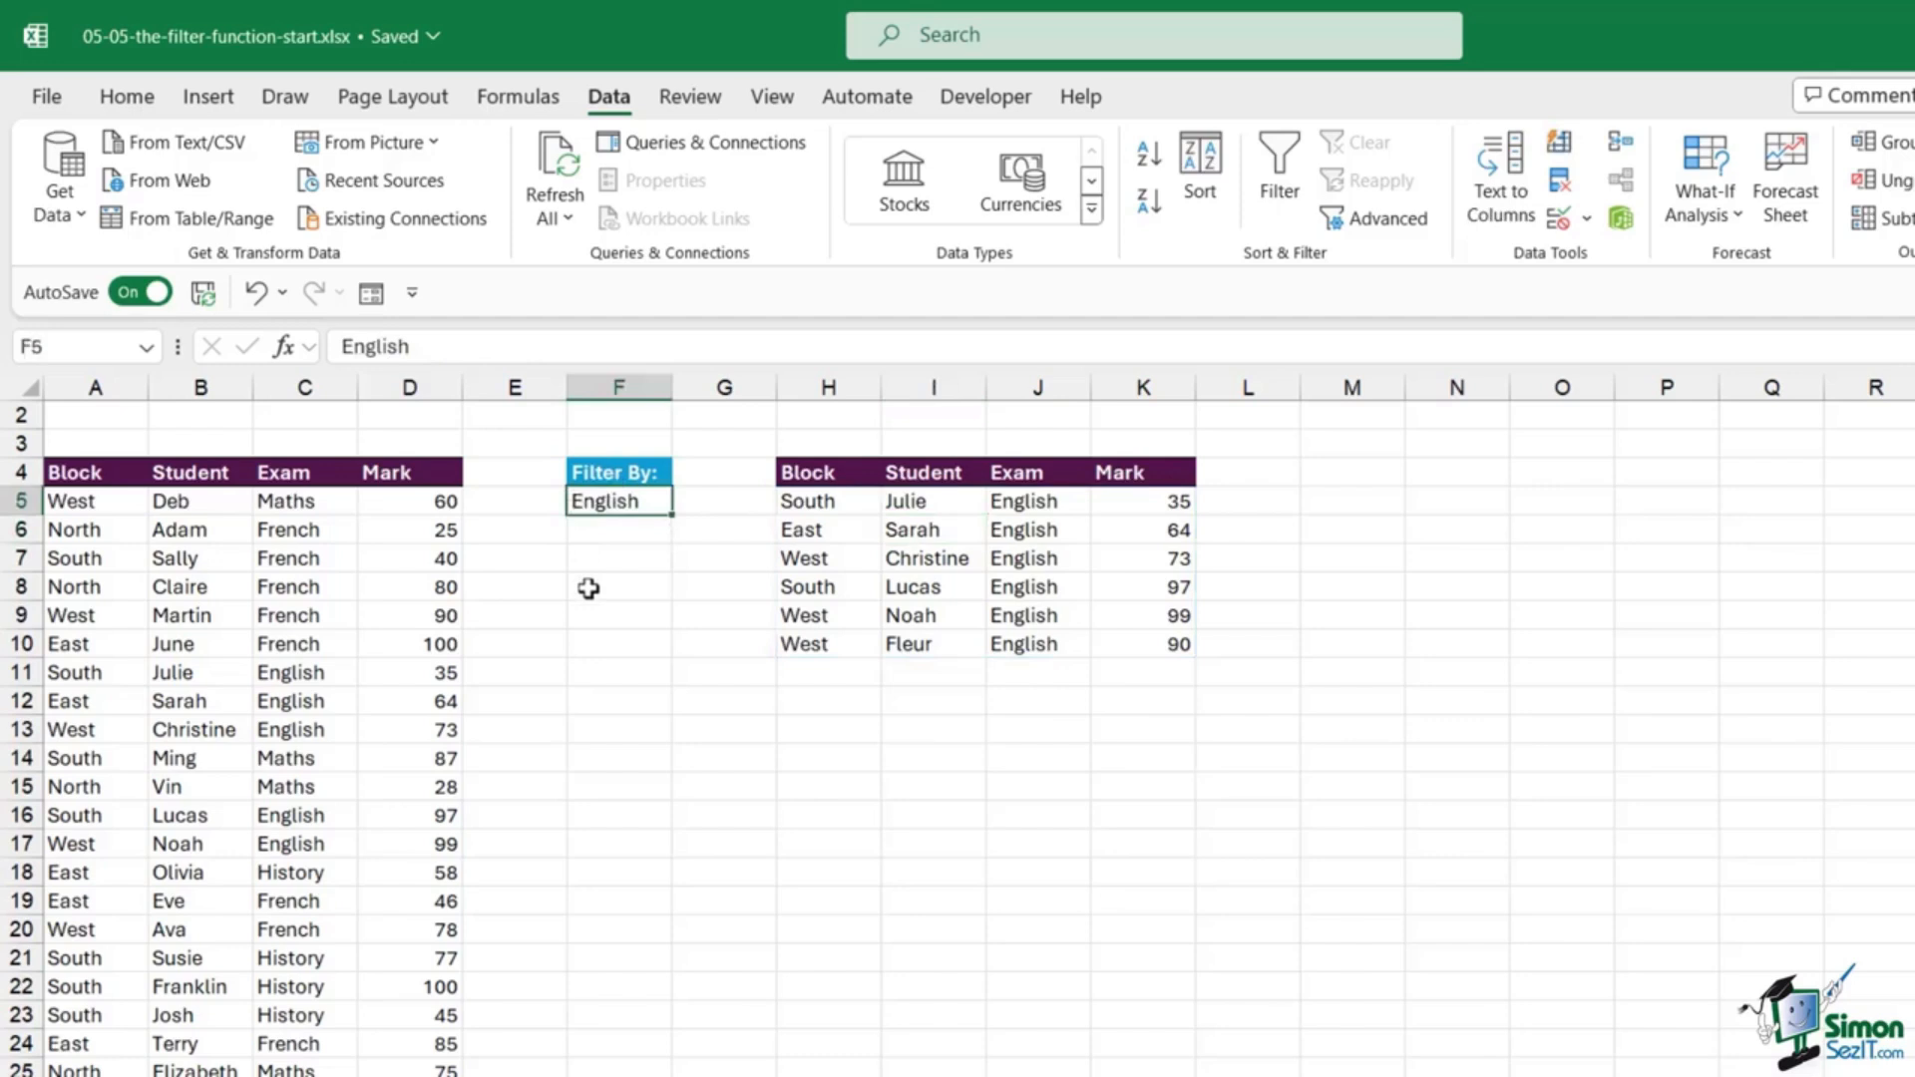
pyautogui.write('Maths')
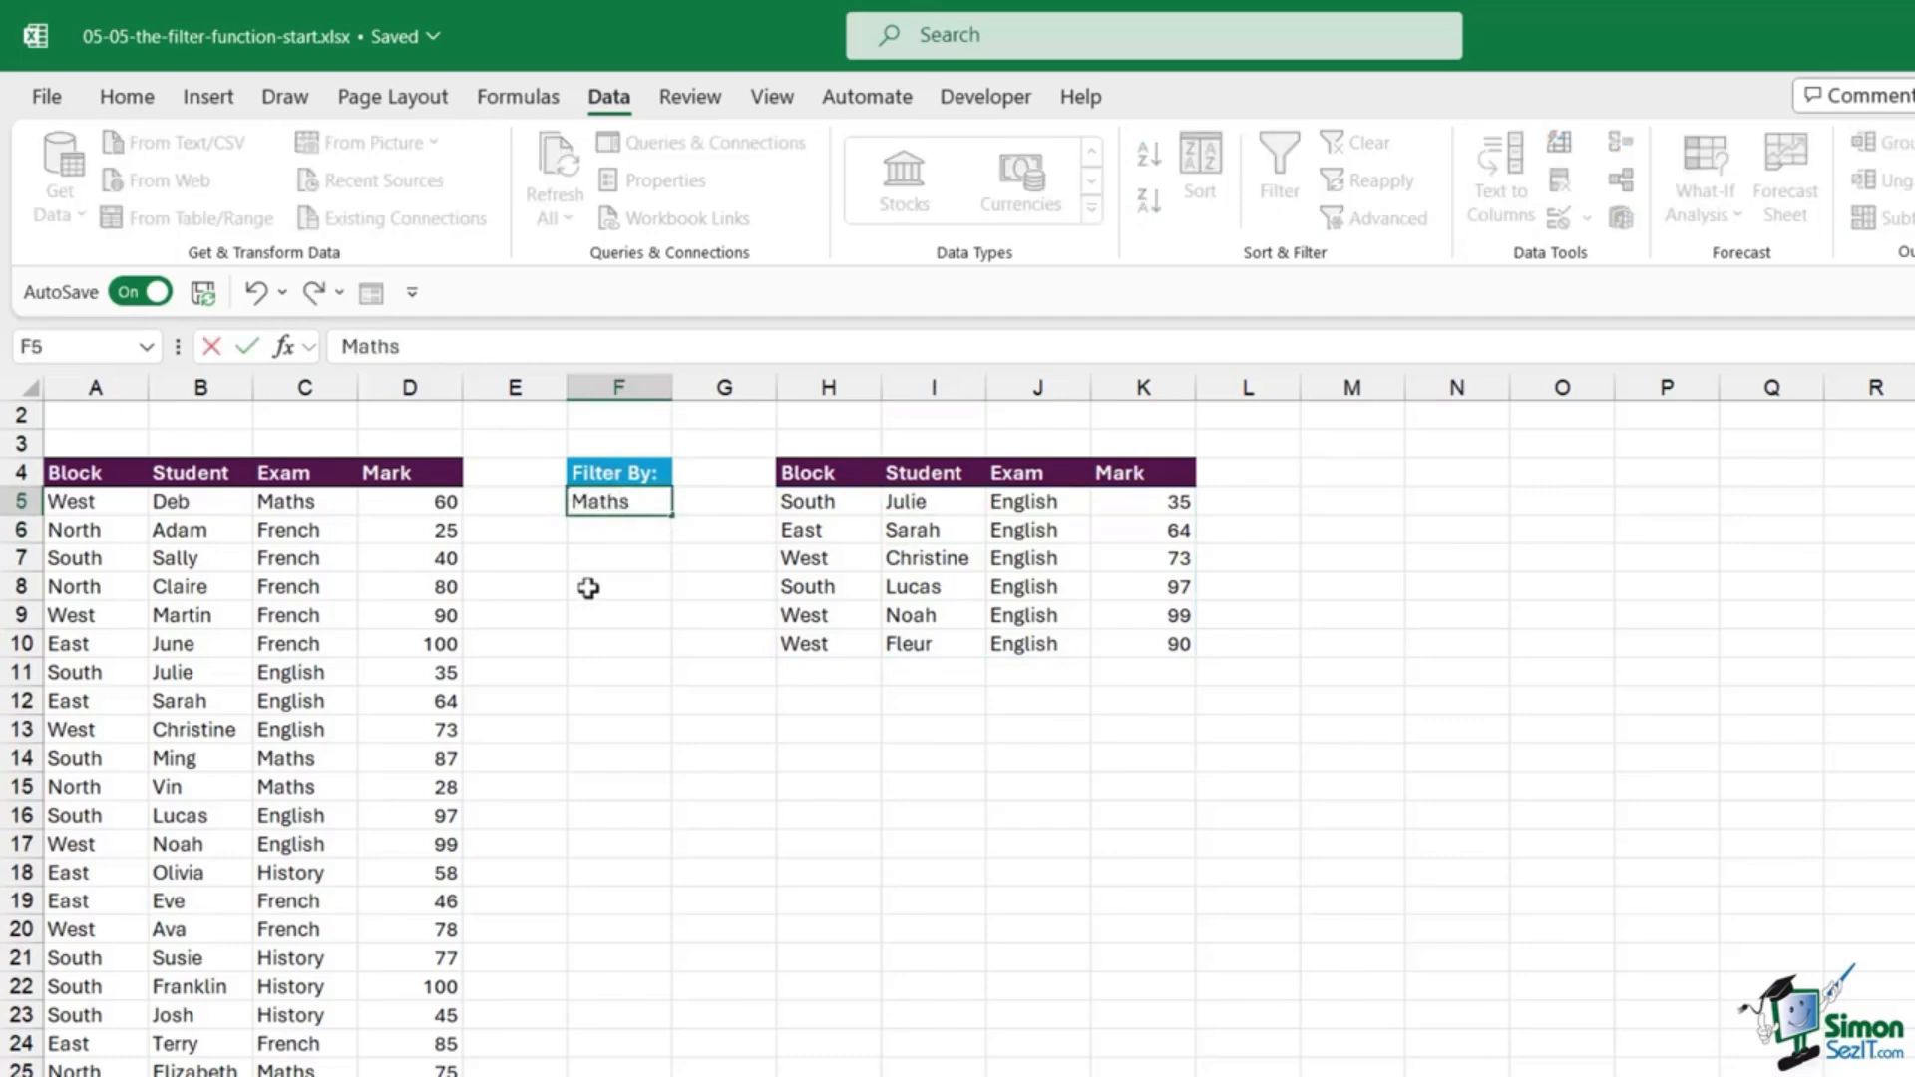
pyautogui.press('Return')
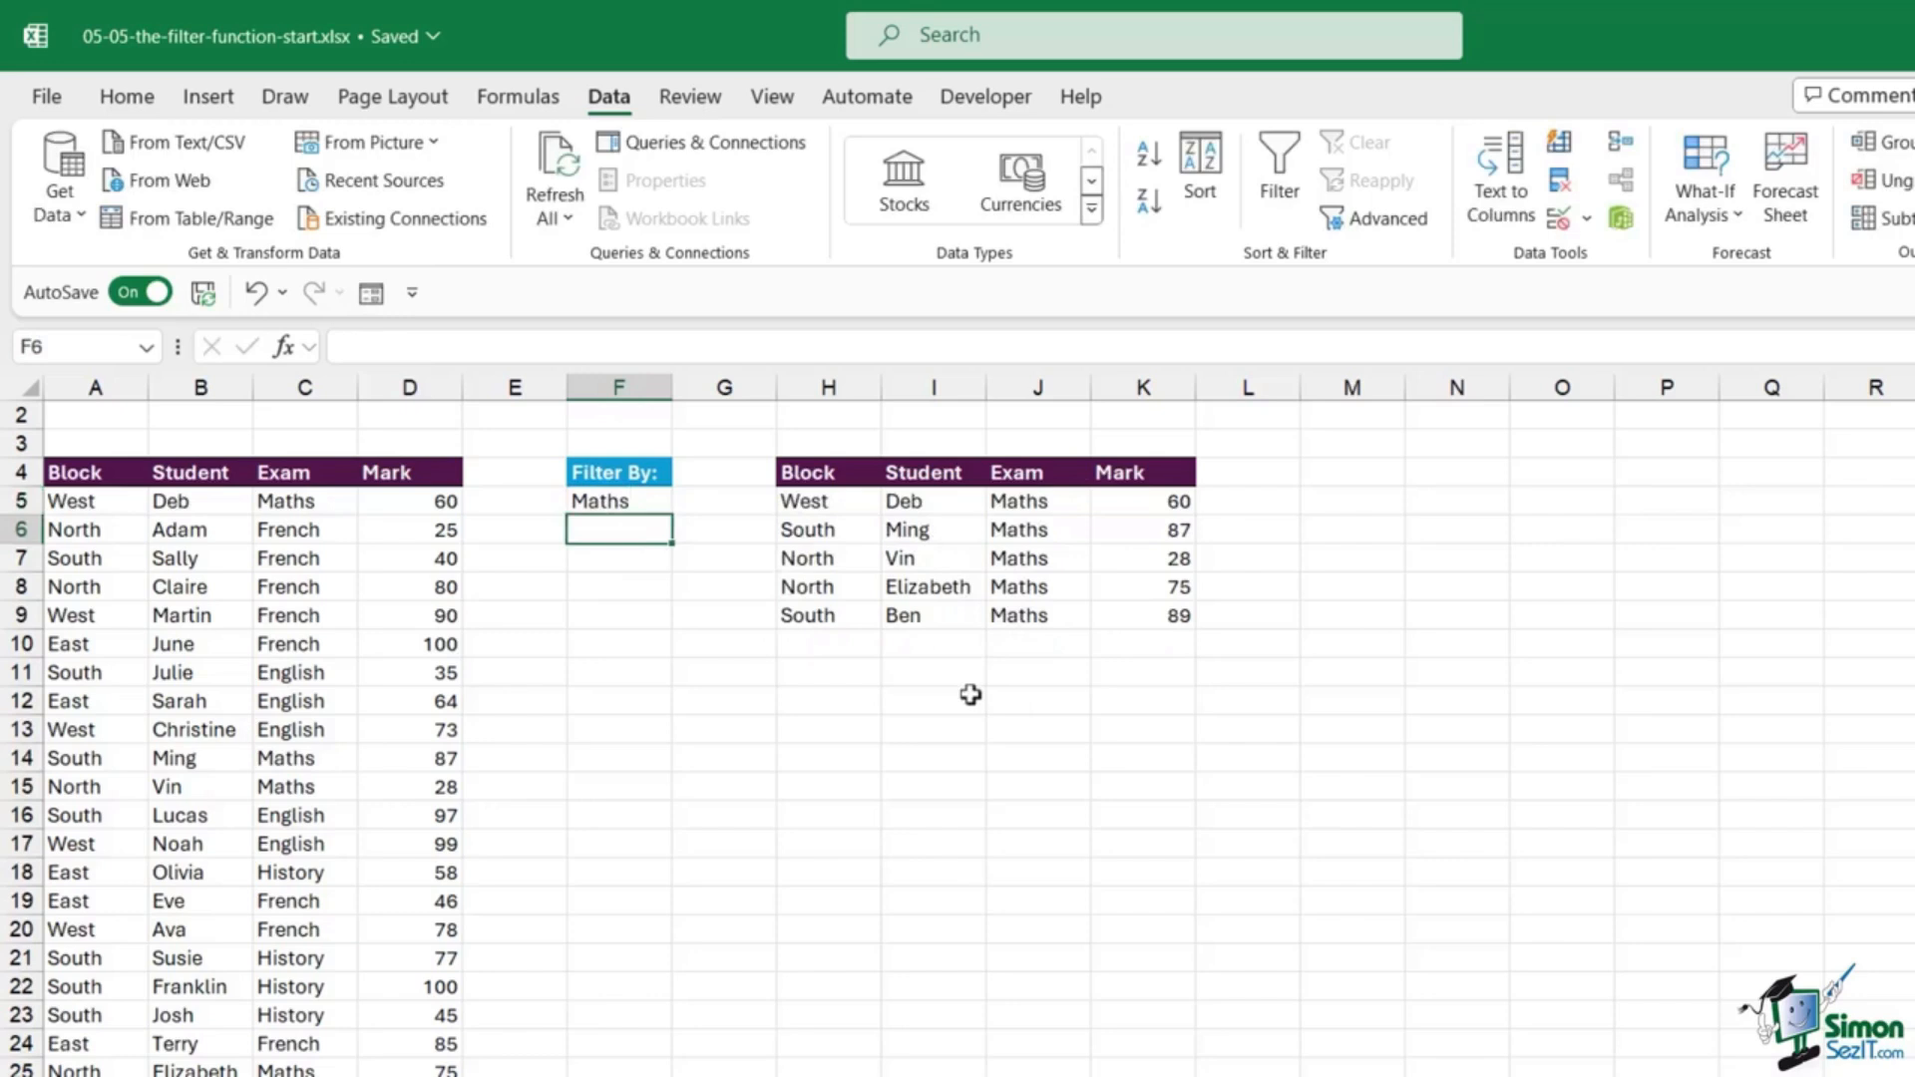
pyautogui.click(628, 502)
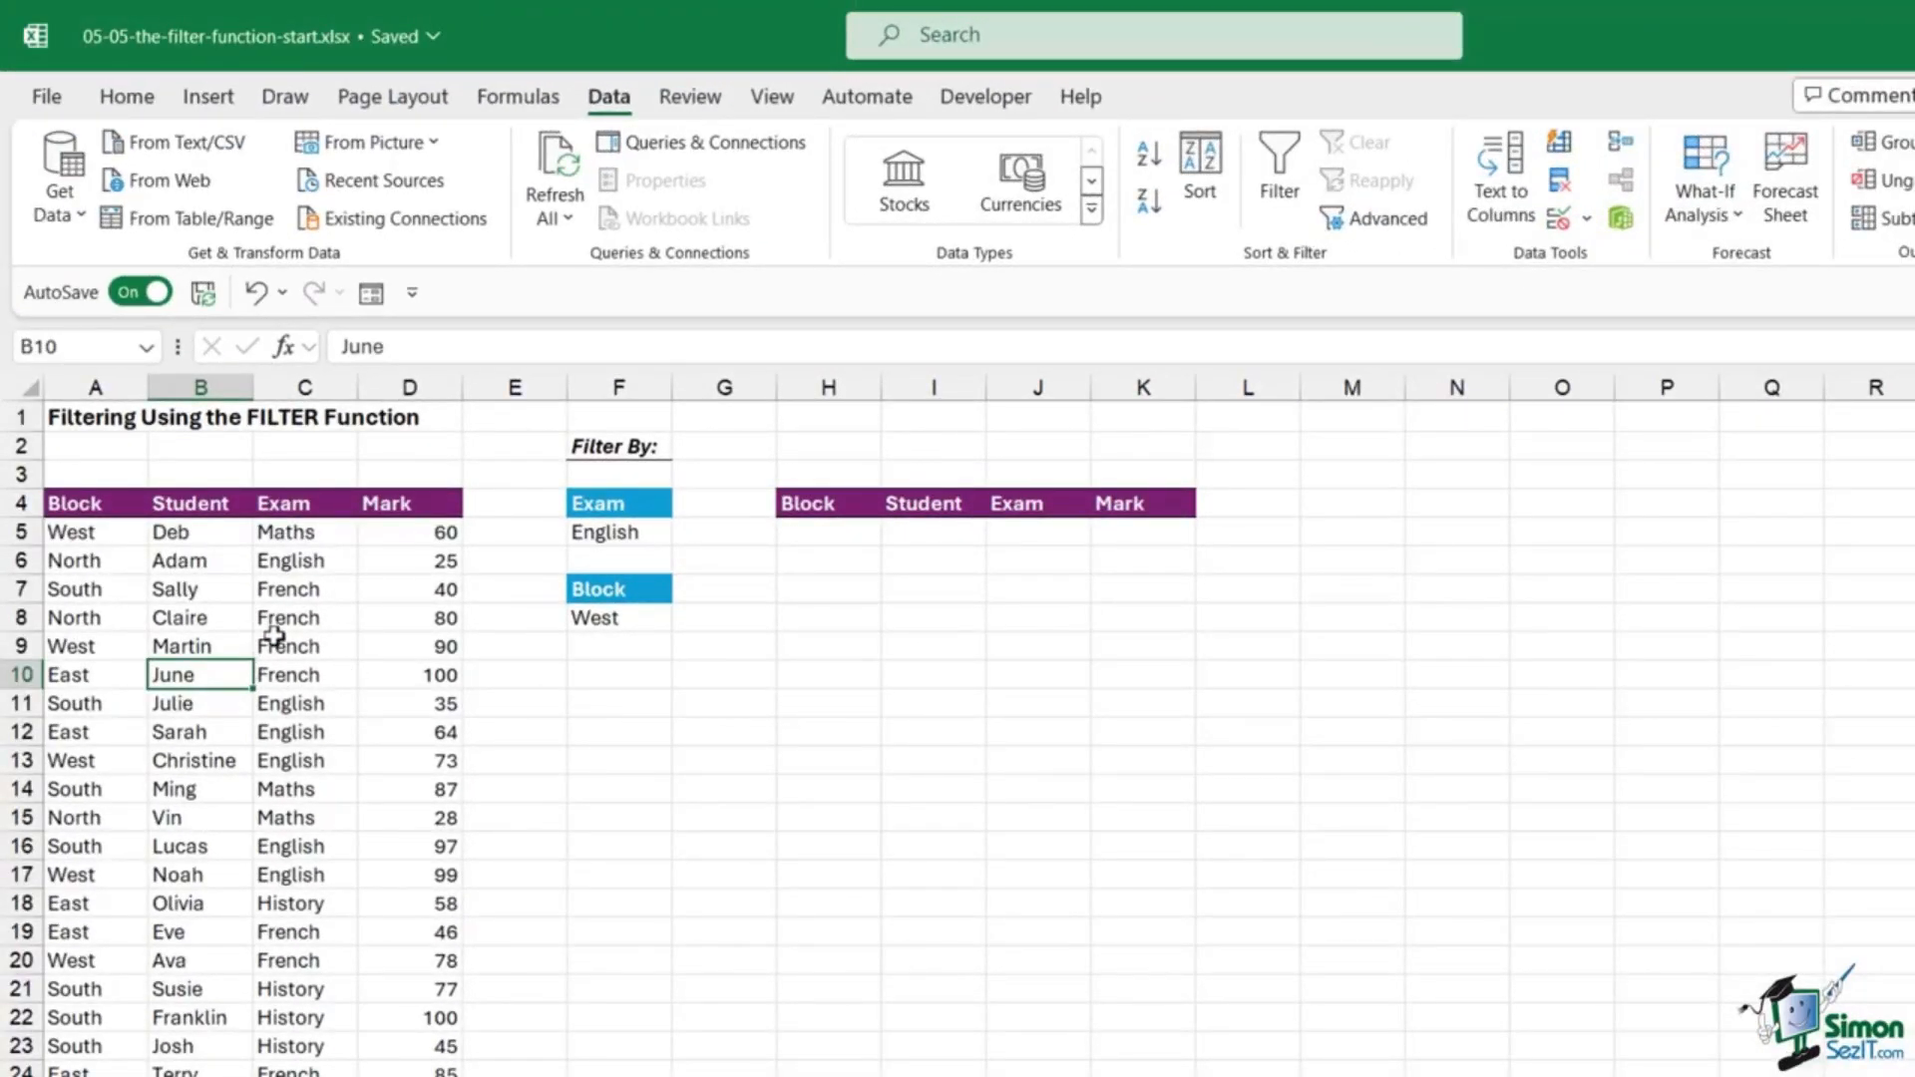
# Step: Point out the Exam criterion English and the Block criterion West
pyautogui.click(620, 505)
pyautogui.click(619, 594)
pyautogui.click(620, 615)
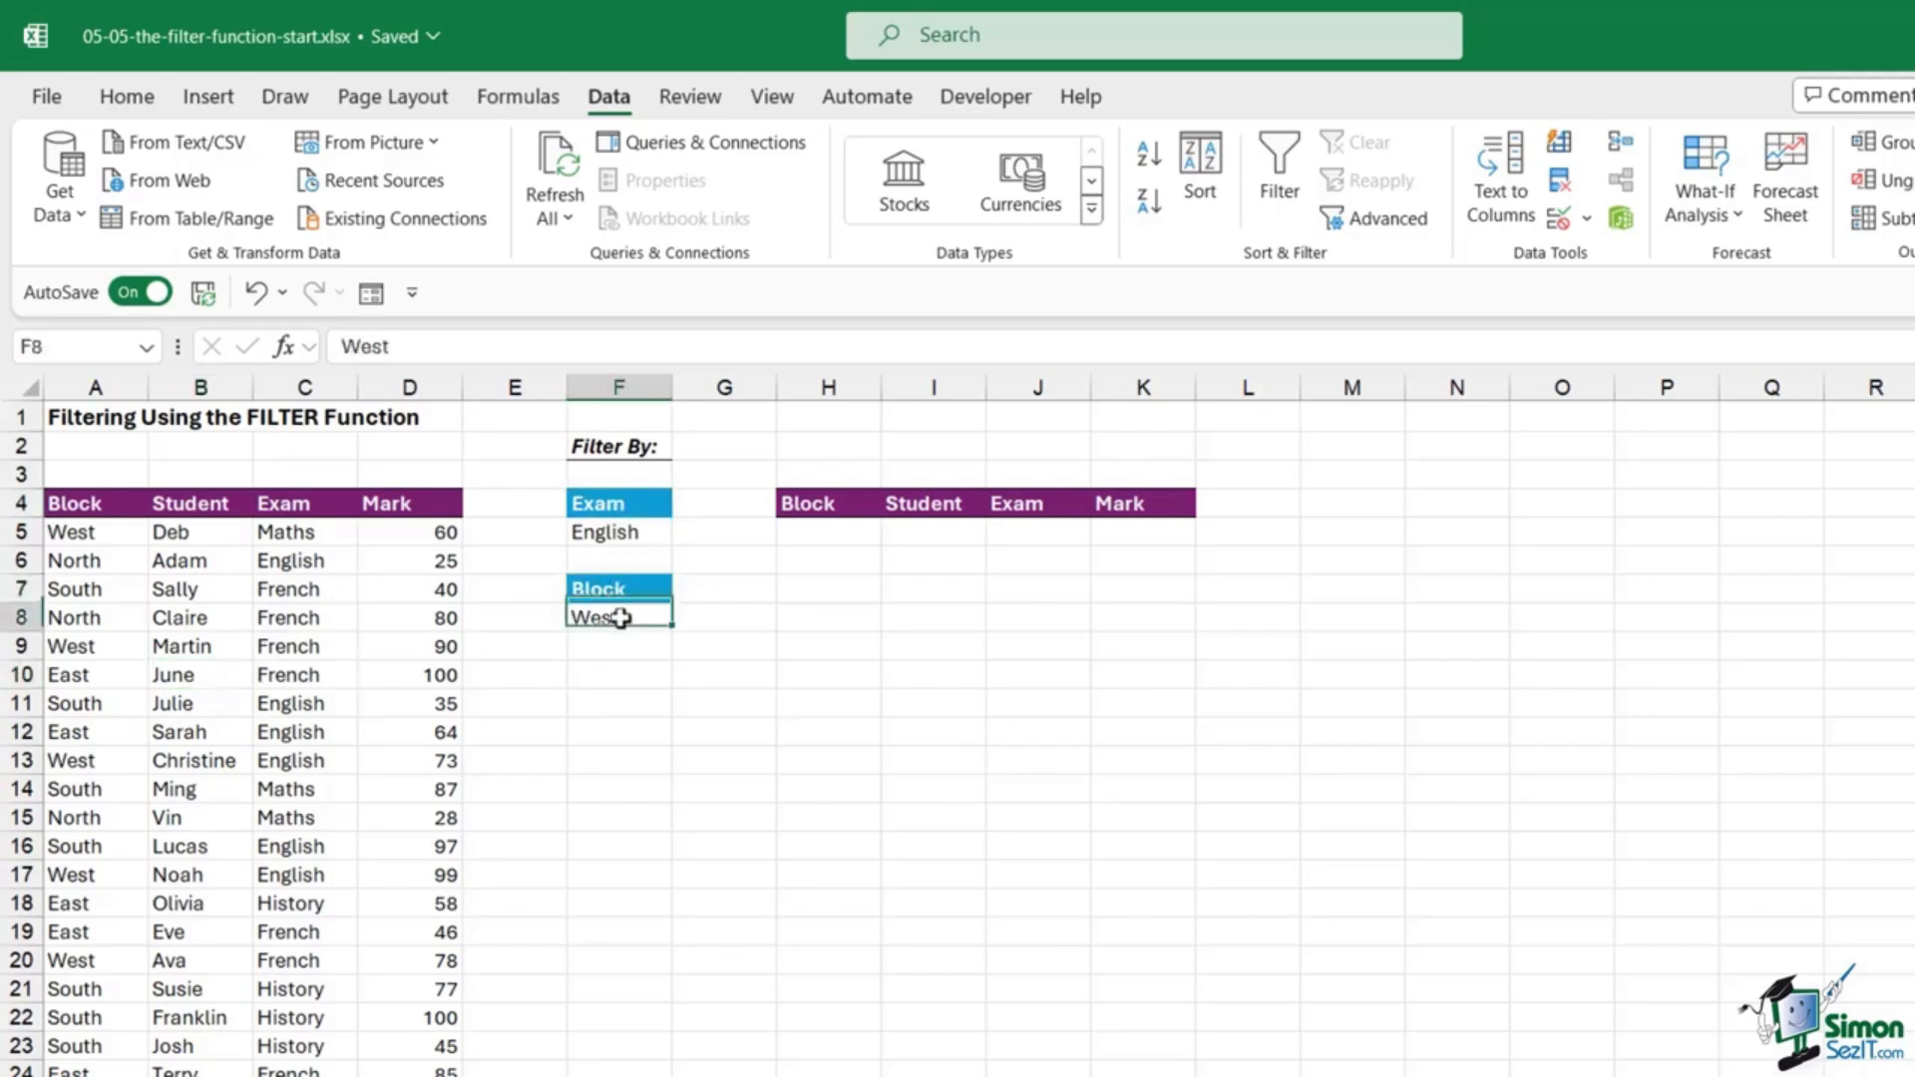
pyautogui.click(624, 530)
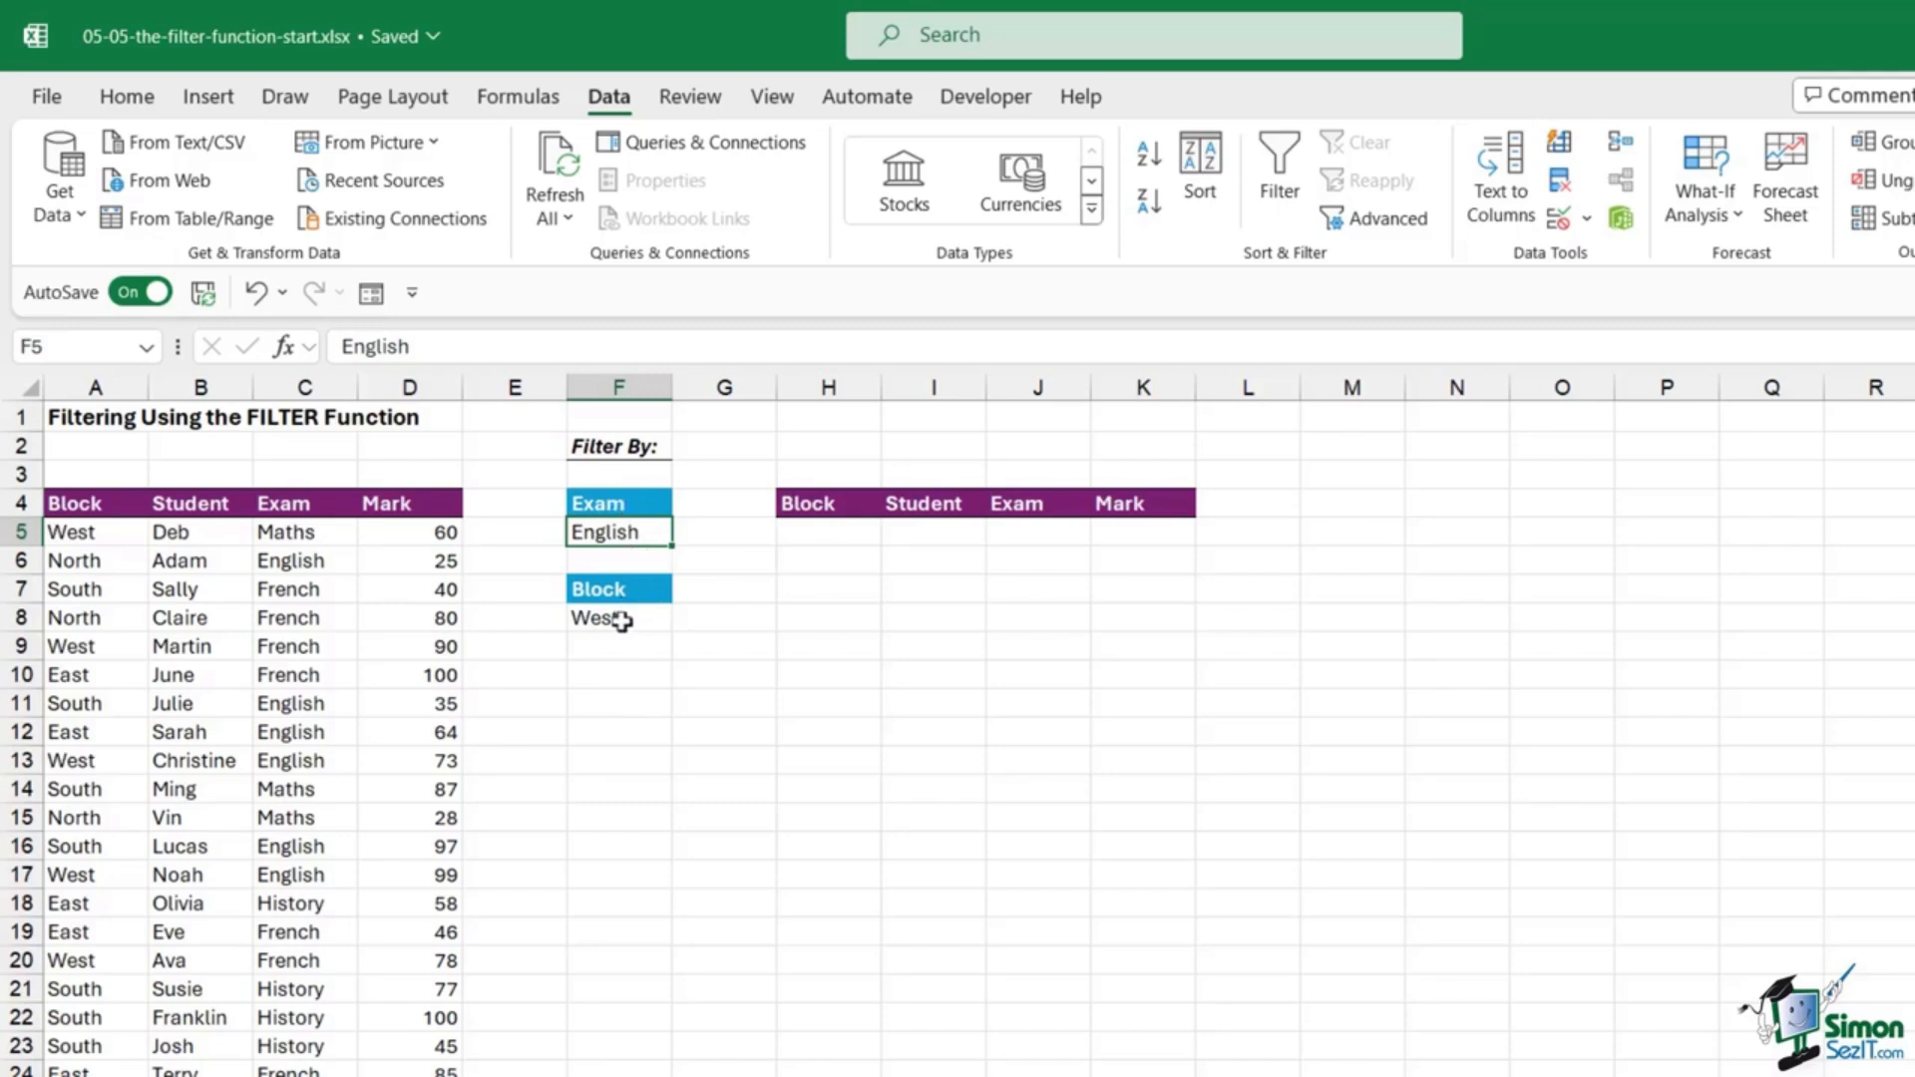
# Step: In H5, type =FILTER(A5:D29,(C5:C29=F5 as the array and Exam condition
pyautogui.click(832, 529)
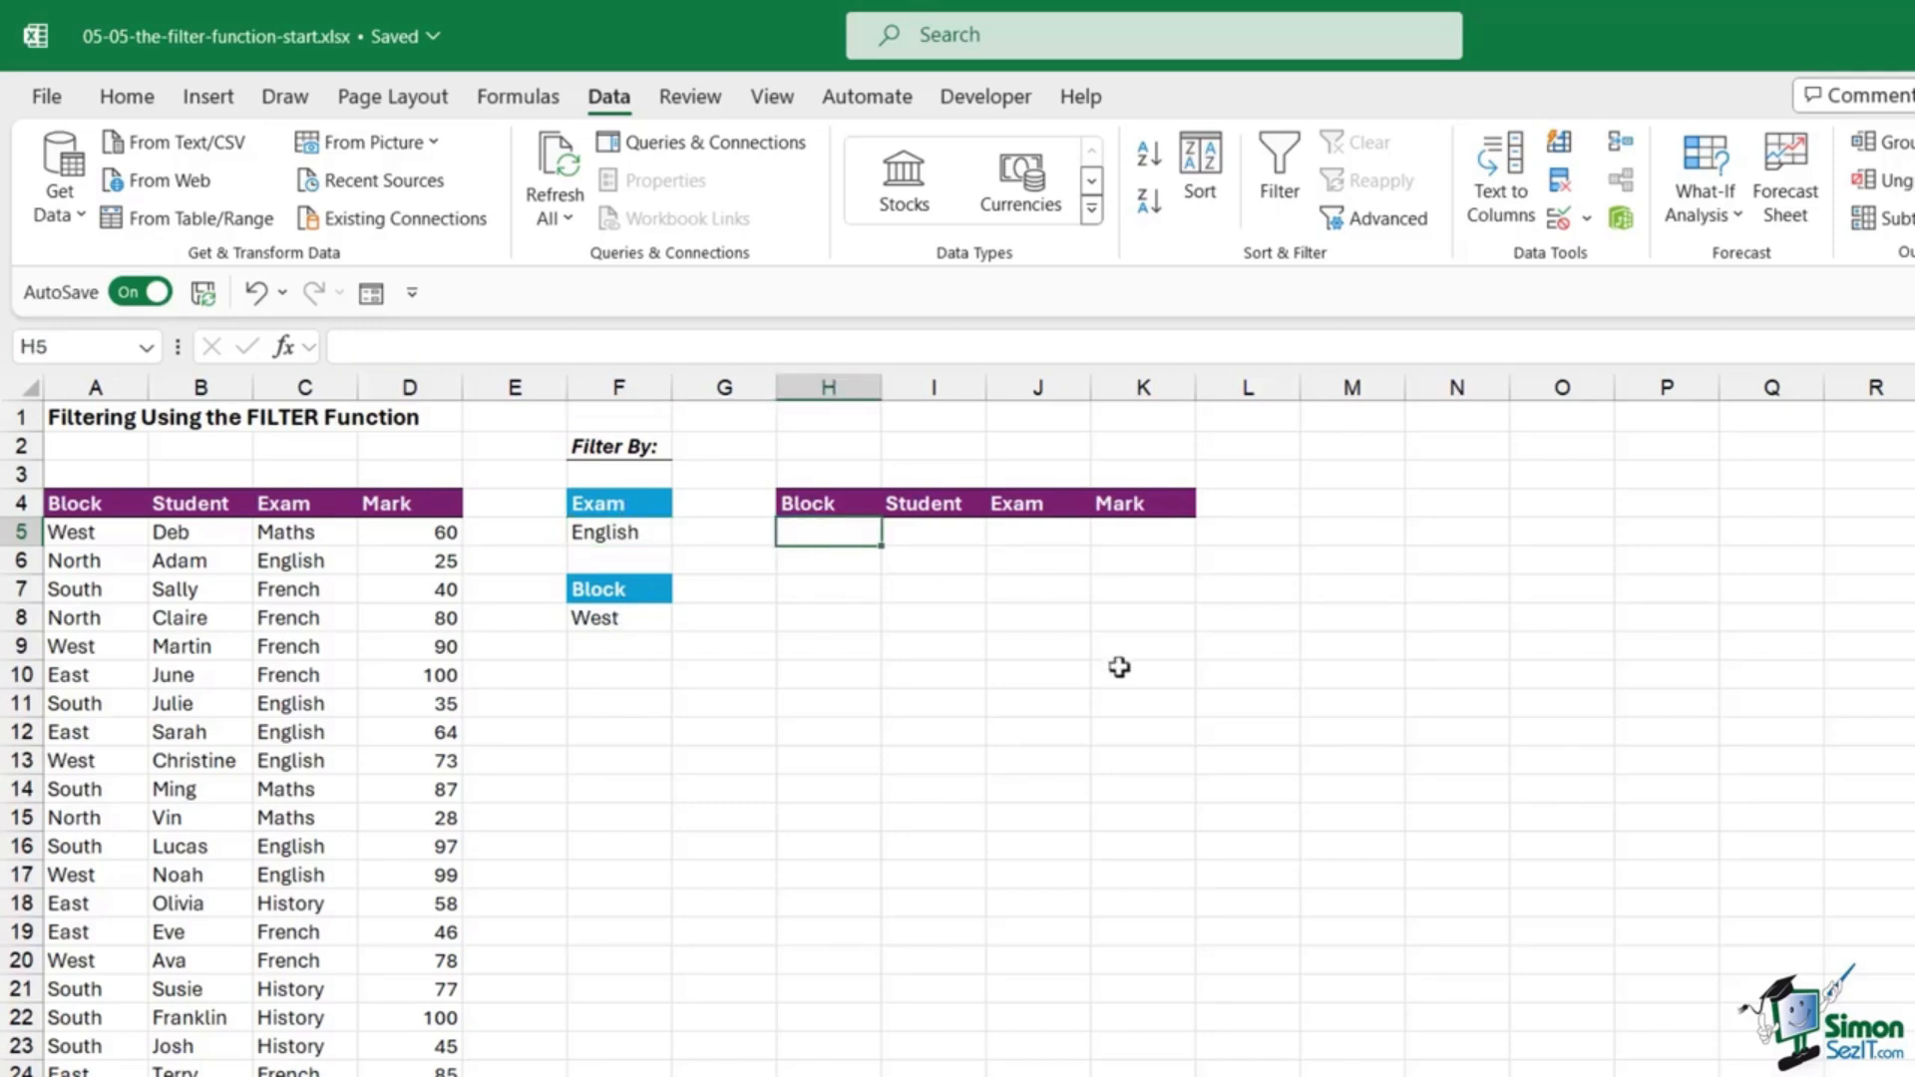
pyautogui.write('=FILTER')
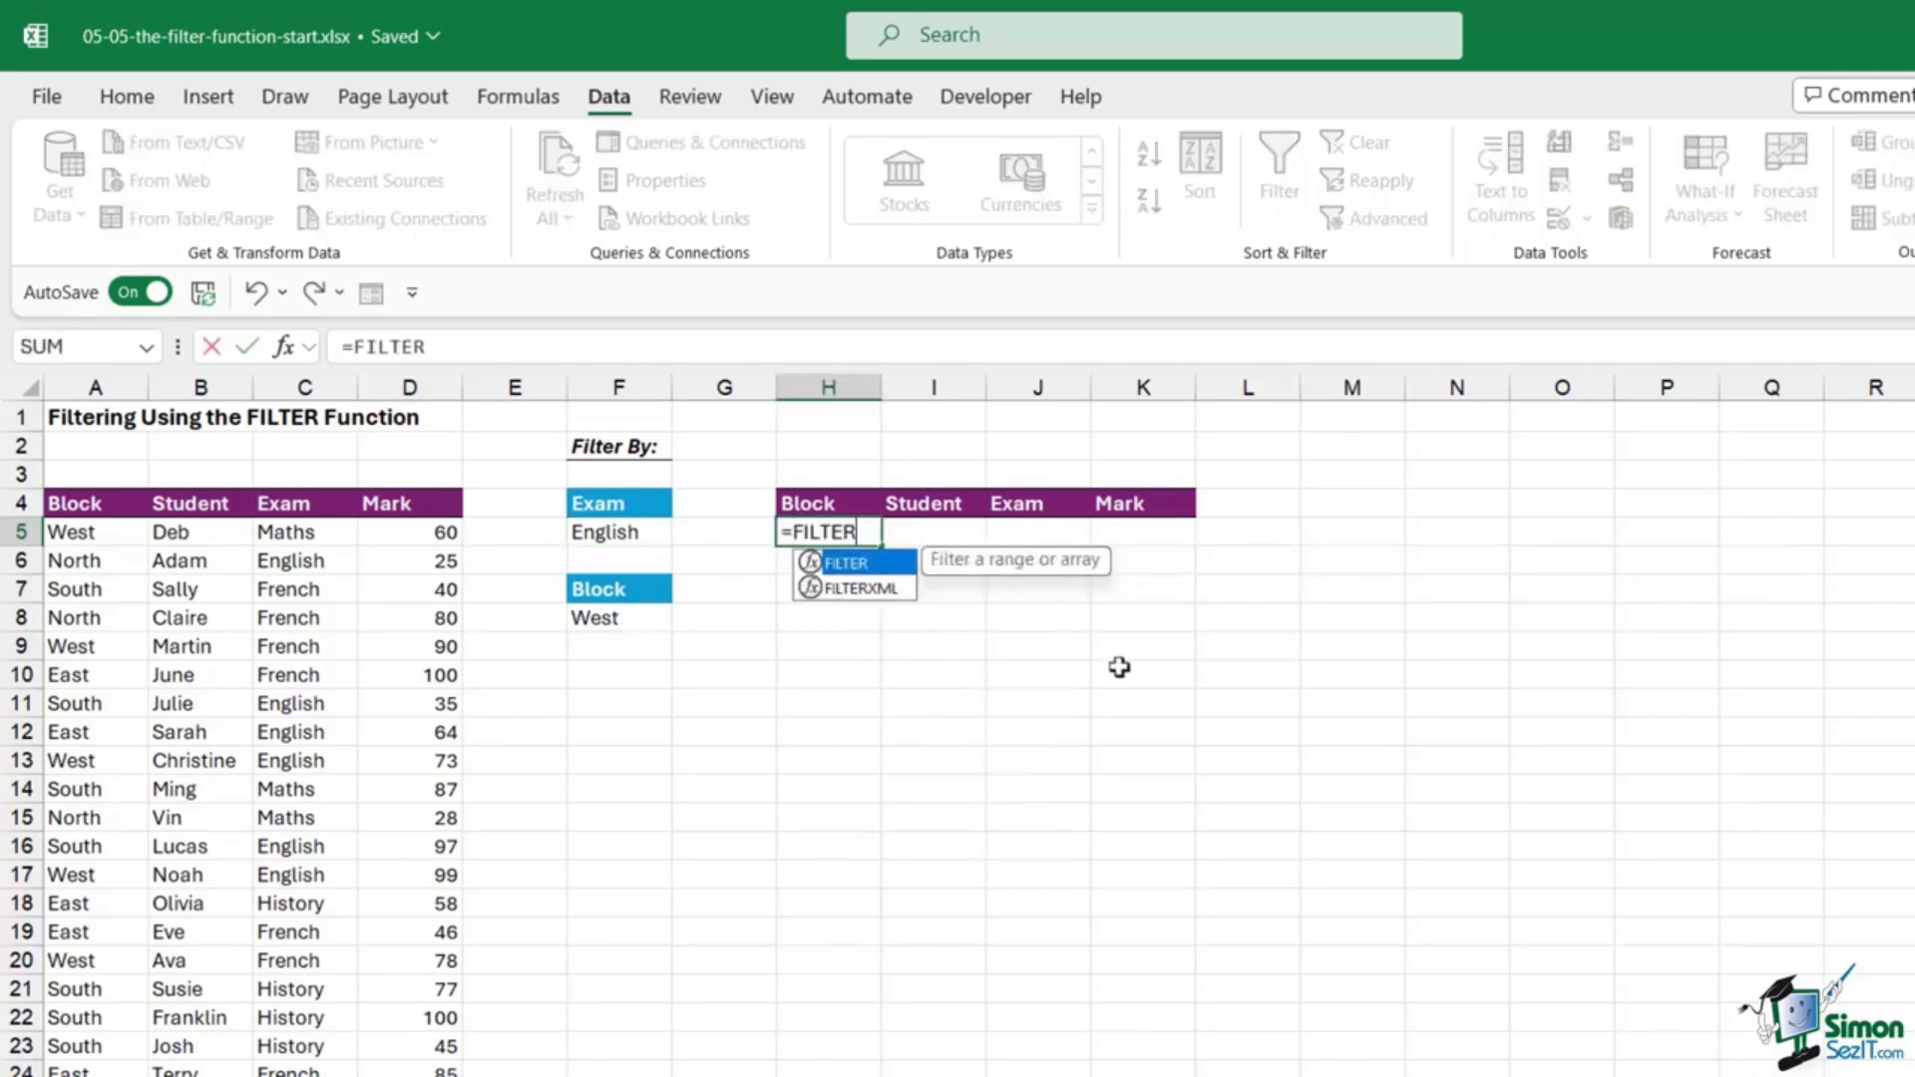
pyautogui.write('(')
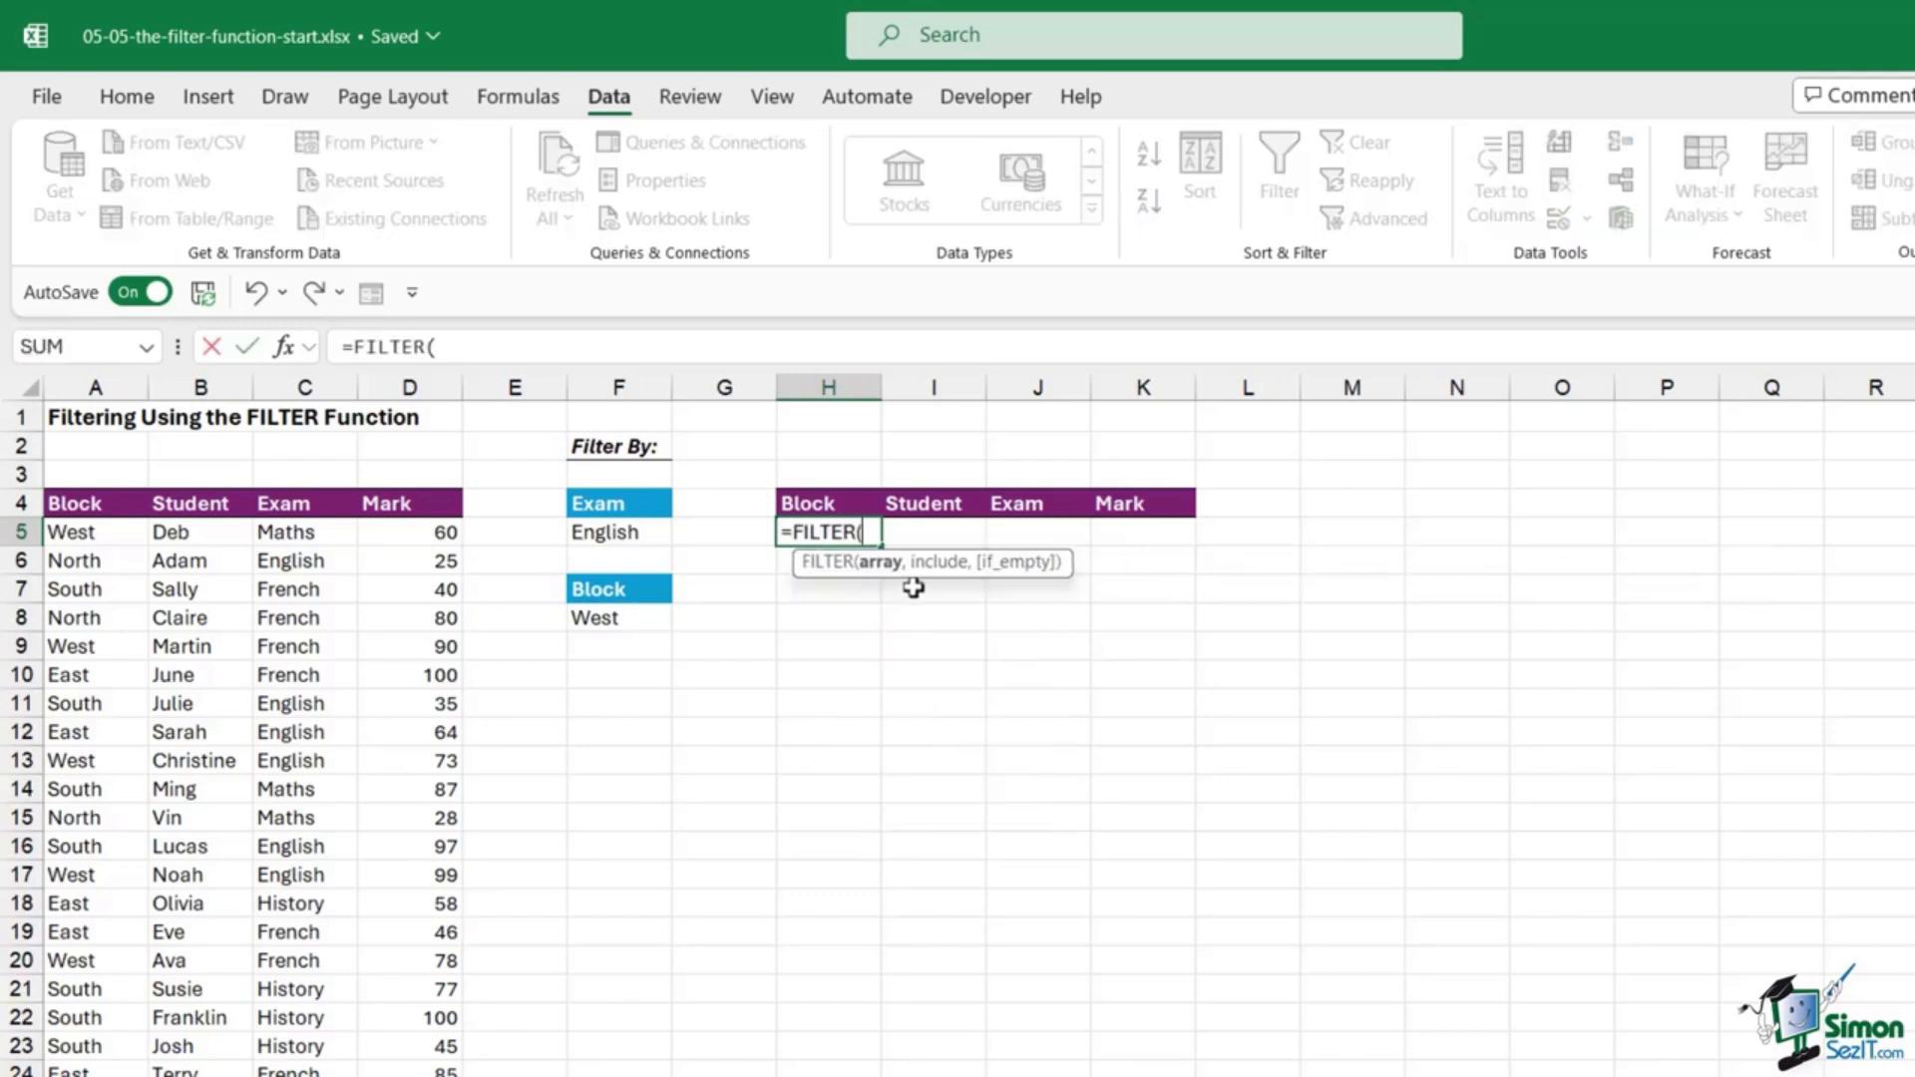
pyautogui.moveTo(65, 539); pyautogui.dragTo(419, 542)
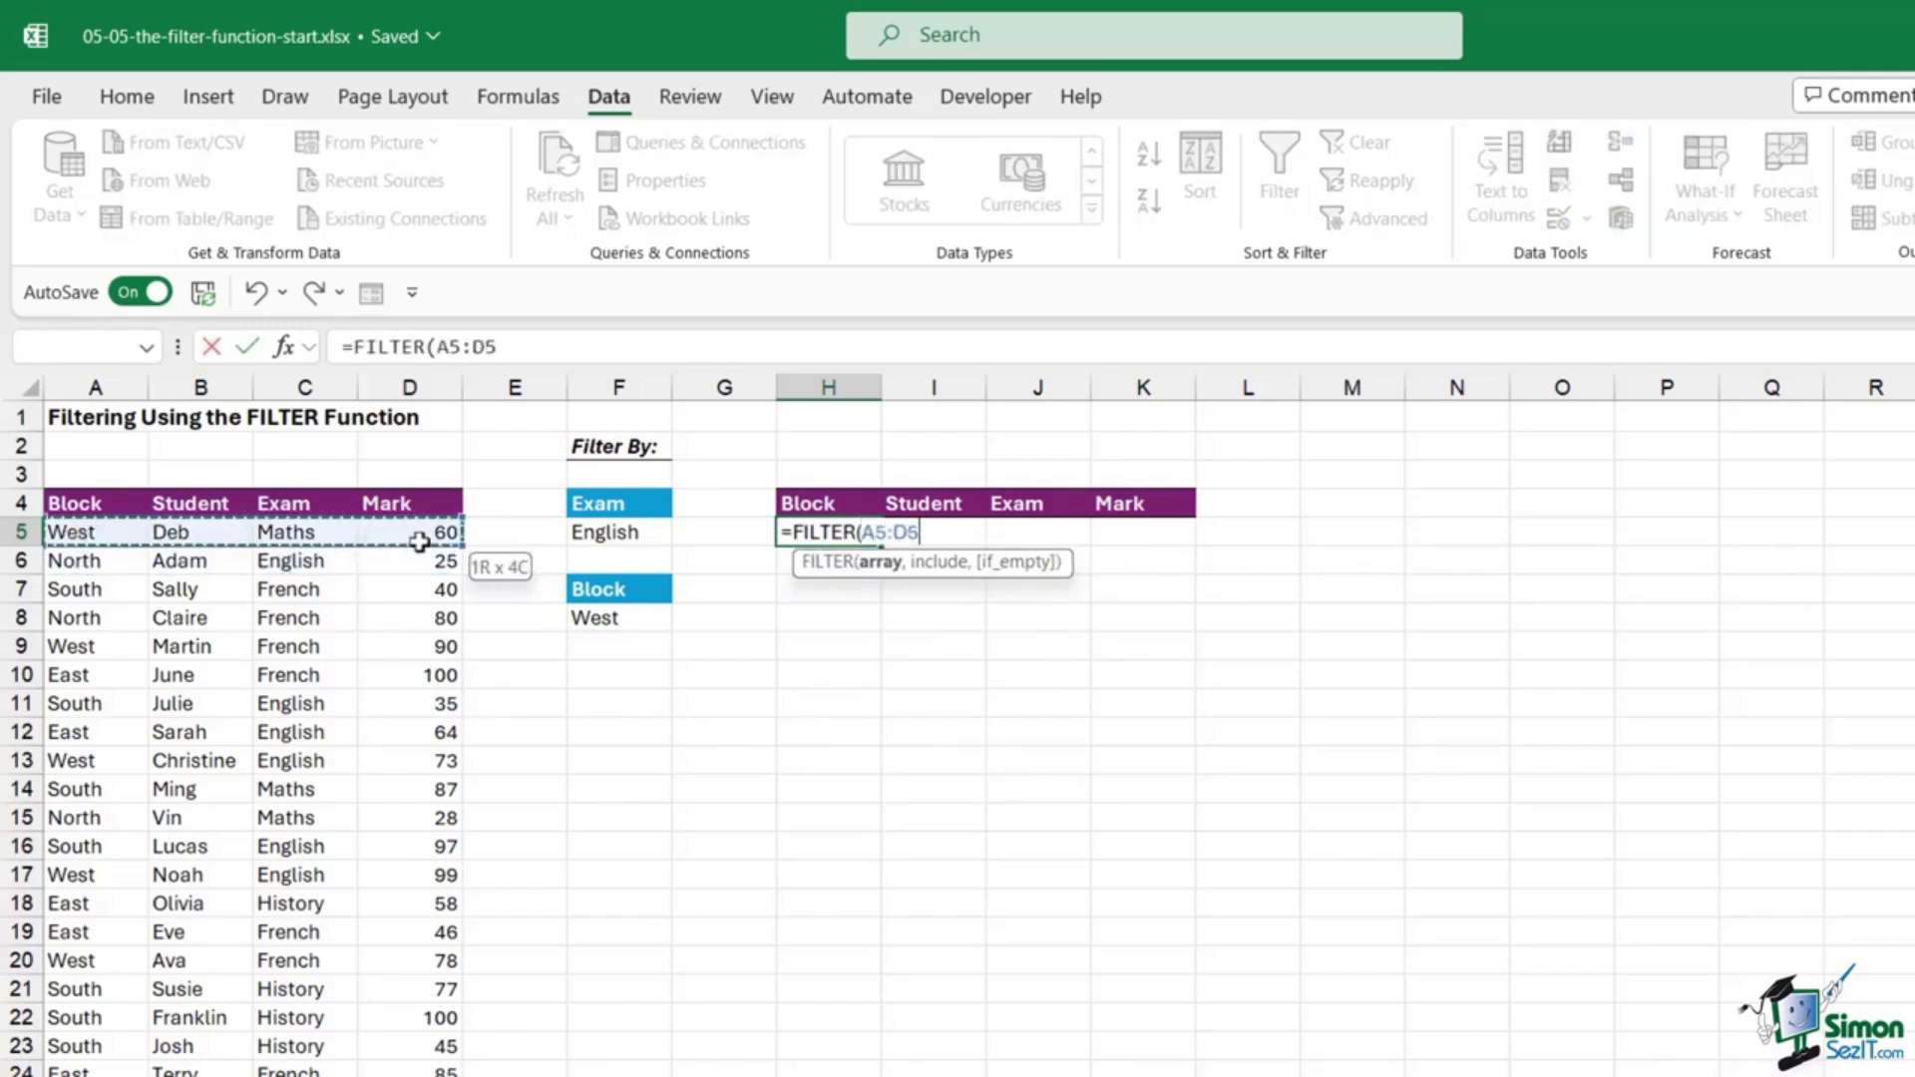
pyautogui.hotkey('ctrl', 'shift', 'Down')
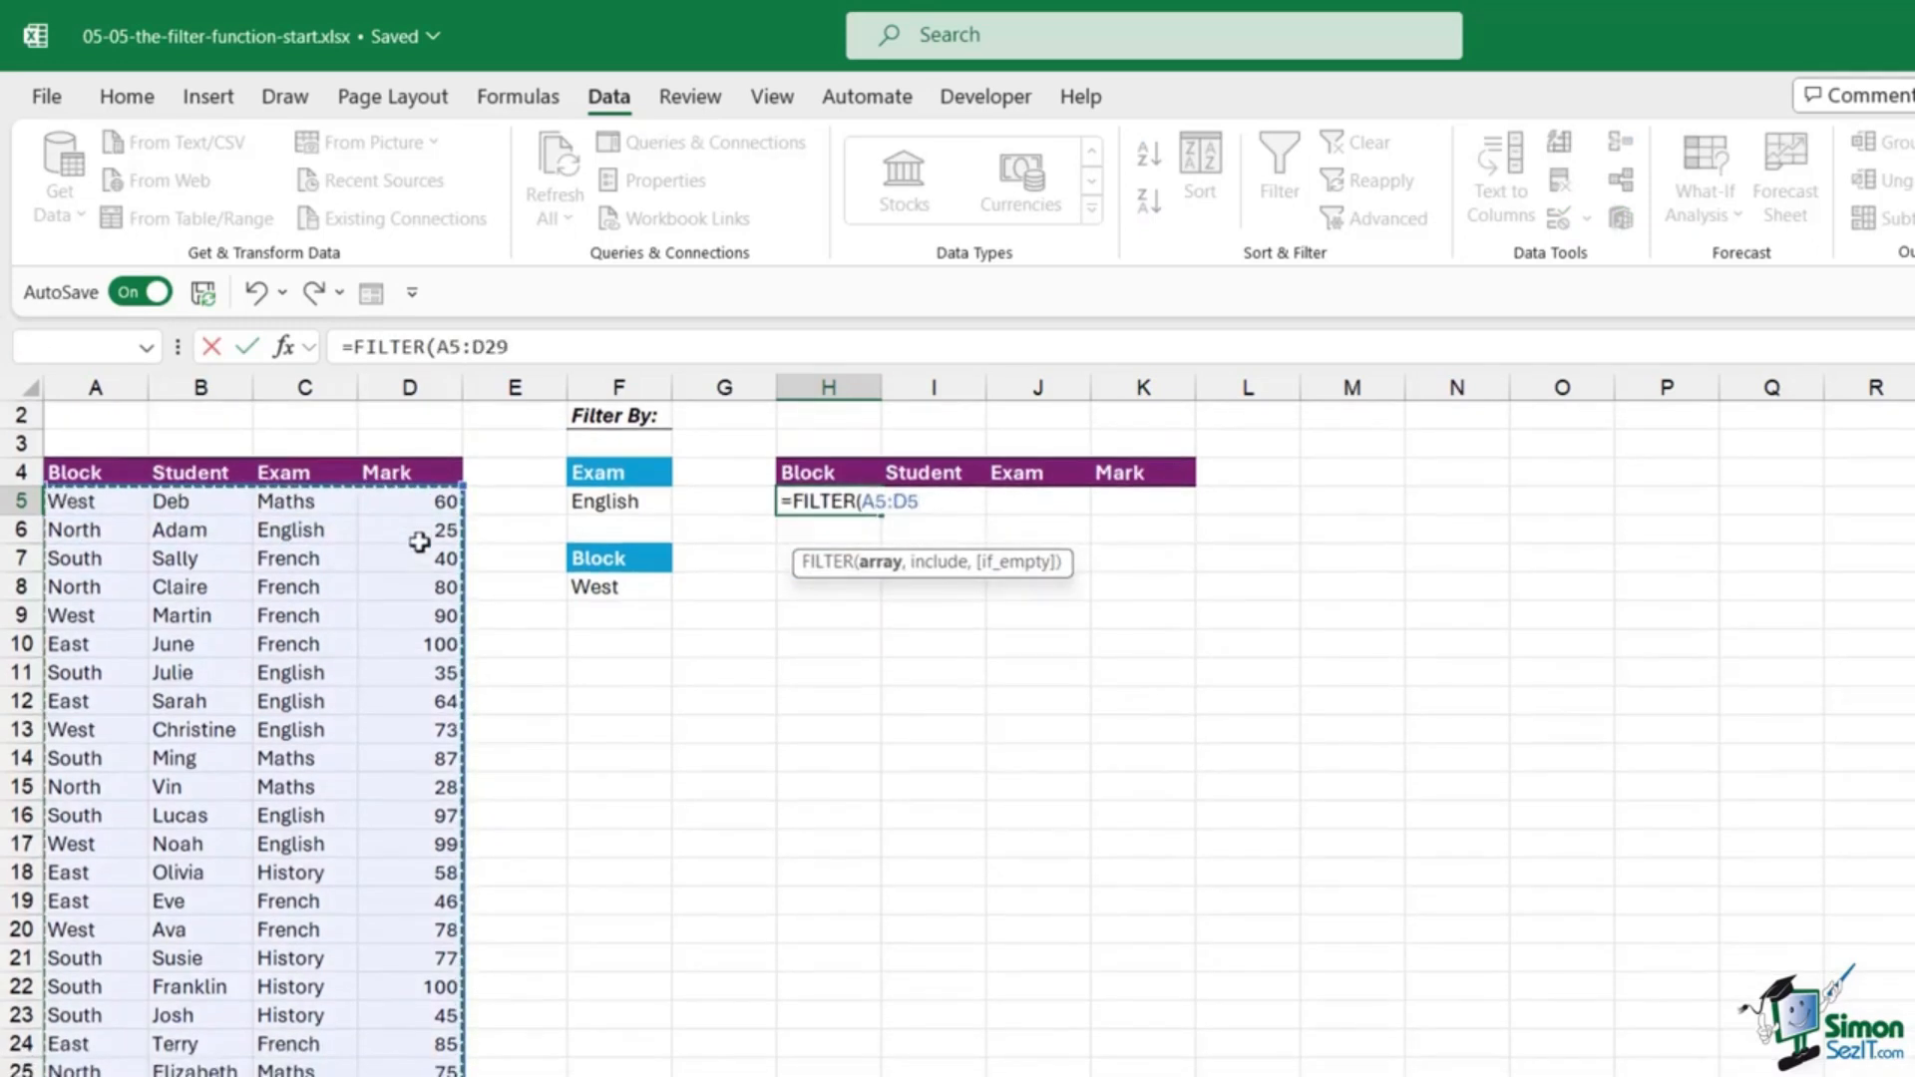
pyautogui.write(',')
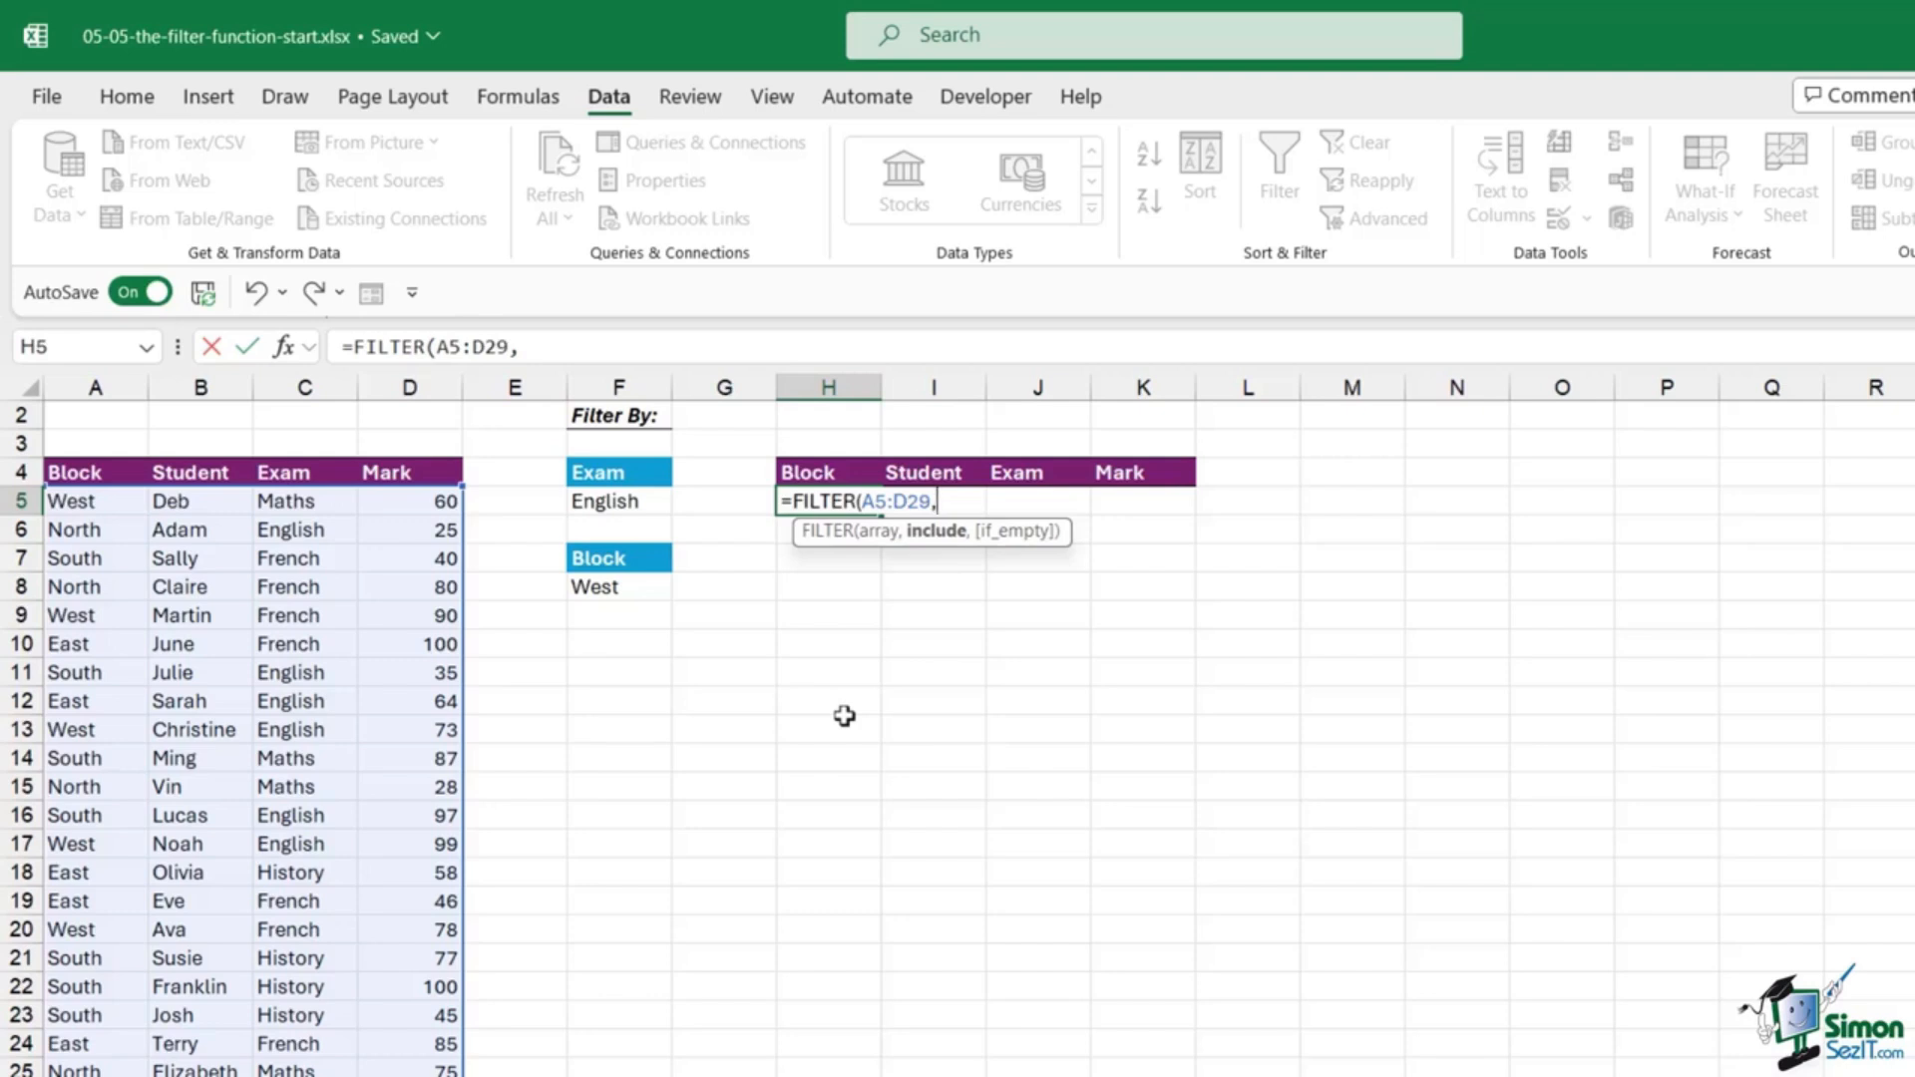
pyautogui.write('(')
pyautogui.click(310, 503)
pyautogui.hotkey('ctrl', 'shift', 'Down')
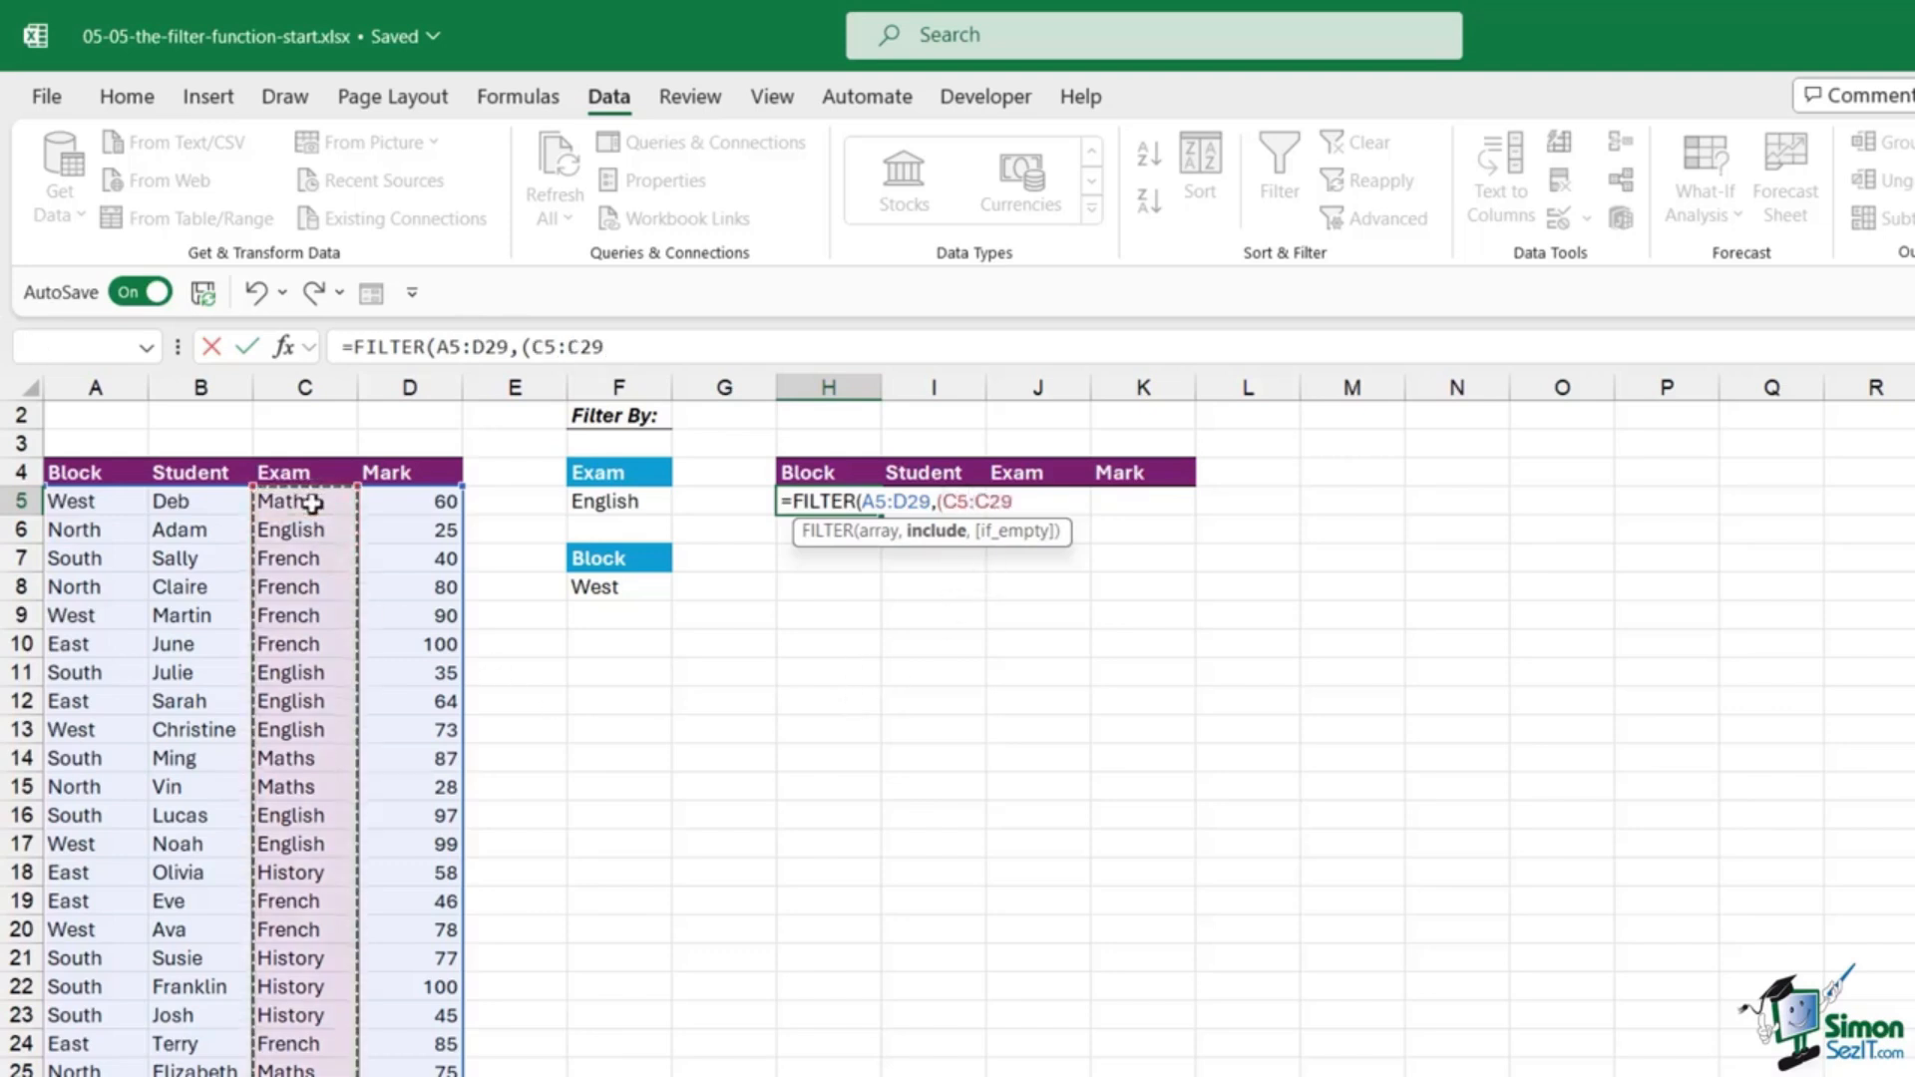
pyautogui.write('=')
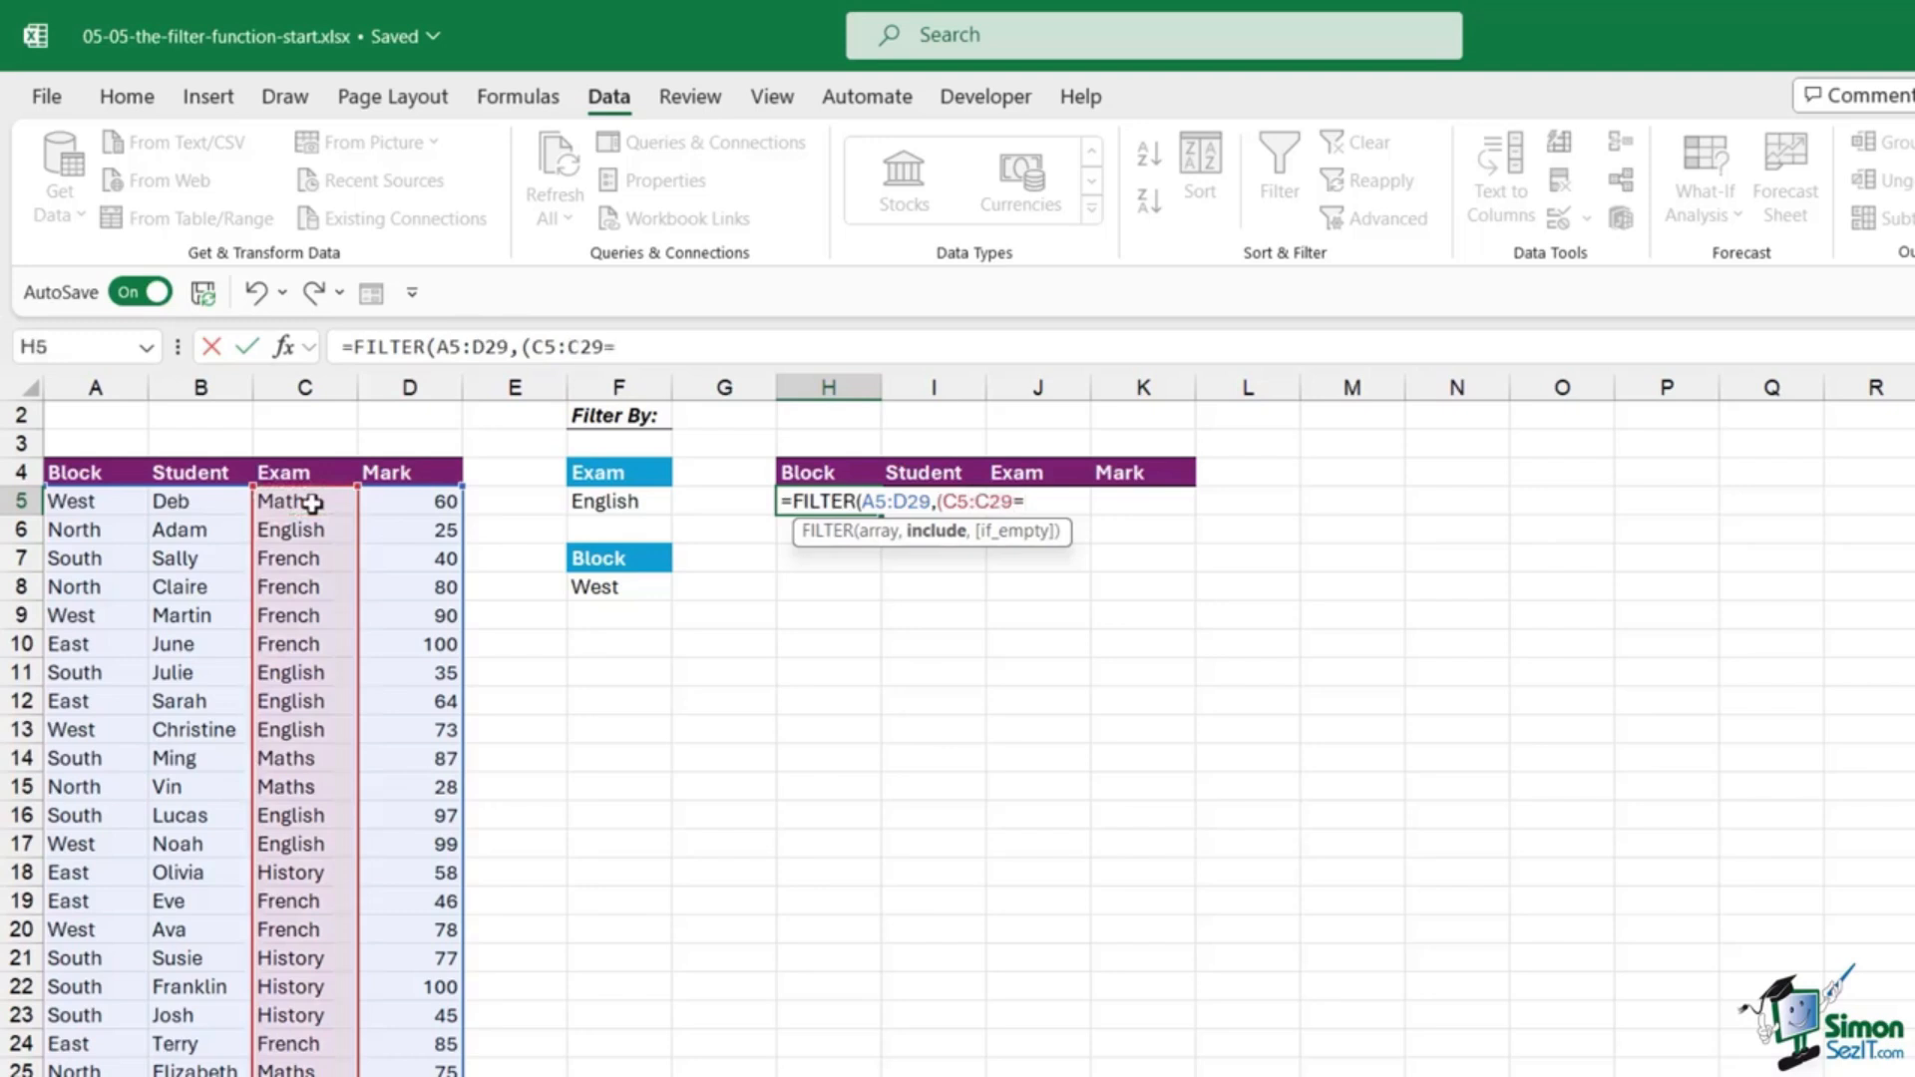
pyautogui.click(636, 502)
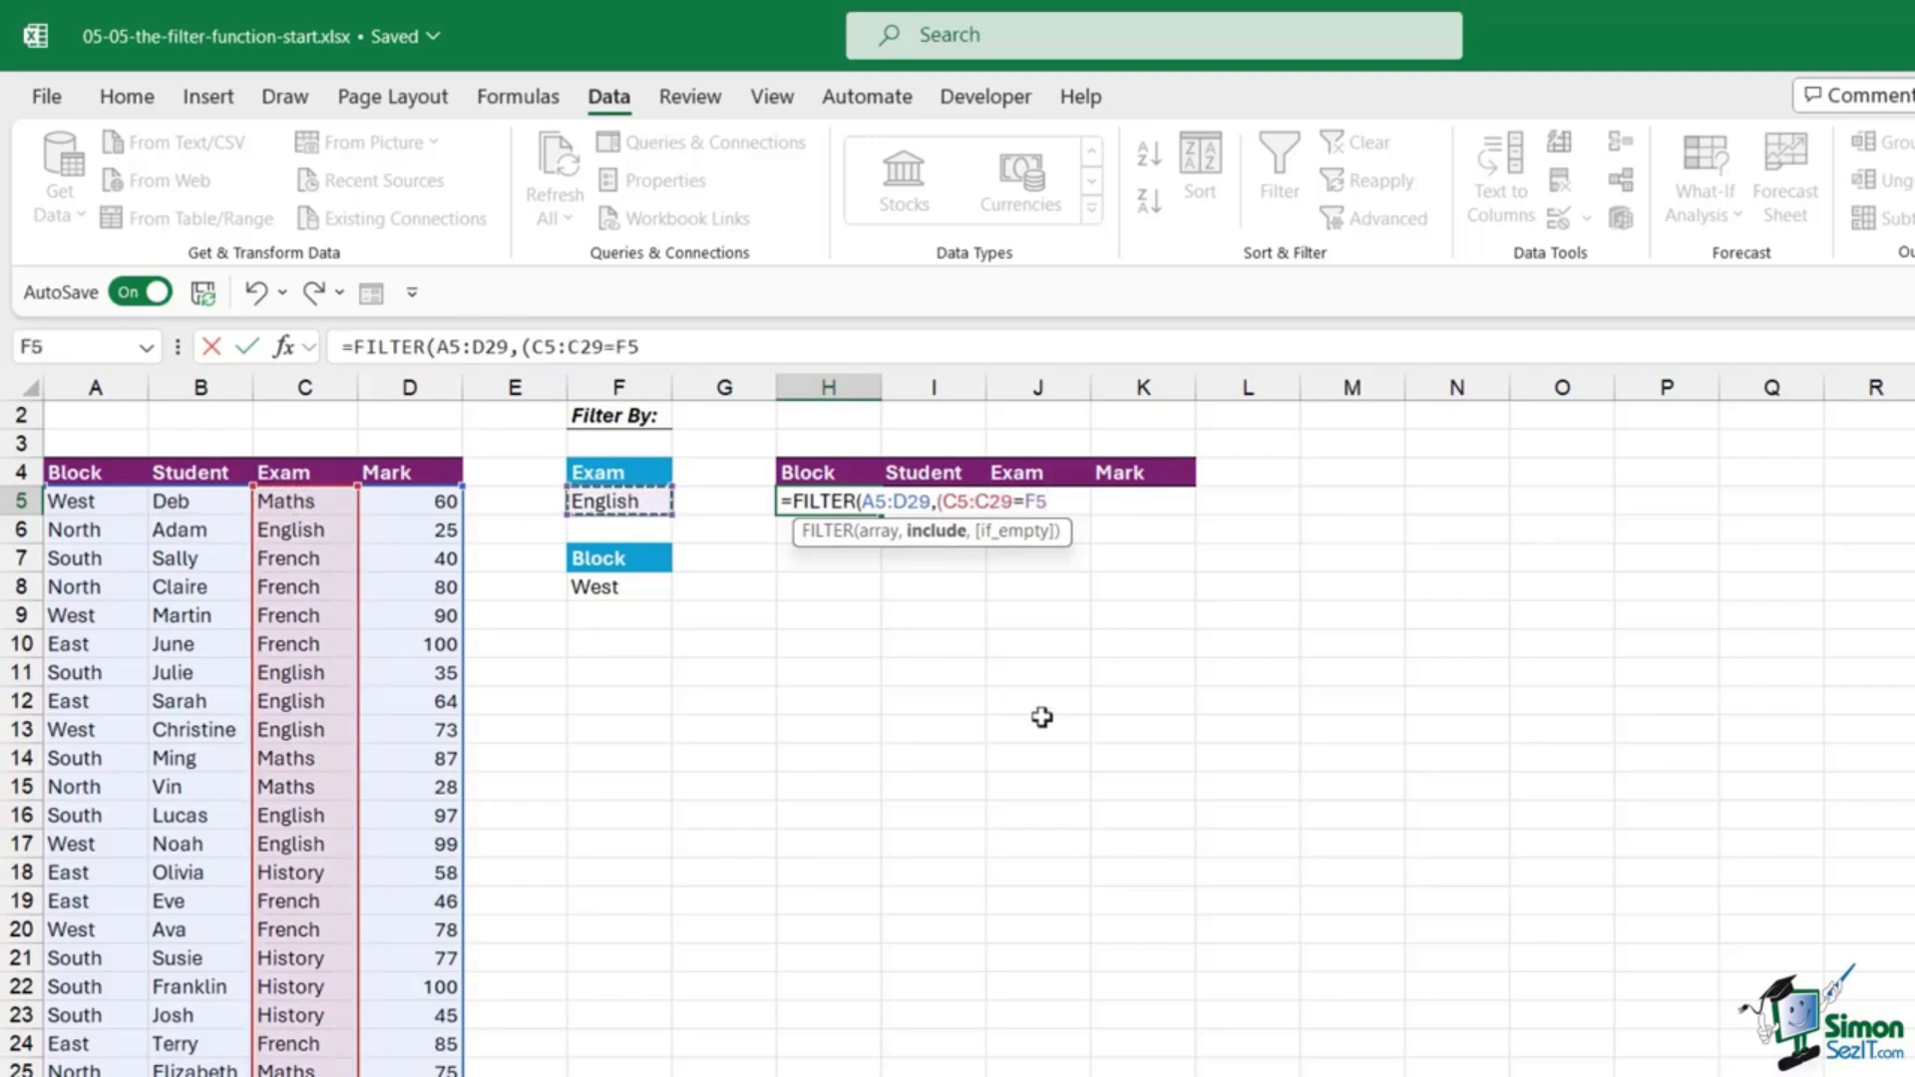
# Step: Finish H5 as =FILTER(A5:D29,(C5:C29=F5)*(A5:A29=F8),"No Records") and commit it
pyautogui.write(')*(')
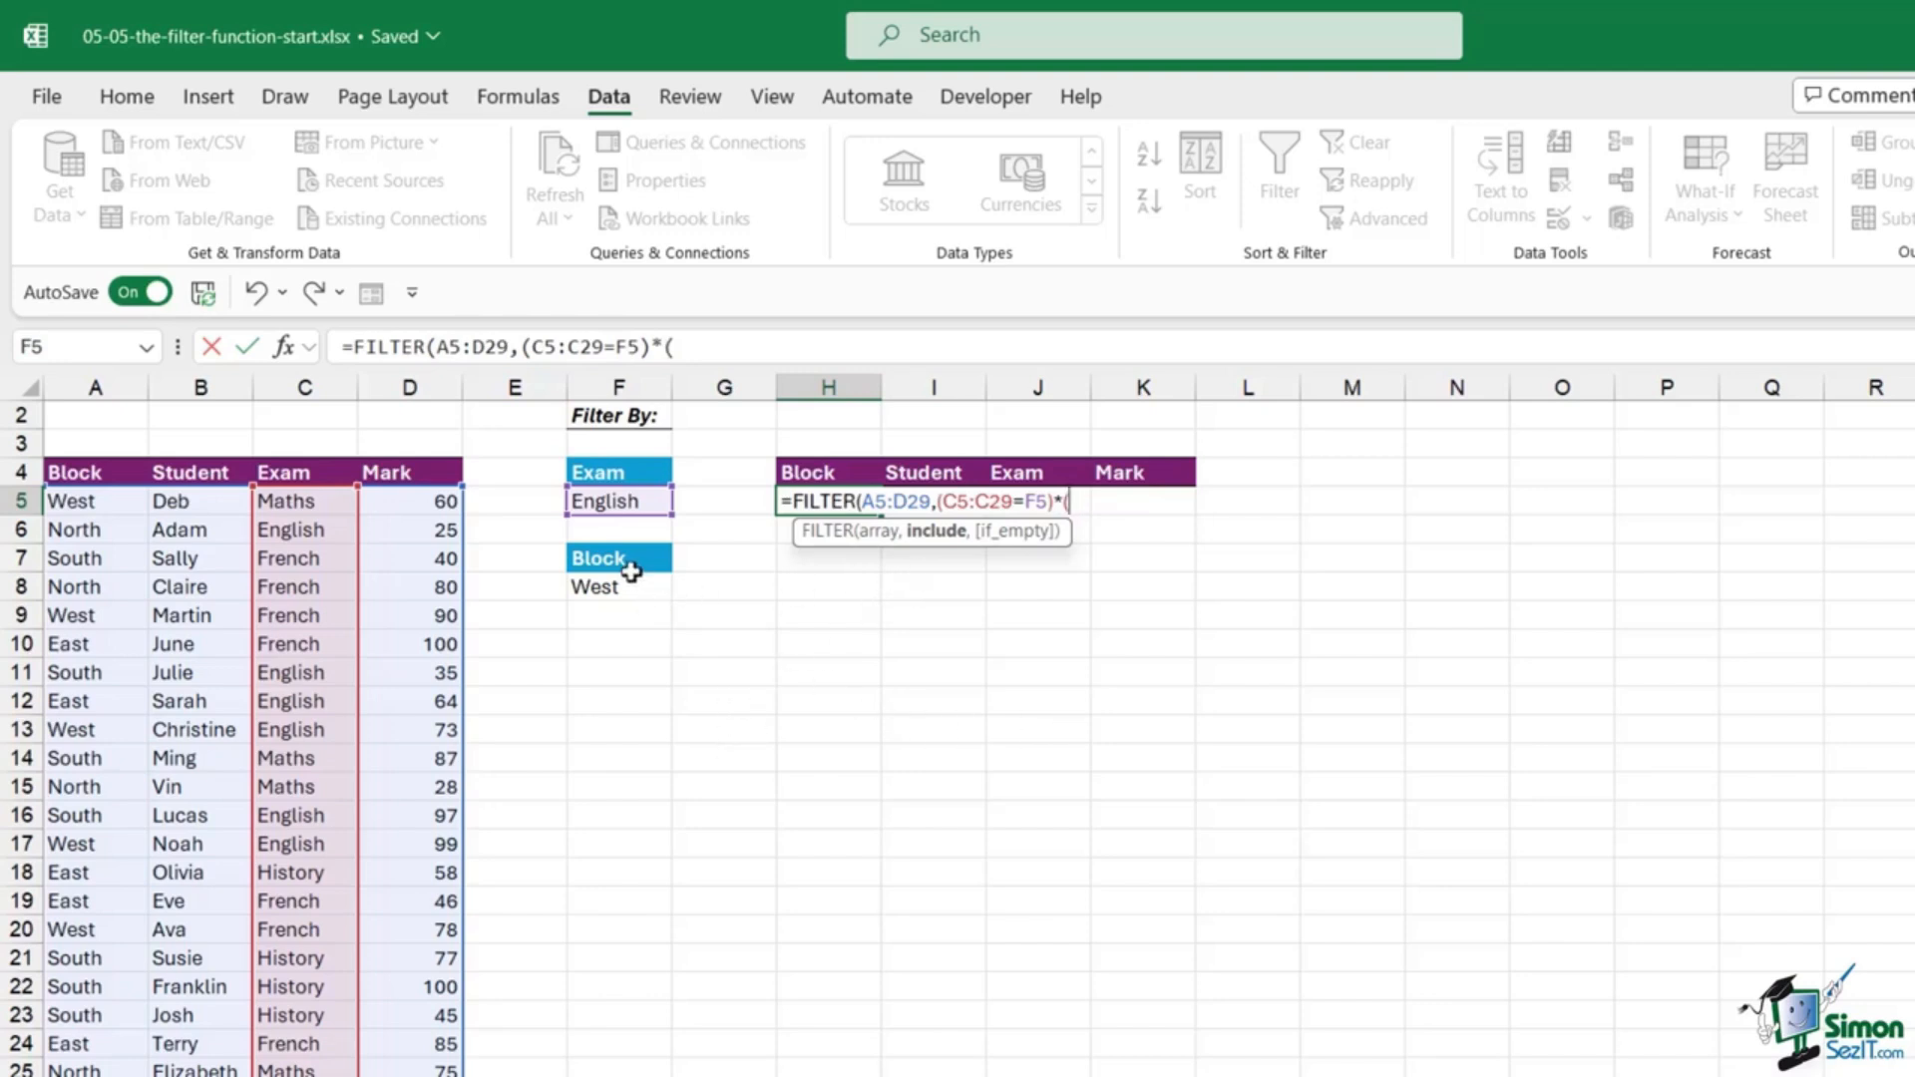
pyautogui.click(98, 502)
pyautogui.hotkey('ctrl', 'shift', 'Down')
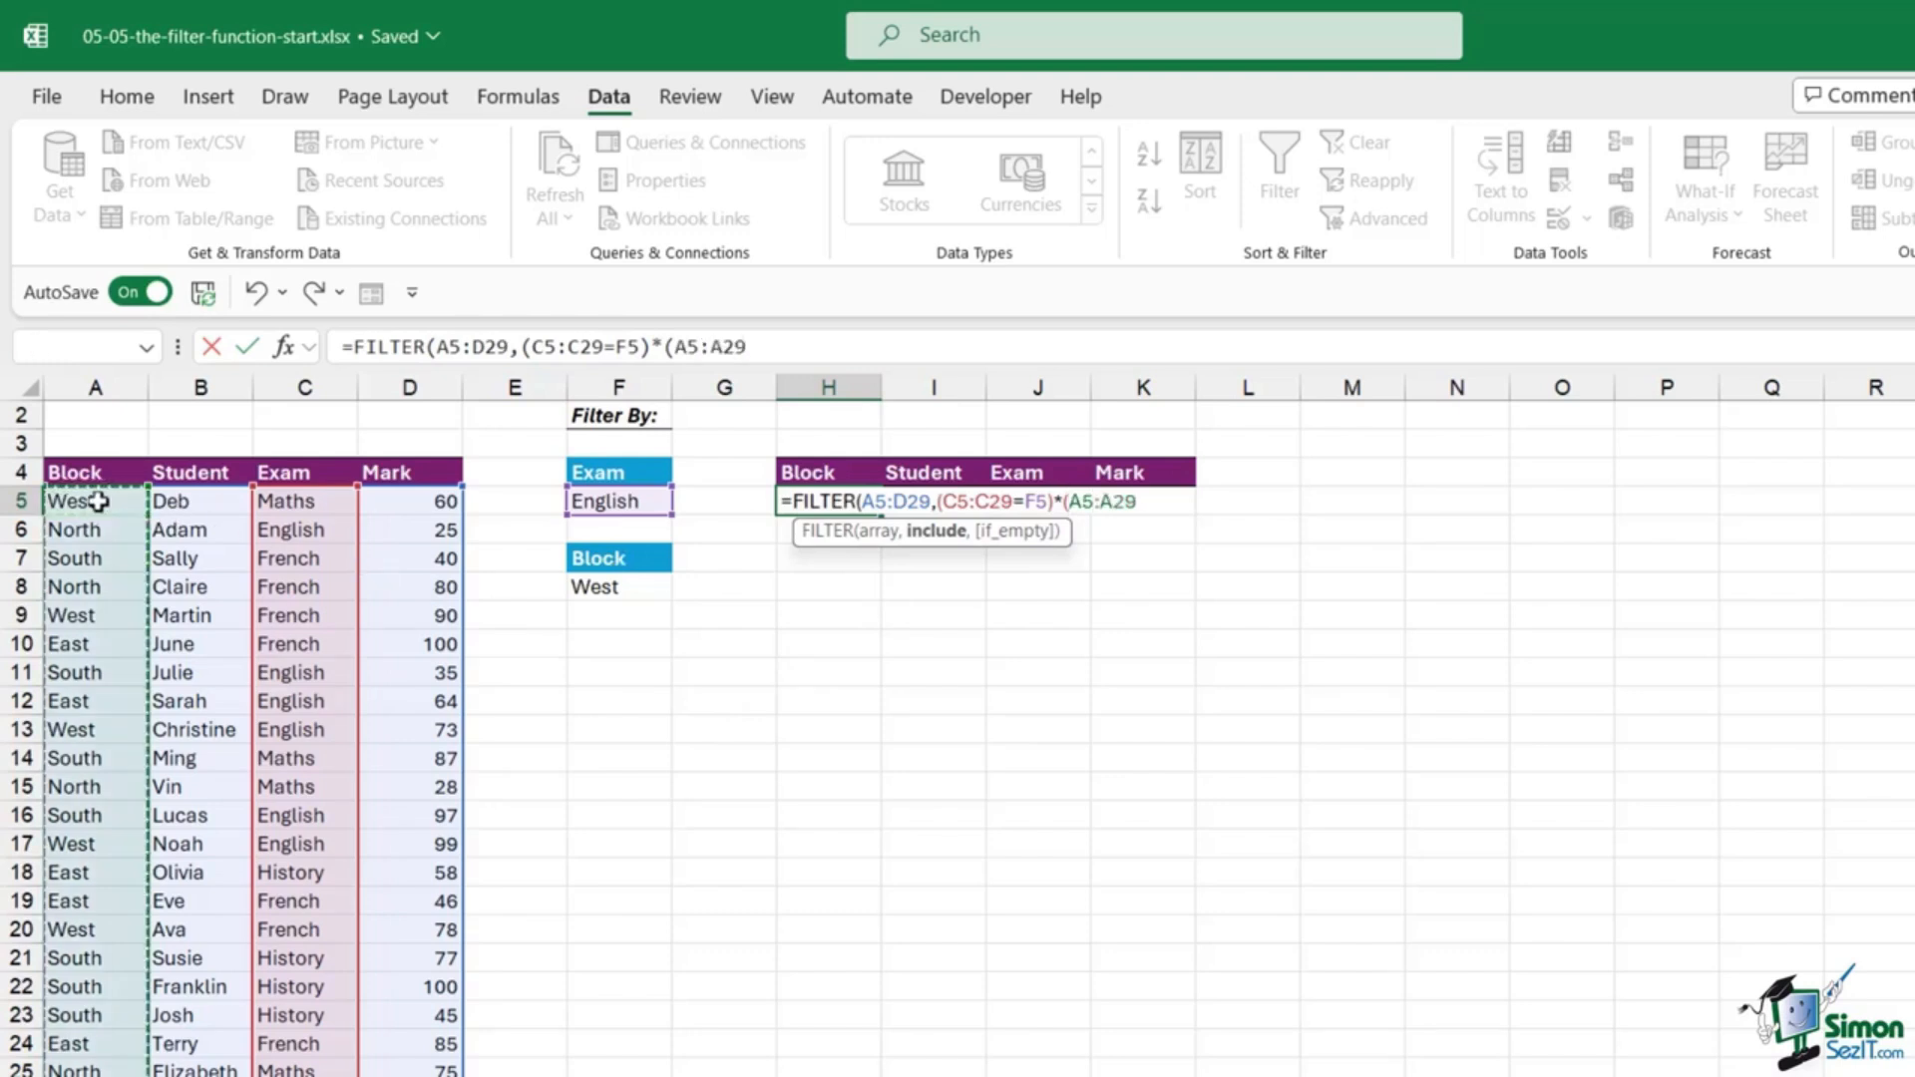
pyautogui.write('=')
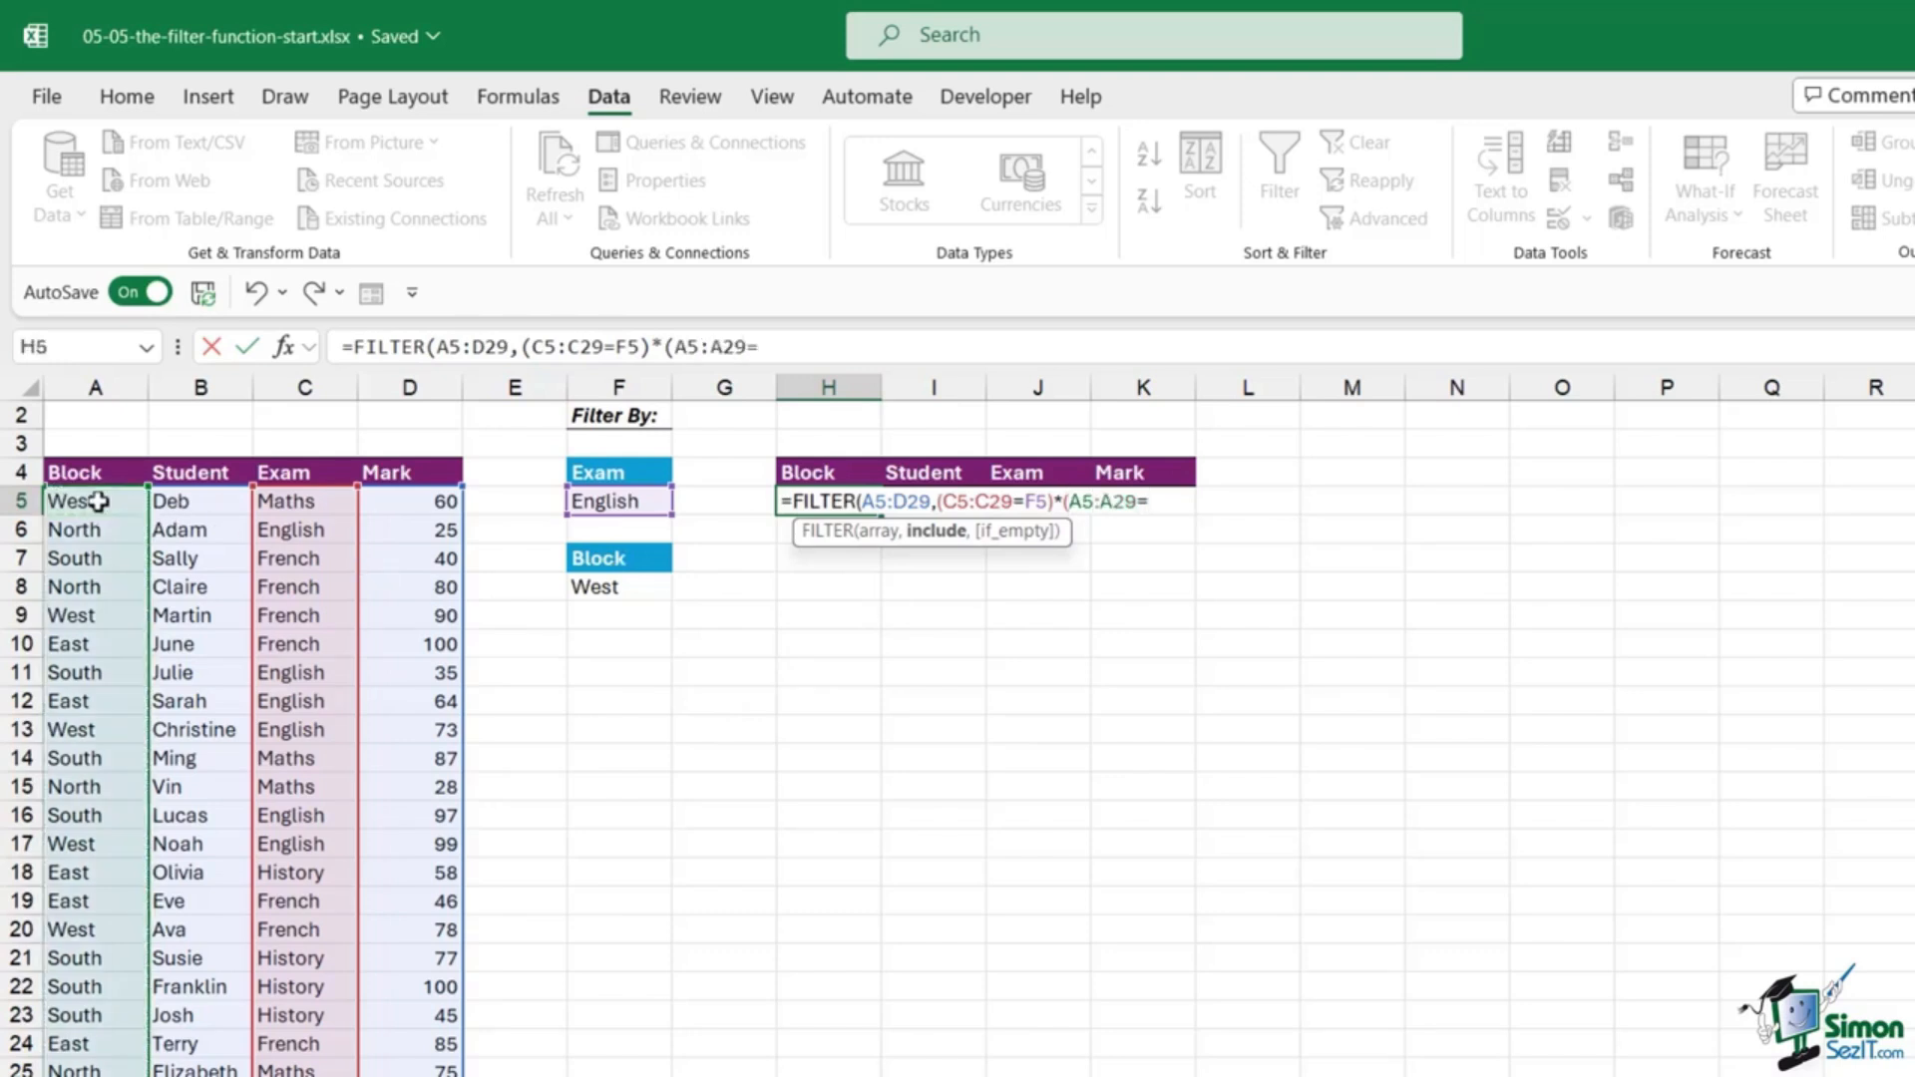
pyautogui.click(613, 589)
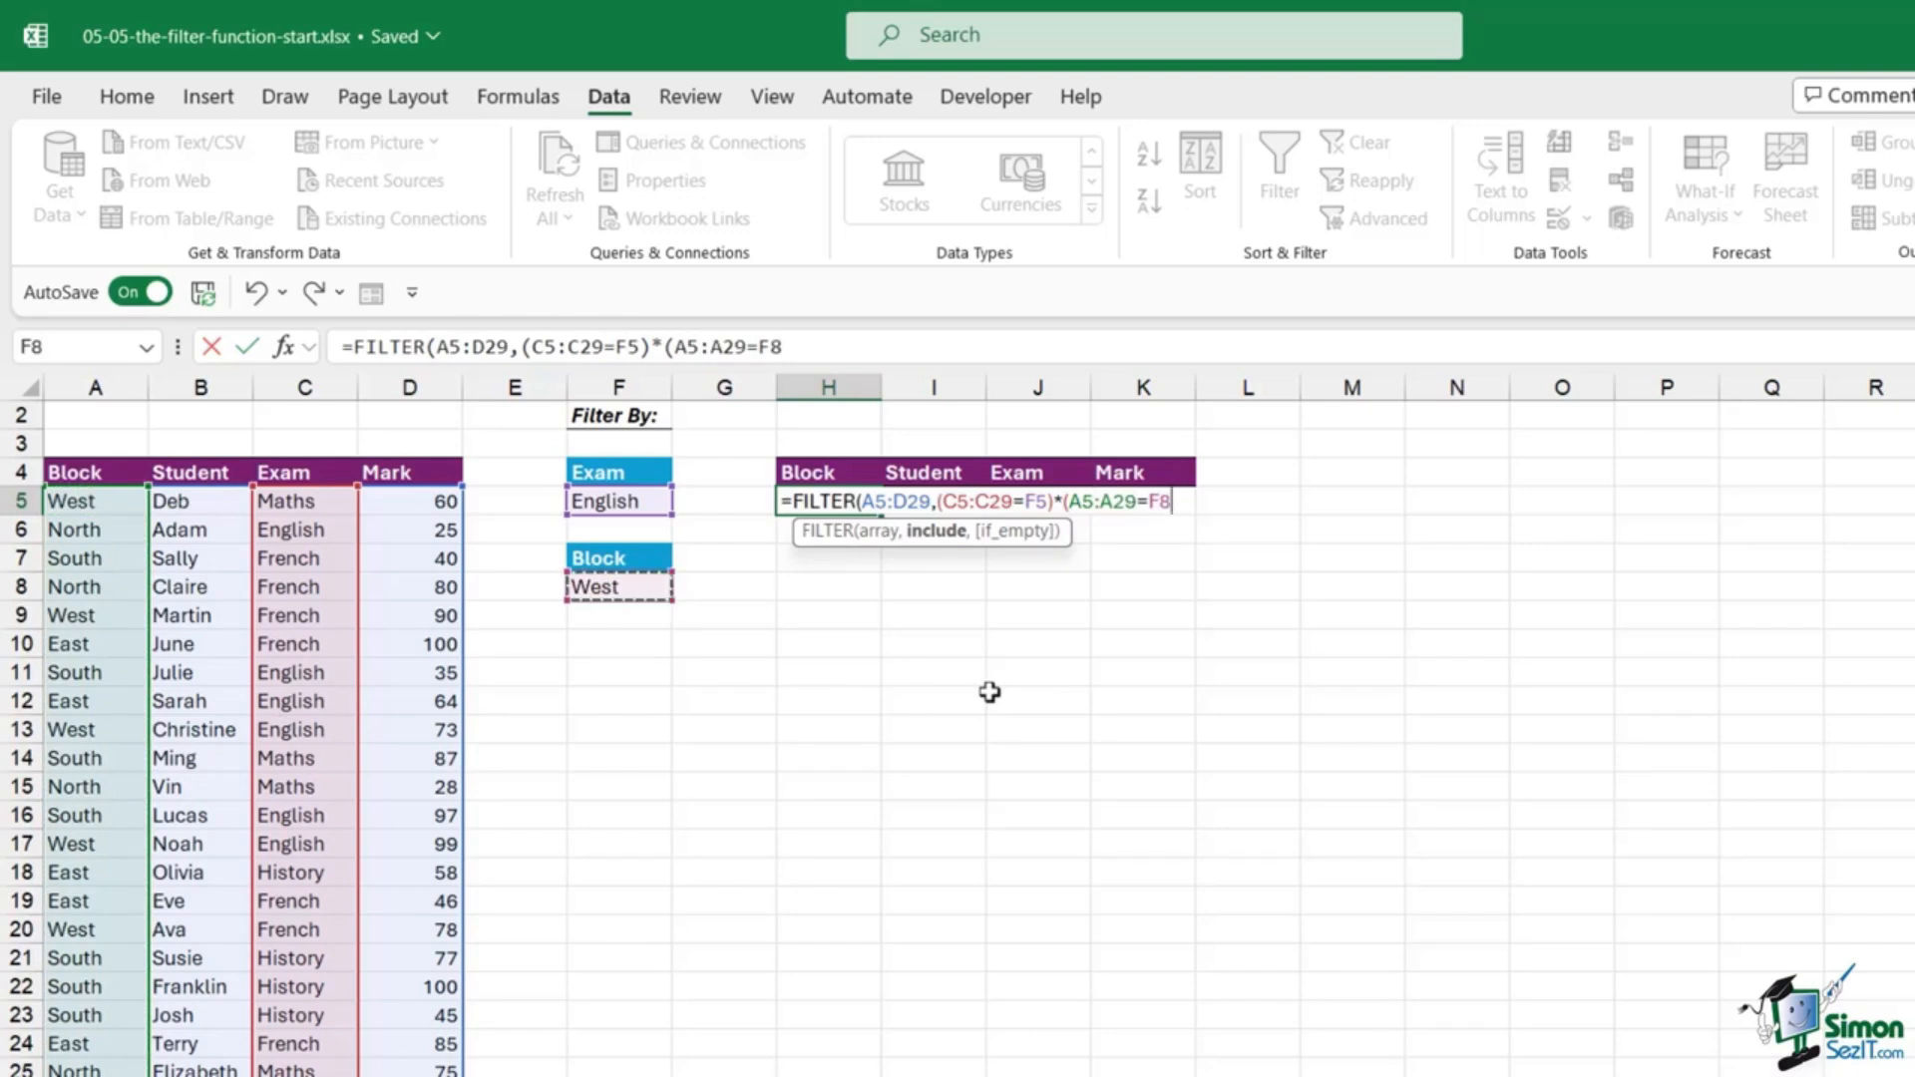
pyautogui.write(')')
pyautogui.write(',')
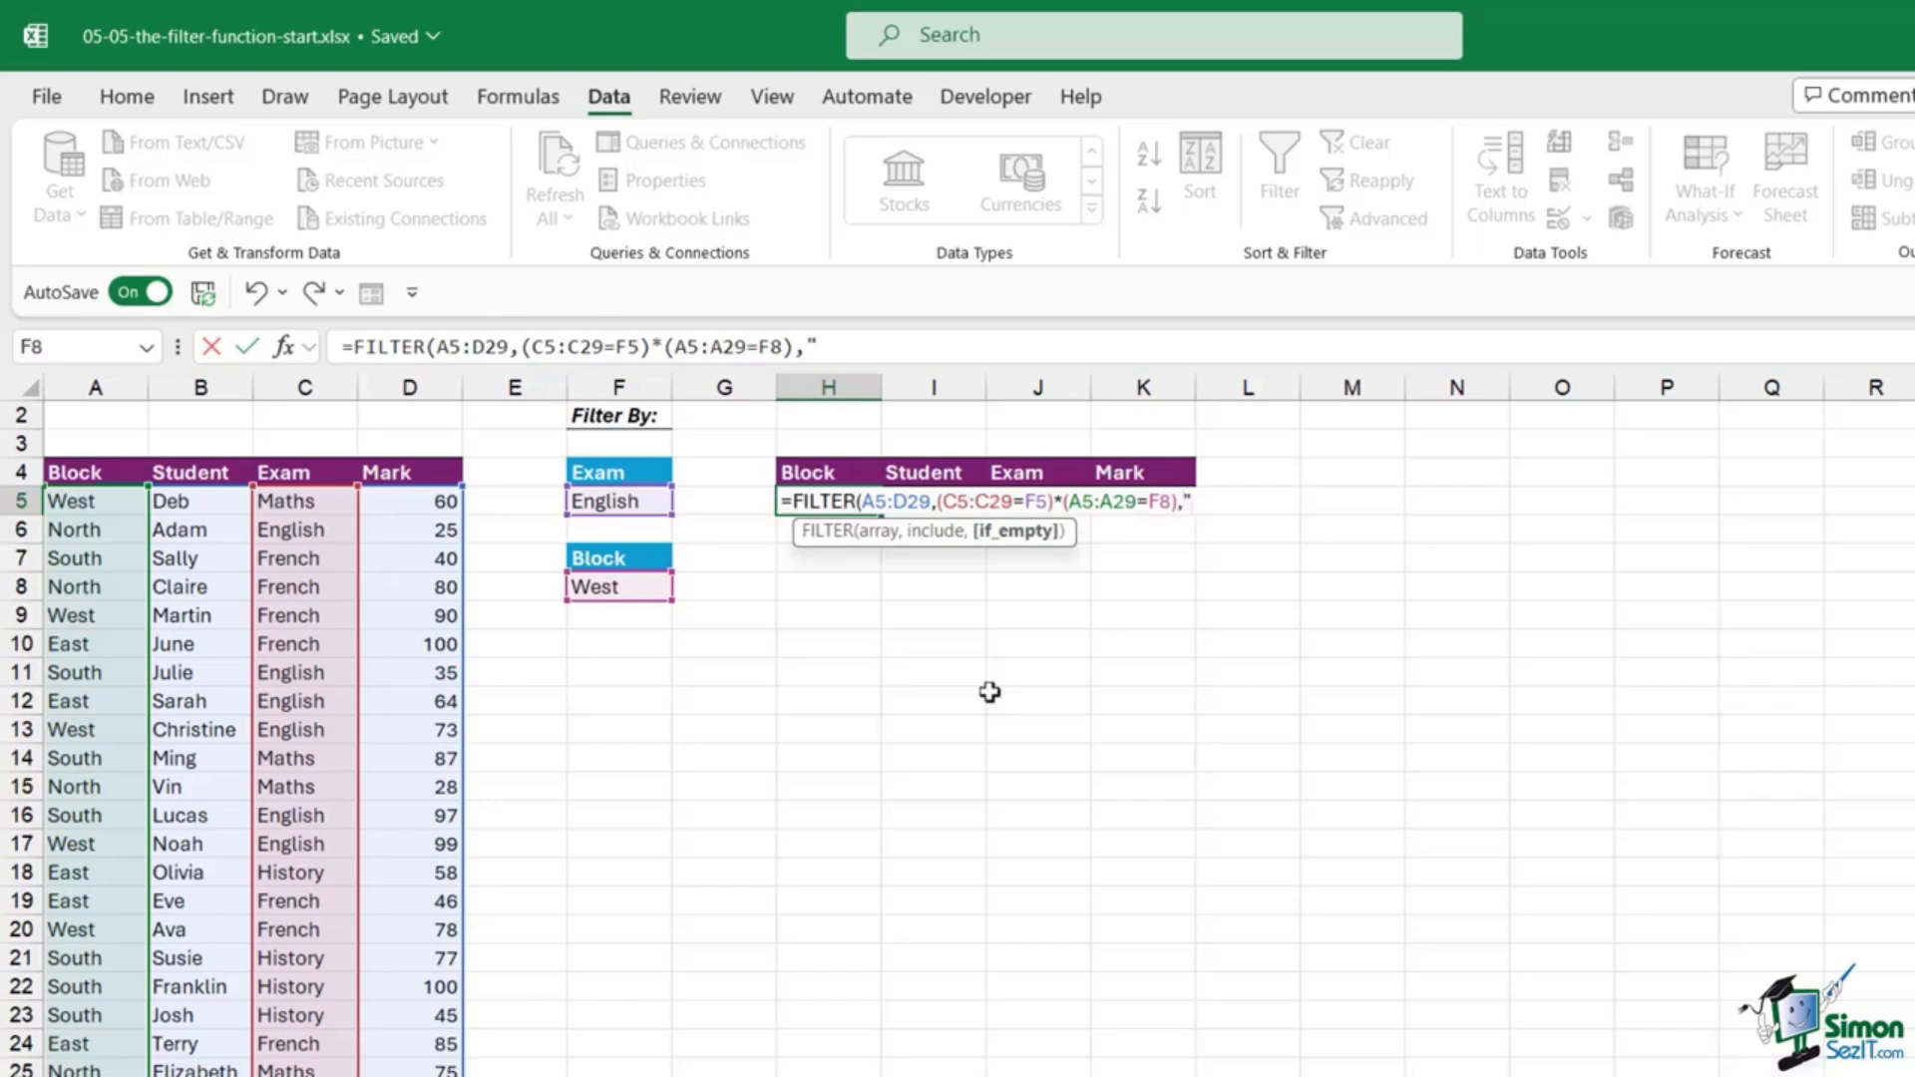
pyautogui.write('No Records')
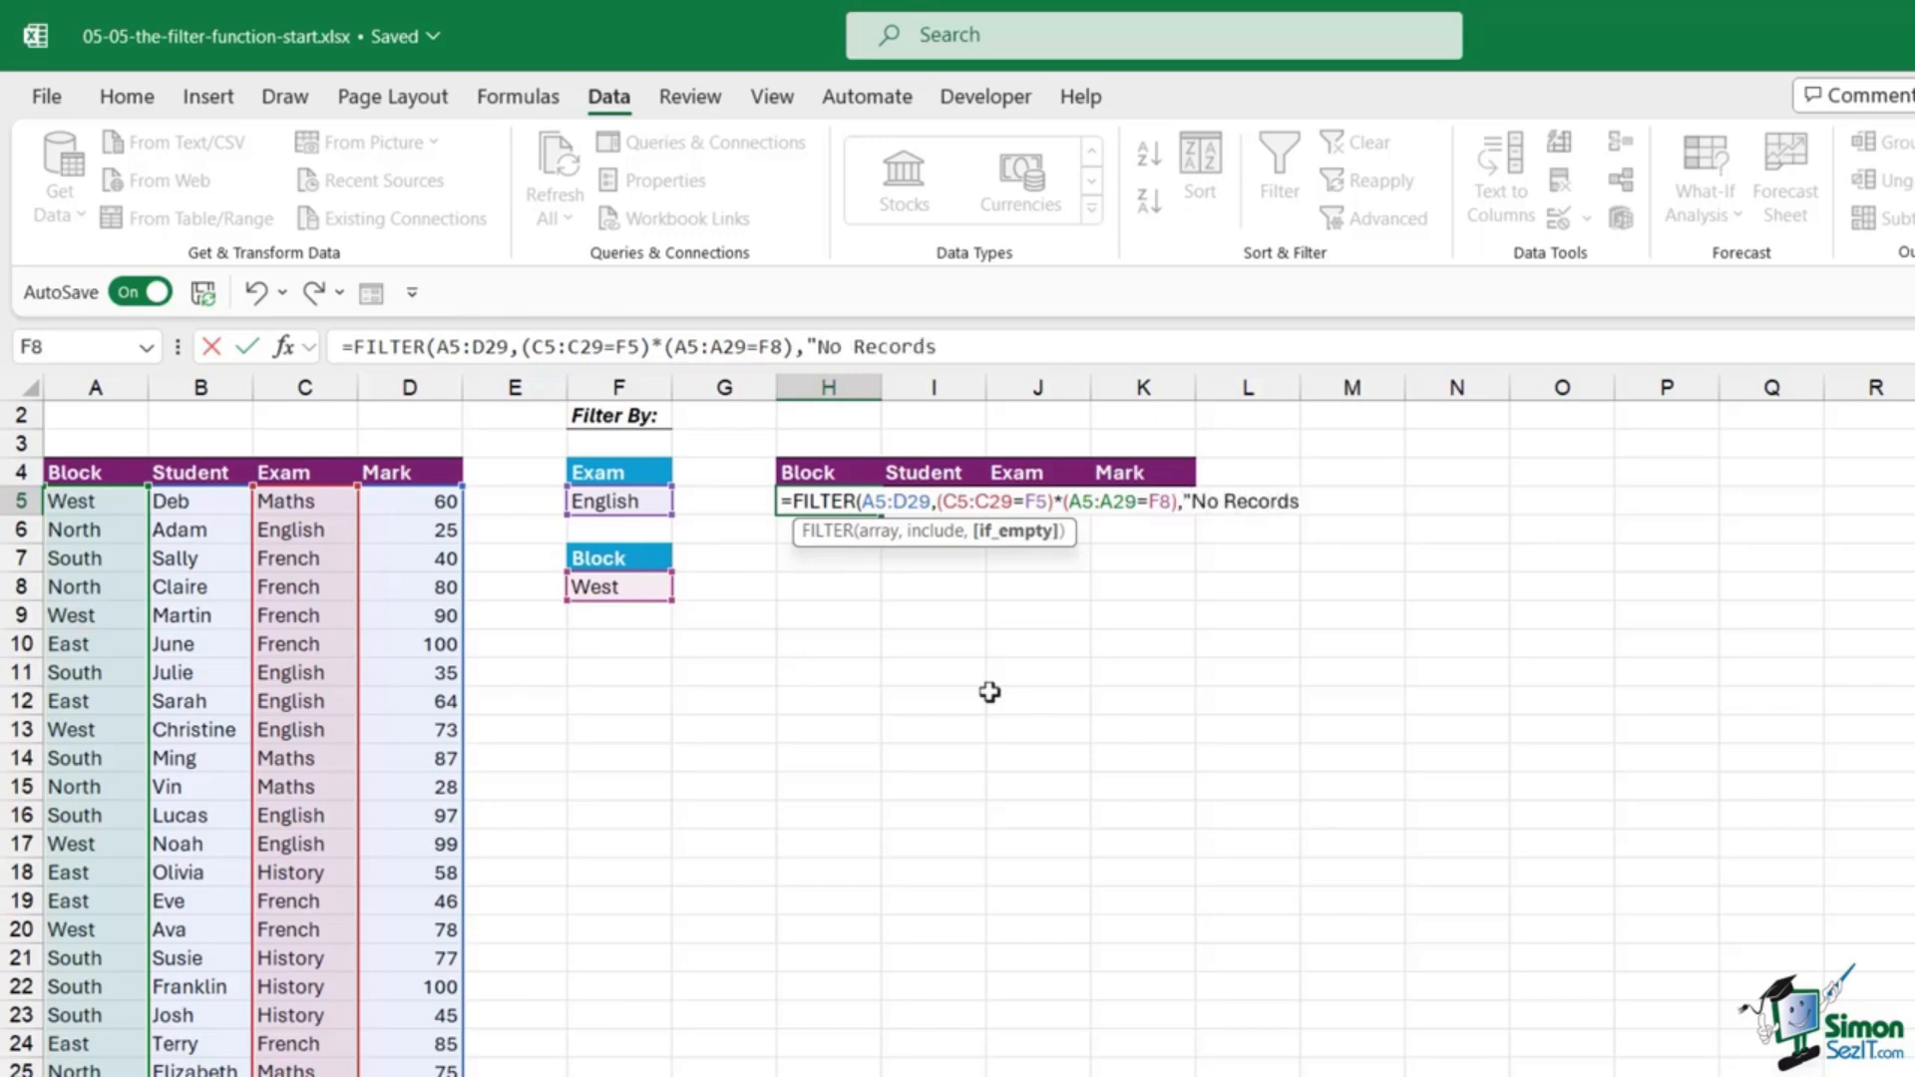
pyautogui.write('")')
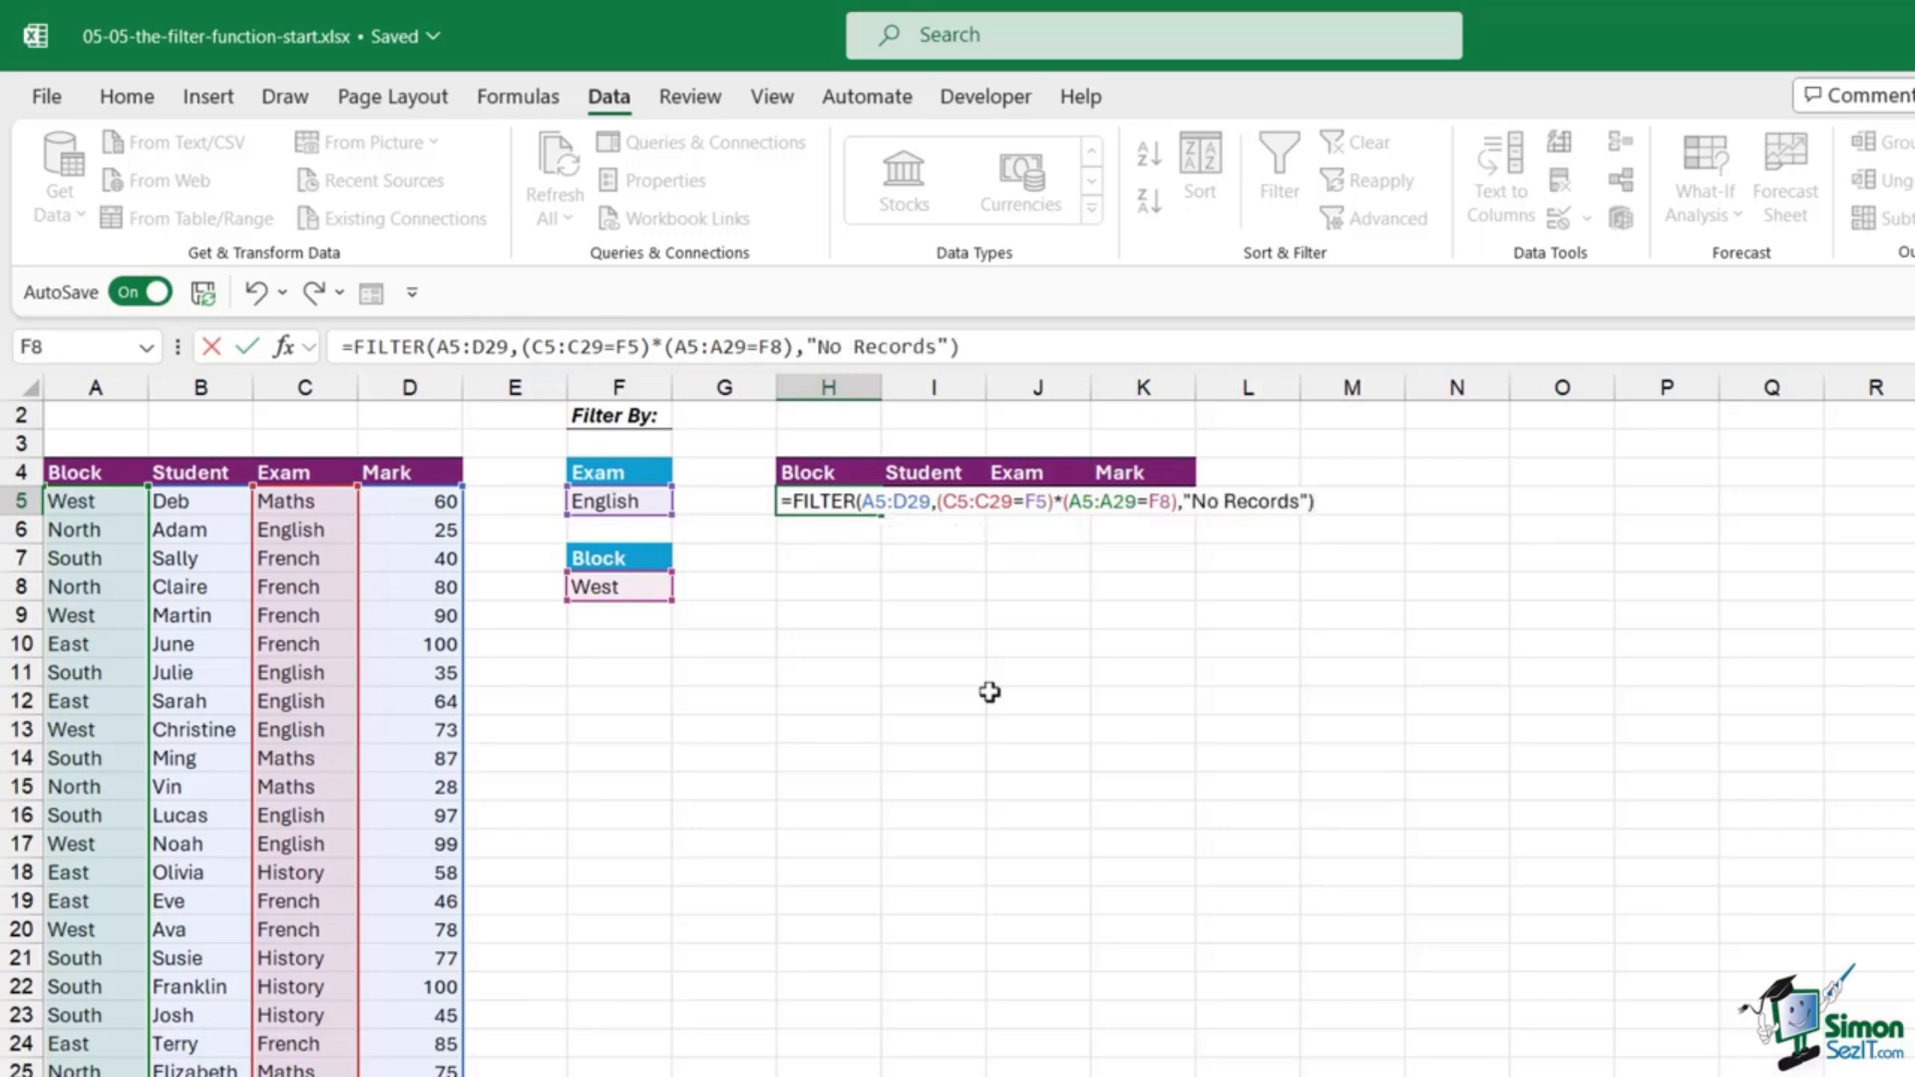
pyautogui.press('Return')
# Step: Inspect the three English, West-block rows in the filtered output
pyautogui.click(1184, 671)
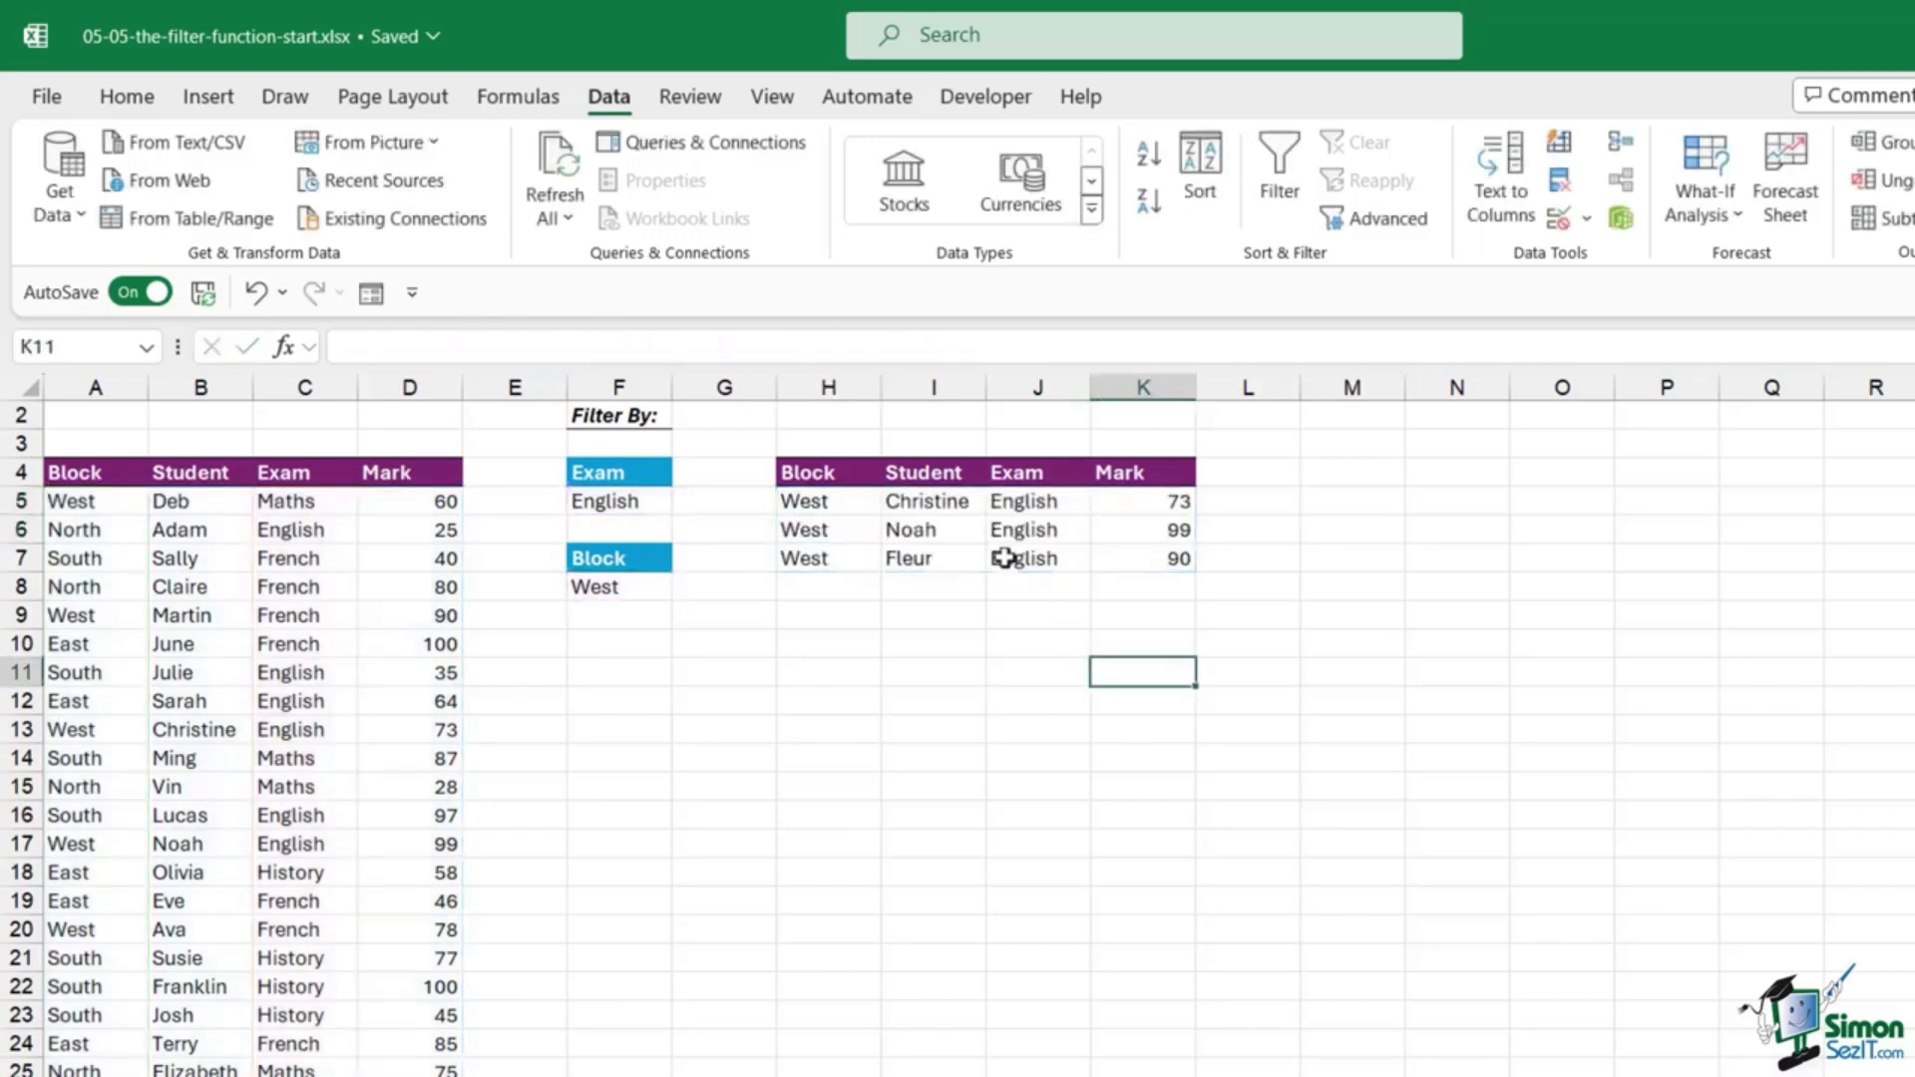
pyautogui.click(1062, 524)
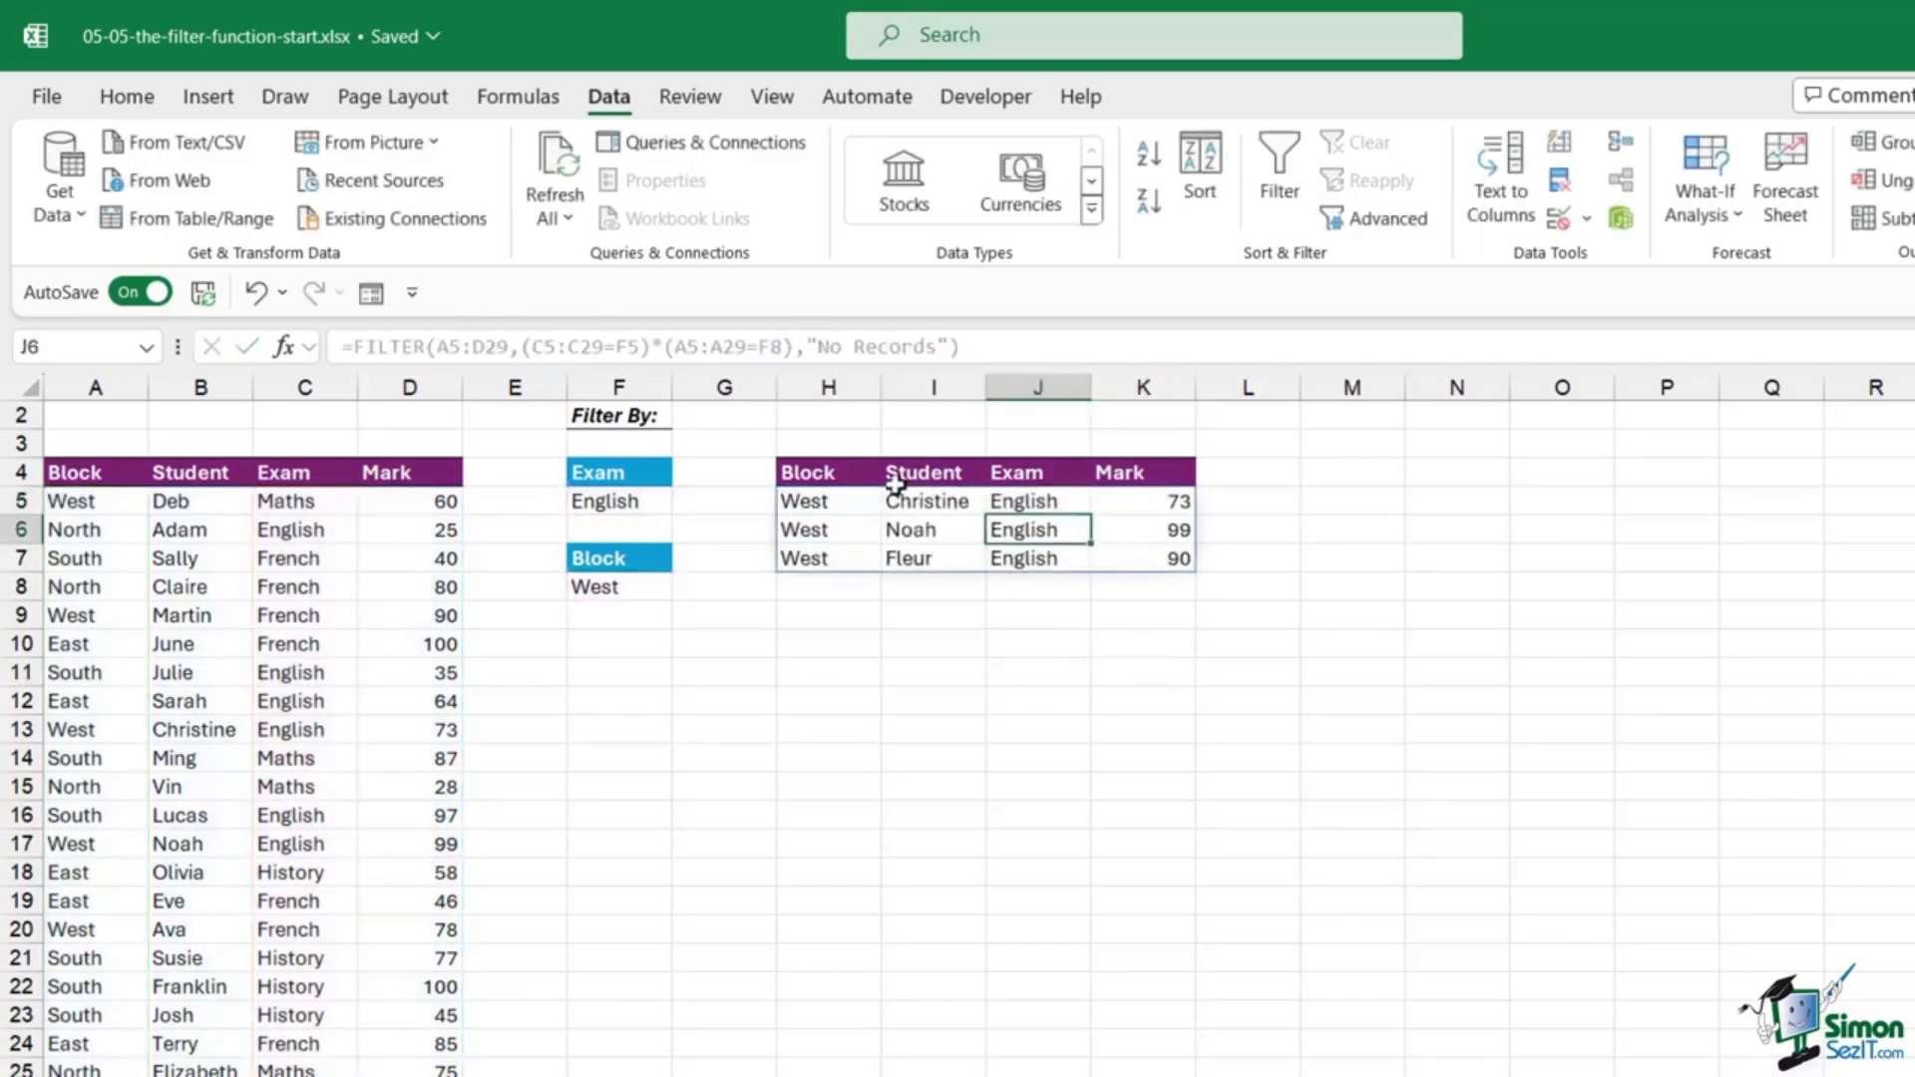
pyautogui.click(1051, 507)
pyautogui.moveTo(1050, 513); pyautogui.dragTo(1007, 554)
pyautogui.moveTo(859, 497); pyautogui.dragTo(858, 558)
# Step: Change the criteria to French in F5 and East in F8
pyautogui.click(1042, 533)
pyautogui.click(628, 511)
pyautogui.write('French')
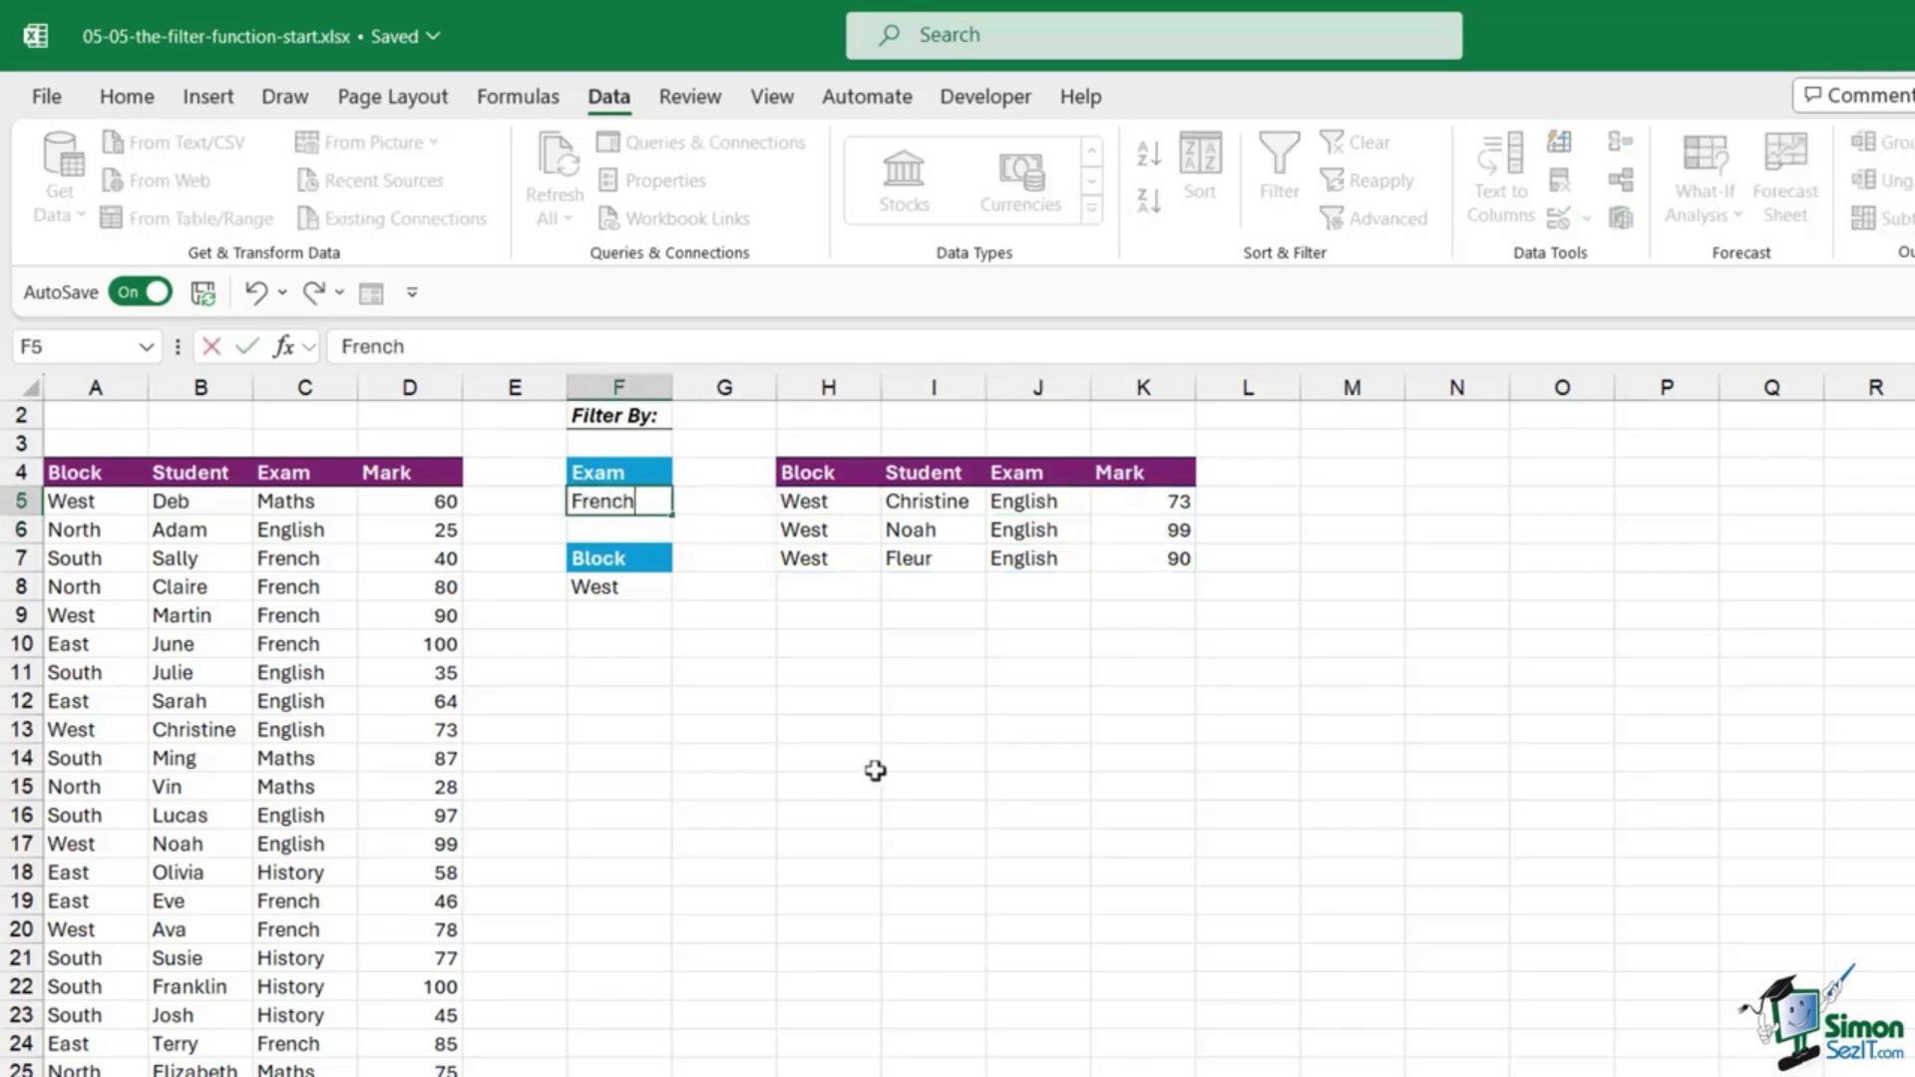
pyautogui.press('Return')
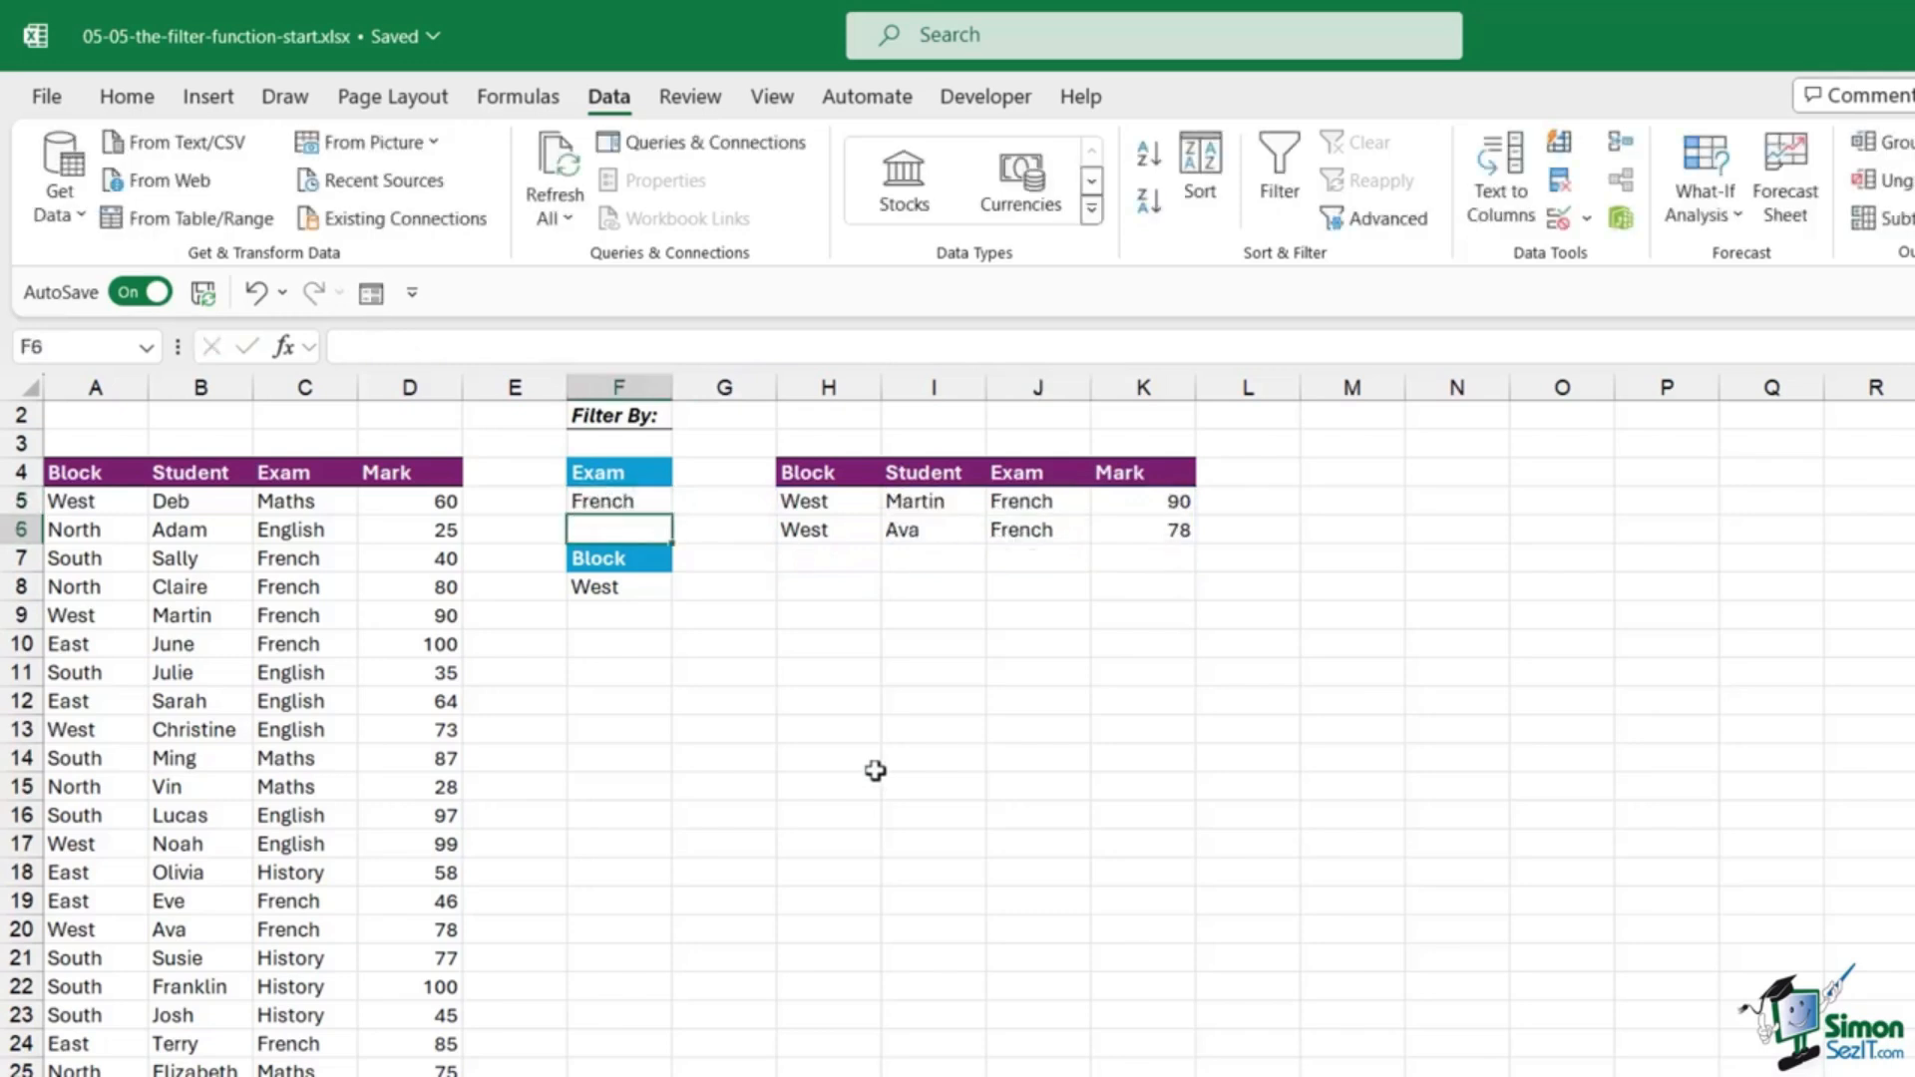
pyautogui.click(620, 589)
pyautogui.write('E')
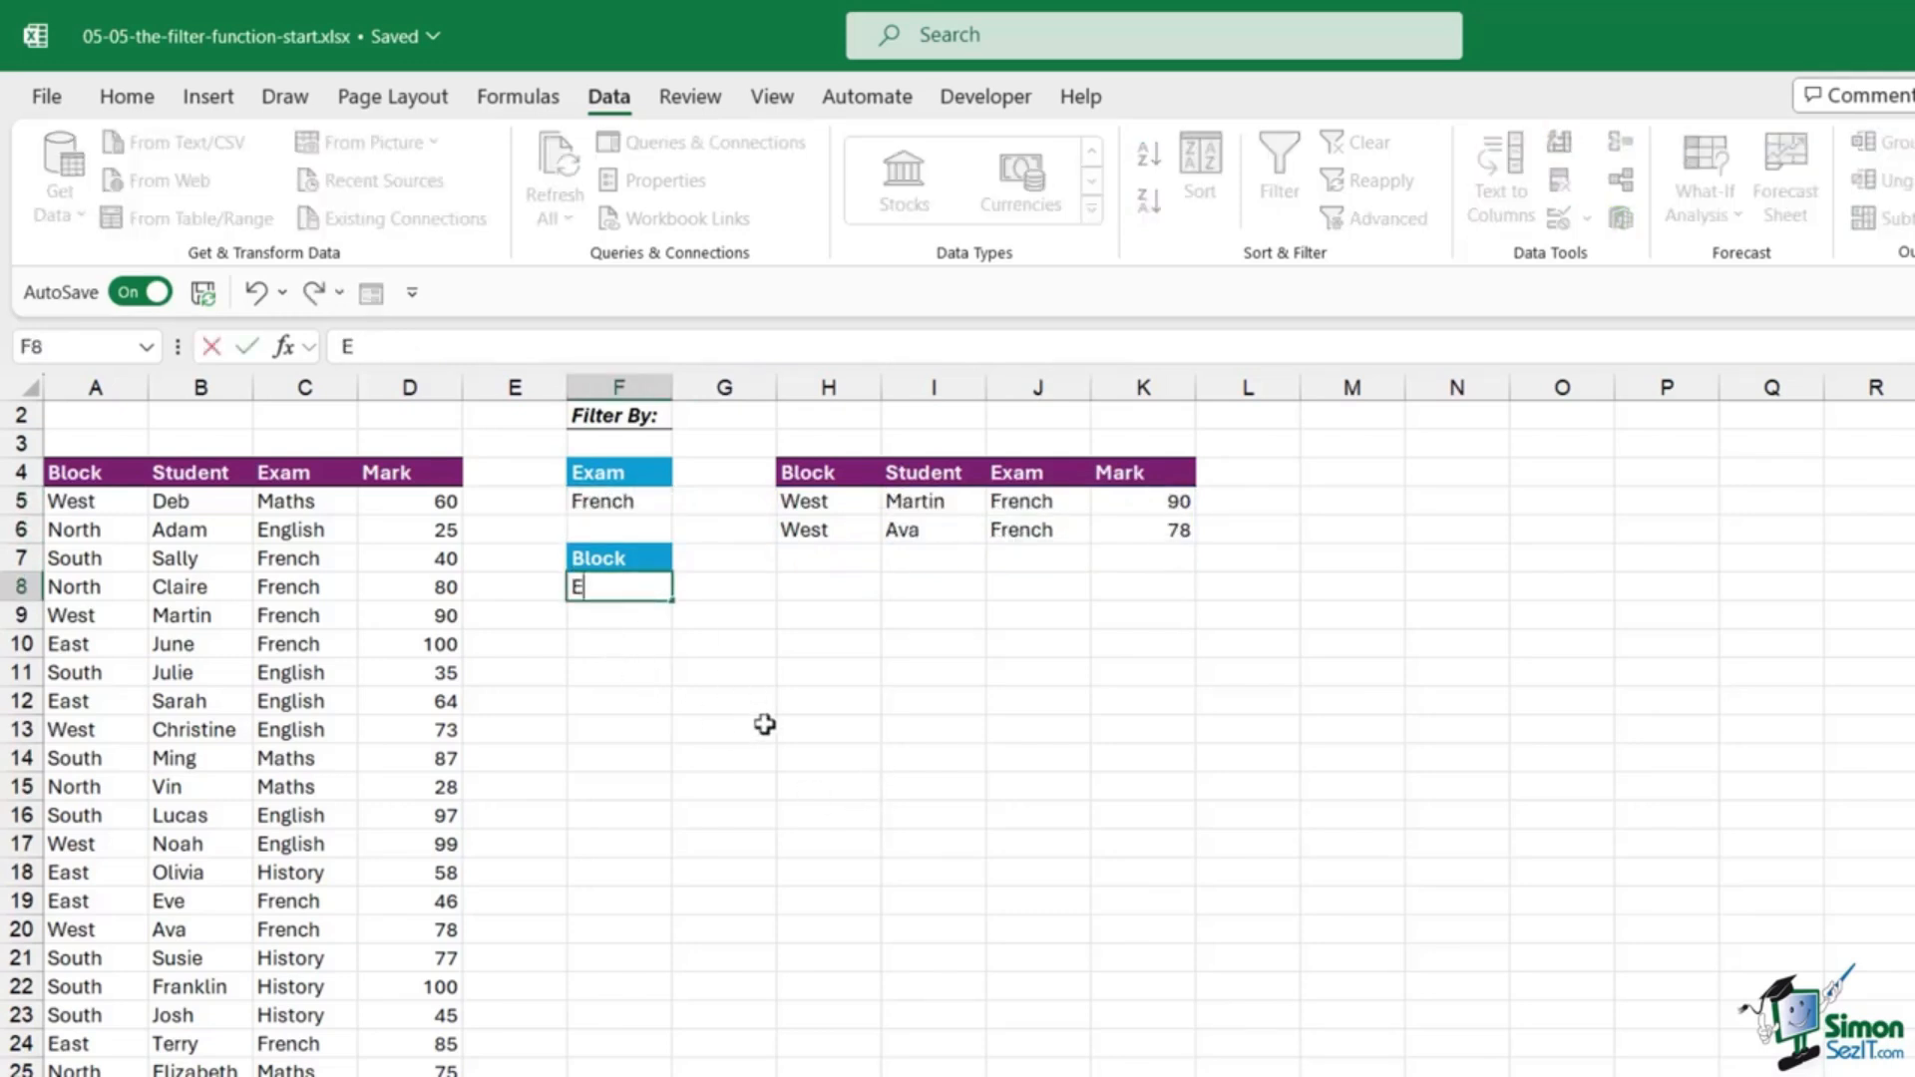
pyautogui.write('ast')
pyautogui.press('Return')
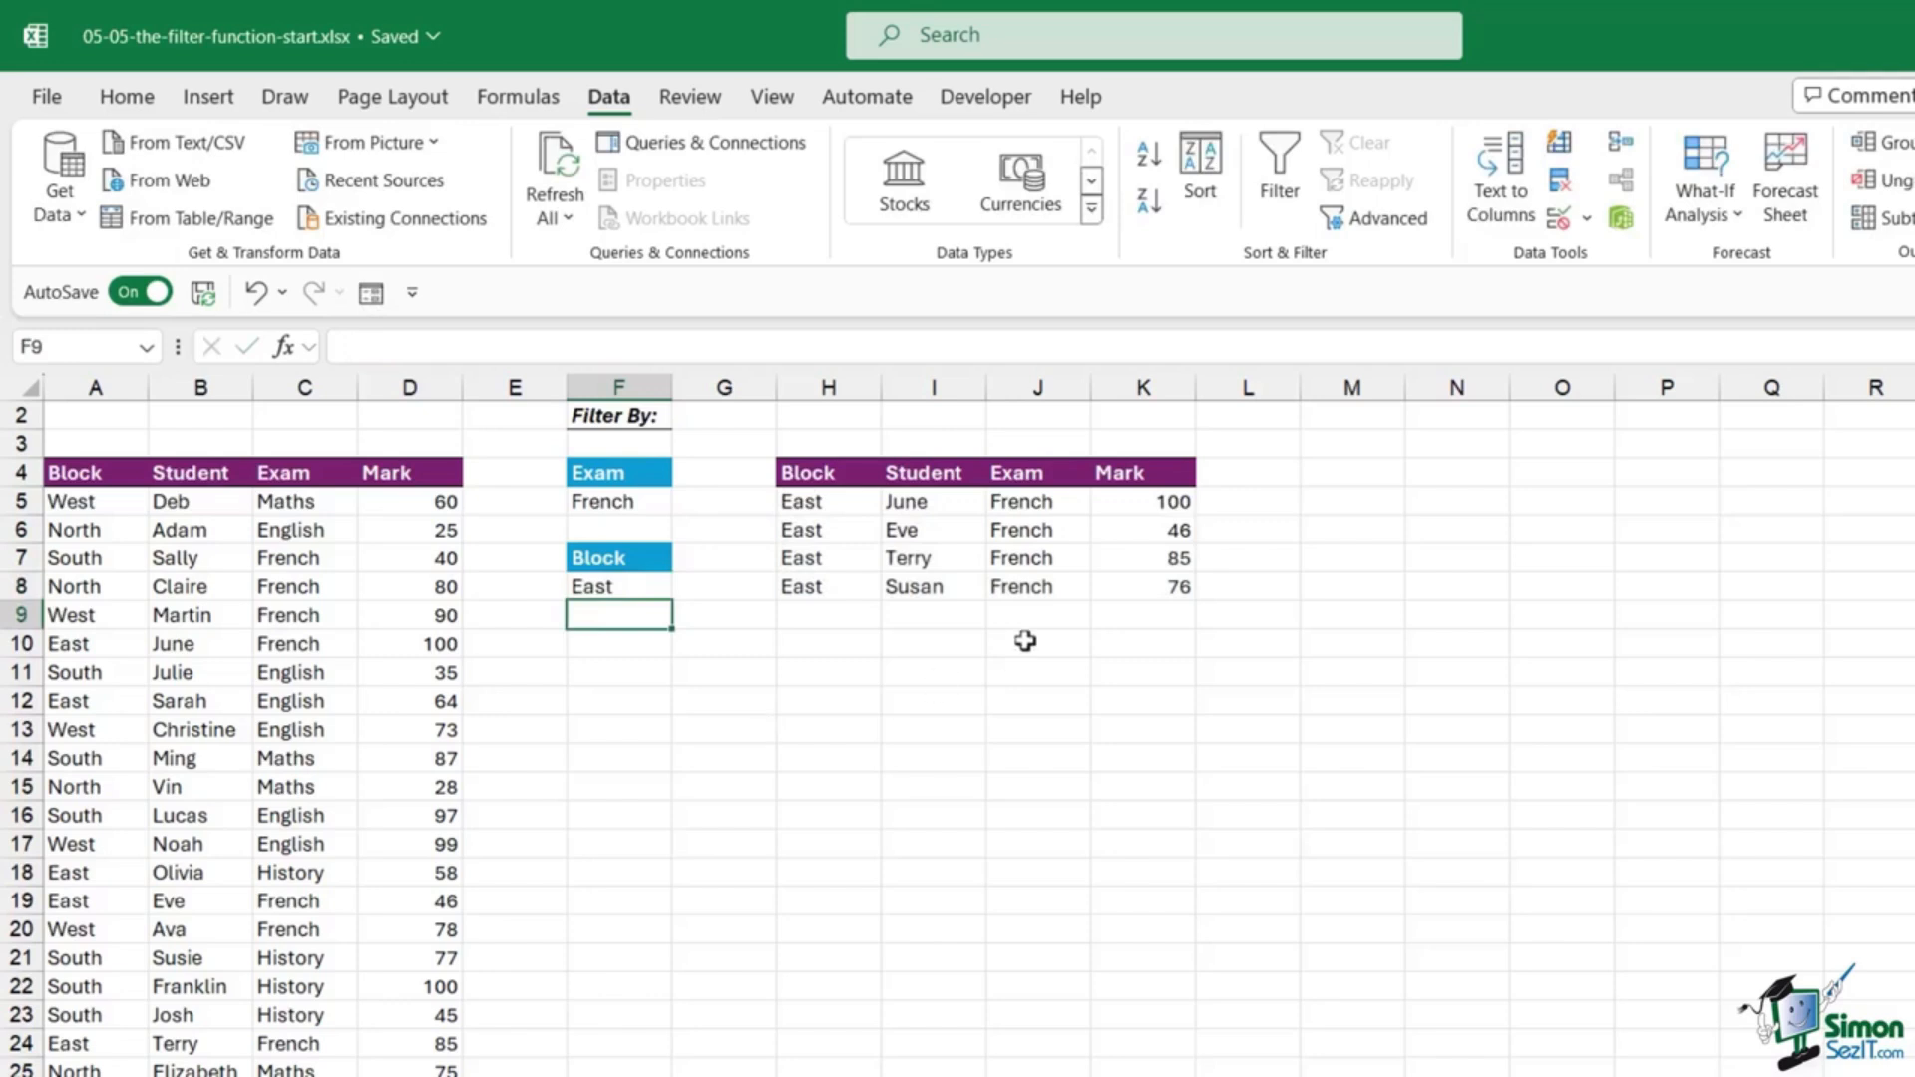
# Step: Review the four East French results against the criteria and the H5 formula
pyautogui.click(1028, 559)
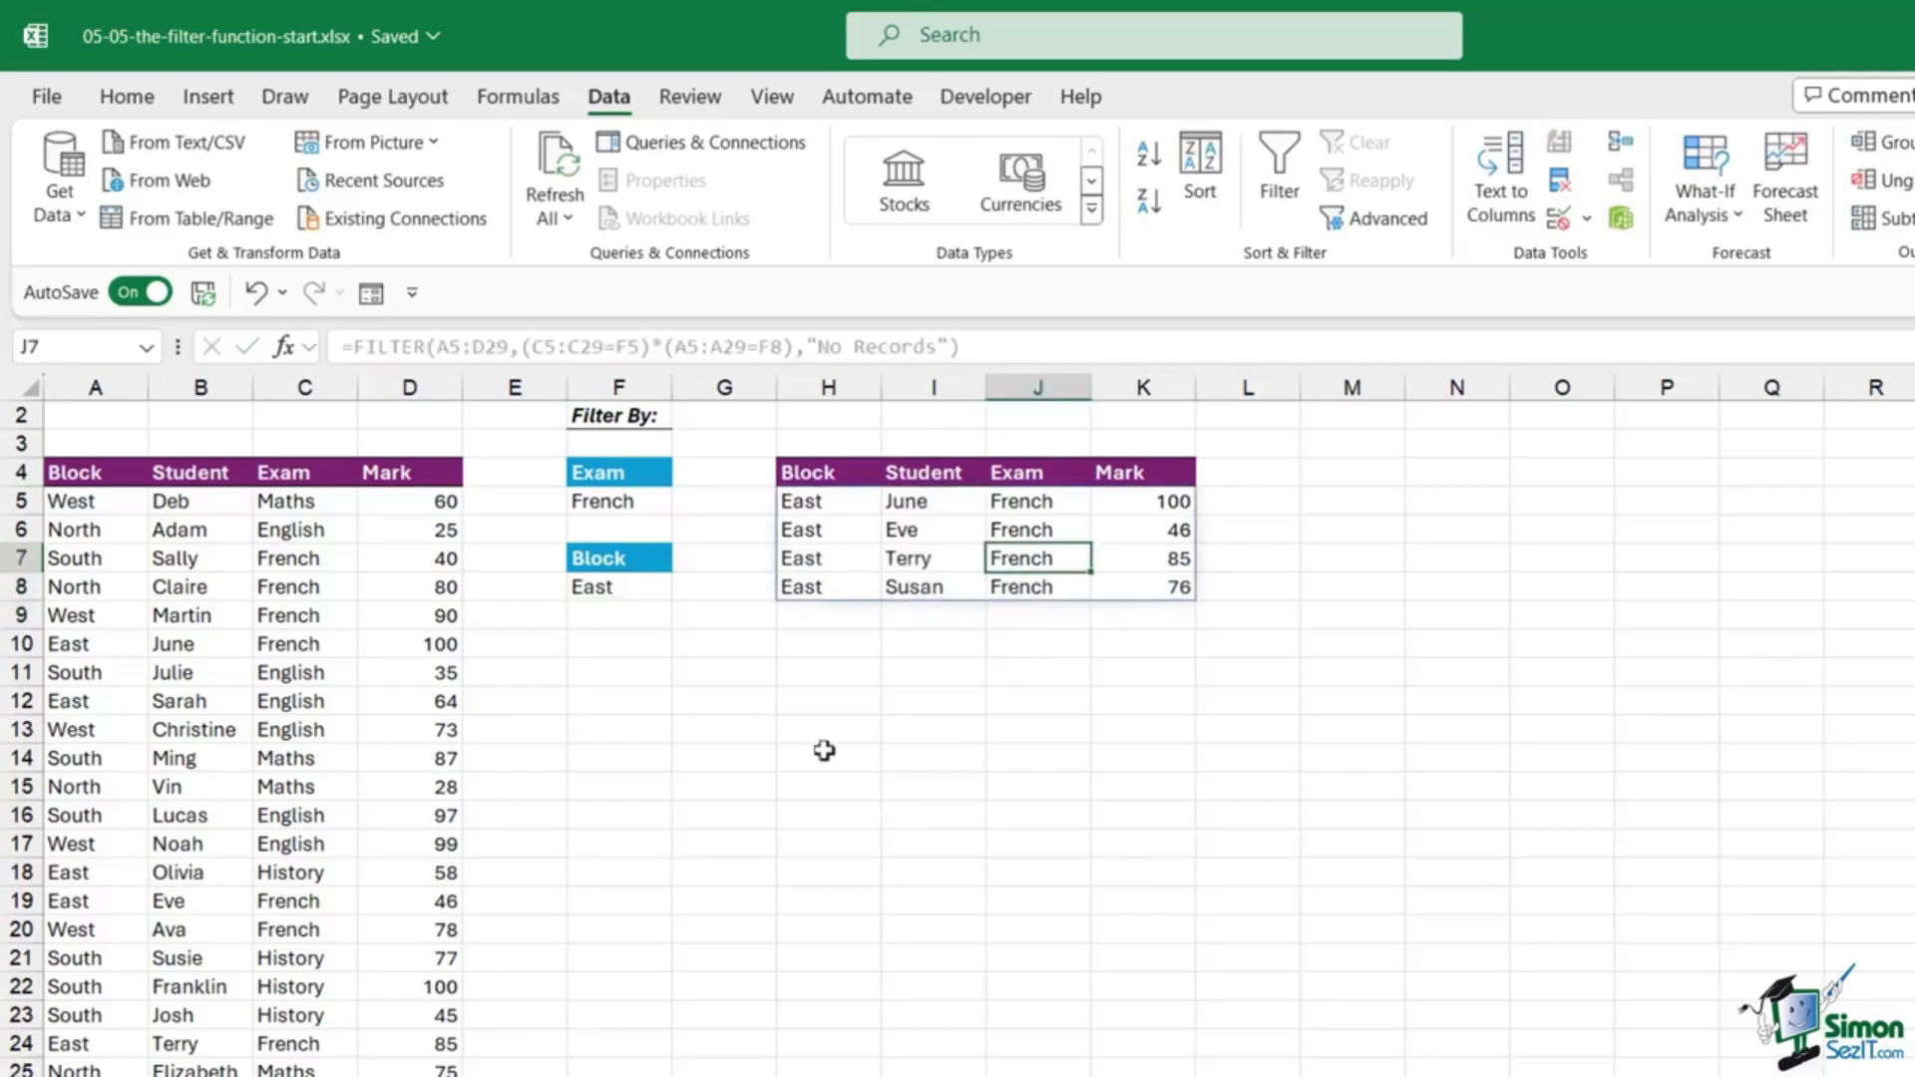
pyautogui.click(632, 498)
pyautogui.click(625, 586)
pyautogui.click(632, 502)
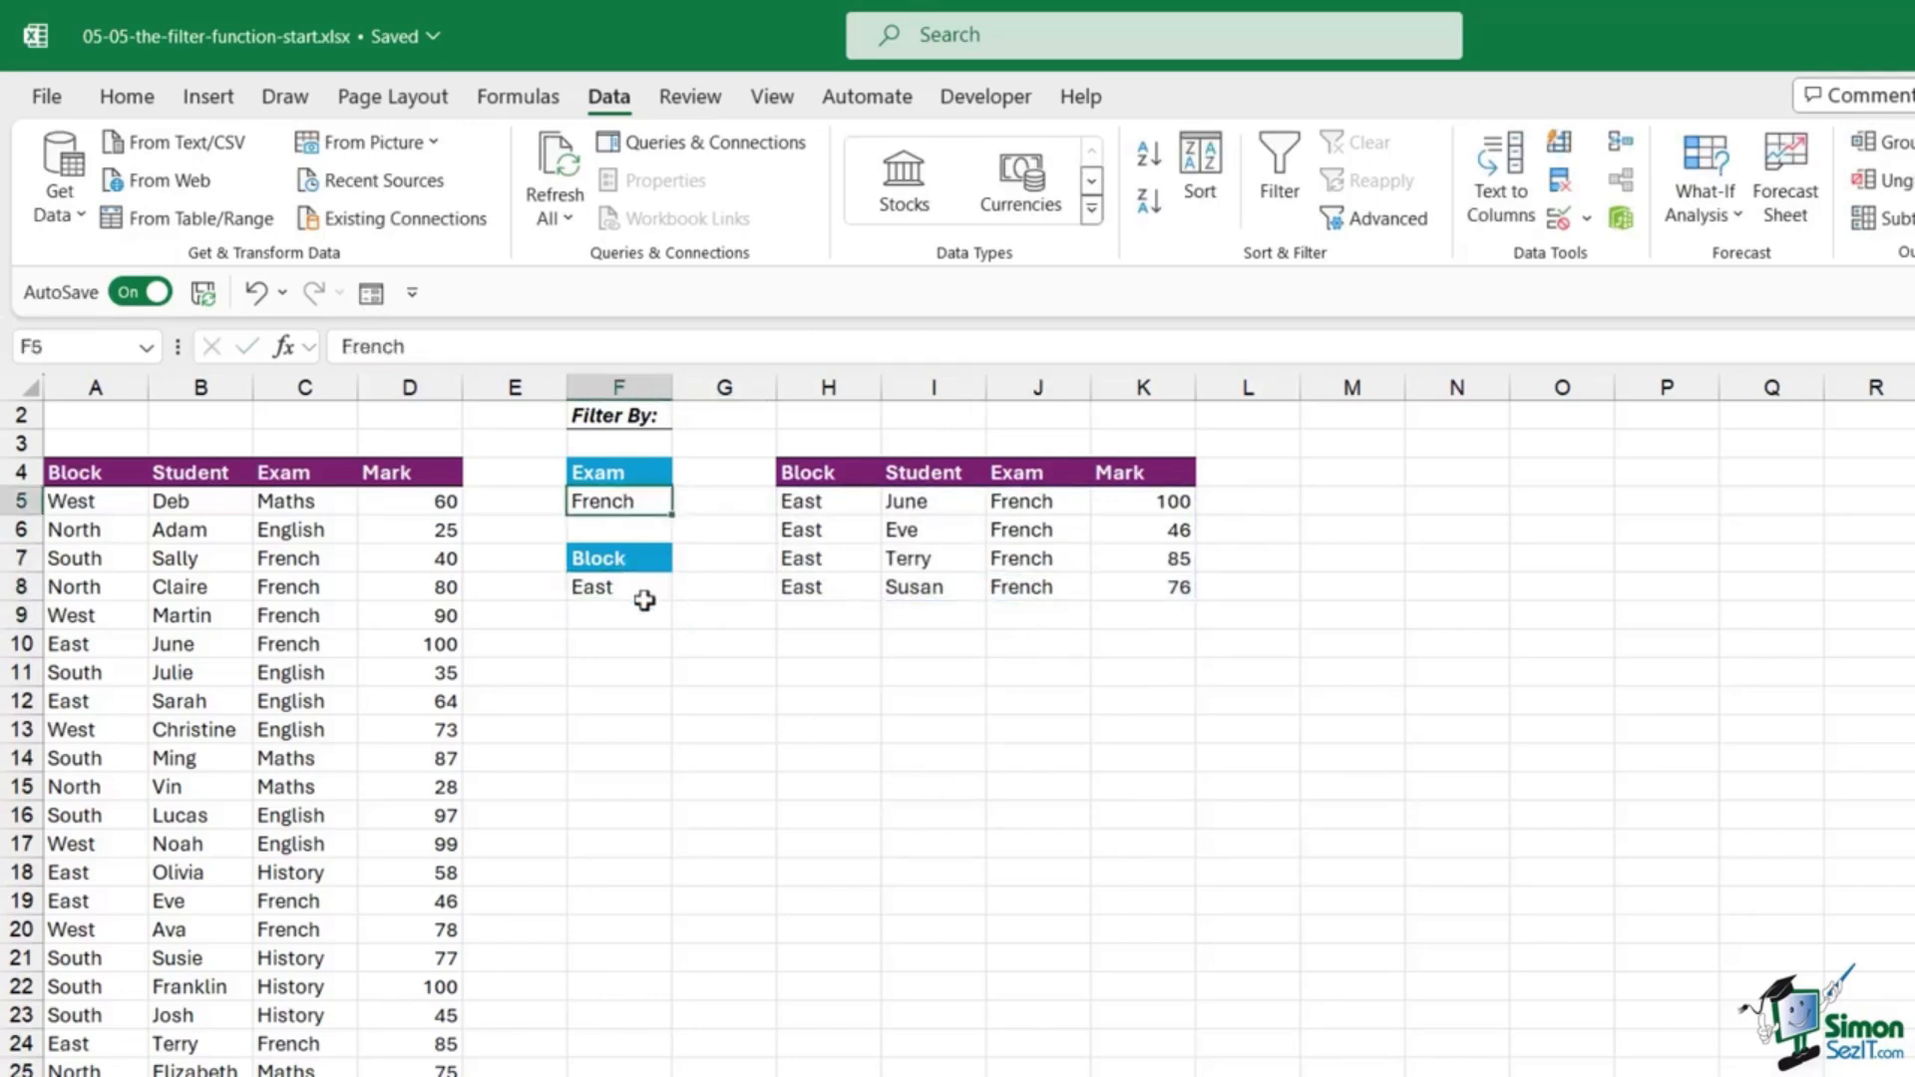
pyautogui.click(639, 594)
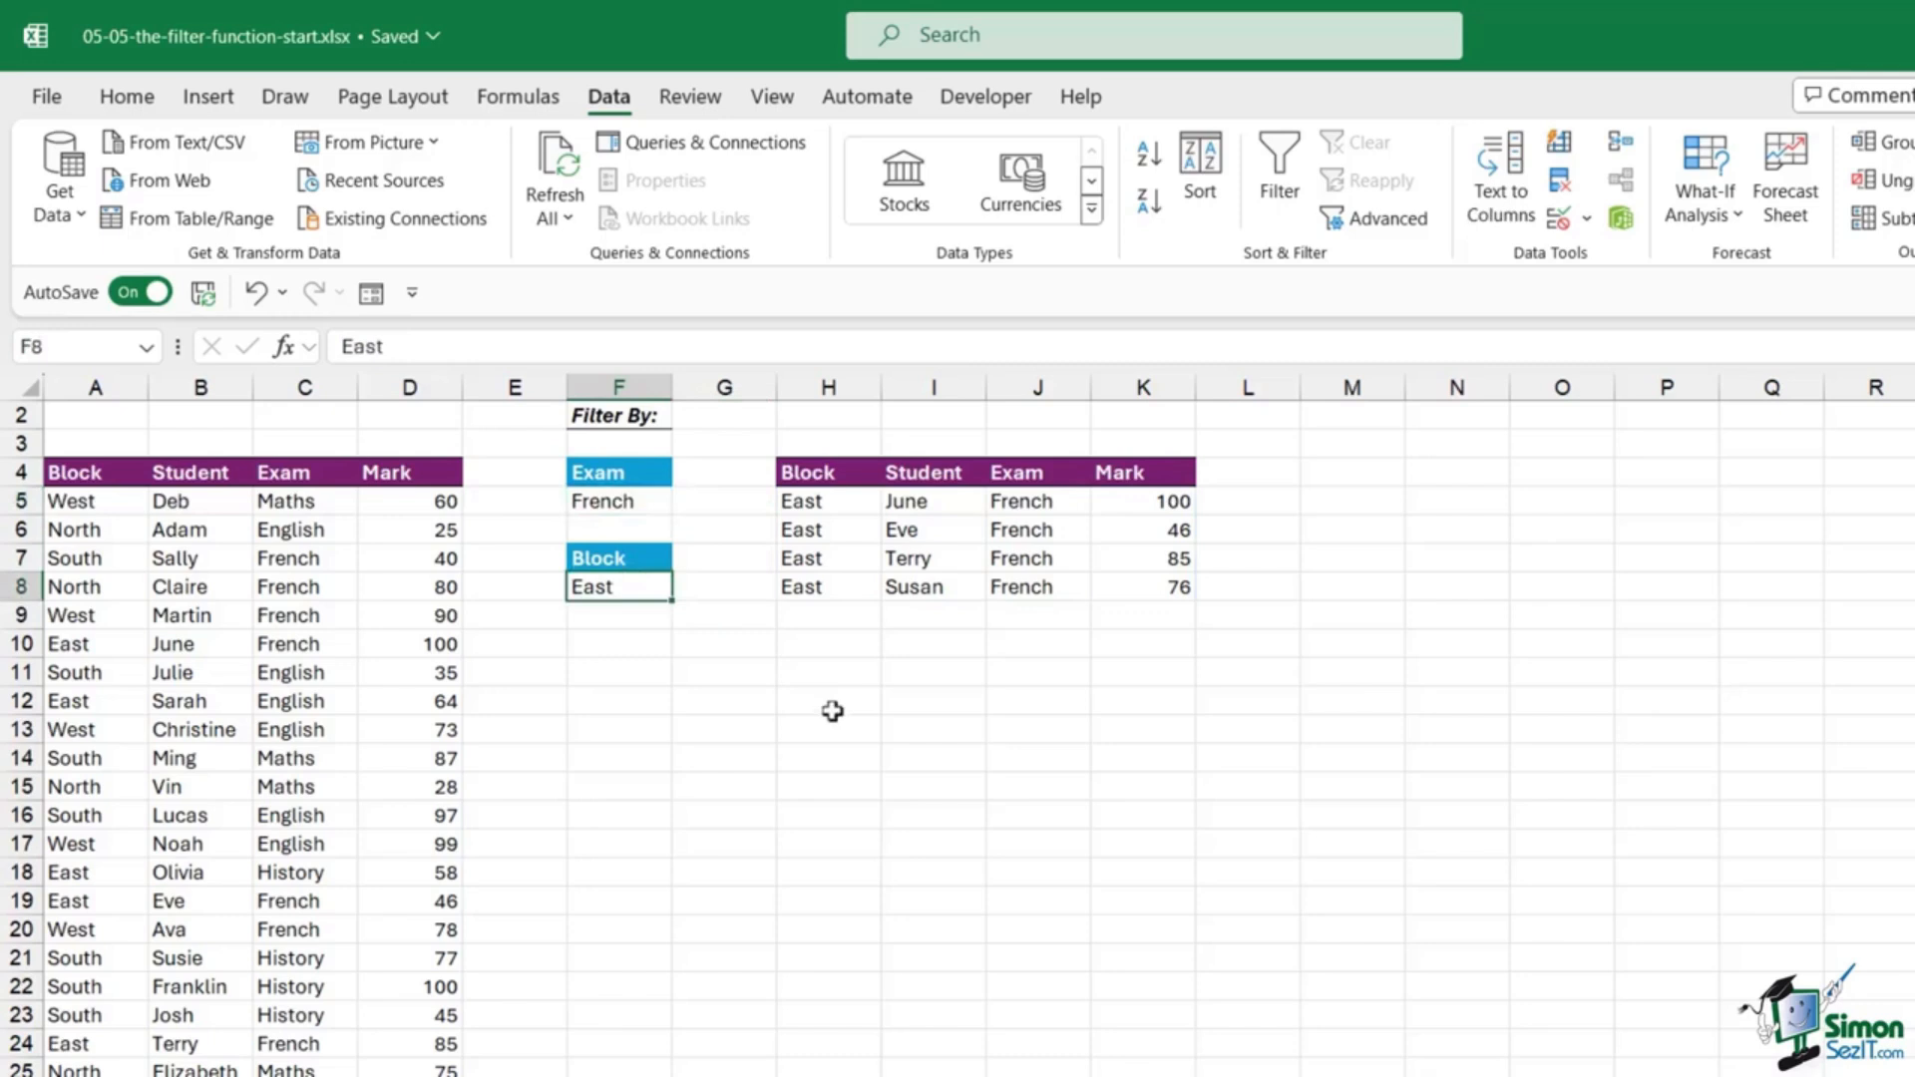
pyautogui.click(1031, 561)
pyautogui.click(833, 504)
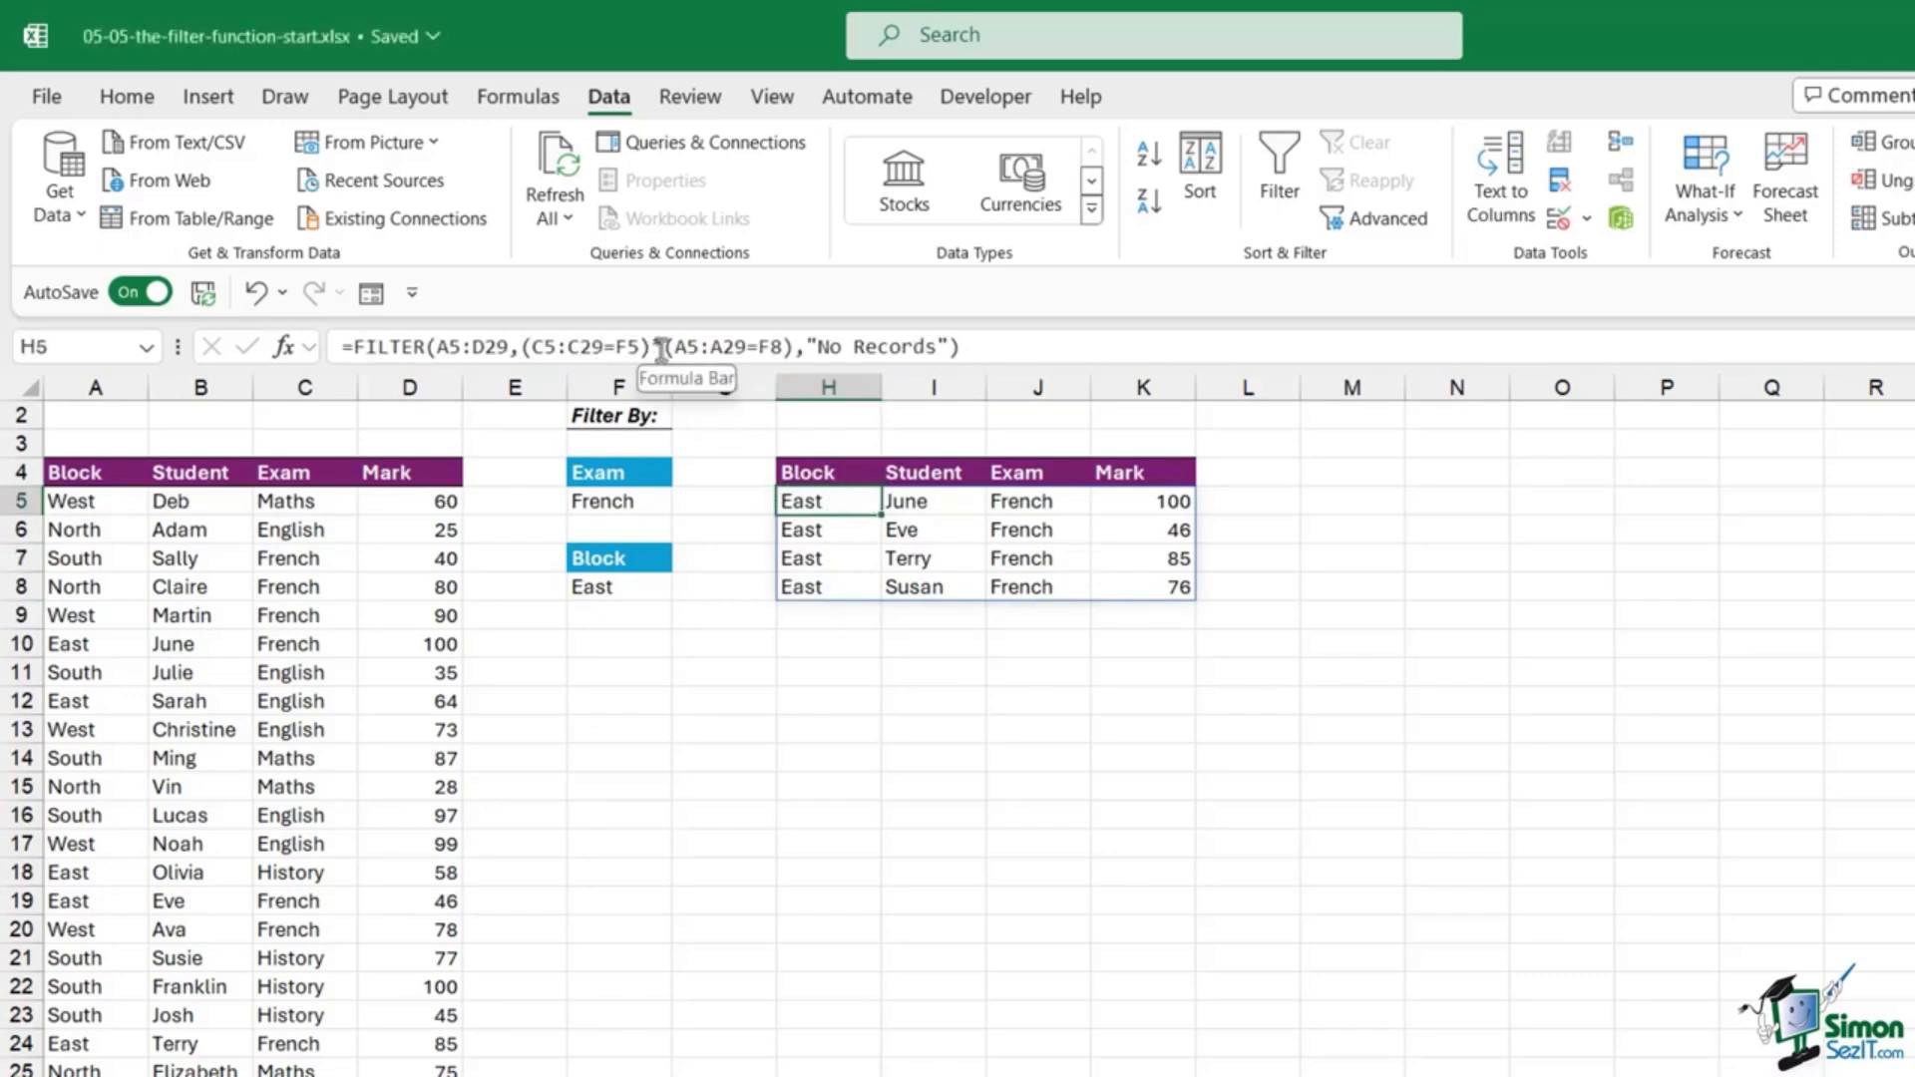
# Step: Replace * with + in the H5 FILTER formula for French-or-East logic
pyautogui.moveTo(652, 348); pyautogui.dragTo(660, 348)
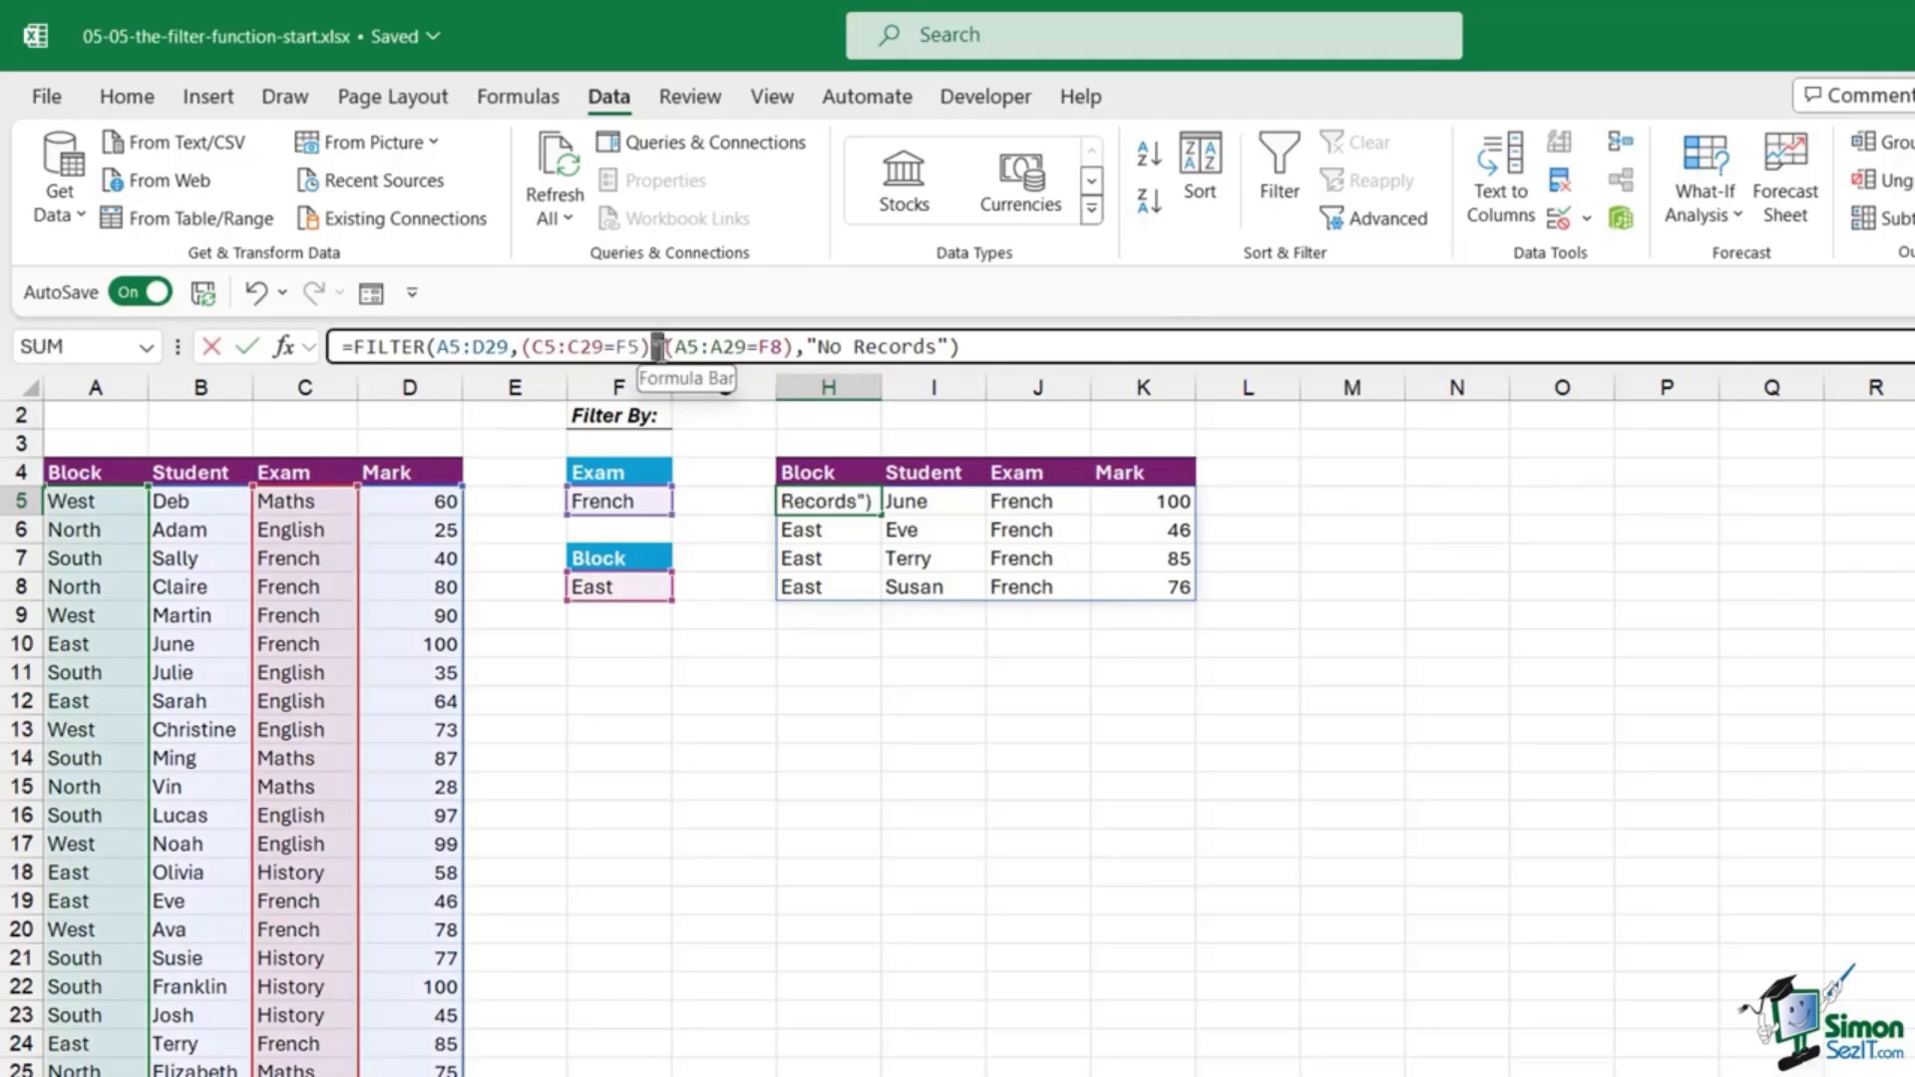
pyautogui.write('+')
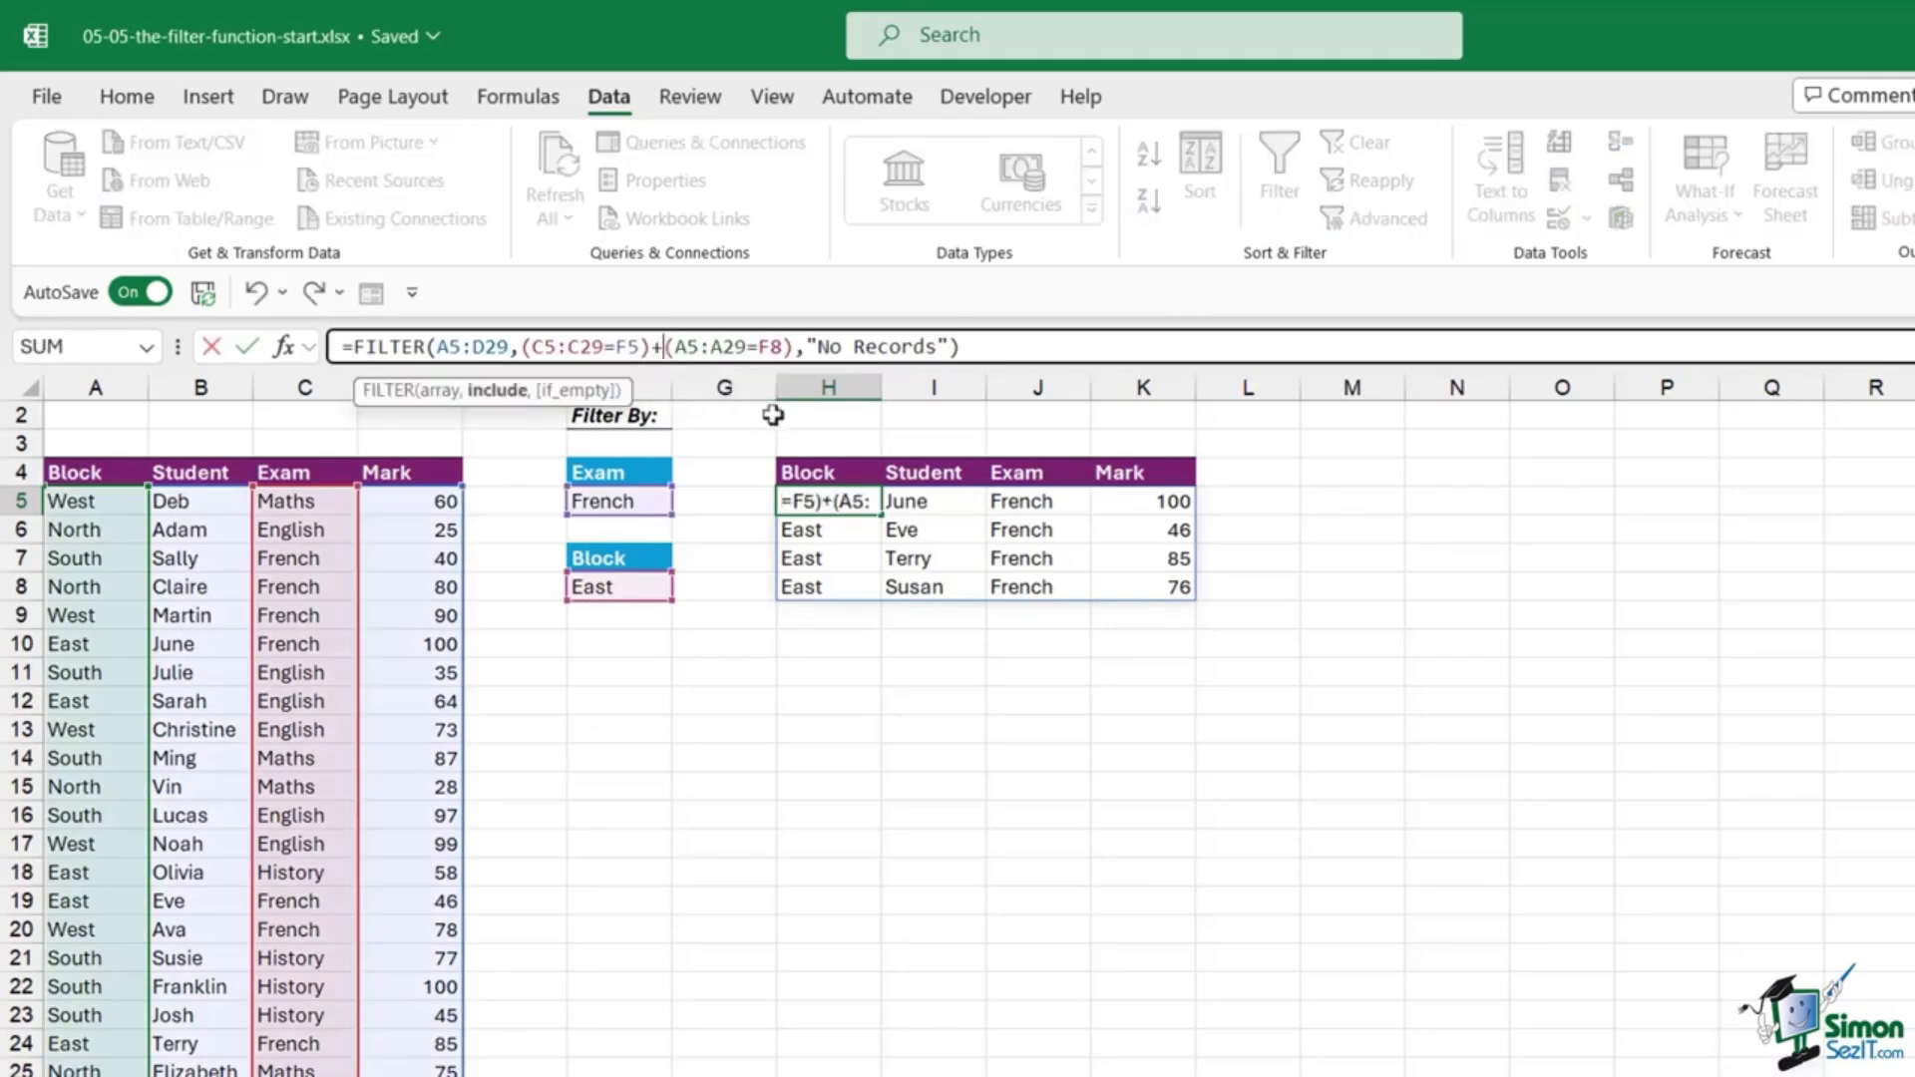
pyautogui.press('Return')
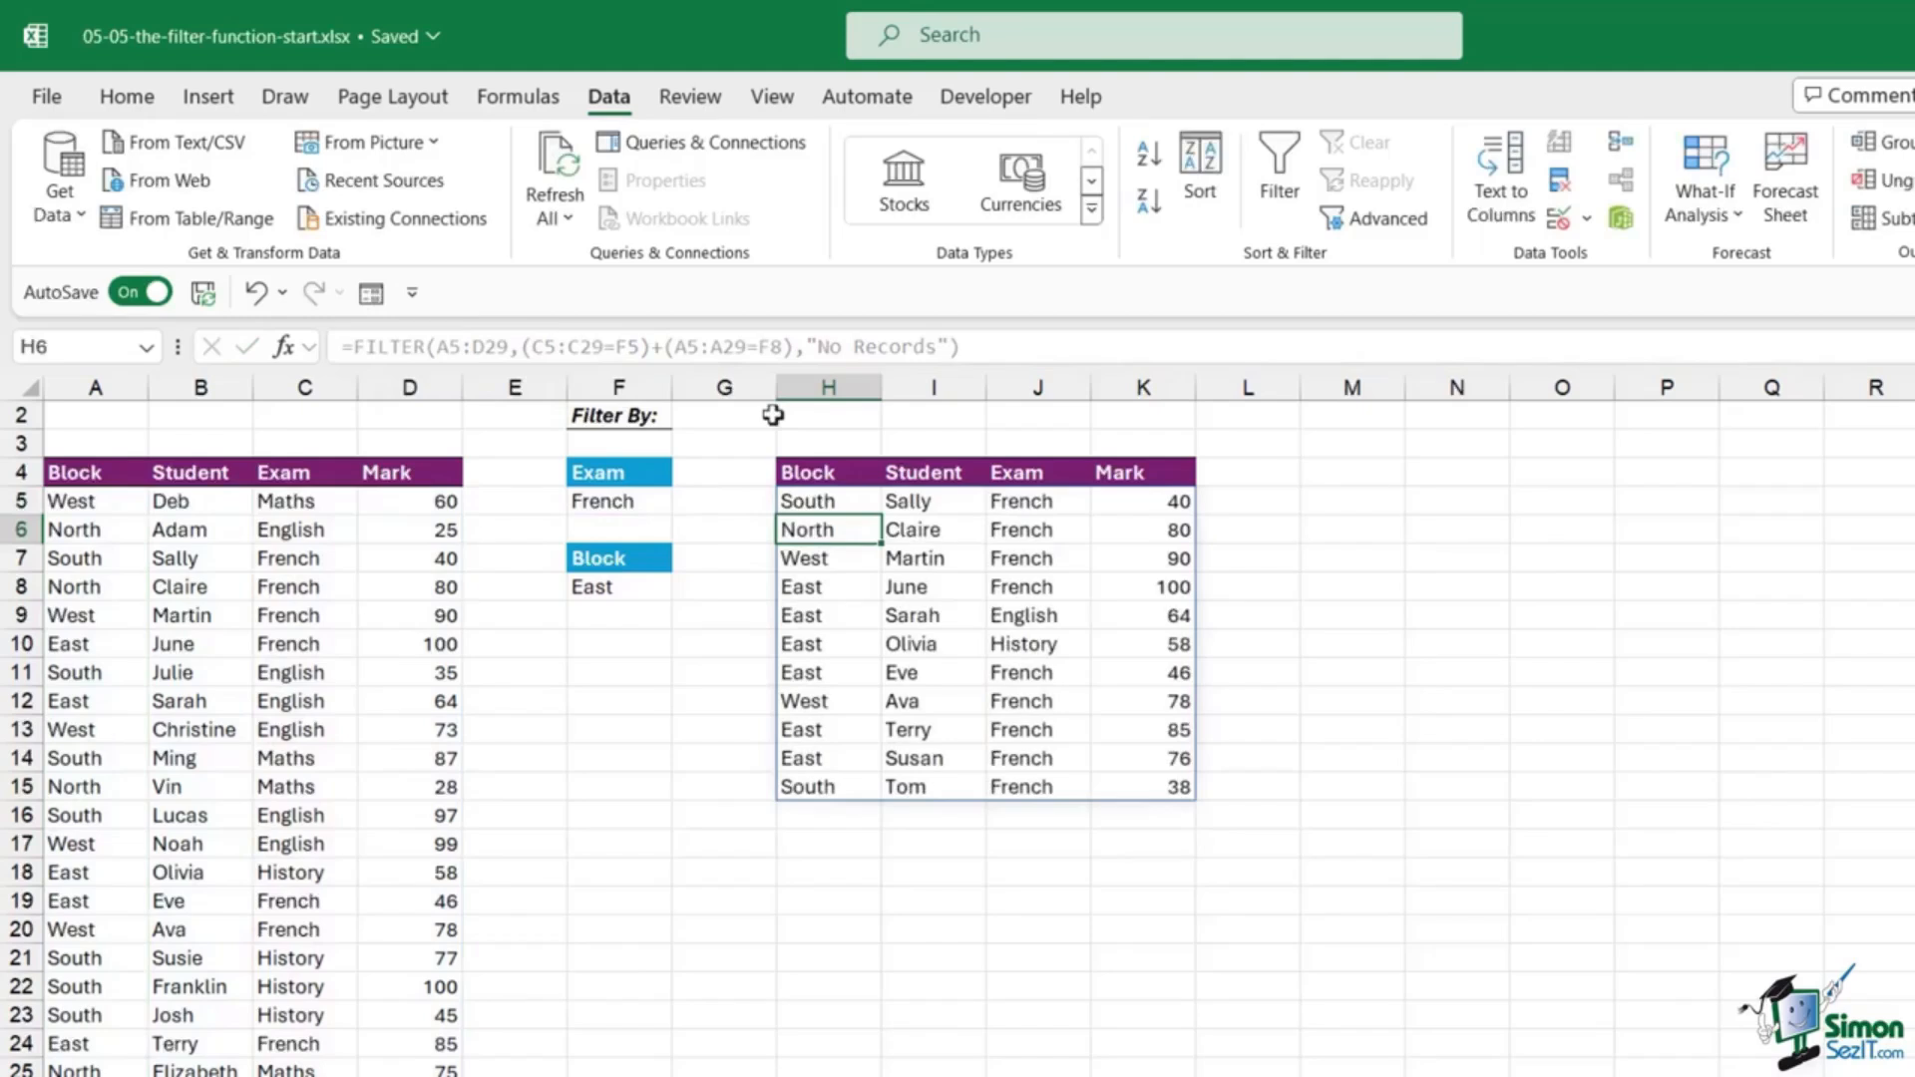
# Step: Check the results, marking the French exam entries and the East block entries
pyautogui.click(1017, 598)
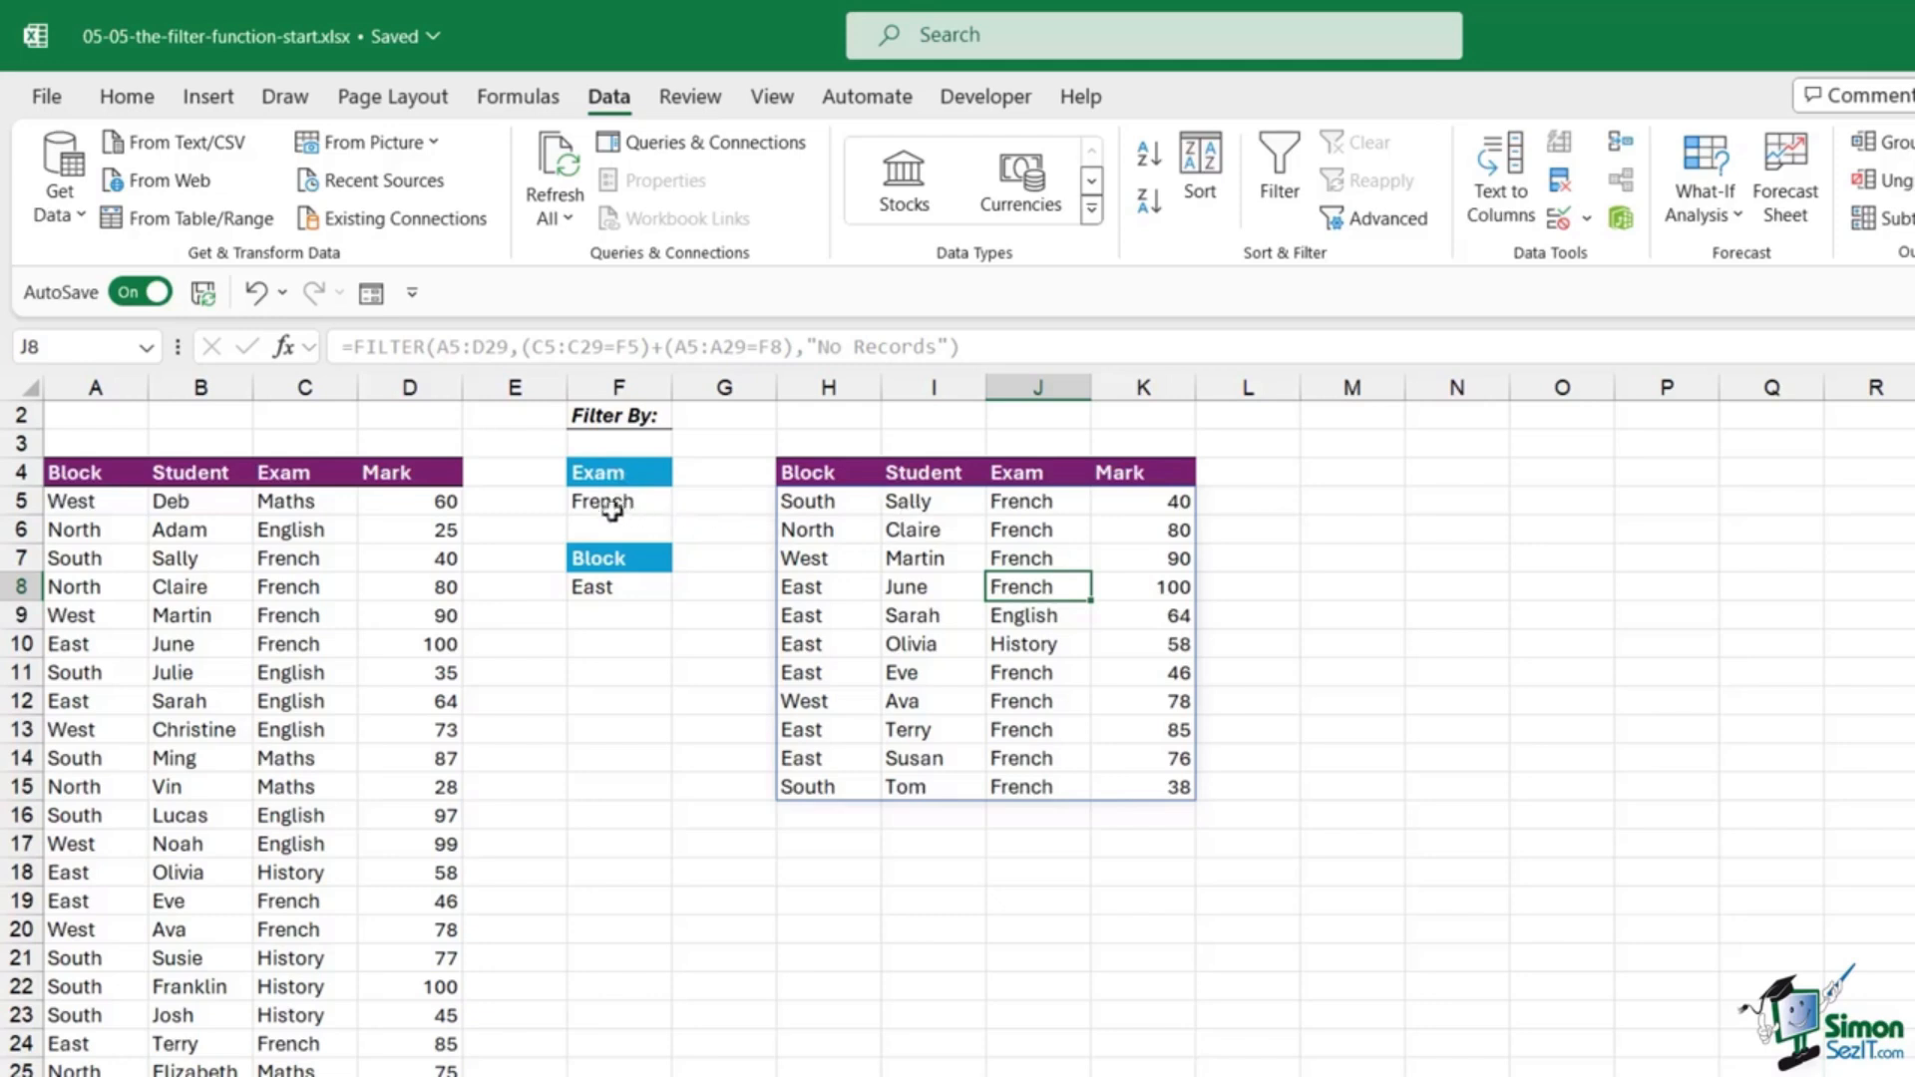
pyautogui.click(622, 505)
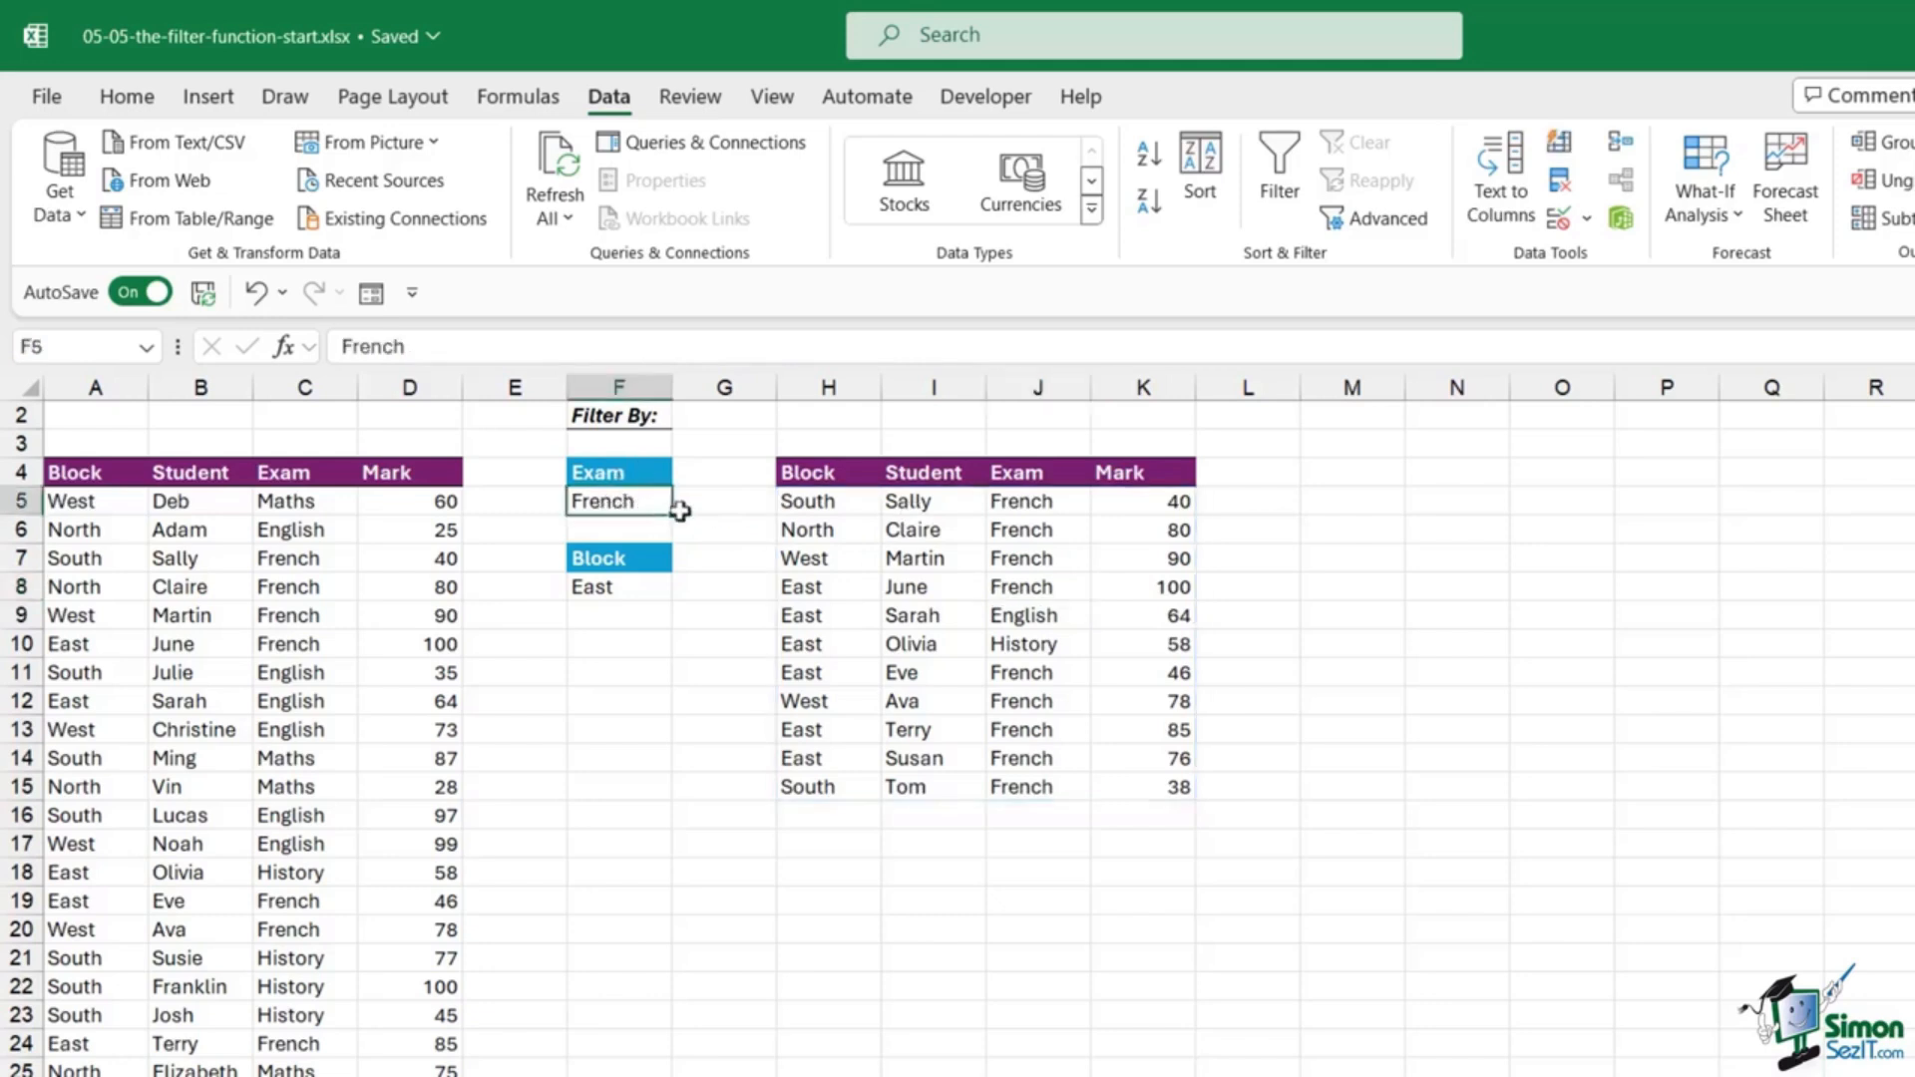
pyautogui.click(610, 586)
pyautogui.moveTo(1026, 501); pyautogui.dragTo(1027, 588)
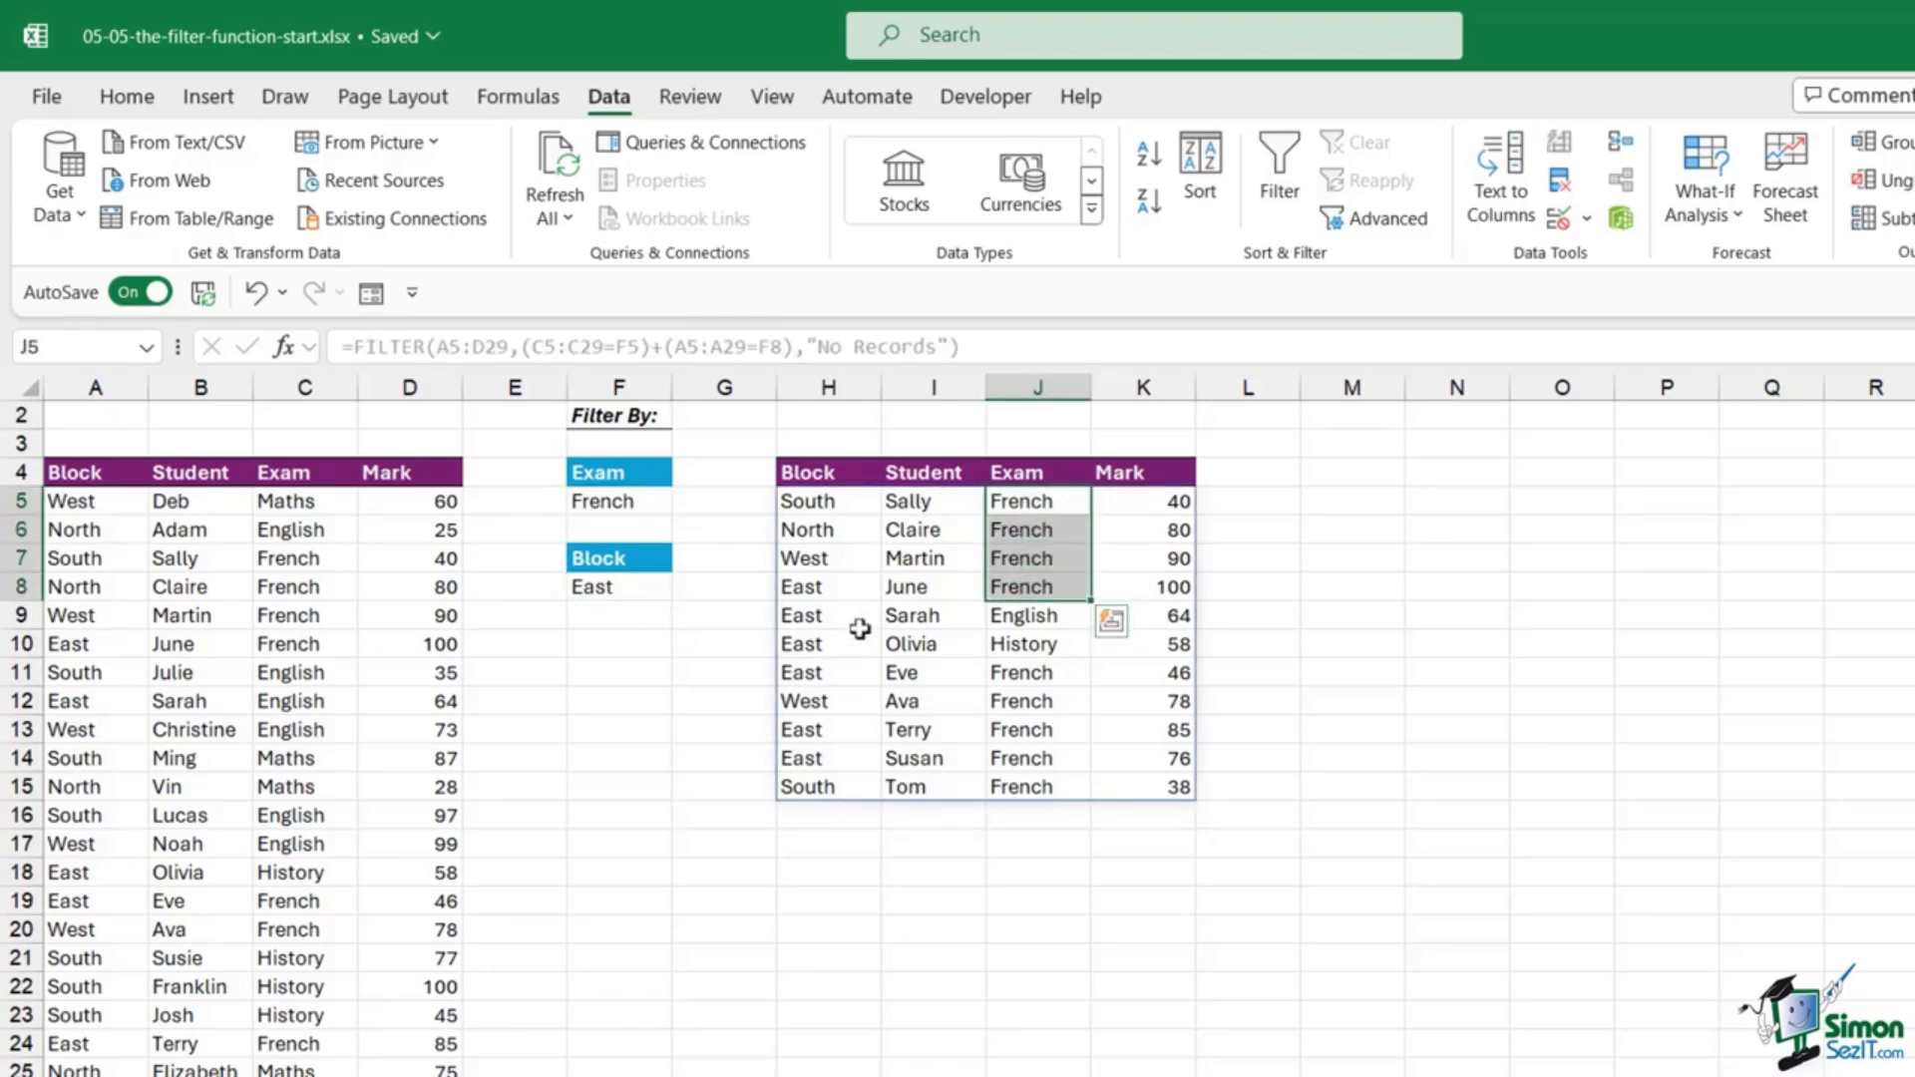
pyautogui.moveTo(815, 589); pyautogui.dragTo(826, 673)
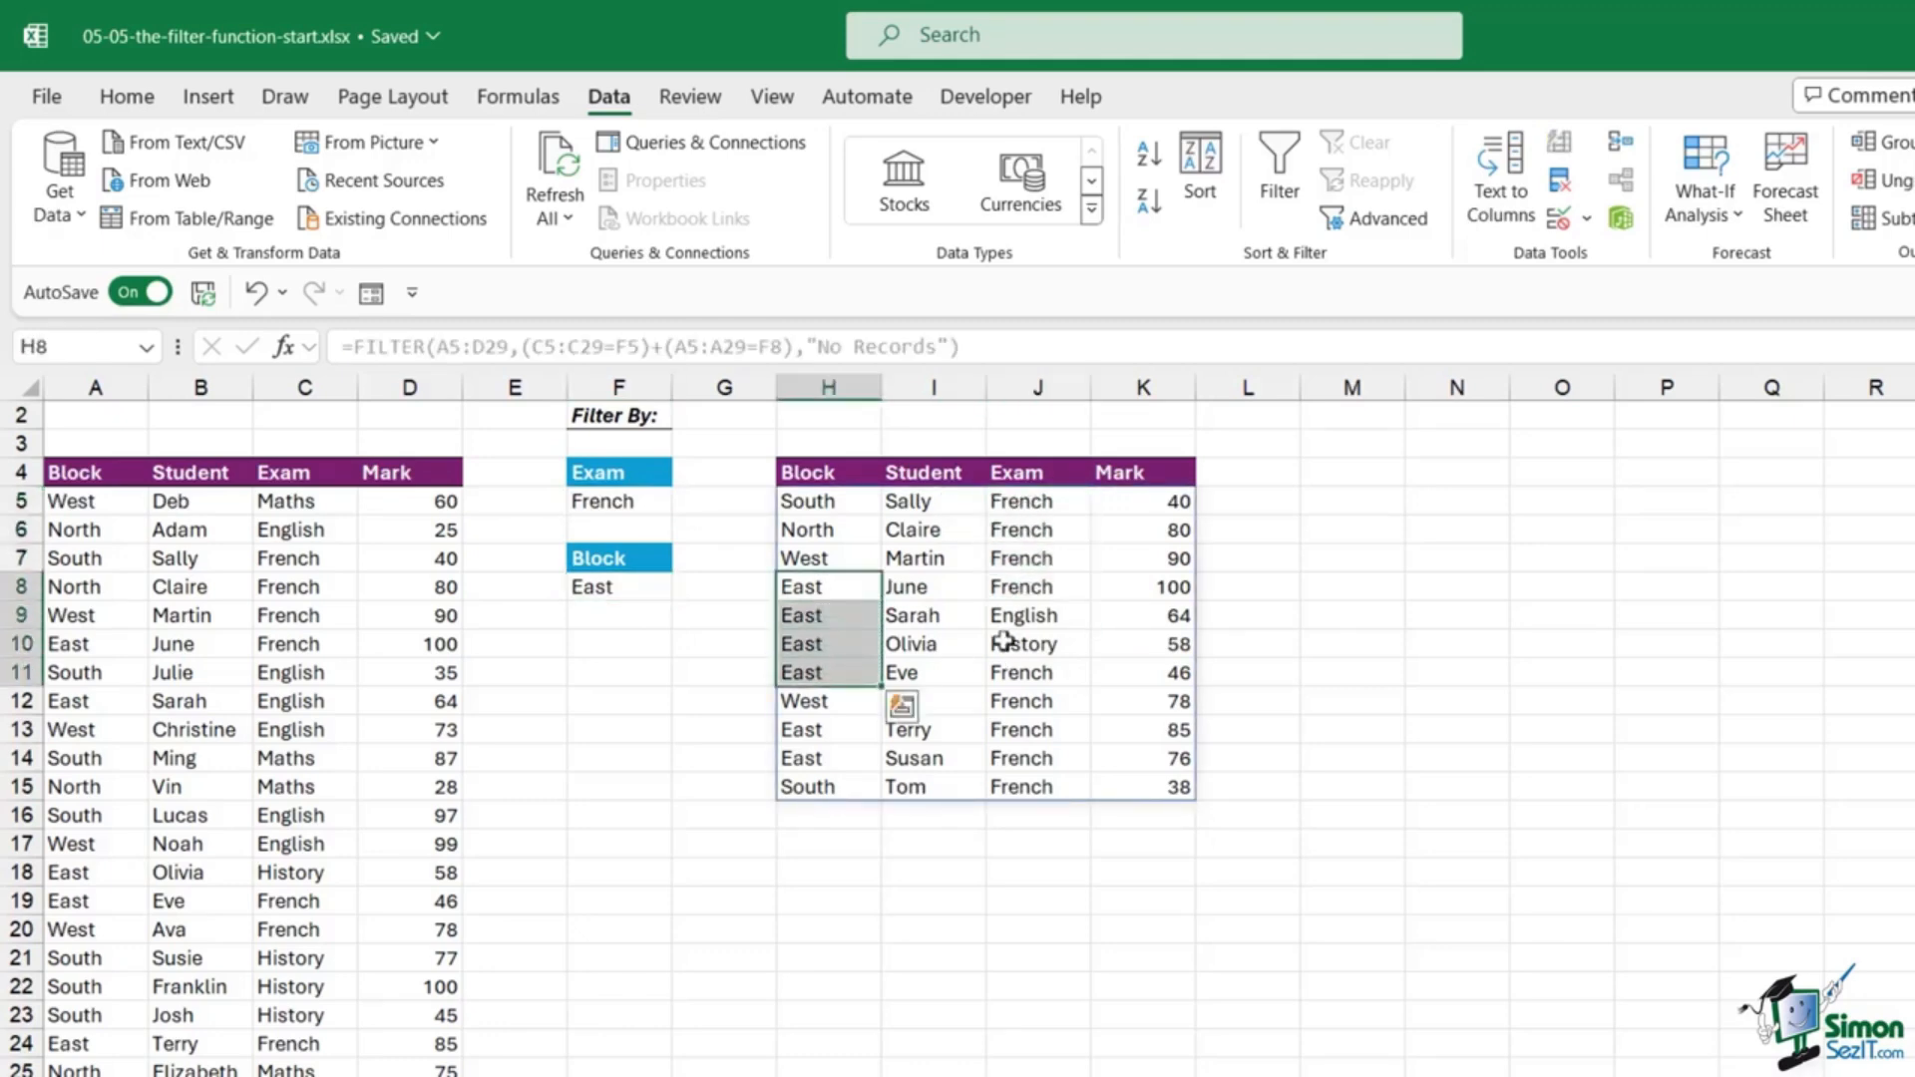
# Step: Switch to the FILTER and SORT sheet
pyautogui.click(1027, 615)
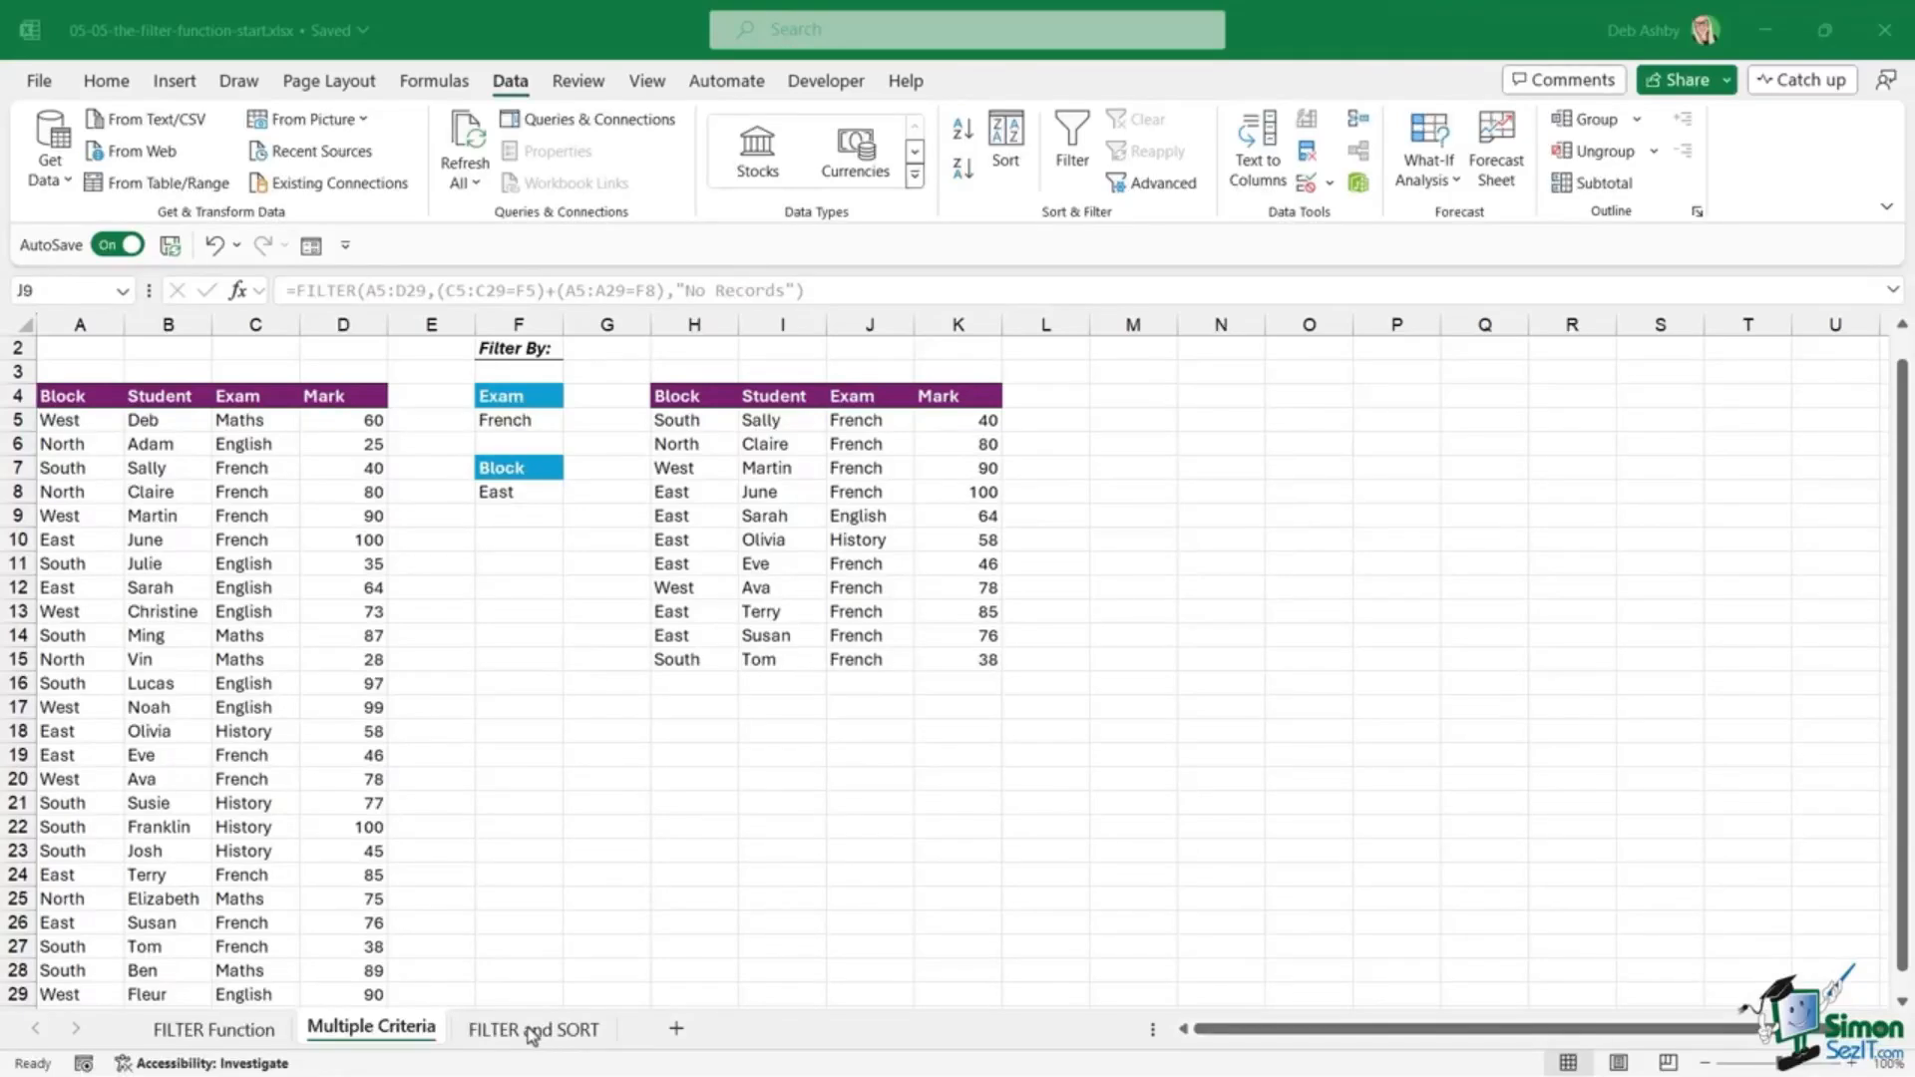
pyautogui.click(533, 1027)
pyautogui.click(793, 754)
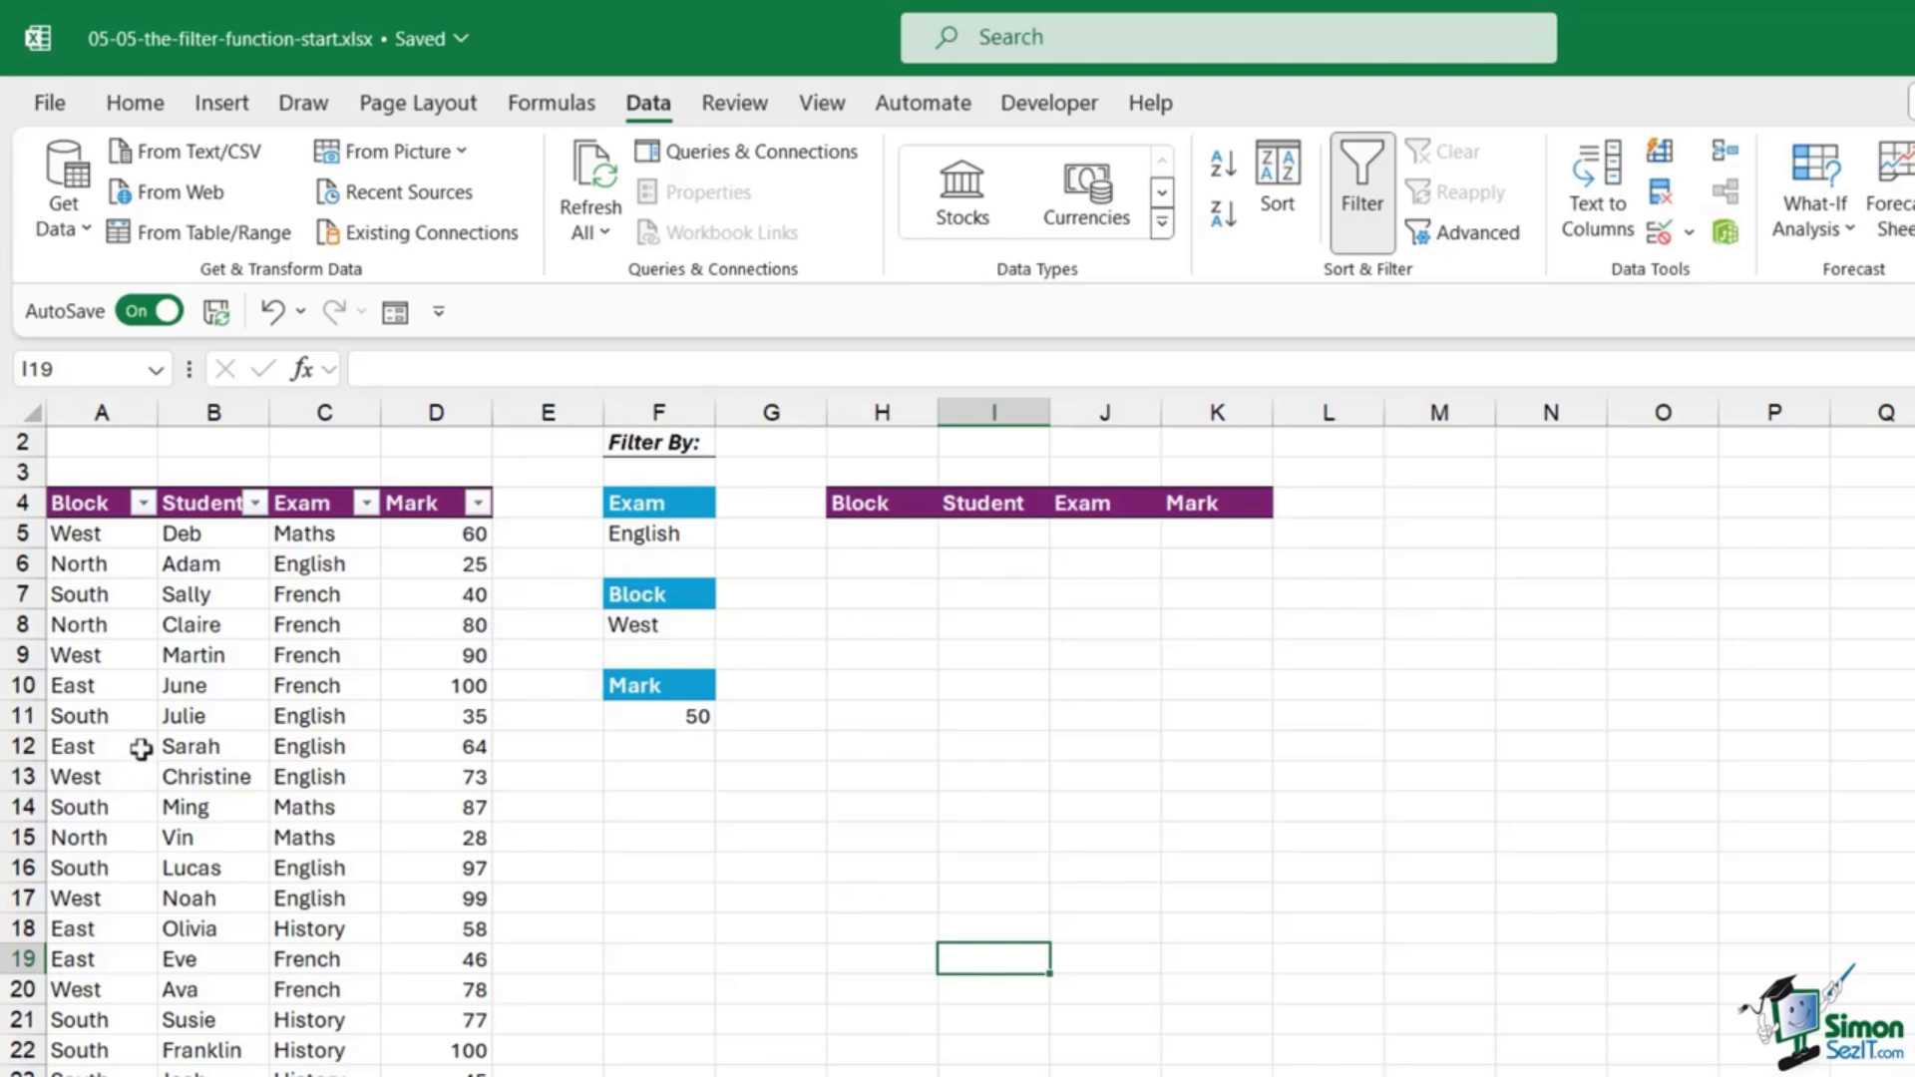
# Step: Review the data and the English, West and 50 criteria, then select H5
pyautogui.click(264, 755)
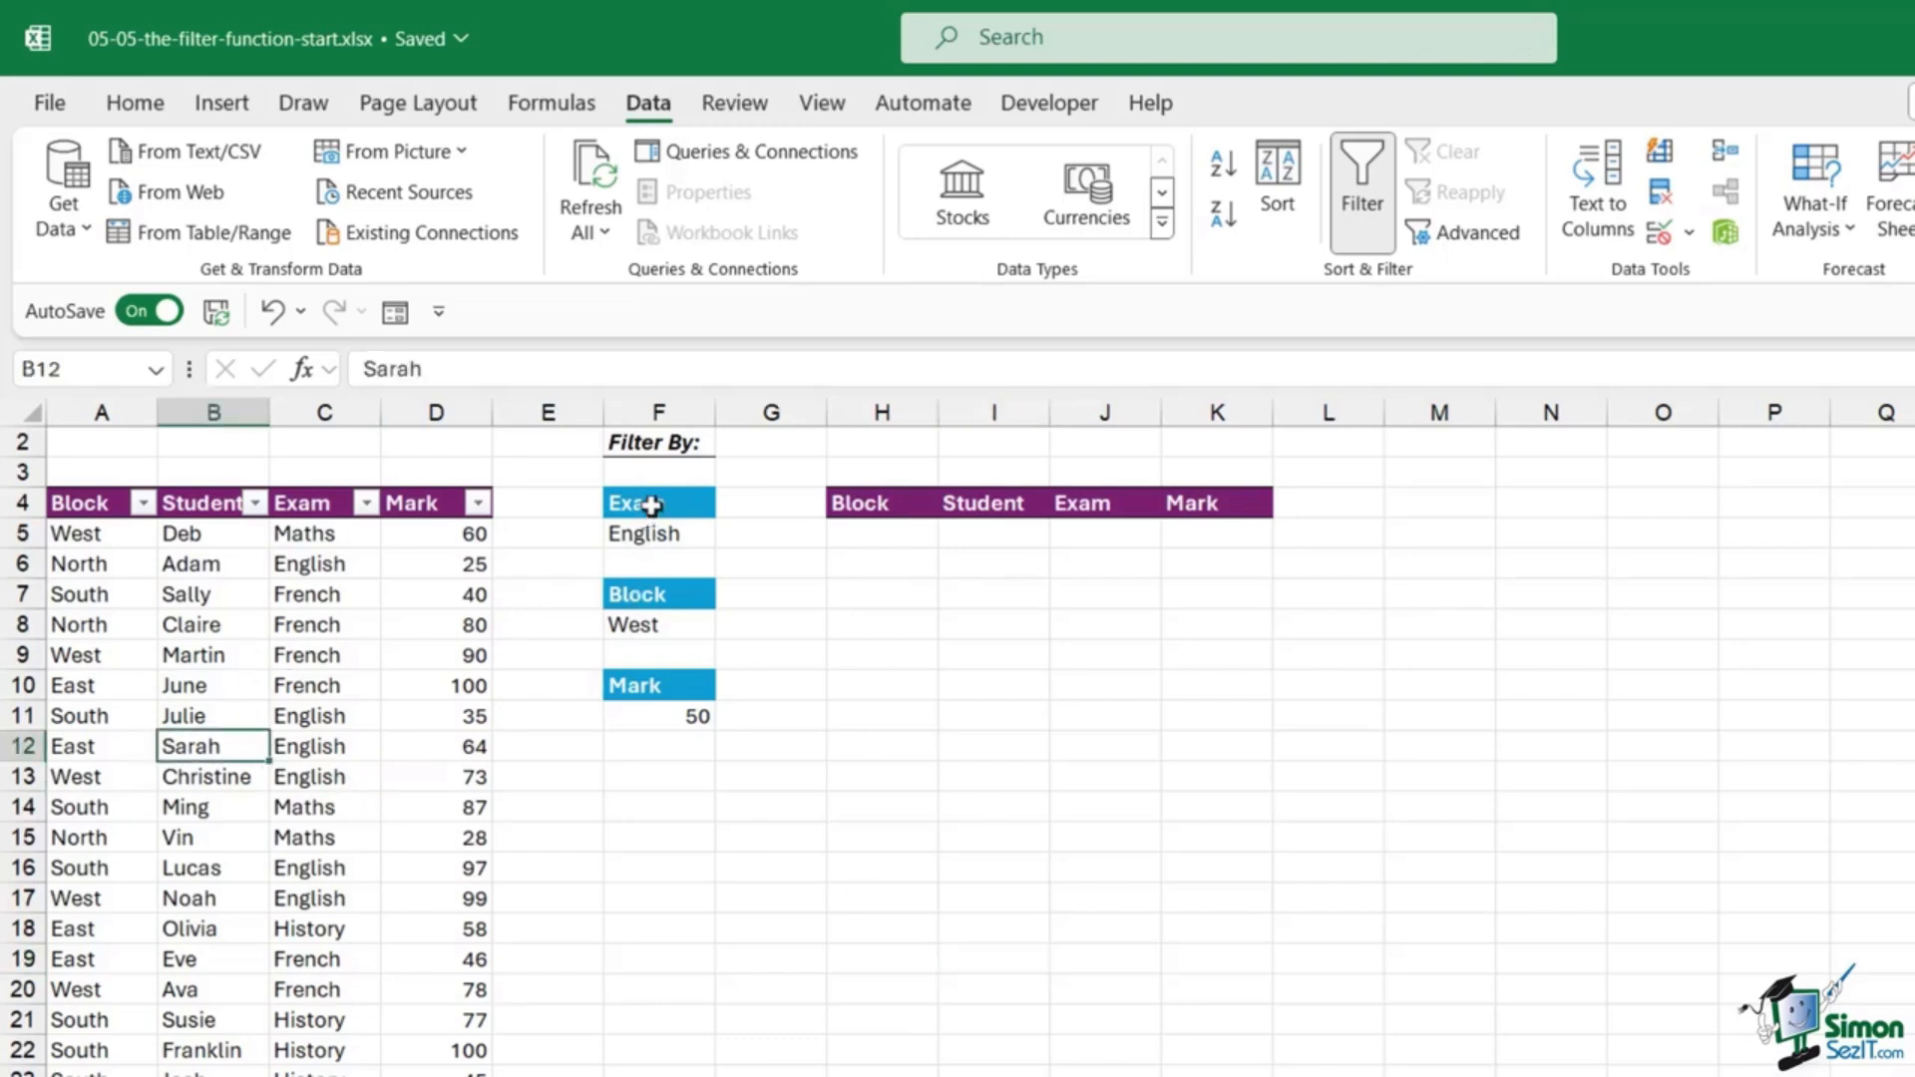
pyautogui.click(638, 536)
pyautogui.click(648, 623)
pyautogui.click(648, 709)
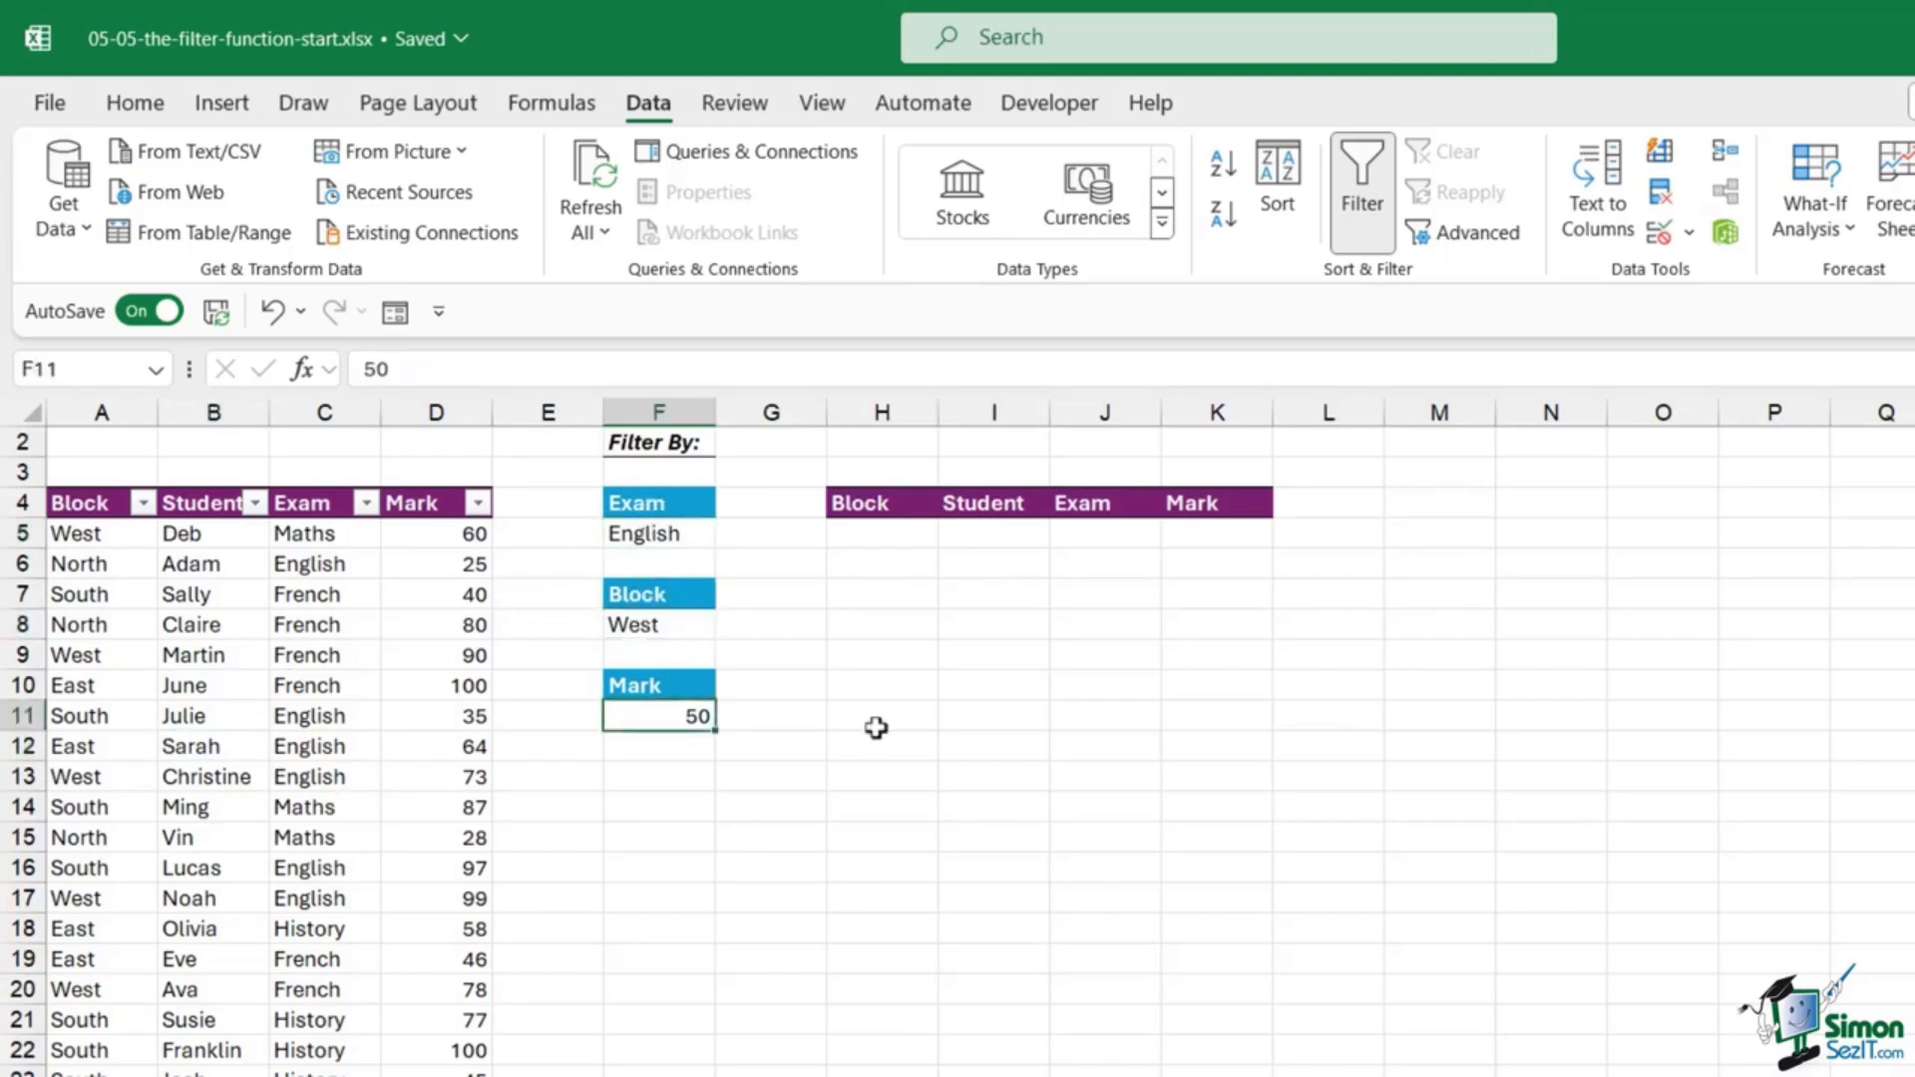
pyautogui.click(873, 531)
# Step: Start H5's FILTER over A5:D29 with the condition that Exam C5:C29 equals F5
pyautogui.write('=FI')
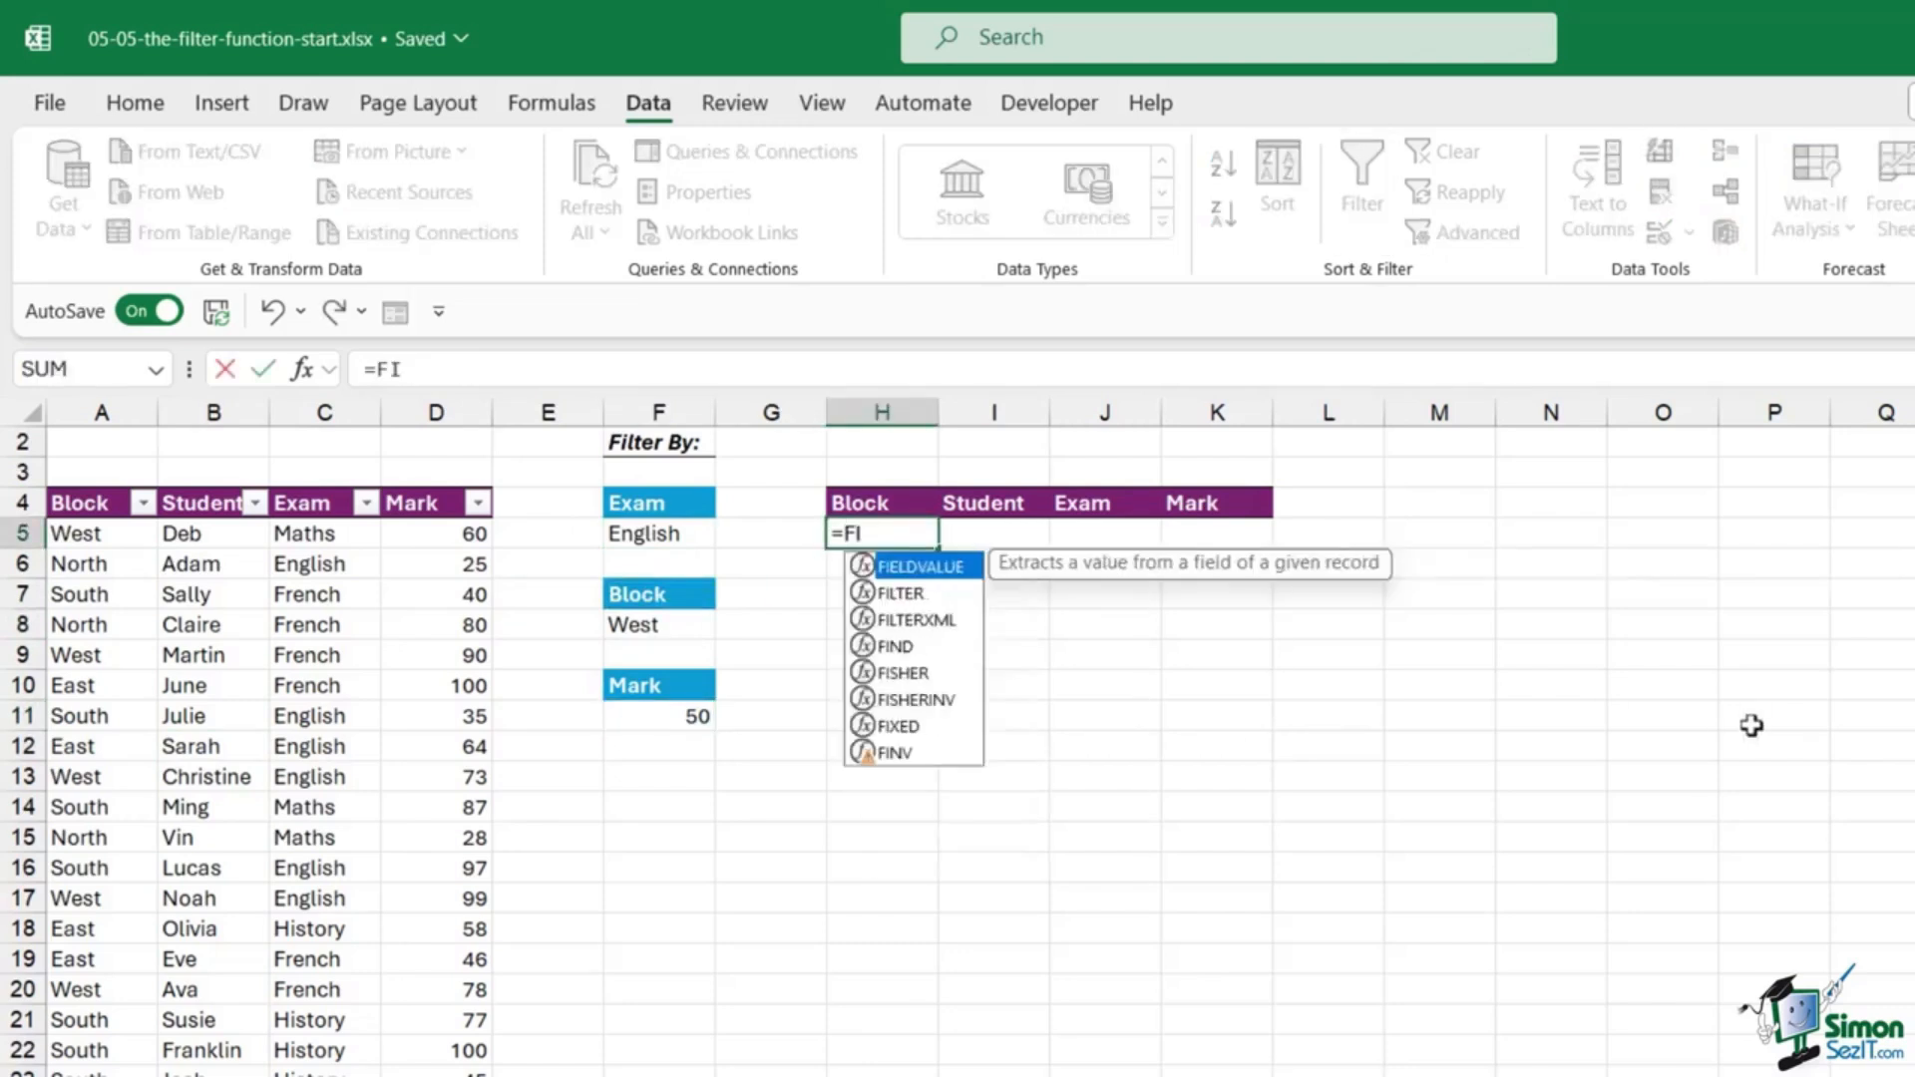
pyautogui.write('LTER(')
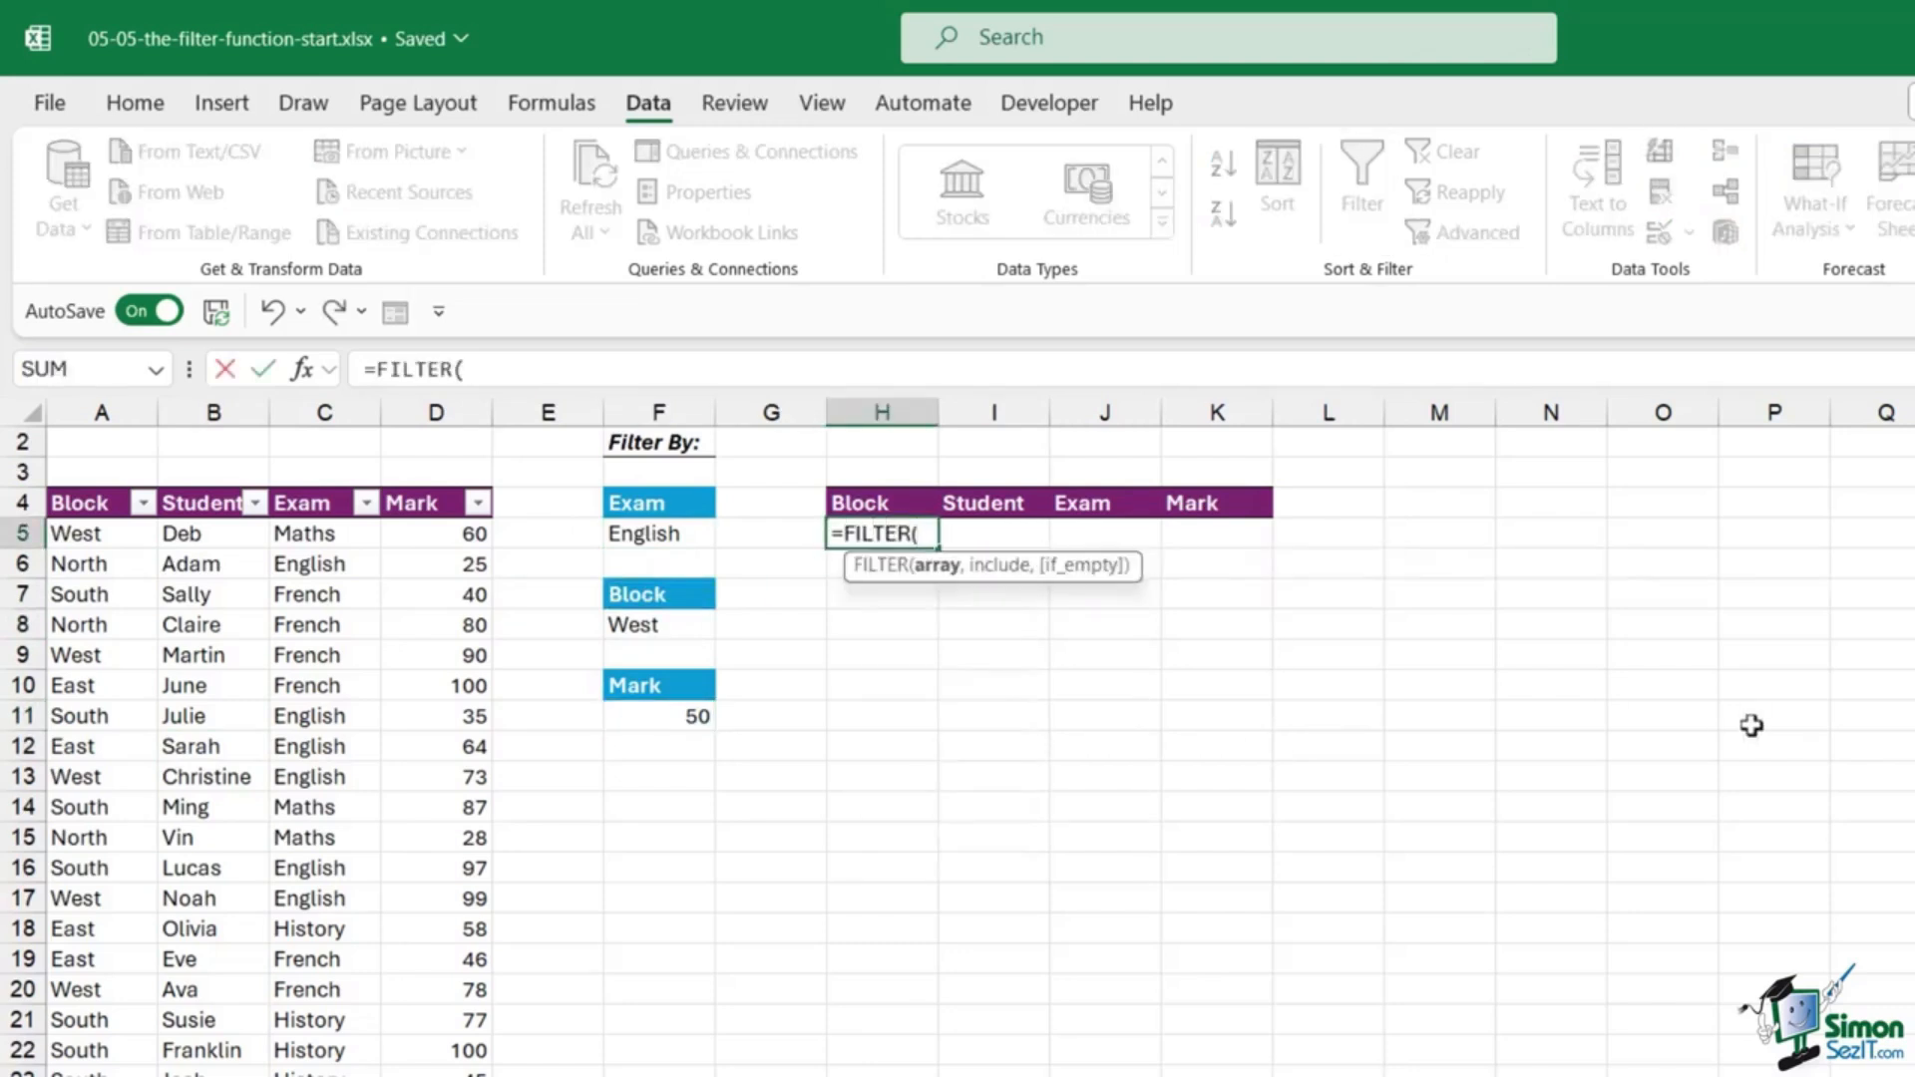
pyautogui.moveTo(103, 534); pyautogui.dragTo(416, 538)
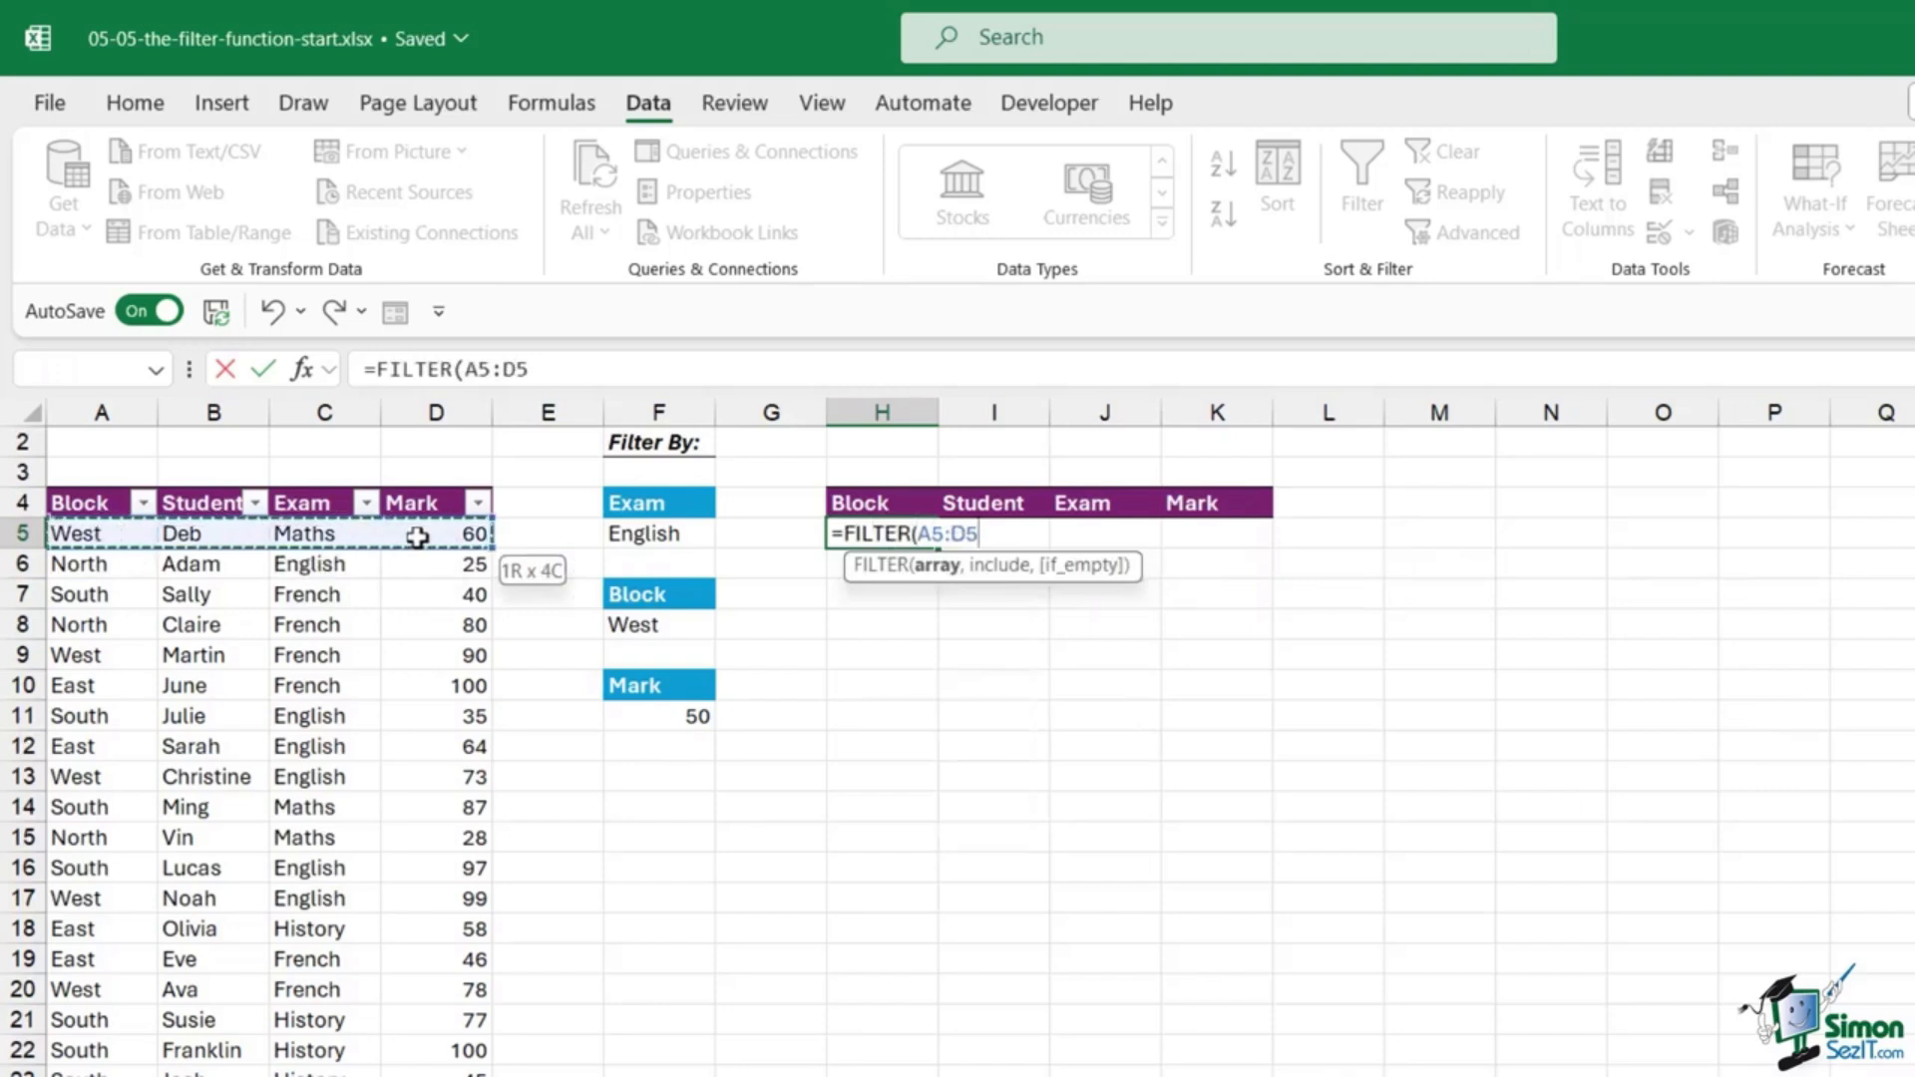
pyautogui.hotkey('ctrl', 'shift', 'Down')
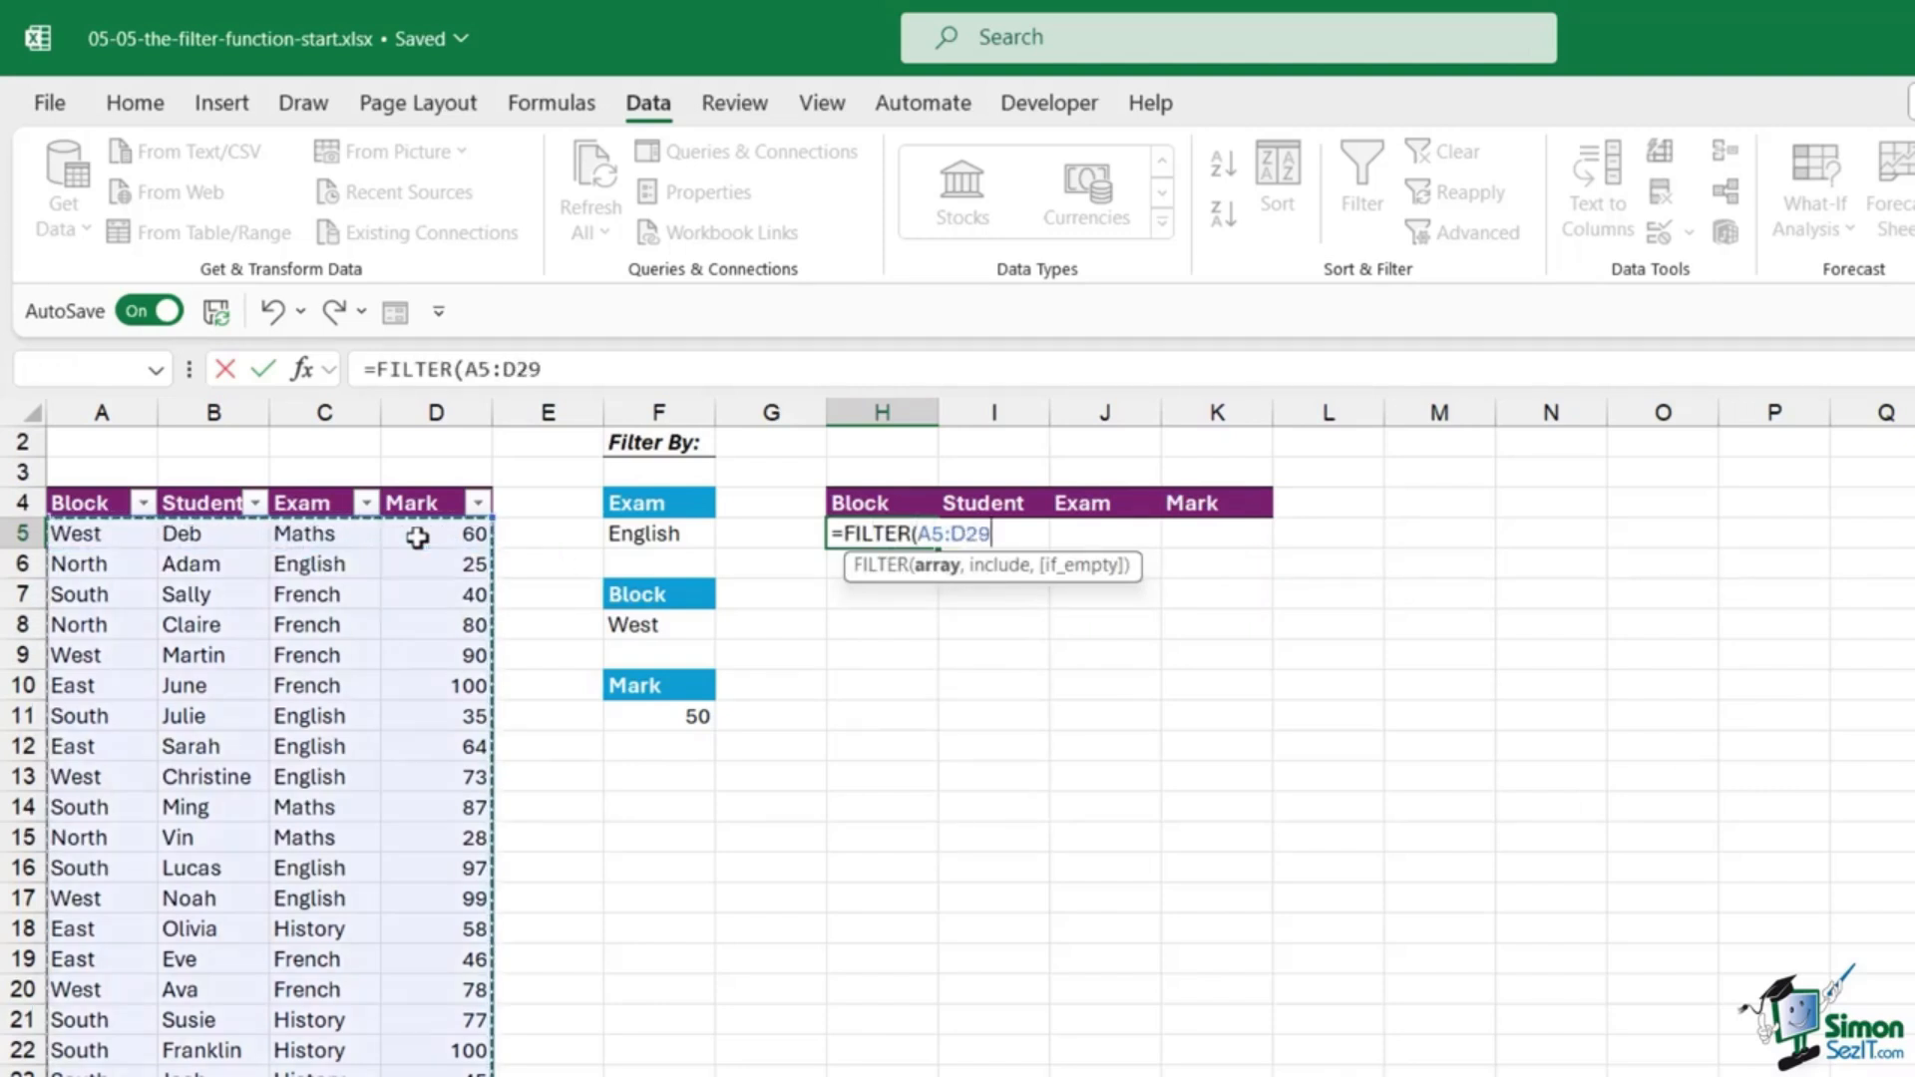
pyautogui.write(',')
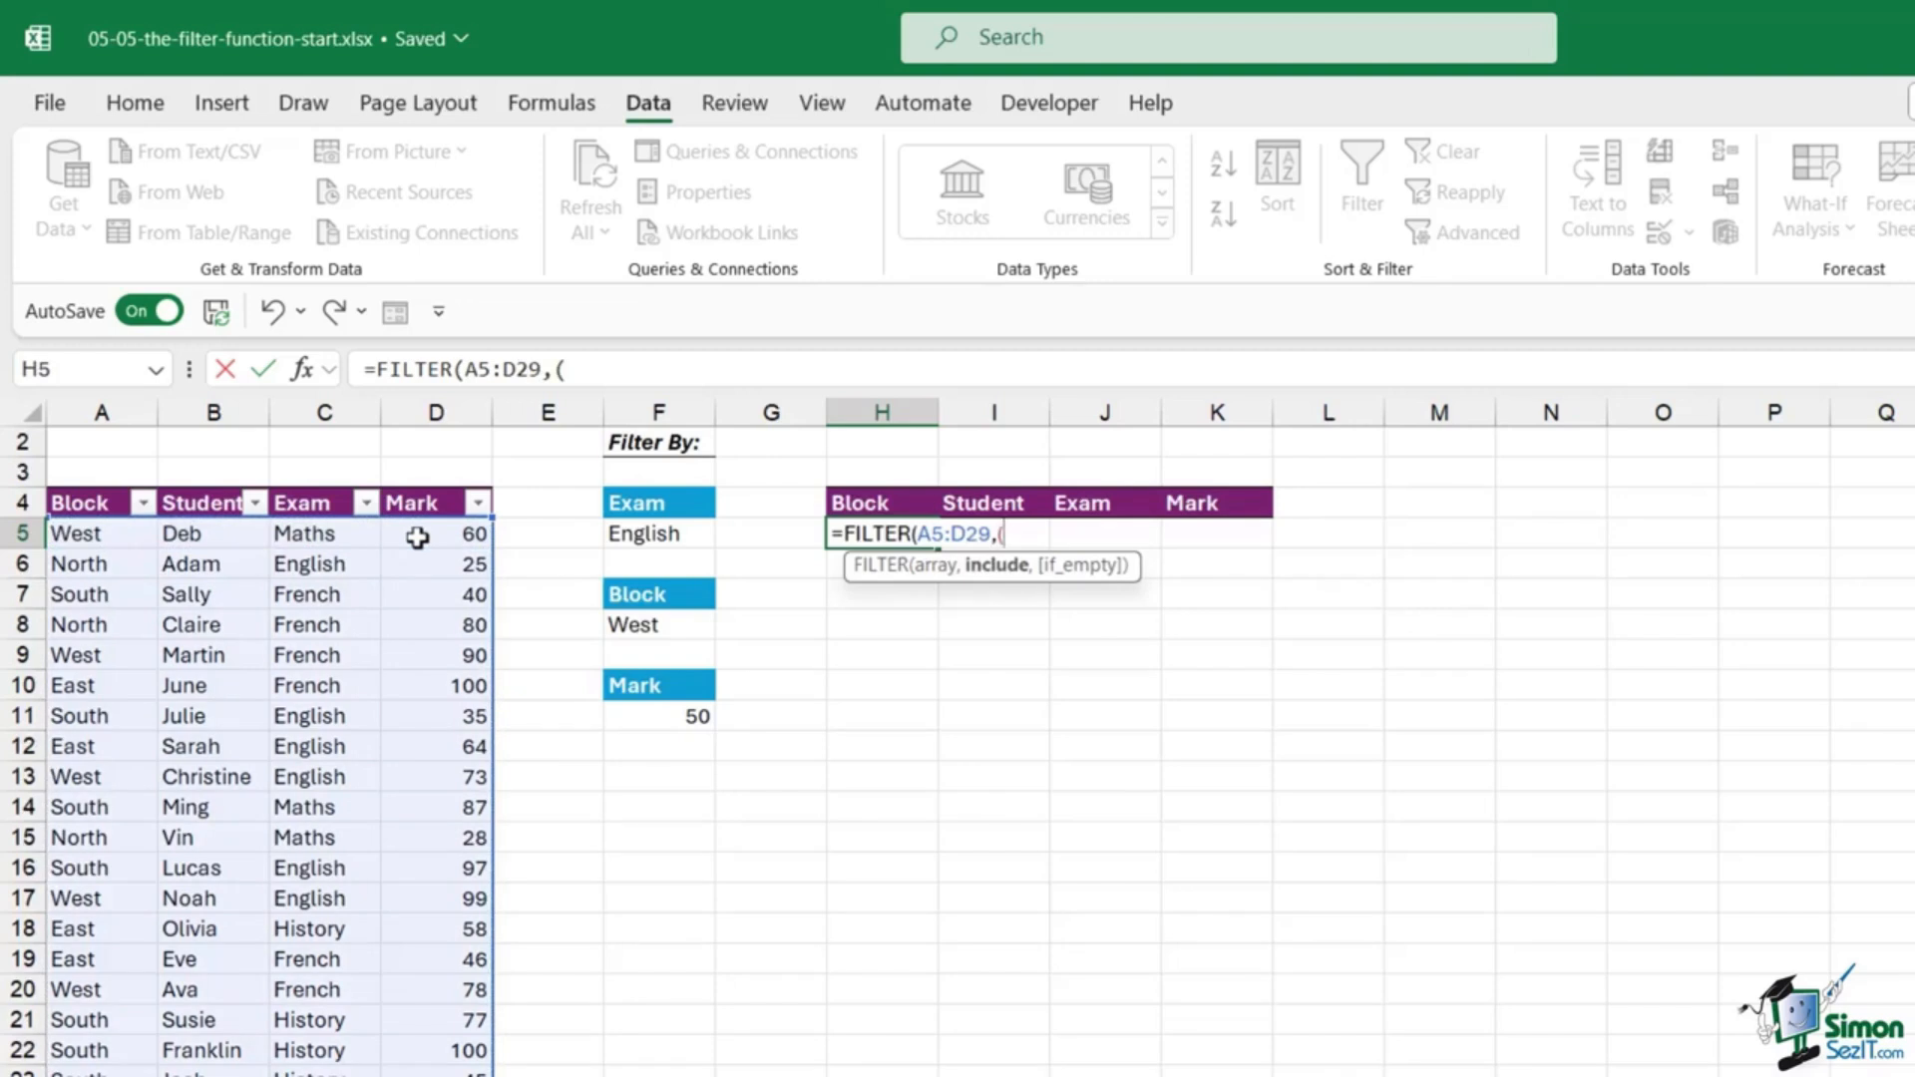
pyautogui.write('(')
pyautogui.click(326, 539)
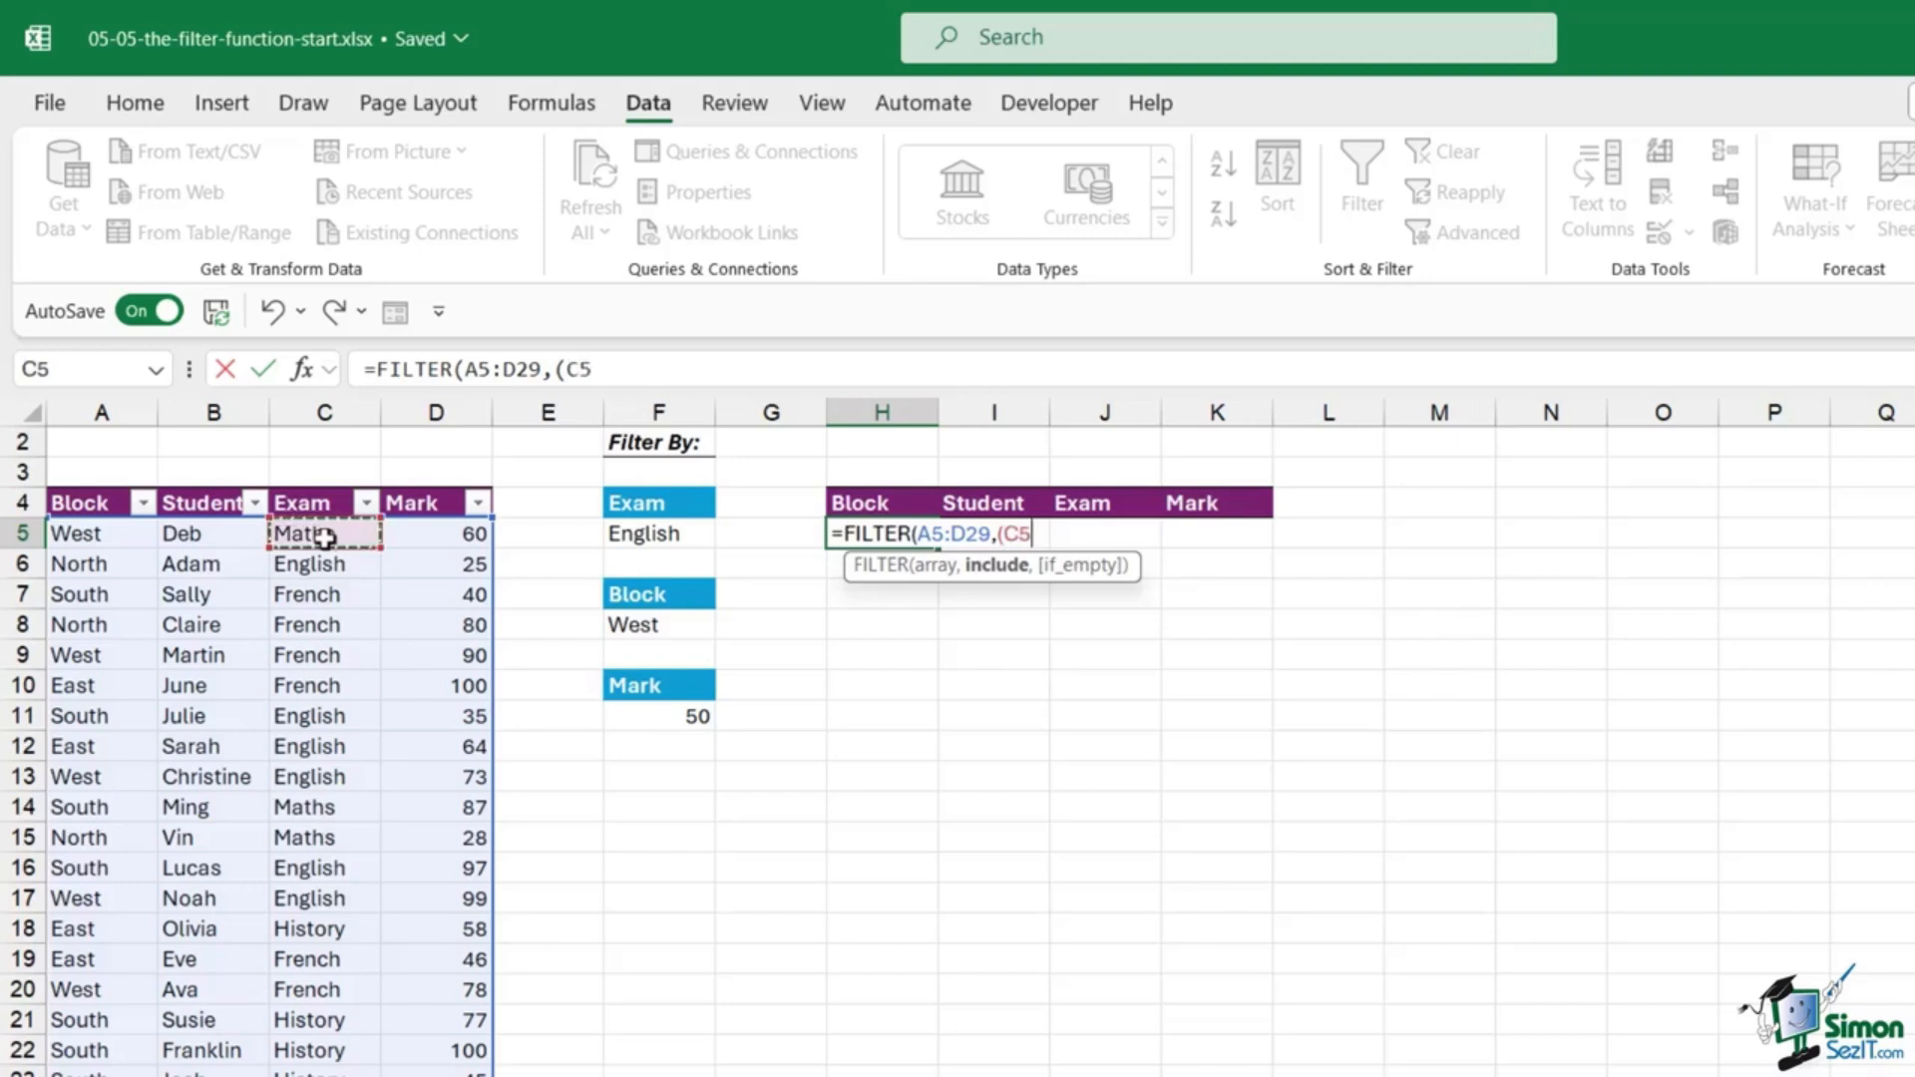
pyautogui.hotkey('ctrl', 'shift', 'Down')
pyautogui.write('=')
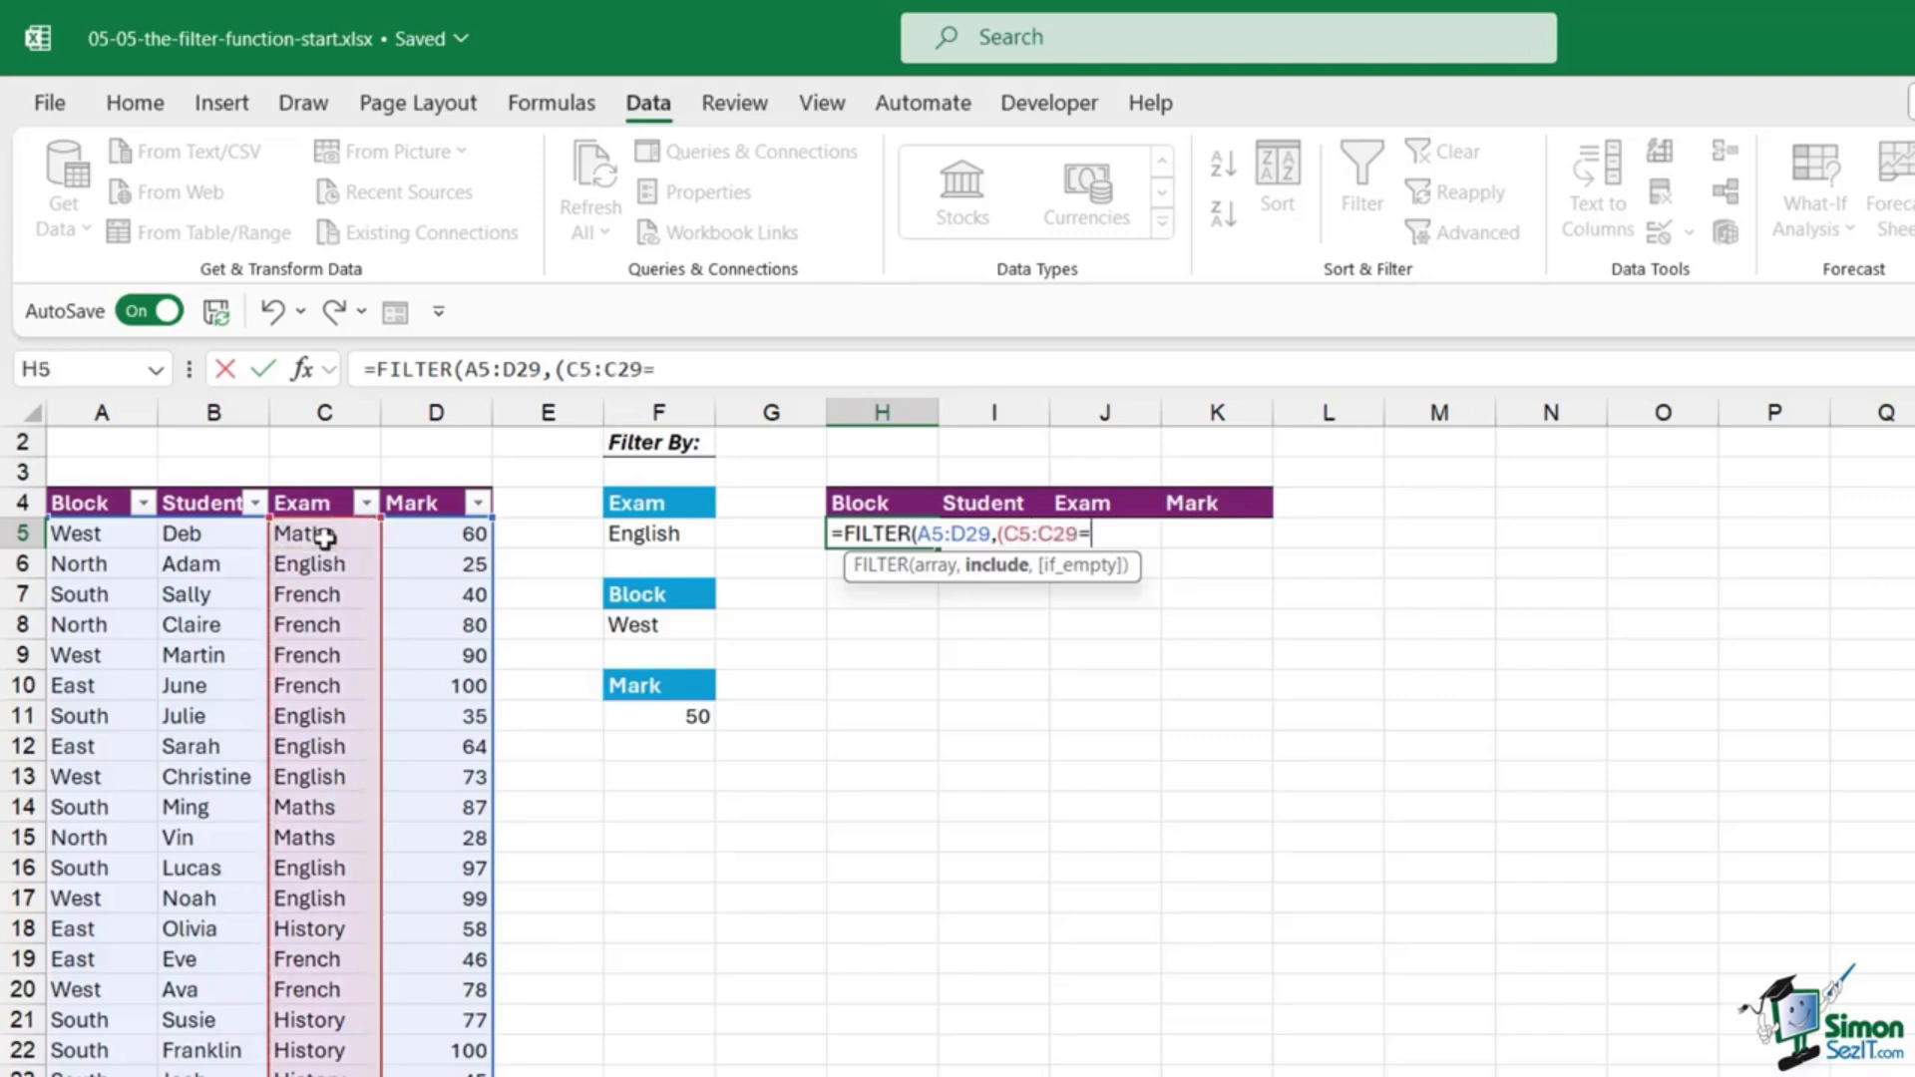
pyautogui.click(703, 537)
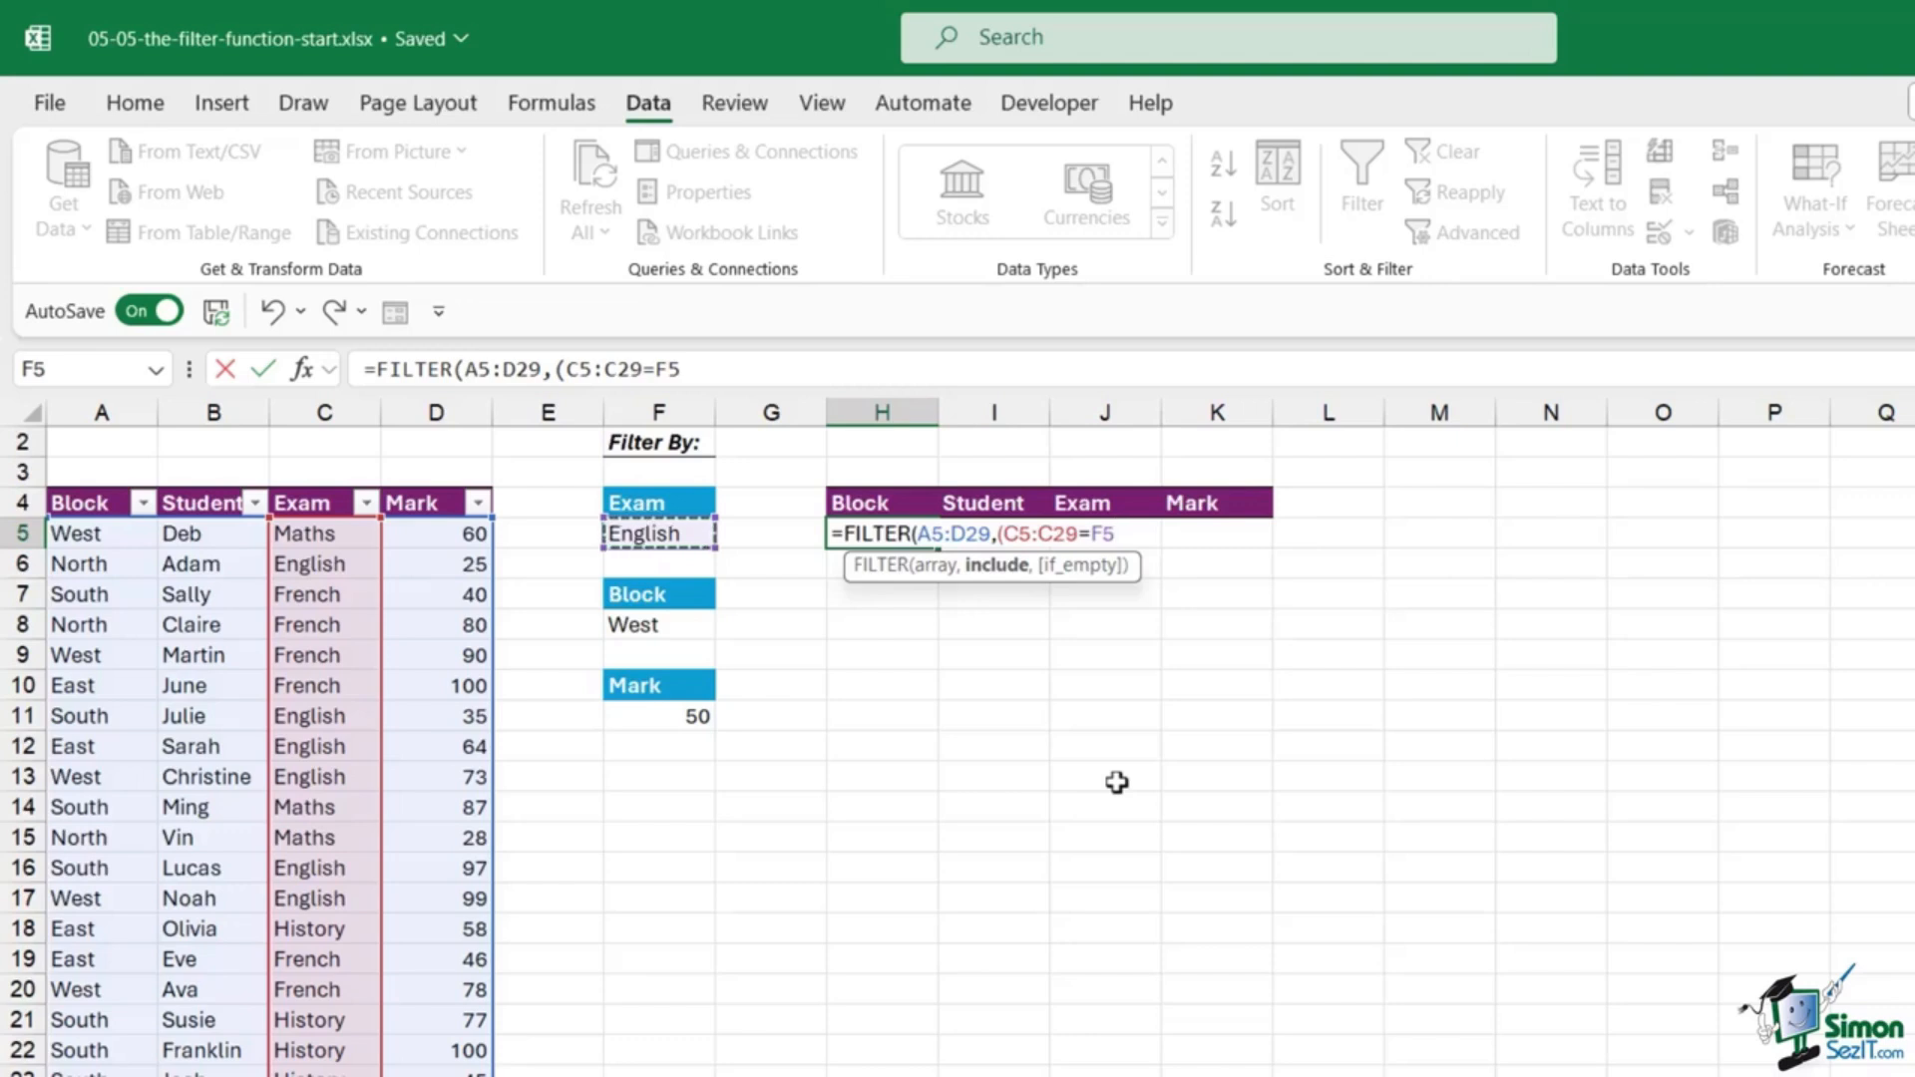
pyautogui.write(')*(')
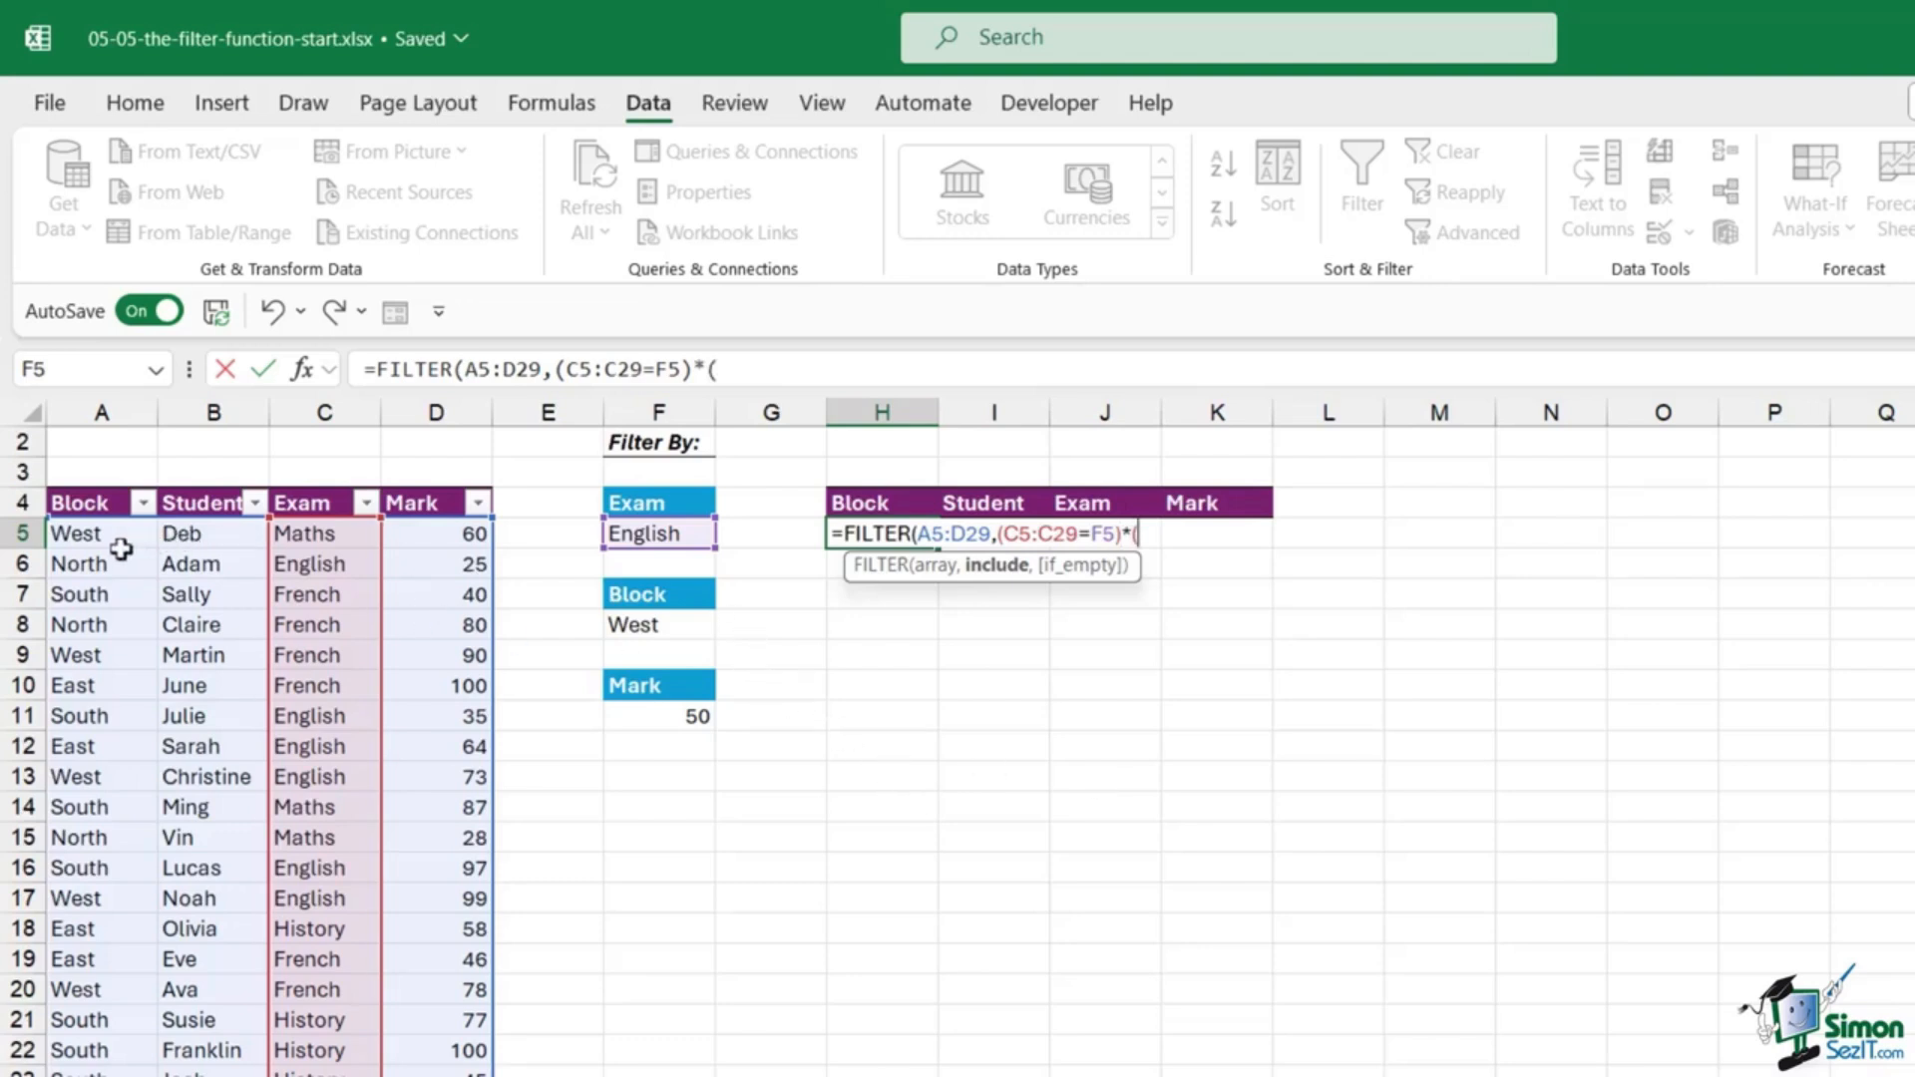
# Step: Add conditions Block A5:A29 = F8 and Mark D5:D29 > F11, with a "No Records" fallback
pyautogui.click(106, 534)
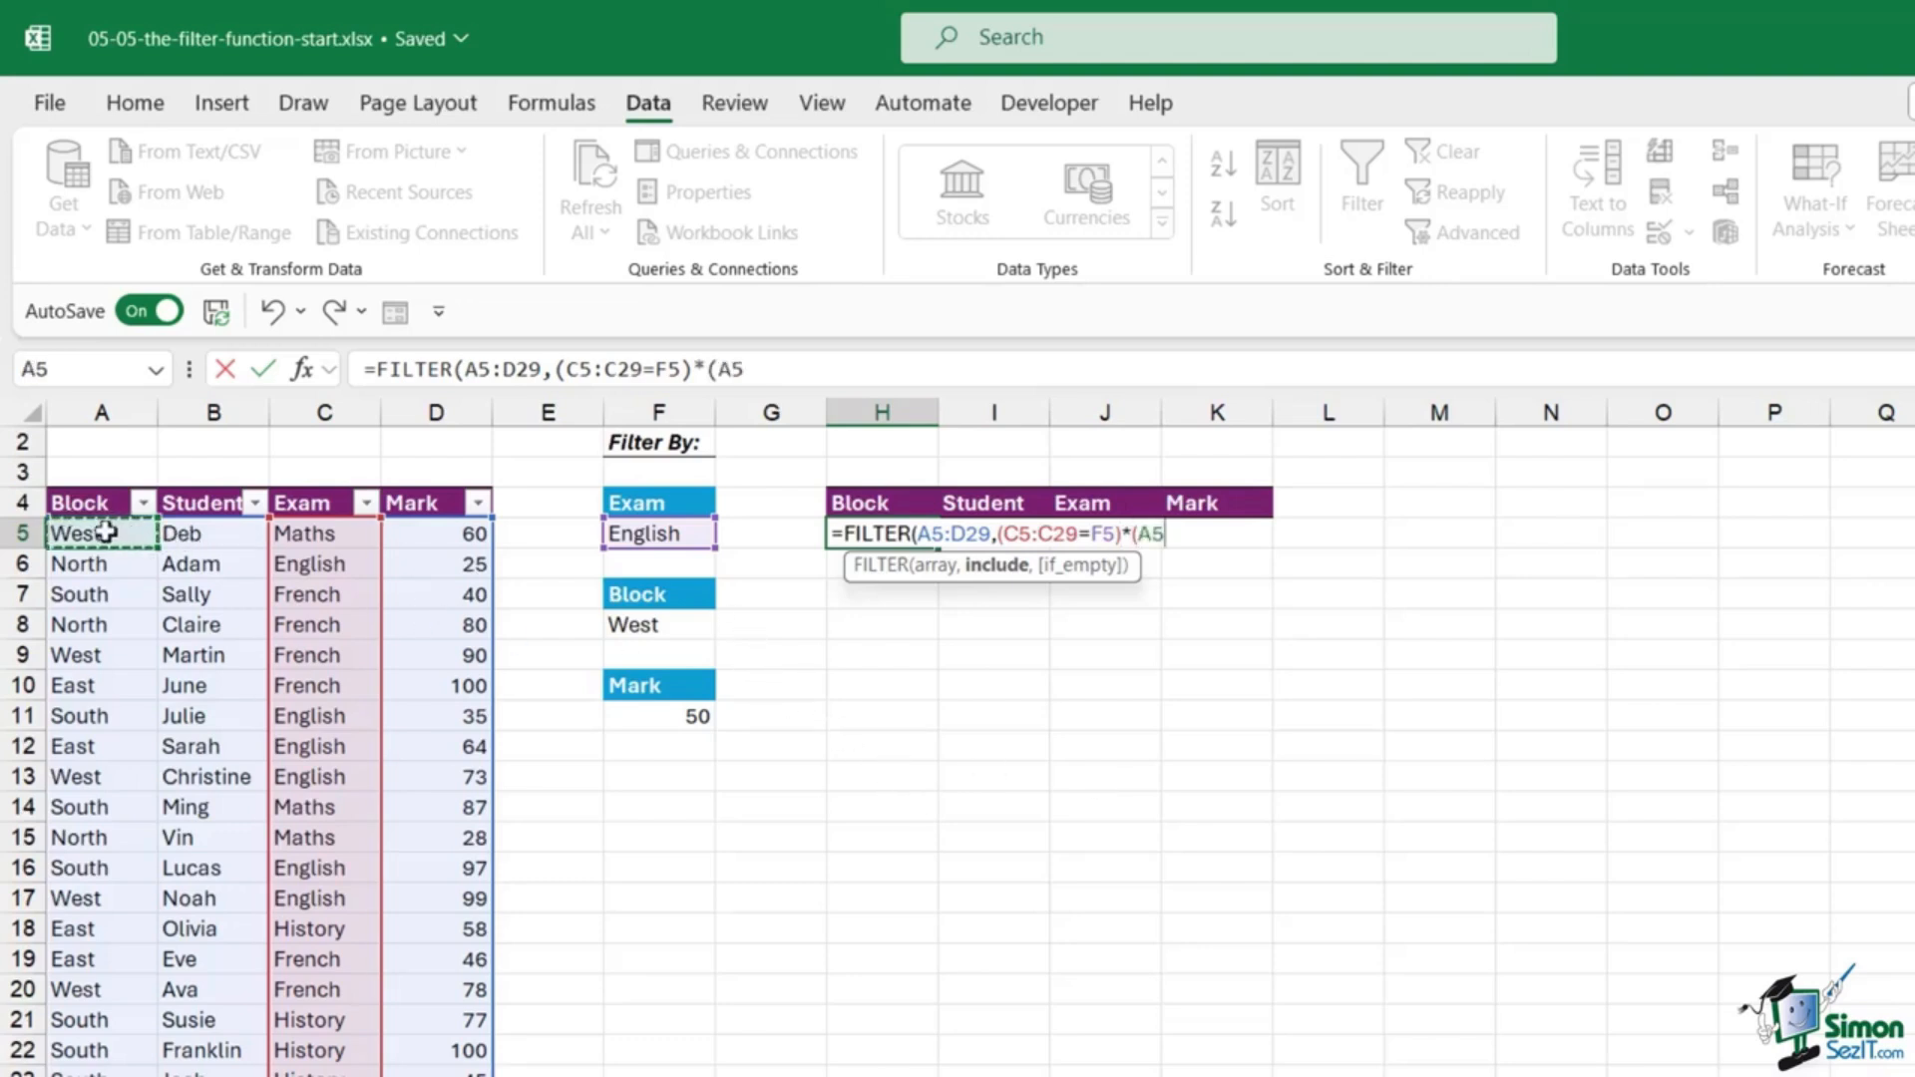
pyautogui.hotkey('ctrl', 'shift', 'Down')
pyautogui.write('=')
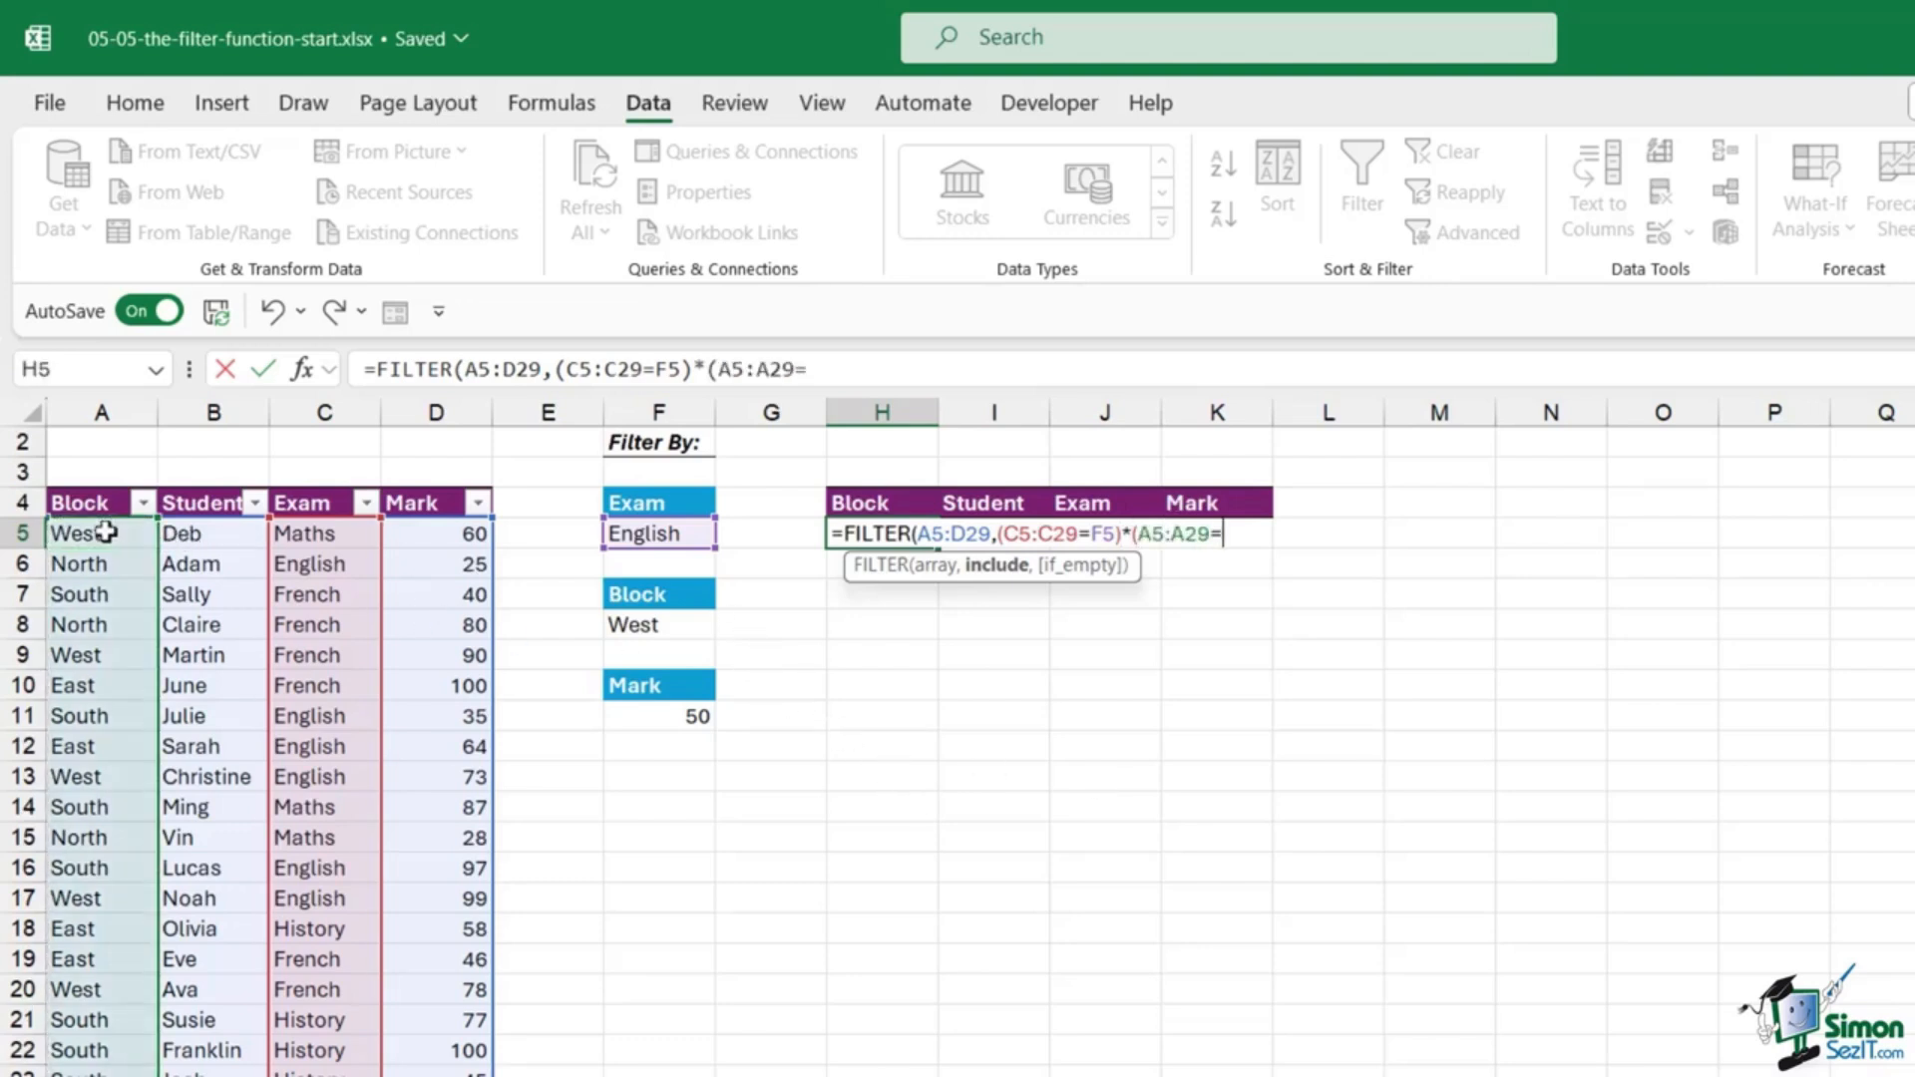
pyautogui.click(675, 626)
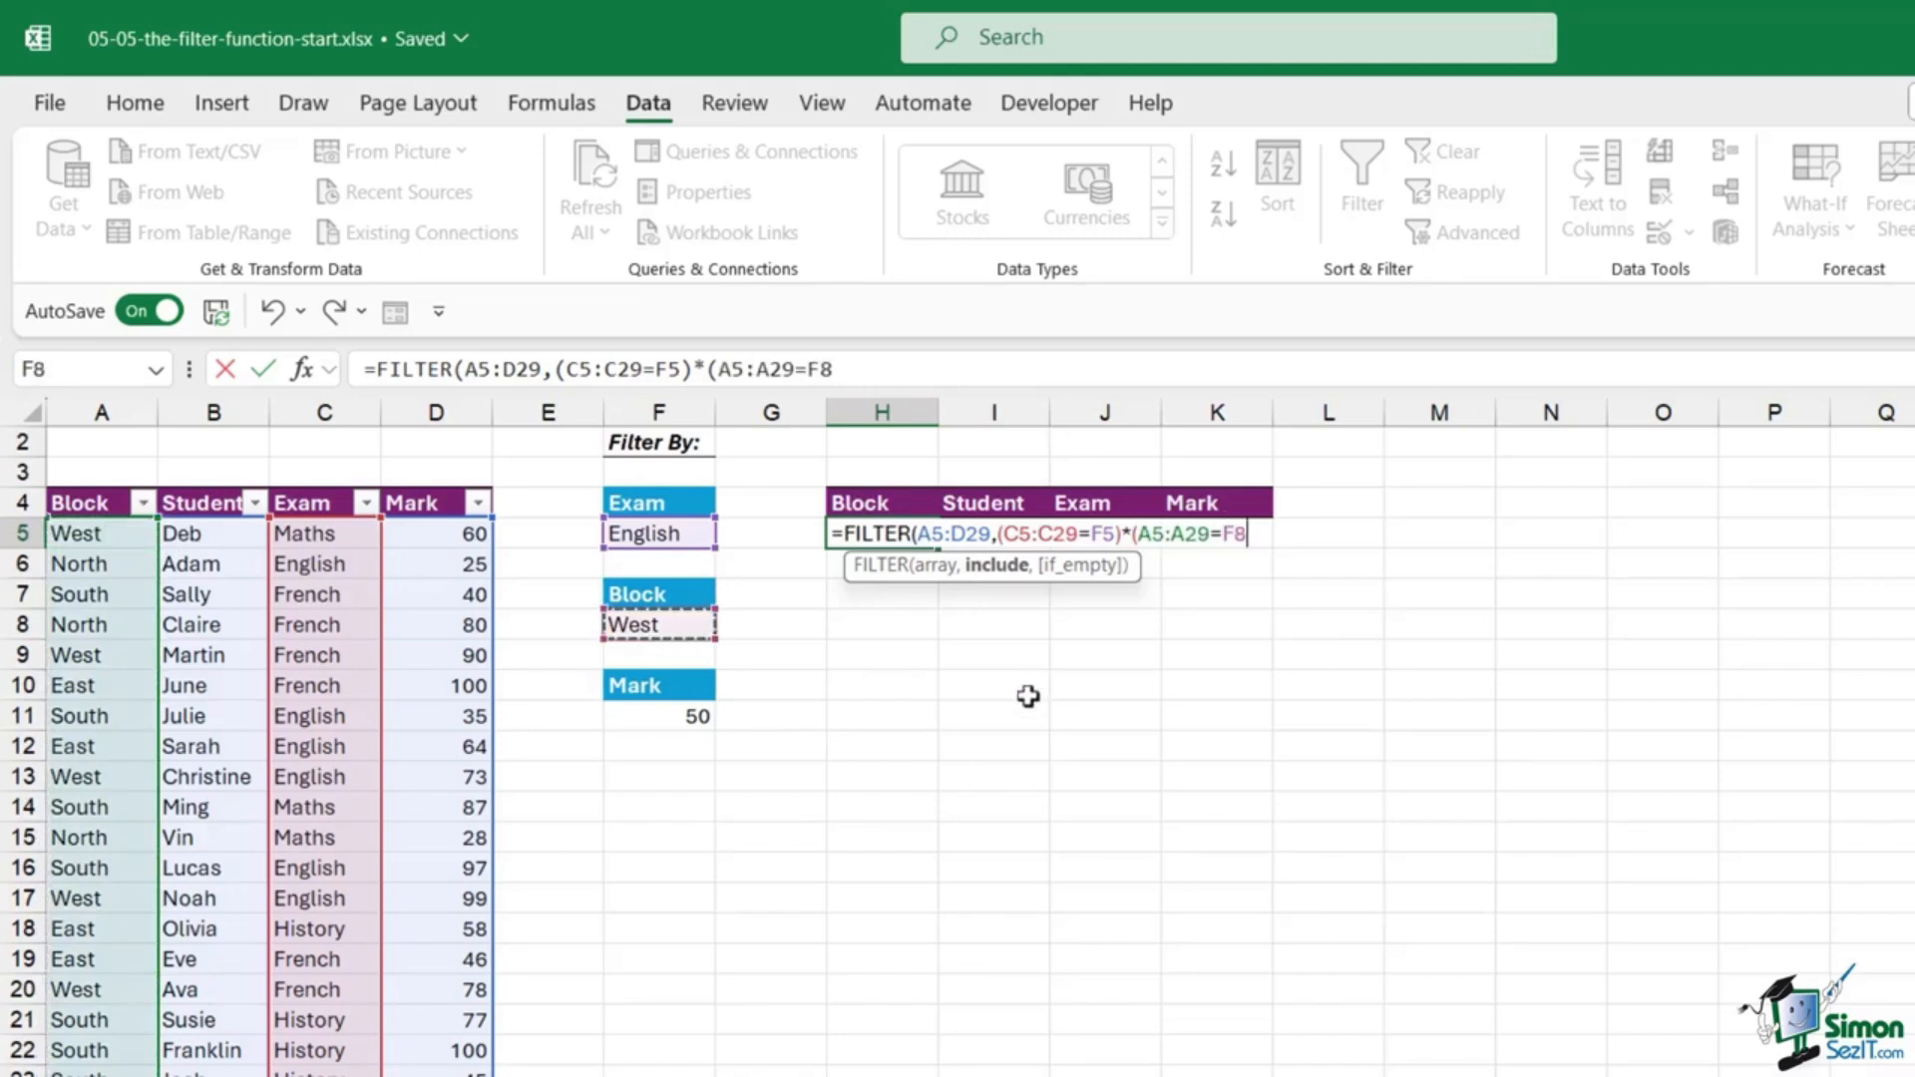
pyautogui.write(')')
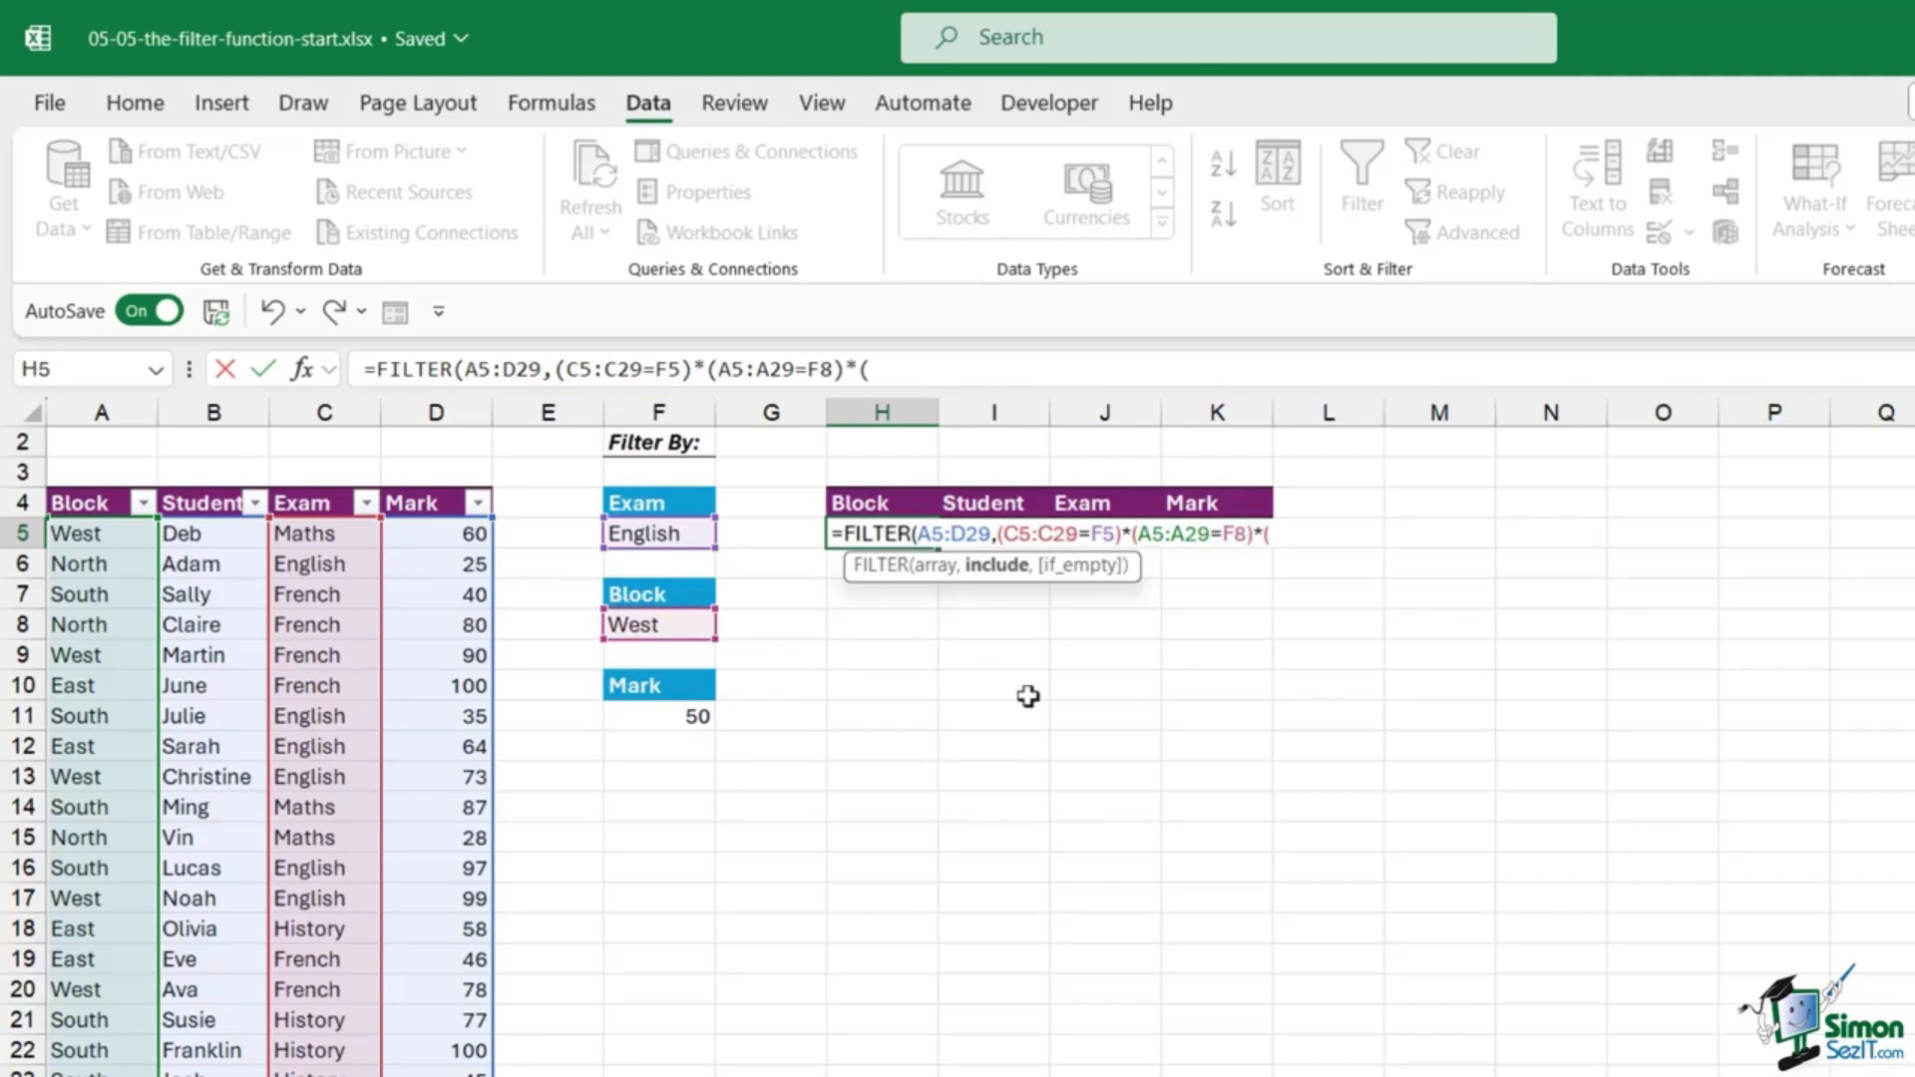
pyautogui.write('*(')
pyautogui.click(419, 536)
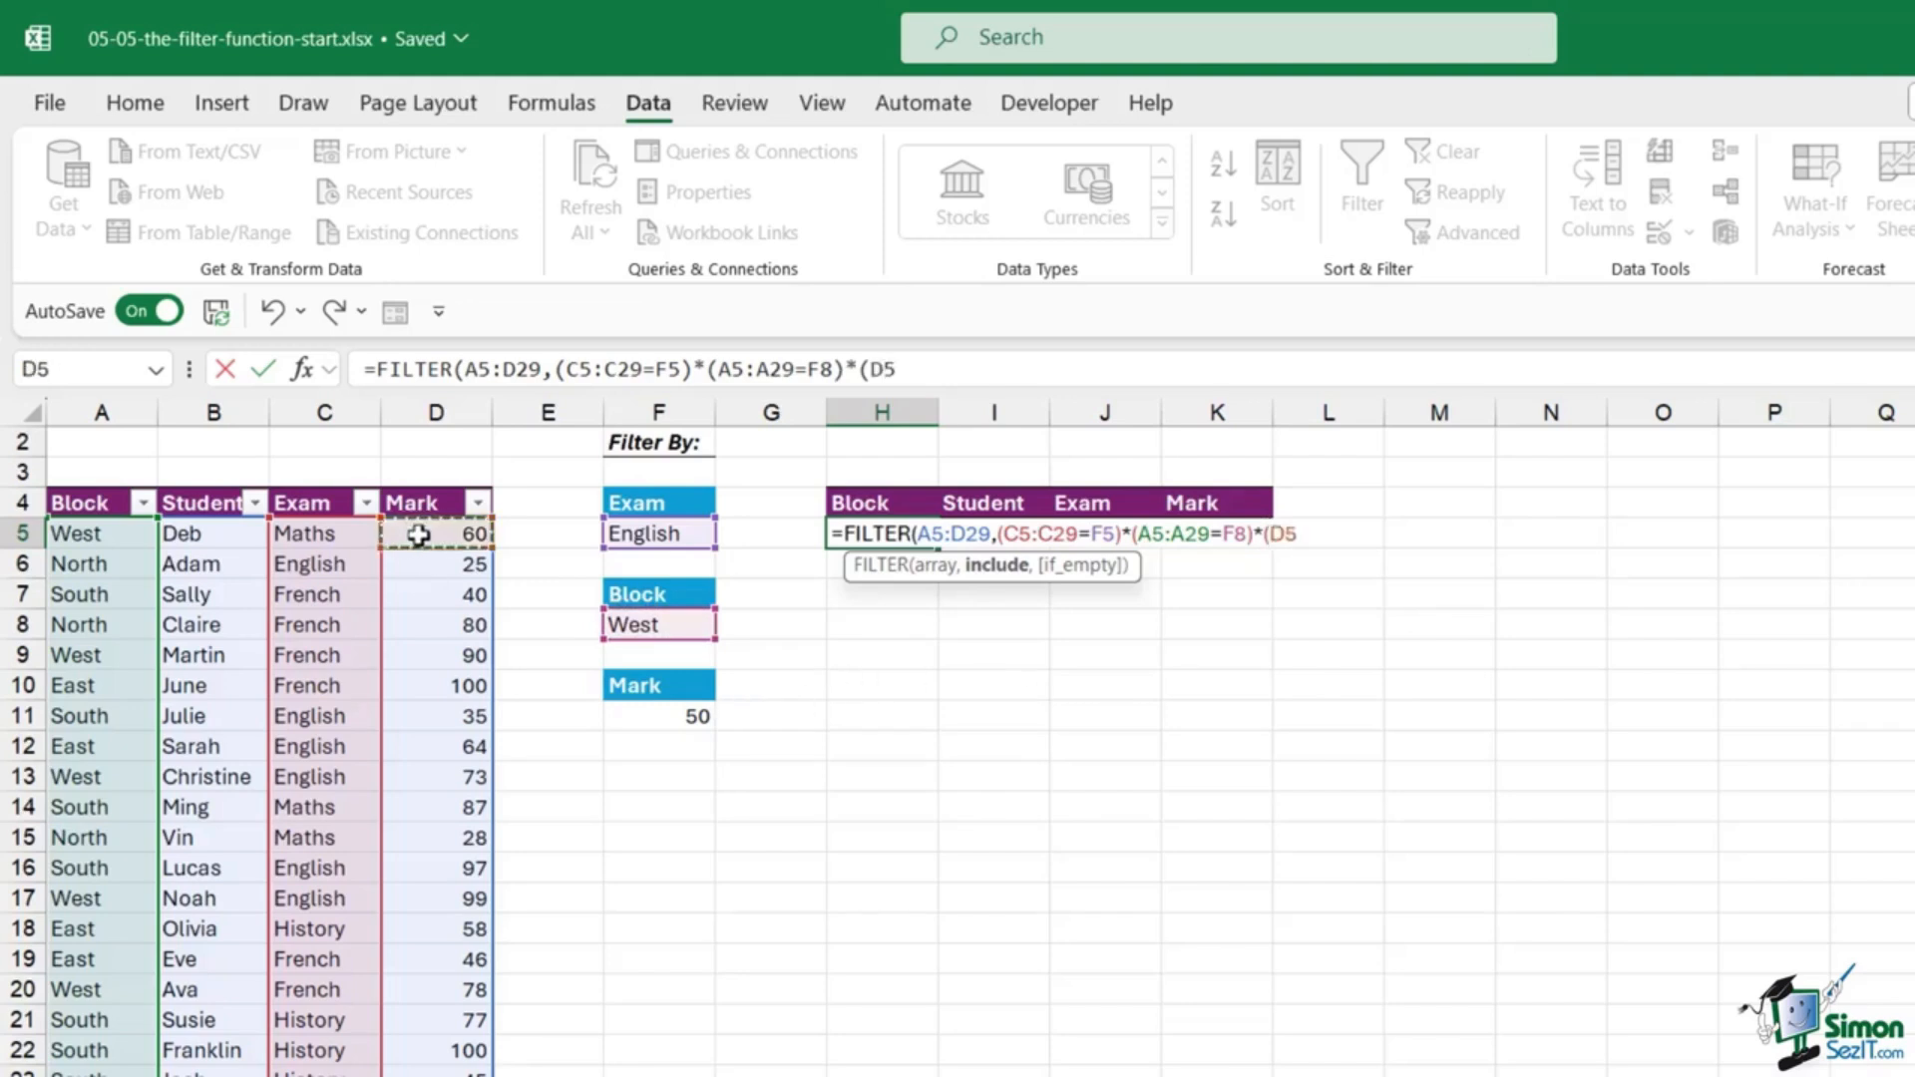
pyautogui.hotkey('ctrl', 'shift', 'Down')
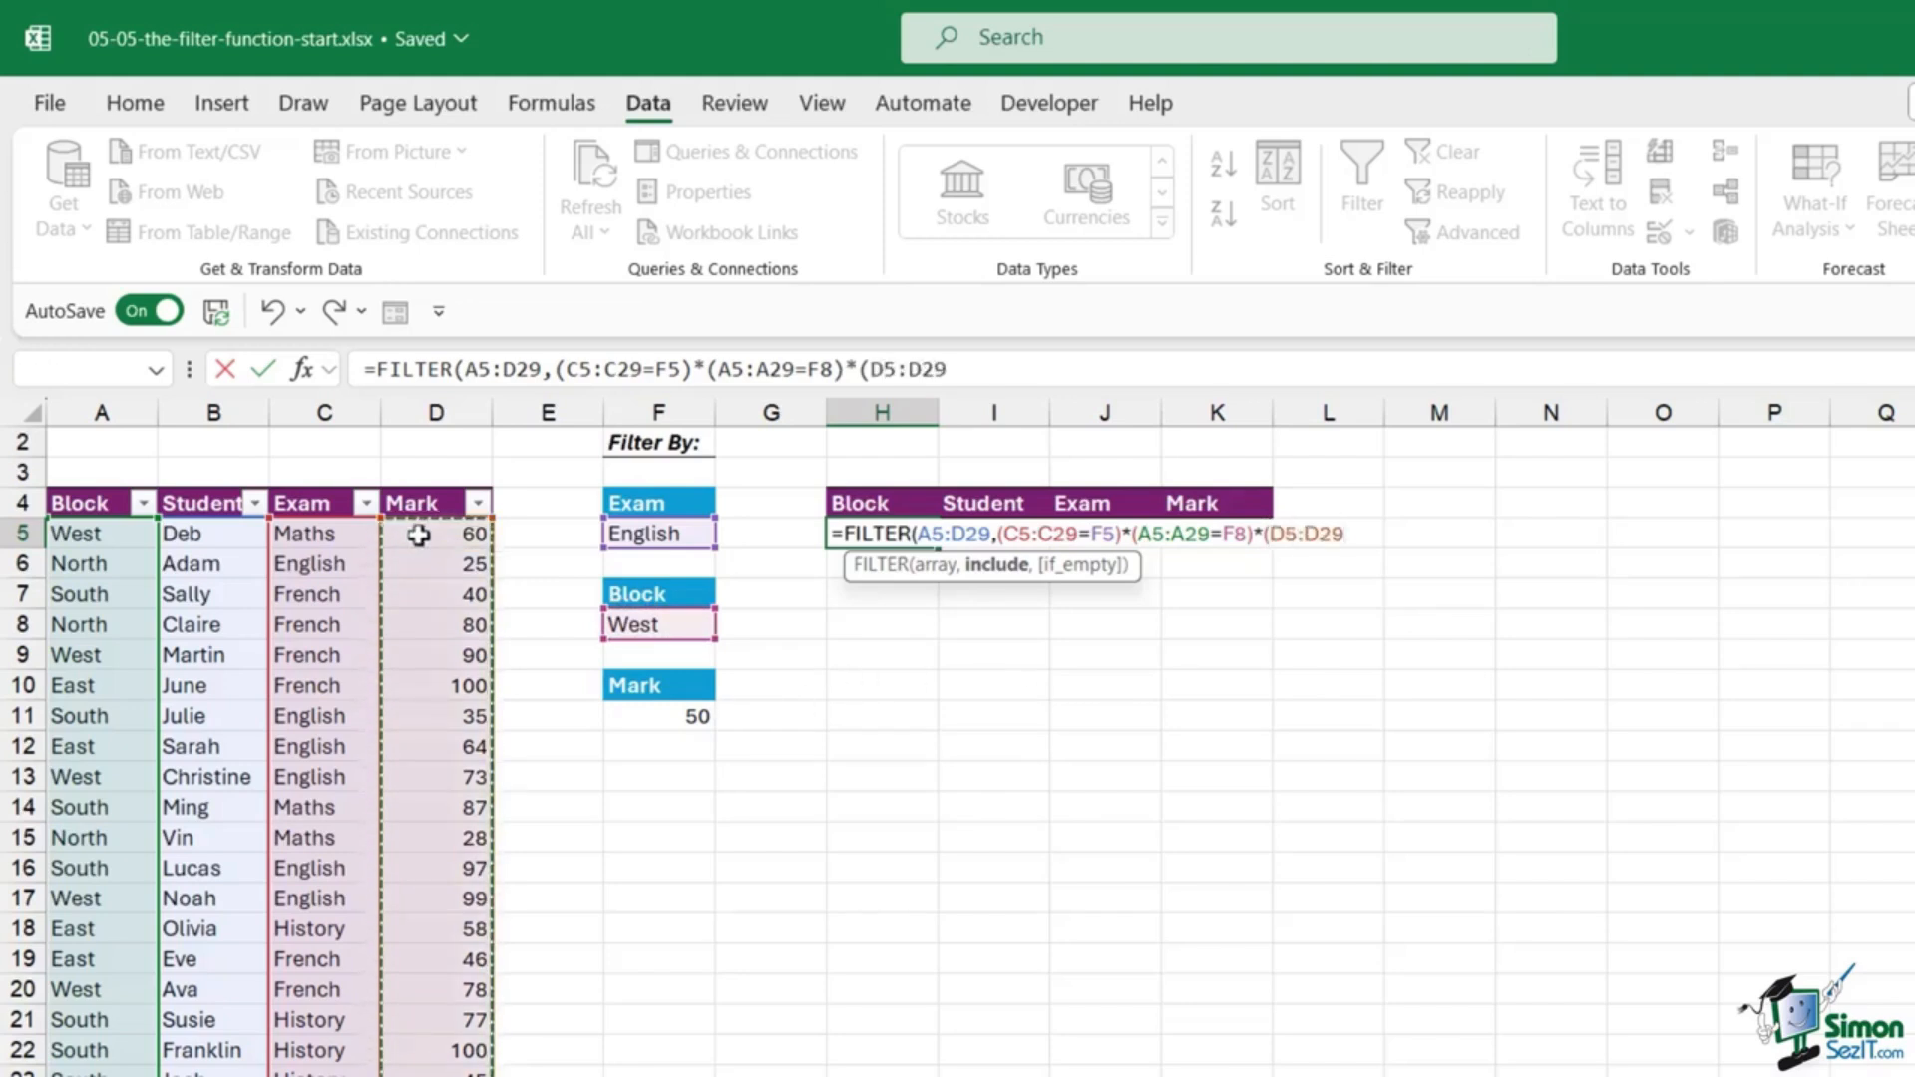
pyautogui.write('>')
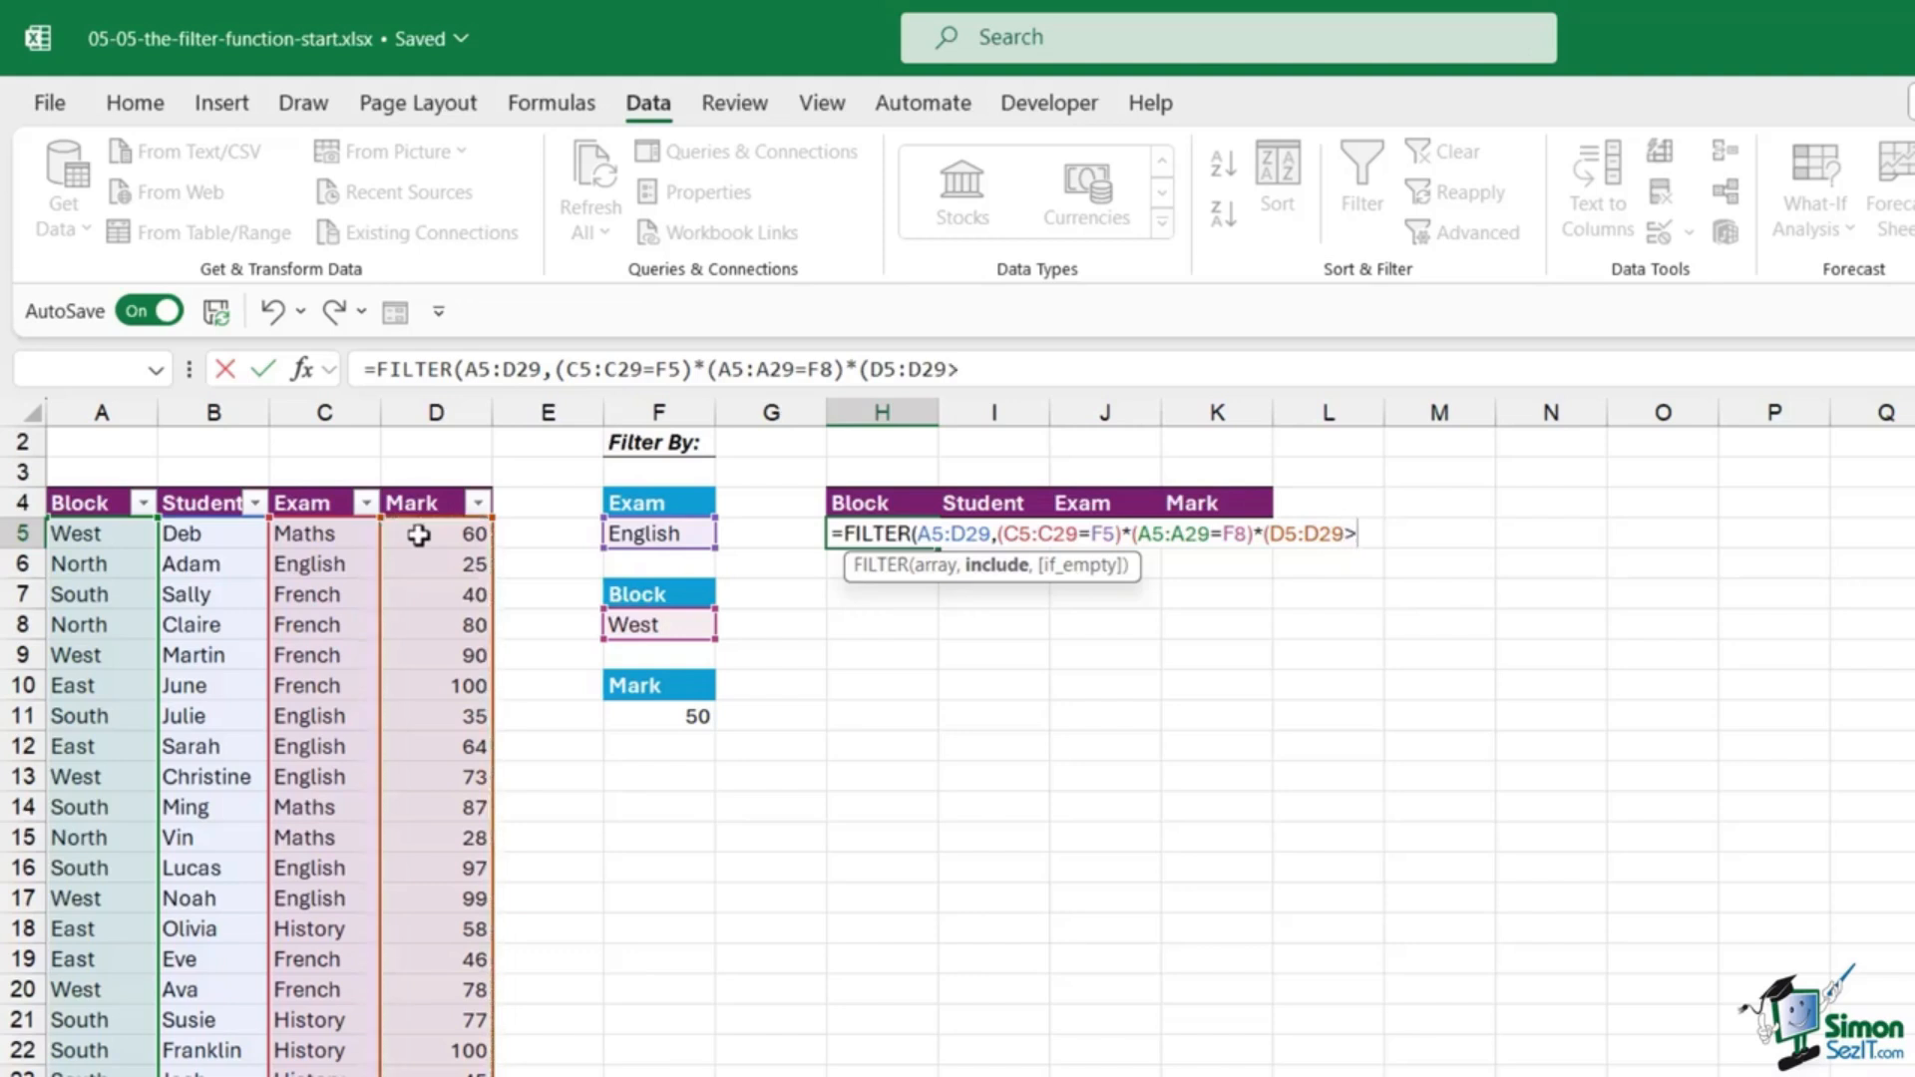
pyautogui.click(705, 715)
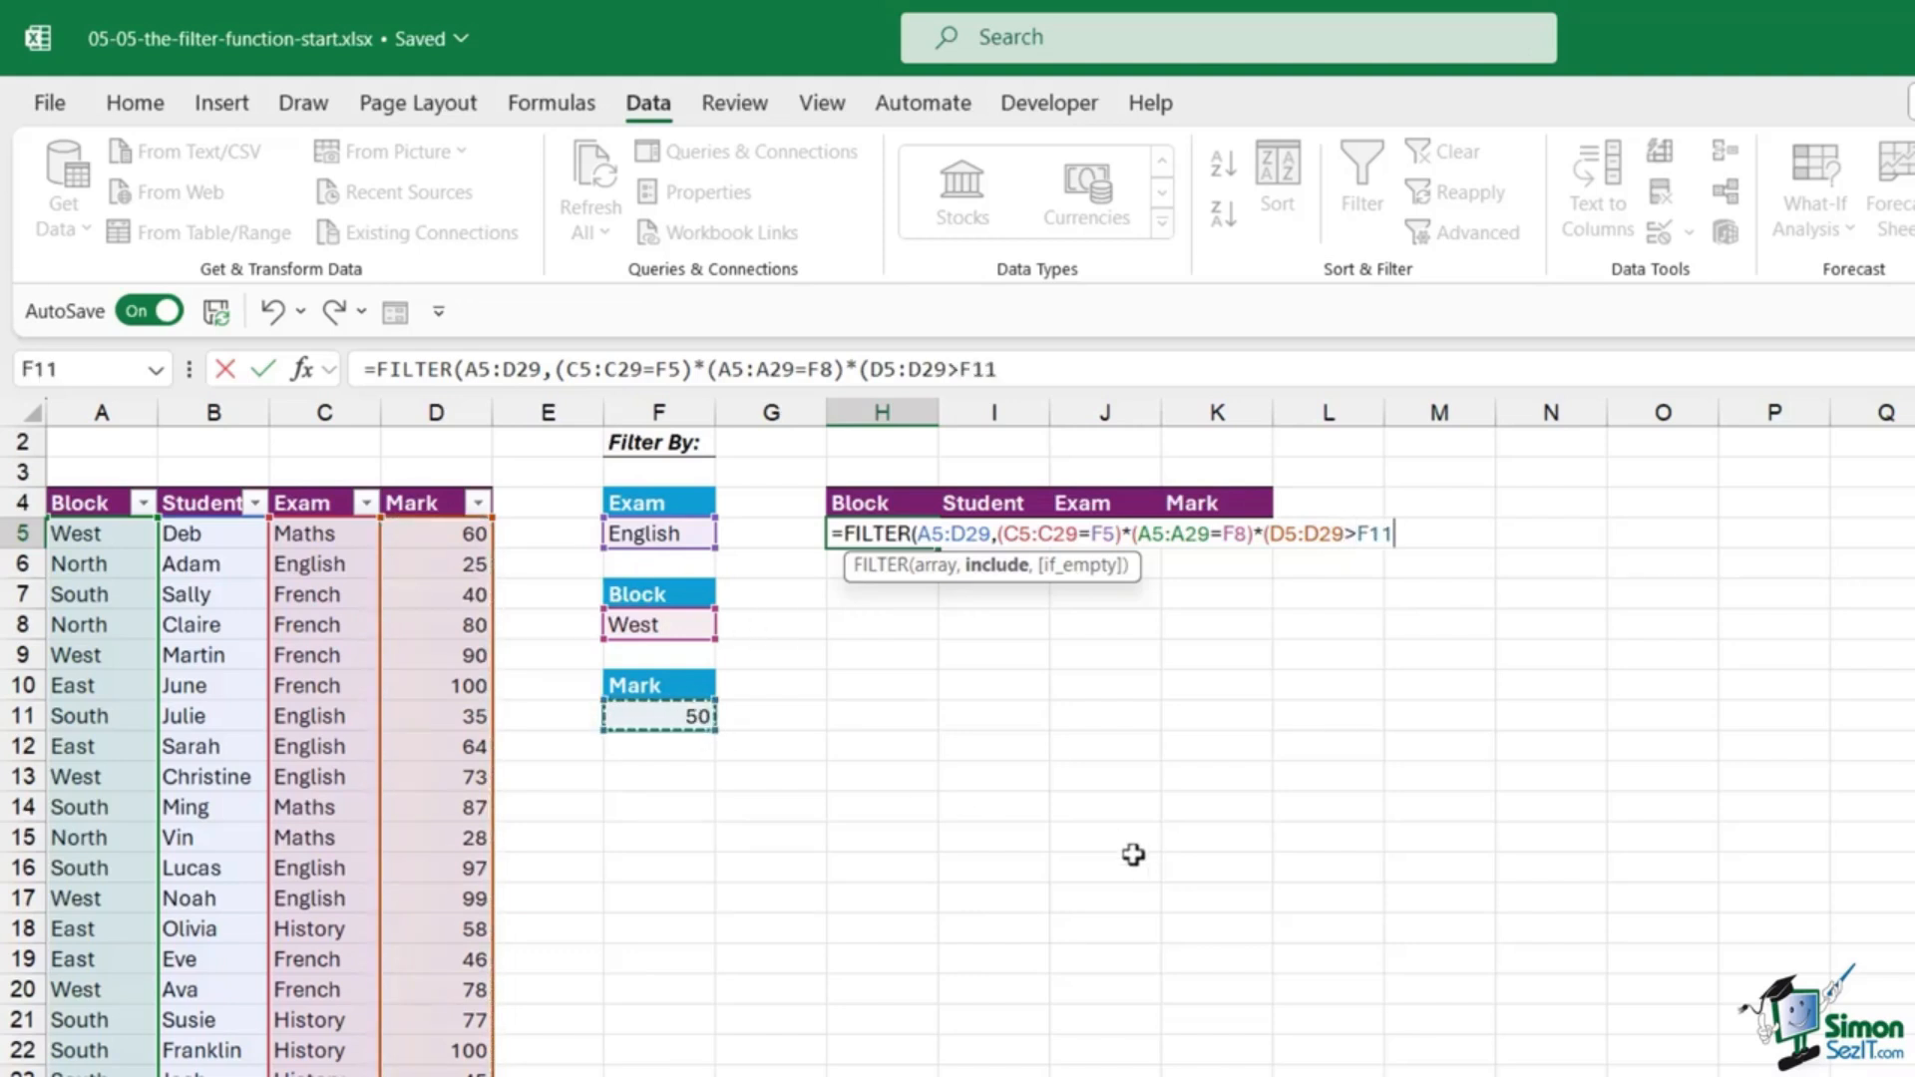
pyautogui.write('),')
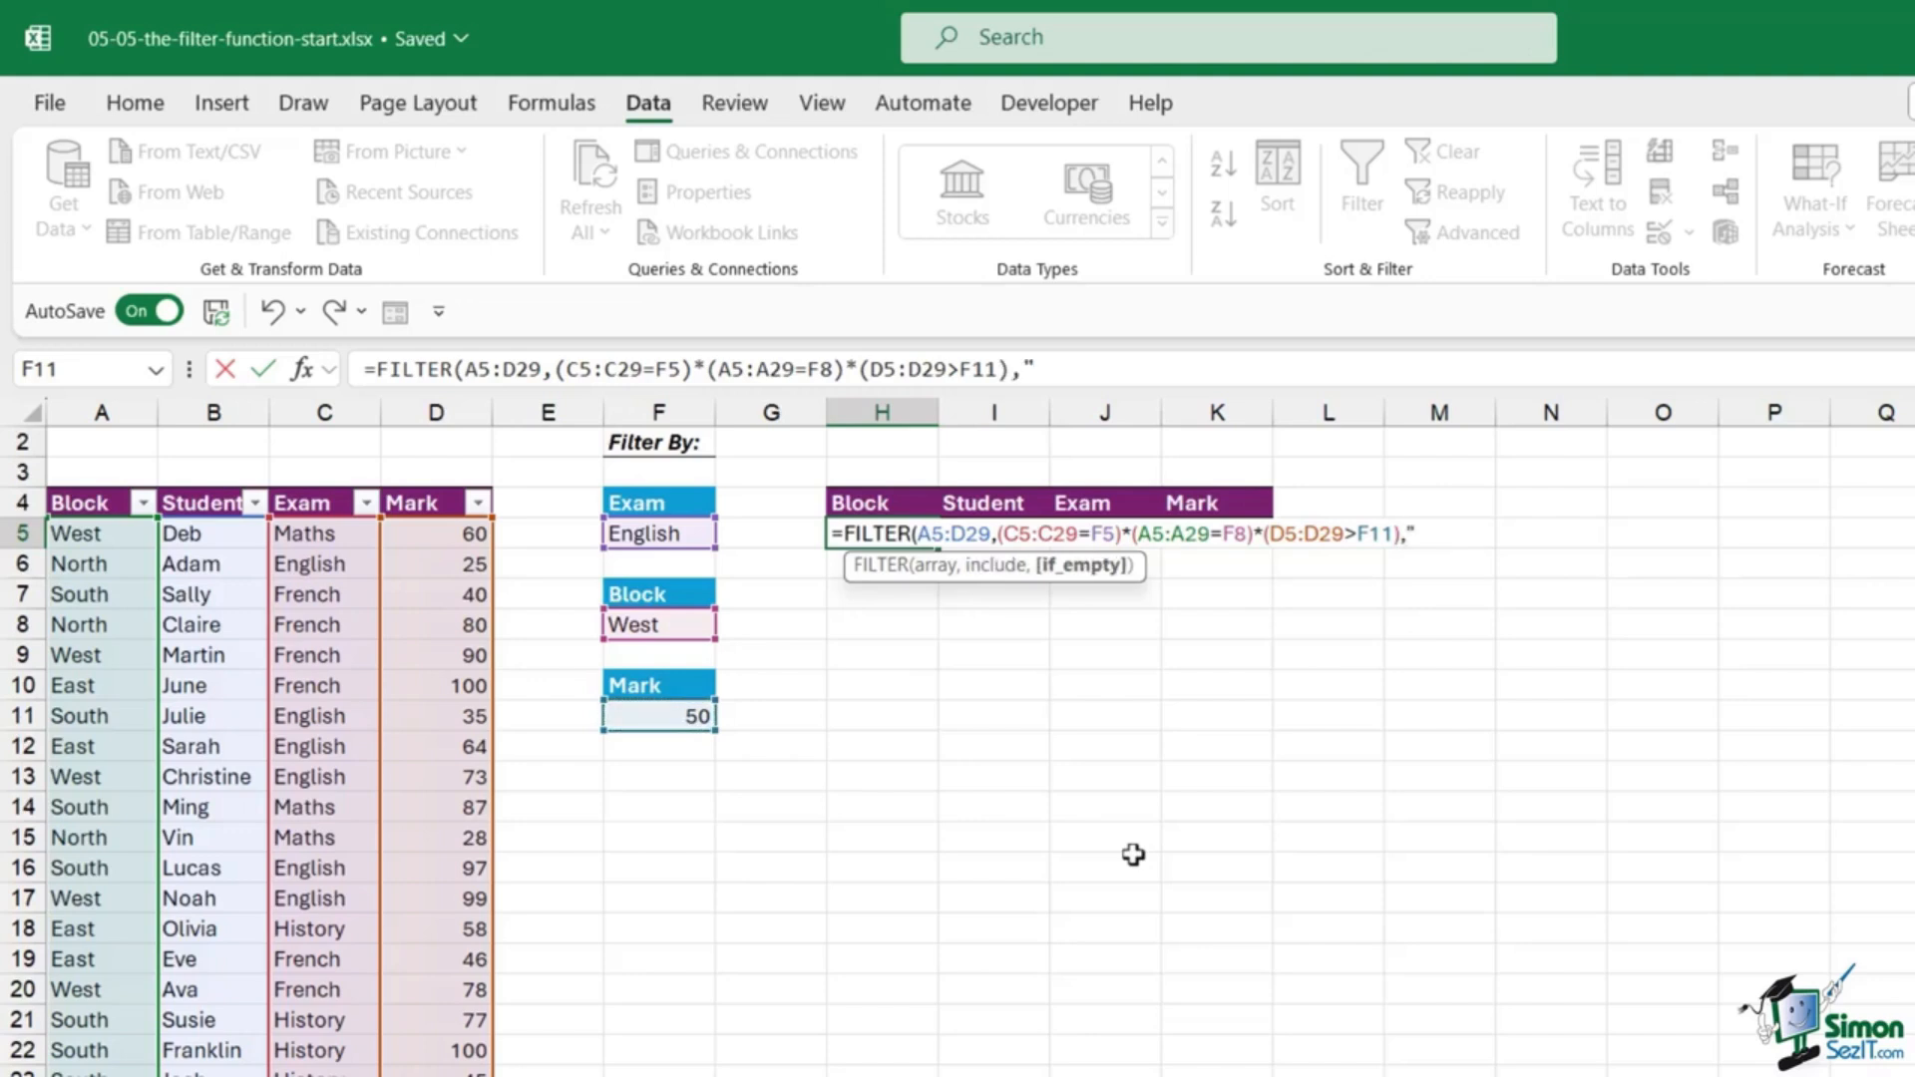
pyautogui.write('"No Records')
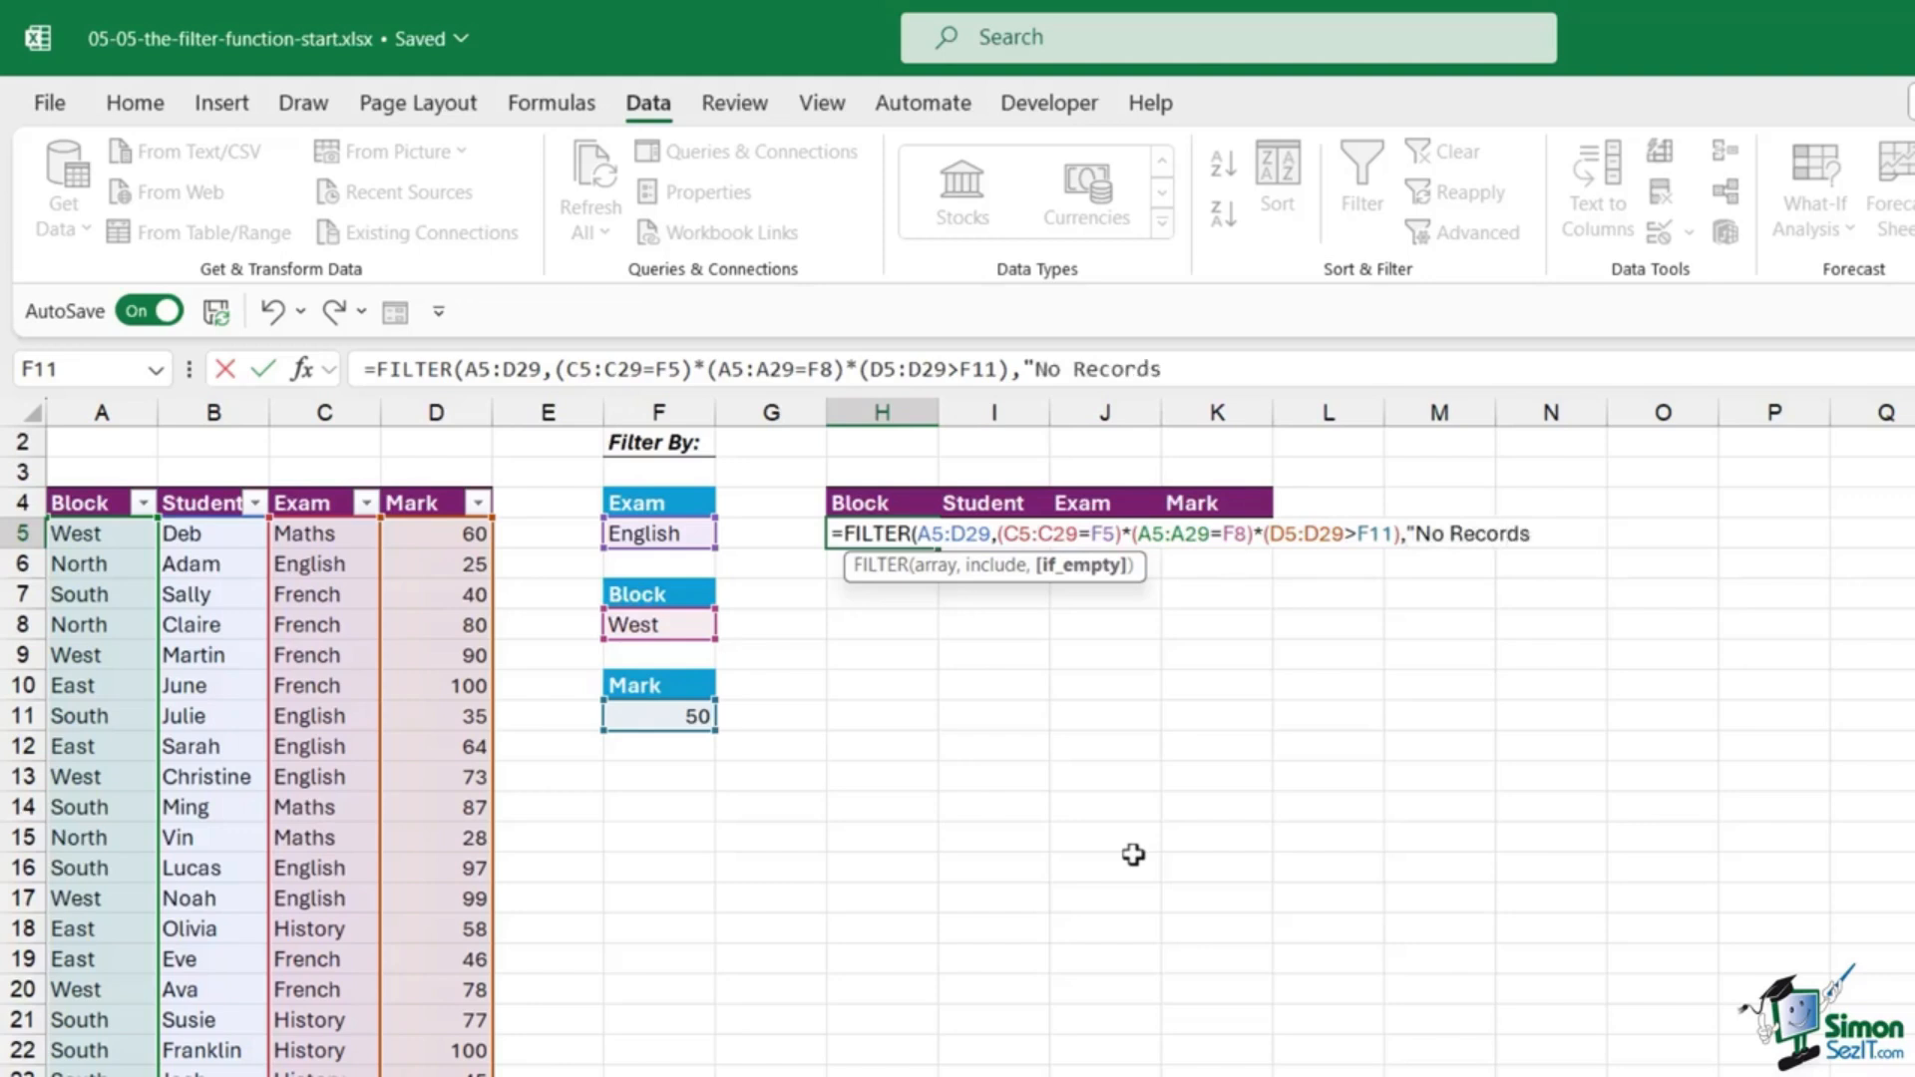
pyautogui.write('")')
pyautogui.press('Return')
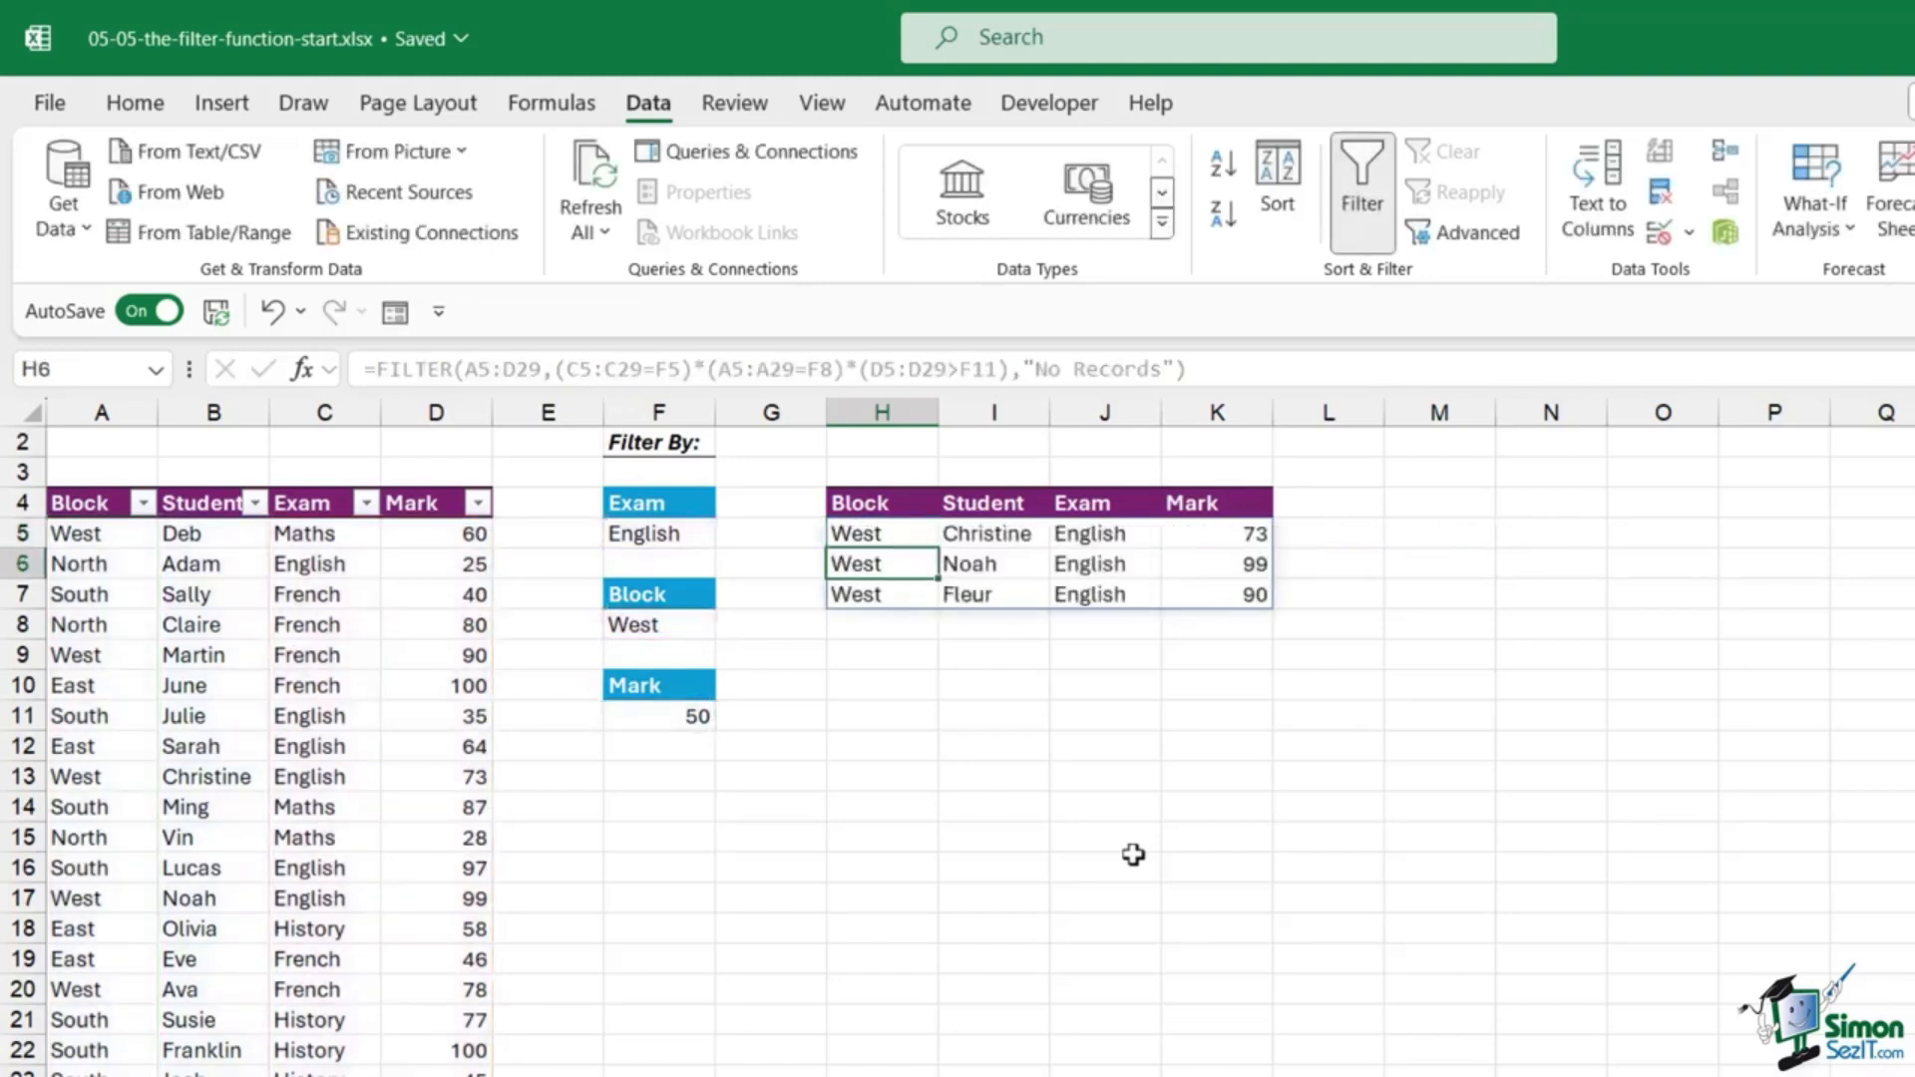
pyautogui.click(1037, 564)
pyautogui.click(1114, 599)
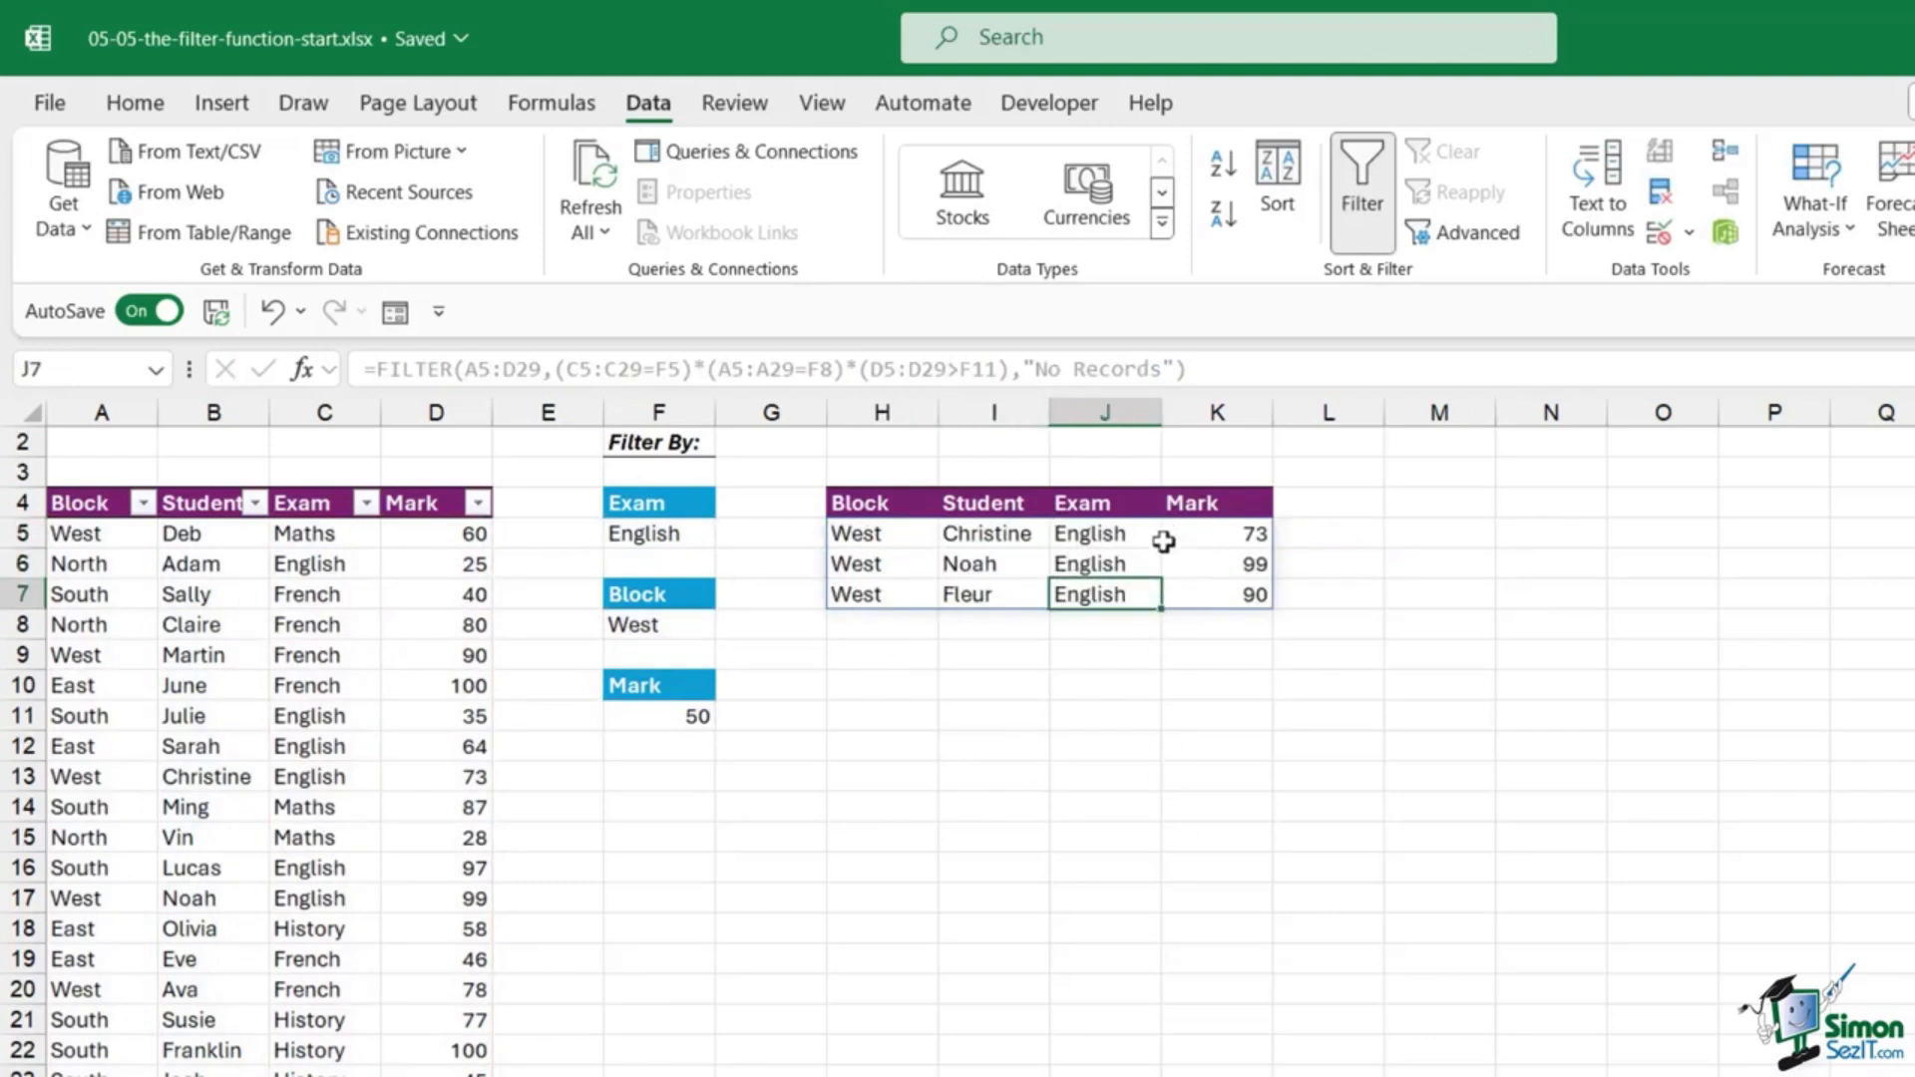
pyautogui.click(289, 593)
pyautogui.click(197, 504)
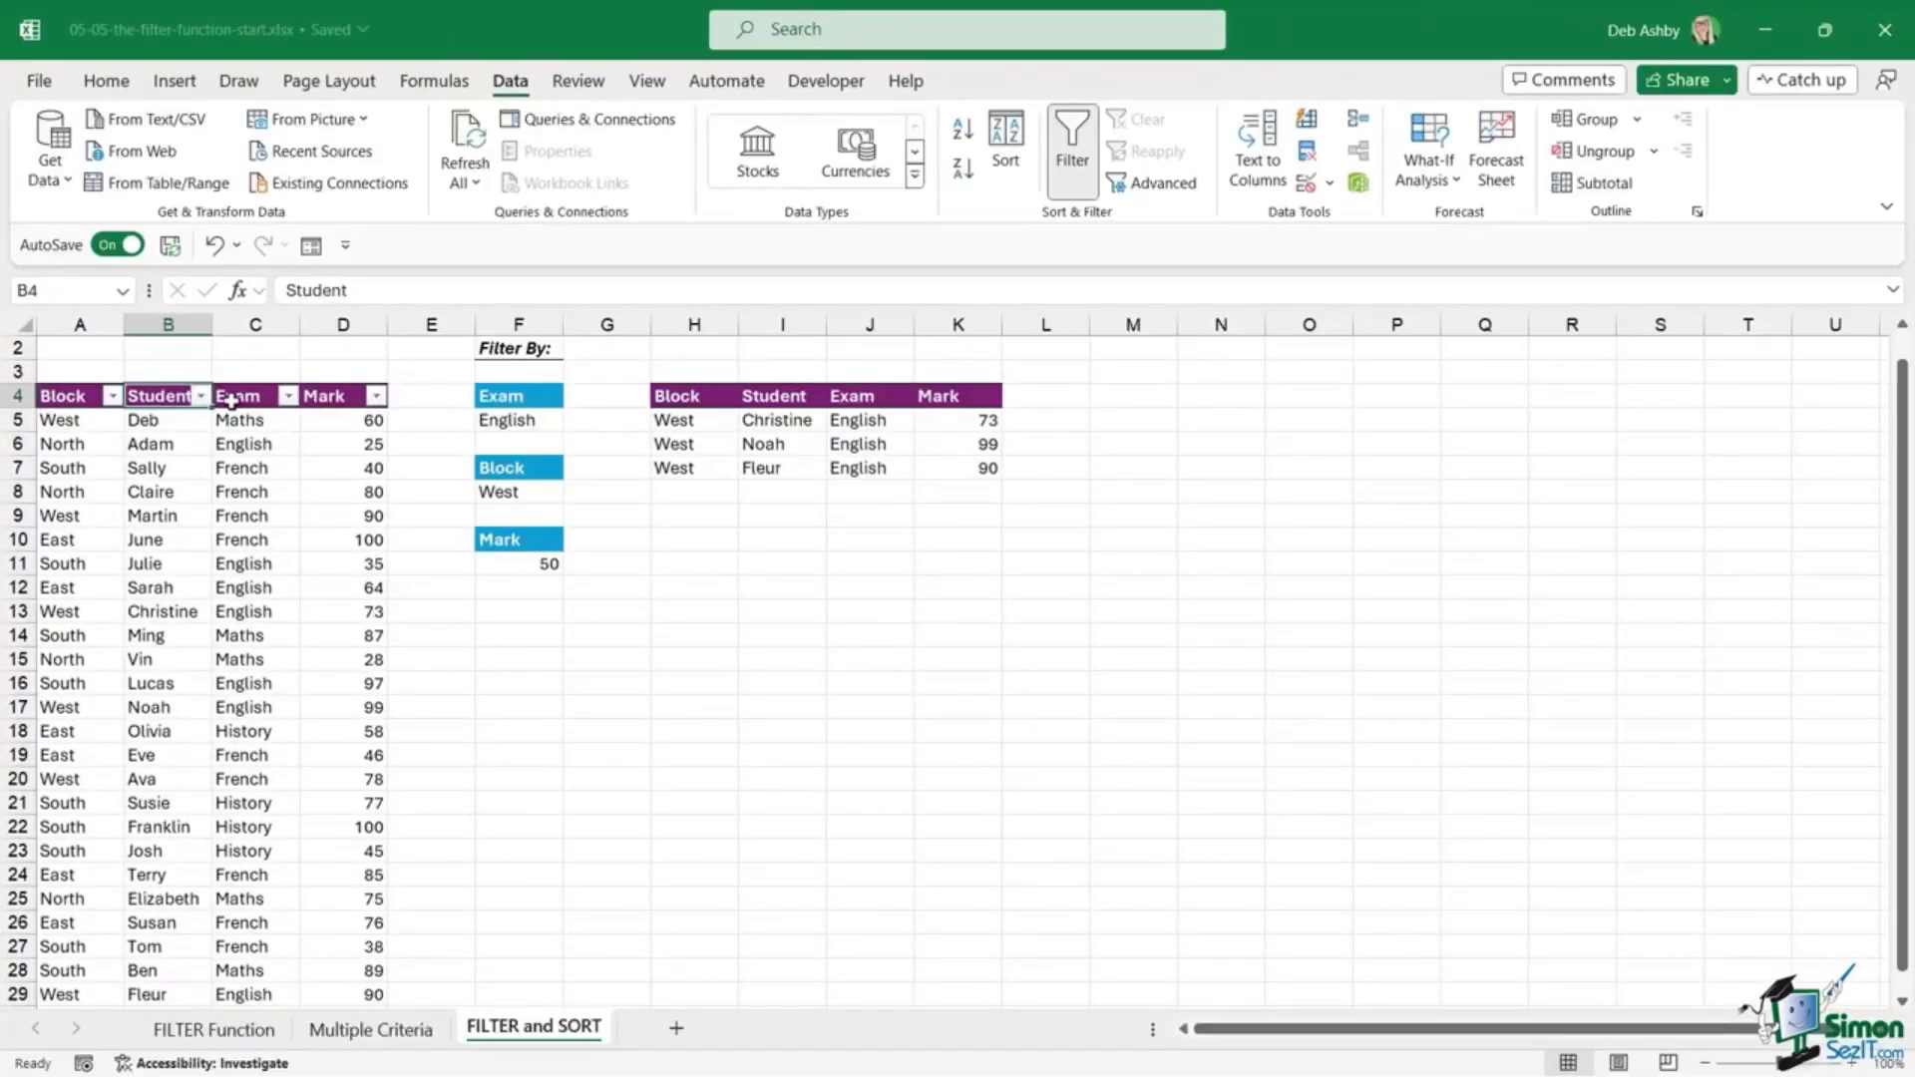
pyautogui.click(349, 504)
pyautogui.click(288, 396)
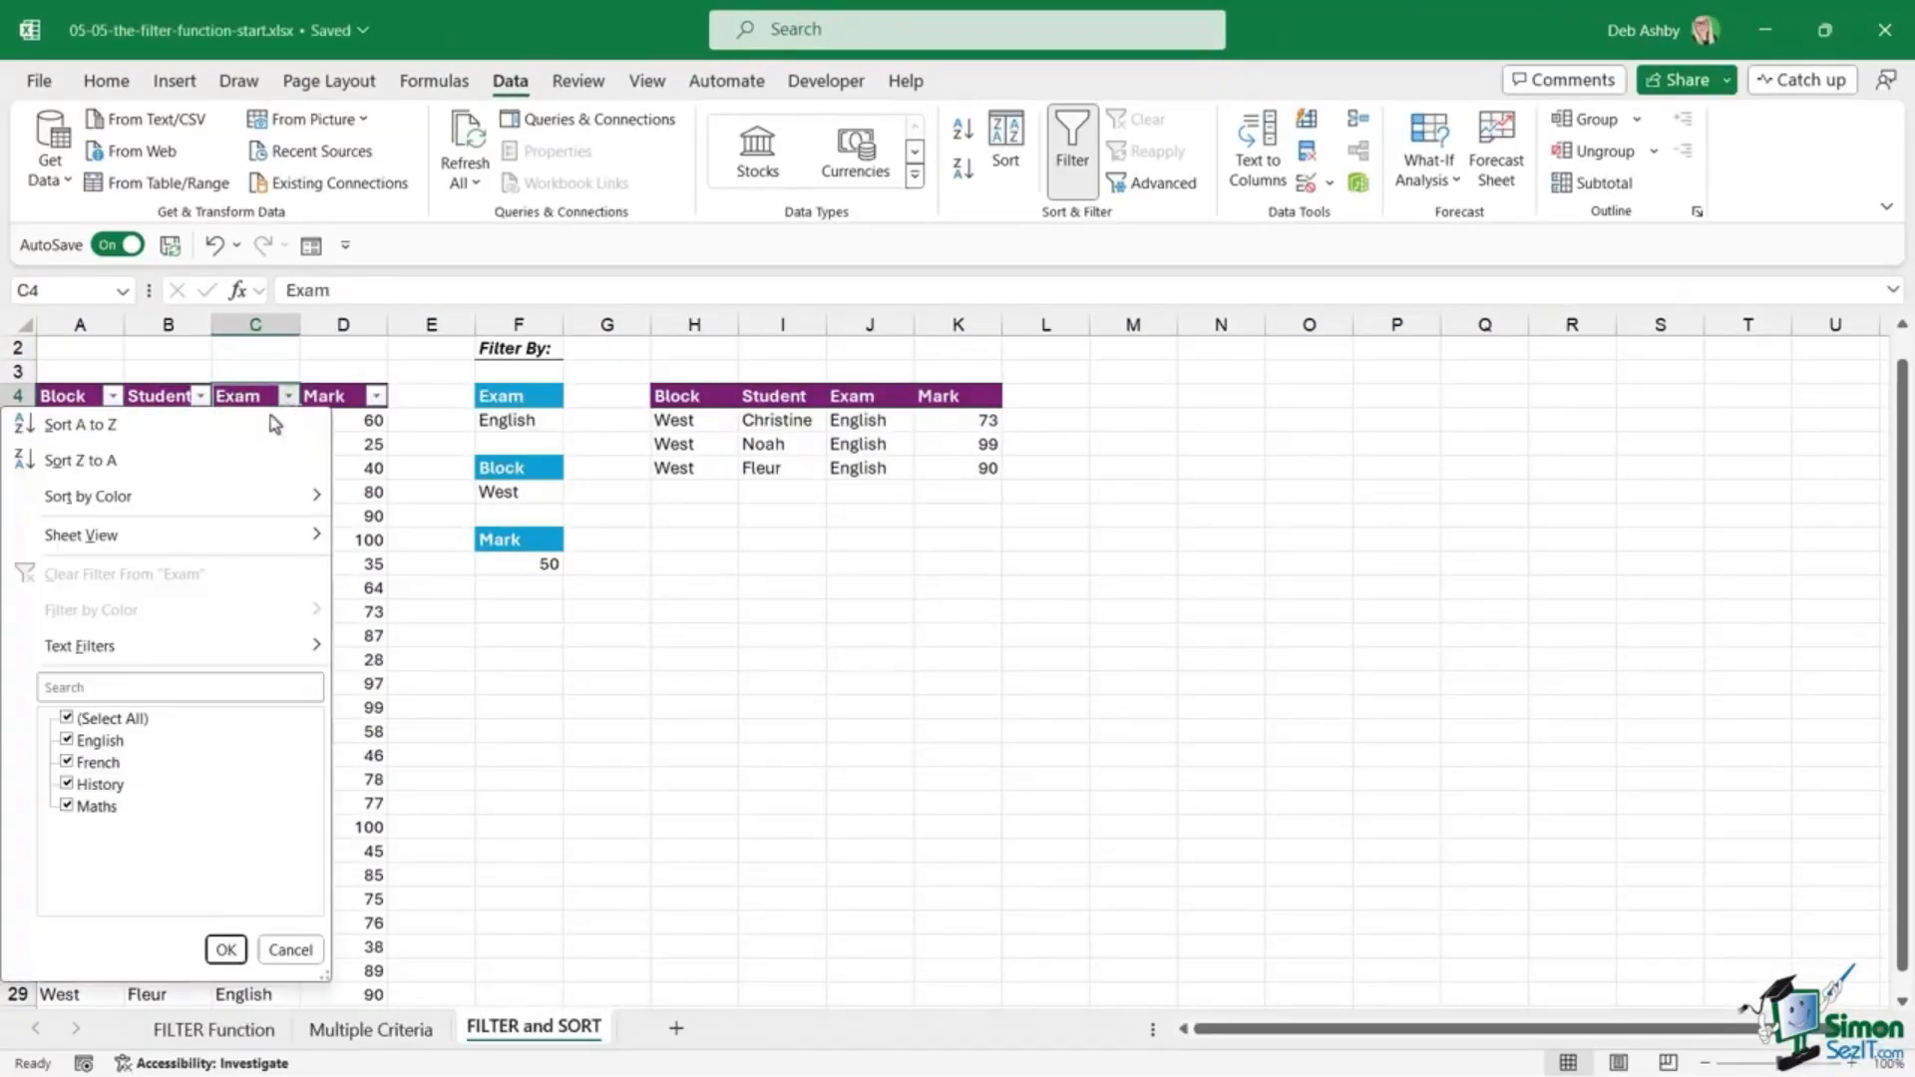
pyautogui.click(66, 718)
pyautogui.click(67, 740)
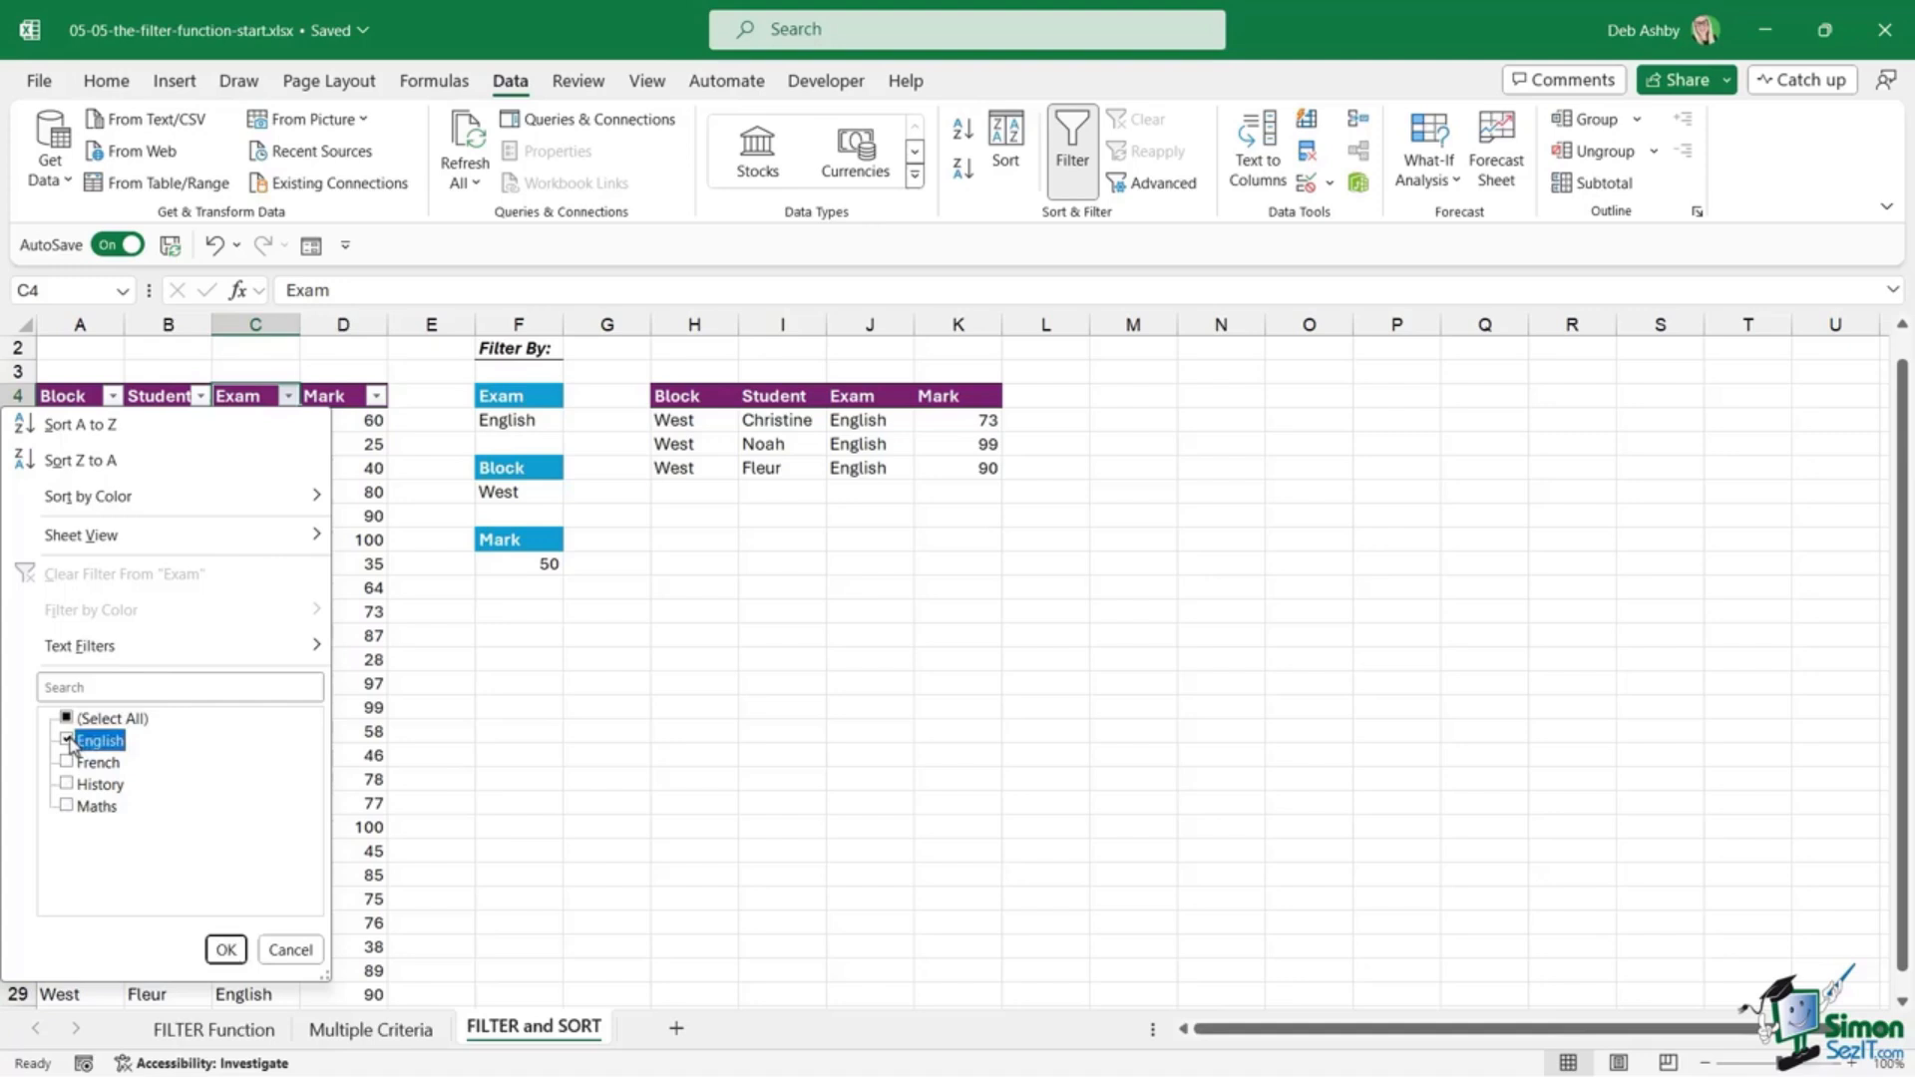
pyautogui.click(226, 948)
pyautogui.click(111, 396)
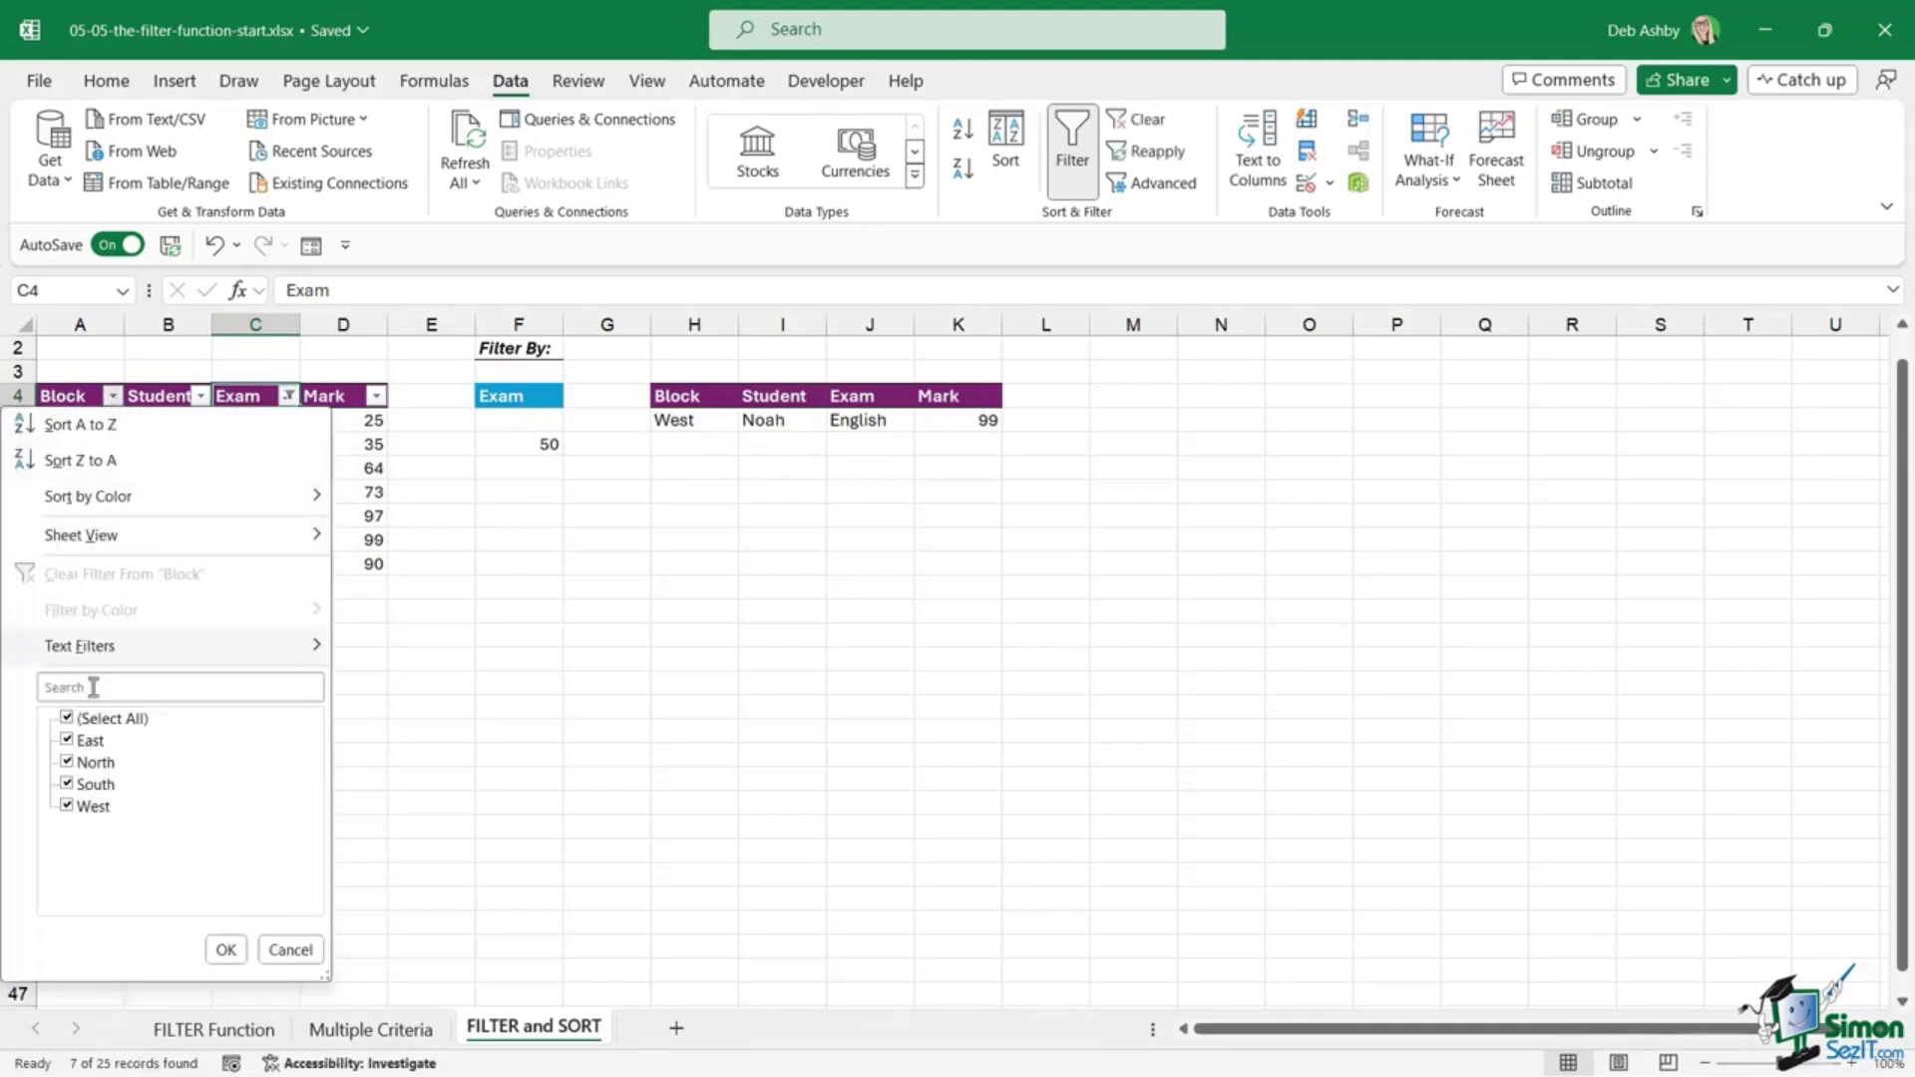
pyautogui.click(66, 718)
pyautogui.click(67, 806)
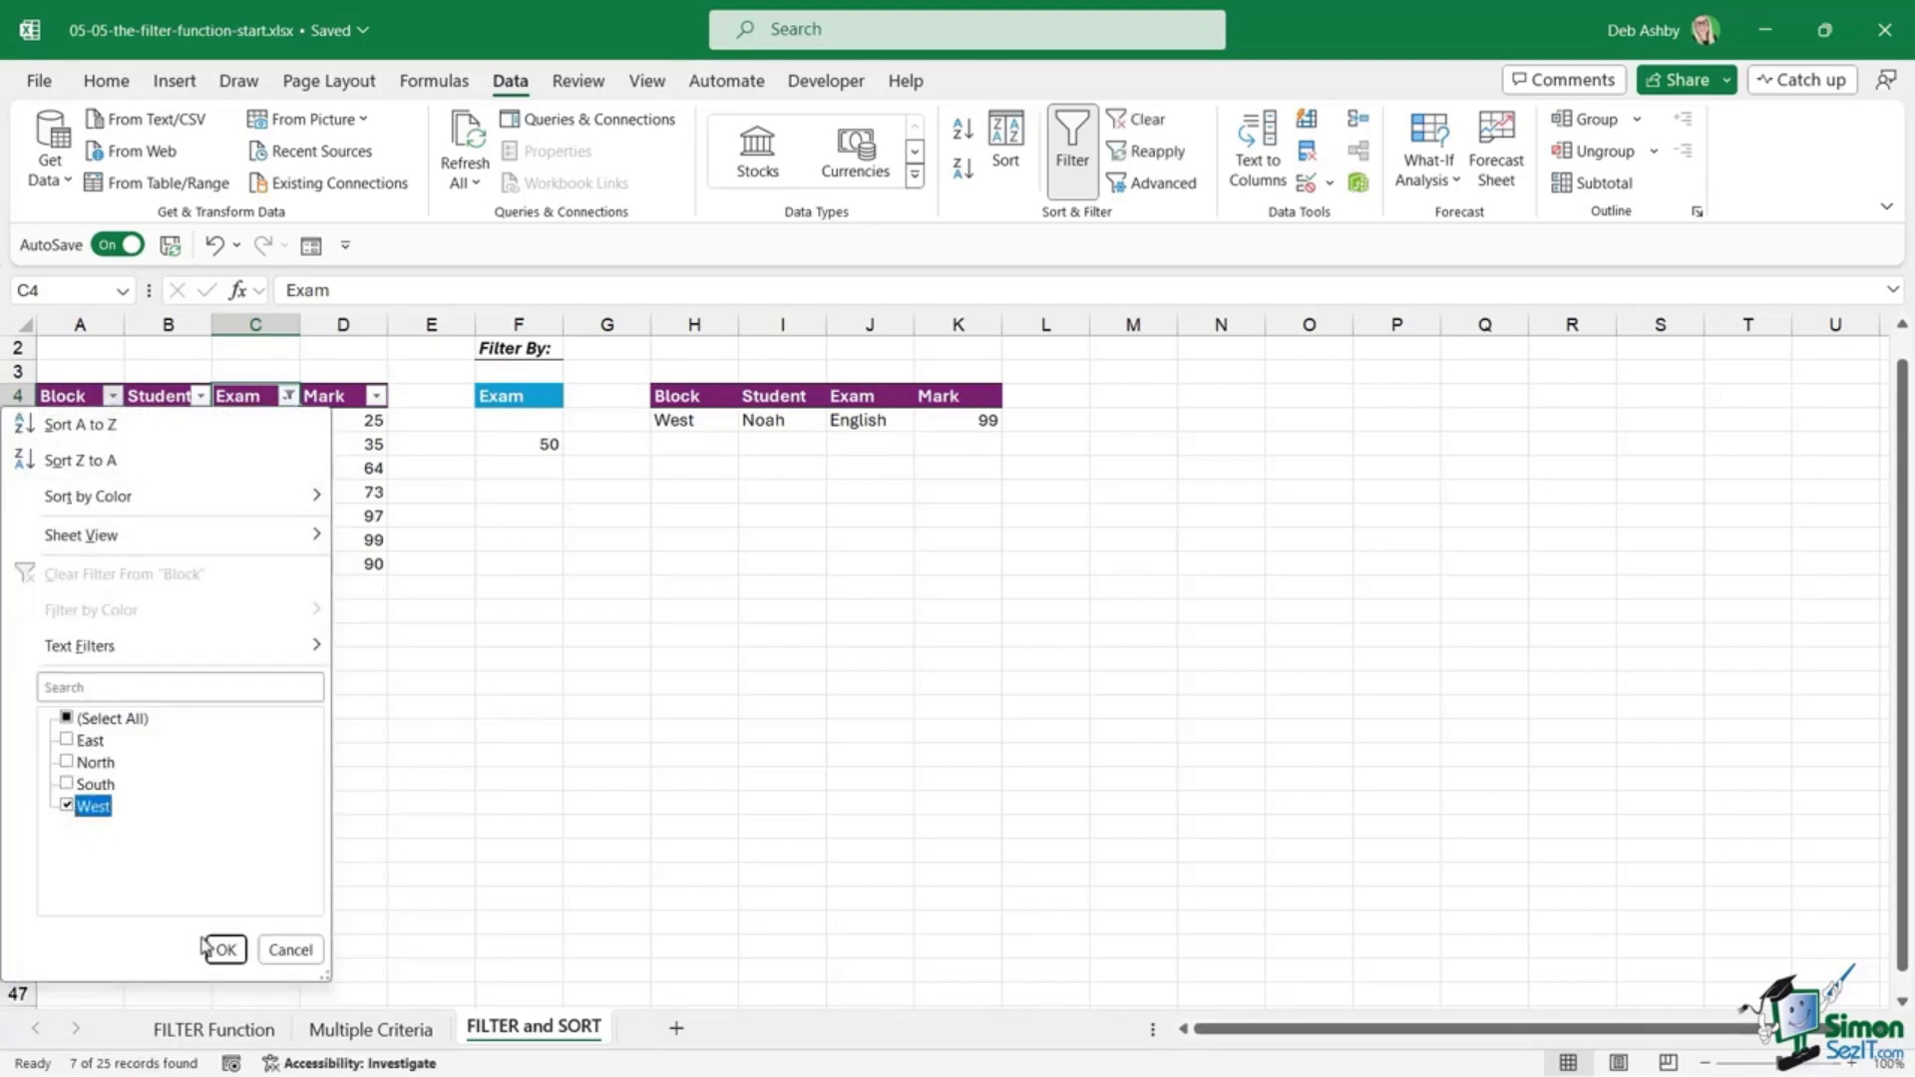
pyautogui.click(225, 950)
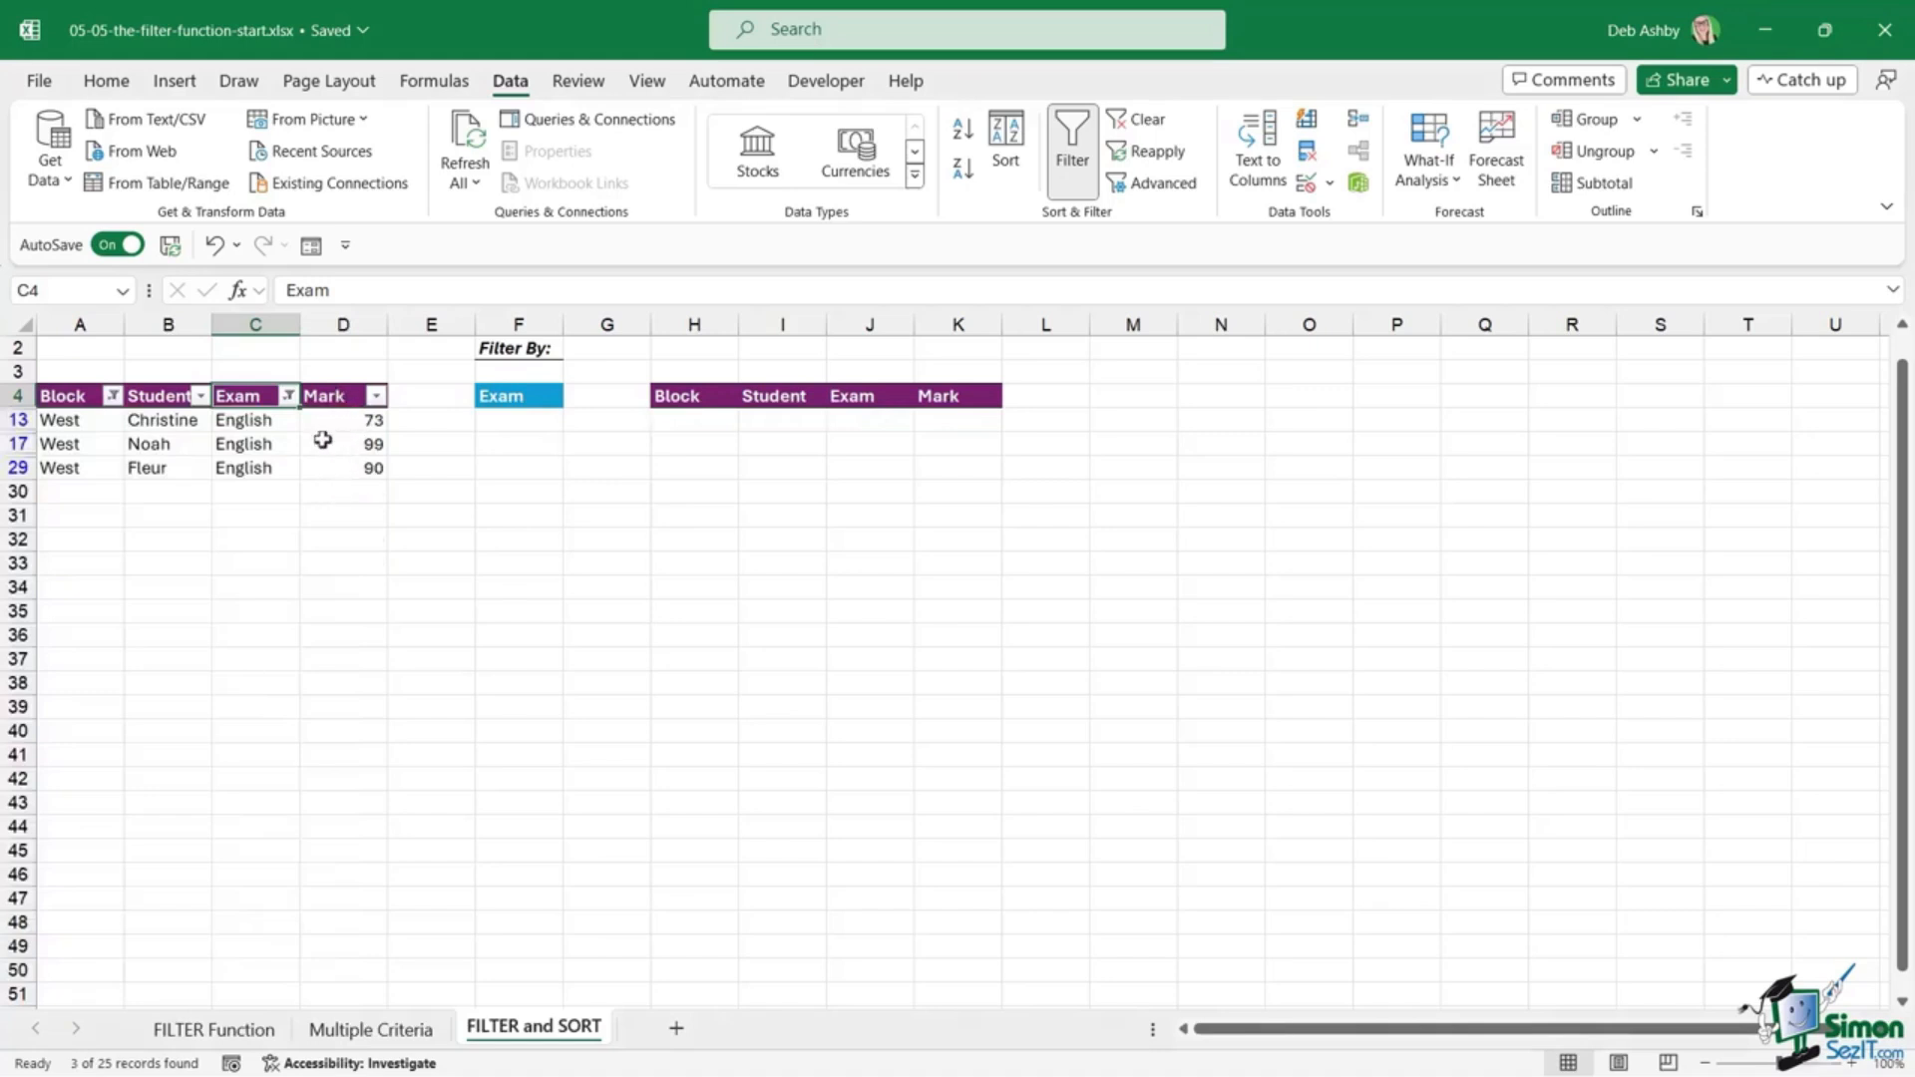
pyautogui.click(287, 396)
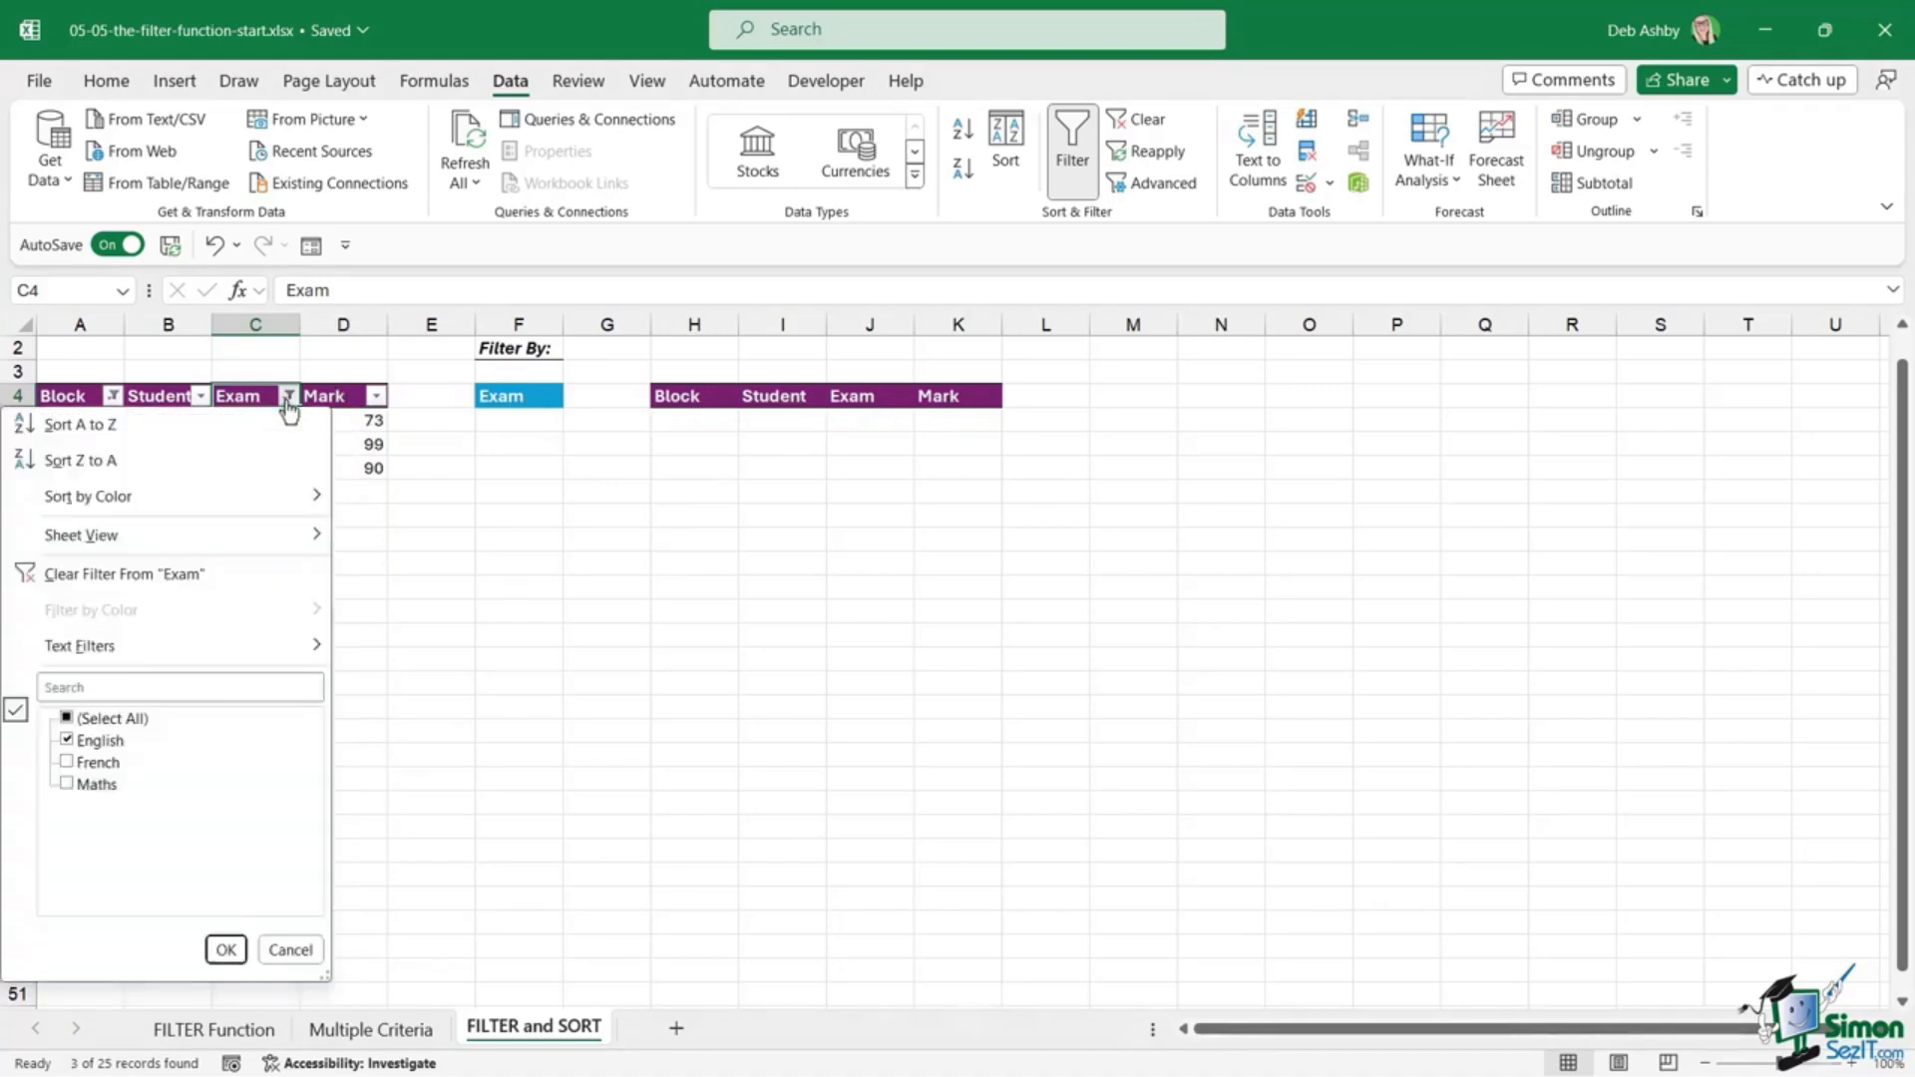
pyautogui.click(112, 581)
pyautogui.click(688, 419)
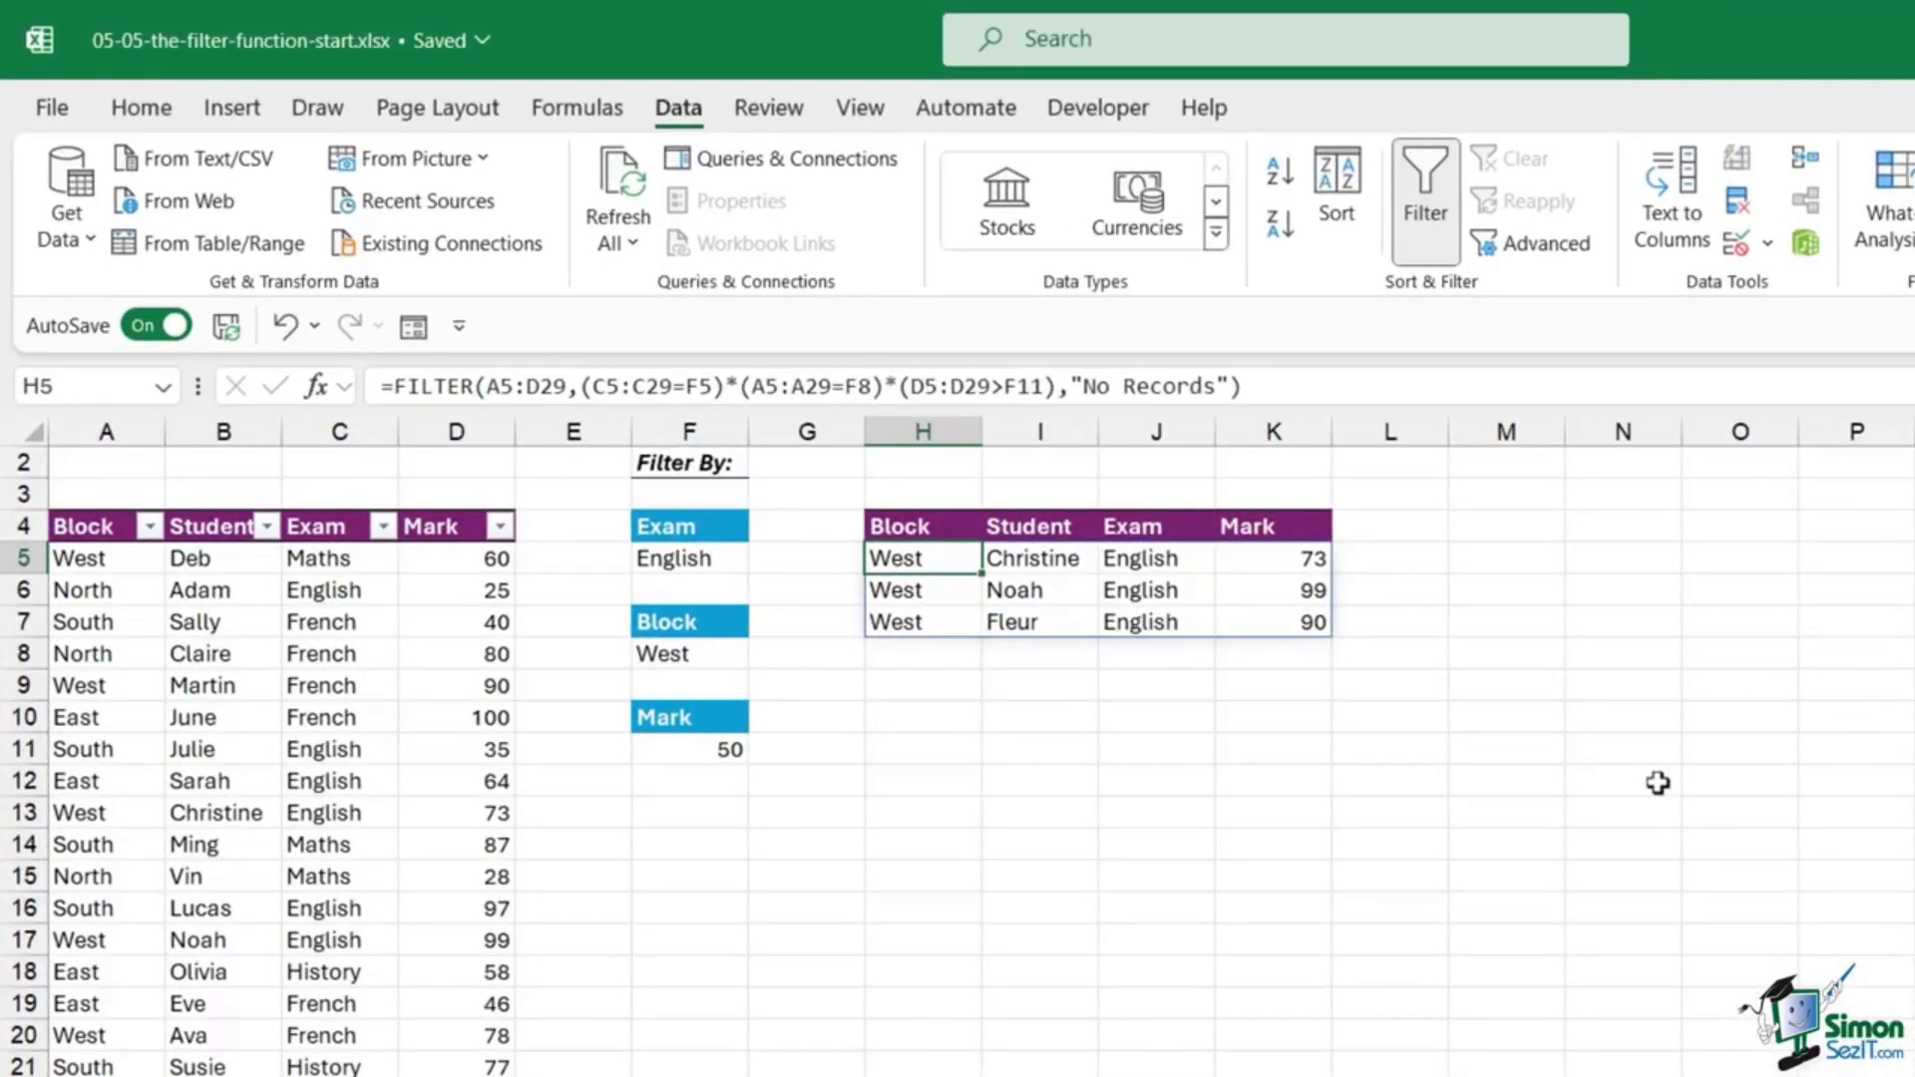
# Step: Replace both * operators in H5's FILTER with + to use OR logic
pyautogui.click(733, 386)
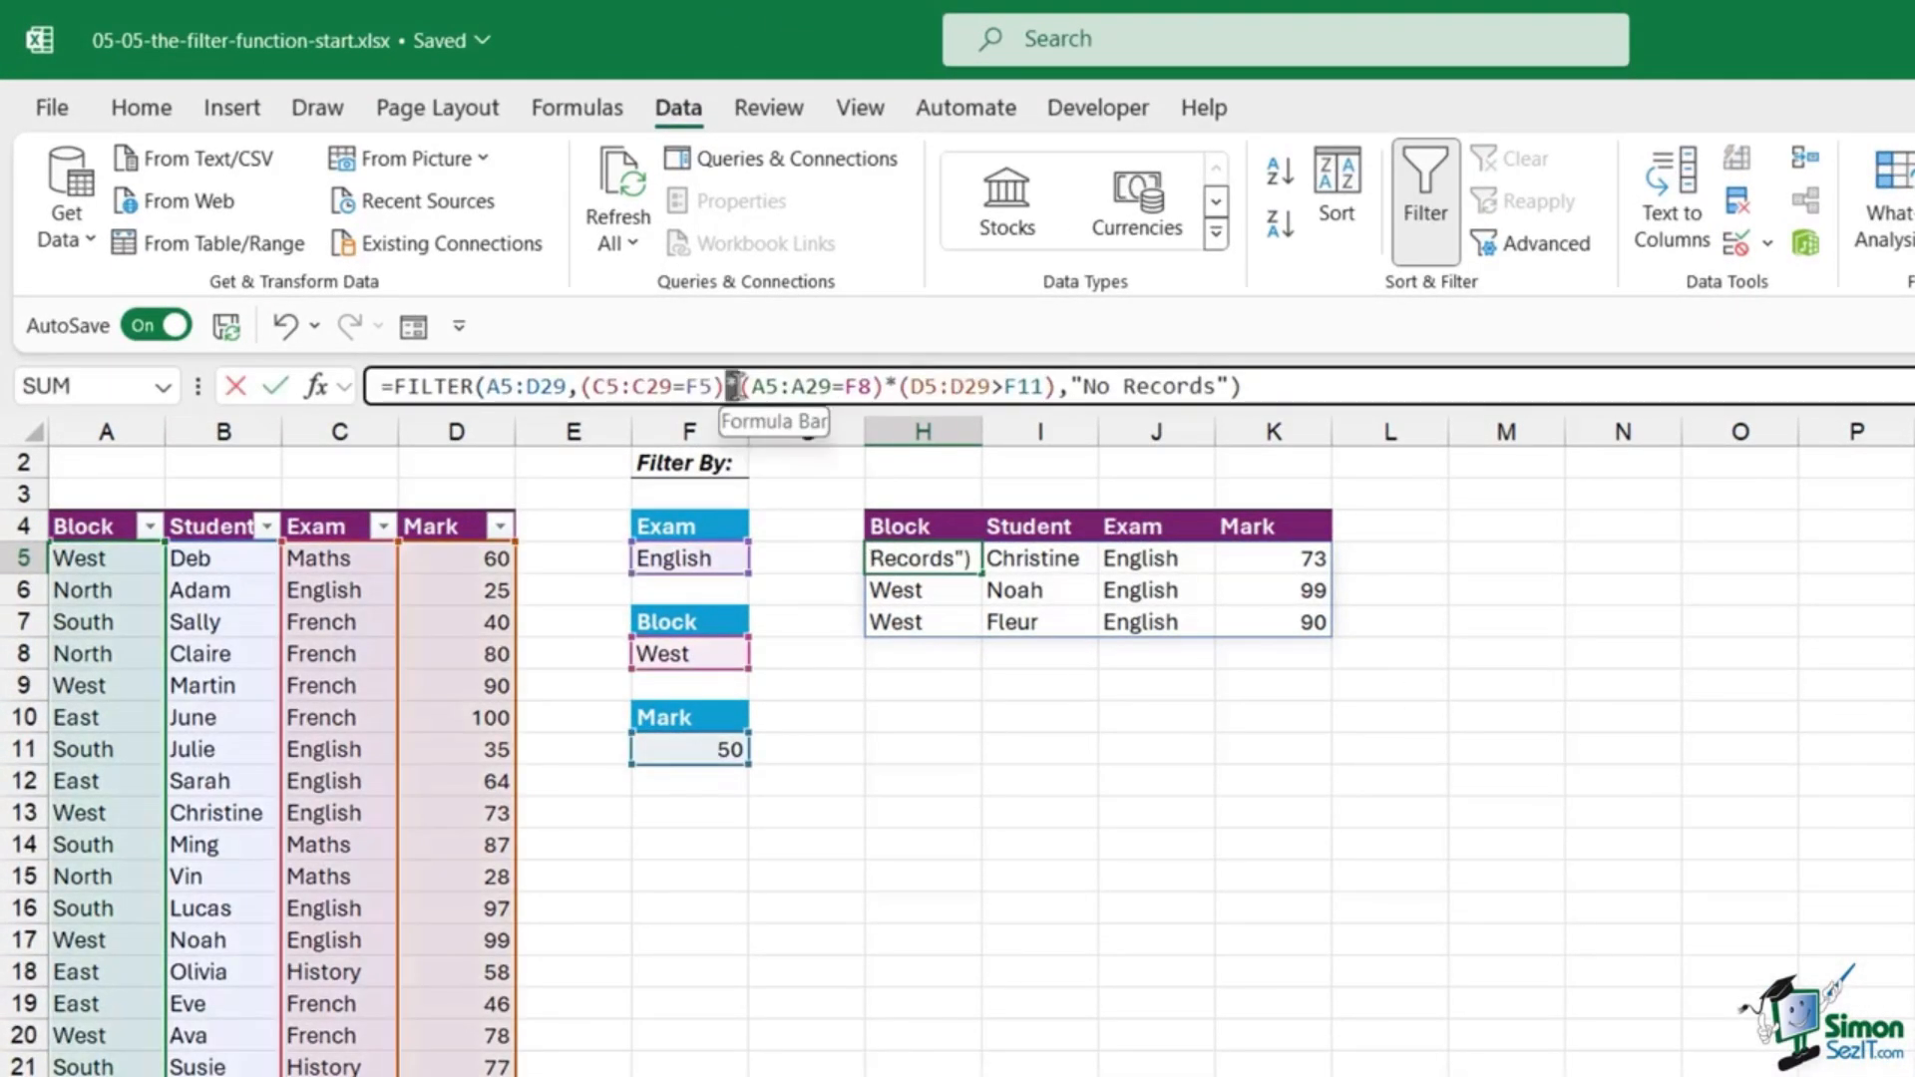
pyautogui.write('+')
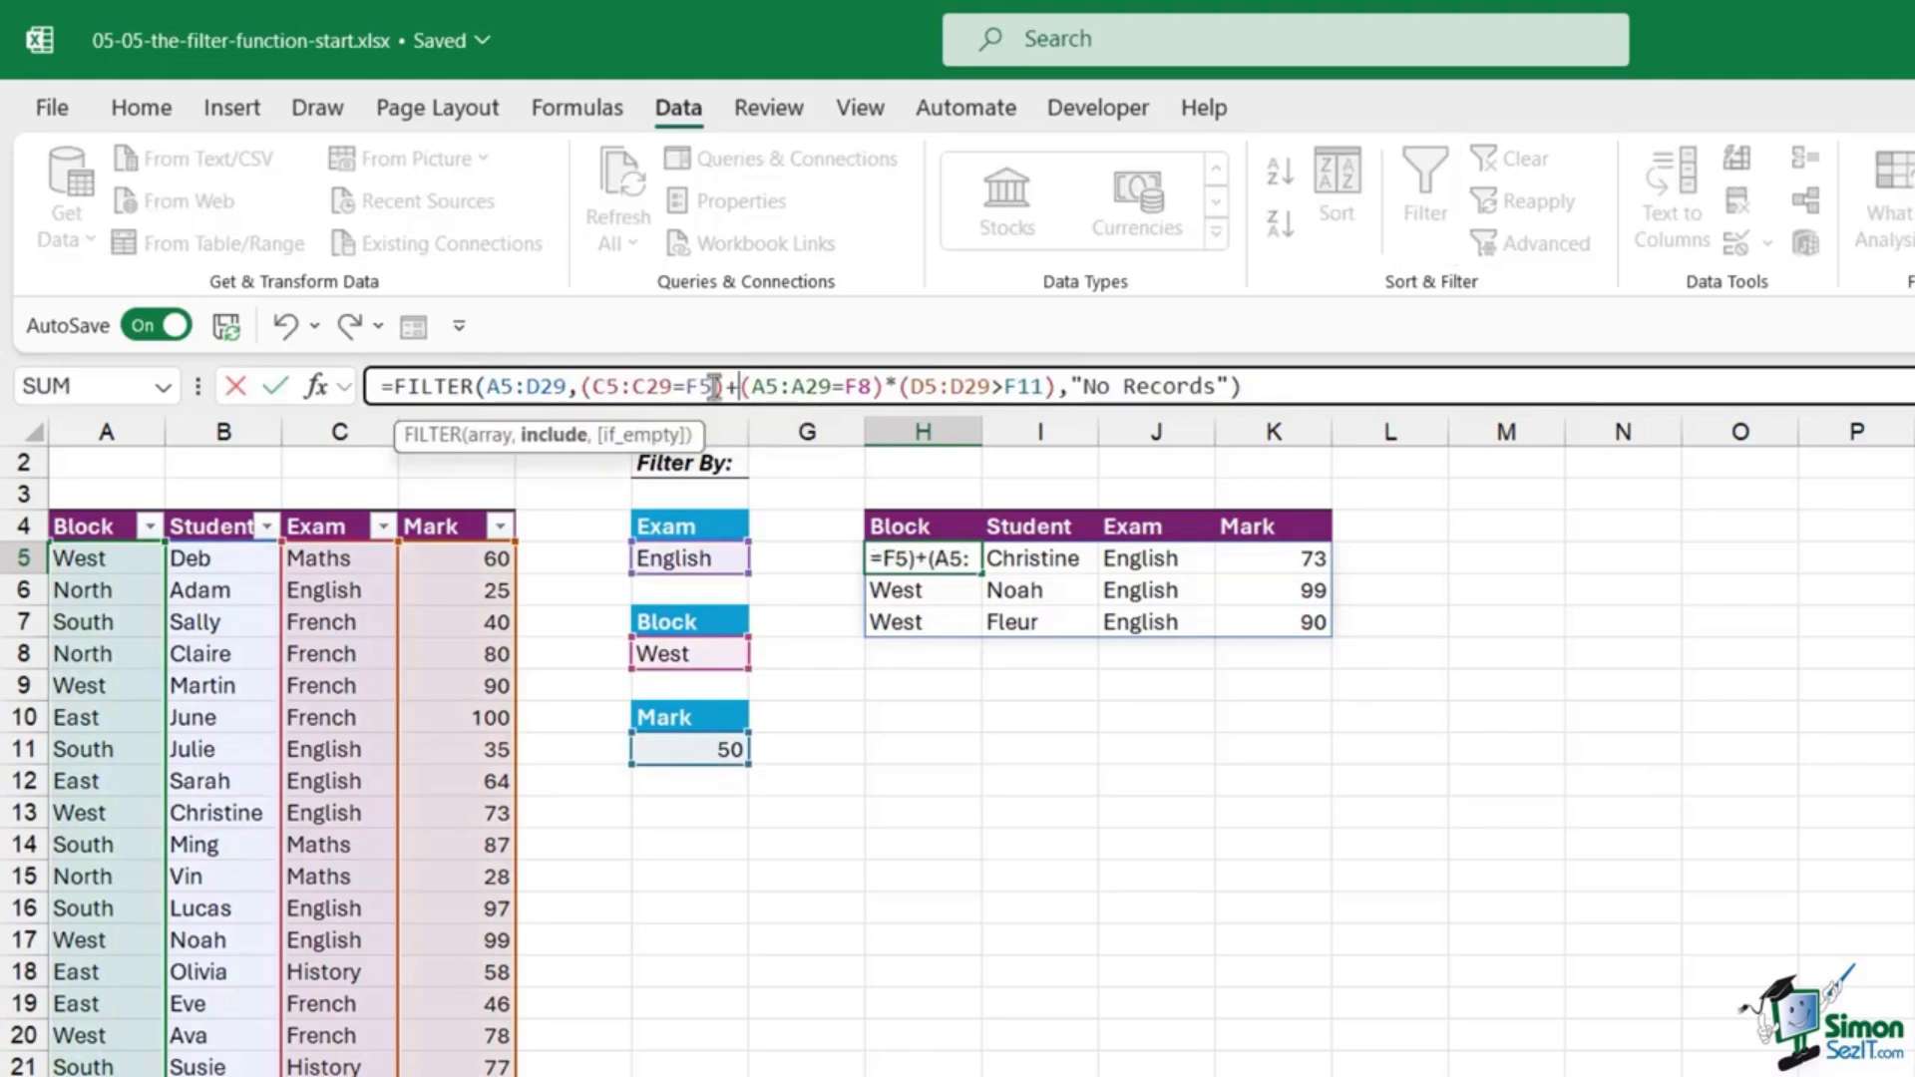
pyautogui.moveTo(882, 386); pyautogui.dragTo(894, 386)
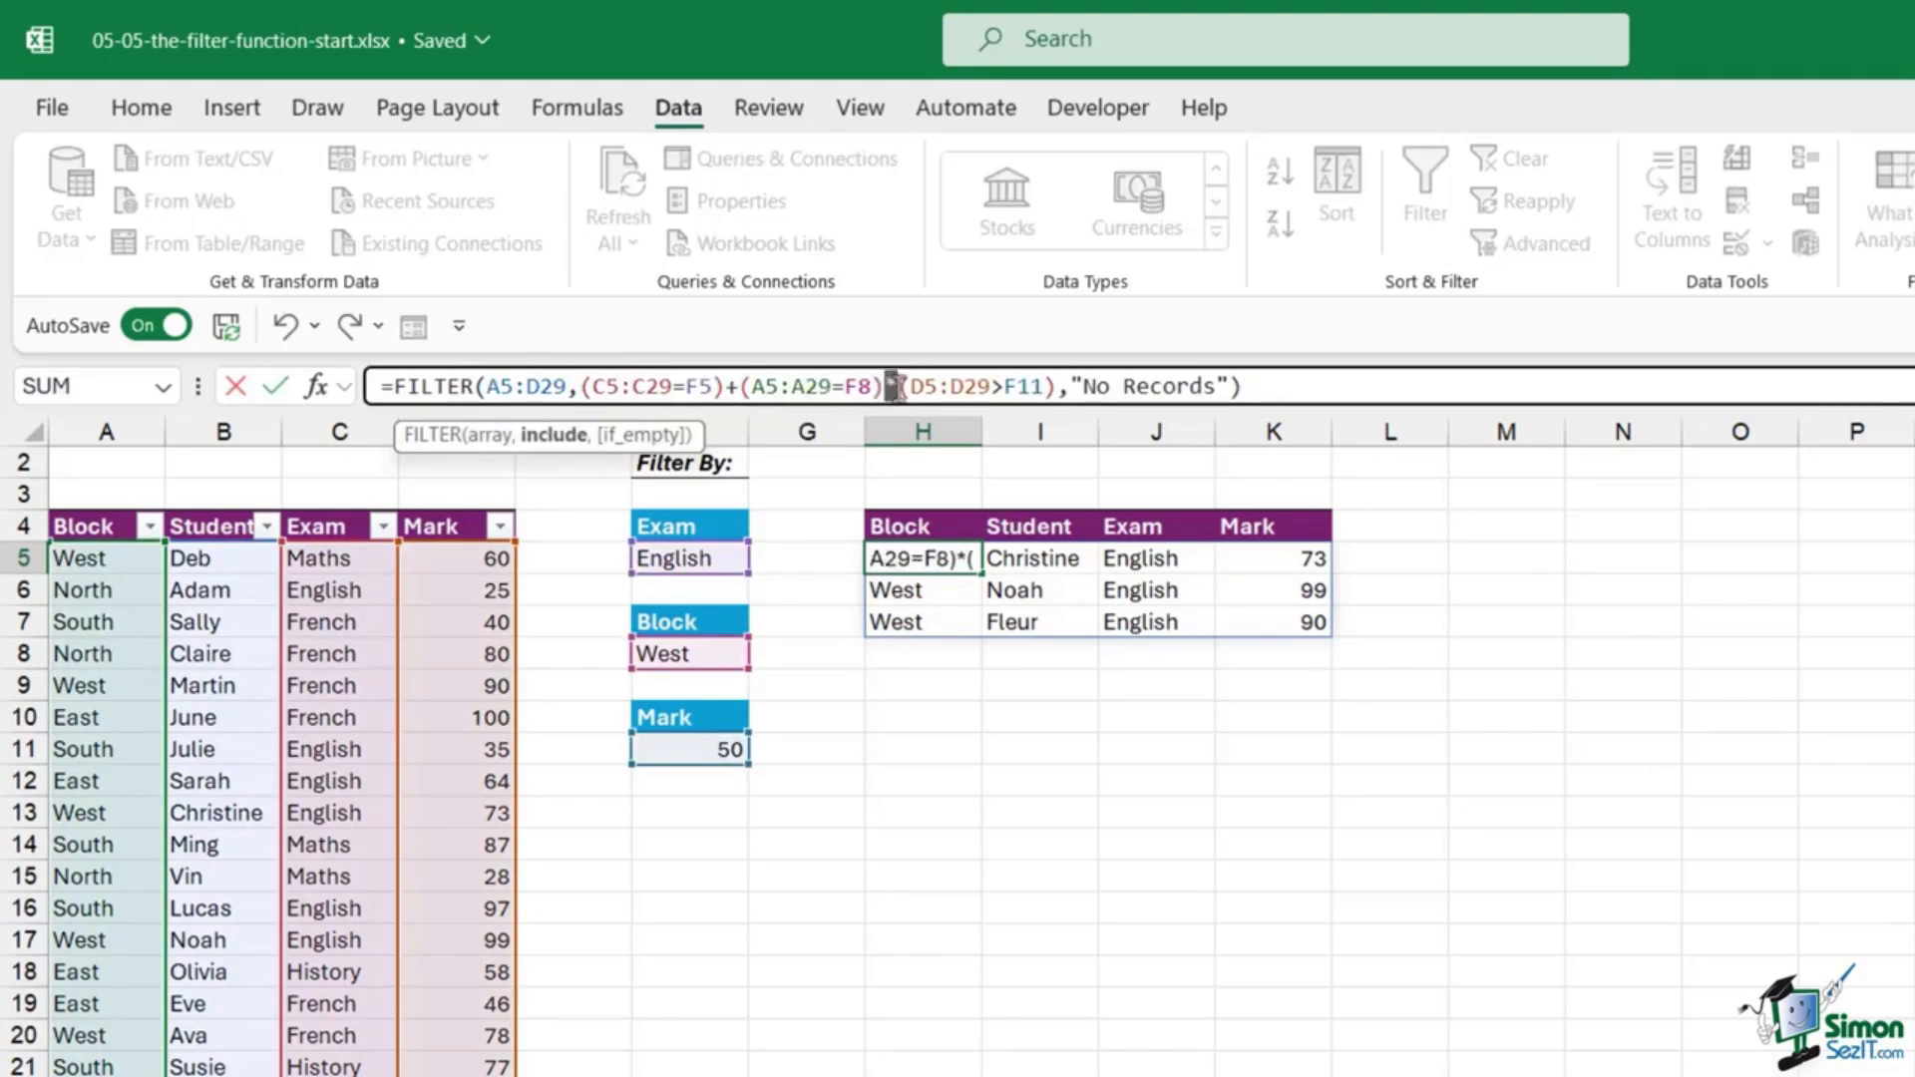
pyautogui.write('+')
pyautogui.press('Return')
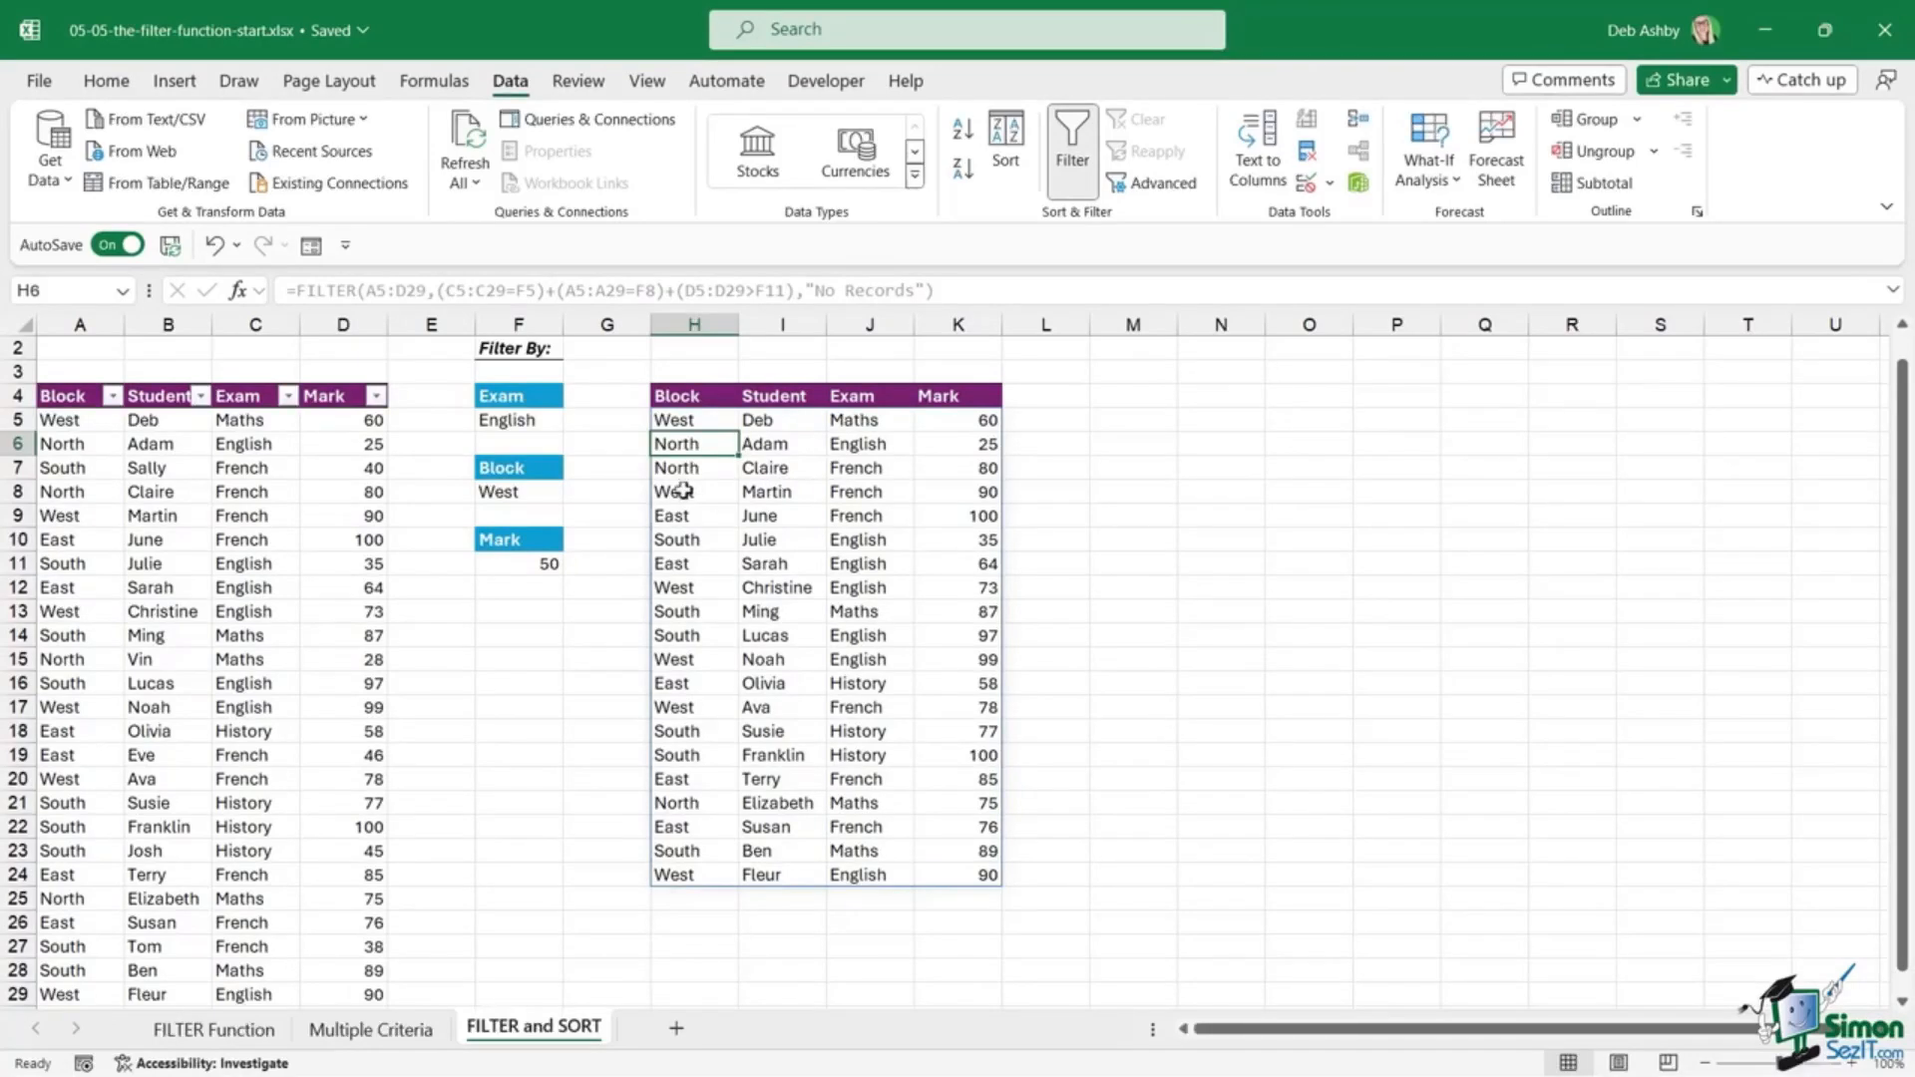
pyautogui.click(710, 424)
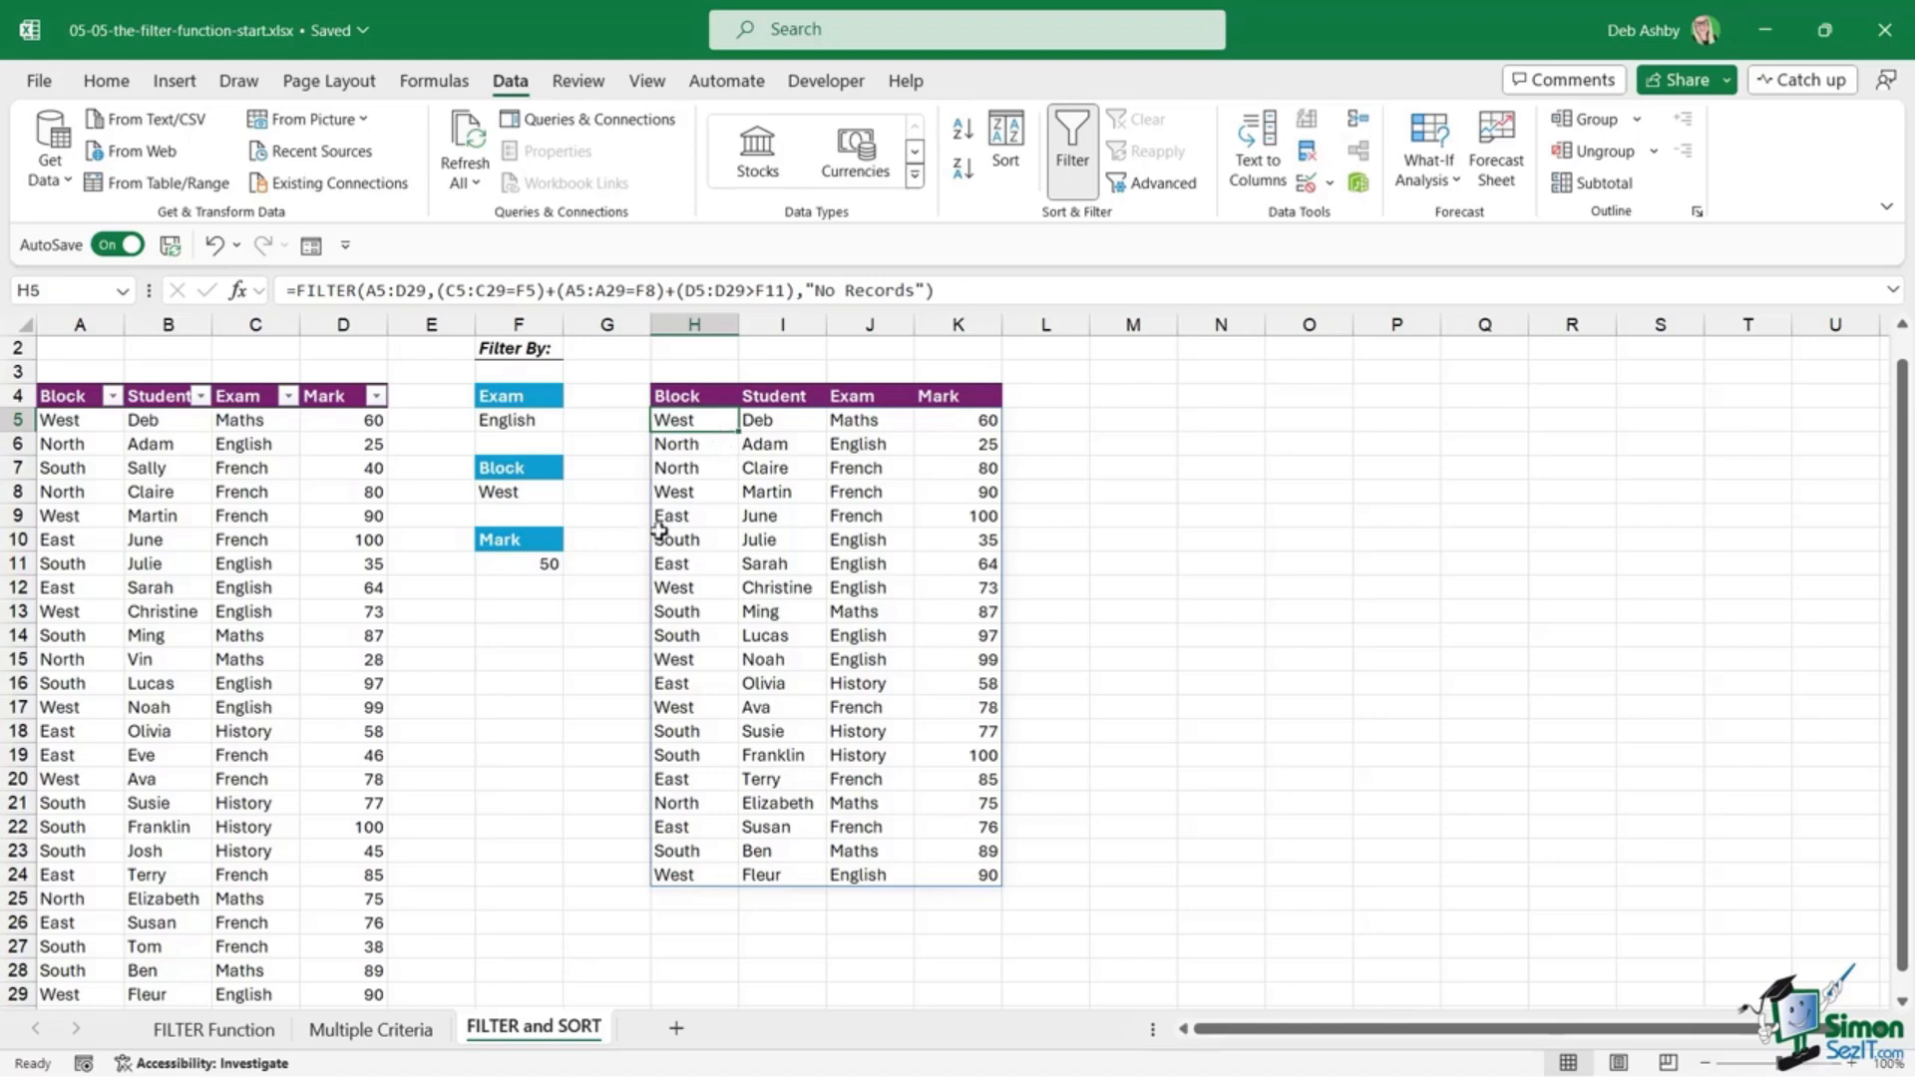
# Step: Wrap H5's FILTER in SORT(...,4,-1,FALSE) to order results by Mark, highest first
pyautogui.click(296, 291)
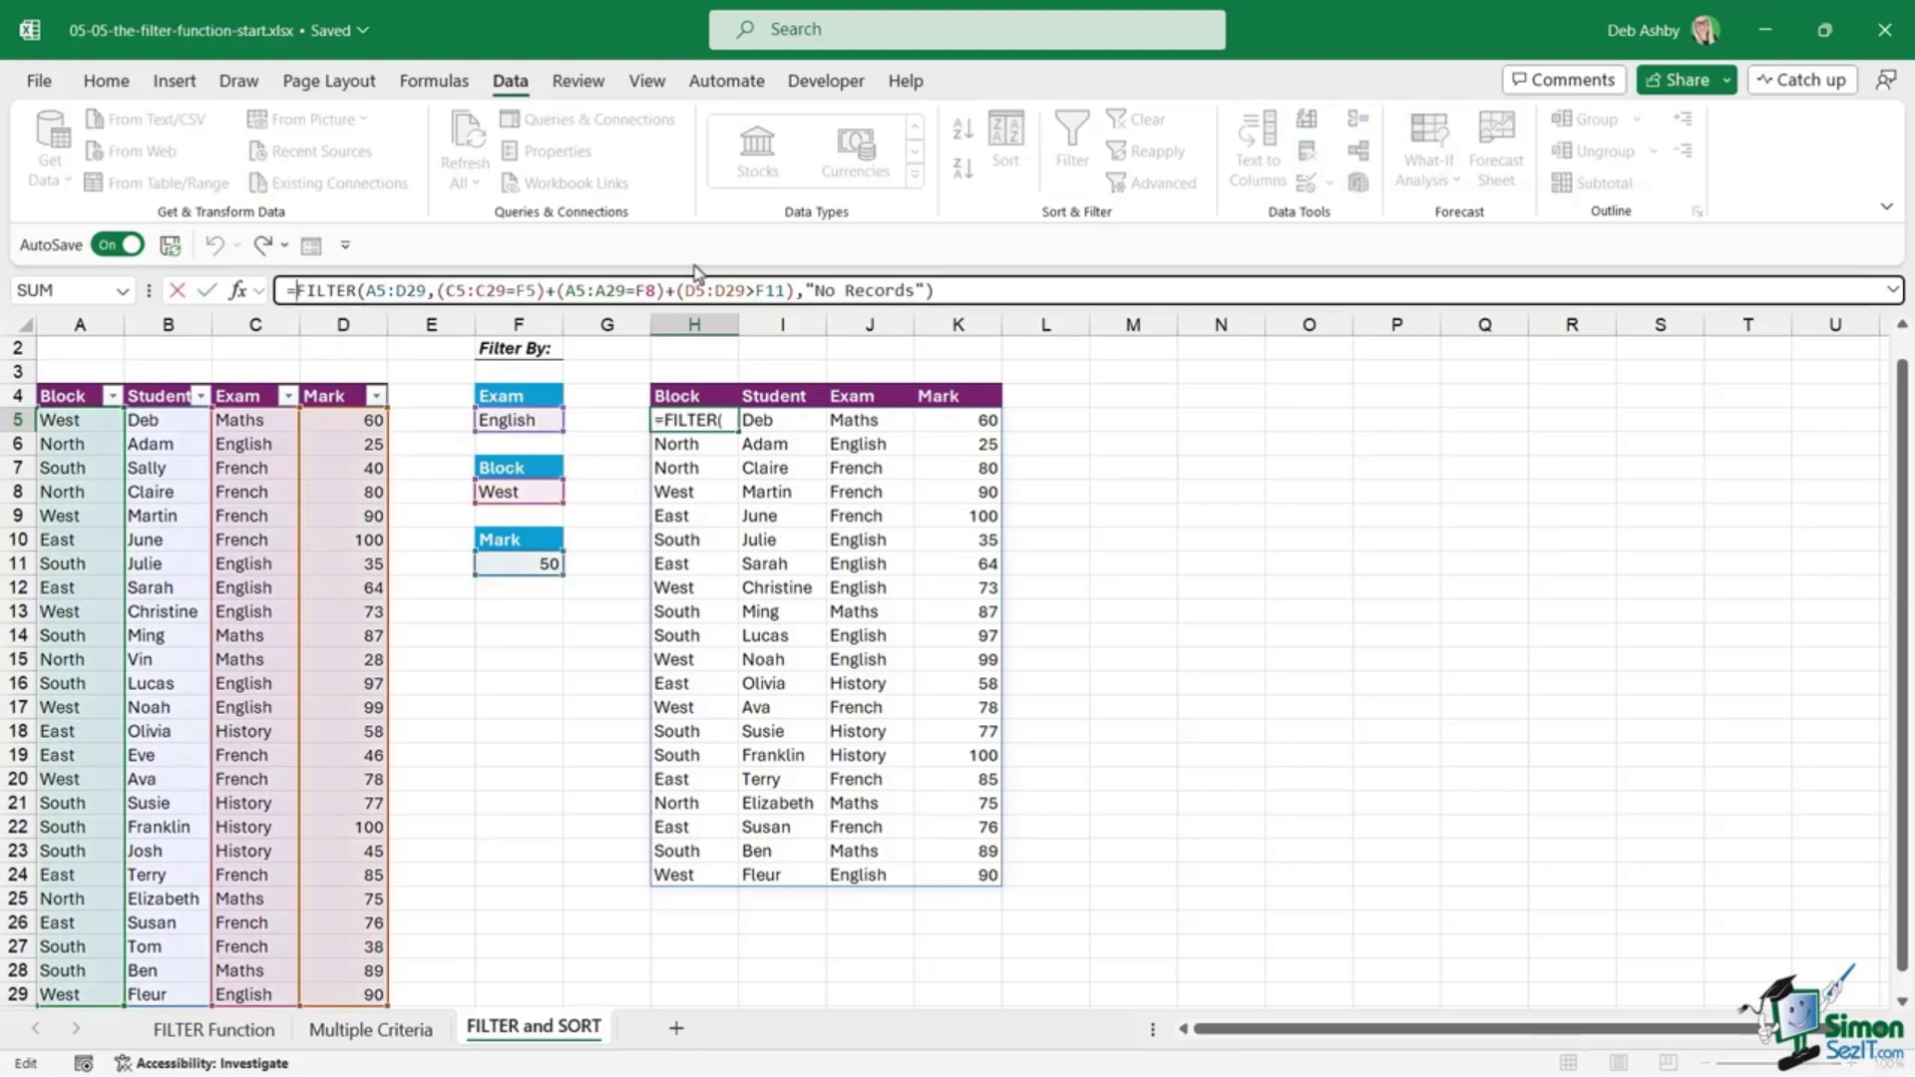
pyautogui.write('SORT(')
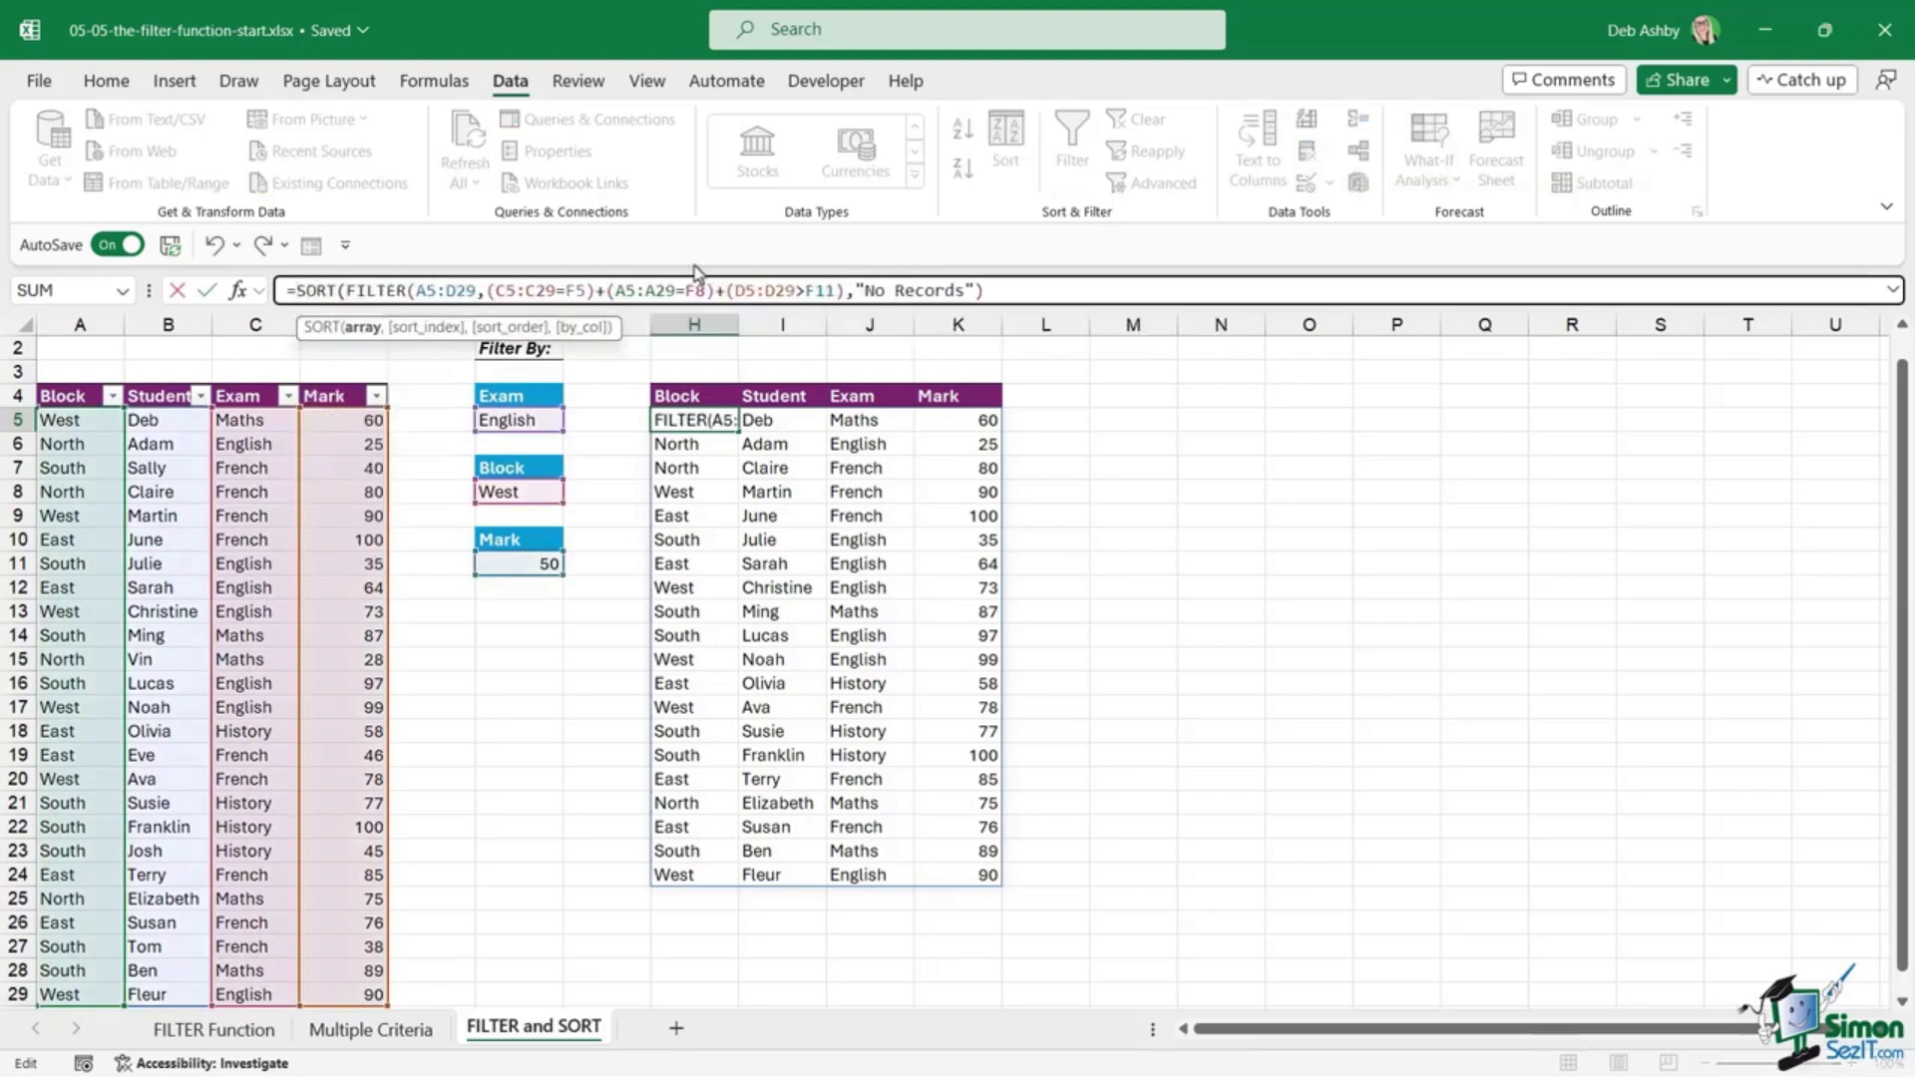
pyautogui.click(363, 328)
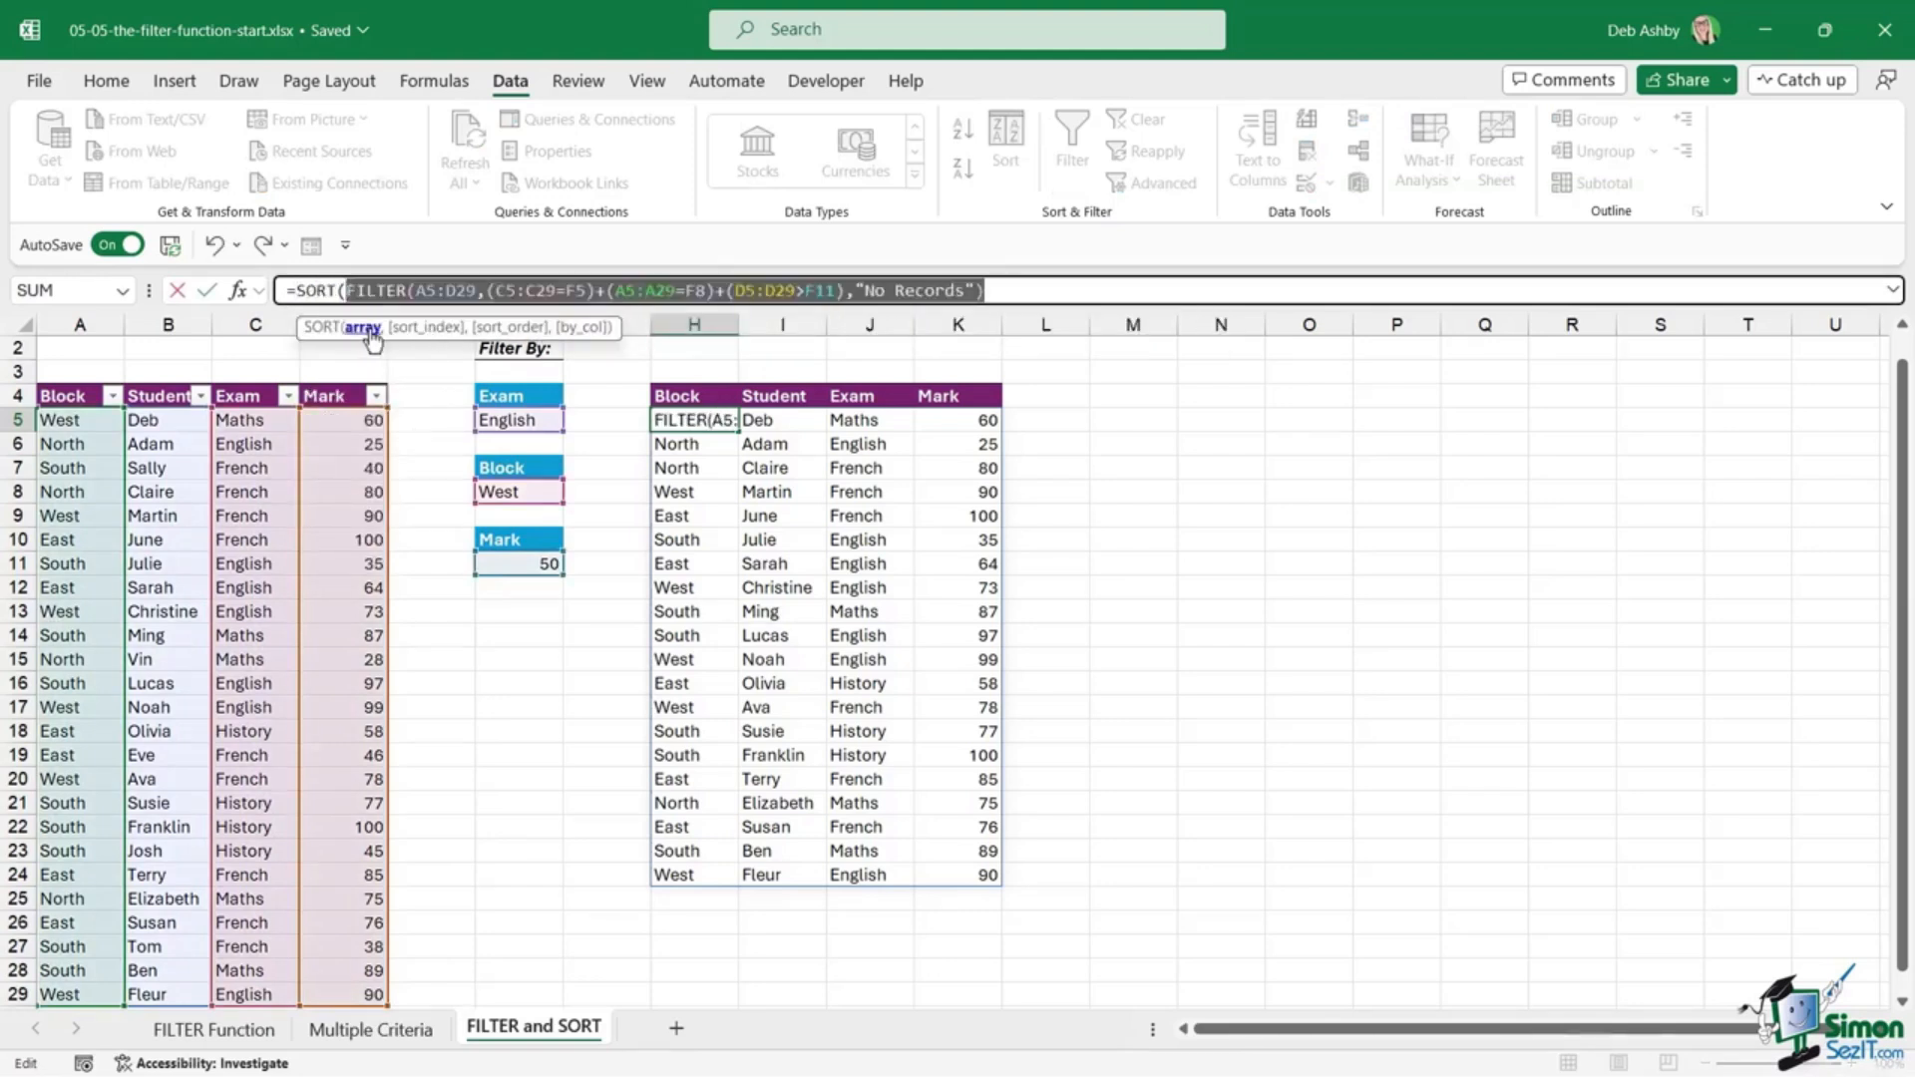
pyautogui.click(1016, 291)
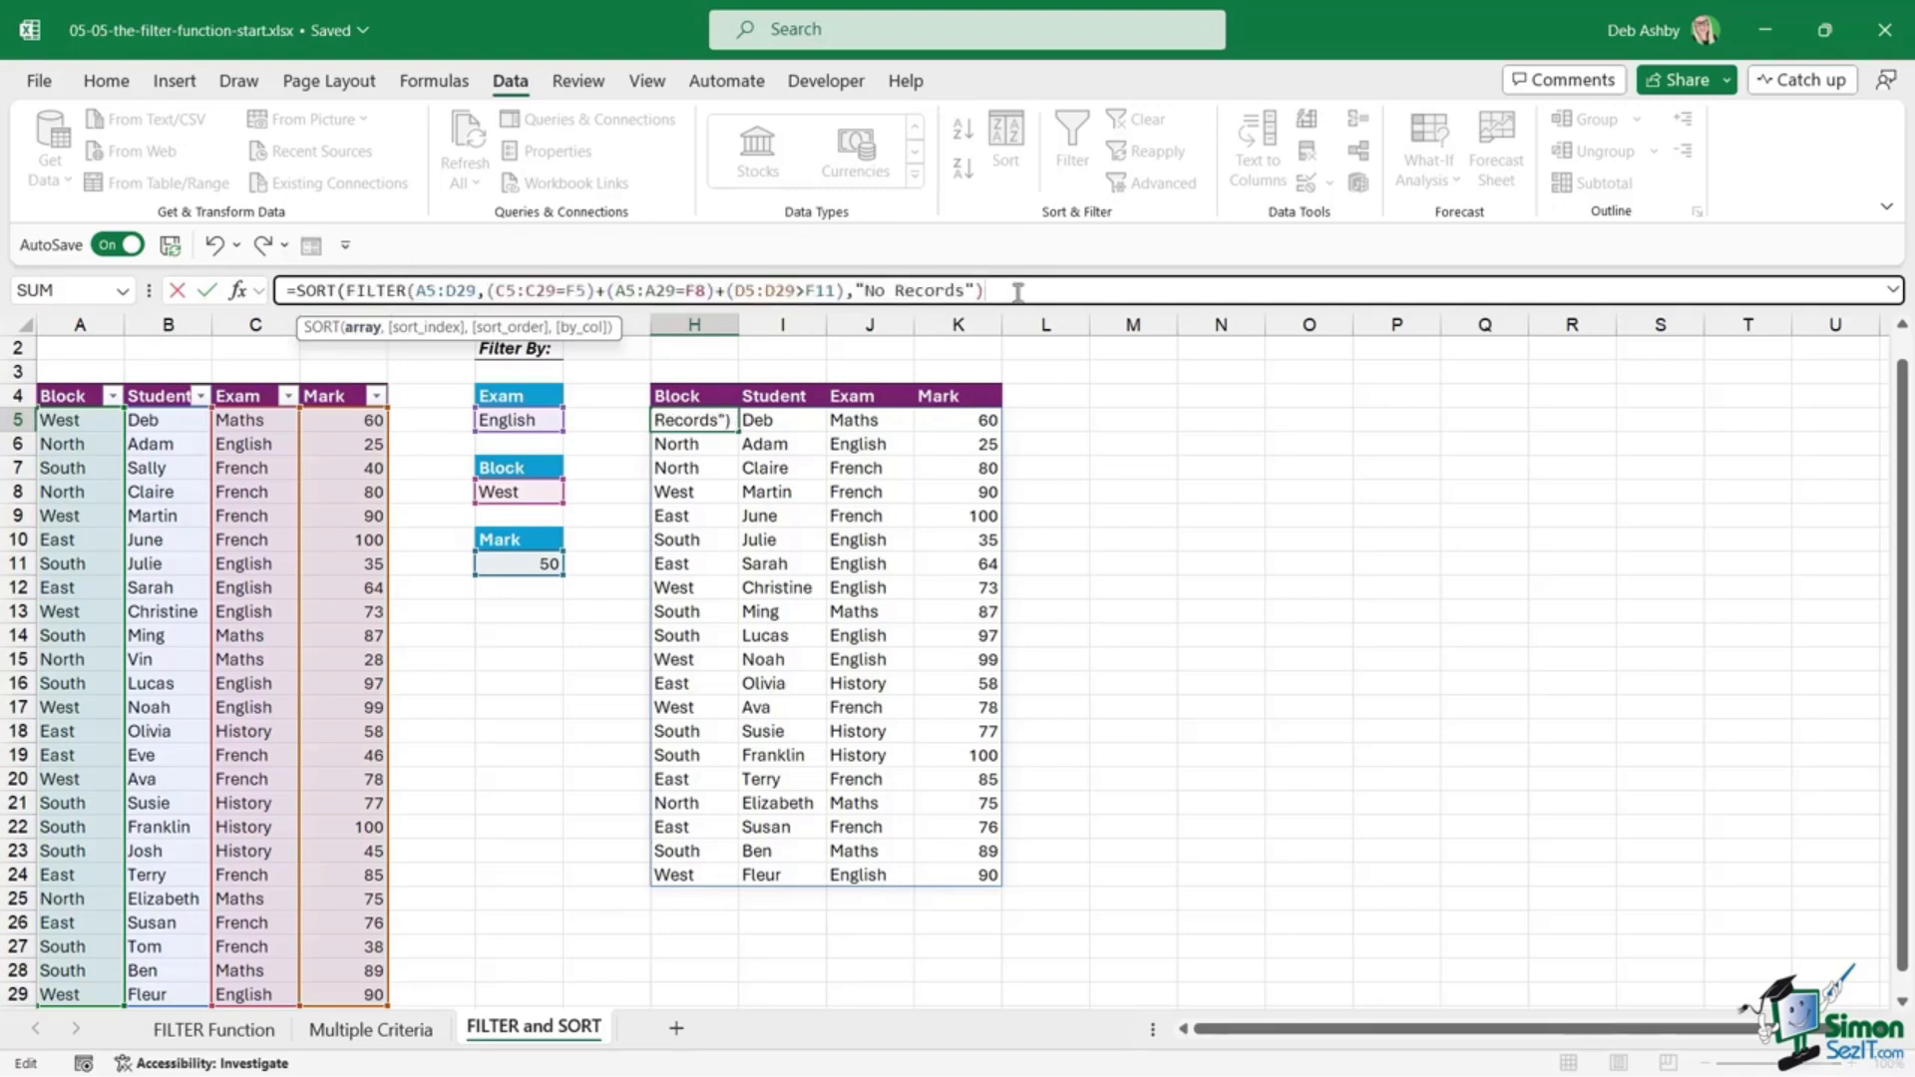
pyautogui.write(',')
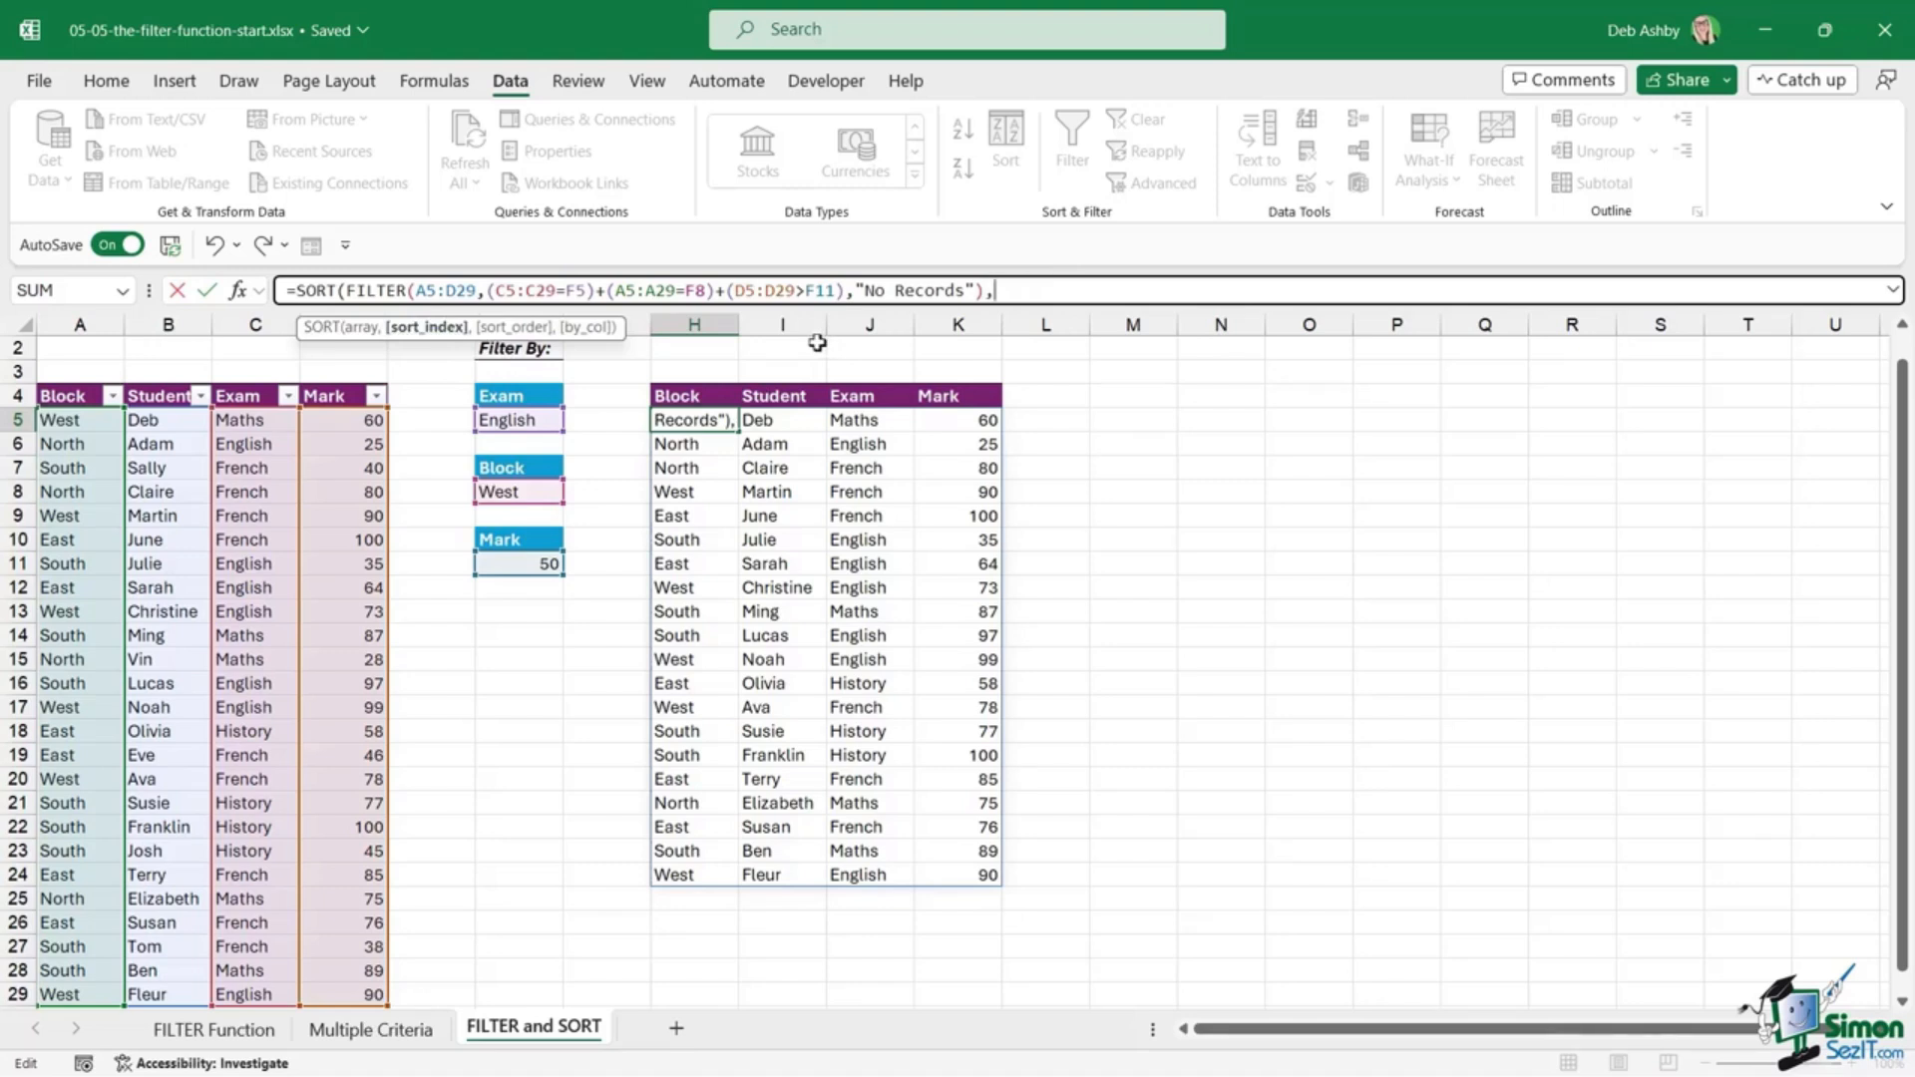
pyautogui.write('4,')
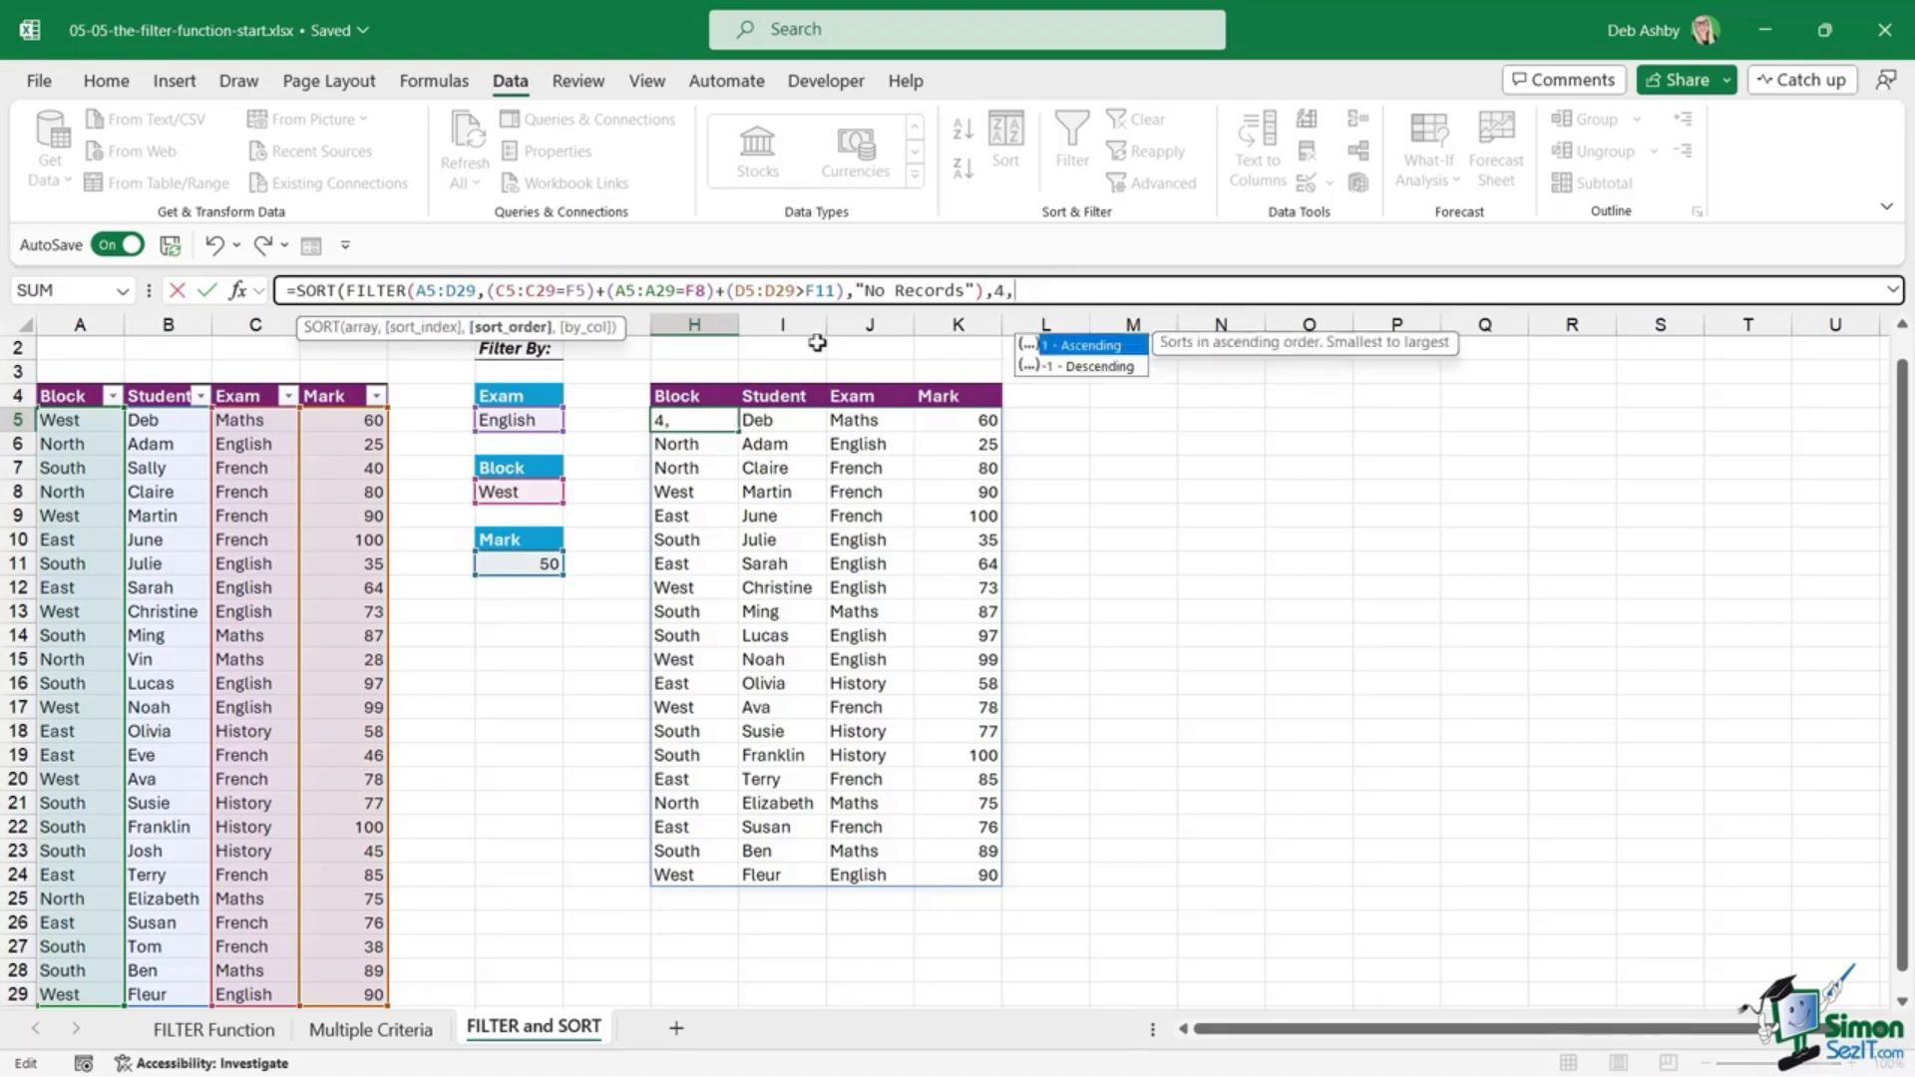
pyautogui.write('-1')
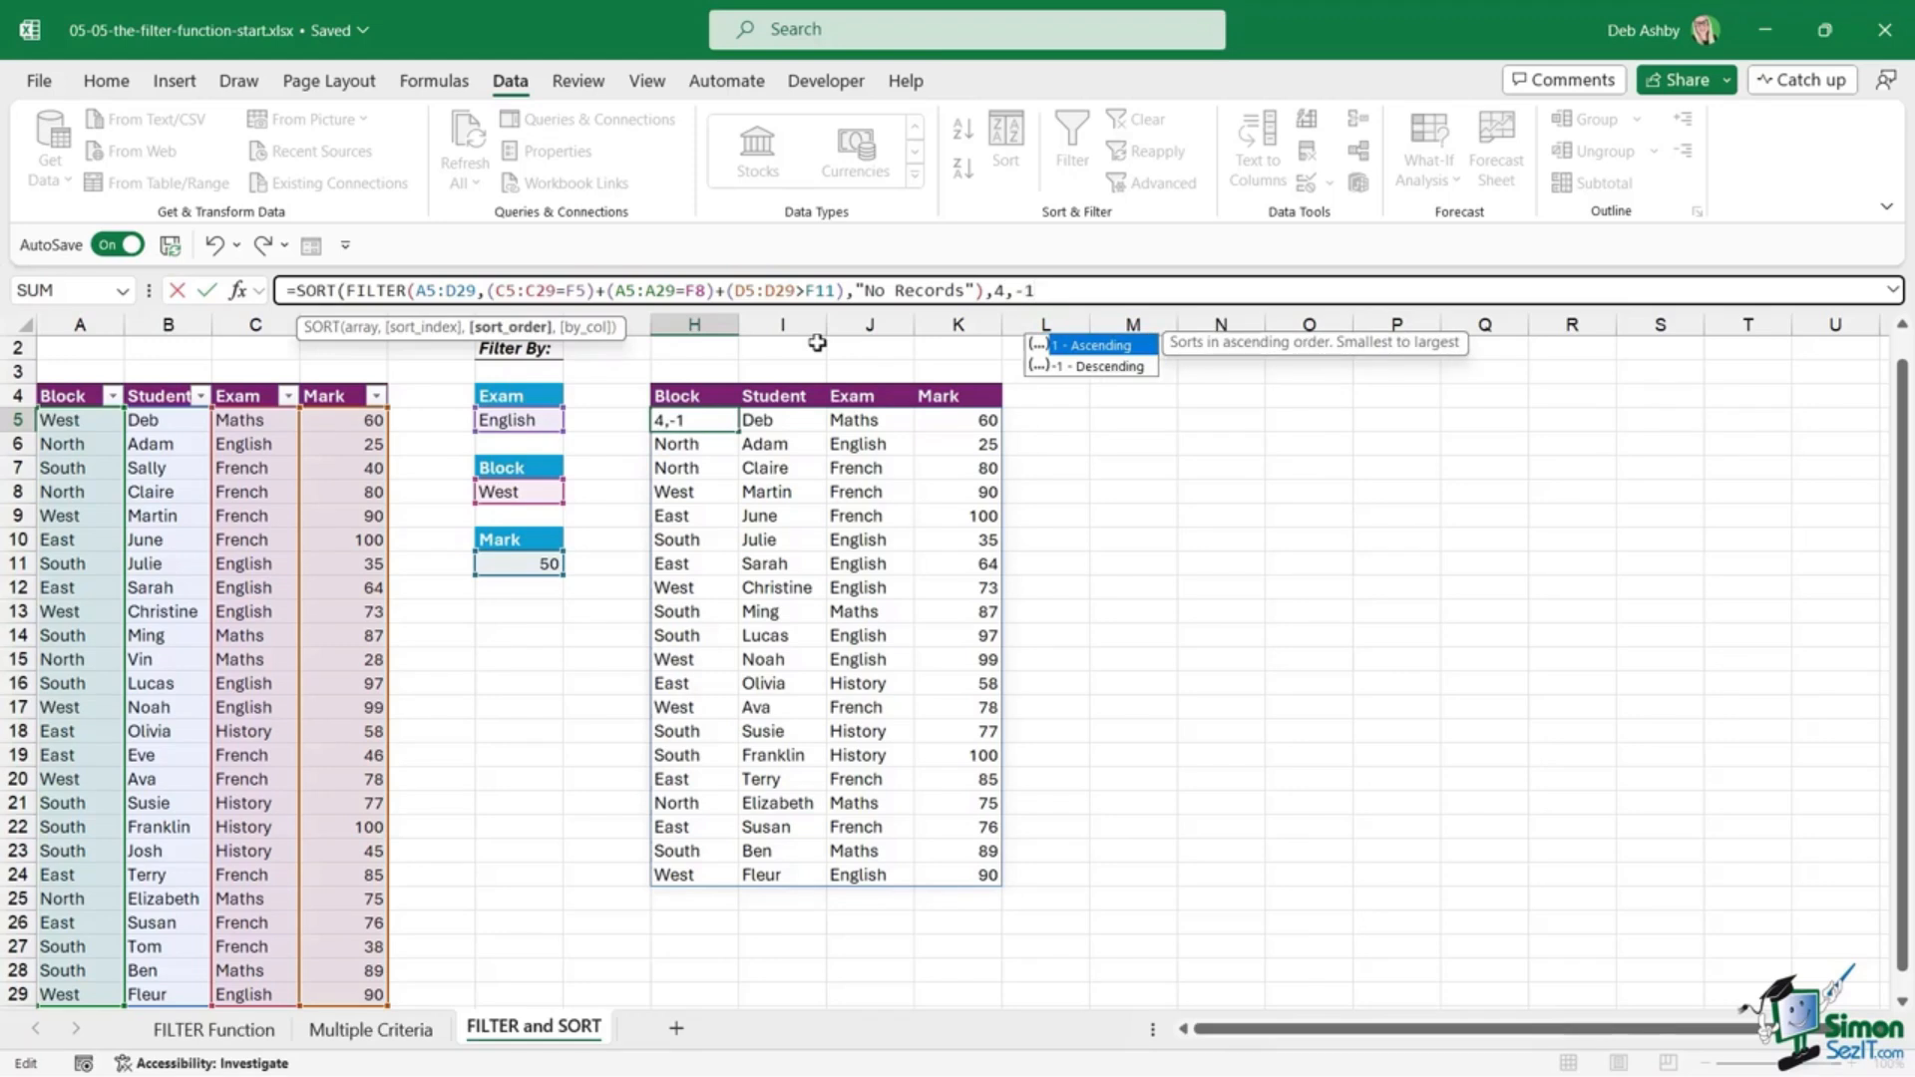
pyautogui.write(',')
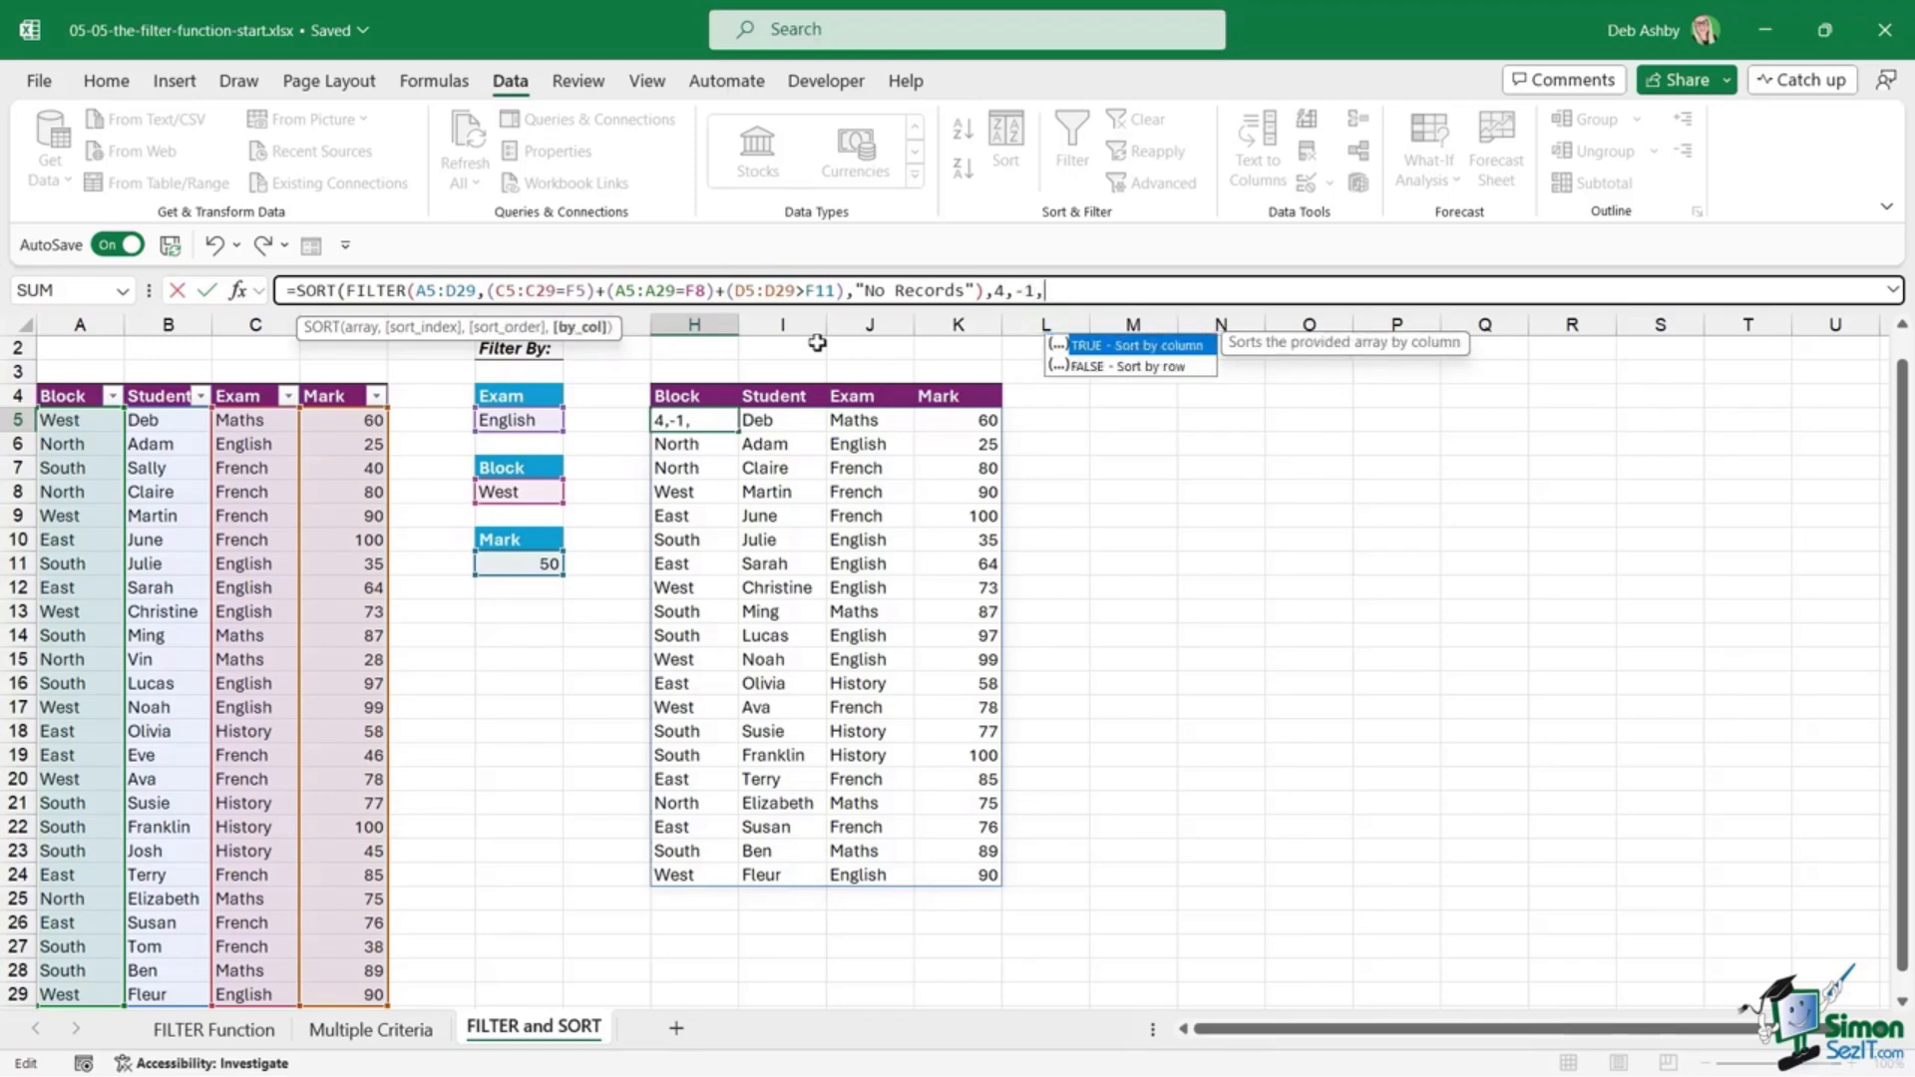
pyautogui.write('FALSE)')
pyautogui.press('Return')
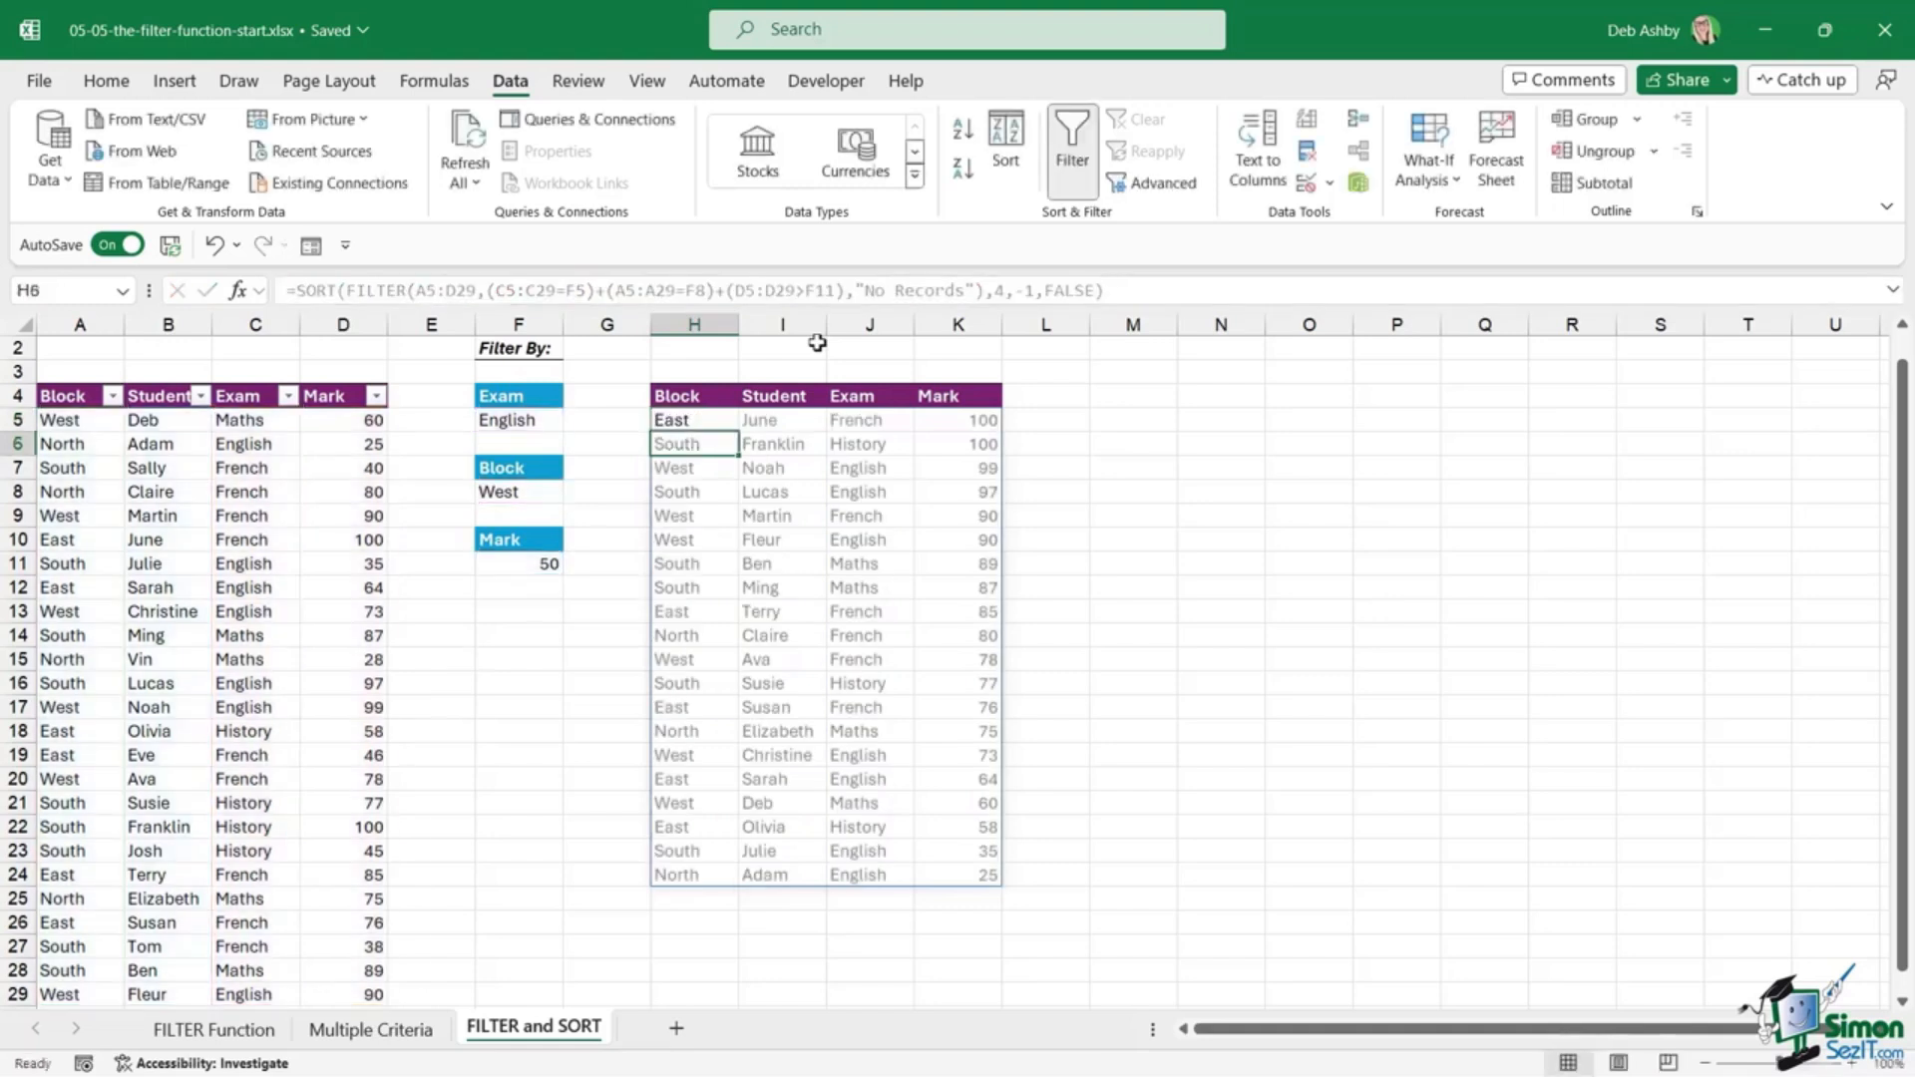
pyautogui.click(963, 565)
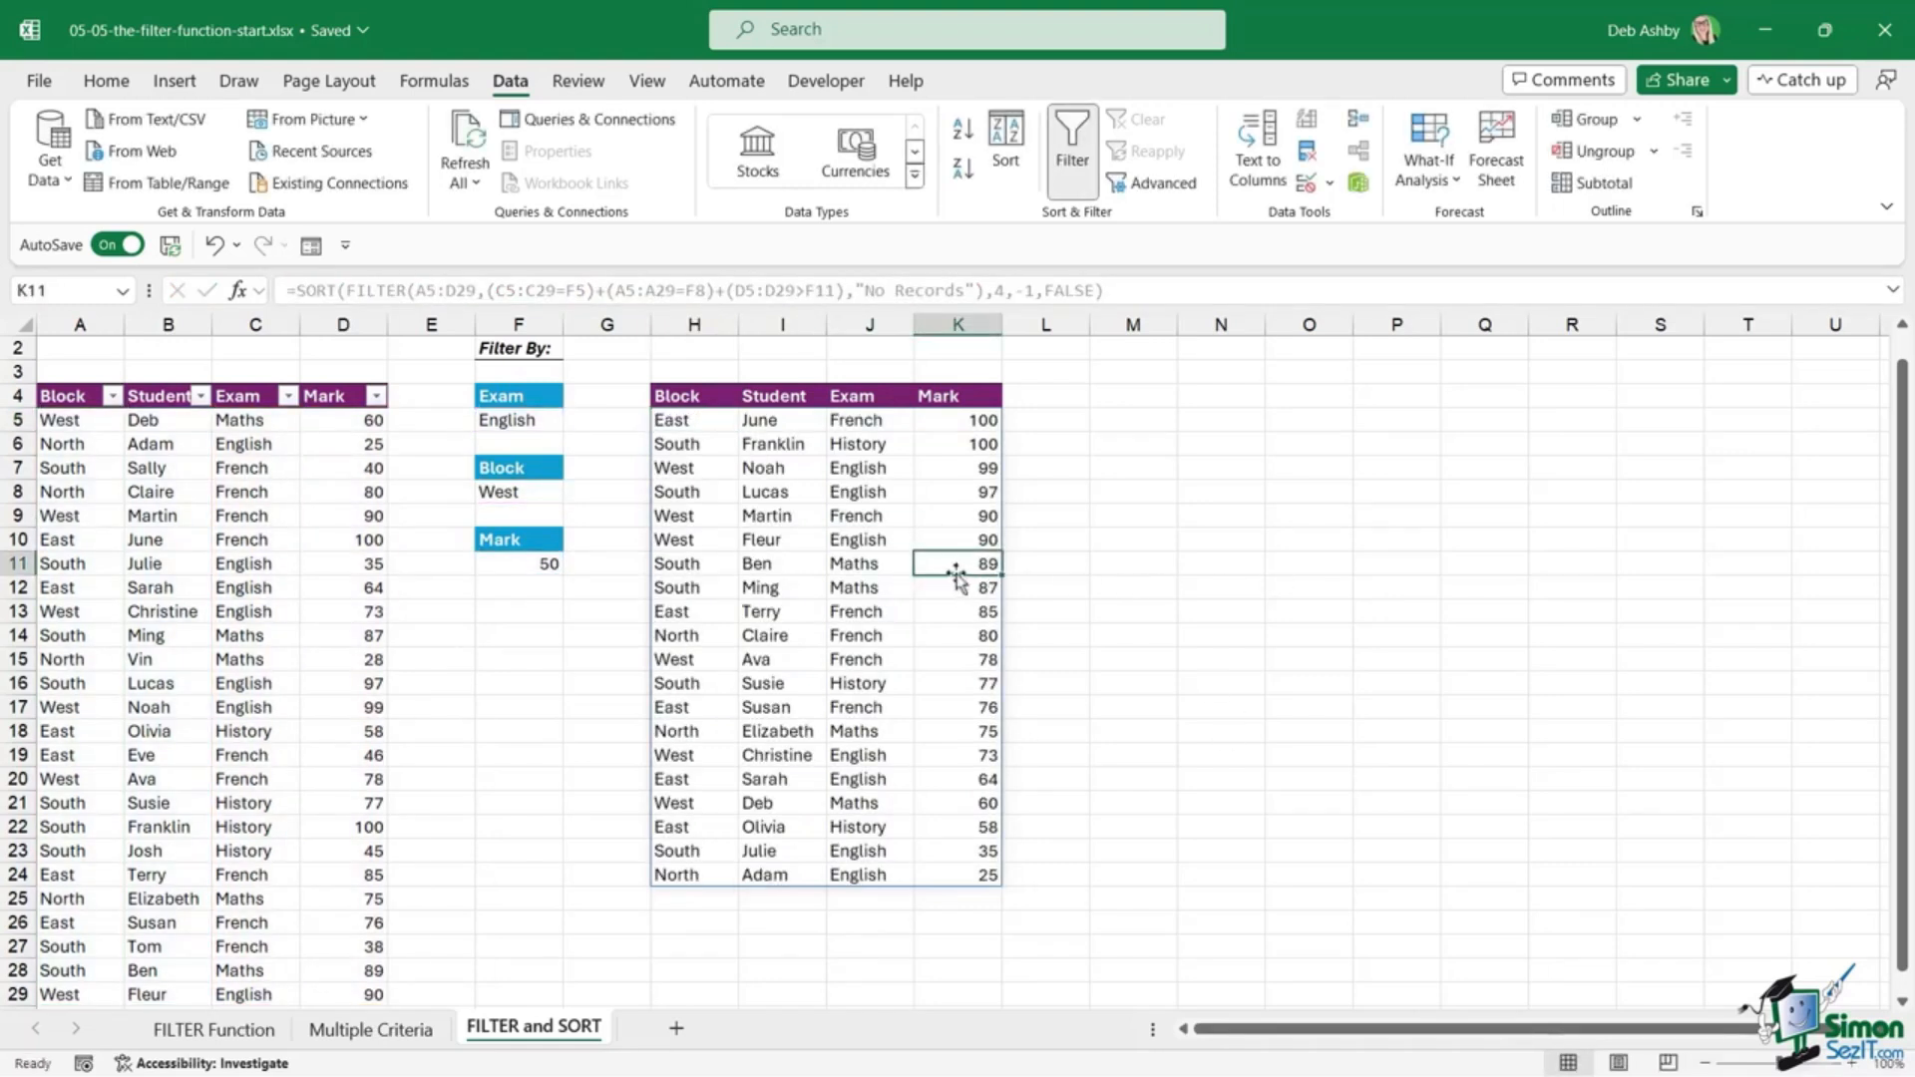
# Step: Set the criteria to French in F5, South in F8 and 80 in F11
pyautogui.click(524, 423)
pyautogui.write('French')
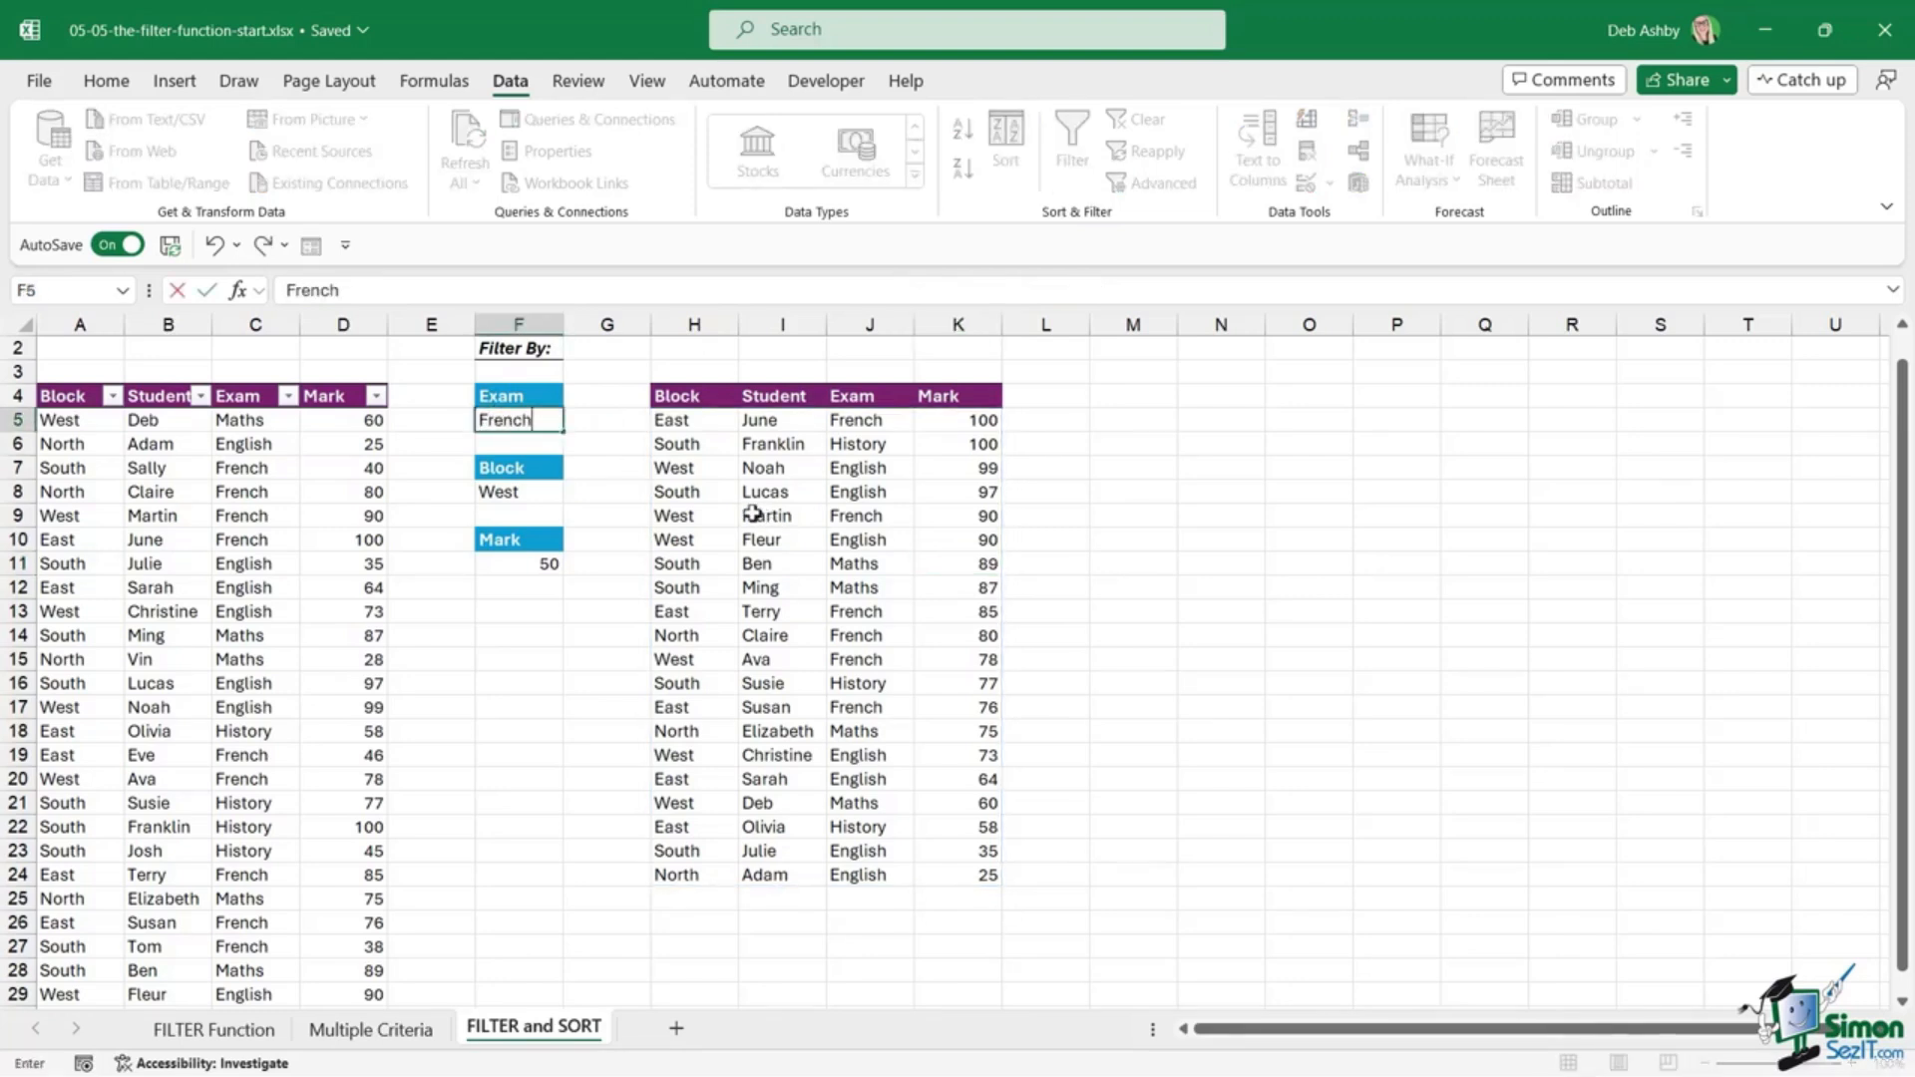
pyautogui.press('Return')
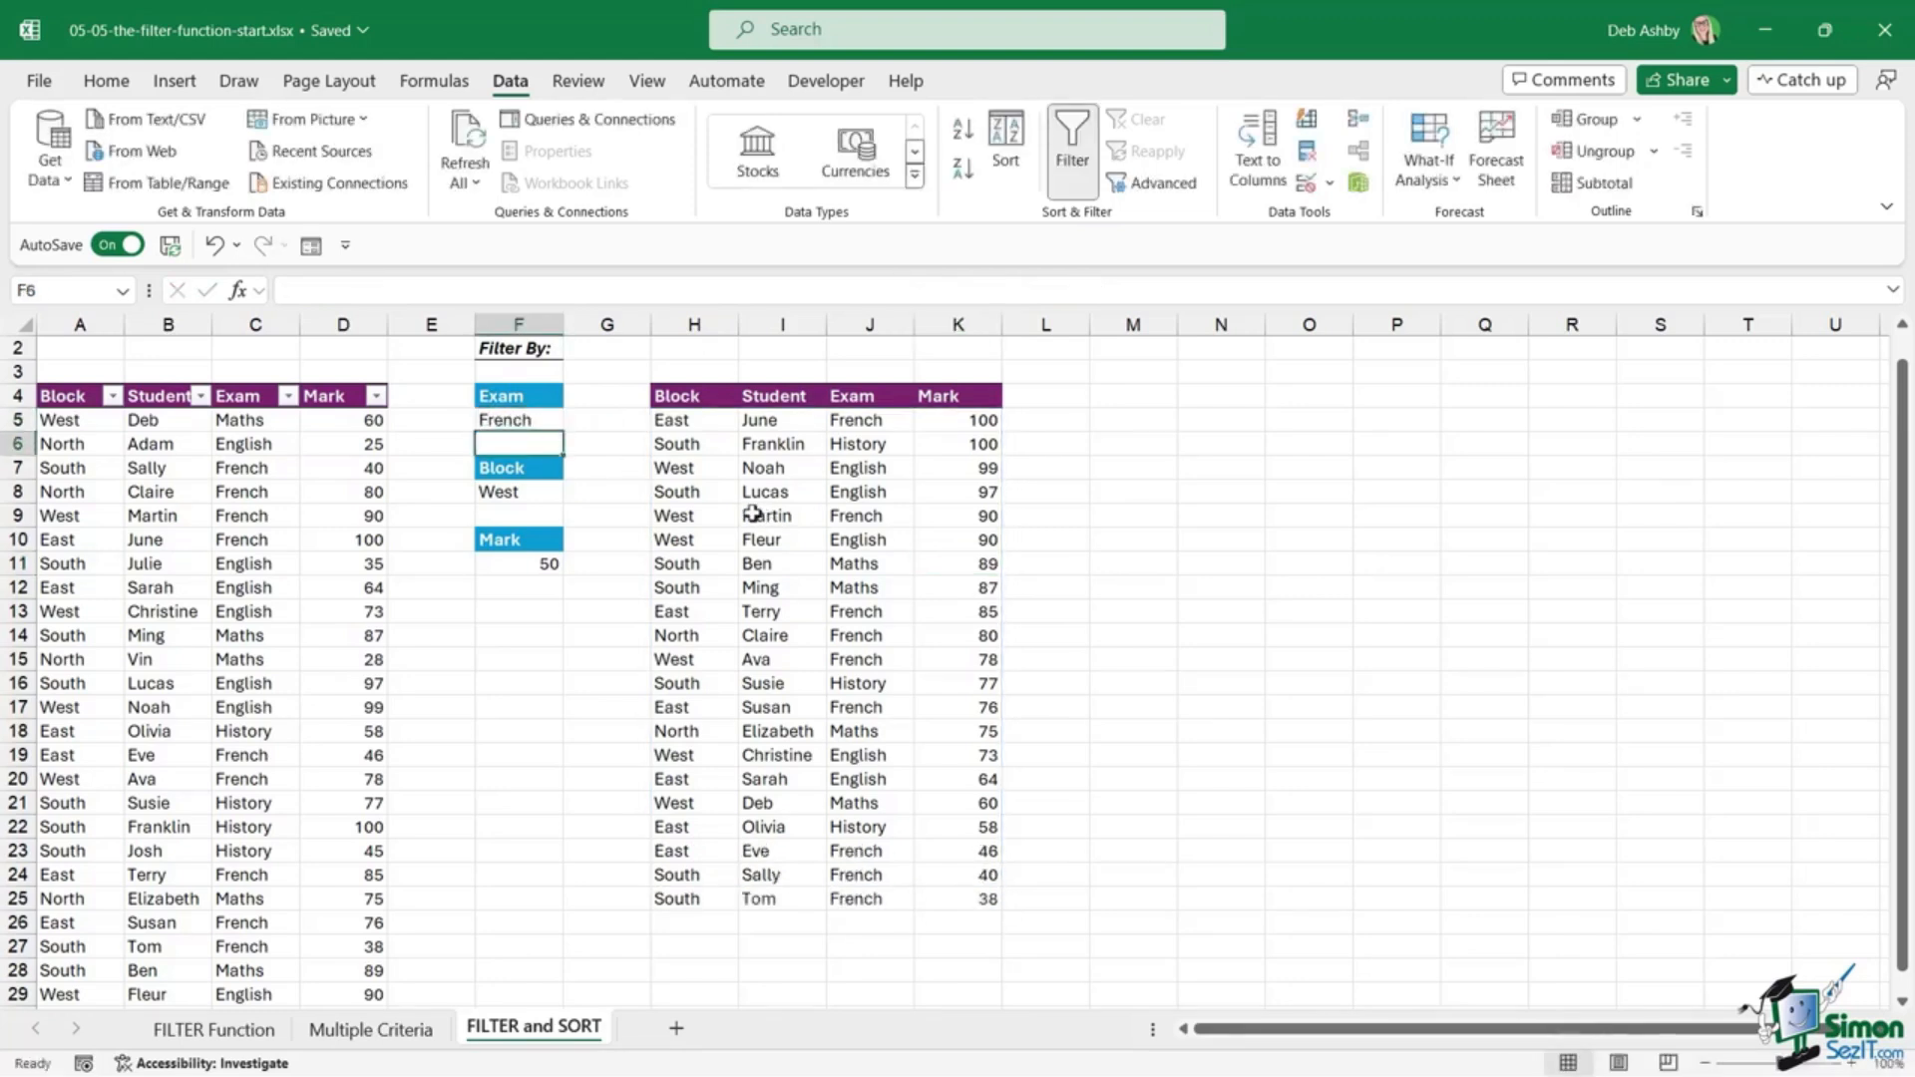
pyautogui.click(519, 492)
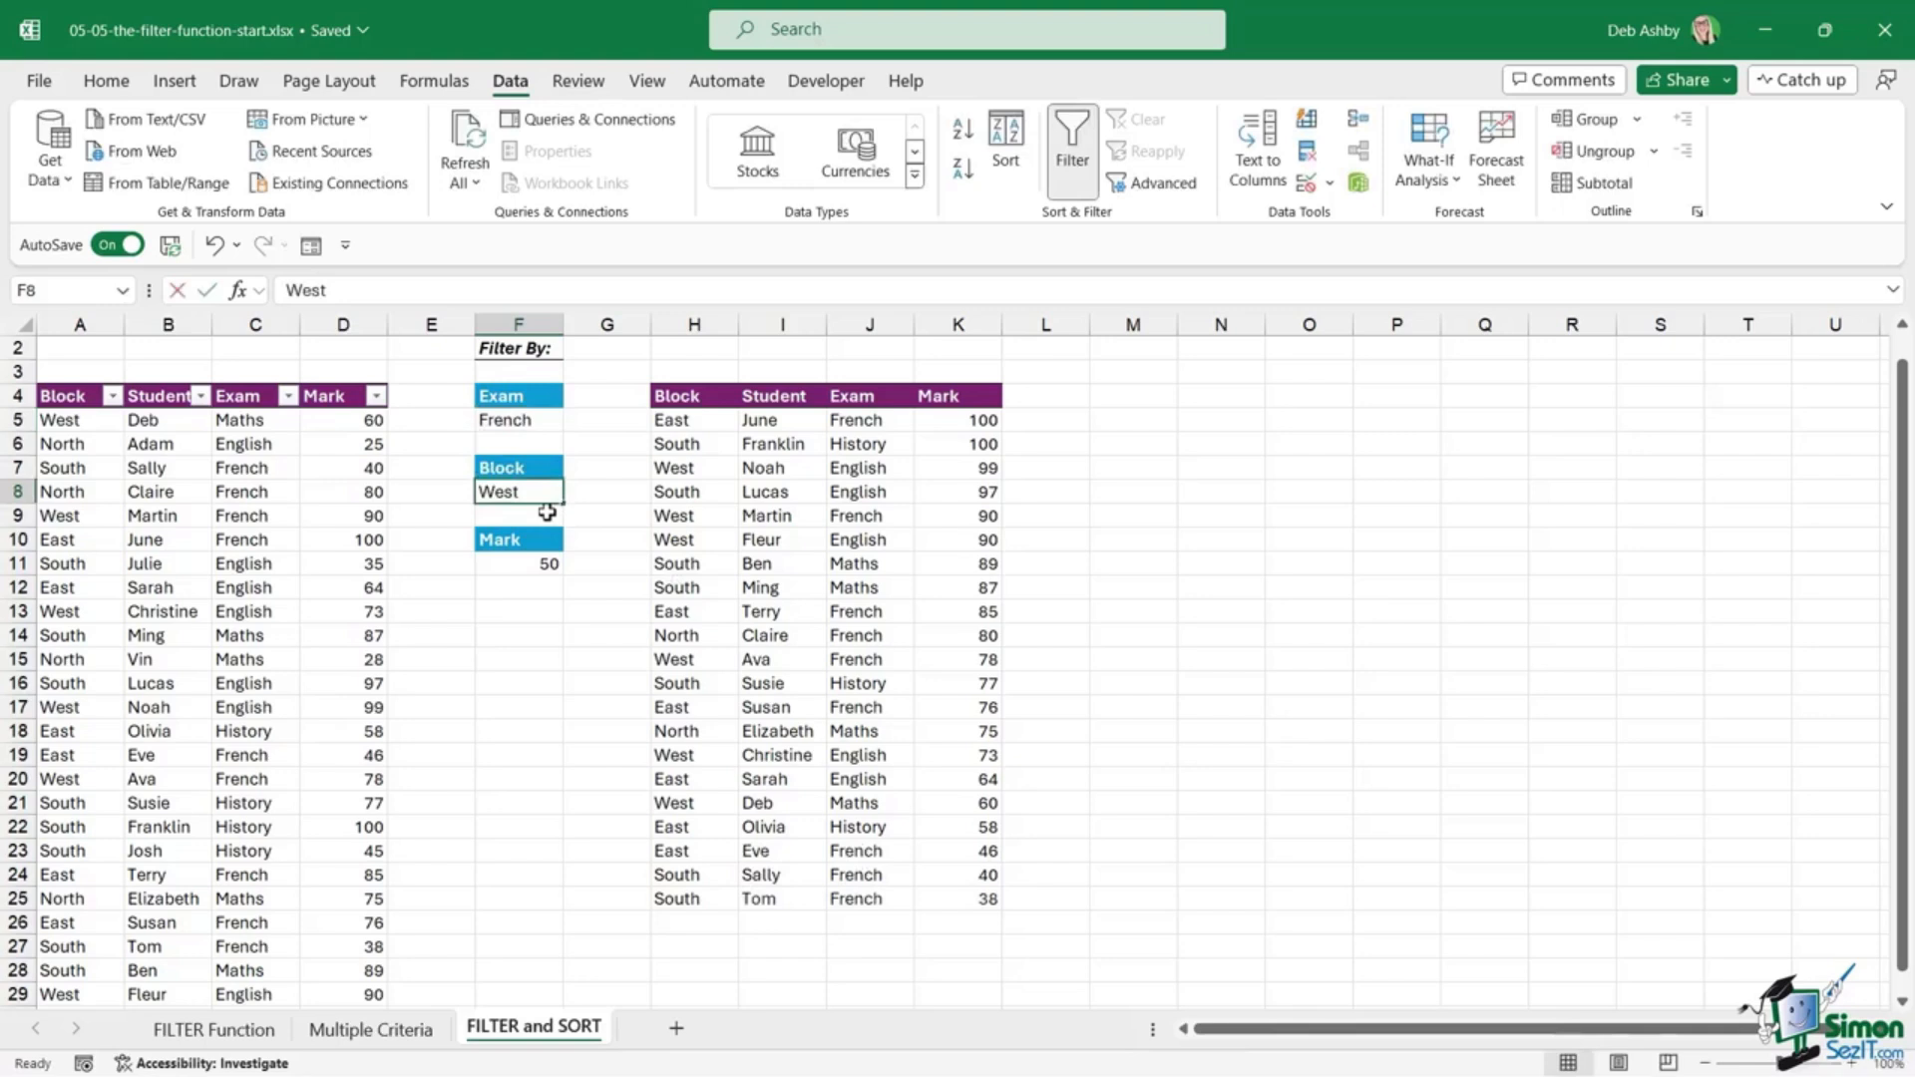
pyautogui.write('South')
pyautogui.press('Return')
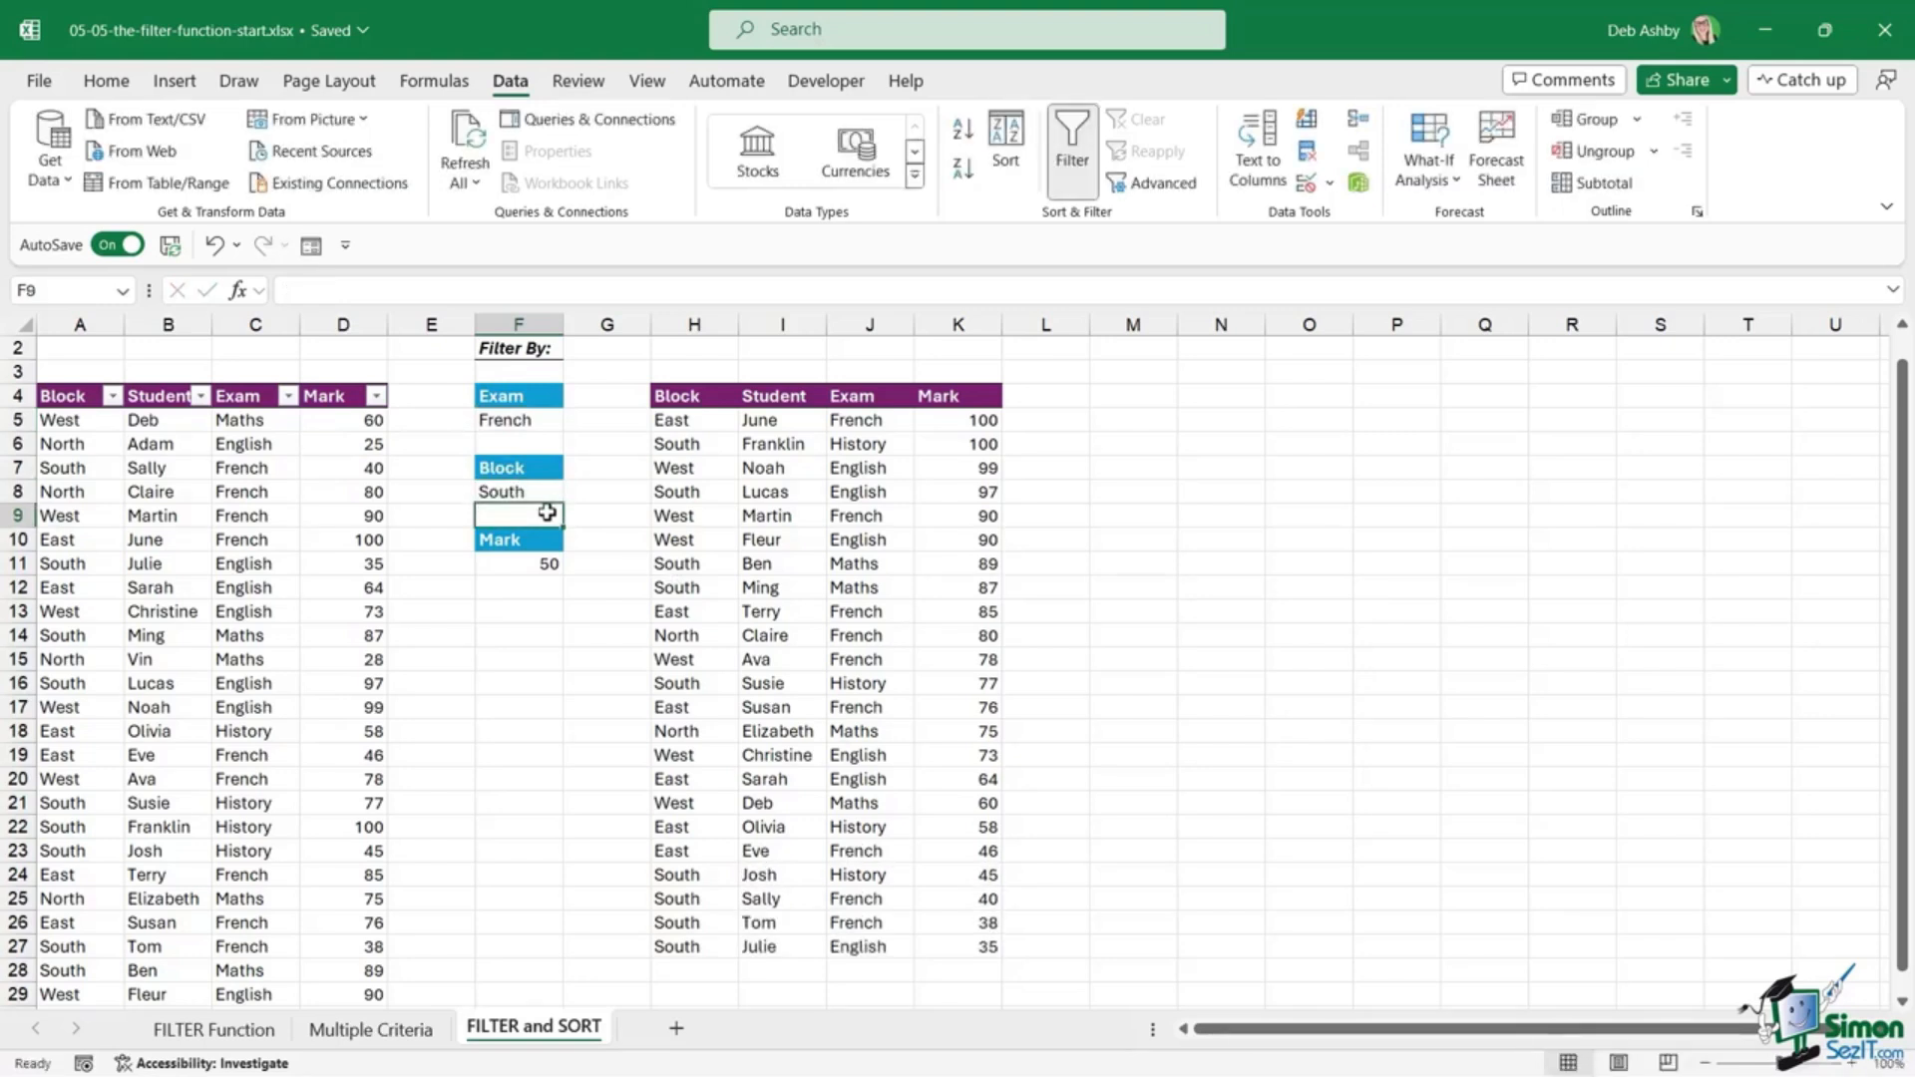
pyautogui.click(518, 567)
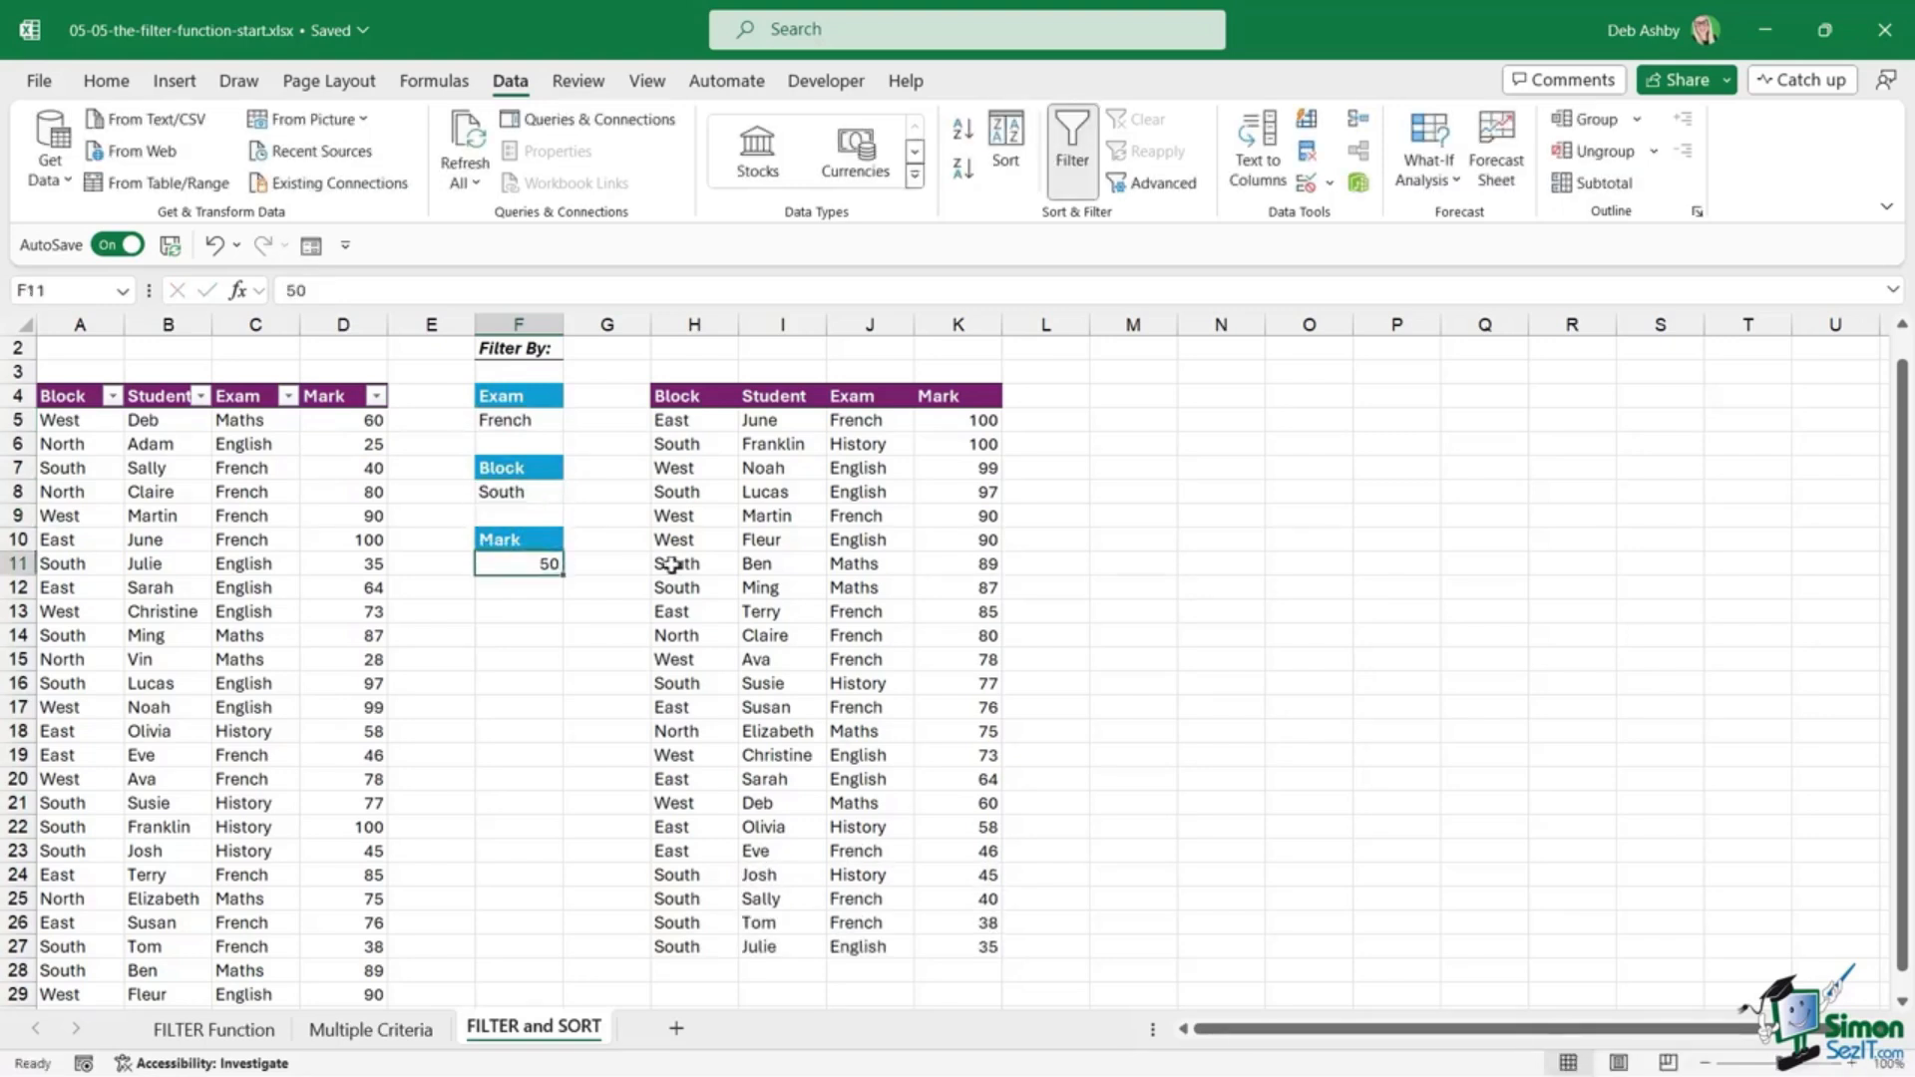
pyautogui.write('80')
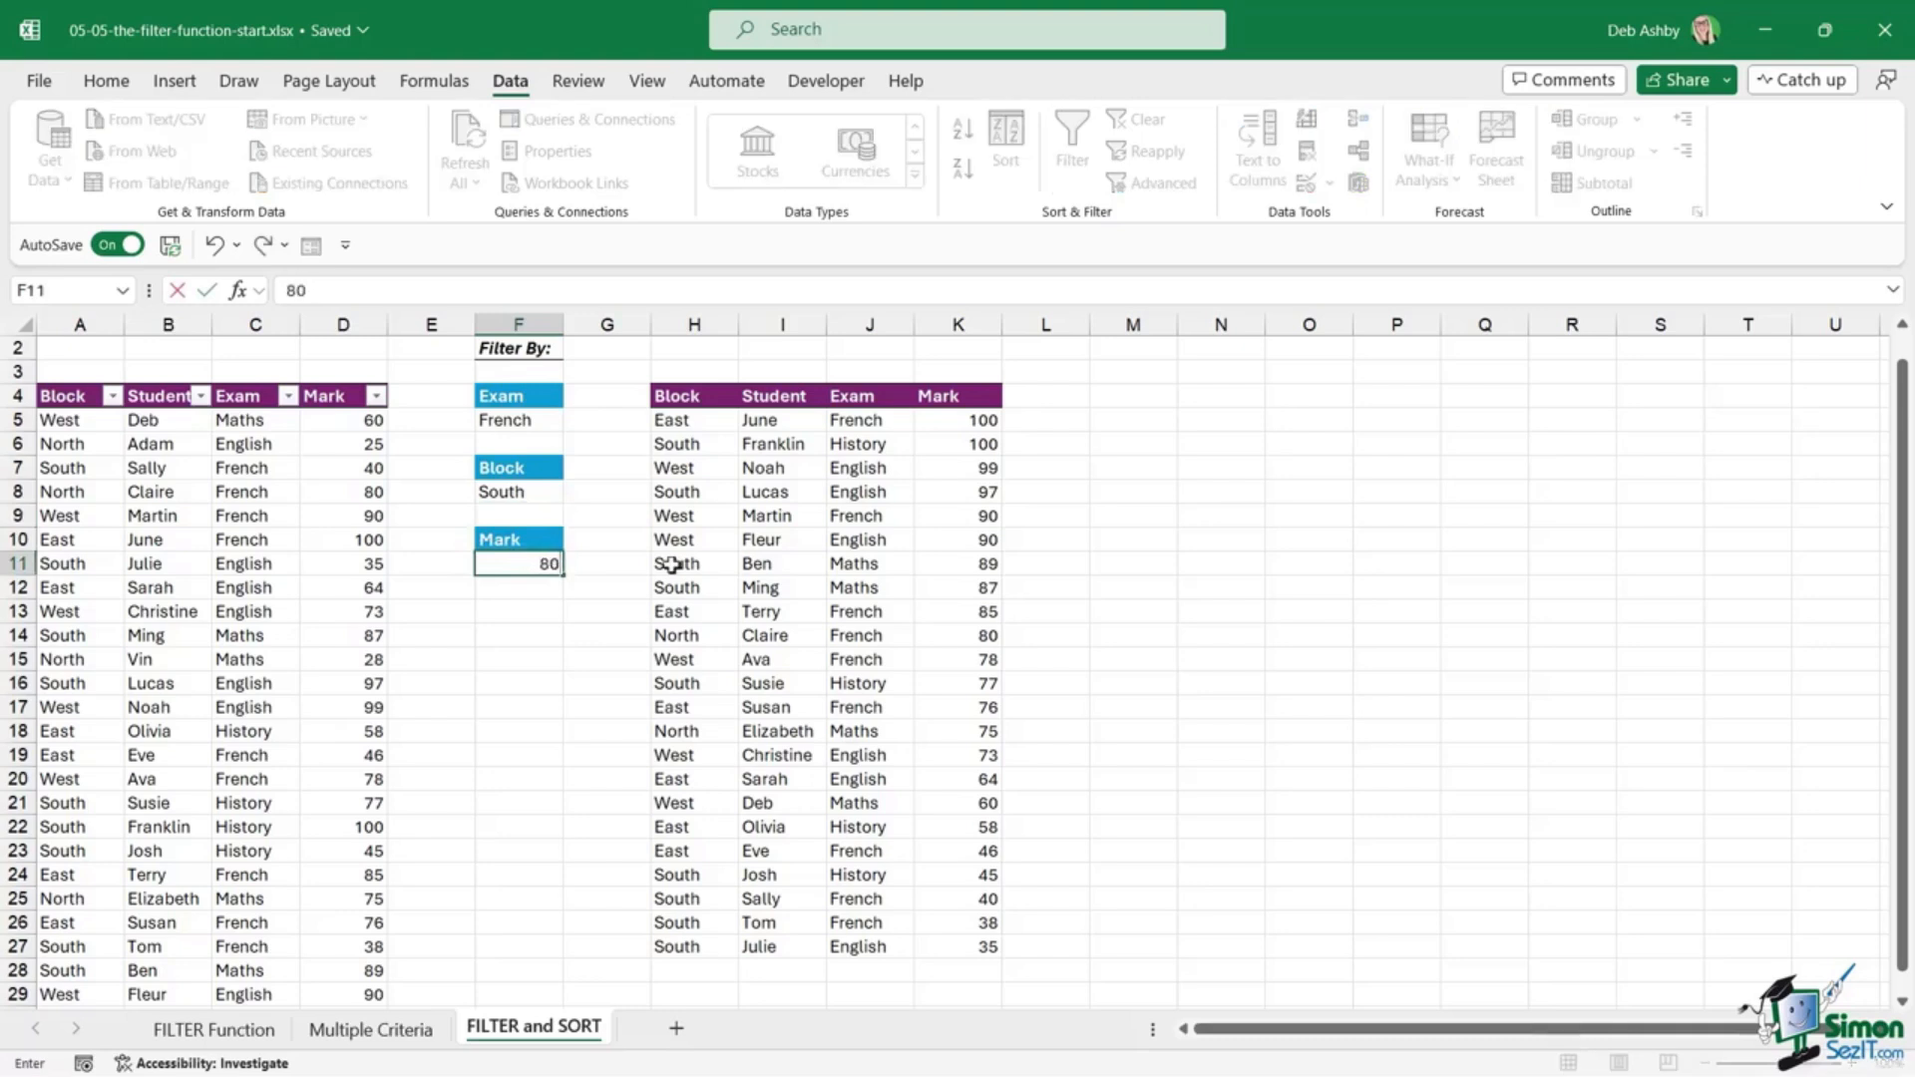
pyautogui.press('Return')
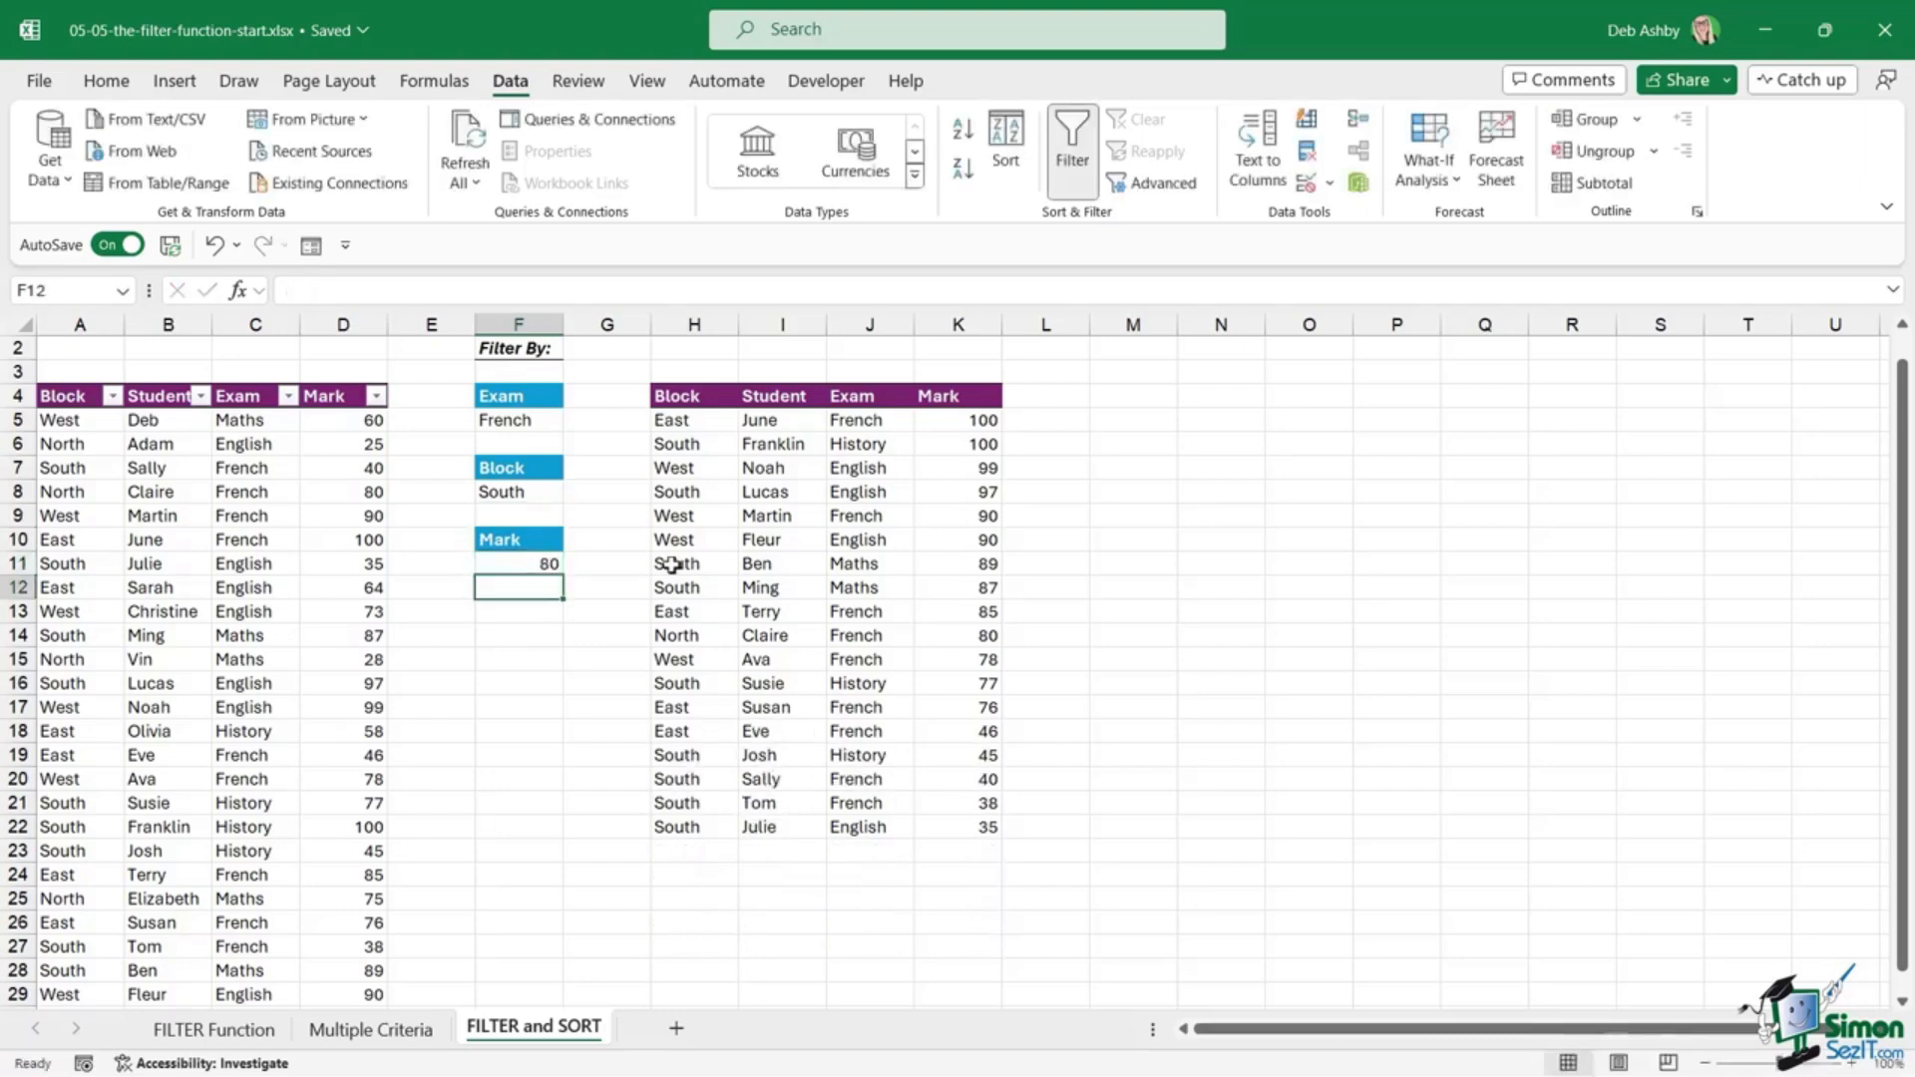
pyautogui.click(821, 491)
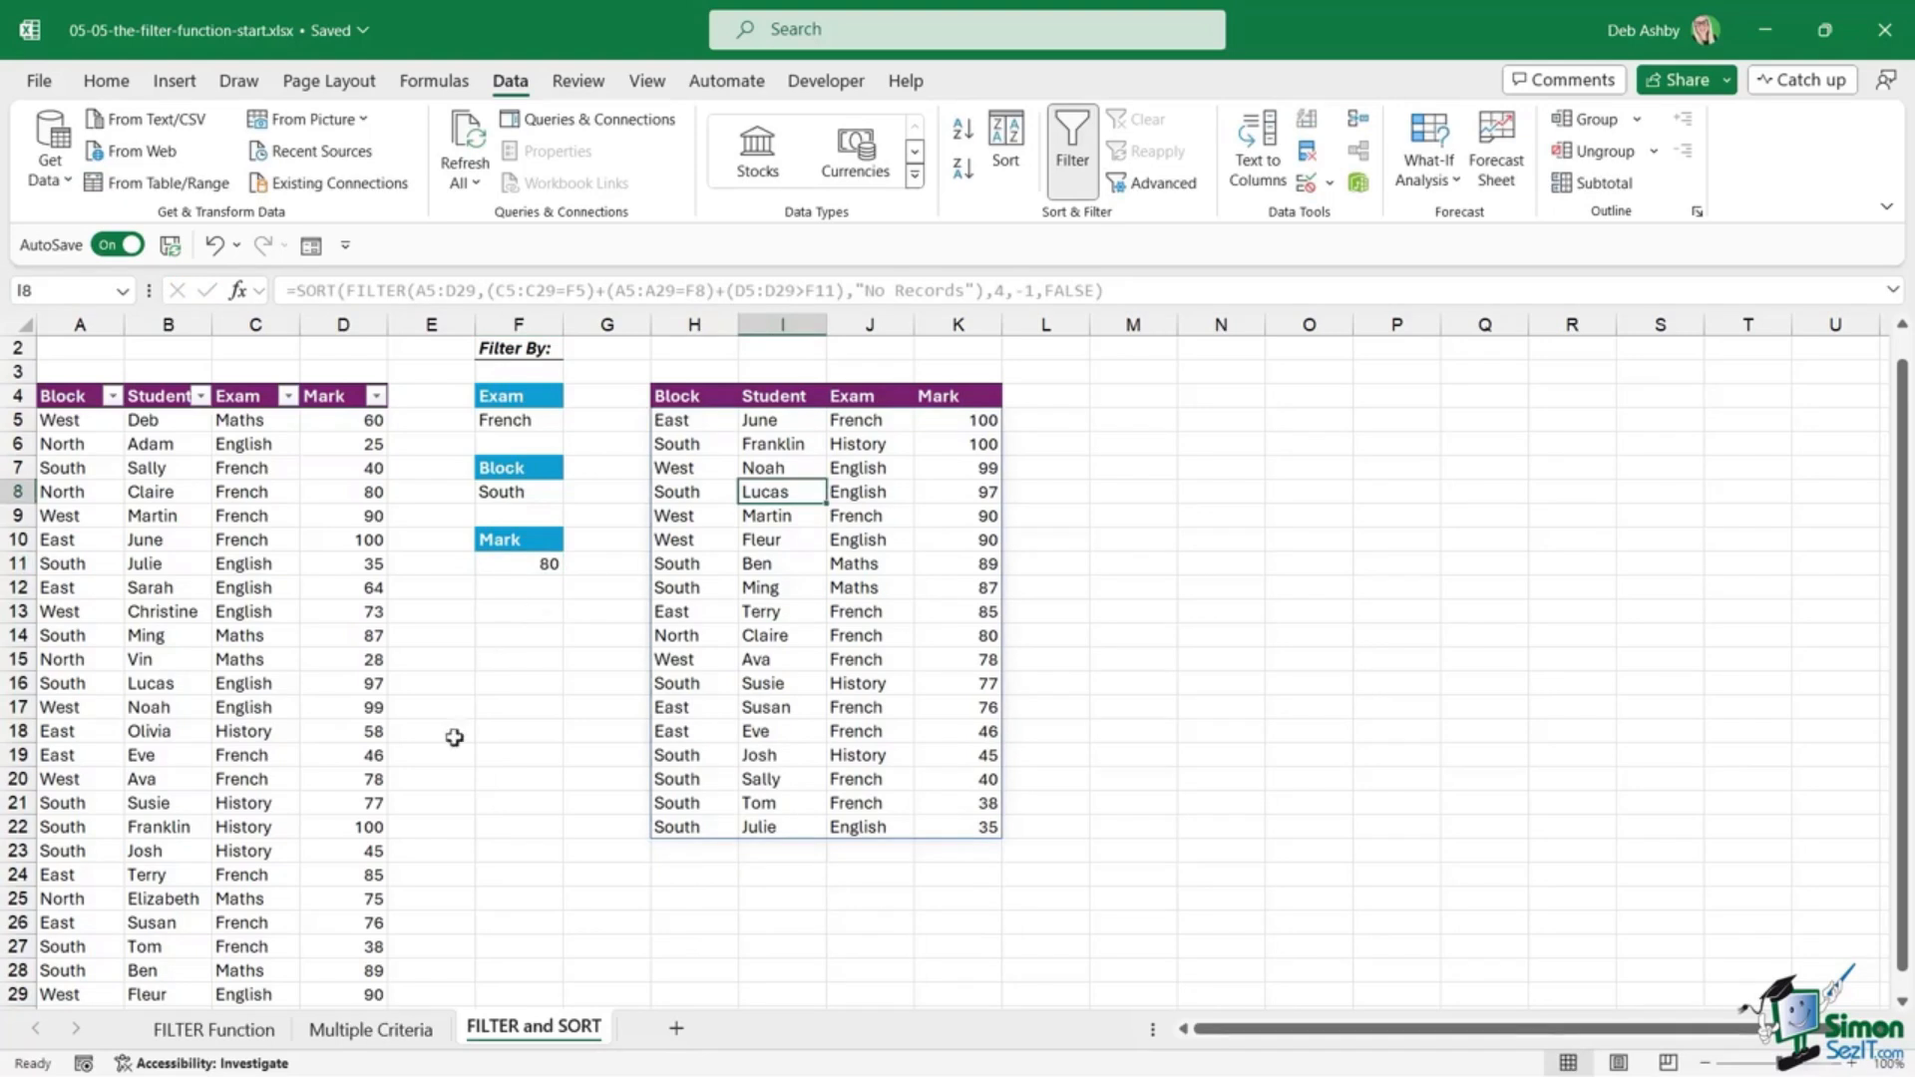
pyautogui.click(213, 1028)
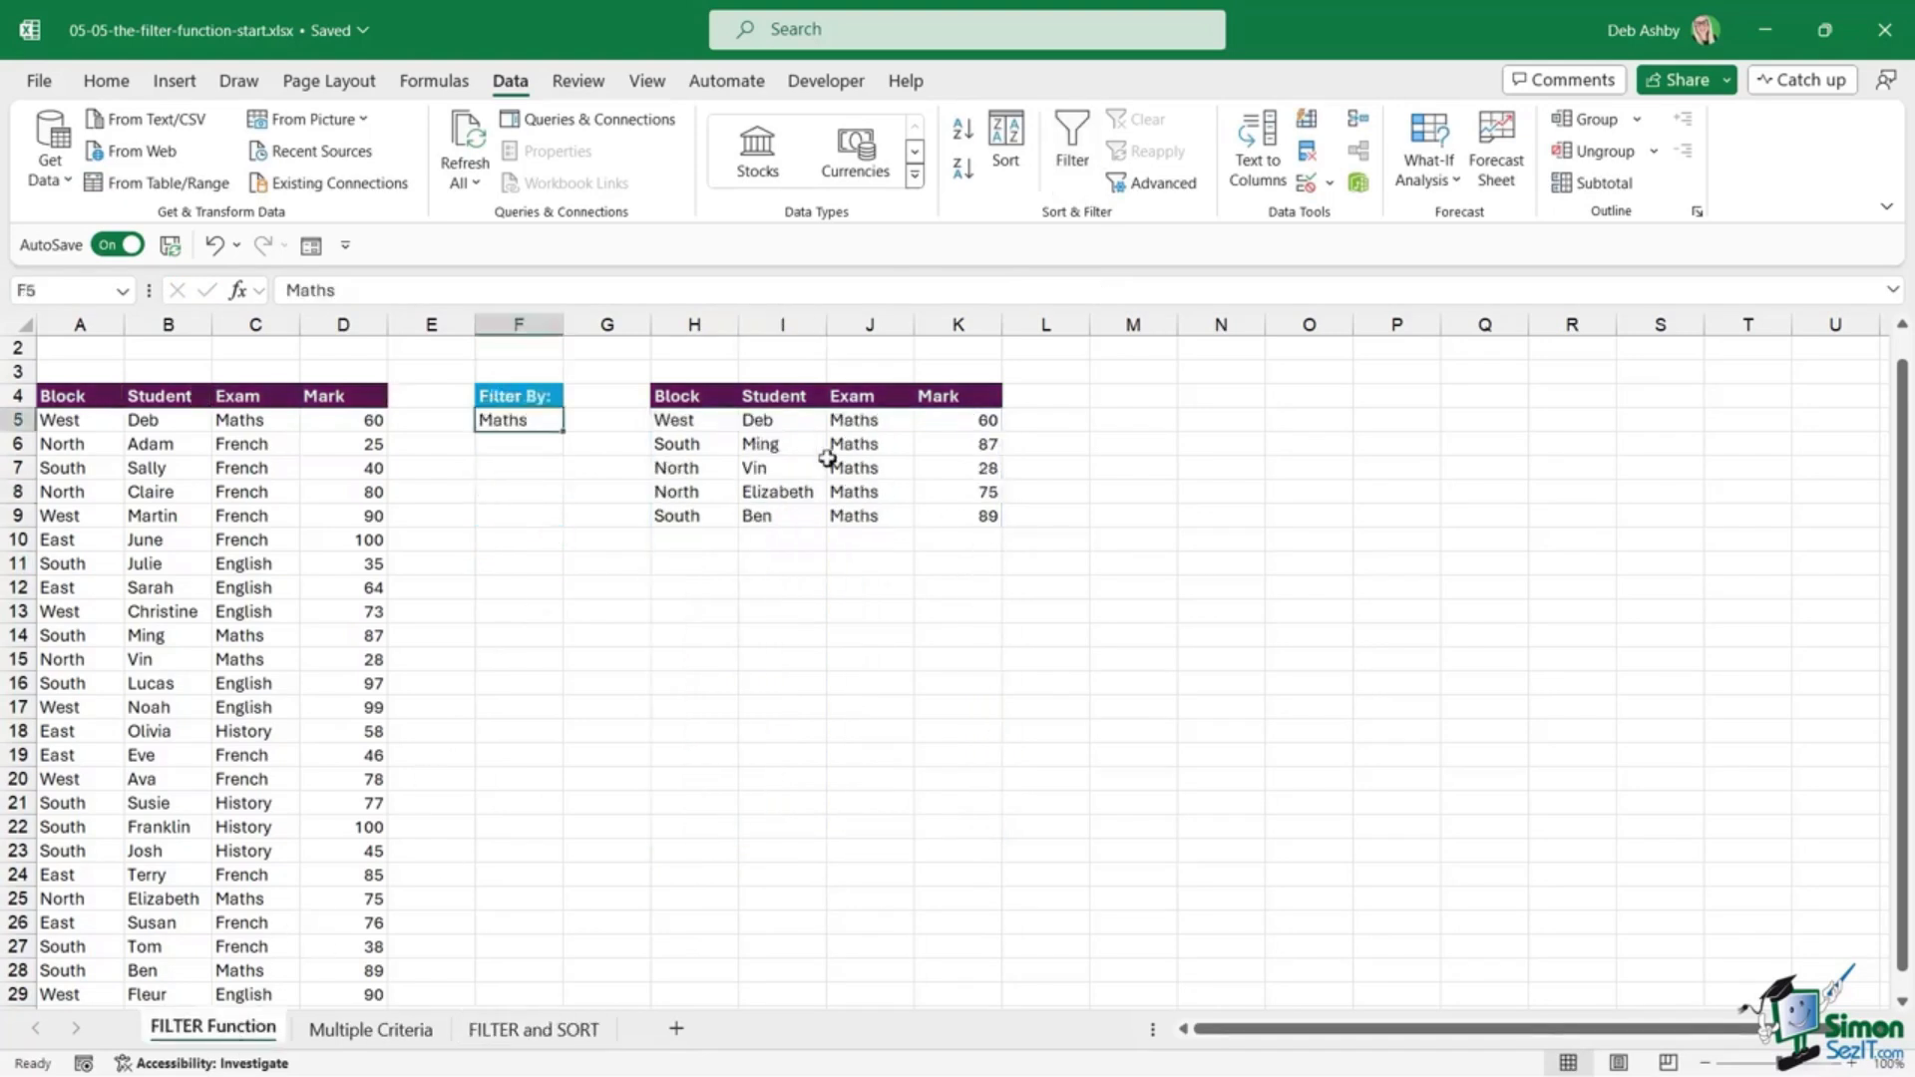
# Step: Select a cell in the filtered Maths results
pyautogui.click(864, 468)
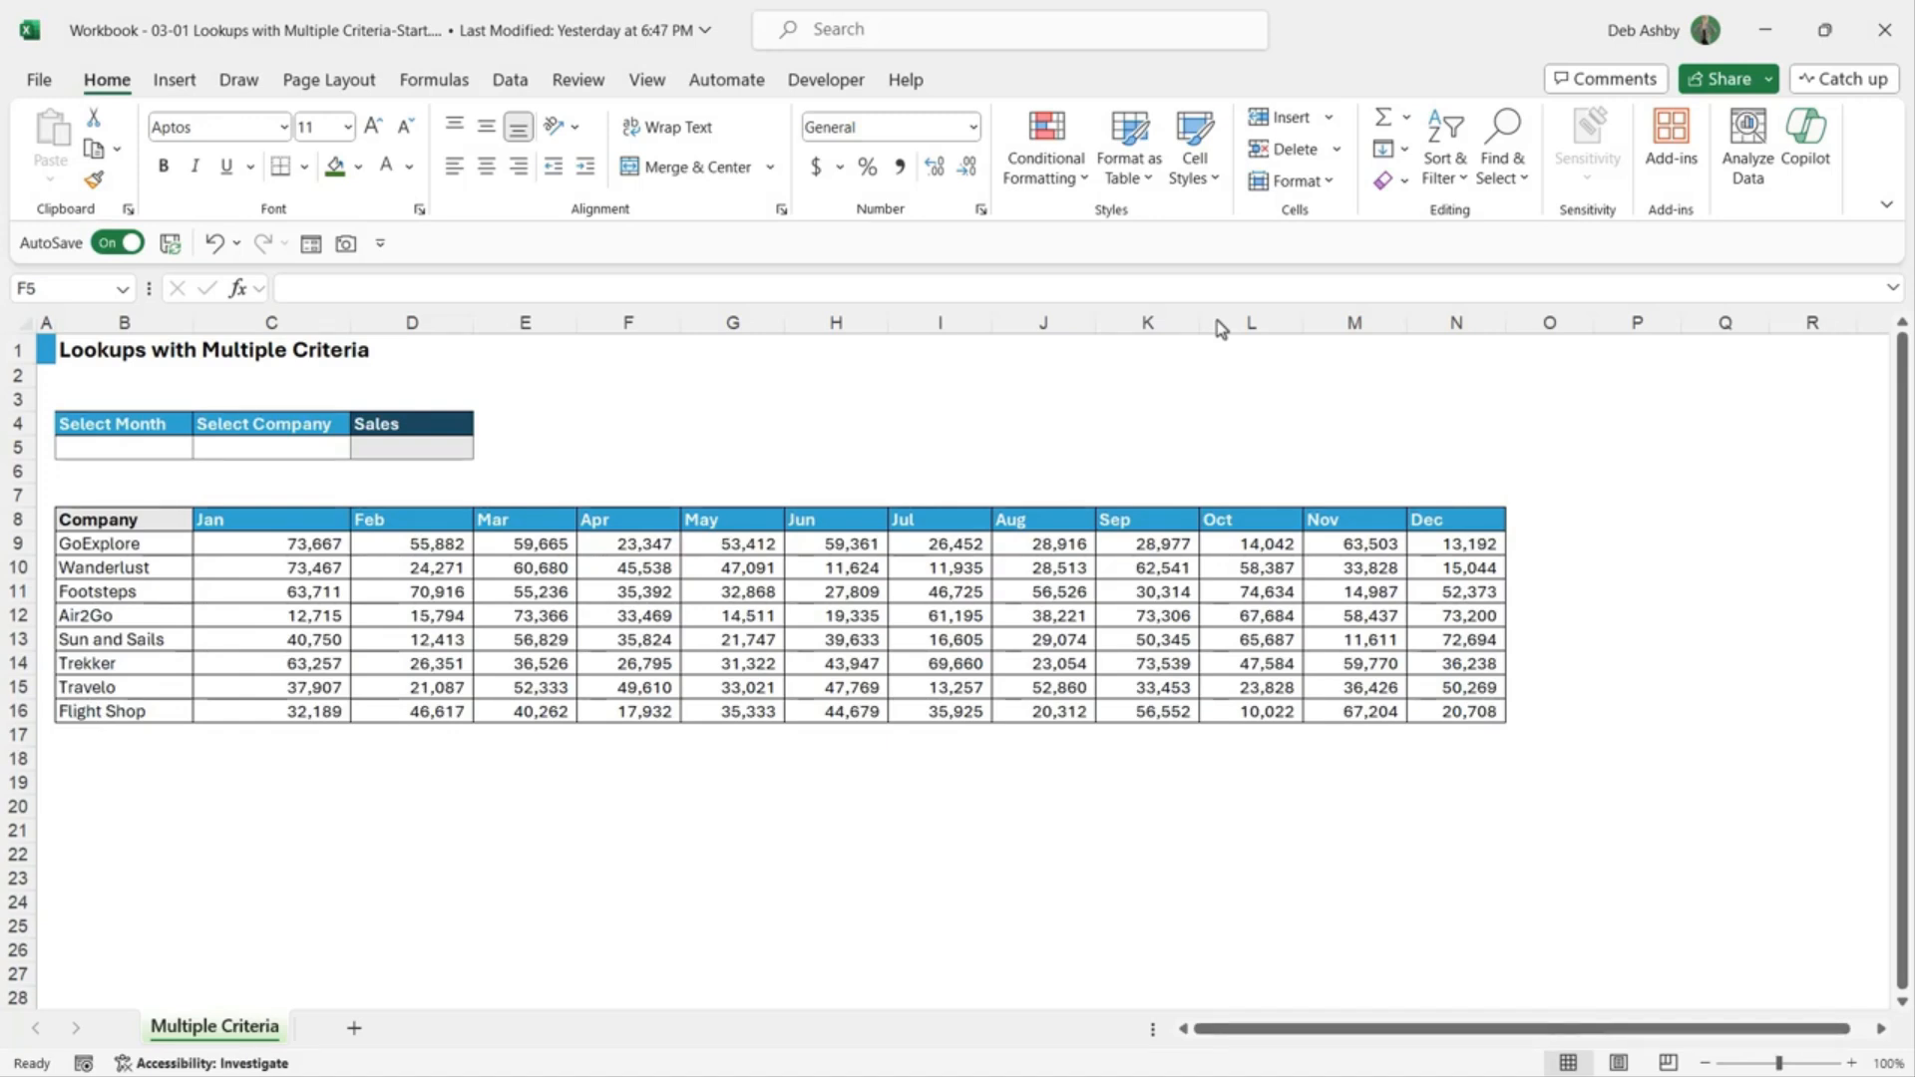
pyautogui.click(431, 577)
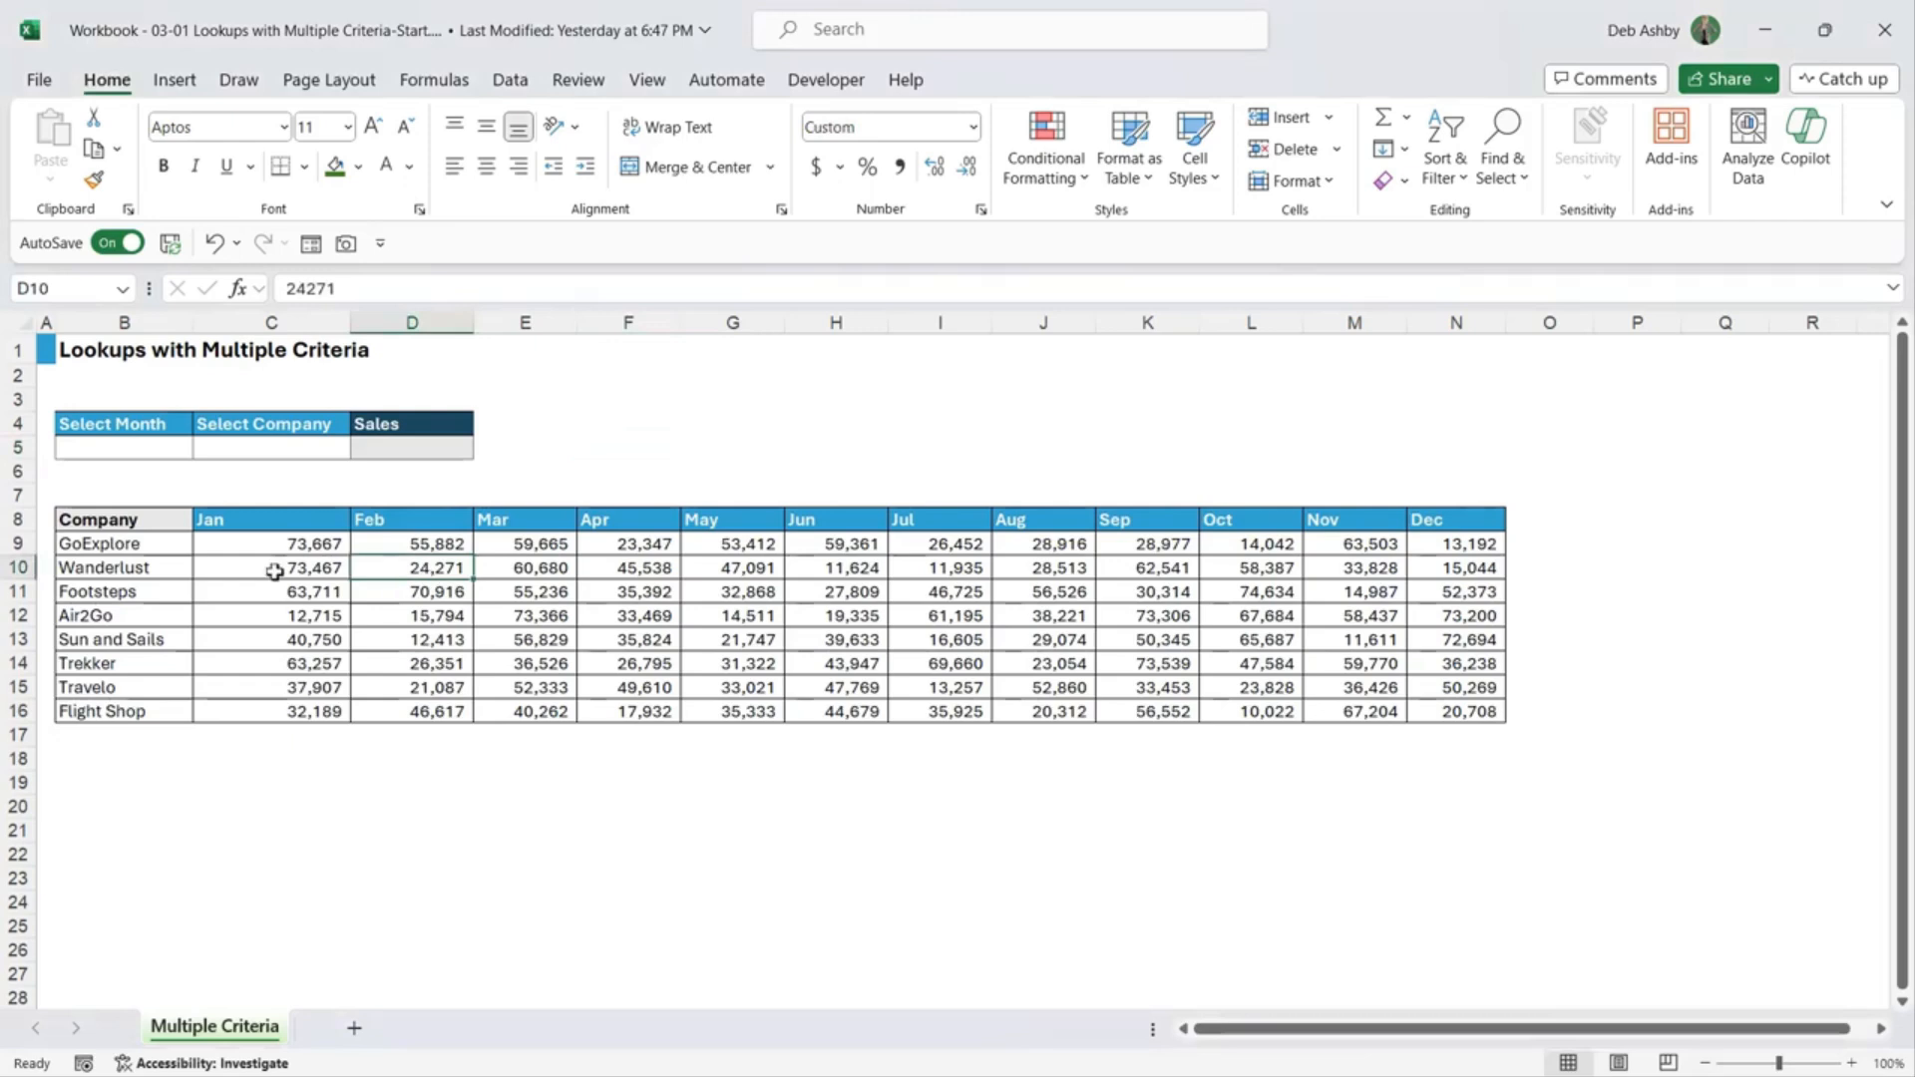
pyautogui.moveTo(229, 519); pyautogui.dragTo(1461, 525)
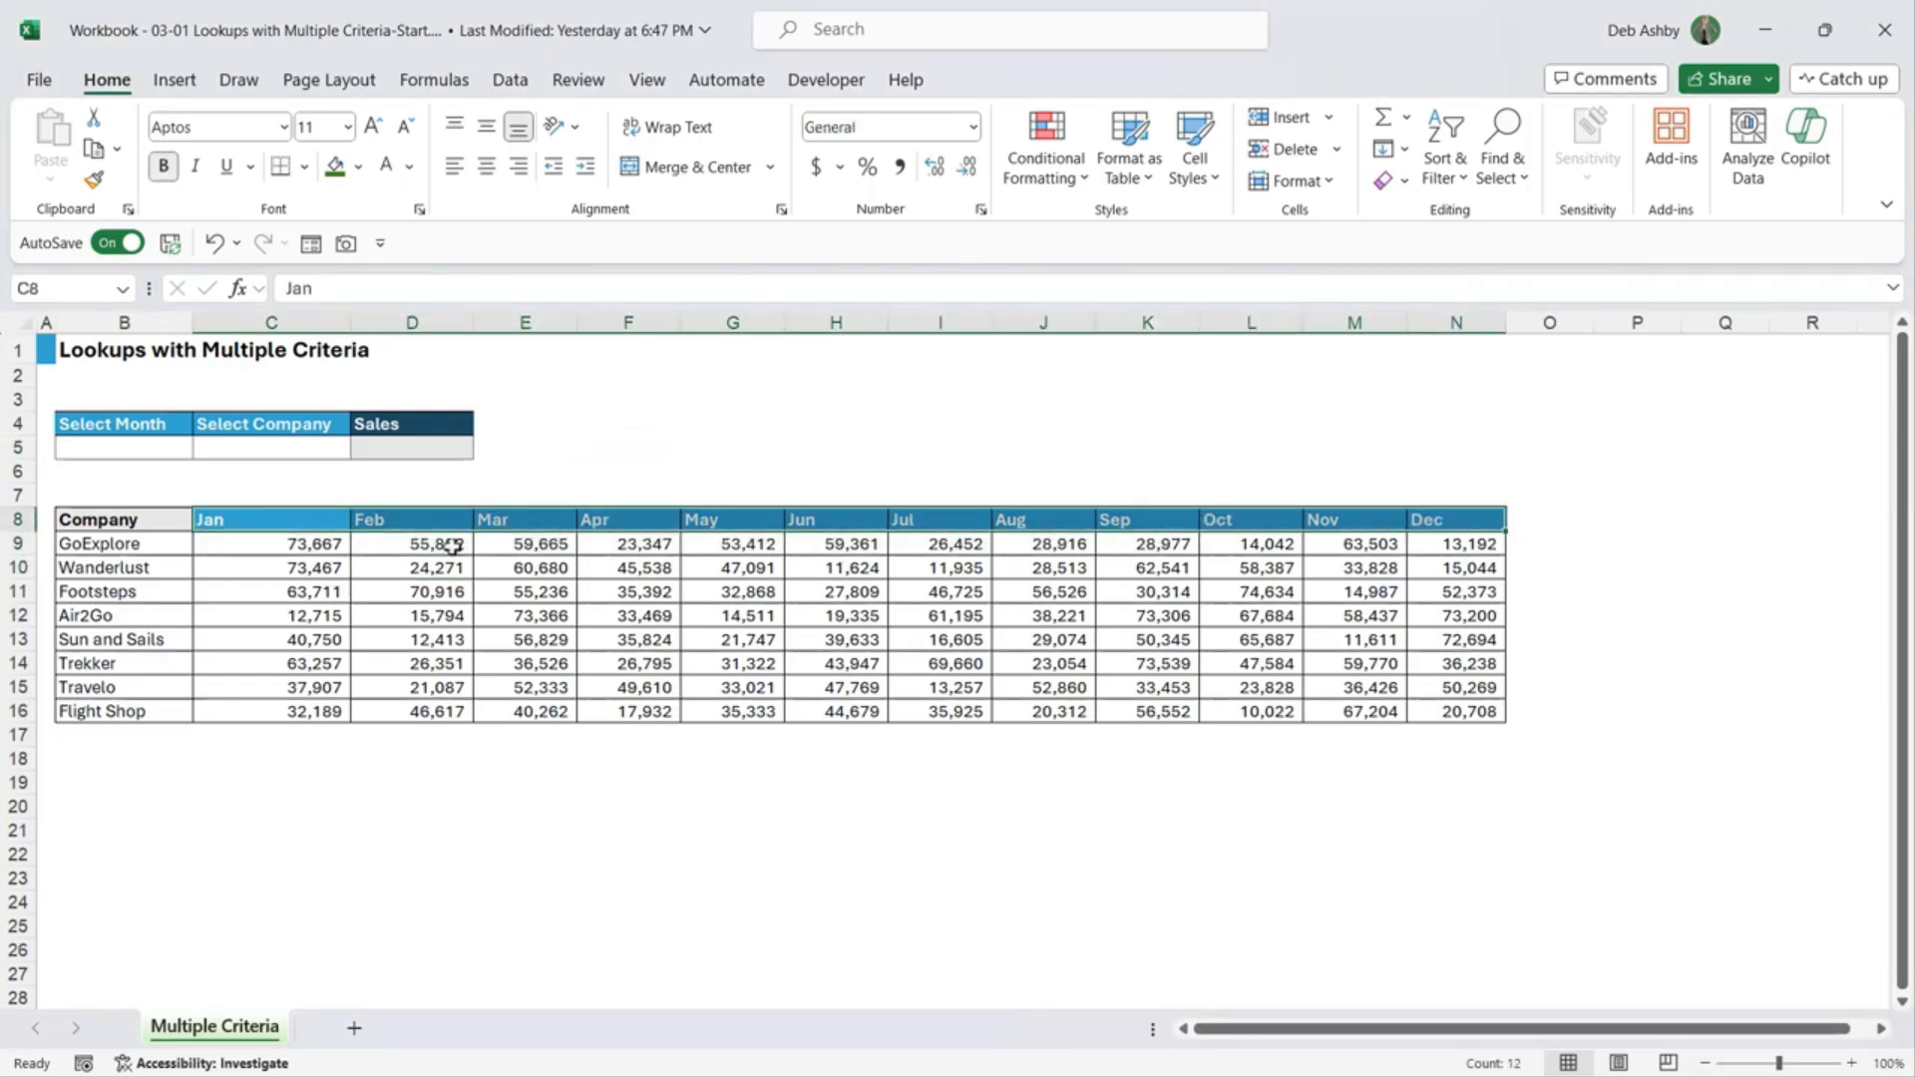
pyautogui.moveTo(115, 543); pyautogui.dragTo(111, 710)
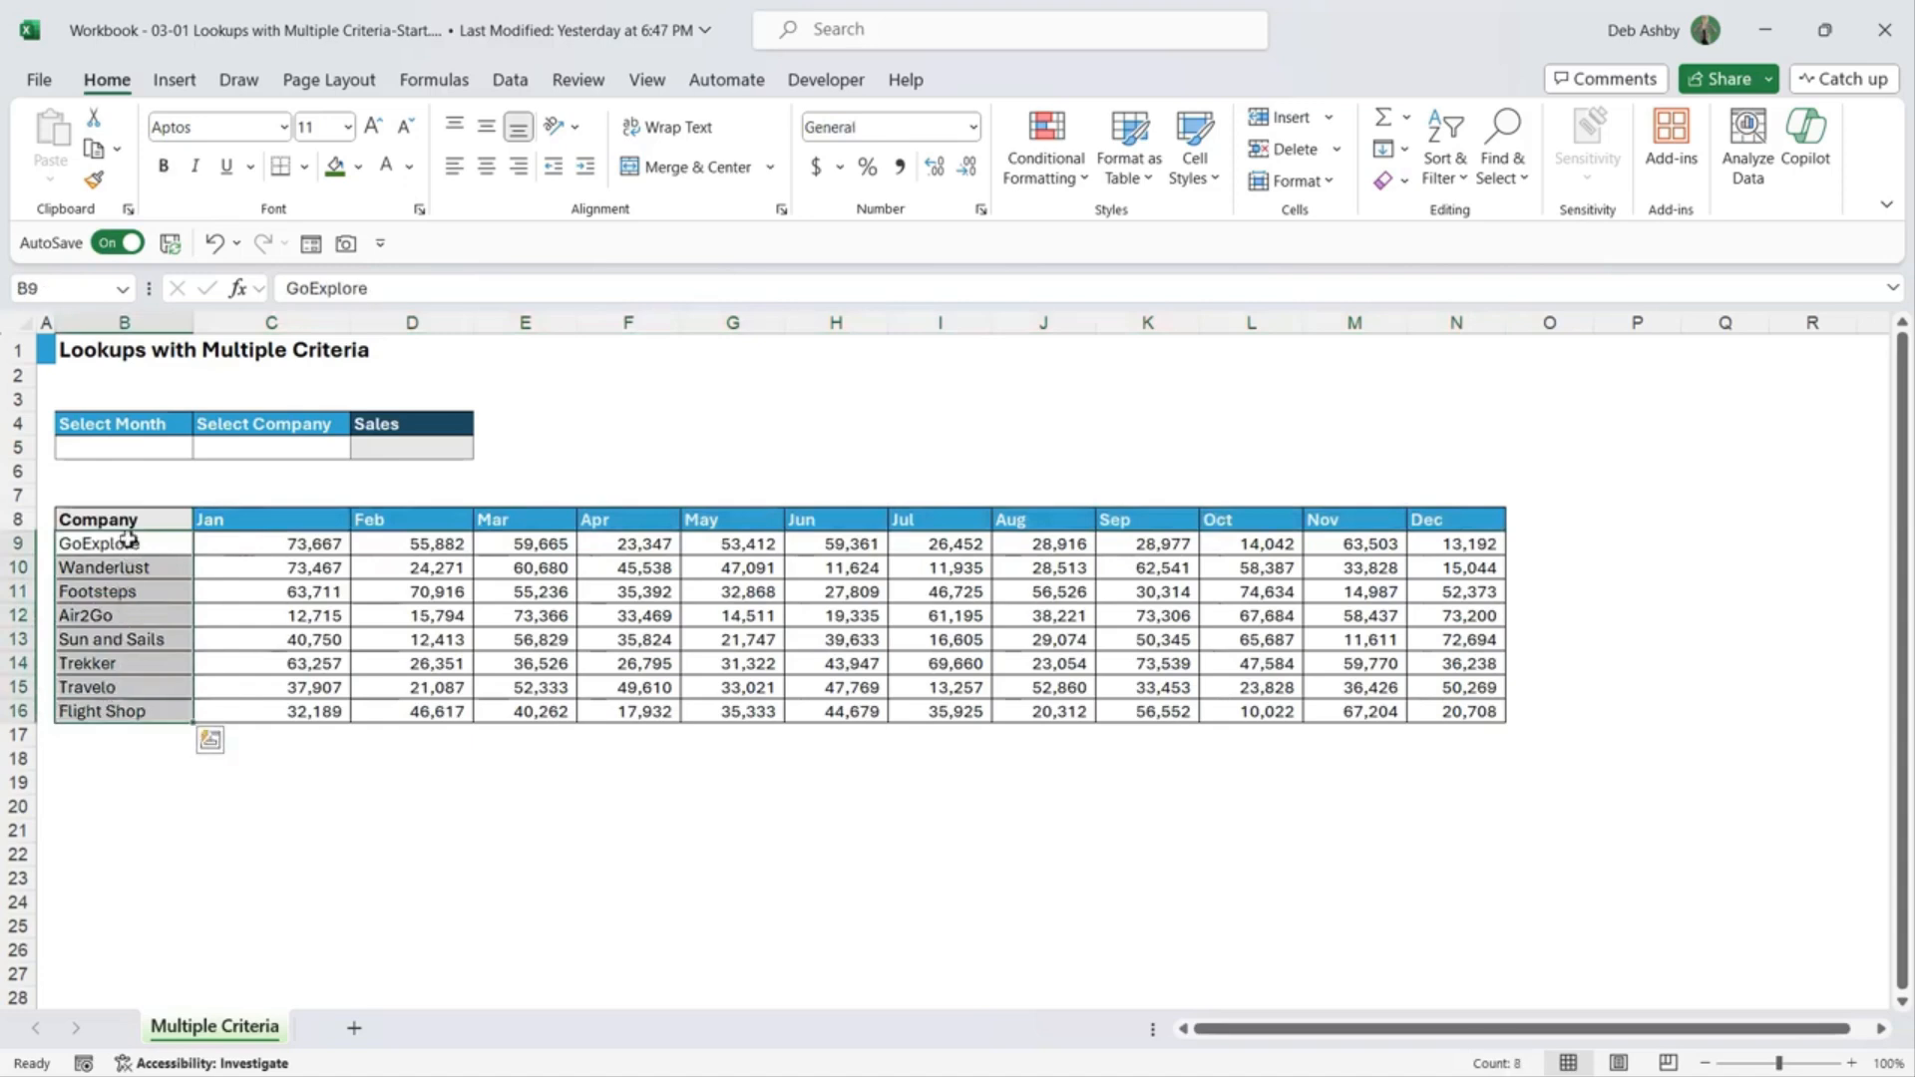
pyautogui.moveTo(281, 545); pyautogui.dragTo(1471, 710)
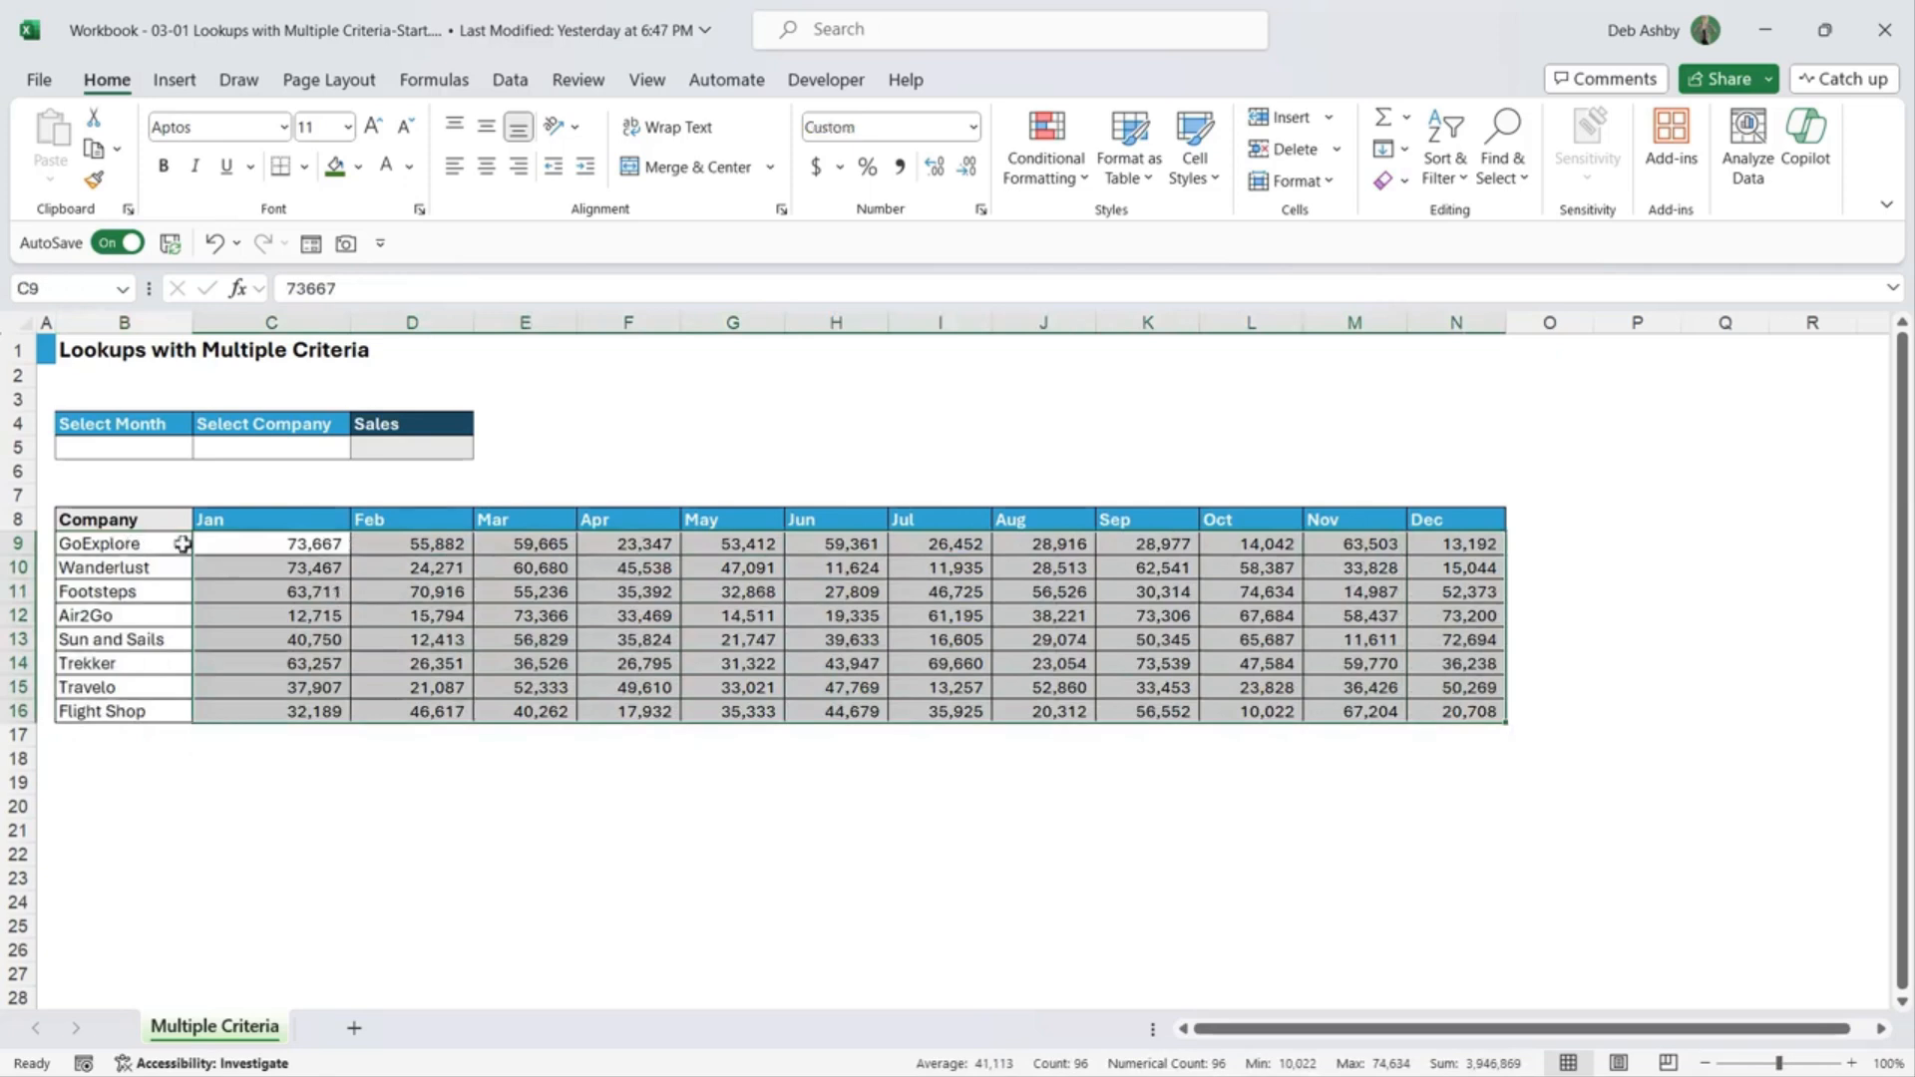
pyautogui.click(692, 594)
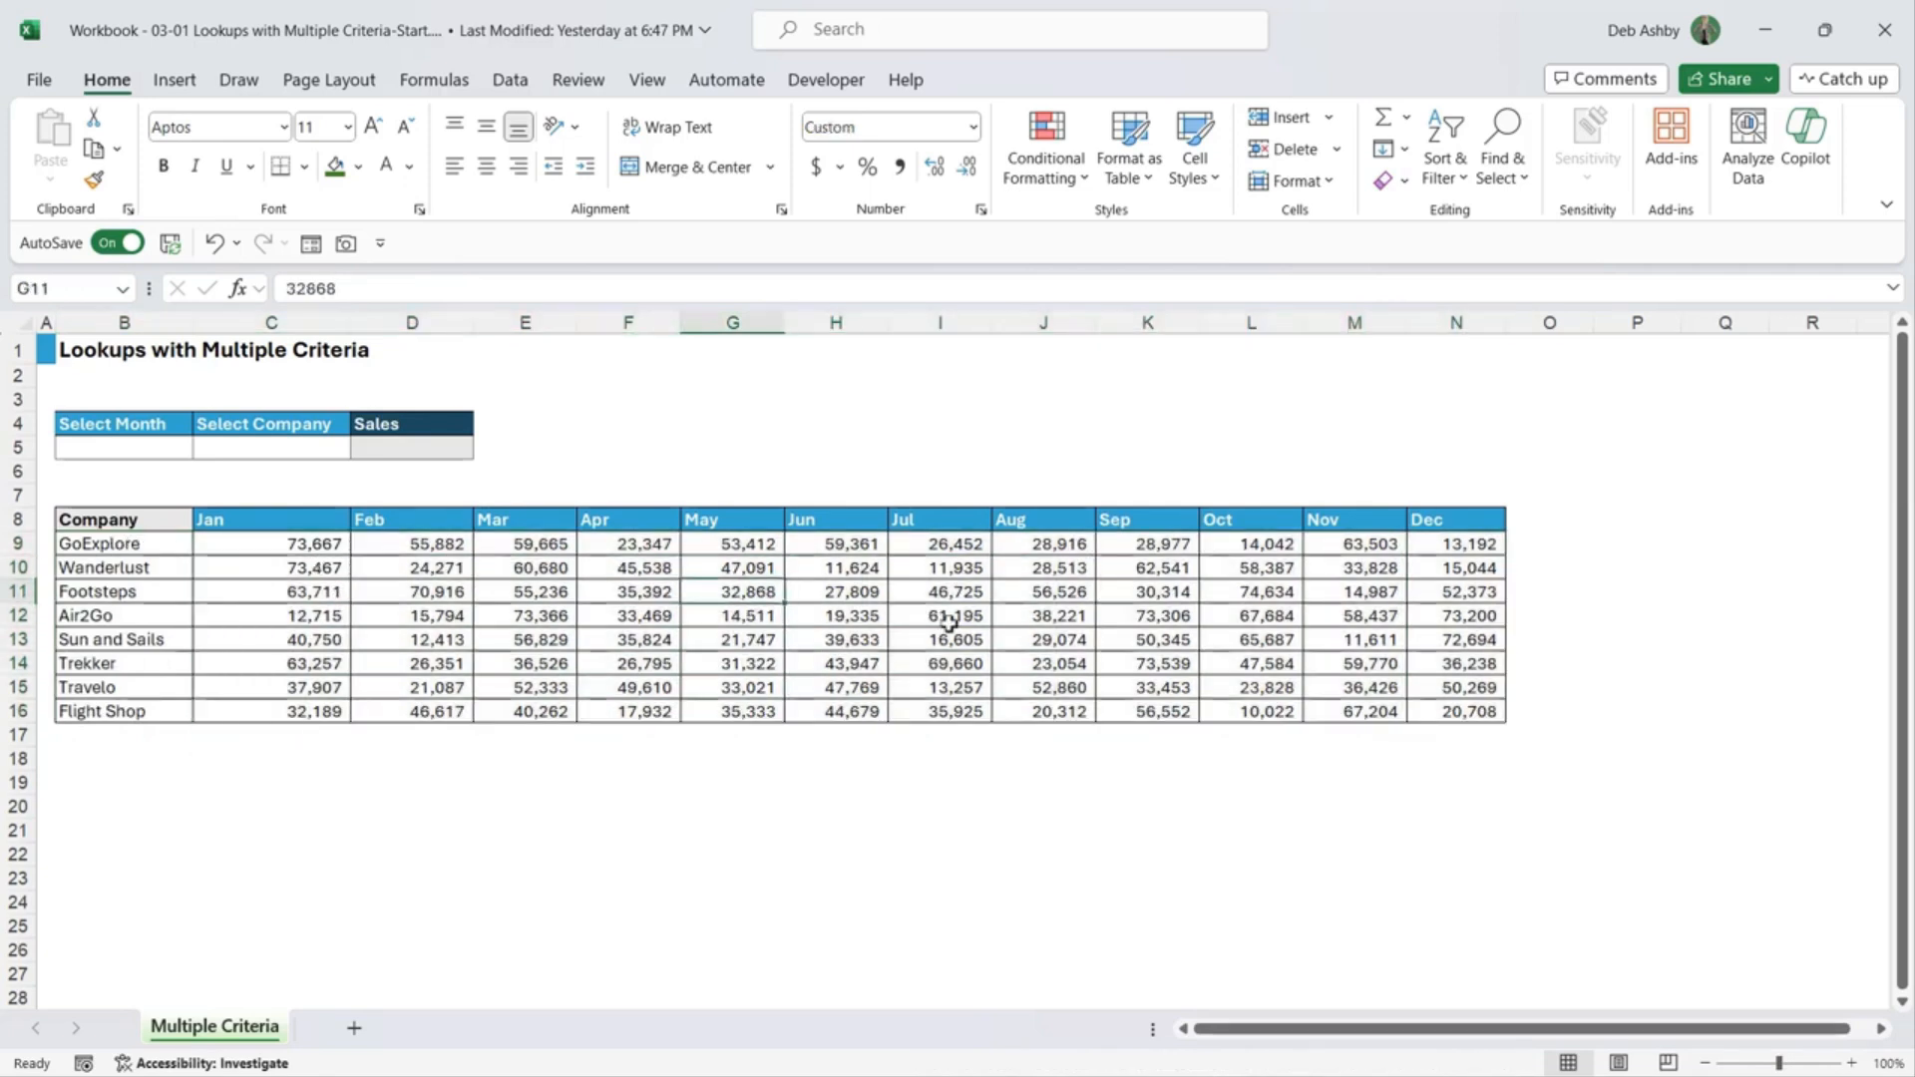
pyautogui.click(90, 449)
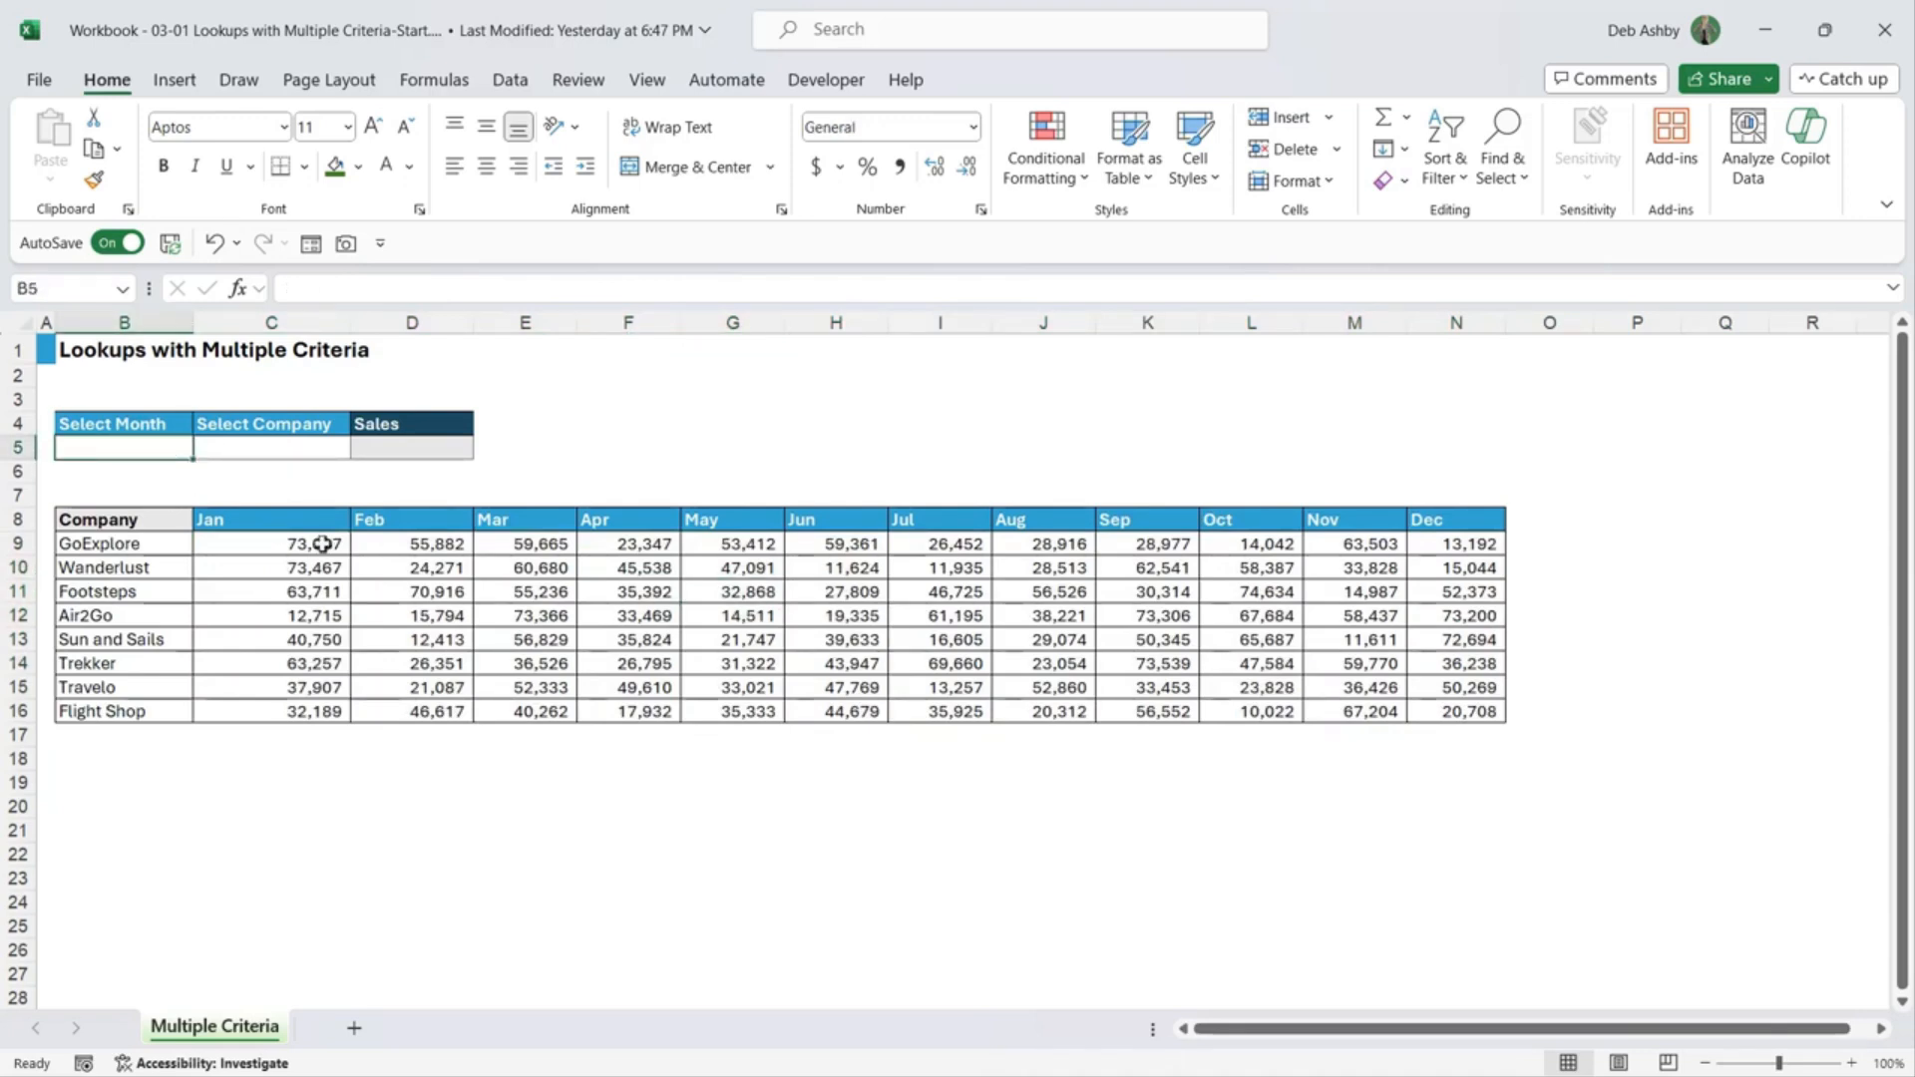
pyautogui.click(299, 449)
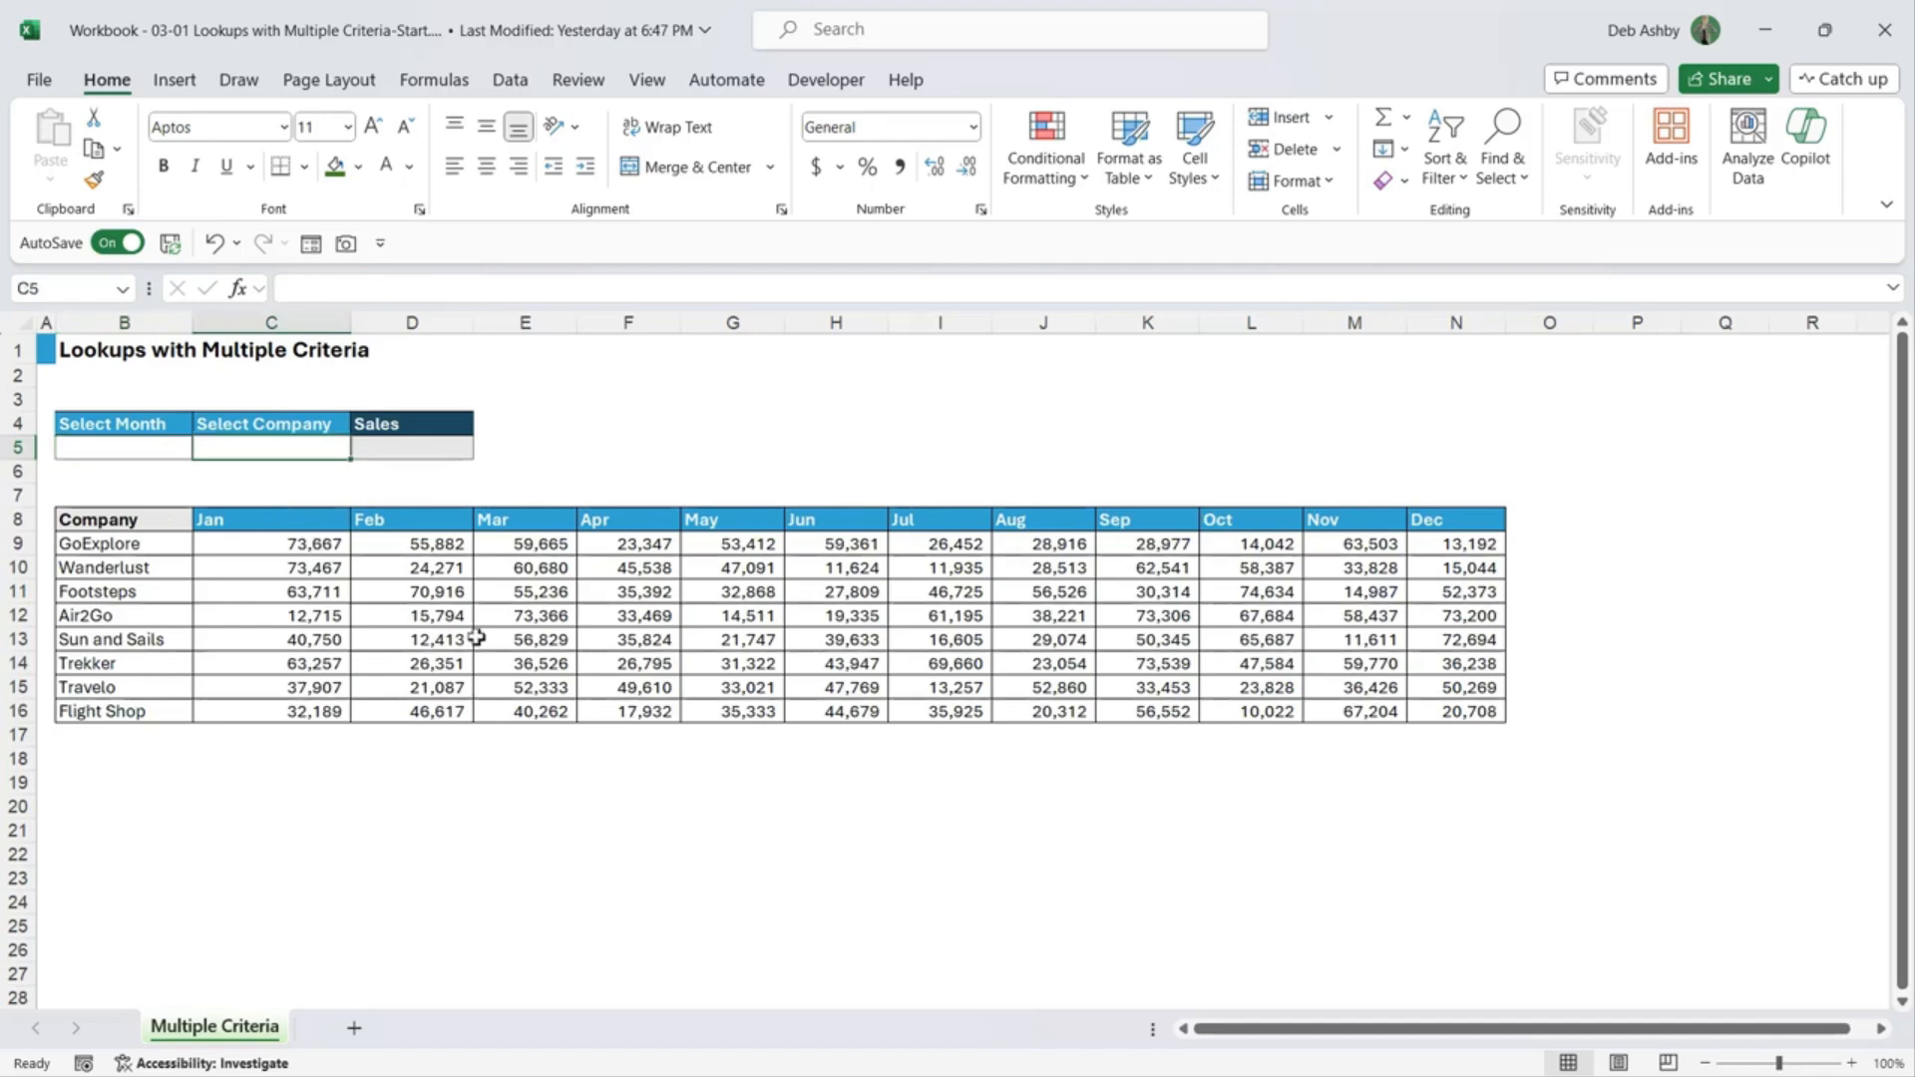
pyautogui.moveTo(253, 537); pyautogui.dragTo(1456, 712)
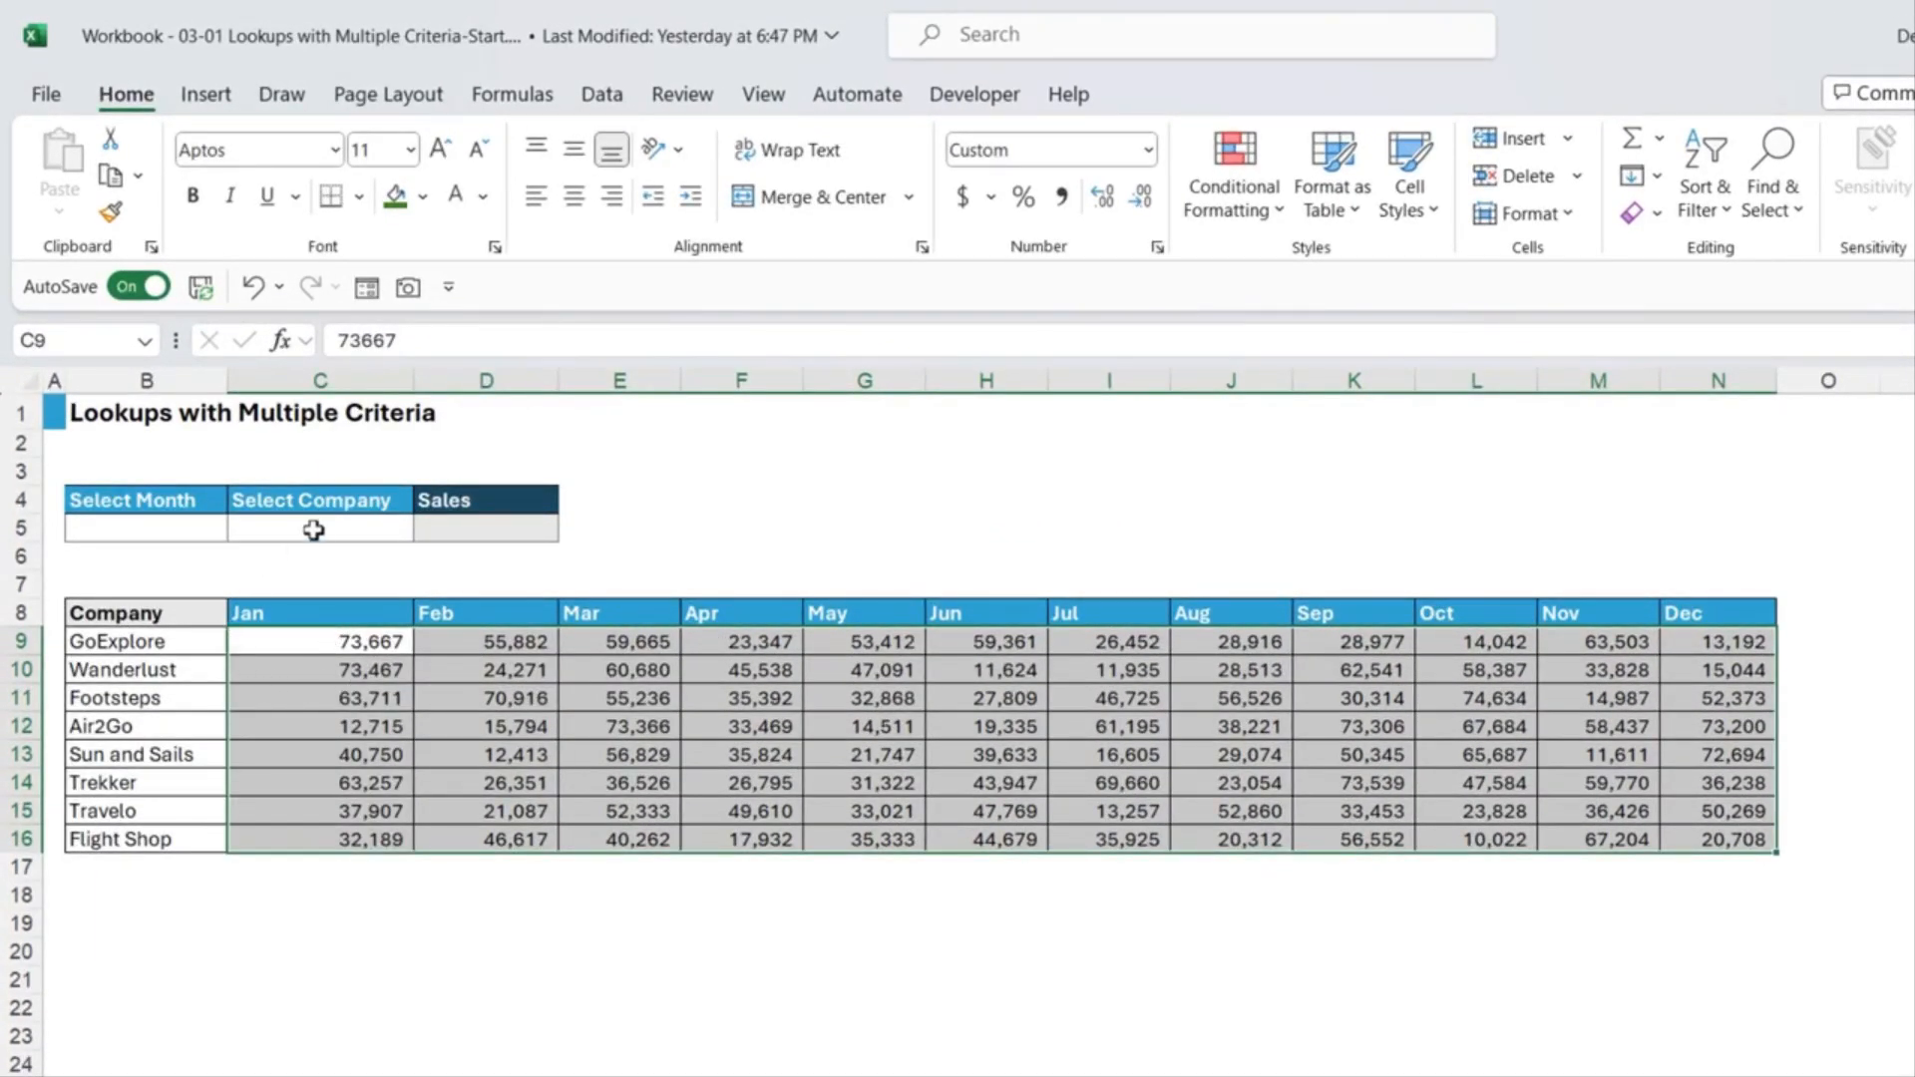
pyautogui.click(115, 700)
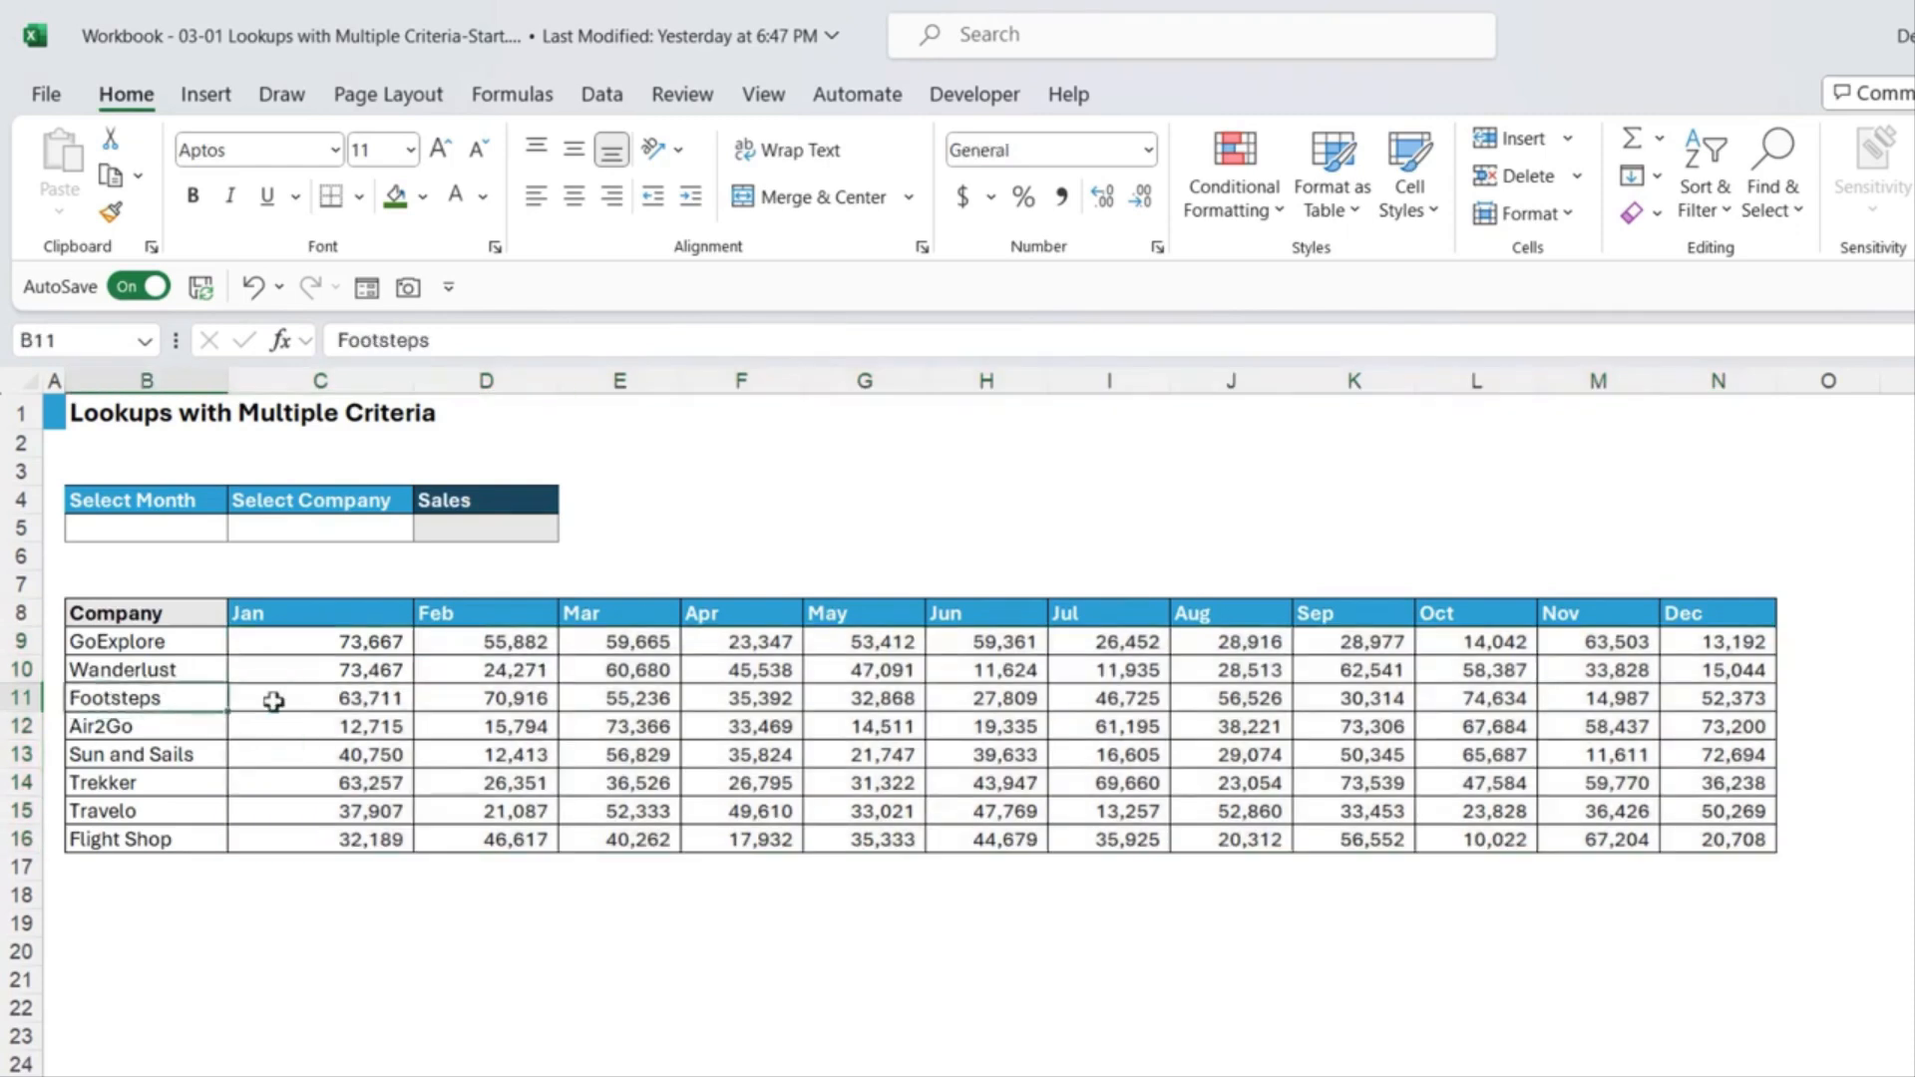
pyautogui.click(299, 698)
pyautogui.click(423, 196)
pyautogui.click(465, 536)
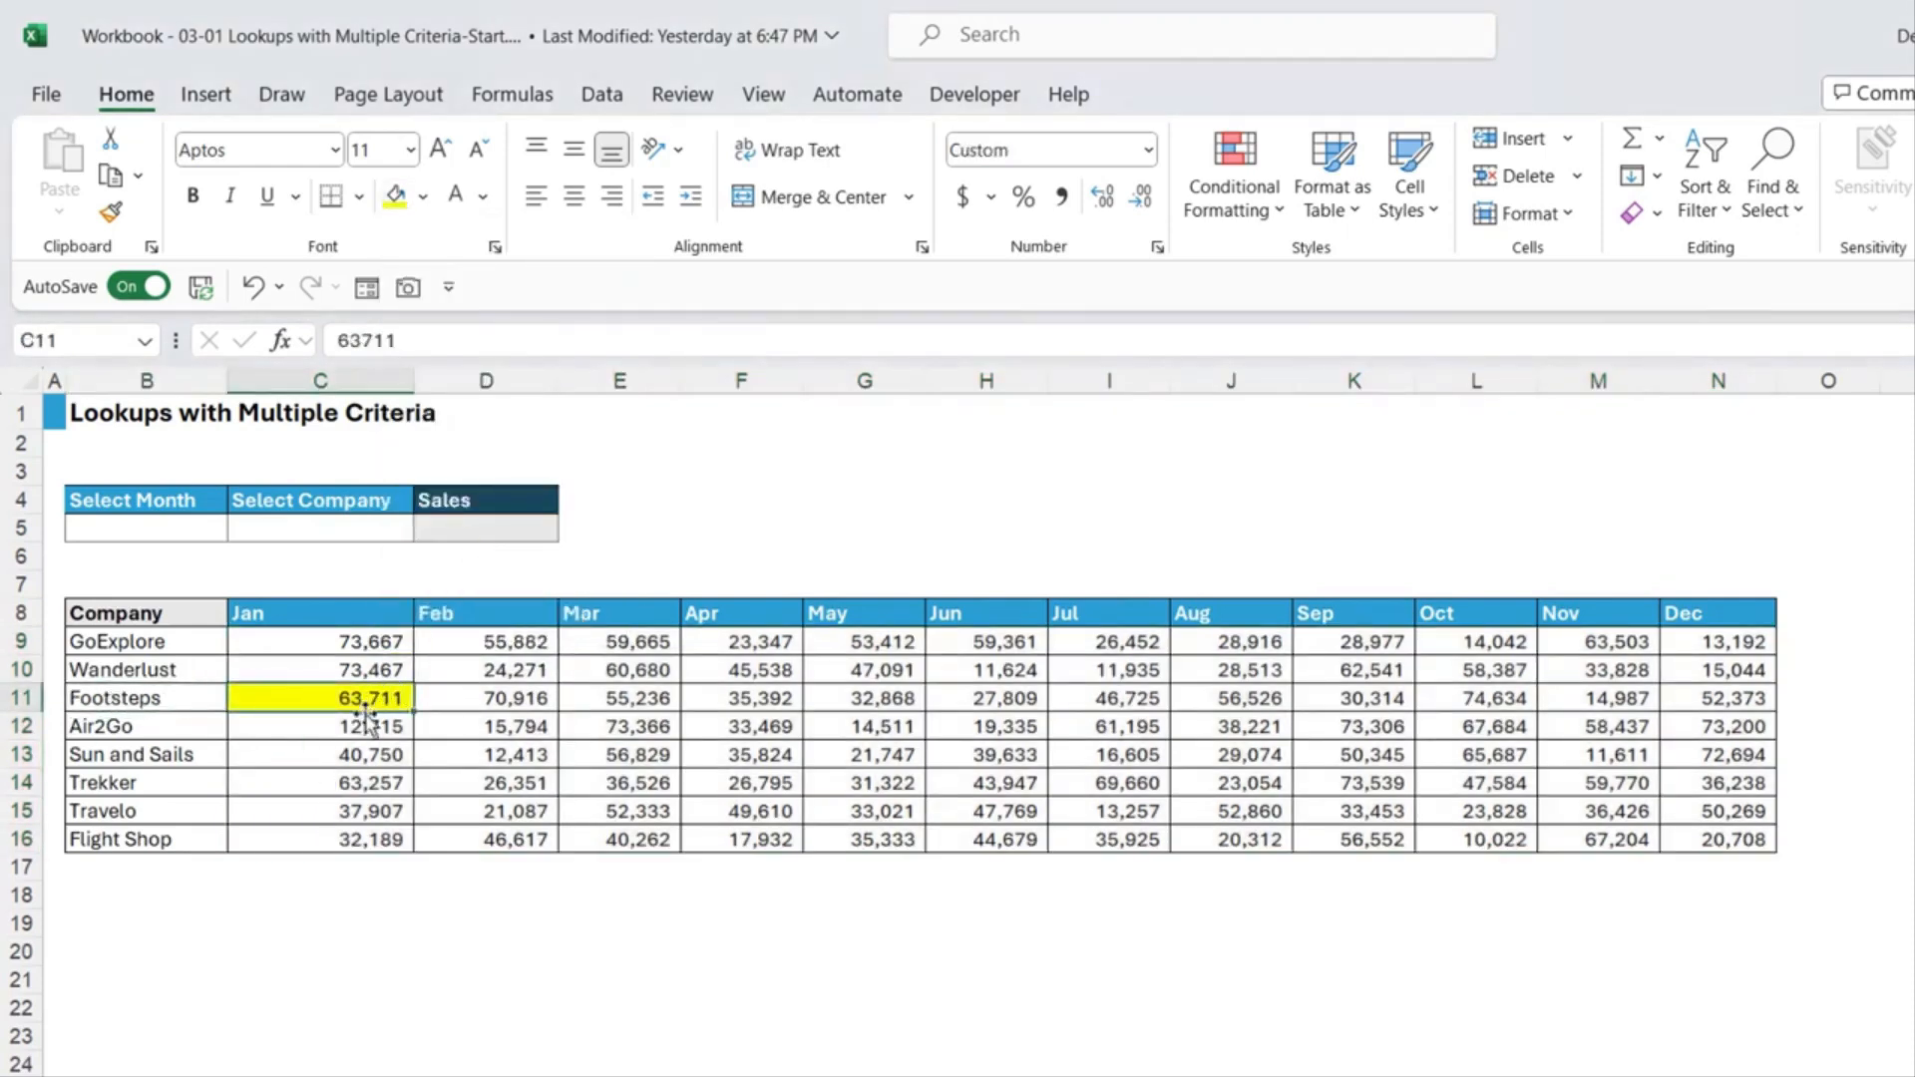
pyautogui.hotkey('ctrl', 'z')
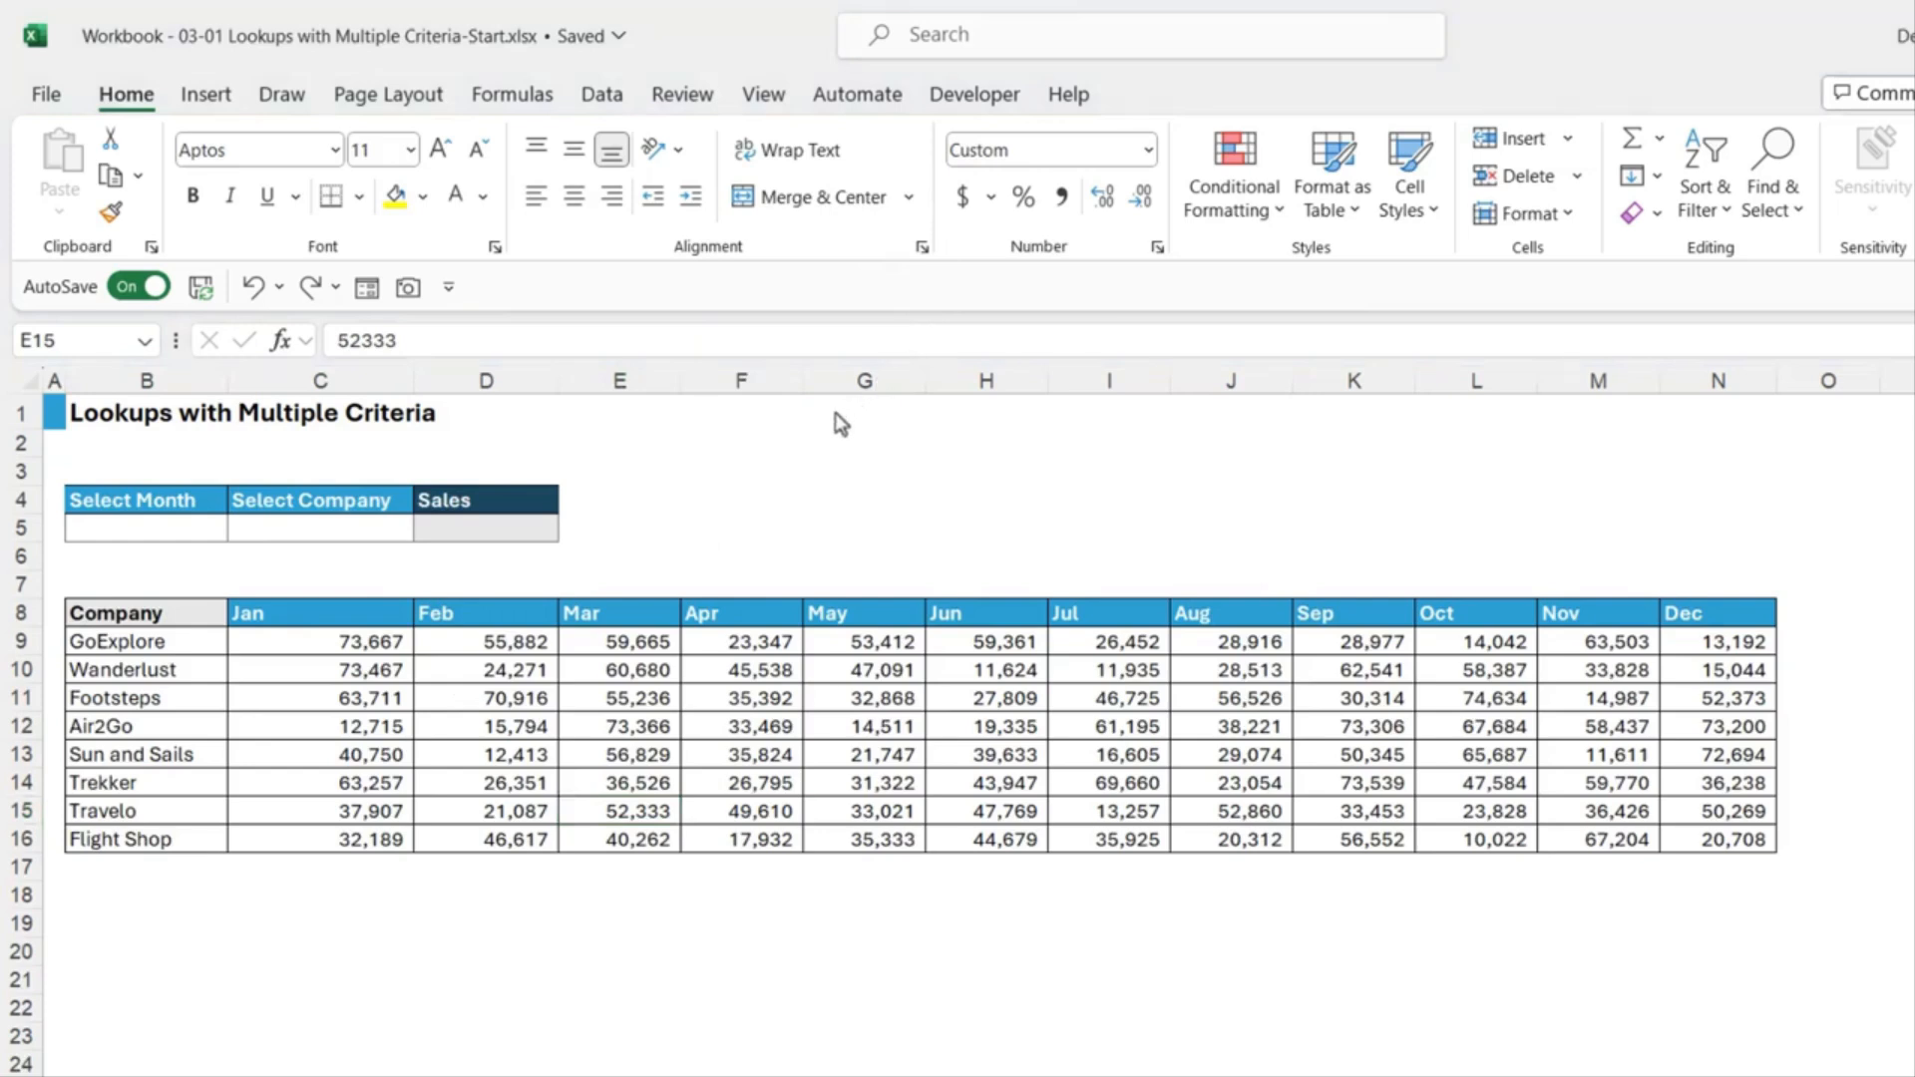
# Step: Add a month list dropdown to B5 sourced from C8:N8, and choose May
pyautogui.click(168, 530)
pyautogui.click(264, 526)
pyautogui.click(167, 527)
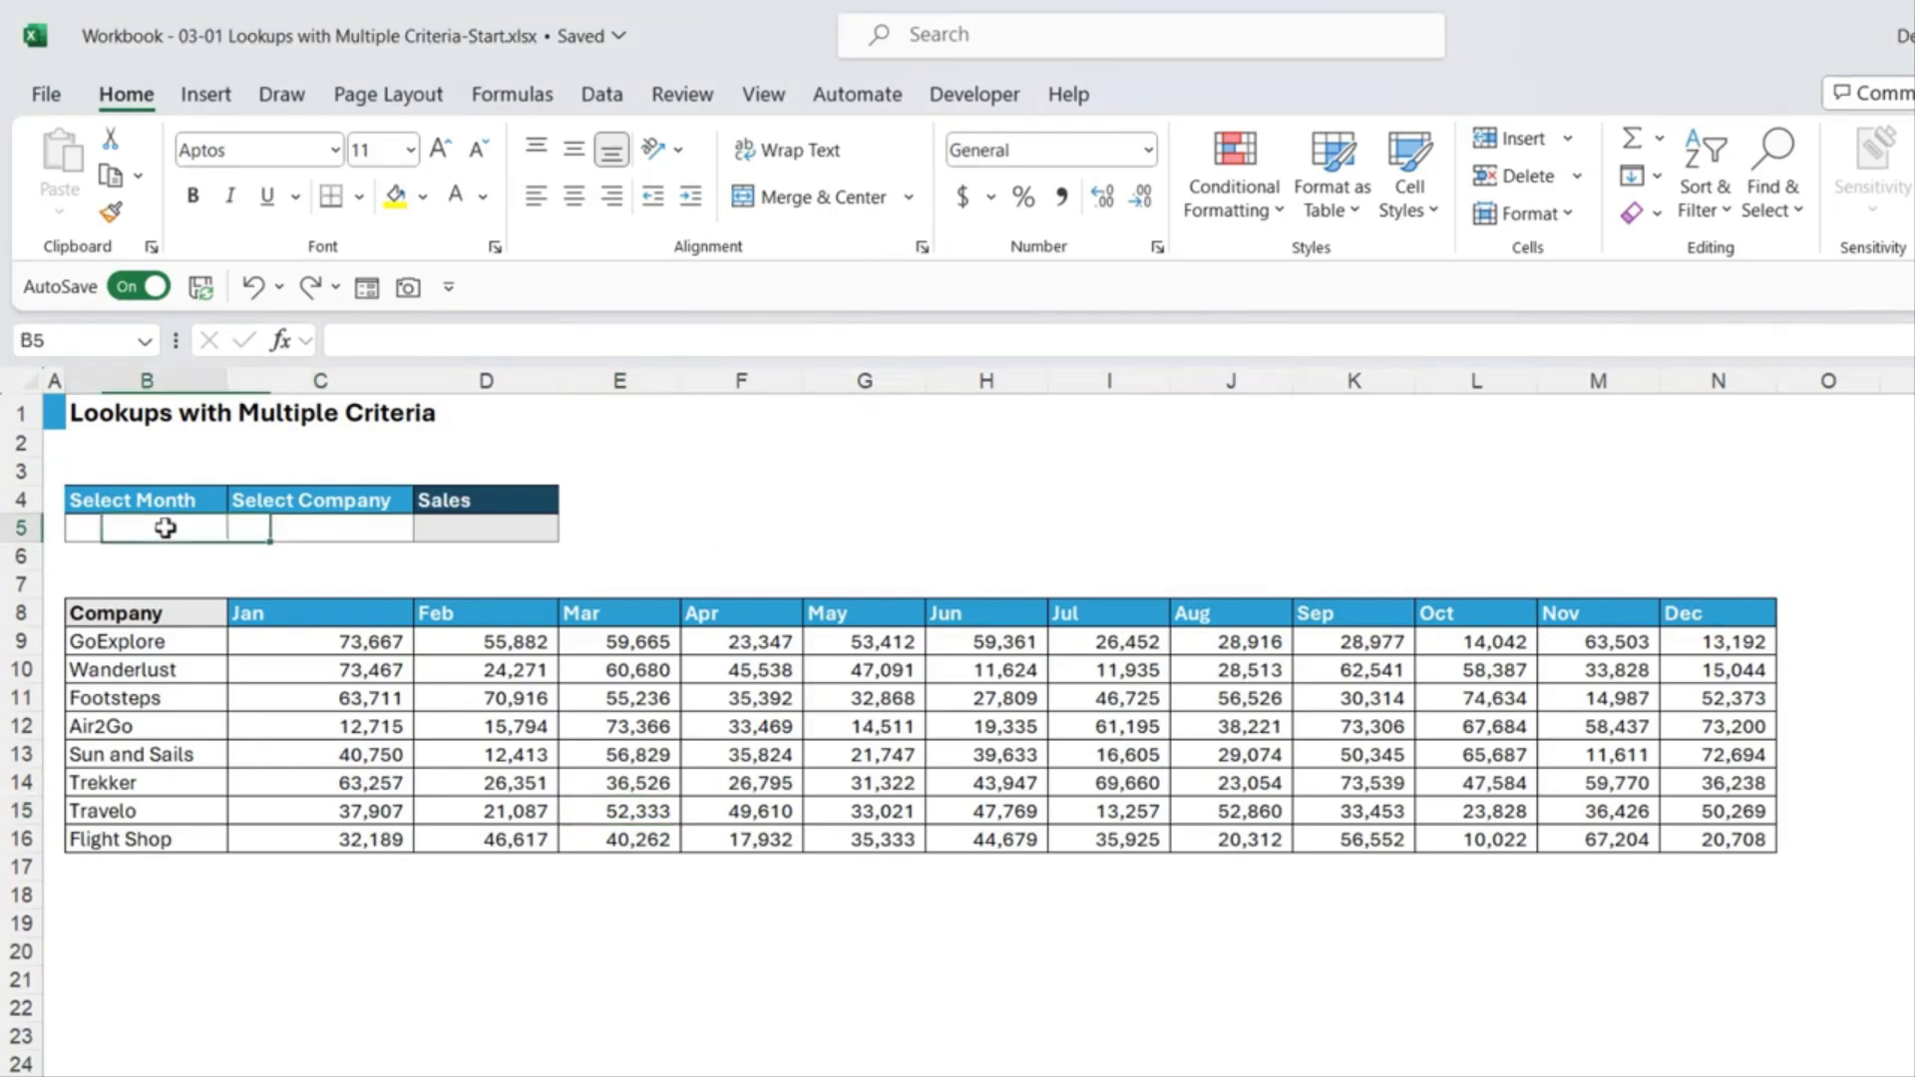
pyautogui.click(603, 100)
pyautogui.click(1567, 213)
pyautogui.click(1580, 264)
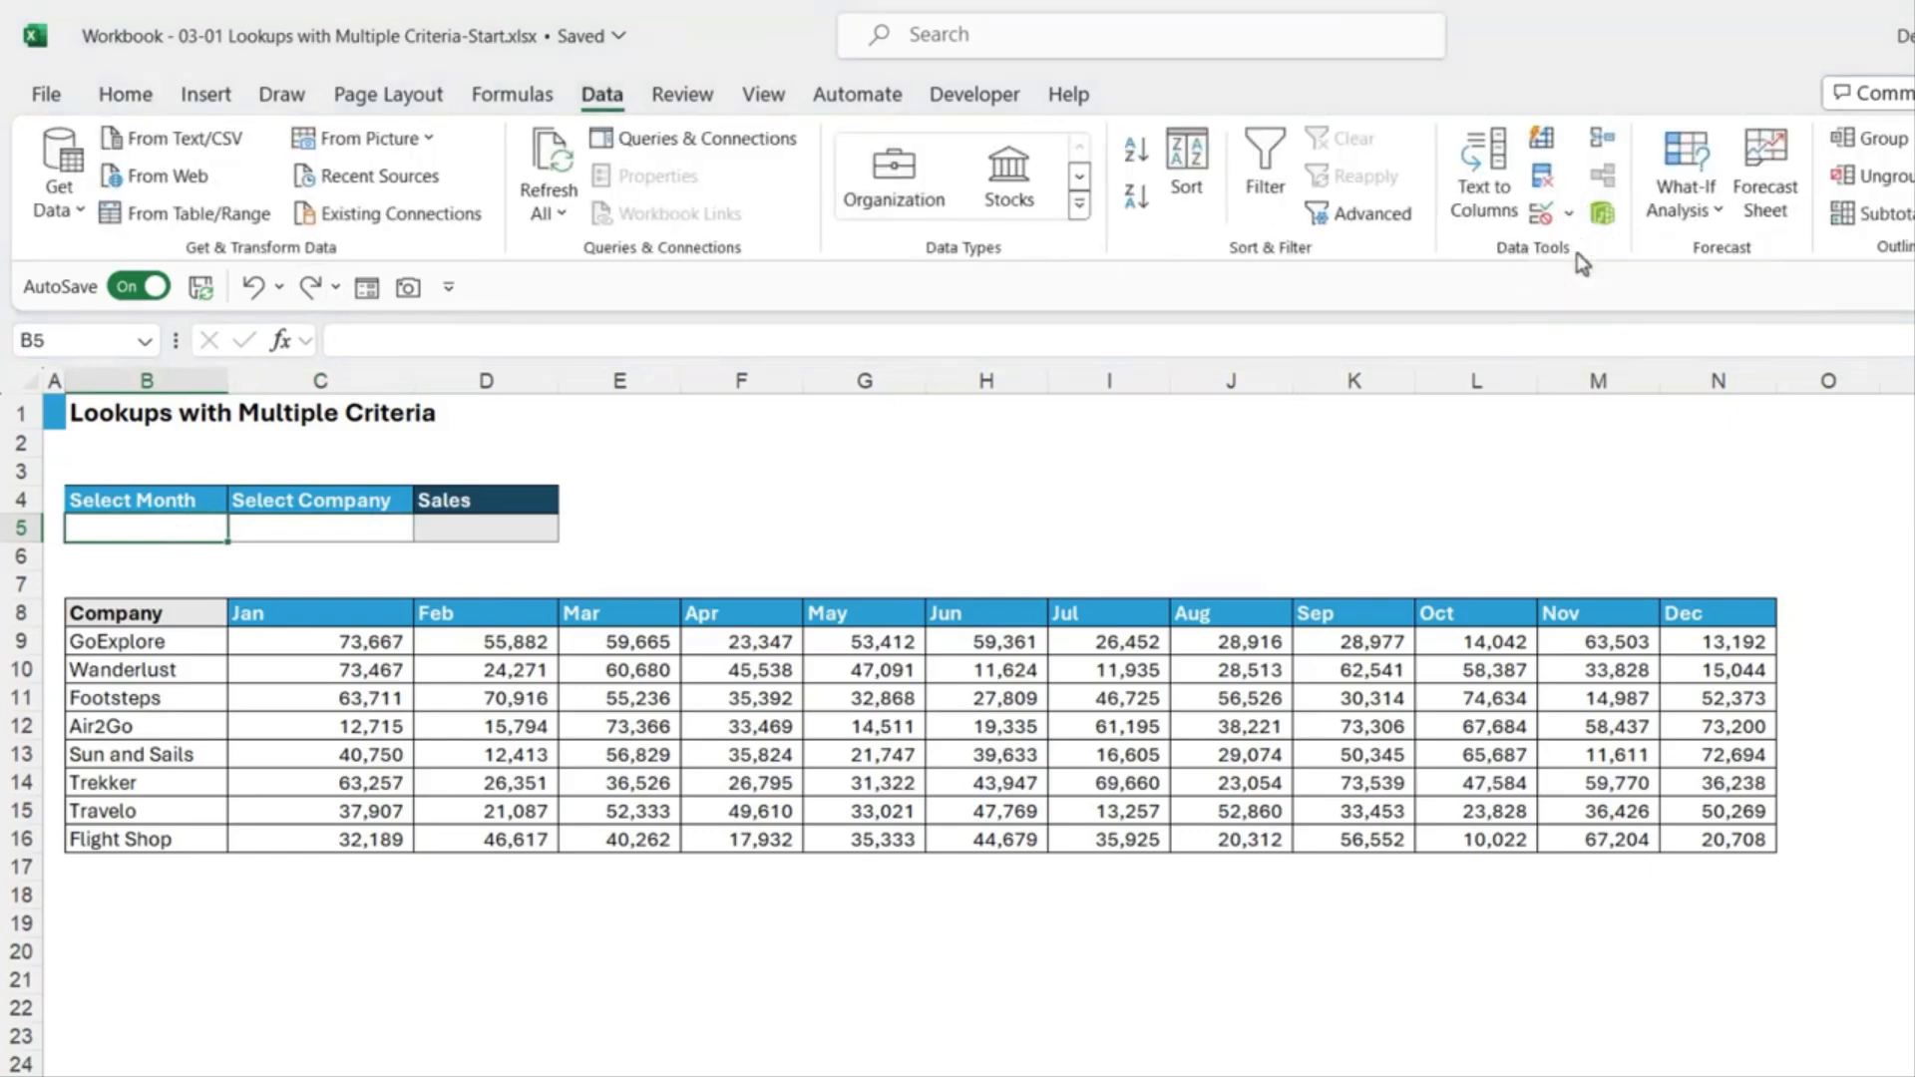
pyautogui.click(951, 544)
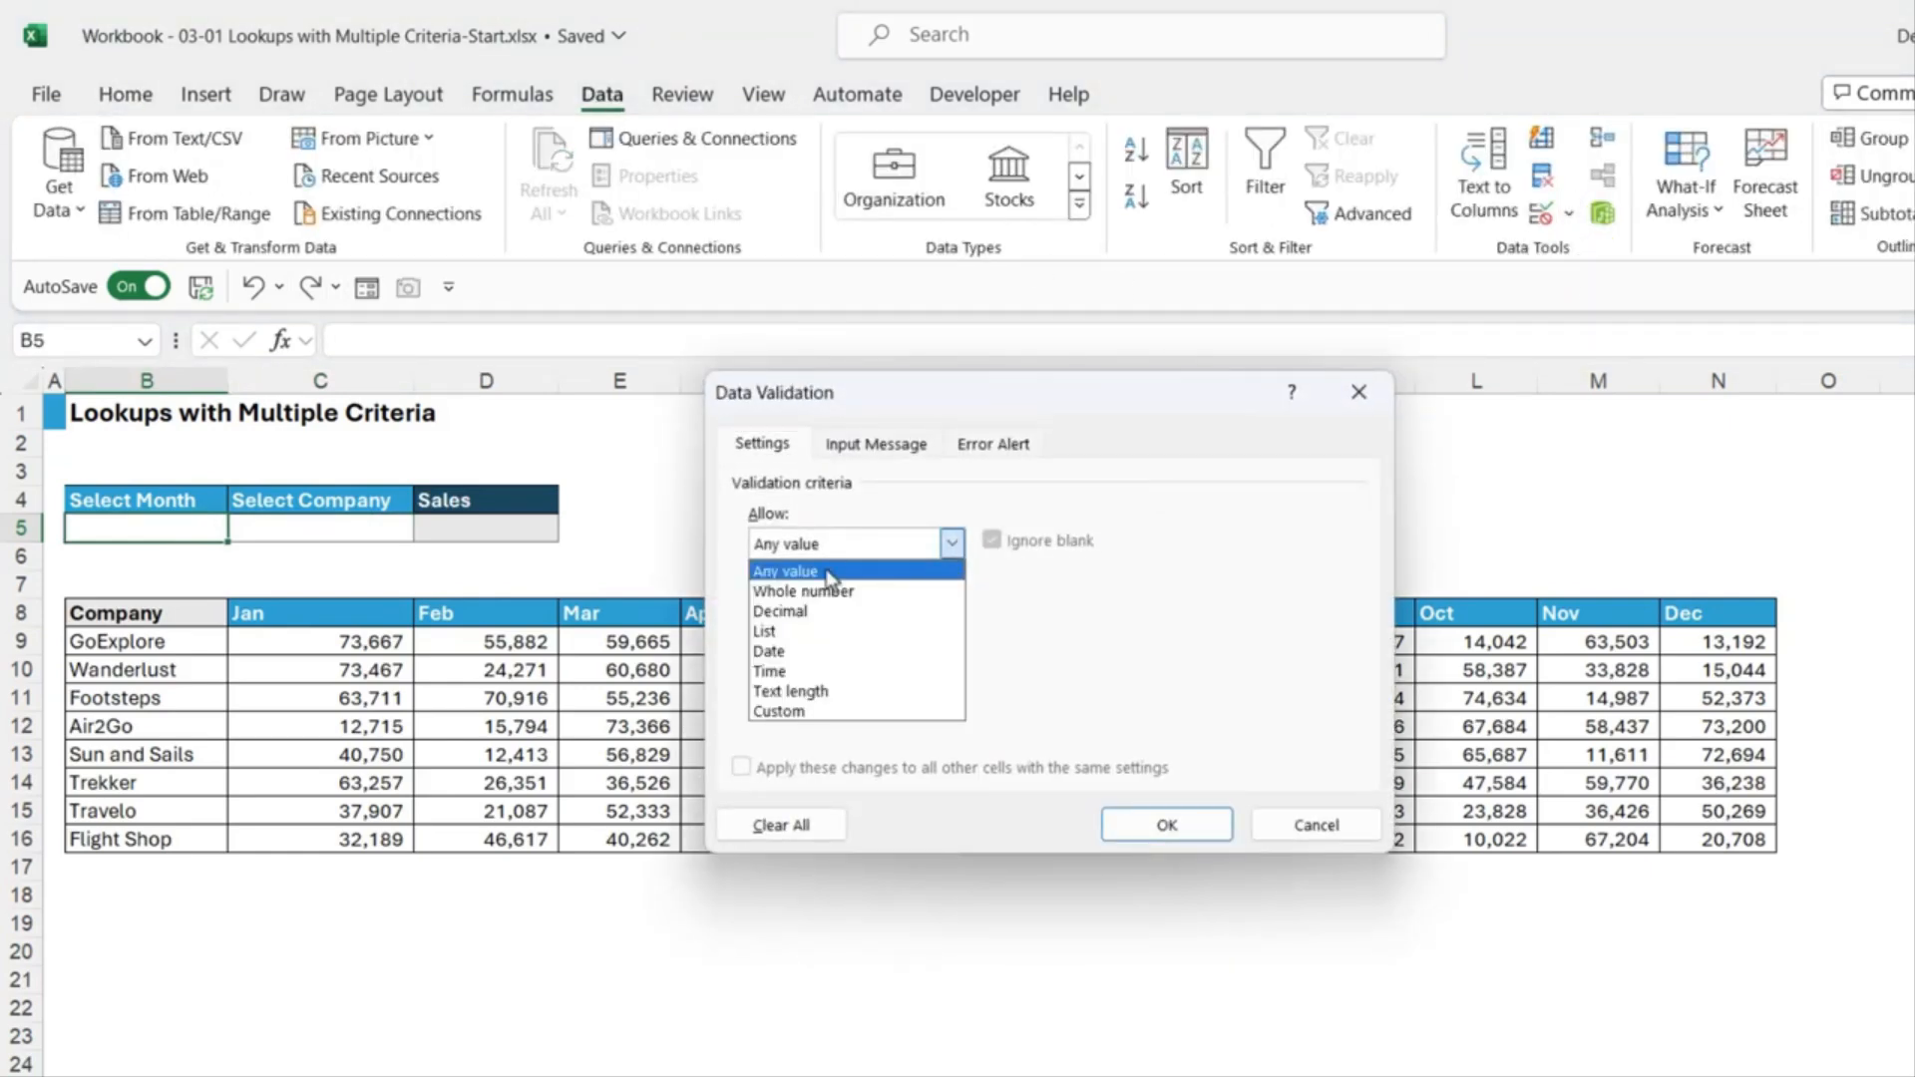
pyautogui.click(785, 634)
pyautogui.moveTo(1121, 402); pyautogui.dragTo(1191, 114)
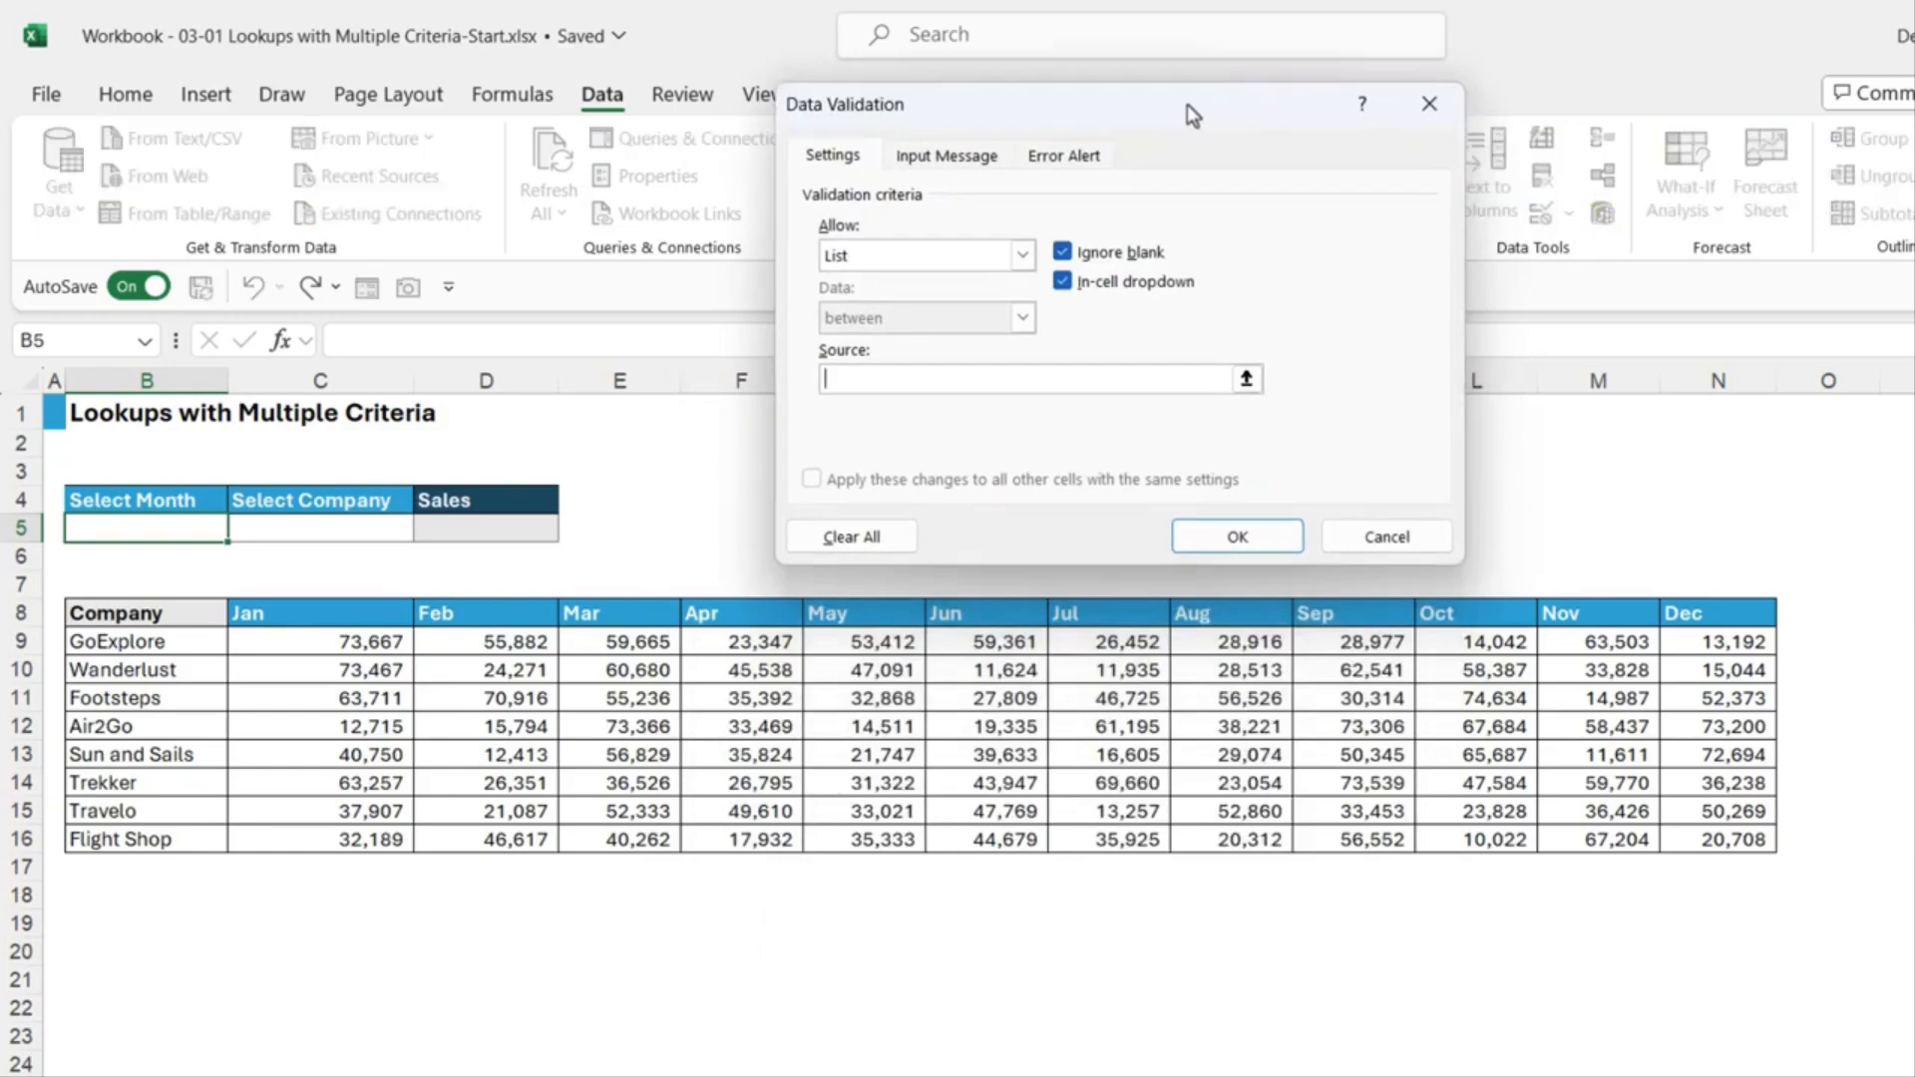
pyautogui.moveTo(283, 615); pyautogui.dragTo(1714, 615)
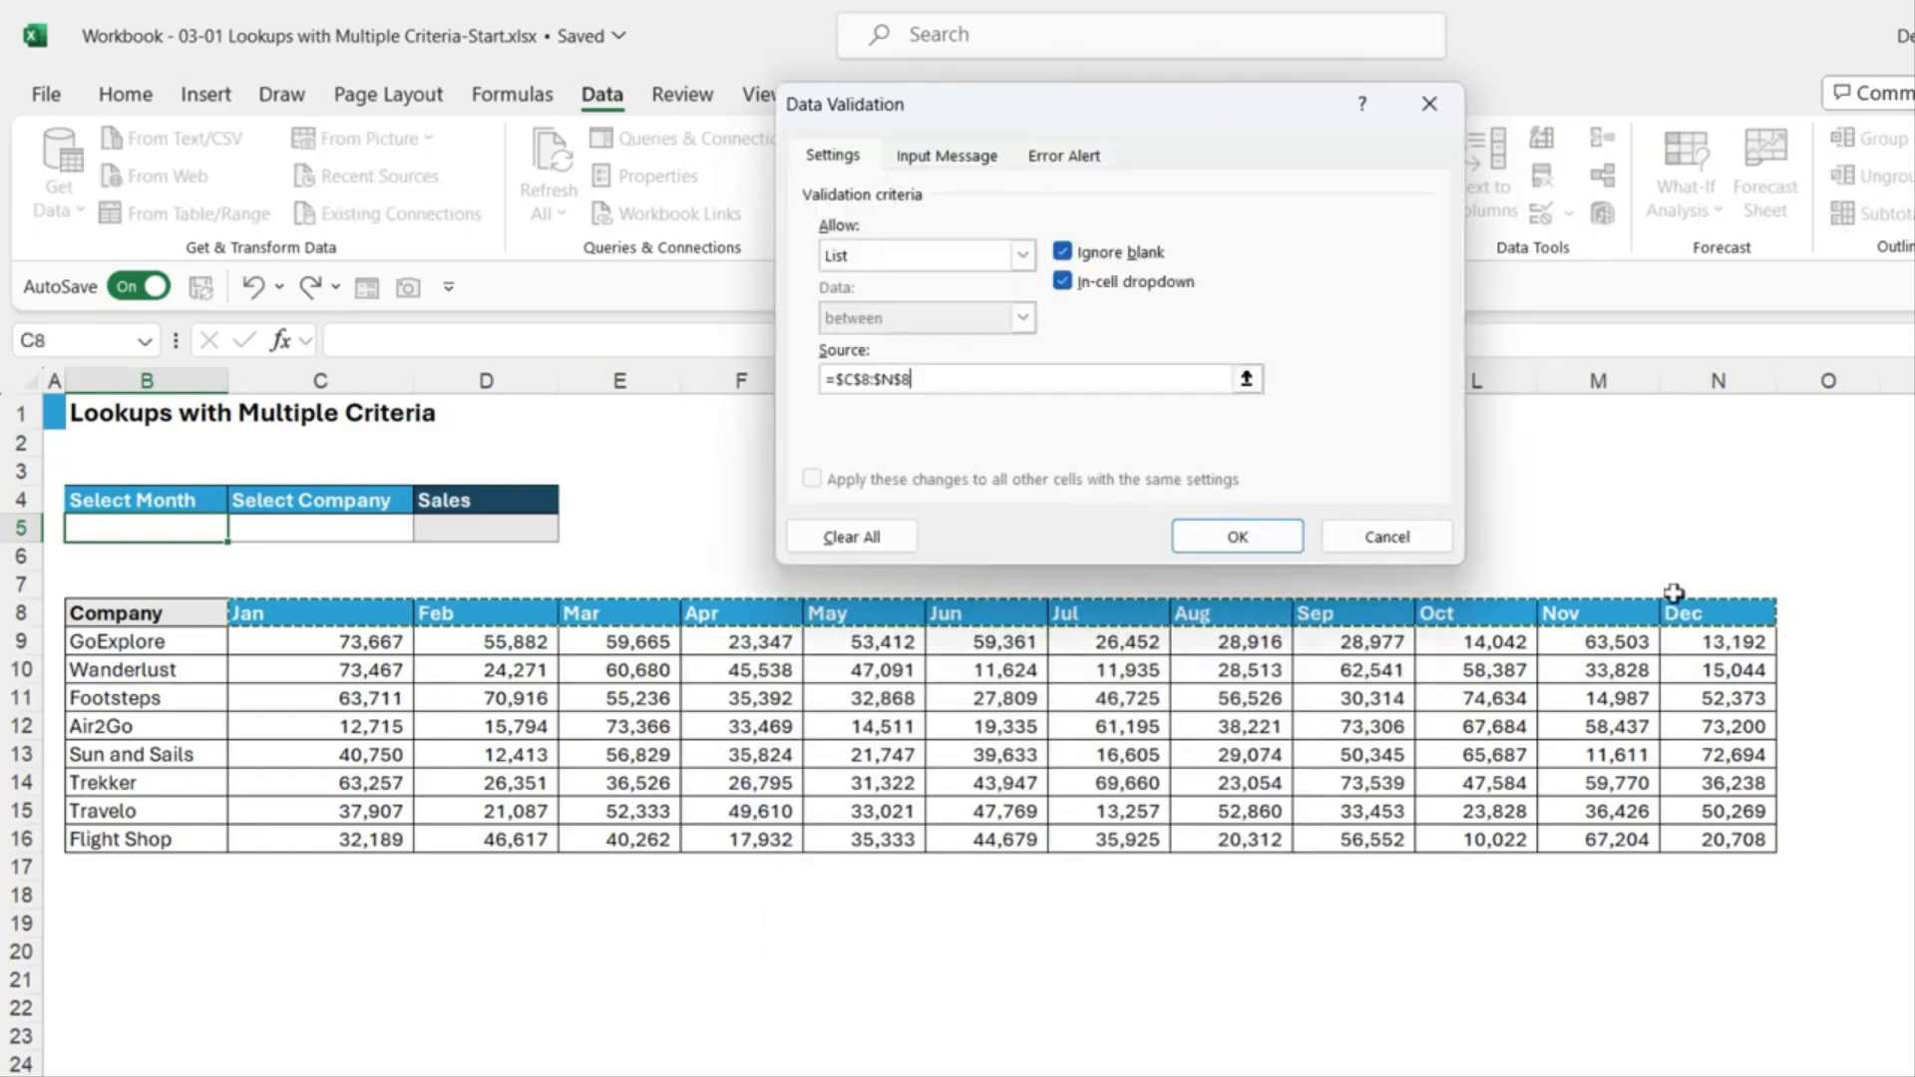
pyautogui.click(1237, 537)
pyautogui.click(240, 528)
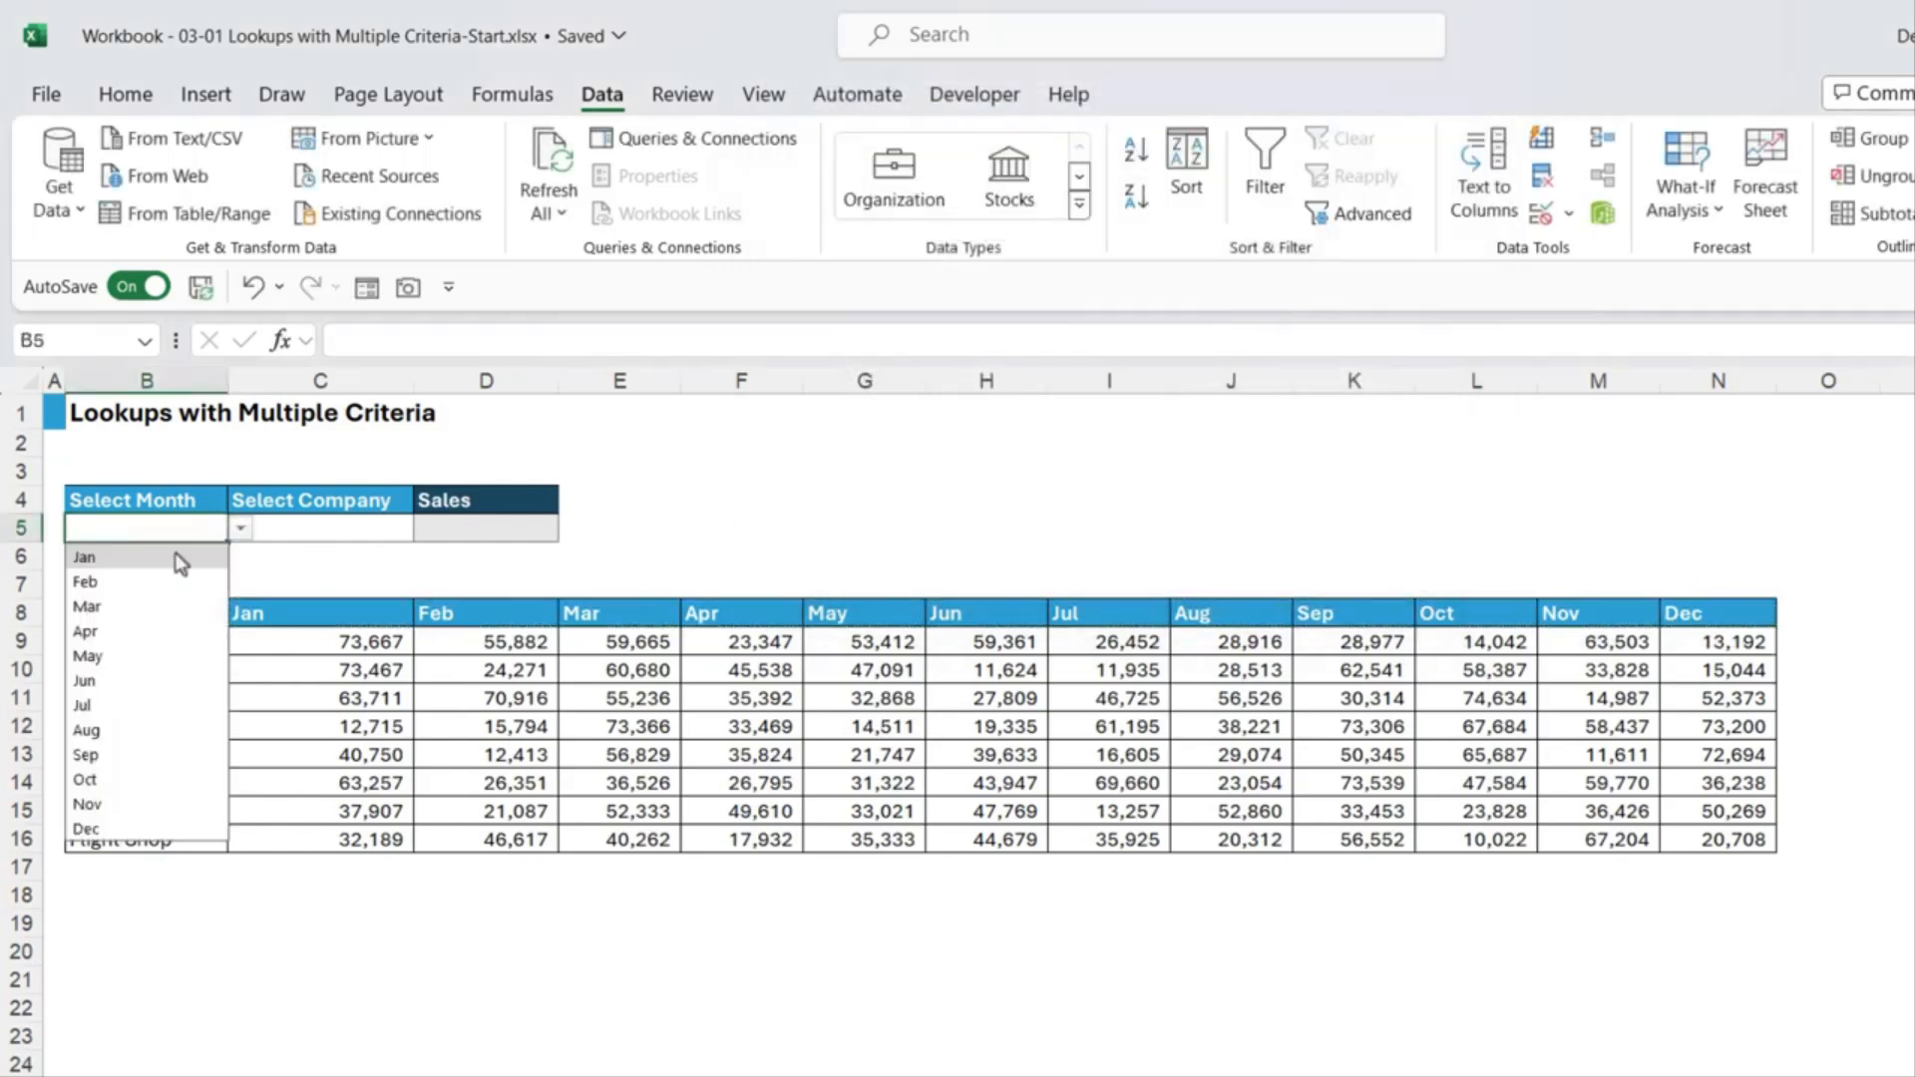
pyautogui.click(126, 657)
pyautogui.press('Tab')
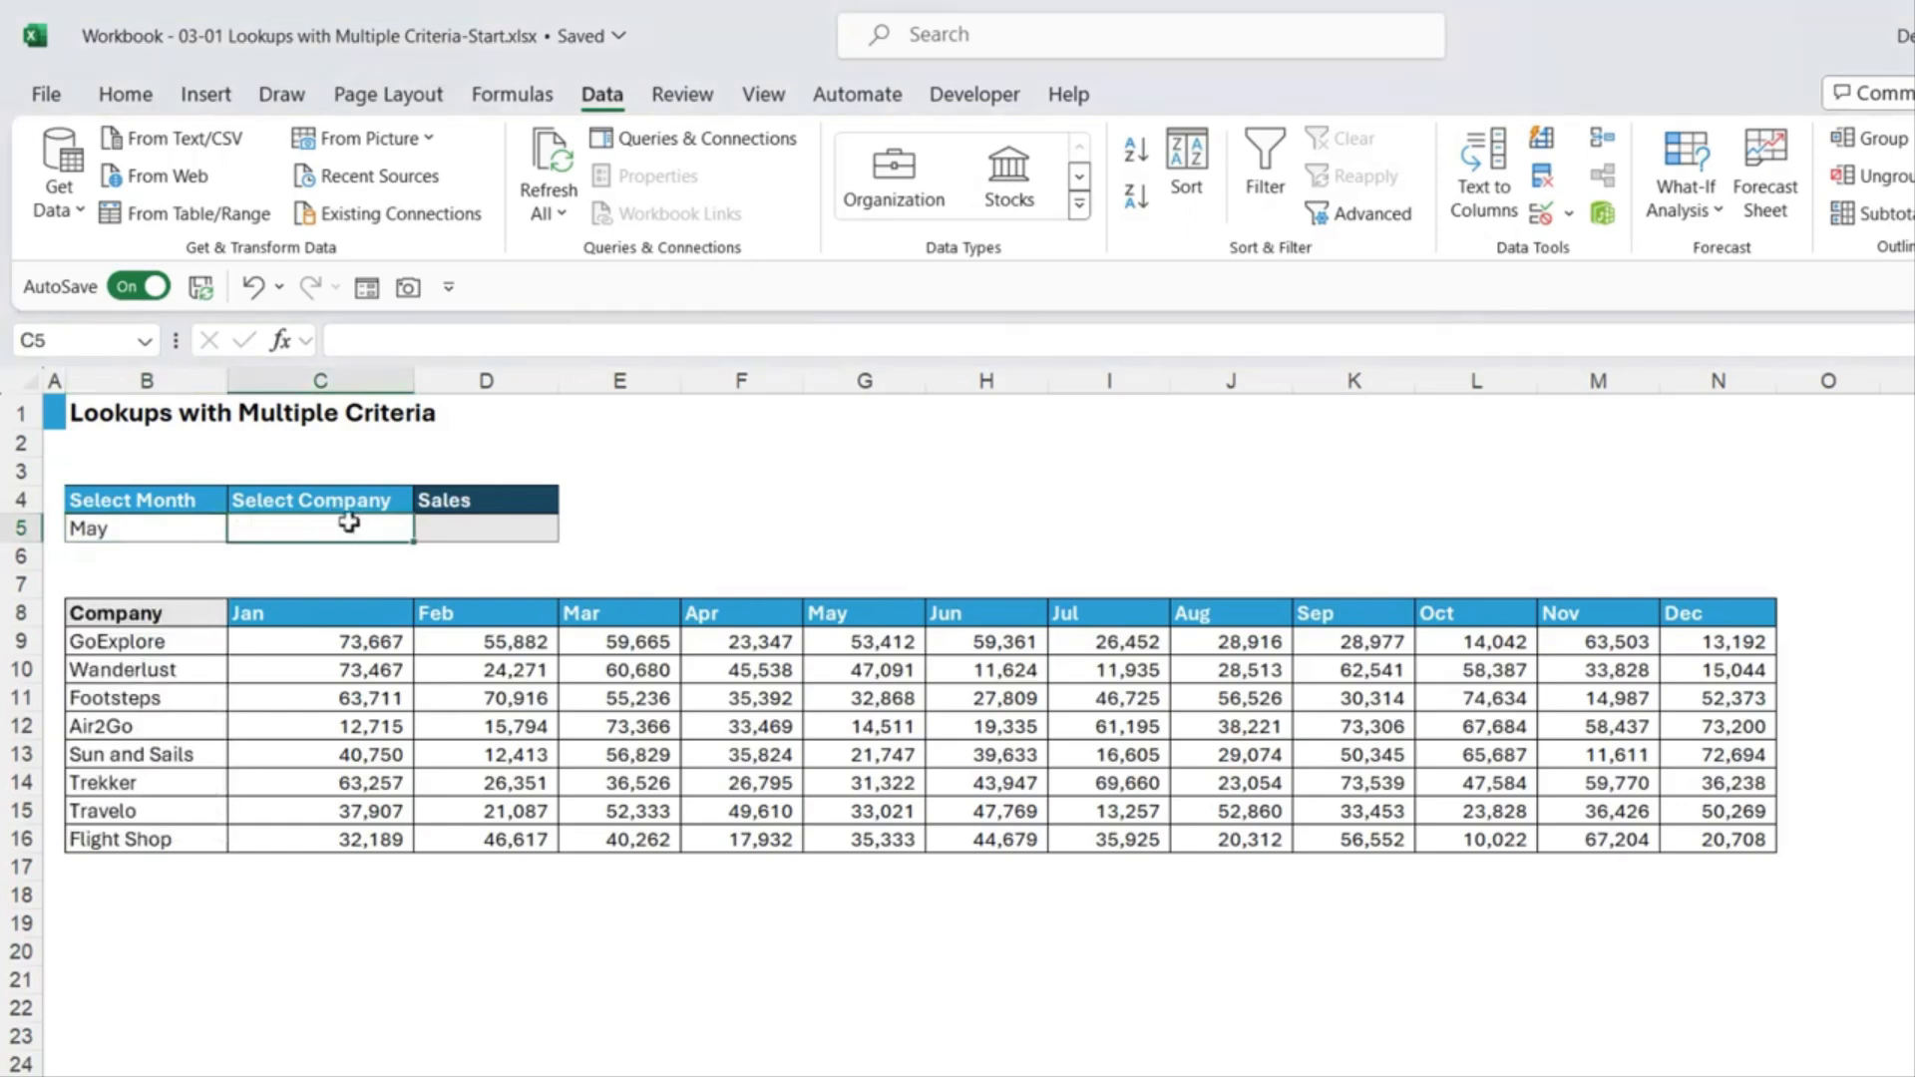
# Step: Add a company list dropdown to C5 sourced from B9:B16, and choose Footsteps
pyautogui.click(1568, 216)
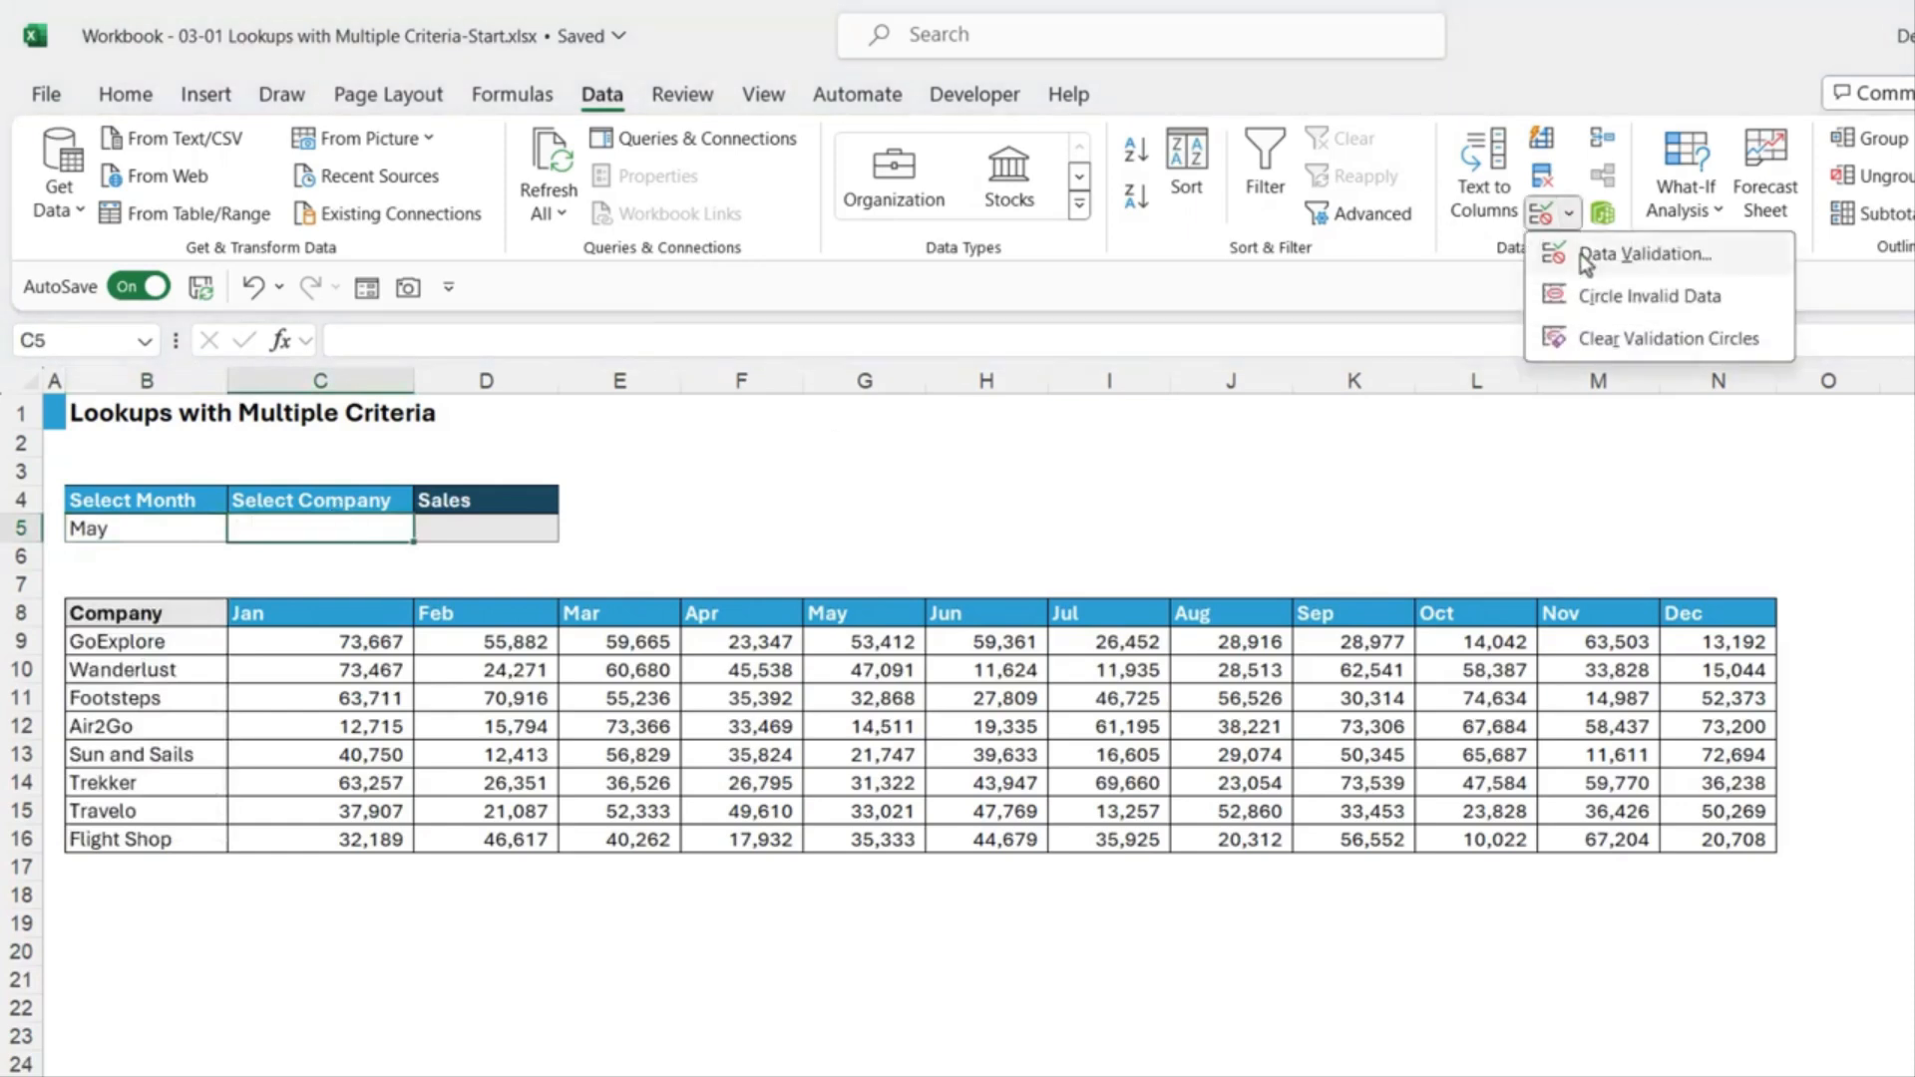
pyautogui.click(1581, 254)
pyautogui.click(1022, 255)
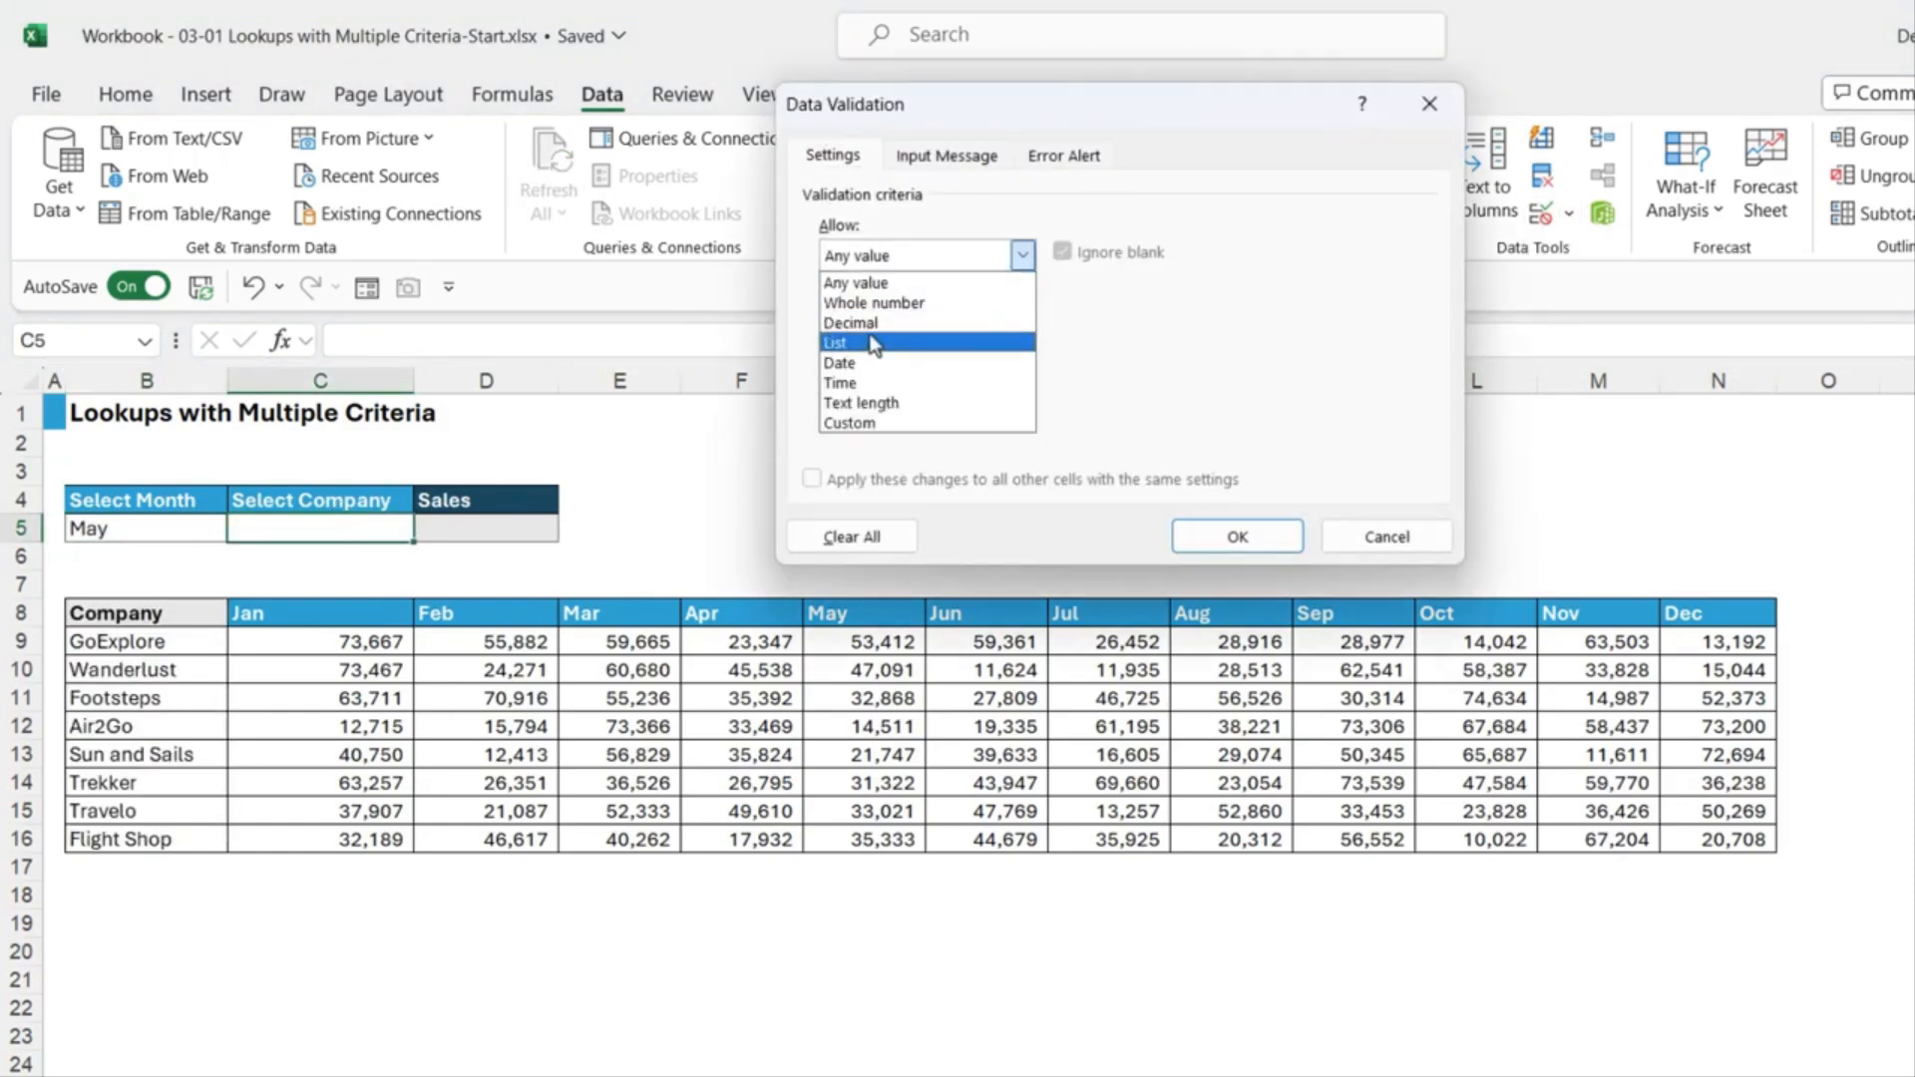
pyautogui.click(873, 336)
pyautogui.click(864, 378)
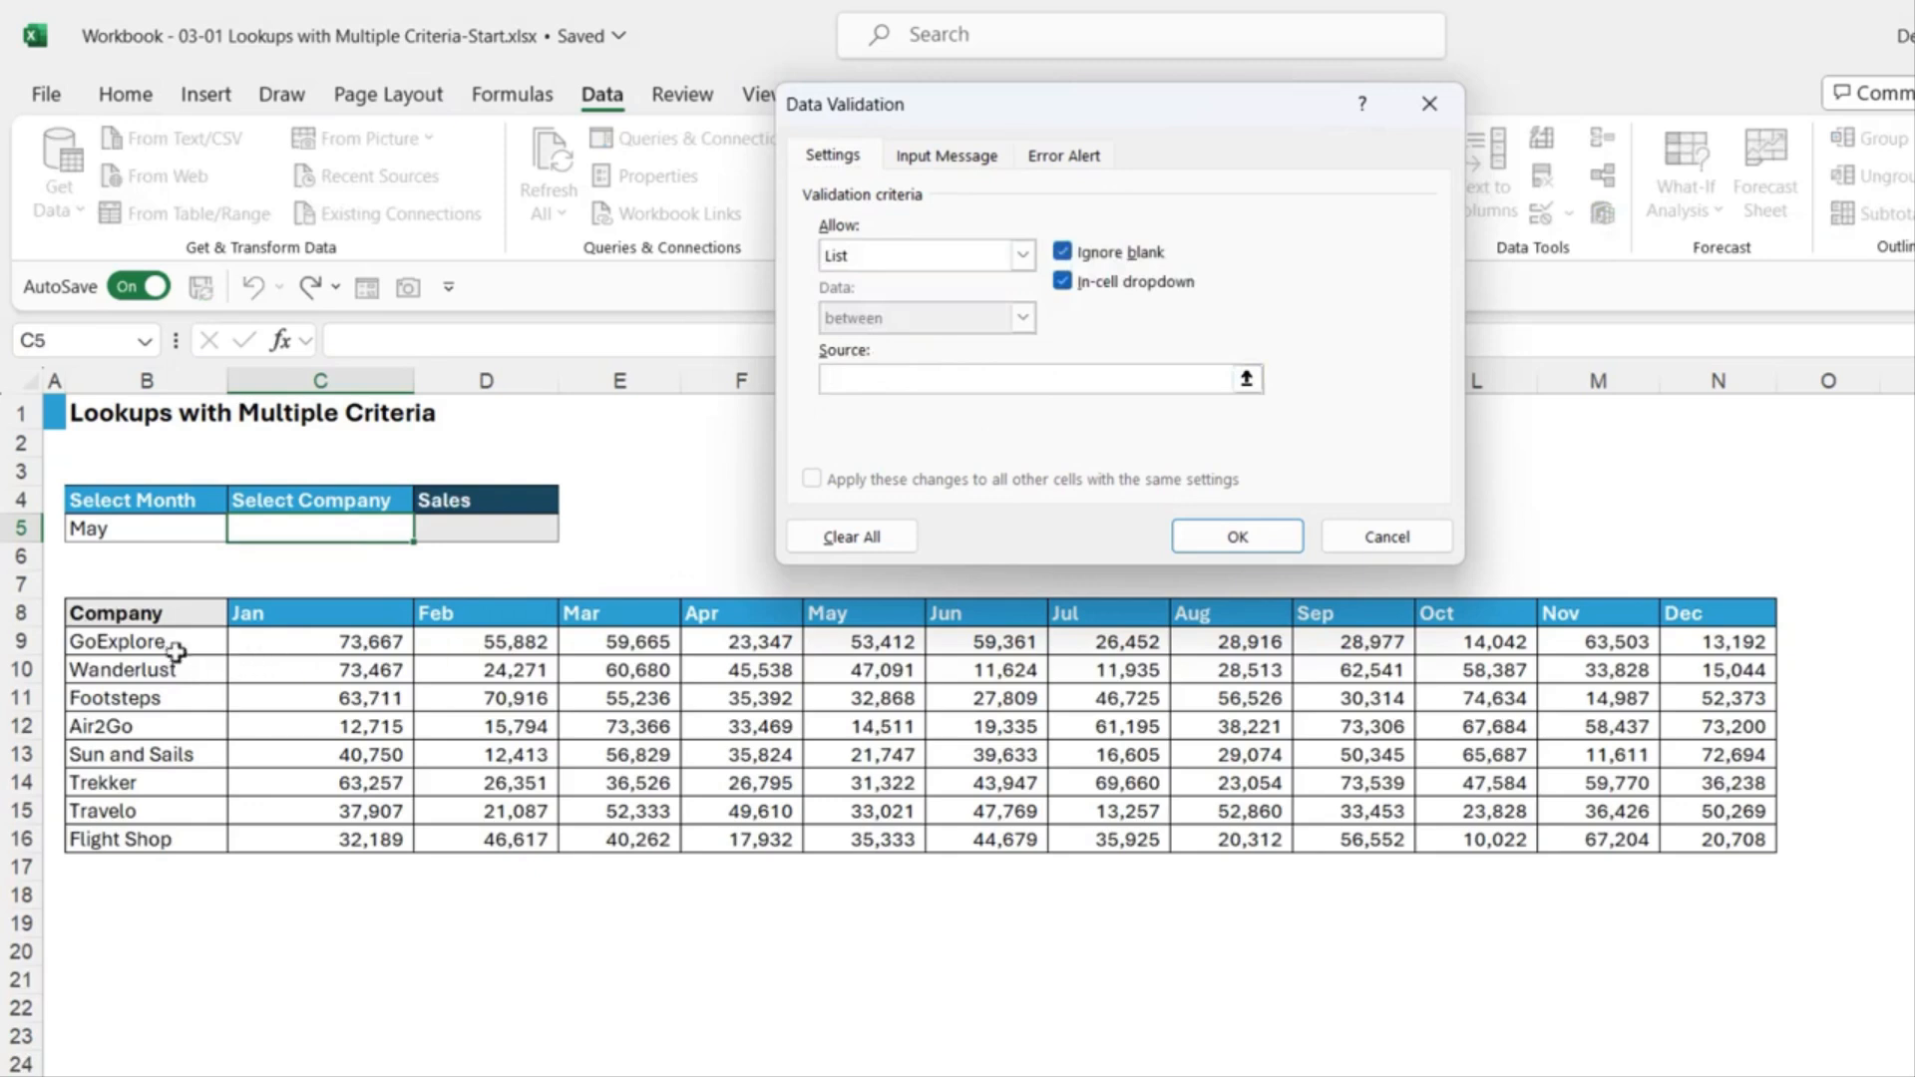
pyautogui.moveTo(172, 641); pyautogui.dragTo(170, 838)
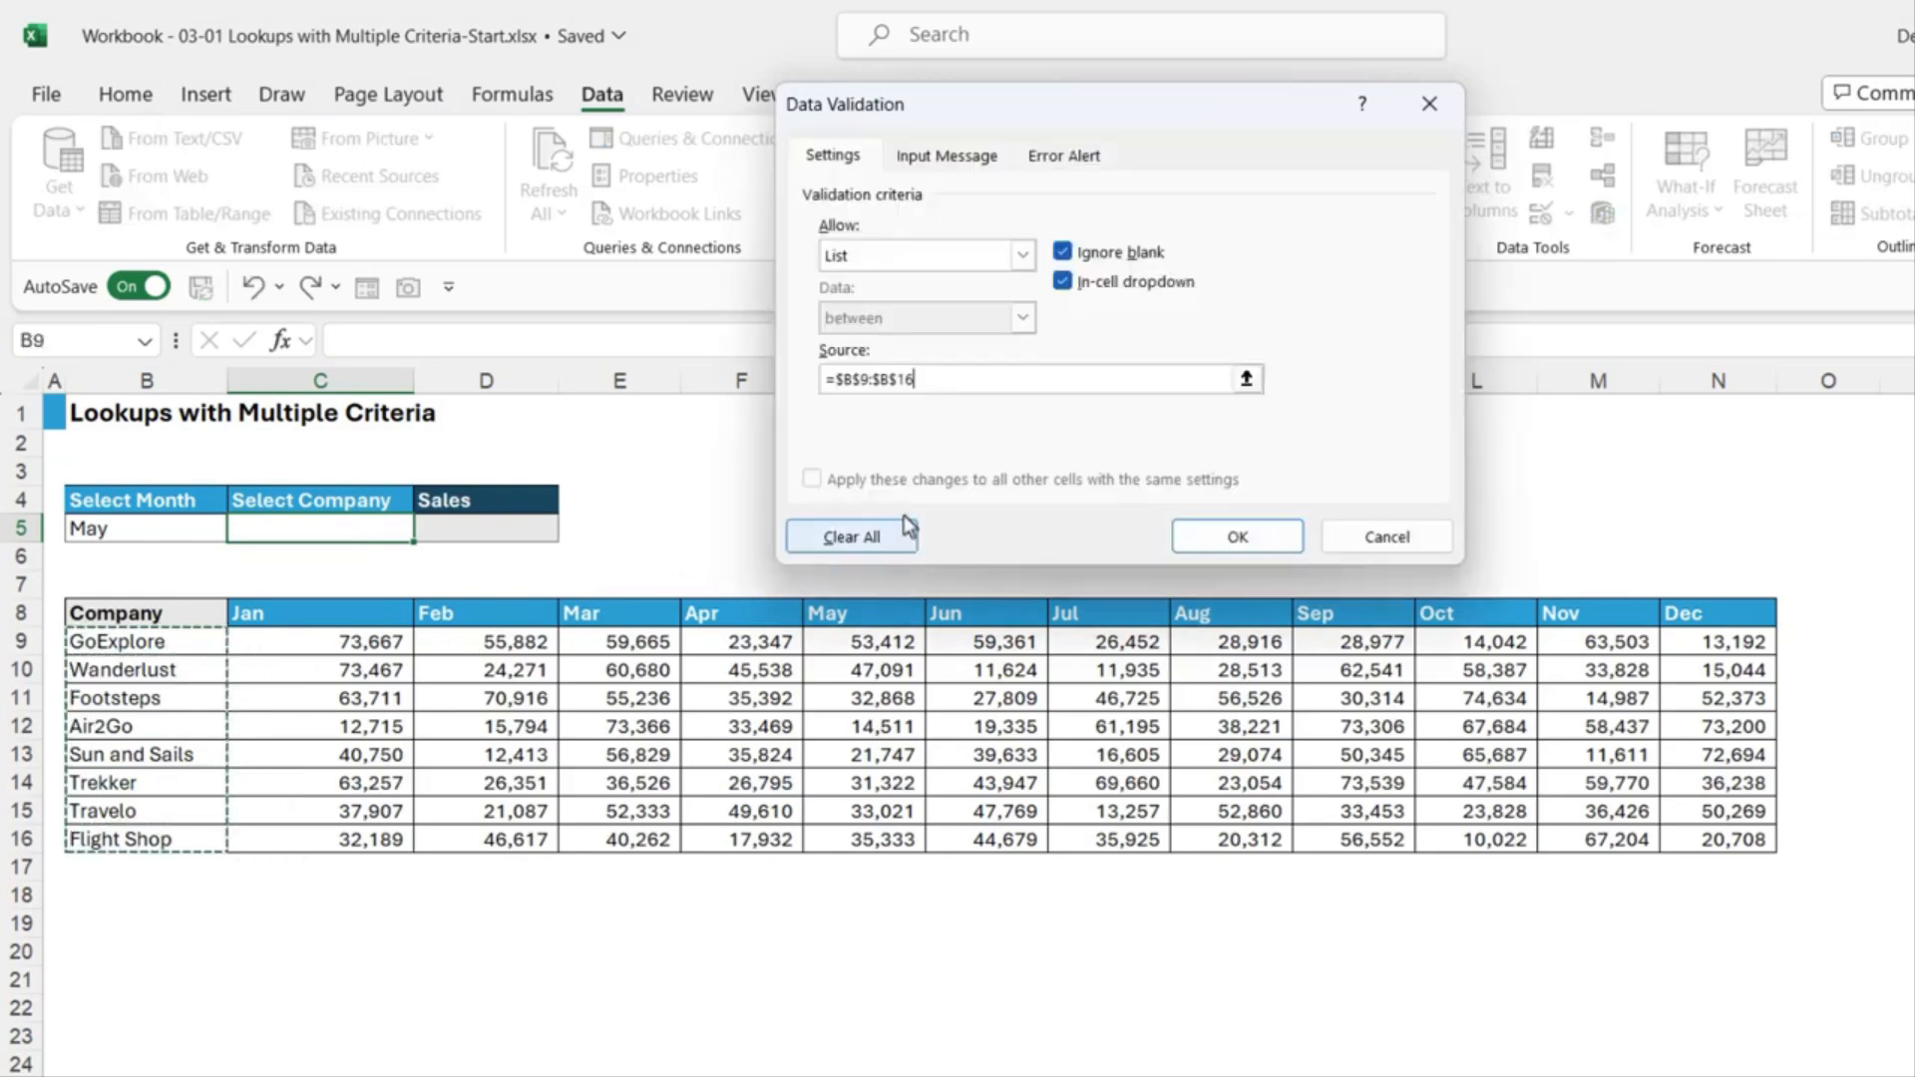
pyautogui.click(1236, 536)
pyautogui.click(426, 529)
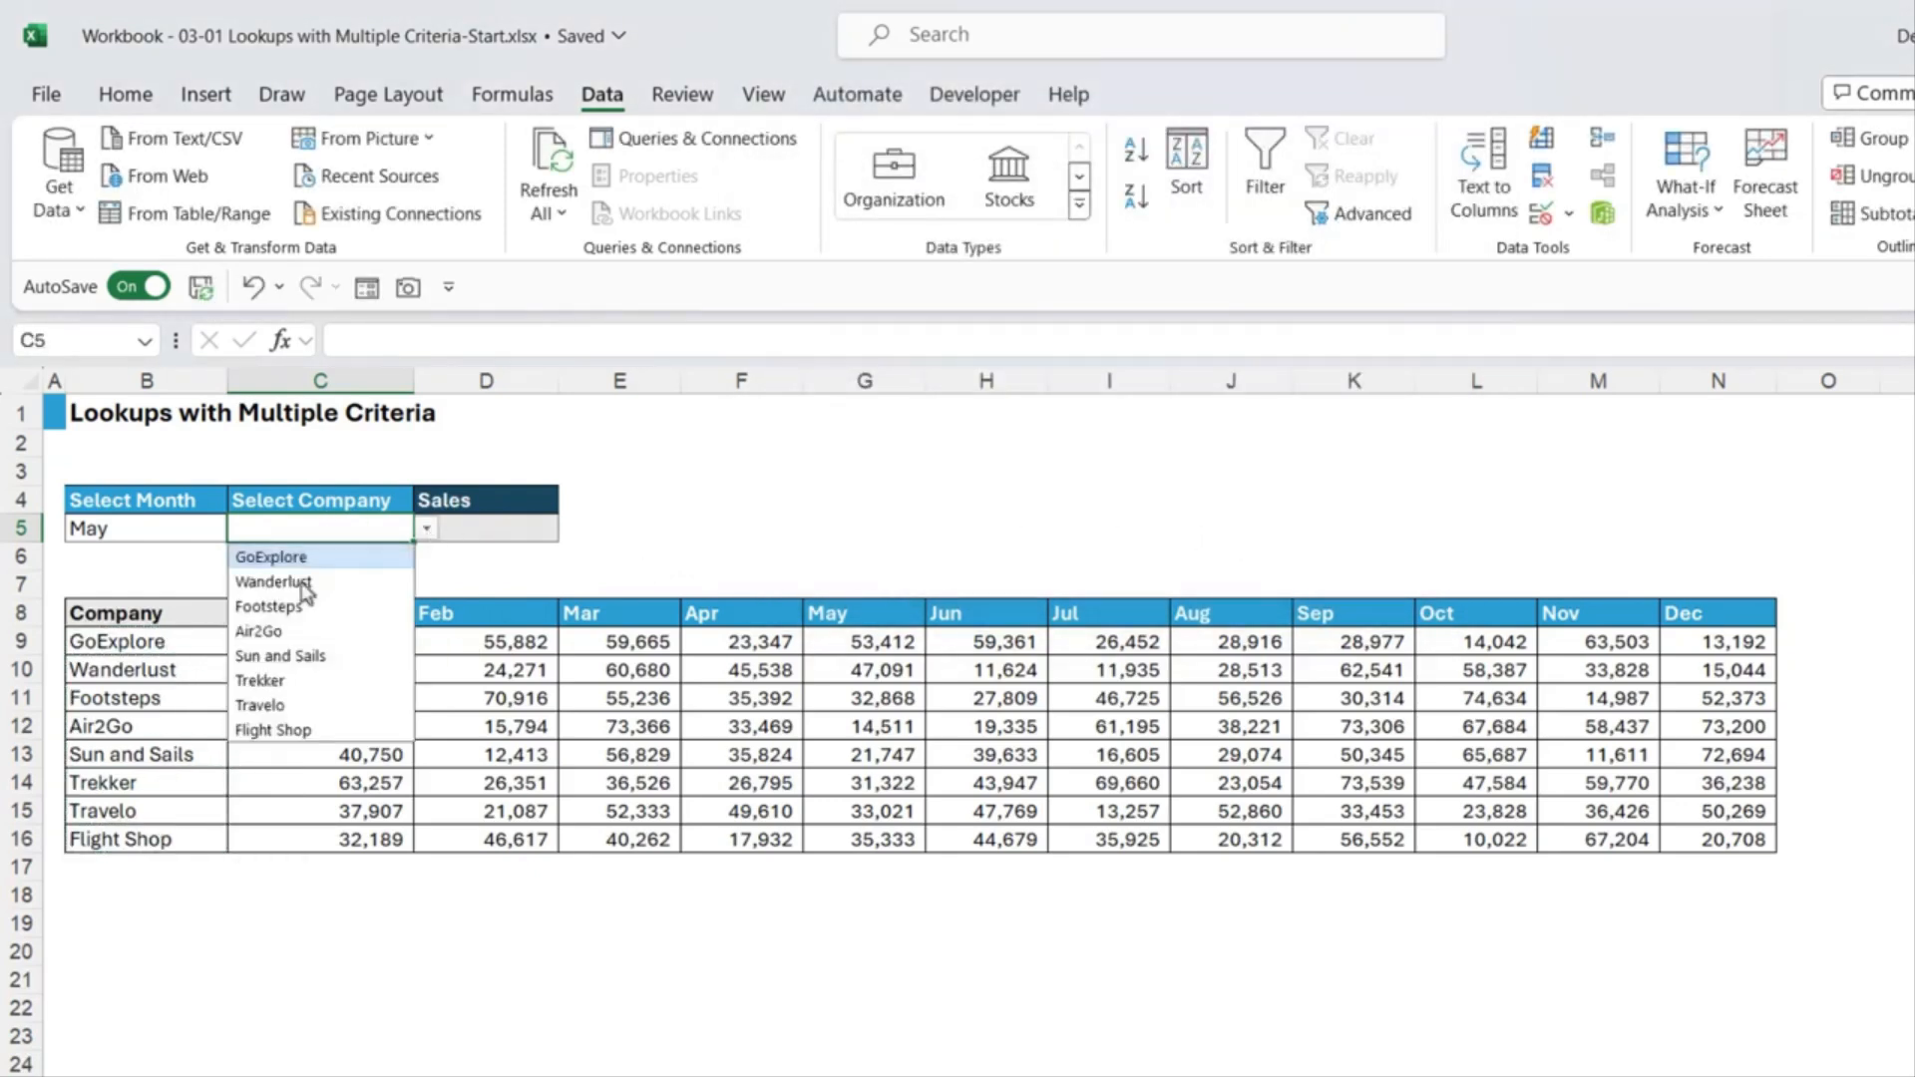
pyautogui.click(267, 607)
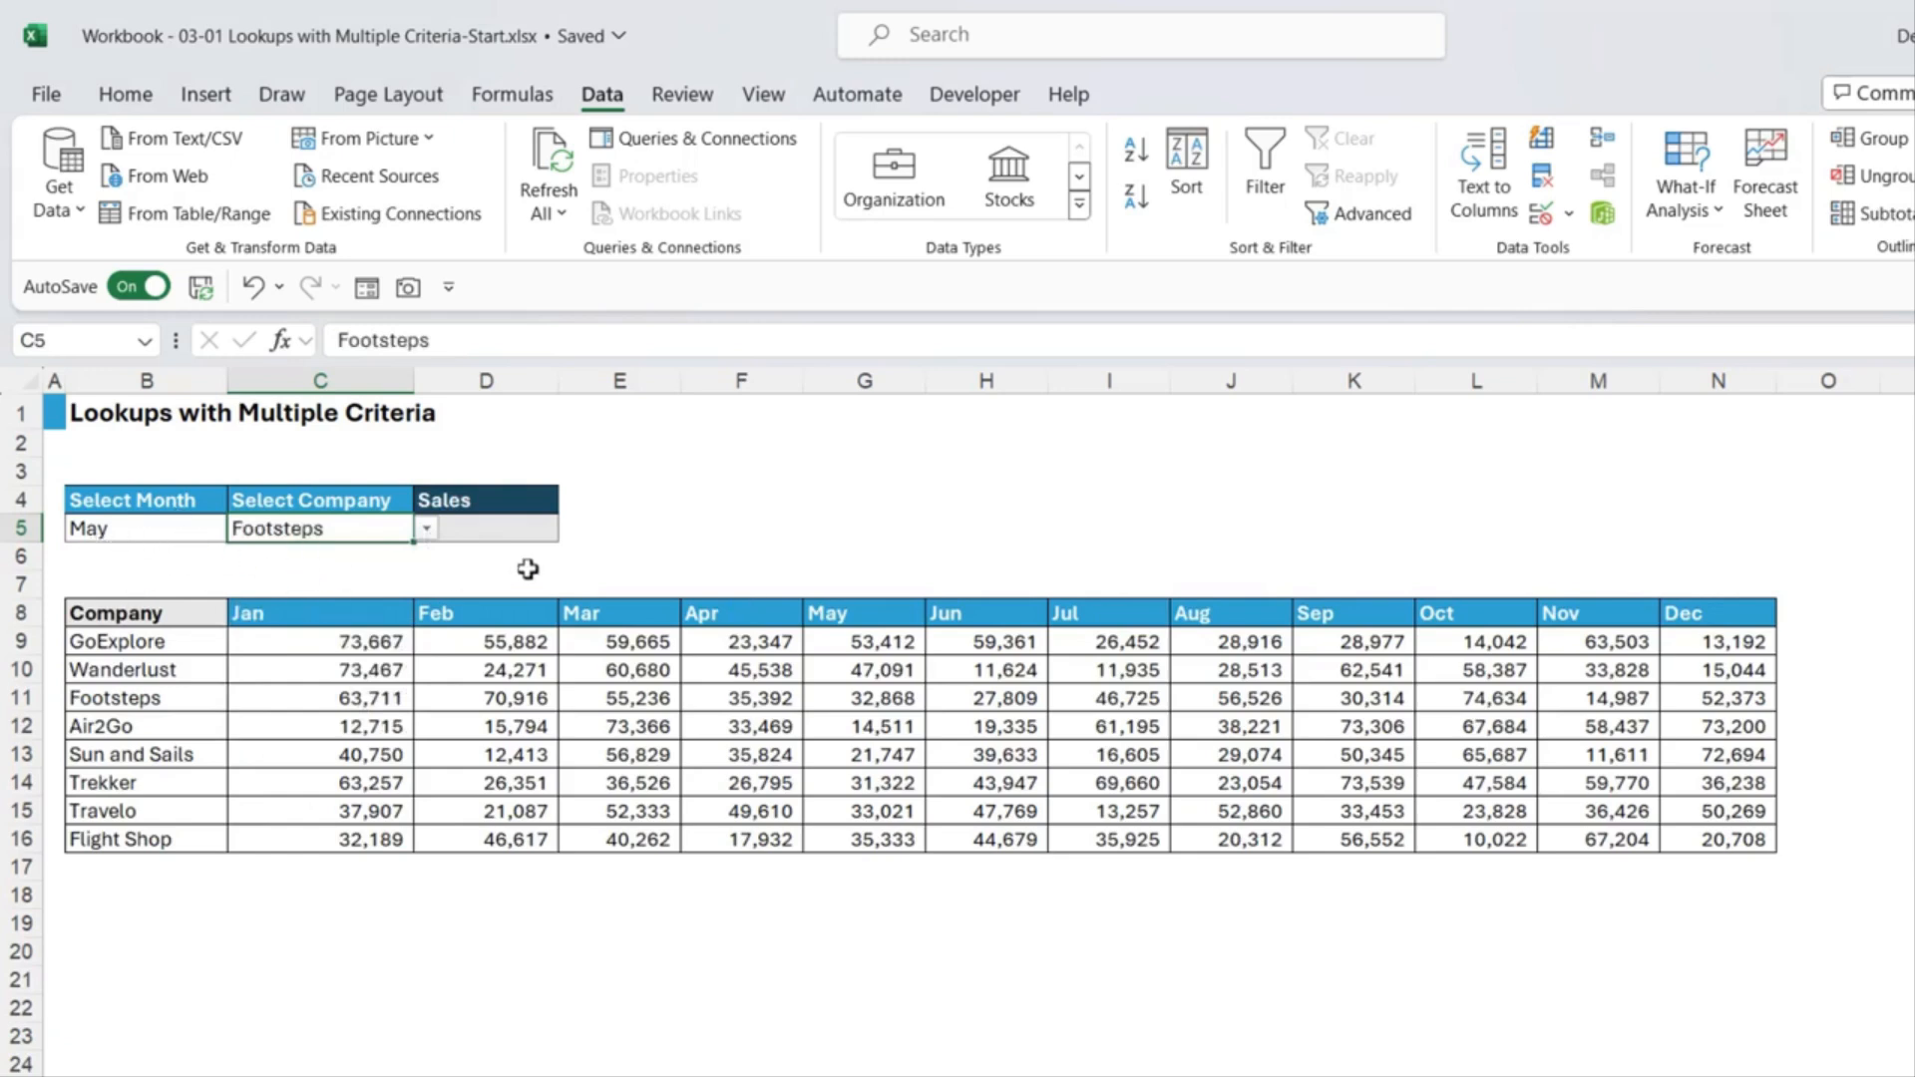
pyautogui.click(484, 536)
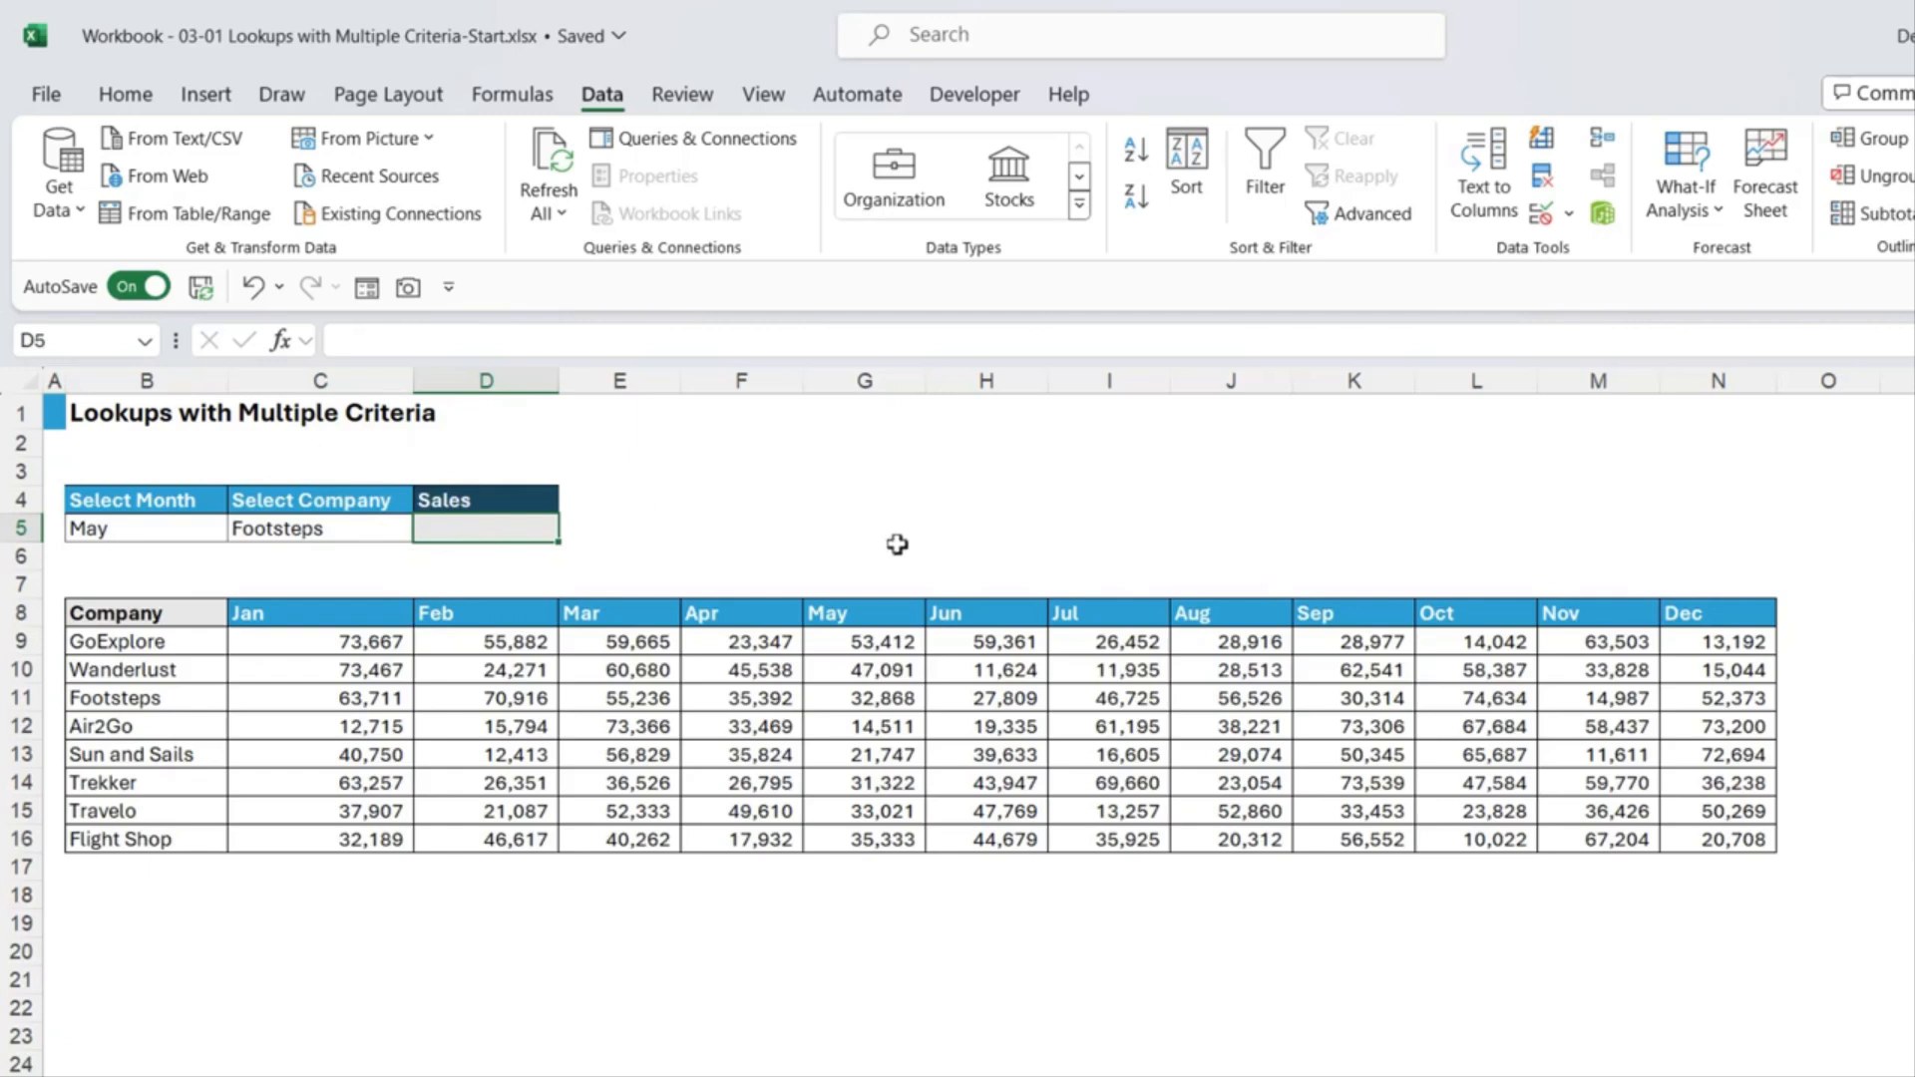
# Step: Start D5's XLOOKUP, matching B5's month against the headers C8:N8
pyautogui.press('F2')
pyautogui.write('=')
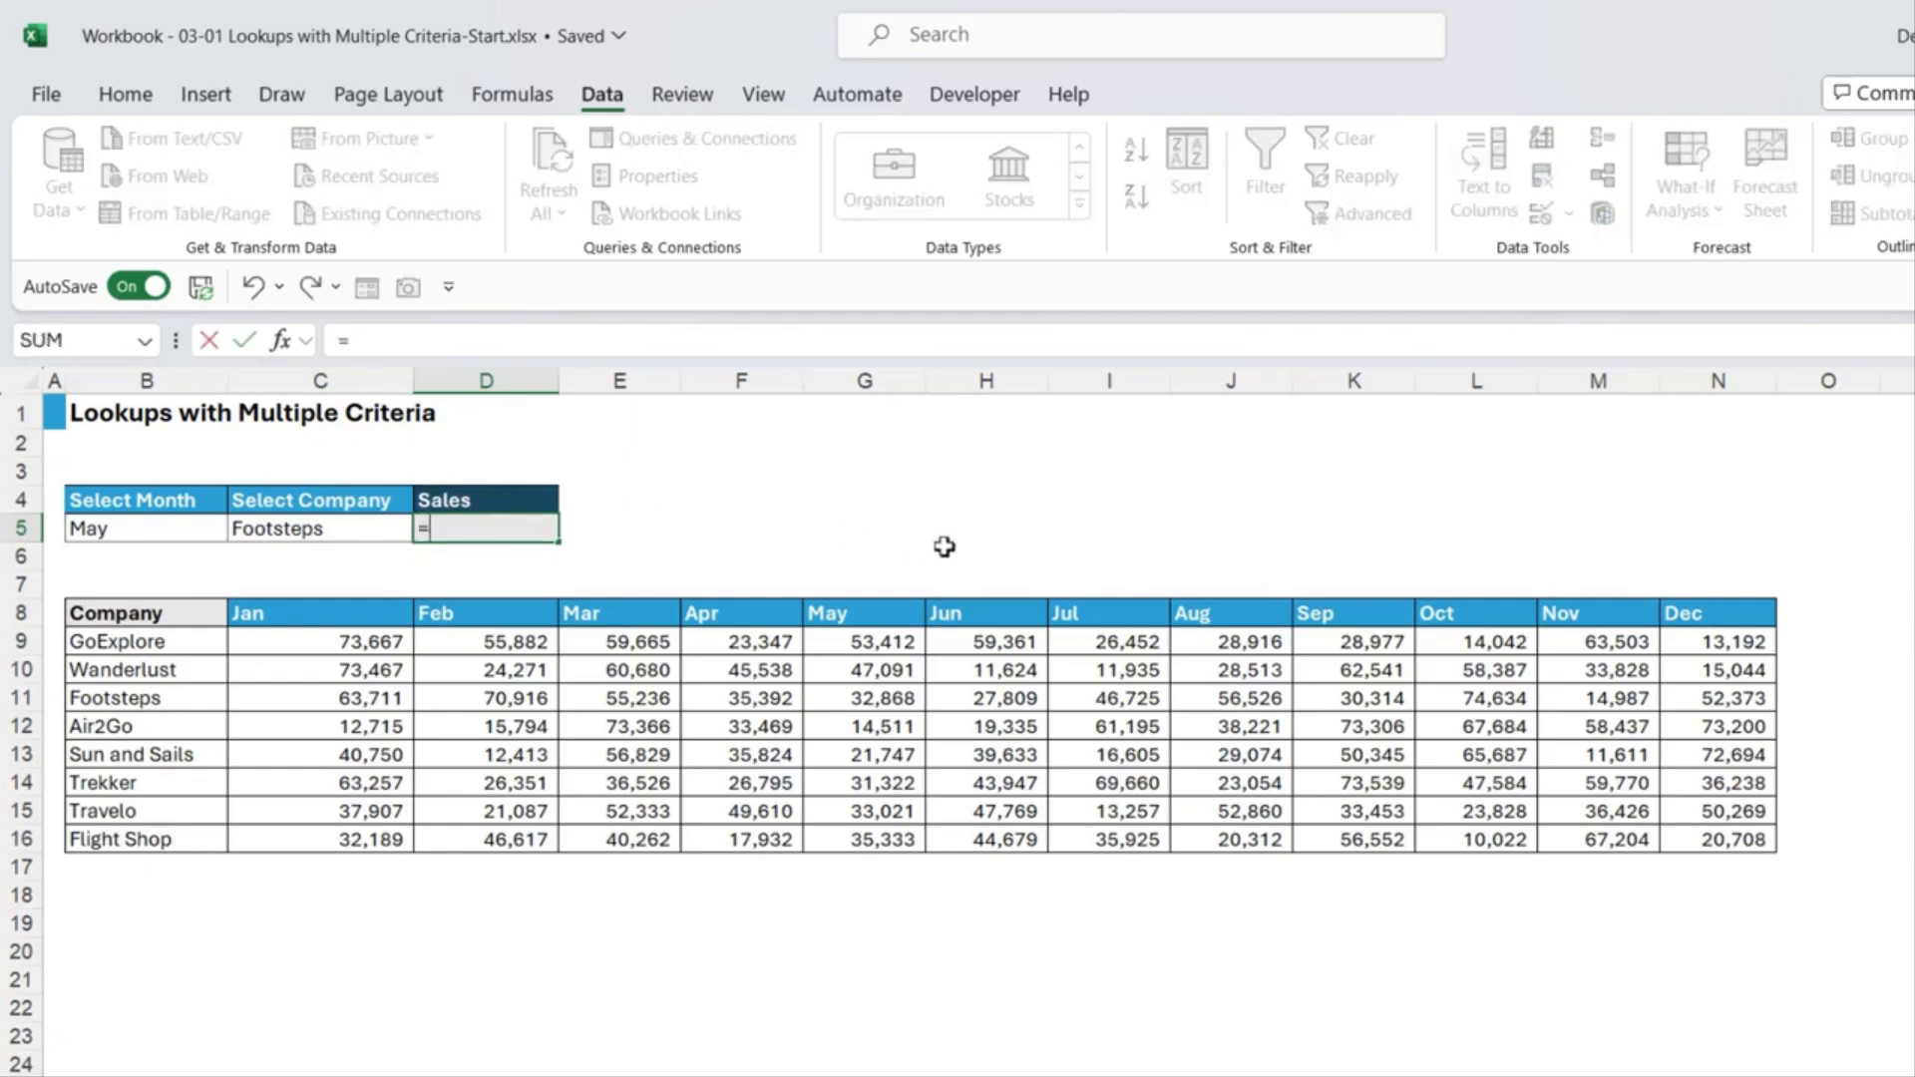
pyautogui.write('XLOOKUP(')
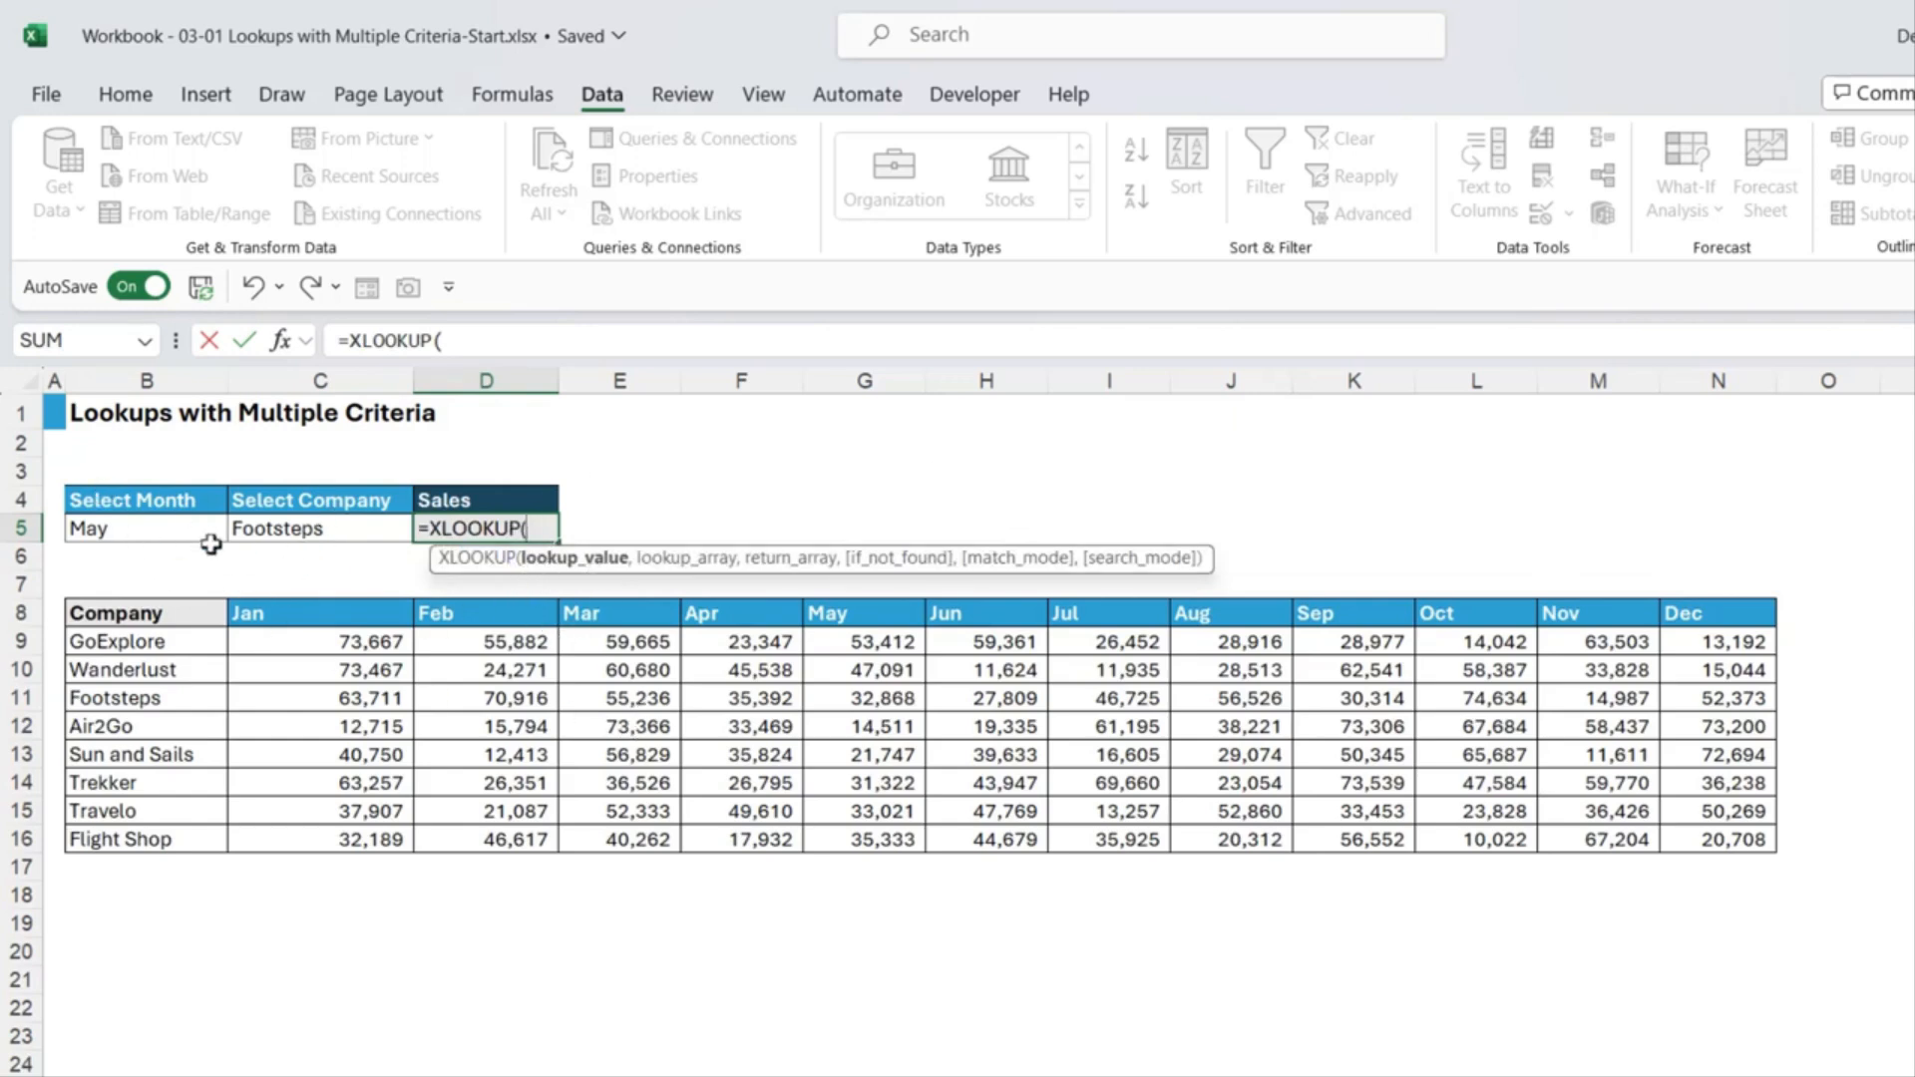
pyautogui.click(137, 529)
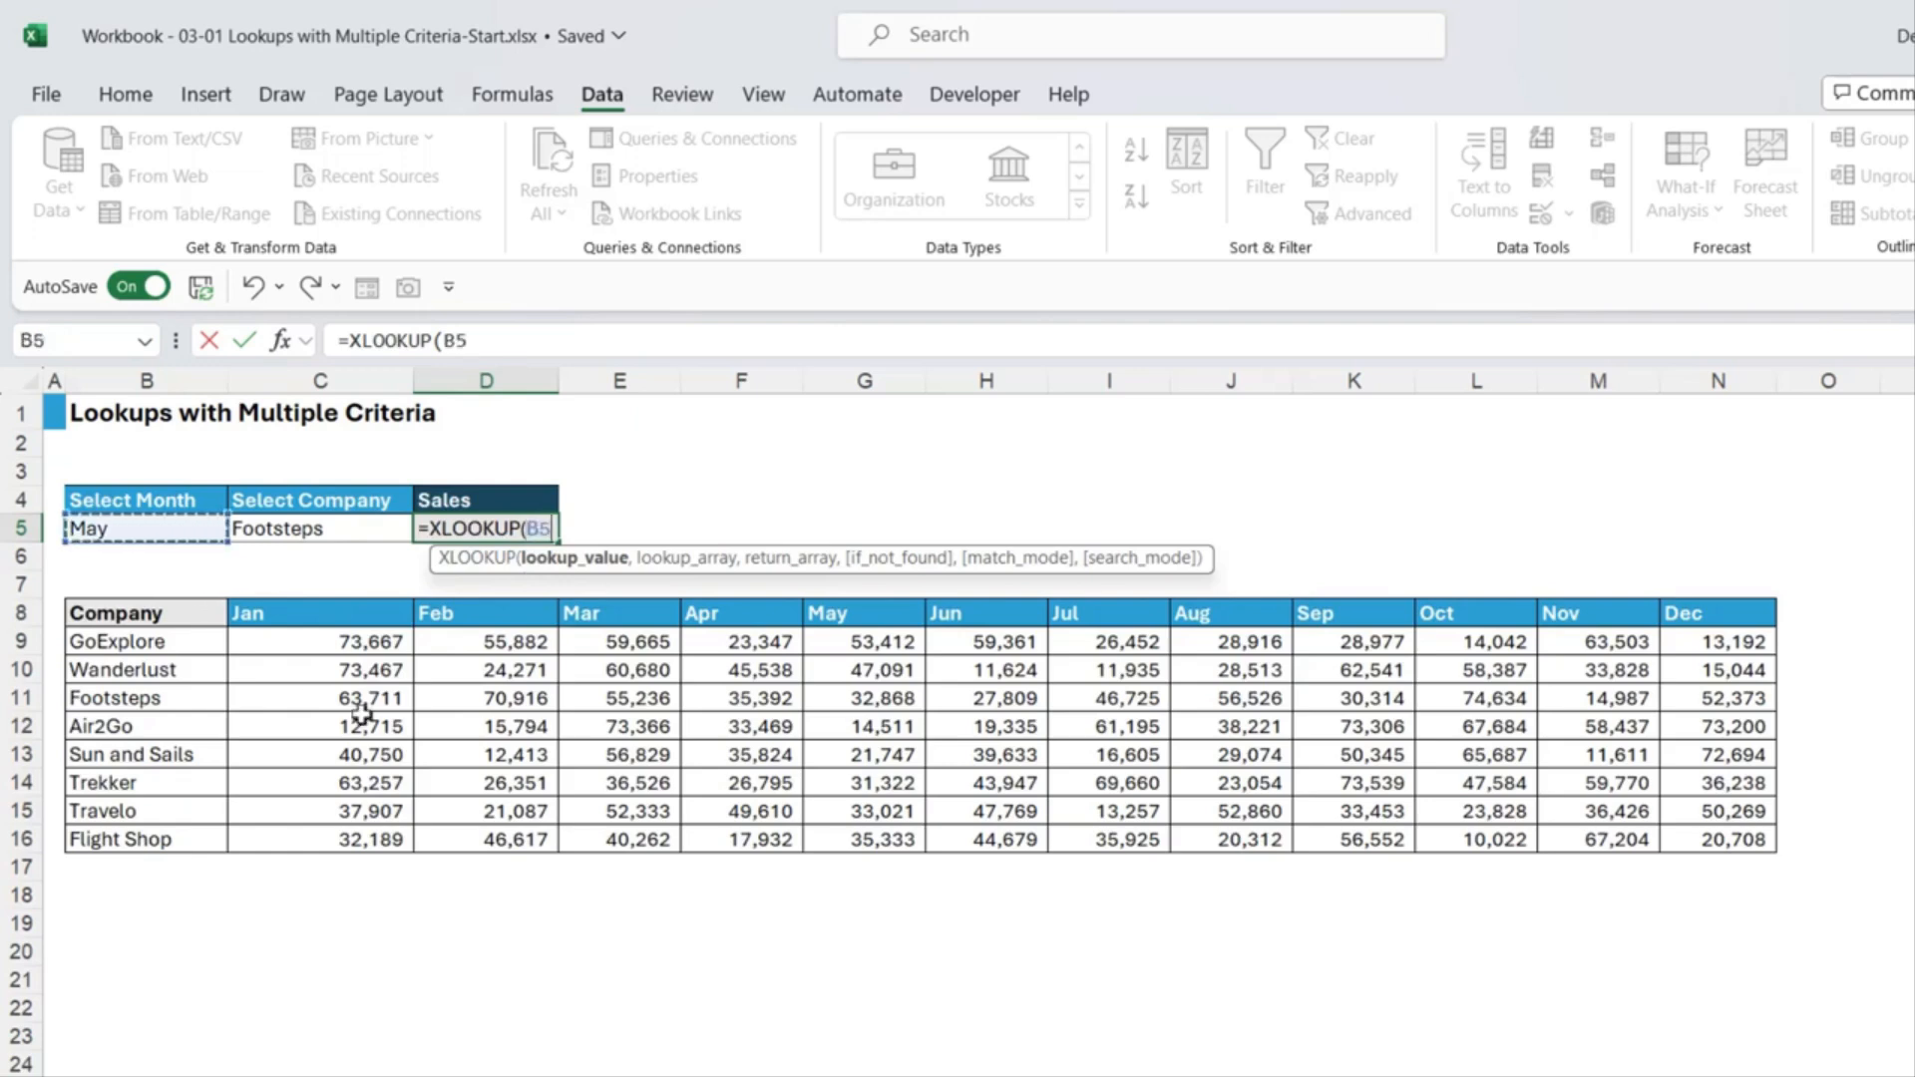
pyautogui.write(',')
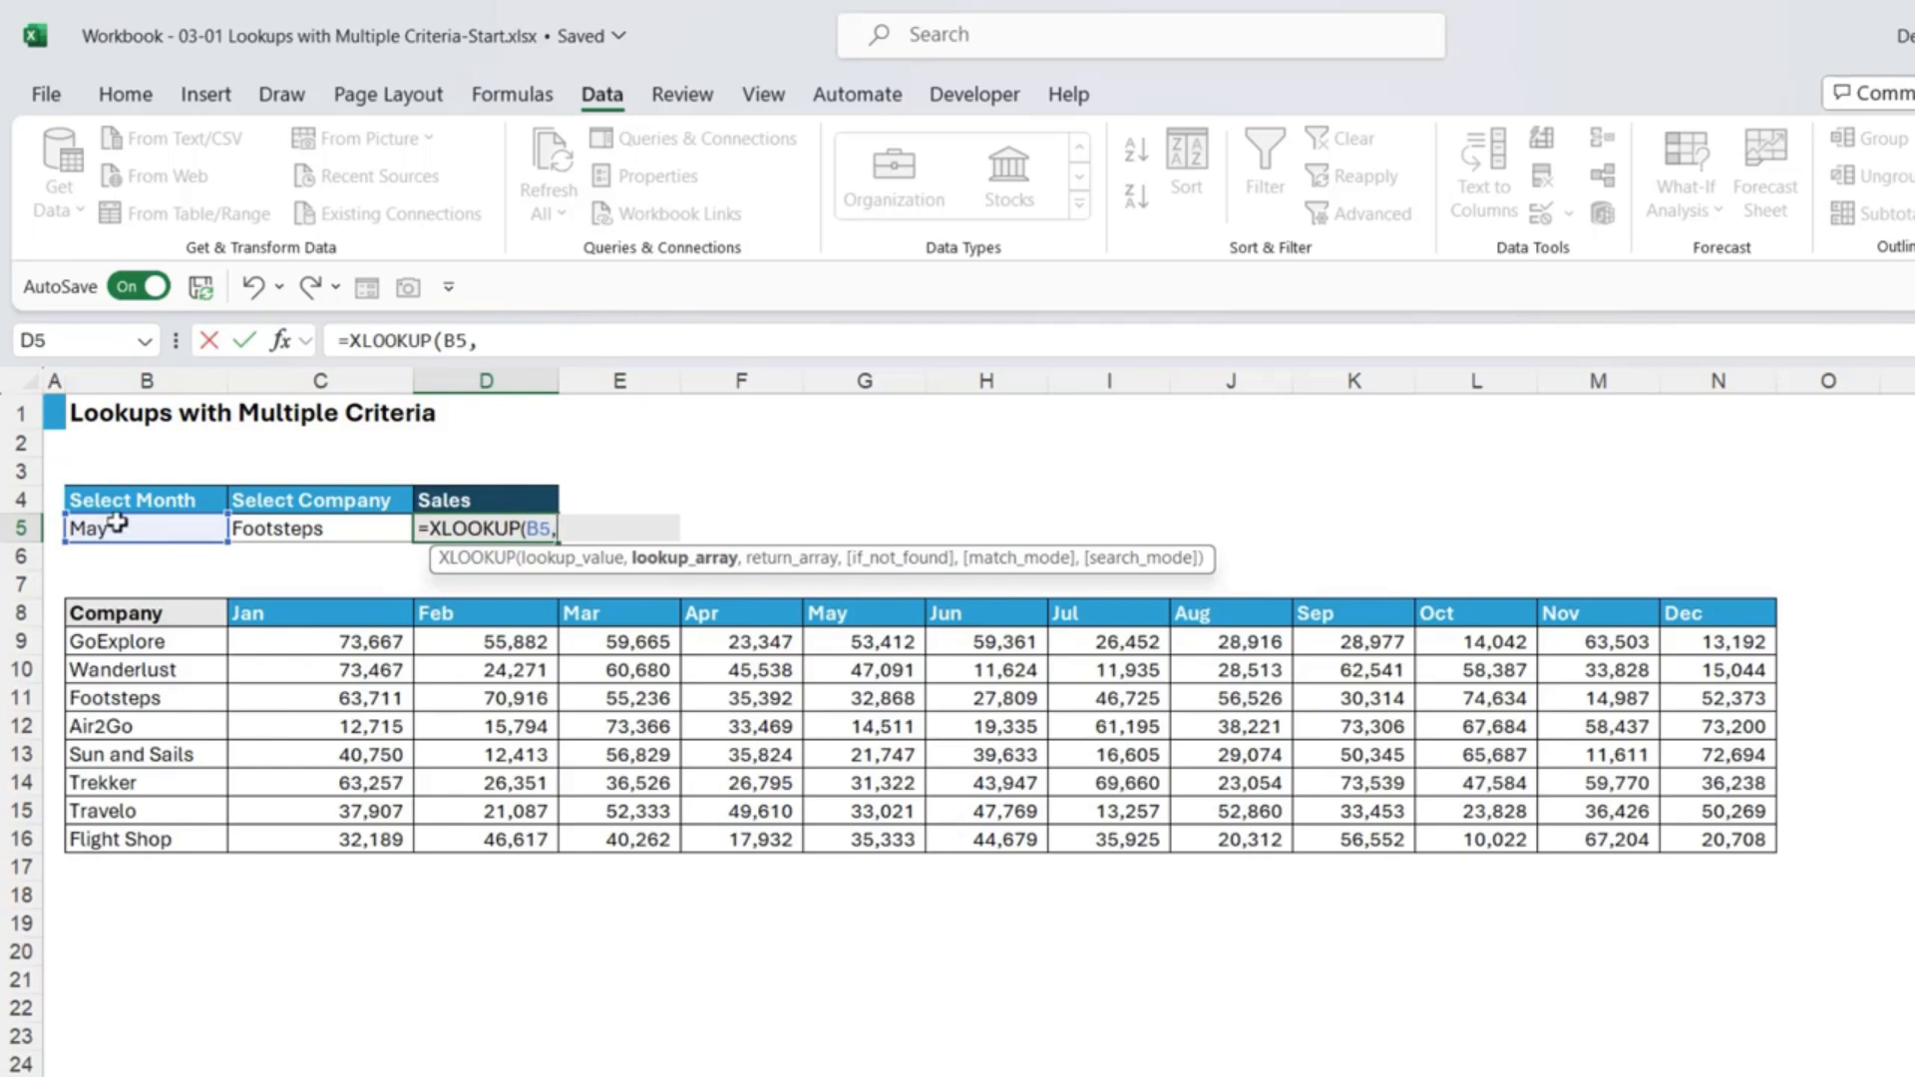
pyautogui.moveTo(282, 613); pyautogui.dragTo(1700, 621)
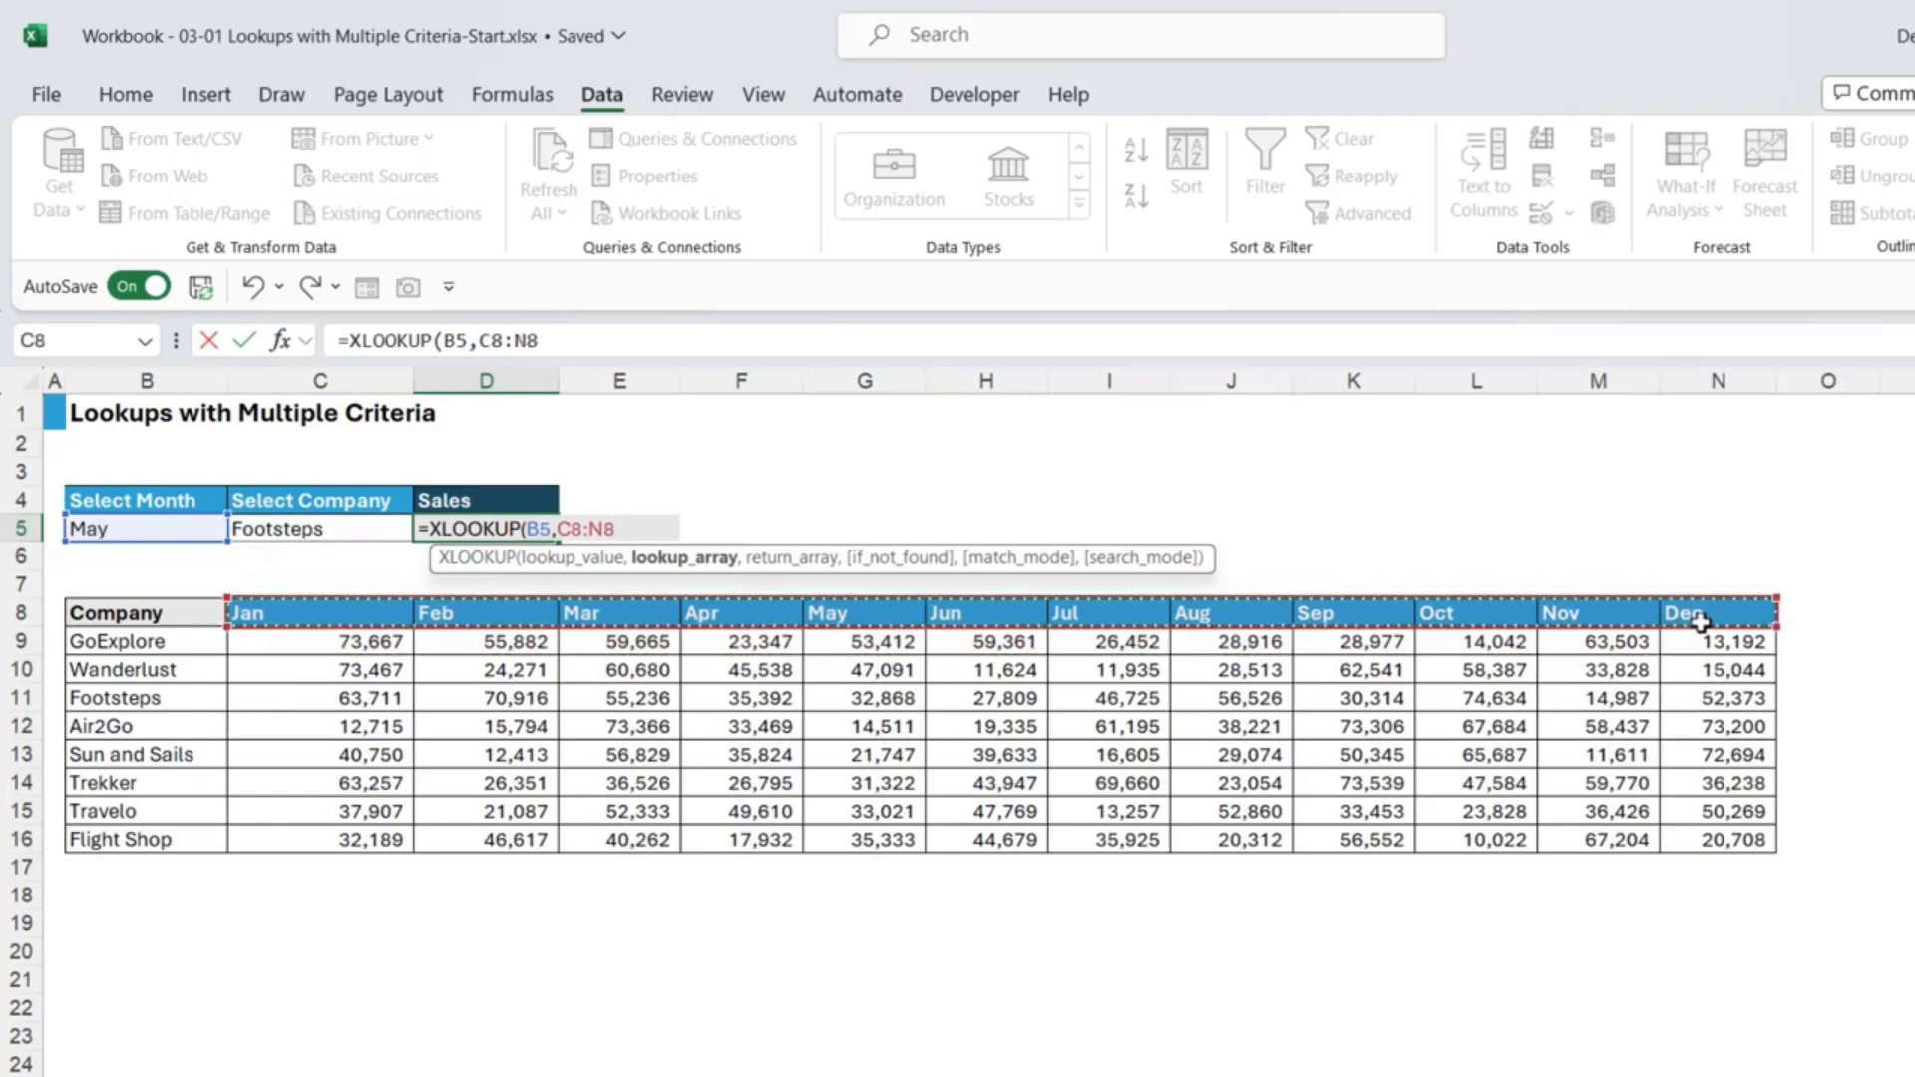
pyautogui.write(',')
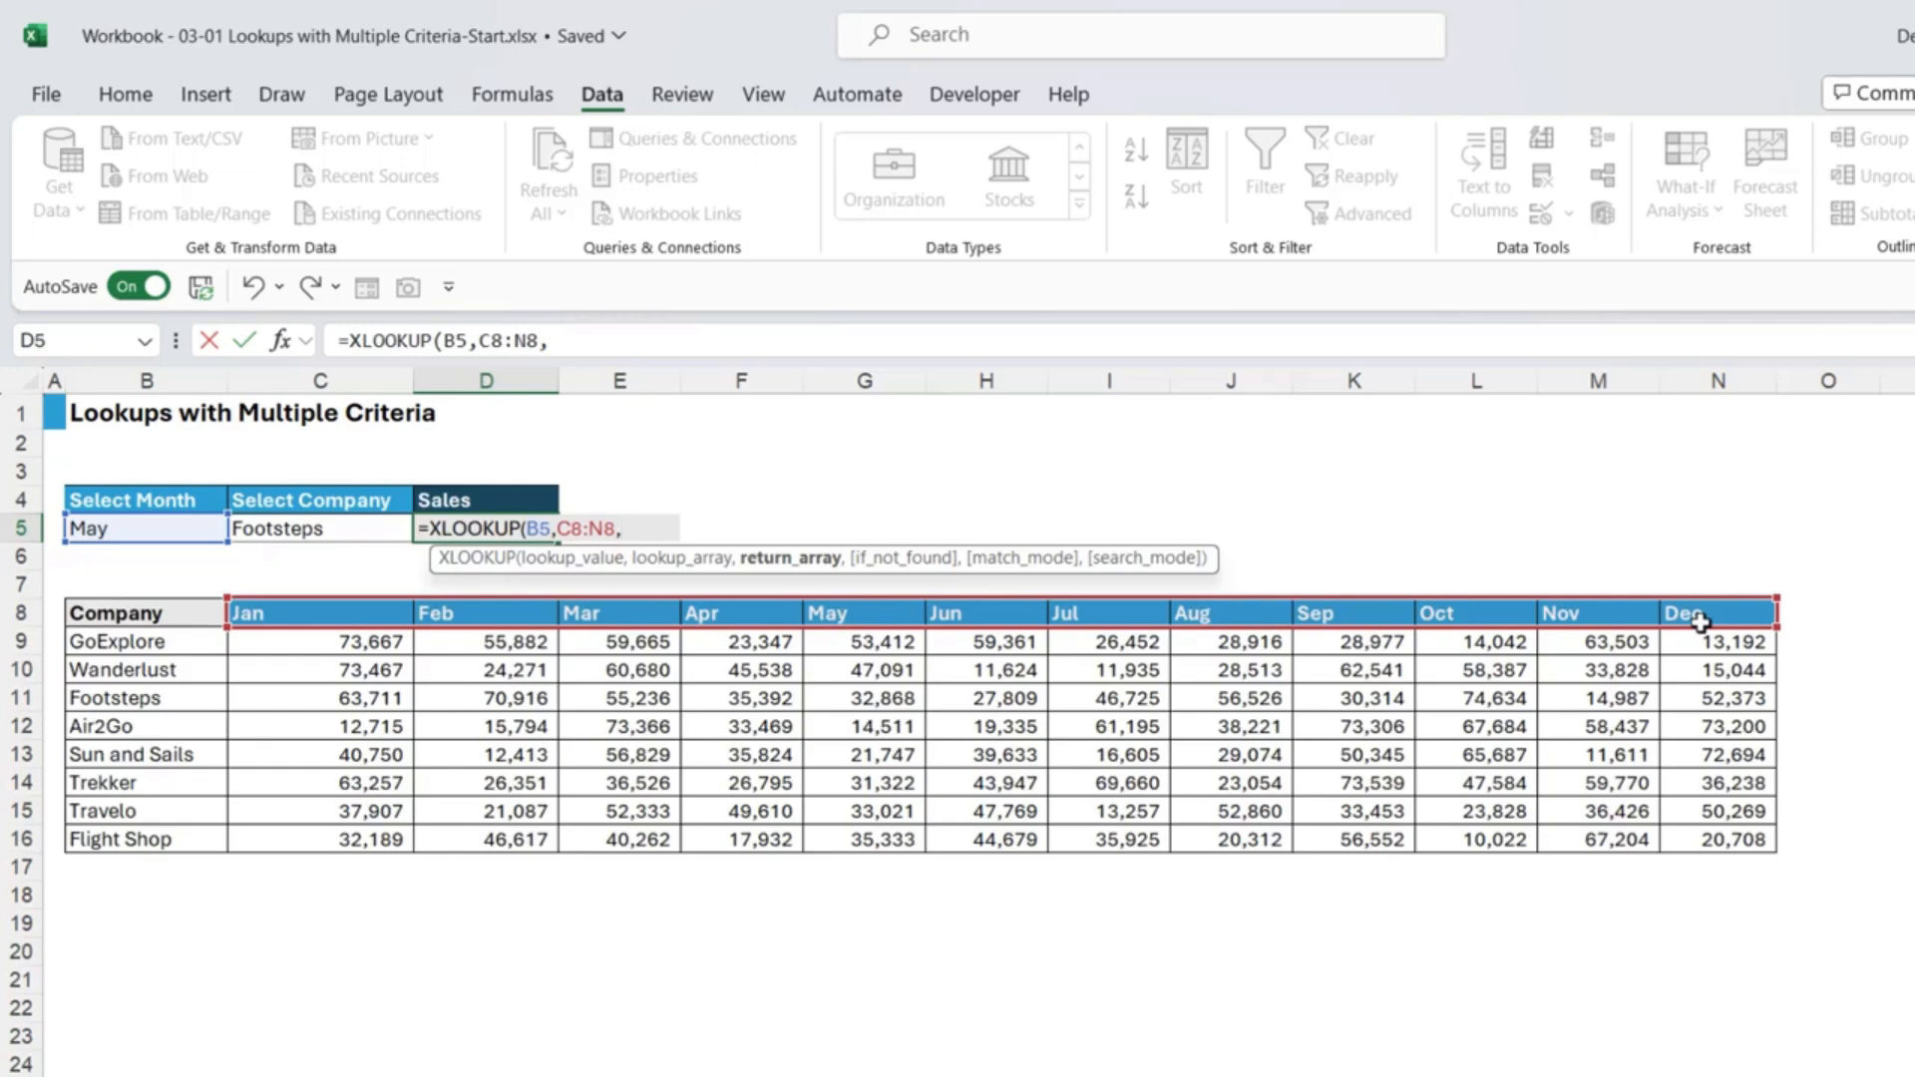
# Step: Nest XLOOKUP(C5,B9:B16,C9:N16) as the return array and commit, giving 32868
pyautogui.write('XLOOKU')
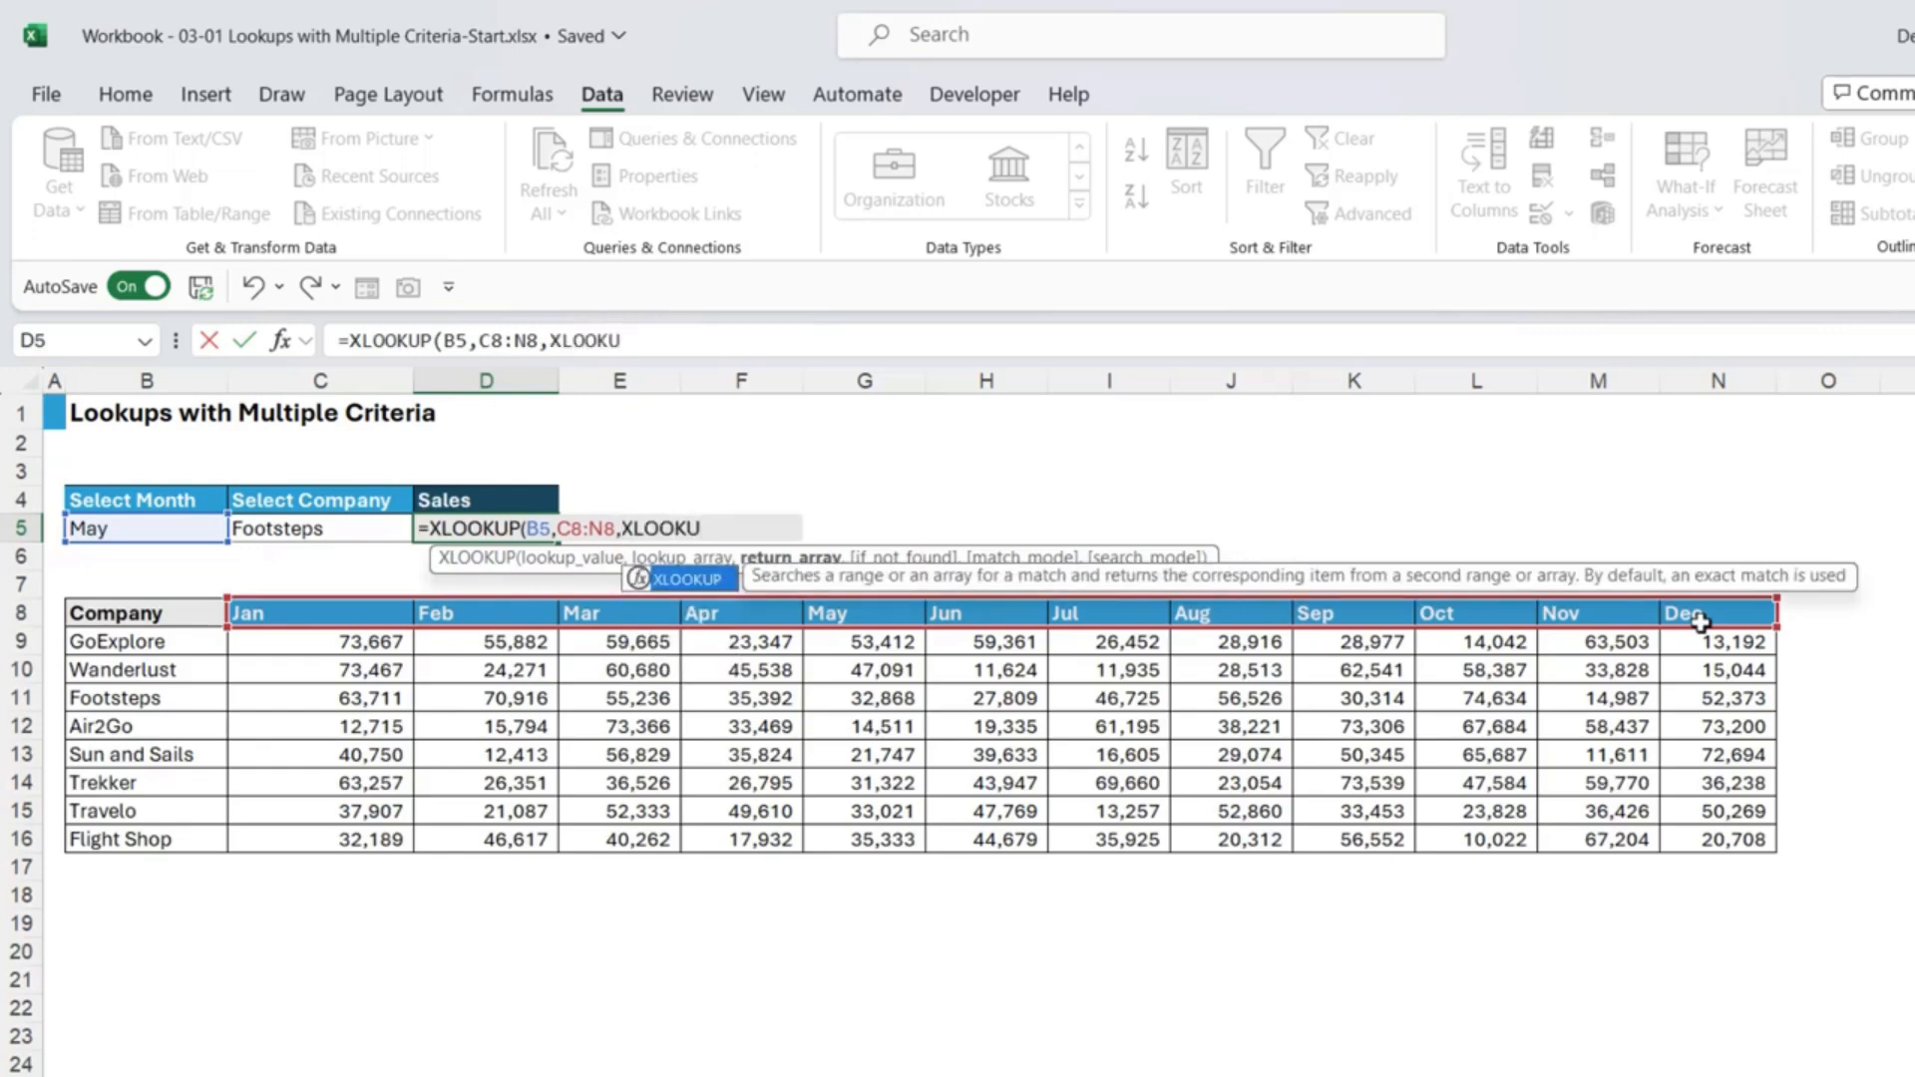
pyautogui.write('P(')
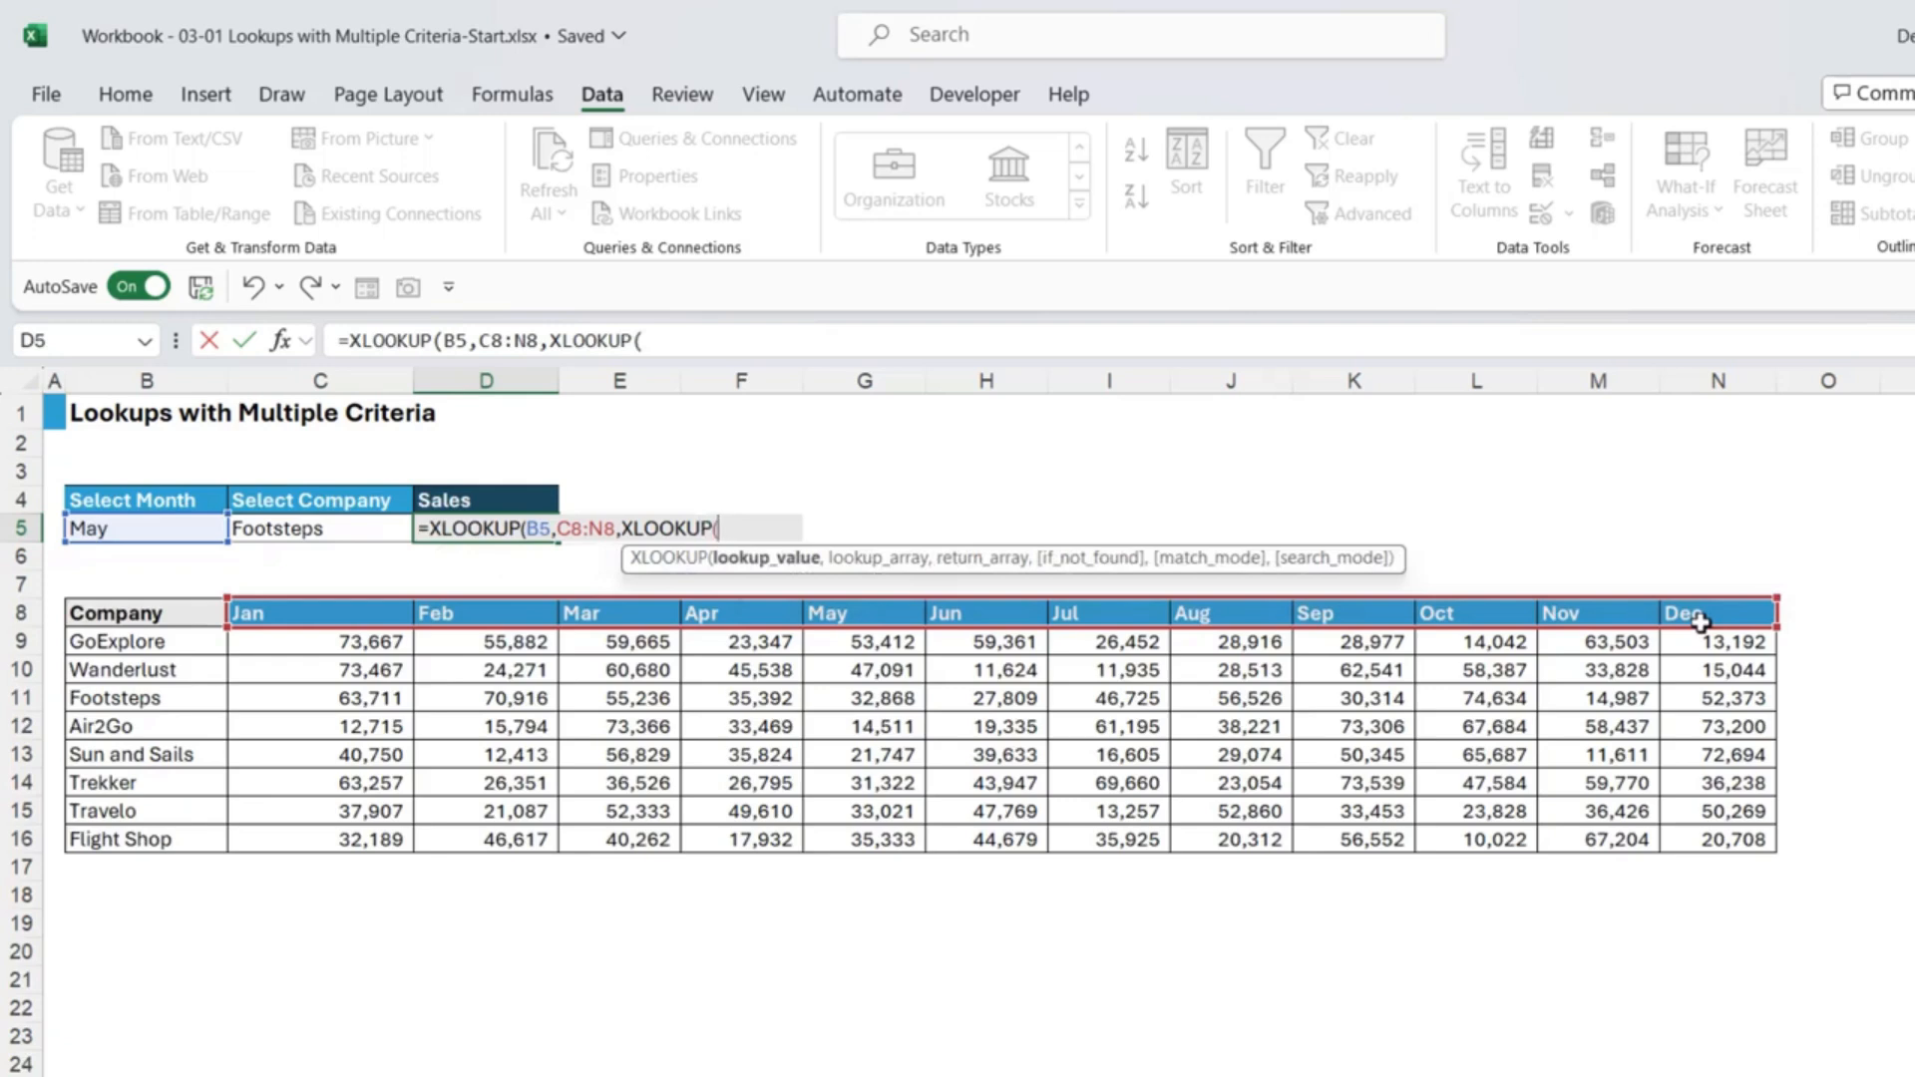
pyautogui.click(331, 528)
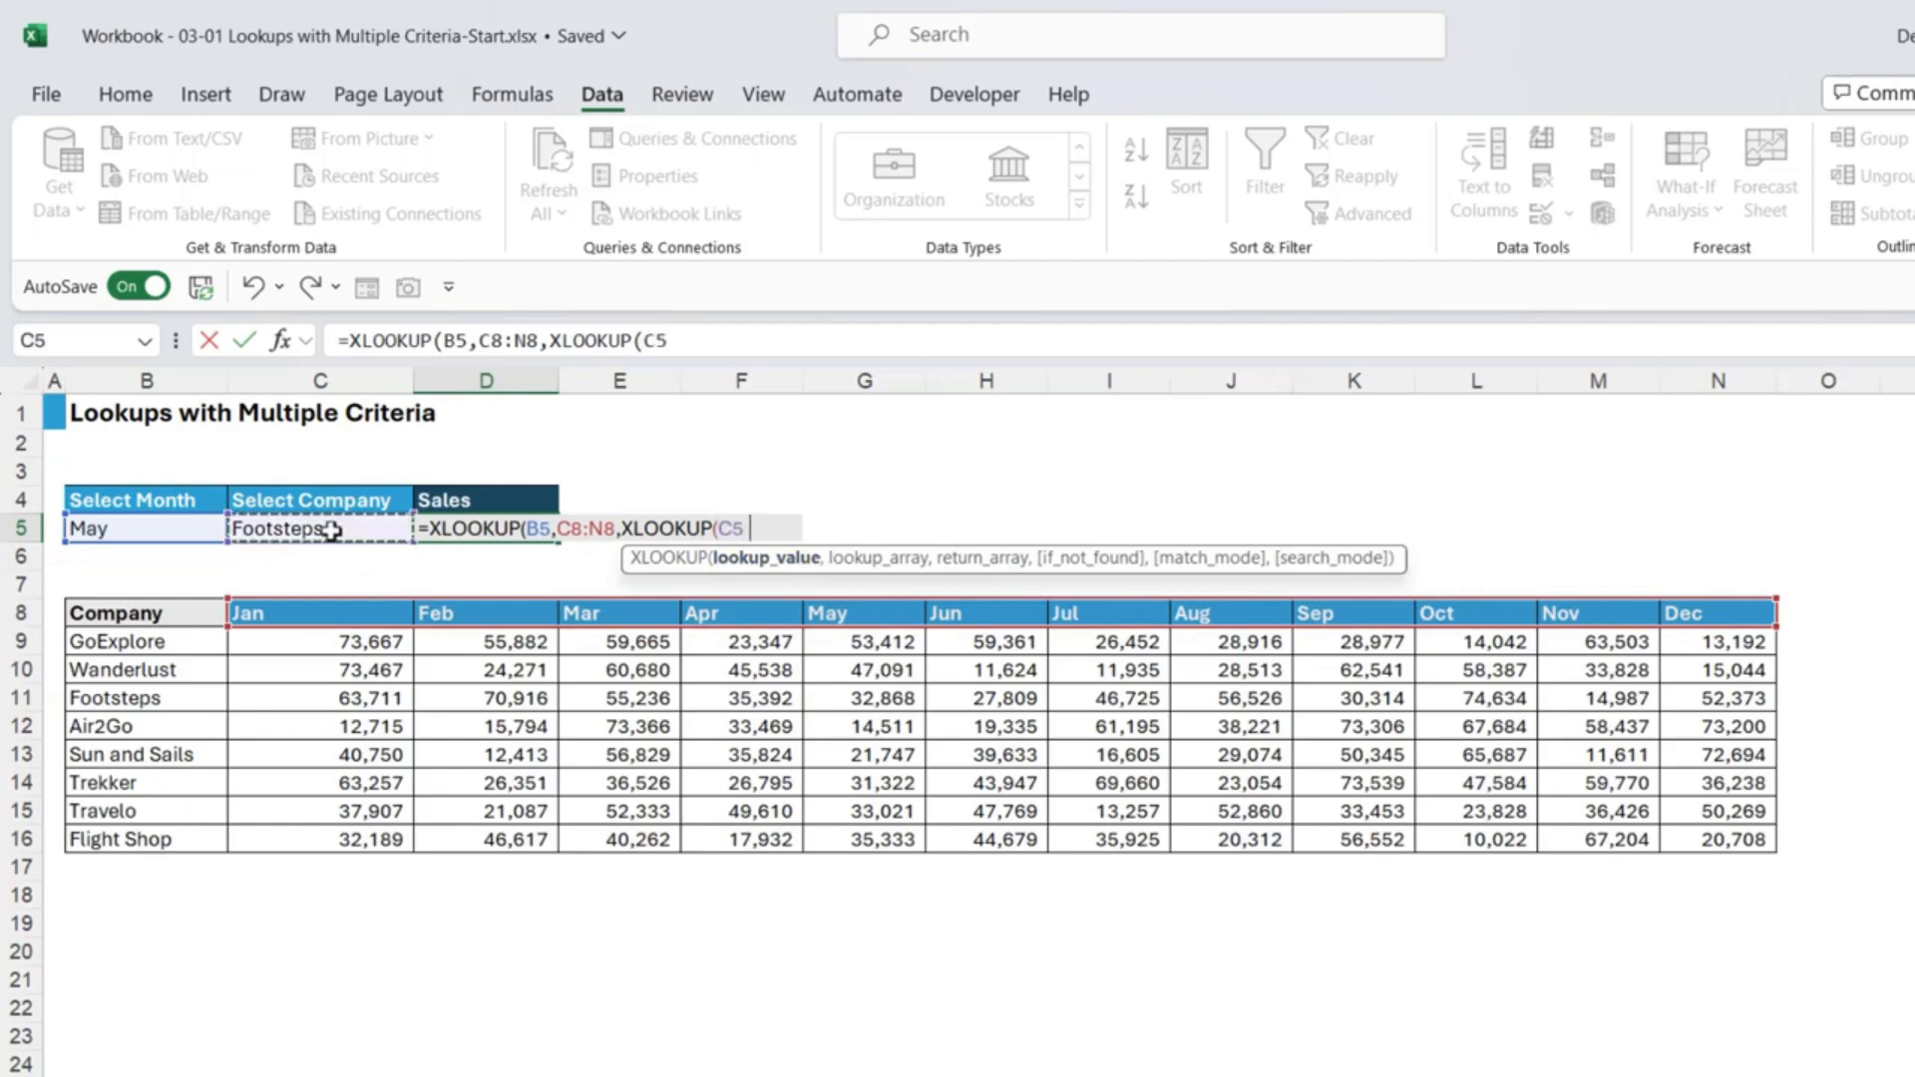
pyautogui.write(',')
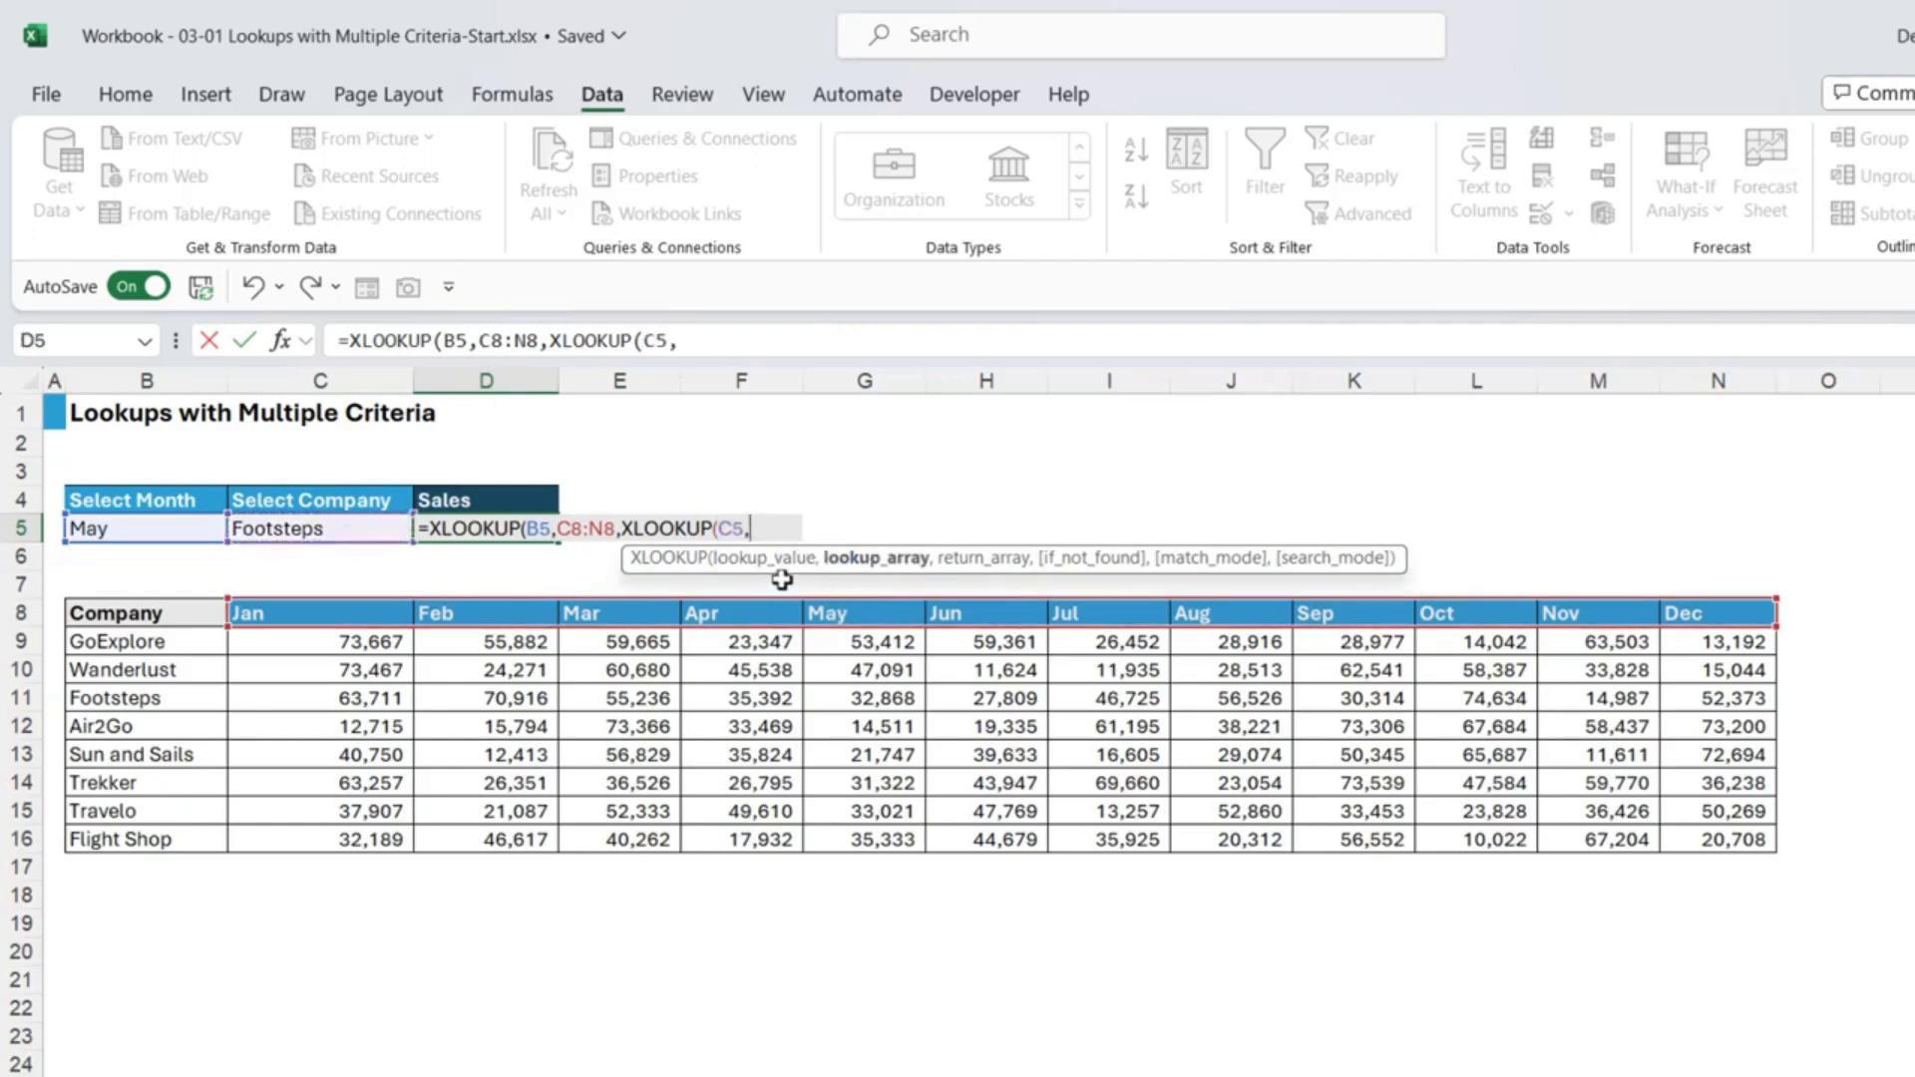
pyautogui.moveTo(172, 641); pyautogui.dragTo(168, 837)
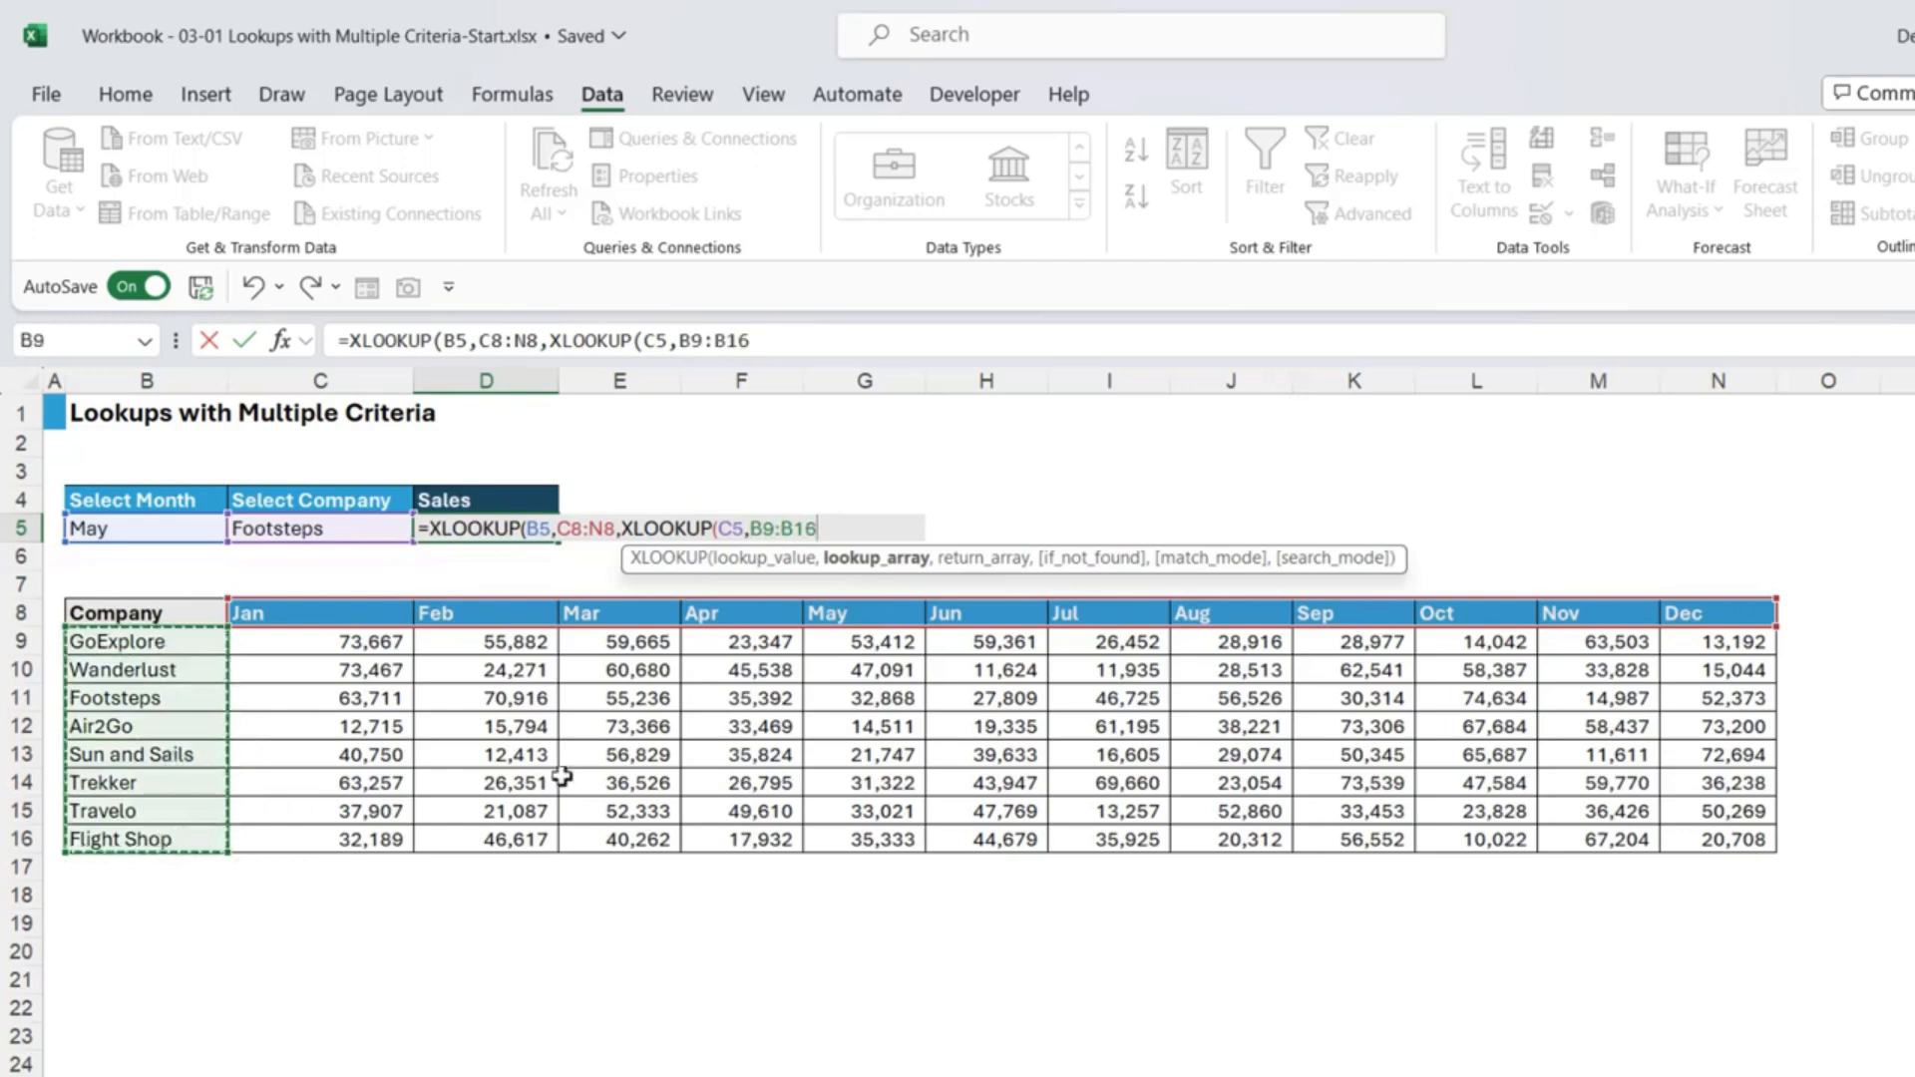
pyautogui.write(',')
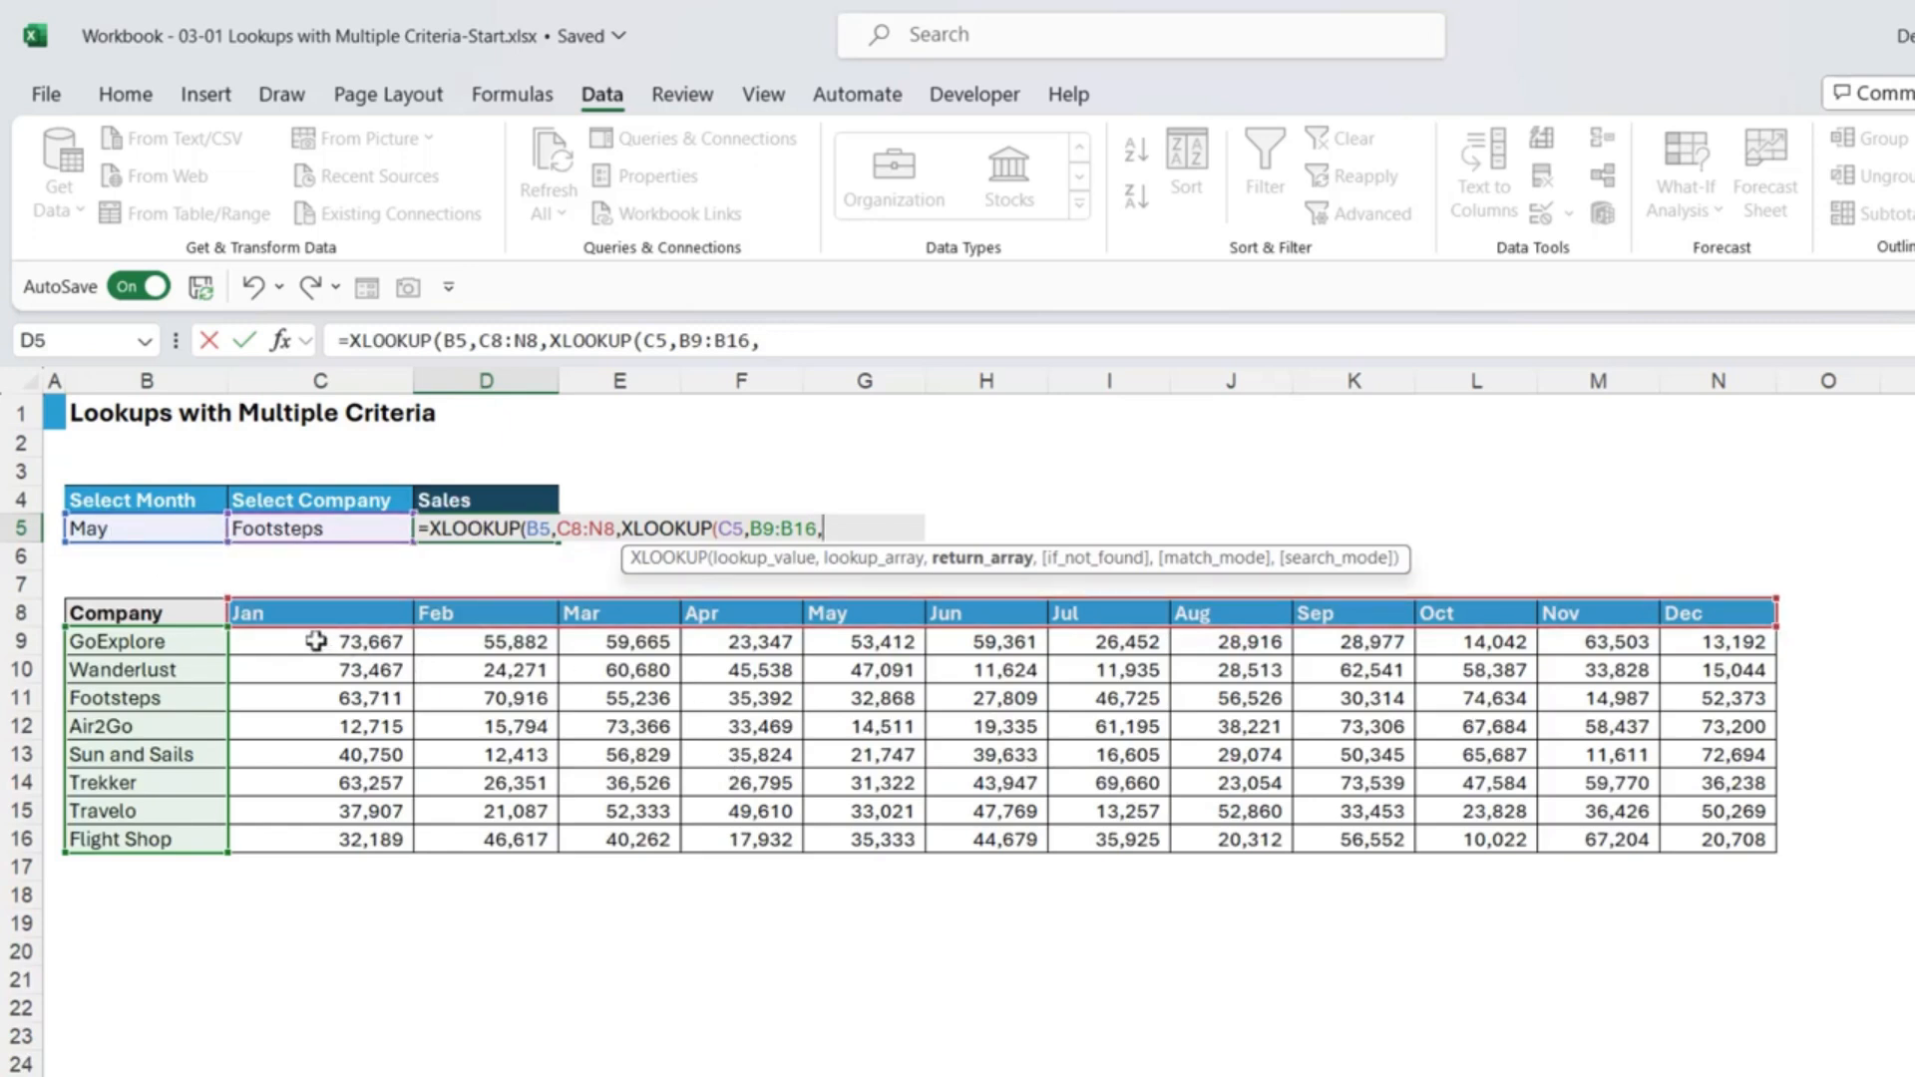
pyautogui.moveTo(309, 642); pyautogui.dragTo(1727, 838)
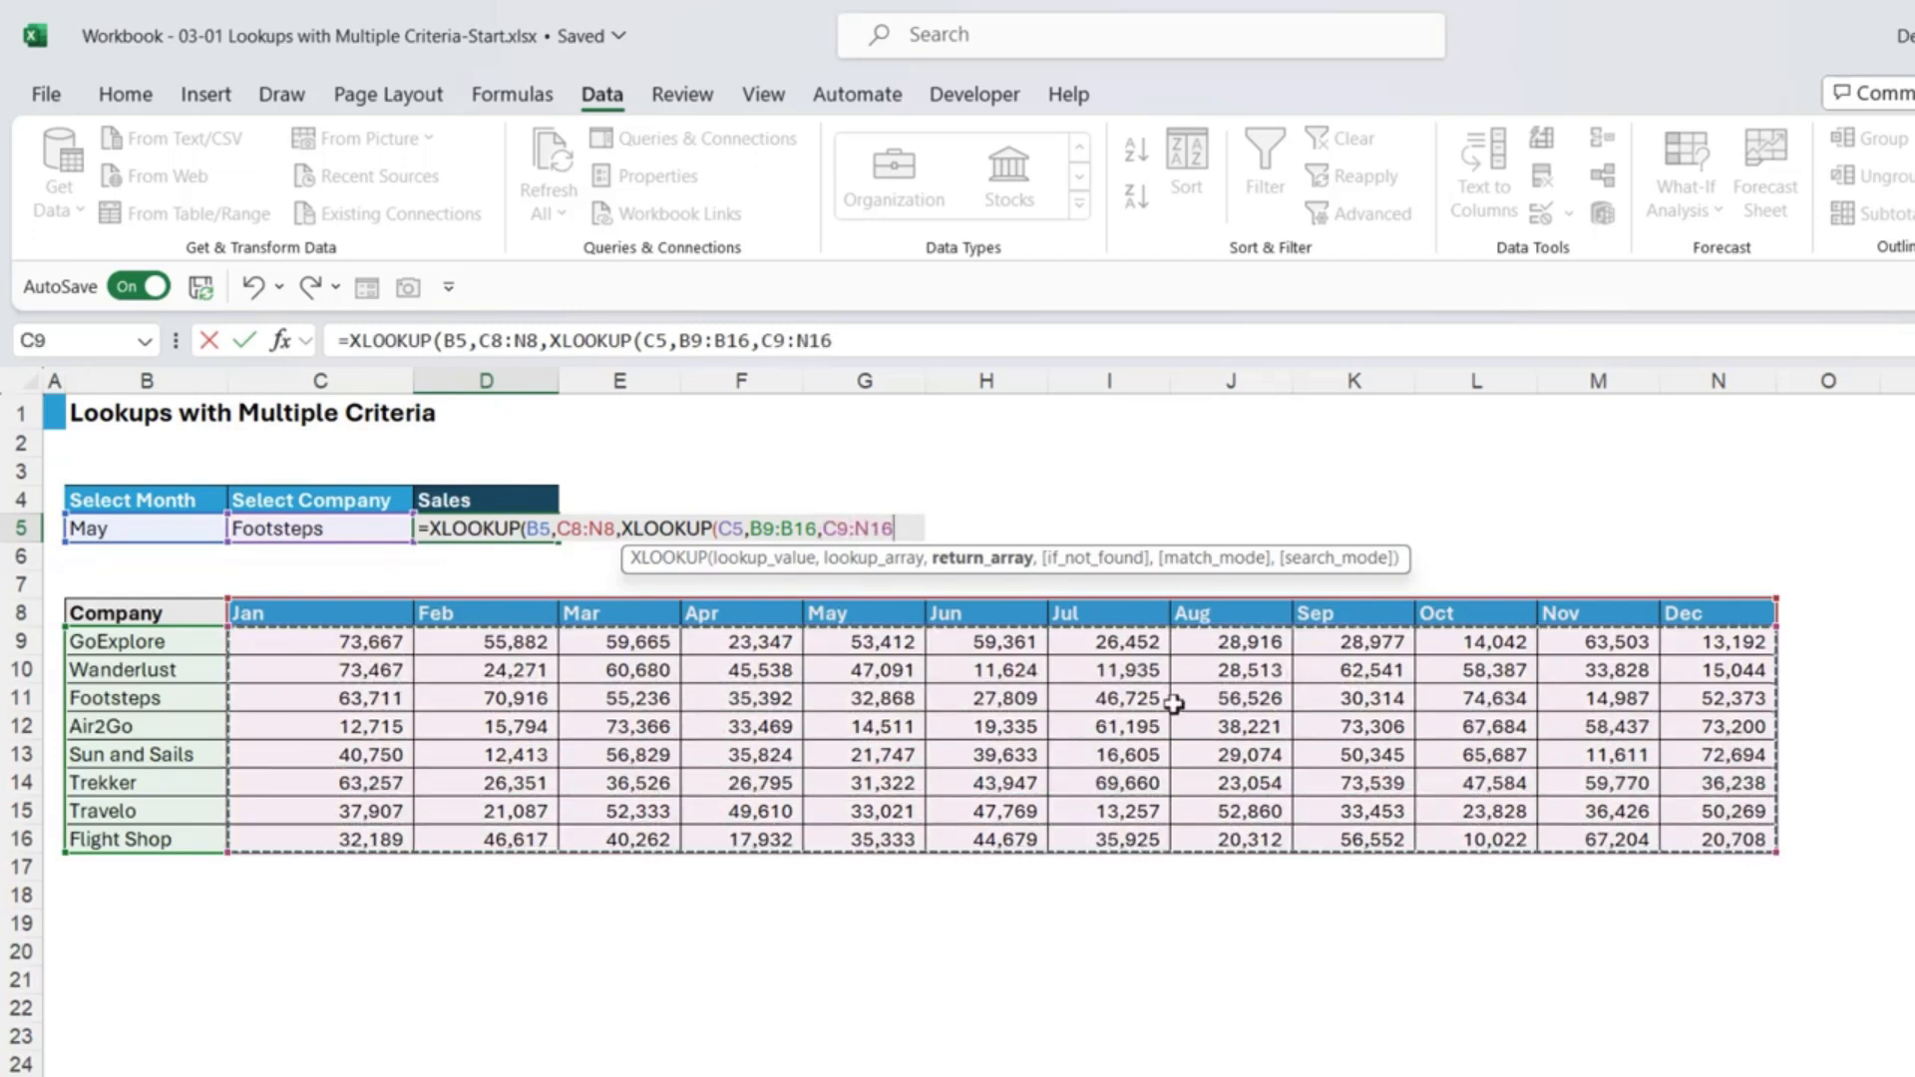
pyautogui.write(',')
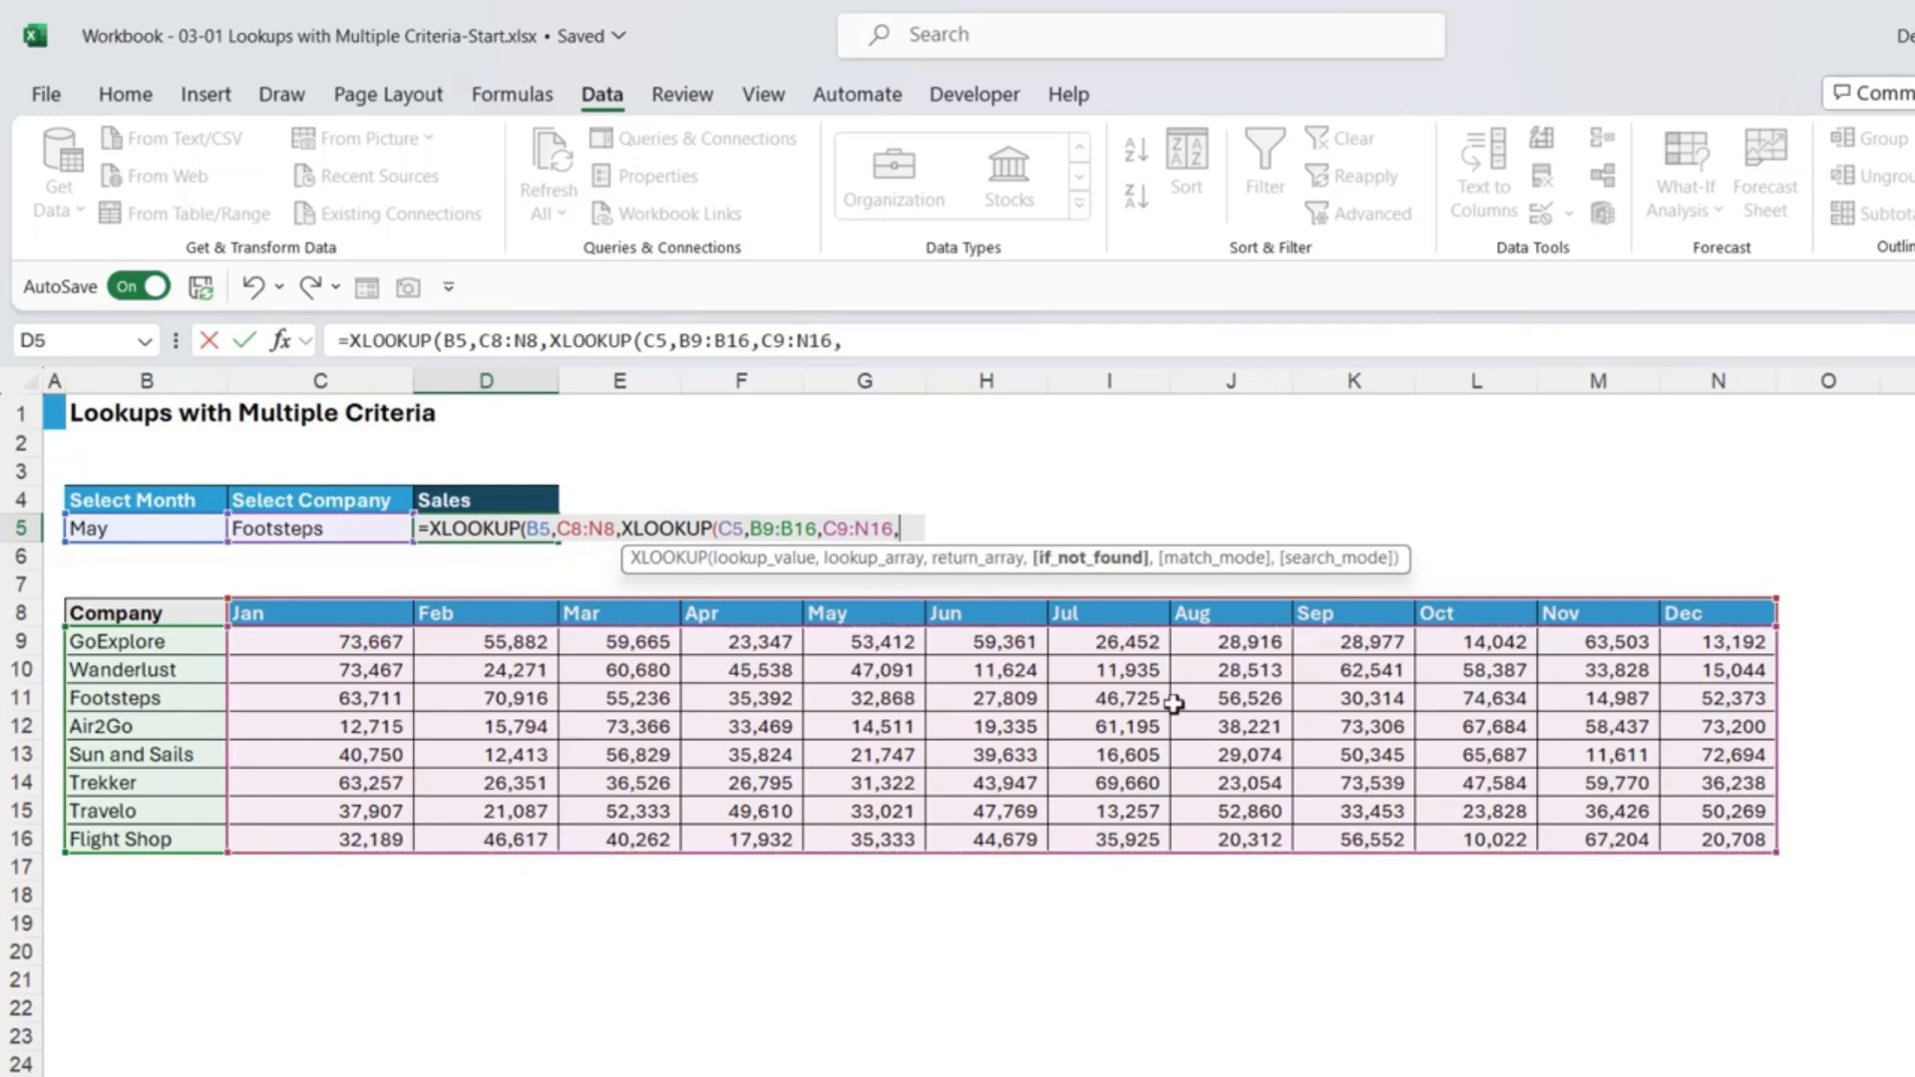
pyautogui.press('BackSpace')
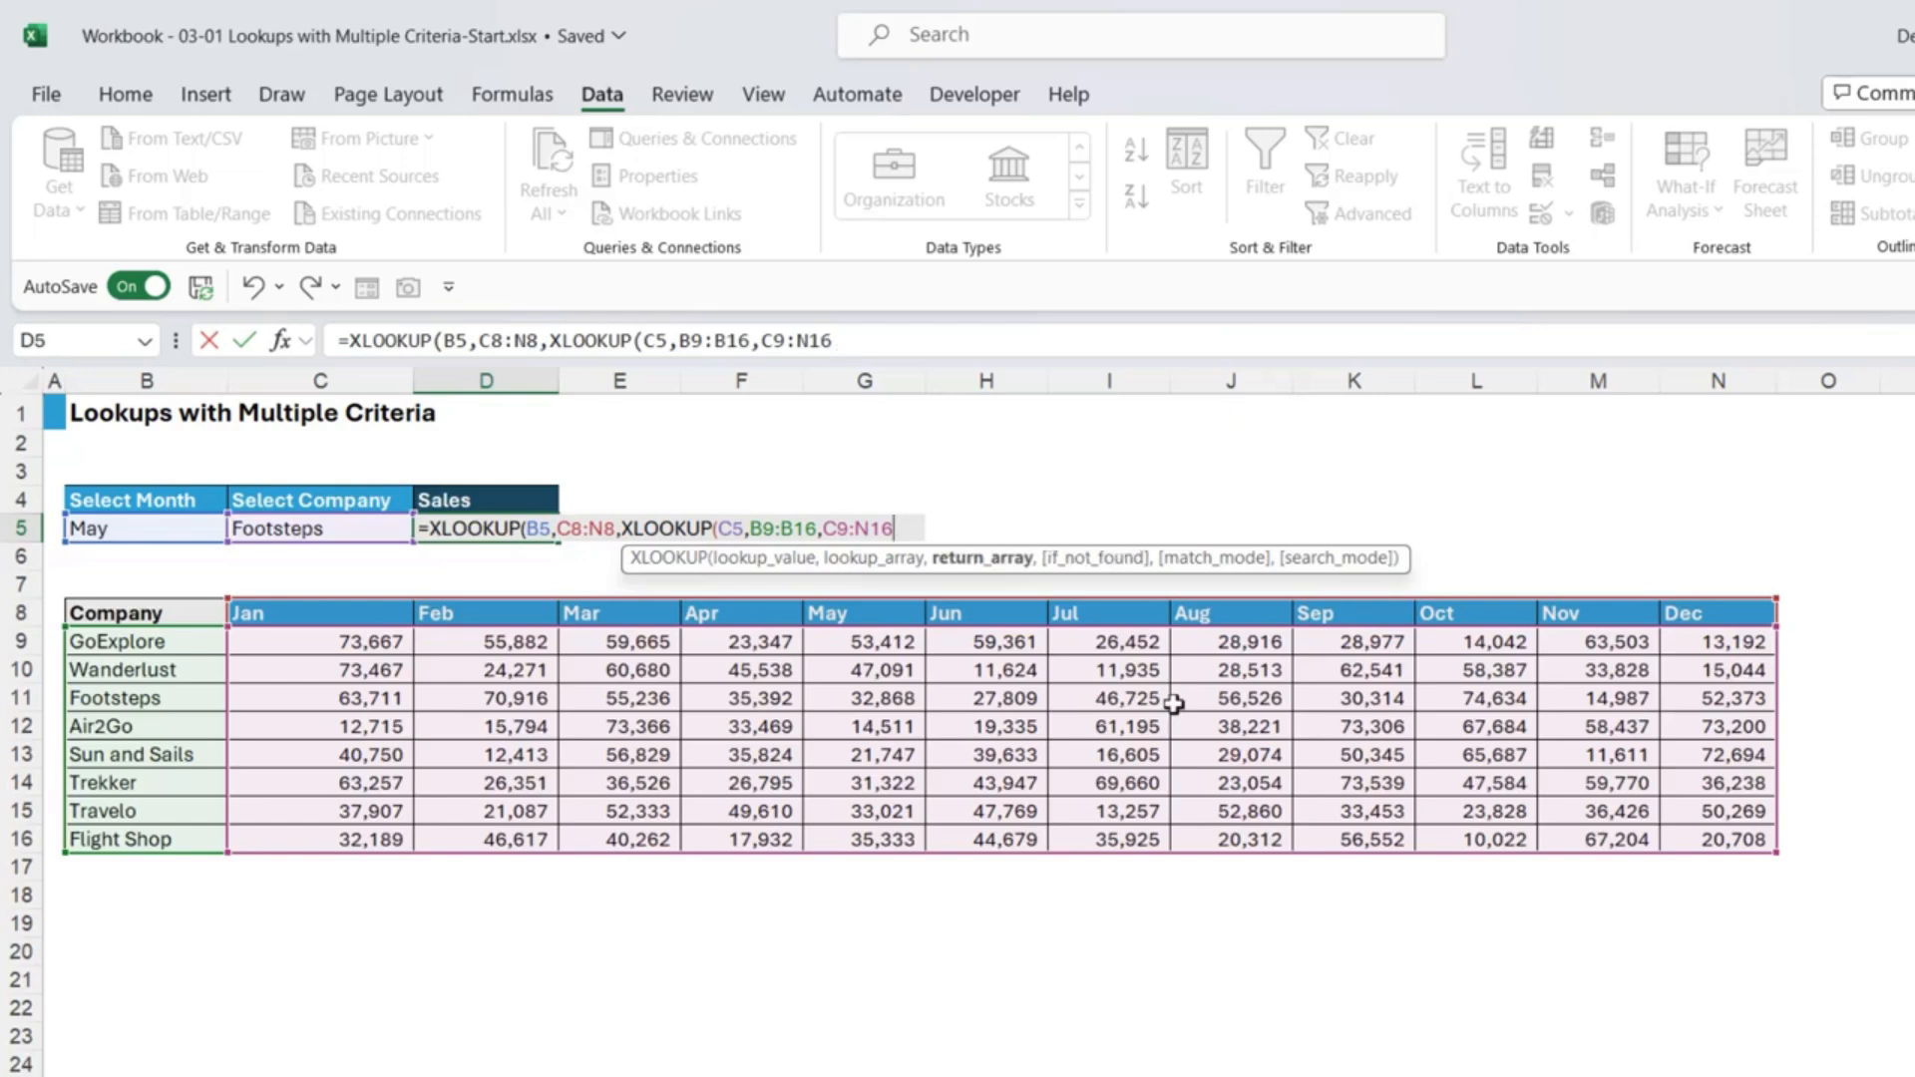
pyautogui.write(')')
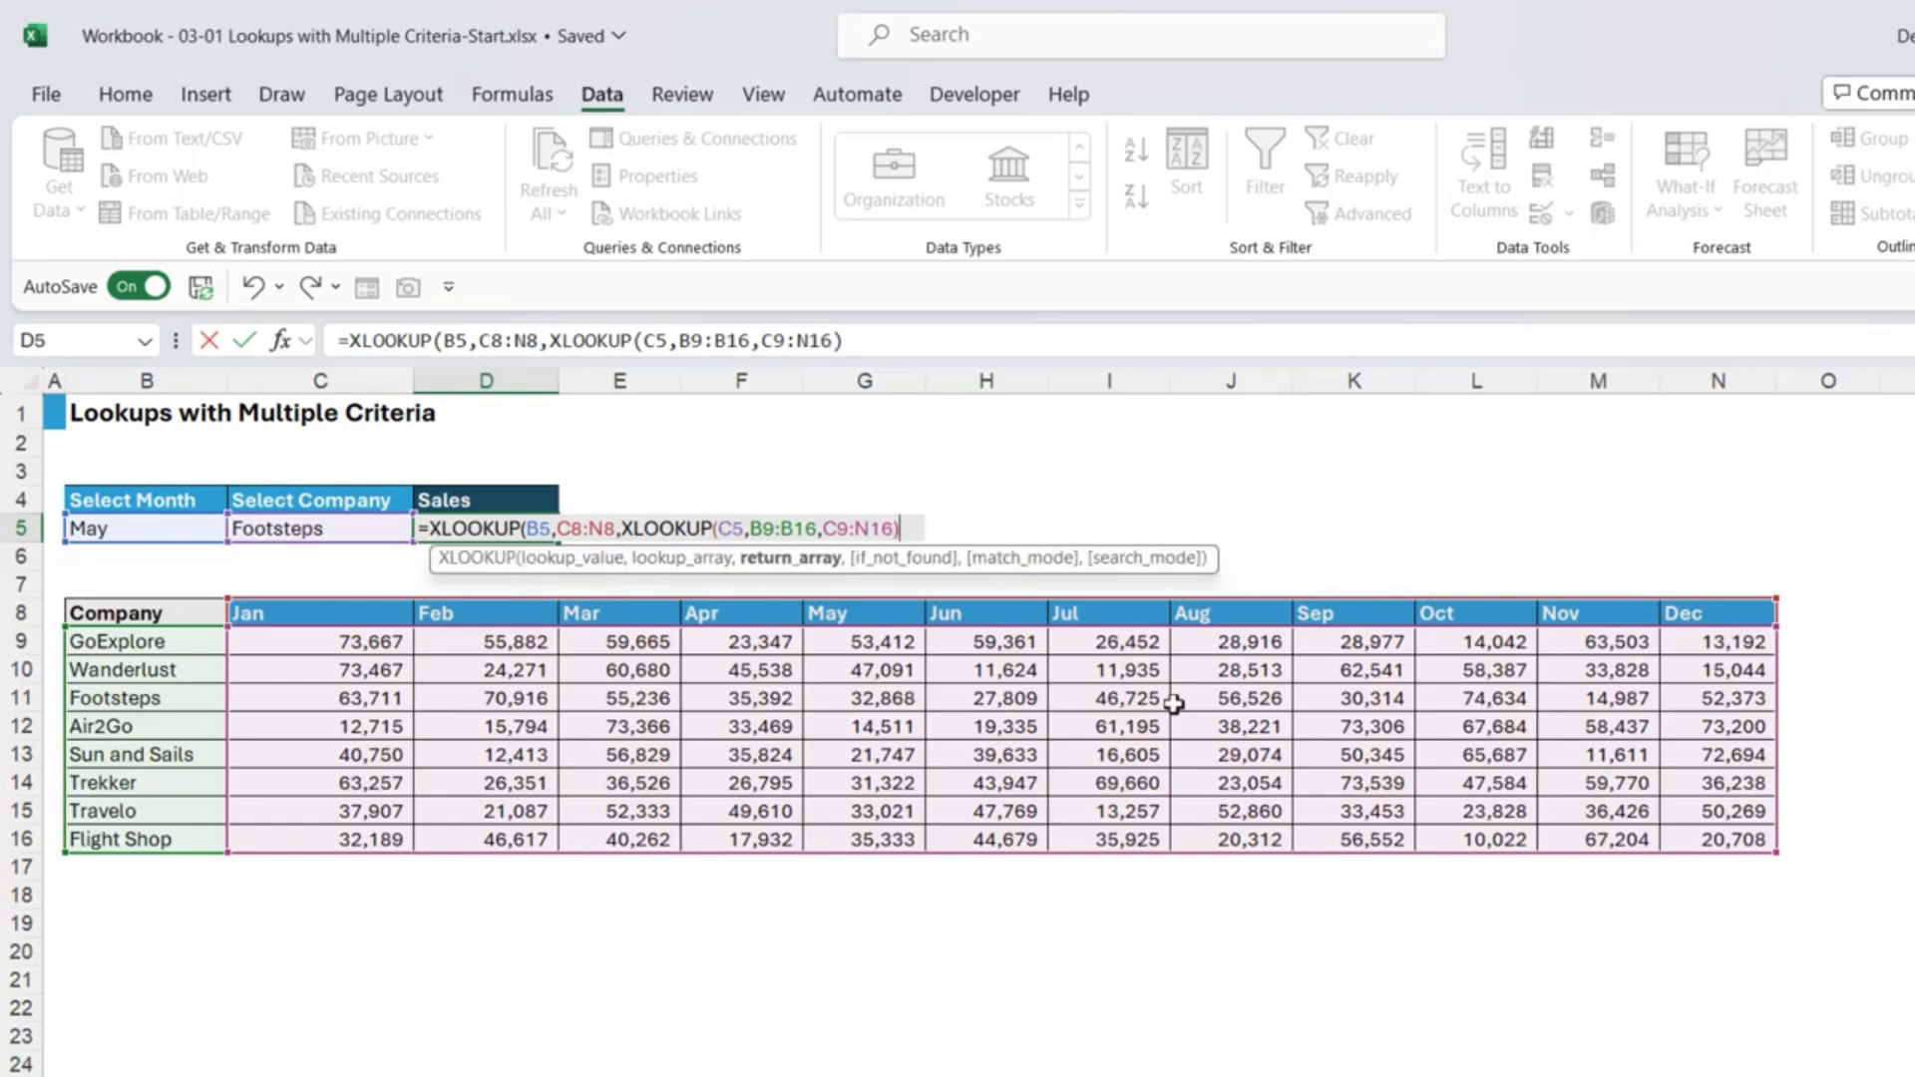
pyautogui.write(')')
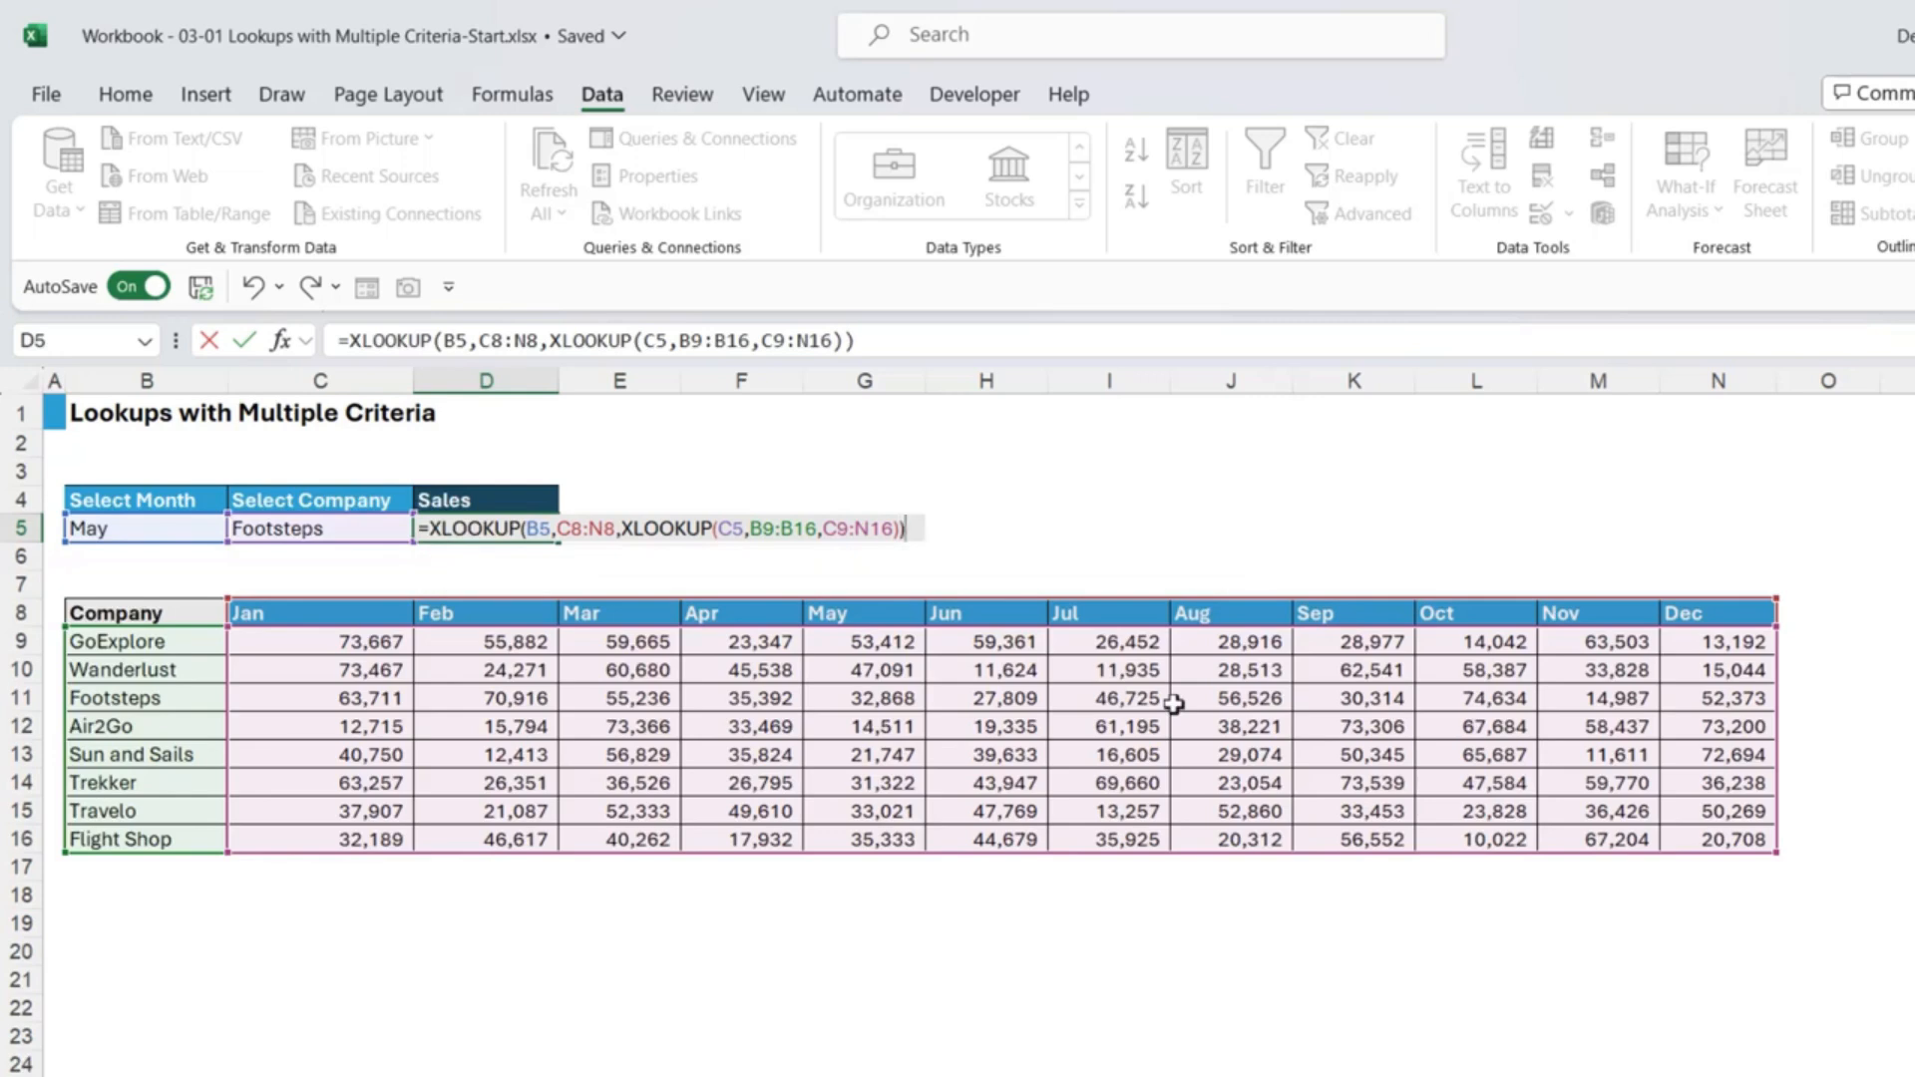
pyautogui.press('Return')
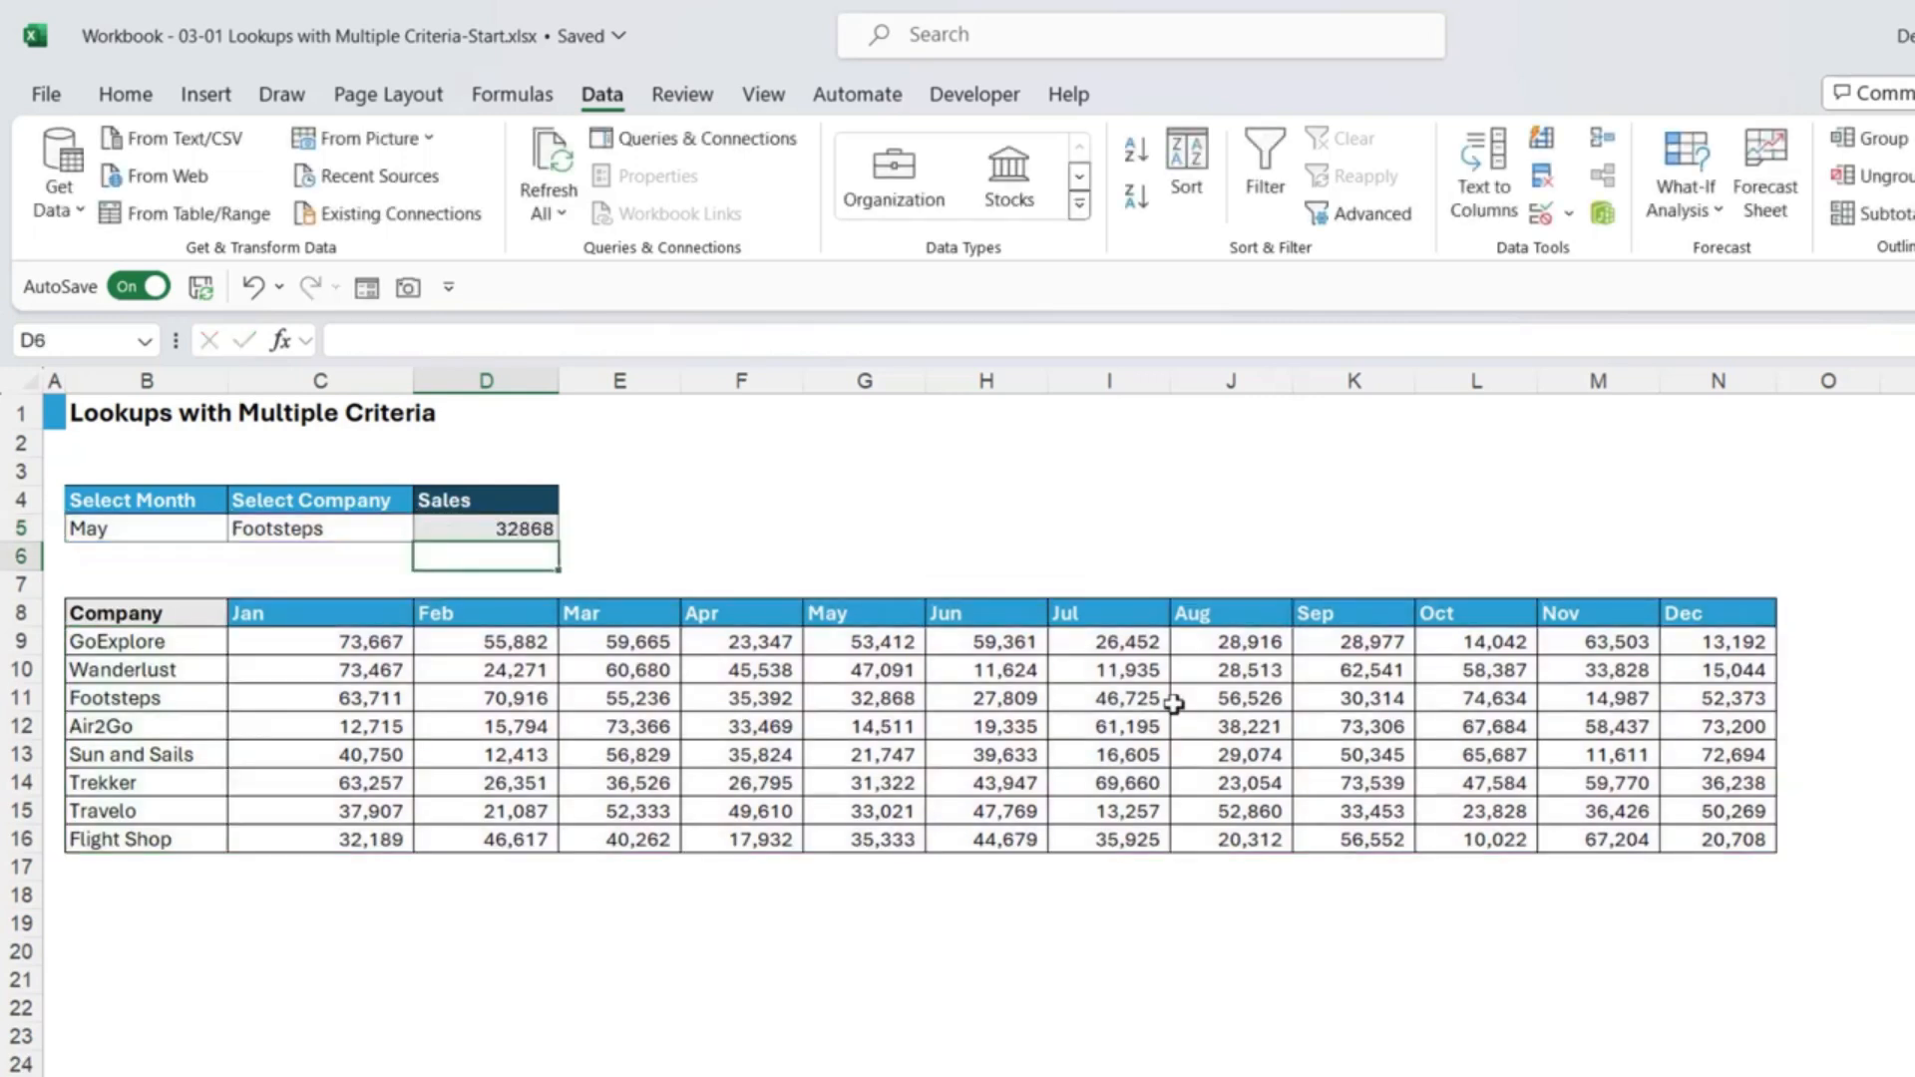
# Step: Fill G11, Footsteps' May sales, yellow
pyautogui.click(523, 531)
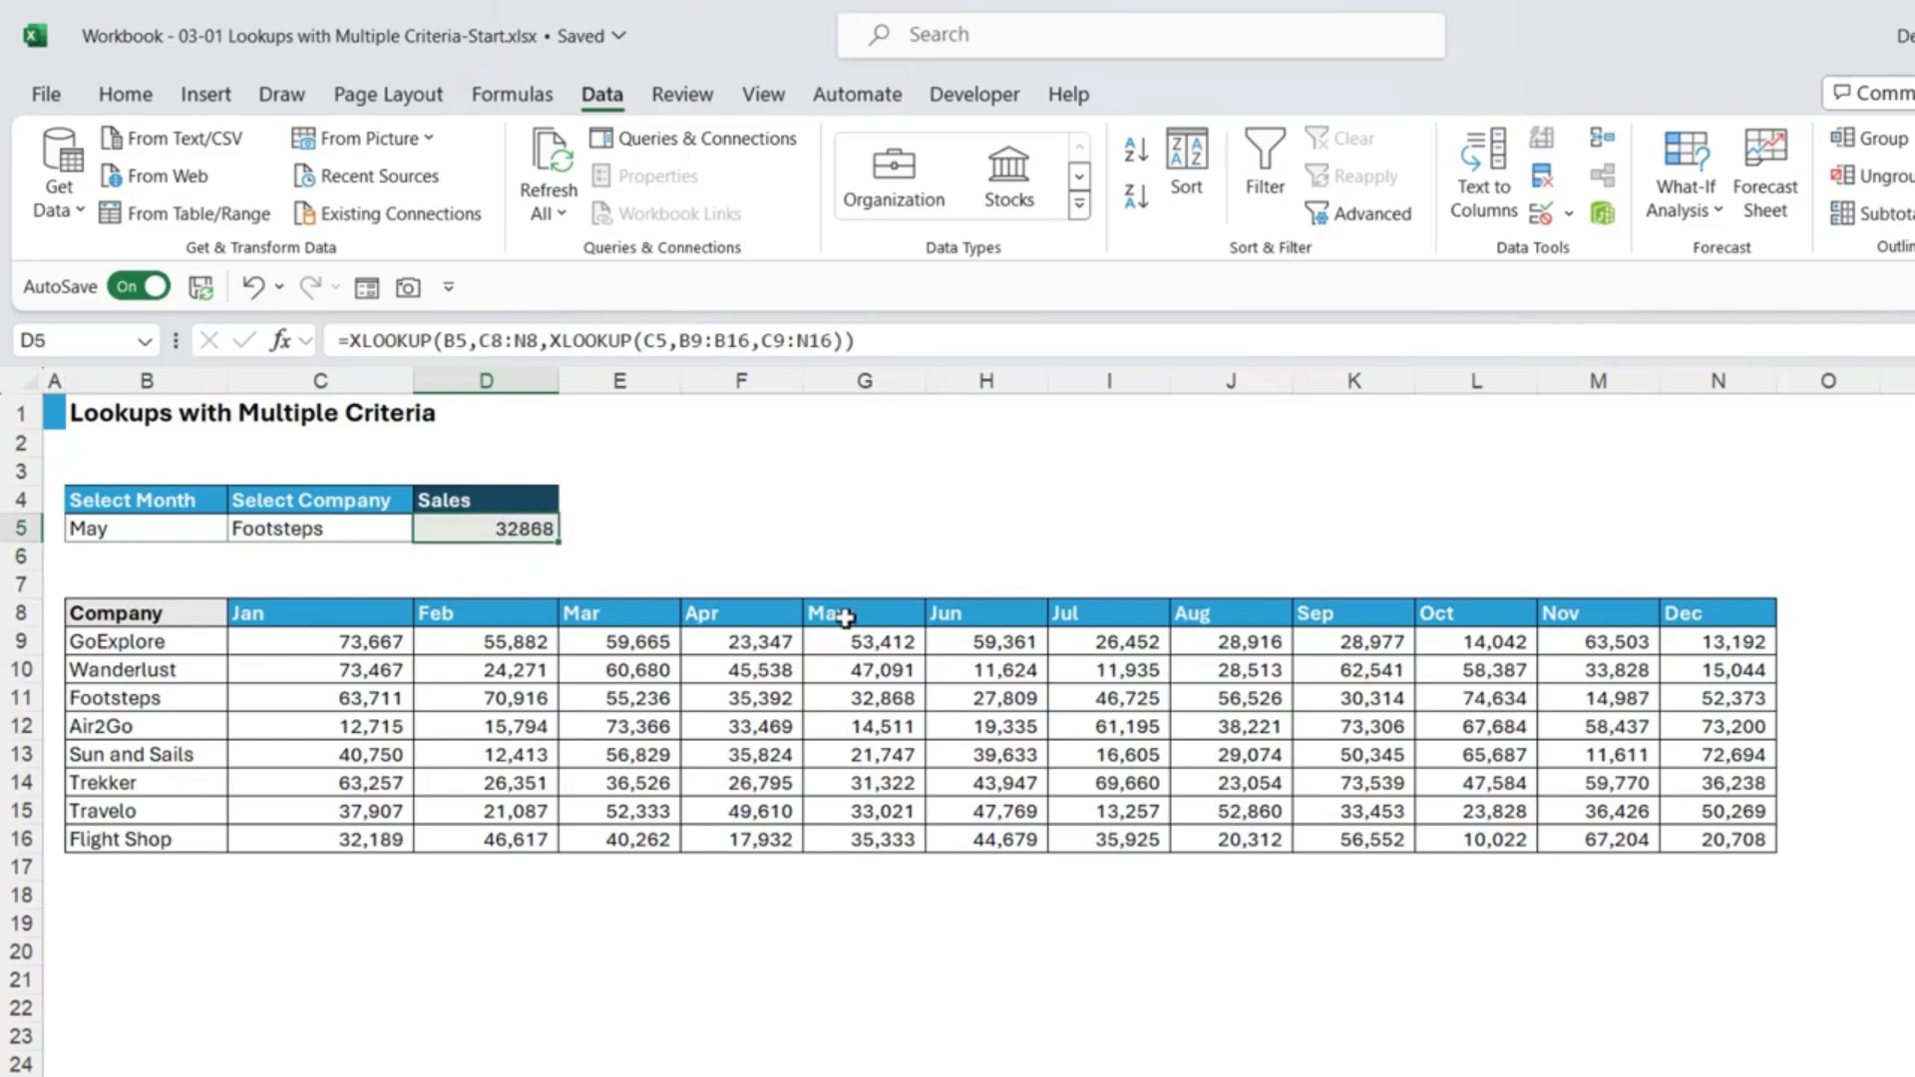
pyautogui.click(859, 700)
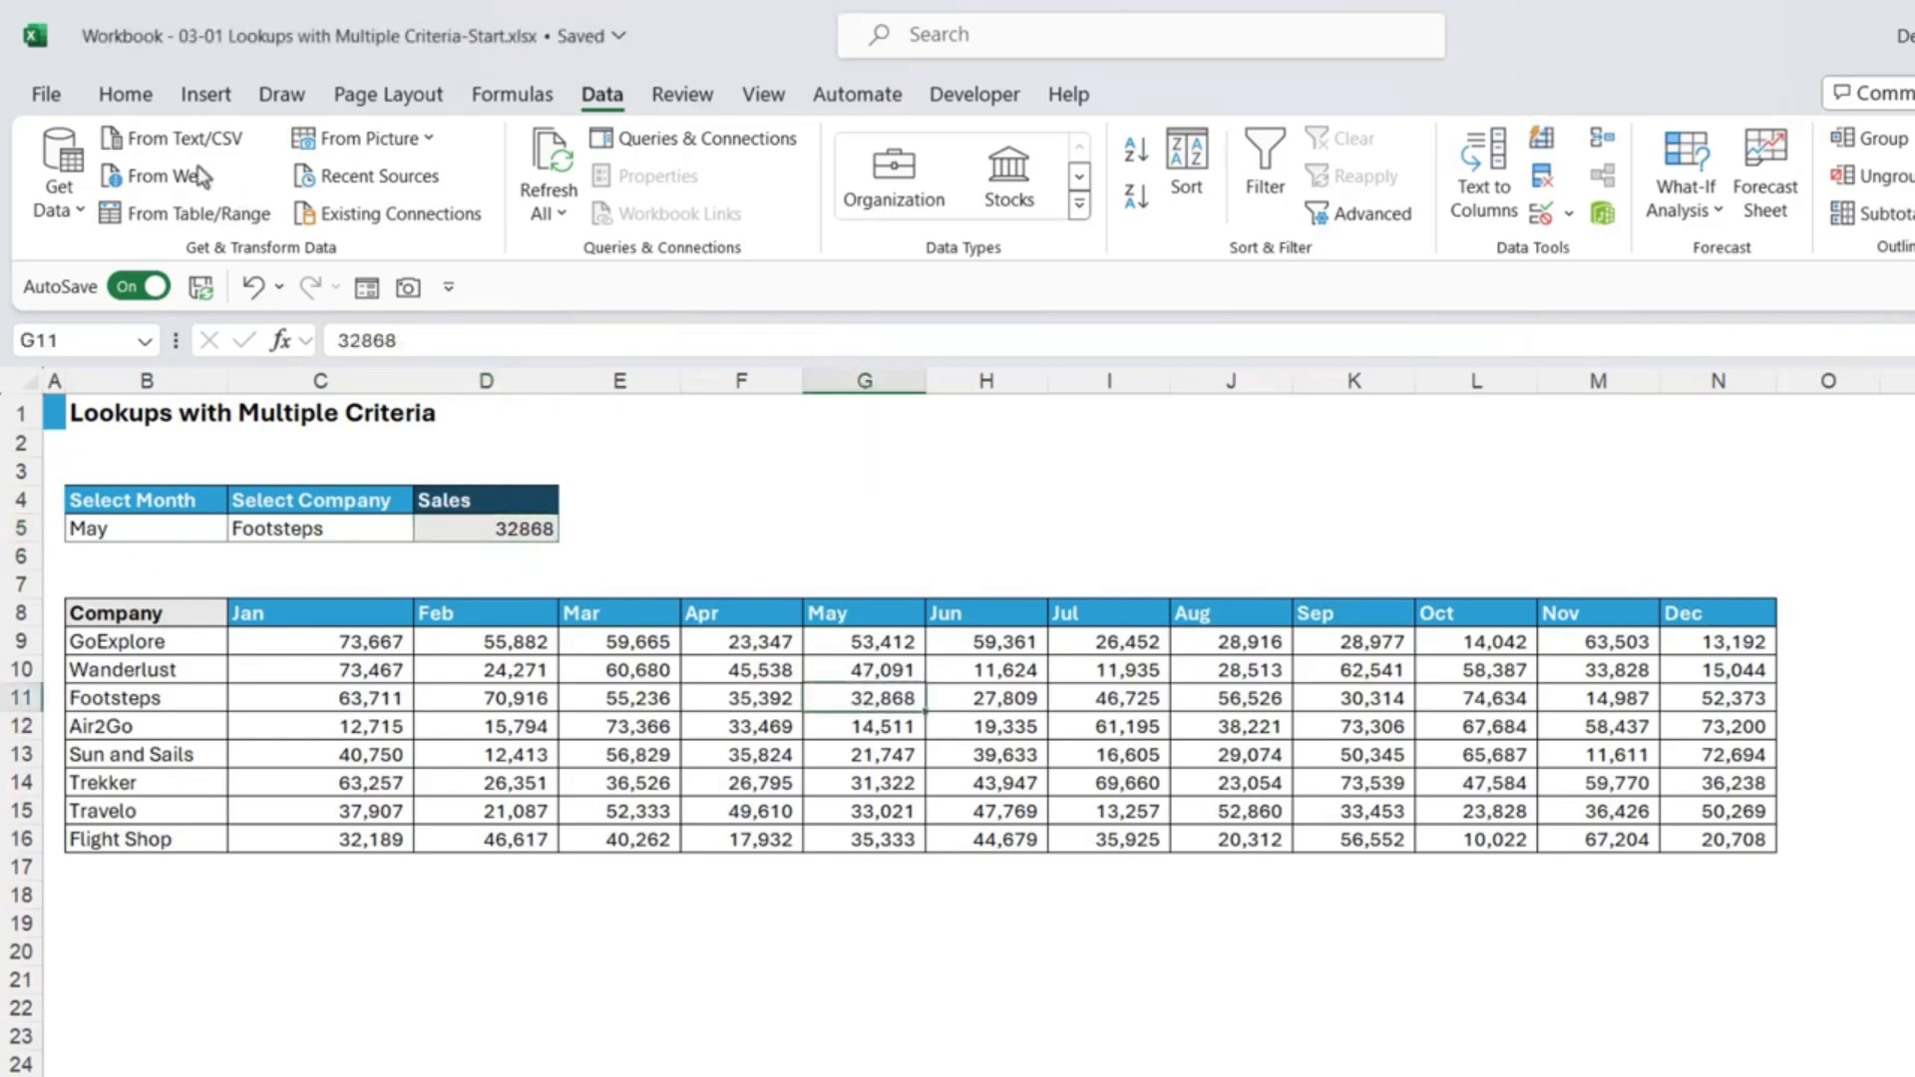
pyautogui.click(124, 97)
pyautogui.click(395, 196)
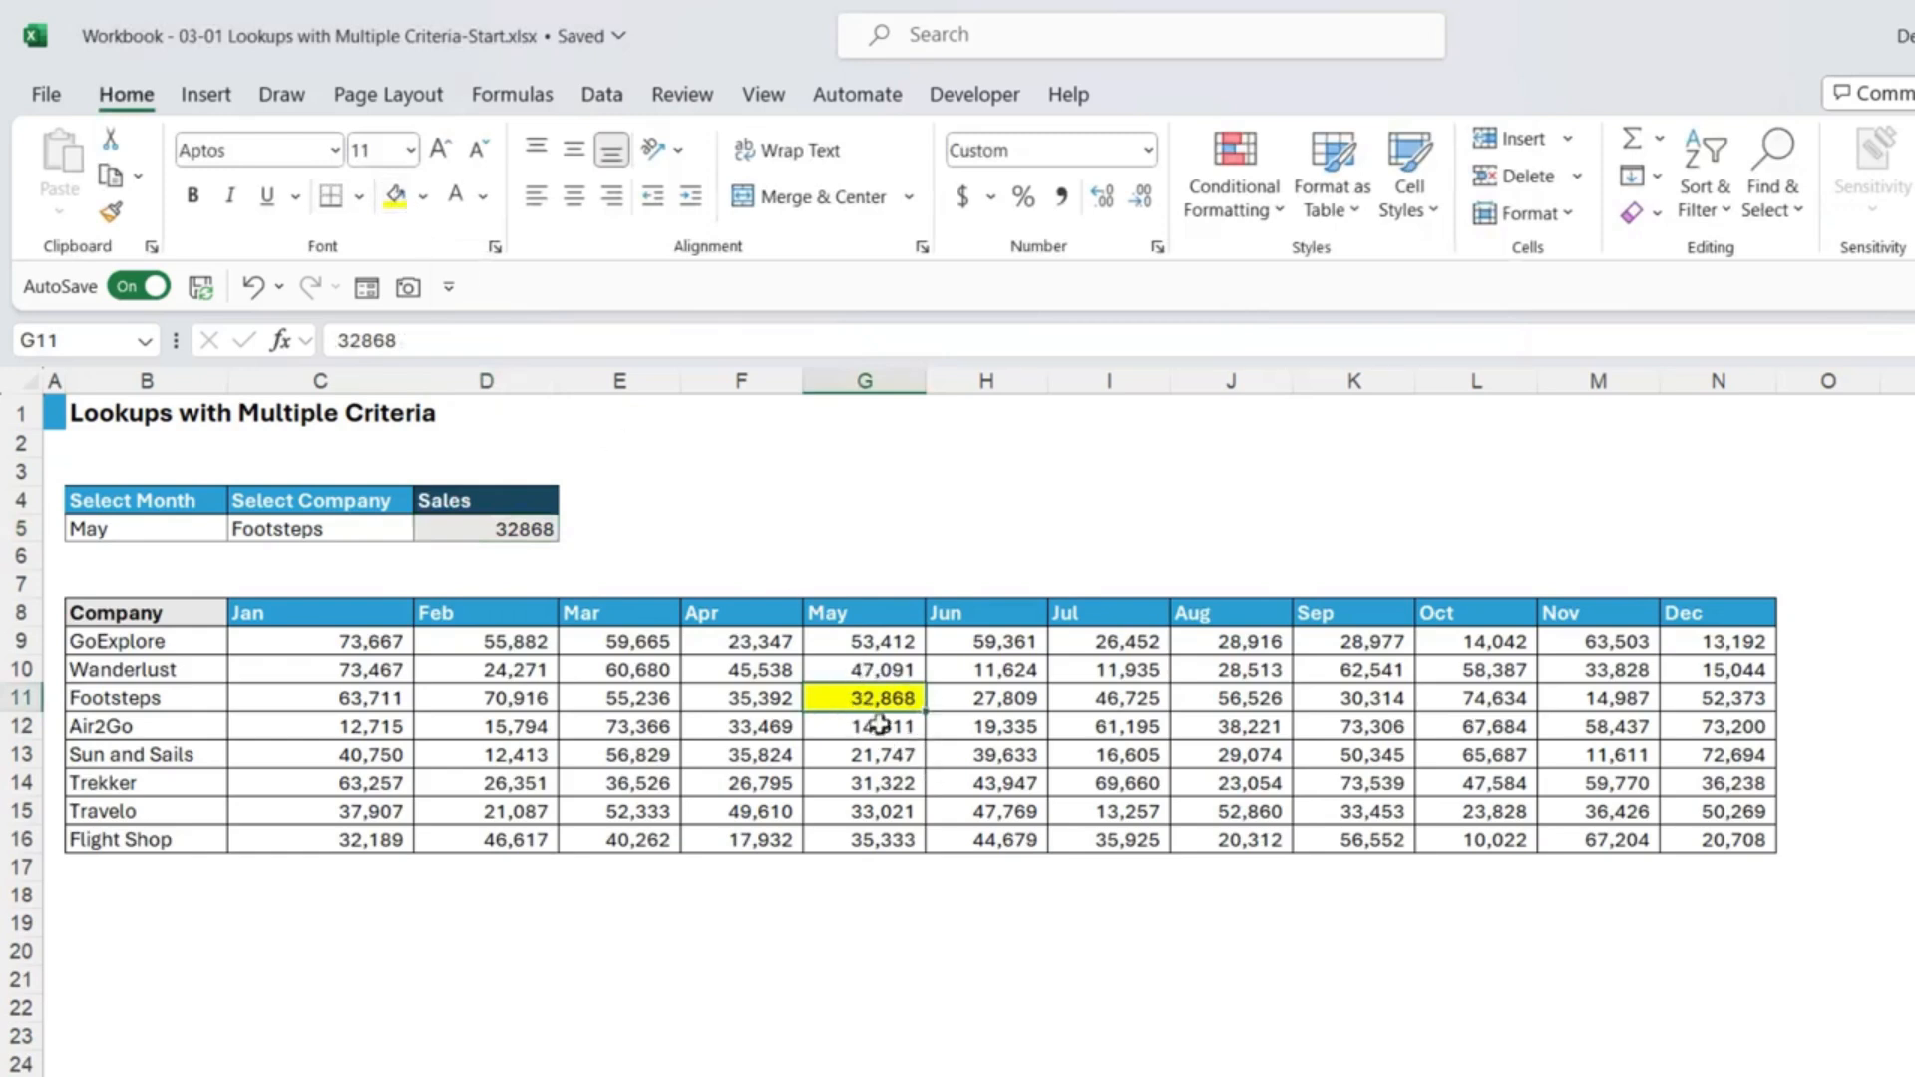
# Step: Format D5 in Comma Style with no decimal places
pyautogui.click(499, 530)
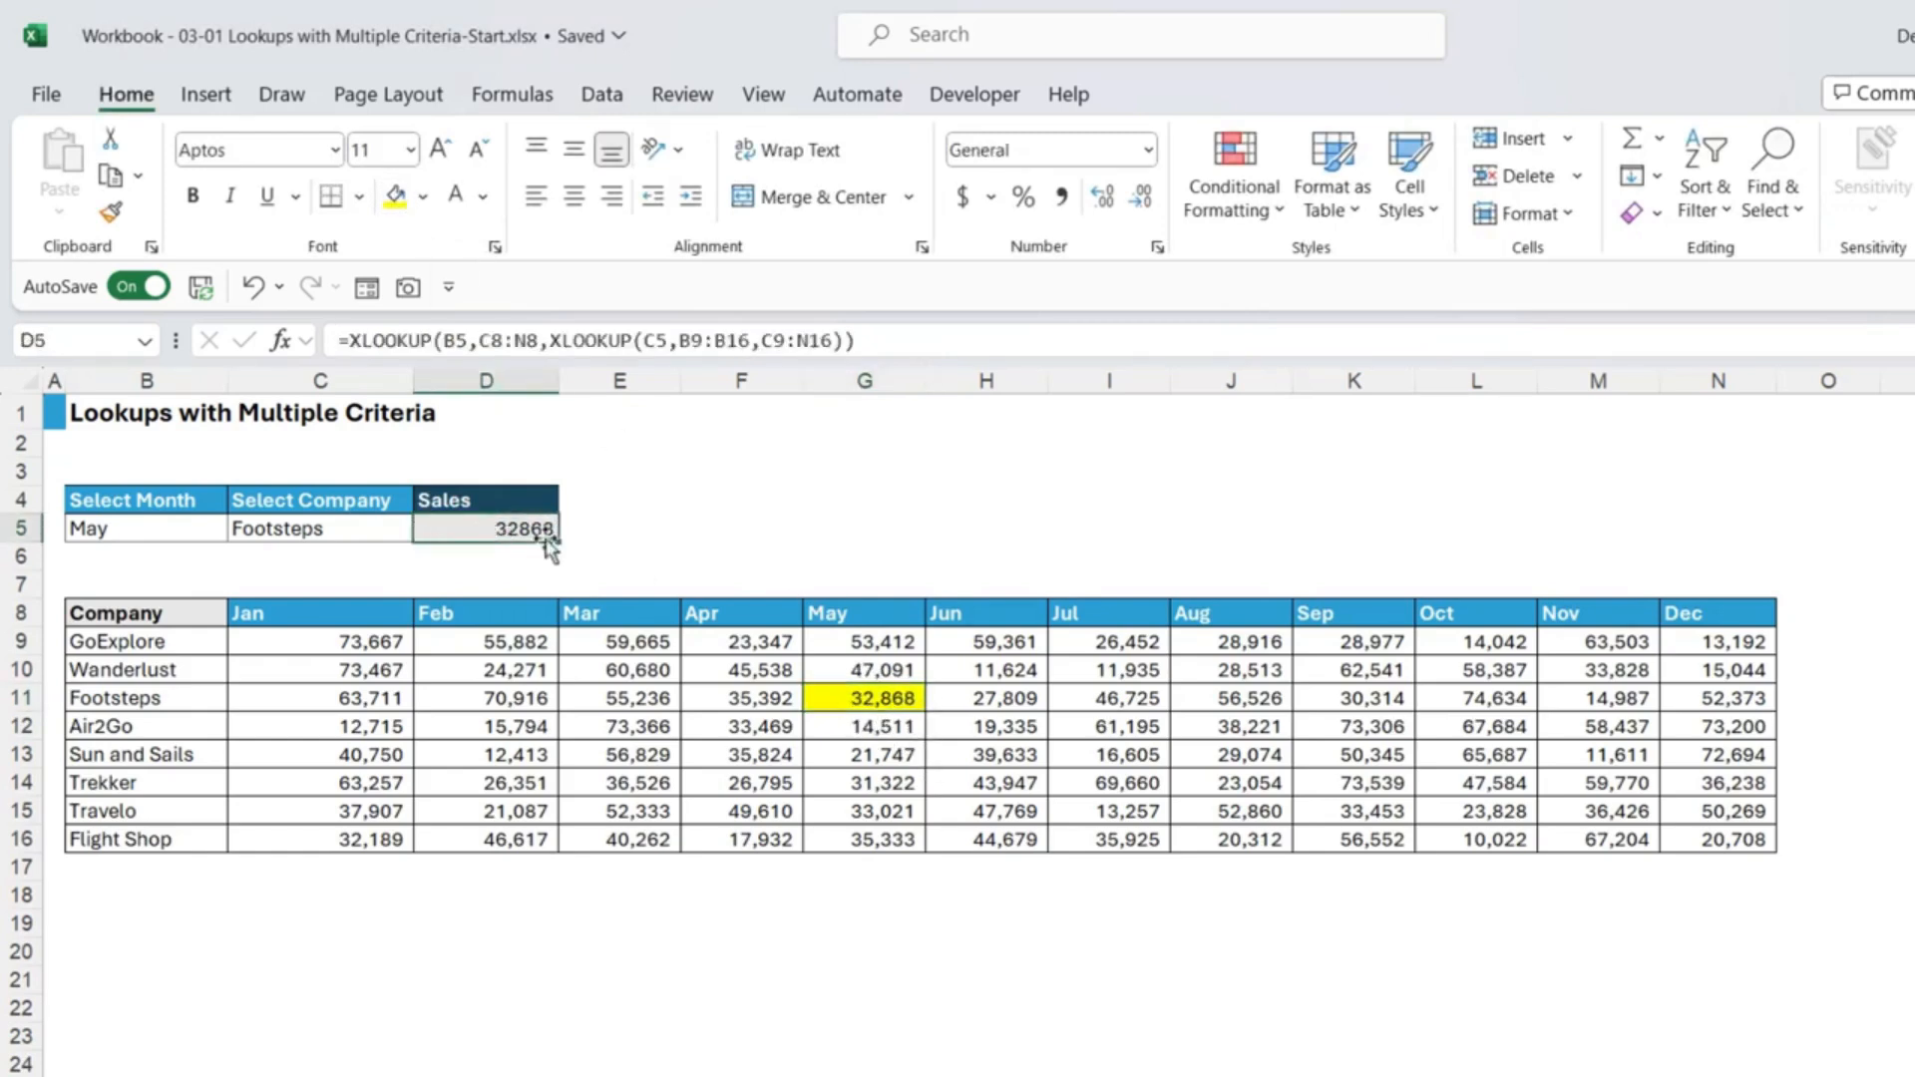
pyautogui.click(1061, 196)
pyautogui.click(1143, 199)
pyautogui.click(1144, 202)
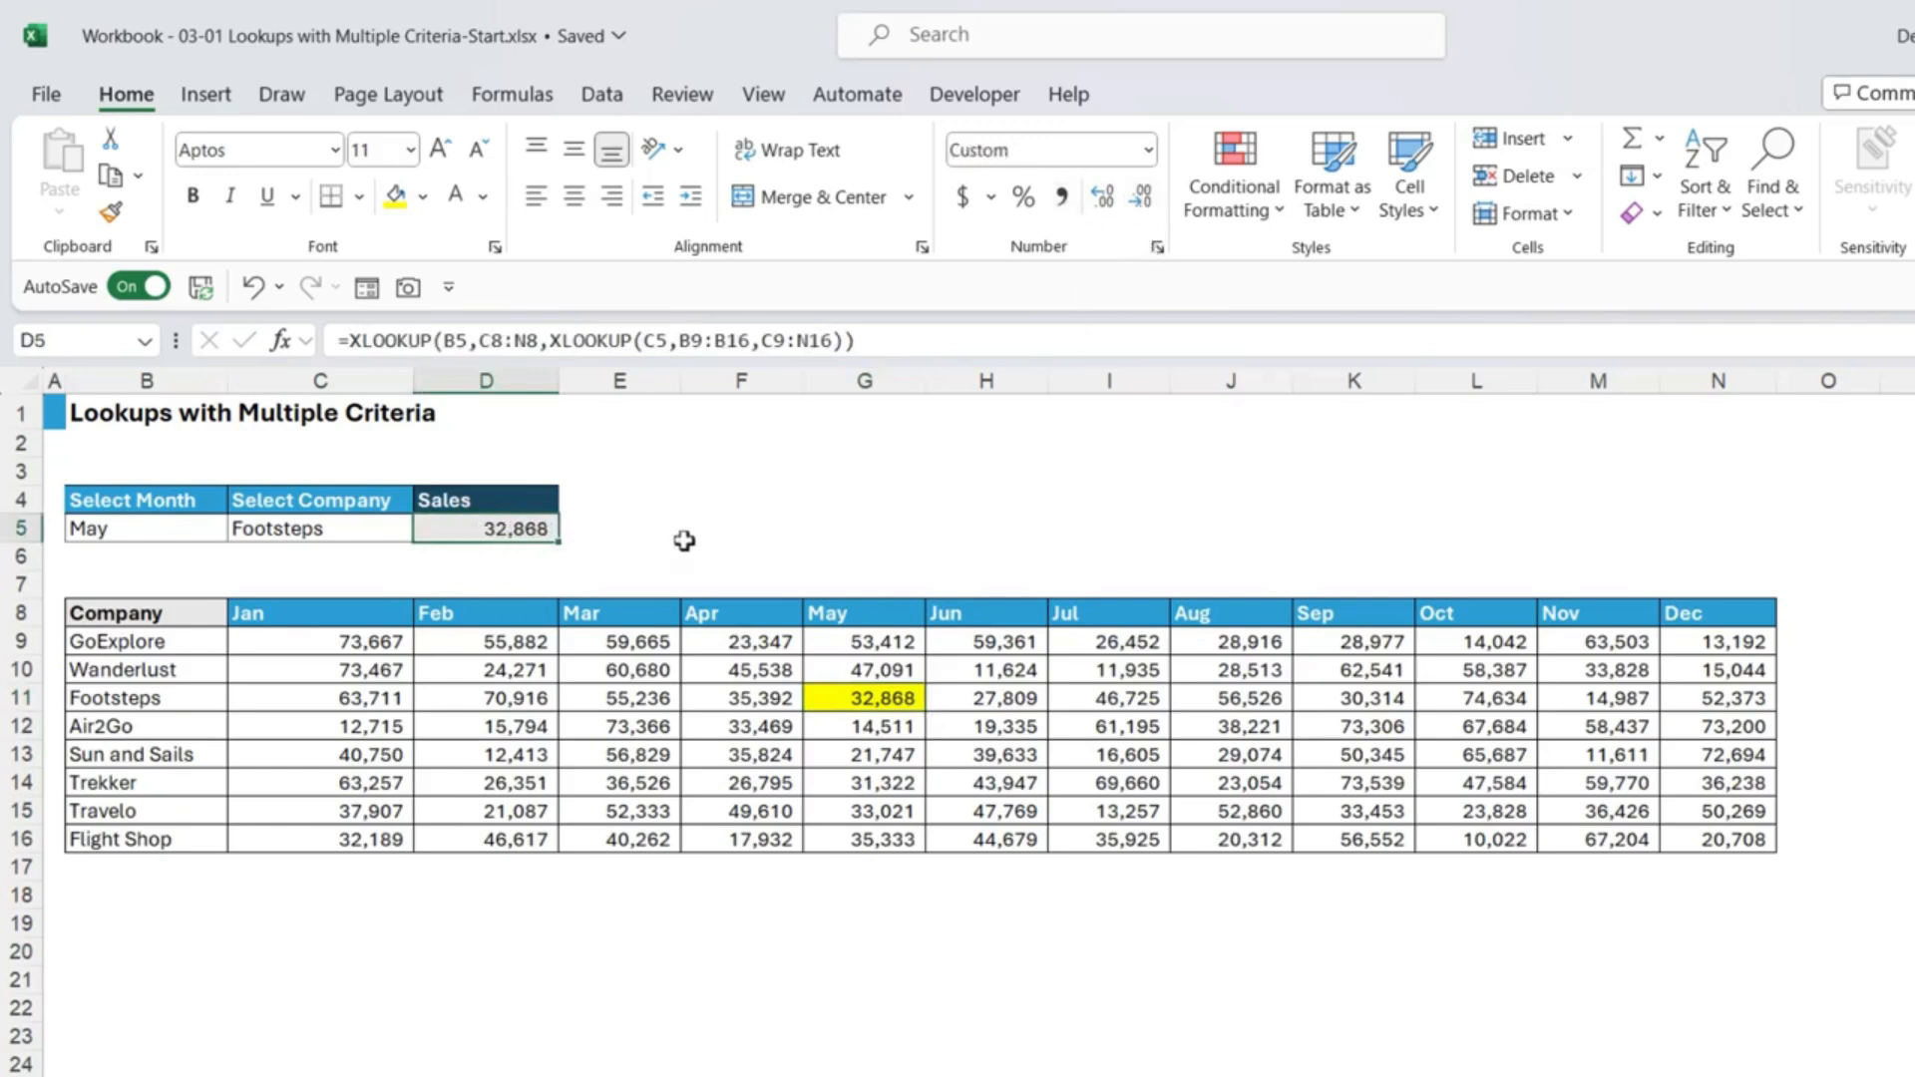
pyautogui.click(887, 700)
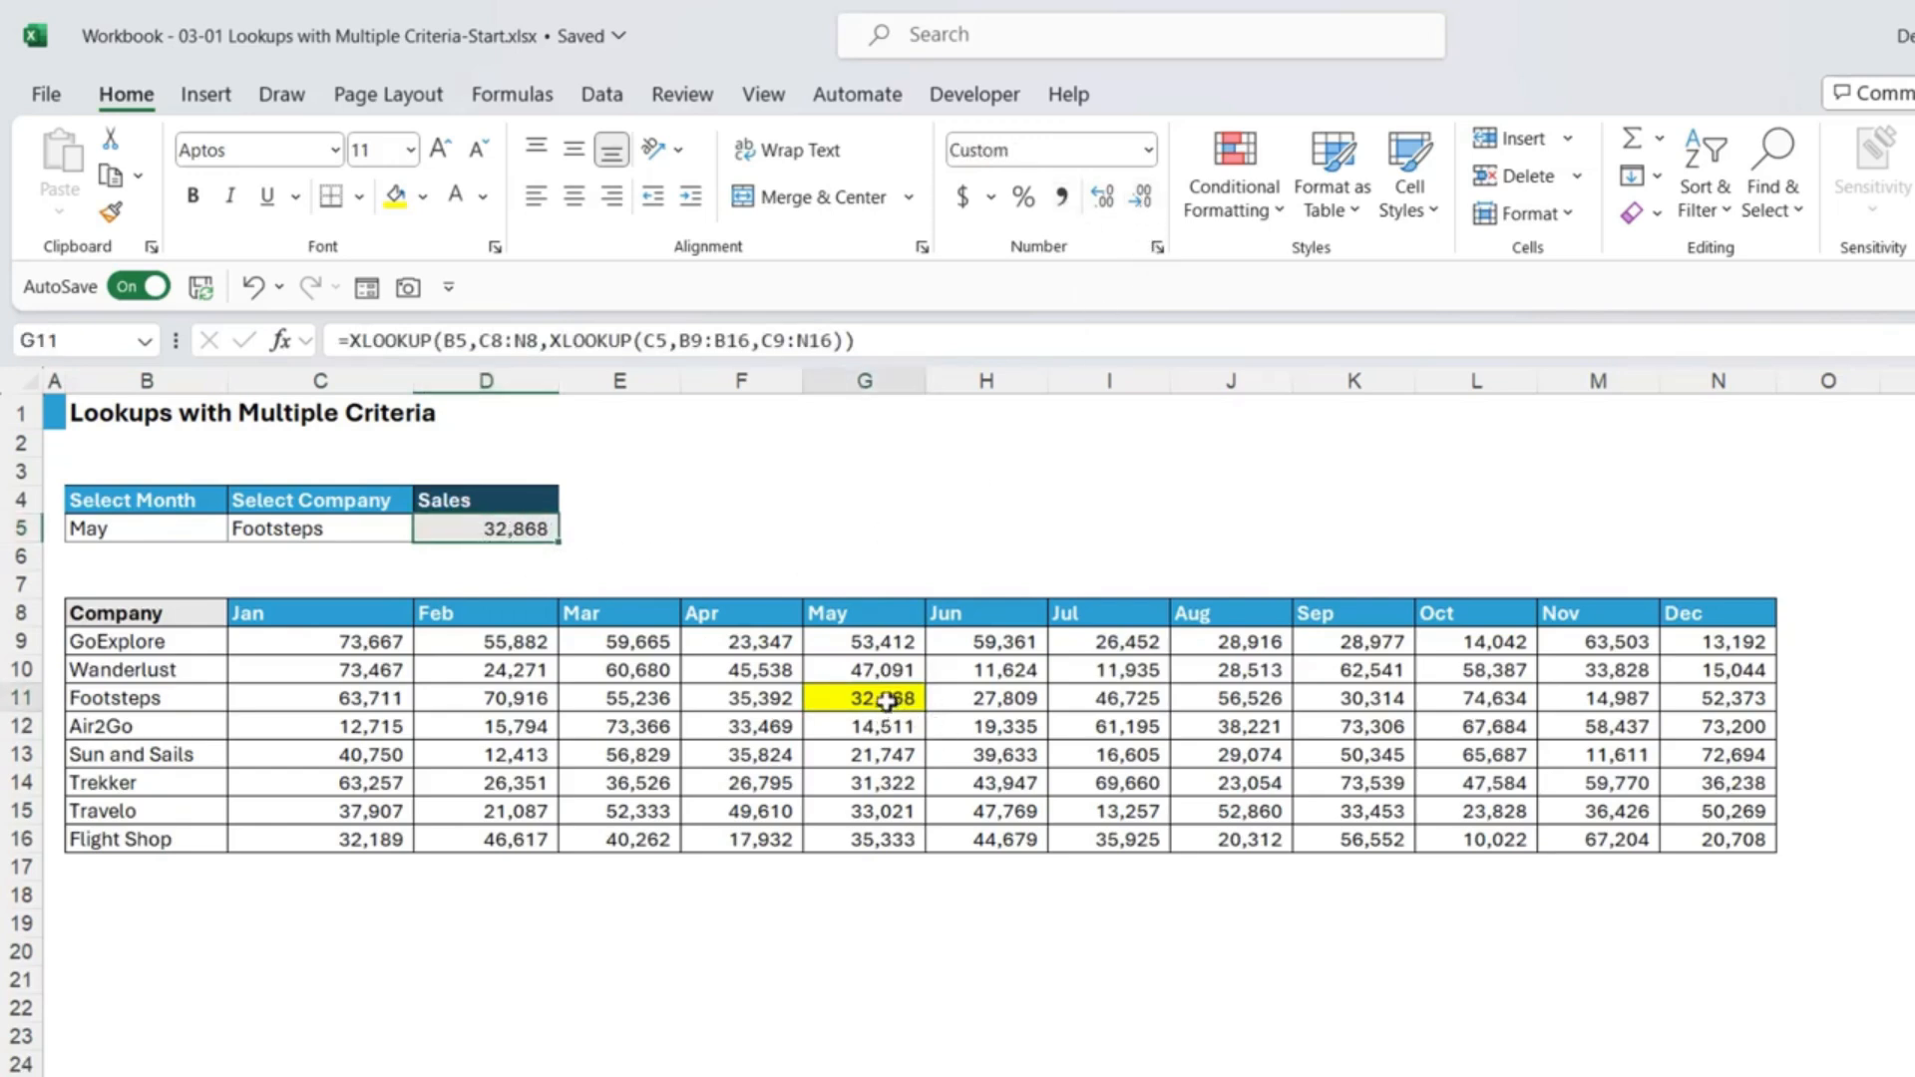
# Step: Switch the lookup selections to Aug and GoExplore
pyautogui.click(129, 527)
pyautogui.click(242, 528)
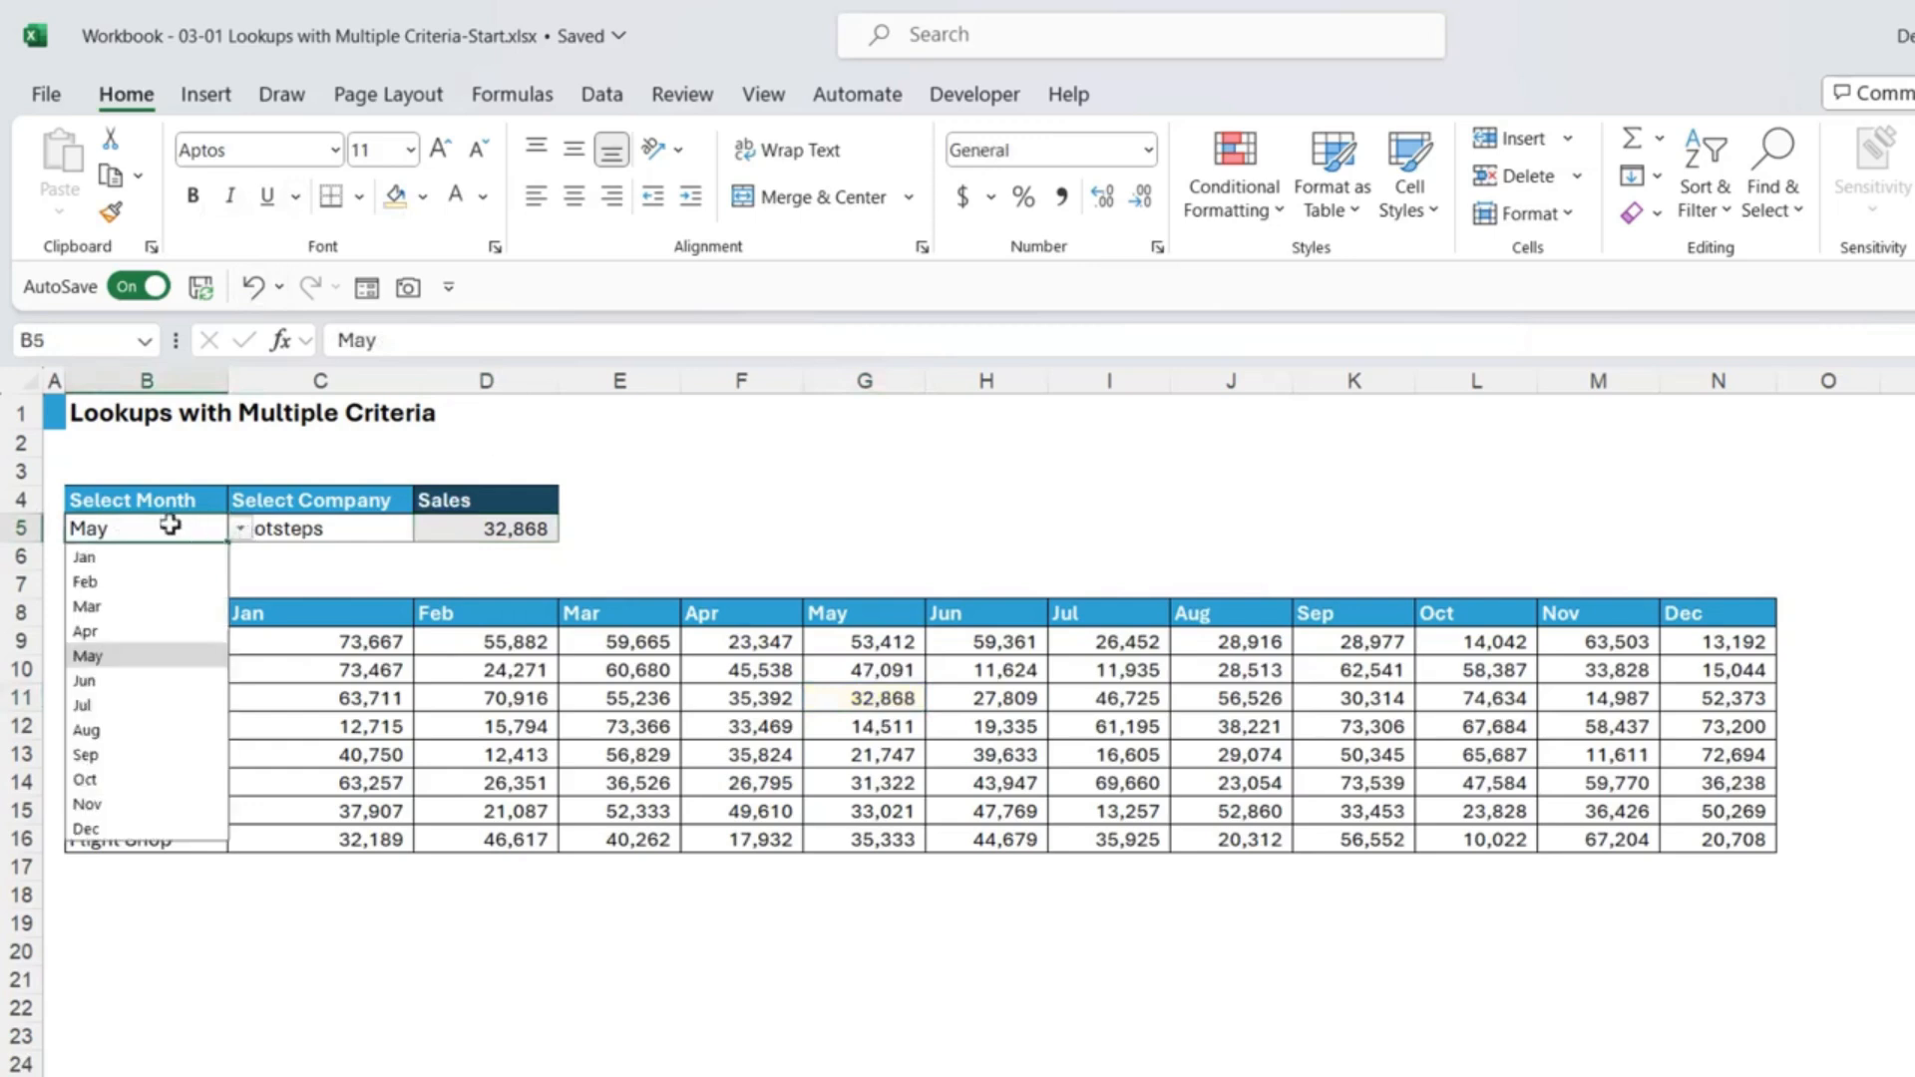
pyautogui.click(117, 729)
pyautogui.click(295, 528)
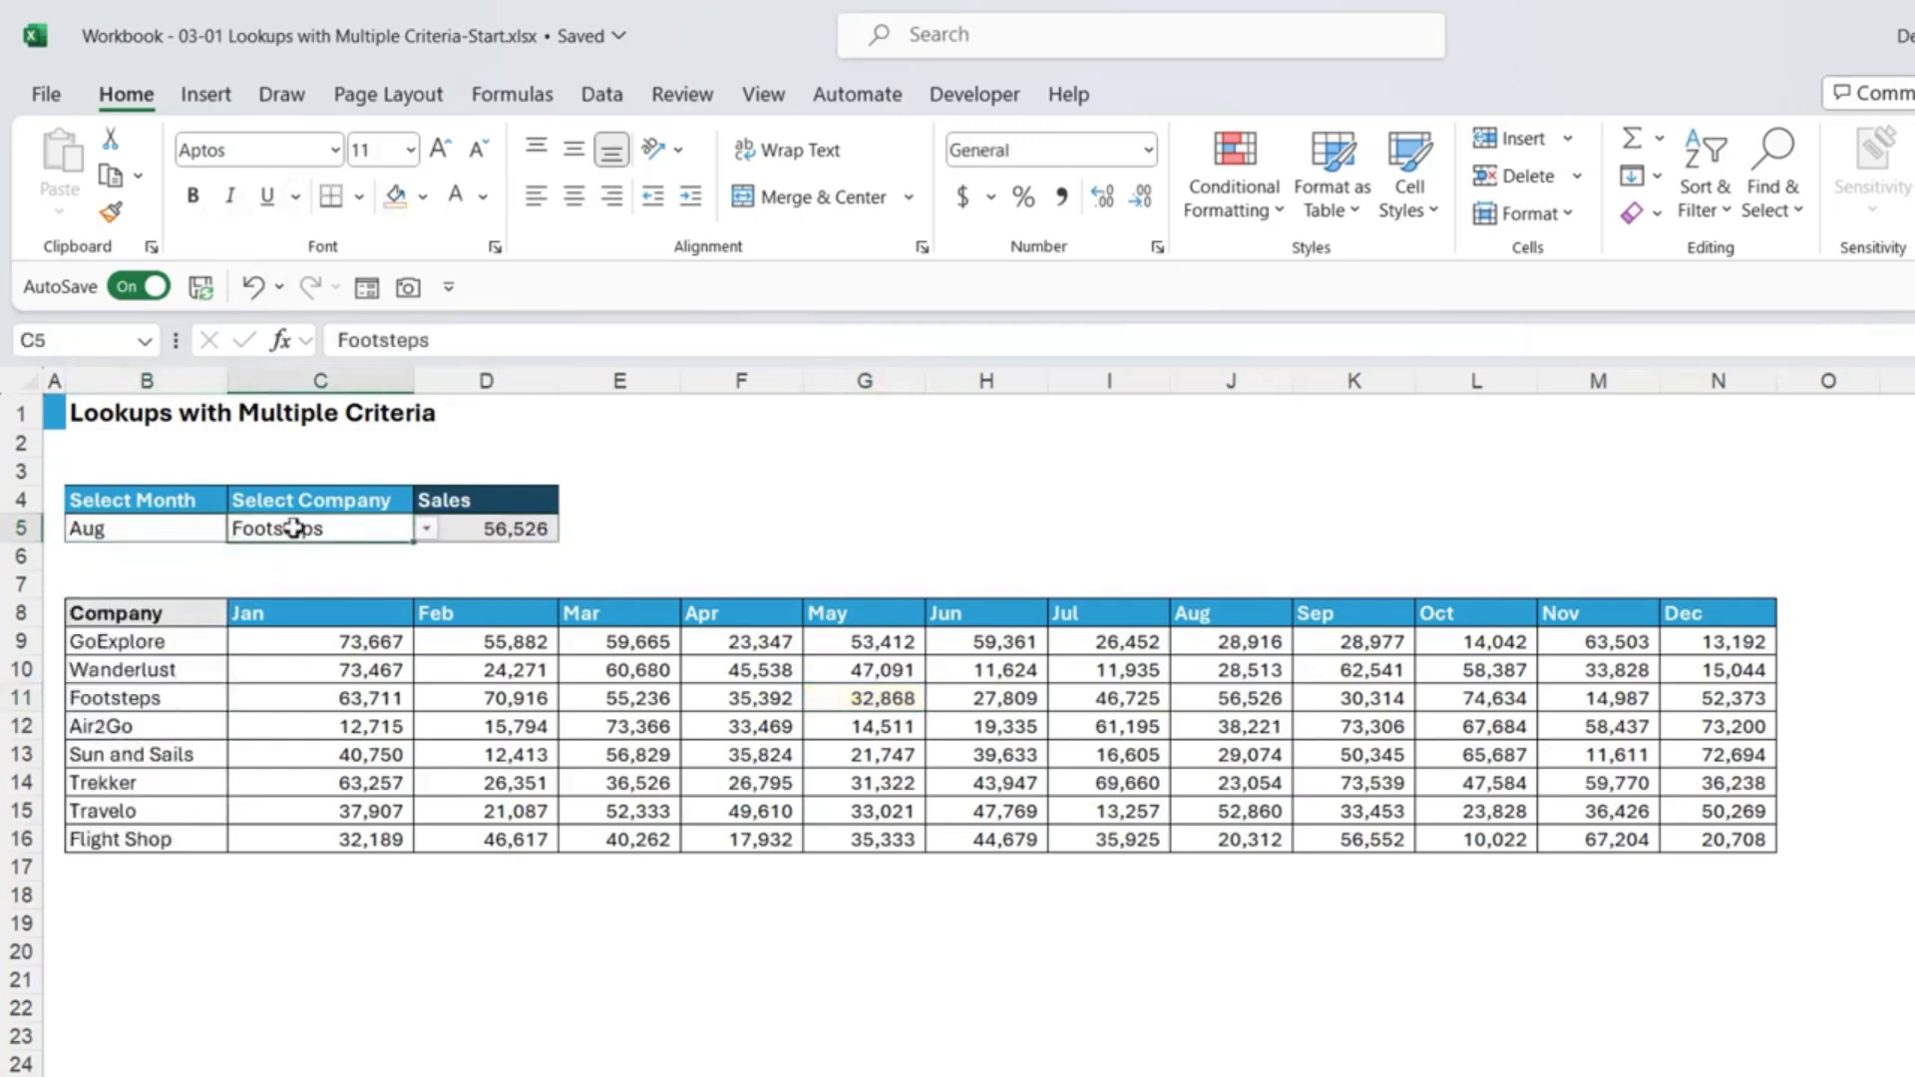
pyautogui.click(427, 529)
pyautogui.click(286, 559)
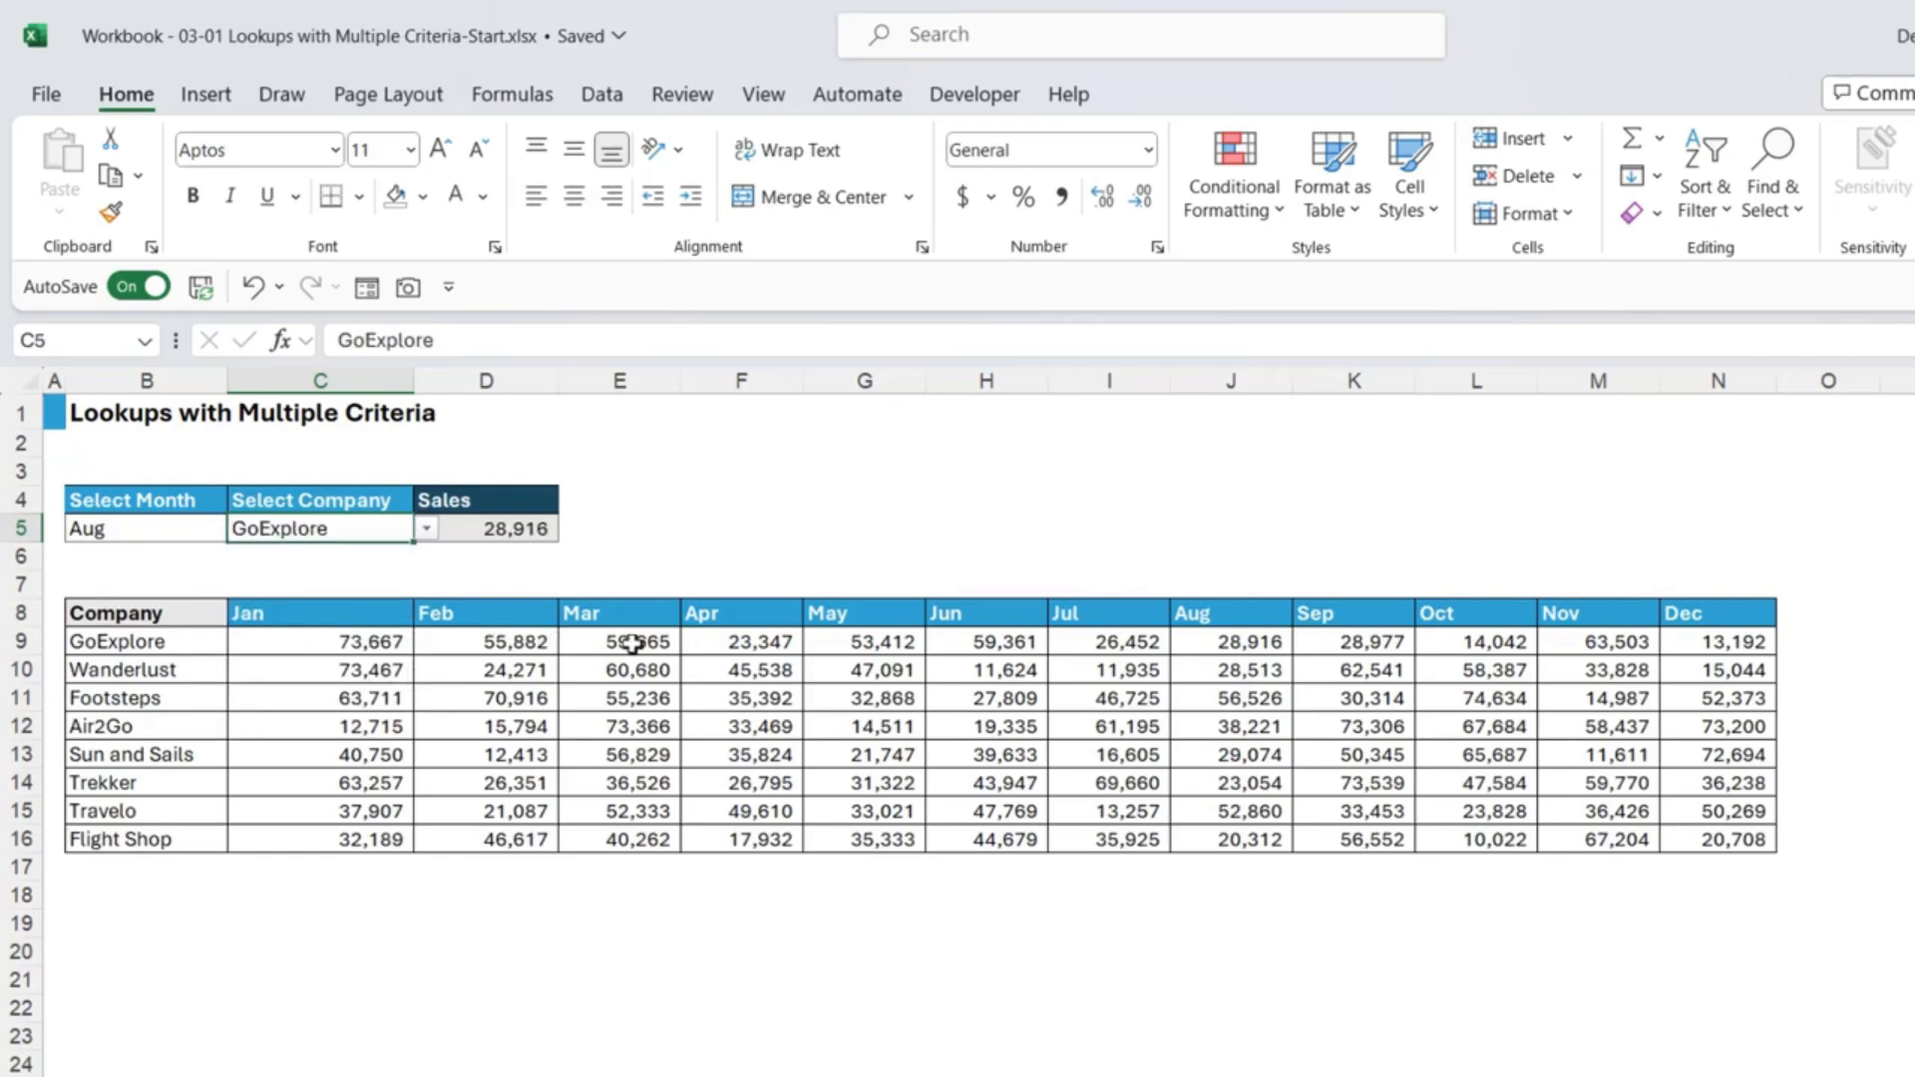
# Step: Fill J9, GoExplore's Aug sales, yellow
pyautogui.click(1218, 643)
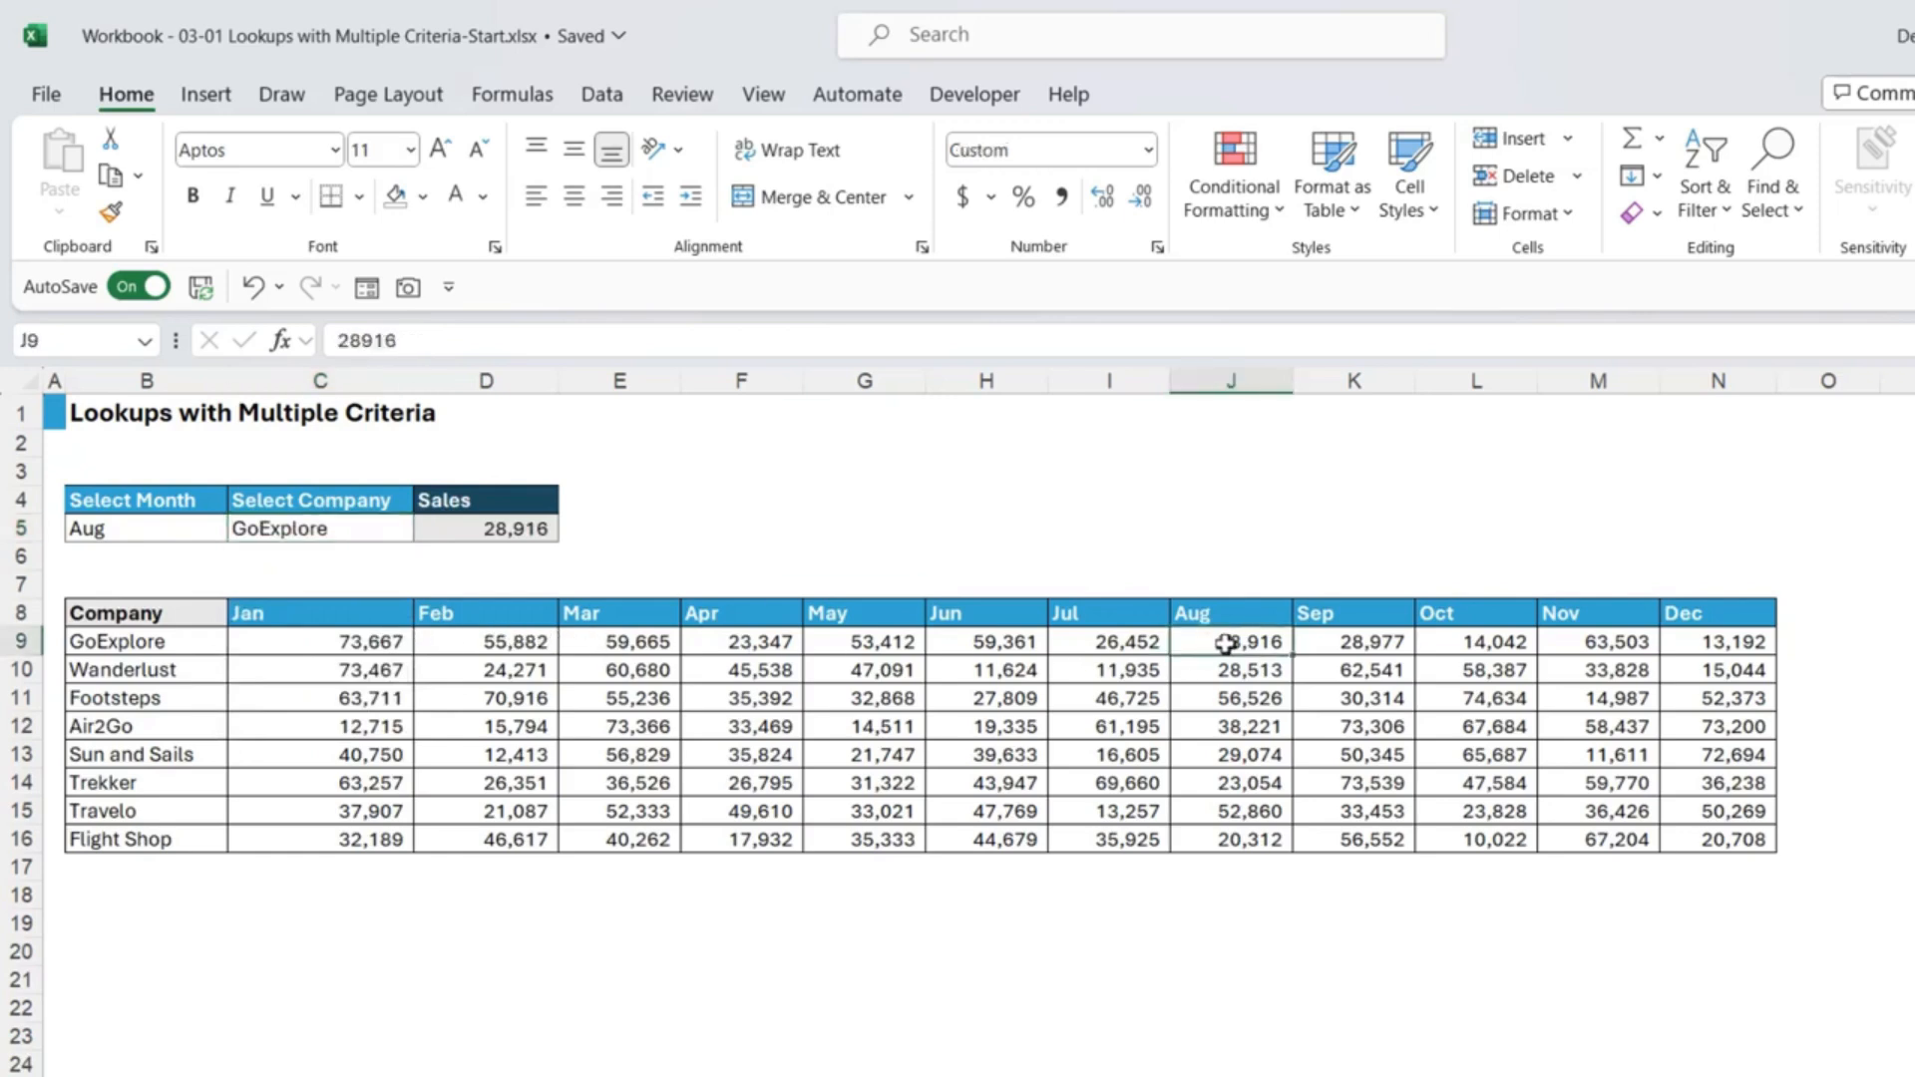
pyautogui.click(423, 197)
pyautogui.click(467, 533)
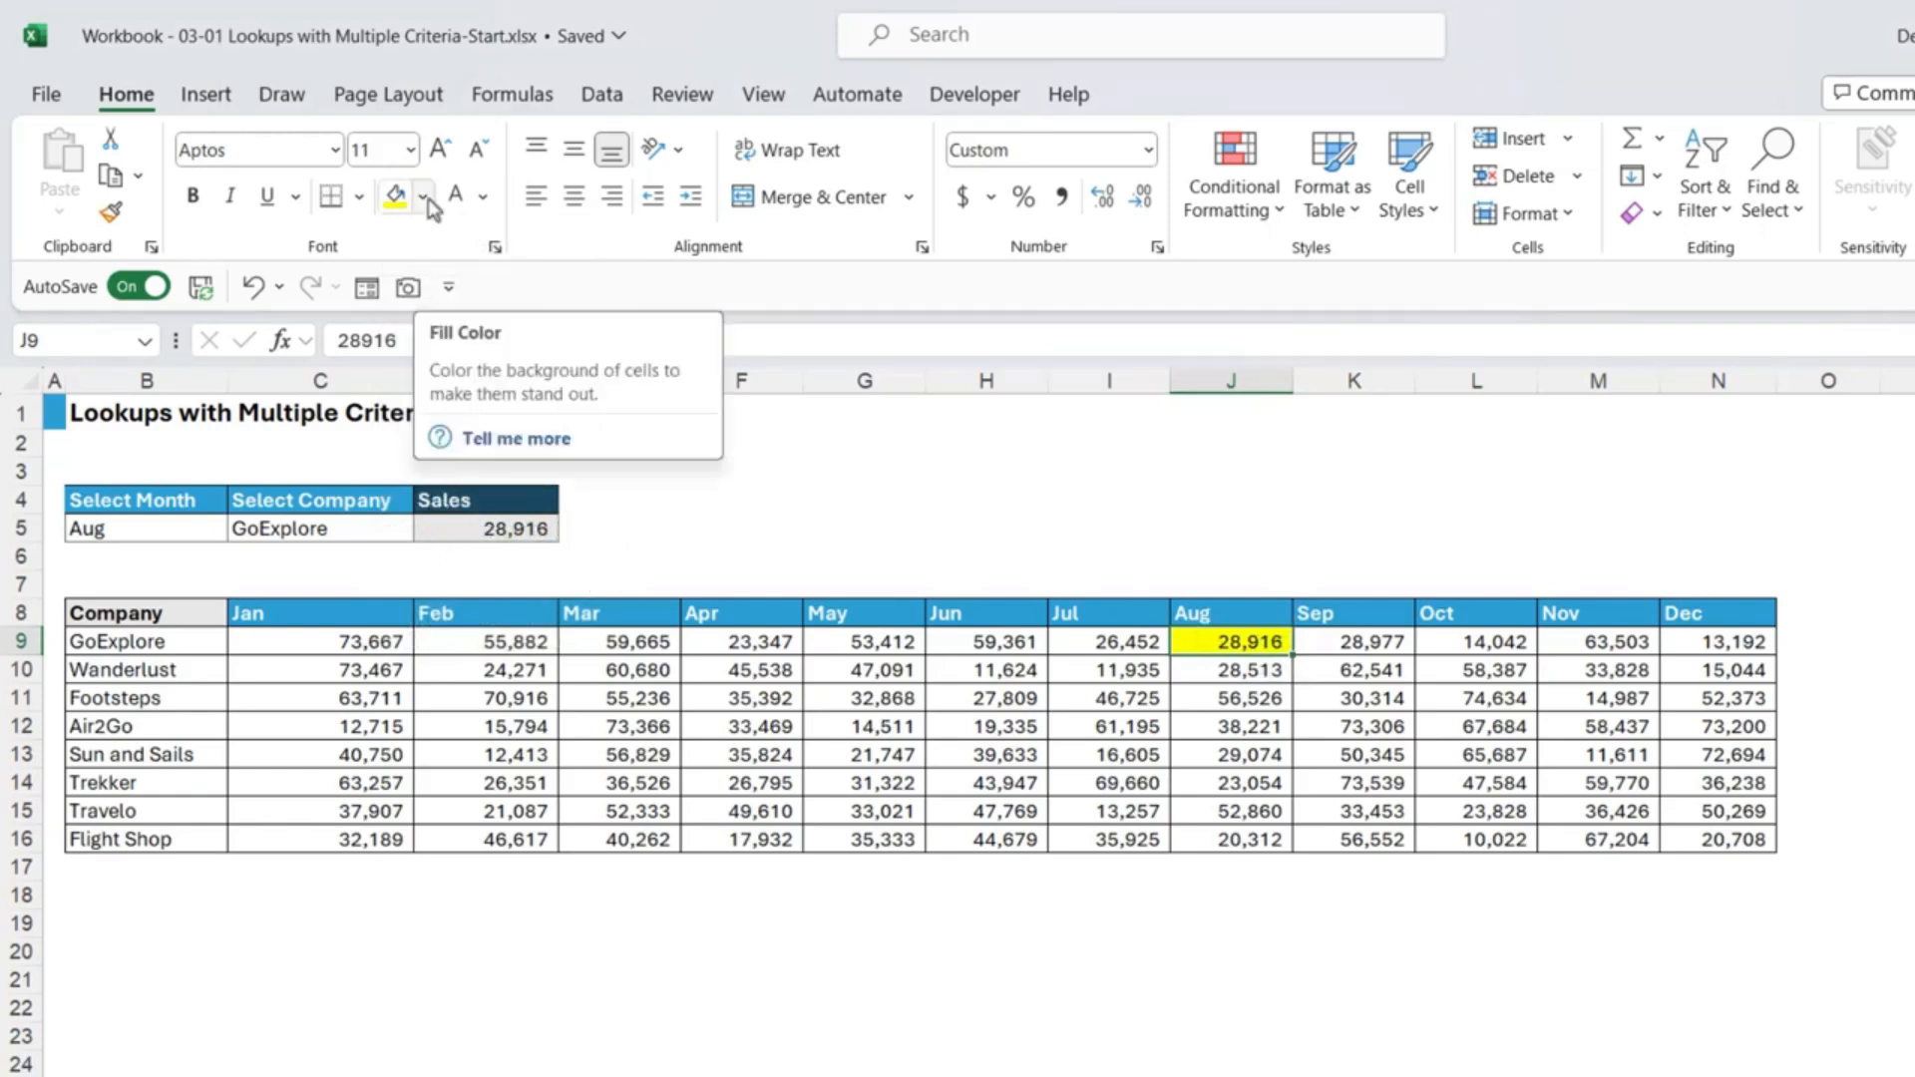
pyautogui.click(486, 529)
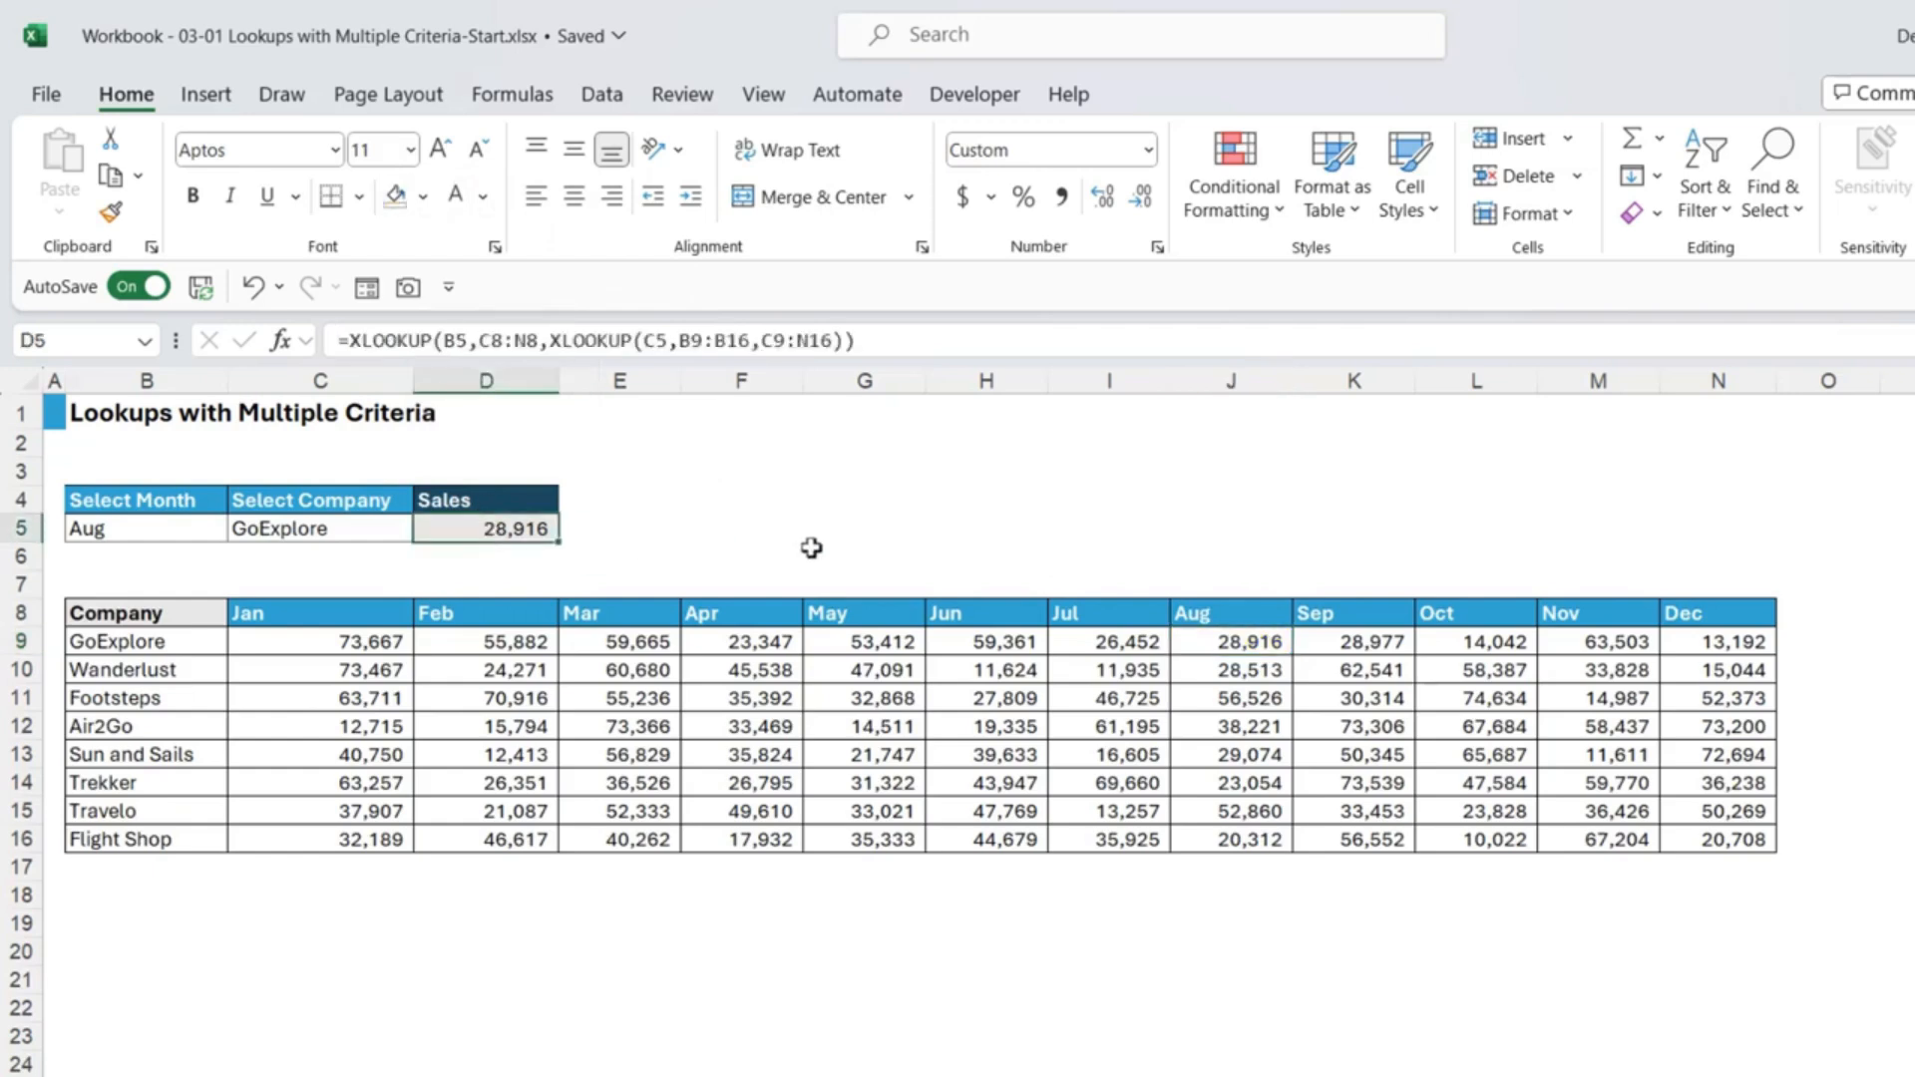
# Step: Clear D5 and begin =INDEX(C9:N16,MATCH( in its place
pyautogui.press('Delete')
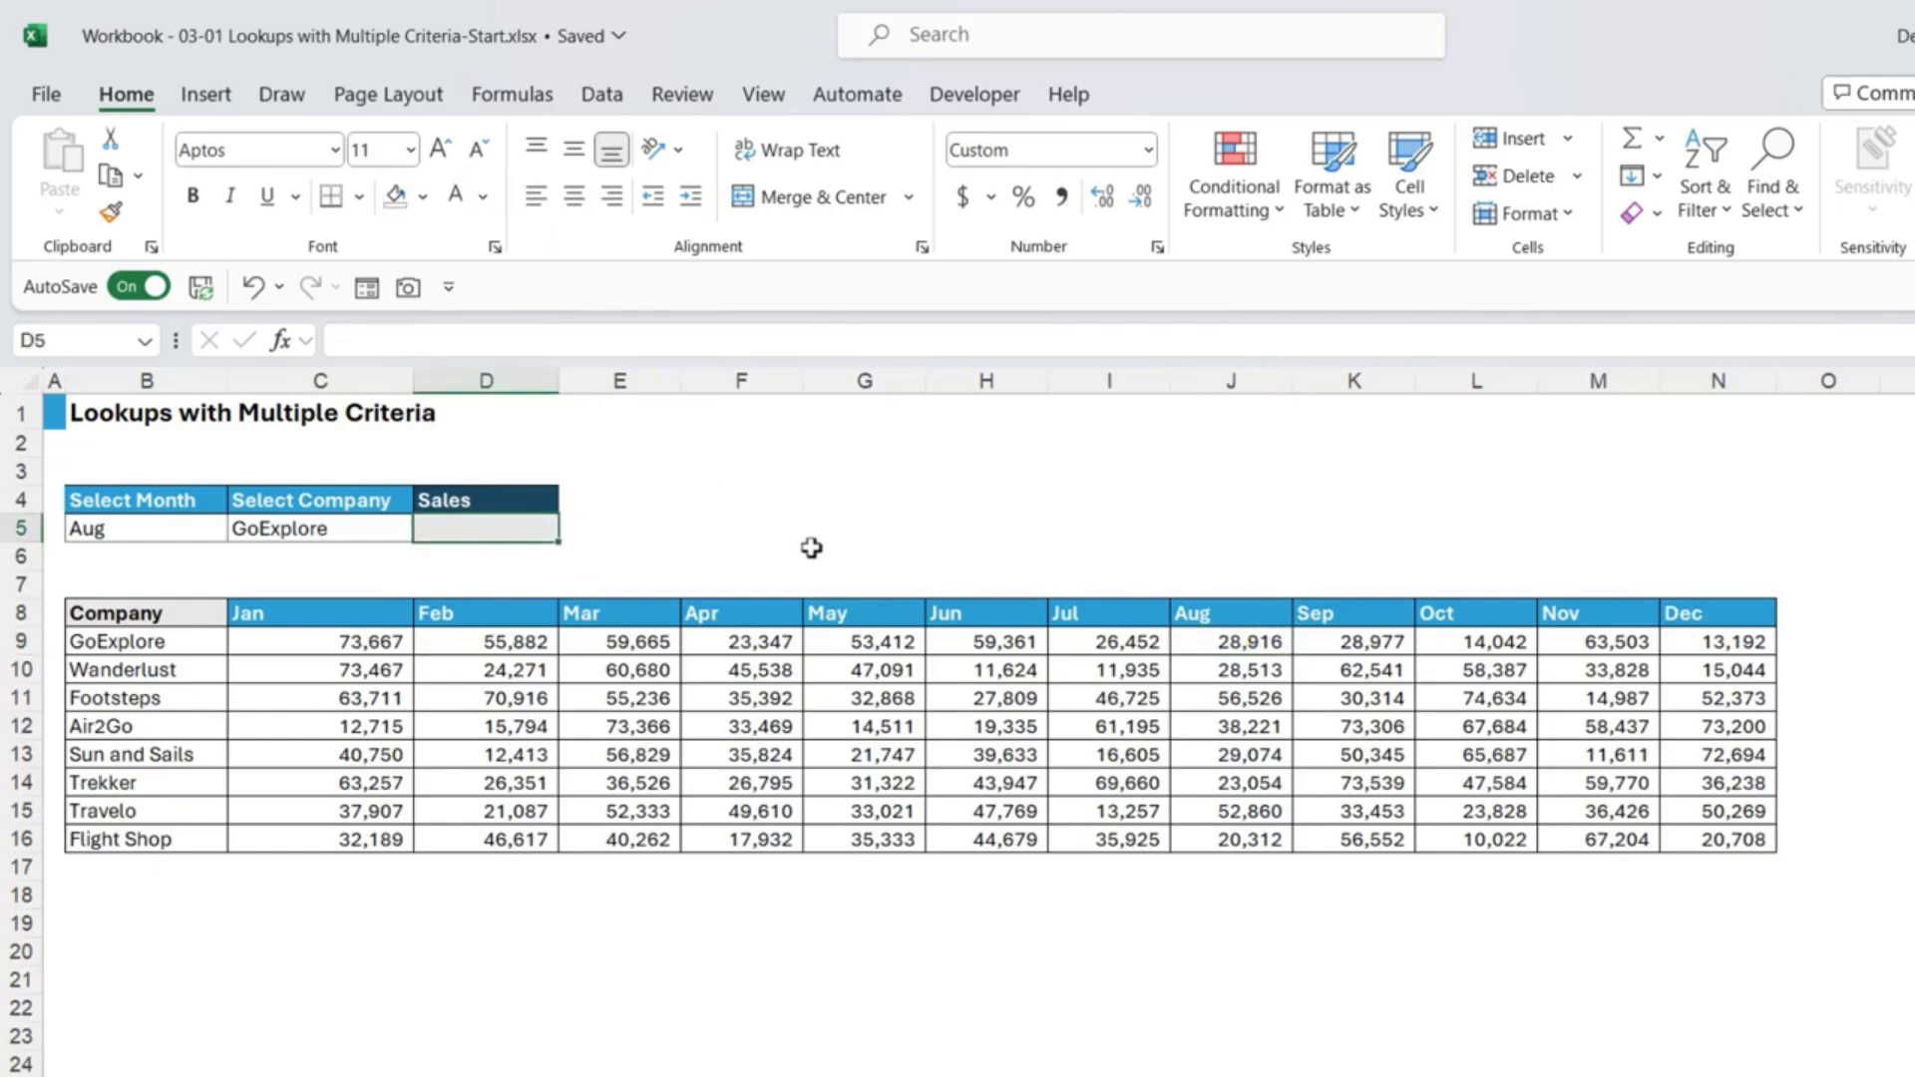
pyautogui.write('=INDEX(')
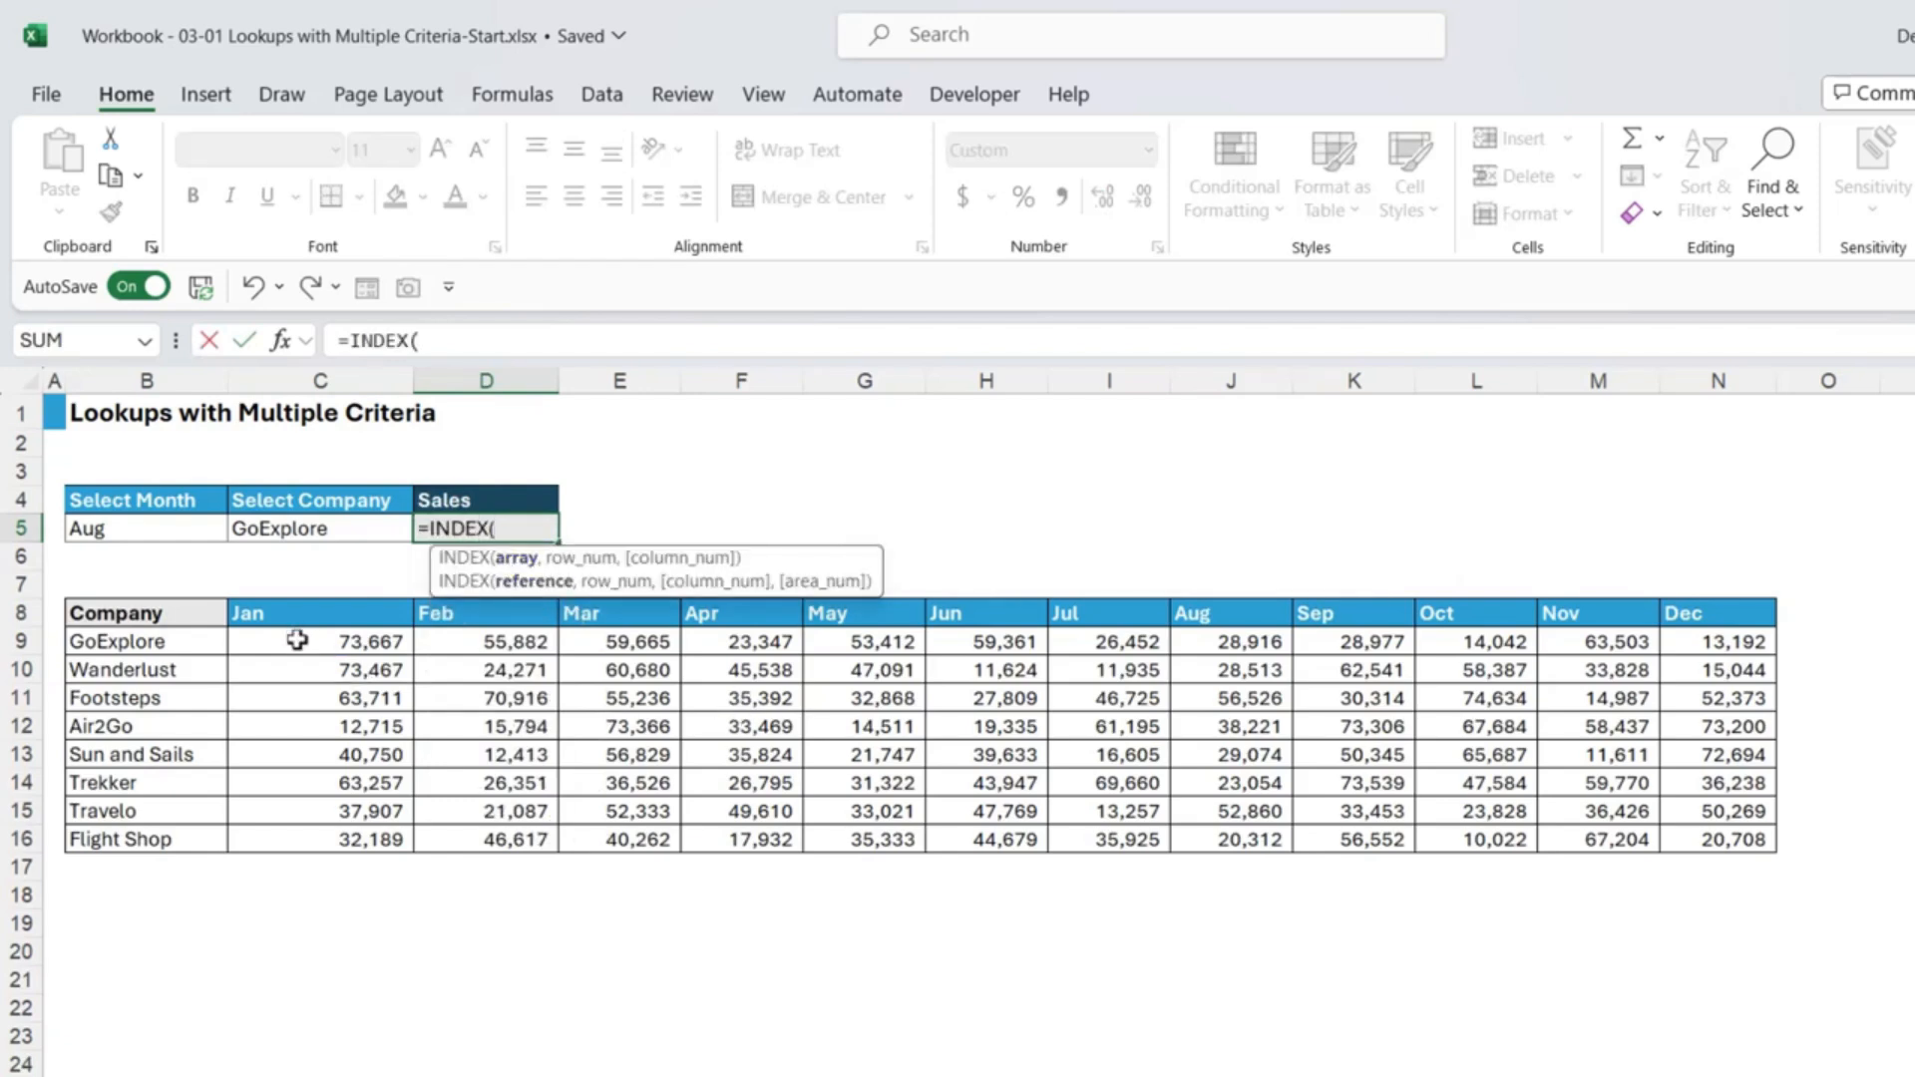
pyautogui.moveTo(298, 640); pyautogui.dragTo(1771, 843)
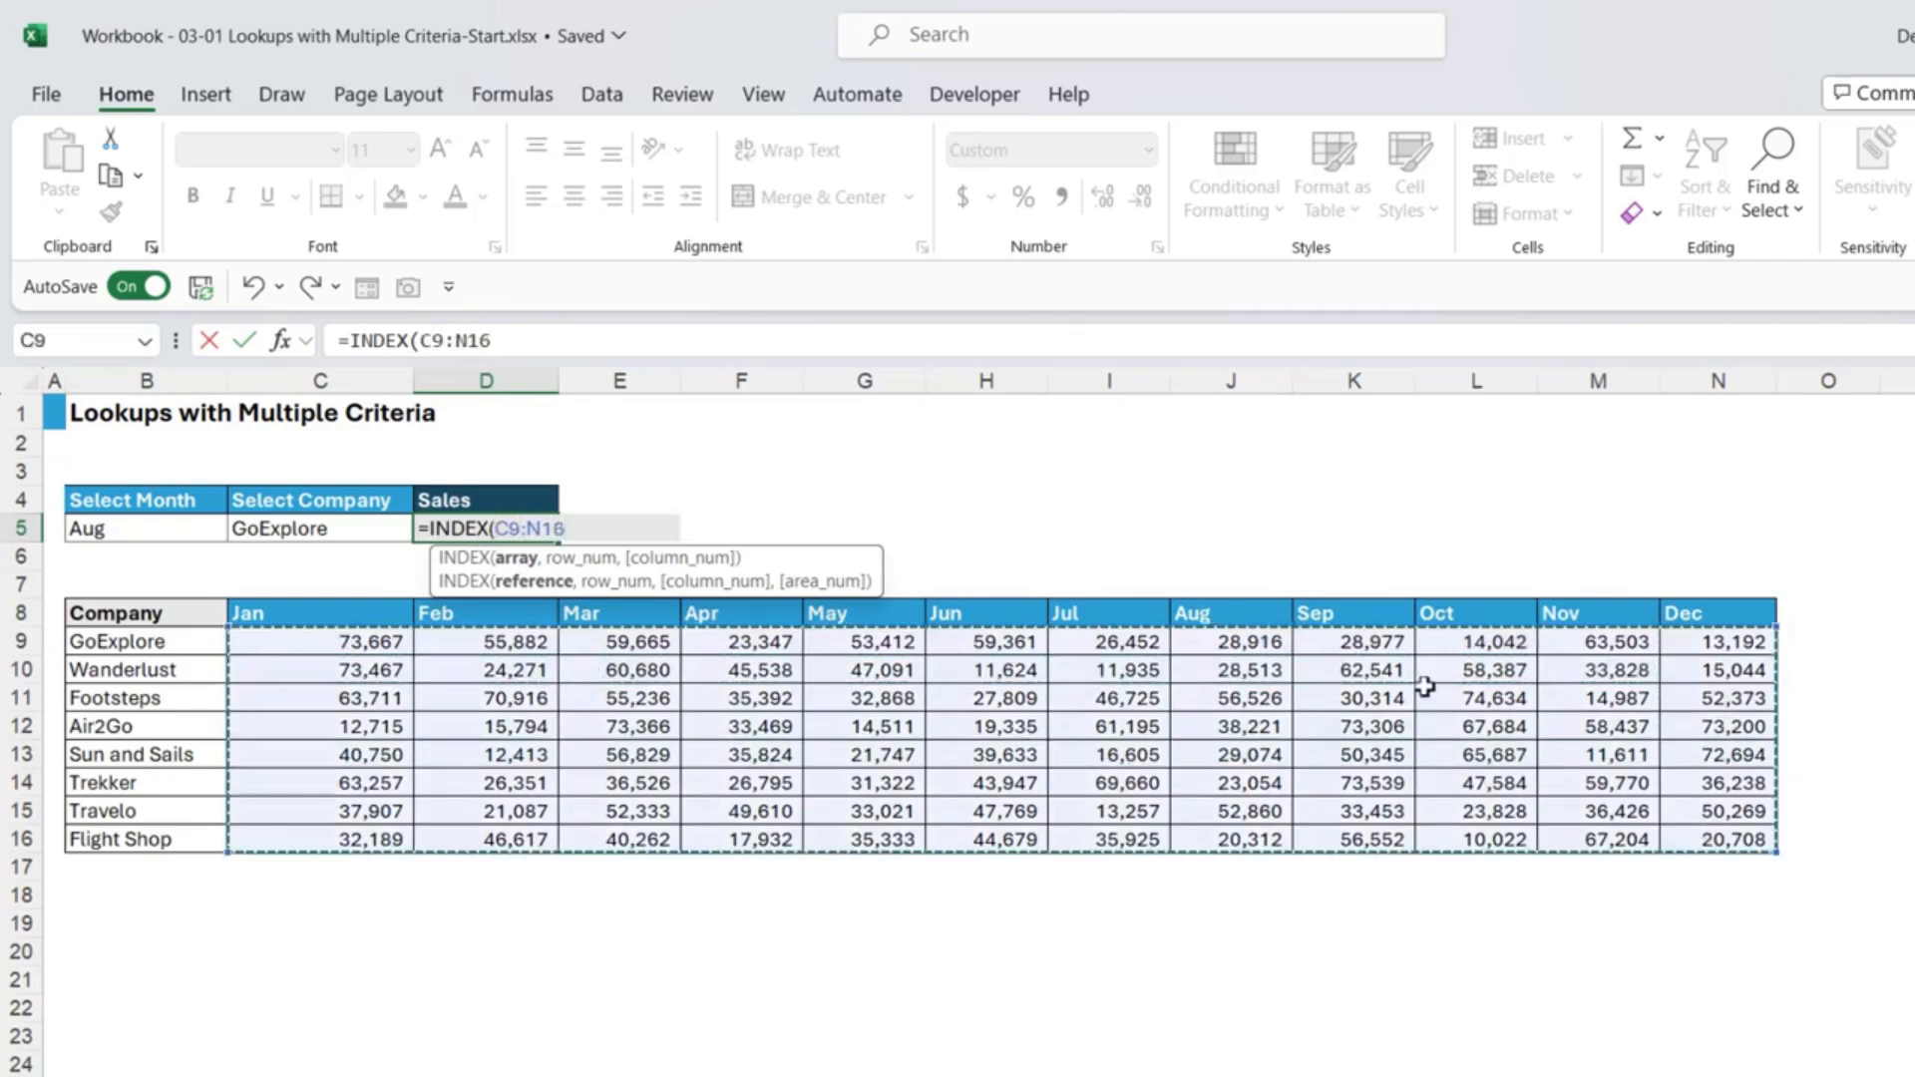
pyautogui.write(',')
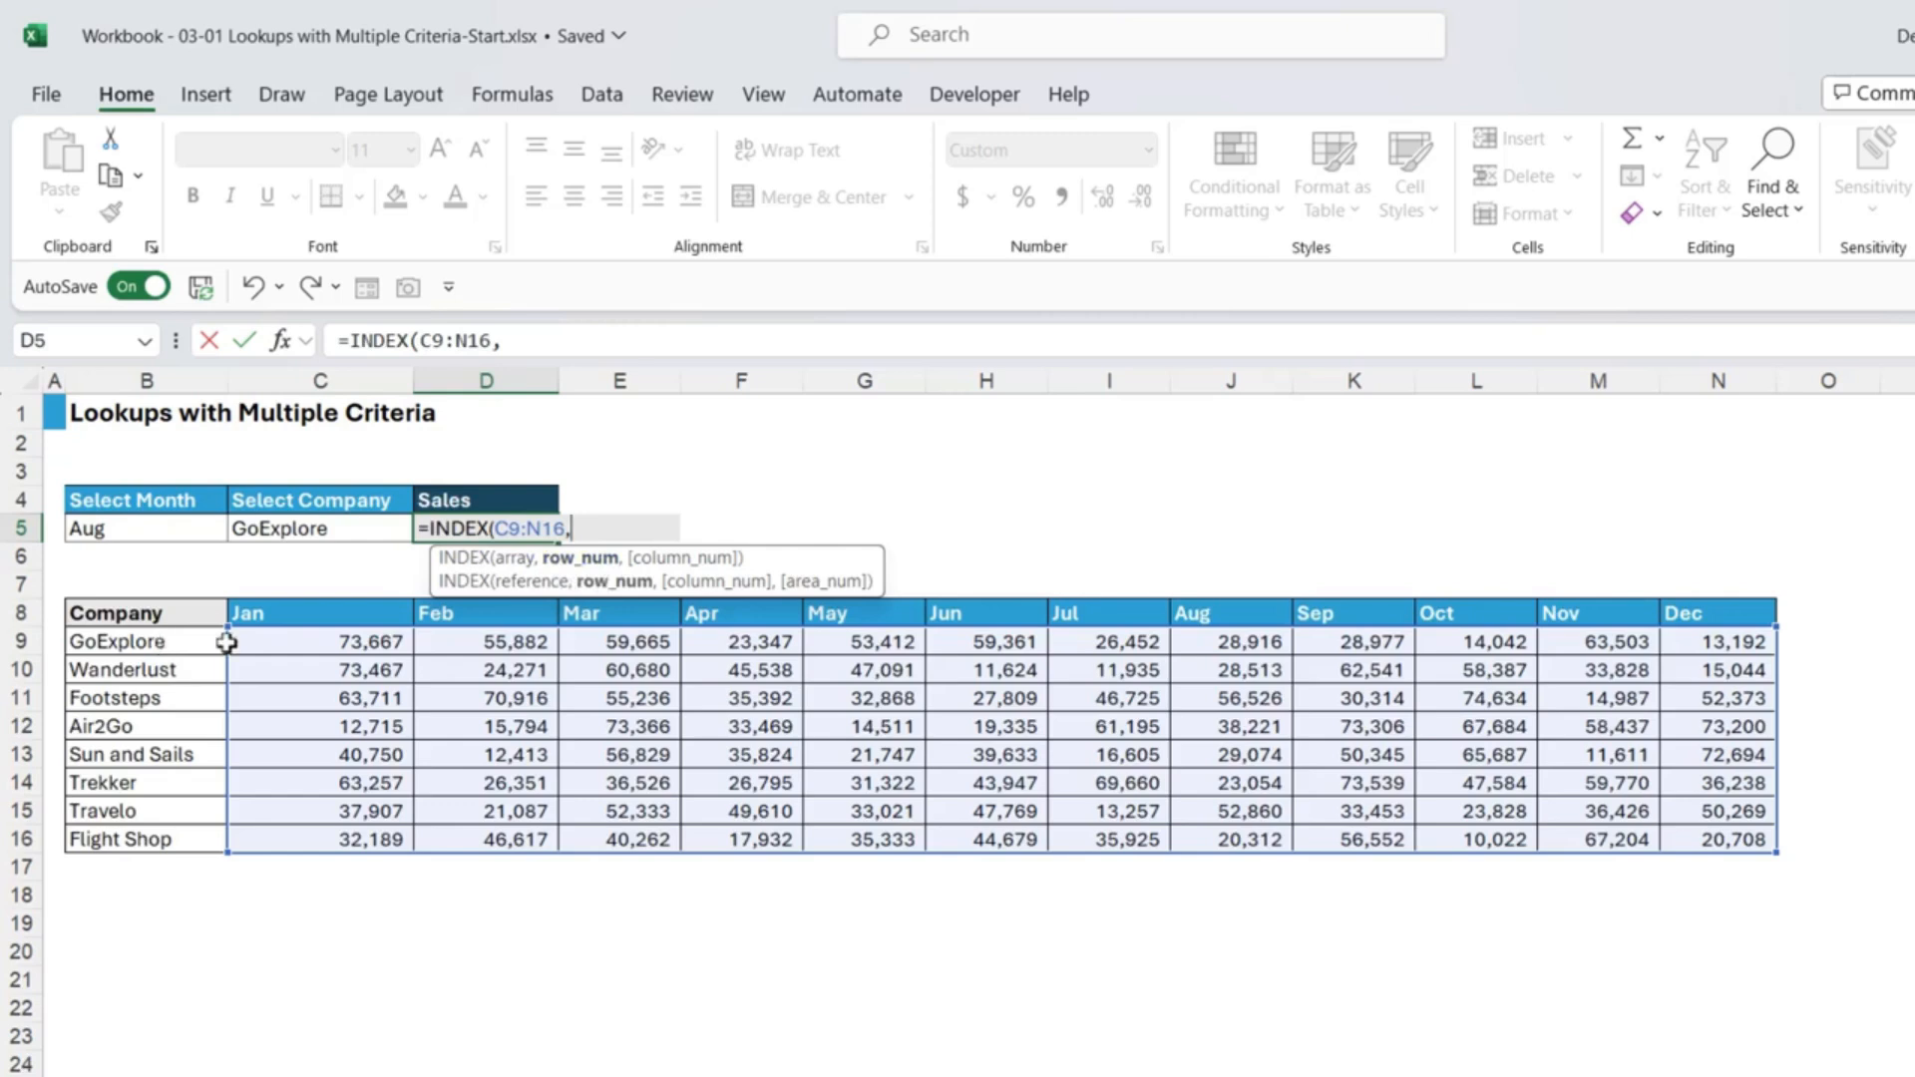
pyautogui.write('MATCH(')
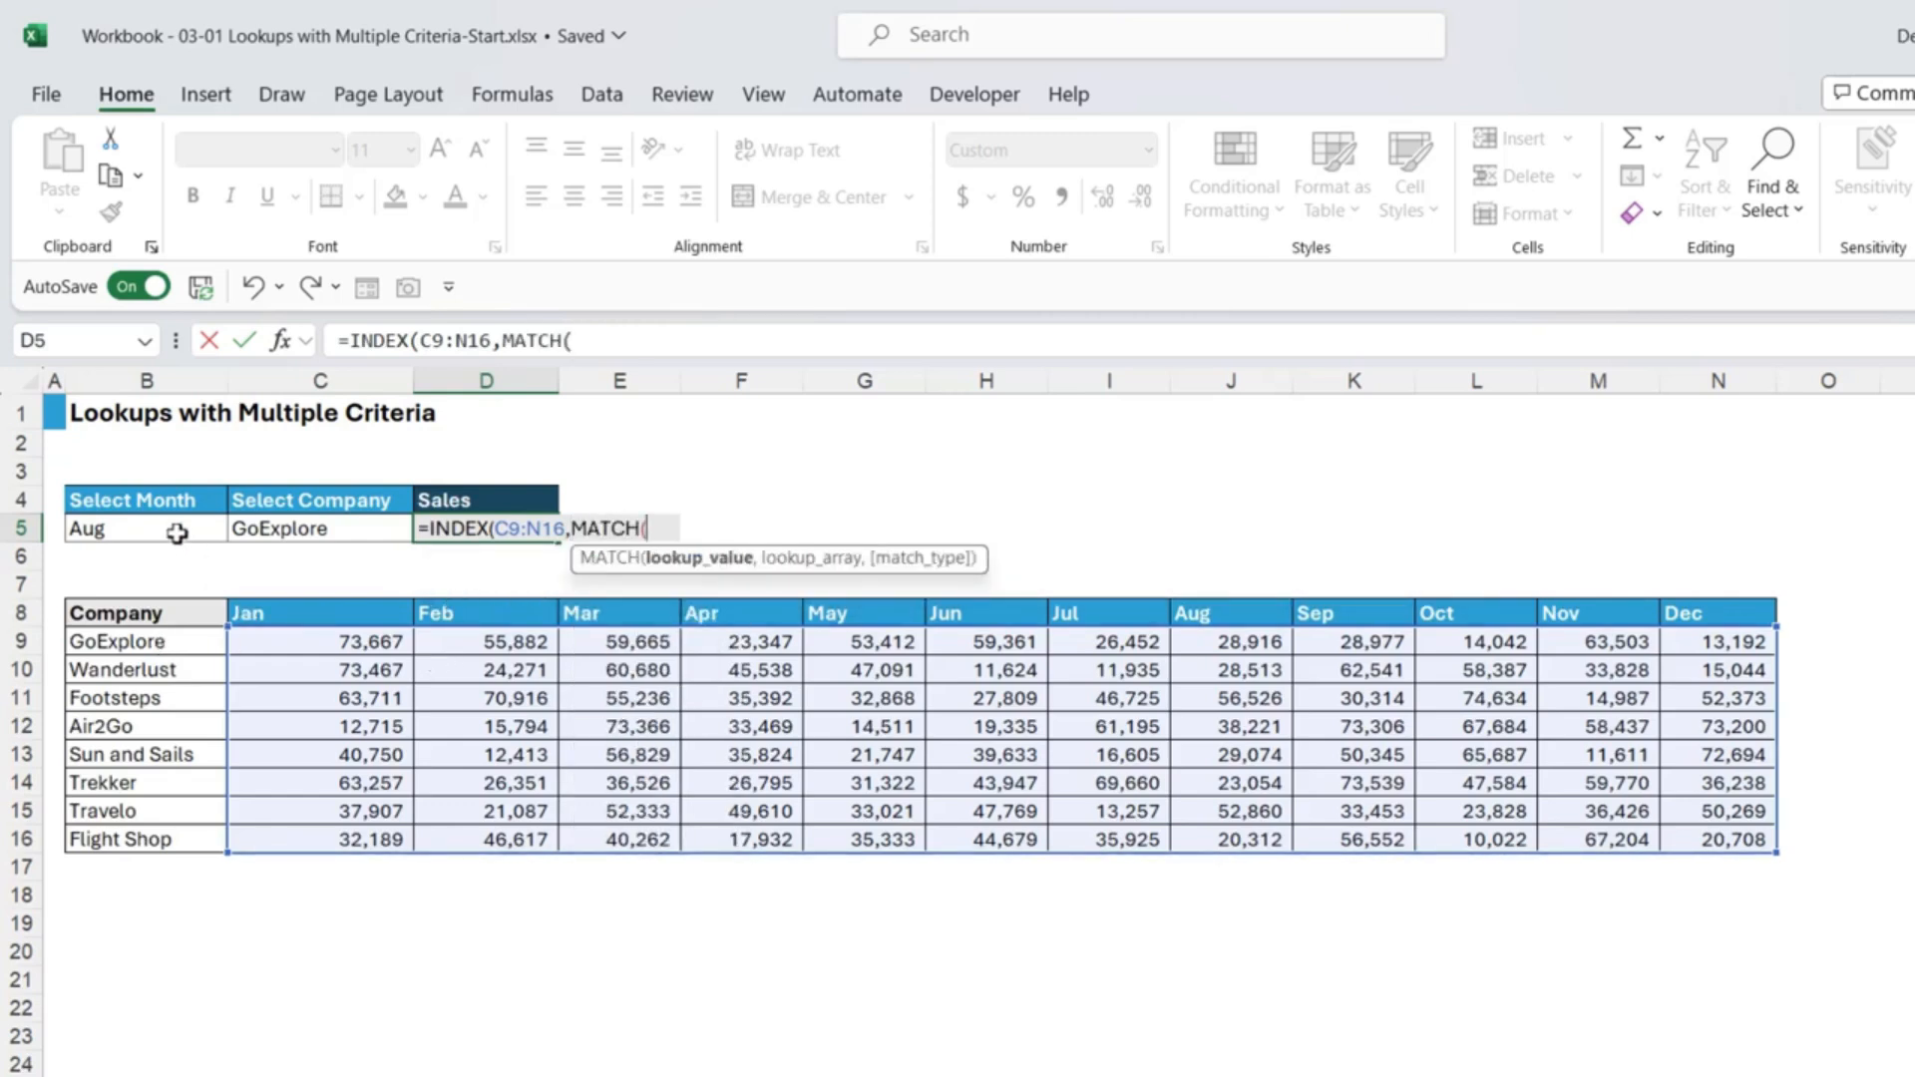
# Step: Complete D5 as =INDEX(C9:N16,MATCH(C5,B9:B16,0),MATCH(B5,C8:N8,0)), returning 28,916
pyautogui.click(327, 530)
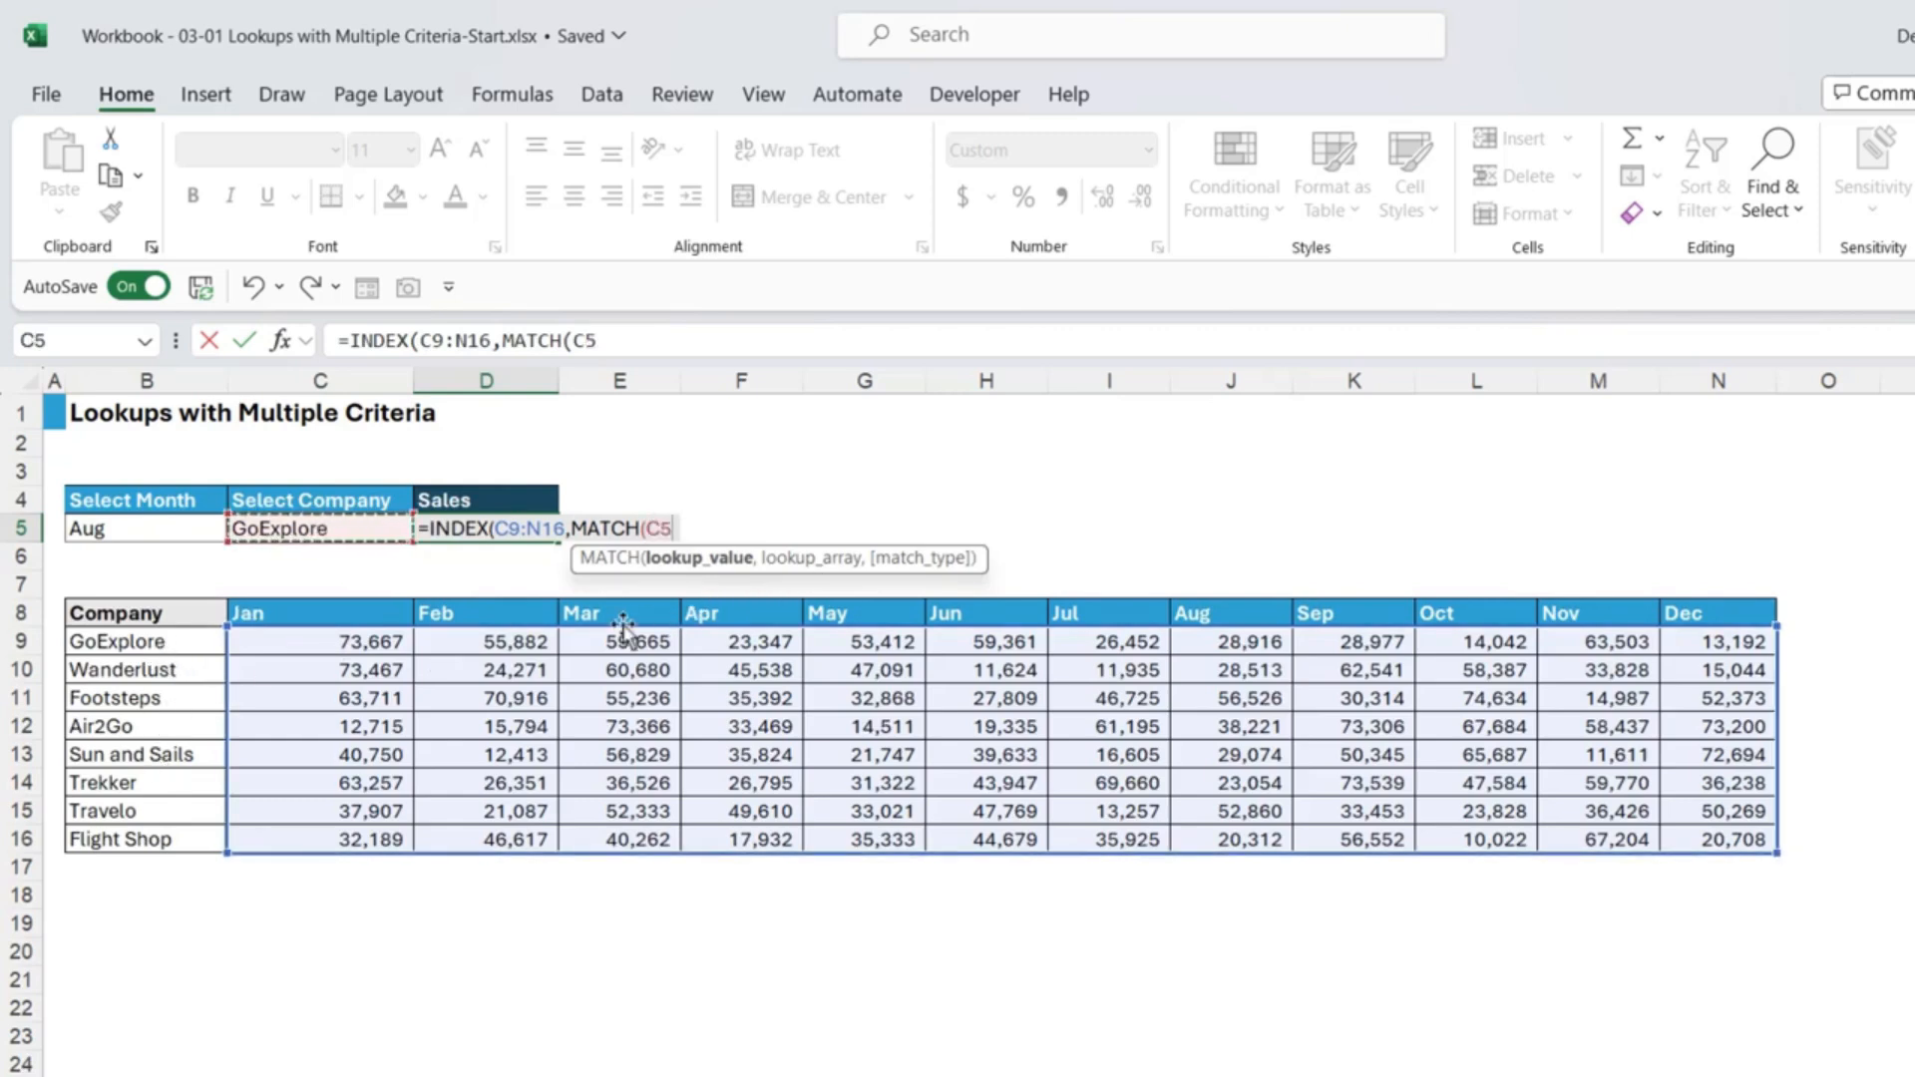
pyautogui.write(',')
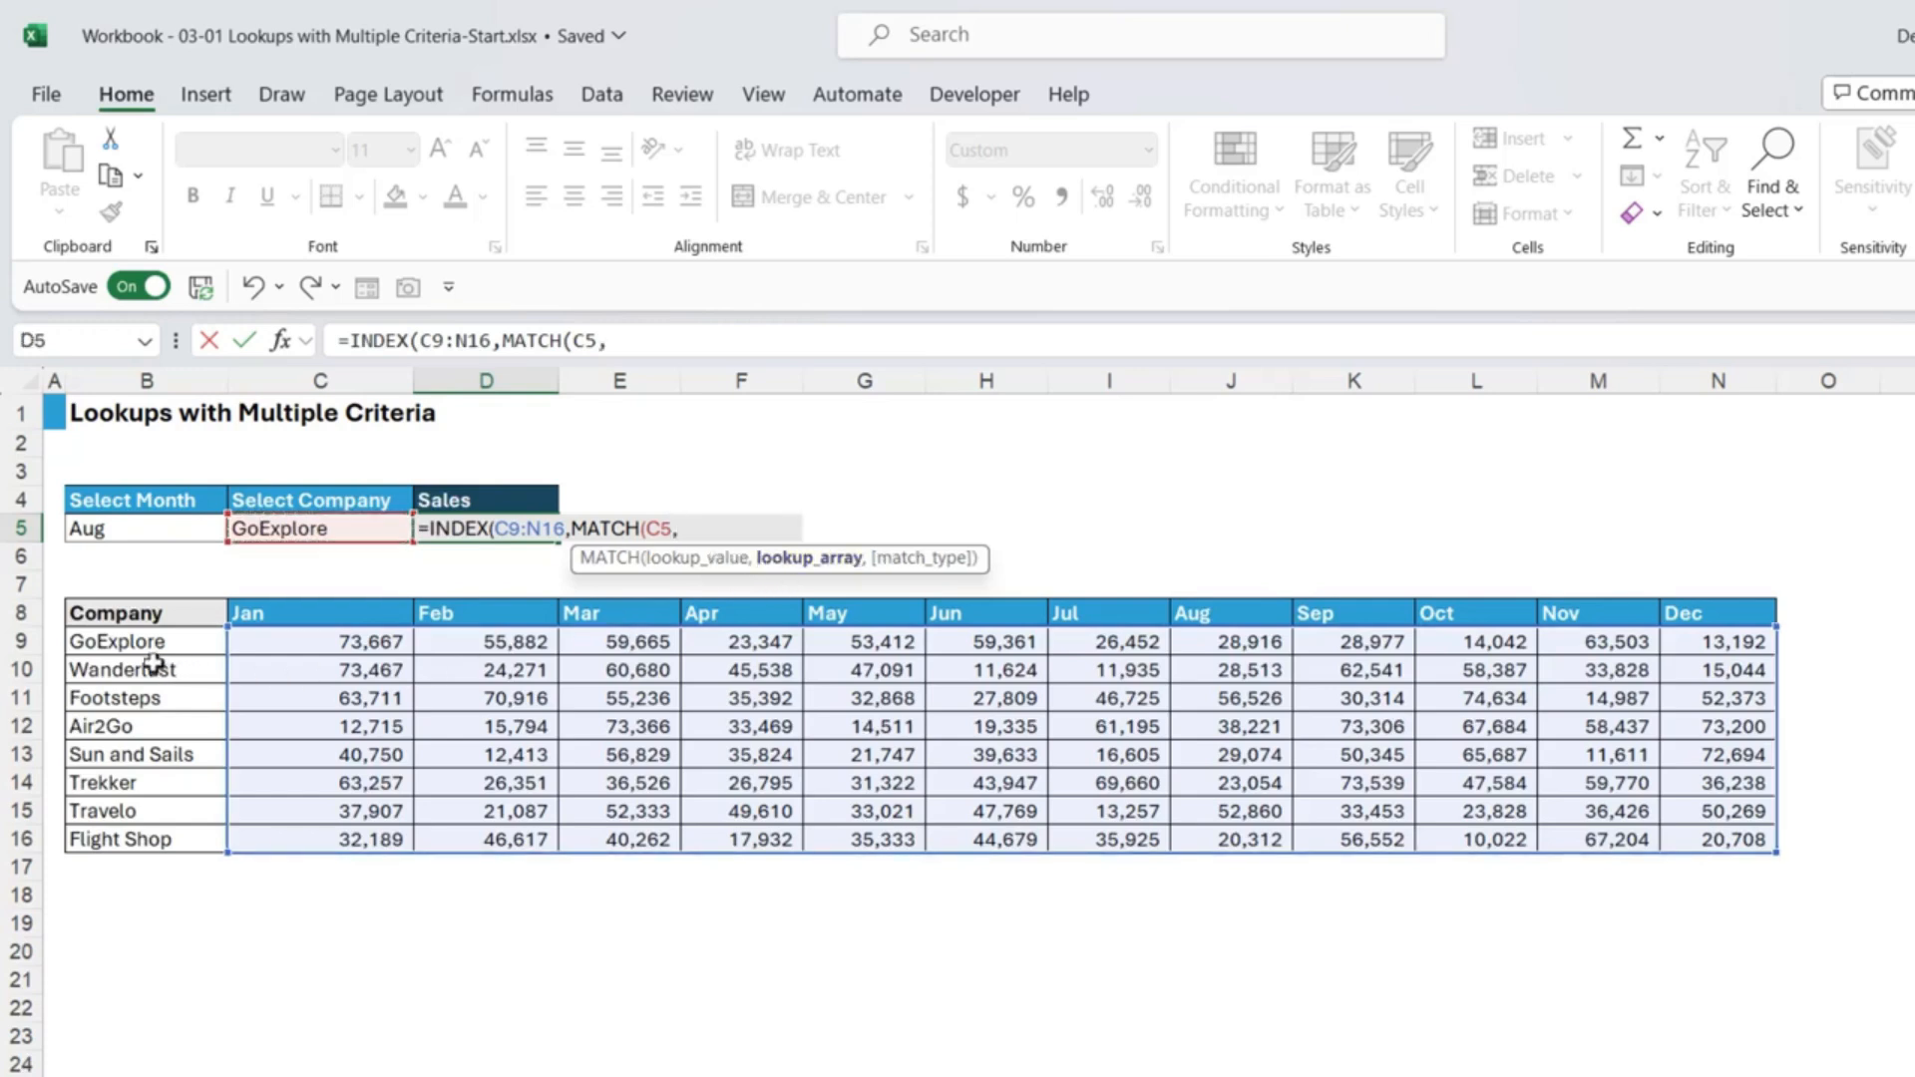
pyautogui.moveTo(150, 641); pyautogui.dragTo(149, 843)
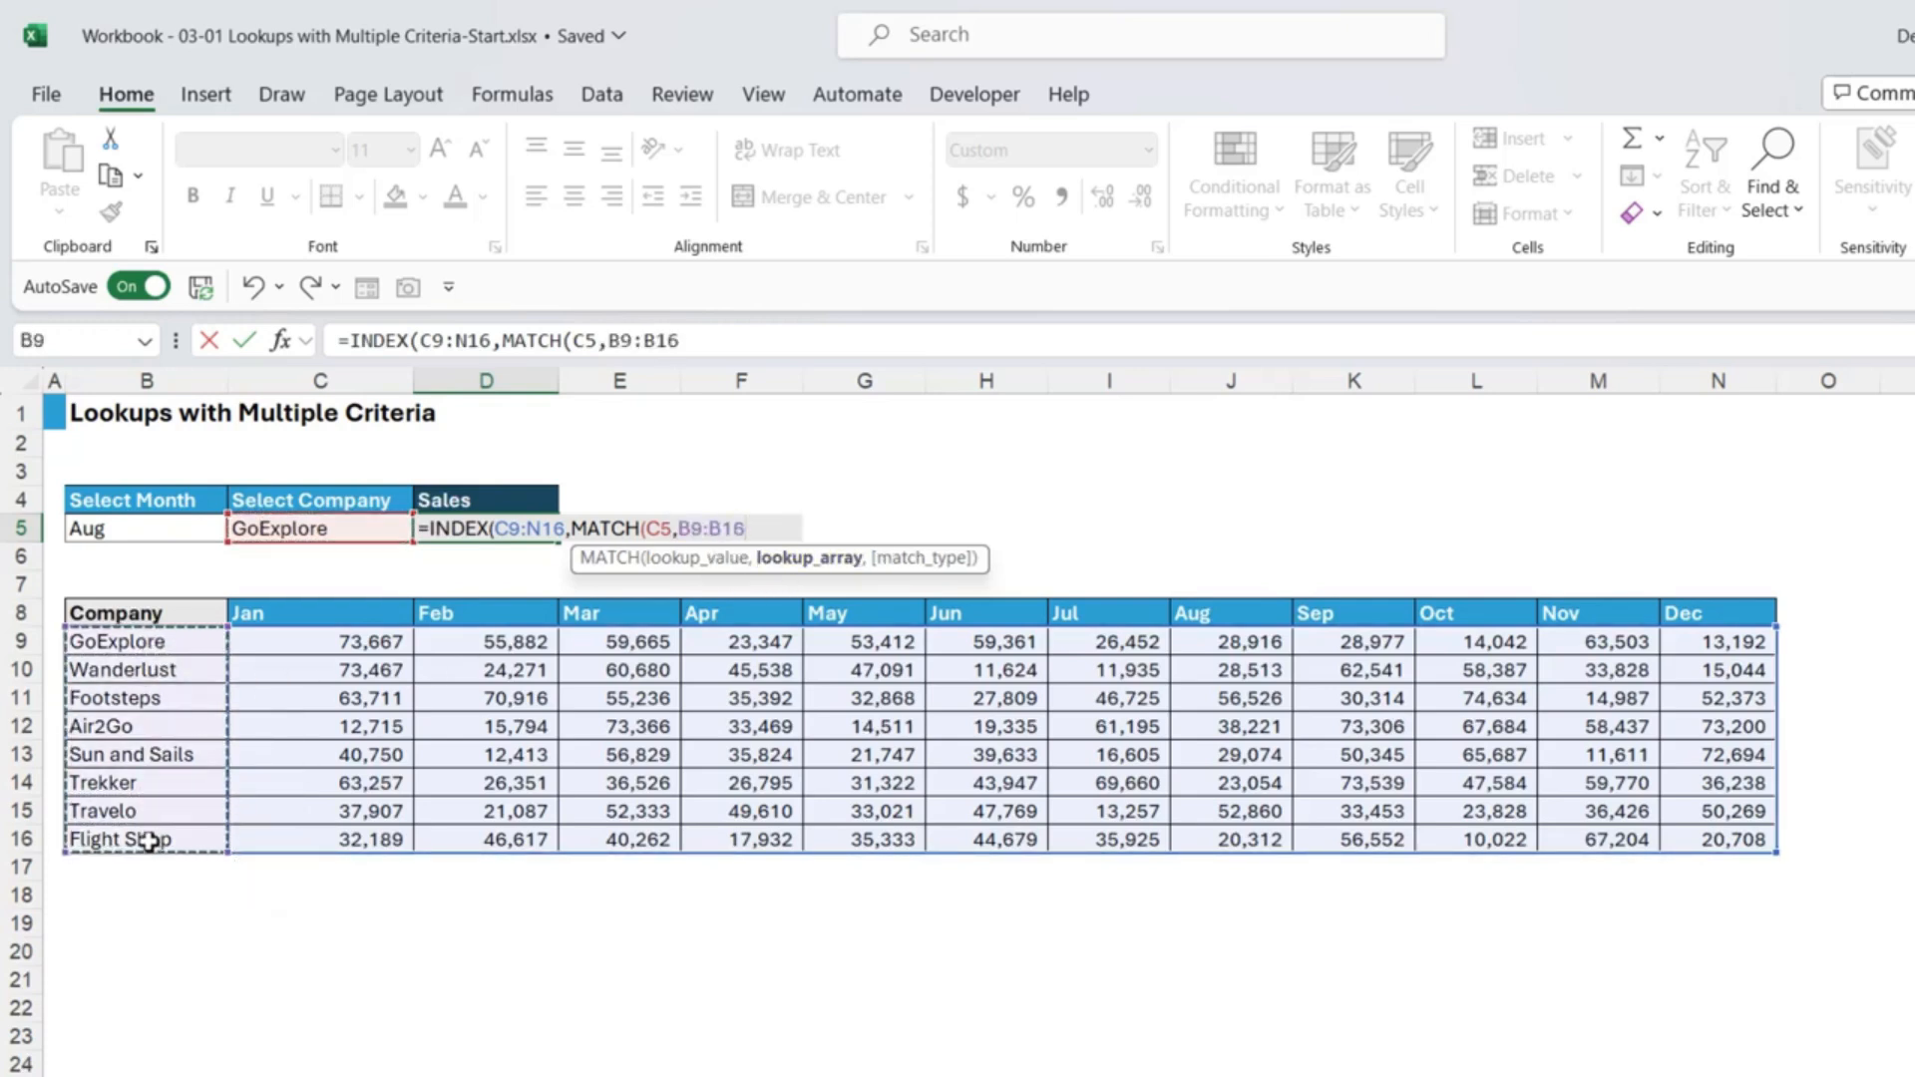
pyautogui.write(',')
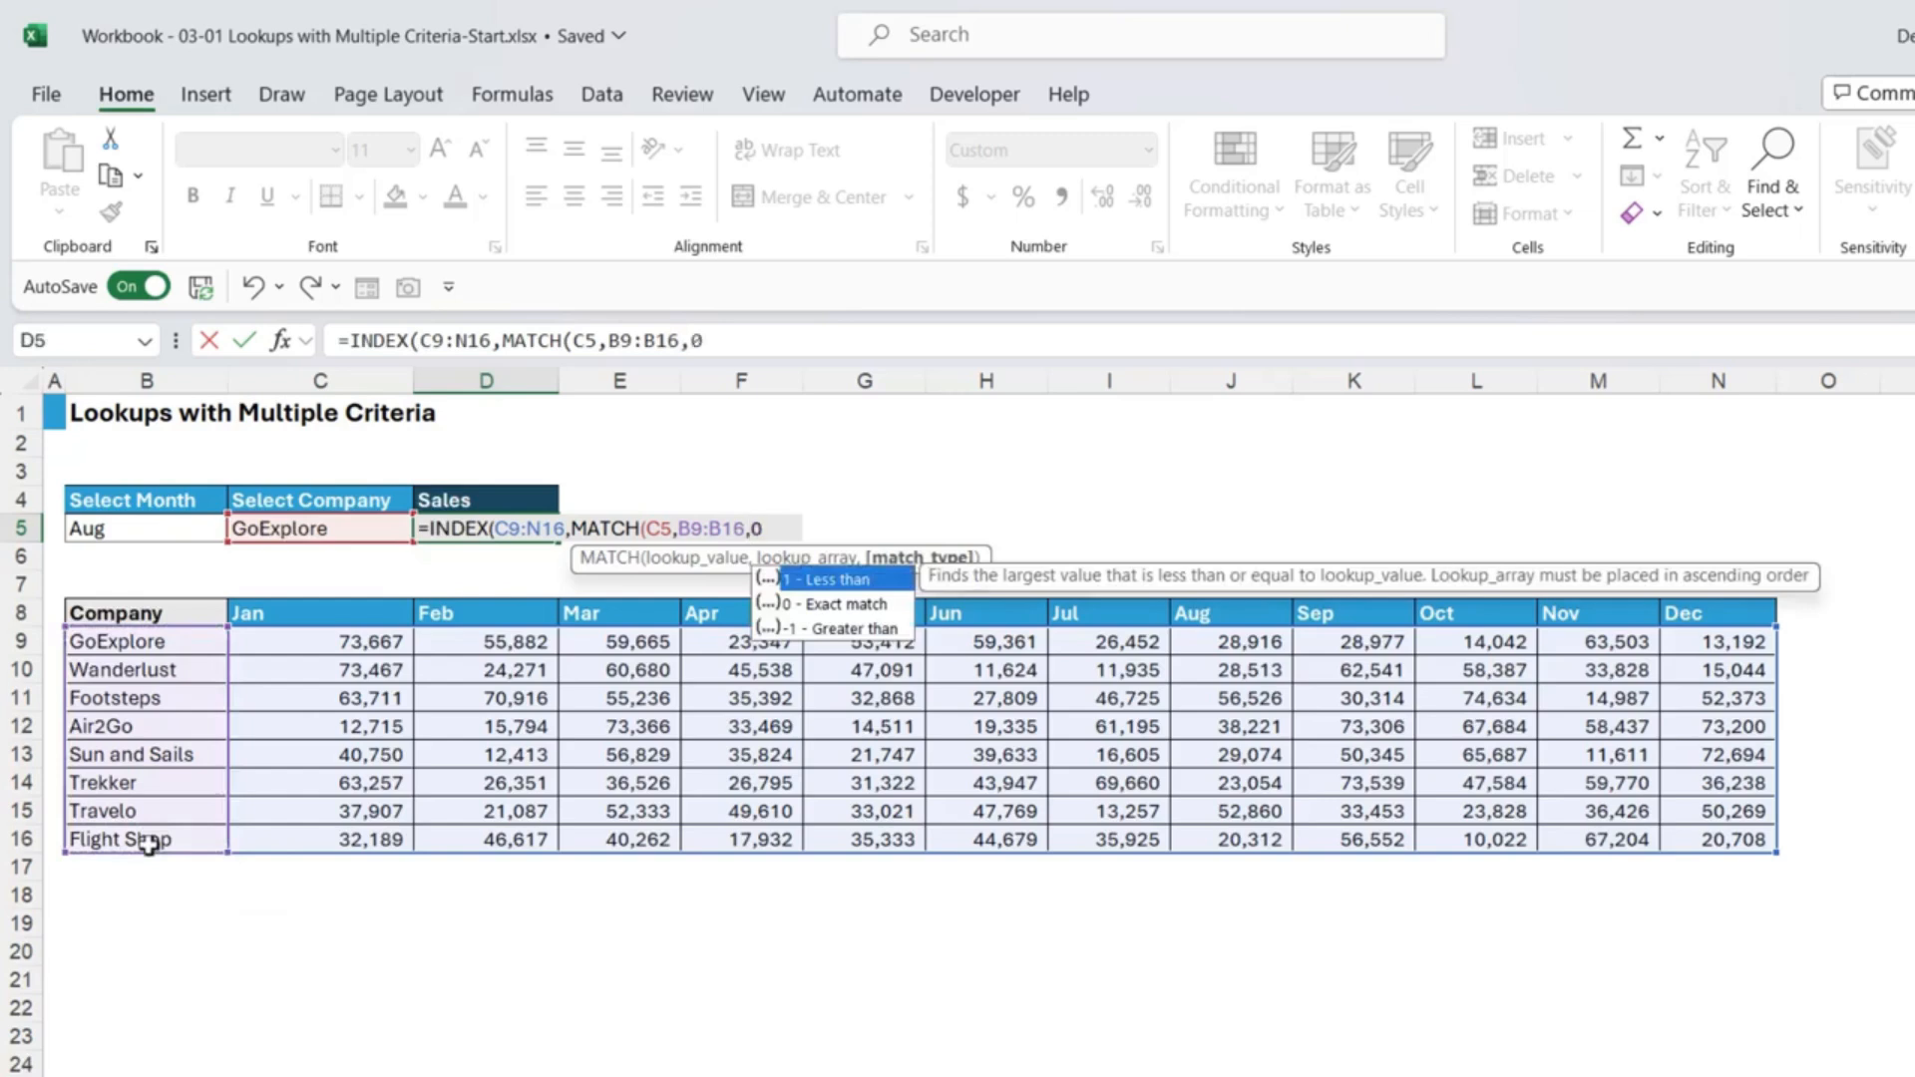
pyautogui.write('0),')
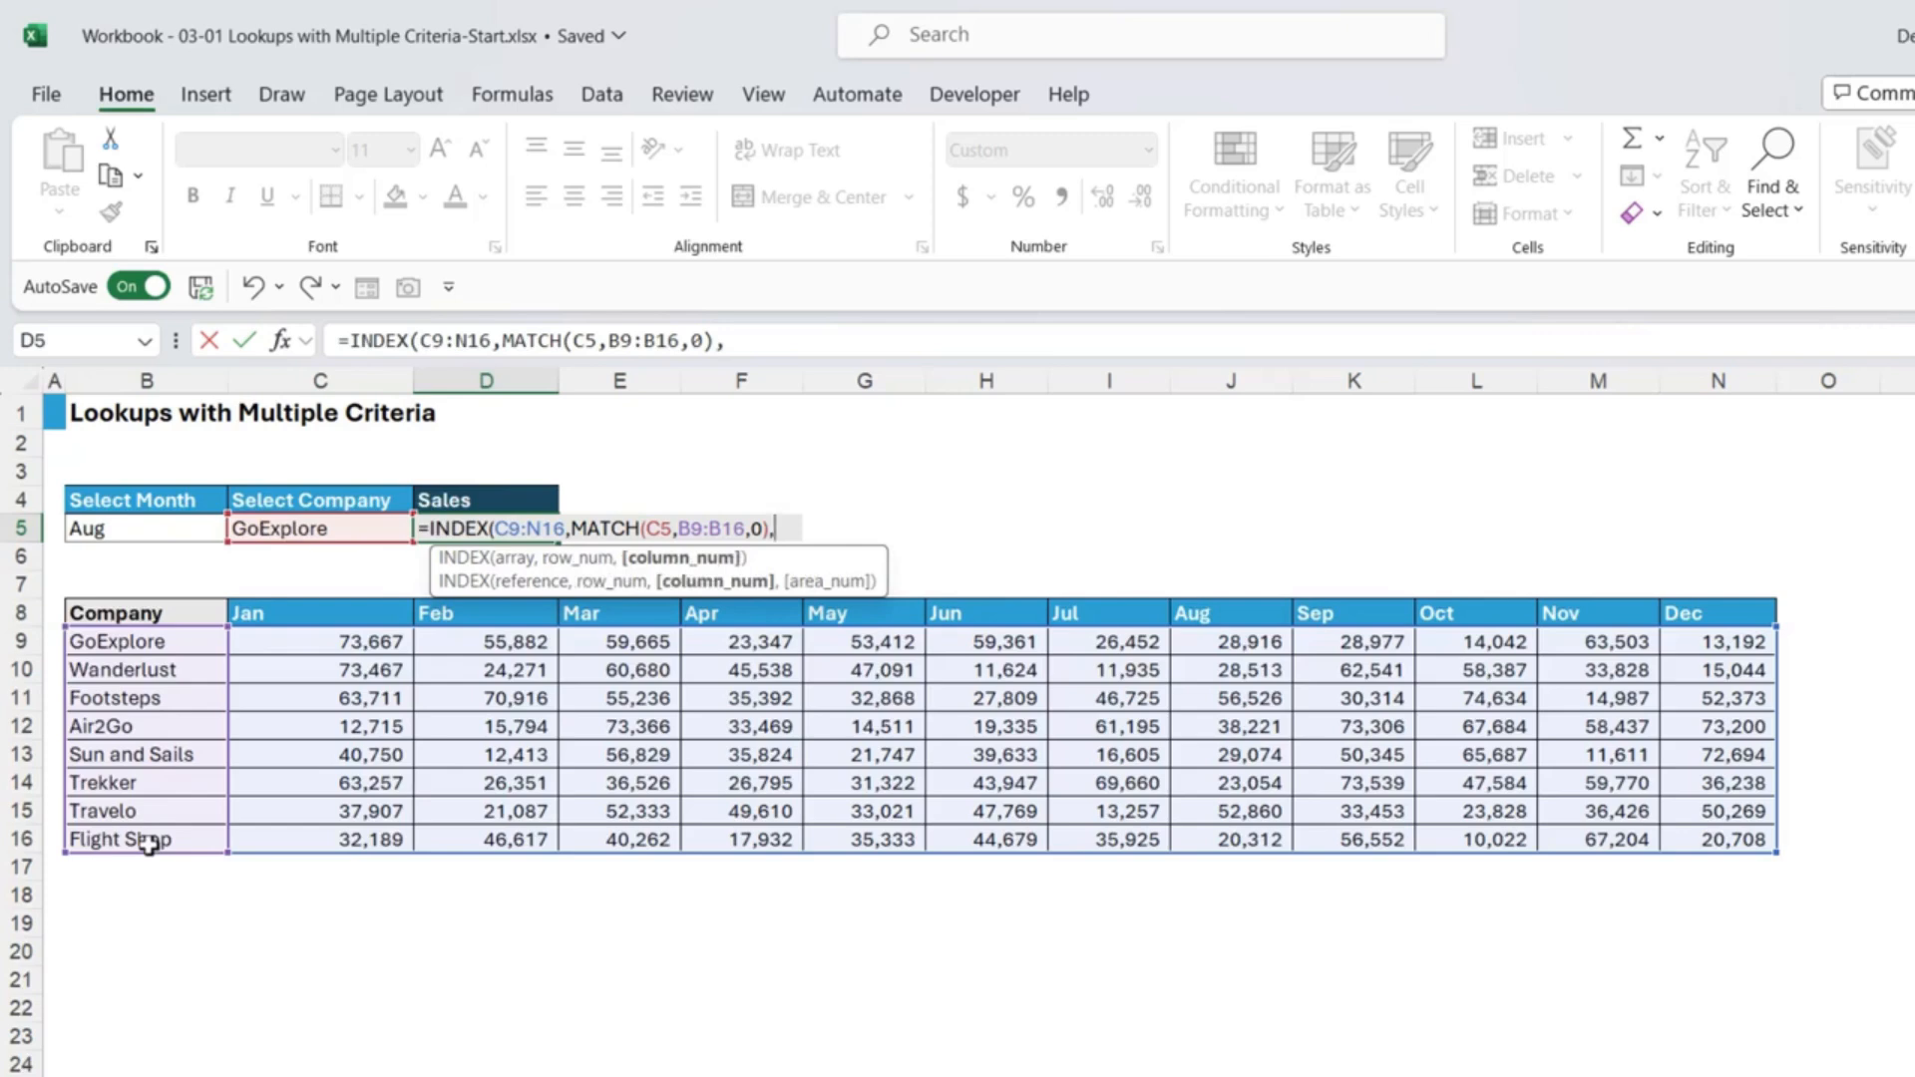
pyautogui.write('MATCH(')
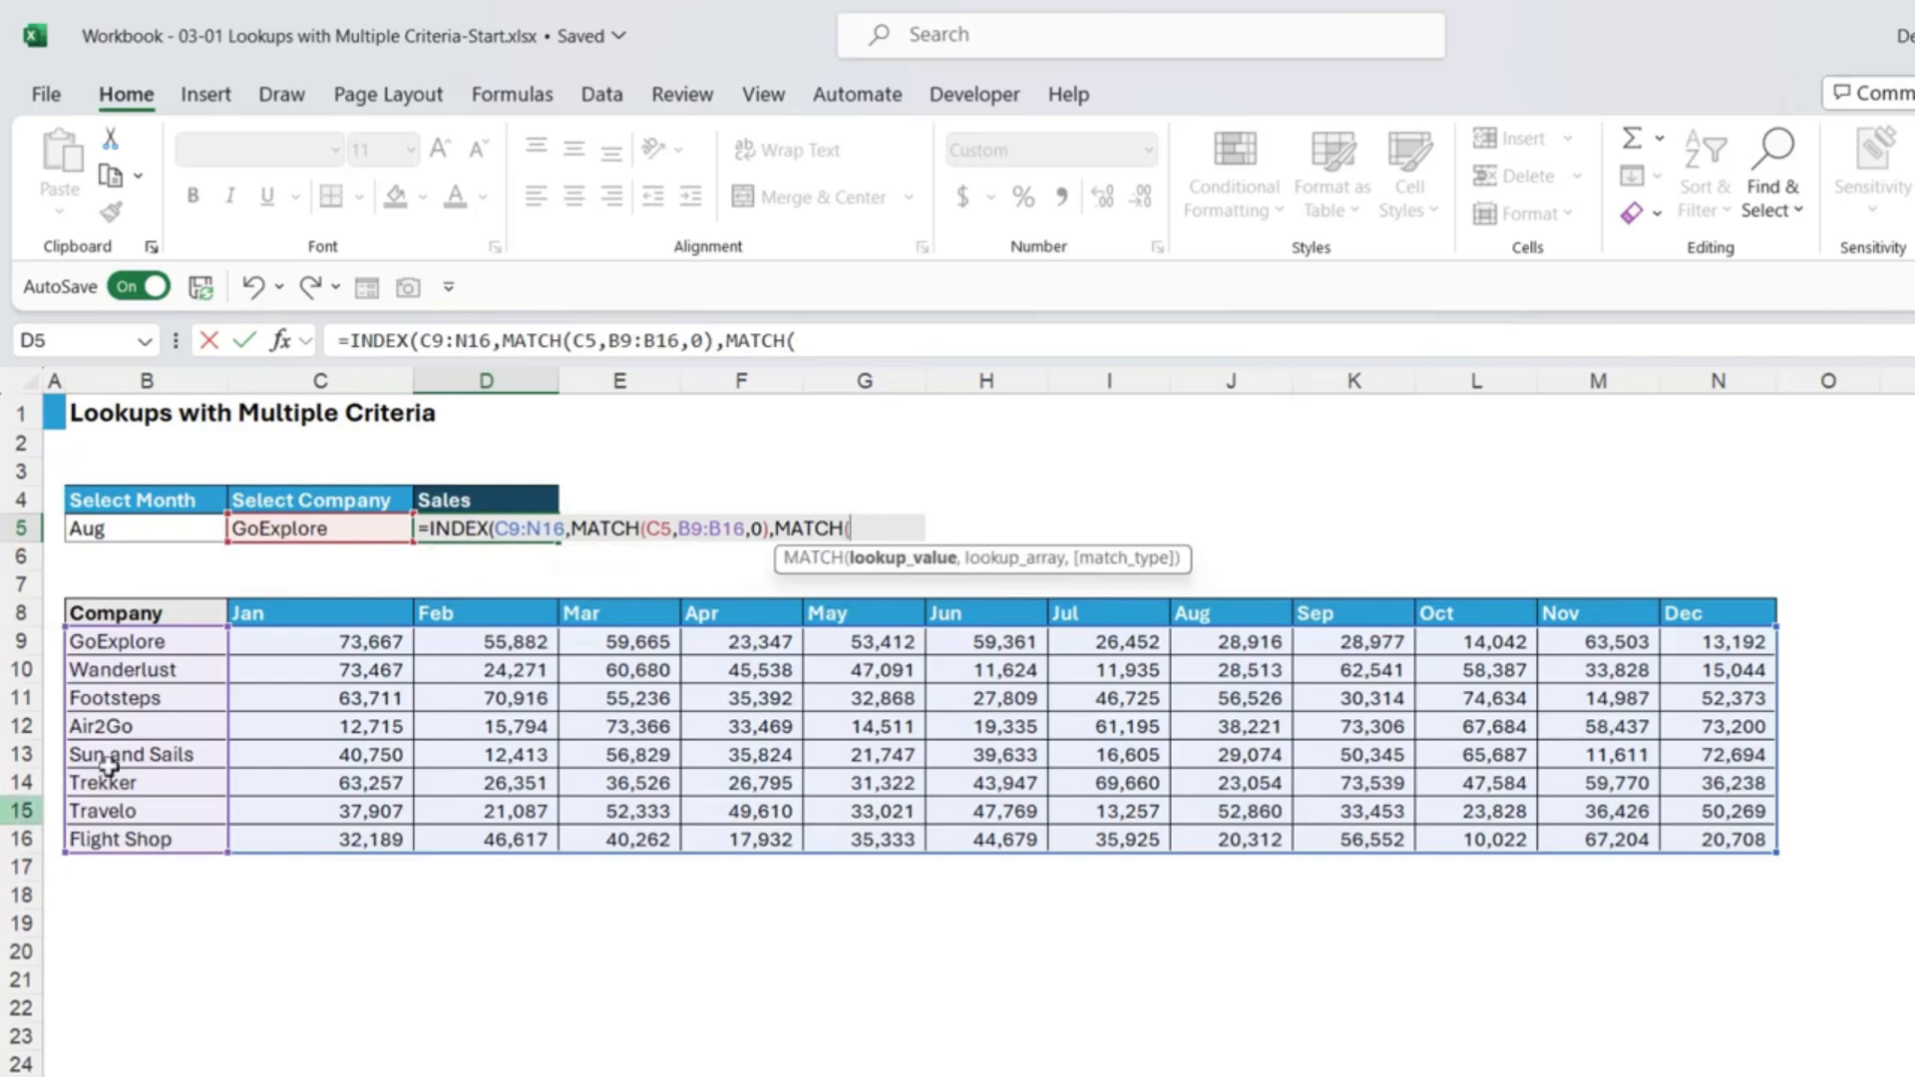
pyautogui.click(137, 530)
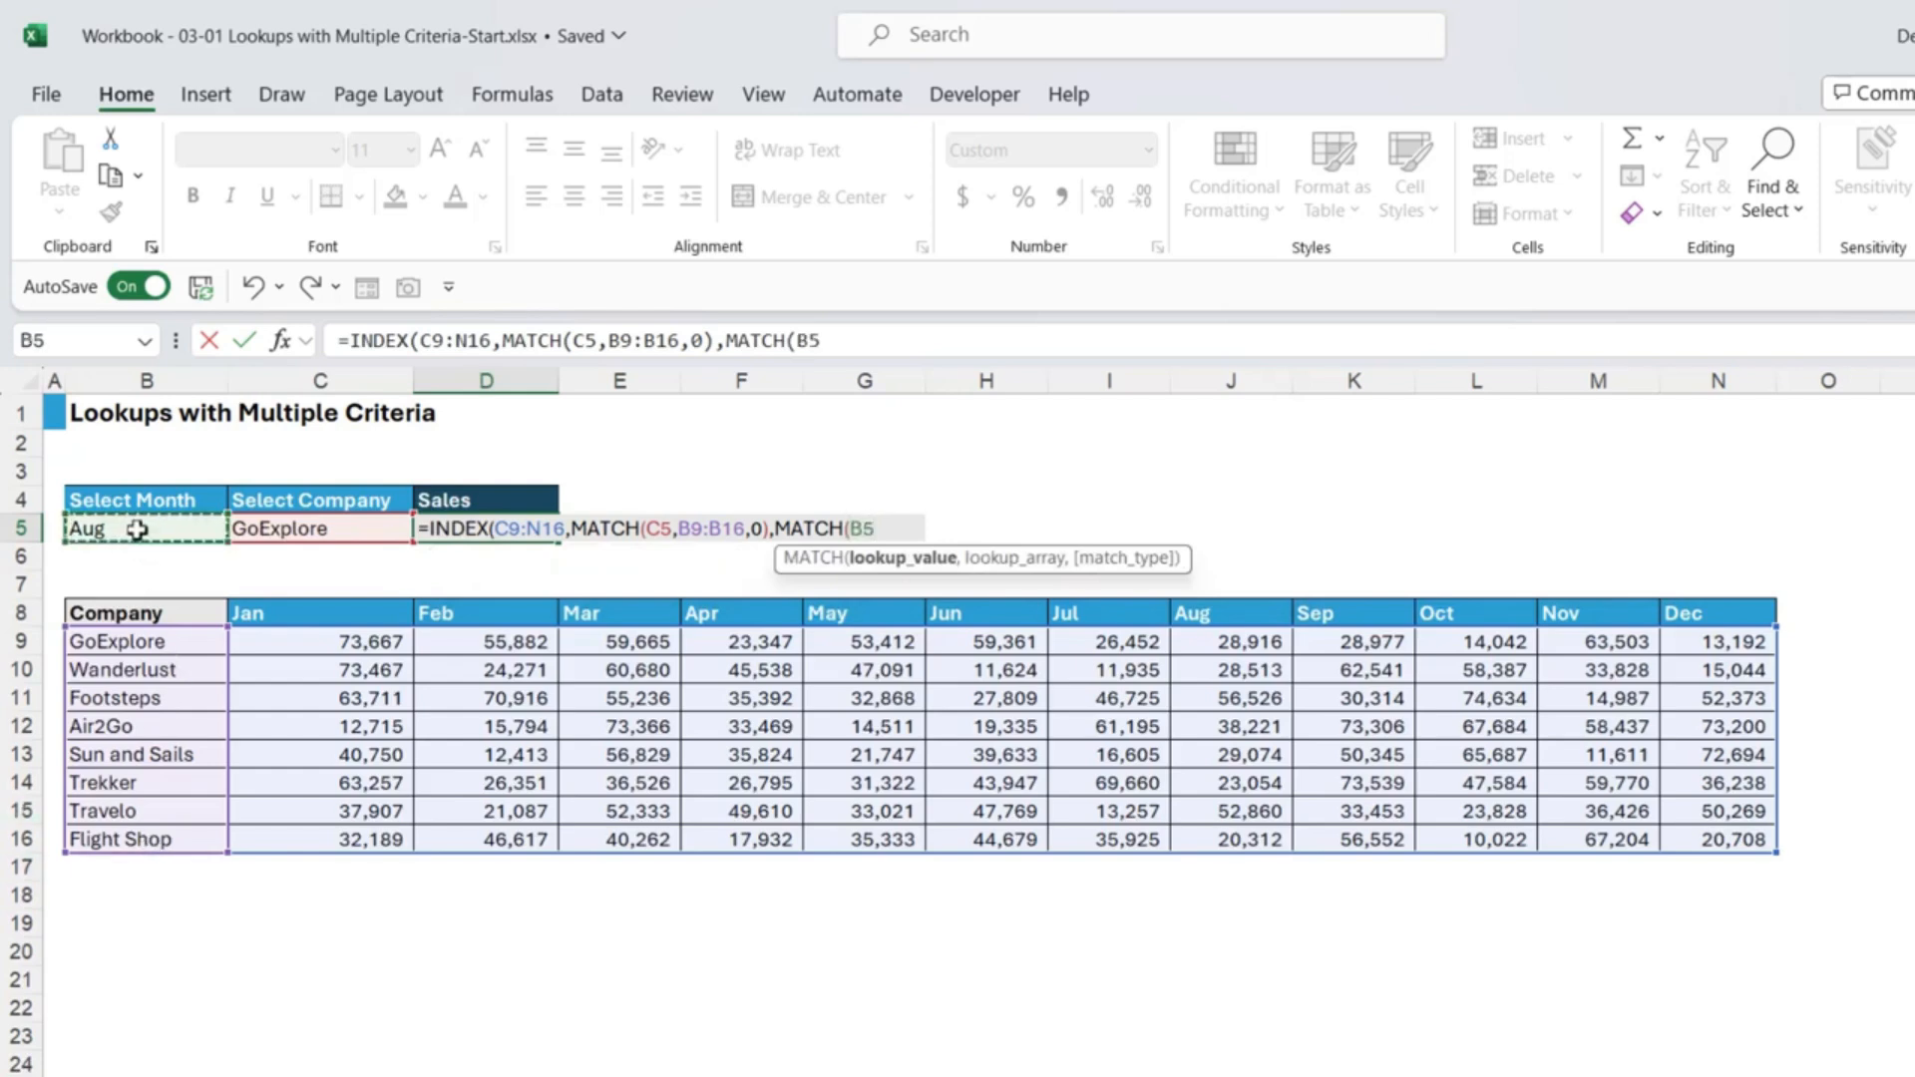
pyautogui.write(',')
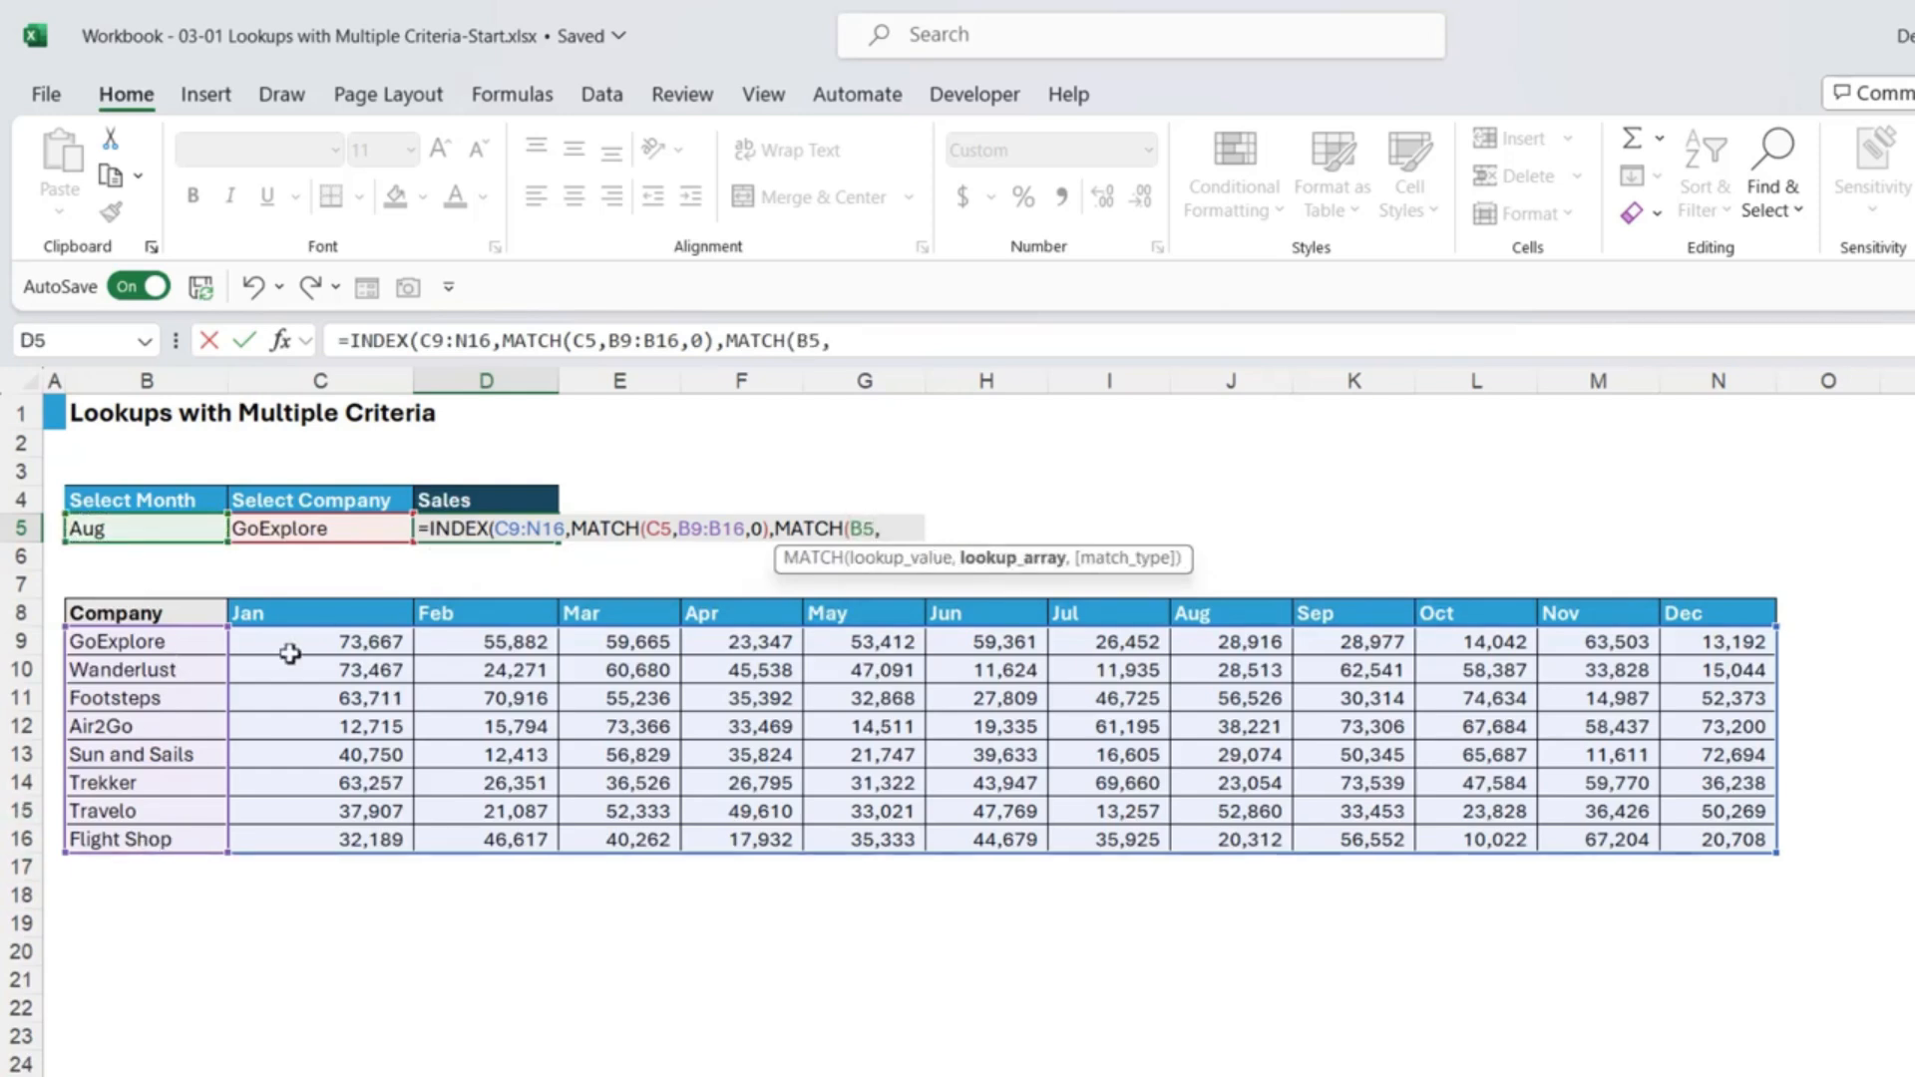
pyautogui.moveTo(283, 612); pyautogui.dragTo(1705, 620)
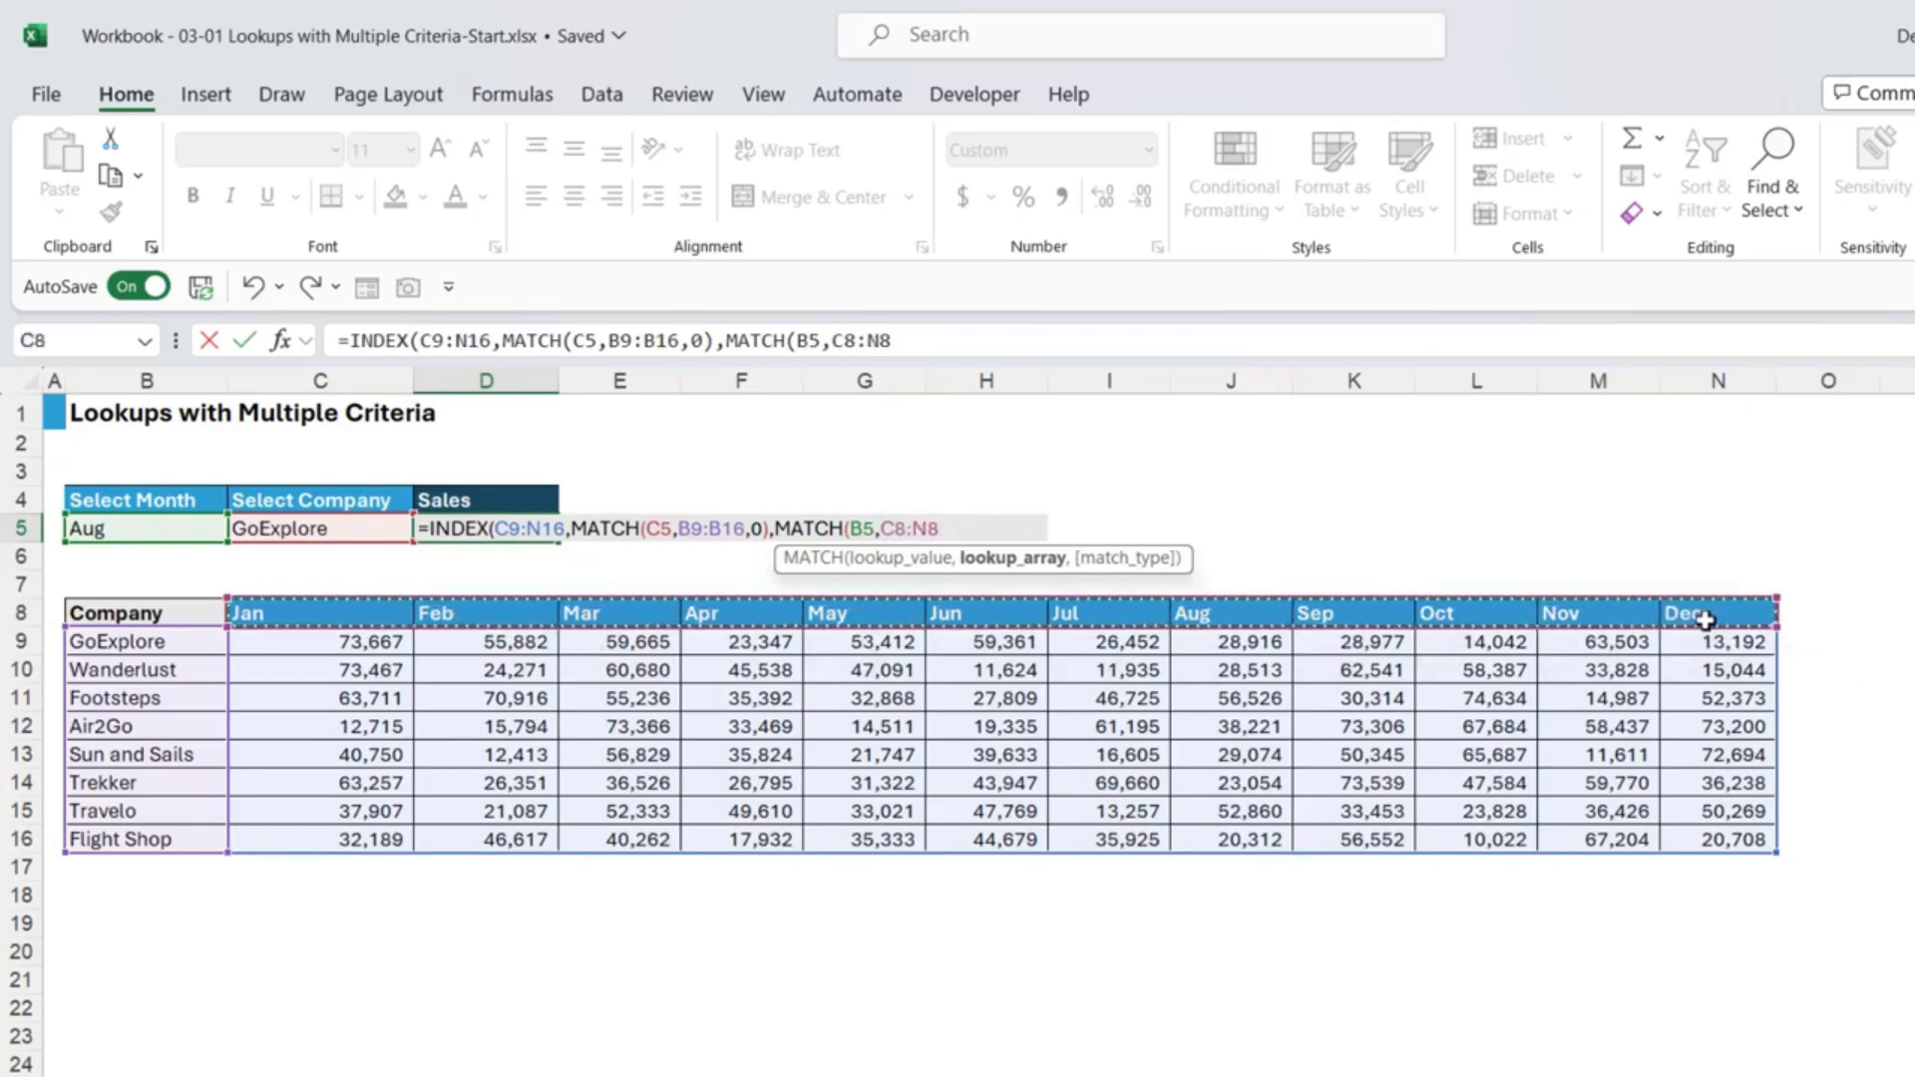
pyautogui.write(',')
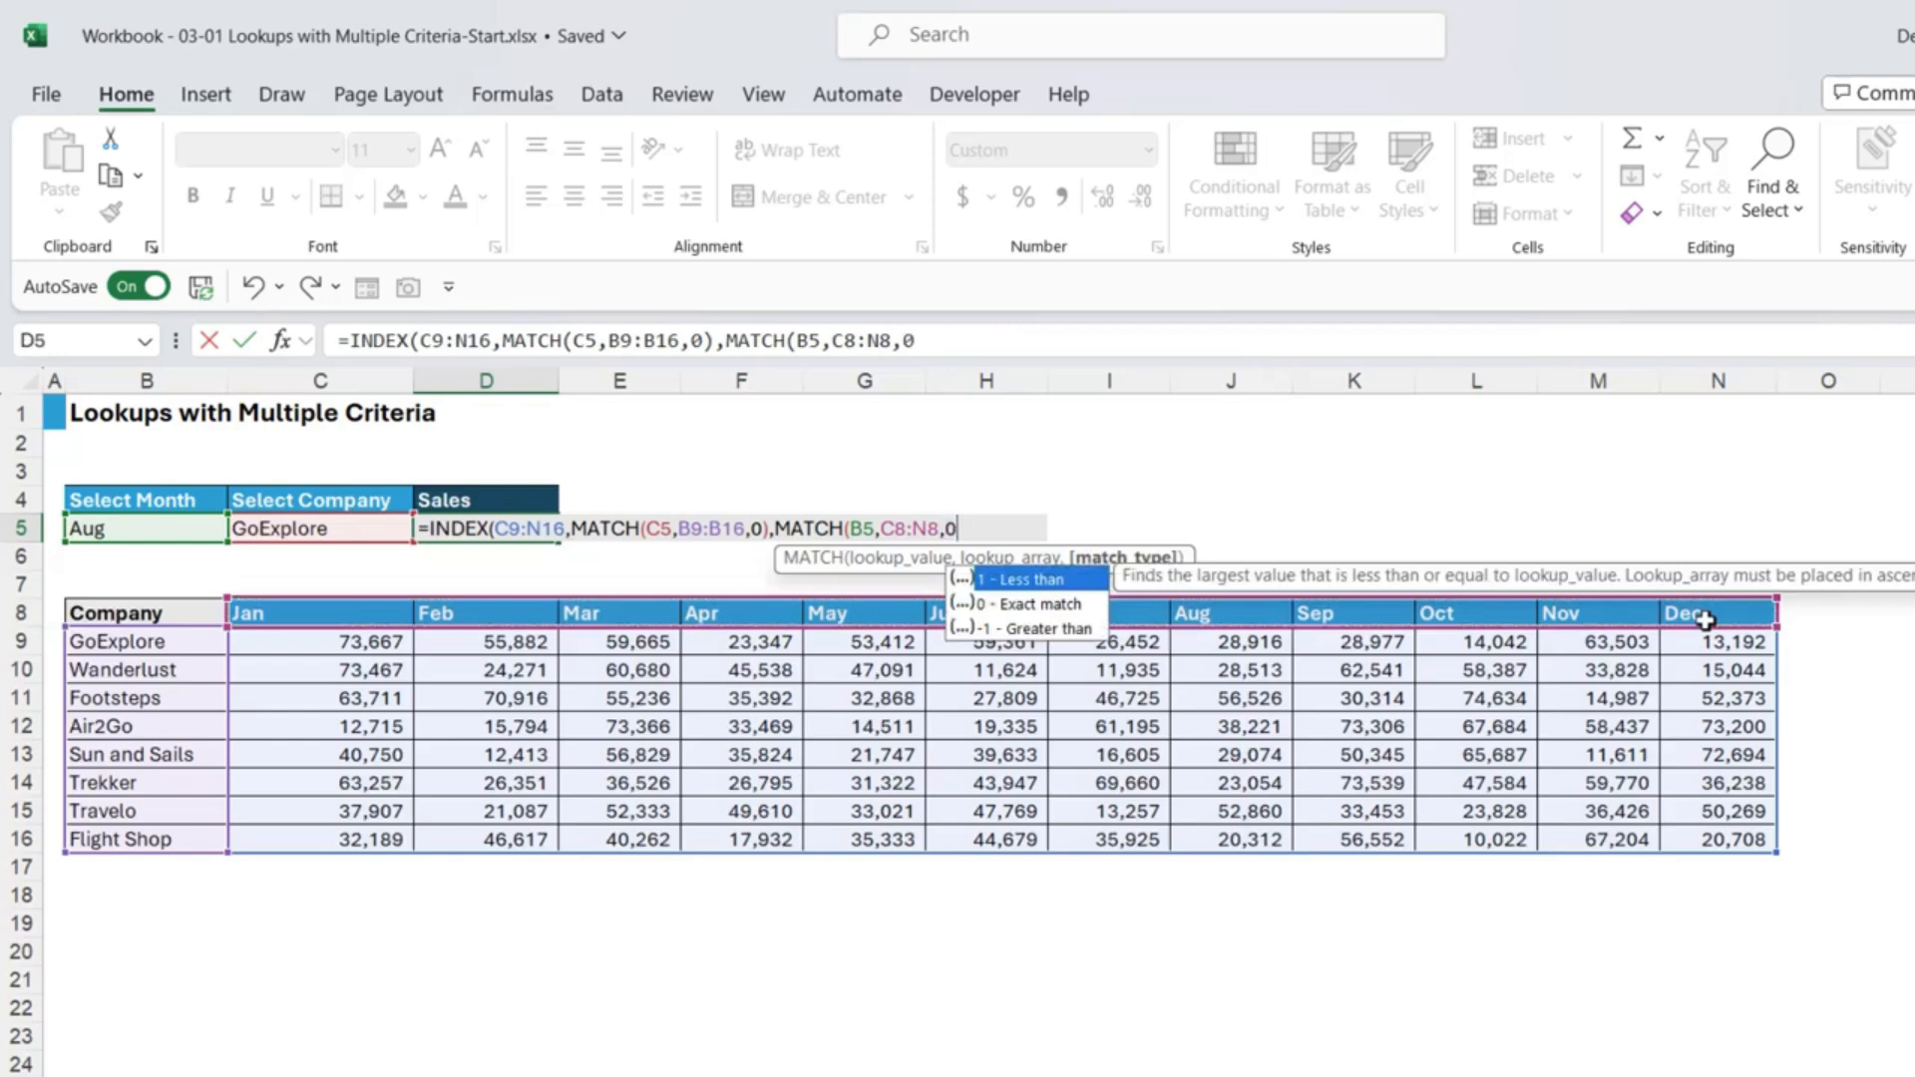
pyautogui.write('0)')
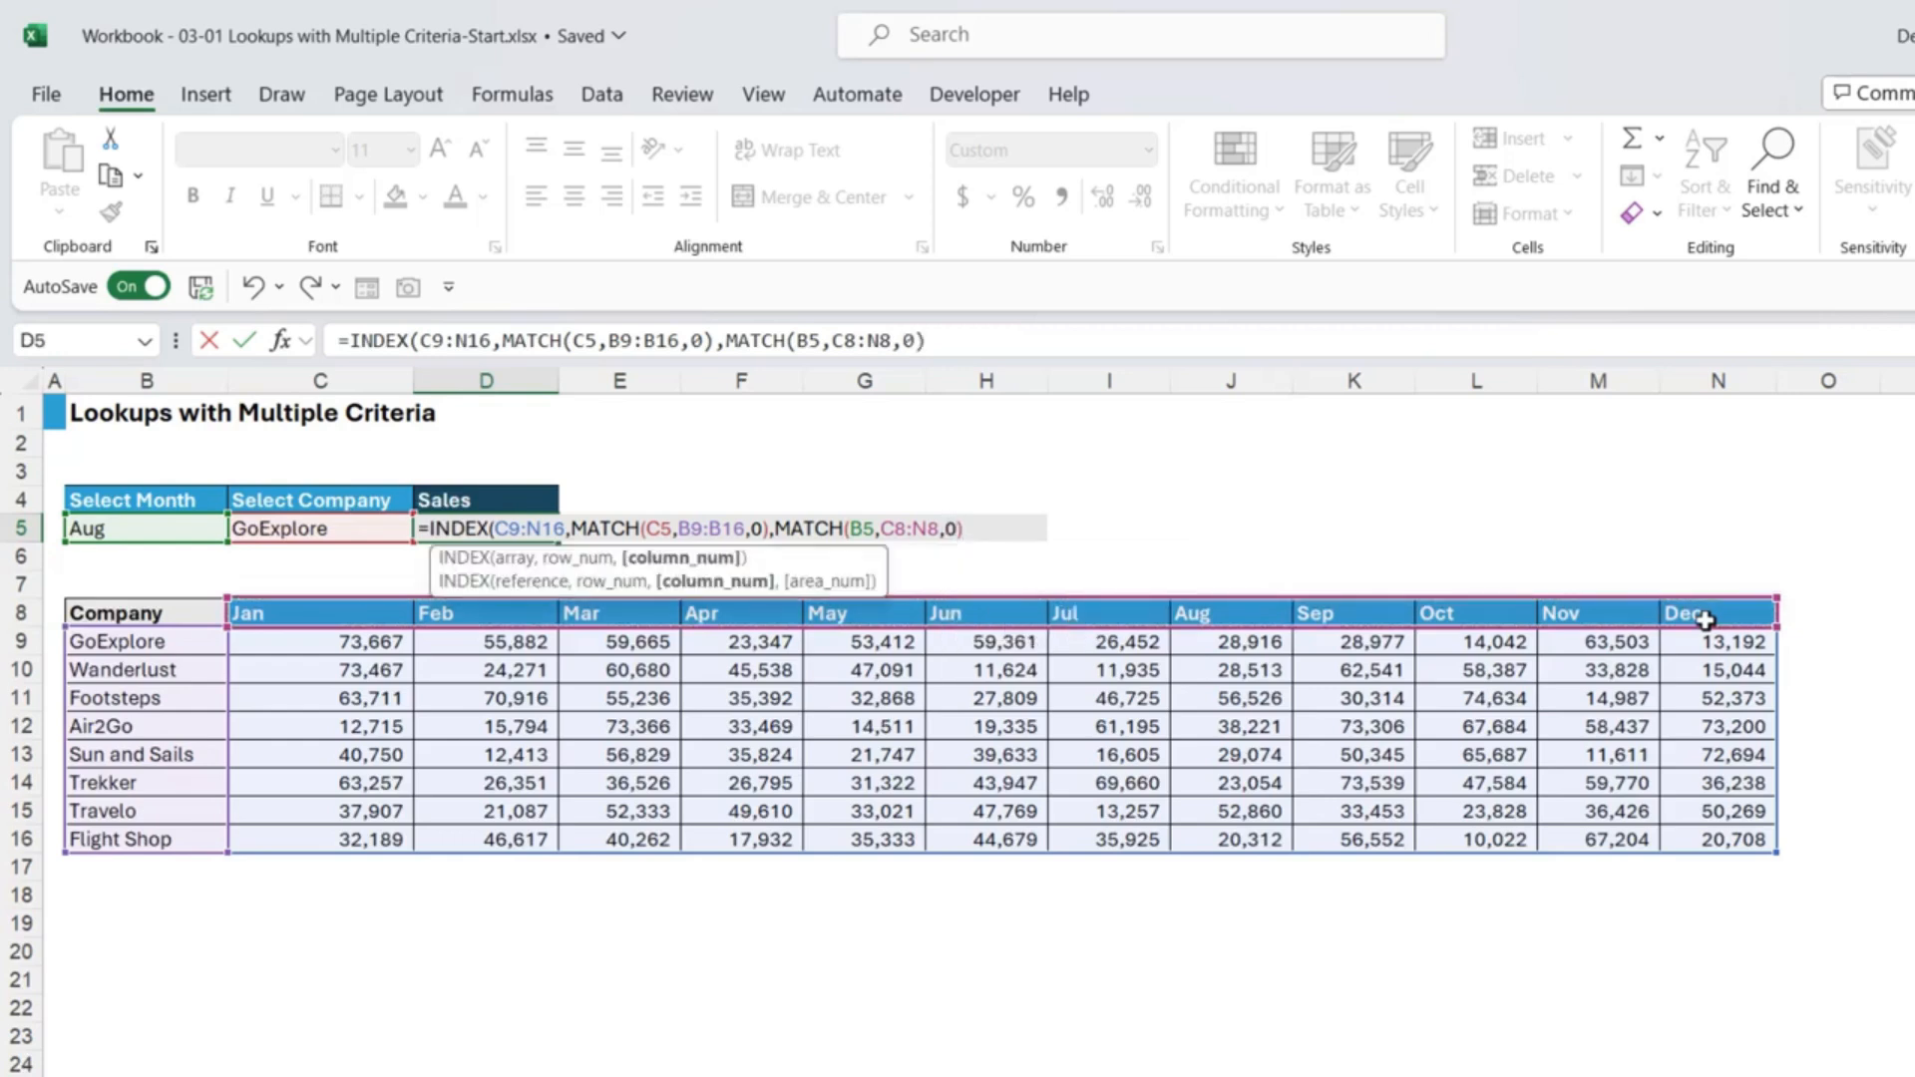
pyautogui.write(')')
pyautogui.press('Return')
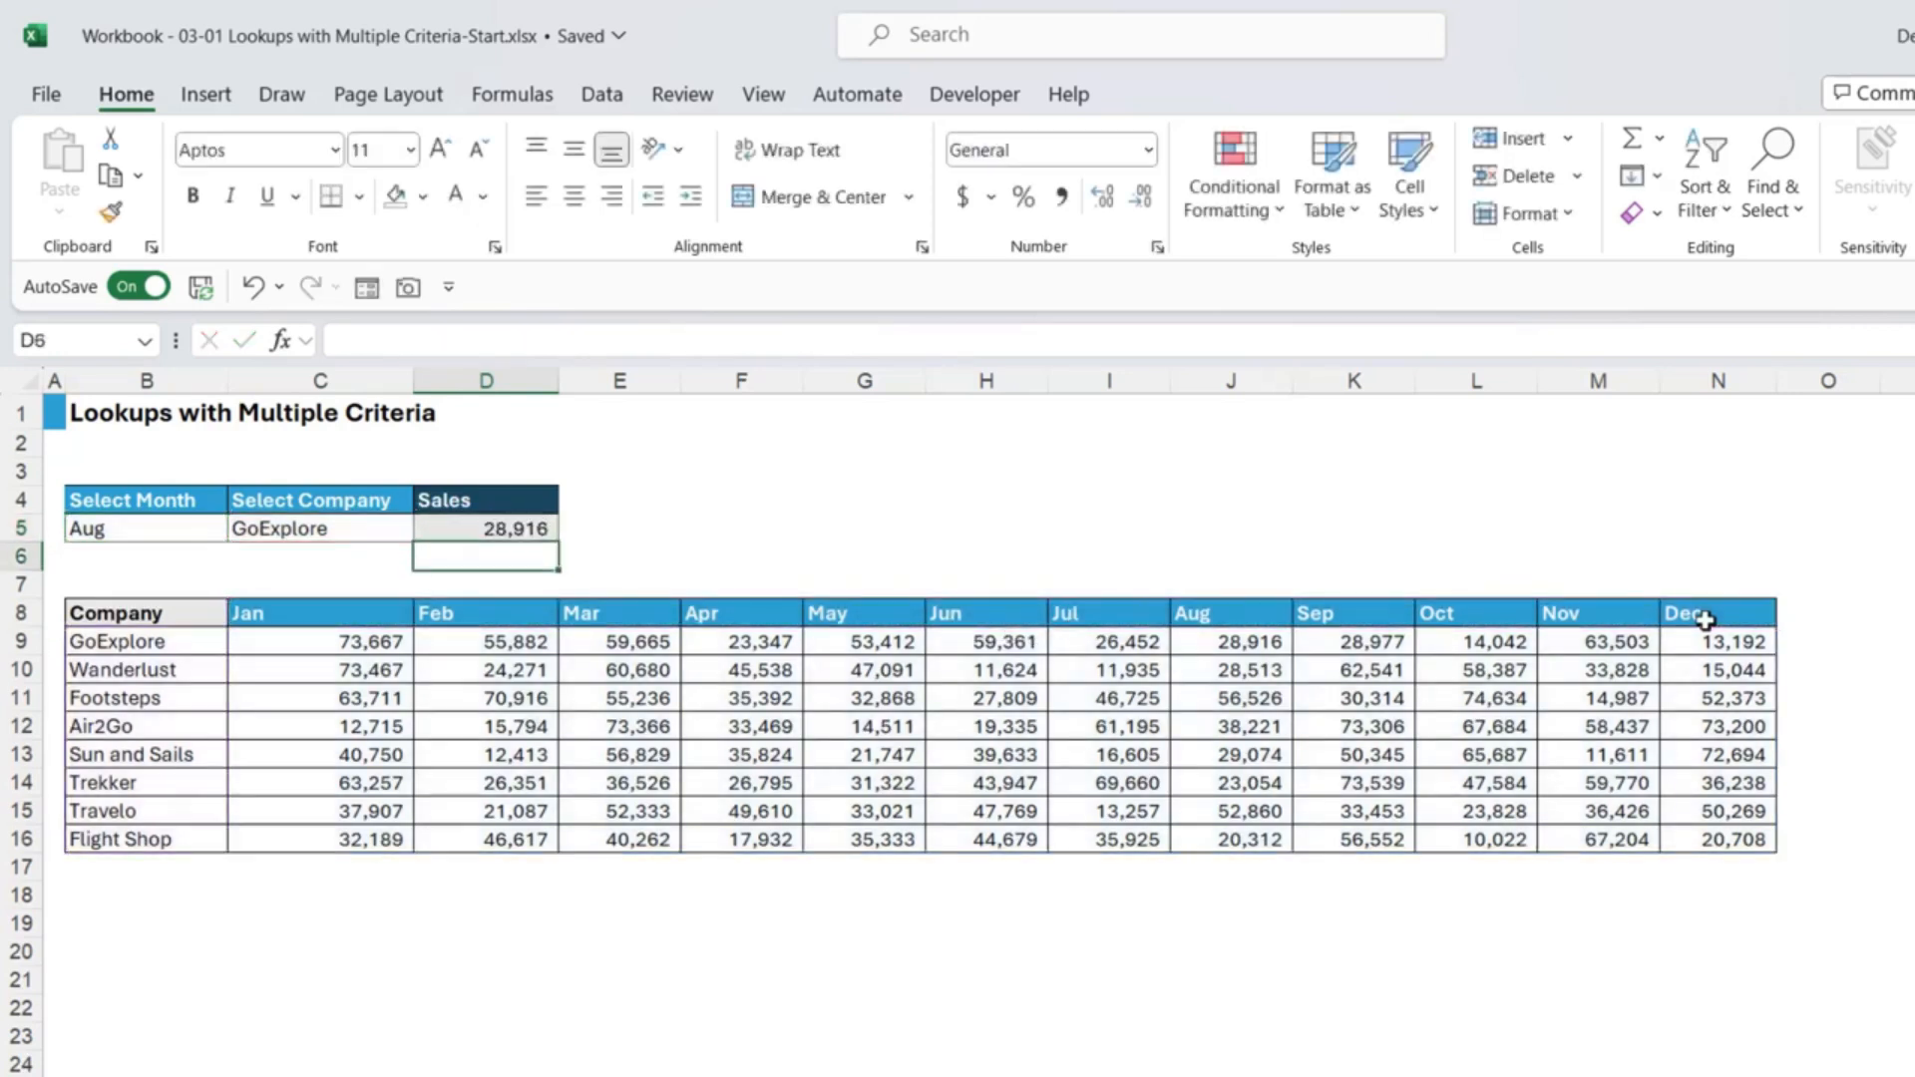
# Step: Fill the Aug GoExplore value in J9 yellow, then return to D5's Sales formula
pyautogui.click(506, 523)
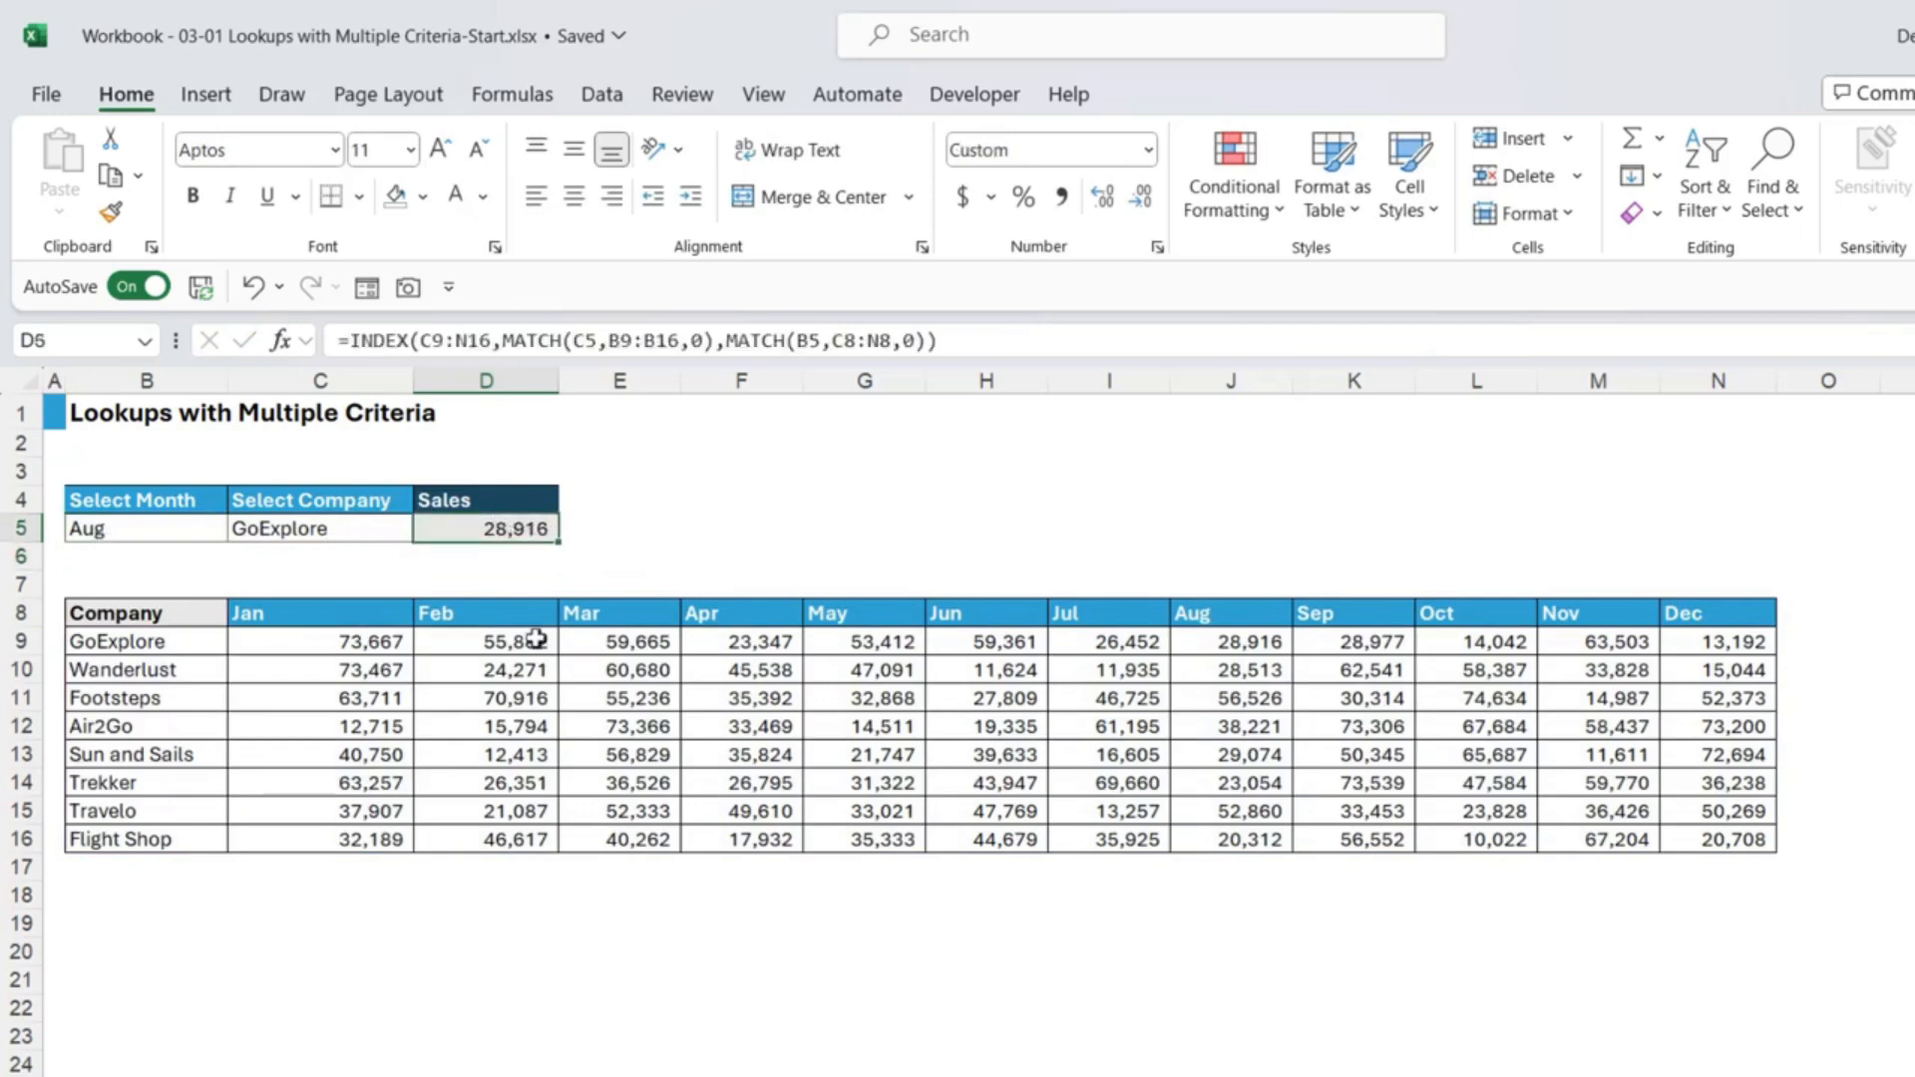
pyautogui.click(1253, 638)
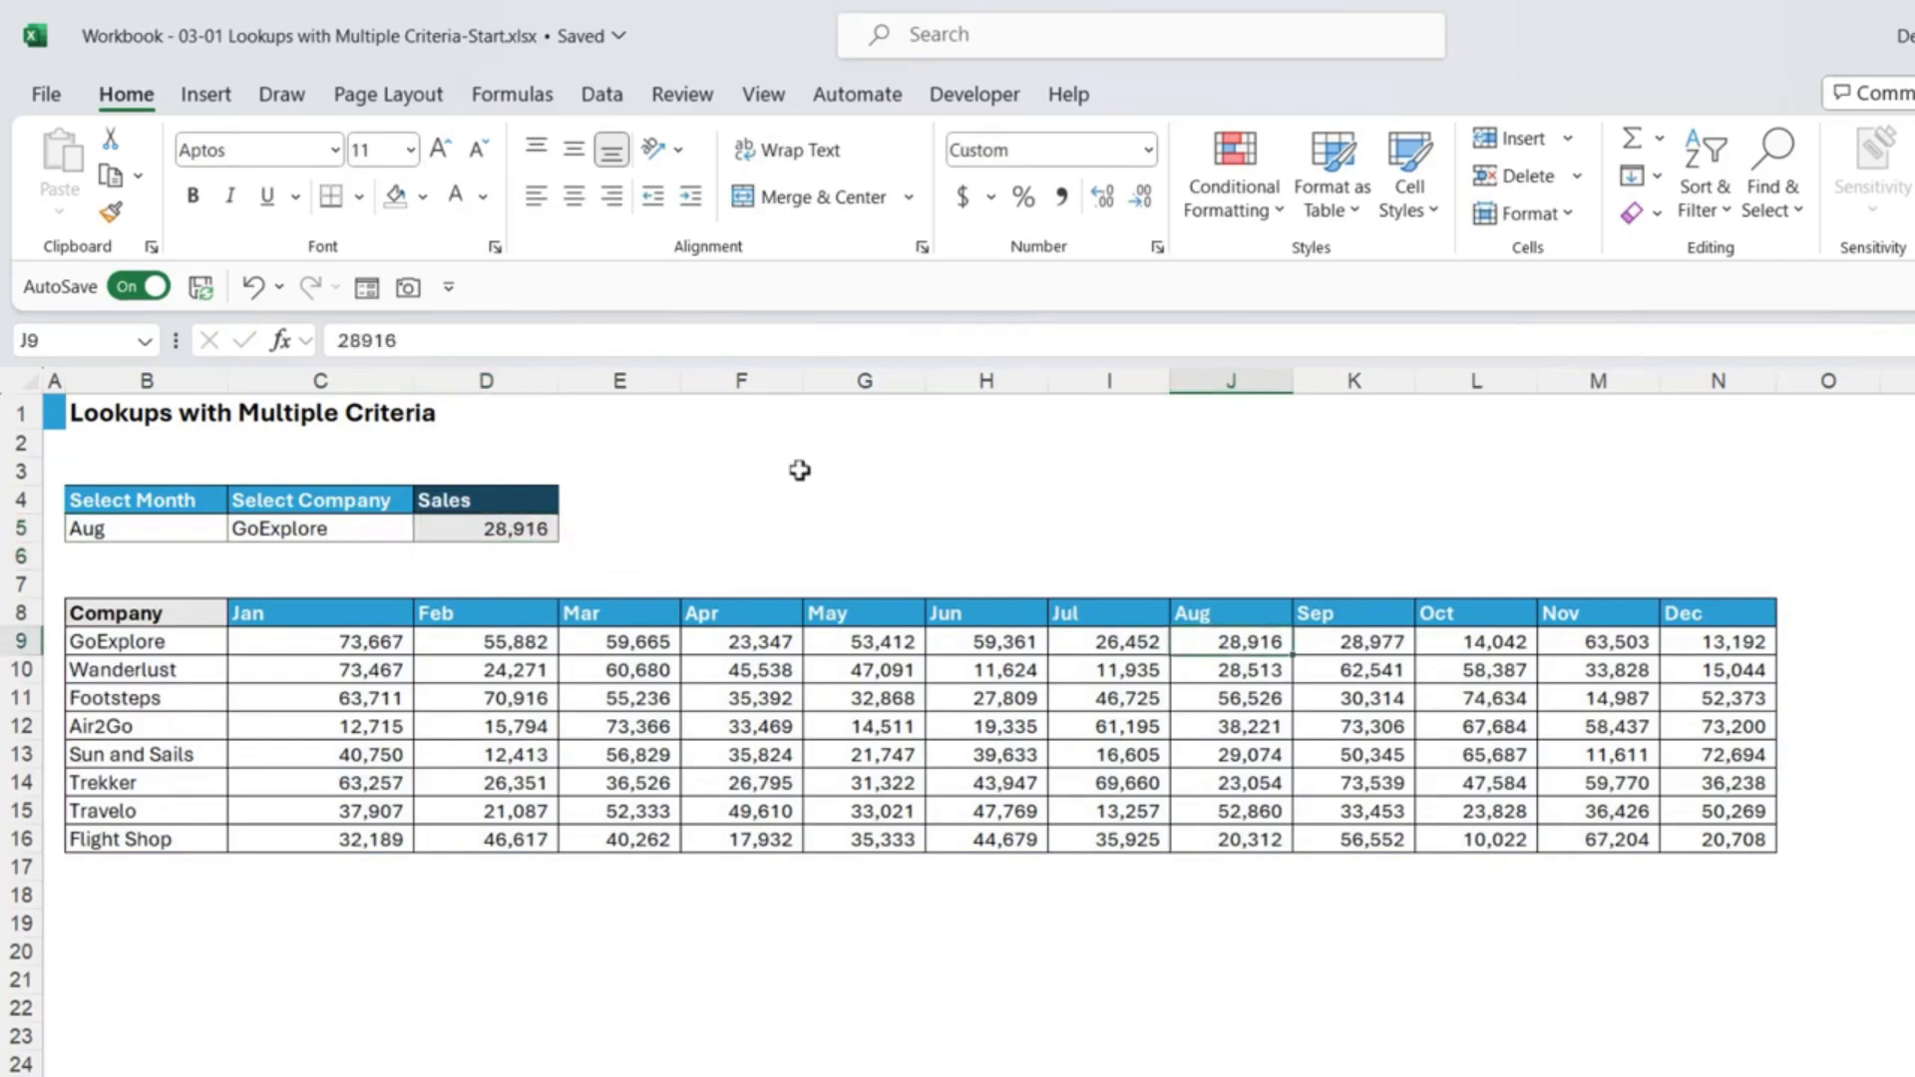
pyautogui.click(423, 196)
pyautogui.click(463, 532)
pyautogui.click(949, 529)
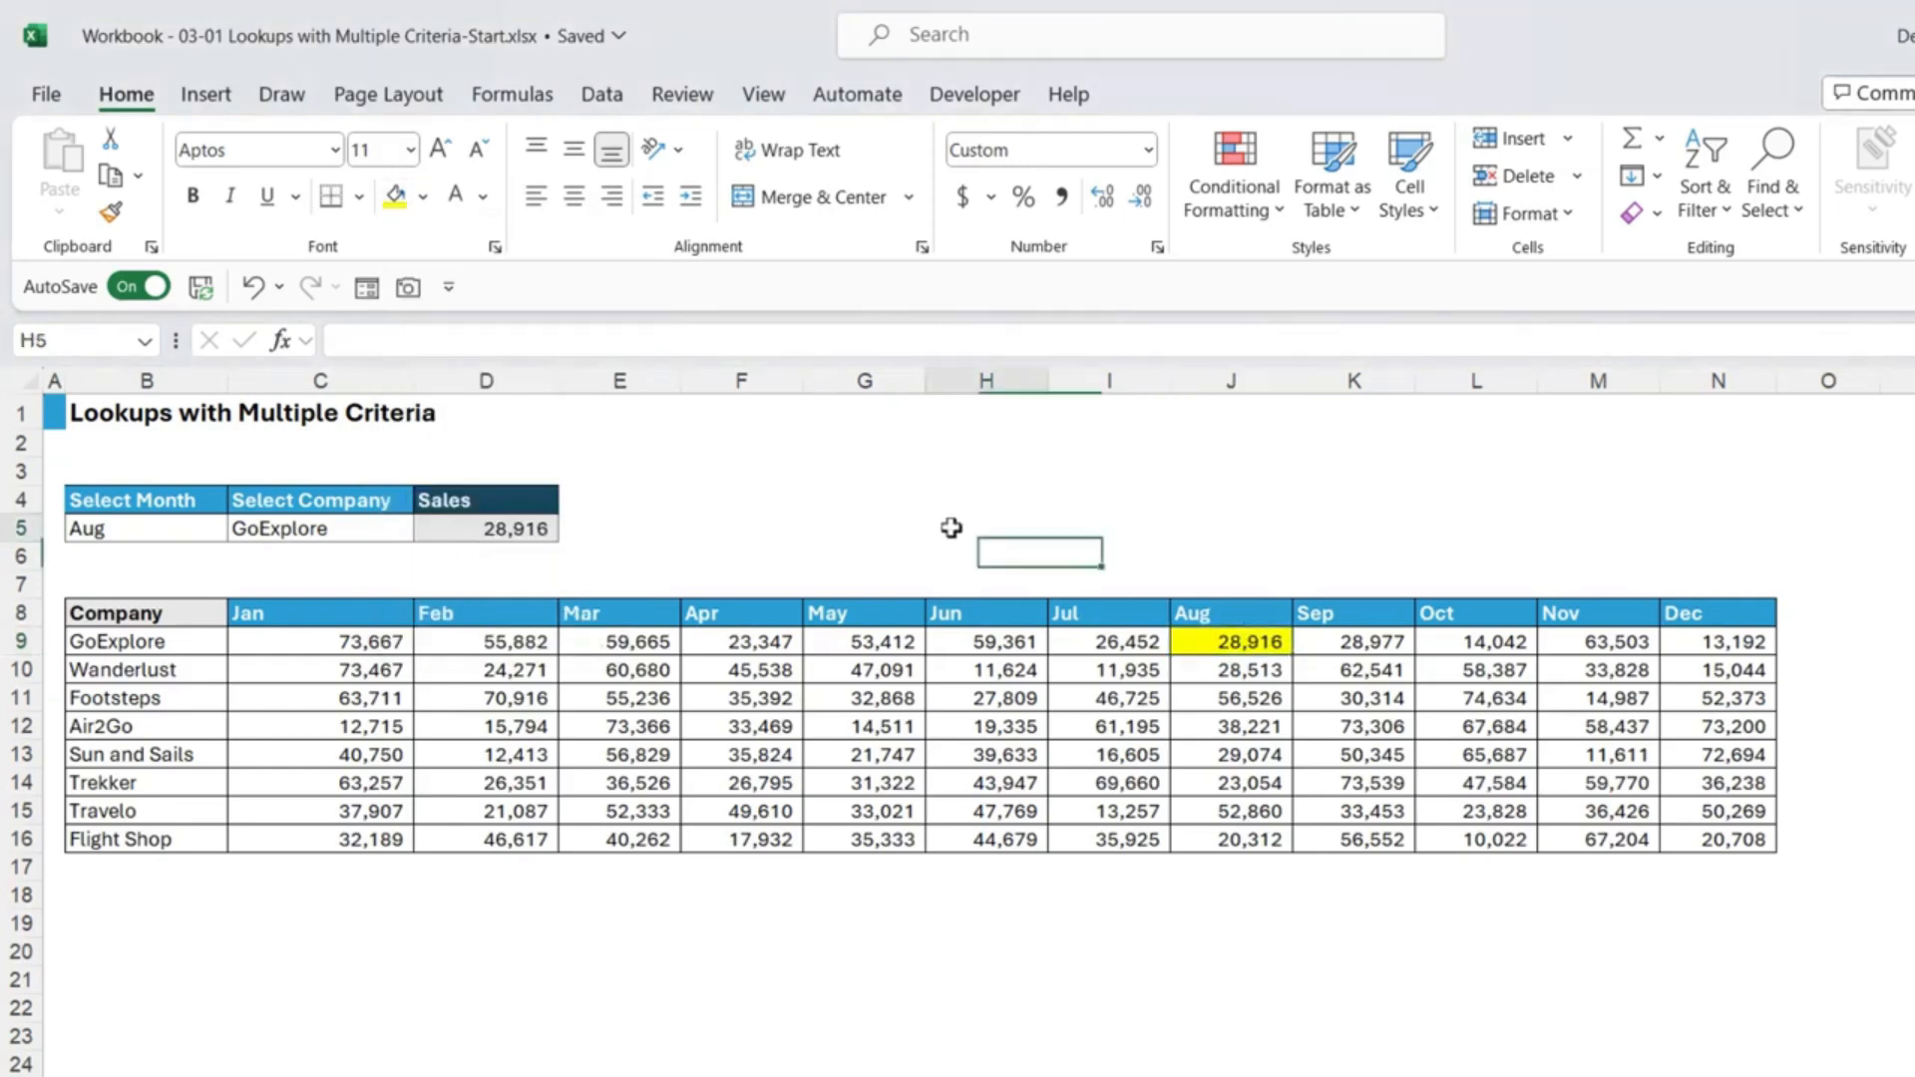
pyautogui.click(513, 530)
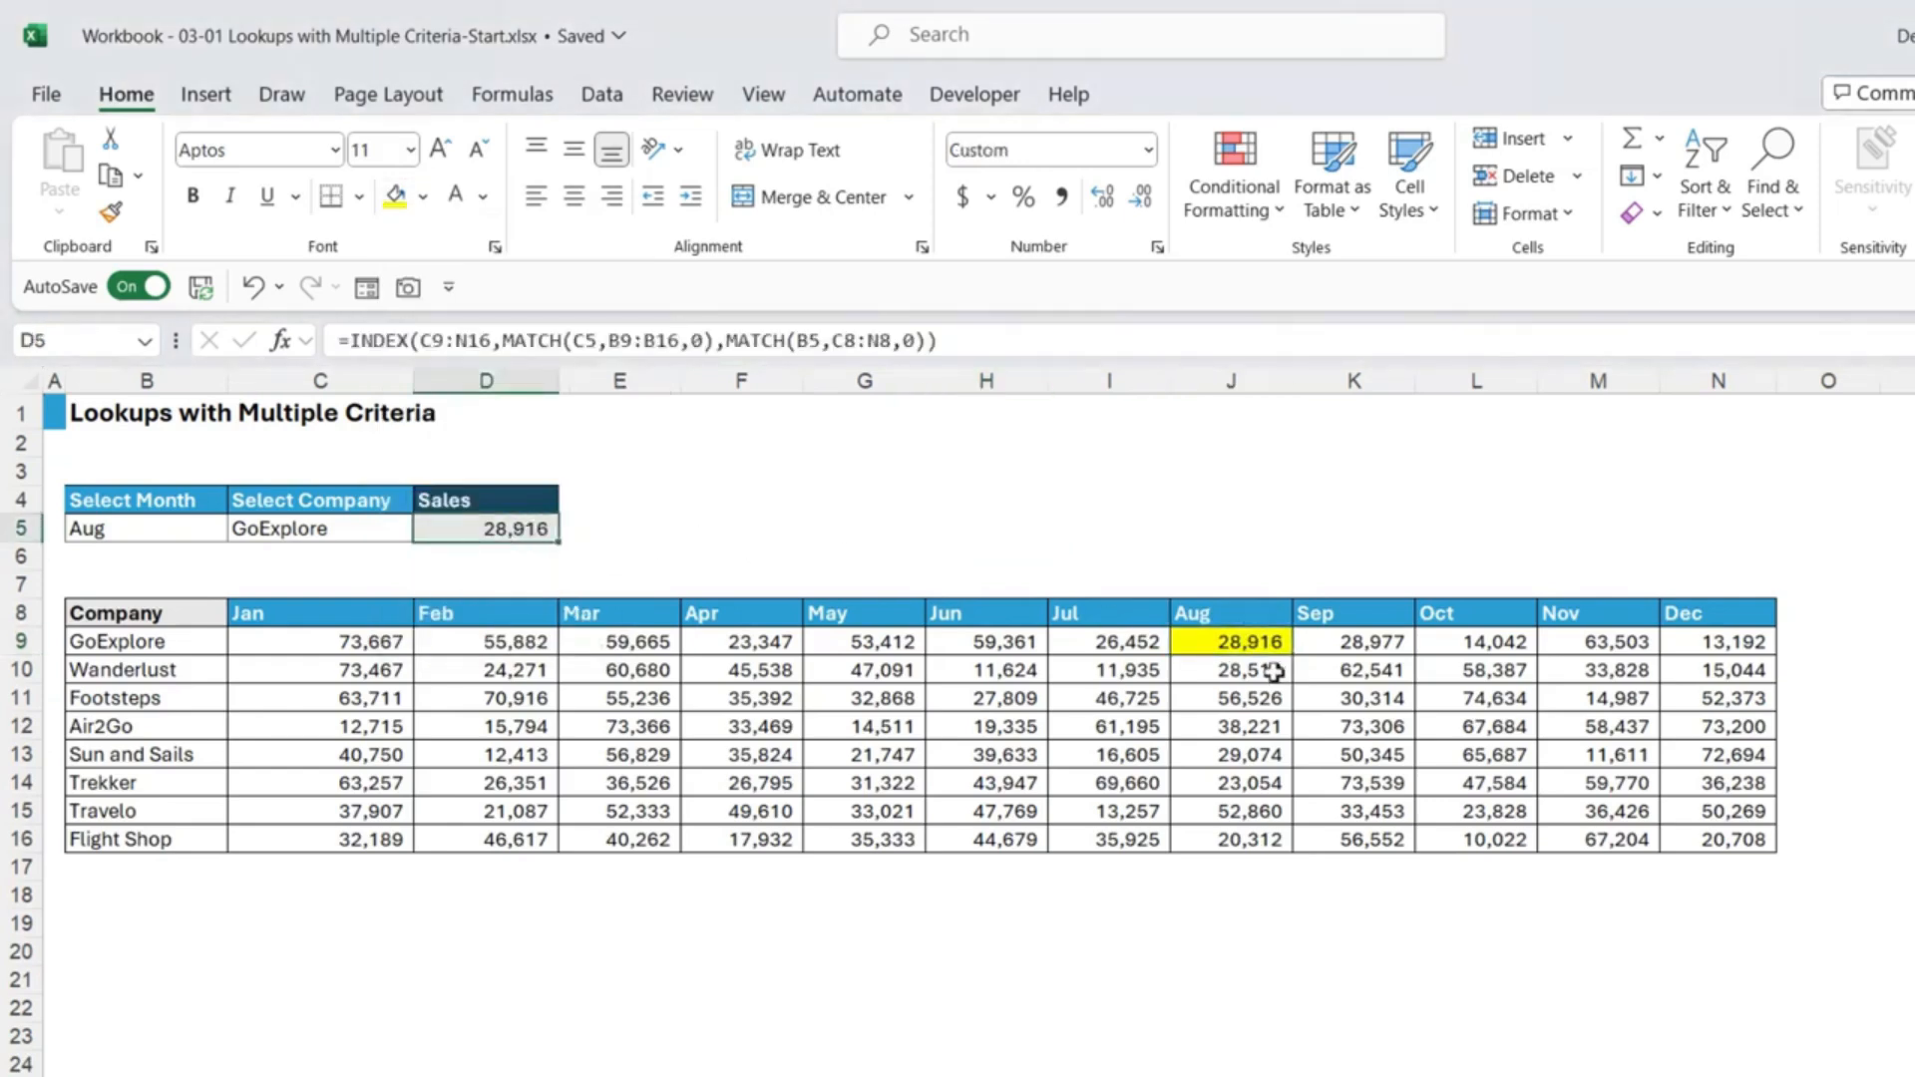
# Step: Set the B5 month dropdown to May and the C5 company dropdown to Flight Shop
pyautogui.click(189, 529)
pyautogui.click(241, 529)
pyautogui.click(127, 656)
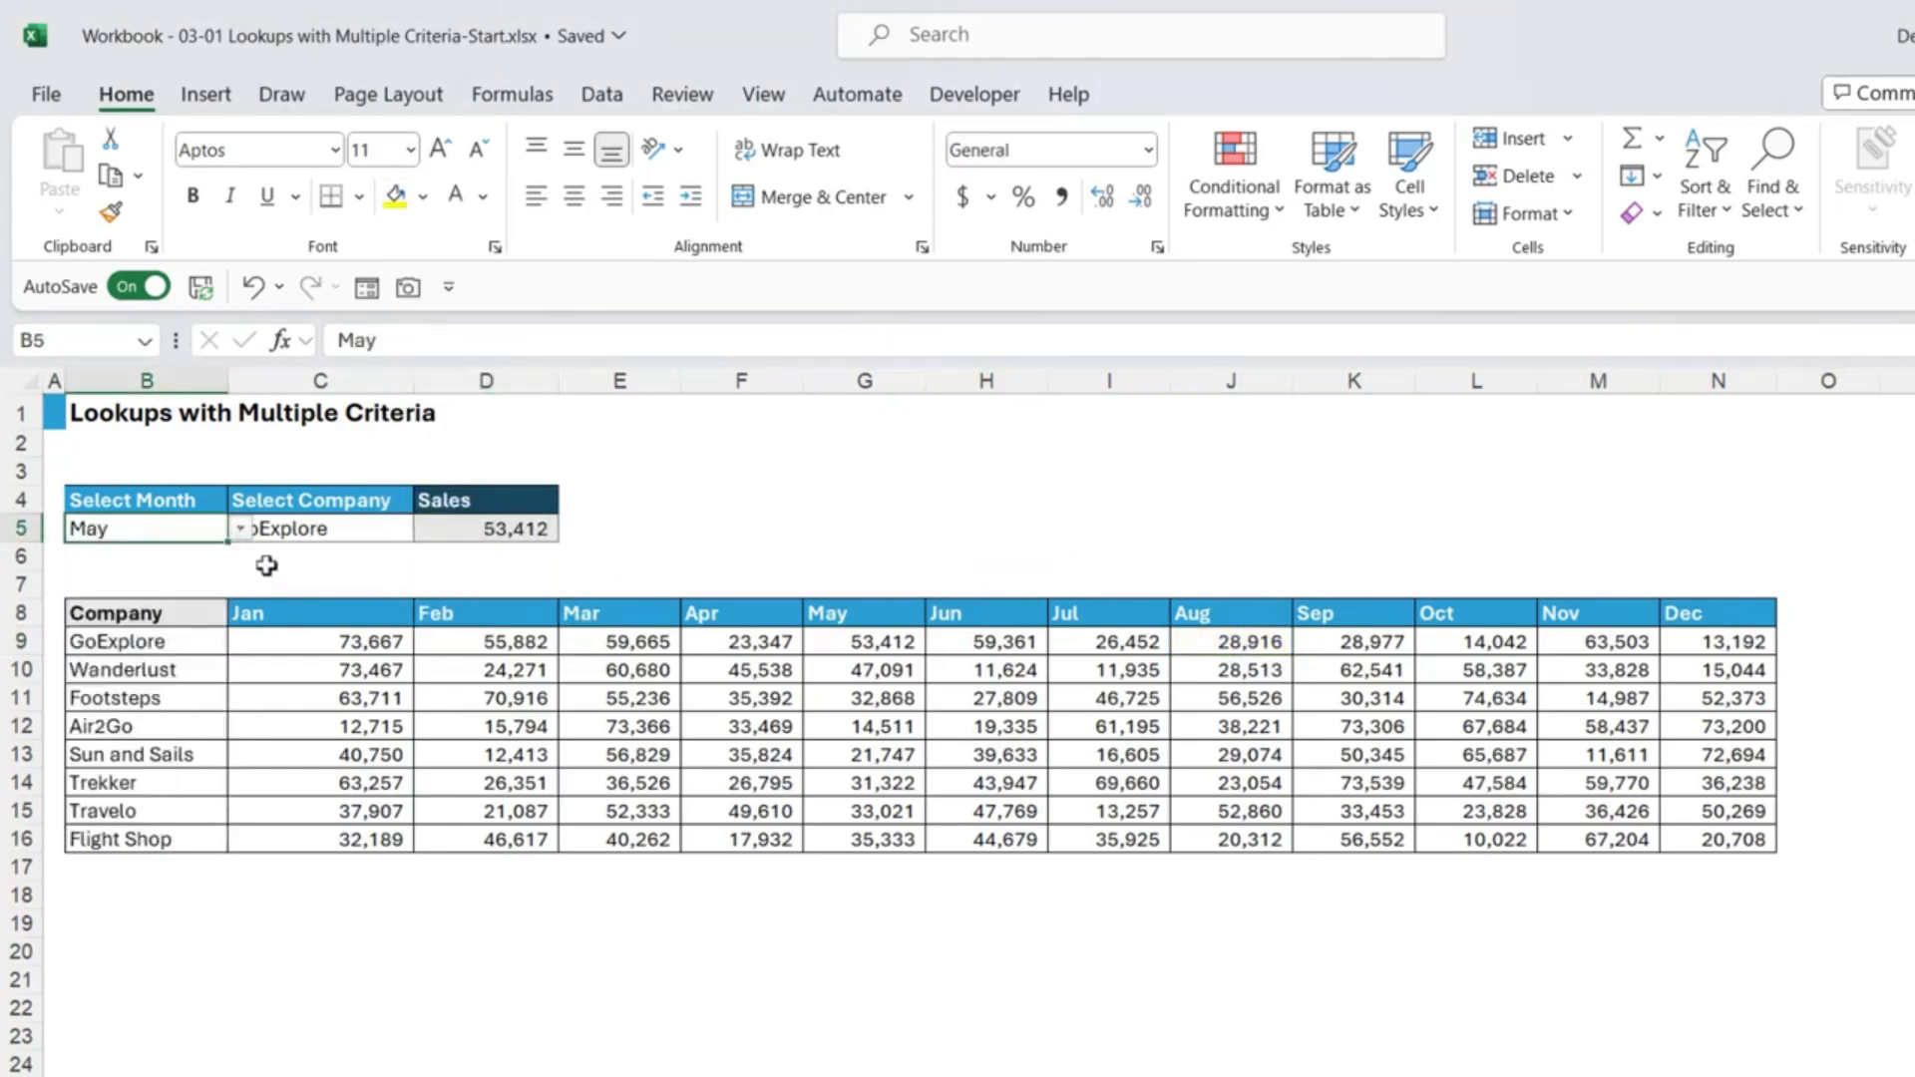
pyautogui.click(343, 531)
pyautogui.click(423, 529)
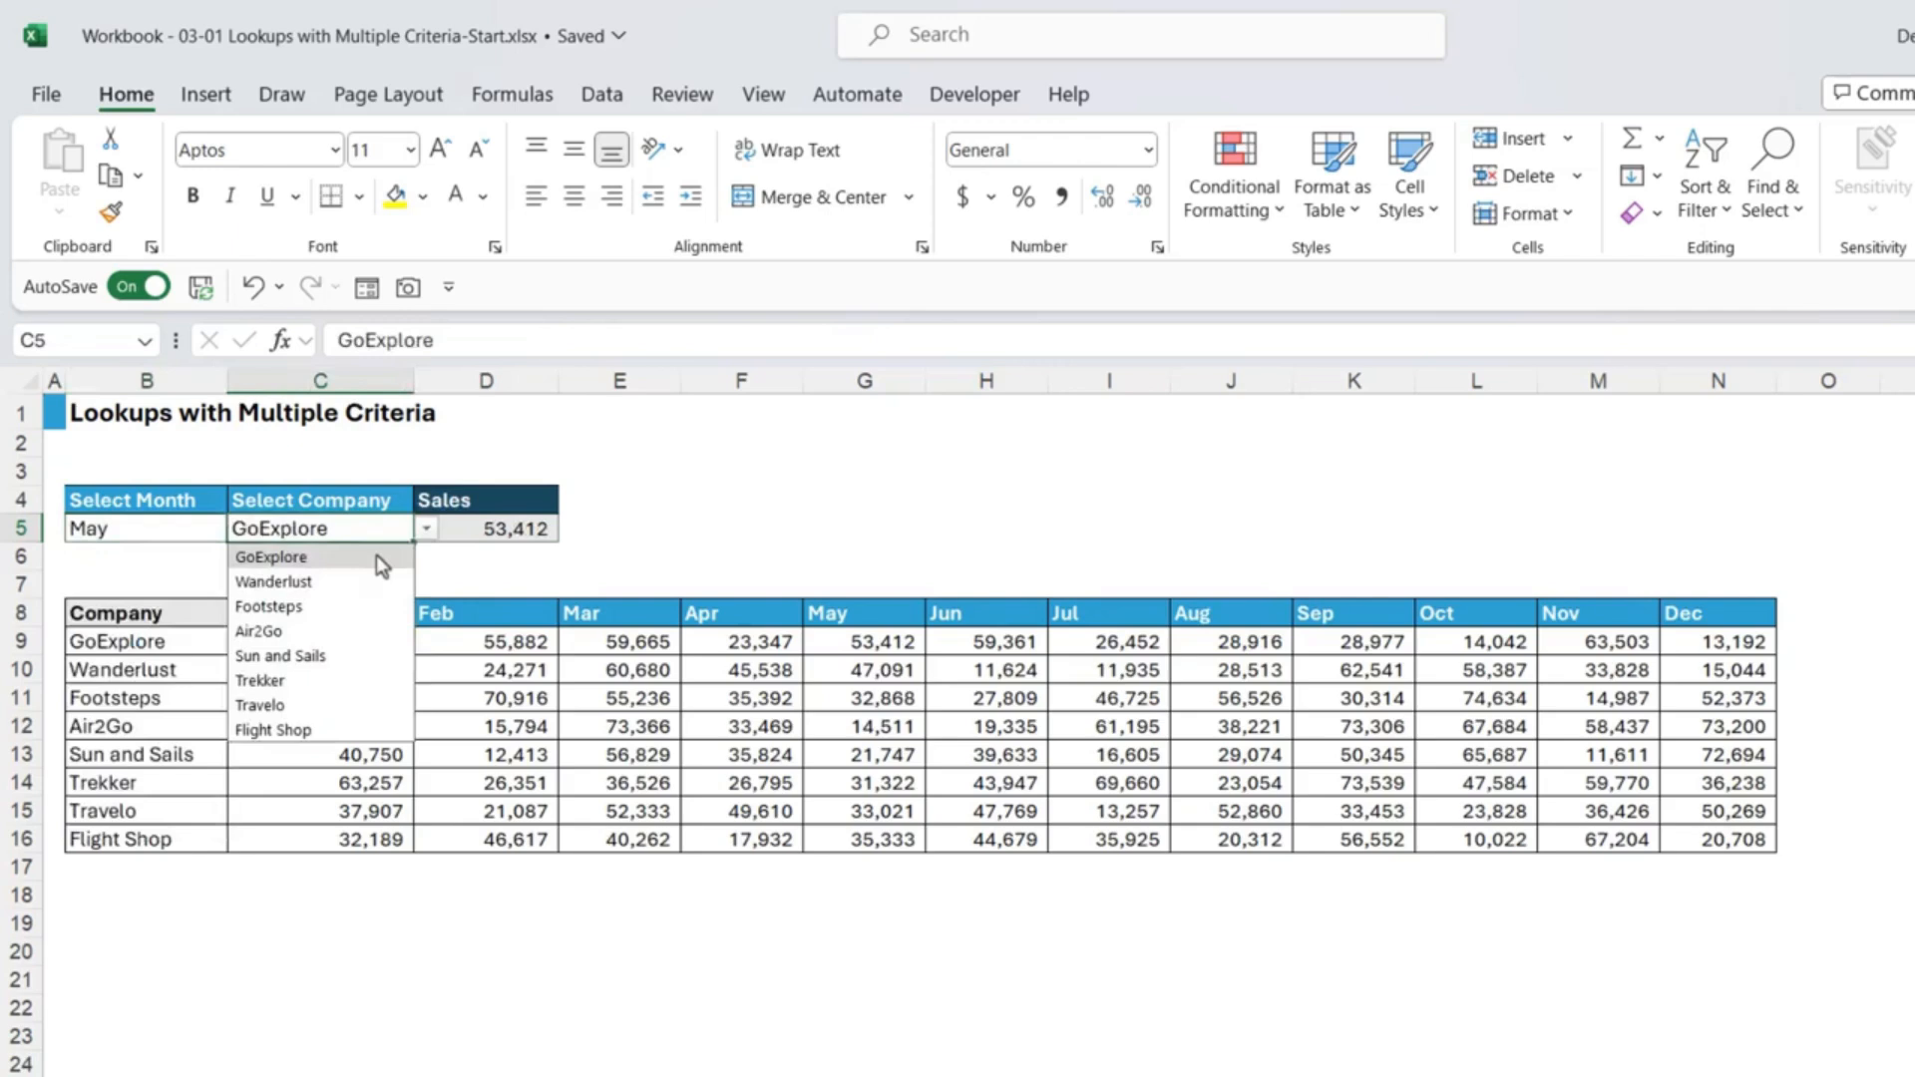
pyautogui.click(292, 729)
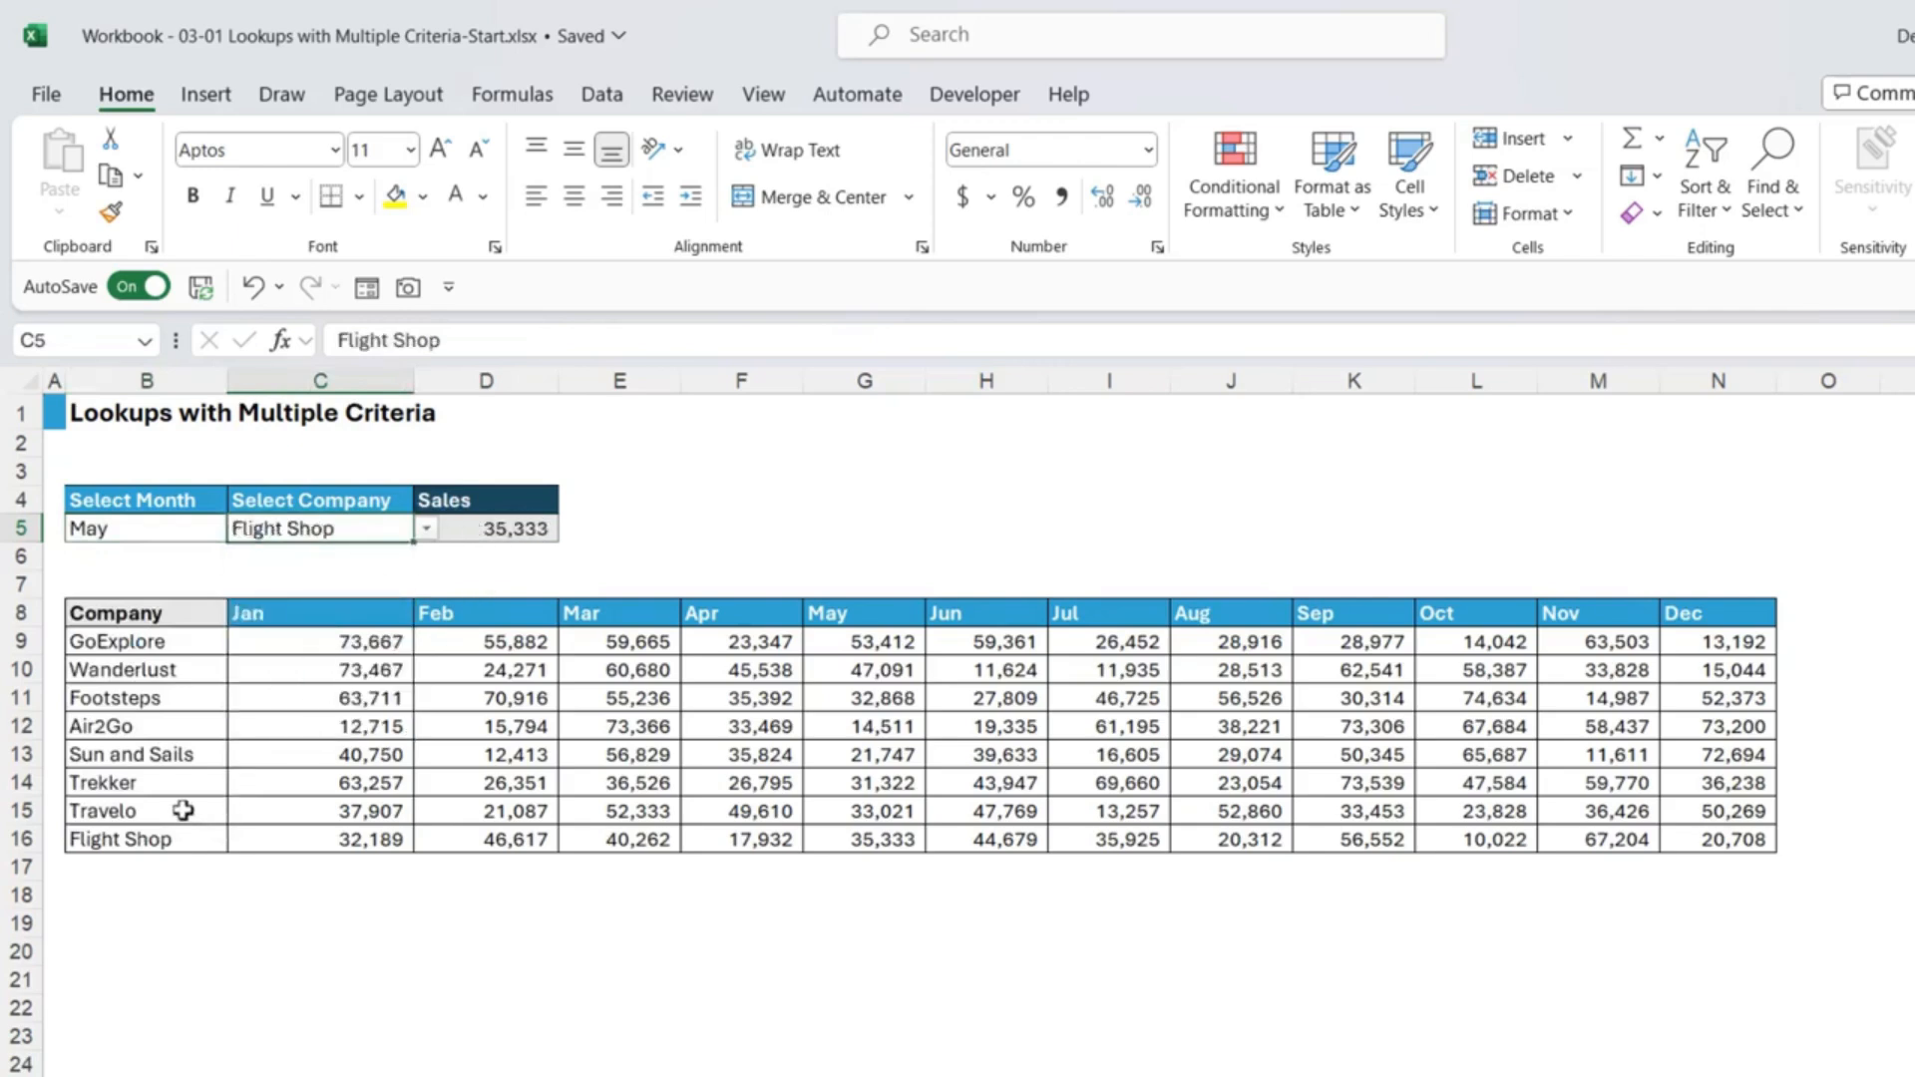
# Step: Fill the matching 35,333 in G16 yellow and mark the C9:N16 array in D5's formula
pyautogui.click(847, 839)
pyautogui.click(395, 196)
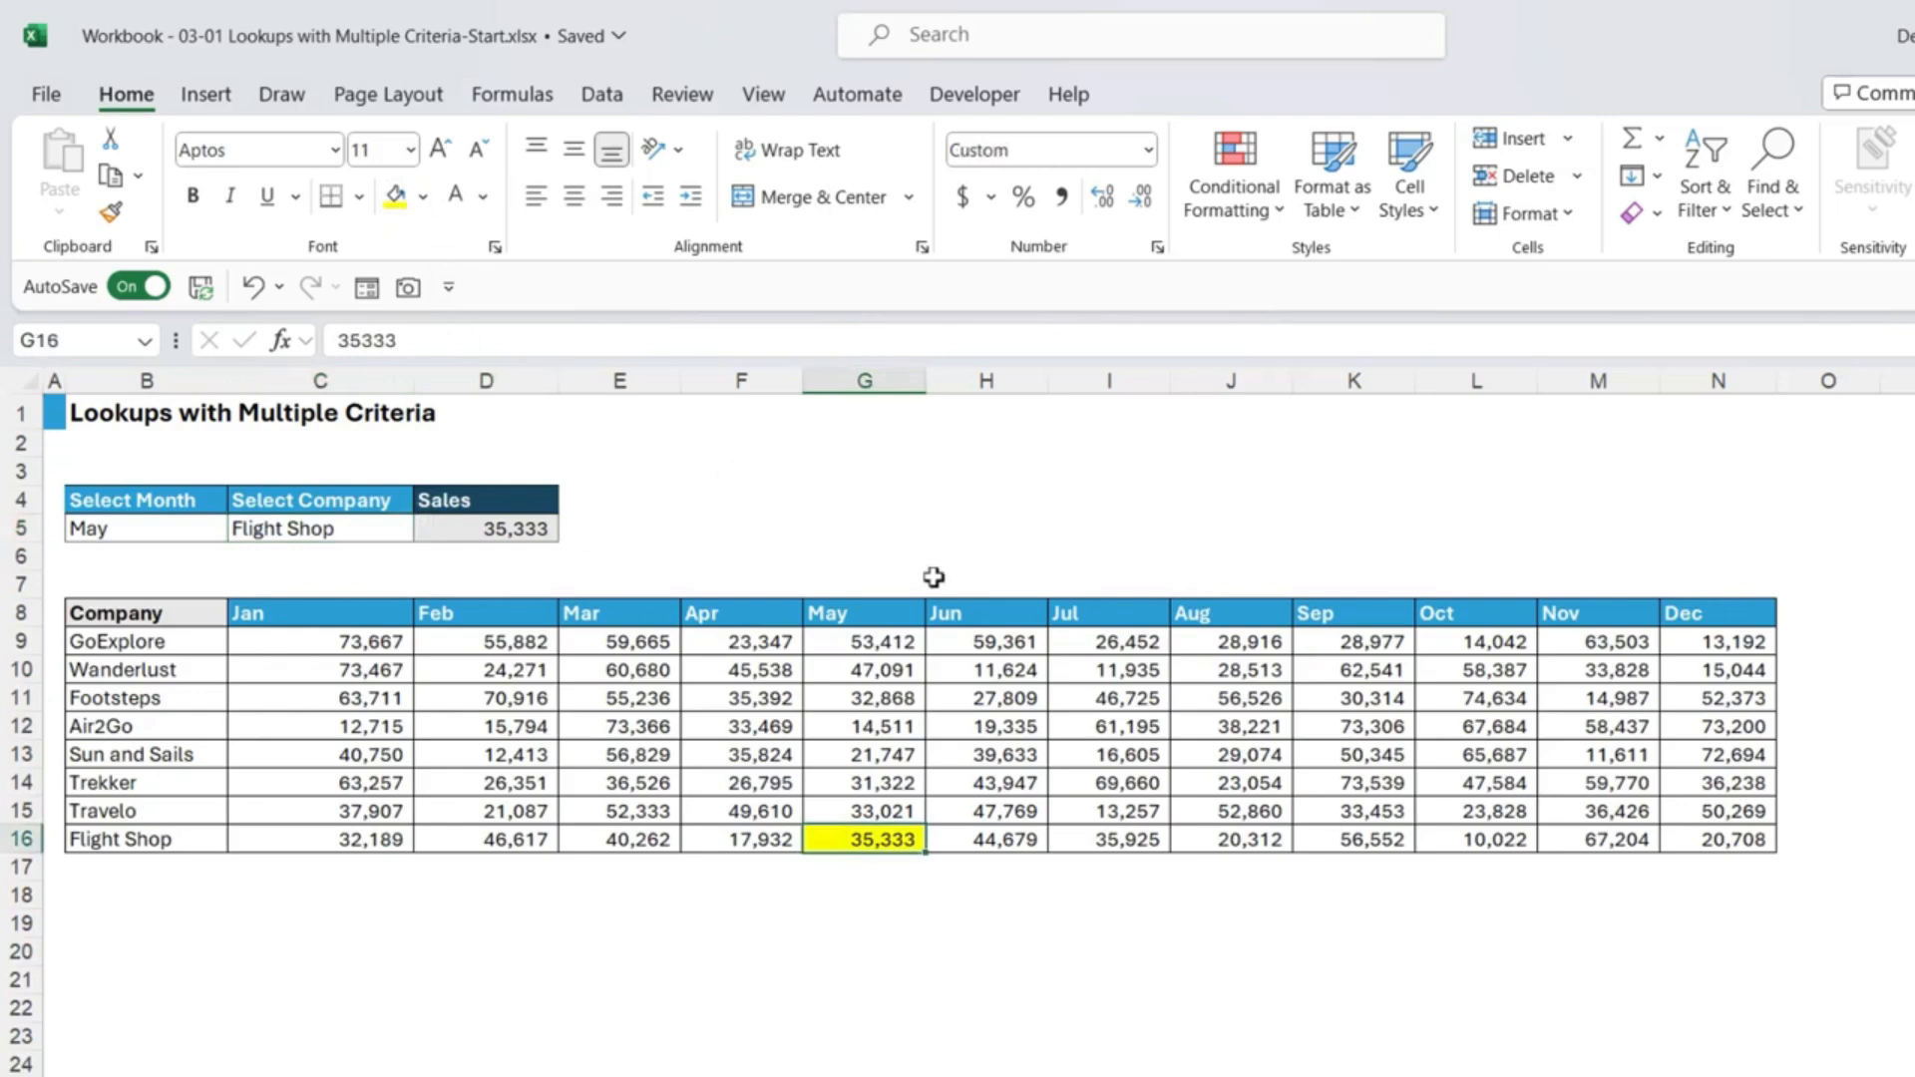
pyautogui.click(488, 525)
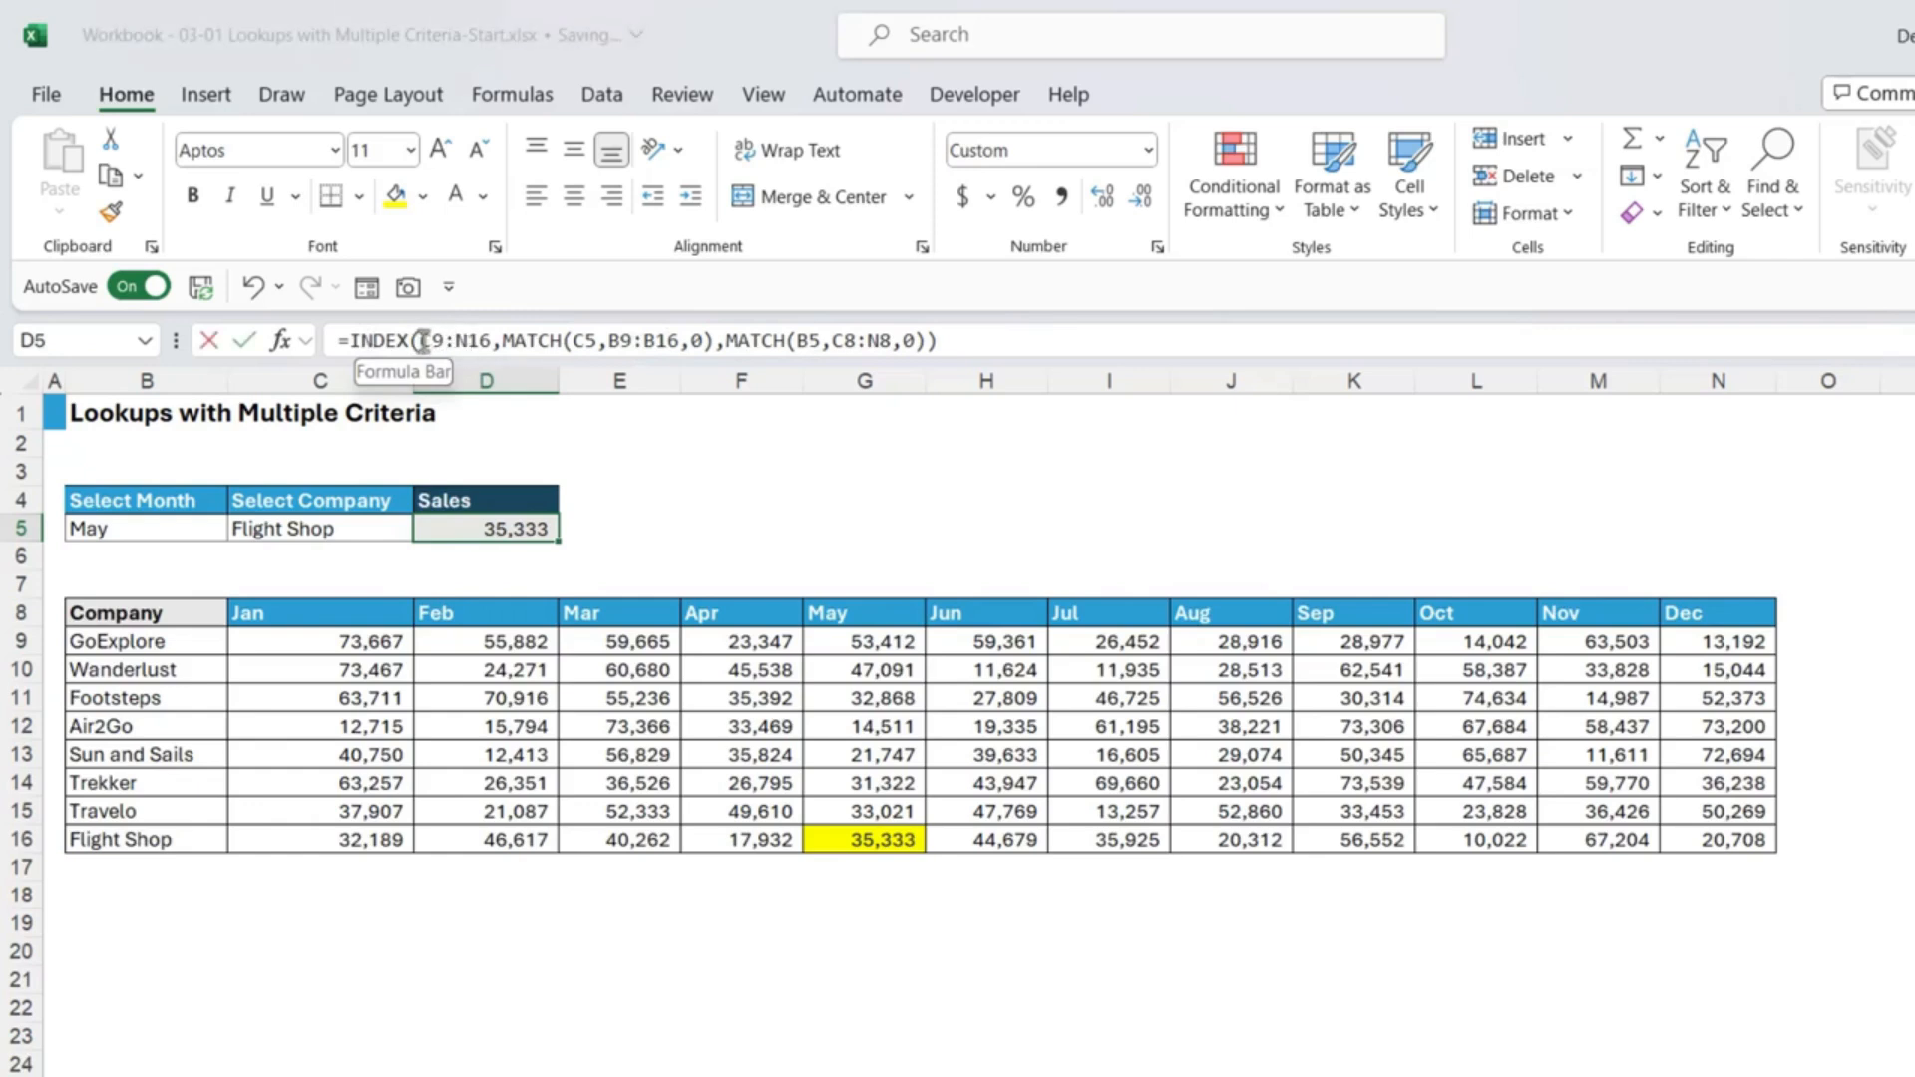
pyautogui.moveTo(423, 340); pyautogui.dragTo(494, 344)
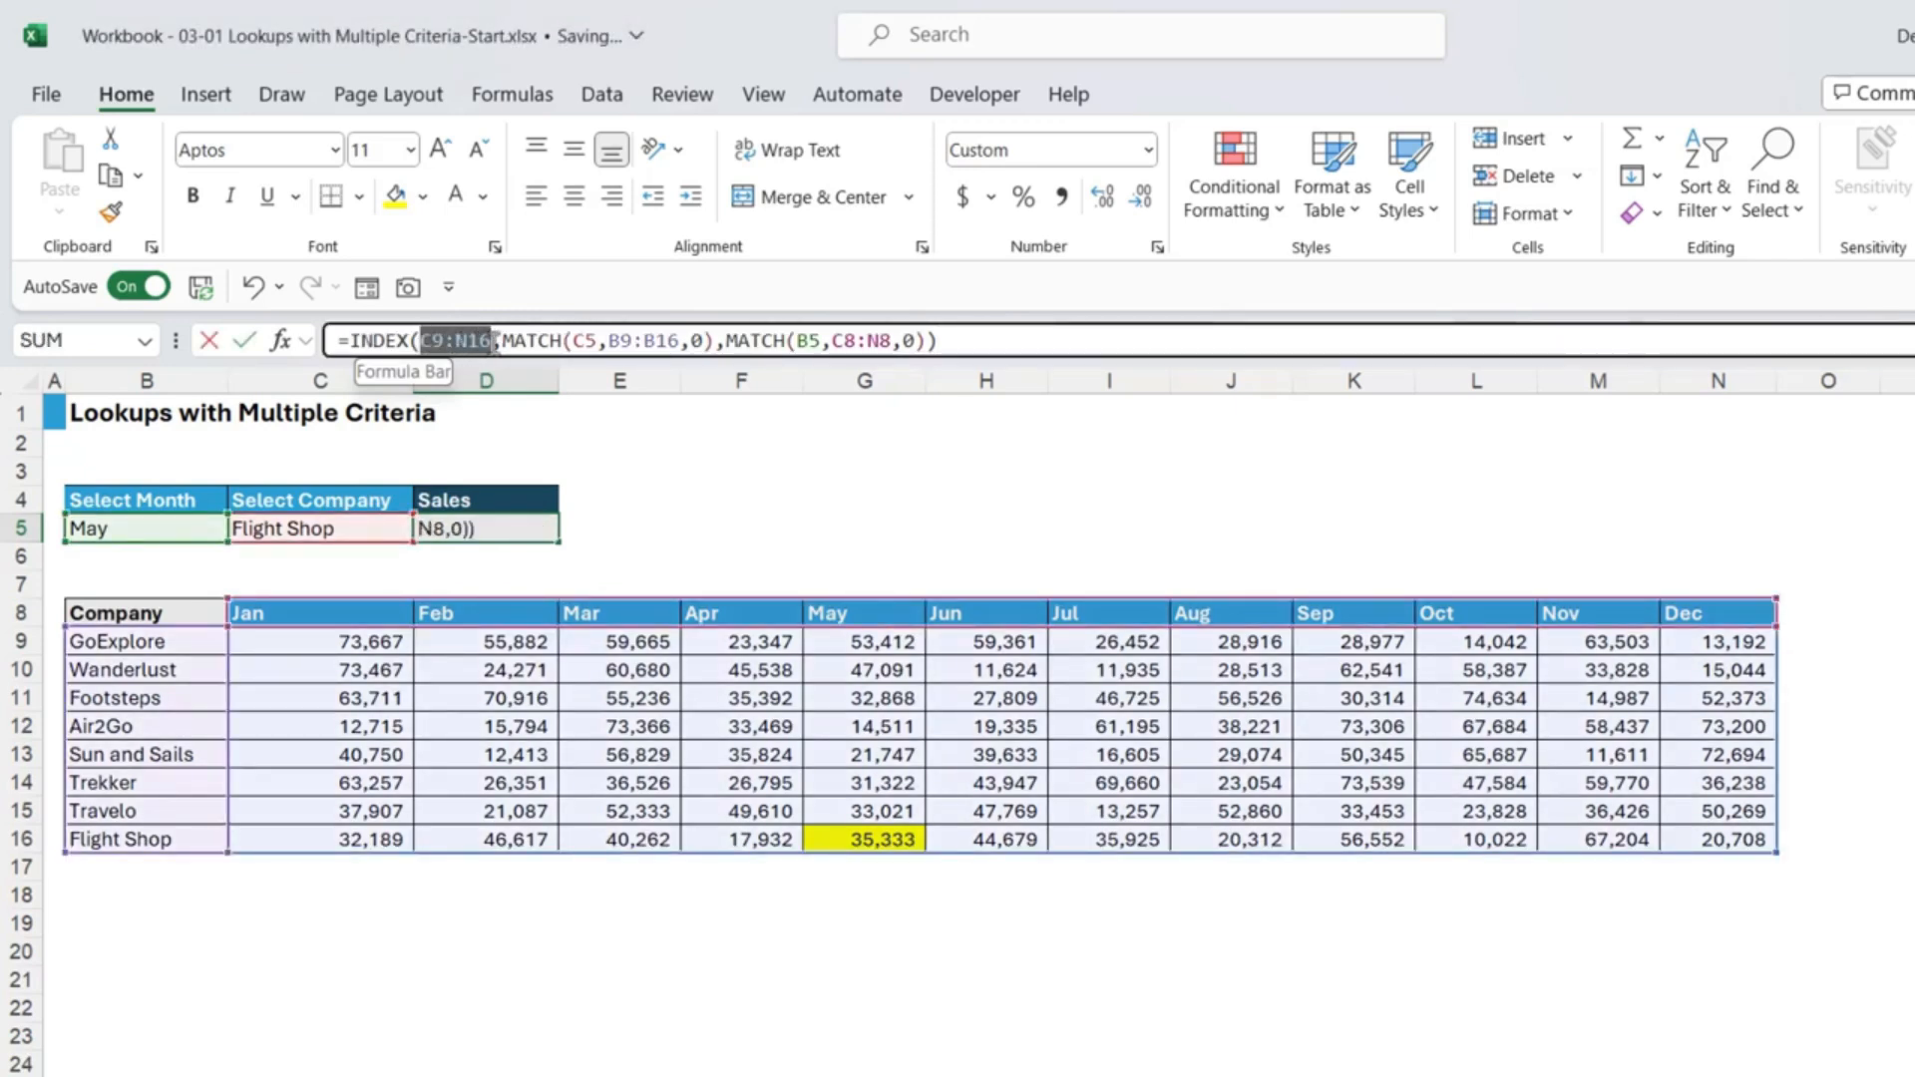
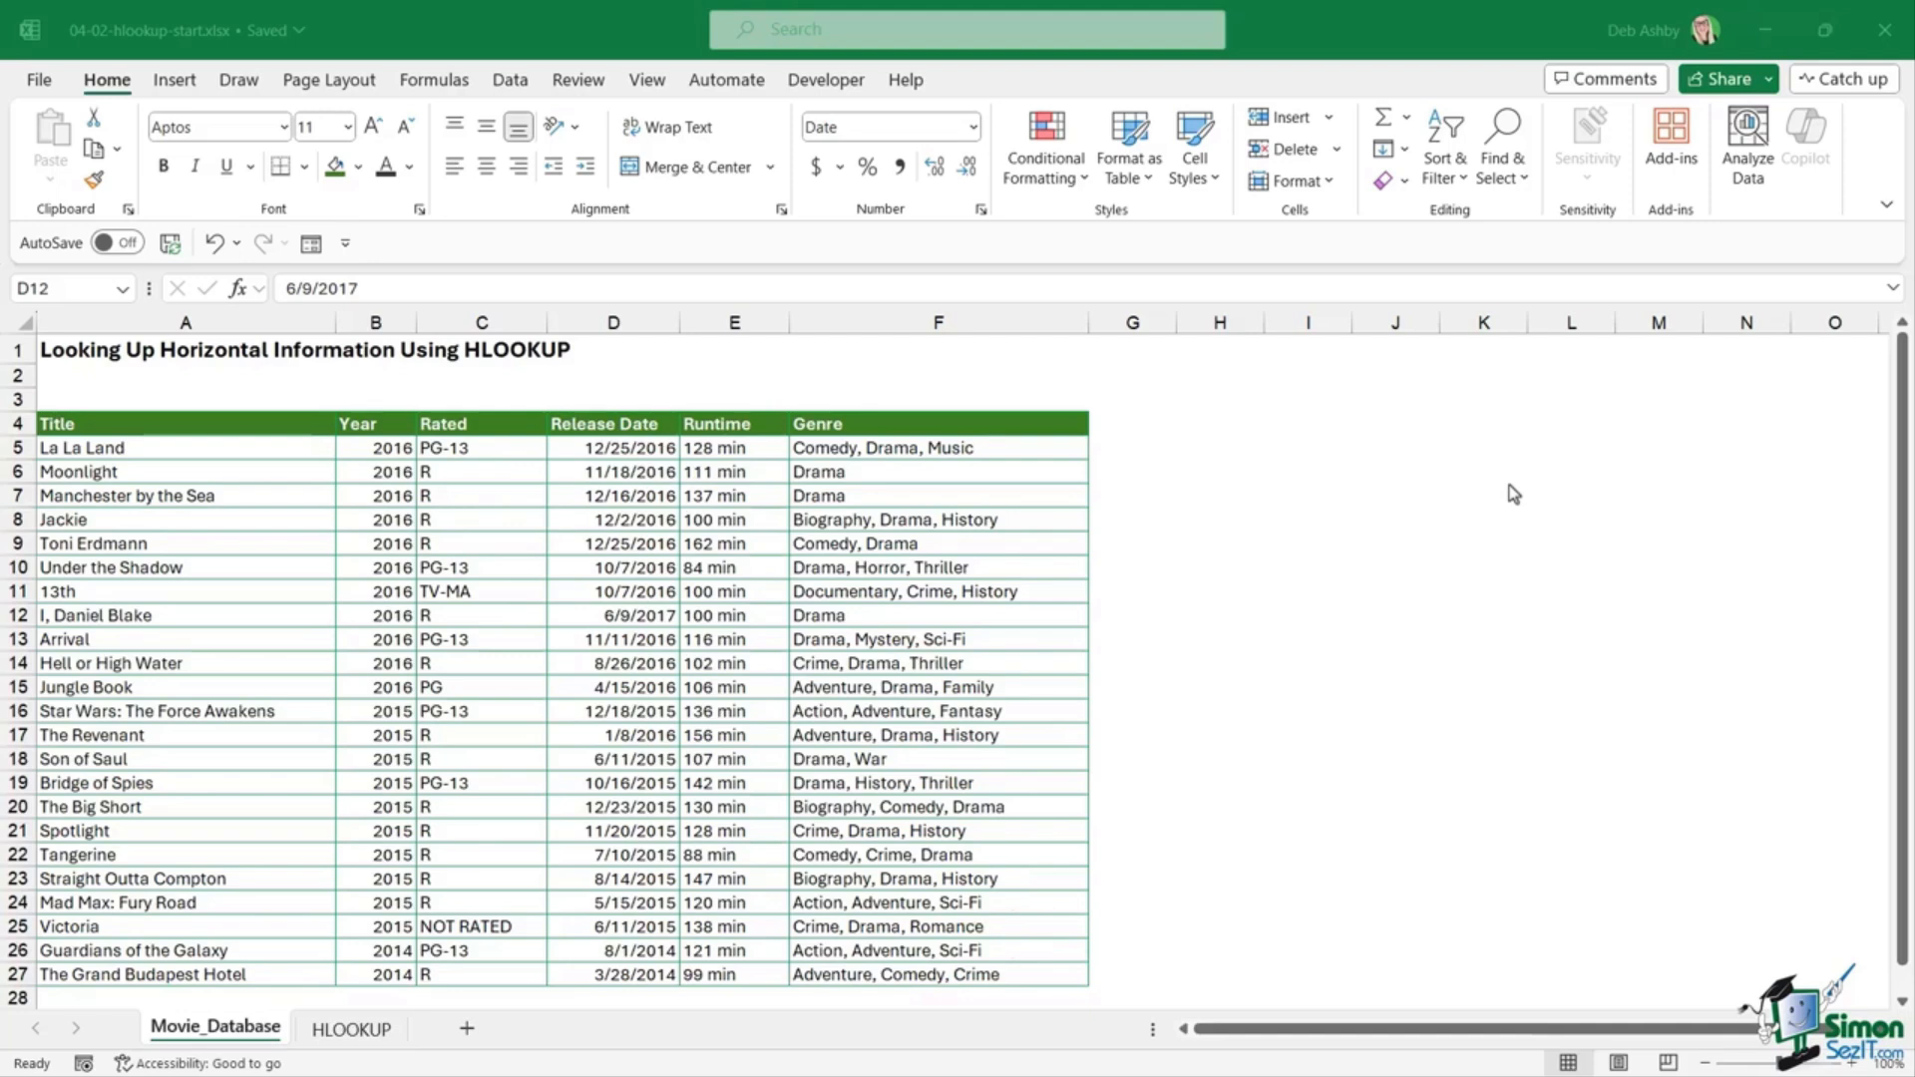
# Step: Walk through the movie table's titles, release dates, header labels, ratings and genres
pyautogui.click(311, 568)
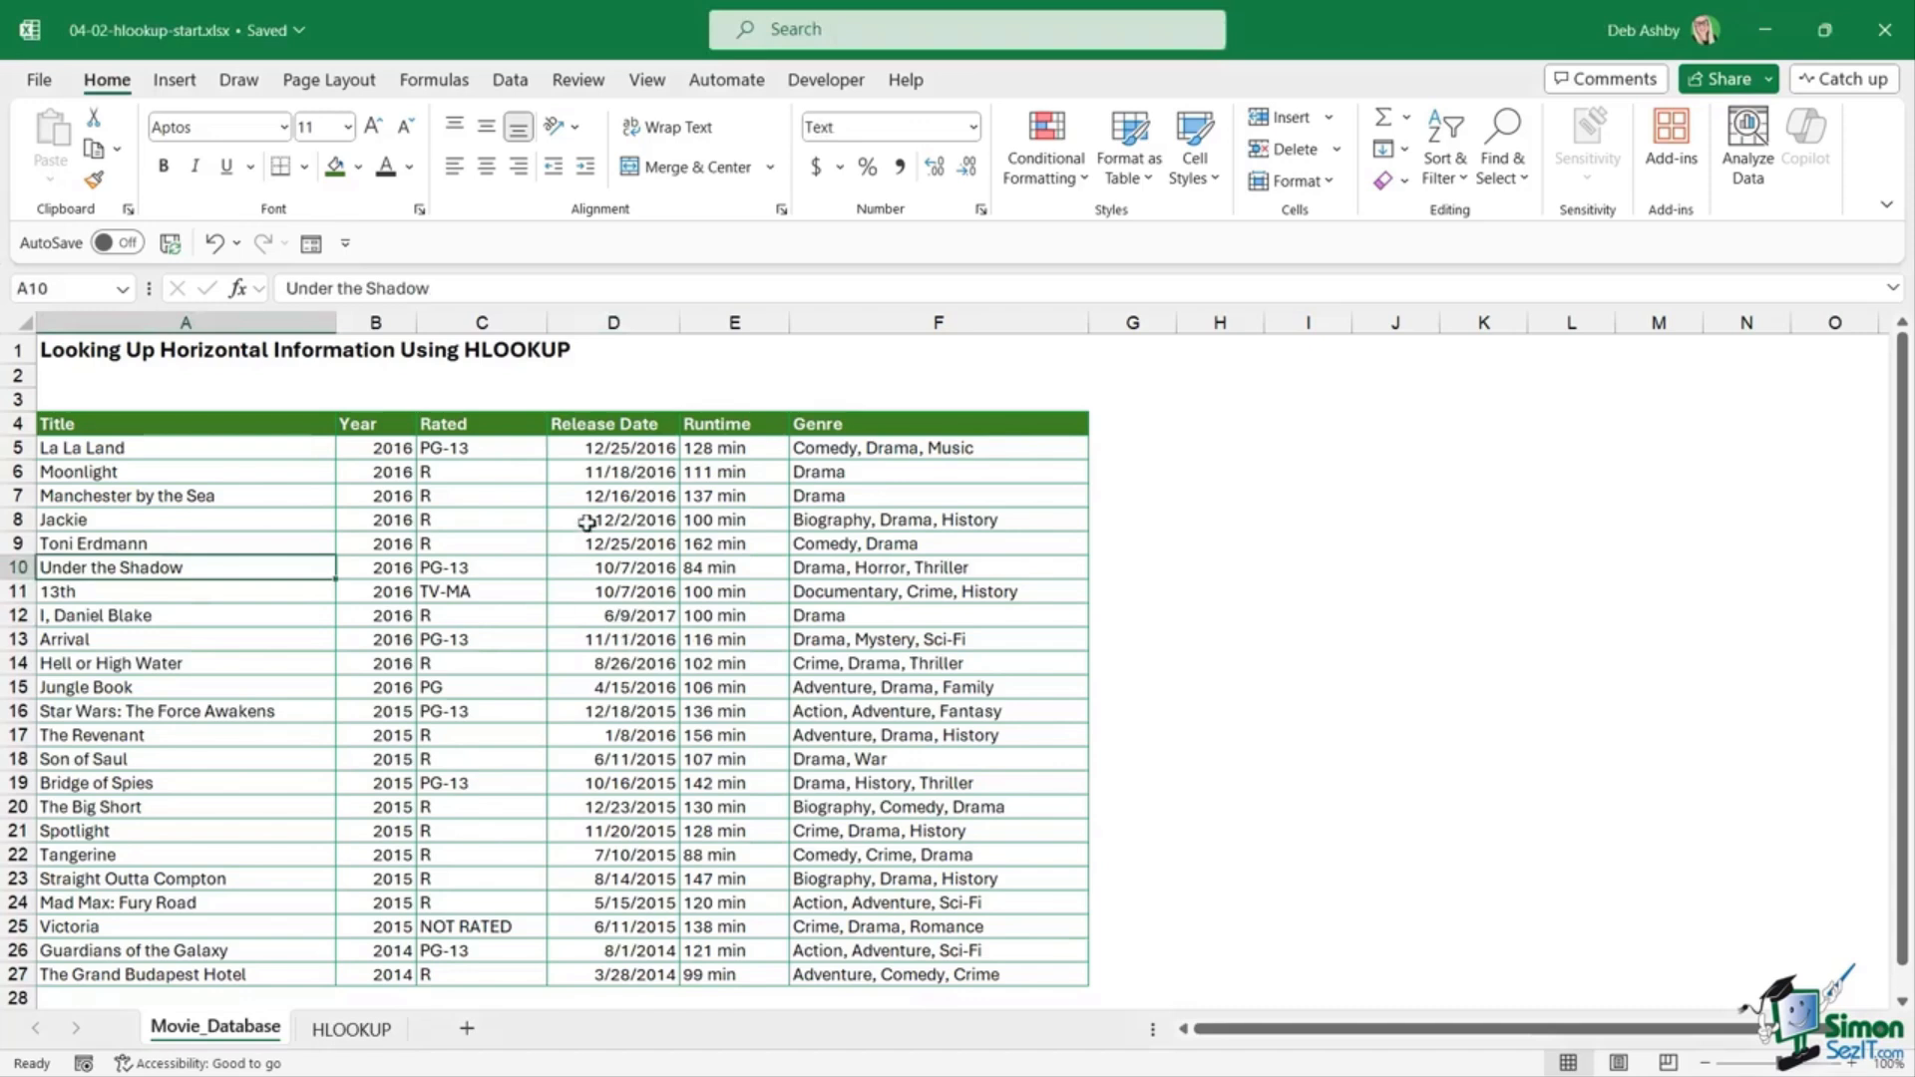
pyautogui.click(559, 550)
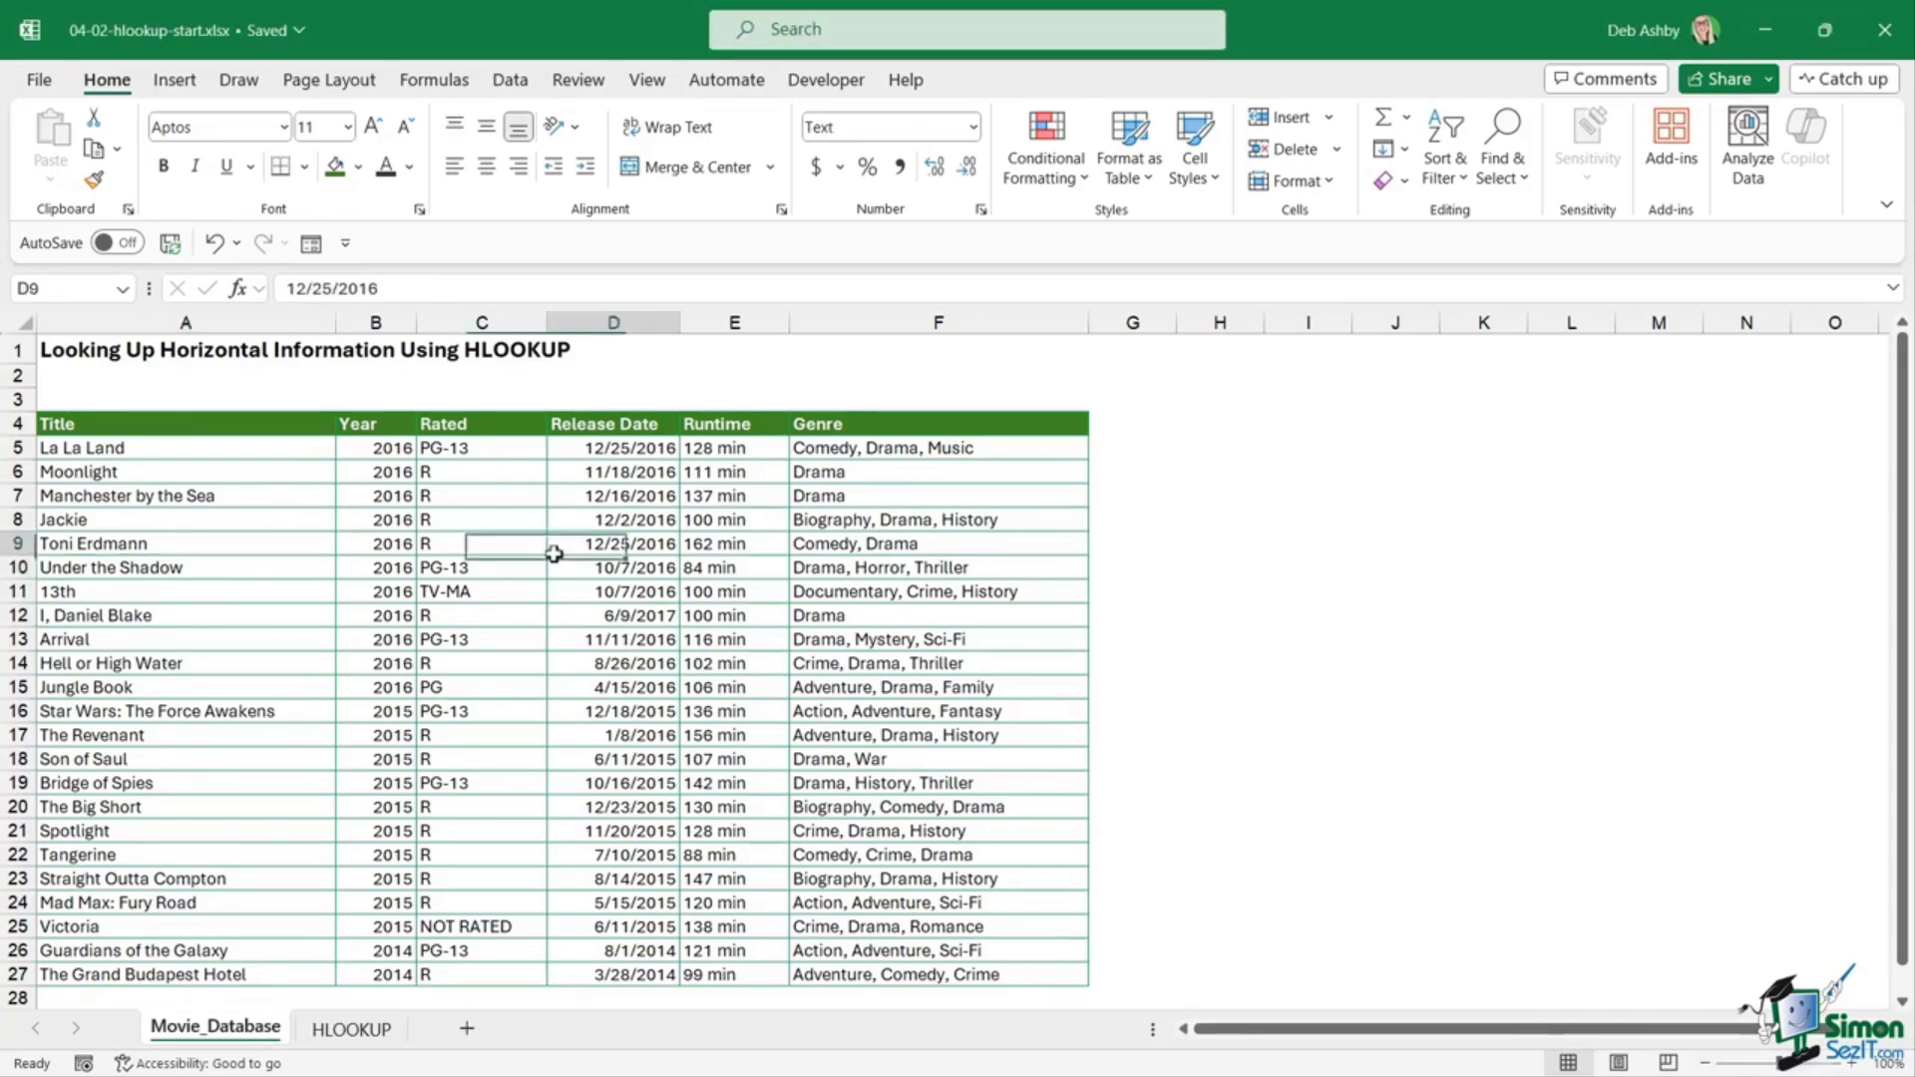
pyautogui.click(195, 424)
pyautogui.click(375, 426)
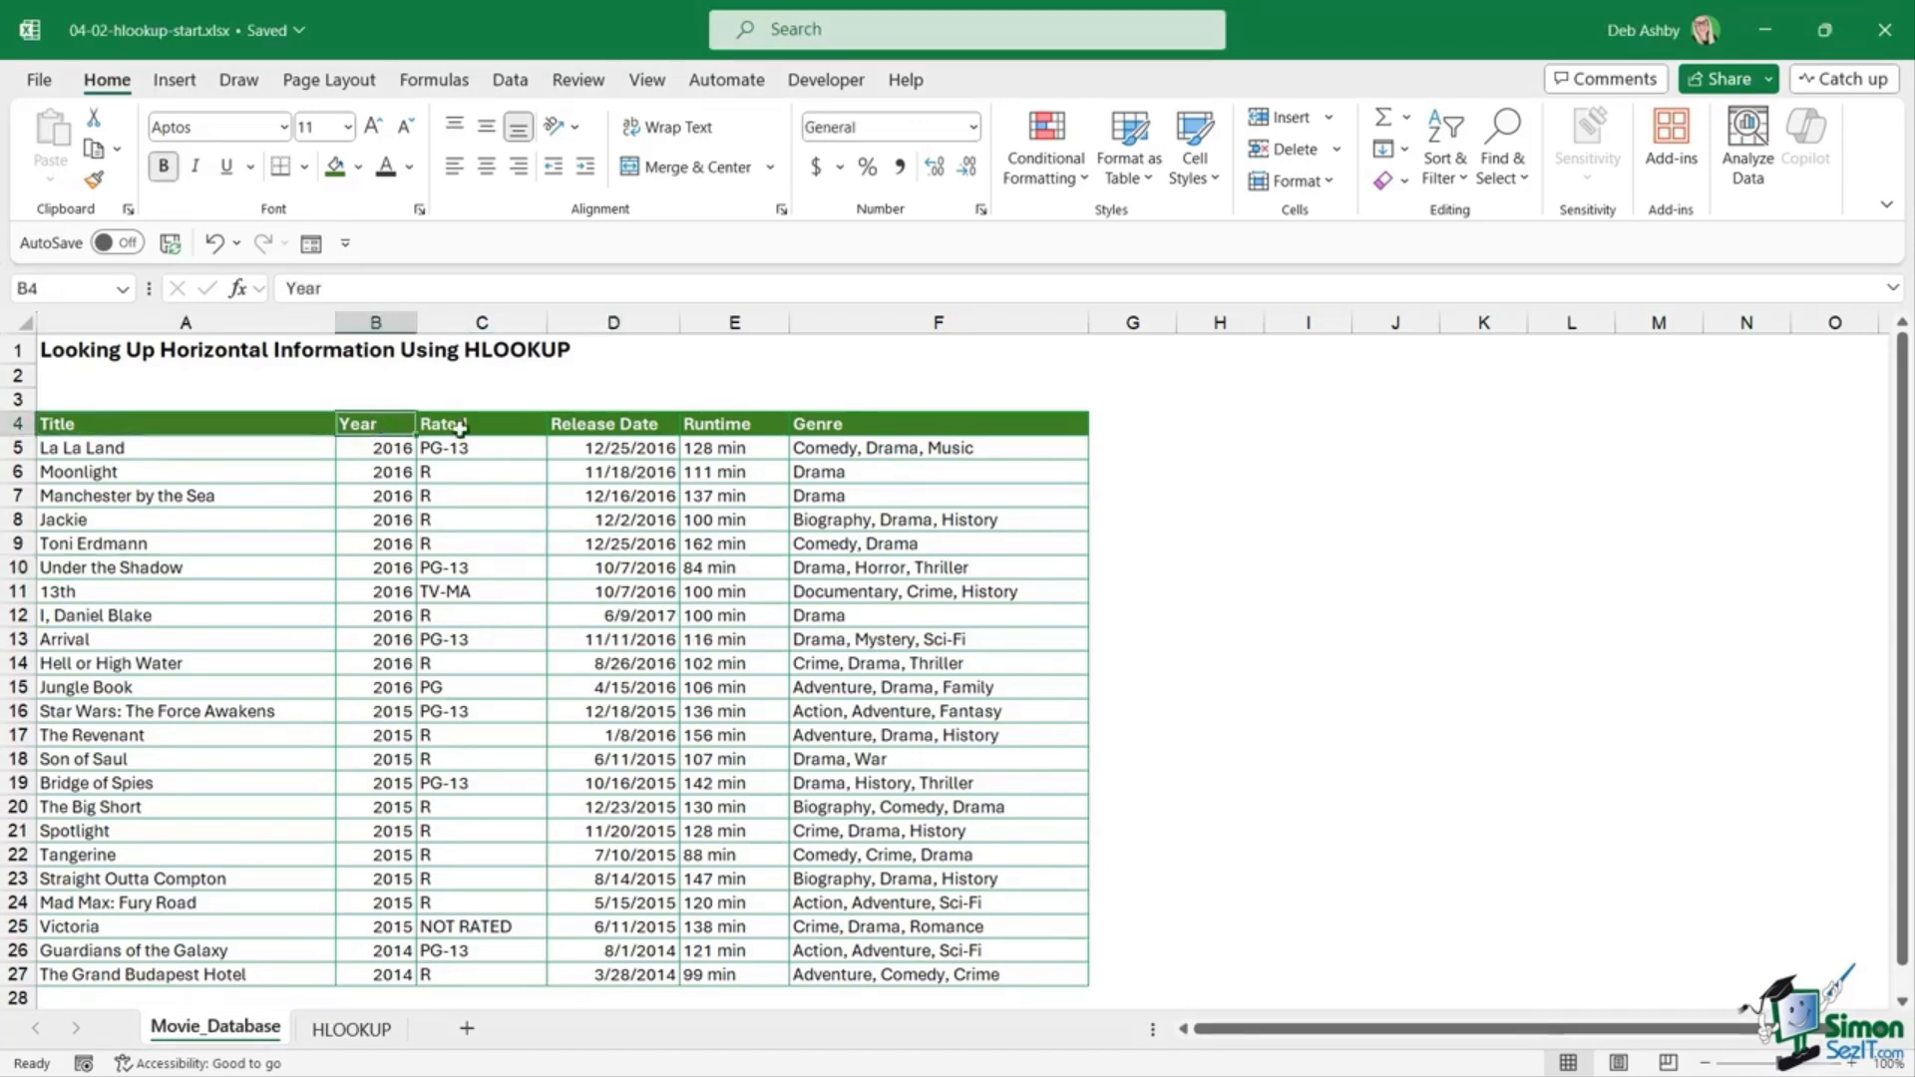
pyautogui.click(467, 429)
pyautogui.click(565, 427)
pyautogui.click(731, 419)
pyautogui.click(863, 423)
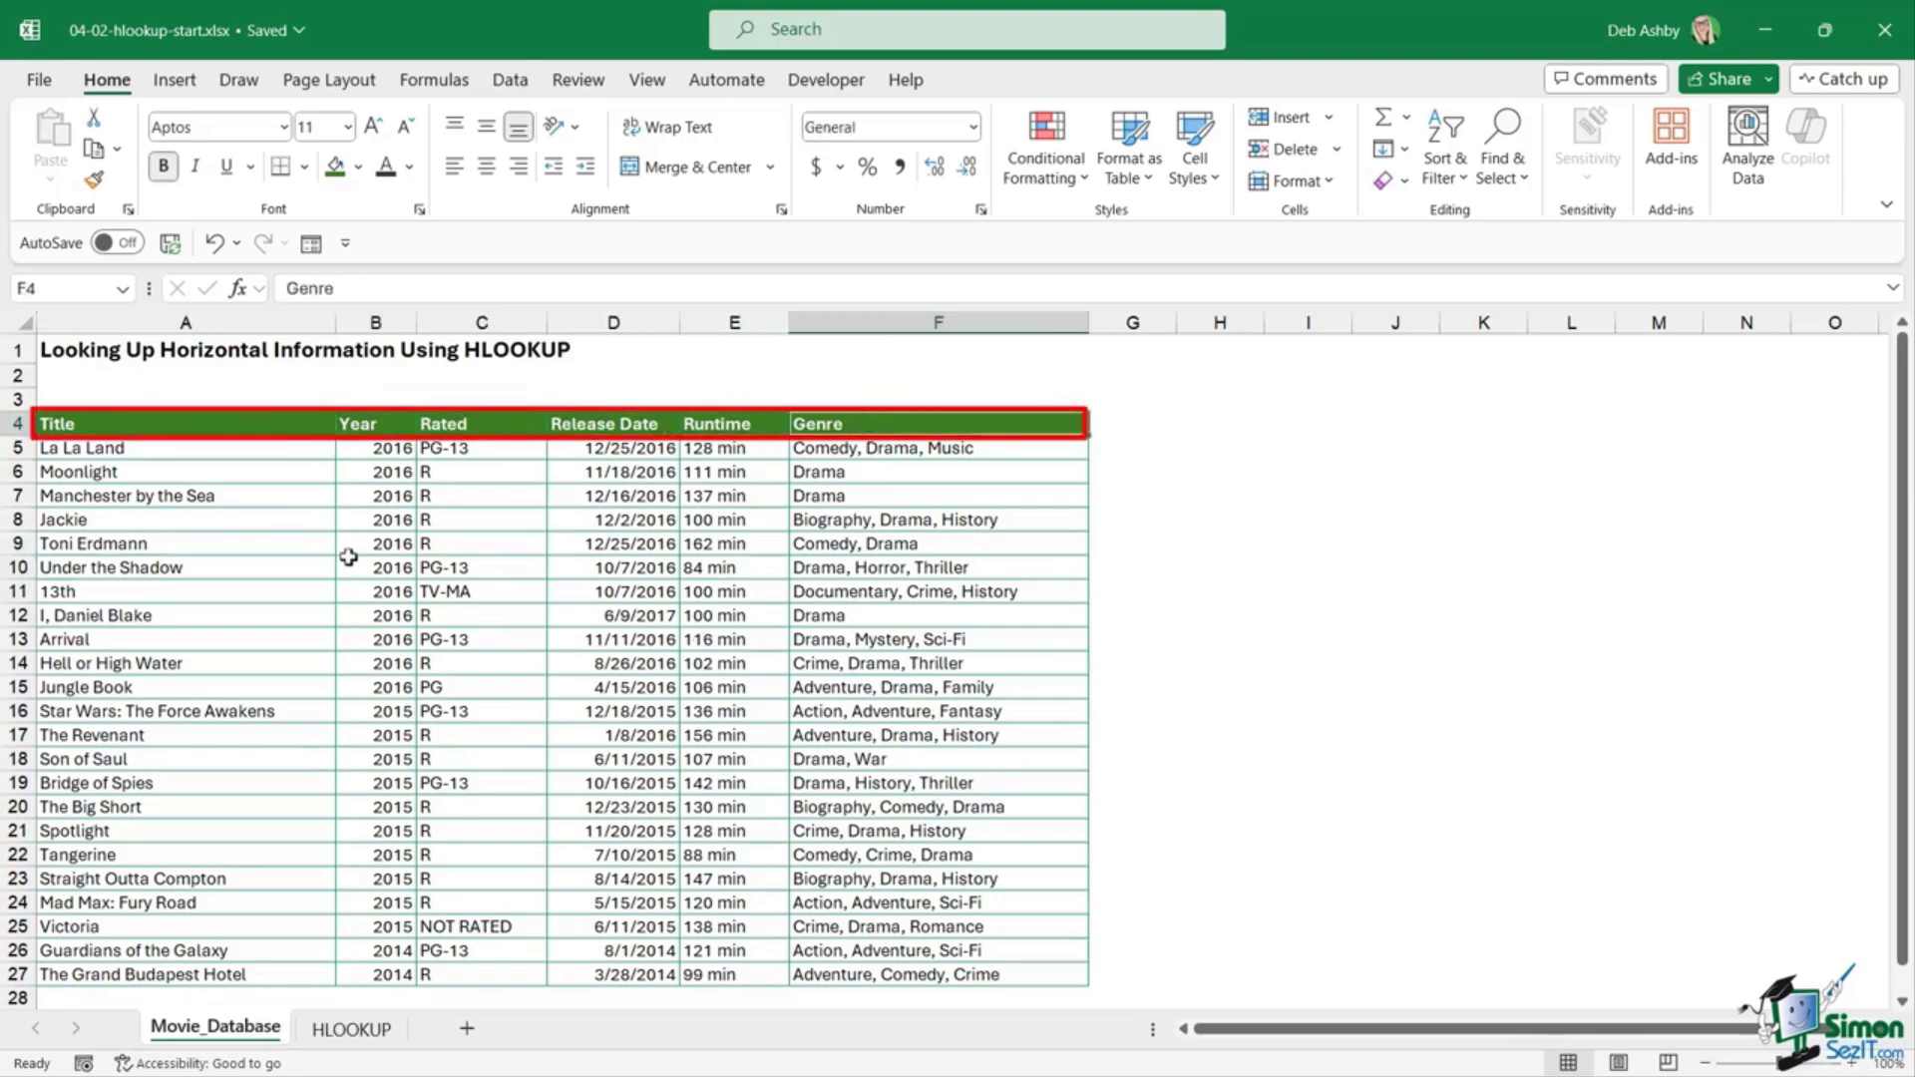
pyautogui.click(189, 615)
pyautogui.moveTo(178, 453); pyautogui.dragTo(186, 856)
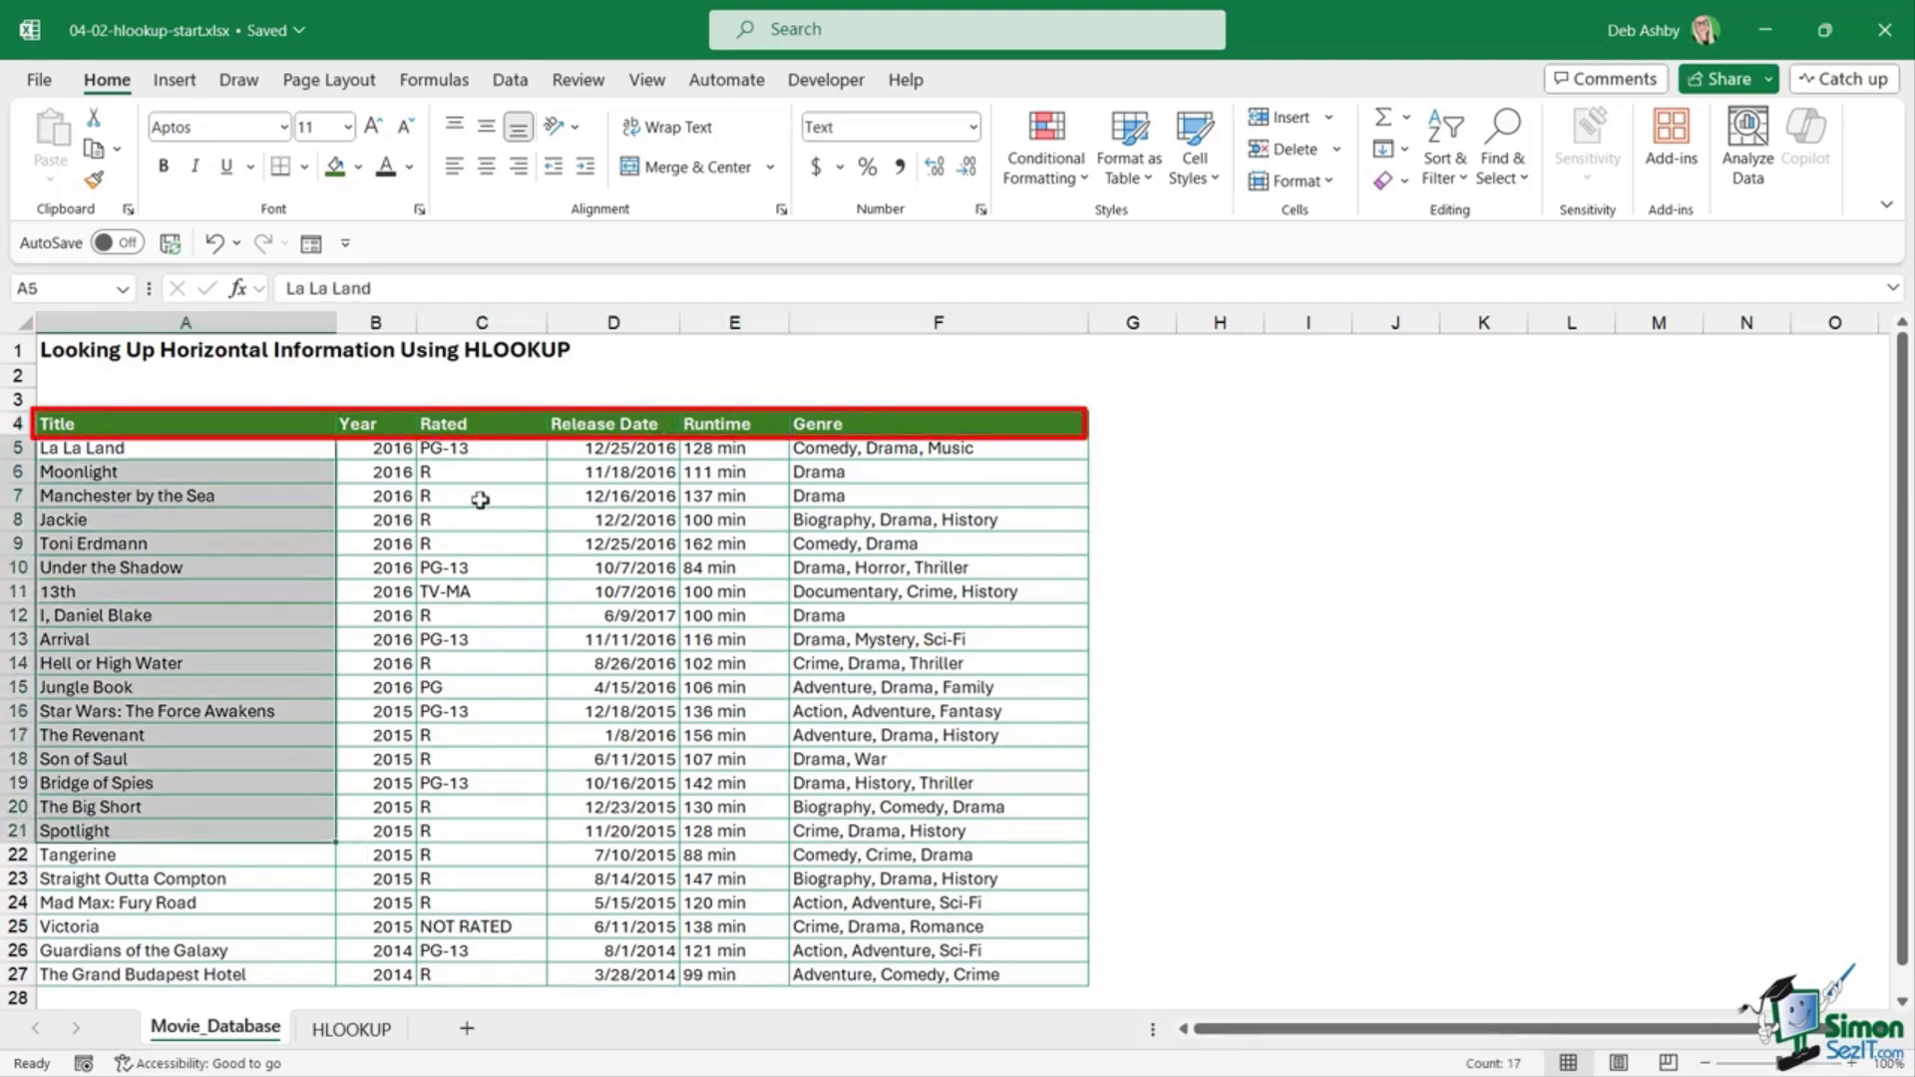
pyautogui.moveTo(477, 458); pyautogui.dragTo(485, 877)
pyautogui.click(934, 639)
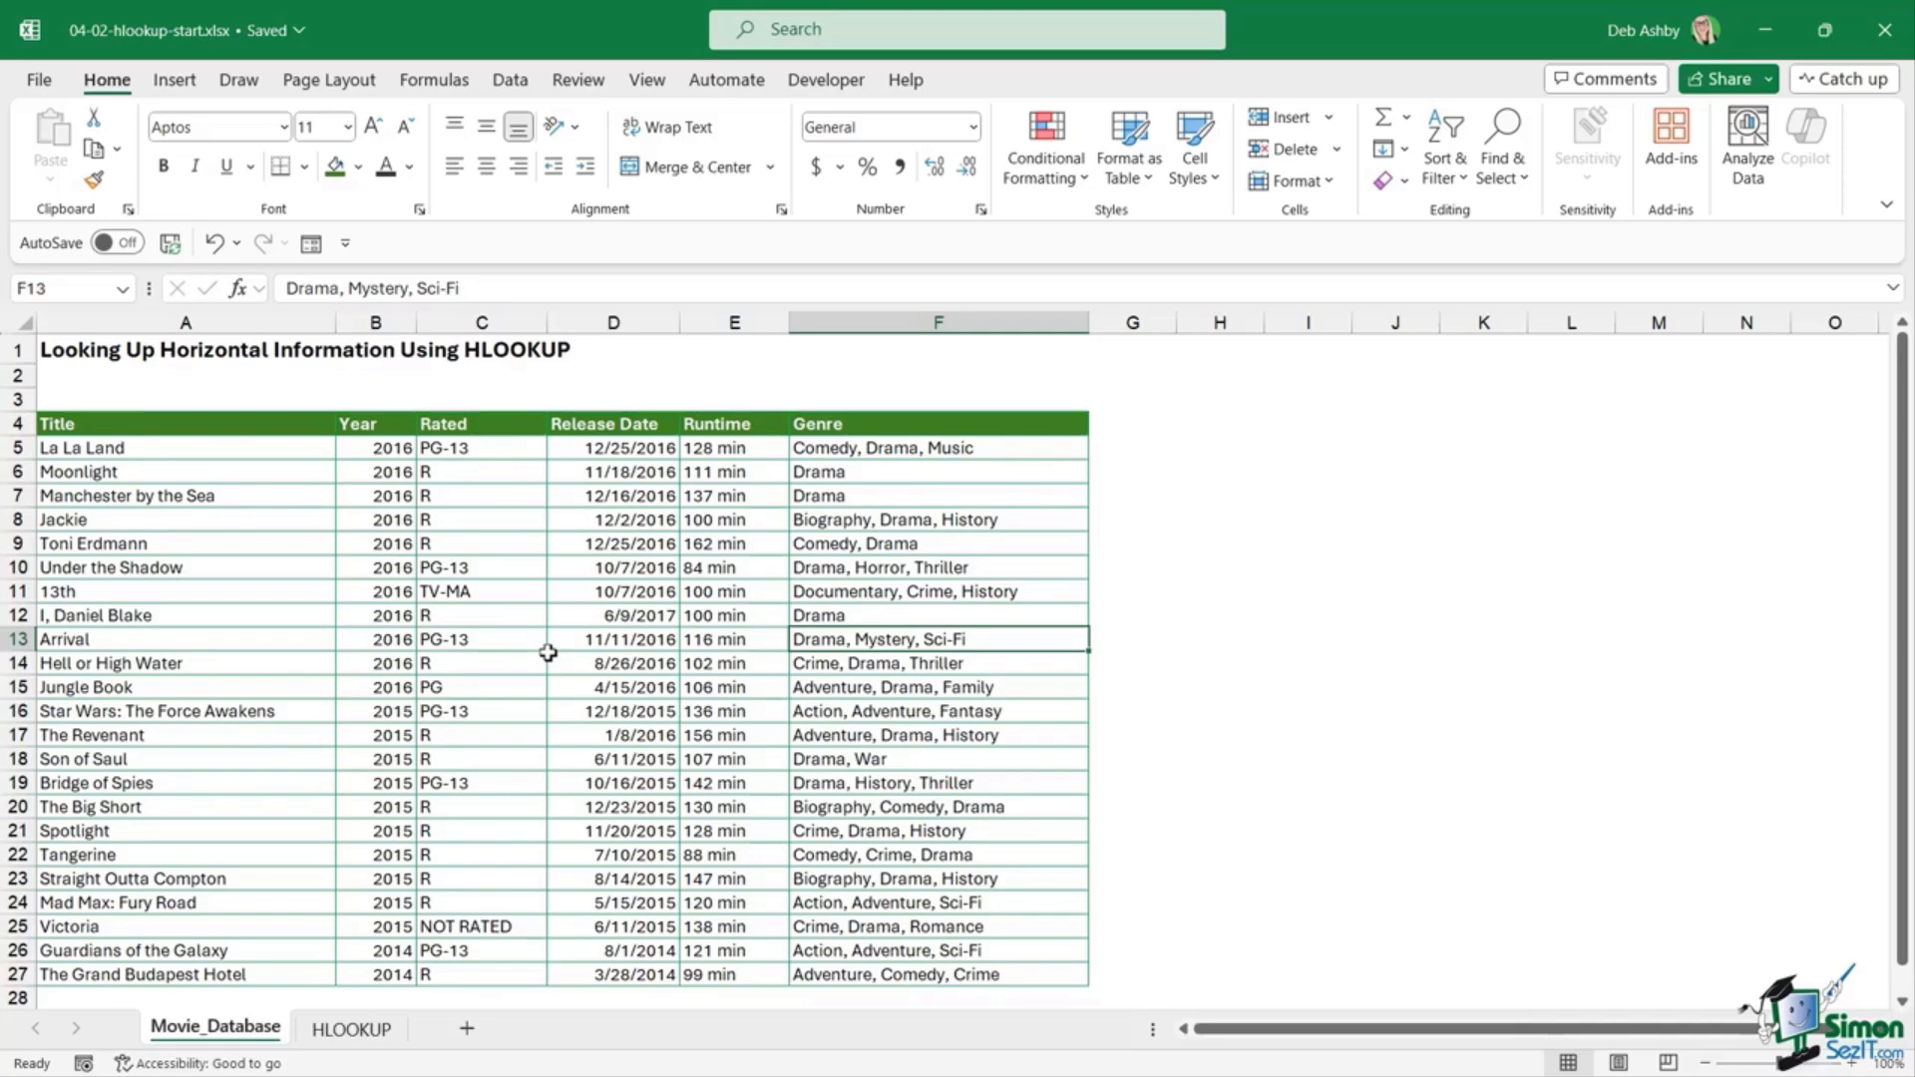
# Step: Copy the whole movie table and Paste Special it at A31 with Transpose checked
pyautogui.click(516, 573)
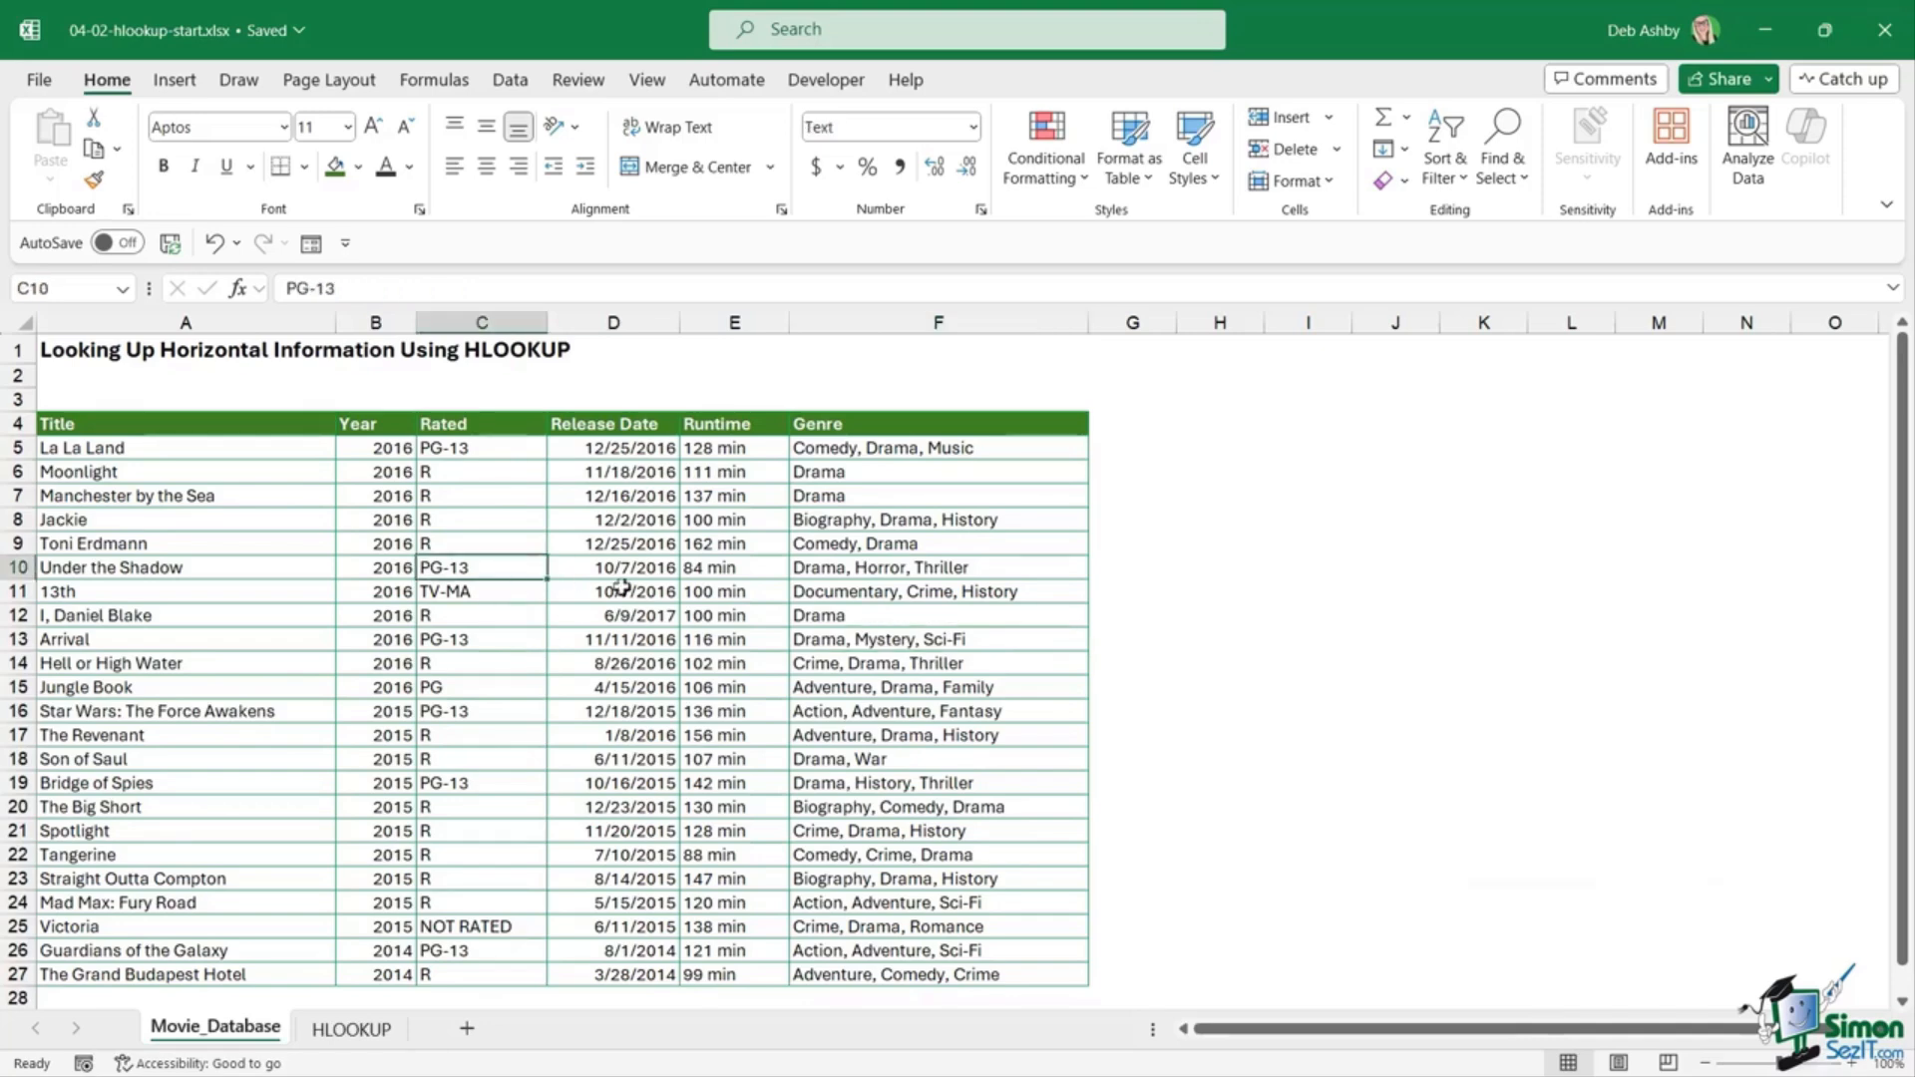
pyautogui.hotkey('ctrl', 'a')
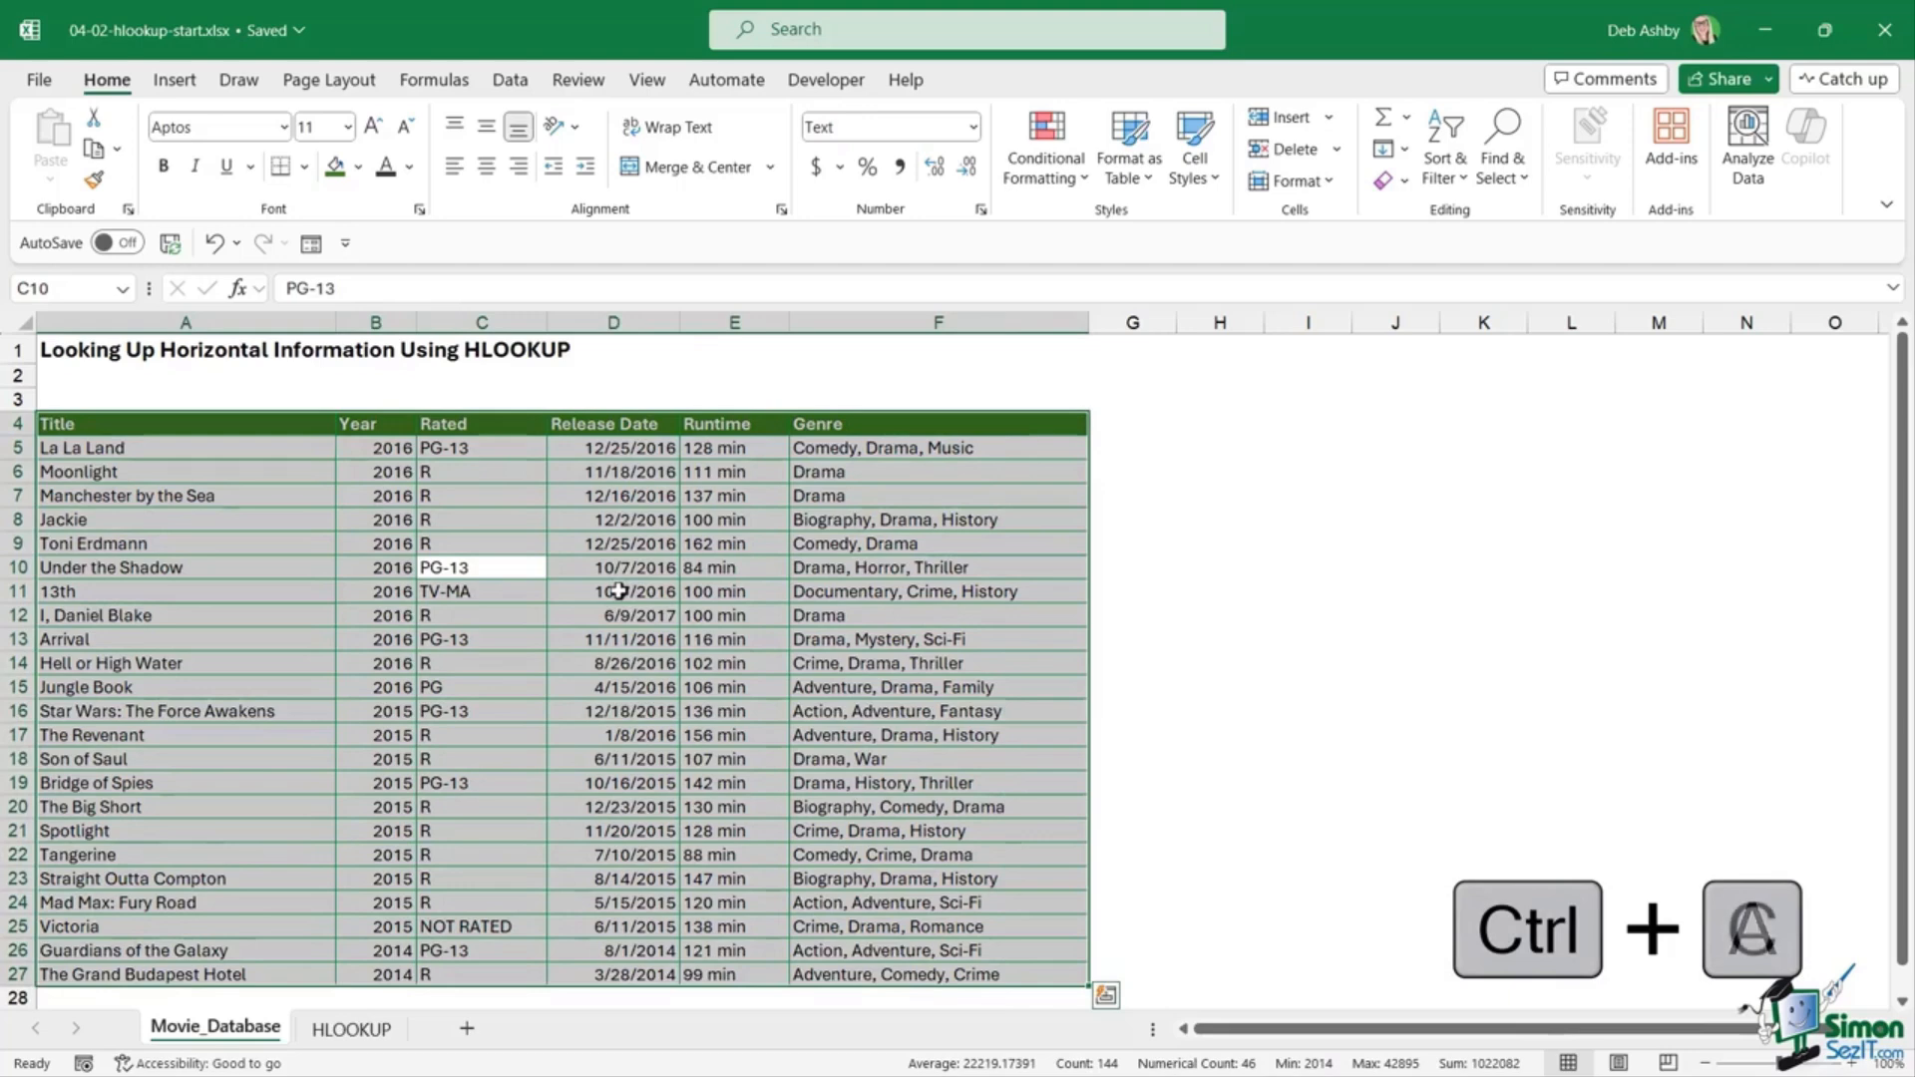
pyautogui.hotkey('ctrl', 'c')
pyautogui.scroll(-6, 619, 592)
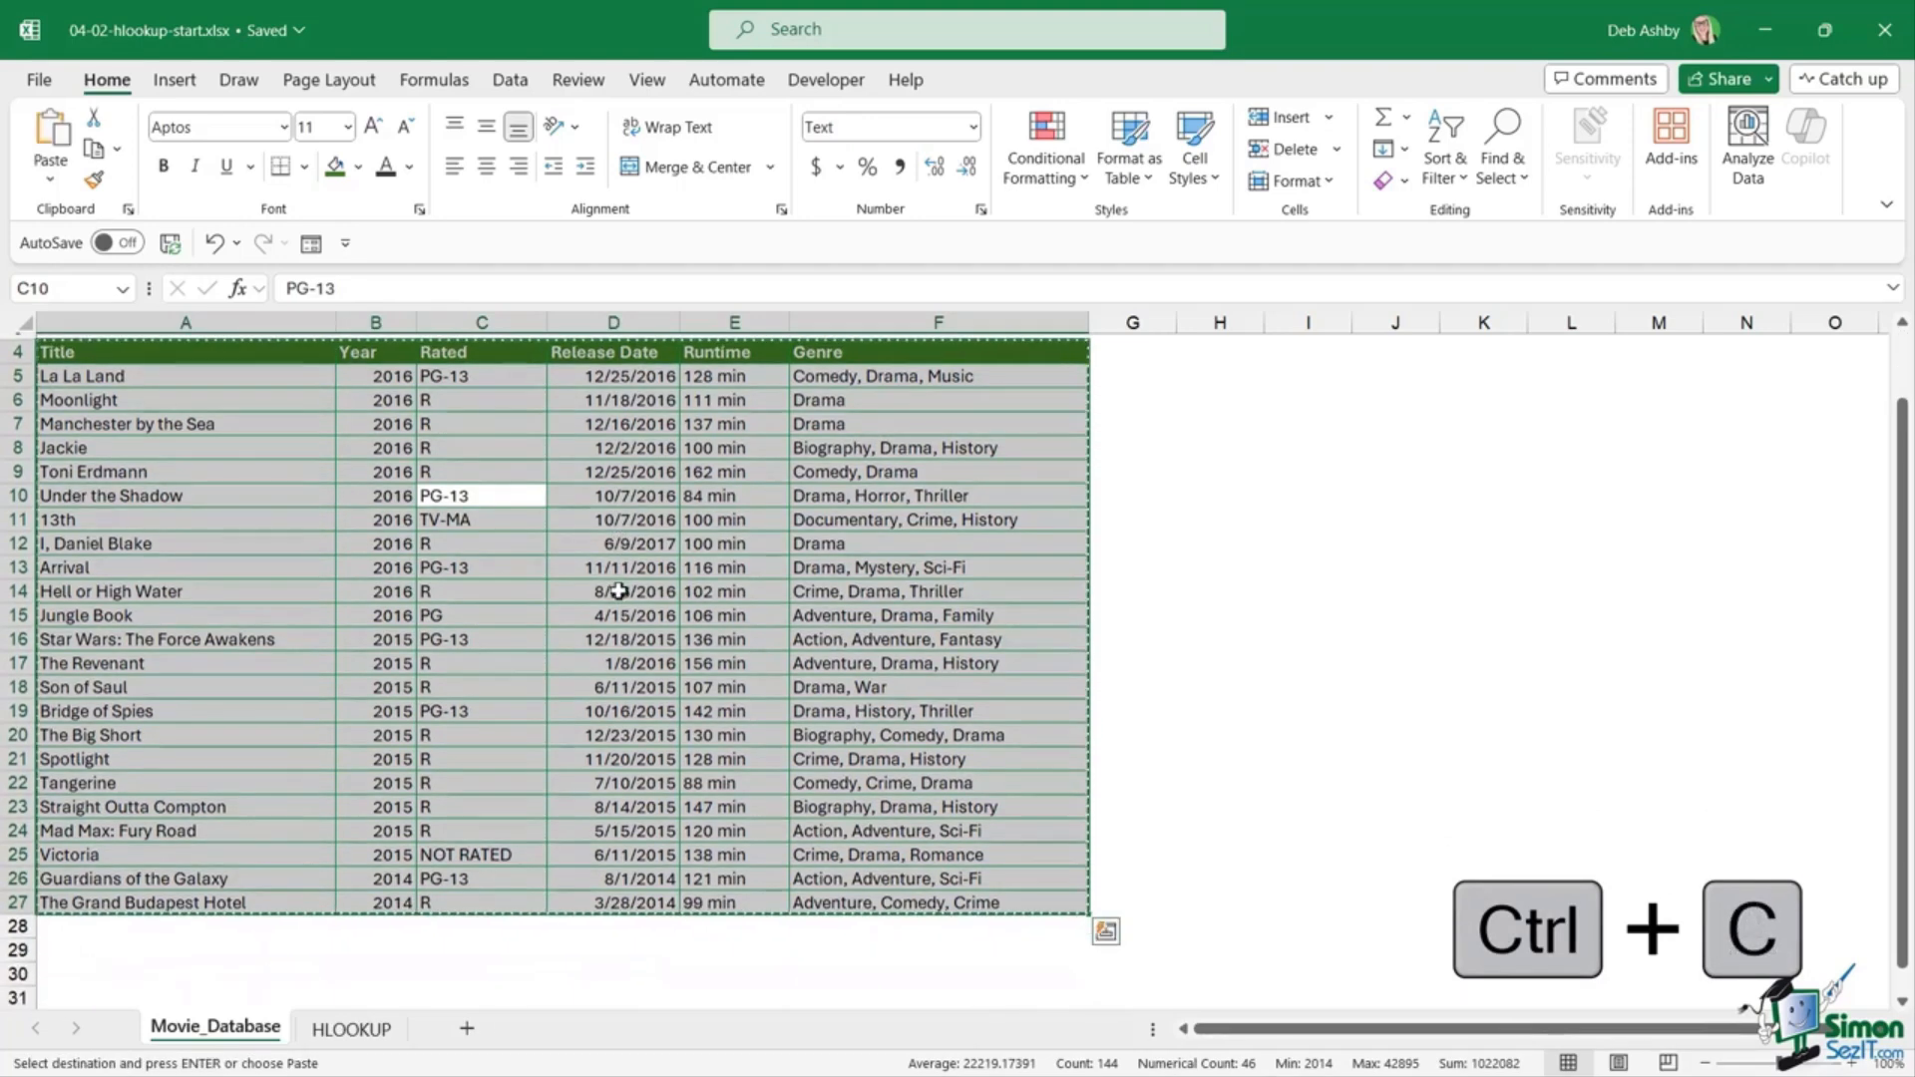
pyautogui.scroll(-1, 619, 592)
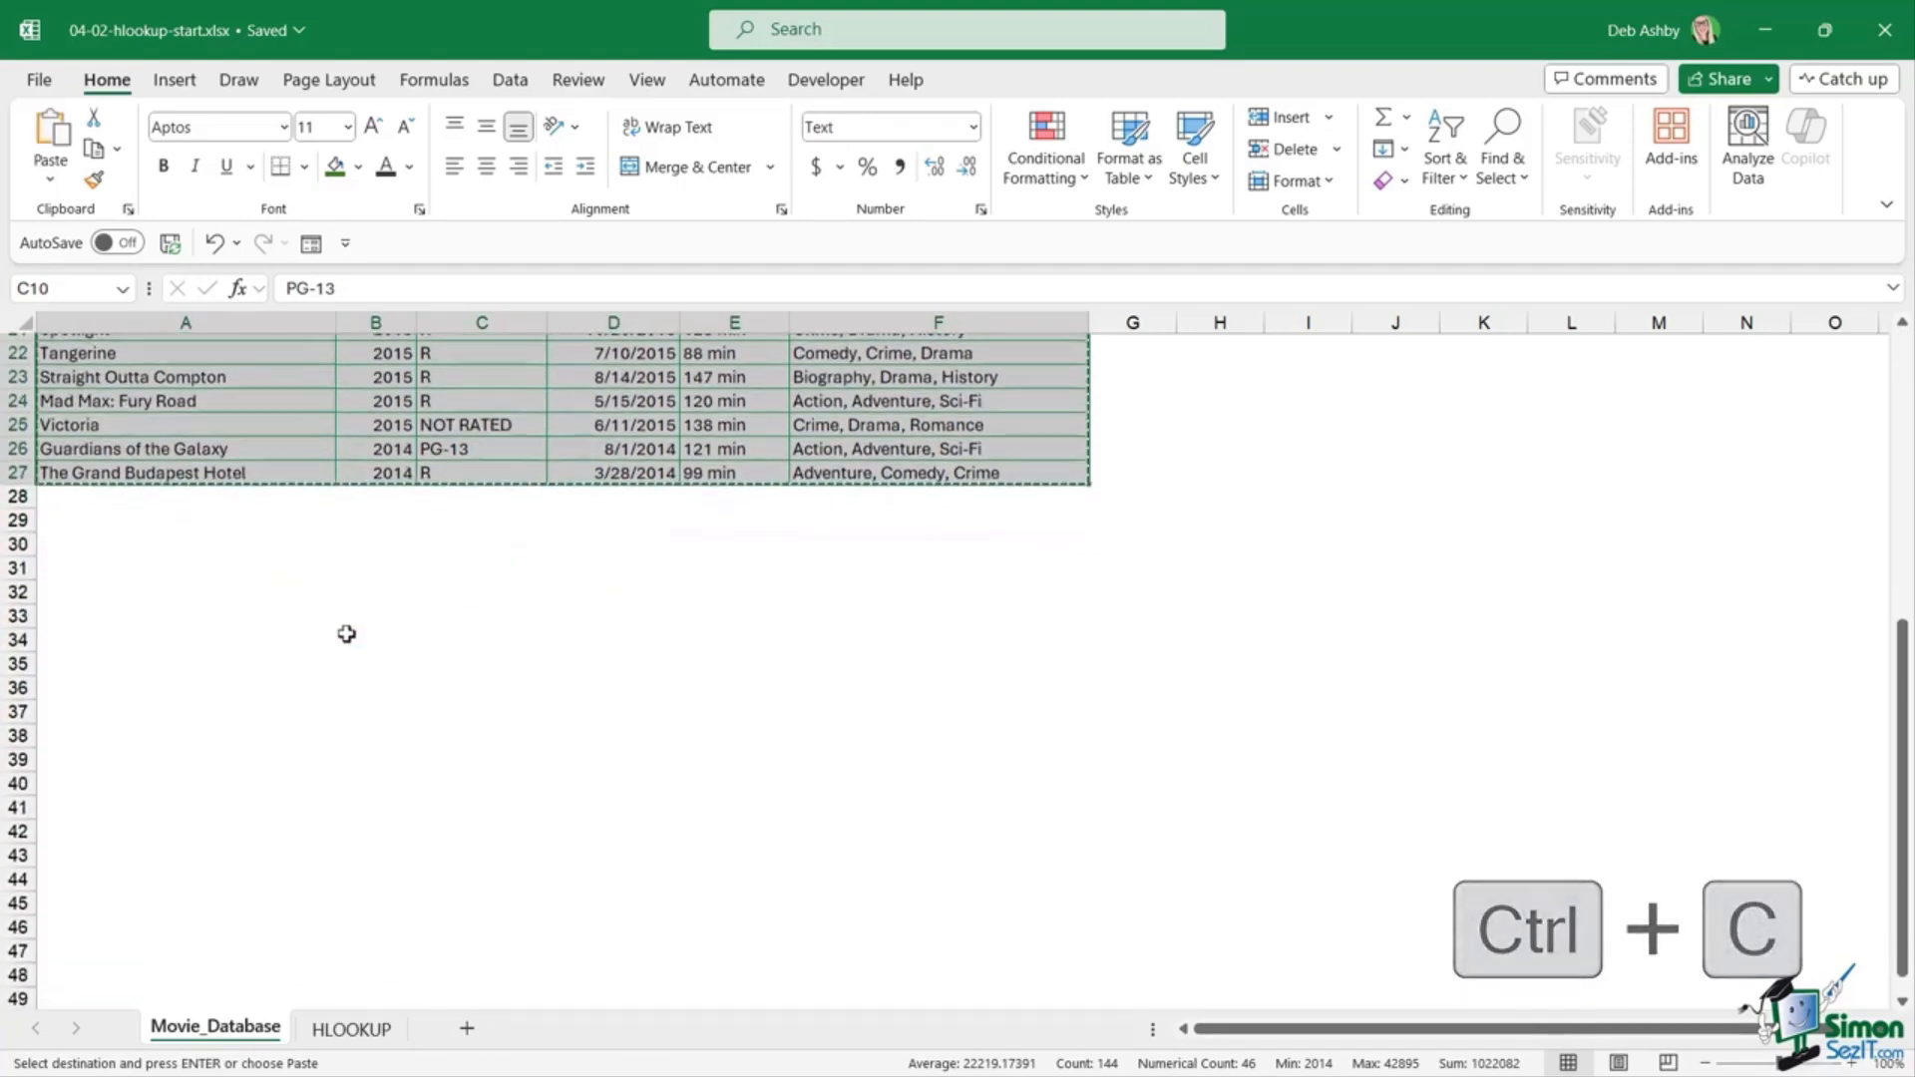
pyautogui.click(80, 568)
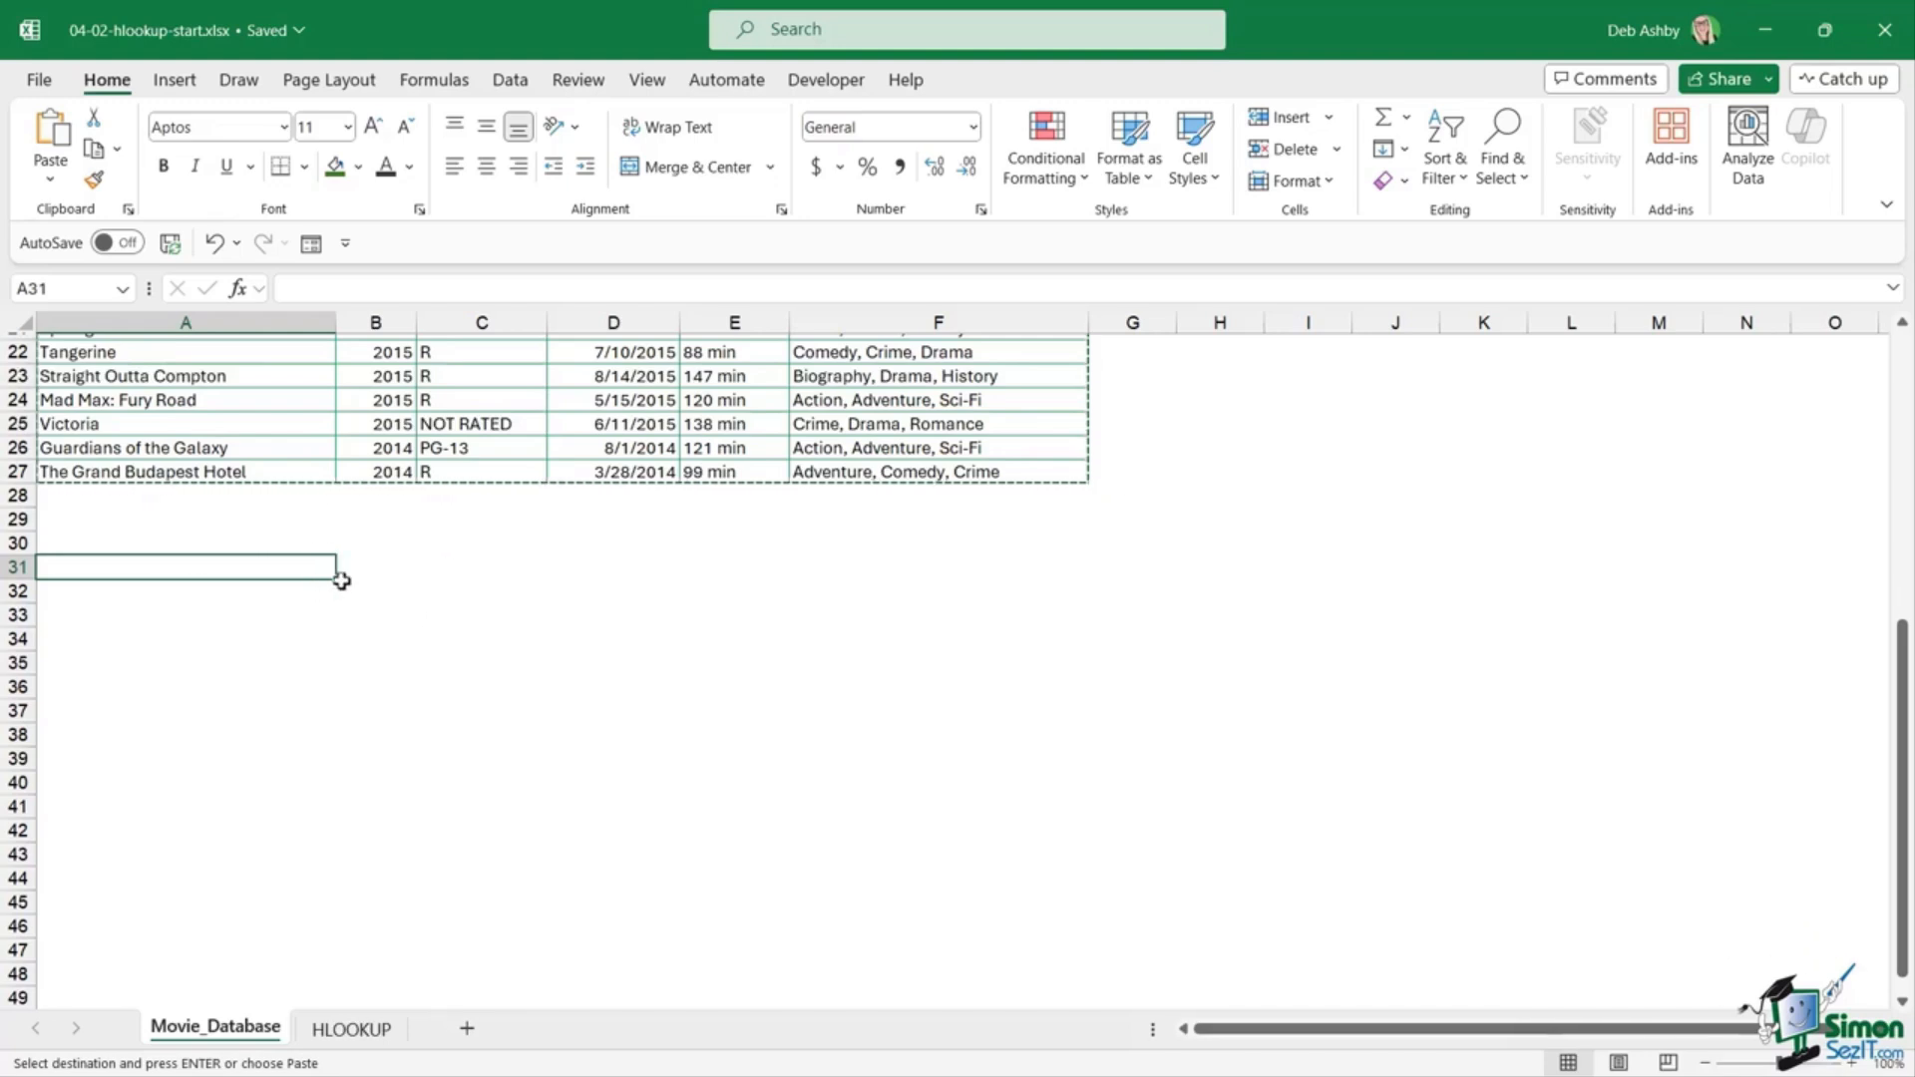
pyautogui.click(51, 185)
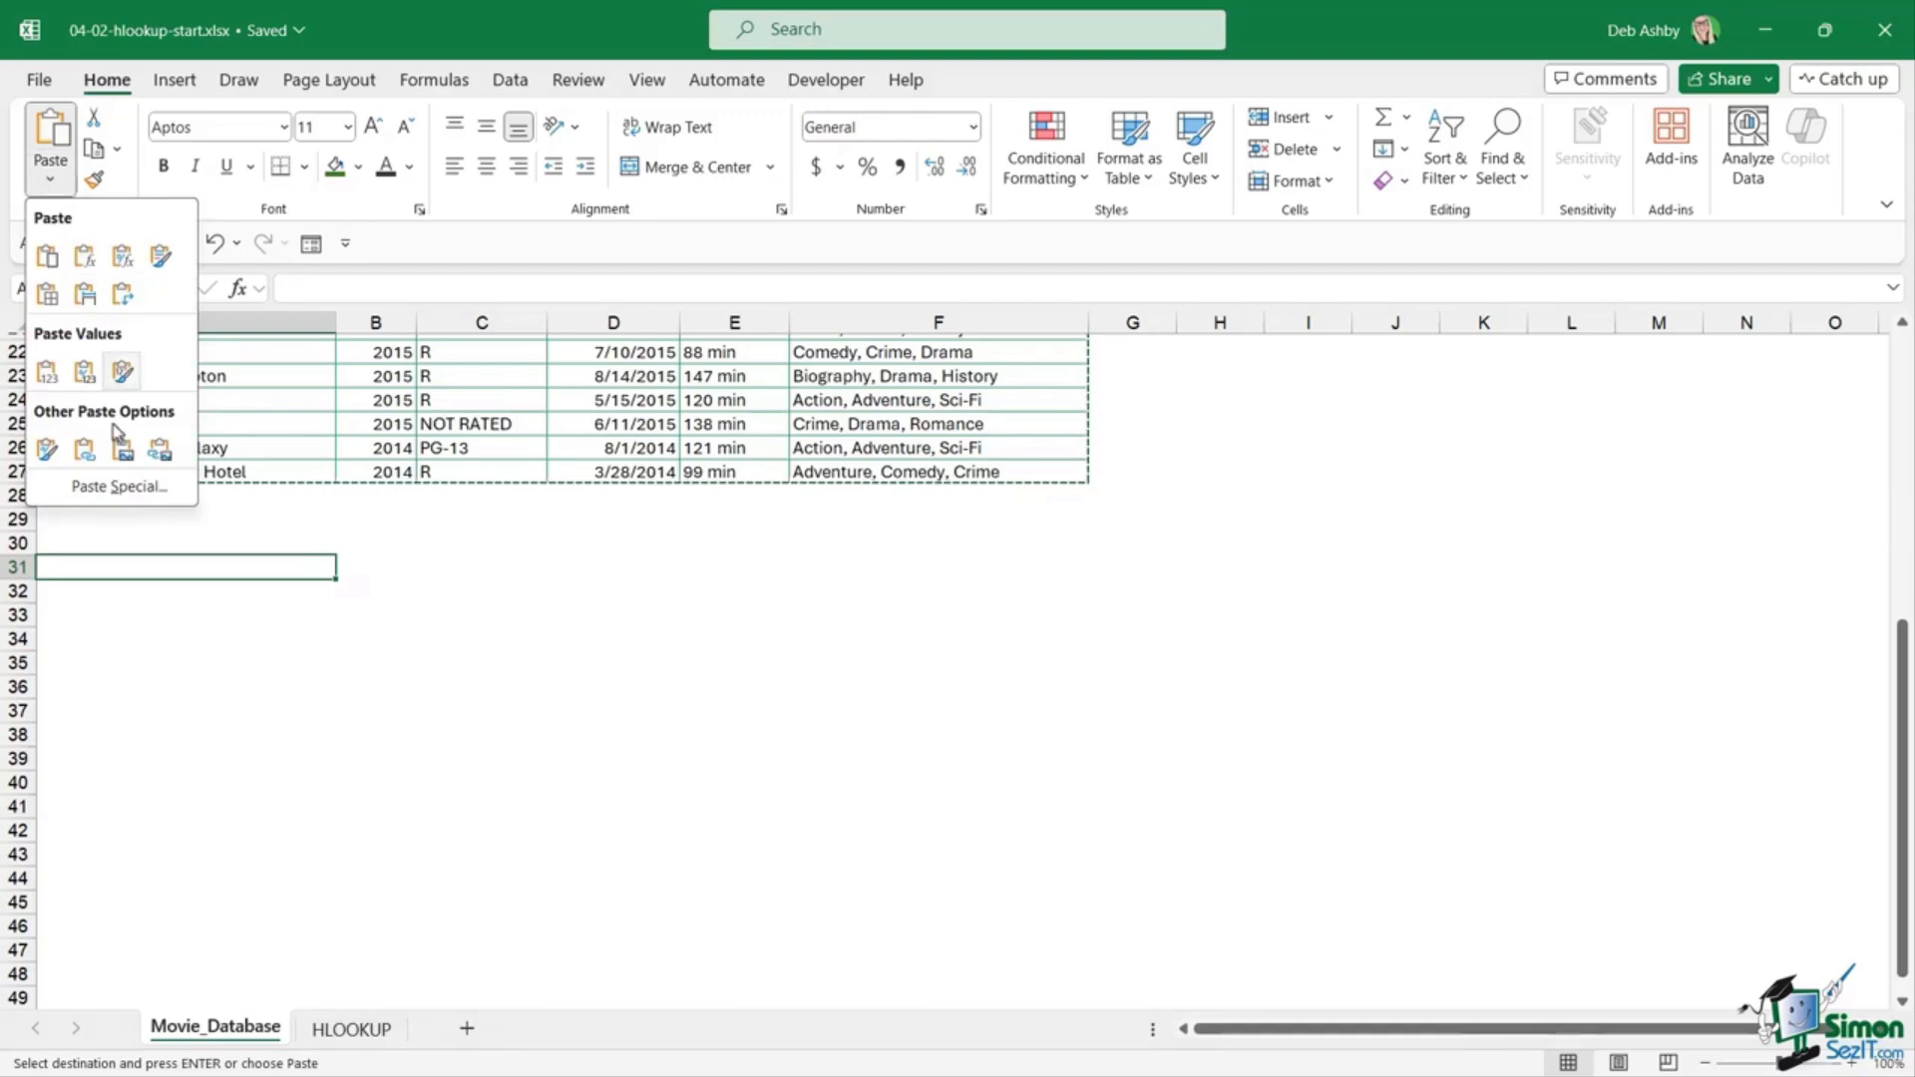
pyautogui.click(118, 485)
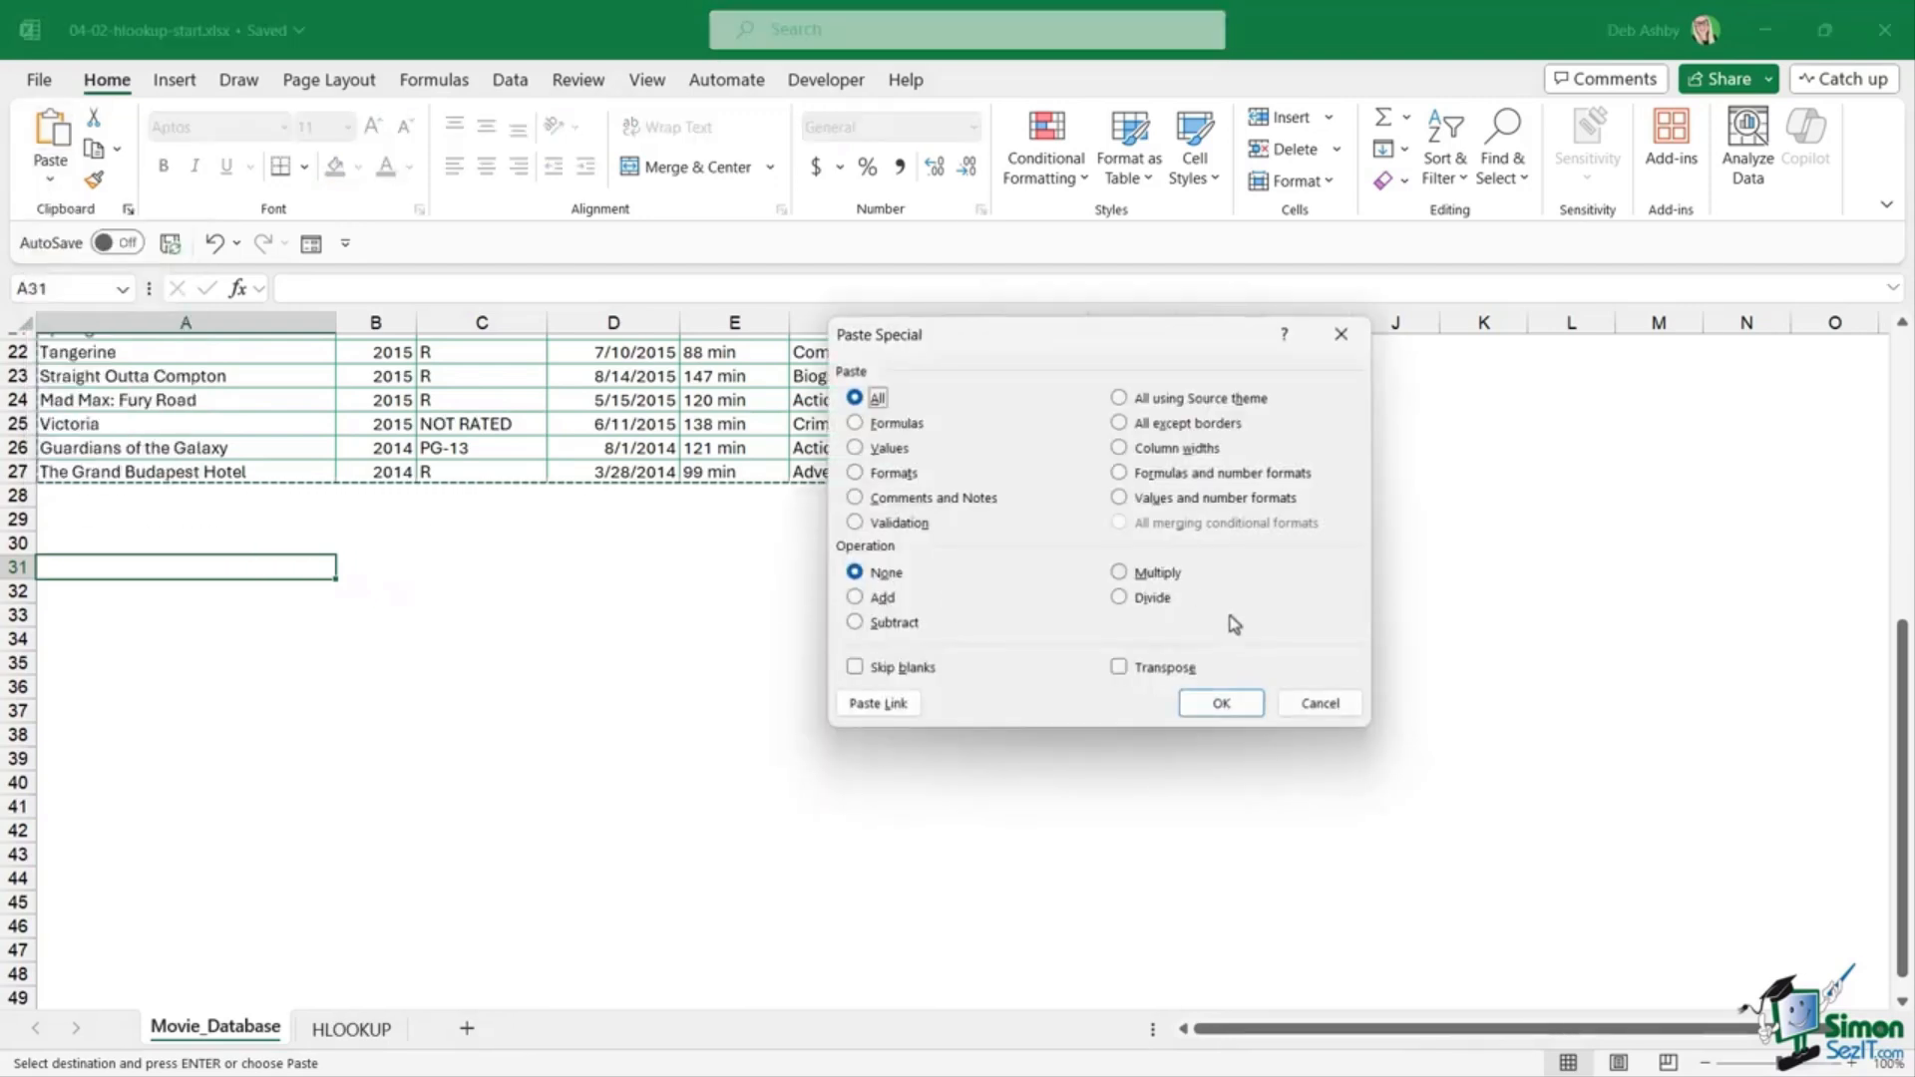
pyautogui.click(1119, 667)
pyautogui.click(1222, 700)
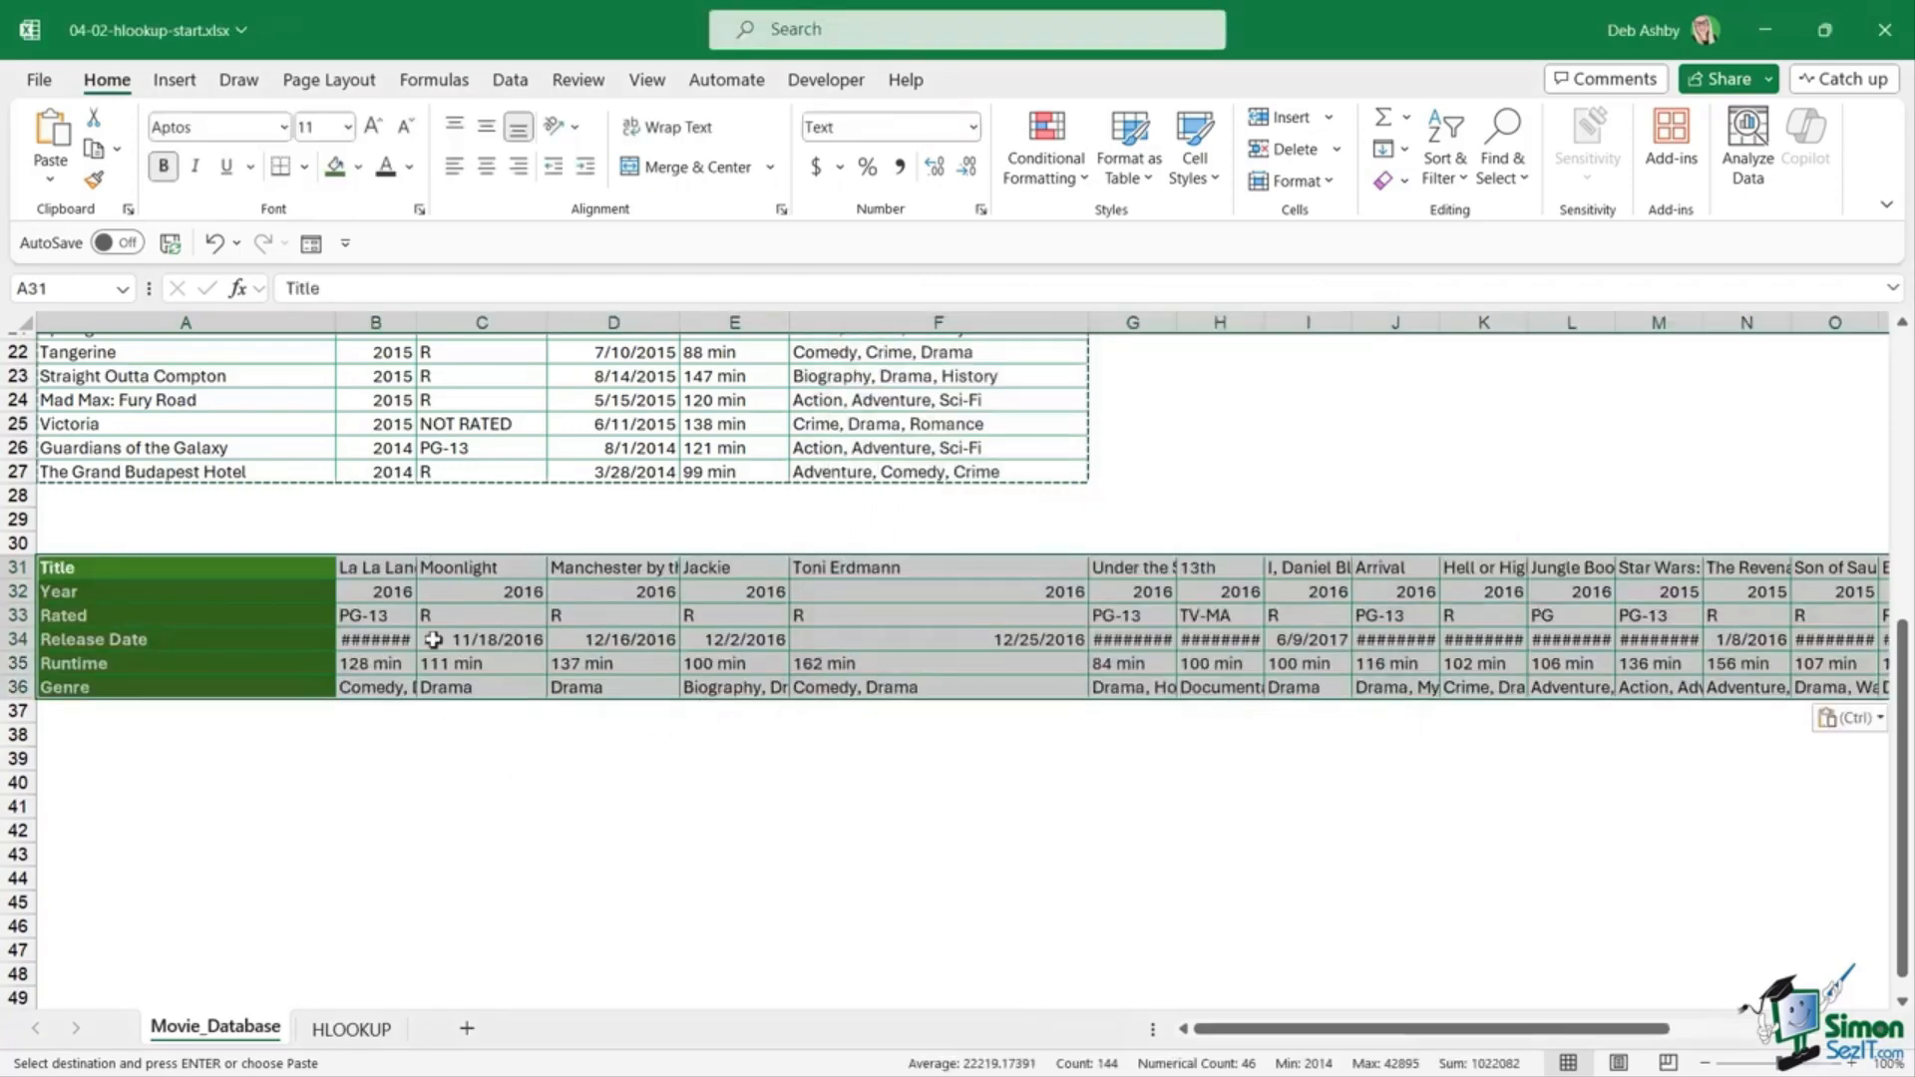
# Step: Review the transposed table's field labels in A31:A36 and the titles and years across
pyautogui.click(425, 756)
pyautogui.click(655, 736)
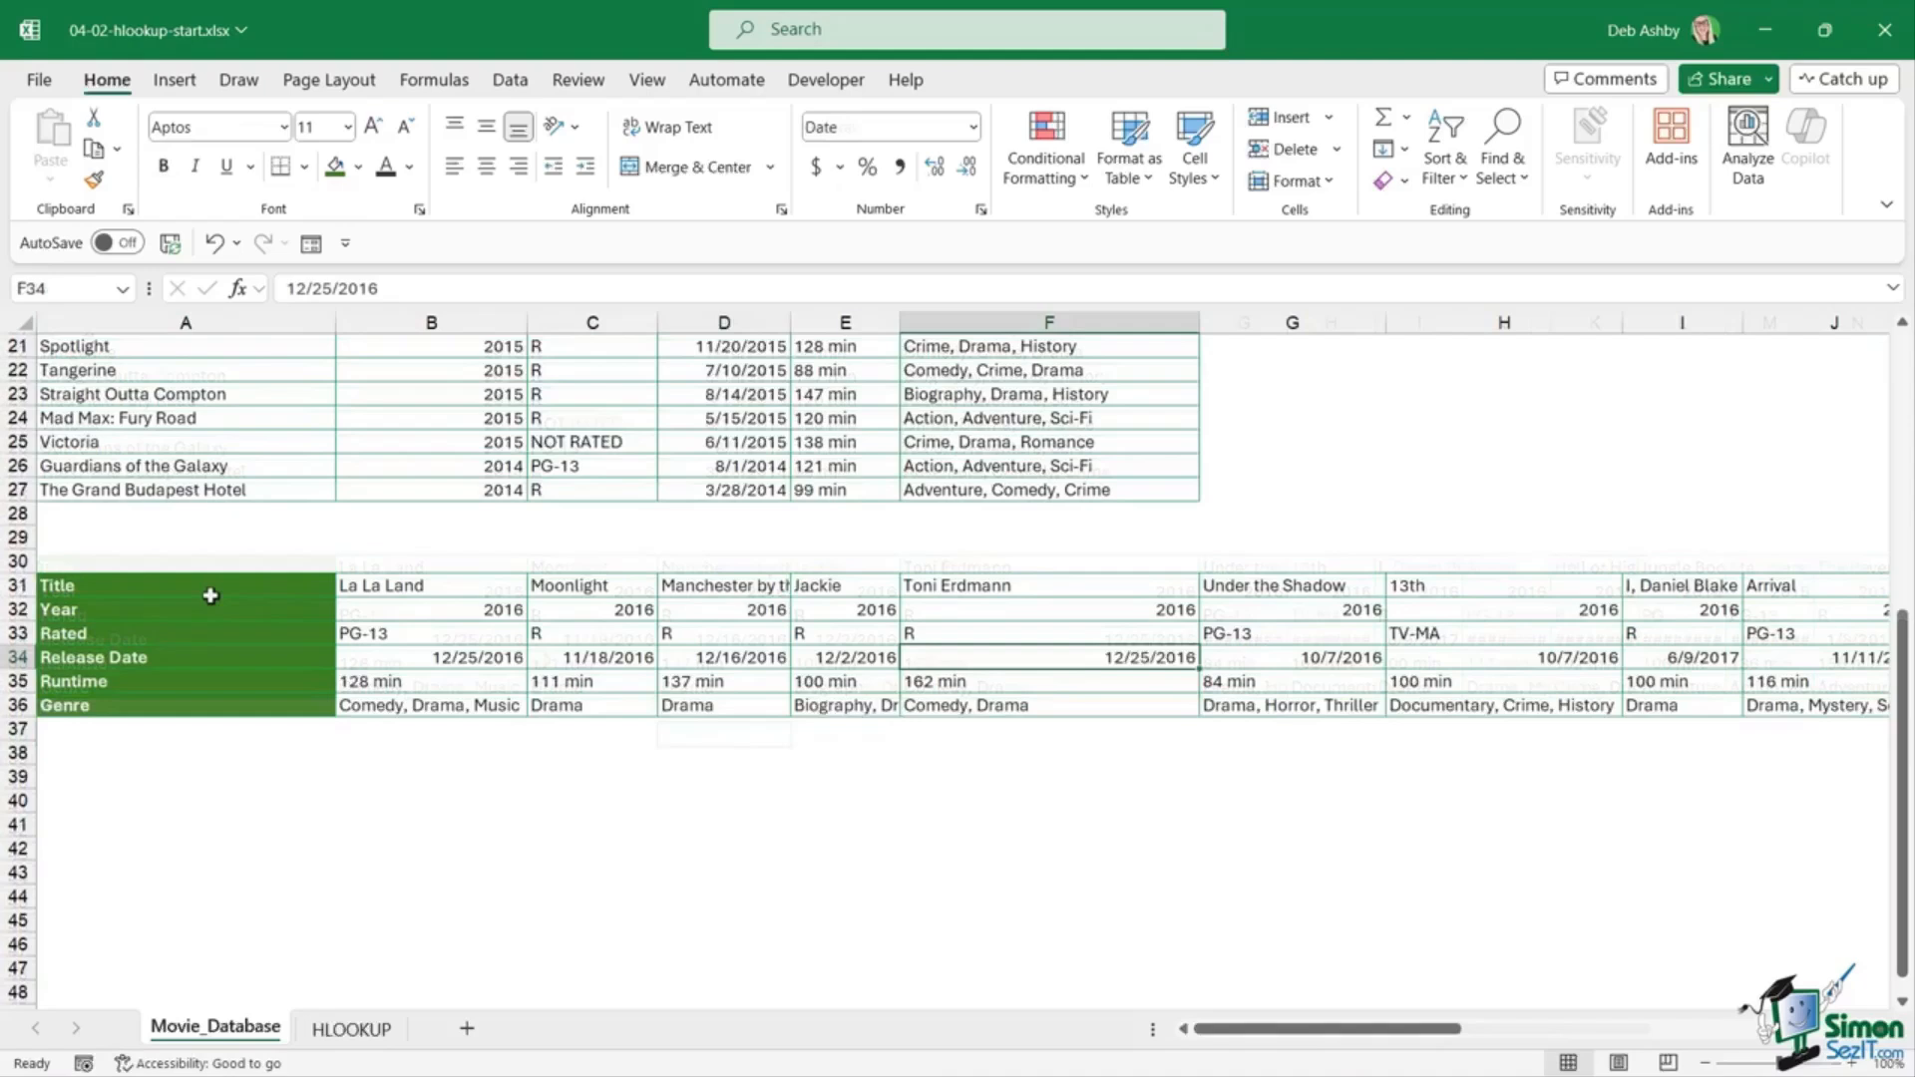
pyautogui.click(110, 588)
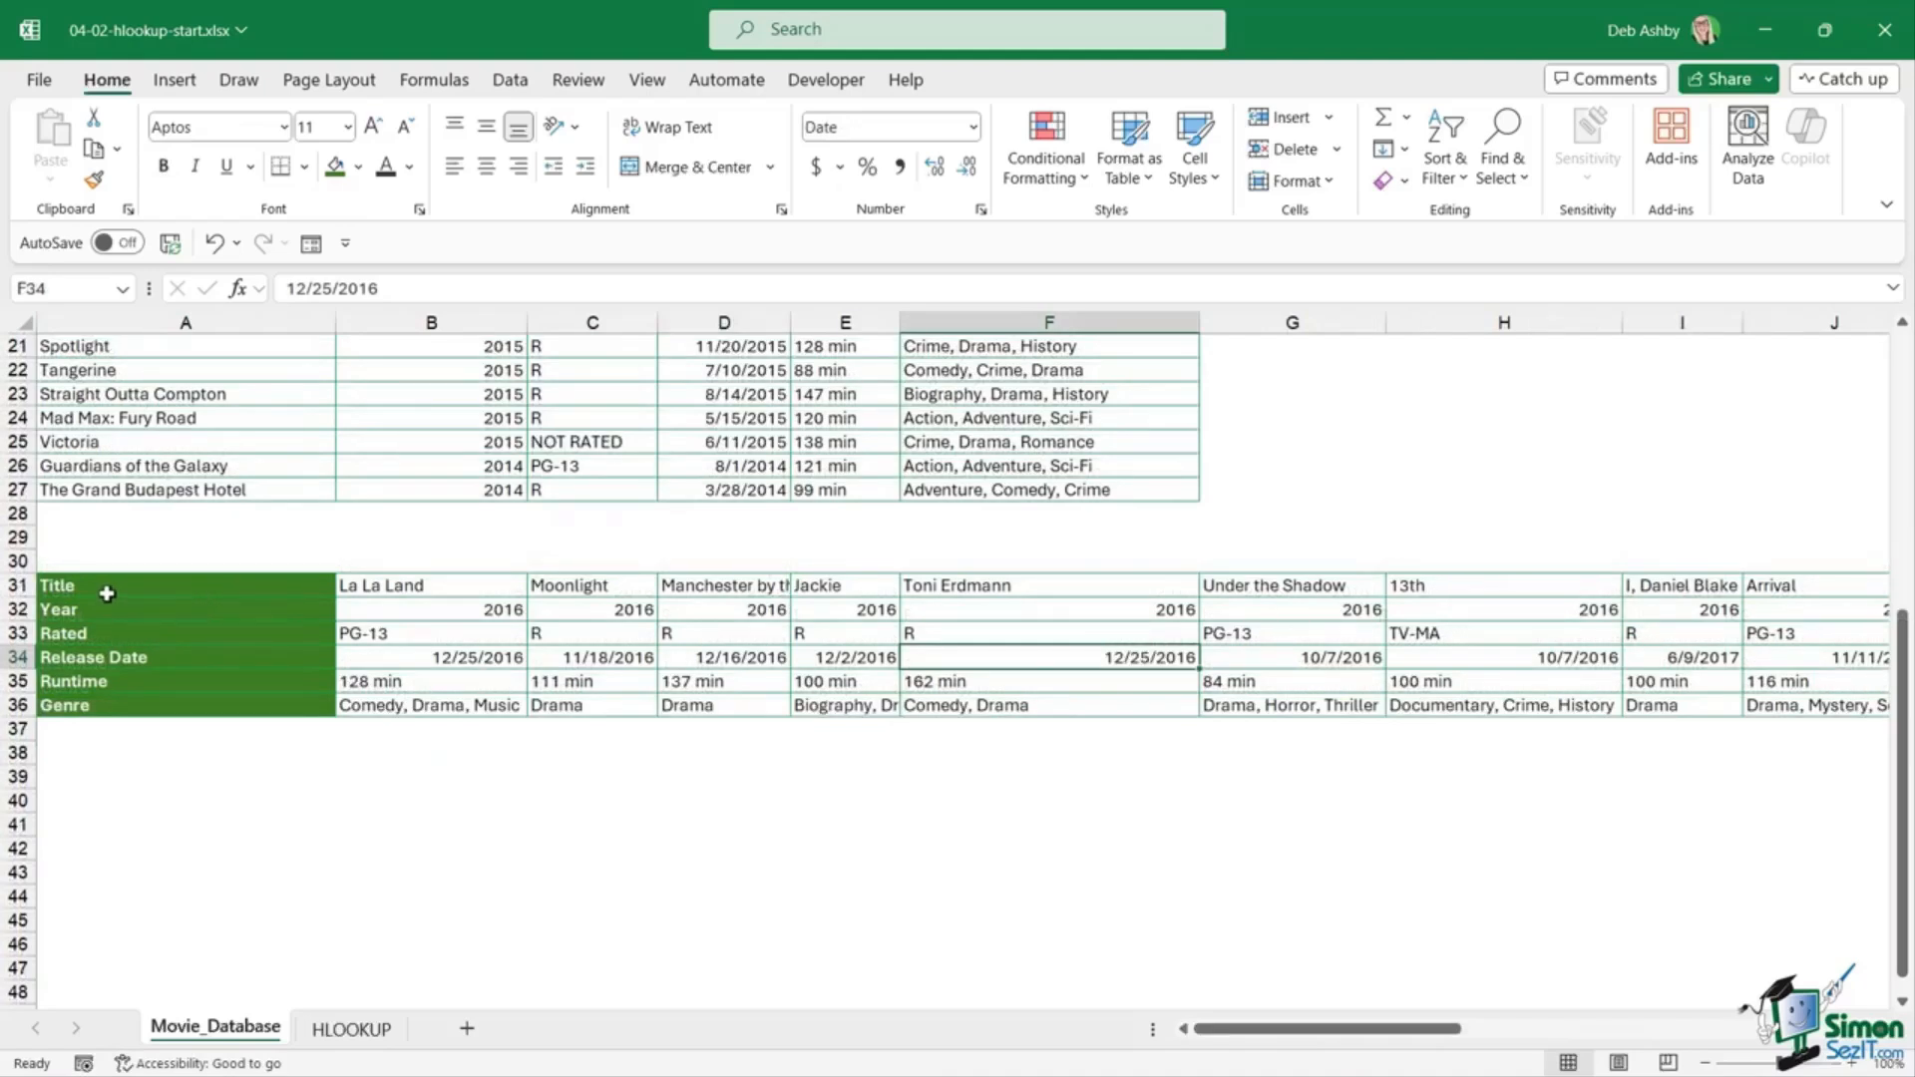
pyautogui.moveTo(105, 607); pyautogui.dragTo(98, 703)
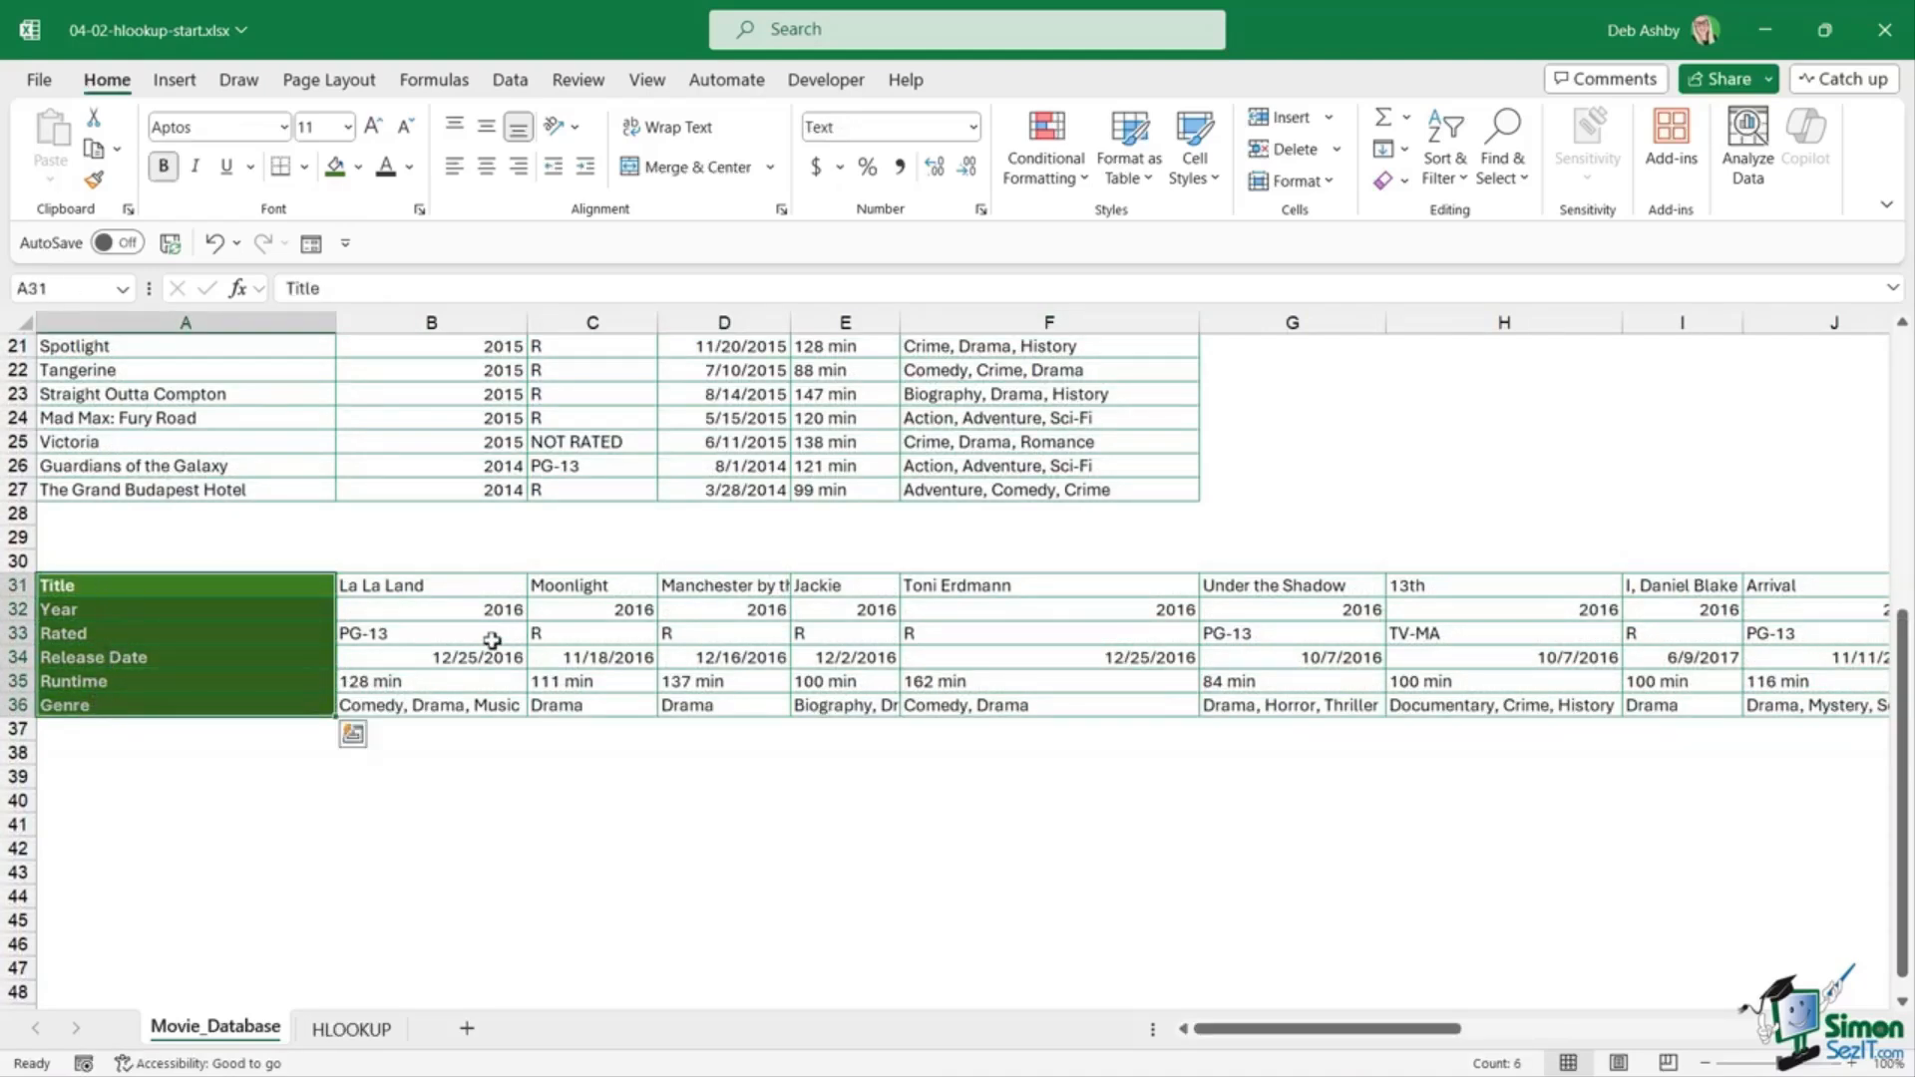
pyautogui.click(486, 681)
pyautogui.click(201, 583)
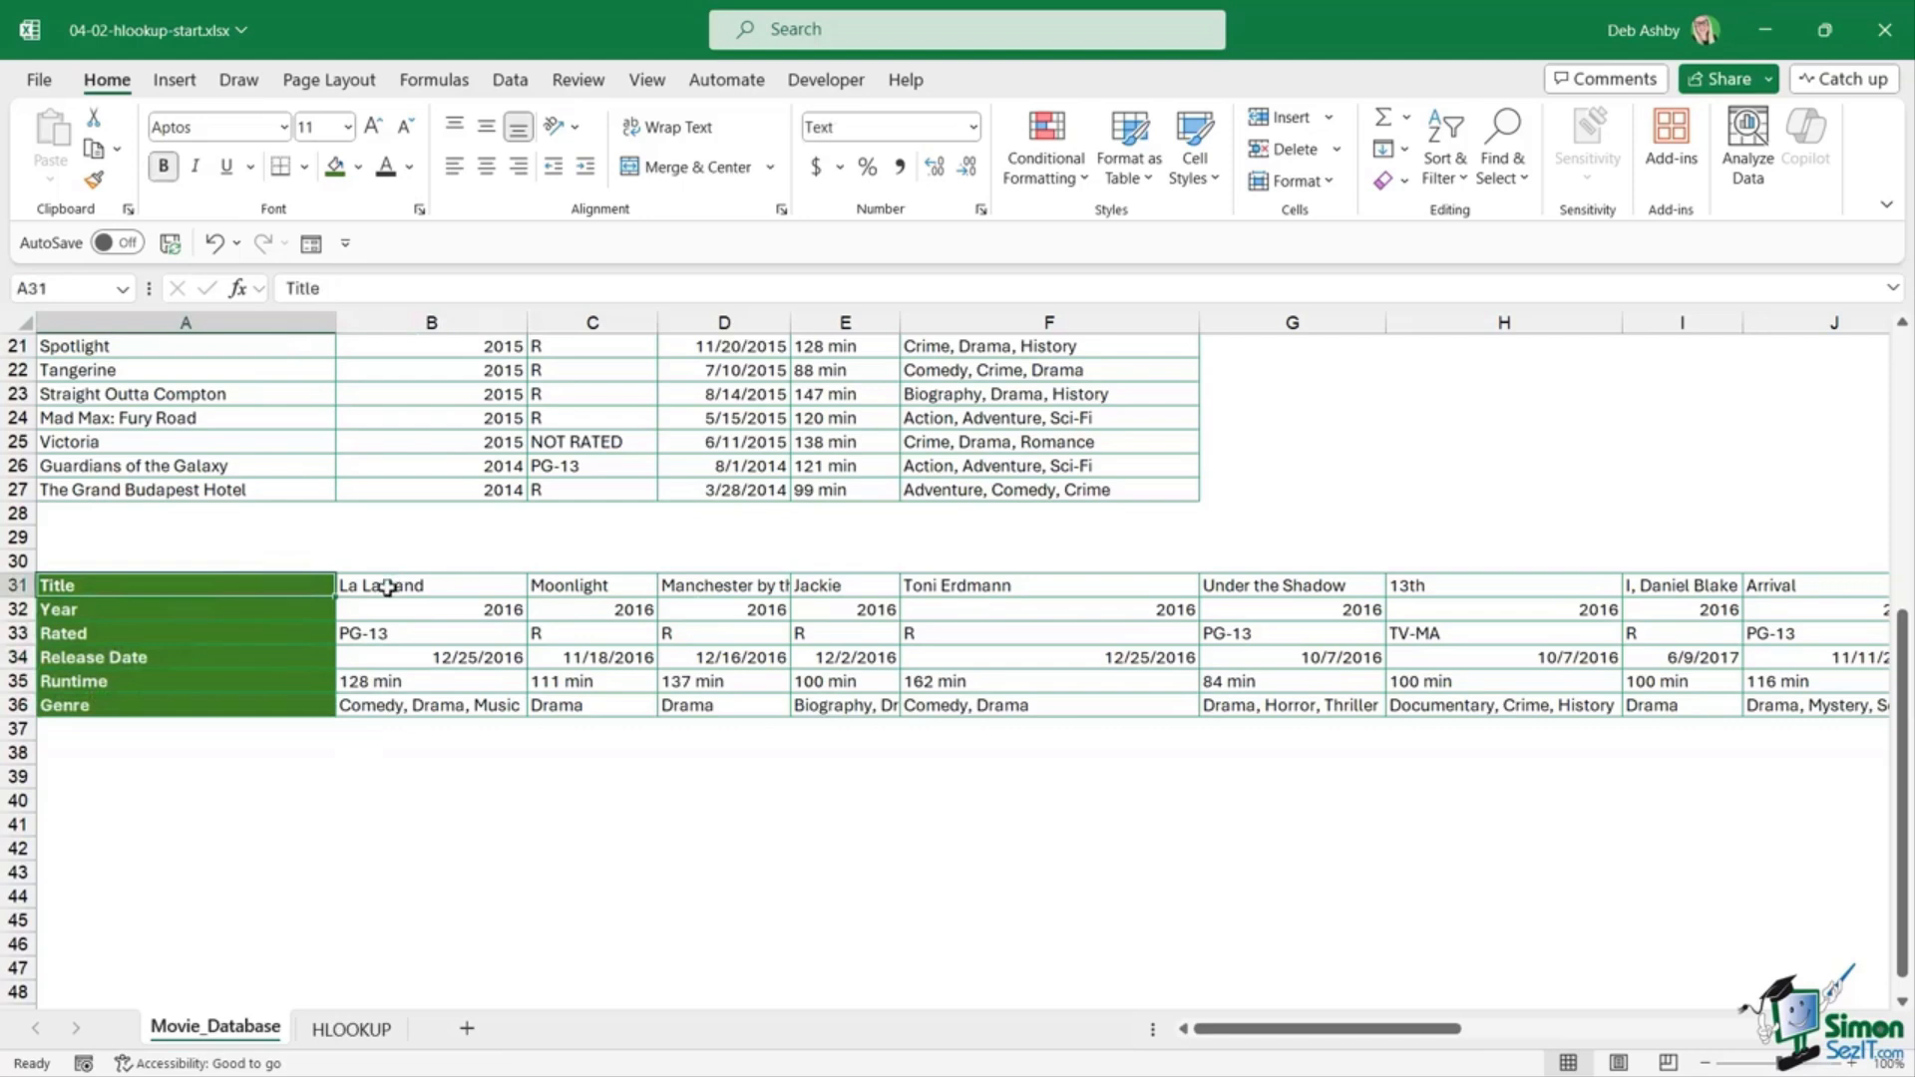
pyautogui.click(385, 586)
pyautogui.click(539, 586)
pyautogui.click(726, 586)
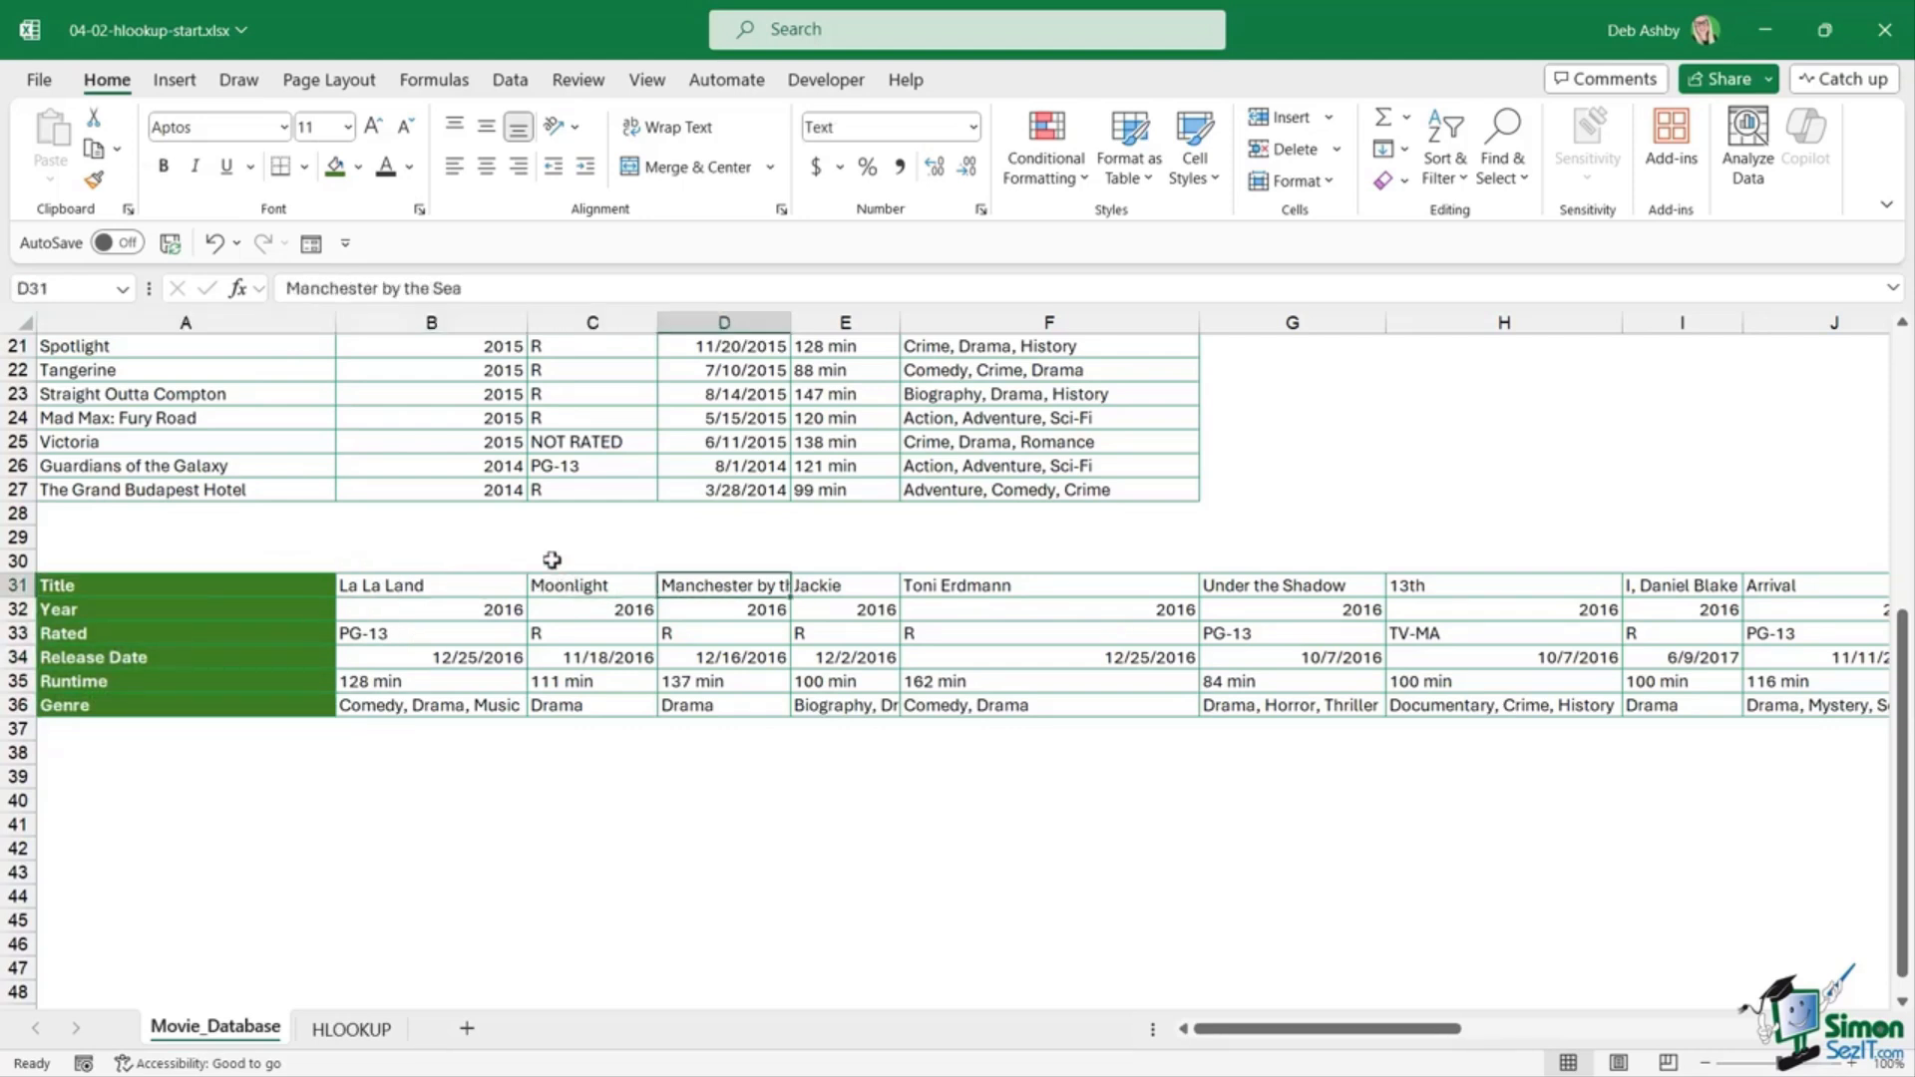
pyautogui.click(239, 609)
pyautogui.click(433, 609)
pyautogui.click(615, 608)
pyautogui.click(720, 609)
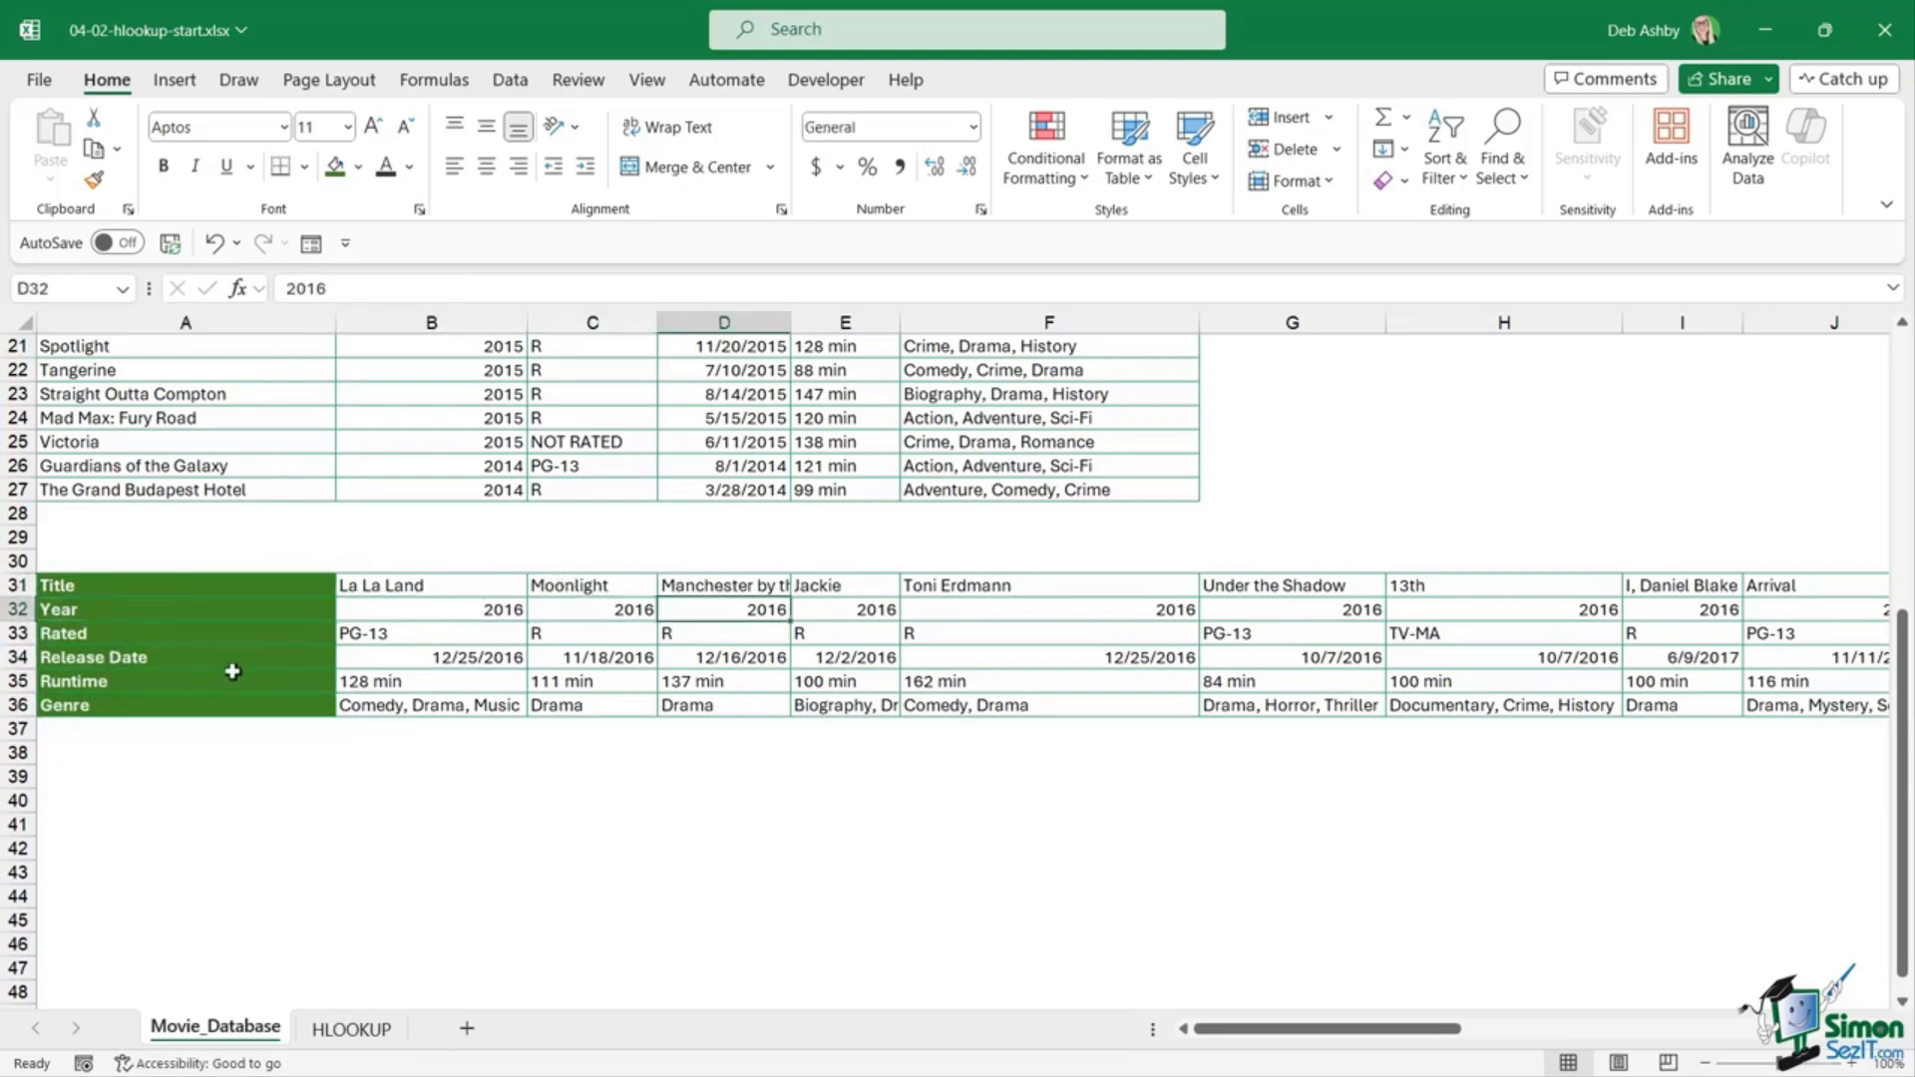
# Step: AutoFit column D to show Manchester by the Sea, then select the Title, Year and Rated rows
pyautogui.doubleClick(790, 322)
pyautogui.moveTo(176, 586); pyautogui.dragTo(1070, 704)
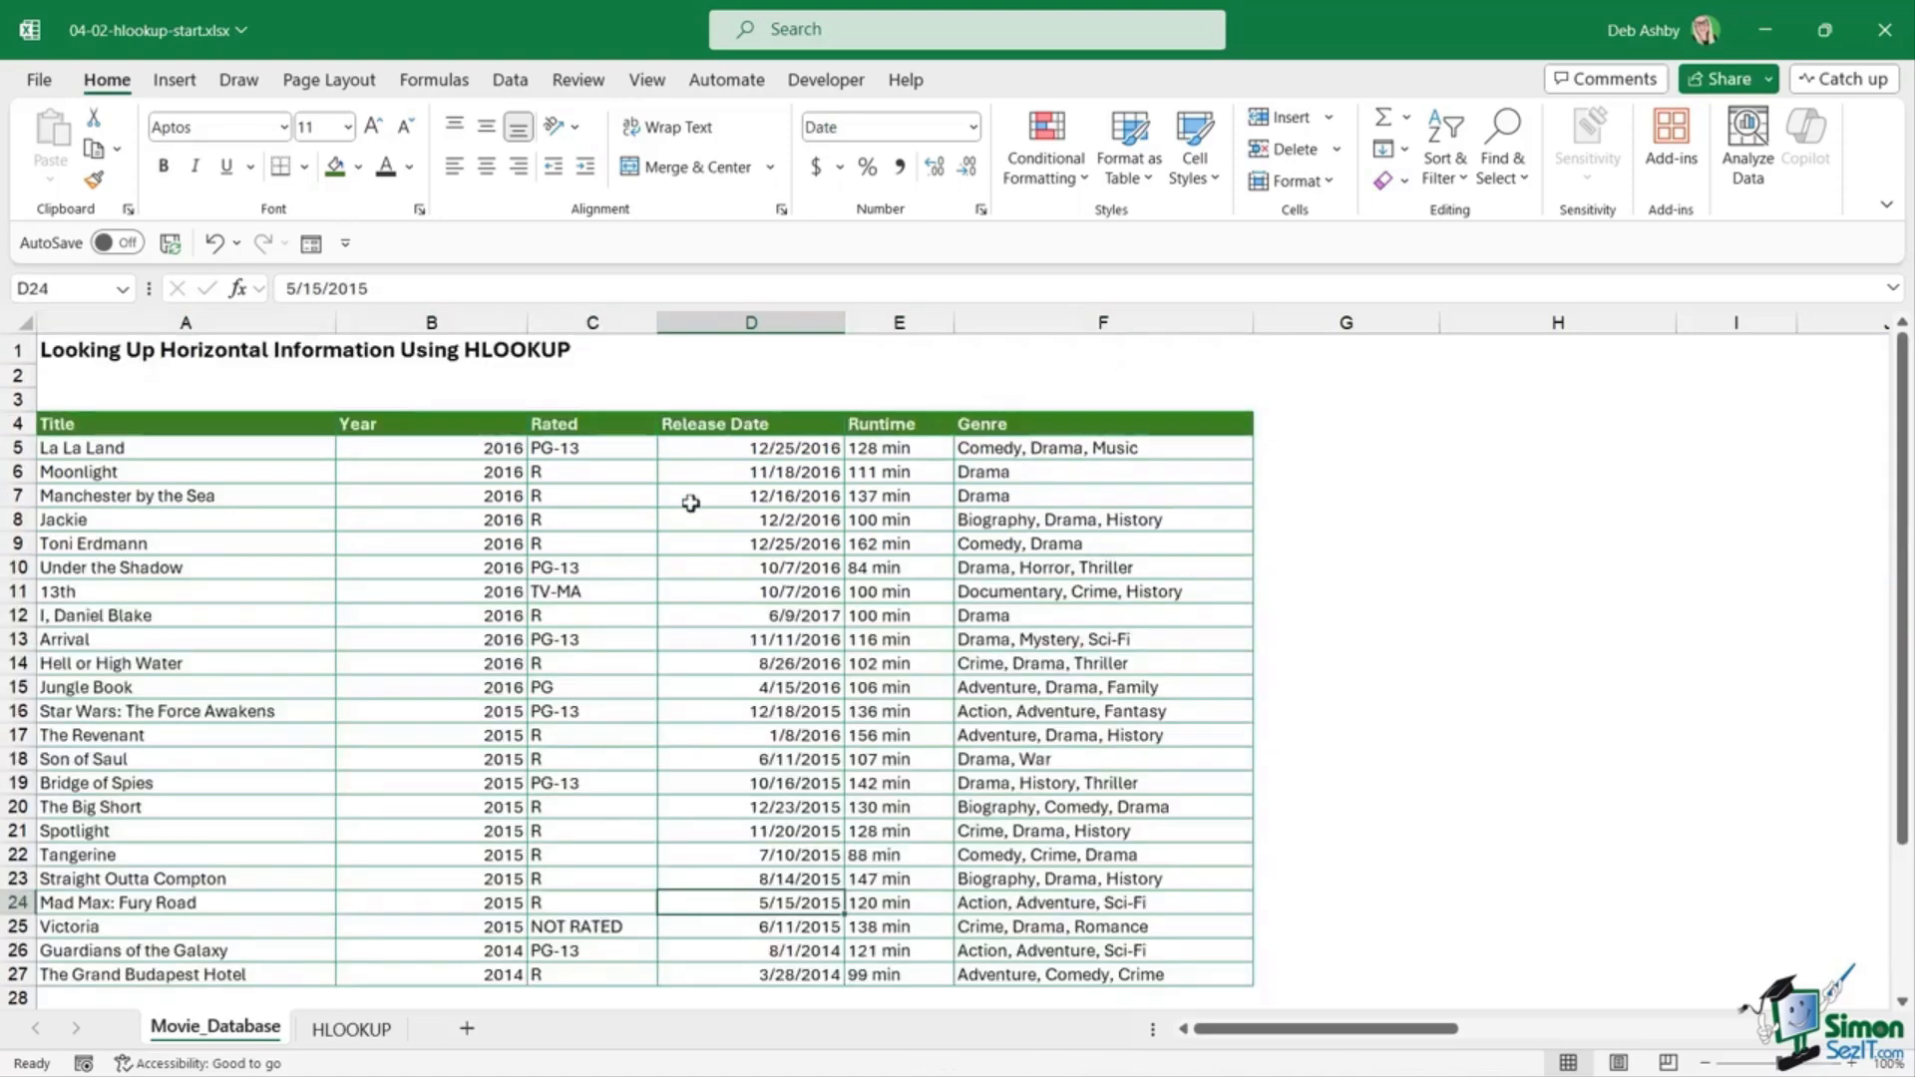
pyautogui.click(685, 471)
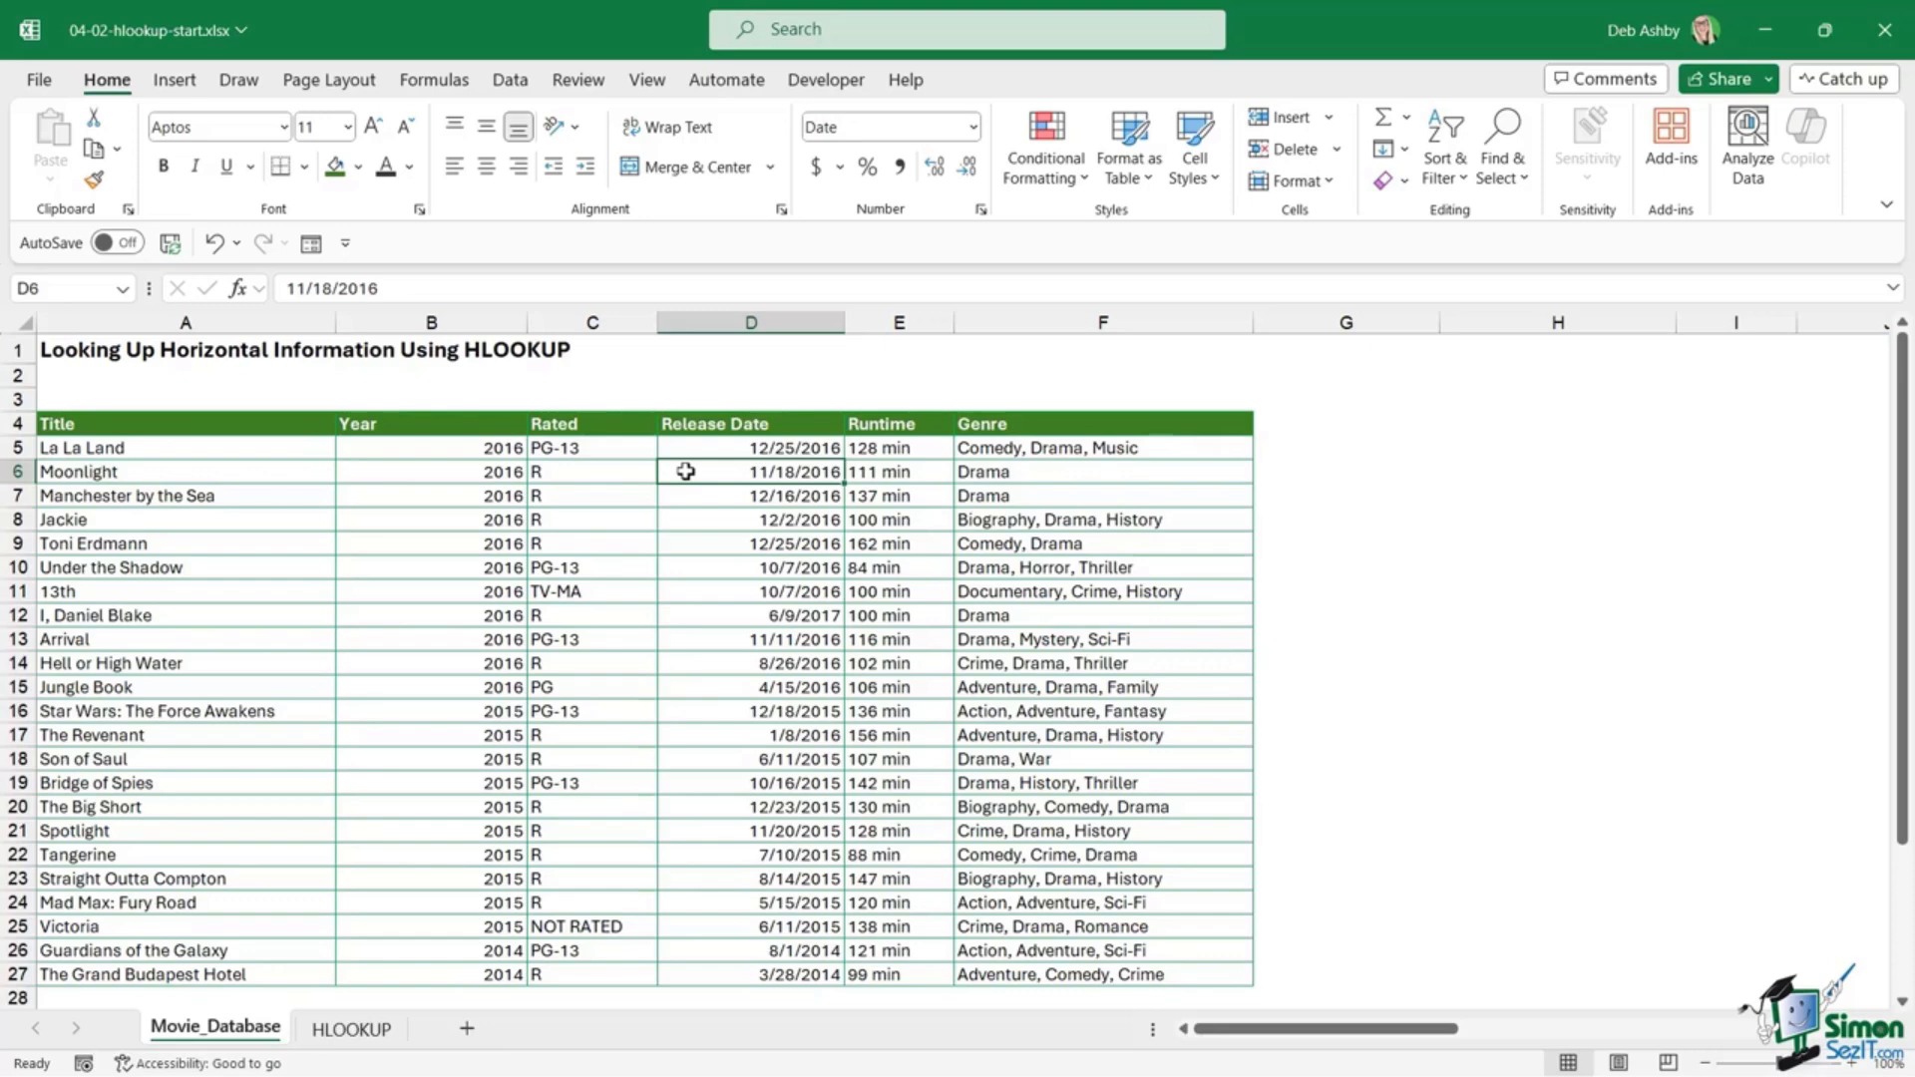
pyautogui.scroll(-8, 685, 470)
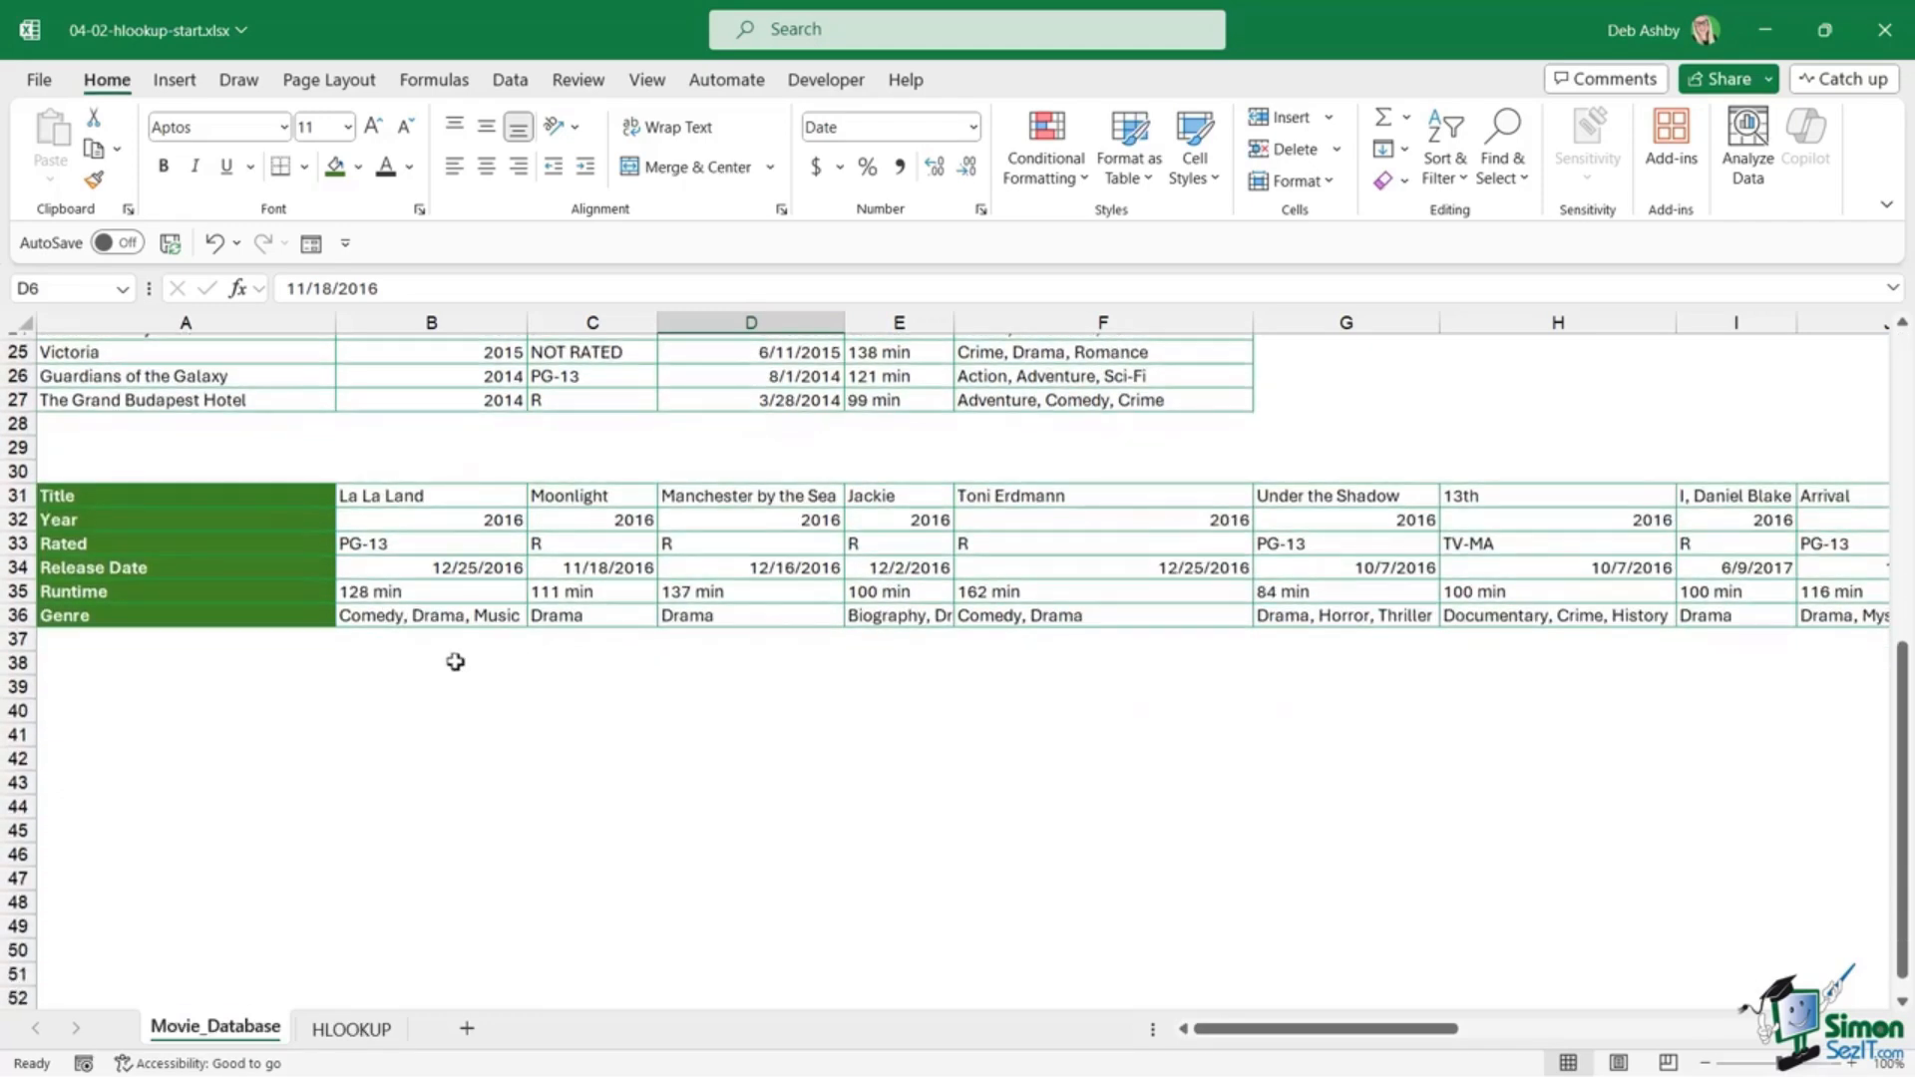
pyautogui.click(12, 542)
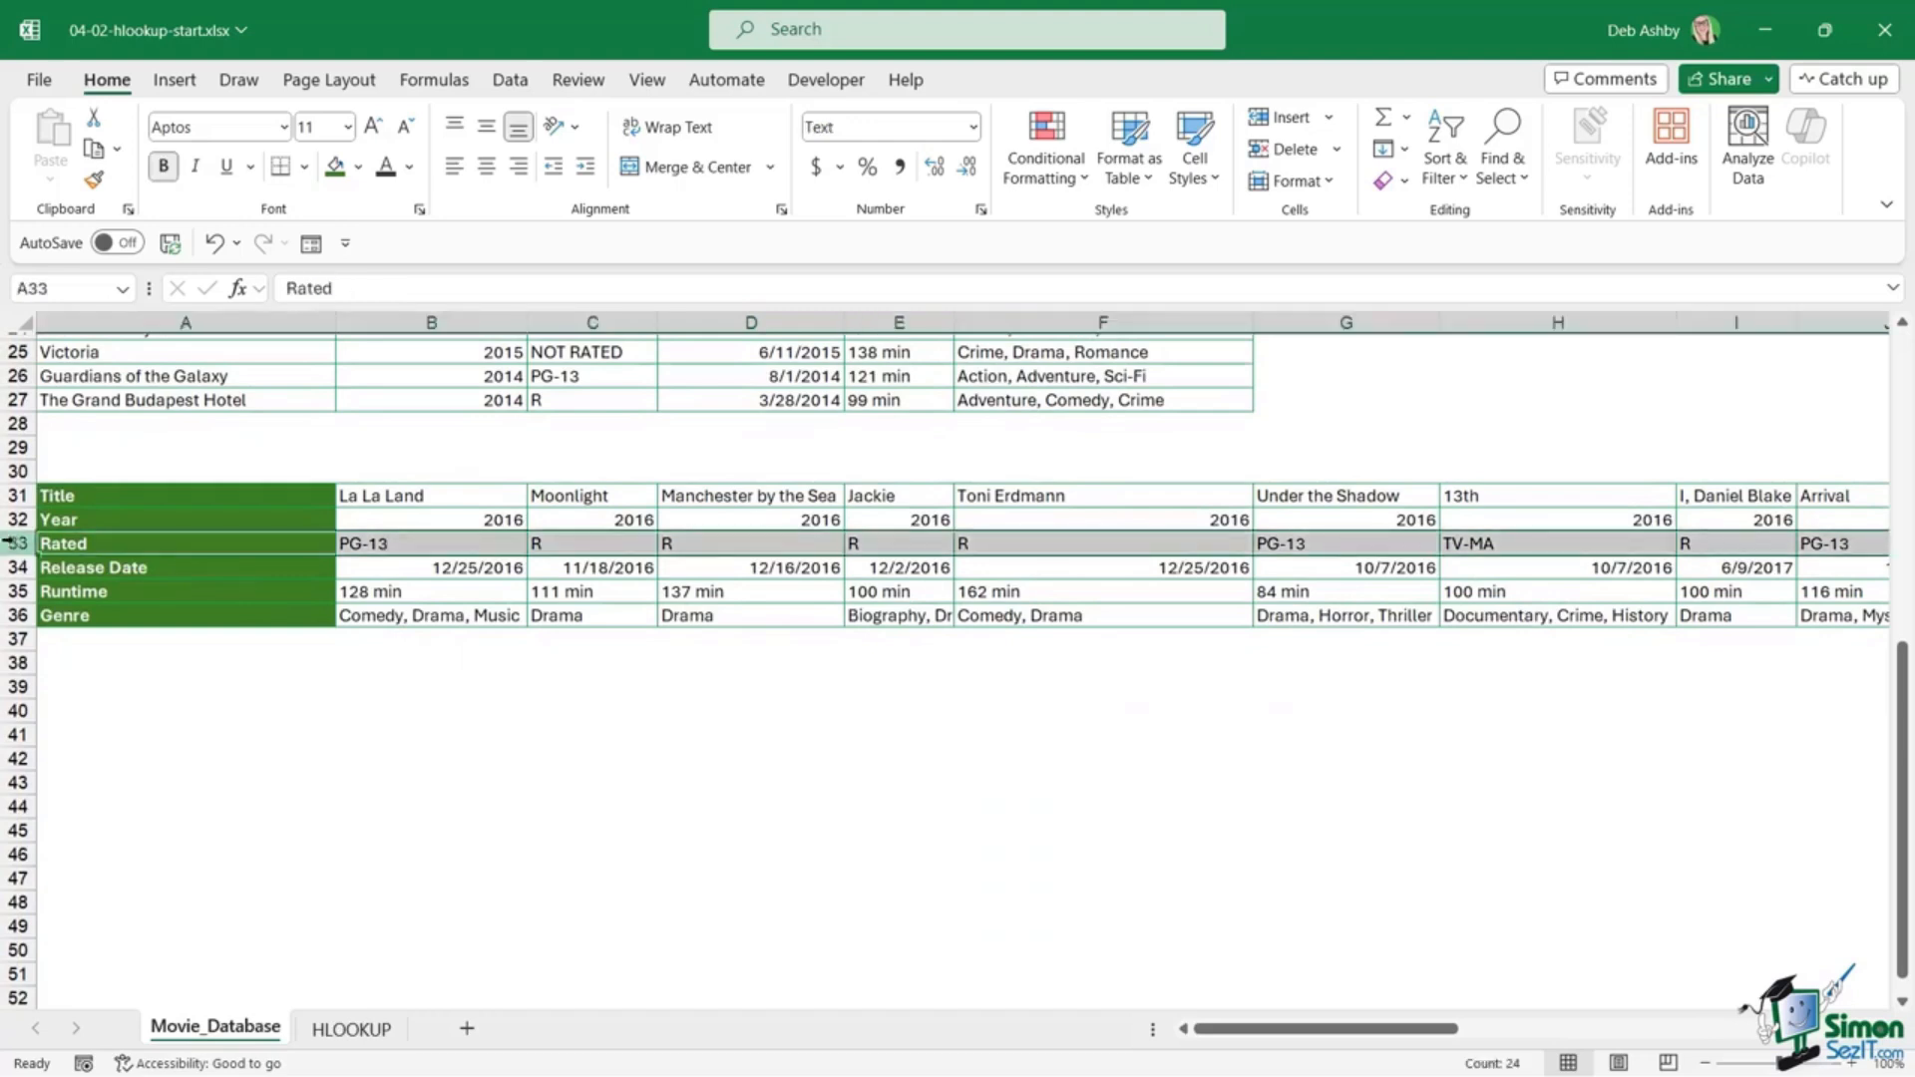
pyautogui.click(18, 497)
pyautogui.click(18, 520)
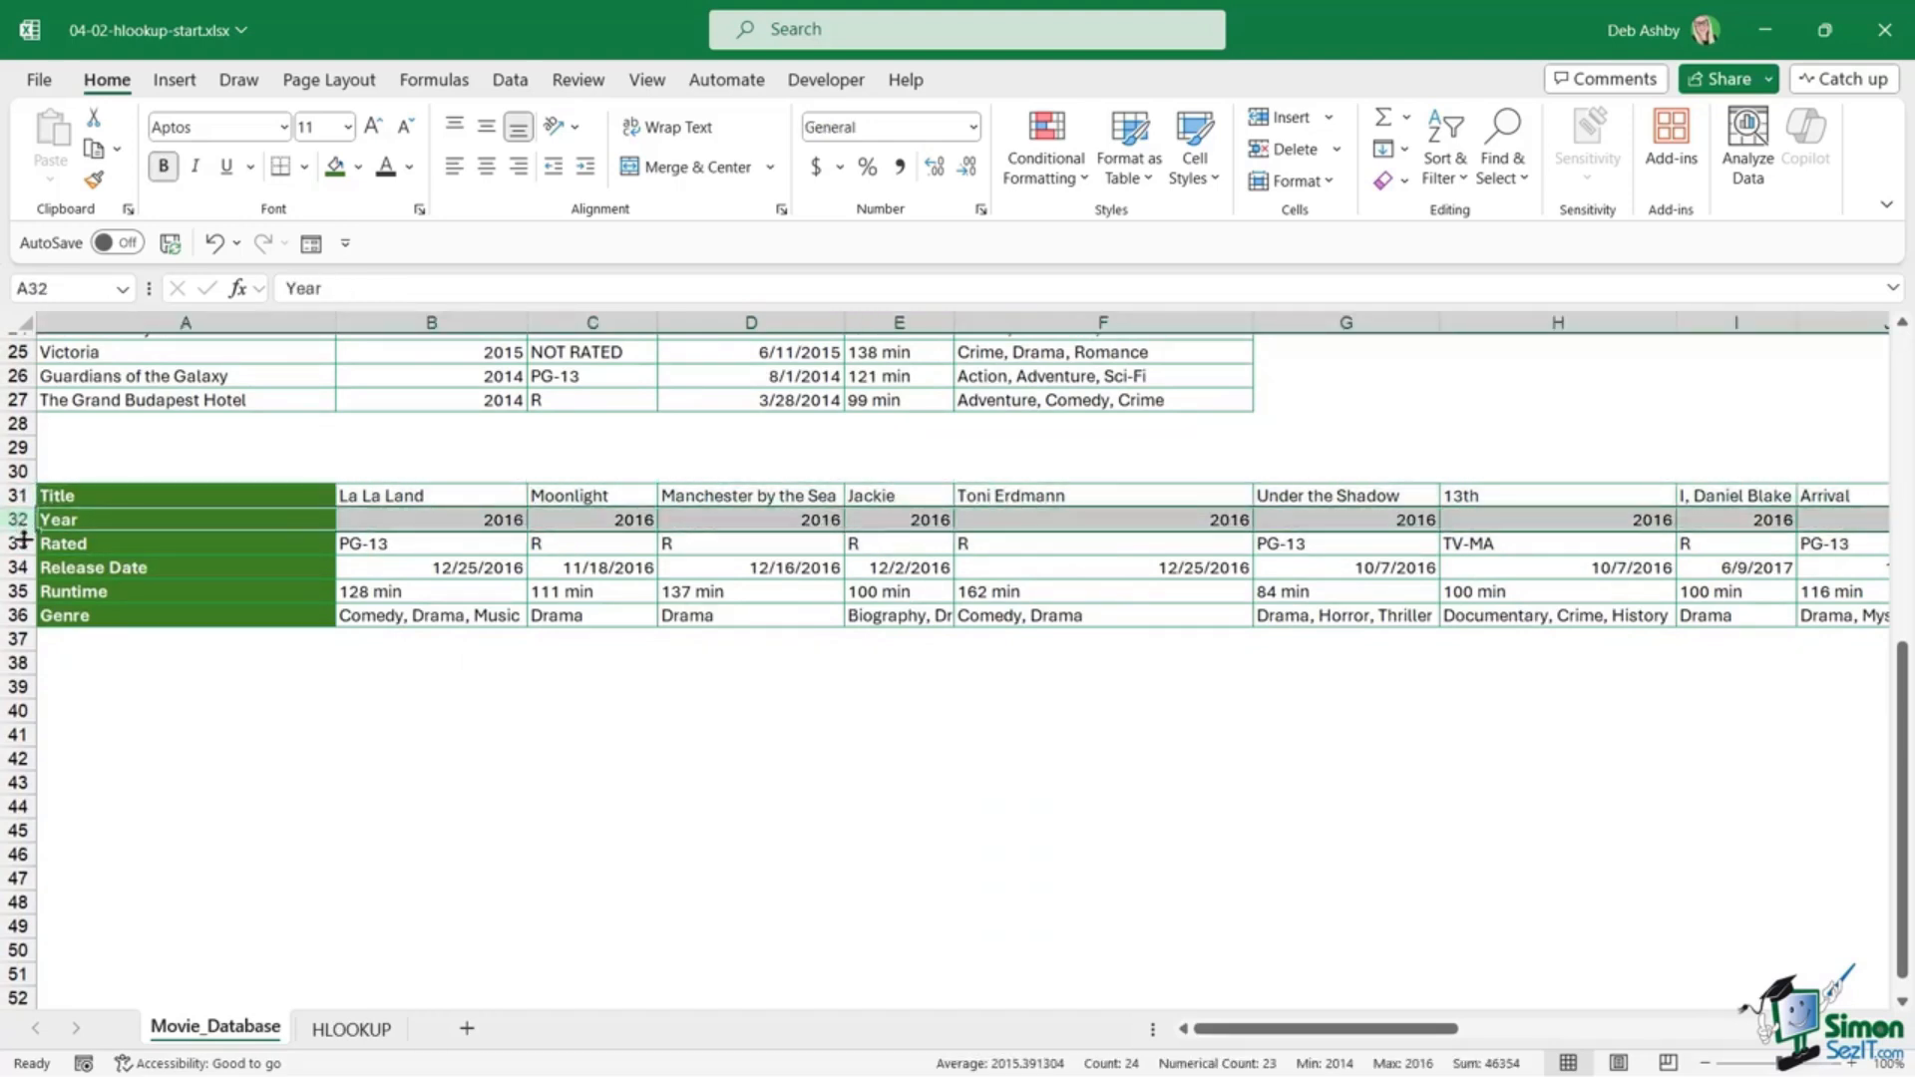
pyautogui.click(24, 543)
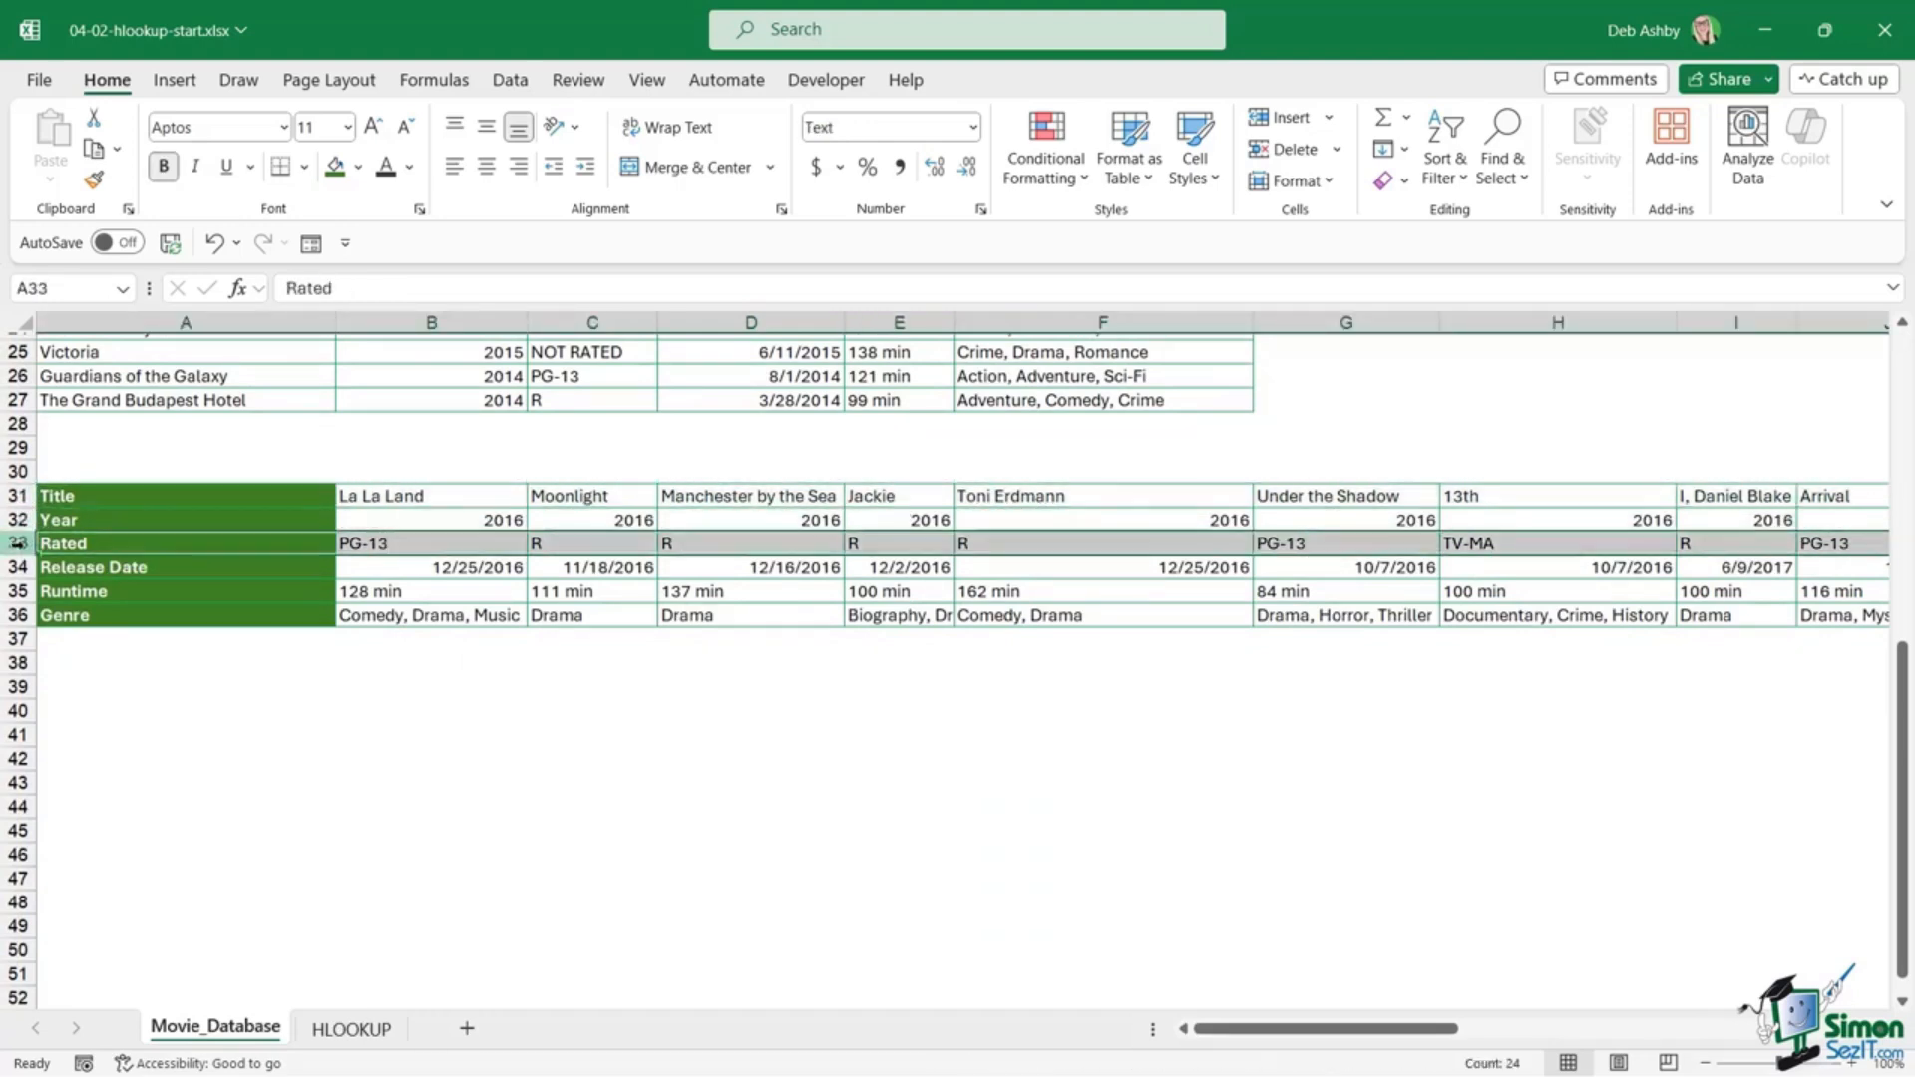
pyautogui.click(351, 1030)
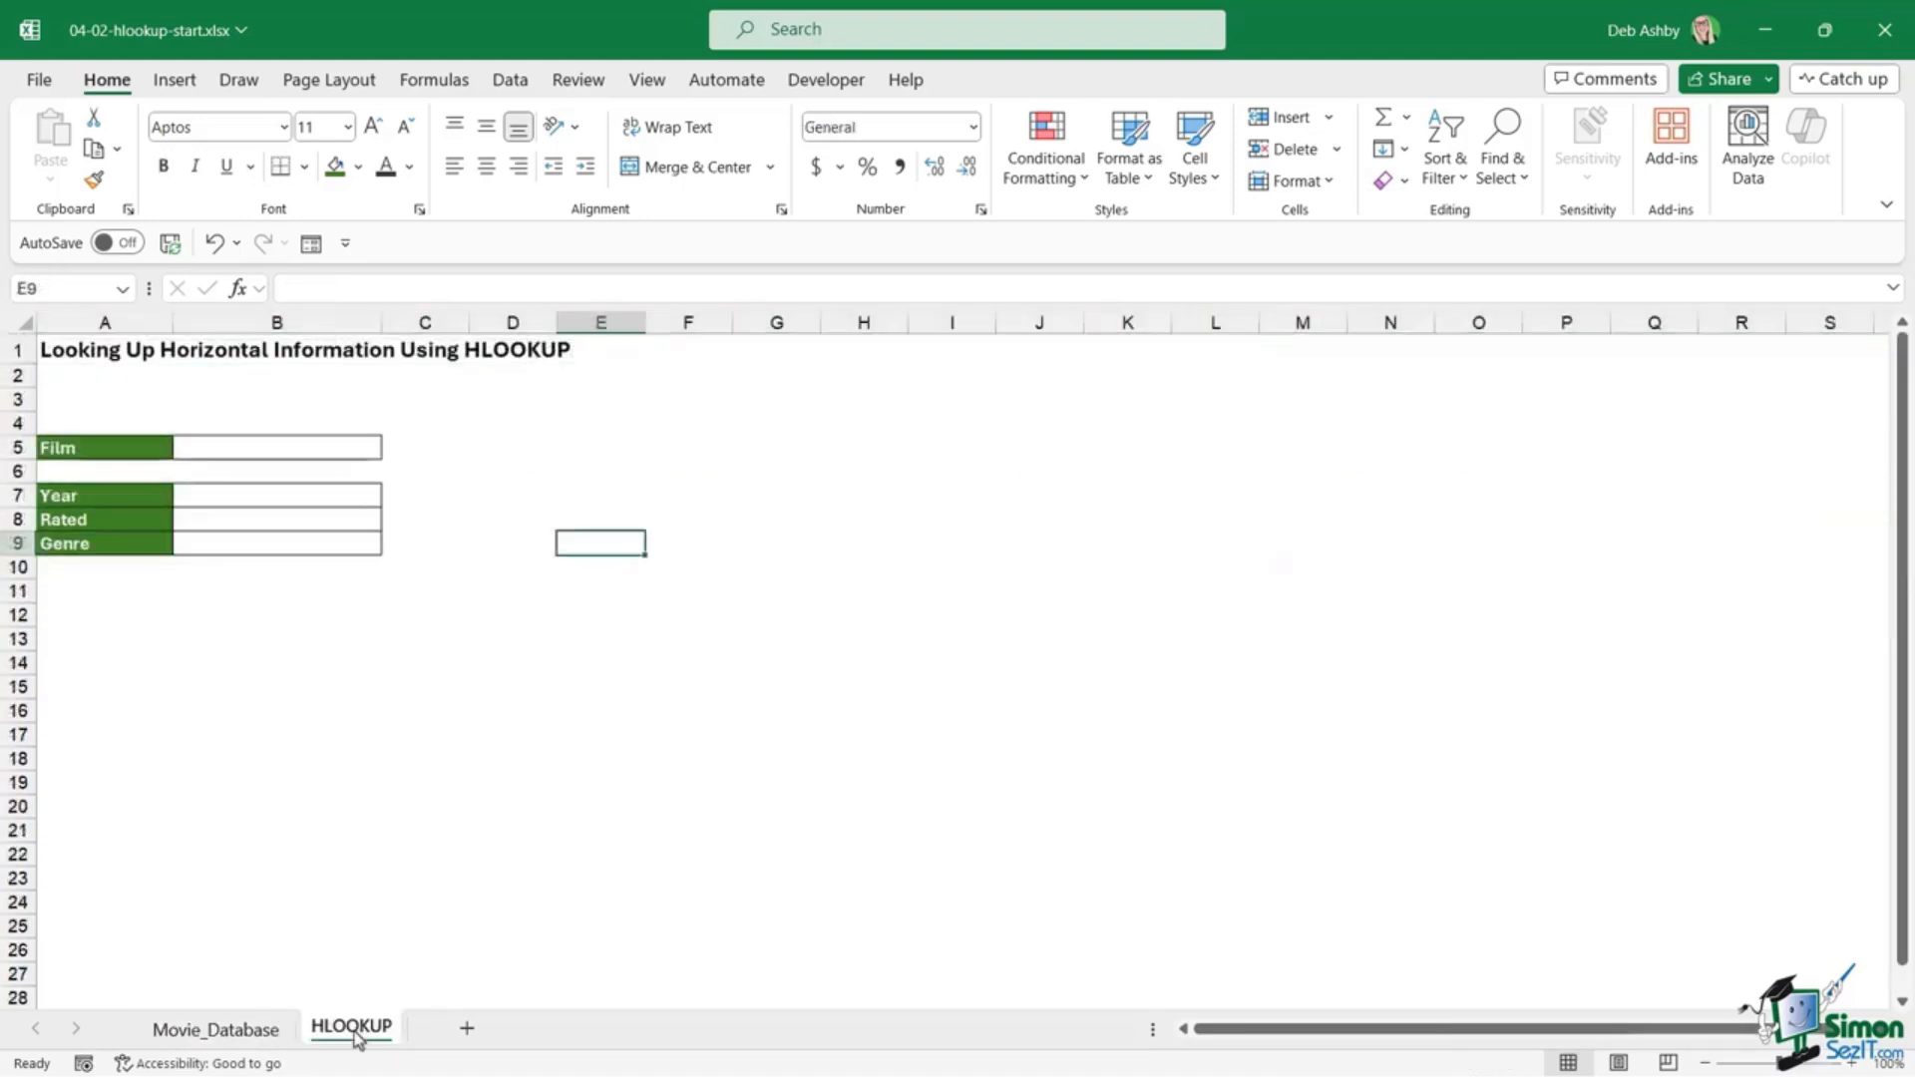
pyautogui.click(386, 755)
pyautogui.click(249, 433)
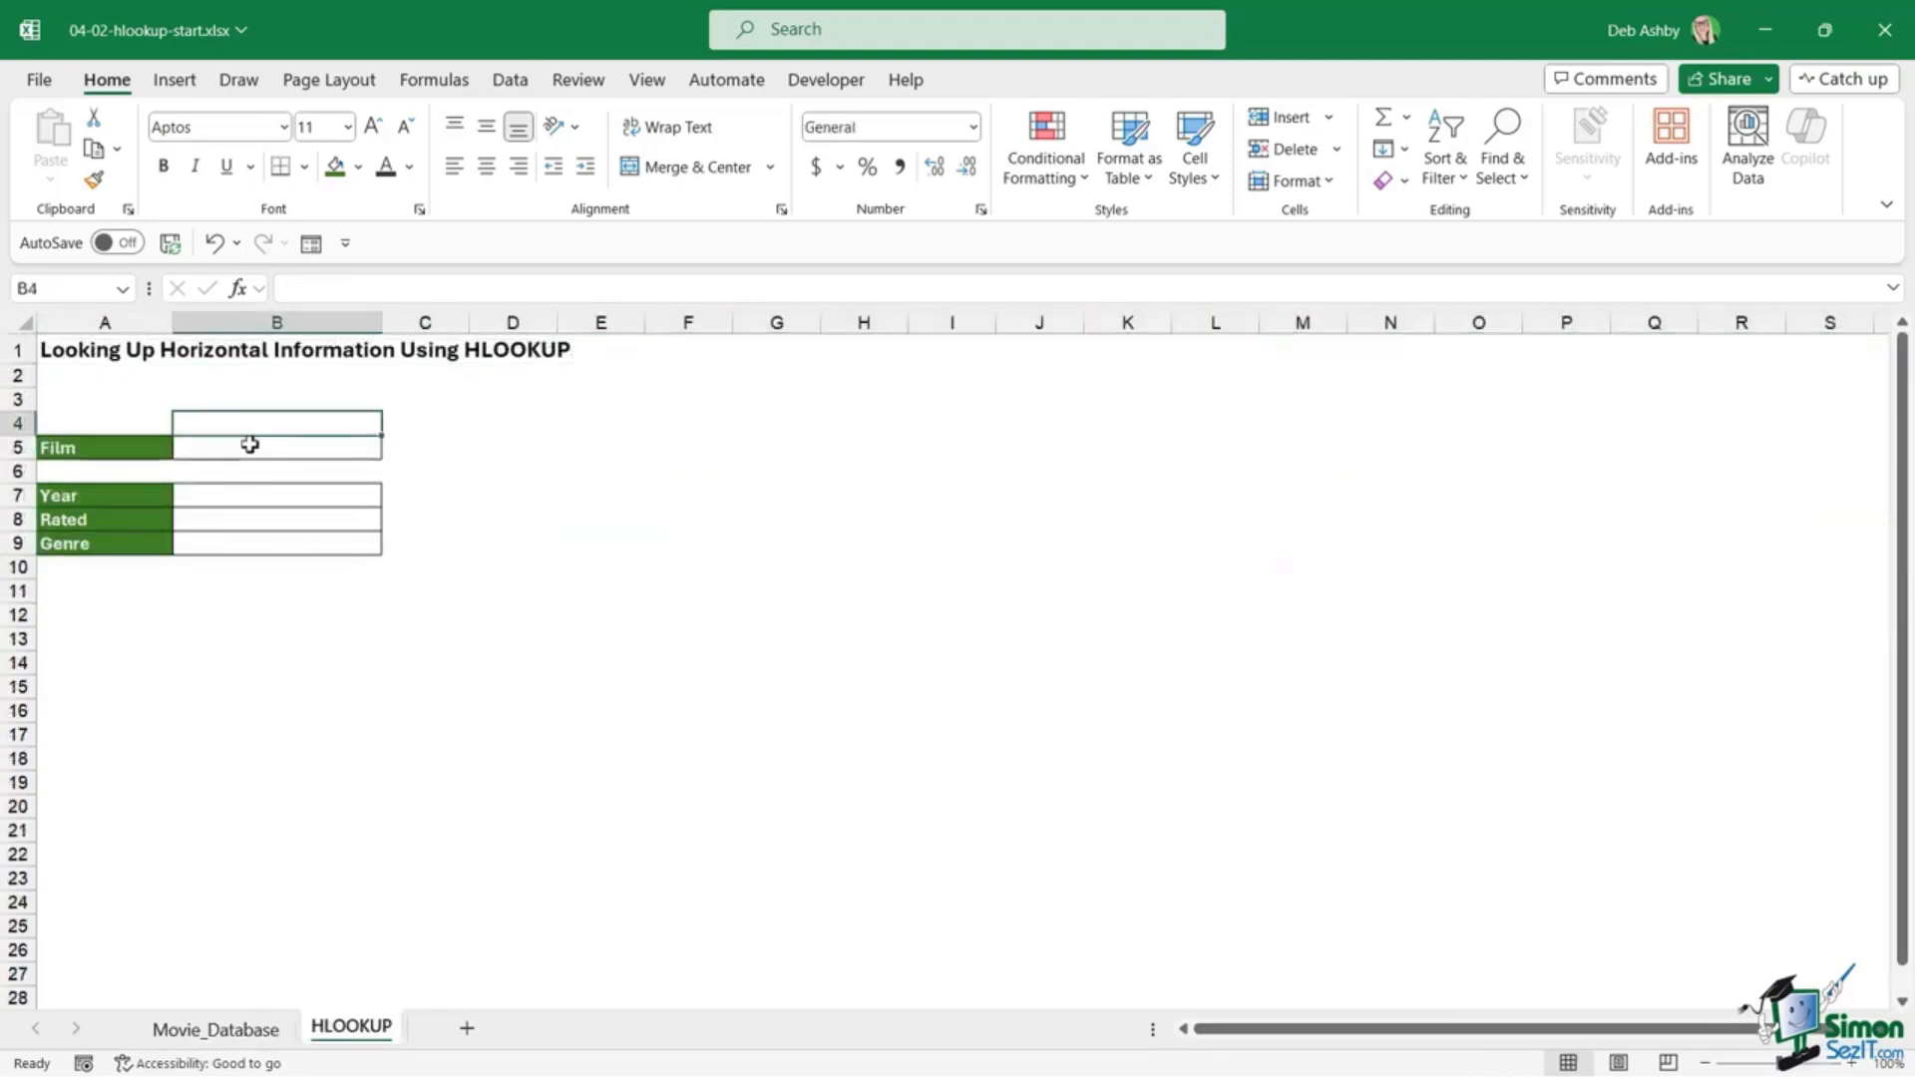
pyautogui.click(249, 444)
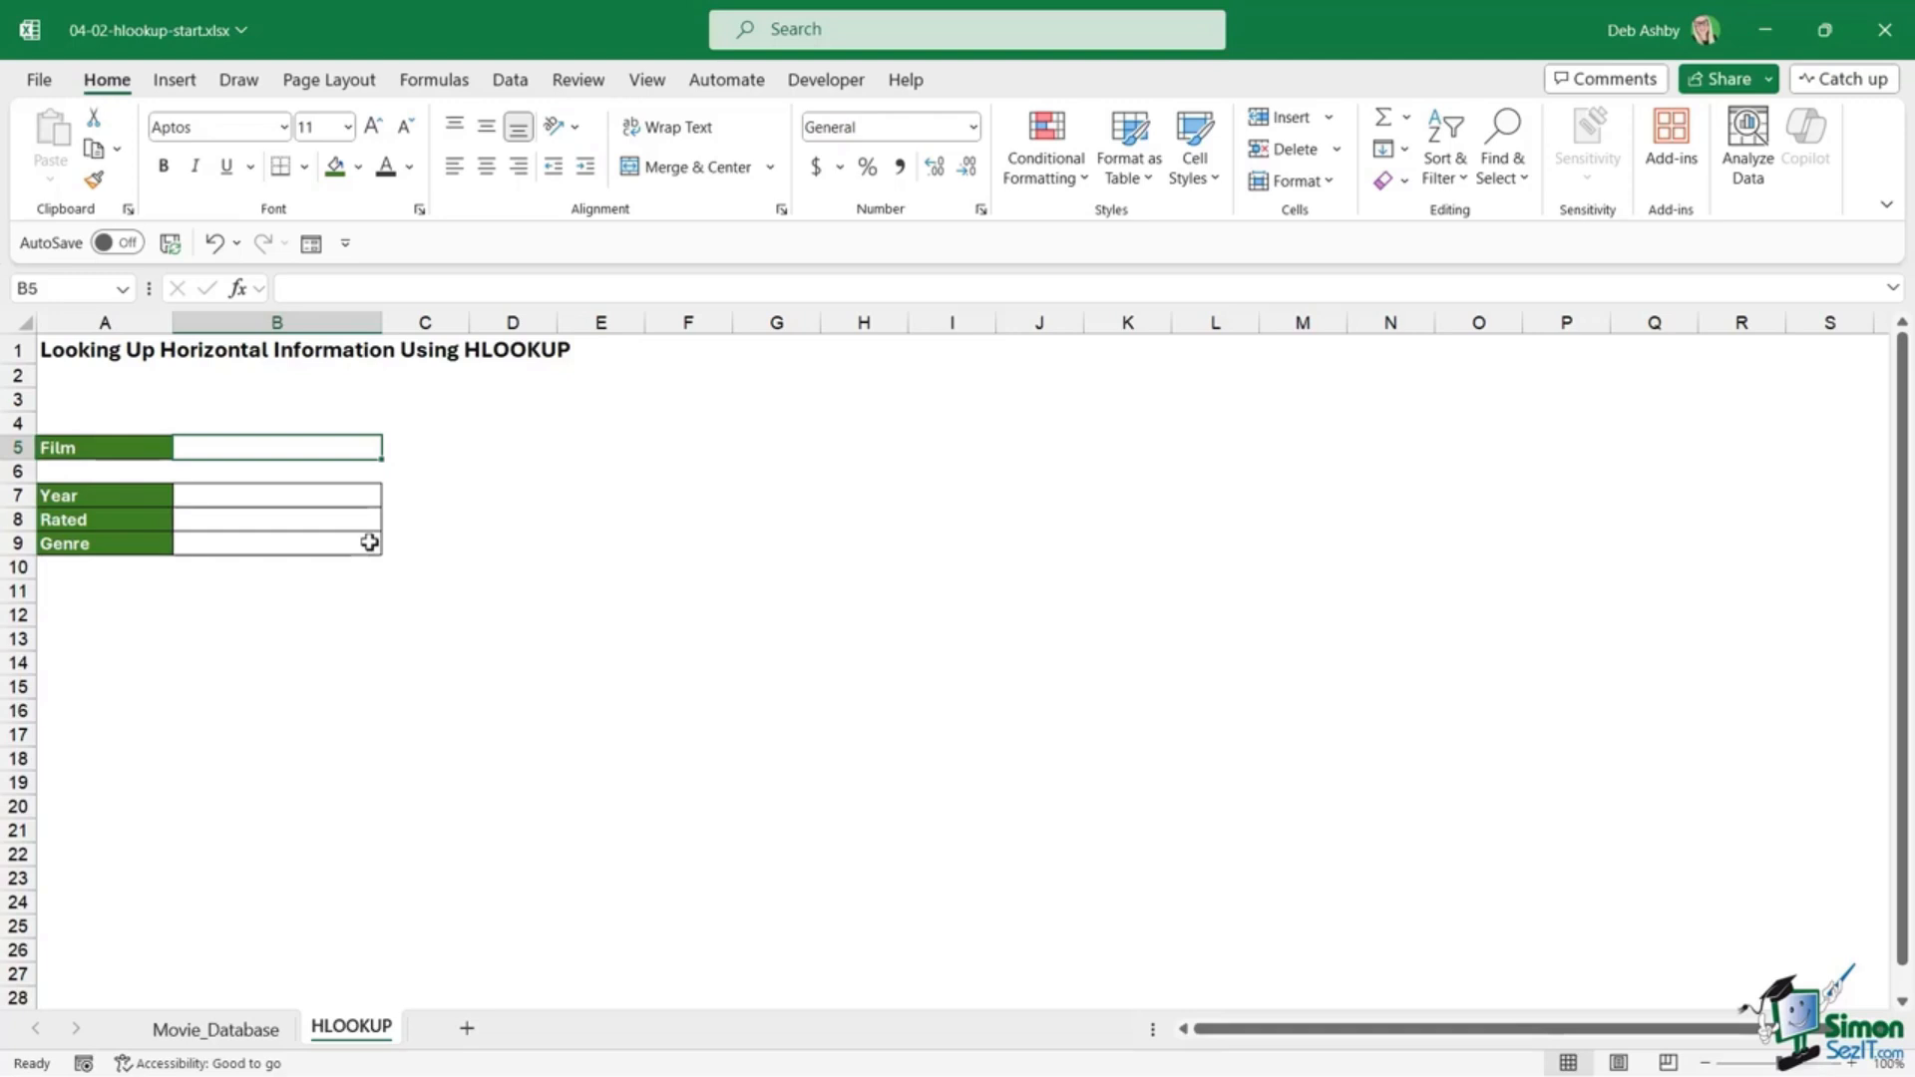
pyautogui.click(315, 493)
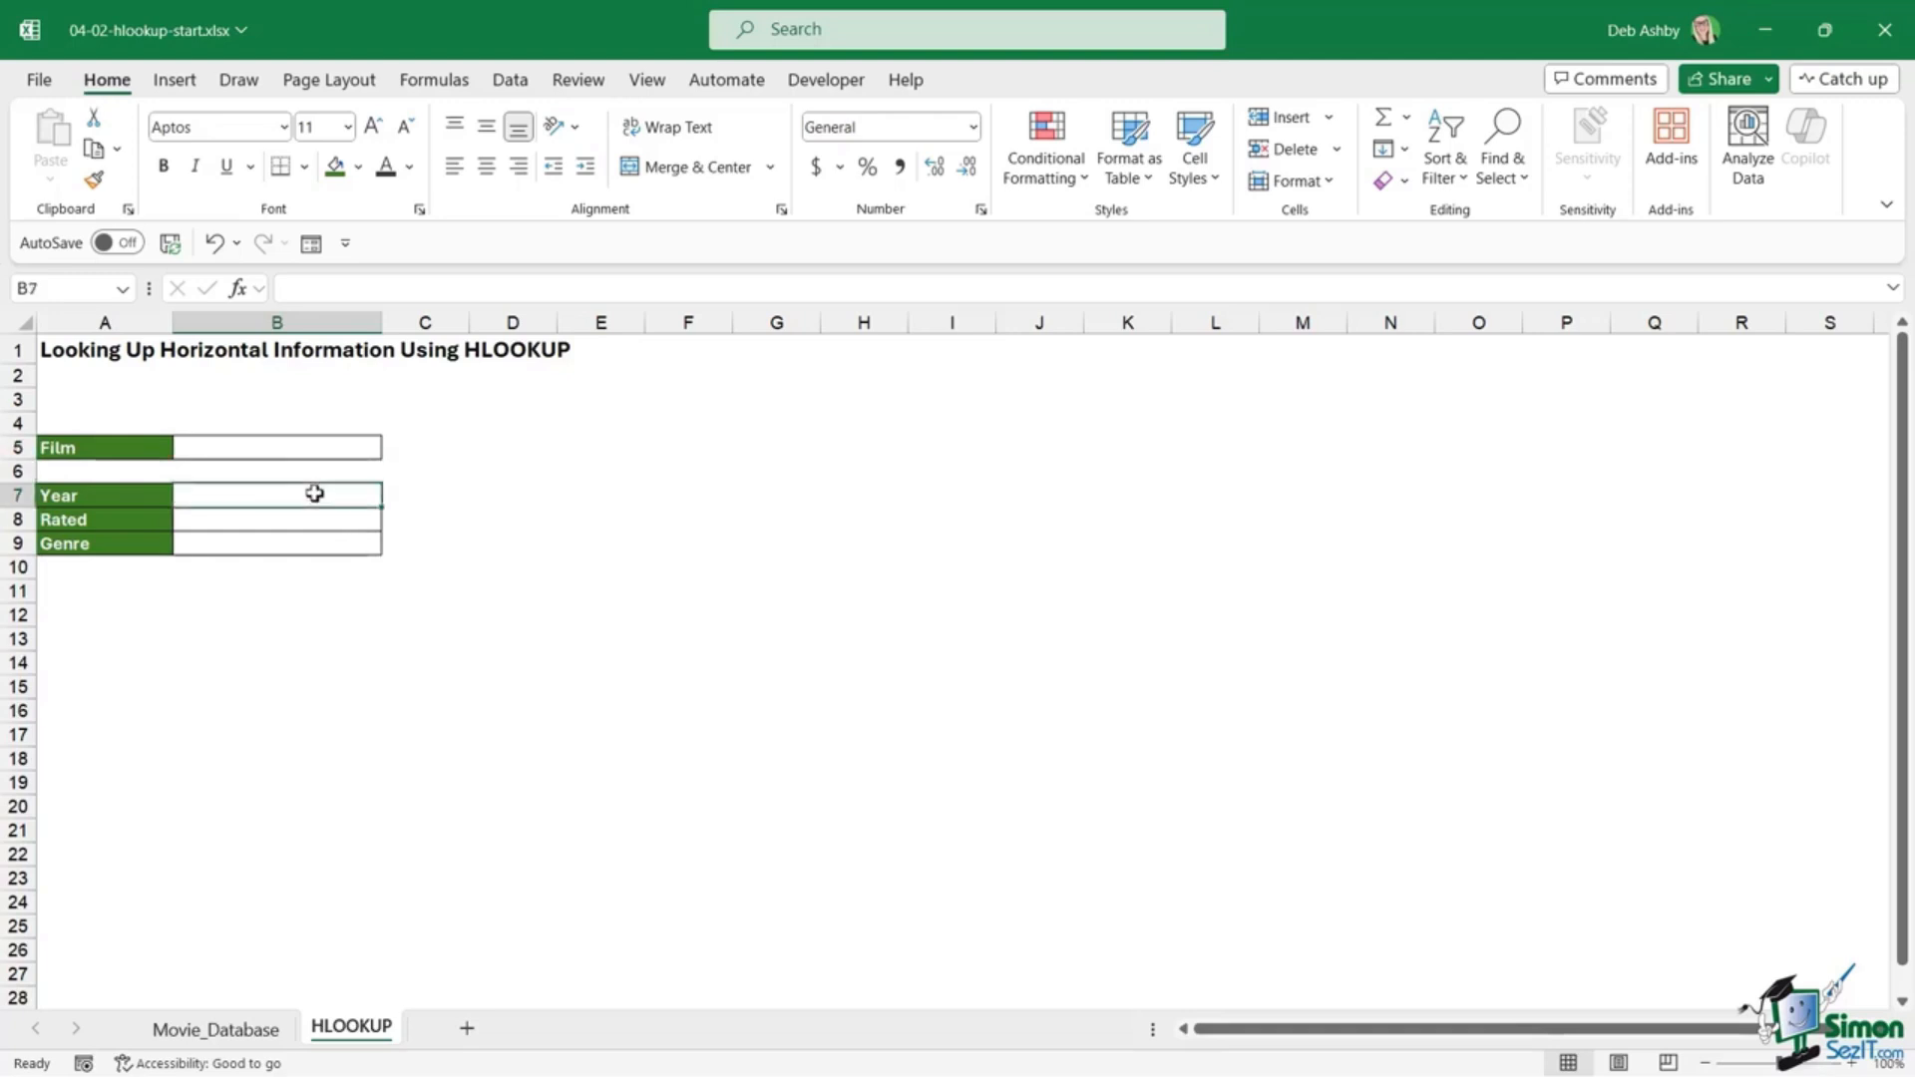
pyautogui.click(319, 523)
pyautogui.click(318, 544)
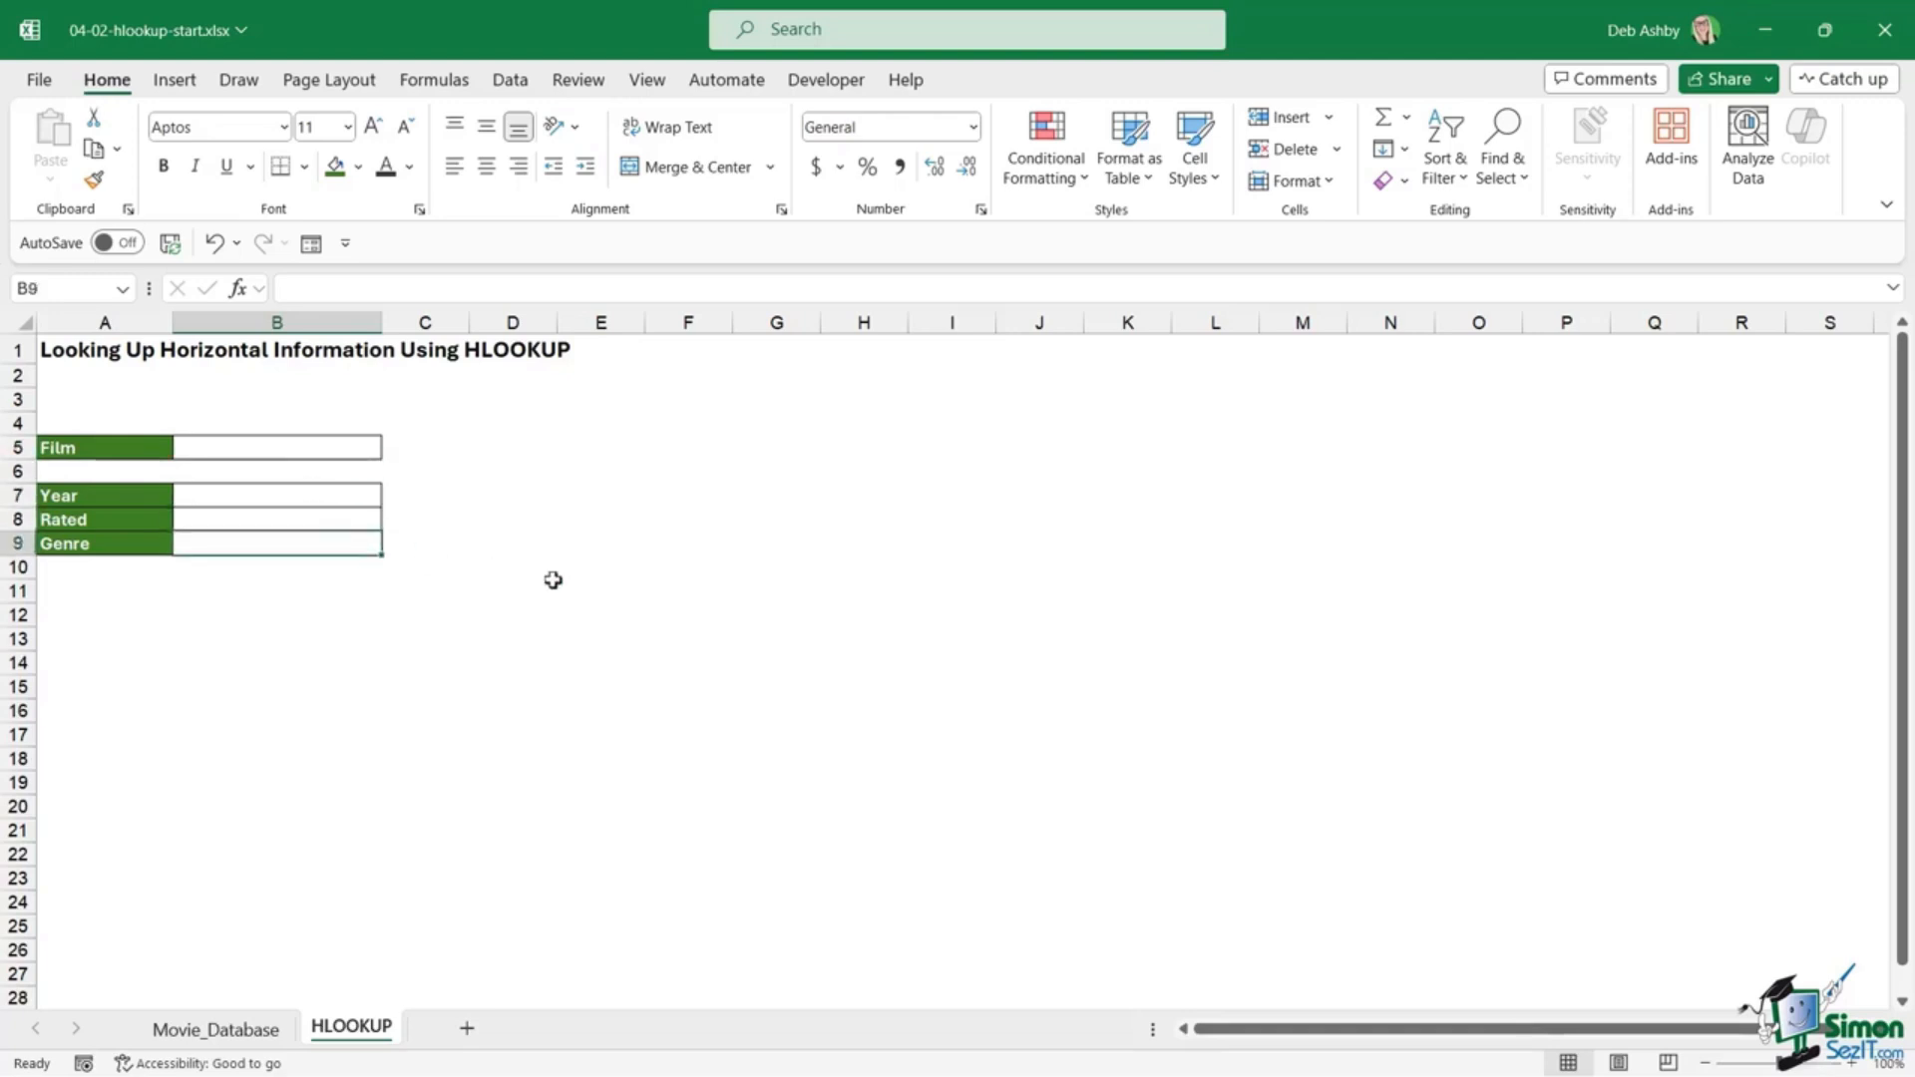
pyautogui.click(331, 446)
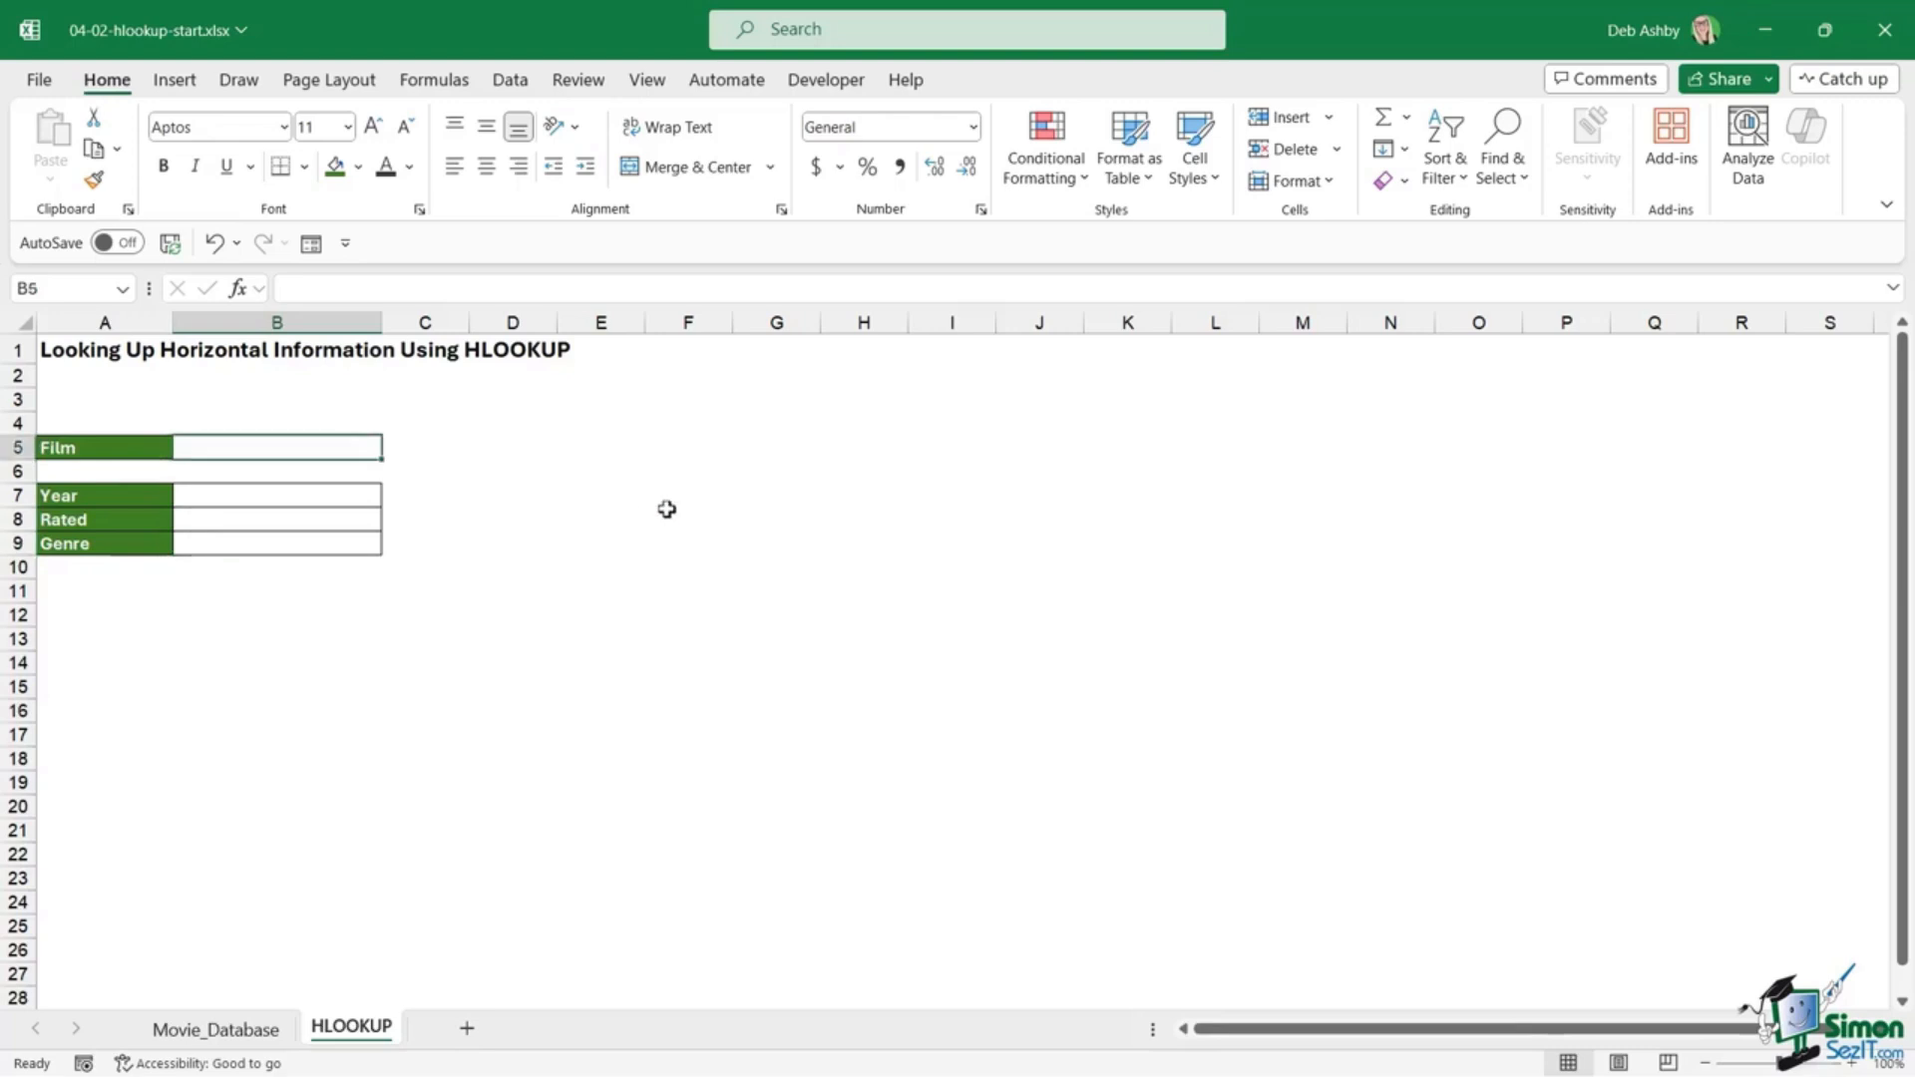
pyautogui.click(510, 80)
# Step: Add List data validation to B5 sourced from Movie_Database!$A$5:$A$27
pyautogui.click(1331, 182)
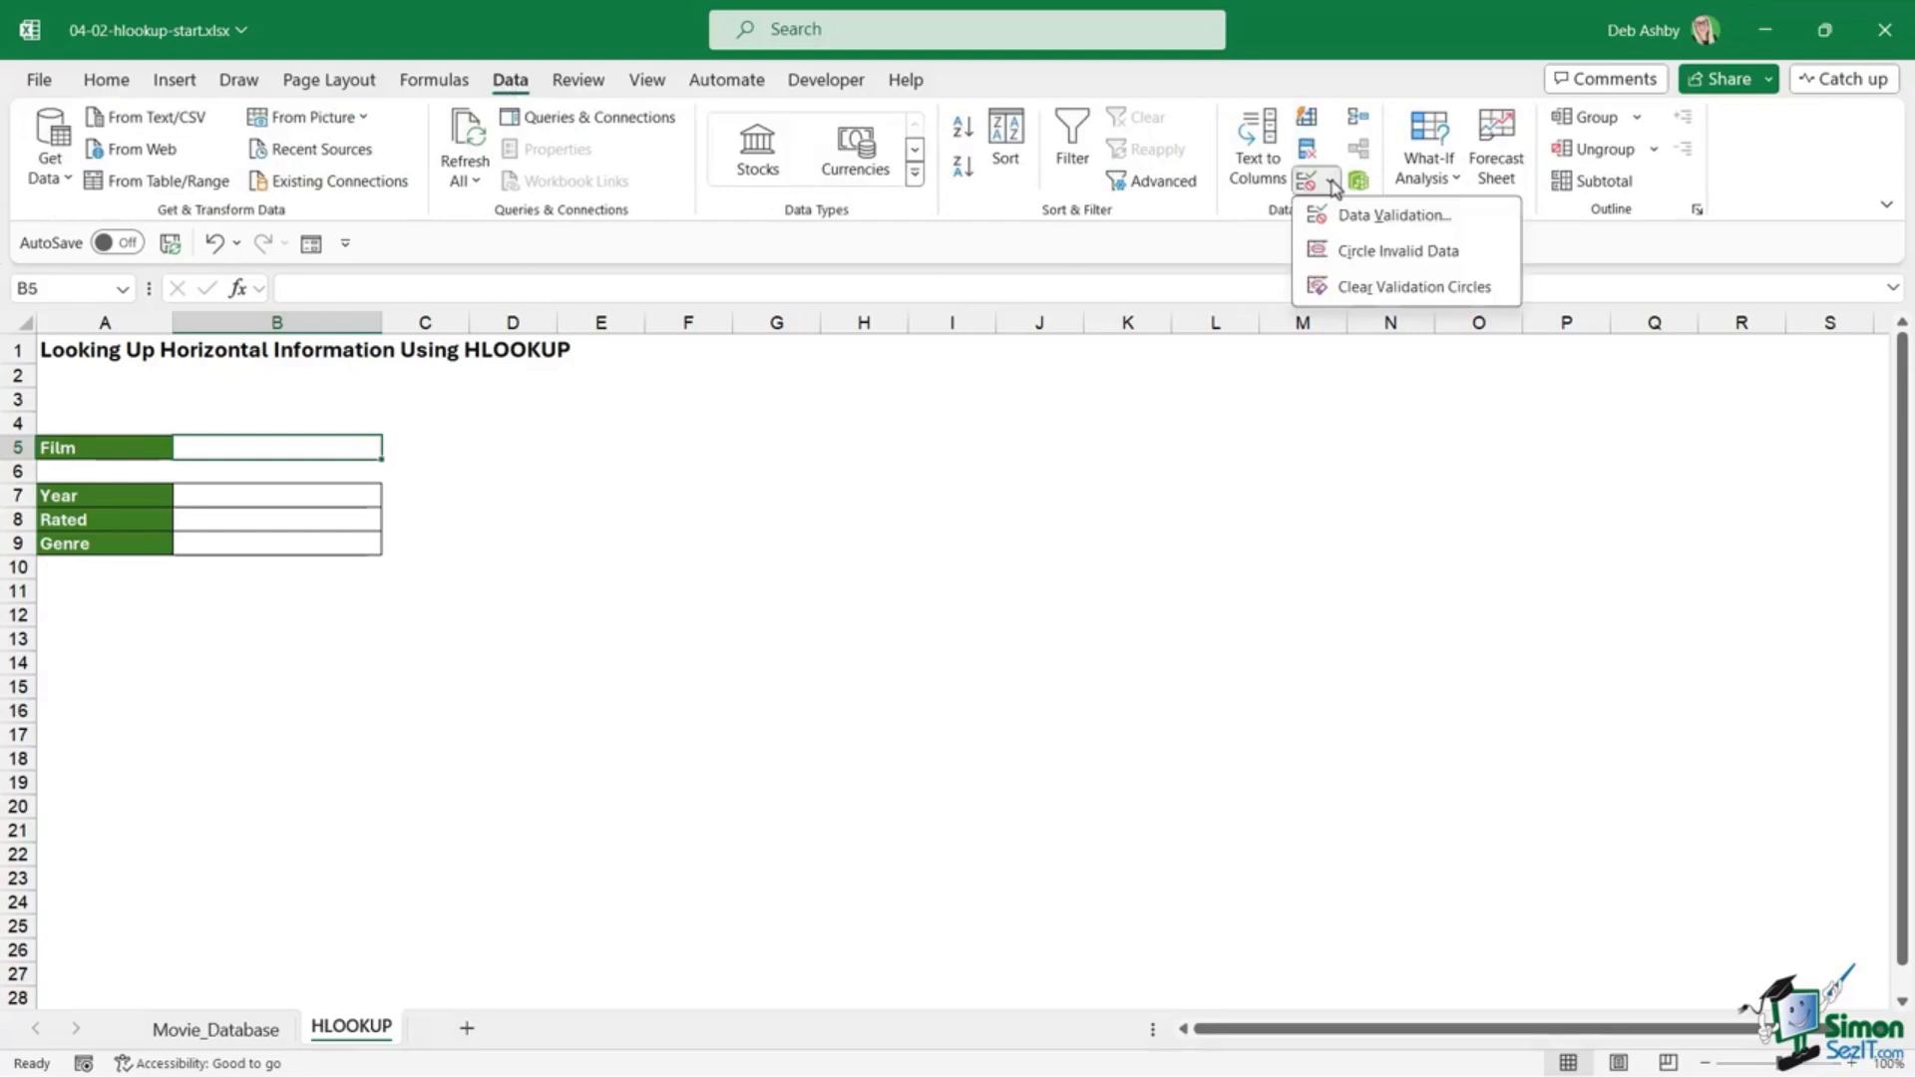
pyautogui.click(1347, 217)
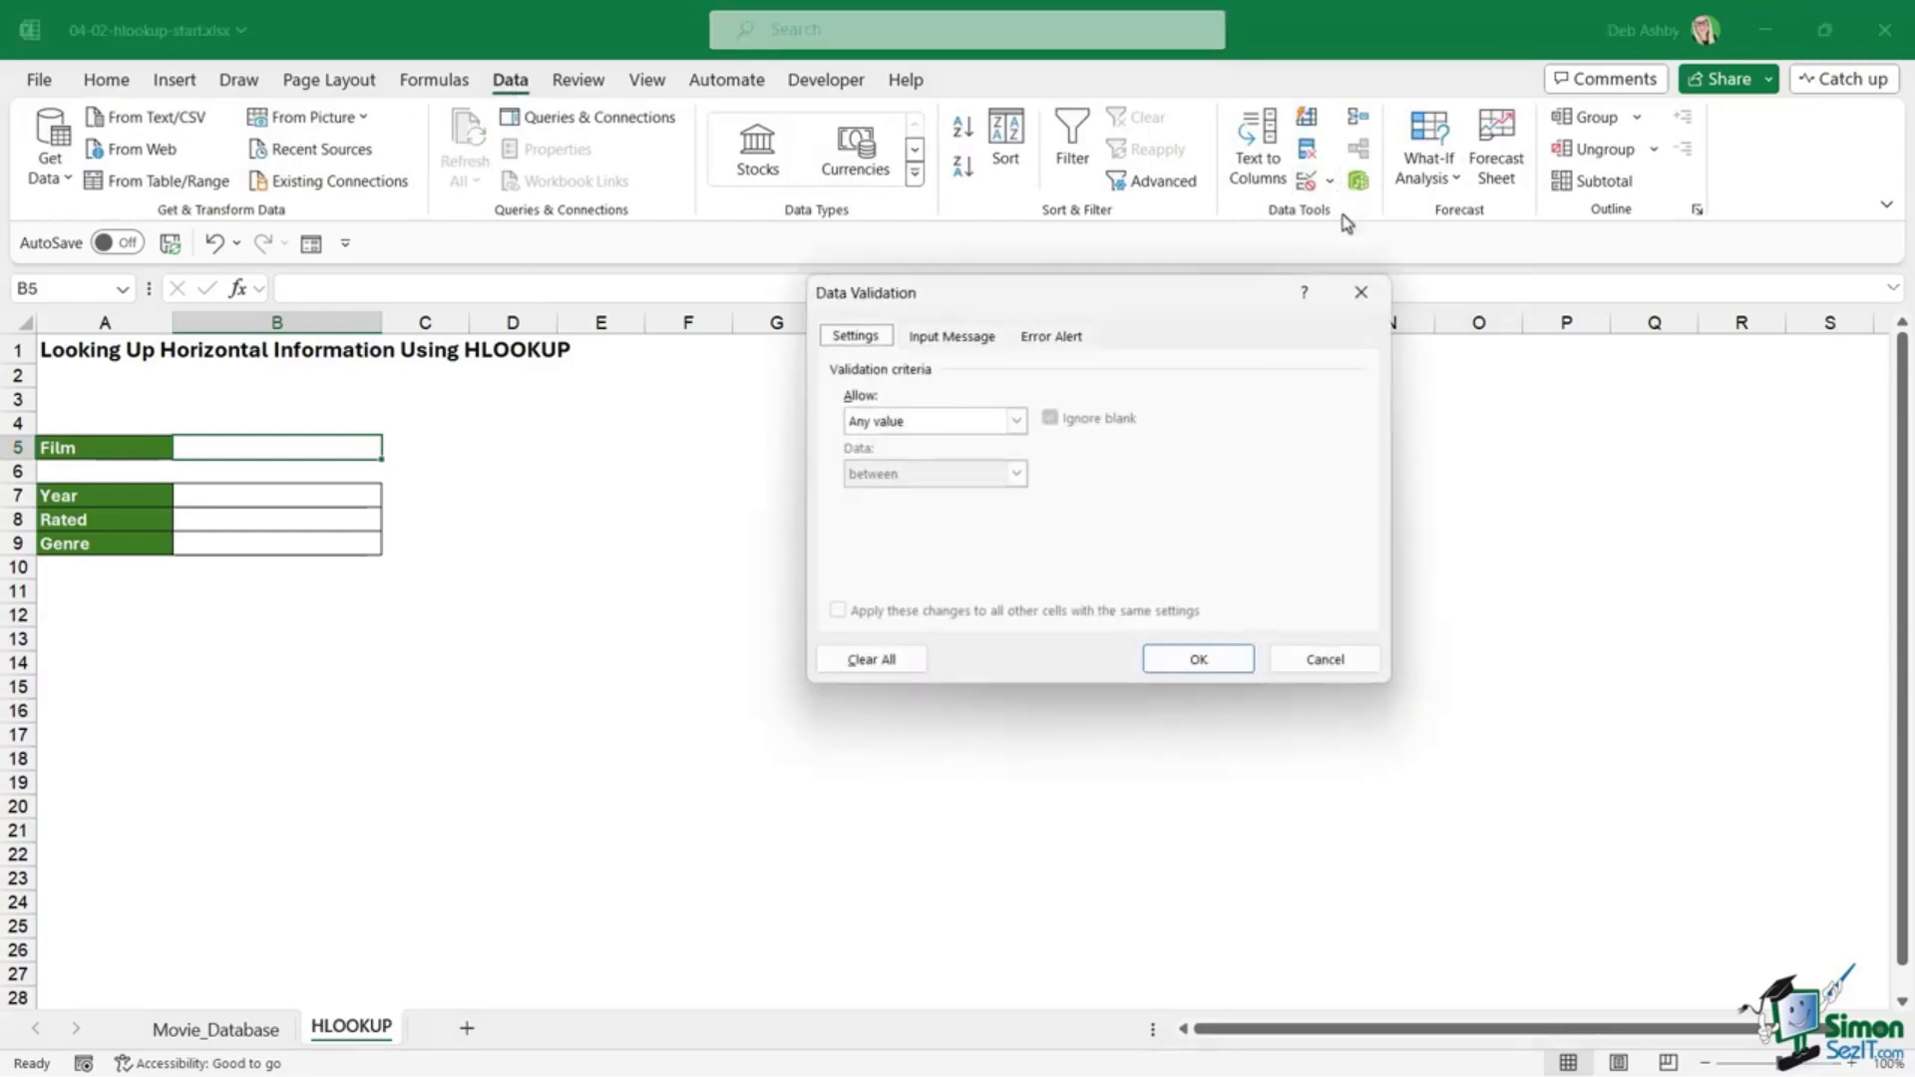
pyautogui.moveTo(1209, 304); pyautogui.dragTo(905, 351)
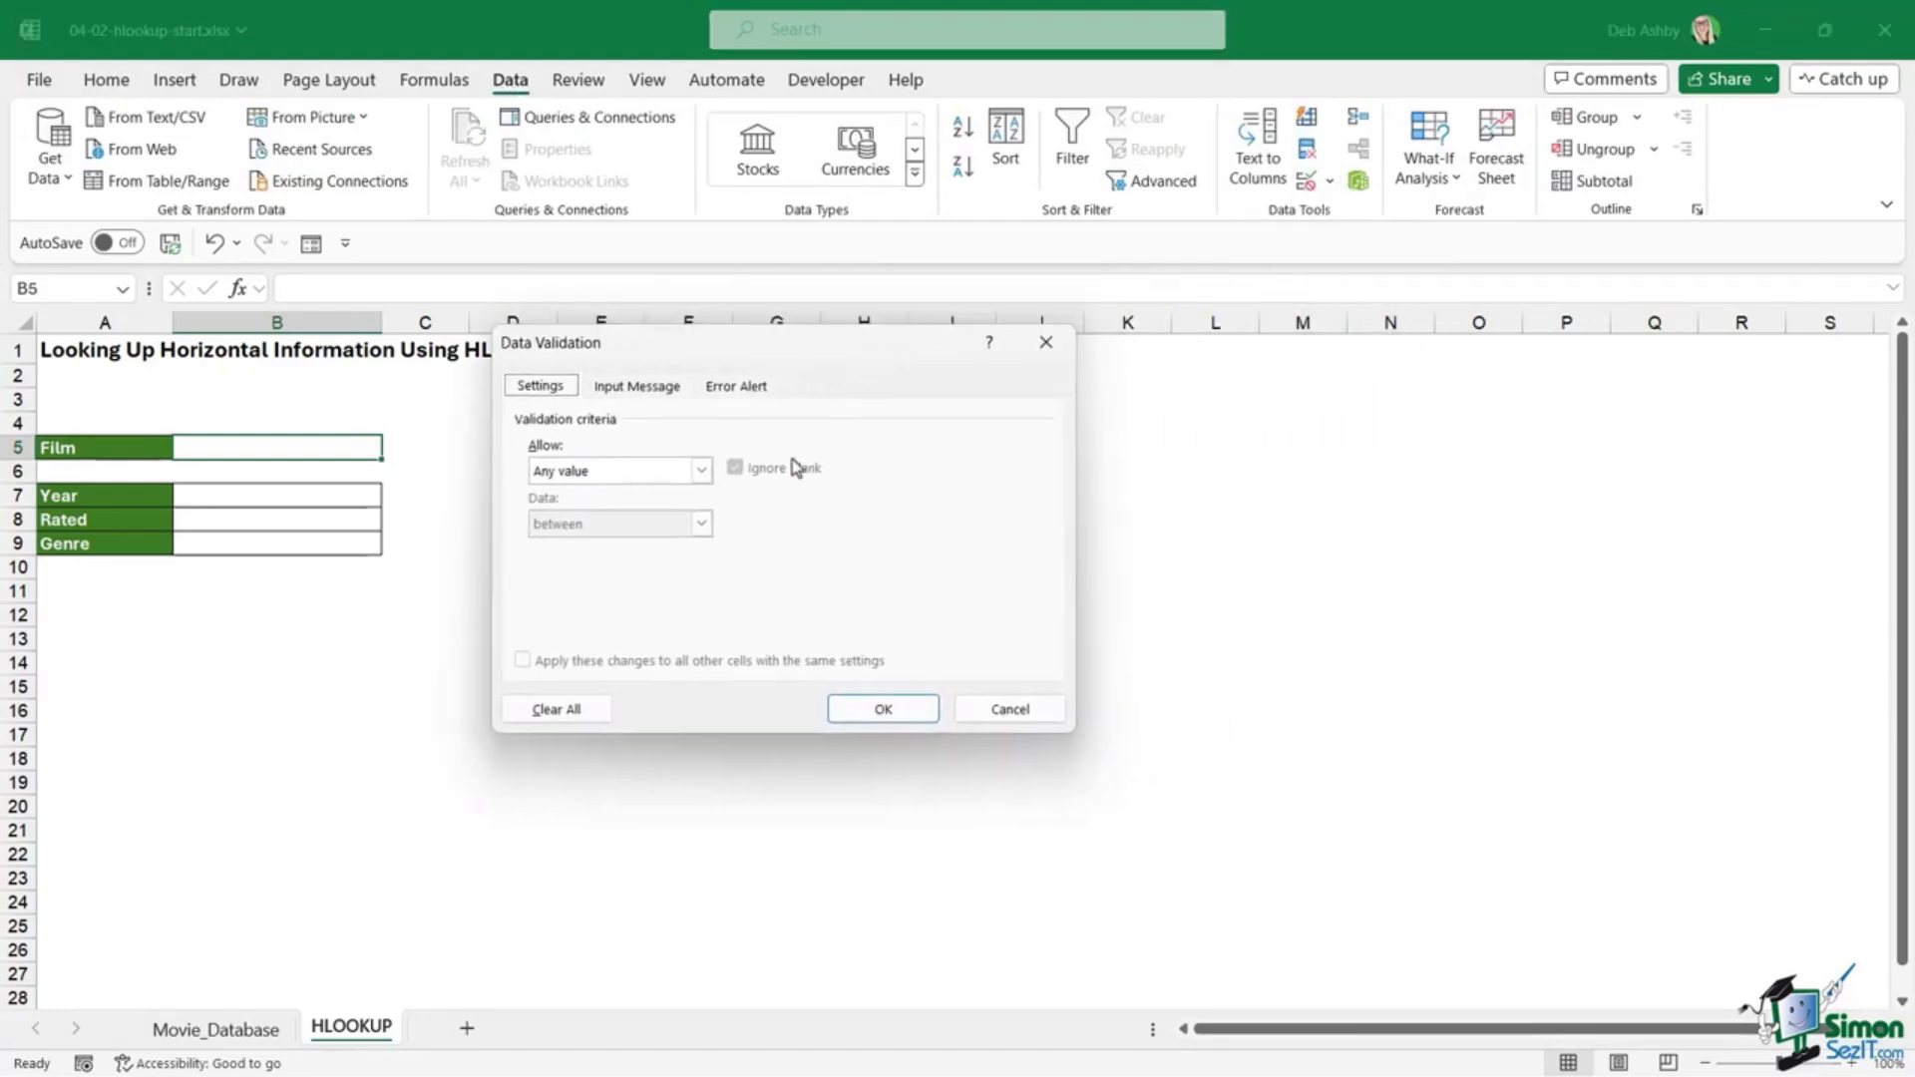
pyautogui.click(701, 470)
pyautogui.click(583, 546)
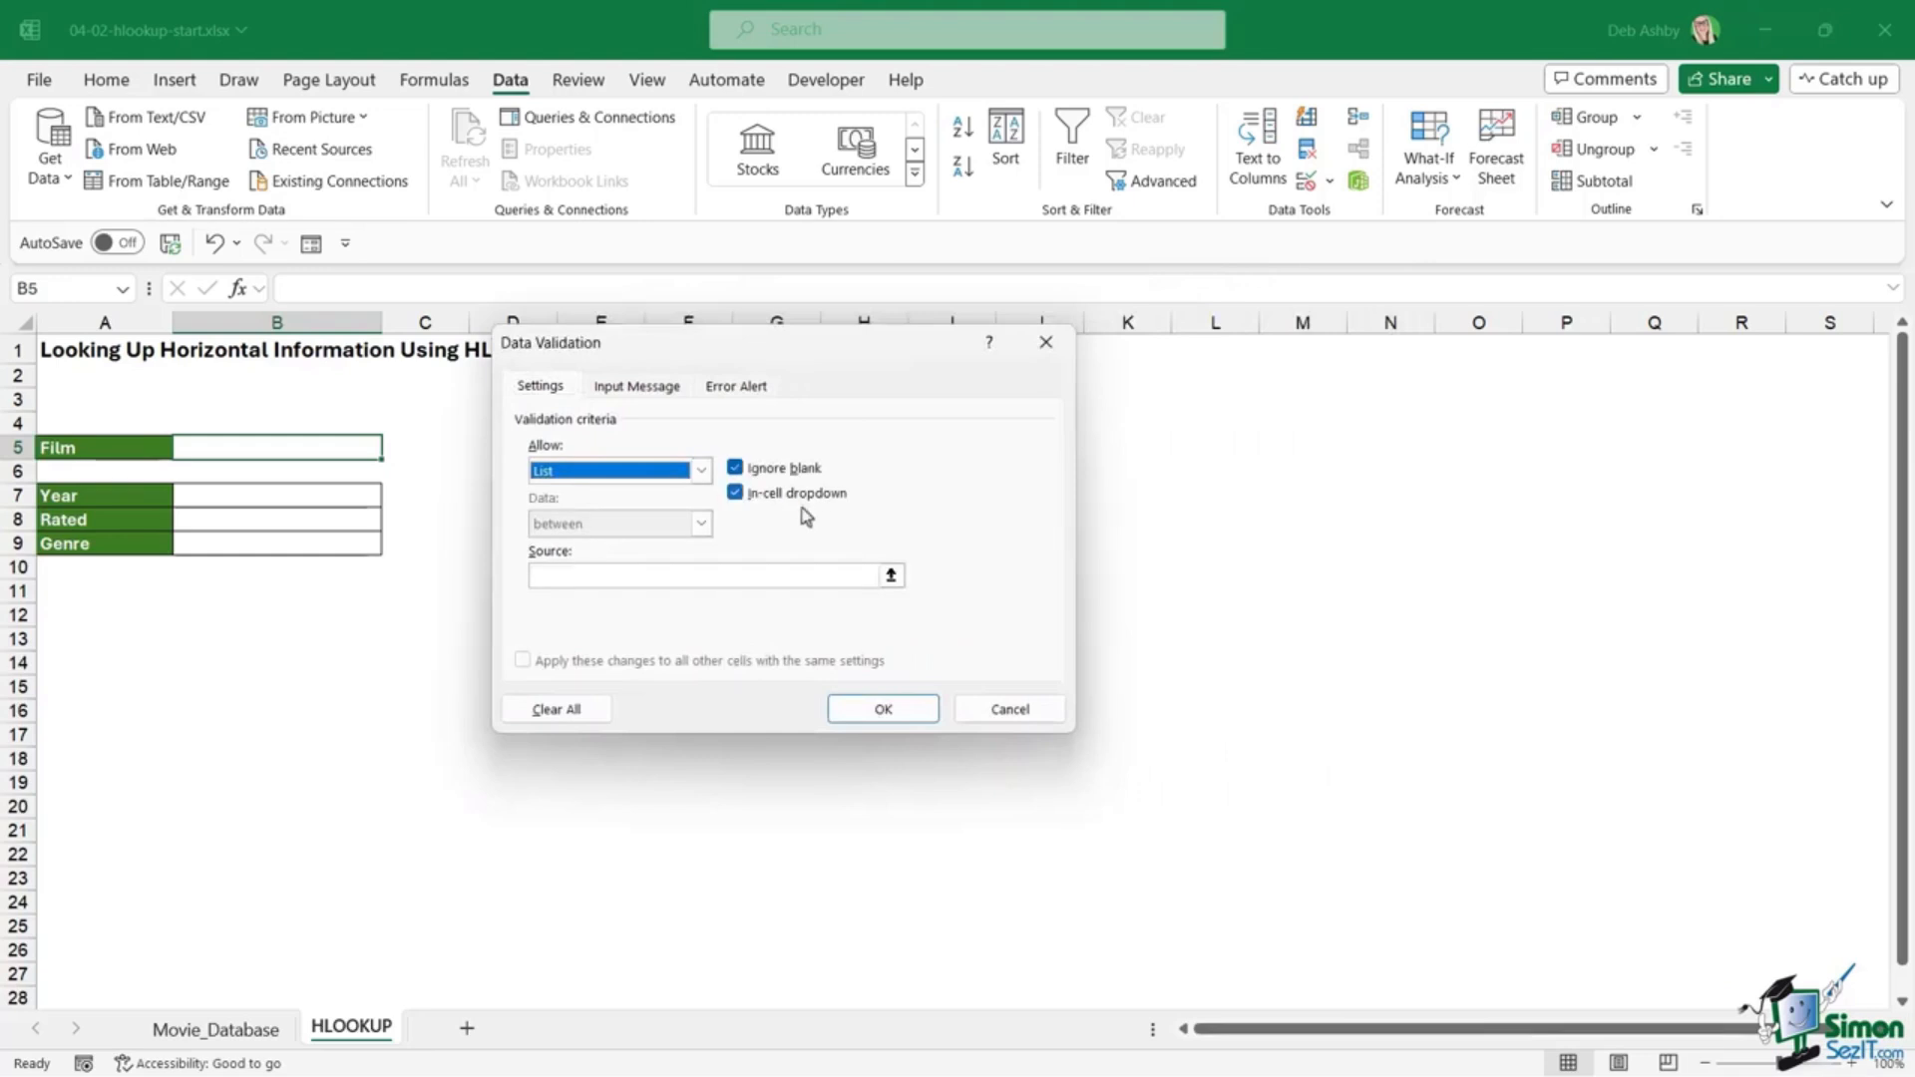
pyautogui.click(547, 576)
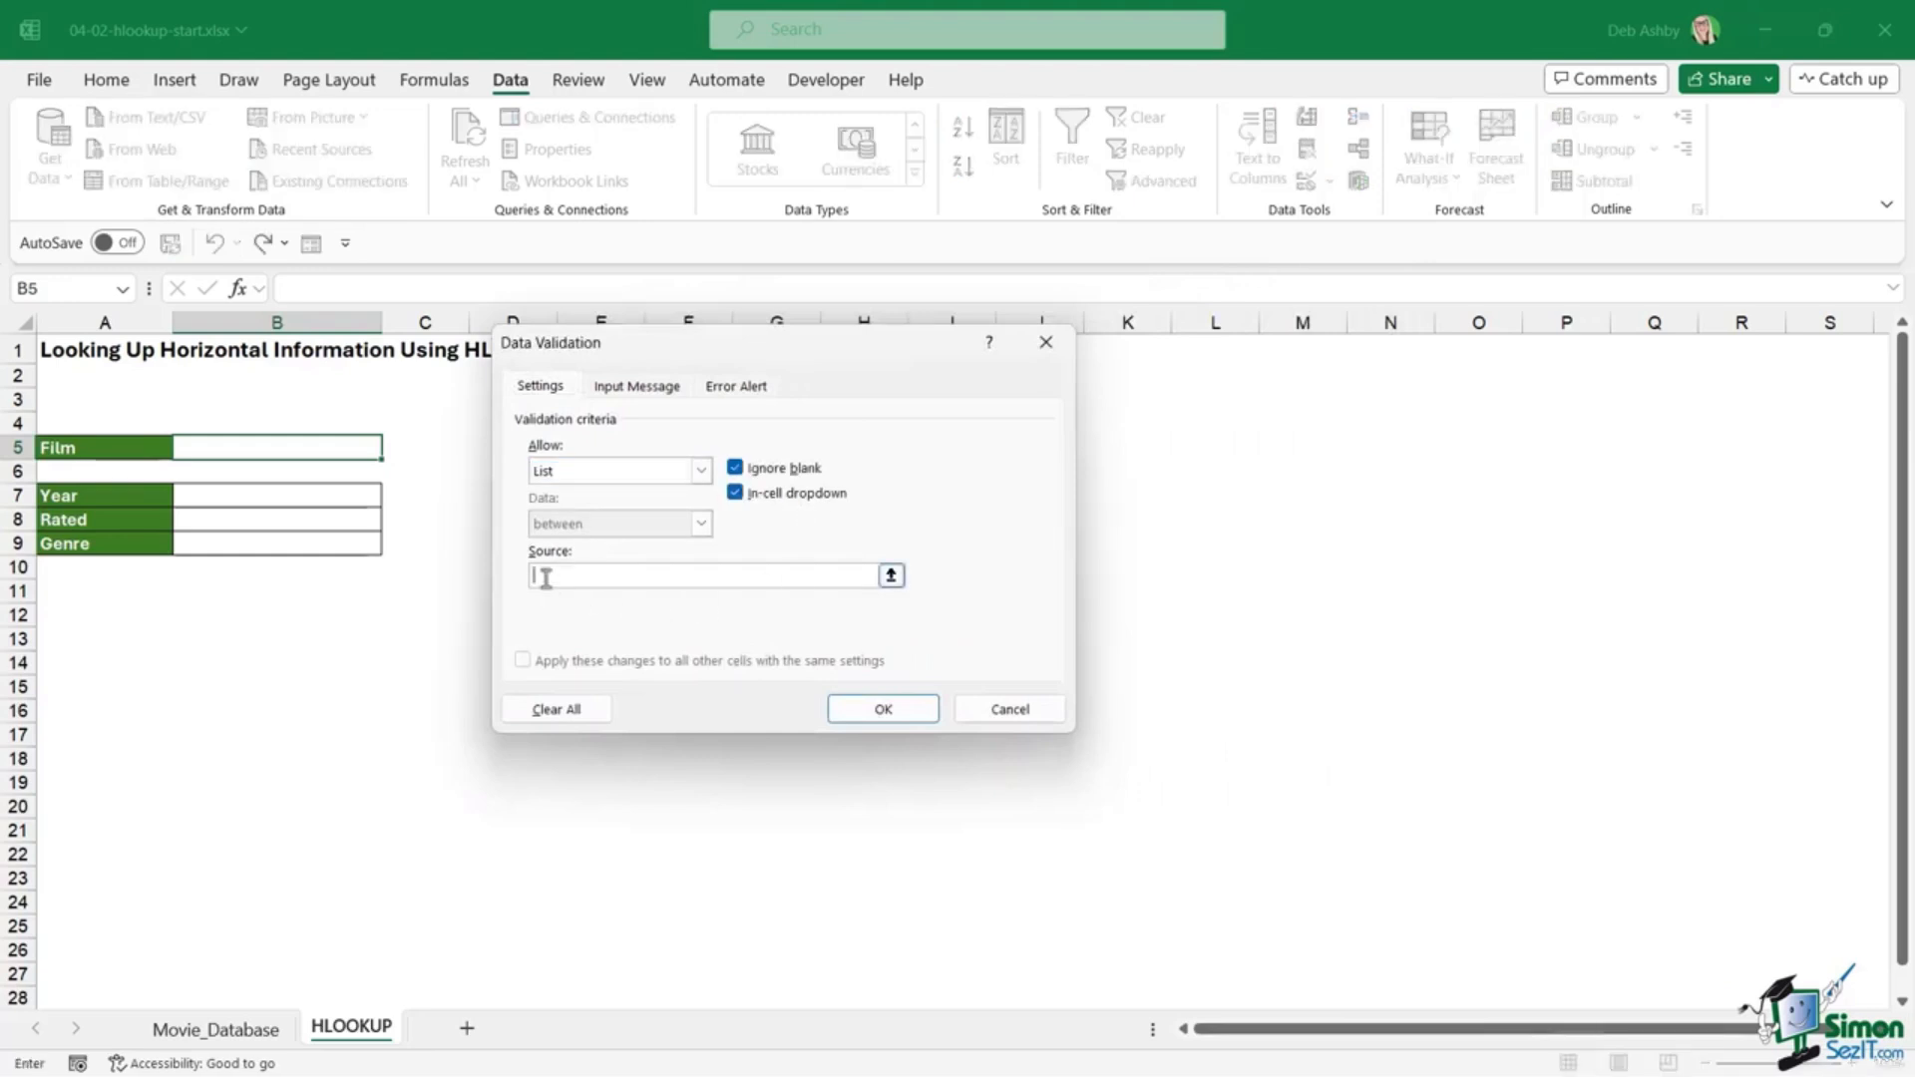
pyautogui.click(193, 1033)
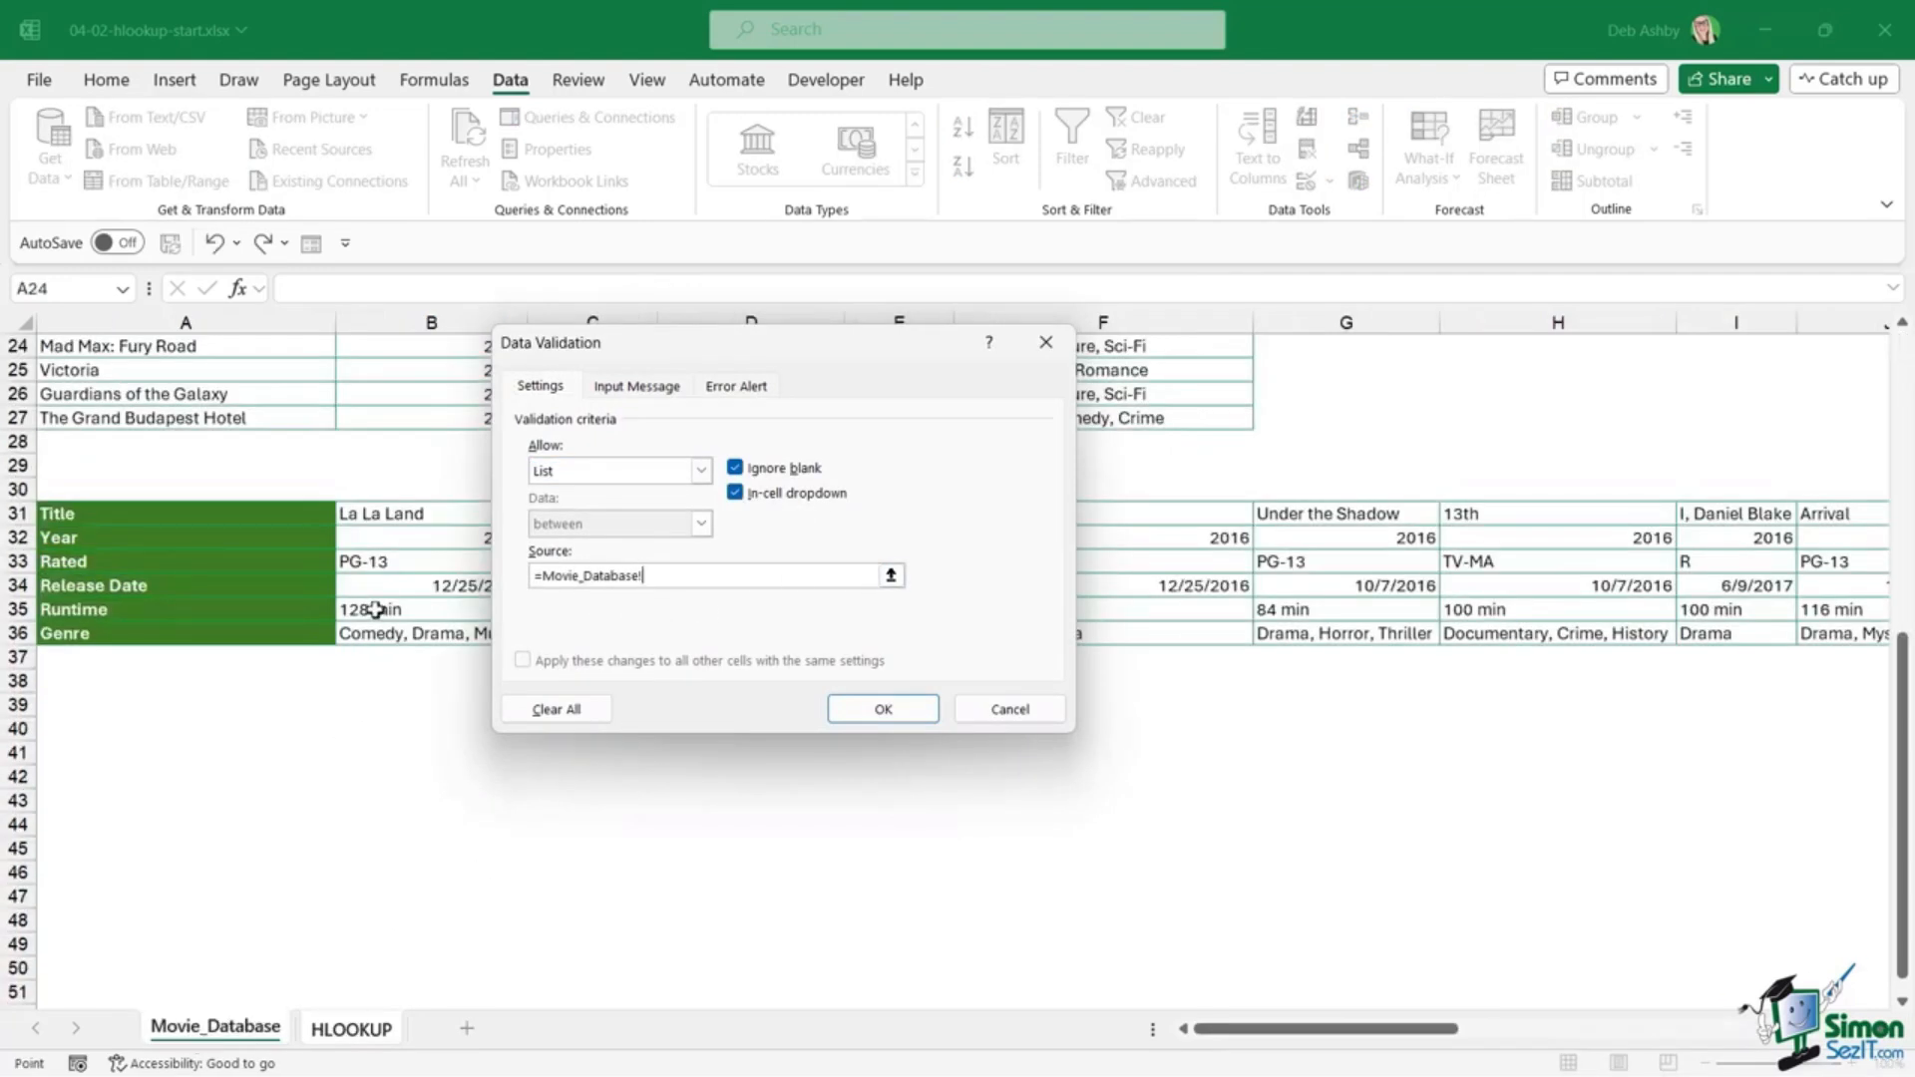
pyautogui.scroll(8, 375, 609)
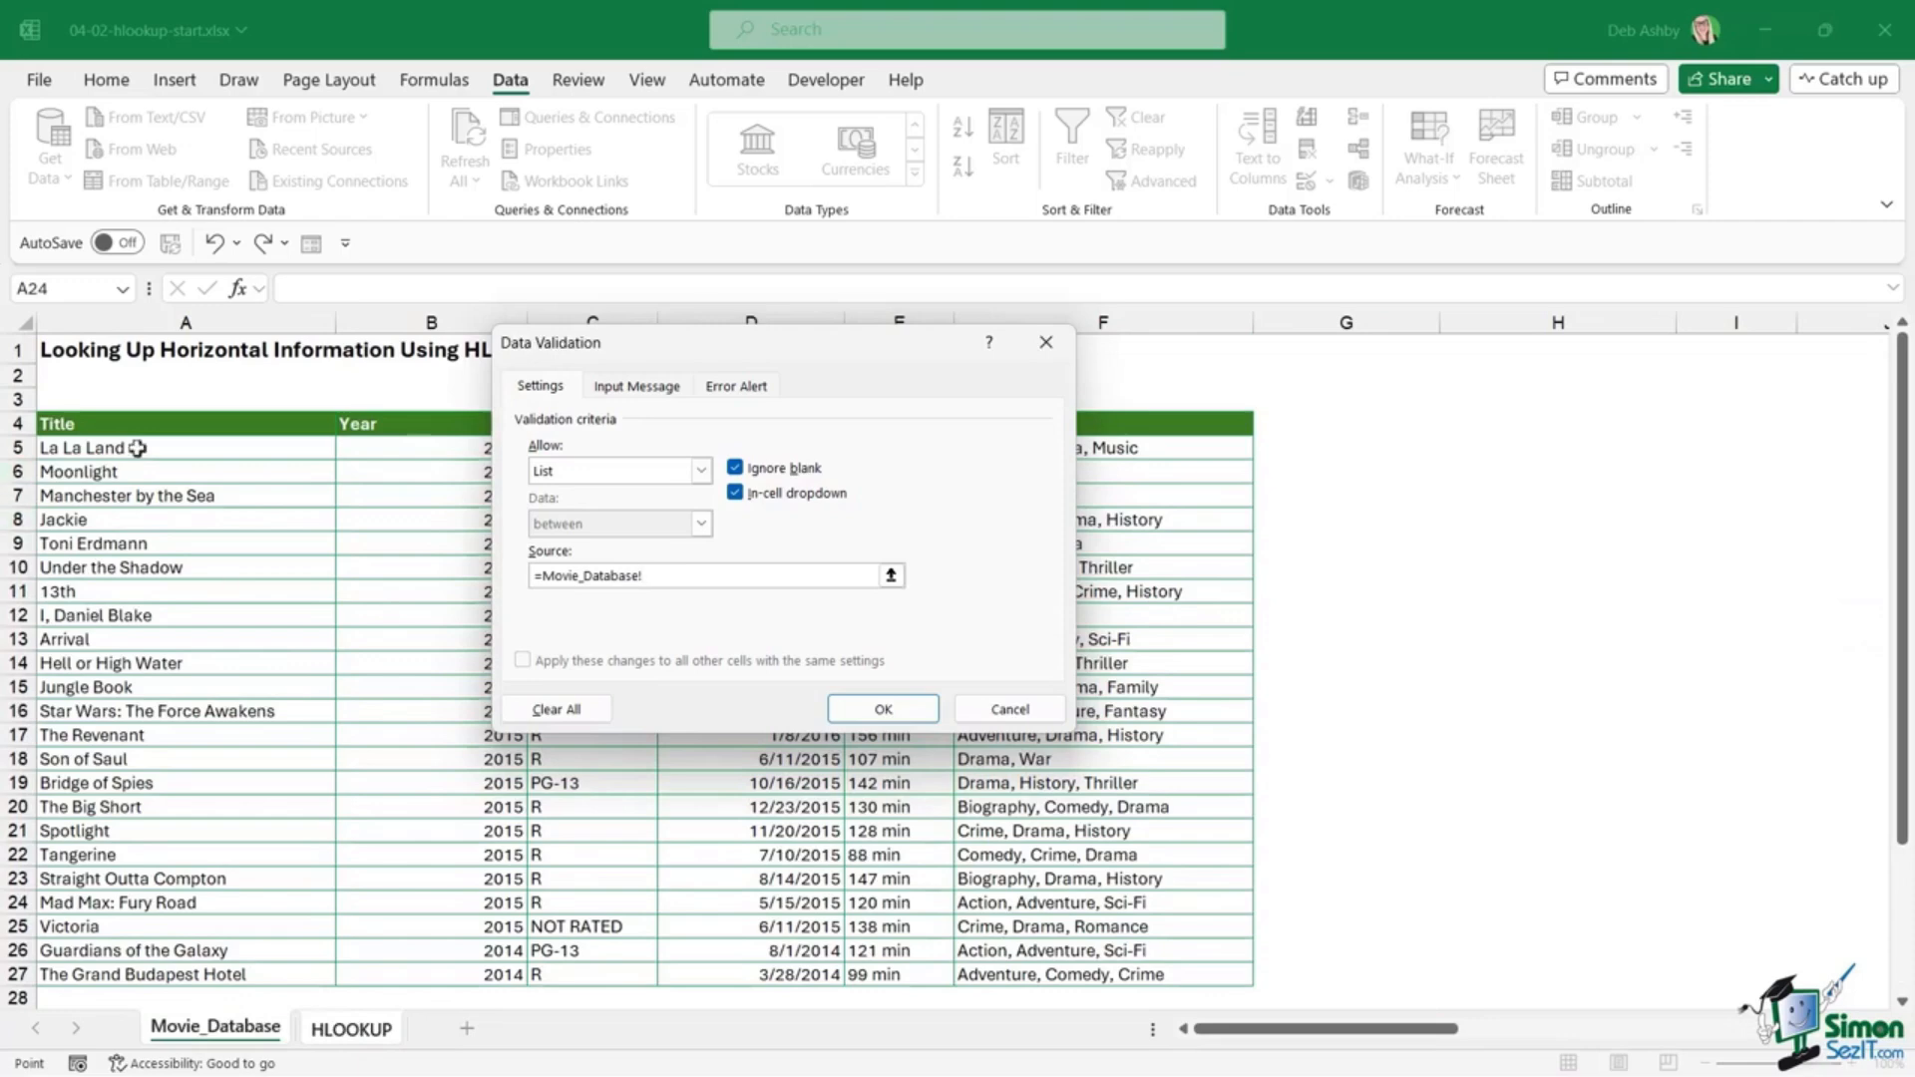
pyautogui.moveTo(136, 448); pyautogui.dragTo(159, 847)
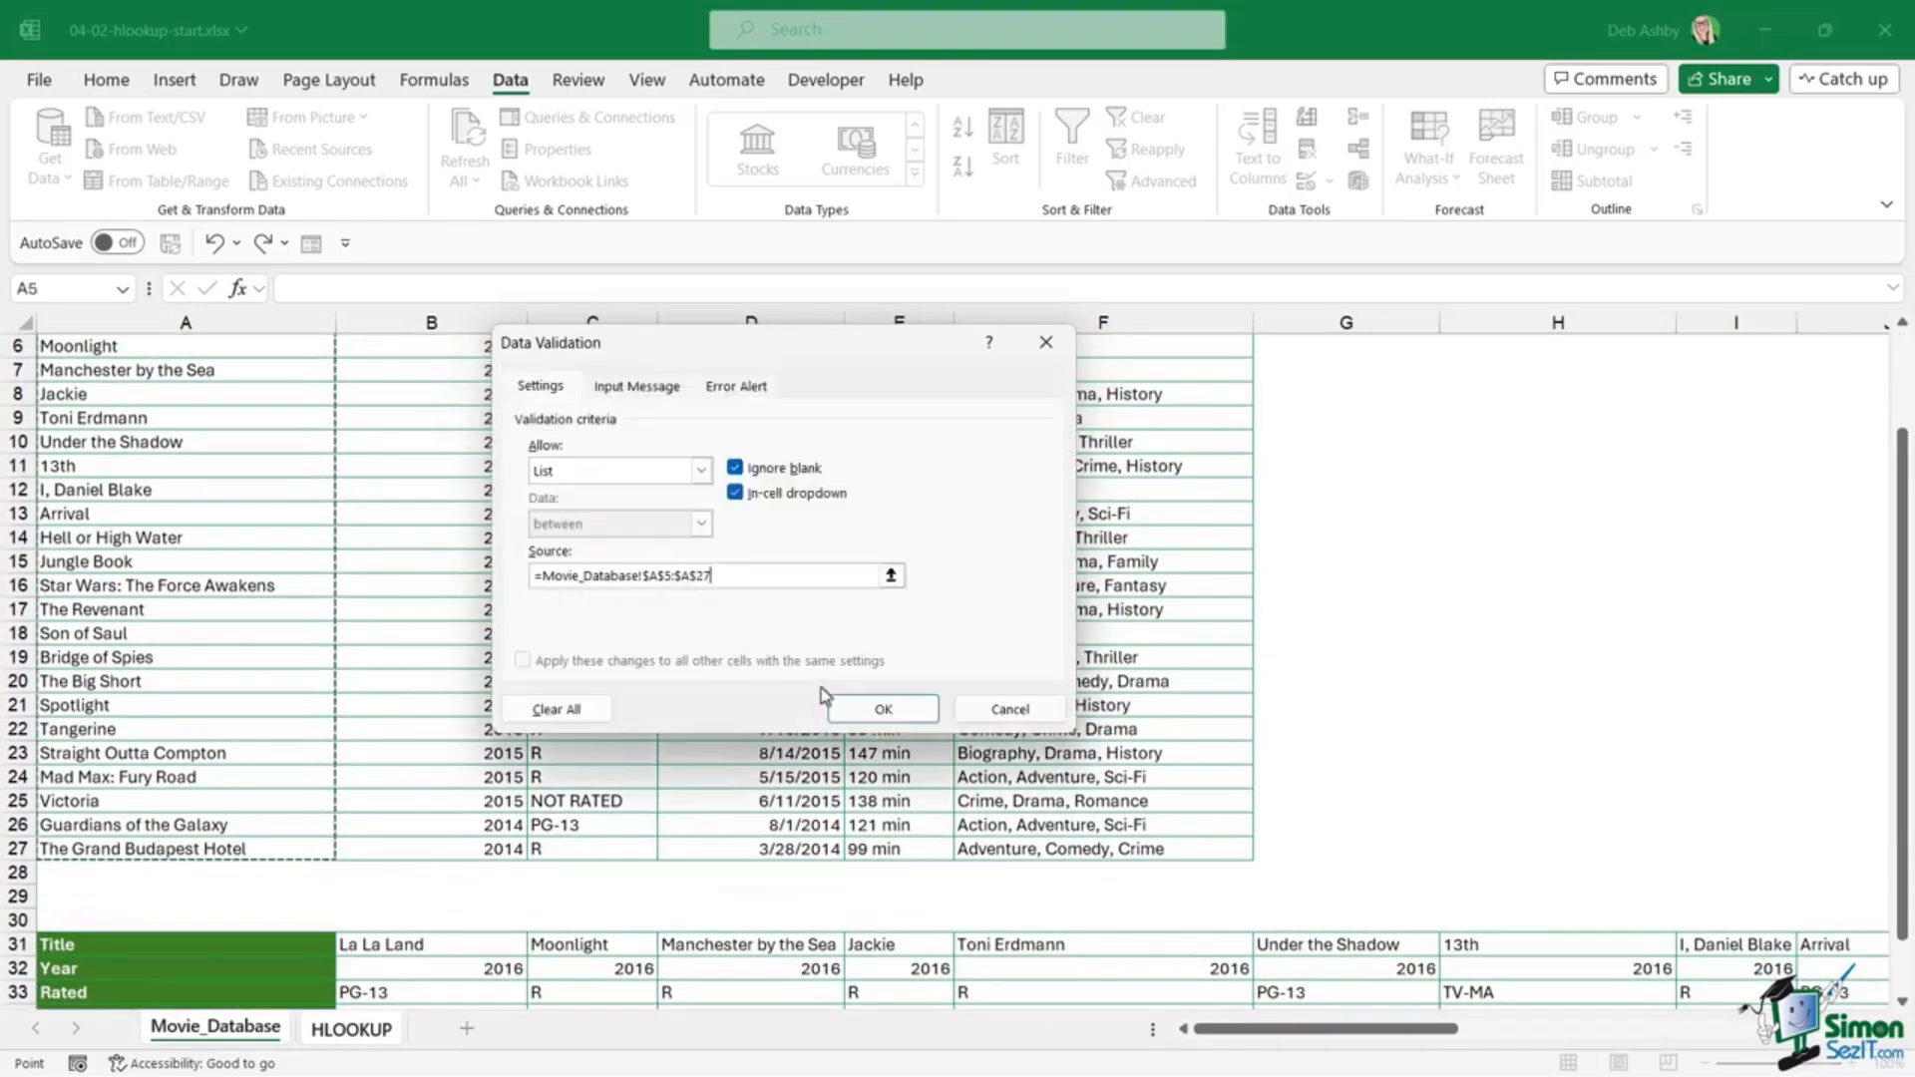
pyautogui.click(884, 710)
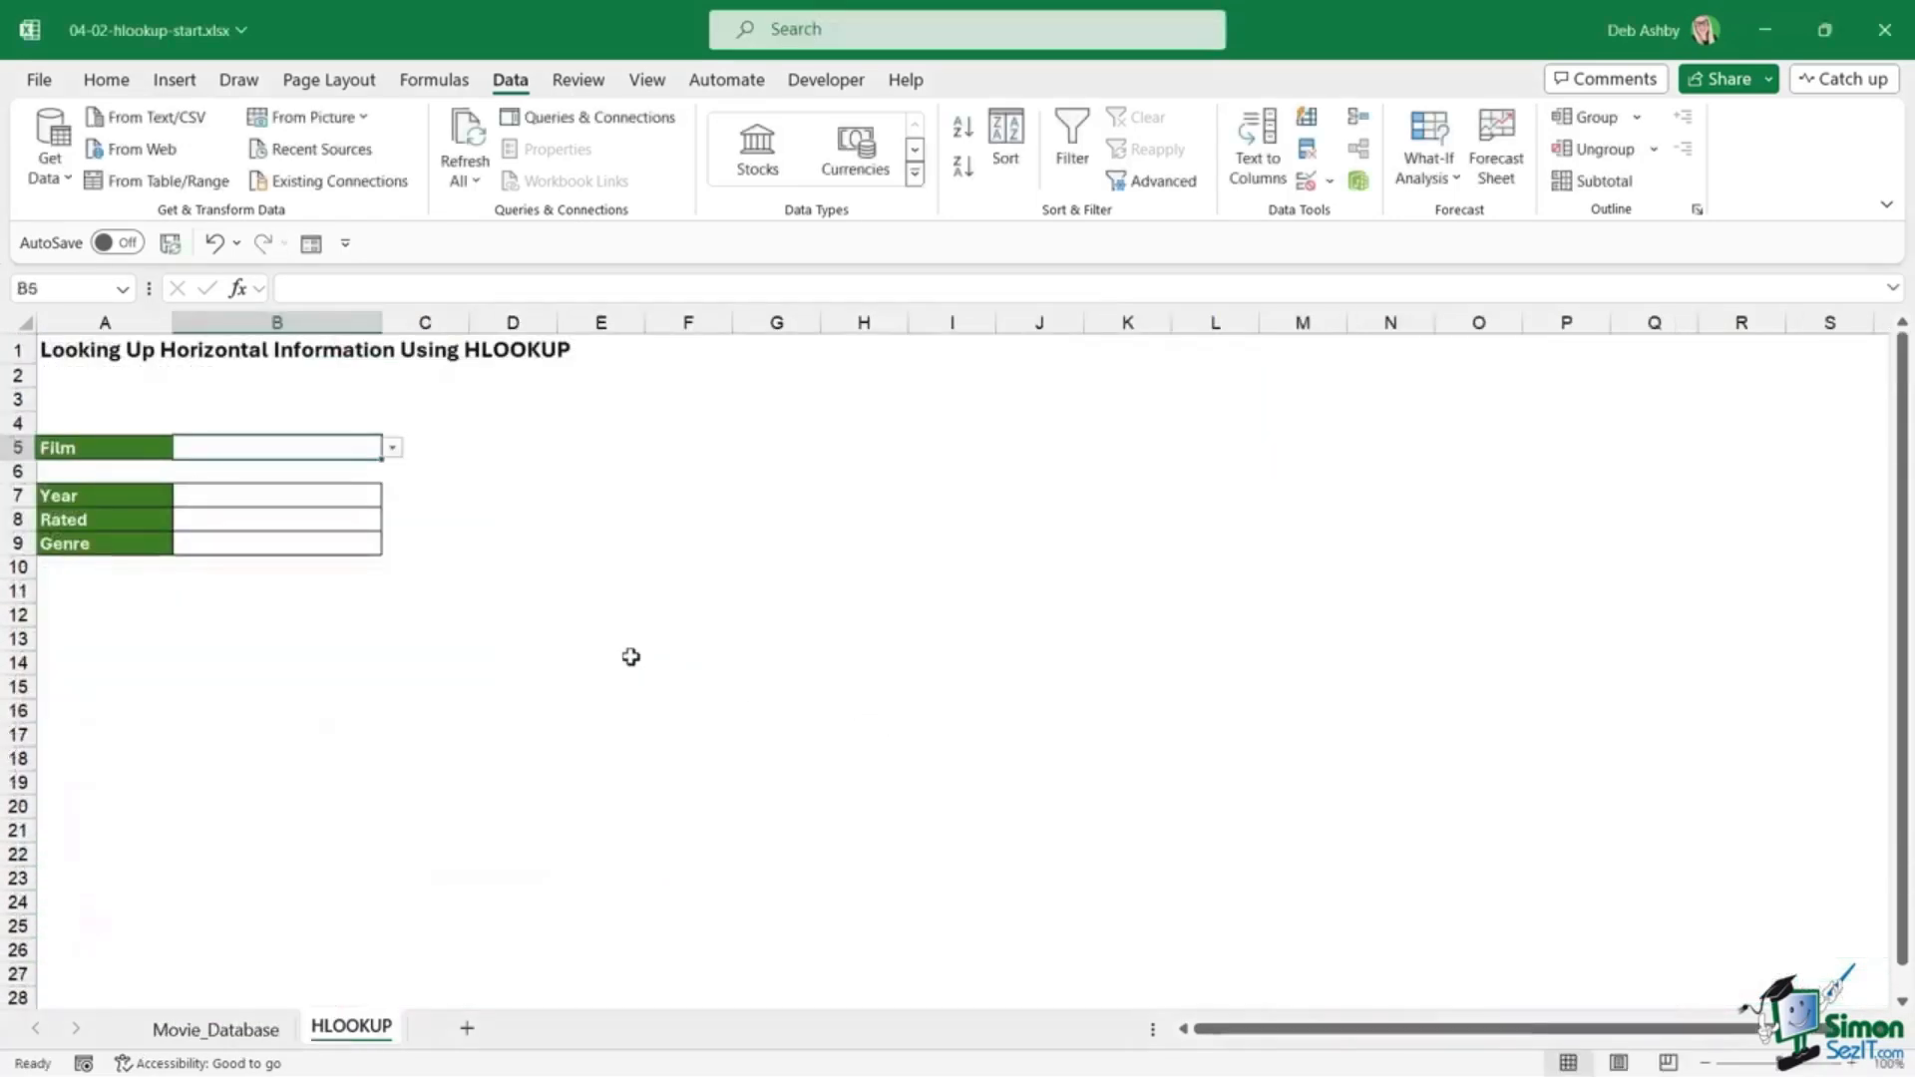
# Step: Try Manchester by the Sea and Under the Shadow in B5, ending on Hell or High Water
pyautogui.click(393, 449)
pyautogui.moveTo(394, 509)
pyautogui.mouseDown()
pyautogui.moveTo(397, 618)
pyautogui.moveTo(397, 475)
pyautogui.mouseUp()
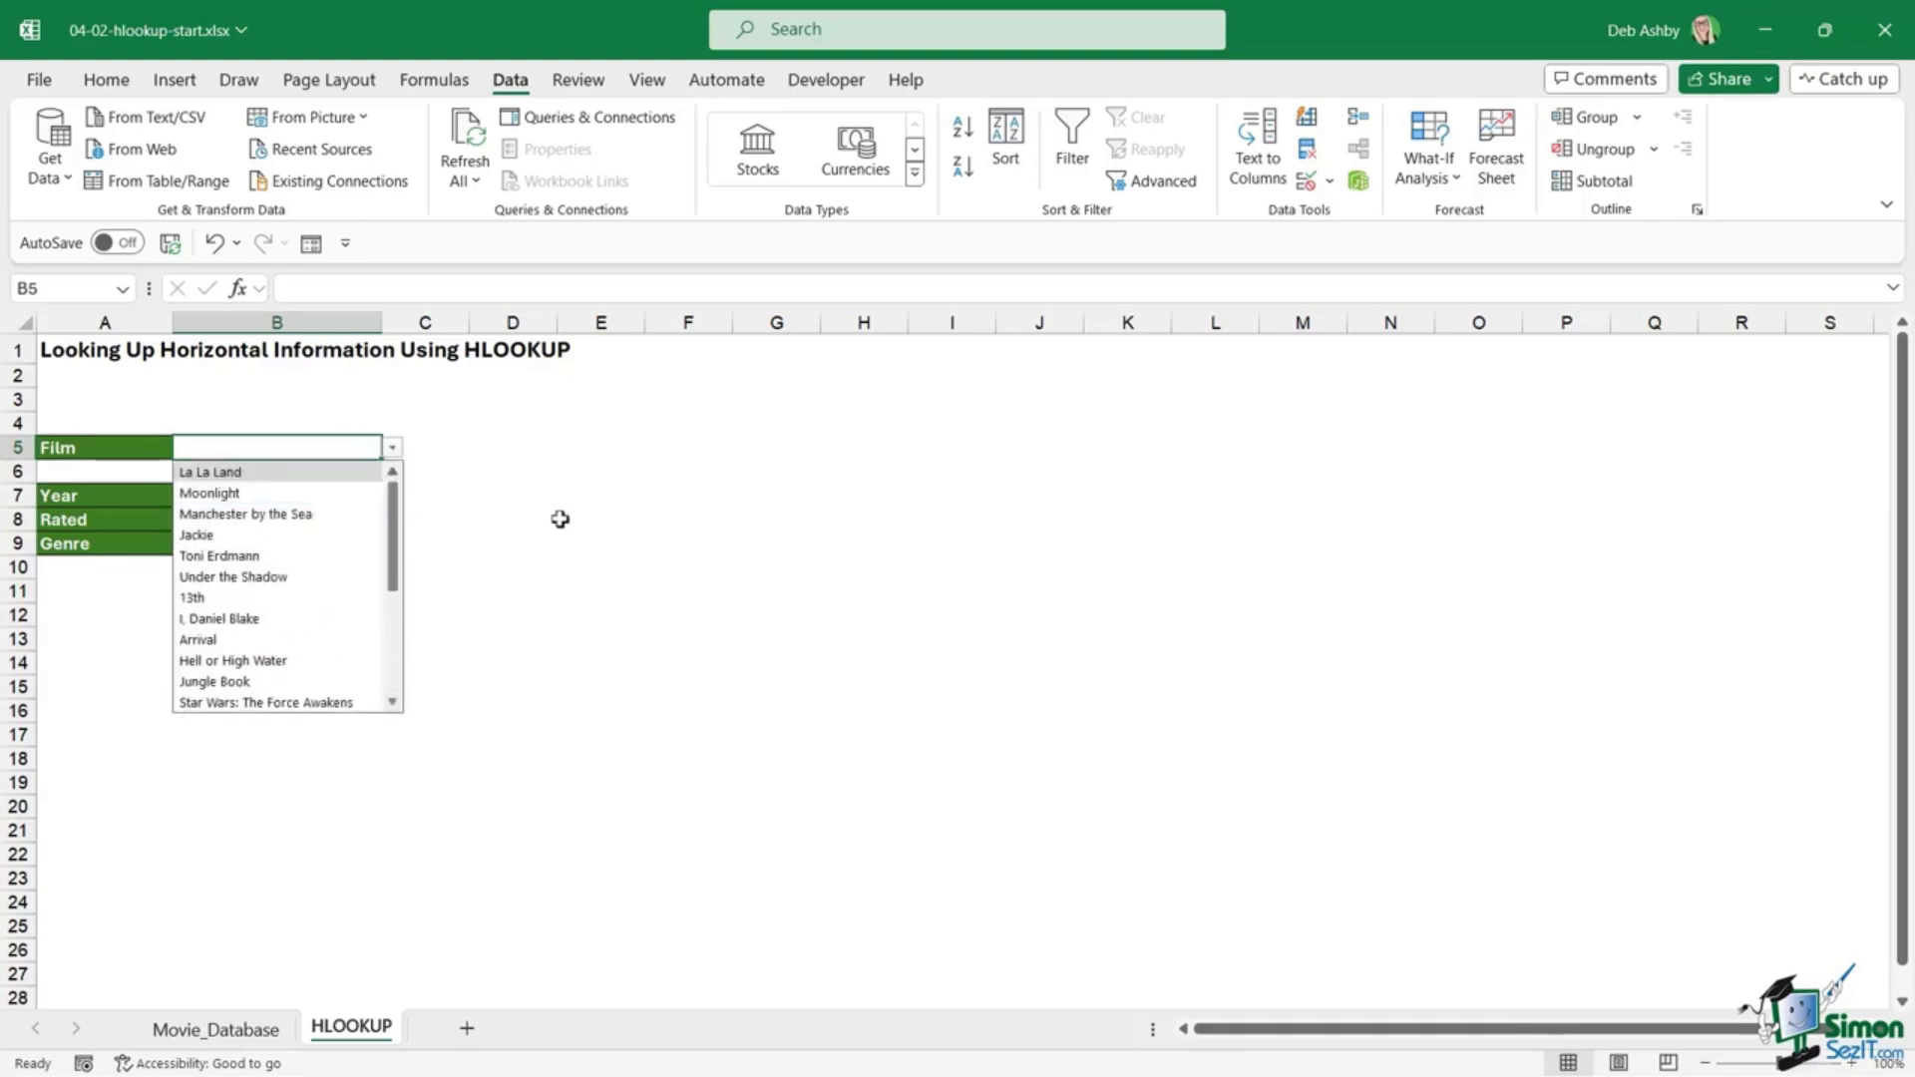
pyautogui.click(292, 514)
pyautogui.click(392, 448)
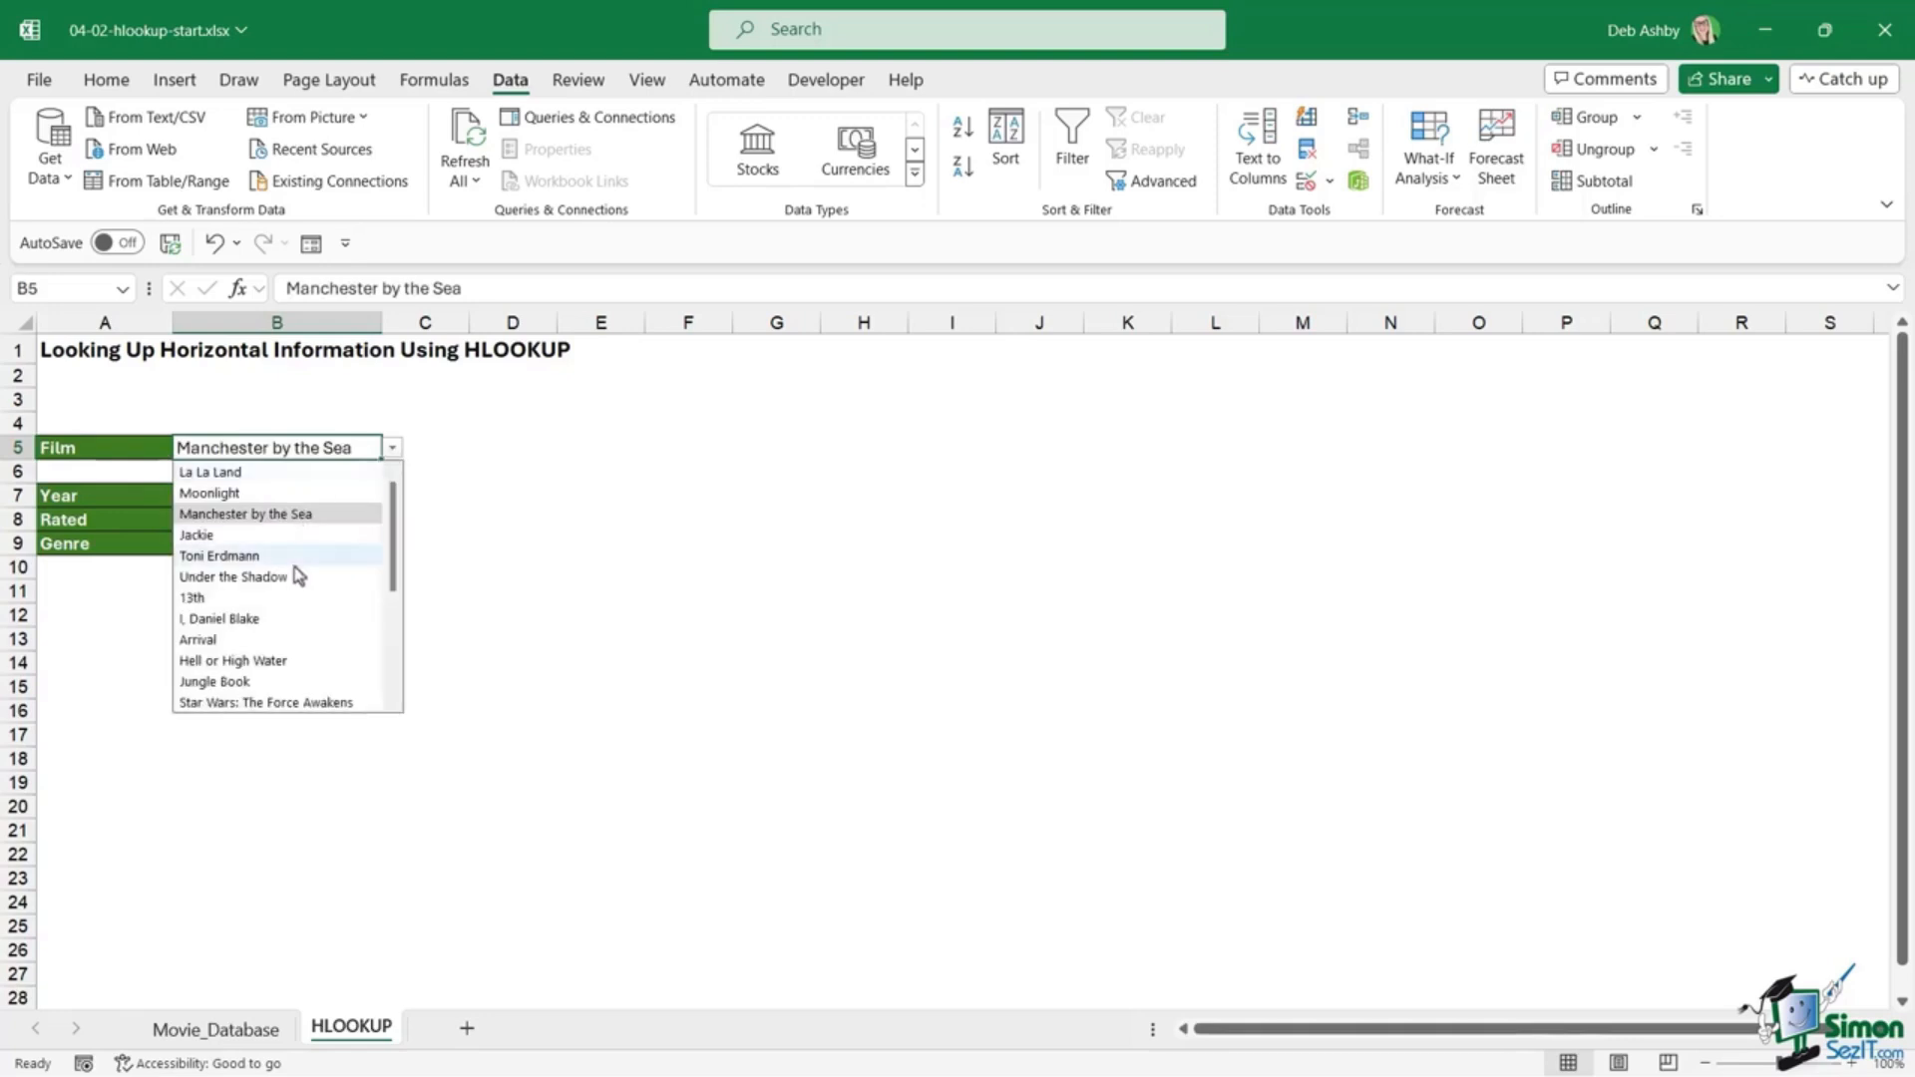
pyautogui.click(297, 576)
pyautogui.click(392, 448)
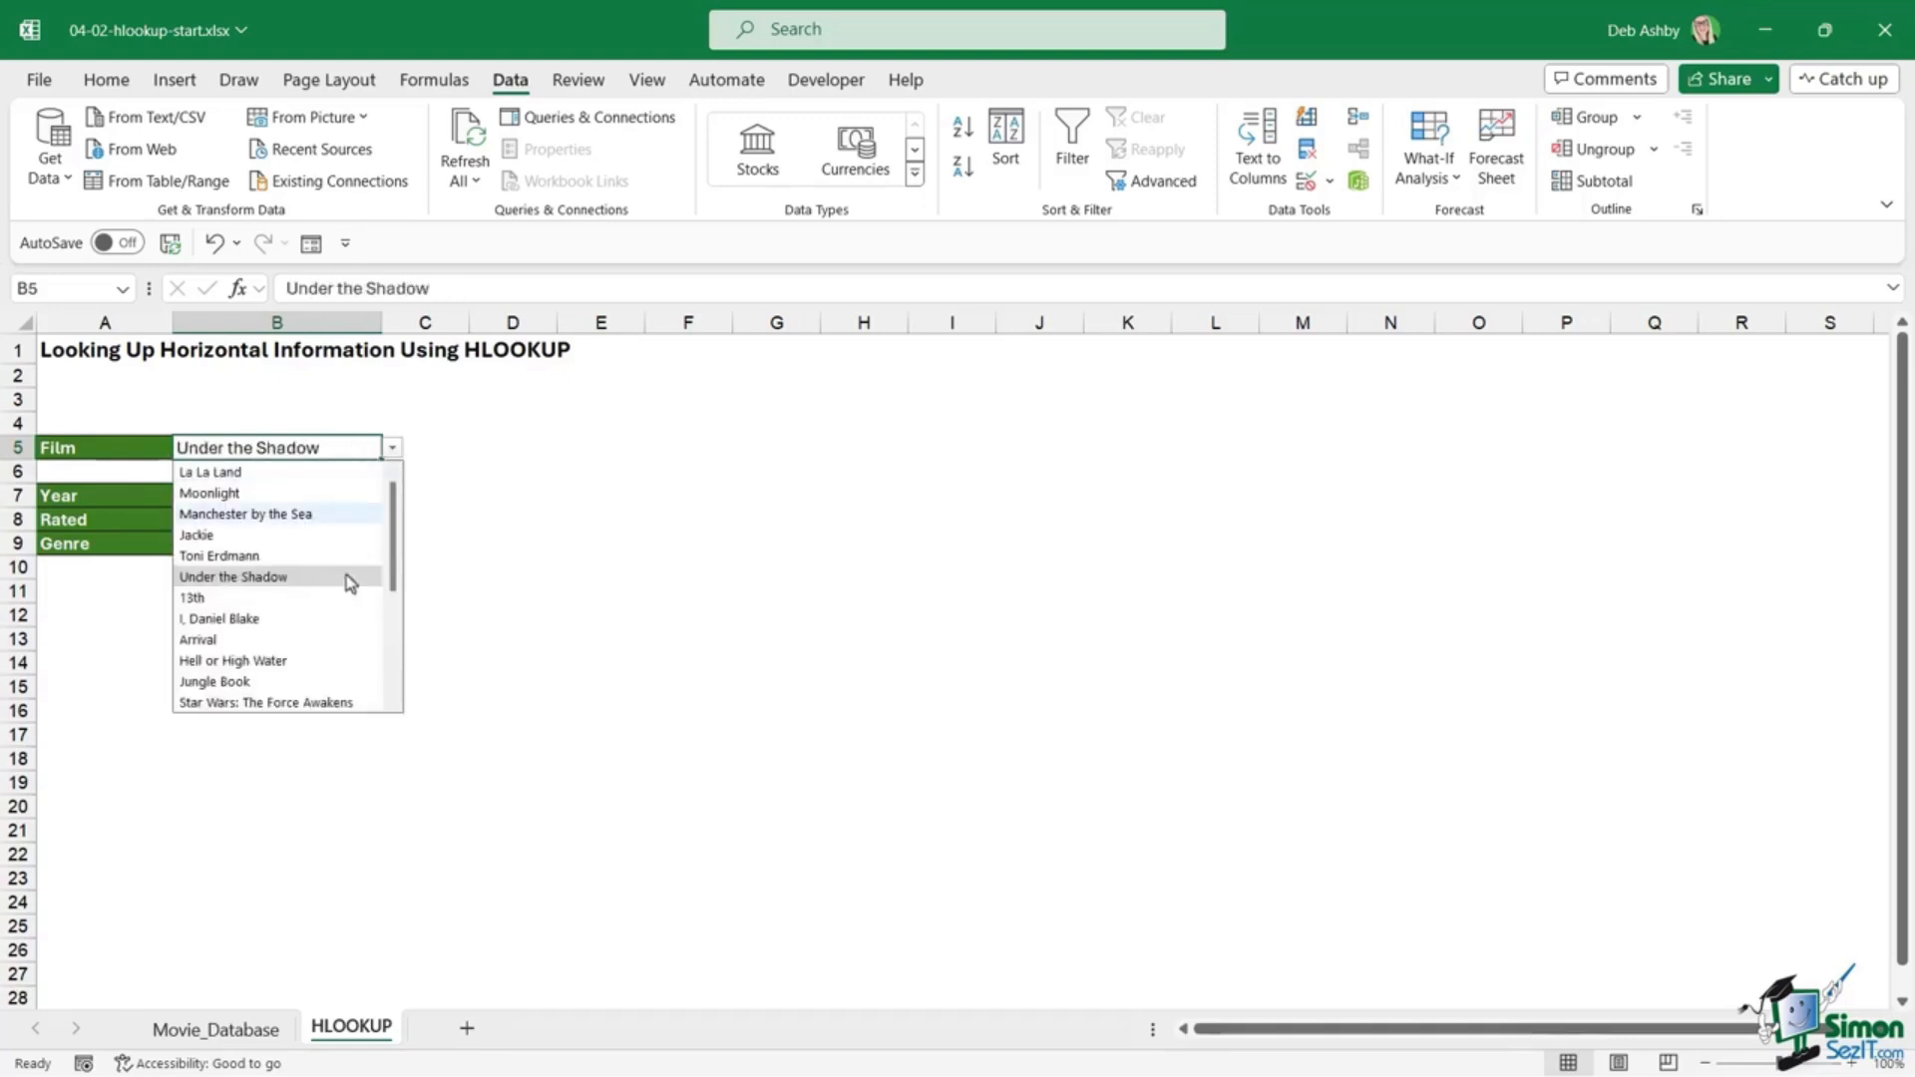
pyautogui.click(326, 662)
pyautogui.click(624, 595)
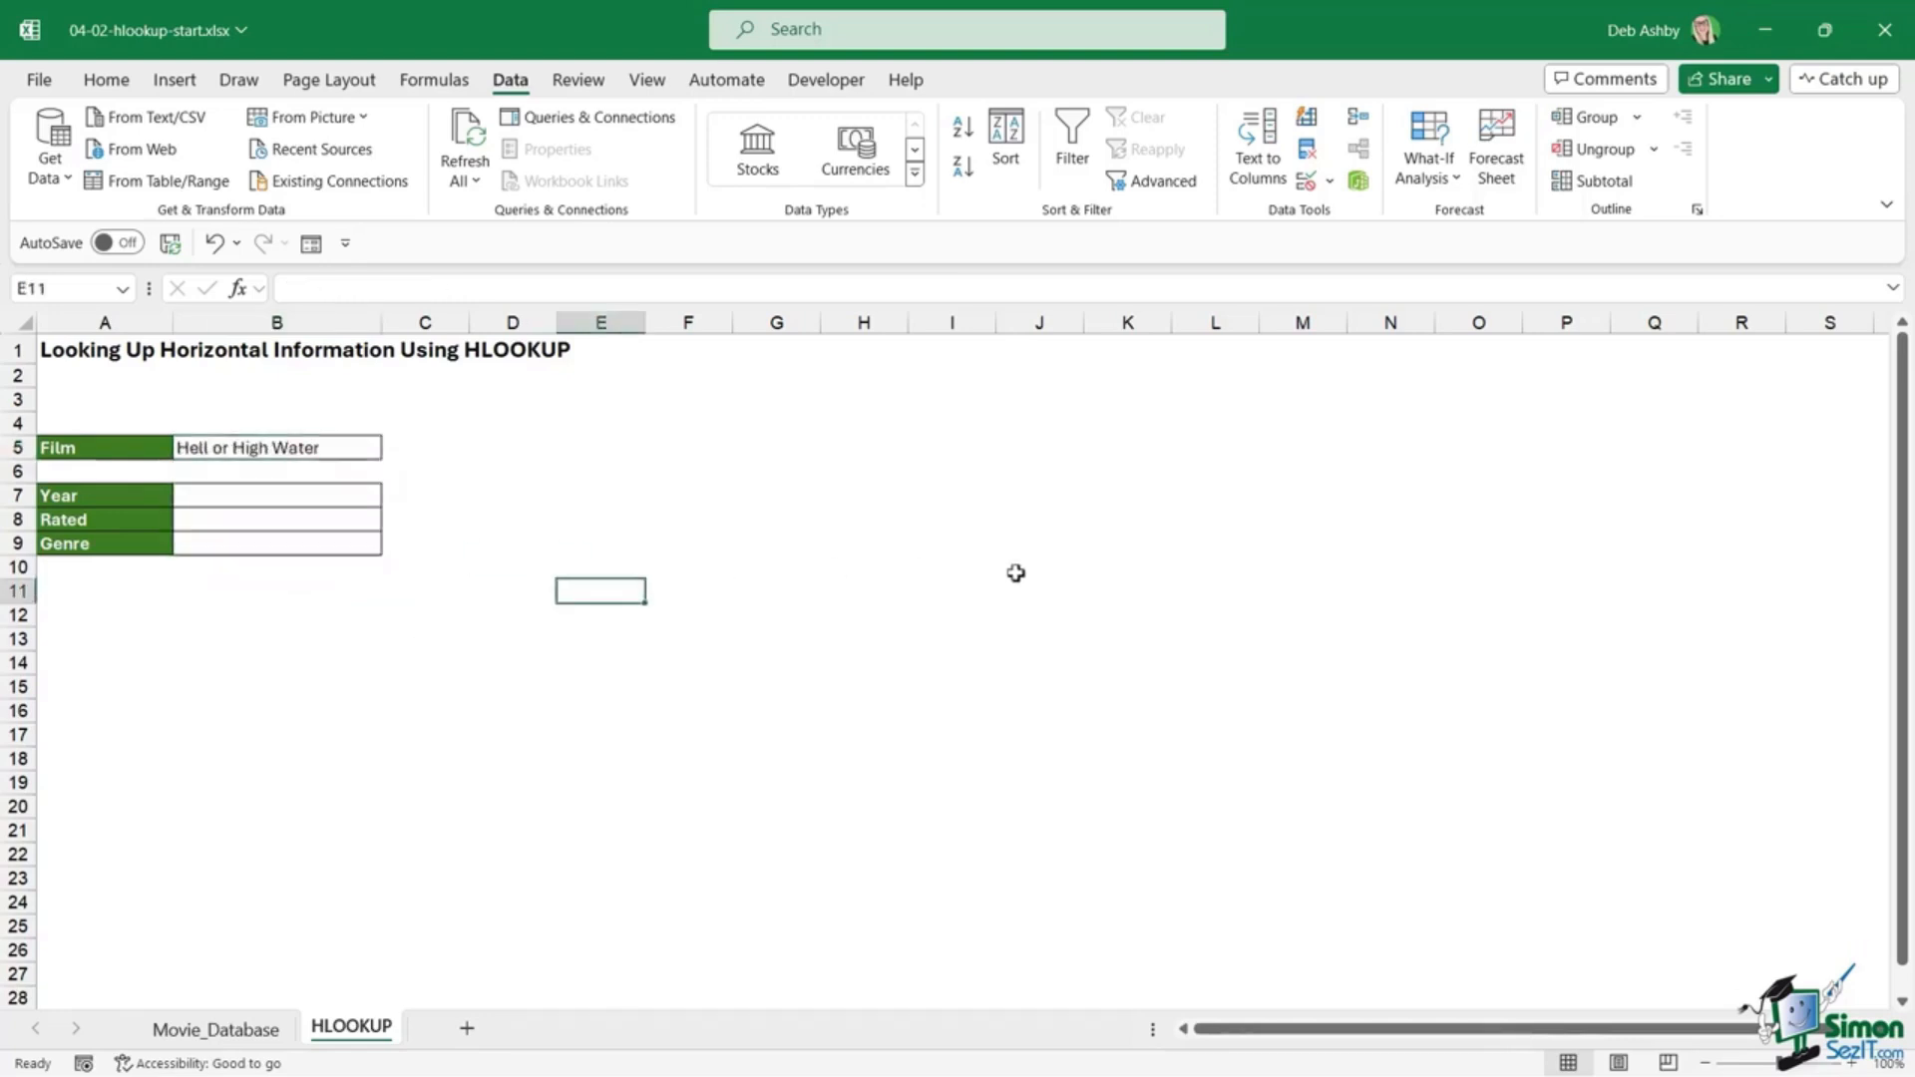
pyautogui.click(237, 501)
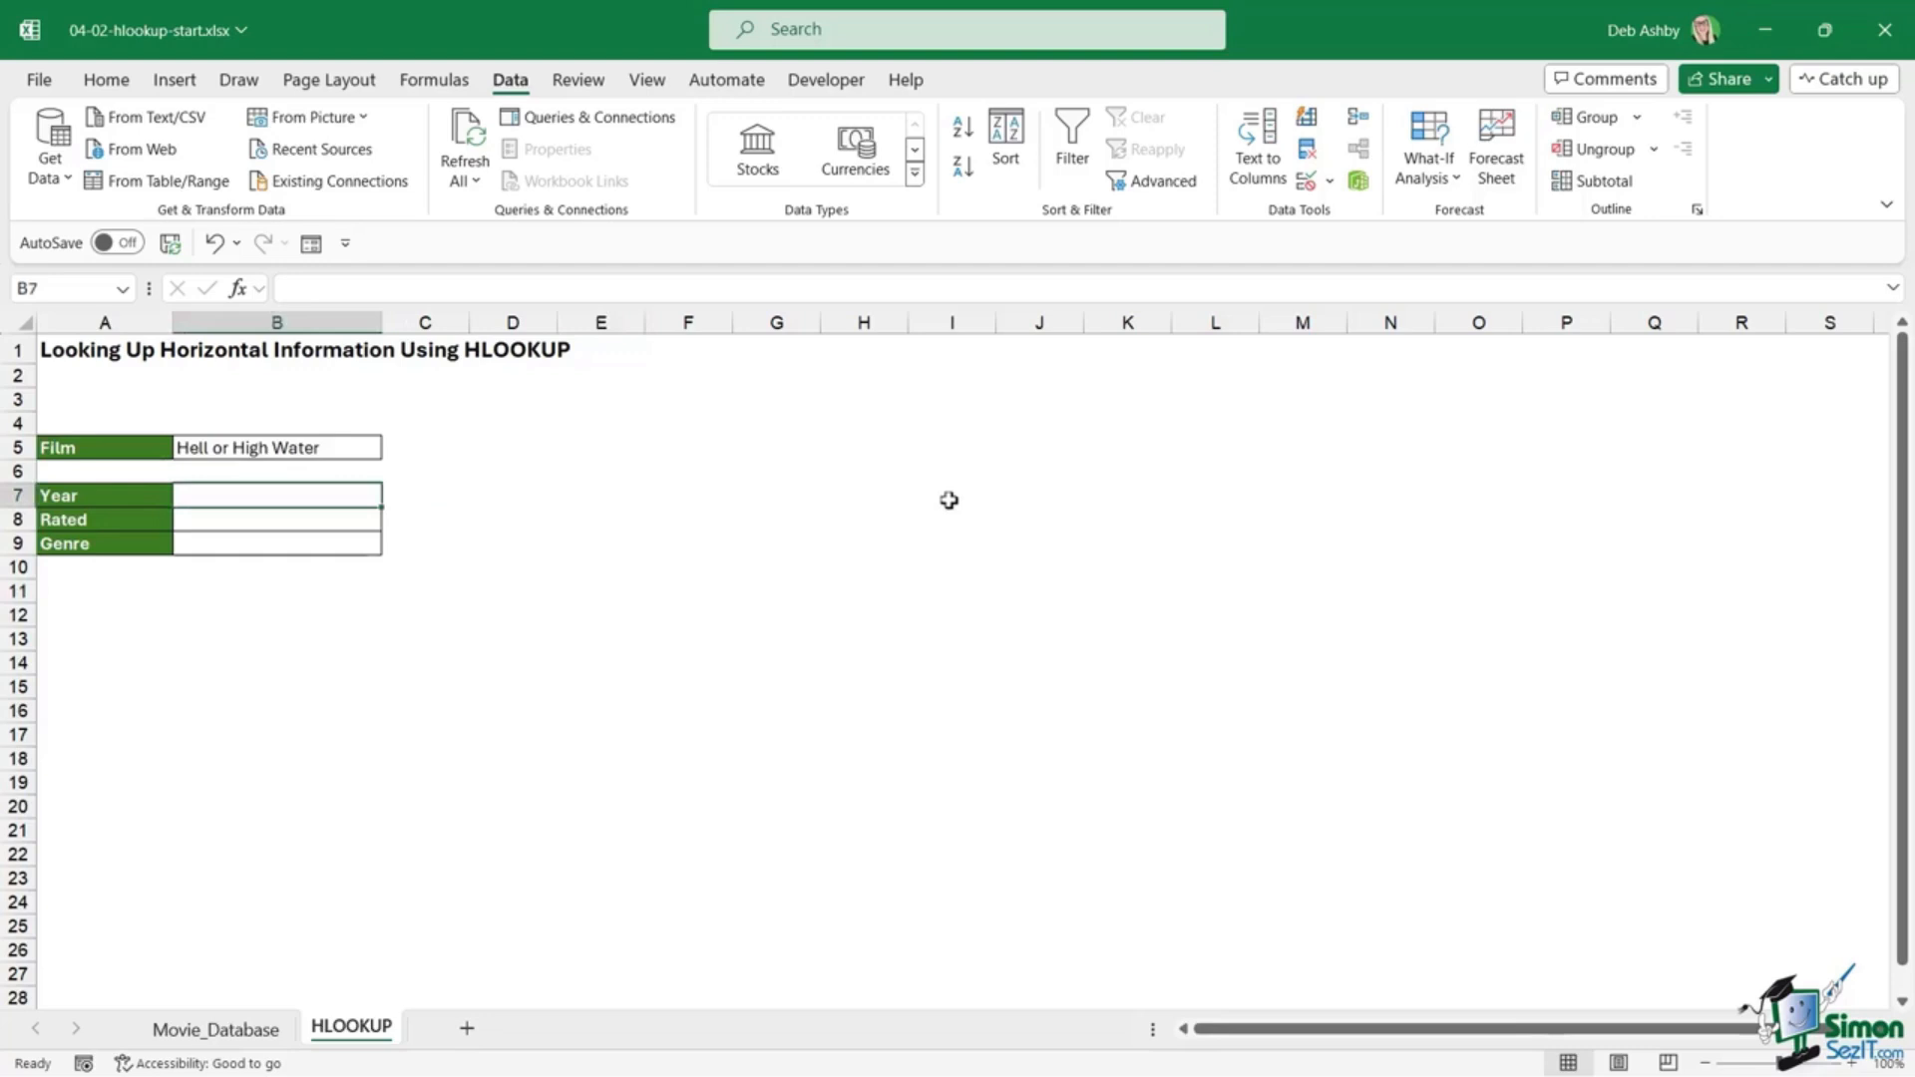
# Step: Start =HLOOKUP(B5, in B7 and select A31:F36 on Movie_Database as the lookup table
pyautogui.write('=HLOOK')
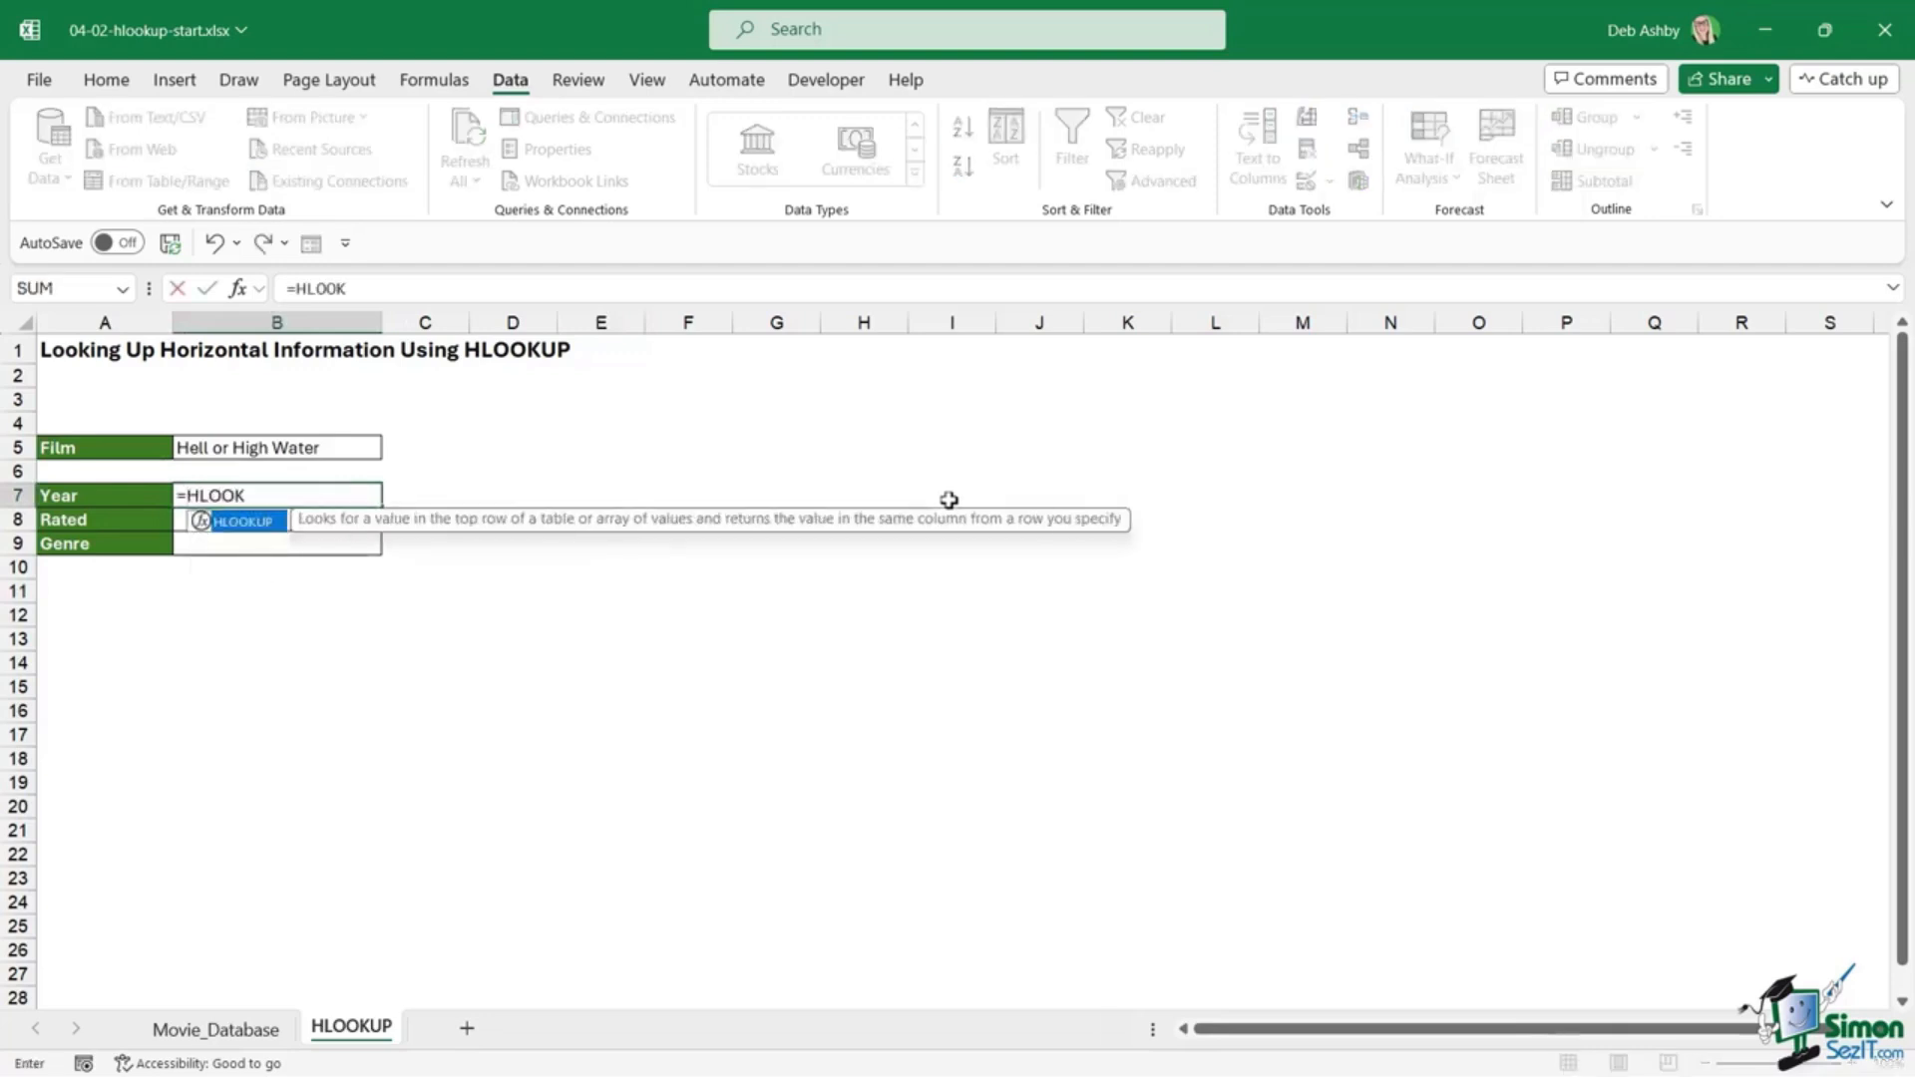
pyautogui.write('UP(')
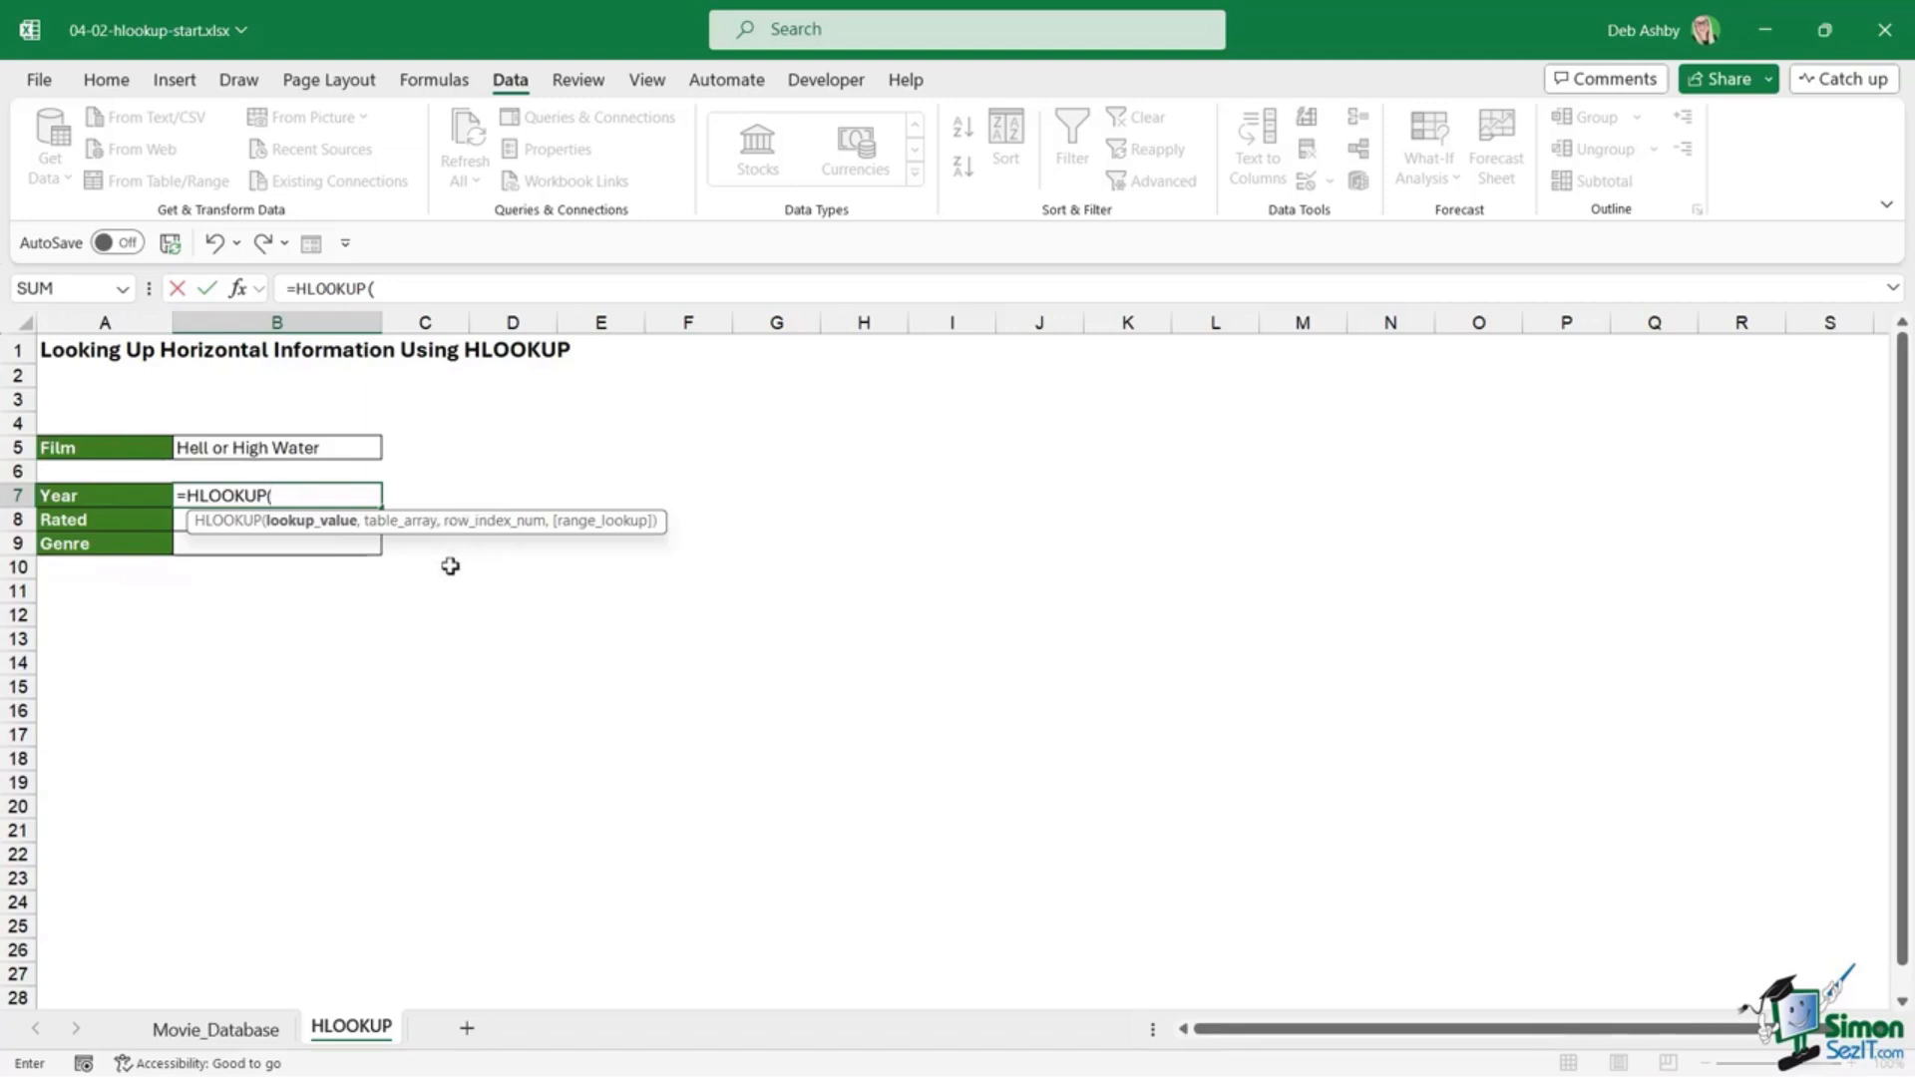
pyautogui.click(353, 449)
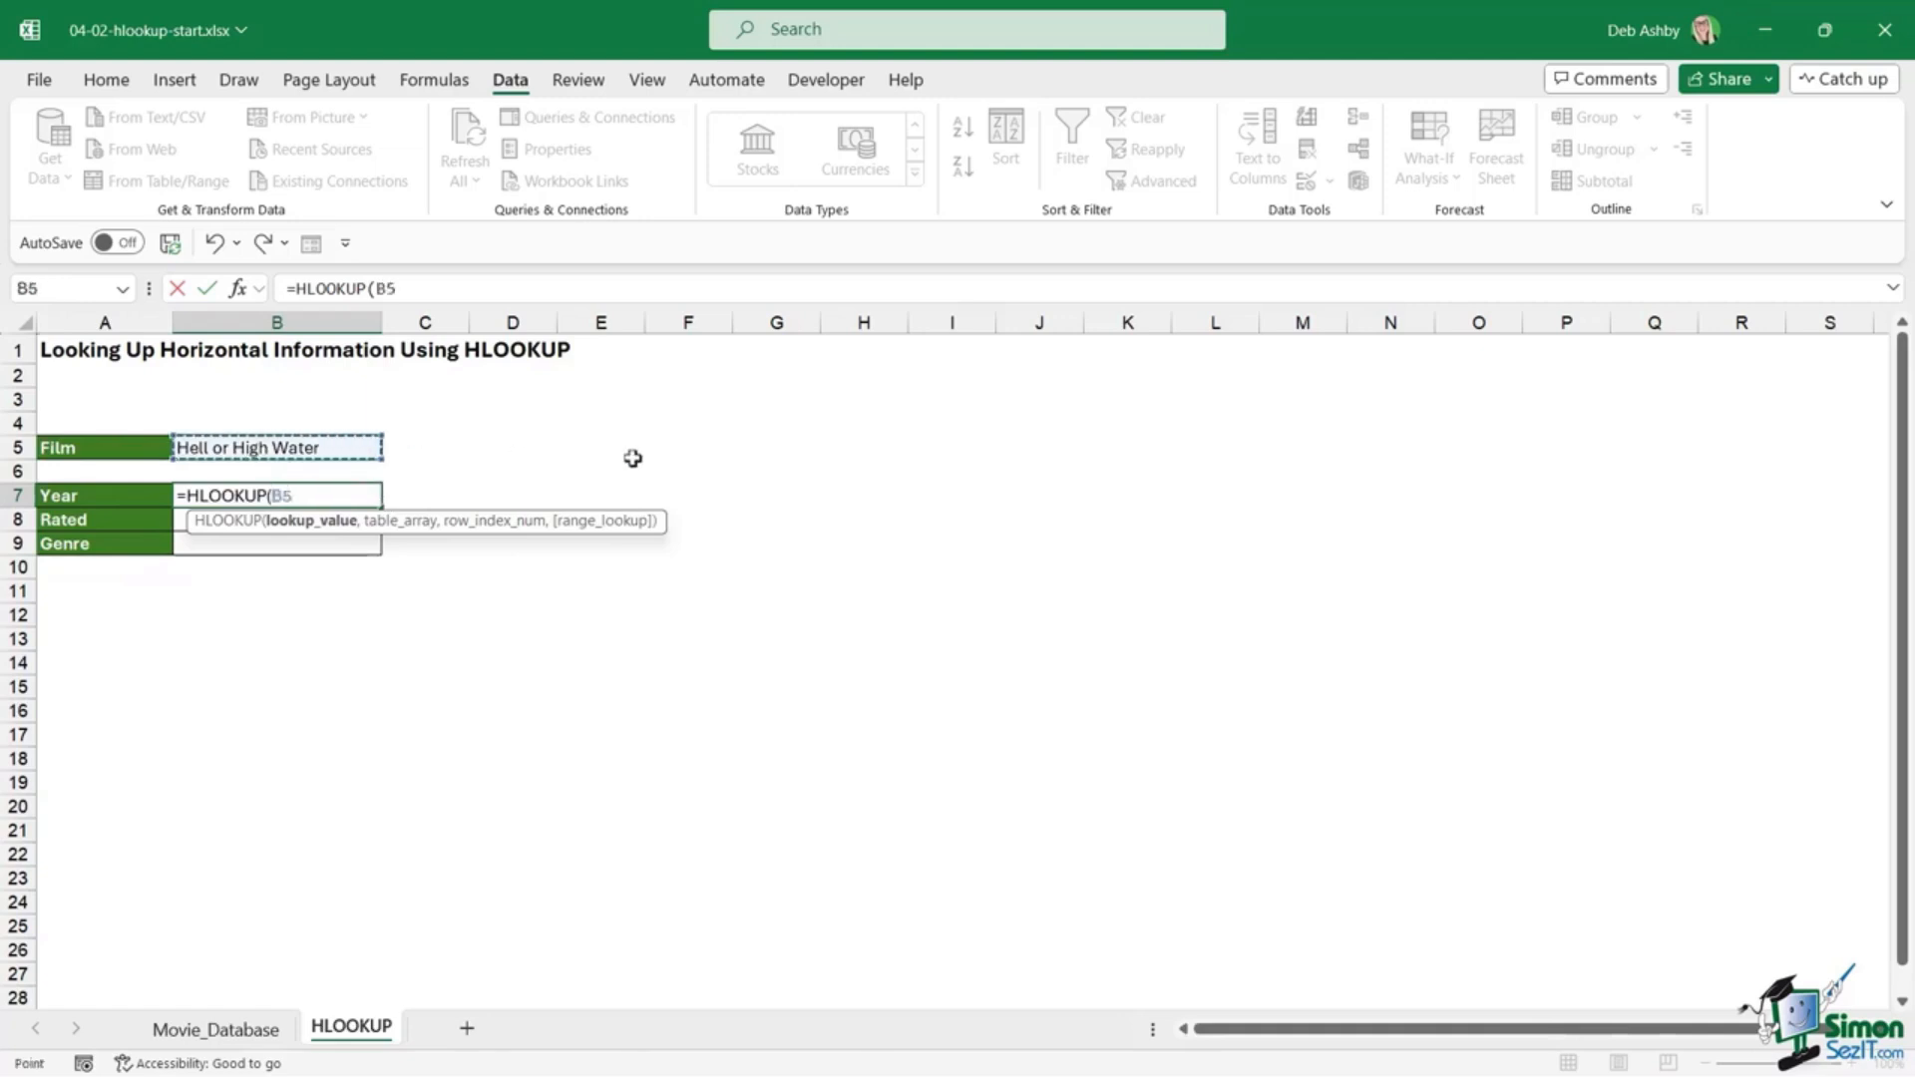
pyautogui.write(',')
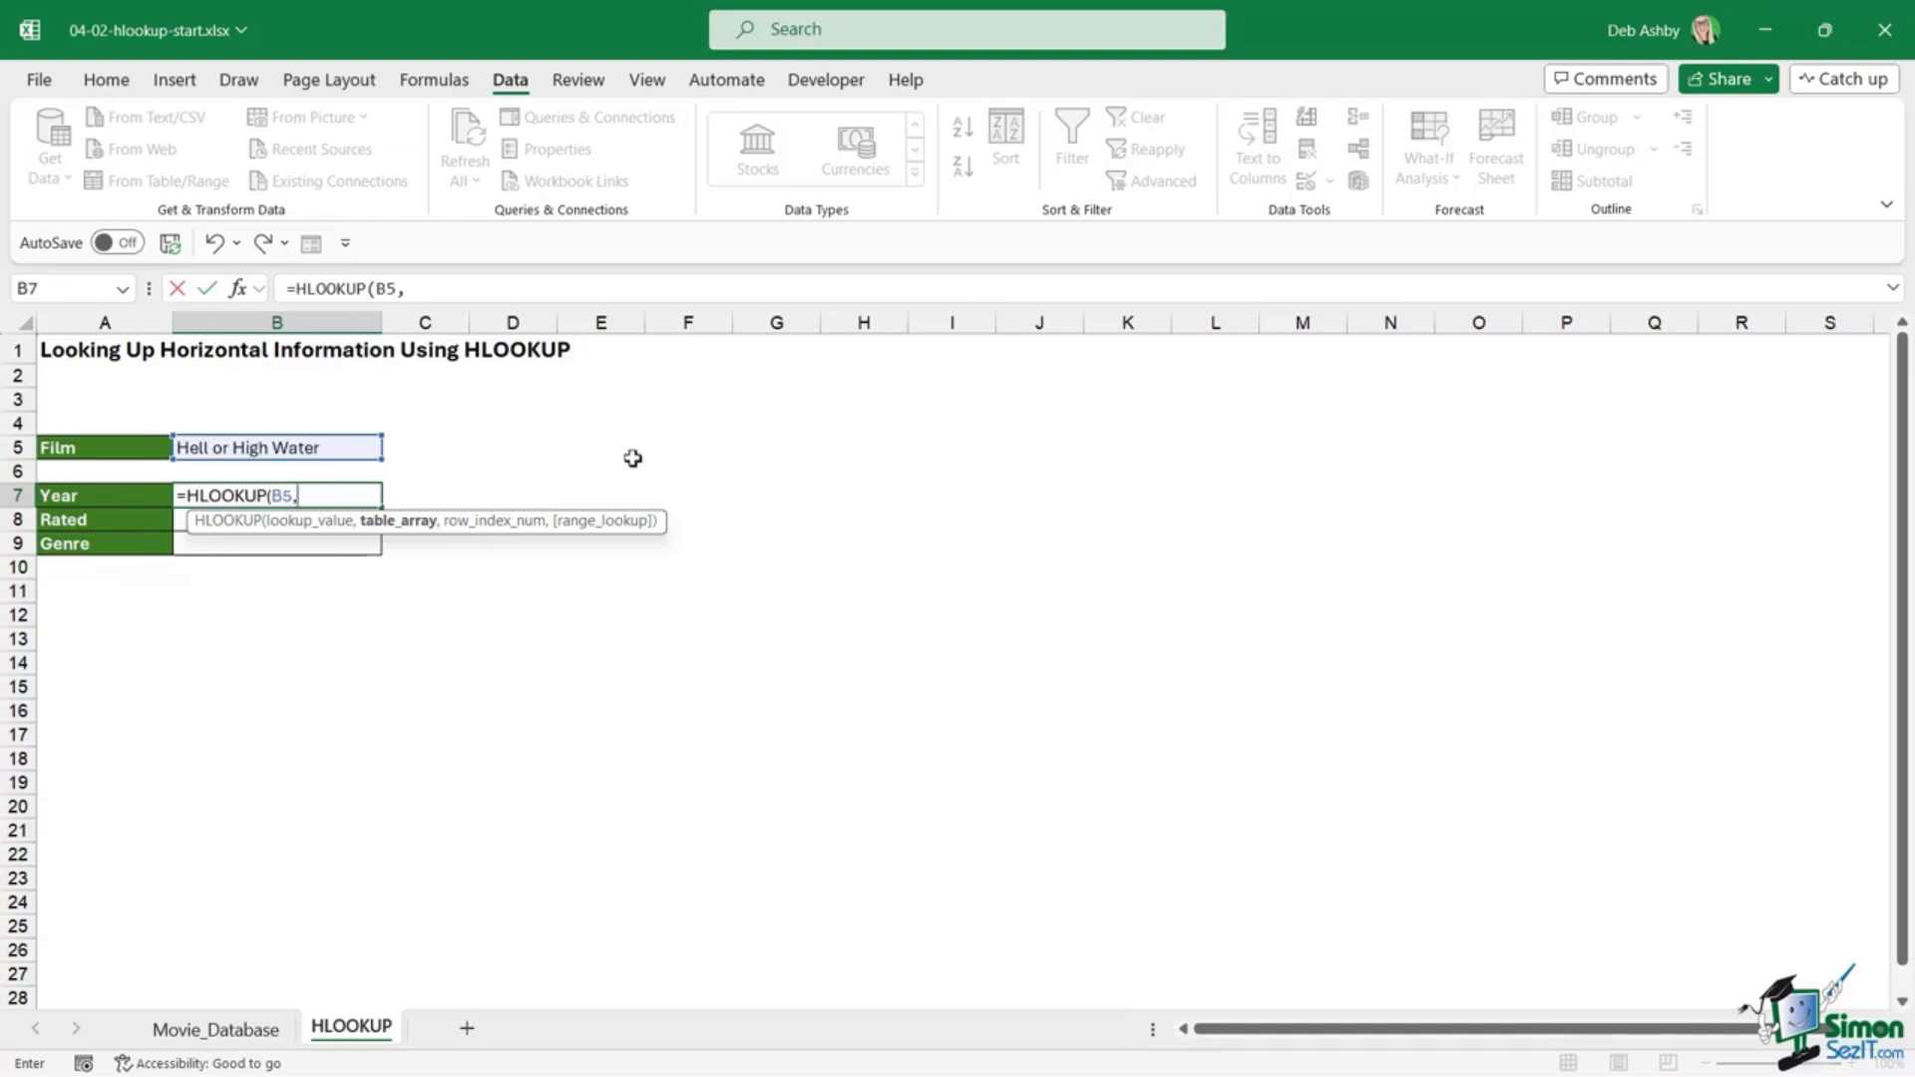
pyautogui.click(230, 1030)
pyautogui.scroll(-5, 586, 672)
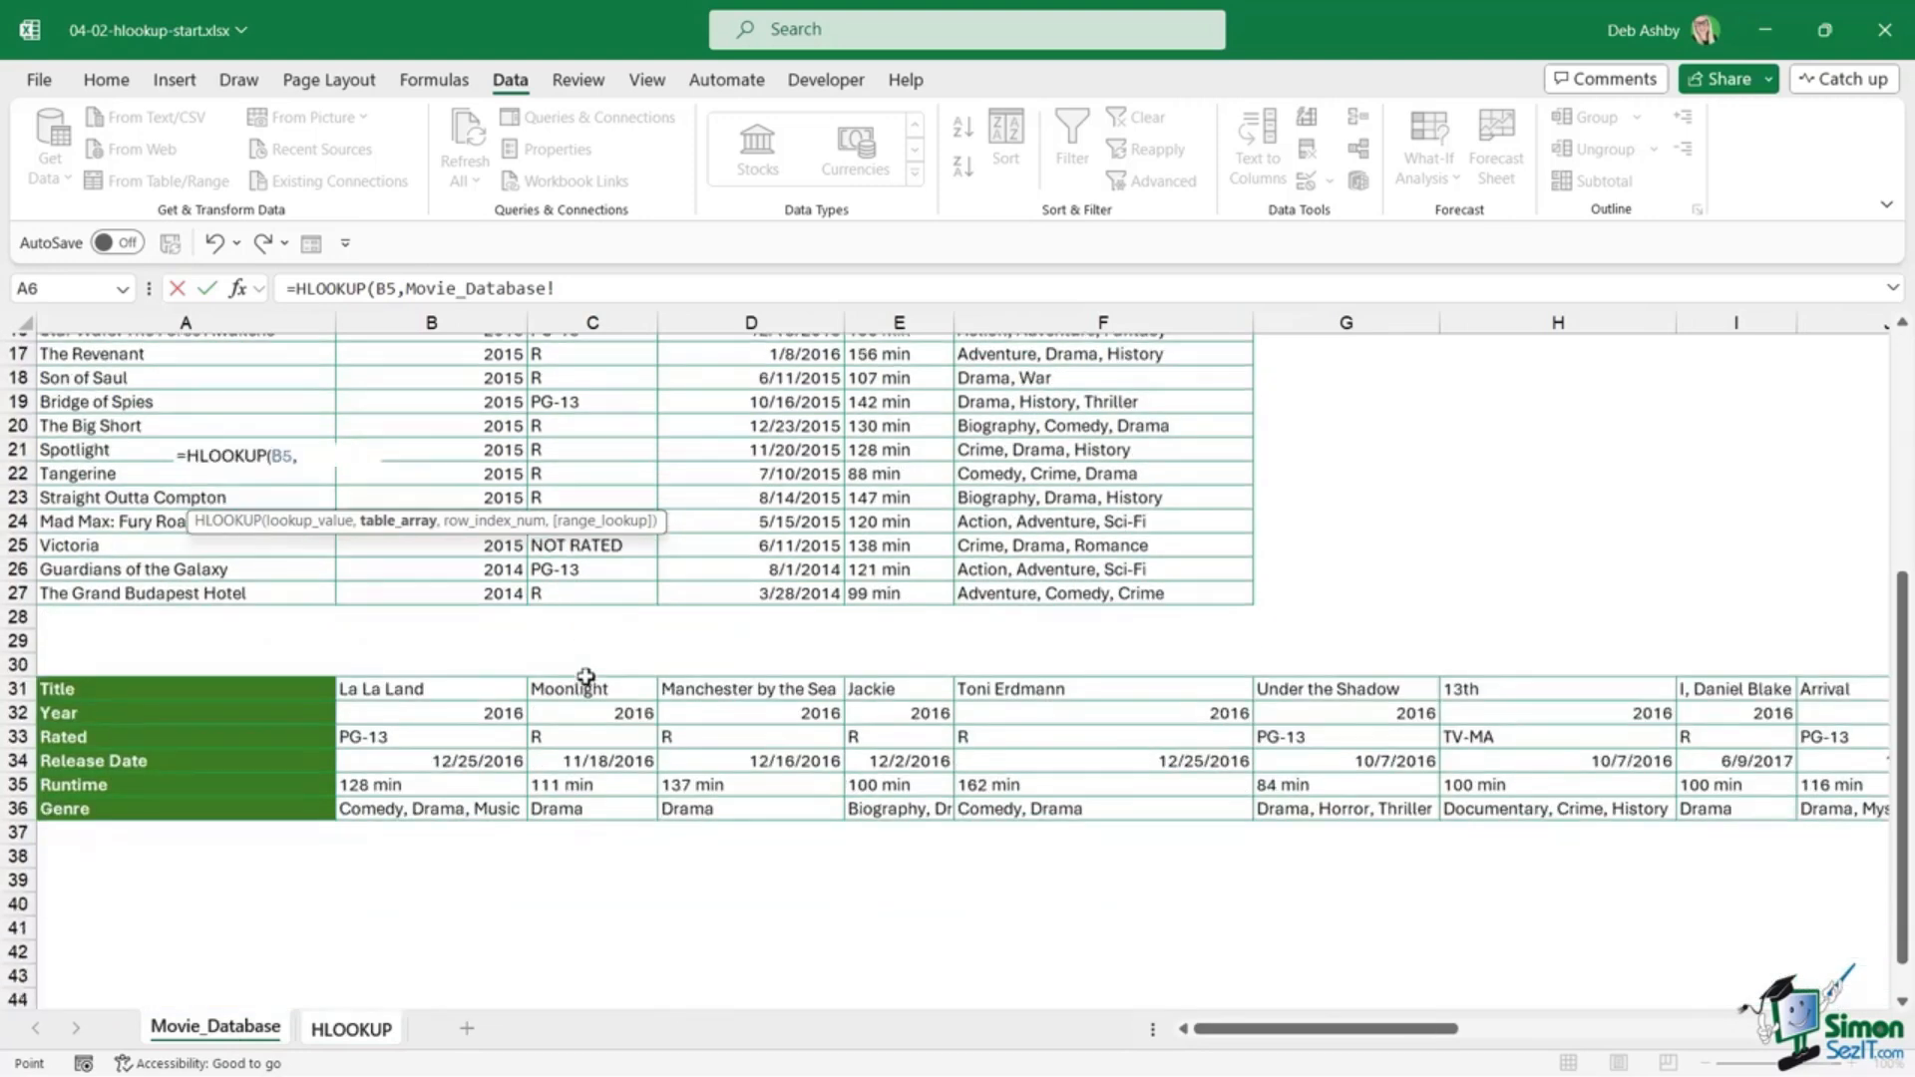
pyautogui.click(280, 584)
pyautogui.moveTo(280, 583); pyautogui.dragTo(1536, 702)
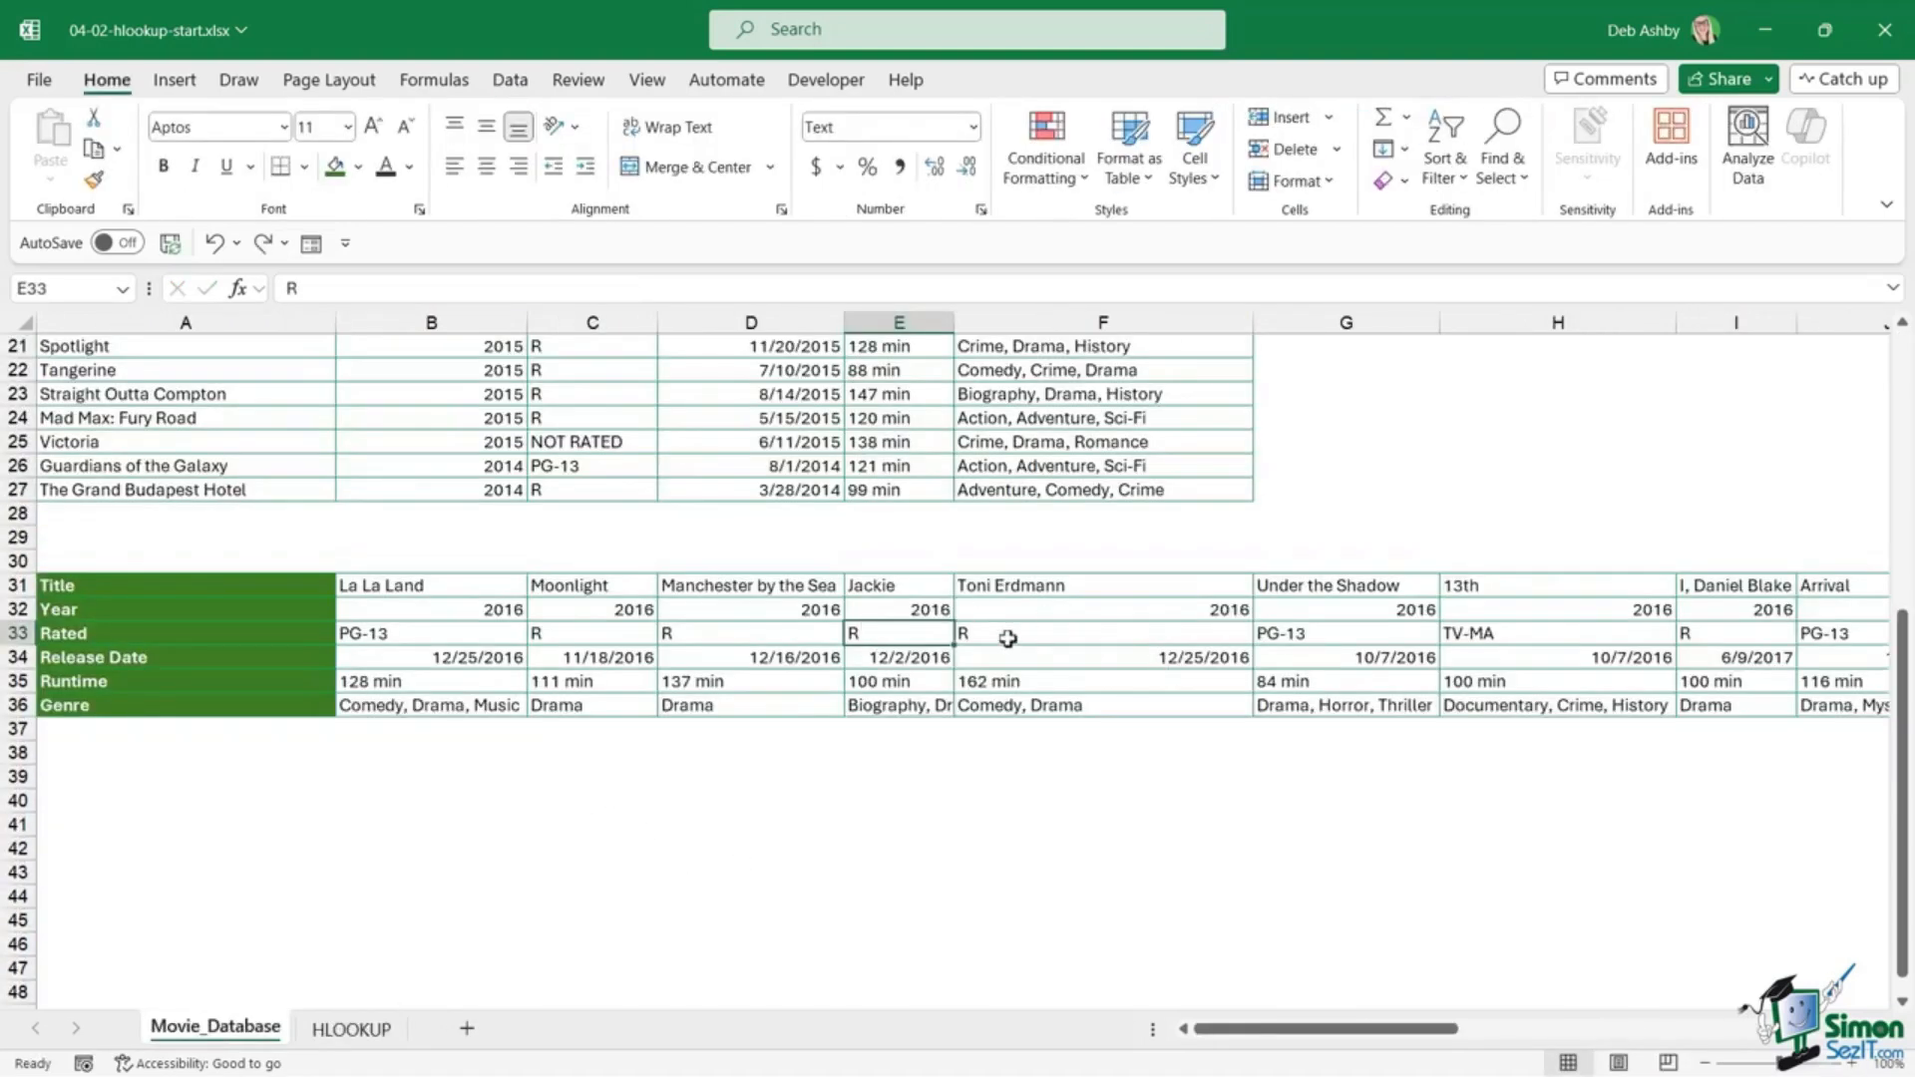
# Step: Select the whole transposed table, name it Movies in the Name Box, and go back to HLOOKUP
pyautogui.click(586, 615)
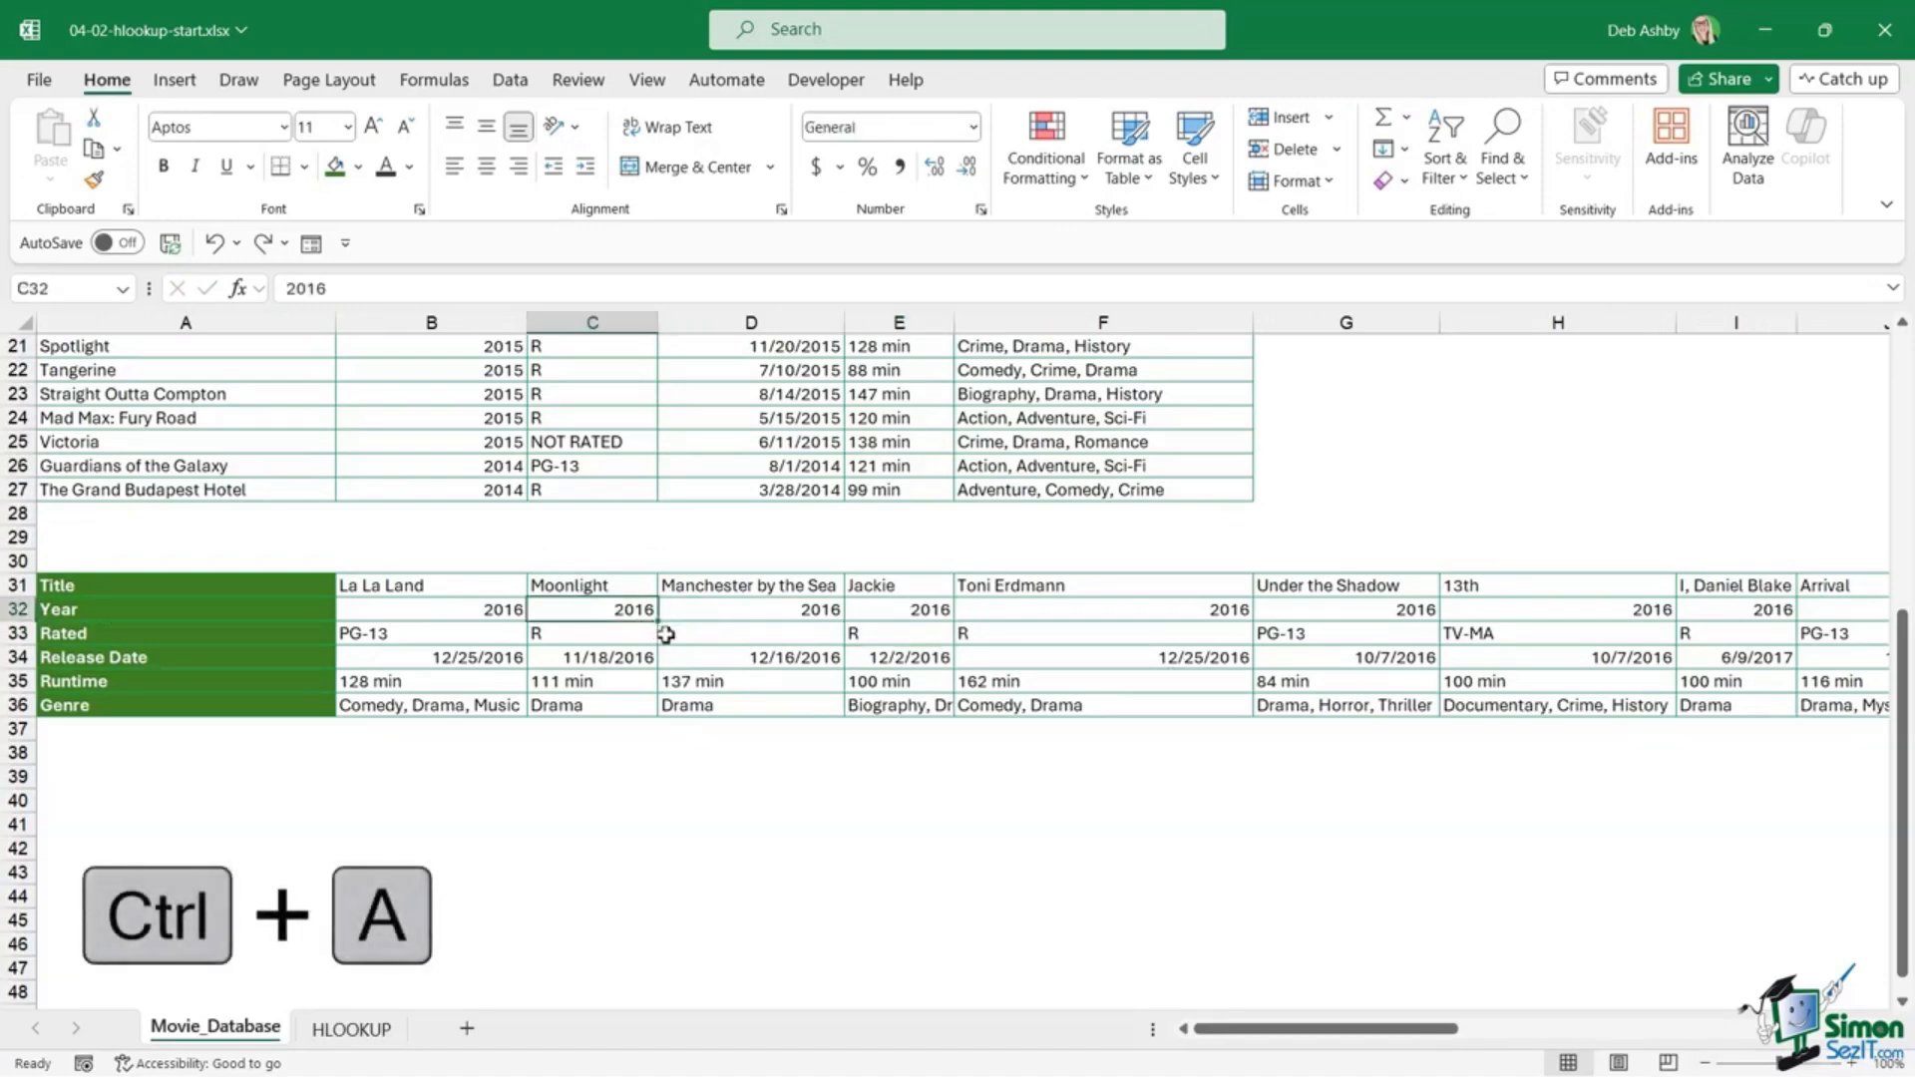
pyautogui.hotkey('ctrl', 'a')
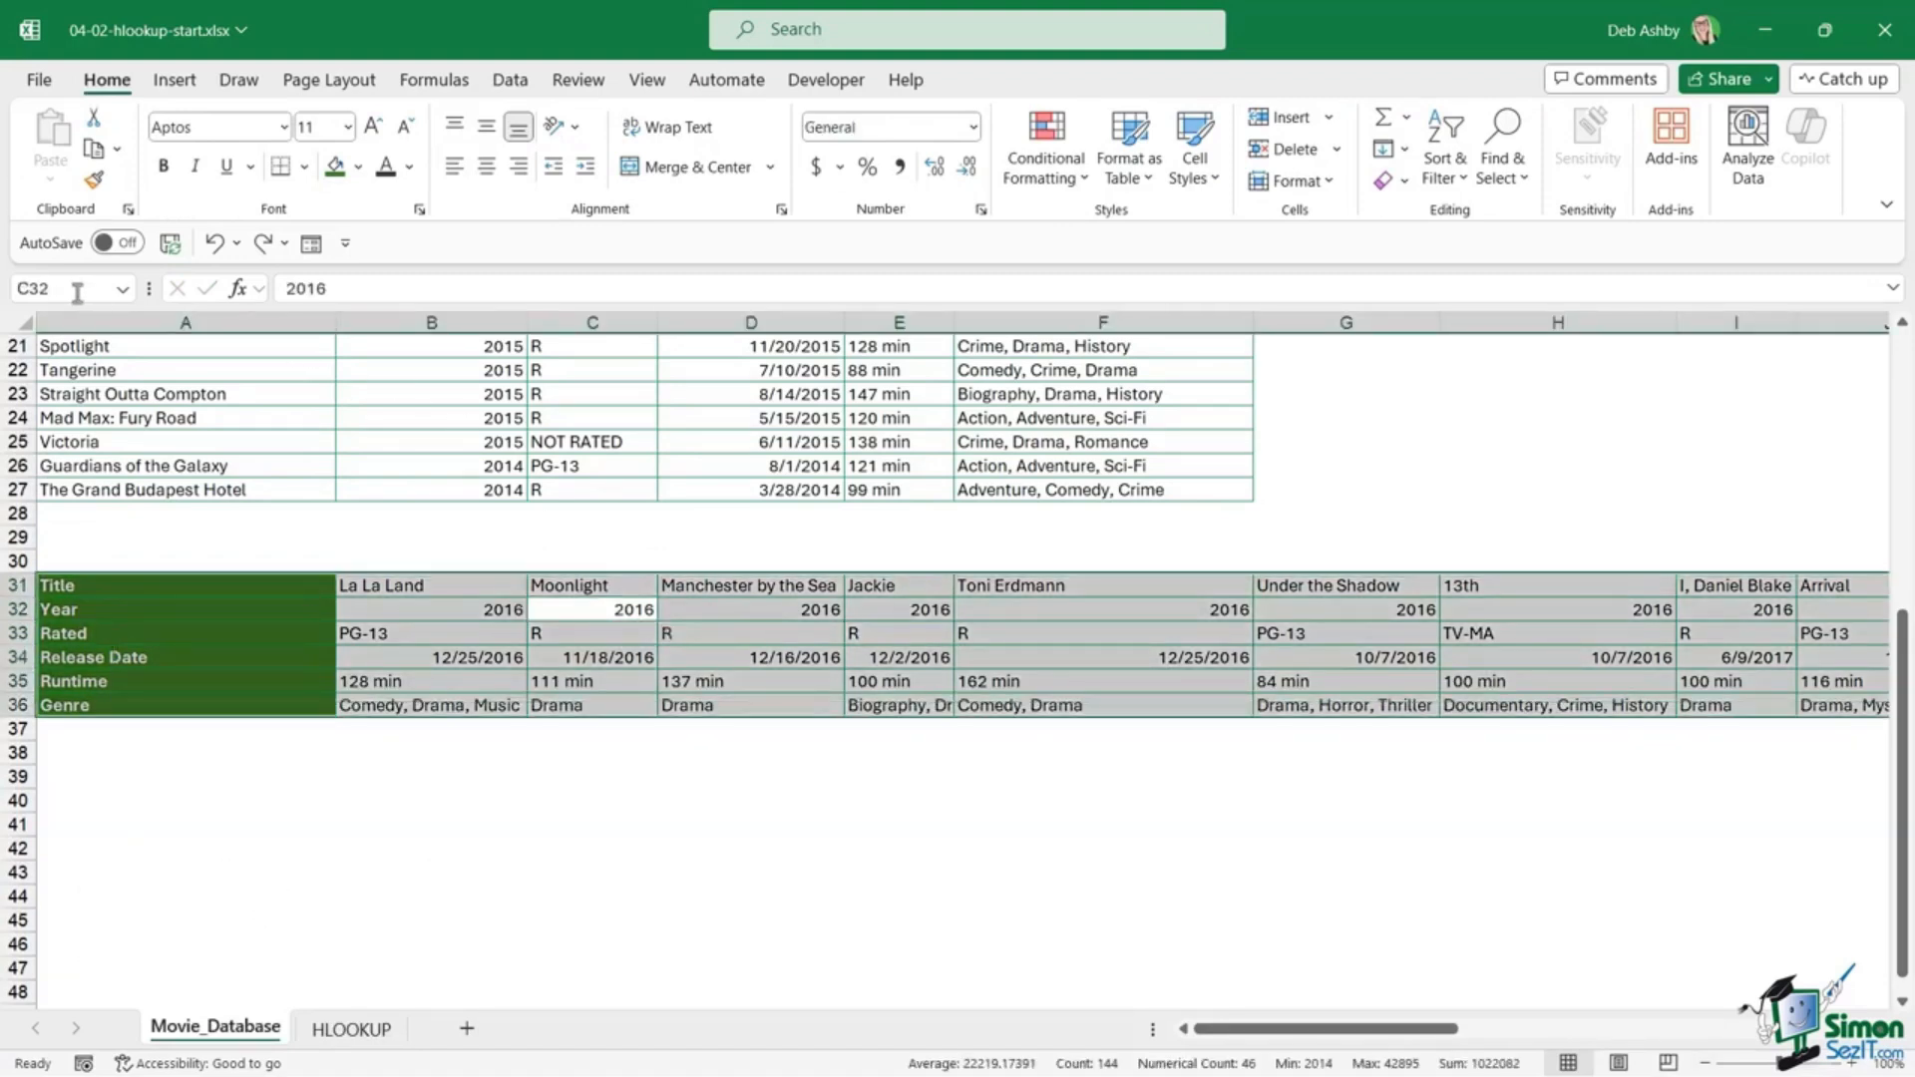
pyautogui.click(61, 287)
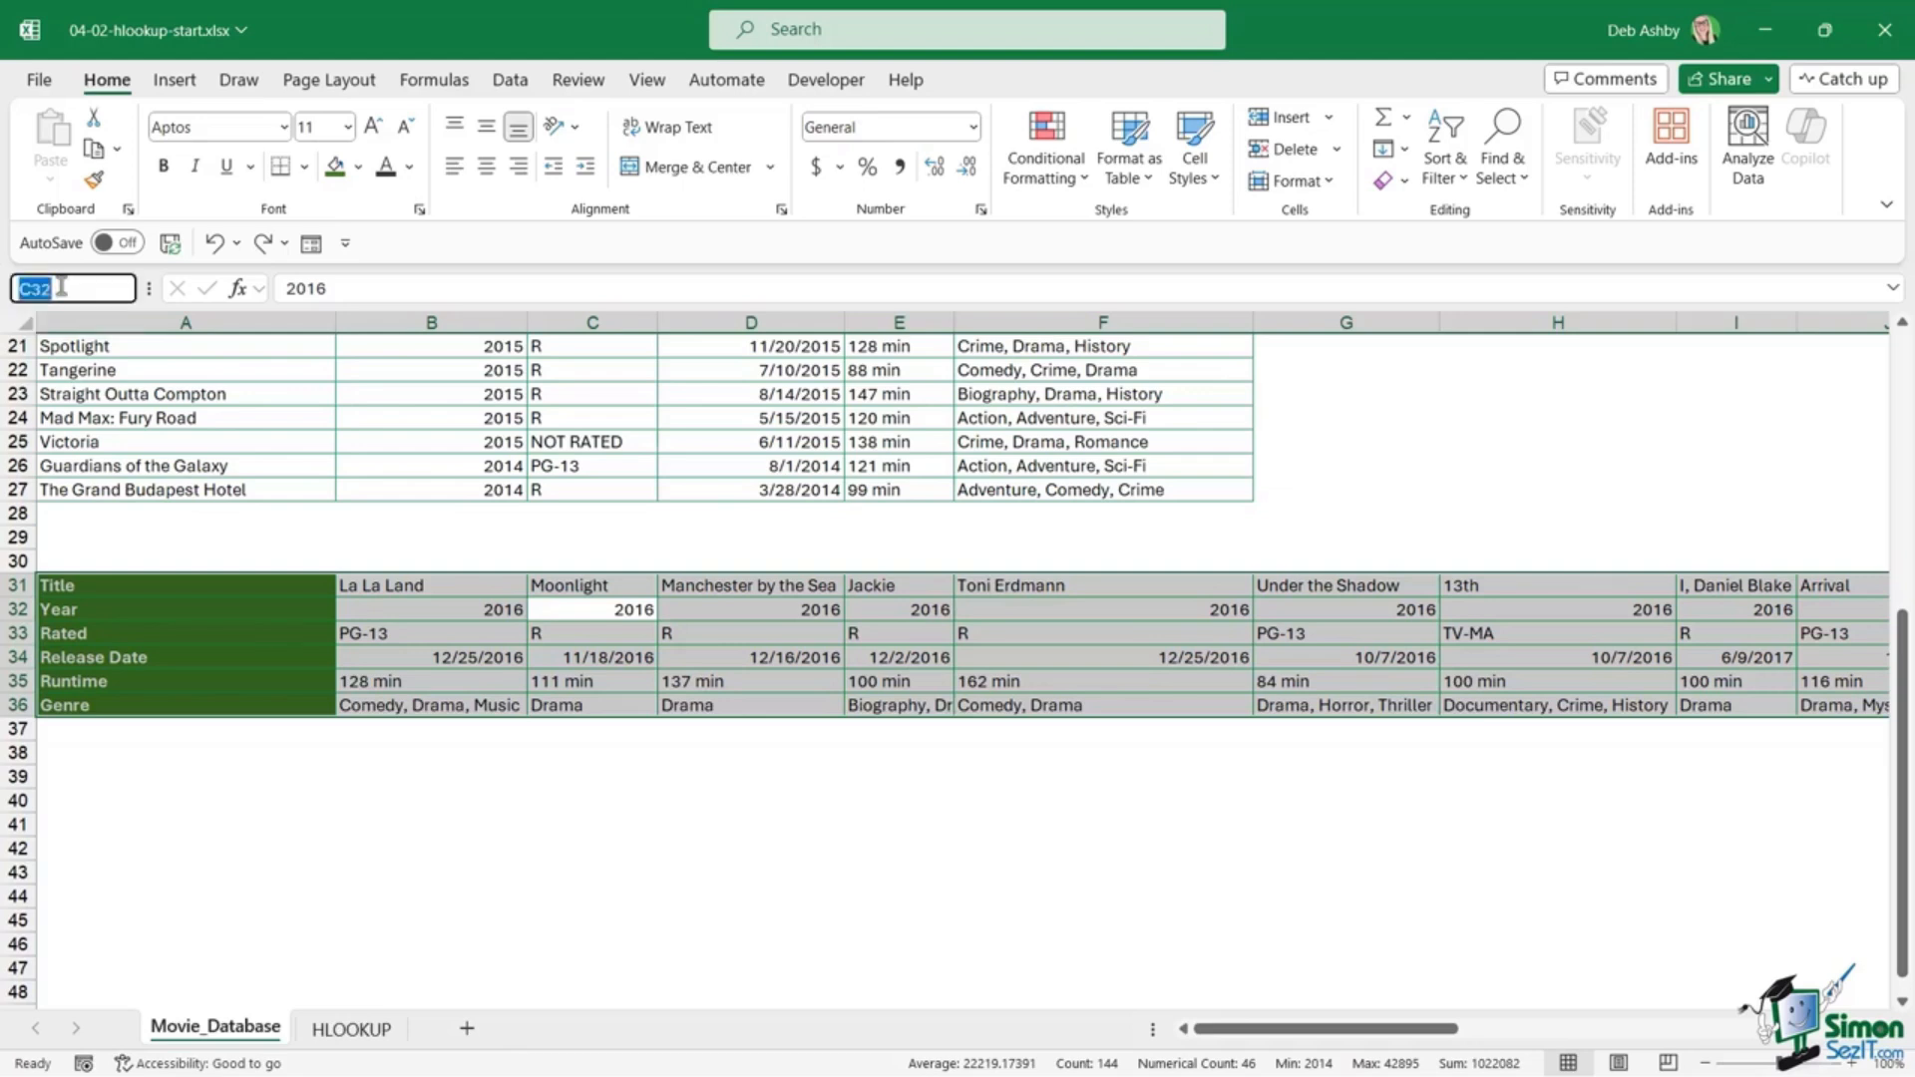
pyautogui.write('Movies')
pyautogui.press('Return')
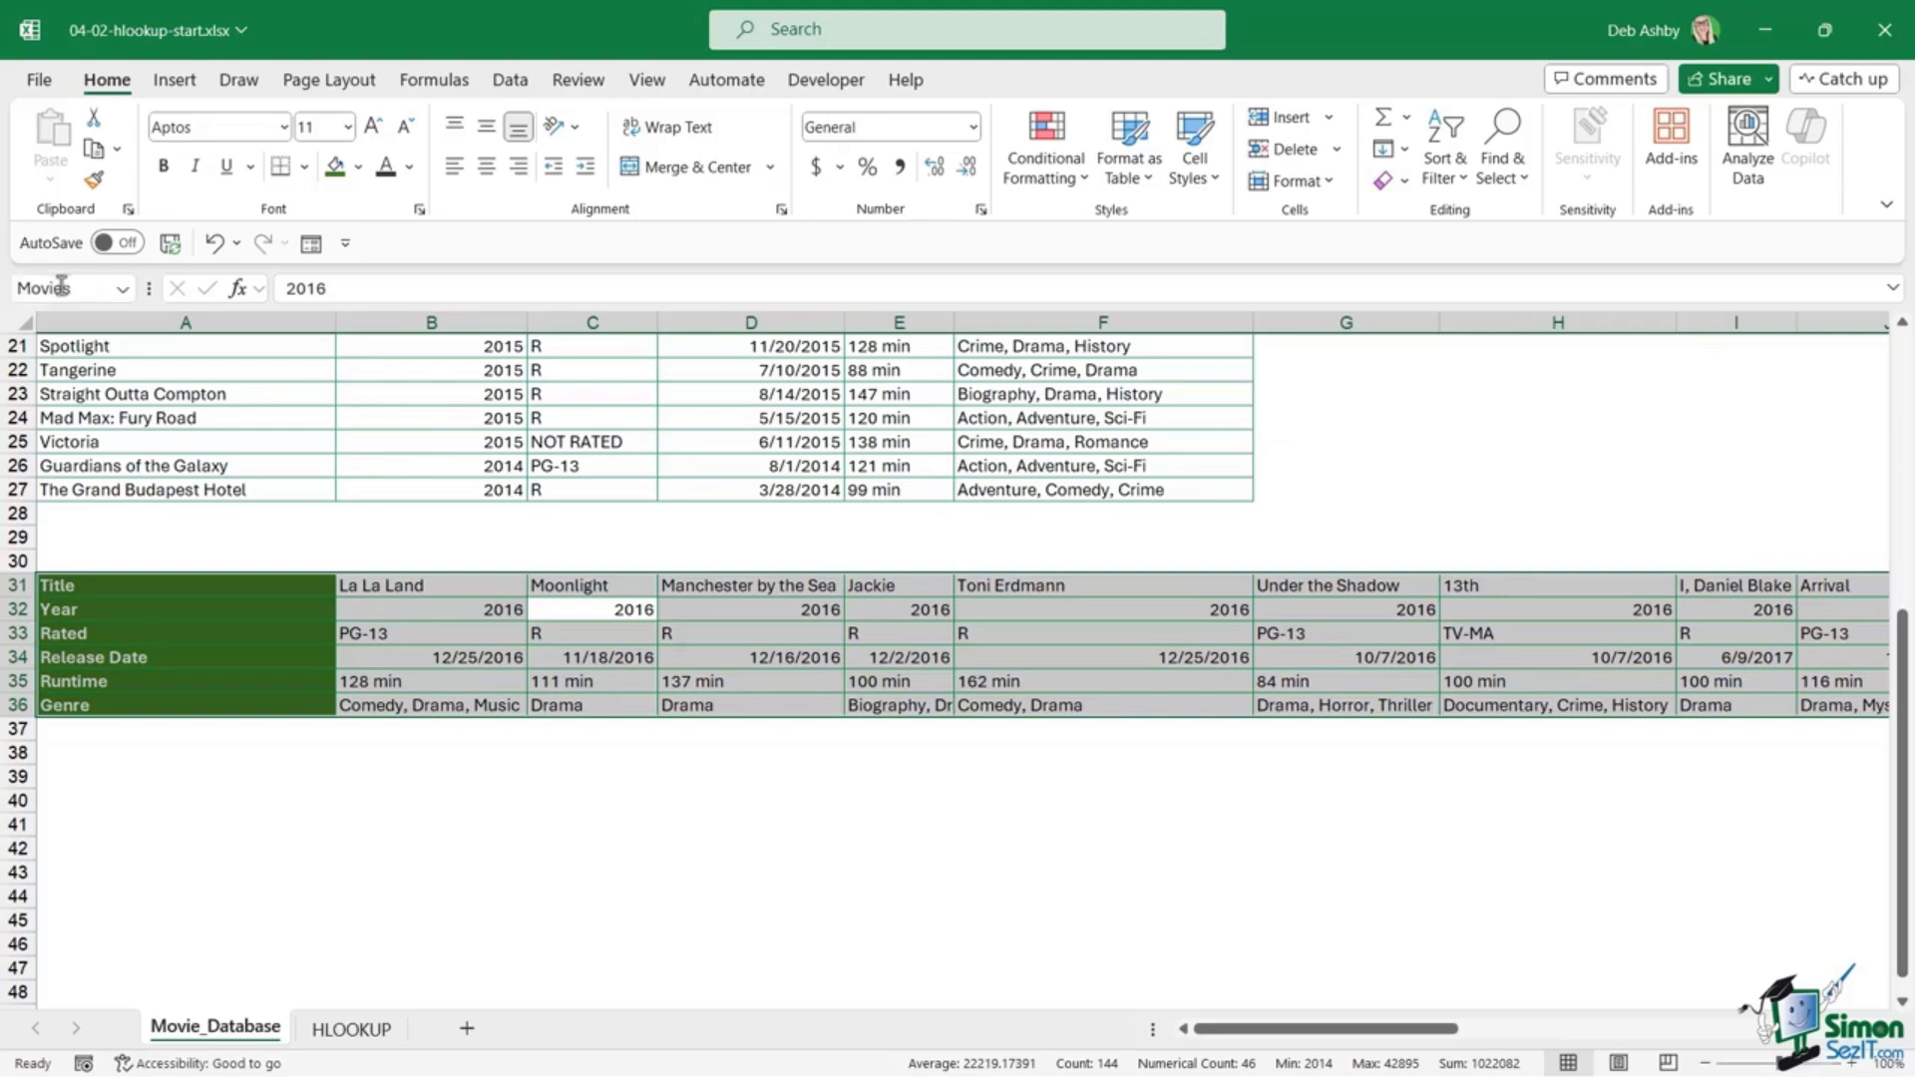
pyautogui.click(351, 1029)
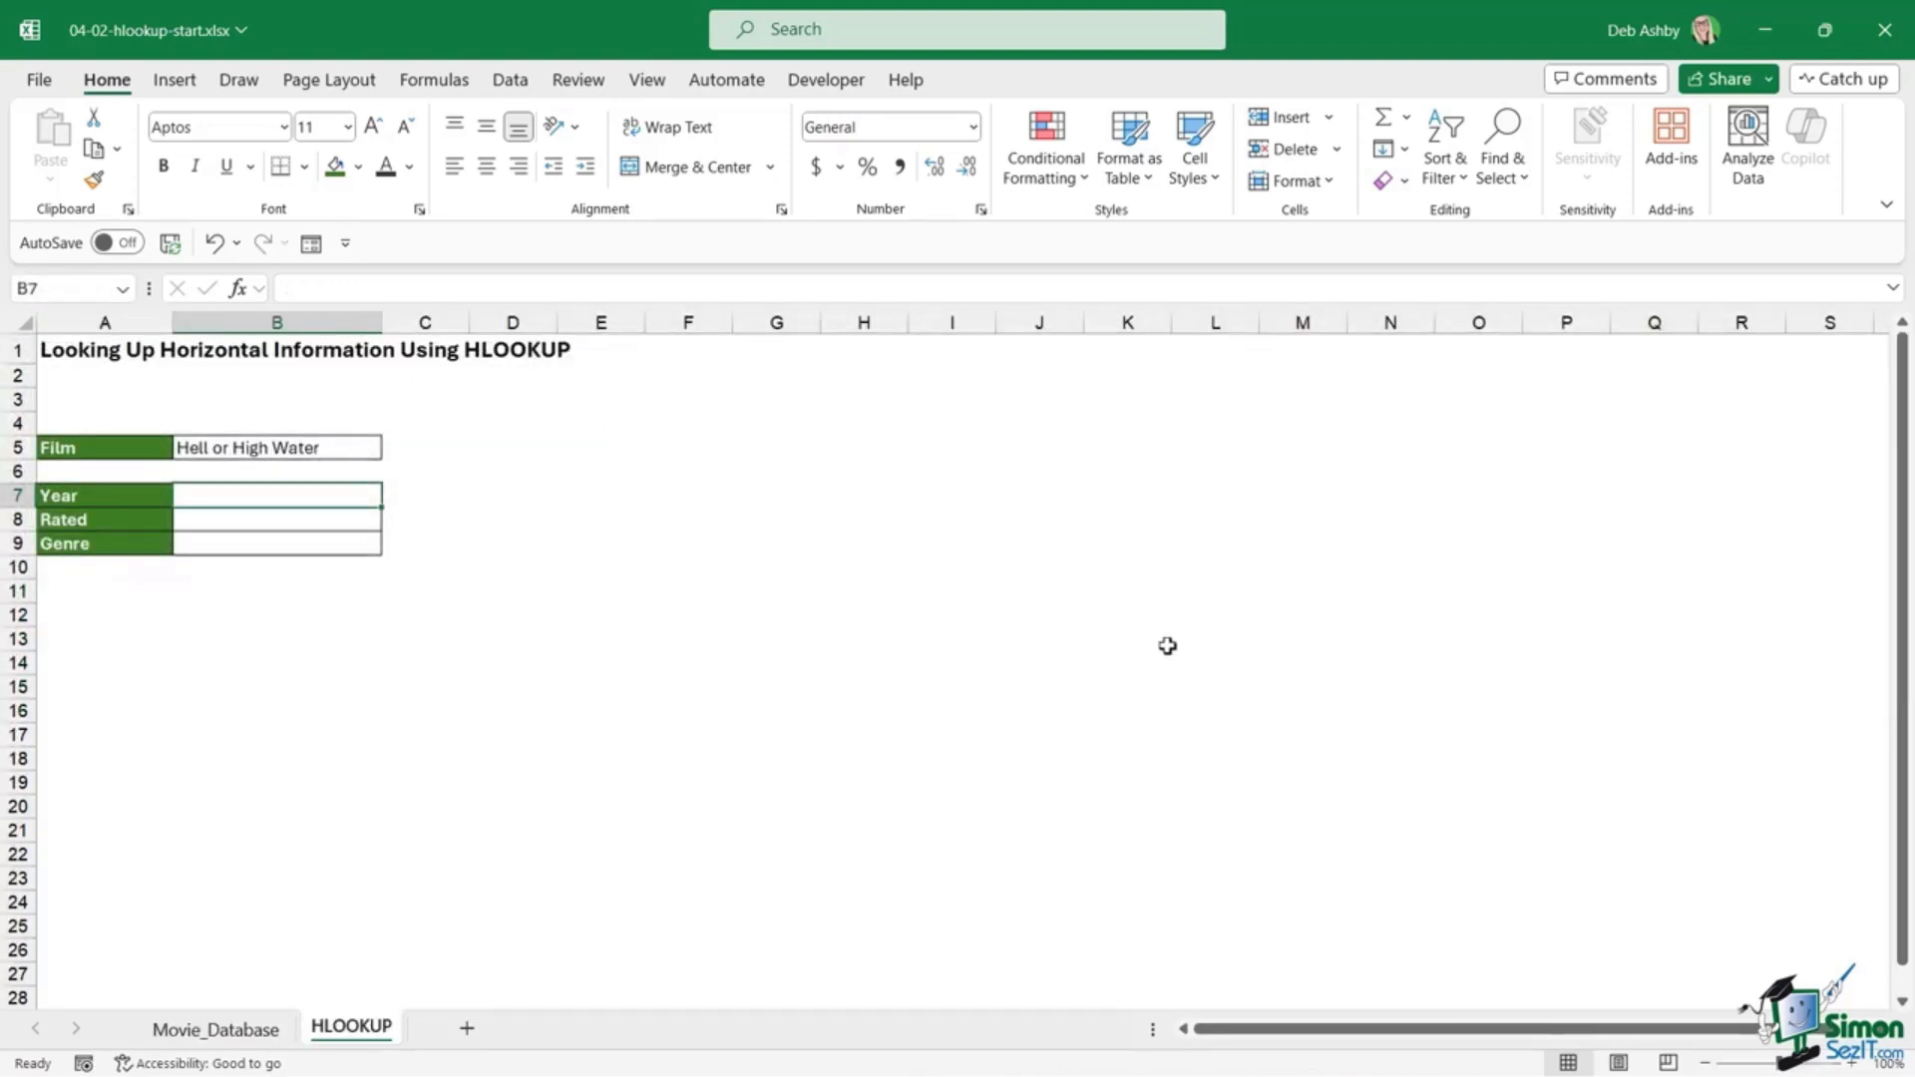
# Step: Enter =HLOOKUP(B5,Movies,2,FALSE) in B7, inserting Movies via F3 Paste Name
pyautogui.write('=')
pyautogui.write('HL')
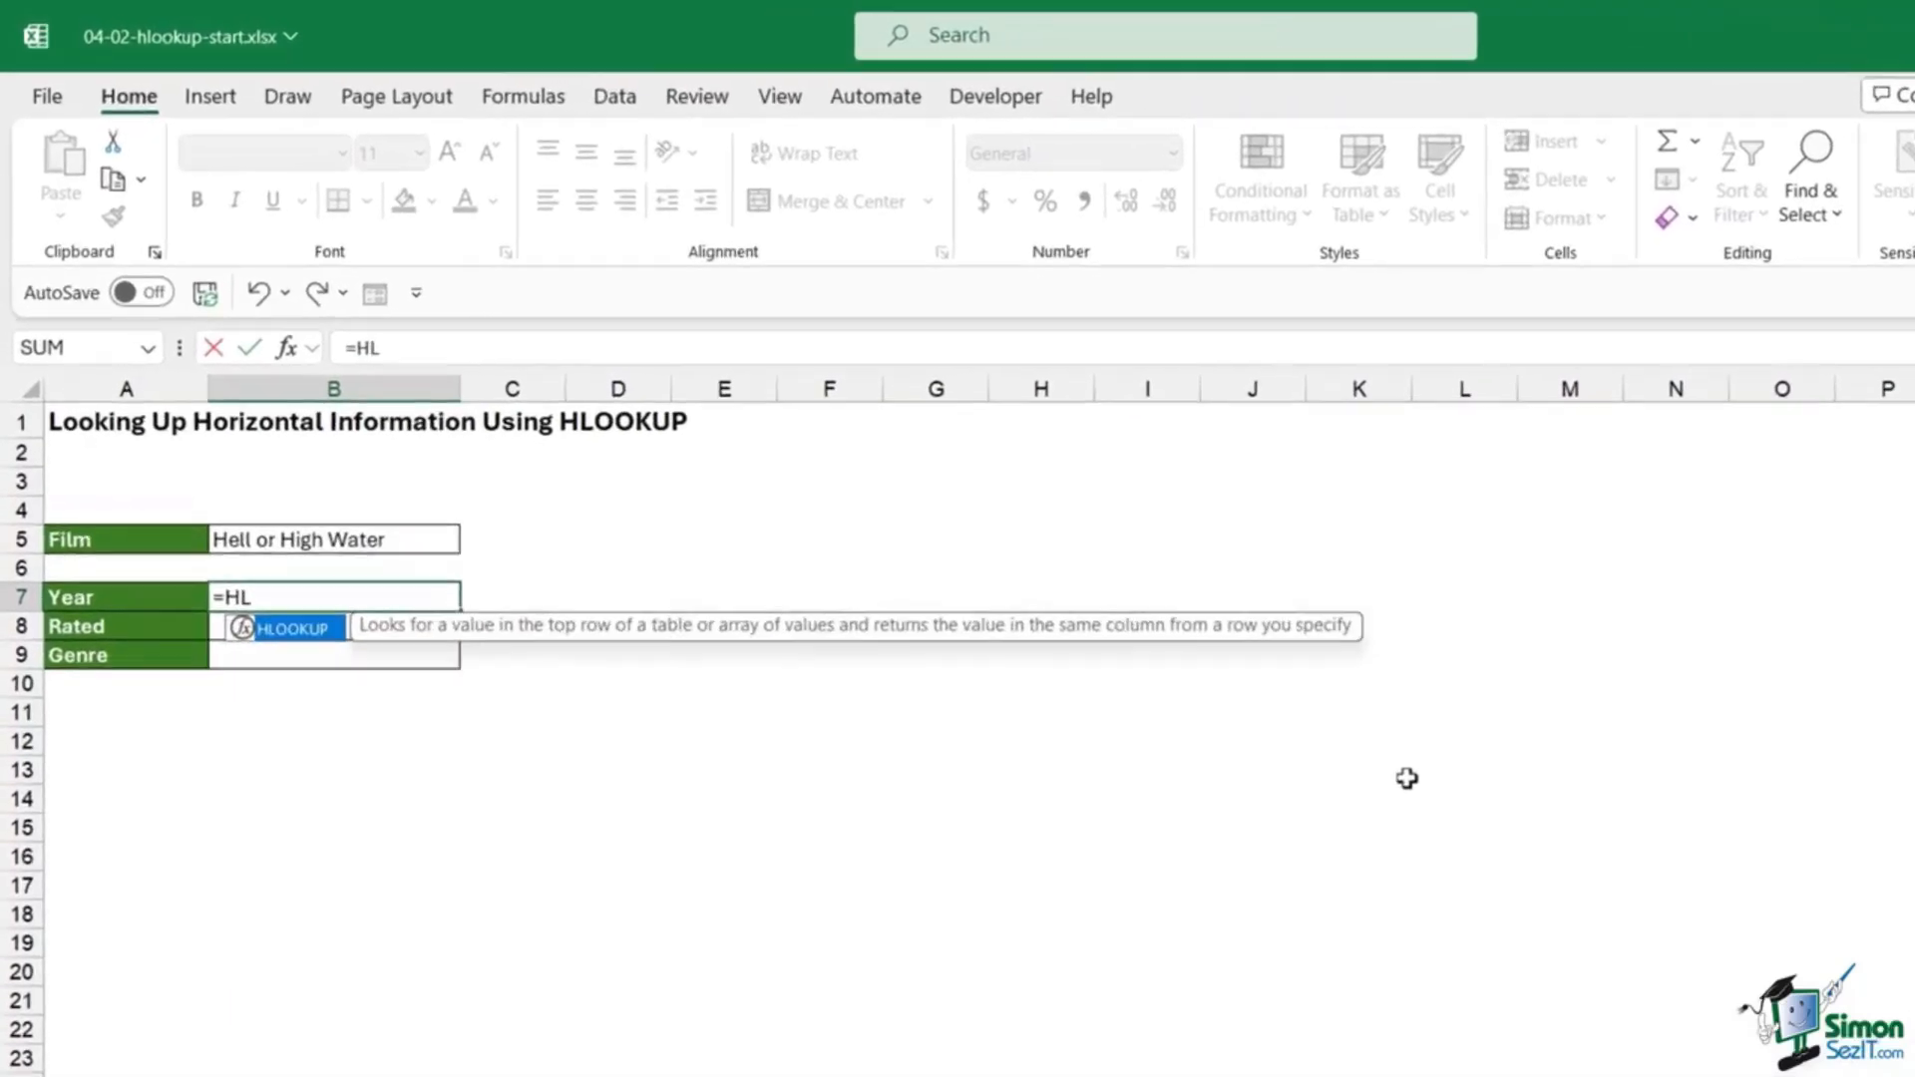
pyautogui.write('OOKUP(')
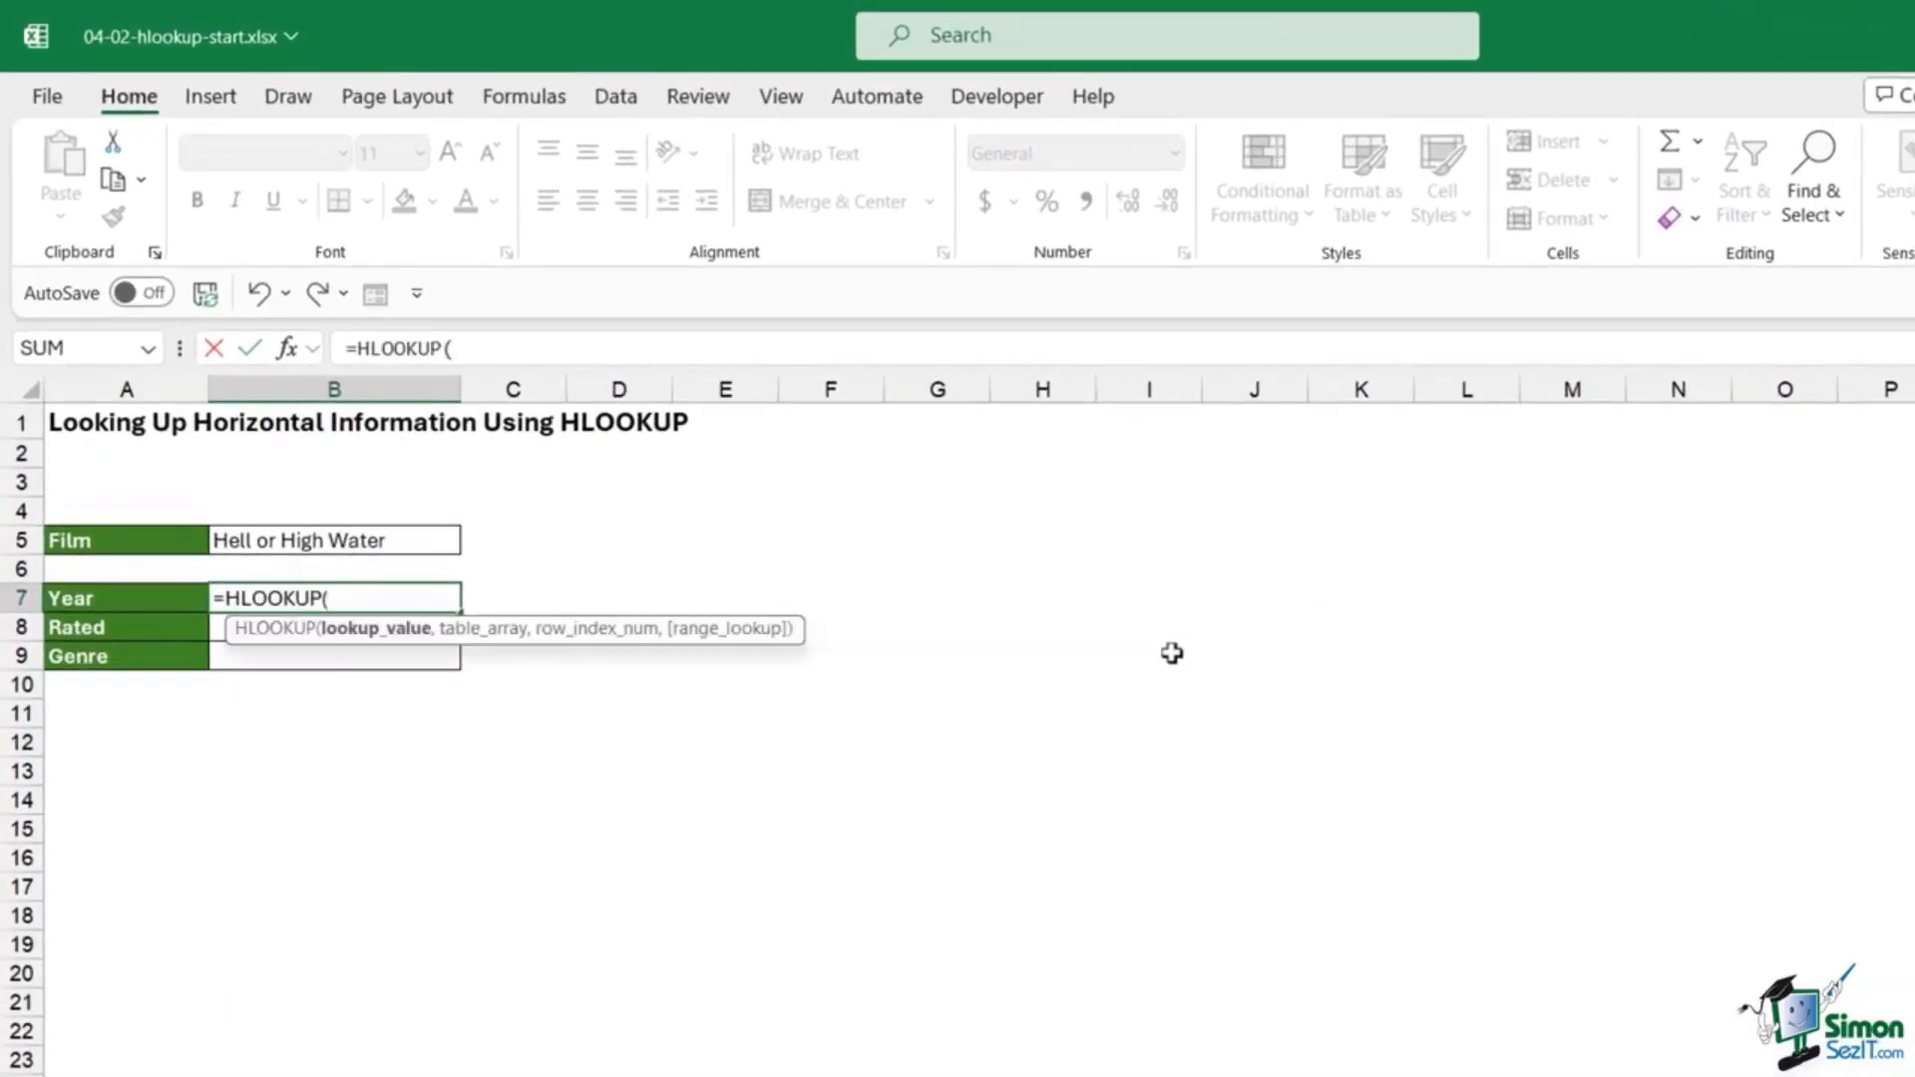
pyautogui.click(456, 543)
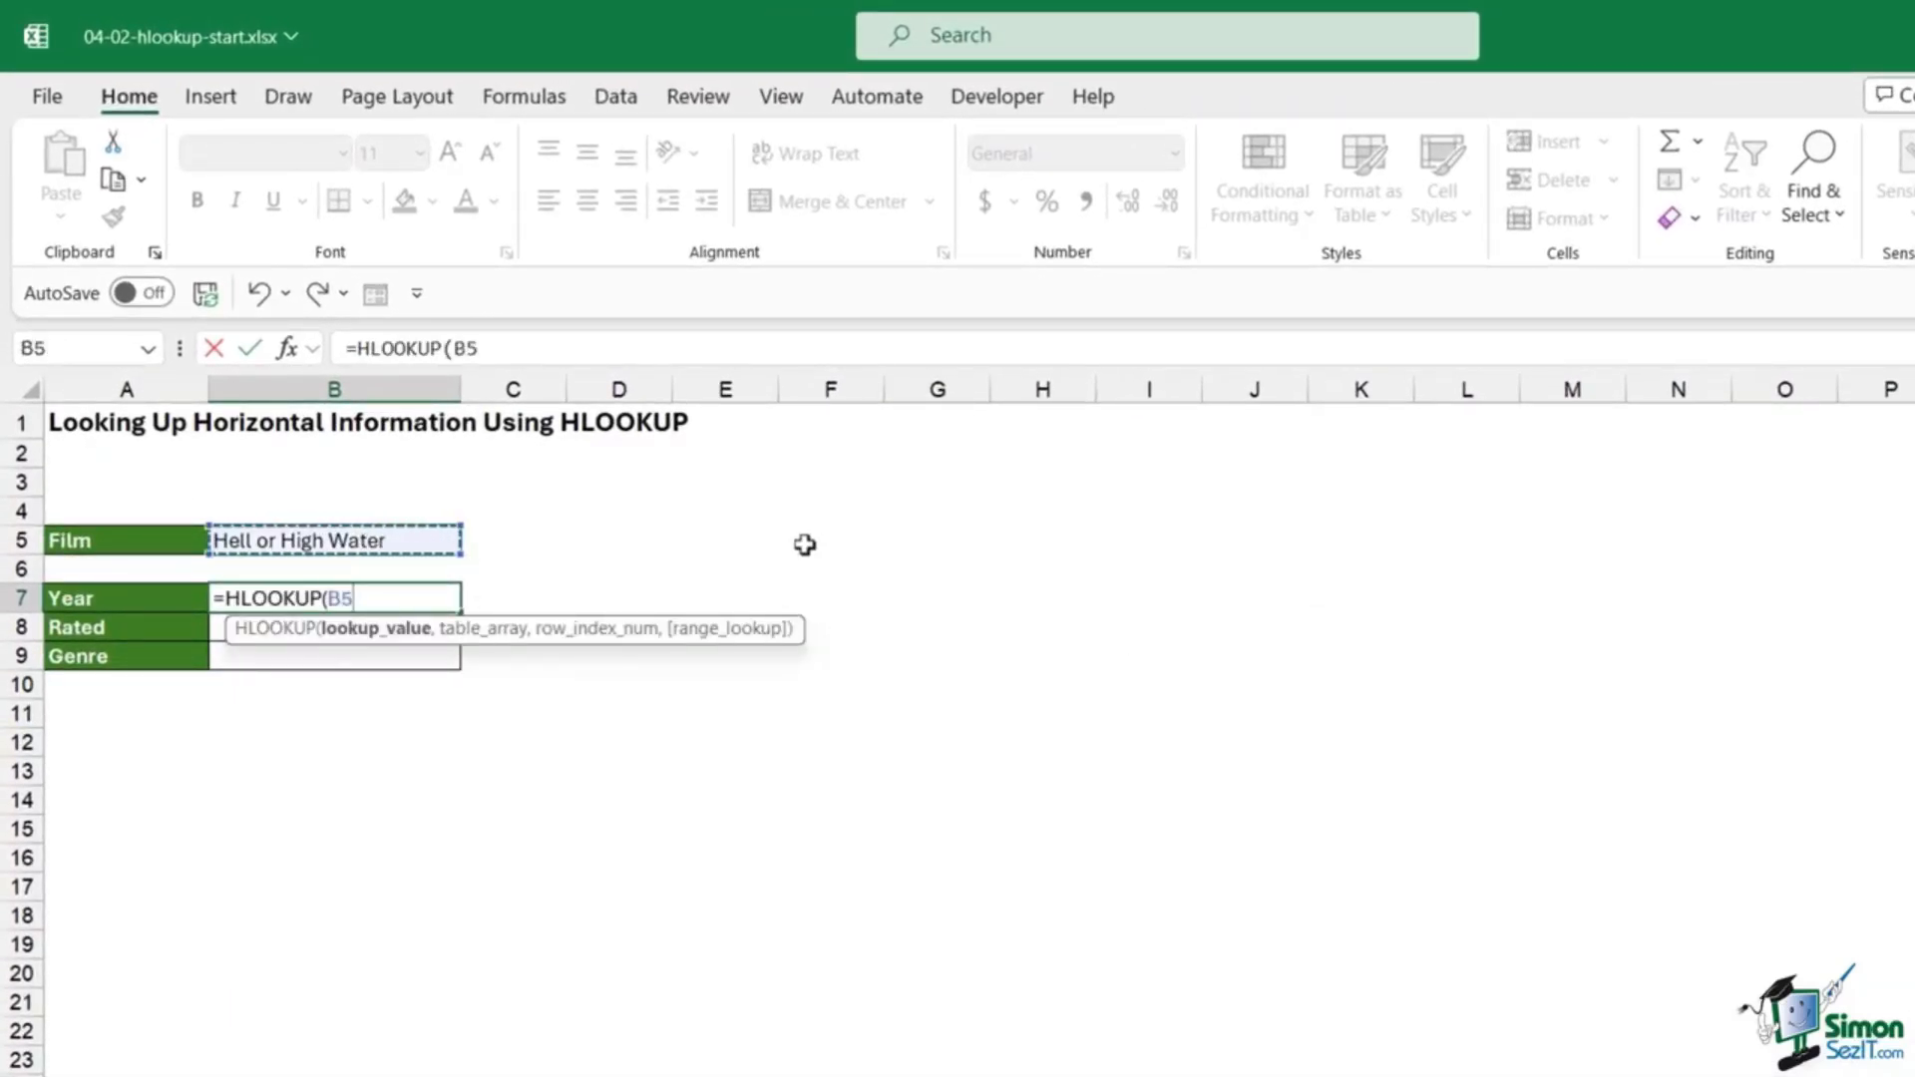
pyautogui.write(',')
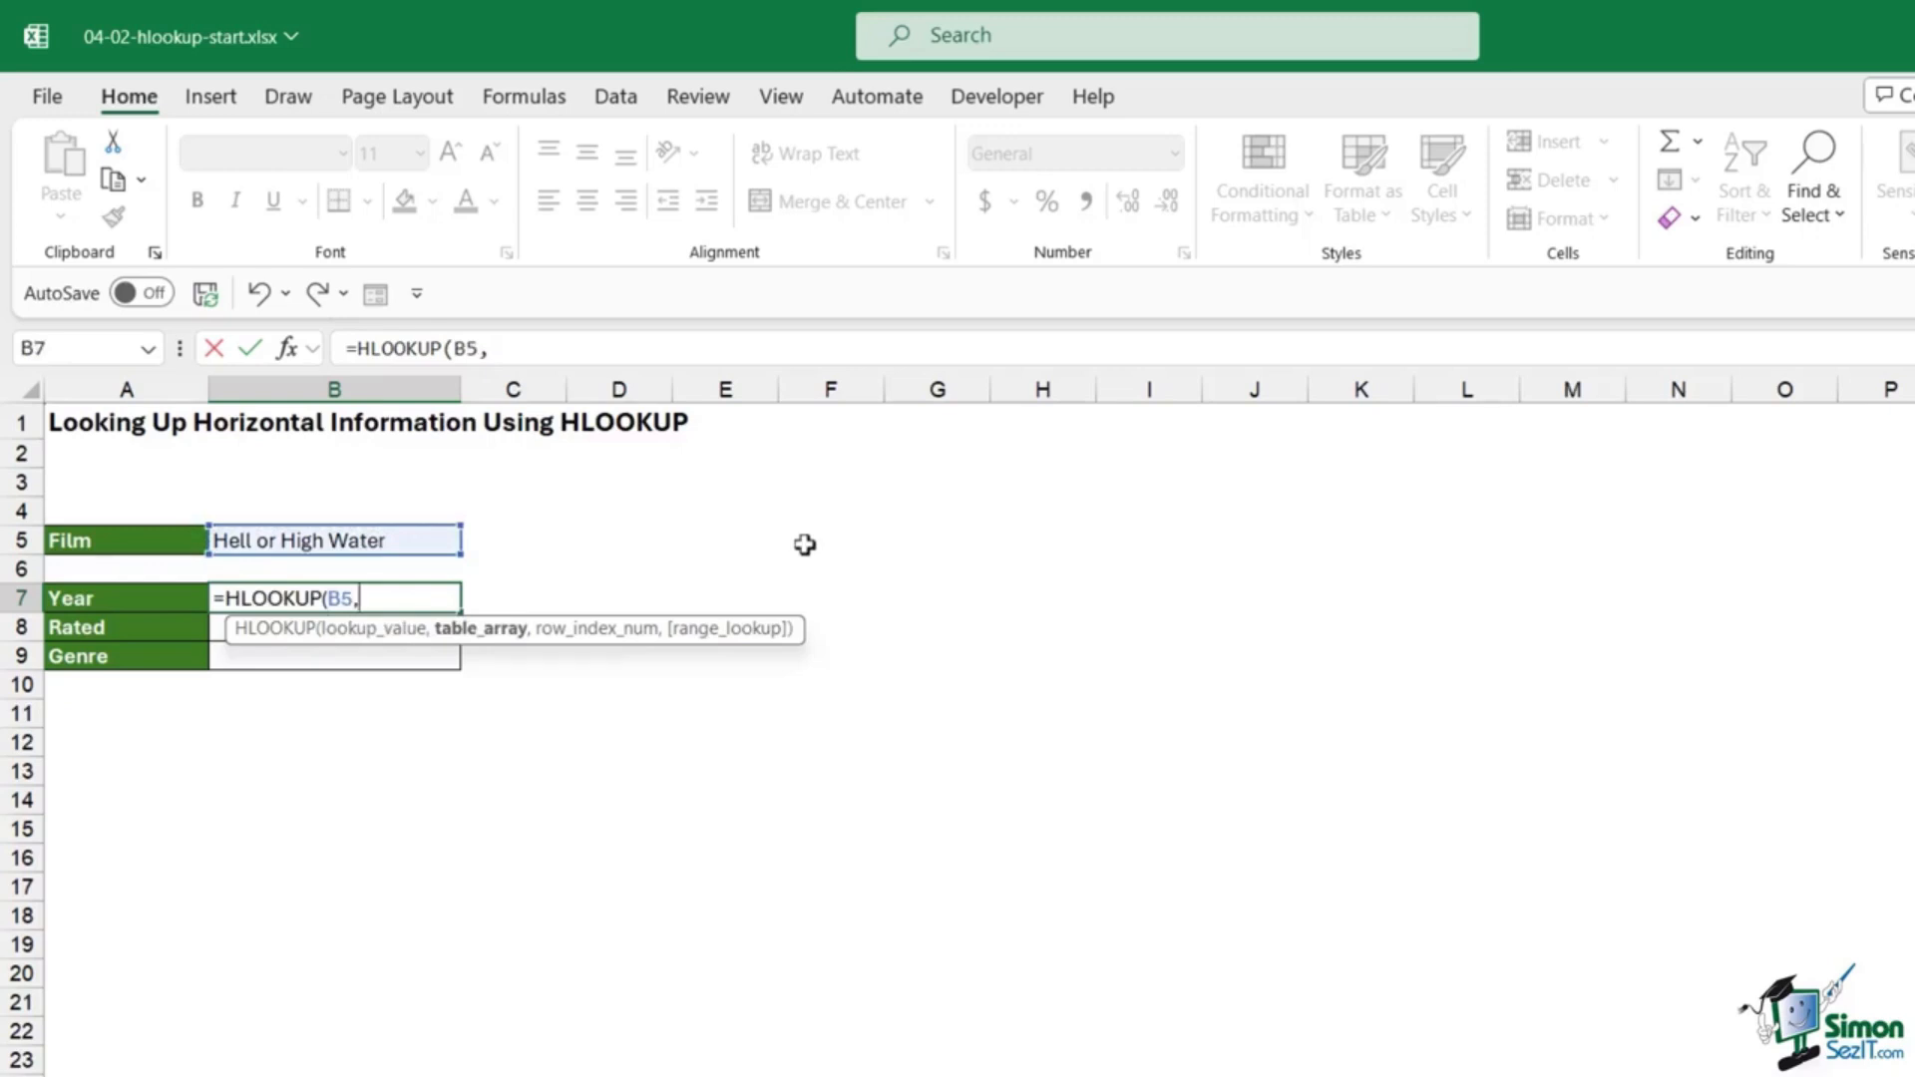
pyautogui.write('Mo')
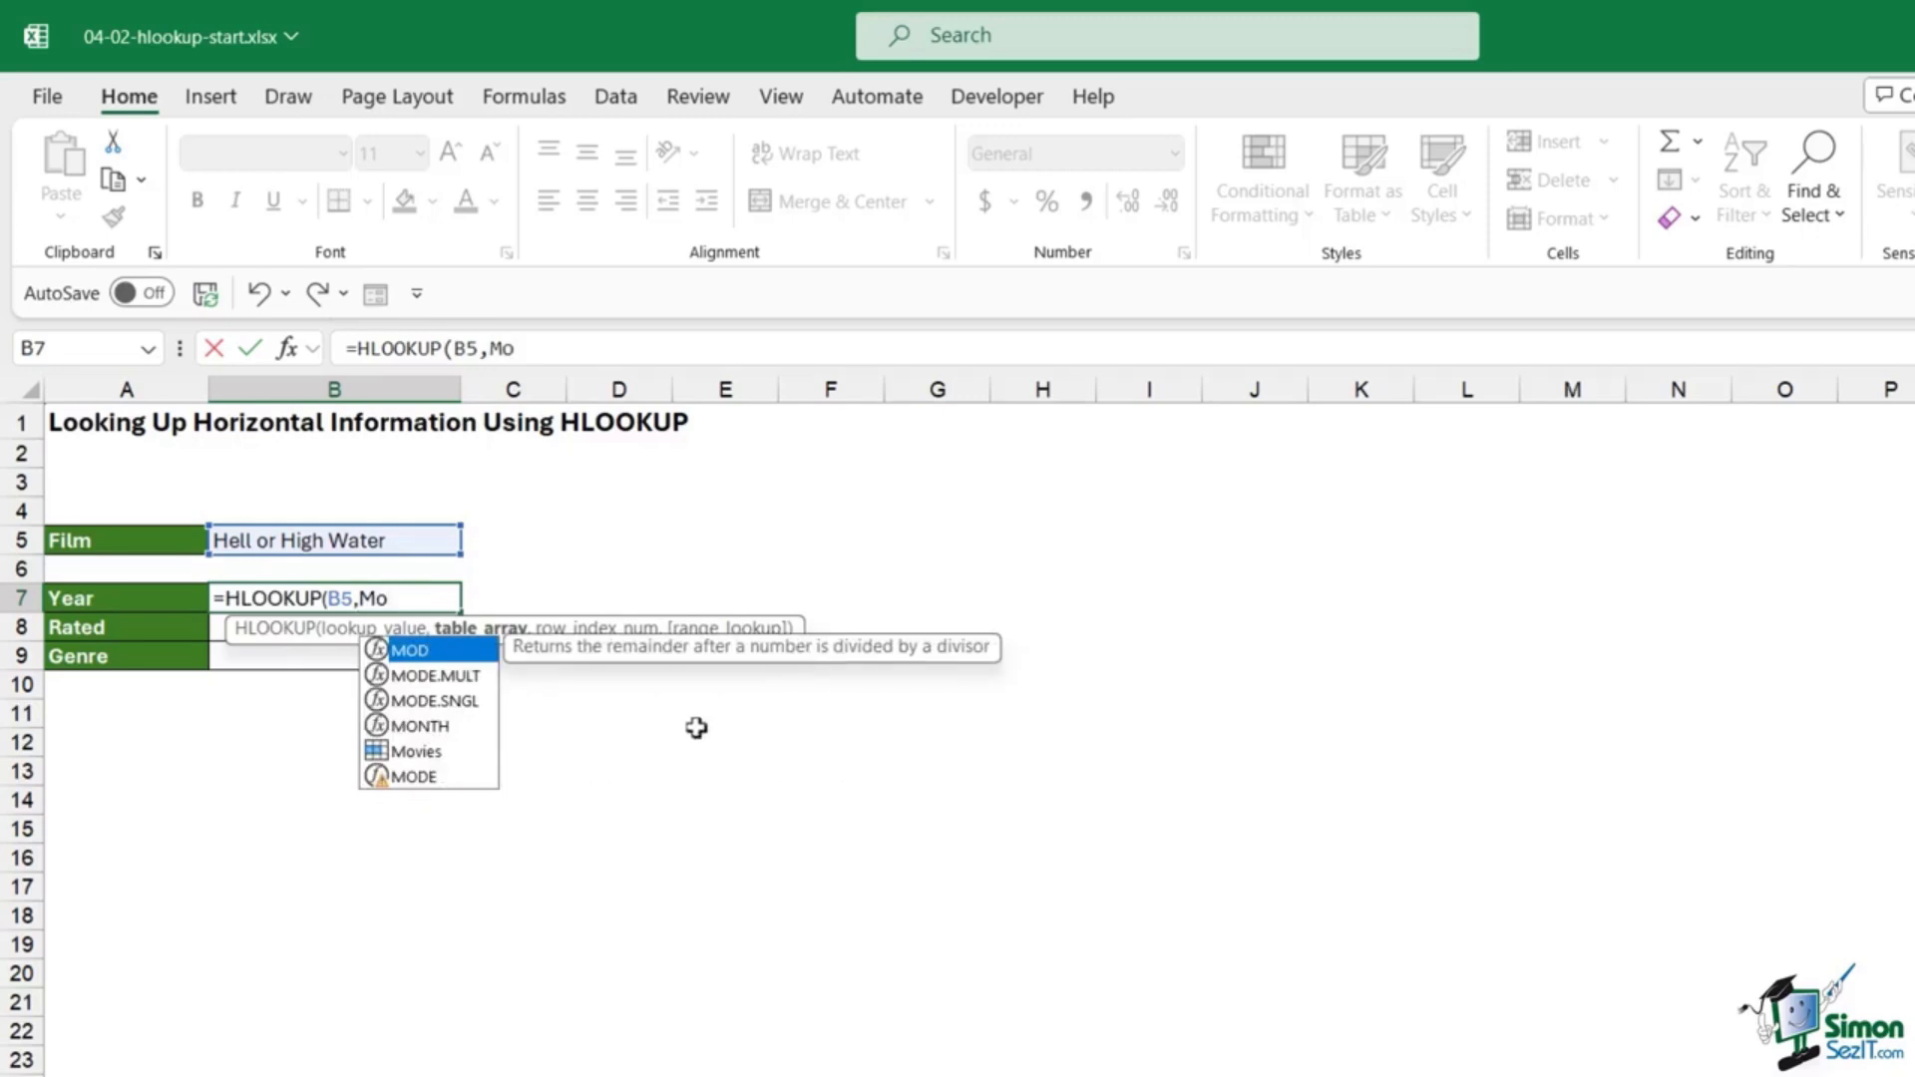
pyautogui.press('BackSpace')
pyautogui.press('BackSpace')
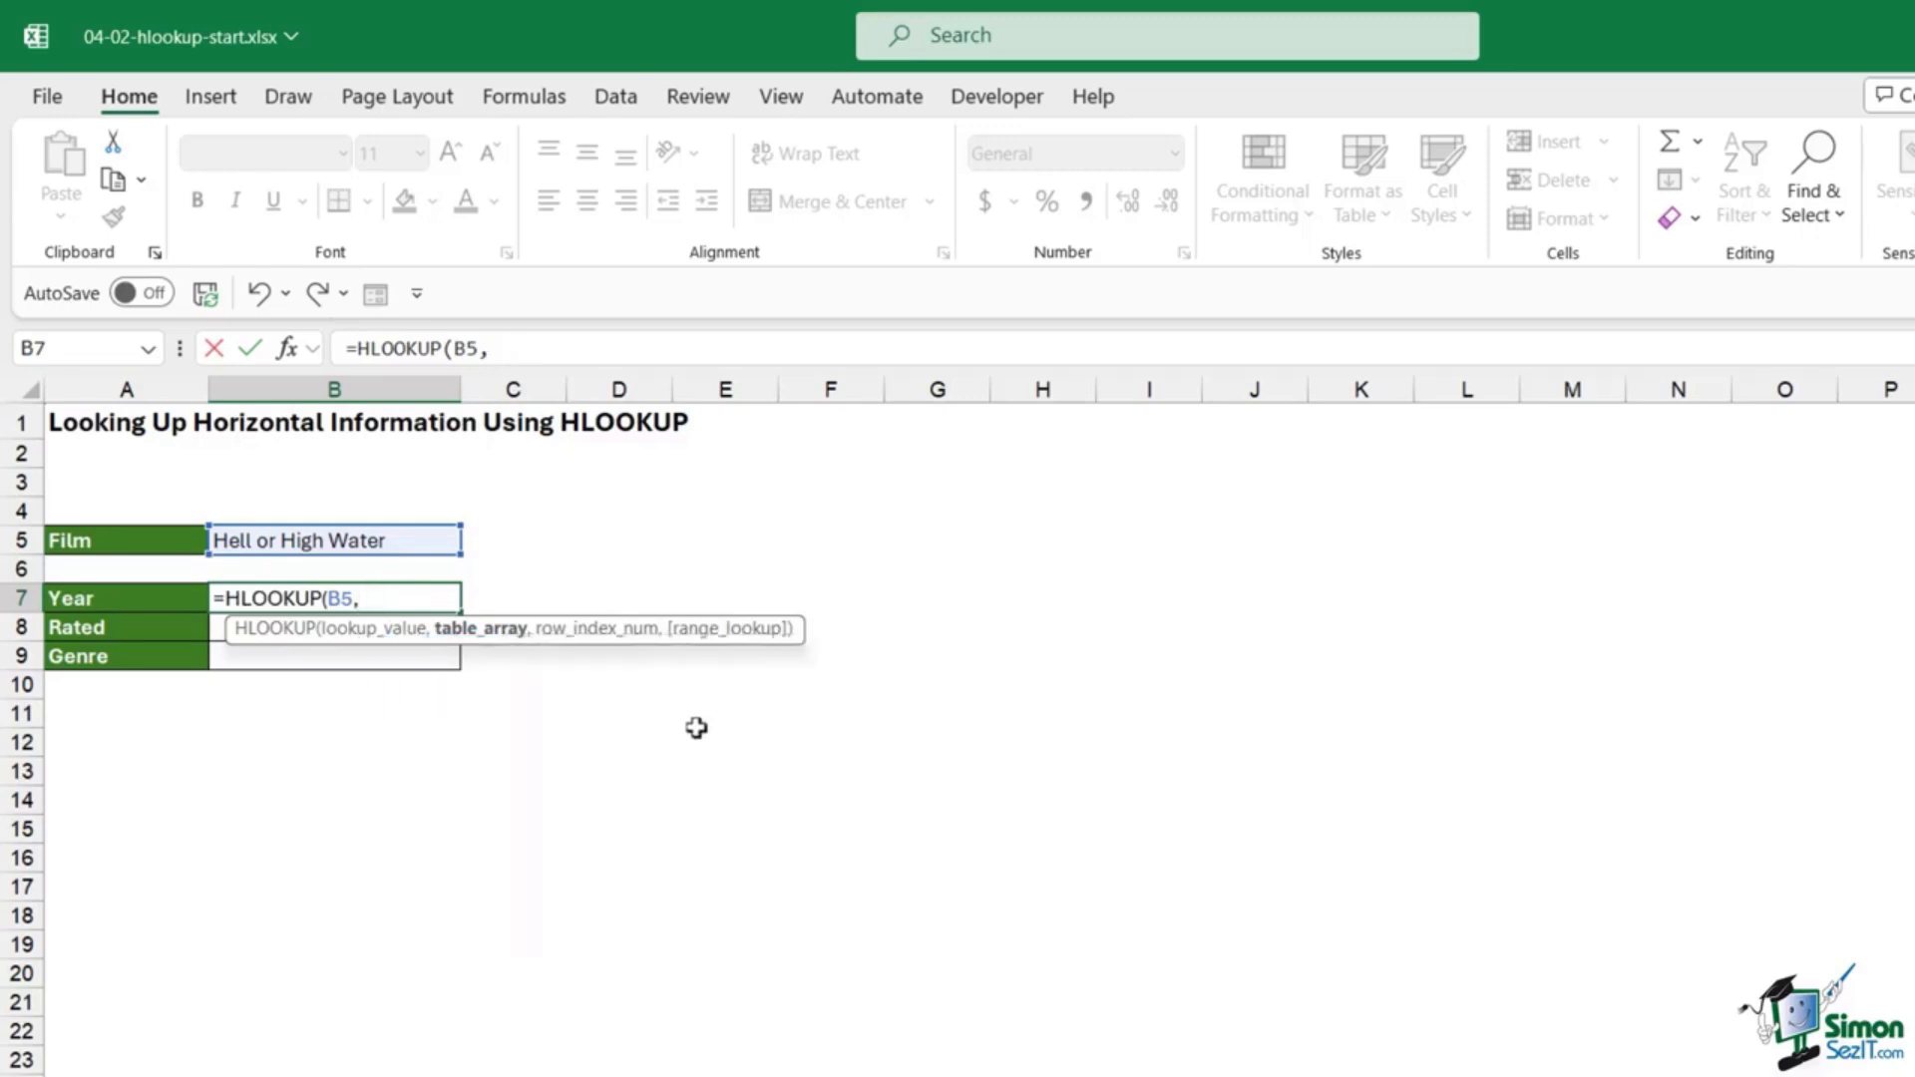
pyautogui.press('F3')
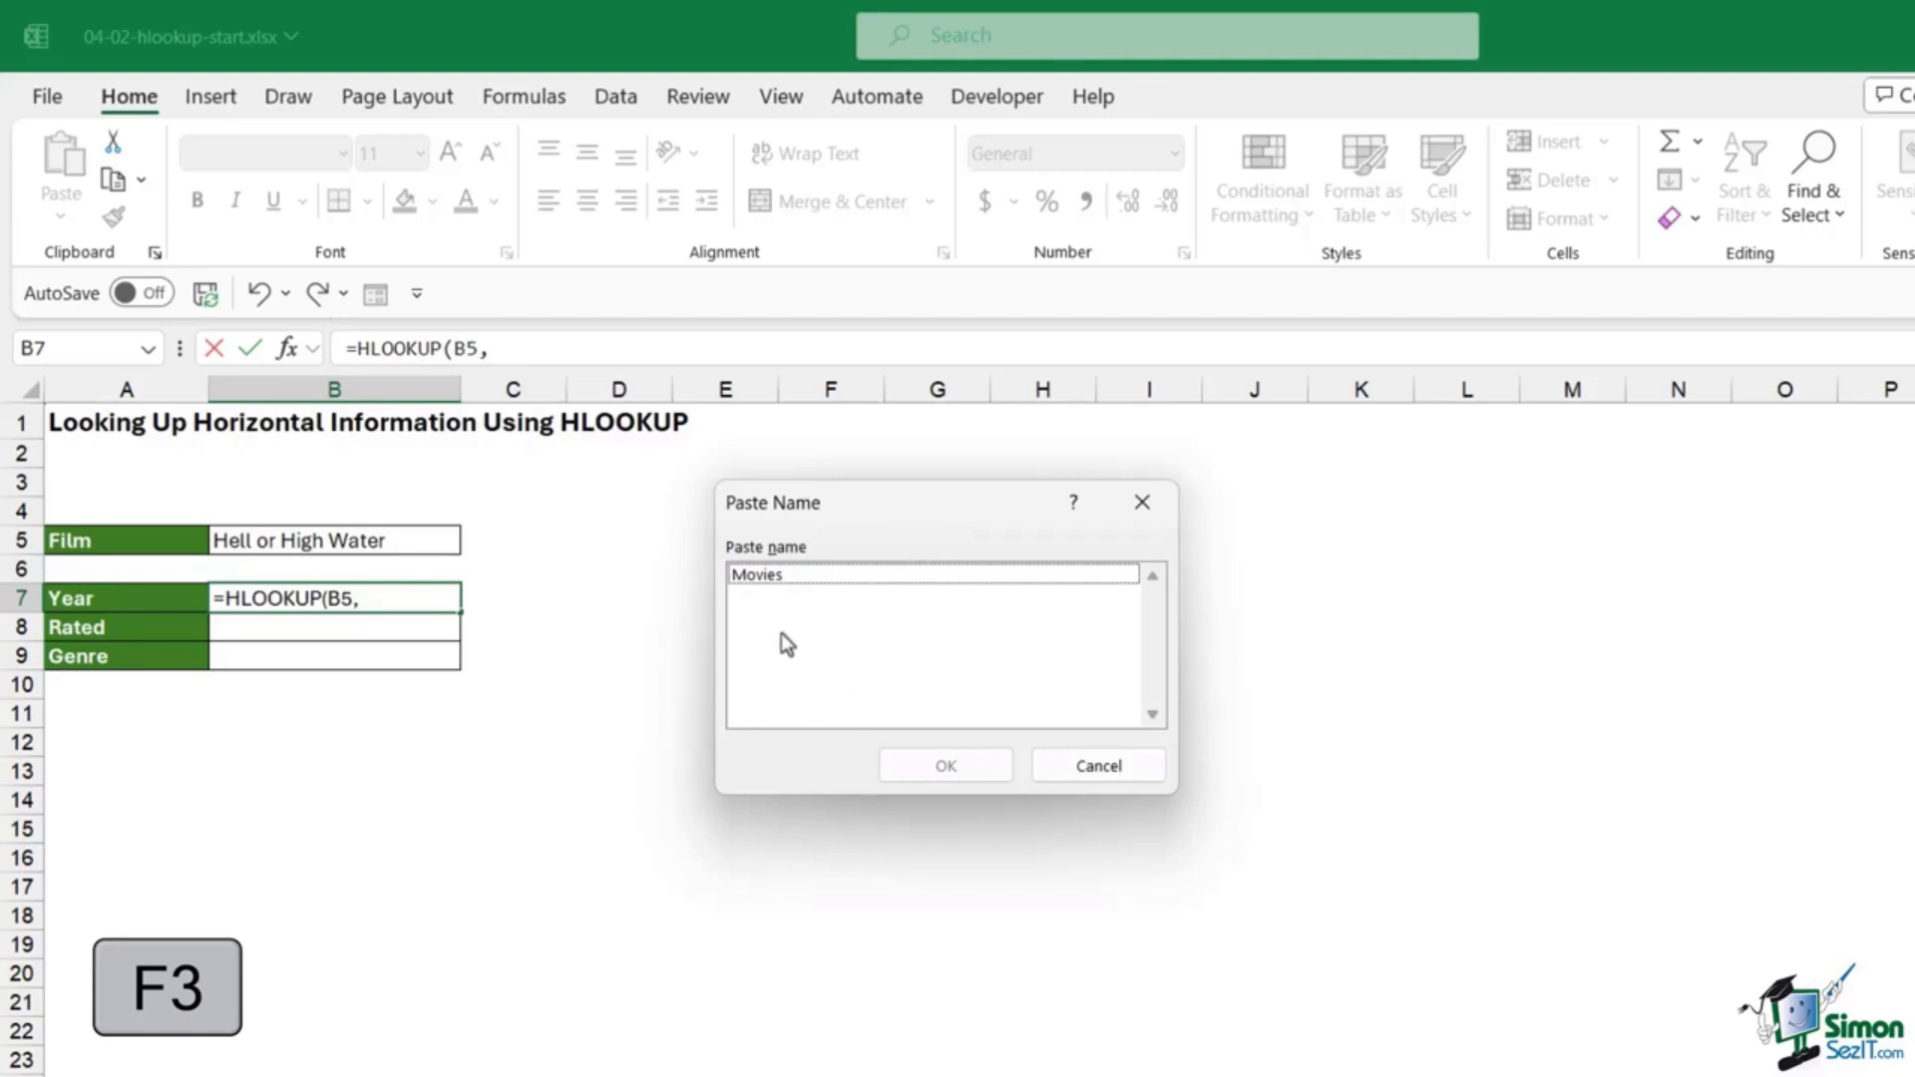
pyautogui.click(770, 577)
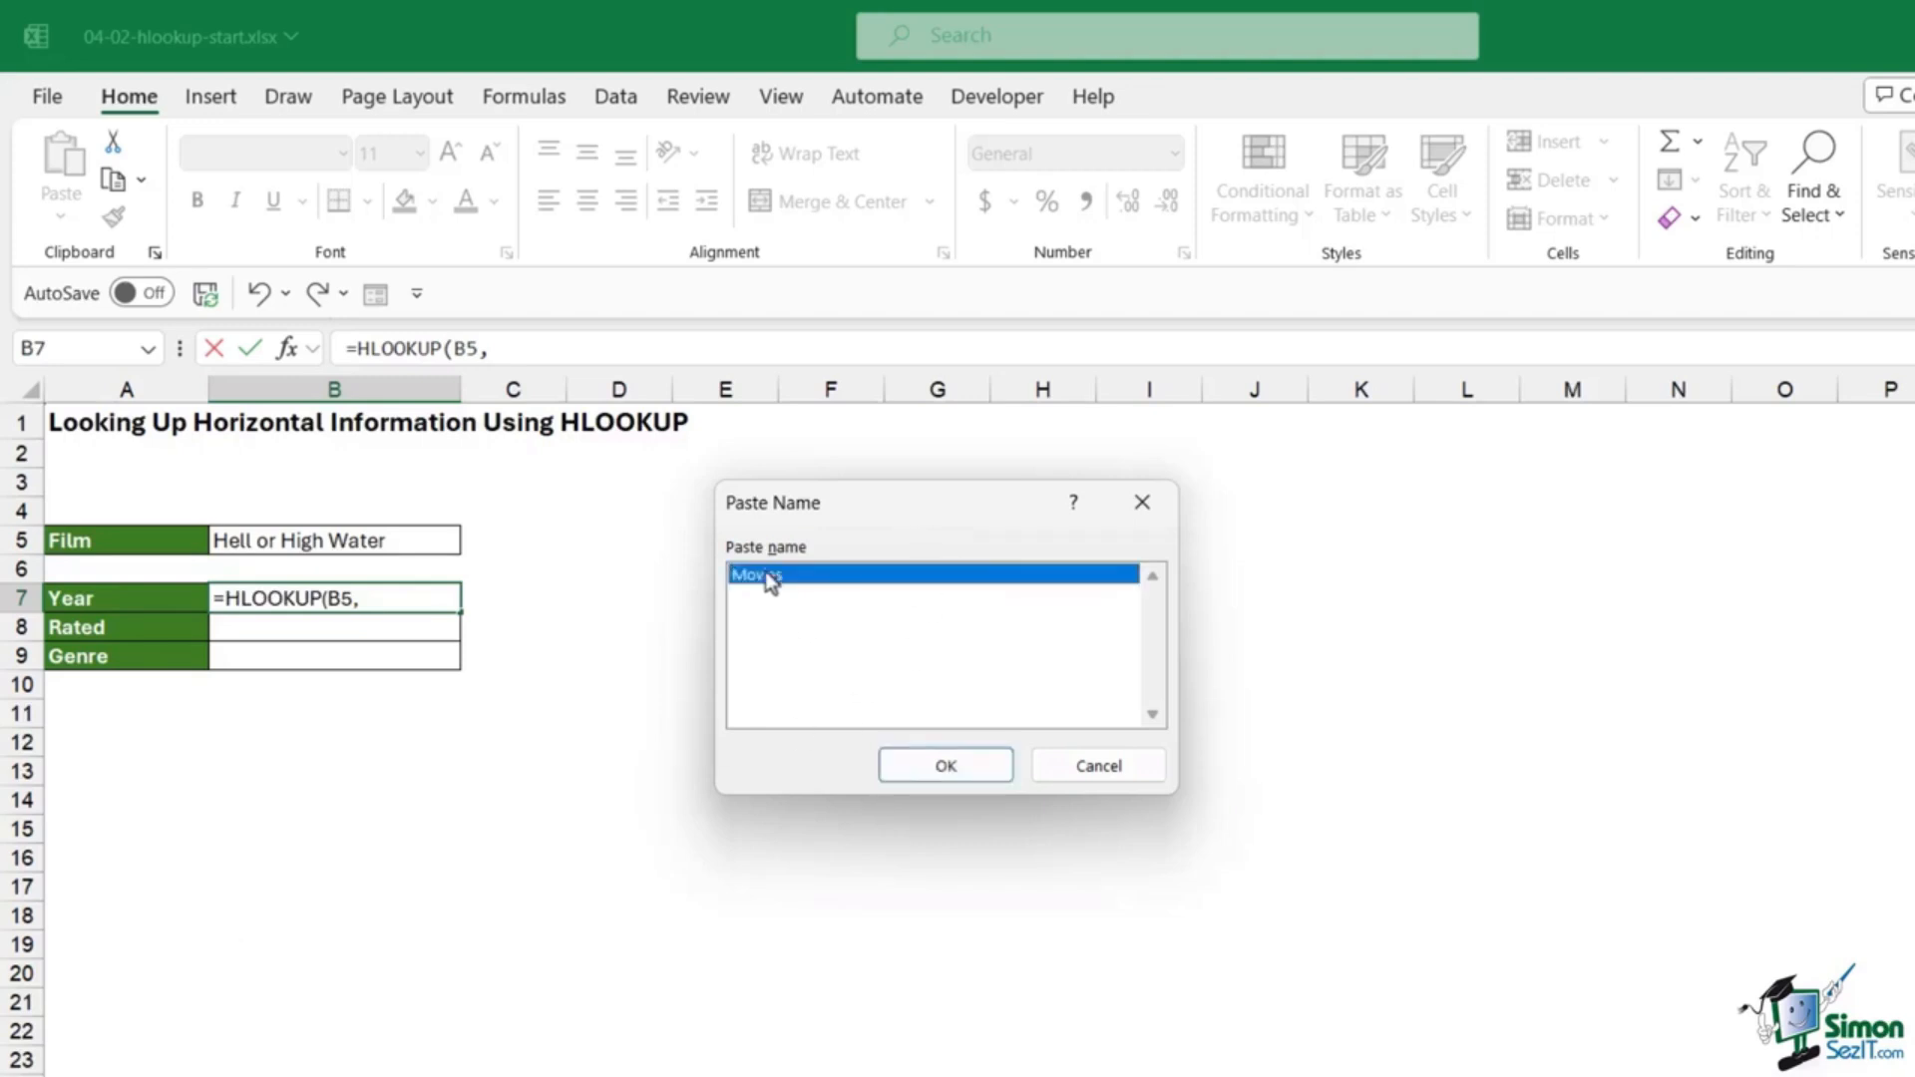
pyautogui.click(947, 766)
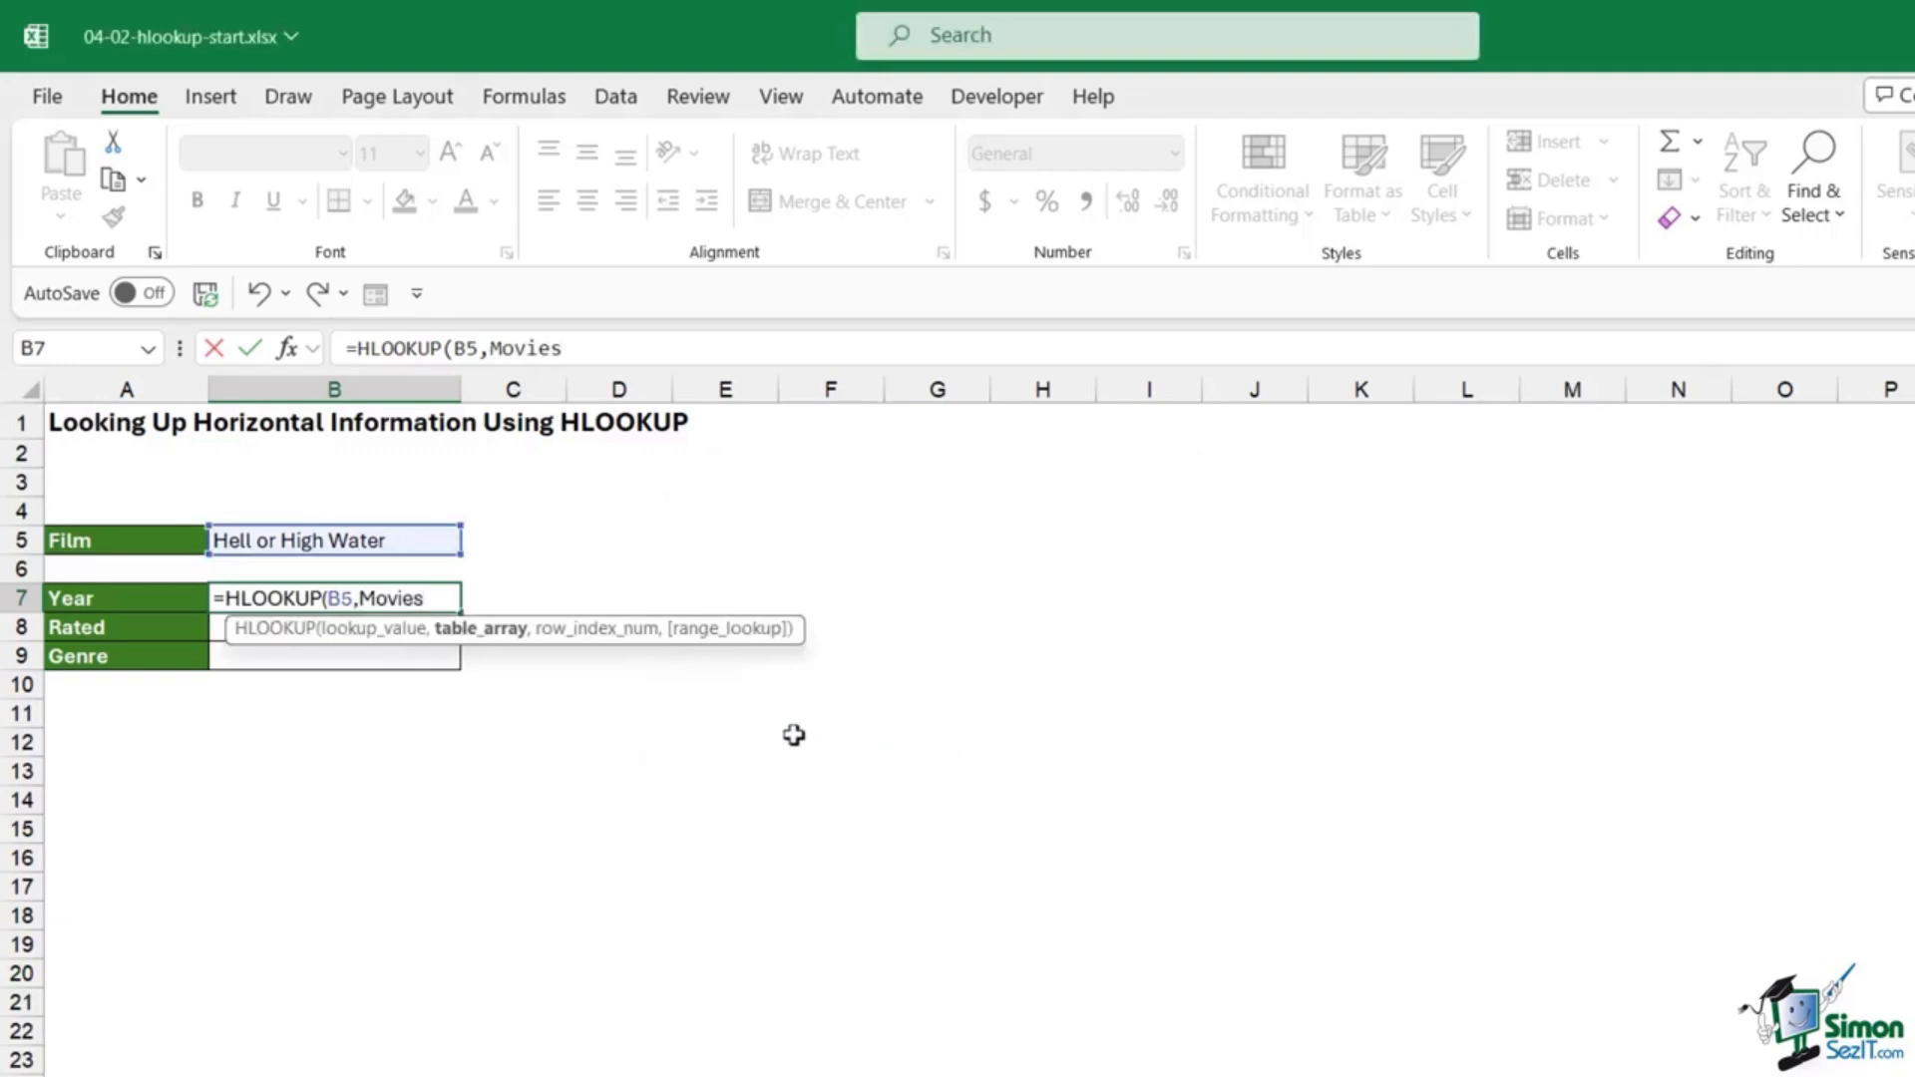
pyautogui.write(',')
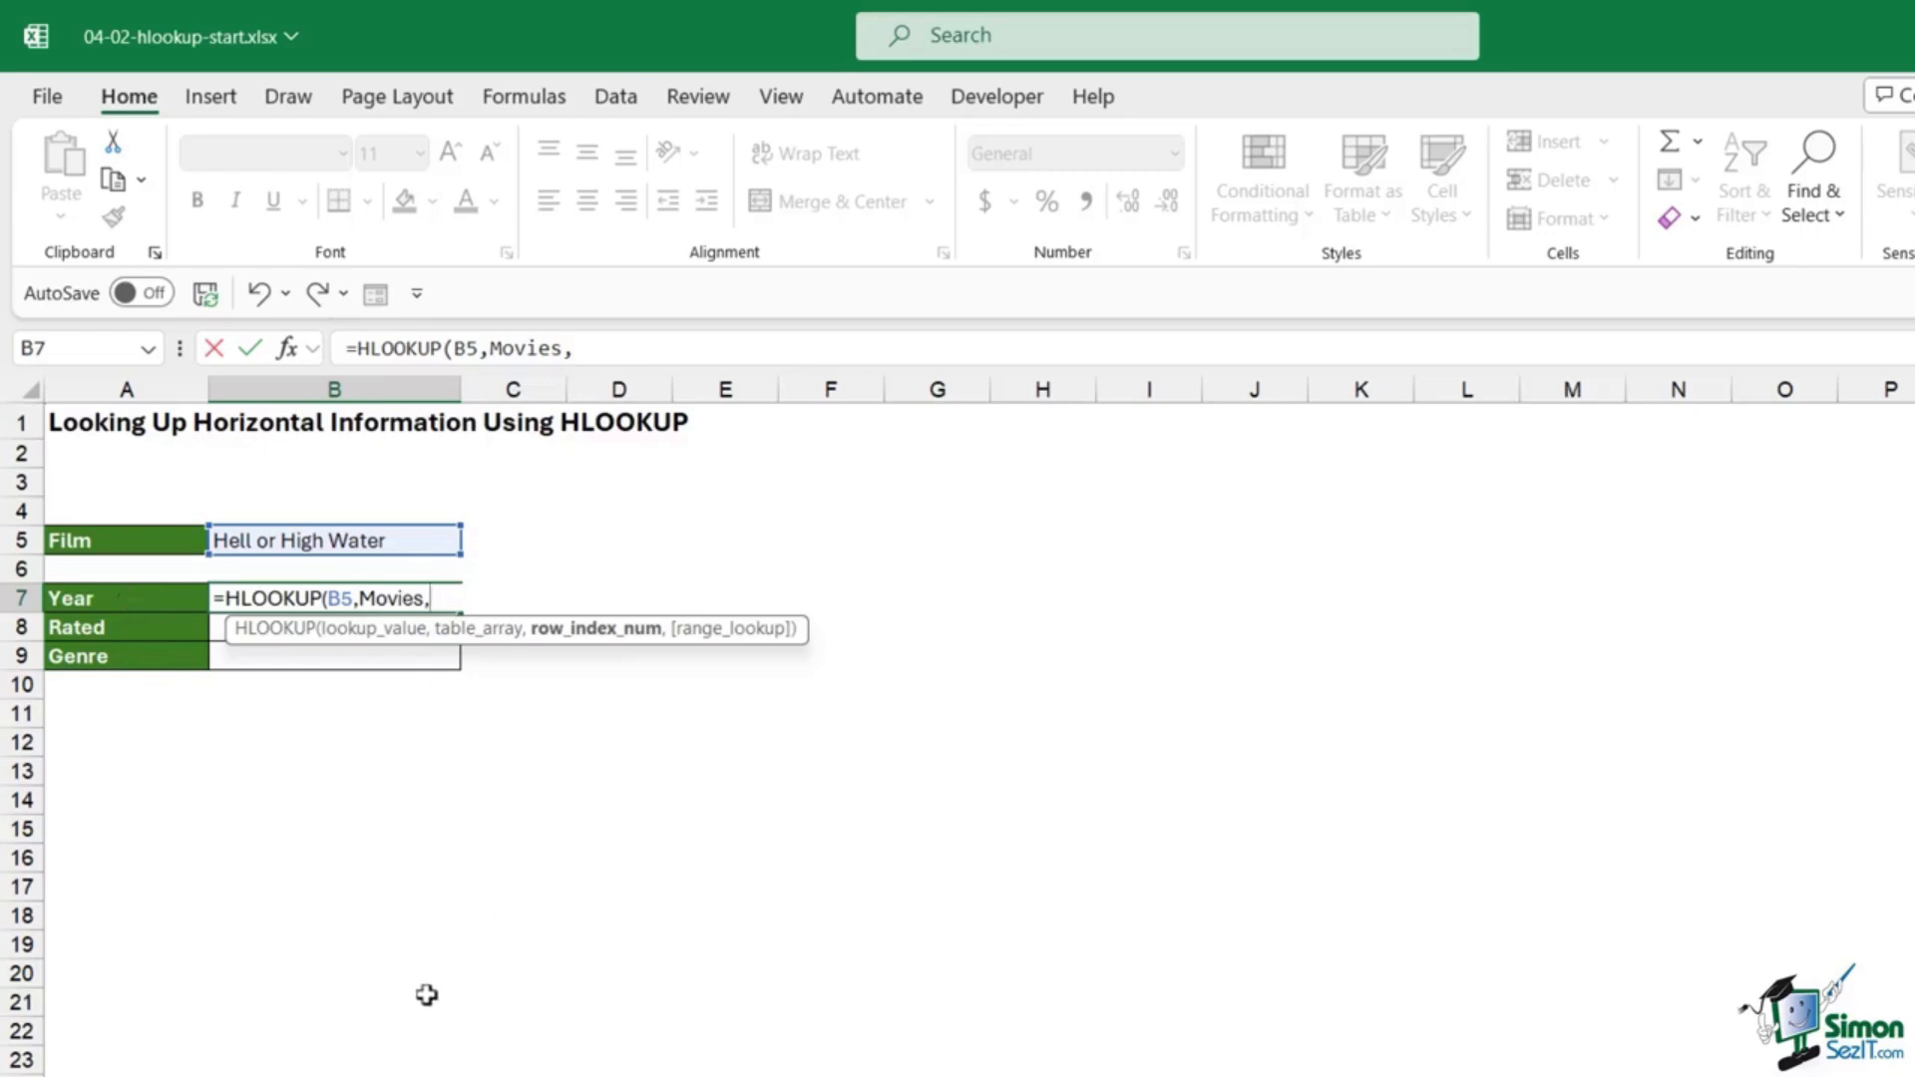
pyautogui.click(420, 1075)
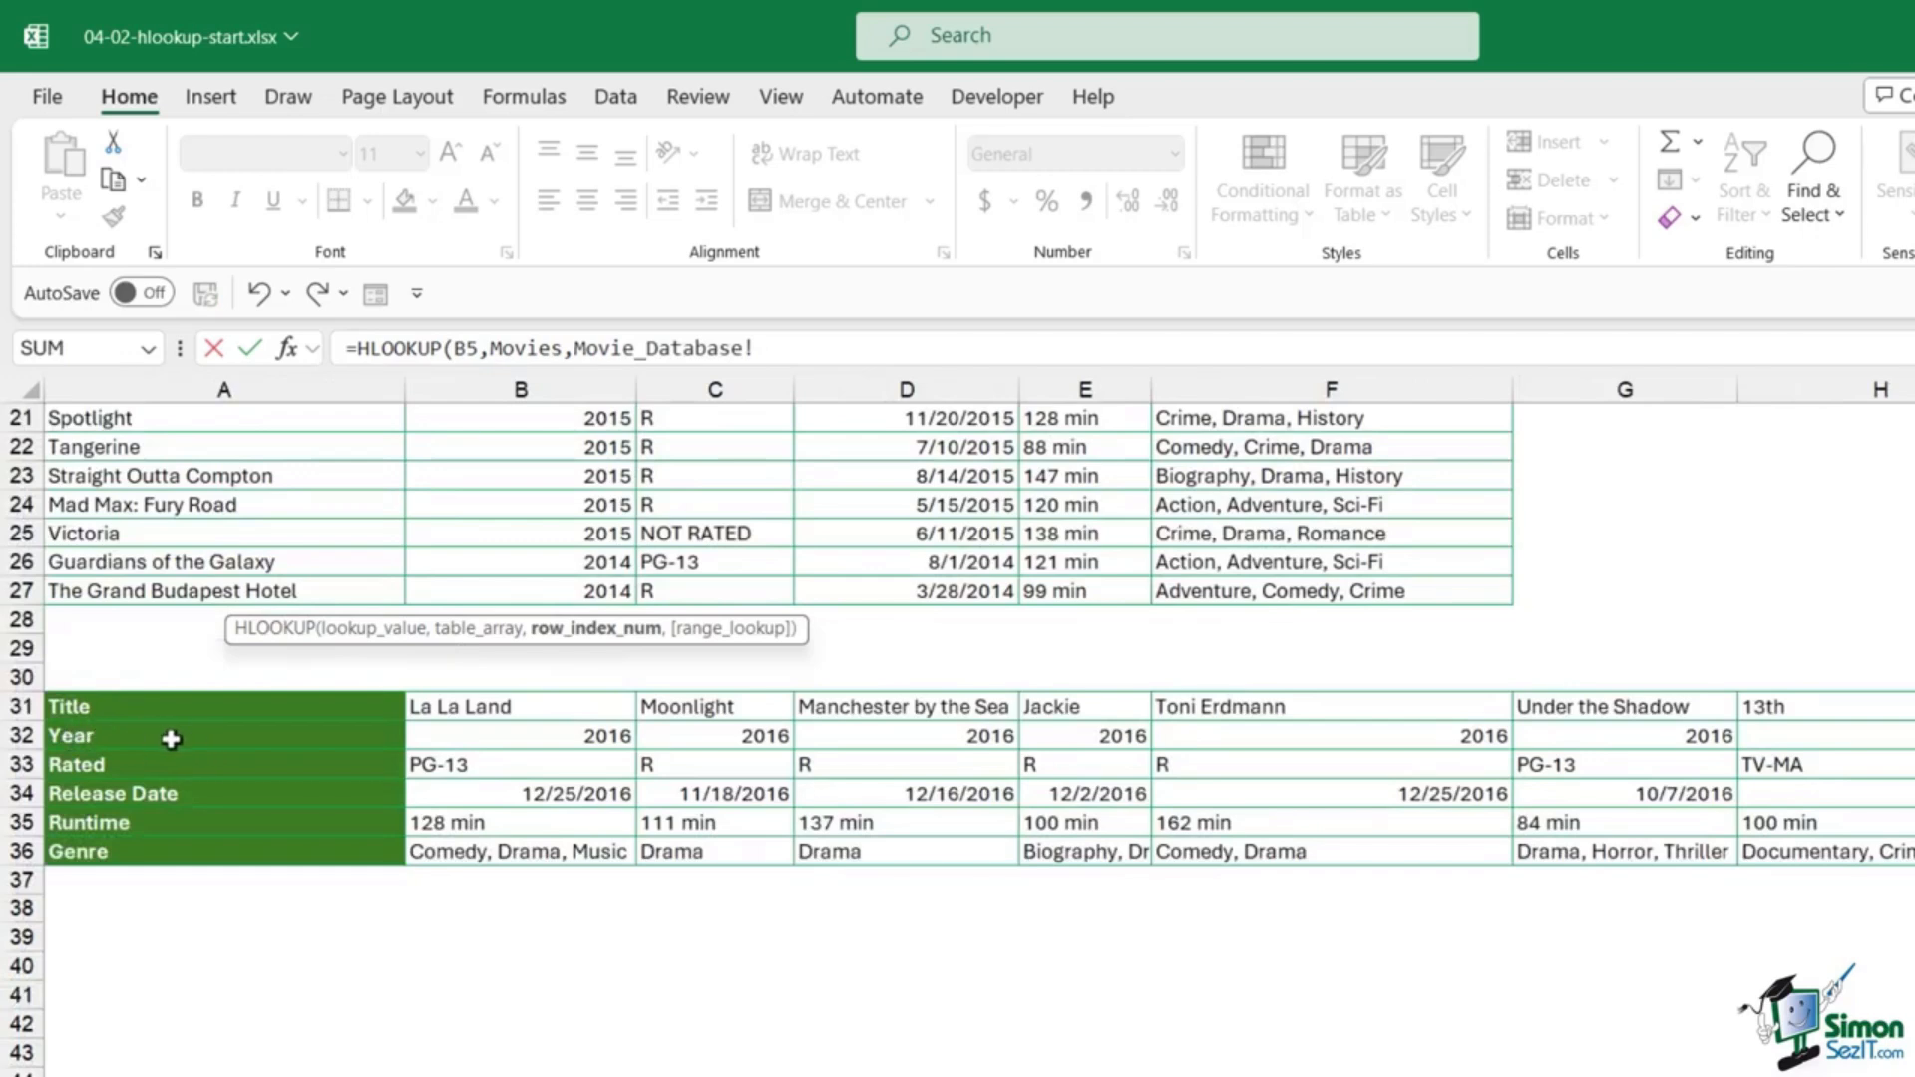
pyautogui.click(299, 1076)
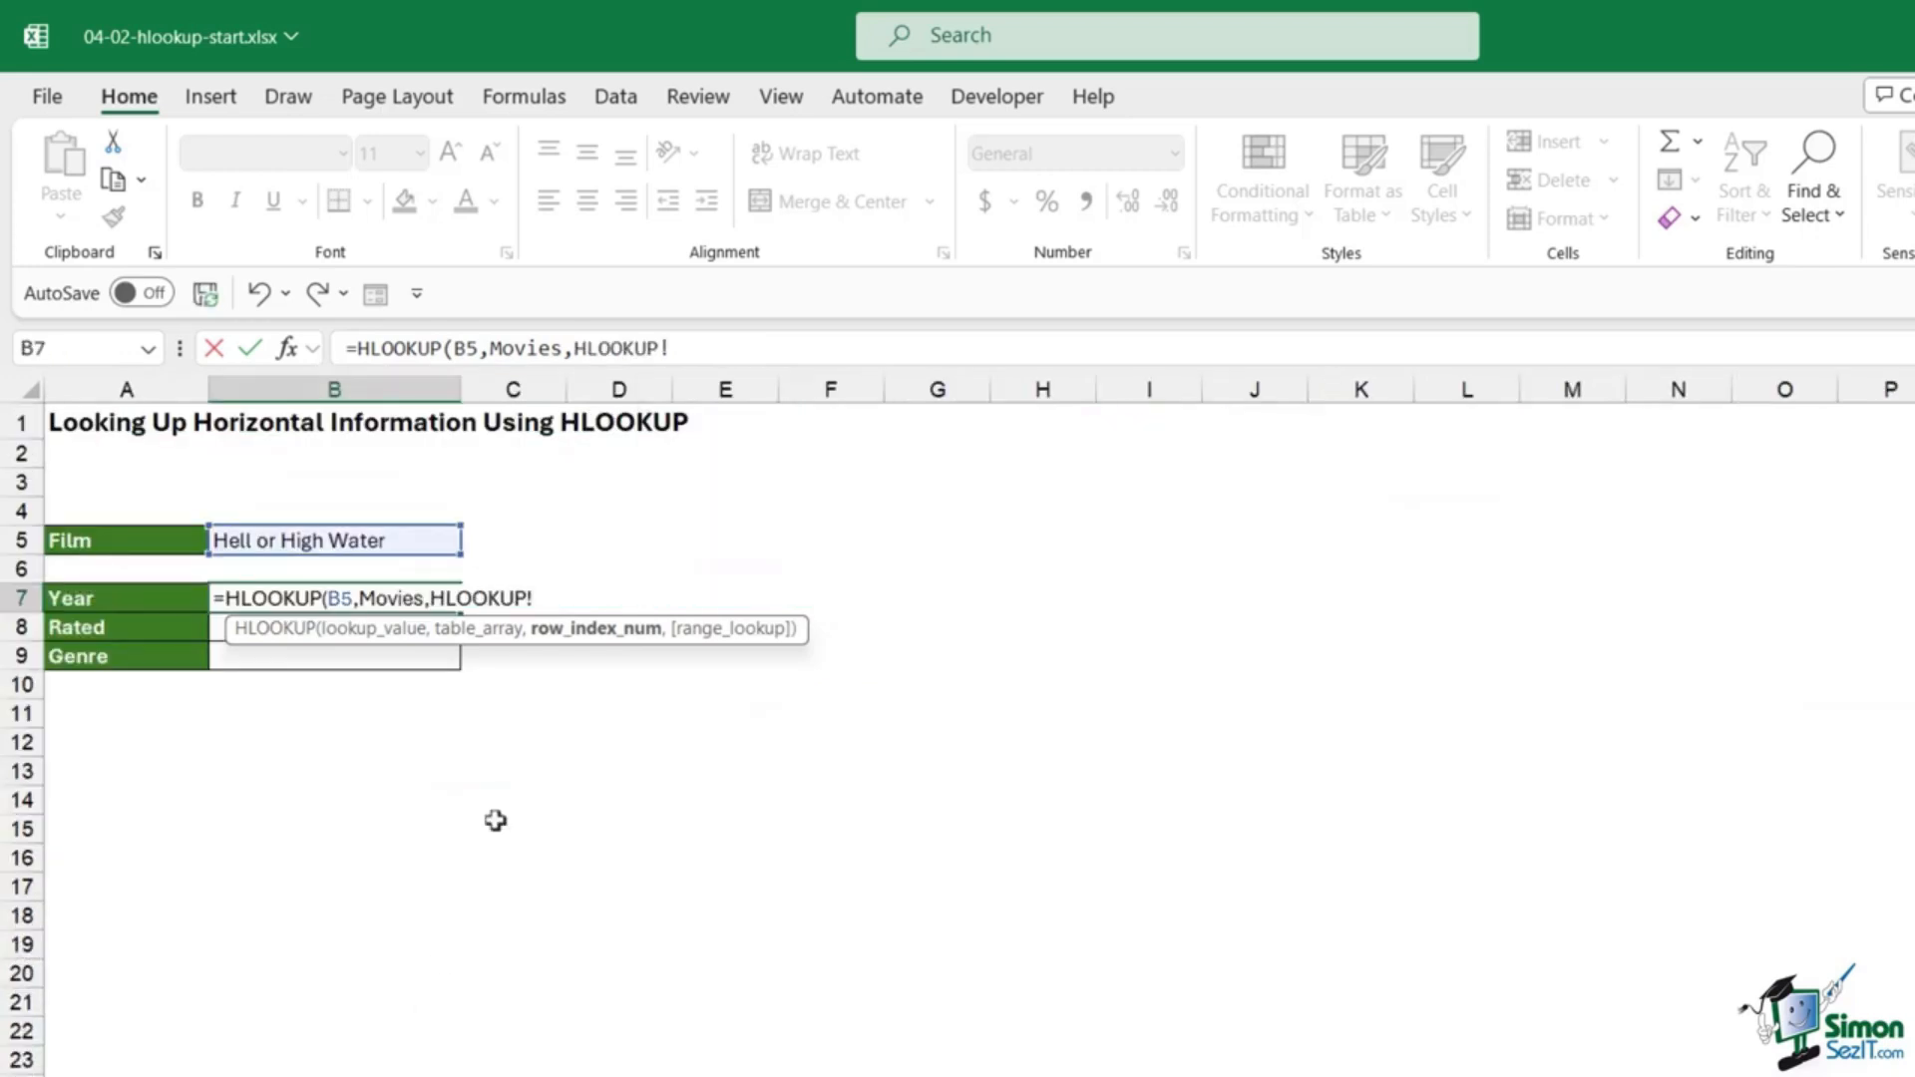
pyautogui.press('BackSpace')
pyautogui.press('BackSpace')
pyautogui.press('BackSpace')
pyautogui.press('BackSpace')
pyautogui.press('BackSpace')
pyautogui.press('BackSpace')
pyautogui.press('BackSpace')
pyautogui.press('BackSpace')
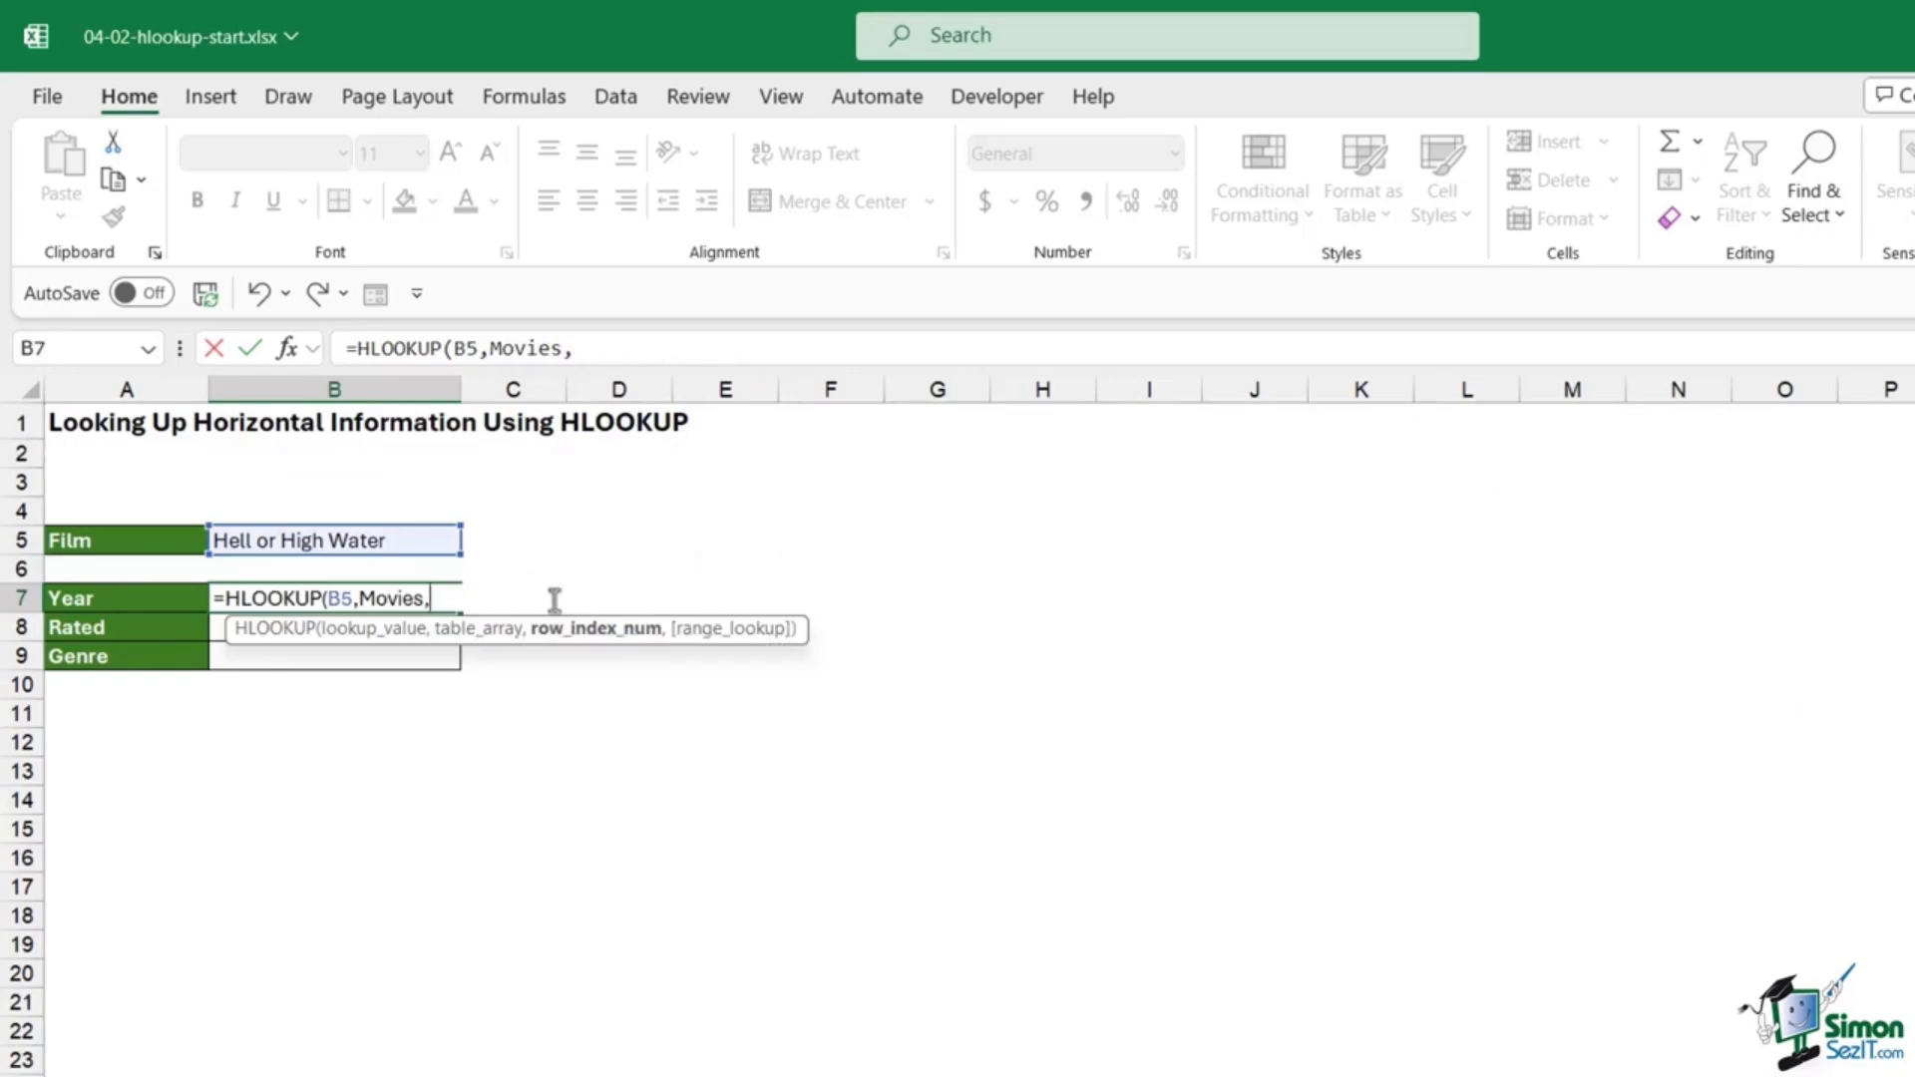
pyautogui.write('2,')
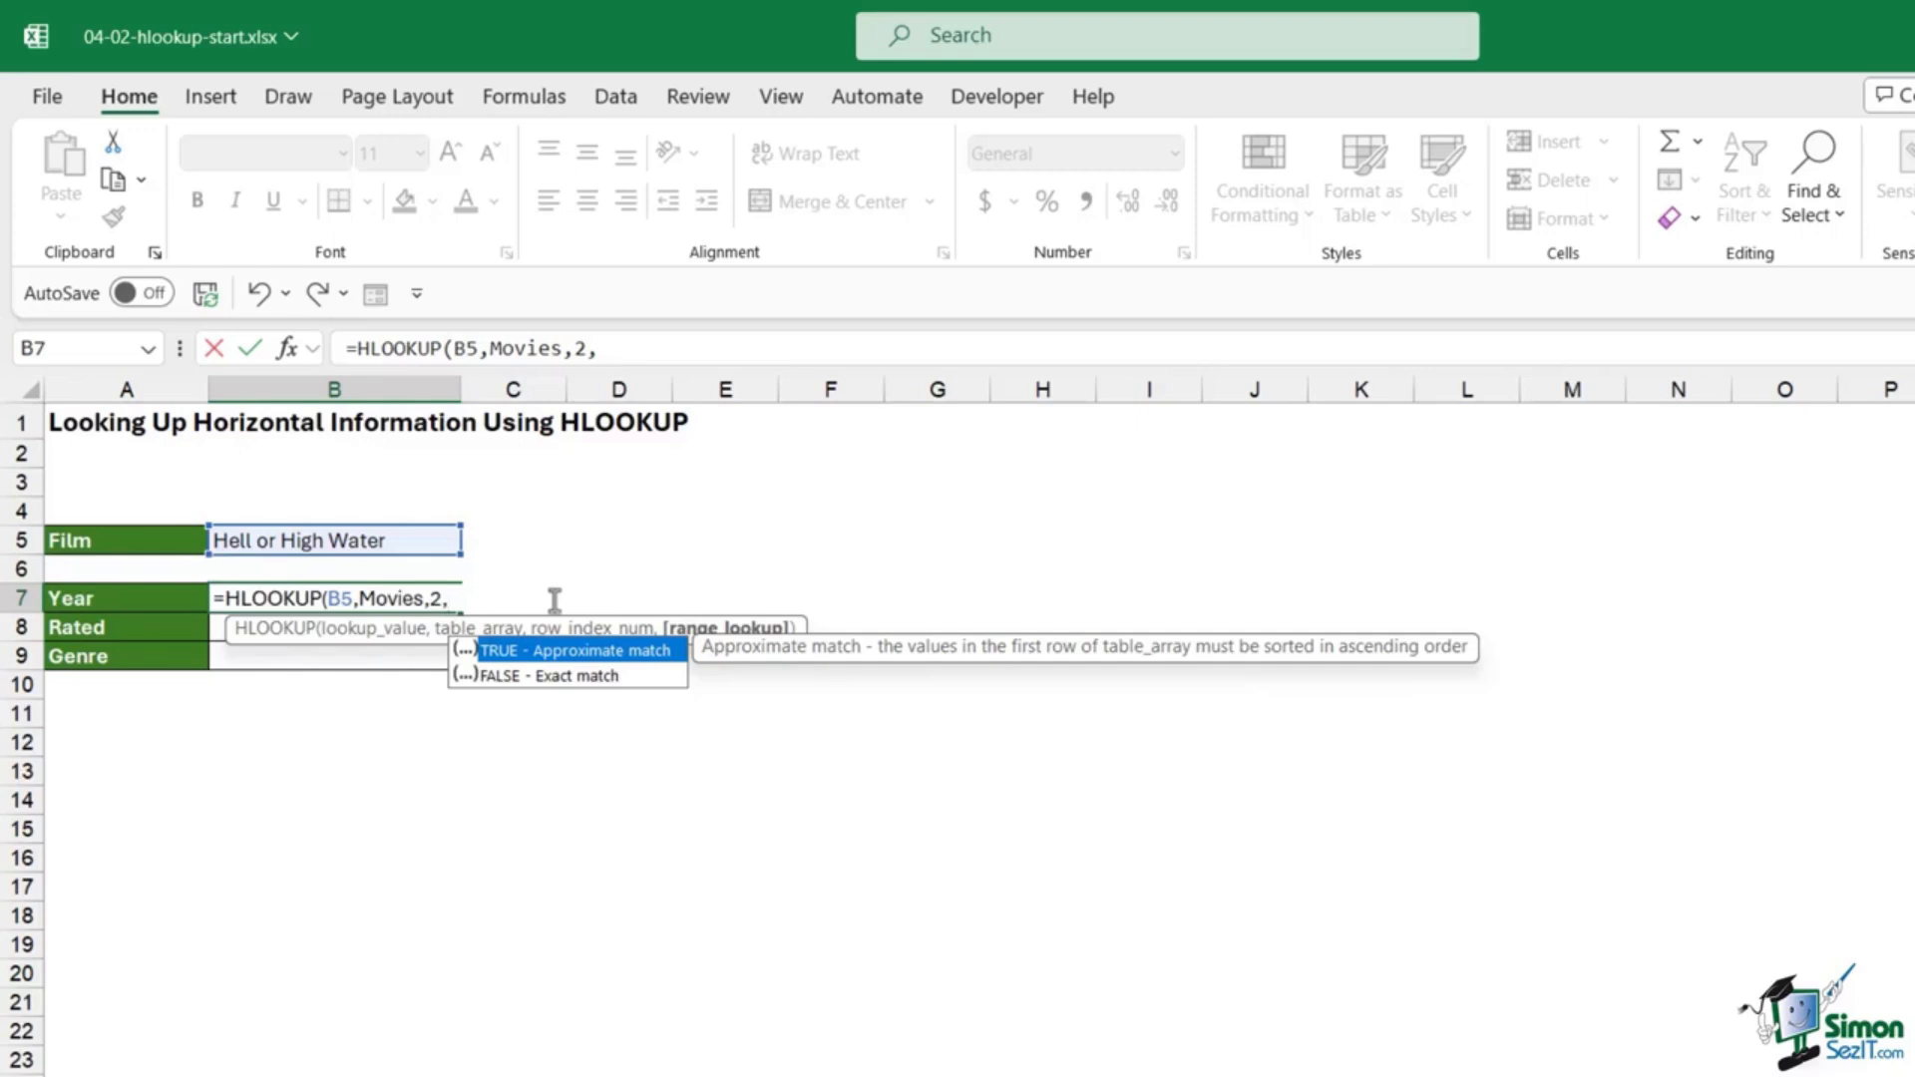
pyautogui.write('FALSE)')
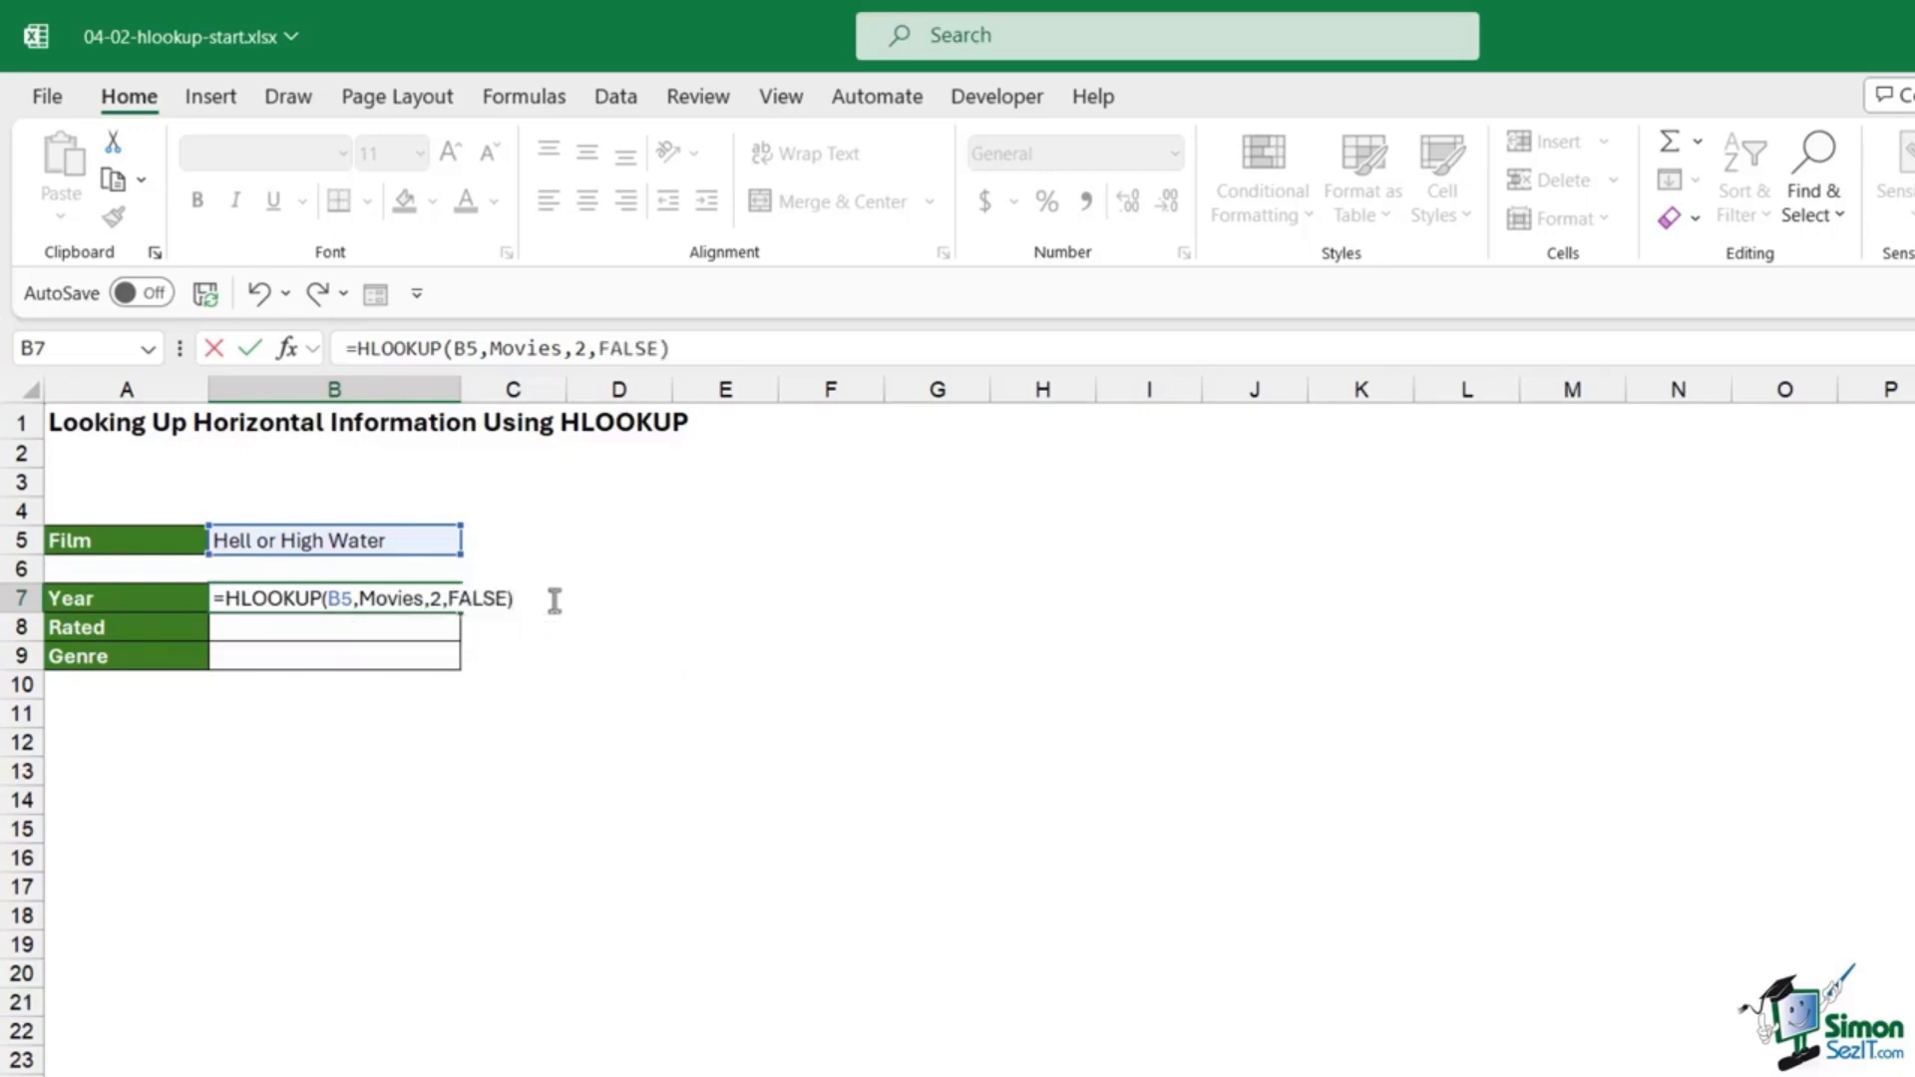
pyautogui.press('Return')
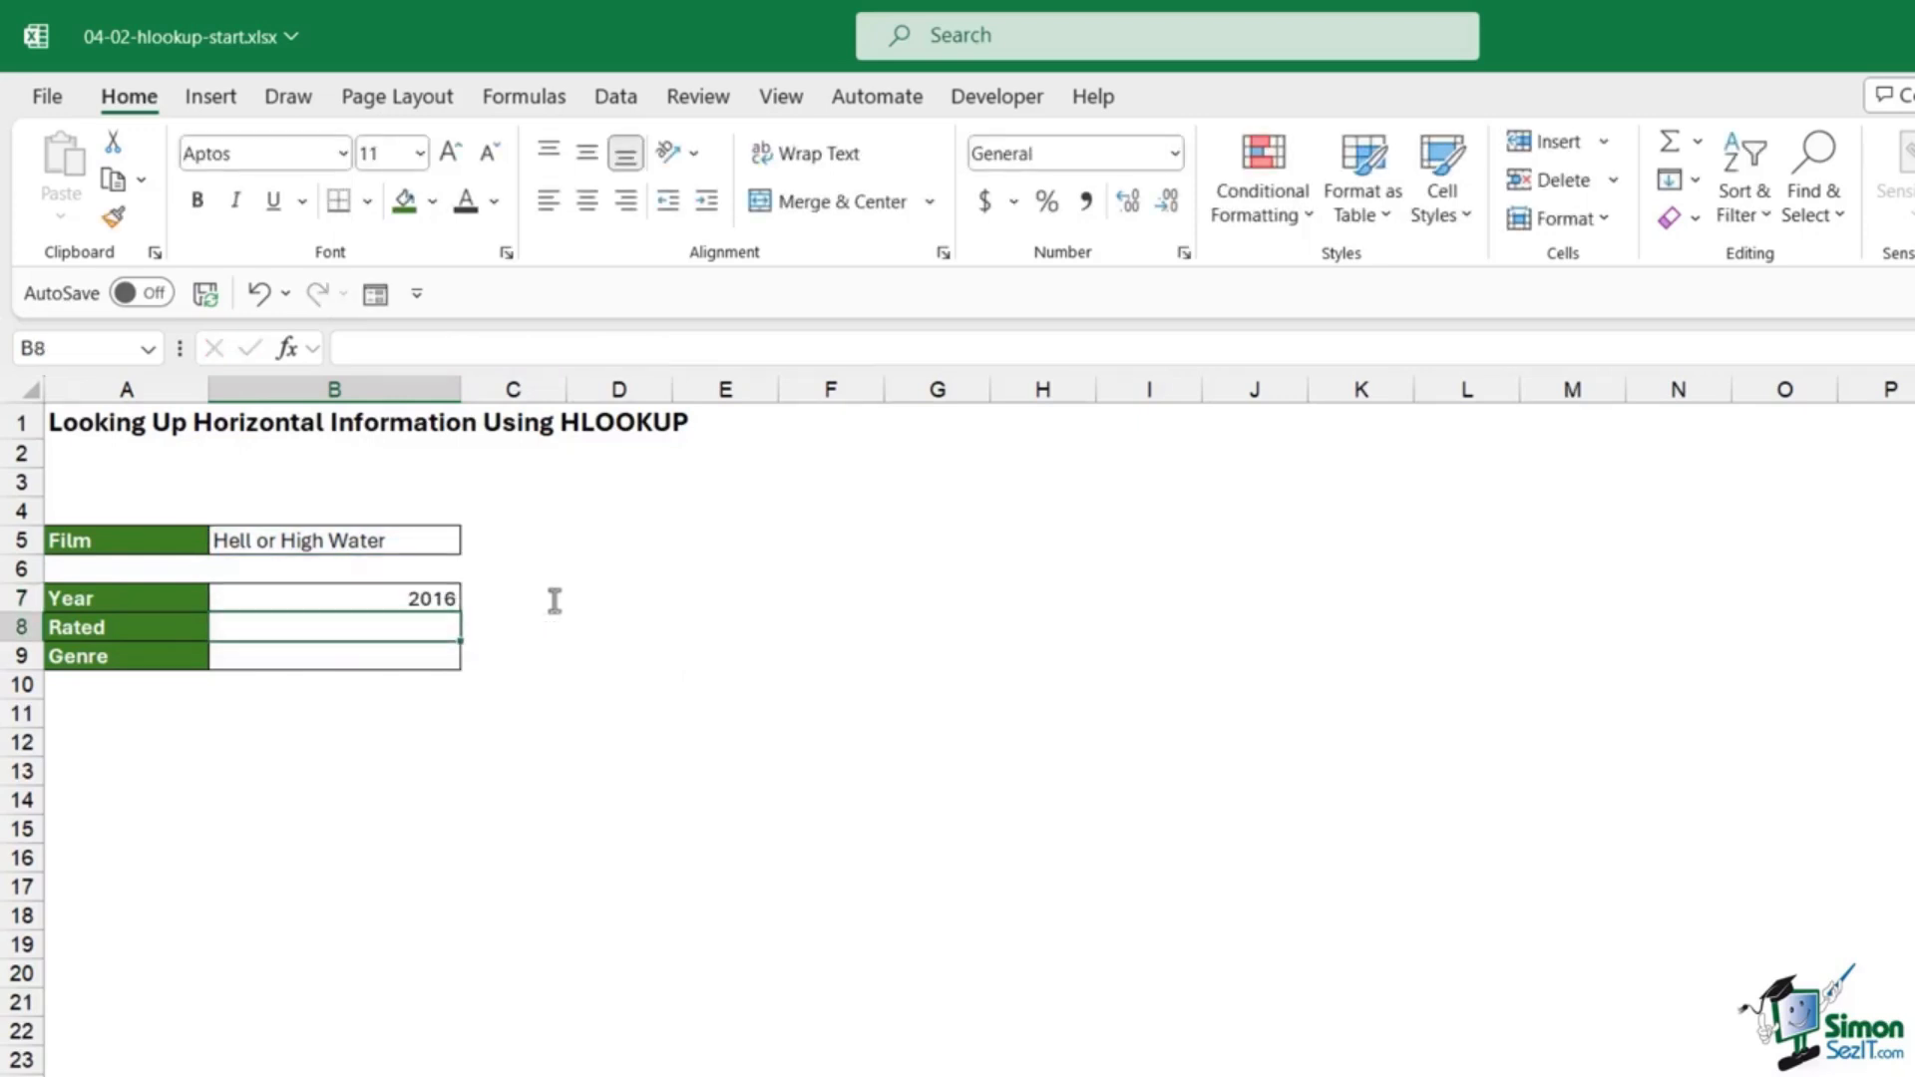
# Step: Choose La La Land in B5 and confirm its 2016 year on the Movie_Database table
pyautogui.click(432, 601)
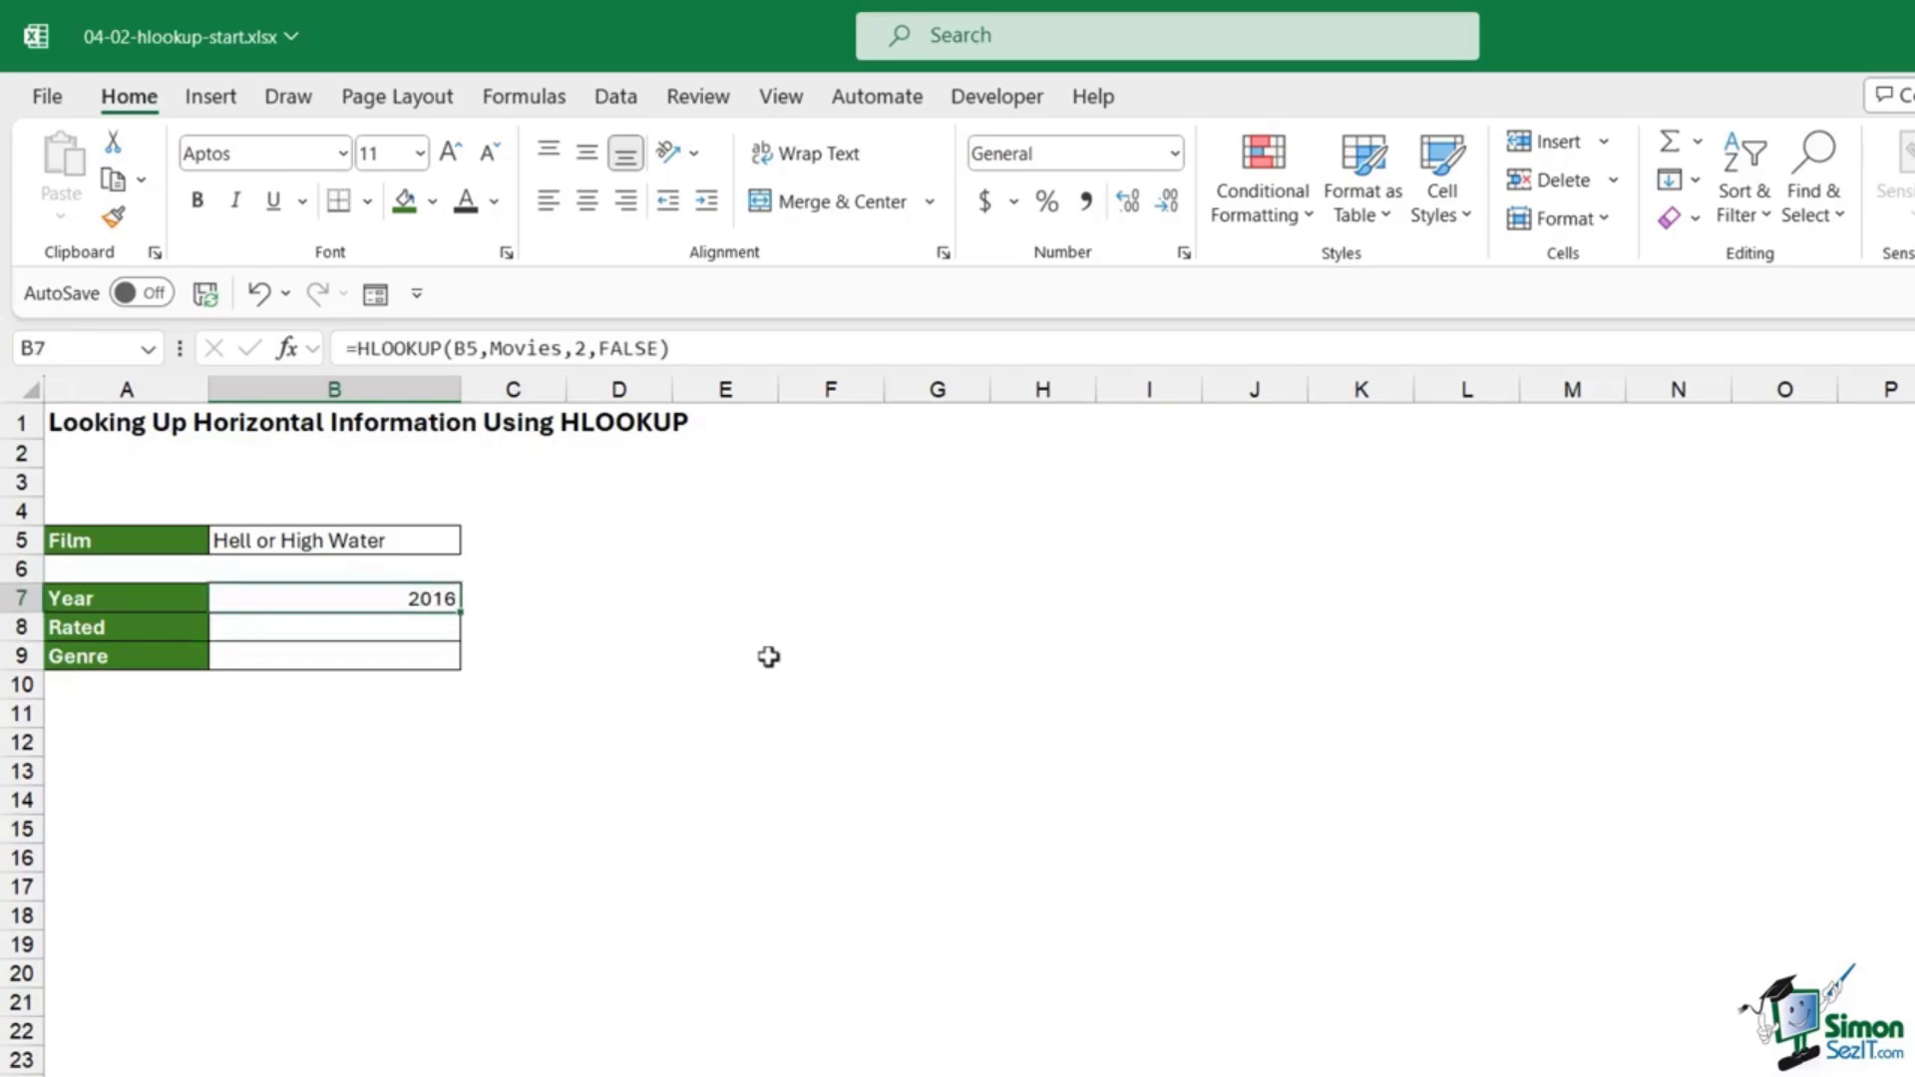
pyautogui.click(421, 543)
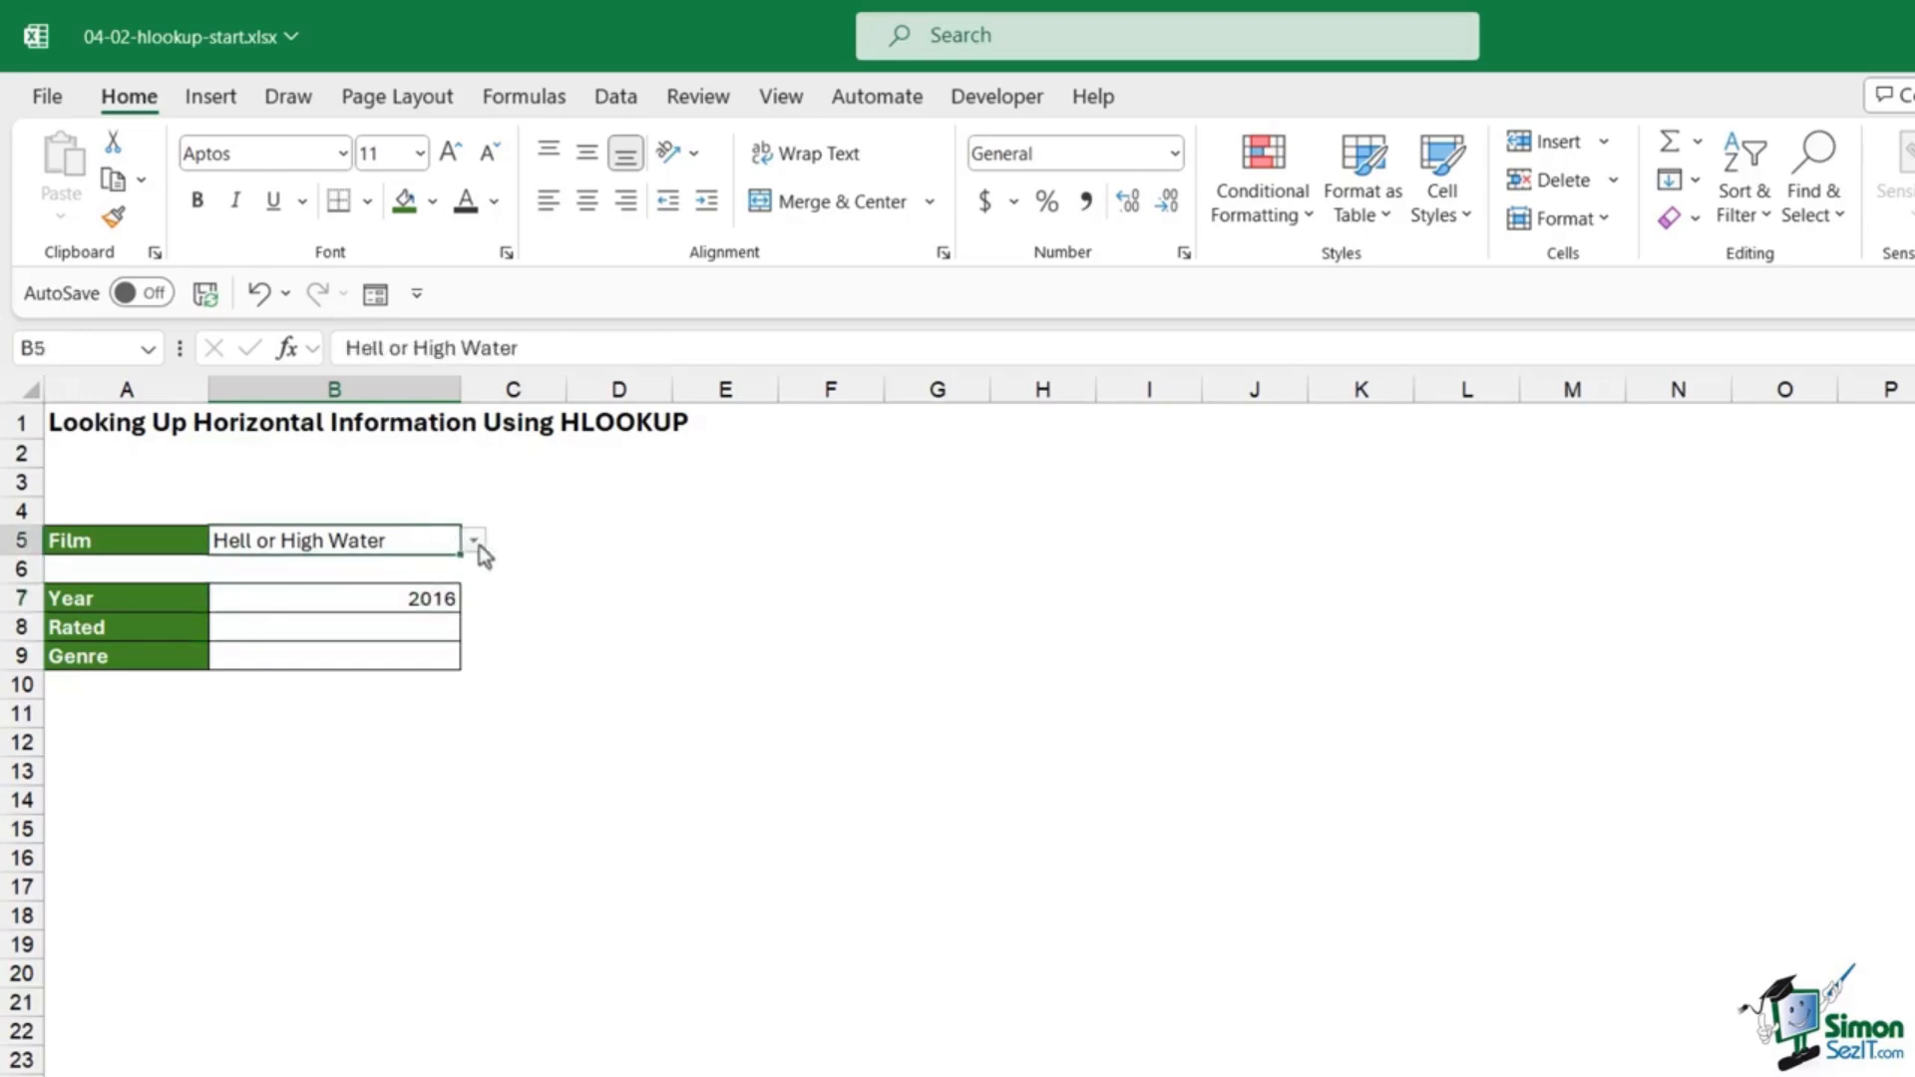
pyautogui.click(475, 542)
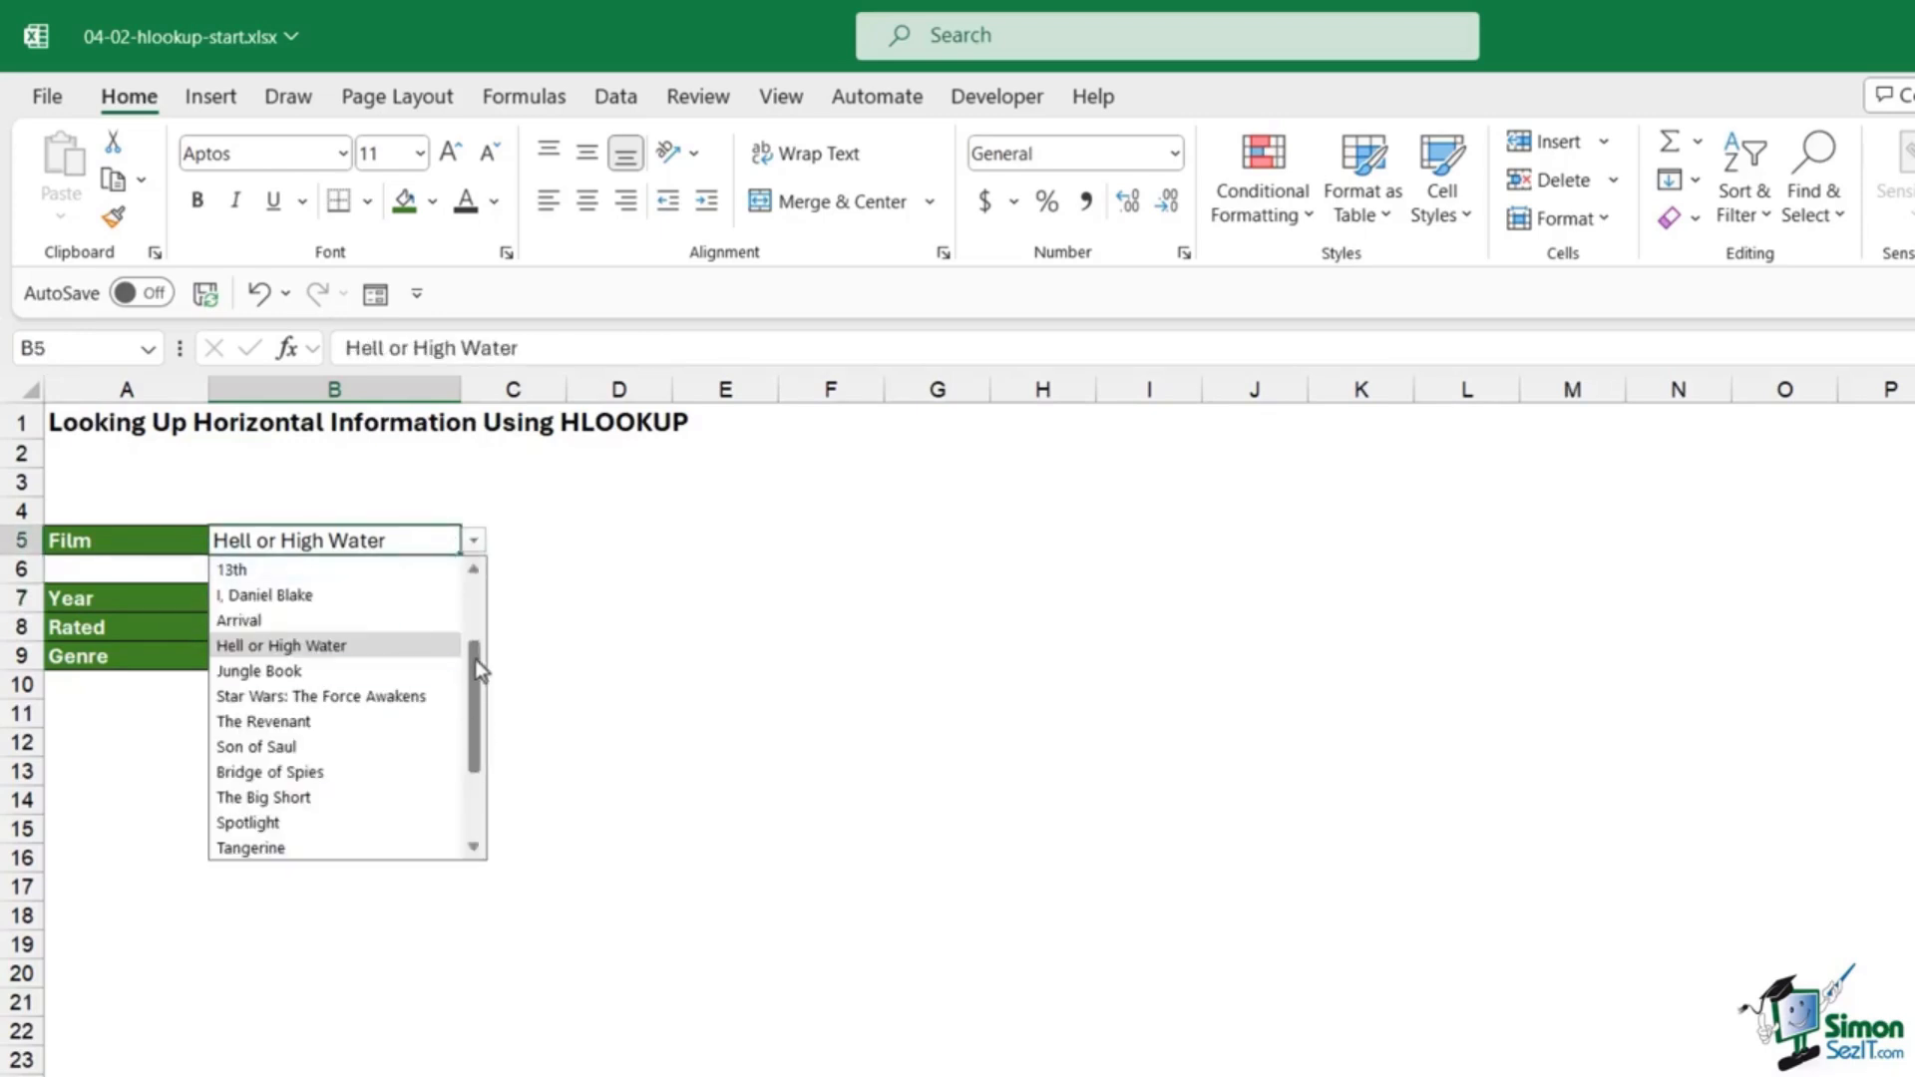
pyautogui.scroll(2, 475, 660)
pyautogui.click(279, 576)
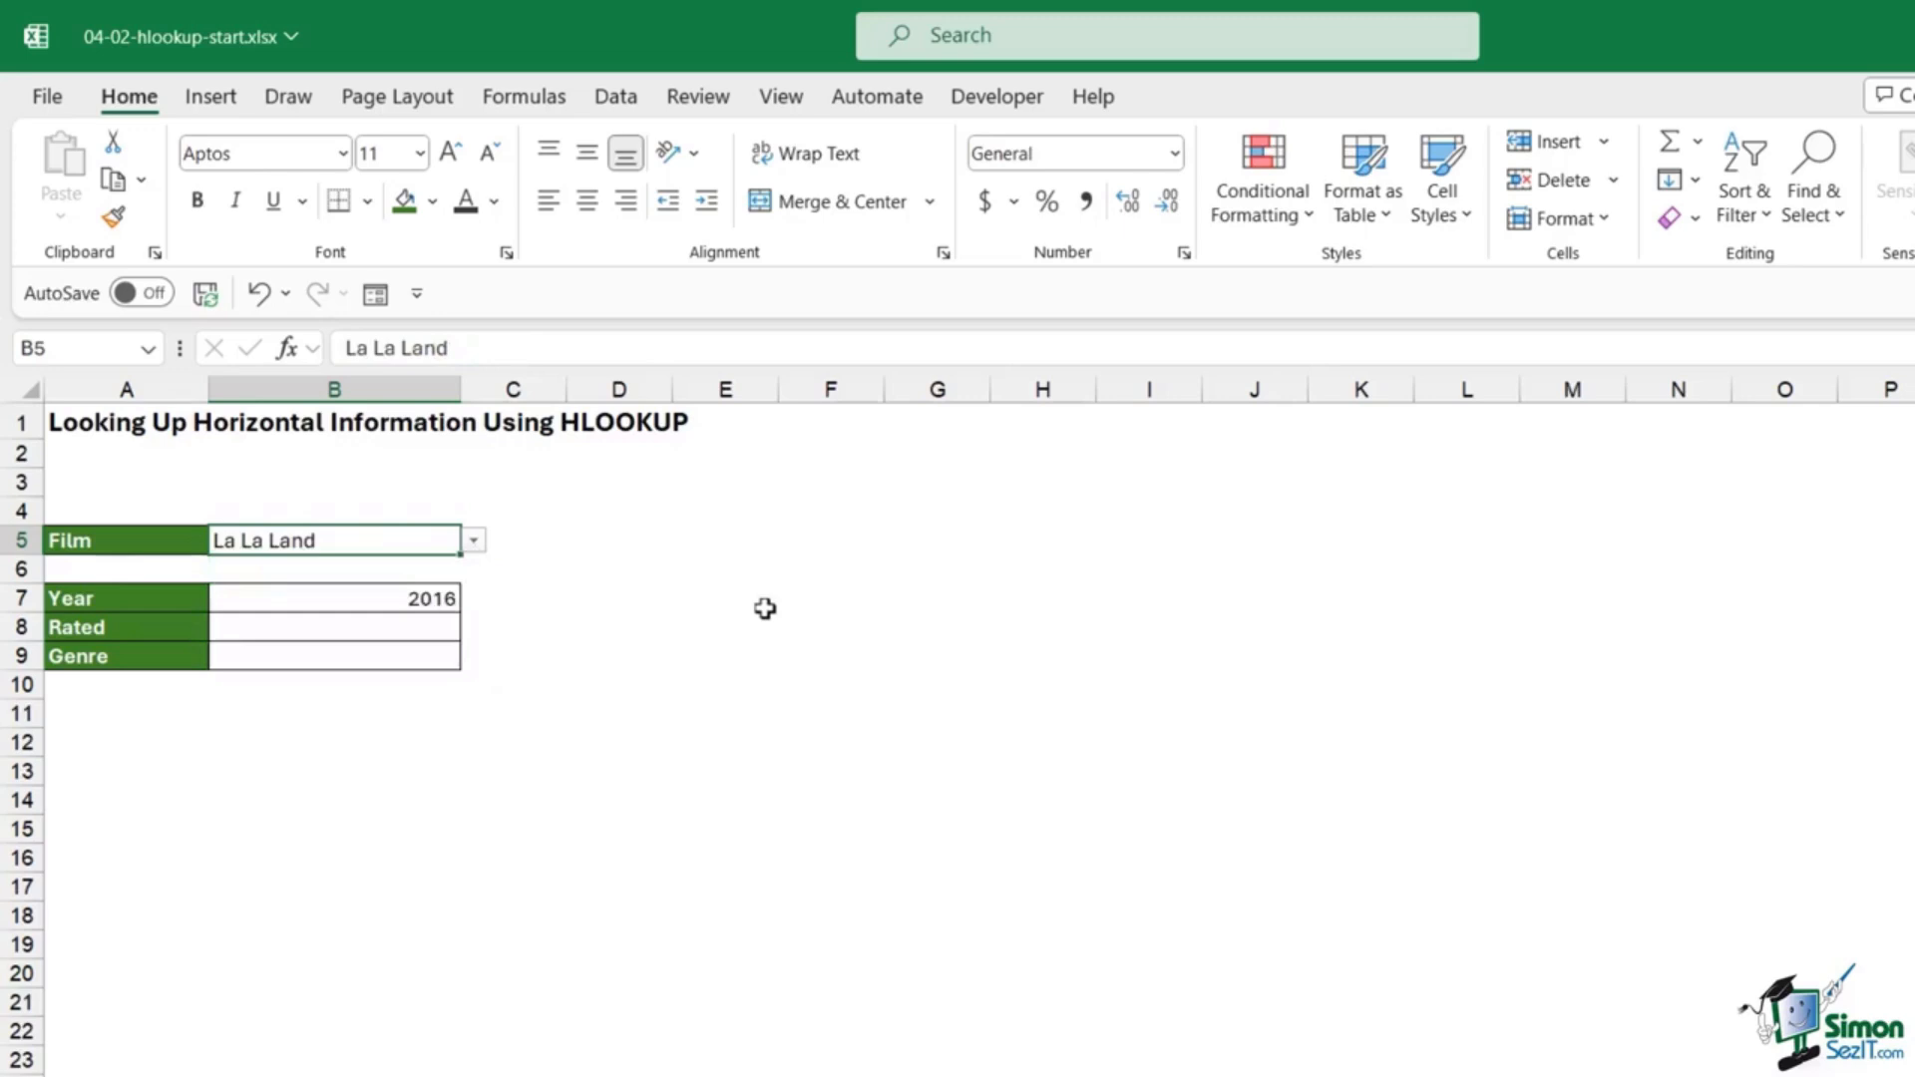
pyautogui.click(406, 602)
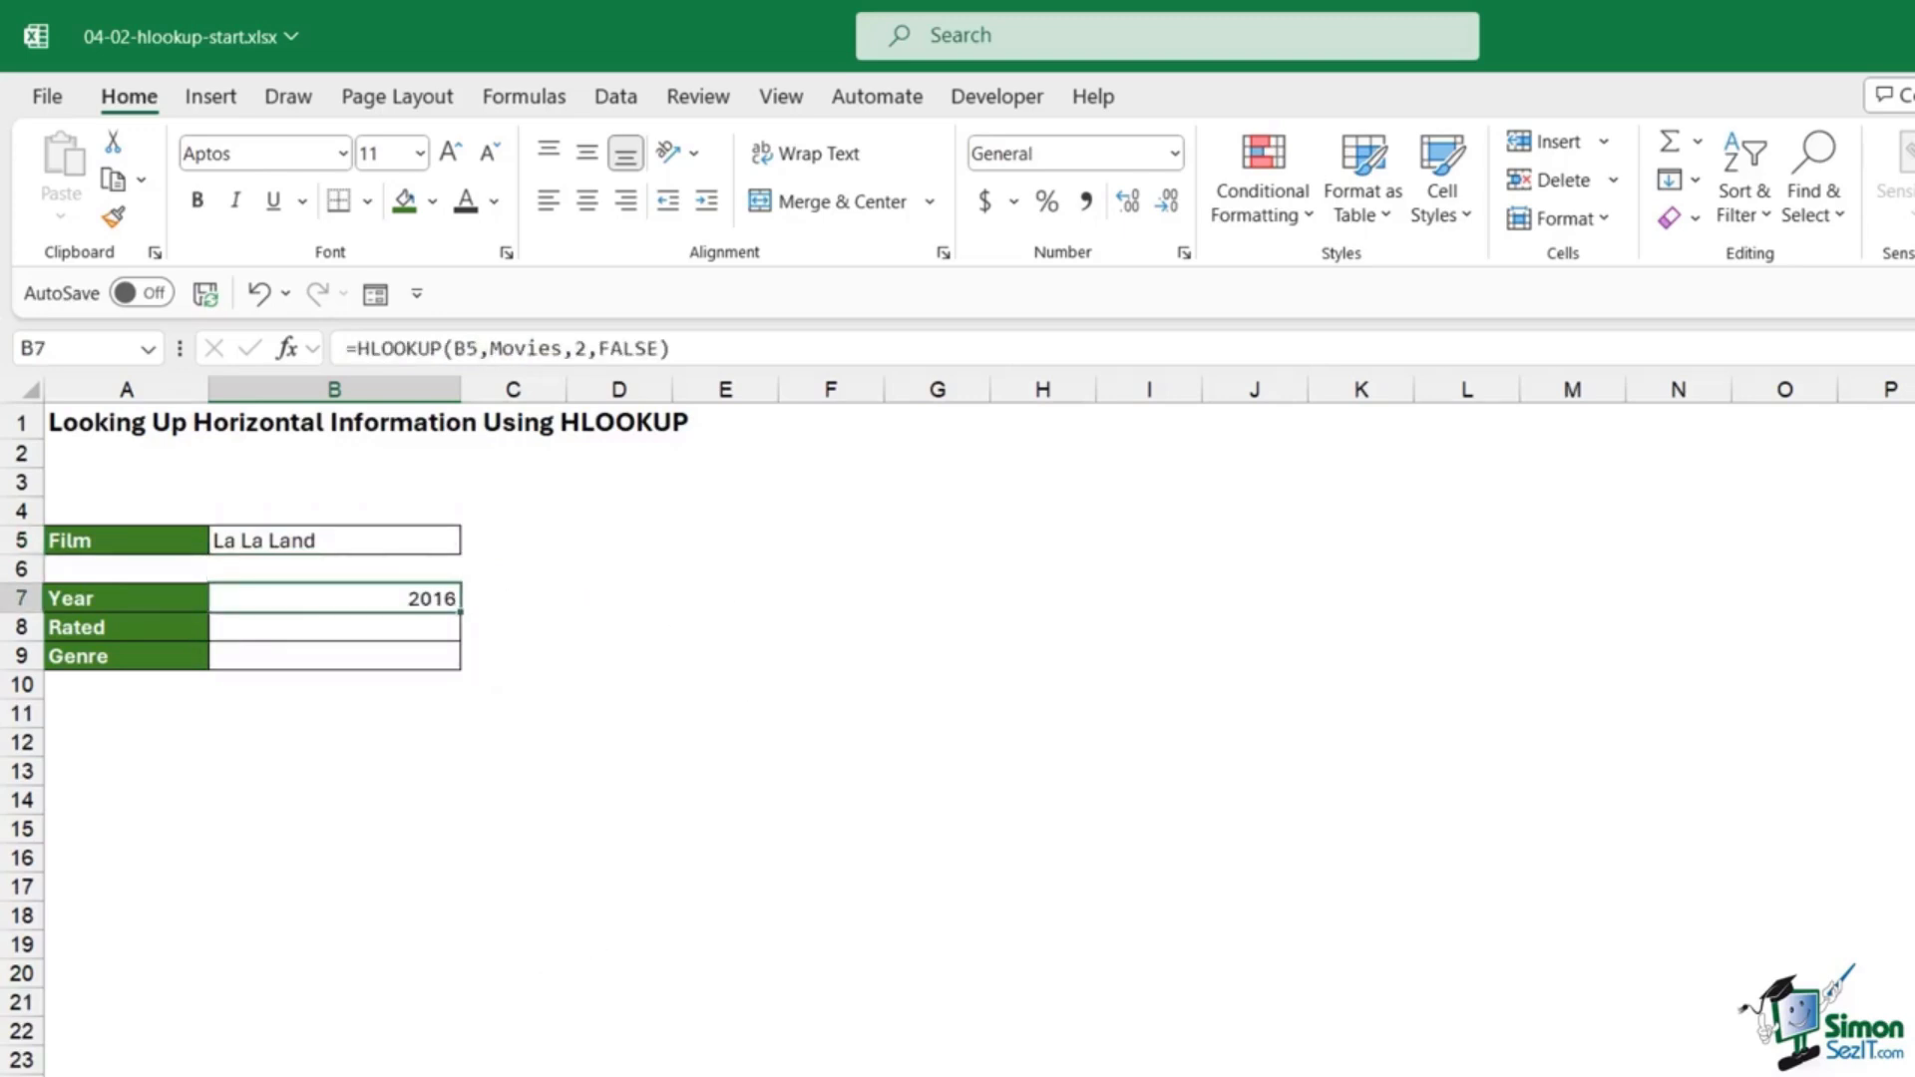
pyautogui.hotkey('ctrl', 'pagedown')
pyautogui.click(480, 709)
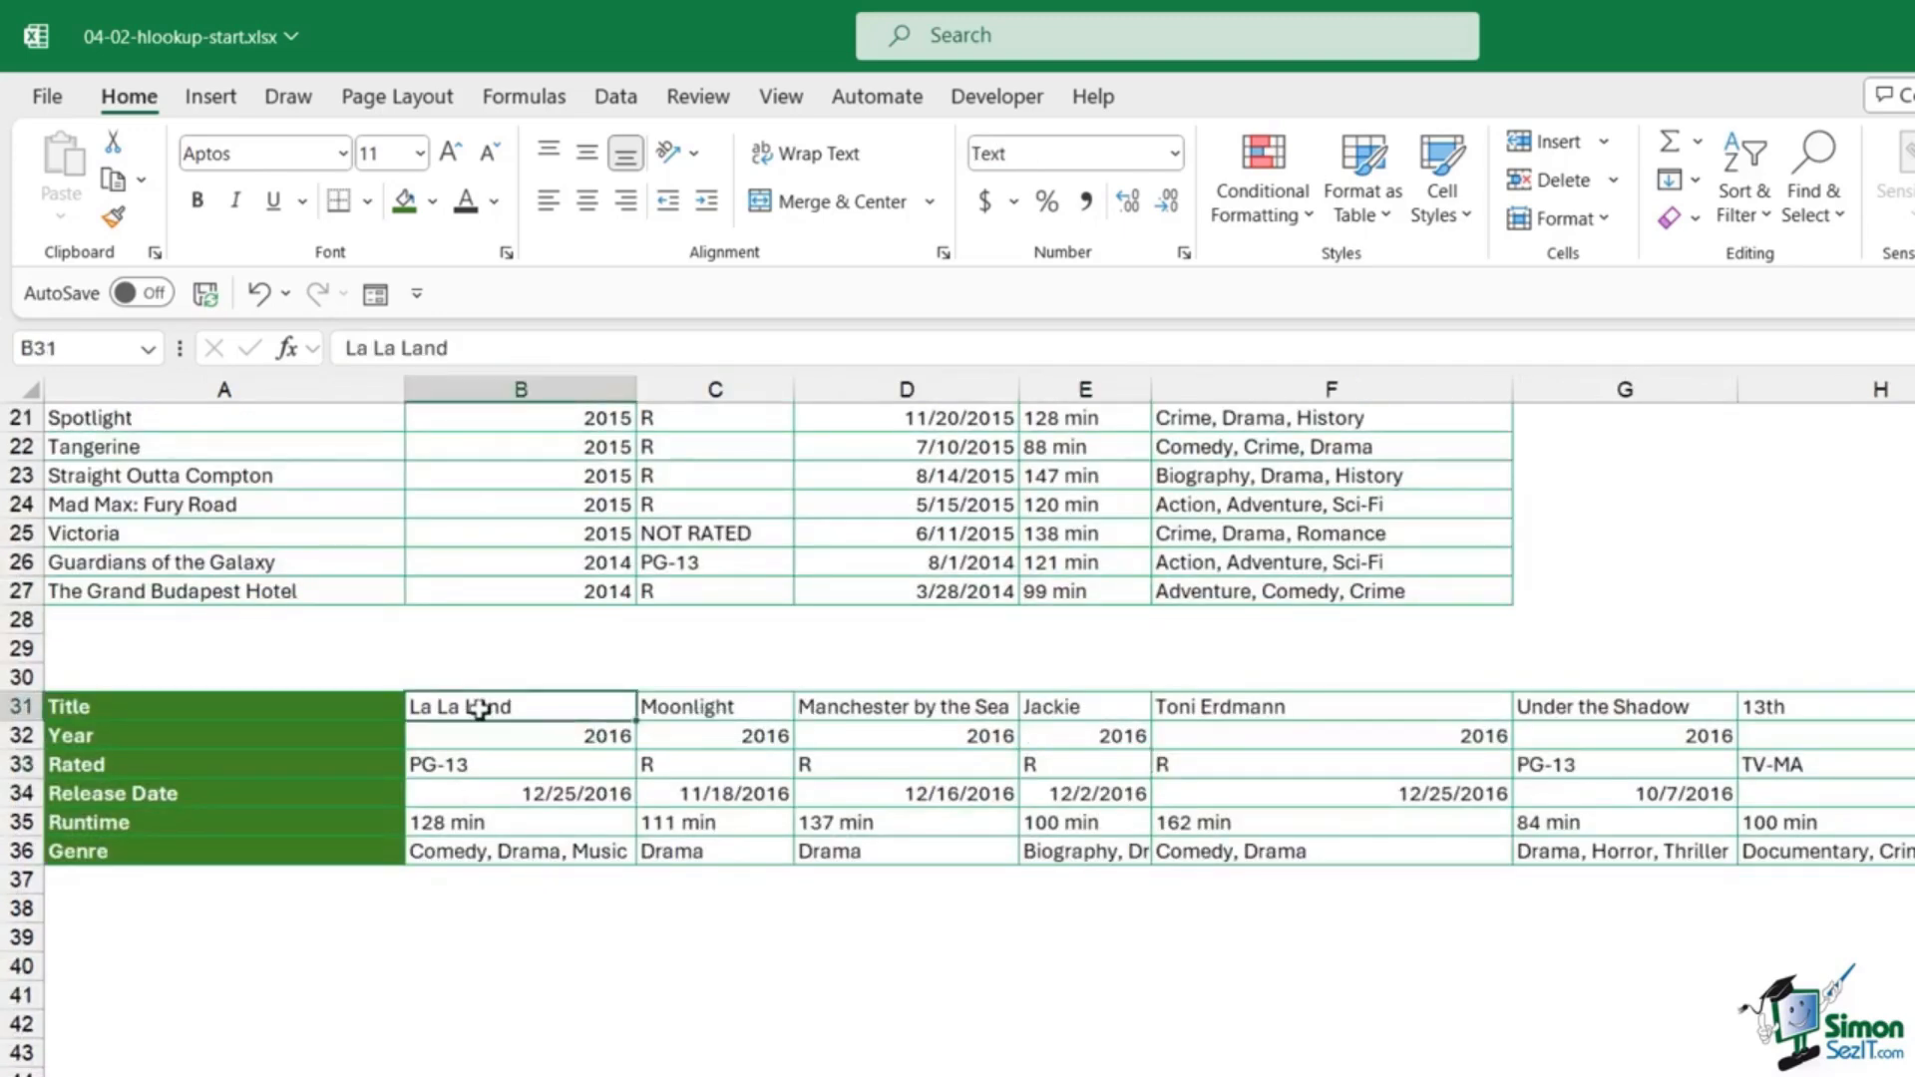
pyautogui.click(555, 736)
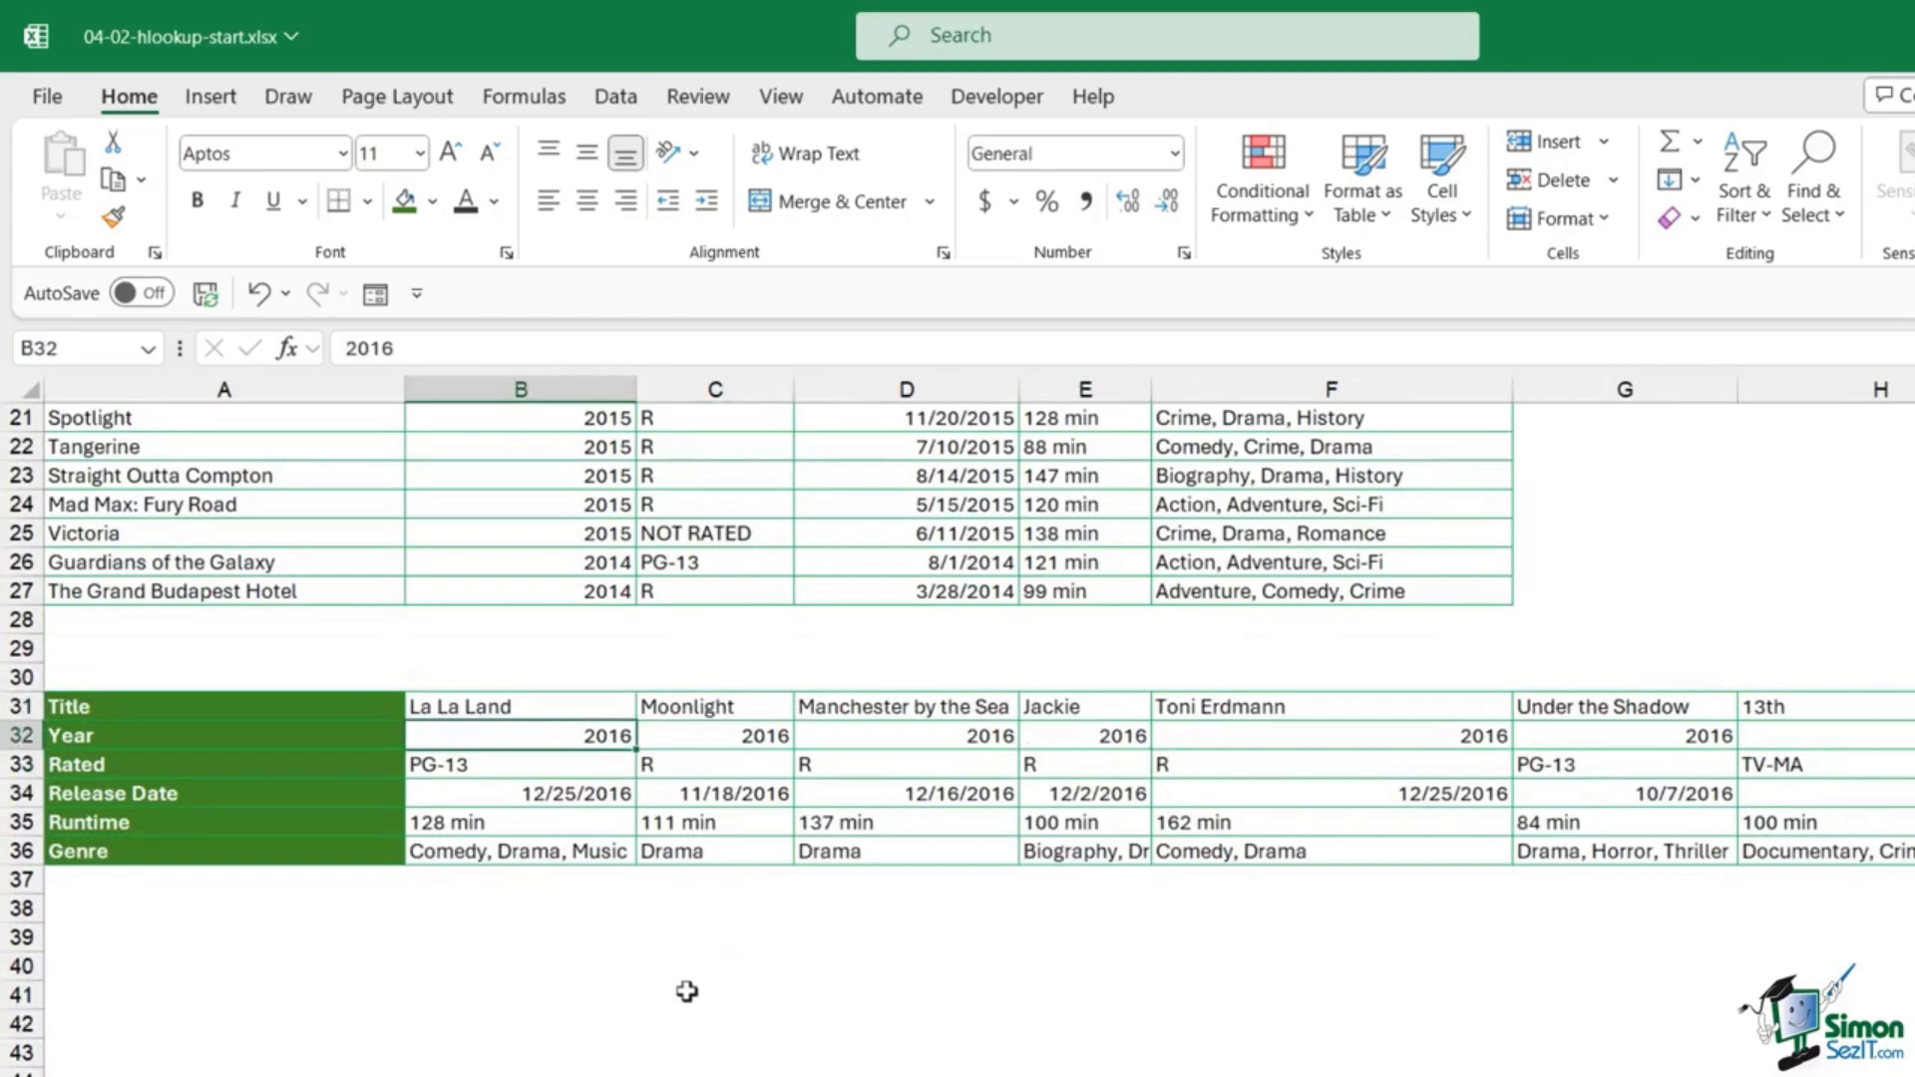
pyautogui.hotkey('ctrl', 'pageup')
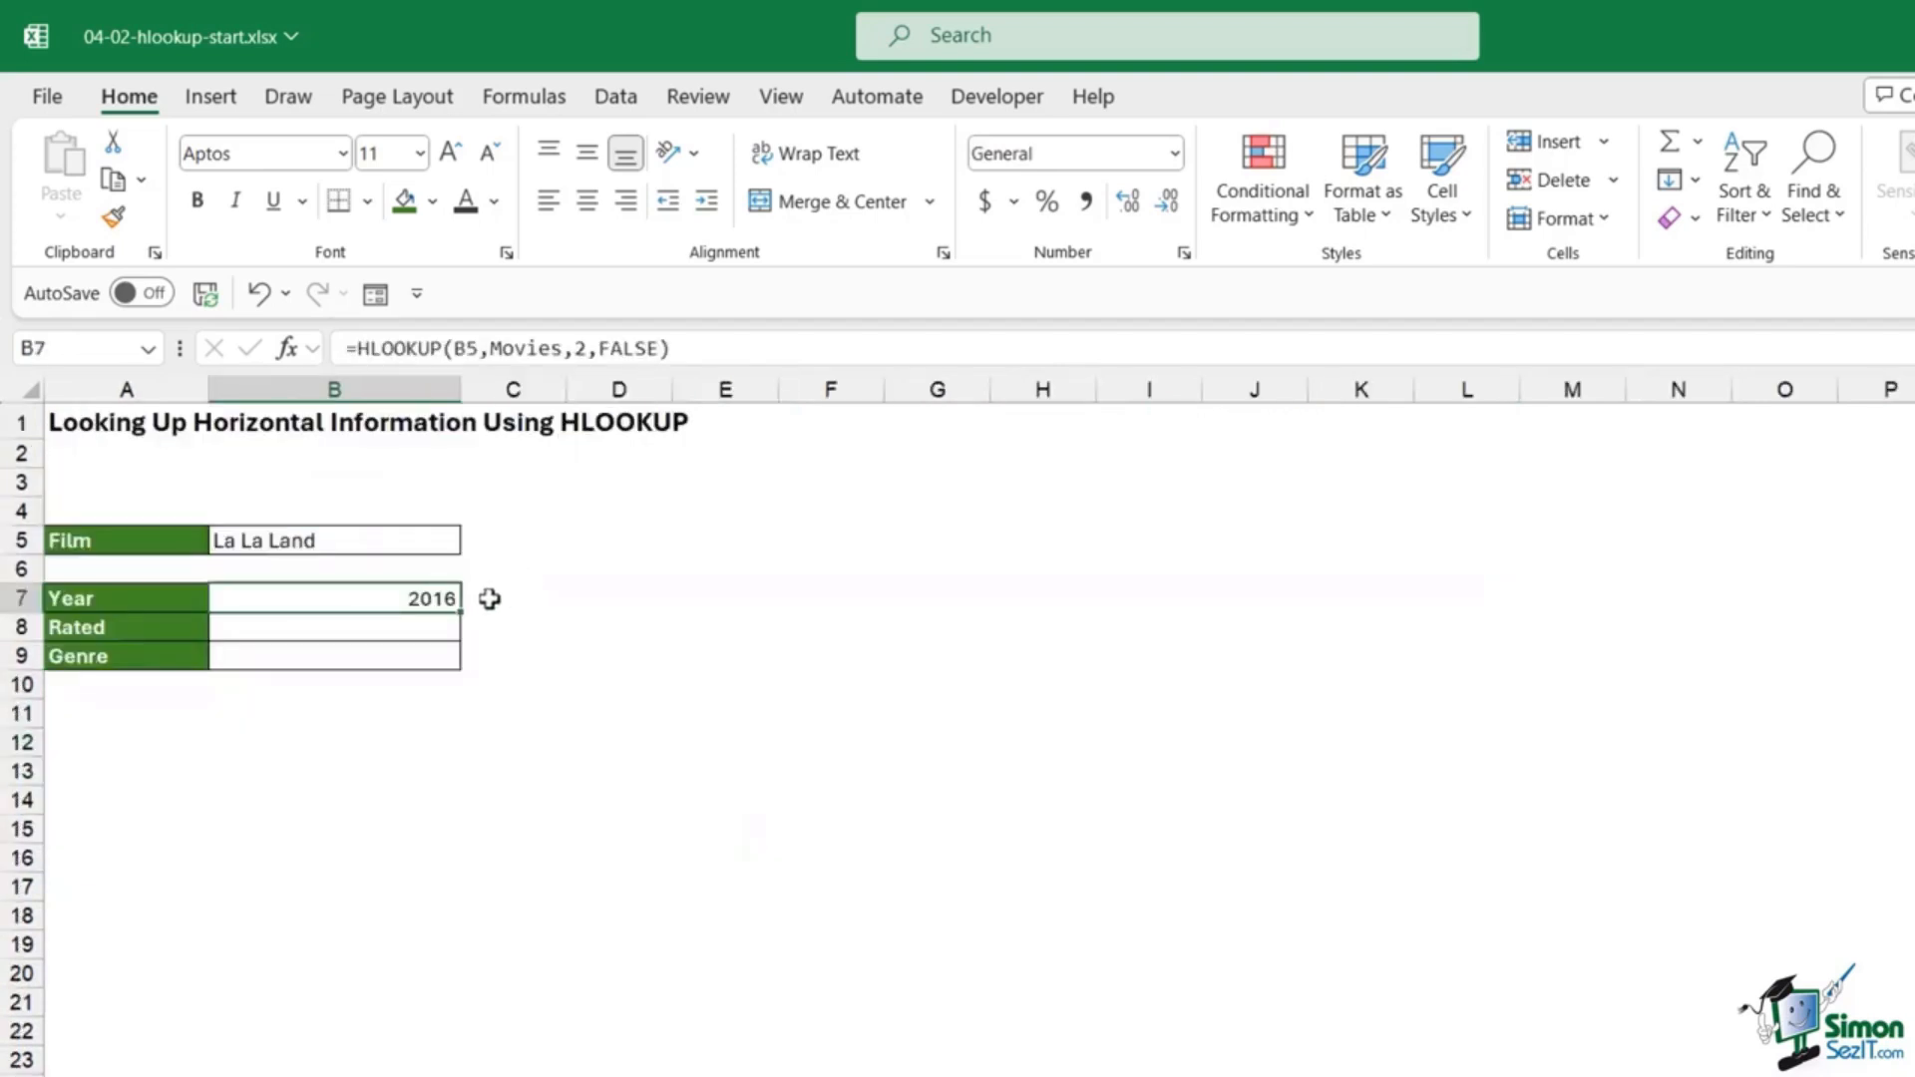
# Step: Fill the Year formula down to B8:B9 and inspect B8's shifted B6 reference
pyautogui.moveTo(461, 614); pyautogui.dragTo(449, 664)
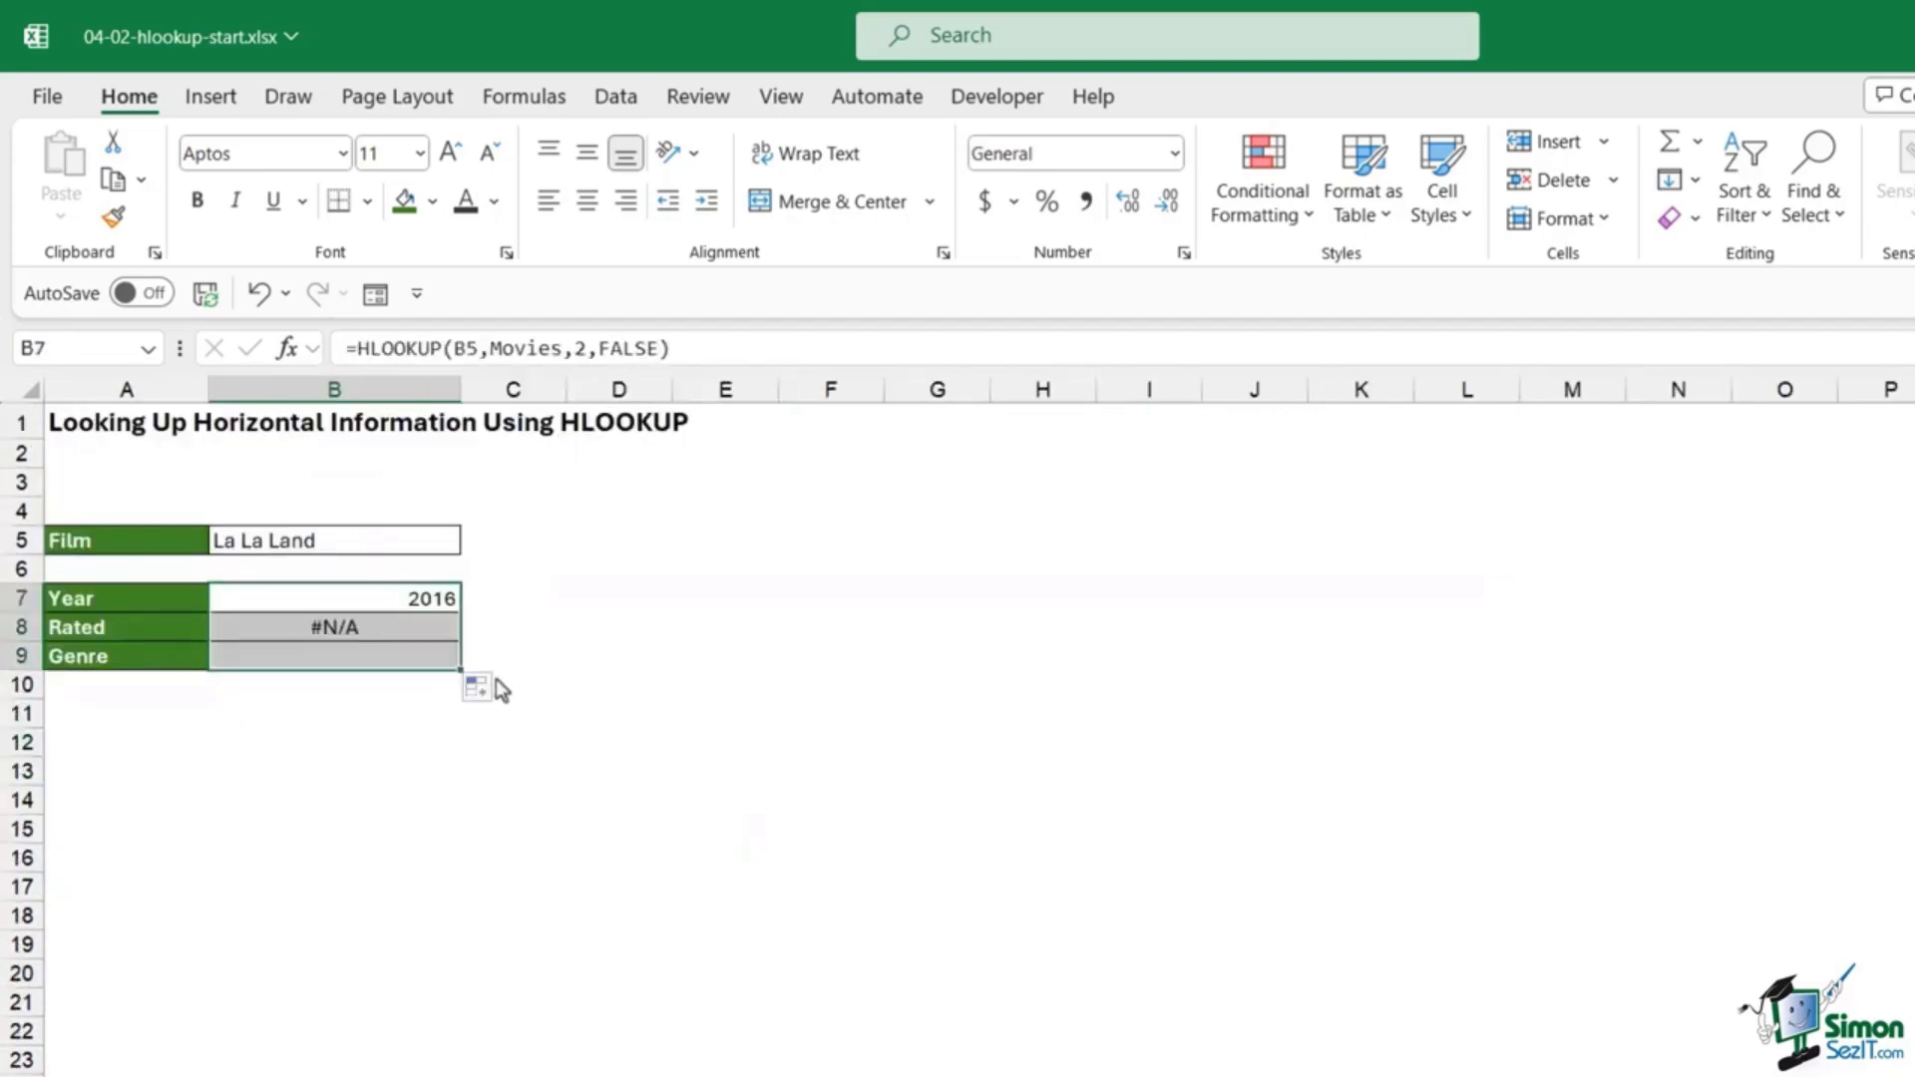
pyautogui.click(374, 626)
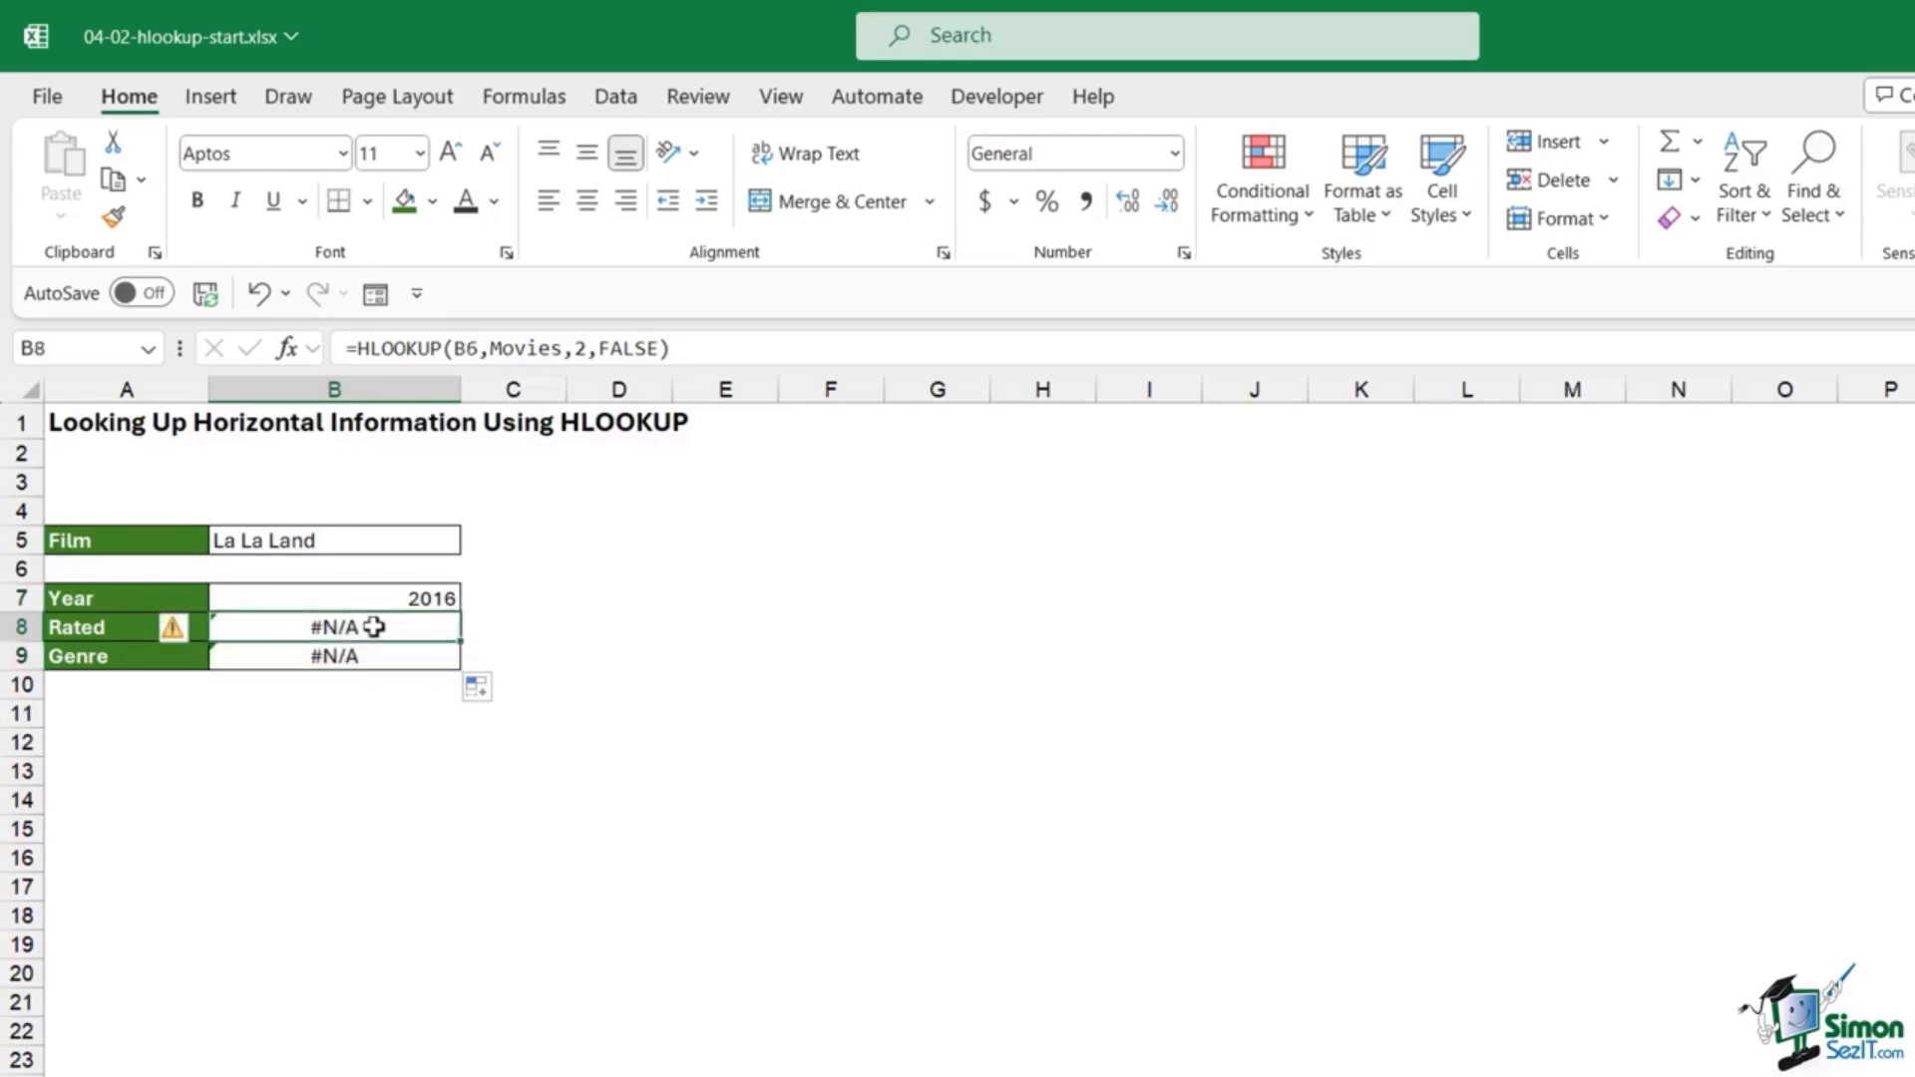
pyautogui.doubleClick(356, 626)
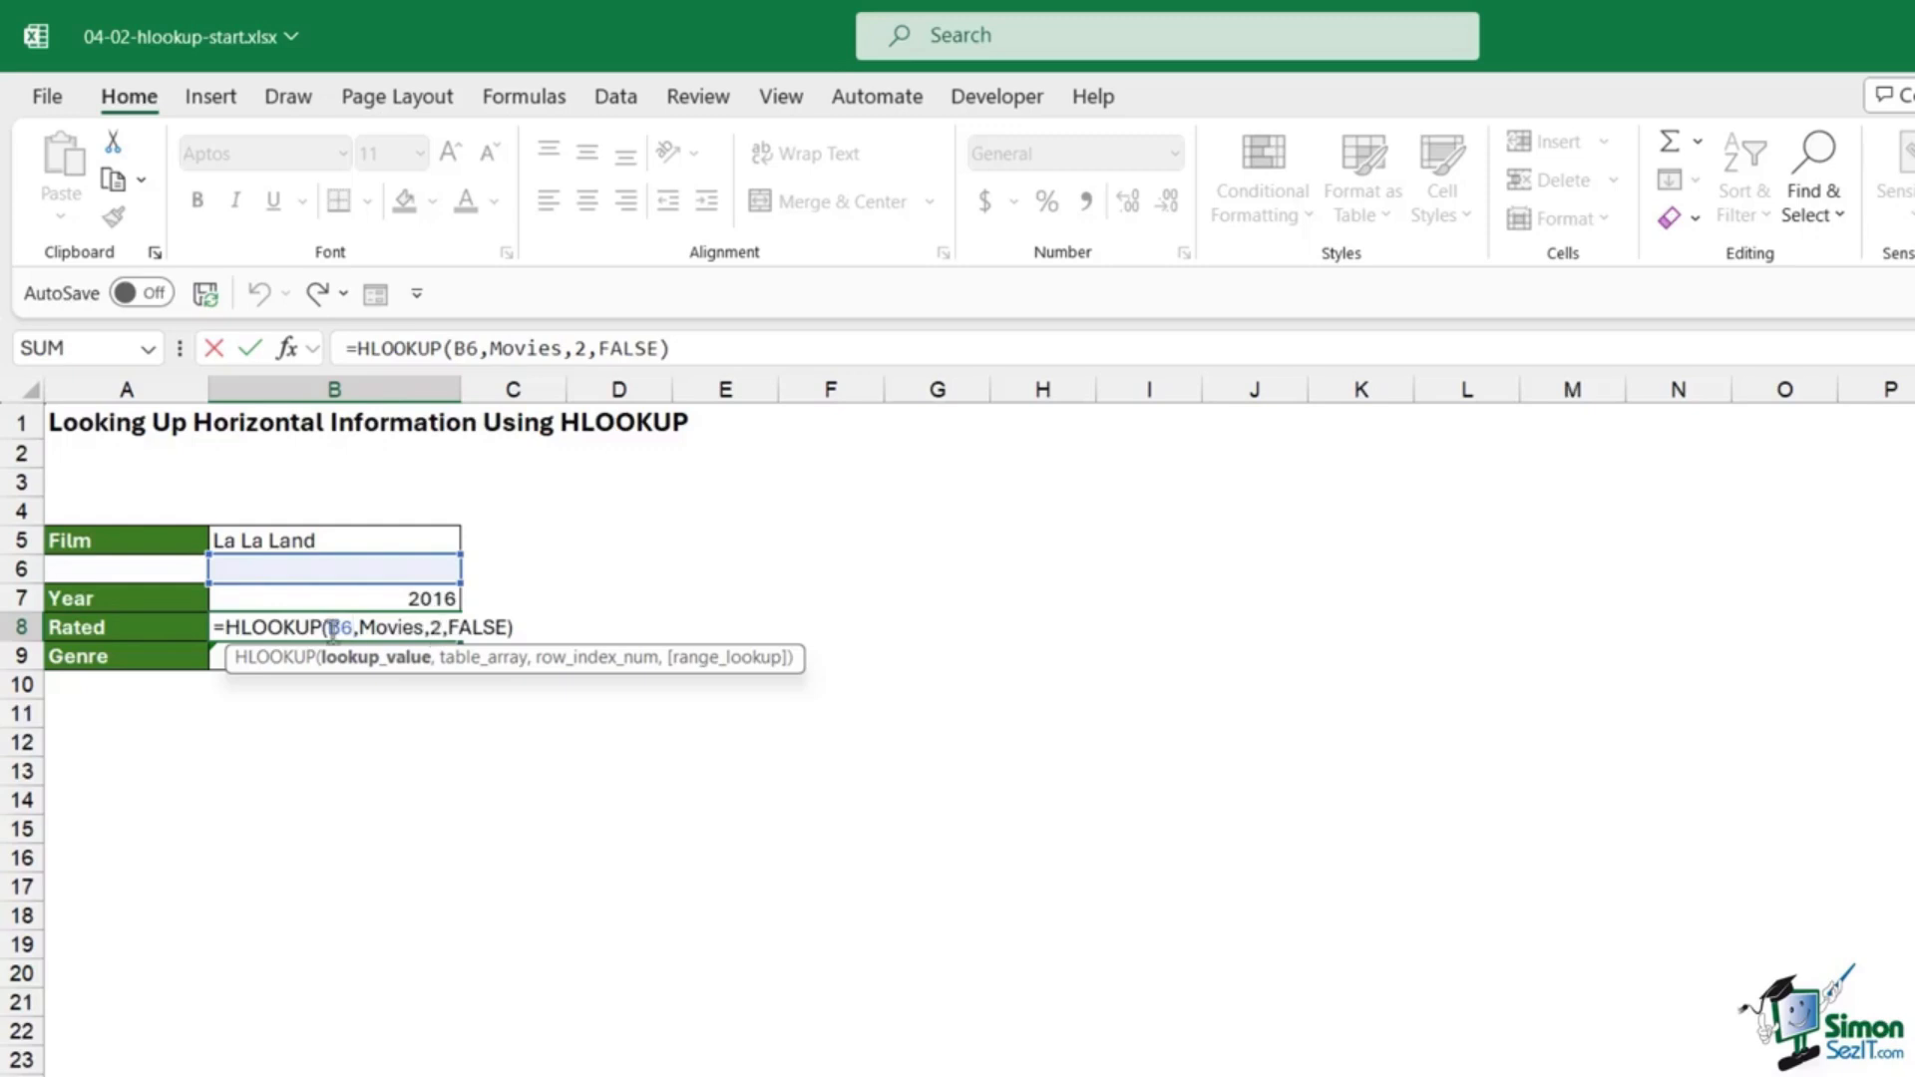
pyautogui.moveTo(329, 629); pyautogui.dragTo(358, 629)
pyautogui.press('Escape')
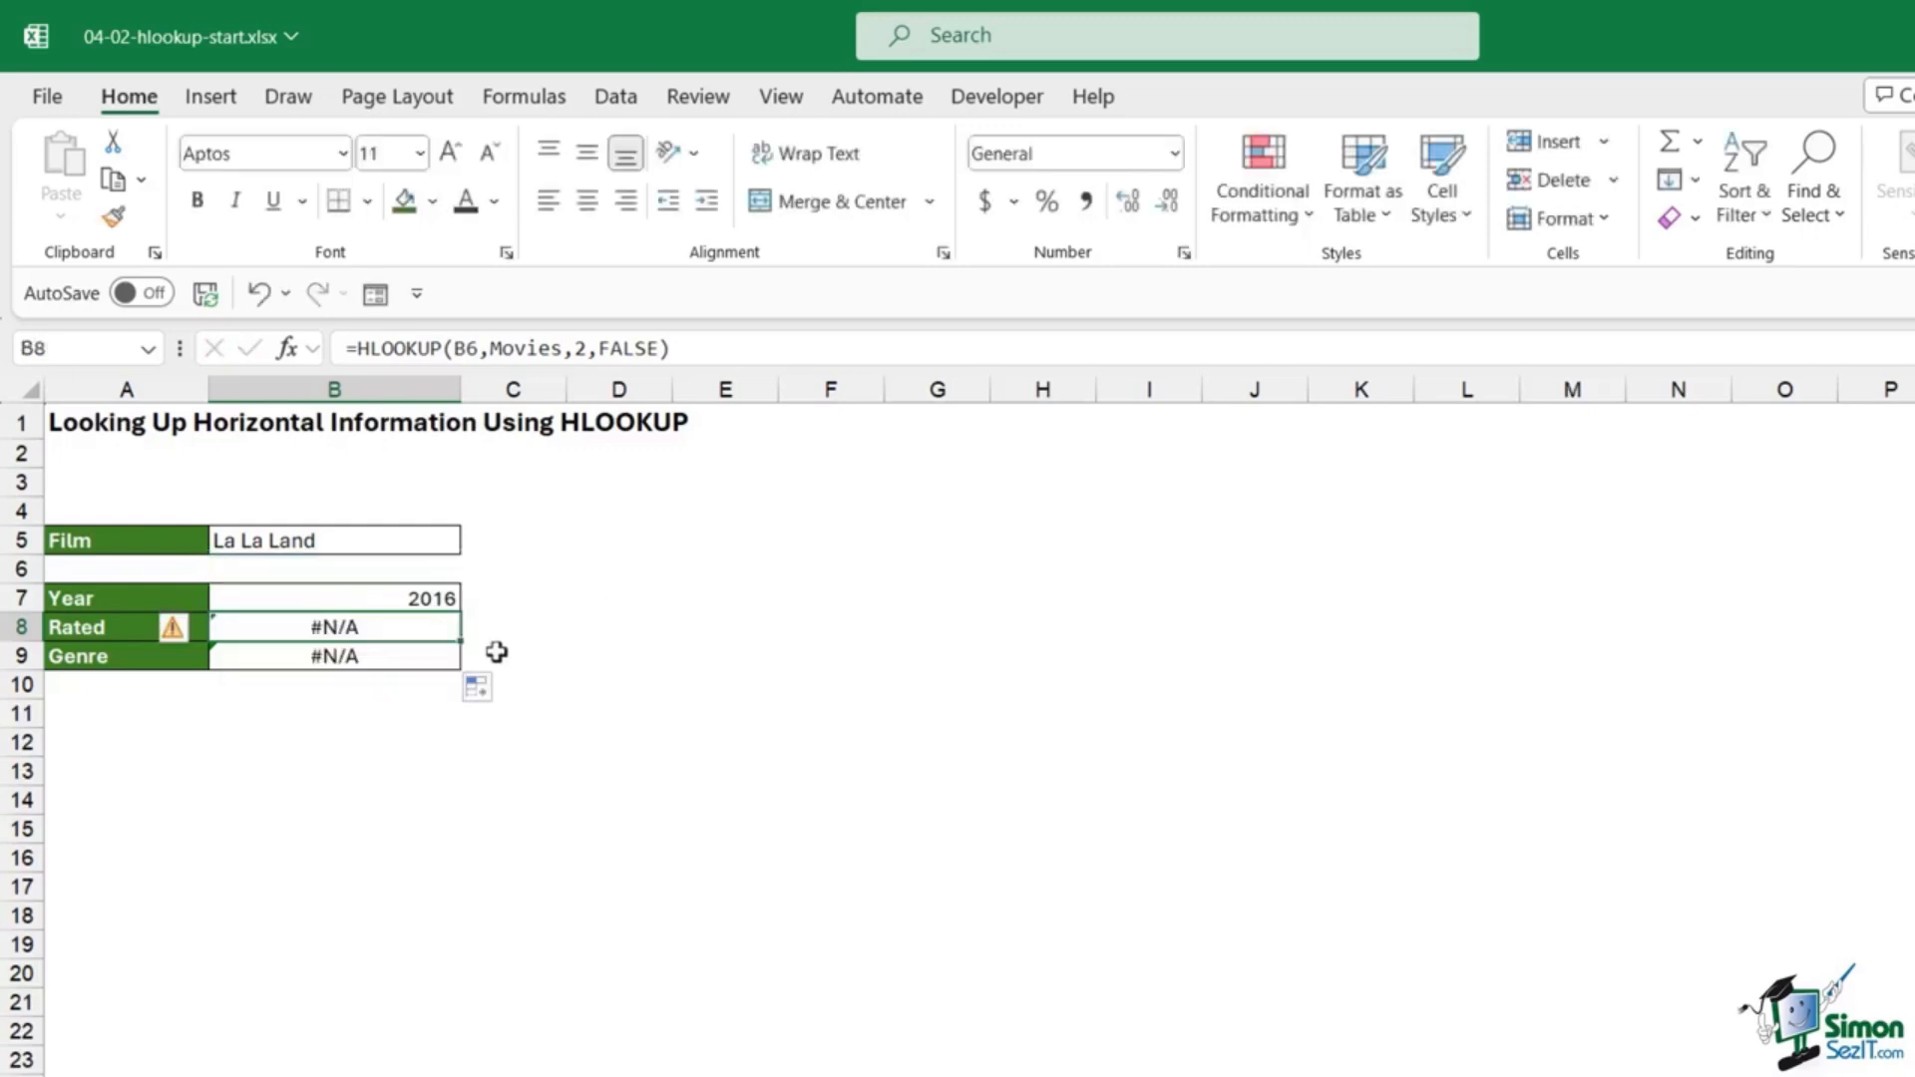
# Step: Select the B5 reference in B7's formula and press F4 to lock it
pyautogui.click(402, 599)
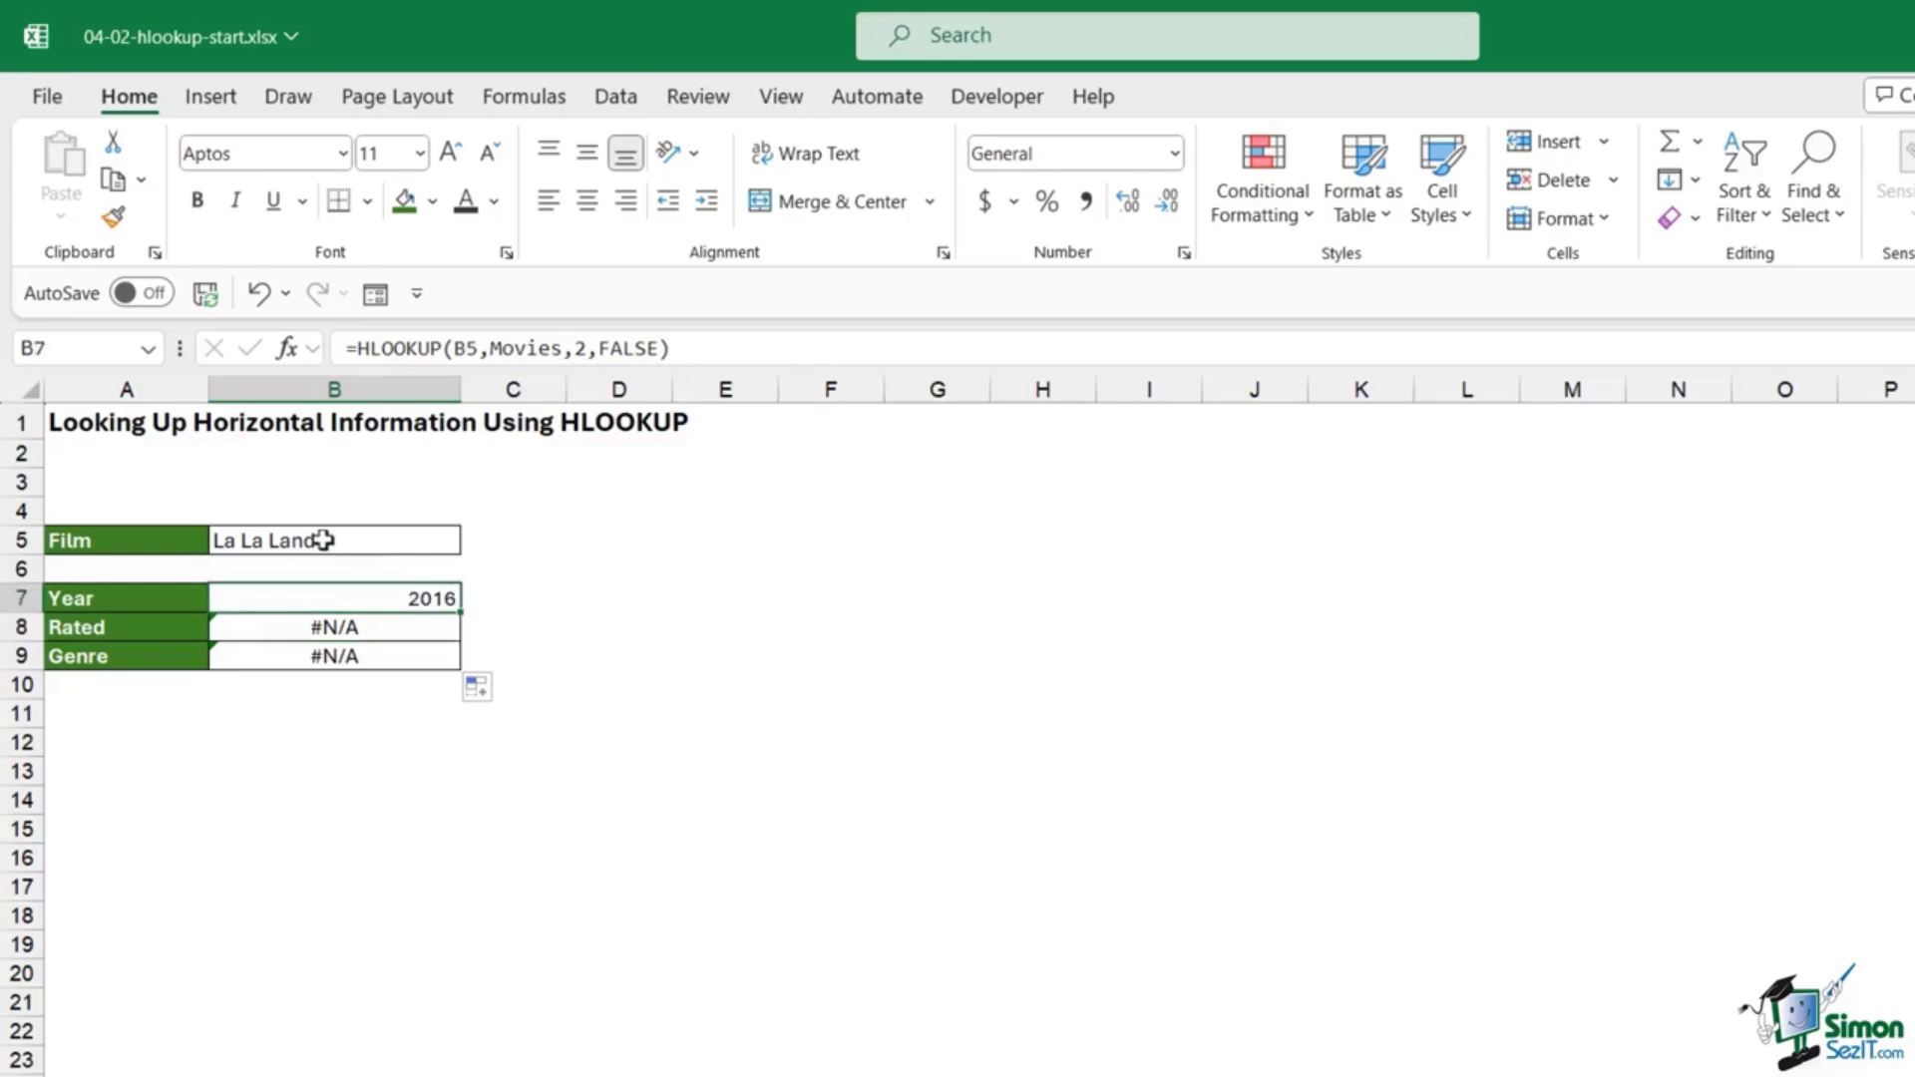
pyautogui.click(480, 349)
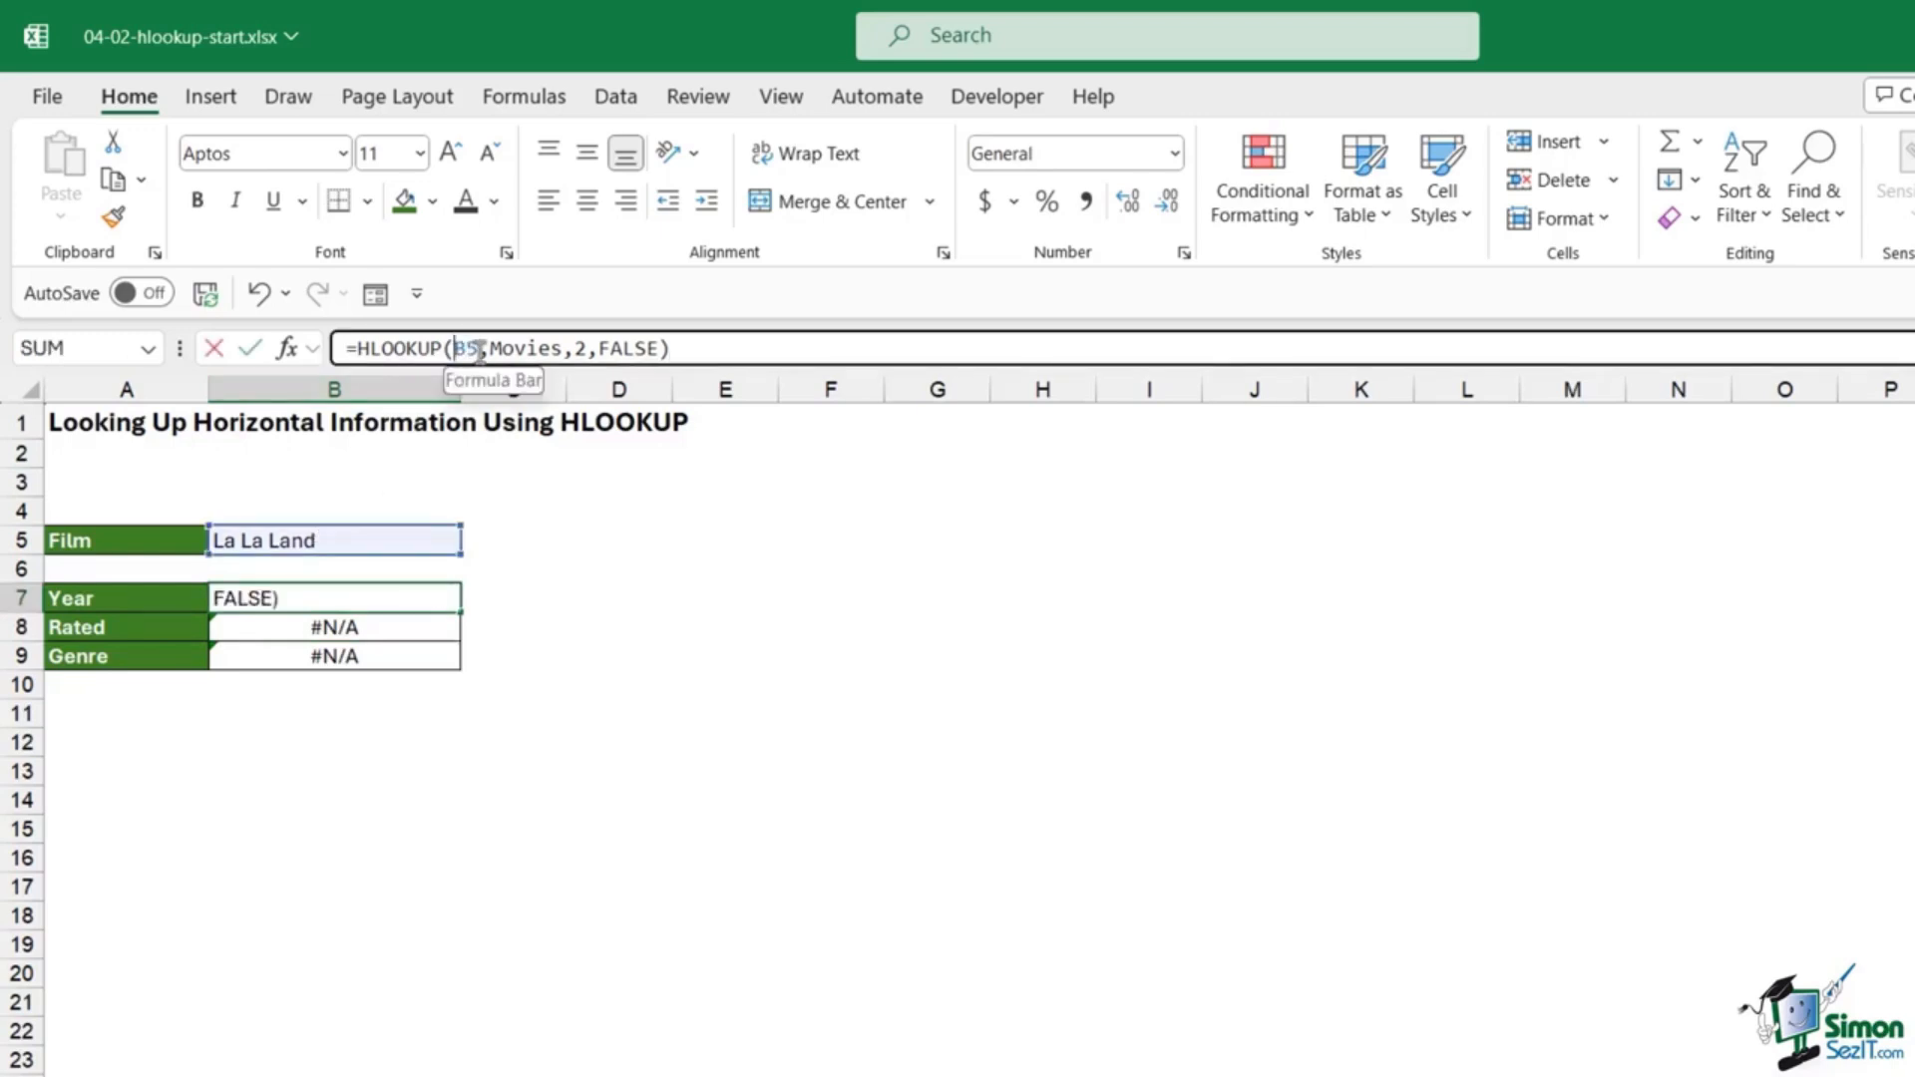
pyautogui.doubleClick(469, 349)
pyautogui.press('F4')
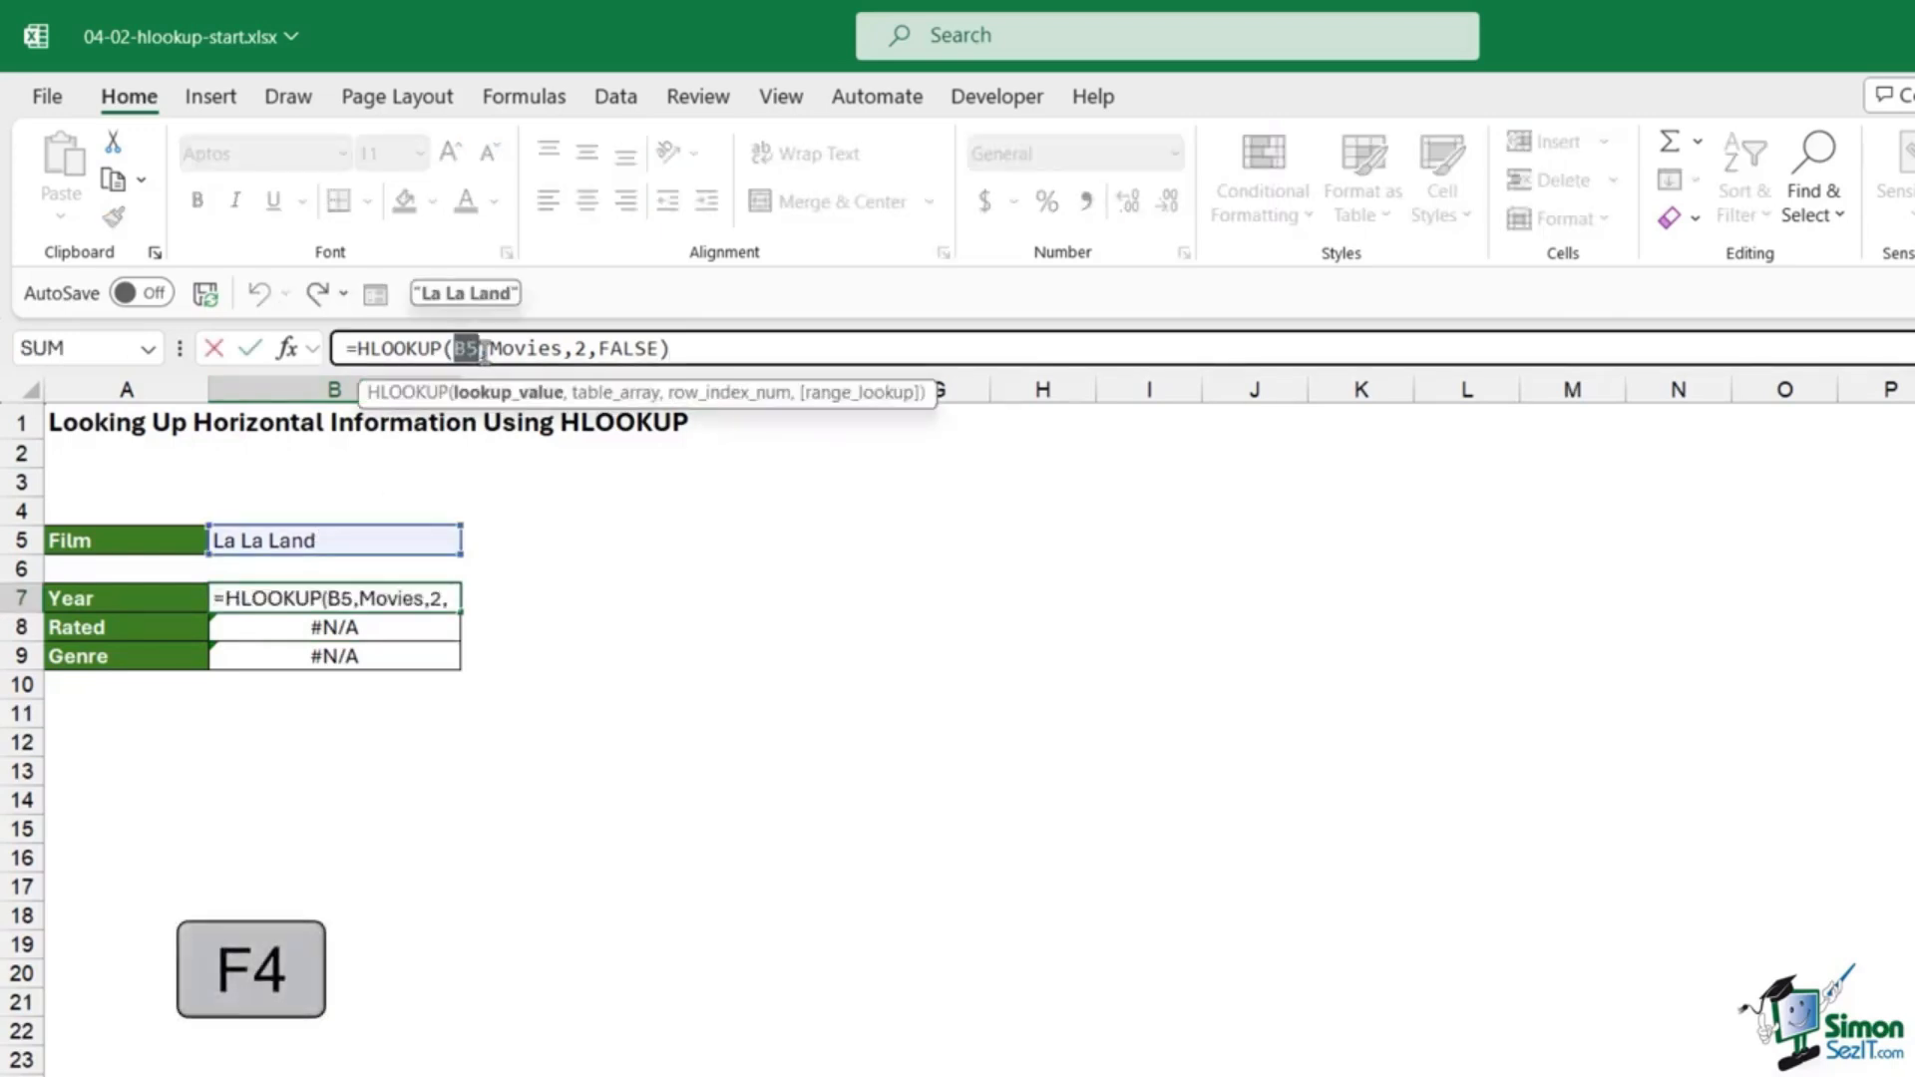
# Step: Make B7's lookup reference $B$5, refill B8:B9, and check B8's formula
pyautogui.press('F4')
pyautogui.press('Return')
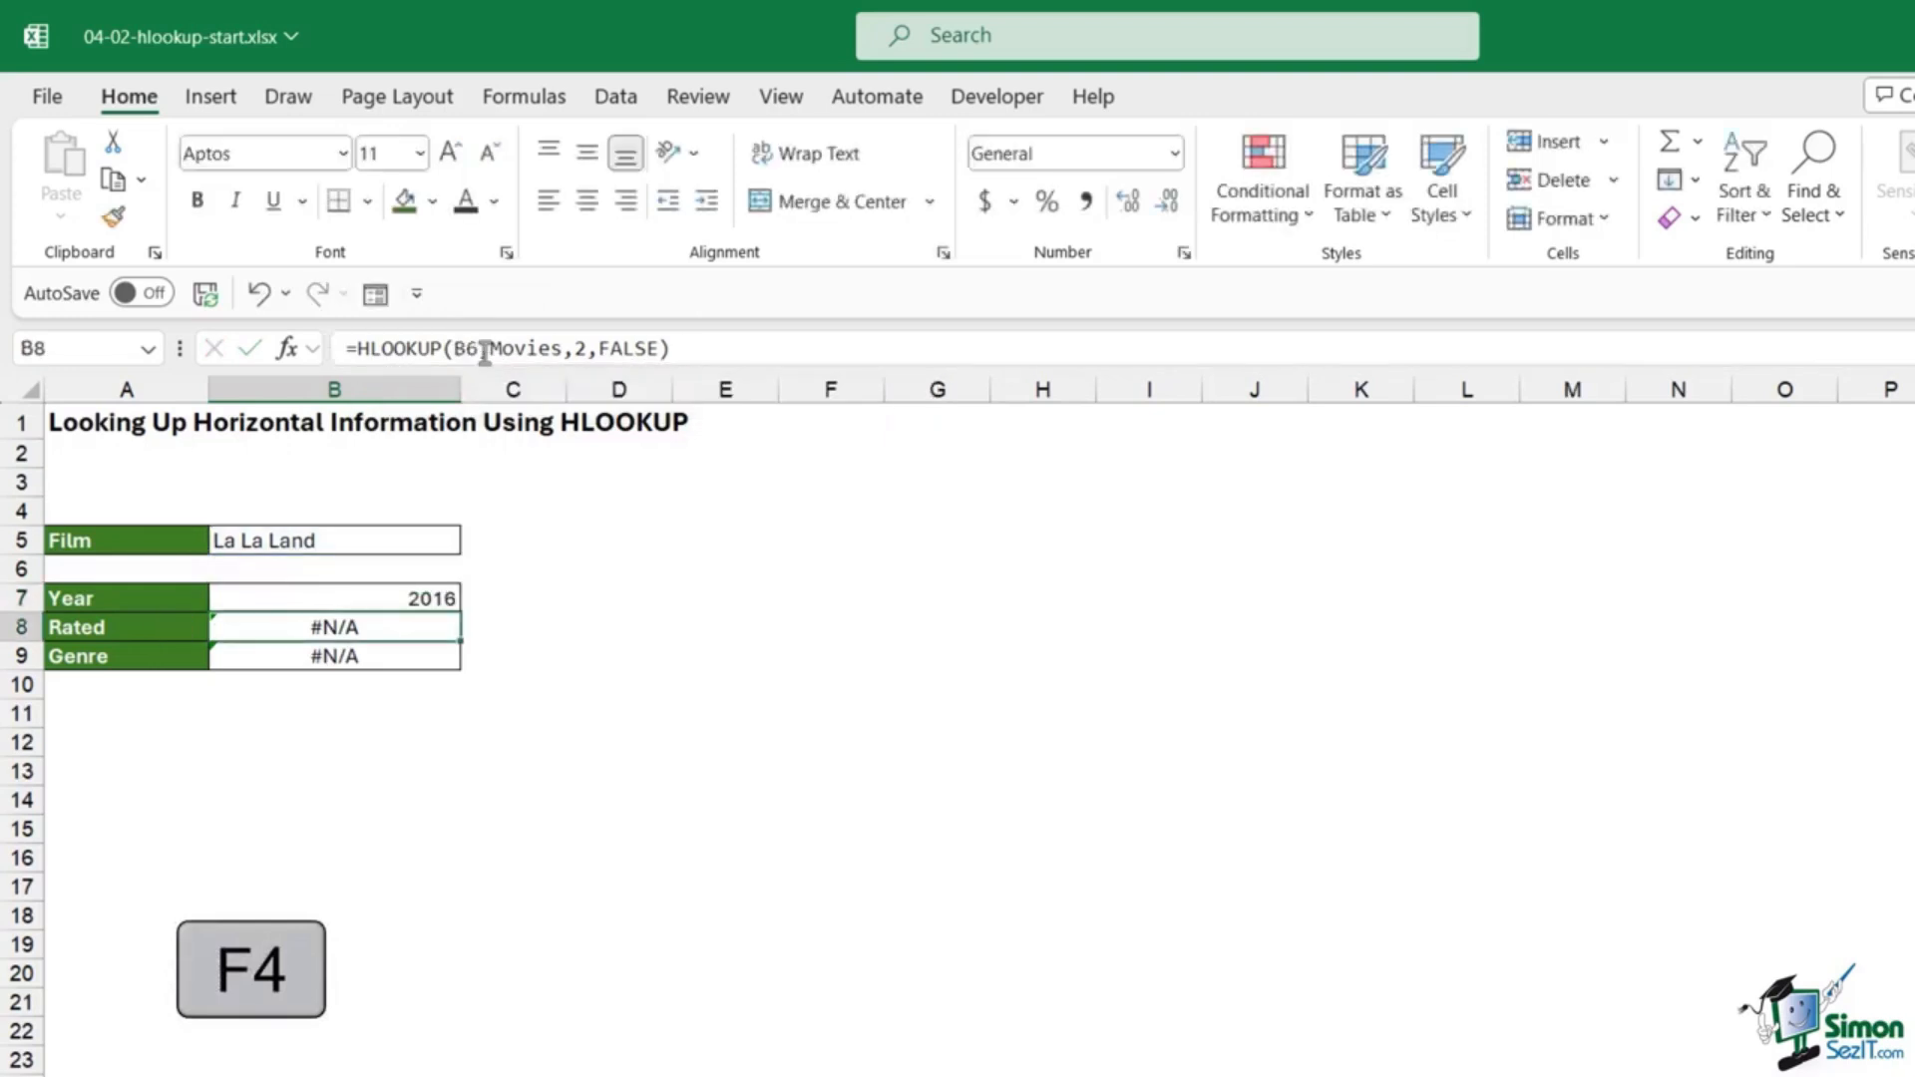
pyautogui.click(449, 599)
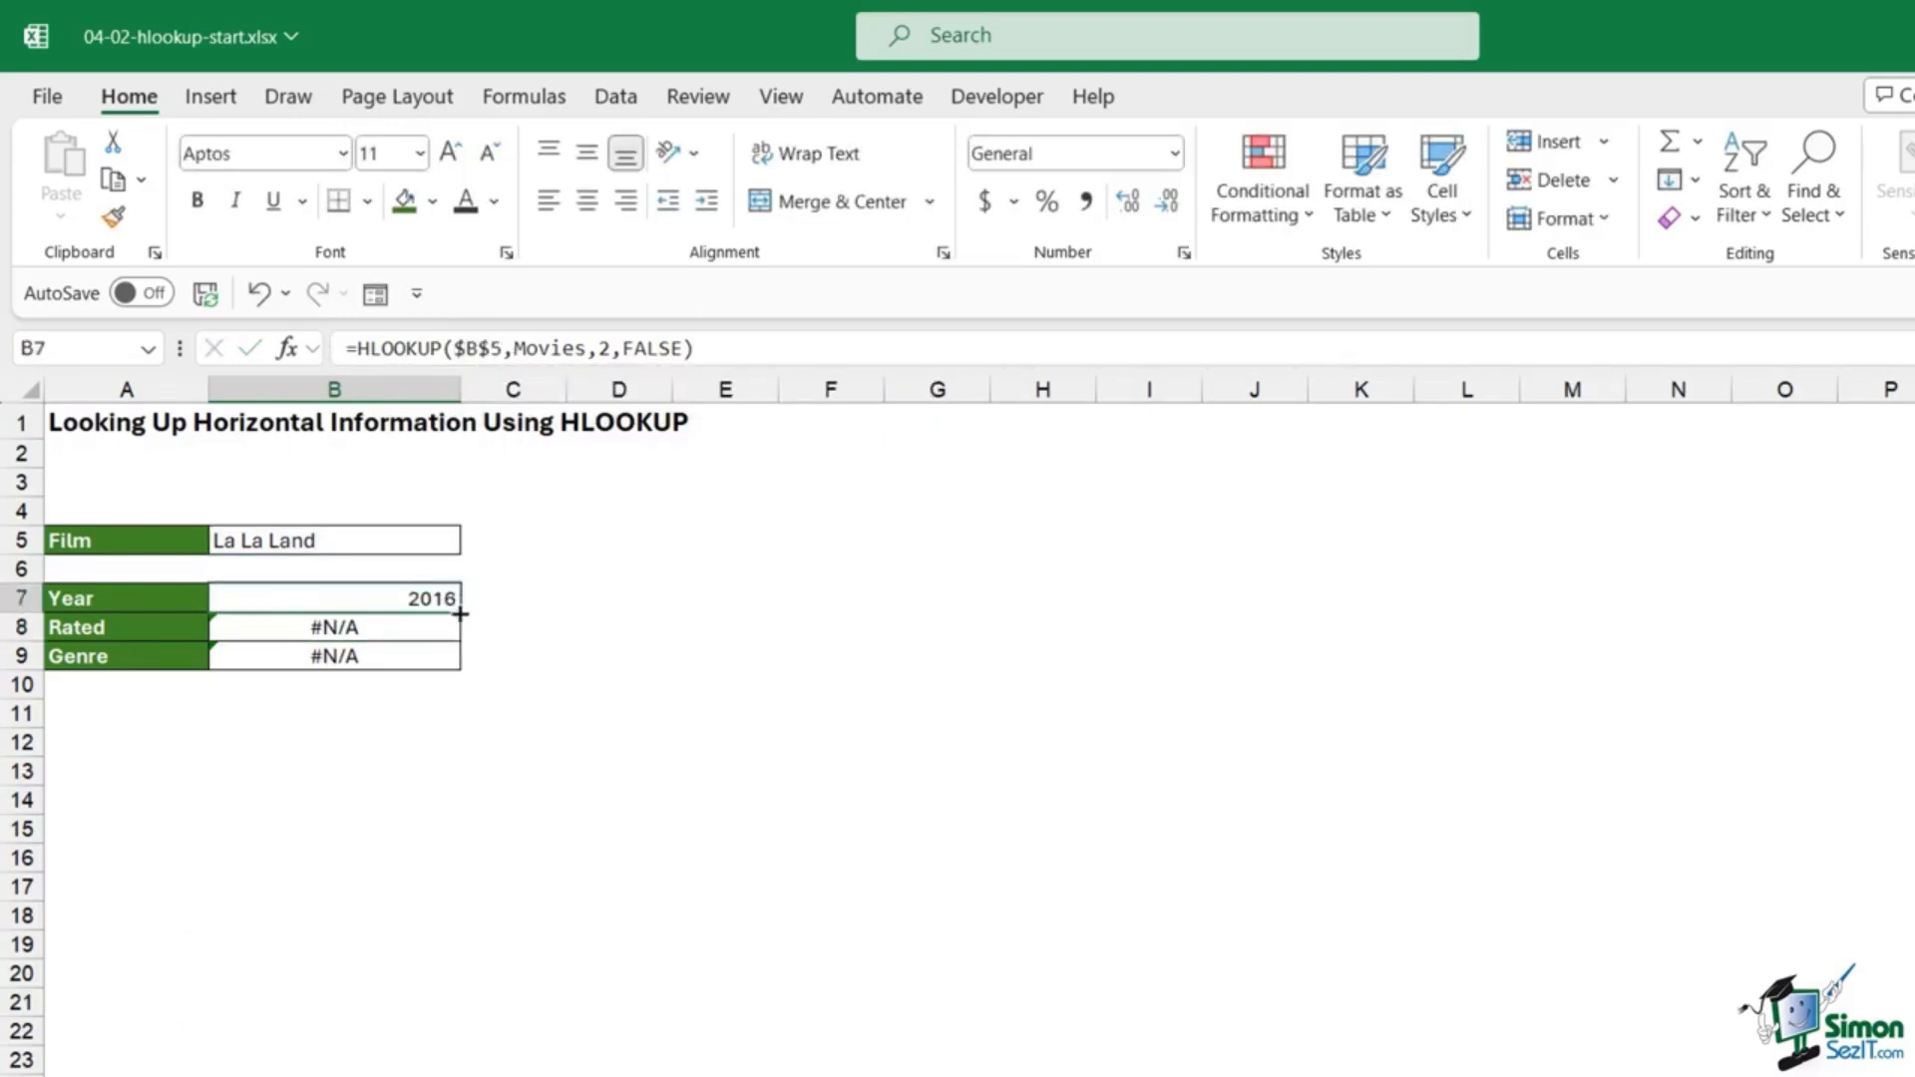
pyautogui.moveTo(464, 606); pyautogui.dragTo(462, 656)
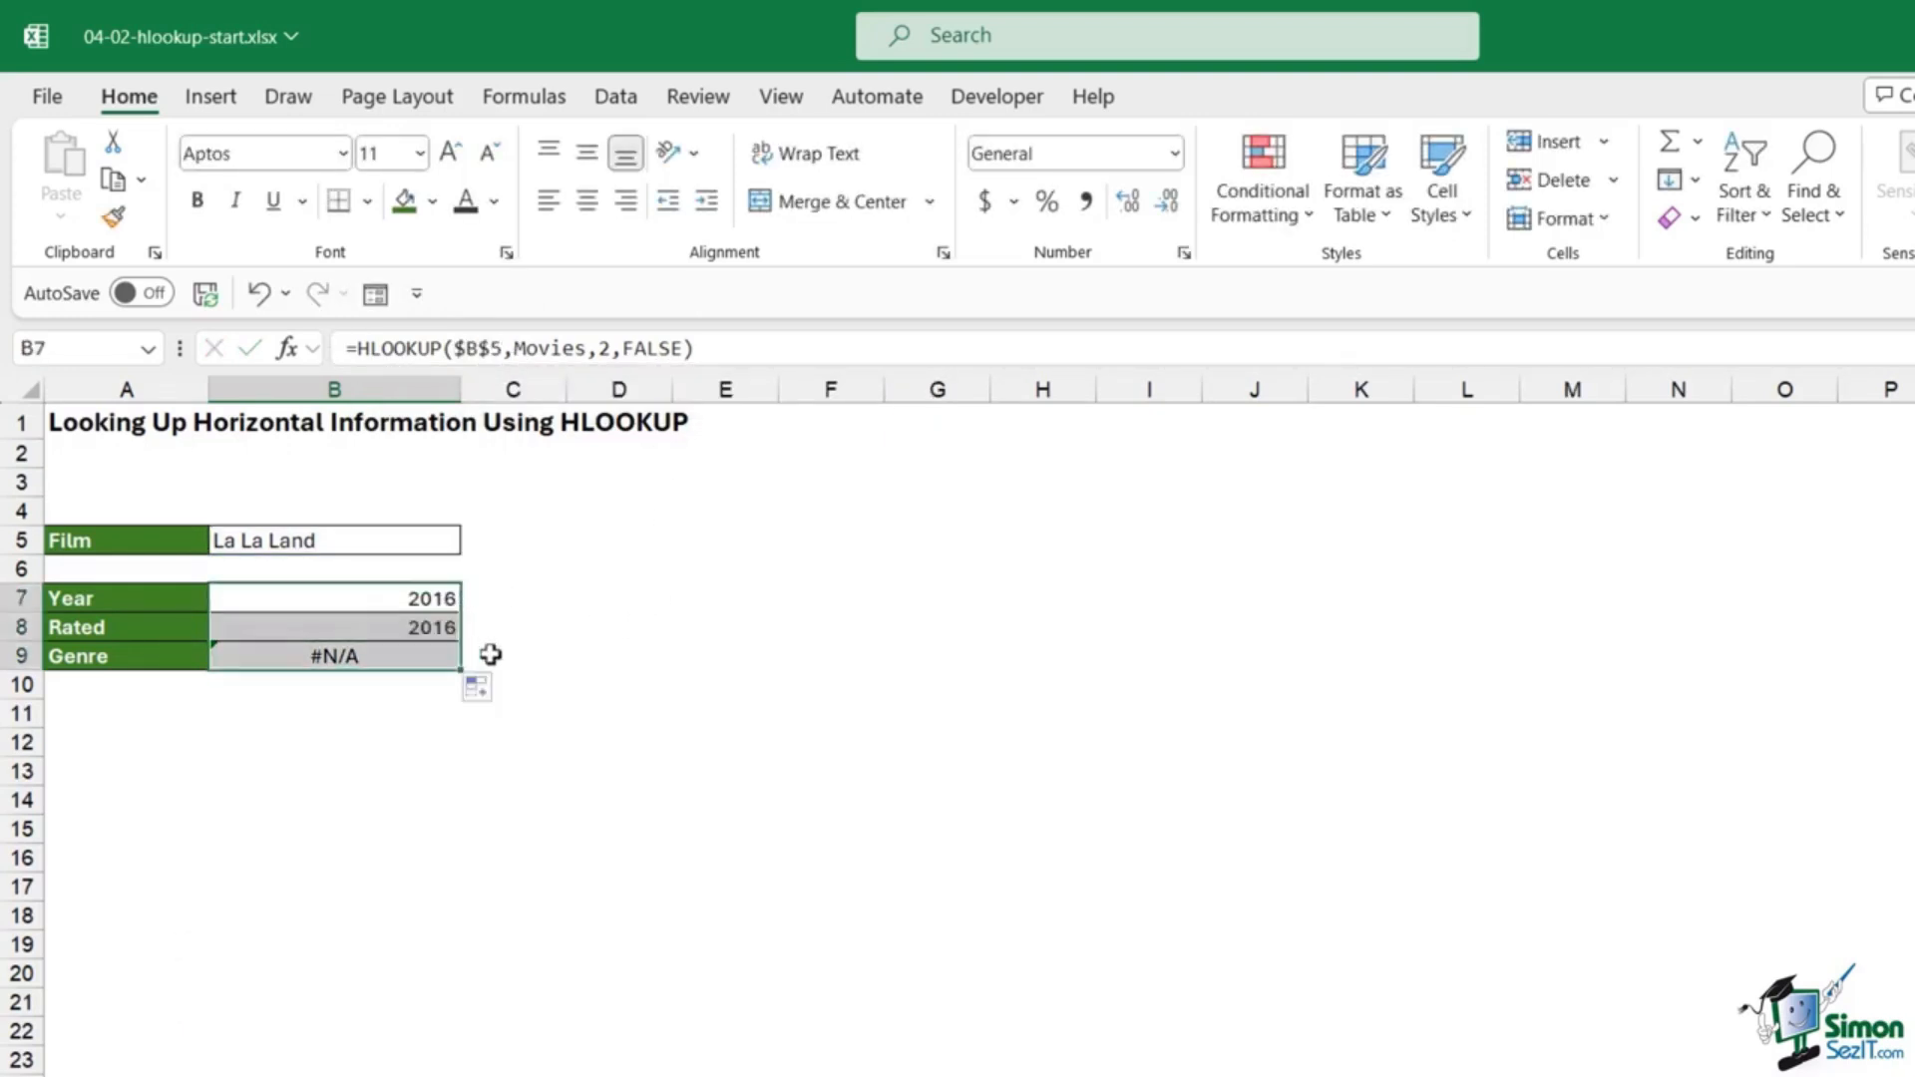
pyautogui.doubleClick(429, 628)
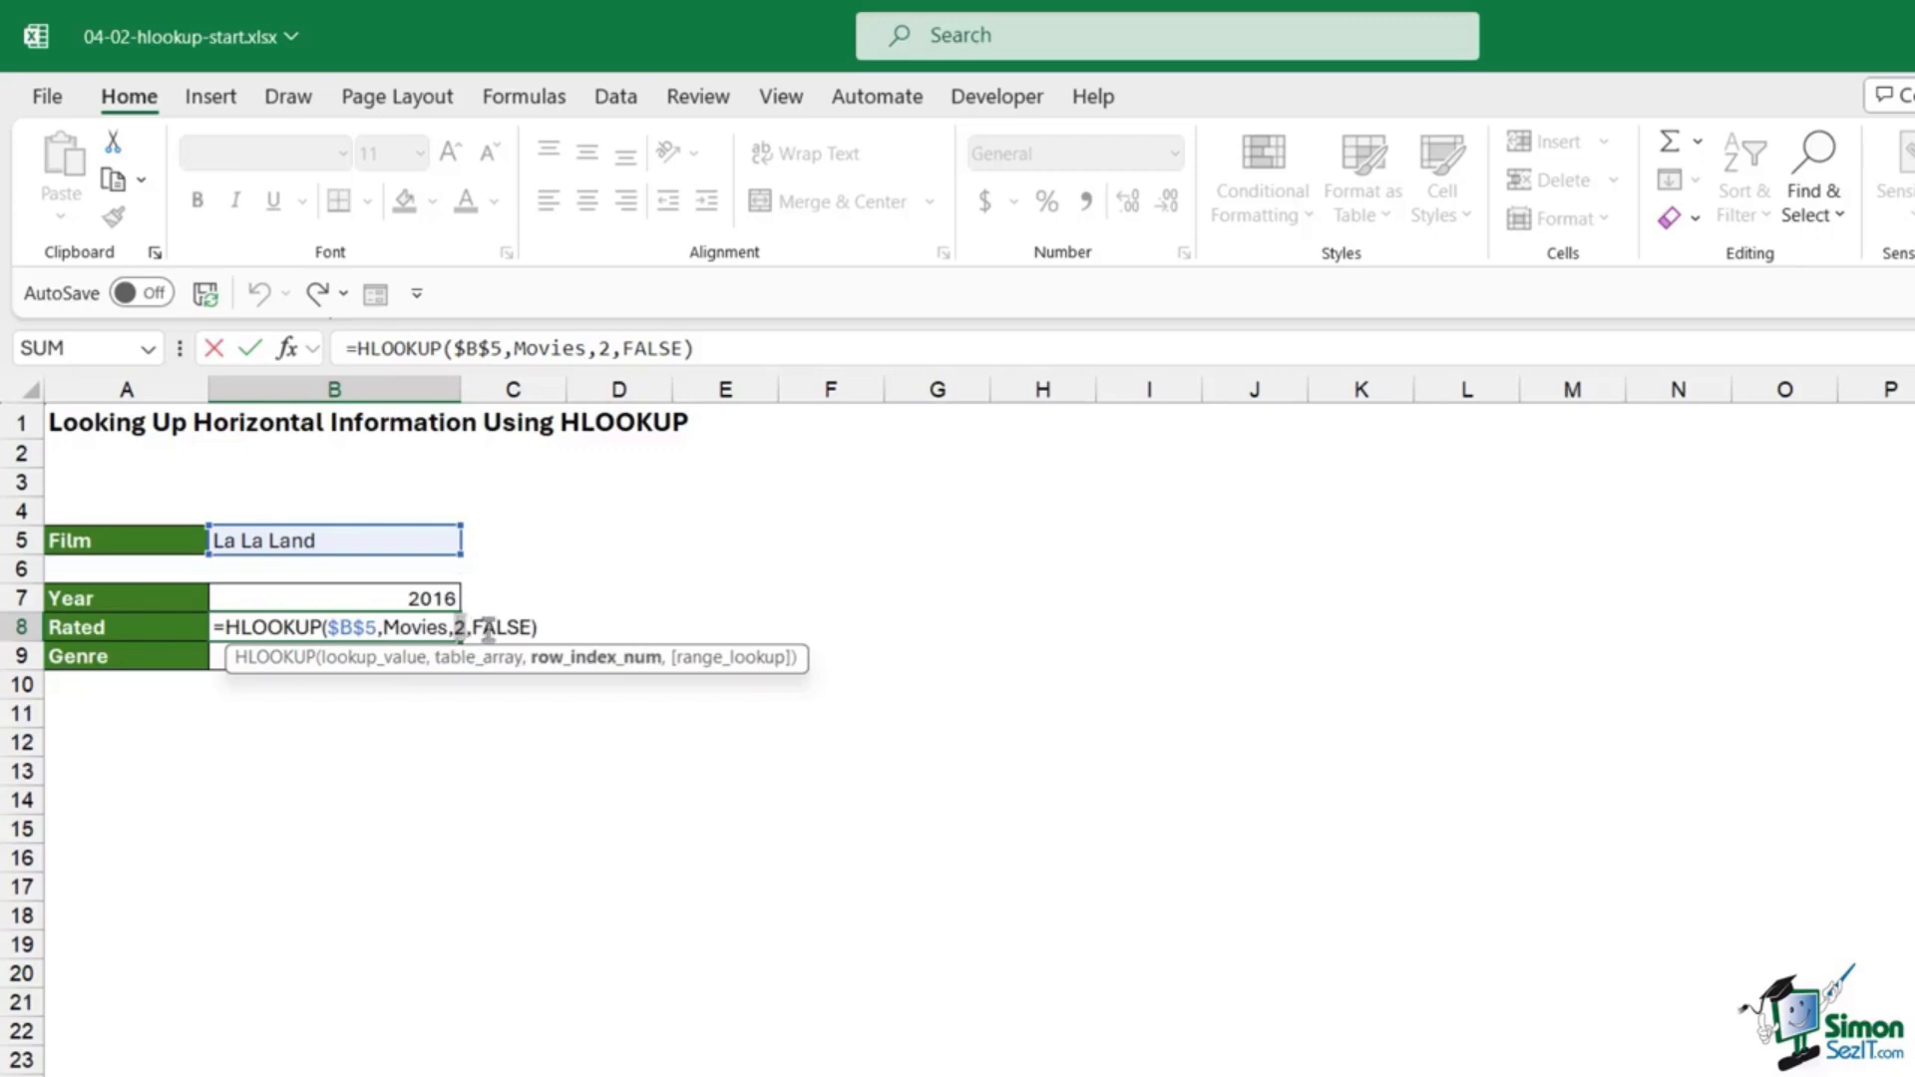
pyautogui.press('Escape')
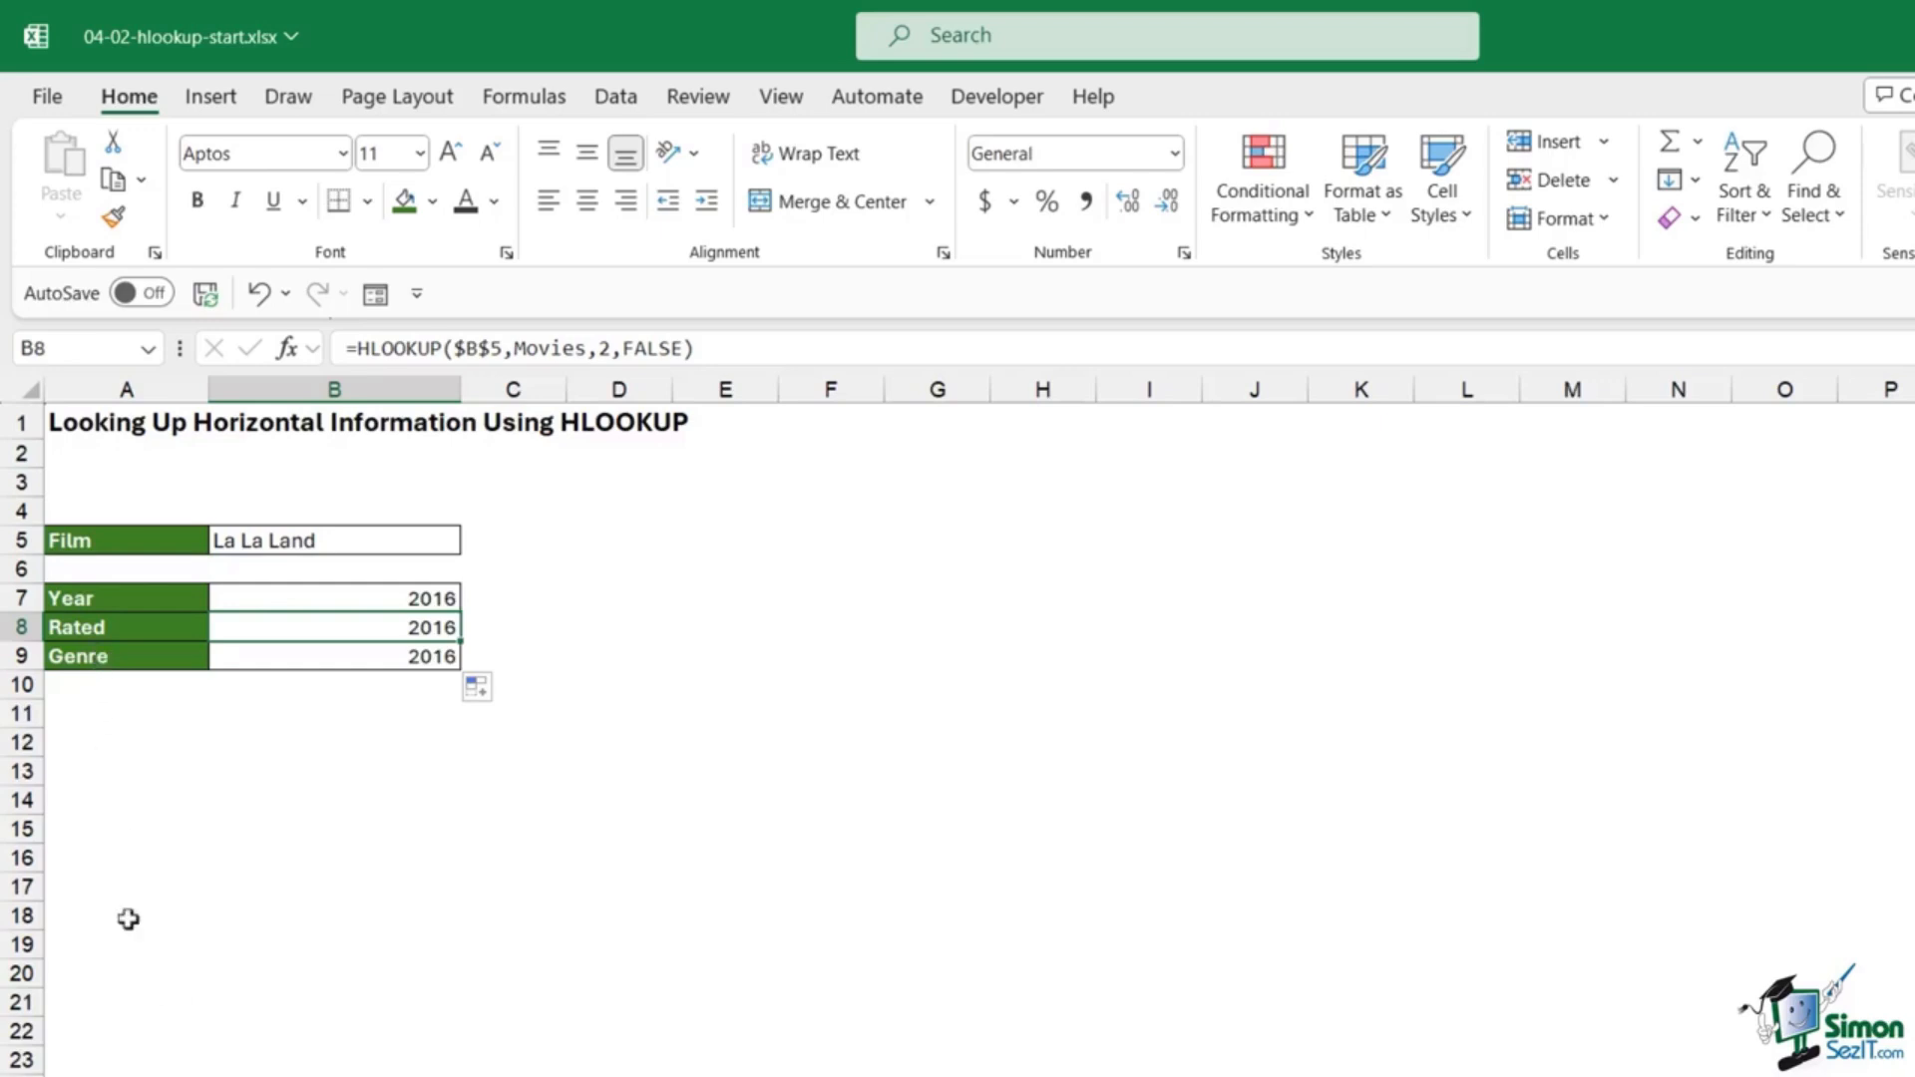
# Step: Check the Rated and Genre rows on Movie_Database, then set B8's row index to 3
pyautogui.click(159, 1075)
pyautogui.click(113, 765)
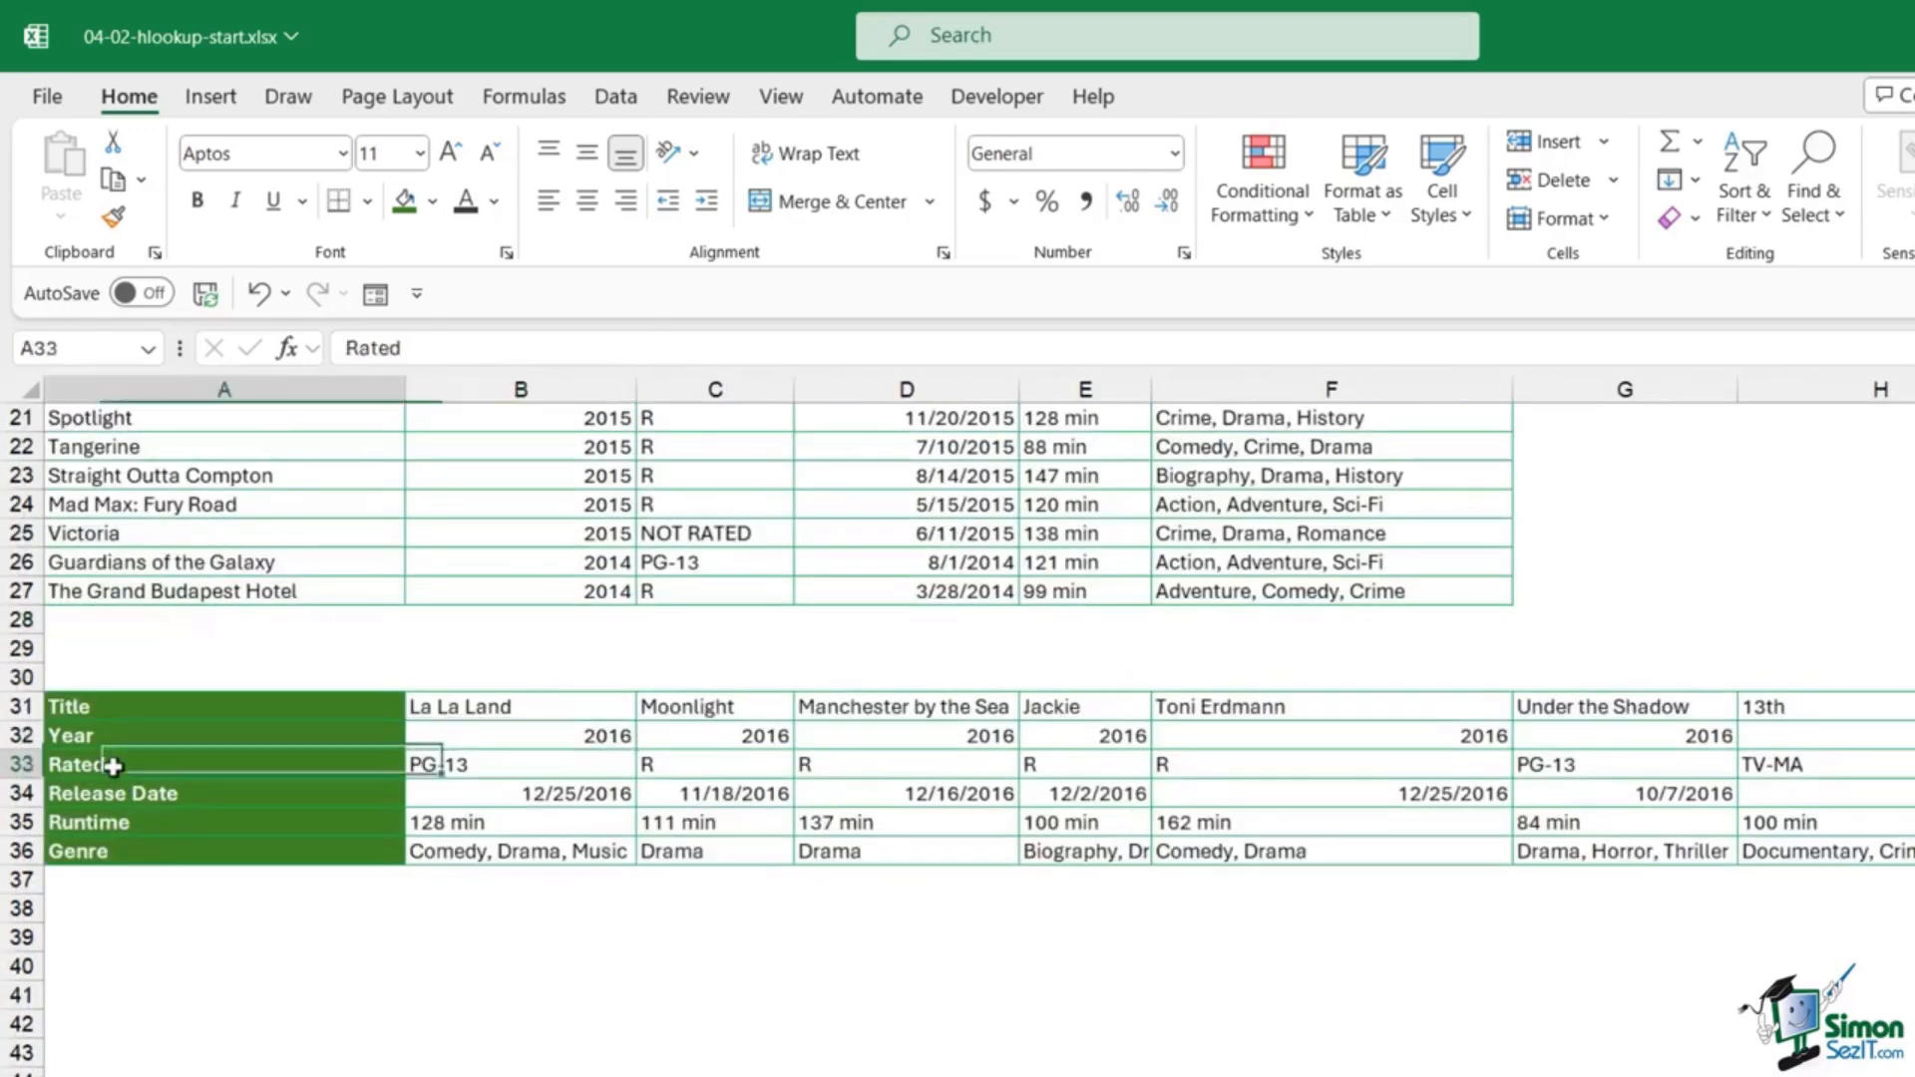
pyautogui.click(105, 852)
pyautogui.click(479, 1075)
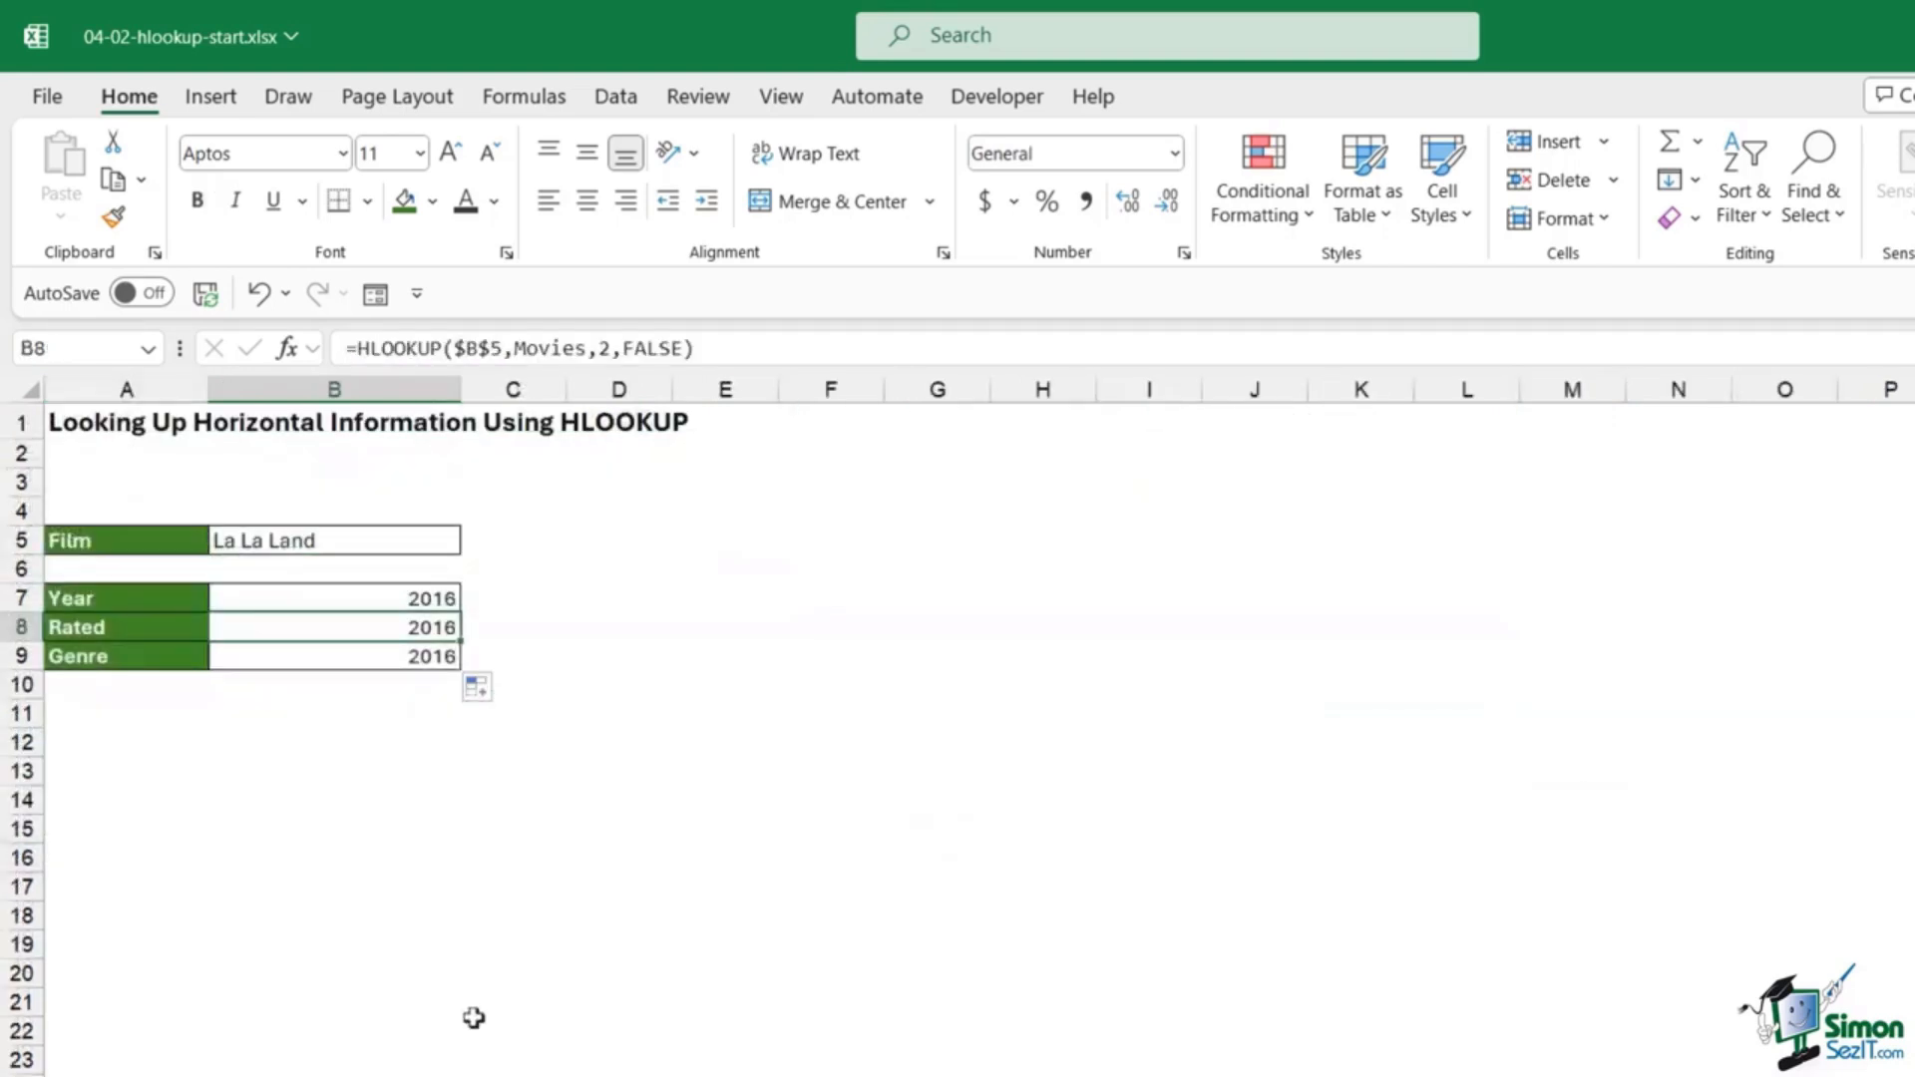
pyautogui.doubleClick(603, 348)
pyautogui.write('3')
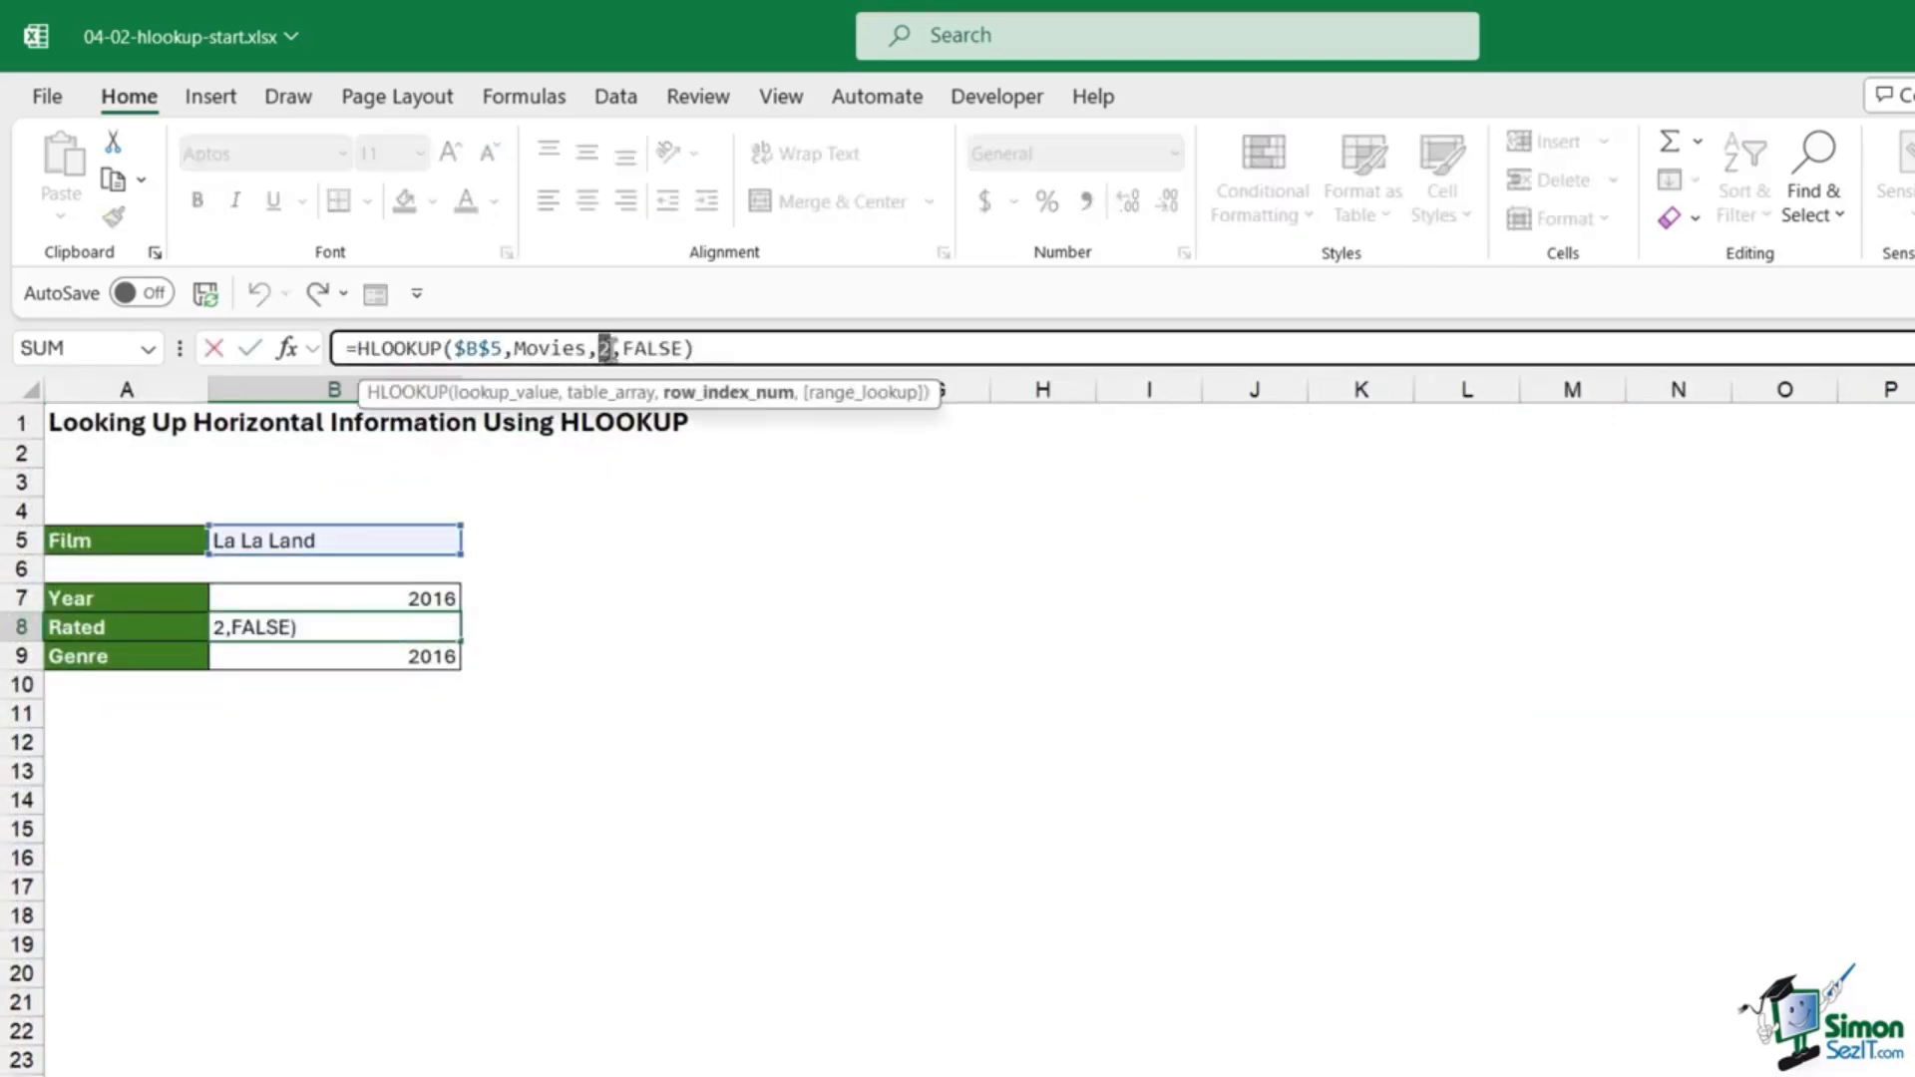
pyautogui.press('Return')
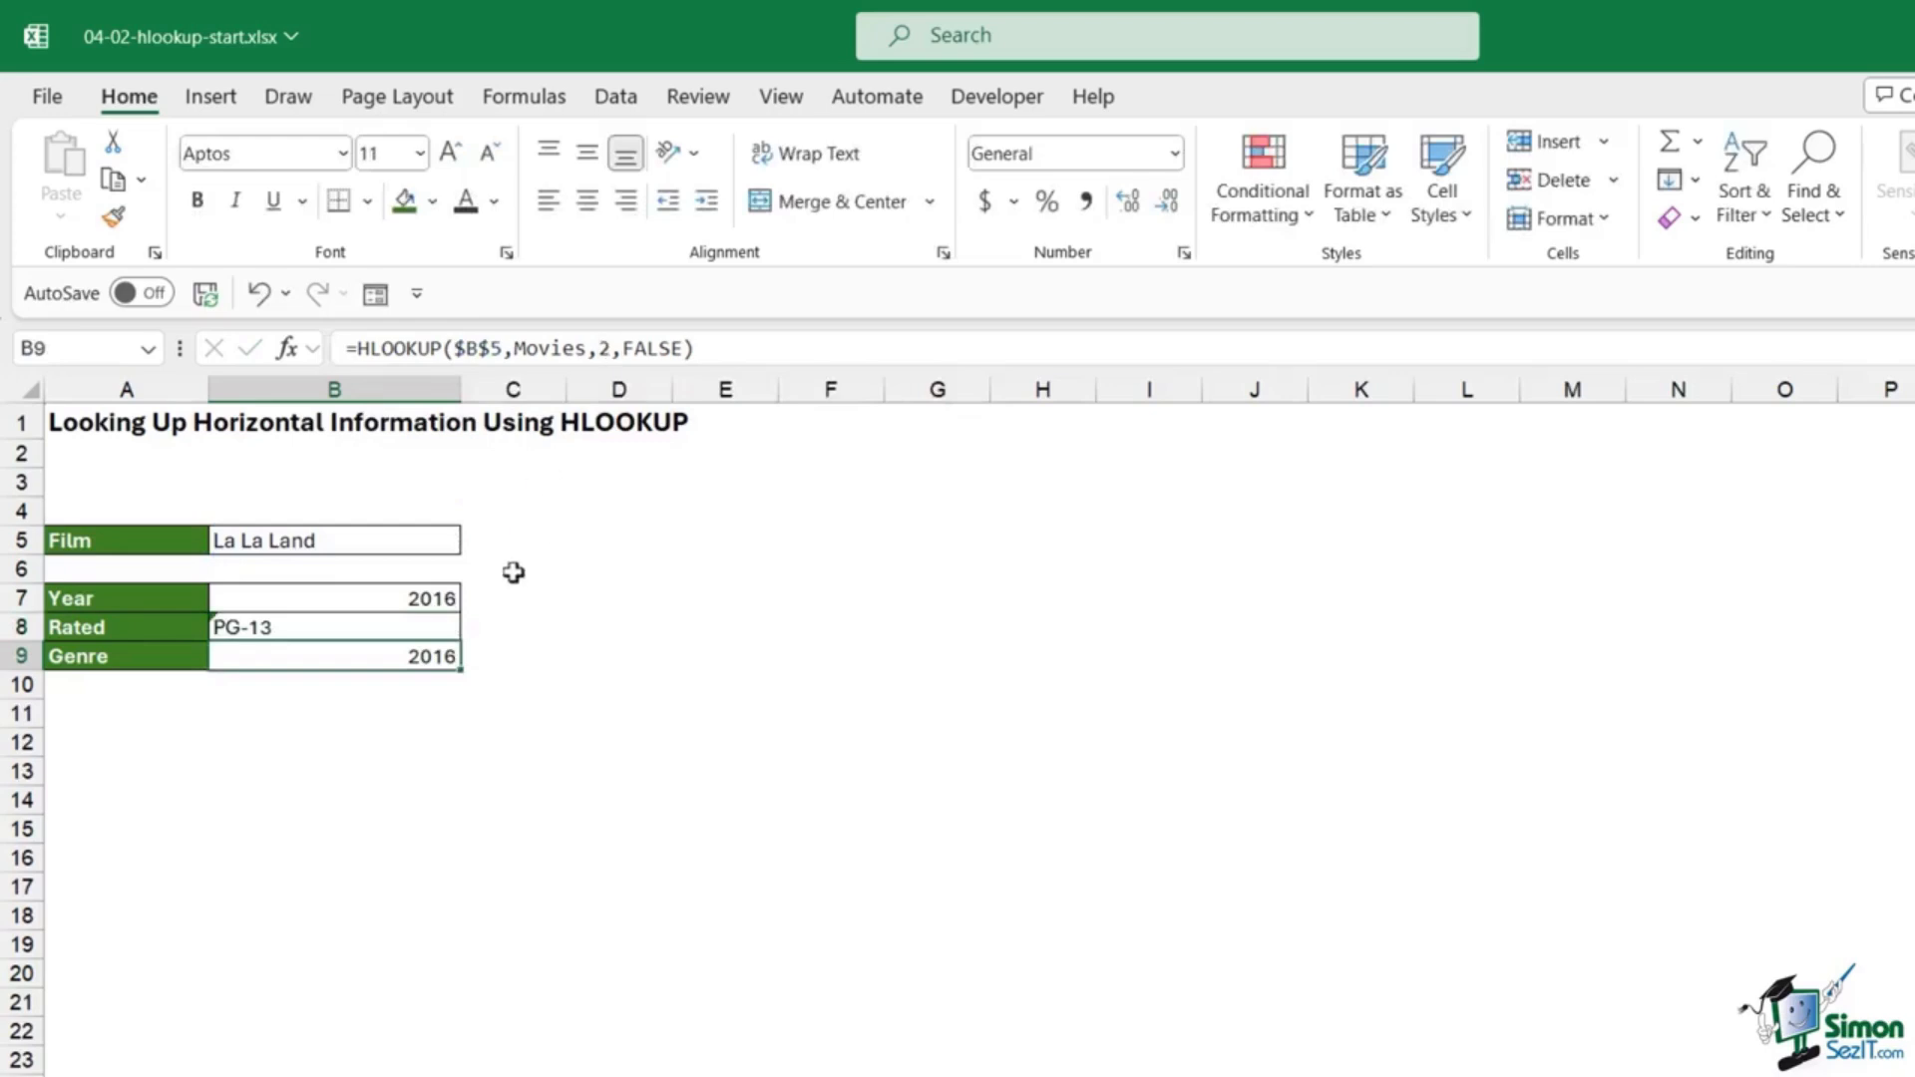
# Step: Set B9's HLOOKUP row index to 4 so it returns the genre
pyautogui.doubleClick(417, 661)
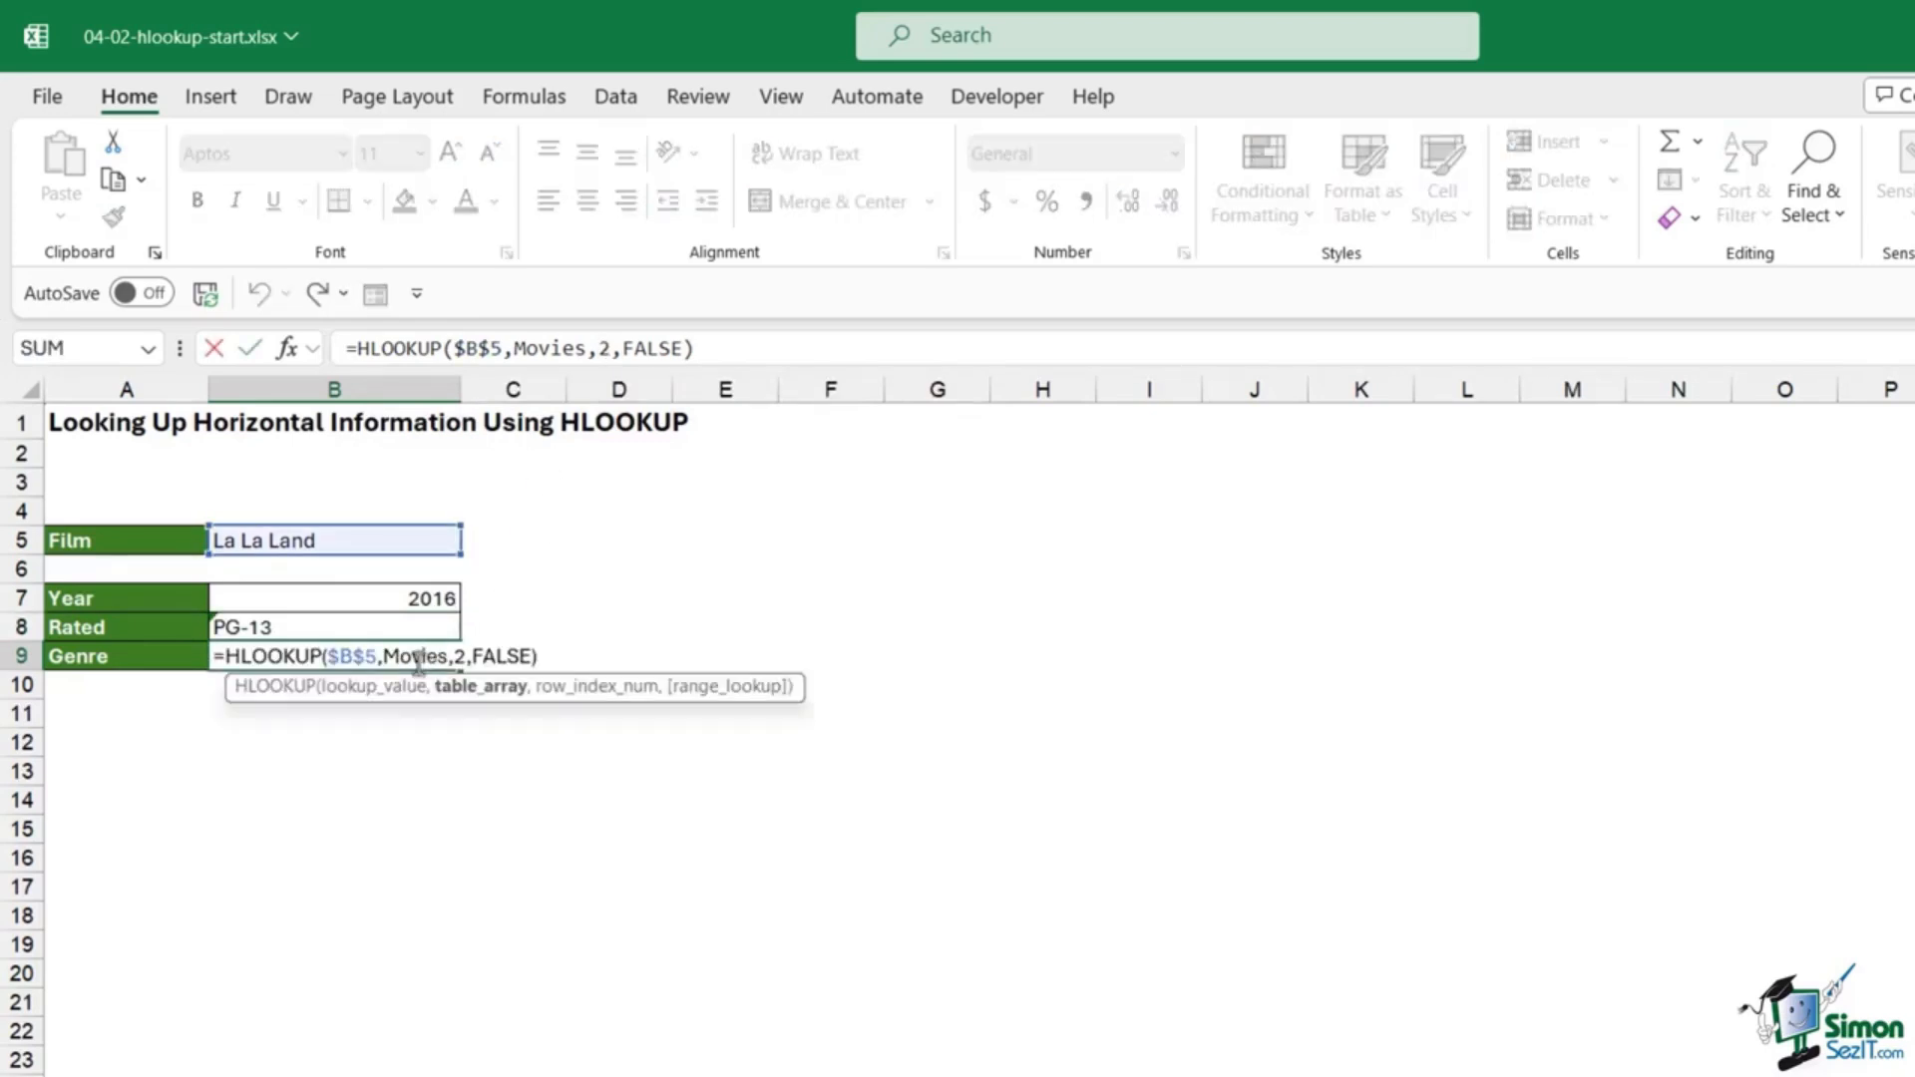
pyautogui.doubleClick(464, 656)
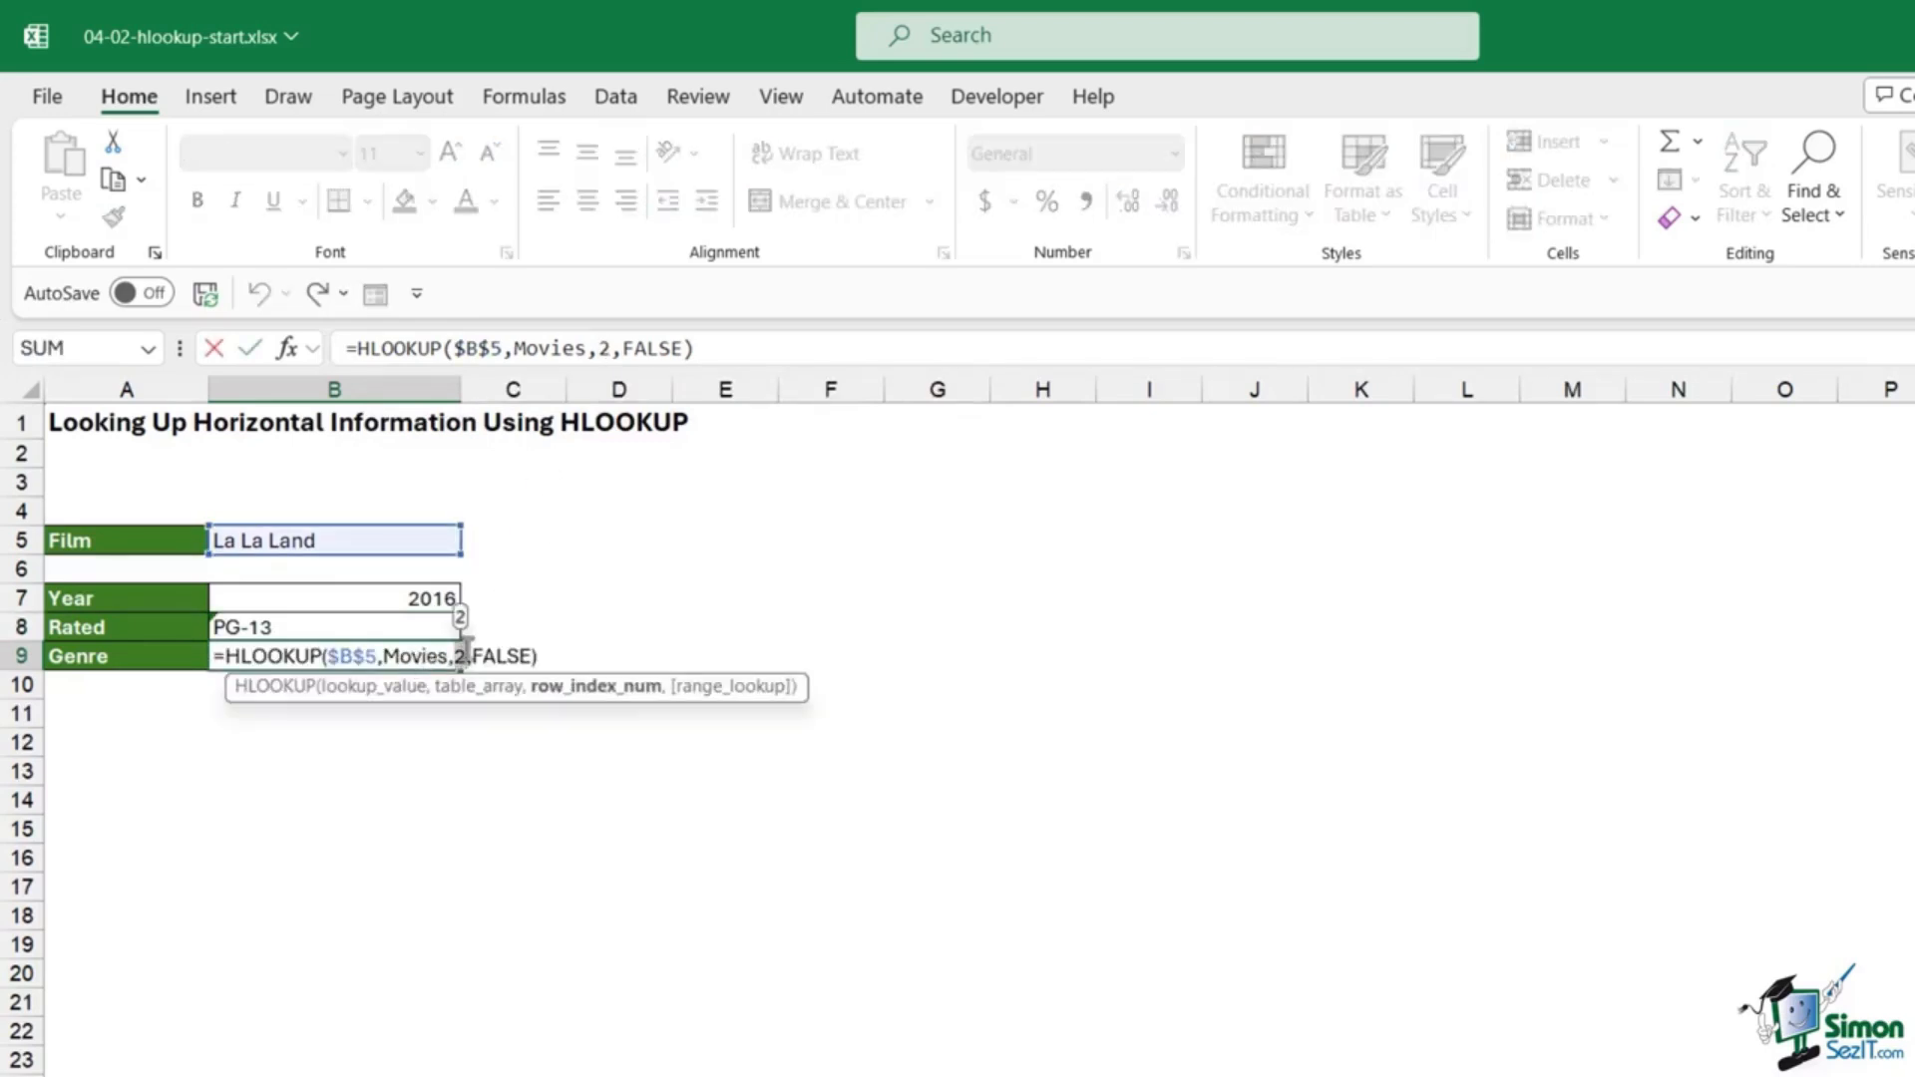
pyautogui.write('4')
pyautogui.press('Return')
pyautogui.click(453, 542)
# Step: Cycle B5 through Hell or High Water and Star Wars: The Force Awakens, ending on I, Daniel Blake
pyautogui.click(473, 540)
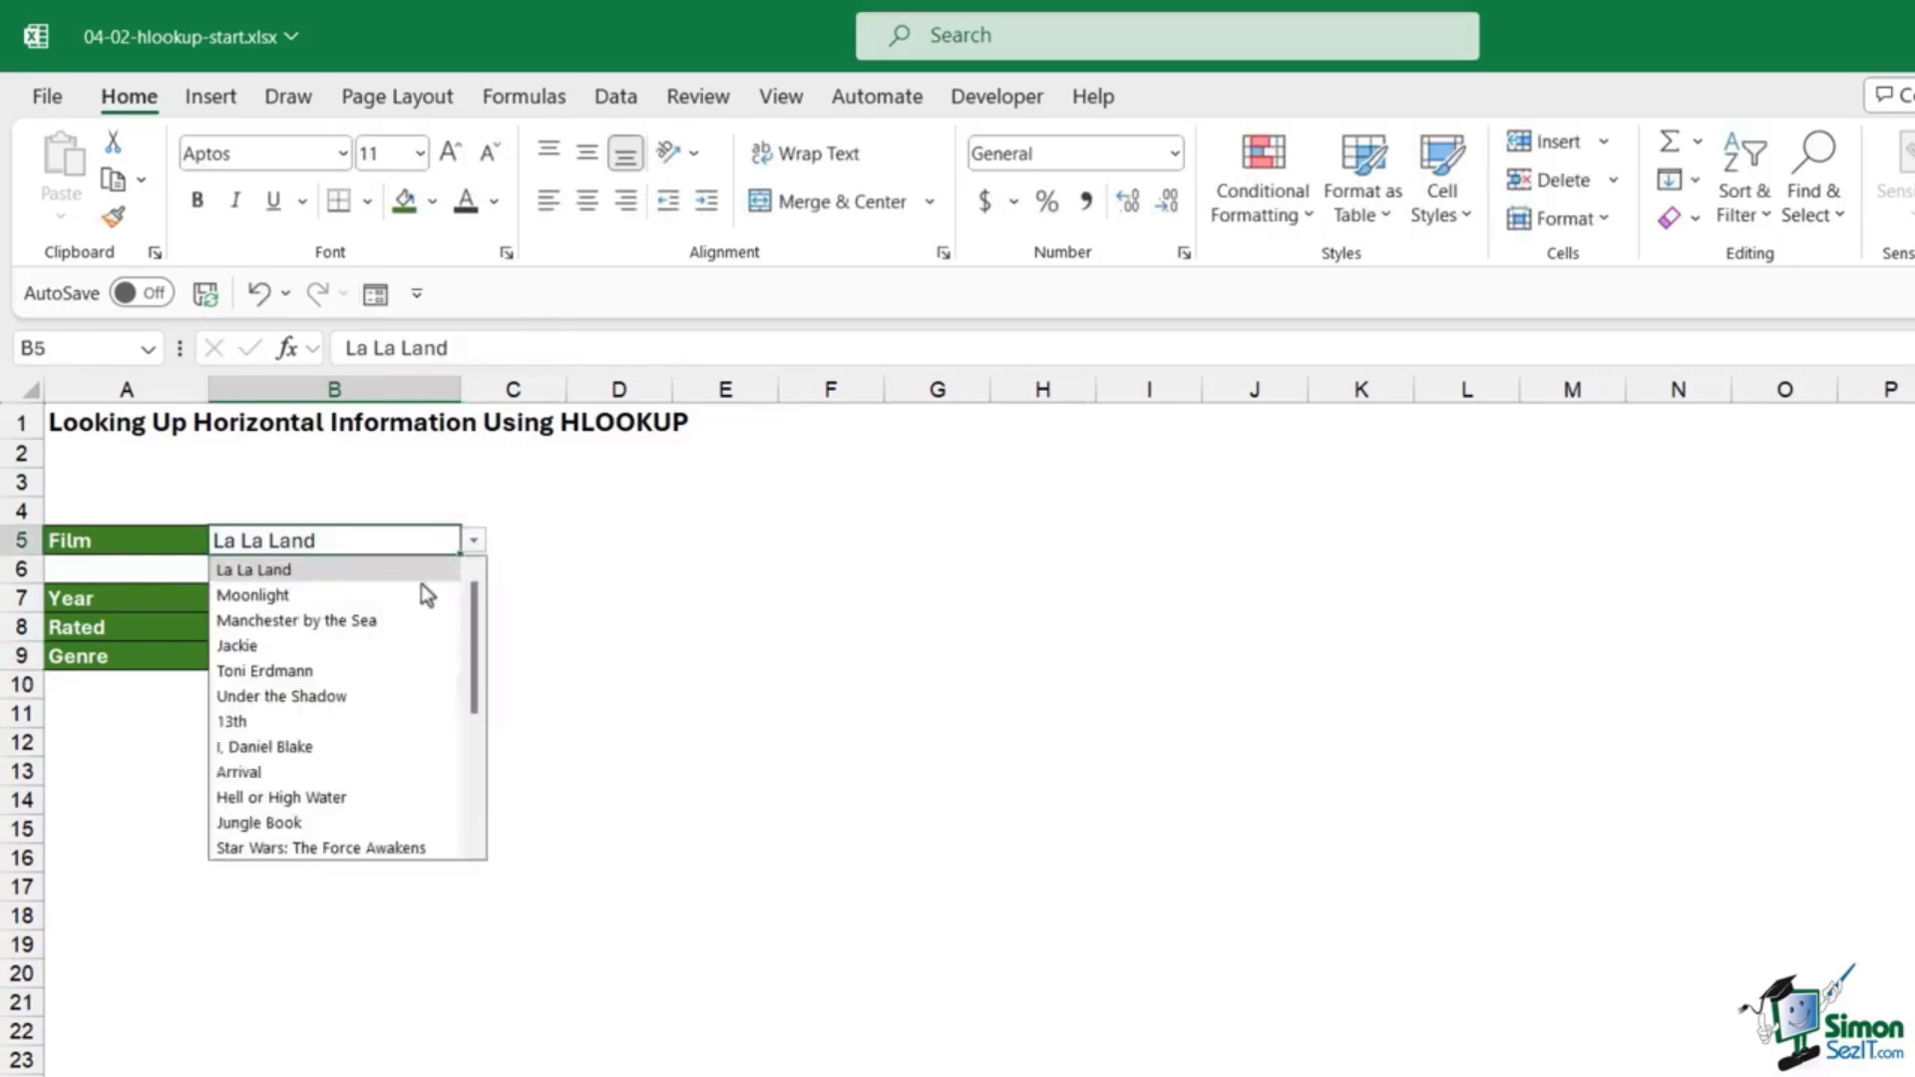
pyautogui.click(329, 797)
pyautogui.click(473, 541)
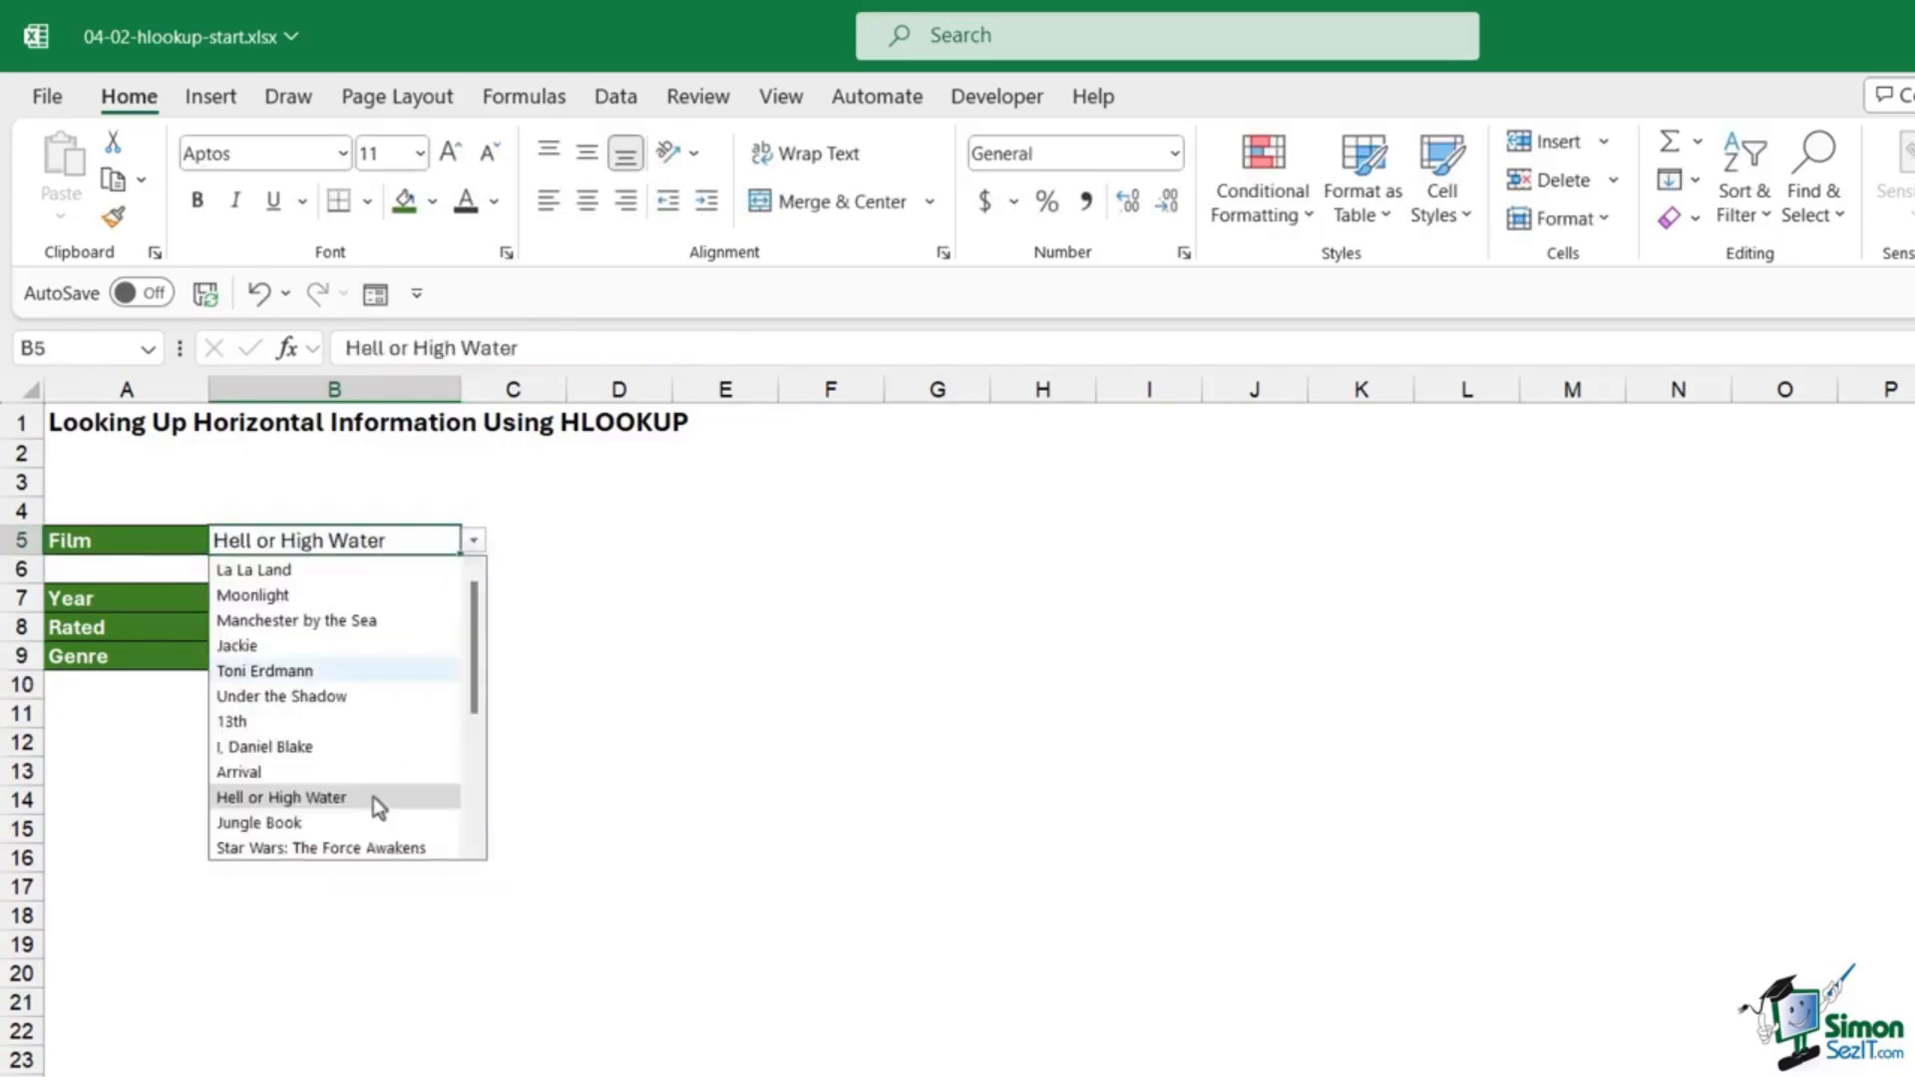
pyautogui.click(359, 848)
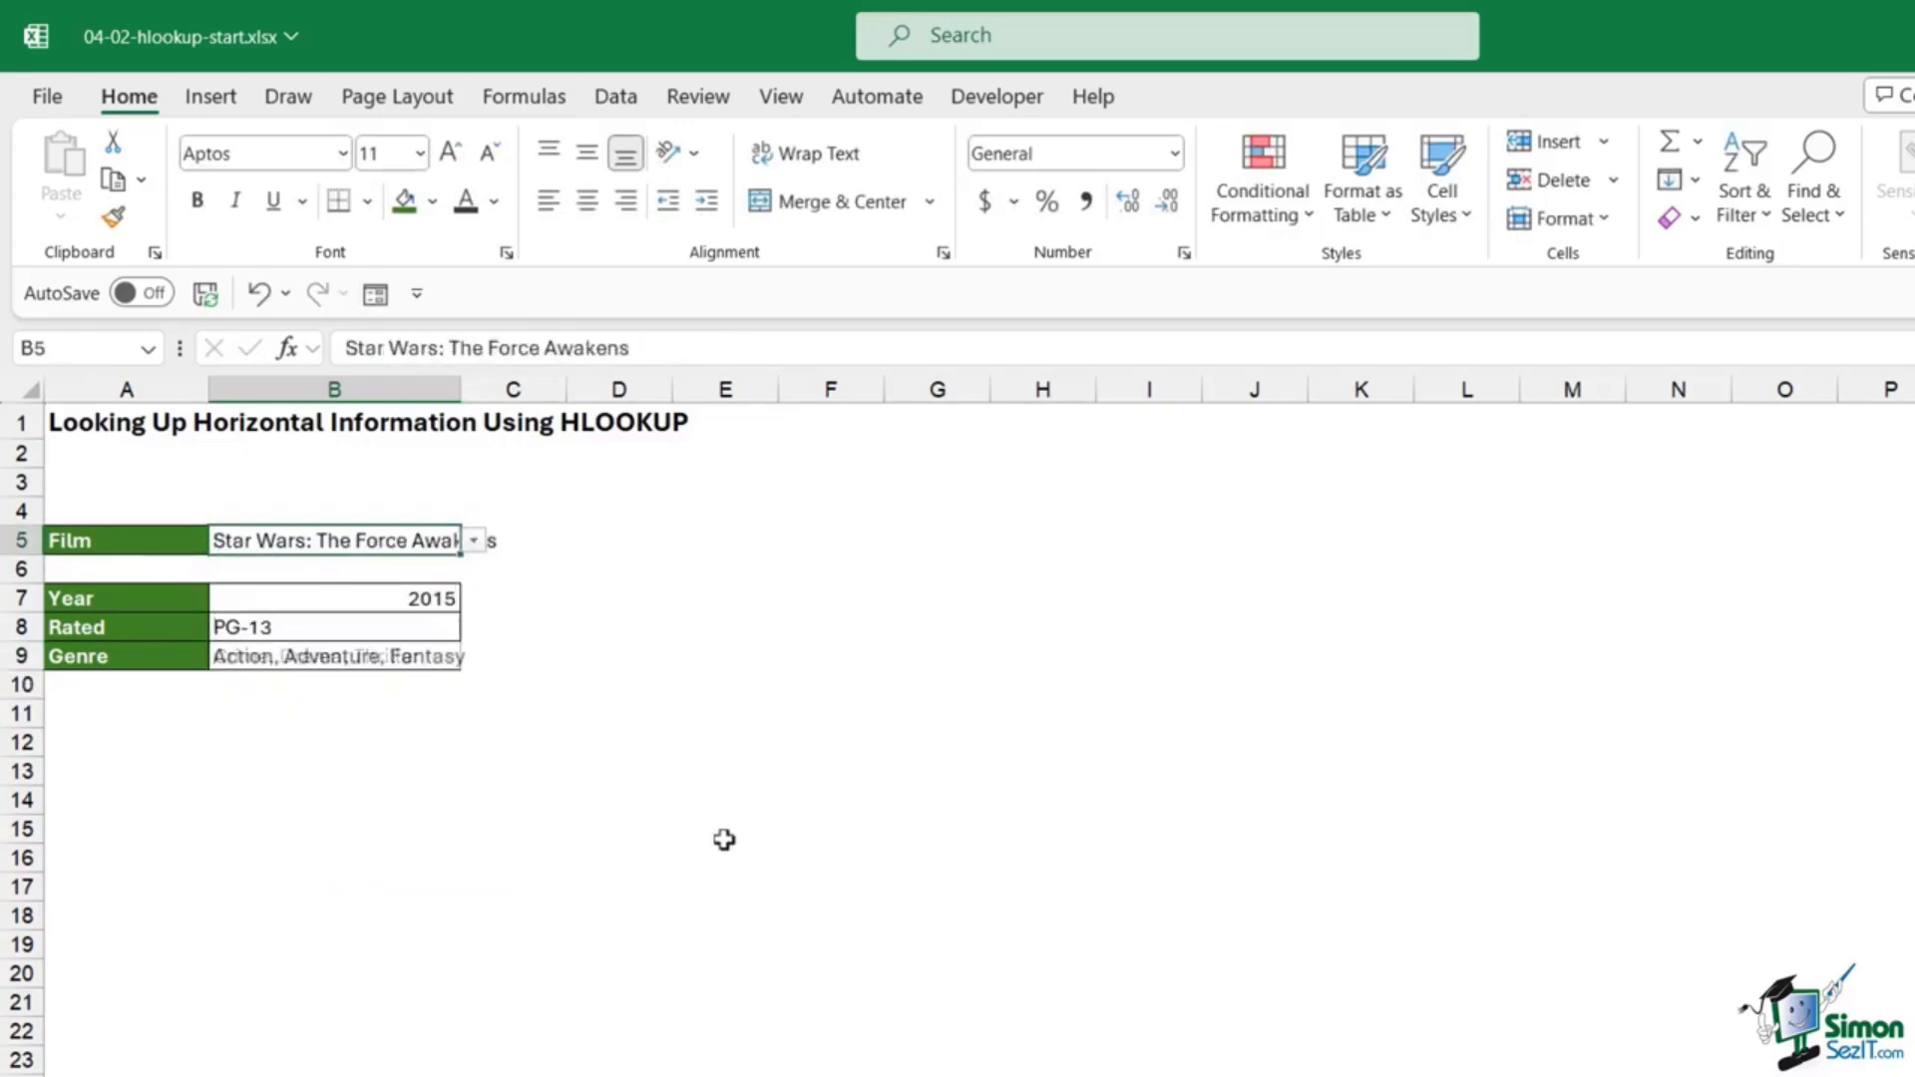
pyautogui.click(474, 540)
pyautogui.click(429, 750)
pyautogui.click(1042, 799)
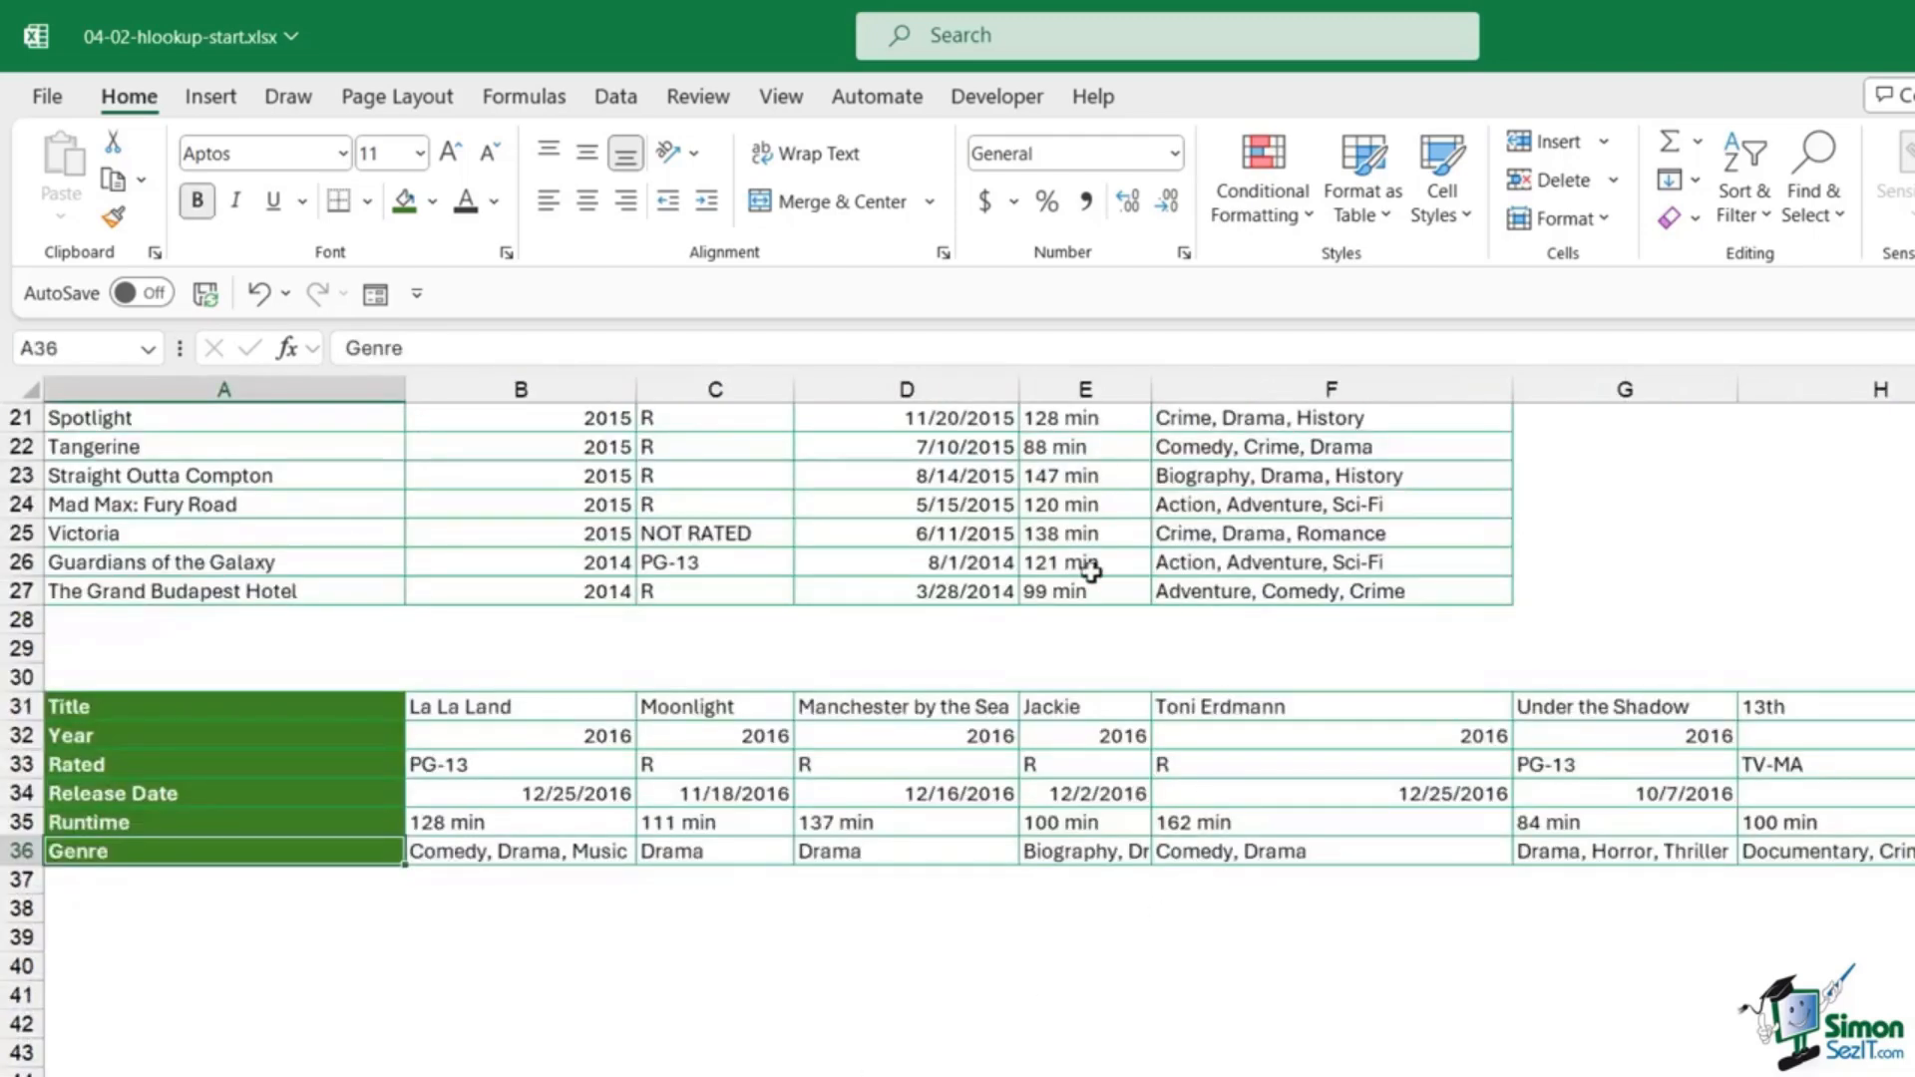
pyautogui.click(1090, 570)
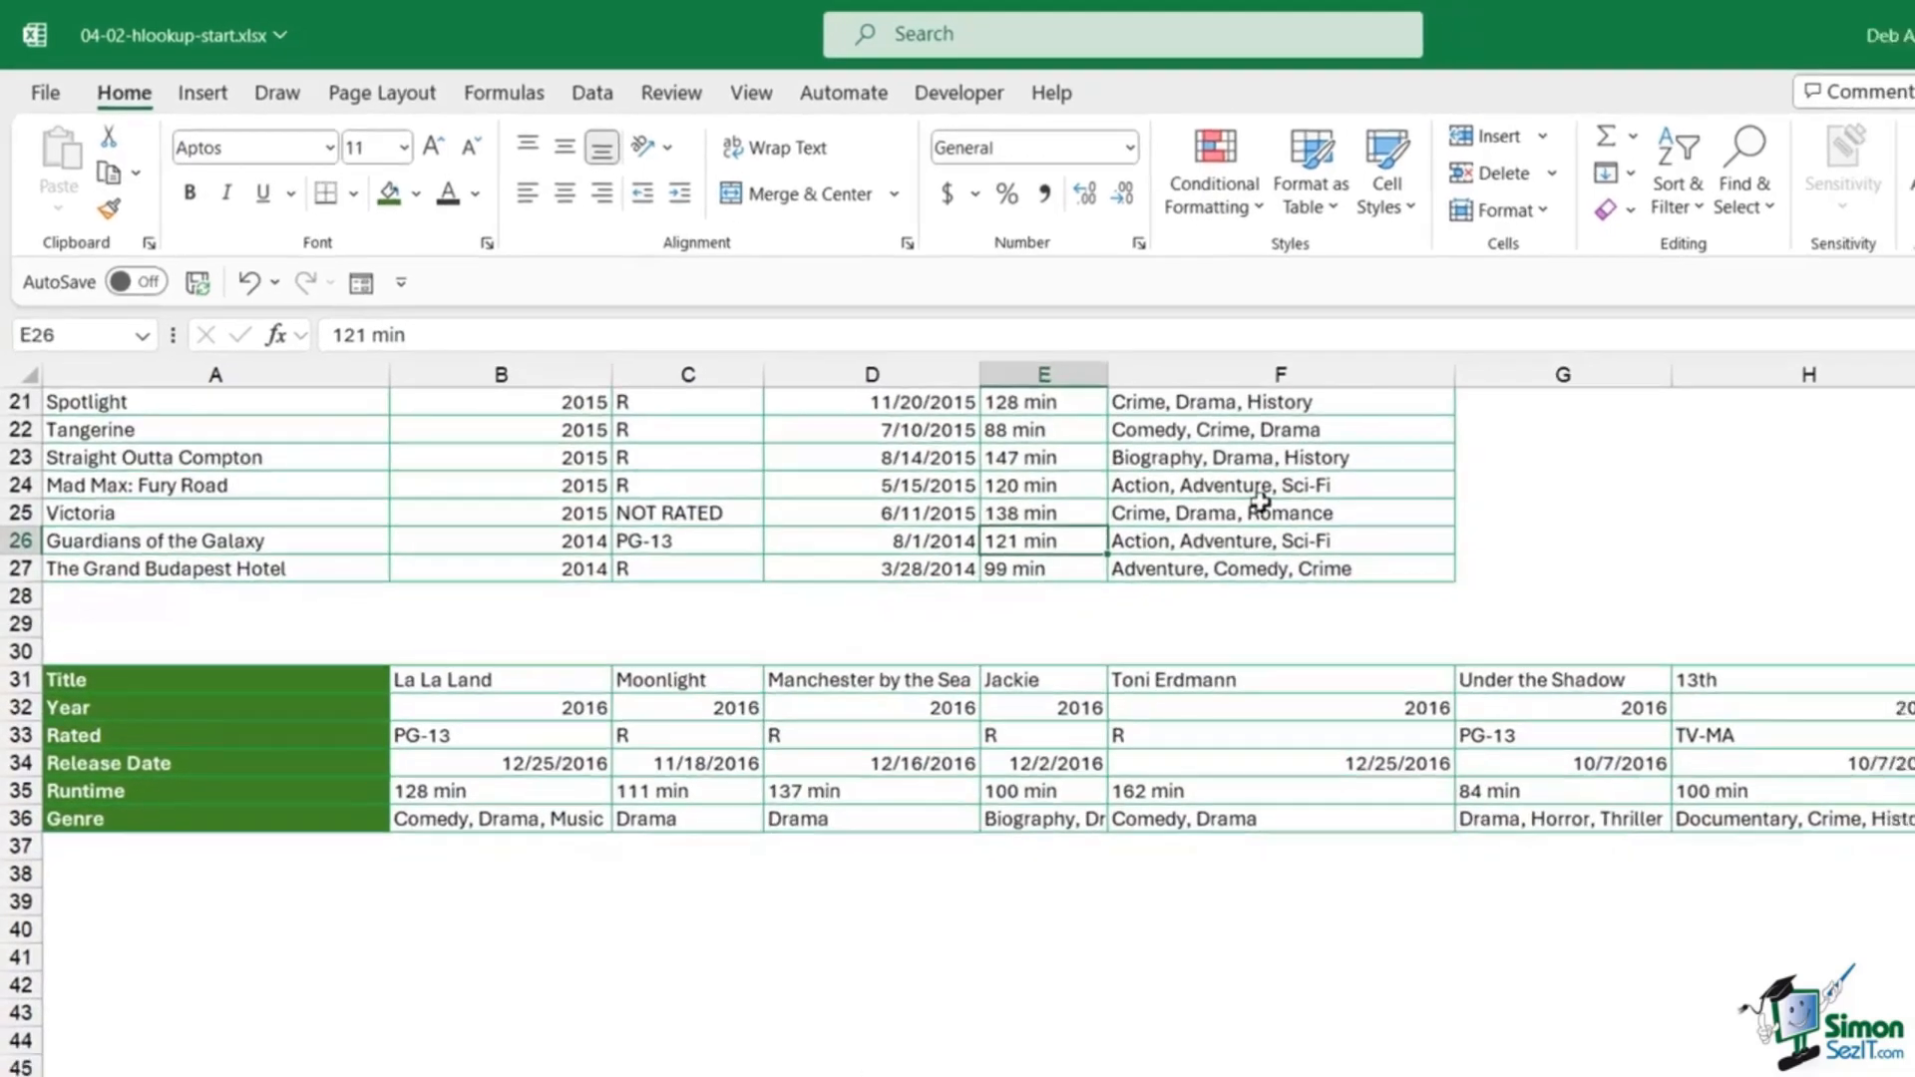
pyautogui.scroll(5, 1090, 571)
pyautogui.scroll(1, 1085, 431)
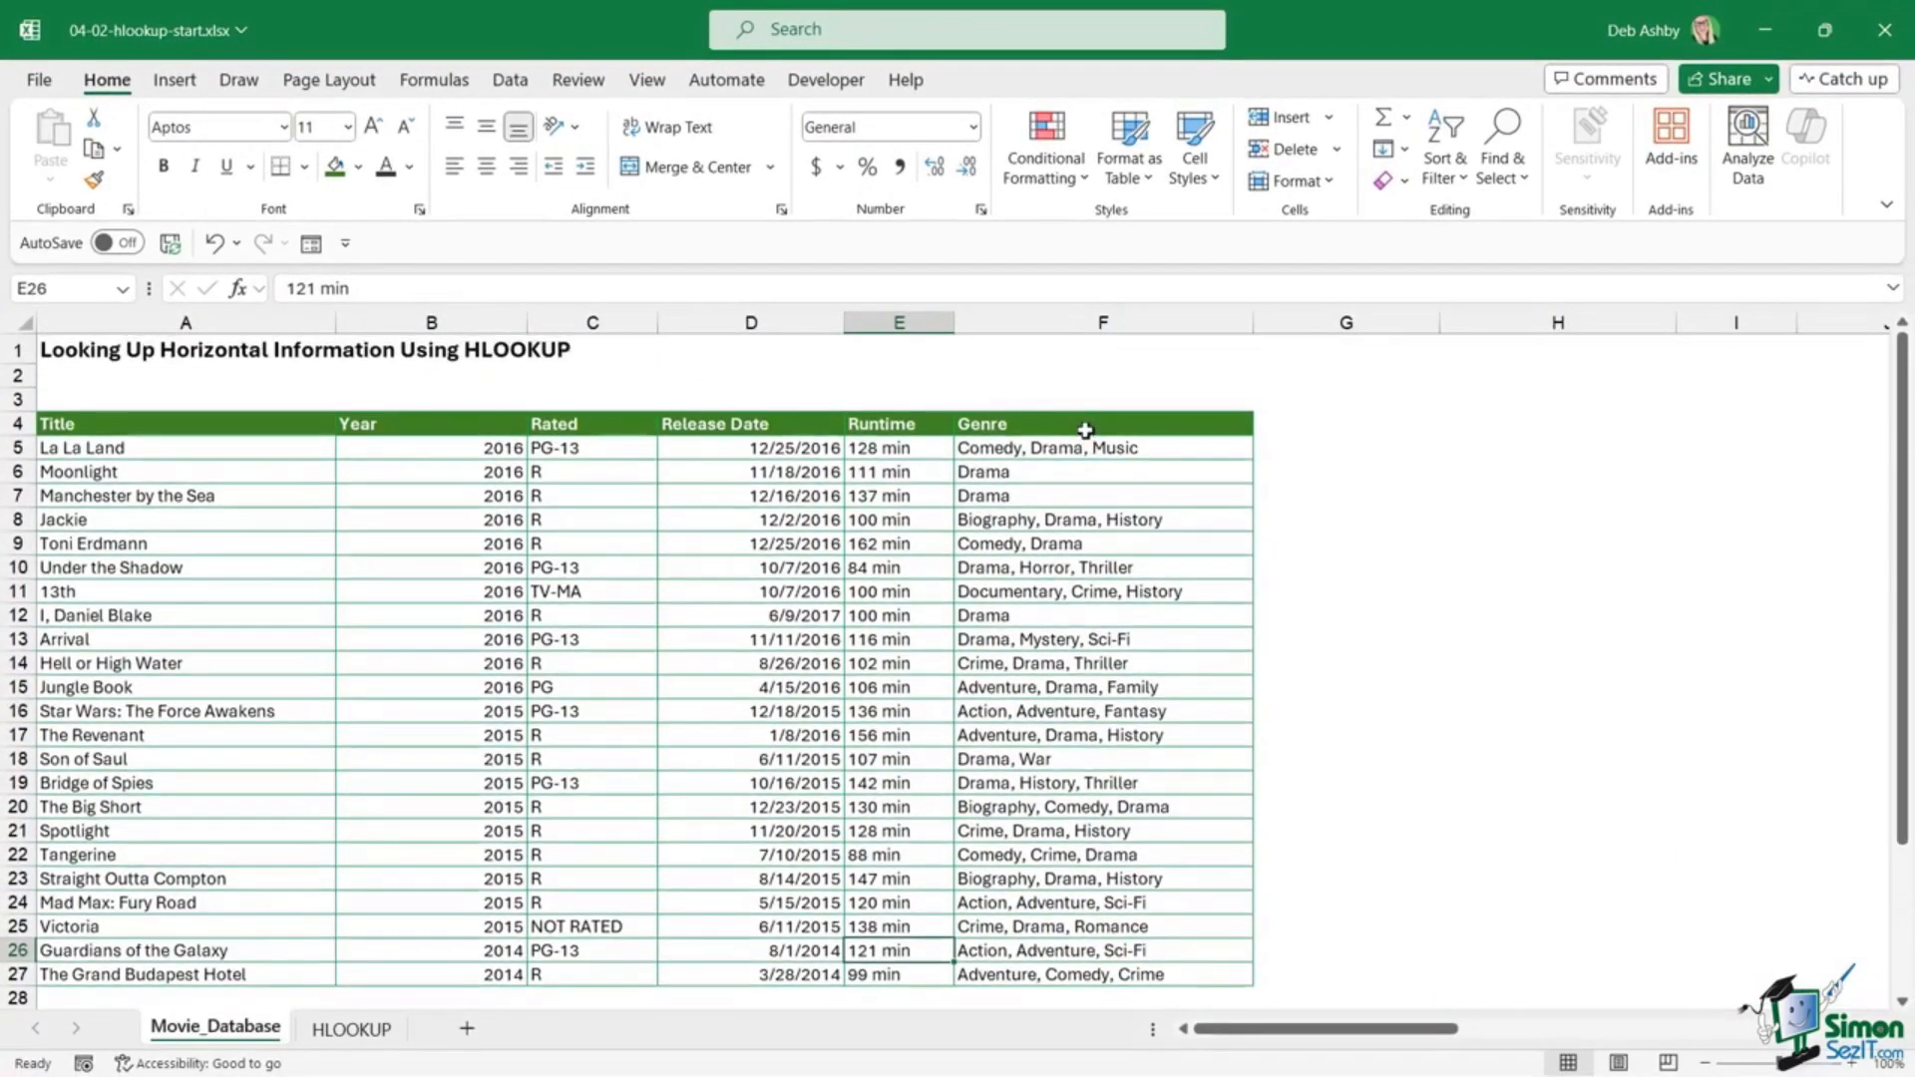
pyautogui.scroll(-3, 1085, 430)
pyautogui.scroll(3, 1085, 431)
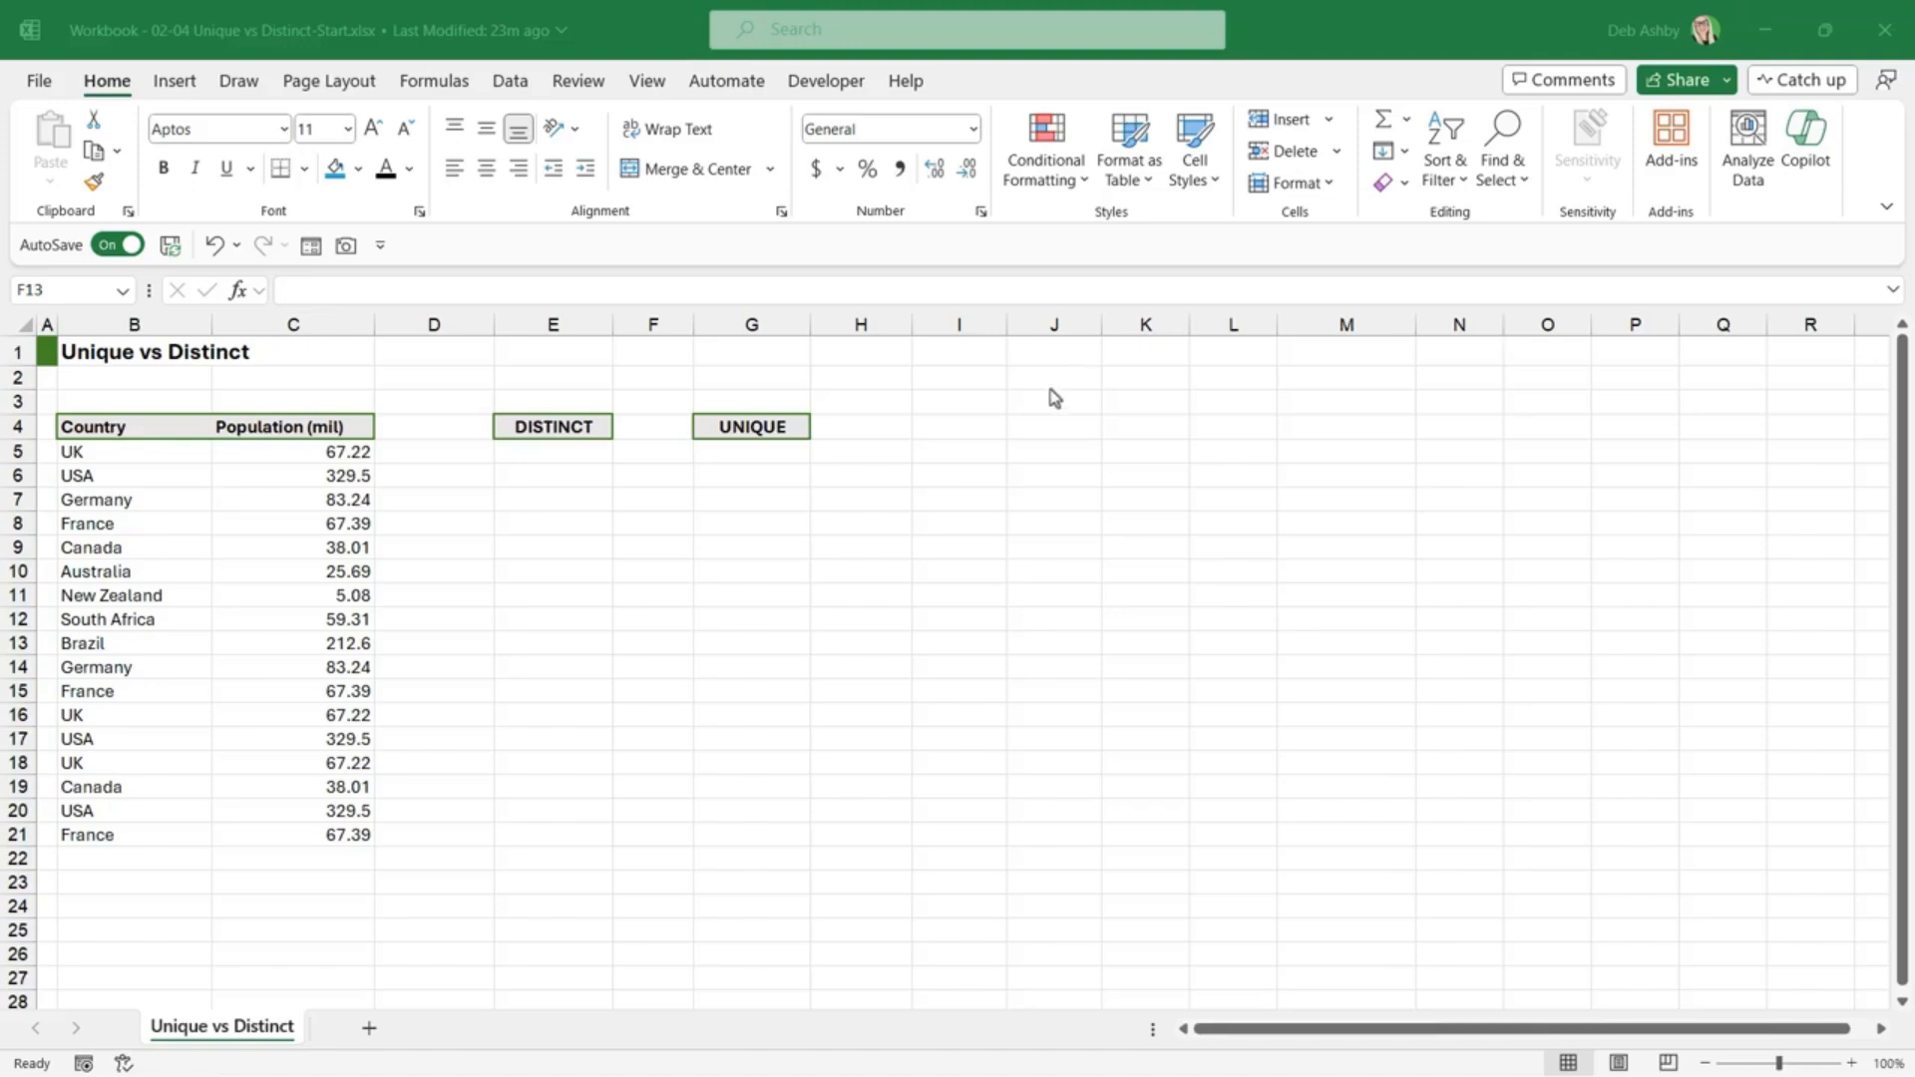
# Step: Select a cell in the Country/Population data B4:C21 and start a table with Ctrl+T
pyautogui.click(207, 490)
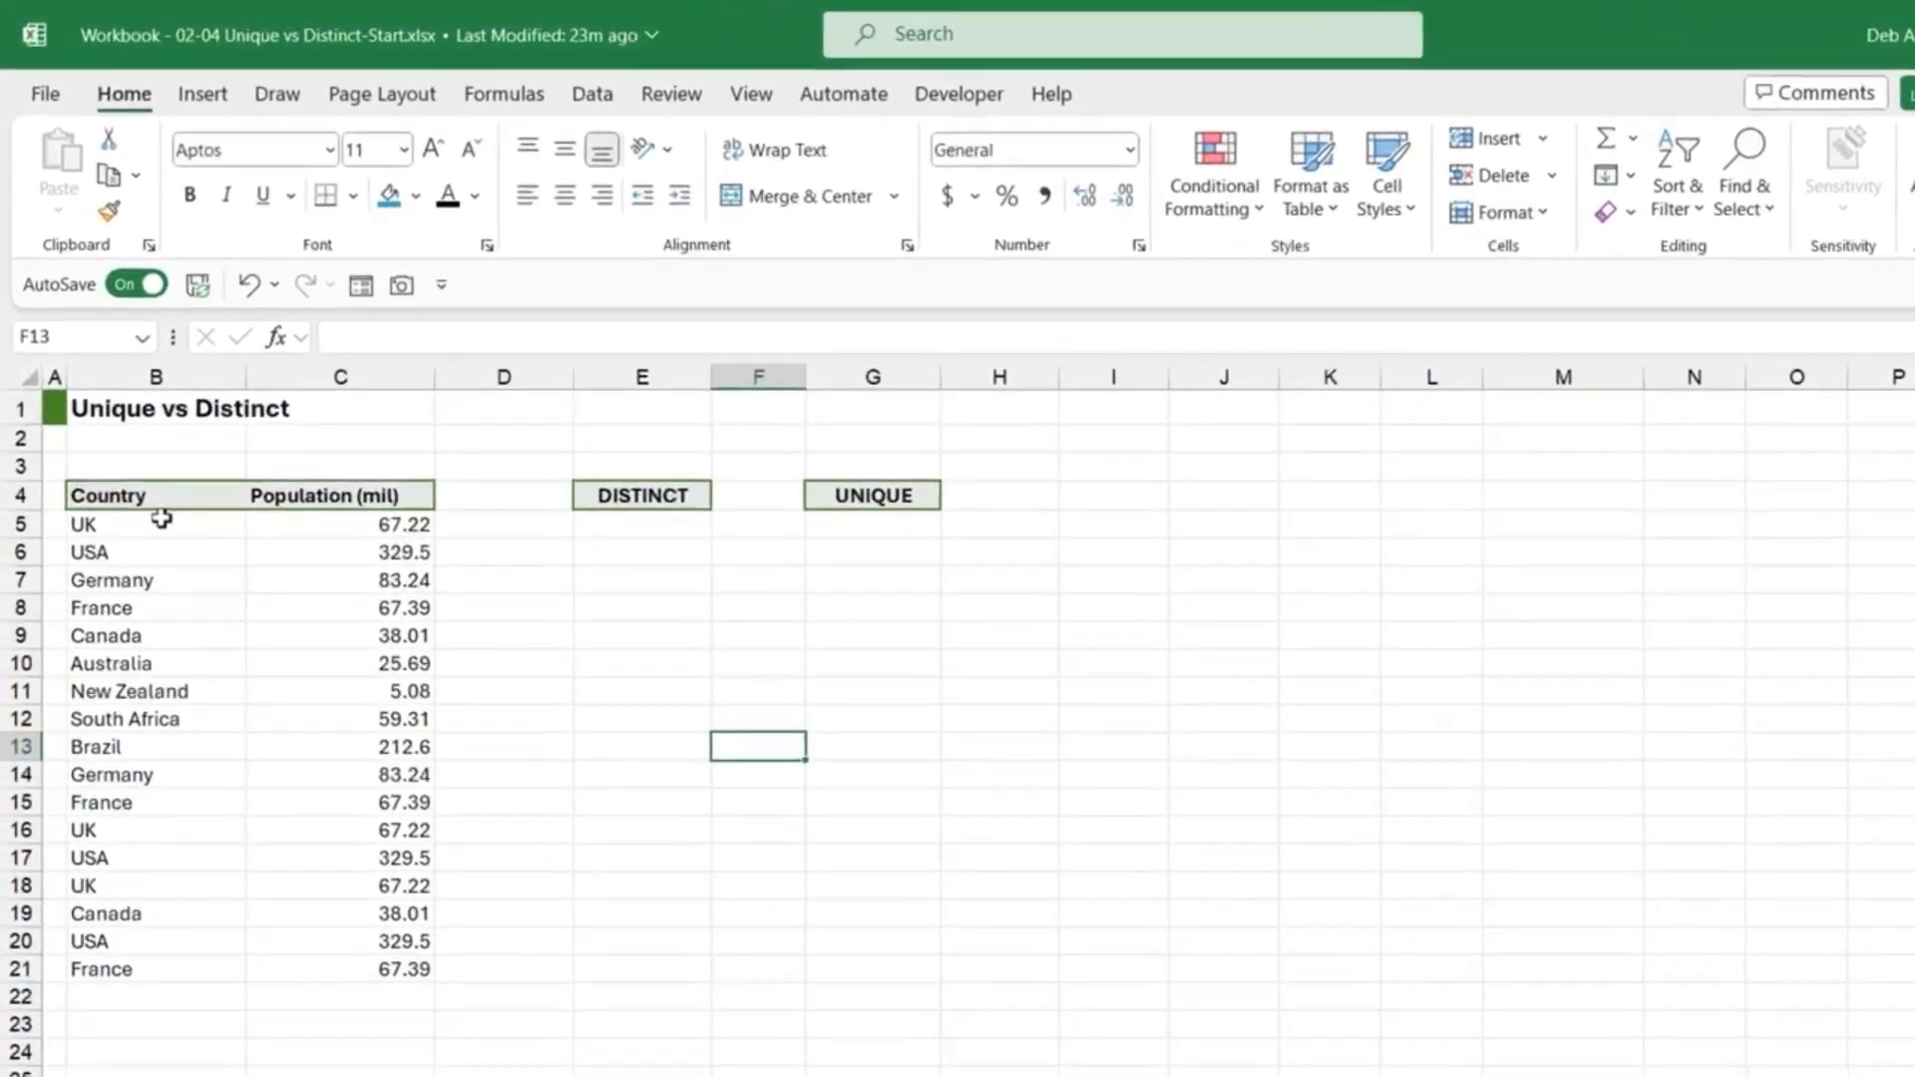
pyautogui.moveTo(162, 518); pyautogui.dragTo(141, 970)
pyautogui.moveTo(361, 524); pyautogui.dragTo(342, 969)
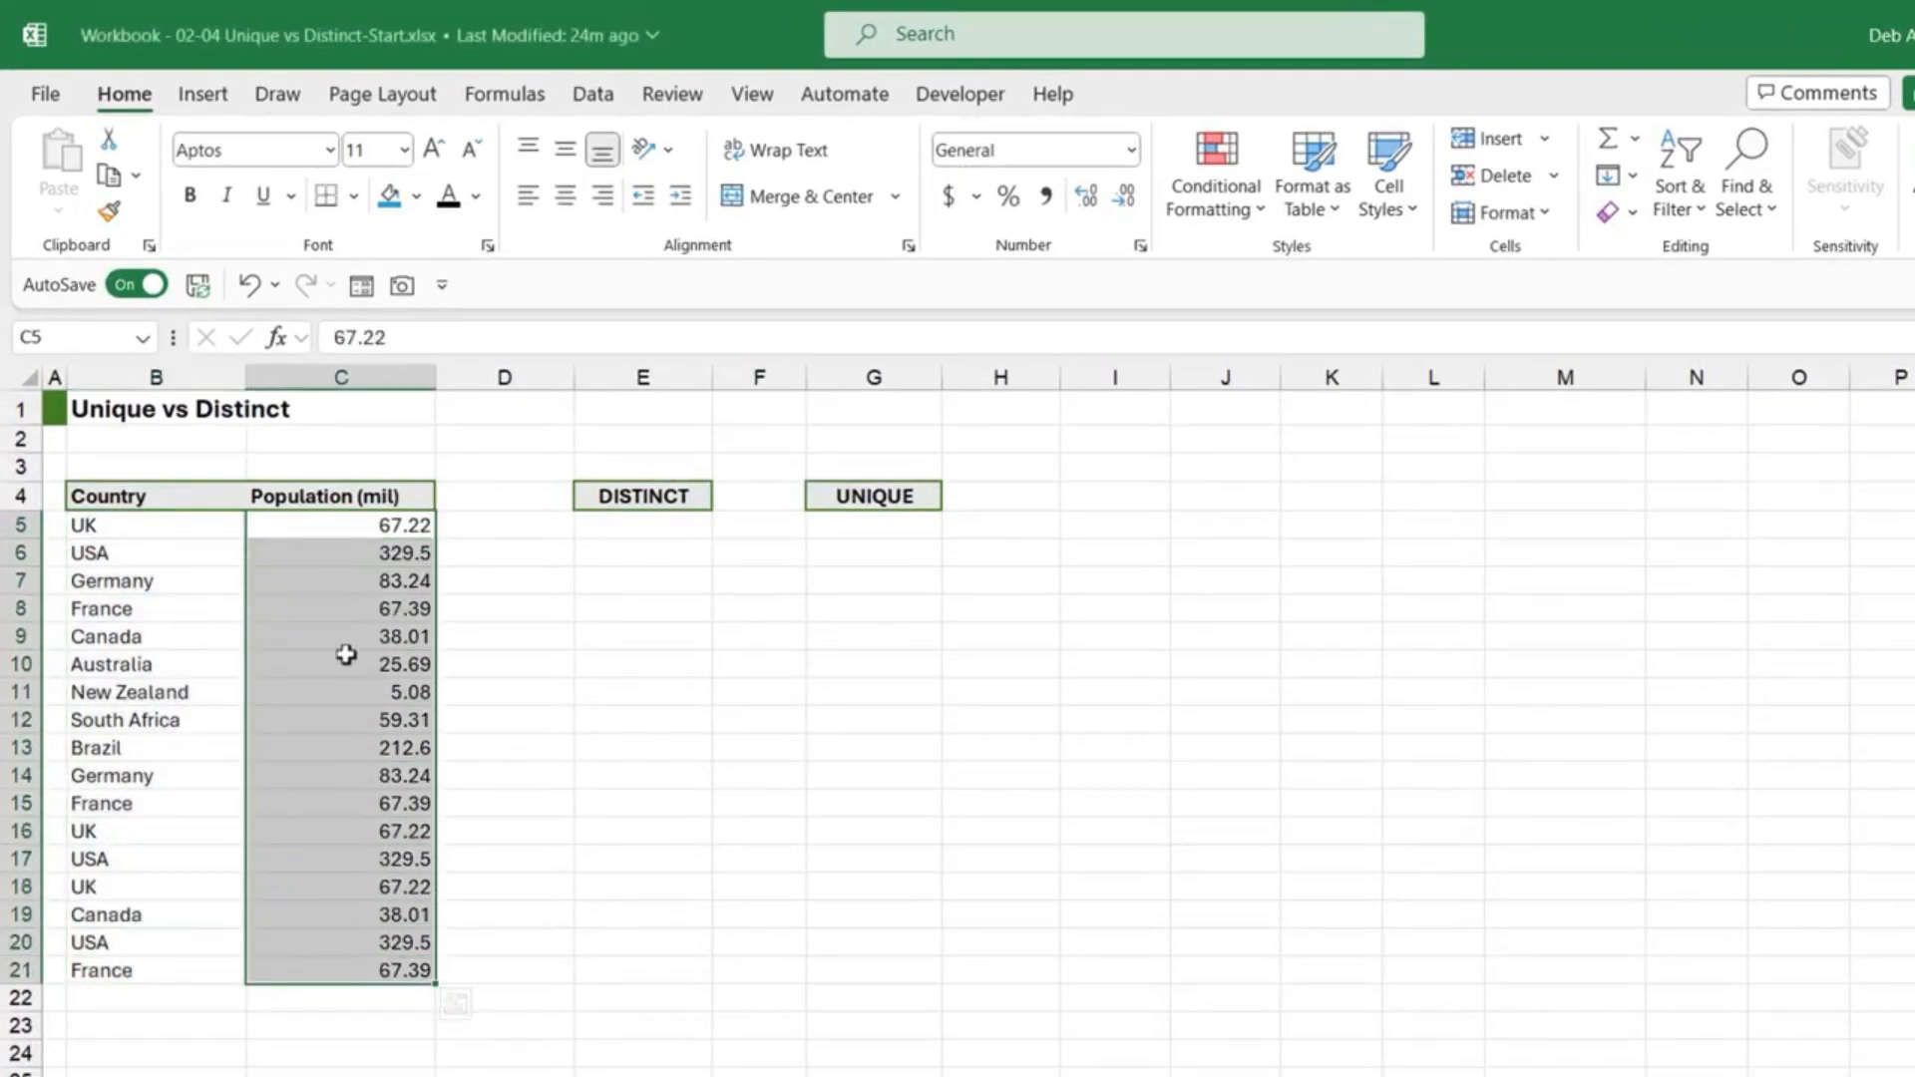
pyautogui.click(189, 631)
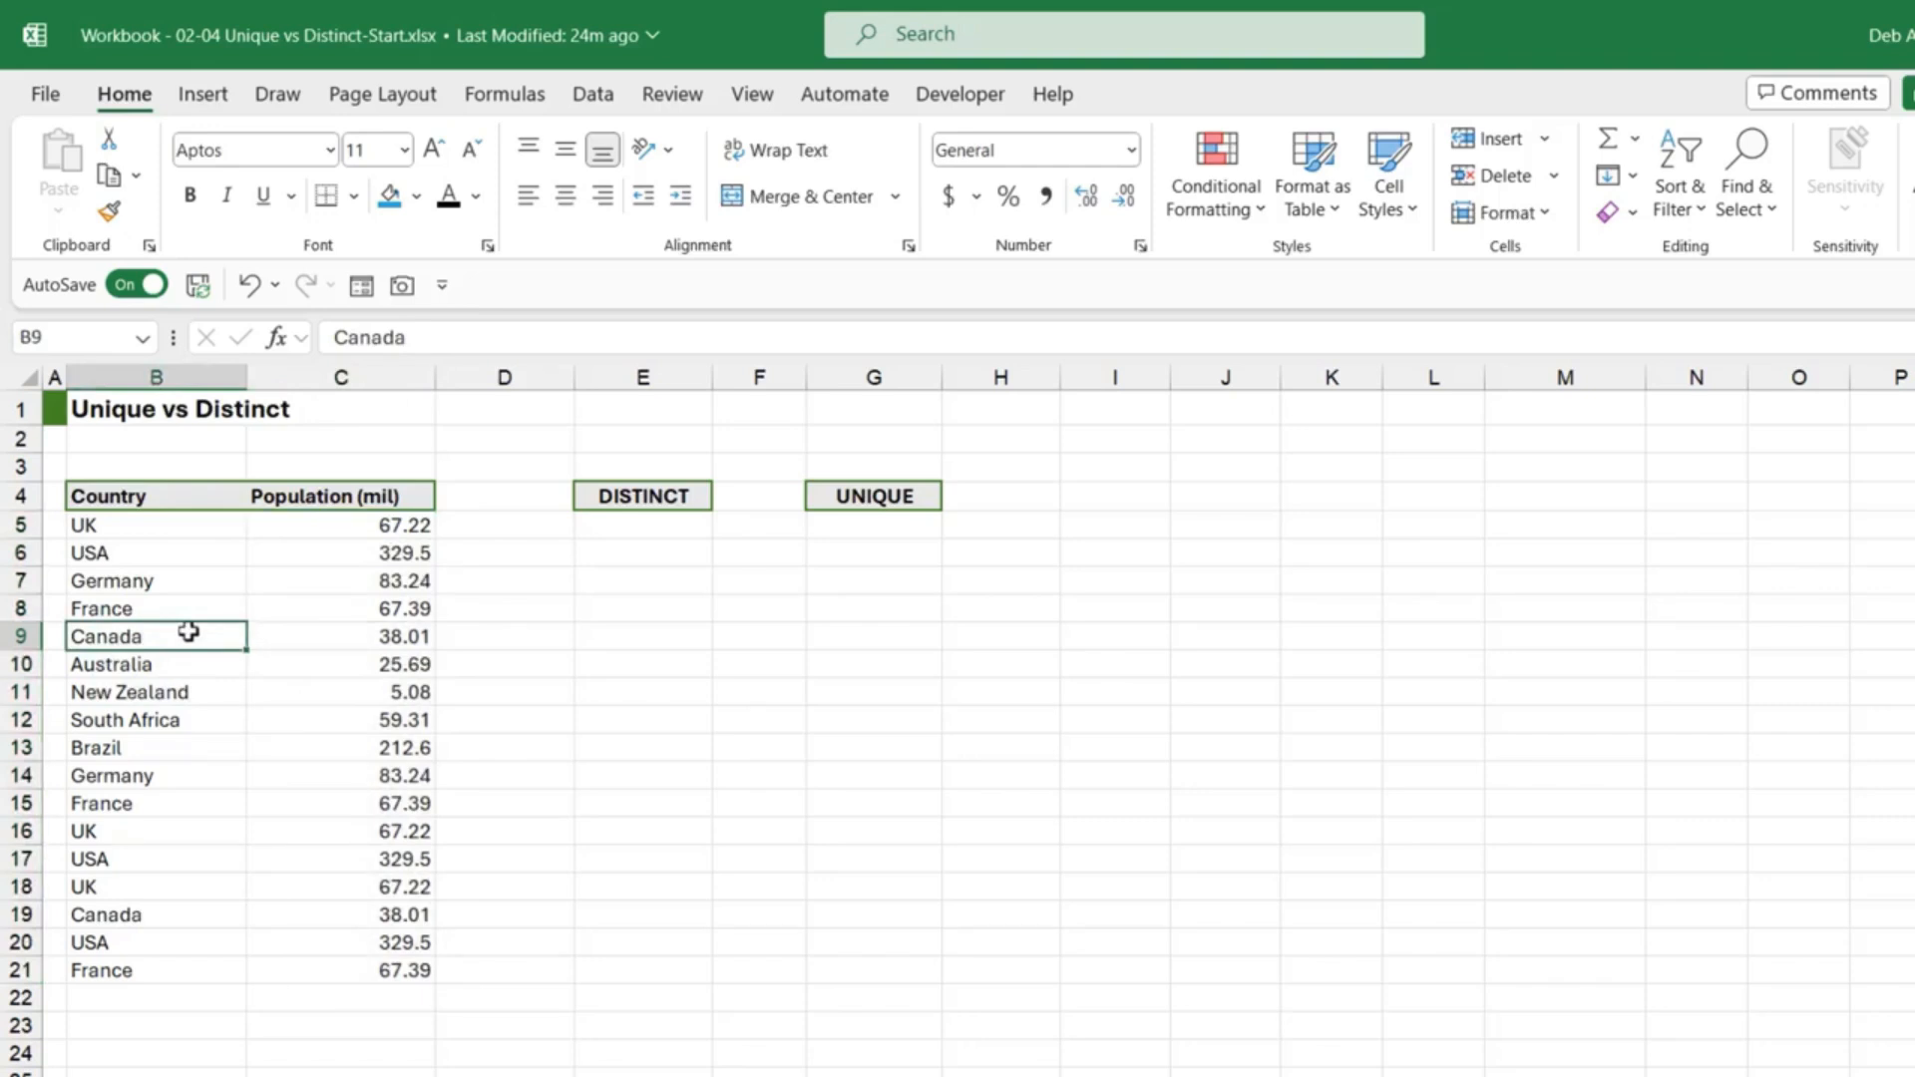
pyautogui.hotkey('ctrl', 't')
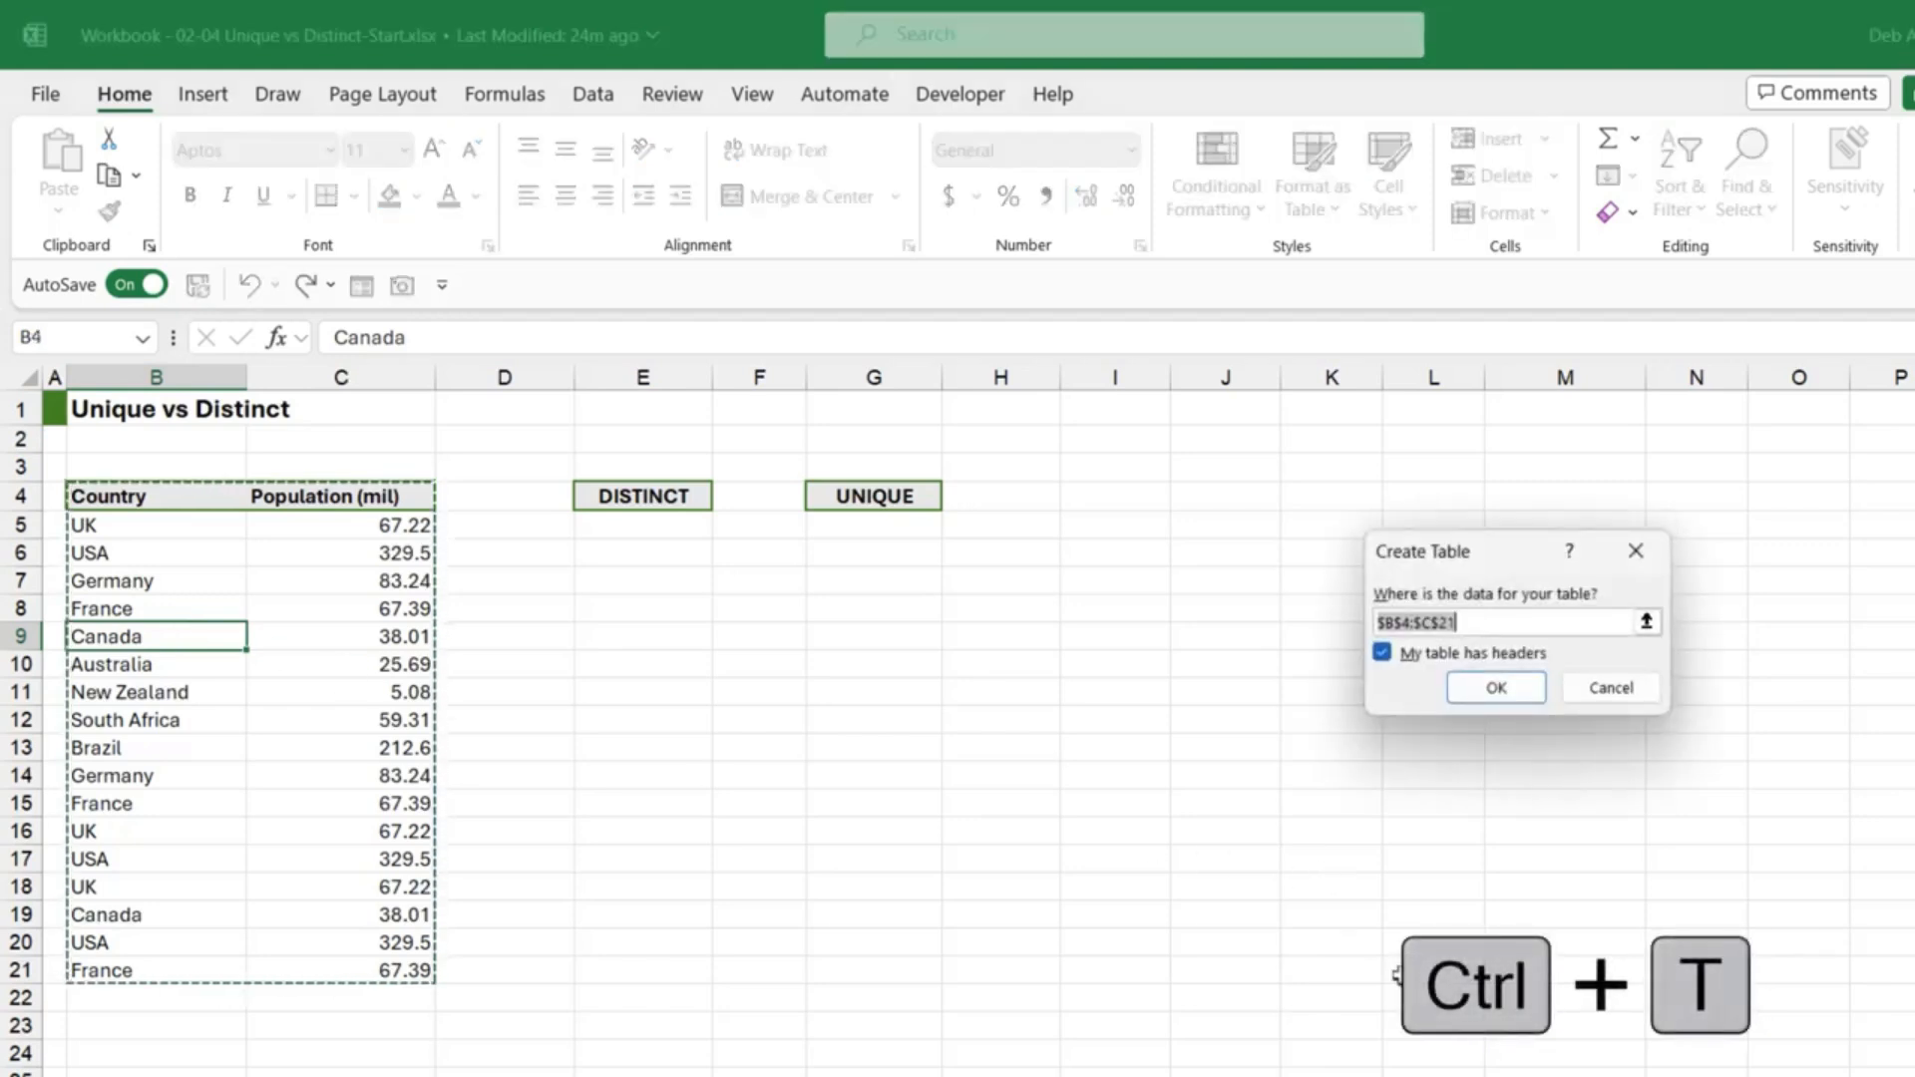
# Step: Create the table with headers and apply the None table style
pyautogui.click(1498, 688)
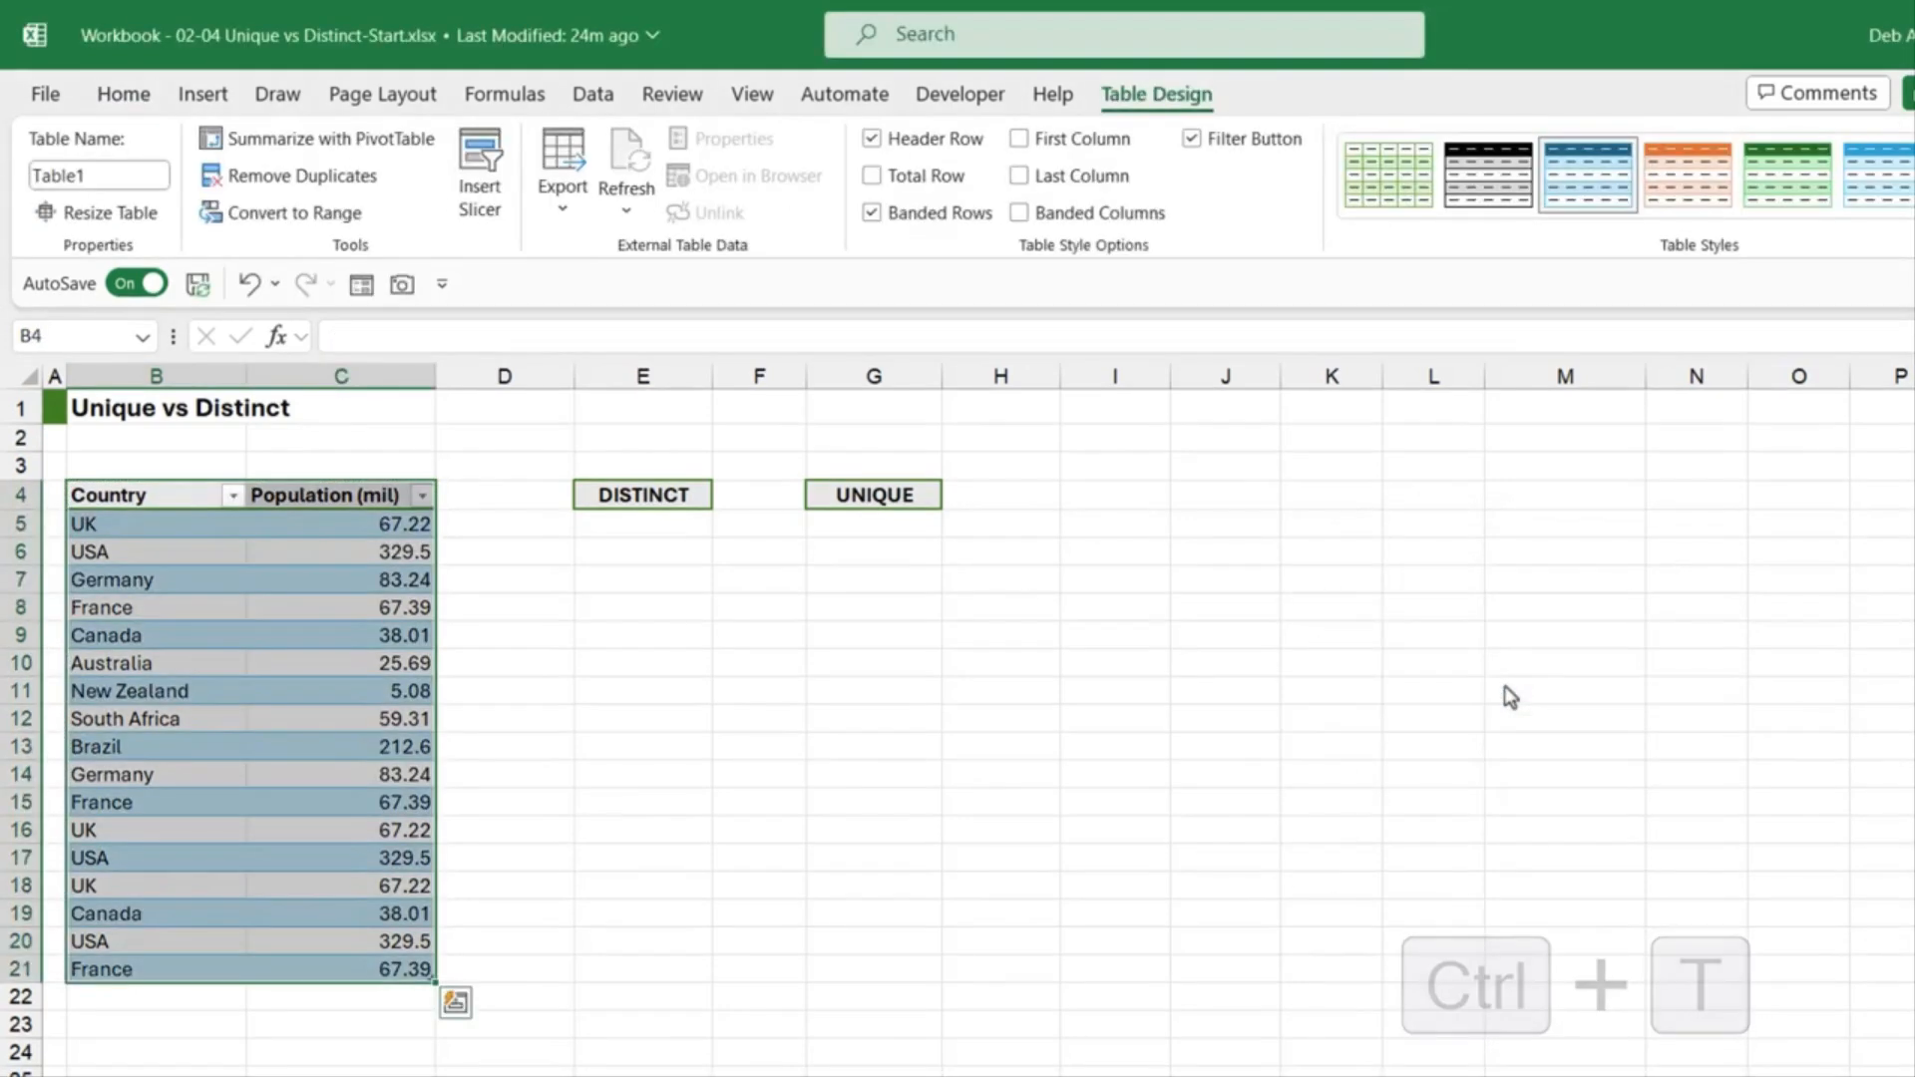
pyautogui.click(1906, 205)
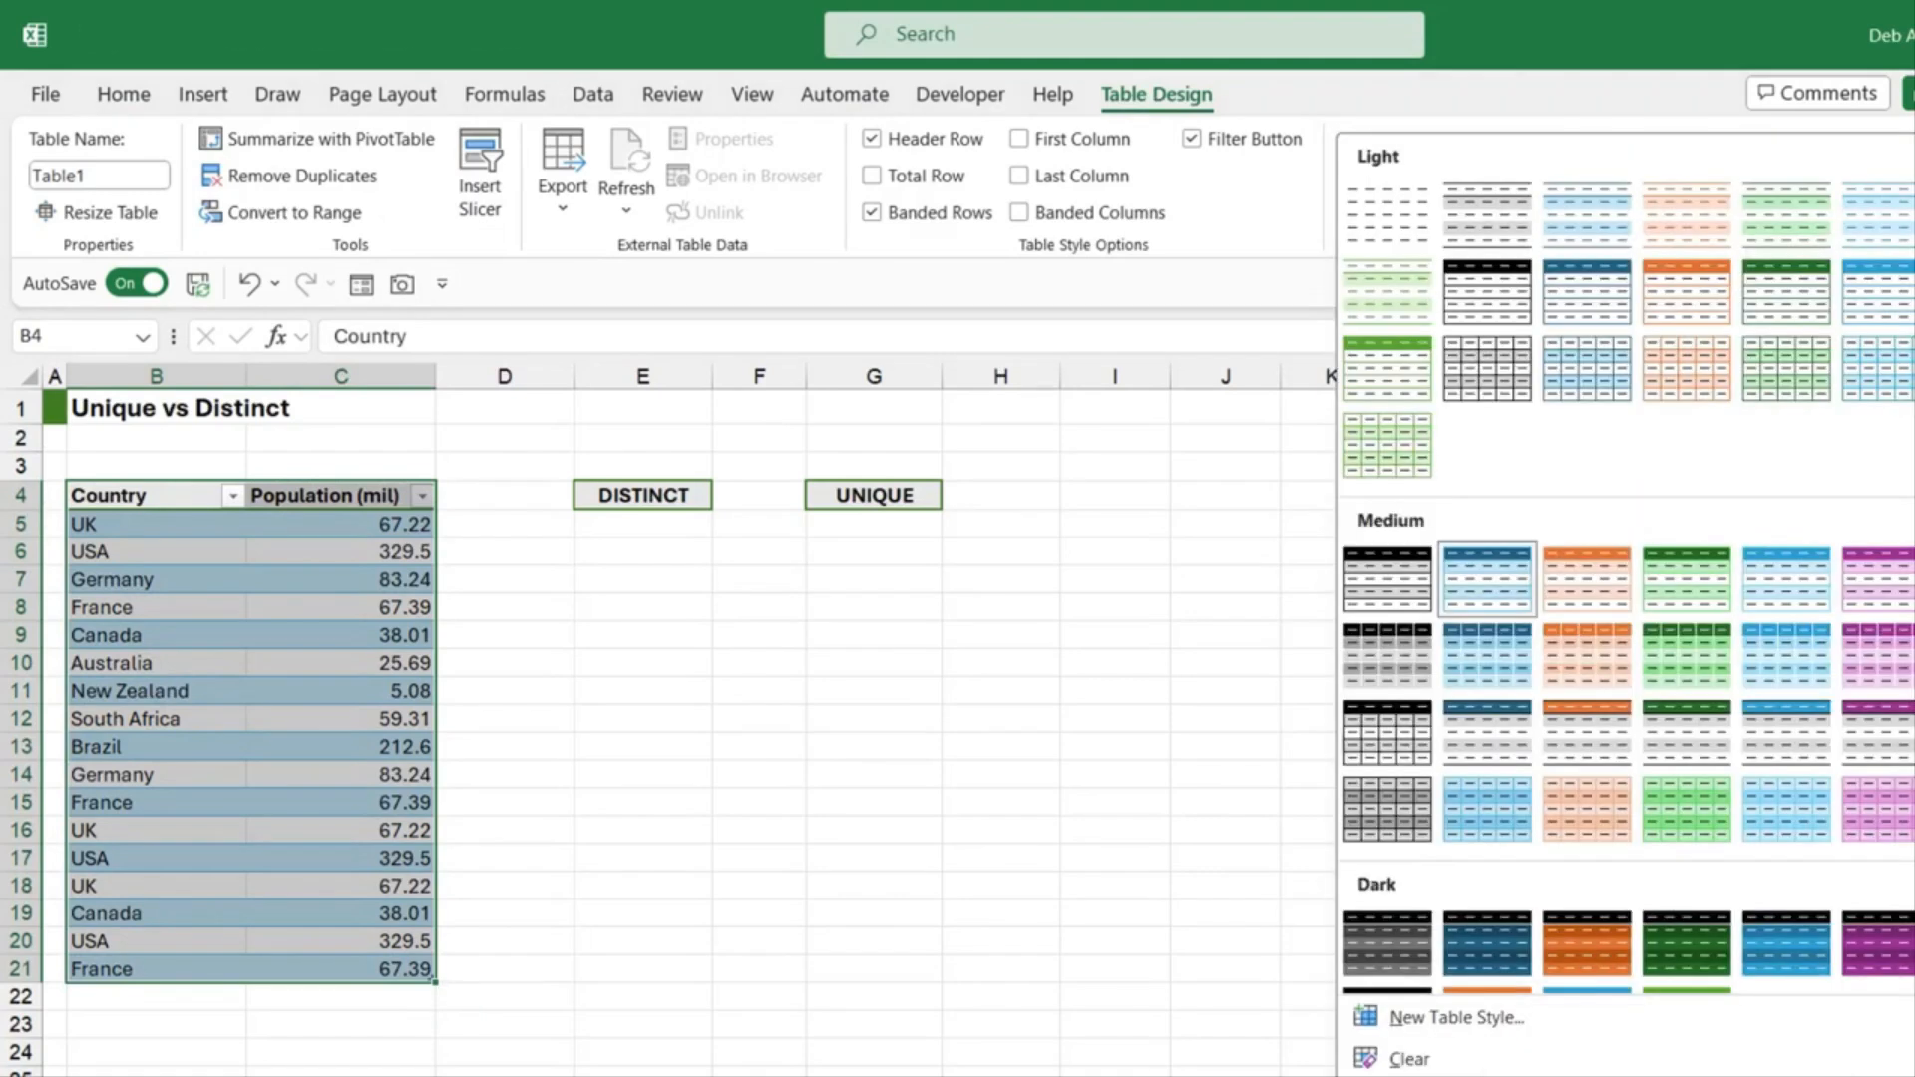
pyautogui.click(1396, 212)
pyautogui.click(511, 696)
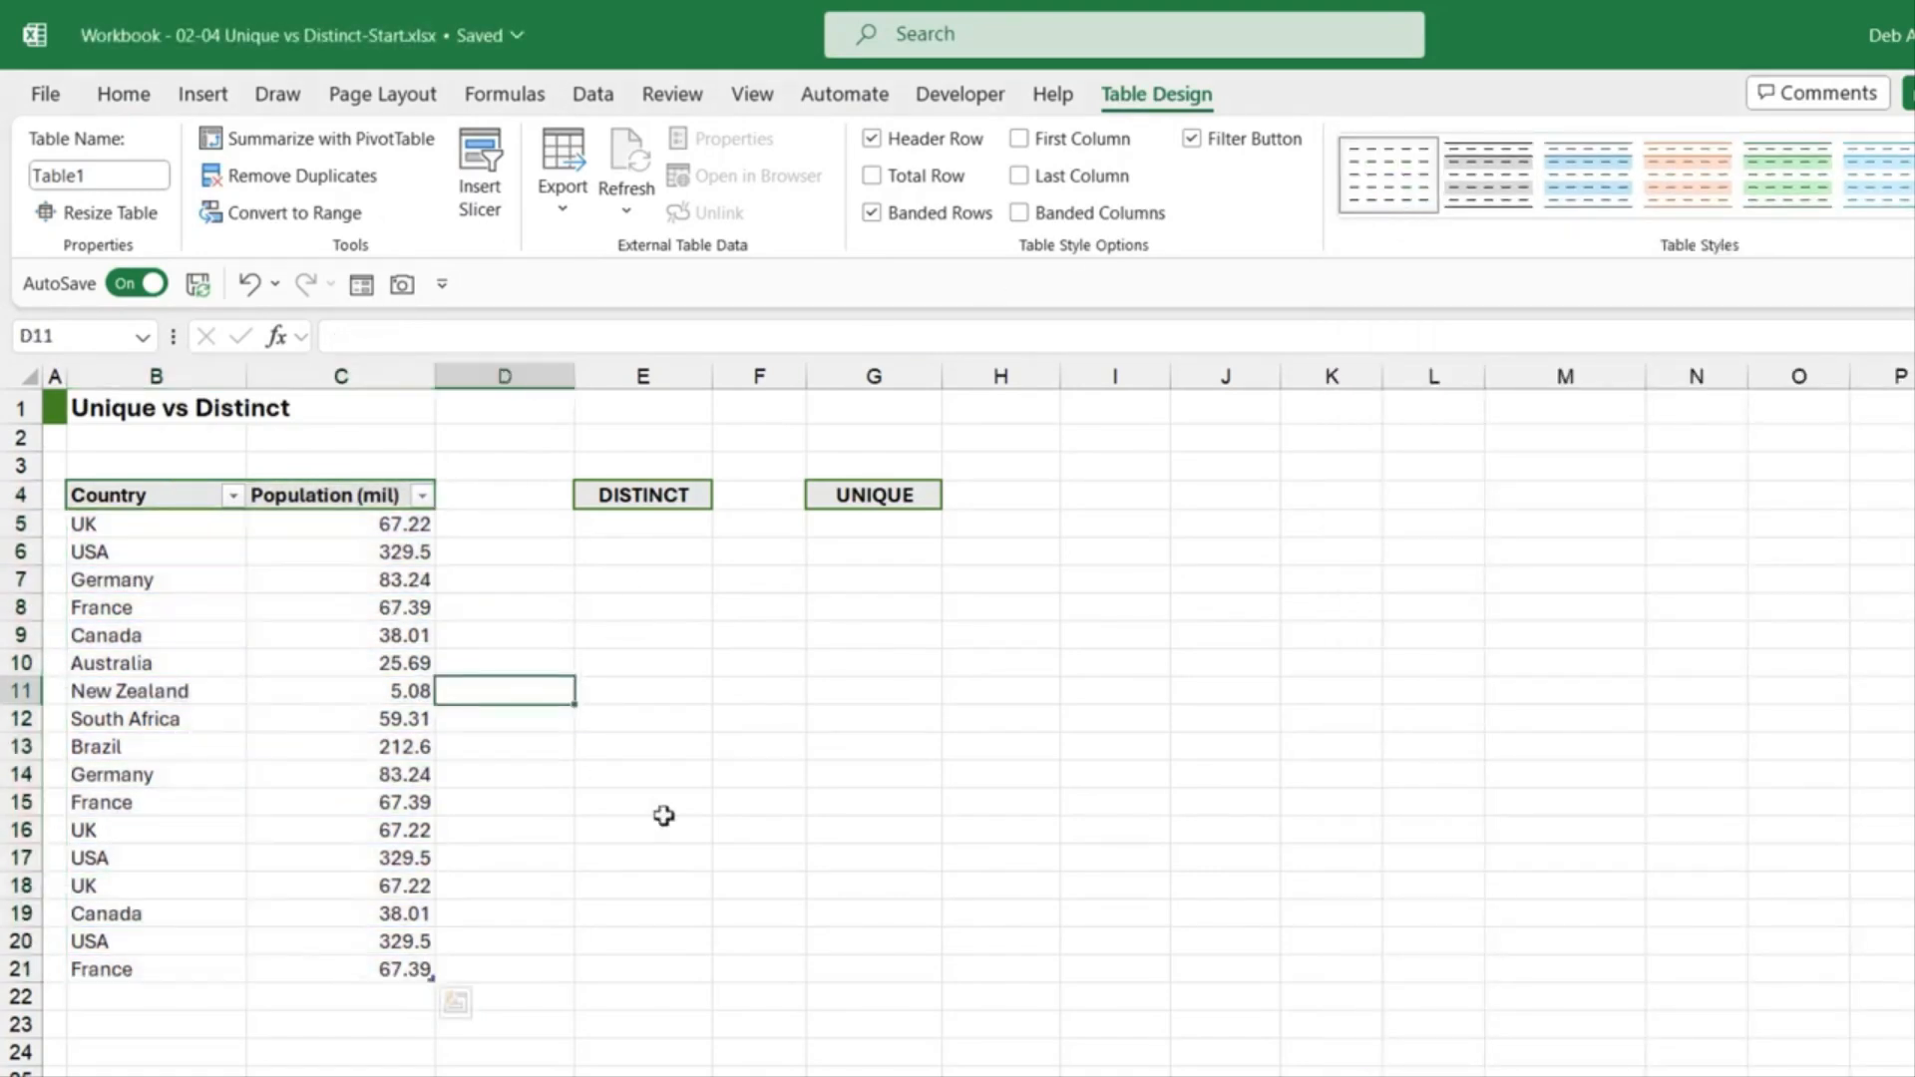
# Step: Rename the table from Table1 to Country_Pop
pyautogui.click(359, 664)
pyautogui.click(113, 178)
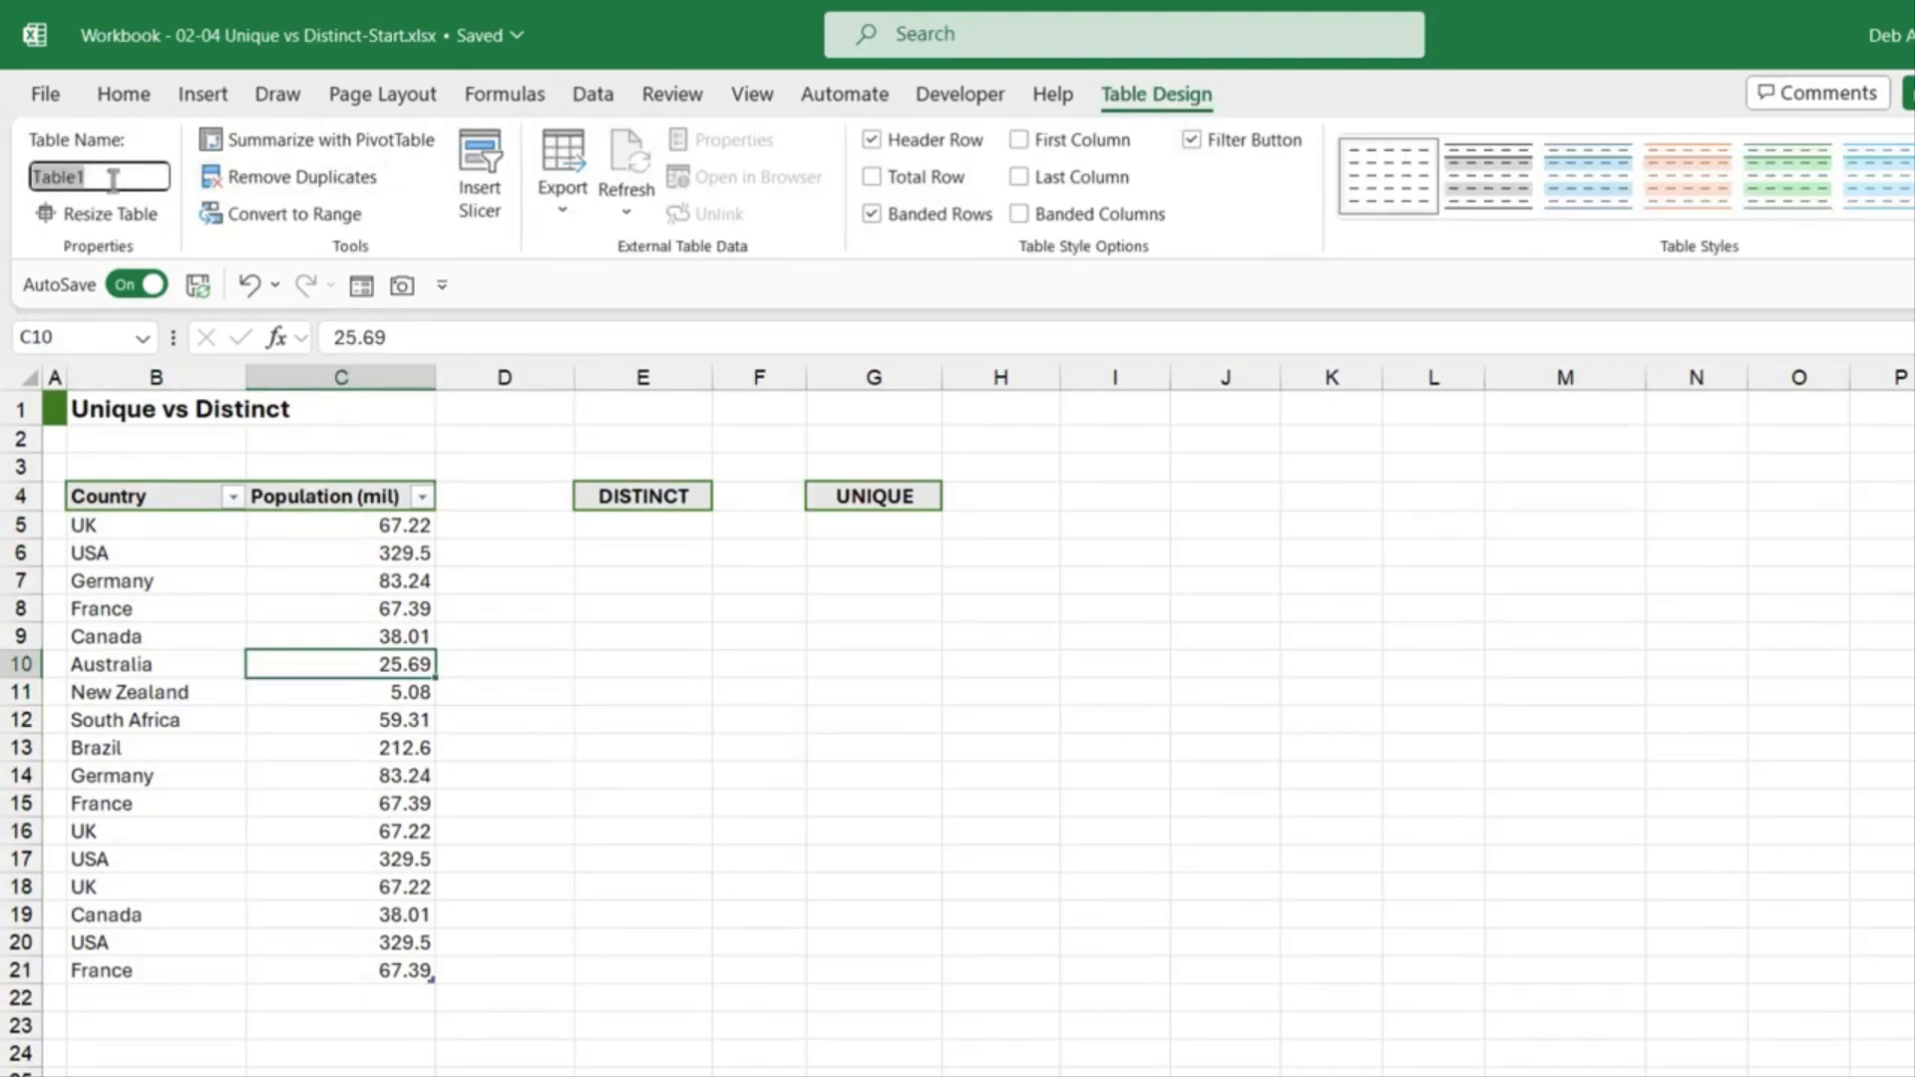
pyautogui.write('Country_Pop')
pyautogui.press('Return')
pyautogui.click(643, 525)
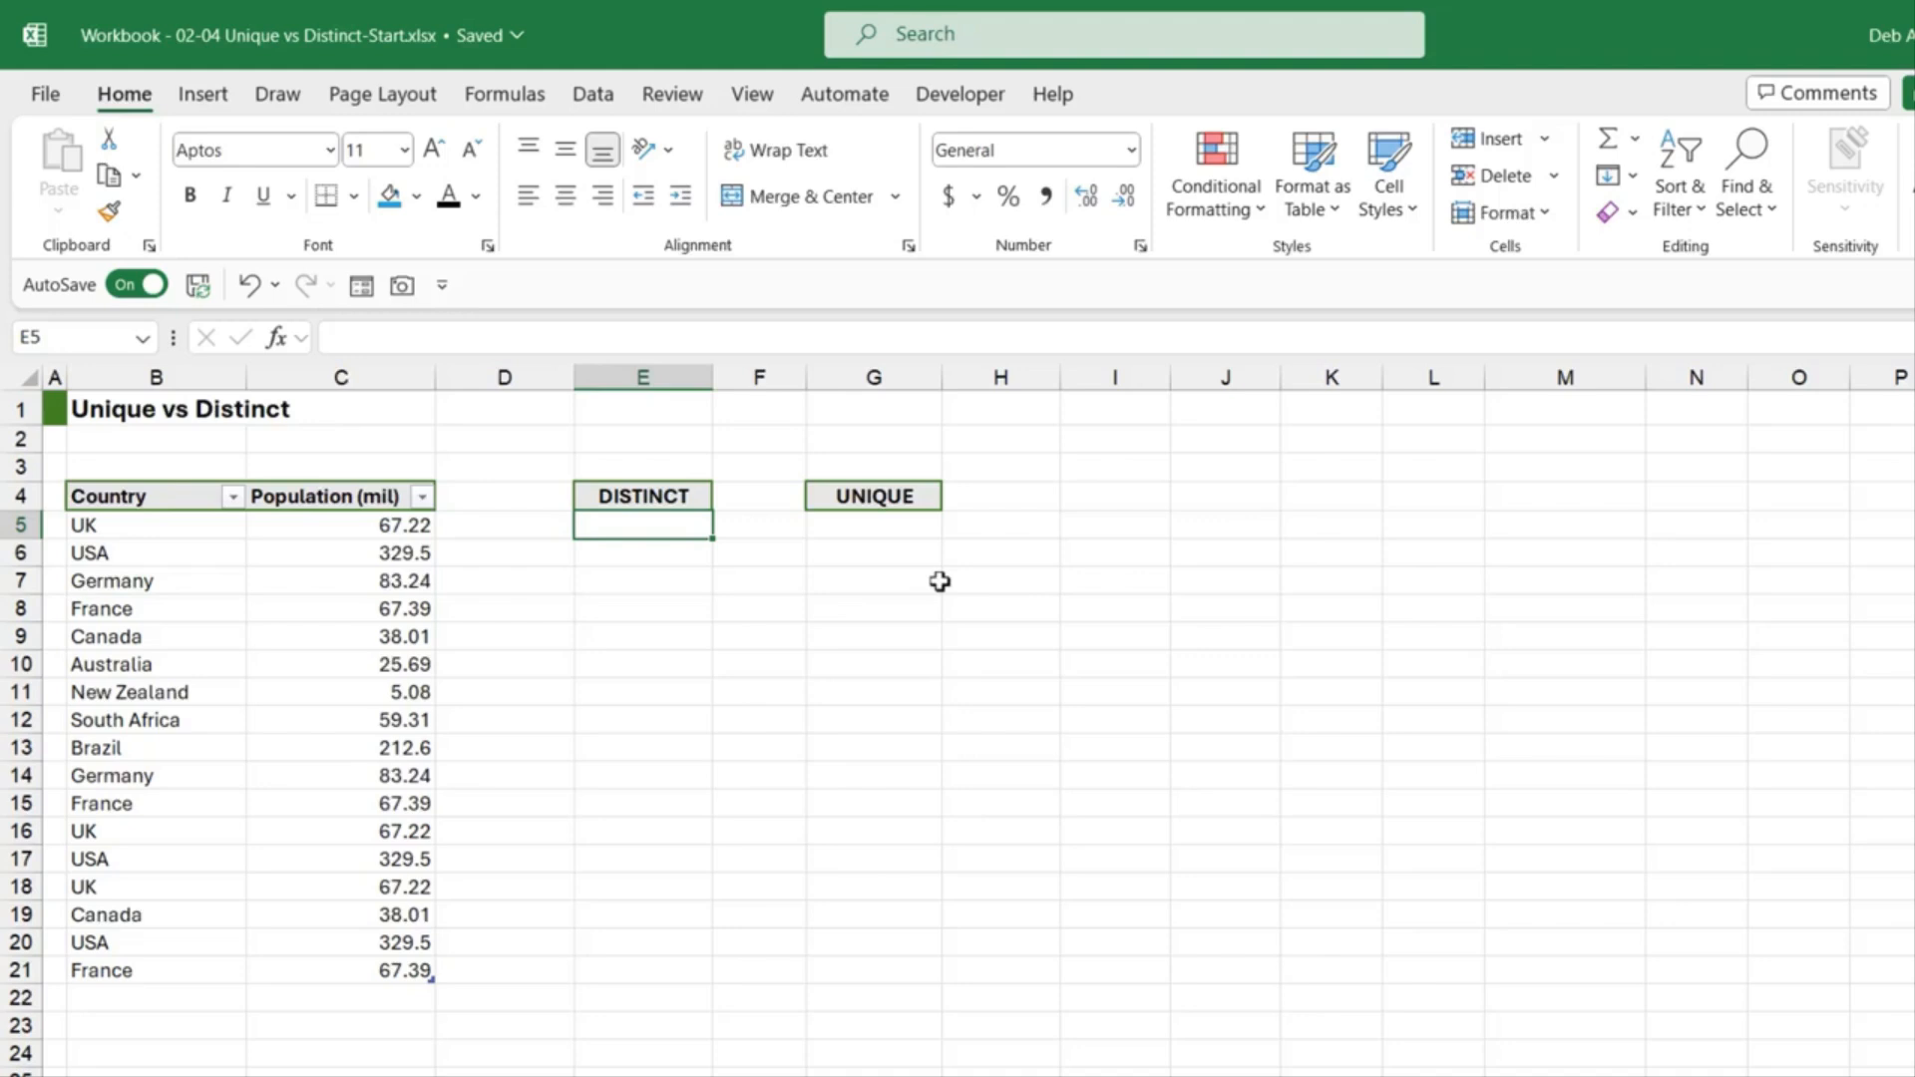
# Step: In E5, begin the formula =UNIQUE(Country_Pop[Country], using the table's Country column
pyautogui.click(760, 776)
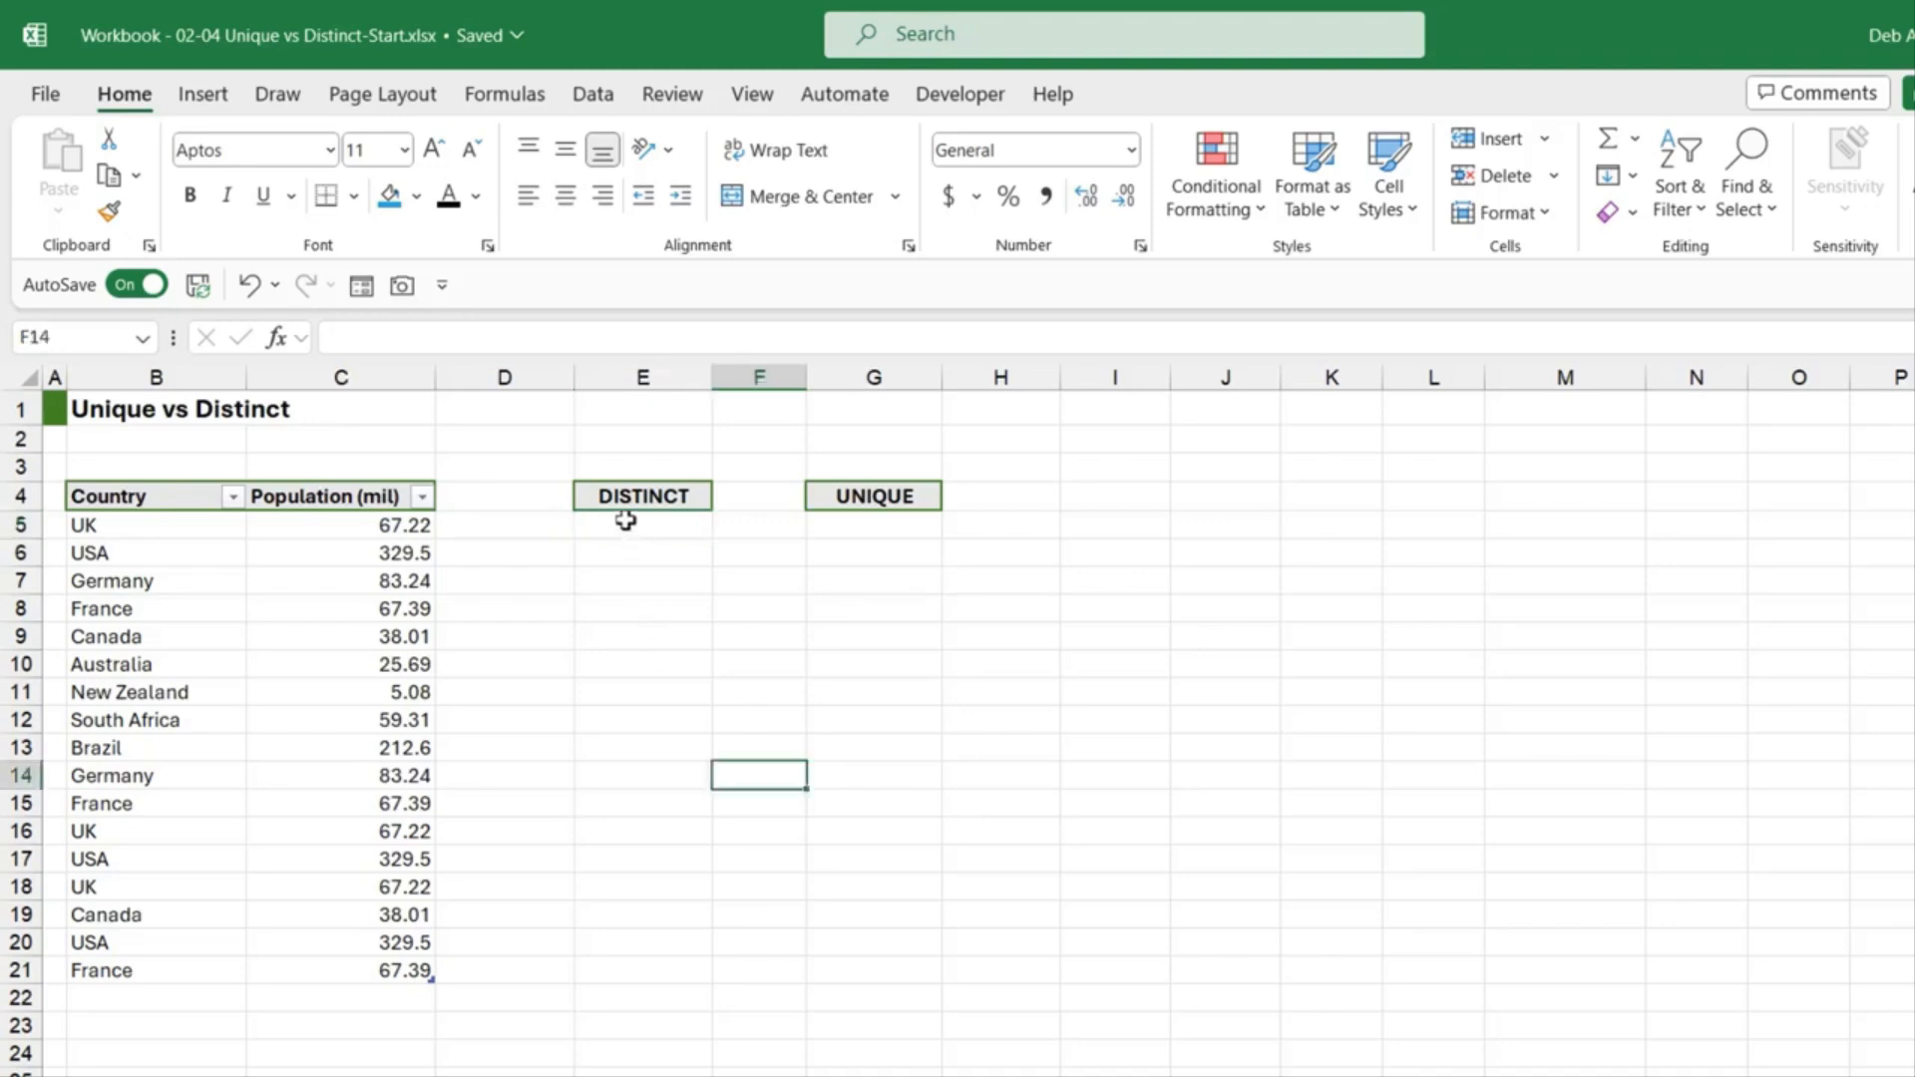
pyautogui.click(626, 523)
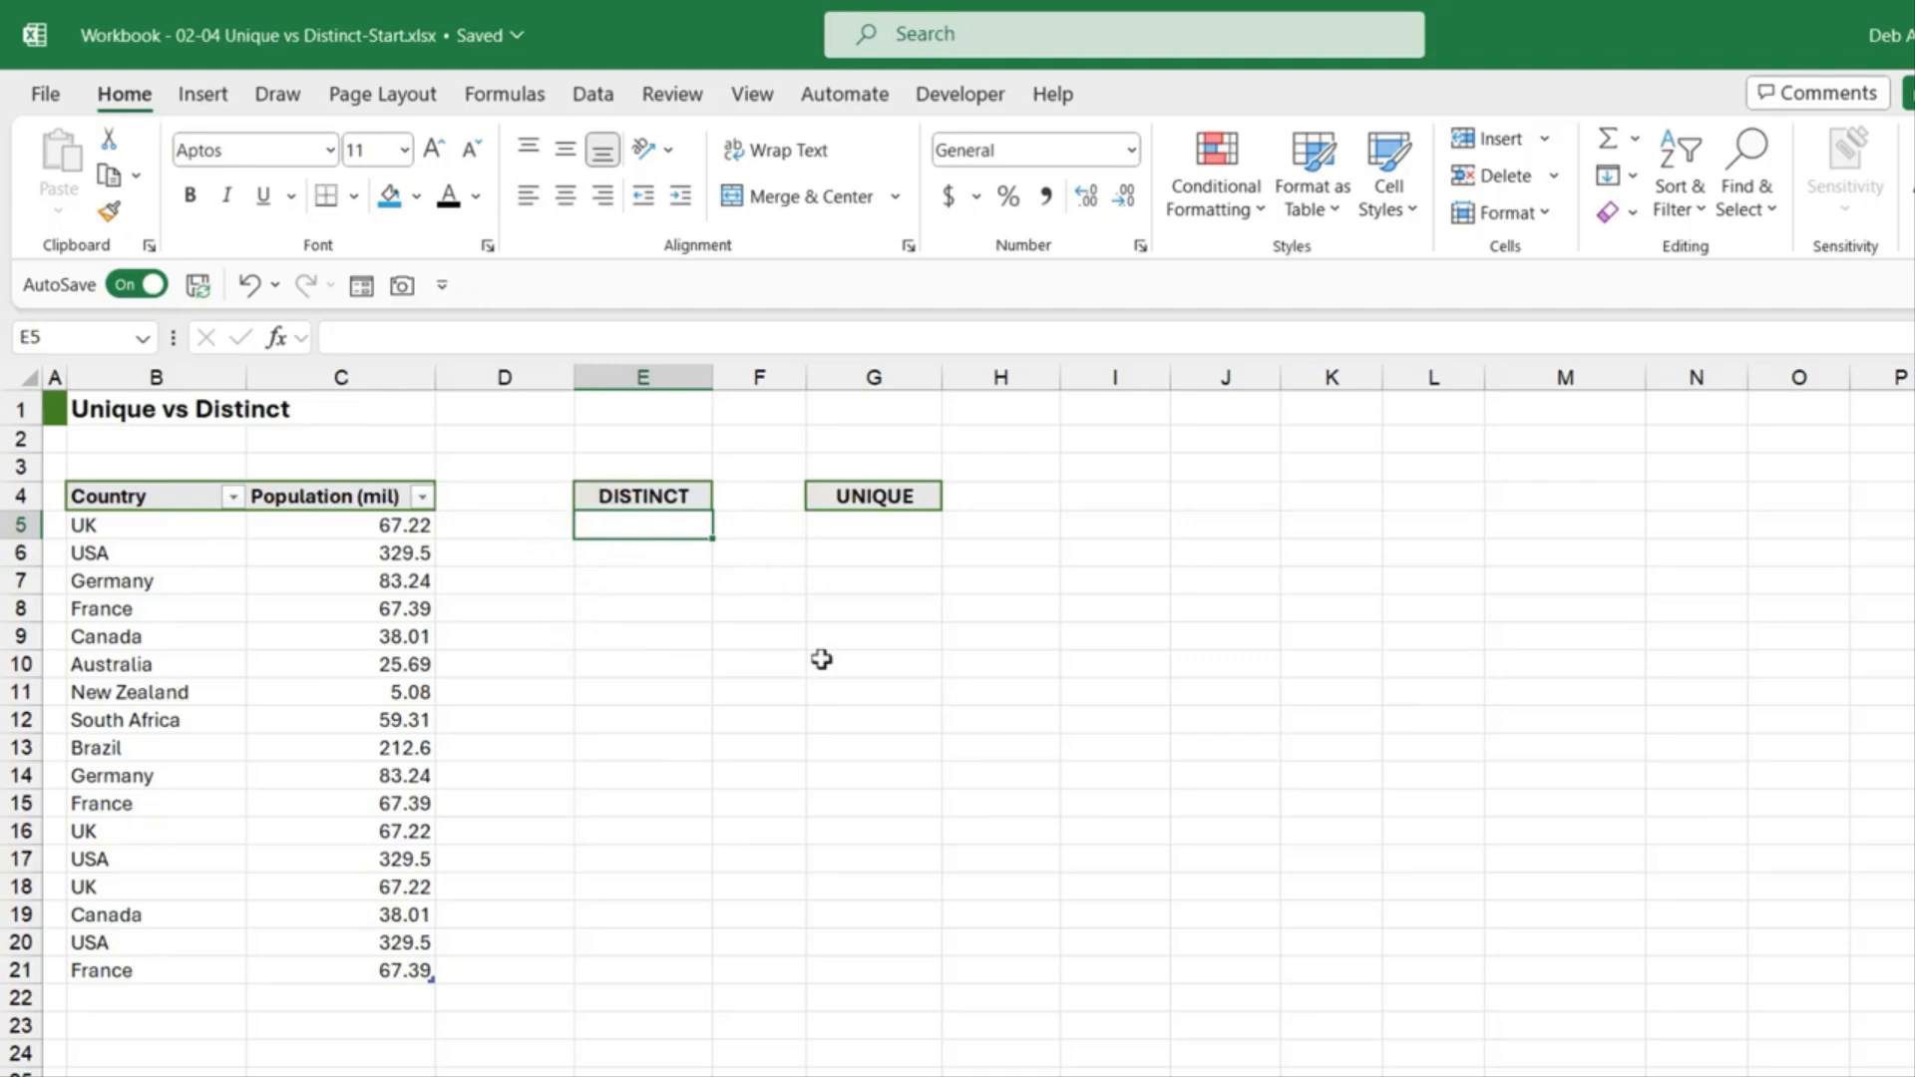
pyautogui.write('=UNIQ')
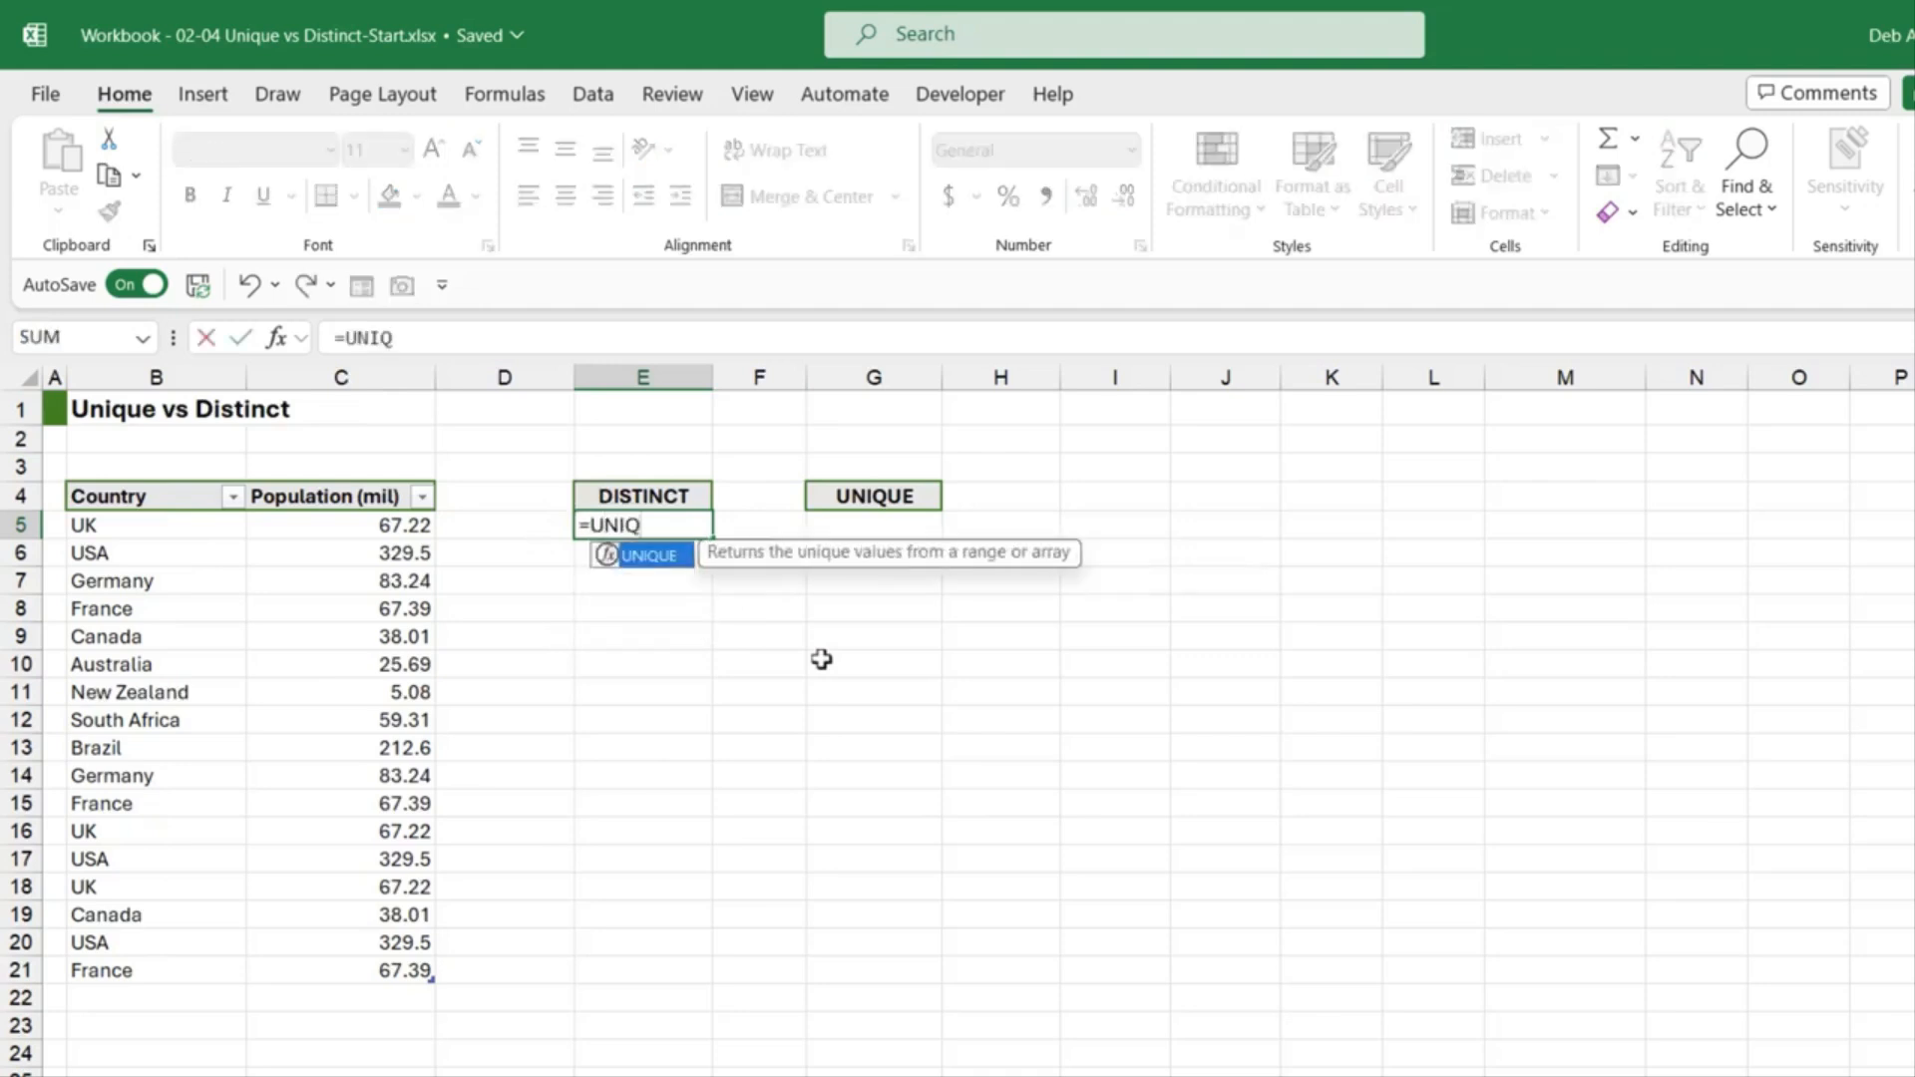
pyautogui.write('UE(')
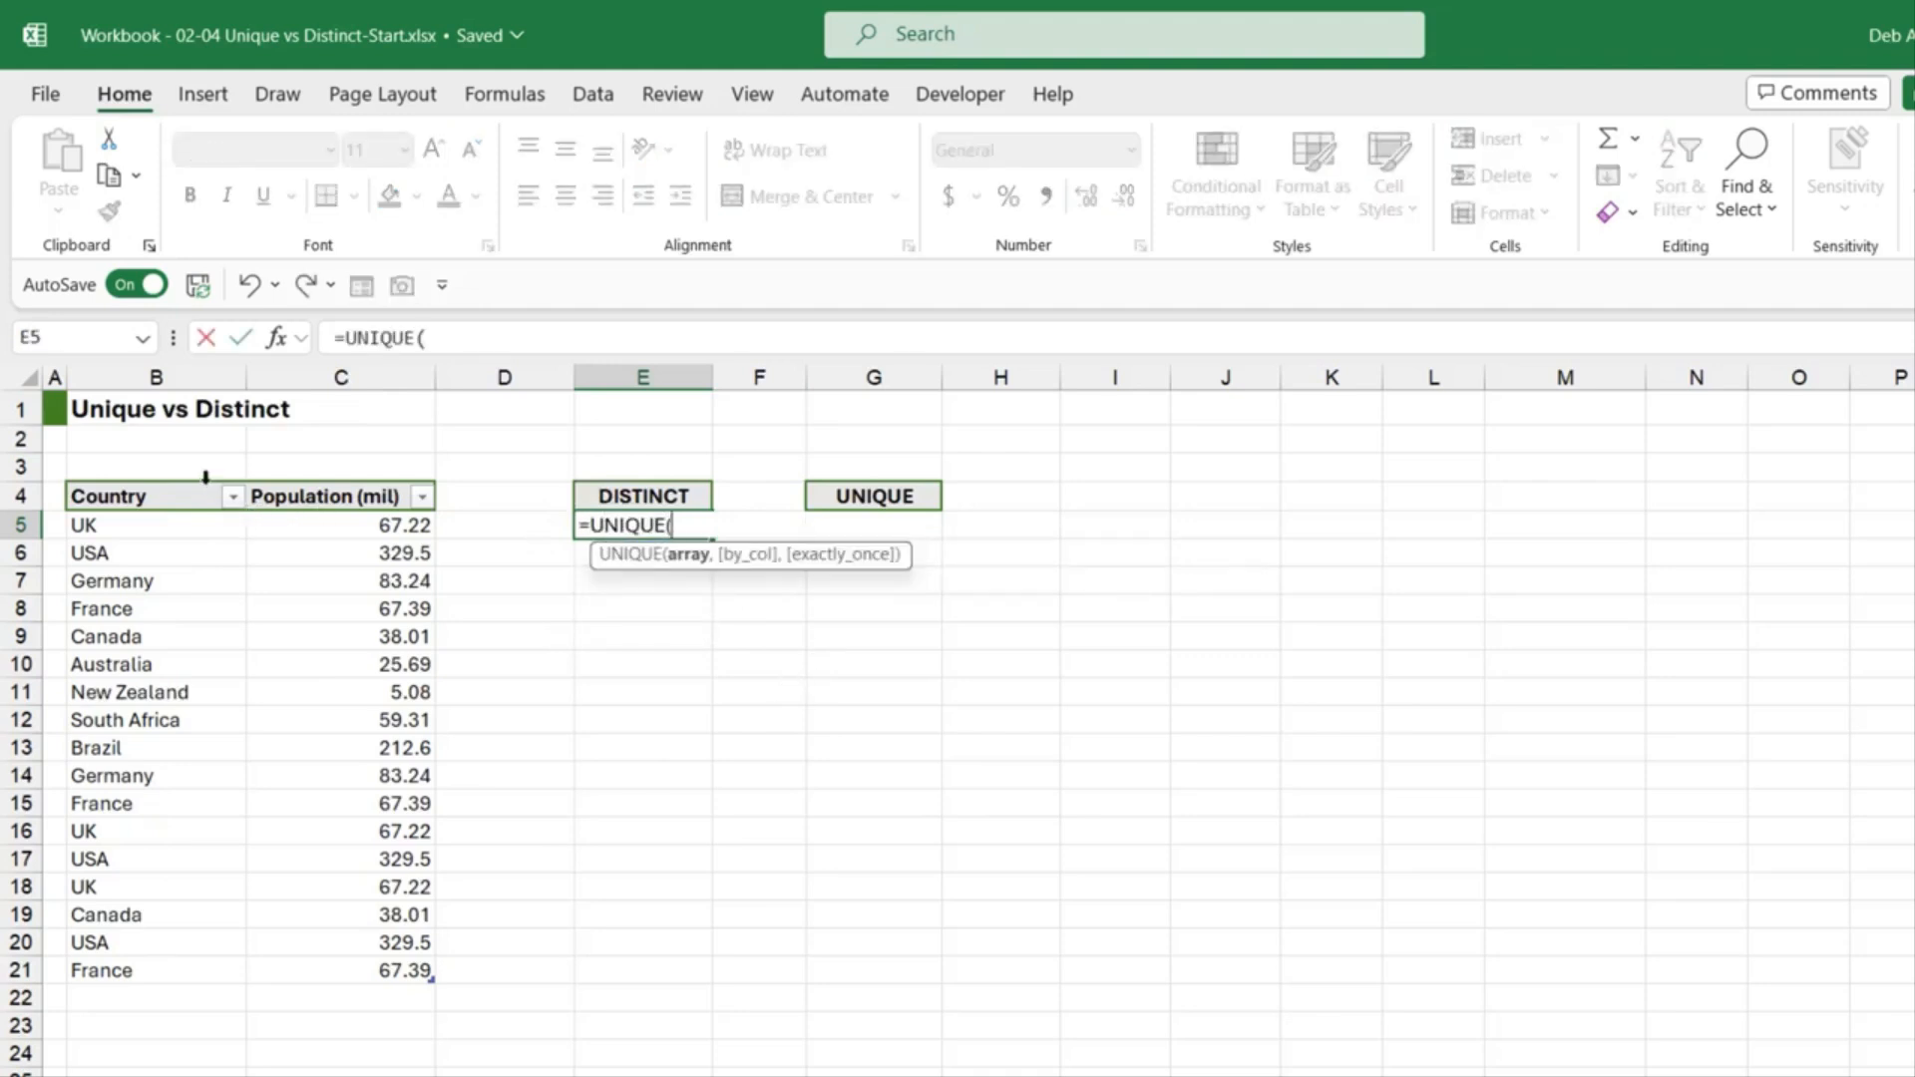
pyautogui.click(192, 478)
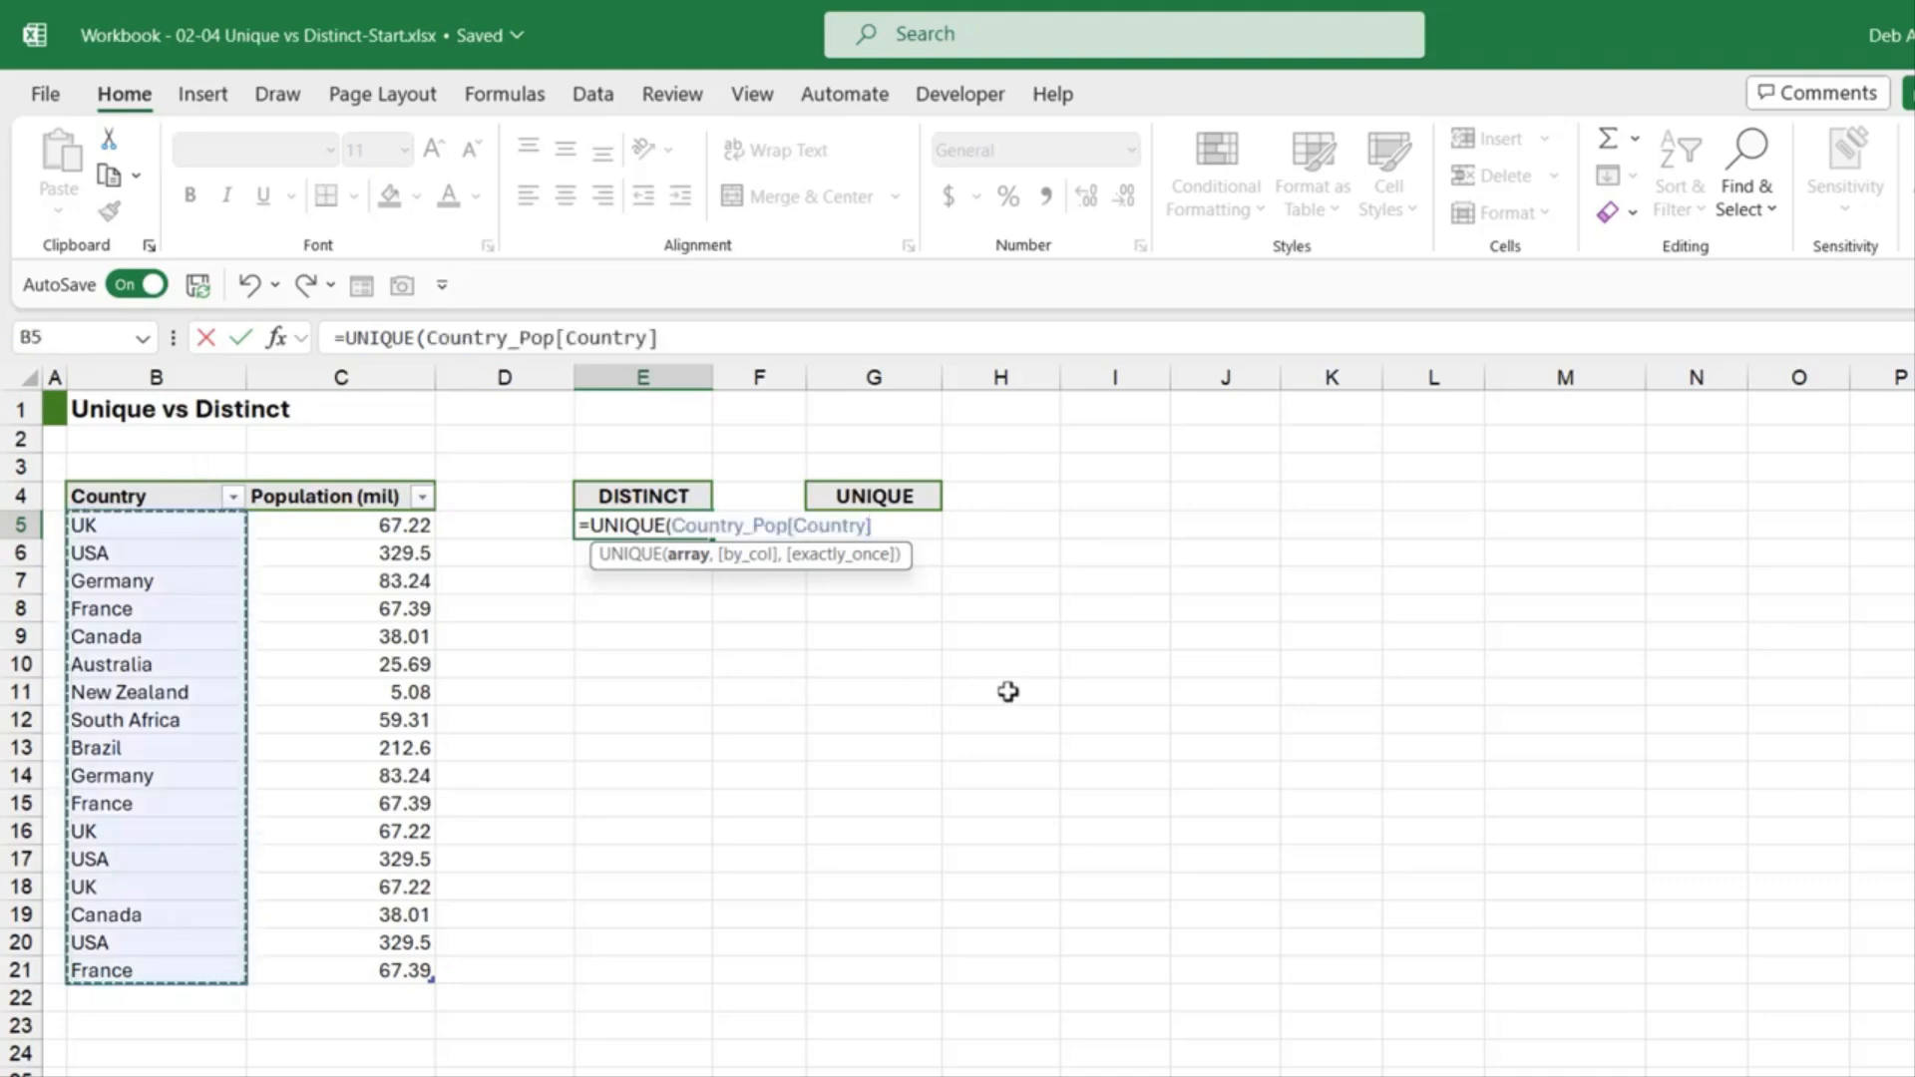
pyautogui.write(',')
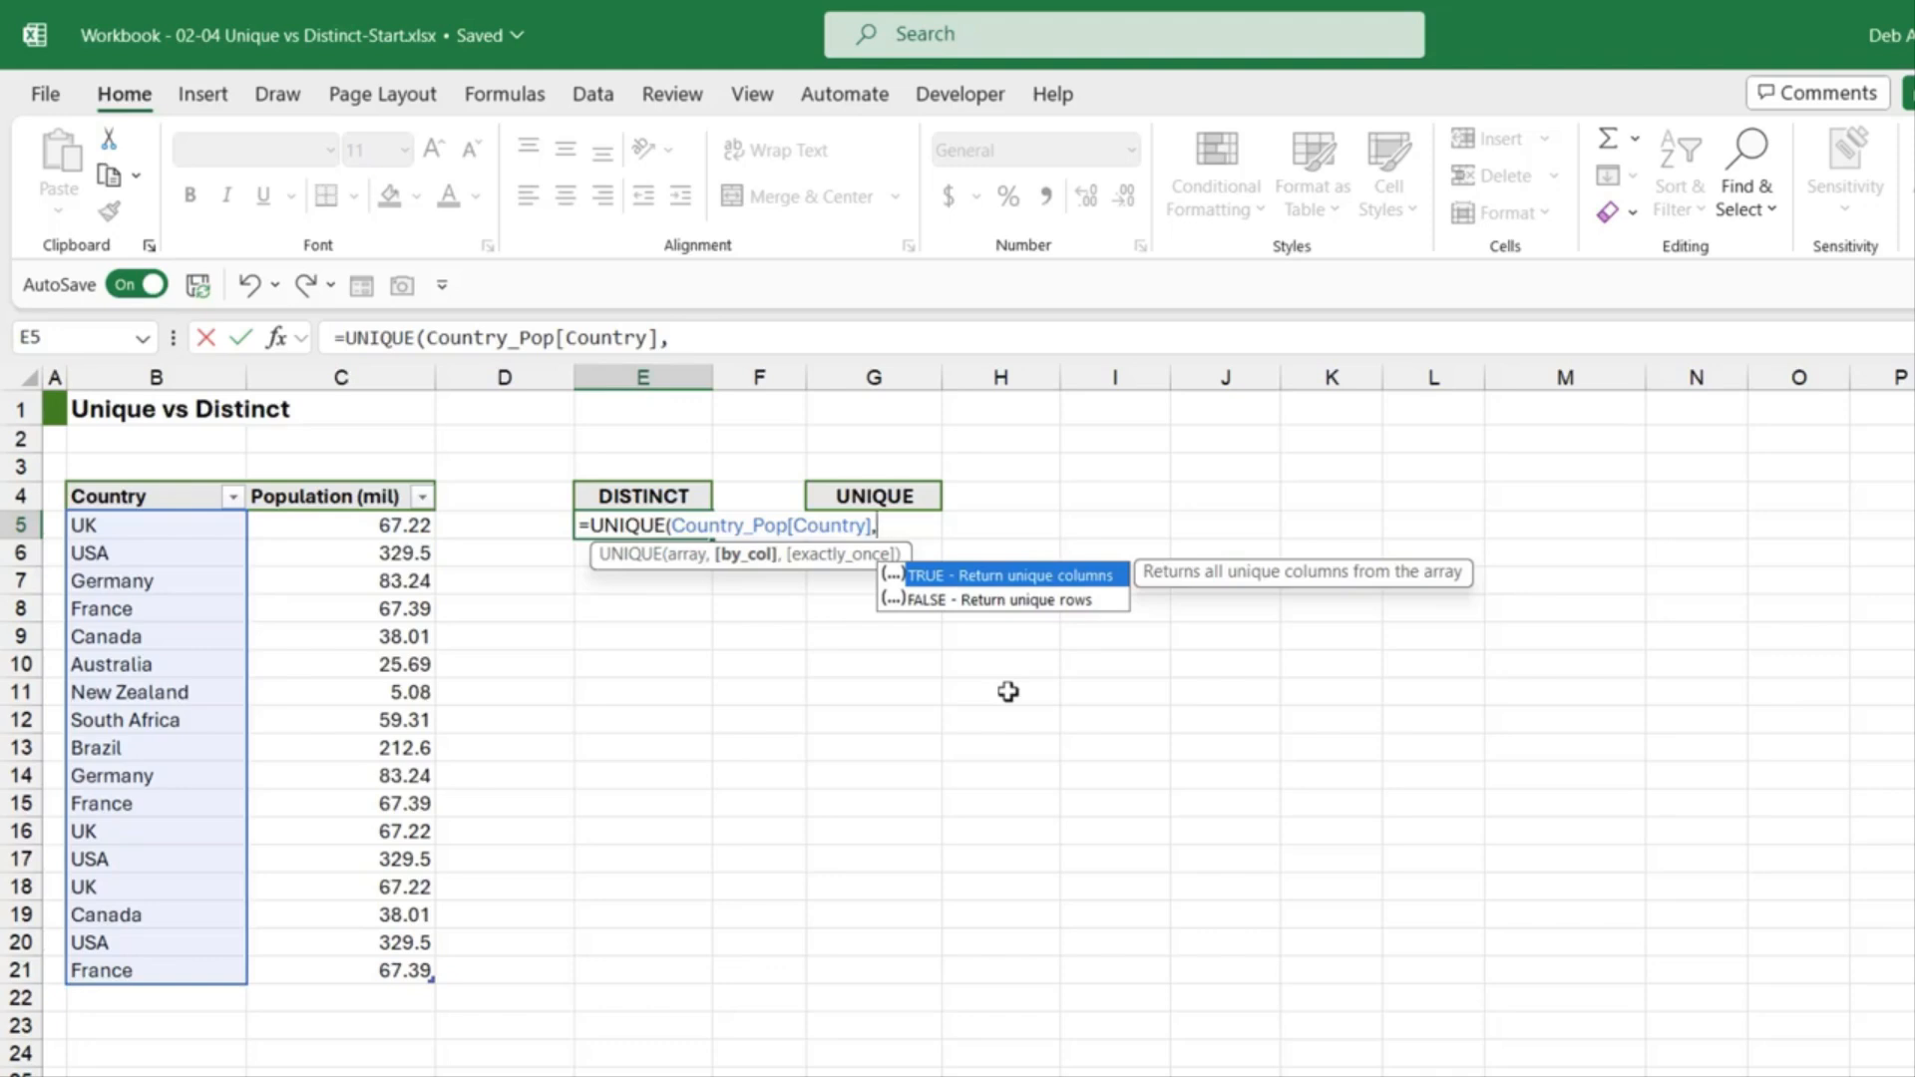
# Step: Finish E5 as =UNIQUE(Country_Pop[Country],FALSE,FALSE) to spill nine distinct countries
pyautogui.write('FALSE')
pyautogui.write(',')
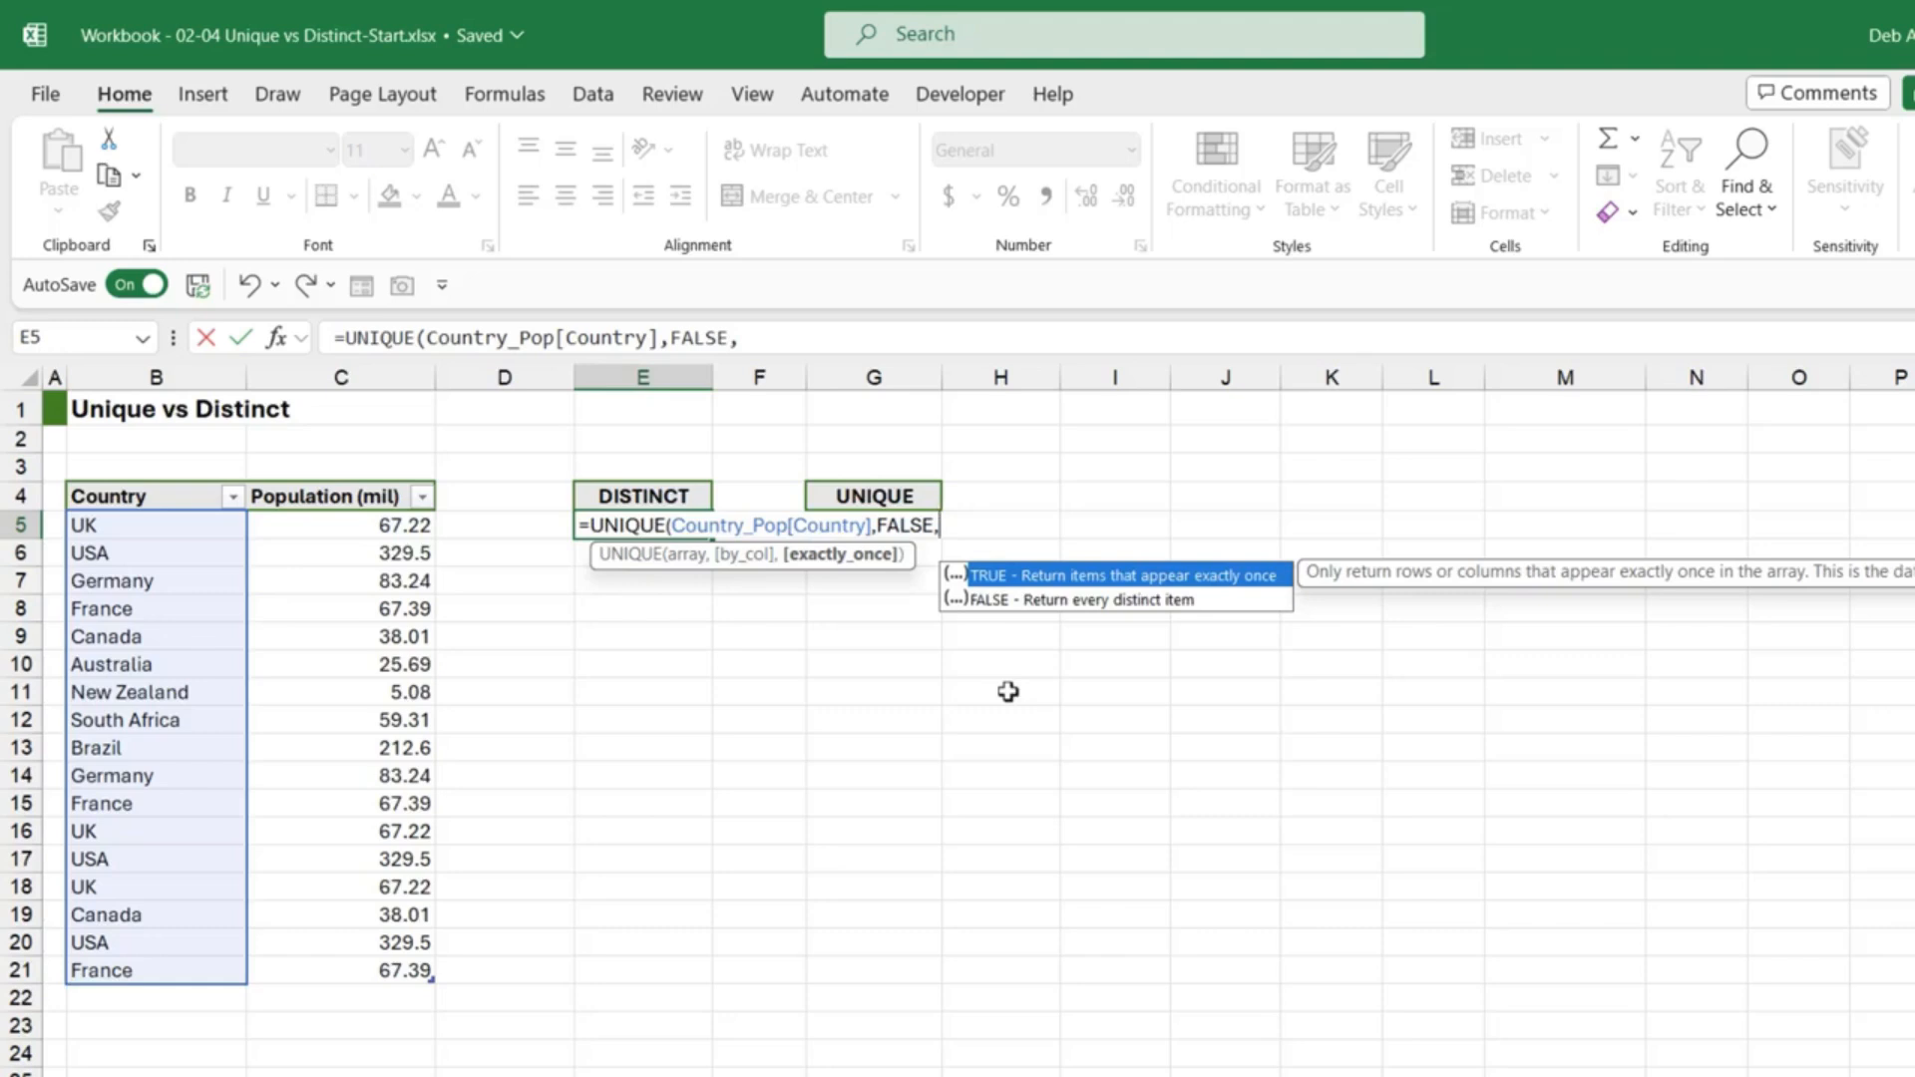
pyautogui.press('Down')
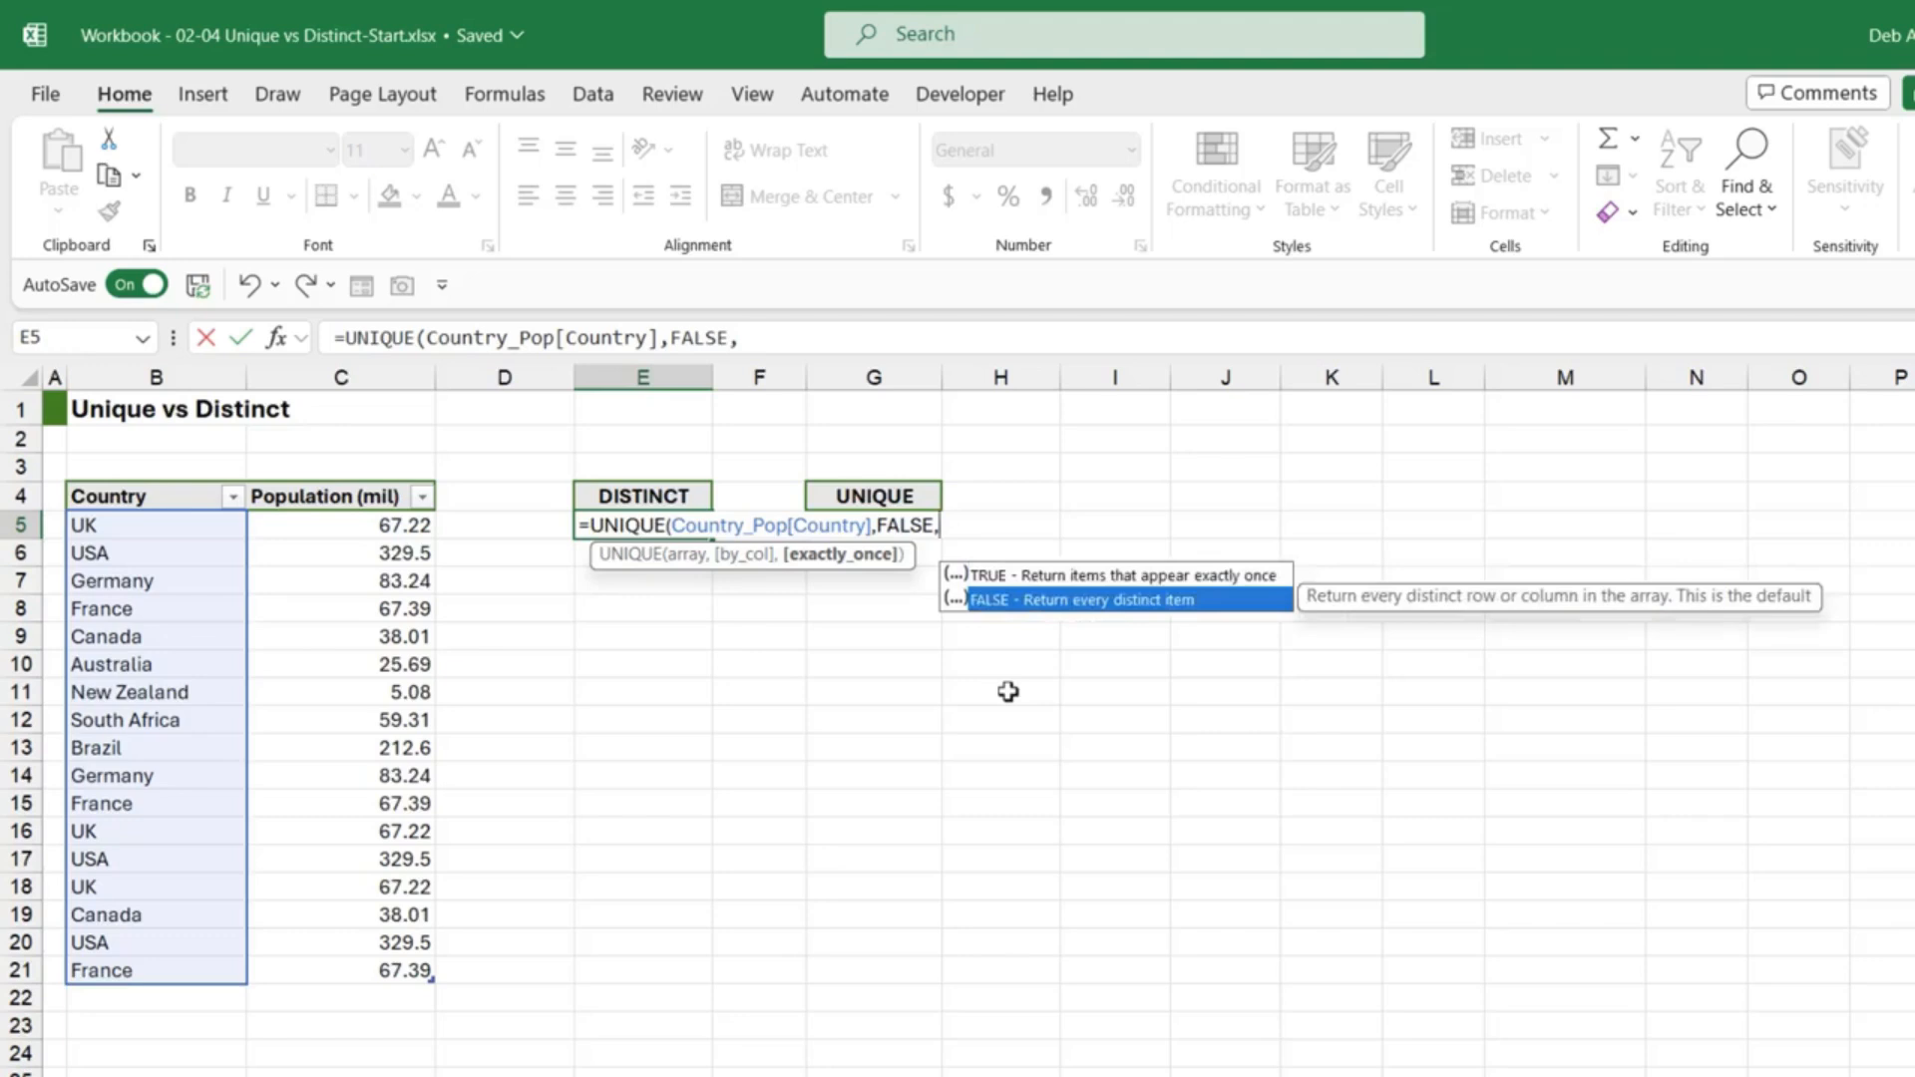
pyautogui.press('Tab')
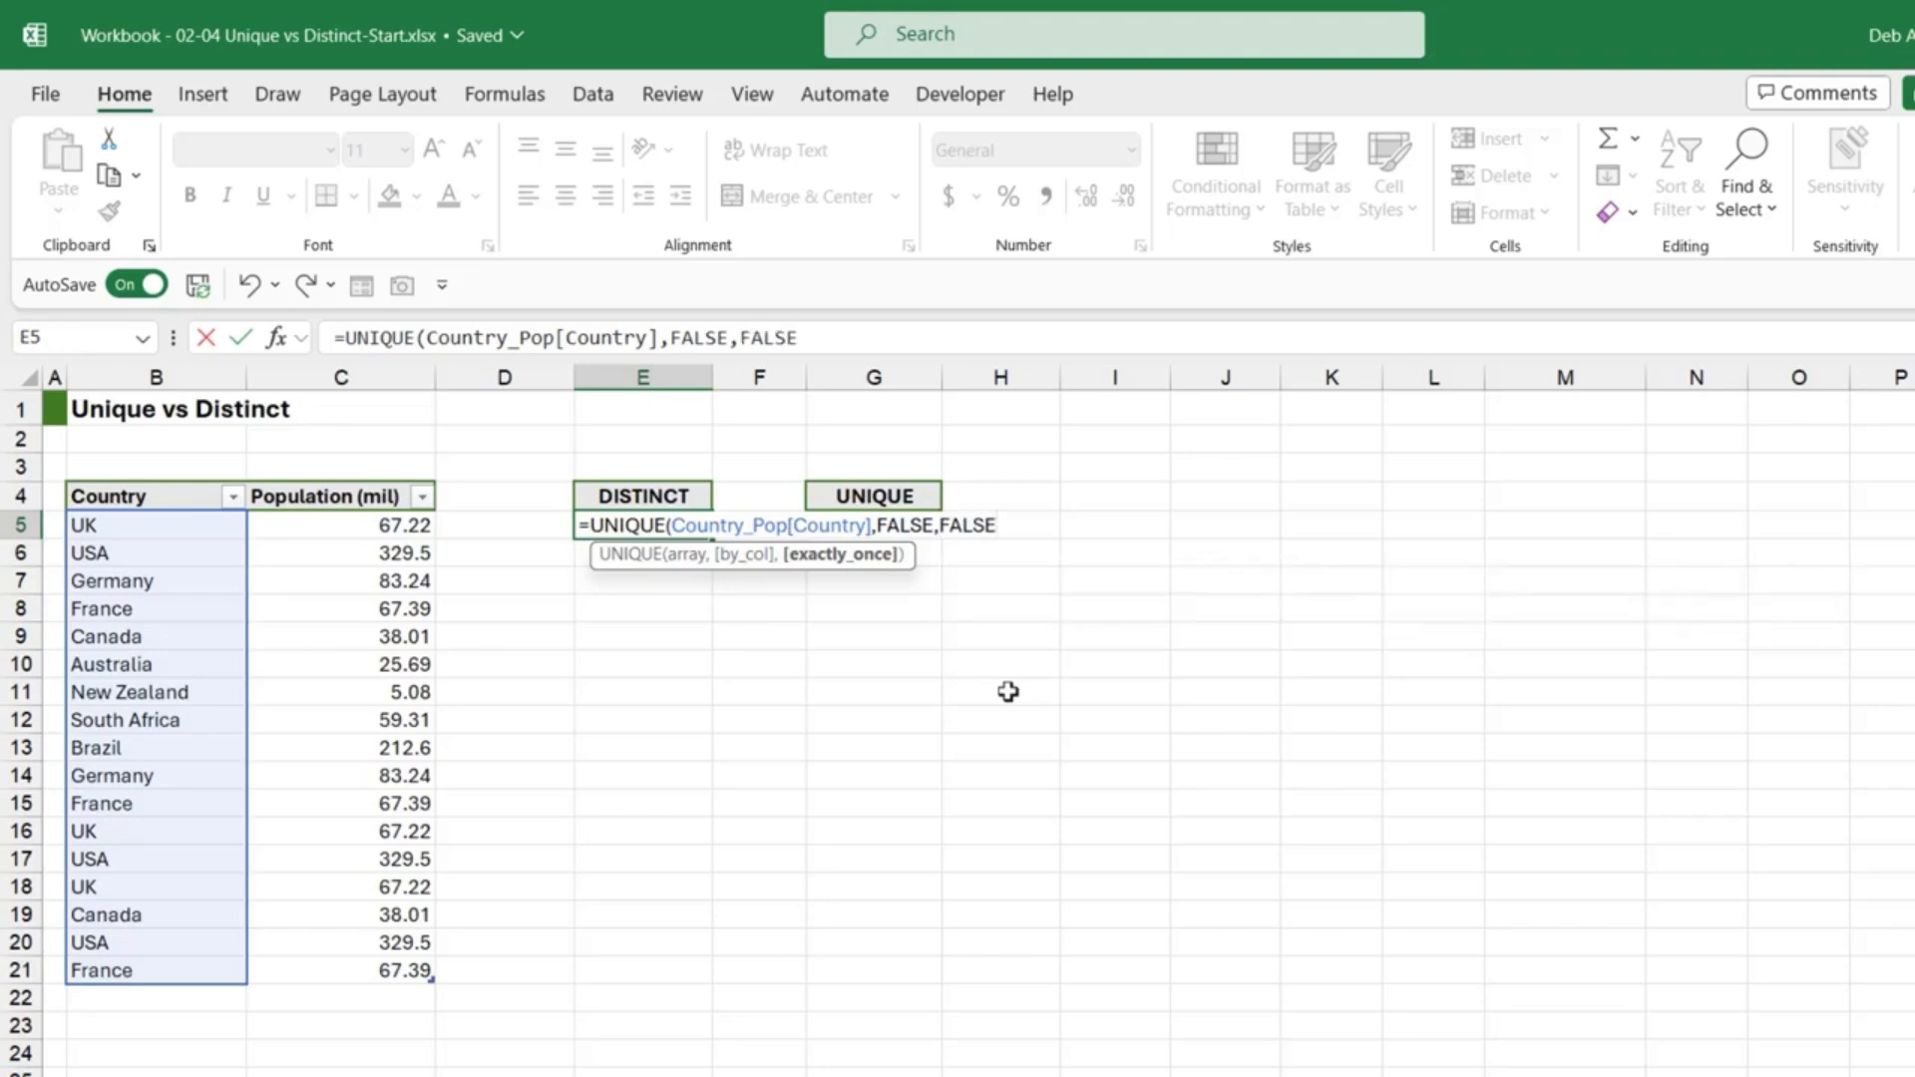
pyautogui.write(')')
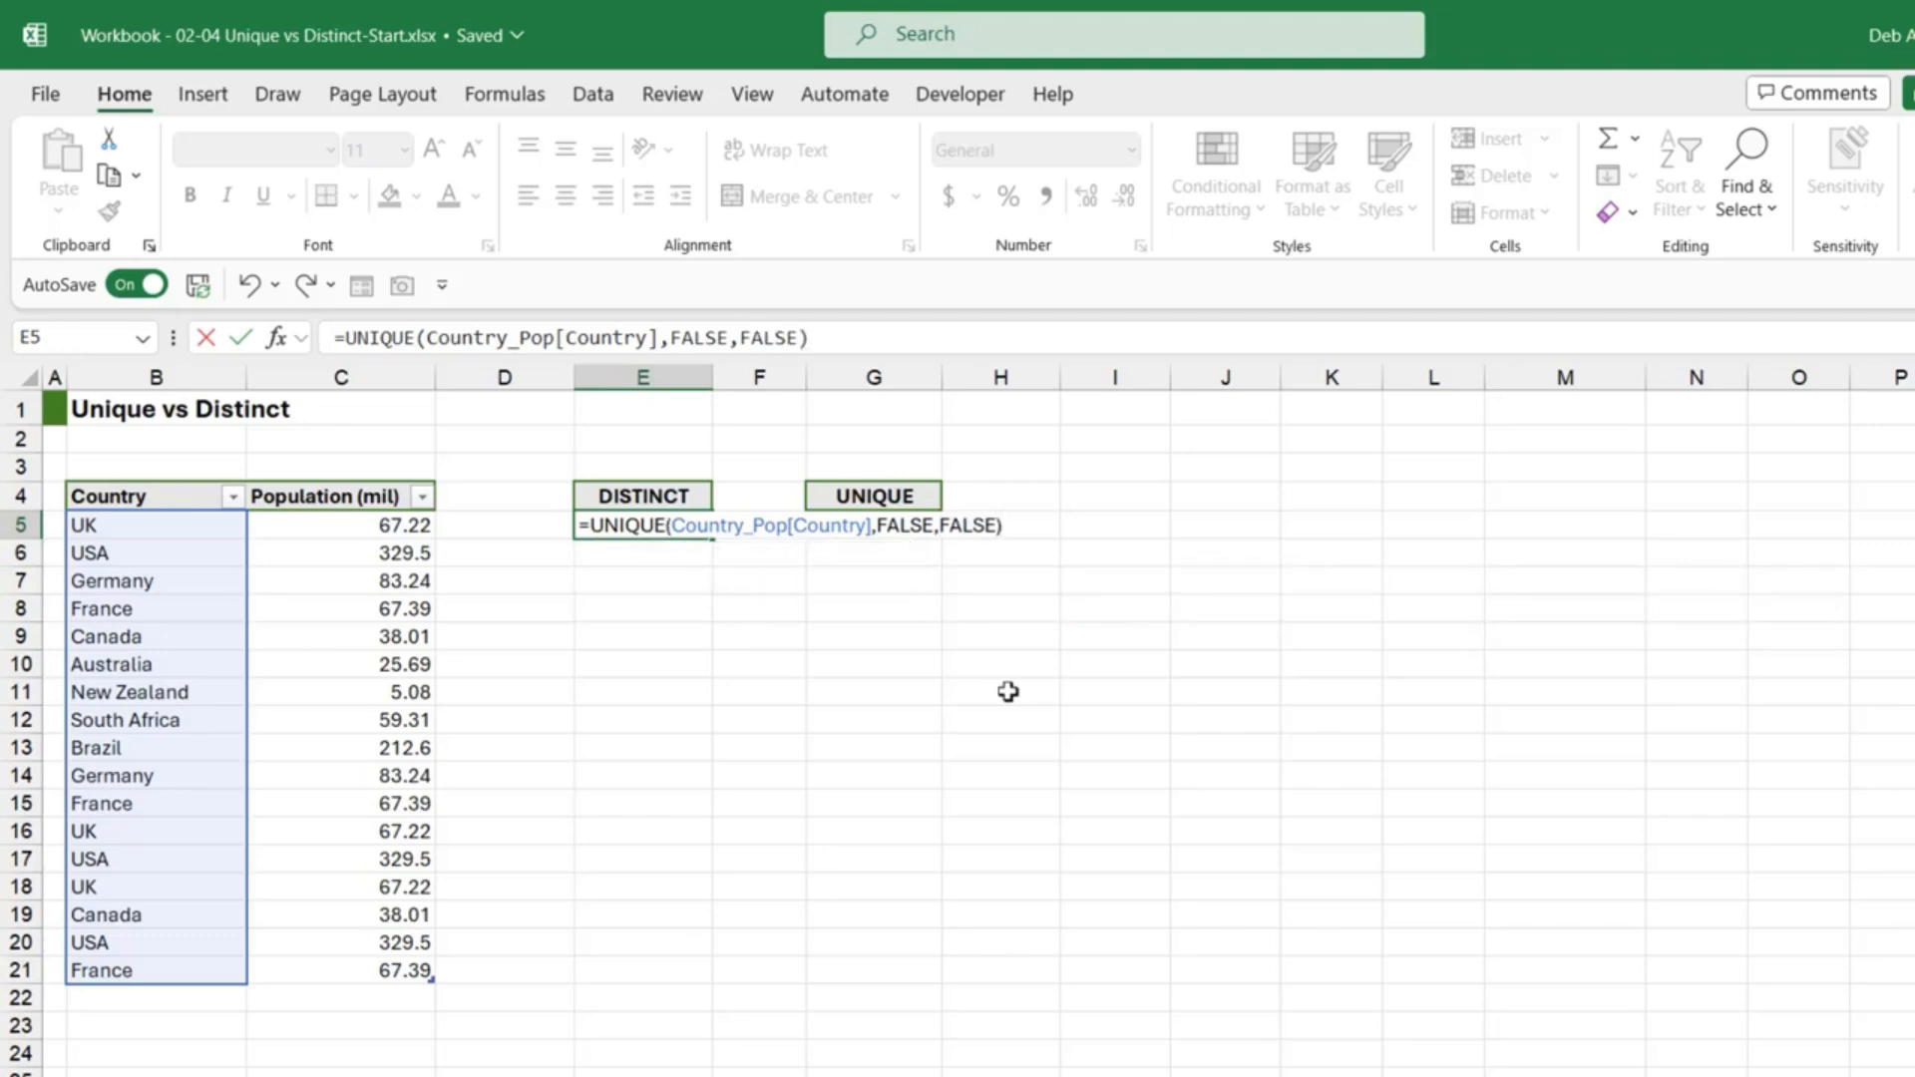
pyautogui.press('Return')
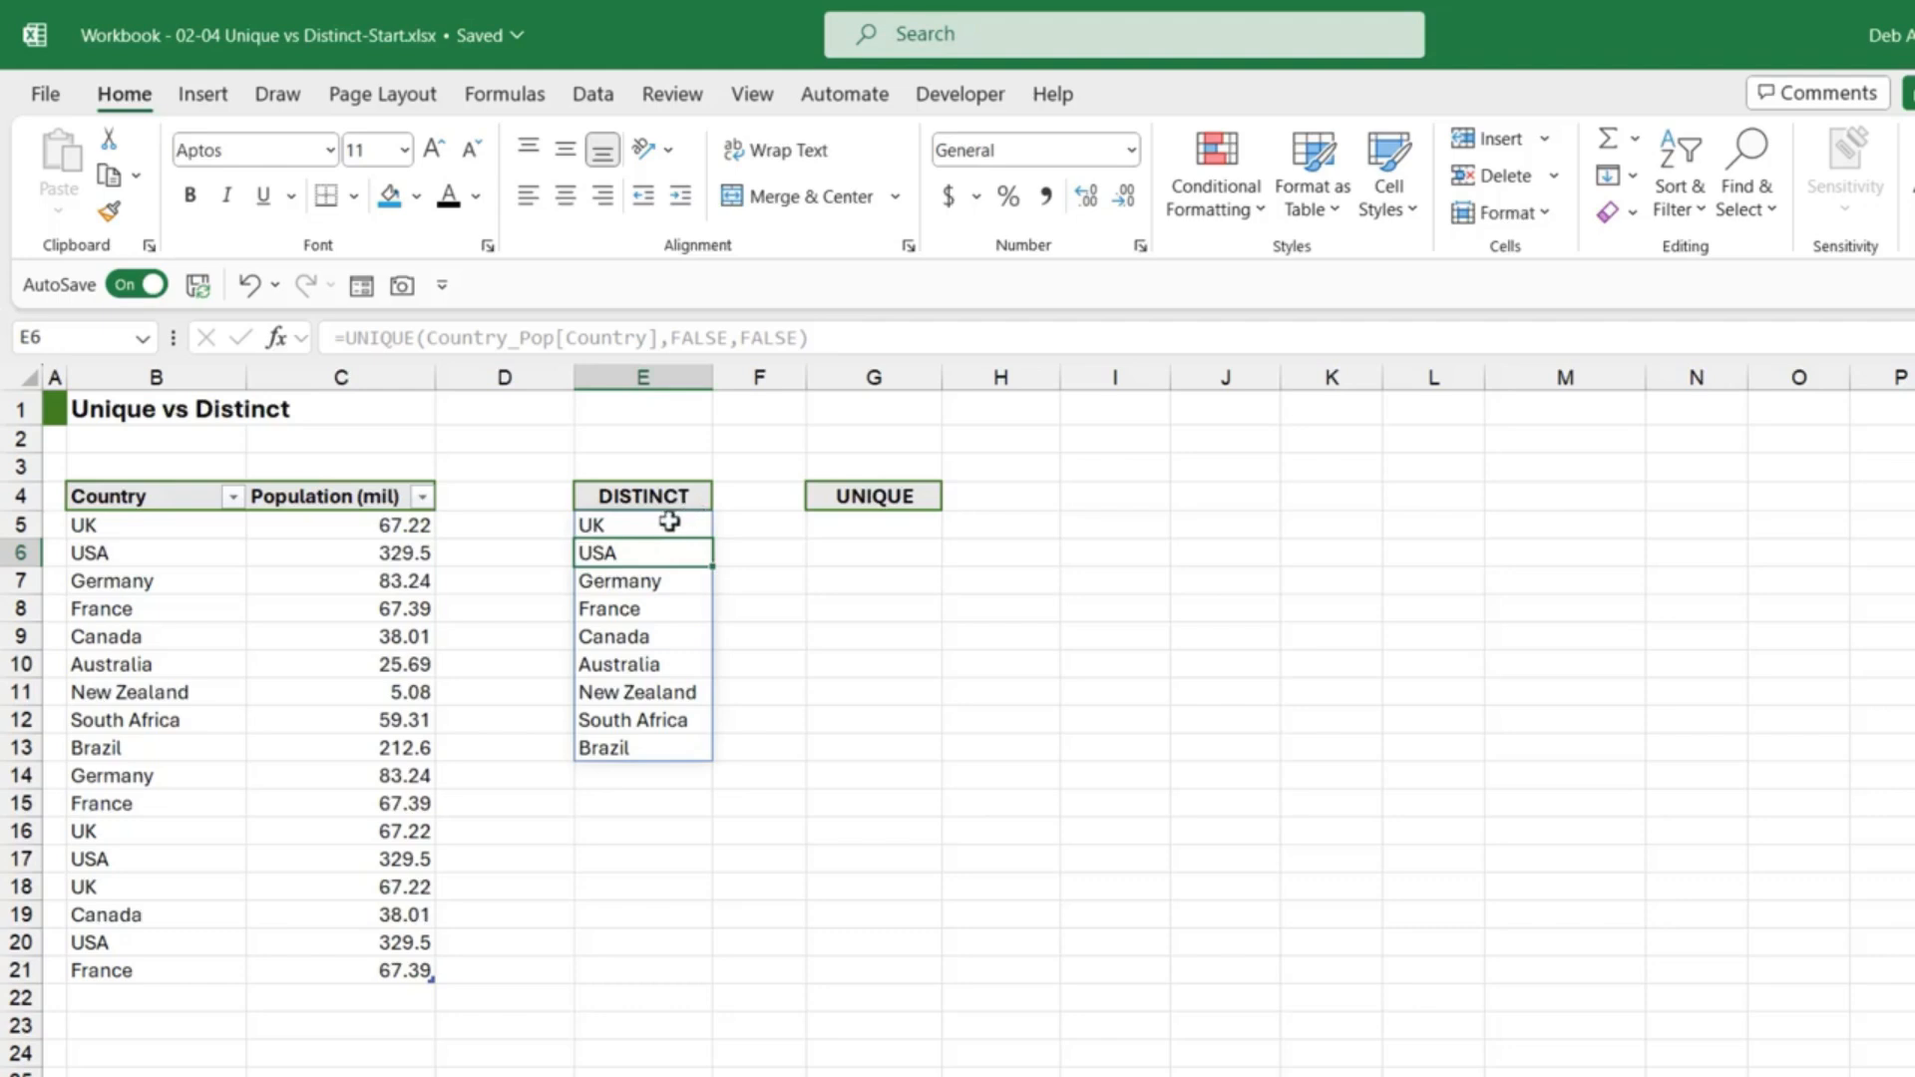
pyautogui.click(670, 523)
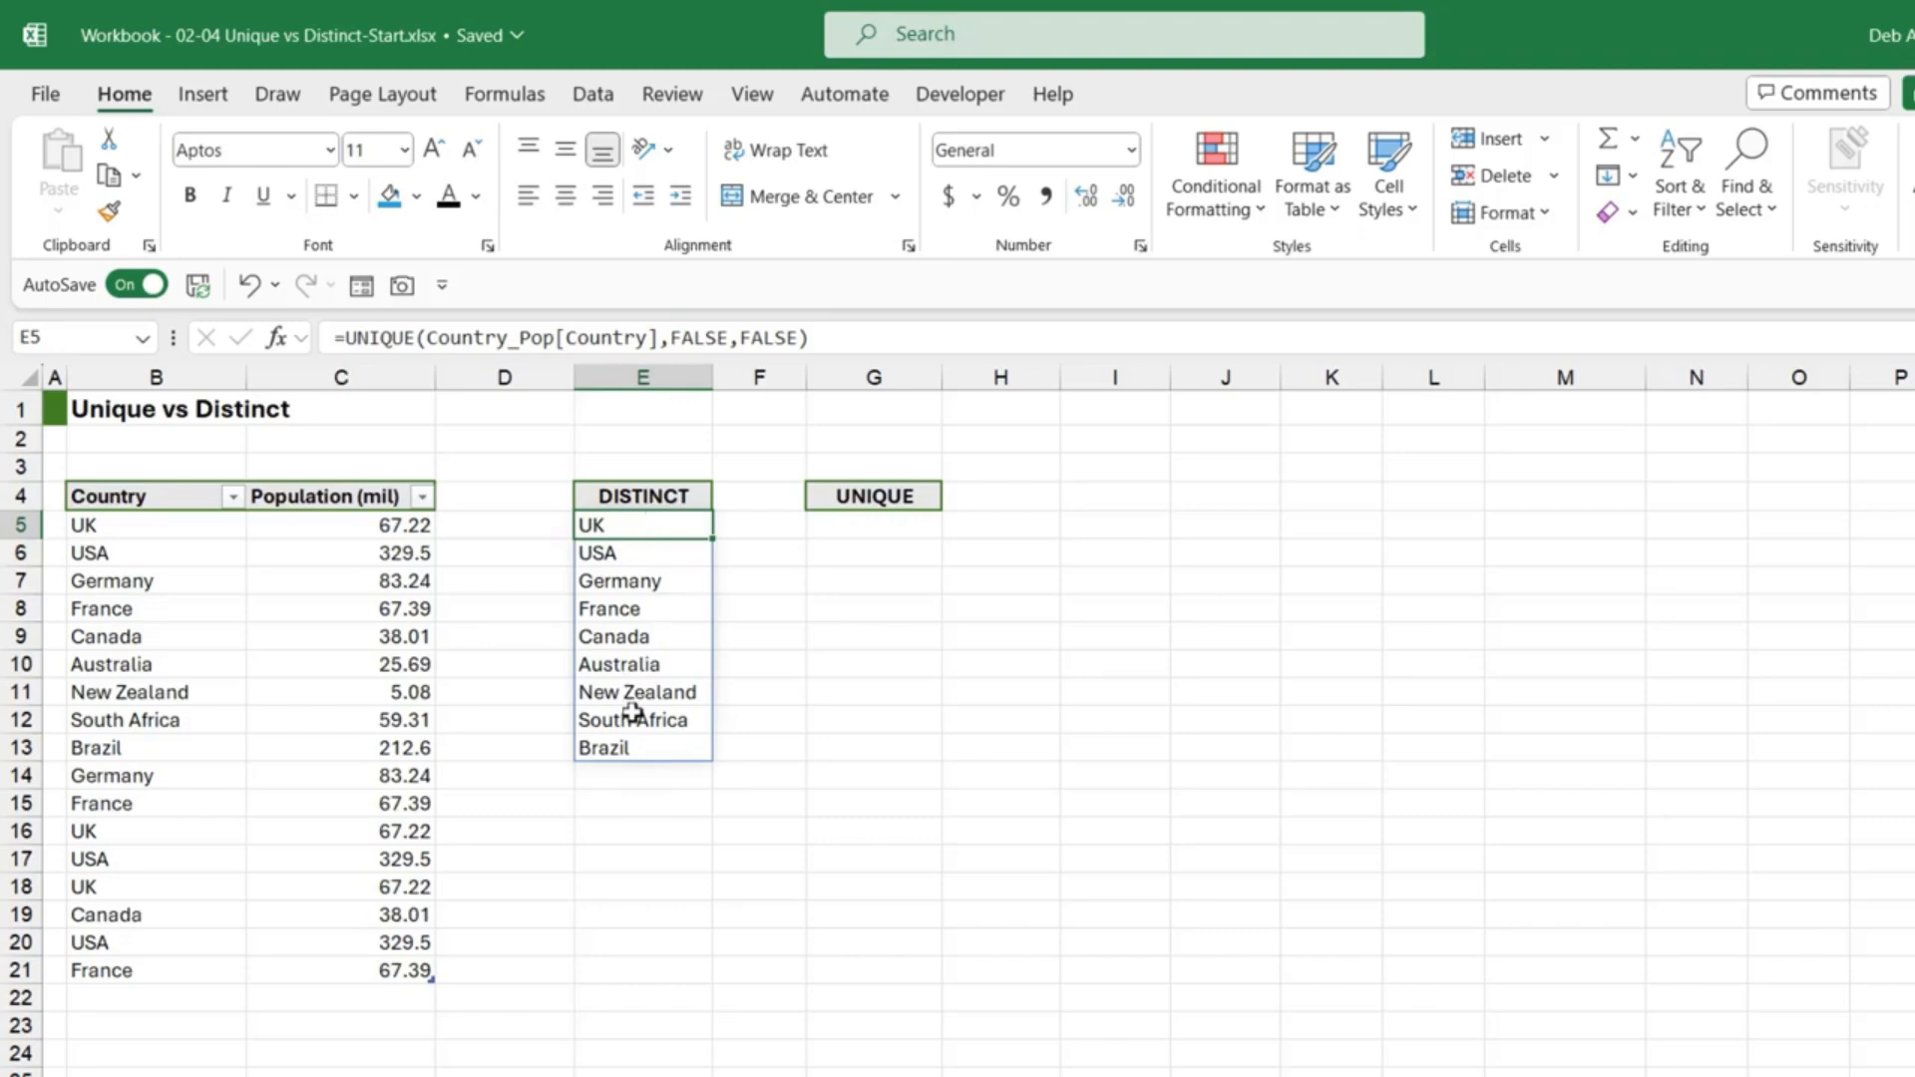
# Step: Enter =UNIQUE(Country_Pop[Country],FALSE,TRUE) in G5 to list the four once-only countries
pyautogui.click(873, 525)
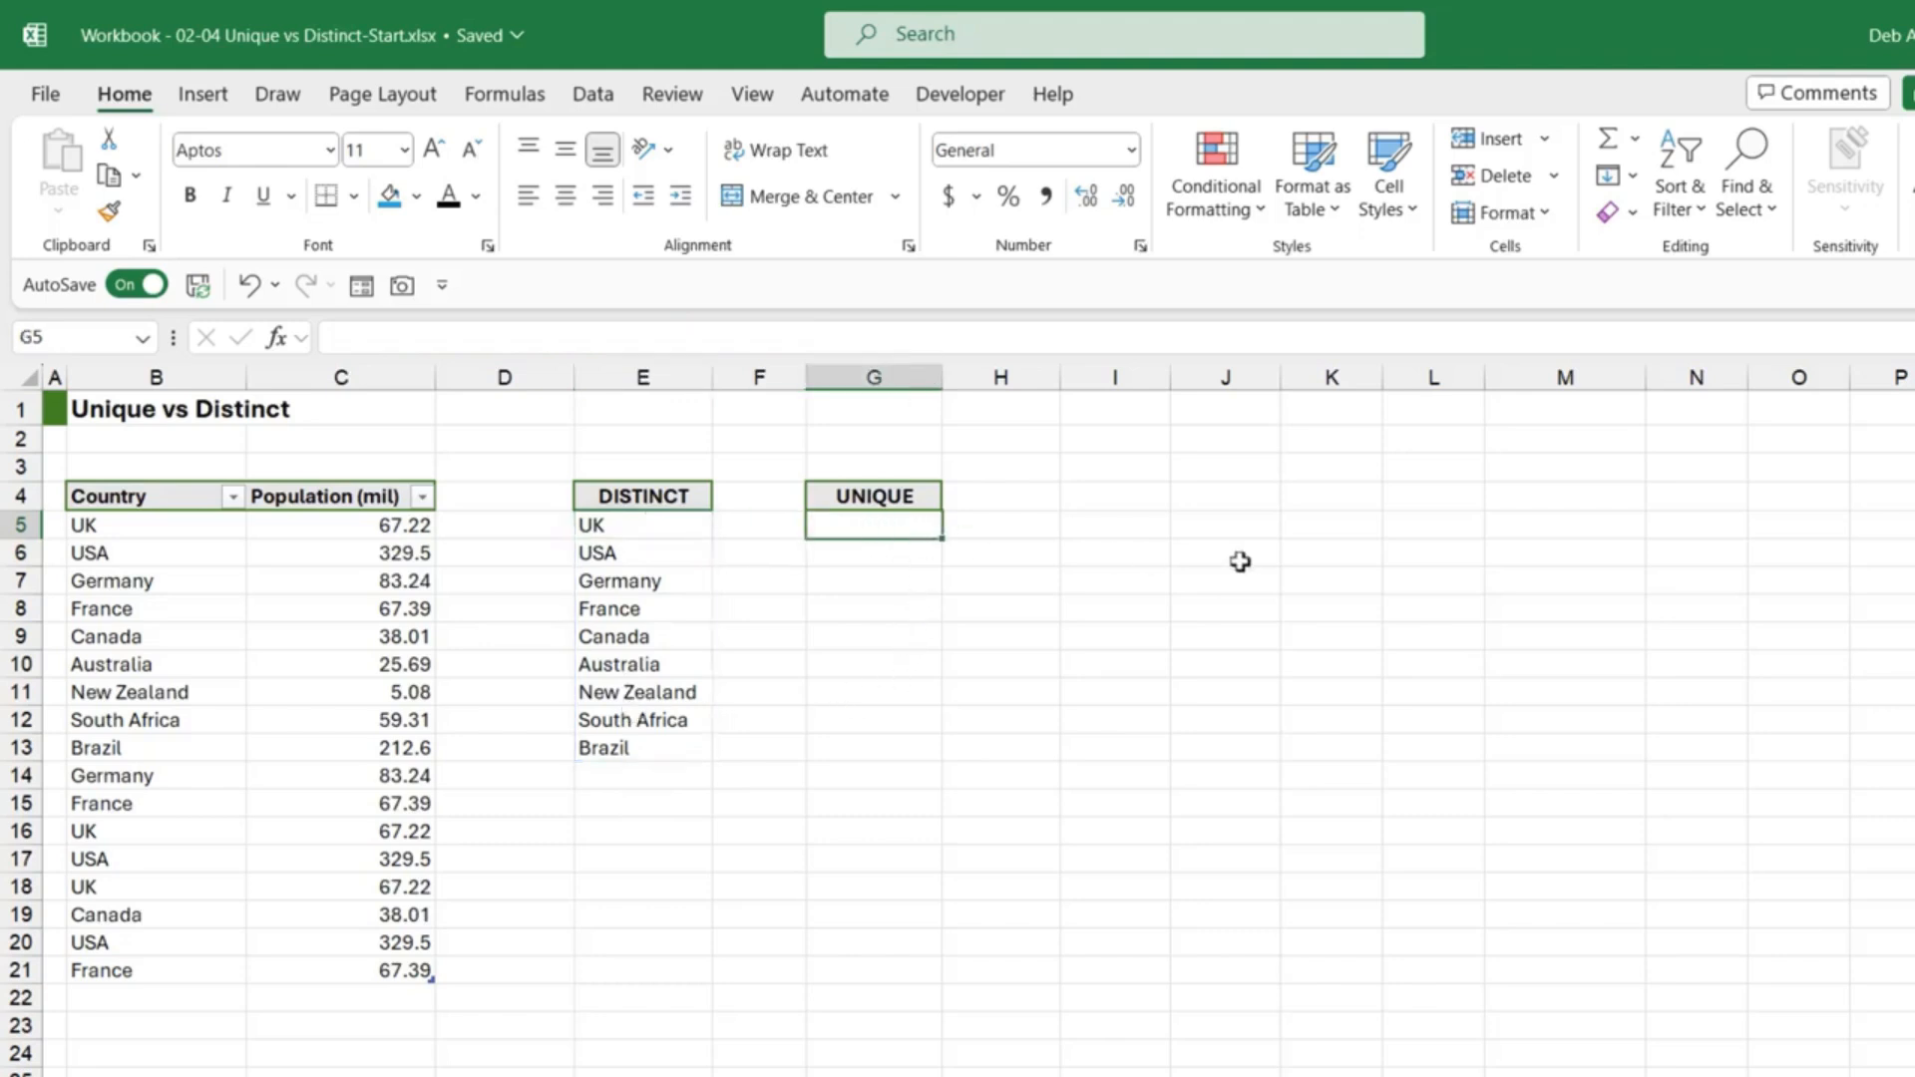
pyautogui.write('=UNIQ')
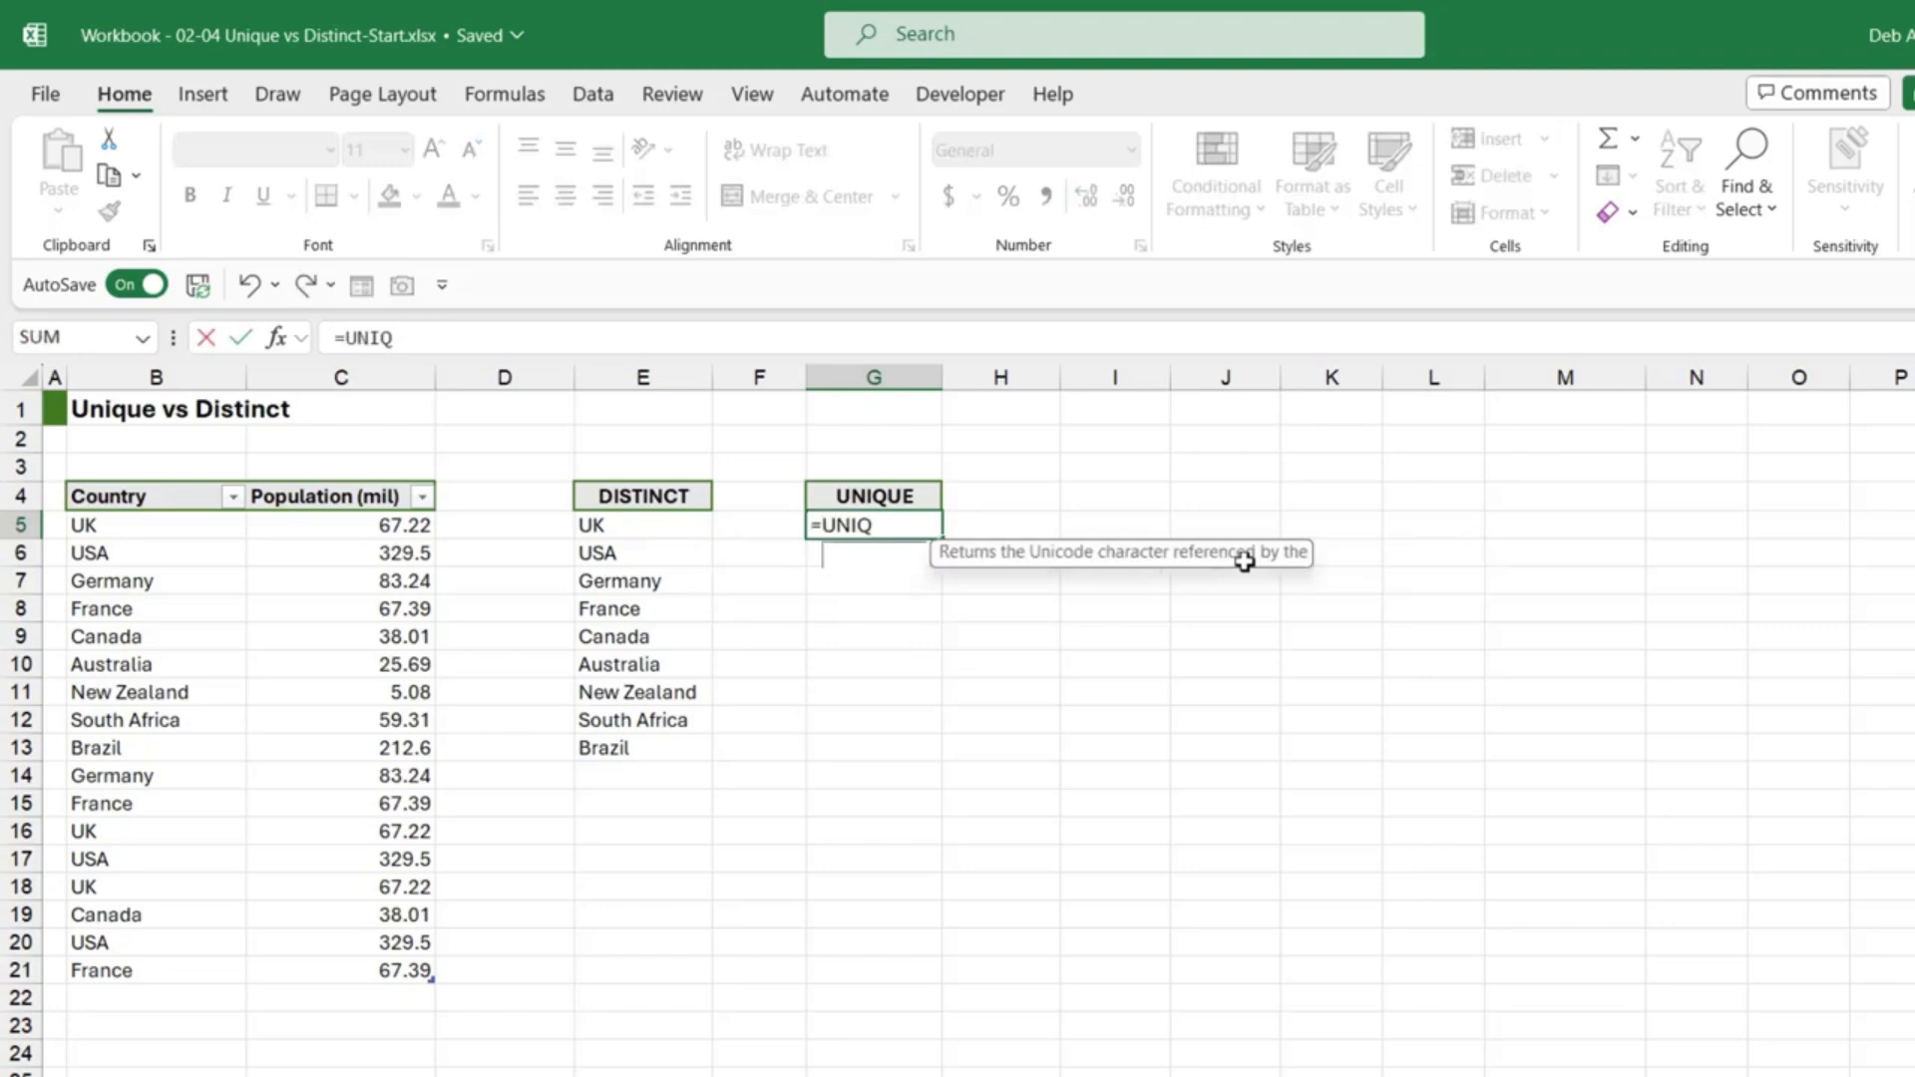
pyautogui.press('Tab')
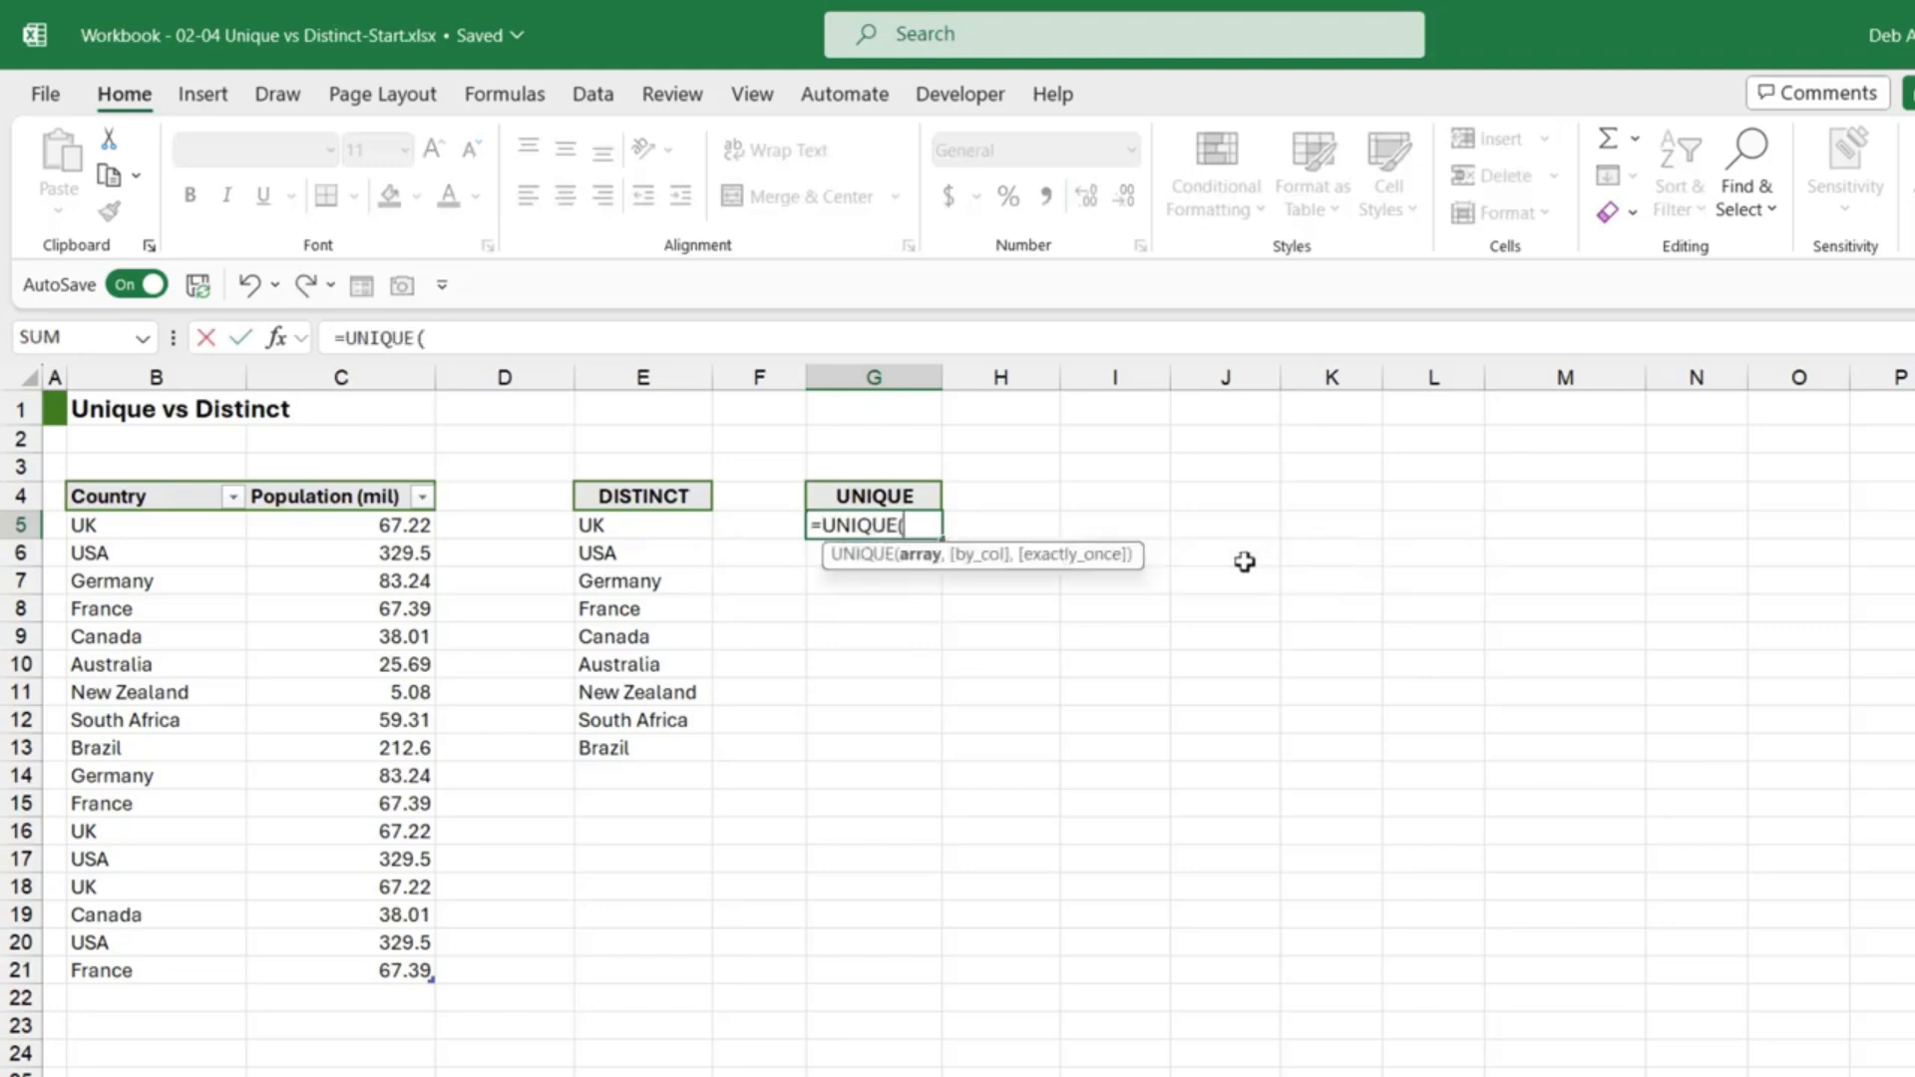
pyautogui.click(182, 480)
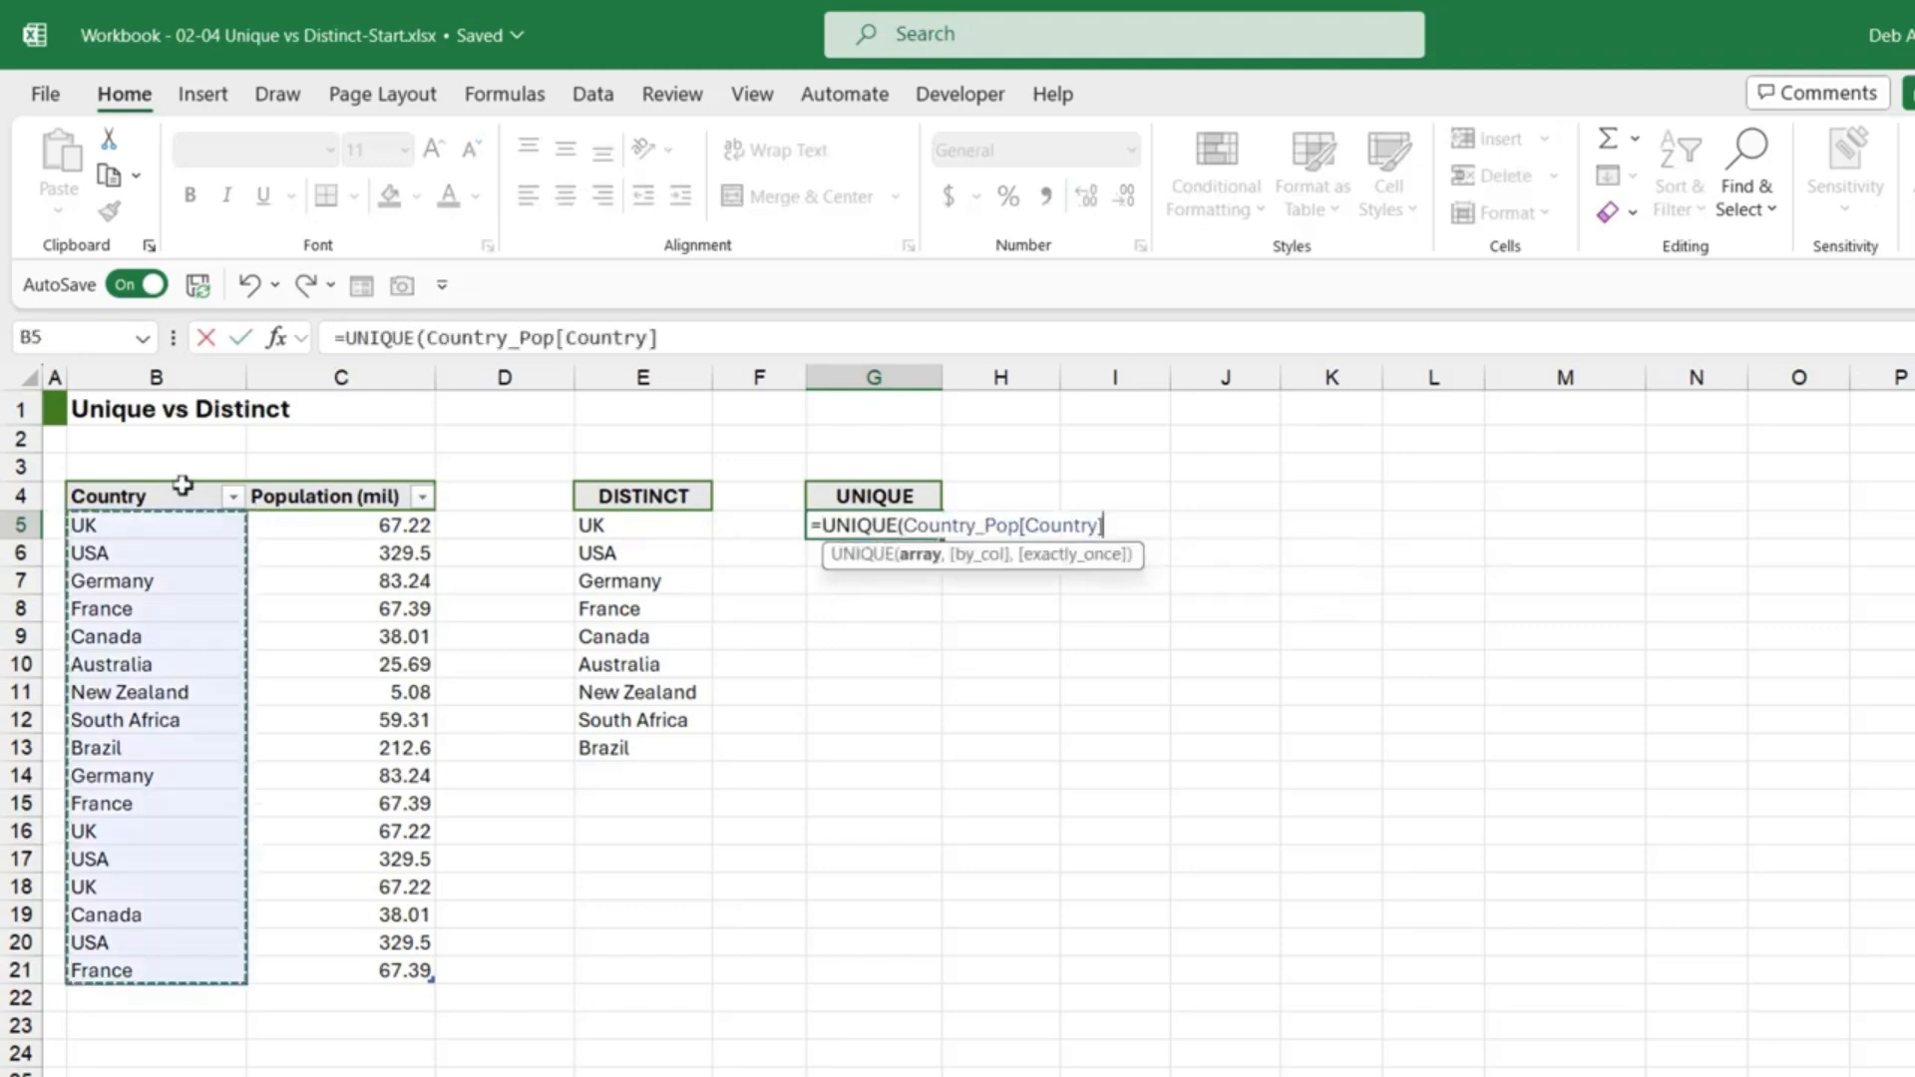
pyautogui.write(',FALSE,')
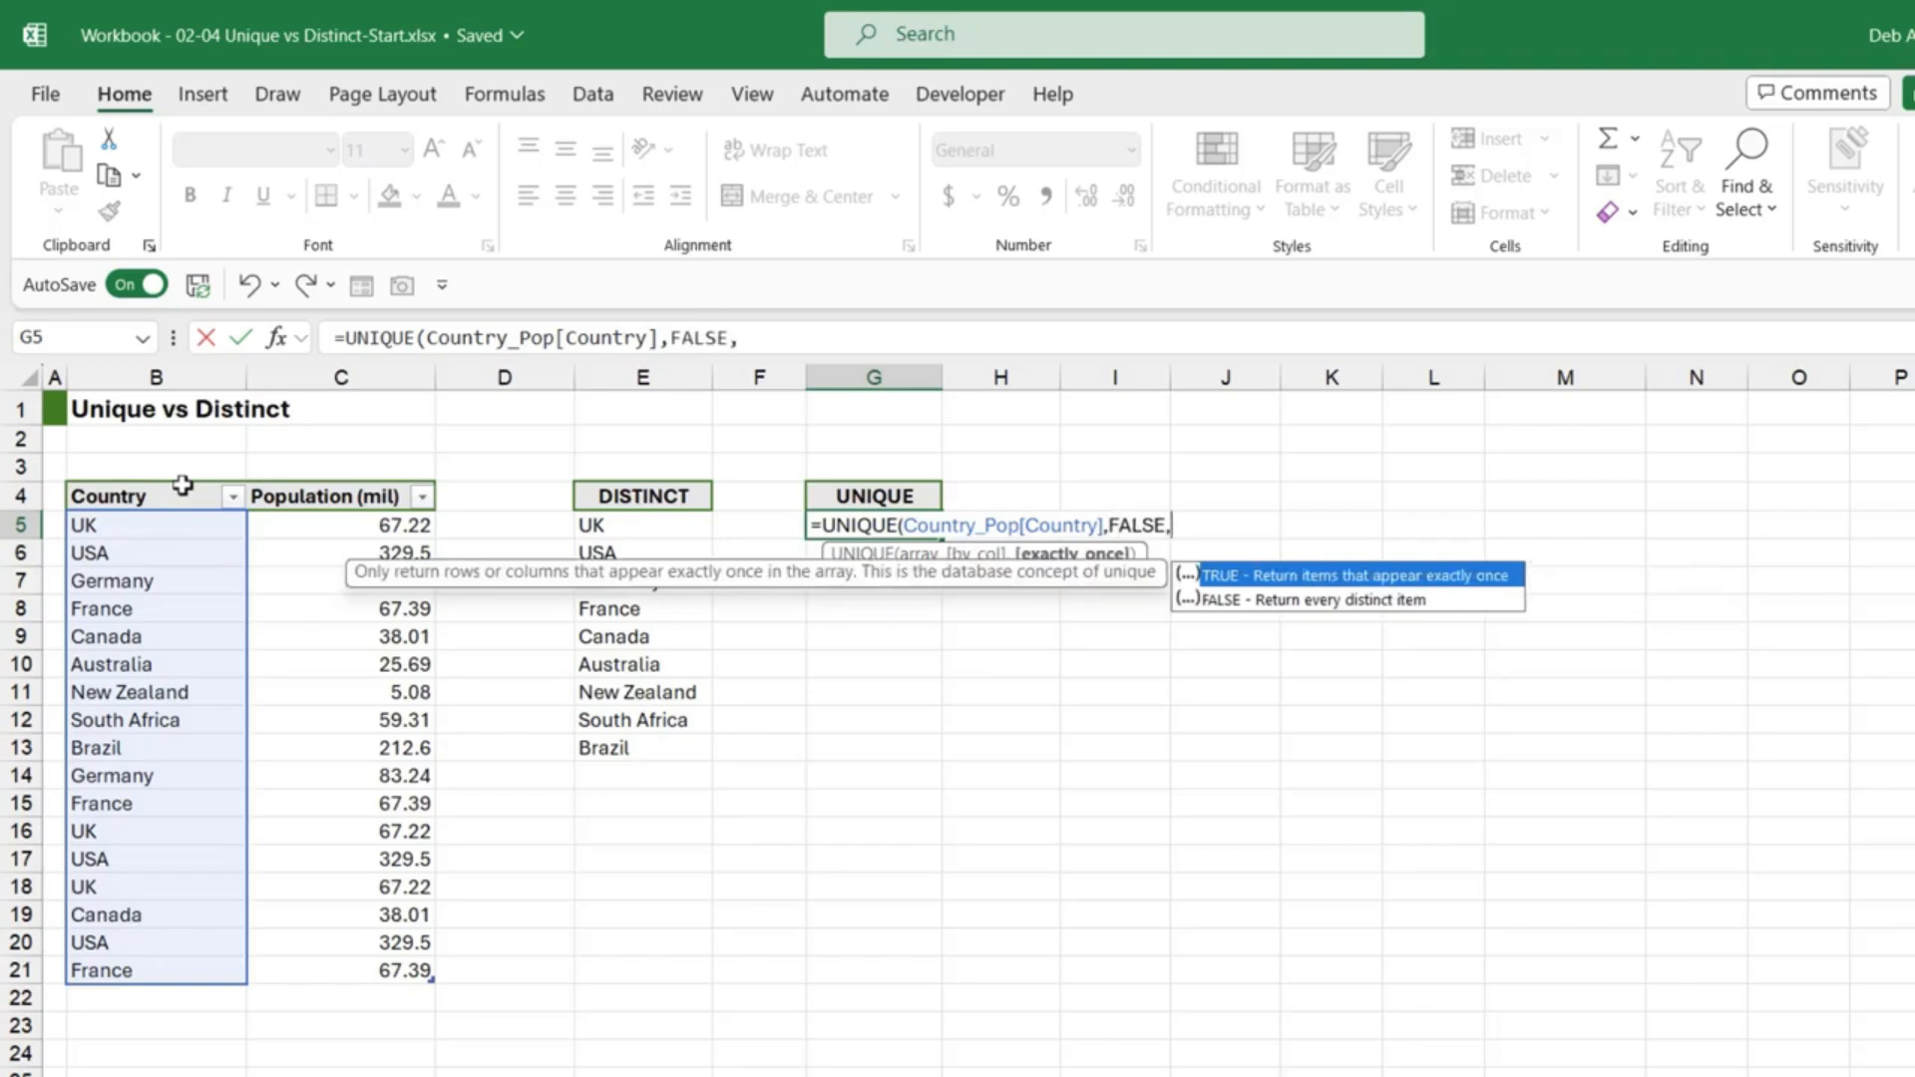
pyautogui.write('TRUE)')
pyautogui.press('Return')
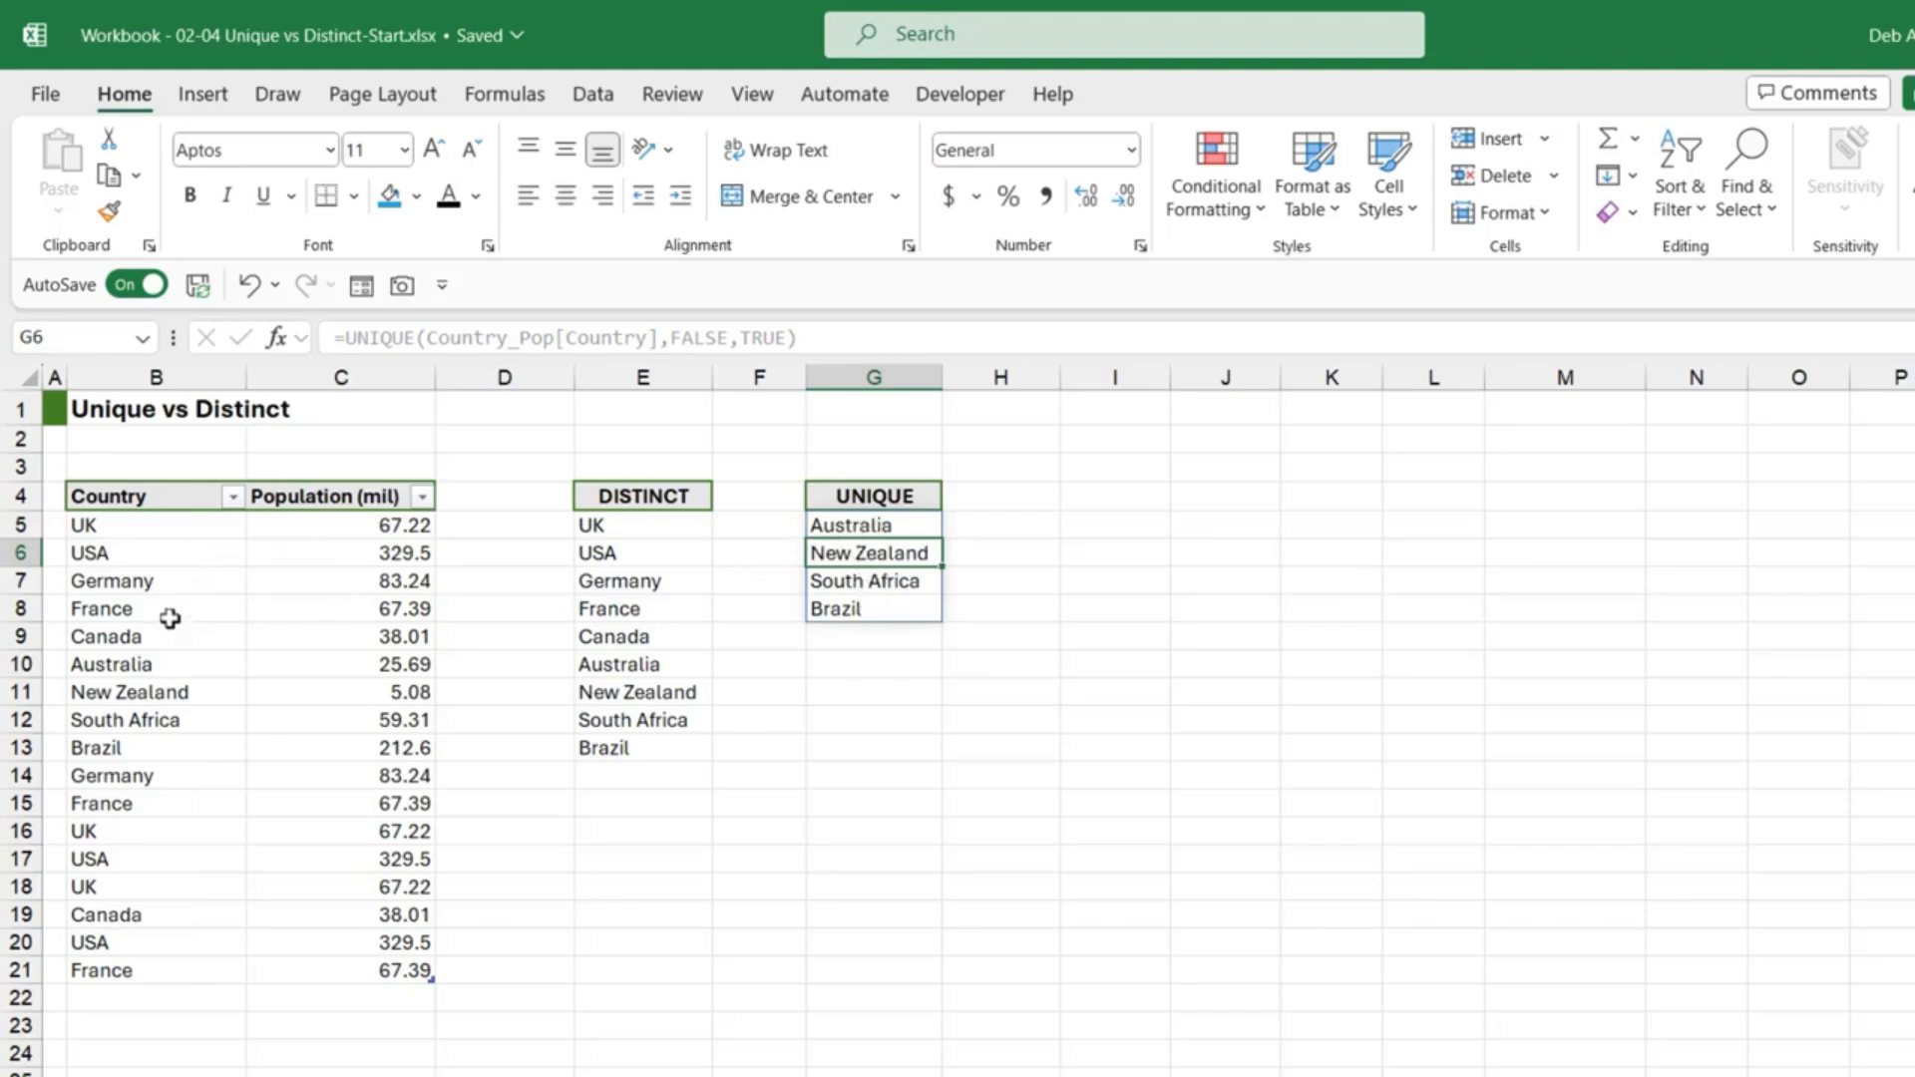
# Step: Compare Australia, New Zealand, South Africa and Brazil in the source list, then select B22
pyautogui.click(138, 665)
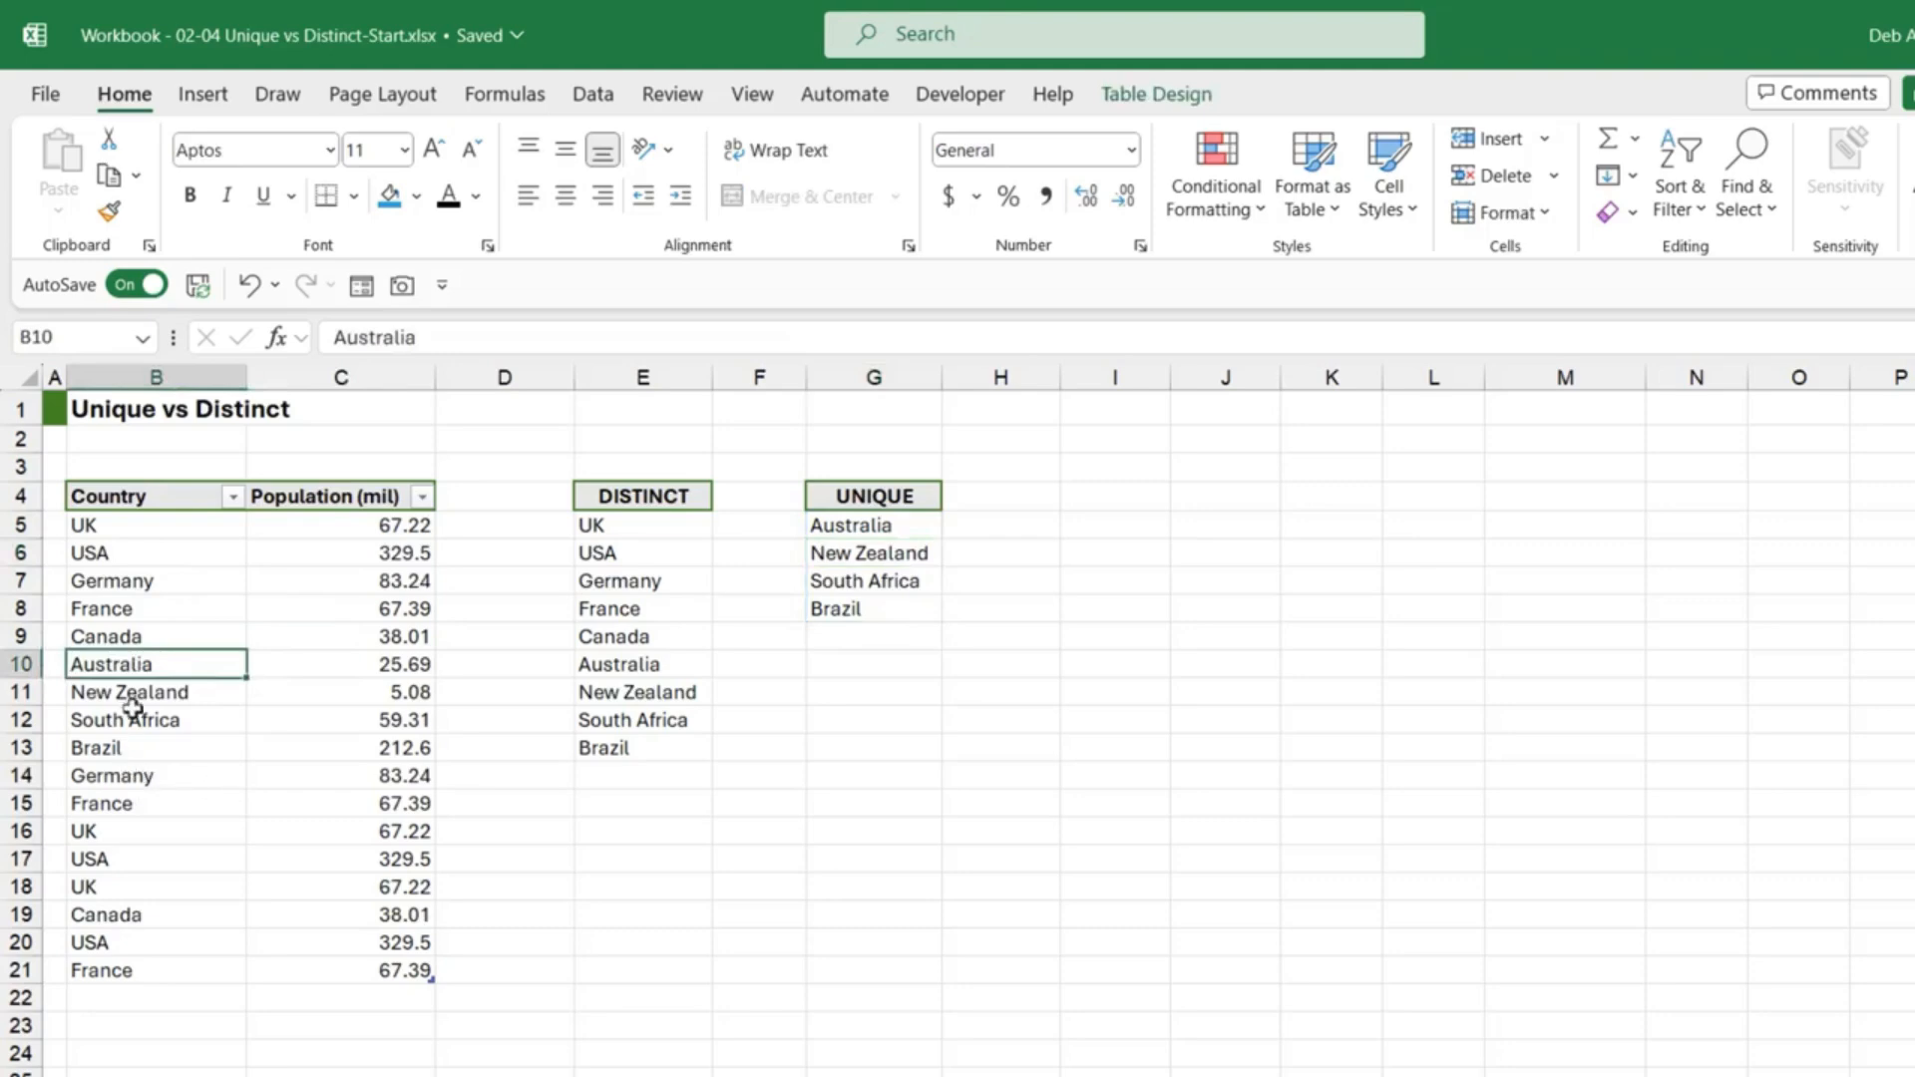
pyautogui.click(129, 694)
pyautogui.click(137, 722)
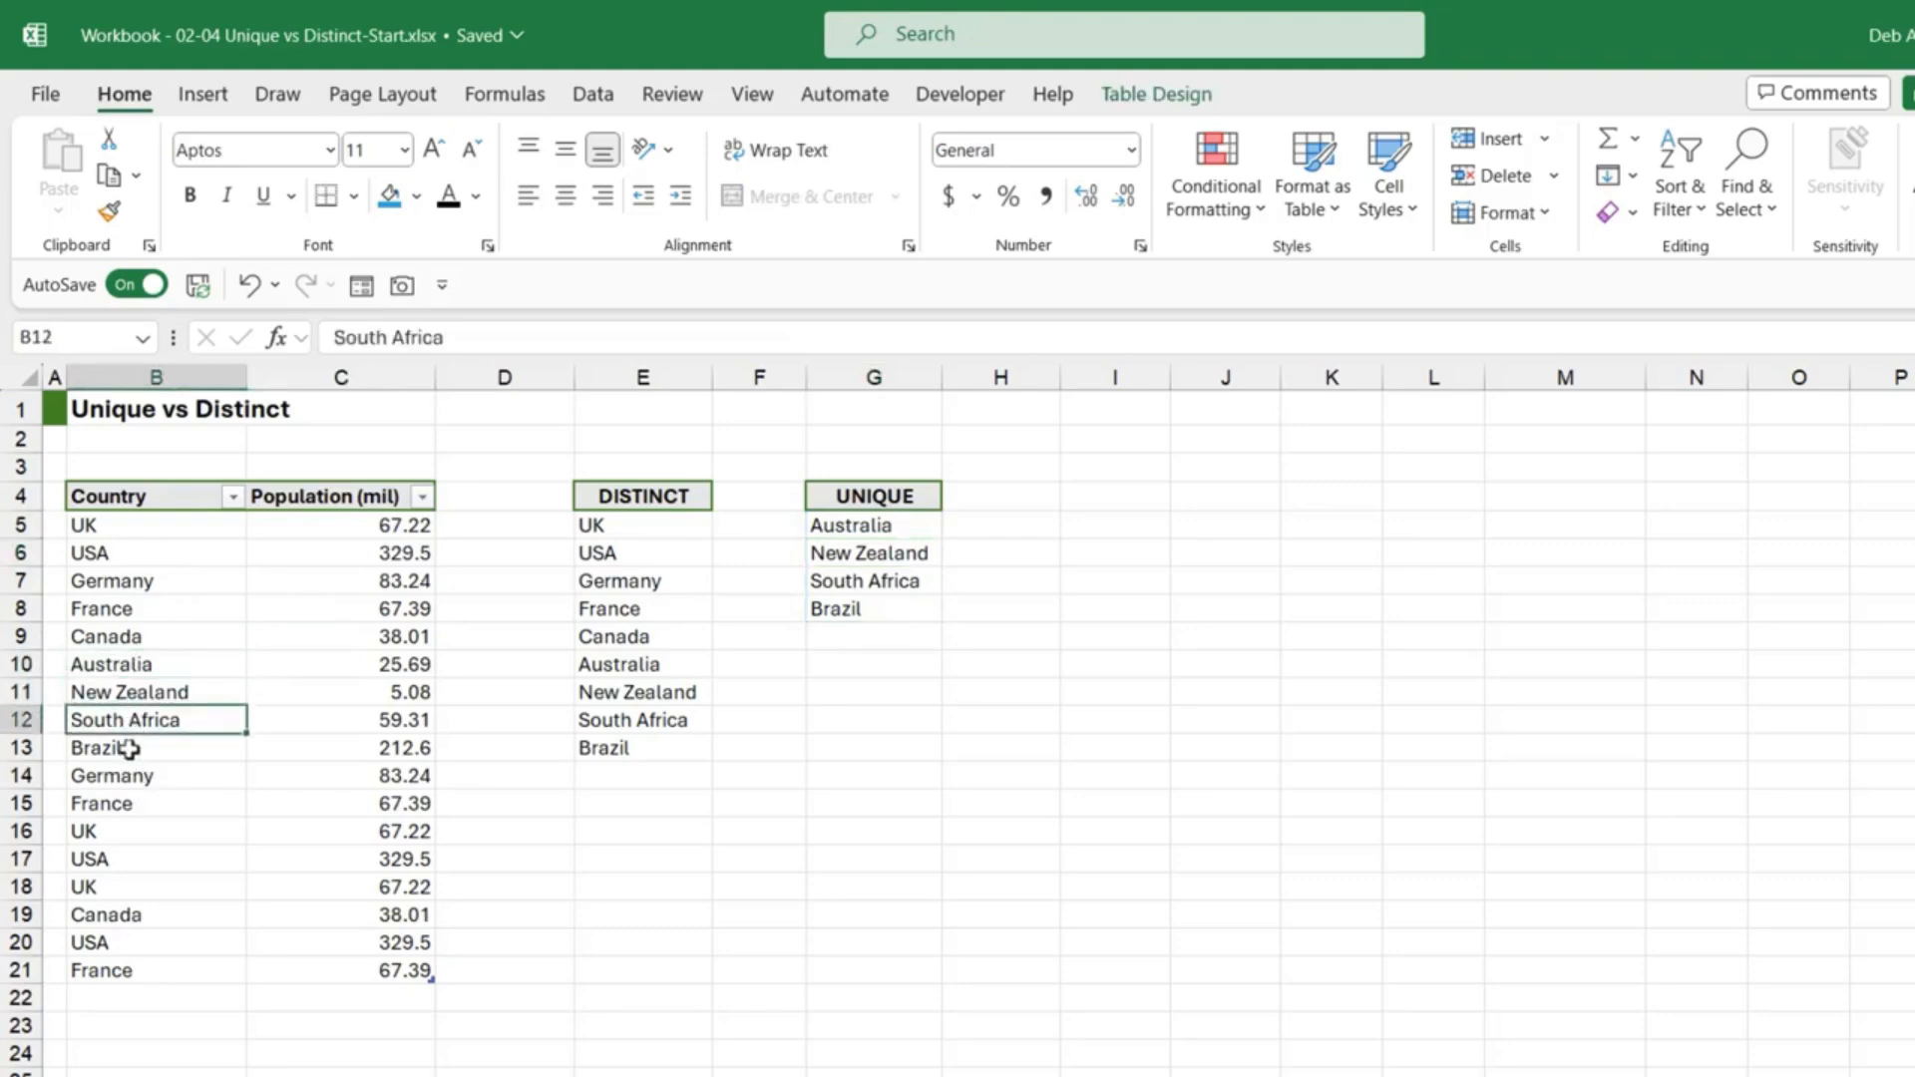
pyautogui.click(130, 748)
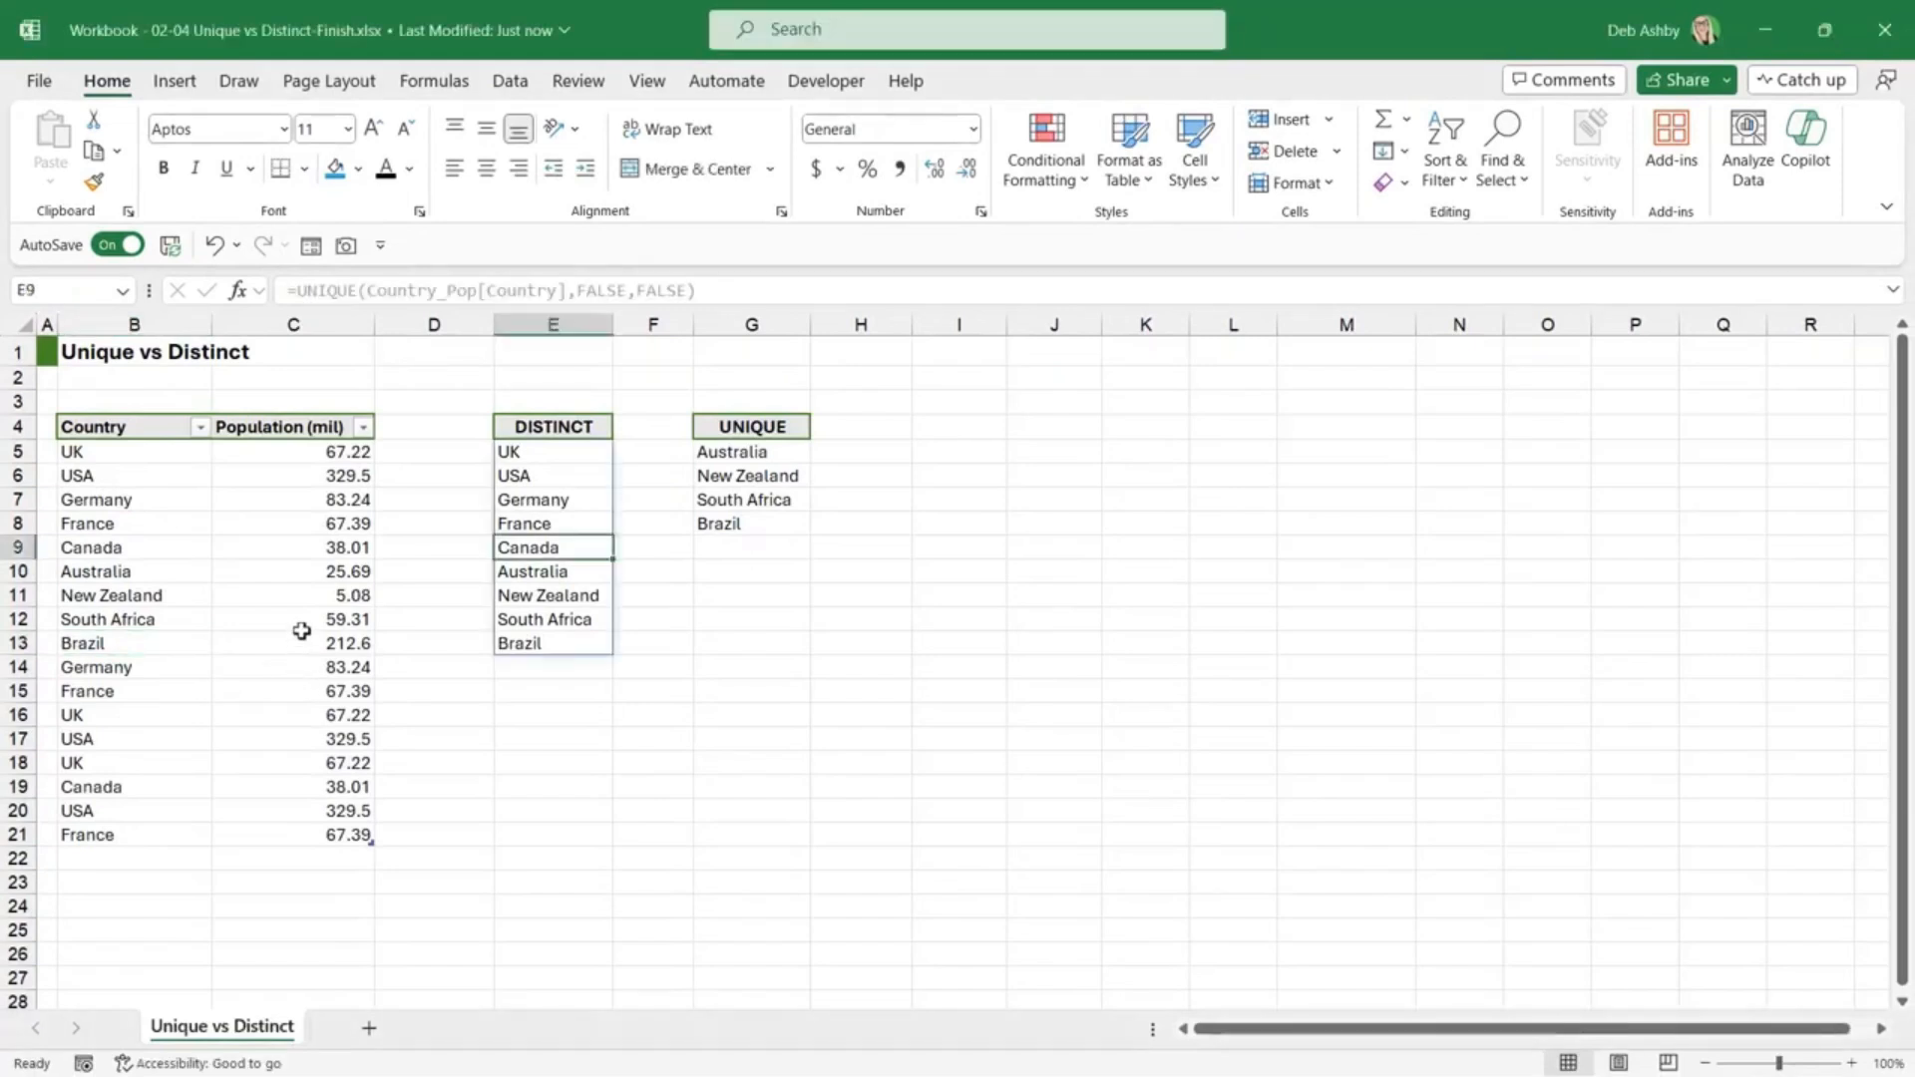
pyautogui.click(294, 619)
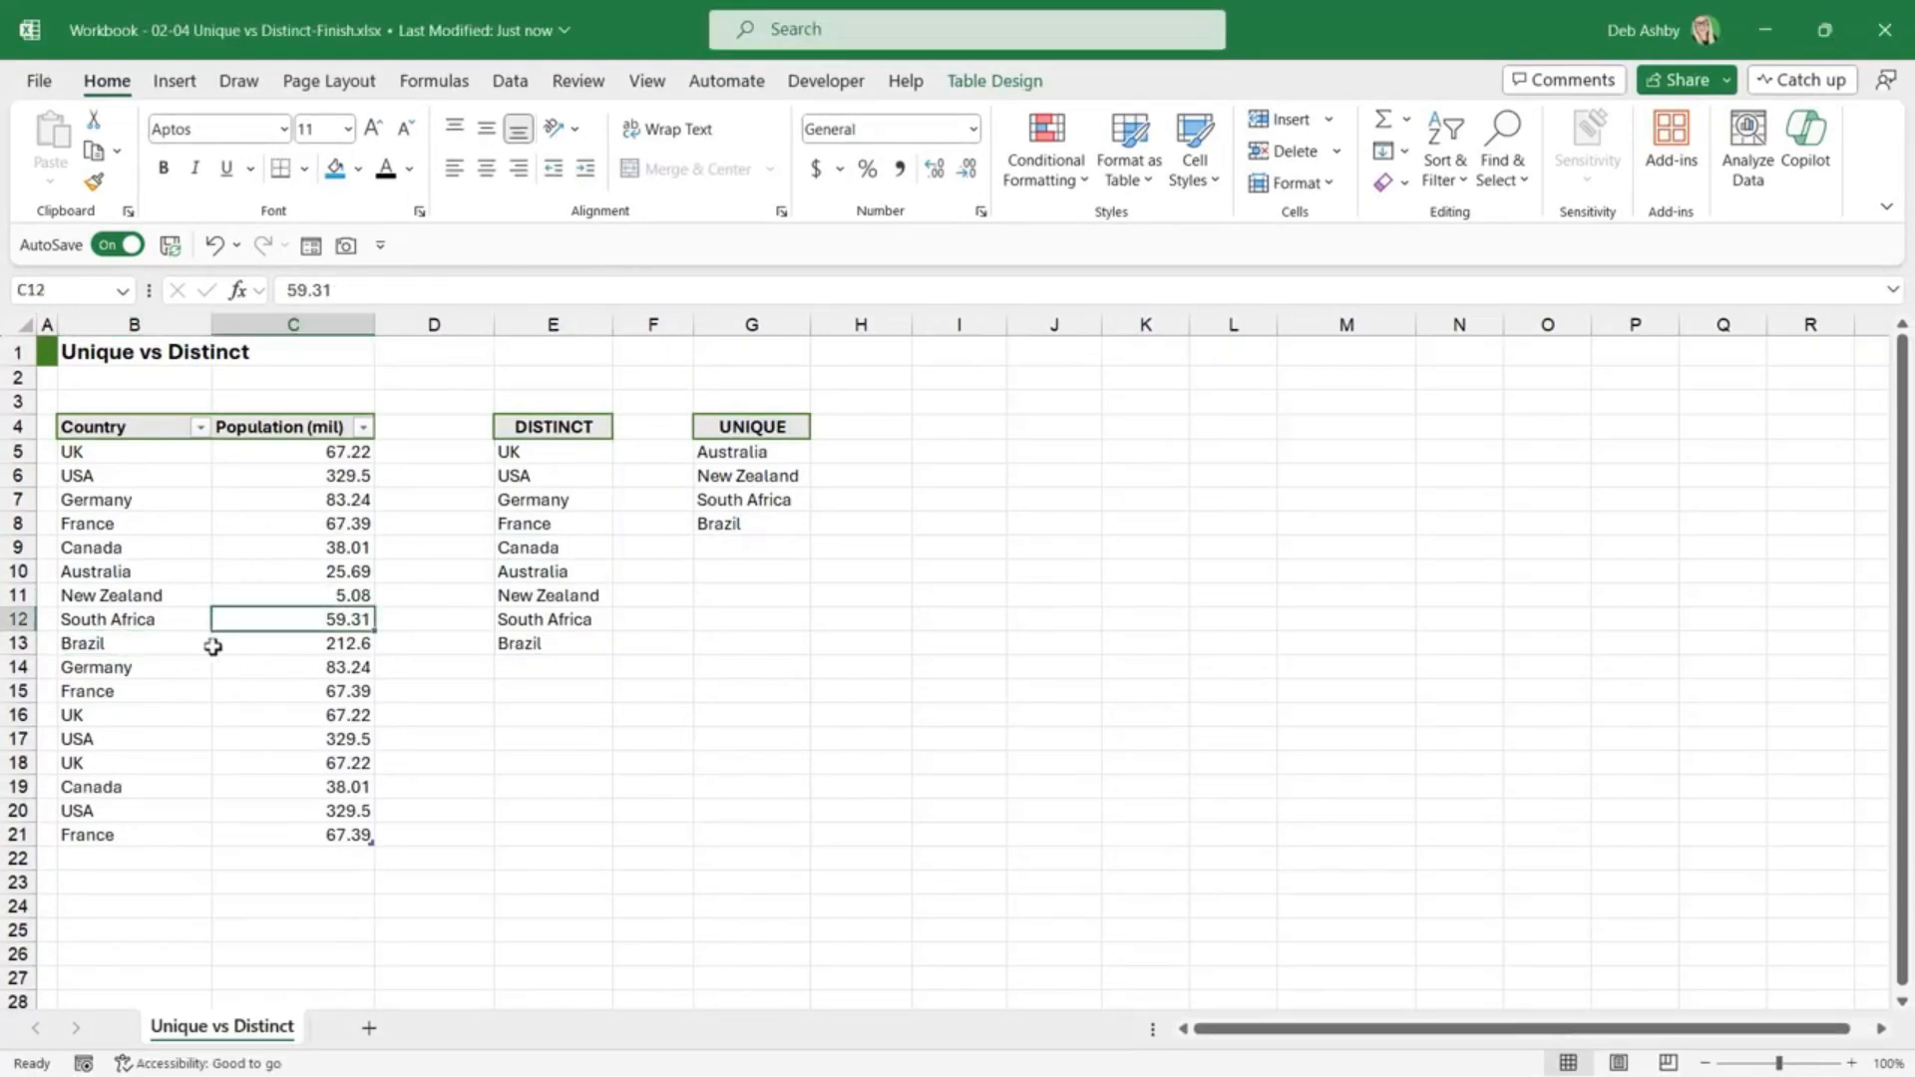
pyautogui.click(137, 862)
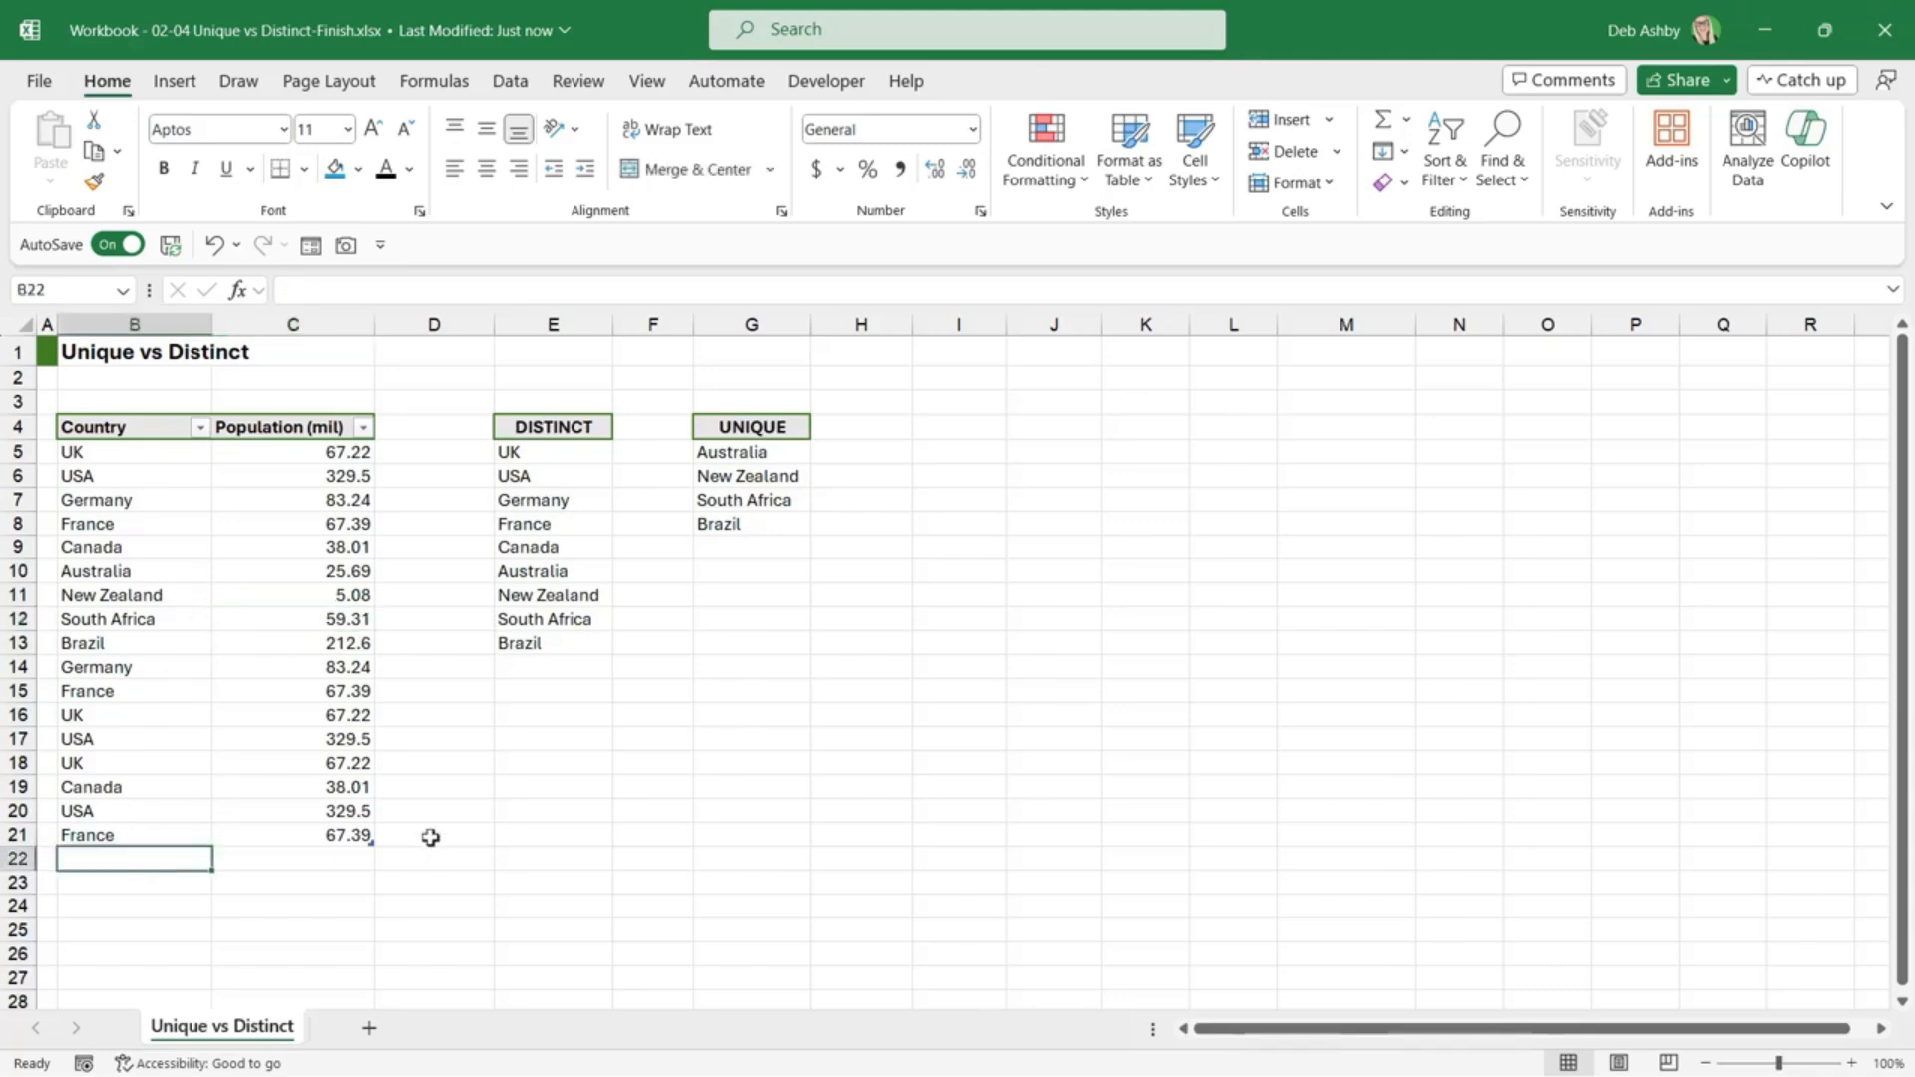
# Step: Add Spain twice to the country table, in B22 and B23
pyautogui.write('Spain')
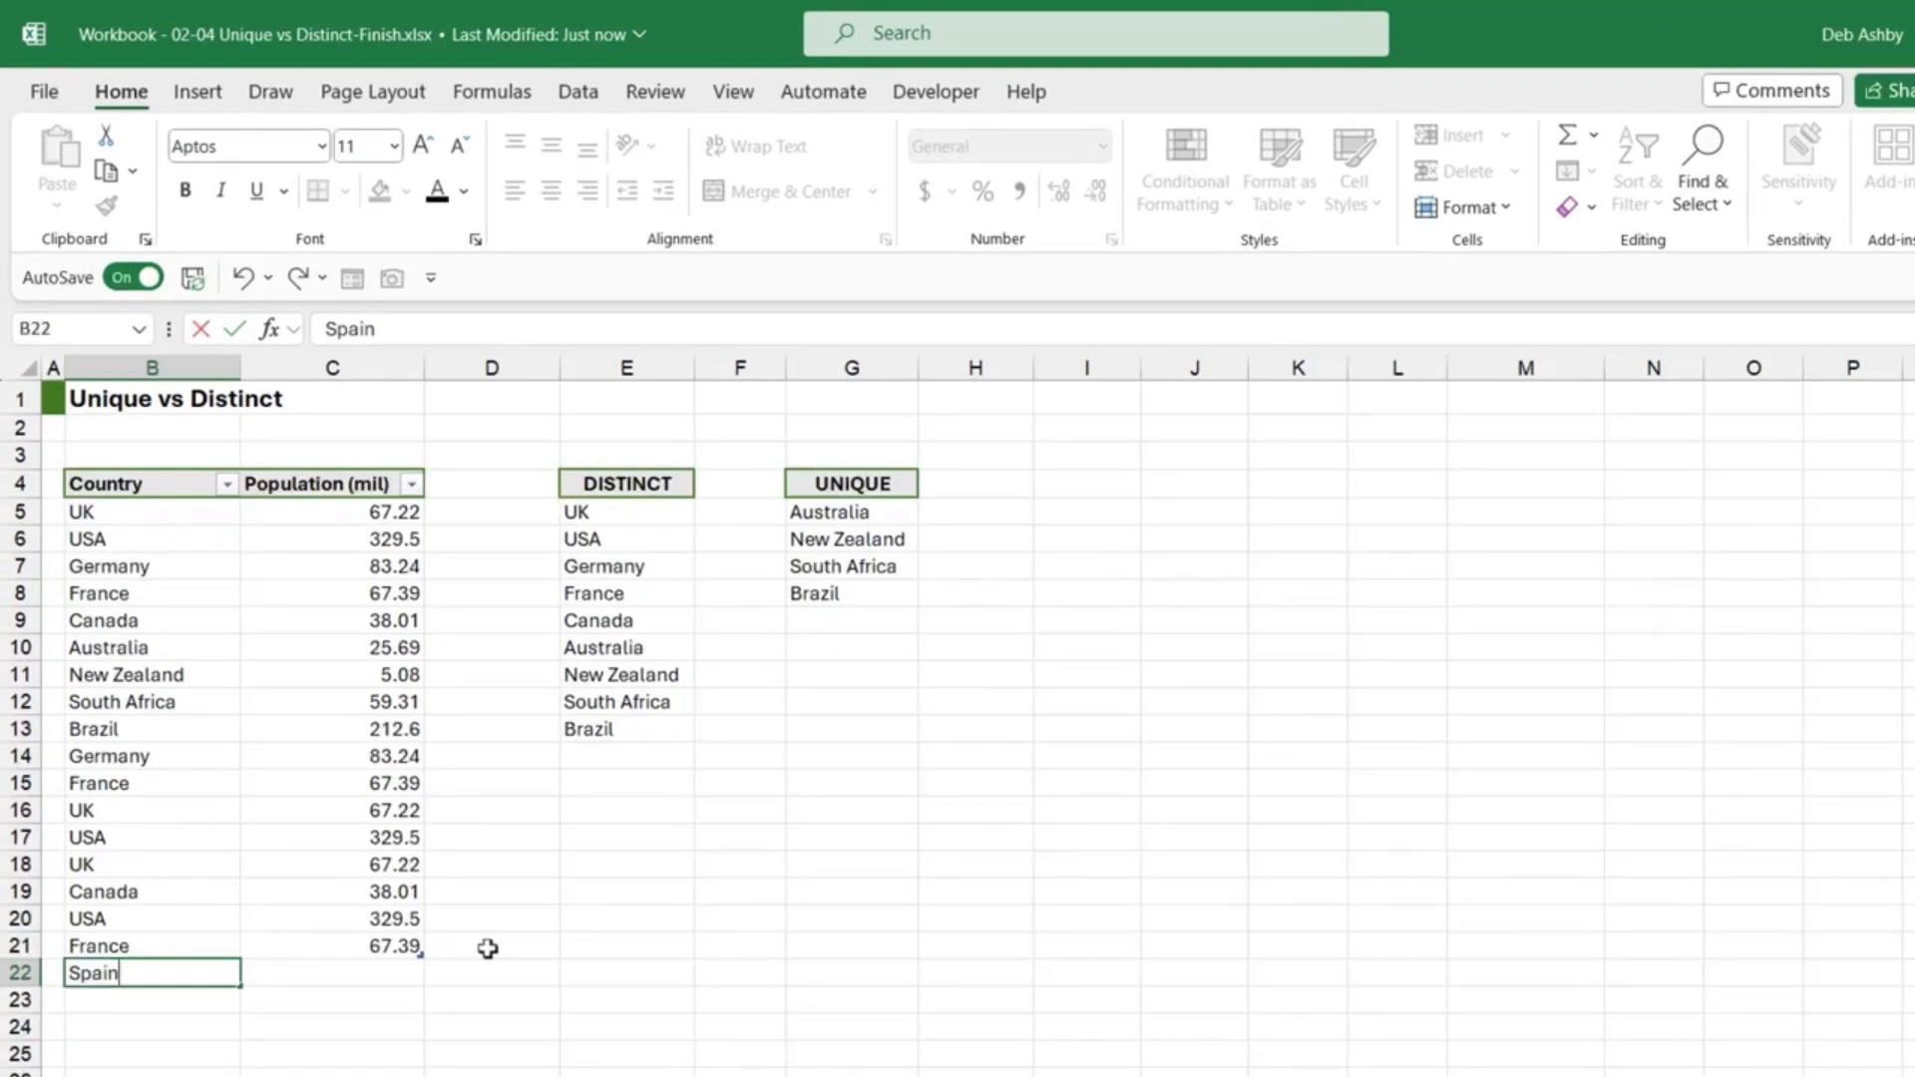
pyautogui.press('Tab')
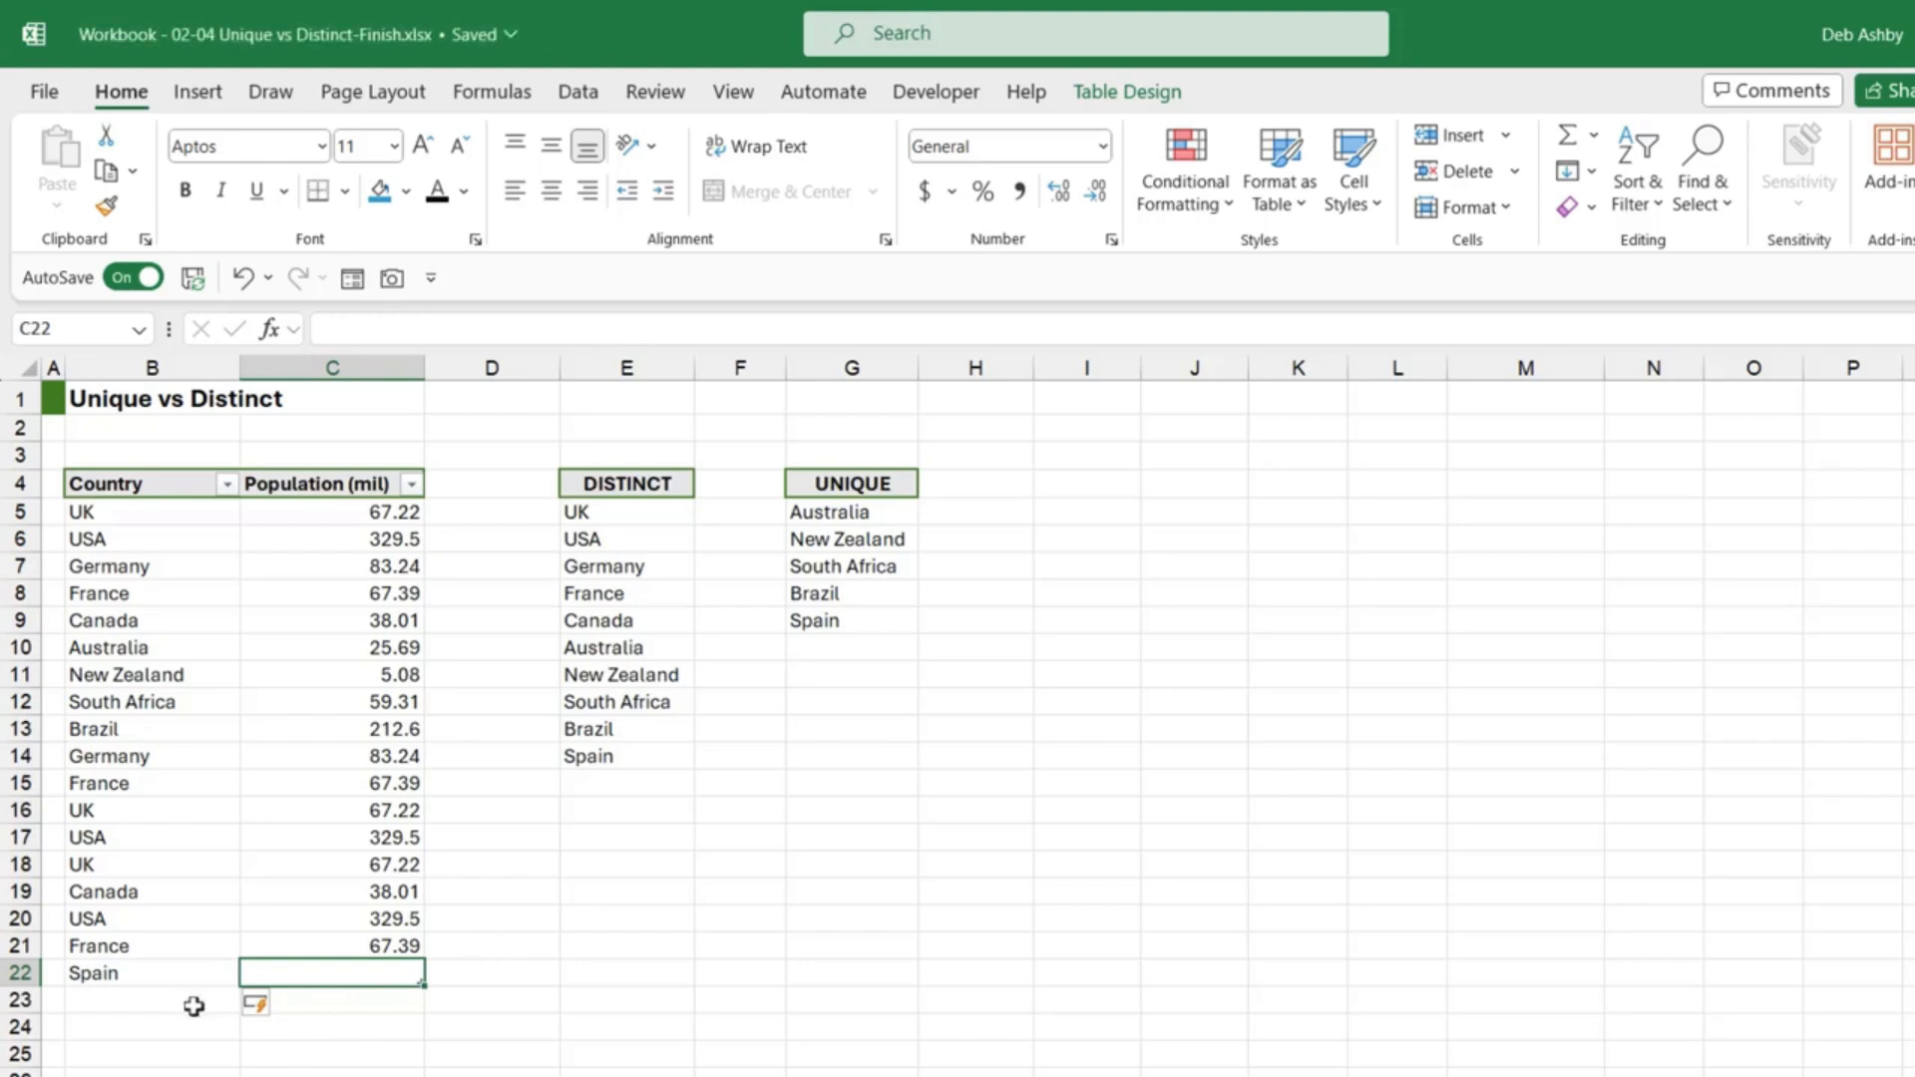
pyautogui.click(153, 1002)
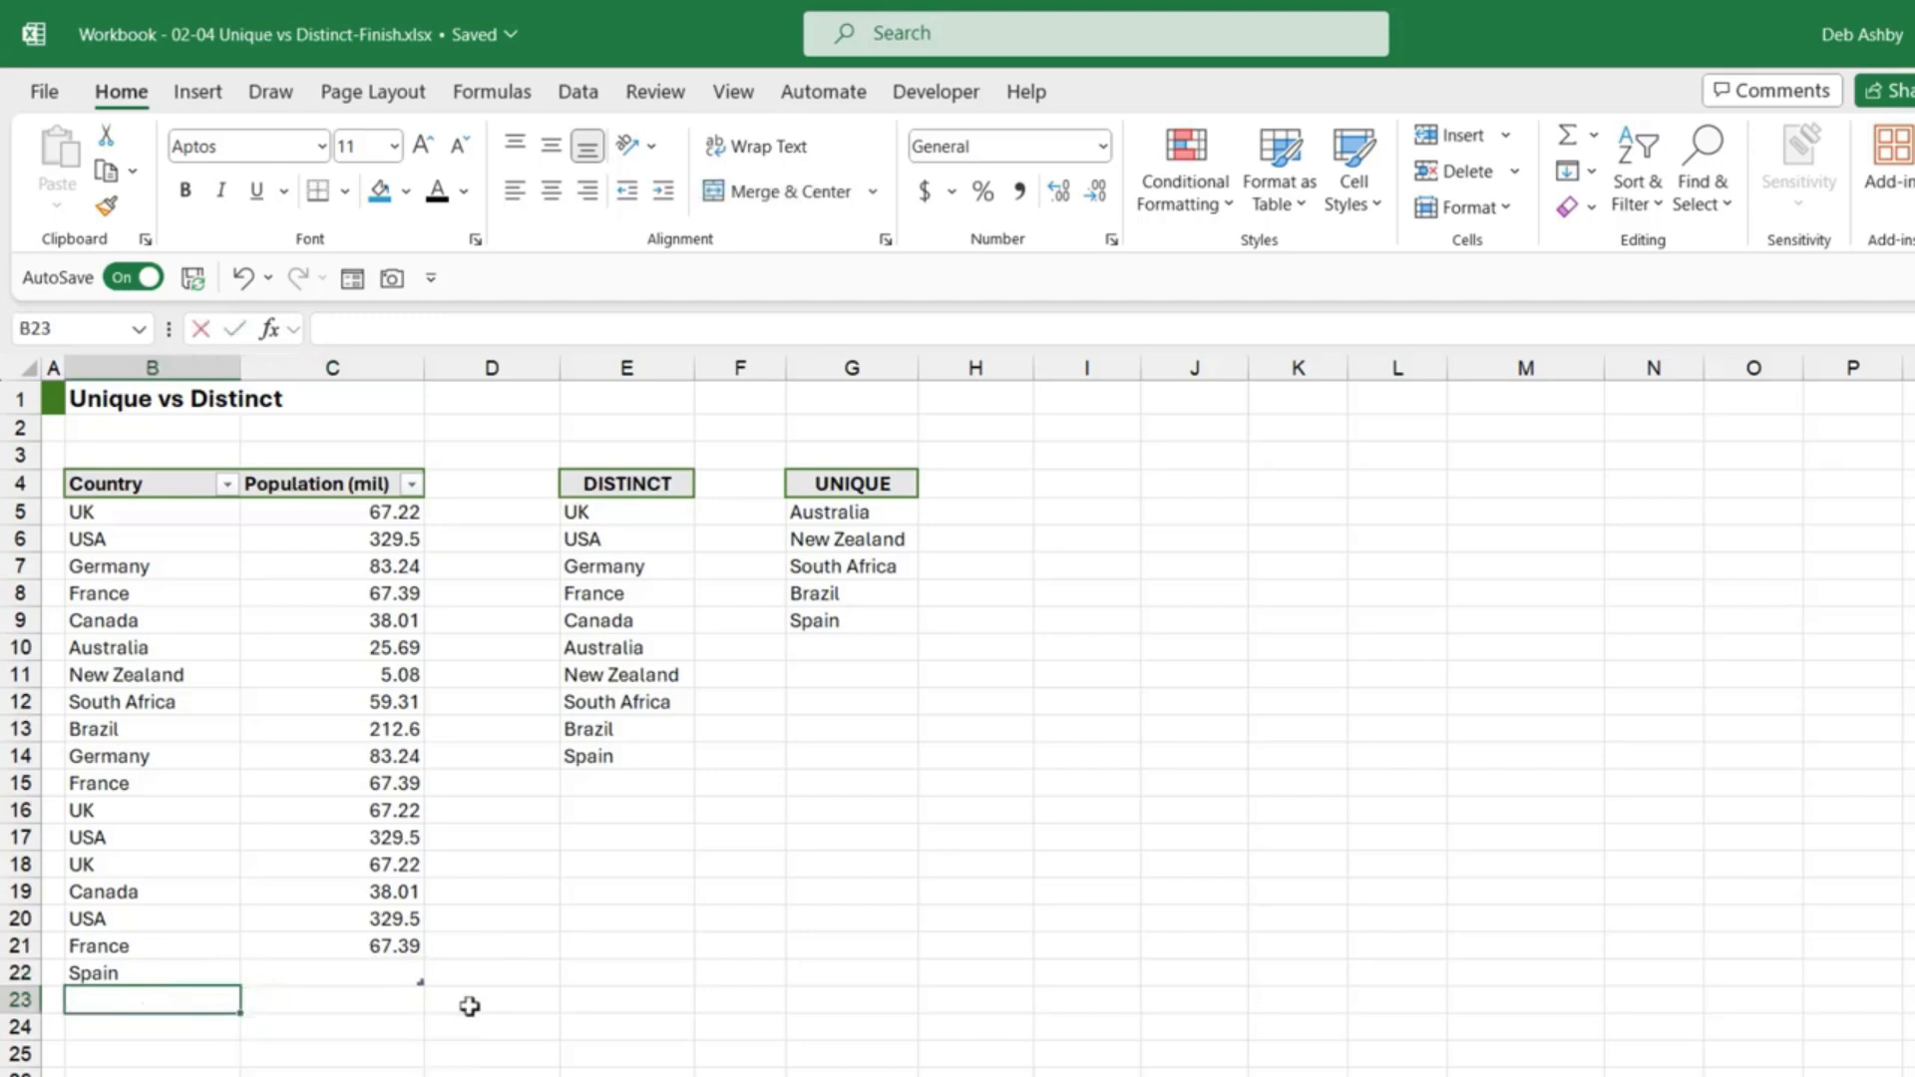
pyautogui.write('Spain')
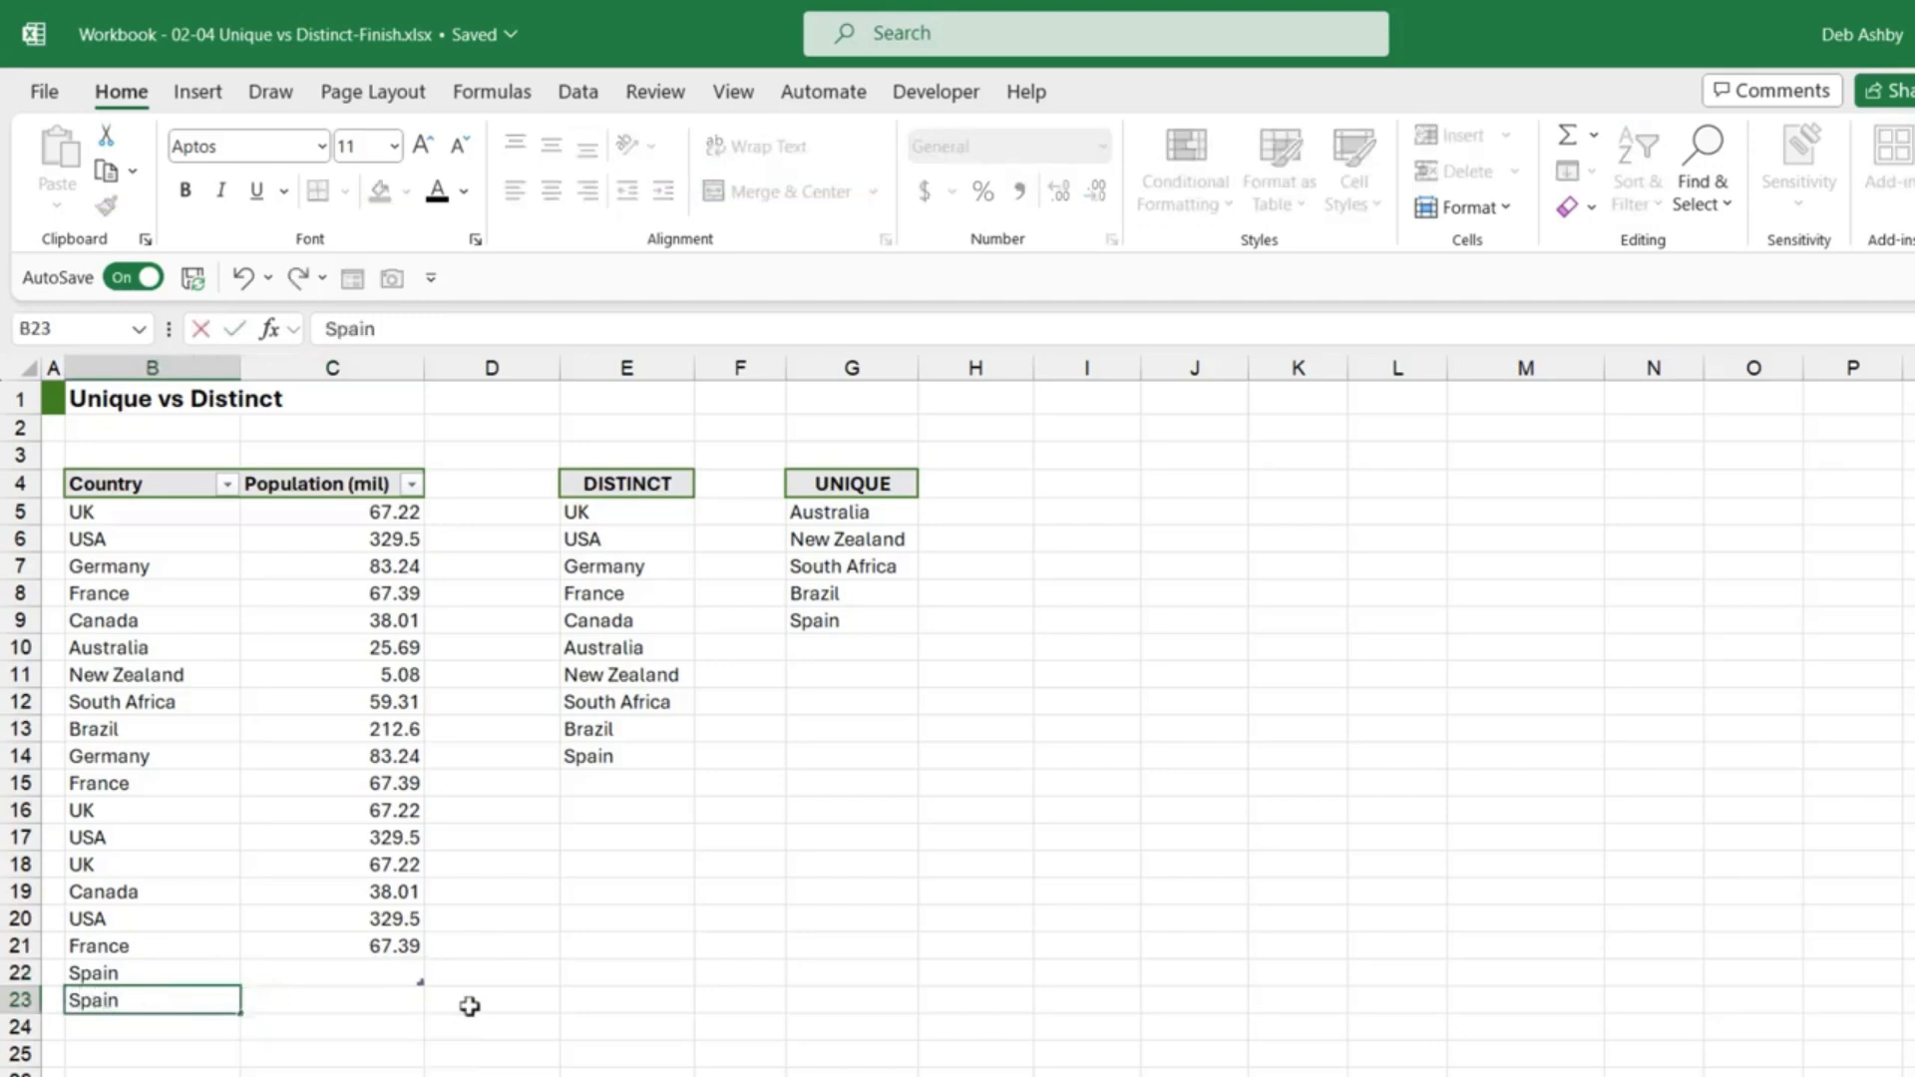
pyautogui.press('Tab')
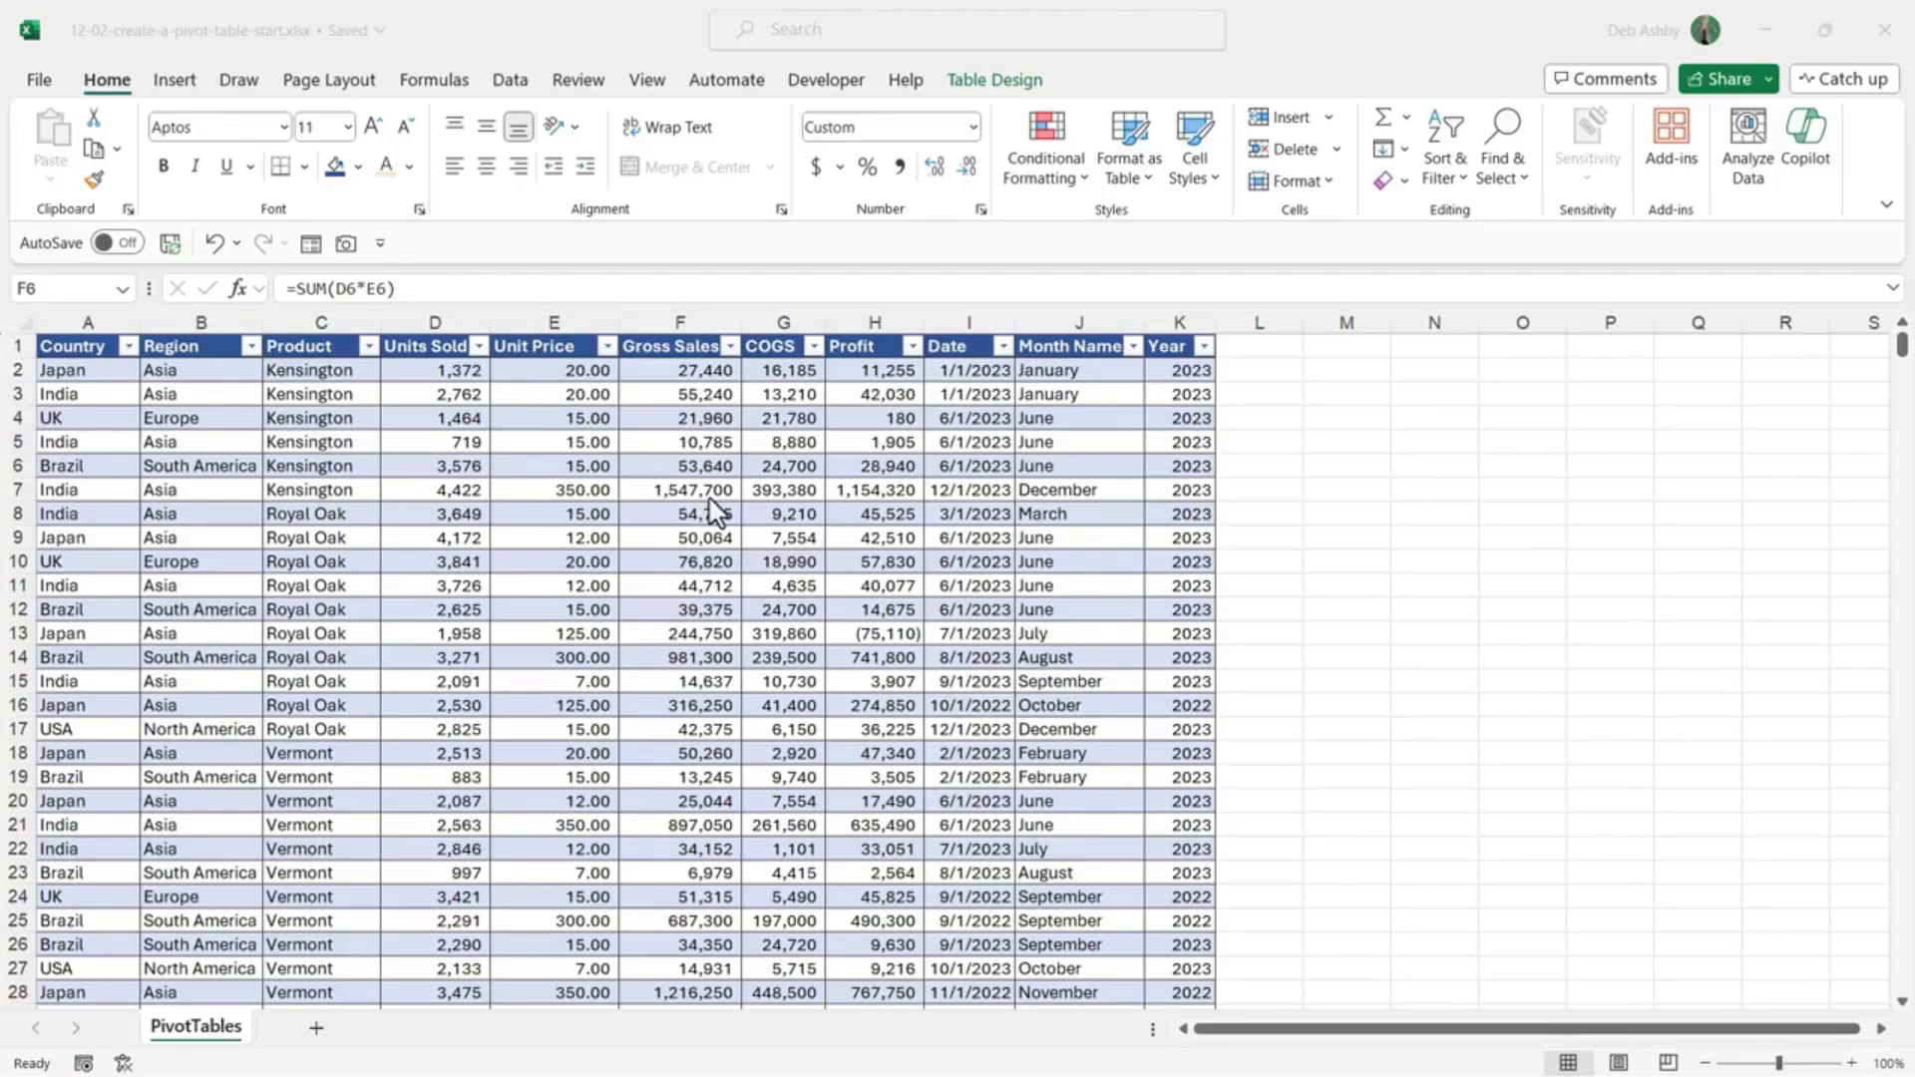
pyautogui.click(712, 497)
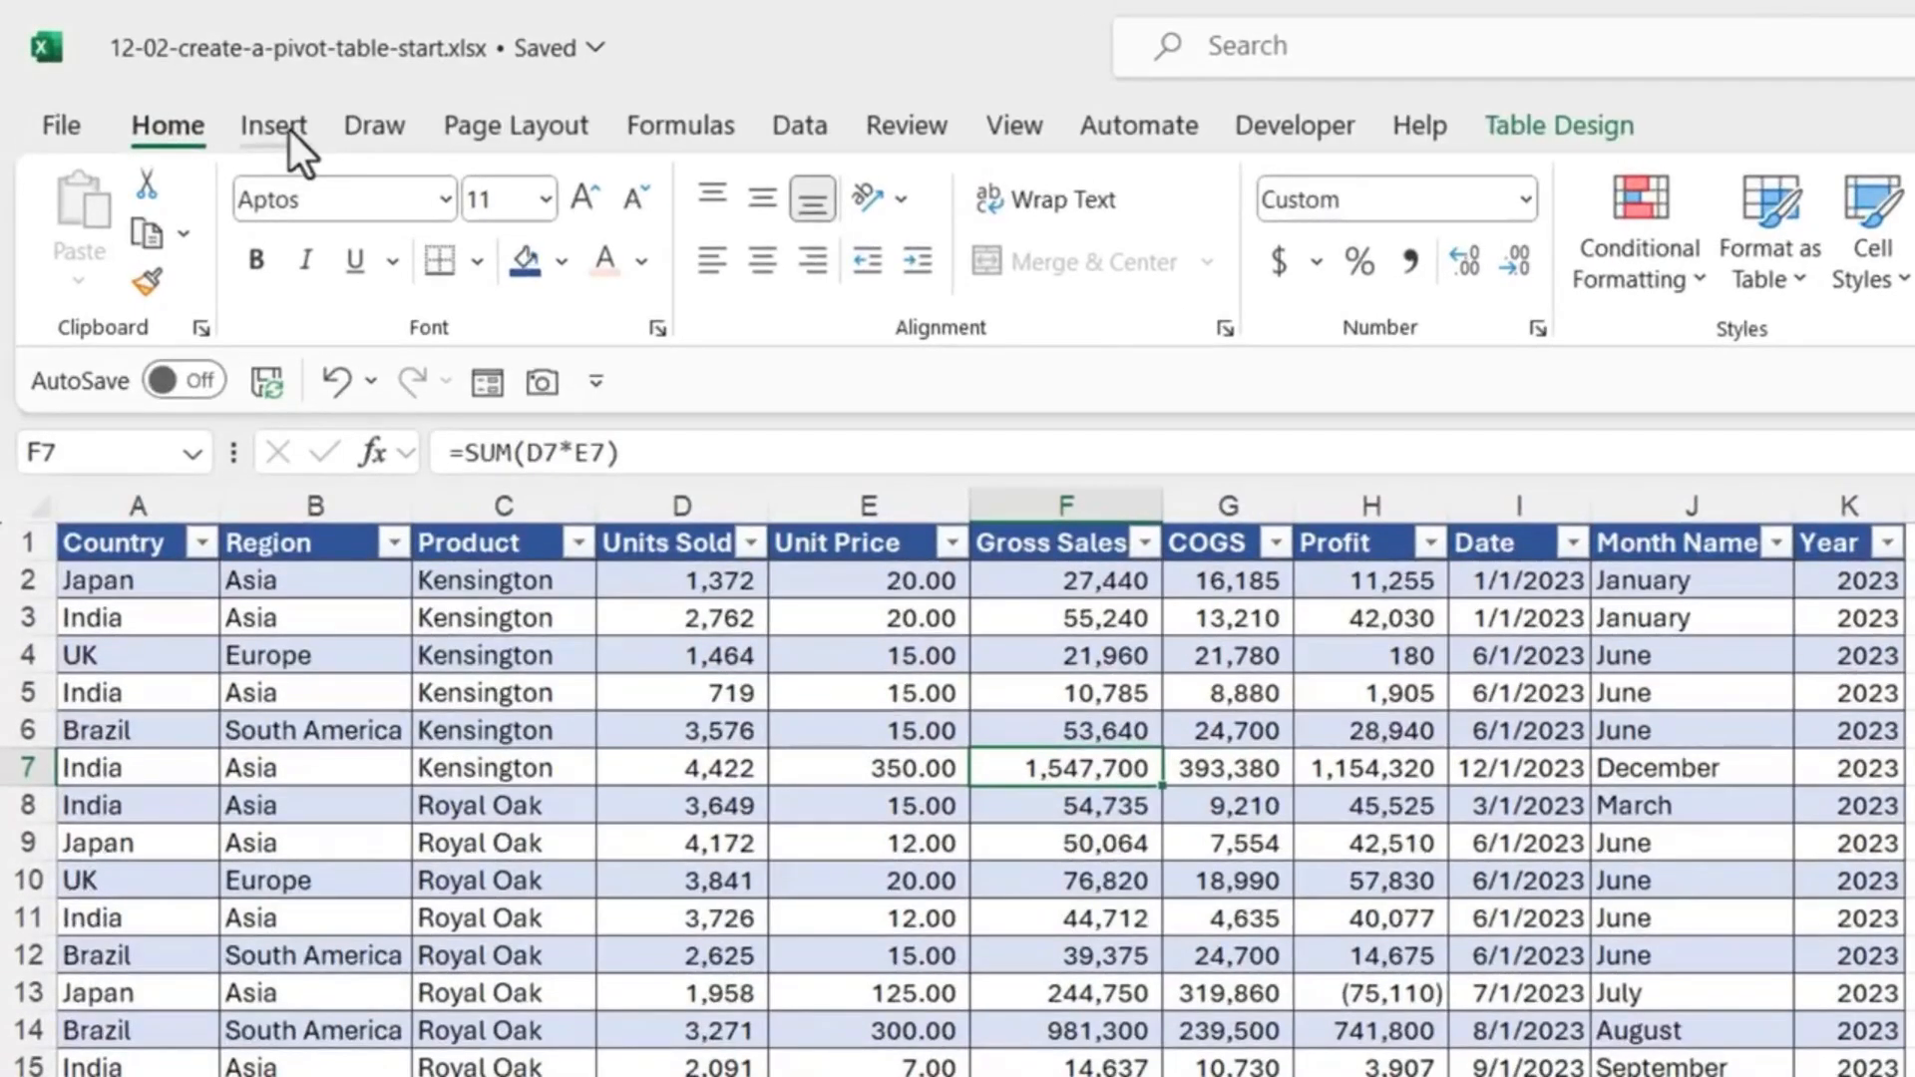
pyautogui.click(290, 130)
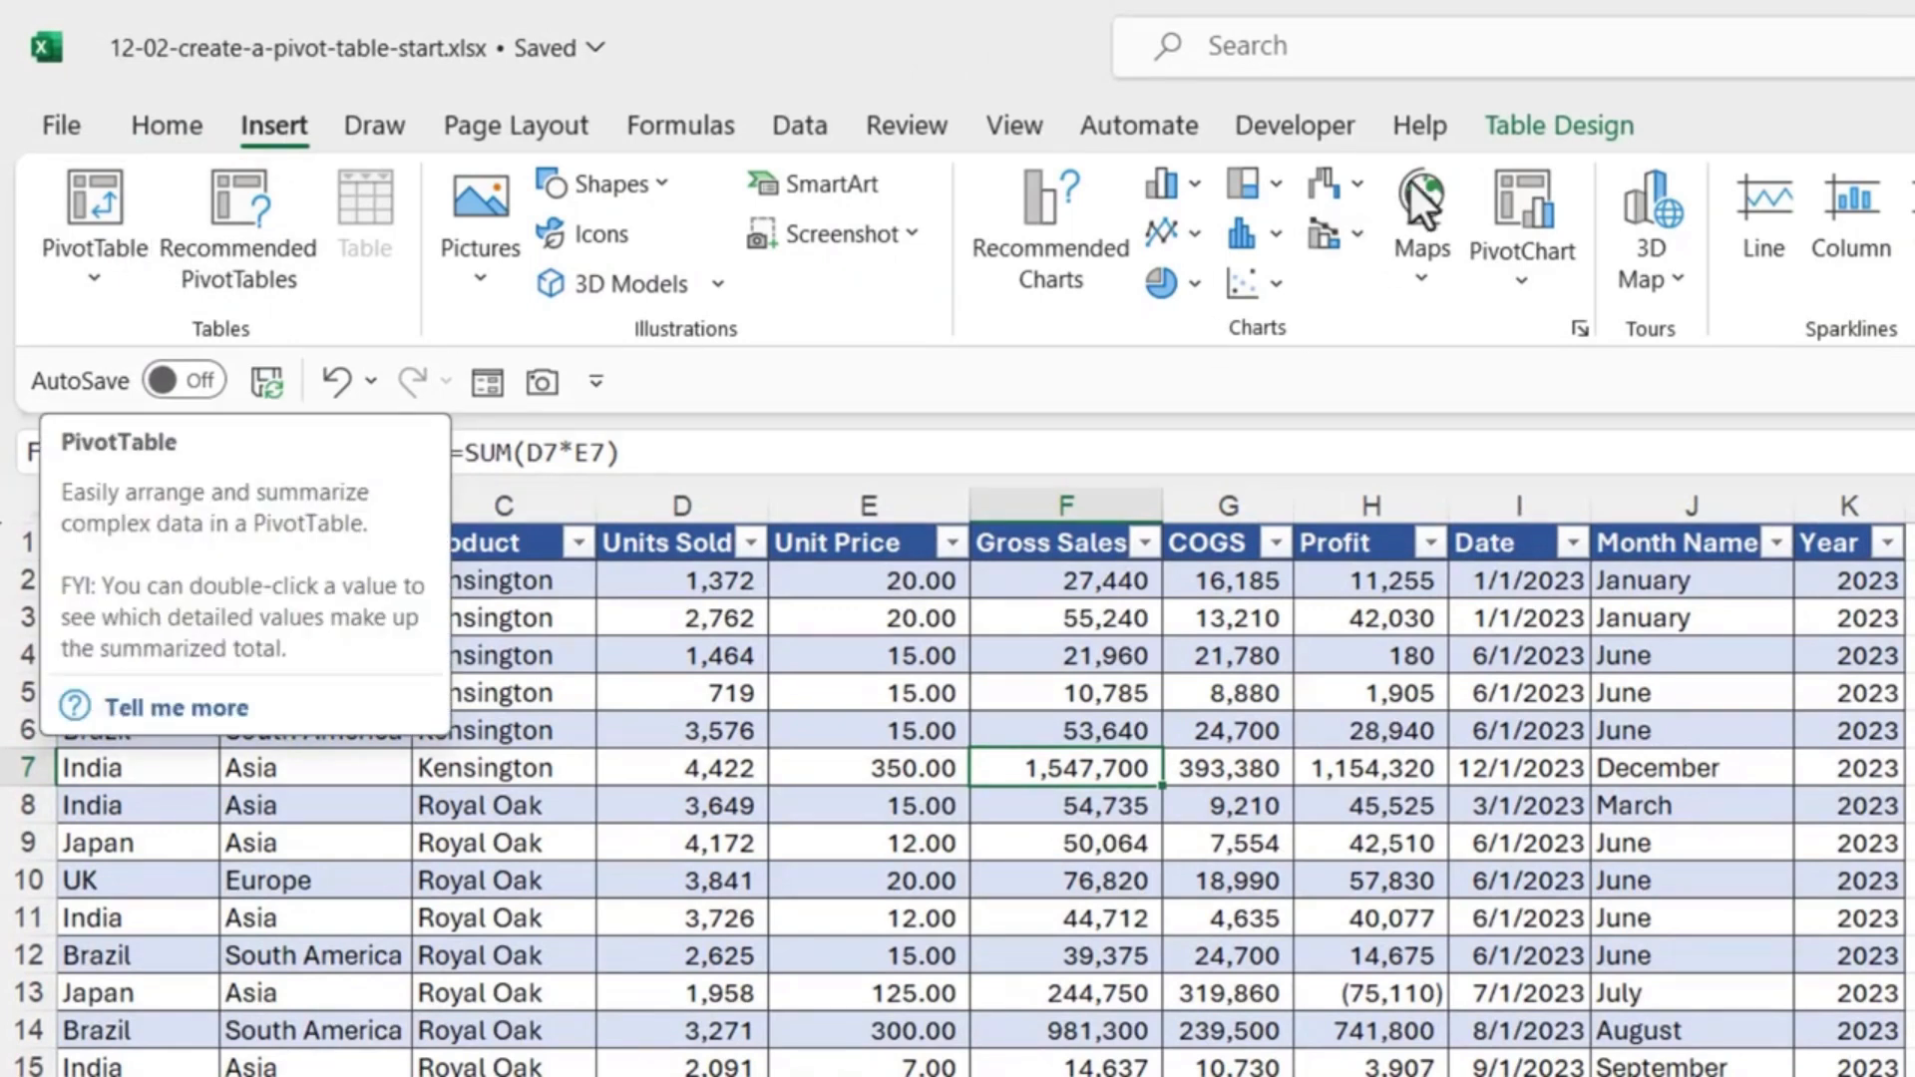
pyautogui.click(1564, 124)
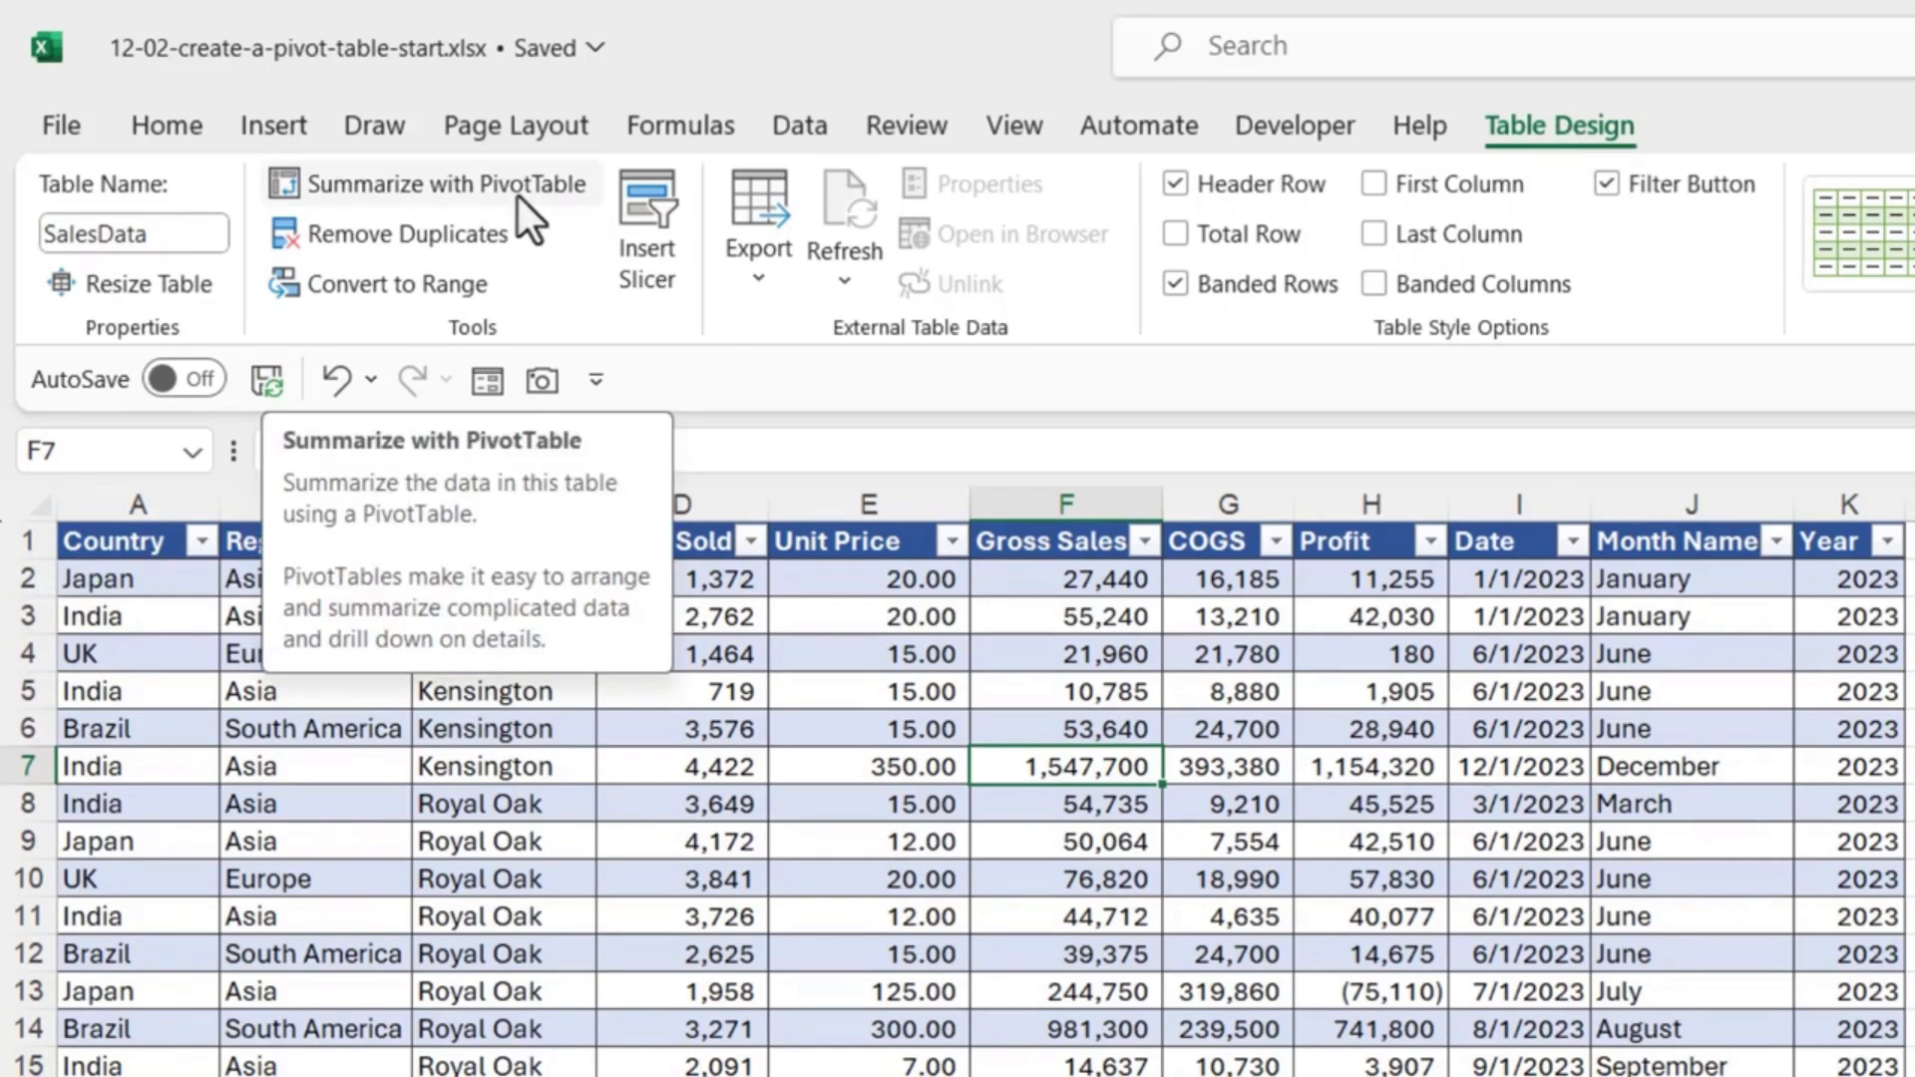
pyautogui.click(272, 130)
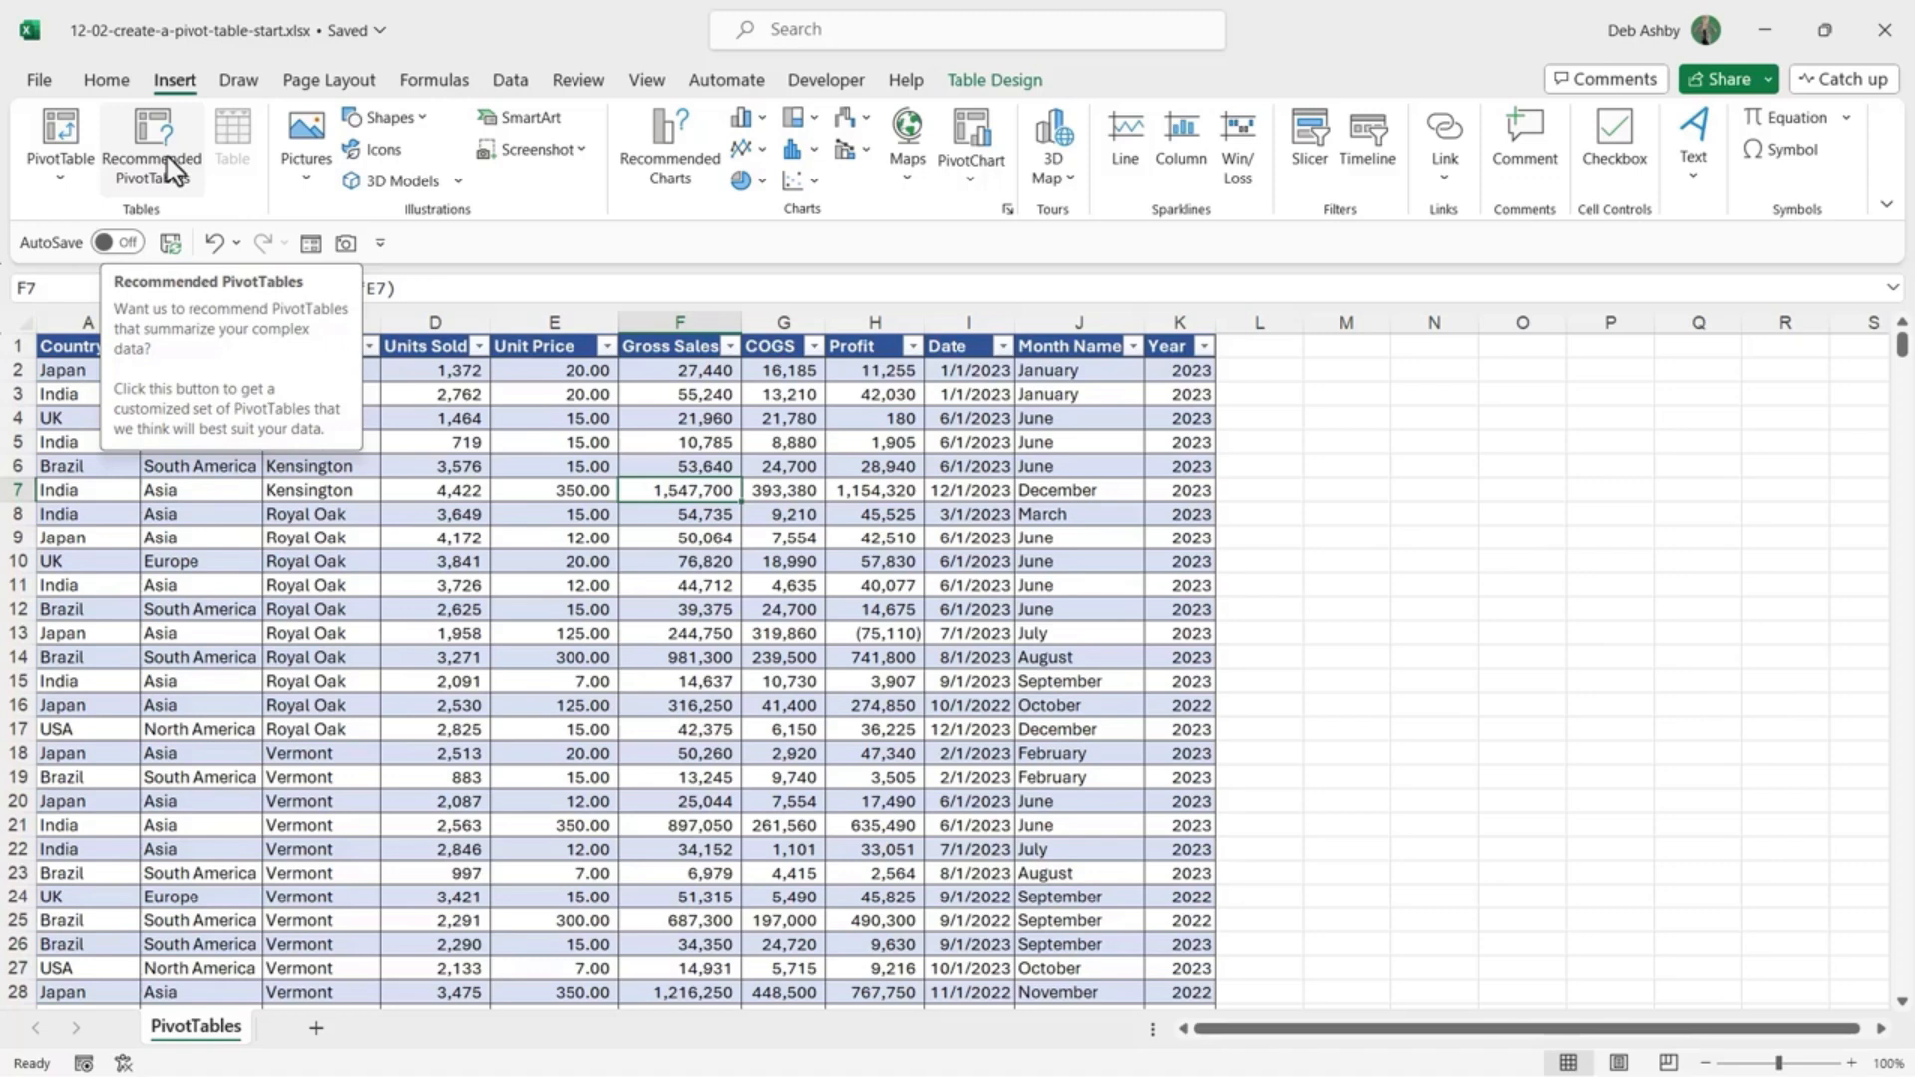
# Step: Put the recommended 'Profit and Gross Sales by Month Name' PivotTable on a new sheet
pyautogui.click(170, 167)
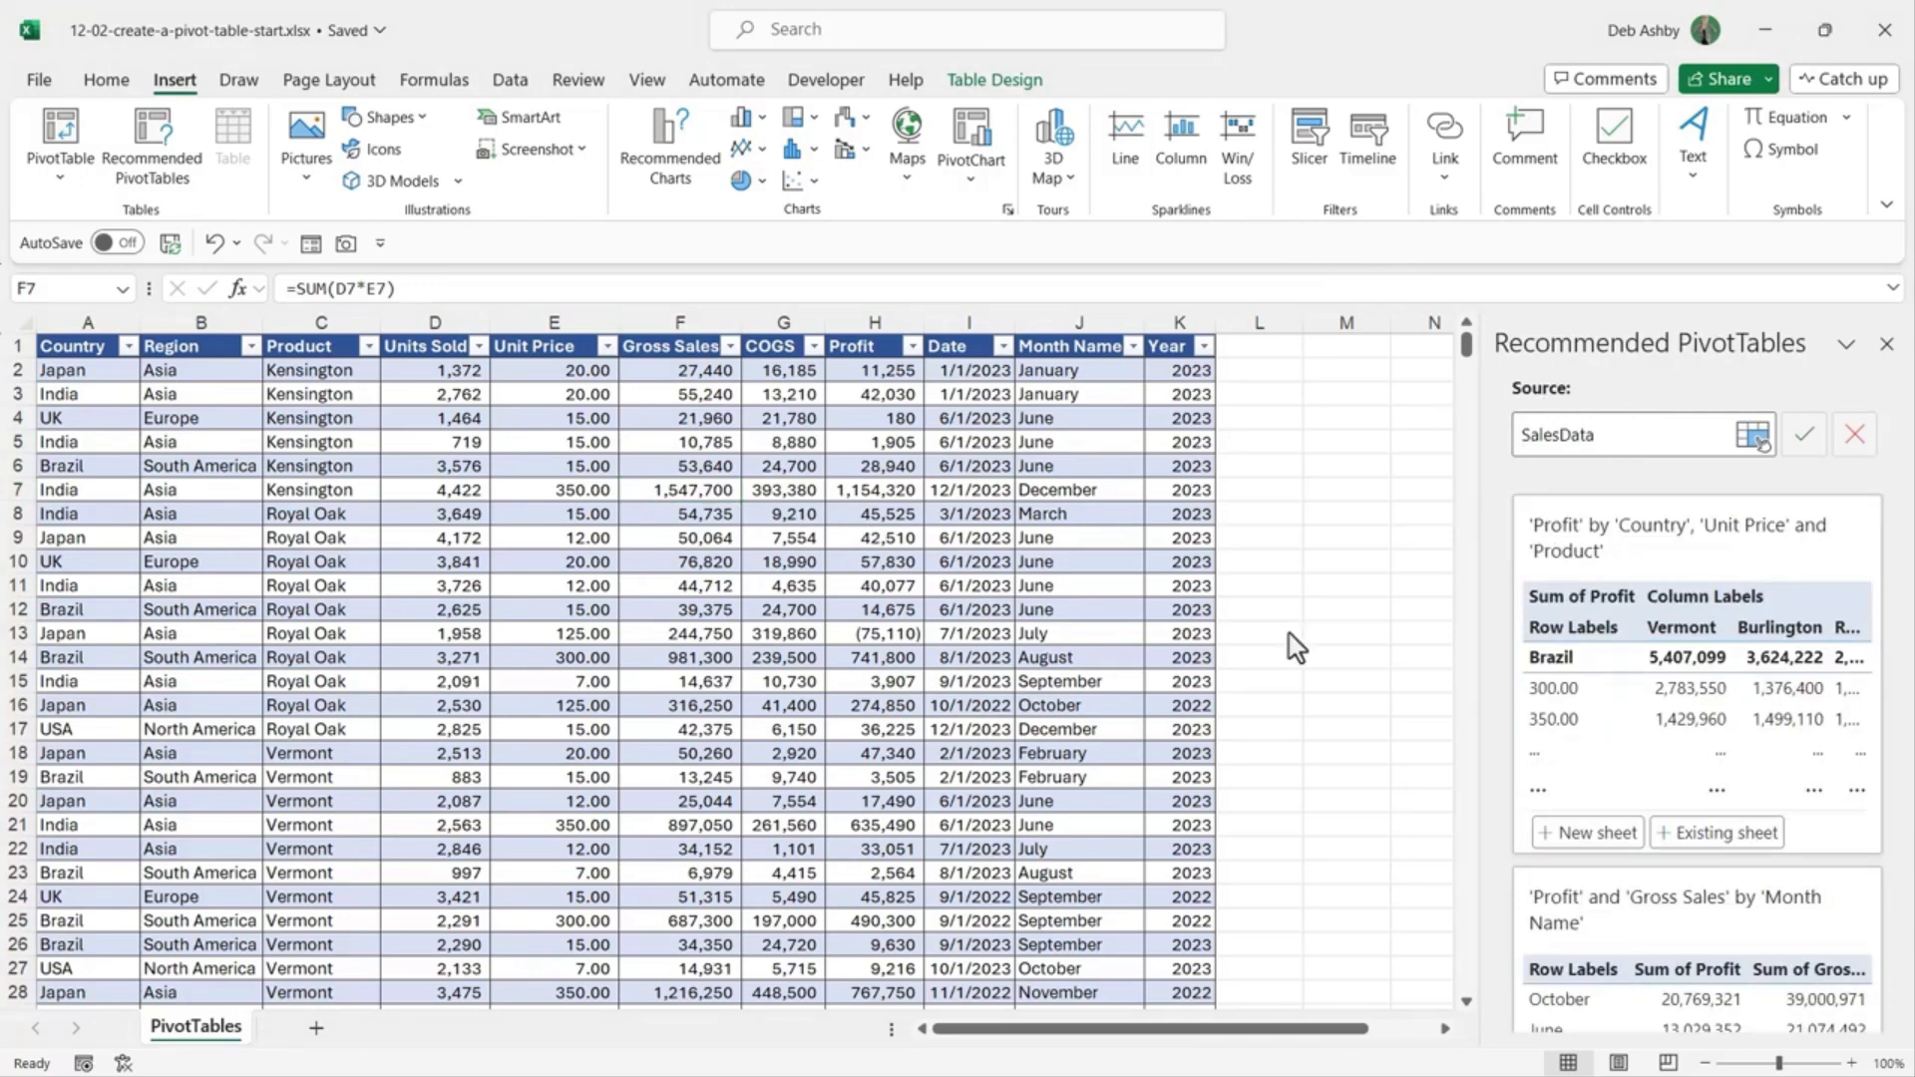
pyautogui.scroll(-5, 1725, 554)
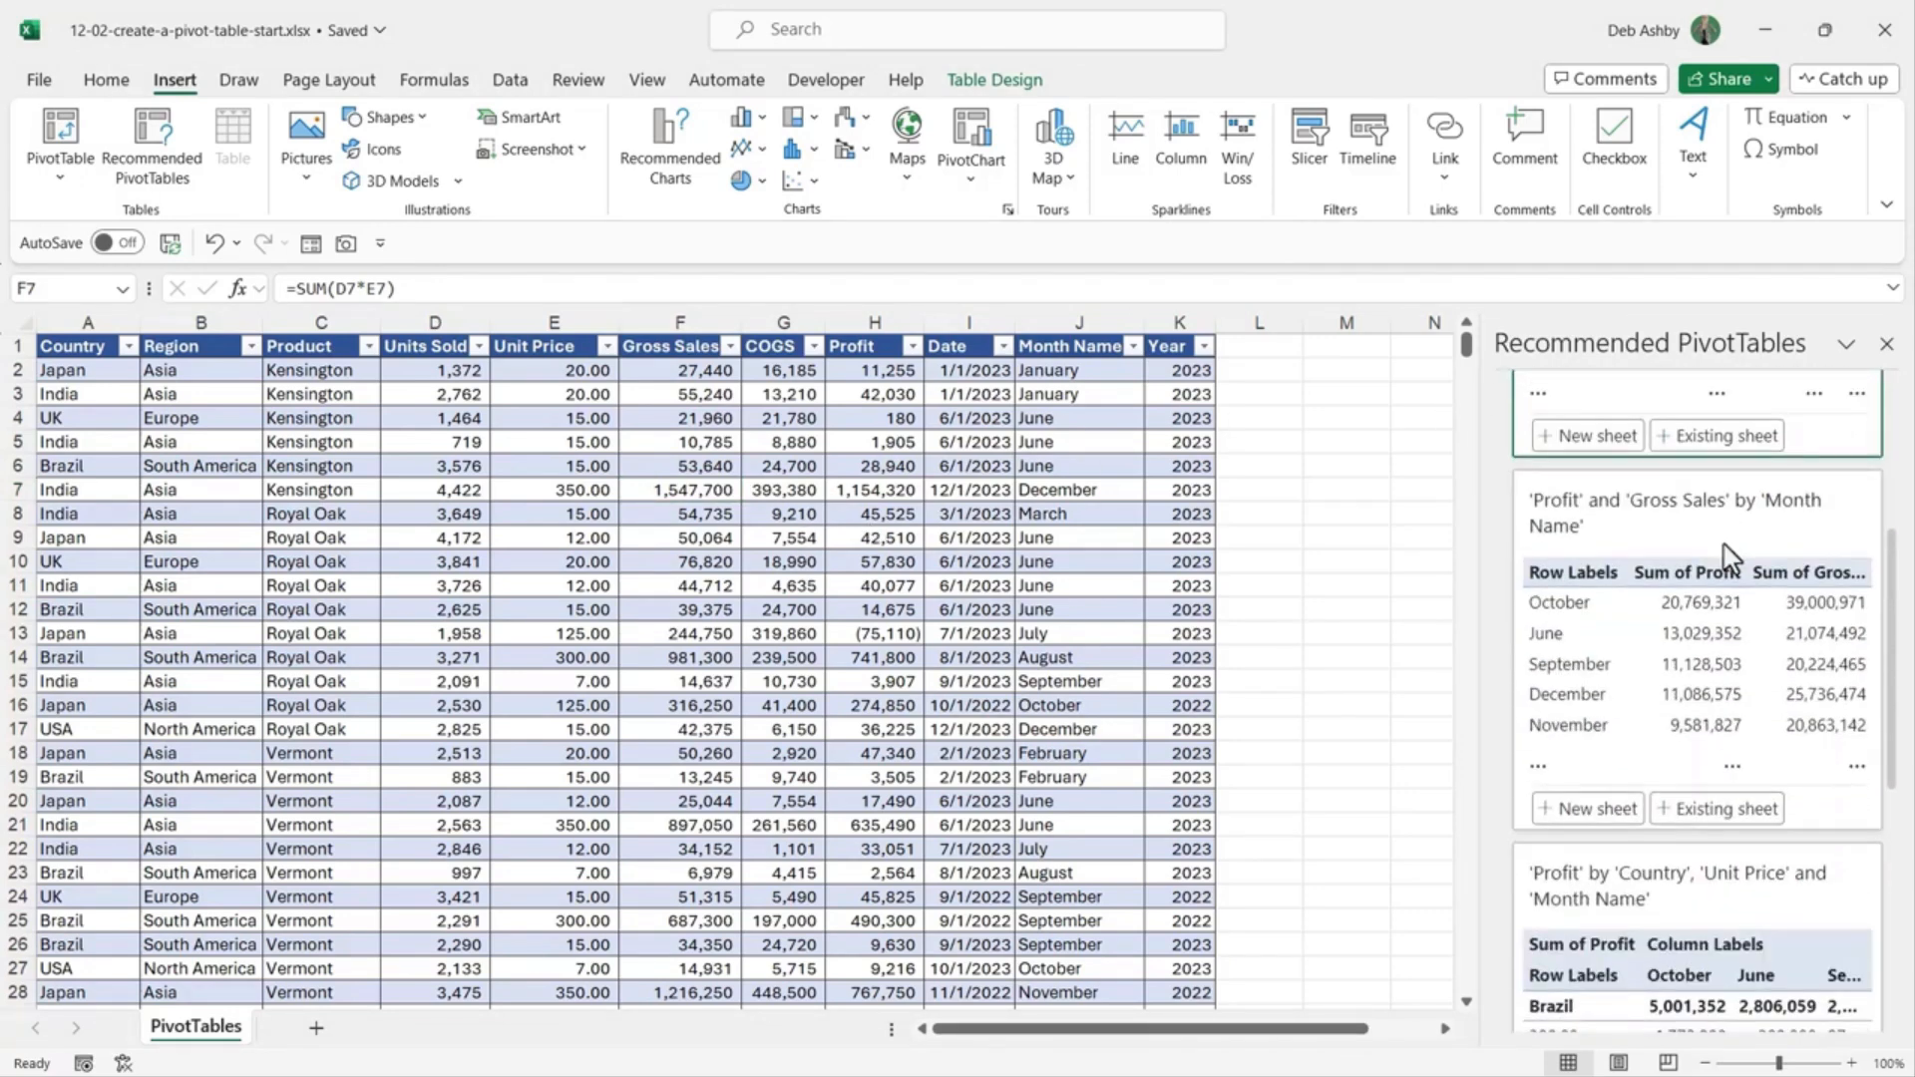
pyautogui.scroll(-3, 1730, 556)
pyautogui.scroll(5, 1731, 558)
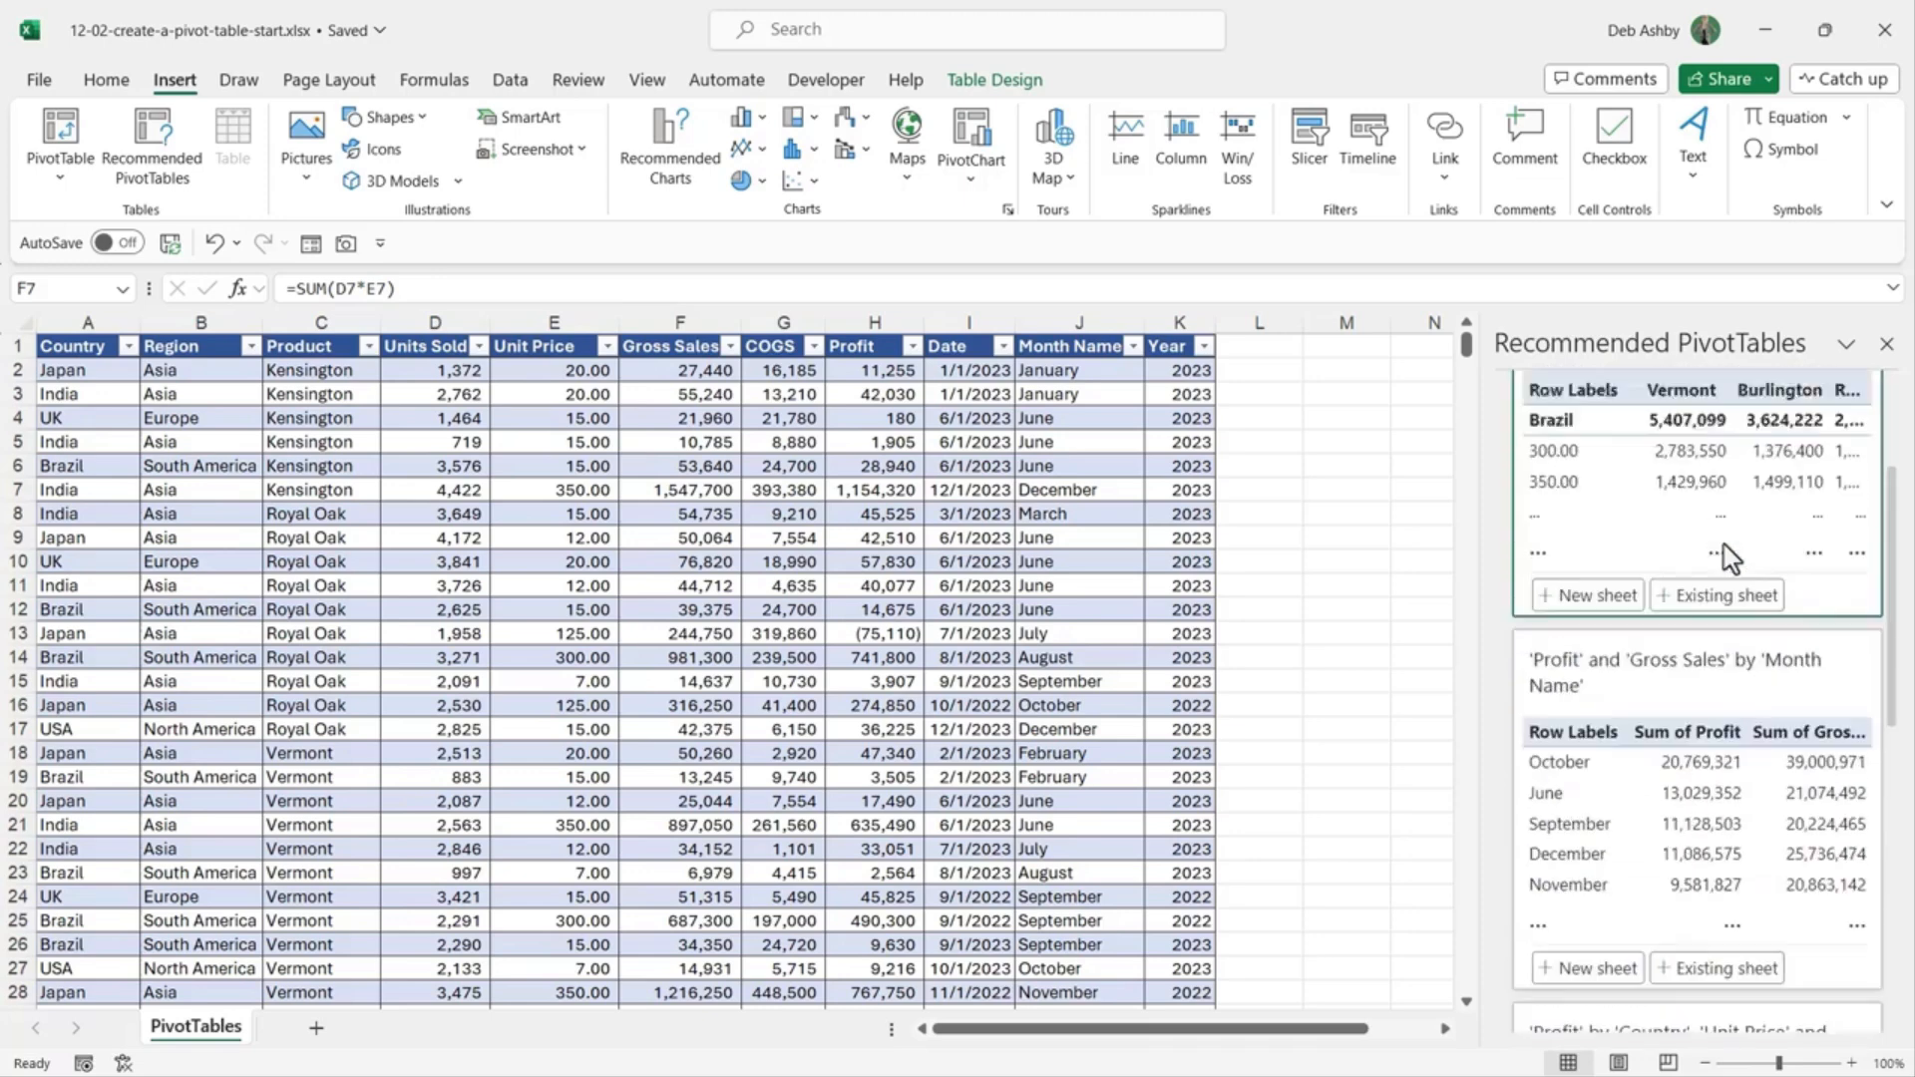
pyautogui.scroll(3, 1731, 556)
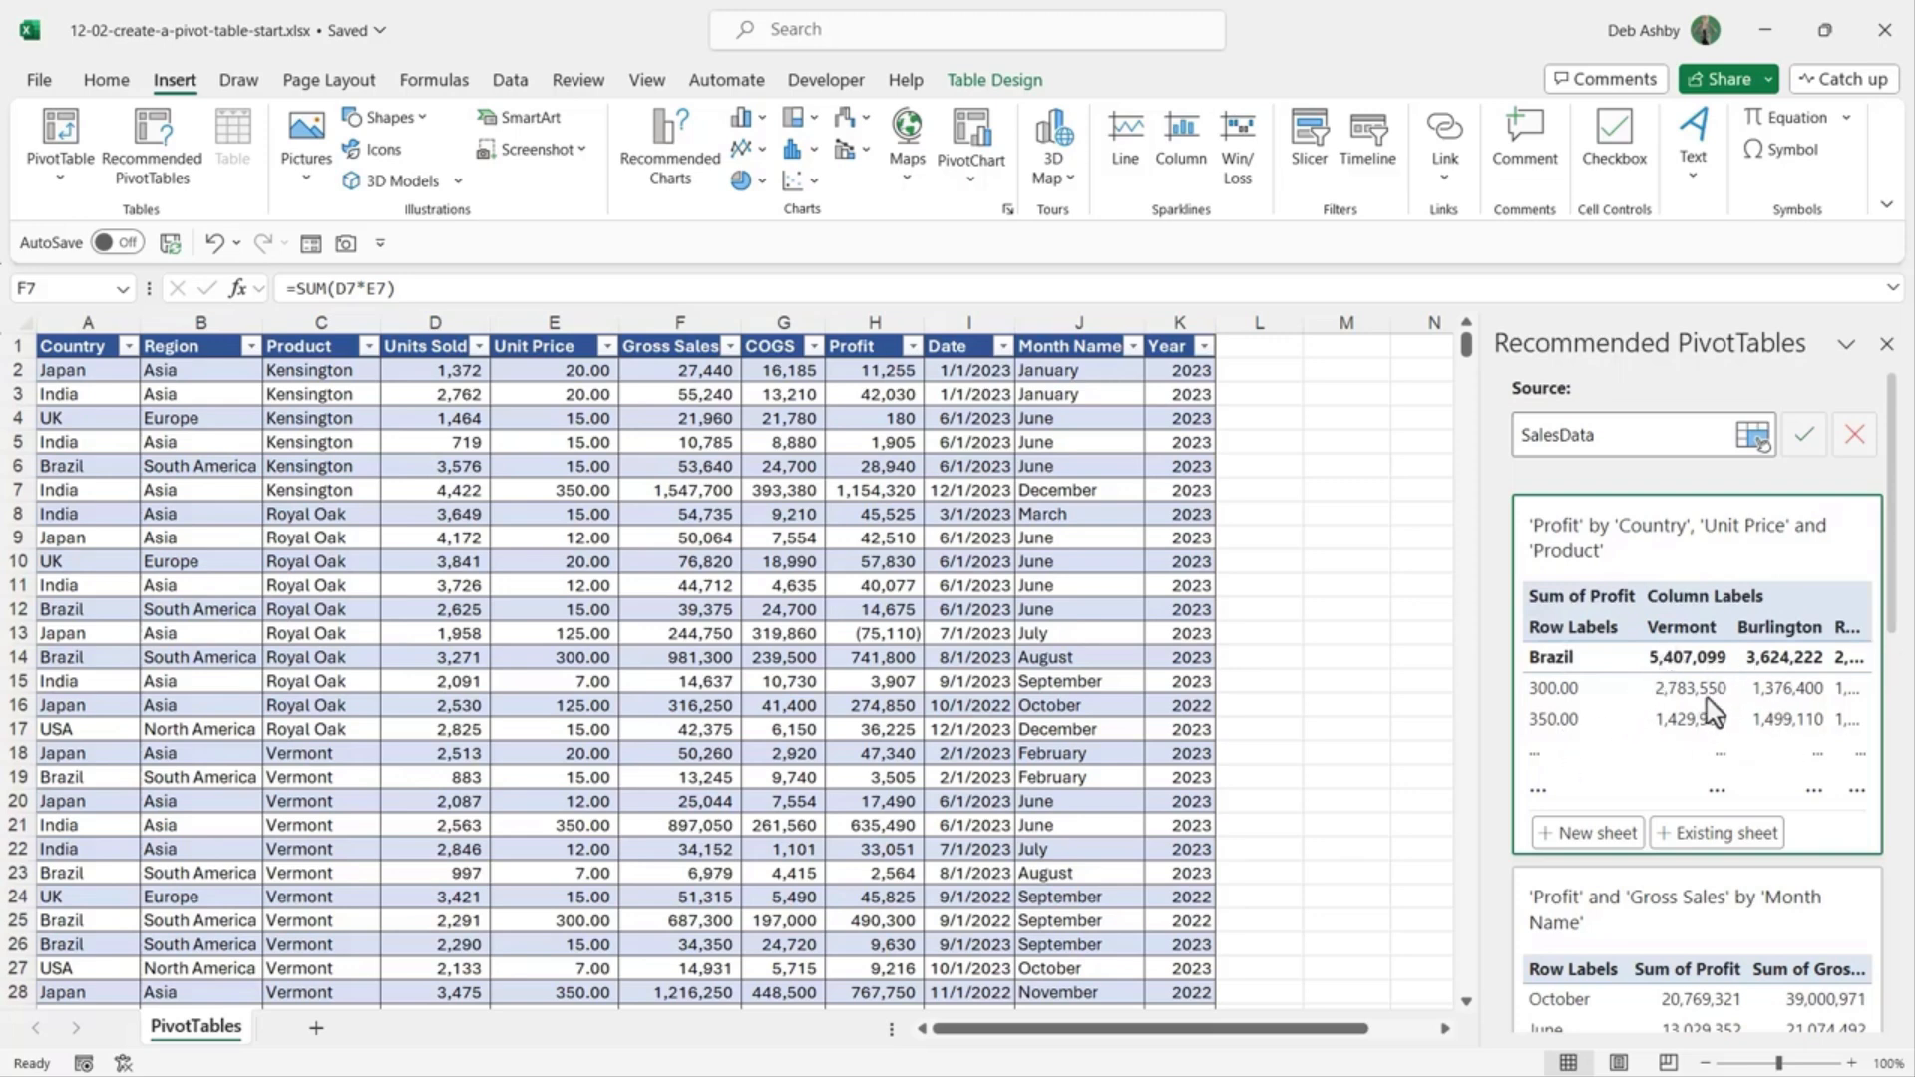
pyautogui.scroll(-4, 1712, 654)
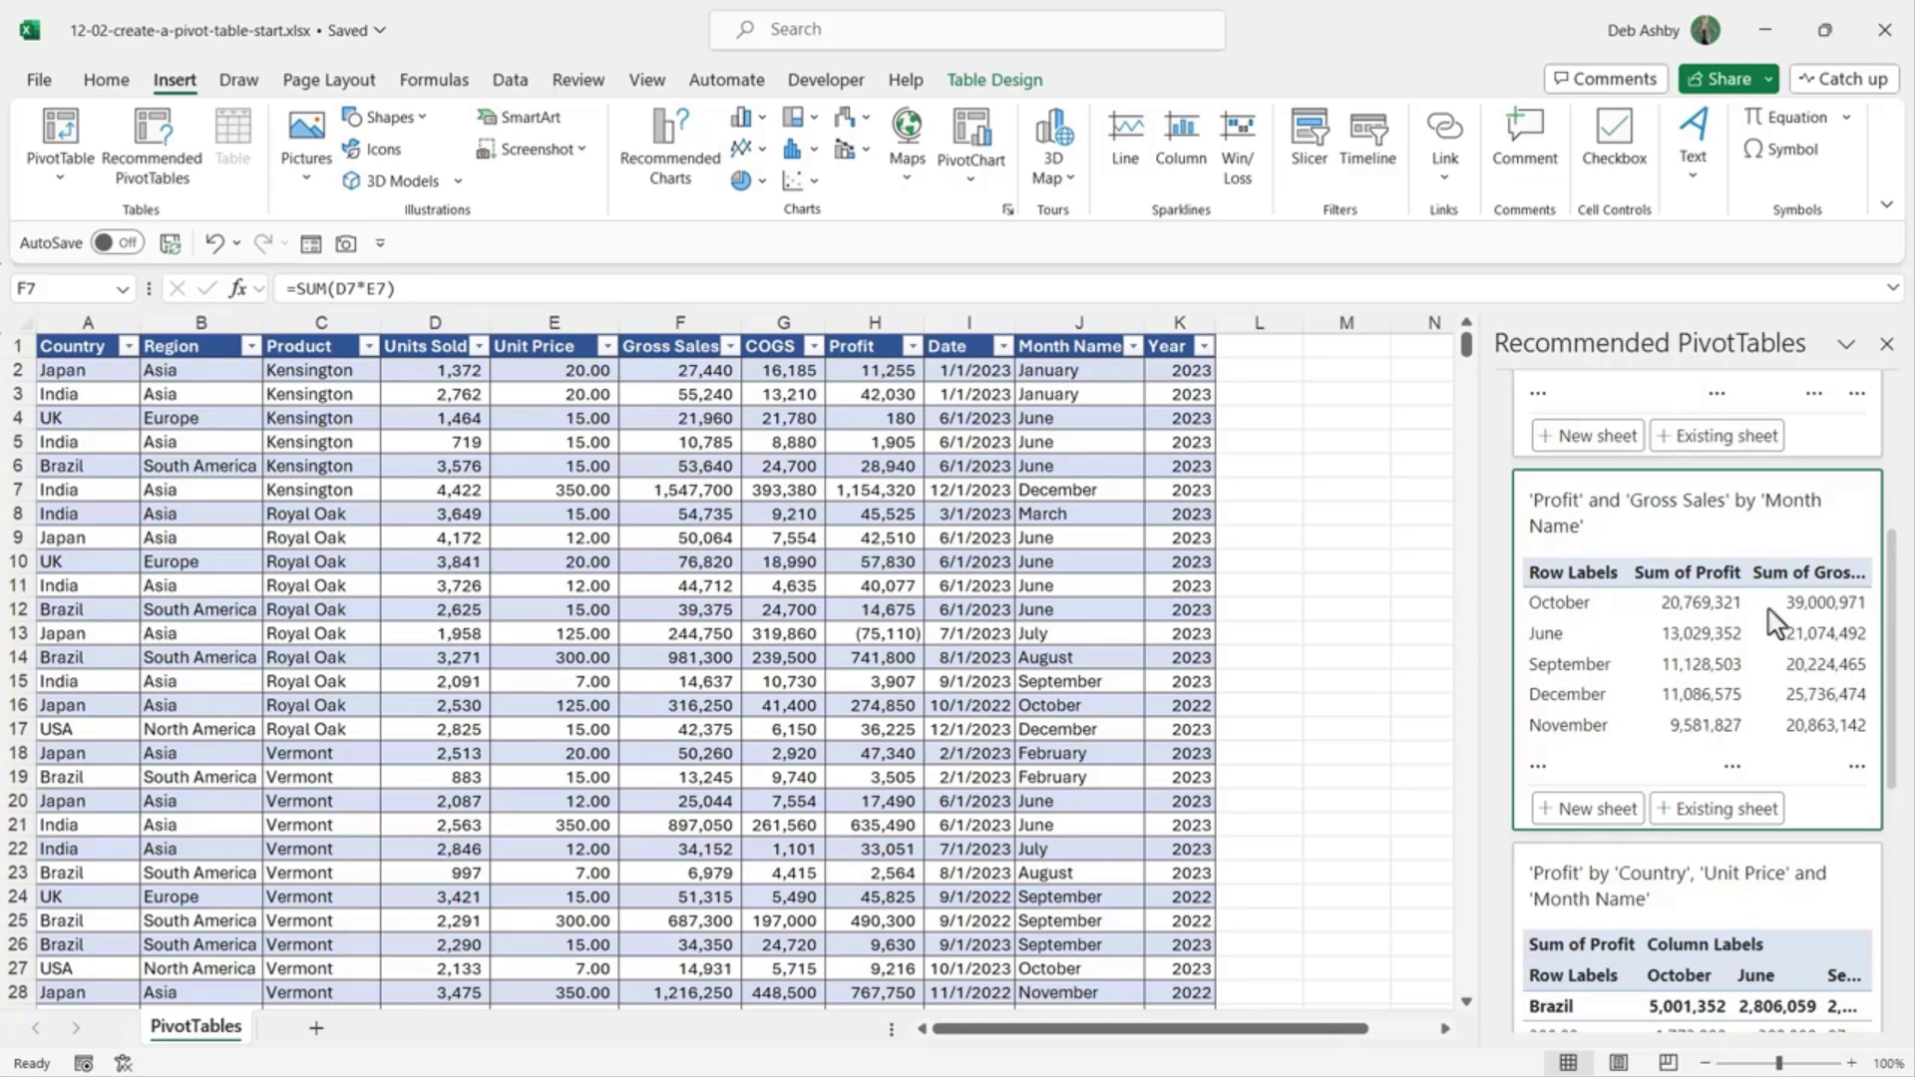
pyautogui.scroll(-1, 1772, 624)
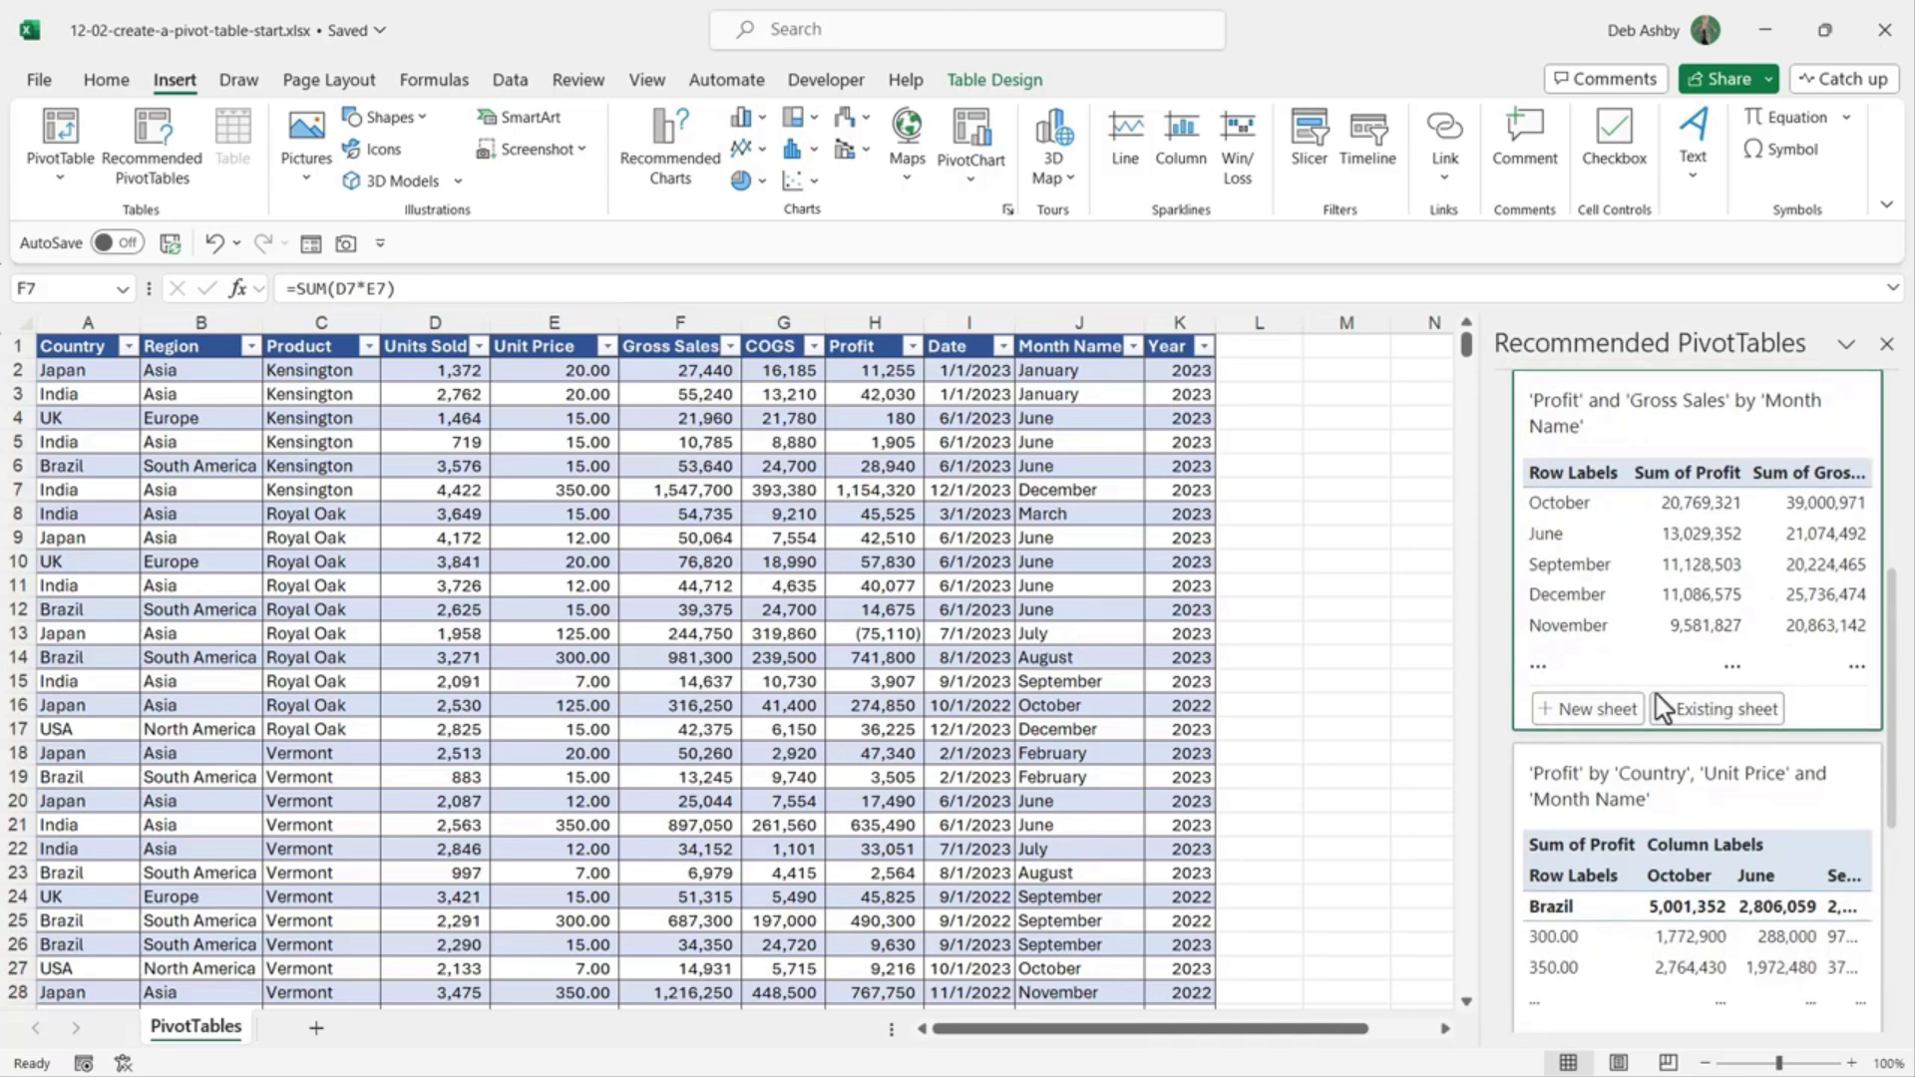
pyautogui.click(1582, 722)
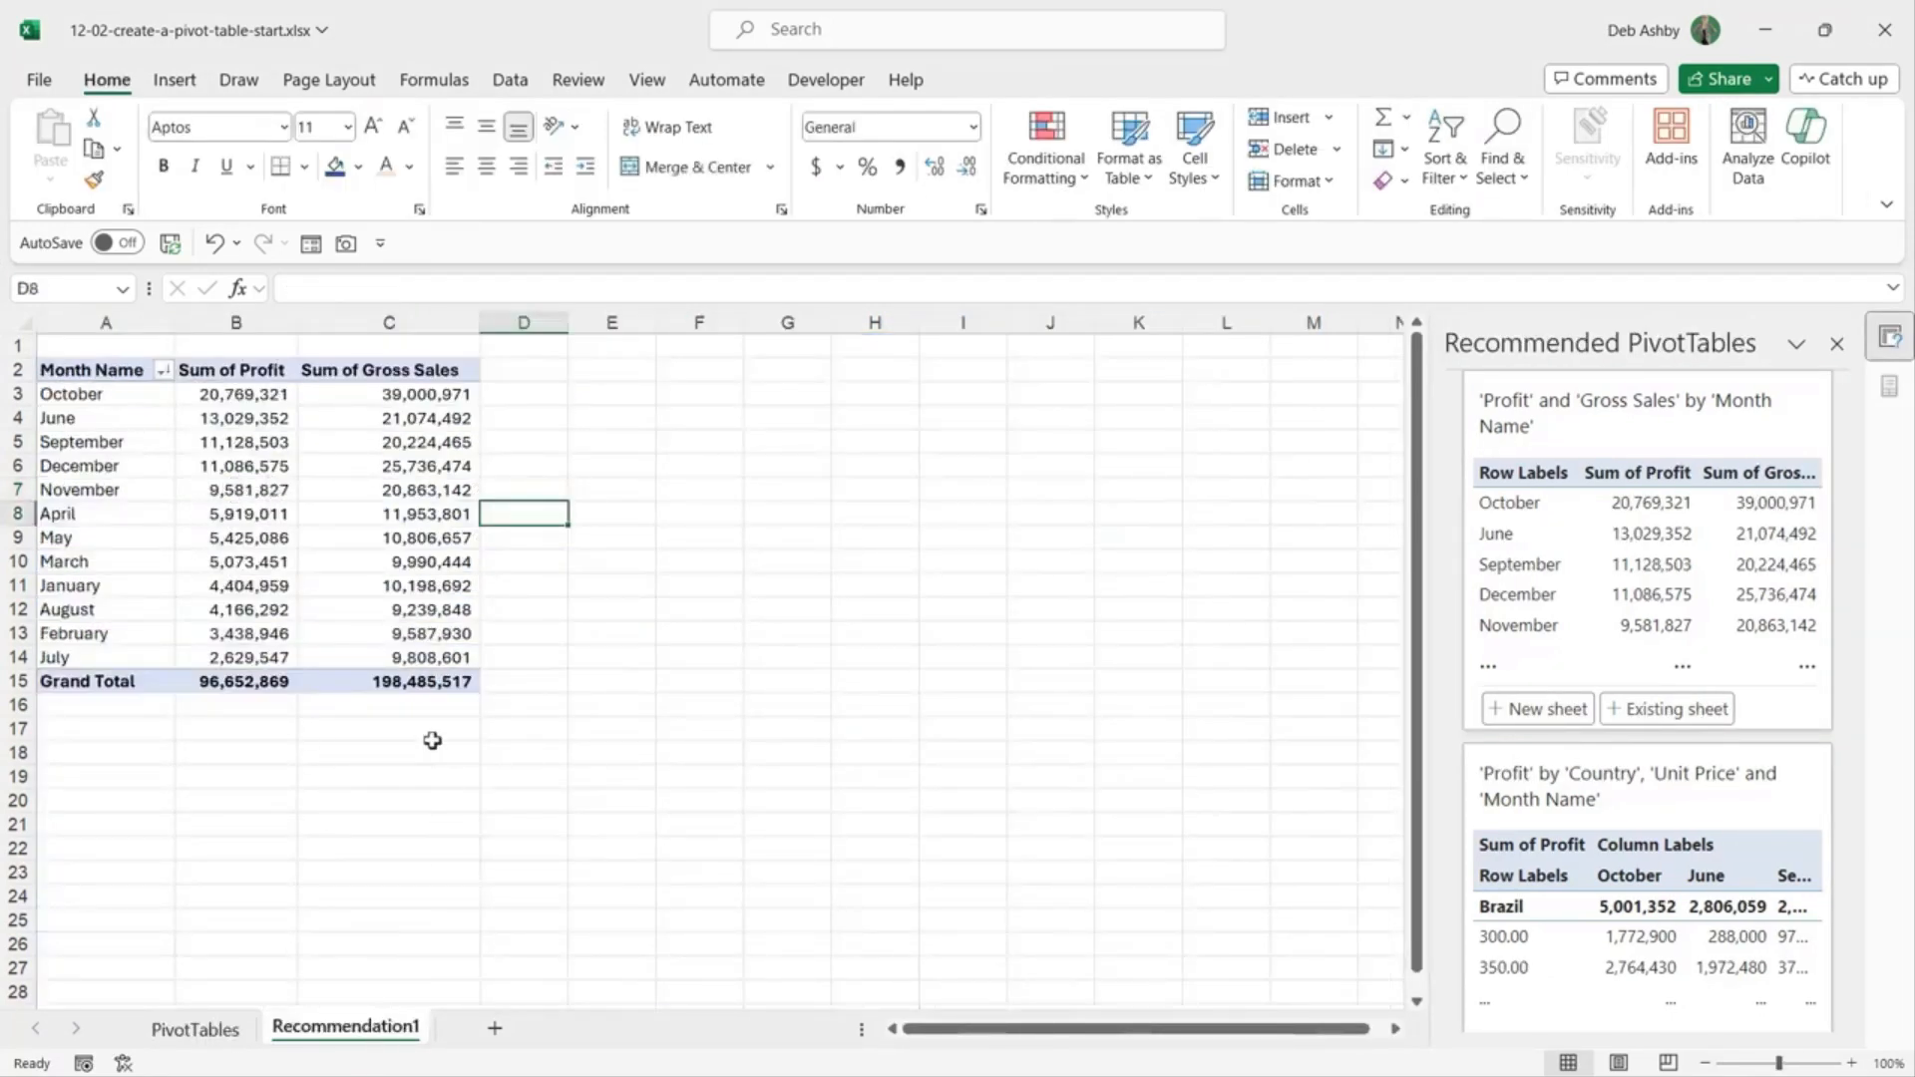
# Step: Delete the Recommendation1 sheet permanently
pyautogui.moveTo(378, 472)
pyautogui.rightClick(347, 1031)
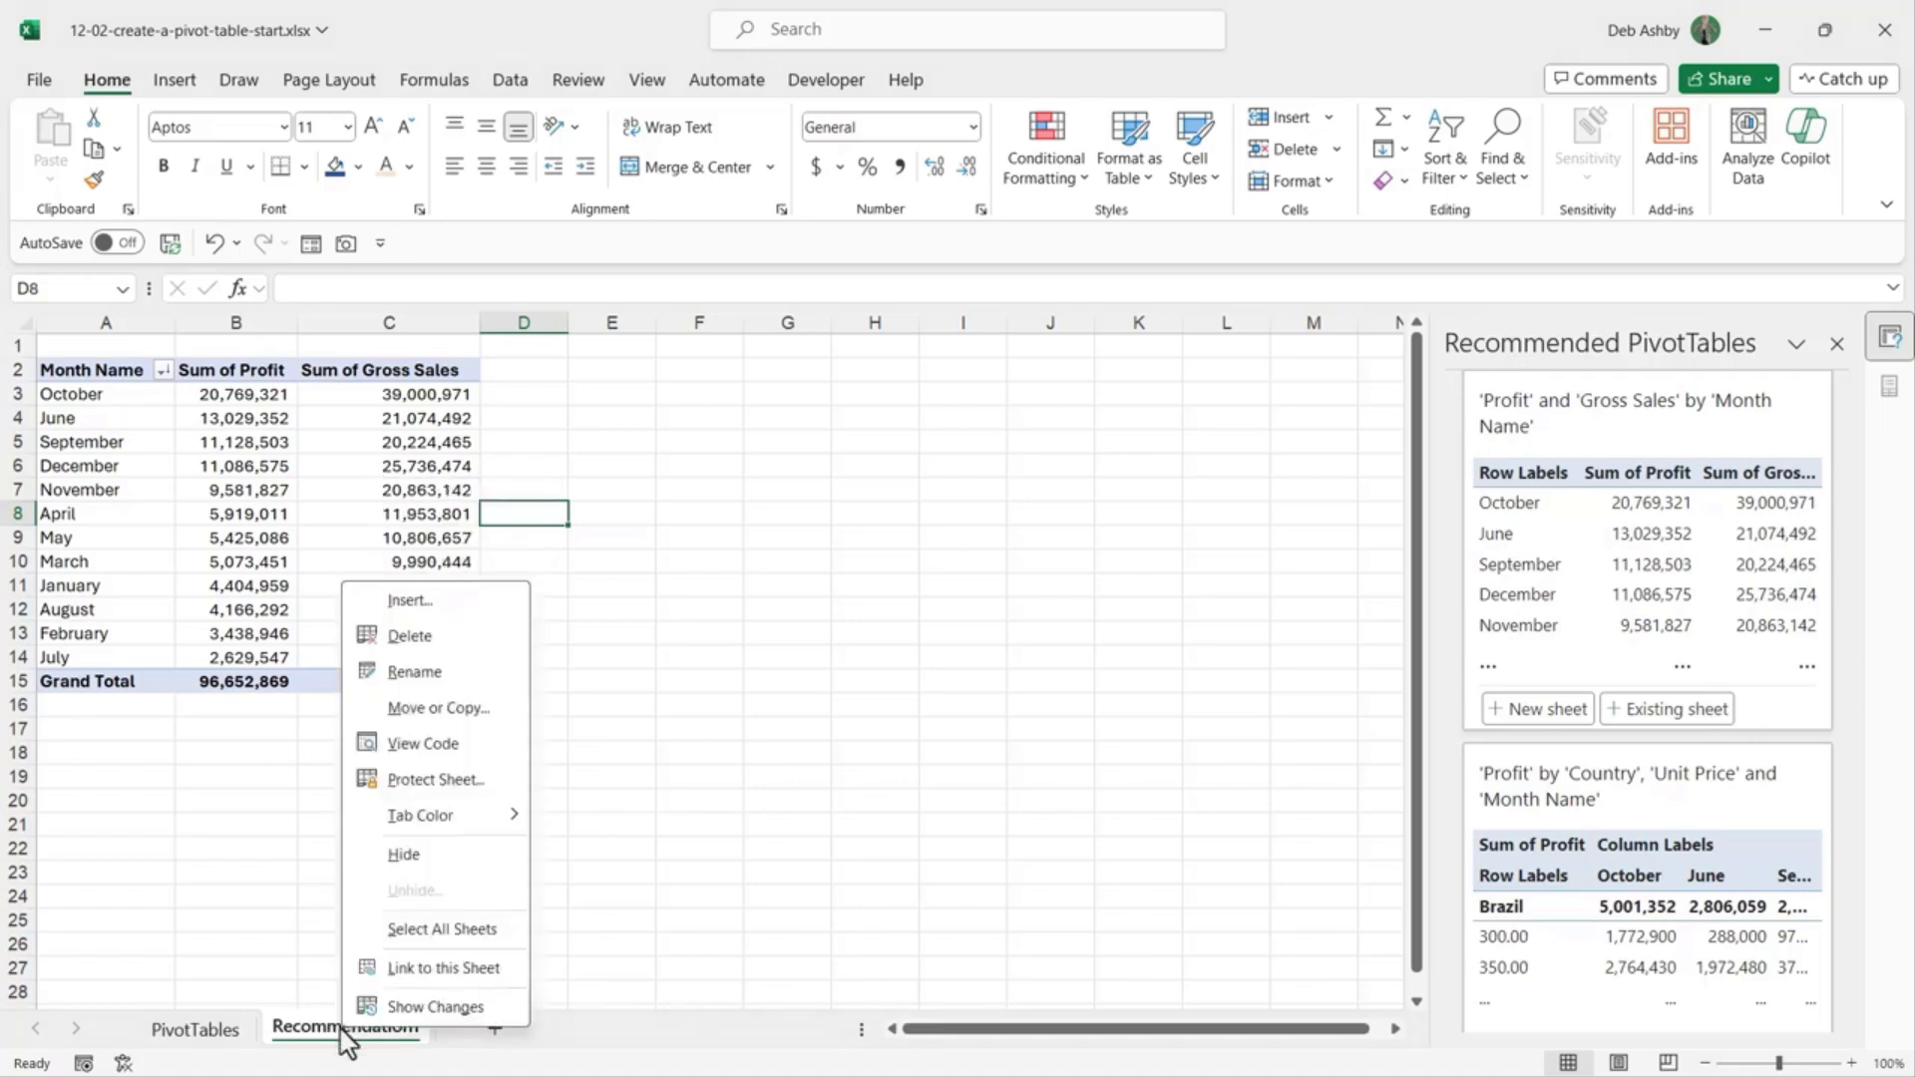
pyautogui.click(414, 639)
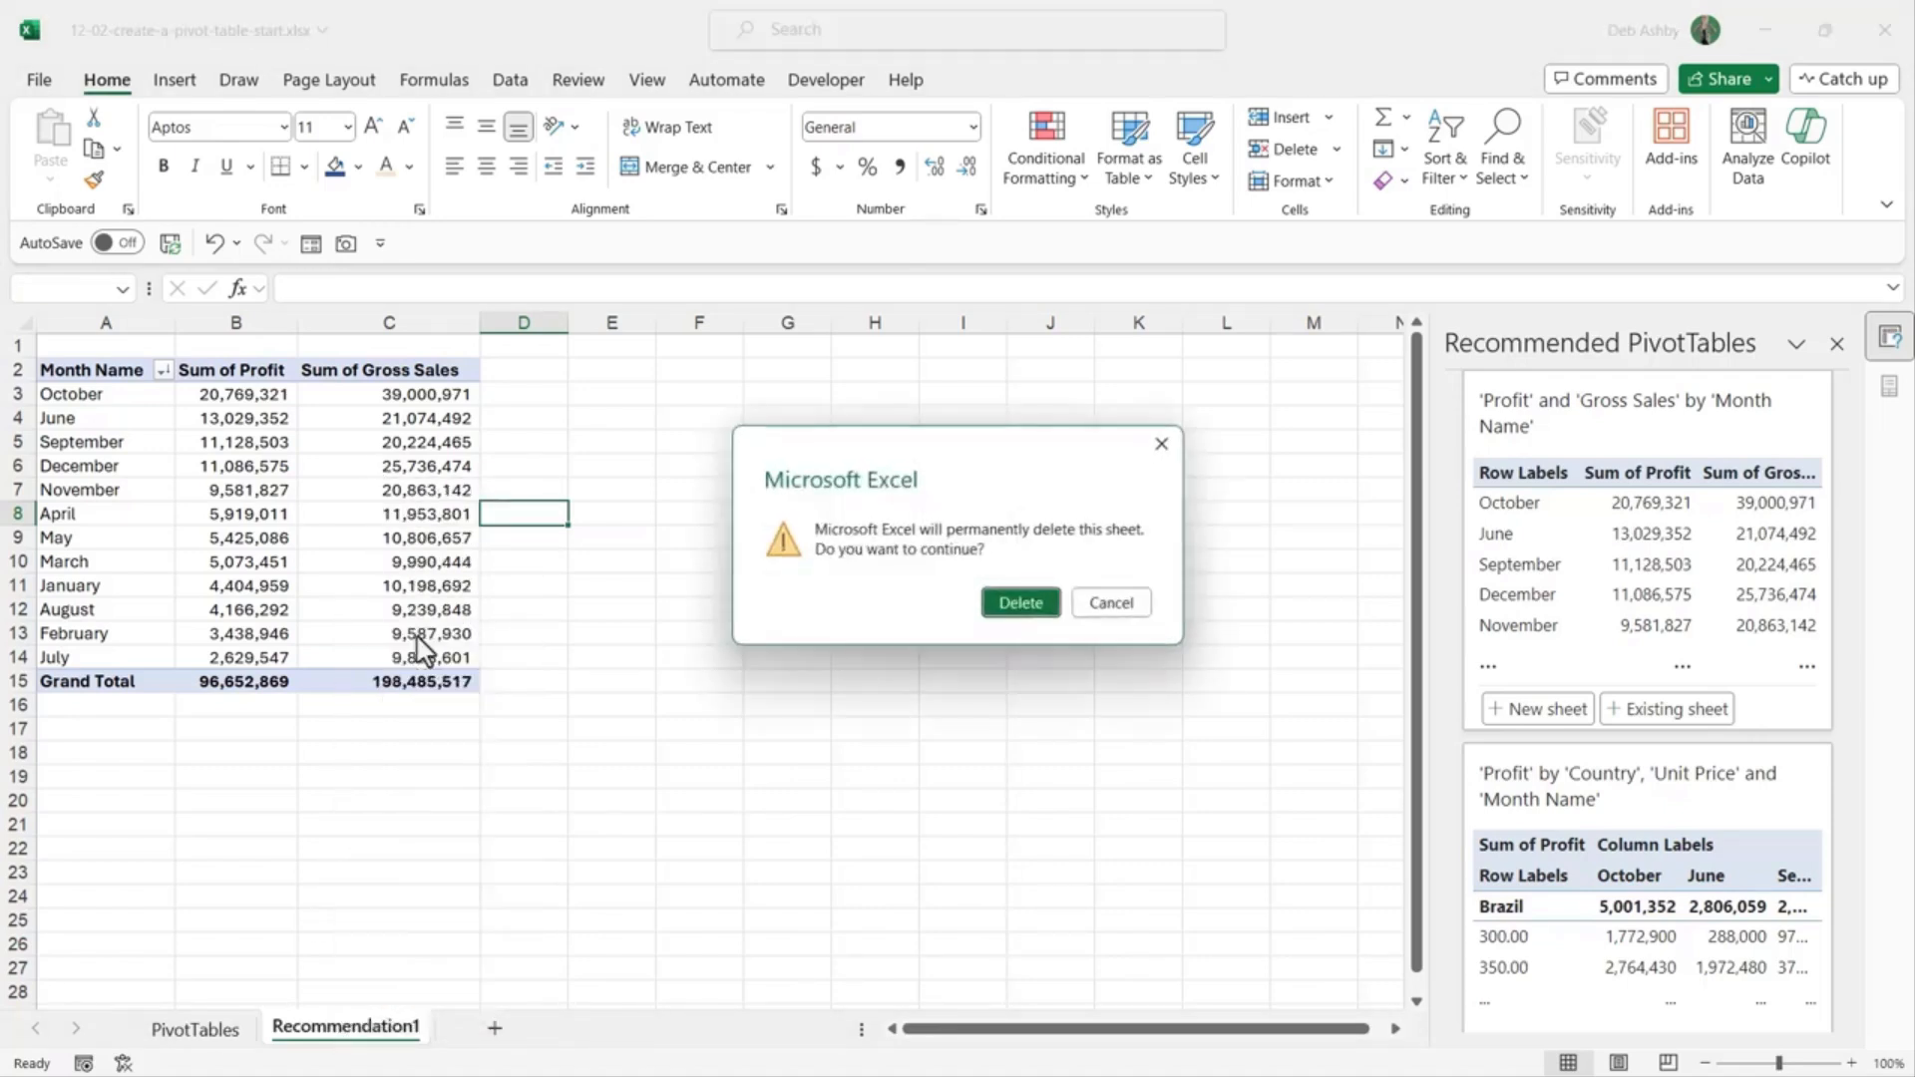
pyautogui.click(1019, 602)
# Step: Close the Recommended PivotTables pane and show the PivotTable data-source options
pyautogui.click(1836, 344)
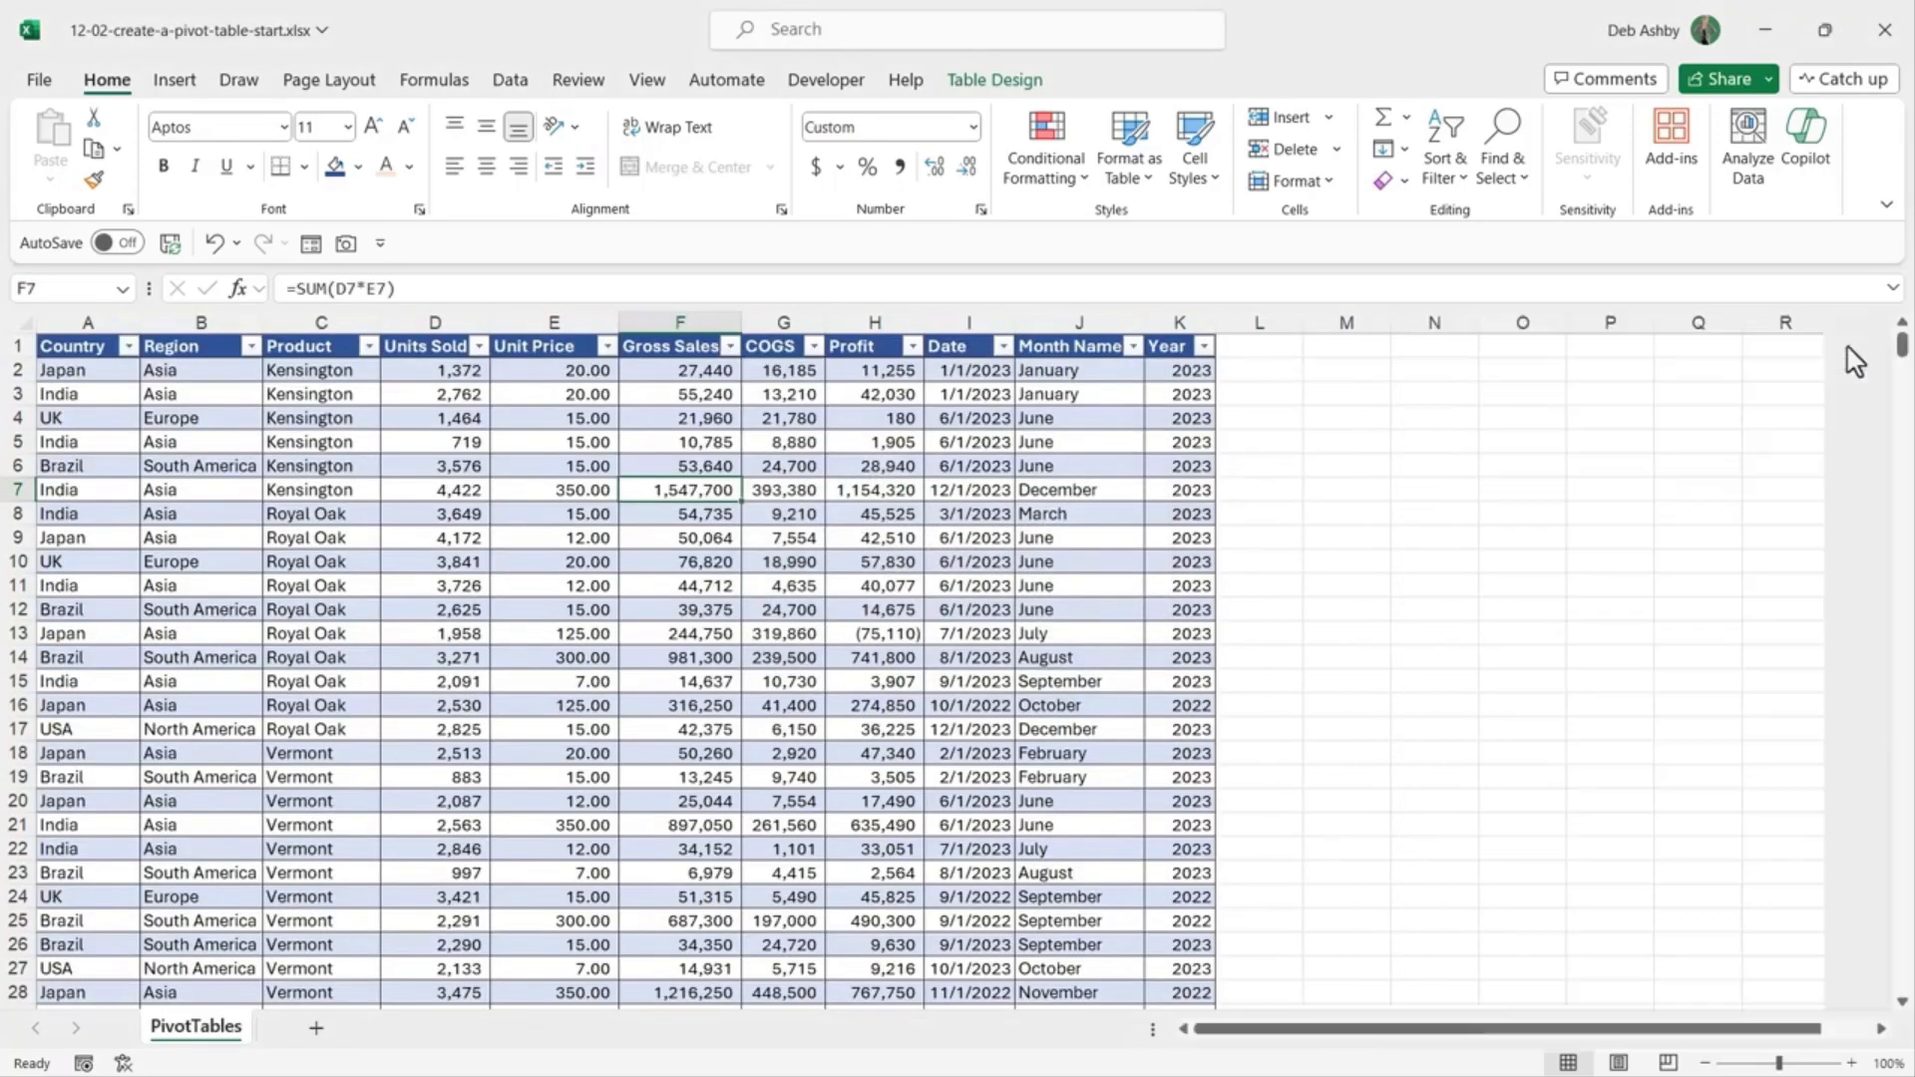
pyautogui.click(174, 80)
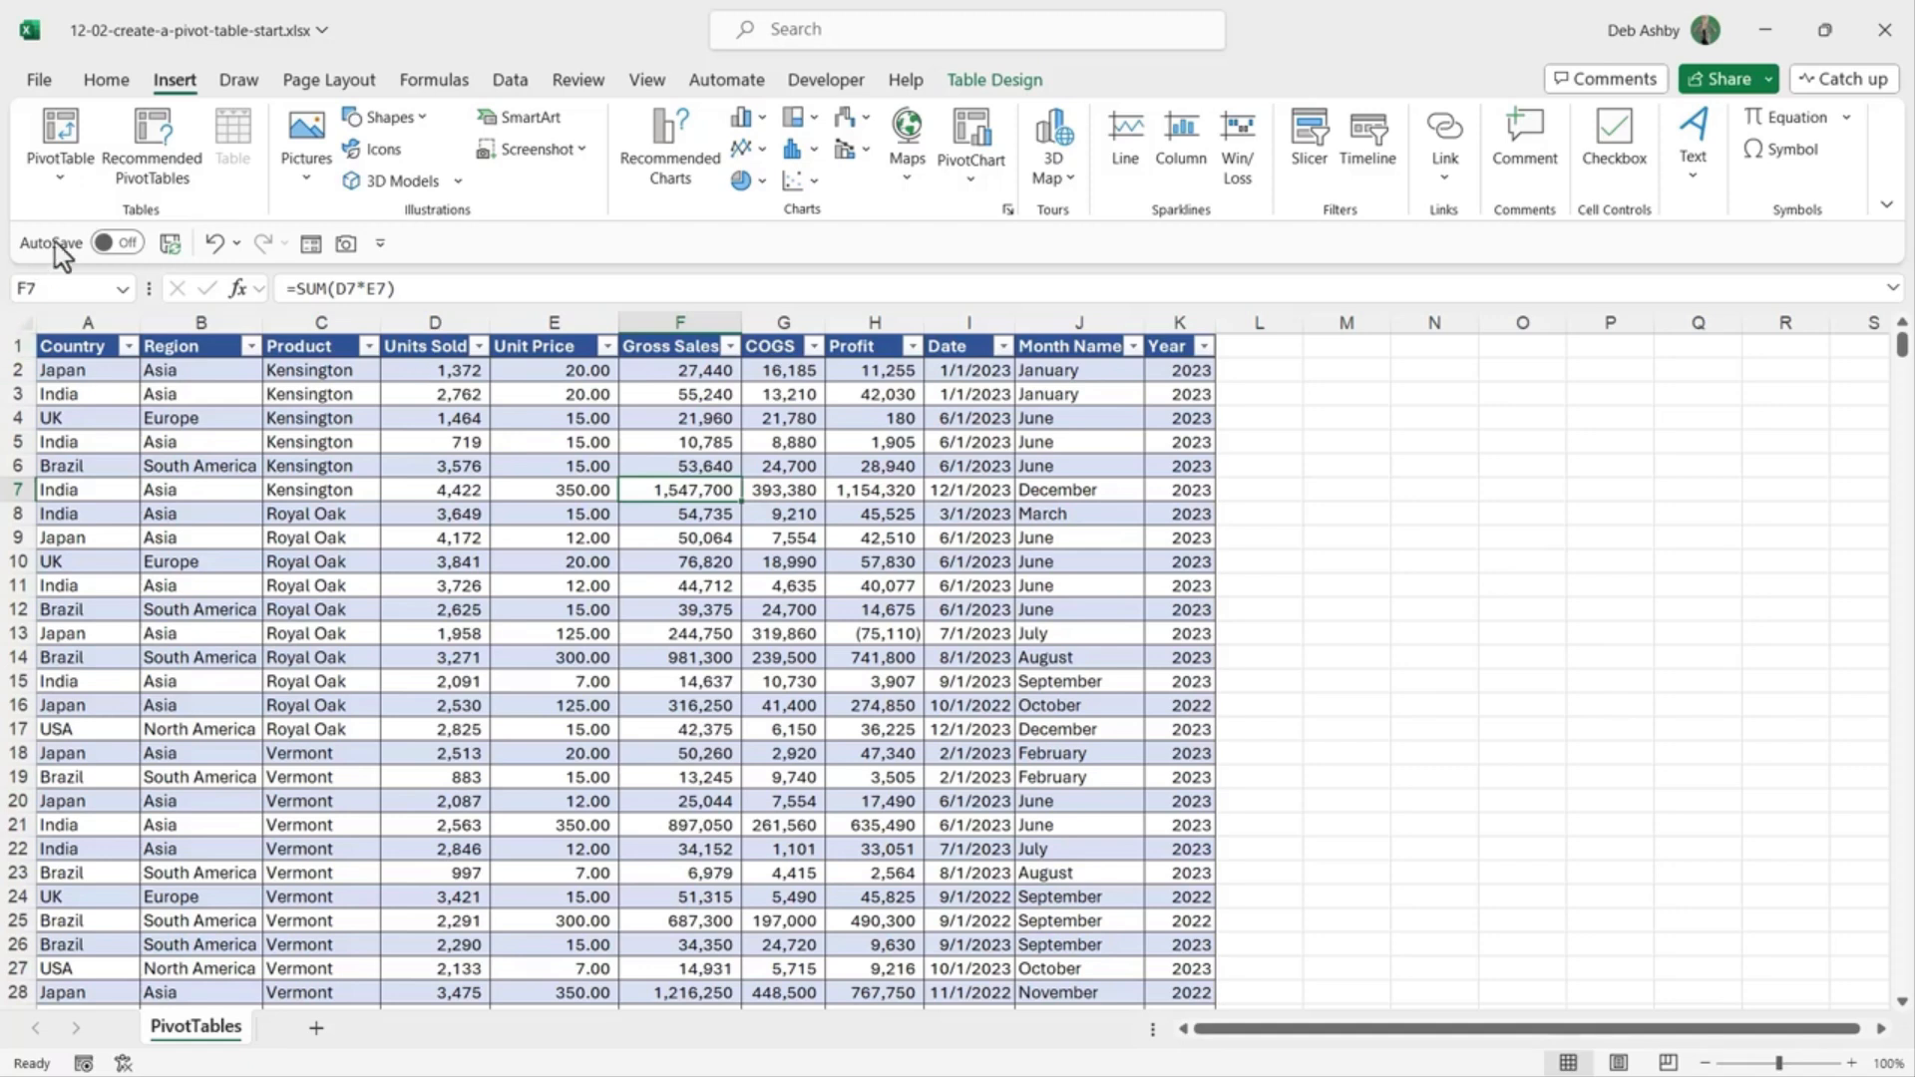
pyautogui.click(62, 179)
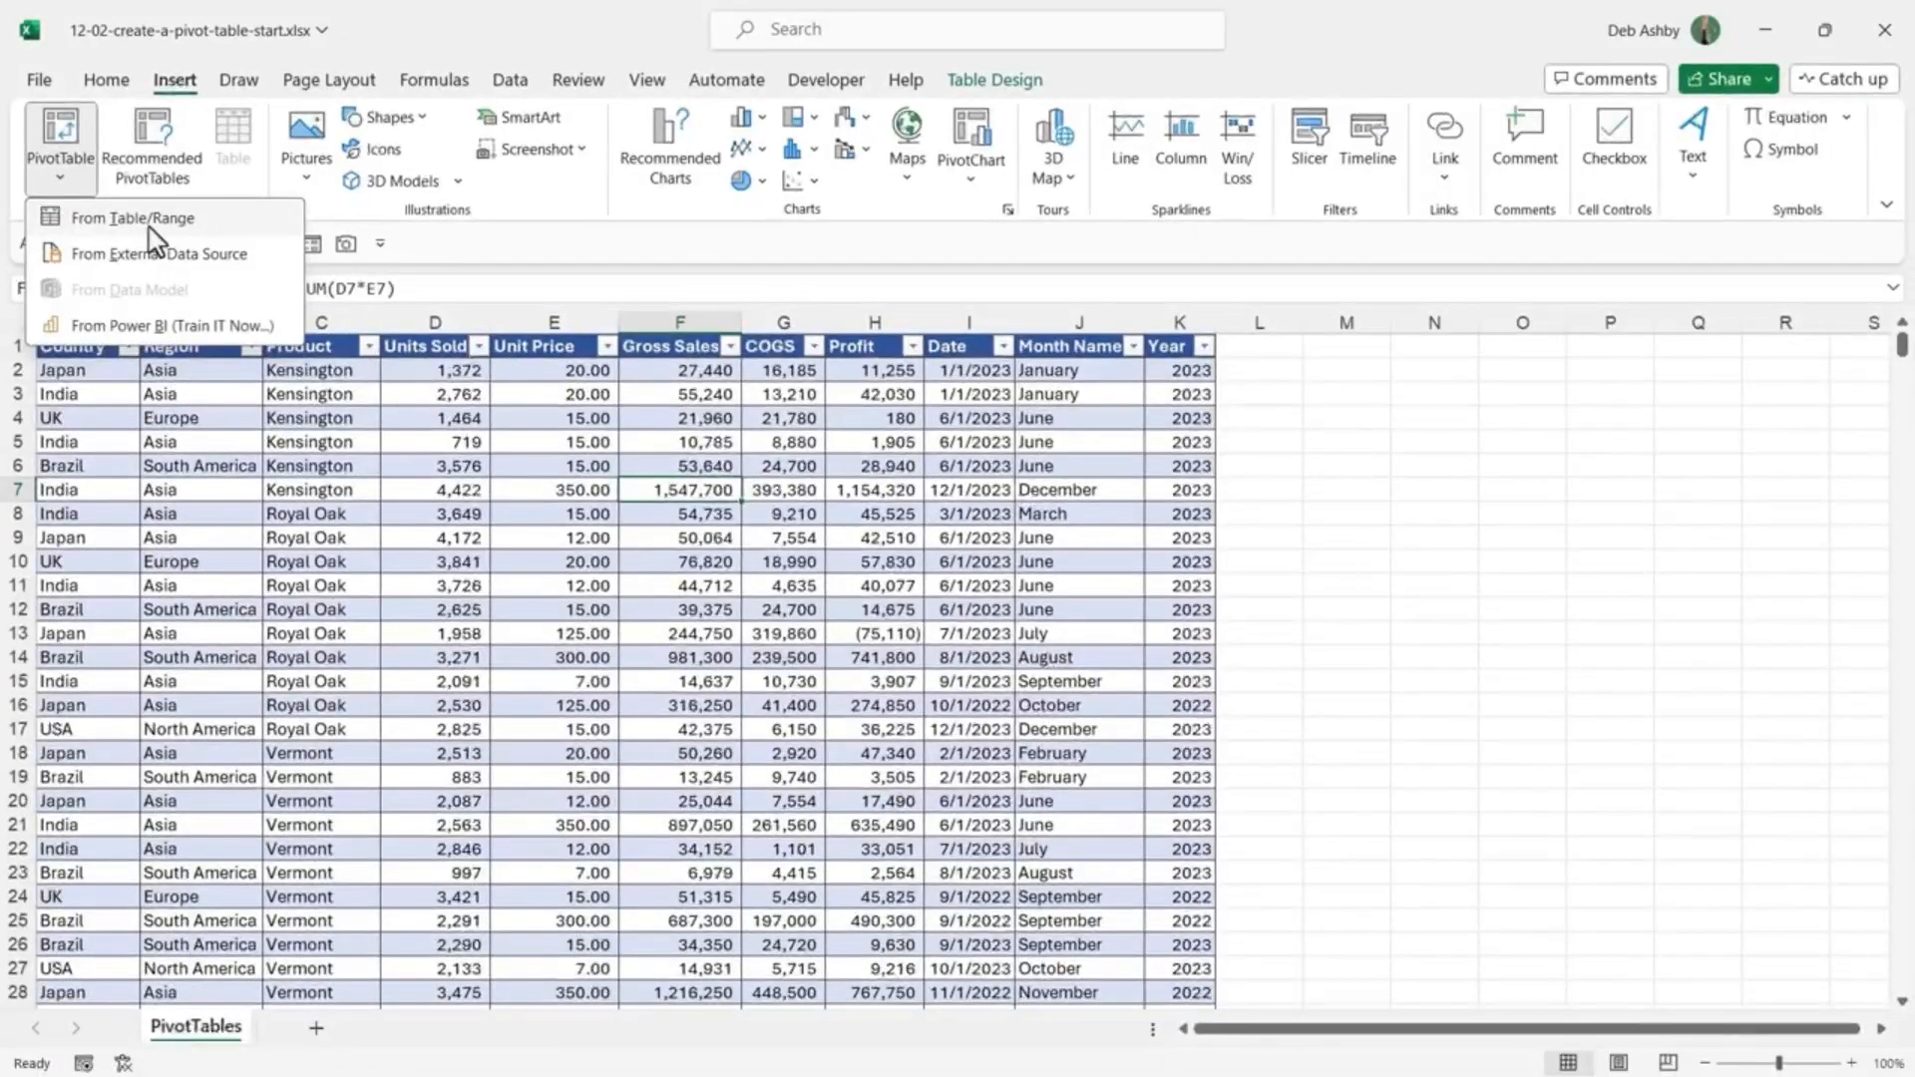
# Step: Create an empty PivotTable1 from the SalesData table on a new worksheet
pyautogui.click(150, 221)
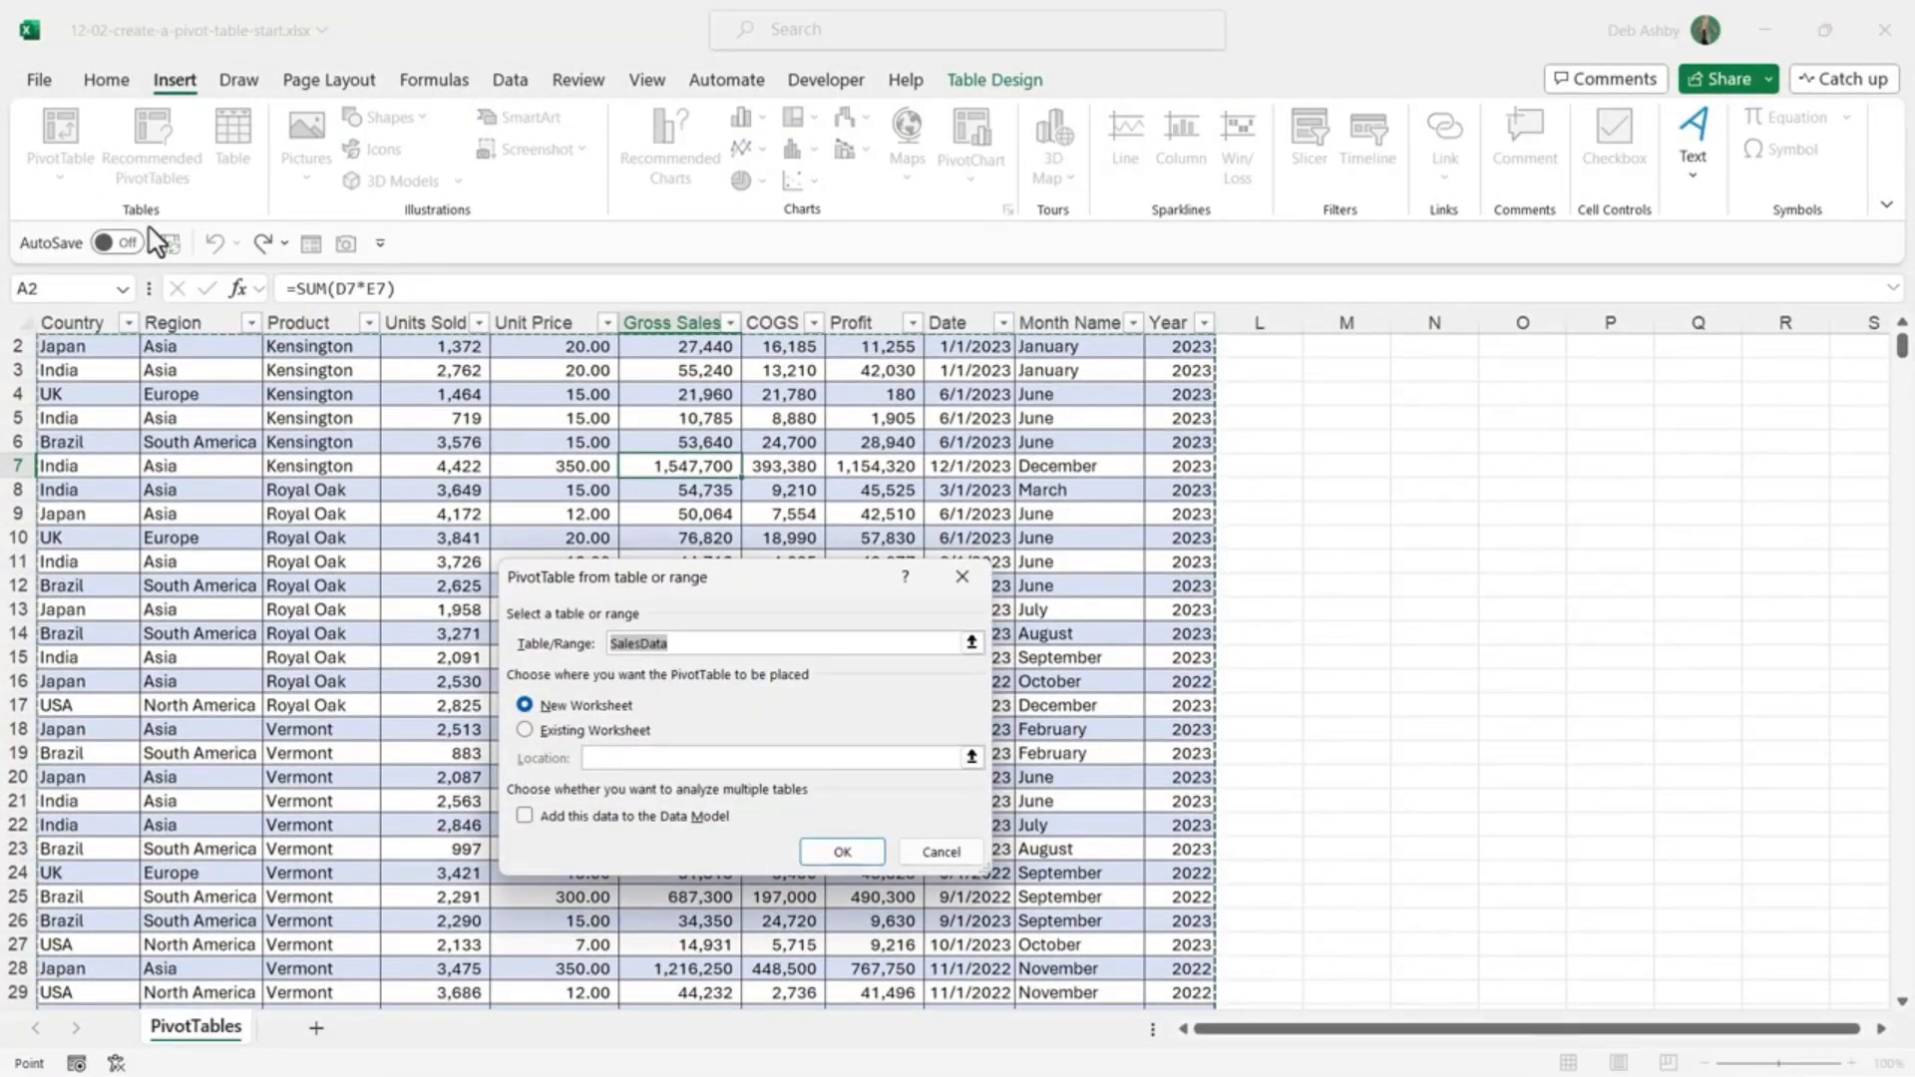
pyautogui.moveTo(796, 583); pyautogui.dragTo(966, 394)
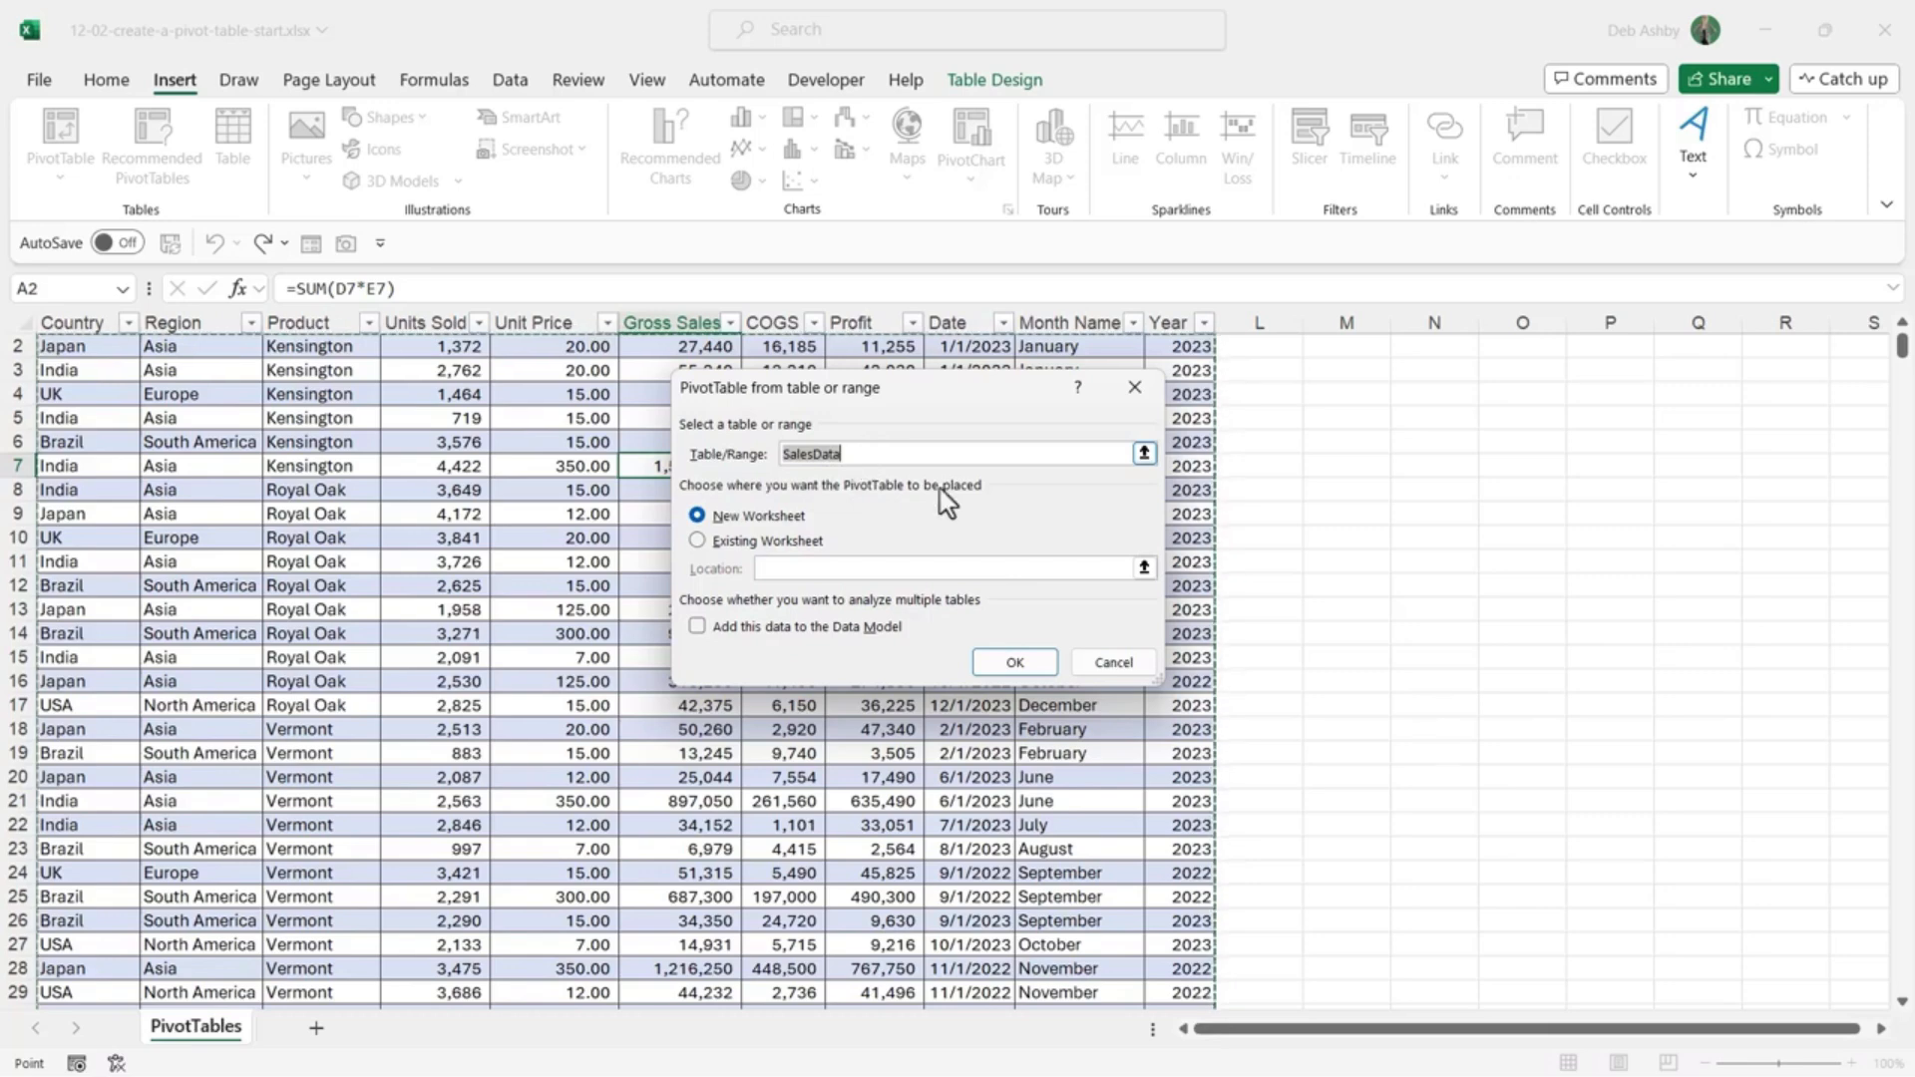
pyautogui.scroll(1, 1248, 420)
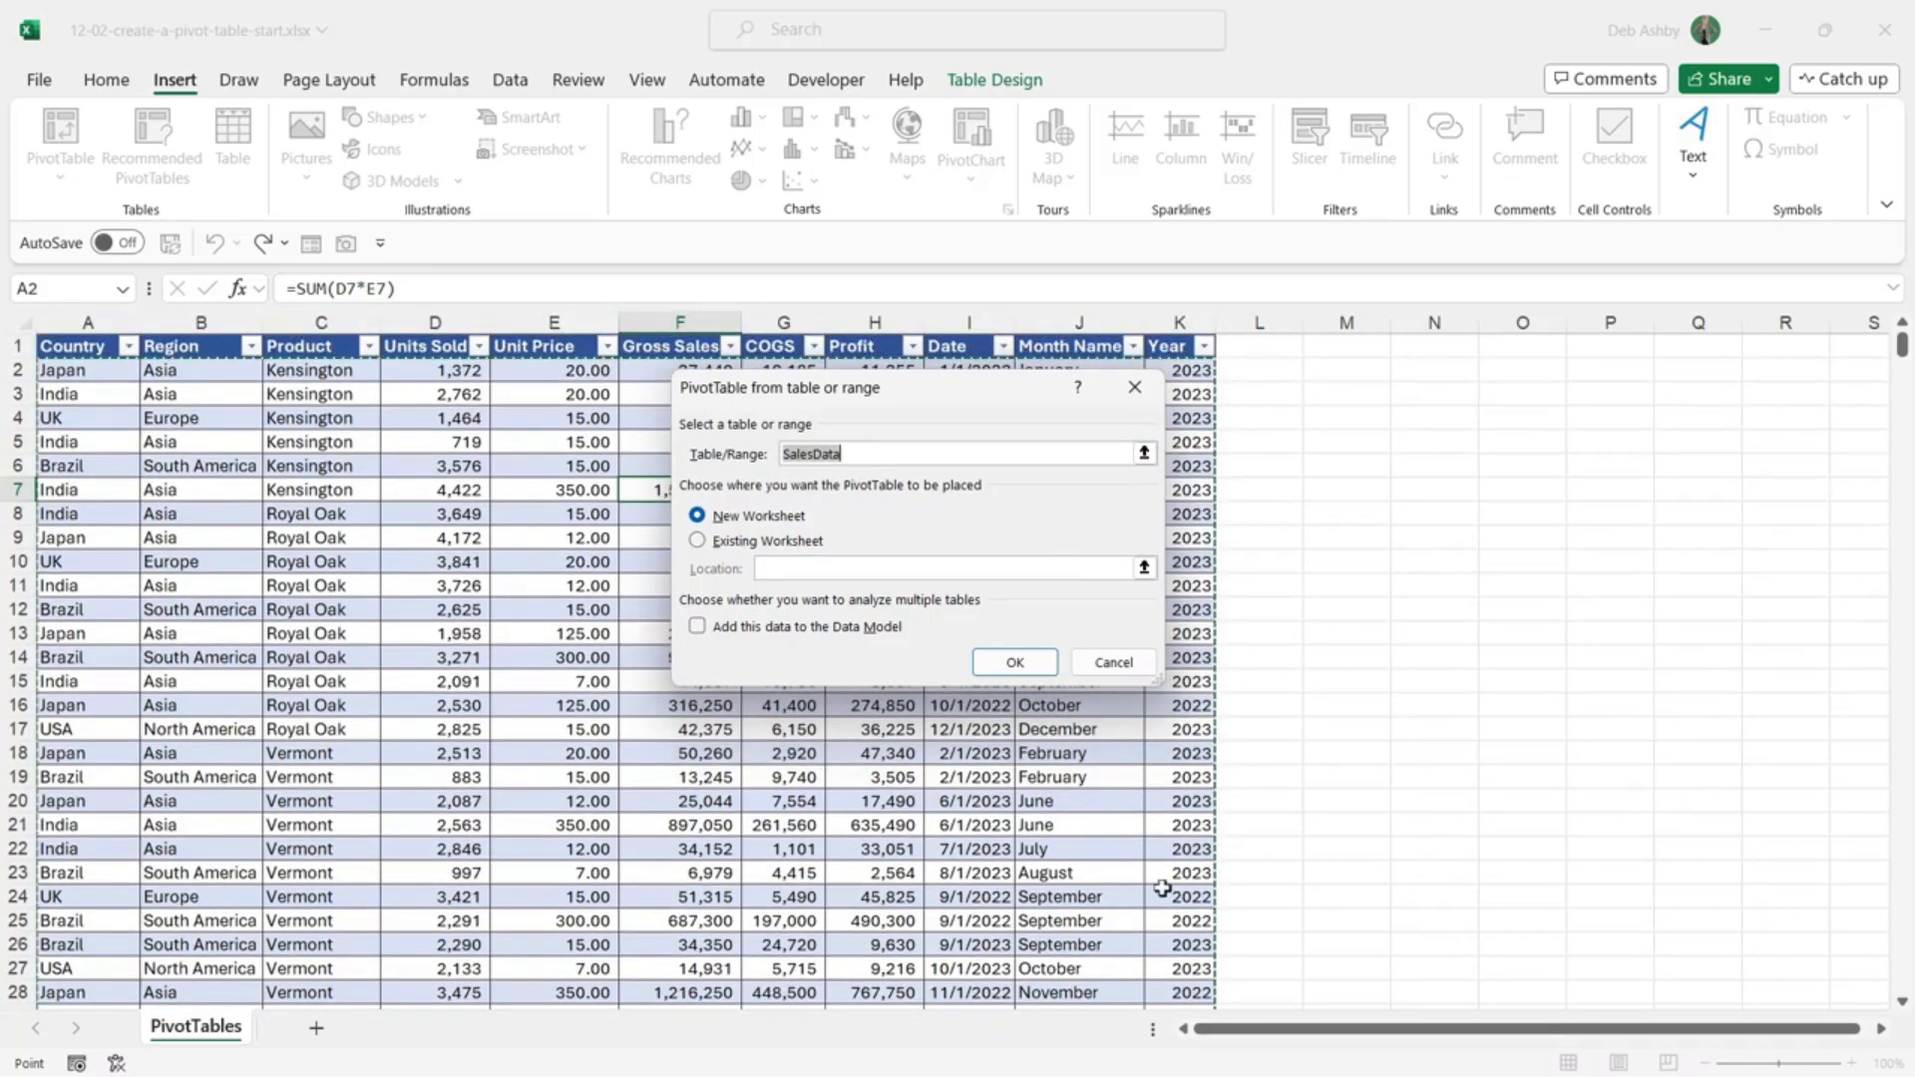
pyautogui.scroll(-4, 451, 638)
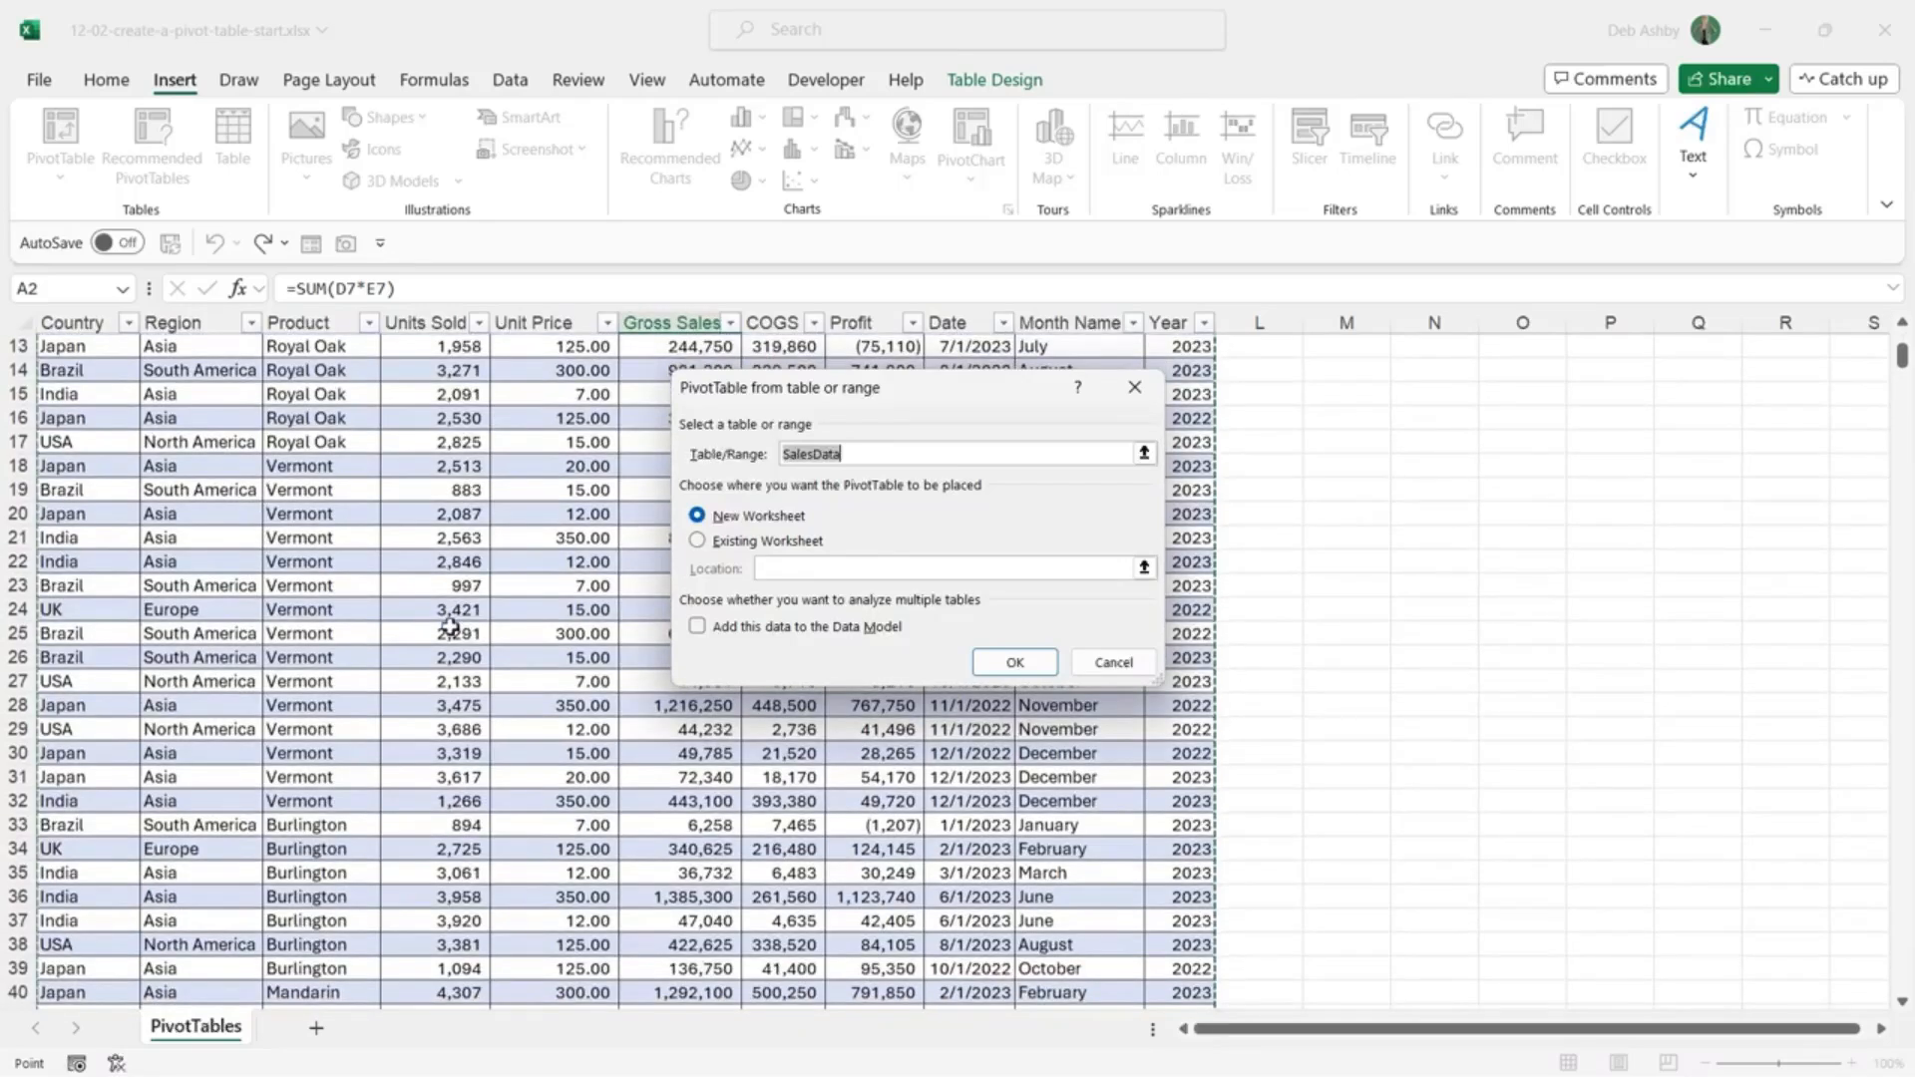
pyautogui.scroll(4, 450, 628)
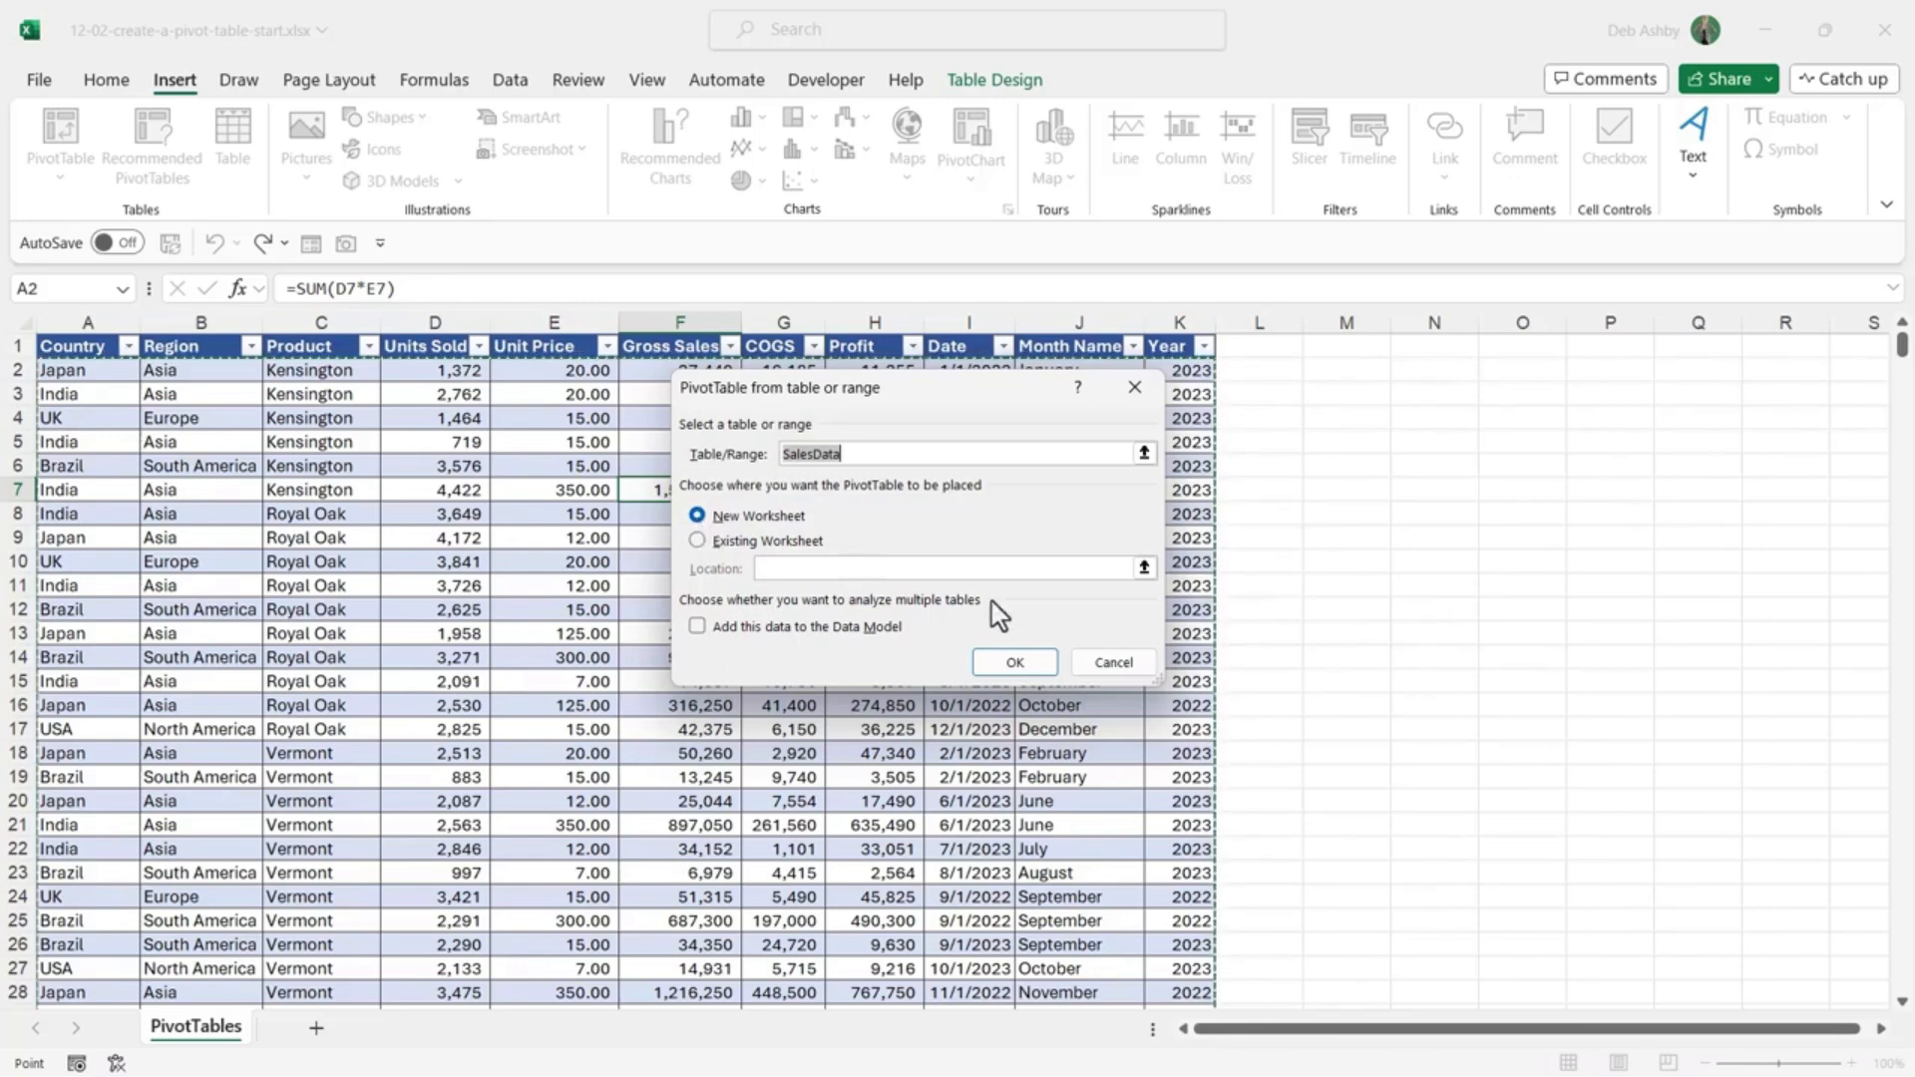
pyautogui.click(1014, 662)
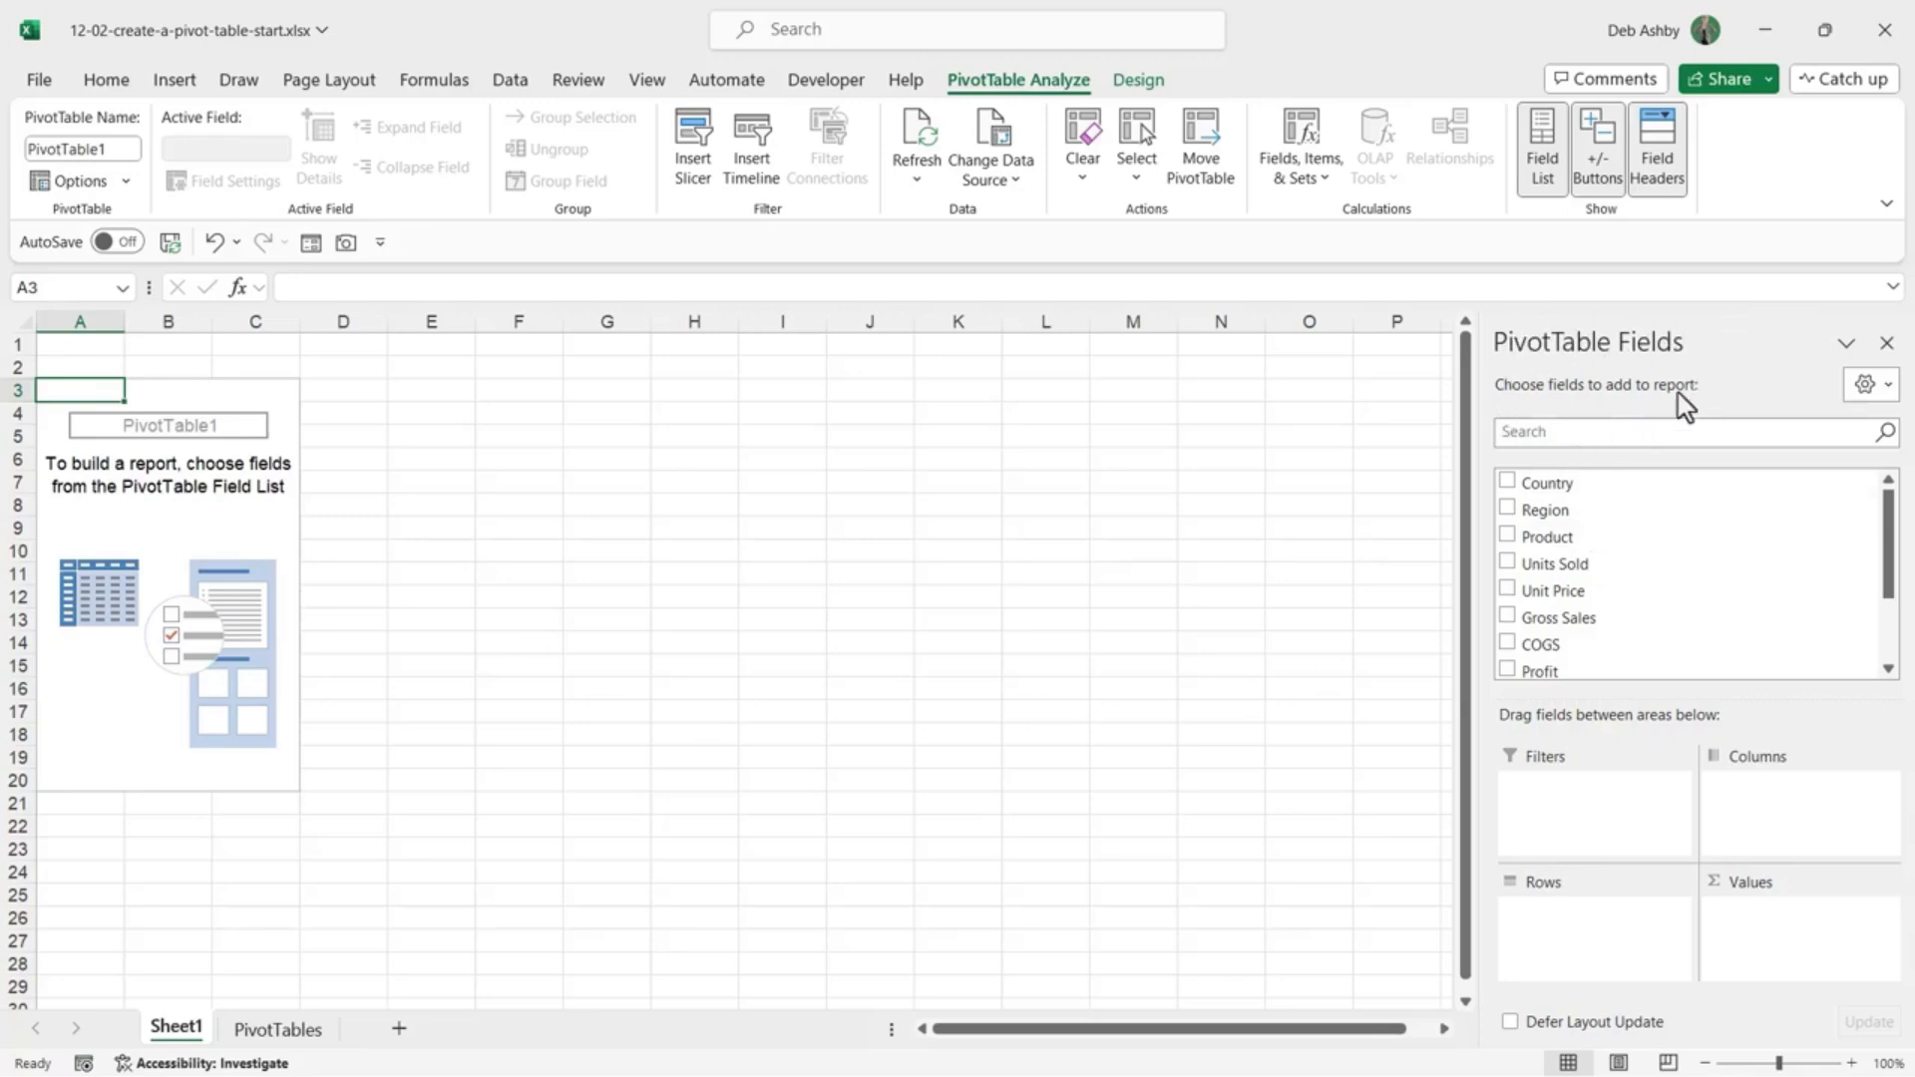
# Step: Float, enlarge and redock the PivotTable Fields pane beside the sheet
pyautogui.moveTo(1701, 326); pyautogui.dragTo(598, 371)
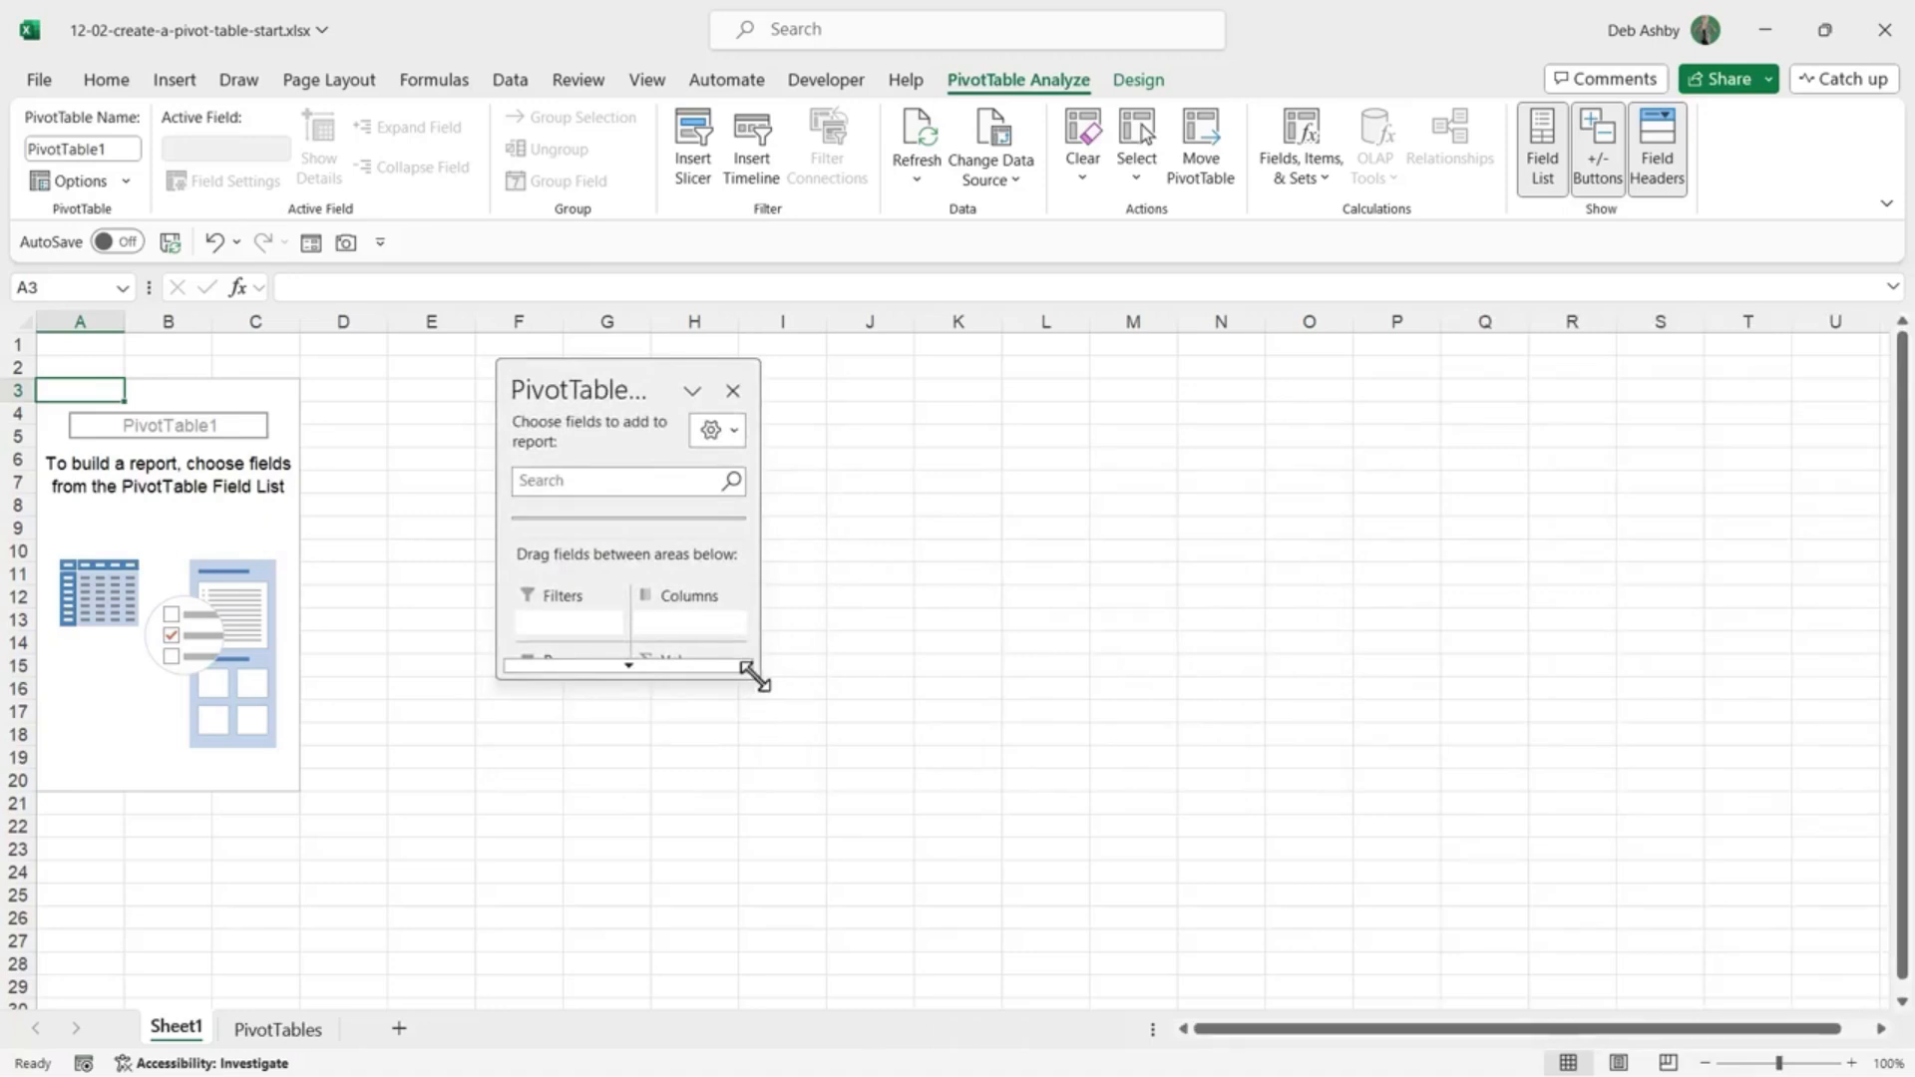
pyautogui.moveTo(754, 683); pyautogui.dragTo(888, 988)
pyautogui.moveTo(744, 372); pyautogui.dragTo(868, 380)
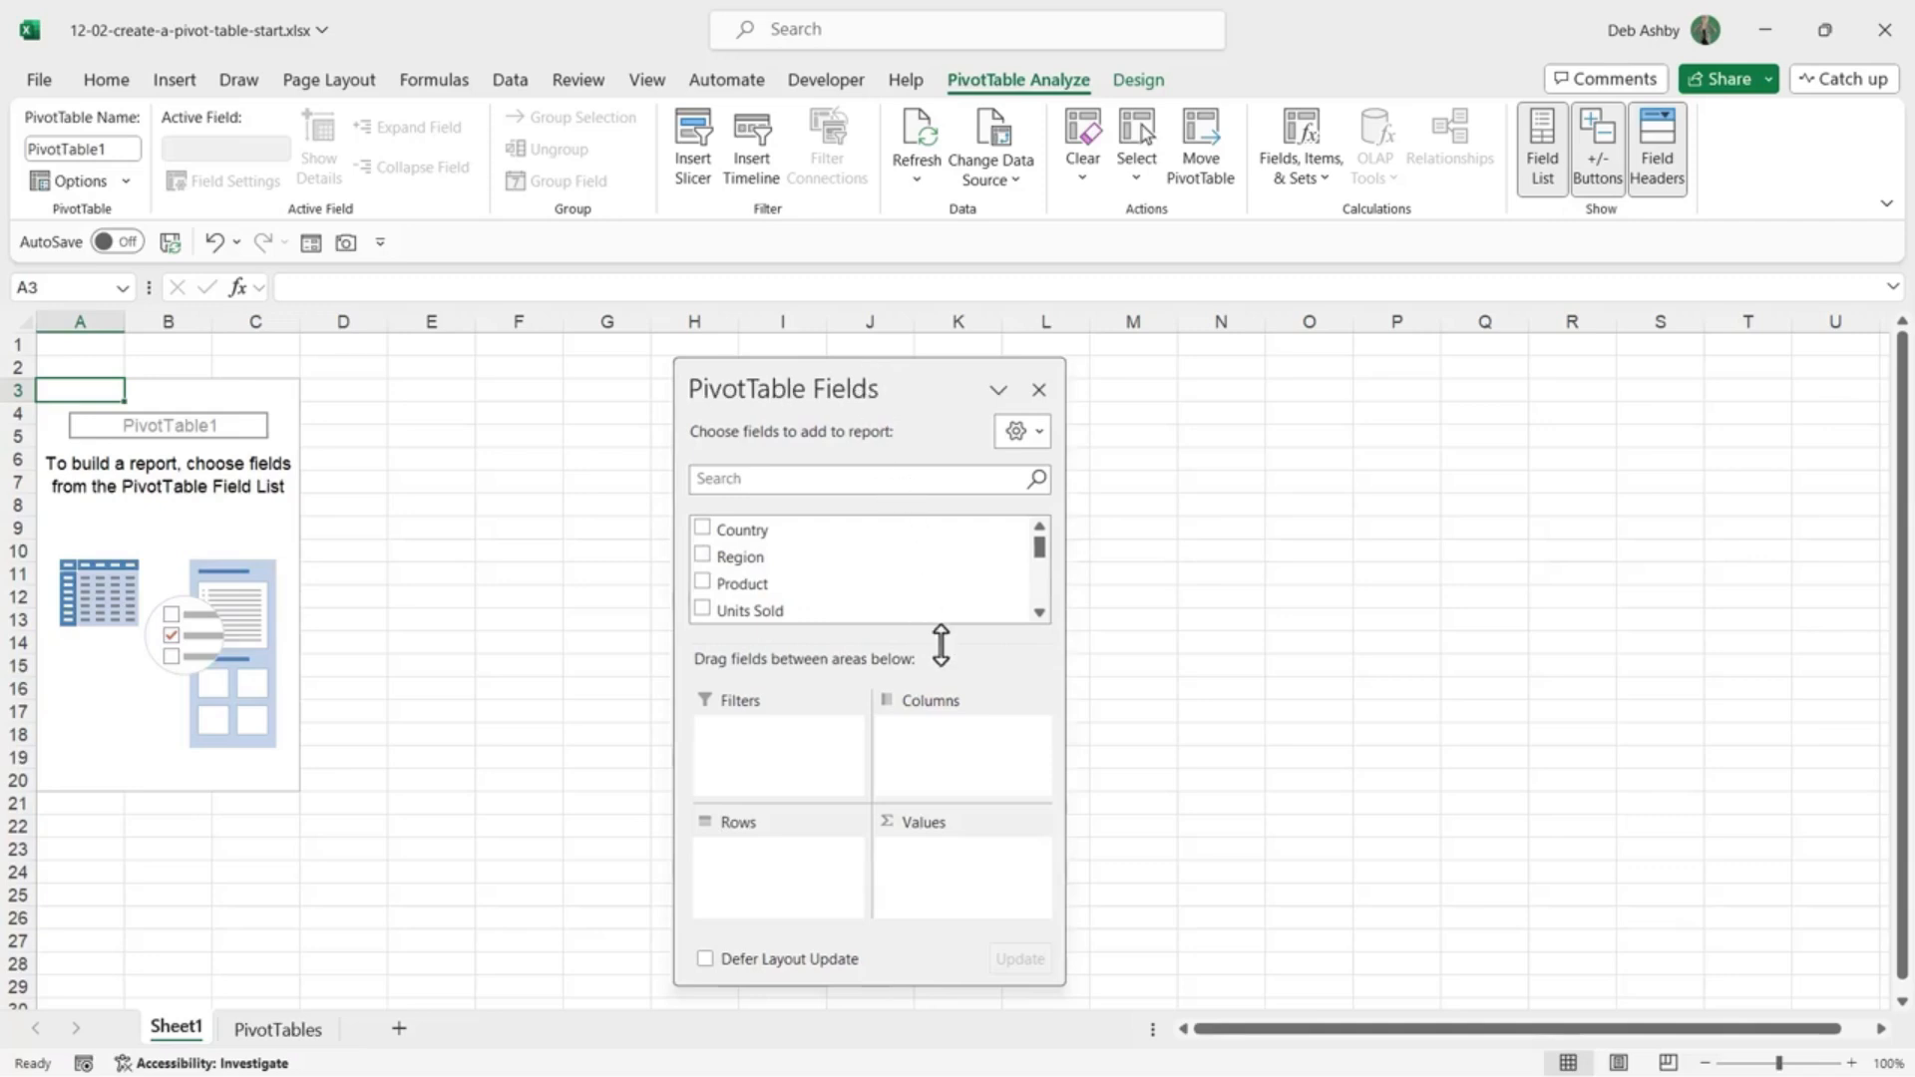
pyautogui.moveTo(941, 649)
pyautogui.mouseDown()
pyautogui.moveTo(948, 782)
pyautogui.moveTo(948, 658)
pyautogui.mouseUp()
pyautogui.moveTo(854, 376); pyautogui.dragTo(1912, 407)
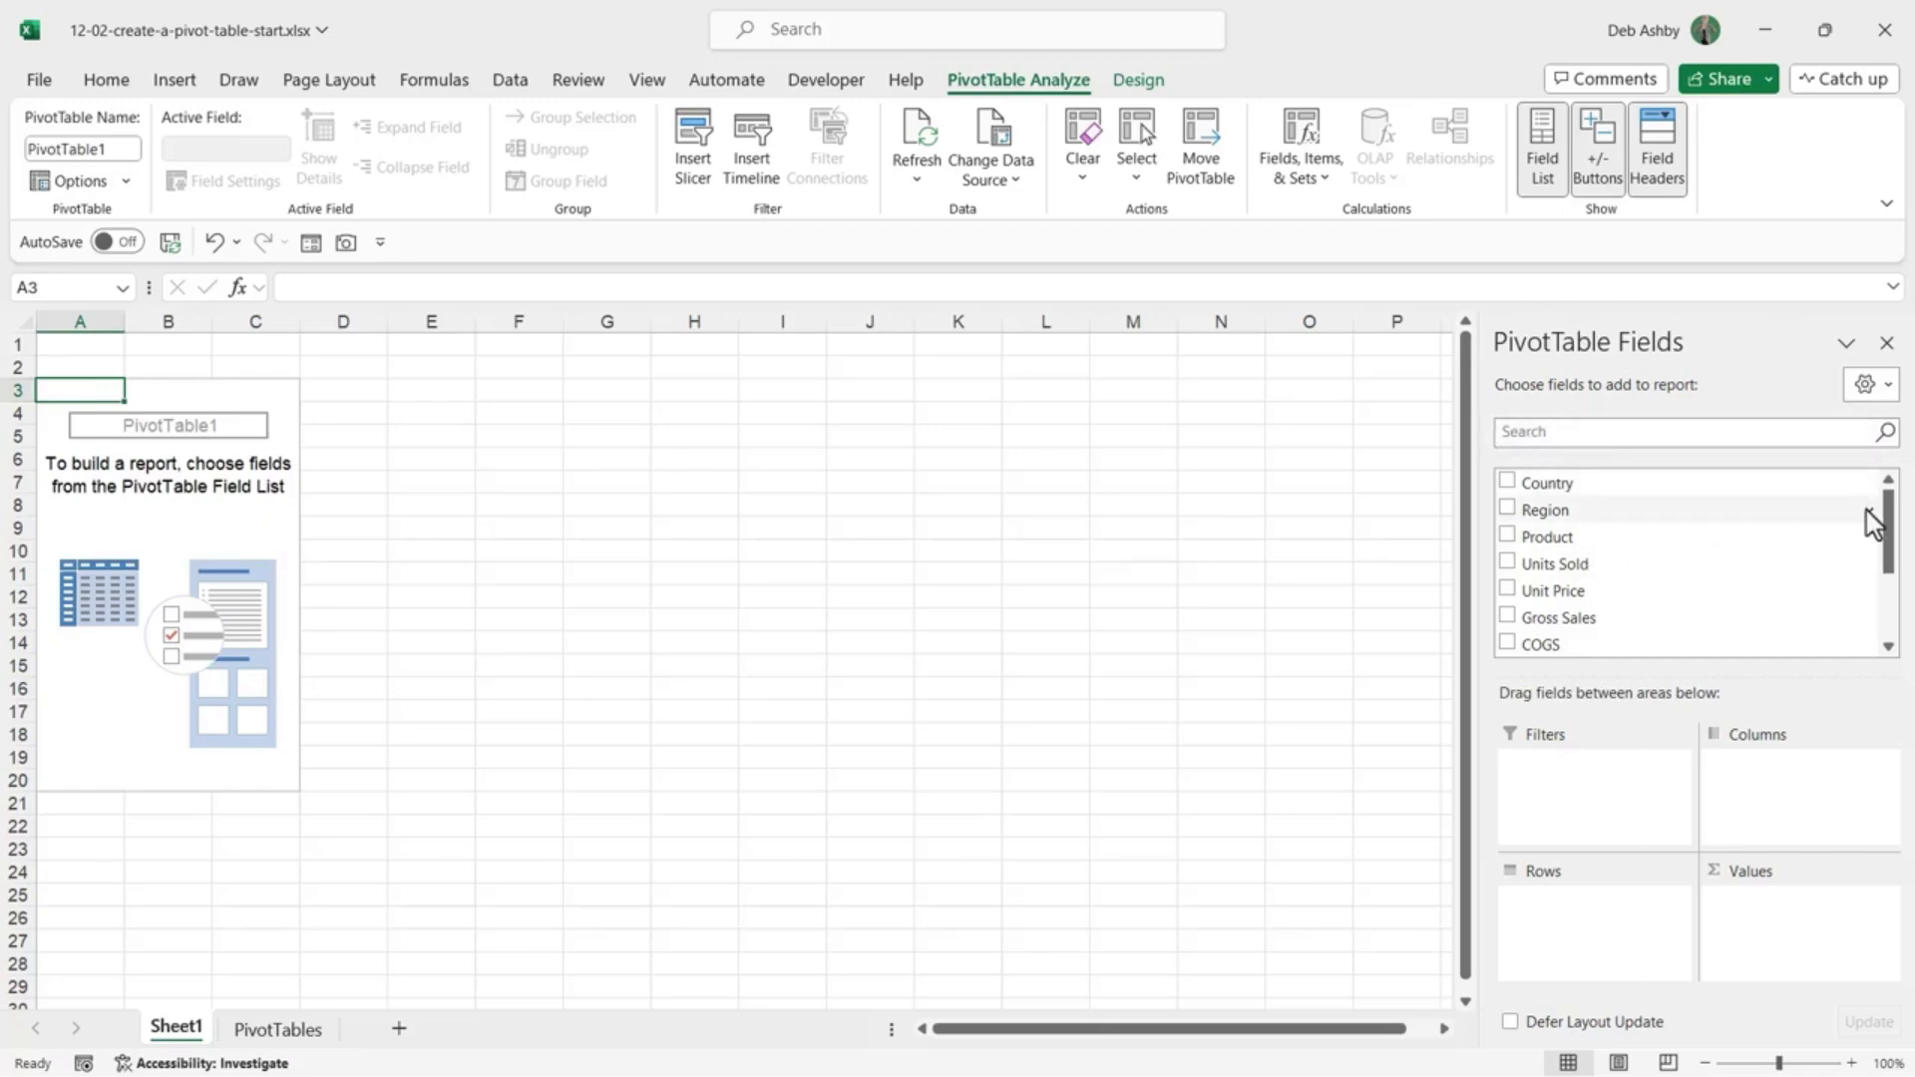
# Step: Add Region as a row field, listing Asia, Europe, North America and South America
pyautogui.moveTo(1891, 507)
pyautogui.mouseDown()
pyautogui.moveTo(1891, 599)
pyautogui.moveTo(1890, 490)
pyautogui.mouseUp()
pyautogui.click(290, 1030)
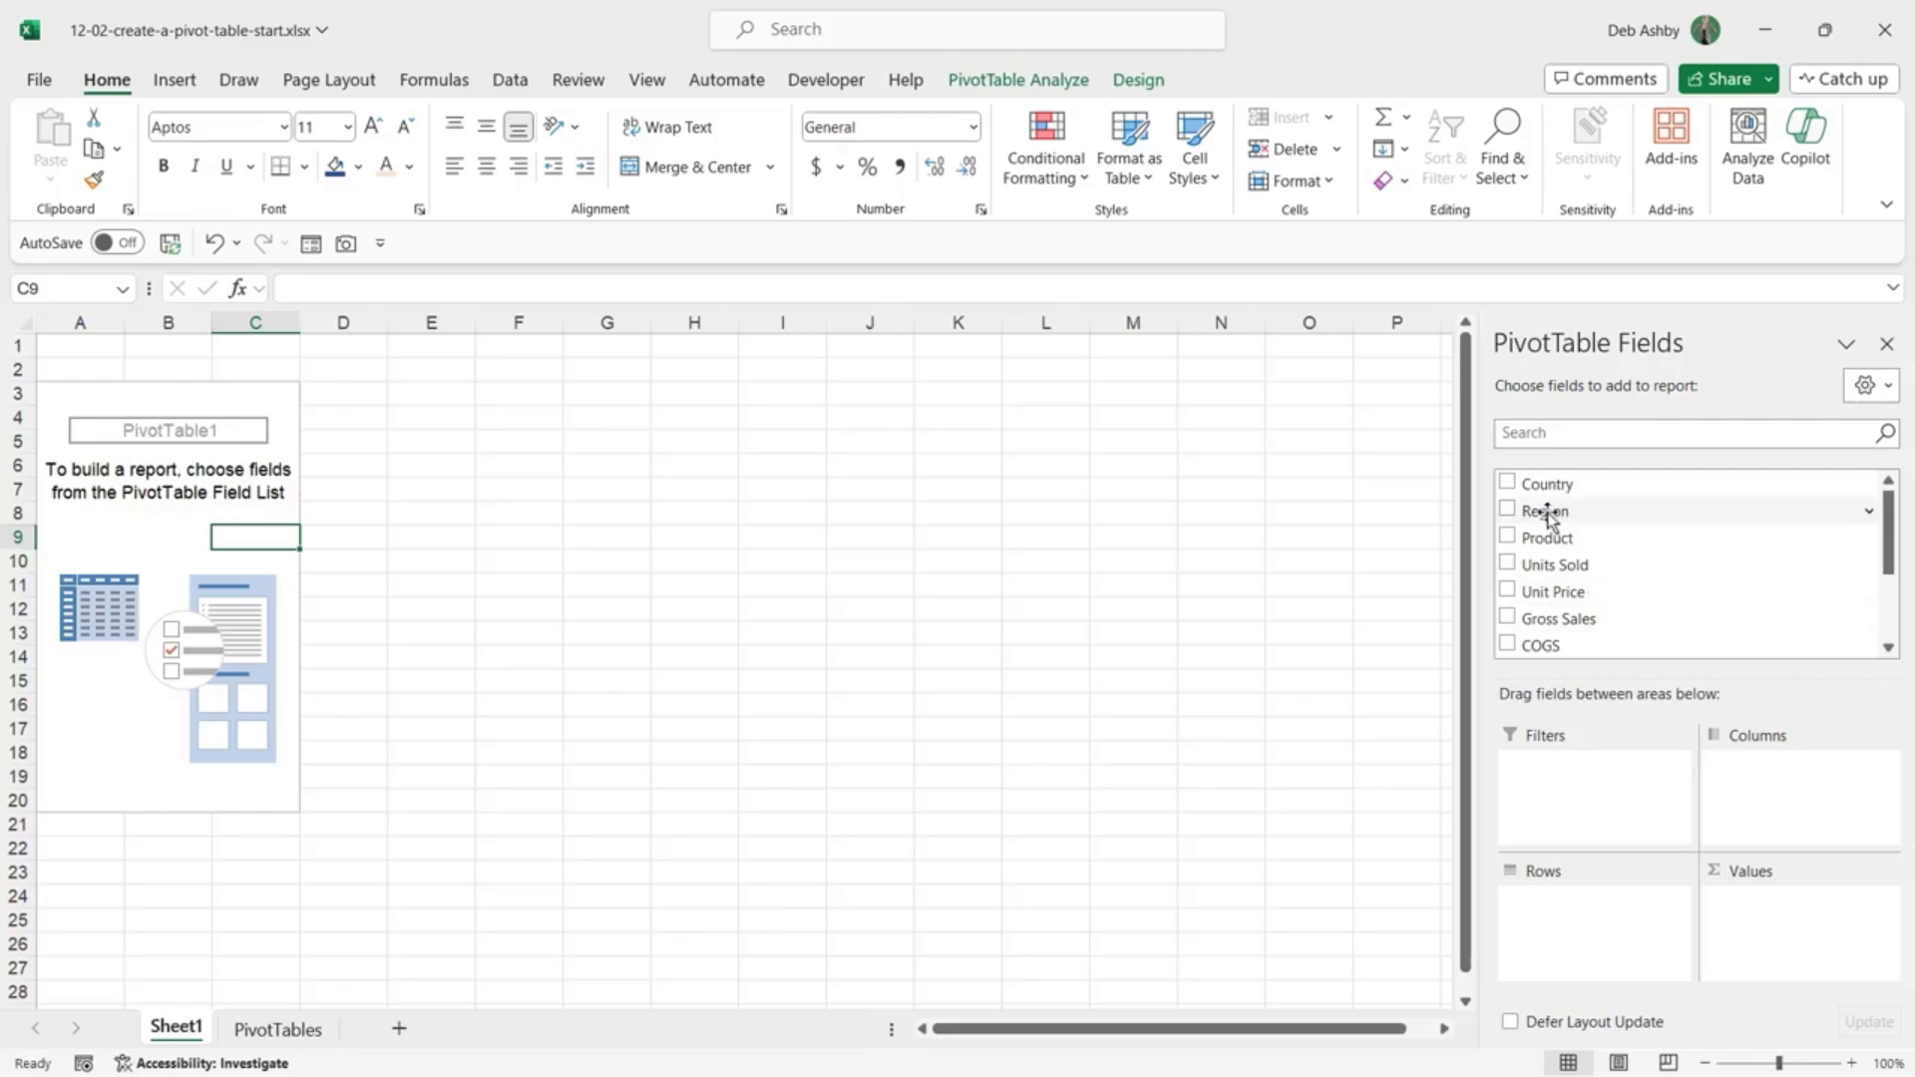
pyautogui.moveTo(1550, 514); pyautogui.dragTo(1575, 928)
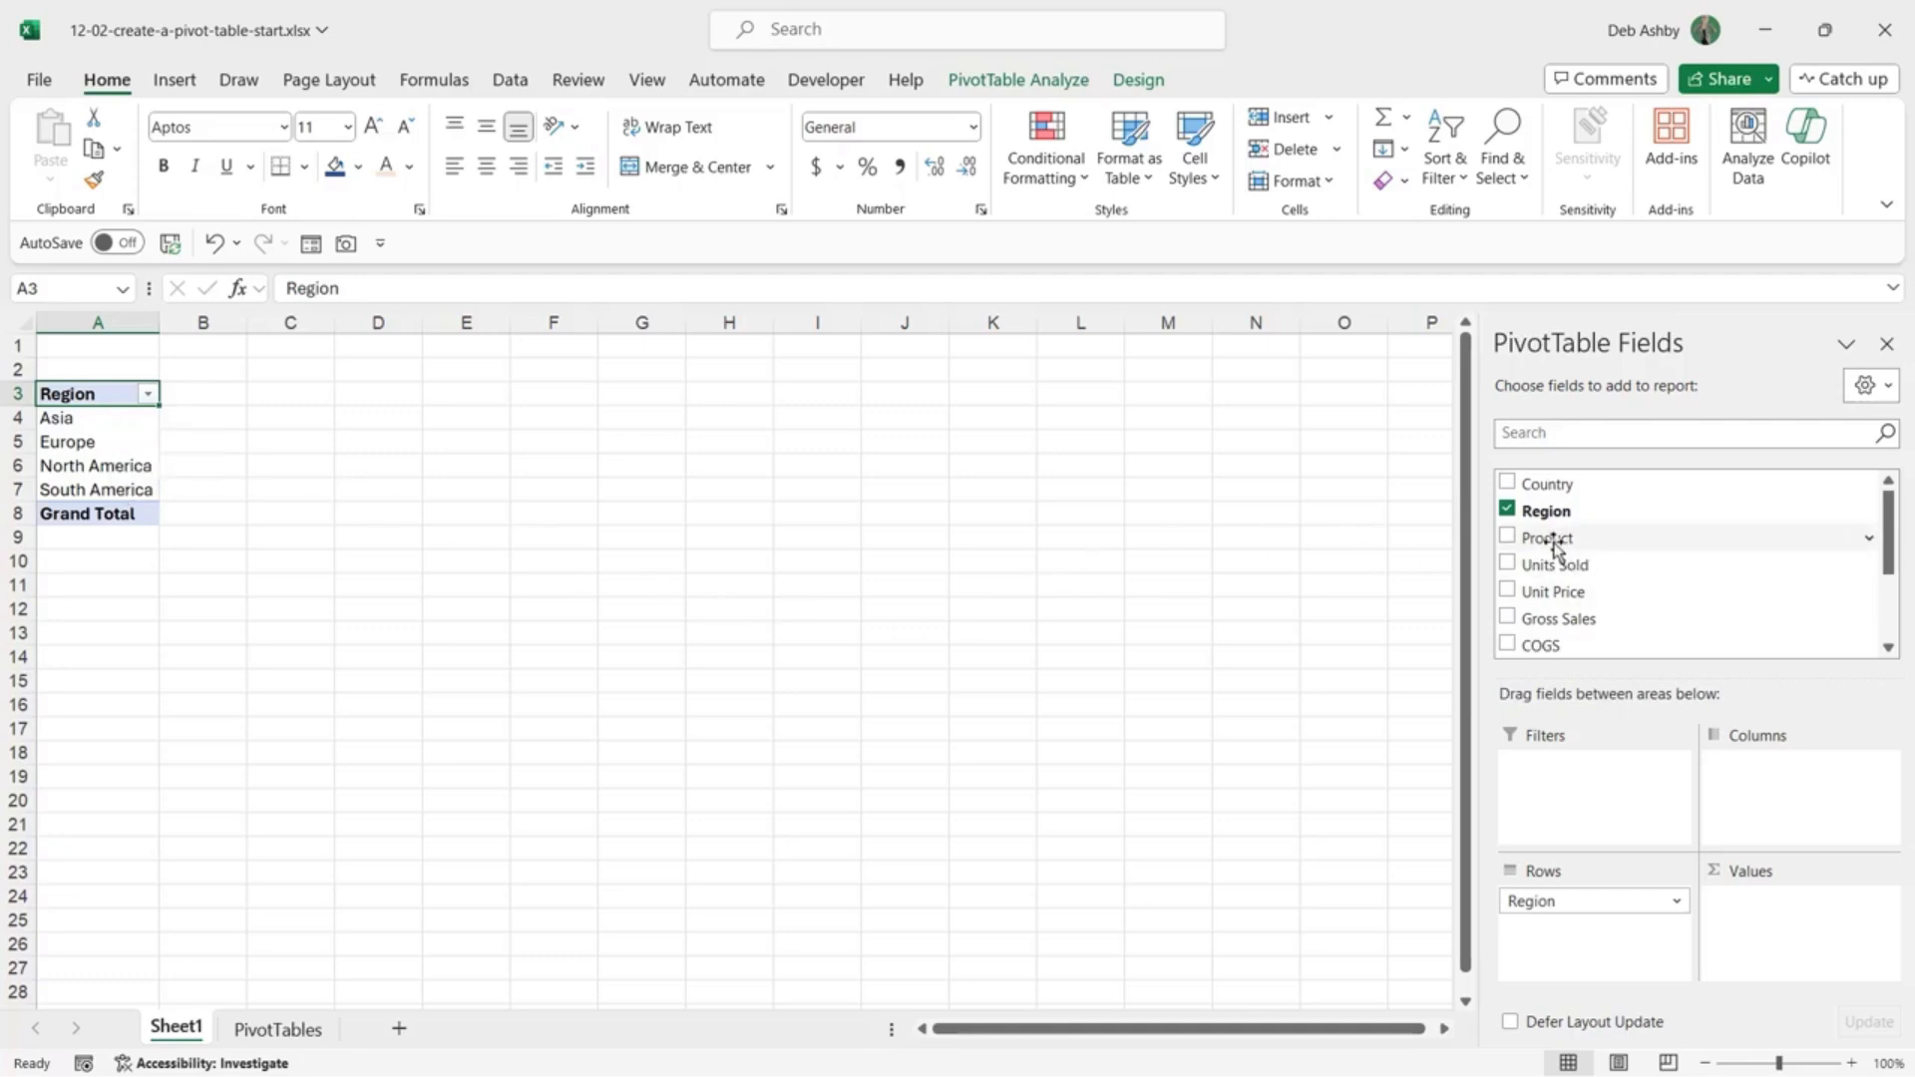
# Step: Place Product in the columns so Burlington, Kensington, Luxe, Mandarin, Royal Oak and Vermont appear across
pyautogui.moveTo(1553, 543); pyautogui.dragTo(1757, 794)
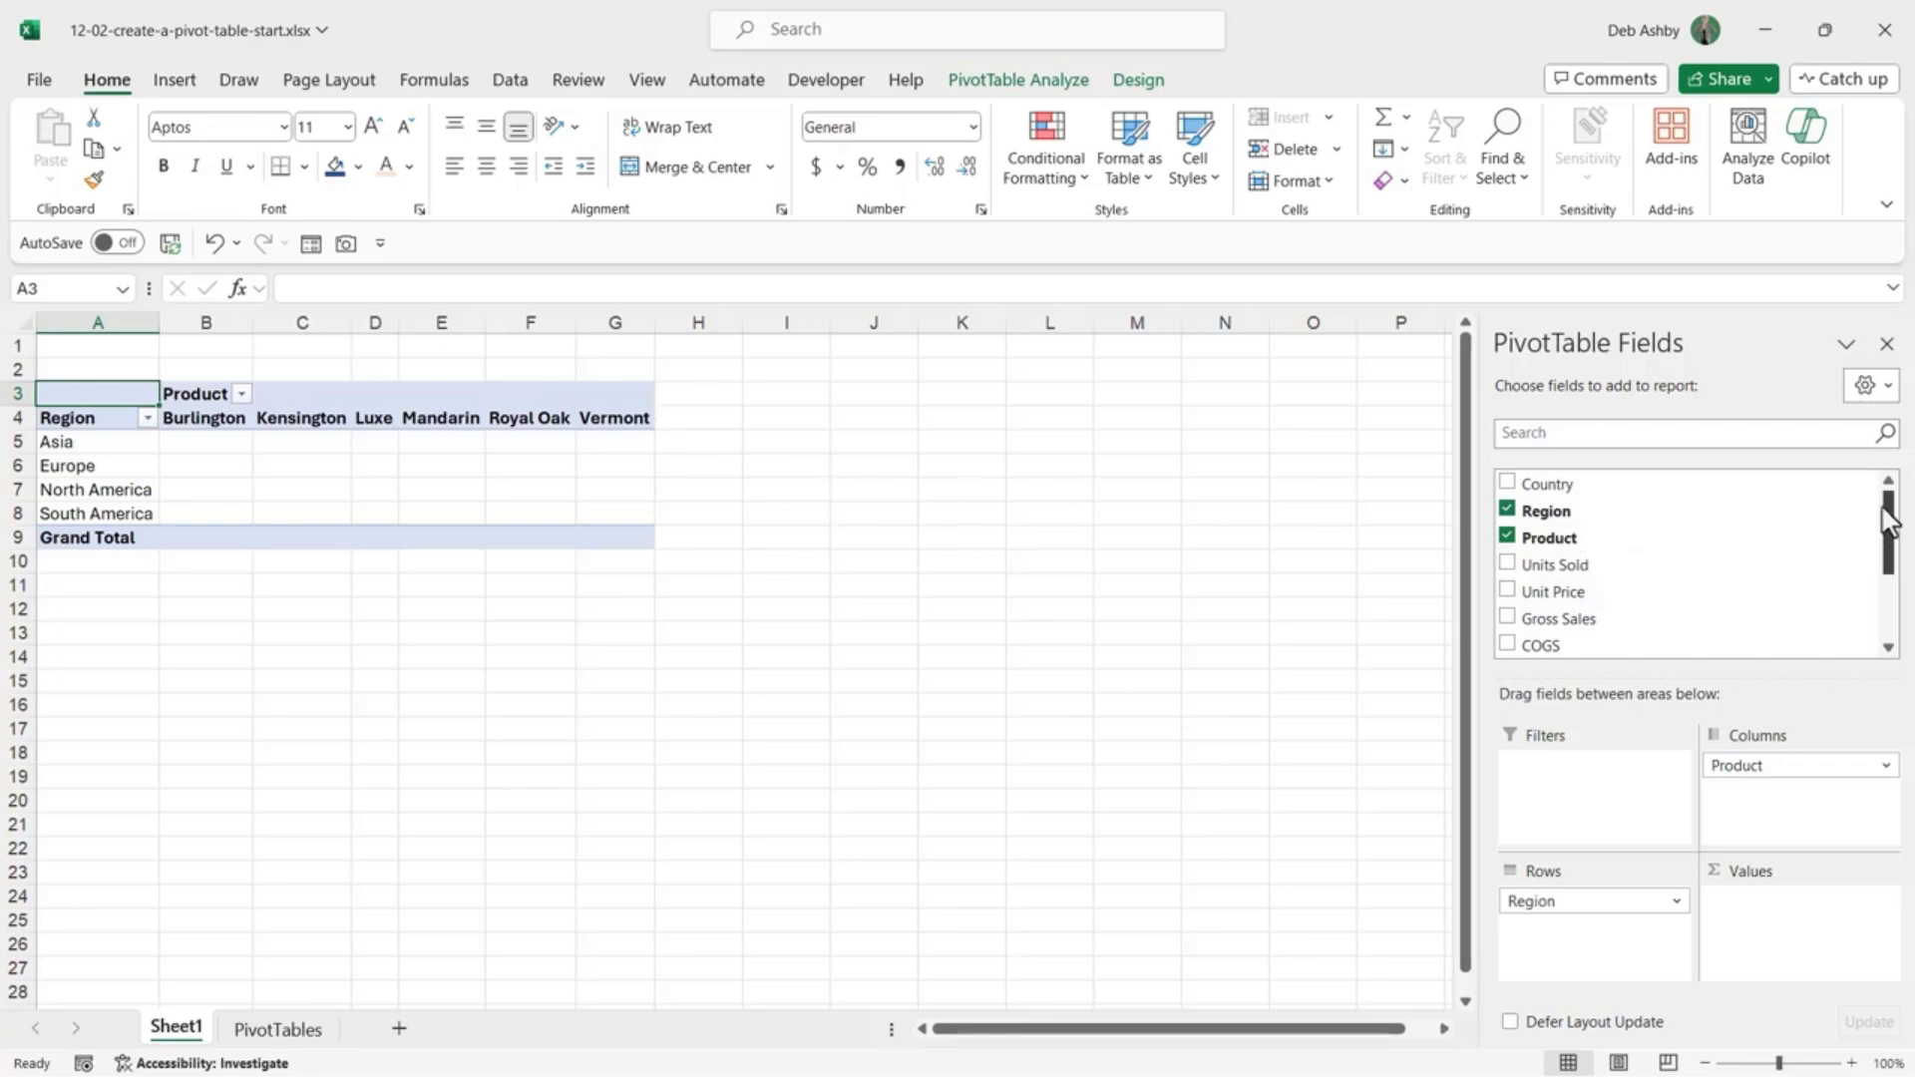
pyautogui.moveTo(1887, 498)
pyautogui.mouseDown()
pyautogui.moveTo(1895, 549)
pyautogui.moveTo(1894, 517)
pyautogui.mouseUp()
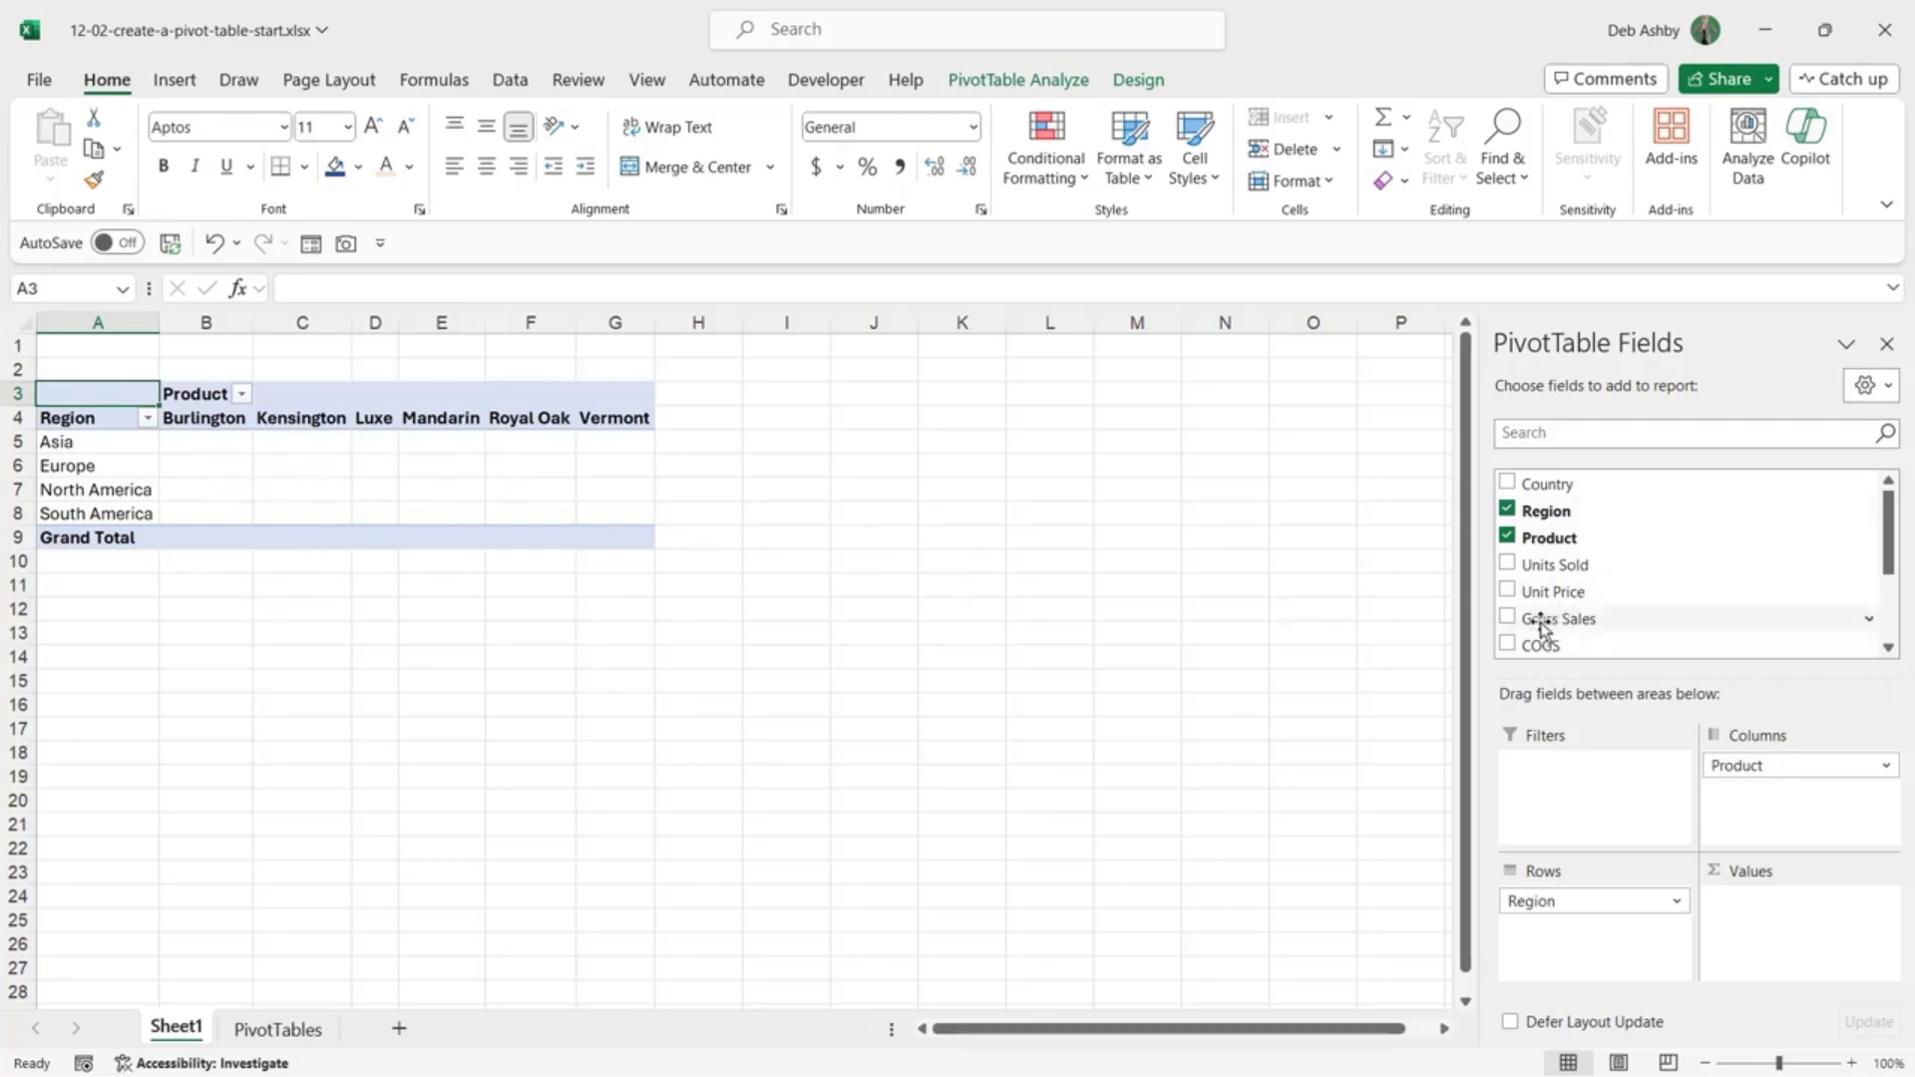
# Step: Sum Gross Sales as values and drop Product, leaving per-region totals with Grand Total 198485517
pyautogui.moveTo(1541, 626); pyautogui.dragTo(1777, 948)
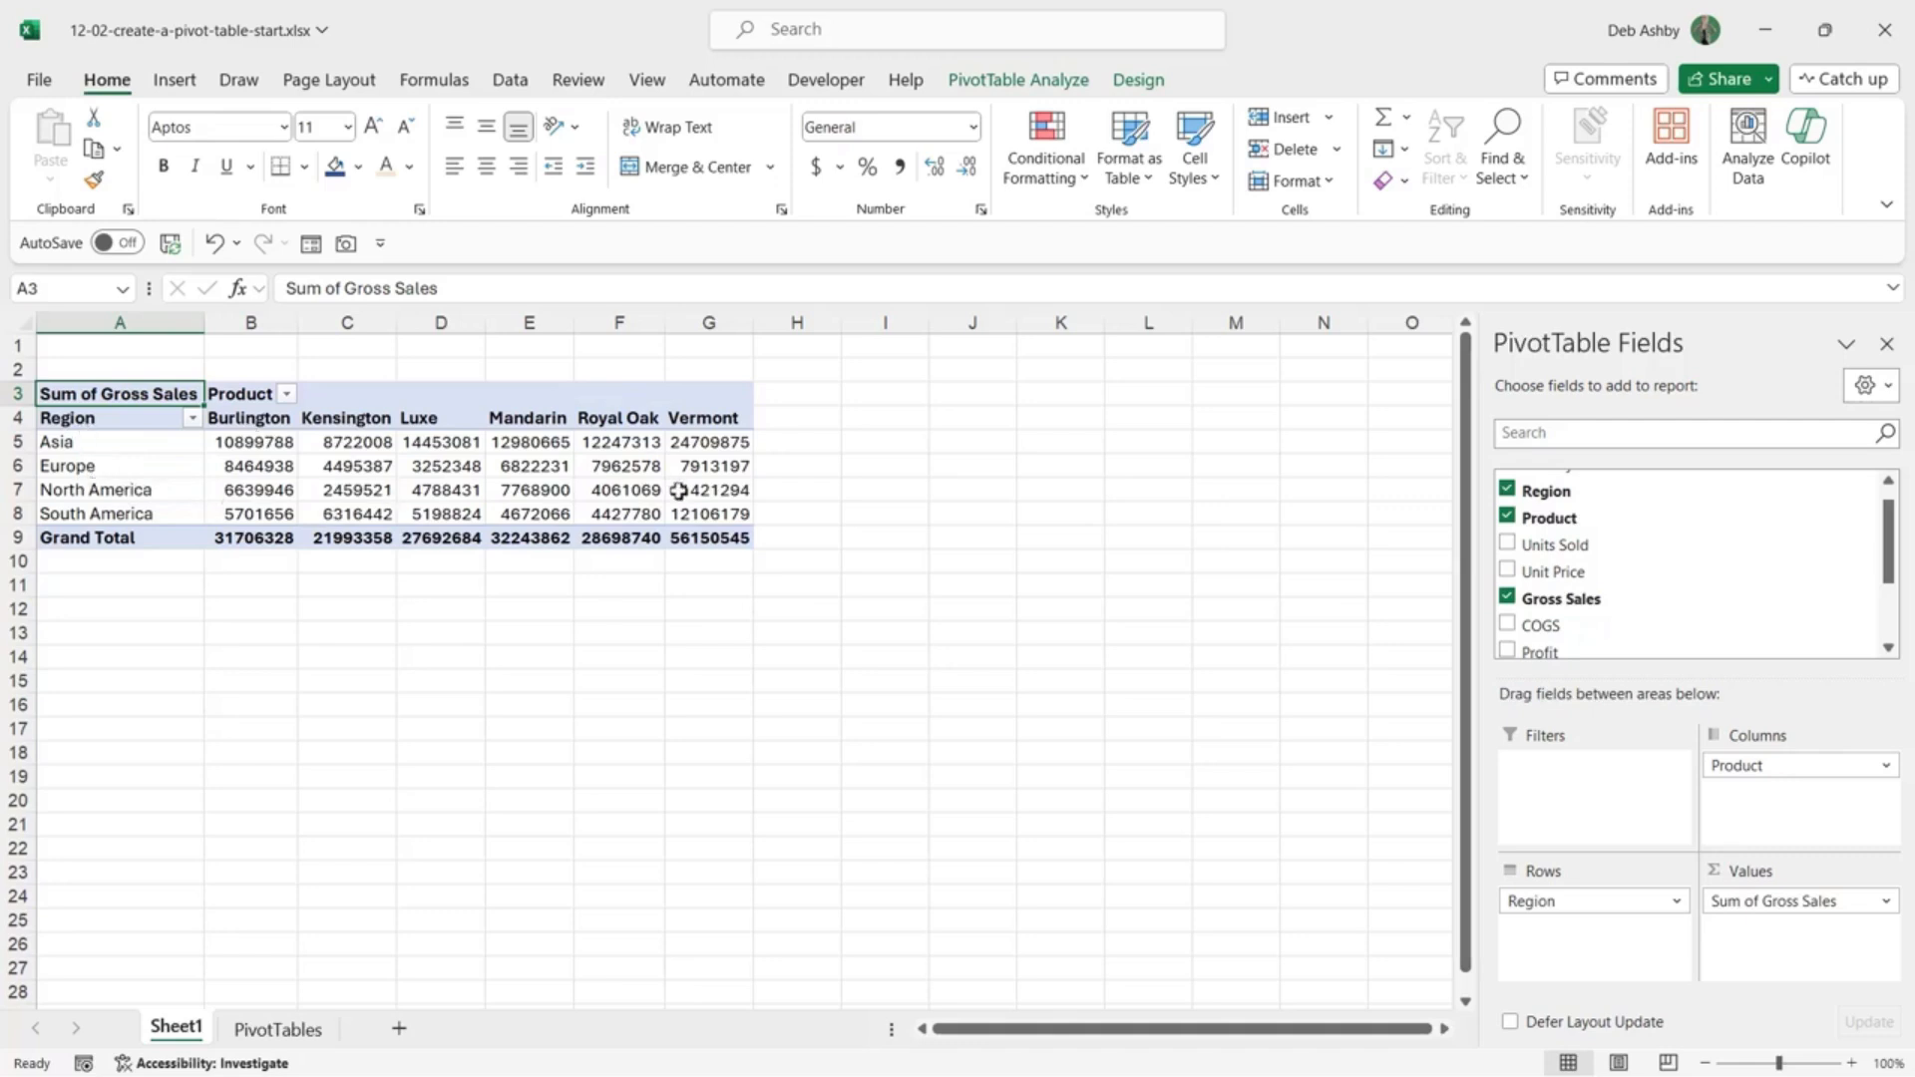
pyautogui.moveTo(678, 489)
pyautogui.moveTo(1799, 768); pyautogui.dragTo(1249, 808)
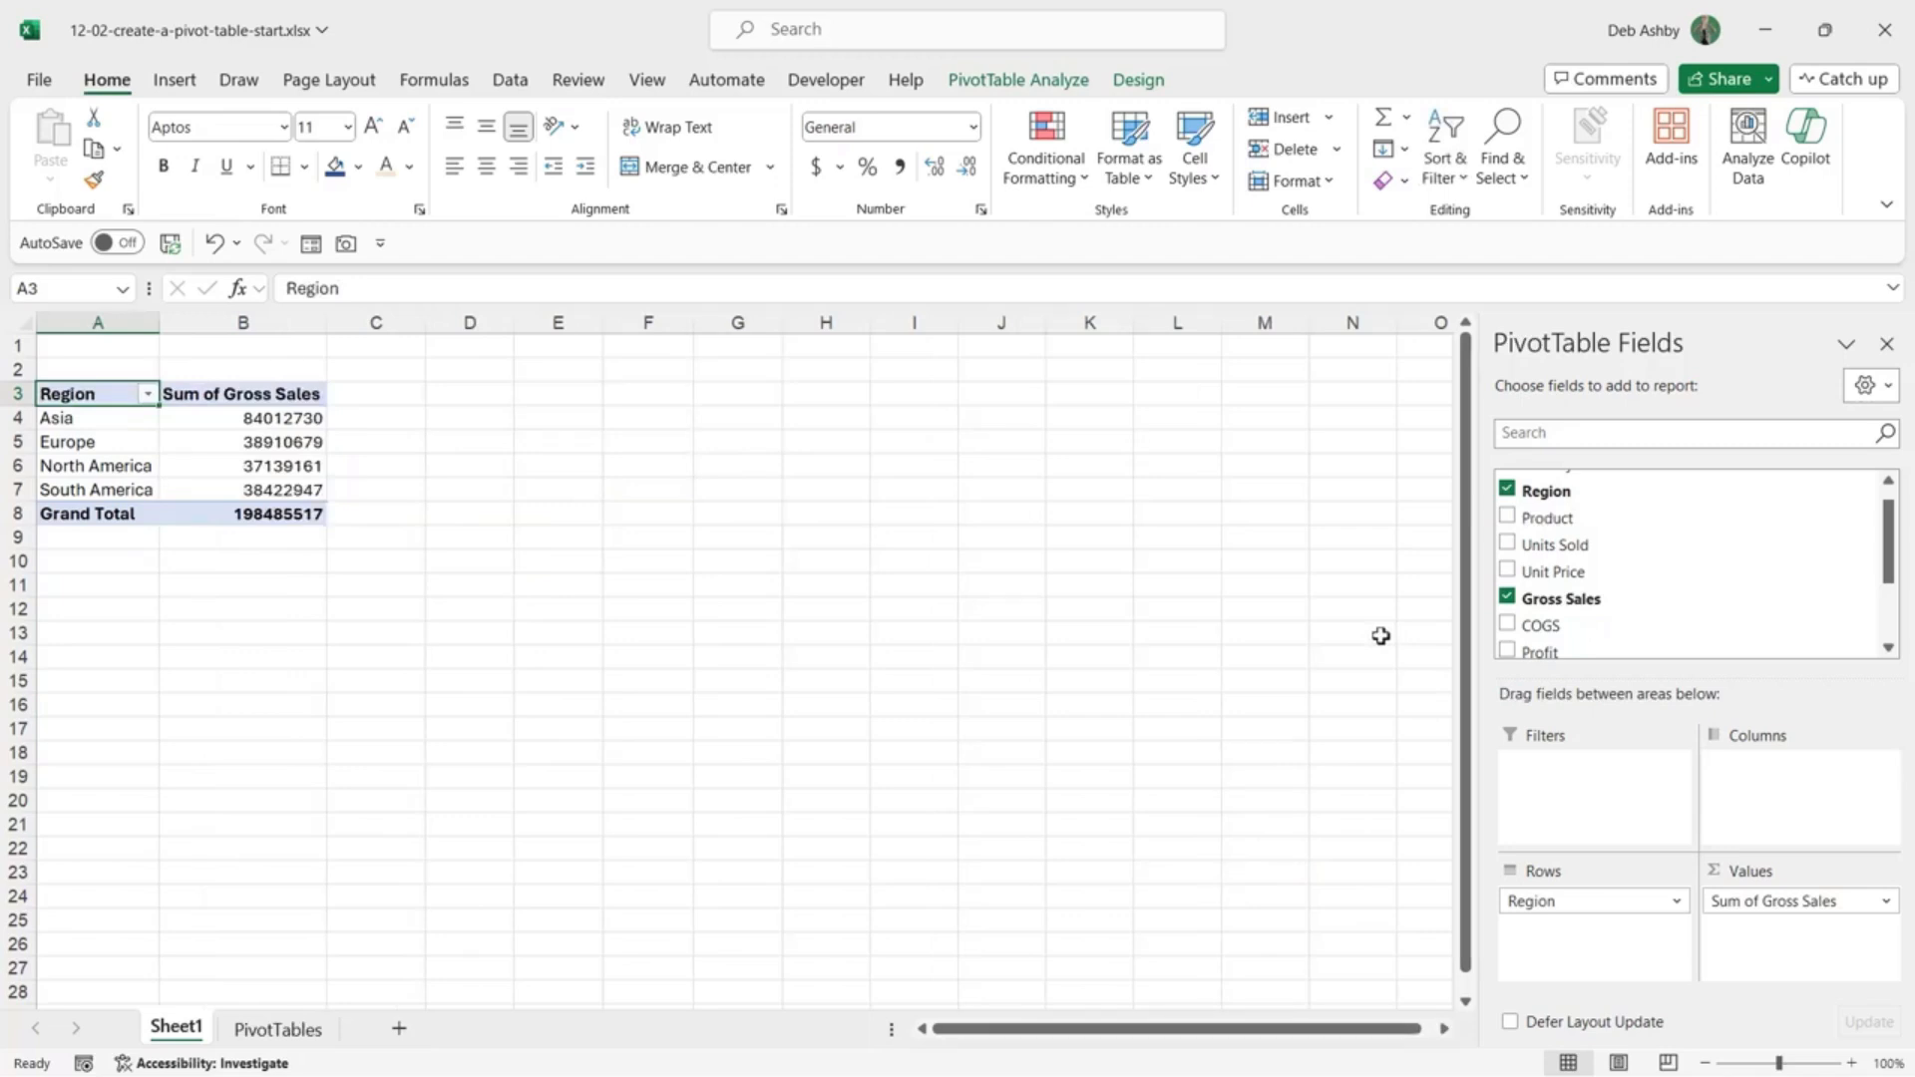
pyautogui.click(214, 442)
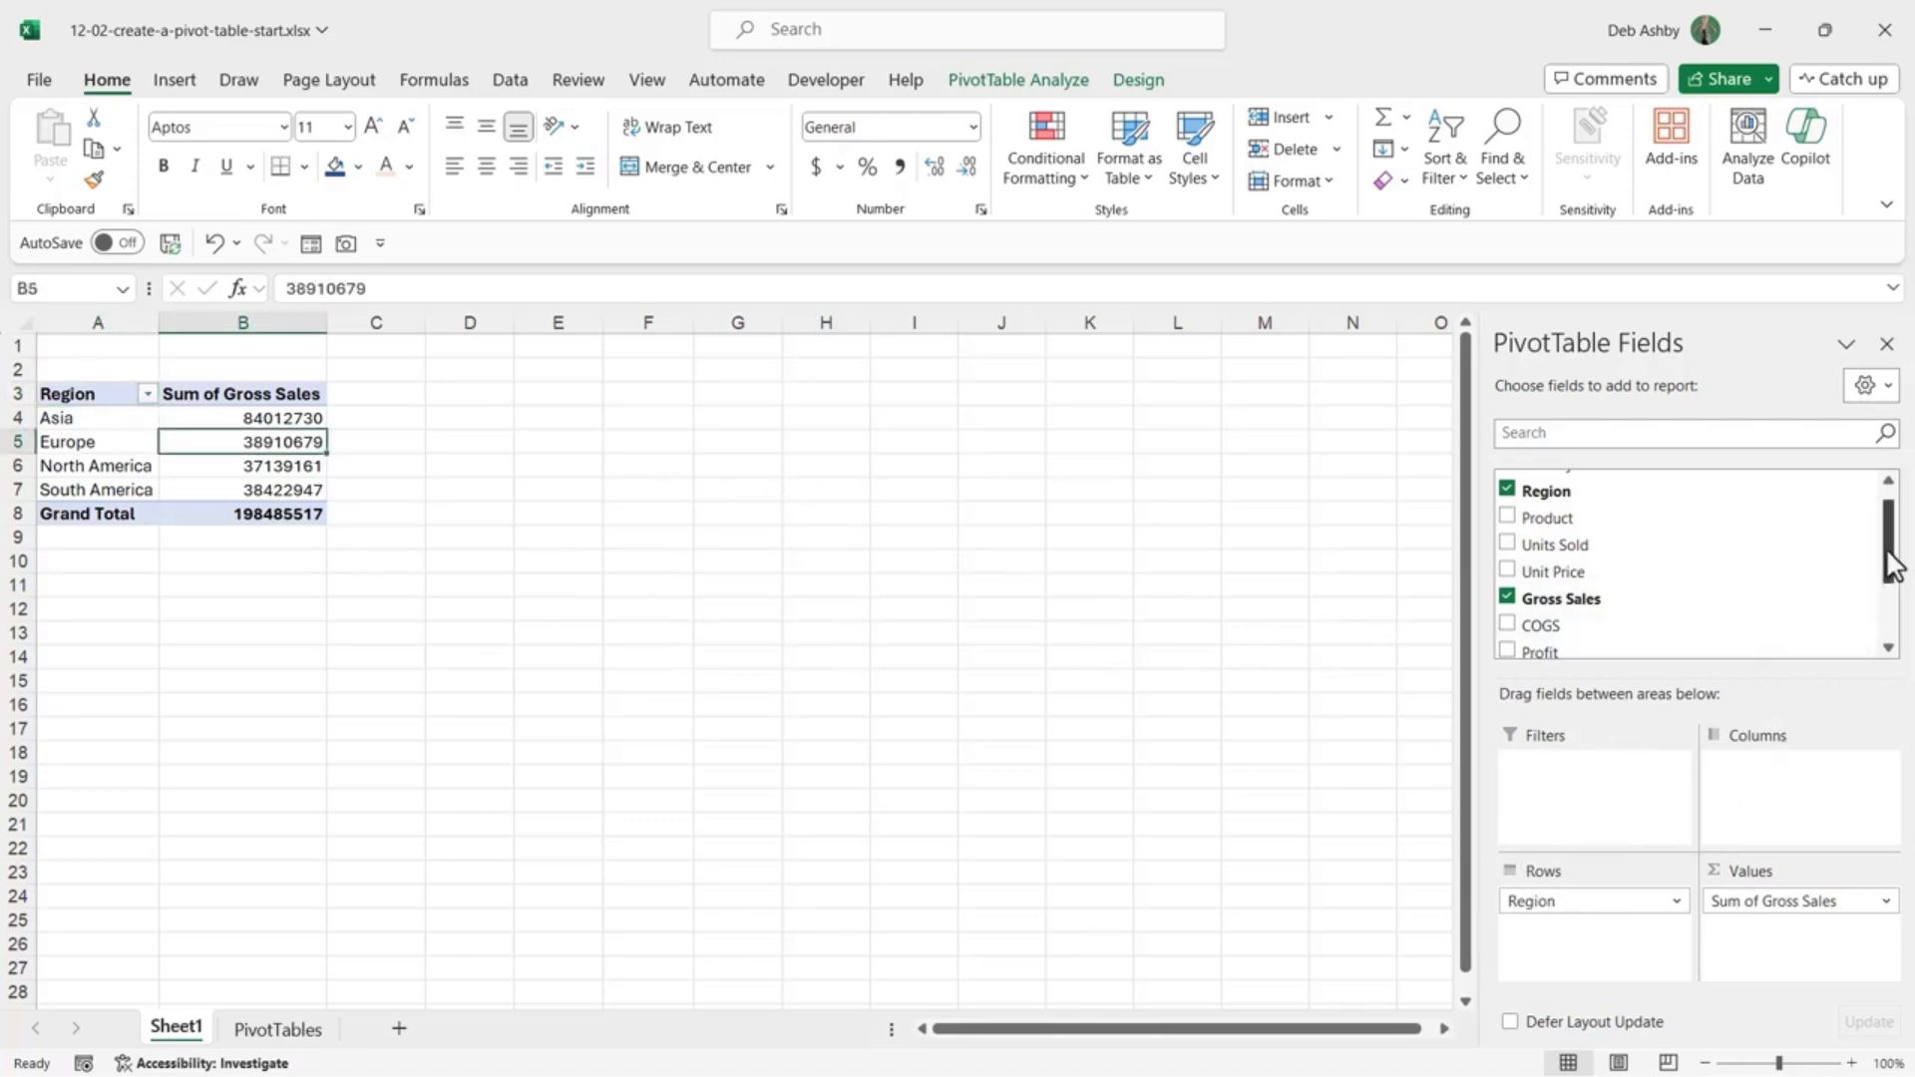
pyautogui.moveTo(1894, 555); pyautogui.dragTo(1894, 534)
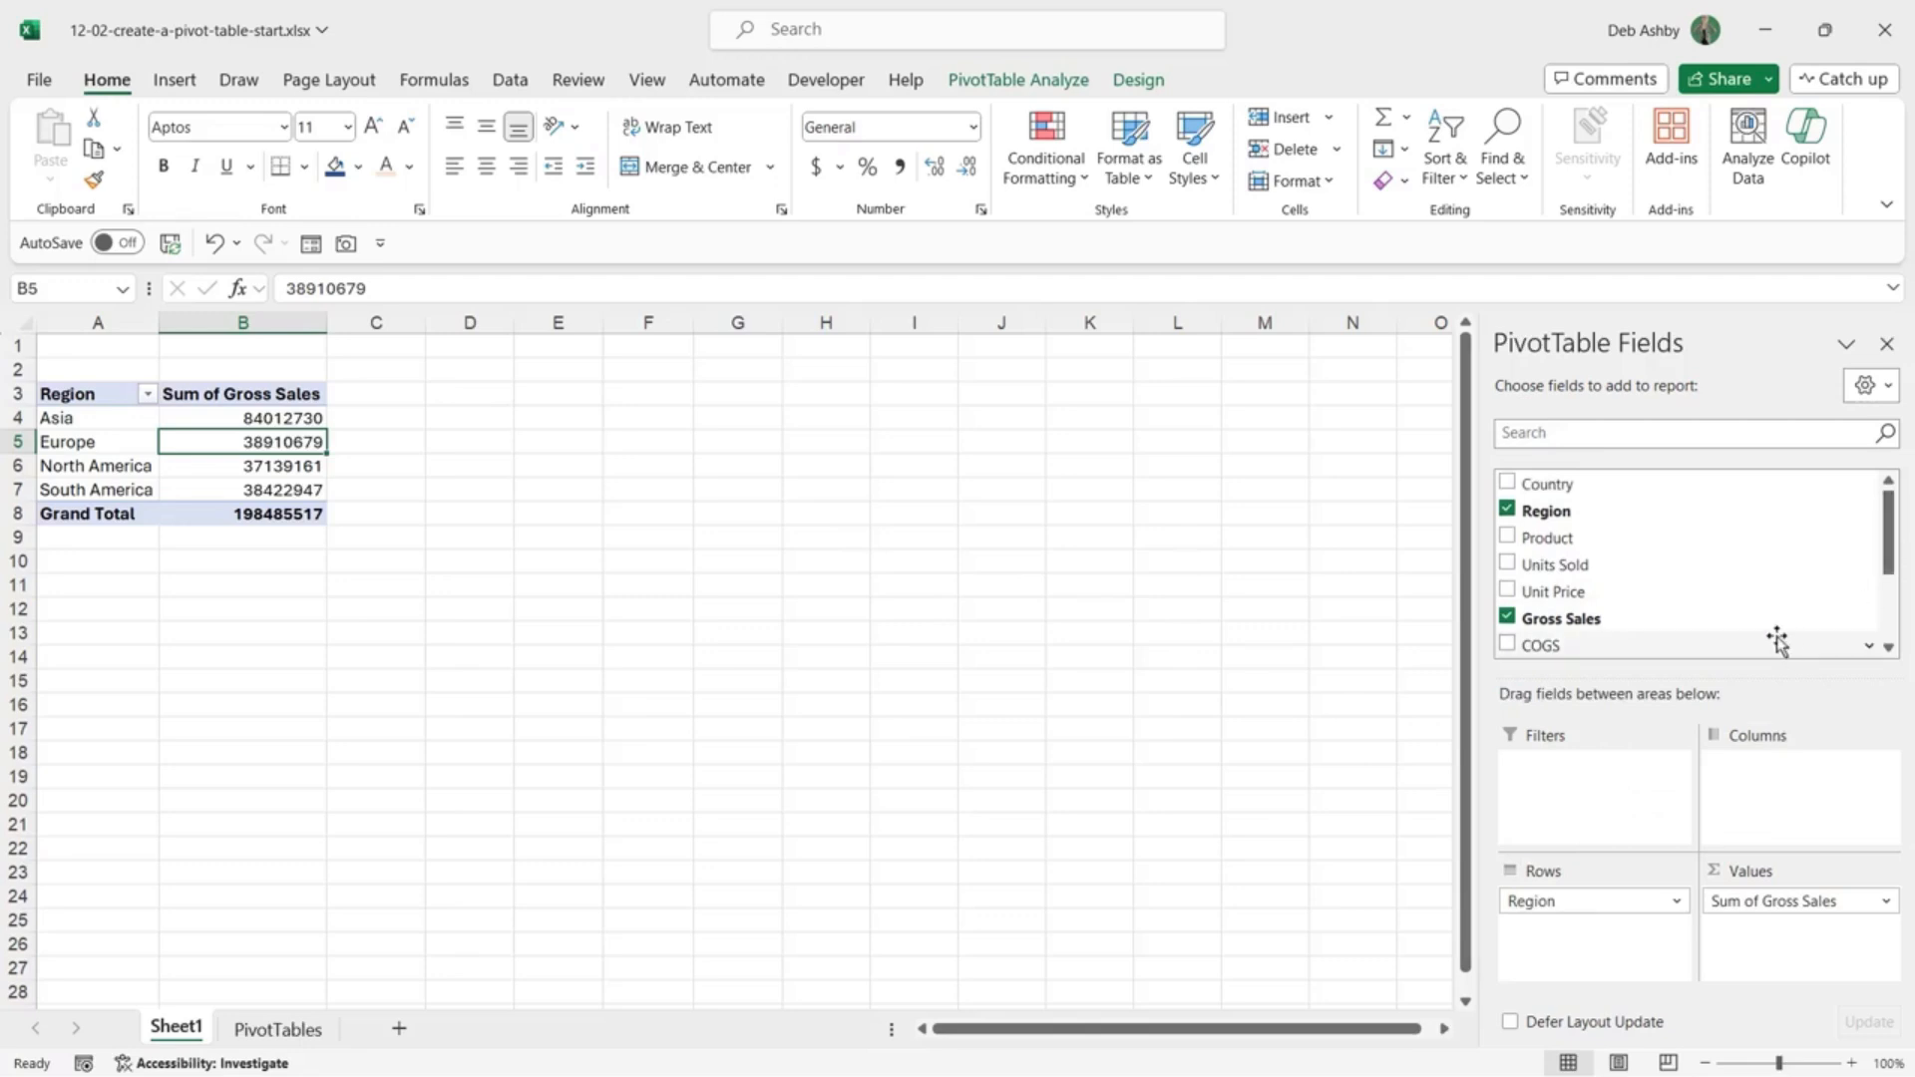
pyautogui.moveTo(1573, 544); pyautogui.dragTo(1589, 793)
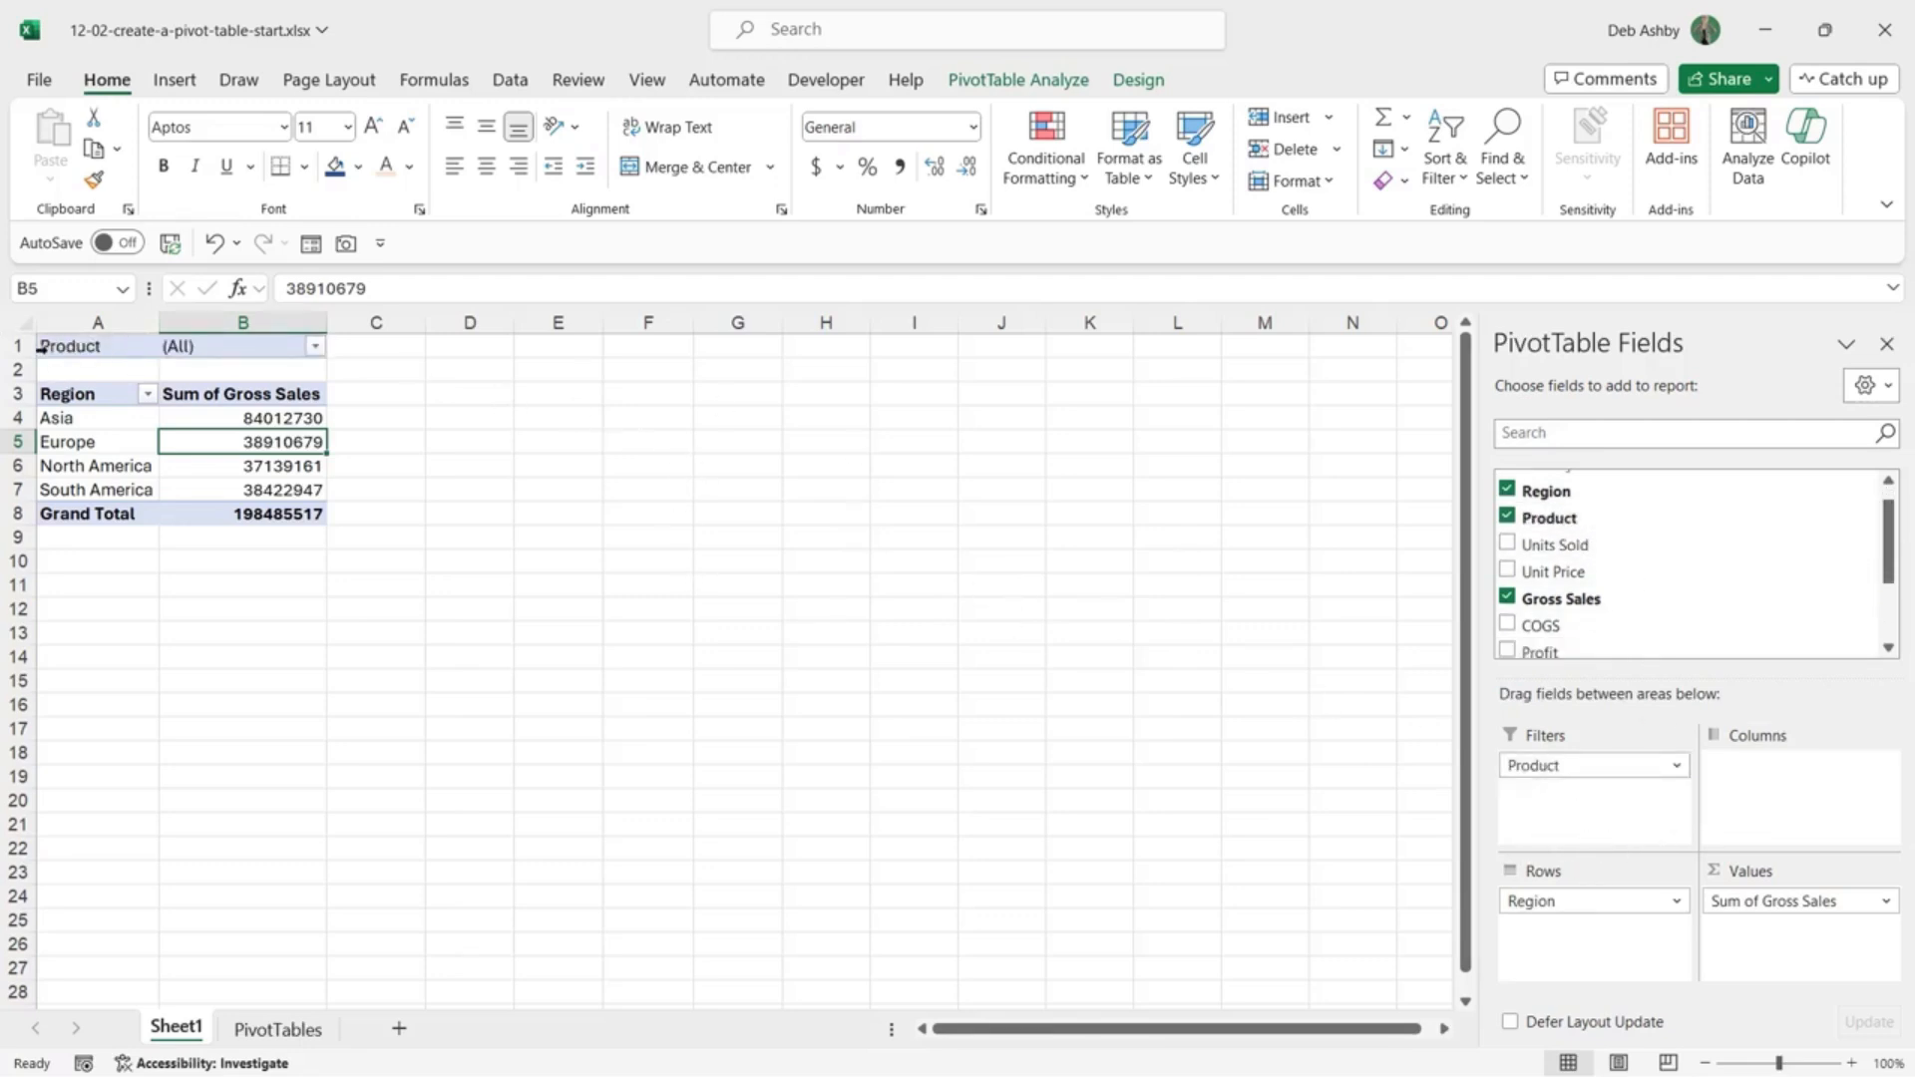
pyautogui.click(315, 347)
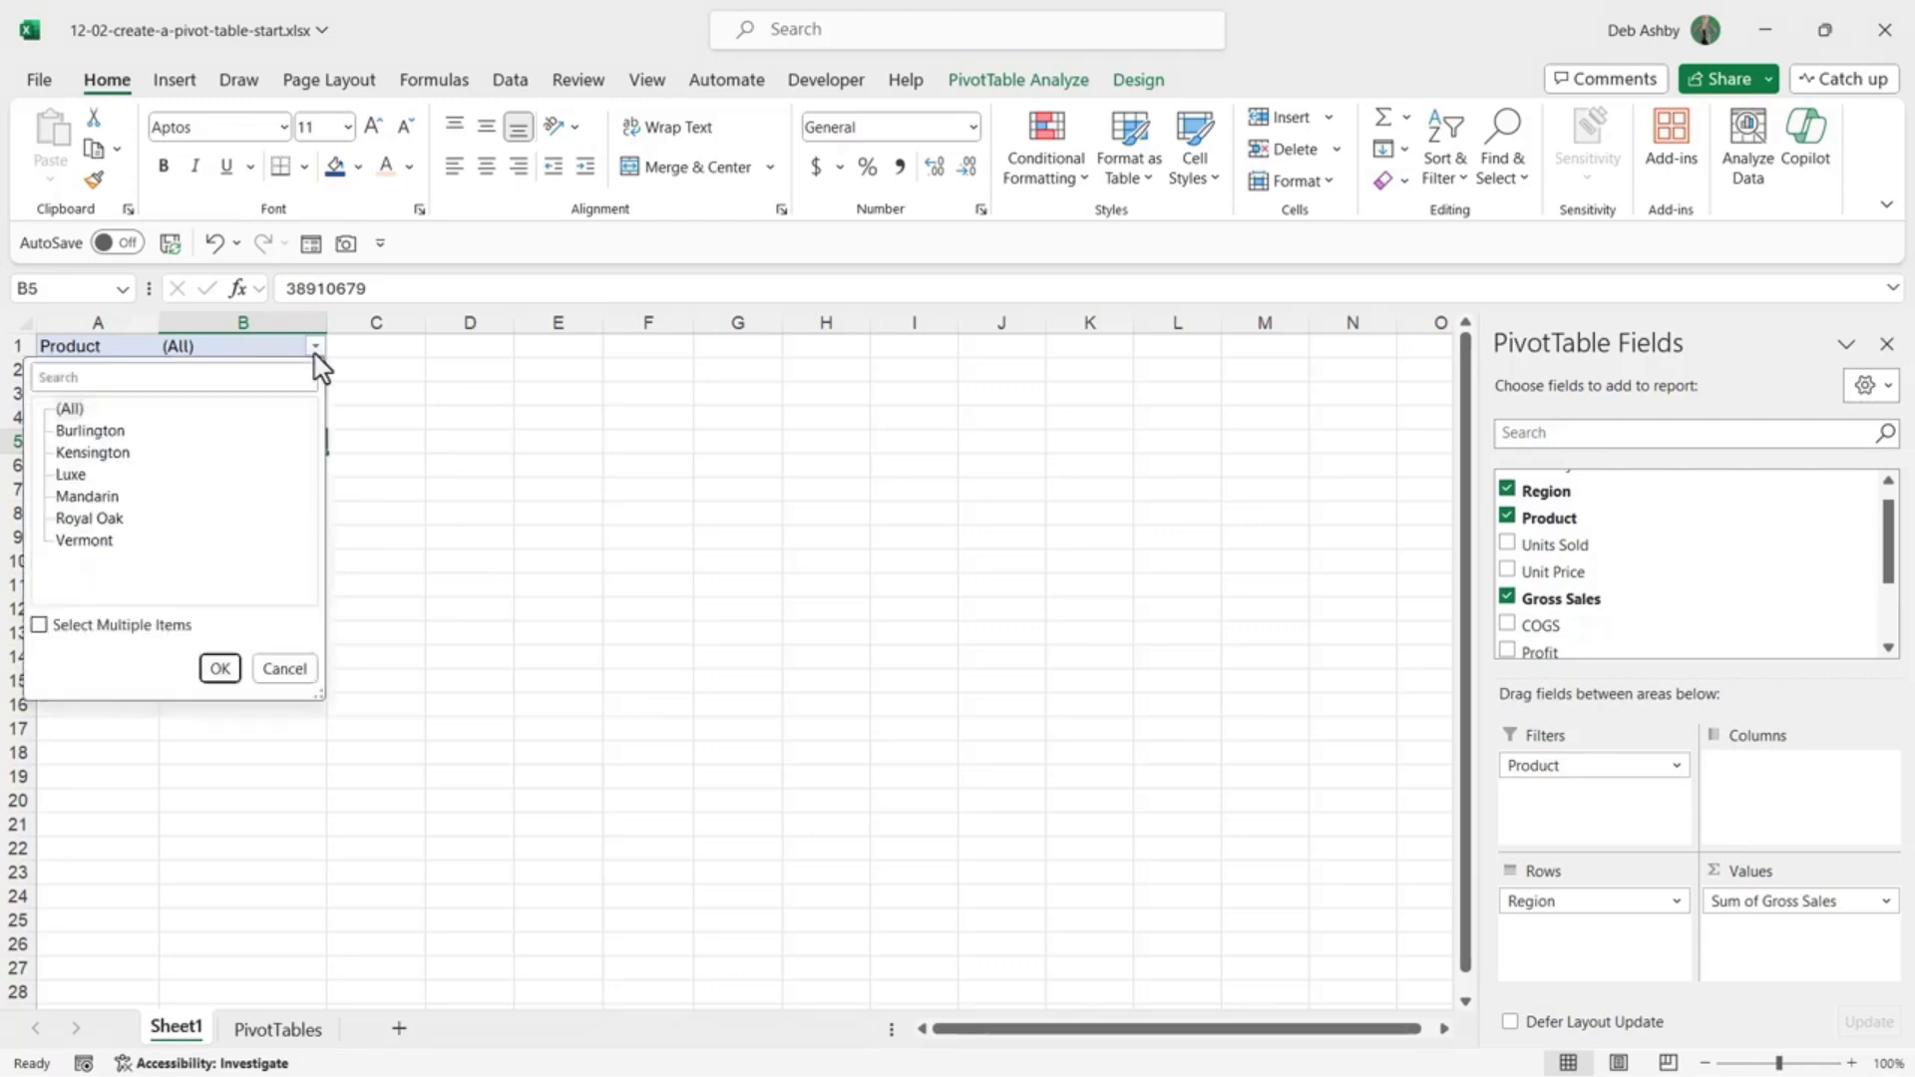
pyautogui.click(79, 432)
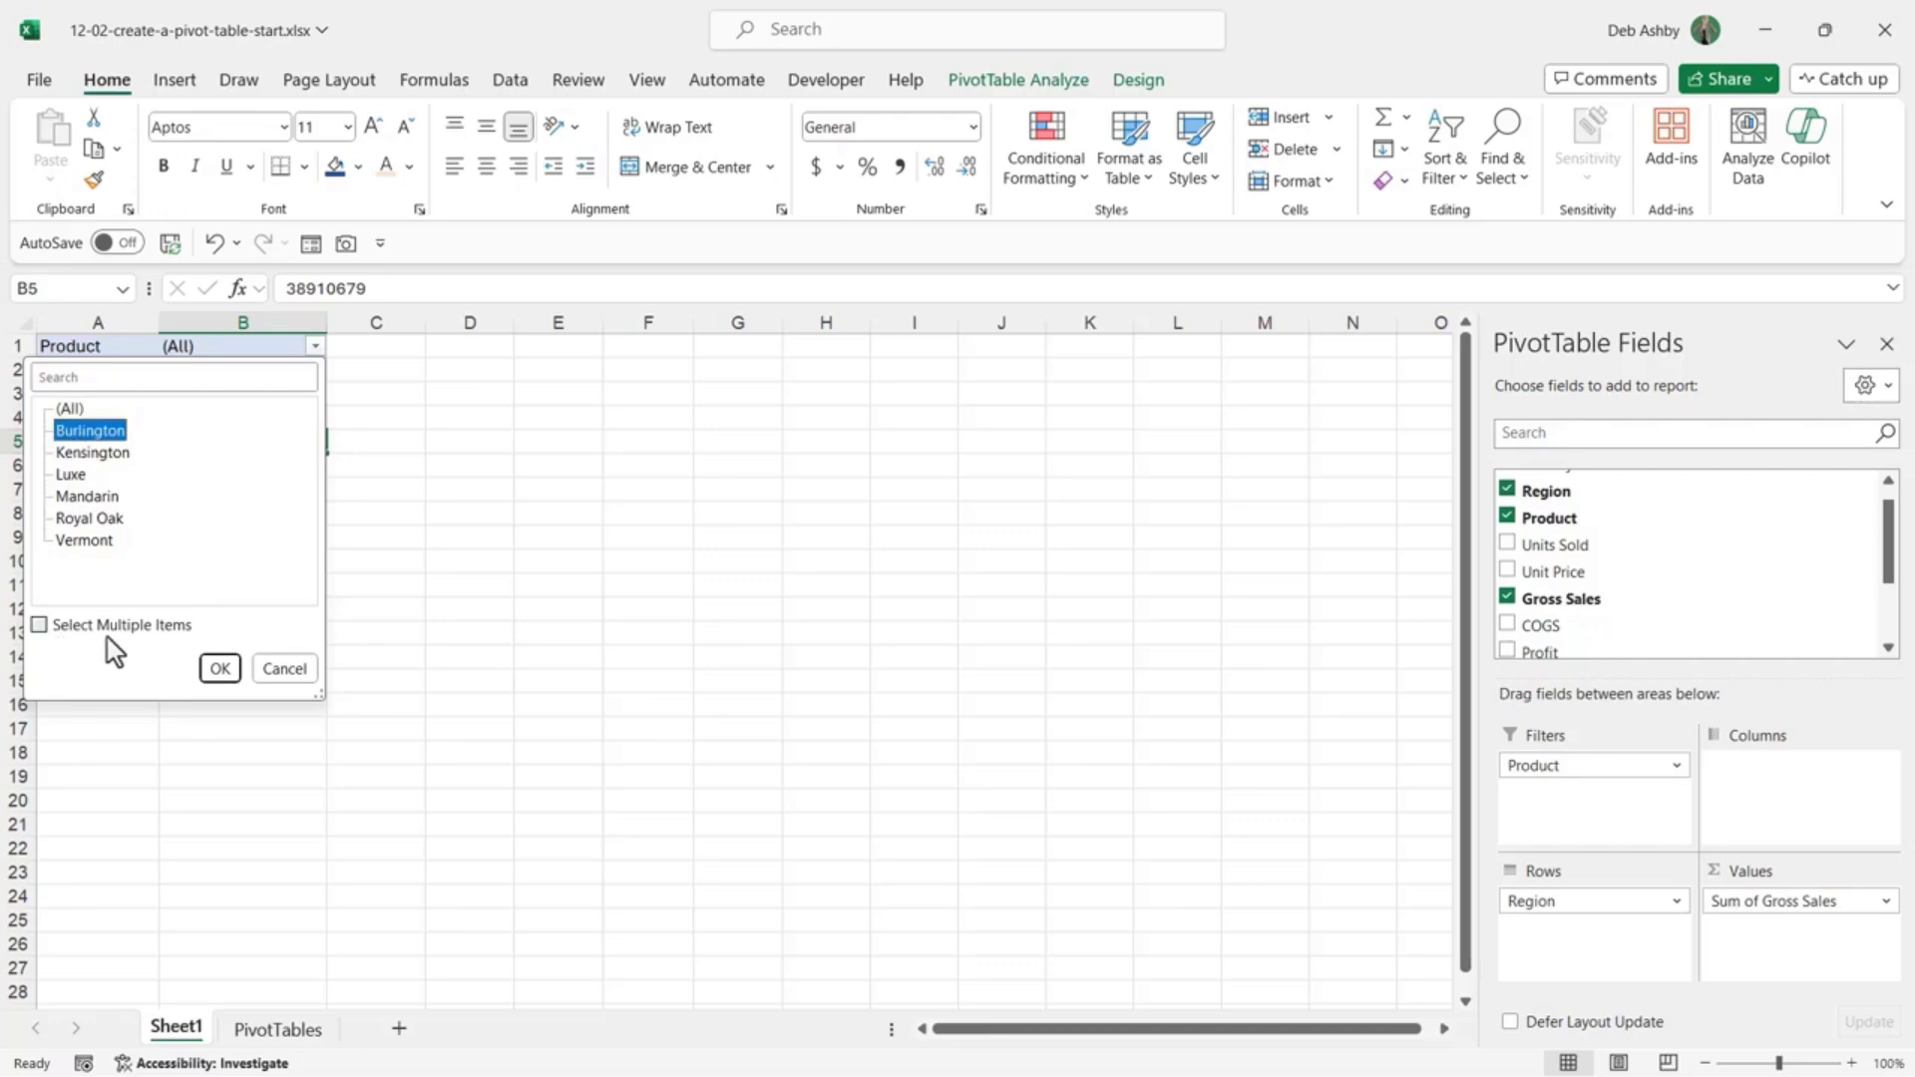
pyautogui.click(79, 634)
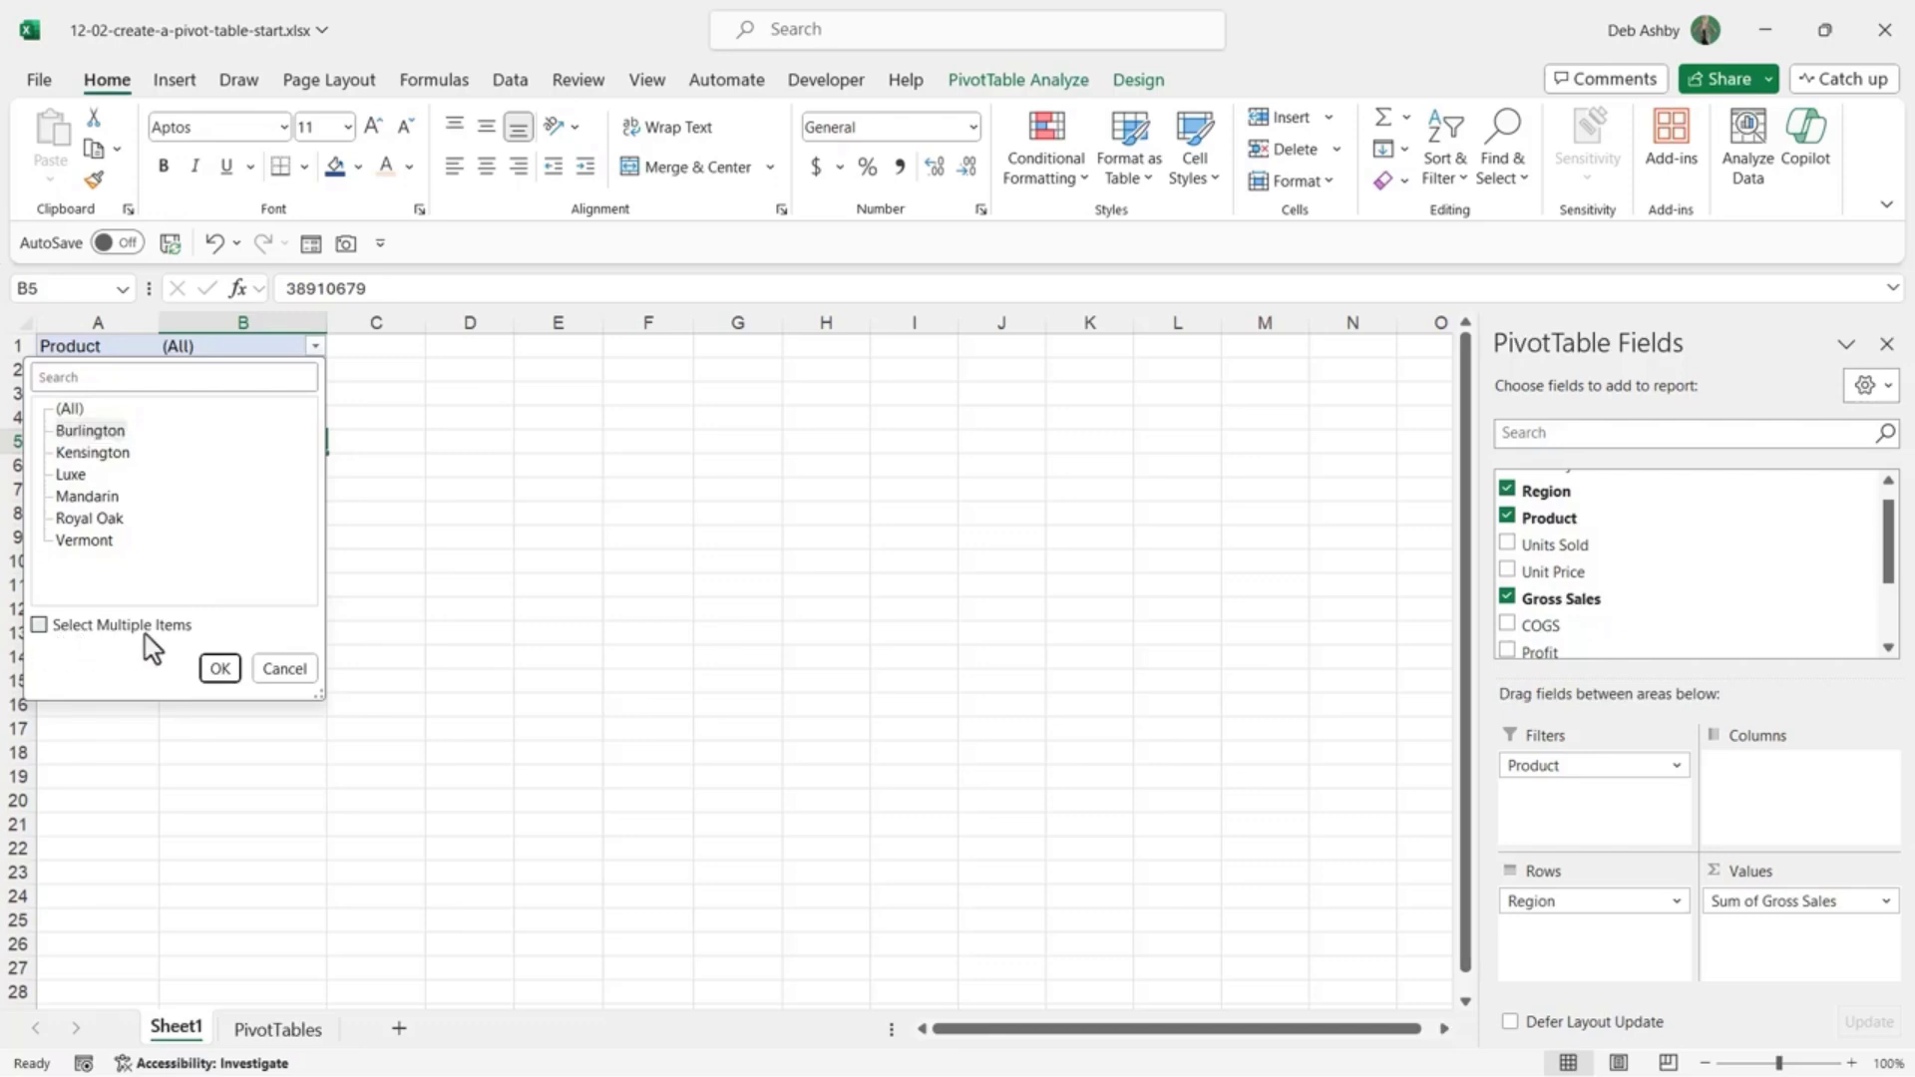
pyautogui.click(39, 625)
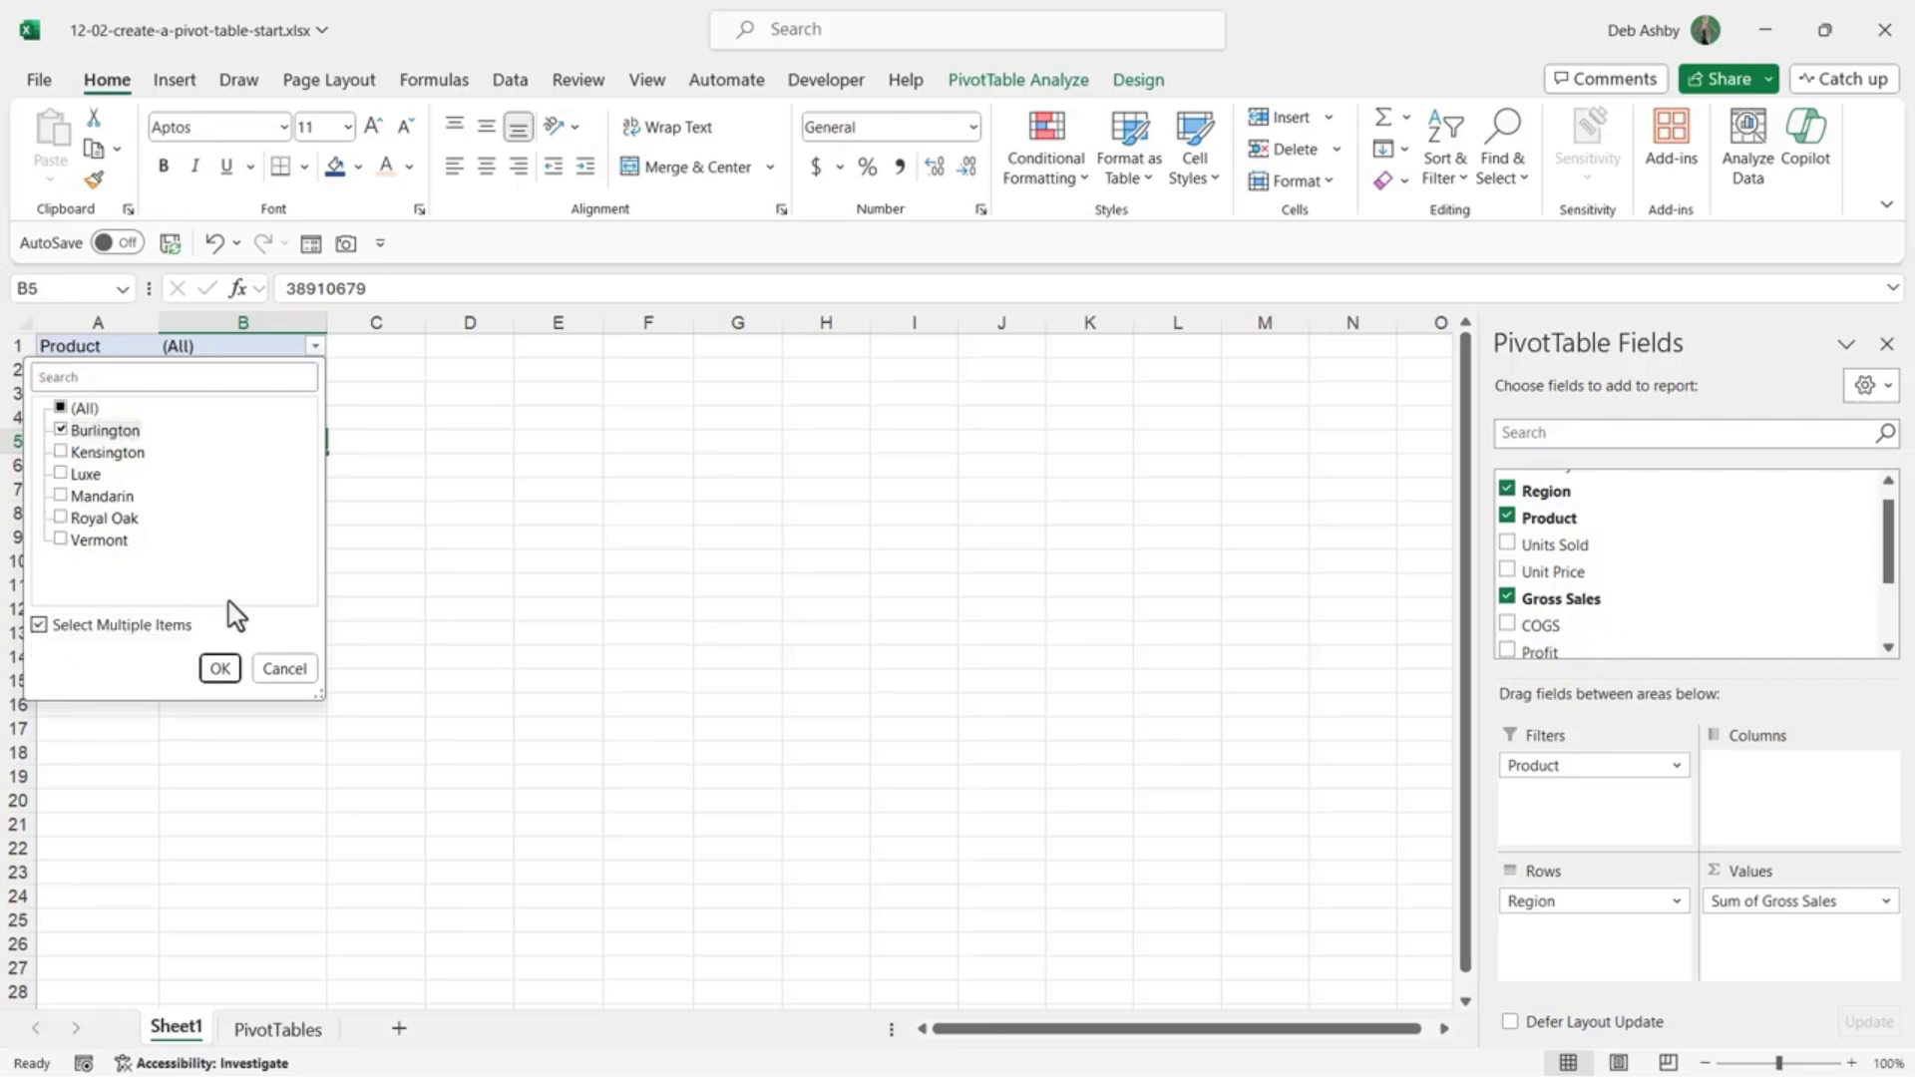
pyautogui.click(61, 473)
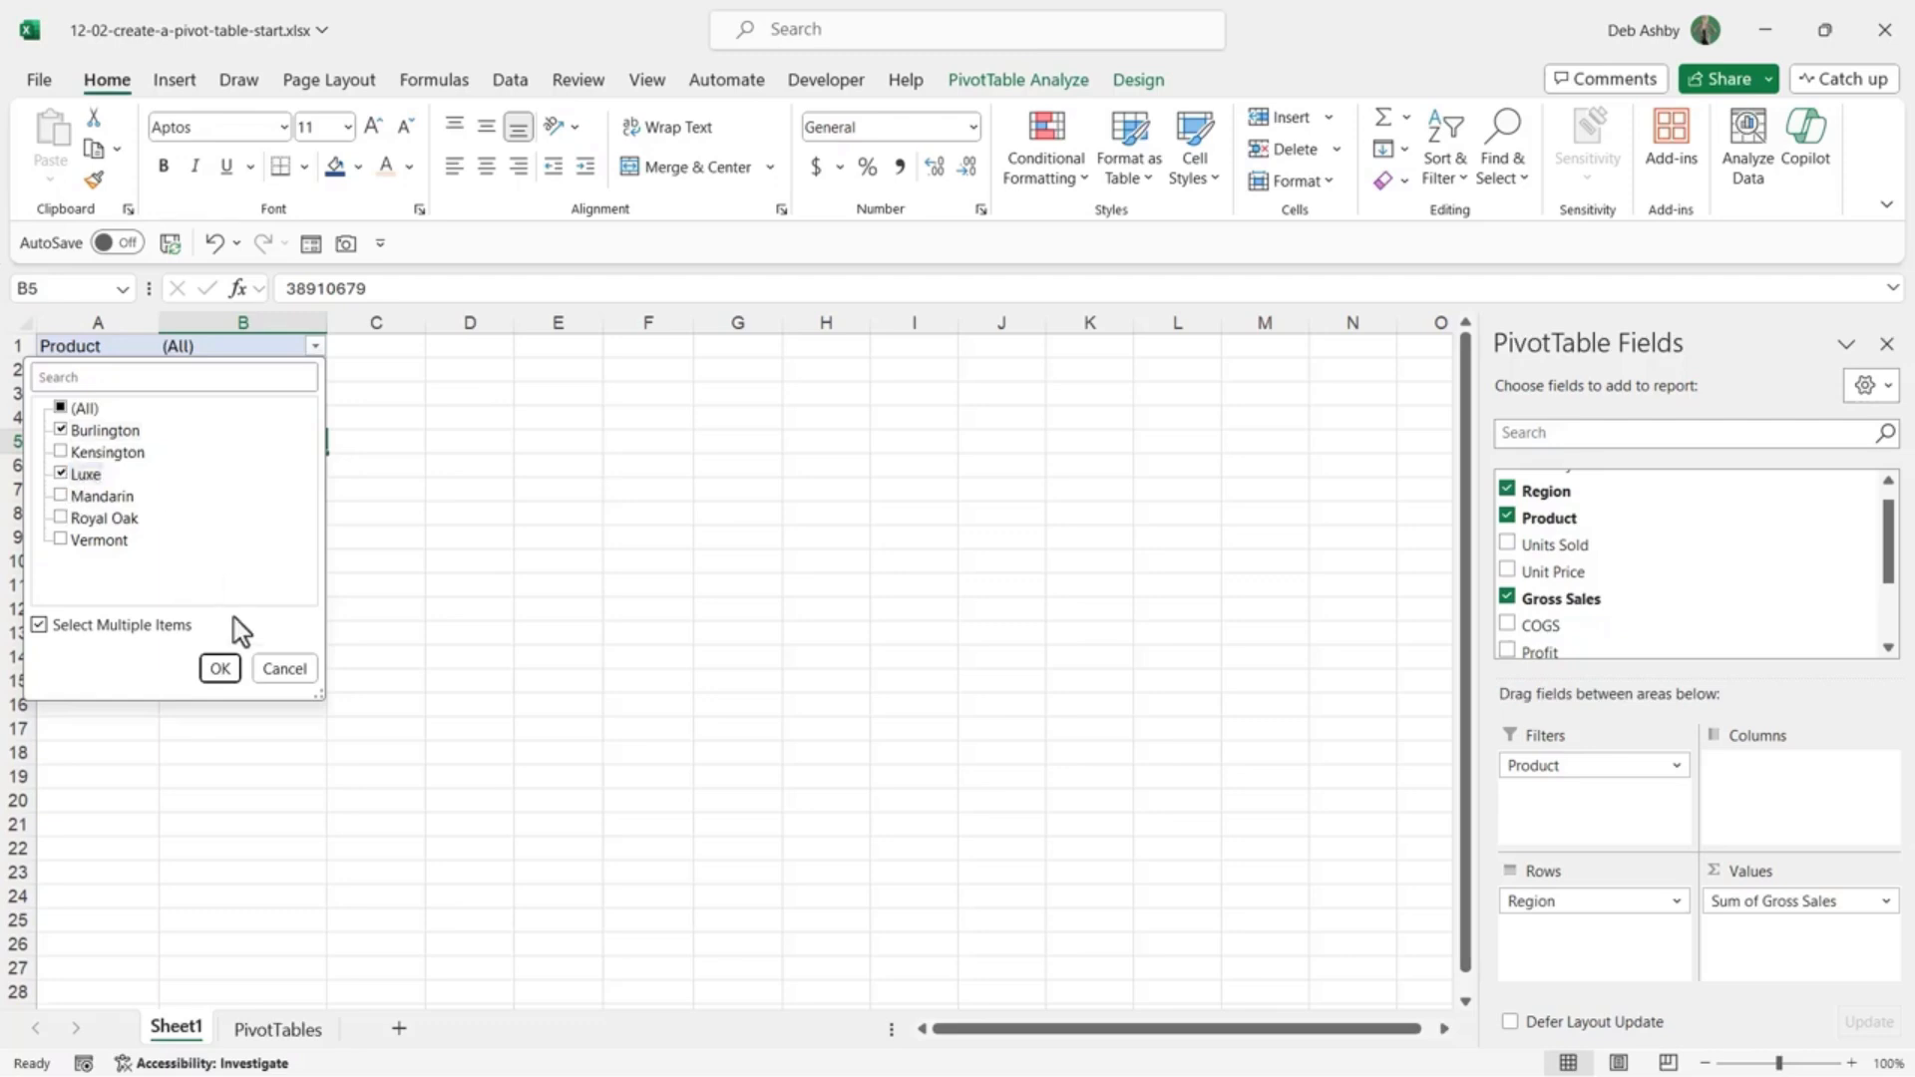
pyautogui.click(219, 669)
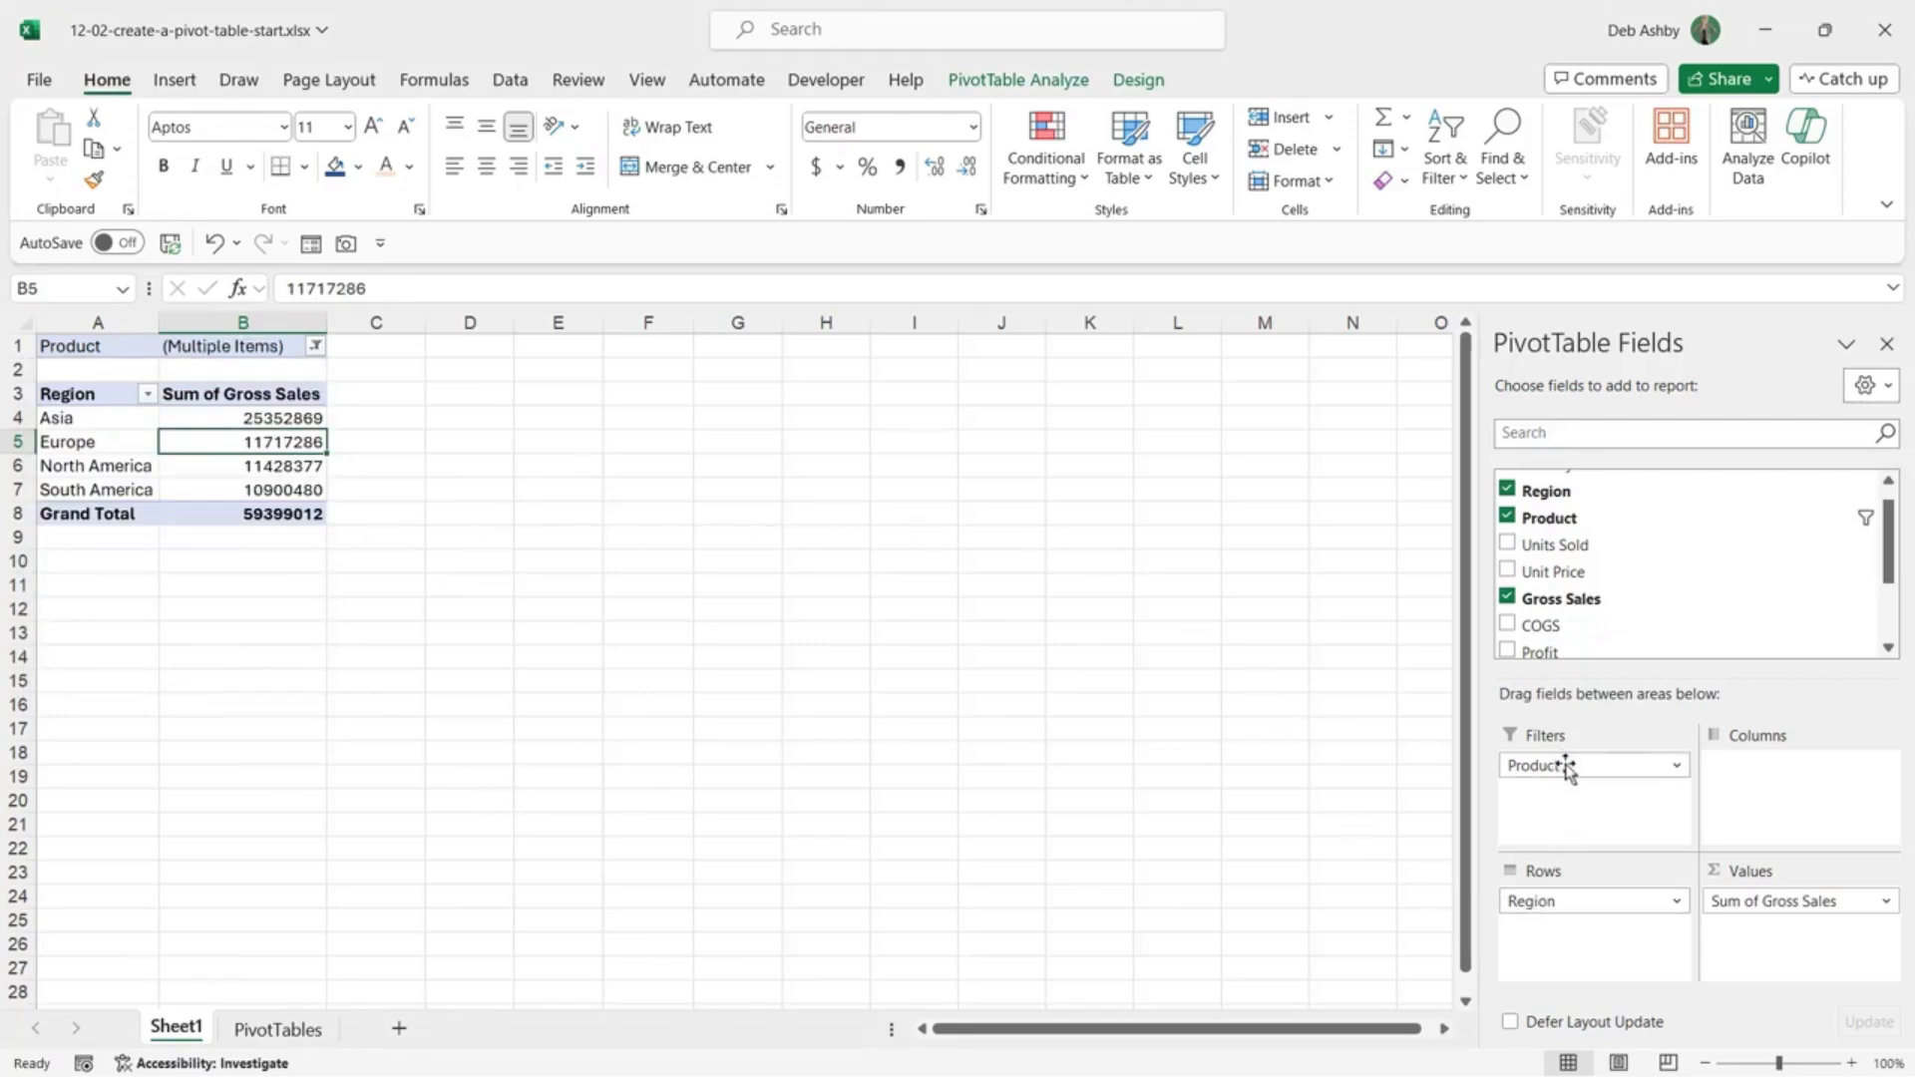
pyautogui.moveTo(1568, 768); pyautogui.dragTo(1296, 738)
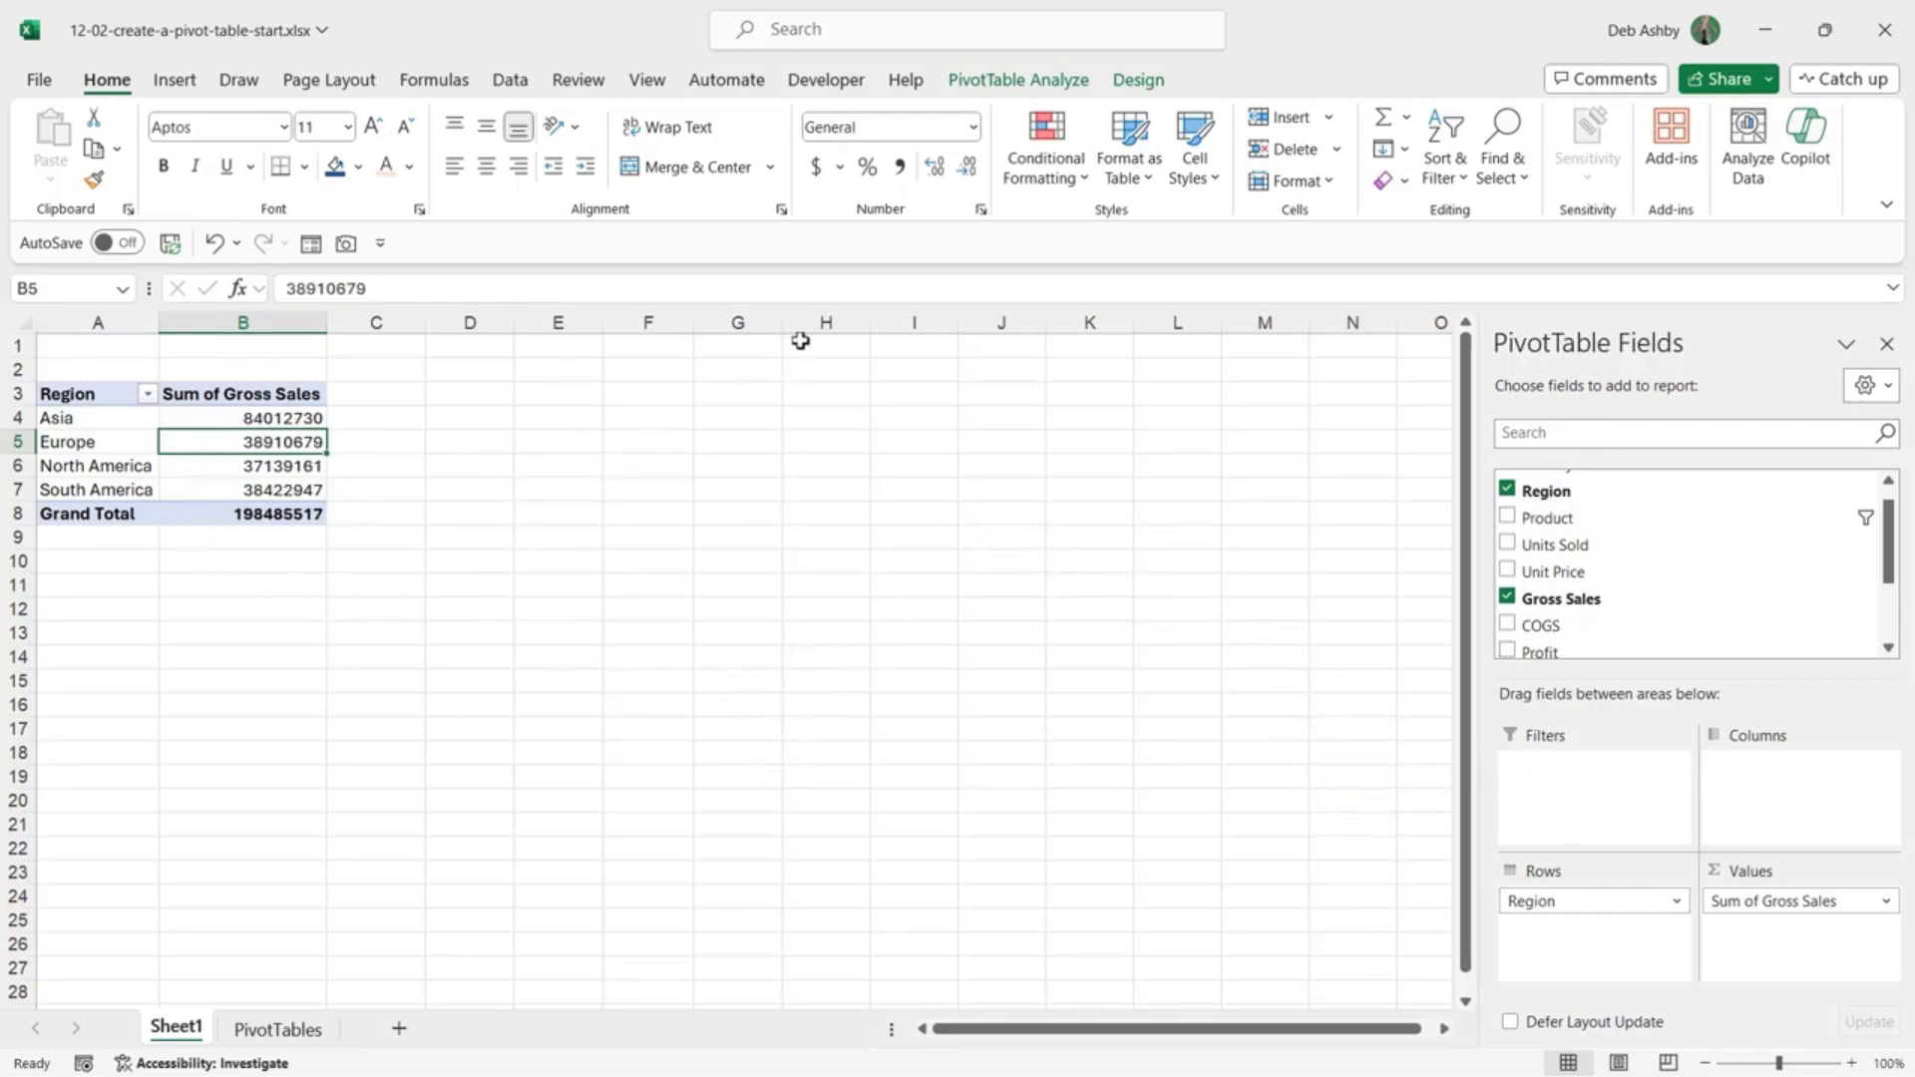
# Step: Switch between the PivotTable Analyze and Design ribbons, ending on PivotTable Analyze
pyautogui.click(1027, 82)
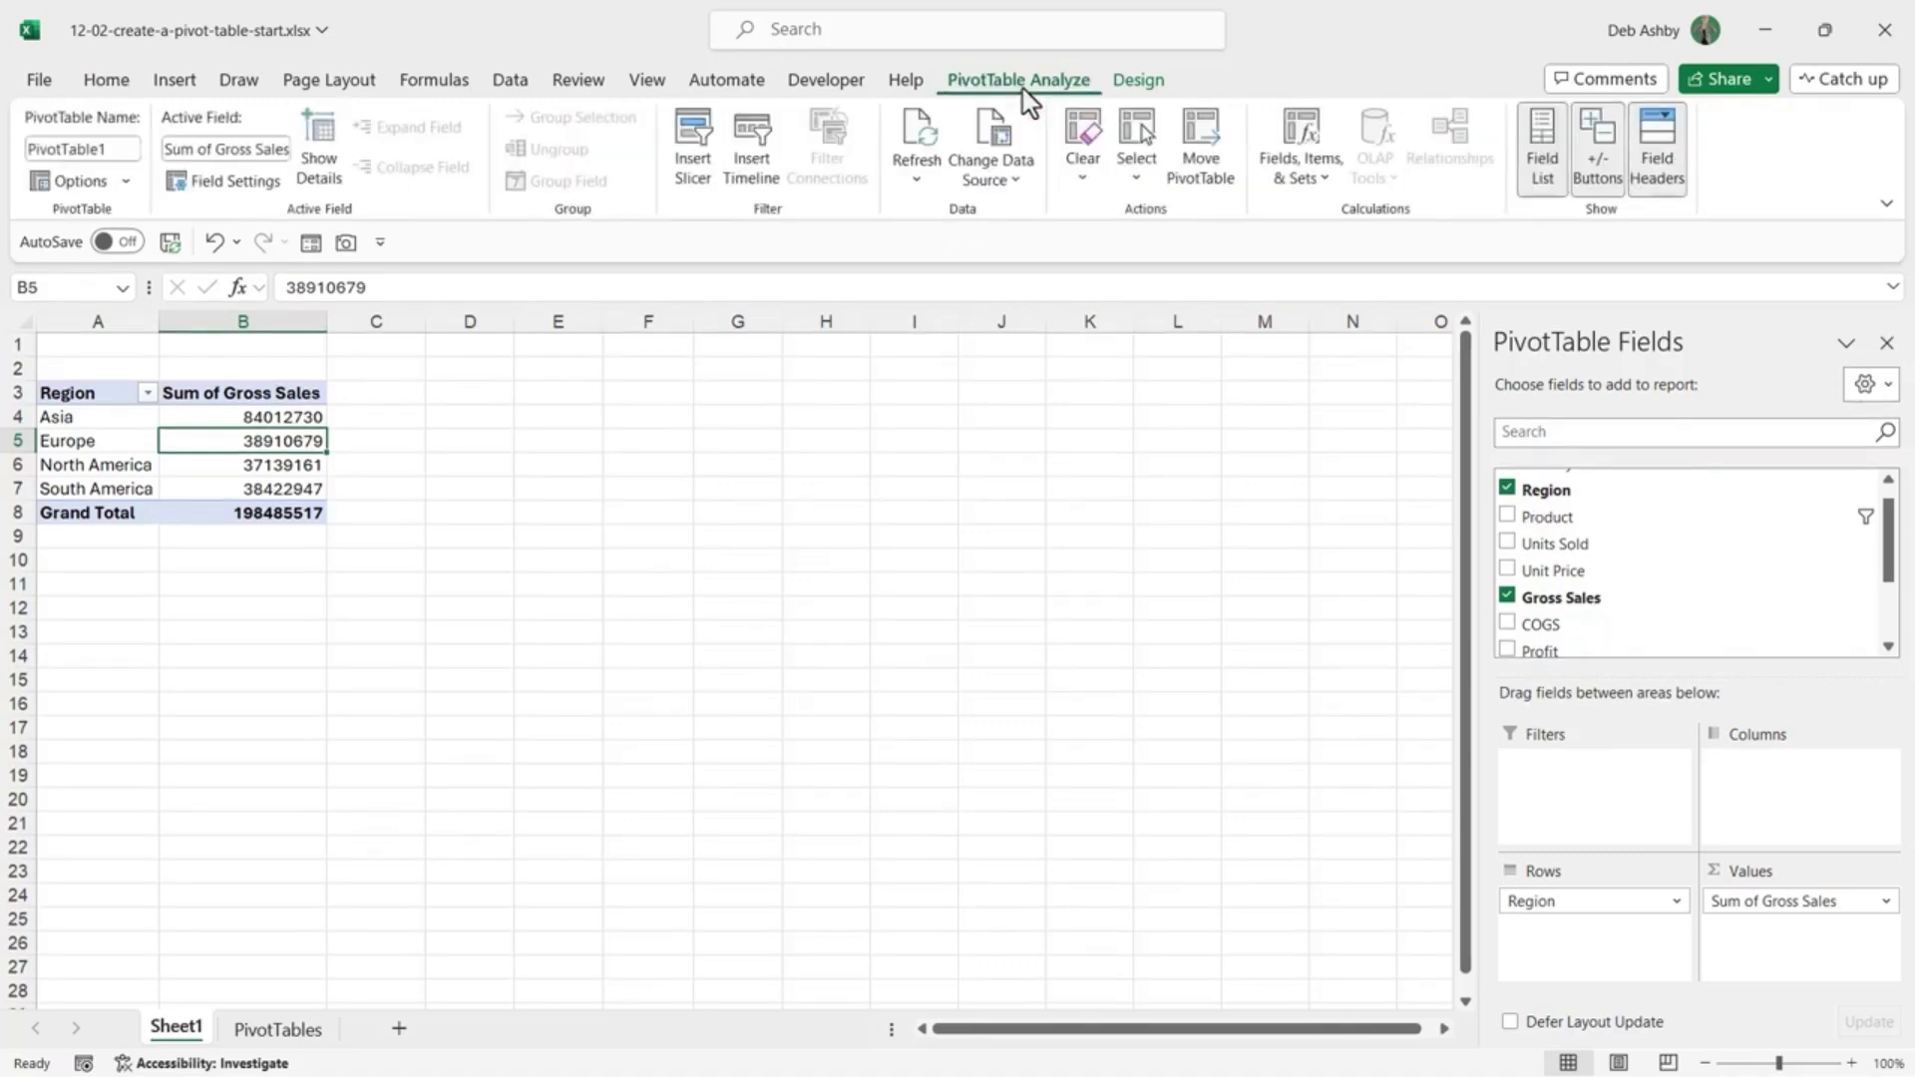
pyautogui.click(1138, 81)
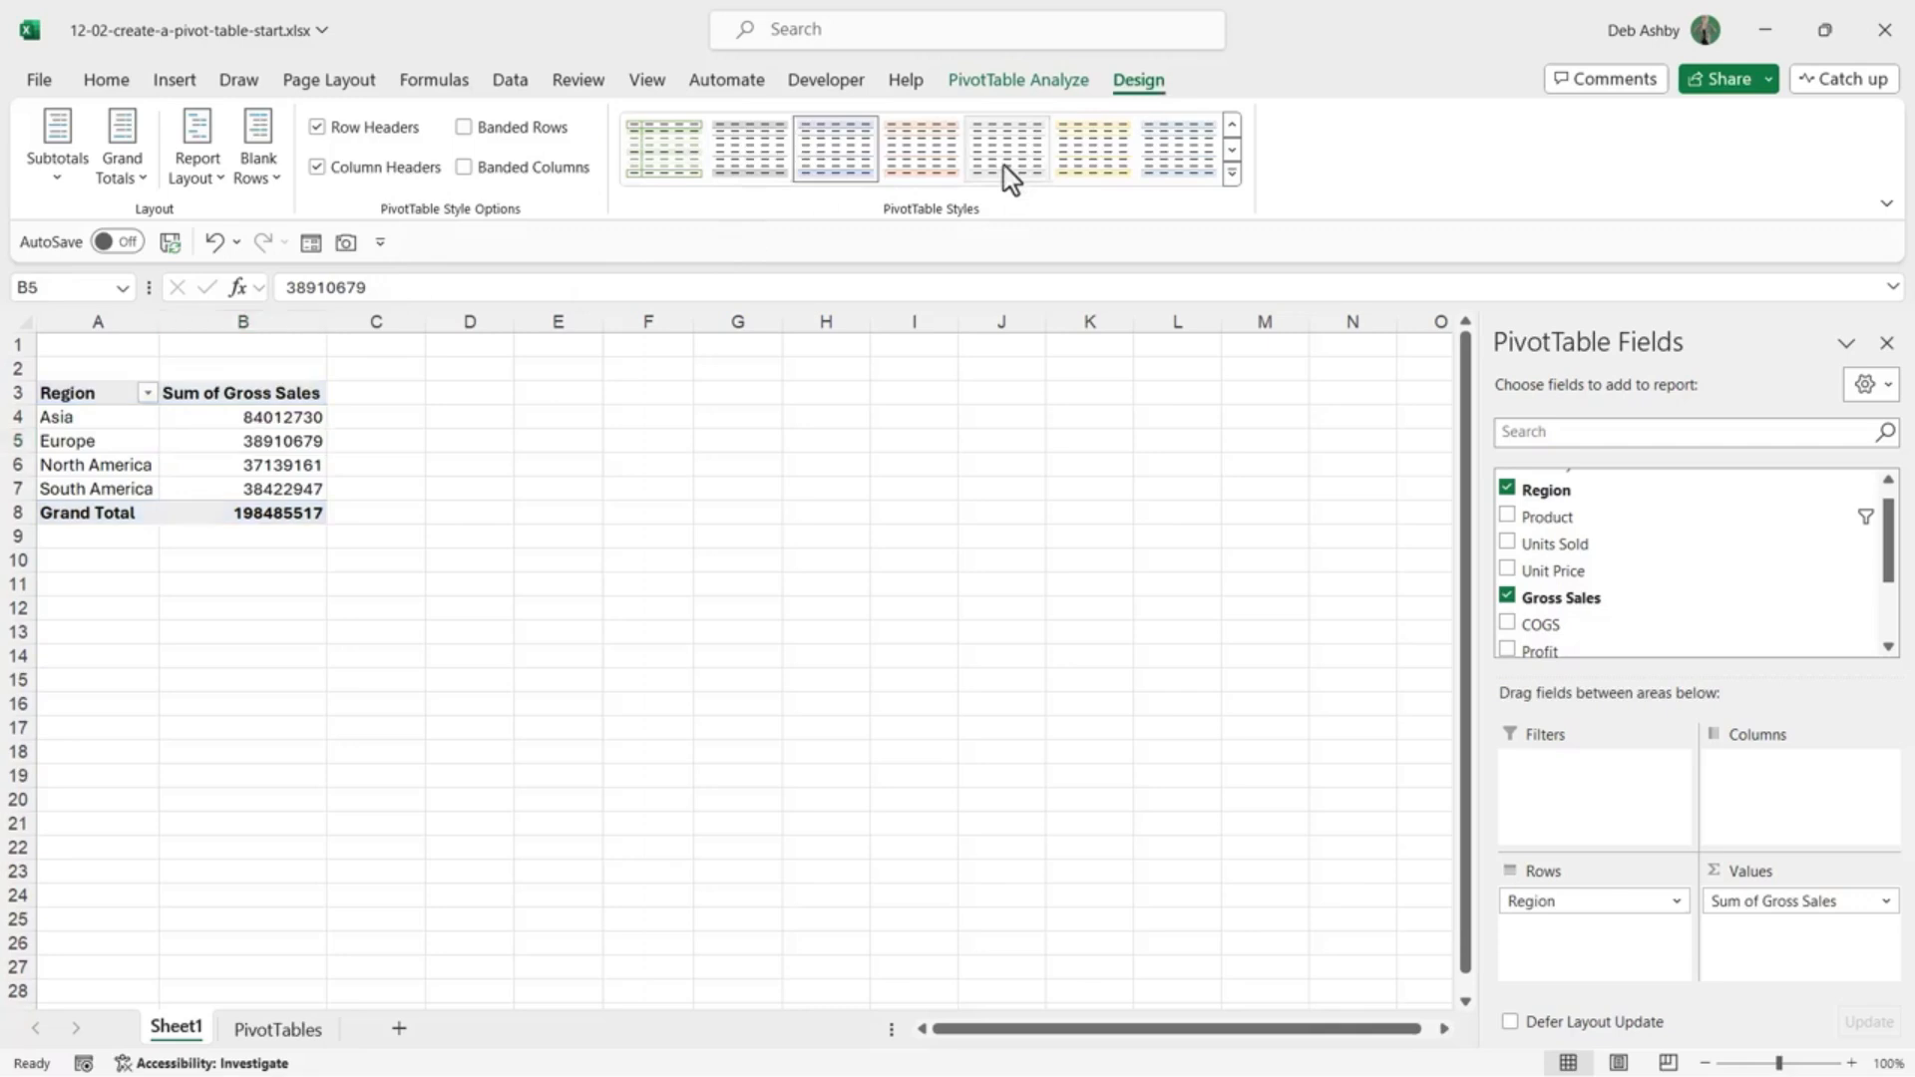
pyautogui.click(1061, 95)
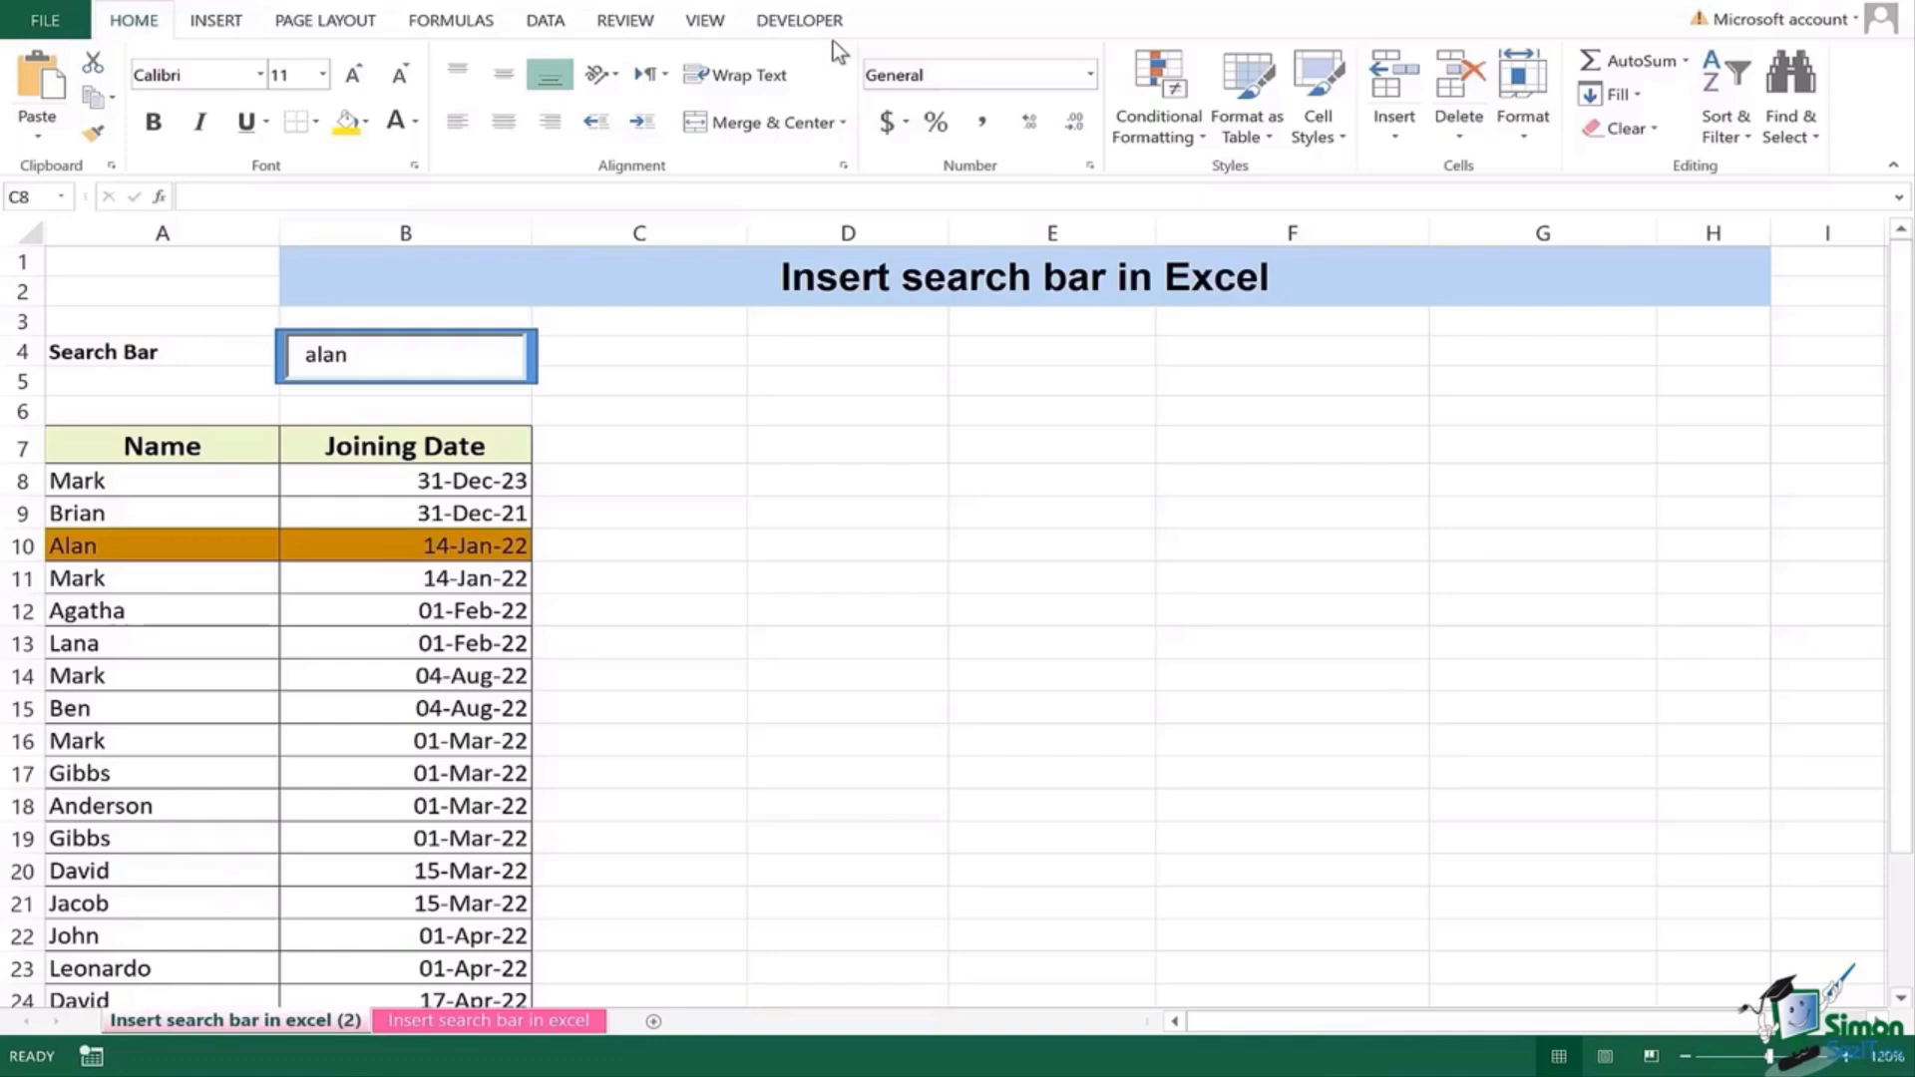
pyautogui.rightClick(1025, 156)
pyautogui.click(1223, 280)
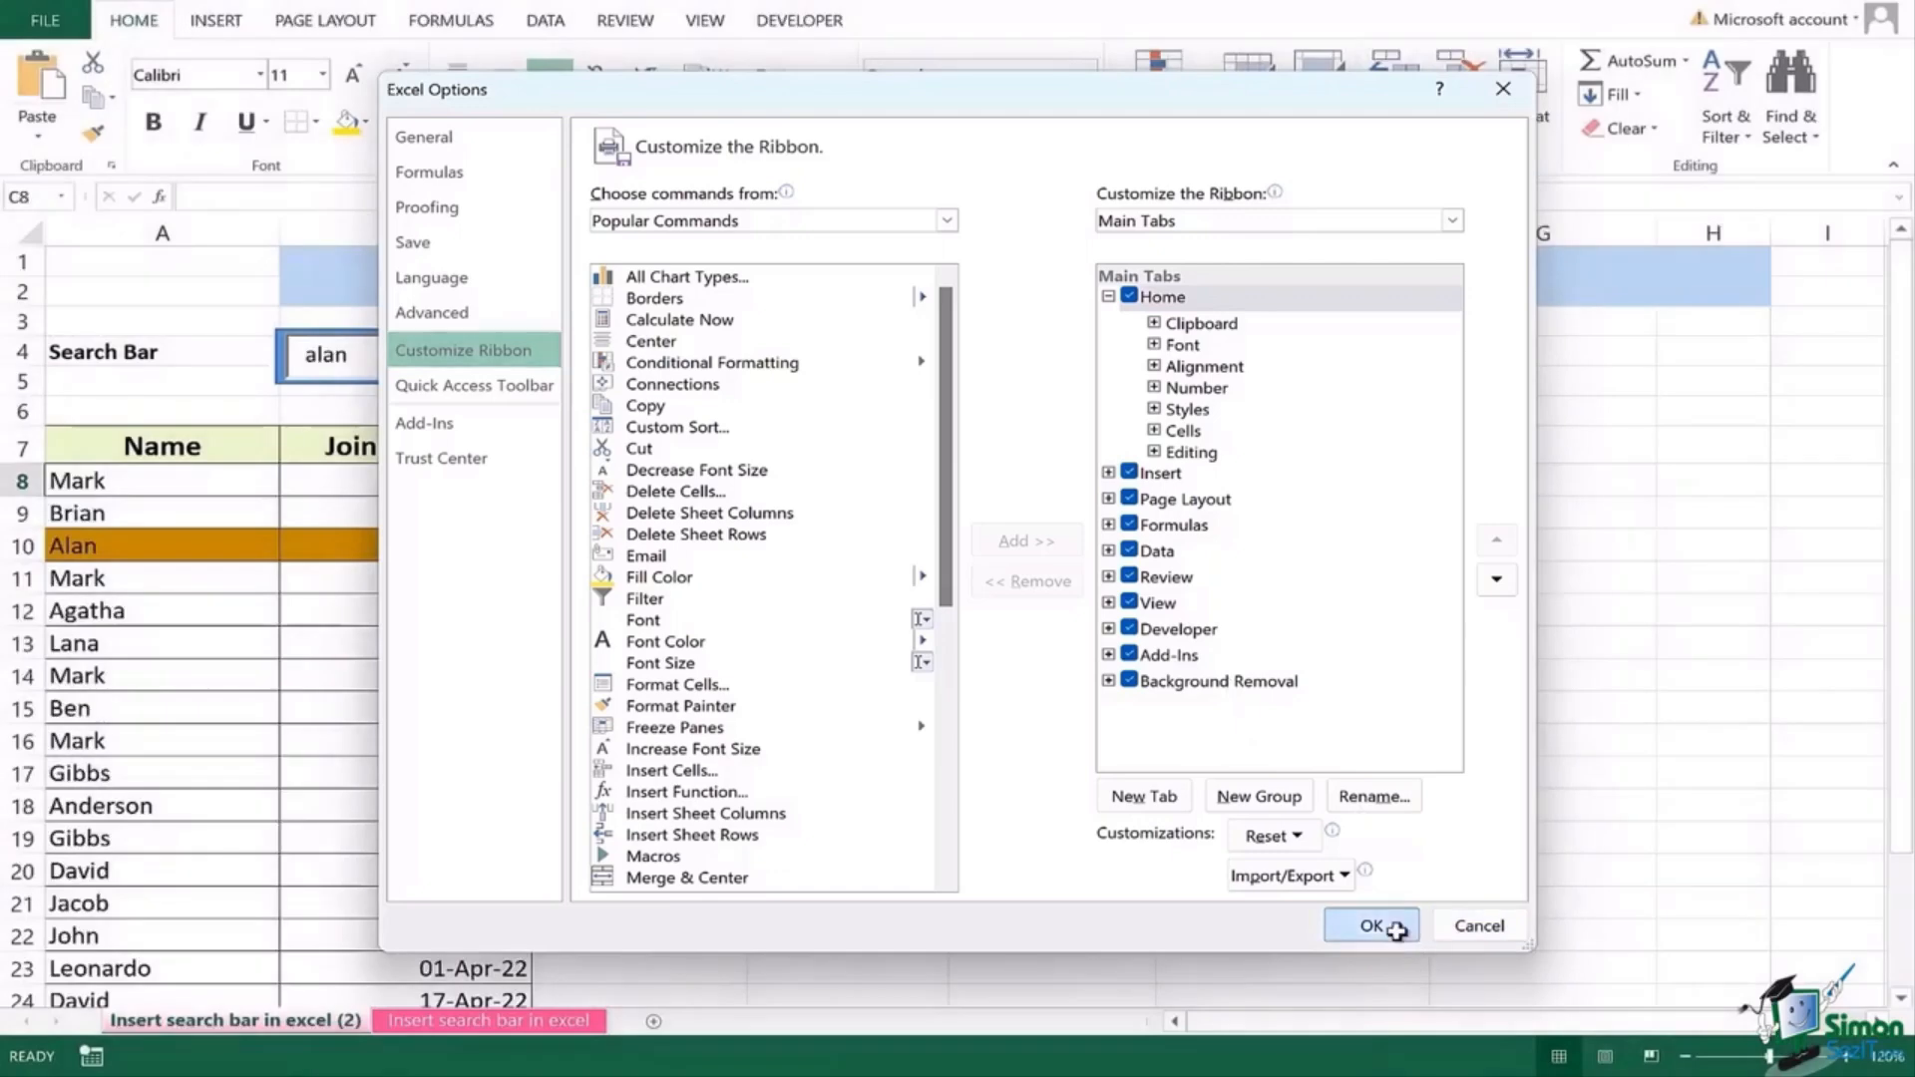
pyautogui.click(1375, 926)
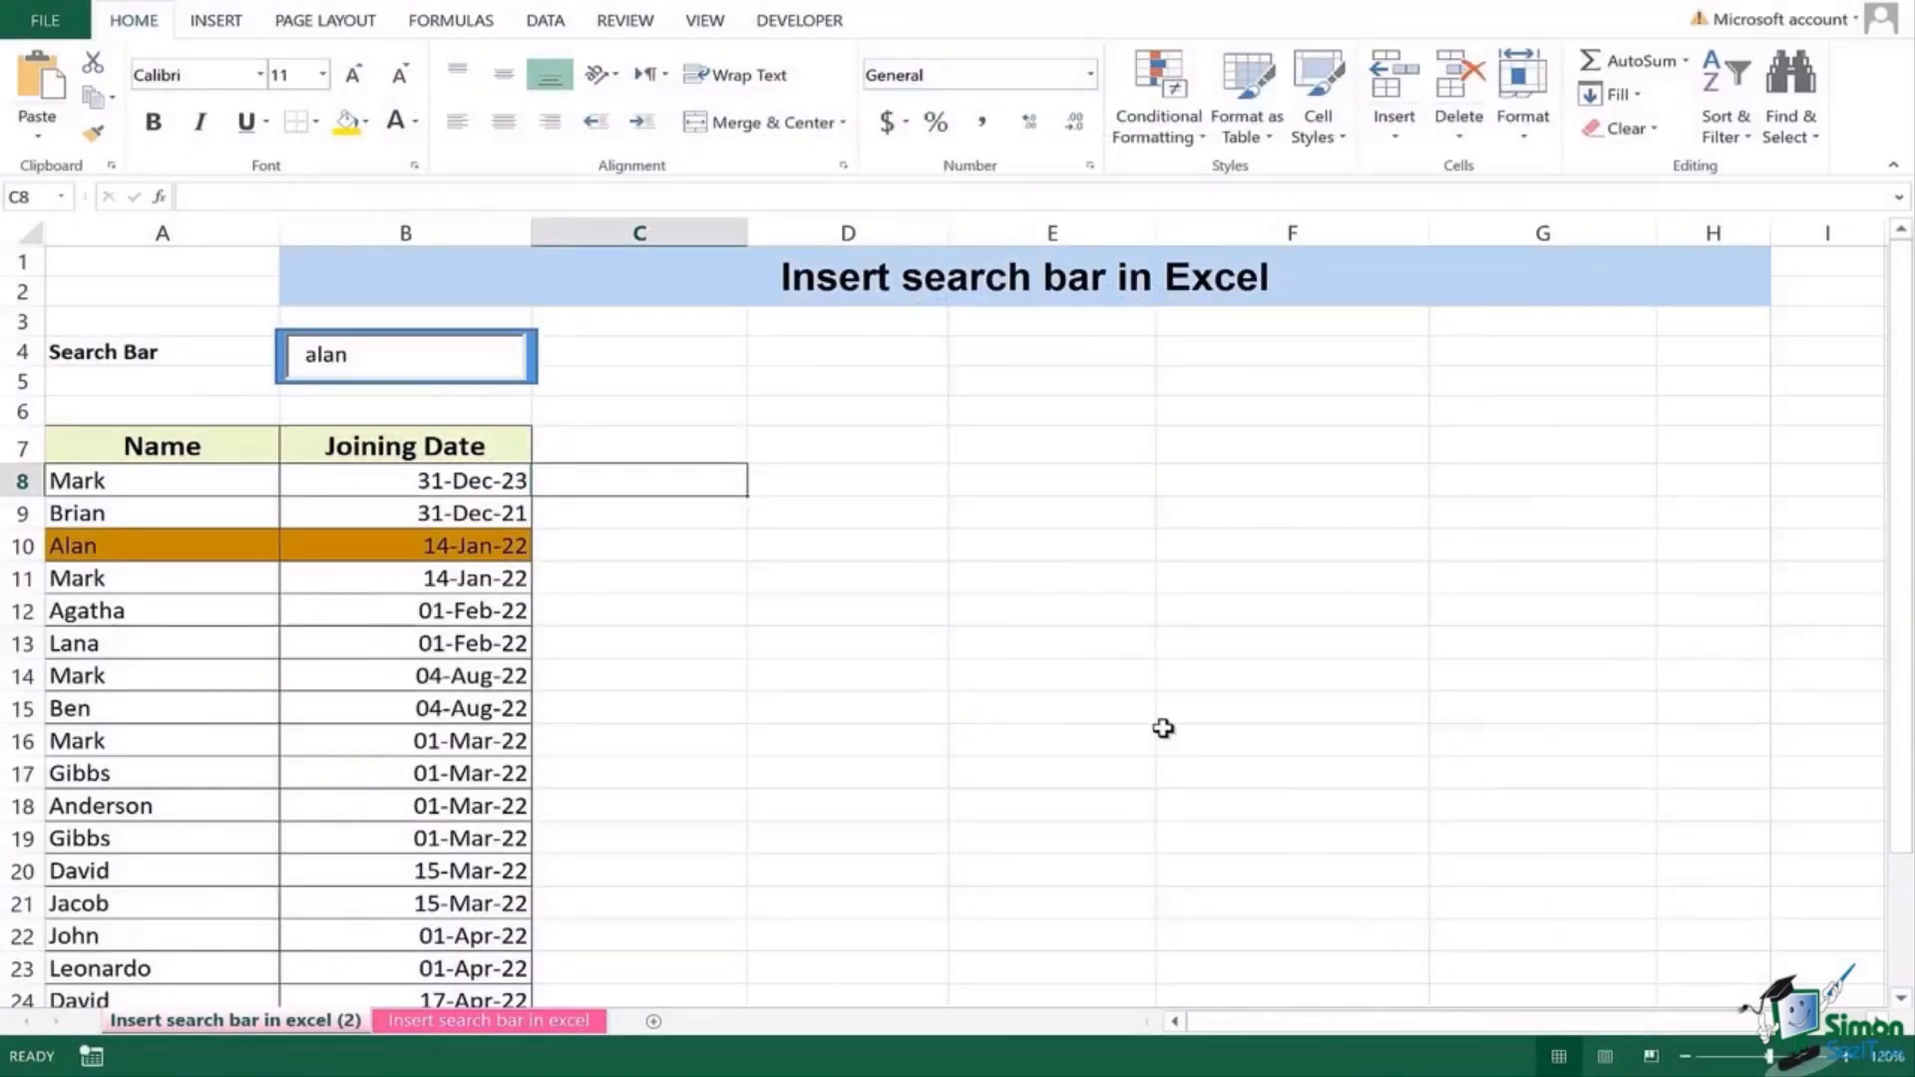
# Step: Replace the search term 'alan' with 'ben' so Ben's row highlights
pyautogui.click(826, 32)
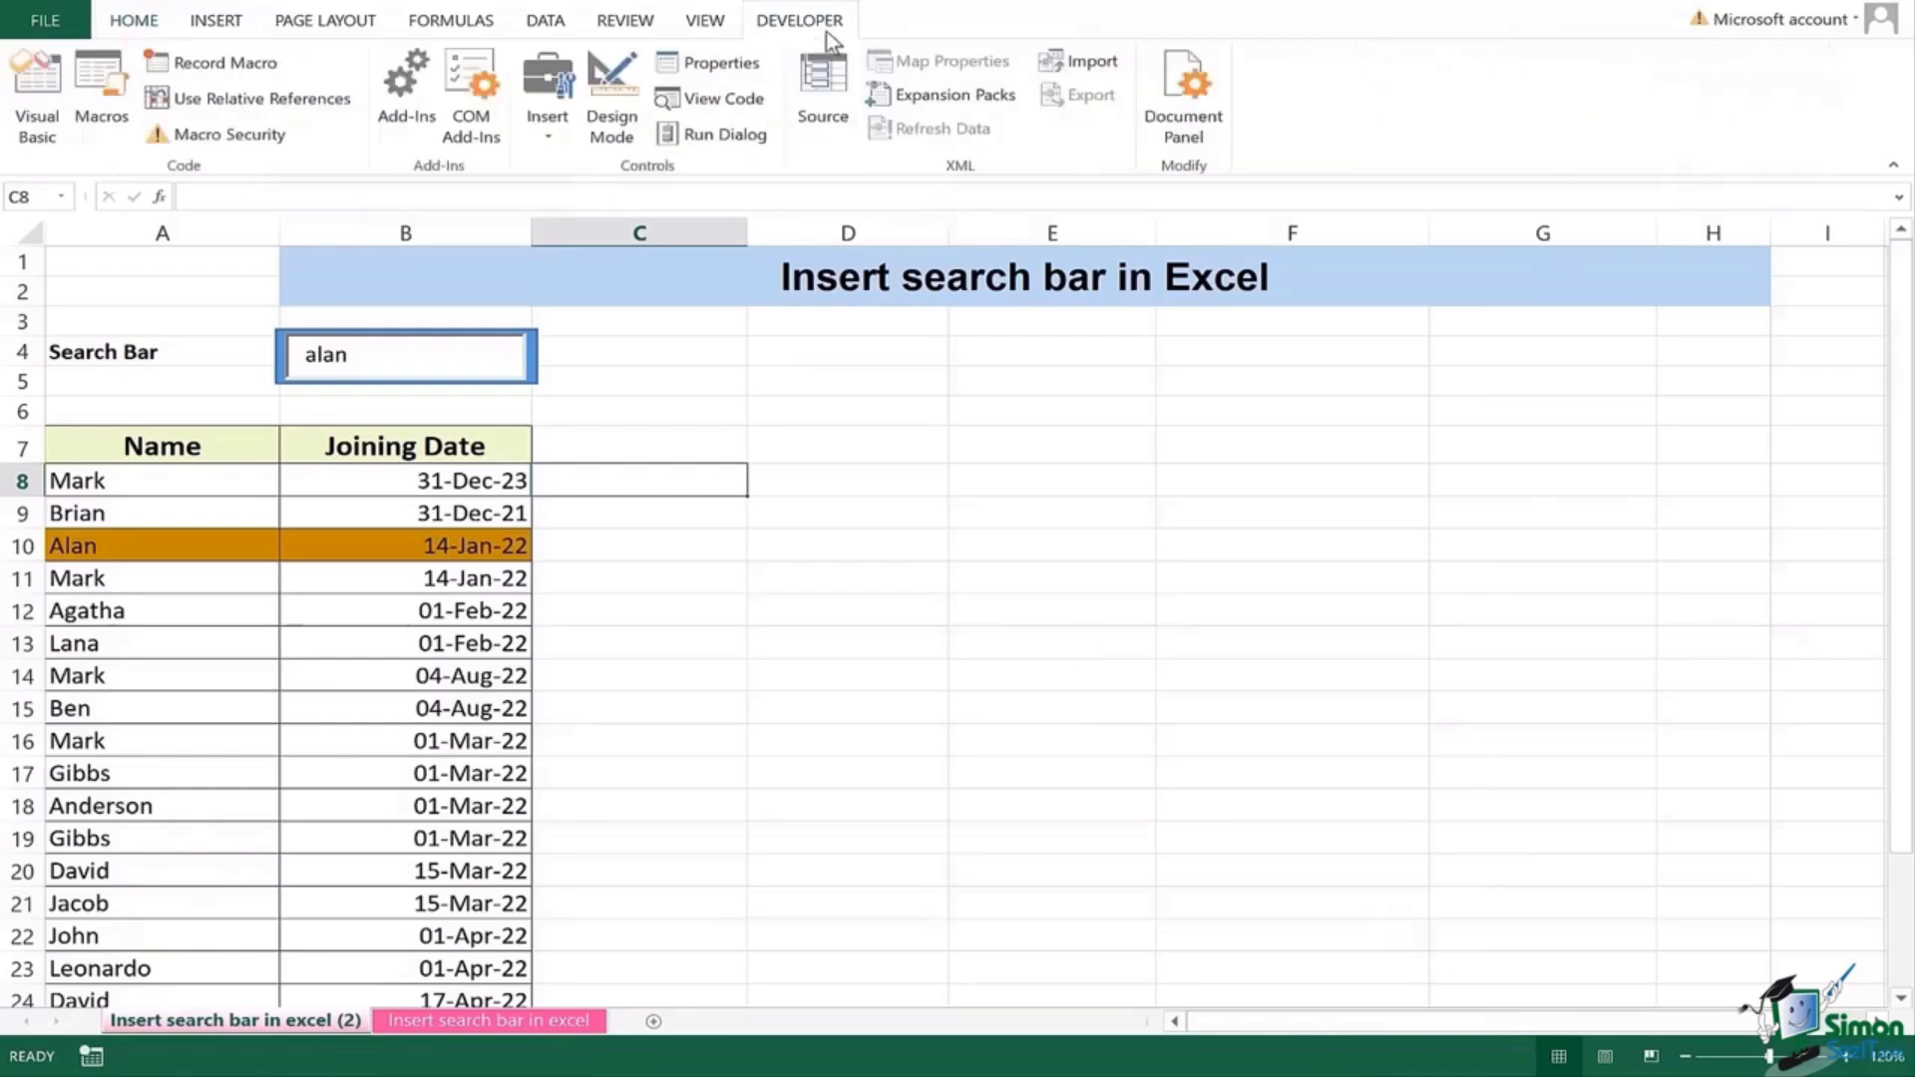
pyautogui.click(432, 351)
pyautogui.press('BackSpace')
pyautogui.press('BackSpace')
pyautogui.press('BackSpace')
pyautogui.press('BackSpace')
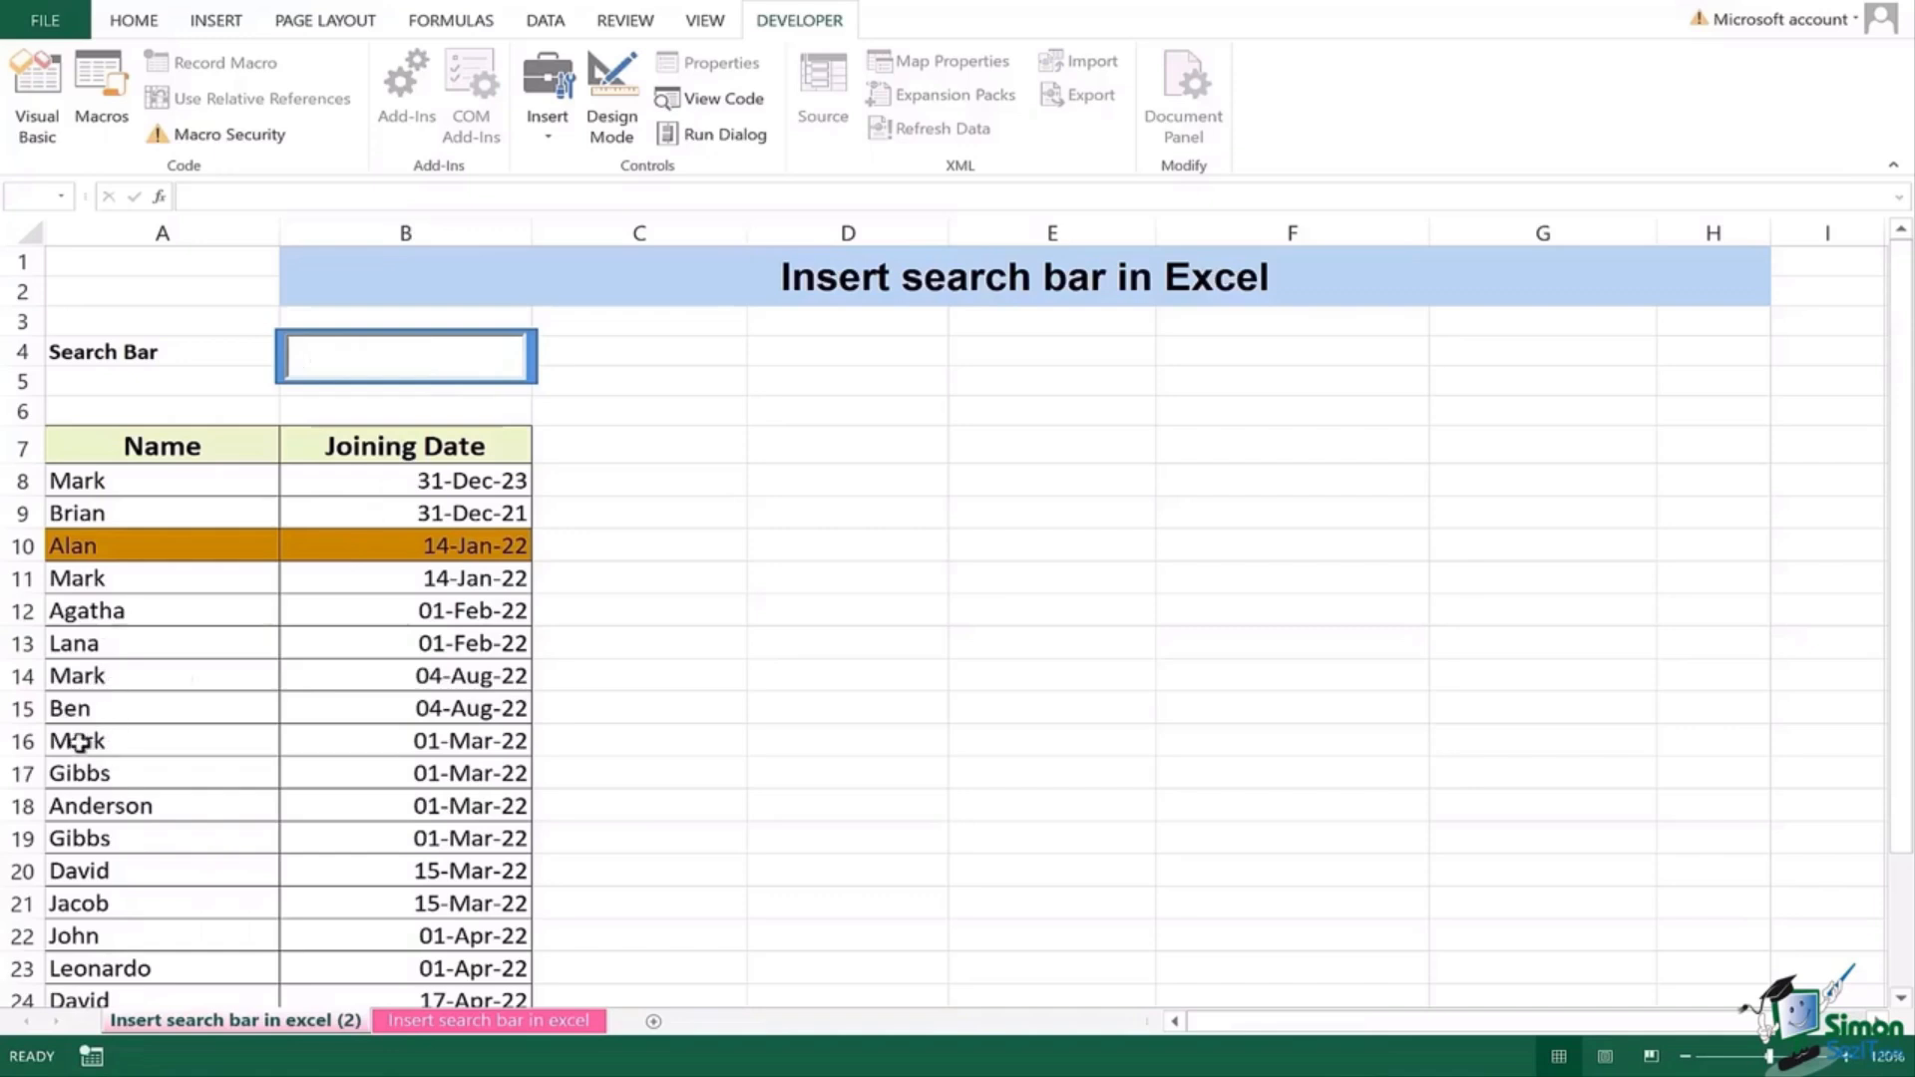
pyautogui.write('ben')
pyautogui.click(771, 412)
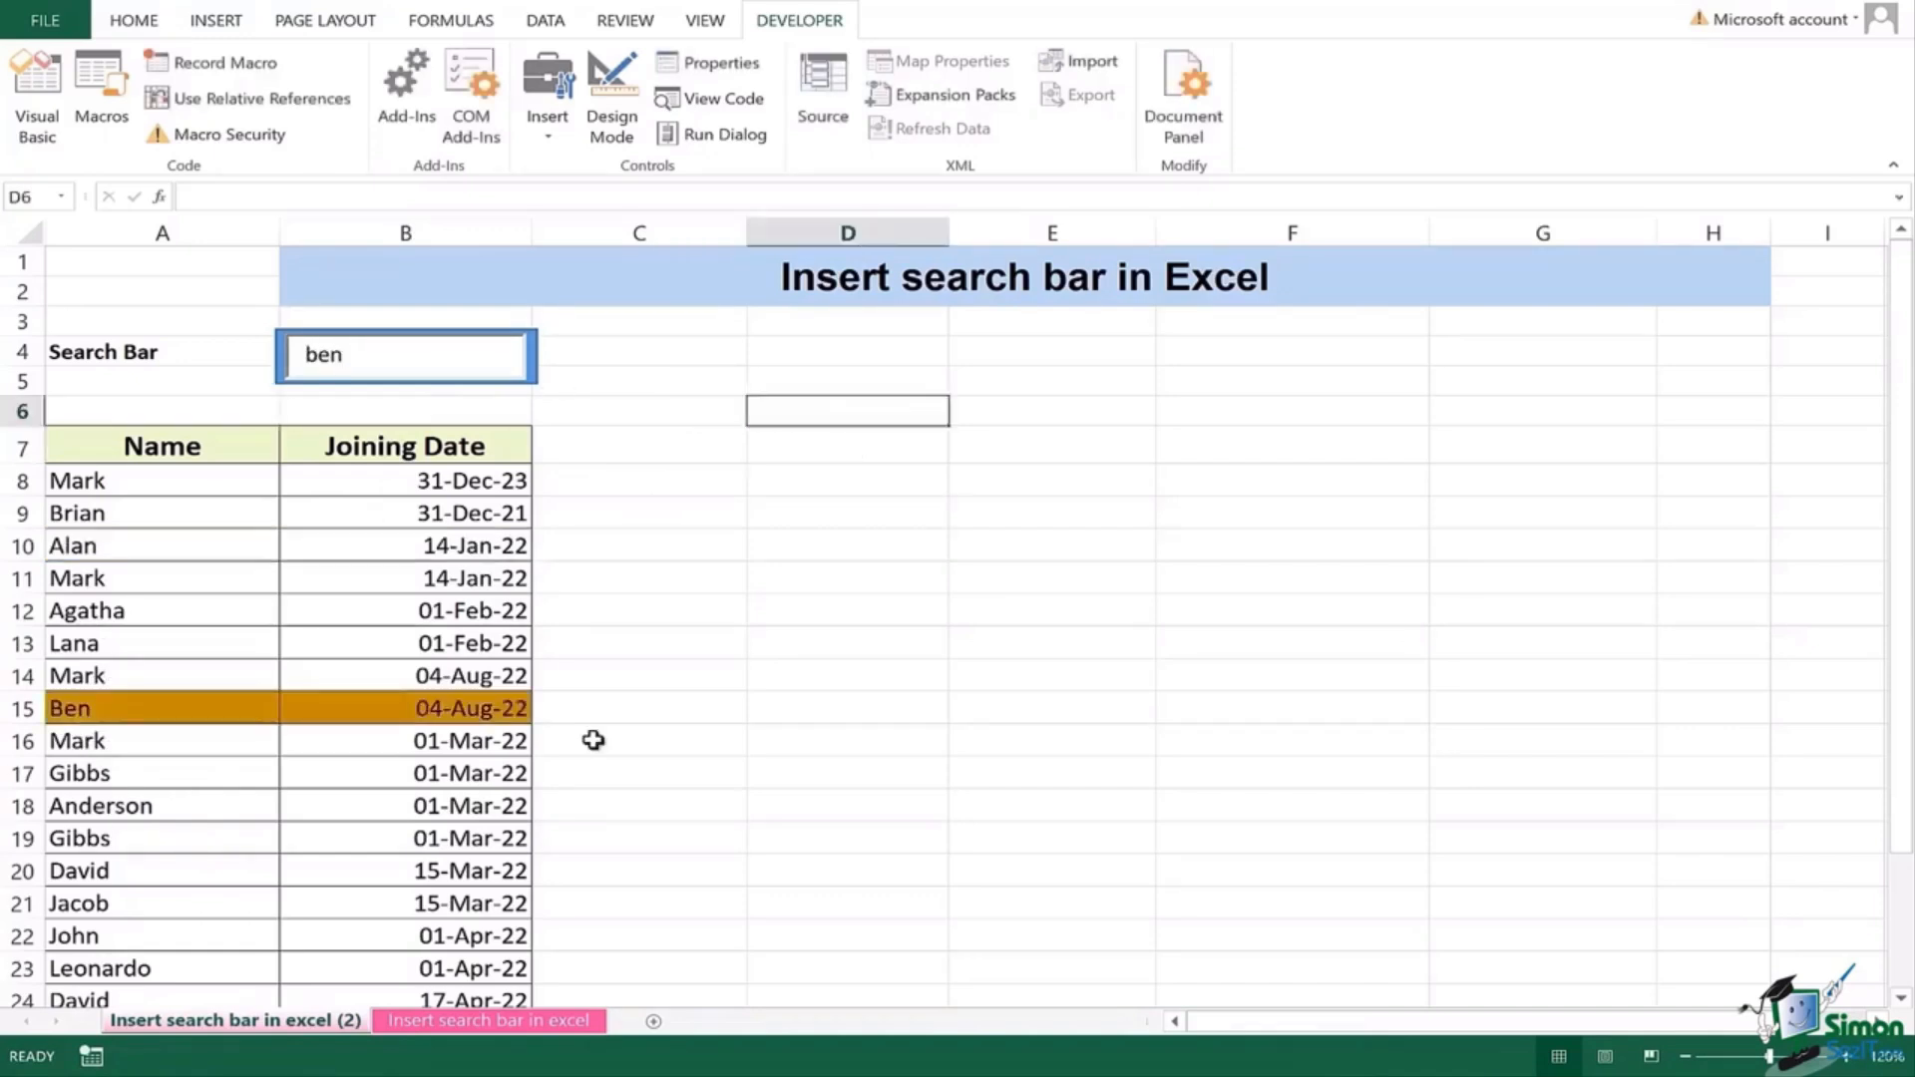
pyautogui.scroll(-1, 593, 740)
pyautogui.scroll(-2, 594, 740)
pyautogui.scroll(1, 593, 740)
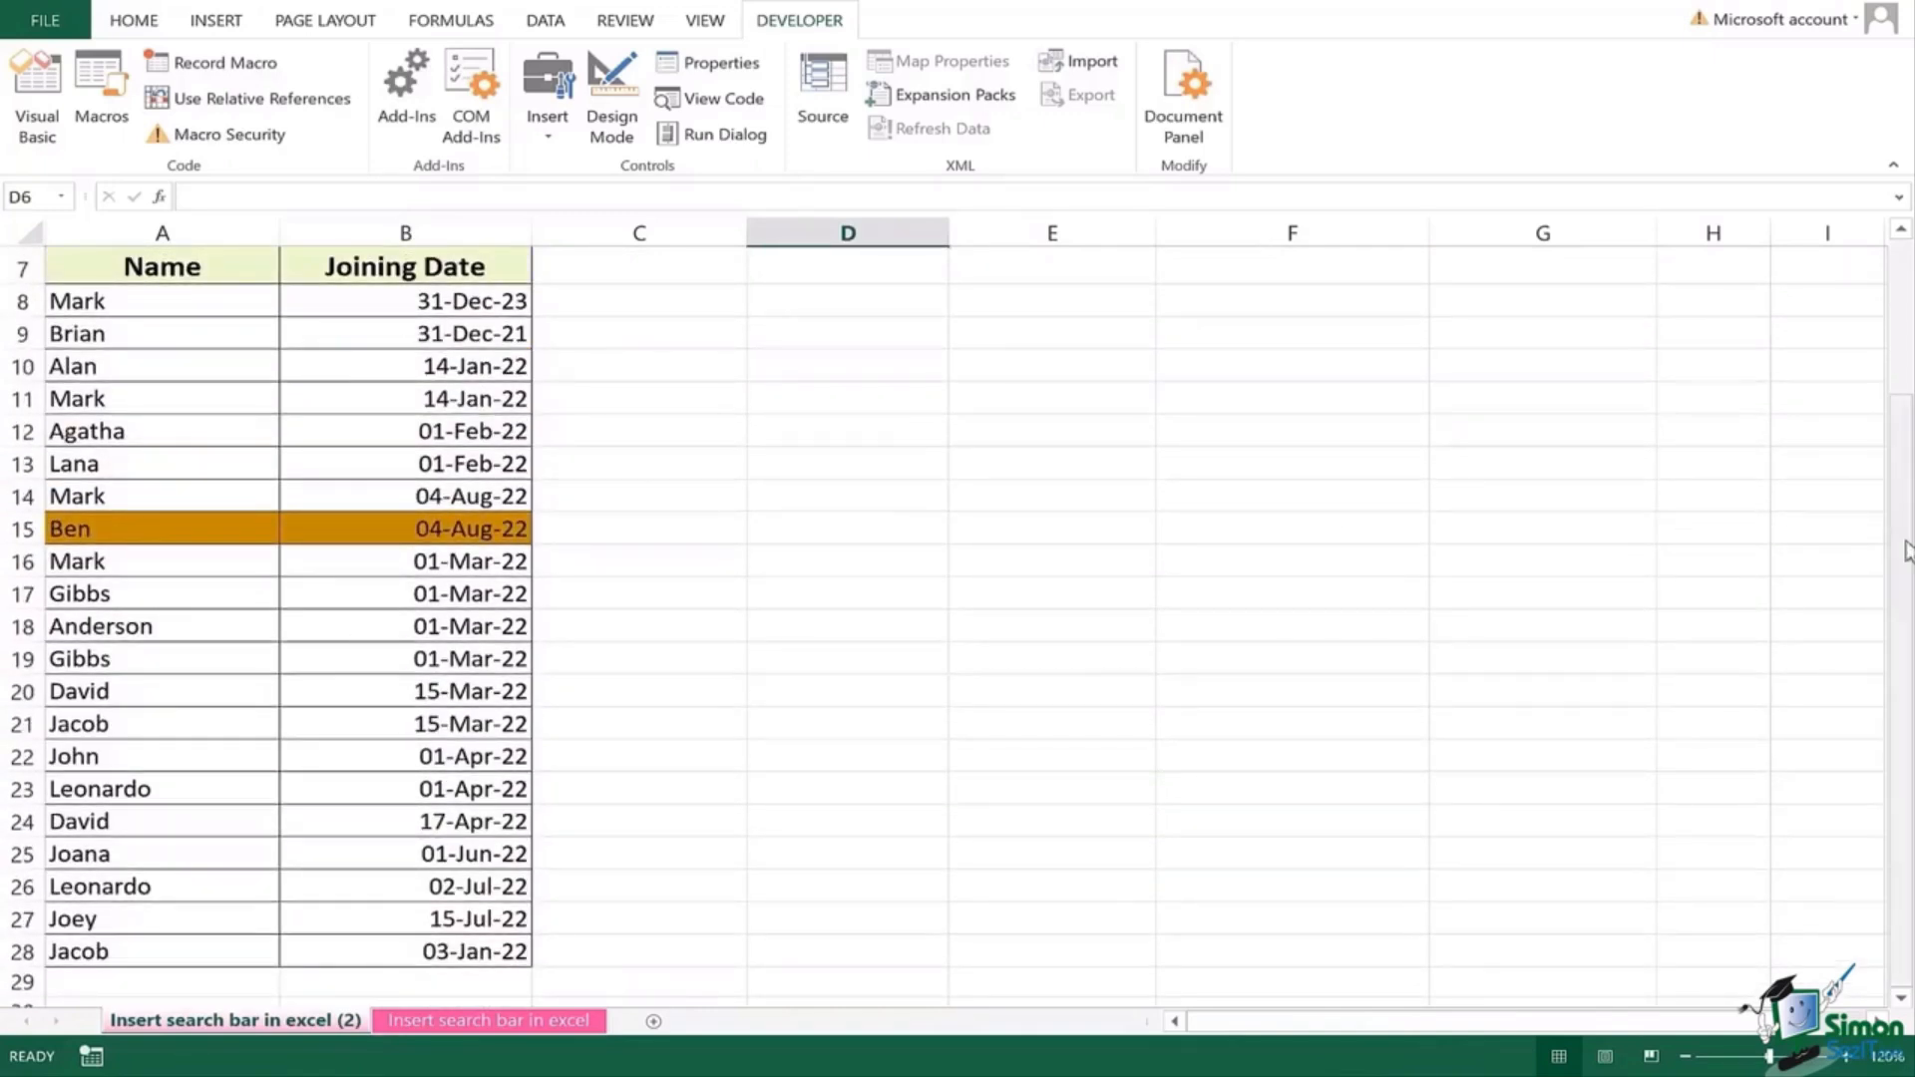
pyautogui.moveTo(1905, 550); pyautogui.dragTo(1902, 458)
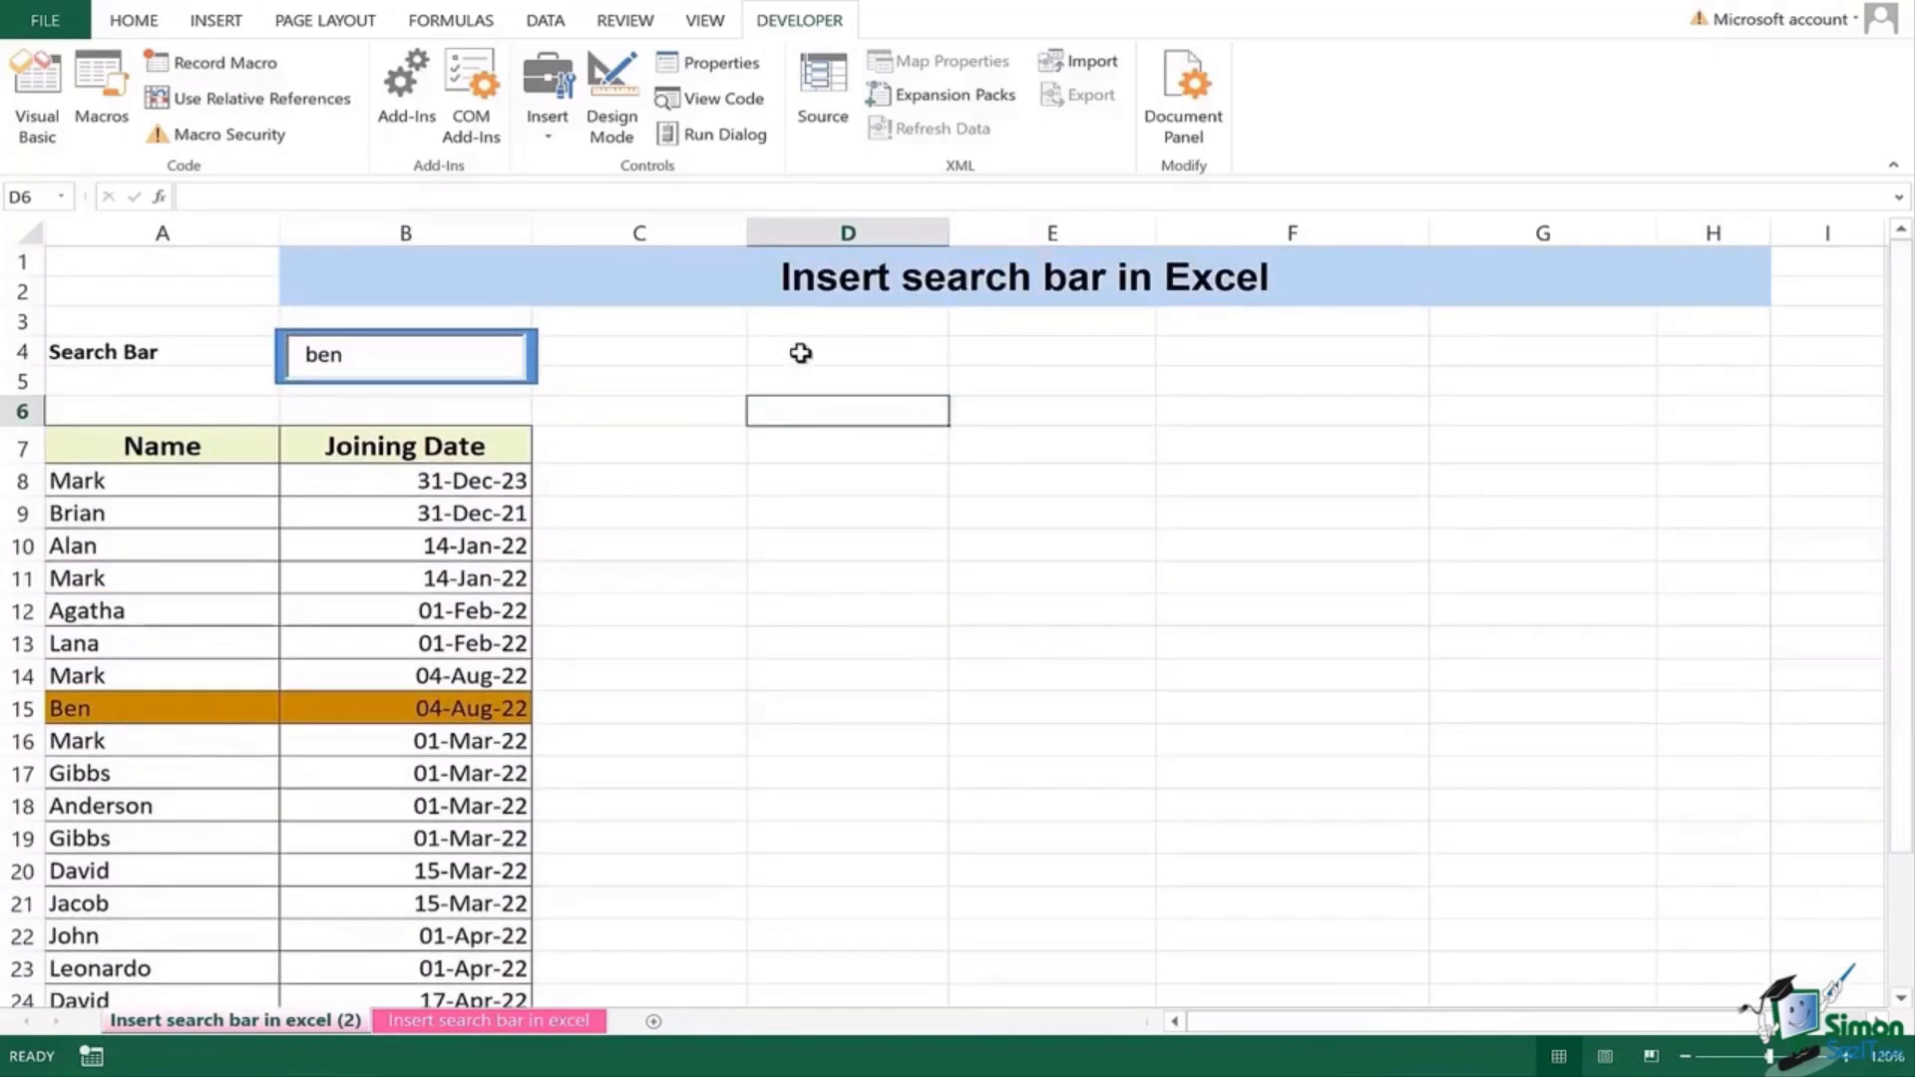
# Step: Search for 'mark' to highlight Mark rows, then move to the Insert search bar in excel sheet
pyautogui.moveTo(372, 352); pyautogui.dragTo(302, 355)
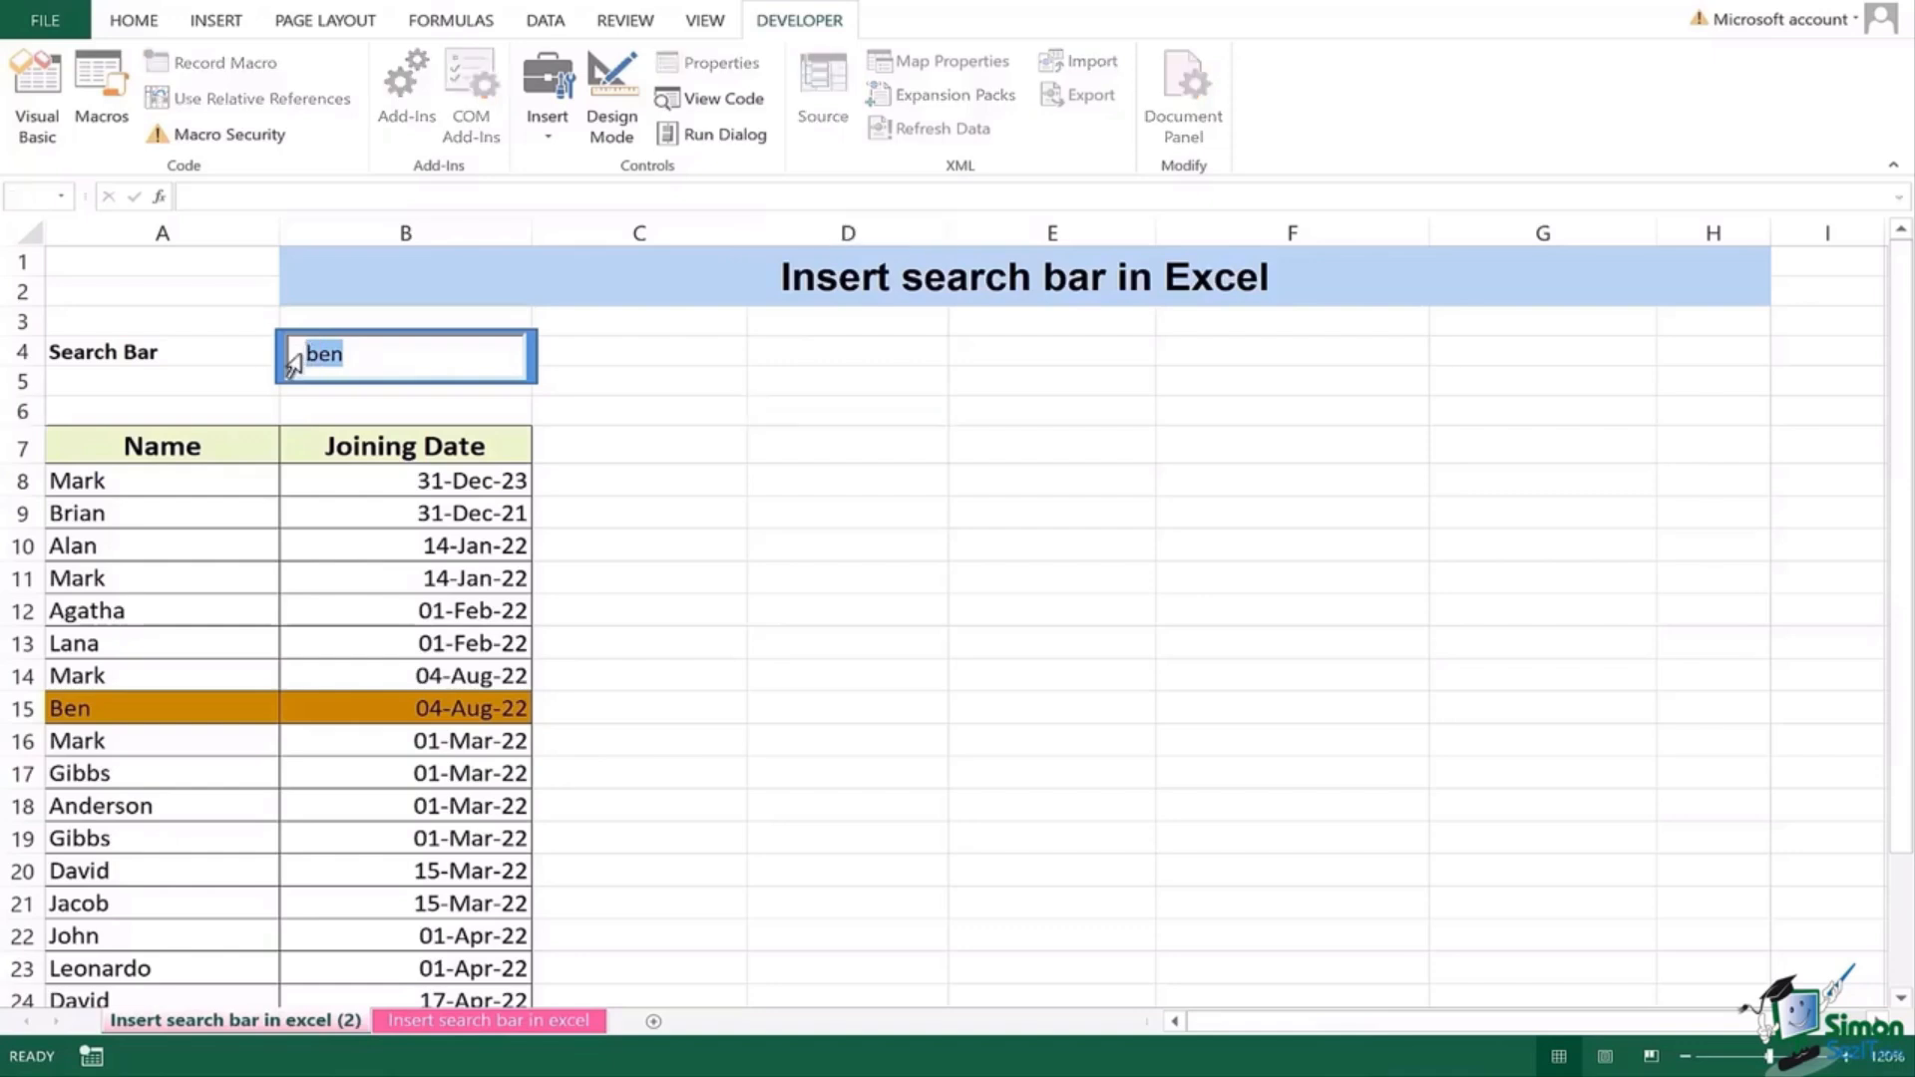
pyautogui.write('mark')
pyautogui.click(686, 404)
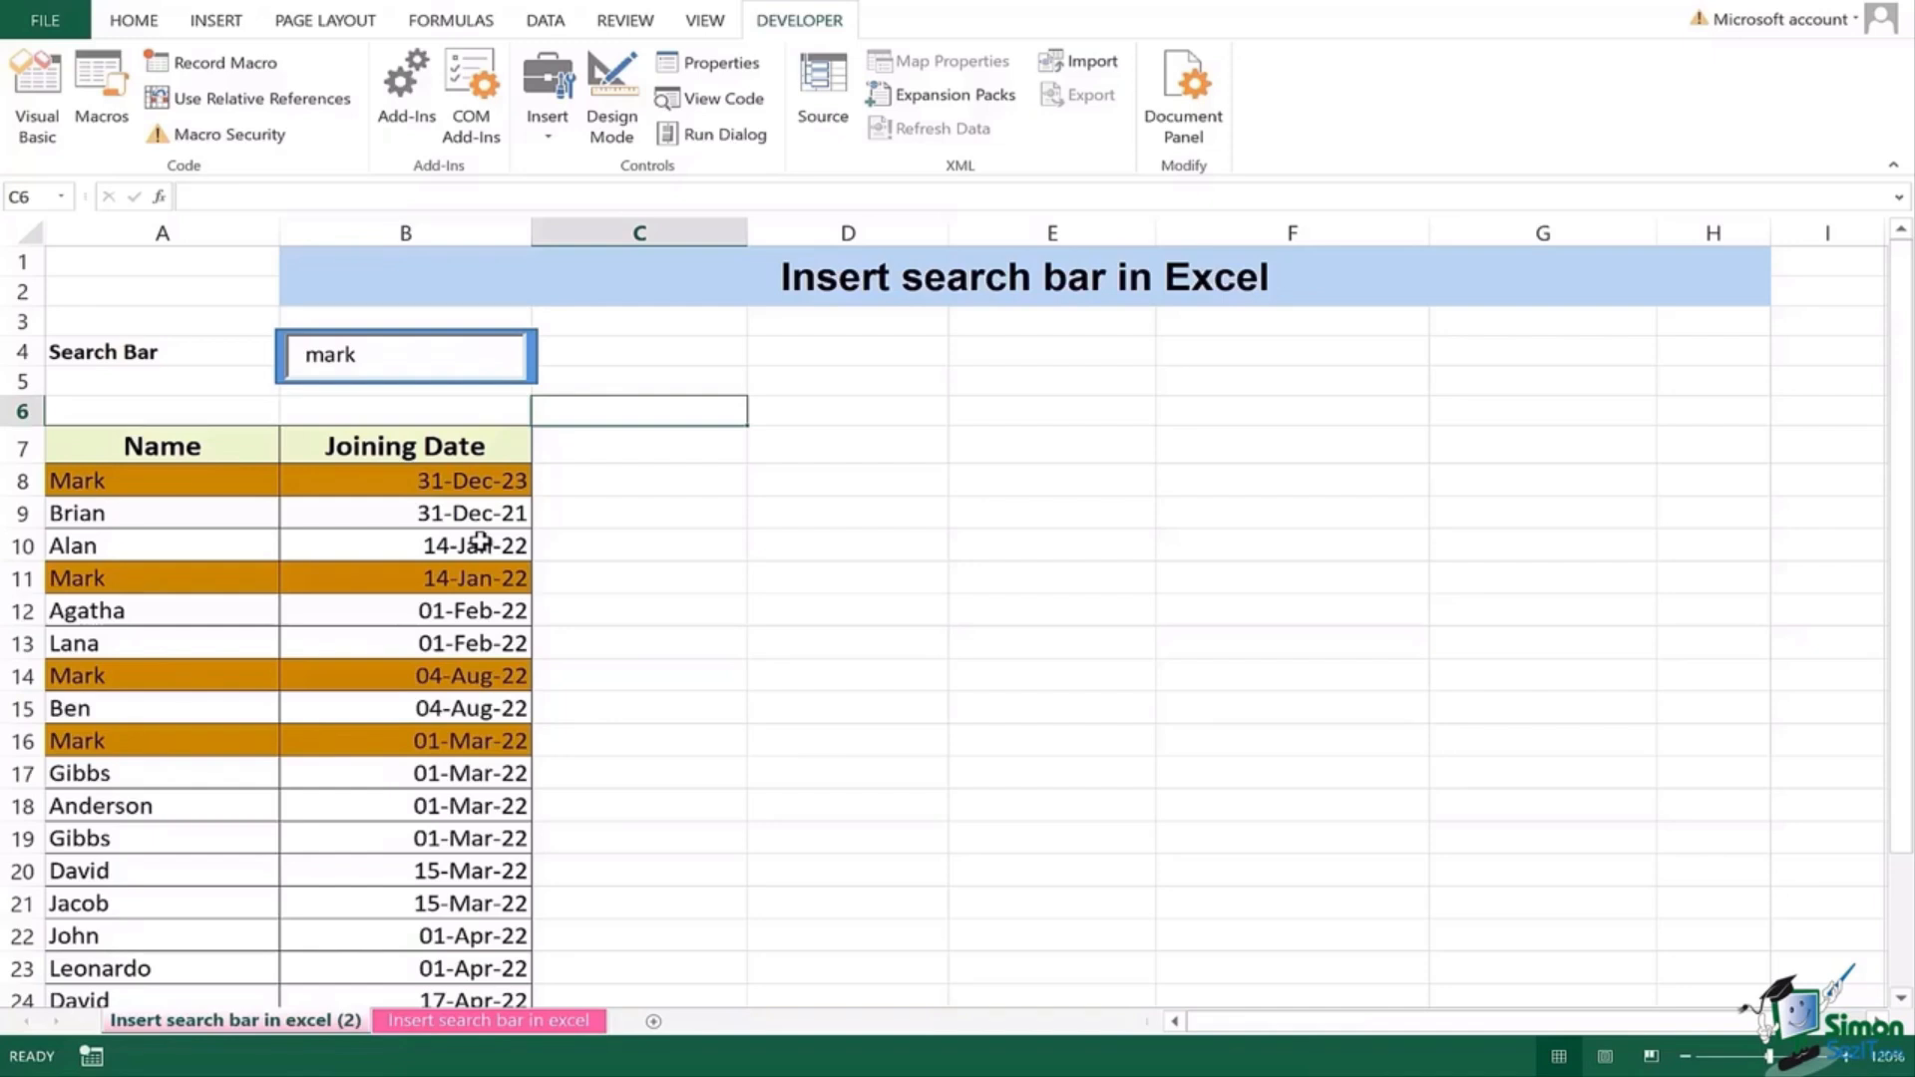
pyautogui.click(506, 1021)
pyautogui.click(228, 481)
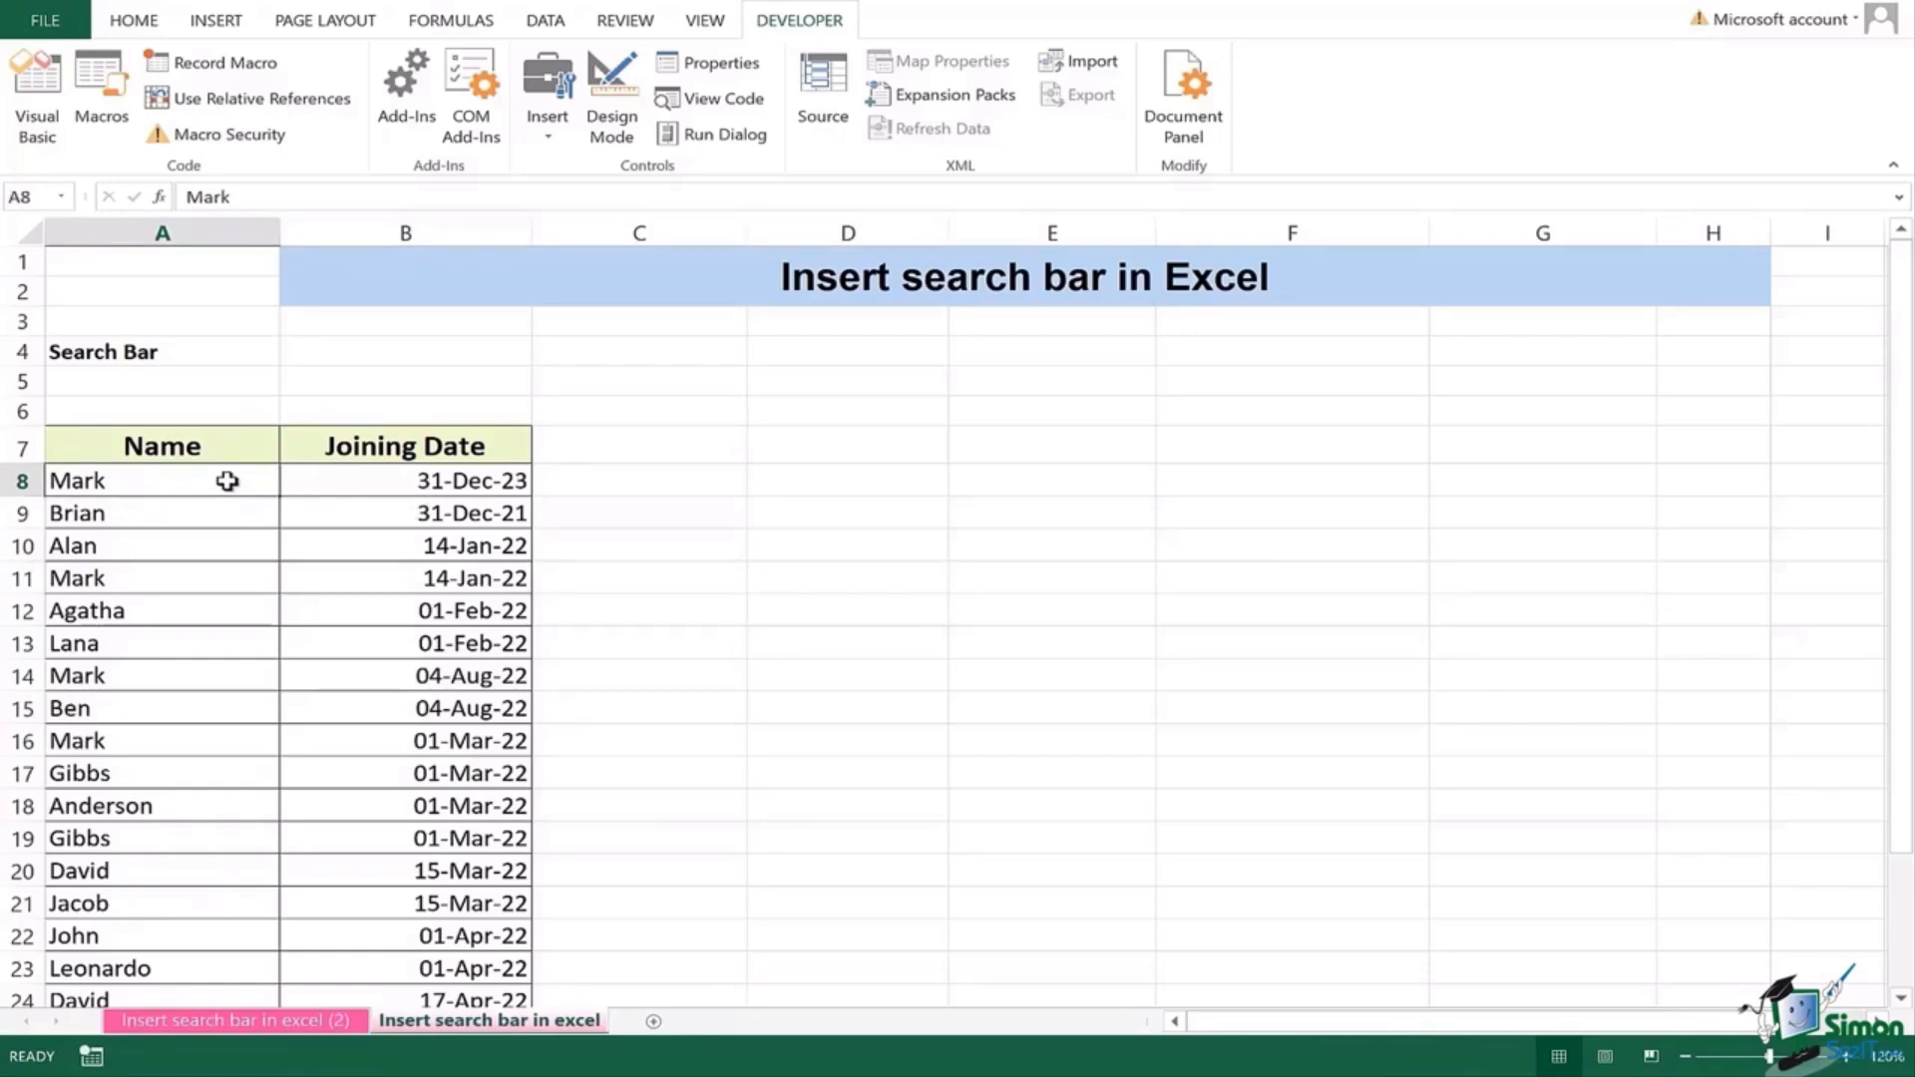
# Step: Draw a rounded rectangle shape over cell B4 for the search bar
pyautogui.click(376, 347)
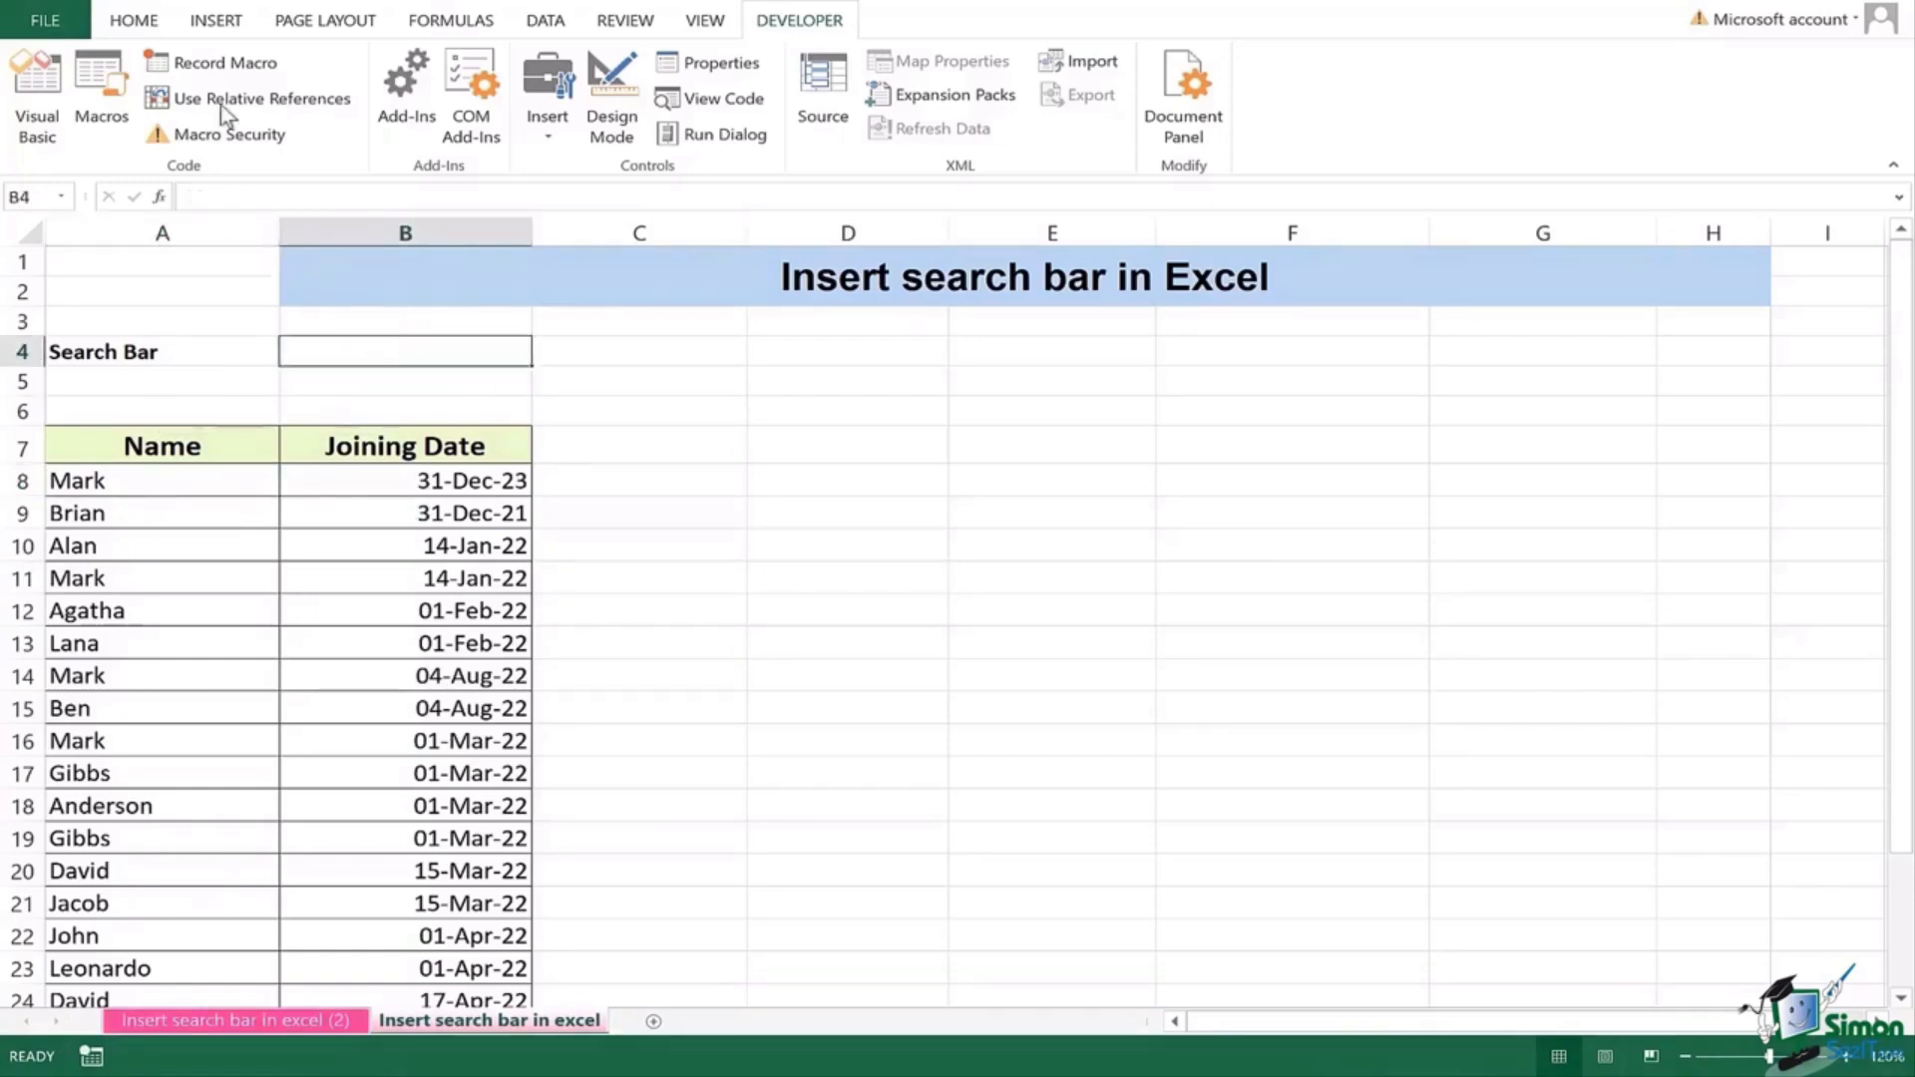
pyautogui.click(216, 20)
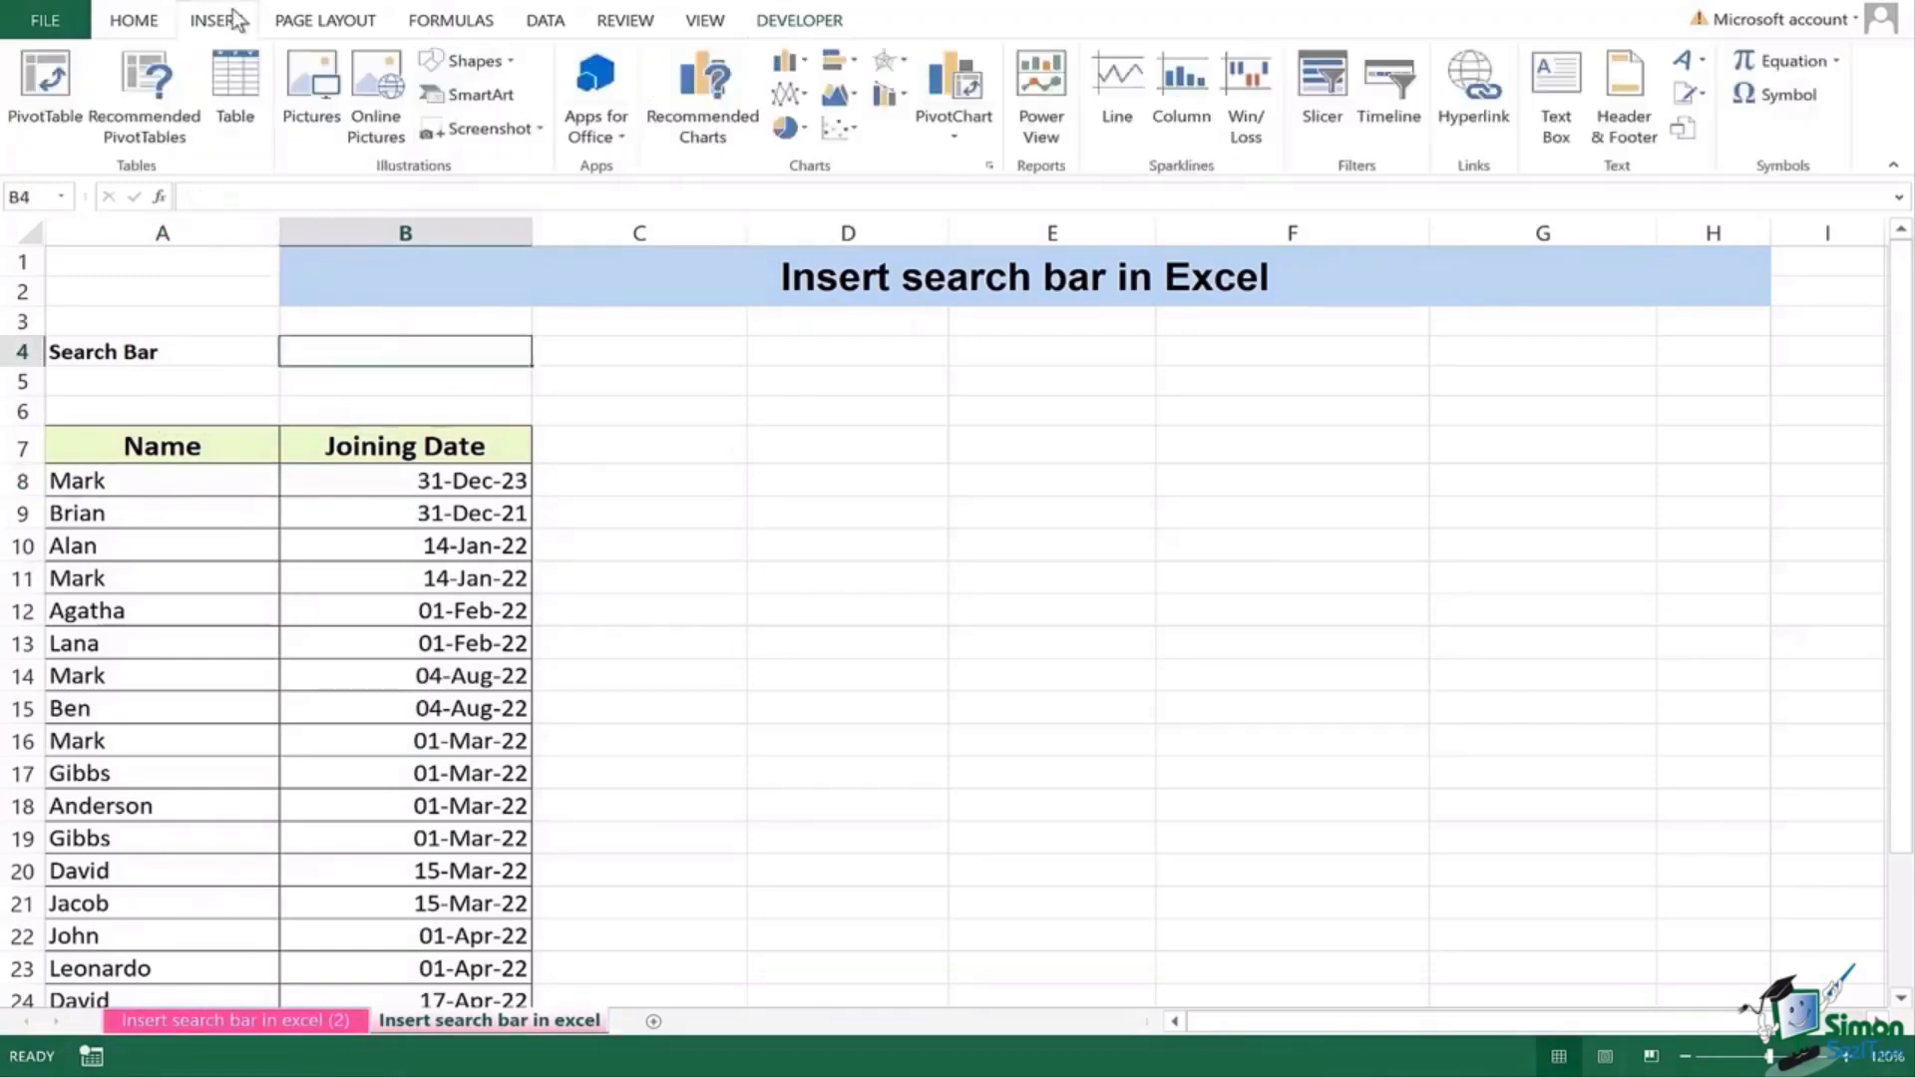
pyautogui.click(505, 62)
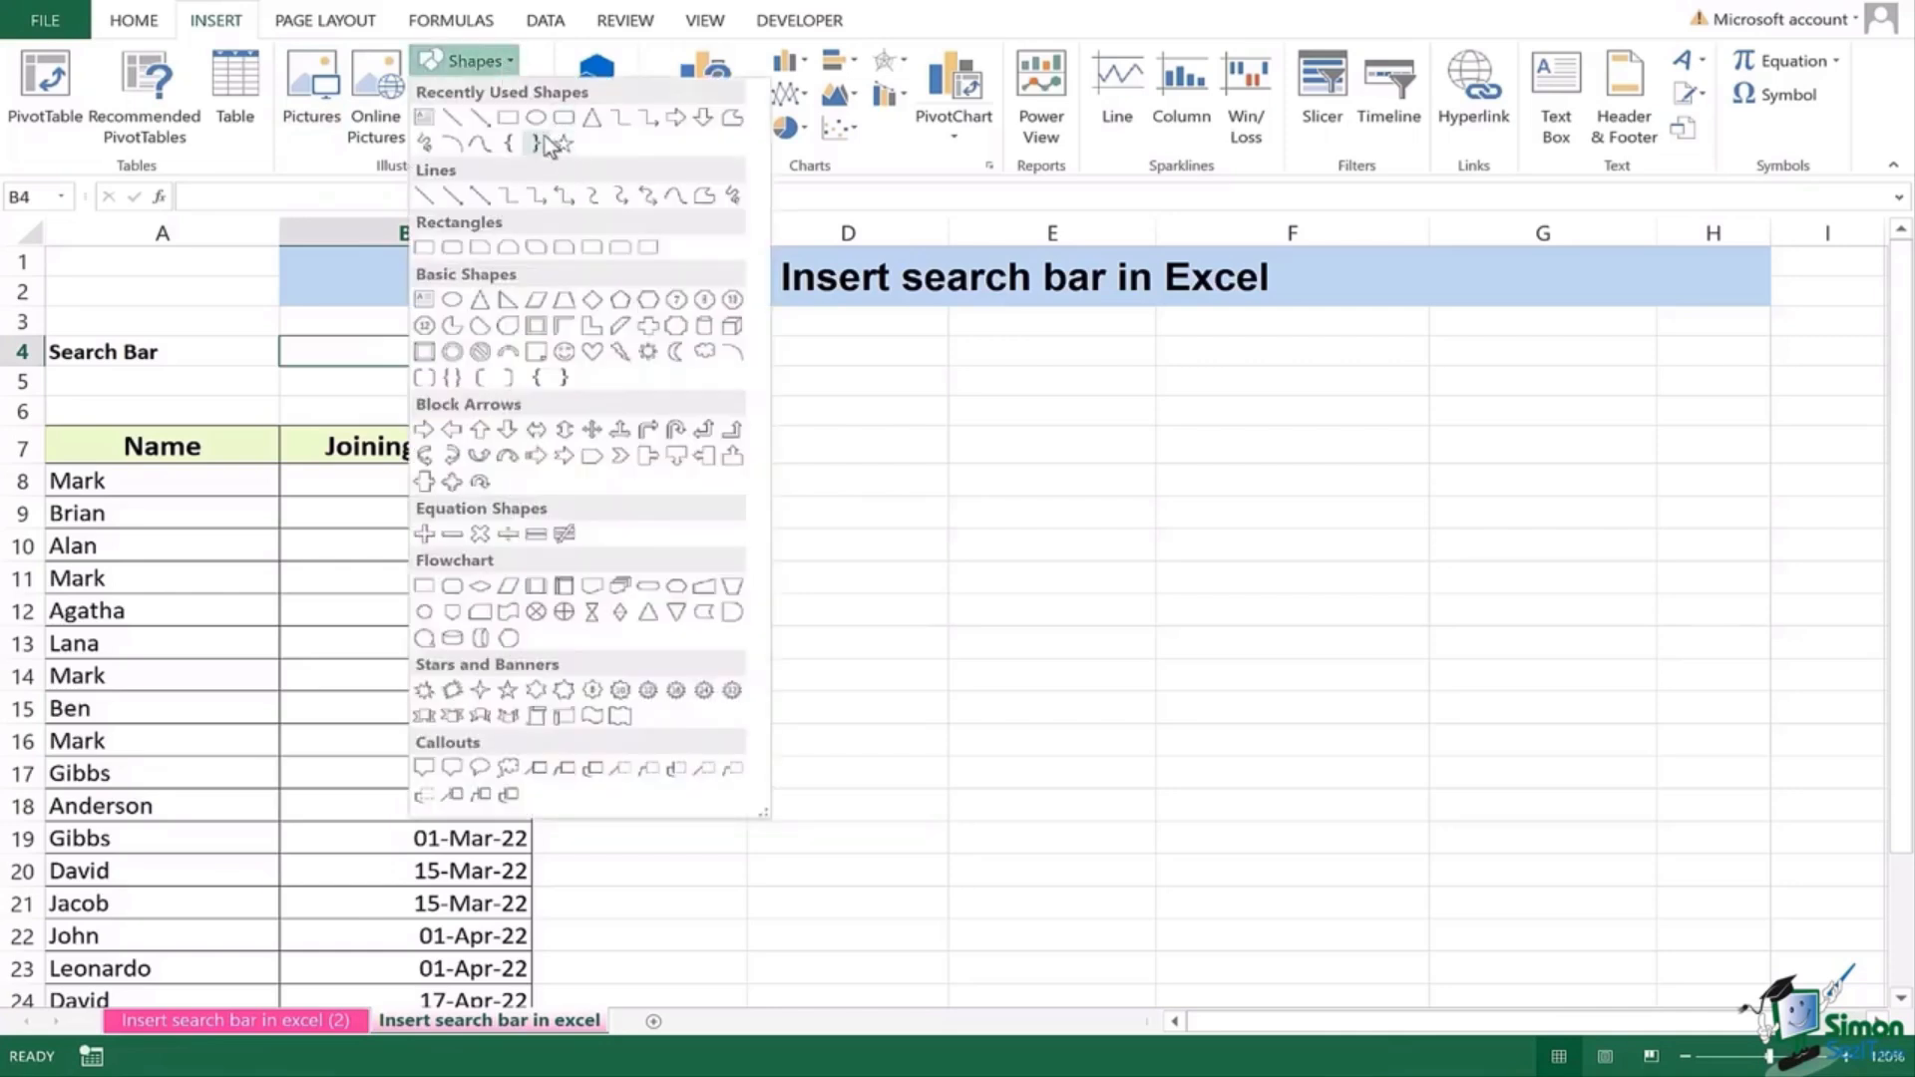
pyautogui.click(564, 120)
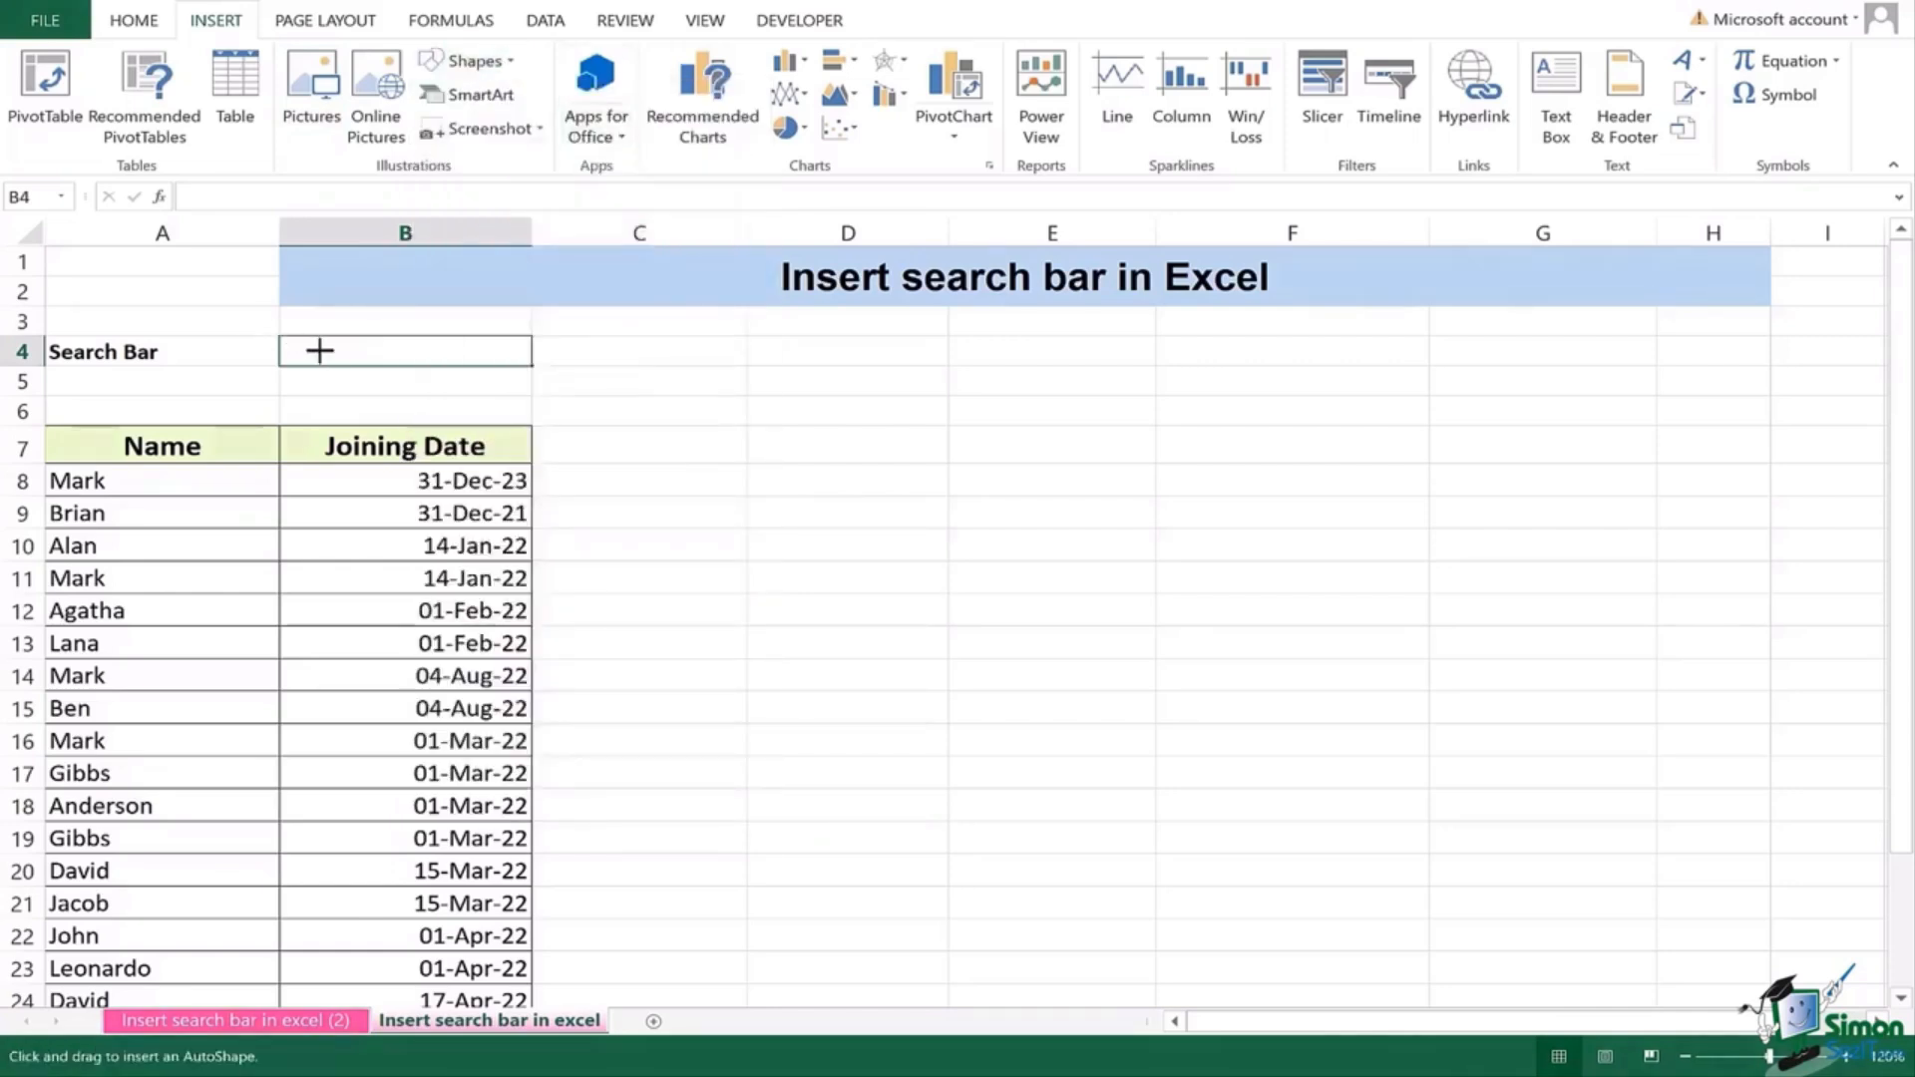
pyautogui.moveTo(263, 326)
pyautogui.mouseDown()
pyautogui.moveTo(466, 399)
pyautogui.moveTo(821, 395)
pyautogui.mouseUp()
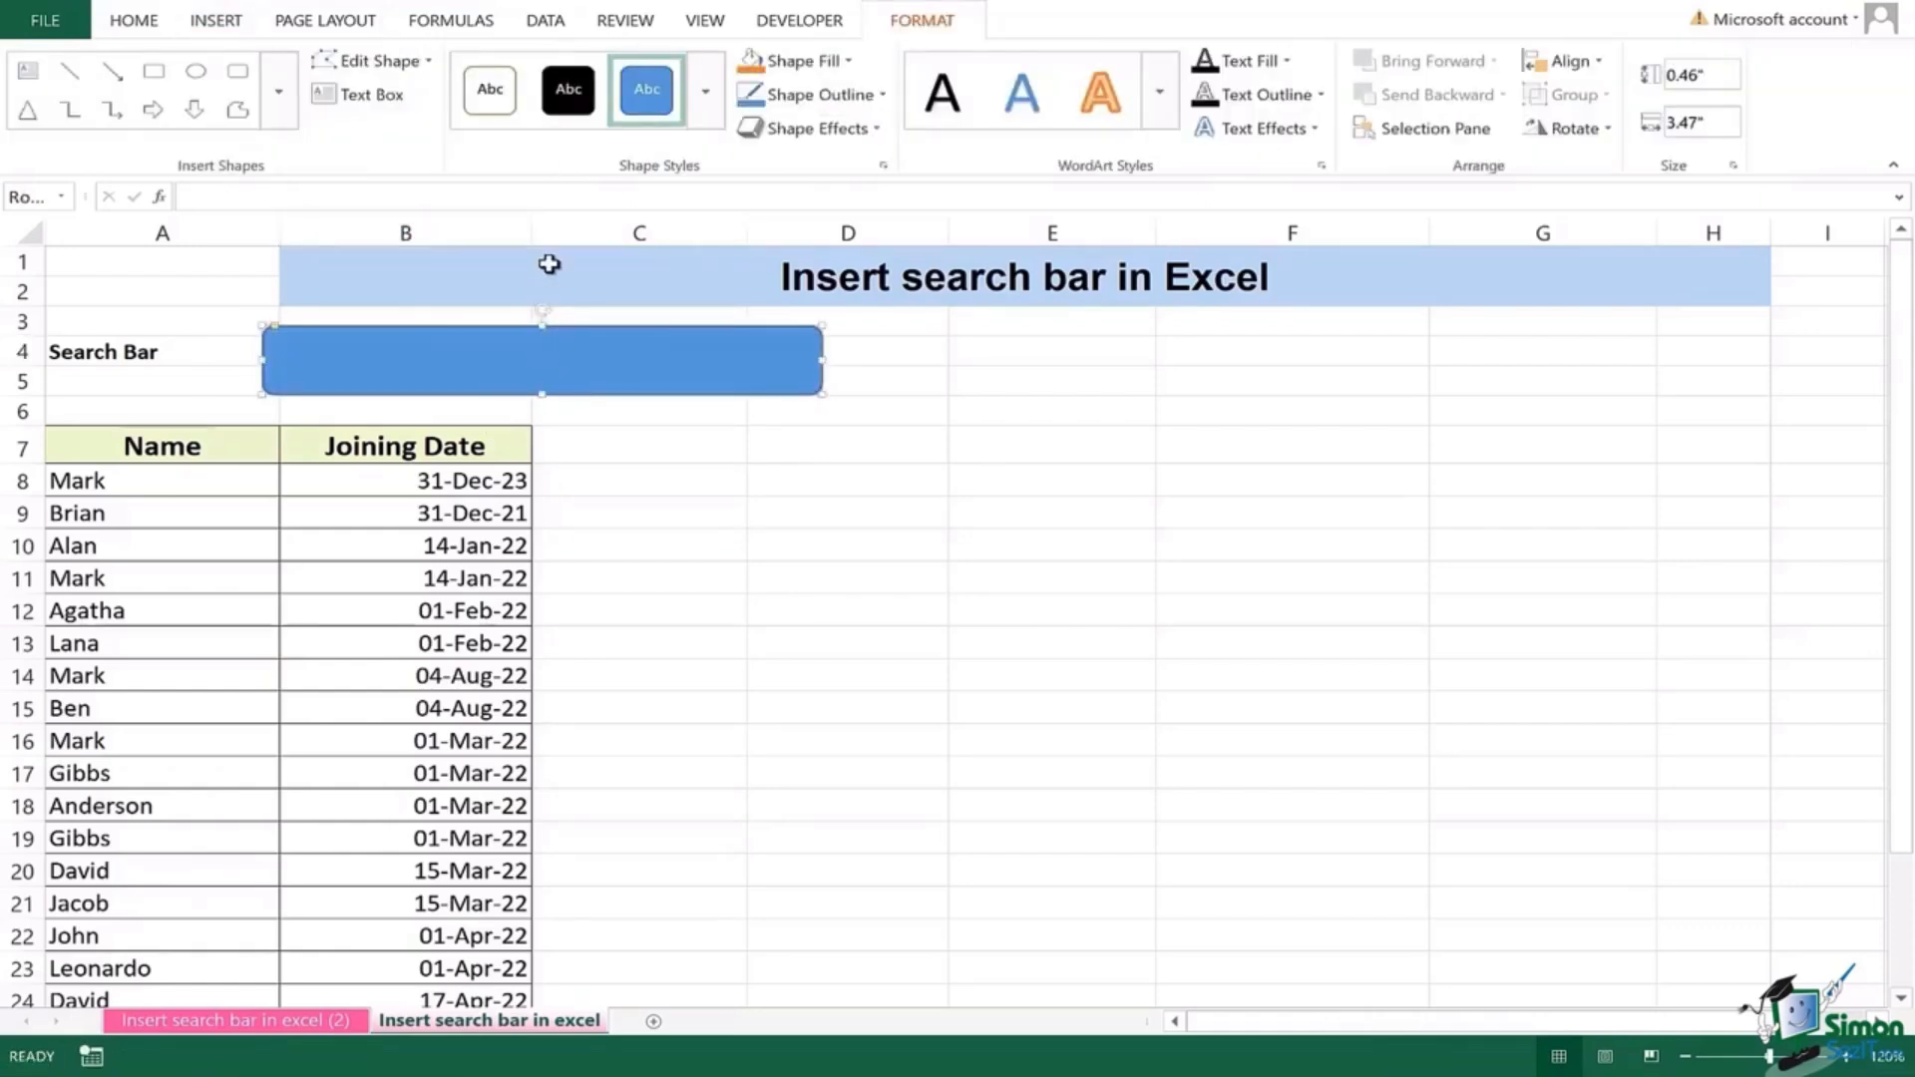
# Step: Apply the white outlined shape style to the search-bar rectangle
pyautogui.click(505, 116)
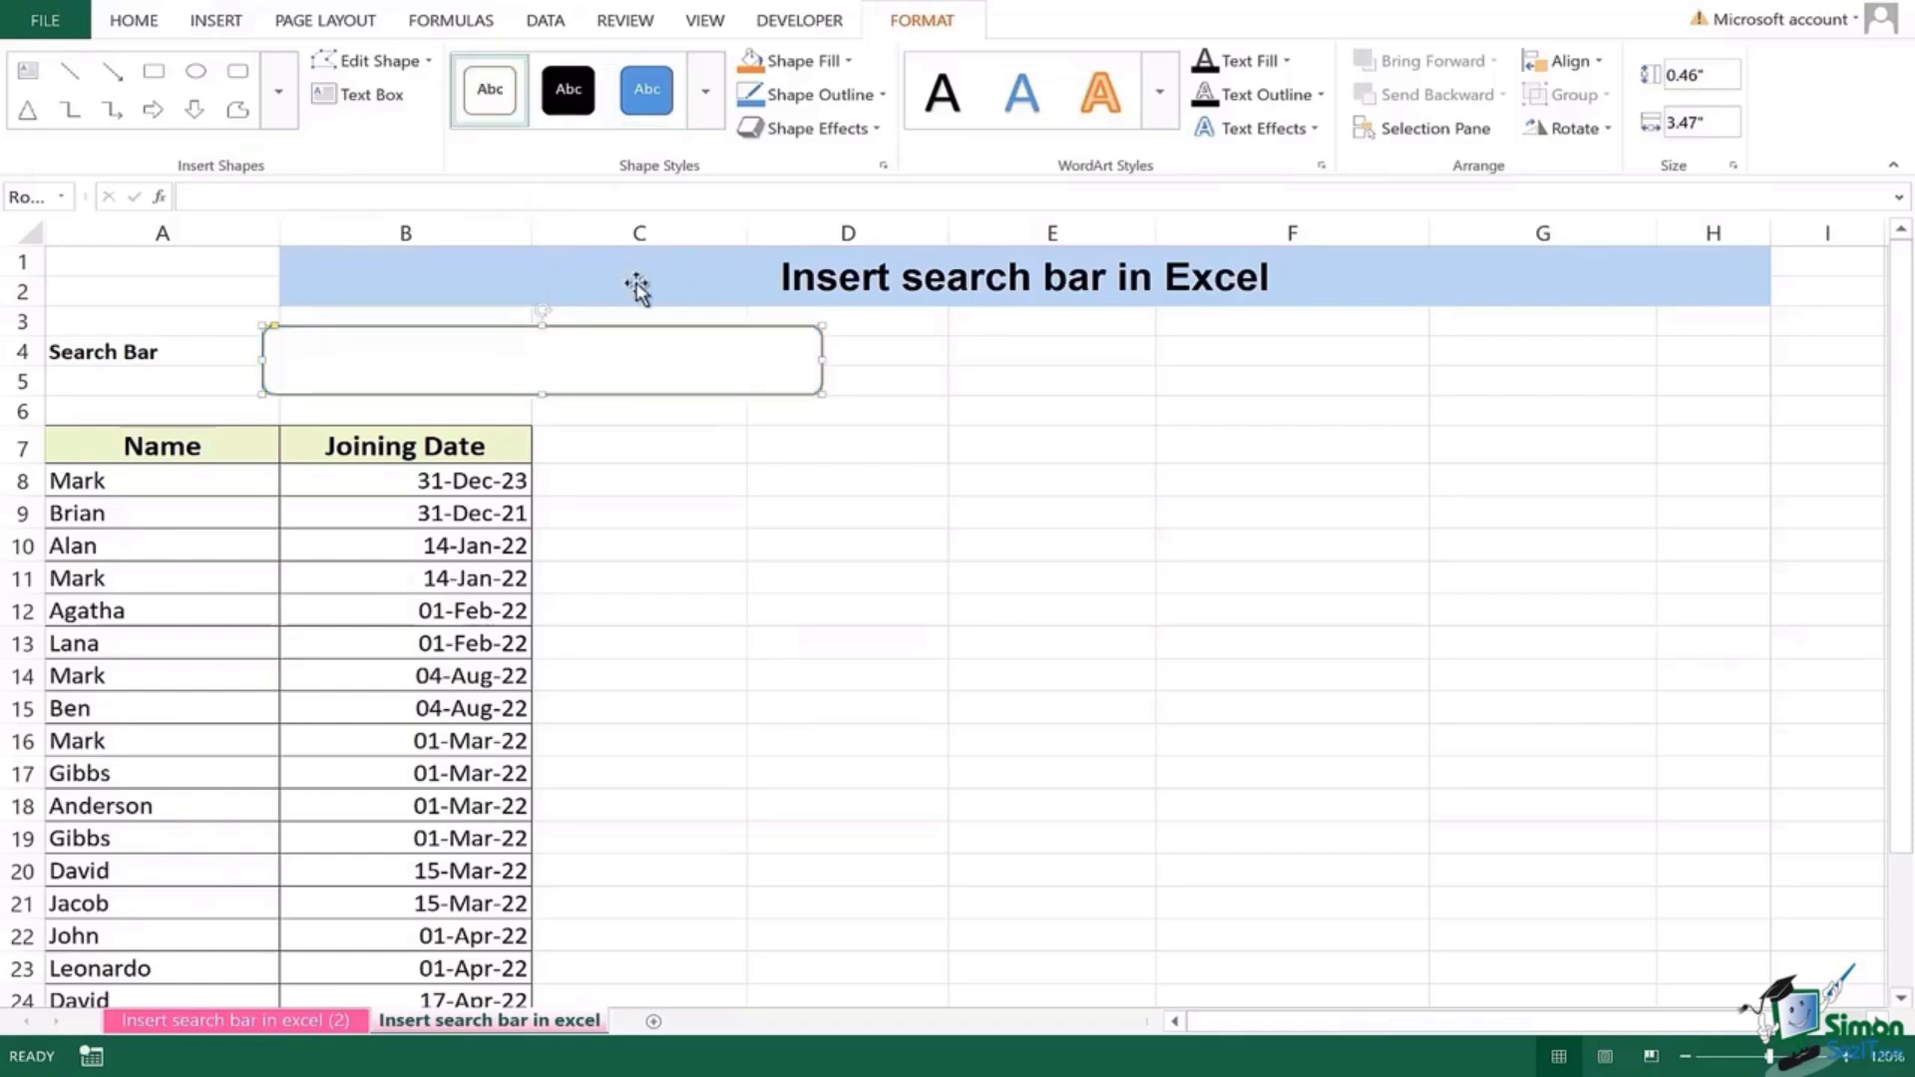
pyautogui.click(735, 483)
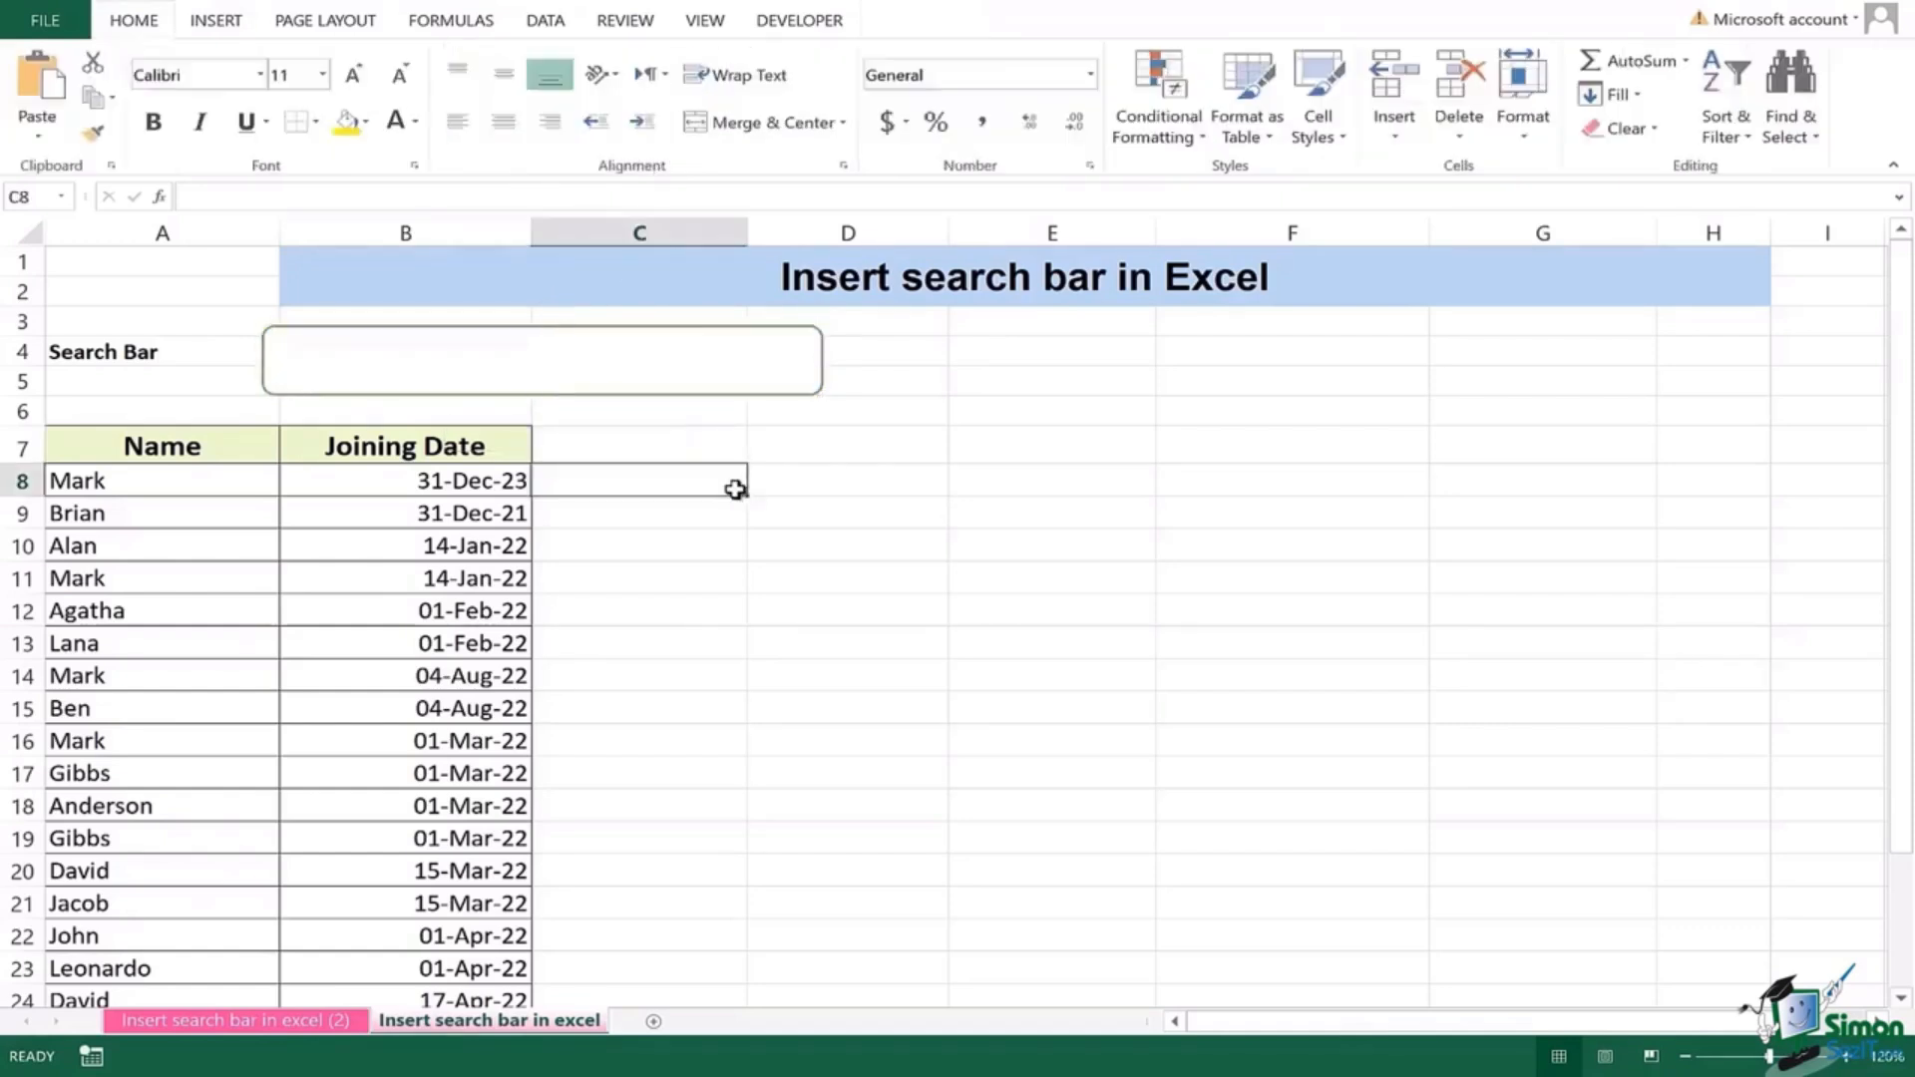
pyautogui.click(680, 371)
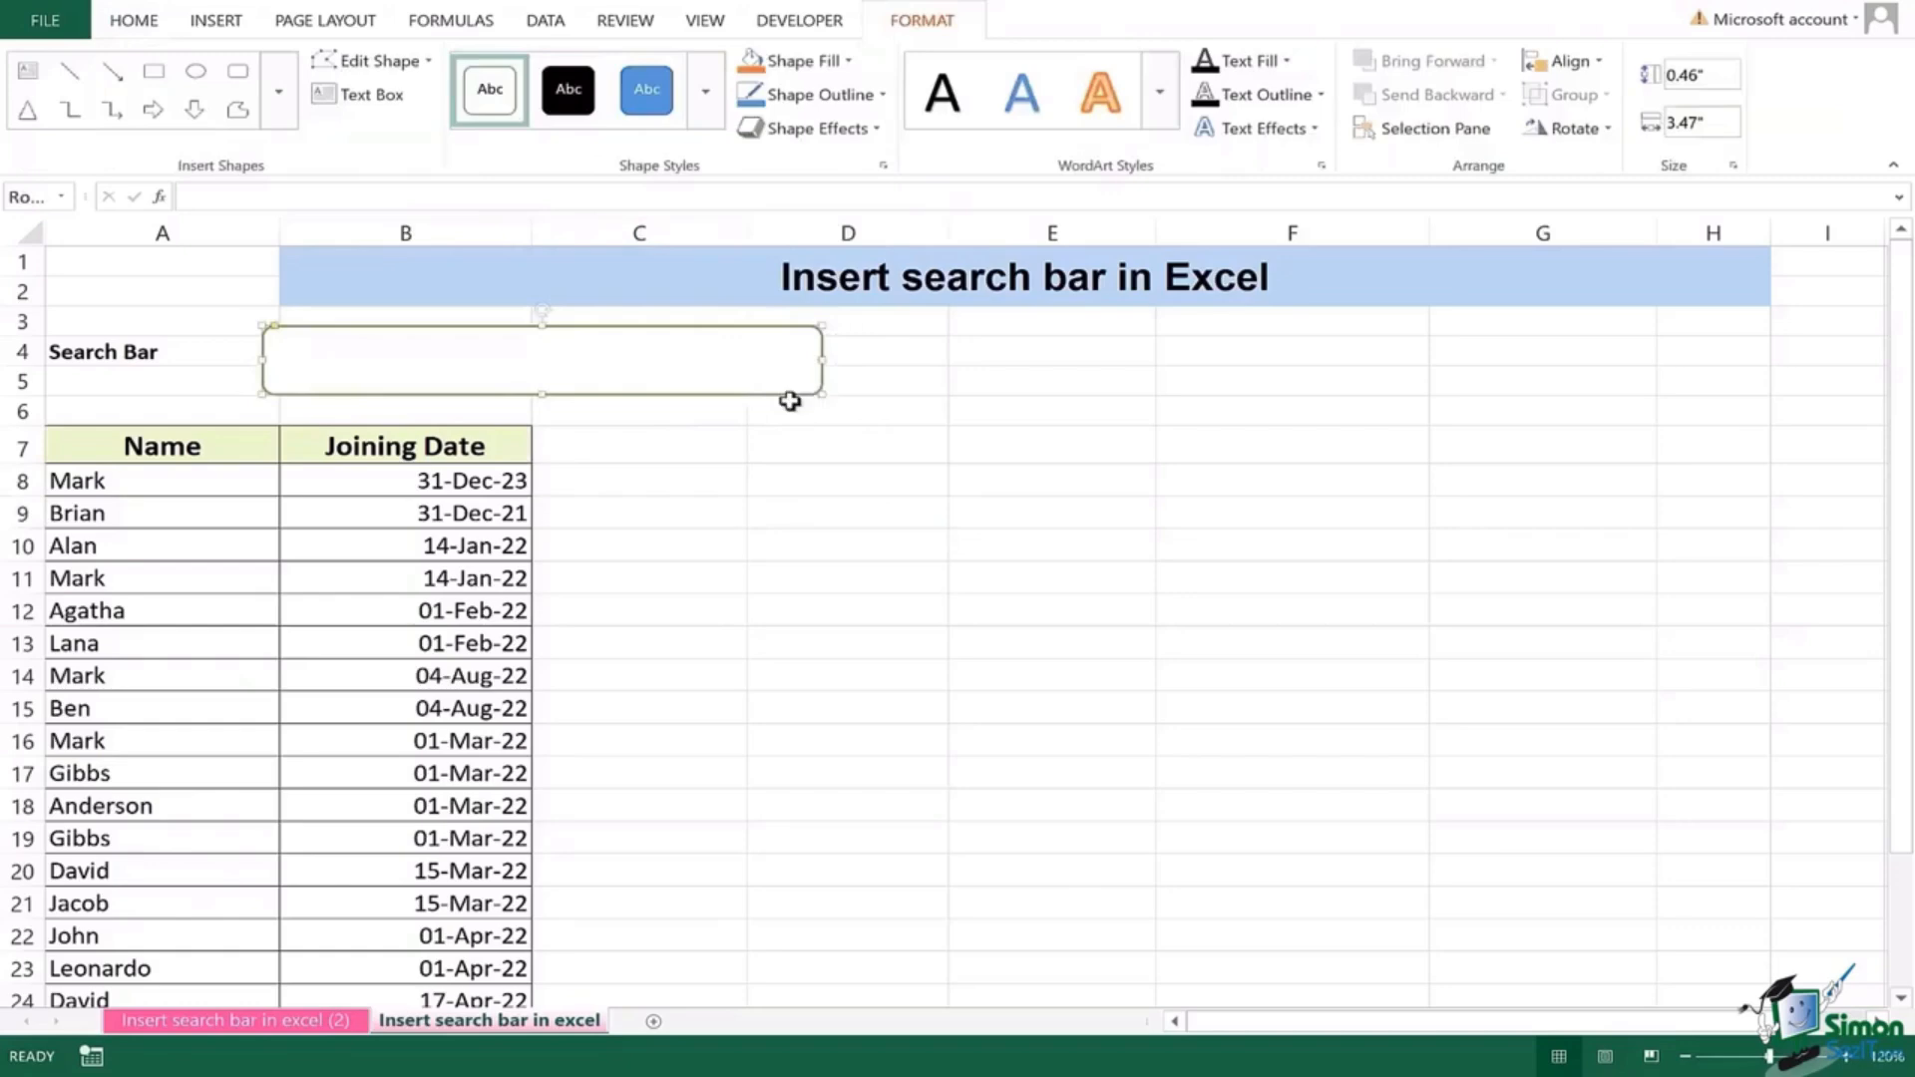
pyautogui.click(833, 411)
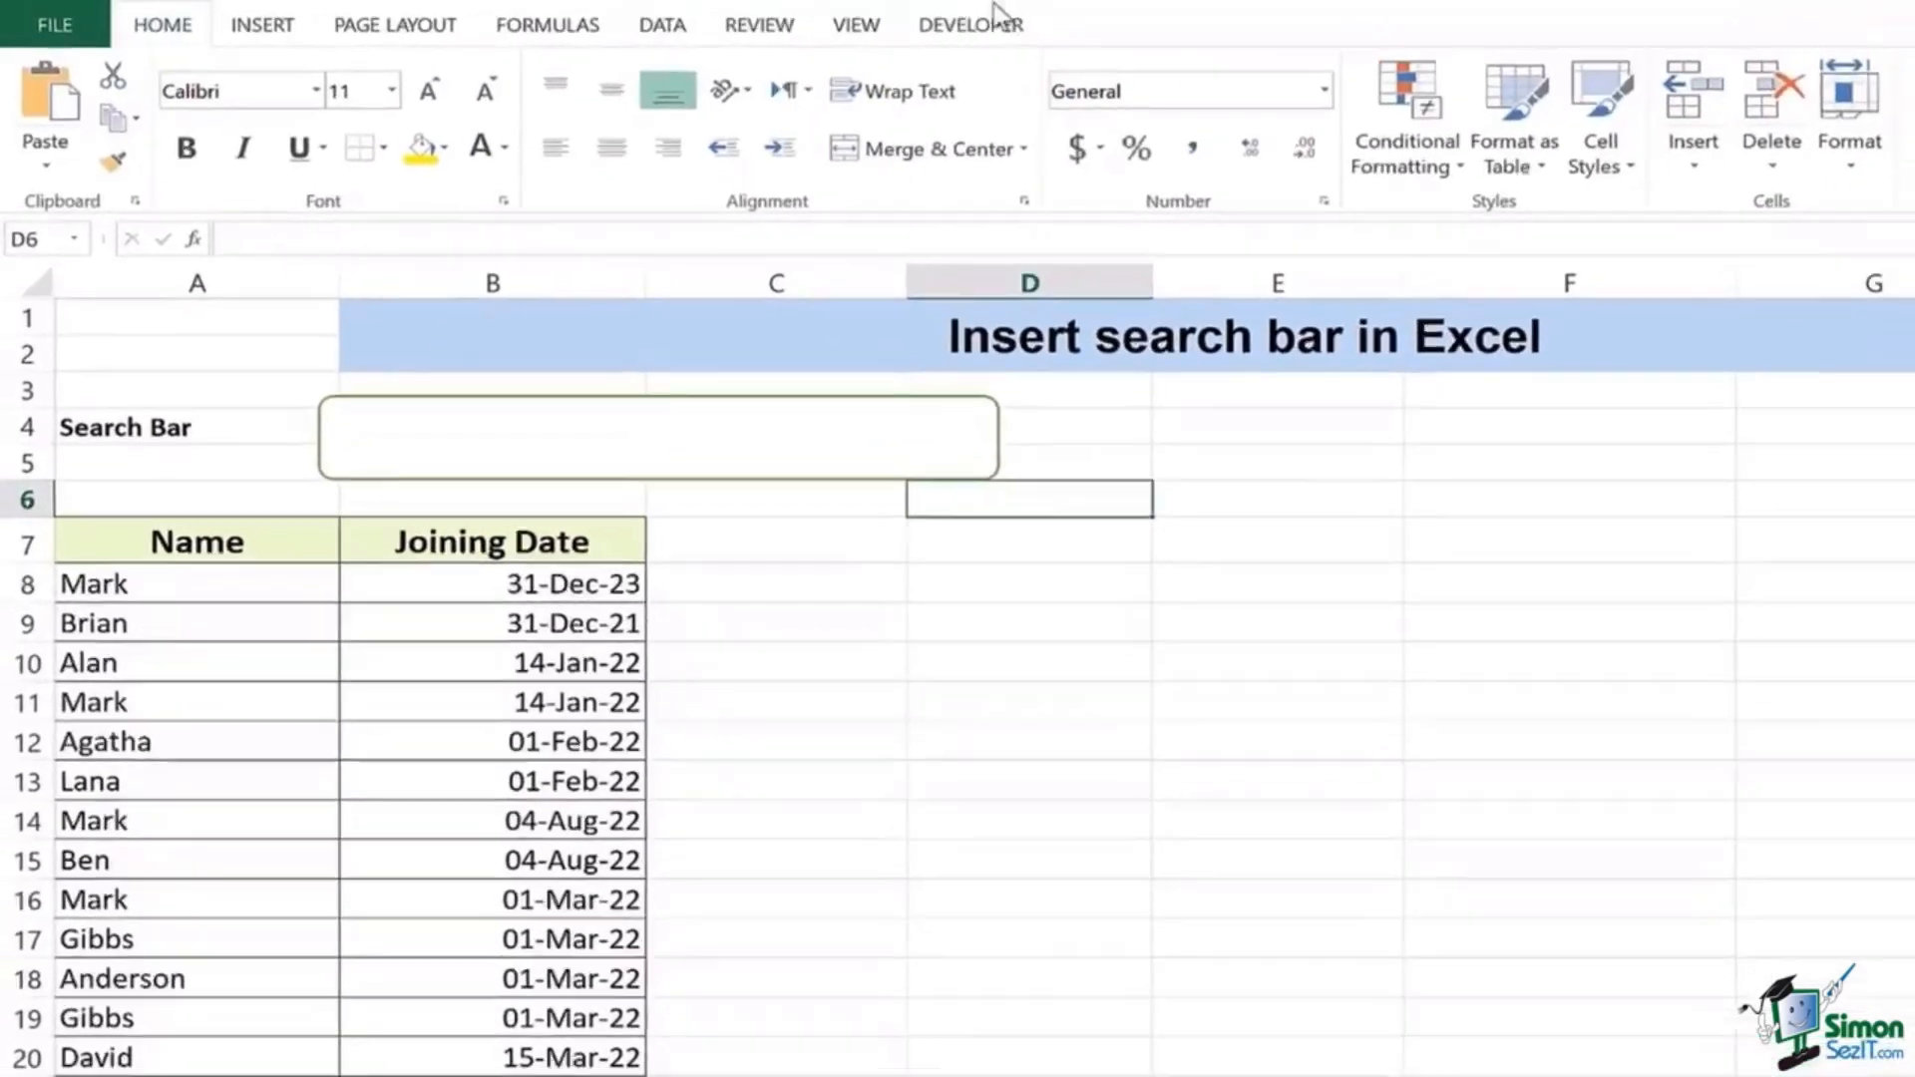
pyautogui.click(997, 18)
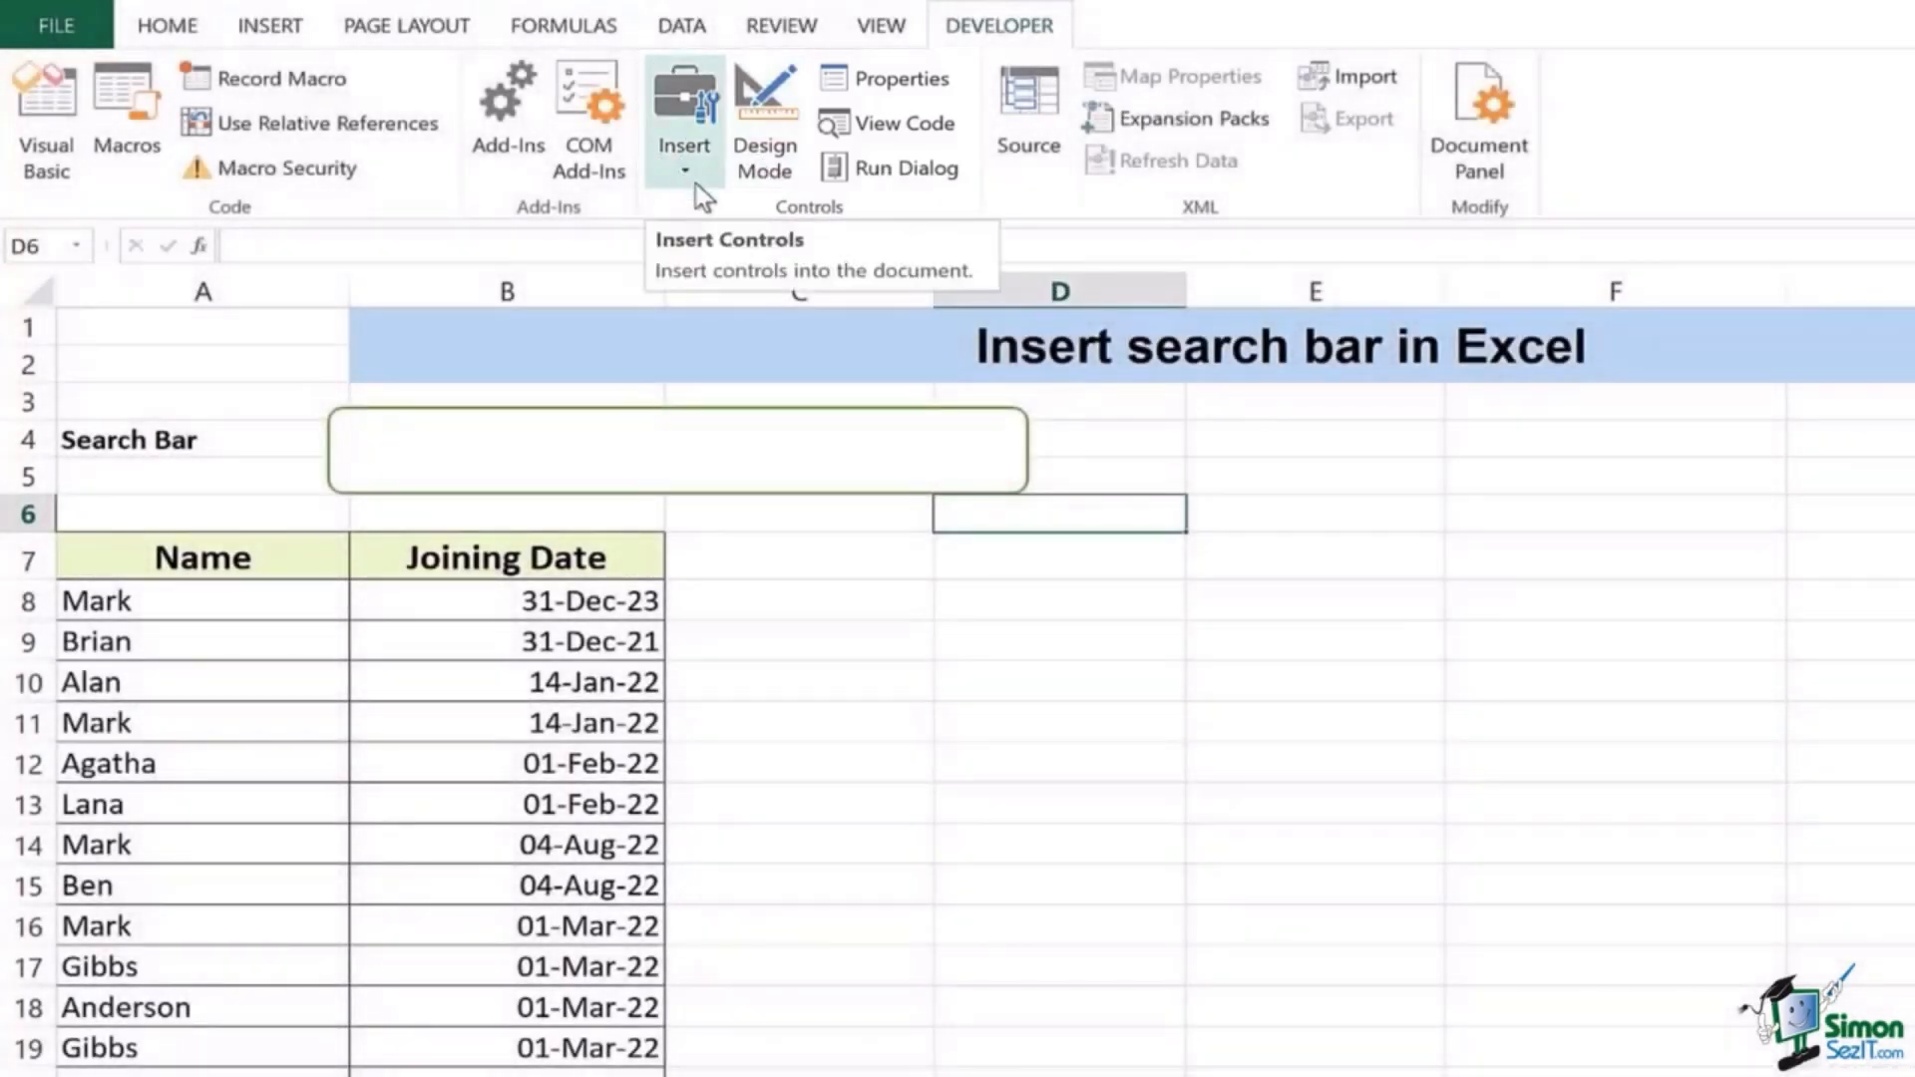
# Step: Draw an ActiveX text box across the rounded search-bar shape and bring up its shortcut menu
pyautogui.click(696, 183)
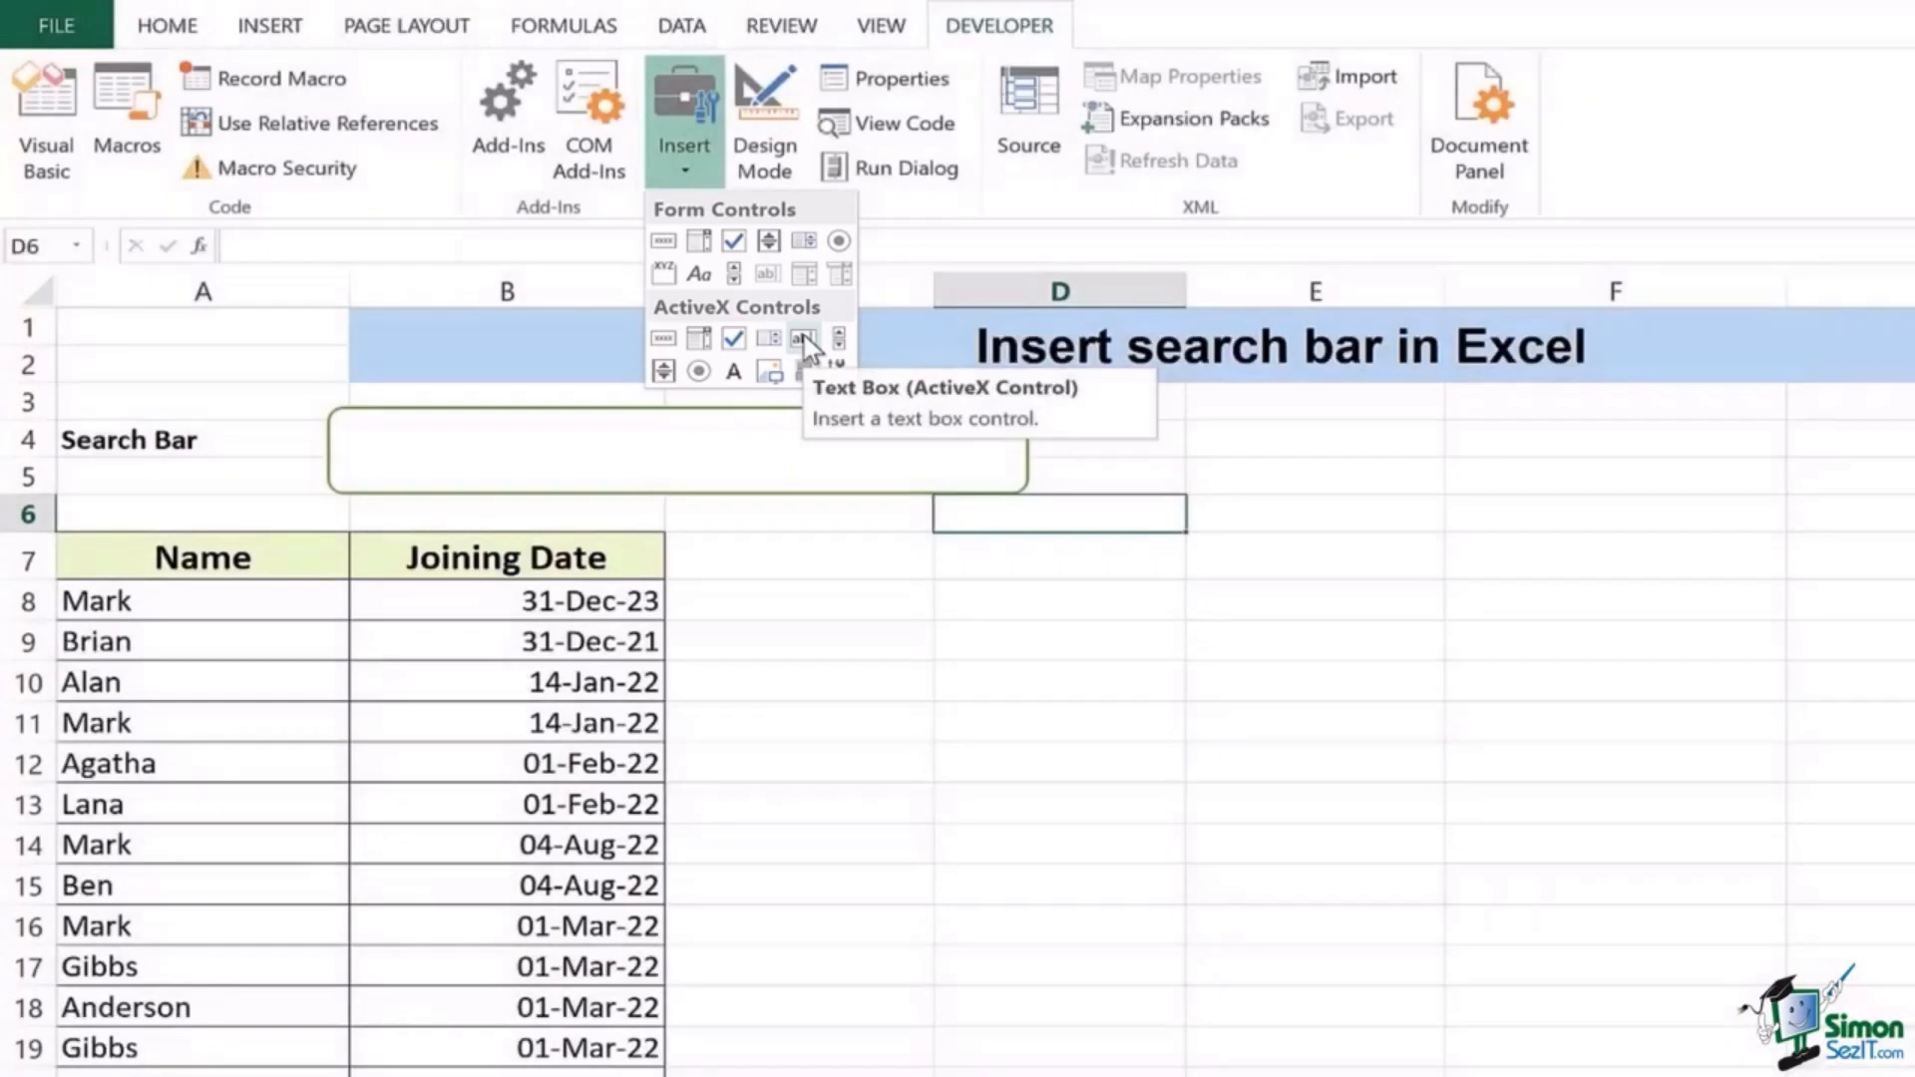
pyautogui.click(804, 341)
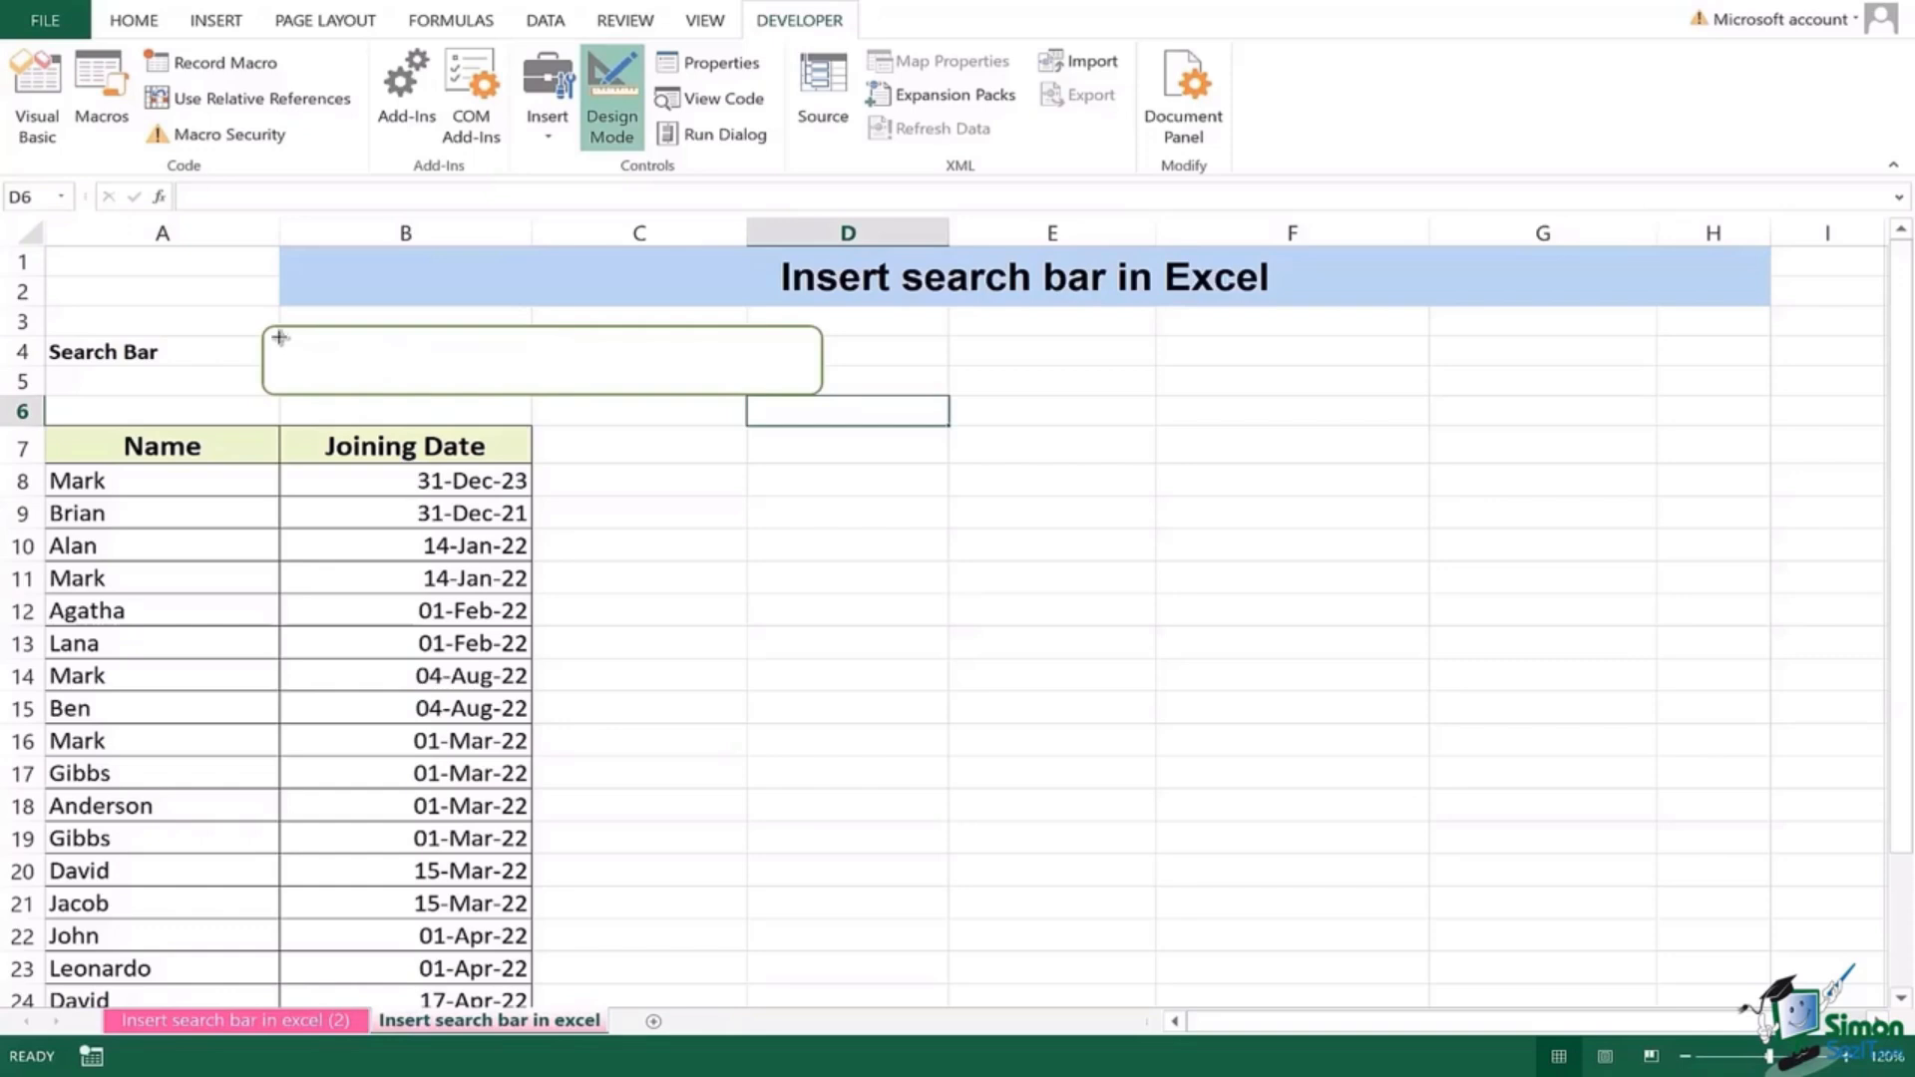
pyautogui.moveTo(280, 337); pyautogui.dragTo(806, 381)
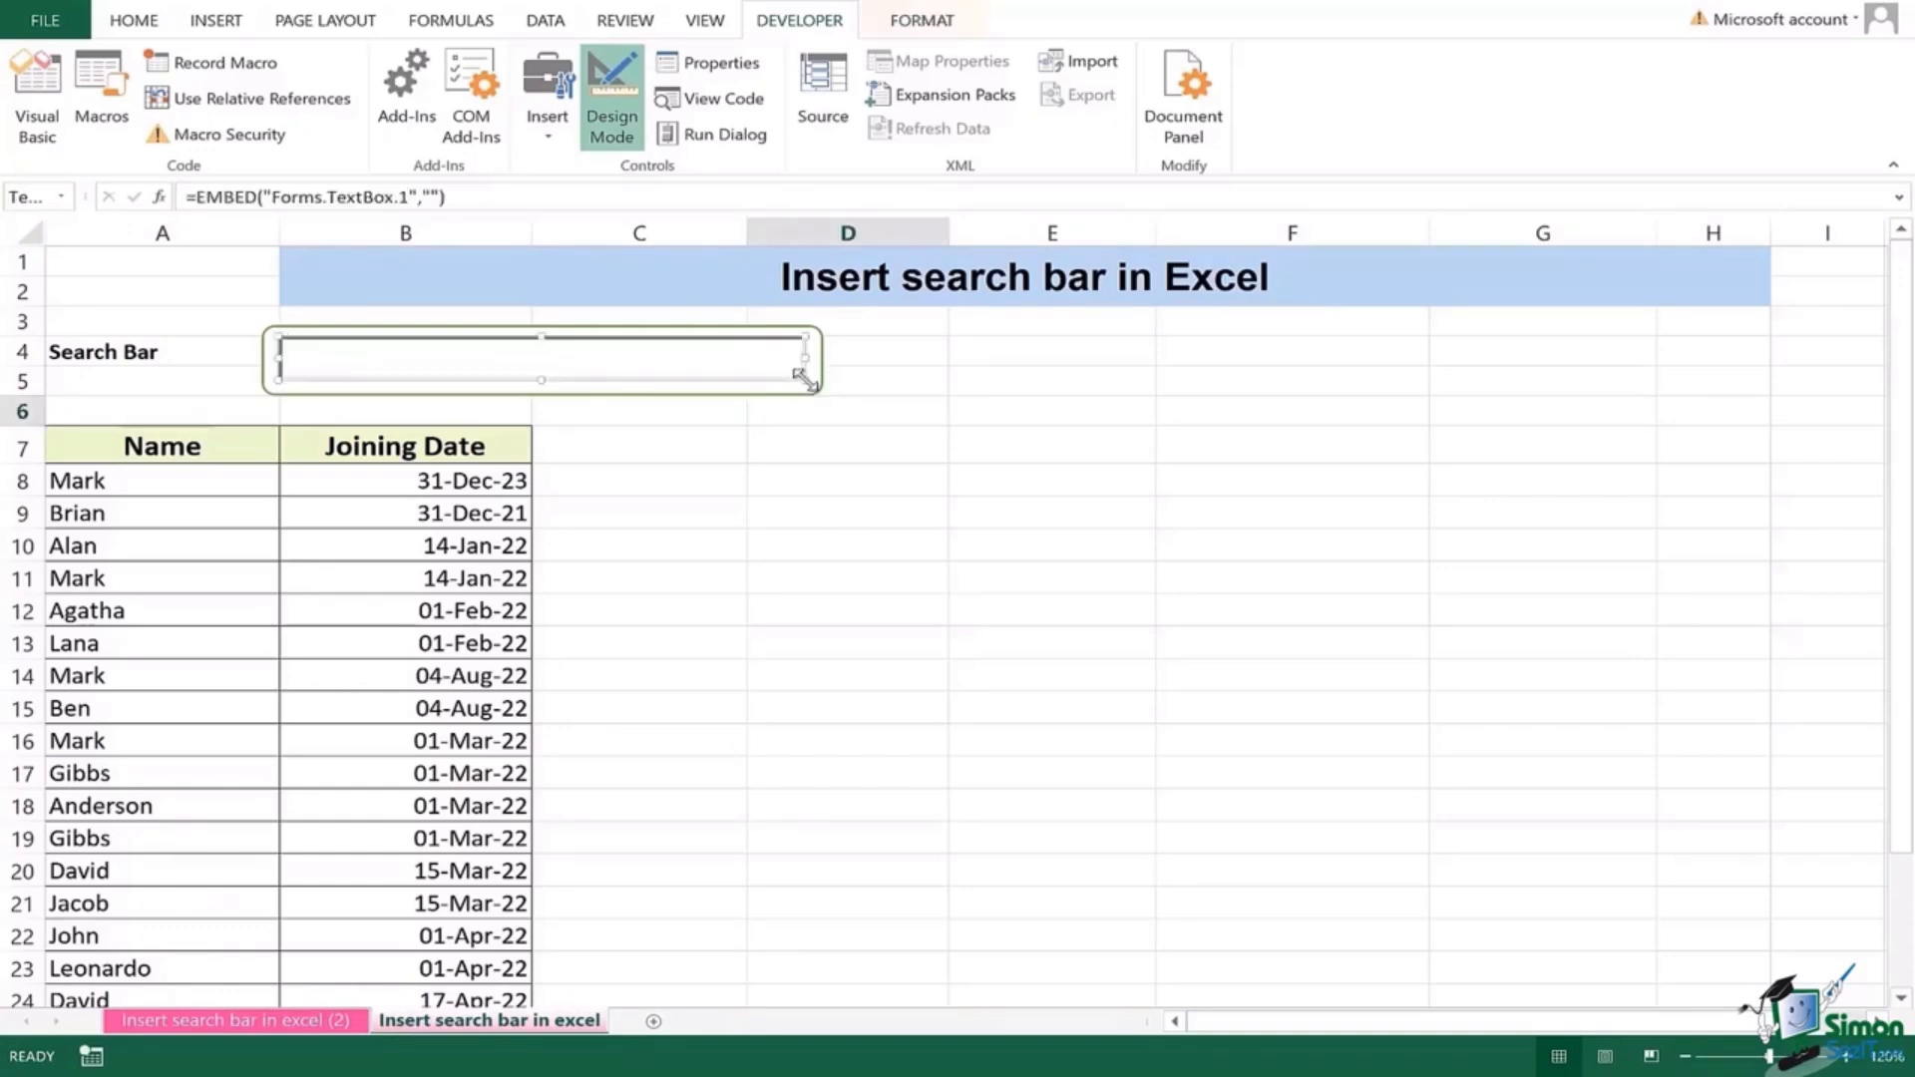
pyautogui.click(771, 419)
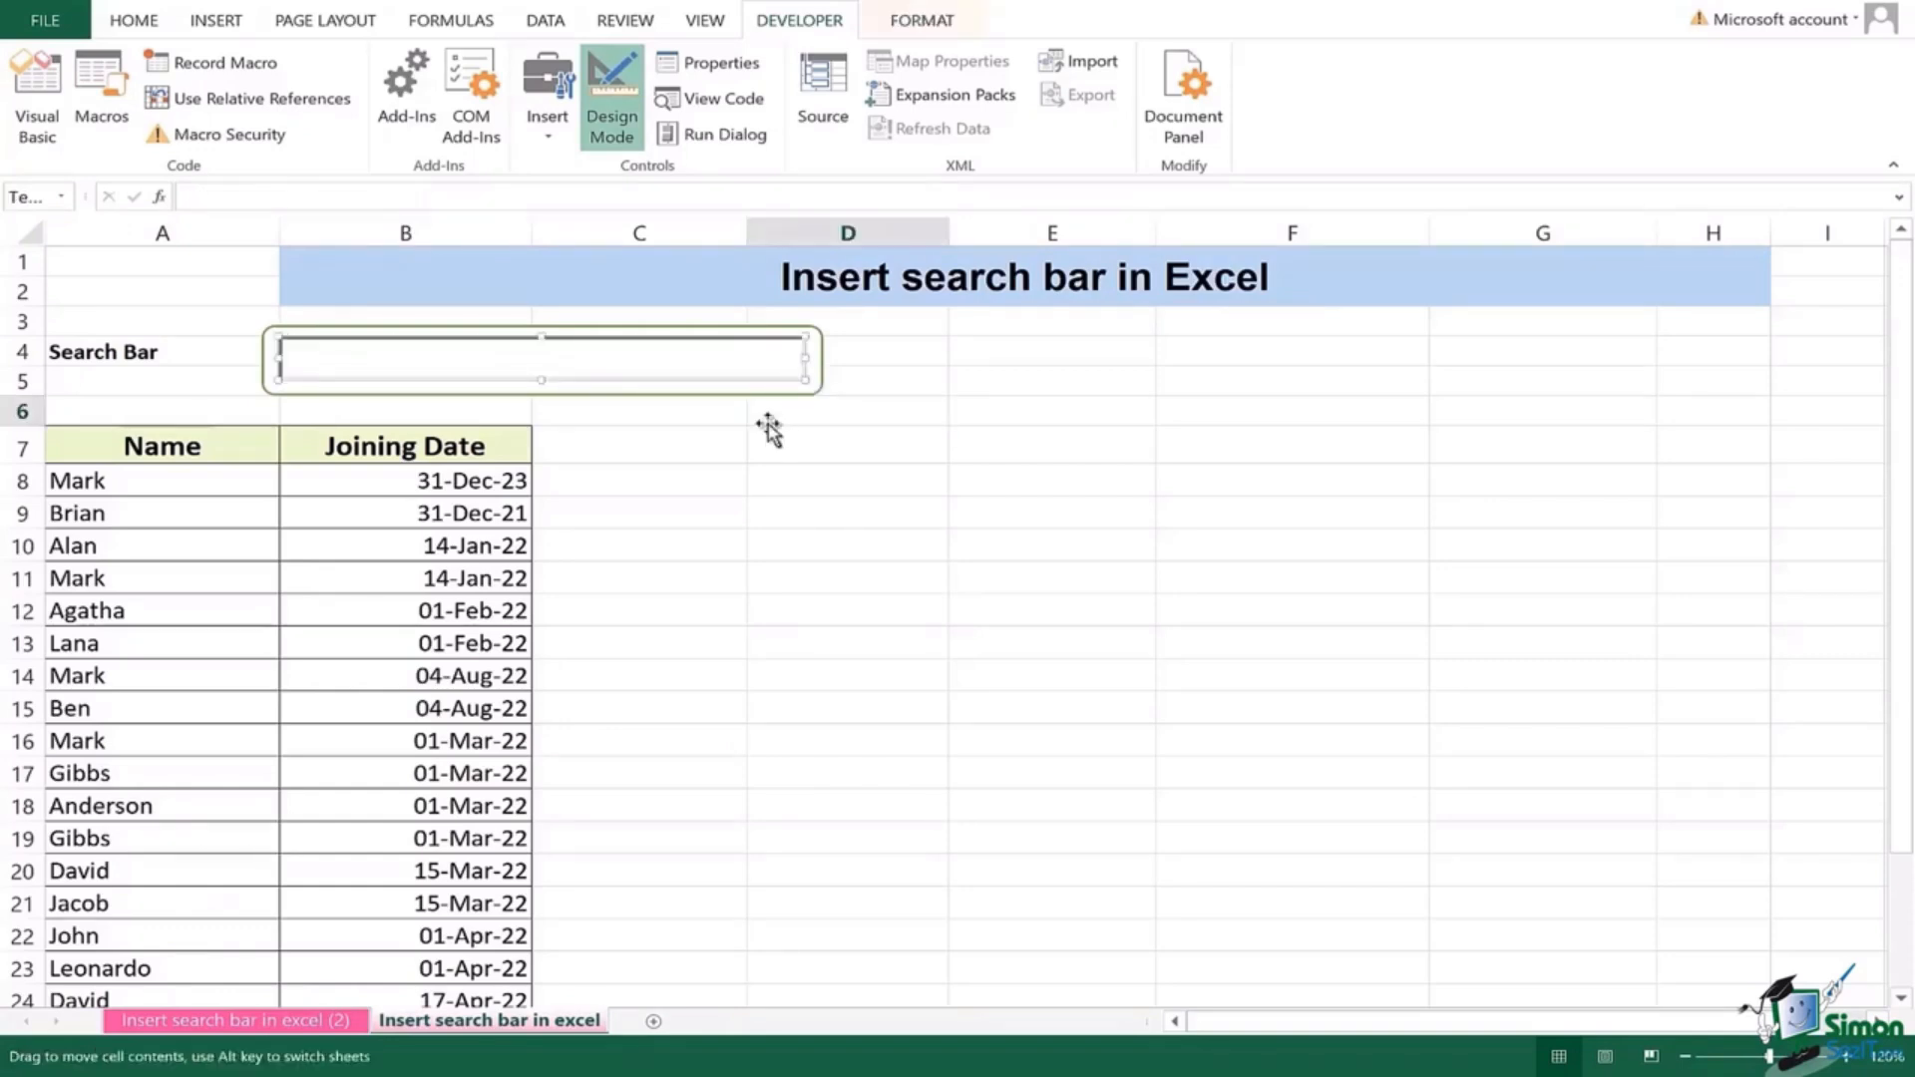
pyautogui.click(615, 359)
pyautogui.rightClick(614, 357)
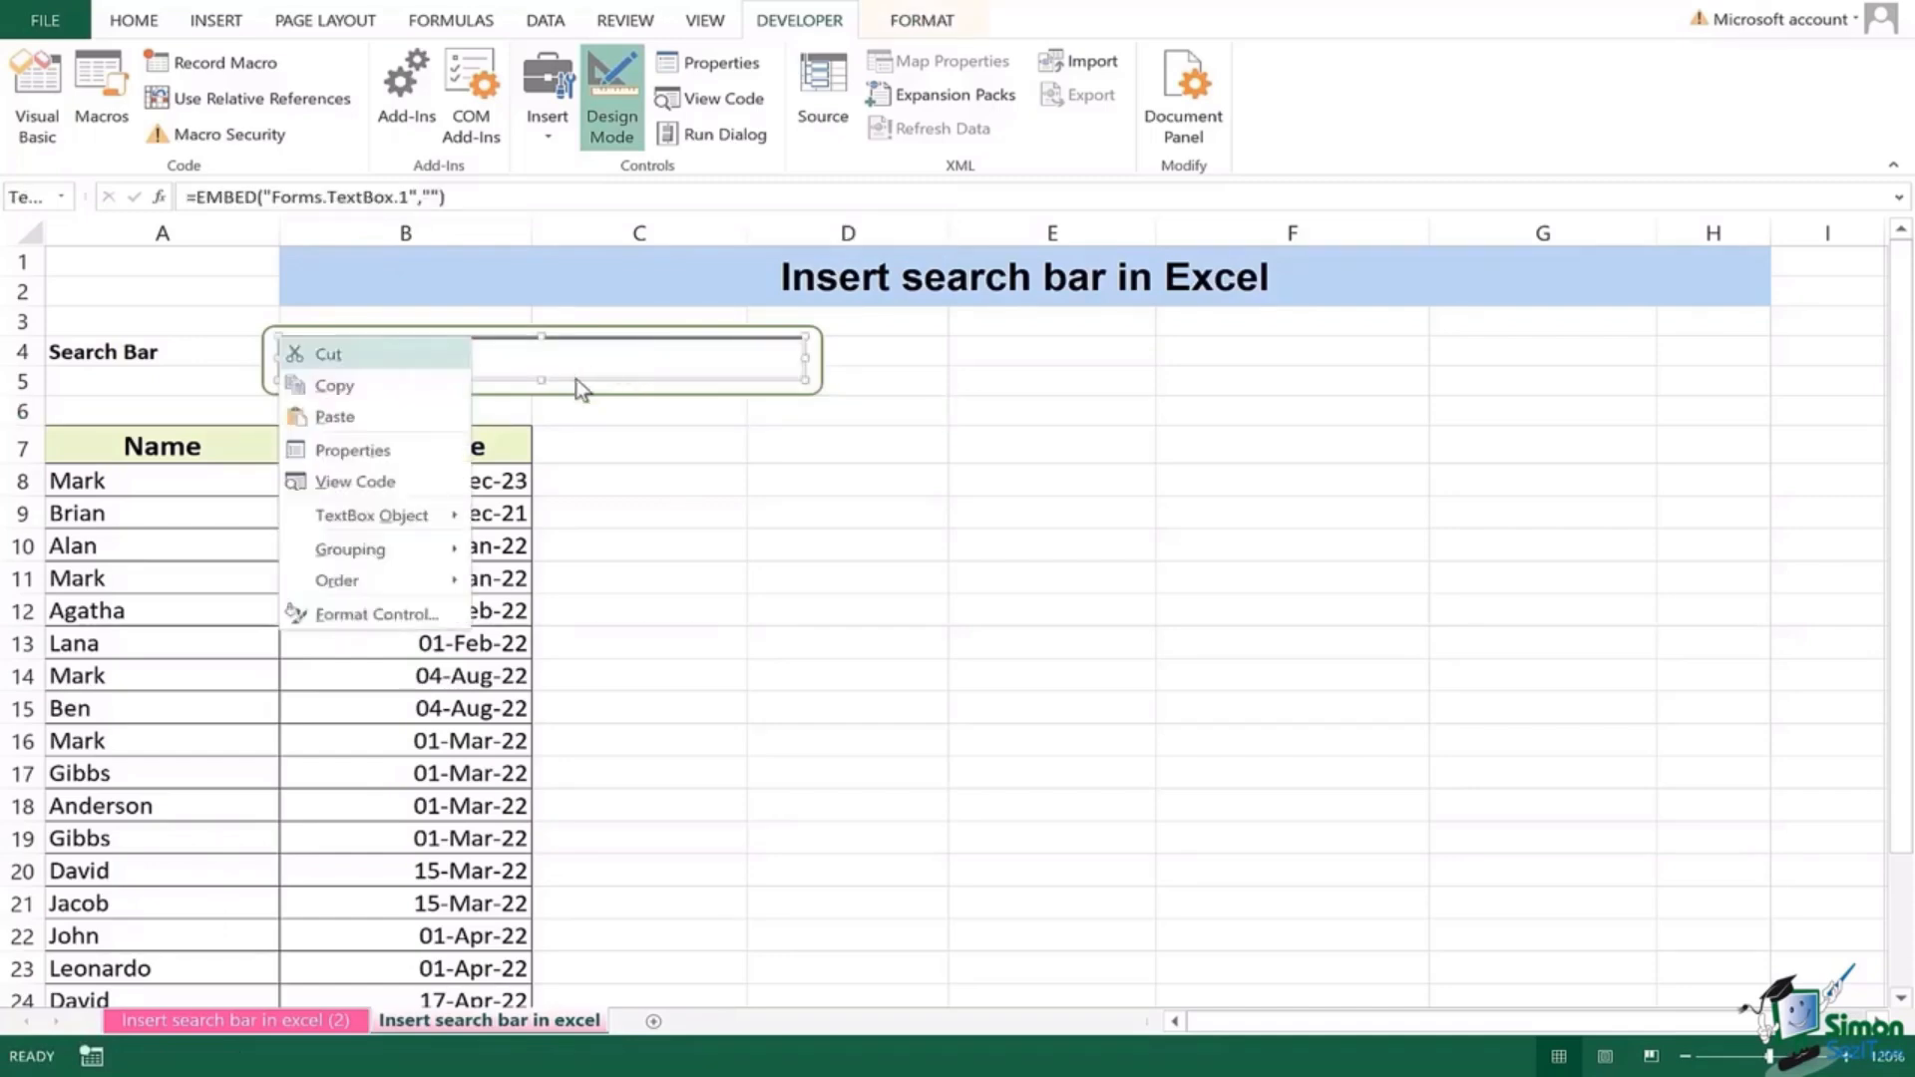
# Step: Set the text box's LinkedCell property to A1 and turn Design Mode off
pyautogui.click(404, 449)
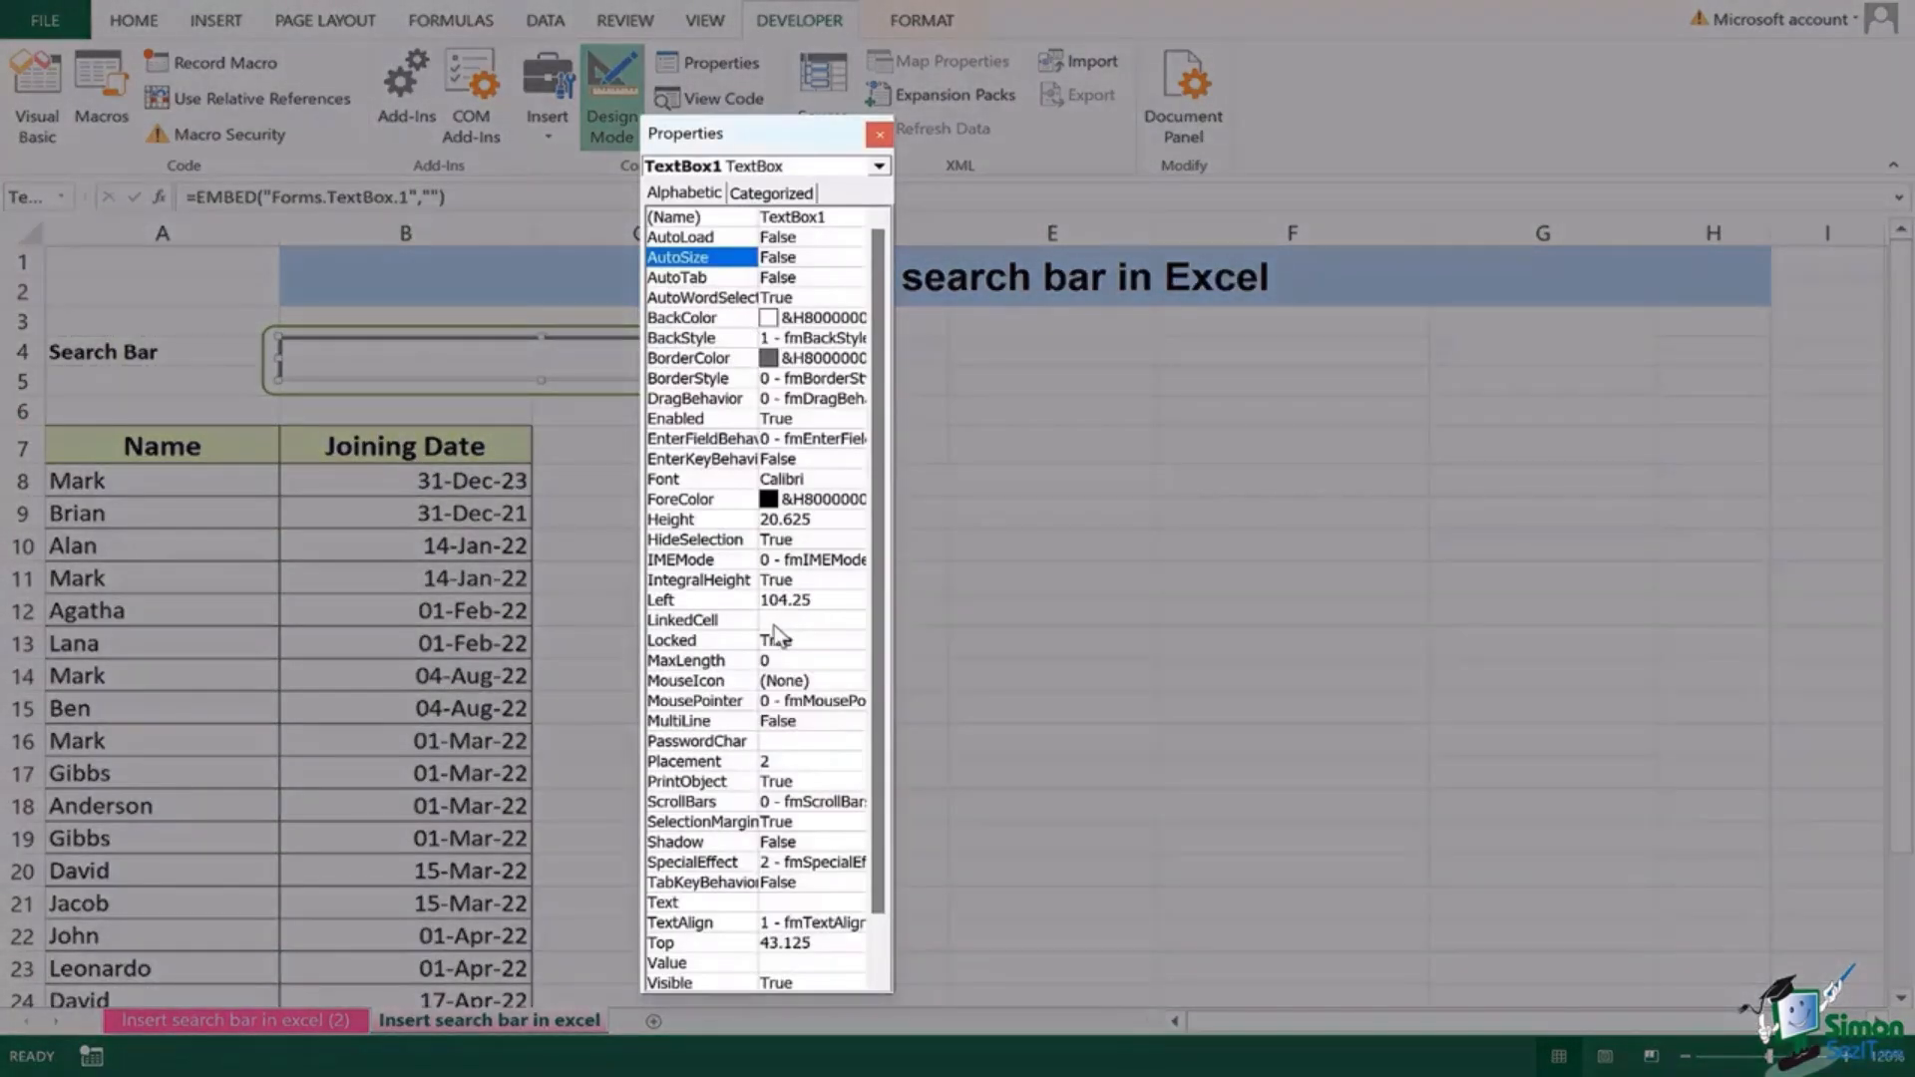
pyautogui.click(776, 622)
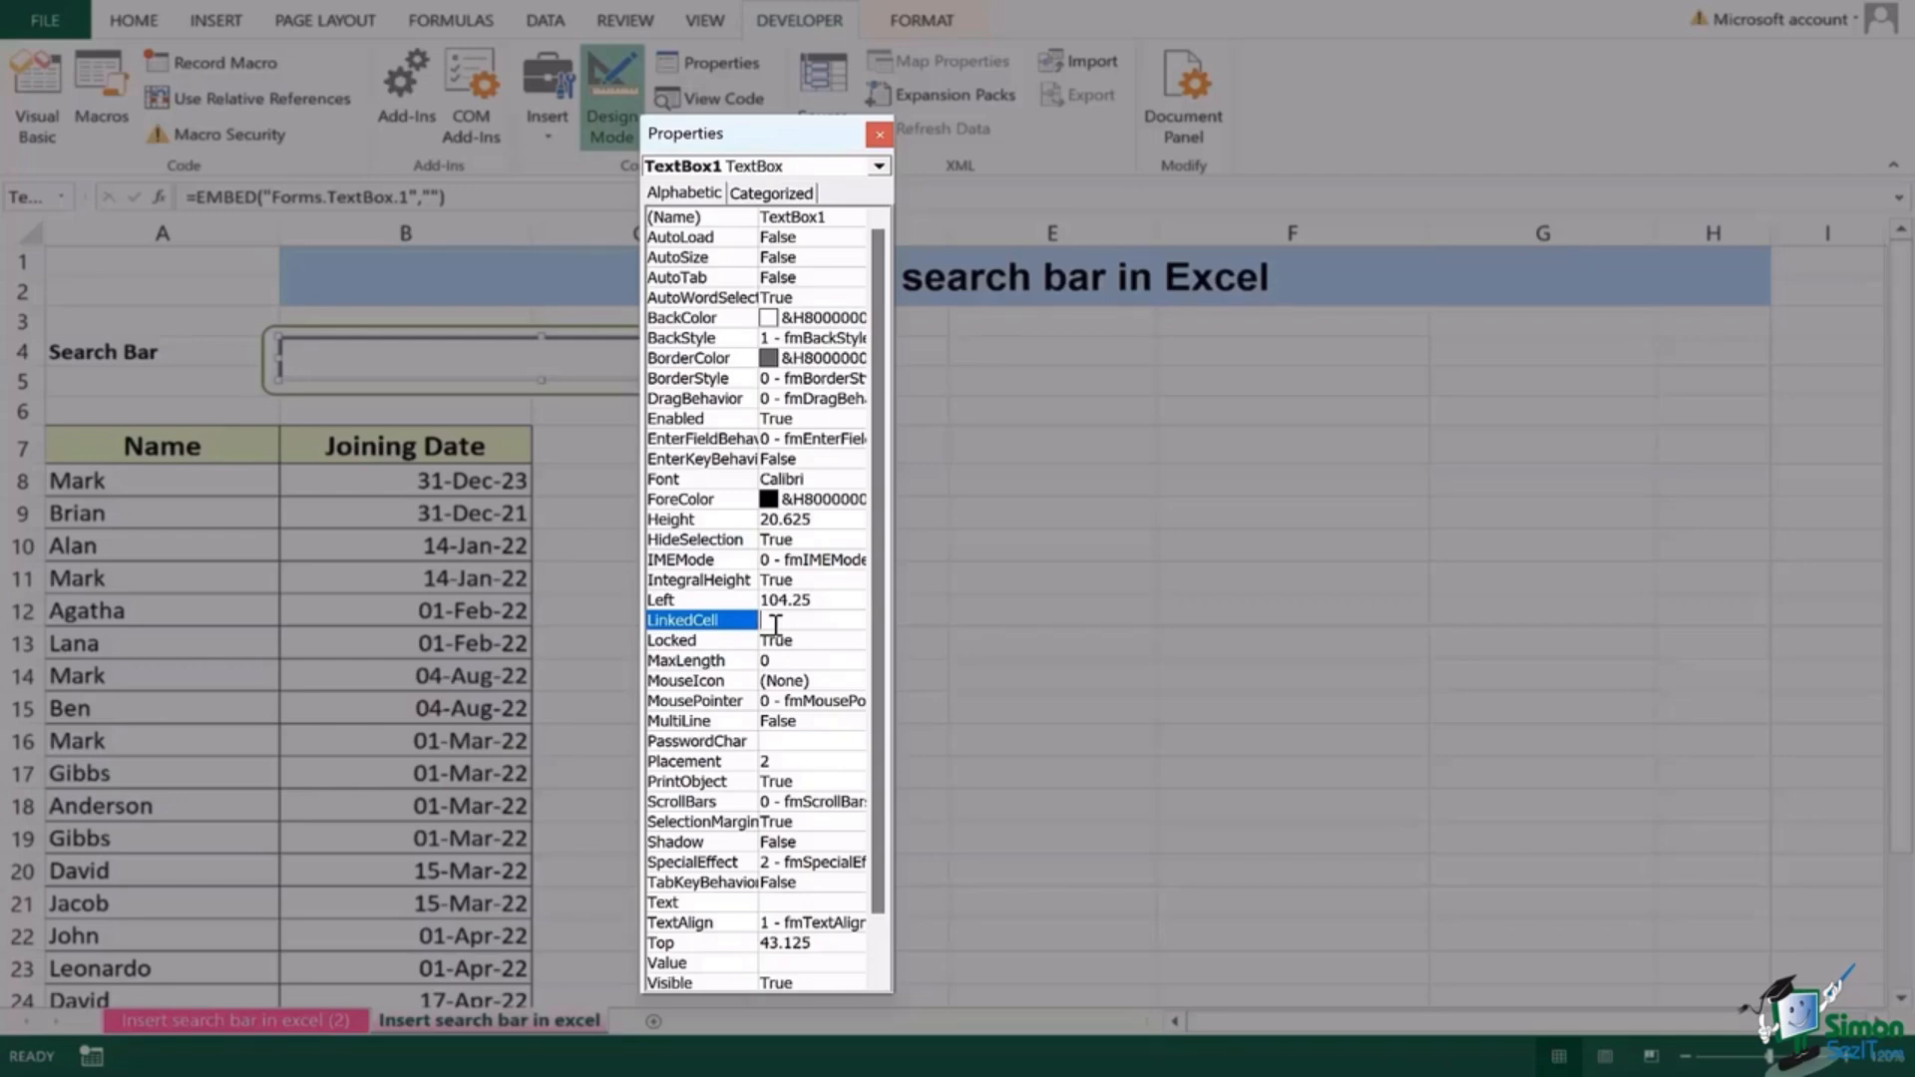
pyautogui.write('A1')
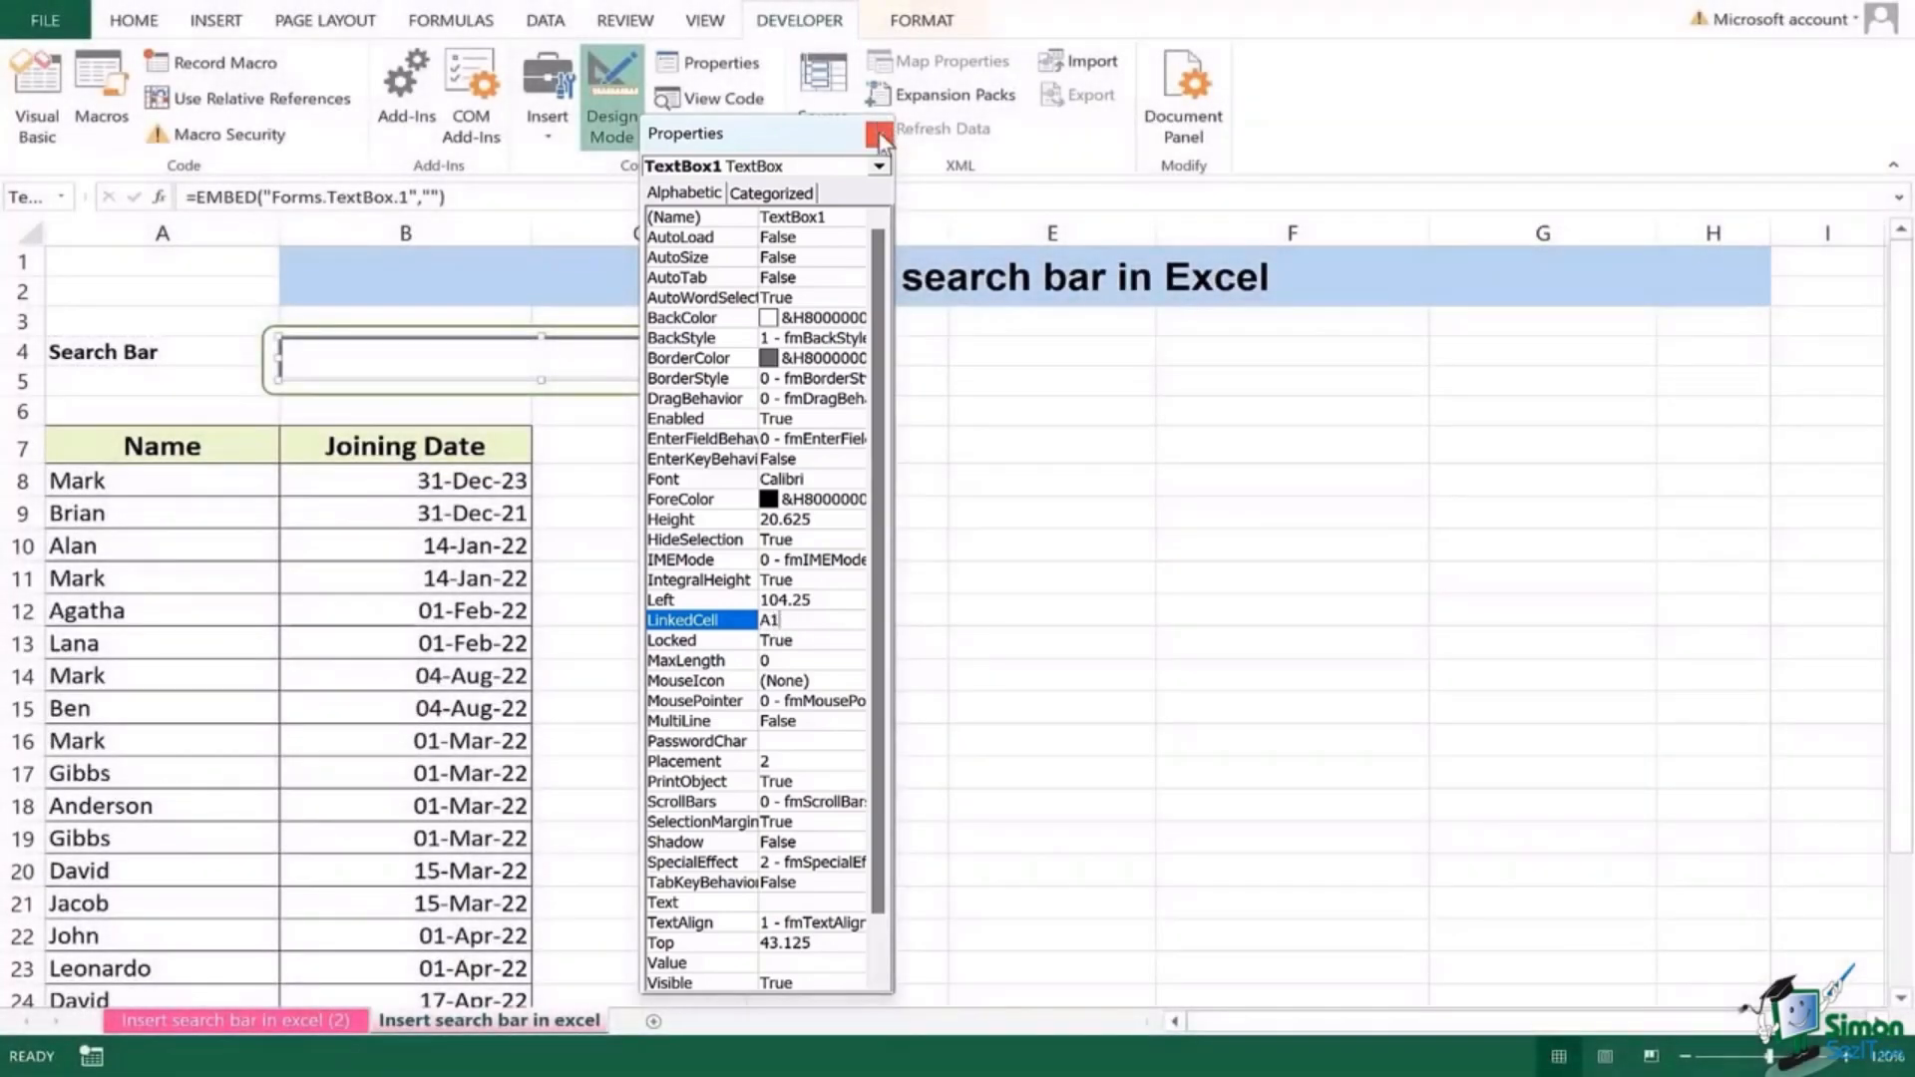
pyautogui.click(877, 134)
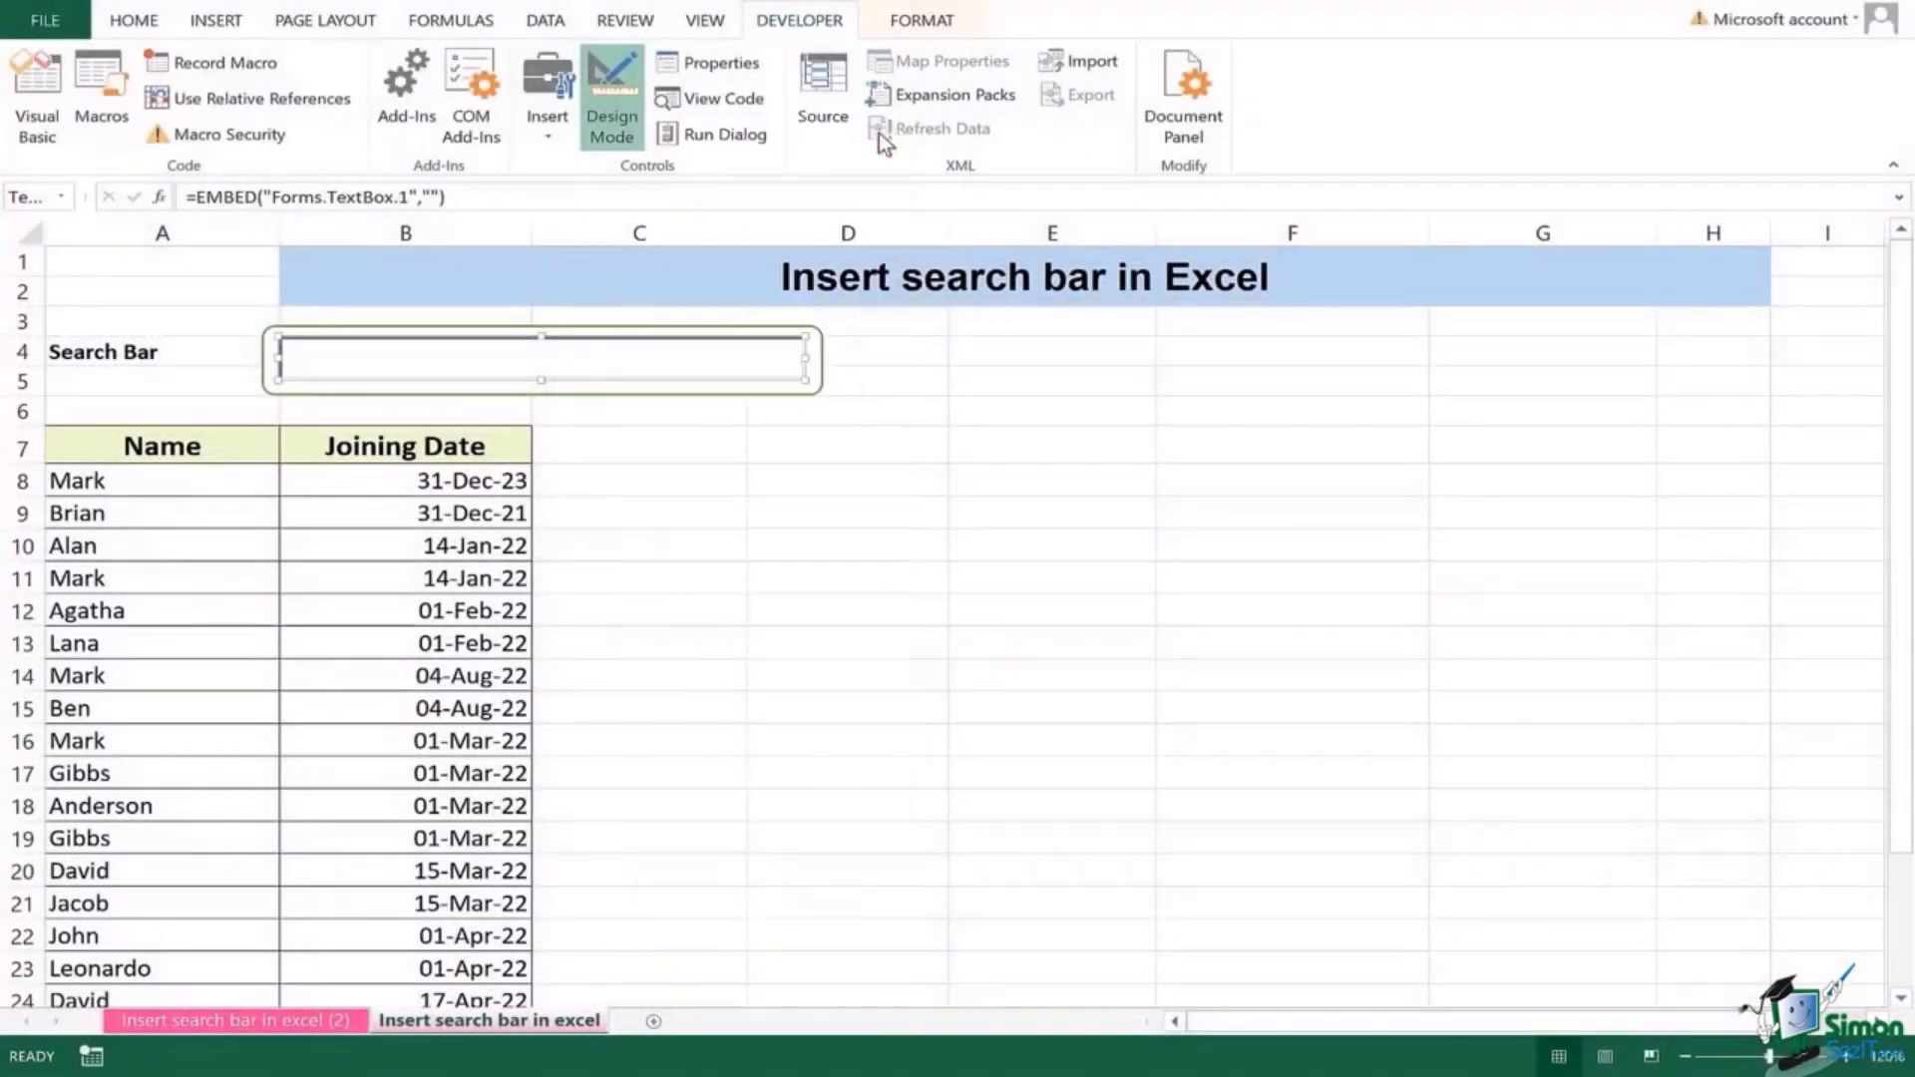
pyautogui.click(205, 261)
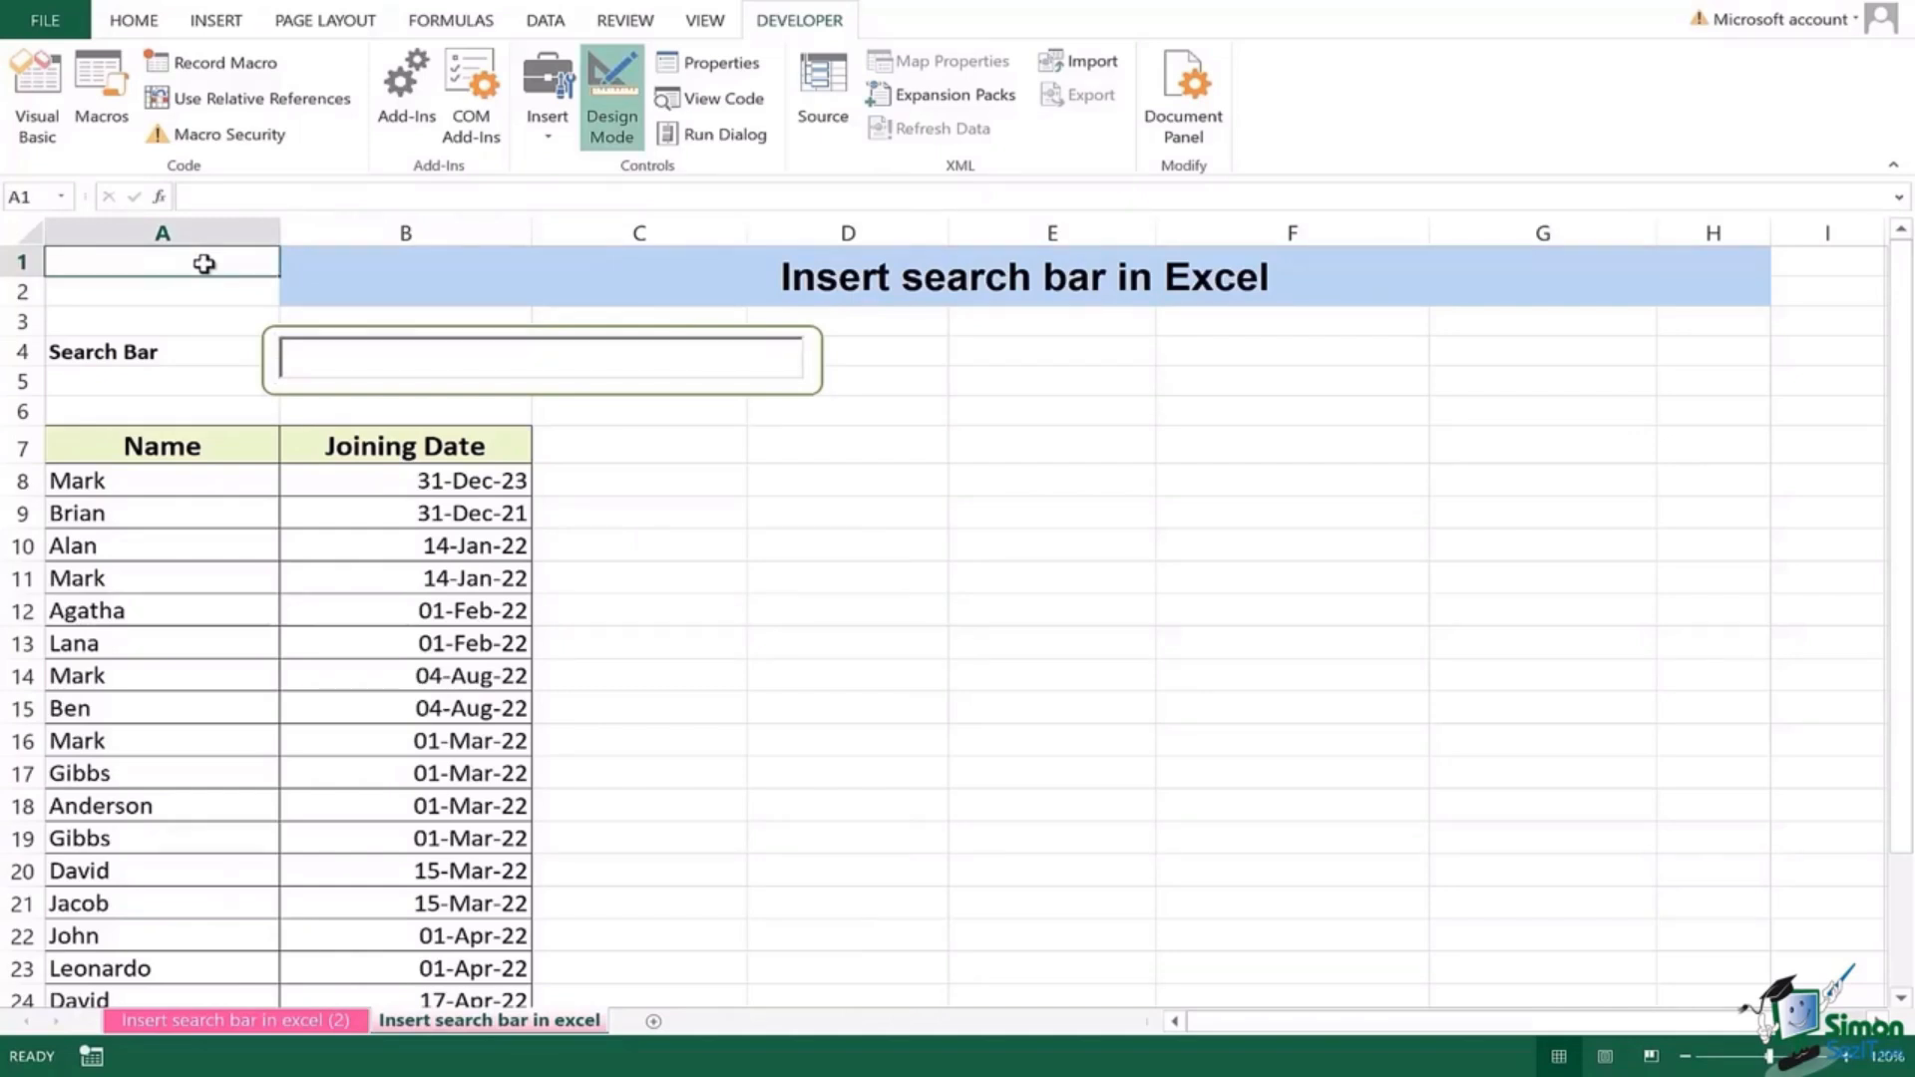
pyautogui.click(618, 143)
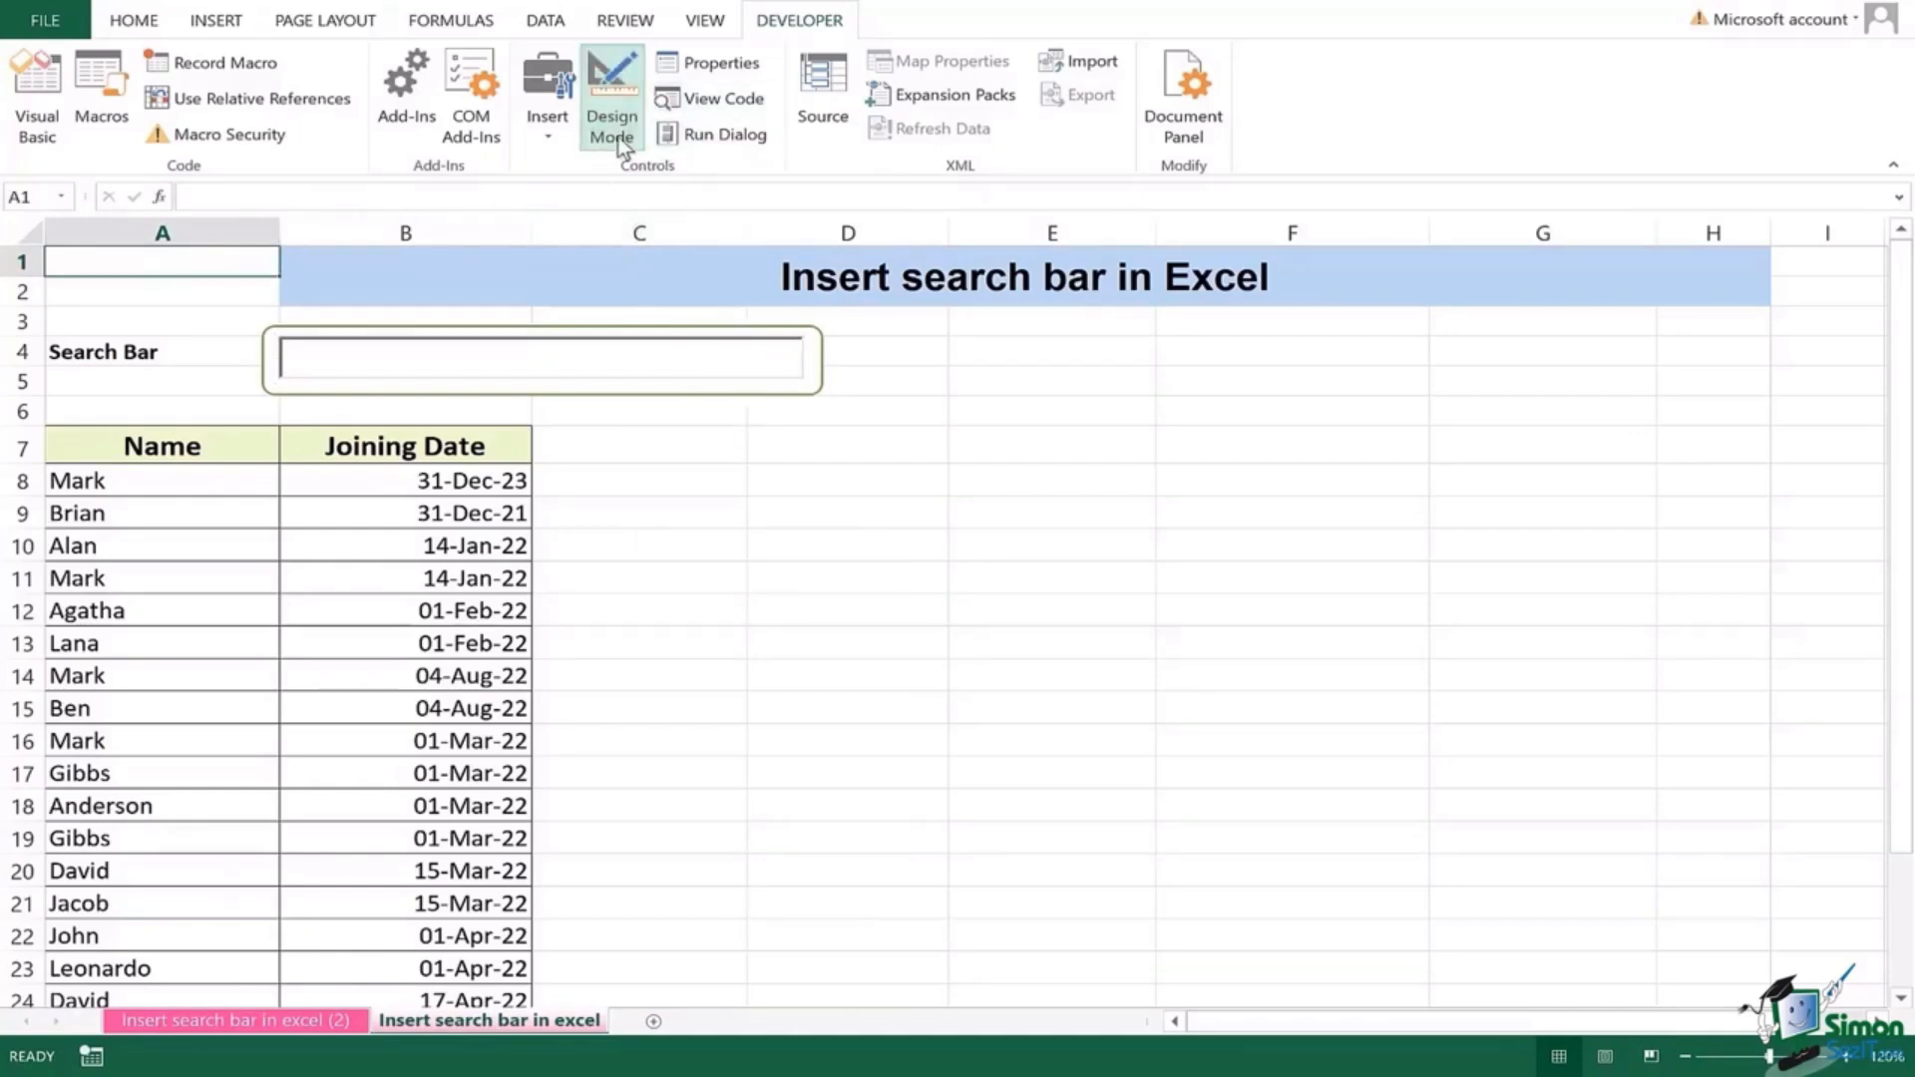
pyautogui.click(626, 138)
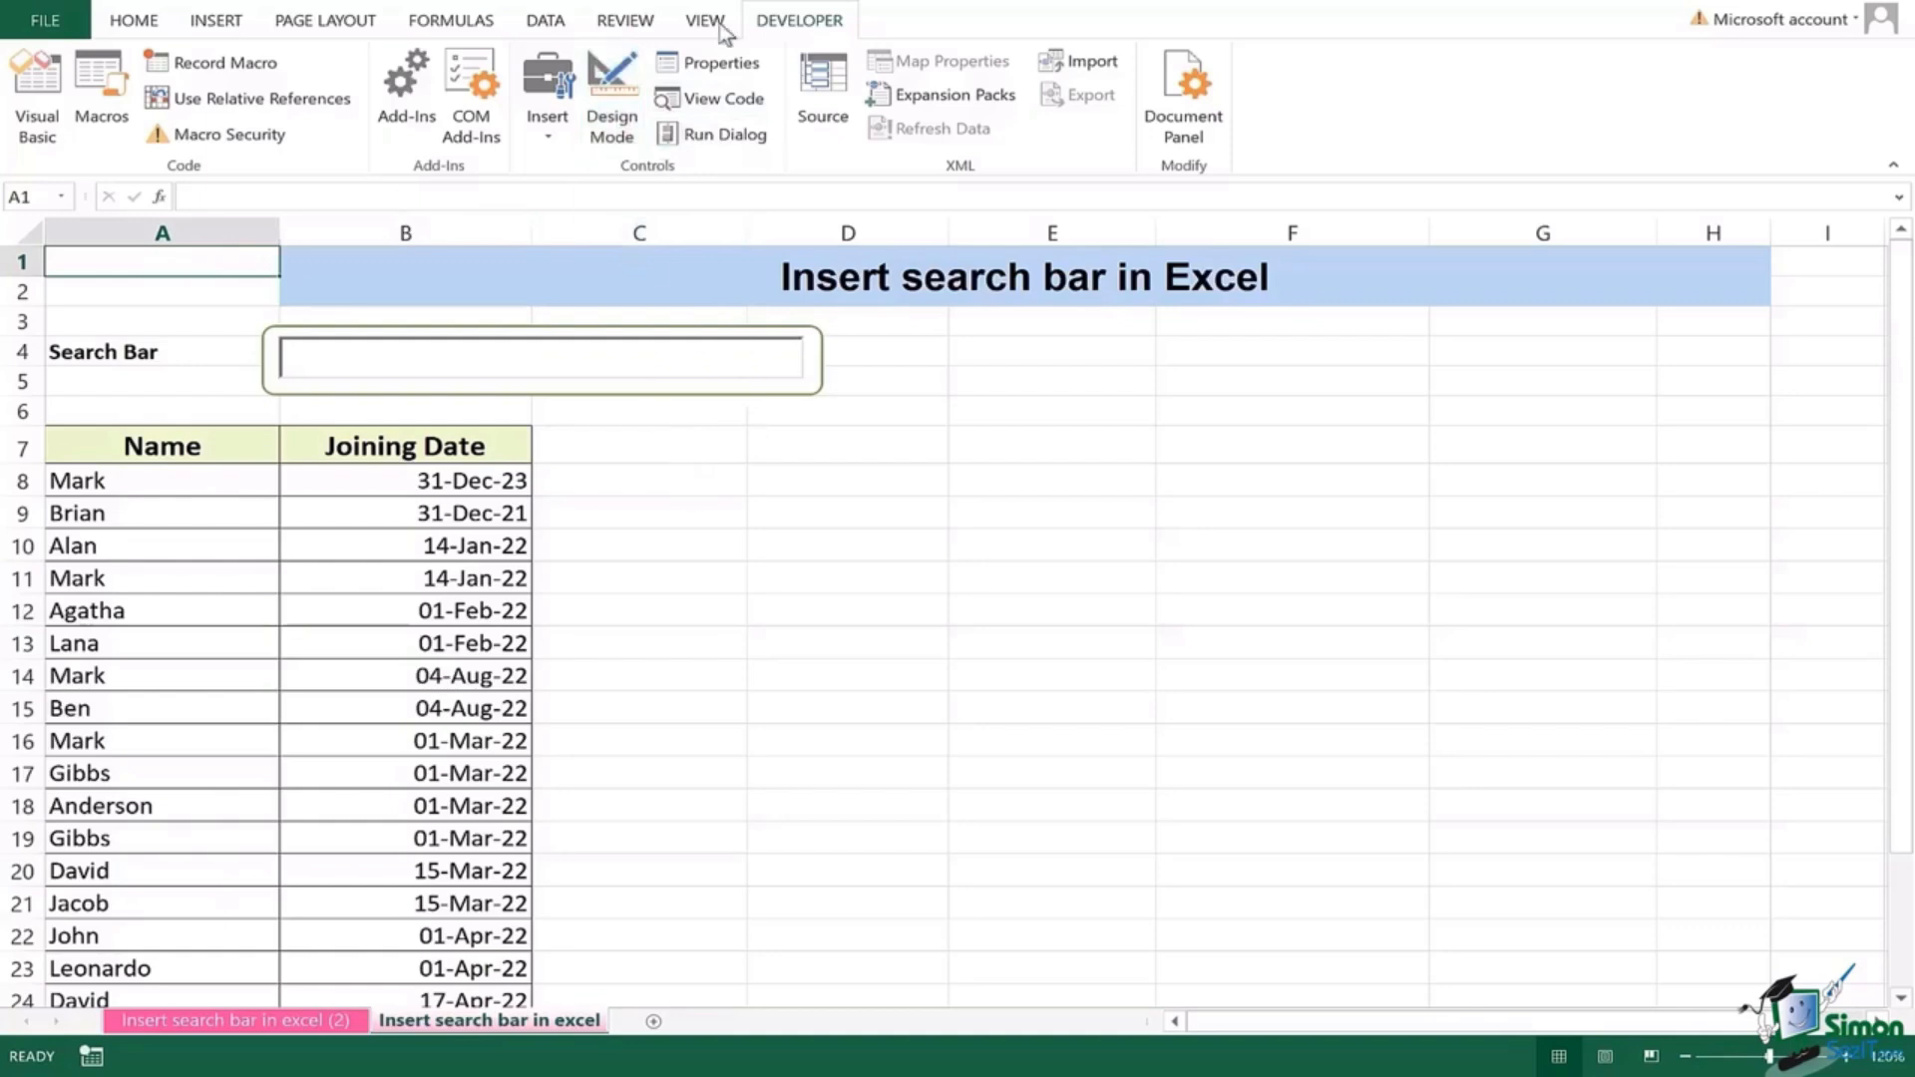
# Step: Select the Name and Joining Date table range A7:B28
pyautogui.click(138, 22)
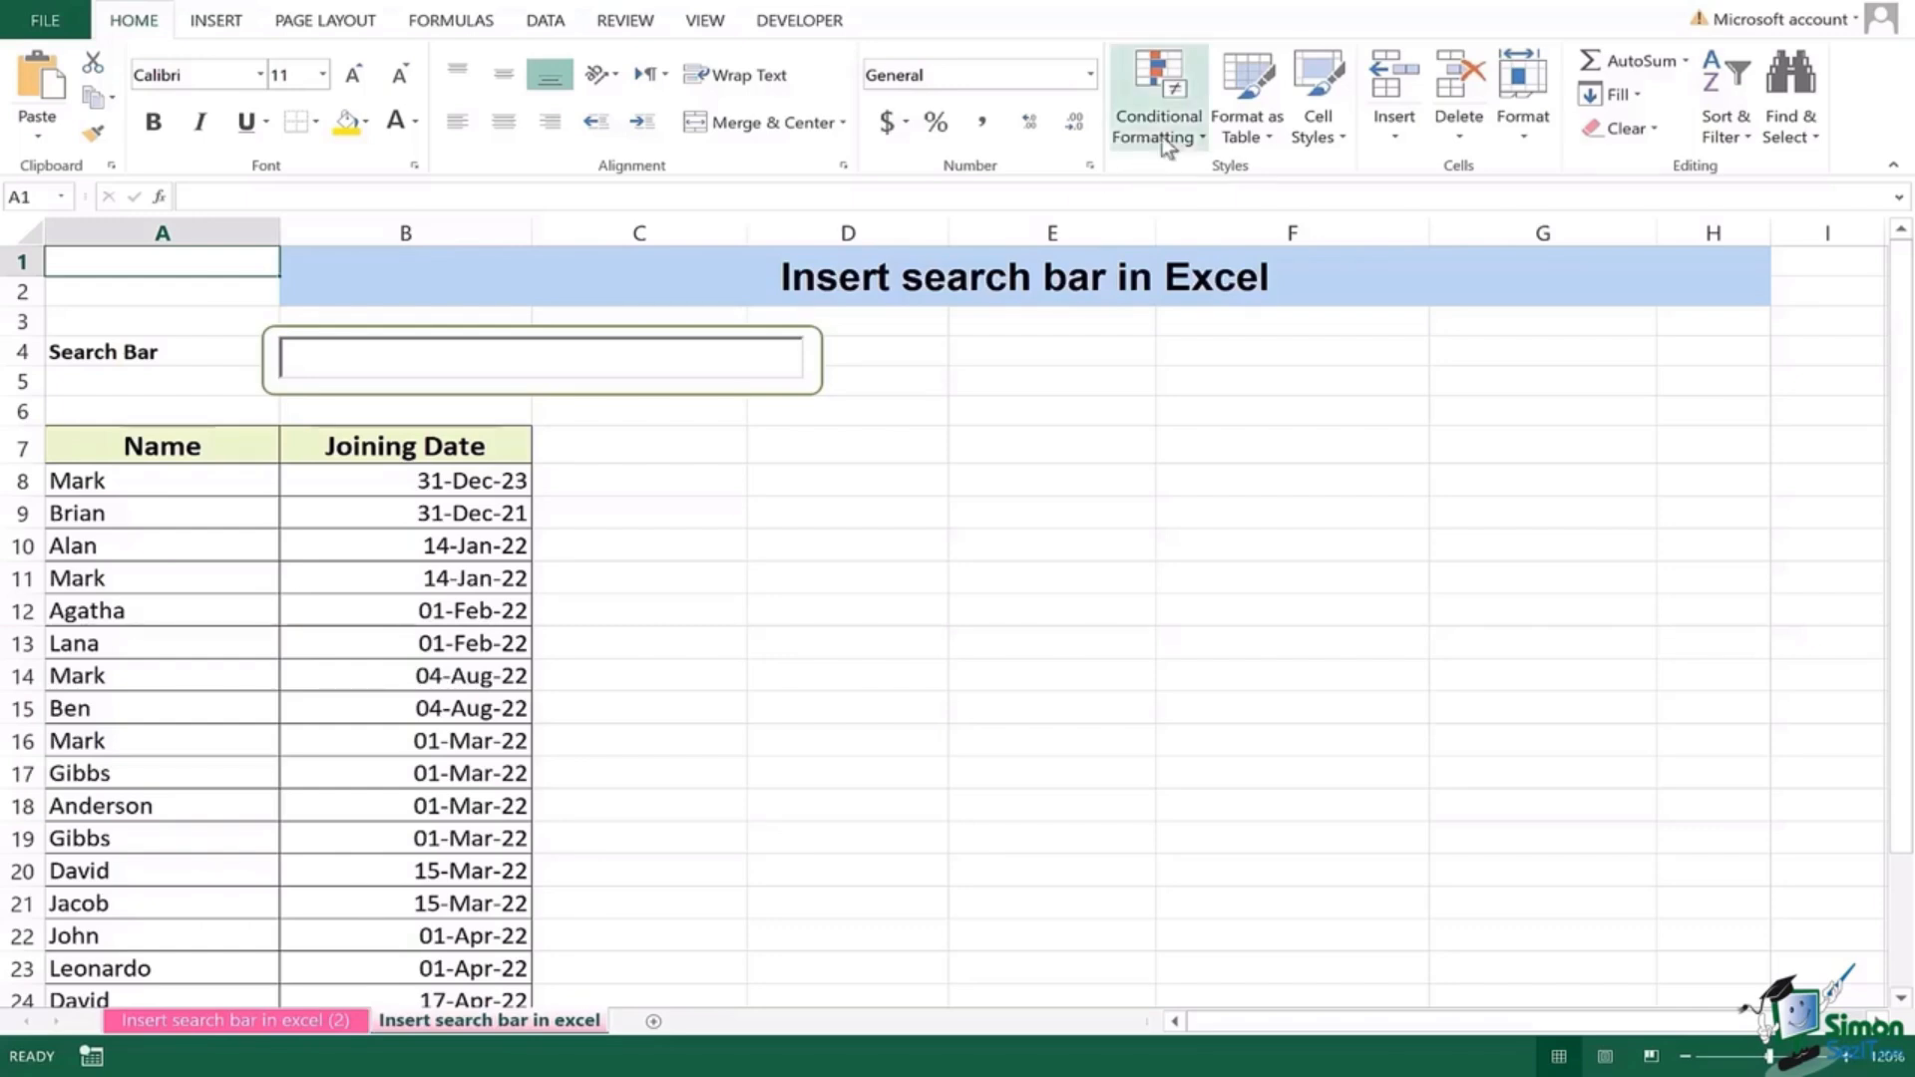
pyautogui.click(187, 446)
pyautogui.moveTo(187, 446); pyautogui.dragTo(439, 948)
pyautogui.moveTo(1900, 620); pyautogui.dragTo(1895, 479)
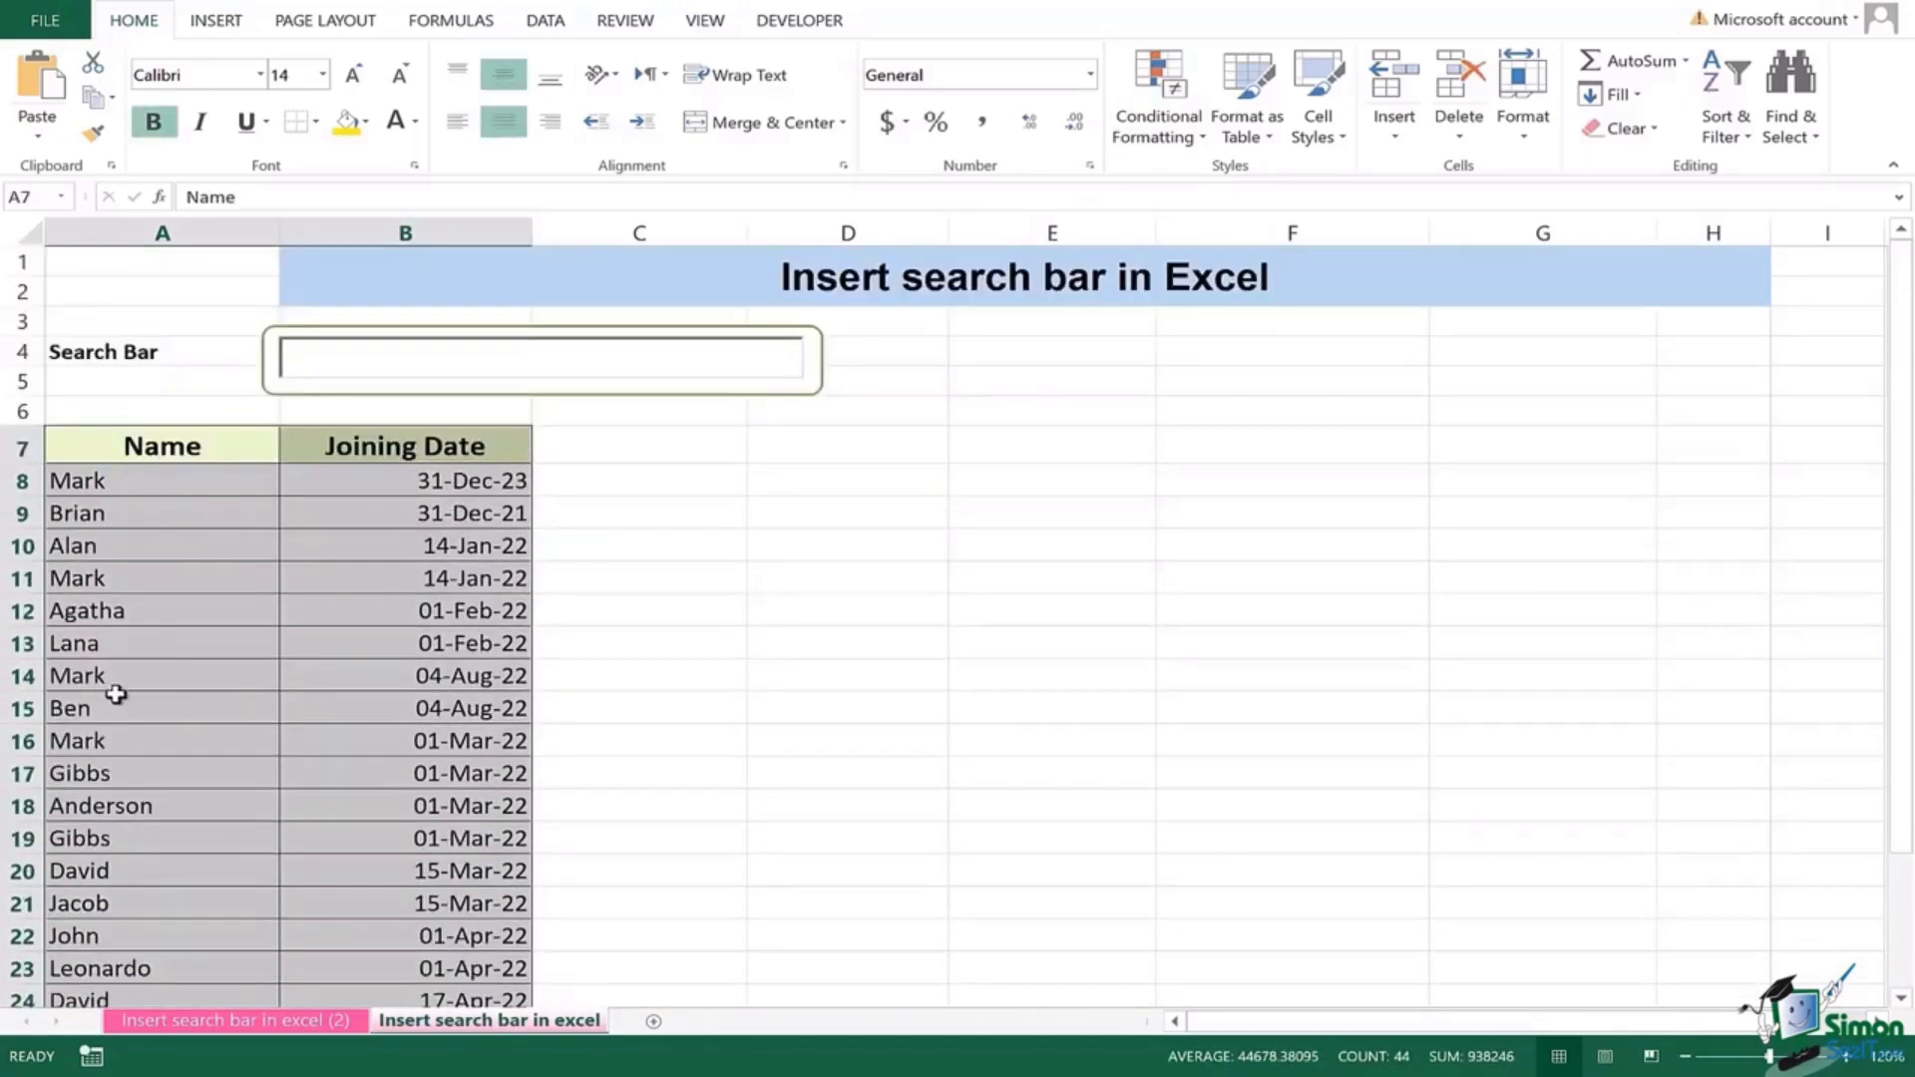
# Step: Start a new conditional formatting rule of the 'Use a formula' type
pyautogui.click(1151, 145)
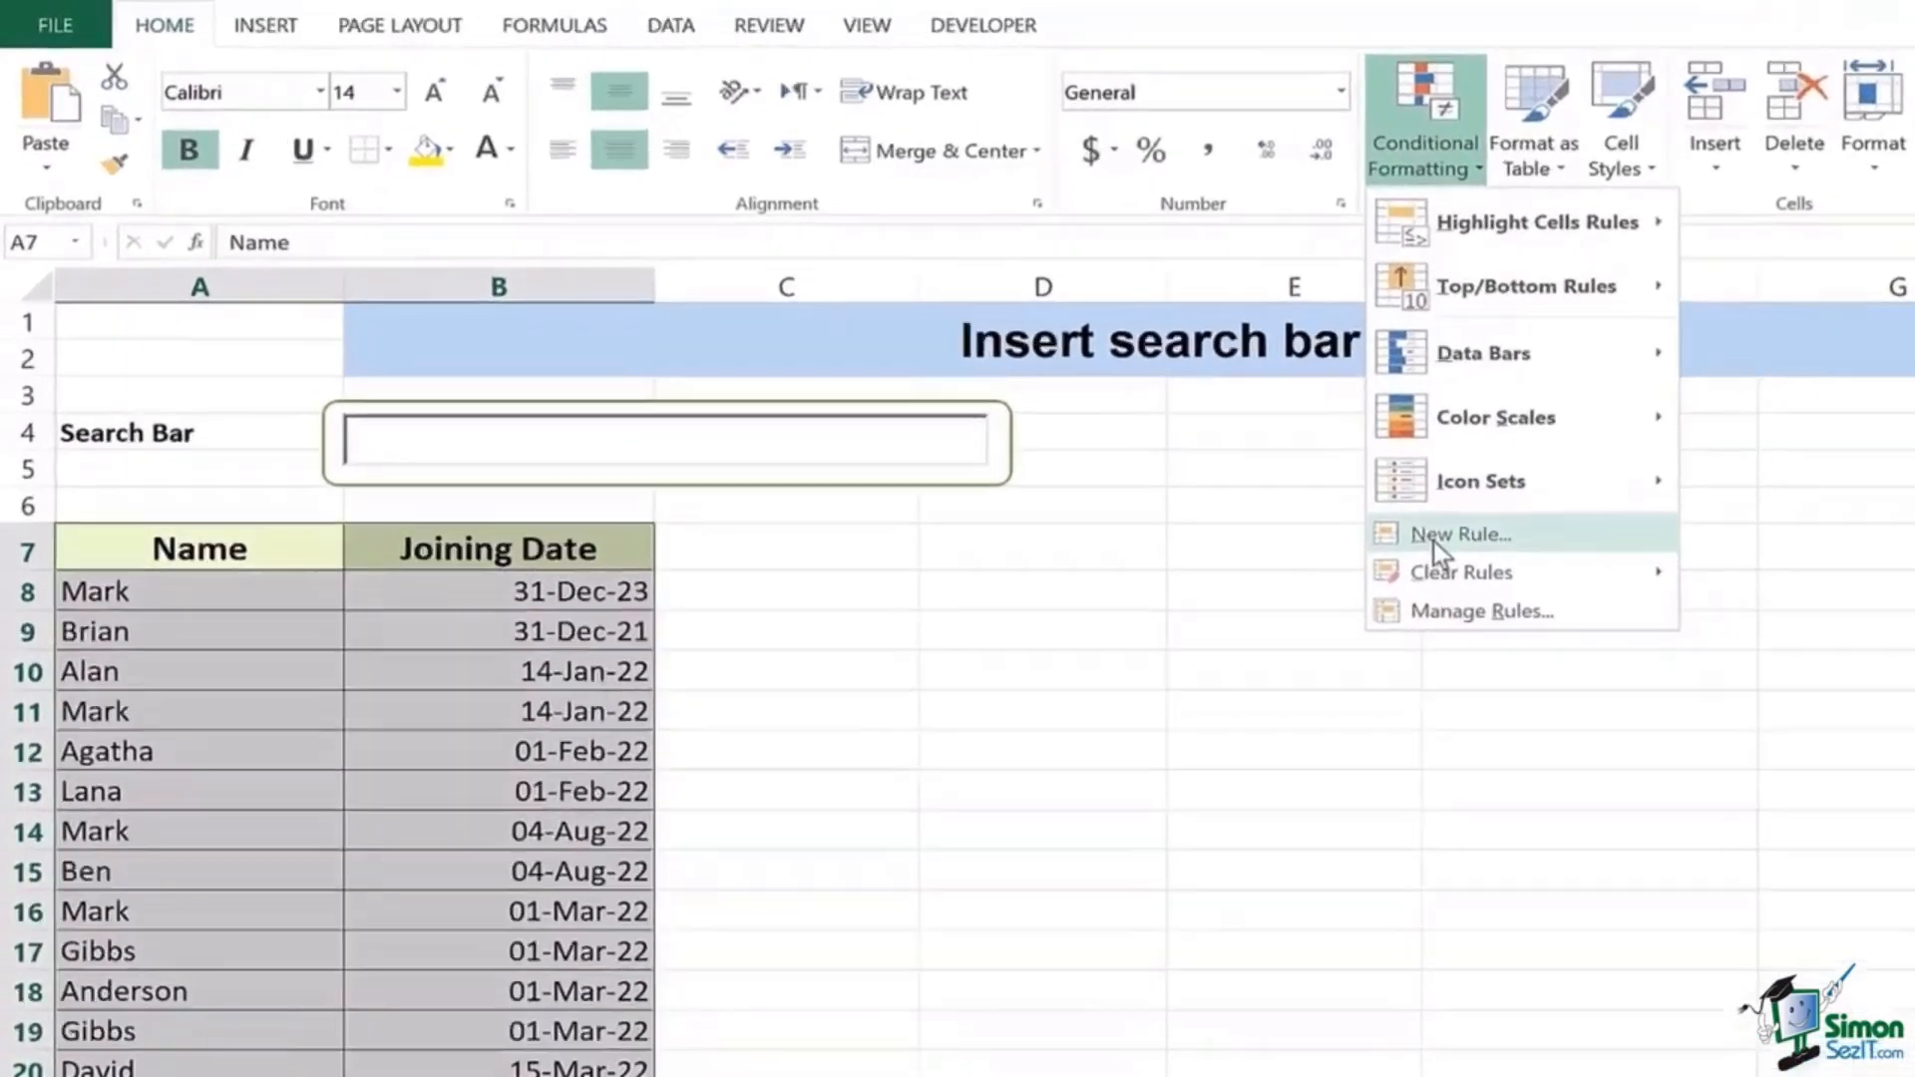
pyautogui.click(1169, 439)
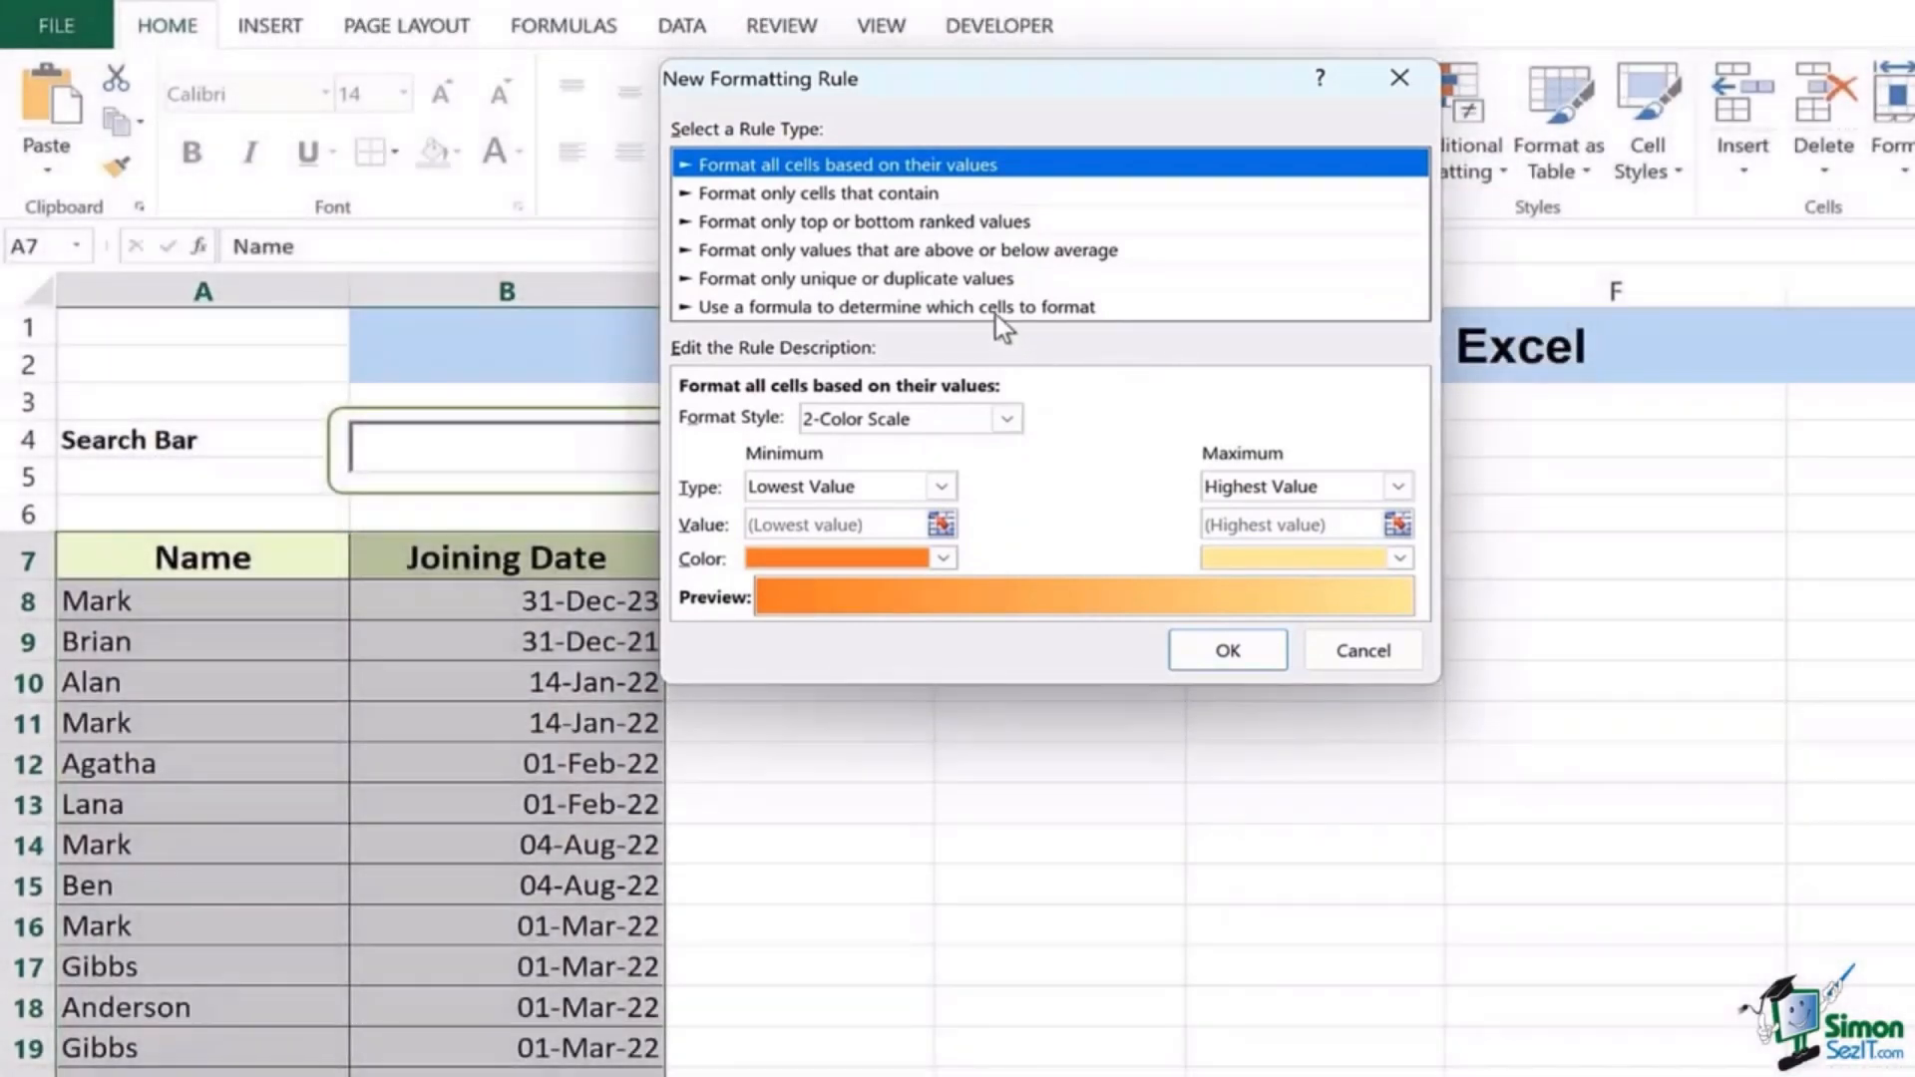
pyautogui.click(995, 311)
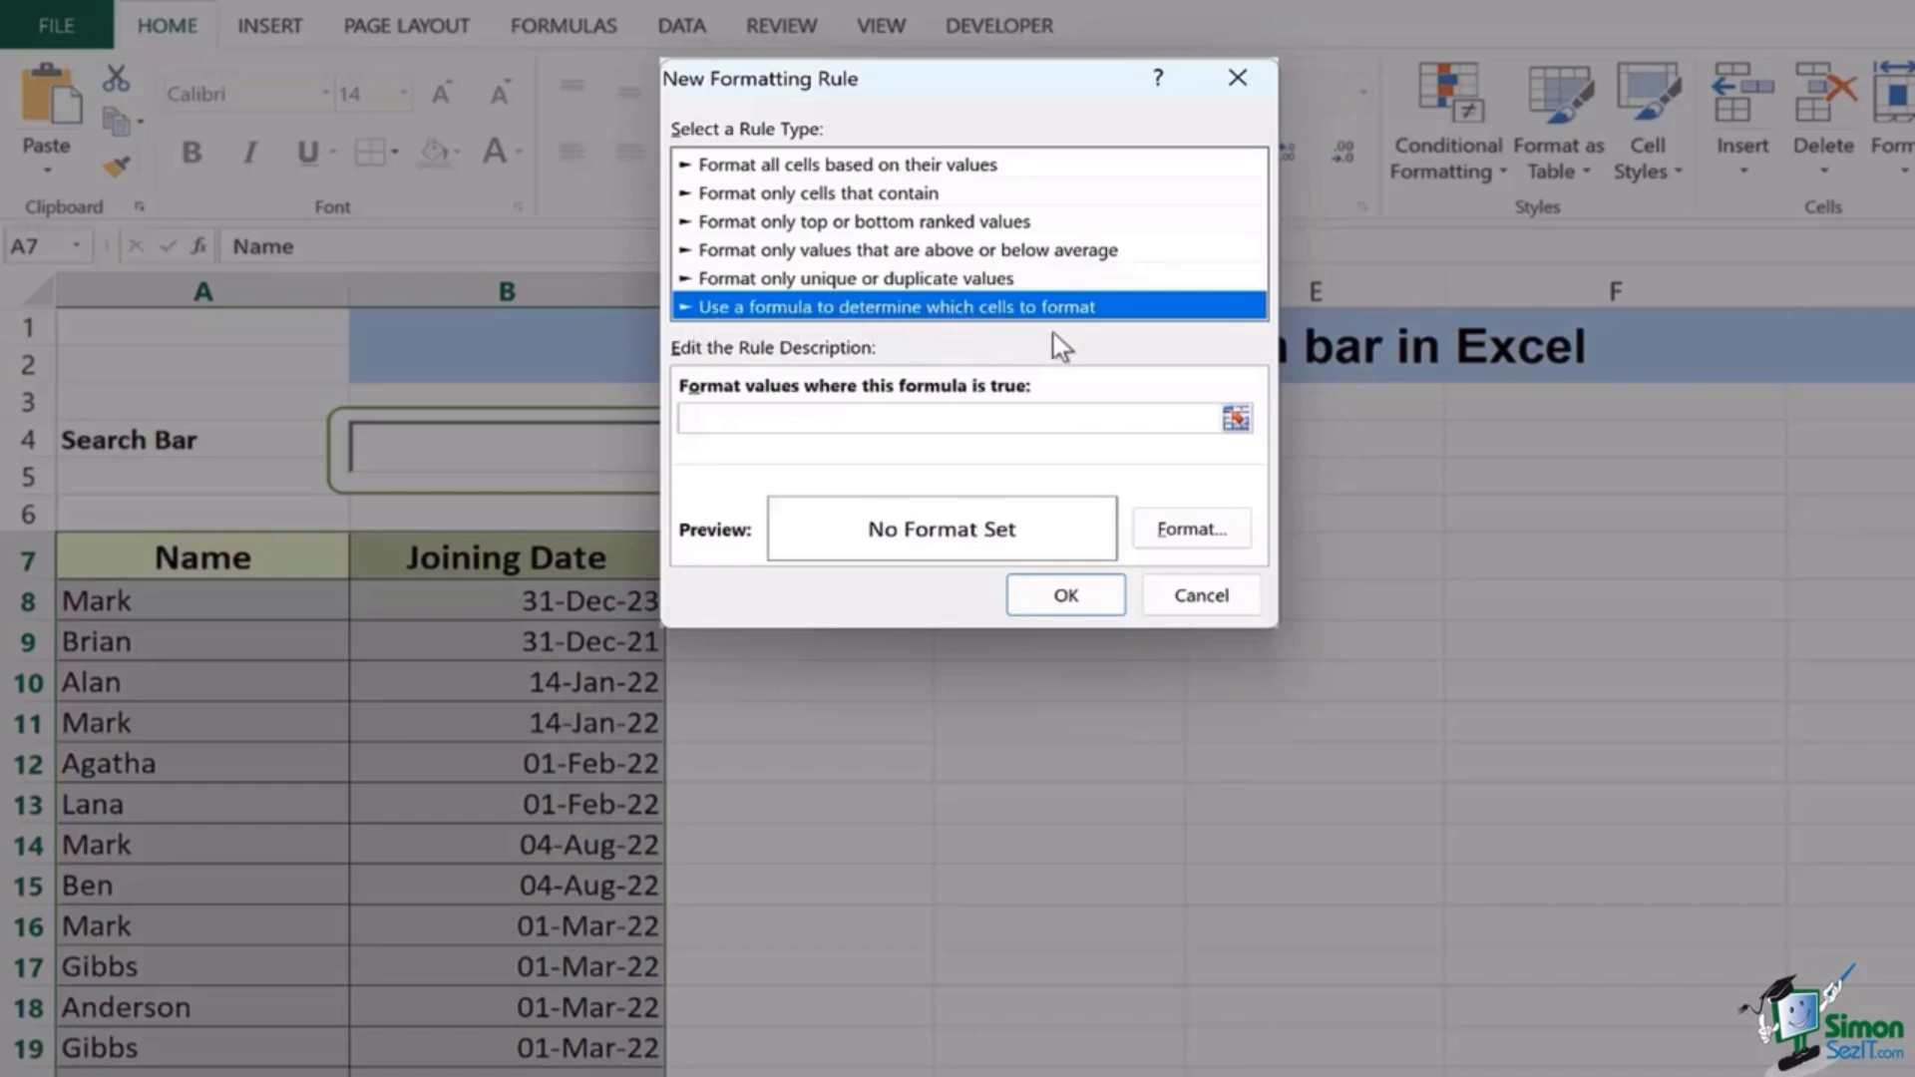
# Step: Enter the rule formula =SEARCH($A$1,$A7&$B7, keeping the row references relative
pyautogui.click(953, 419)
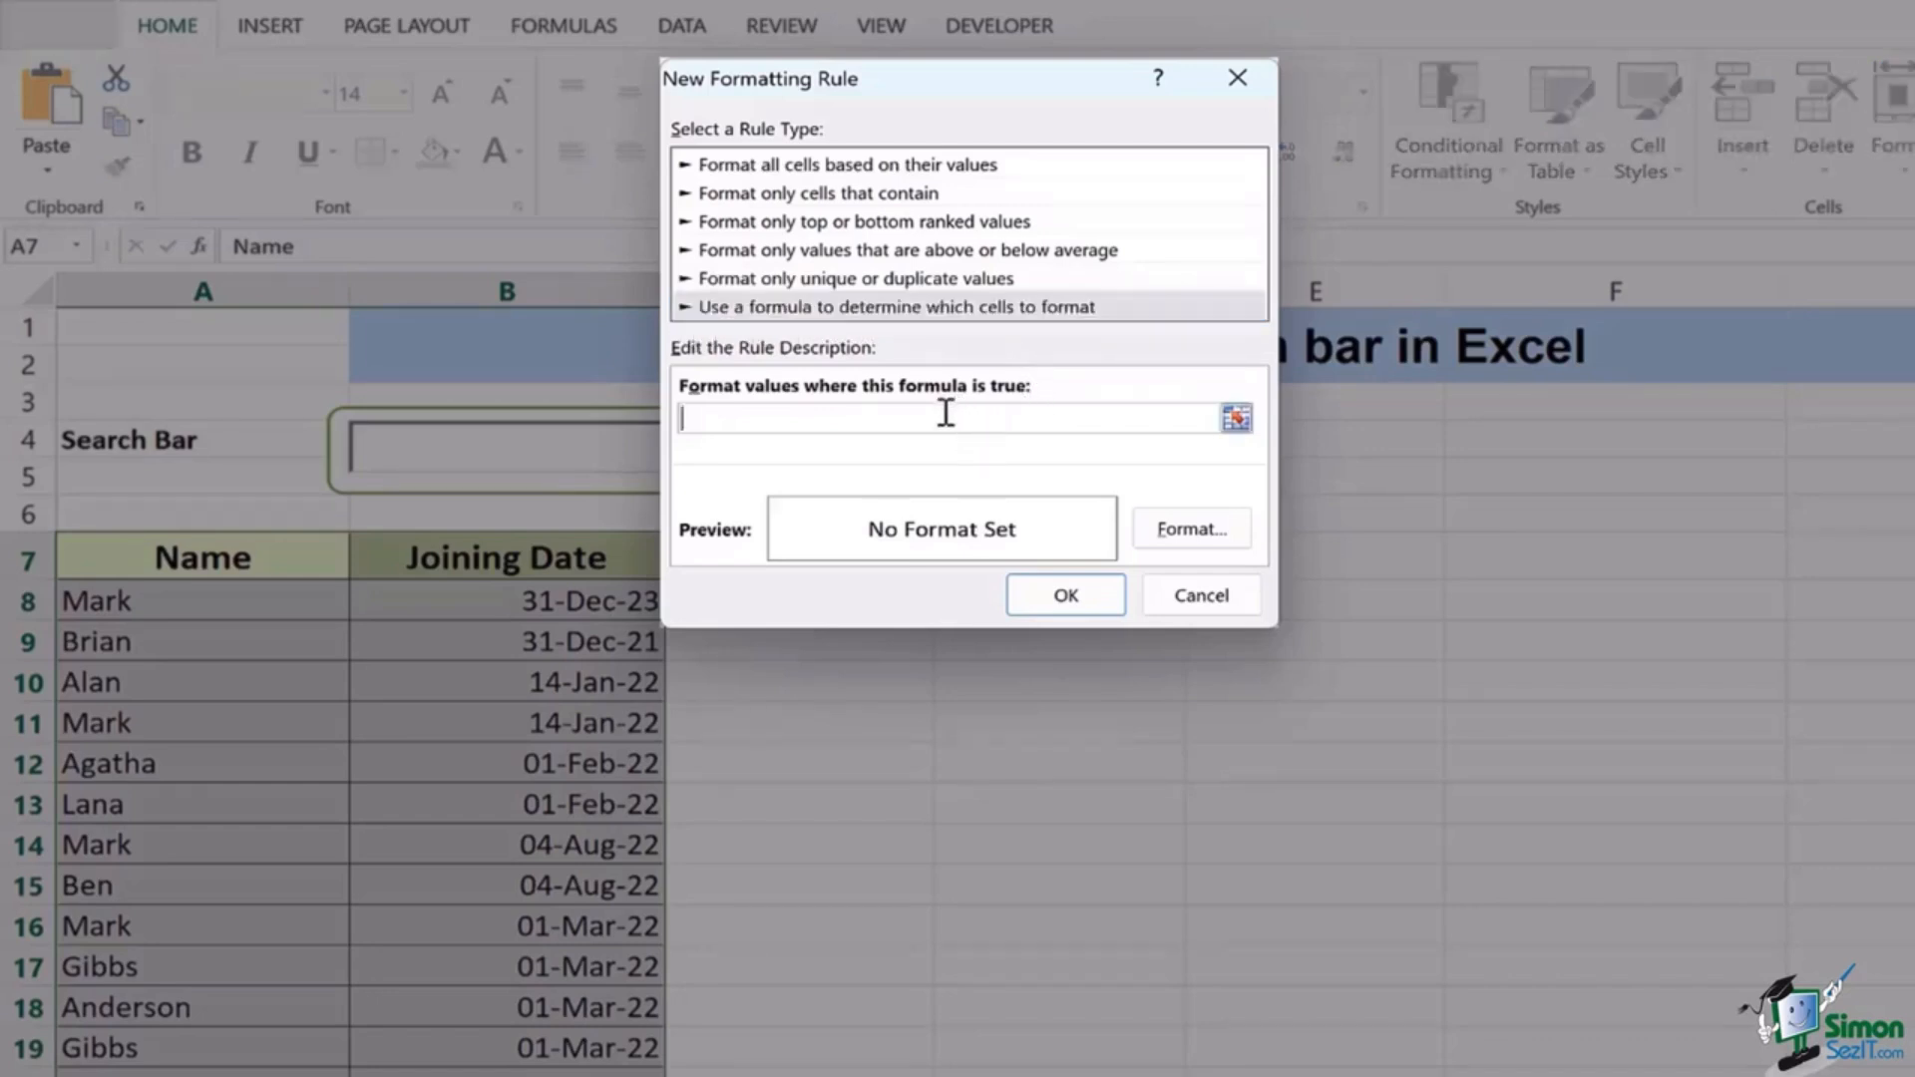
pyautogui.write('=SEARCH(')
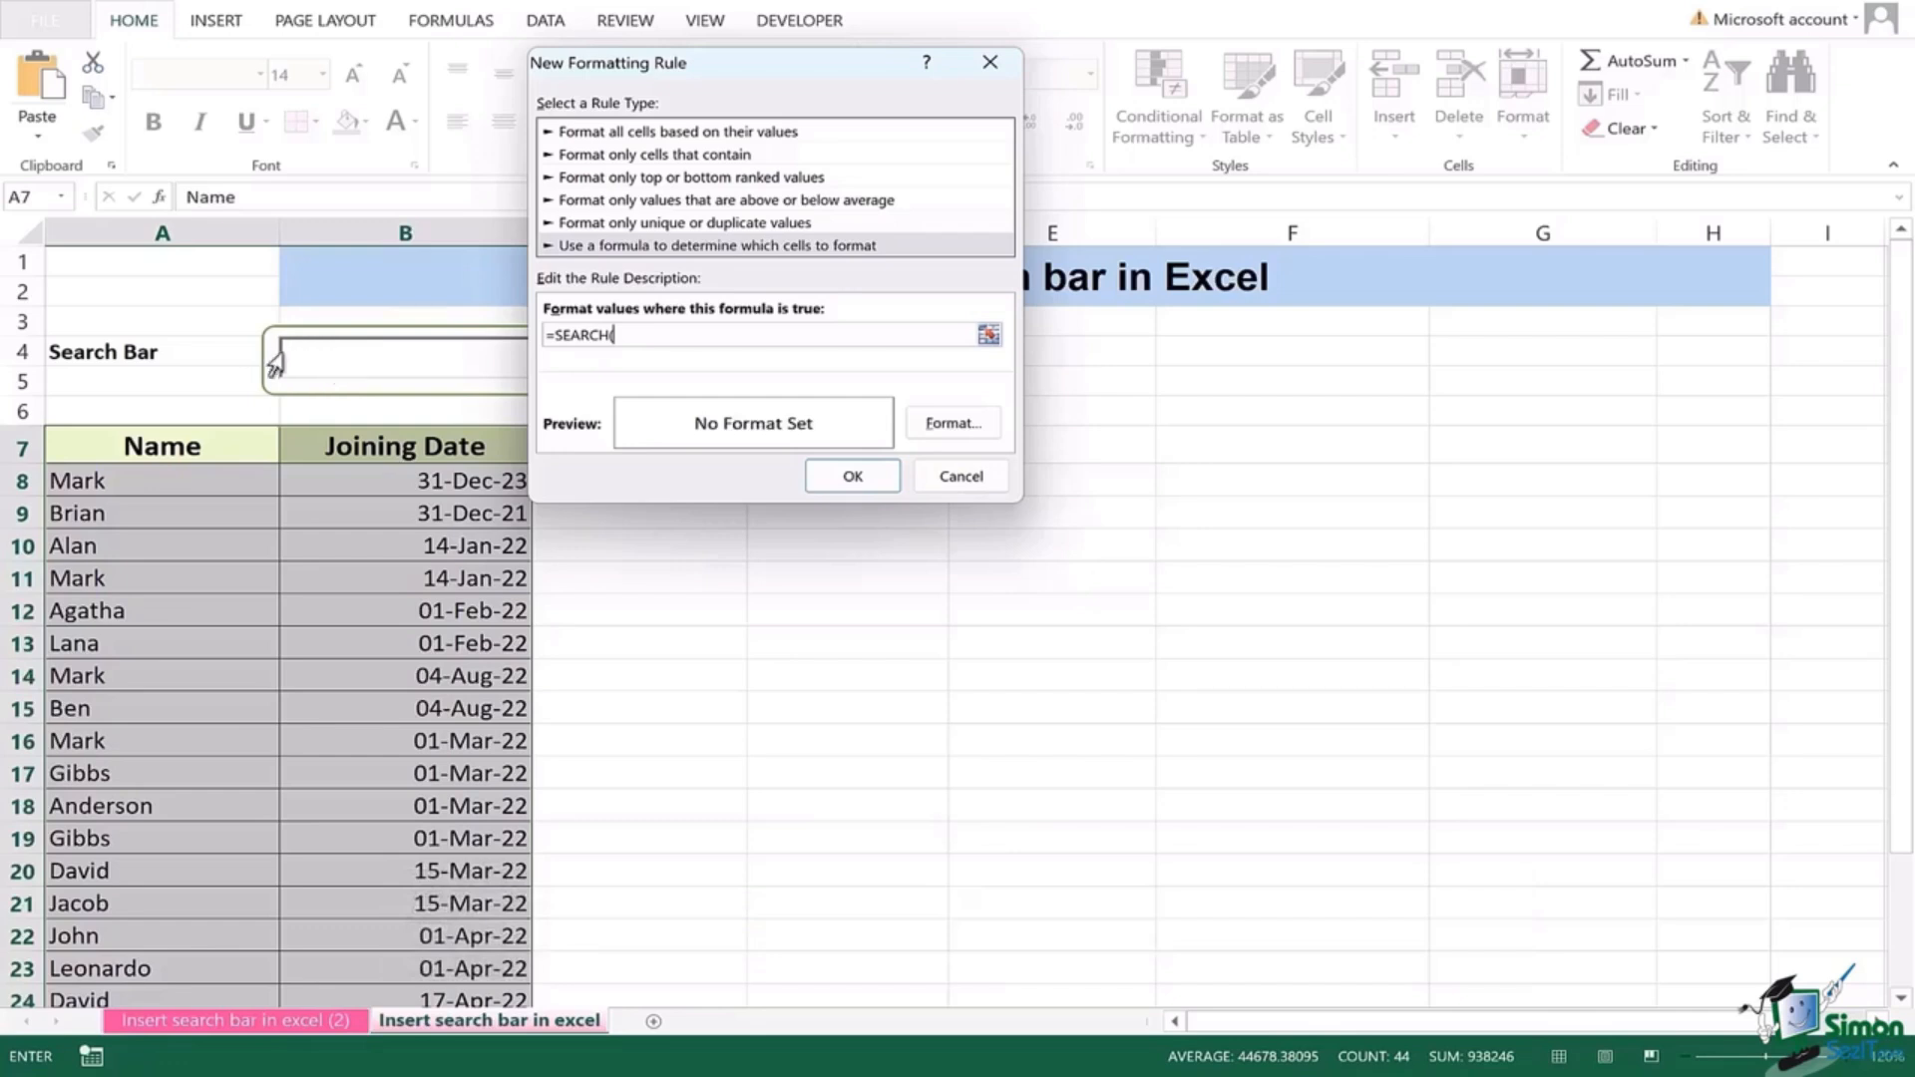
pyautogui.click(189, 260)
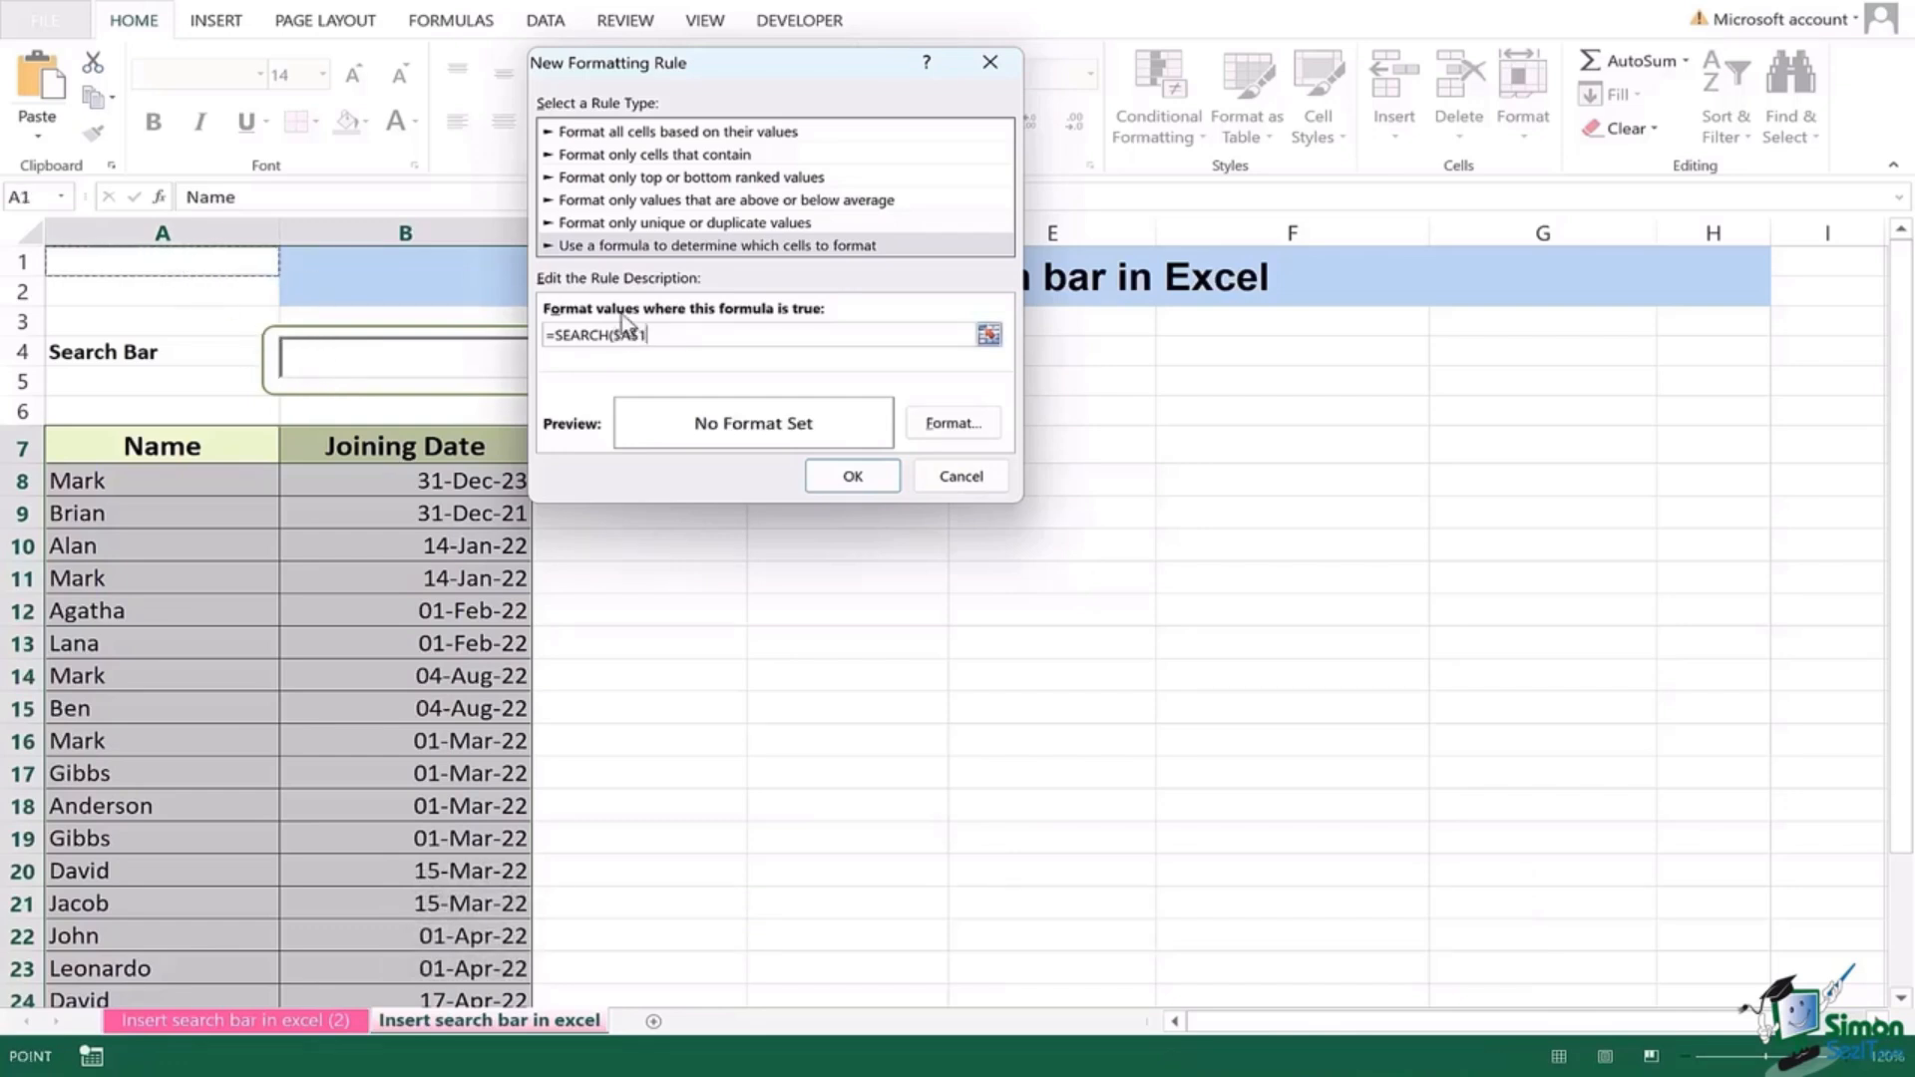
pyautogui.write(',')
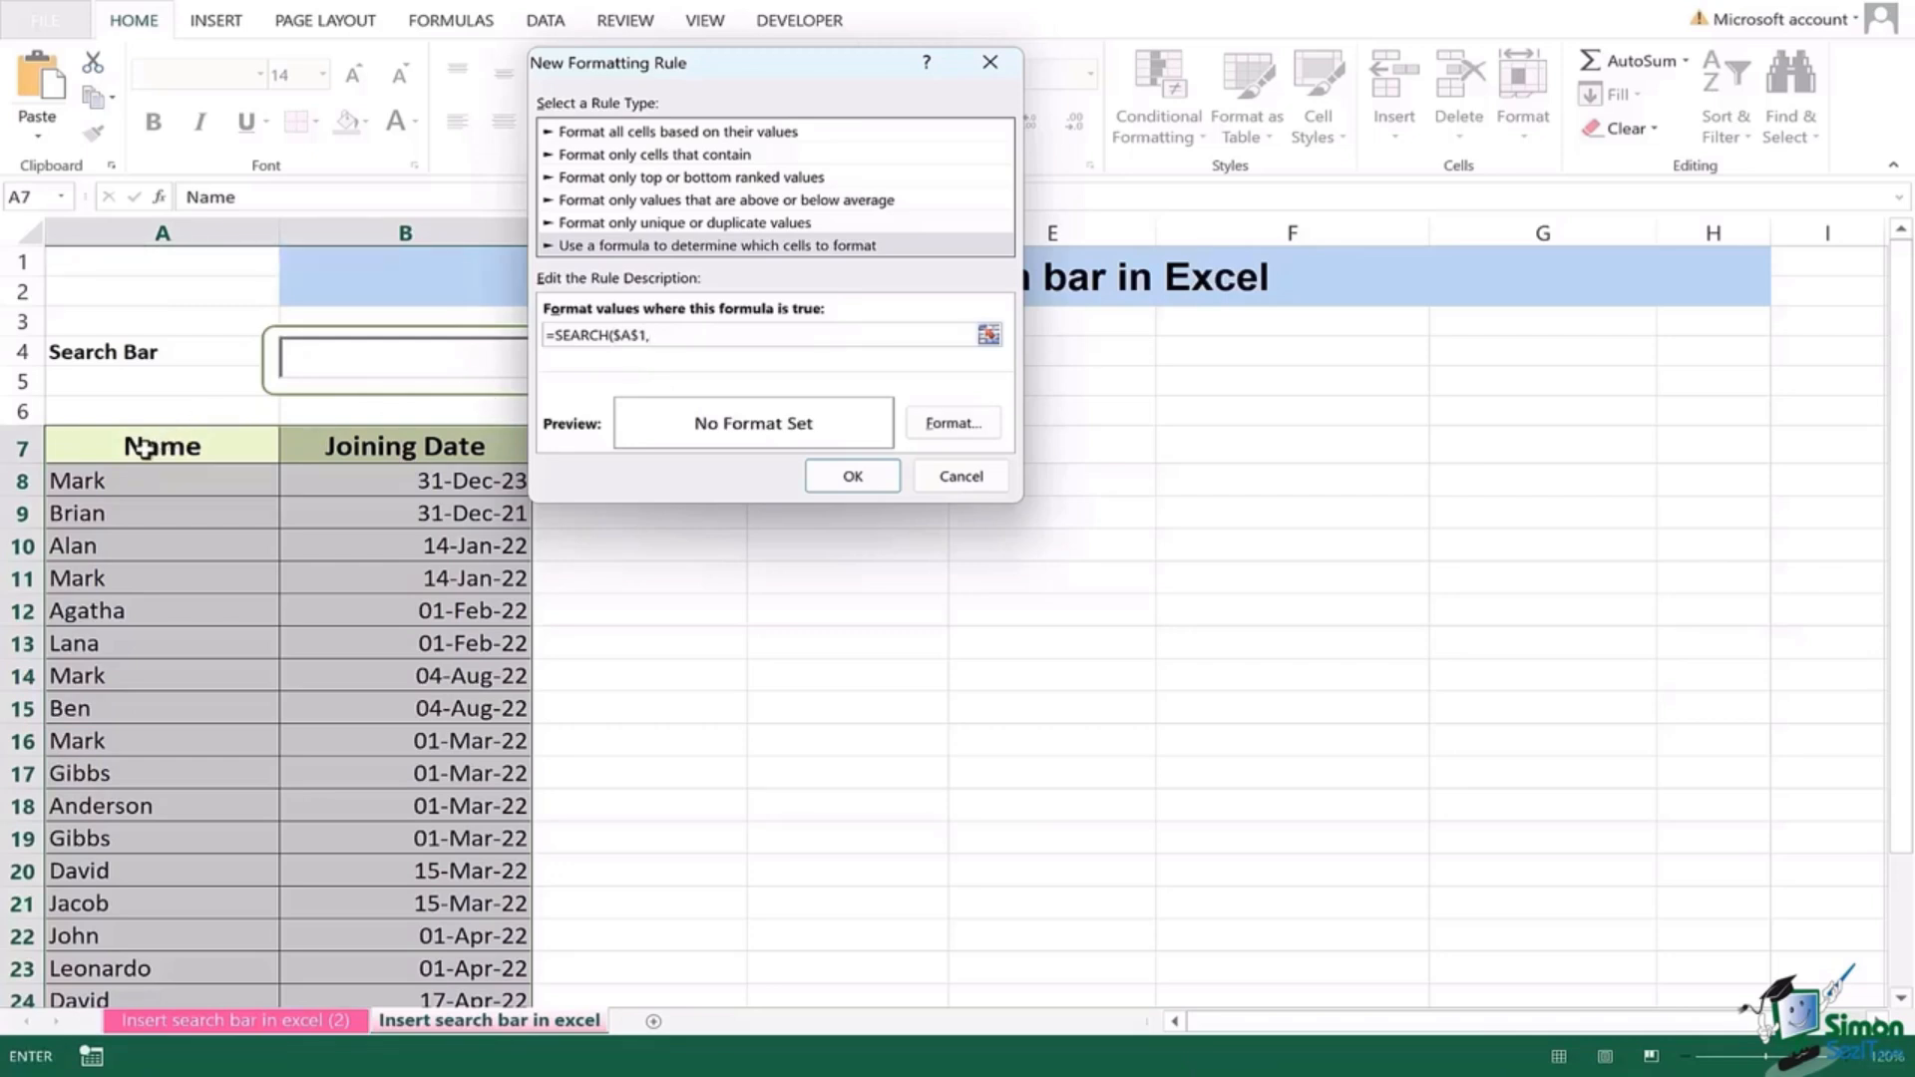
pyautogui.moveTo(145, 448); pyautogui.dragTo(354, 454)
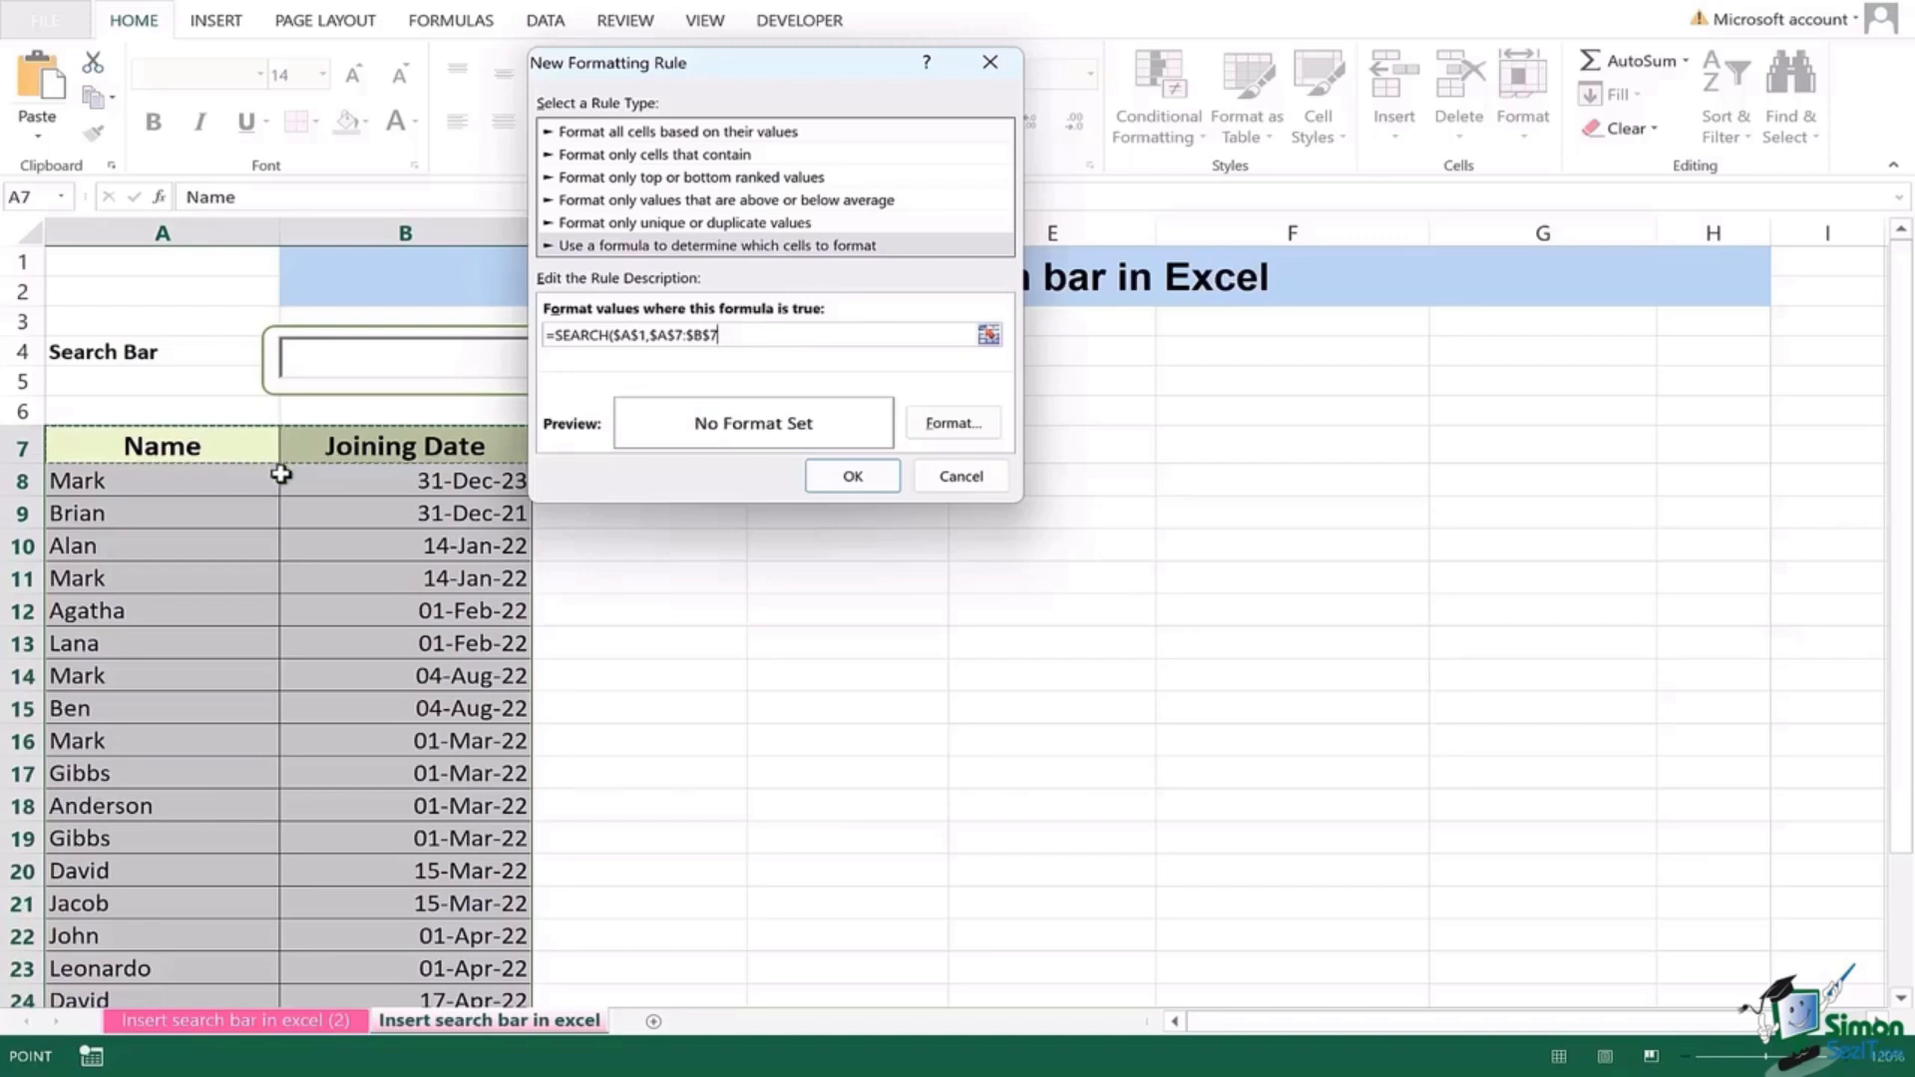
pyautogui.click(679, 335)
pyautogui.press('BackSpace')
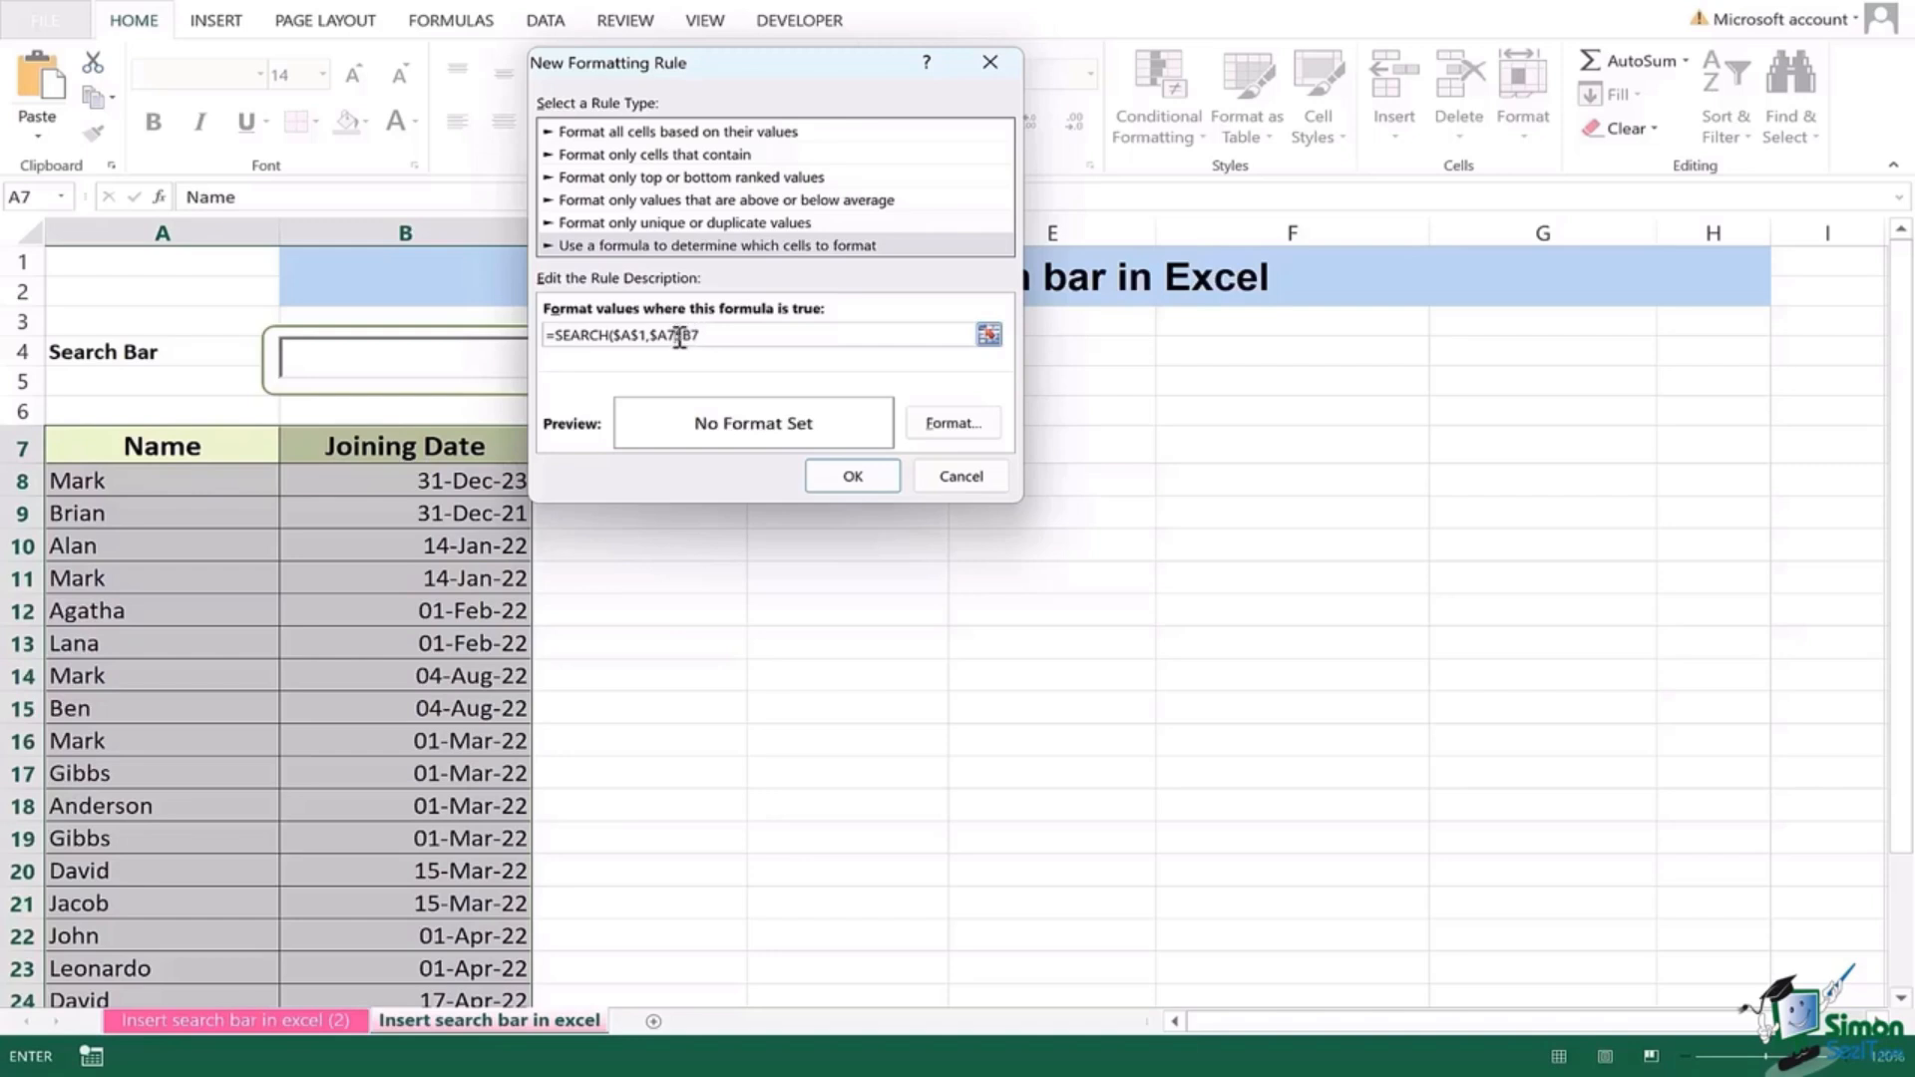
pyautogui.write('$B7')
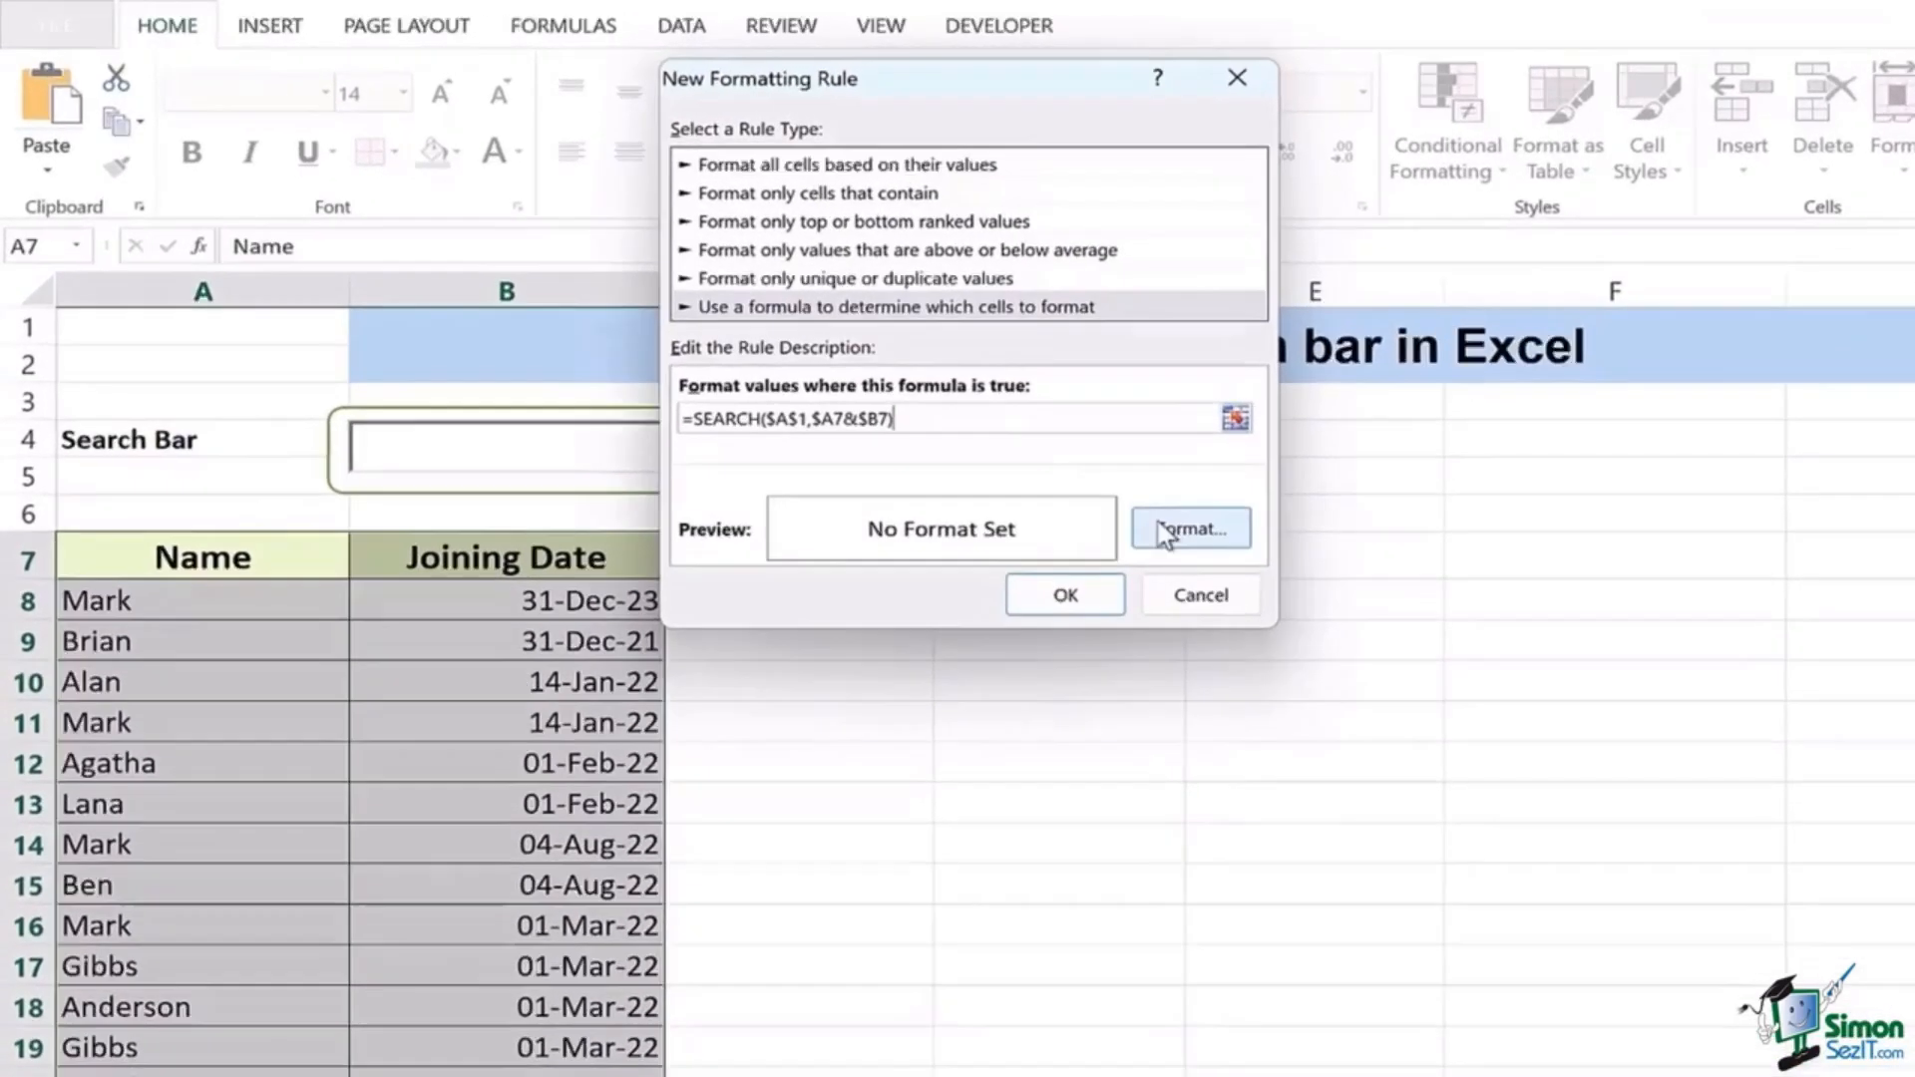
# Step: Give the SEARCH highlight rule a red fill and apply it to the Name/Joining Date table
pyautogui.click(953, 423)
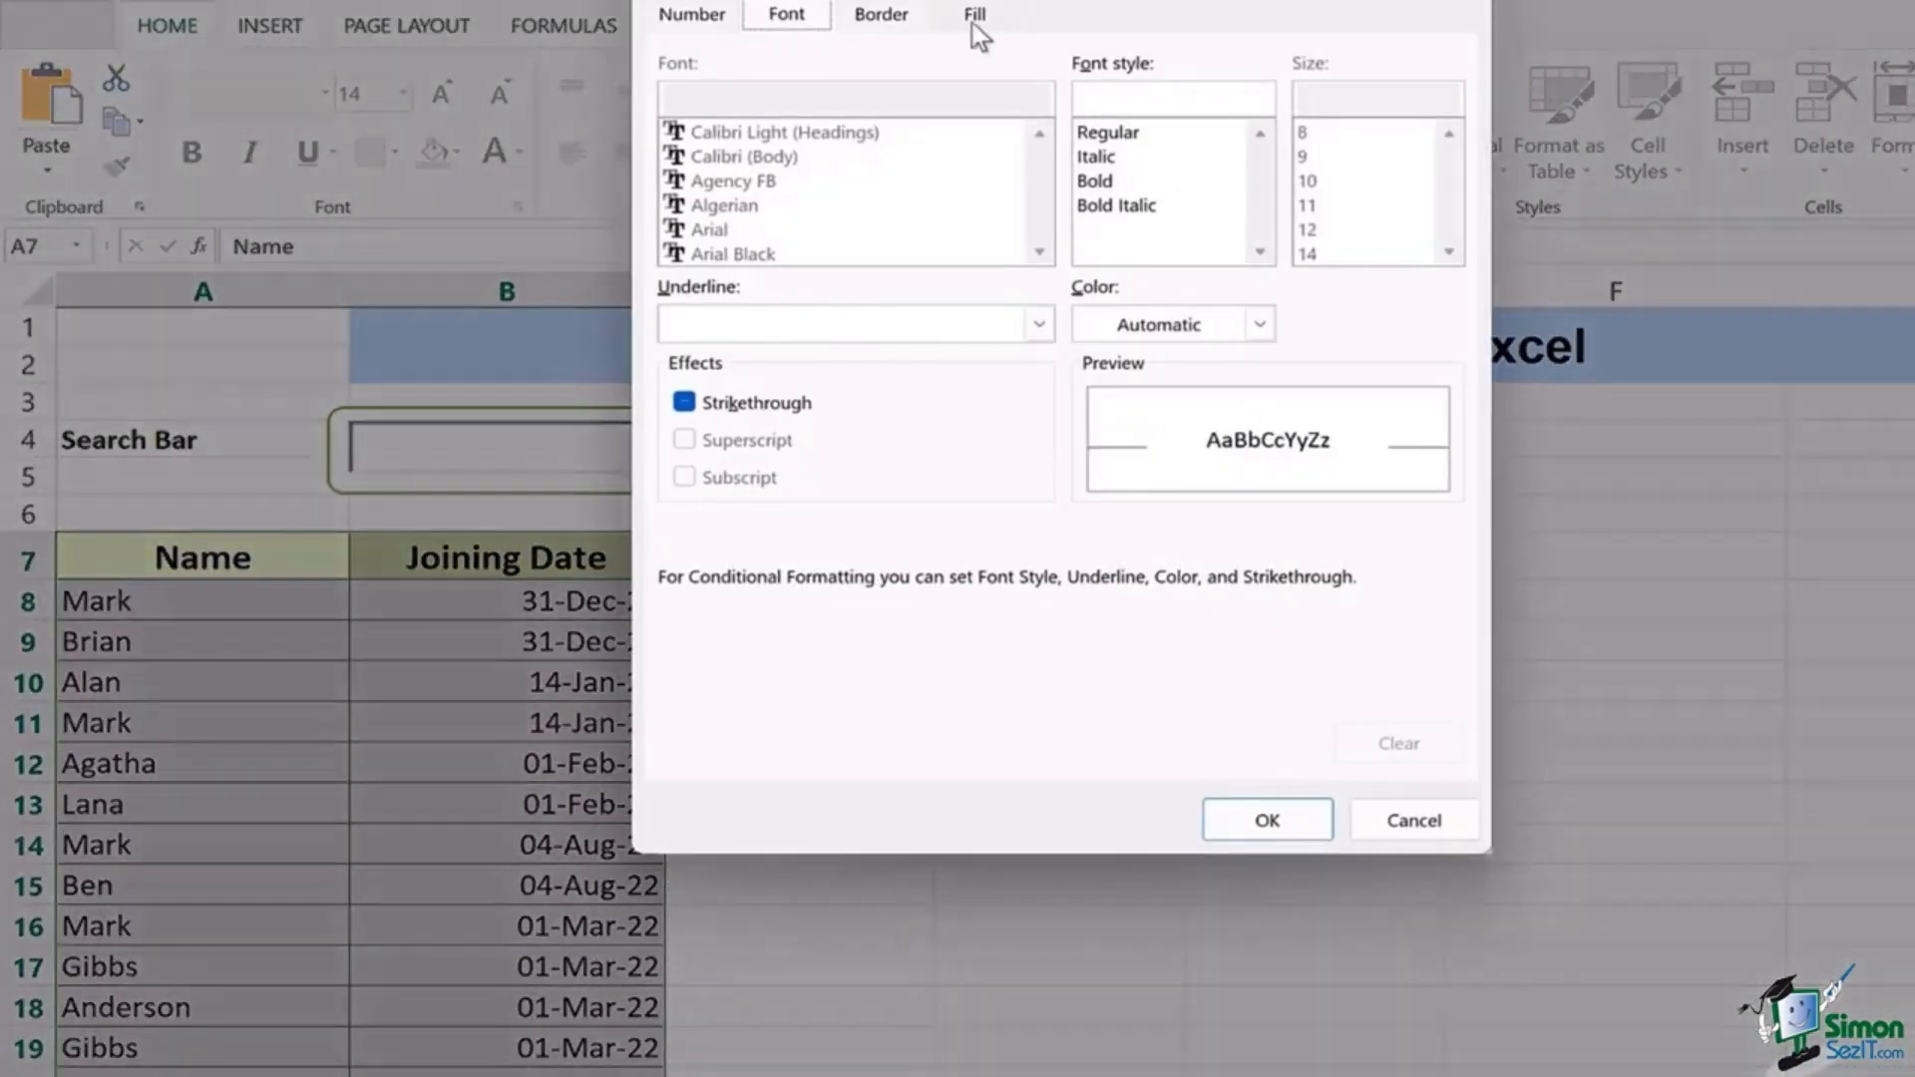
pyautogui.click(973, 17)
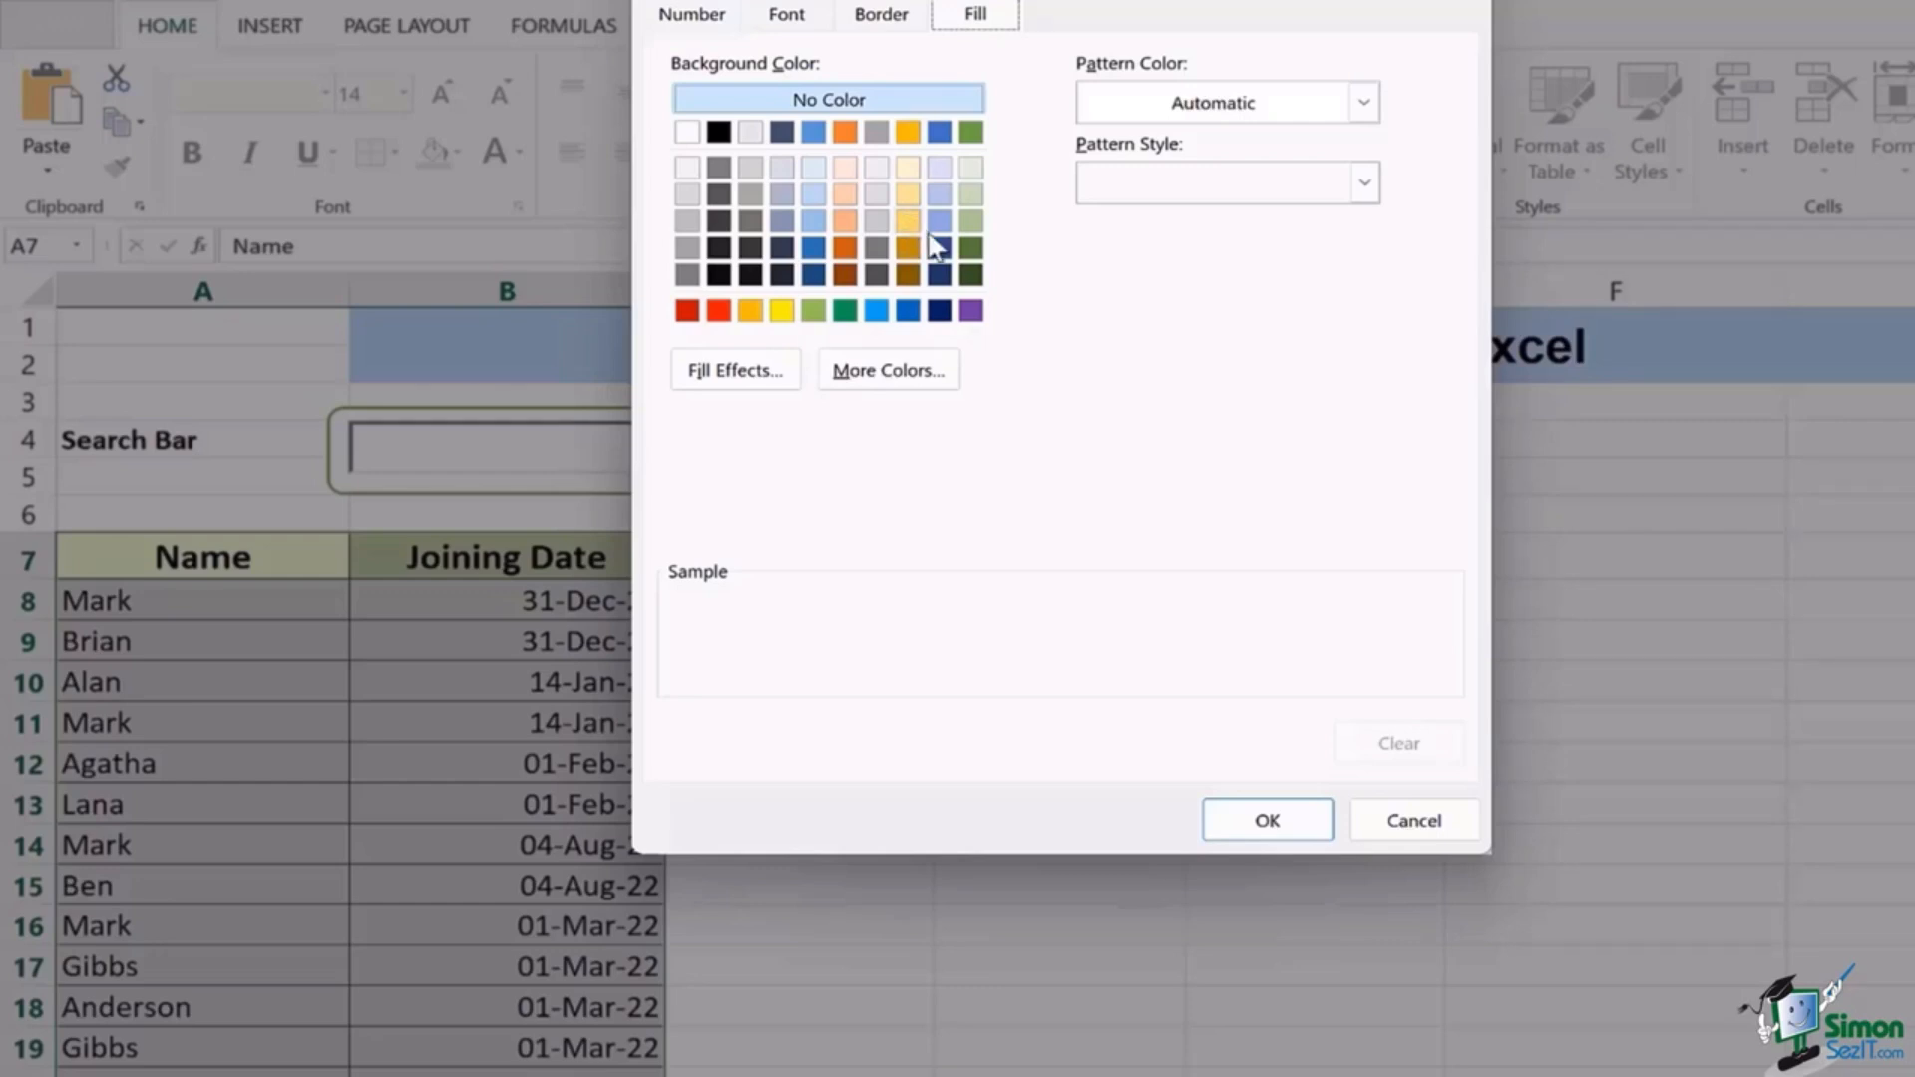
pyautogui.click(718, 314)
pyautogui.click(1239, 818)
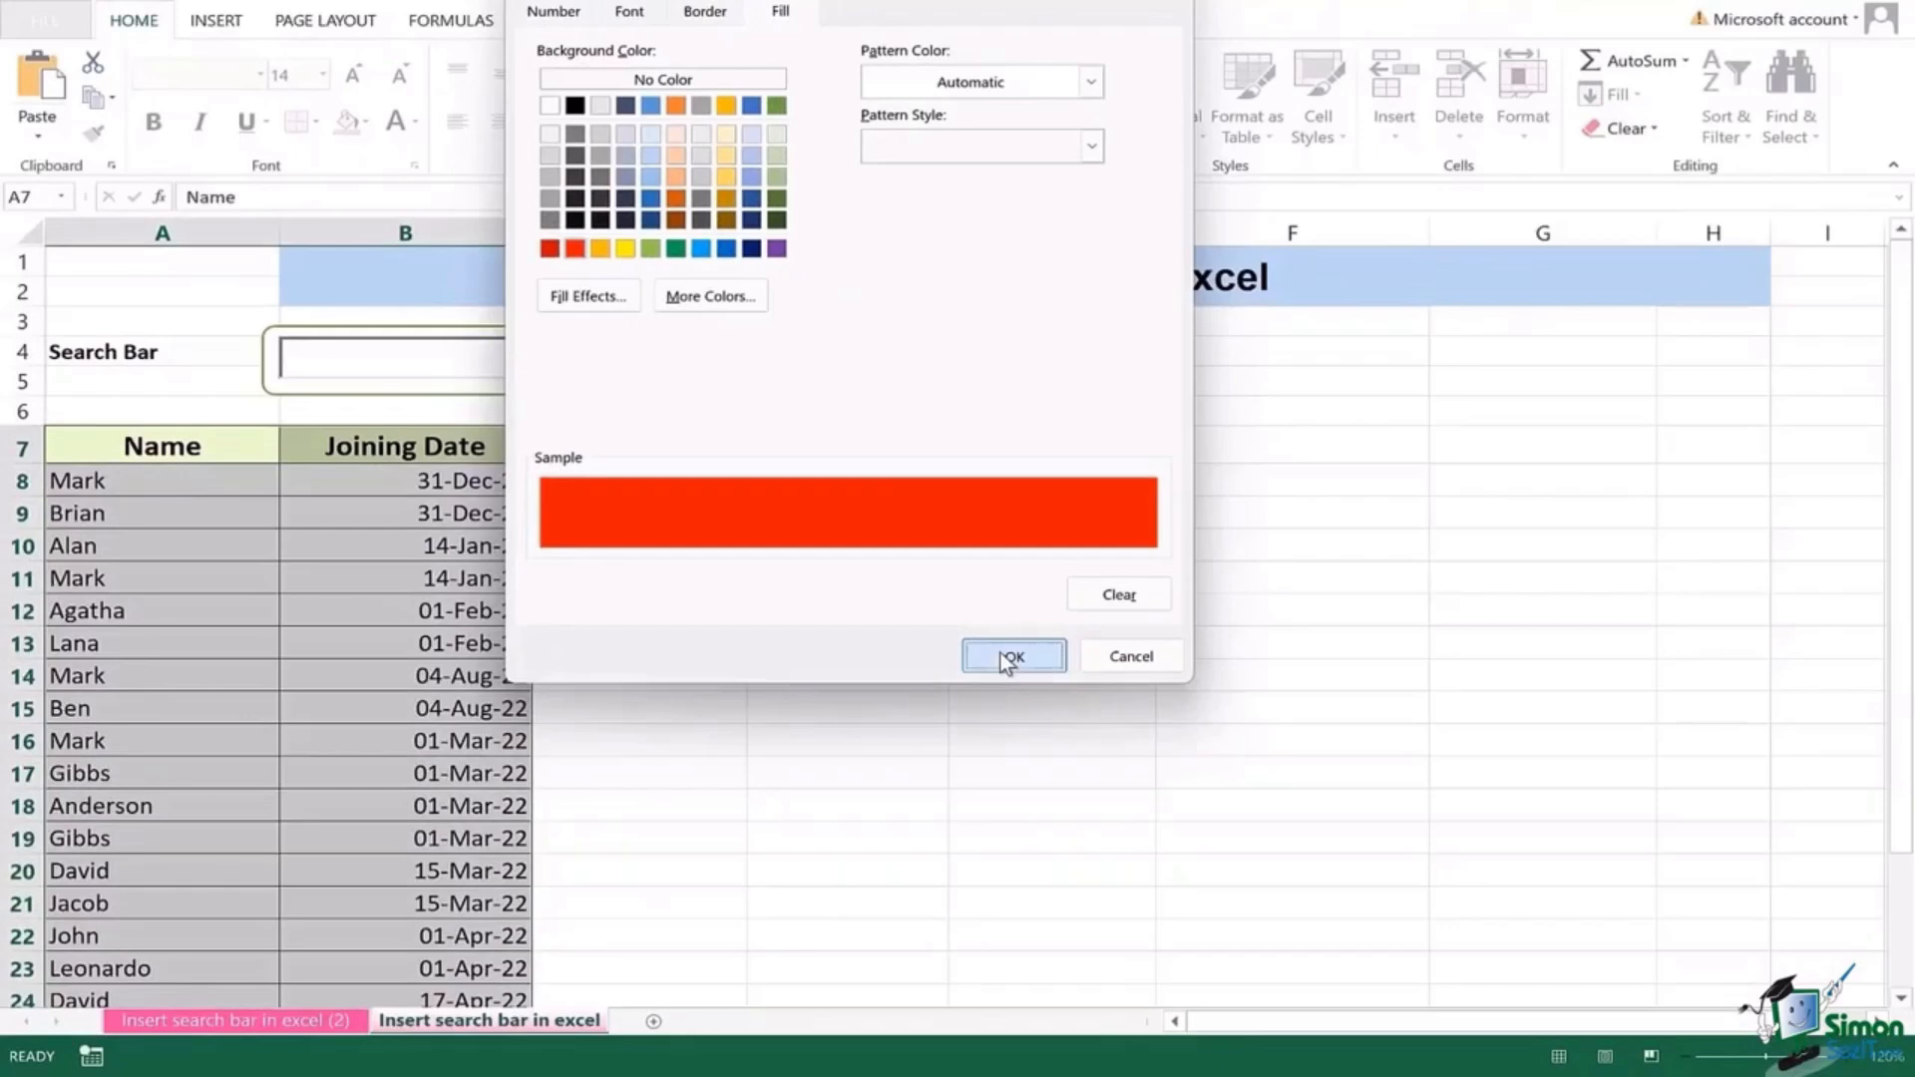
pyautogui.click(1007, 658)
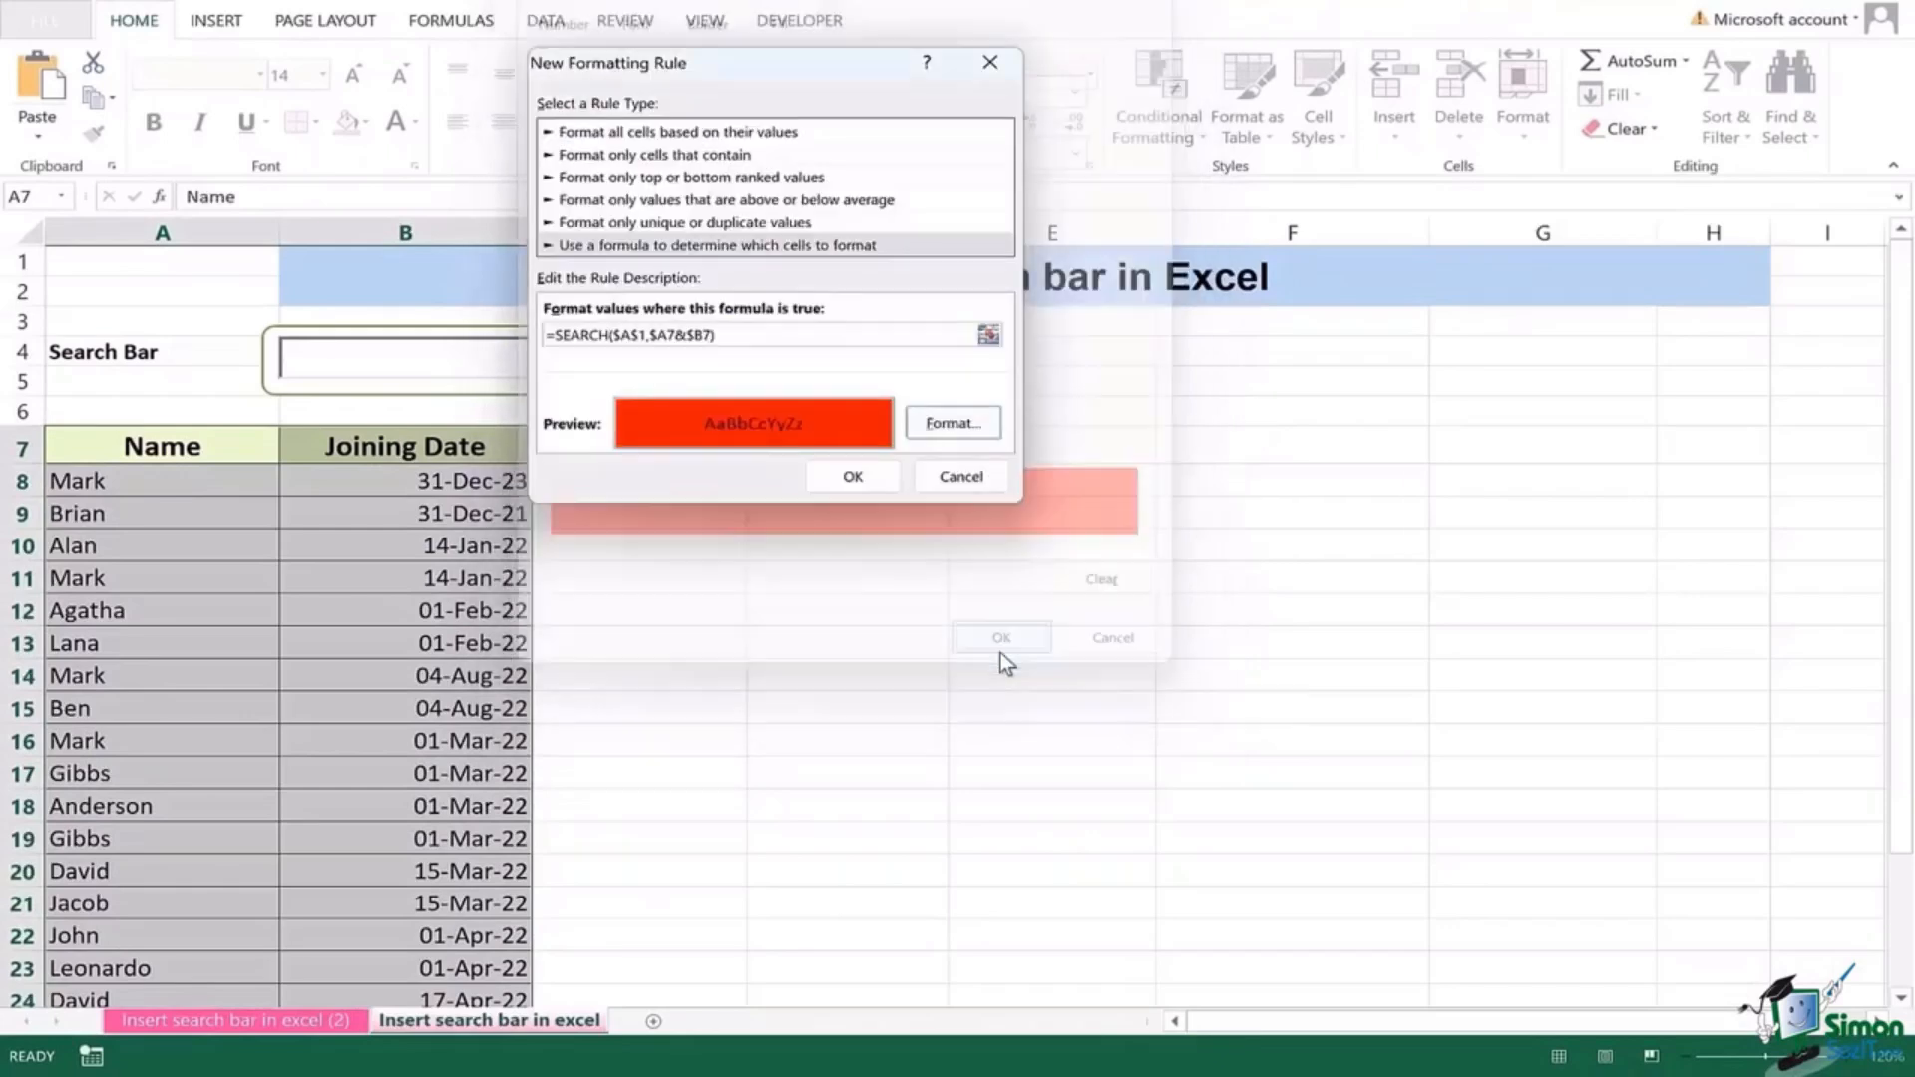
pyautogui.click(855, 479)
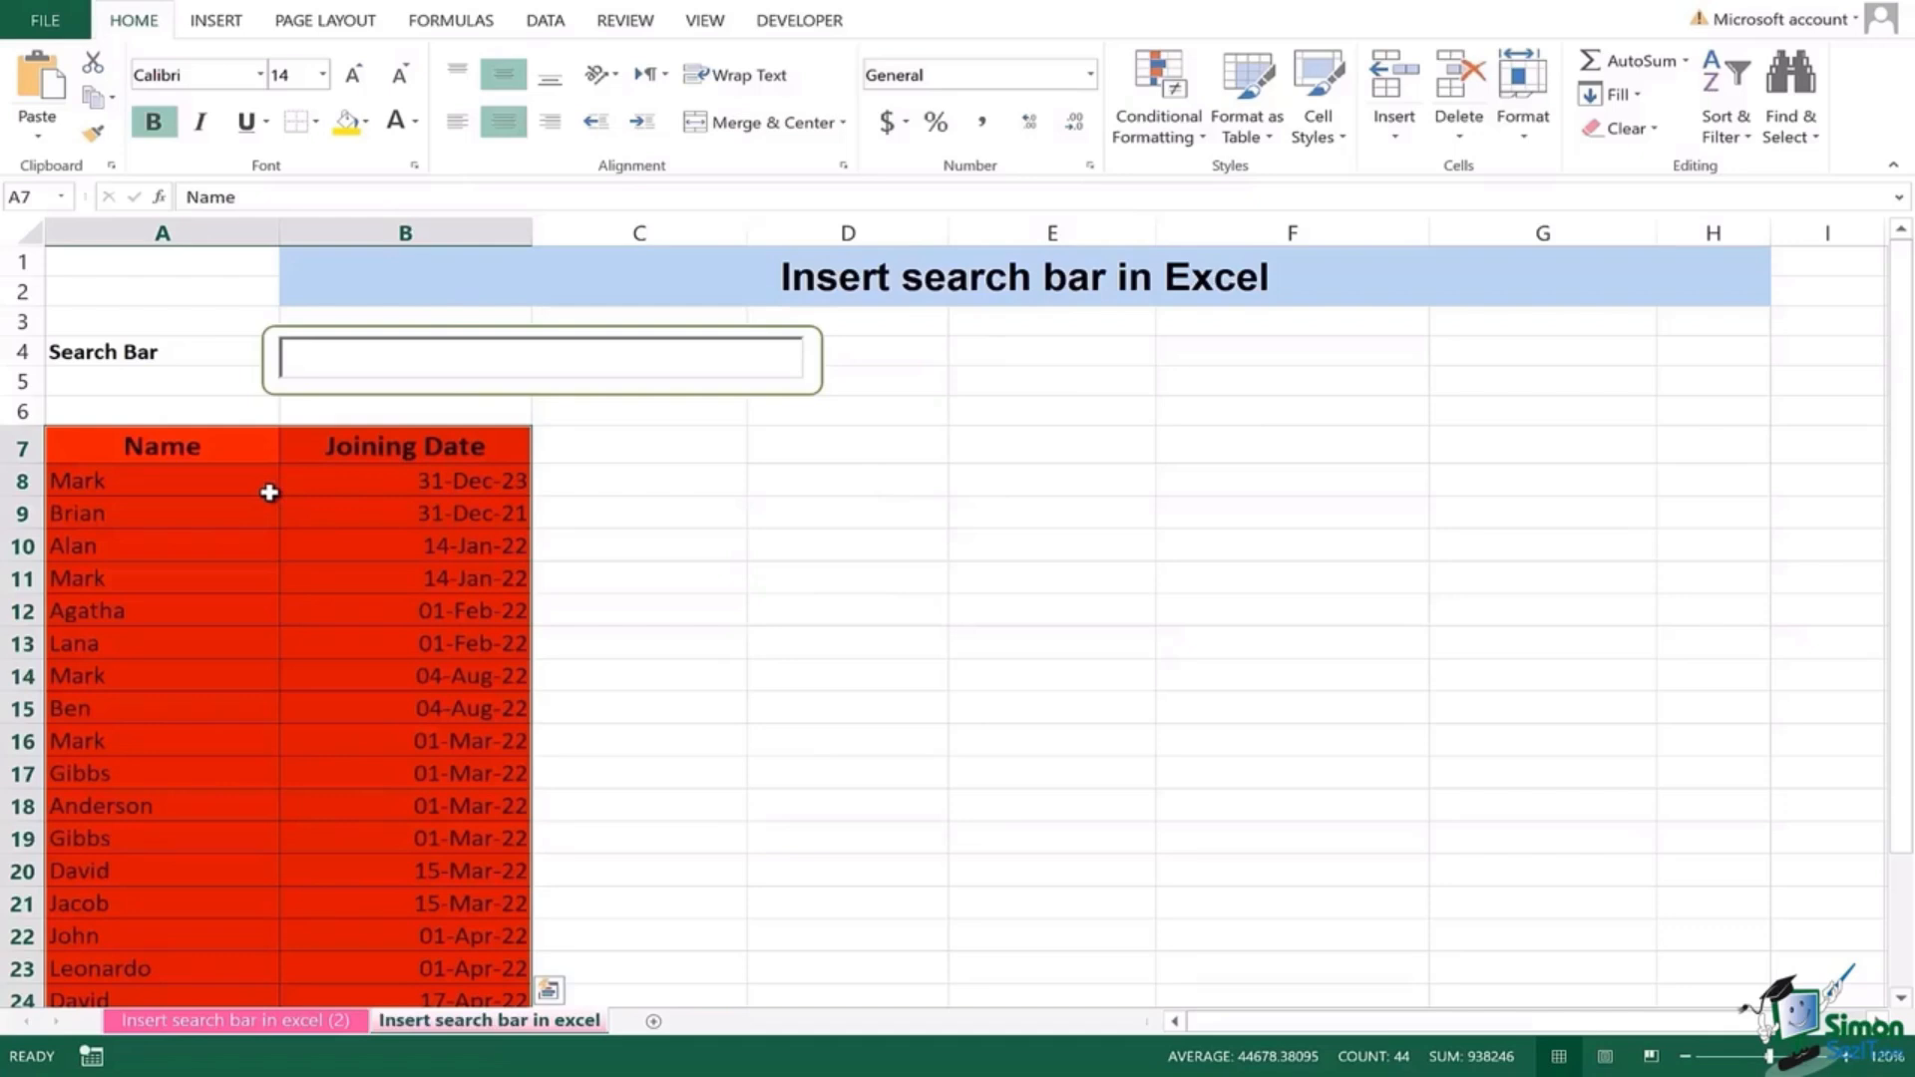
# Step: Search for MARK, then GIBBS, in the search box to test the highlighting
pyautogui.click(338, 355)
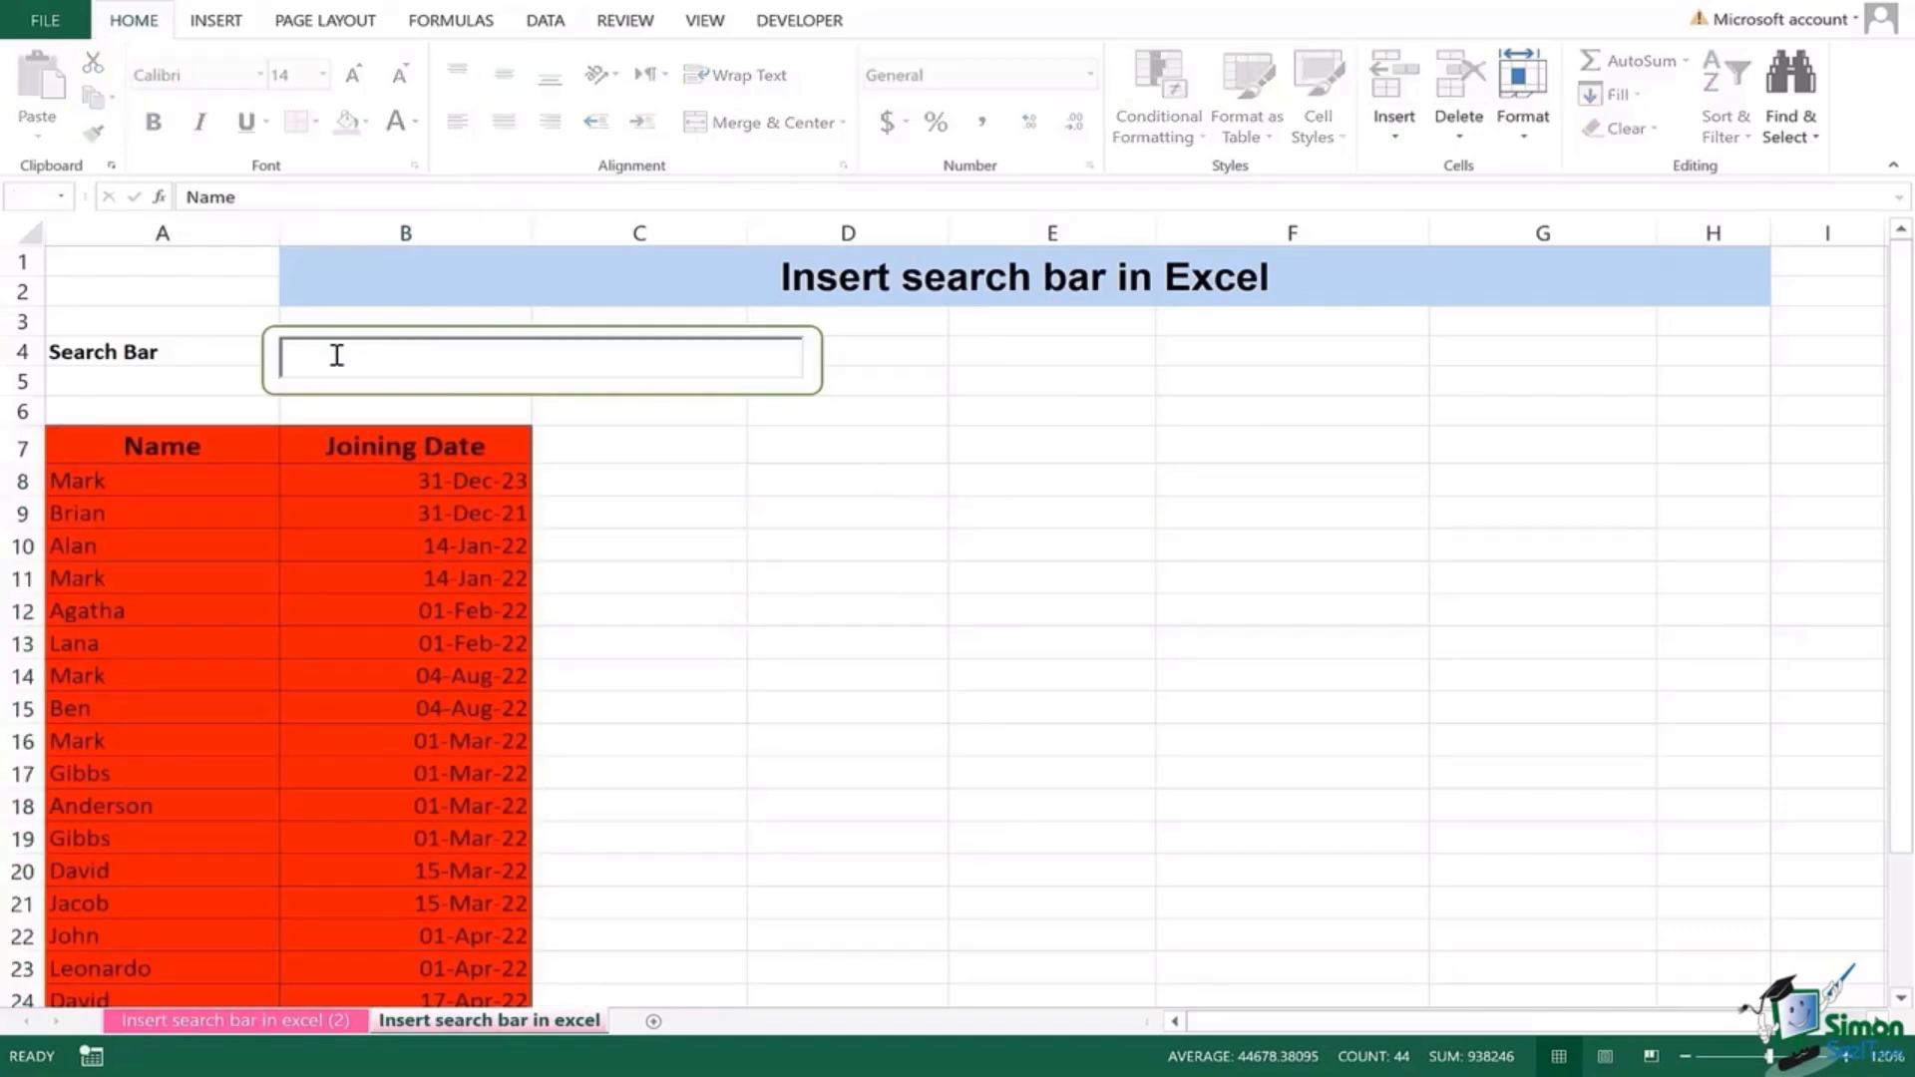
pyautogui.write('MARK')
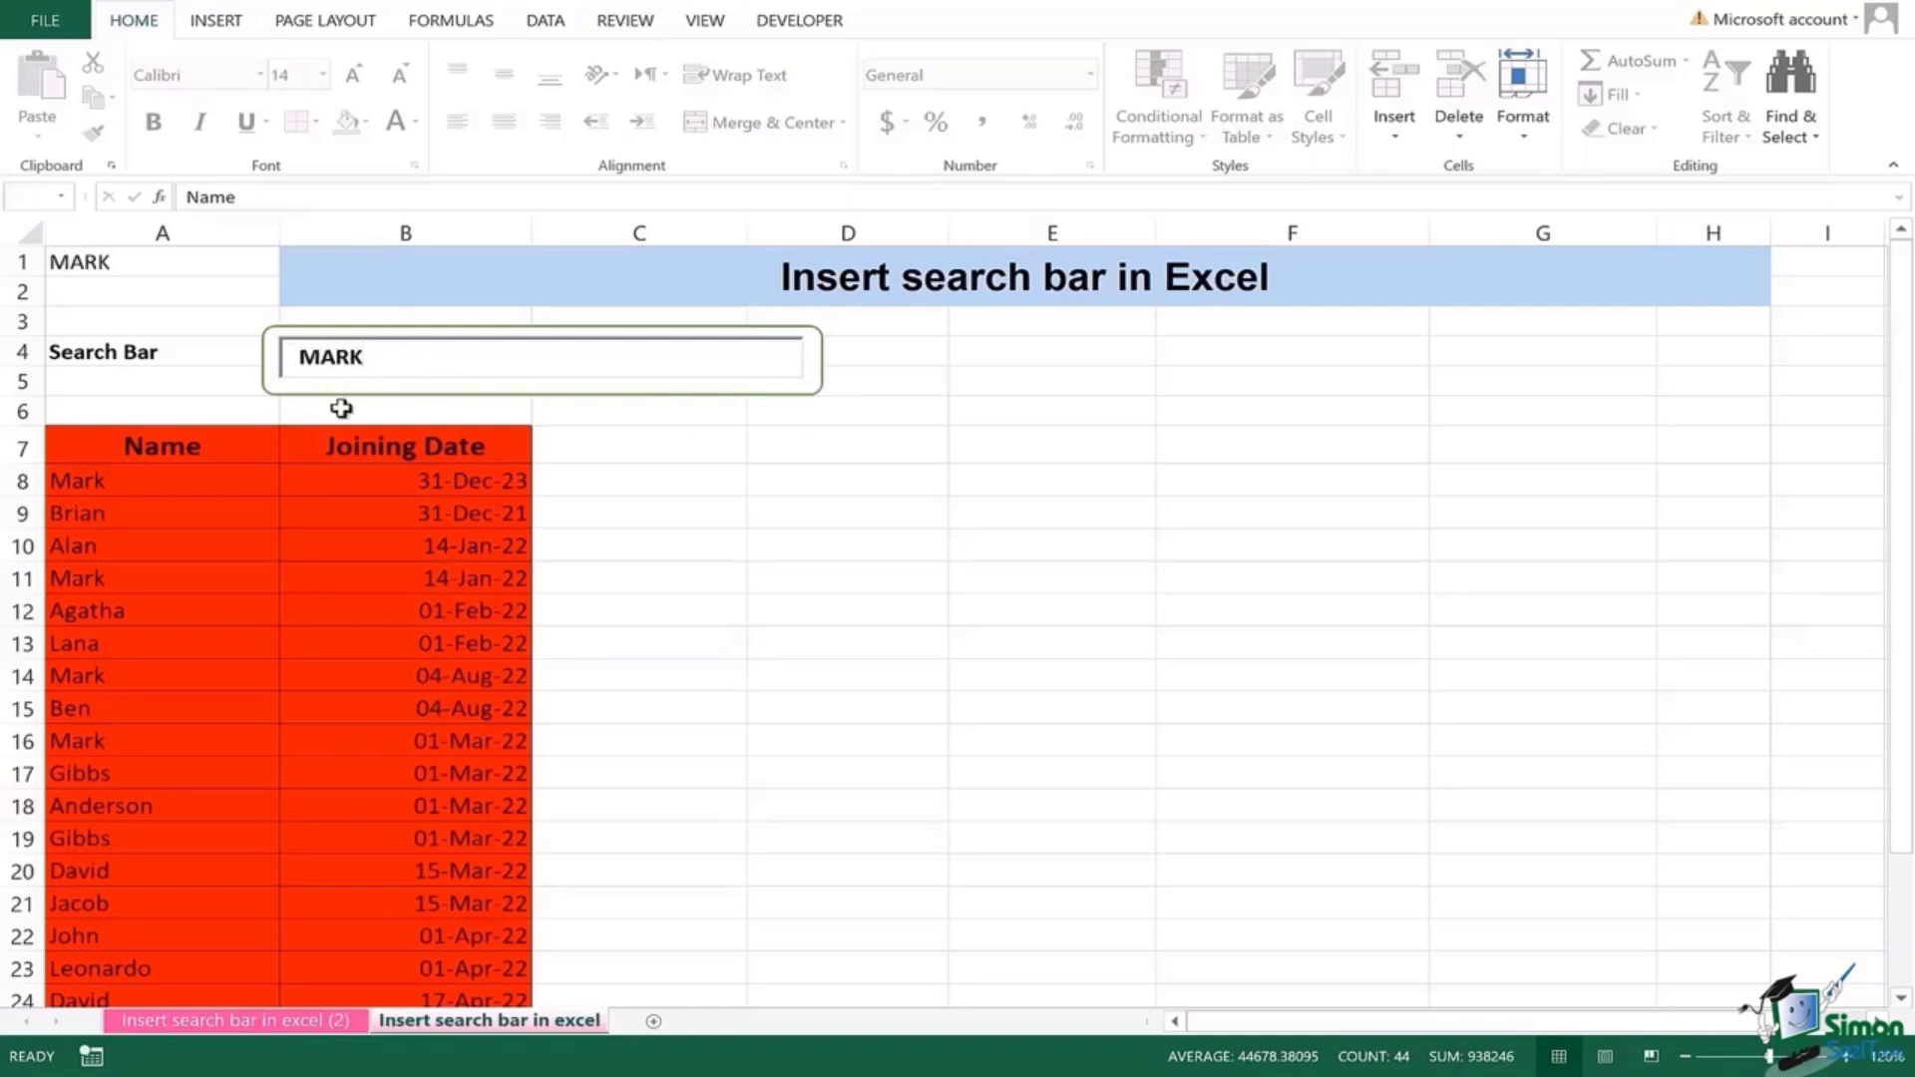
pyautogui.click(897, 375)
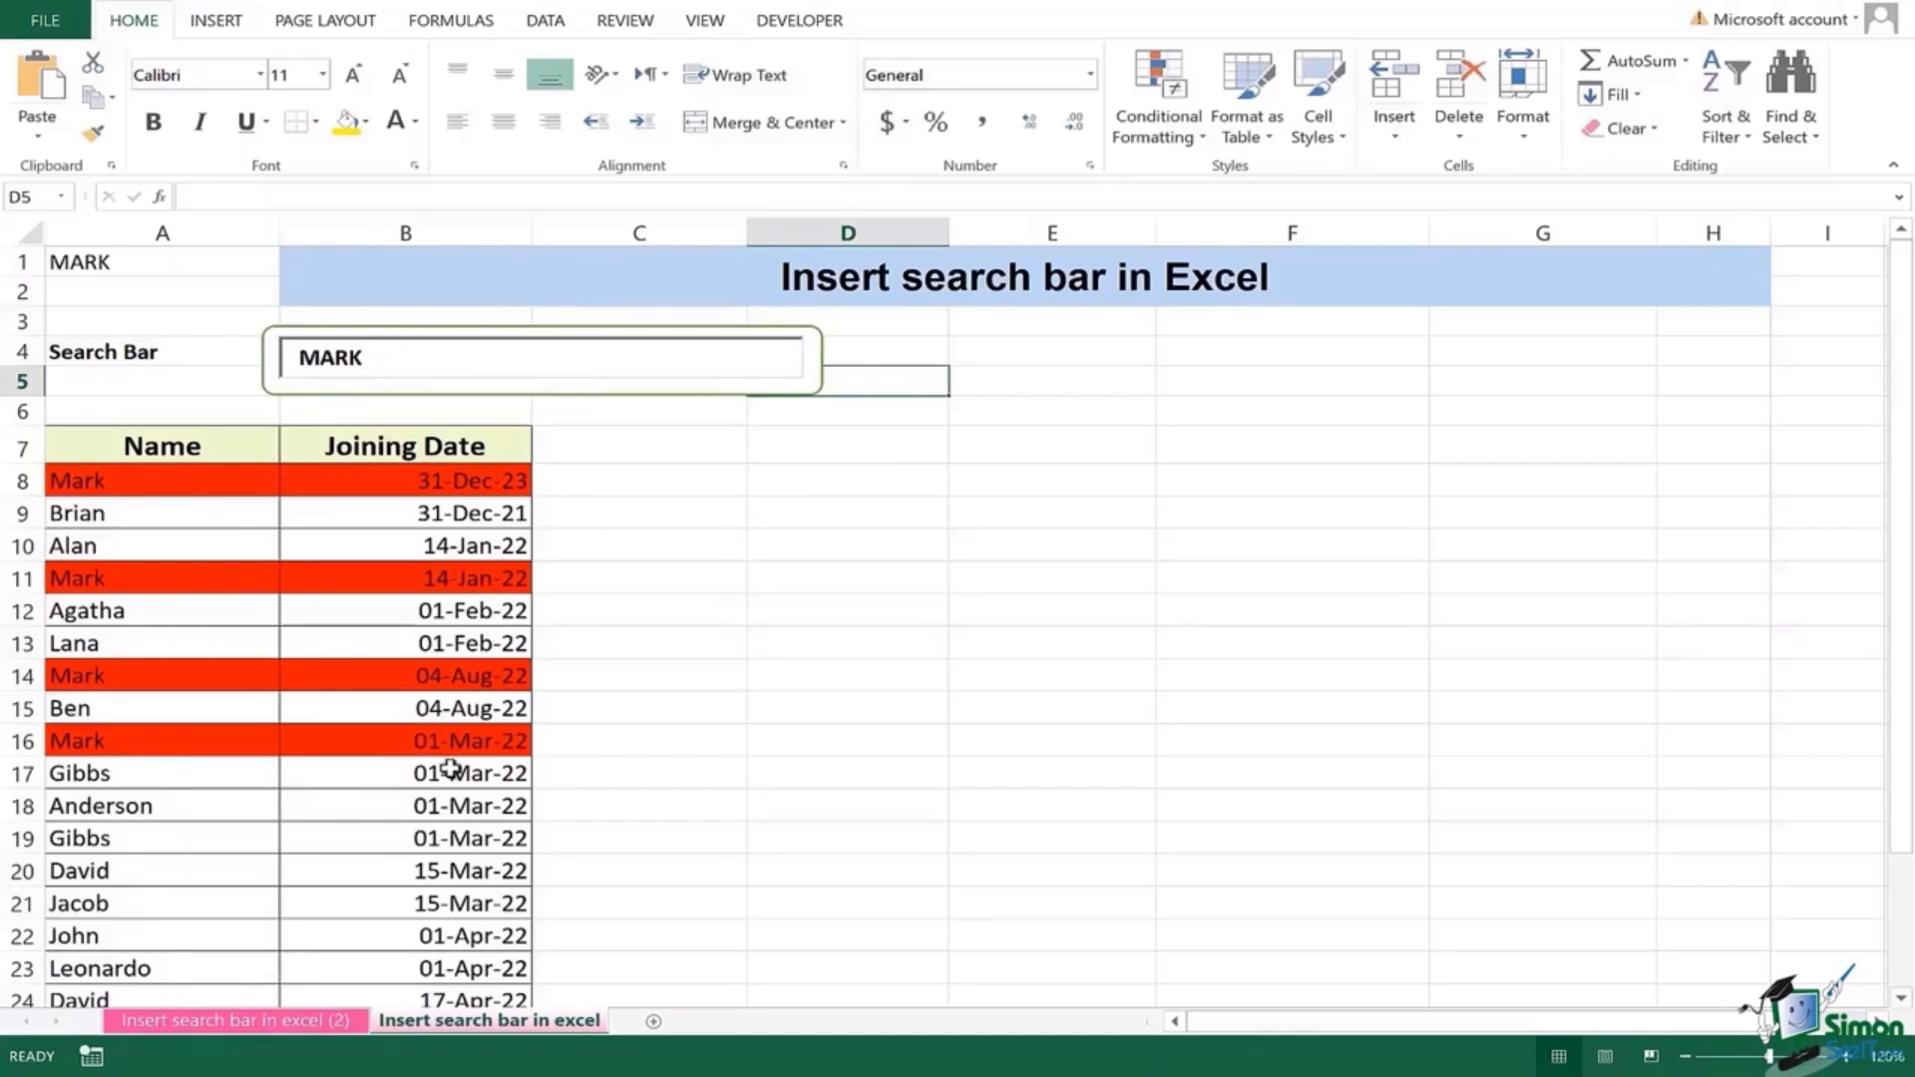
pyautogui.click(428, 350)
pyautogui.press('BackSpace')
pyautogui.press('BackSpace')
pyautogui.press('BackSpace')
pyautogui.press('BackSpace')
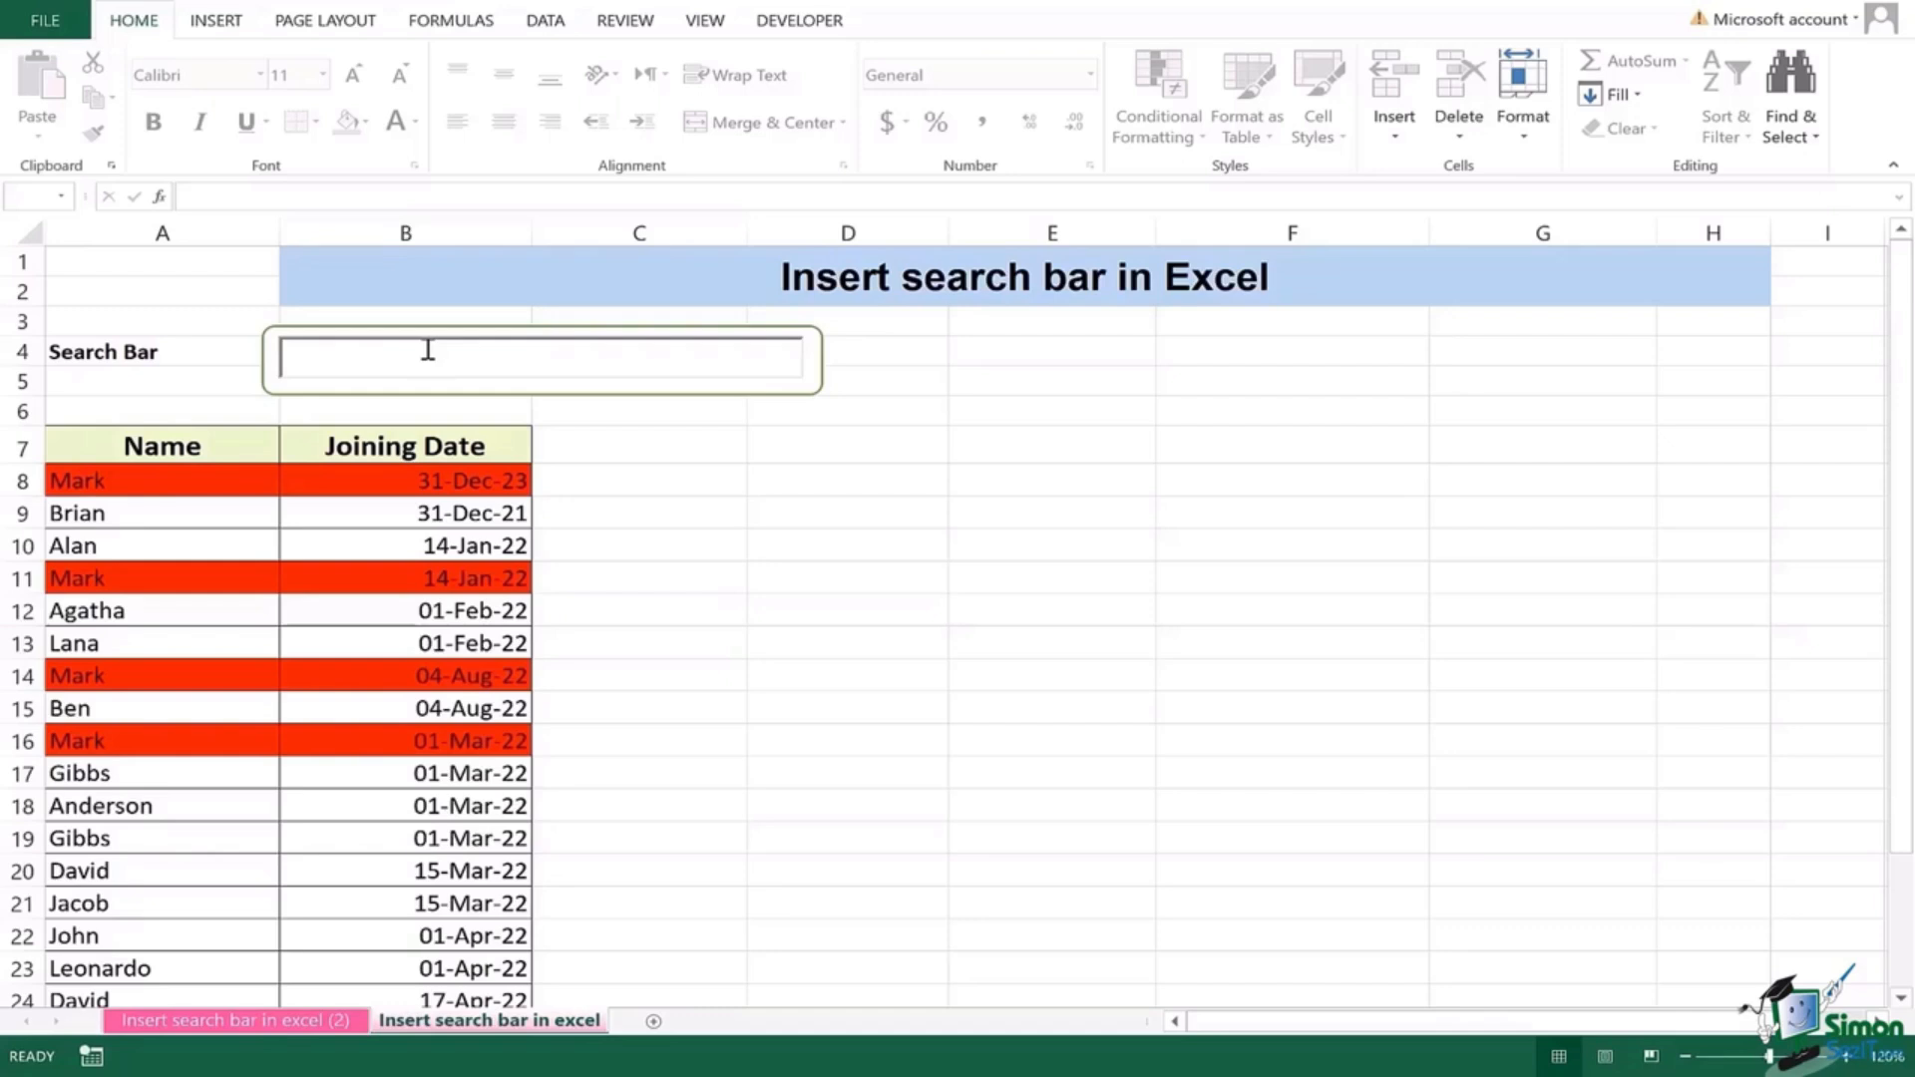
pyautogui.write('GIBBS')
pyautogui.click(782, 516)
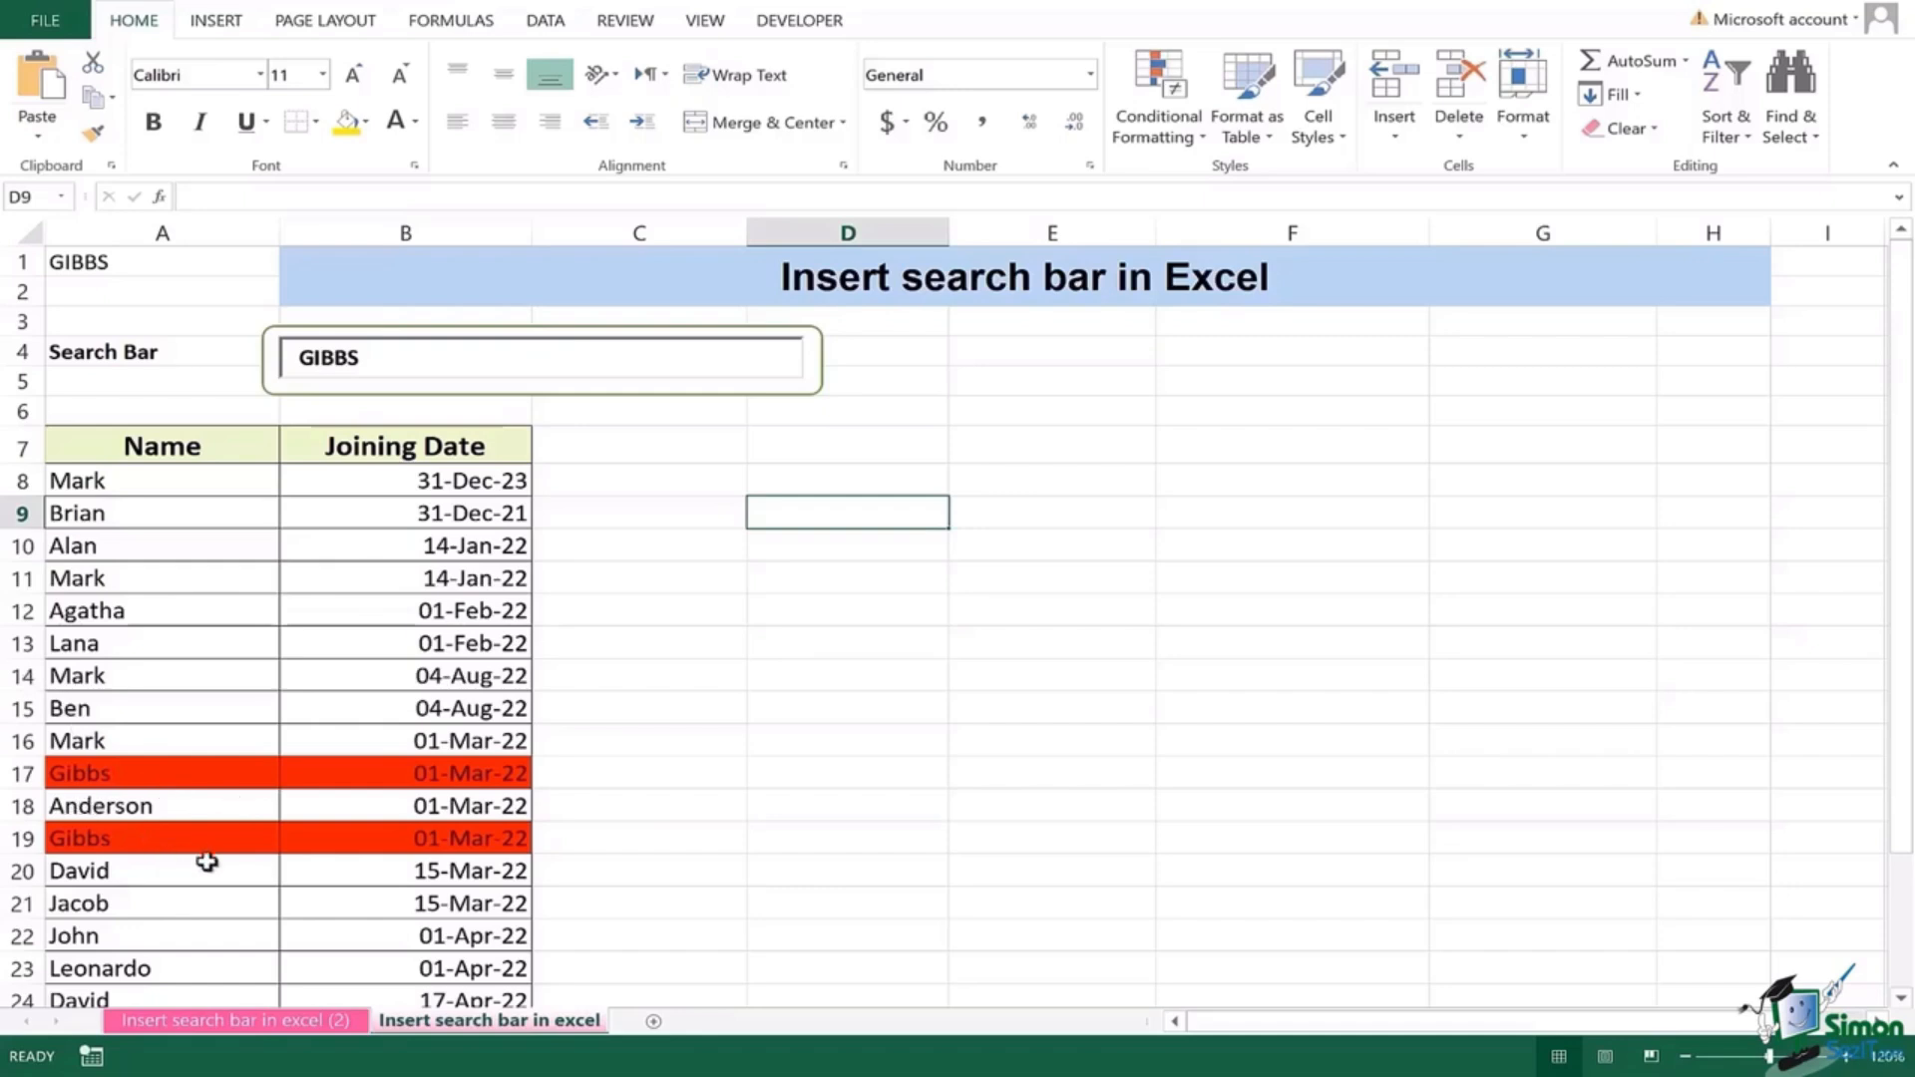
# Step: Replace the search text with JACOB, review the highlighted rows, and select cell A1
pyautogui.click(392, 363)
pyautogui.doubleClick(393, 363)
pyautogui.write('JA')
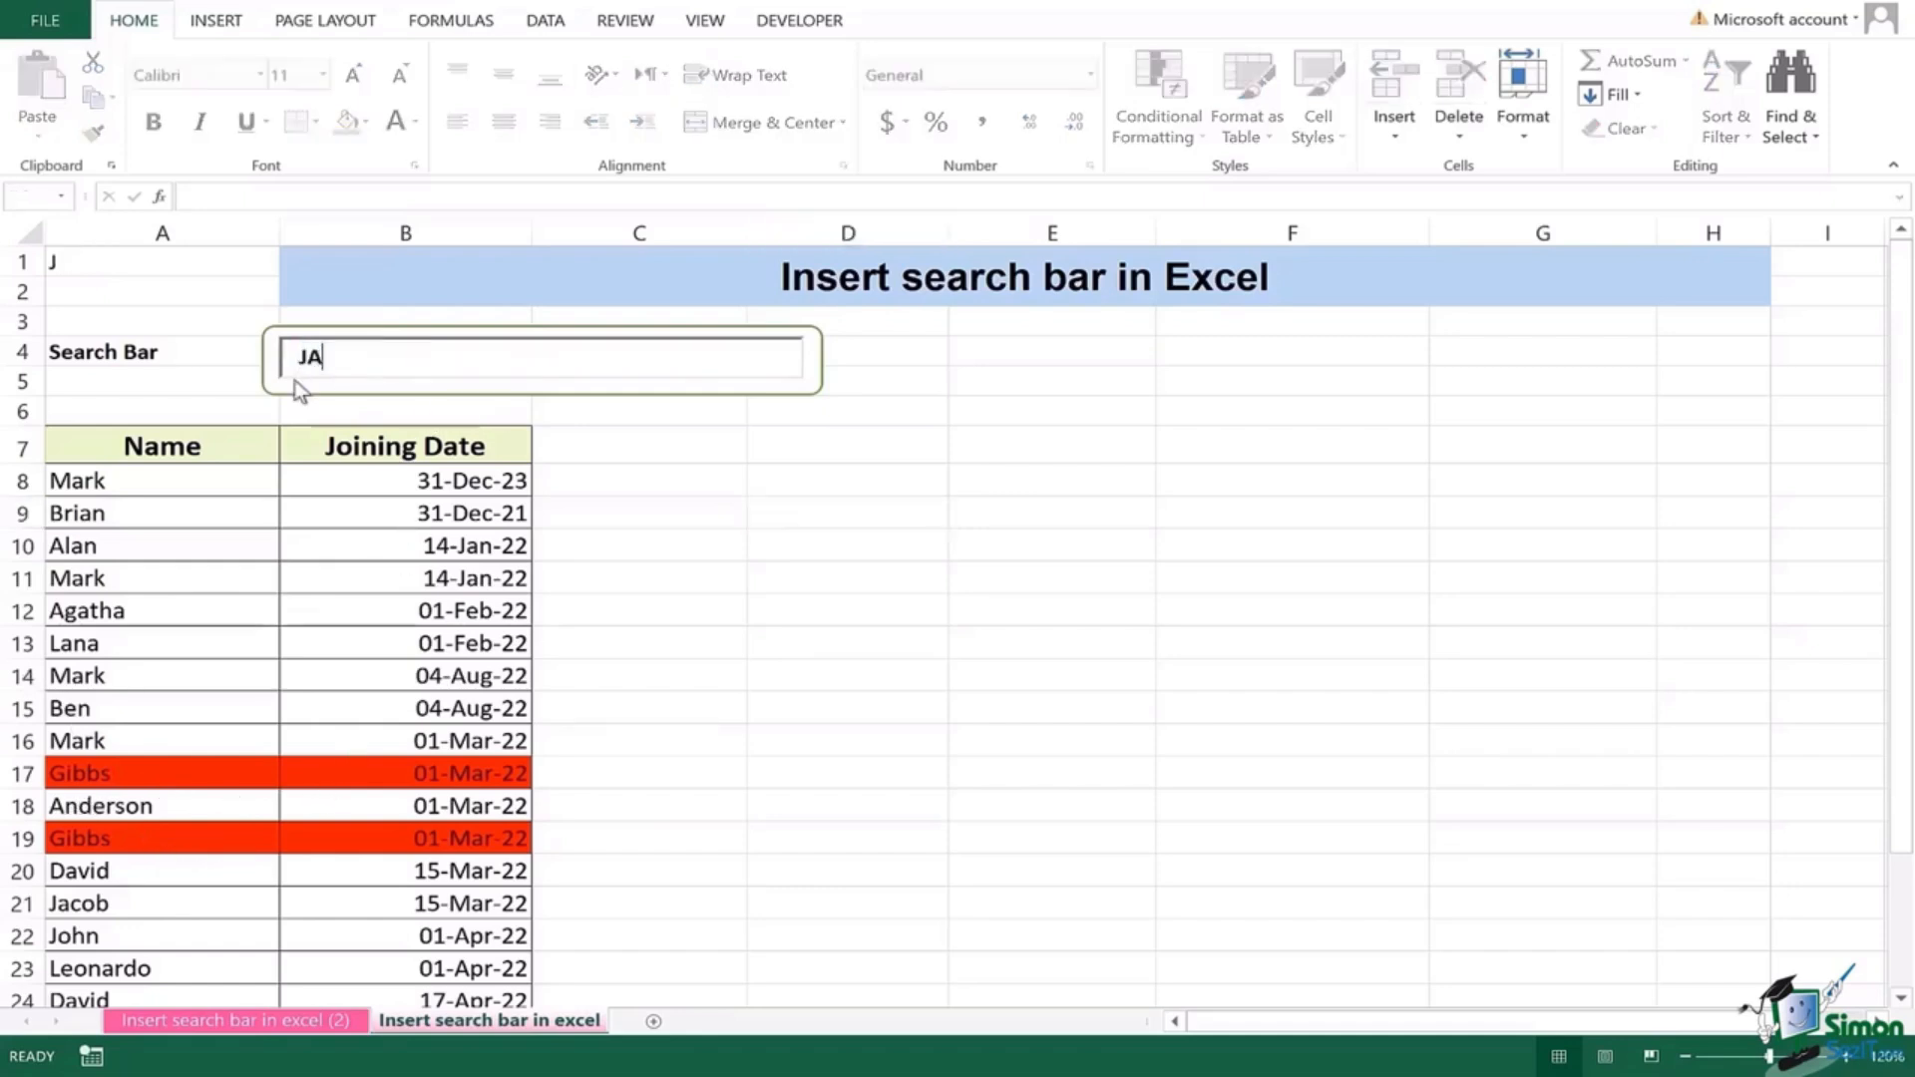
pyautogui.write('COB')
pyautogui.click(713, 443)
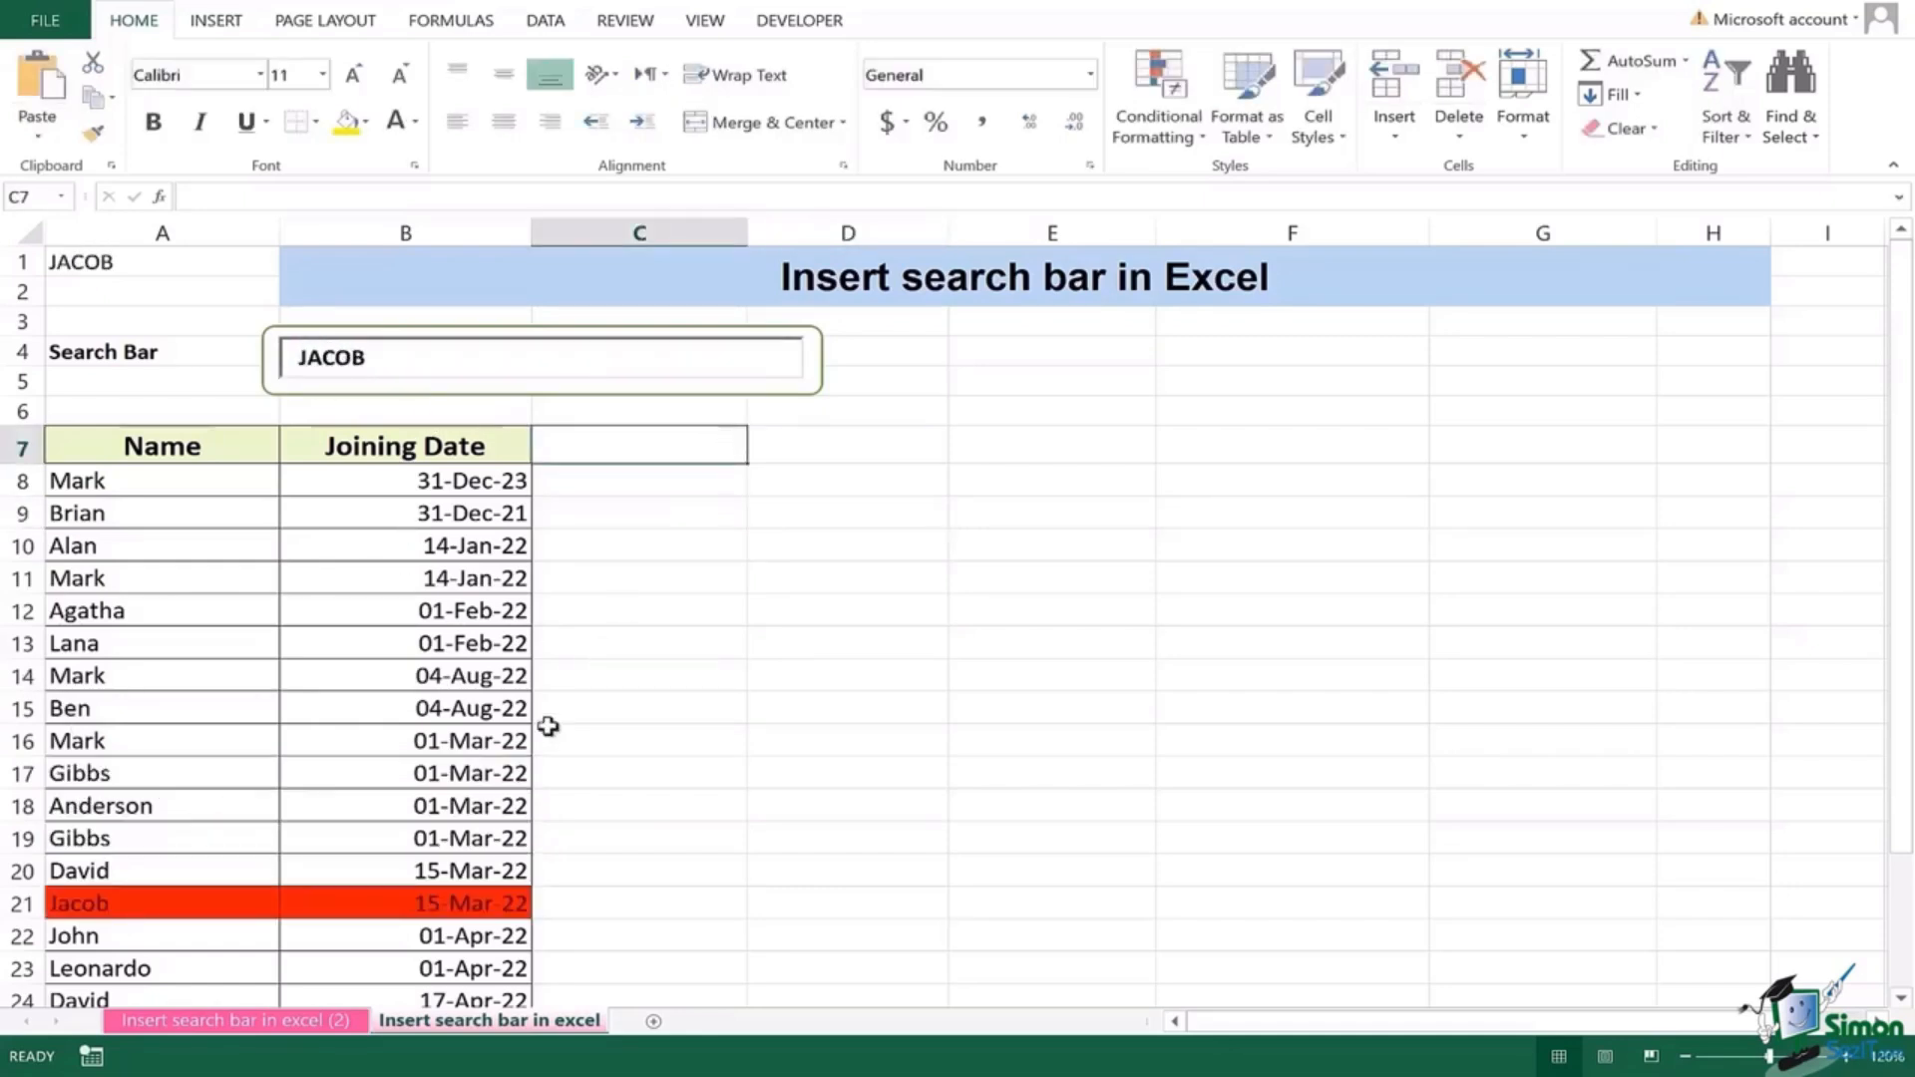
pyautogui.scroll(-2, 794, 752)
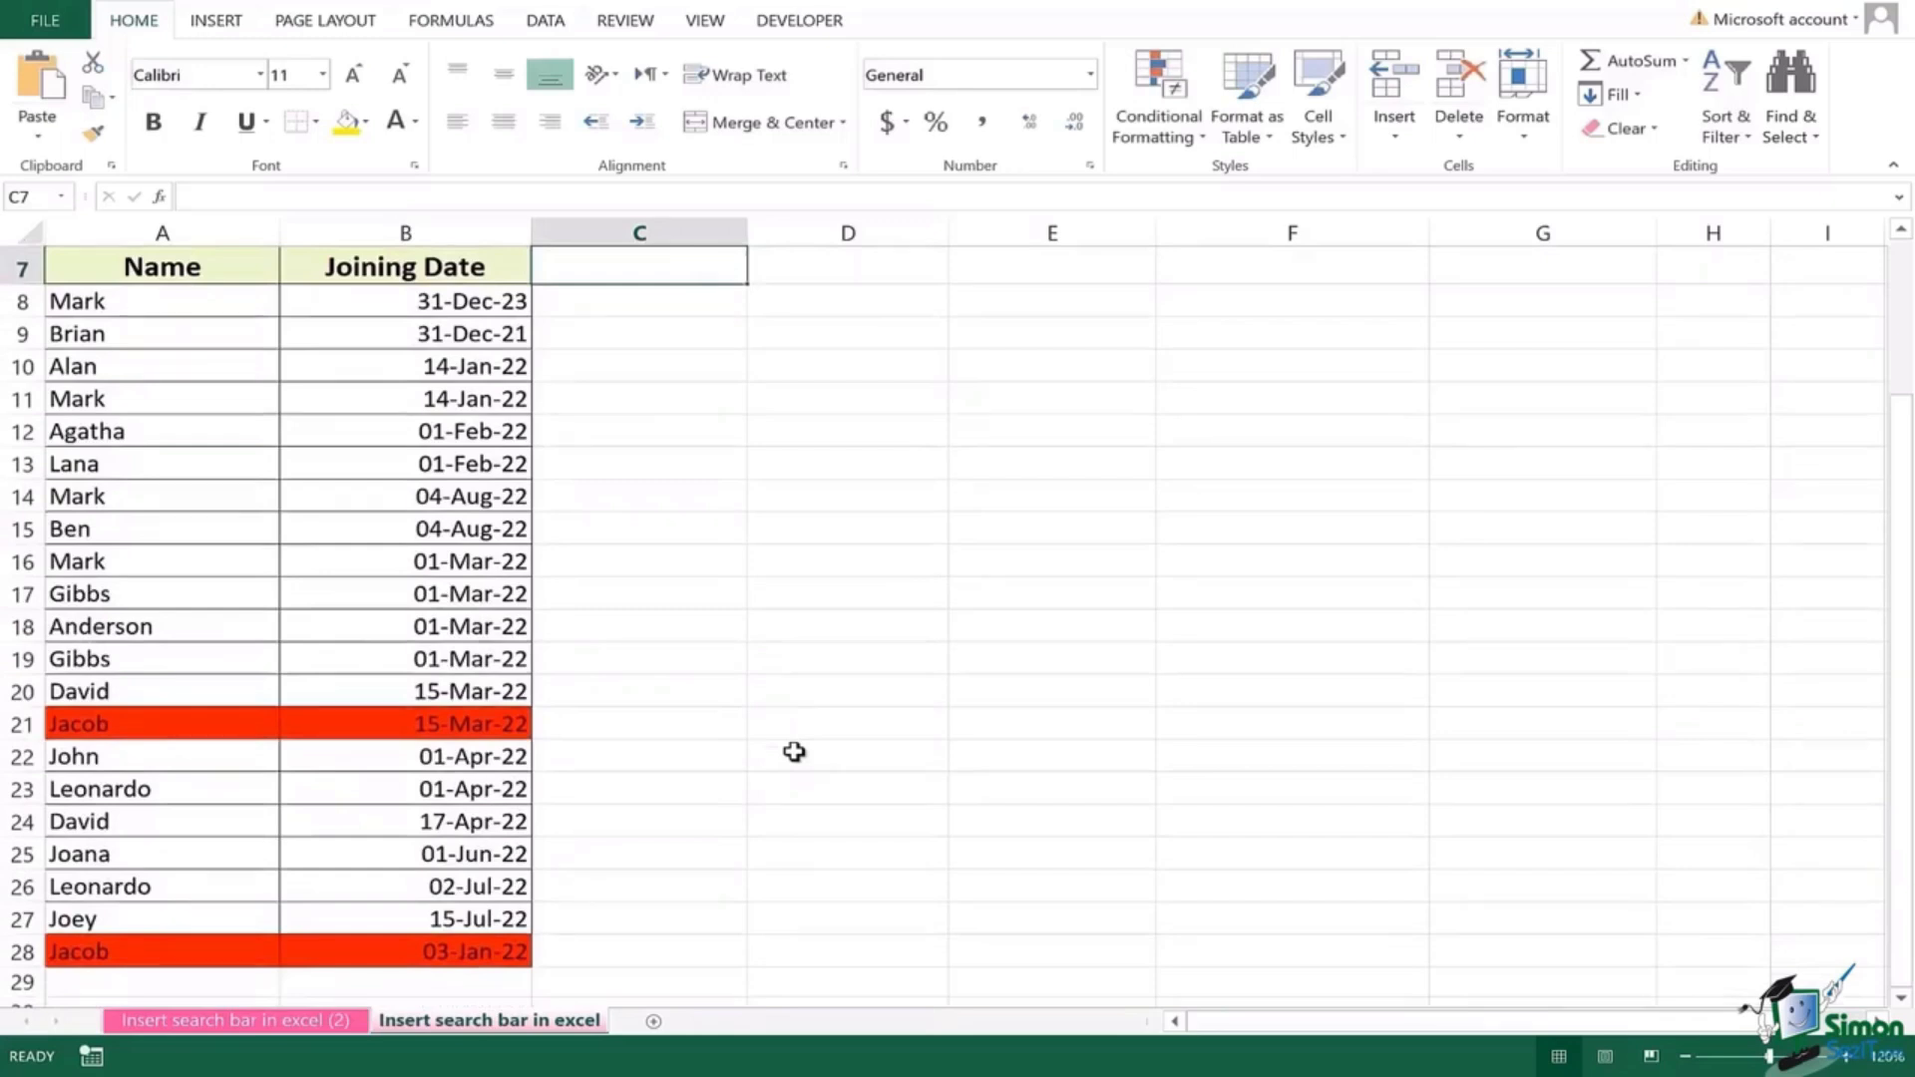
pyautogui.scroll(2, 793, 752)
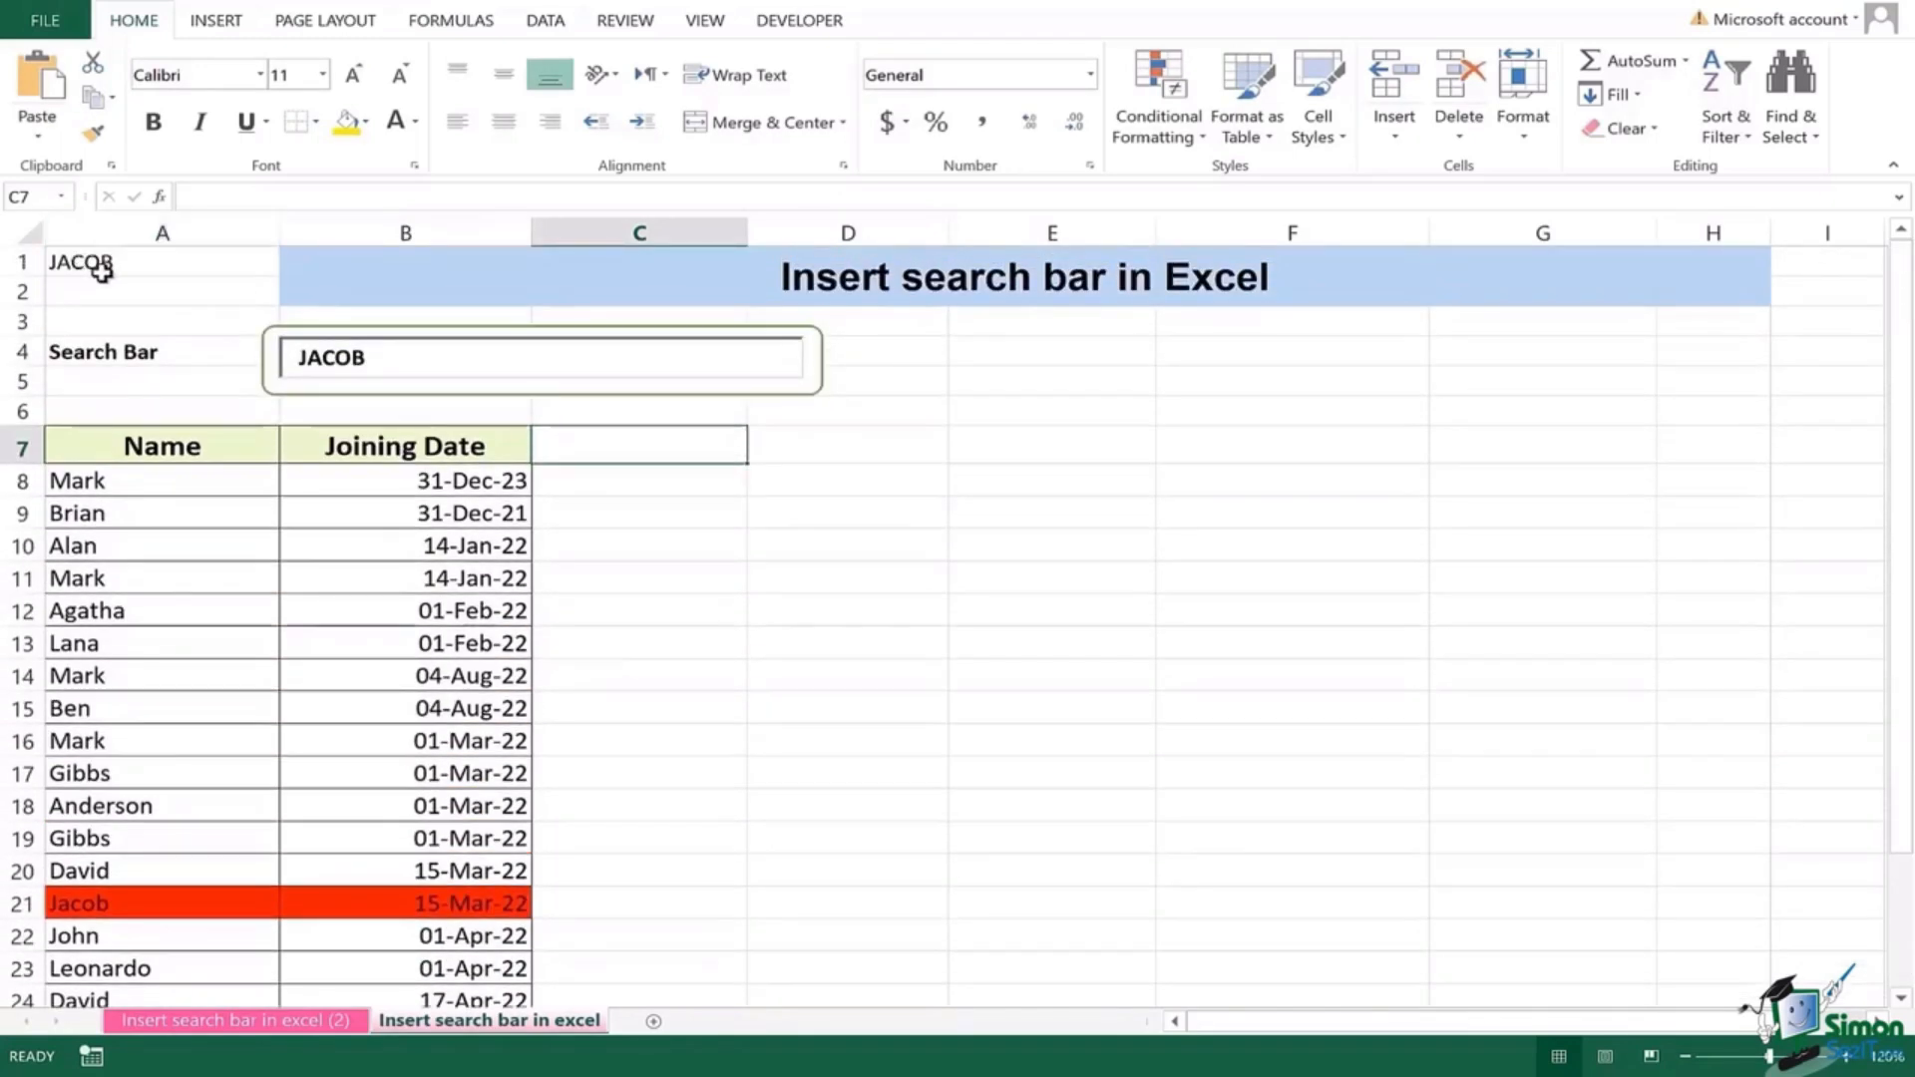
pyautogui.click(97, 262)
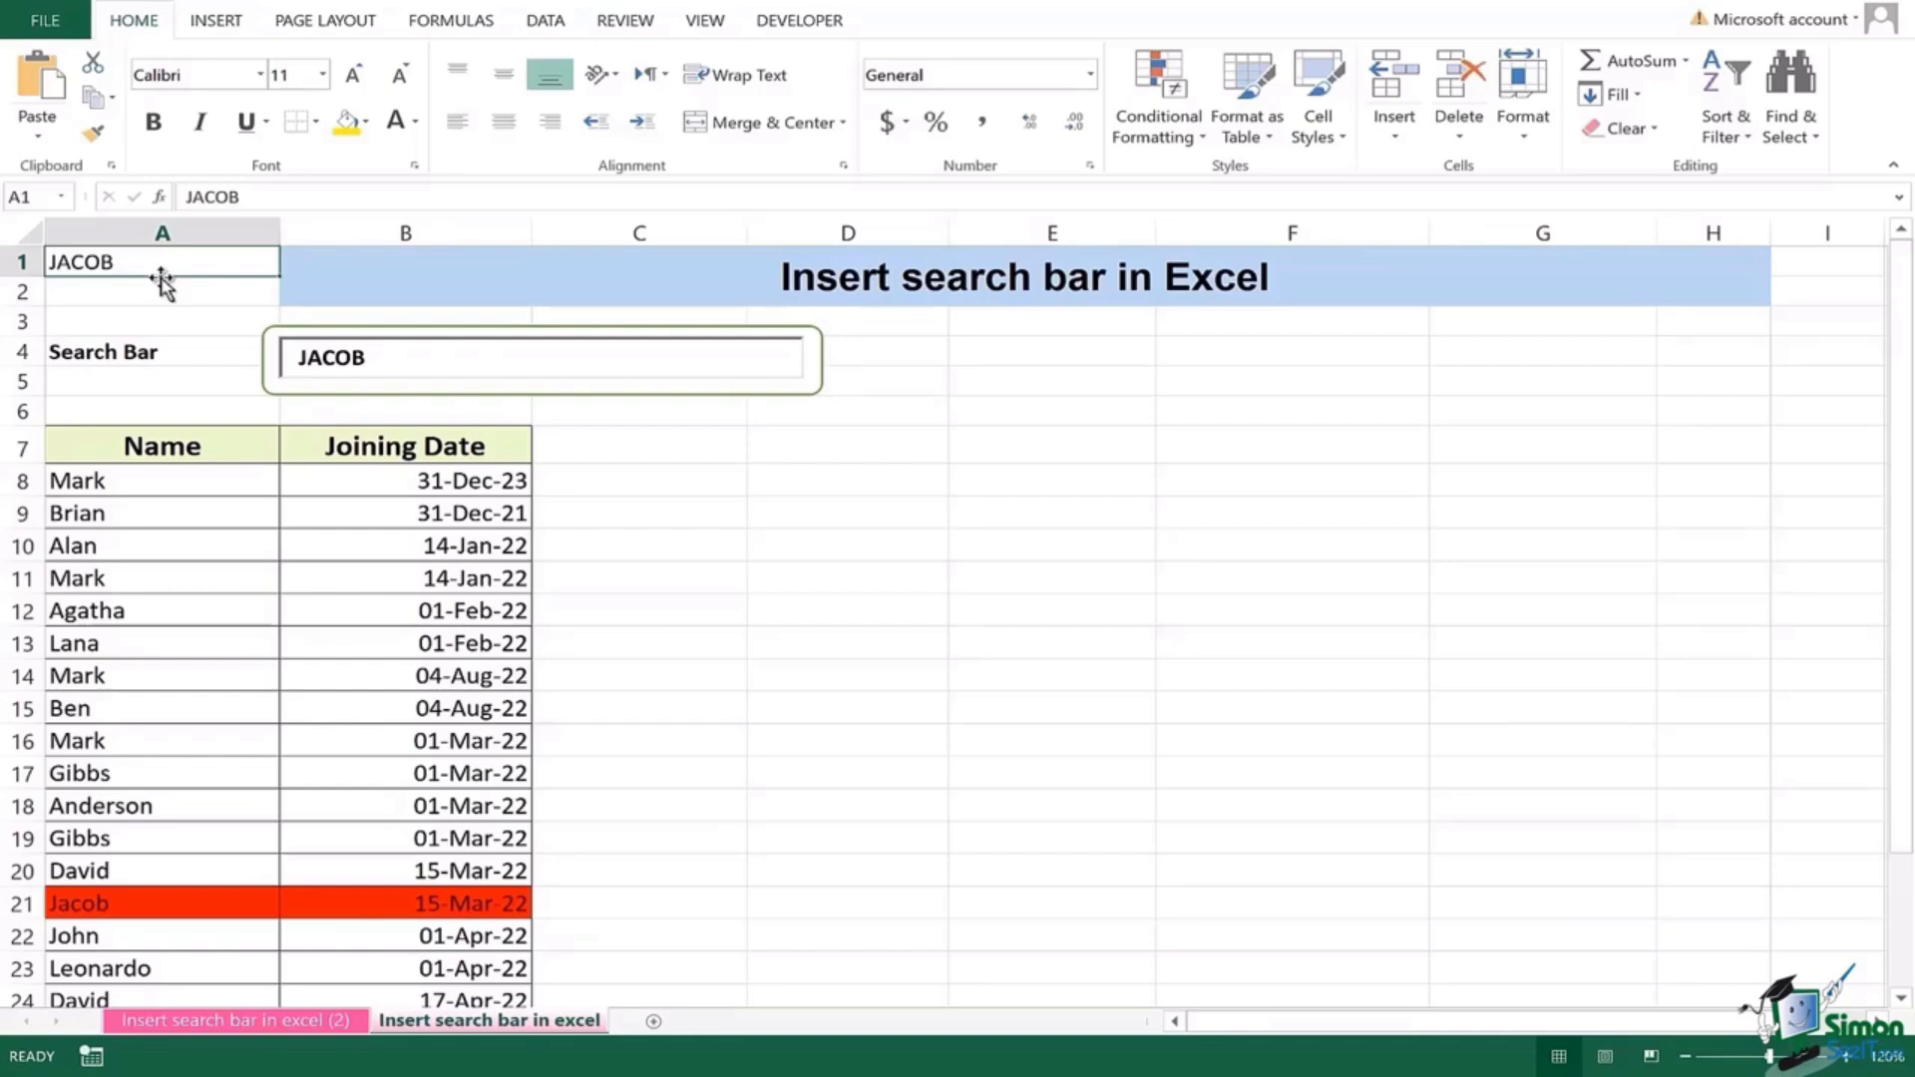
# Step: Make cell A1's font white to hide the linked search text
pyautogui.click(415, 122)
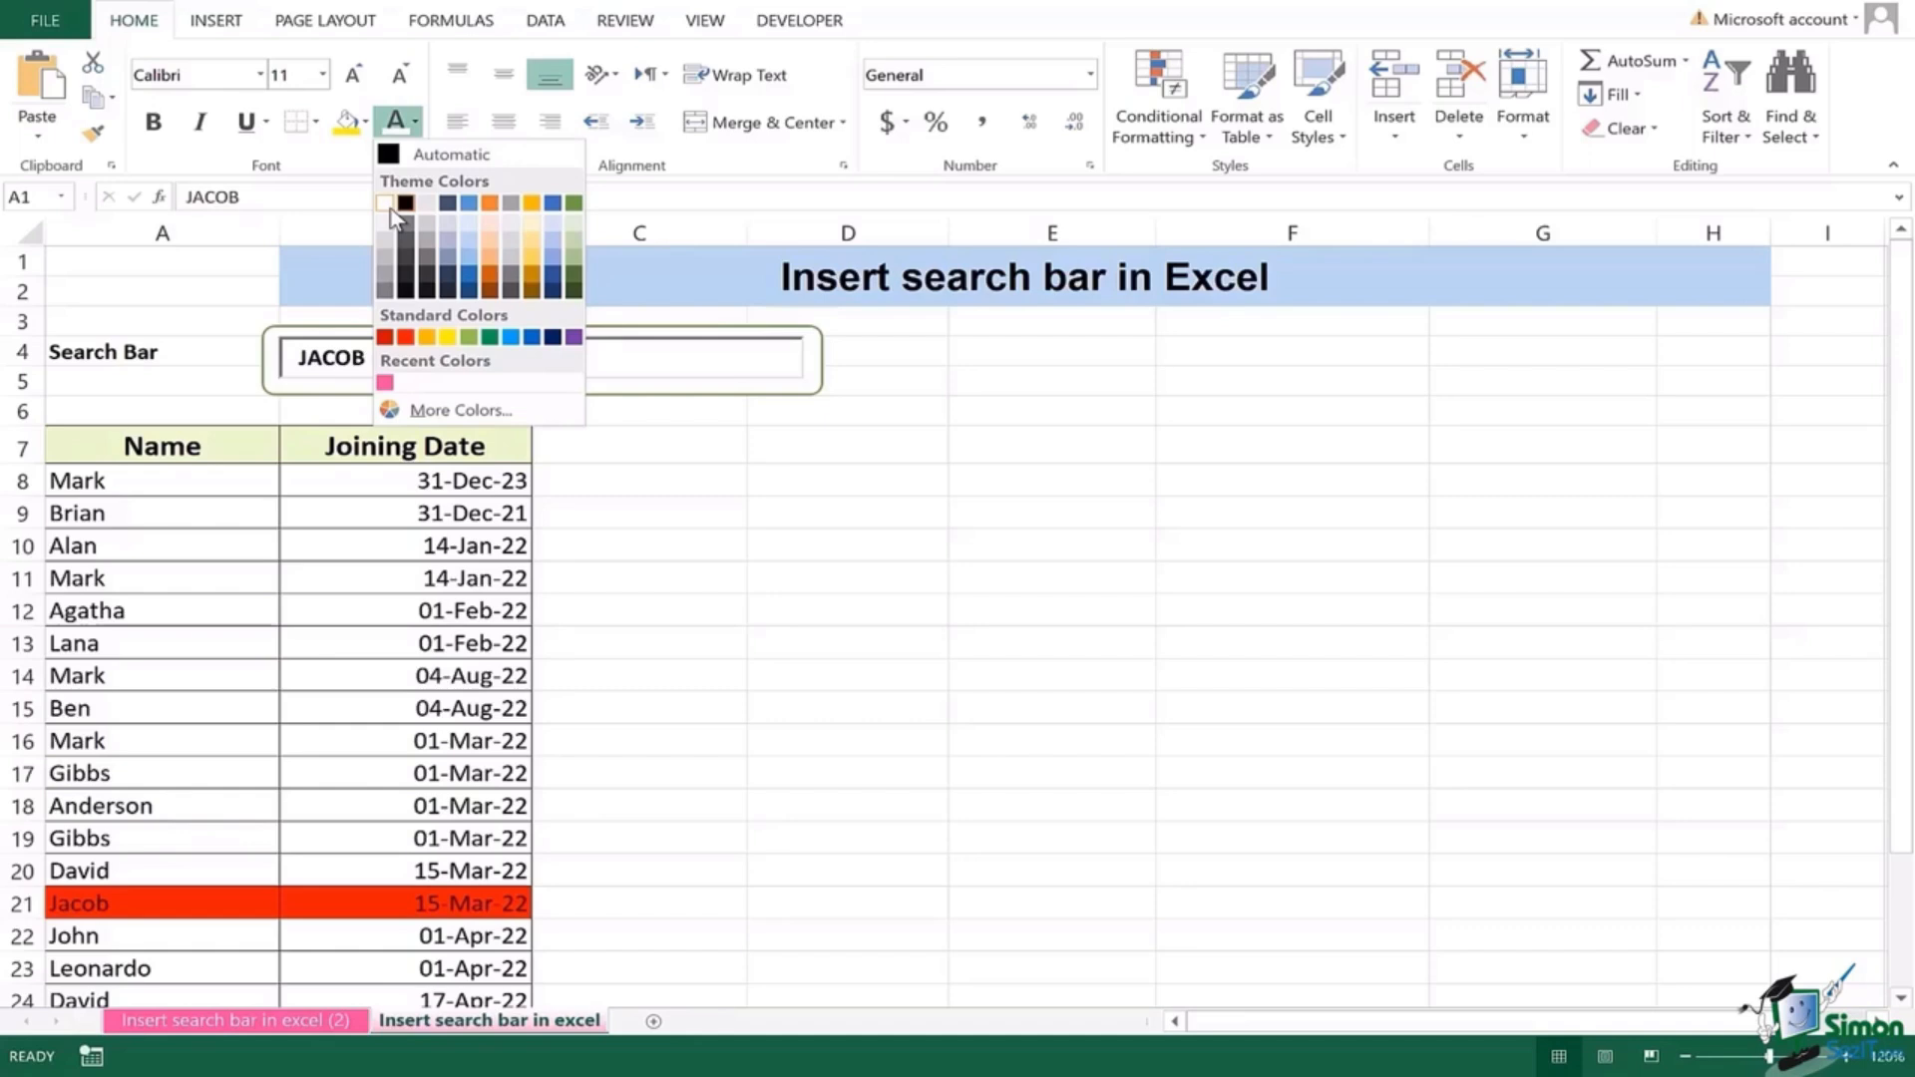
pyautogui.click(389, 206)
pyautogui.click(638, 542)
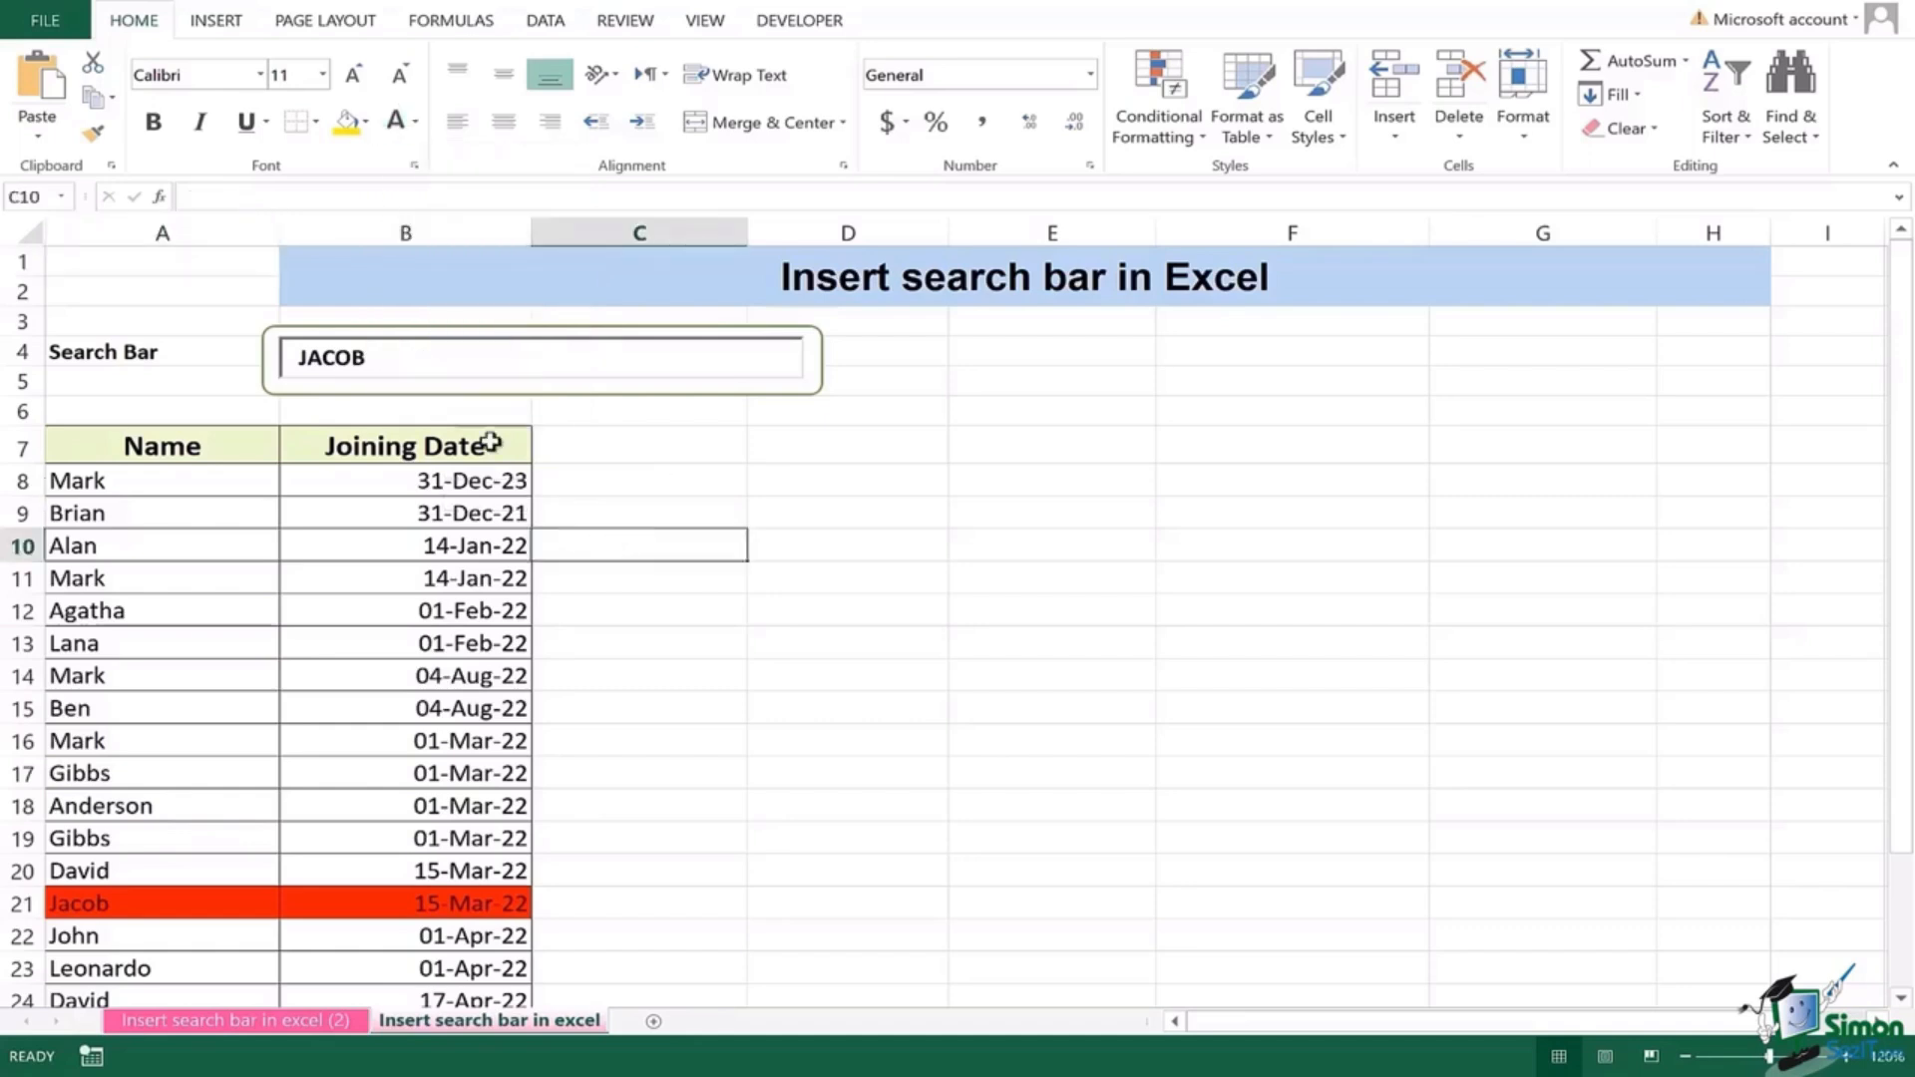
# Step: Replace JACOB with ALAN in the search box, then replace ALAN with BEN
pyautogui.click(395, 357)
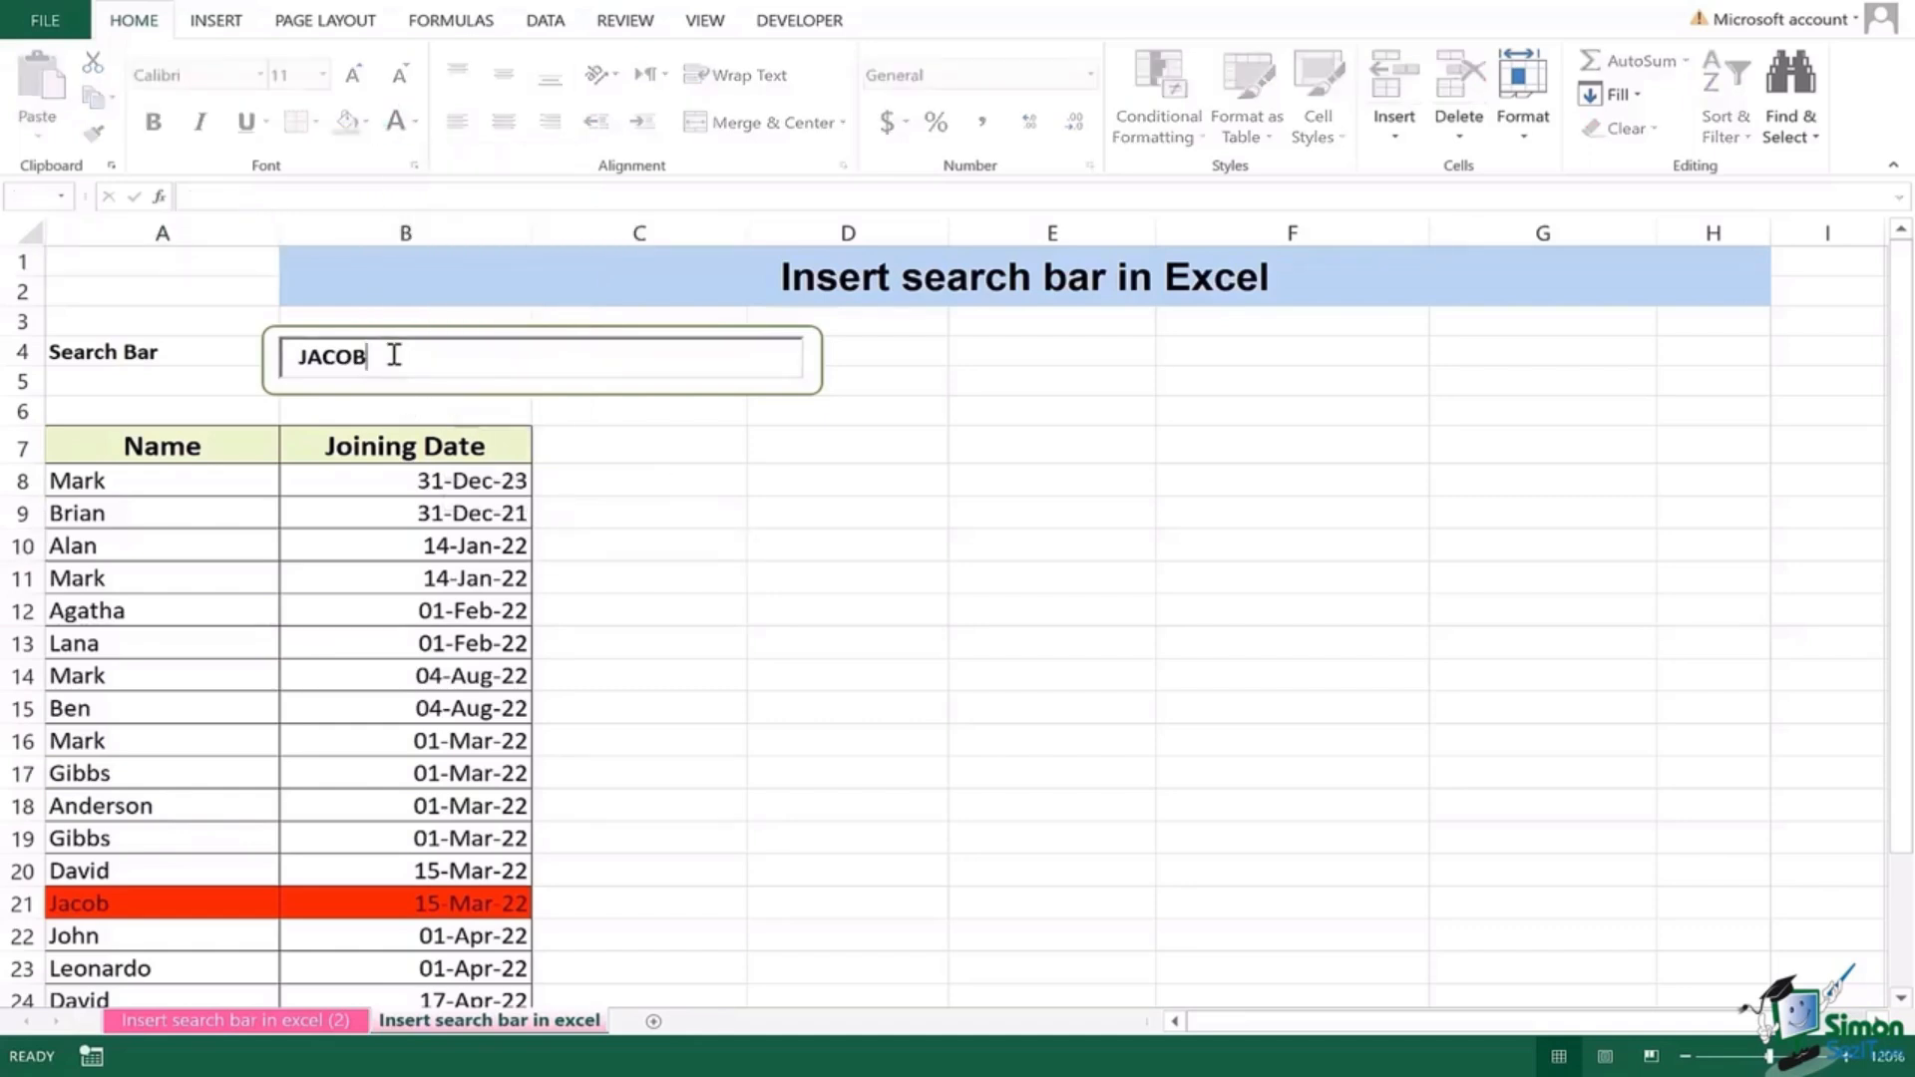
pyautogui.press('BackSpace')
pyautogui.press('BackSpace')
pyautogui.press('BackSpace')
pyautogui.press('BackSpace')
pyautogui.press('BackSpace')
pyautogui.write('ALAN')
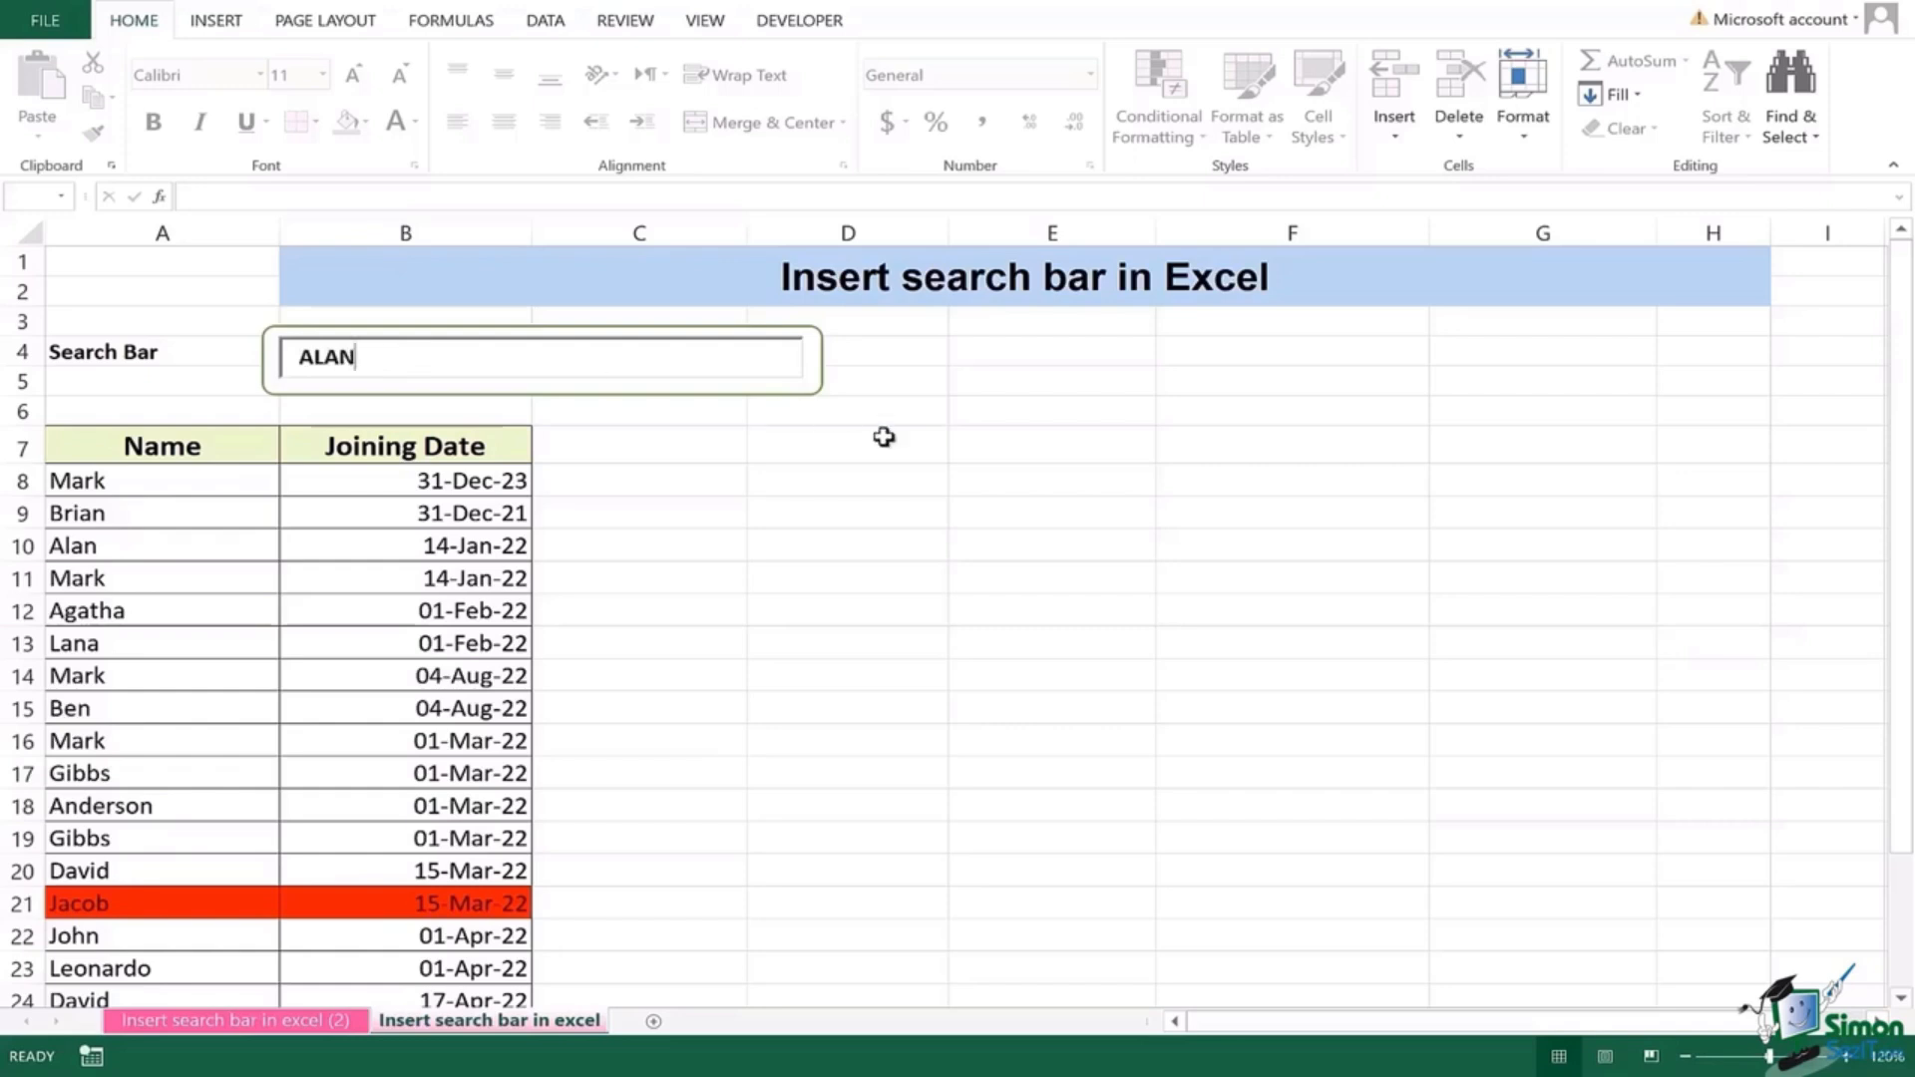
pyautogui.click(884, 437)
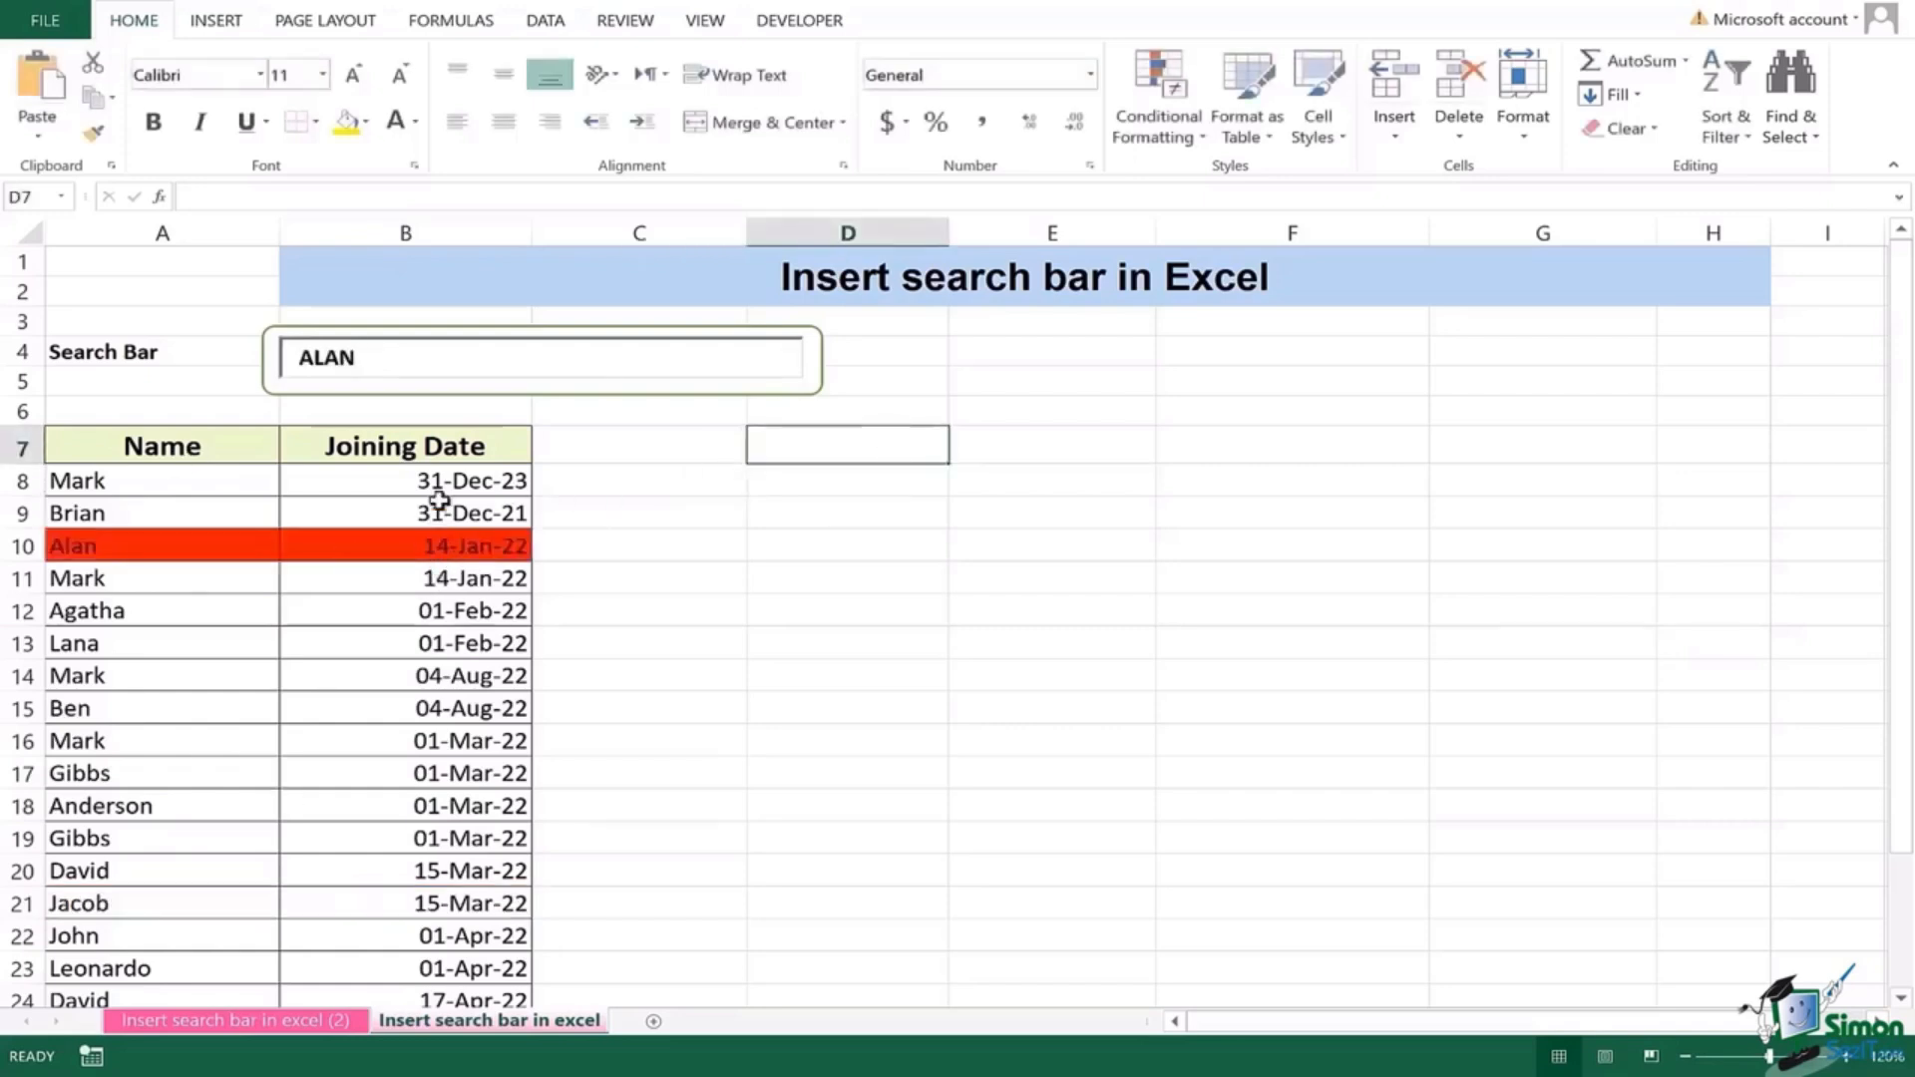
pyautogui.click(463, 364)
pyautogui.press('BackSpace')
pyautogui.press('BackSpace')
pyautogui.press('BackSpace')
pyautogui.press('BackSpace')
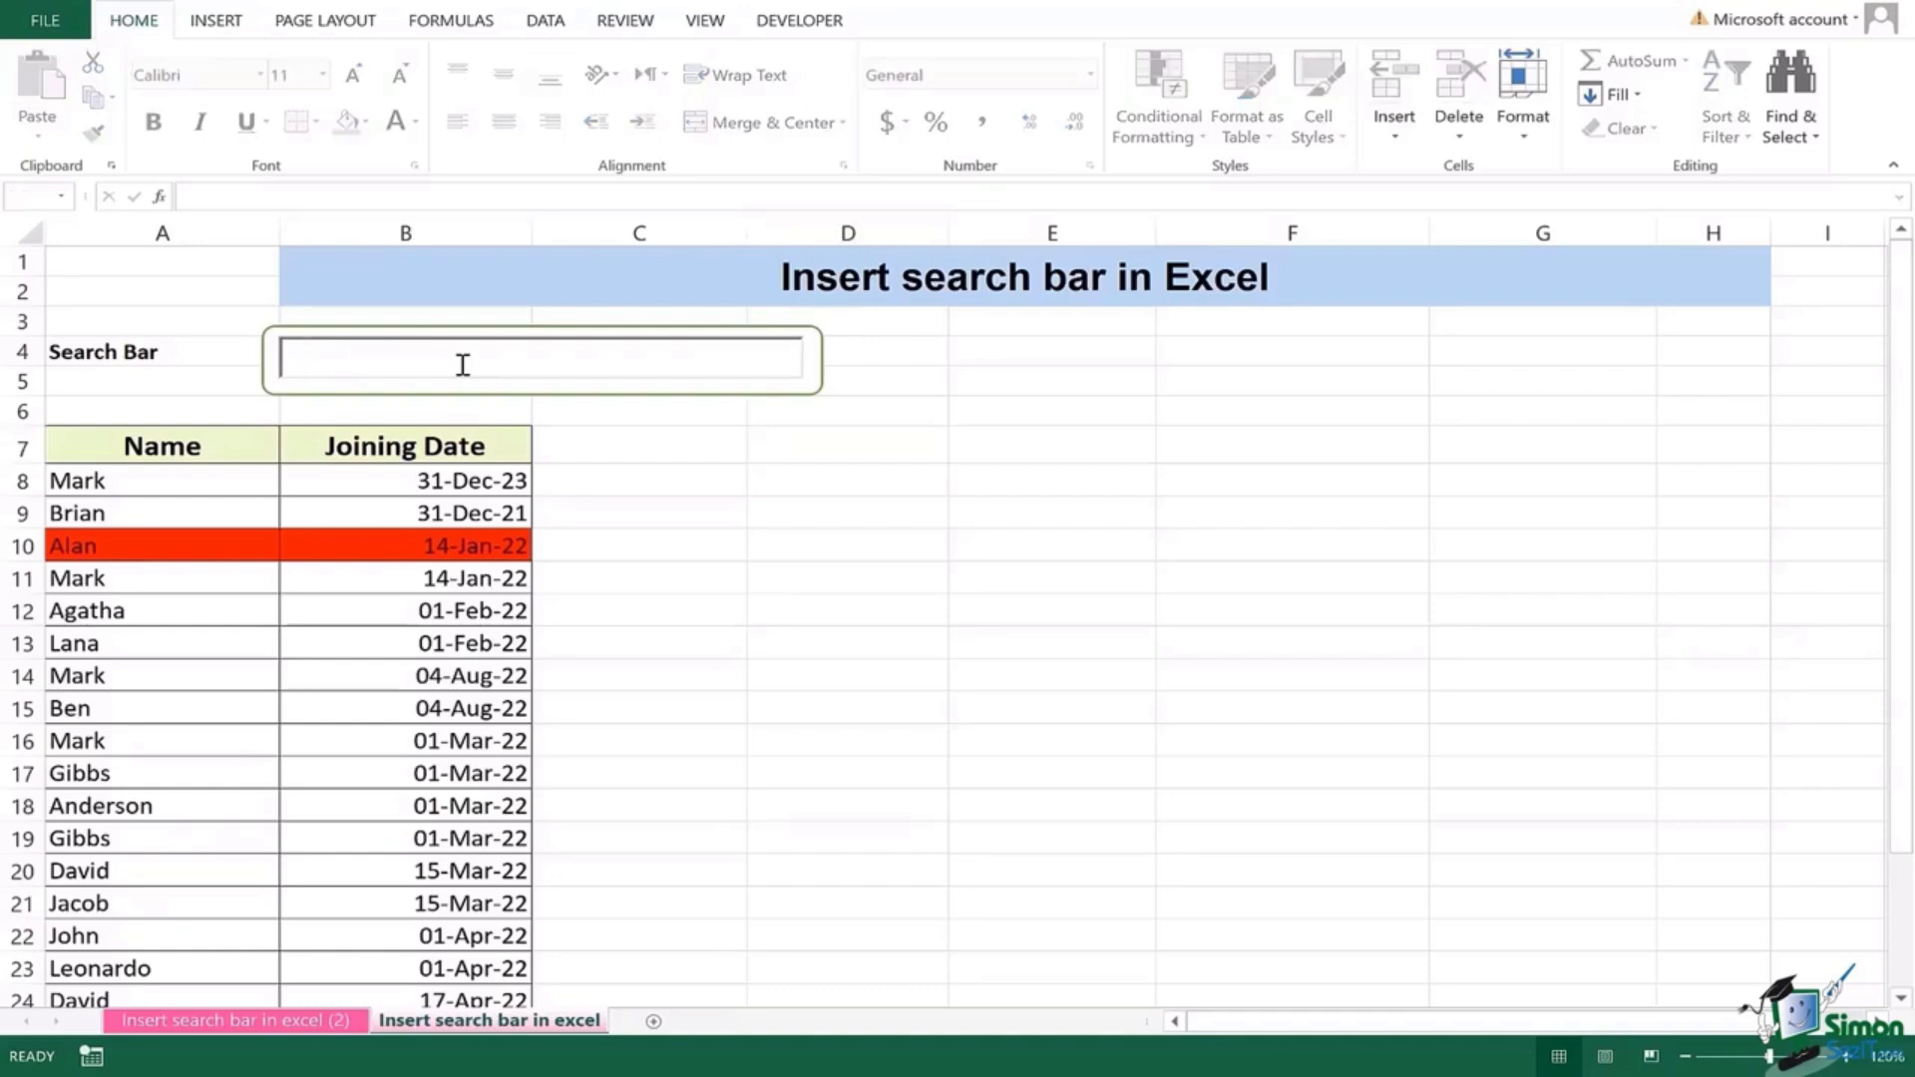
pyautogui.write('BEN')
# Step: Commit the BEN search so only Ben's 04-Aug-22 row stays red
pyautogui.click(1075, 356)
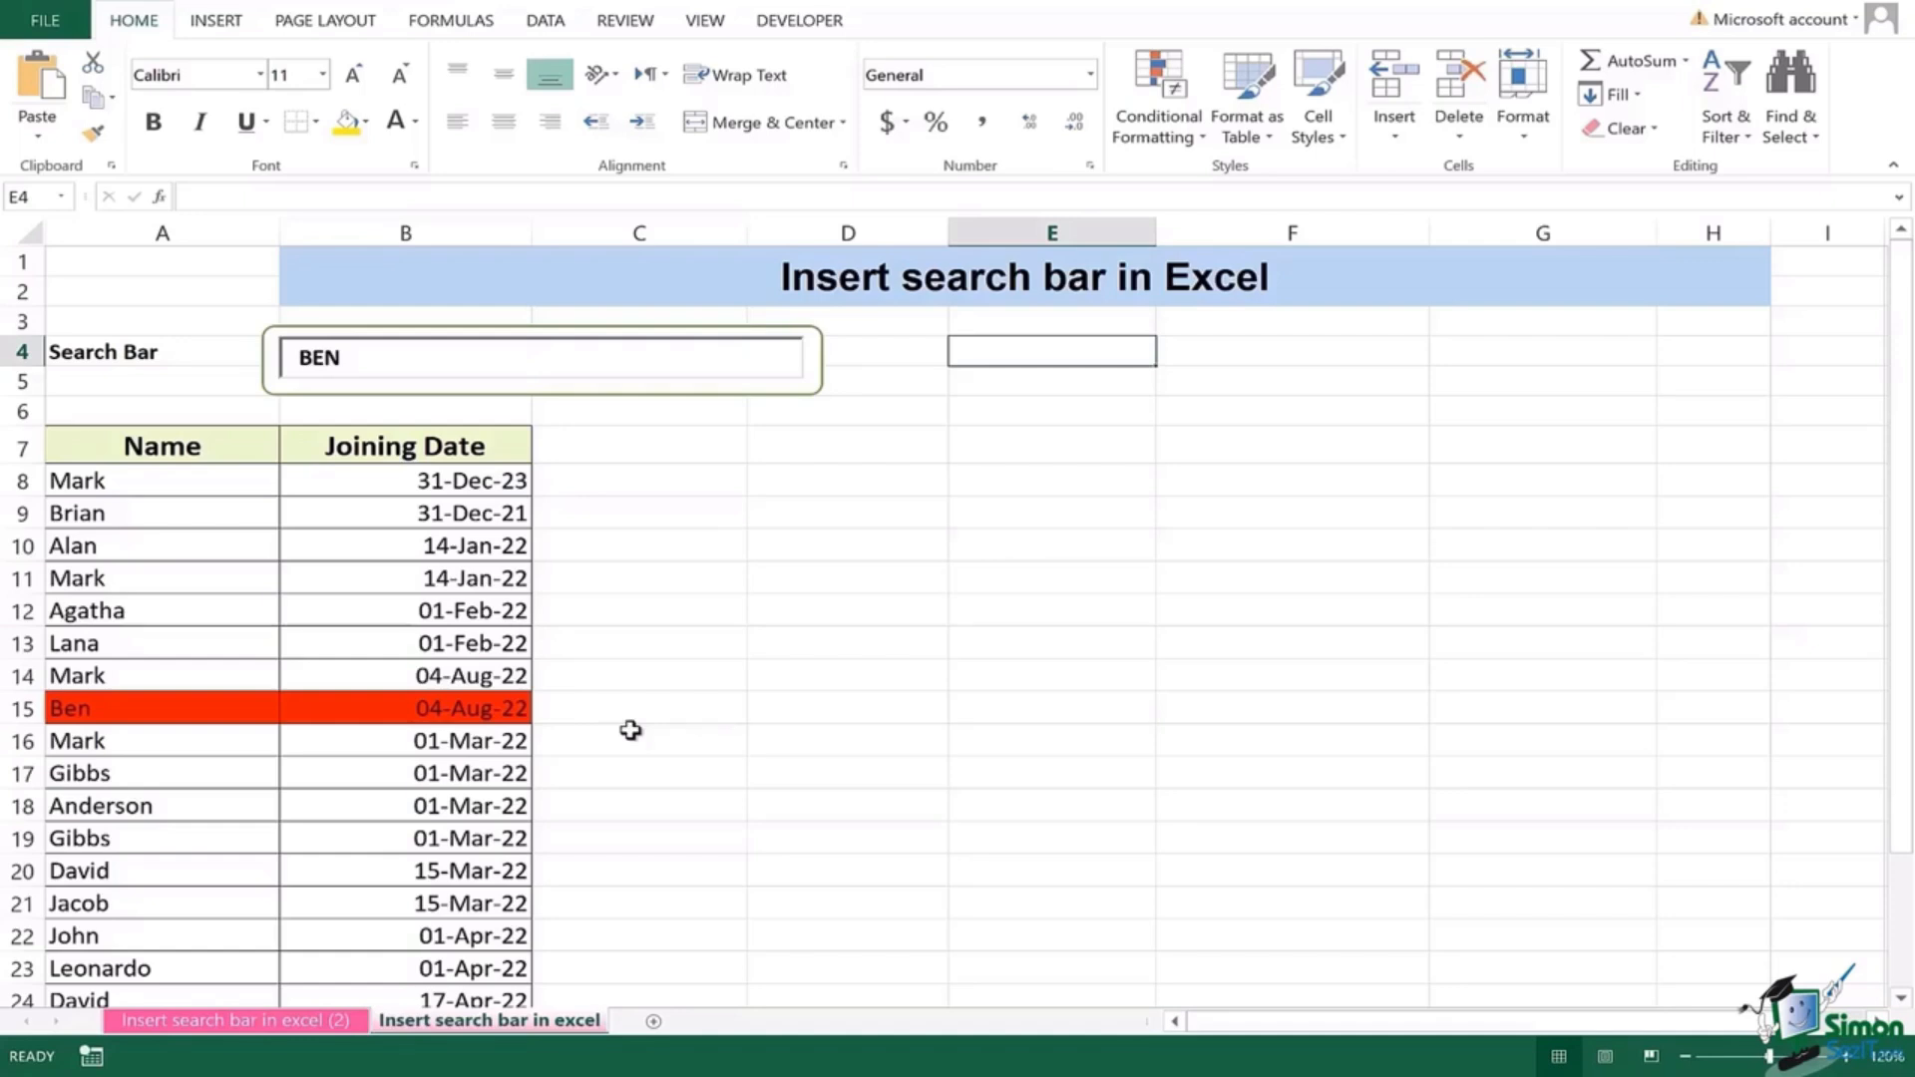
pyautogui.click(351, 361)
pyautogui.doubleClick(313, 362)
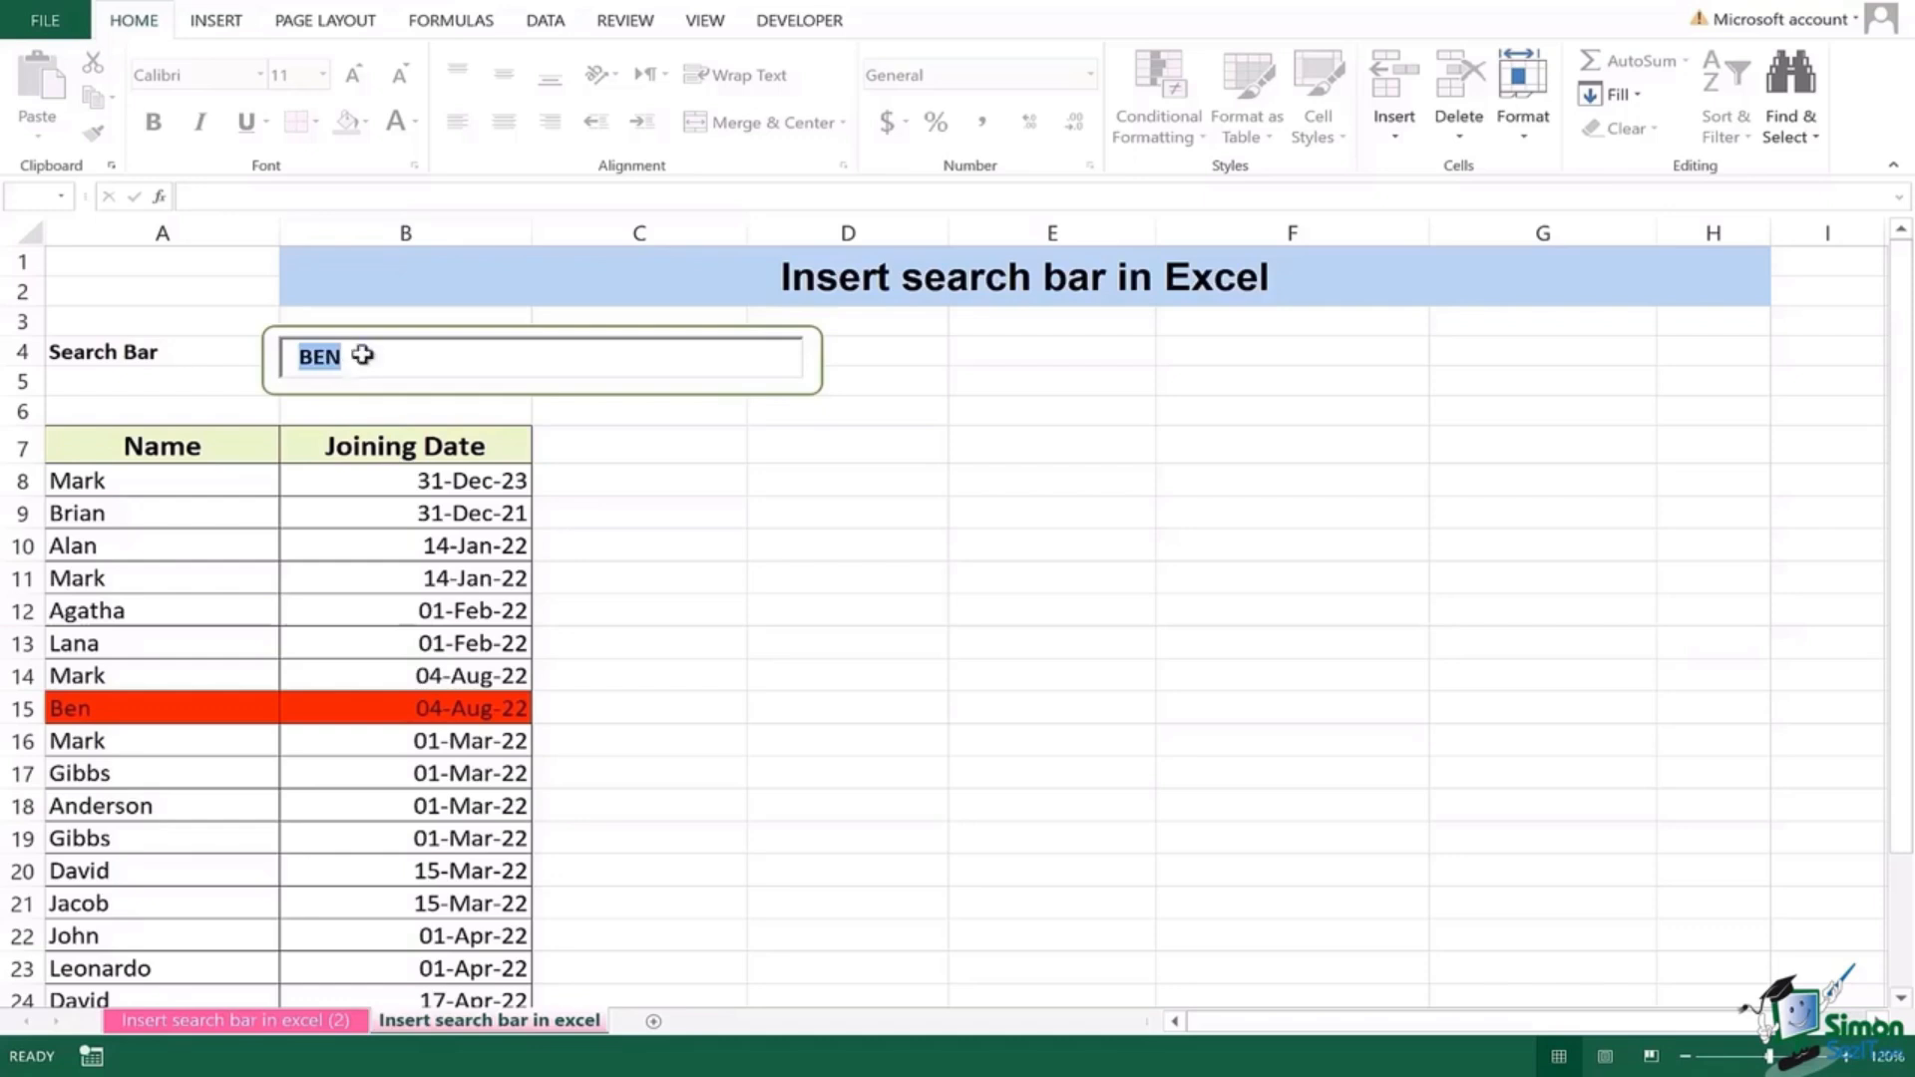
pyautogui.click(1204, 299)
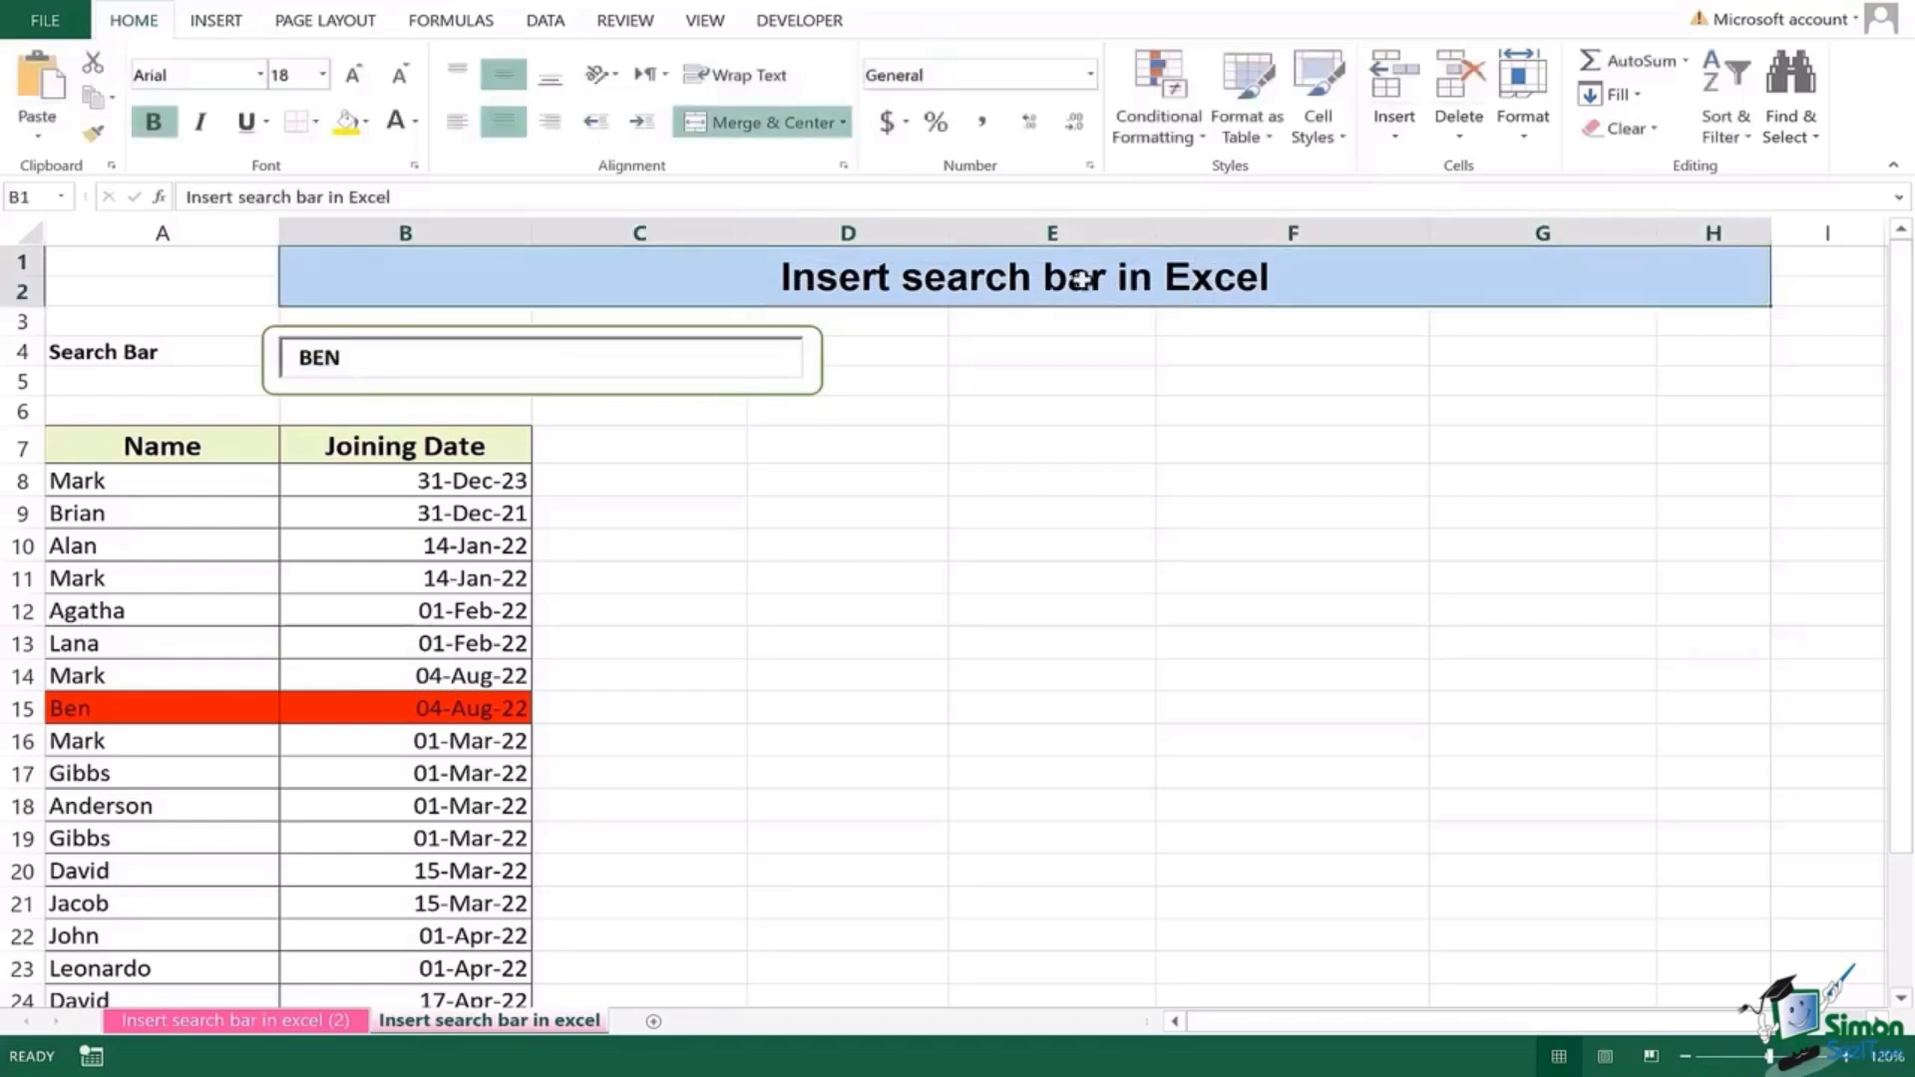
pyautogui.click(1043, 385)
# Step: Open the Find dialog from Find & Select, then close it
pyautogui.click(1792, 139)
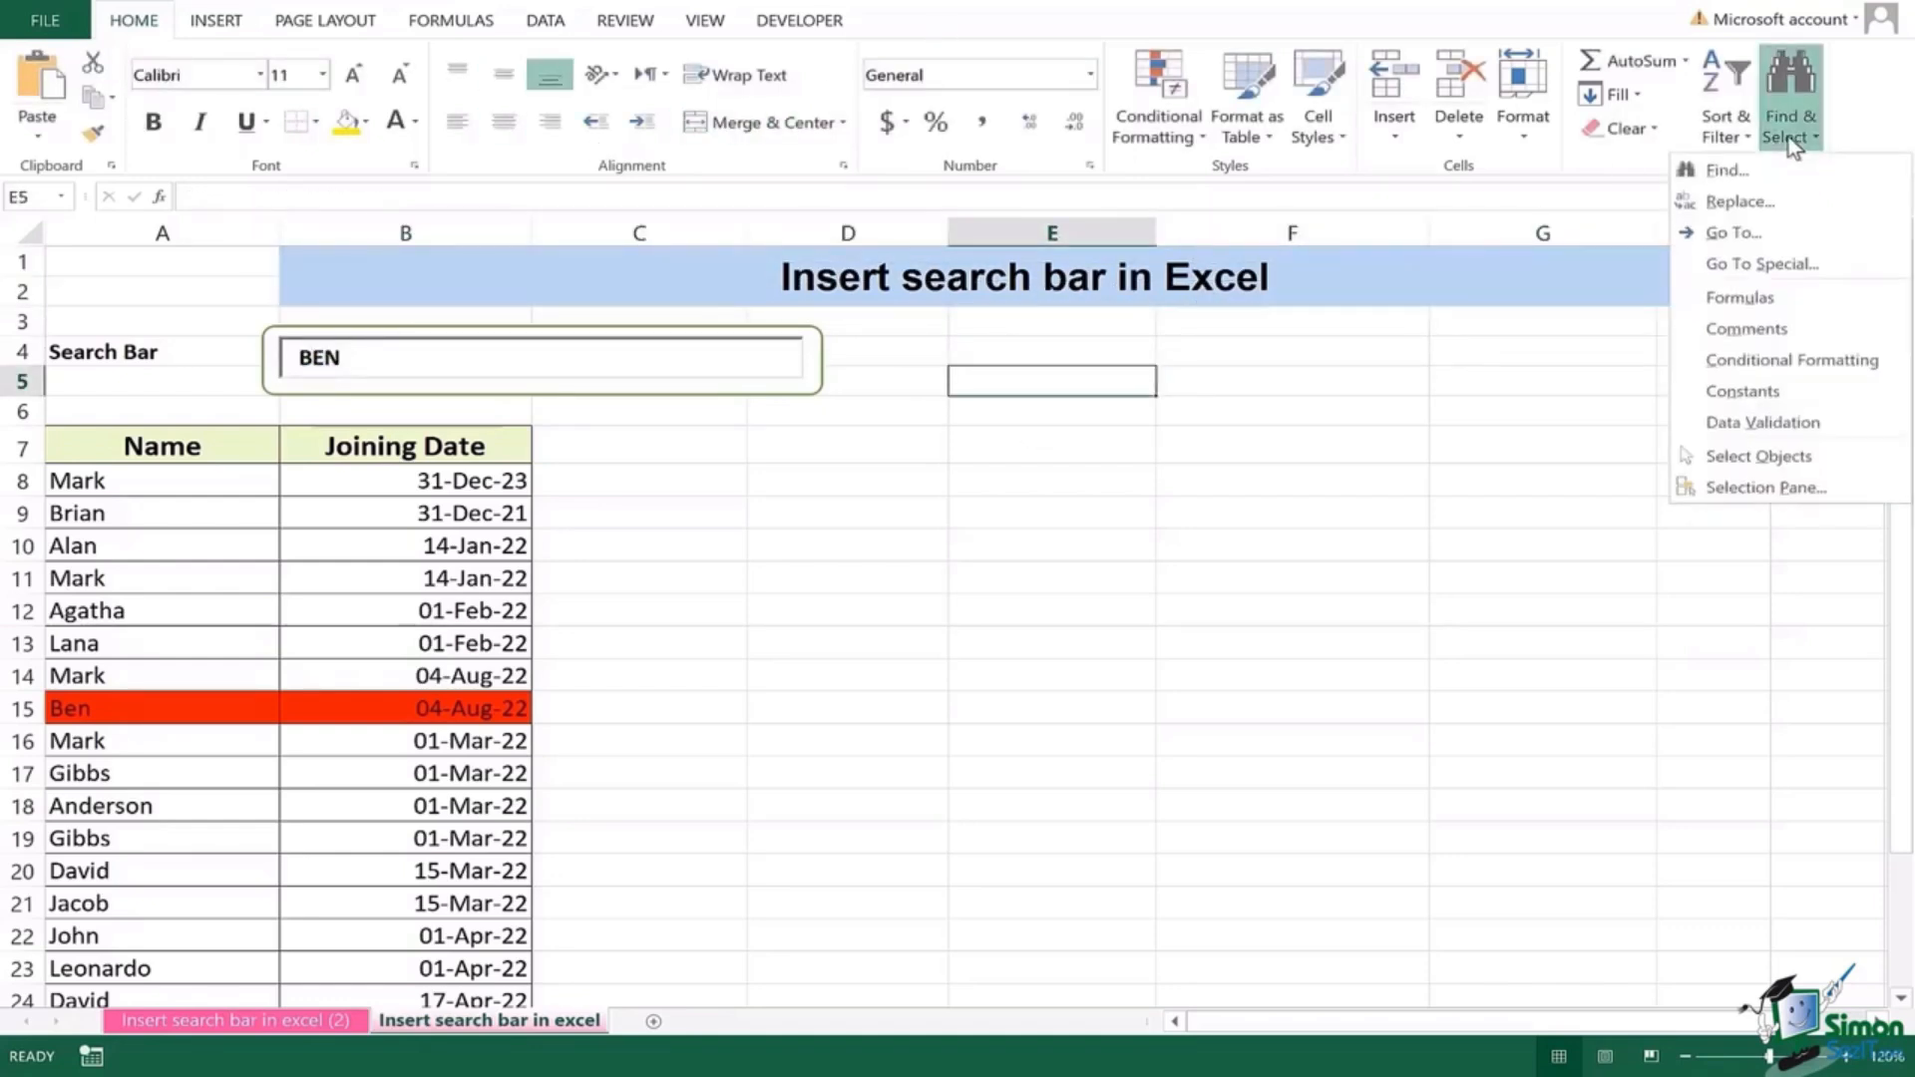
pyautogui.click(1758, 180)
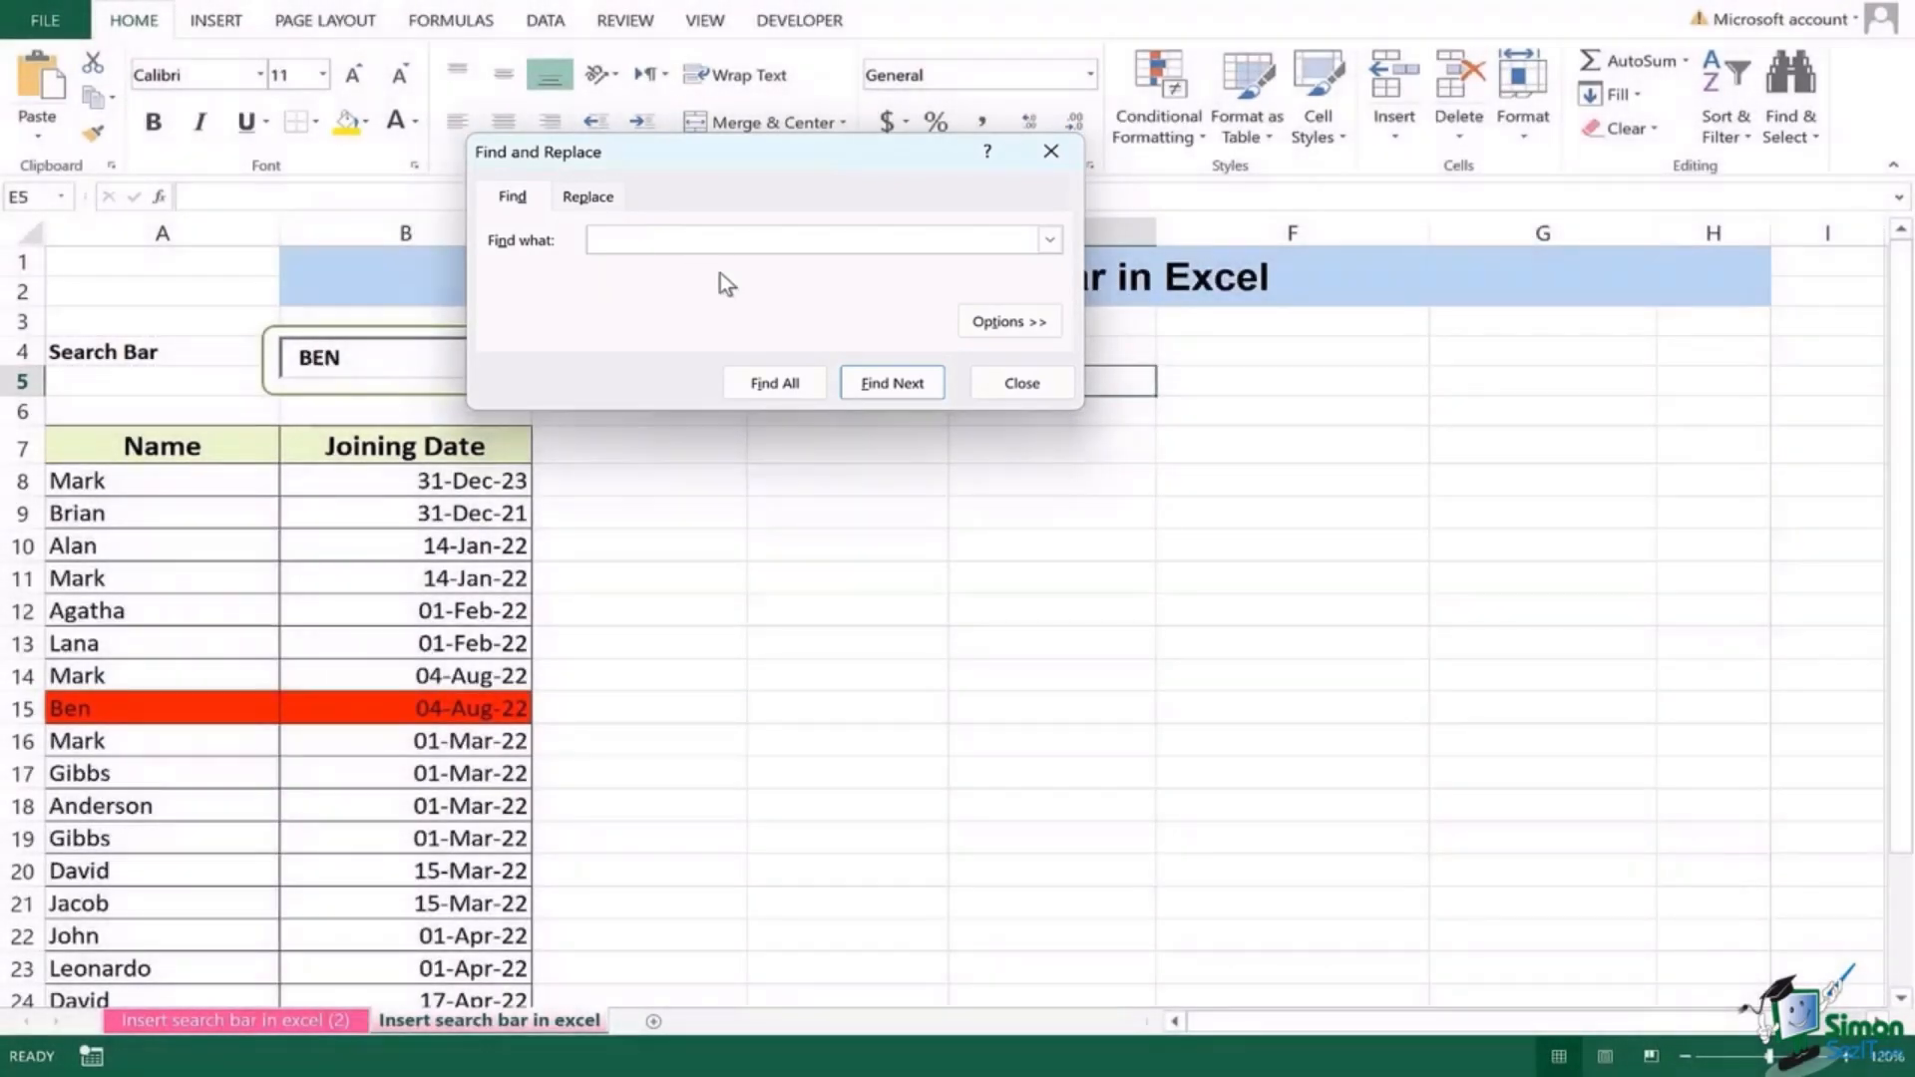
pyautogui.click(1038, 389)
# Step: Replace BEN with AGATHA in the search box and commit the search
pyautogui.click(633, 363)
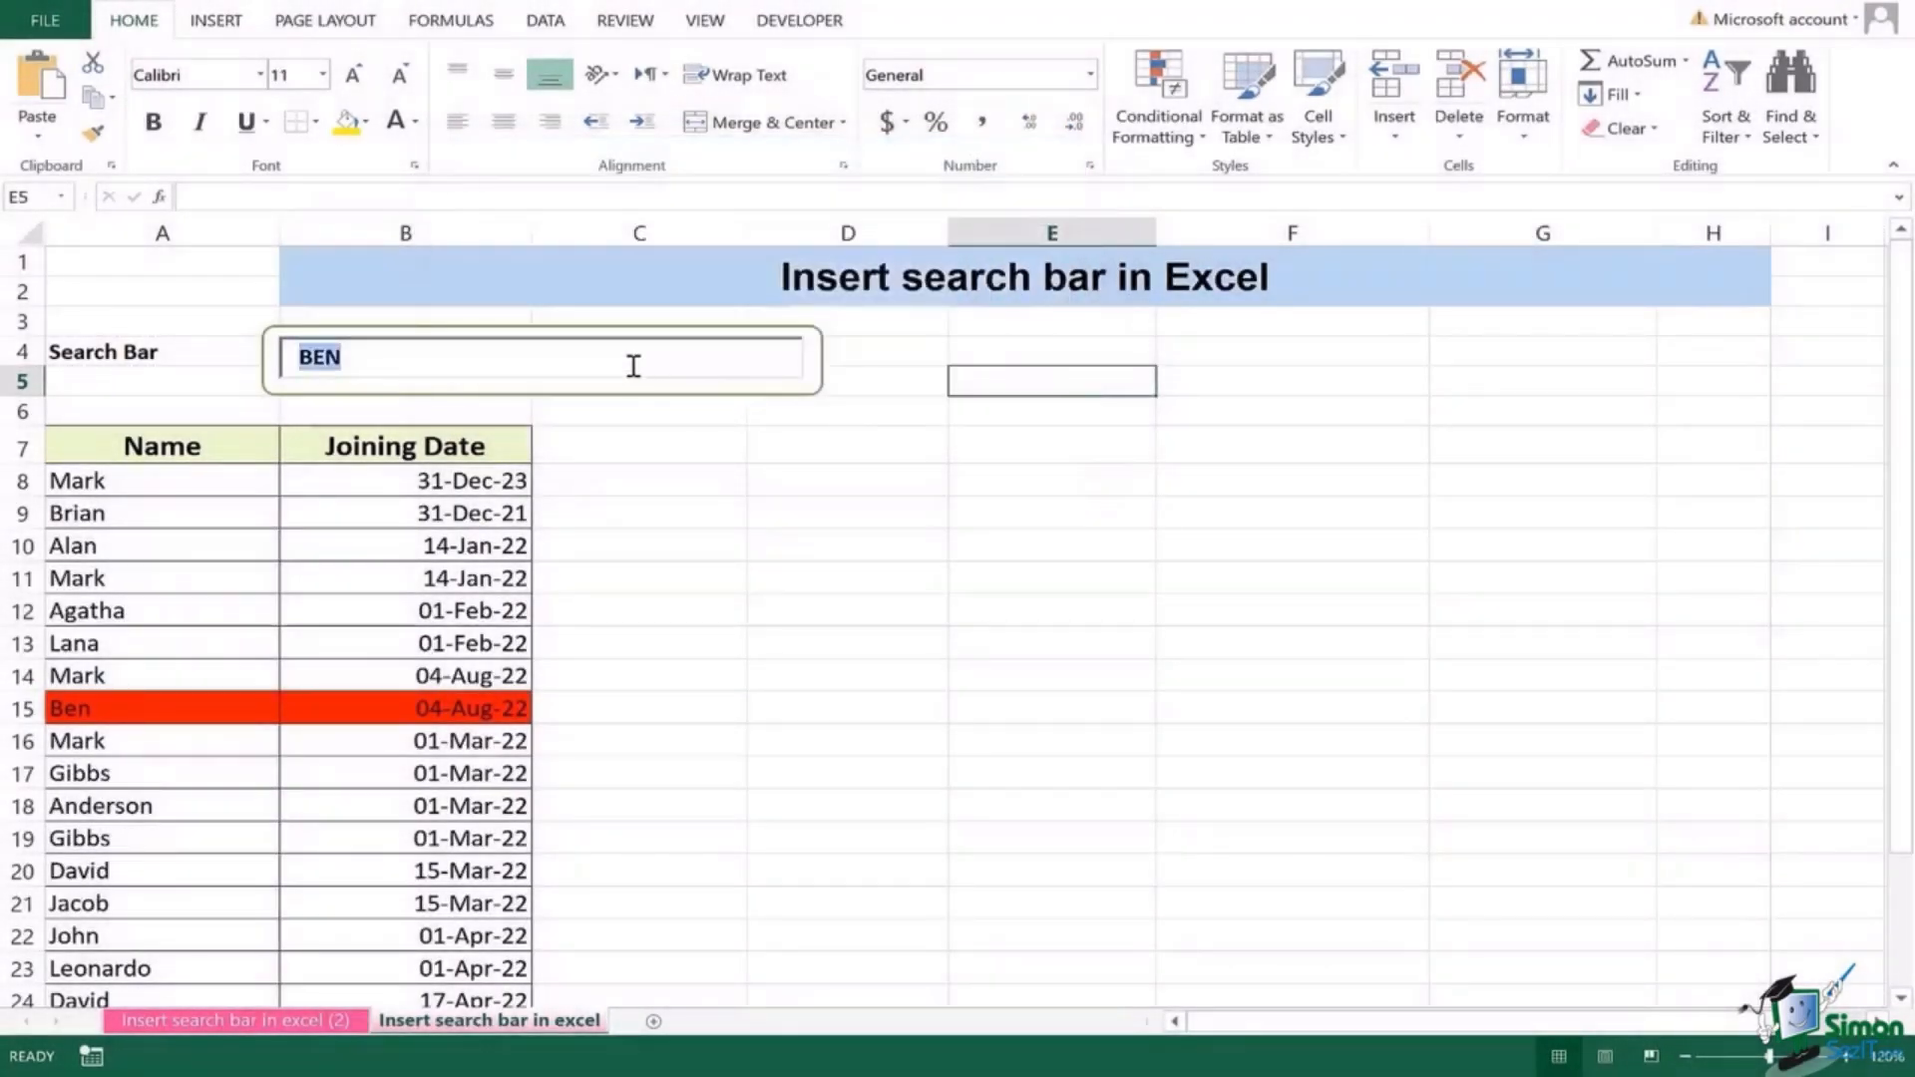
pyautogui.click(633, 366)
pyautogui.press('BackSpace')
pyautogui.press('BackSpace')
pyautogui.press('BackSpace')
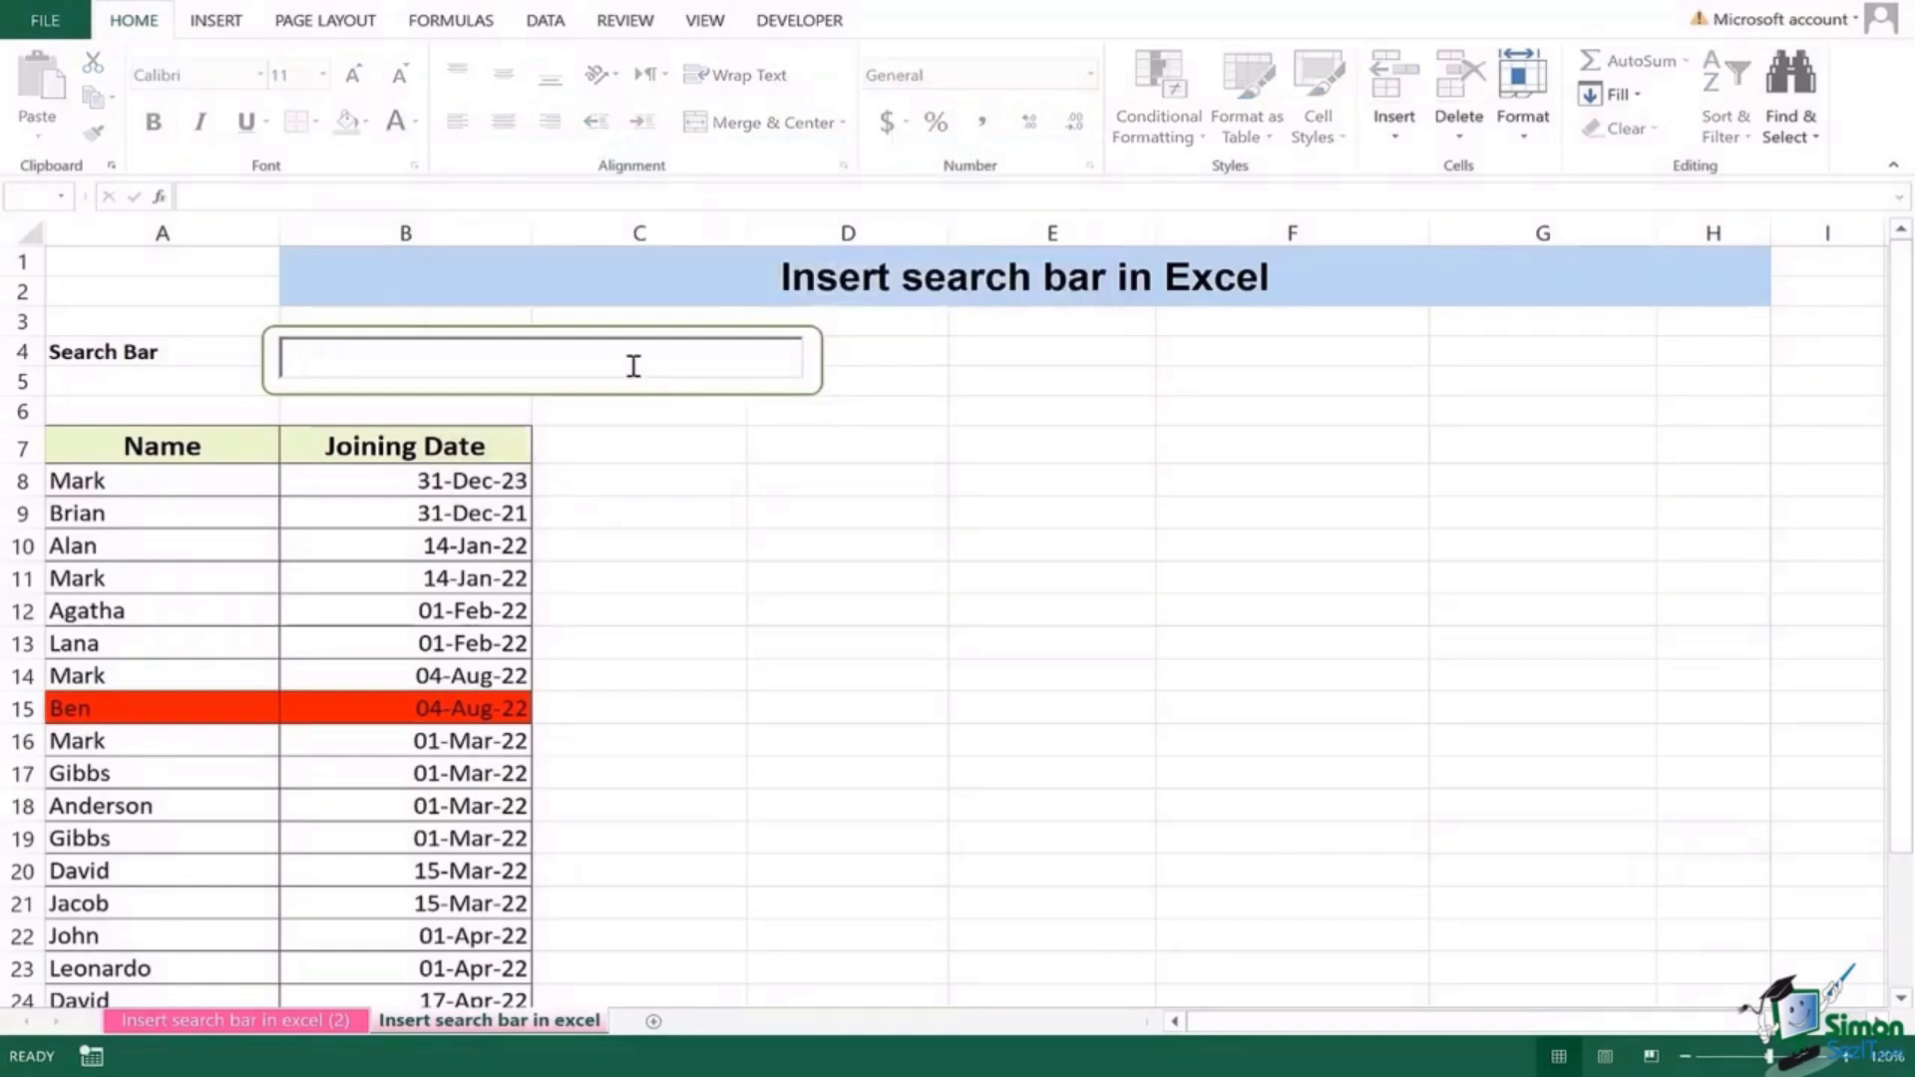
pyautogui.write('AGATHA')
pyautogui.click(726, 429)
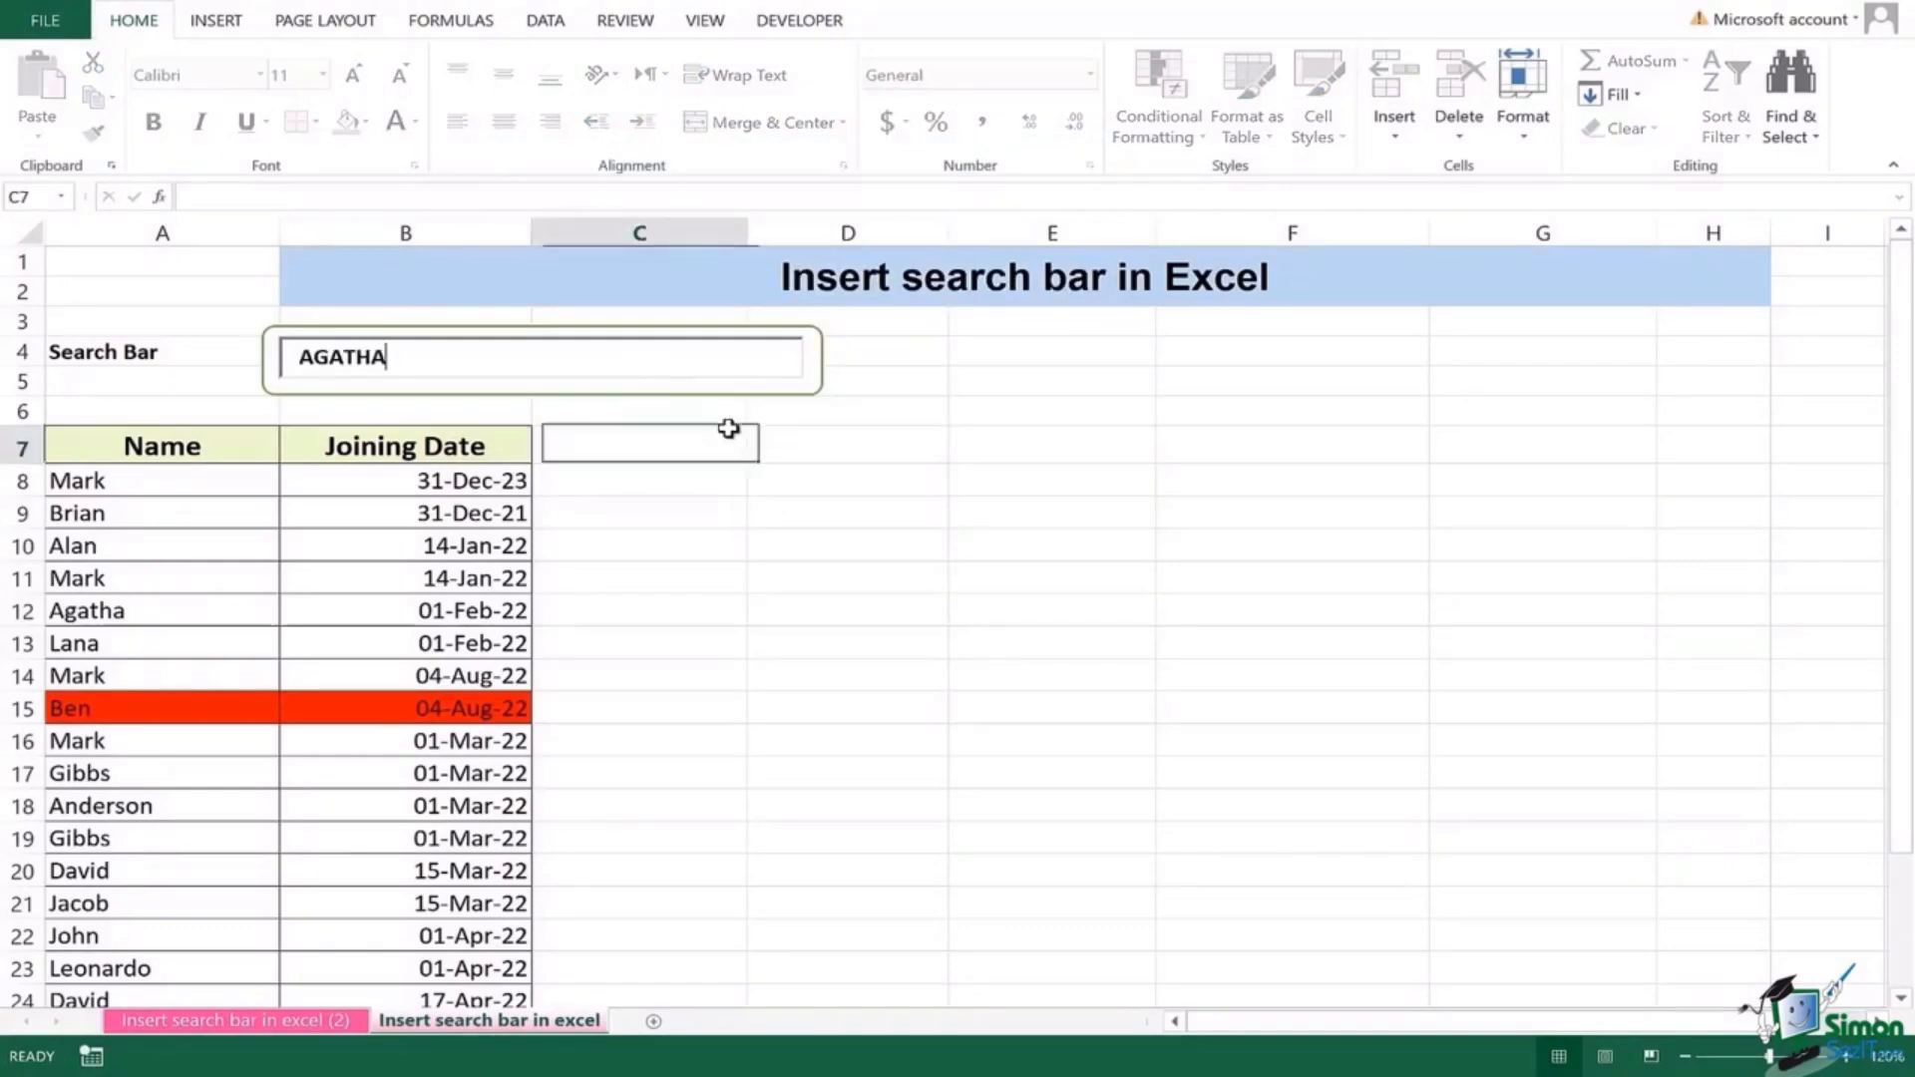
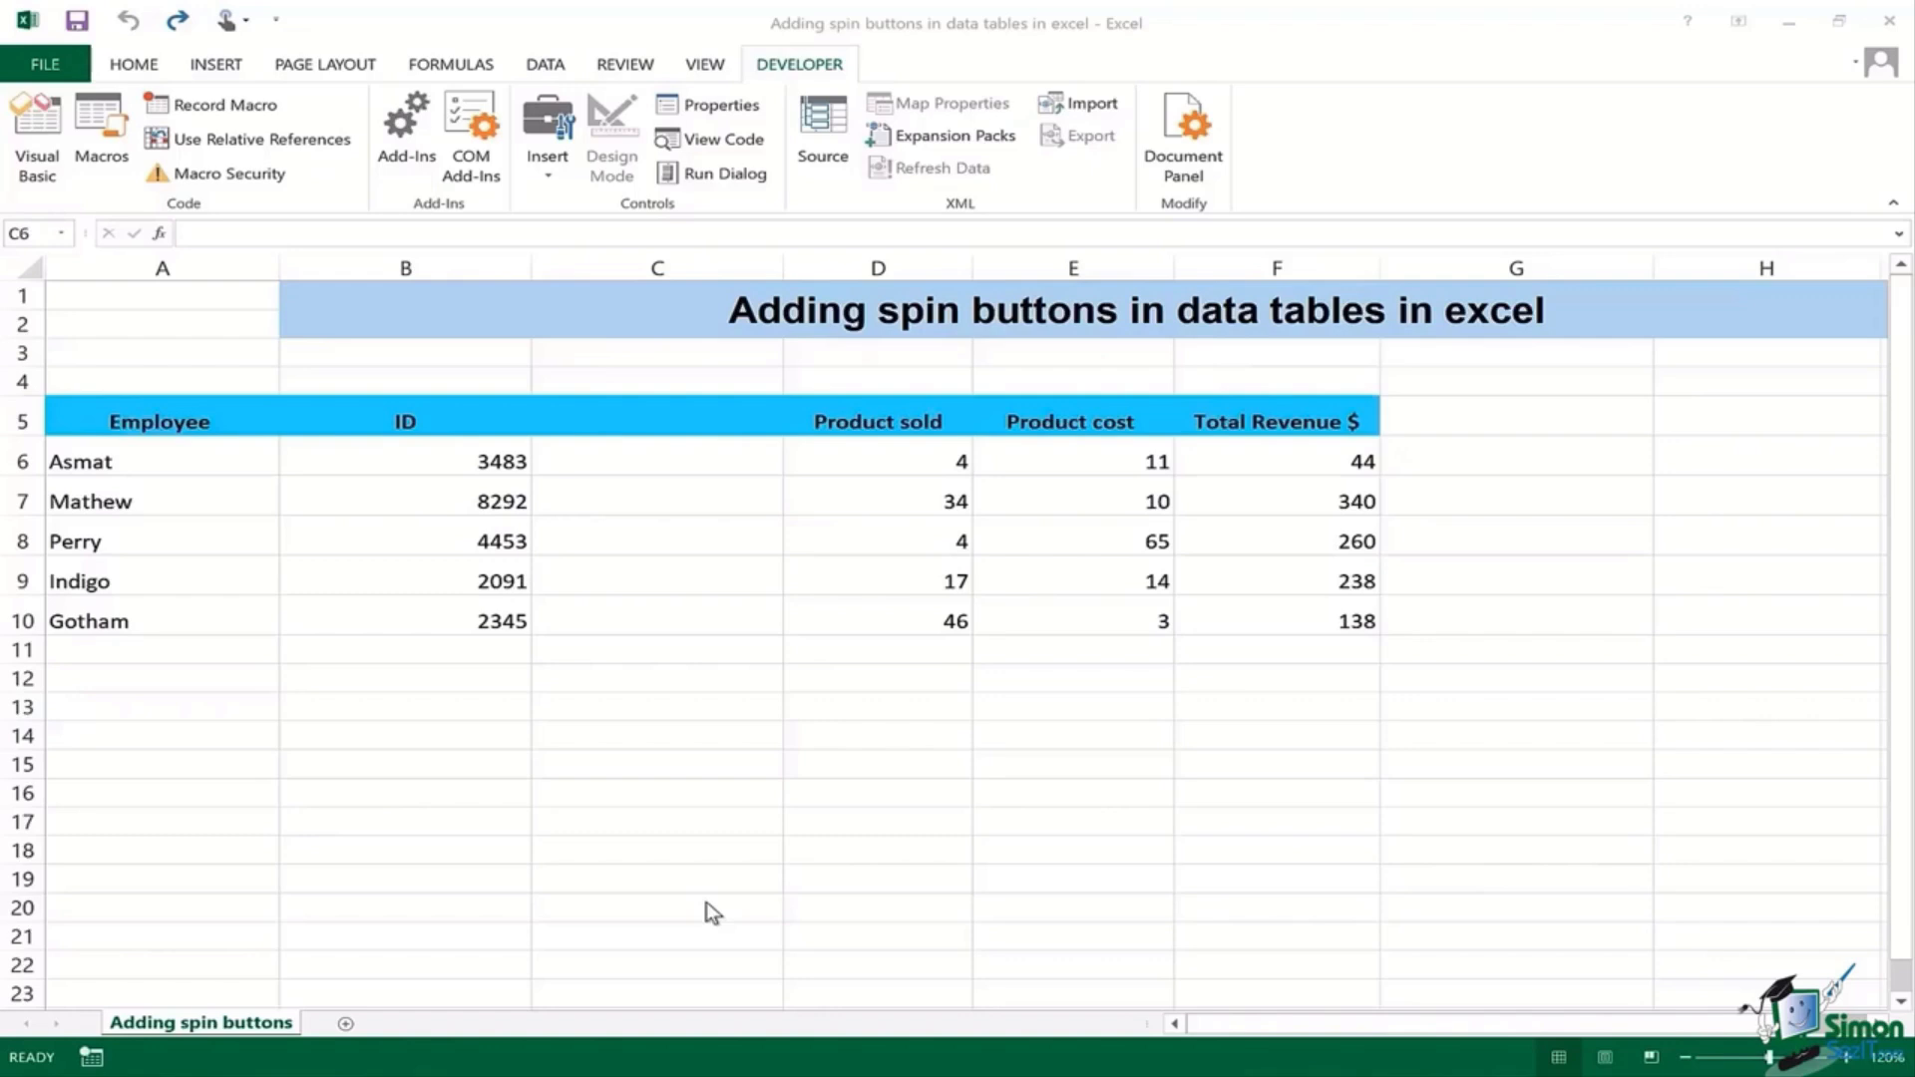
# Step: Pick the Spin Button from the Developer tab's Form Controls insert palette
pyautogui.click(706, 901)
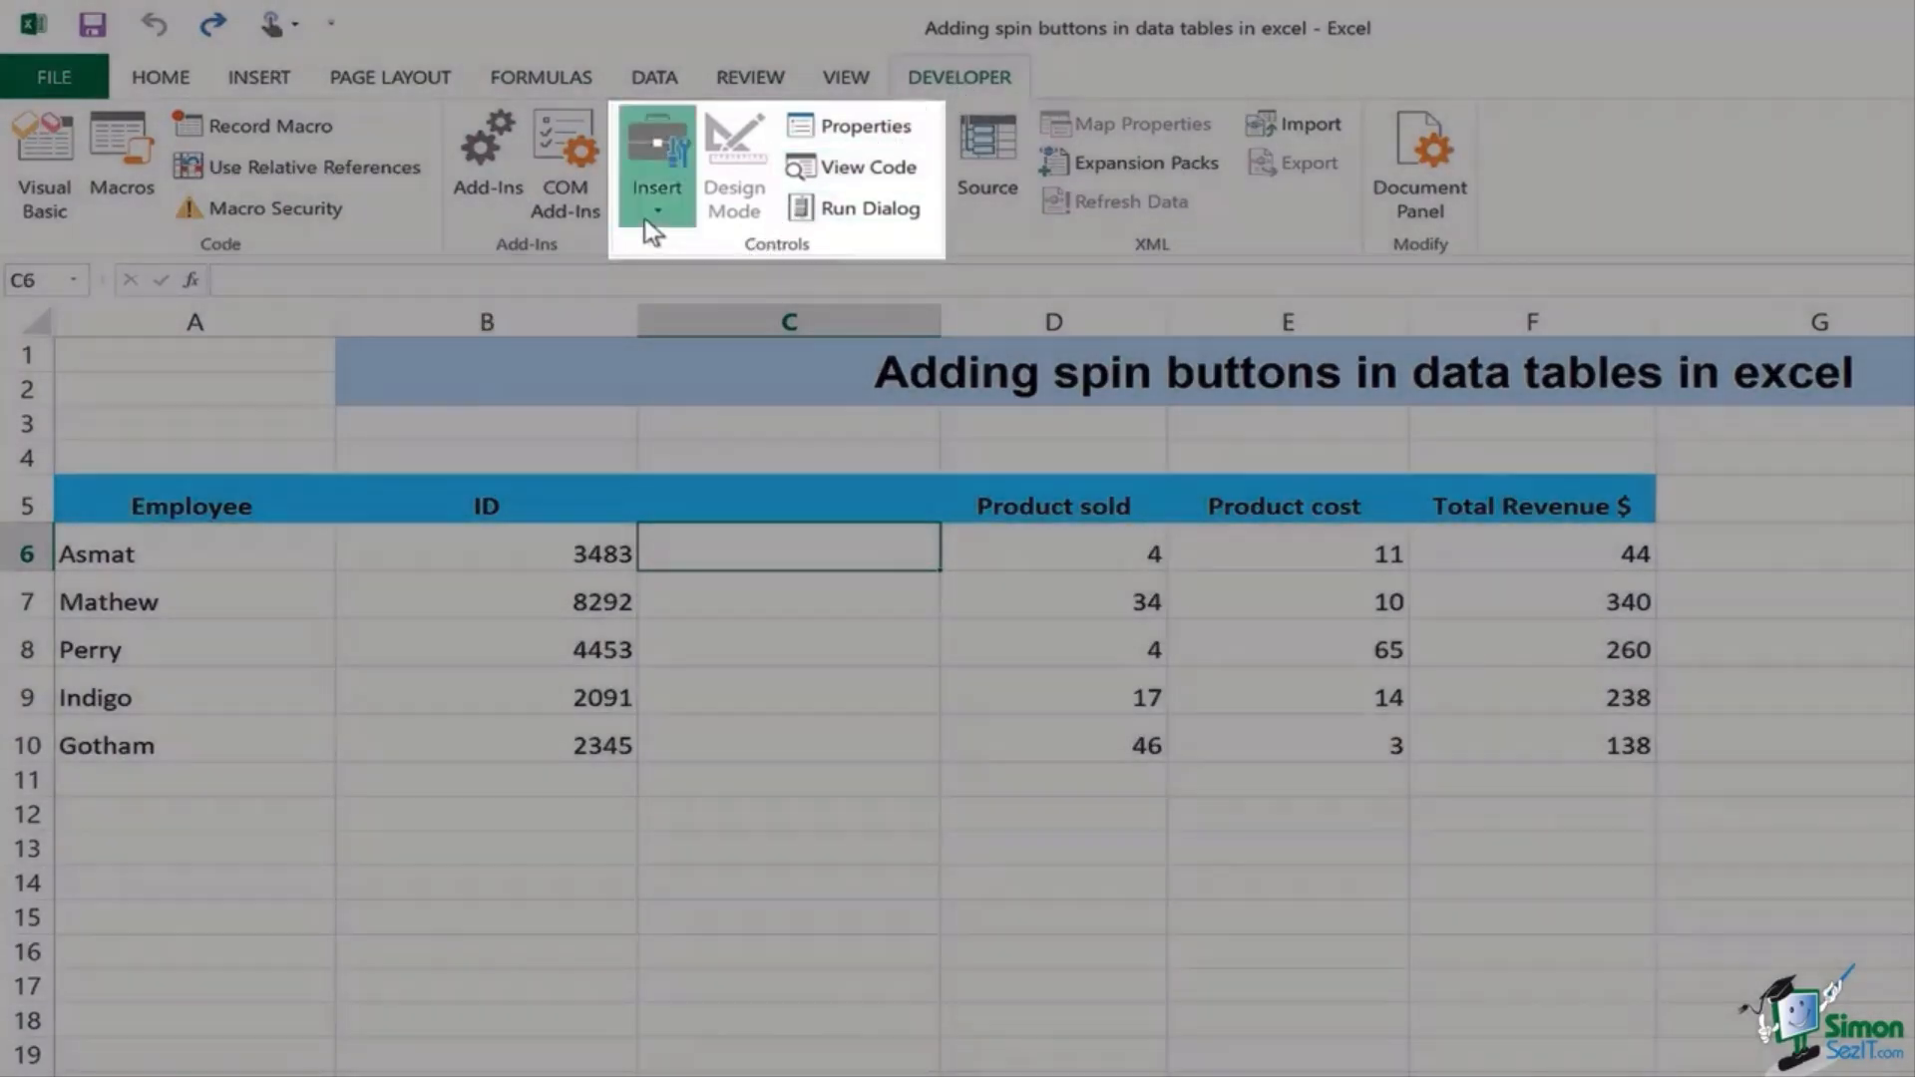
pyautogui.click(653, 222)
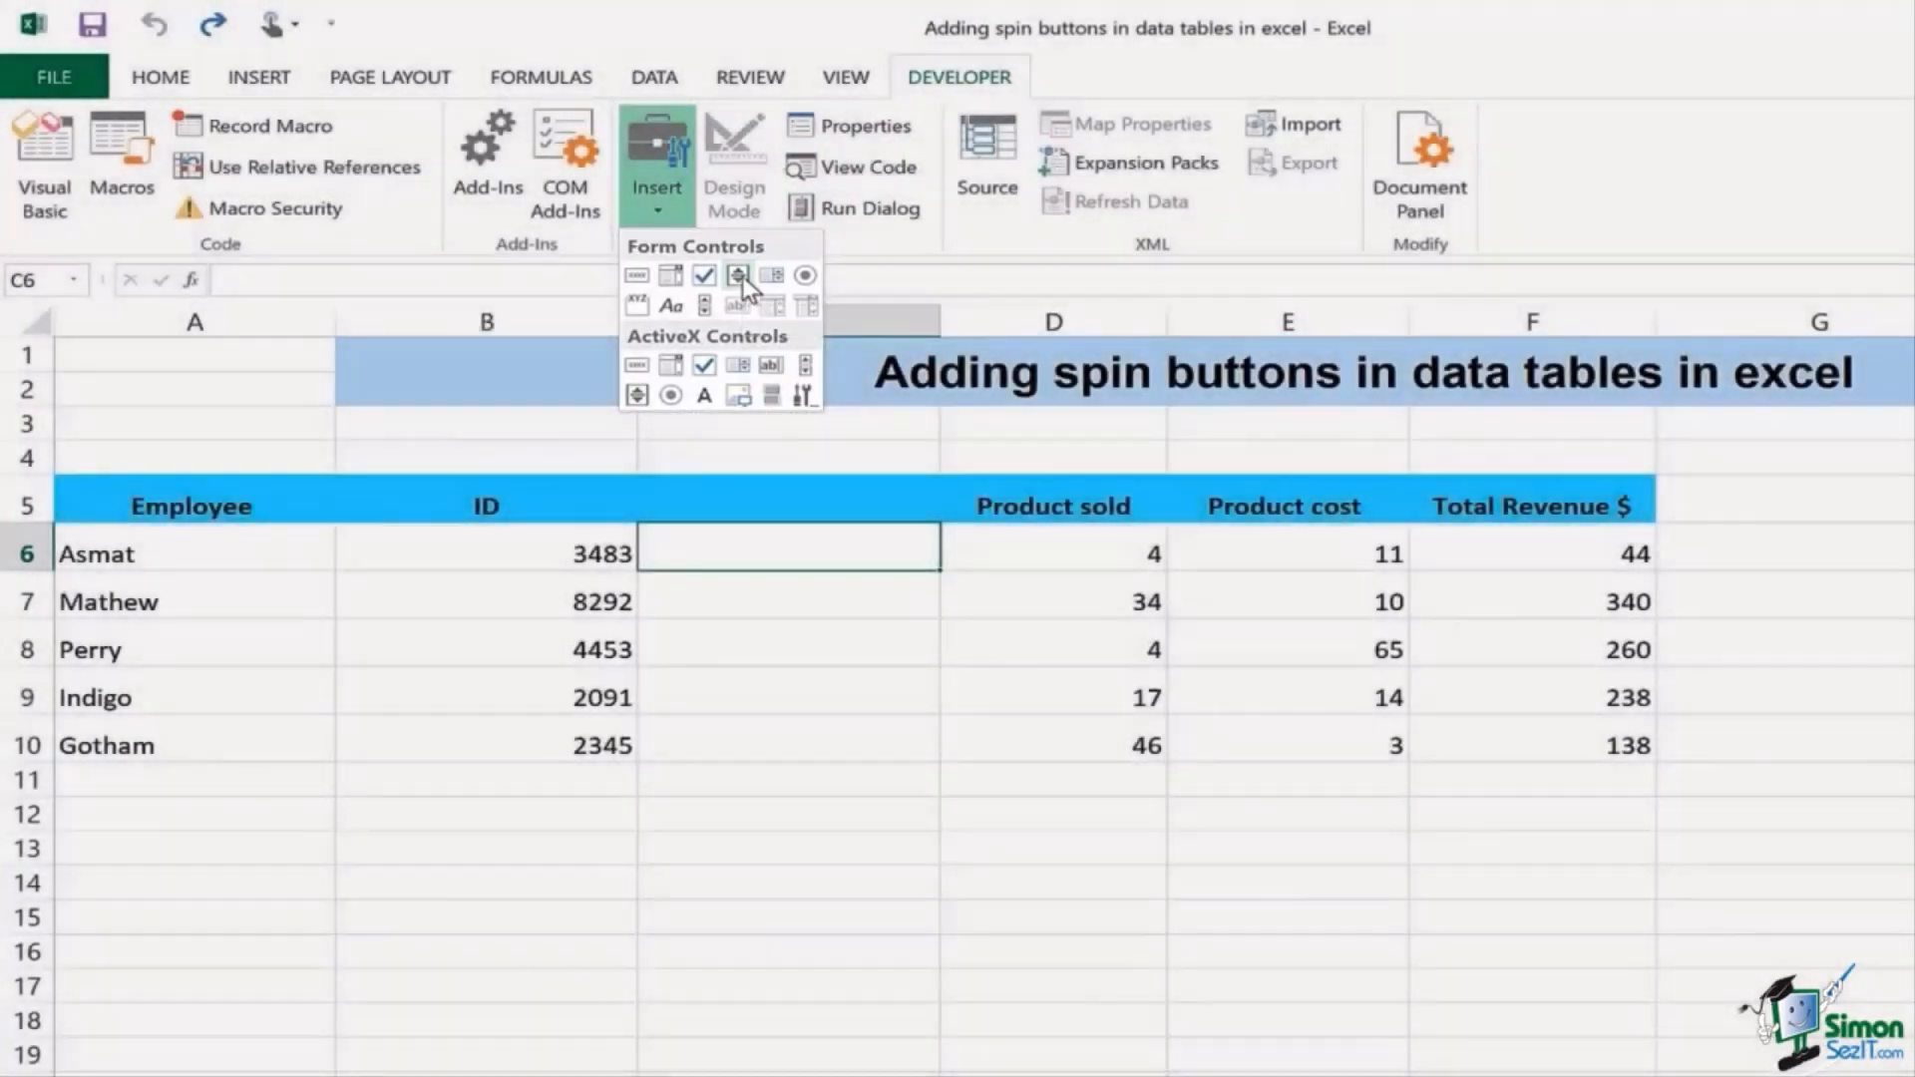
pyautogui.click(740, 277)
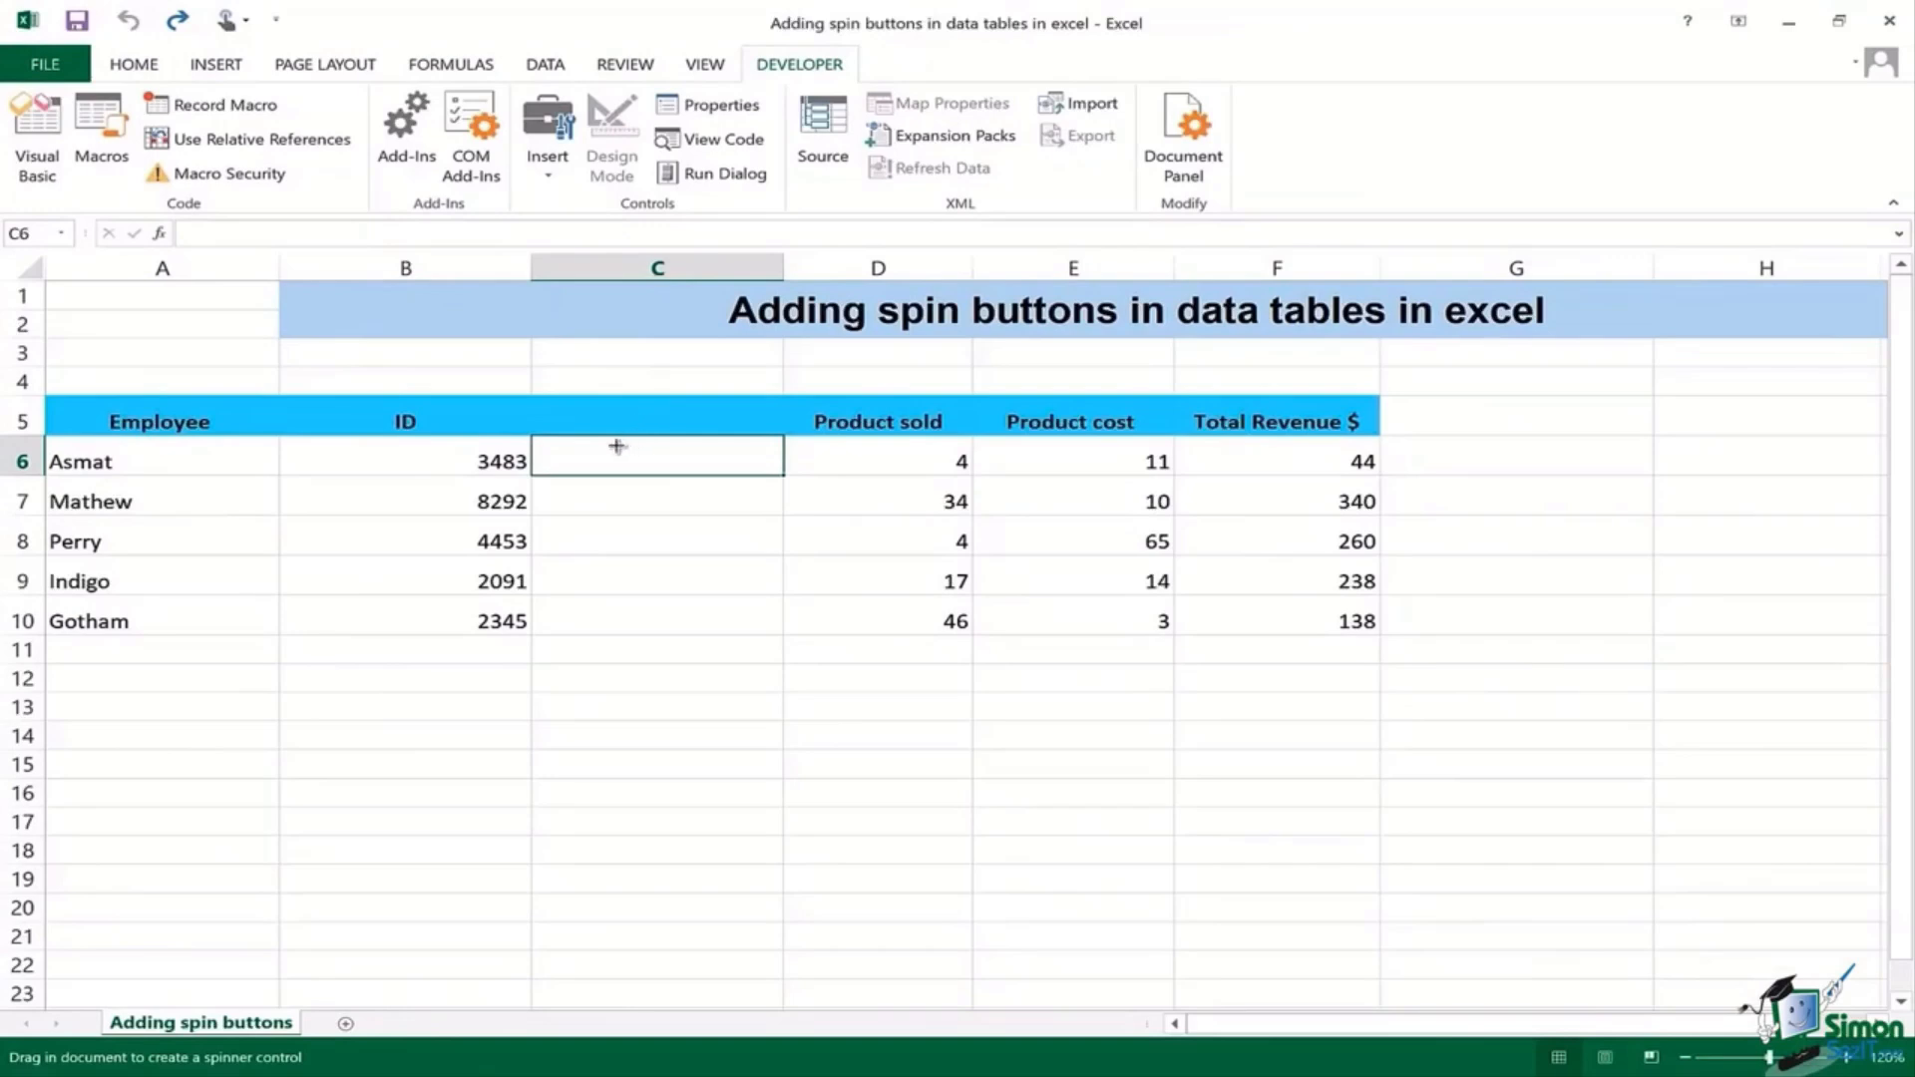
# Step: Draw a spin button in cell C6 and fill it down through C10
pyautogui.moveTo(615, 441); pyautogui.dragTo(710, 468)
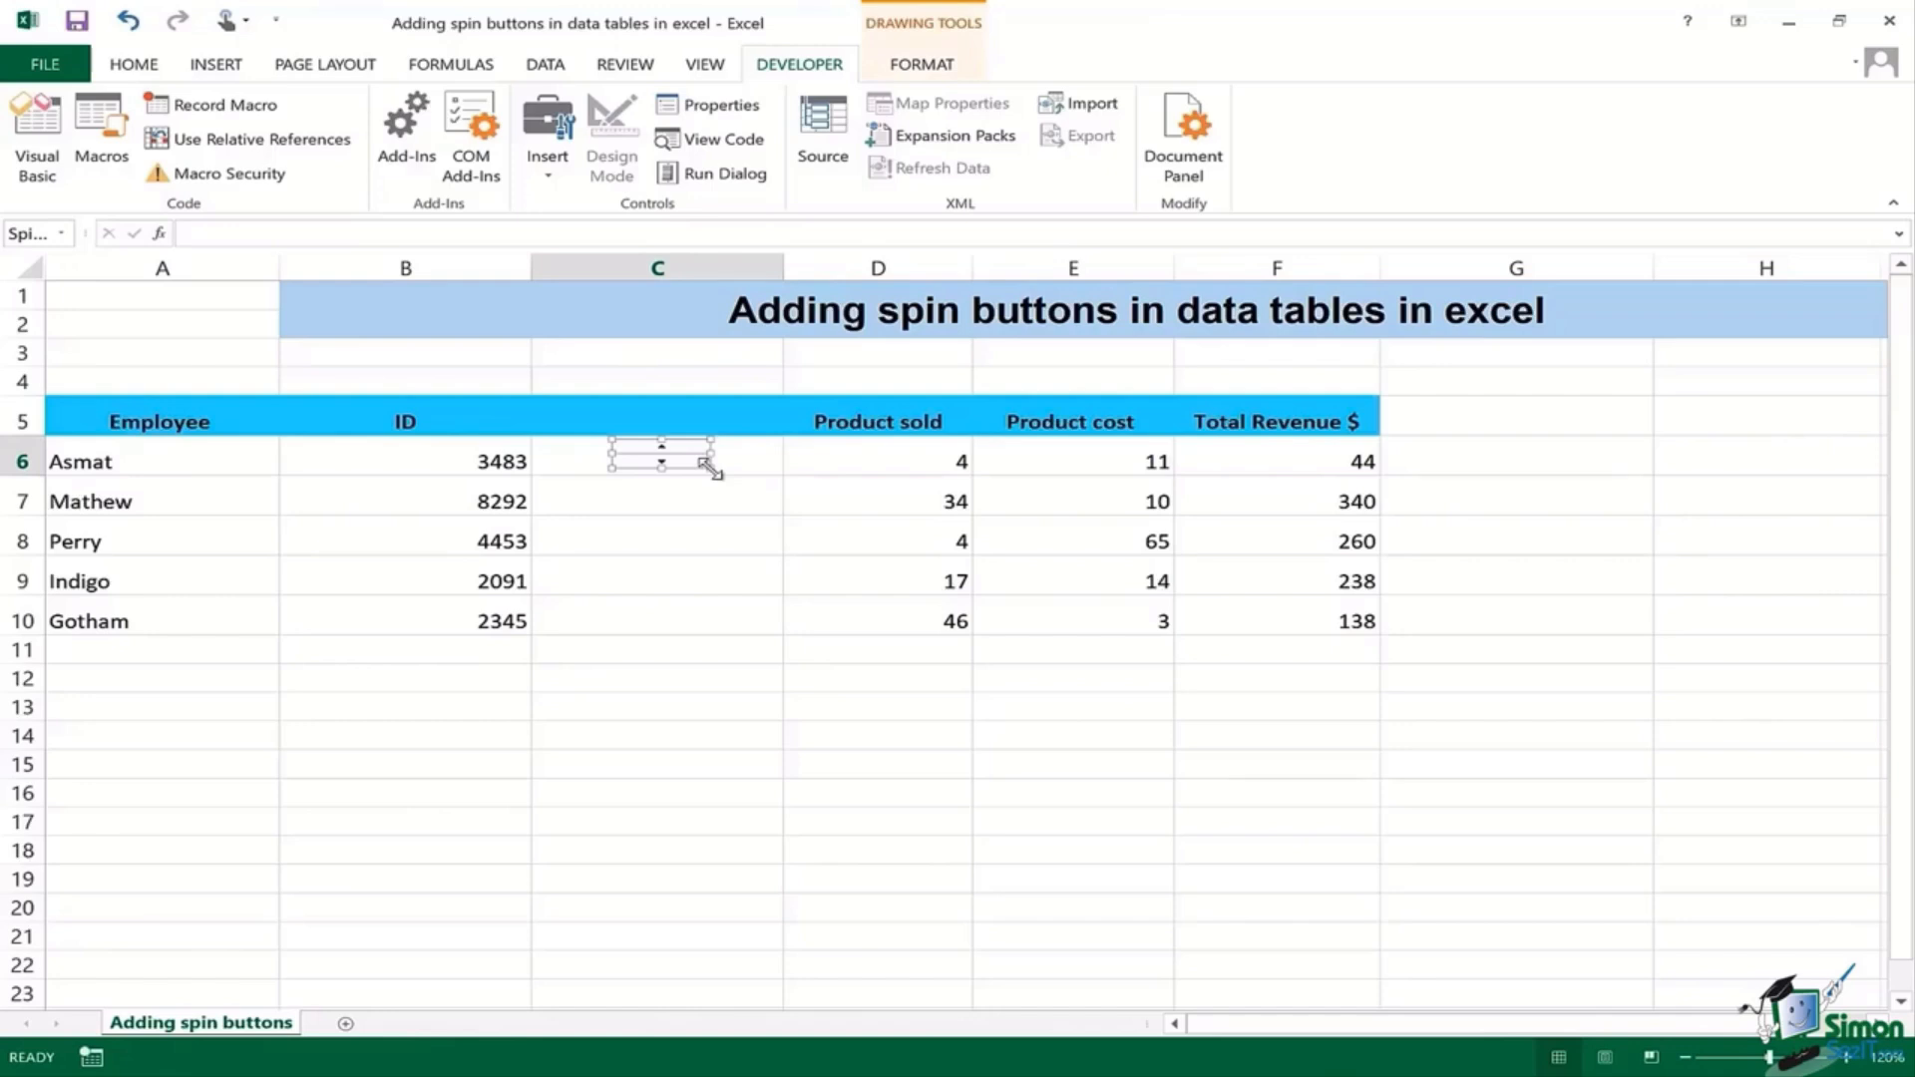
pyautogui.click(741, 466)
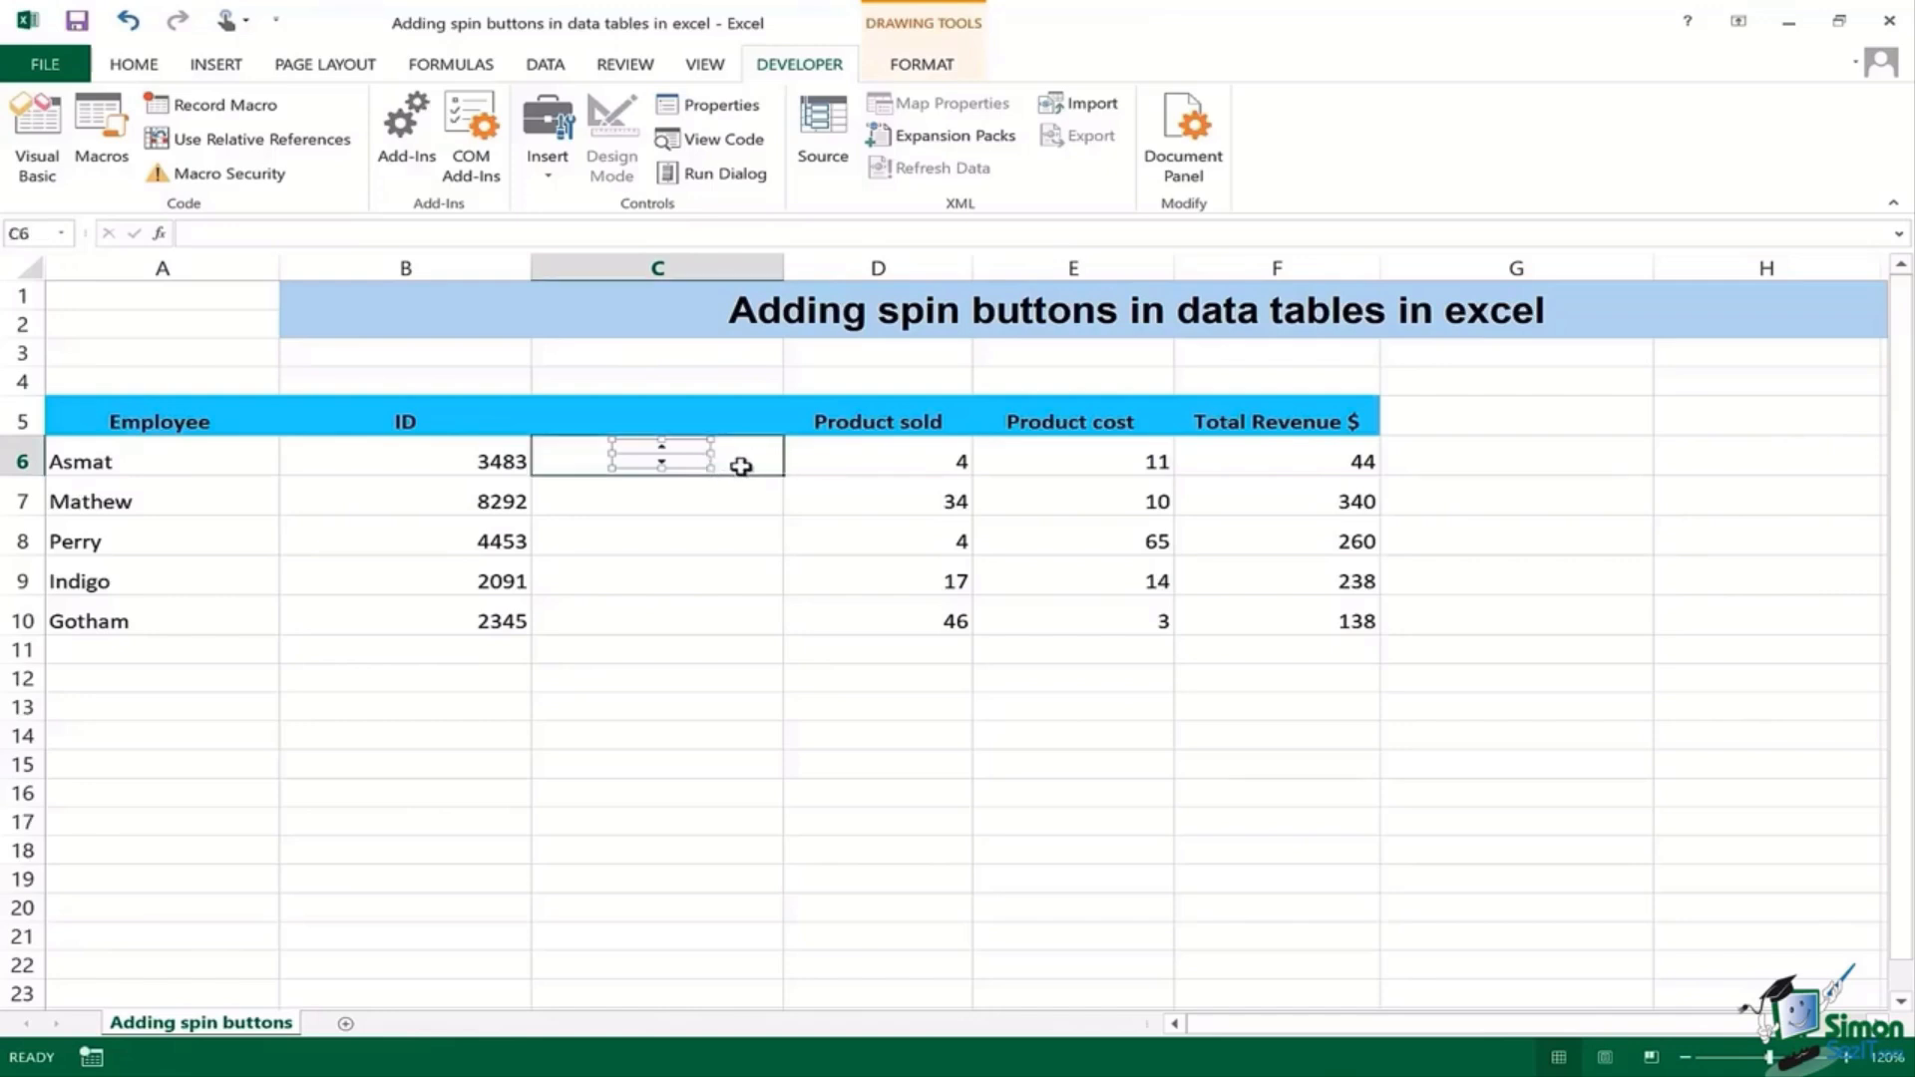
pyautogui.moveTo(783, 476); pyautogui.dragTo(778, 629)
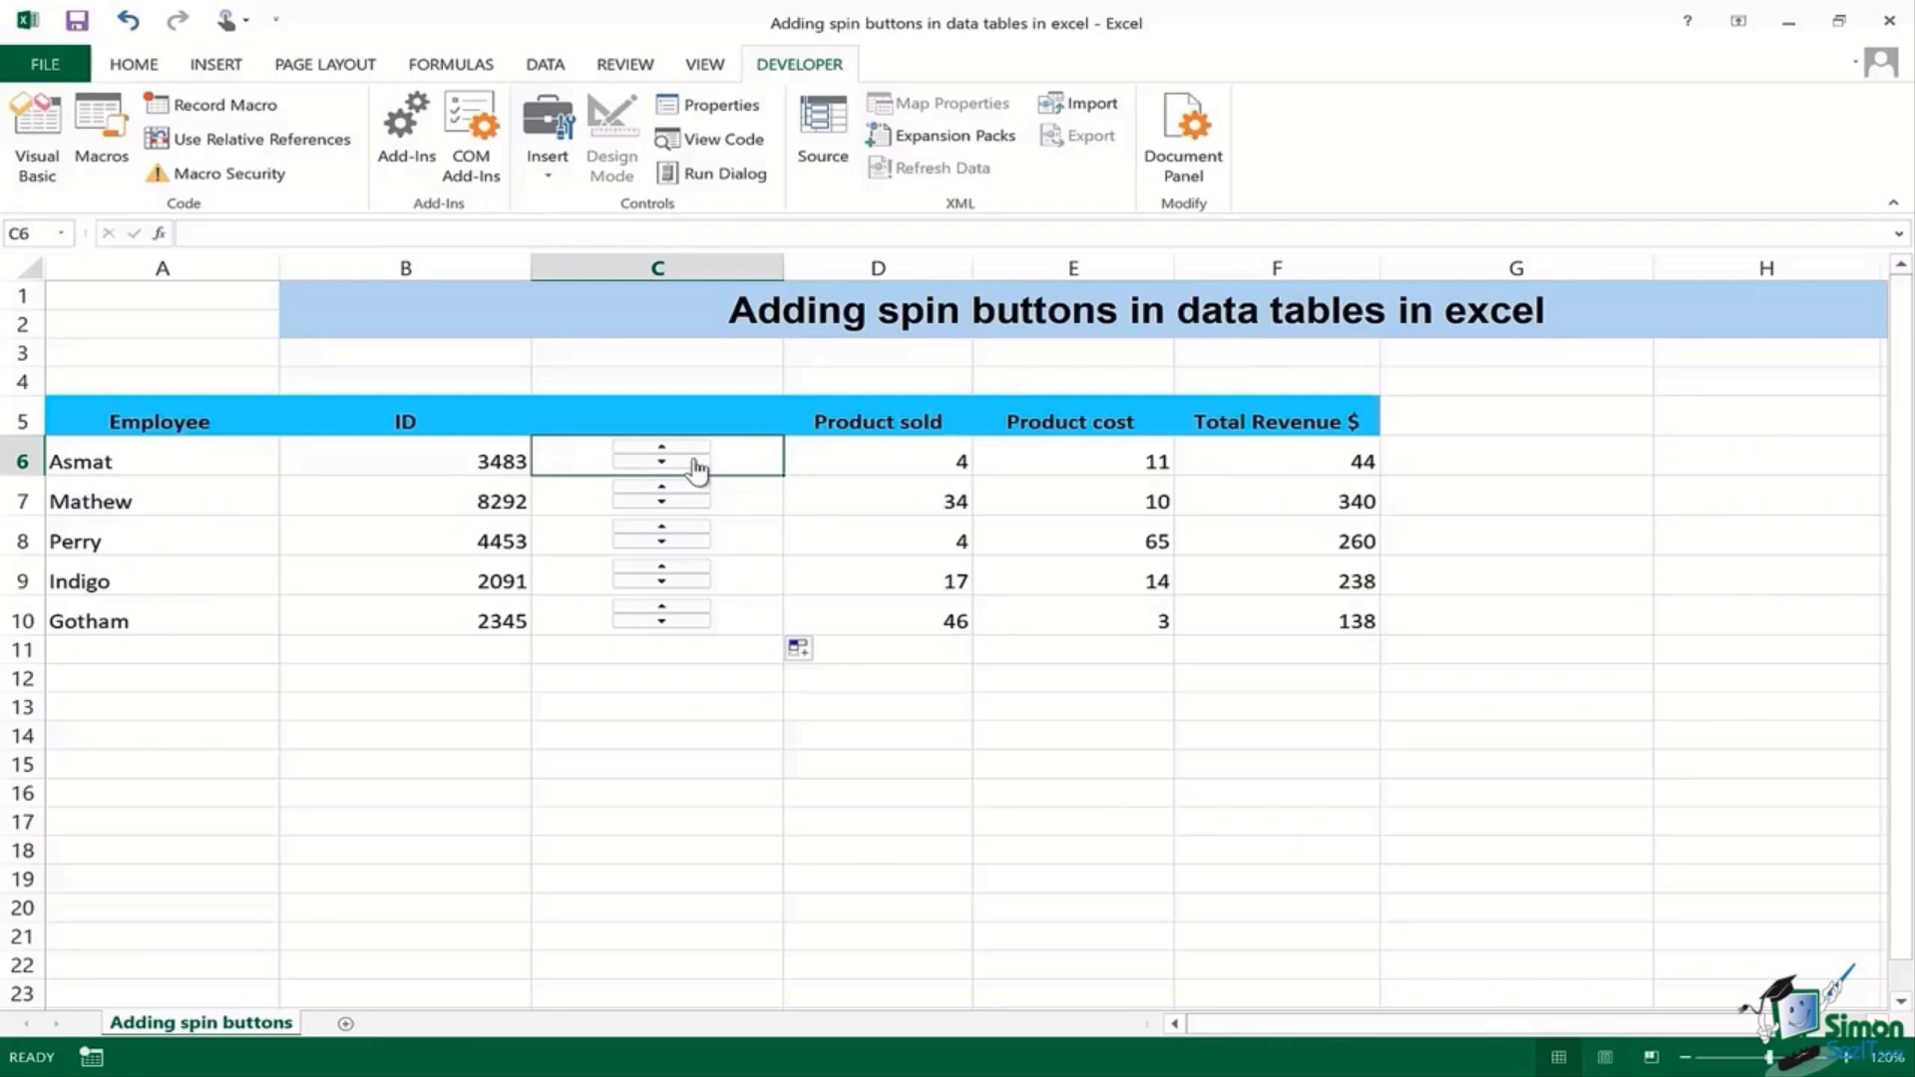
# Step: Set the C6 spin button's Format Control cell link to $D$6
pyautogui.rightClick(695, 465)
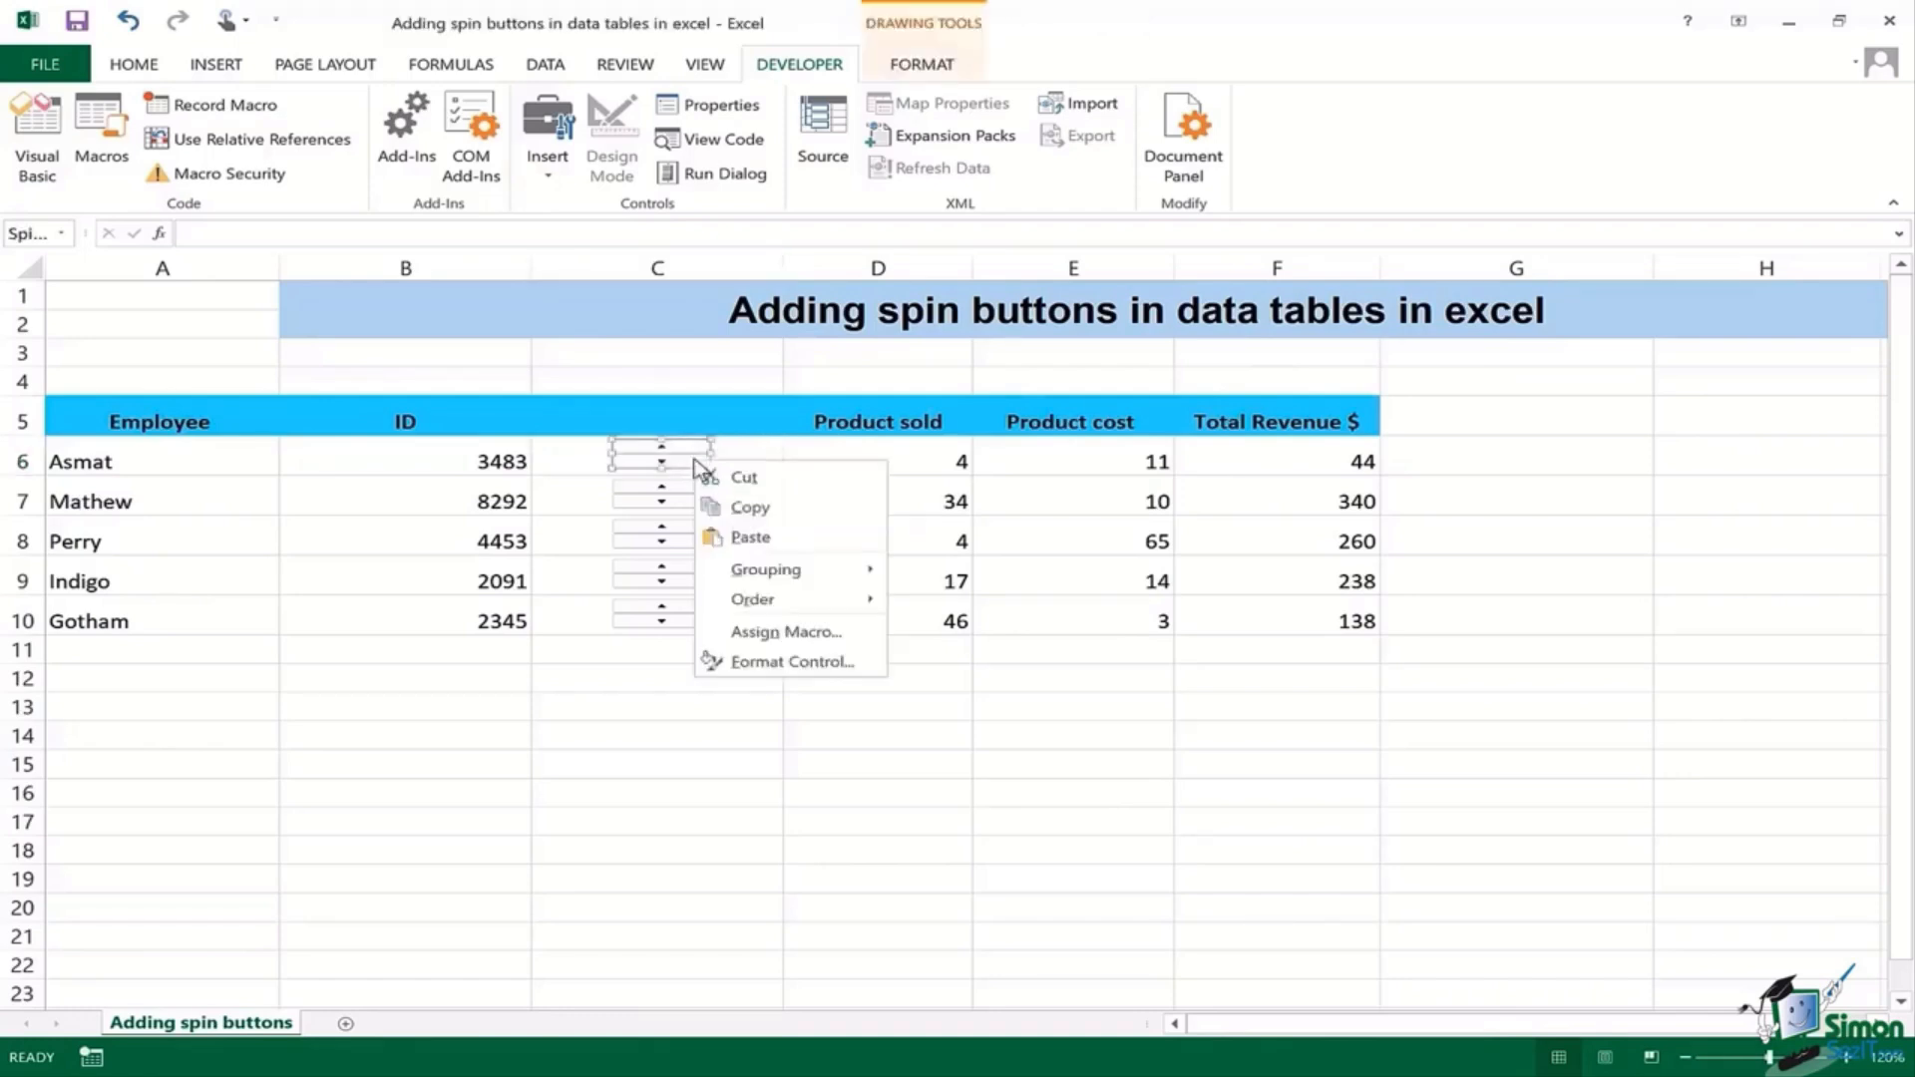
pyautogui.click(816, 660)
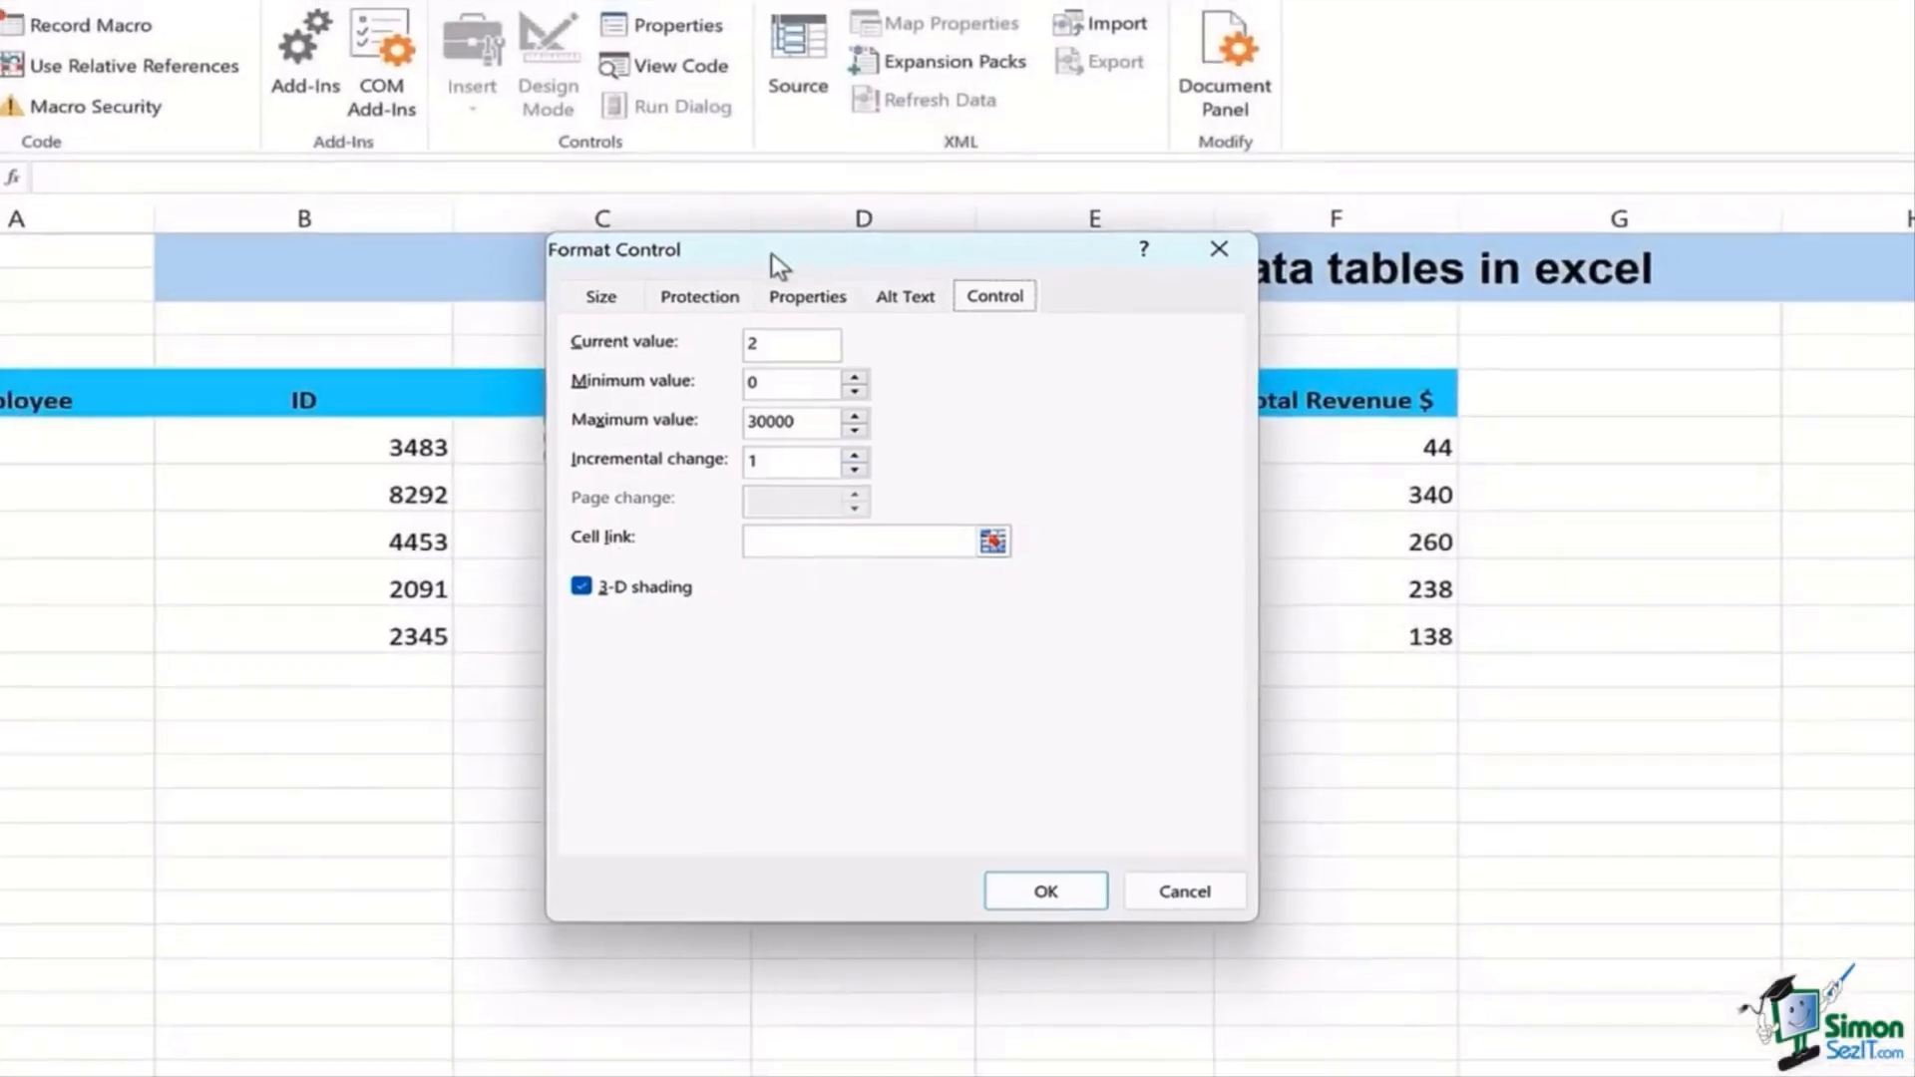
pyautogui.moveTo(940, 250); pyautogui.dragTo(208, 234)
pyautogui.click(238, 536)
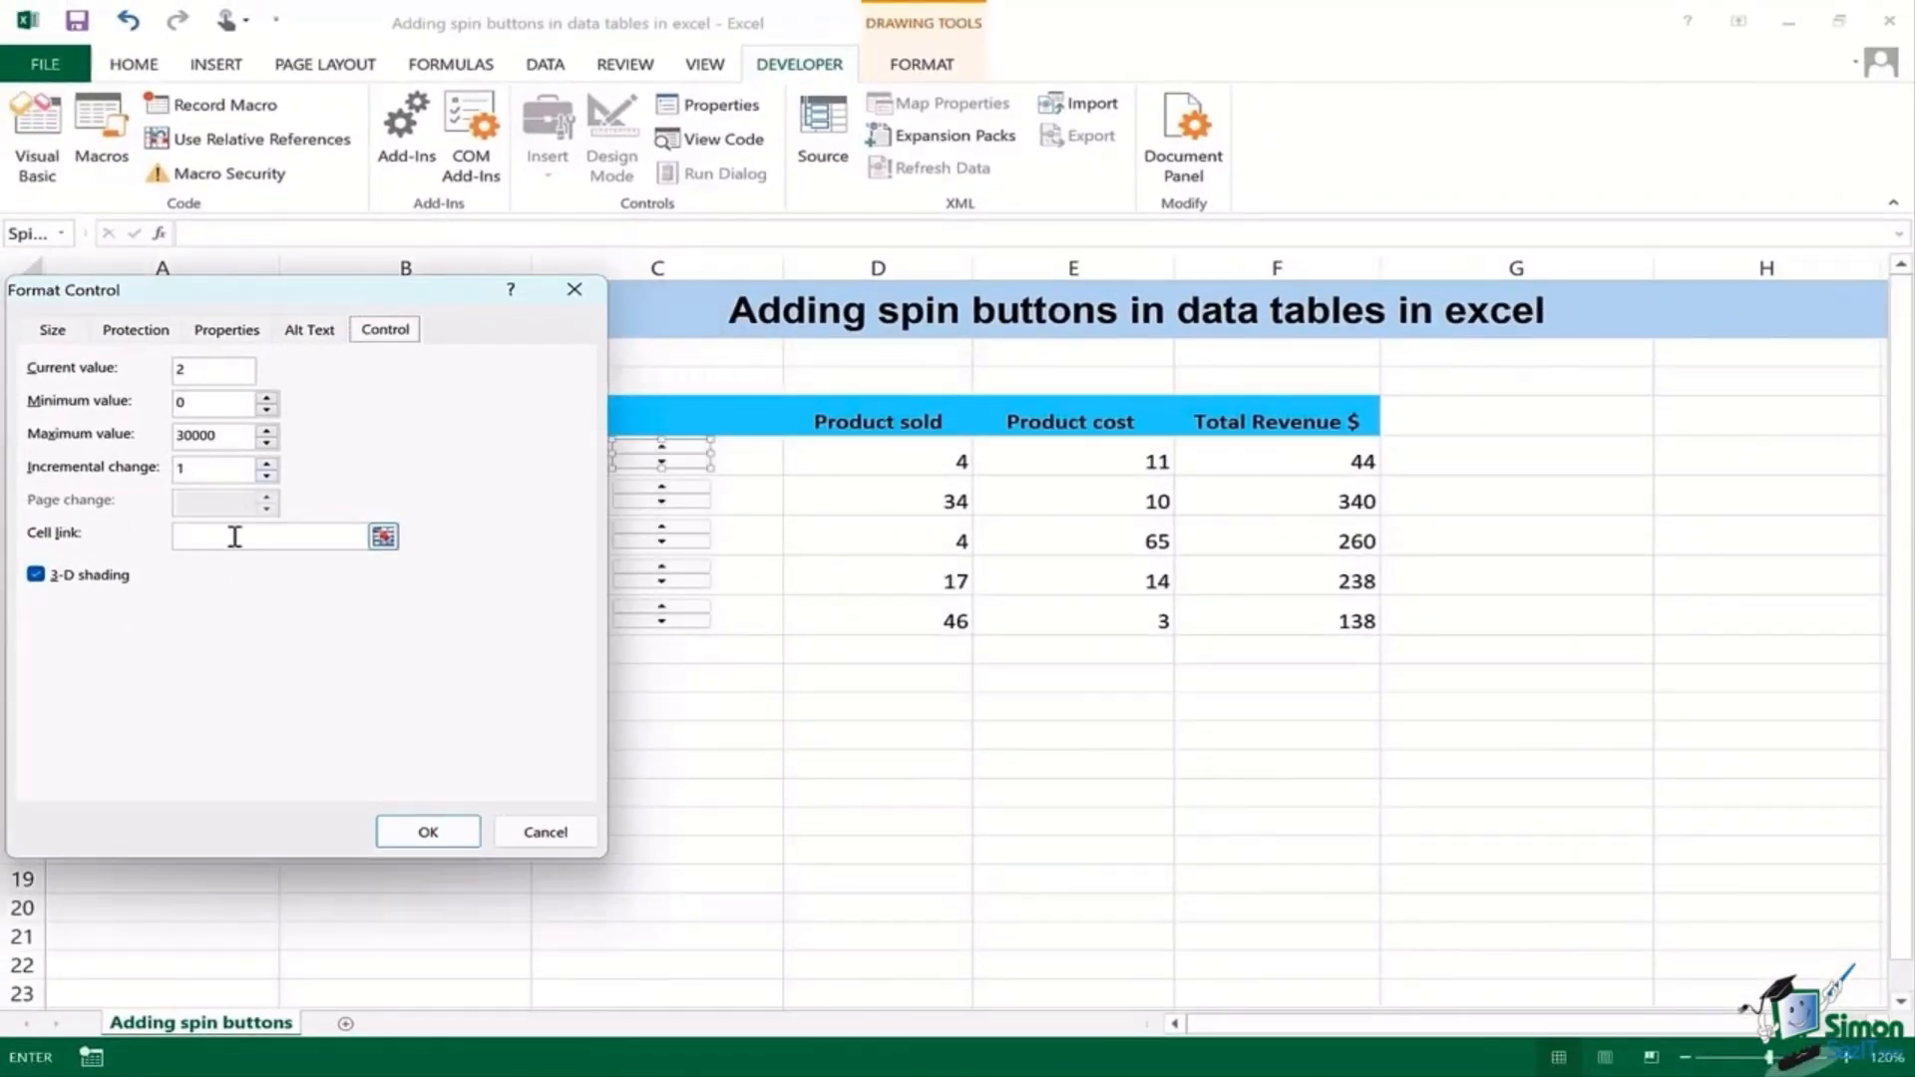
pyautogui.click(893, 461)
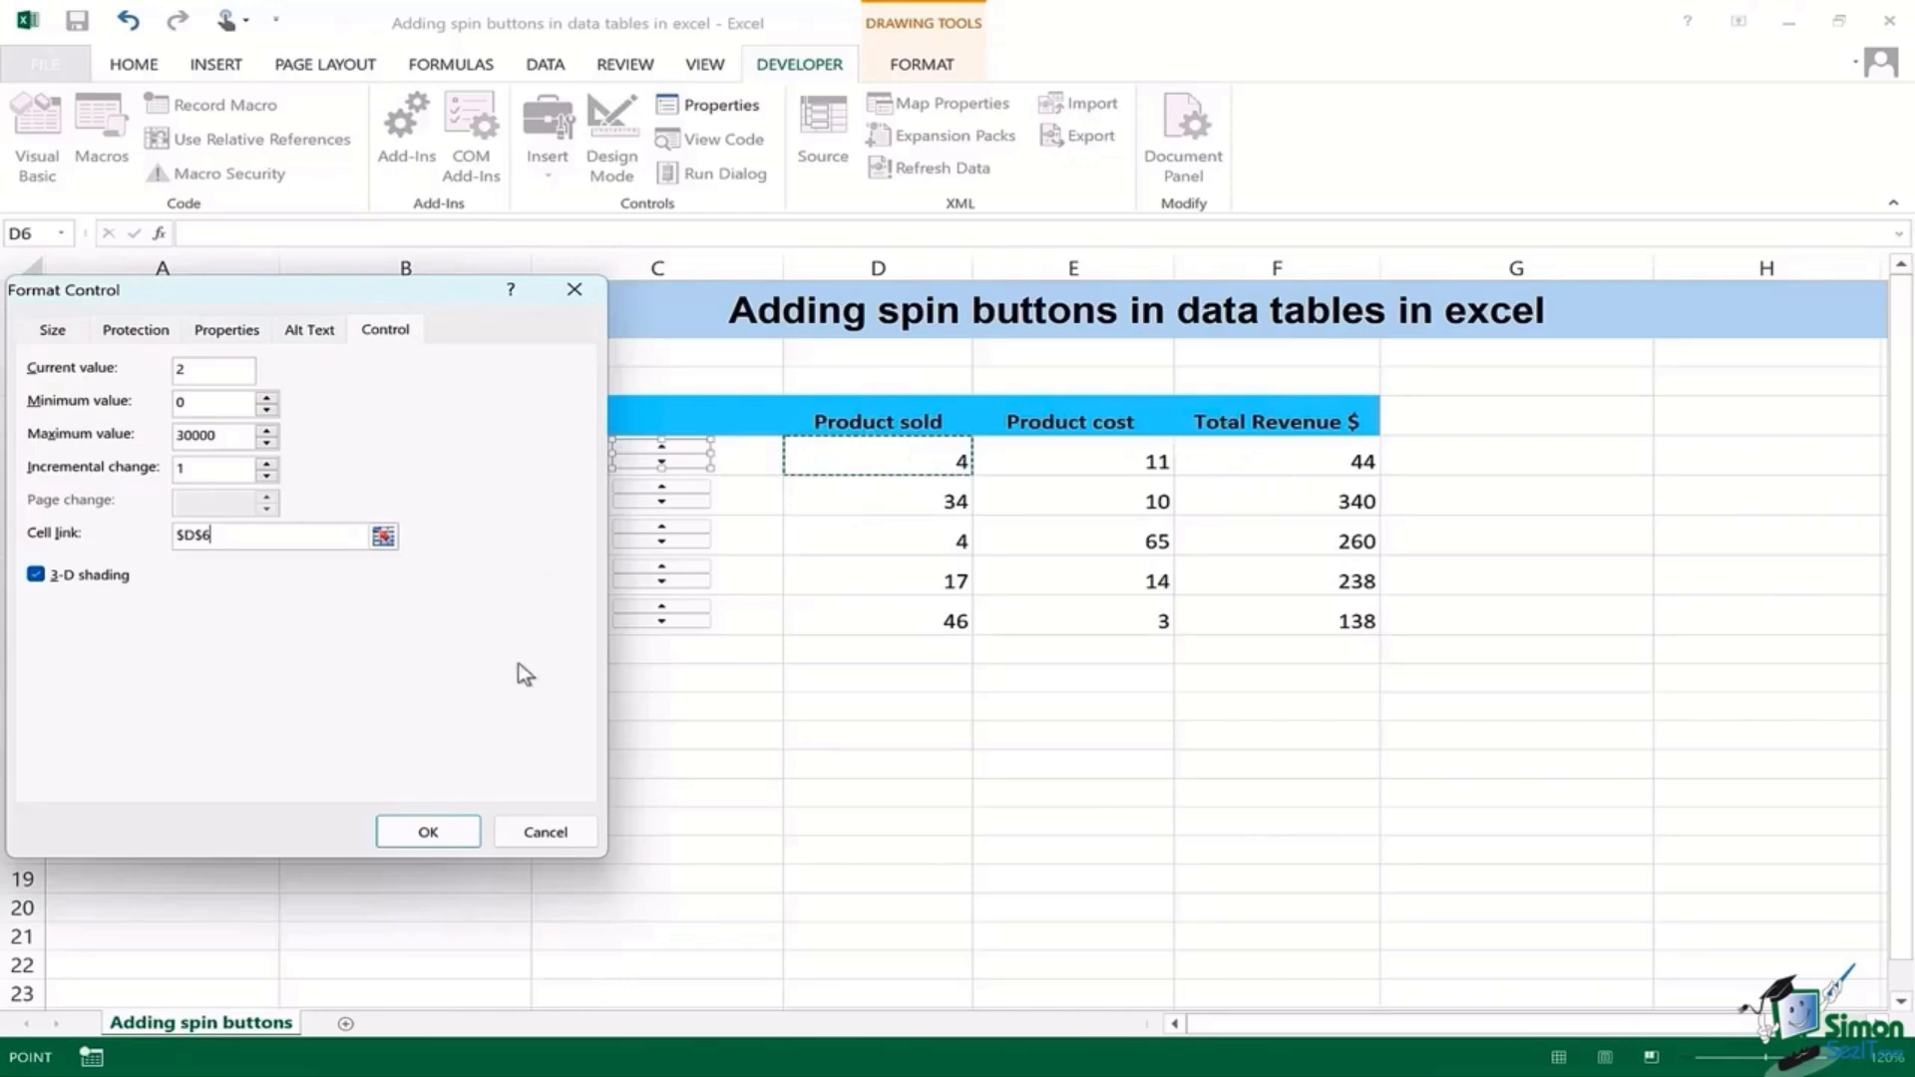
pyautogui.click(424, 834)
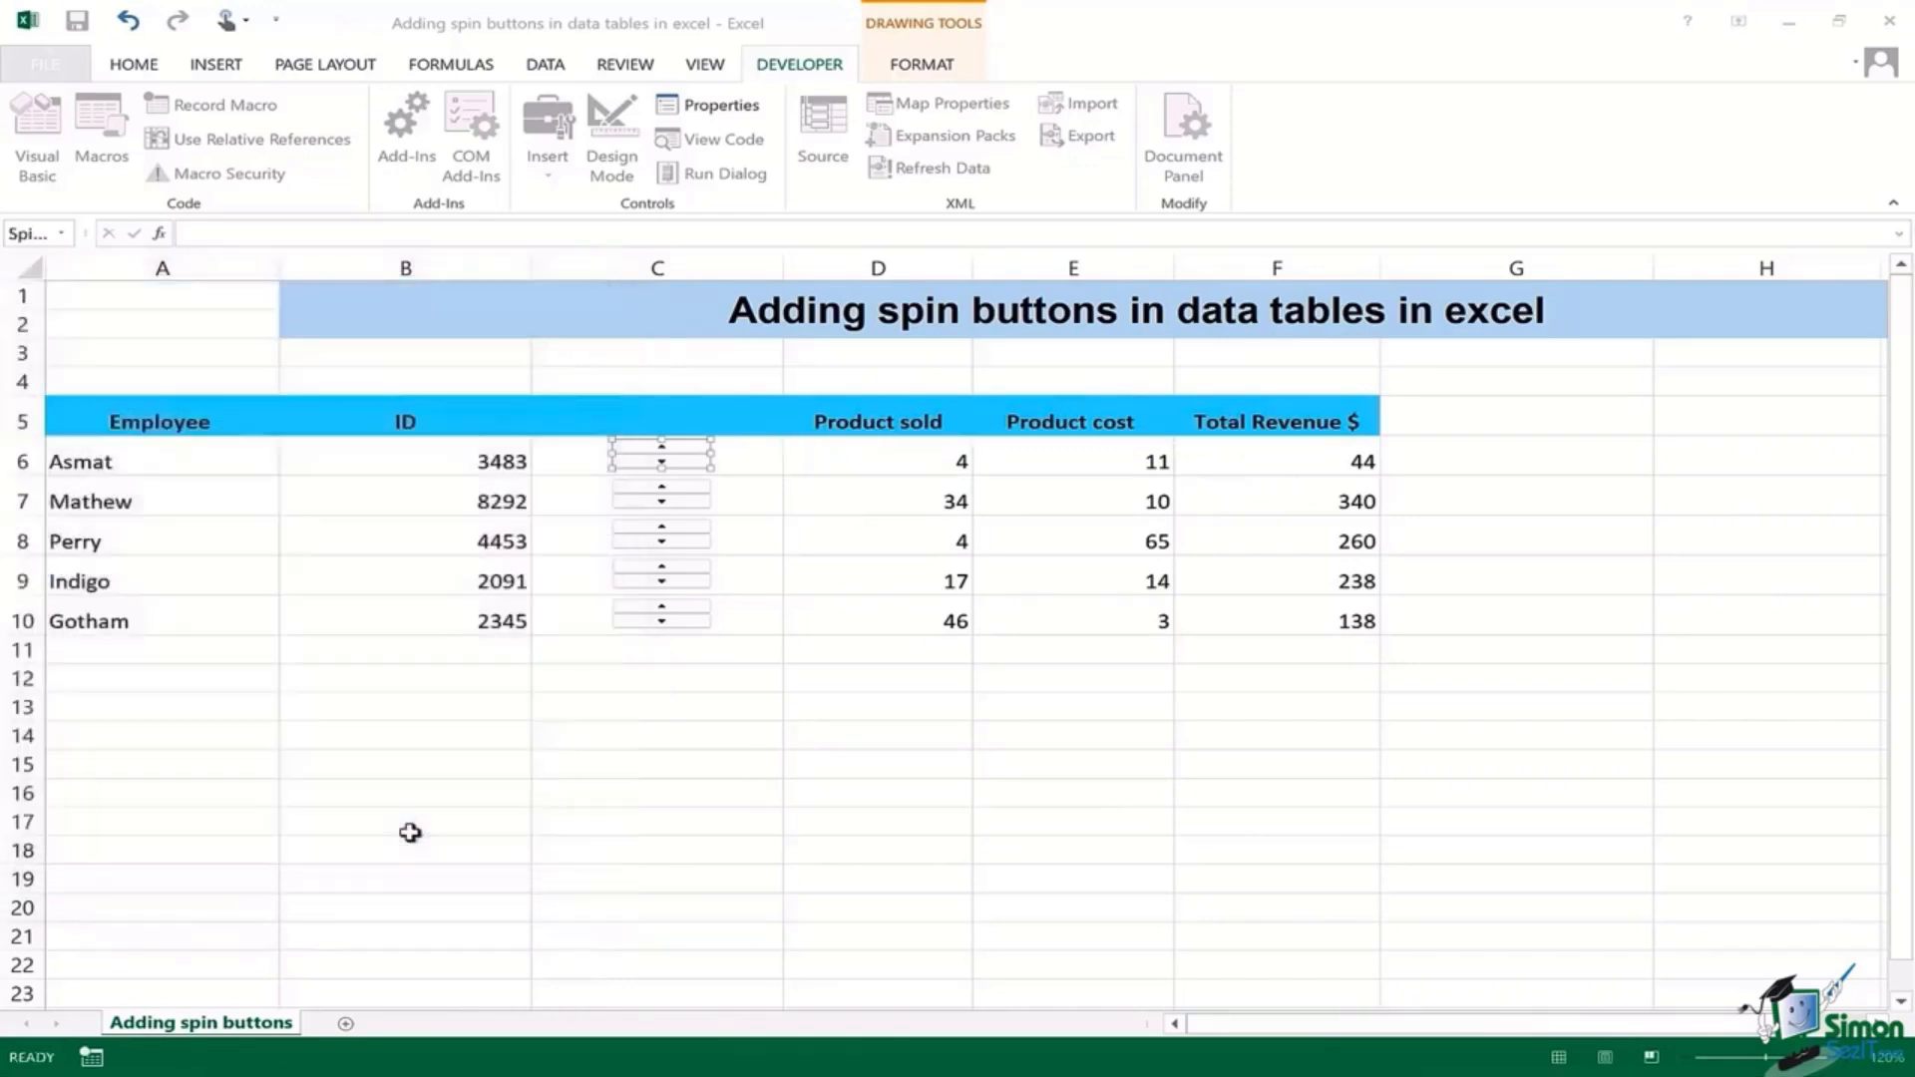
# Step: Raise D6's Product sold to 6 with the C6 spin button's up arrow
pyautogui.click(737, 461)
pyautogui.click(677, 450)
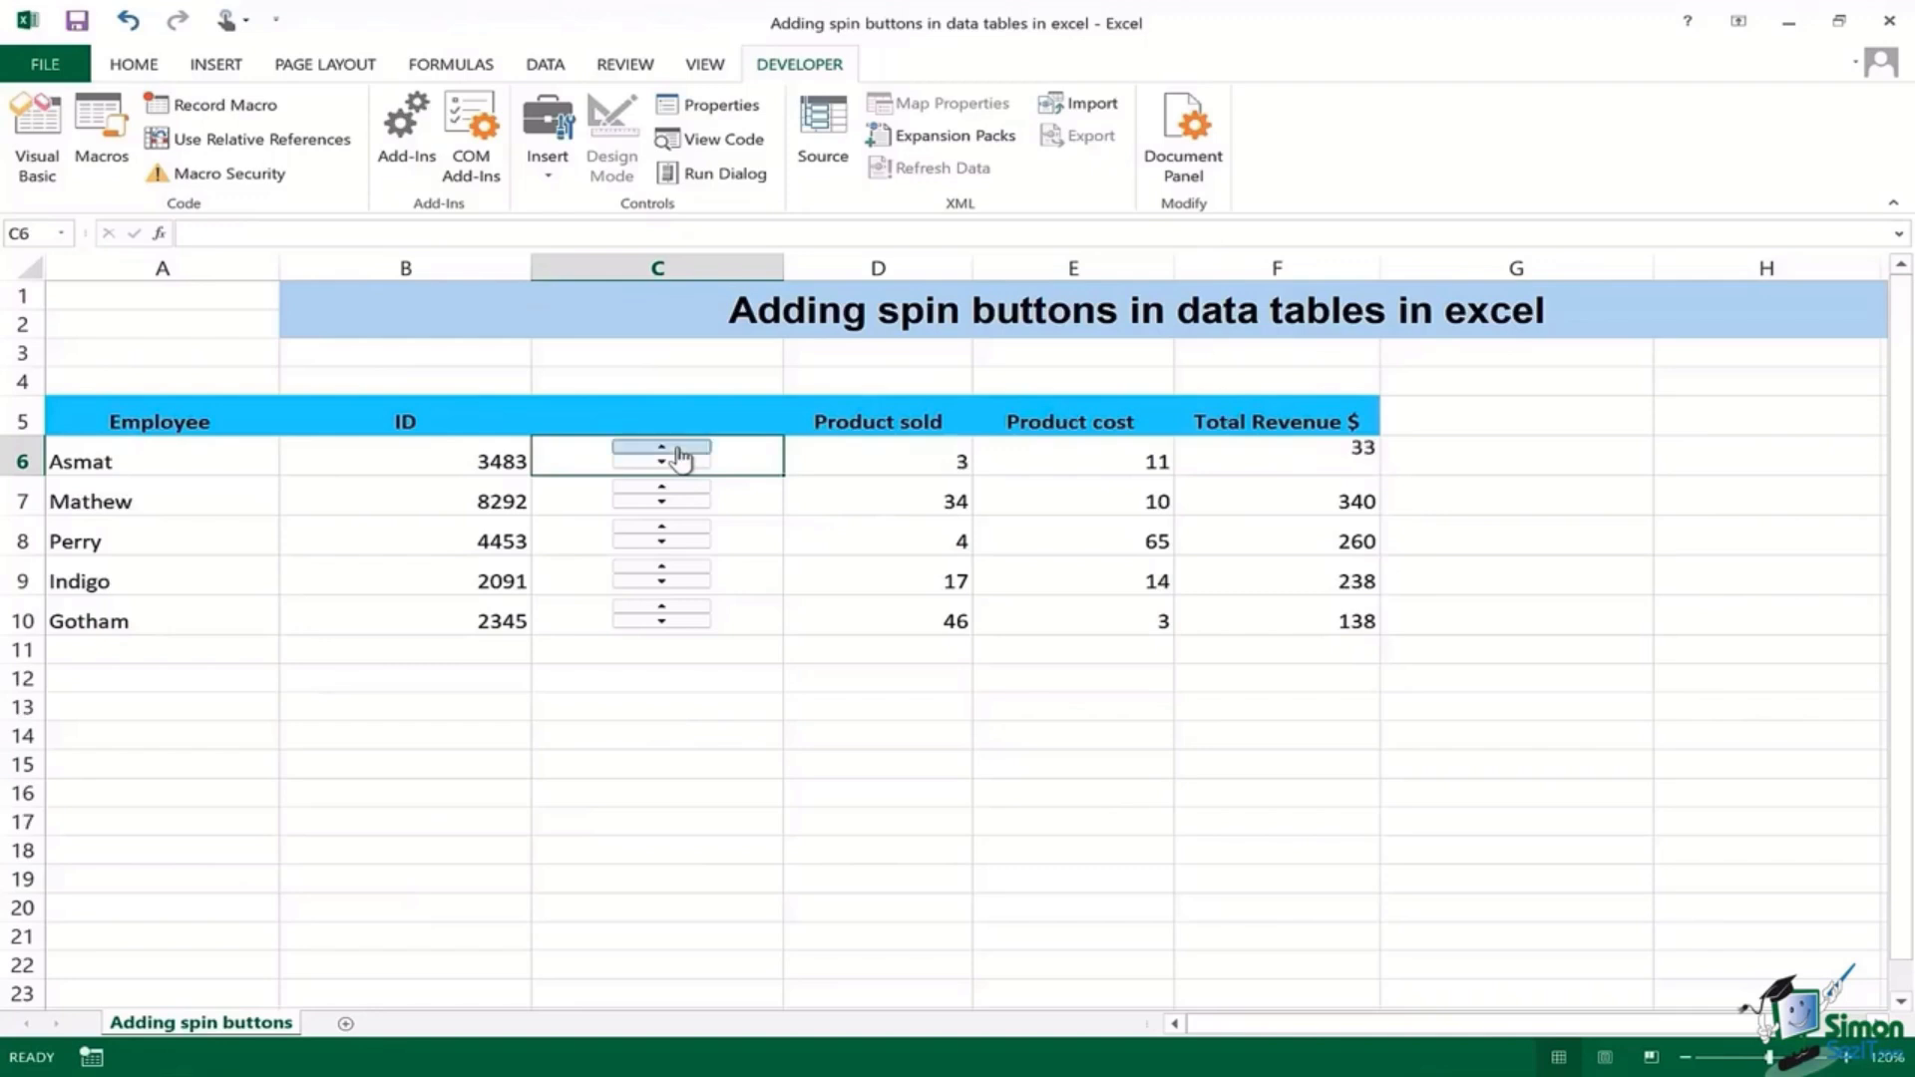
pyautogui.click(678, 449)
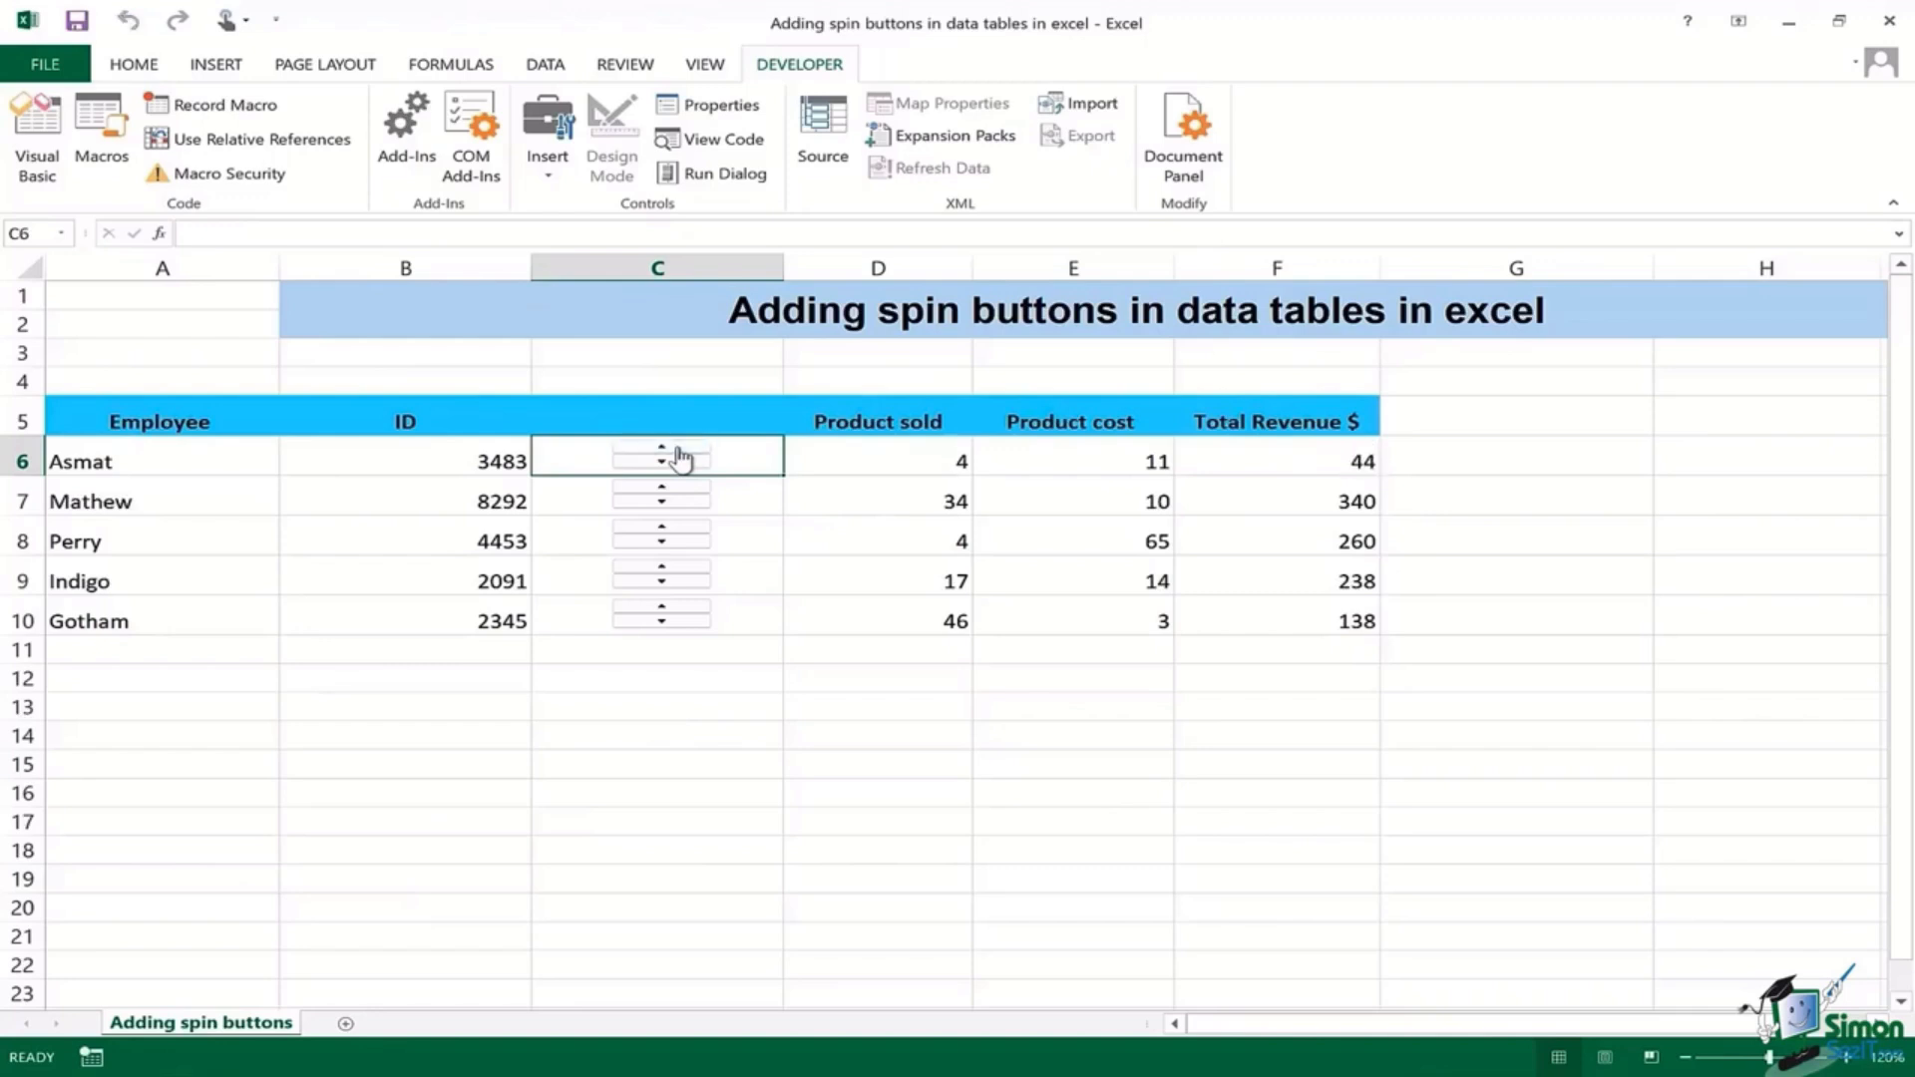
pyautogui.click(677, 450)
pyautogui.click(677, 450)
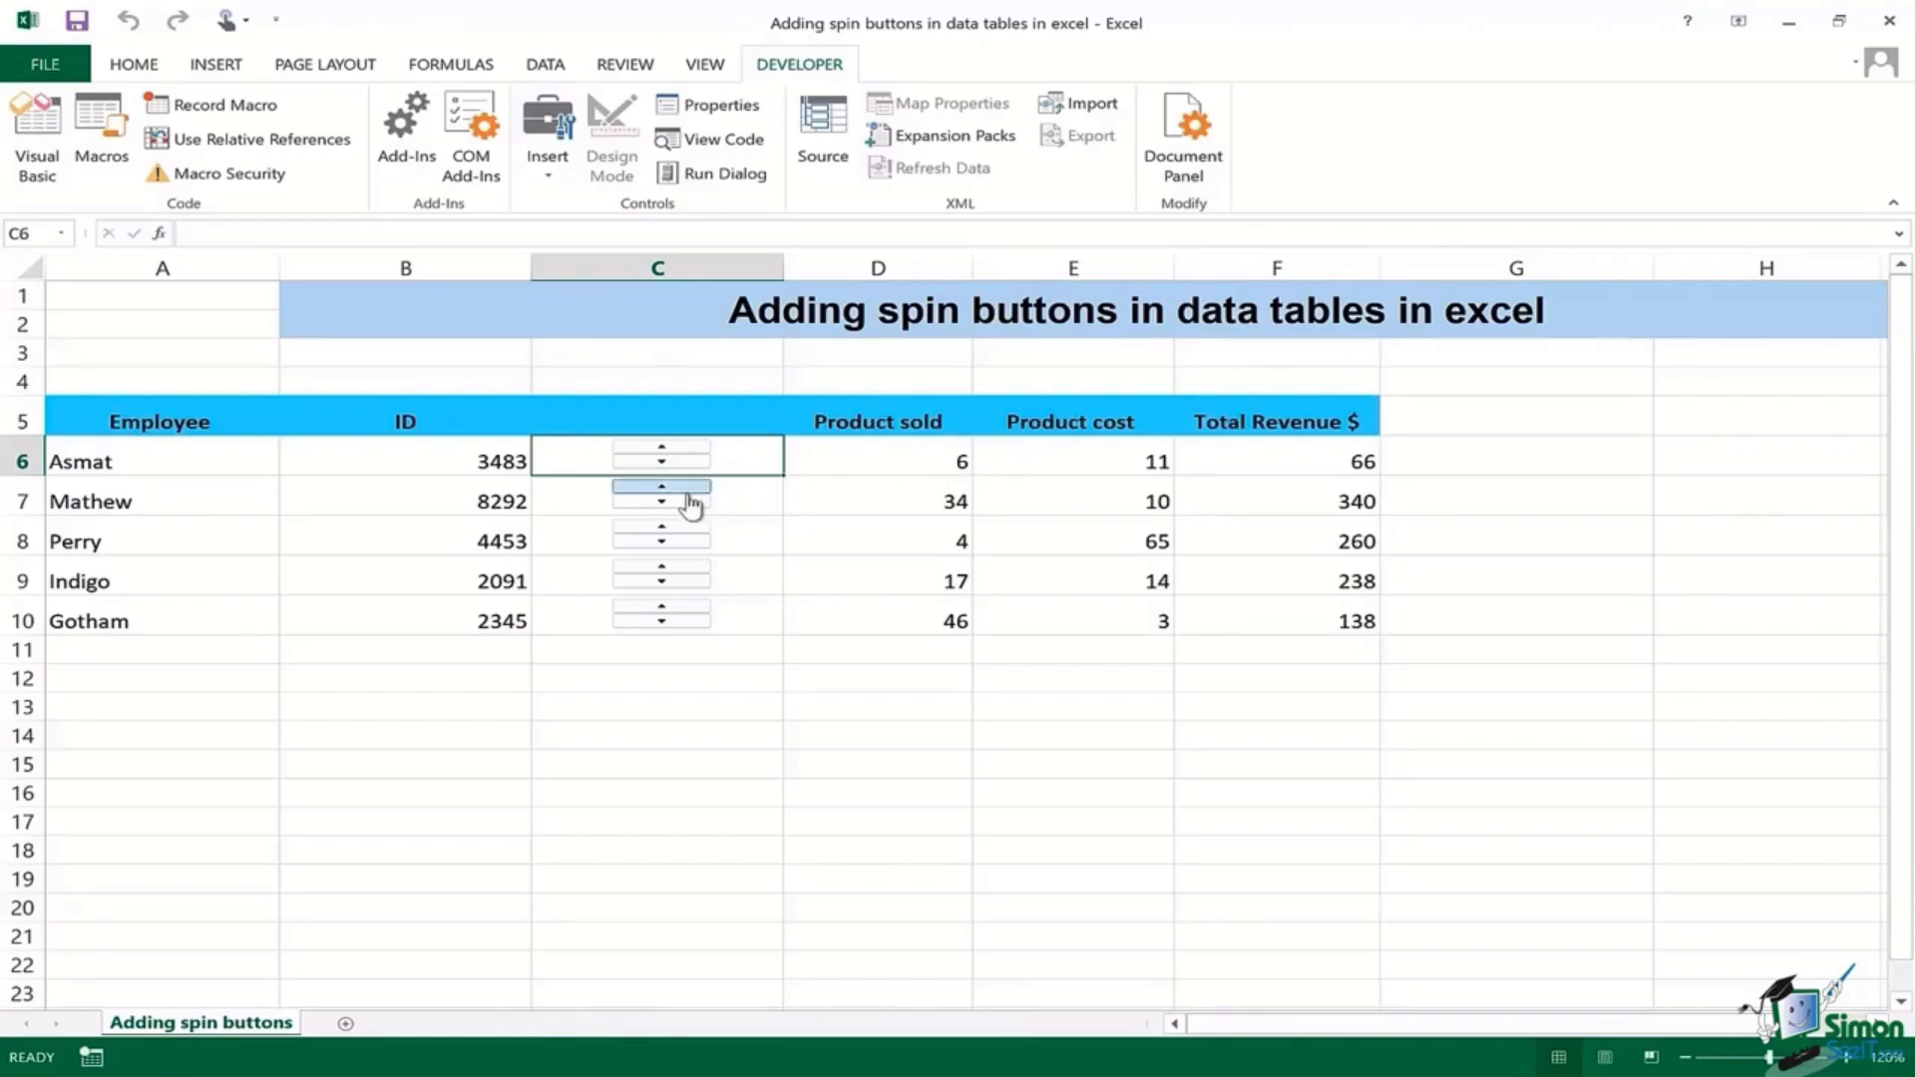
# Step: Select cells C7, C8, C9 and C10 in turn
pyautogui.click(747, 494)
pyautogui.click(750, 537)
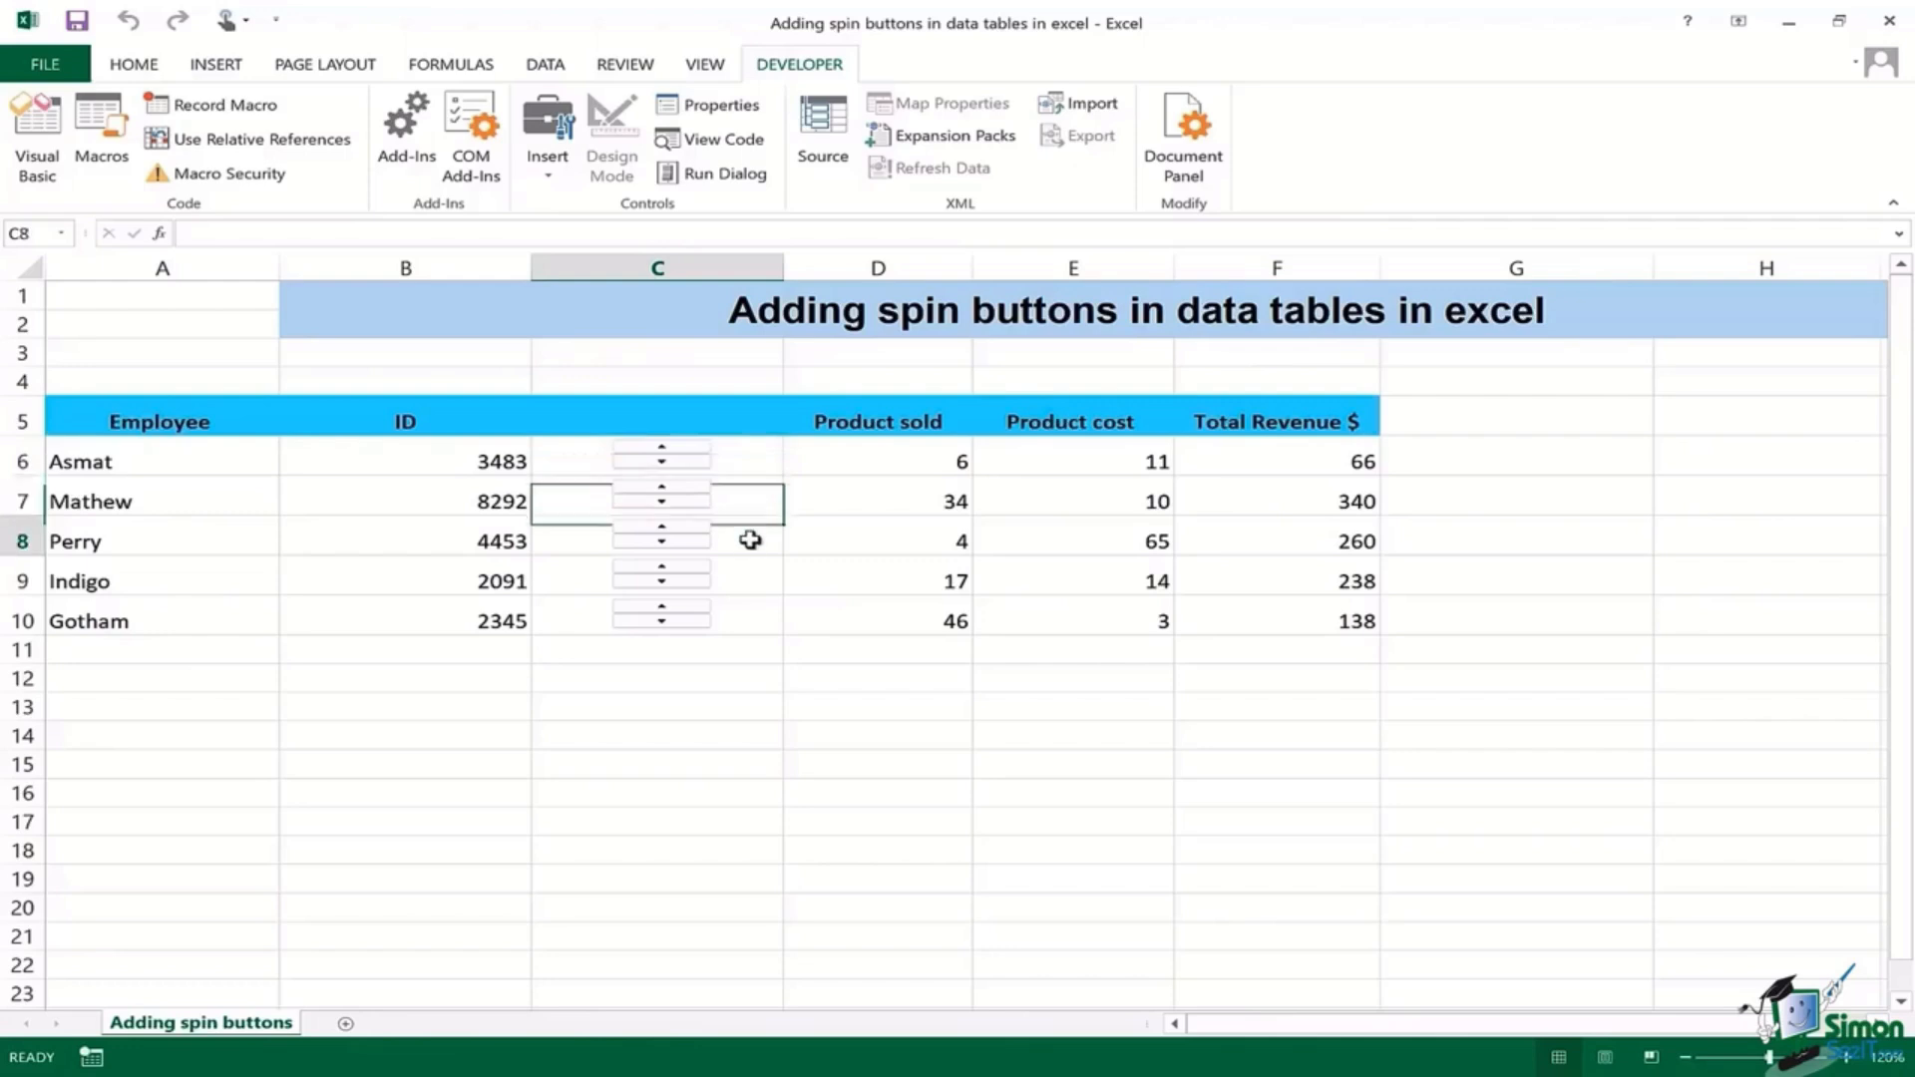
pyautogui.click(752, 581)
pyautogui.click(759, 628)
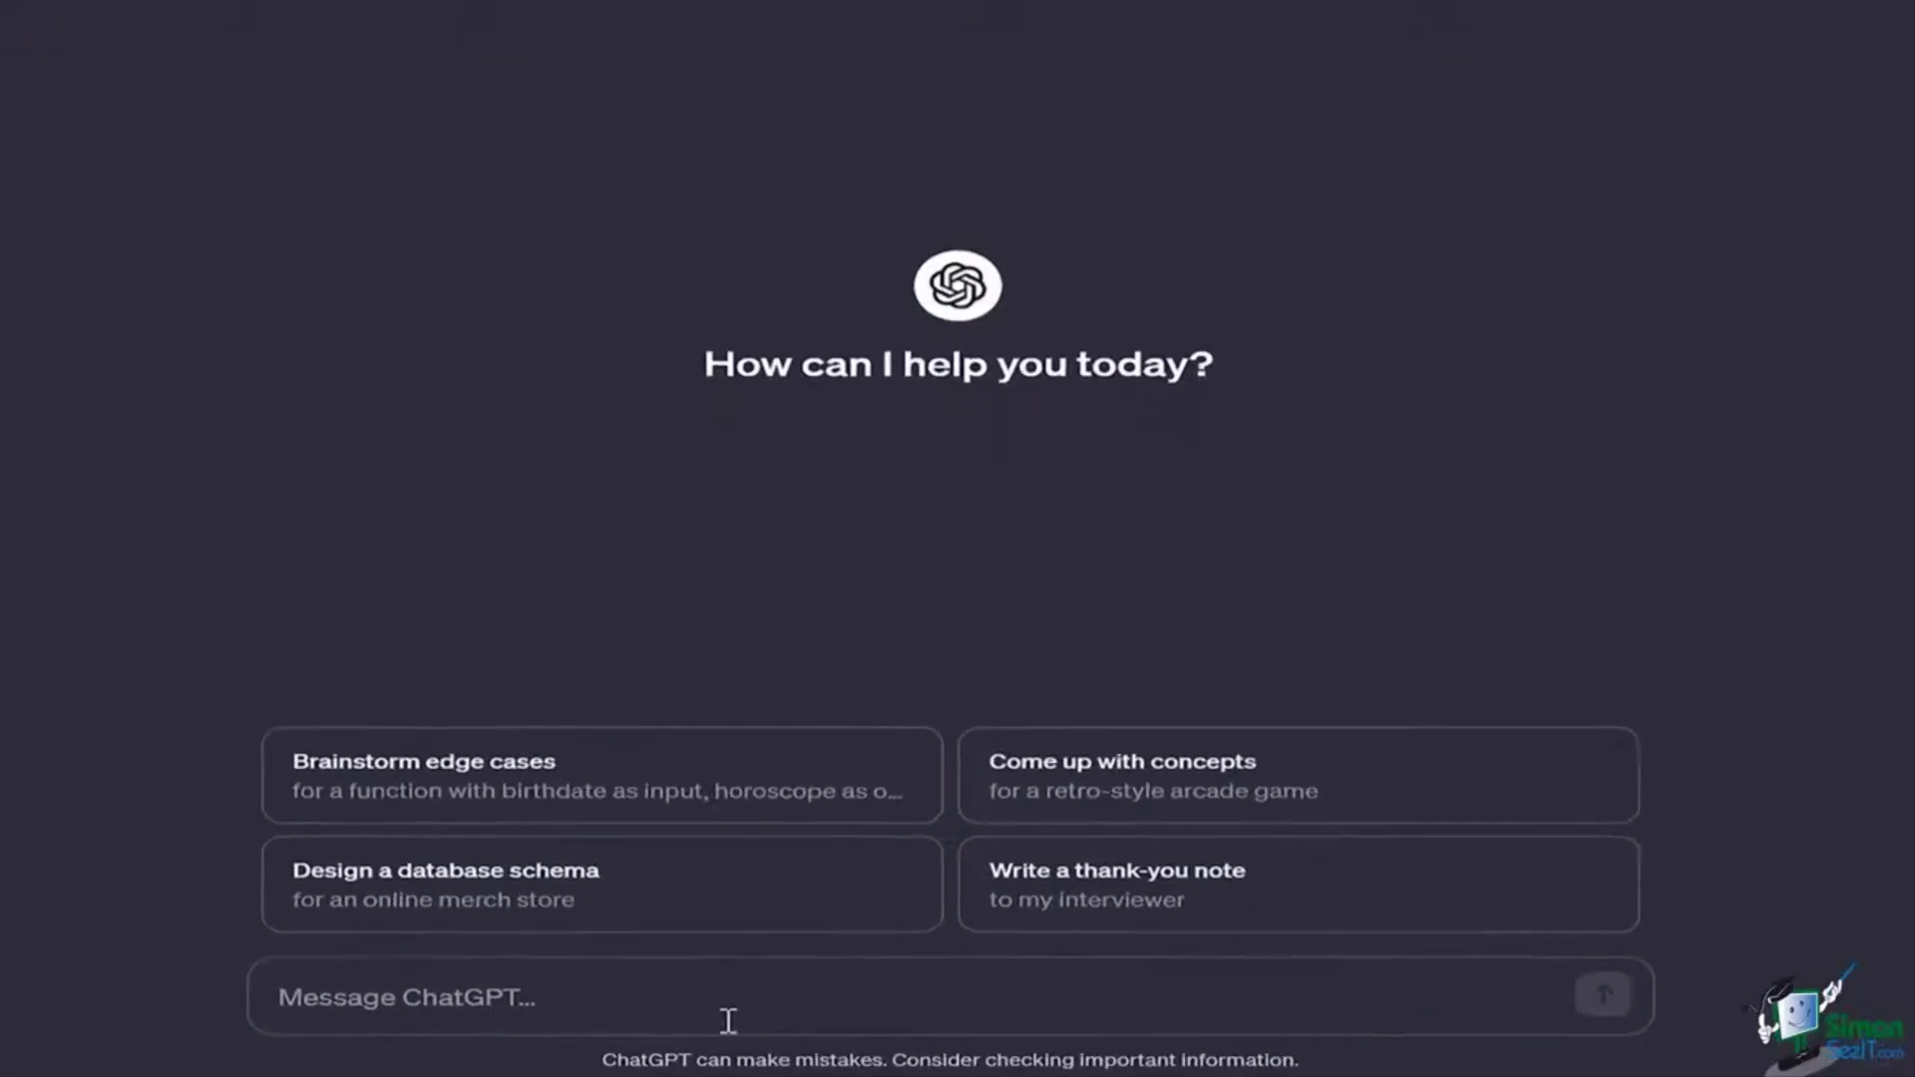
# Step: Ask ChatGPT 'macros and vba difference' and read through its explanation
pyautogui.write('mac')
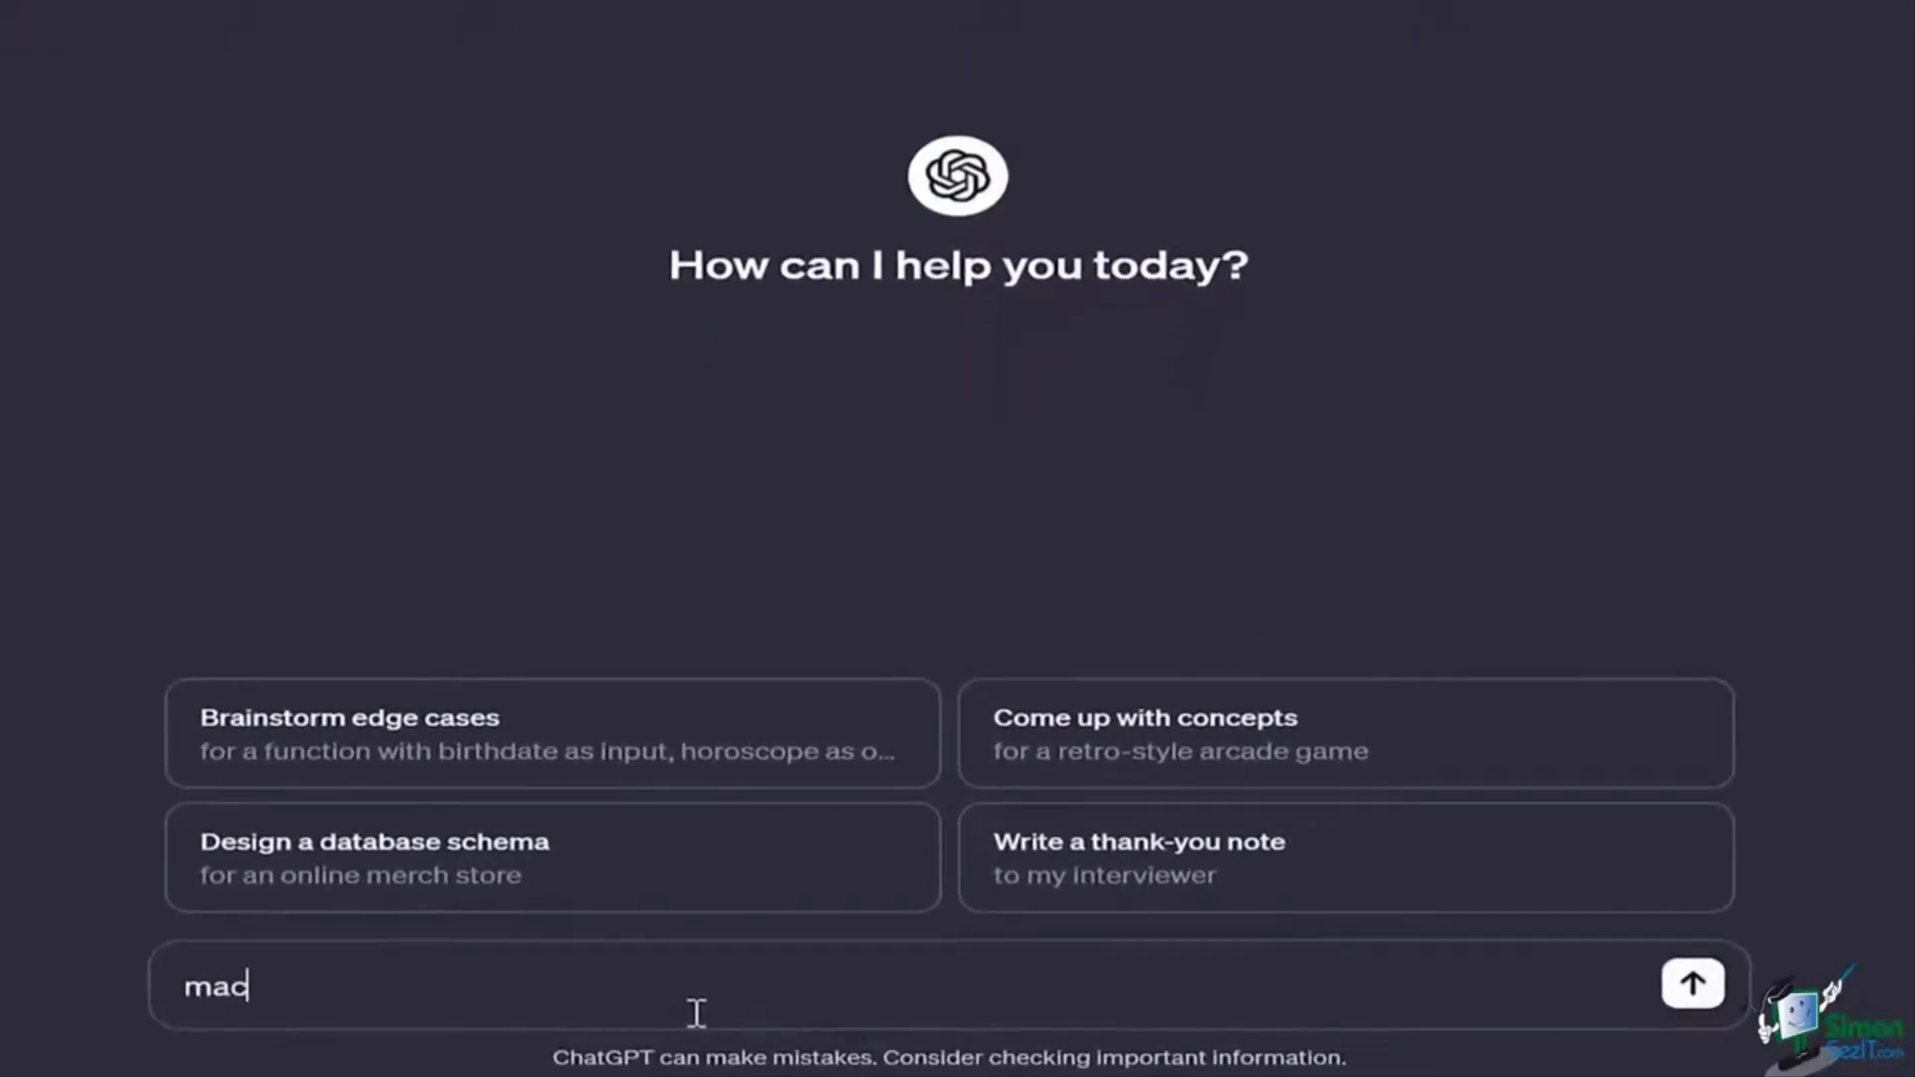
pyautogui.write('ros and vba differenc')
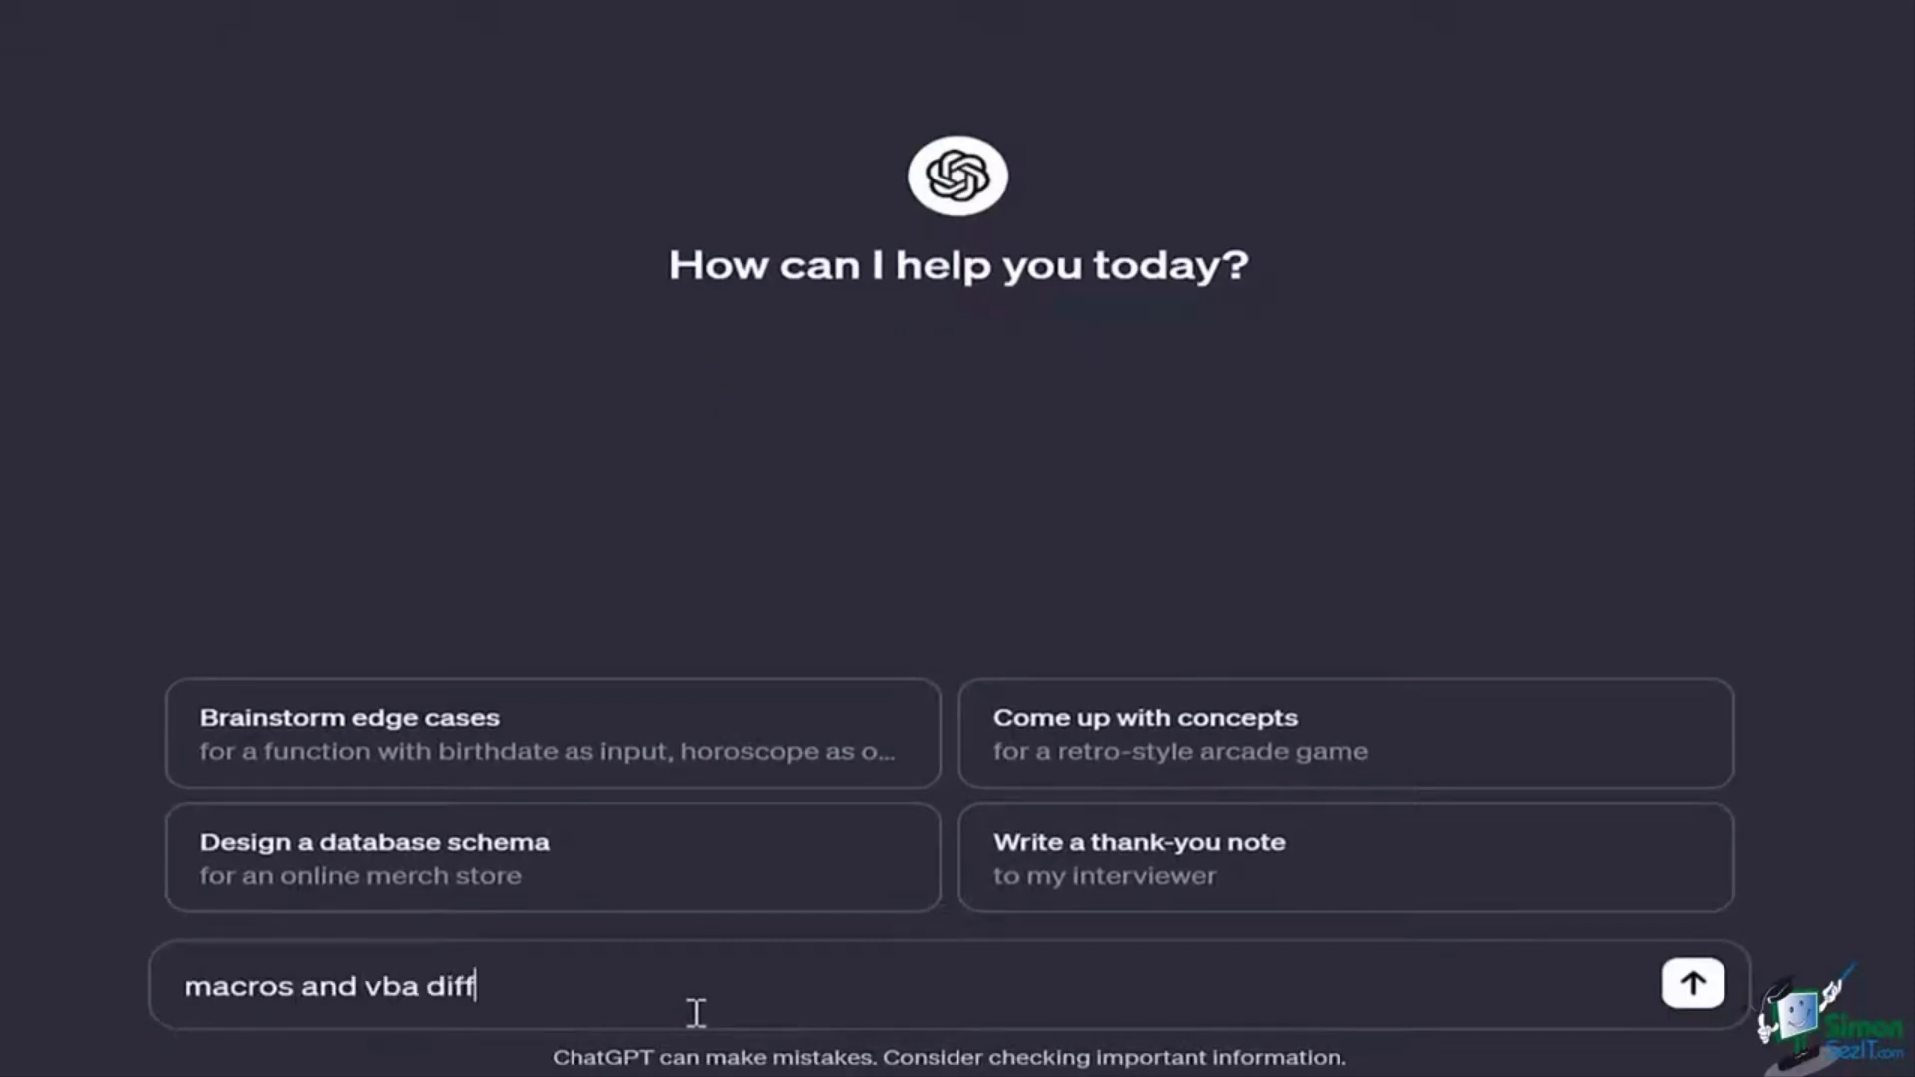
pyautogui.write('e')
pyautogui.click(1693, 983)
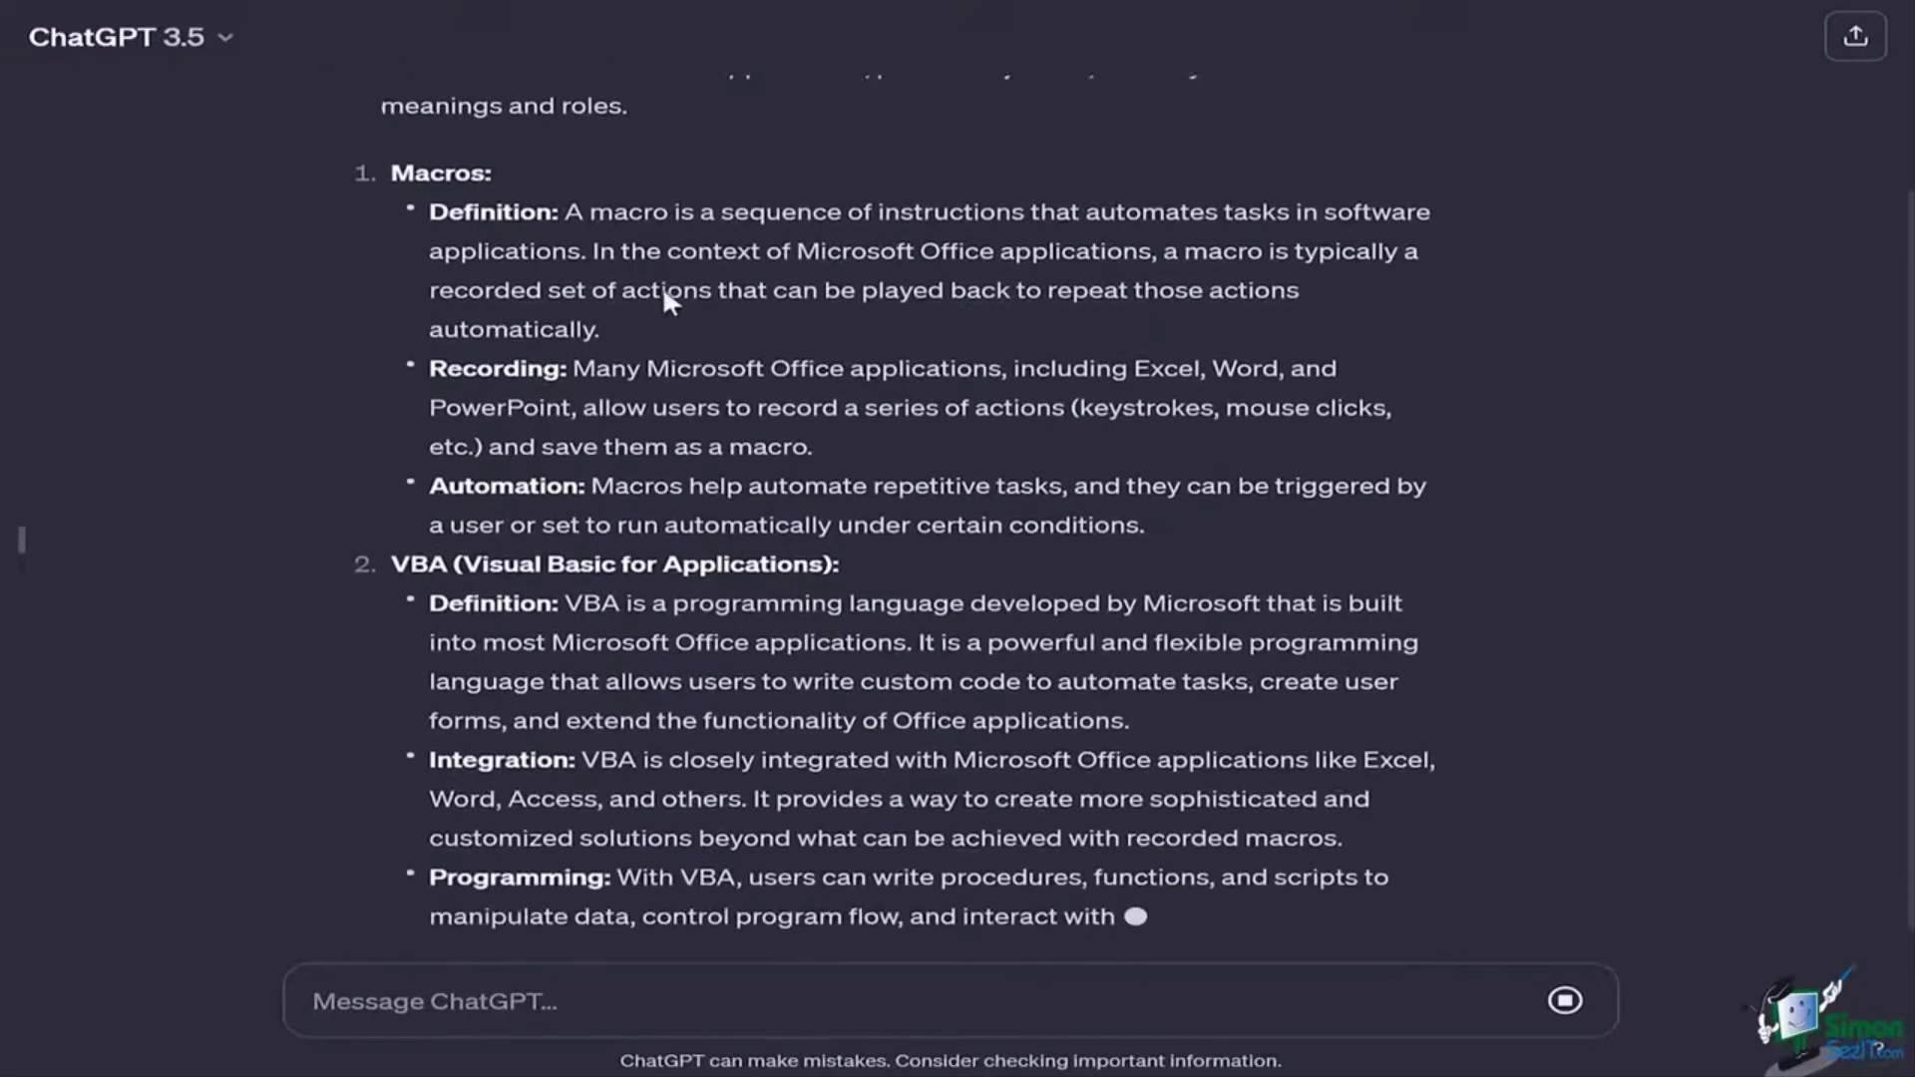
pyautogui.scroll(6, 663, 292)
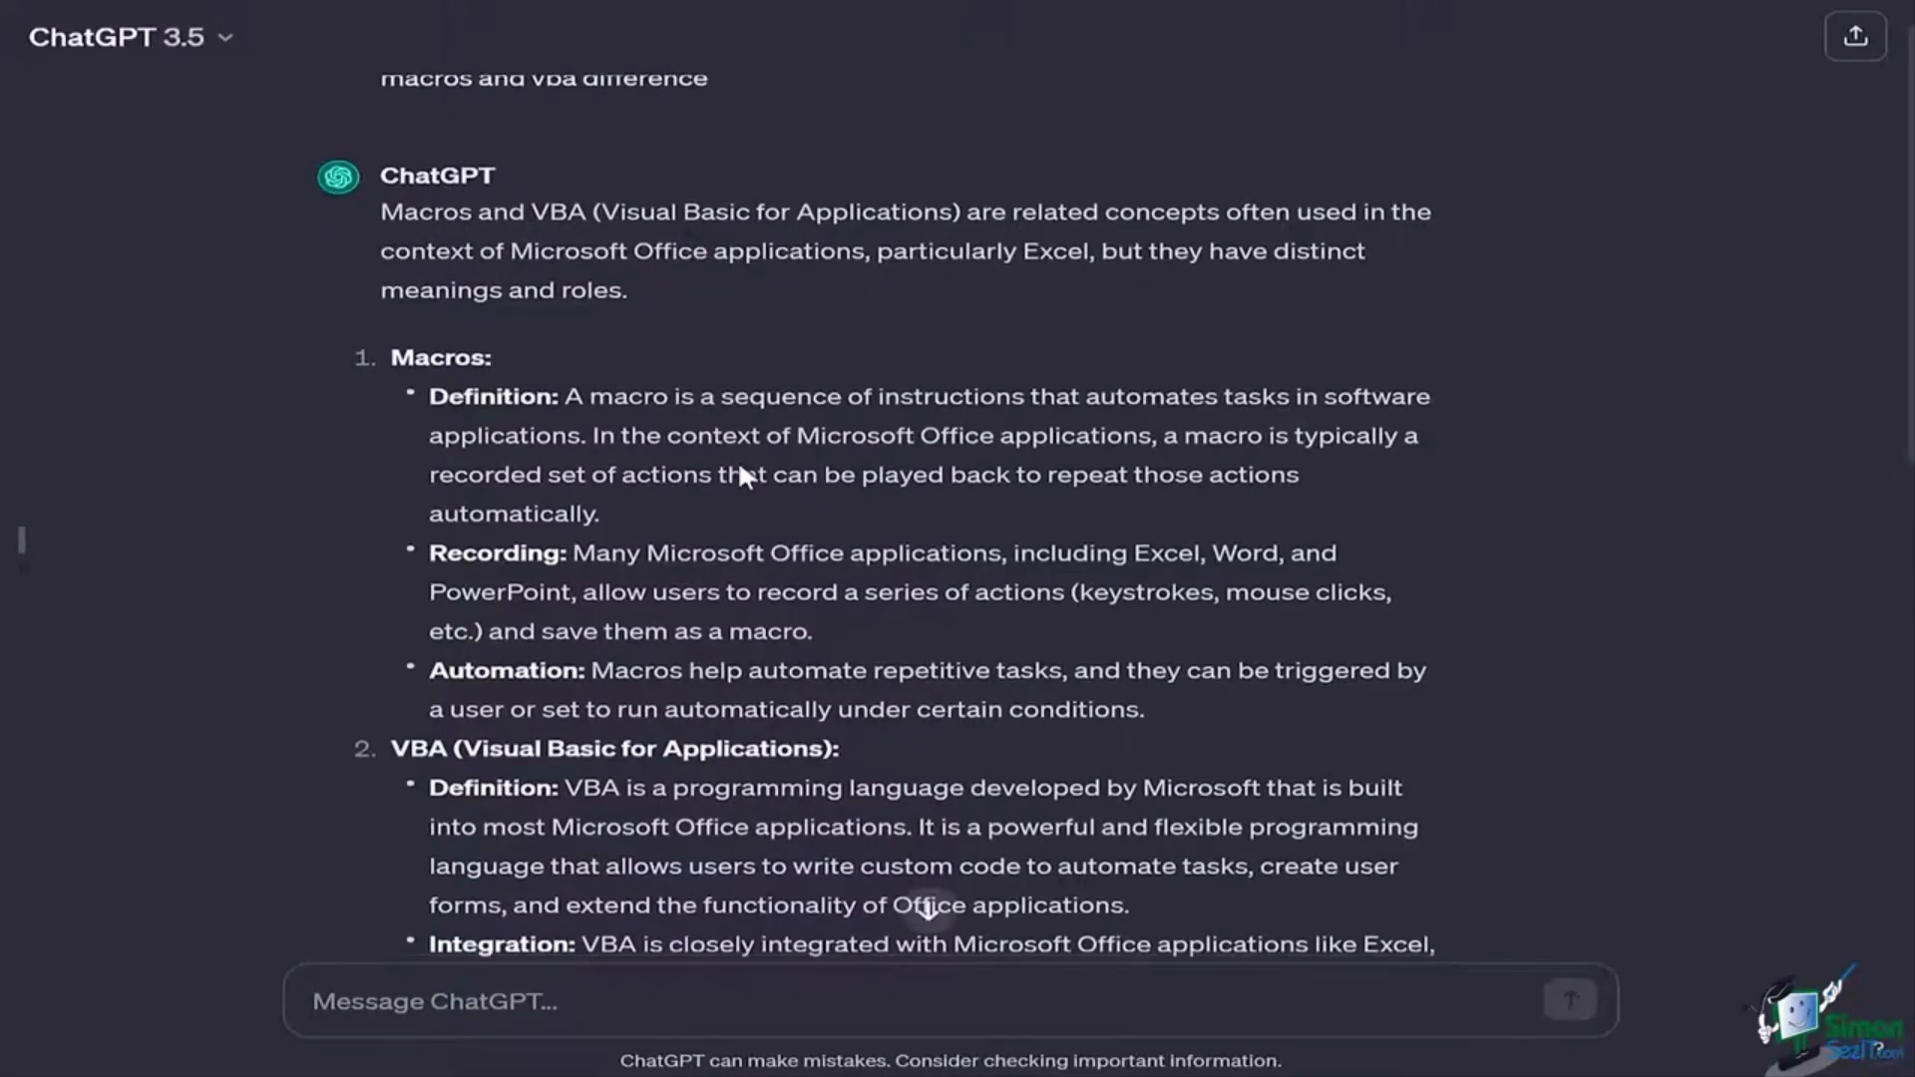
pyautogui.scroll(-3, 740, 467)
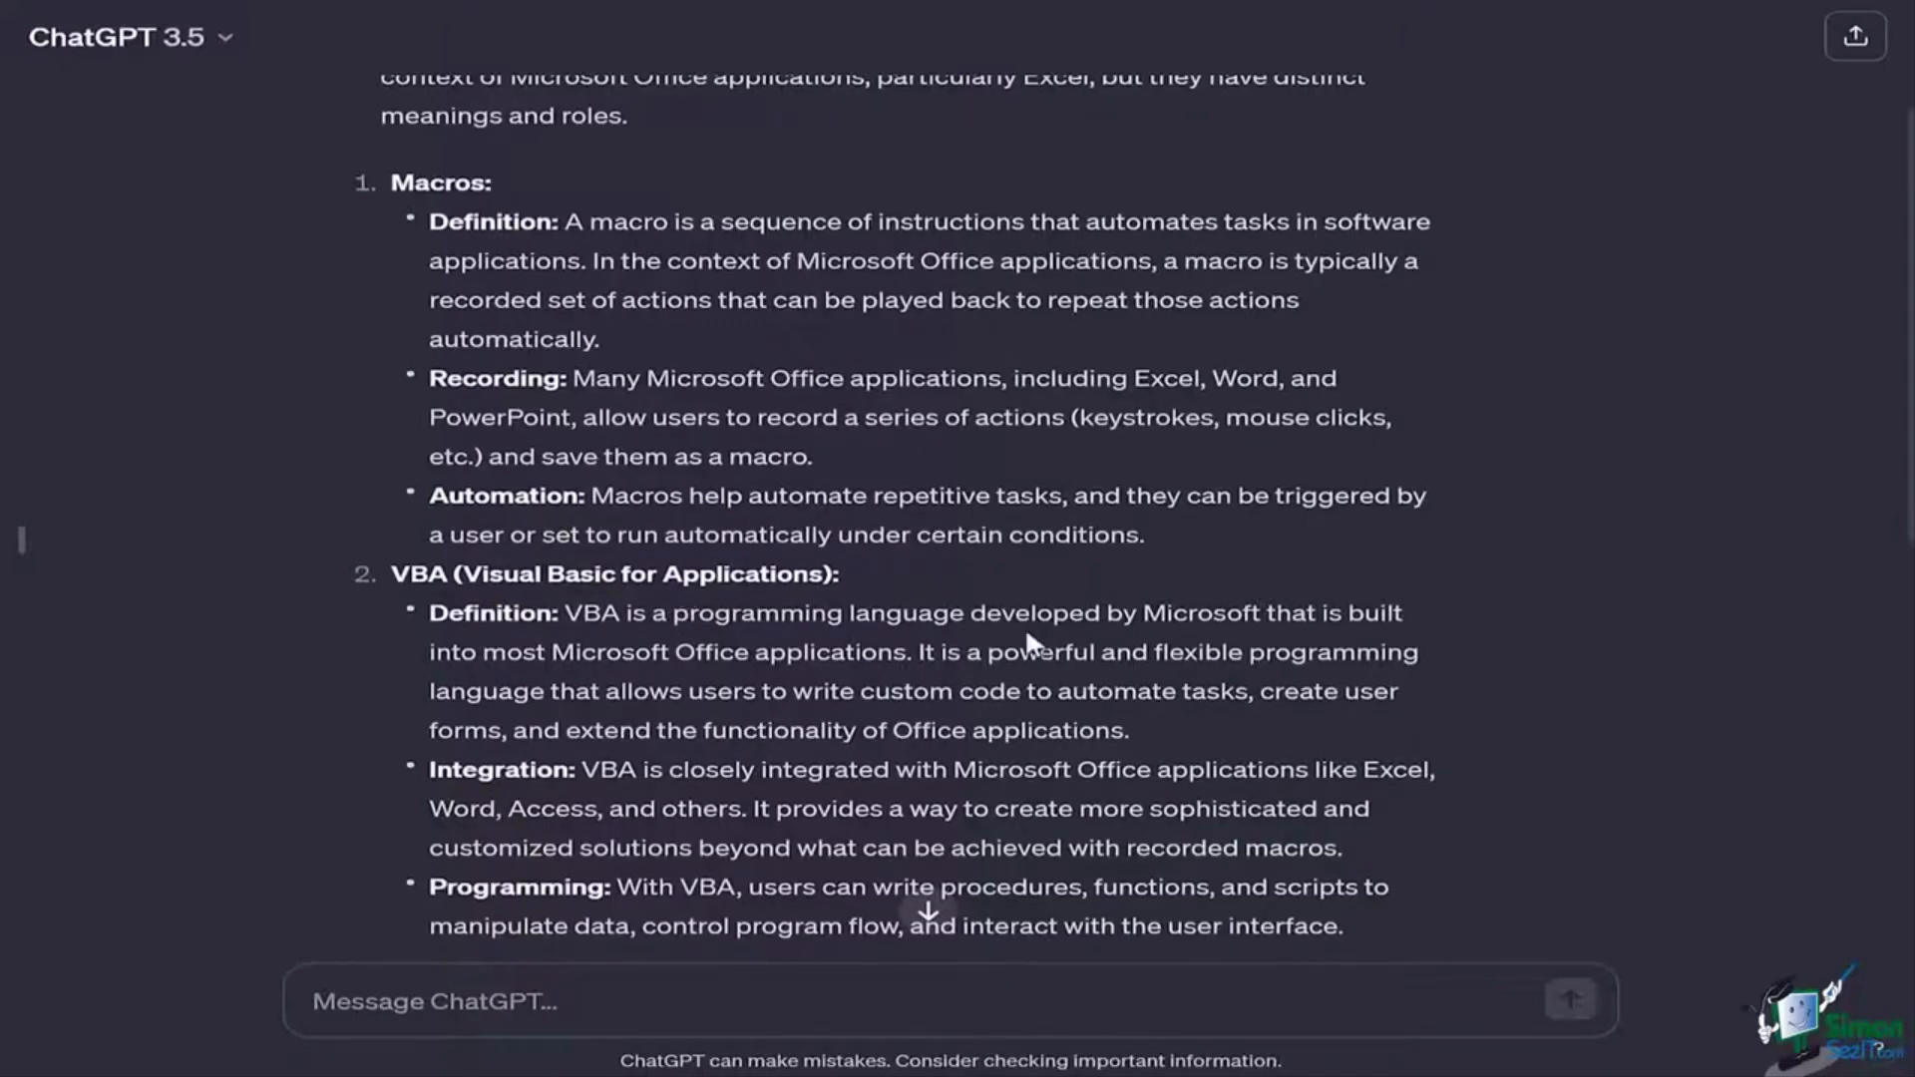
pyautogui.scroll(3, 1025, 625)
pyautogui.click(809, 990)
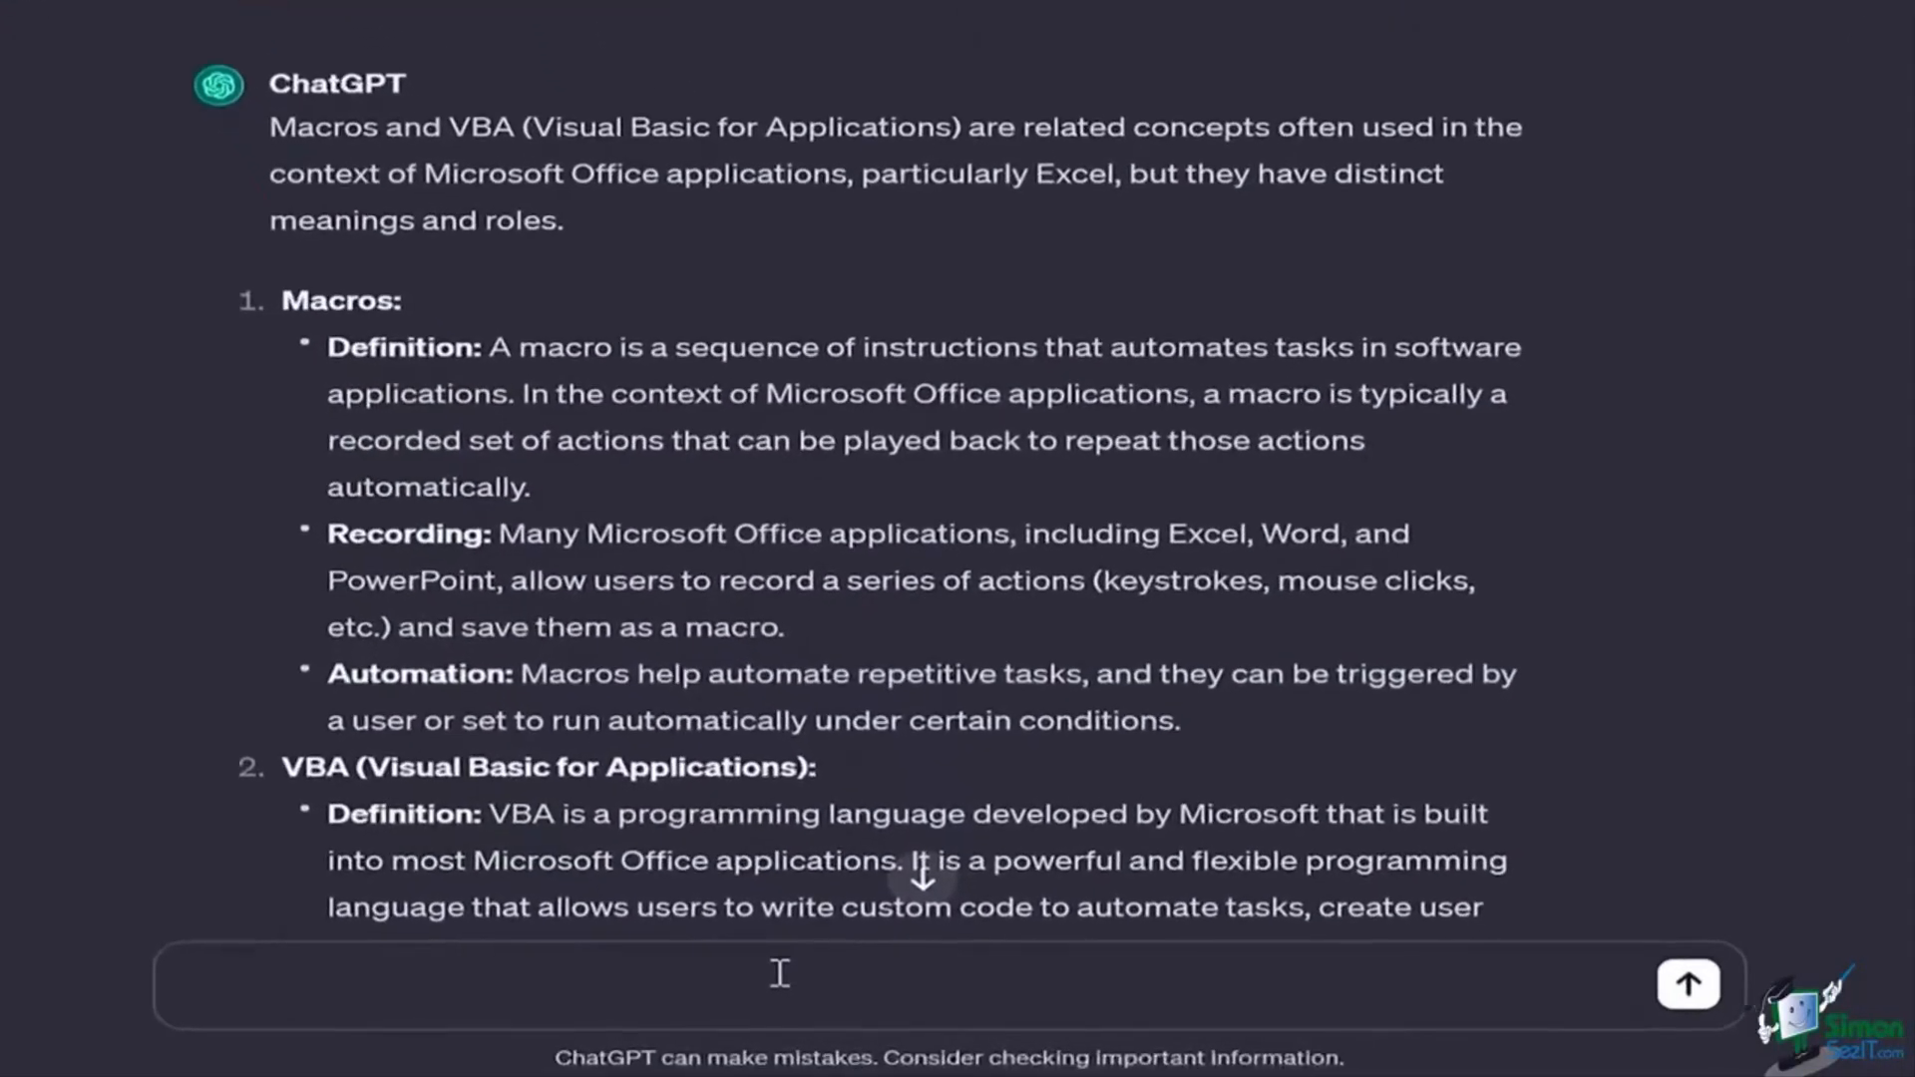
# Step: Ask ChatGPT for an Excel formula to separate first and last names
pyautogui.write('want to')
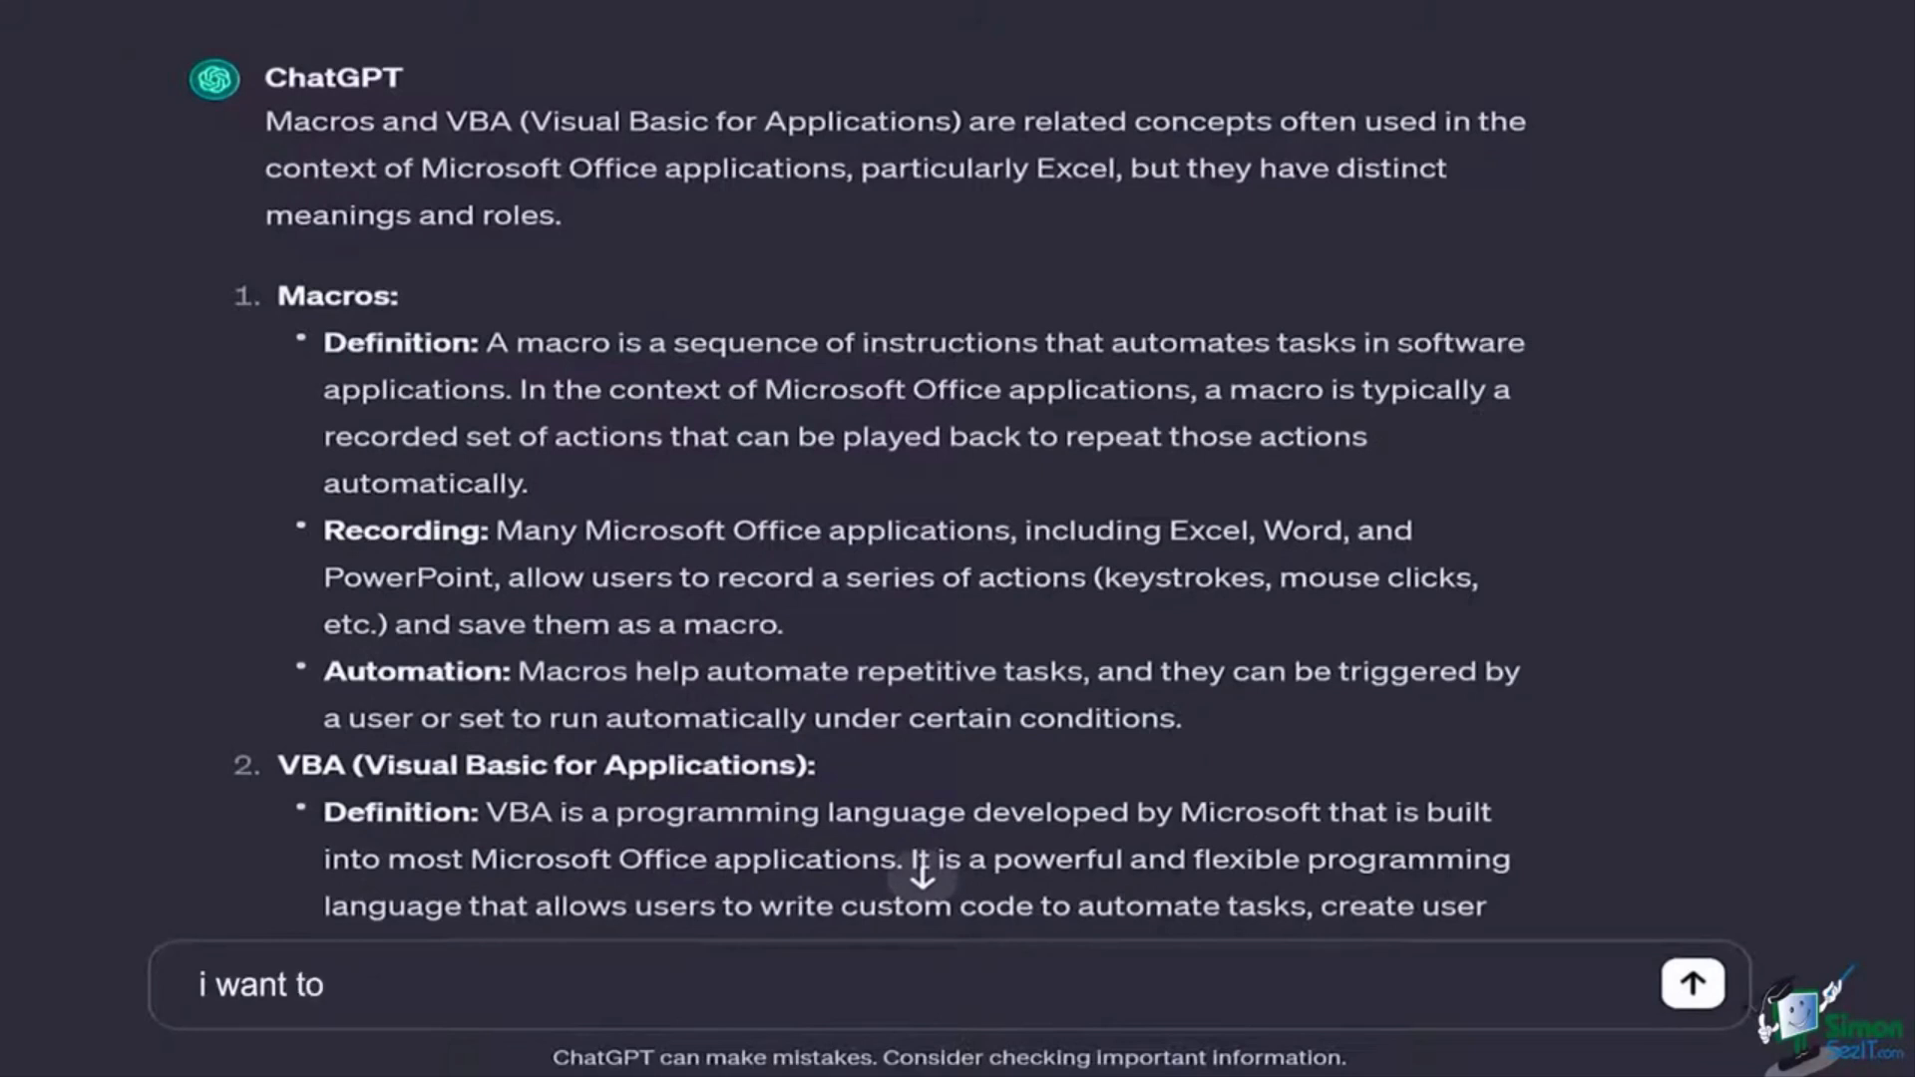
pyautogui.write(' separate first')
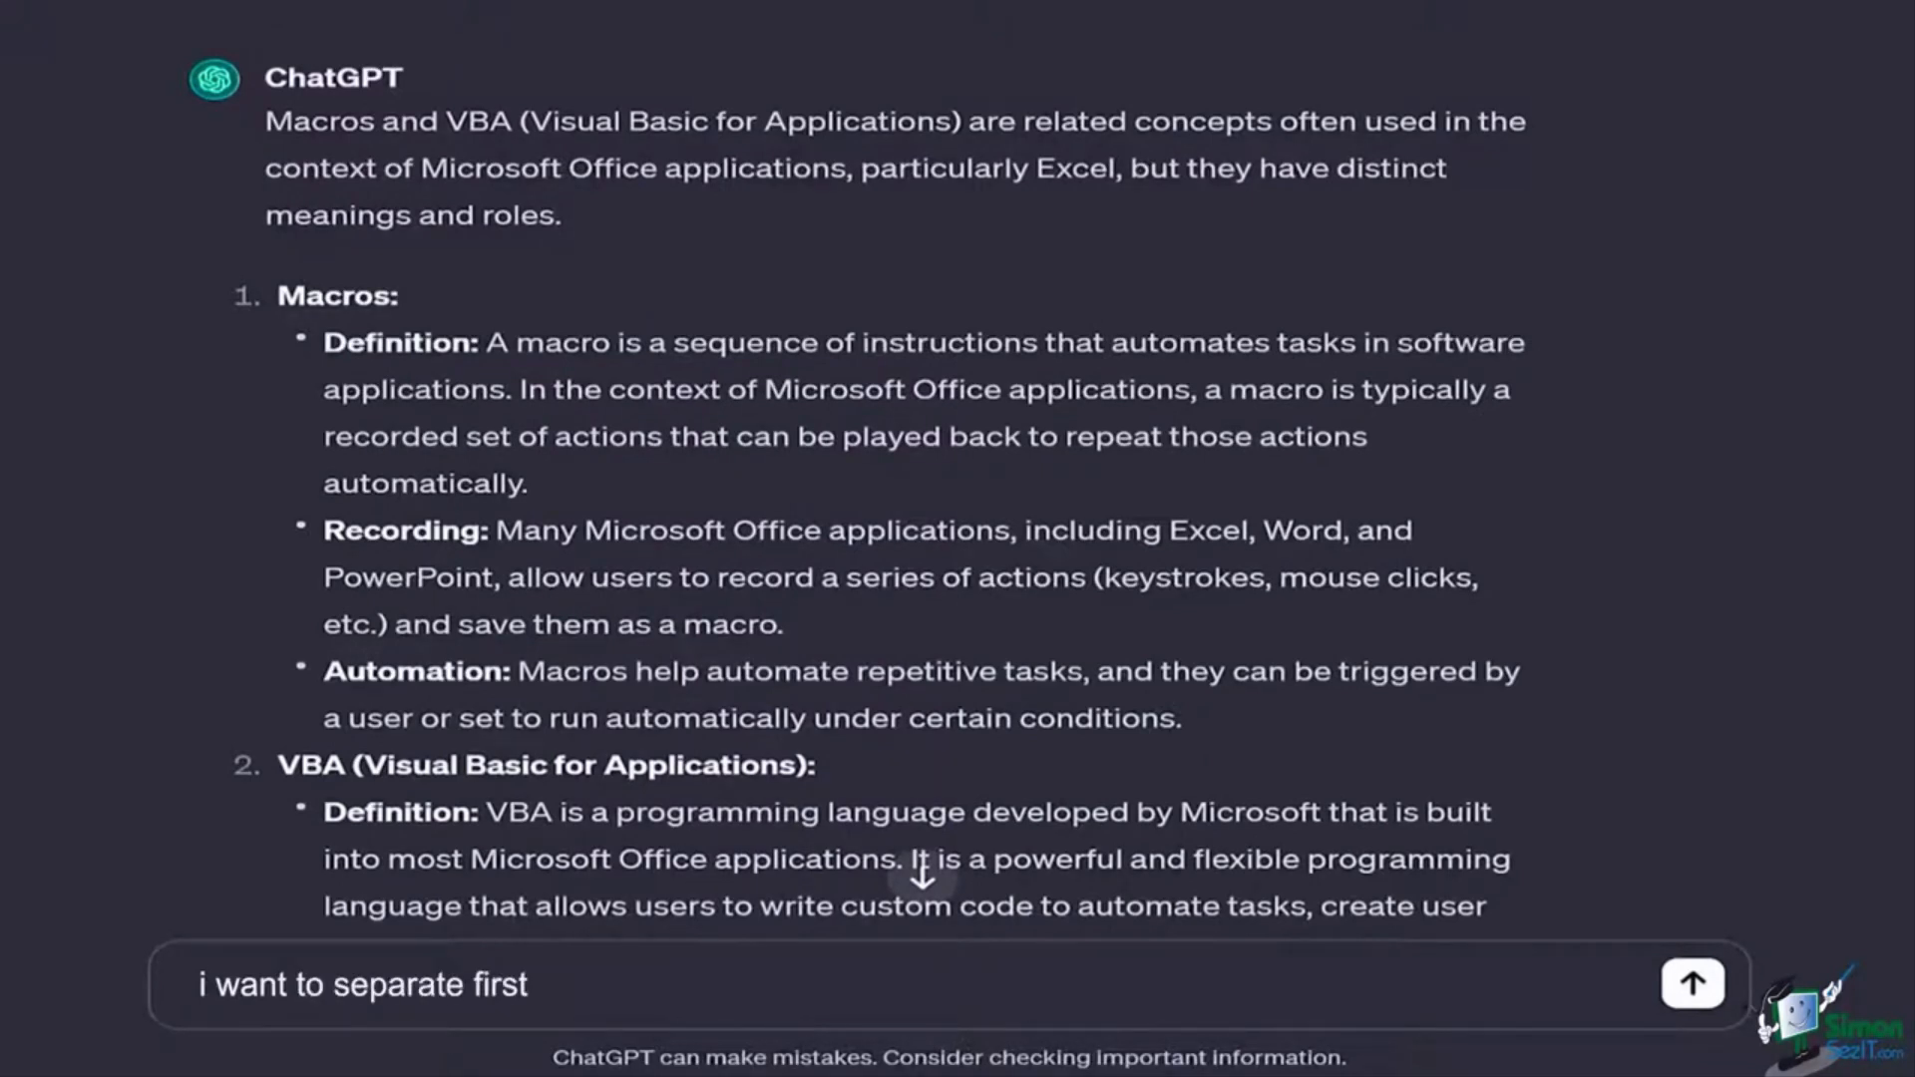
pyautogui.write(' and last name i')
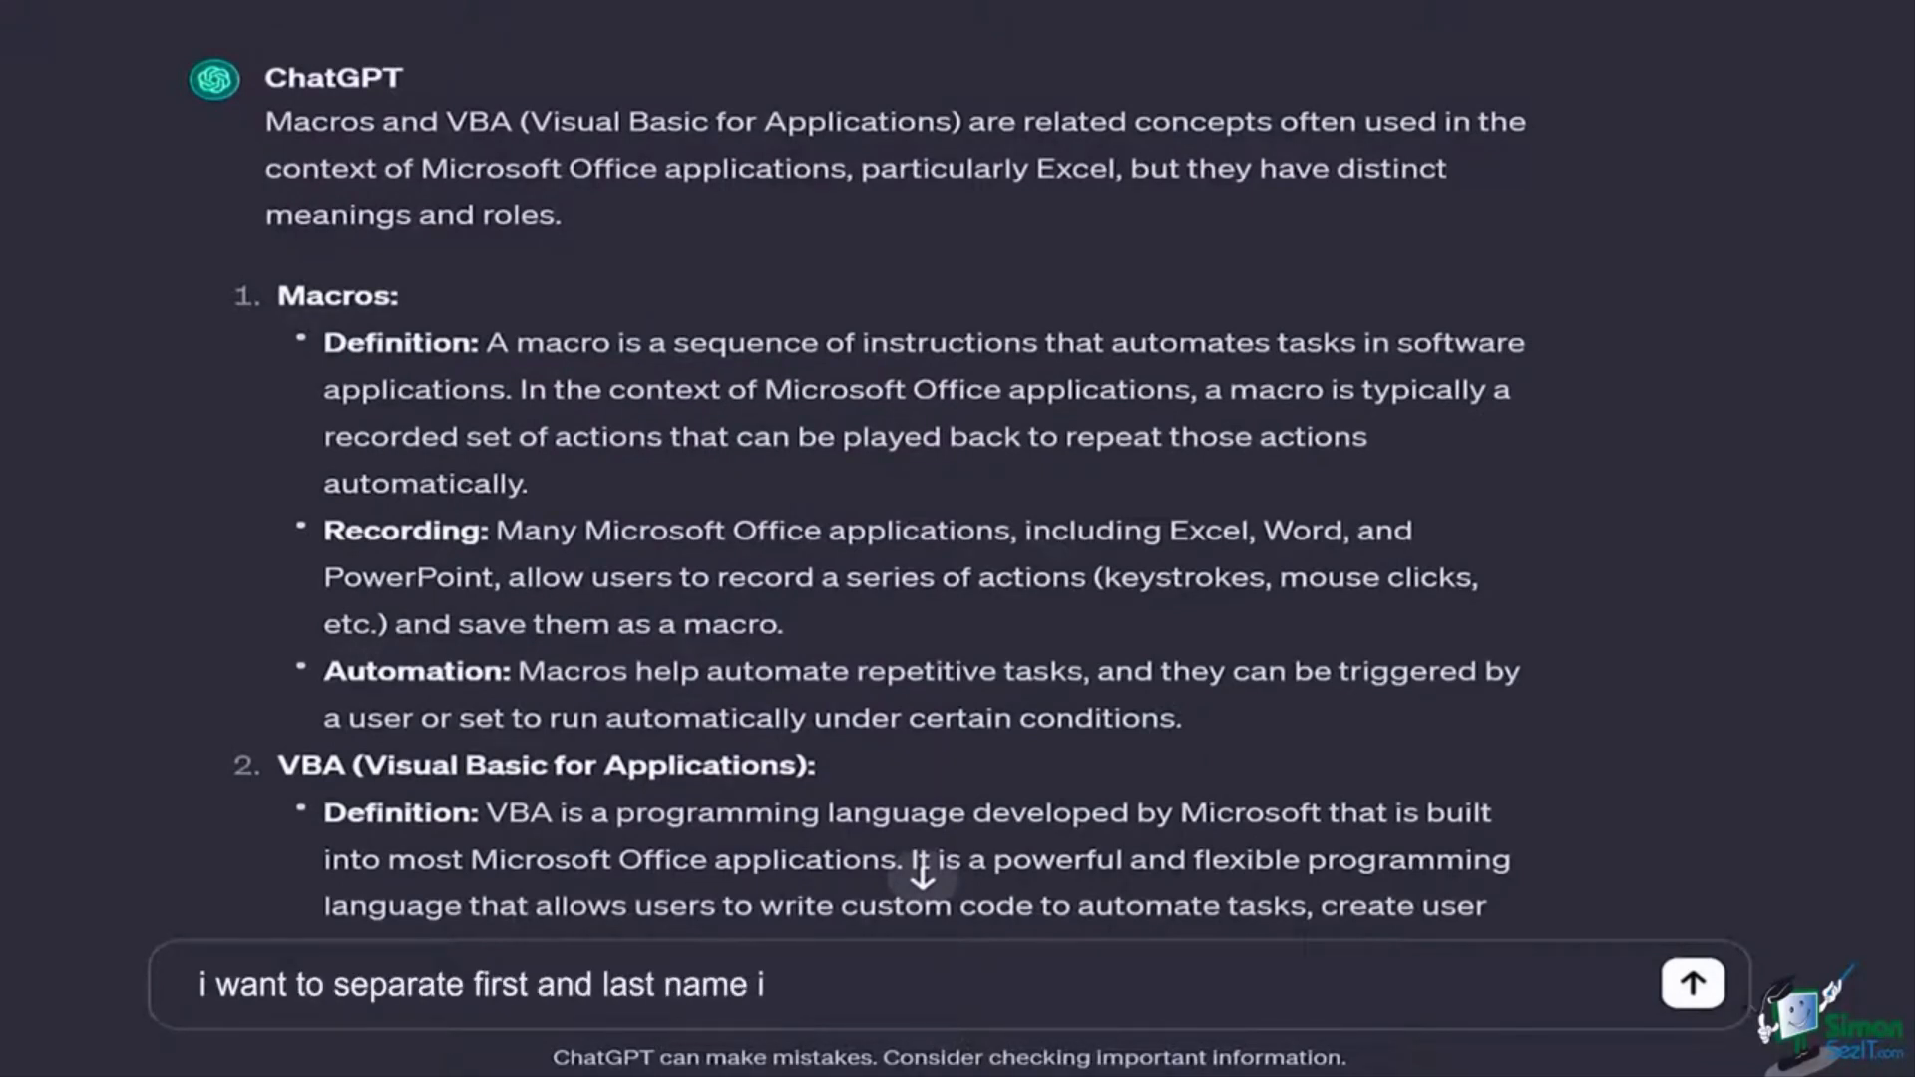
pyautogui.write('n excel sheet.')
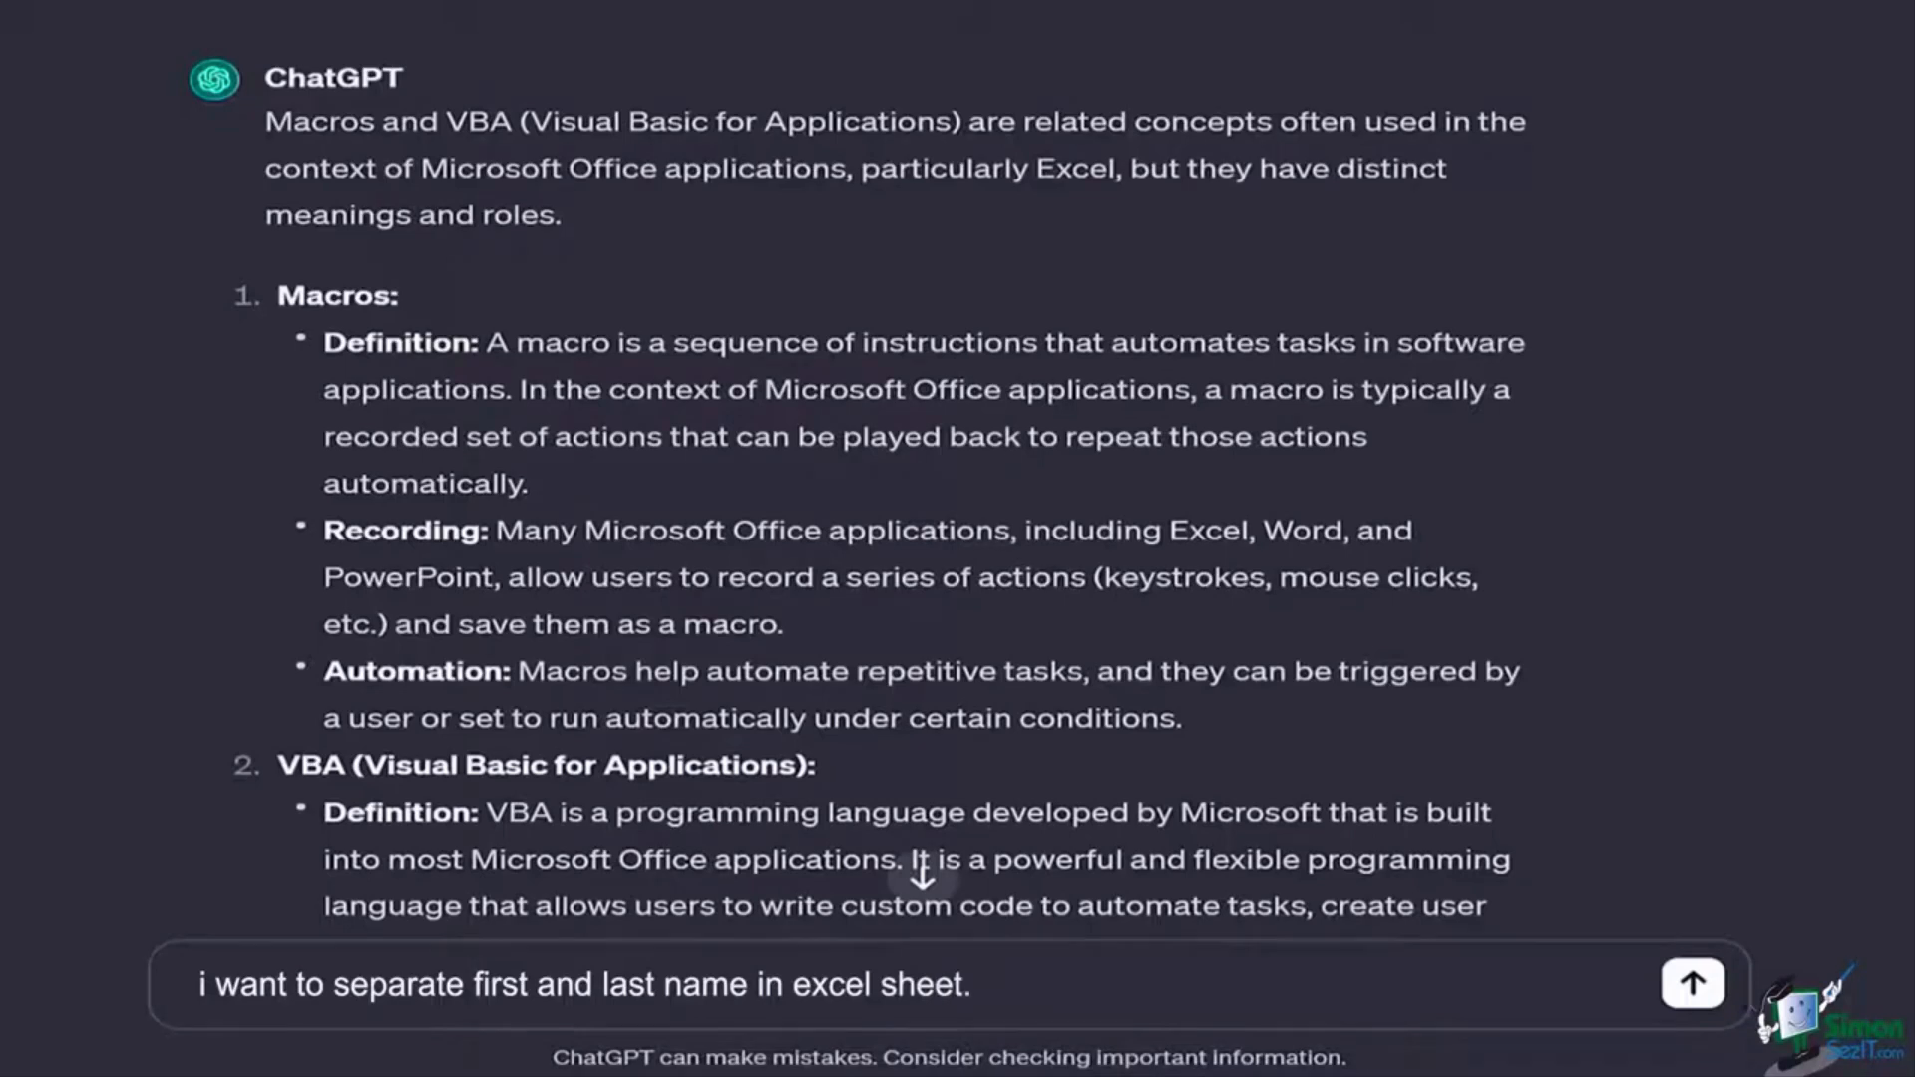
pyautogui.write('please ge')
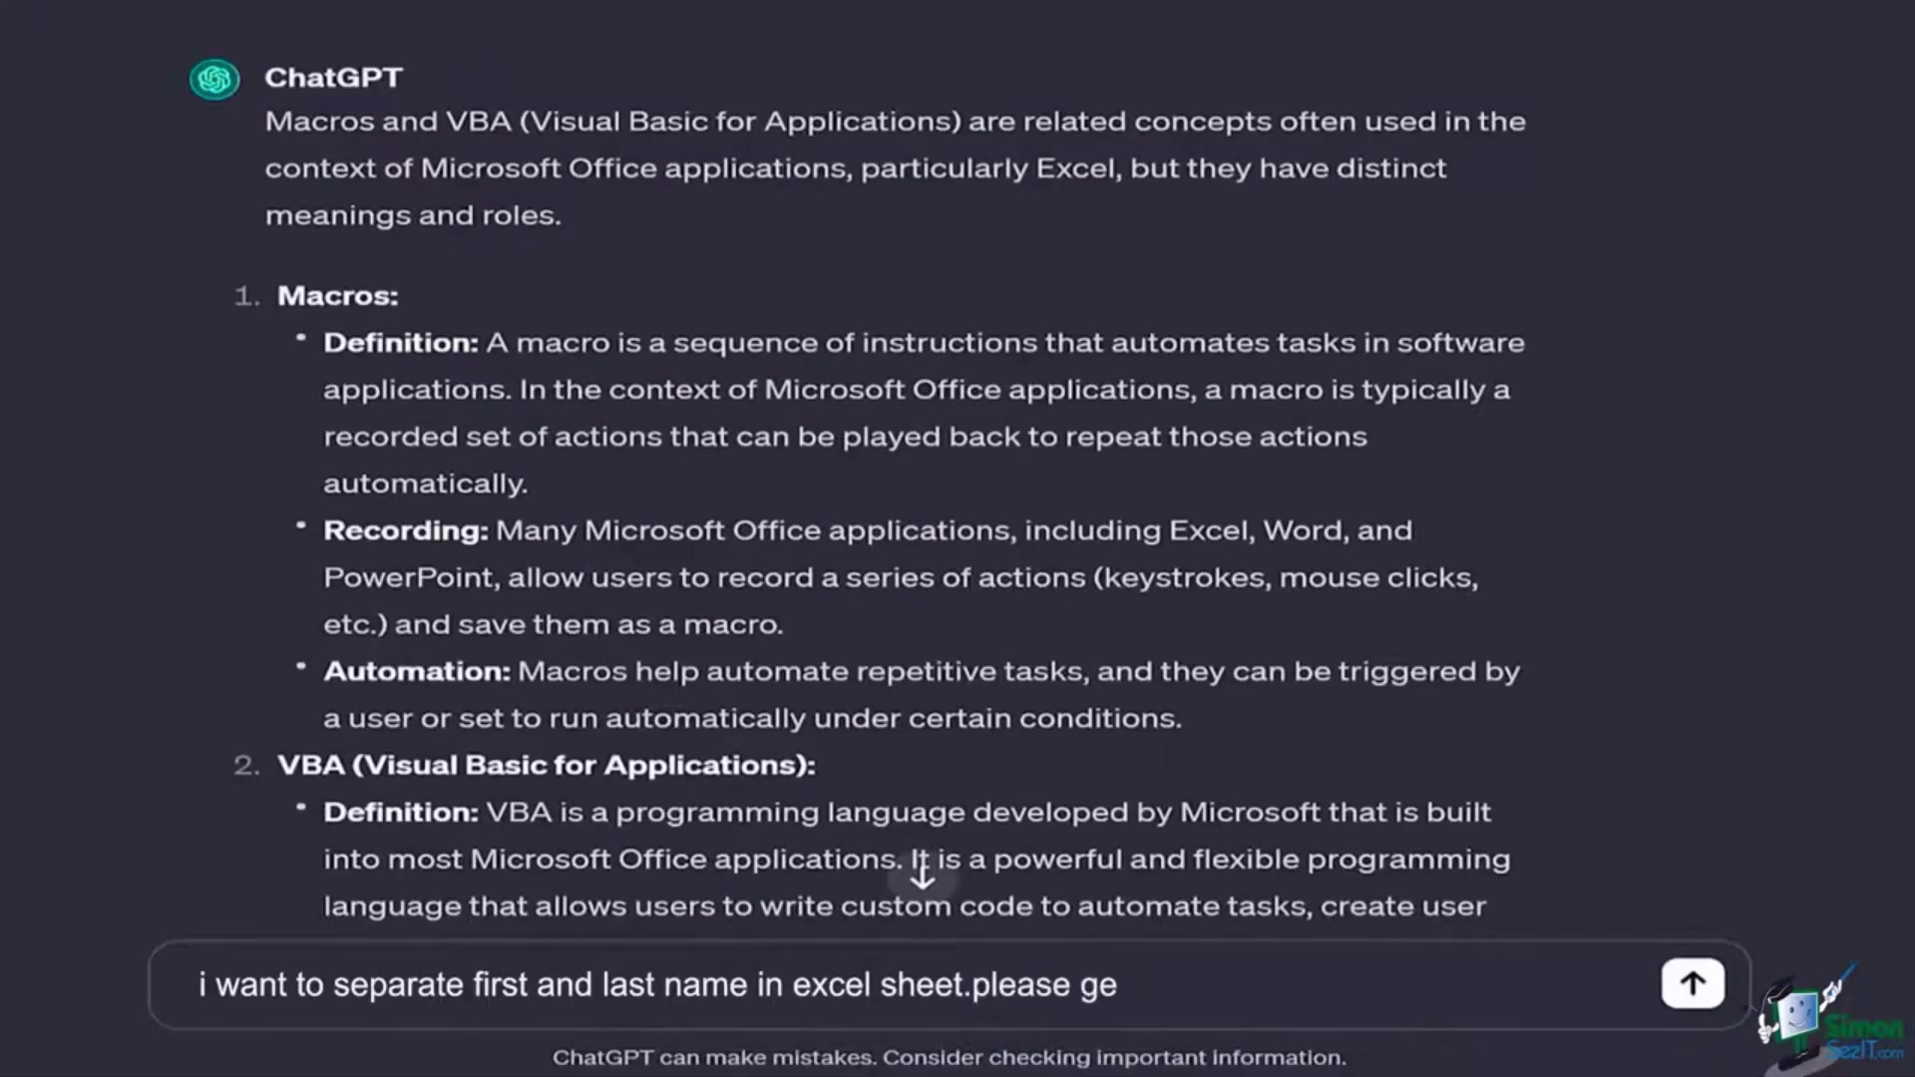
pyautogui.write('nerate a')
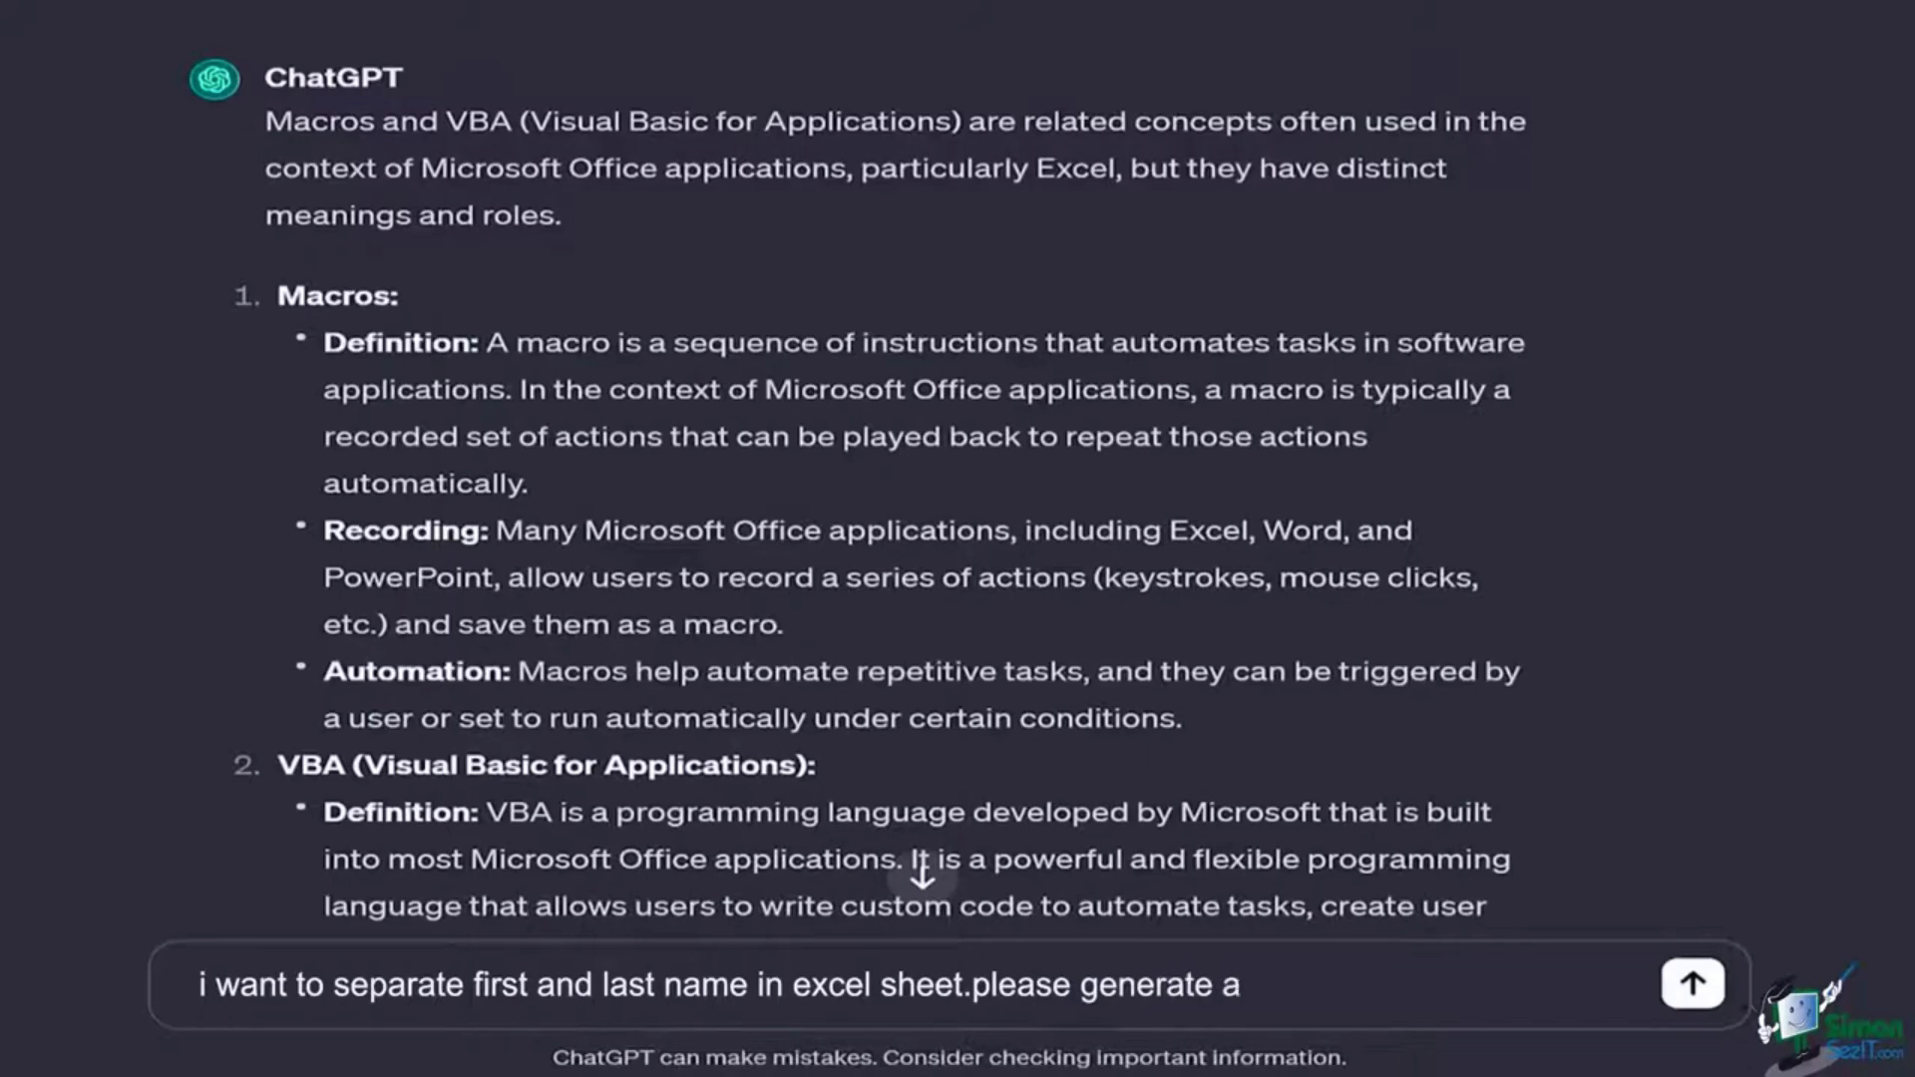
pyautogui.write(' formula formula')
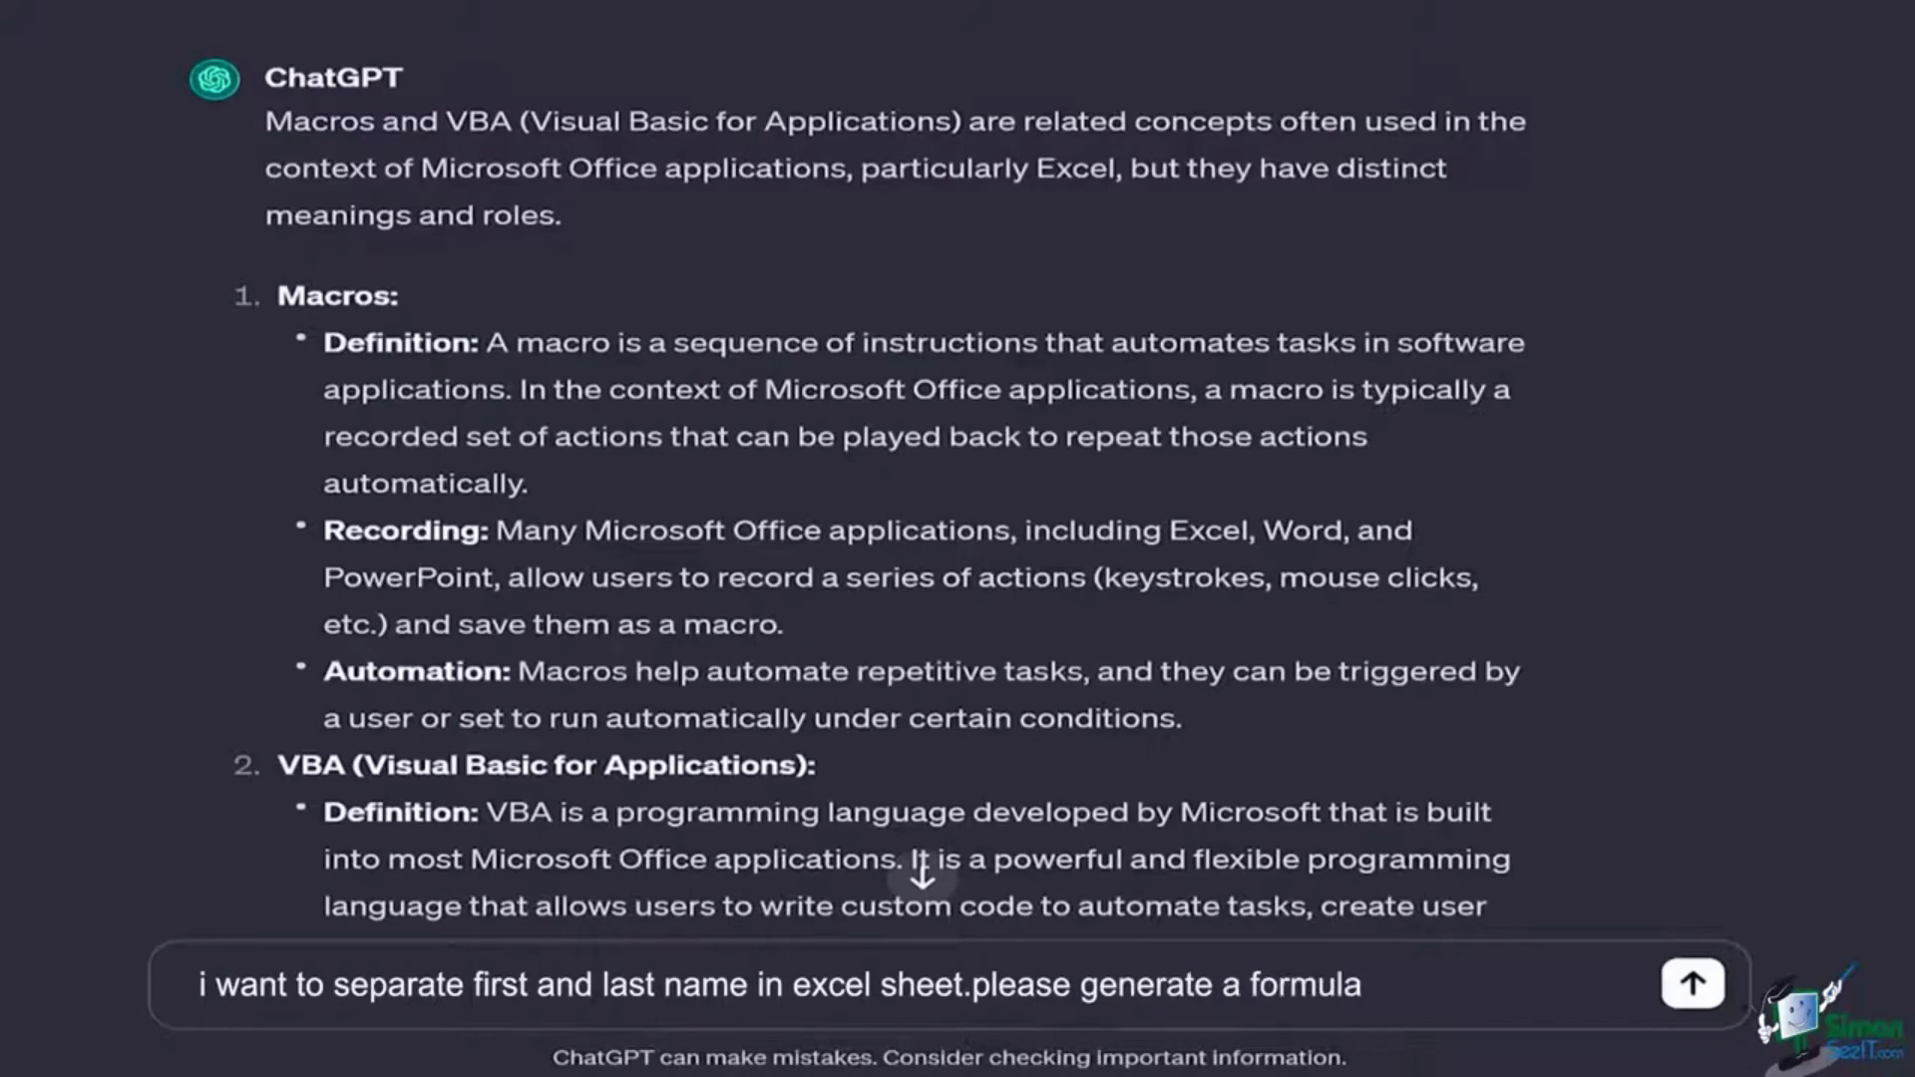
pyautogui.write('r excel for')
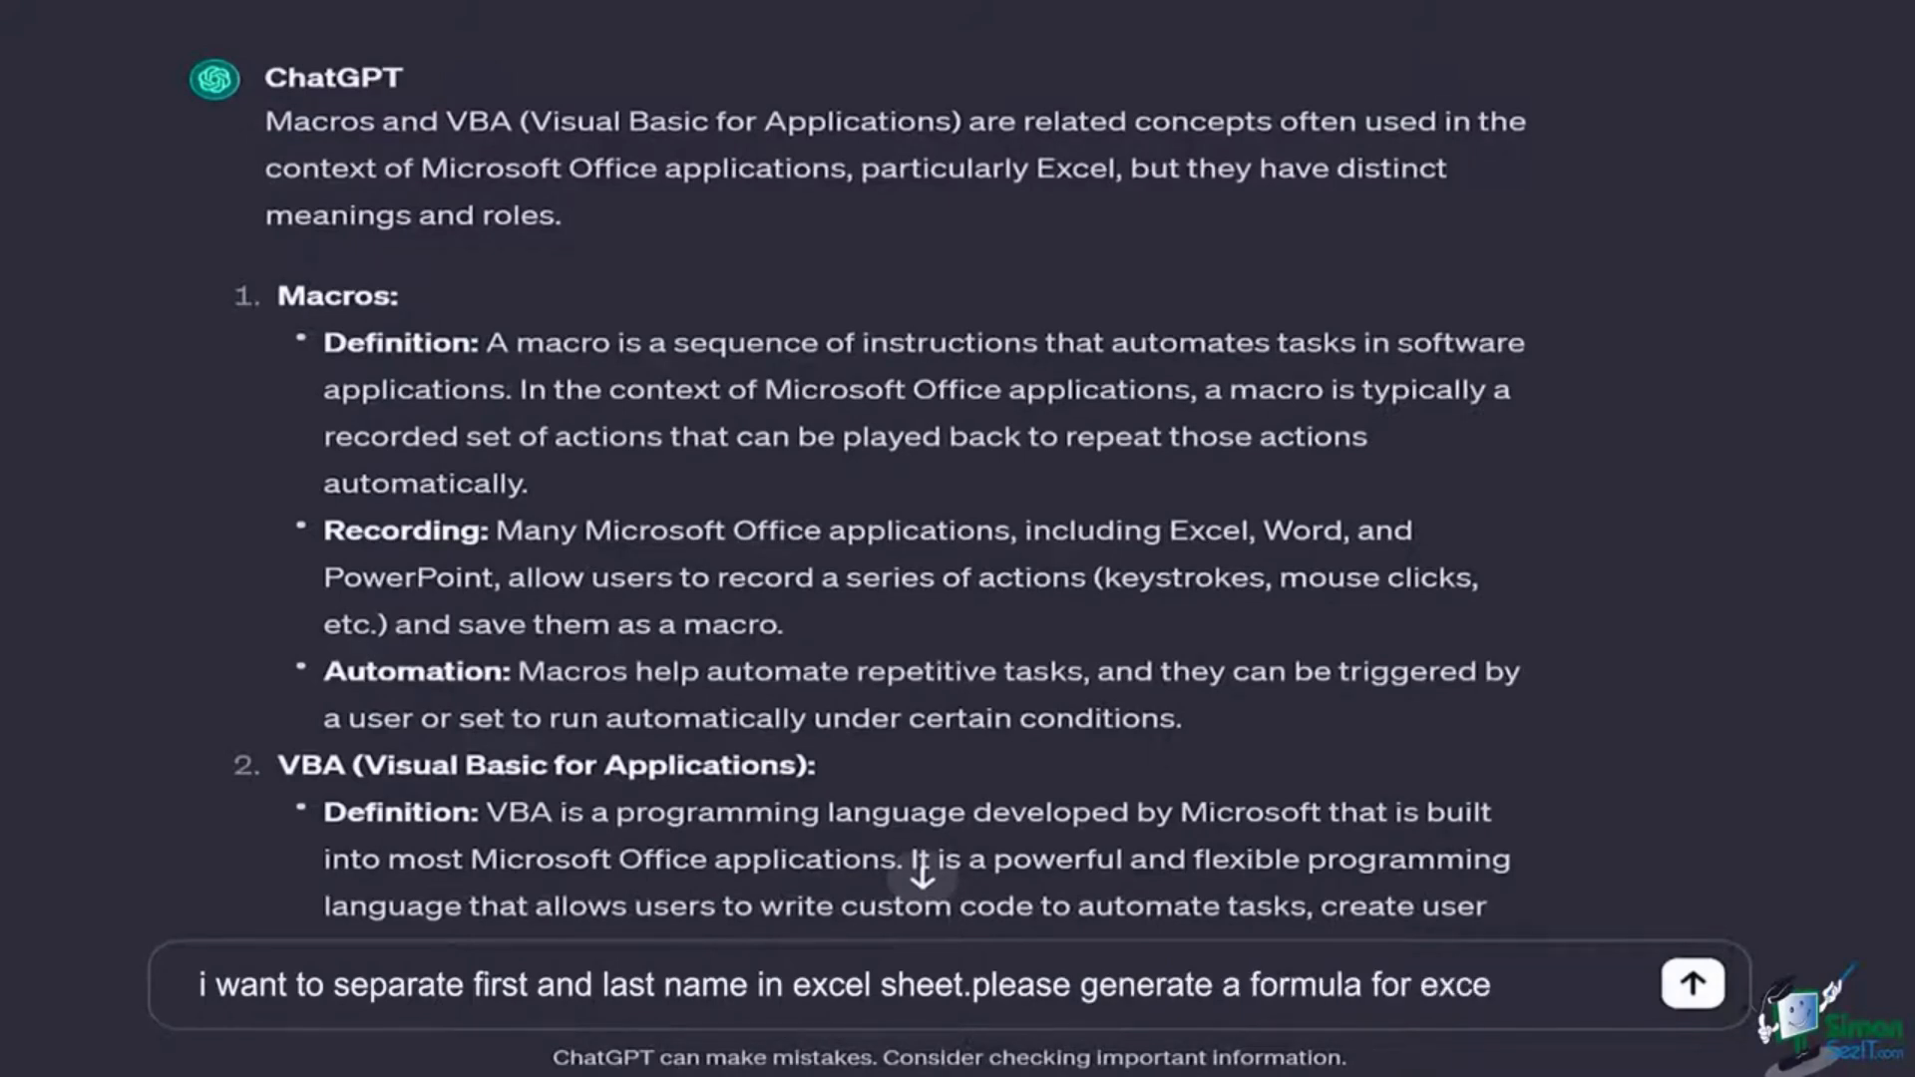
pyautogui.write(' me')
pyautogui.click(1692, 983)
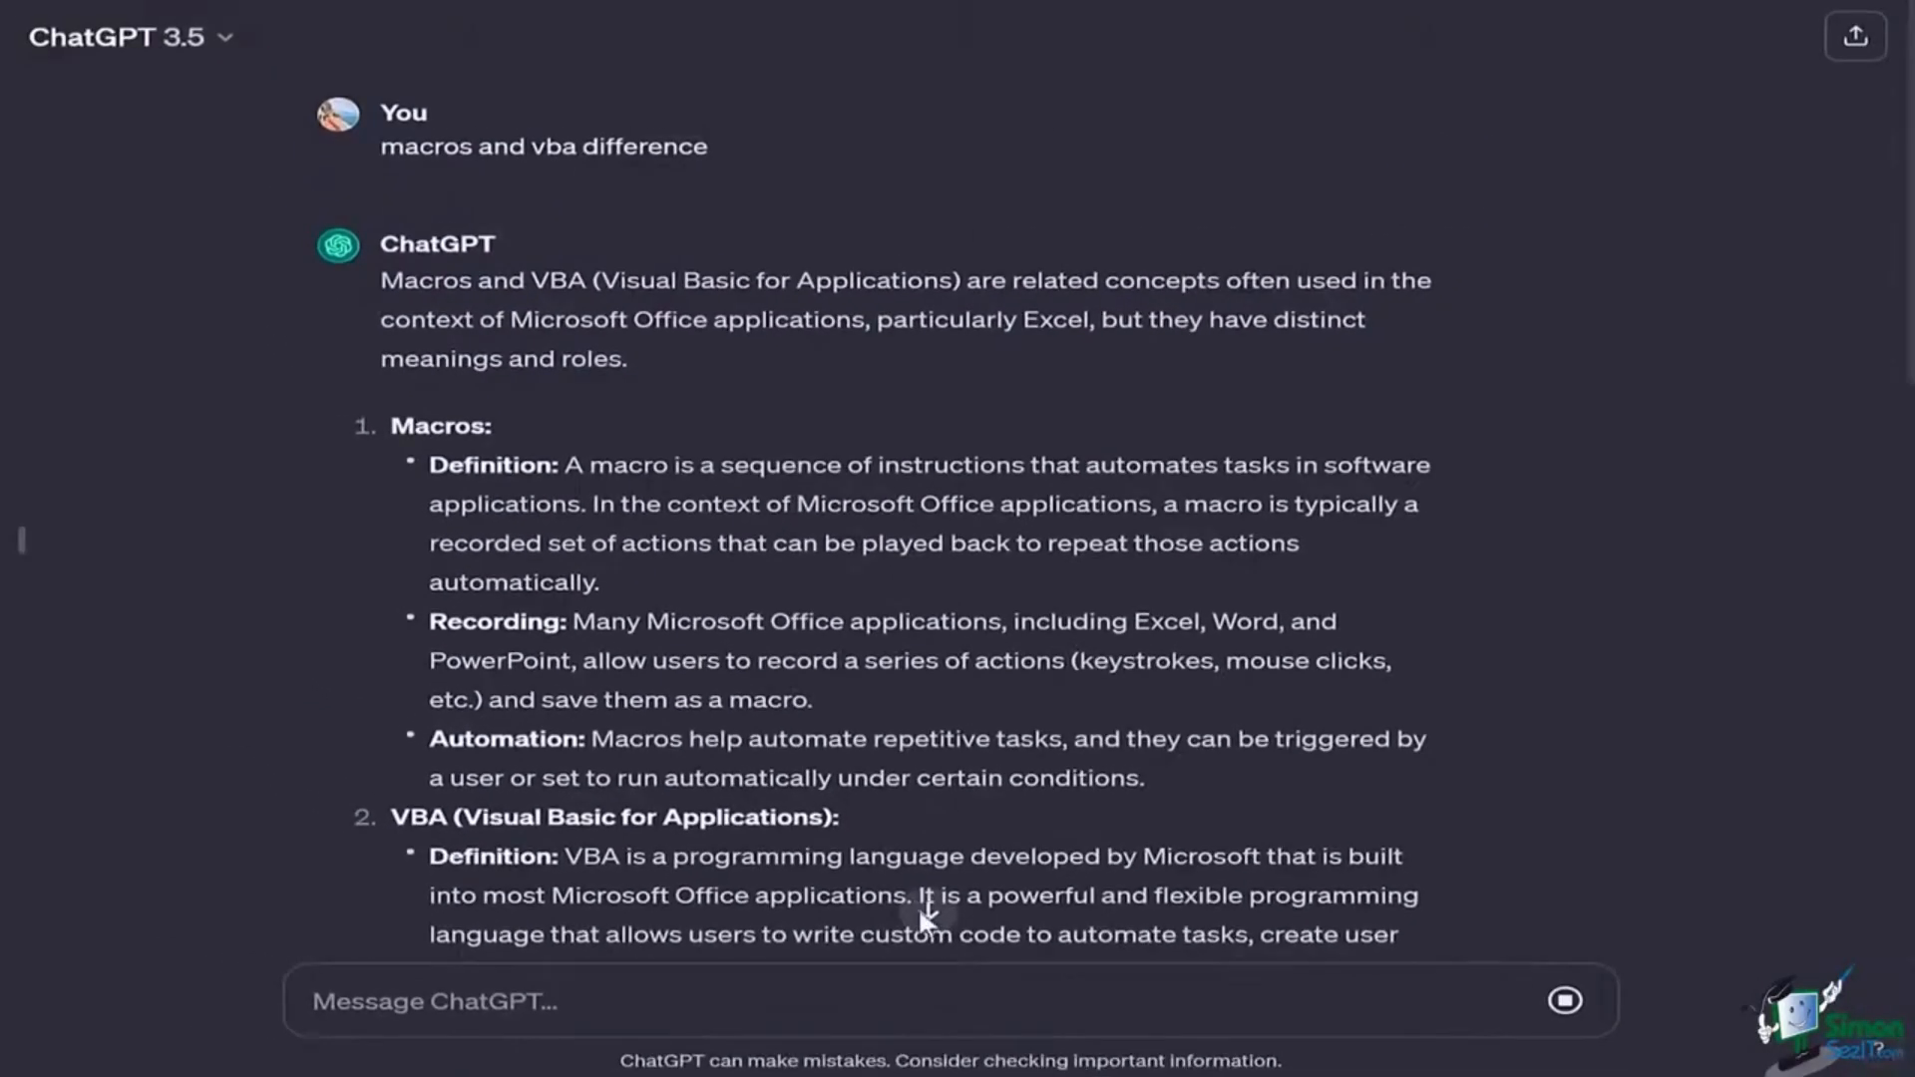
# Step: Review the LEFT/RIGHT name formulas and copy the first-name LEFT formula
pyautogui.click(923, 878)
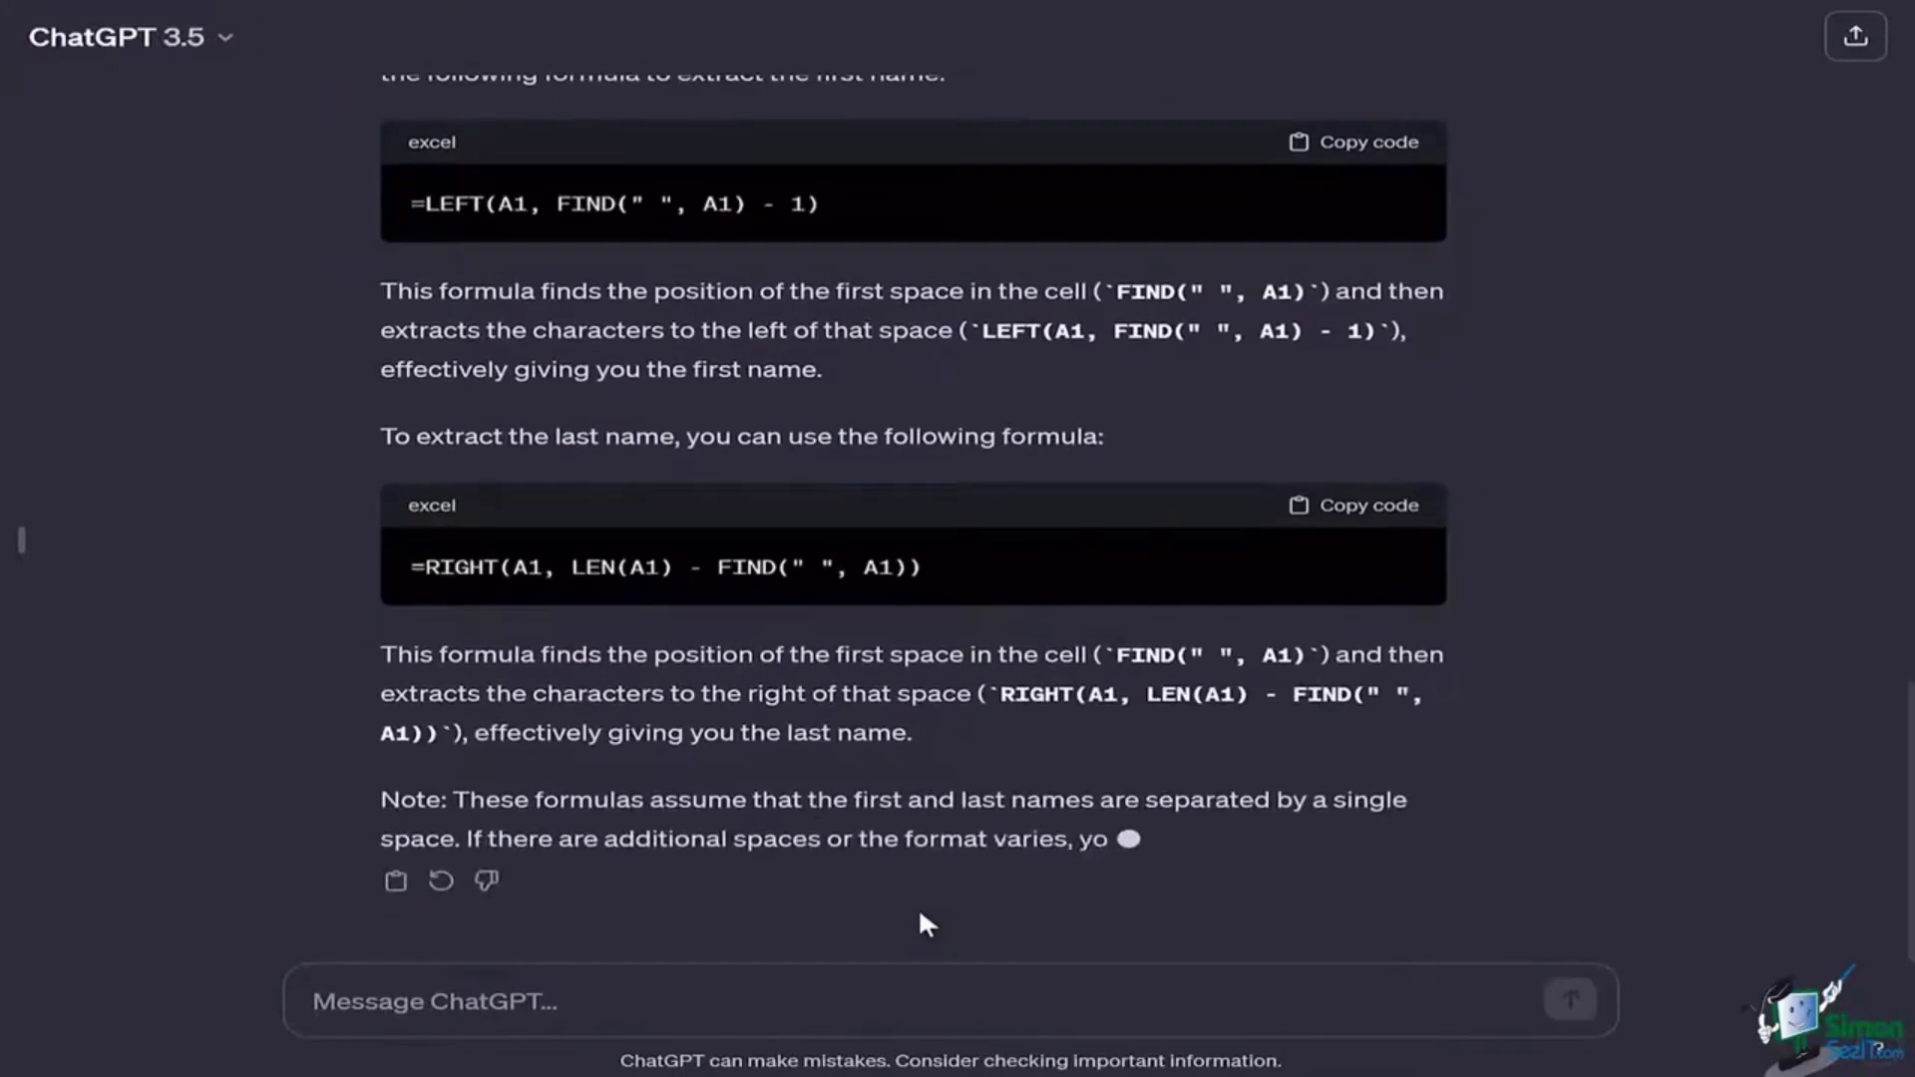
pyautogui.scroll(3, 923, 927)
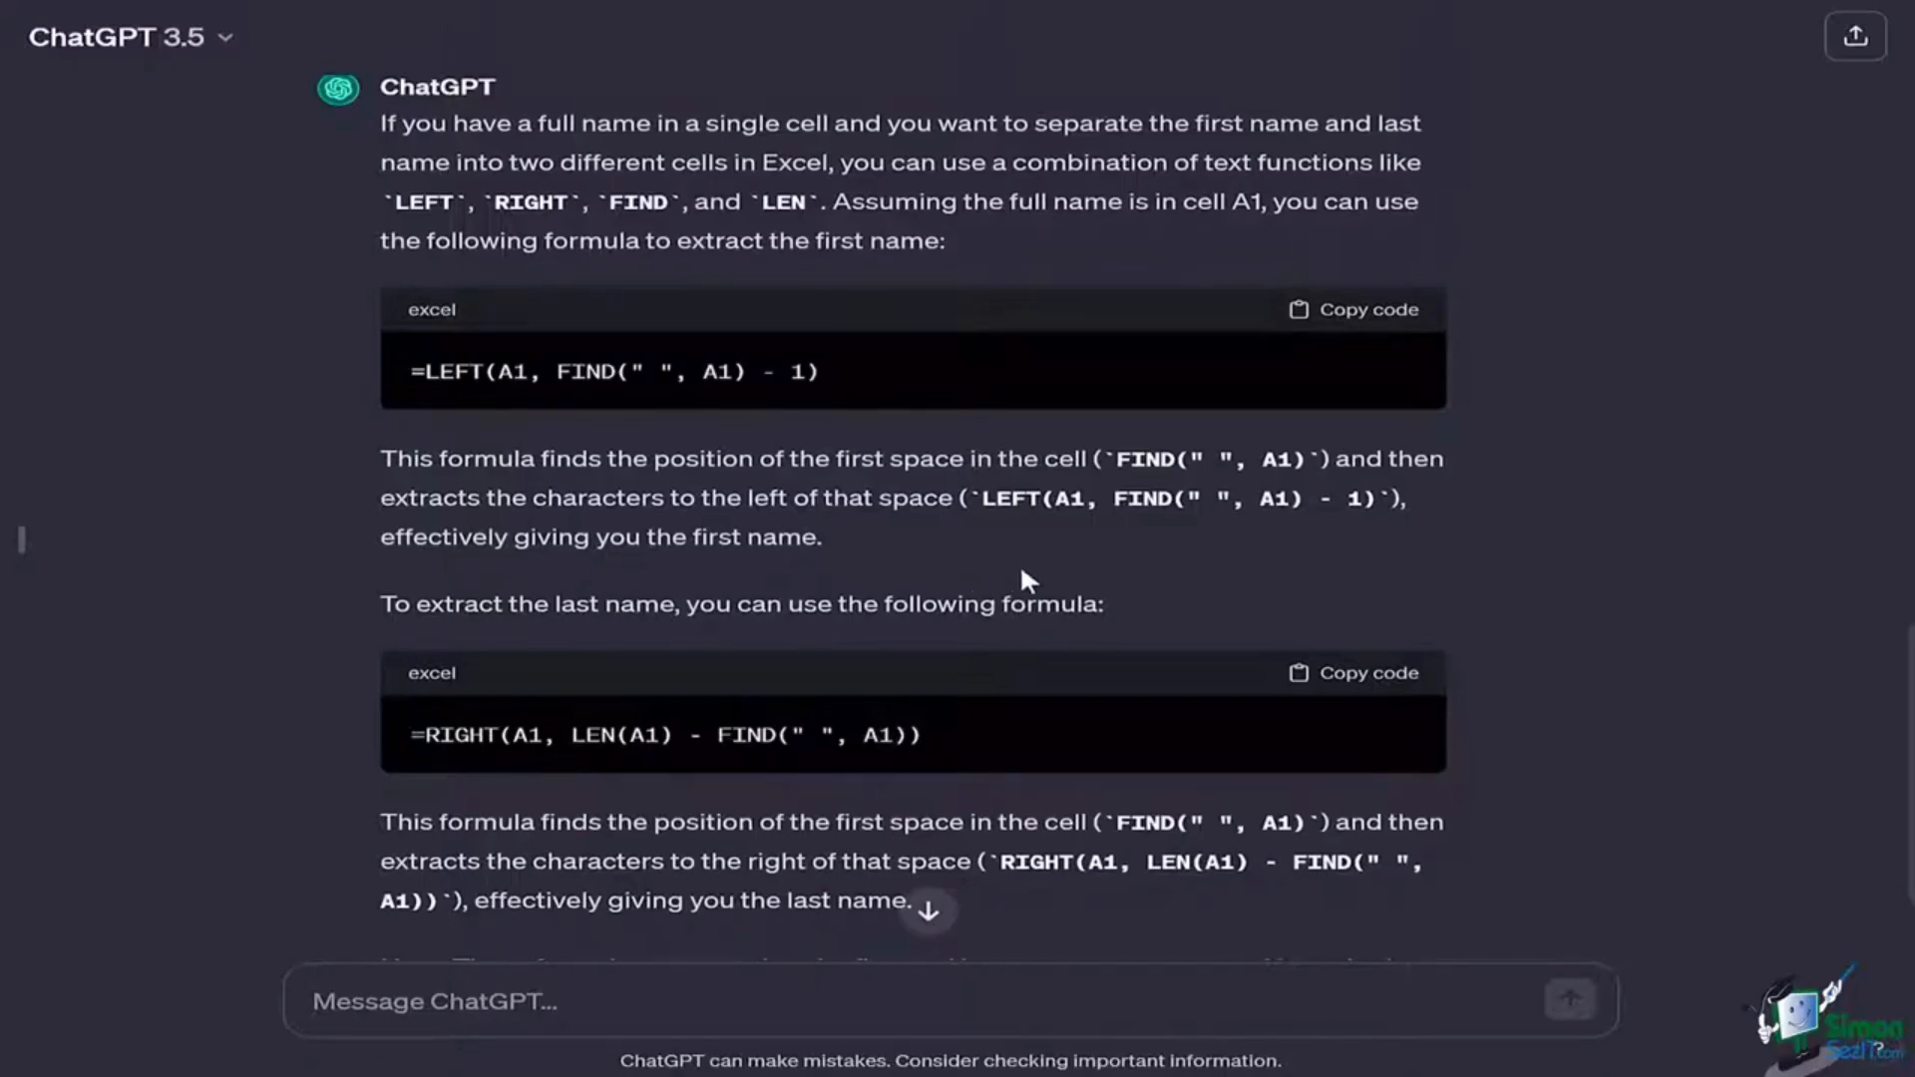
pyautogui.scroll(2, 1018, 572)
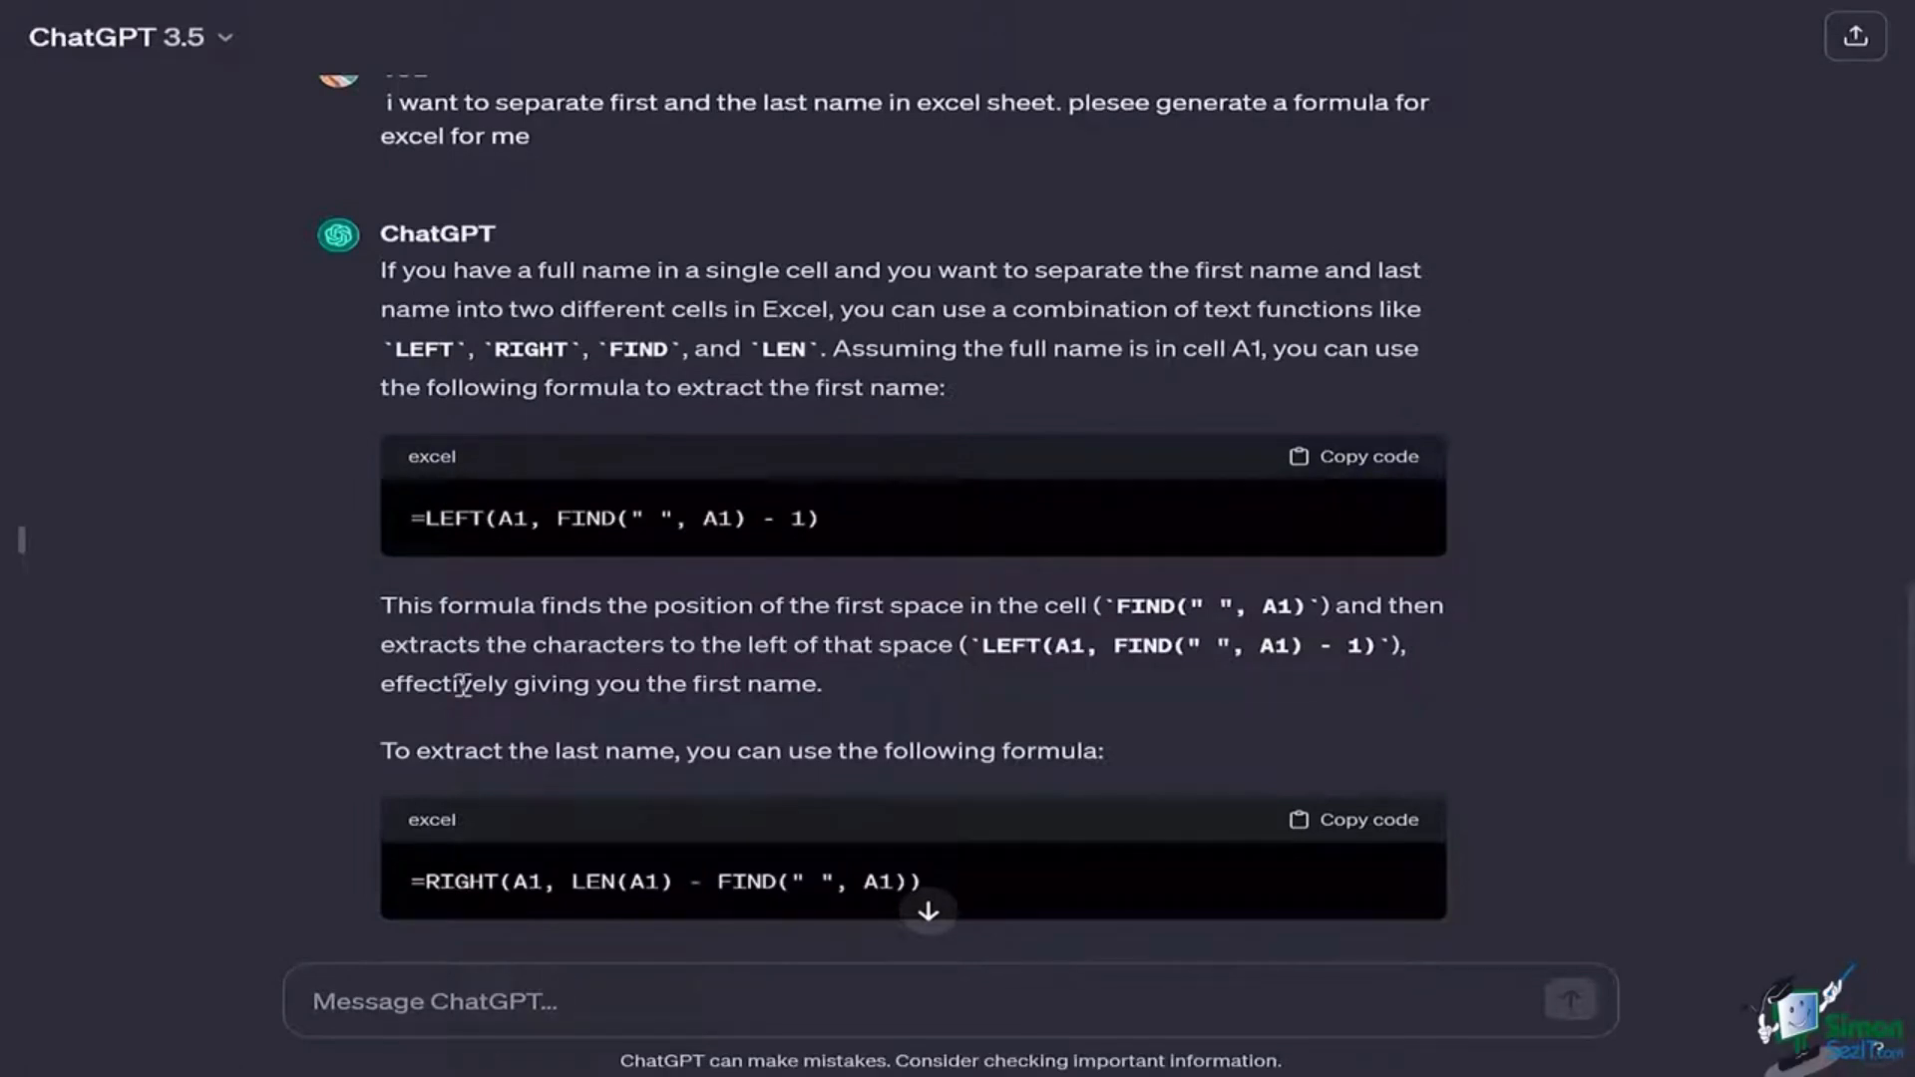
pyautogui.click(1375, 461)
pyautogui.scroll(-4, 788, 498)
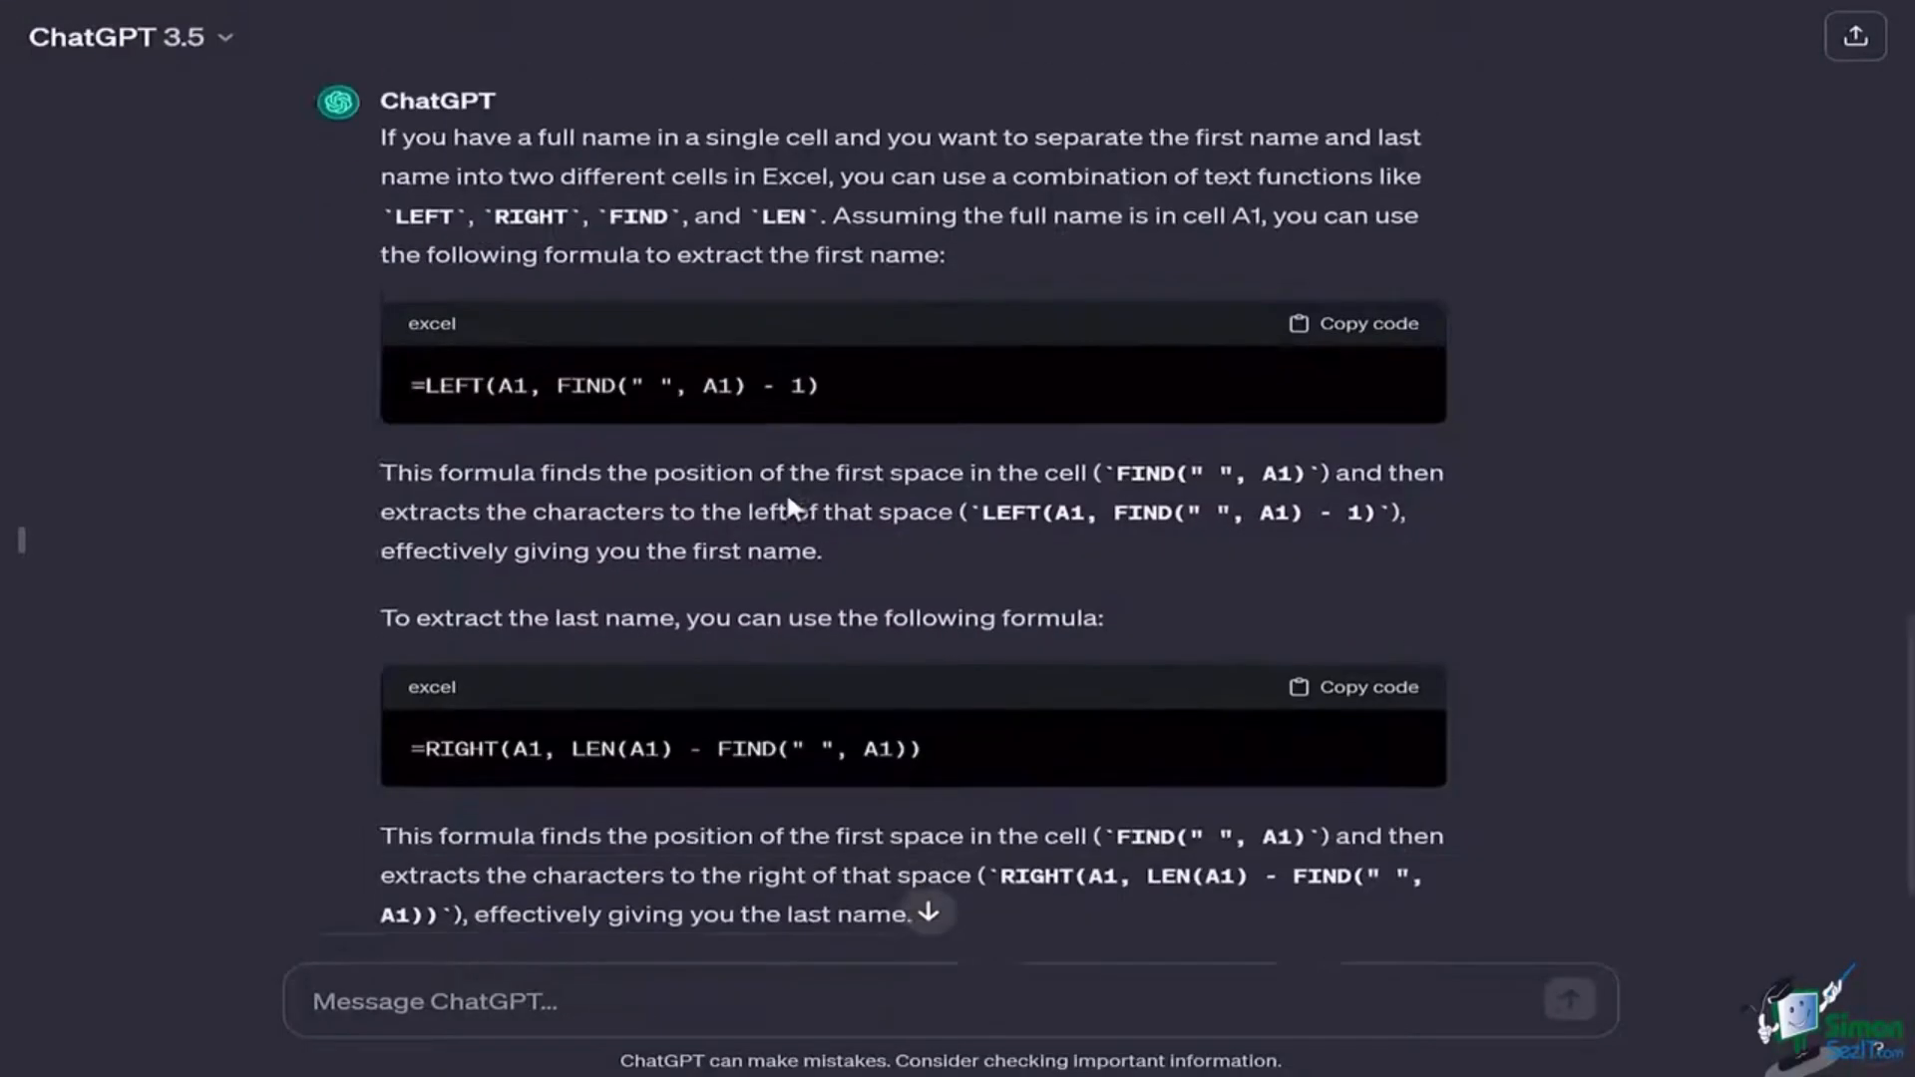
pyautogui.click(660, 984)
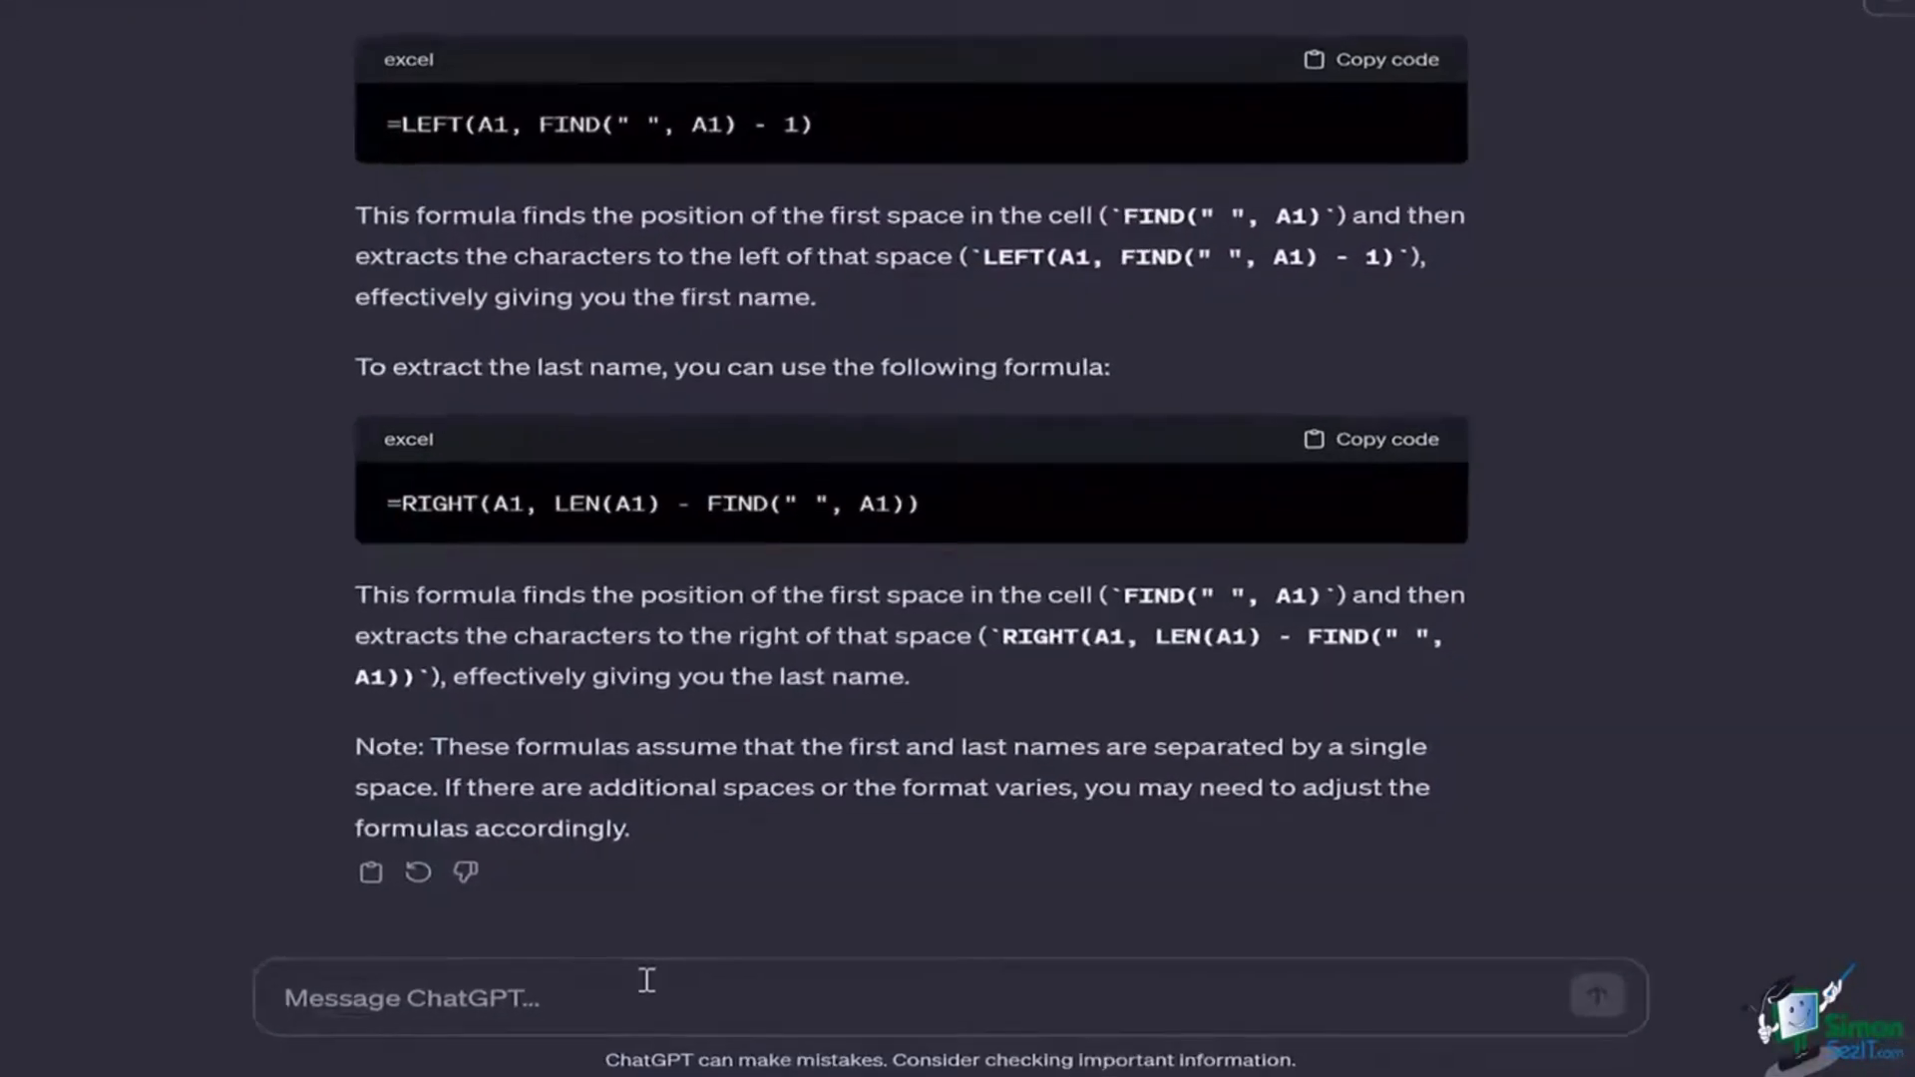
# Step: Ask ChatGPT for a macro moving an Excel sheet's duplicates into a separate sheet
pyautogui.write('create ')
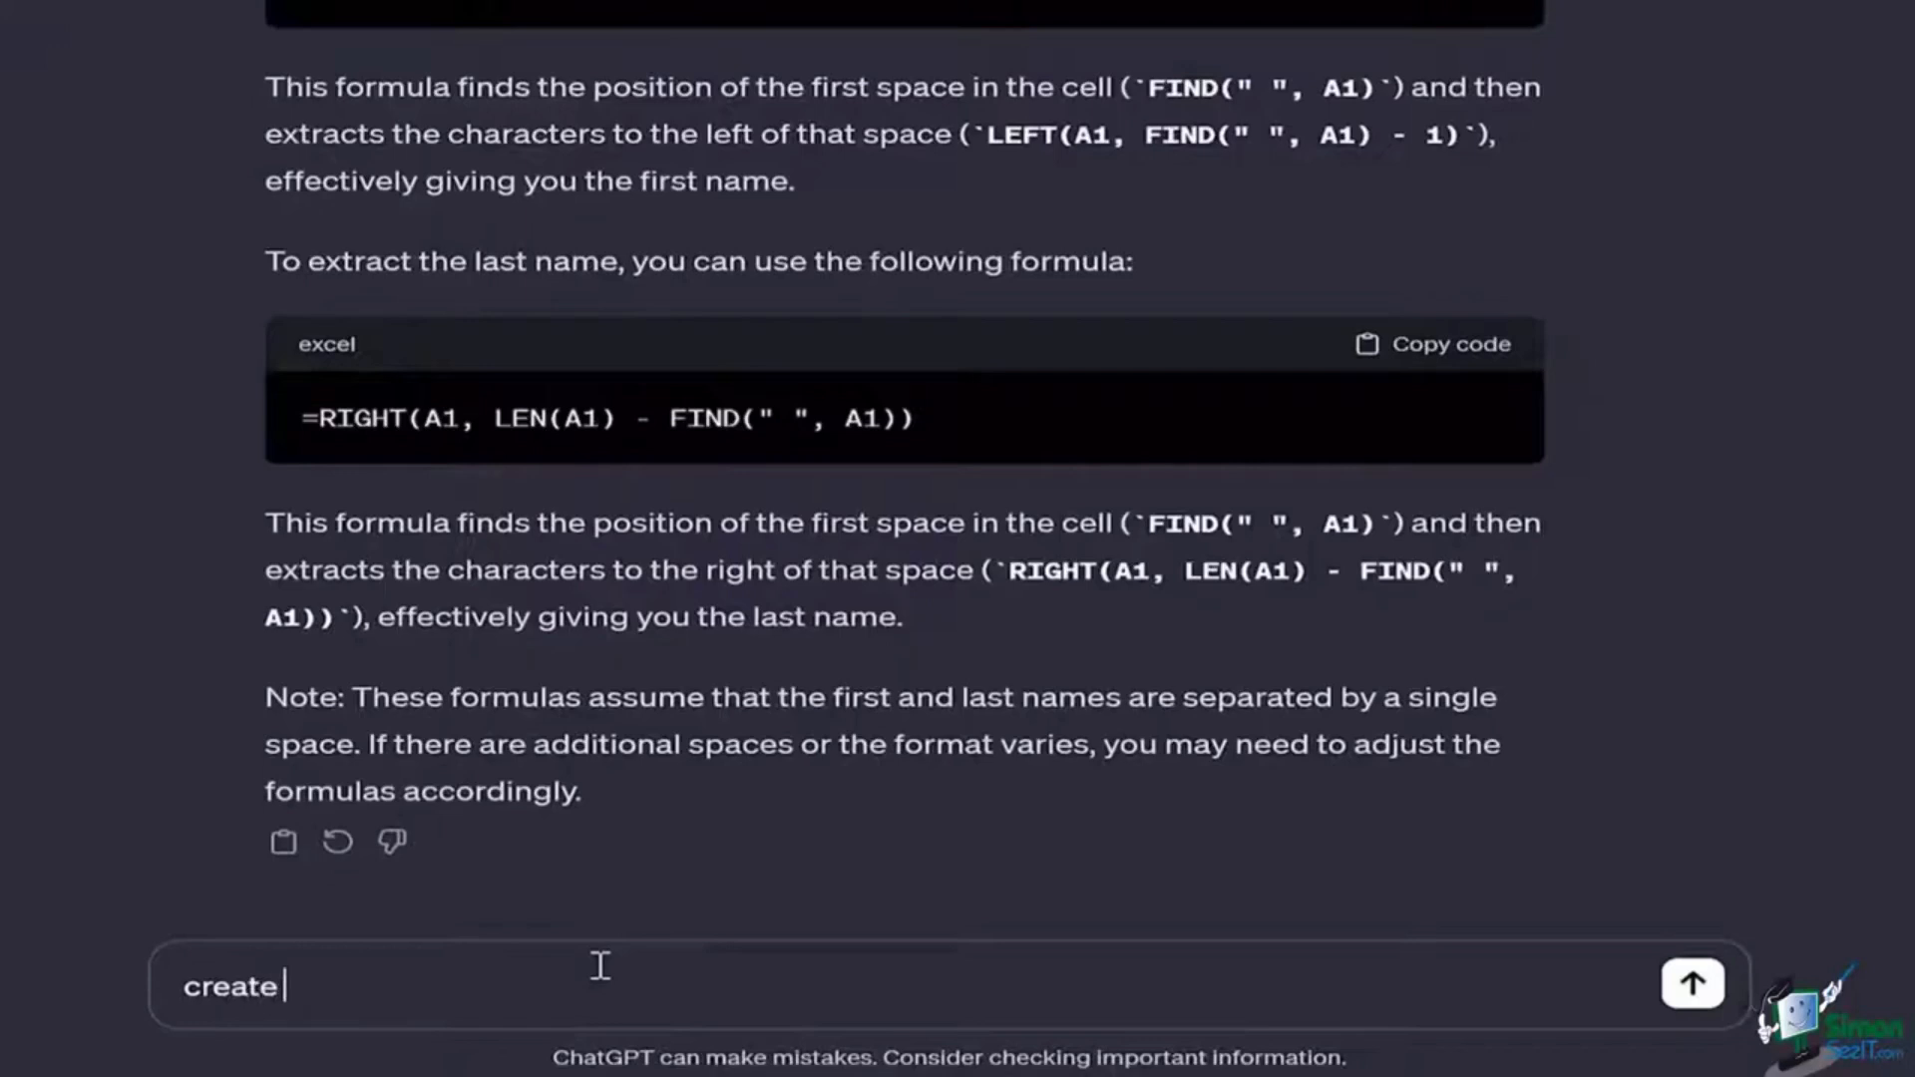
pyautogui.write('a macro for me for ')
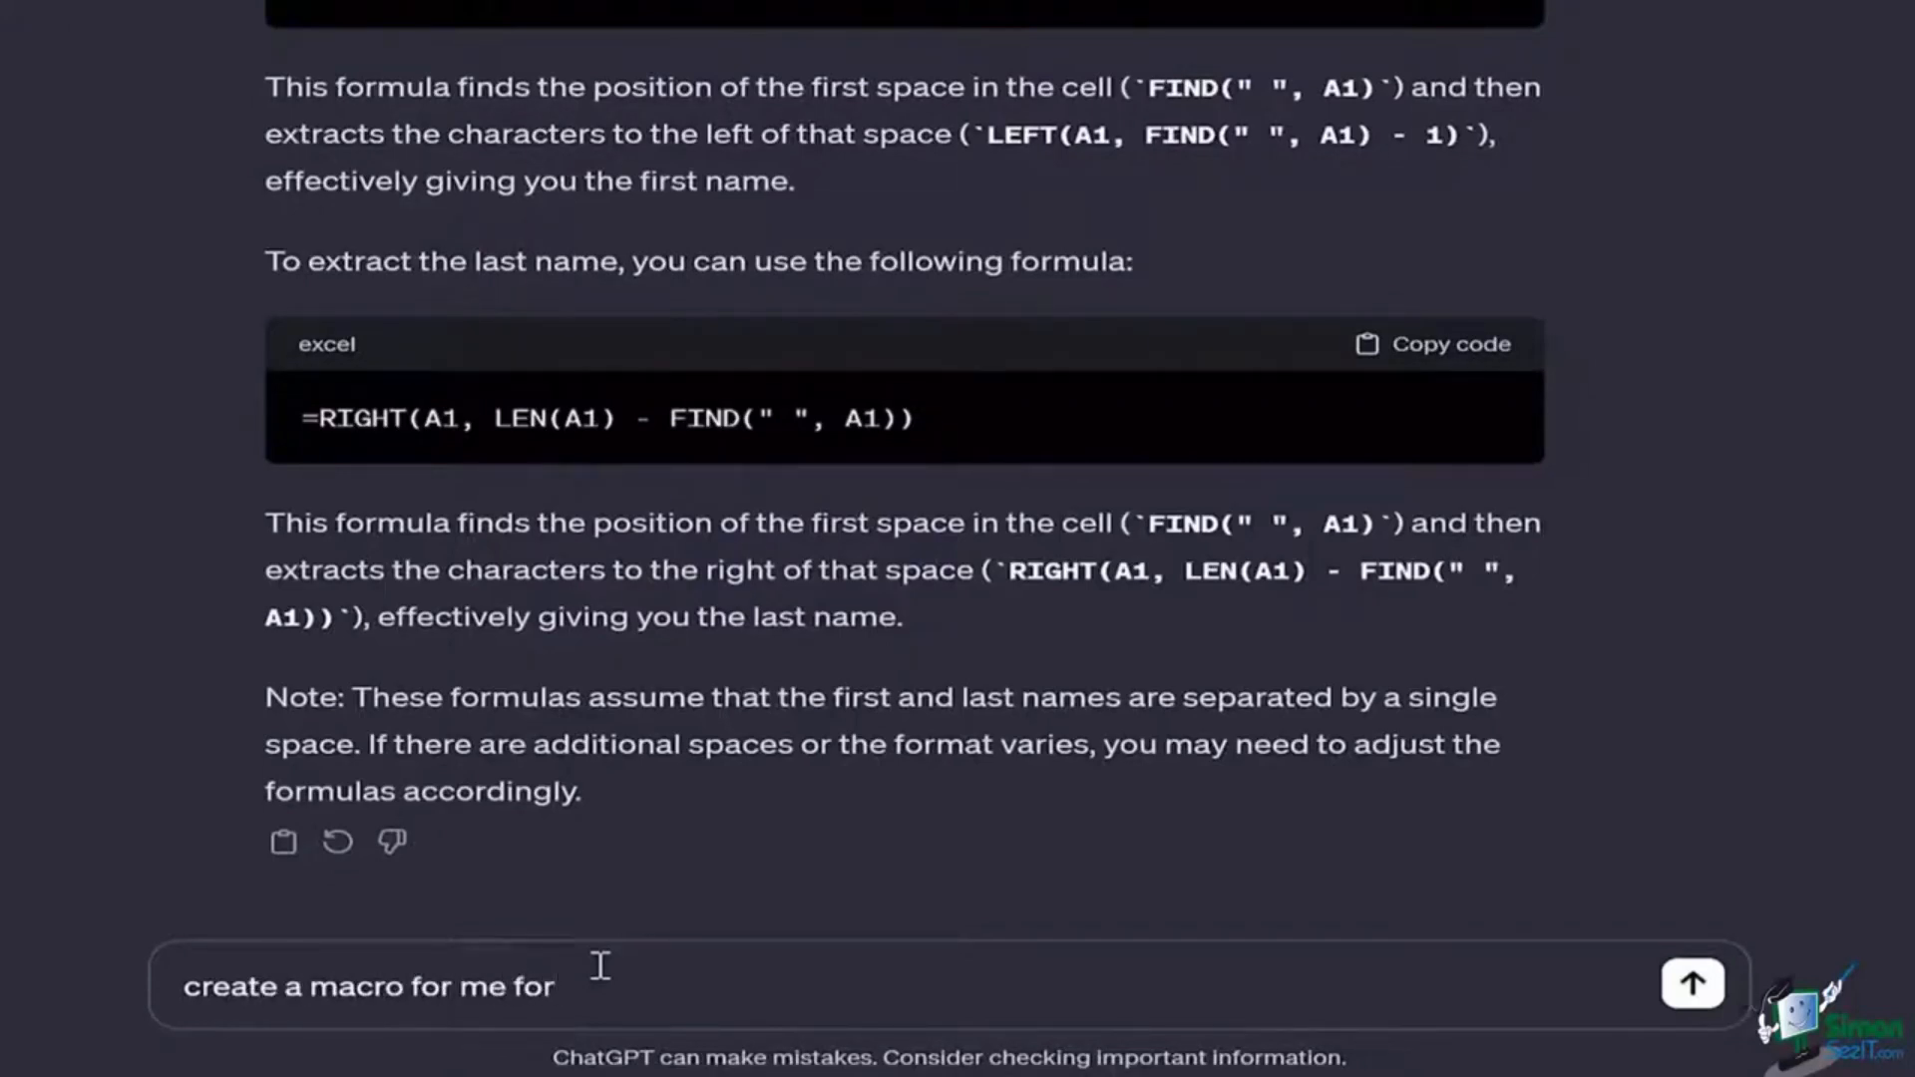
pyautogui.write('siting ou')
pyautogui.press('BackSpace')
pyautogui.press('BackSpace')
pyautogui.press('BackSpace')
pyautogui.press('BackSpace')
pyautogui.press('BackSpace')
pyautogui.press('BackSpace')
pyautogui.press('BackSpace')
pyautogui.write('tting out the duplic')
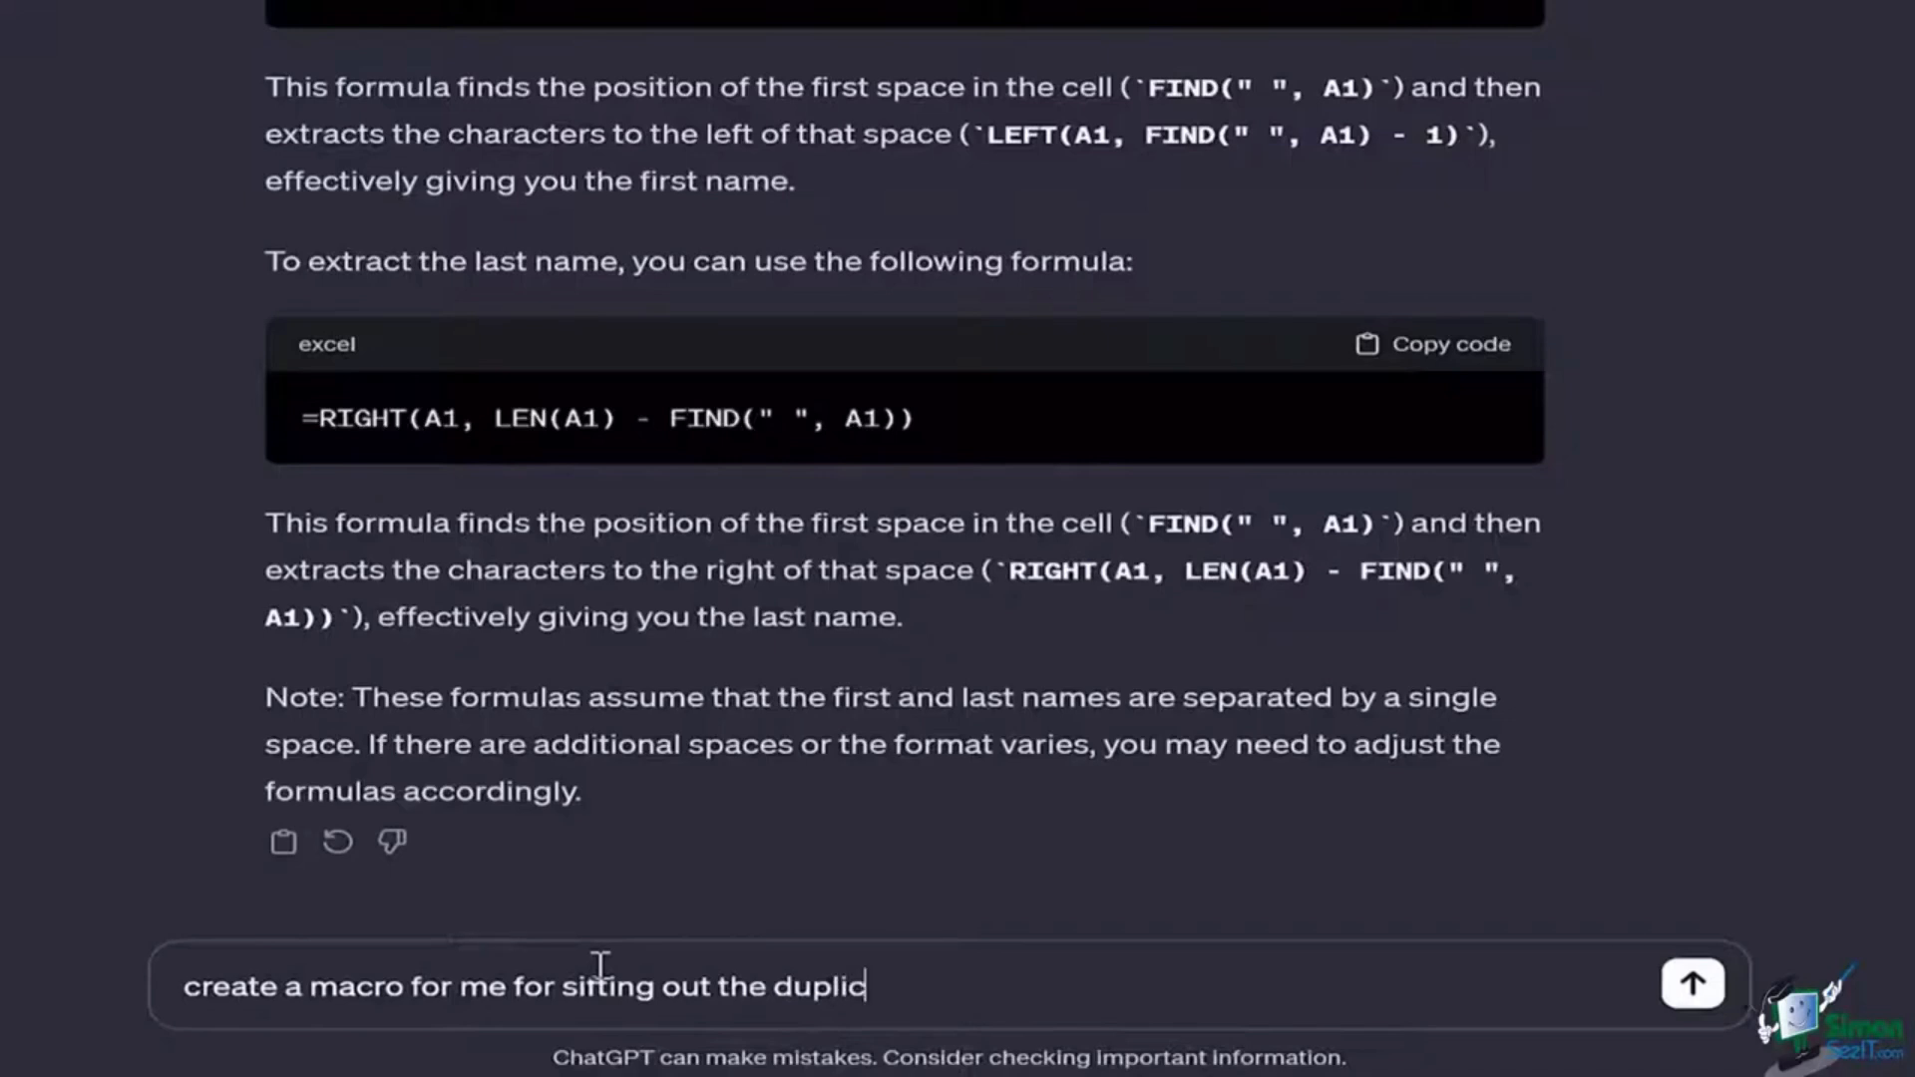
pyautogui.write('ates from an e')
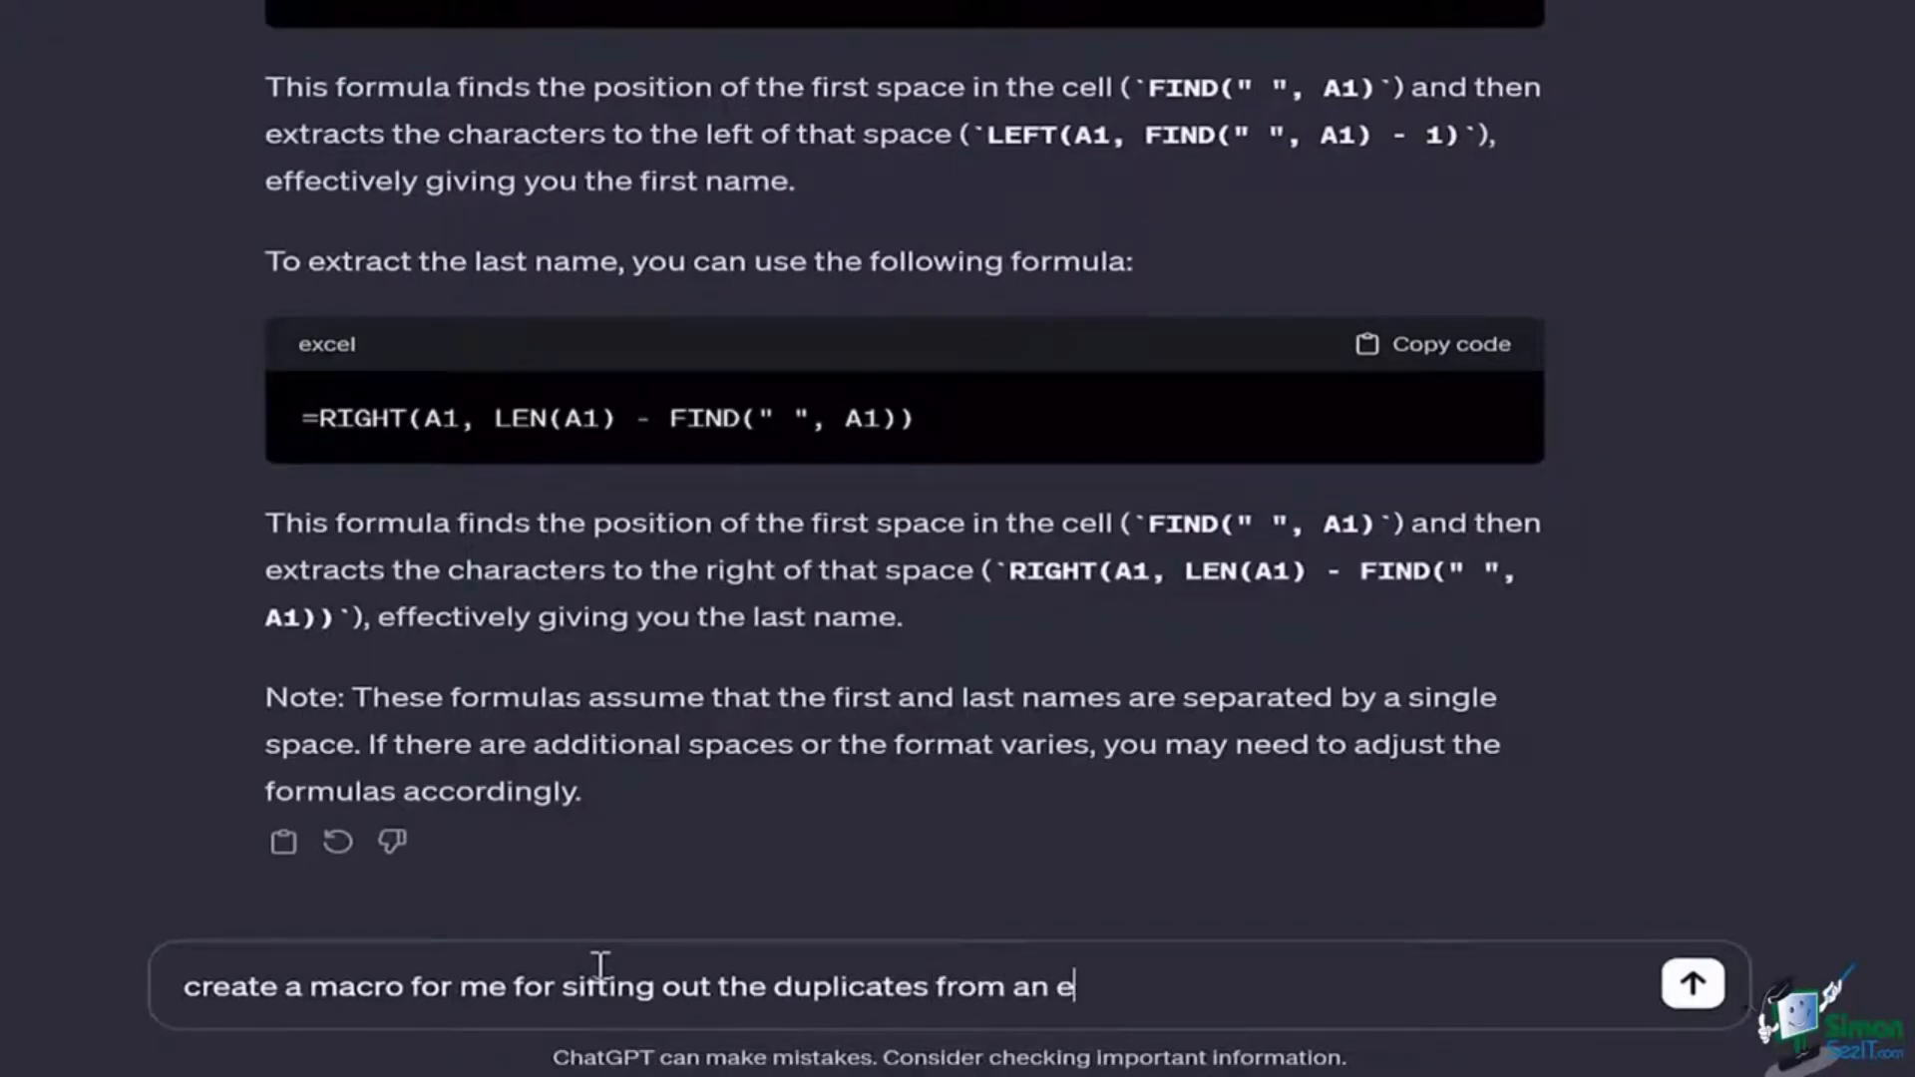
pyautogui.write('xcel sheet ')
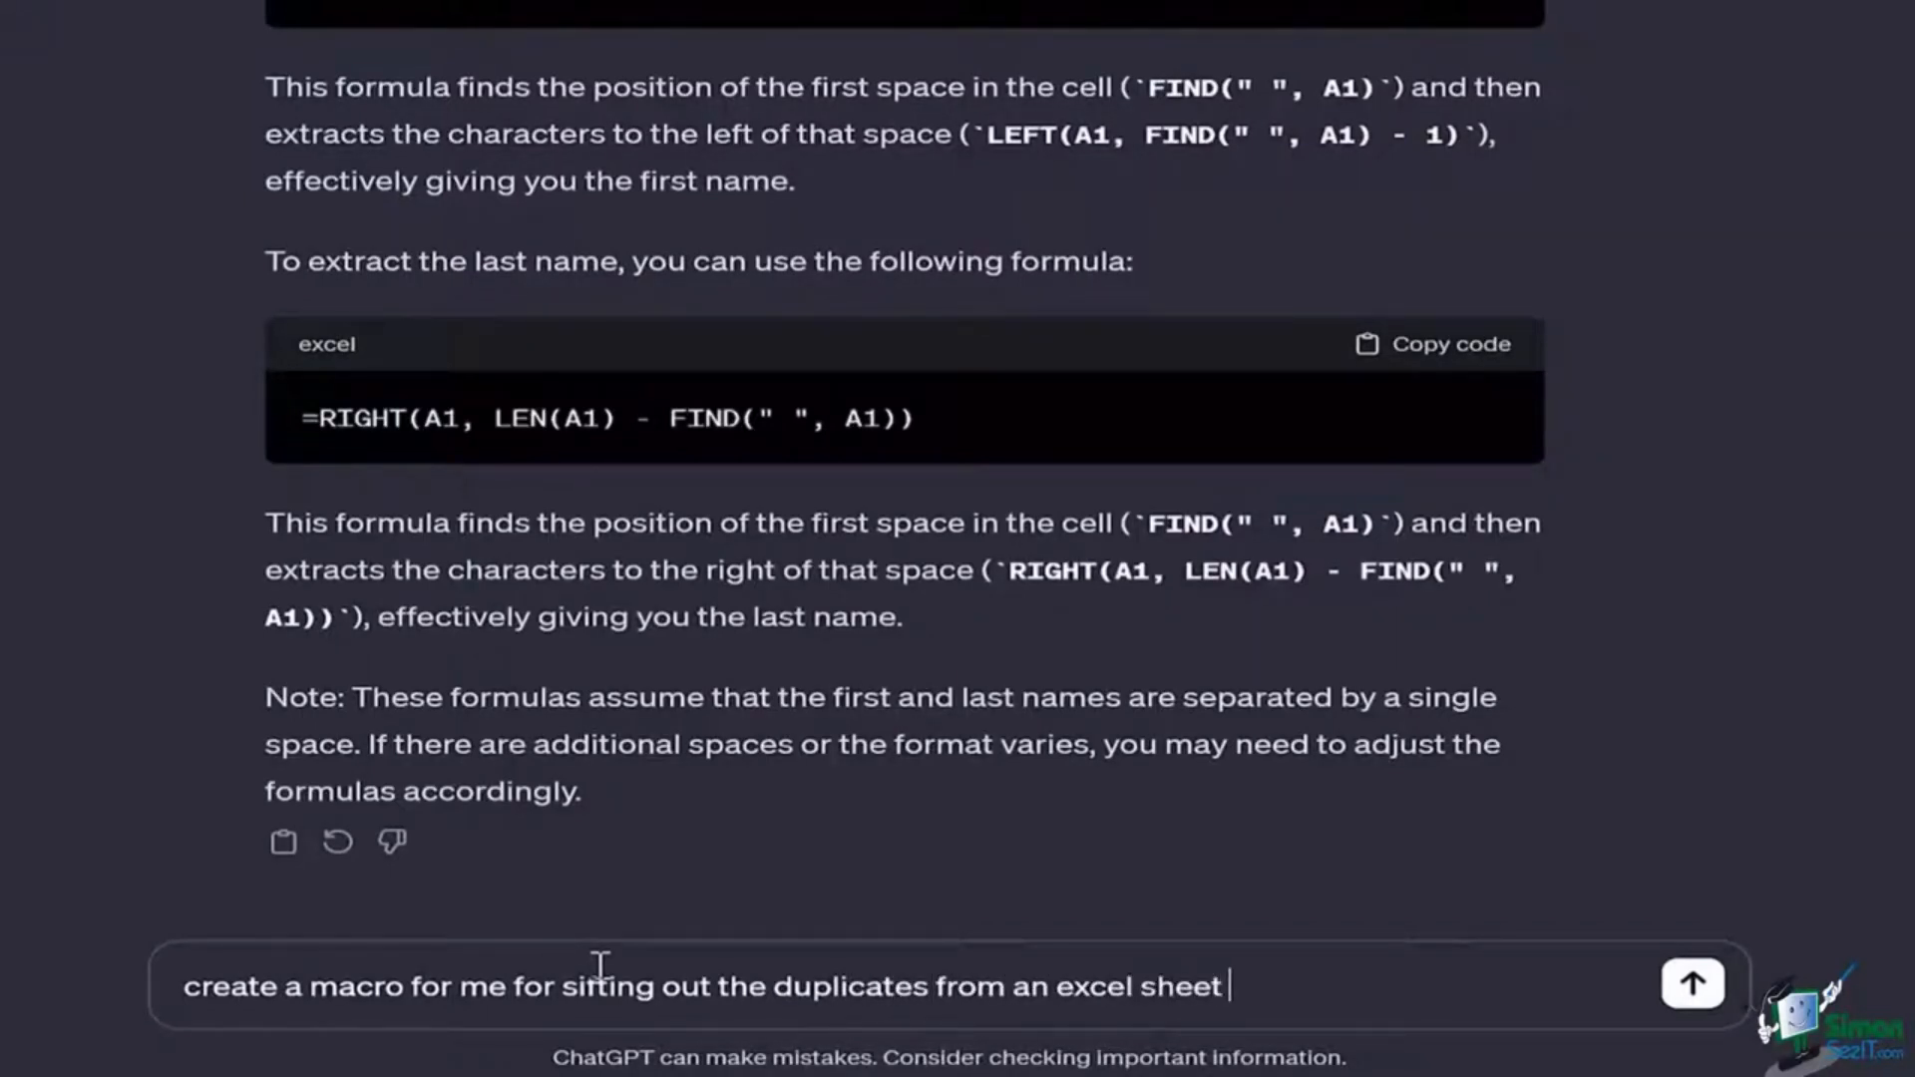
pyautogui.write('and putting them ')
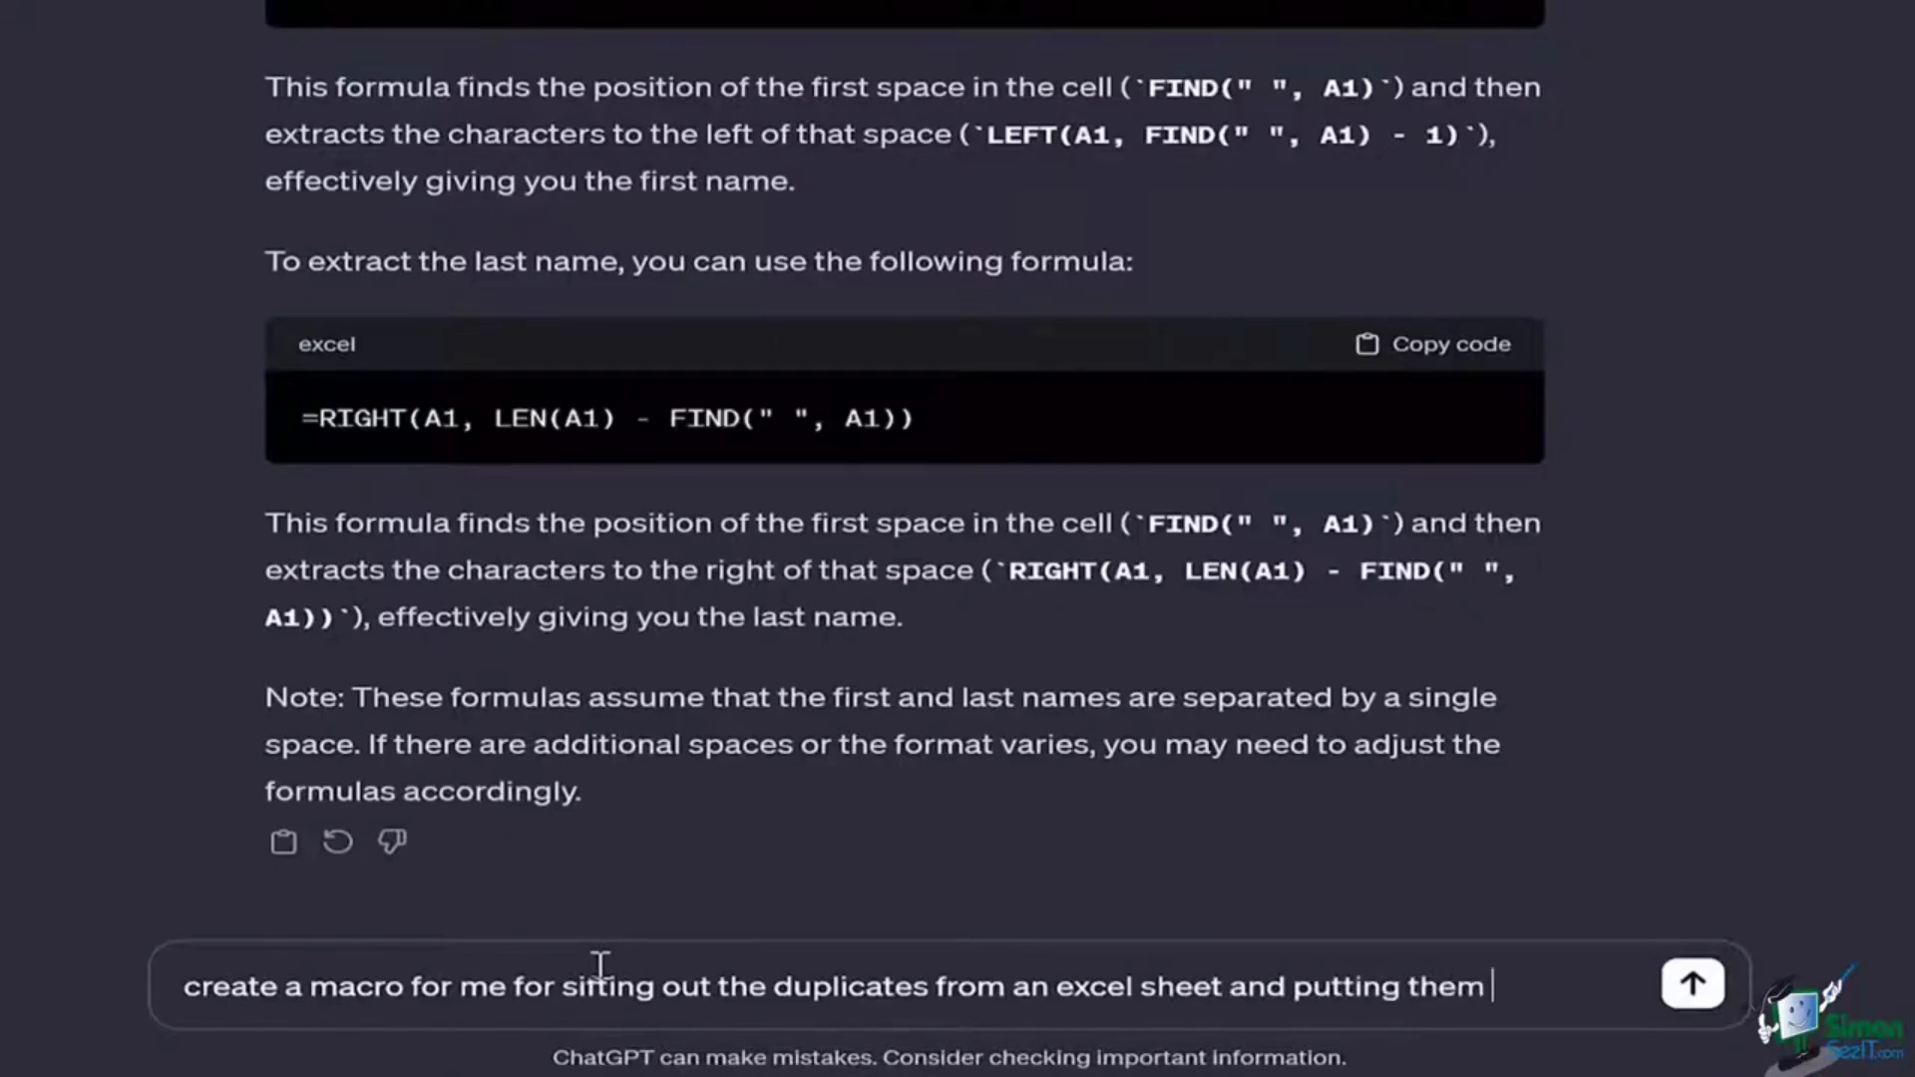
pyautogui.write('in a sh')
pyautogui.press('BackSpace')
pyautogui.write('eparate sheet')
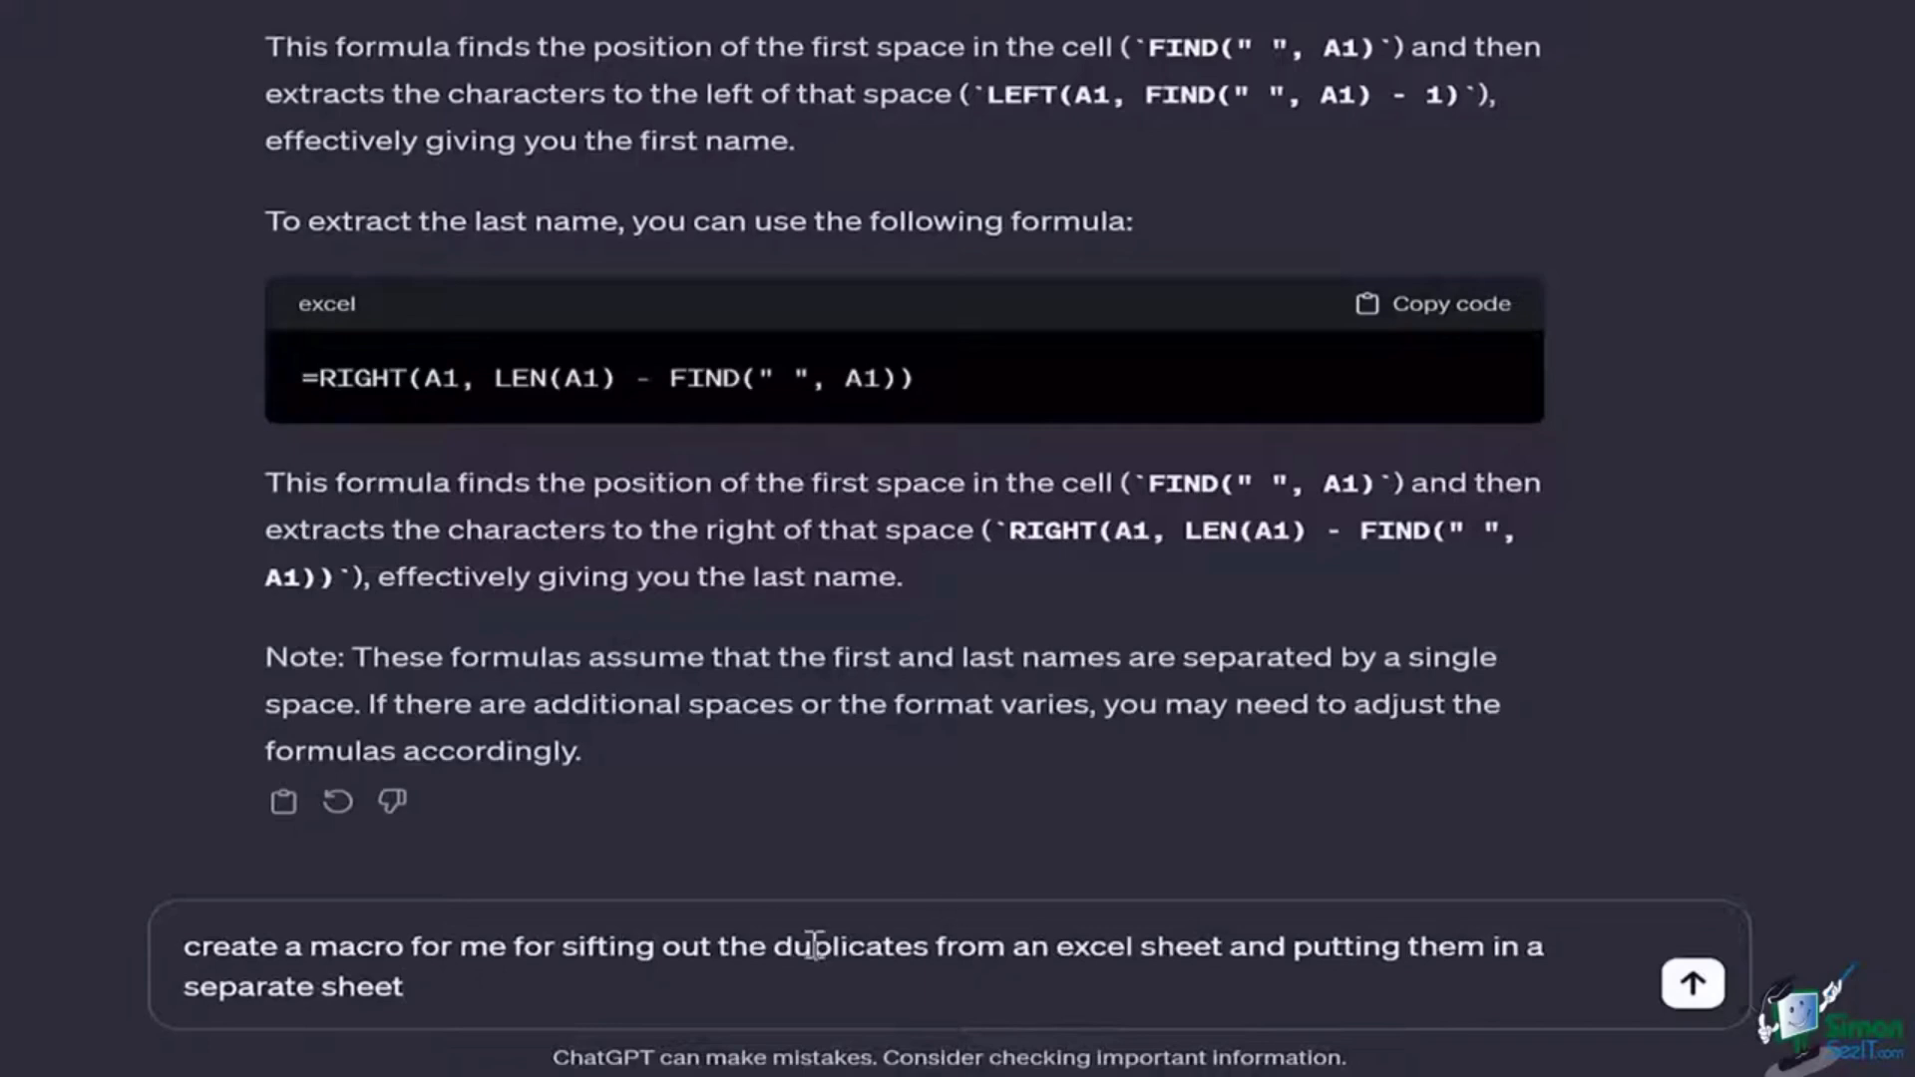
pyautogui.click(1692, 986)
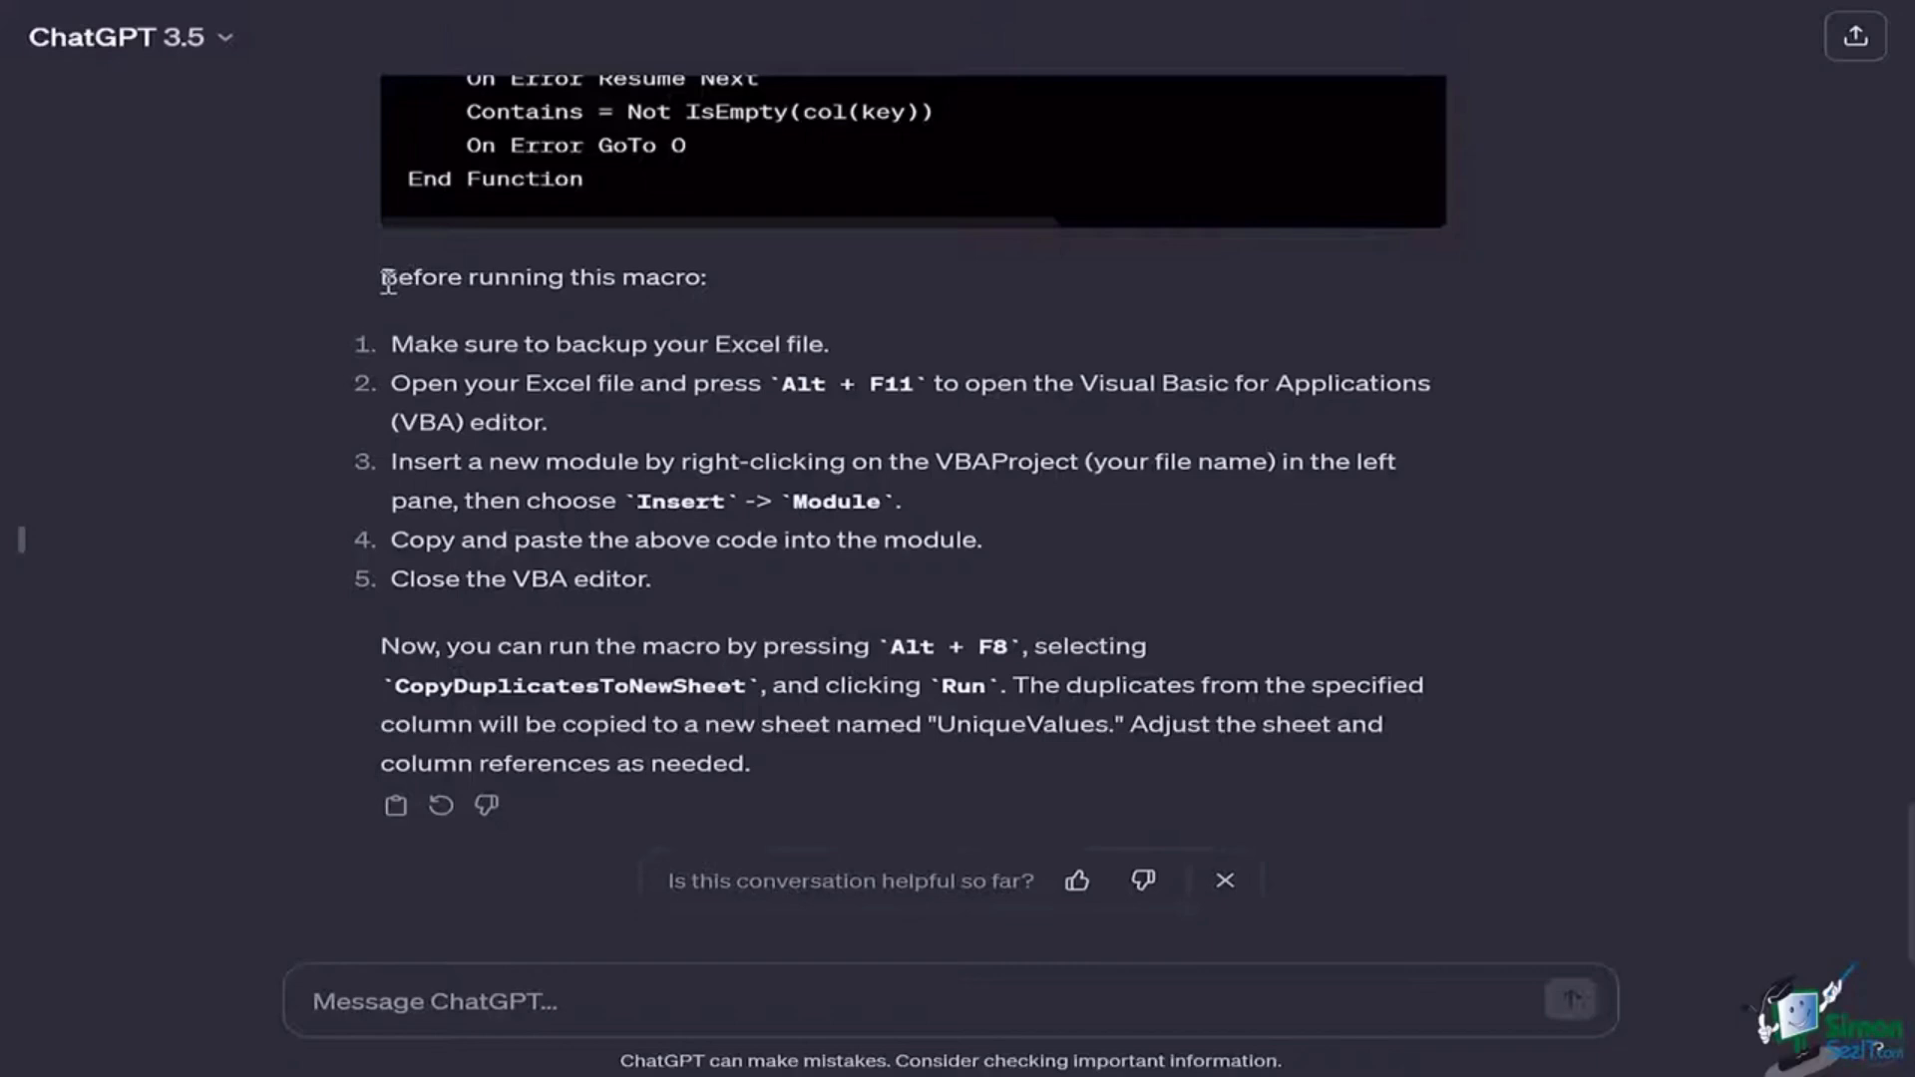
# Step: Scroll up the macro reply, highlight 'VBA macro', and continue to the chat's top
pyautogui.scroll(10, 387, 280)
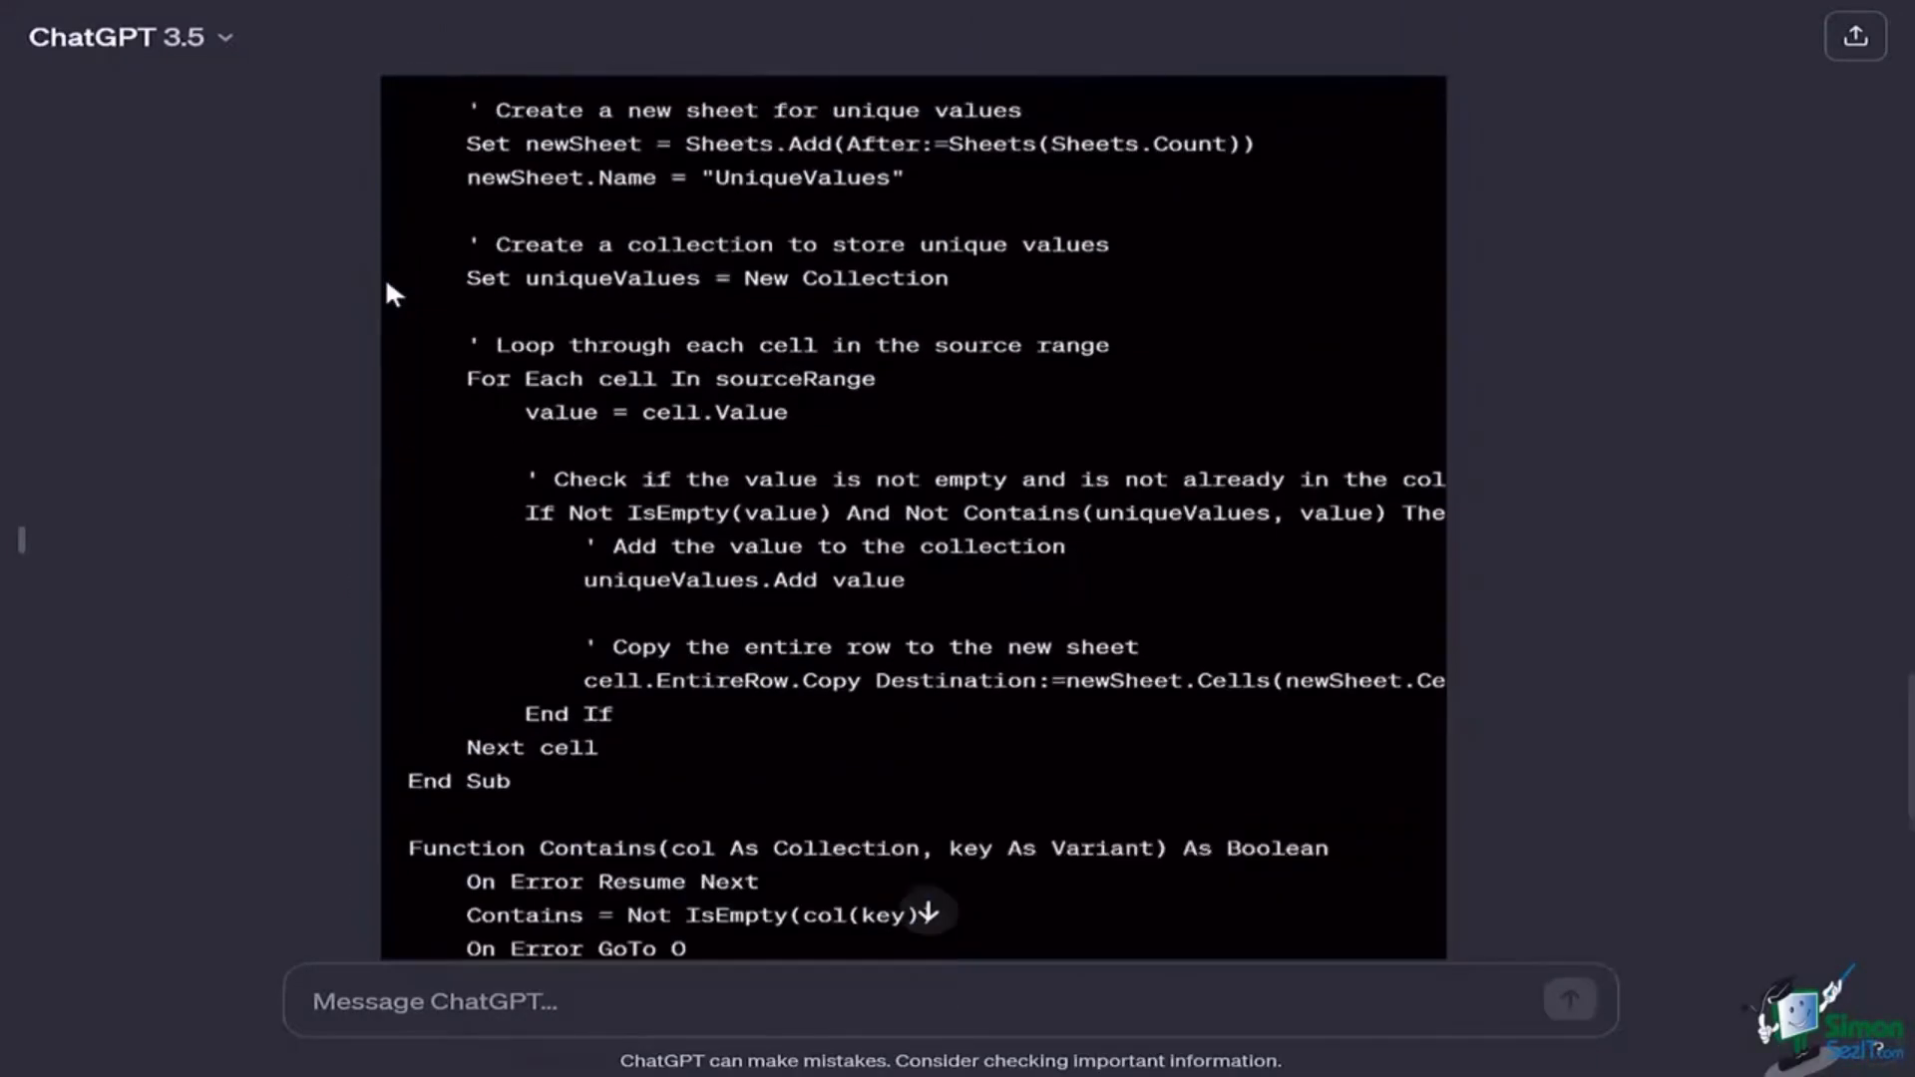
pyautogui.scroll(5, 387, 284)
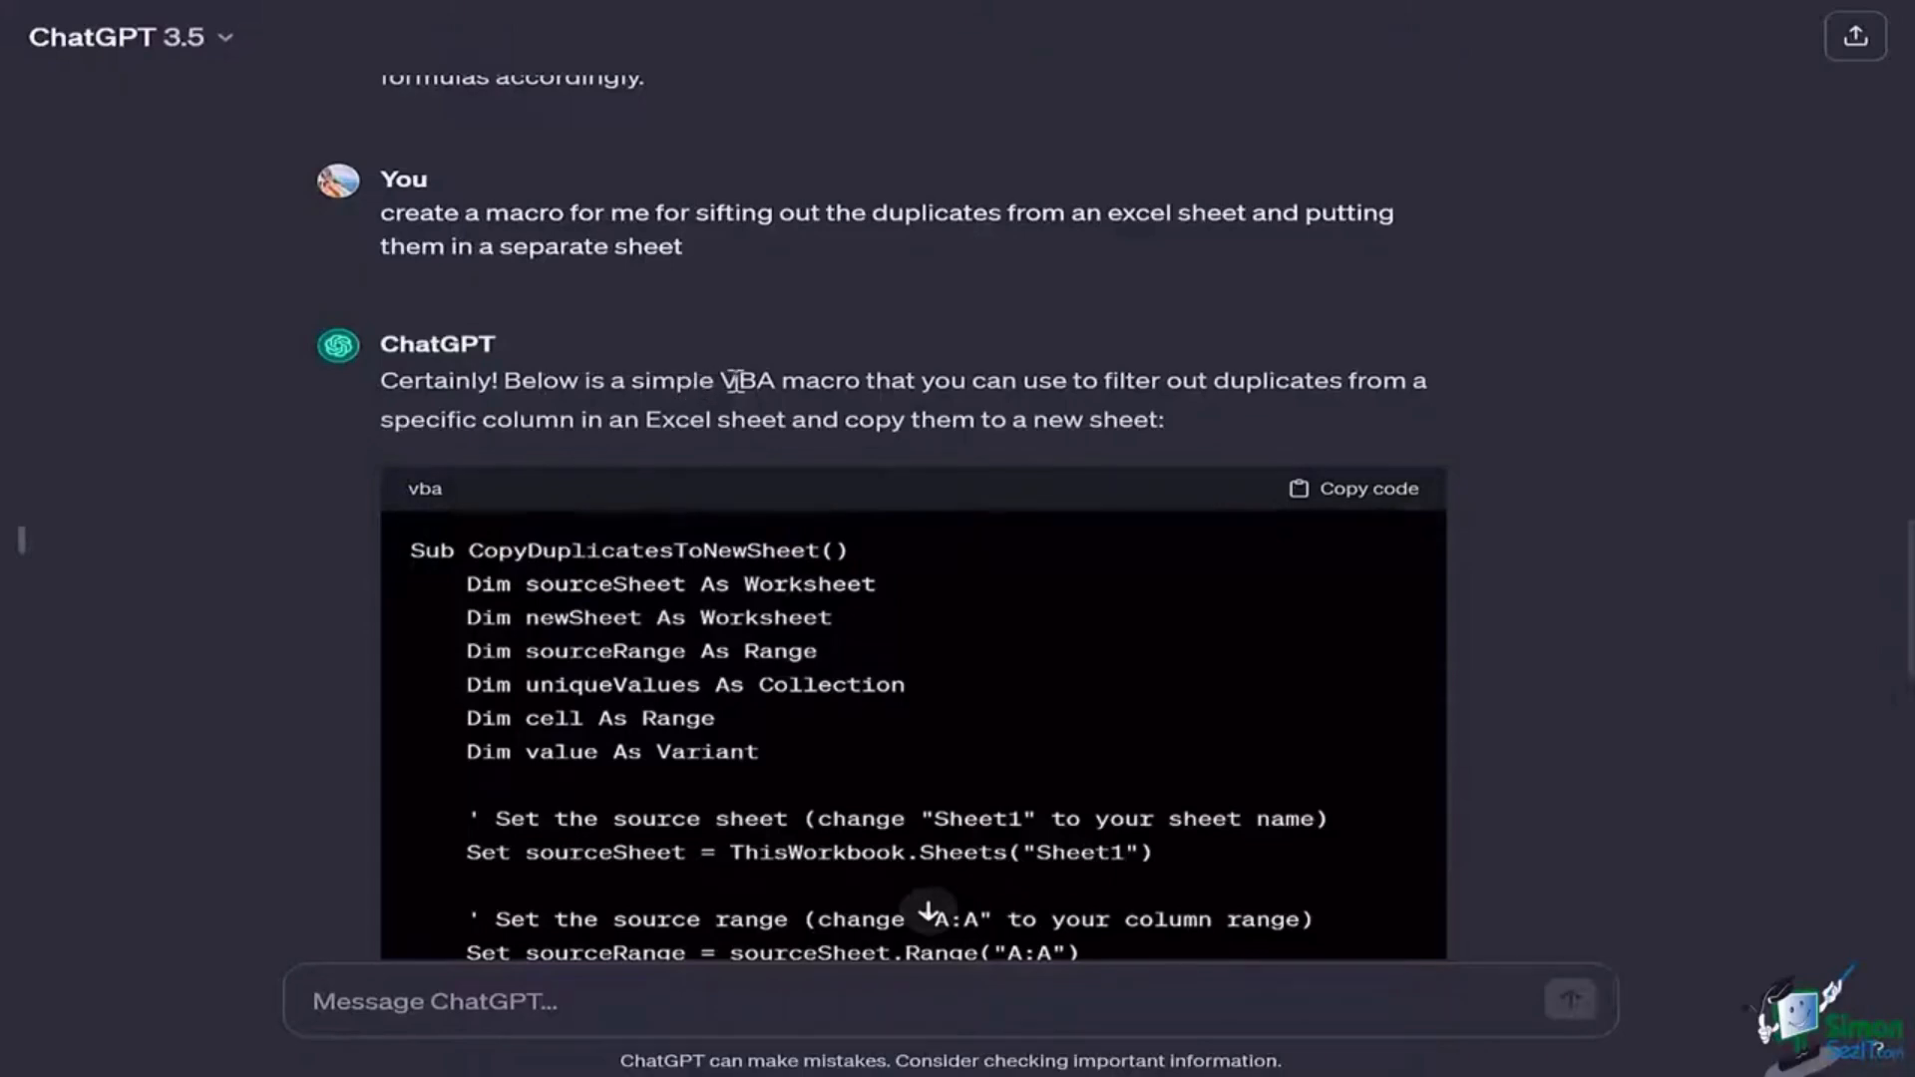
pyautogui.moveTo(719, 380); pyautogui.dragTo(876, 391)
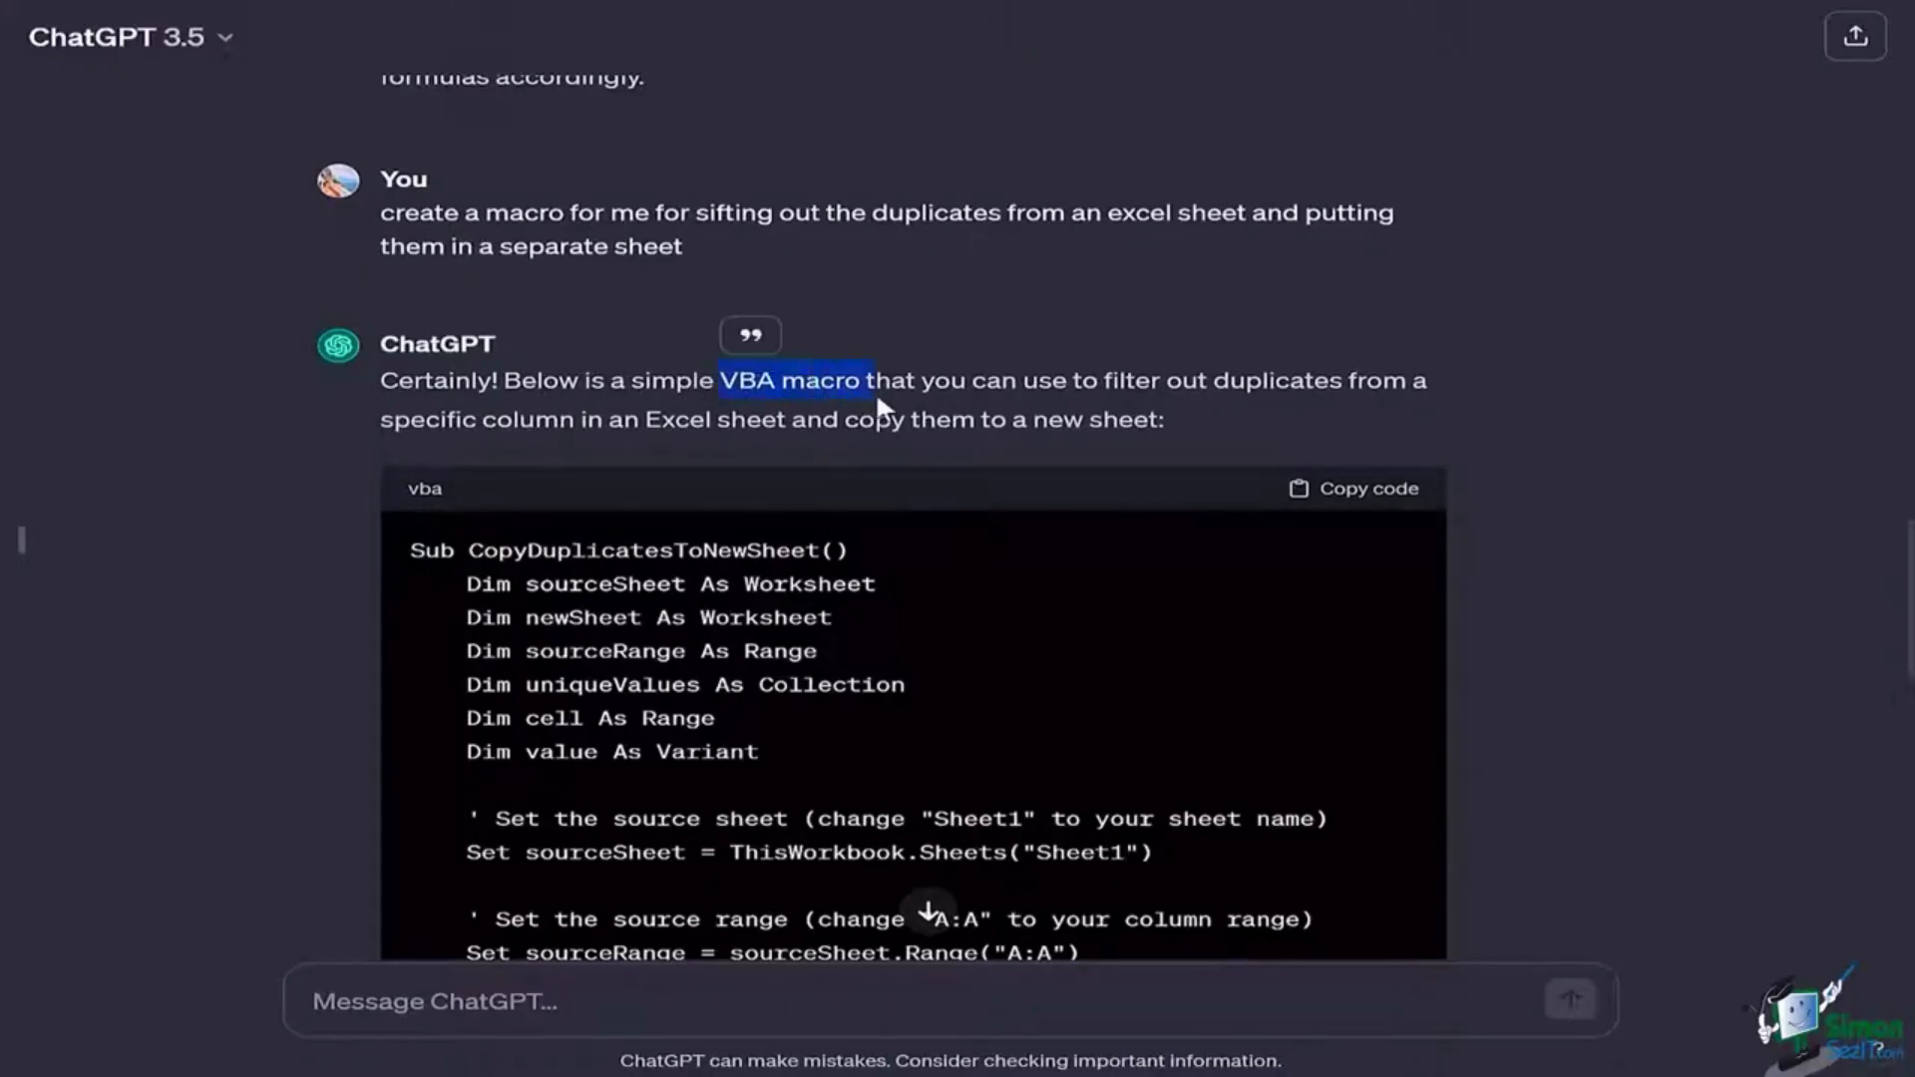
pyautogui.scroll(15, 878, 399)
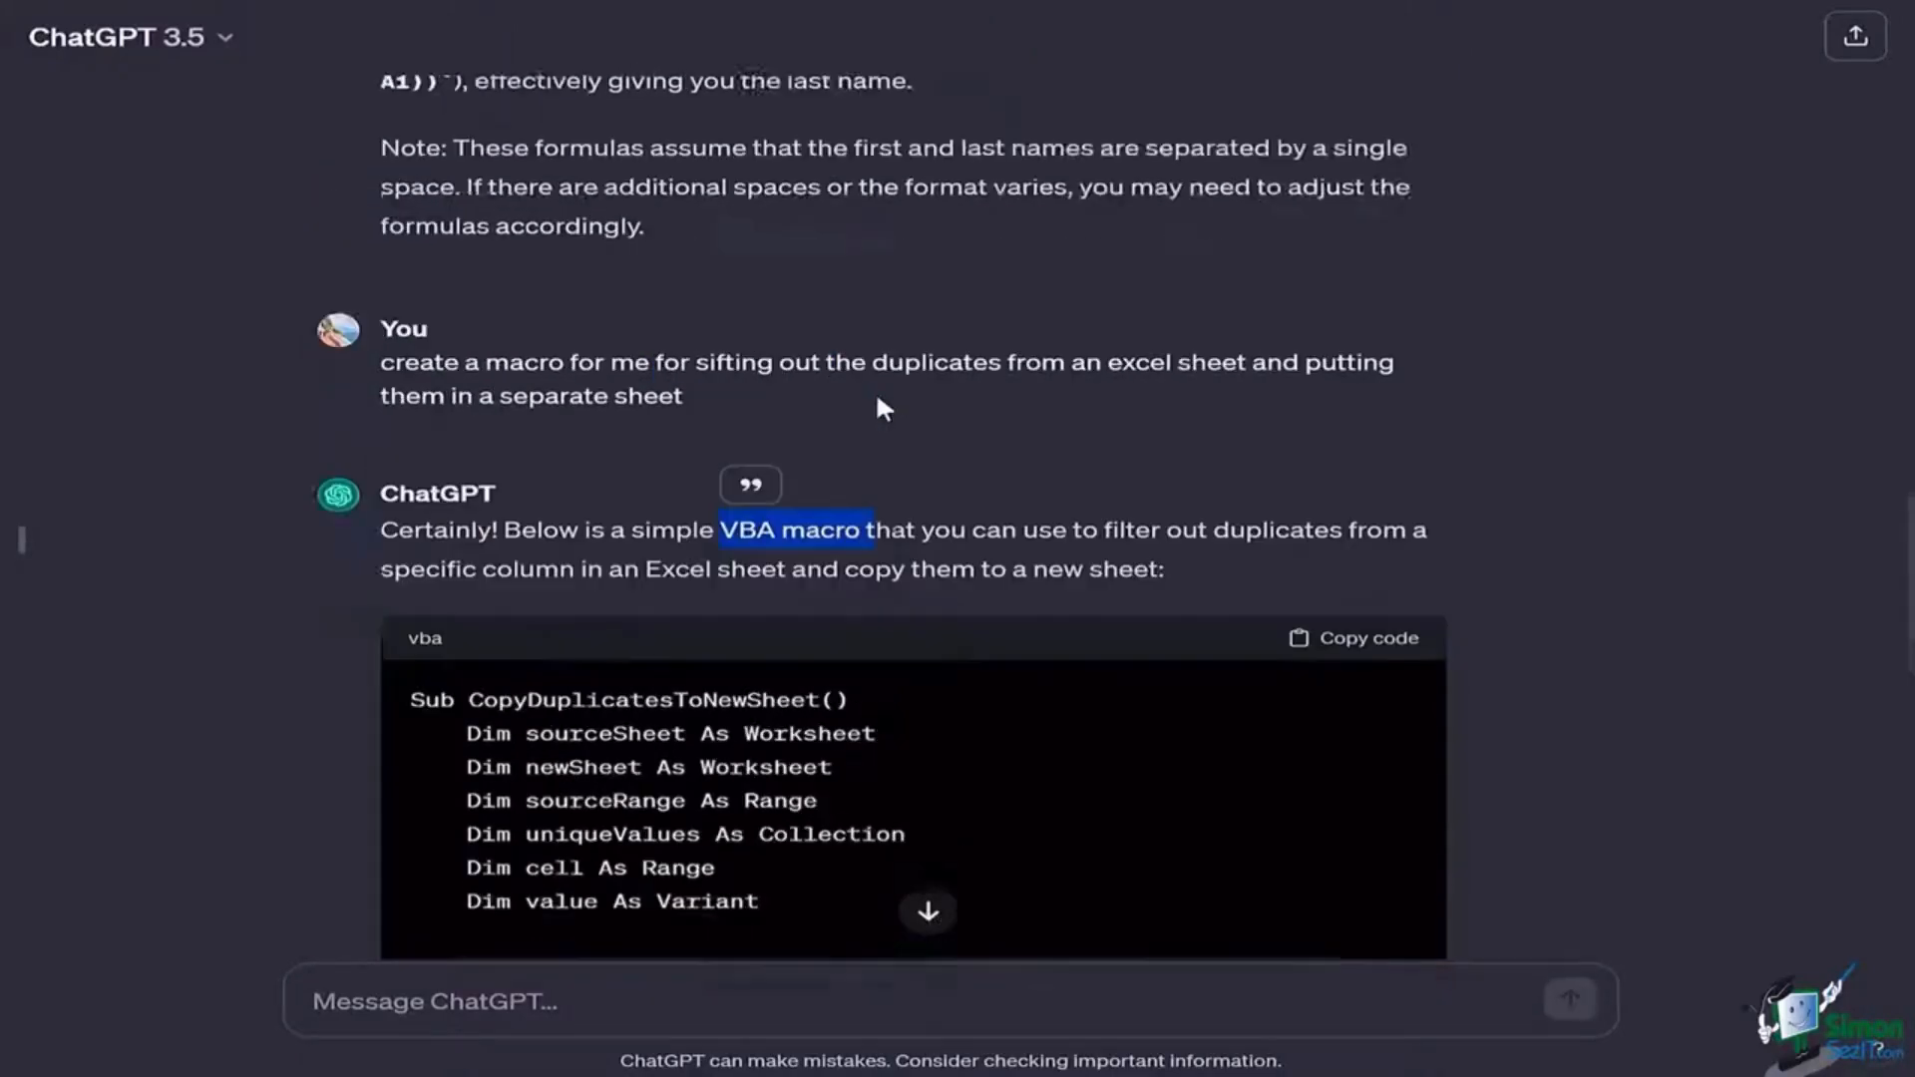
pyautogui.scroll(15, 876, 391)
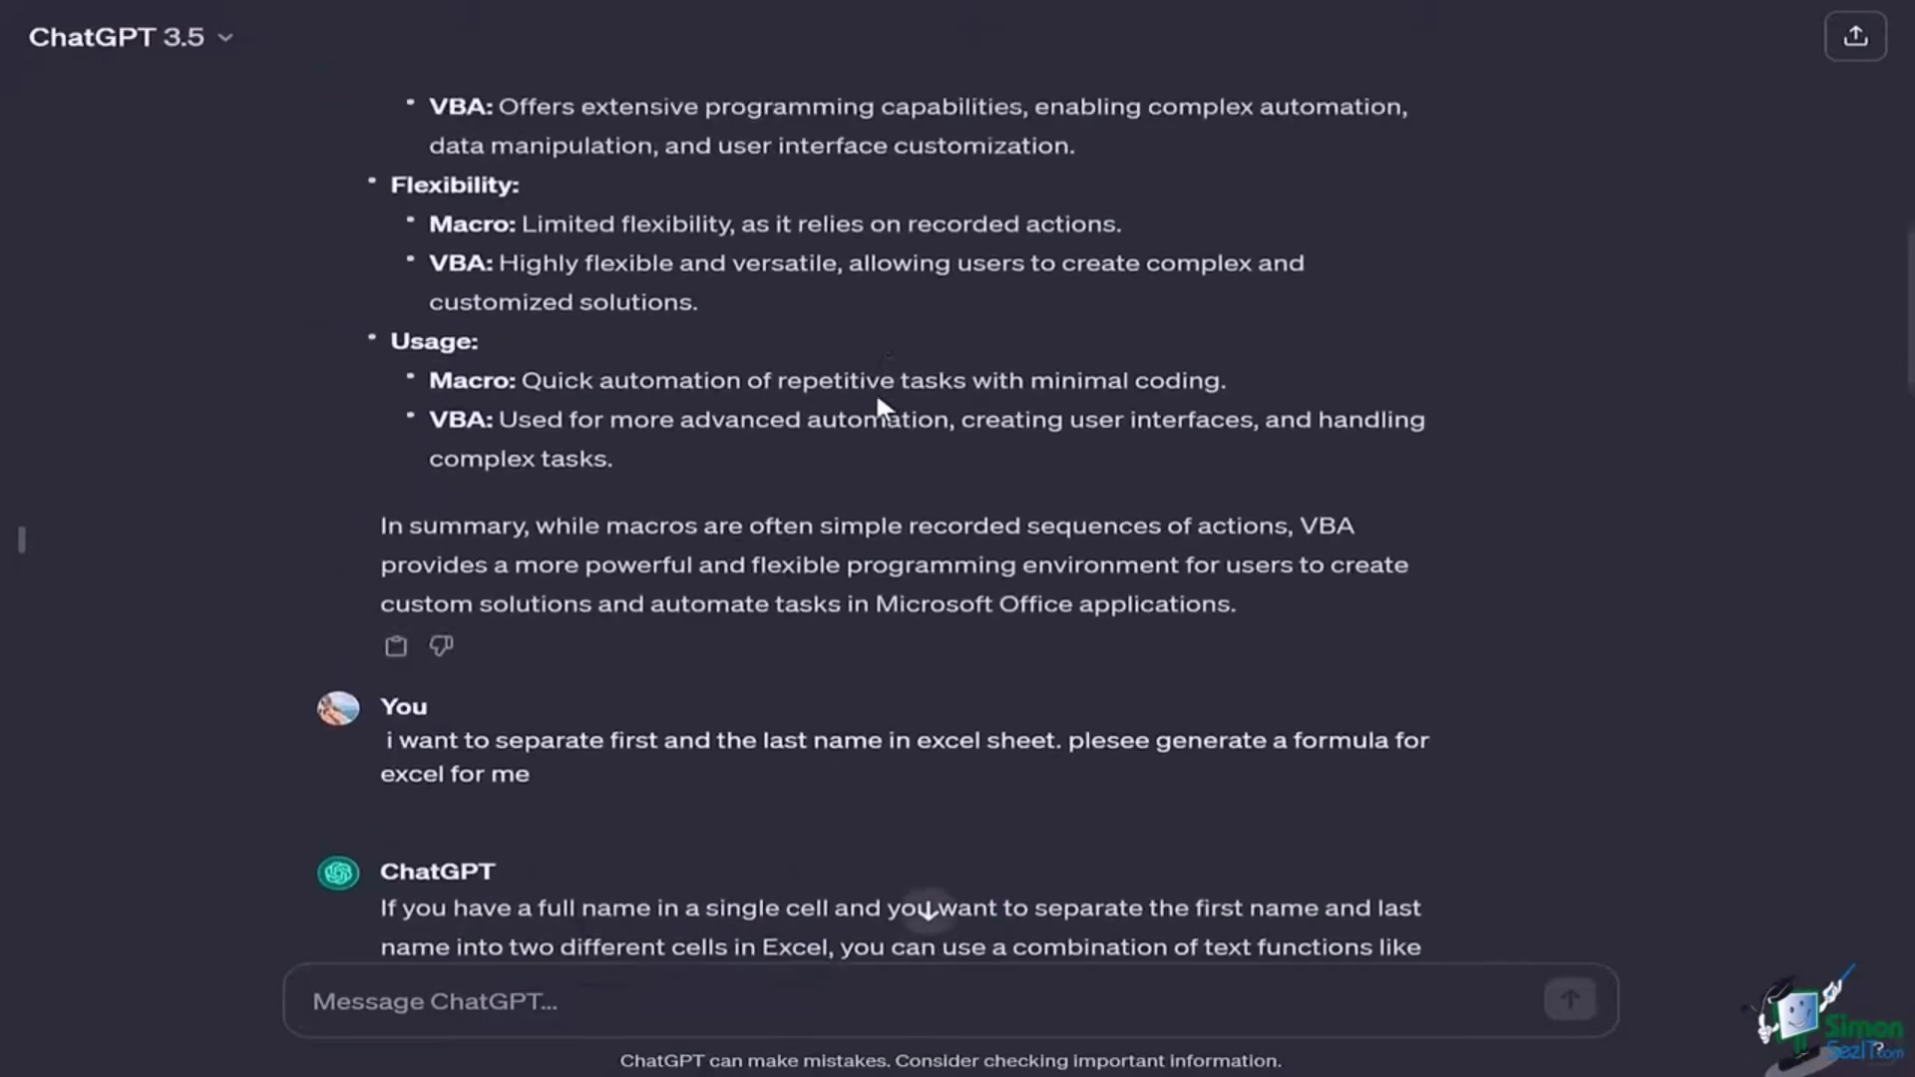
pyautogui.scroll(3, 878, 398)
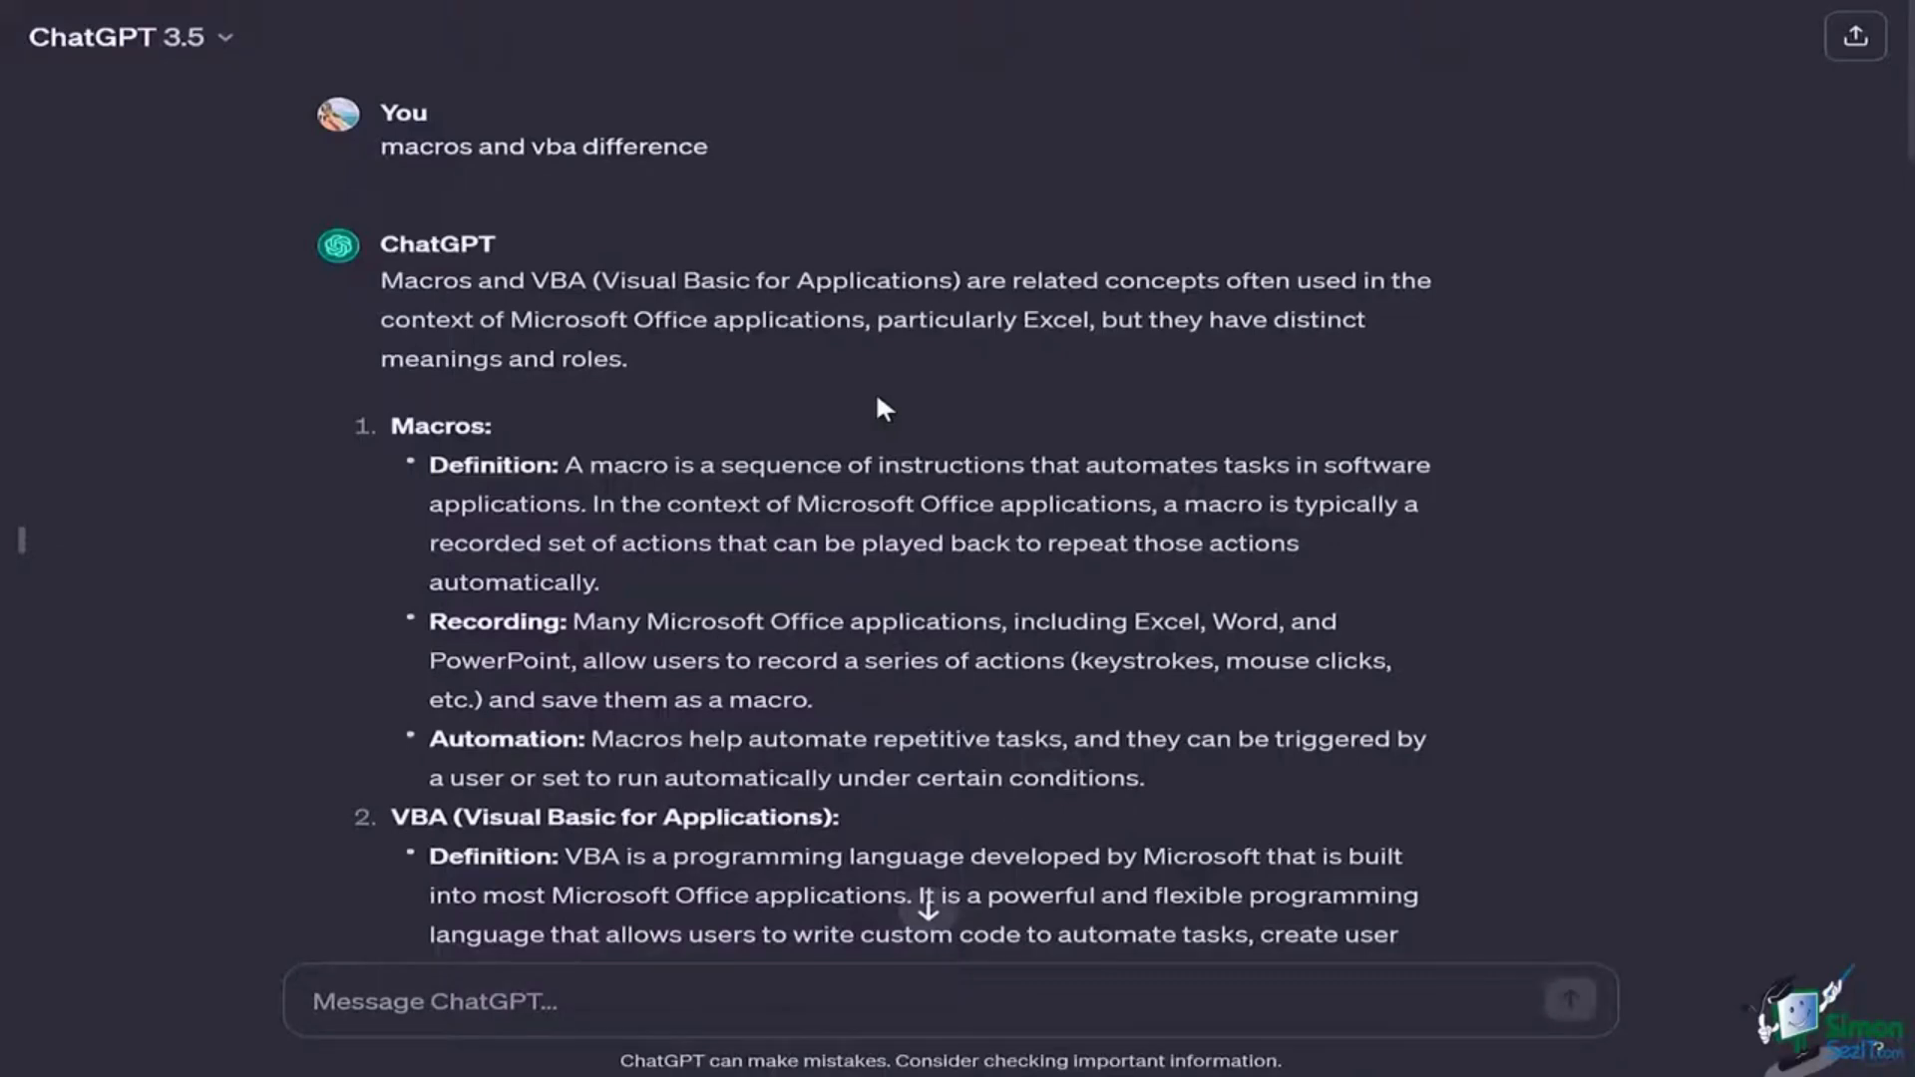
# Step: Copy the CopyDuplicatesToNewSheet VBA code block
pyautogui.scroll(-5, 730, 240)
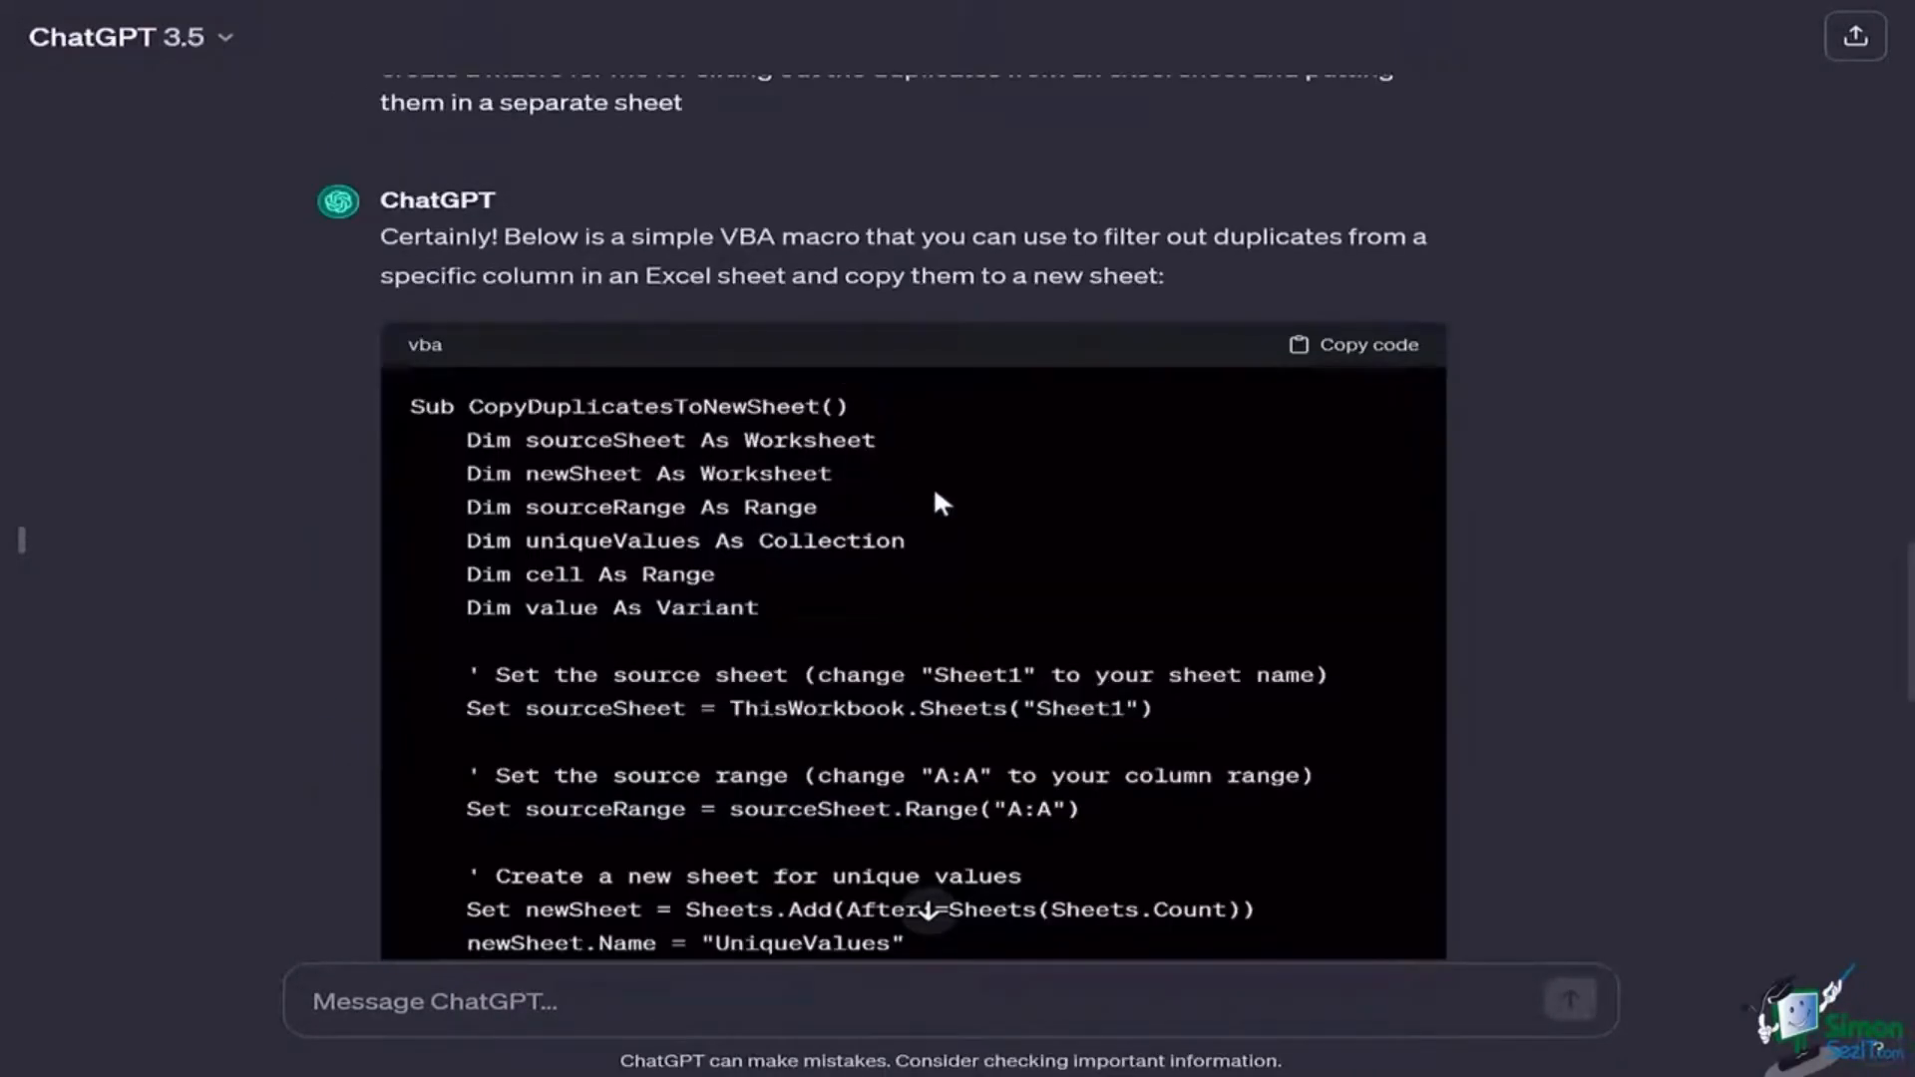
pyautogui.scroll(-3, 975, 547)
pyautogui.scroll(3, 975, 547)
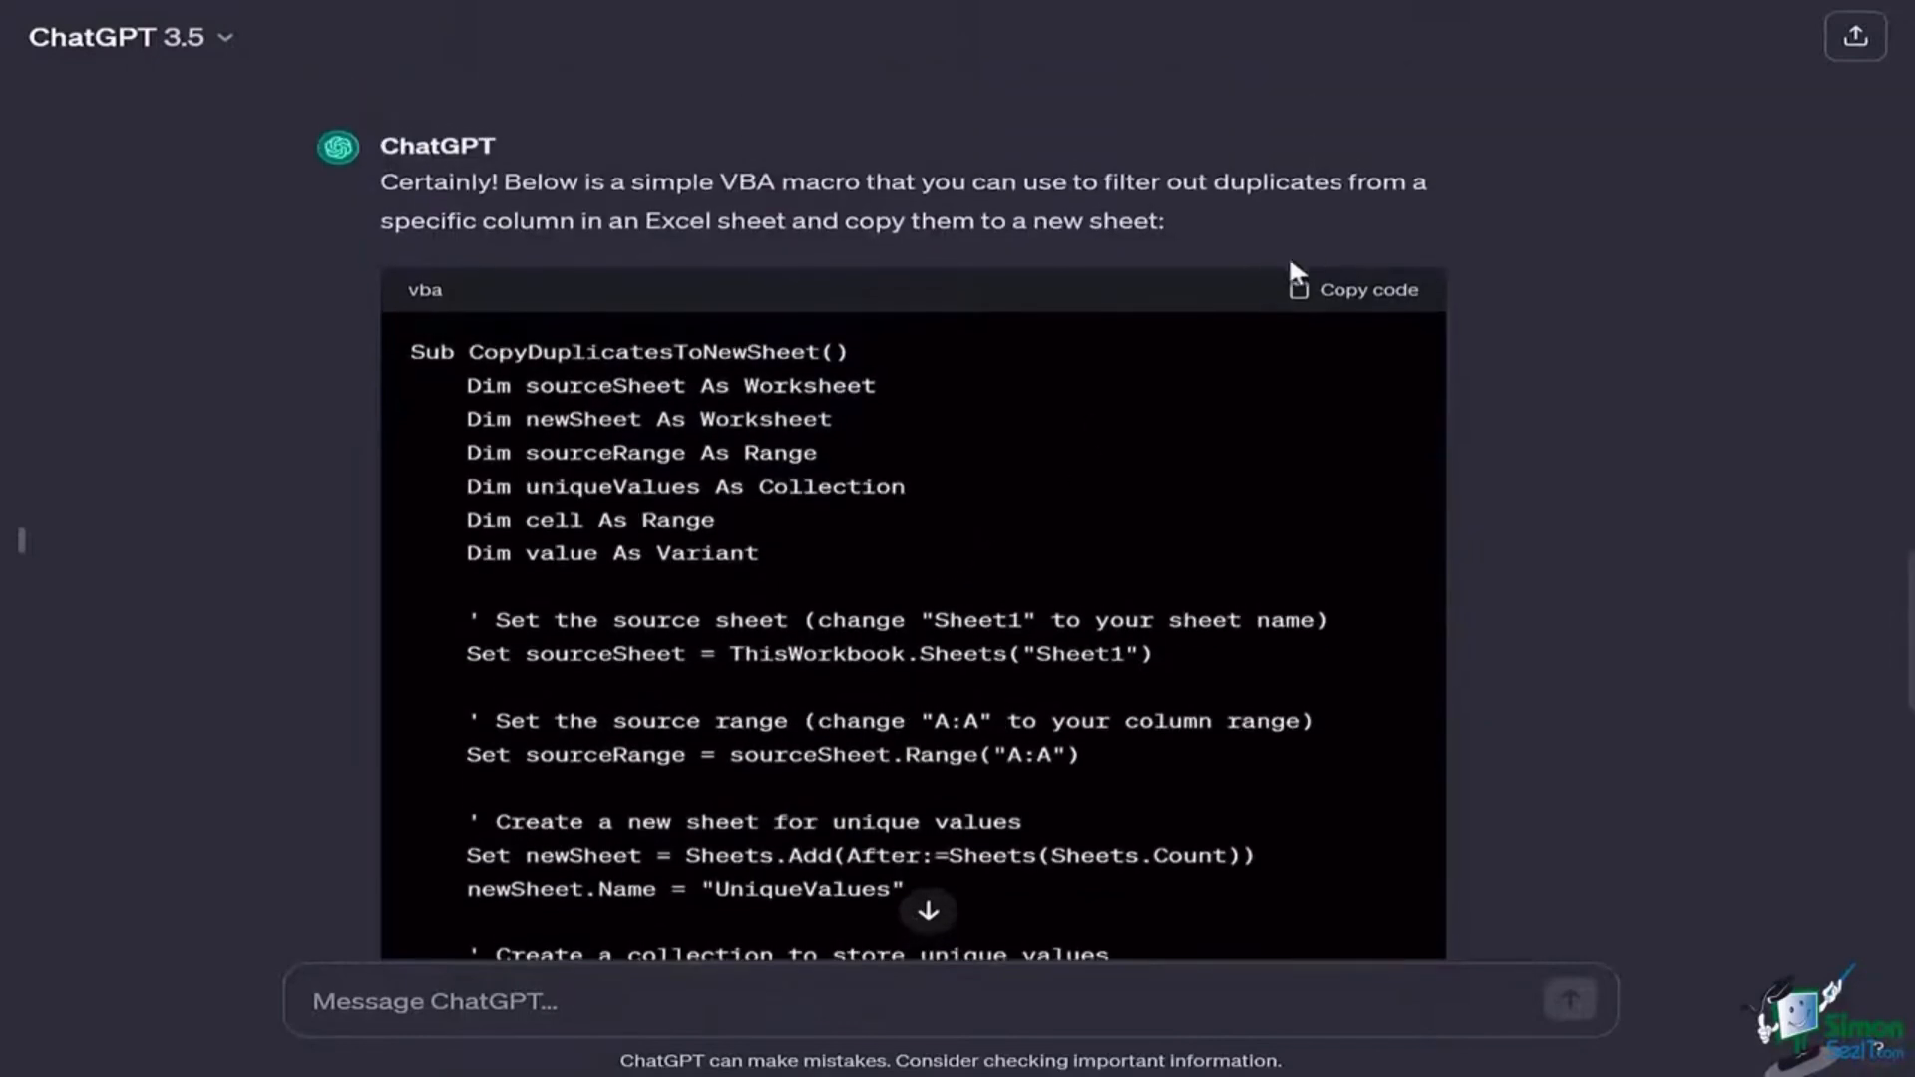
pyautogui.click(1340, 299)
pyautogui.scroll(-9, 1085, 438)
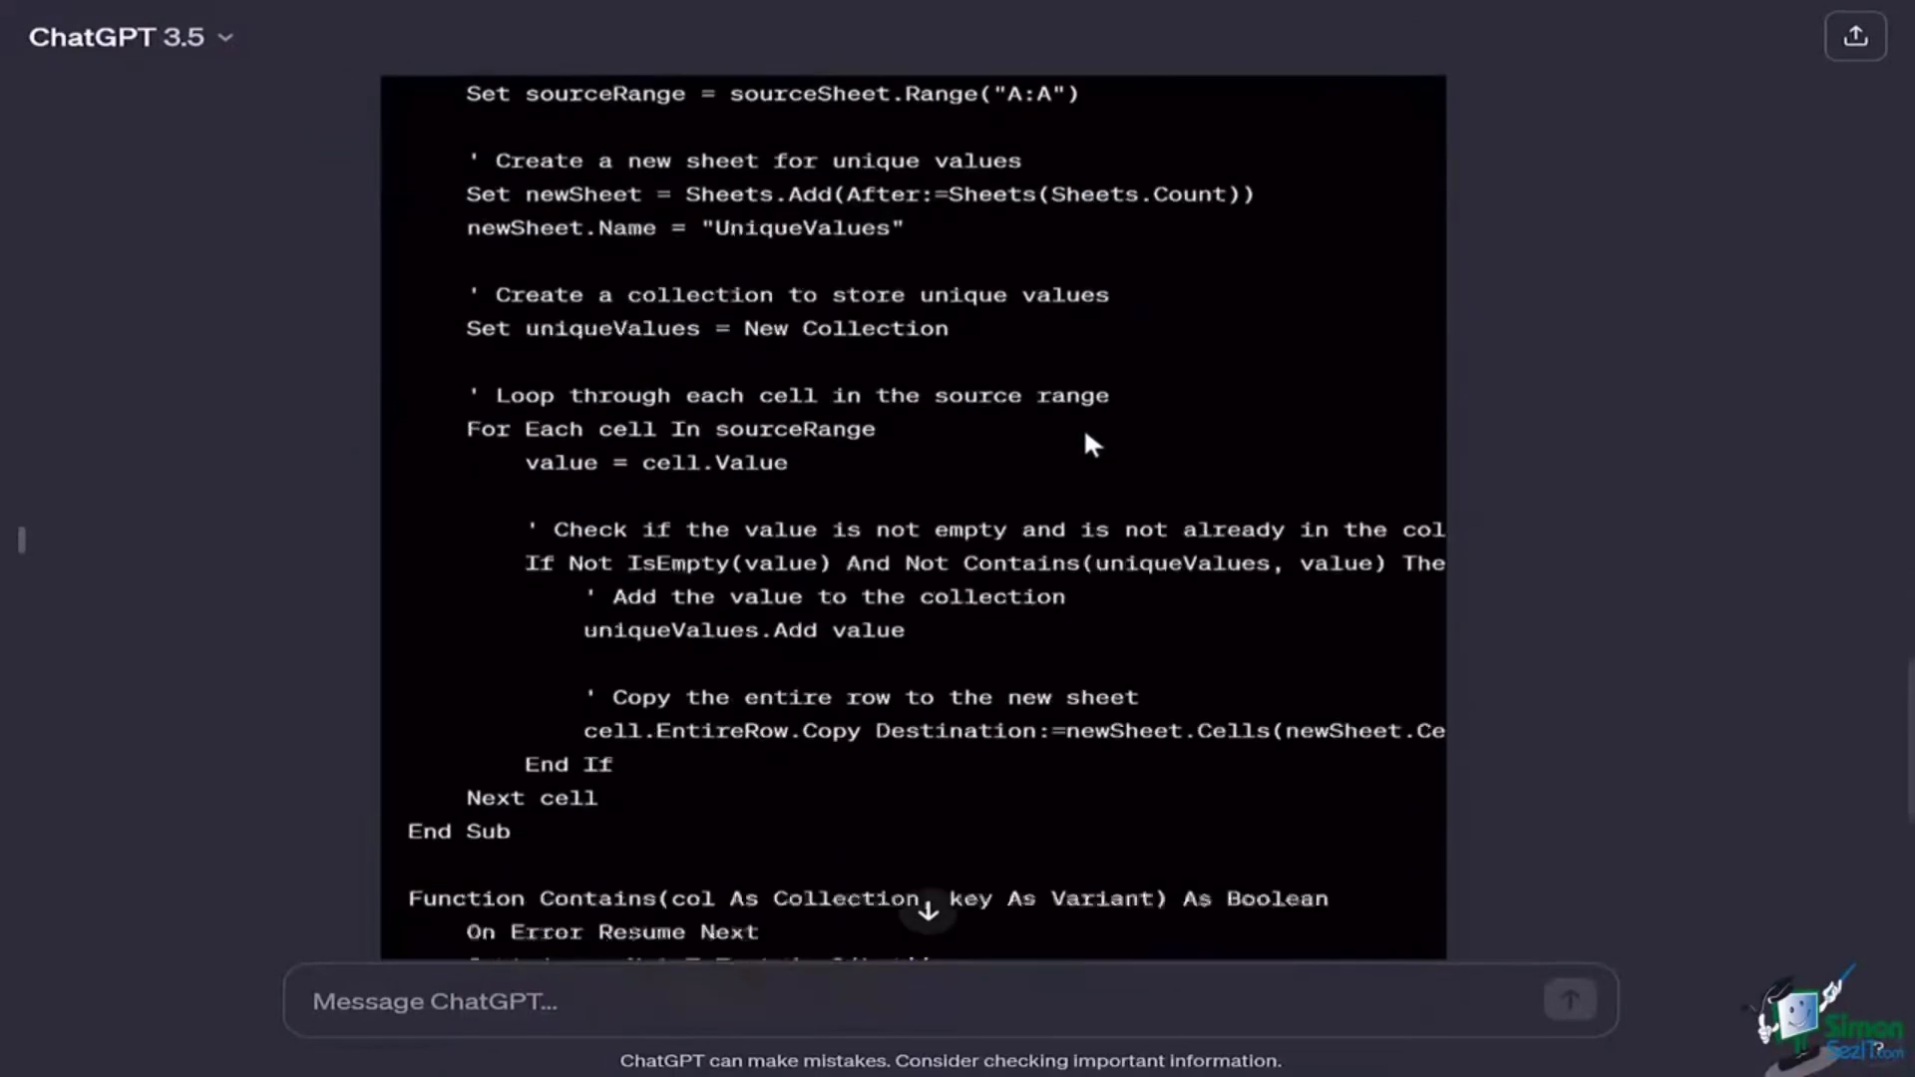
pyautogui.scroll(-5, 1086, 435)
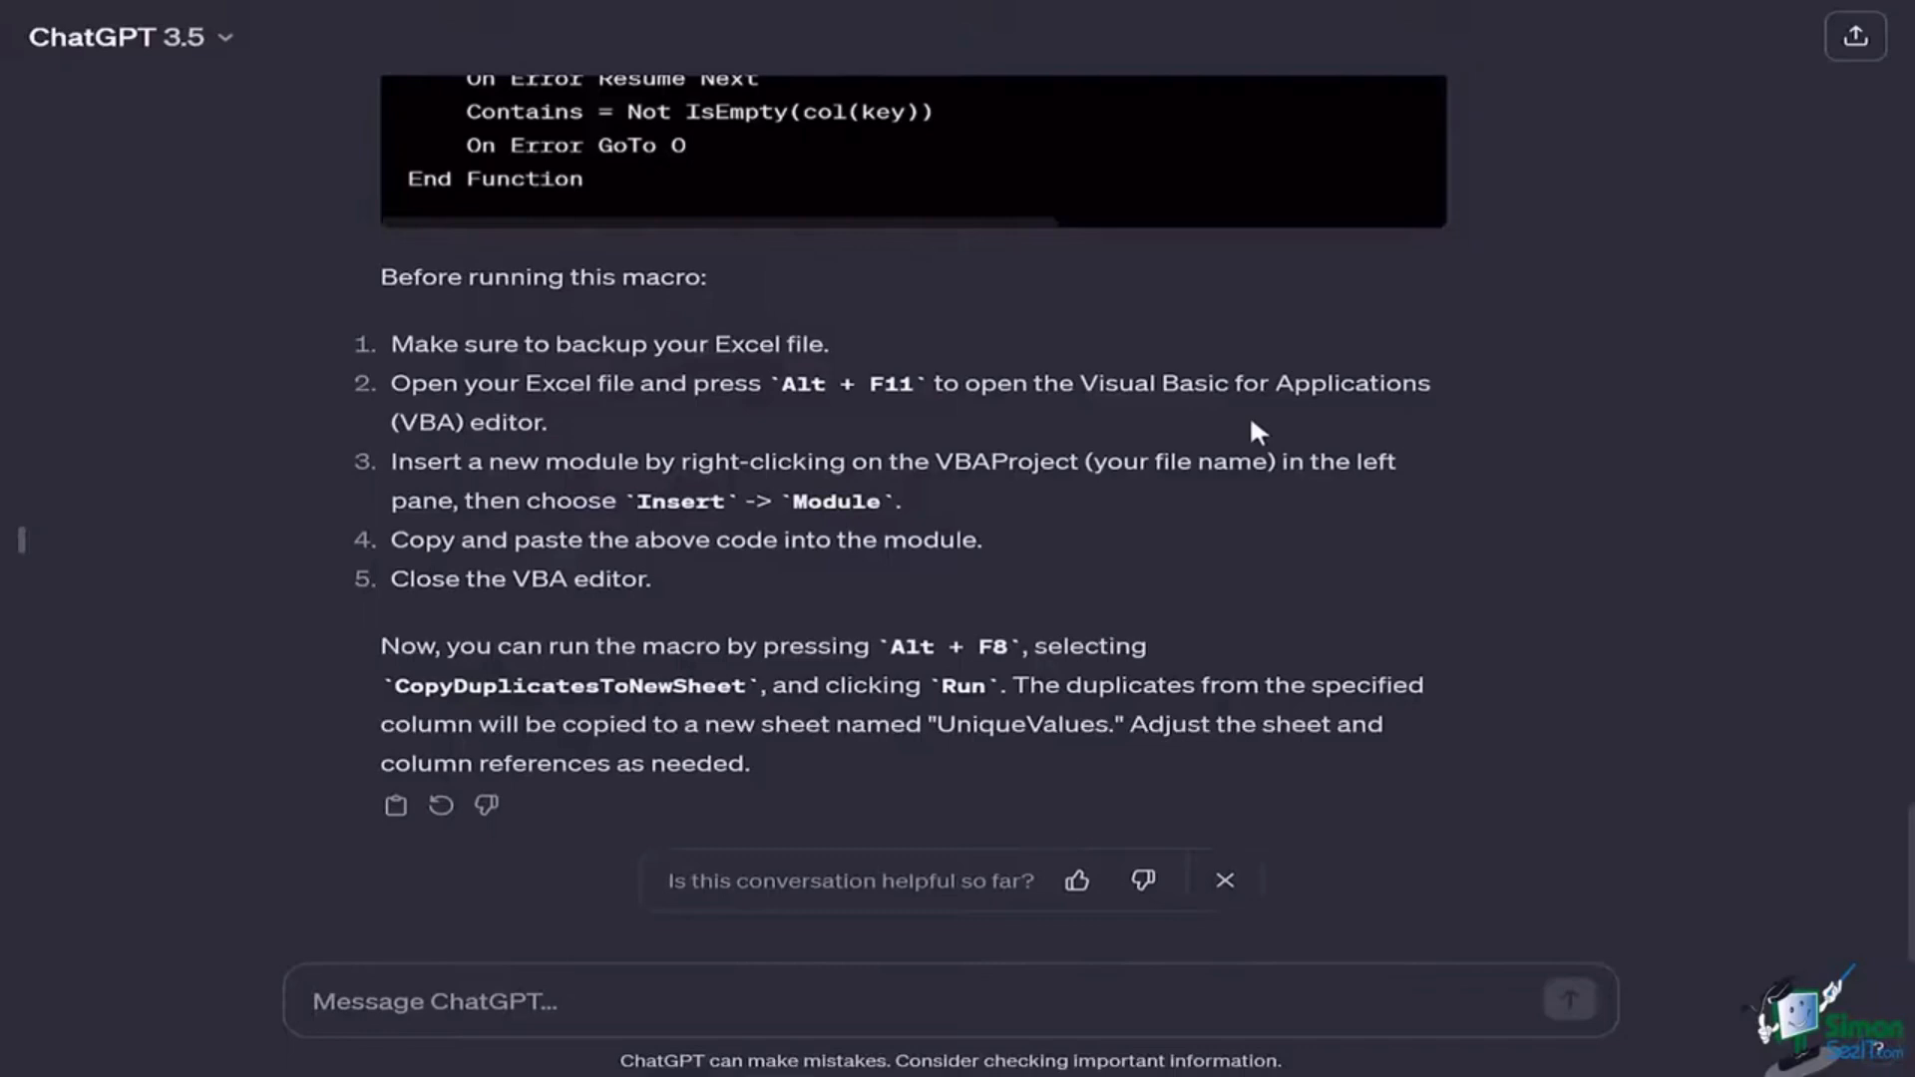
# Step: Copy the macro code again and scroll to the 'Before running this macro' steps
pyautogui.scroll(12, 1251, 421)
pyautogui.scroll(3, 1253, 431)
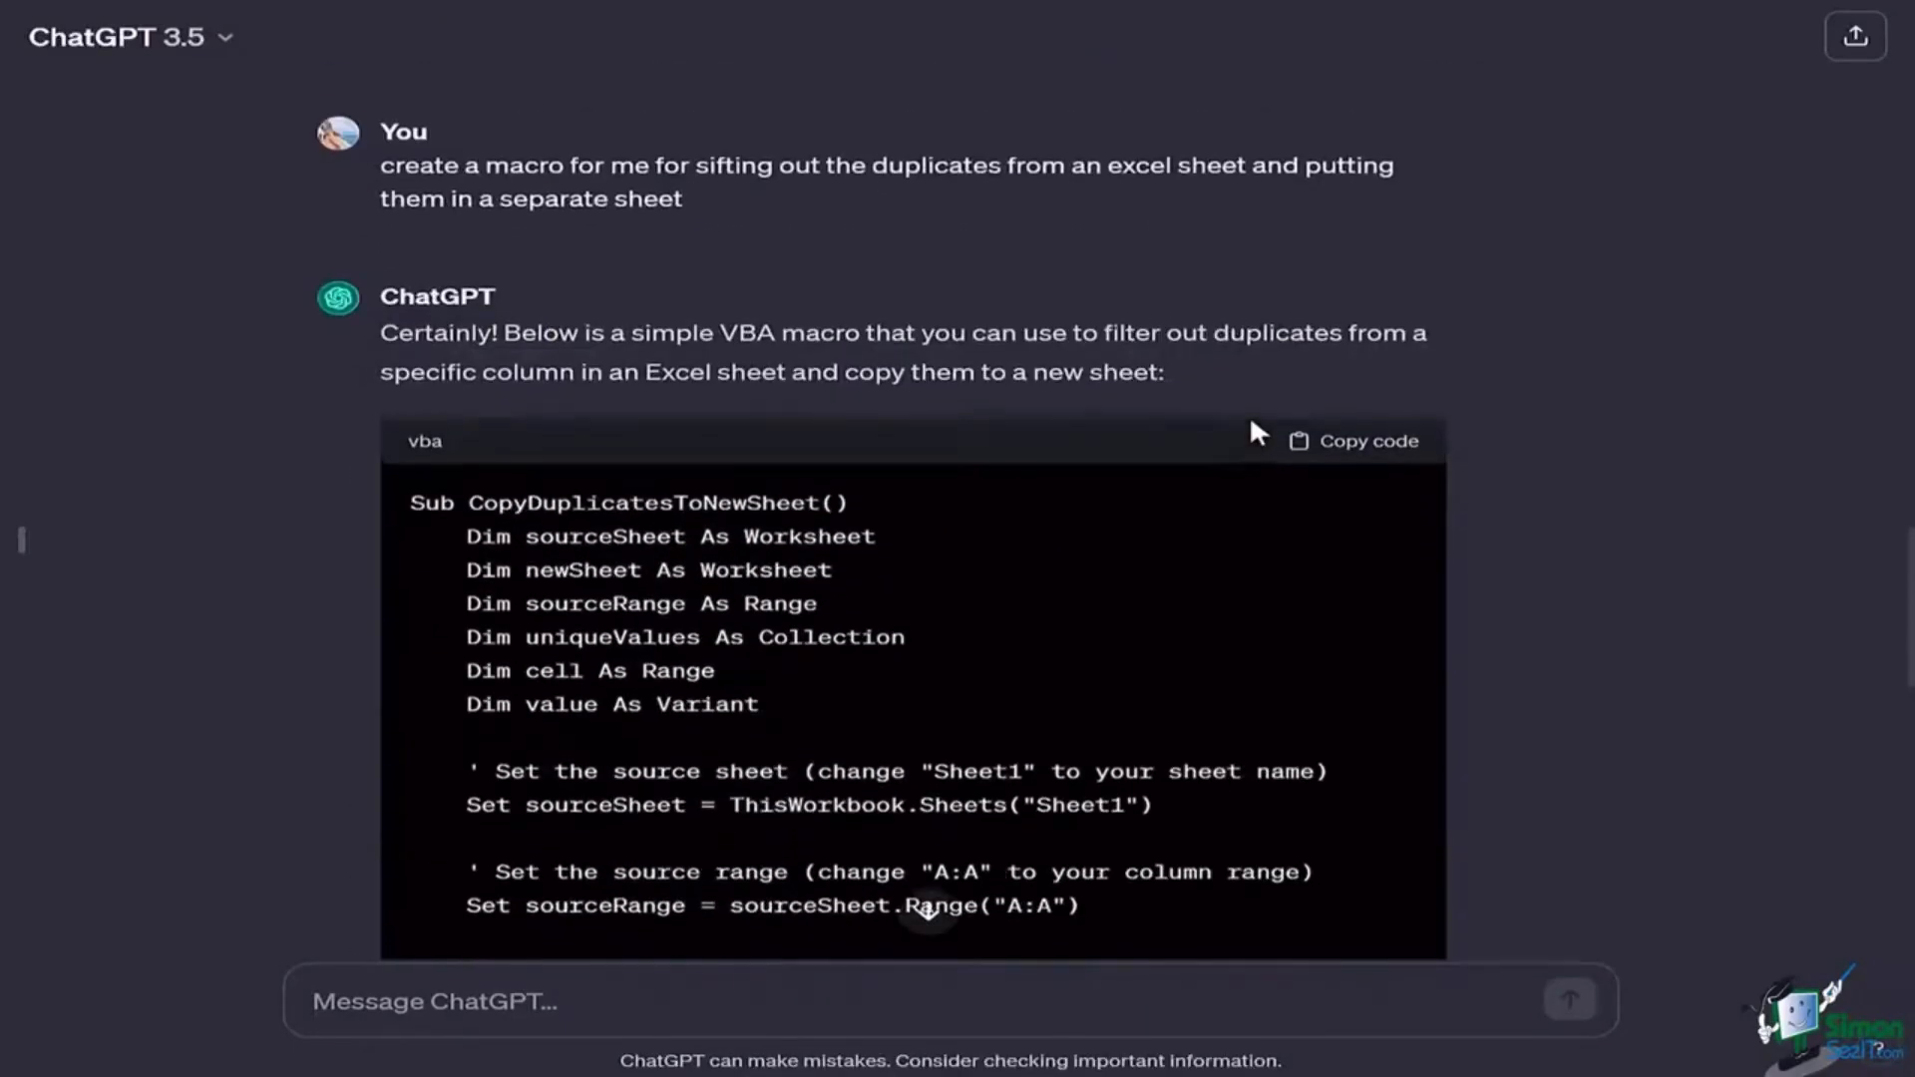
pyautogui.scroll(2, 1255, 431)
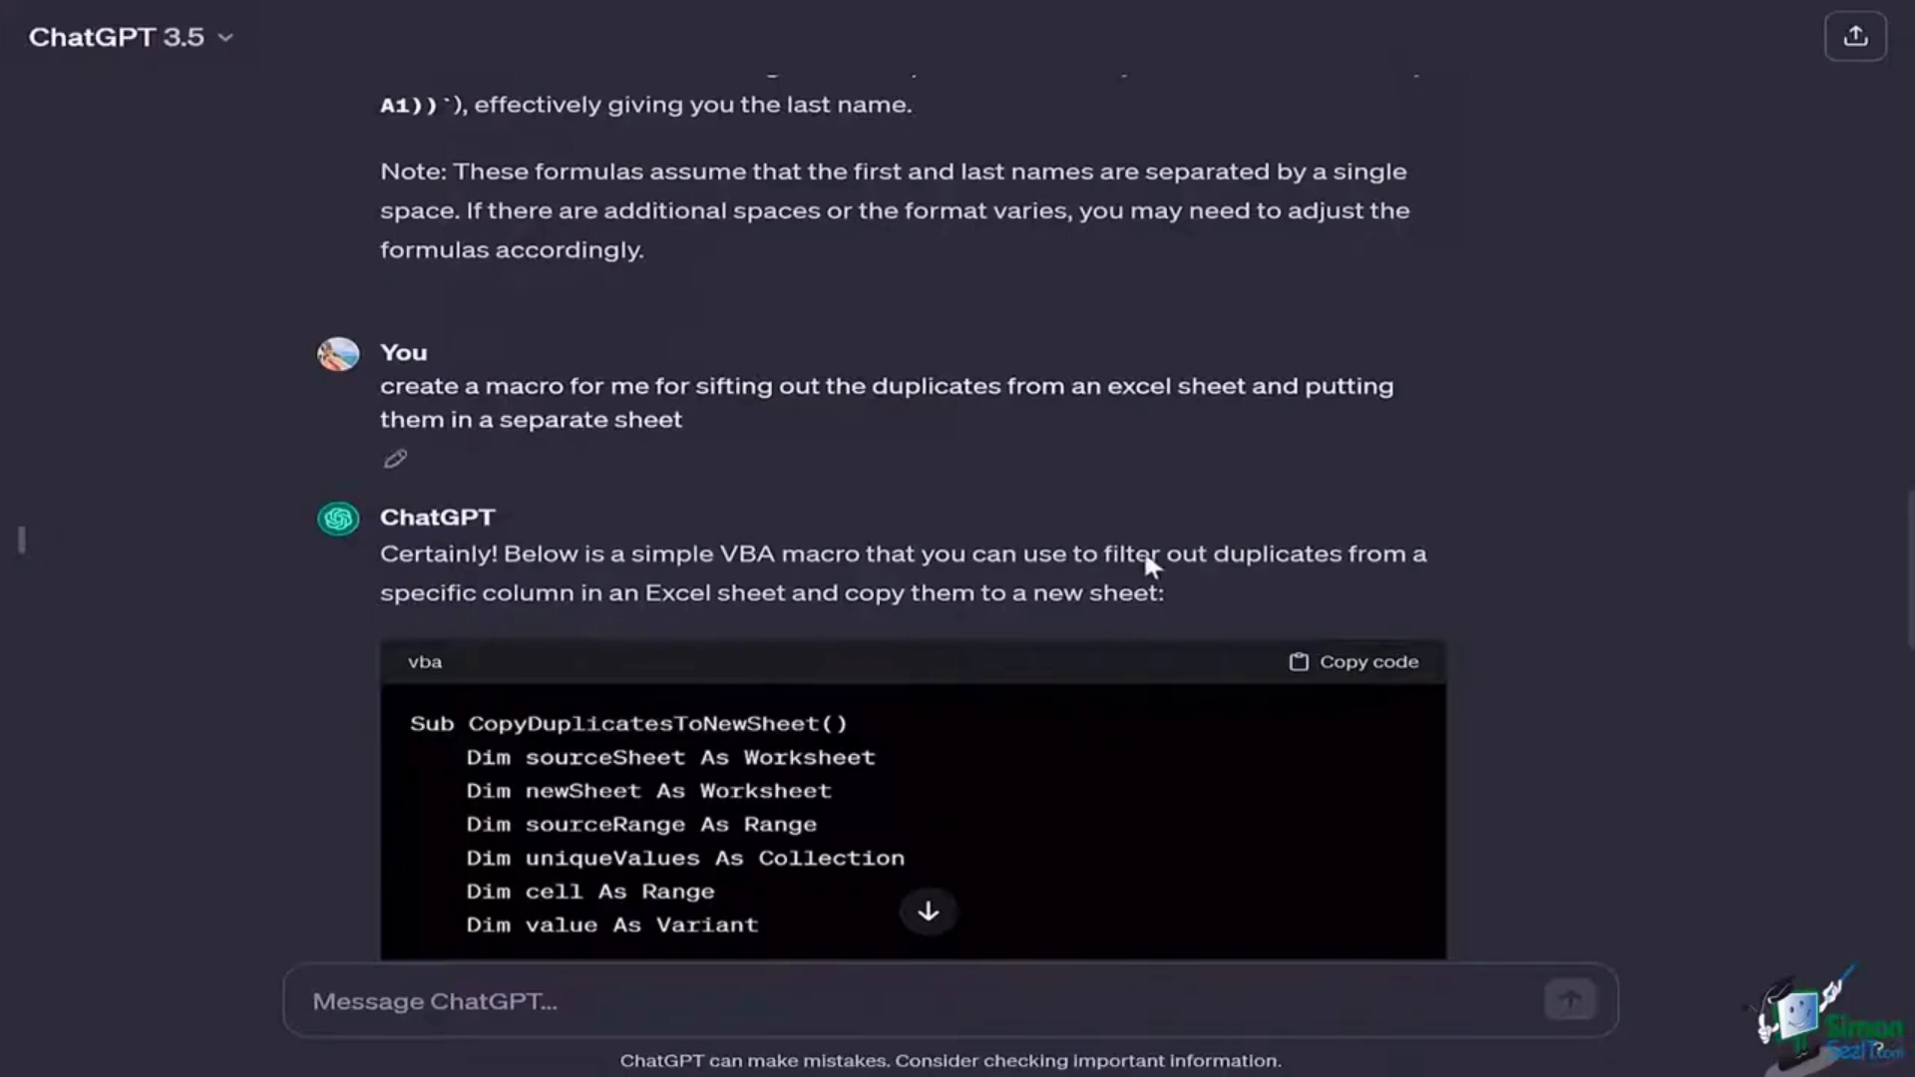
pyautogui.click(1360, 666)
pyautogui.click(1392, 660)
pyautogui.scroll(-5, 1540, 575)
pyautogui.scroll(-6, 1540, 574)
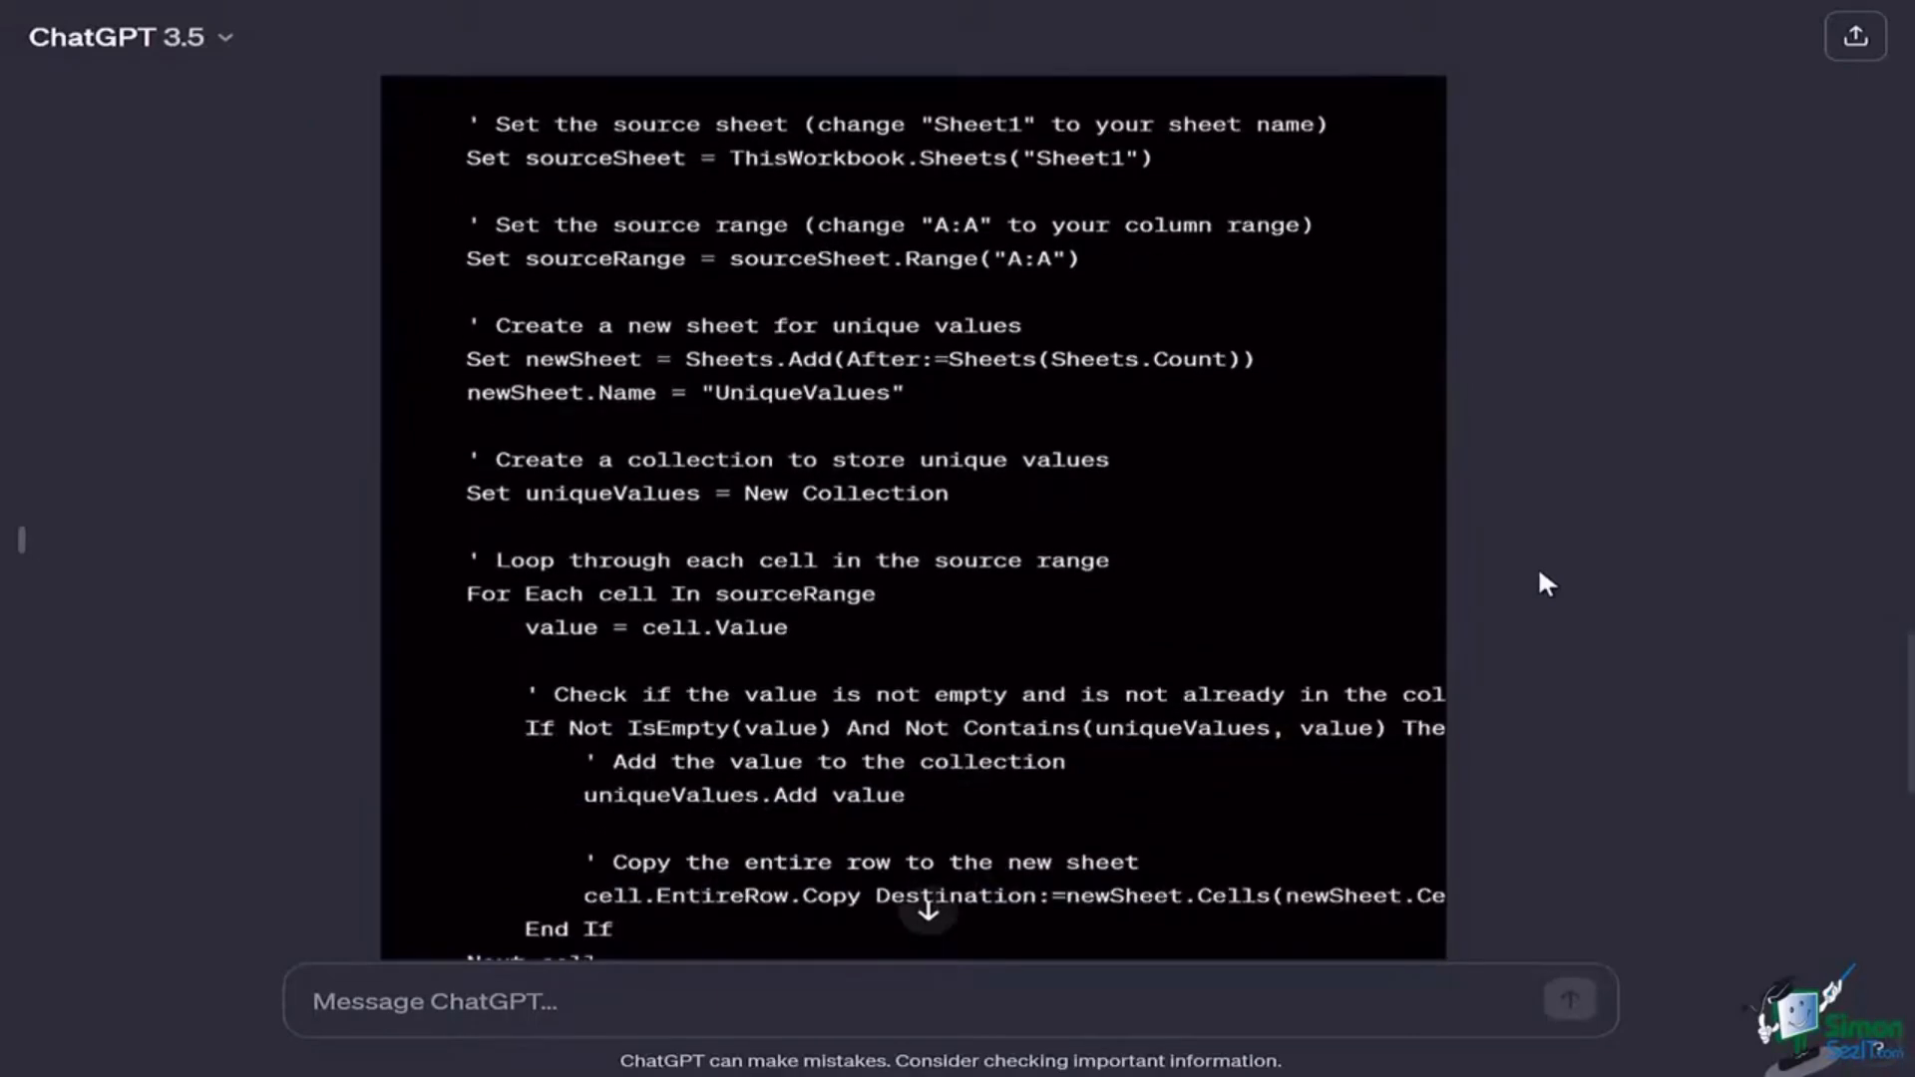
pyautogui.scroll(-5, 1540, 574)
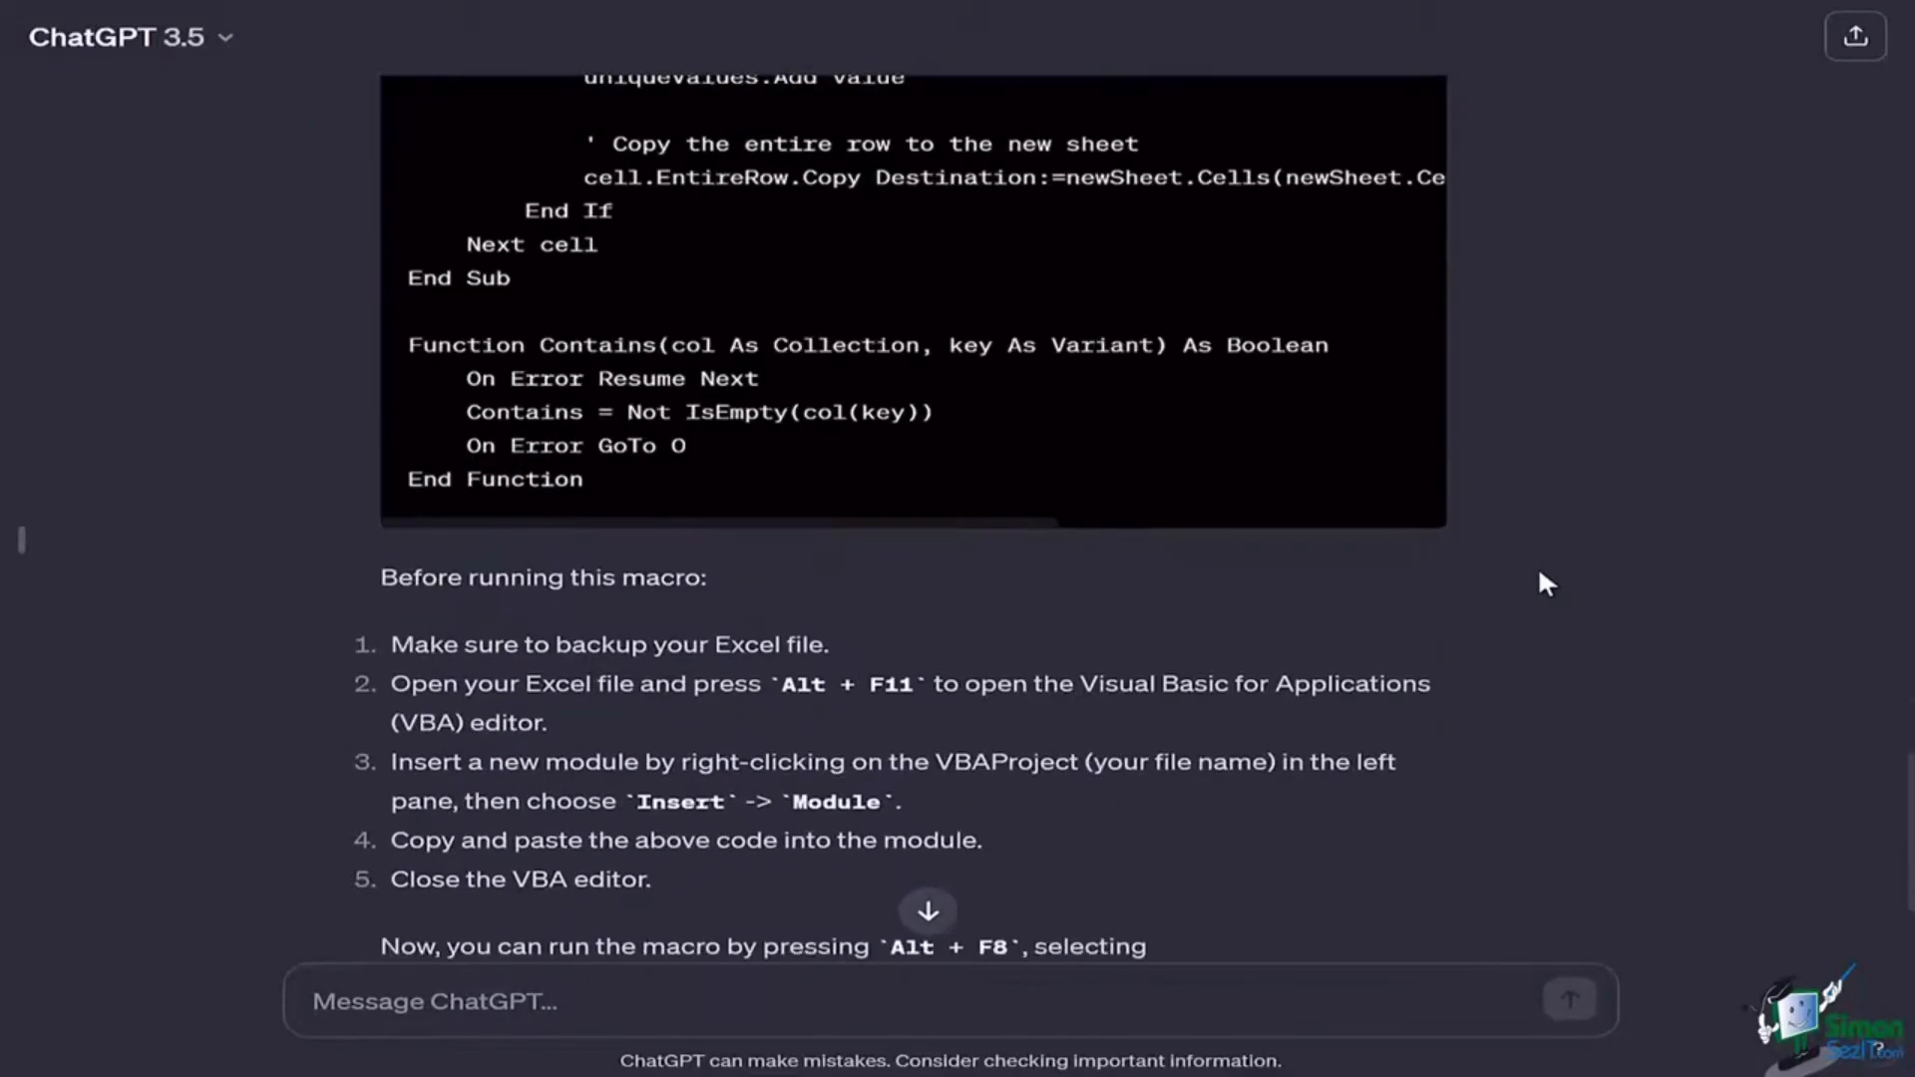